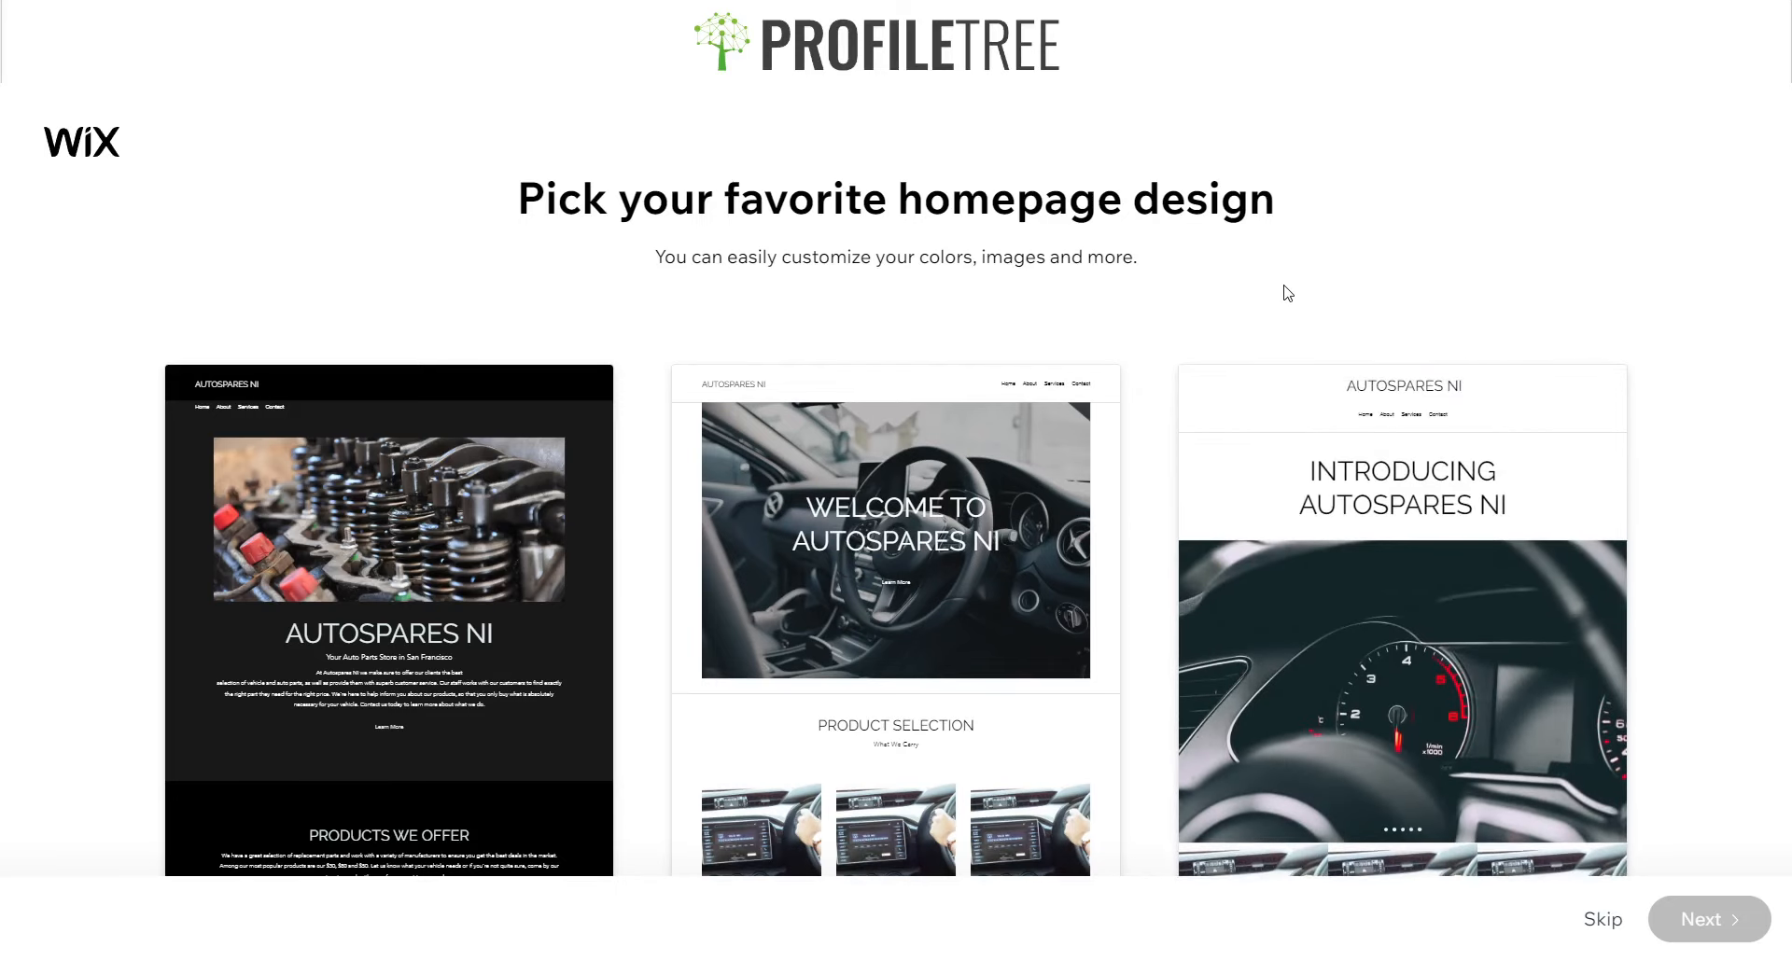
- Select the homepage design whose steering-wheel banner reads "Welcome to Autospares NI"
{"action": "left_click", "coordinate": [1027, 466]}
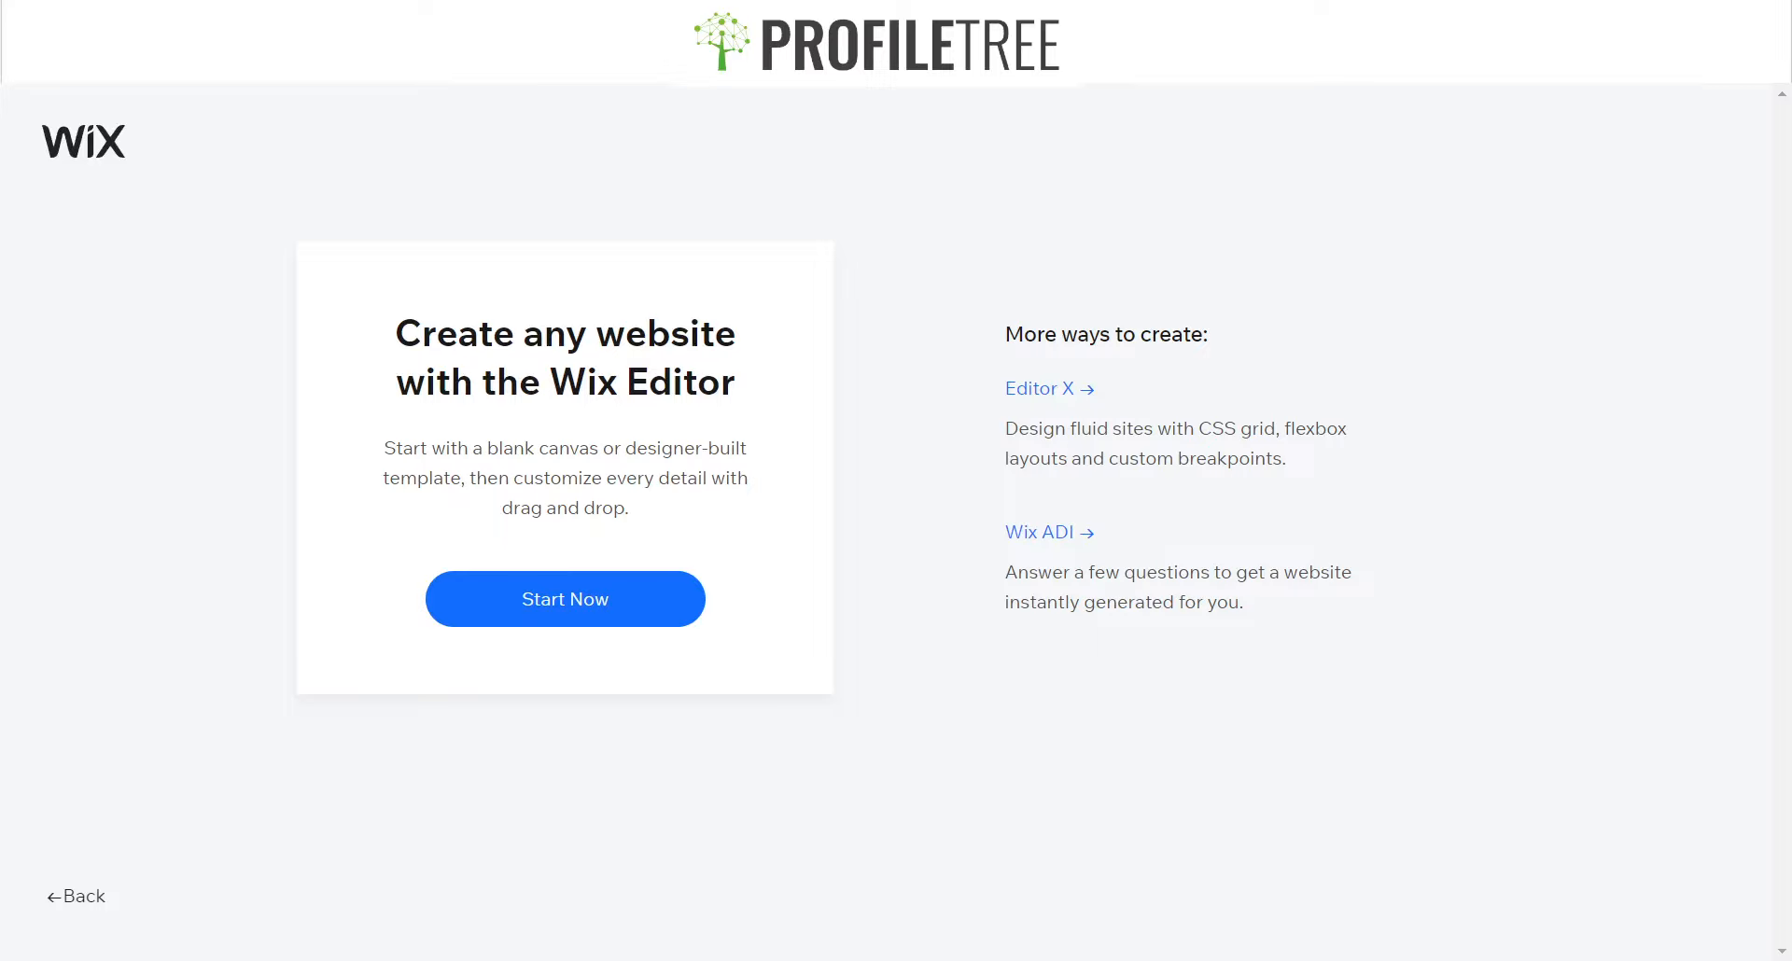
- Open Editor X and look through its full range of website templates
{"action": "left_click", "coordinate": [1017, 390]}
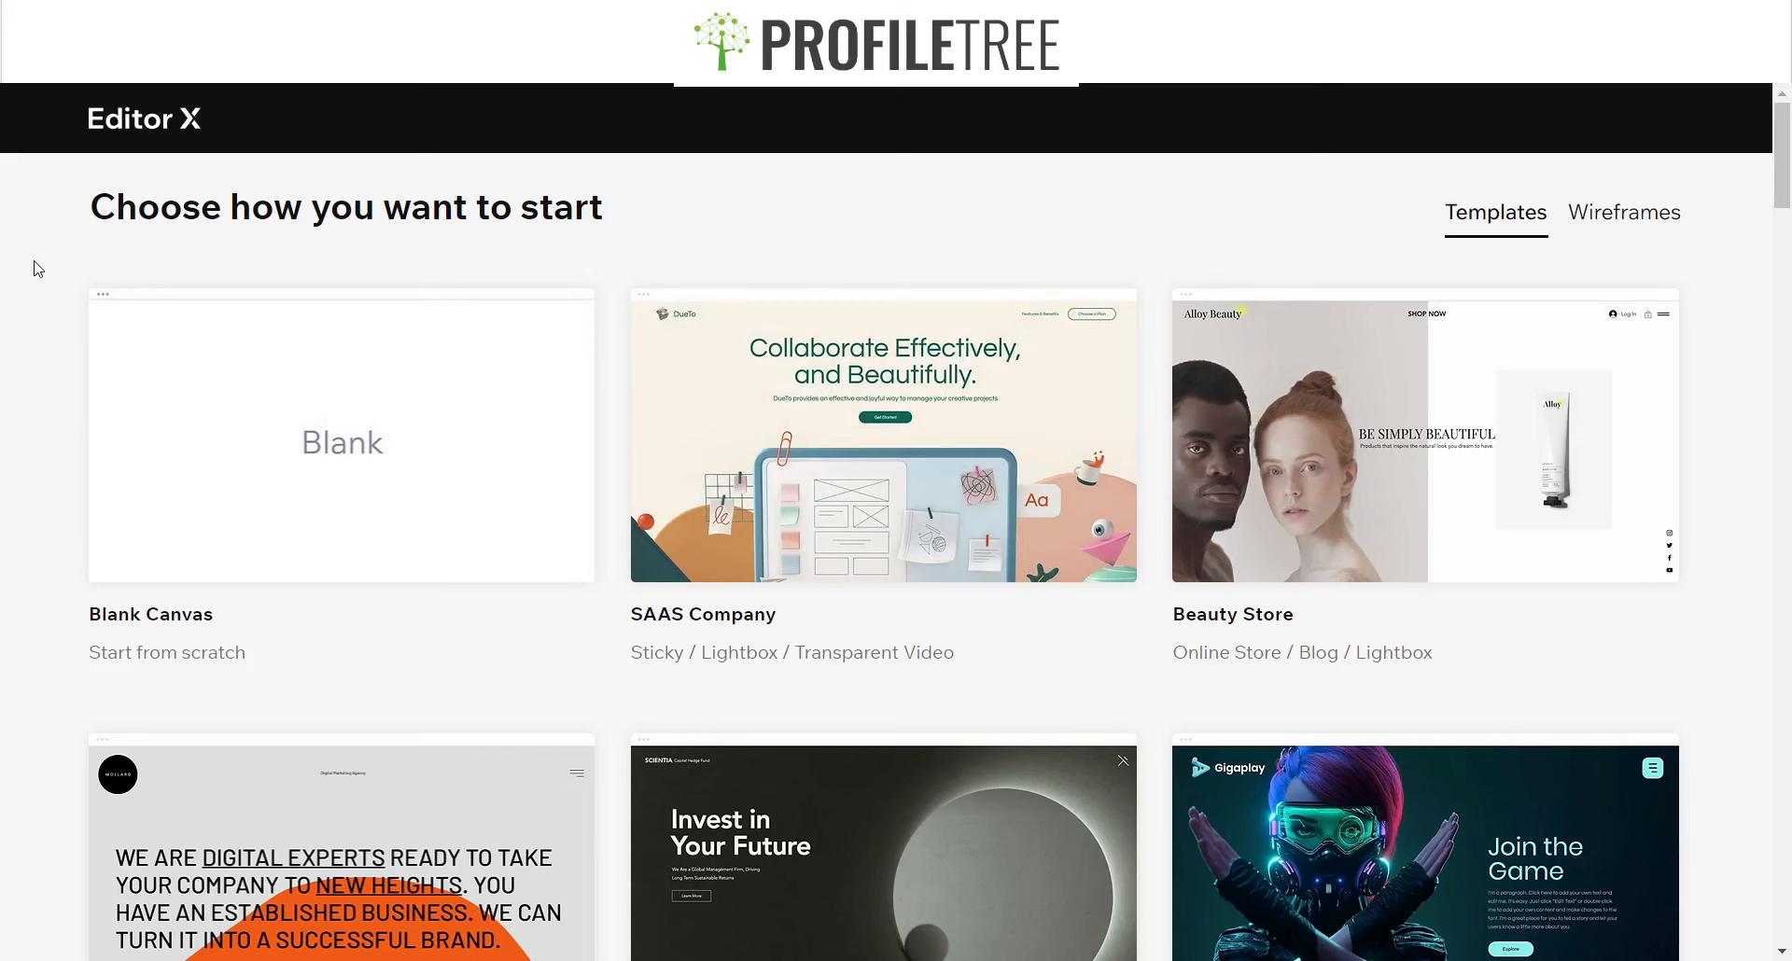
{"action": "scroll", "coordinate": [37, 269], "scroll_direction": "down", "scroll_amount": 6}
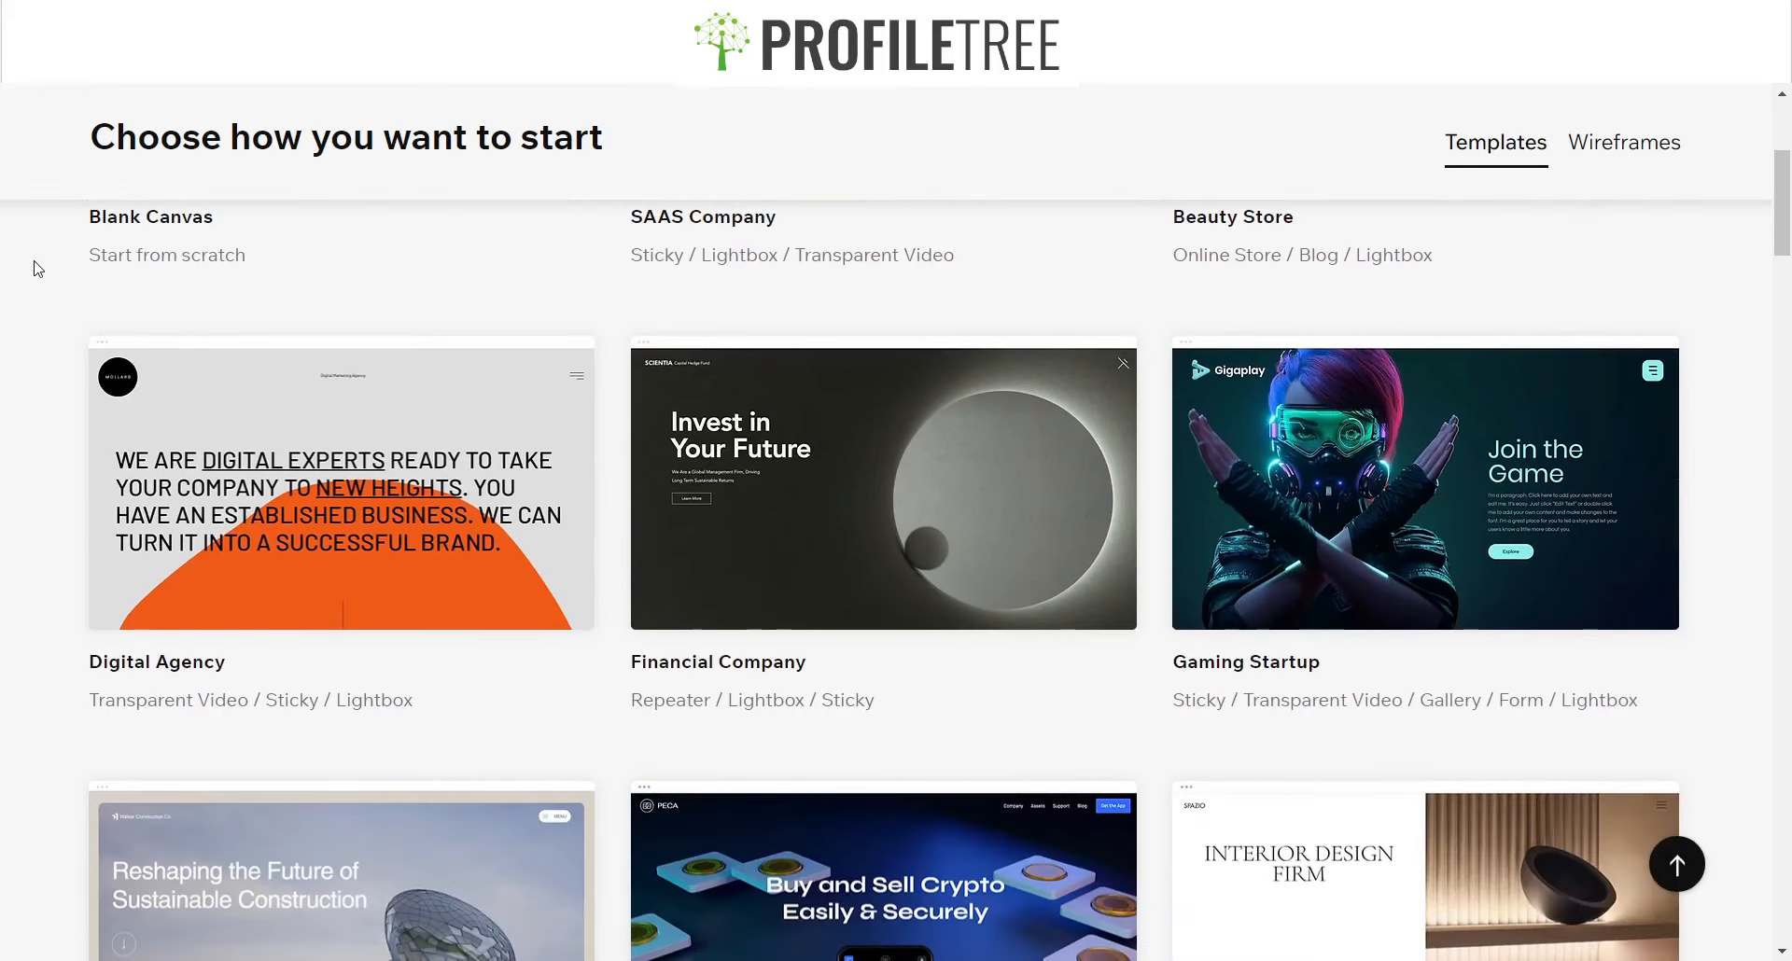
{"action": "scroll", "coordinate": [37, 269], "scroll_direction": "down", "scroll_amount": 10}
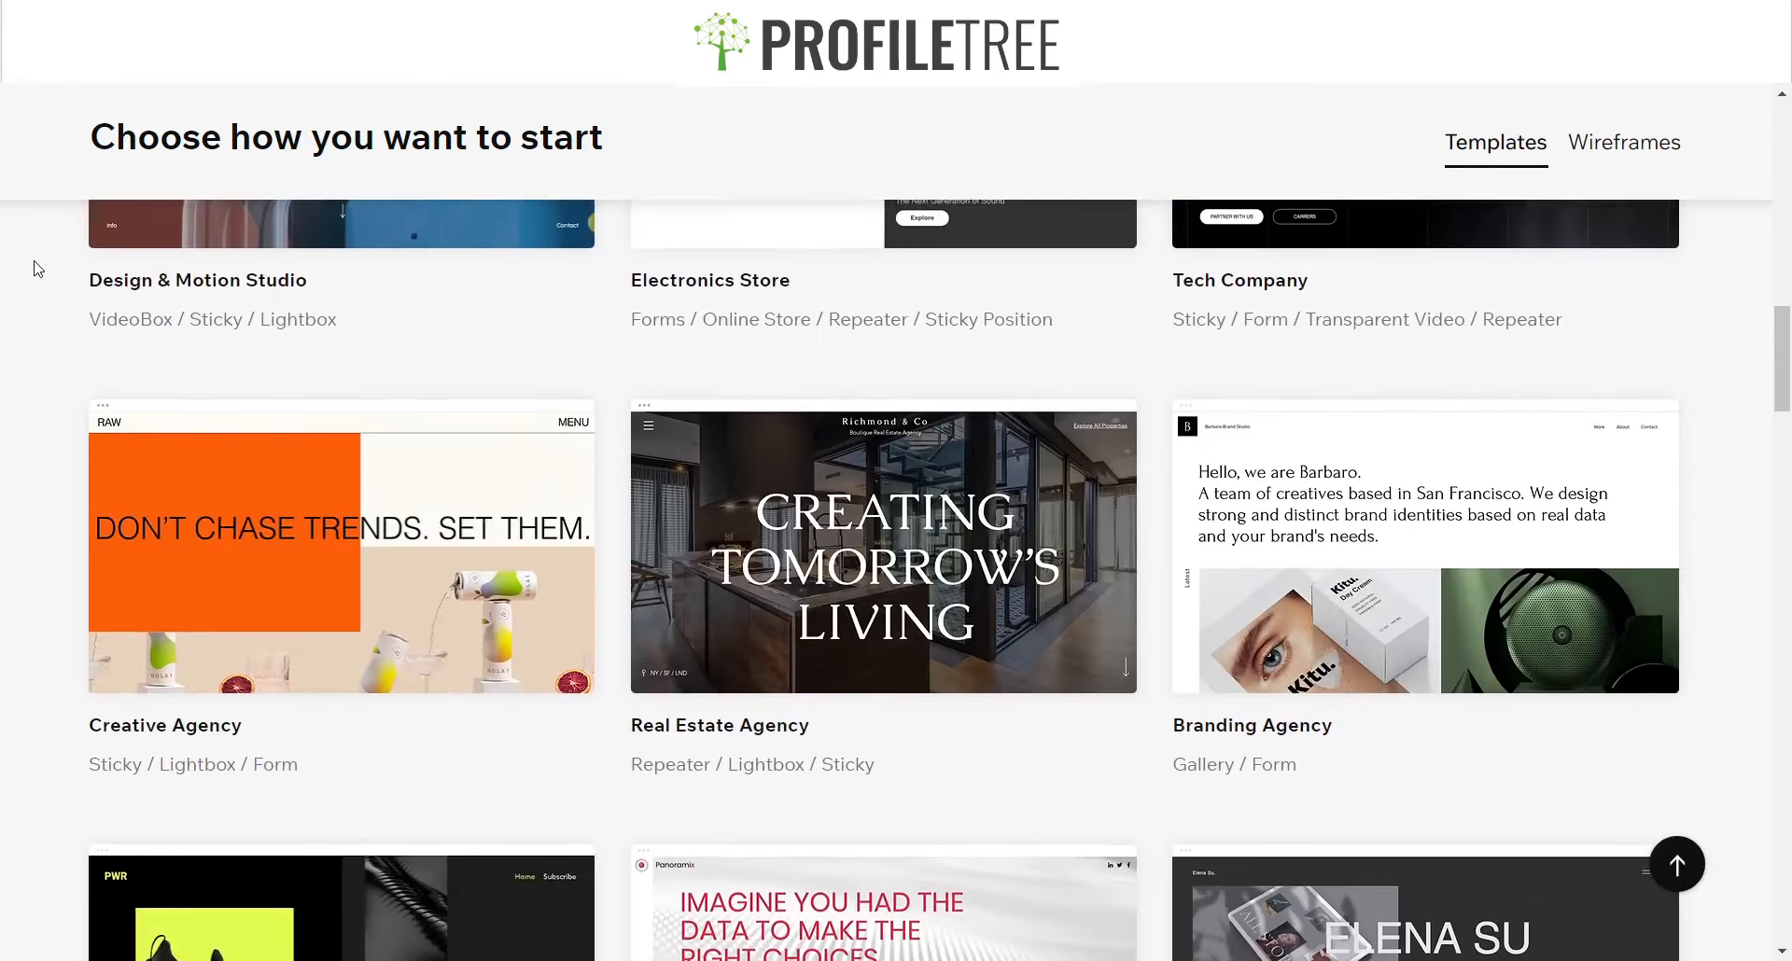
{"action": "scroll", "coordinate": [38, 268], "scroll_direction": "down", "scroll_amount": 5}
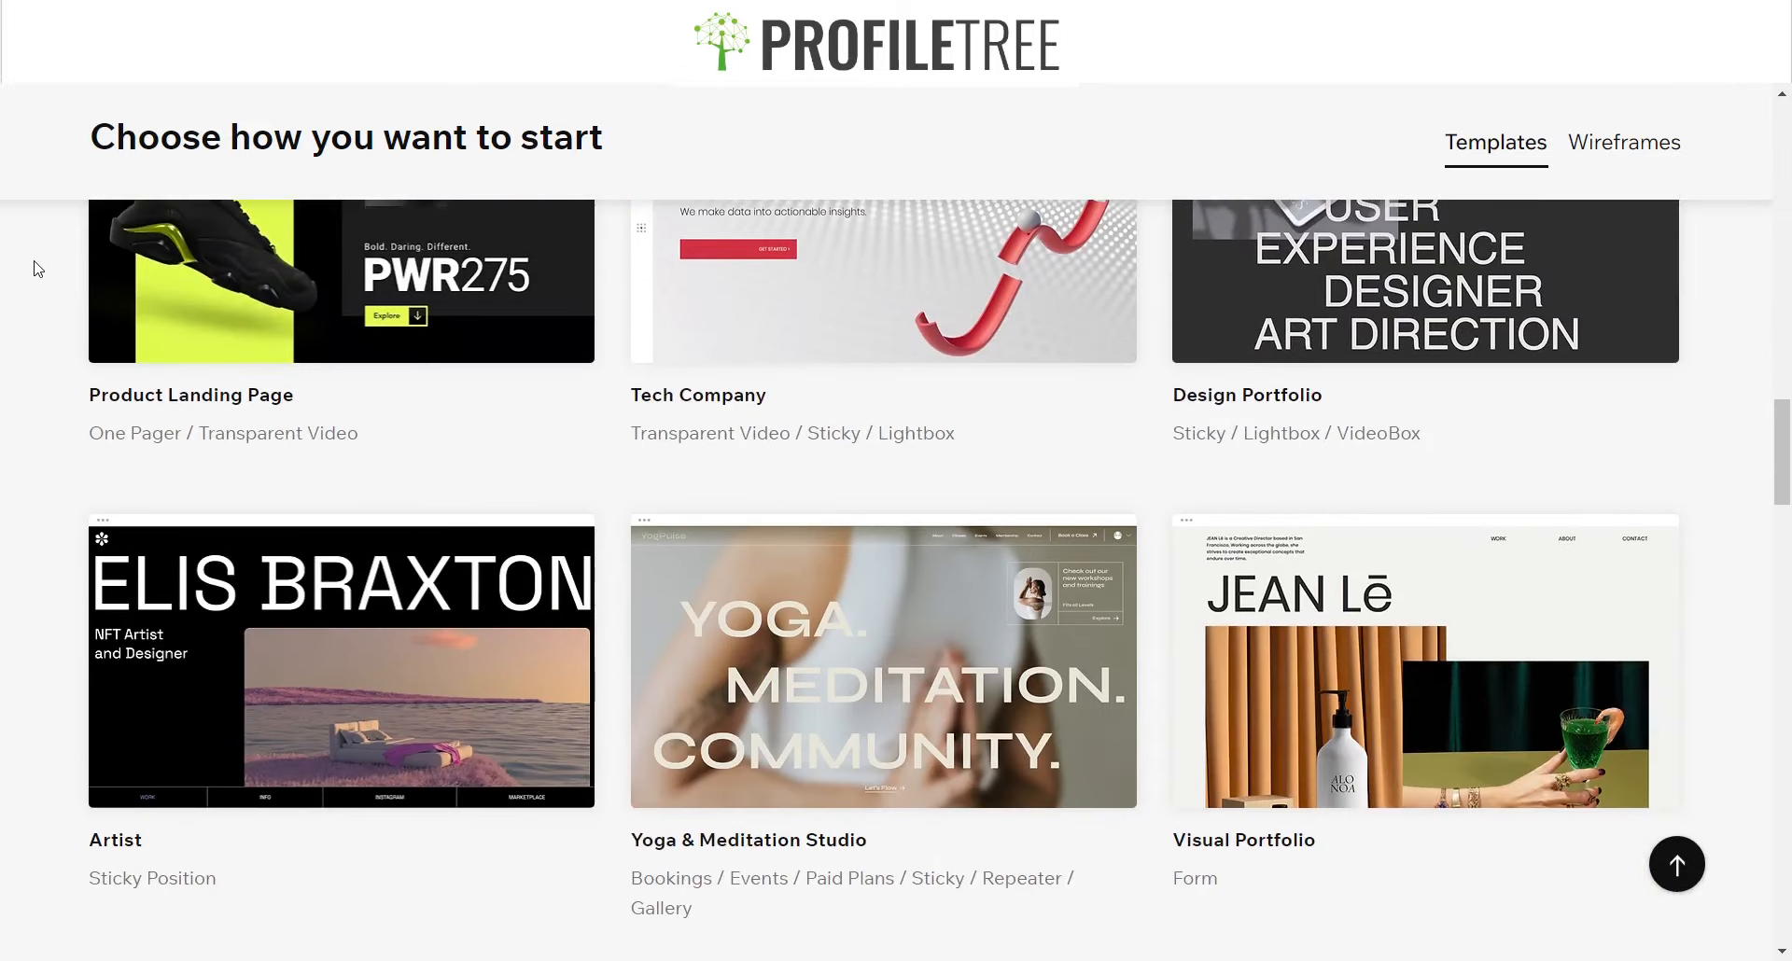
{"action": "scroll", "coordinate": [37, 268], "scroll_direction": "down", "scroll_amount": 10}
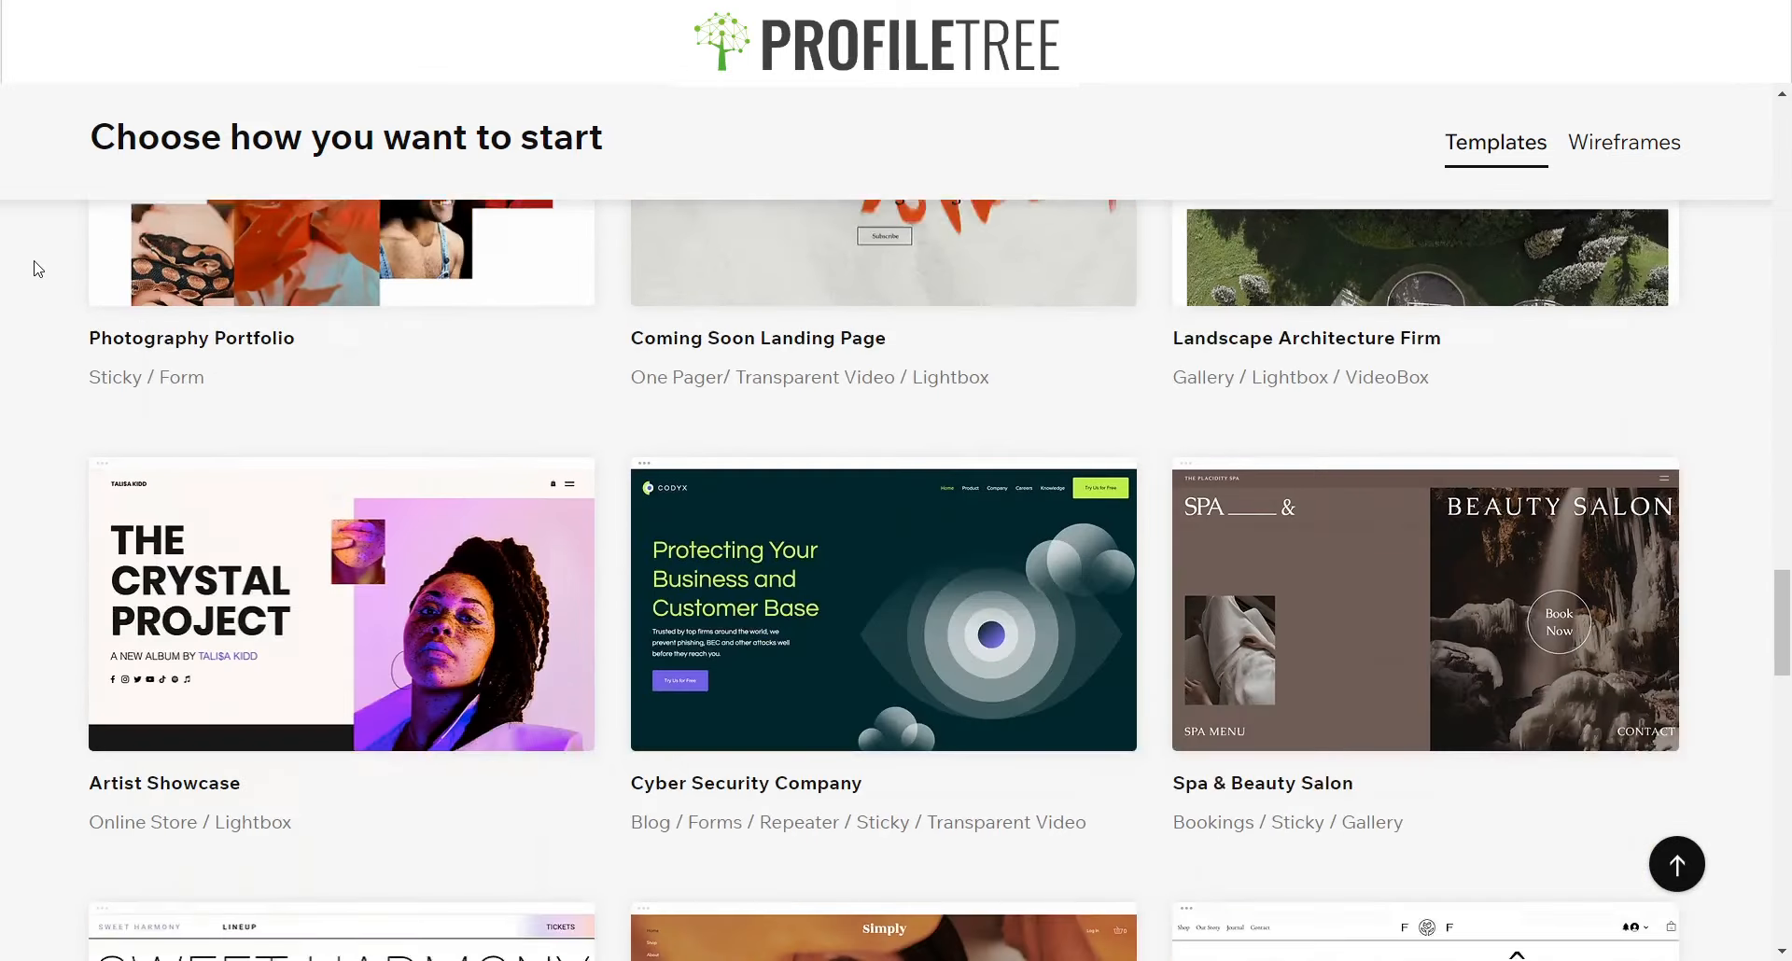
{"action": "scroll", "coordinate": [38, 269], "scroll_direction": "down", "scroll_amount": 10}
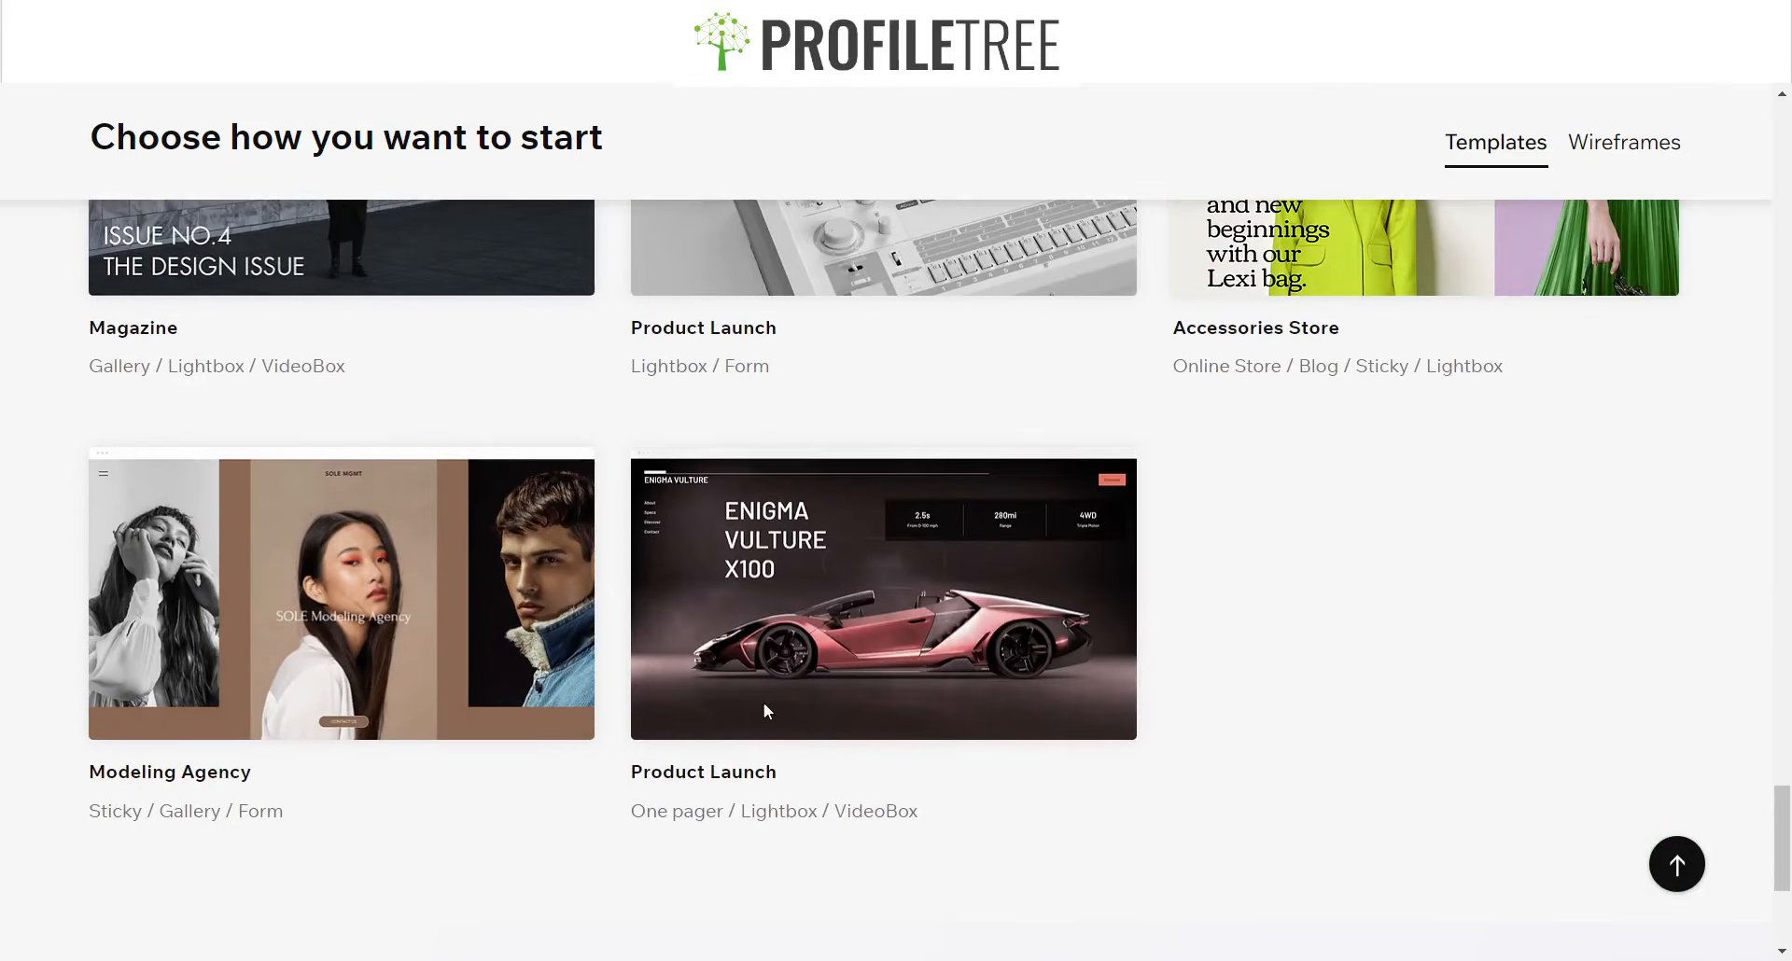
{"action": "mouse_move", "coordinate": [770, 659]}
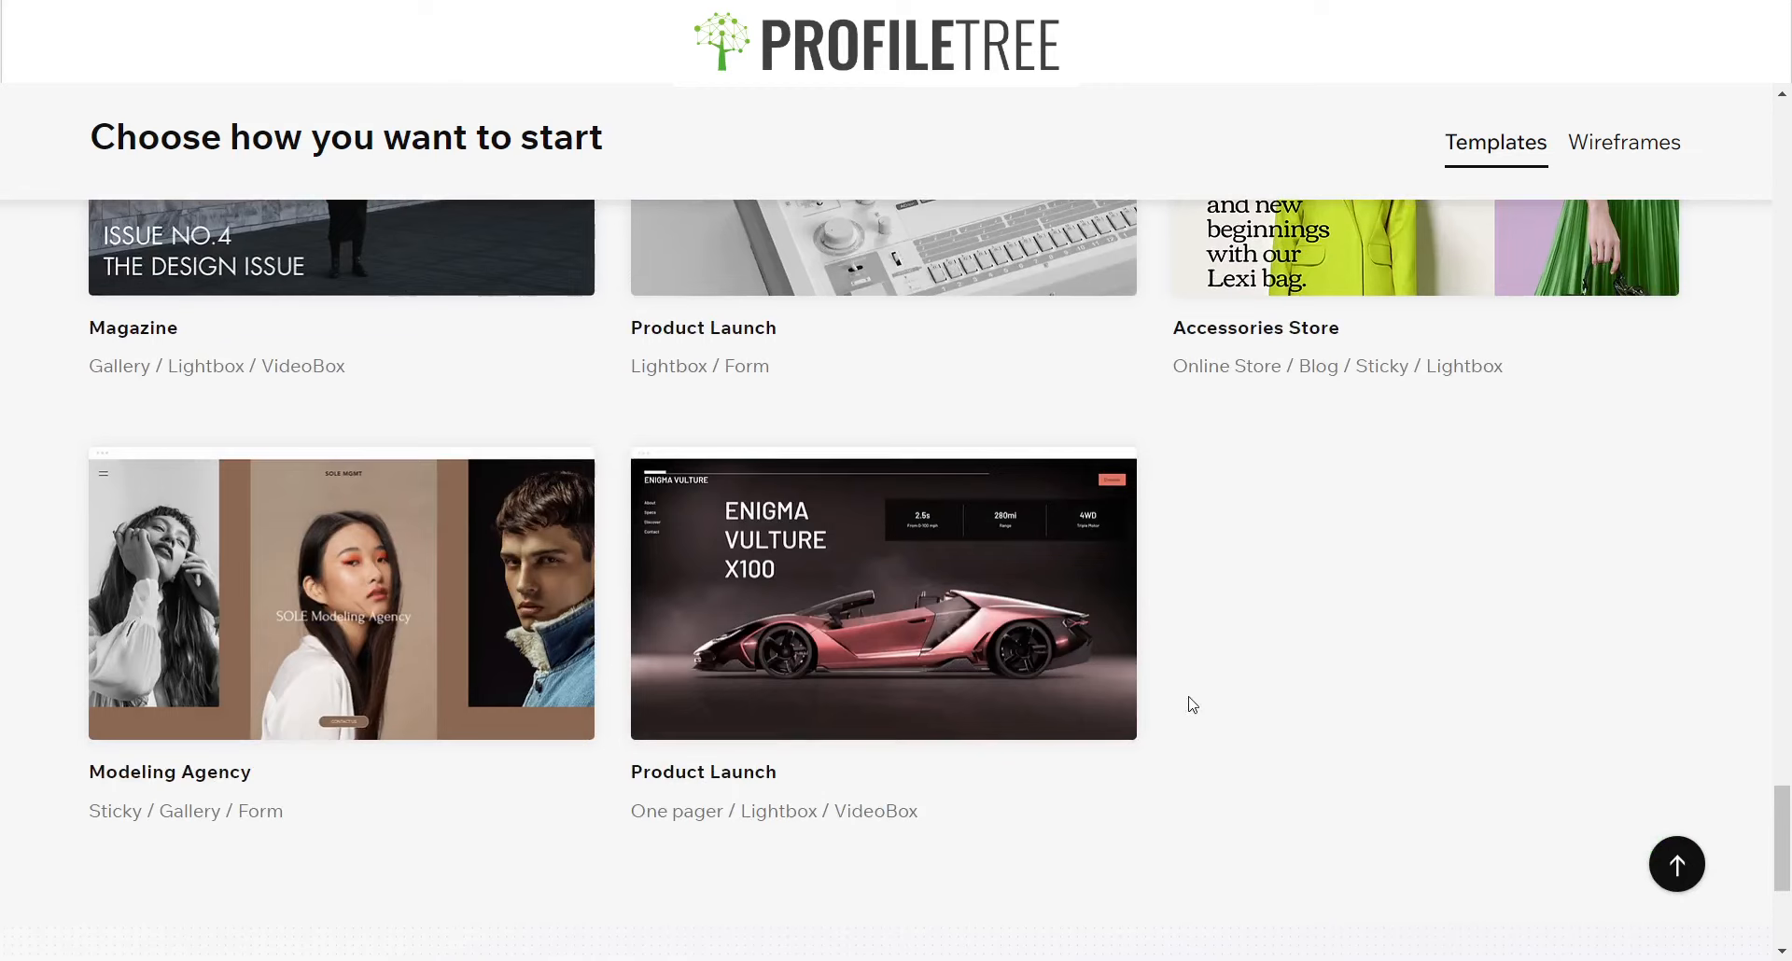
{"action": "scroll", "coordinate": [1656, 373], "scroll_direction": "up", "scroll_amount": 20}
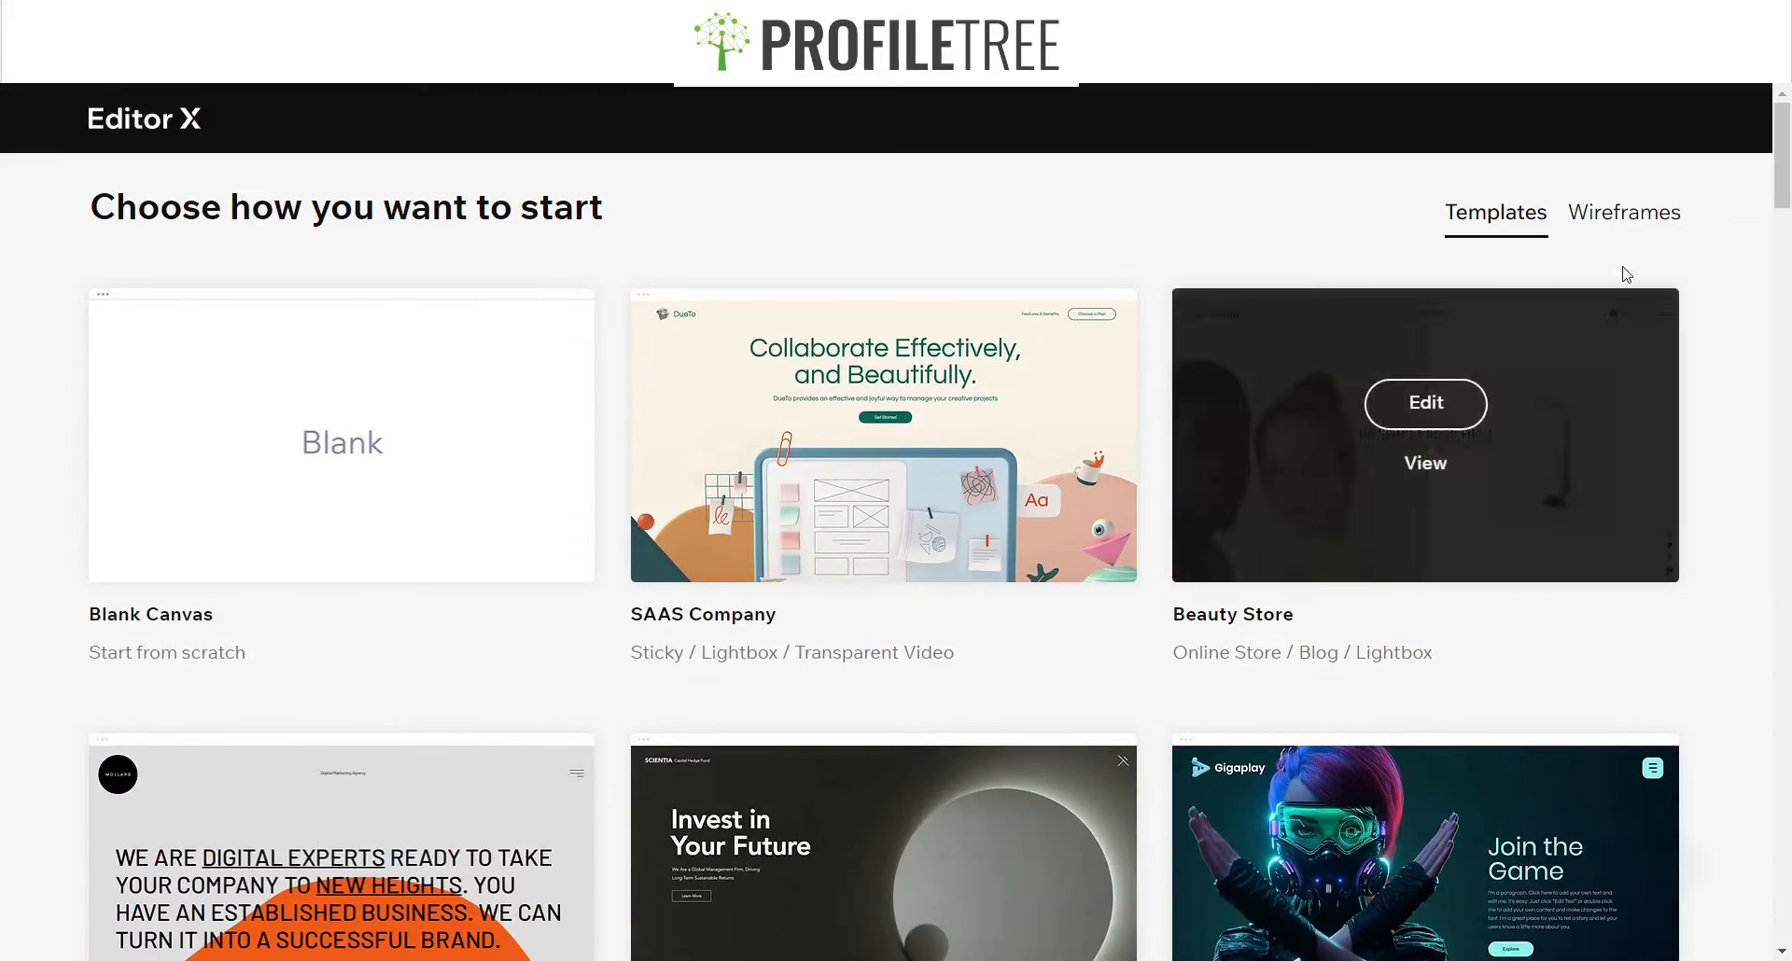
- Switch to the wireframes and browse the available layouts
{"action": "left_click", "coordinate": [1615, 223]}
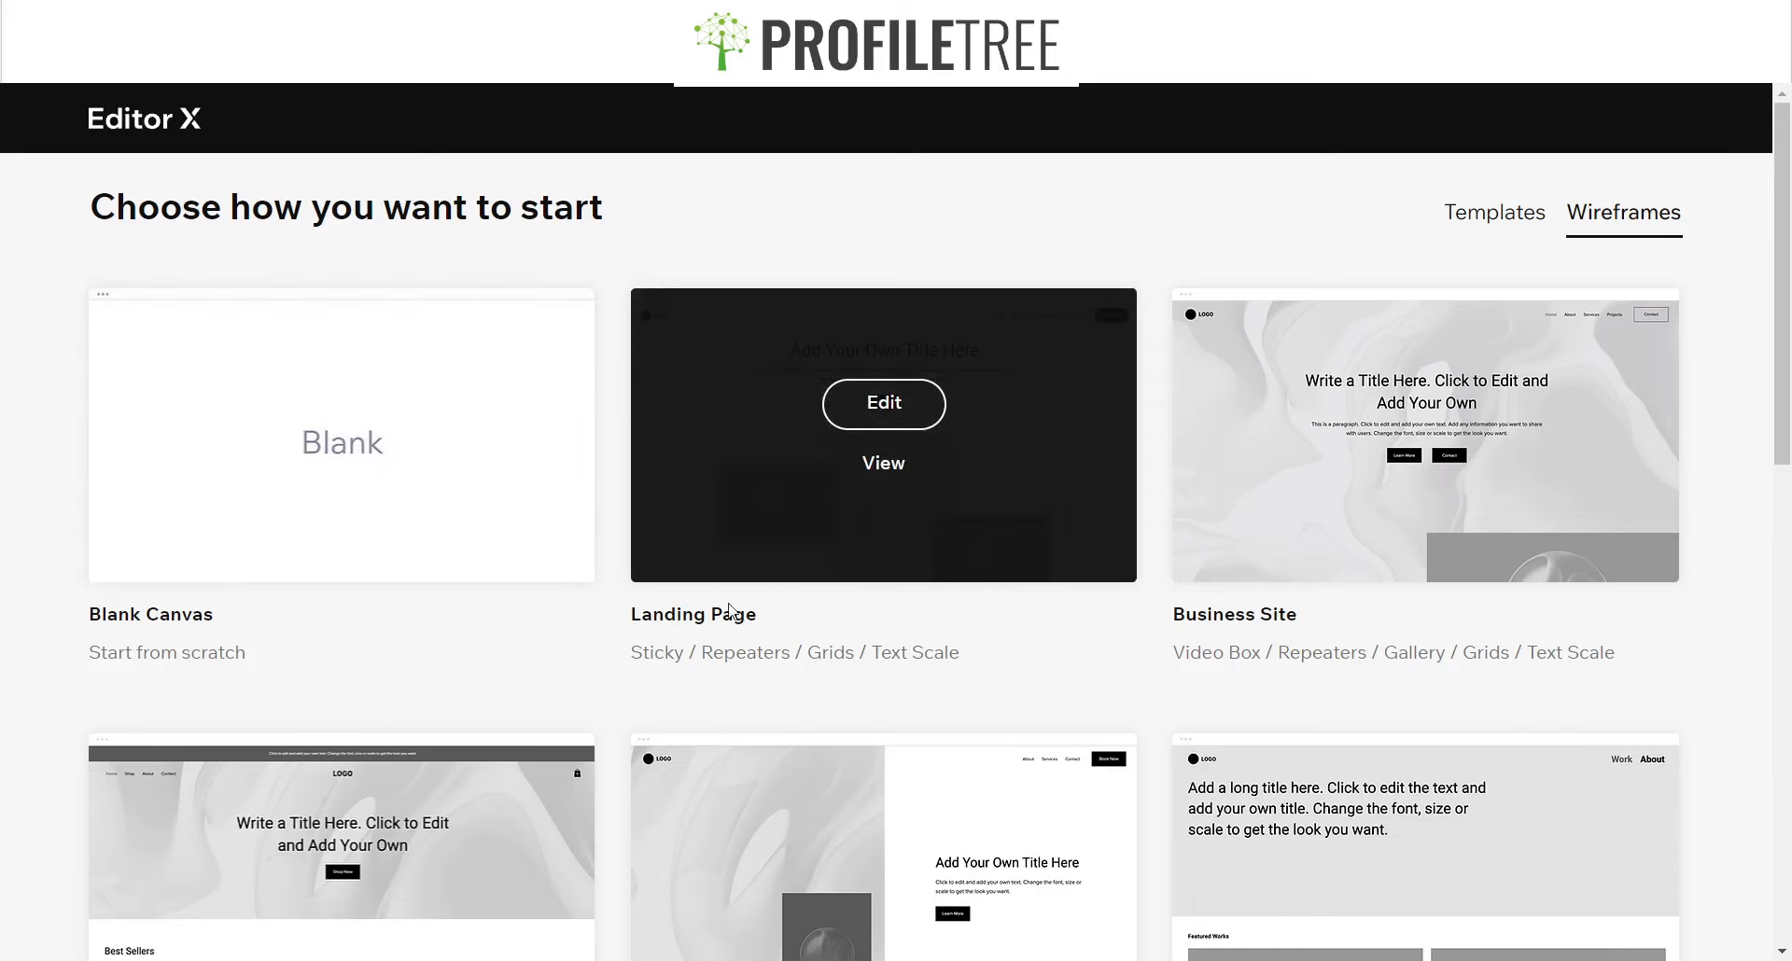
{"action": "scroll", "coordinate": [731, 612], "scroll_direction": "down", "scroll_amount": 8}
{"action": "scroll", "coordinate": [716, 647], "scroll_direction": "up", "scroll_amount": 4}
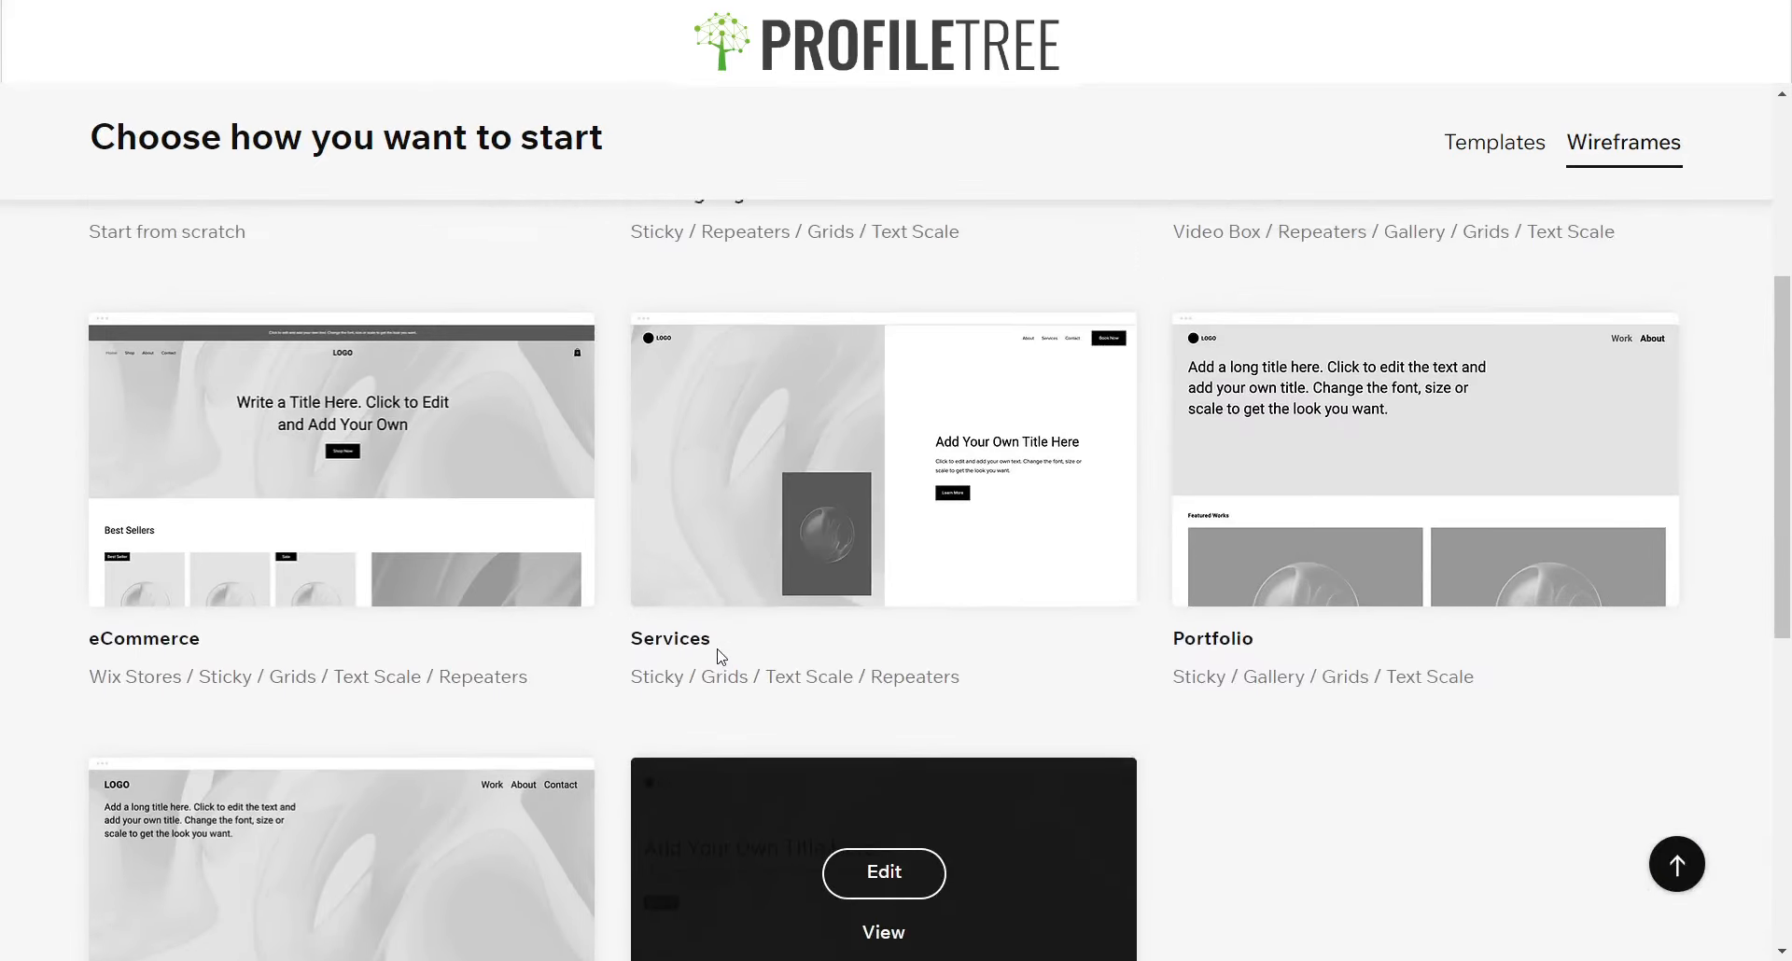
{"action": "scroll", "coordinate": [718, 653], "scroll_direction": "up", "scroll_amount": 5}
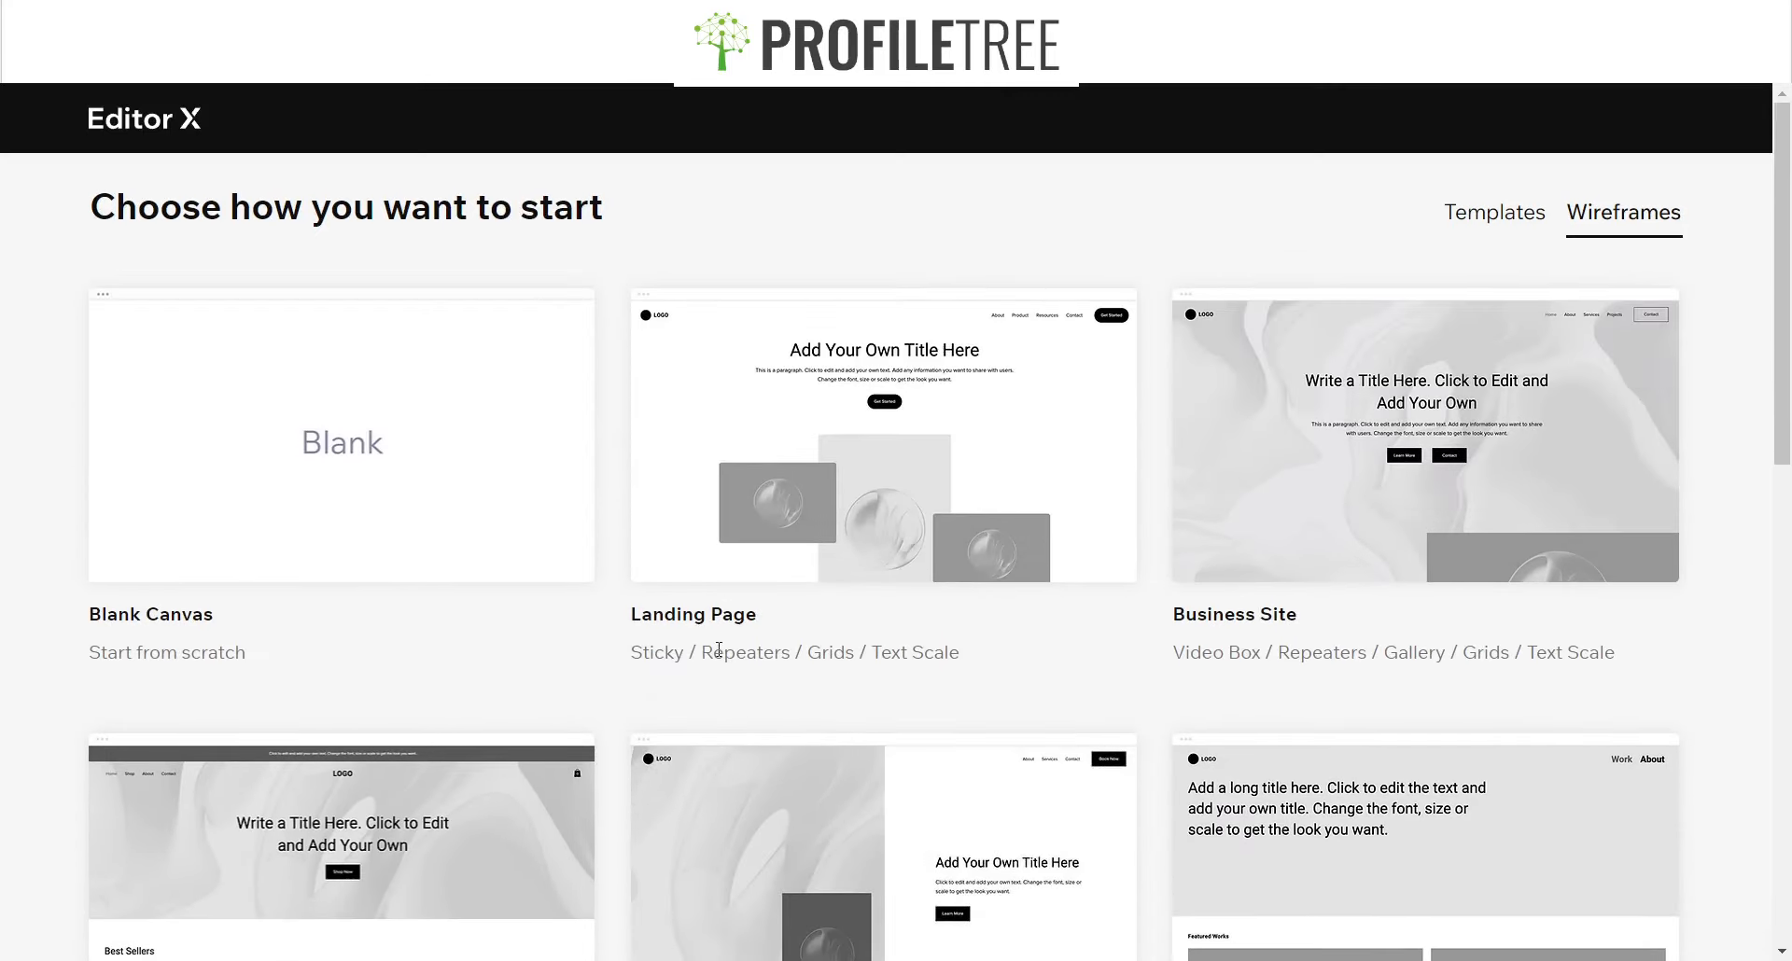
- Preview the Landing Page wireframe and examine all its sections from the title down to the footer
{"action": "mouse_move", "coordinate": [880, 530]}
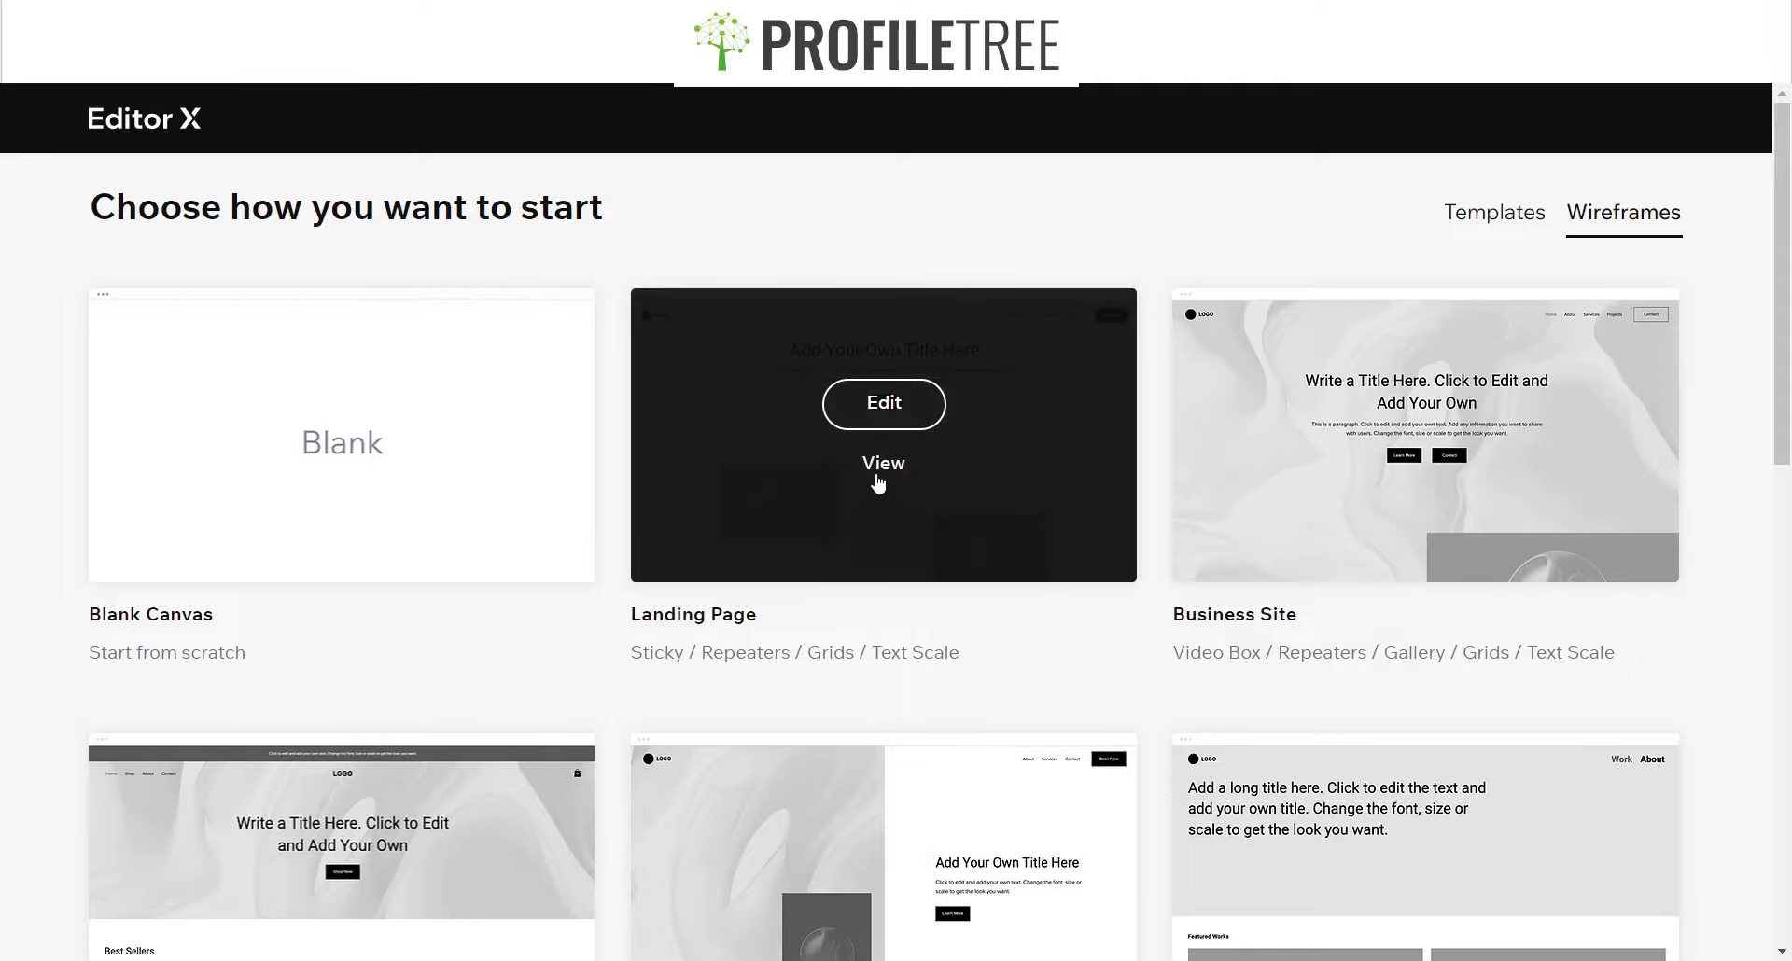
{"action": "left_click", "coordinate": [877, 480]}
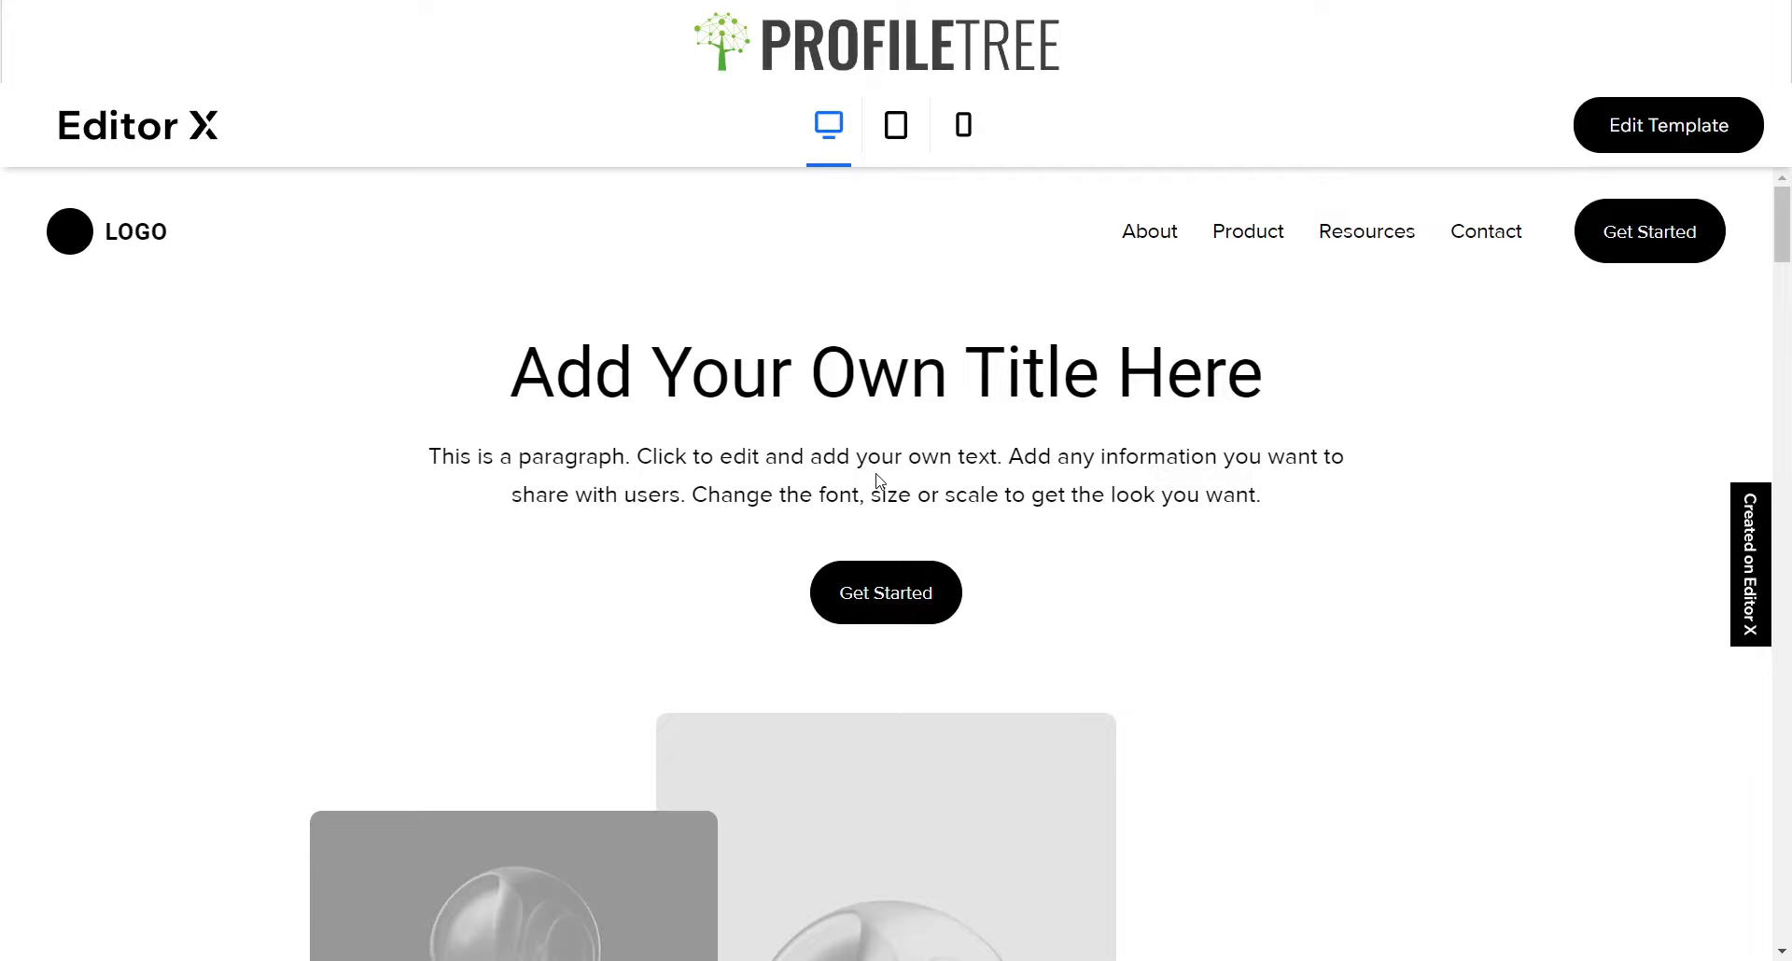
{"action": "scroll", "coordinate": [877, 481], "scroll_direction": "down", "scroll_amount": 1}
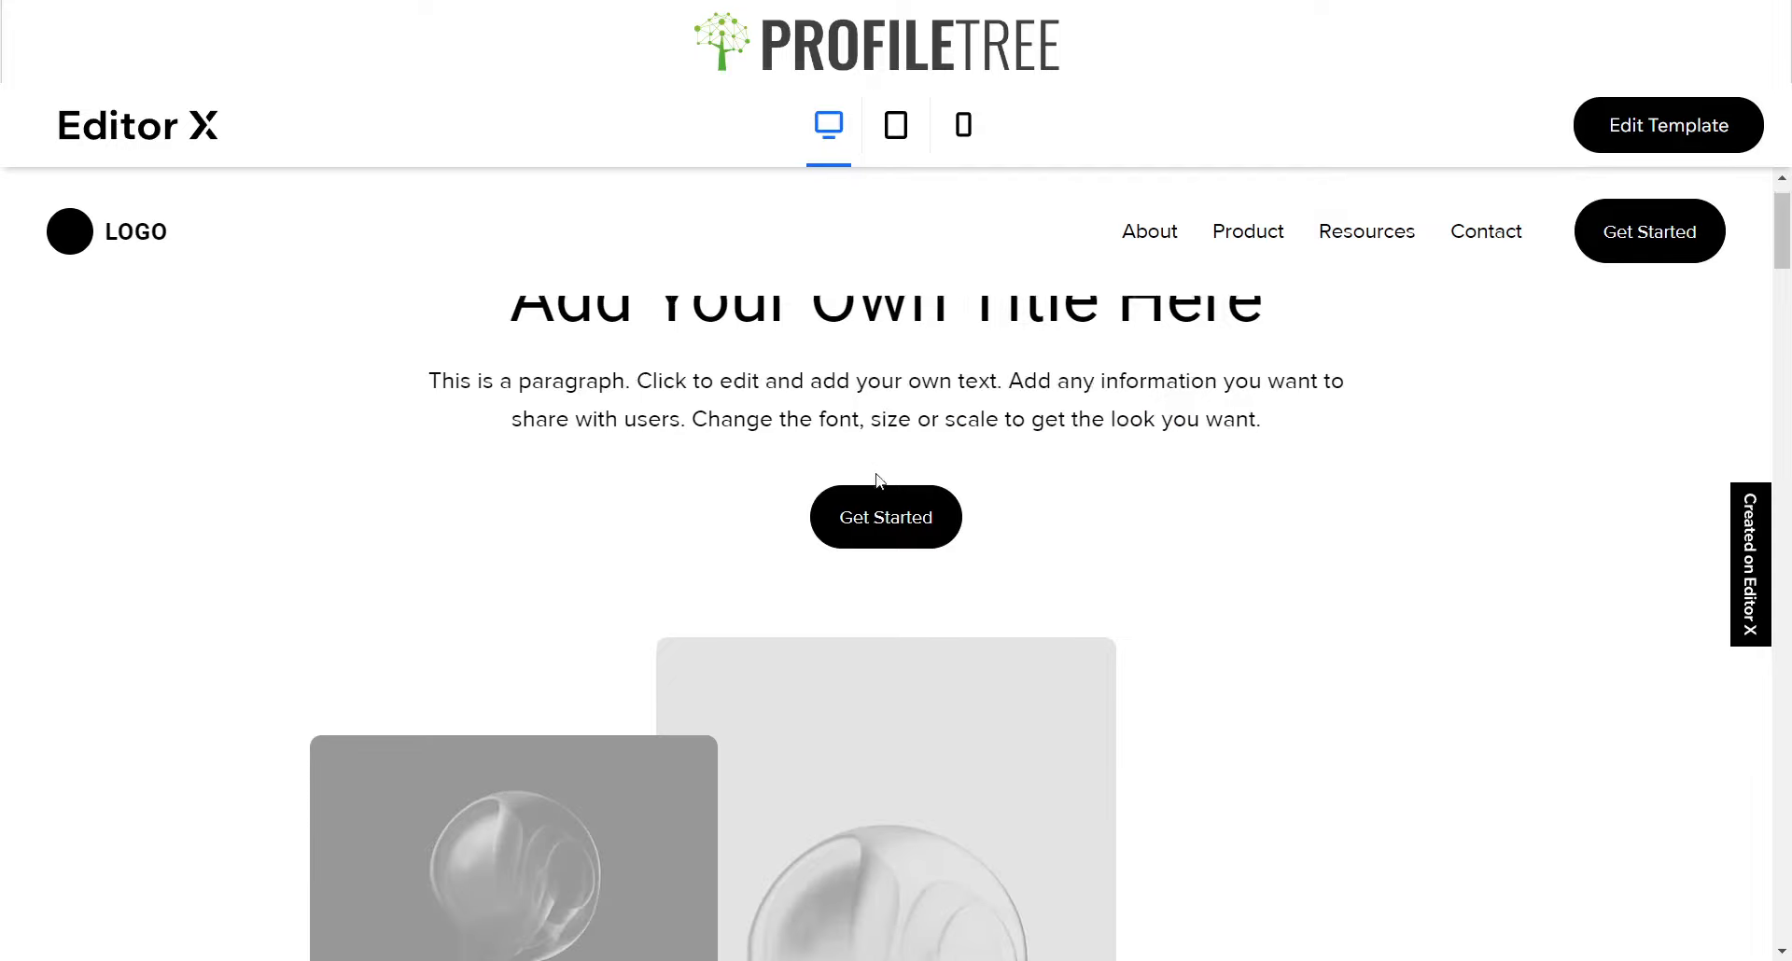
{"action": "scroll", "coordinate": [877, 480], "scroll_direction": "up", "scroll_amount": 1}
{"action": "scroll", "coordinate": [877, 481], "scroll_direction": "down", "scroll_amount": 4}
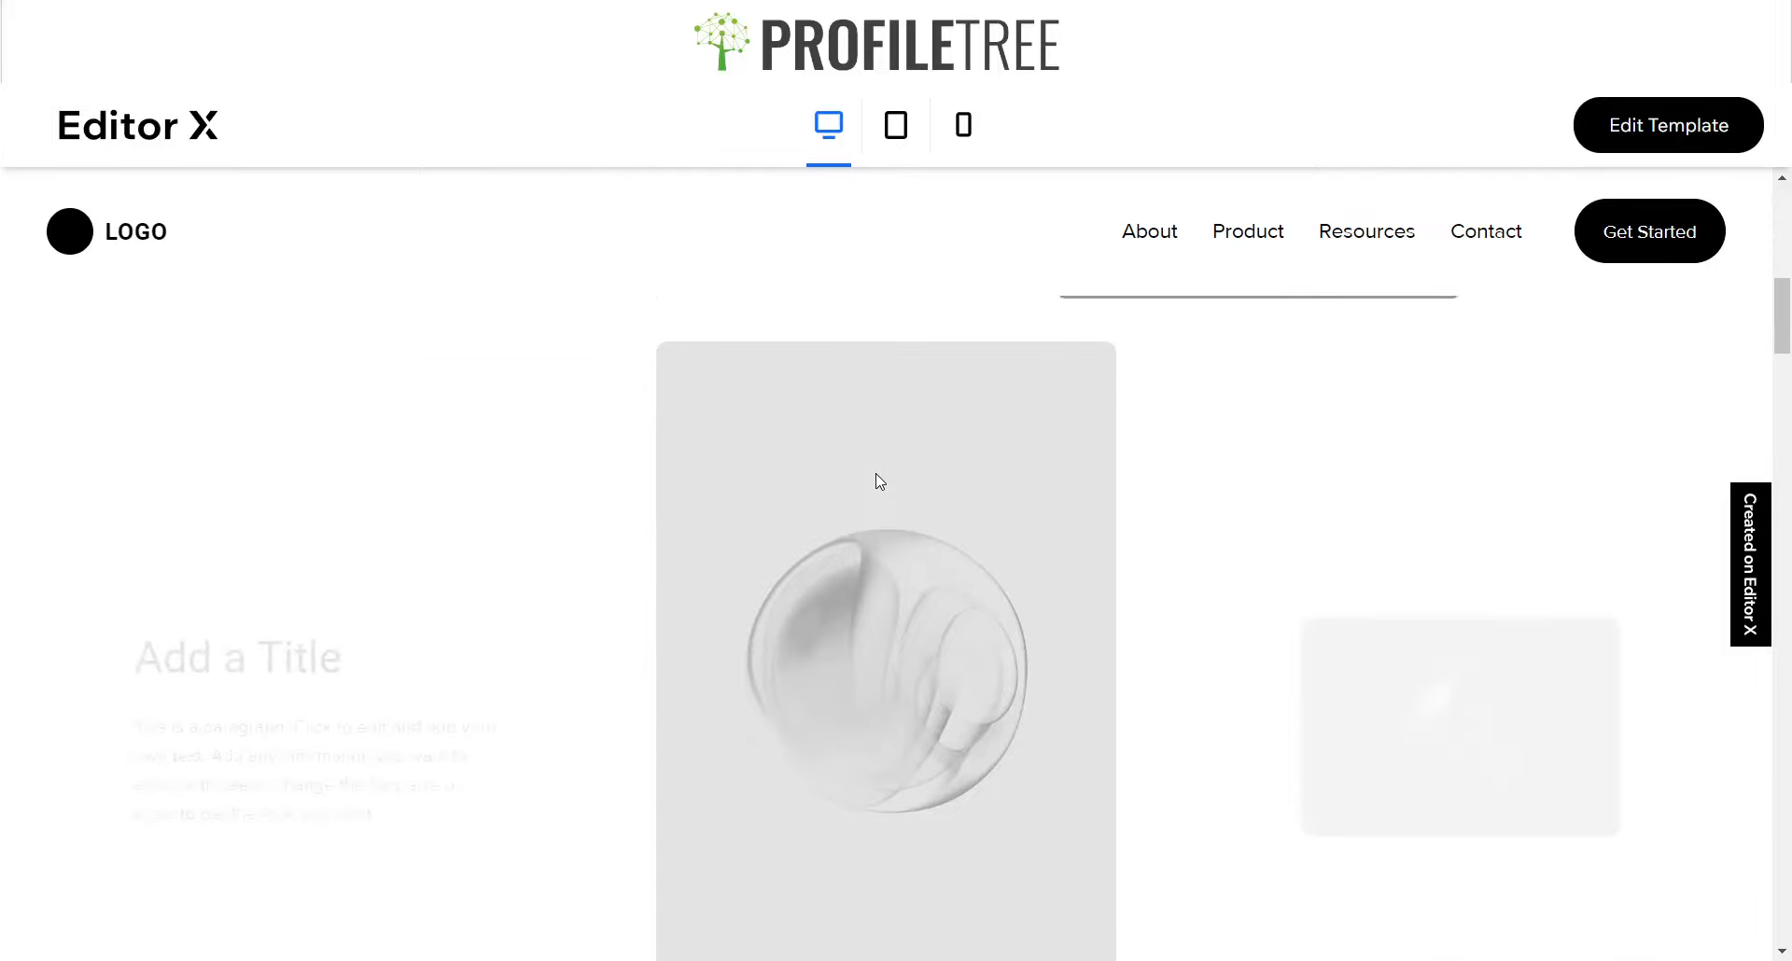
{"action": "scroll", "coordinate": [877, 481], "scroll_direction": "down", "scroll_amount": 5}
{"action": "scroll", "coordinate": [879, 480], "scroll_direction": "down", "scroll_amount": 7}
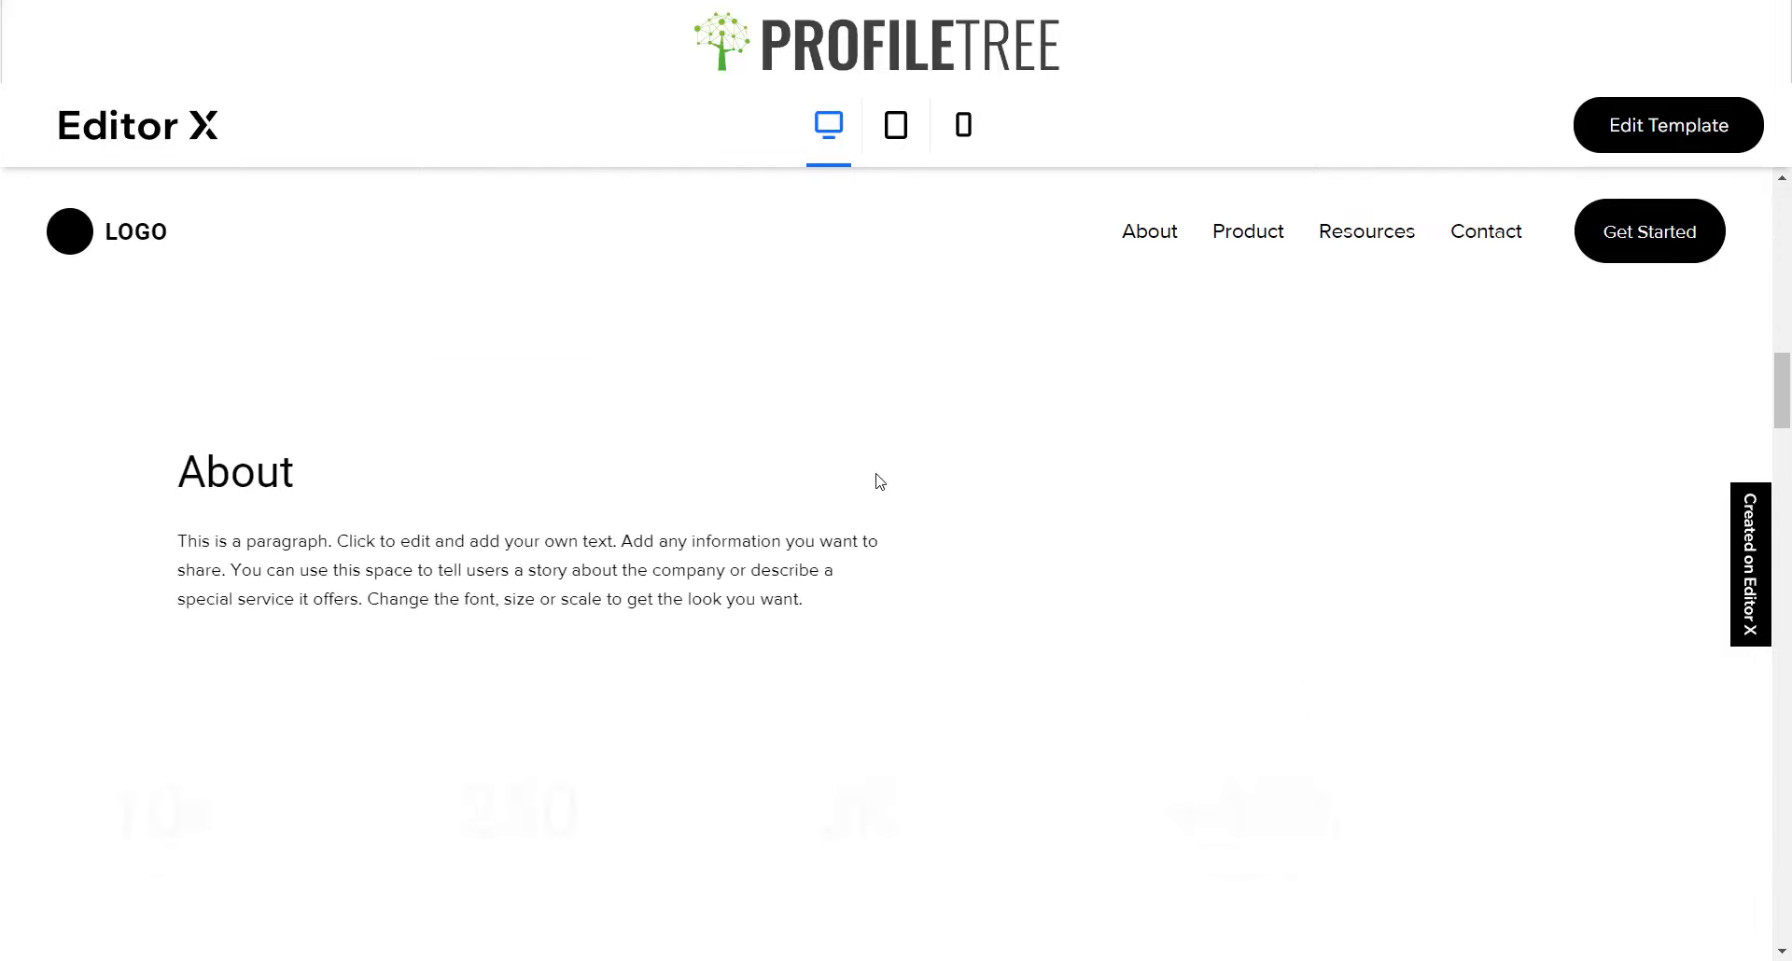
{"action": "scroll", "coordinate": [879, 480], "scroll_direction": "down", "scroll_amount": 8}
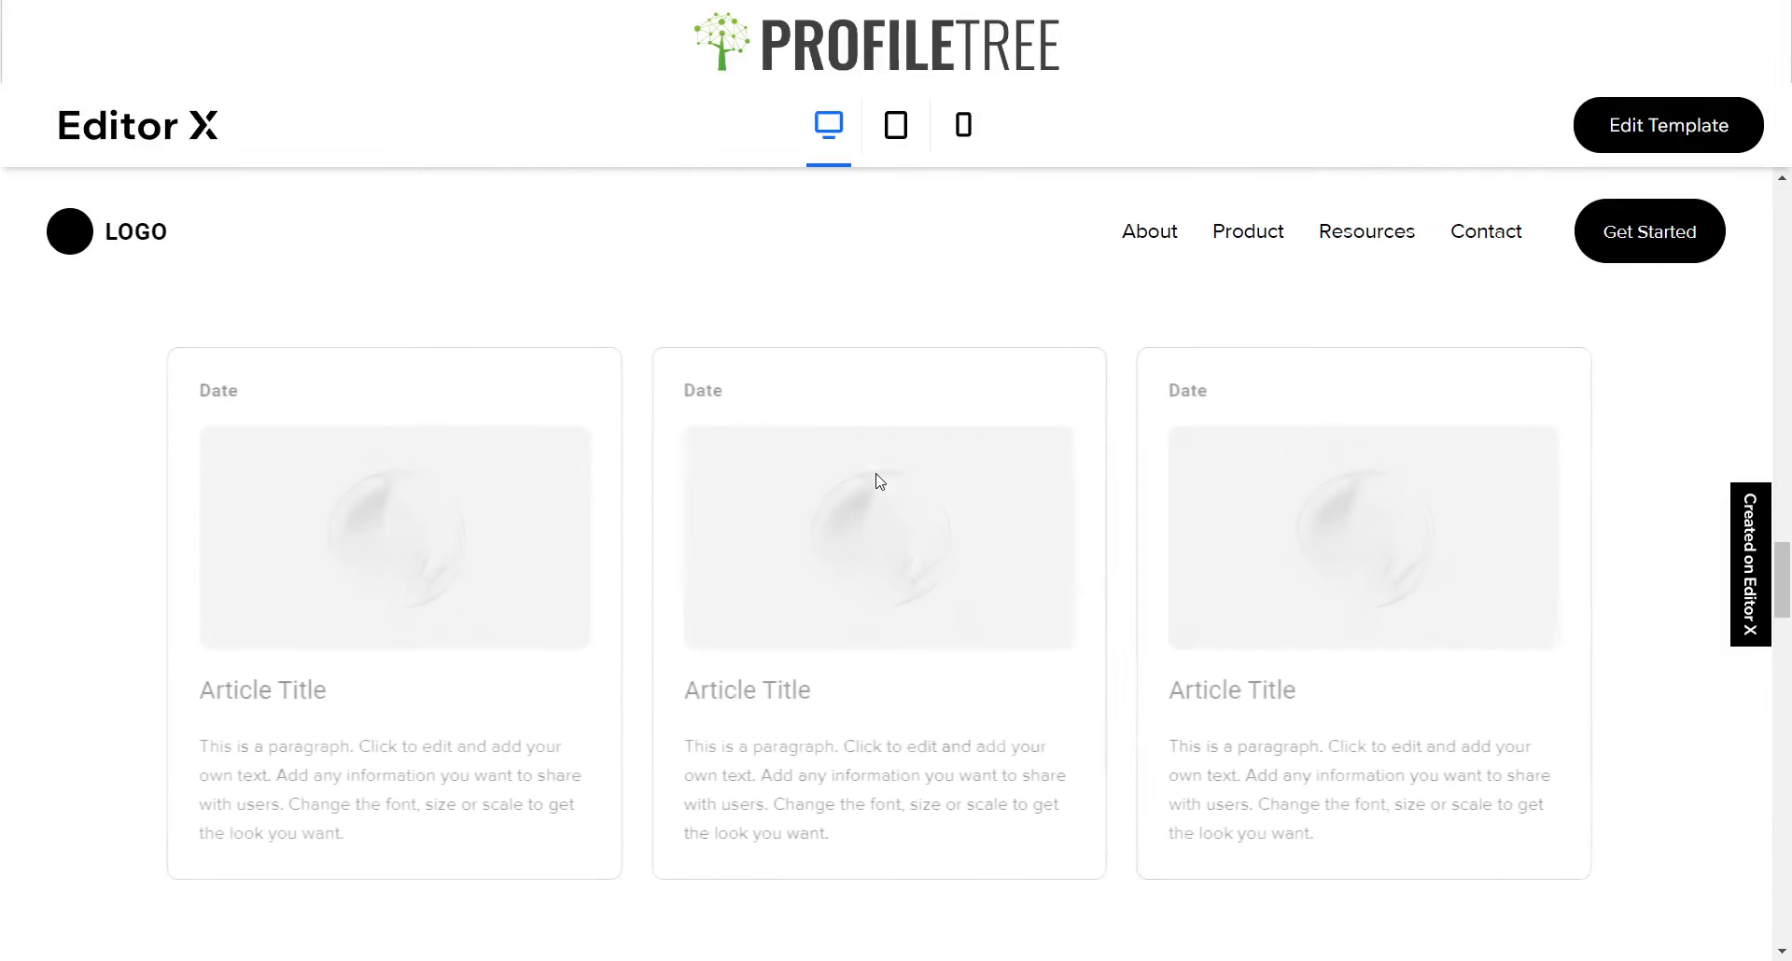
{"action": "scroll", "coordinate": [879, 480], "scroll_direction": "up", "scroll_amount": 3}
{"action": "scroll", "coordinate": [879, 480], "scroll_direction": "down", "scroll_amount": 3}
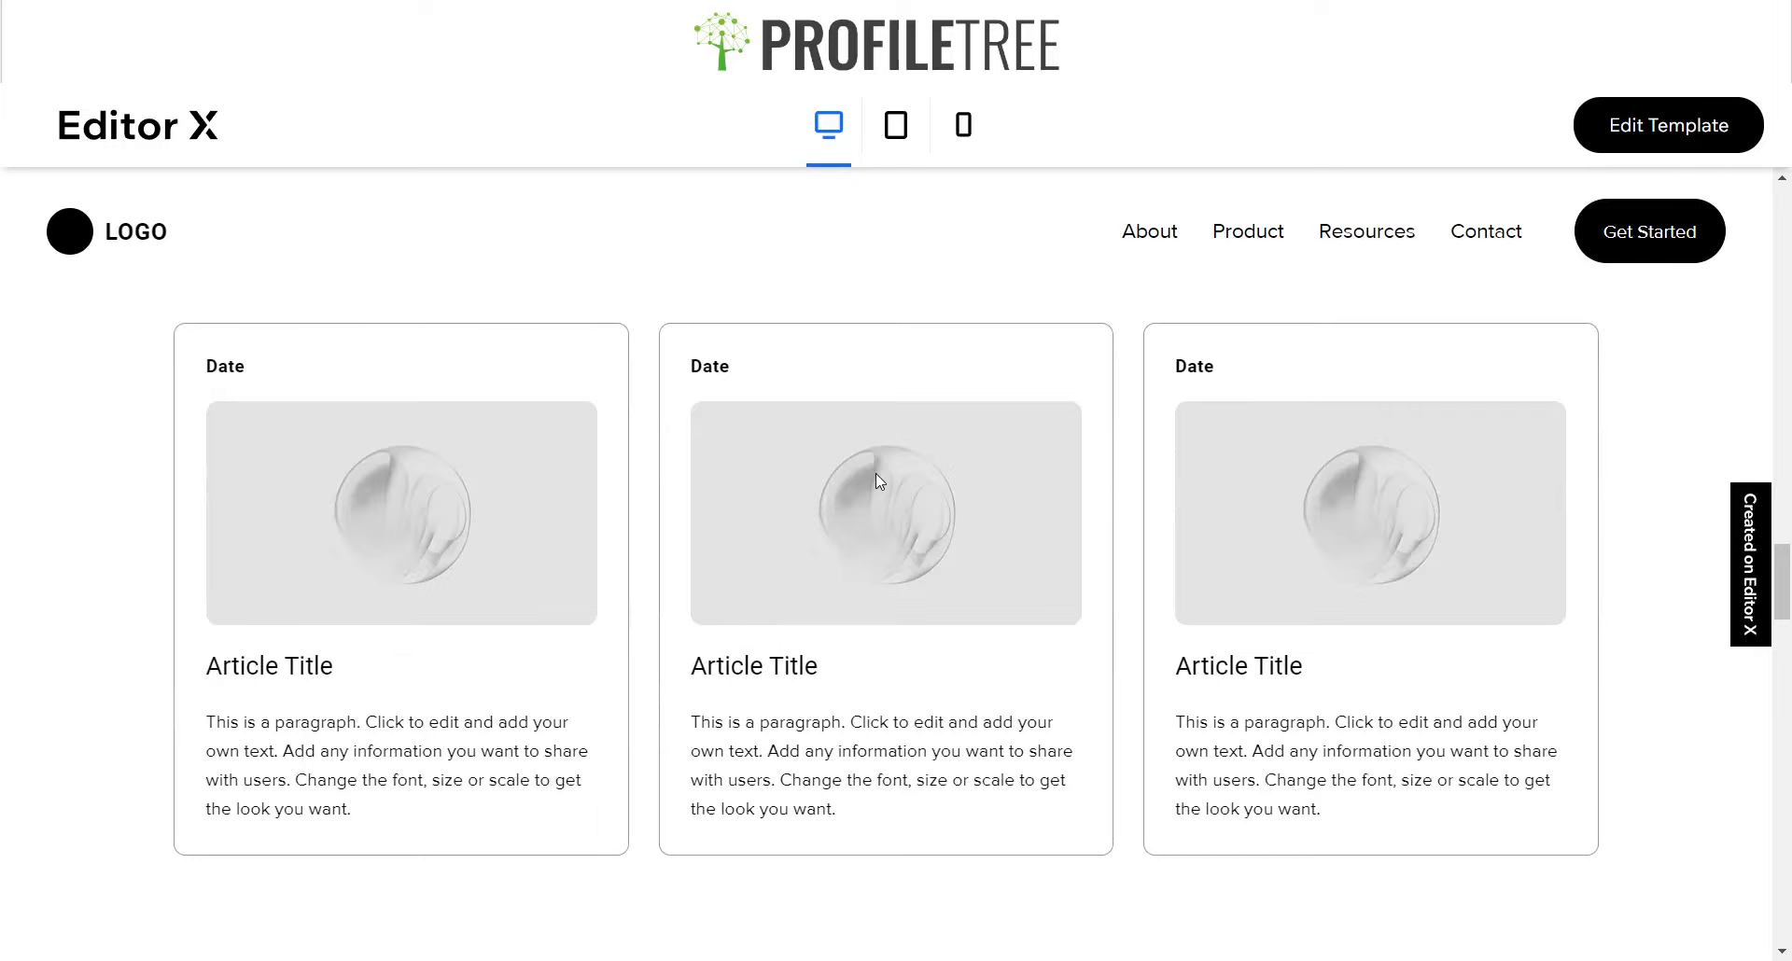
{"action": "scroll", "coordinate": [877, 476], "scroll_direction": "down", "scroll_amount": 10}
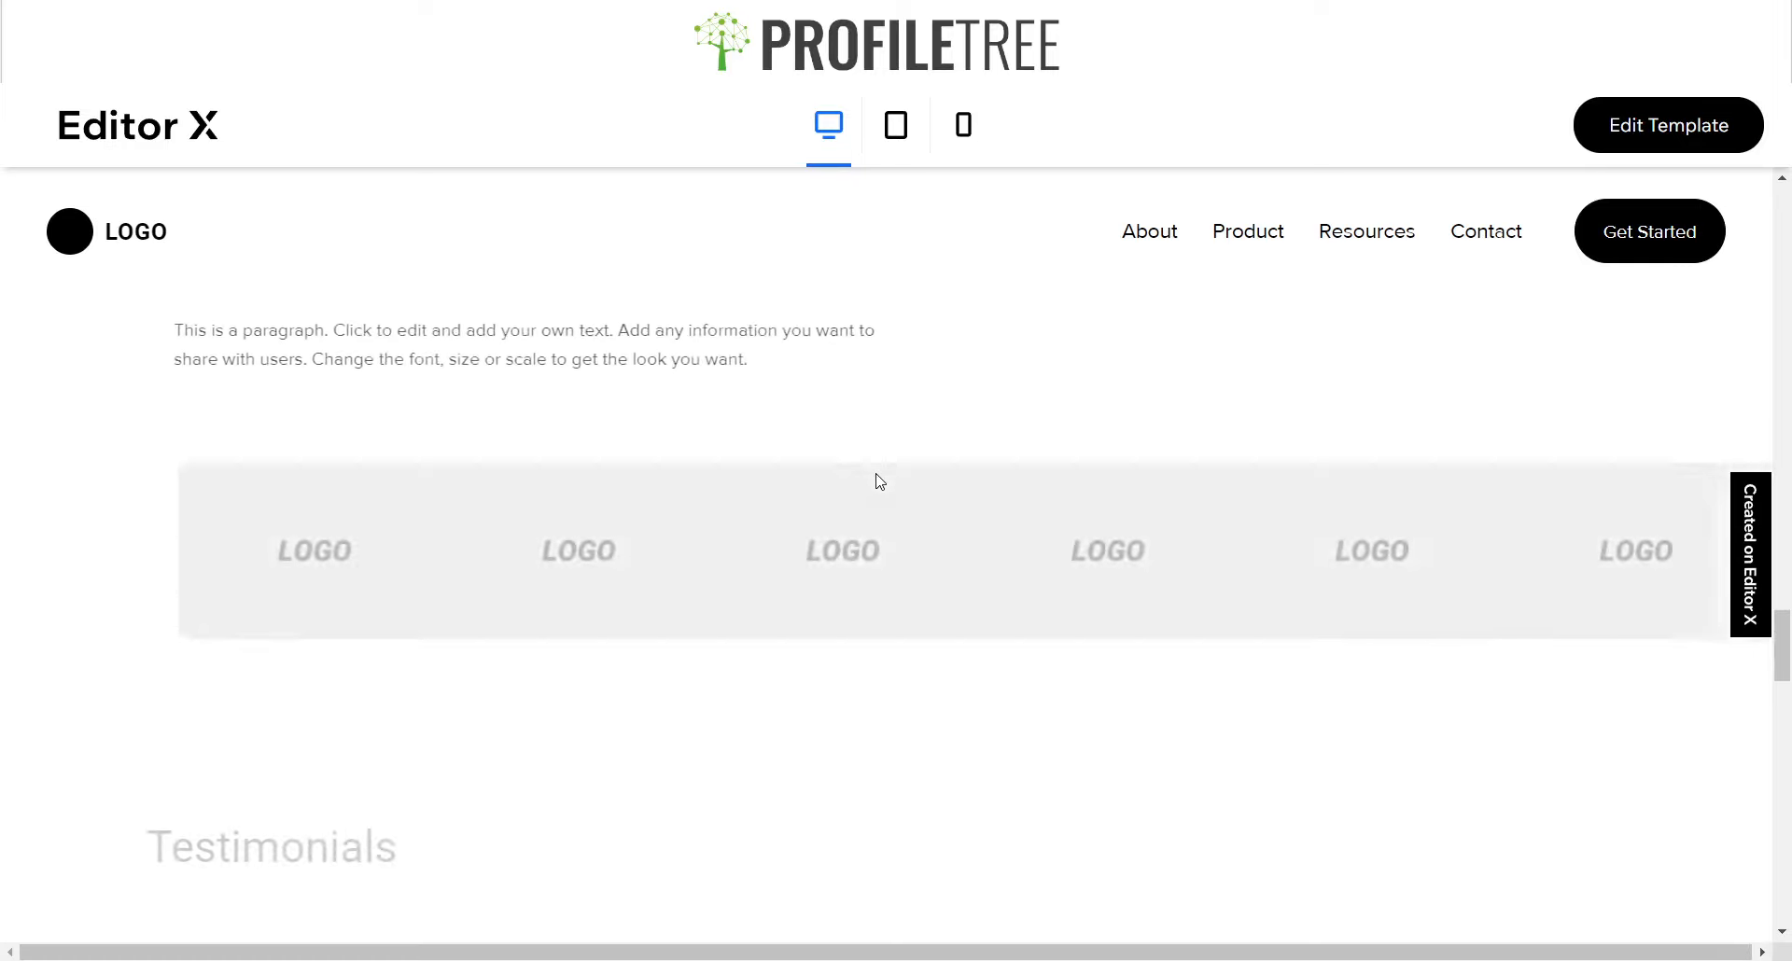
{"action": "scroll", "coordinate": [879, 482], "scroll_direction": "down", "scroll_amount": 15}
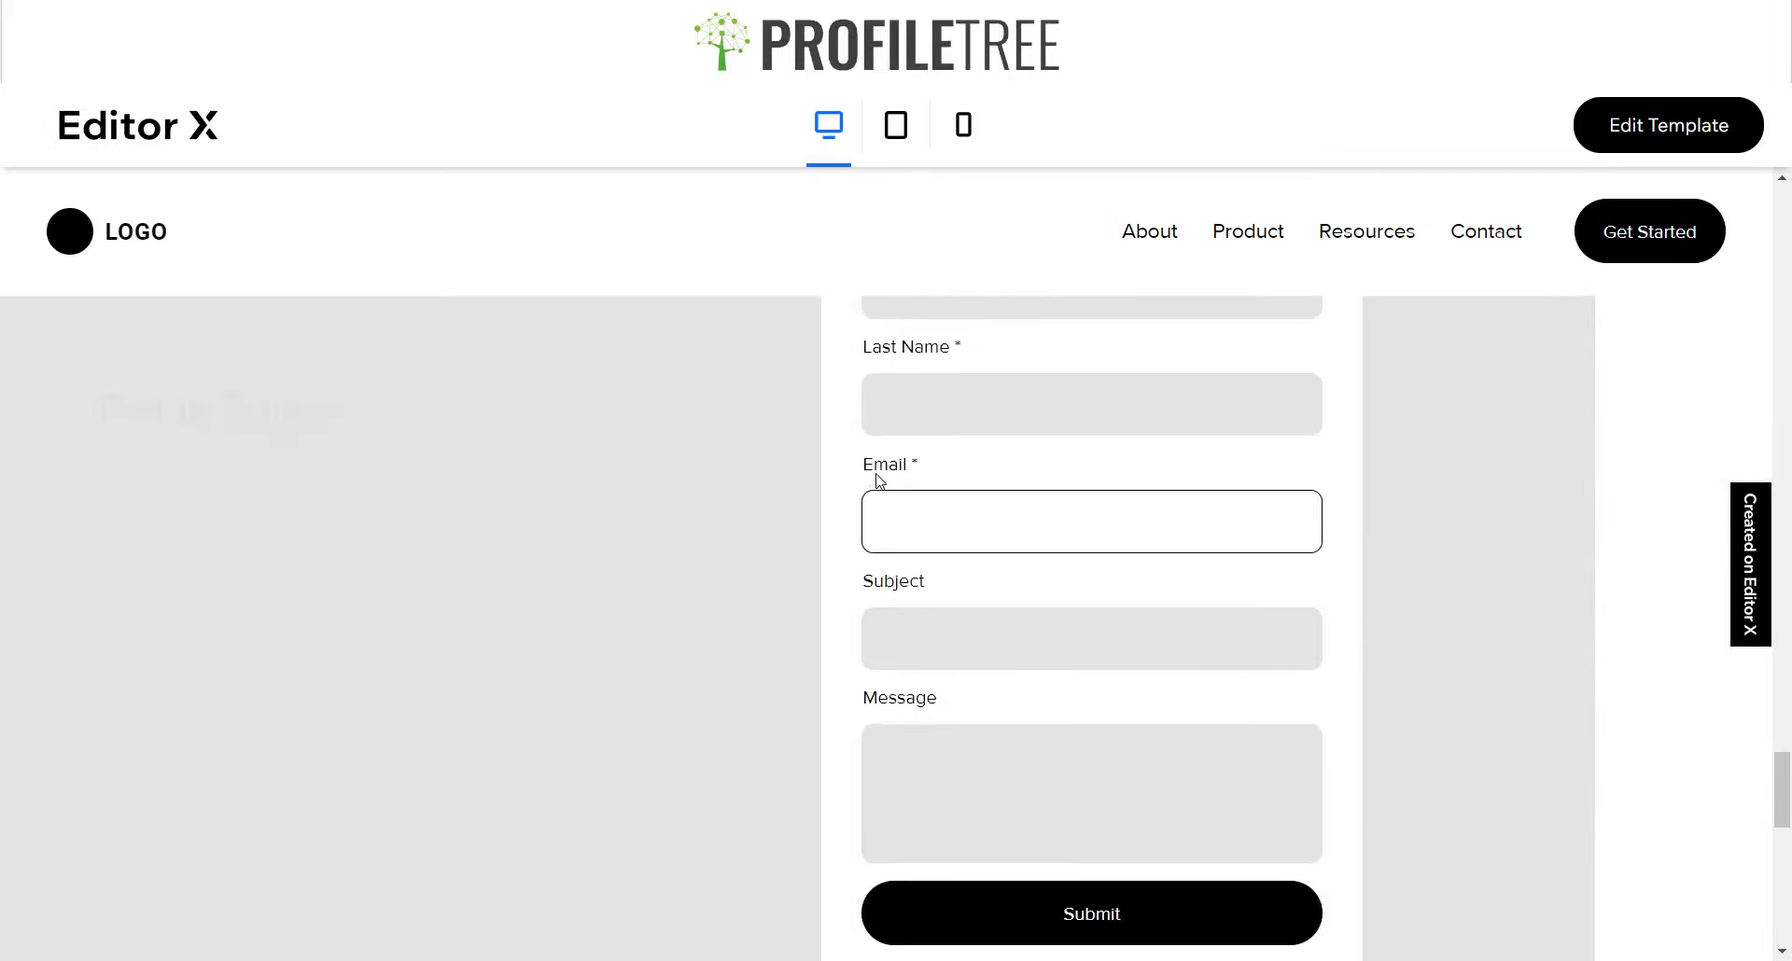
{"action": "scroll", "coordinate": [877, 476], "scroll_direction": "down", "scroll_amount": 6}
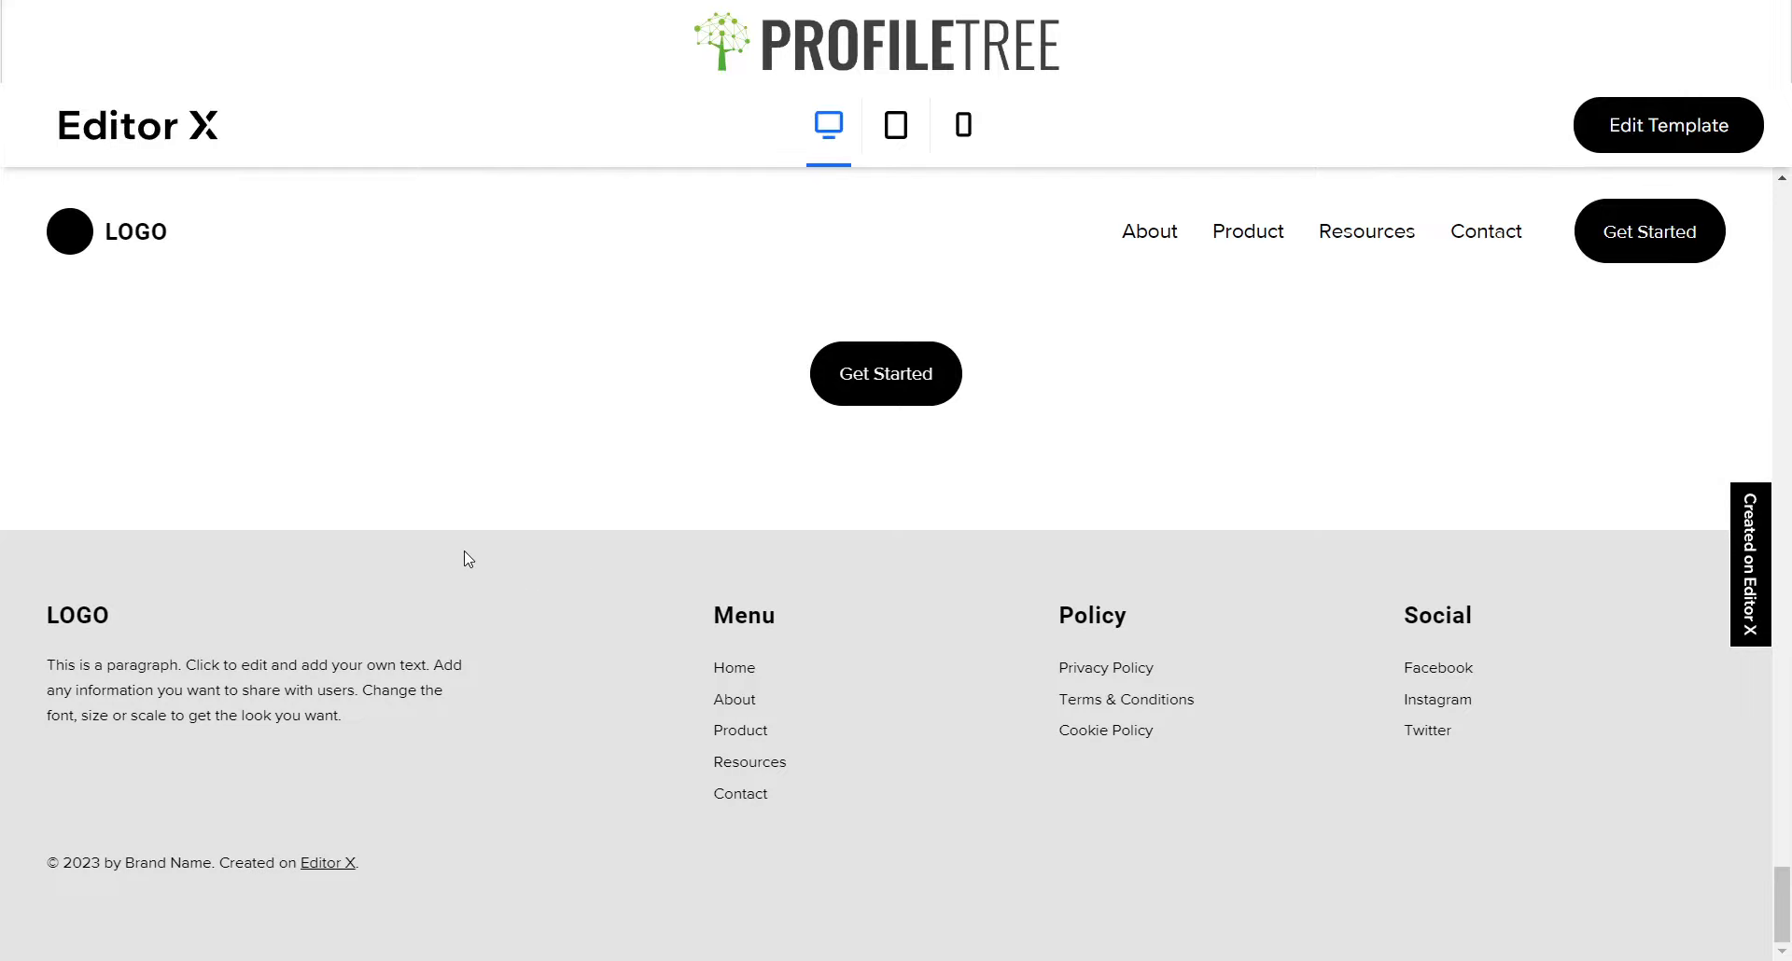
{"action": "scroll", "coordinate": [468, 559], "scroll_direction": "up", "scroll_amount": 10}
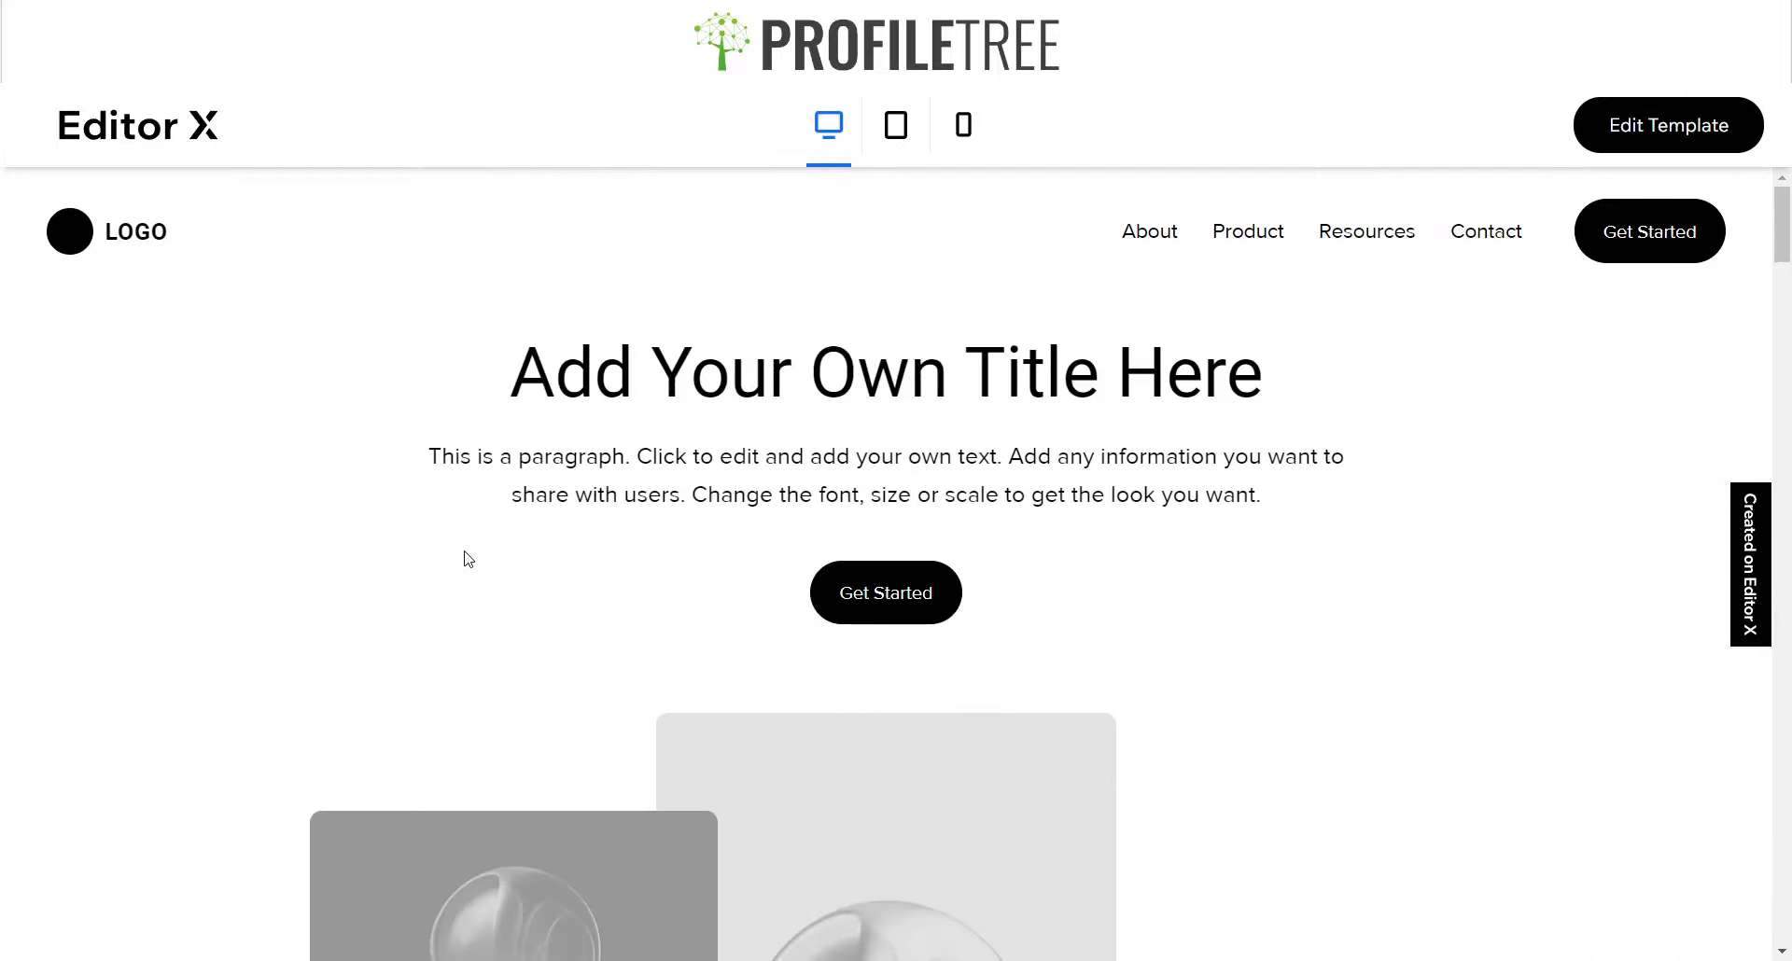
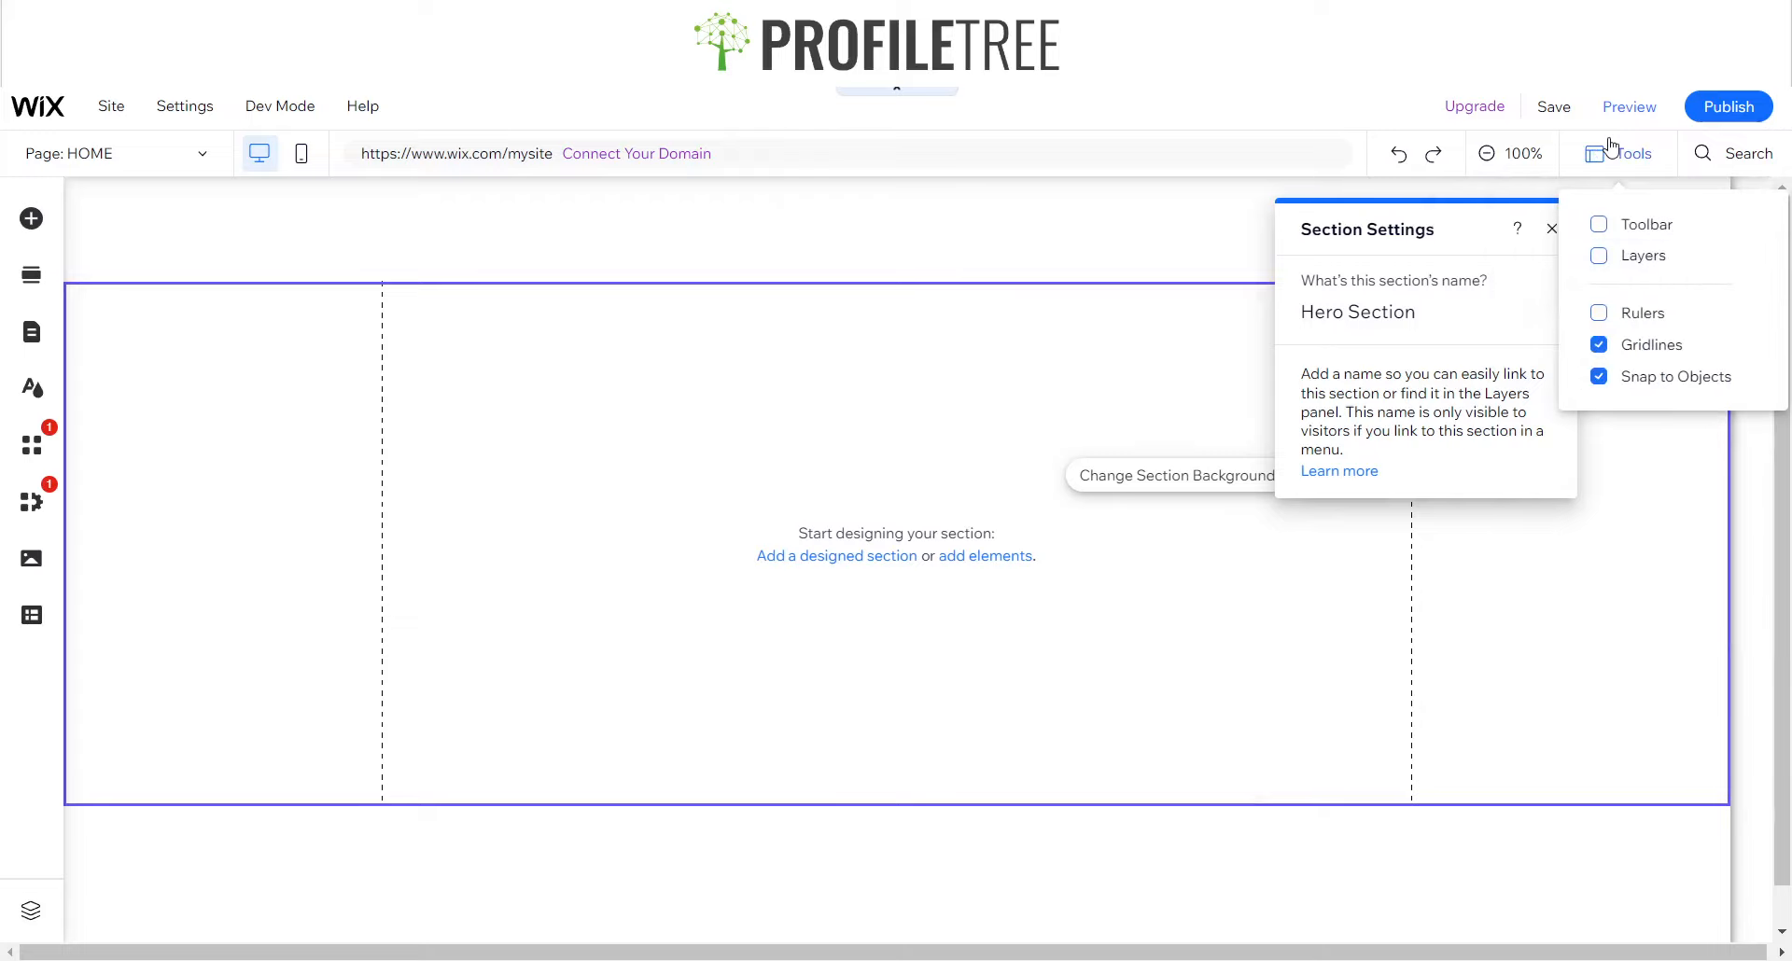
- Show the editing toolbar and close the Hero Section's settings
{"action": "left_click", "coordinate": [1613, 225]}
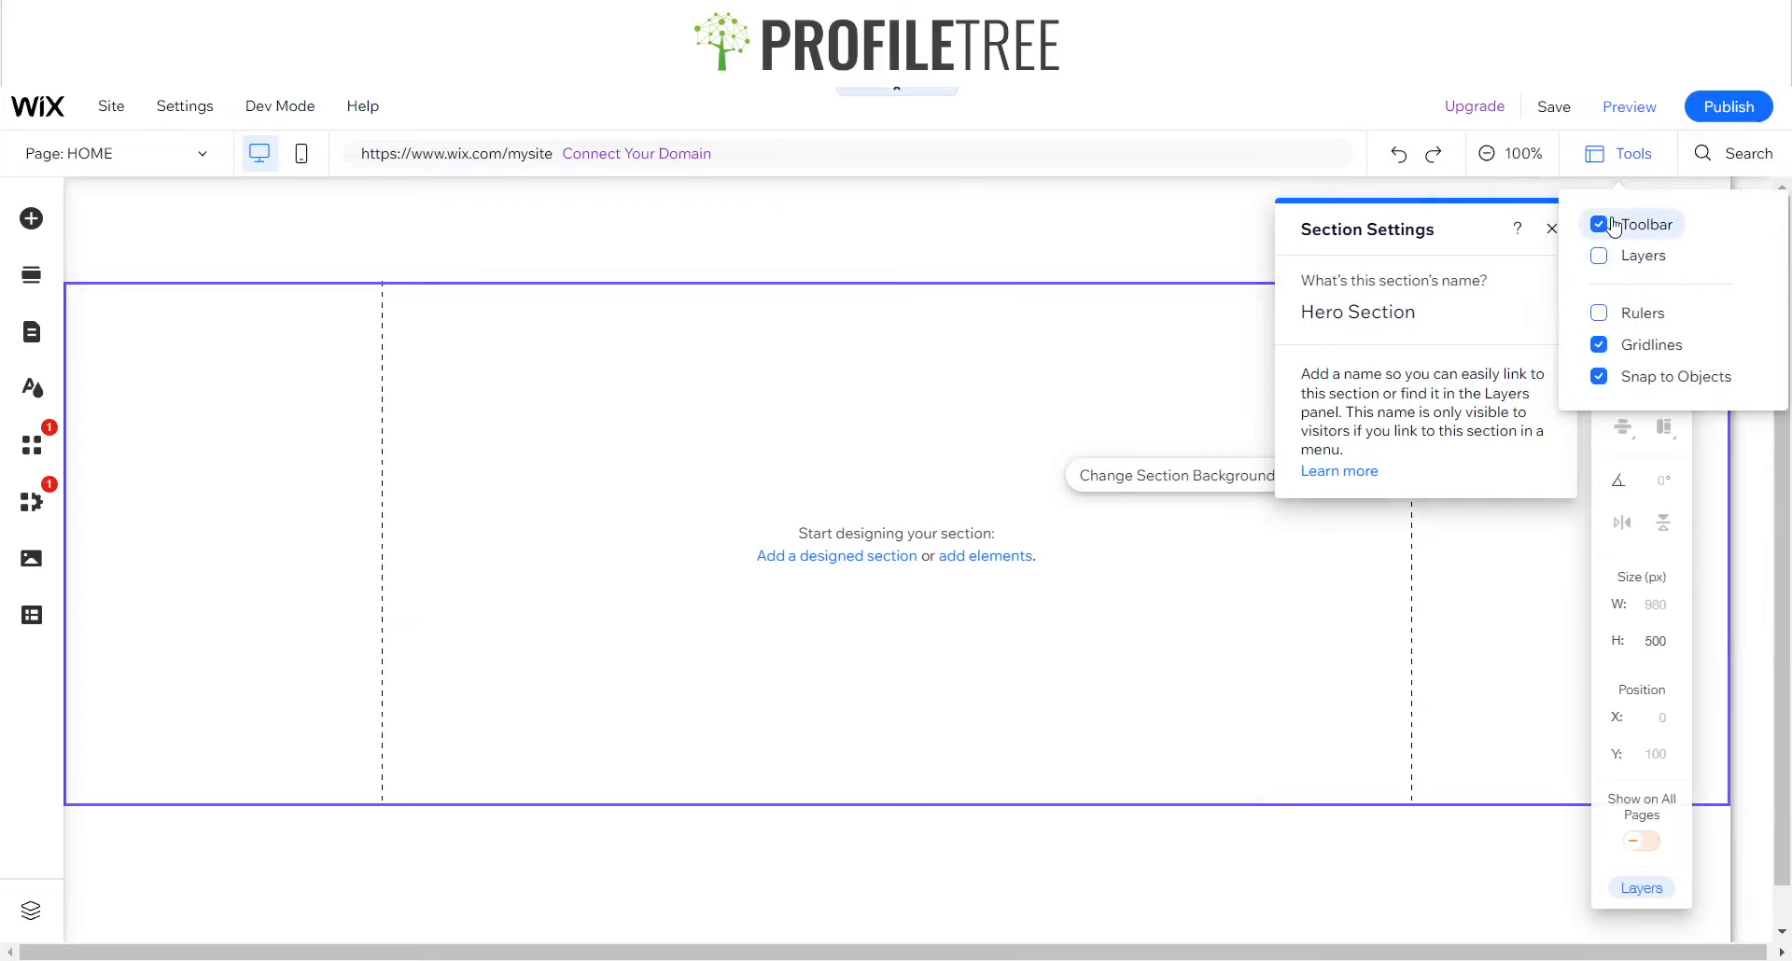
{"action": "left_click", "coordinate": [1554, 233]}
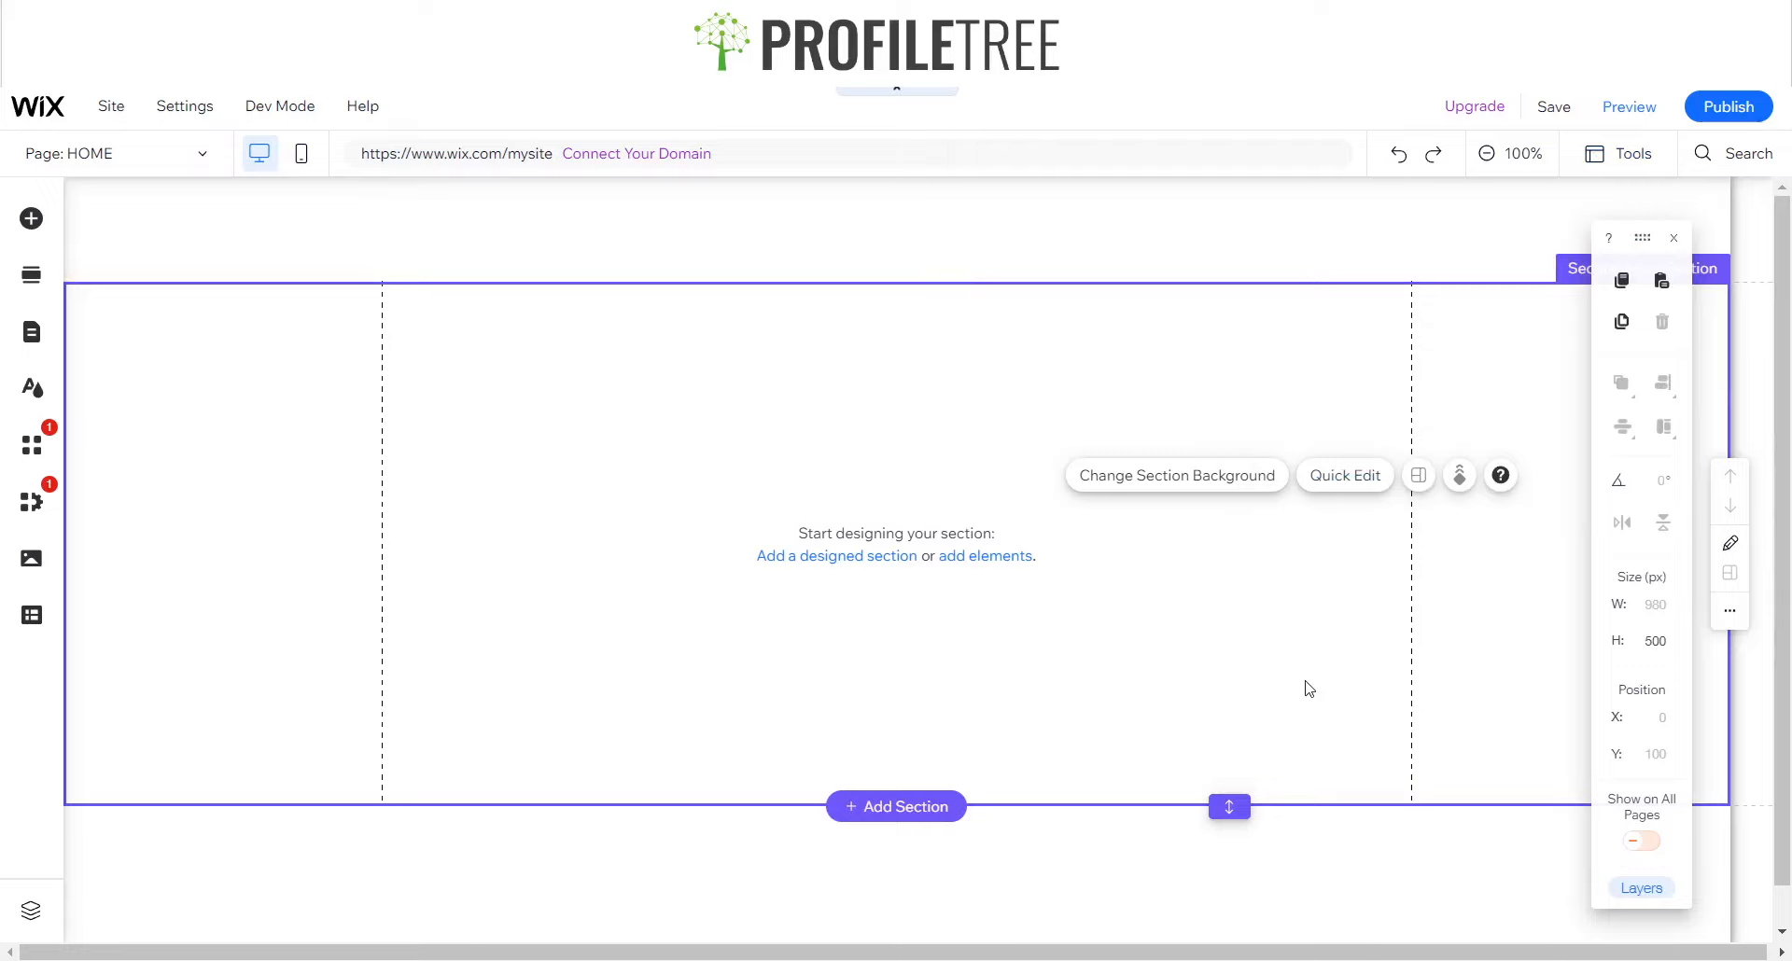
- Set the Hero Section's height to 650 px
{"action": "left_click", "coordinate": [1640, 640]}
{"action": "type", "text": "650"}
{"action": "key", "text": "Return"}
{"action": "scroll", "coordinate": [1186, 828], "scroll_direction": "down", "scroll_amount": 3}
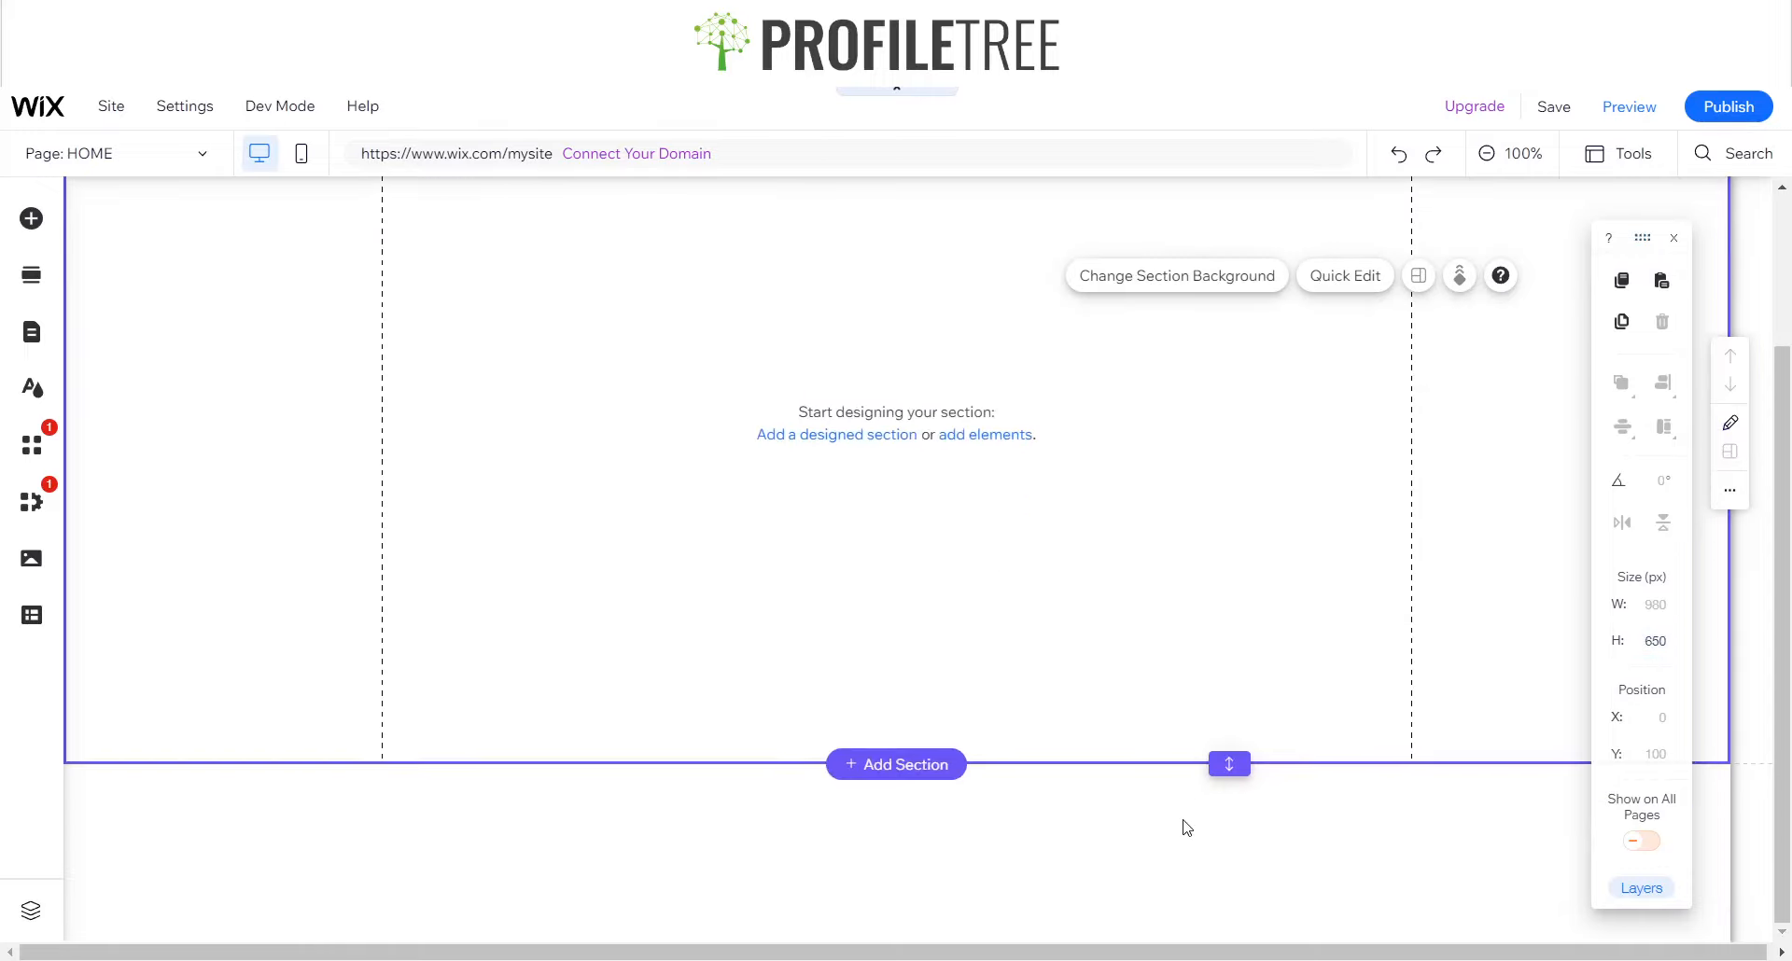
{"action": "scroll", "coordinate": [1185, 828], "scroll_direction": "up", "scroll_amount": 3}
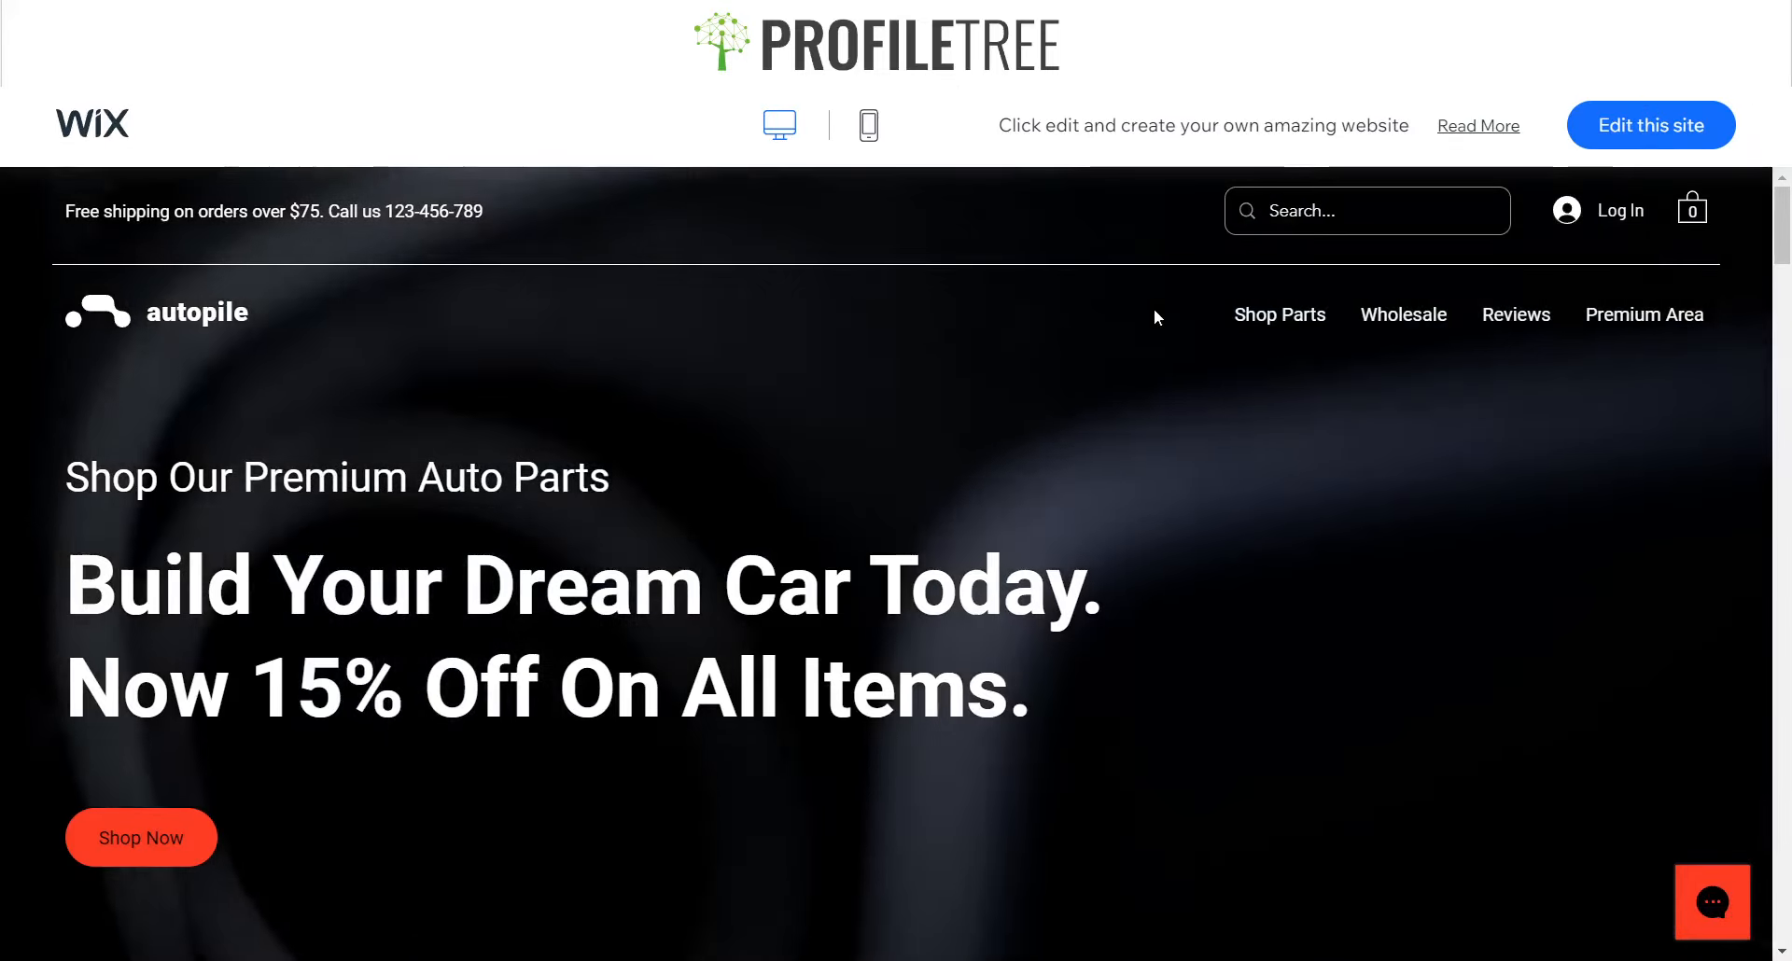
- Examine the hero area of the autopile auto parts template as a layout reference
{"action": "scroll", "coordinate": [1153, 315], "scroll_direction": "down", "scroll_amount": 6}
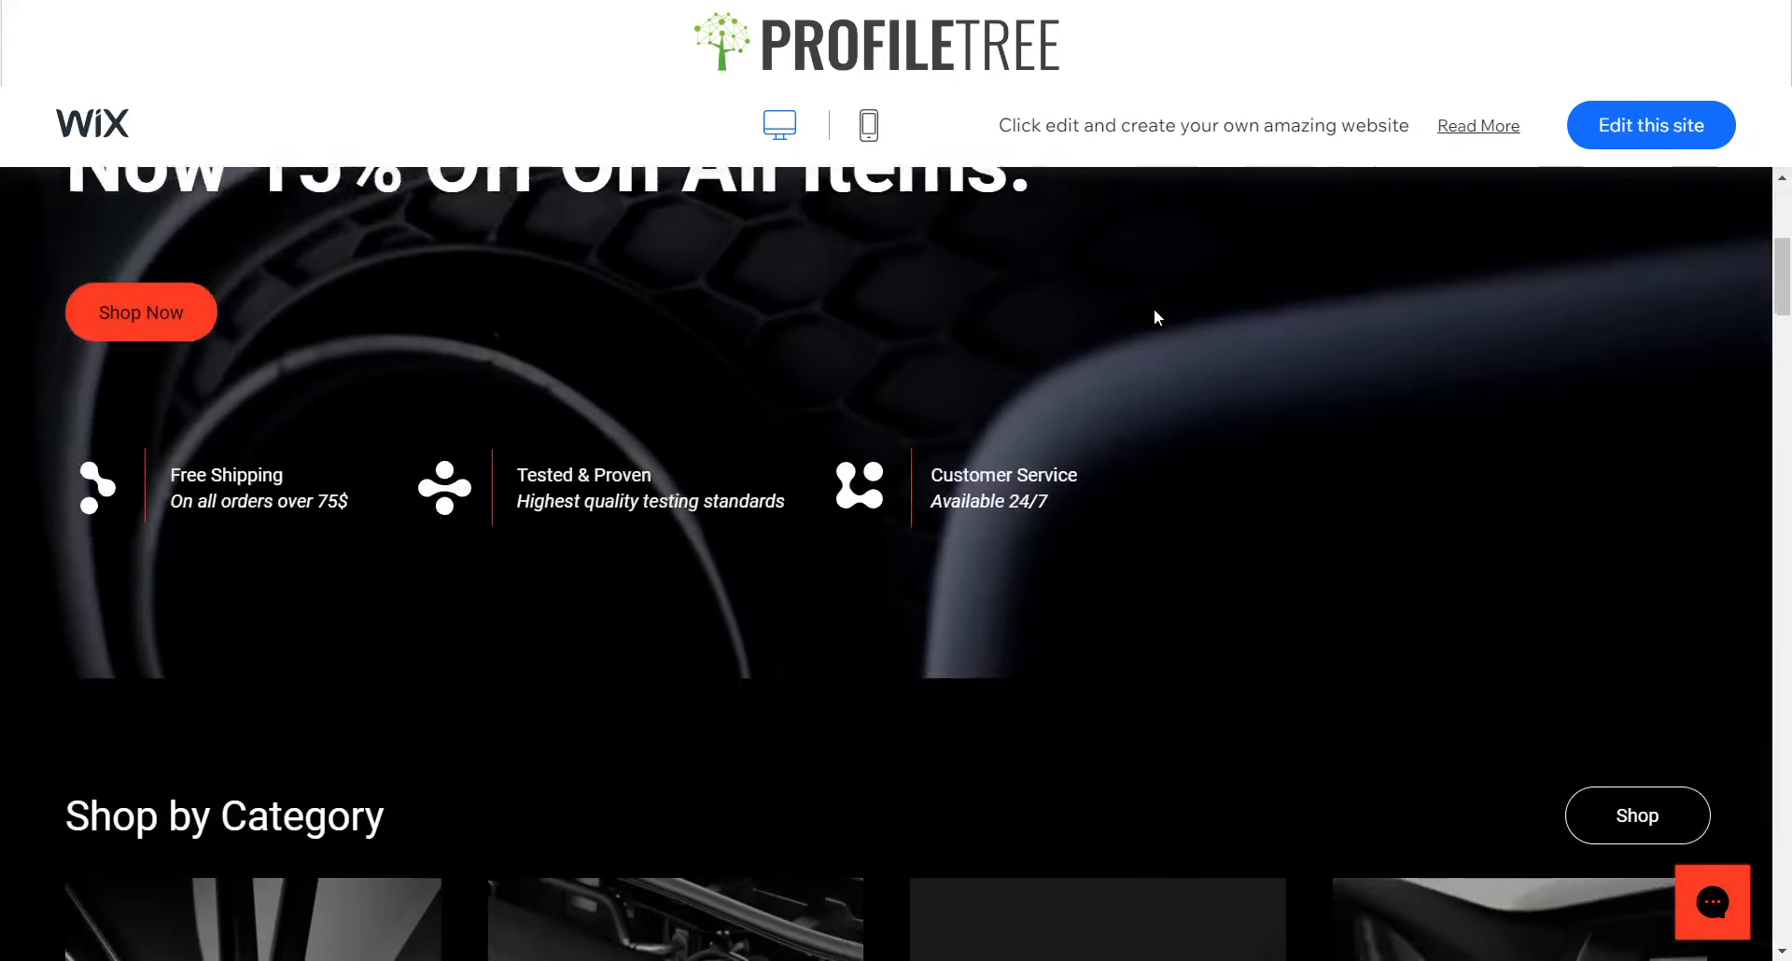
{"action": "scroll", "coordinate": [1154, 316], "scroll_direction": "up", "scroll_amount": 6}
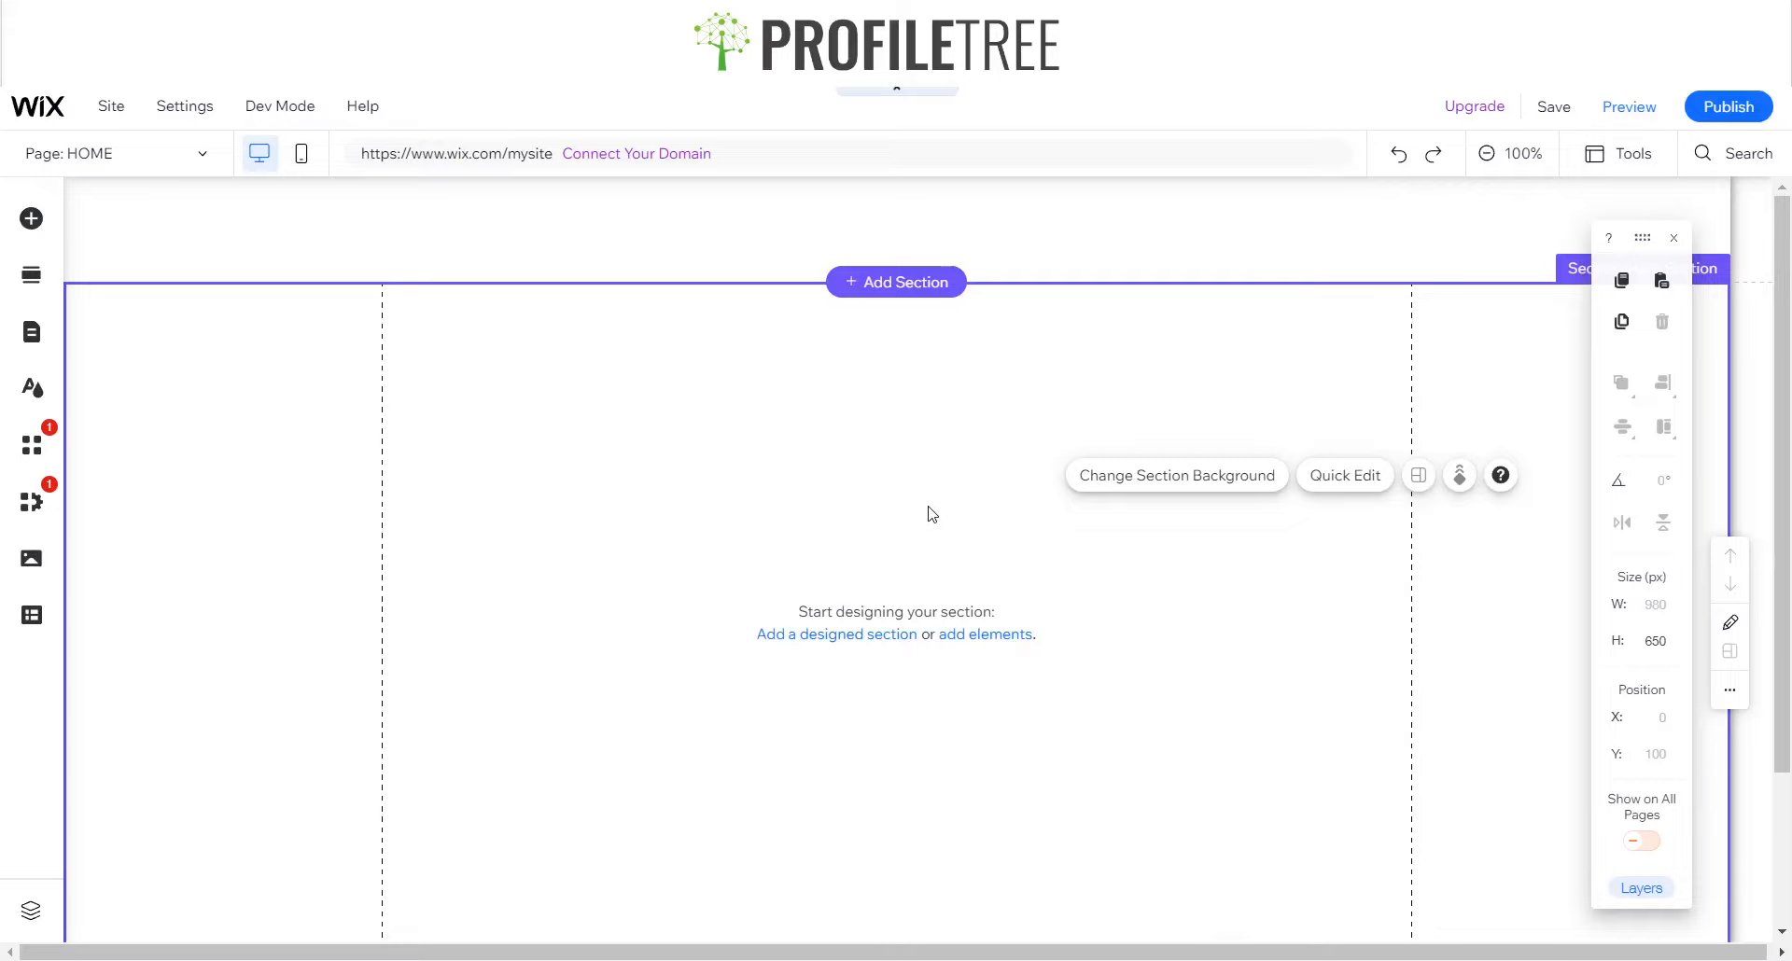
- View the Hero Section's background options and close them
{"action": "left_click", "coordinate": [1101, 482]}
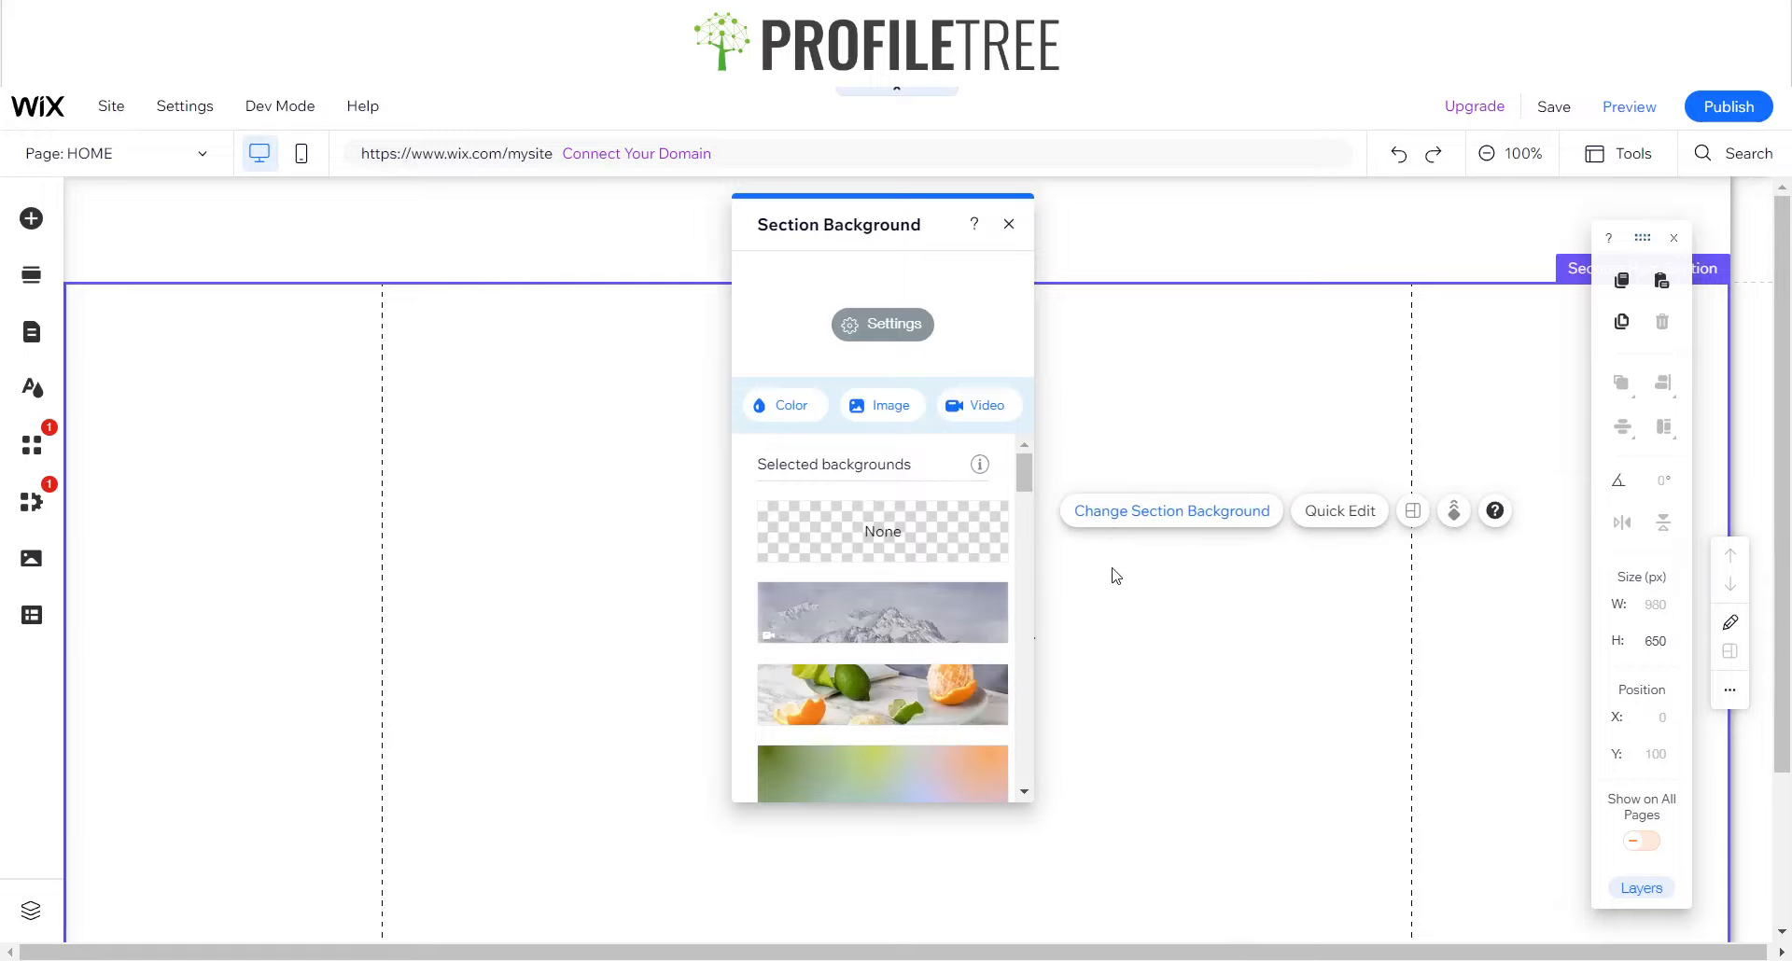
{"action": "left_click", "coordinate": [1008, 225]}
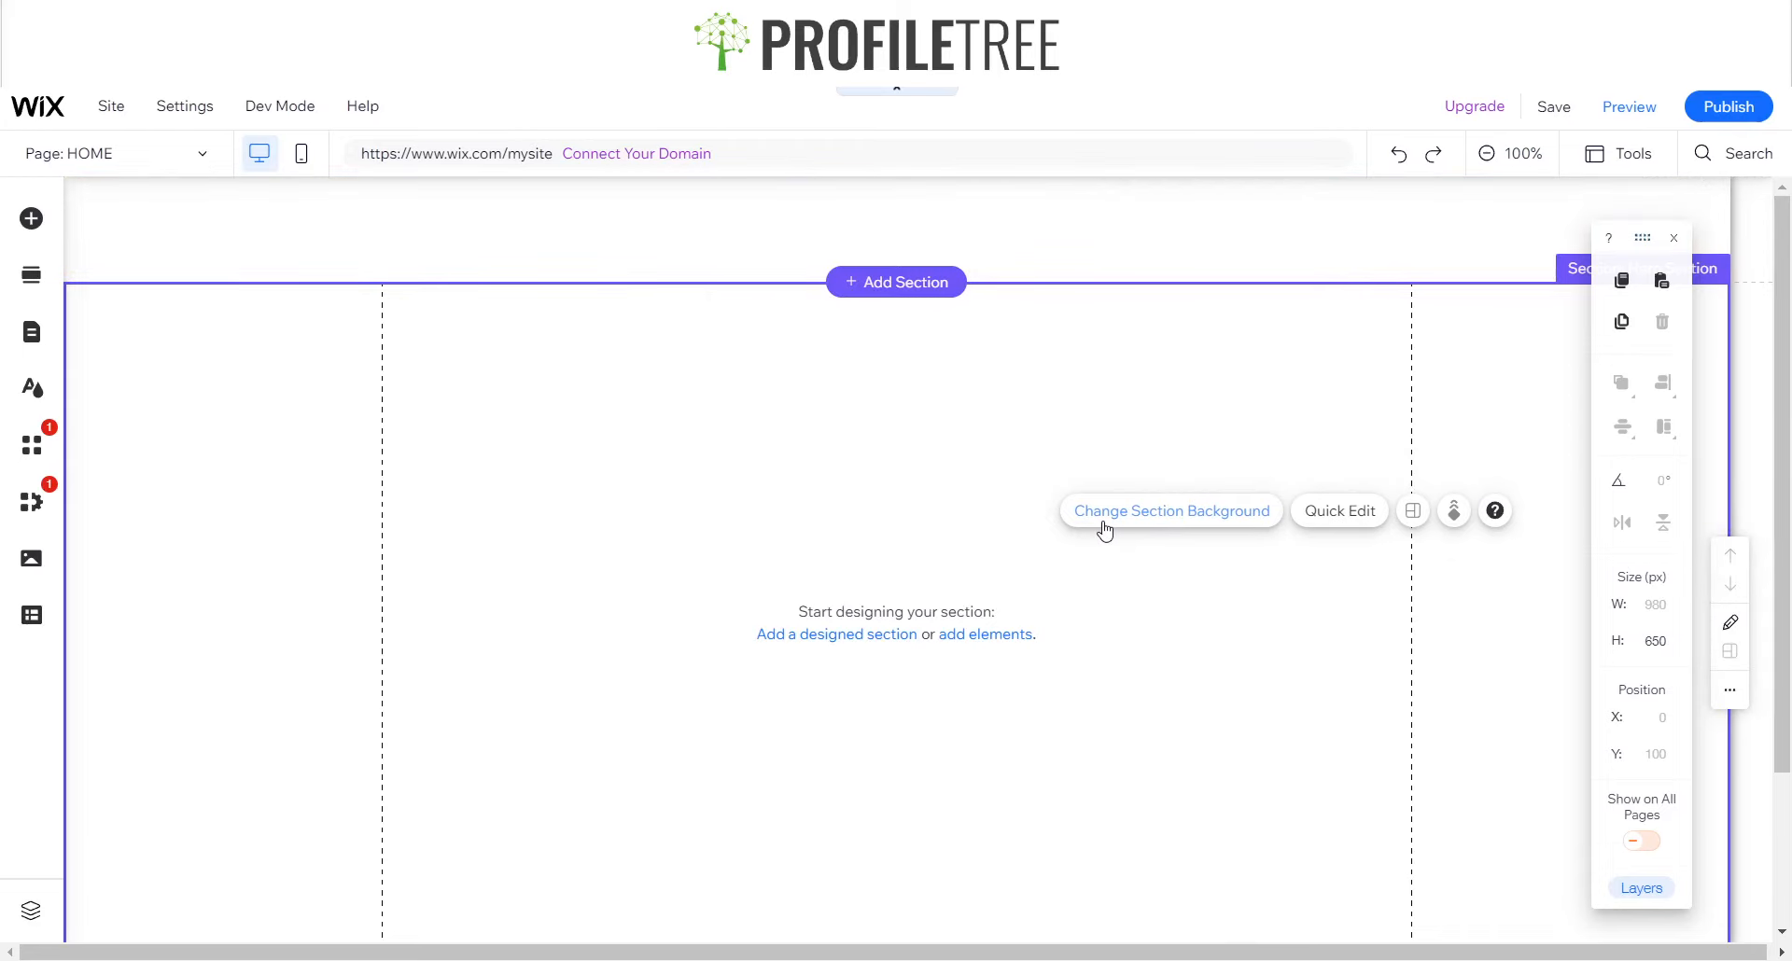
- Add a blank strip element at the top of the Hero Section
{"action": "left_click", "coordinate": [31, 219]}
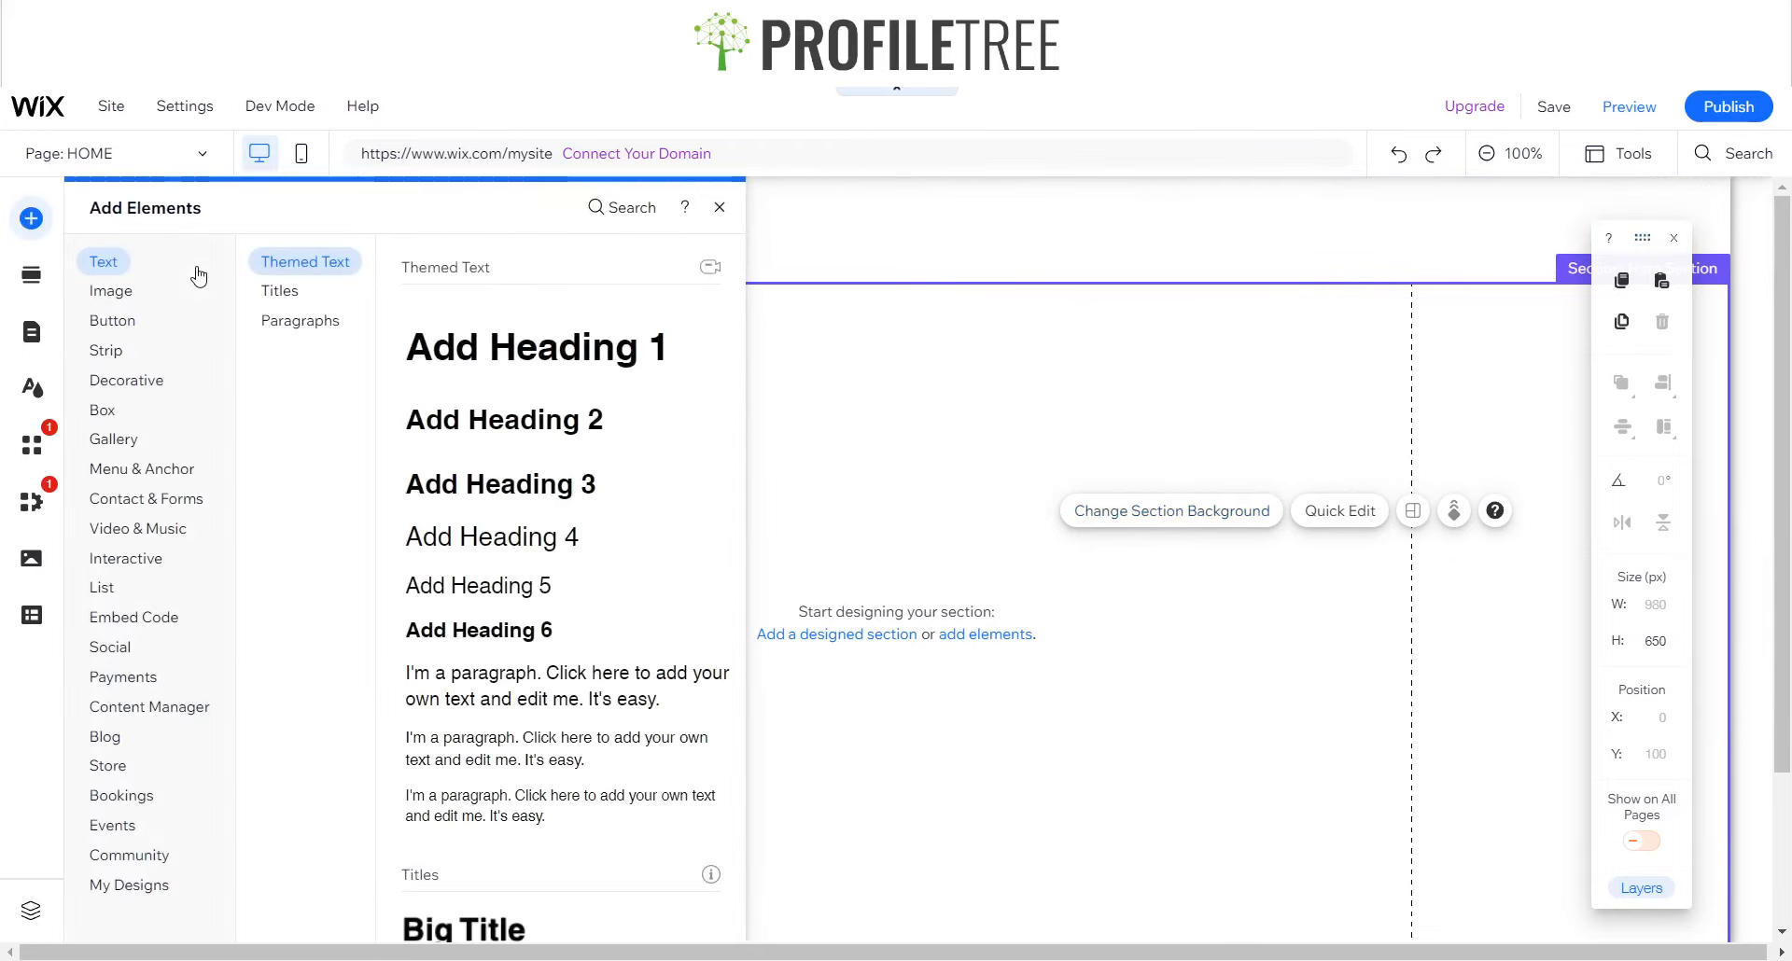
{"action": "left_click", "coordinate": [121, 384]}
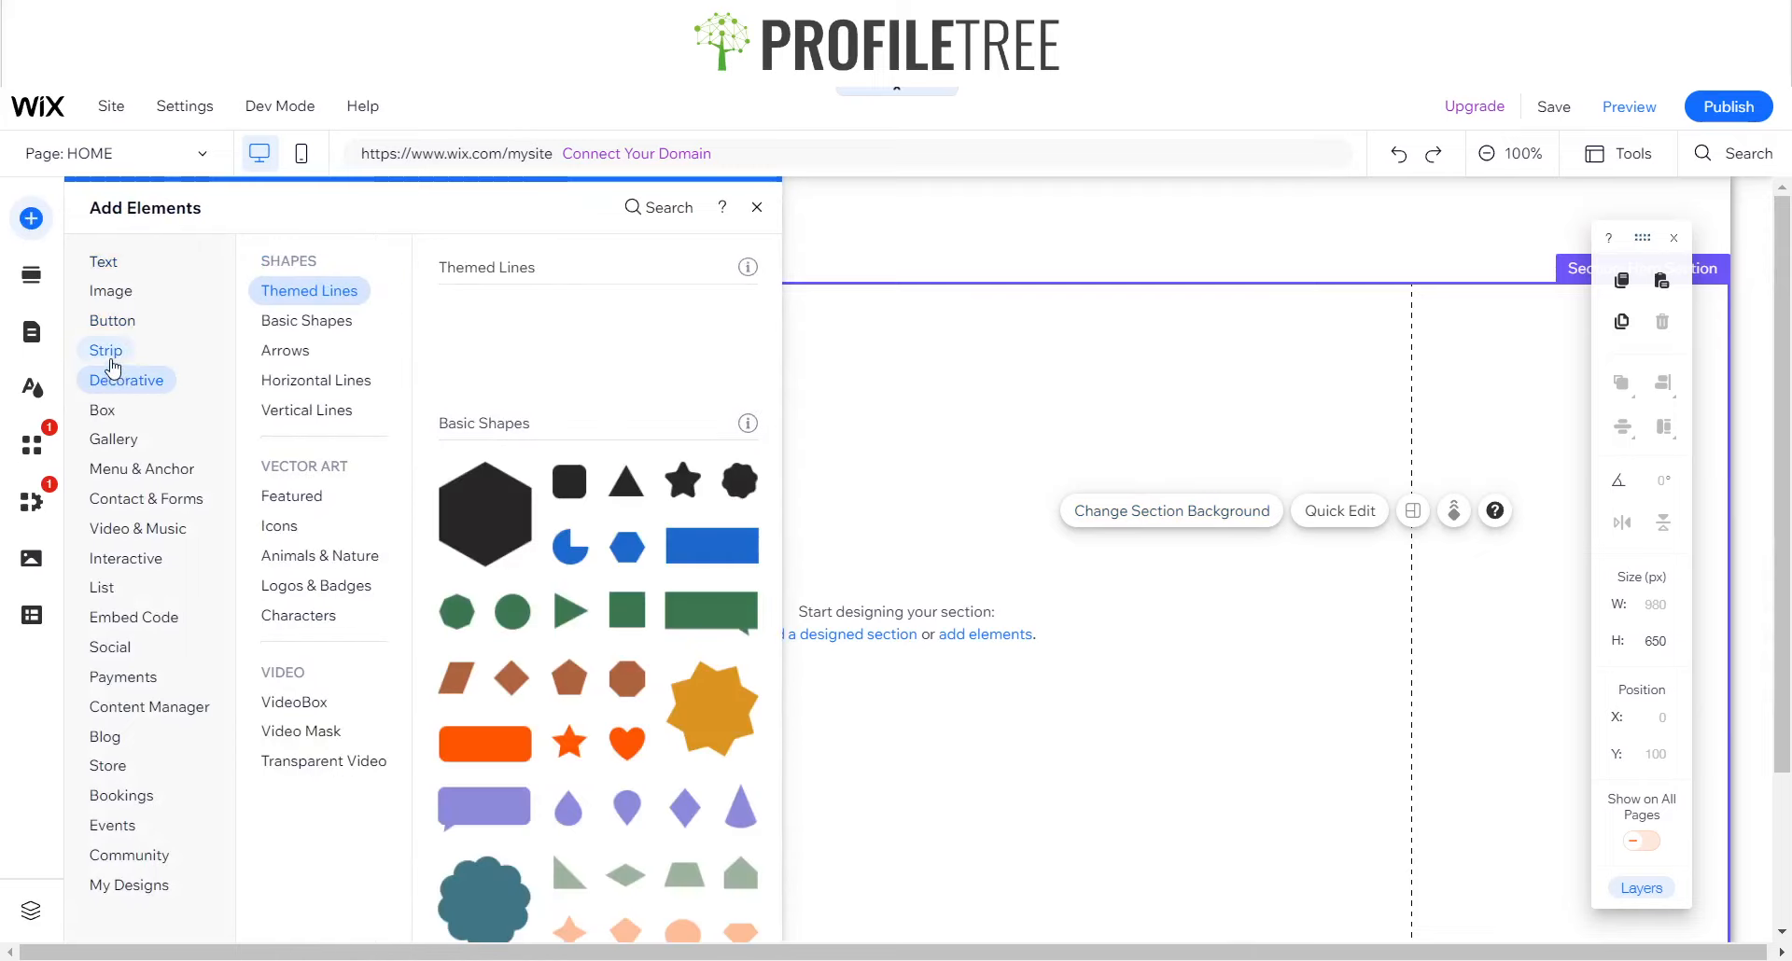
{"action": "left_click", "coordinate": [108, 352]}
{"action": "left_click", "coordinate": [495, 461]}
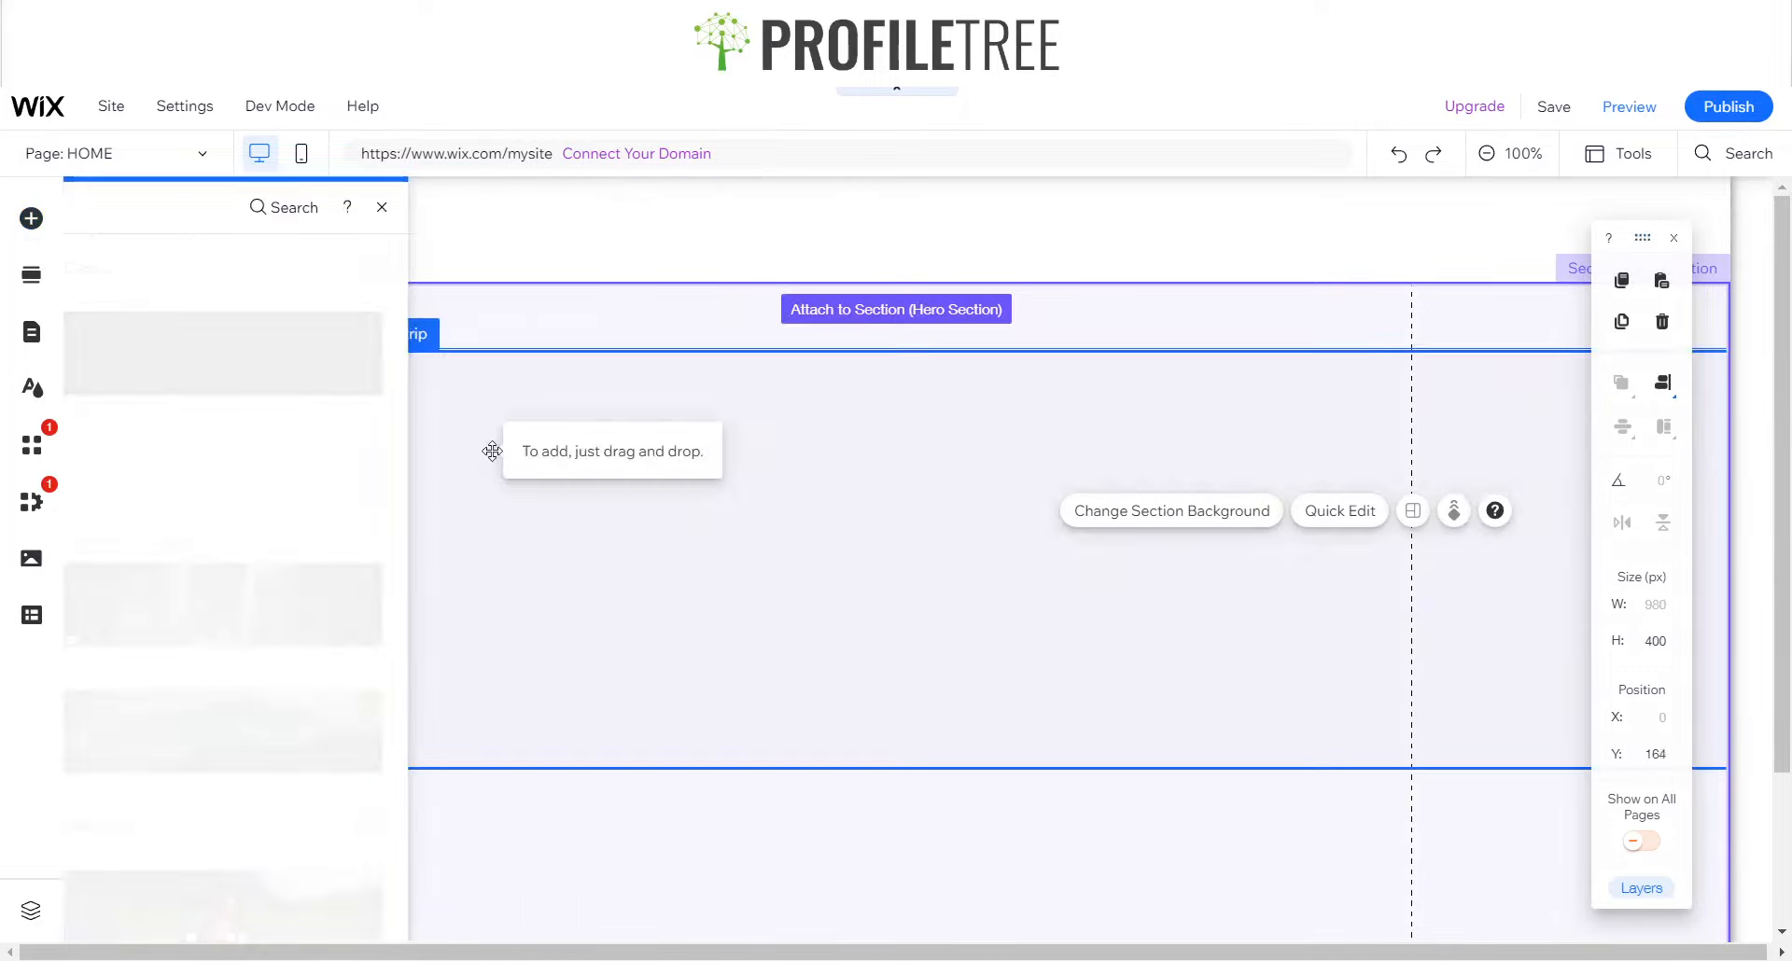
{"action": "left_click_drag", "start_coordinate": [613, 479], "coordinate": [620, 448]}
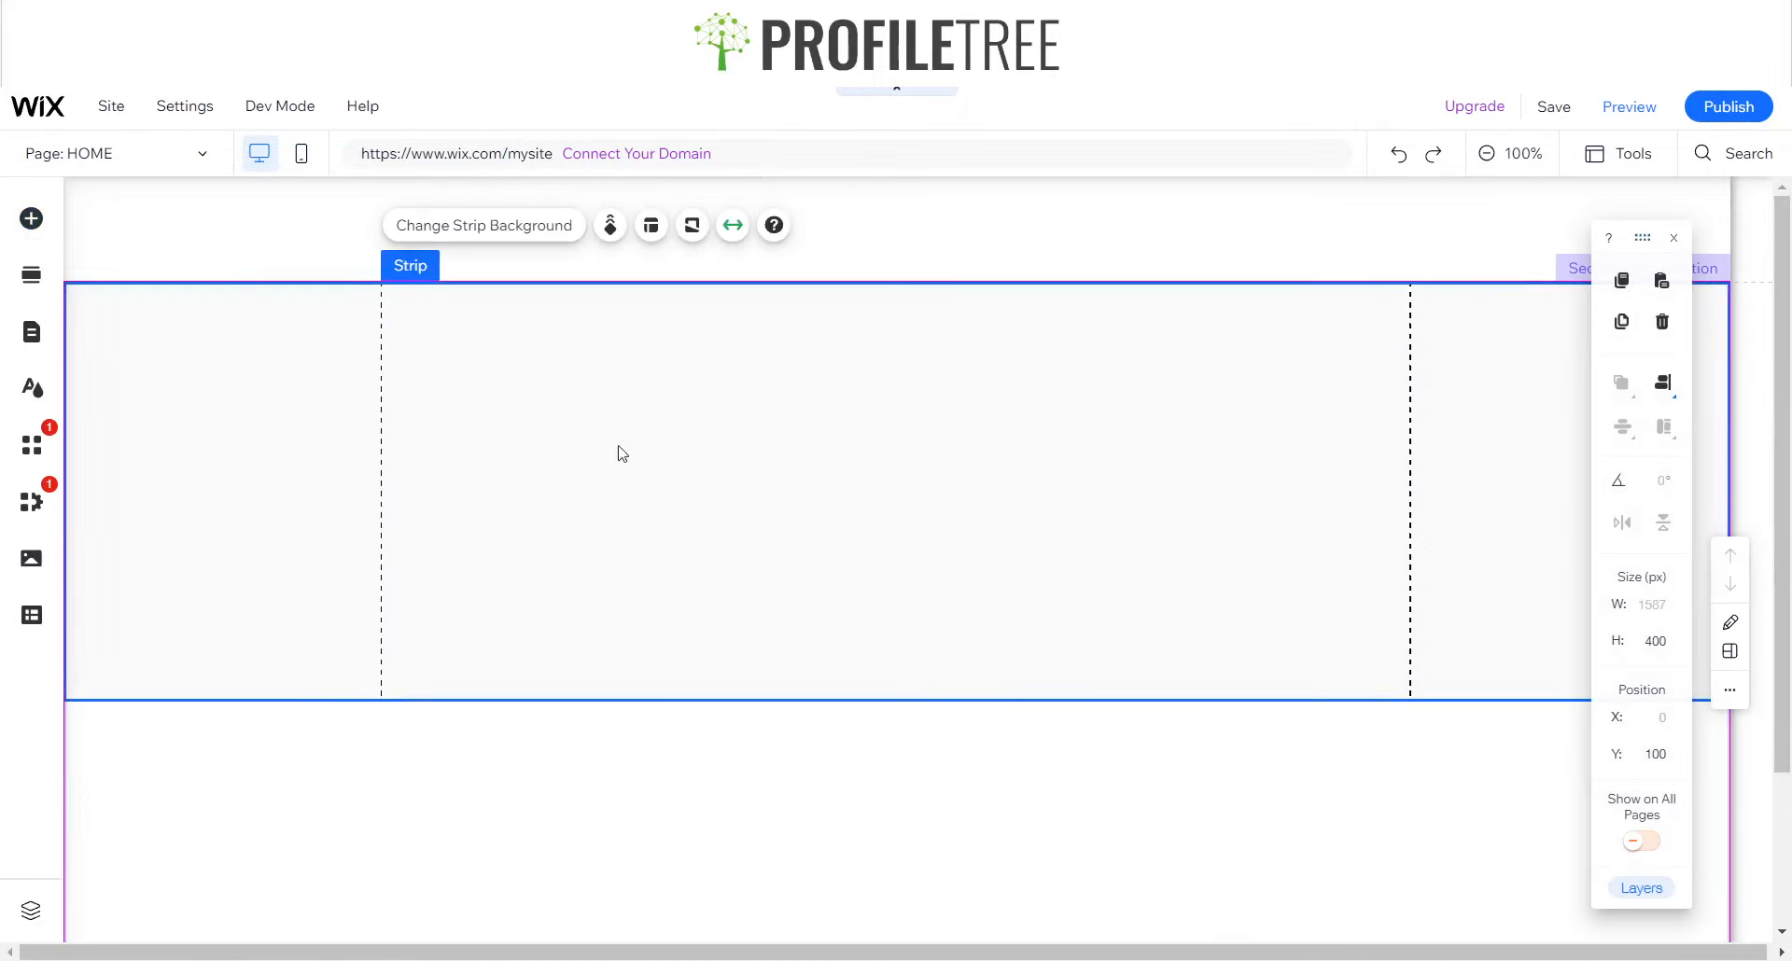
- Set the strip's height to 650 px
{"action": "left_click", "coordinate": [1653, 644]}
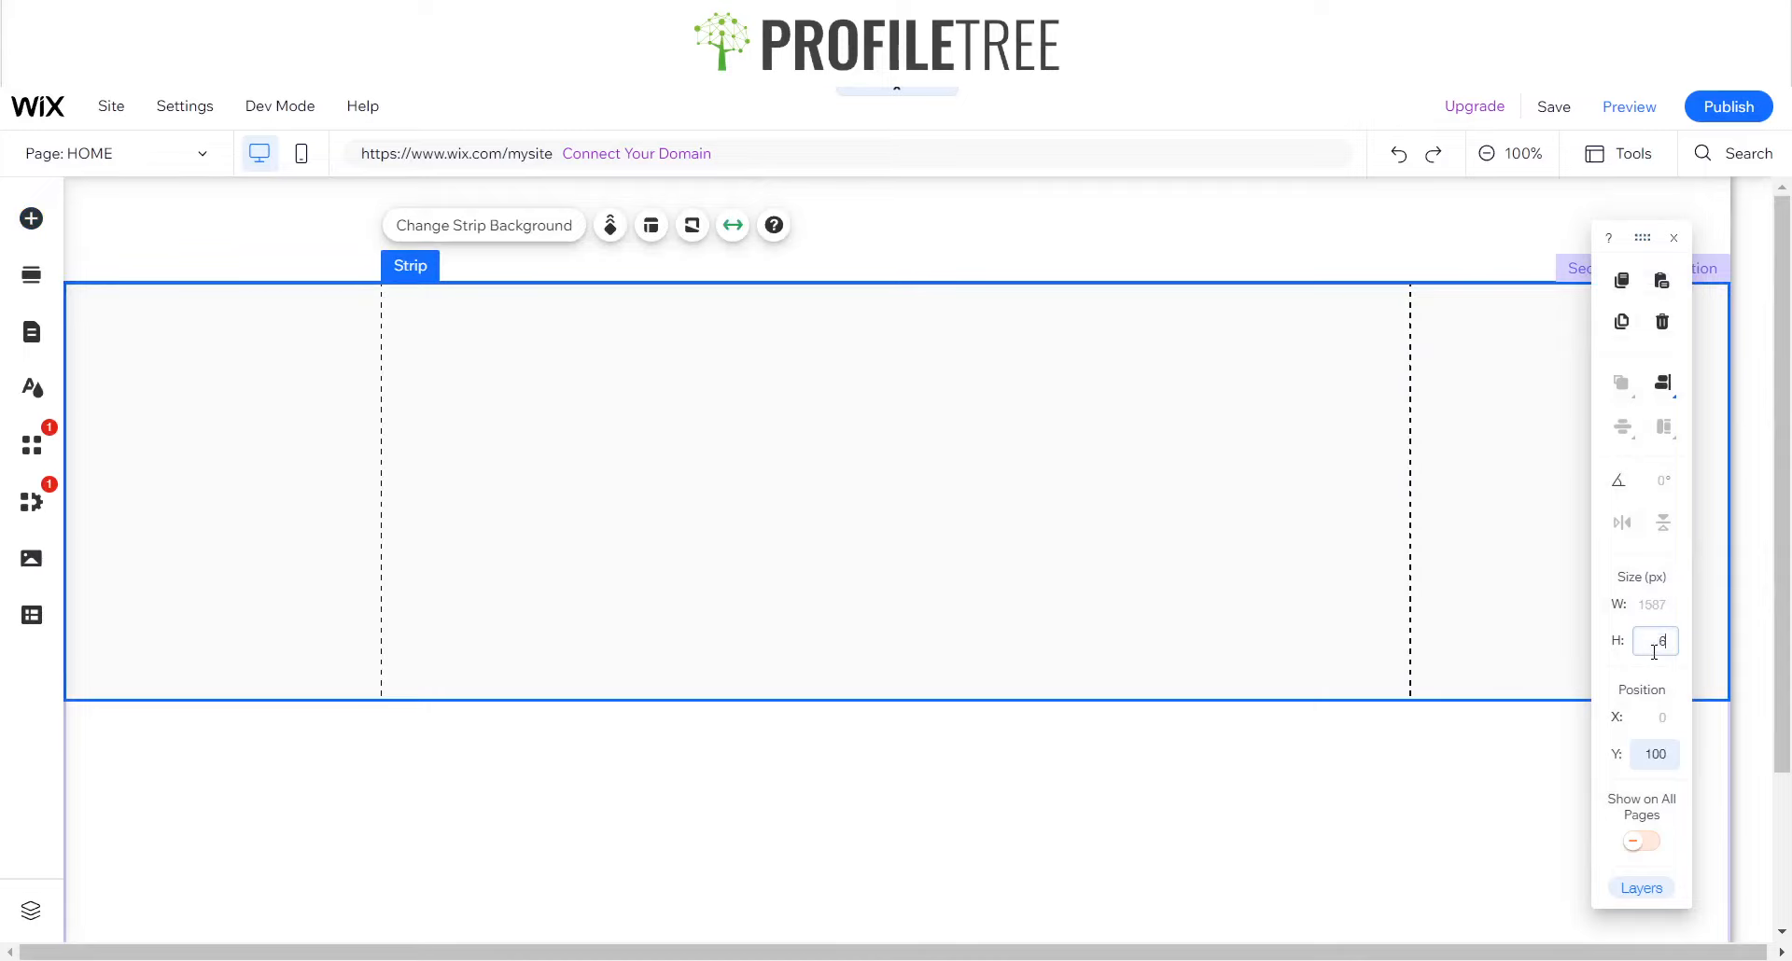
{"action": "type", "text": "650"}
{"action": "key", "text": "Return"}
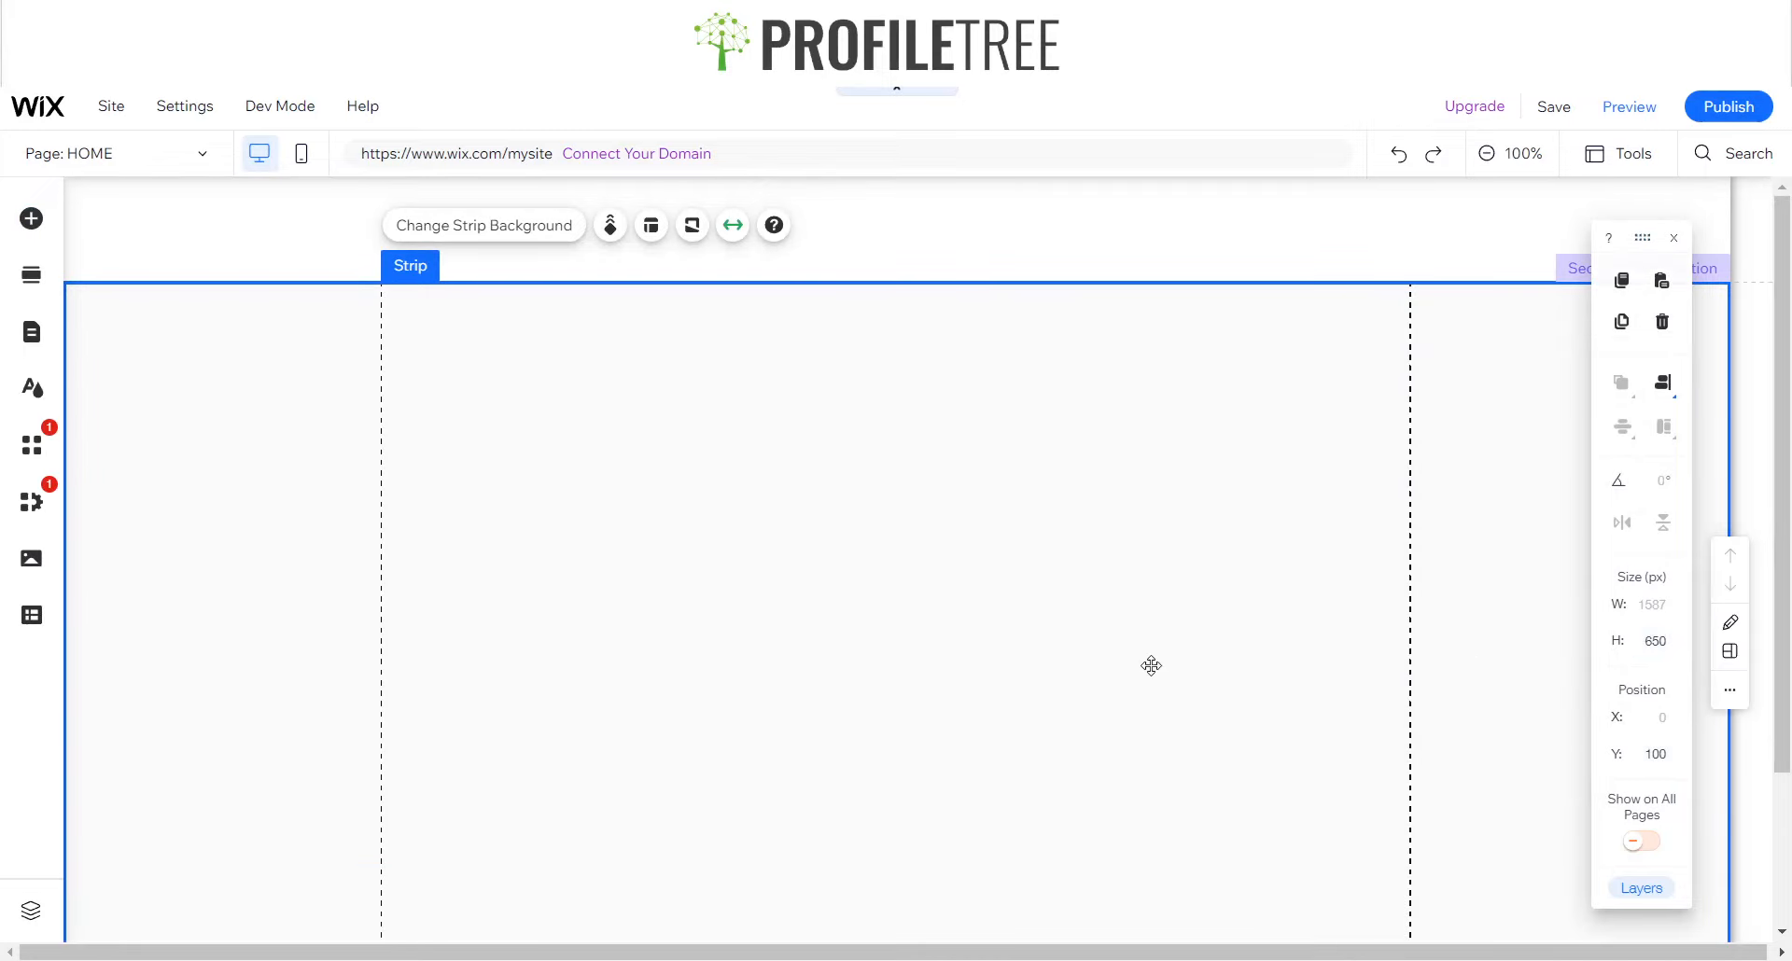
- Search Media from Wix for "Automotive" videos and set the Sports Car video as the strip's background
{"action": "left_click", "coordinate": [1152, 663]}
{"action": "left_click", "coordinate": [1154, 625]}
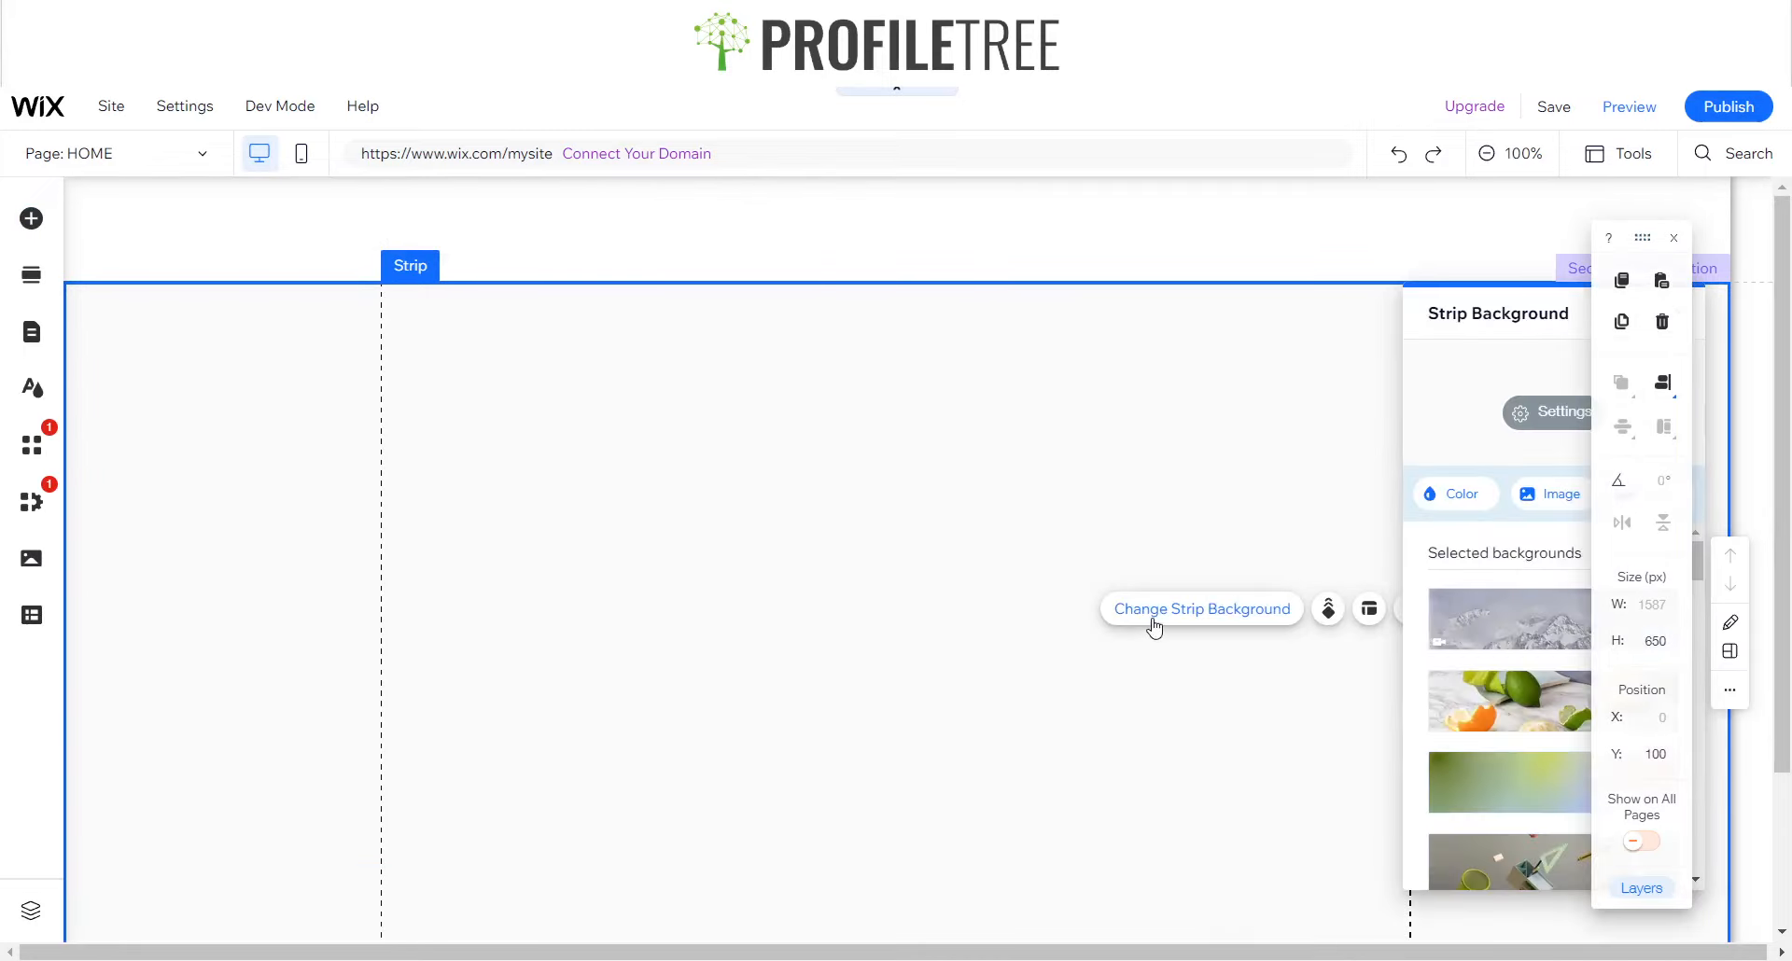
{"action": "left_click_drag", "start_coordinate": [1473, 316], "coordinate": [969, 370]}
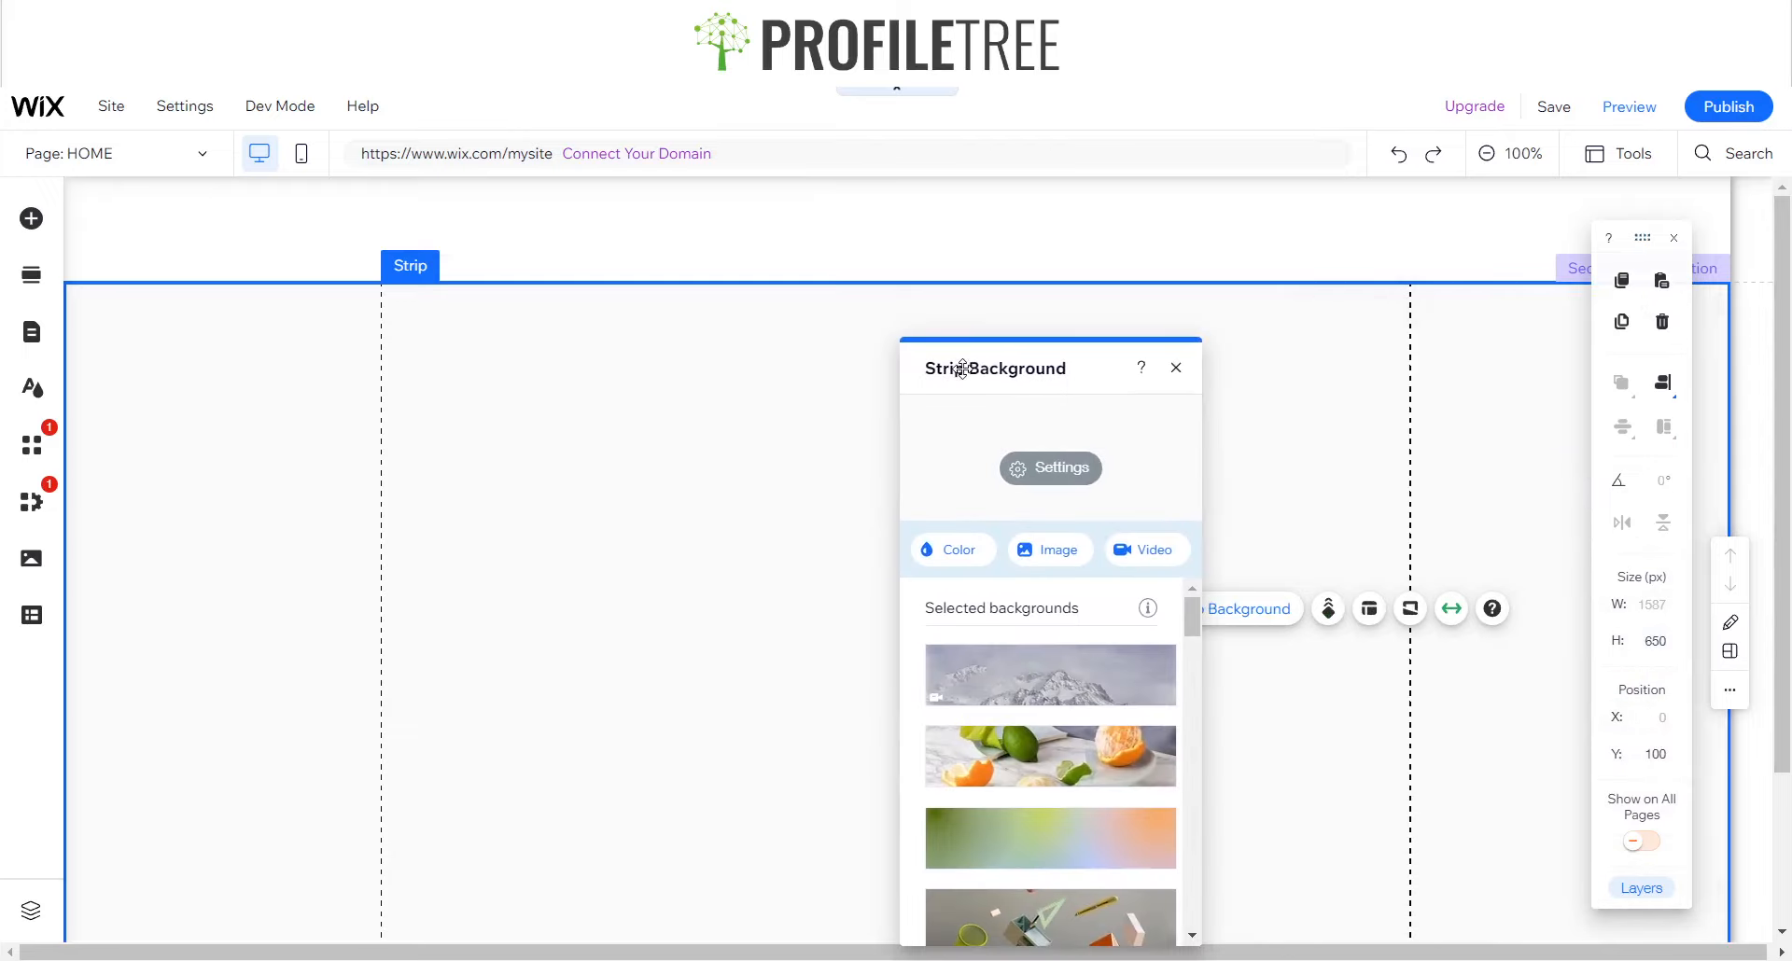
{"action": "left_click", "coordinate": [1140, 546]}
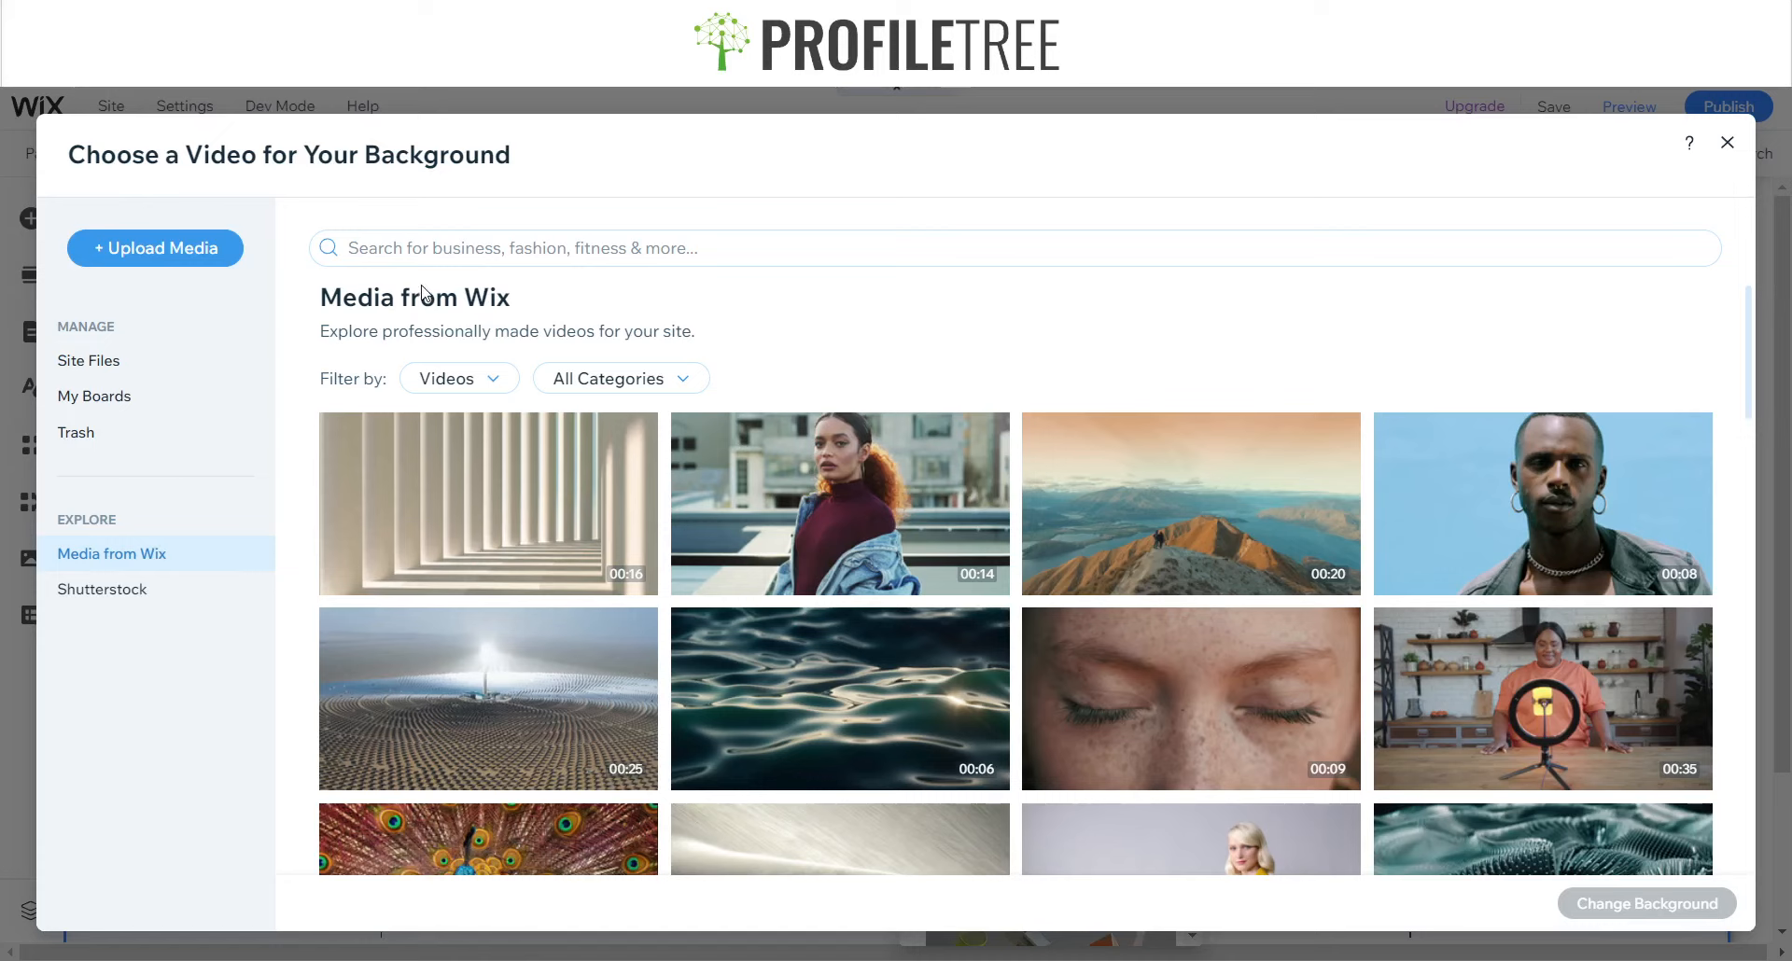
{"action": "left_click", "coordinate": [427, 249]}
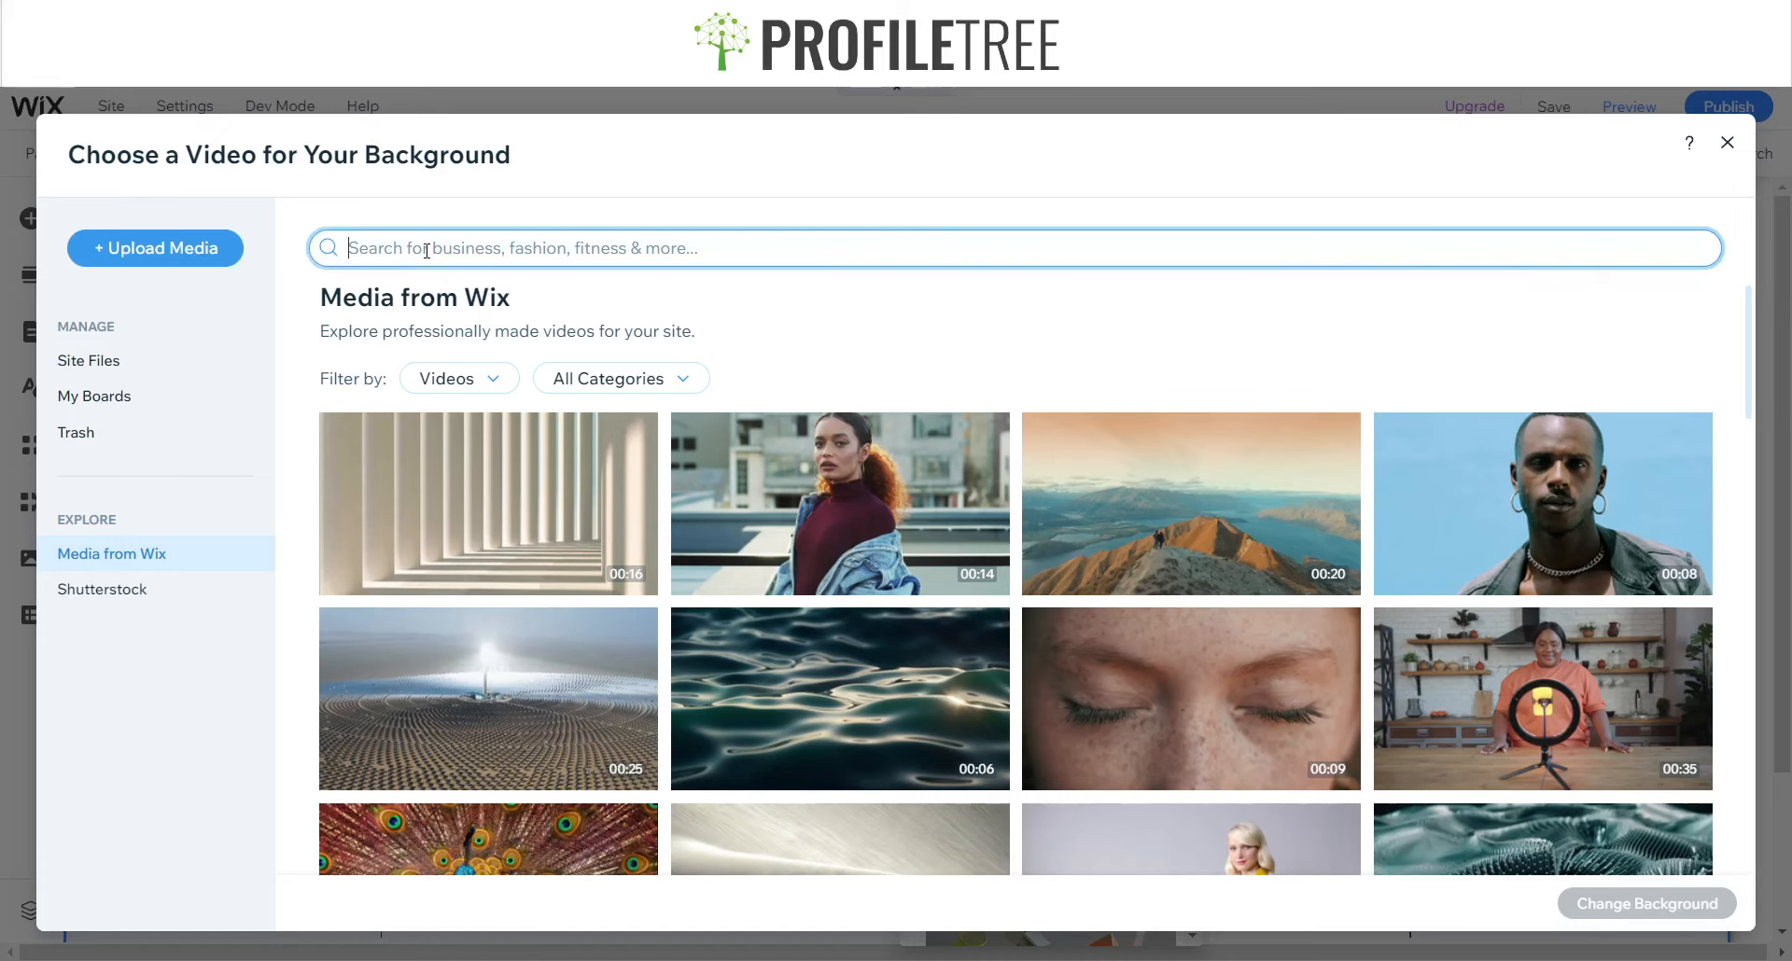
{"action": "type", "text": "Automotive"}
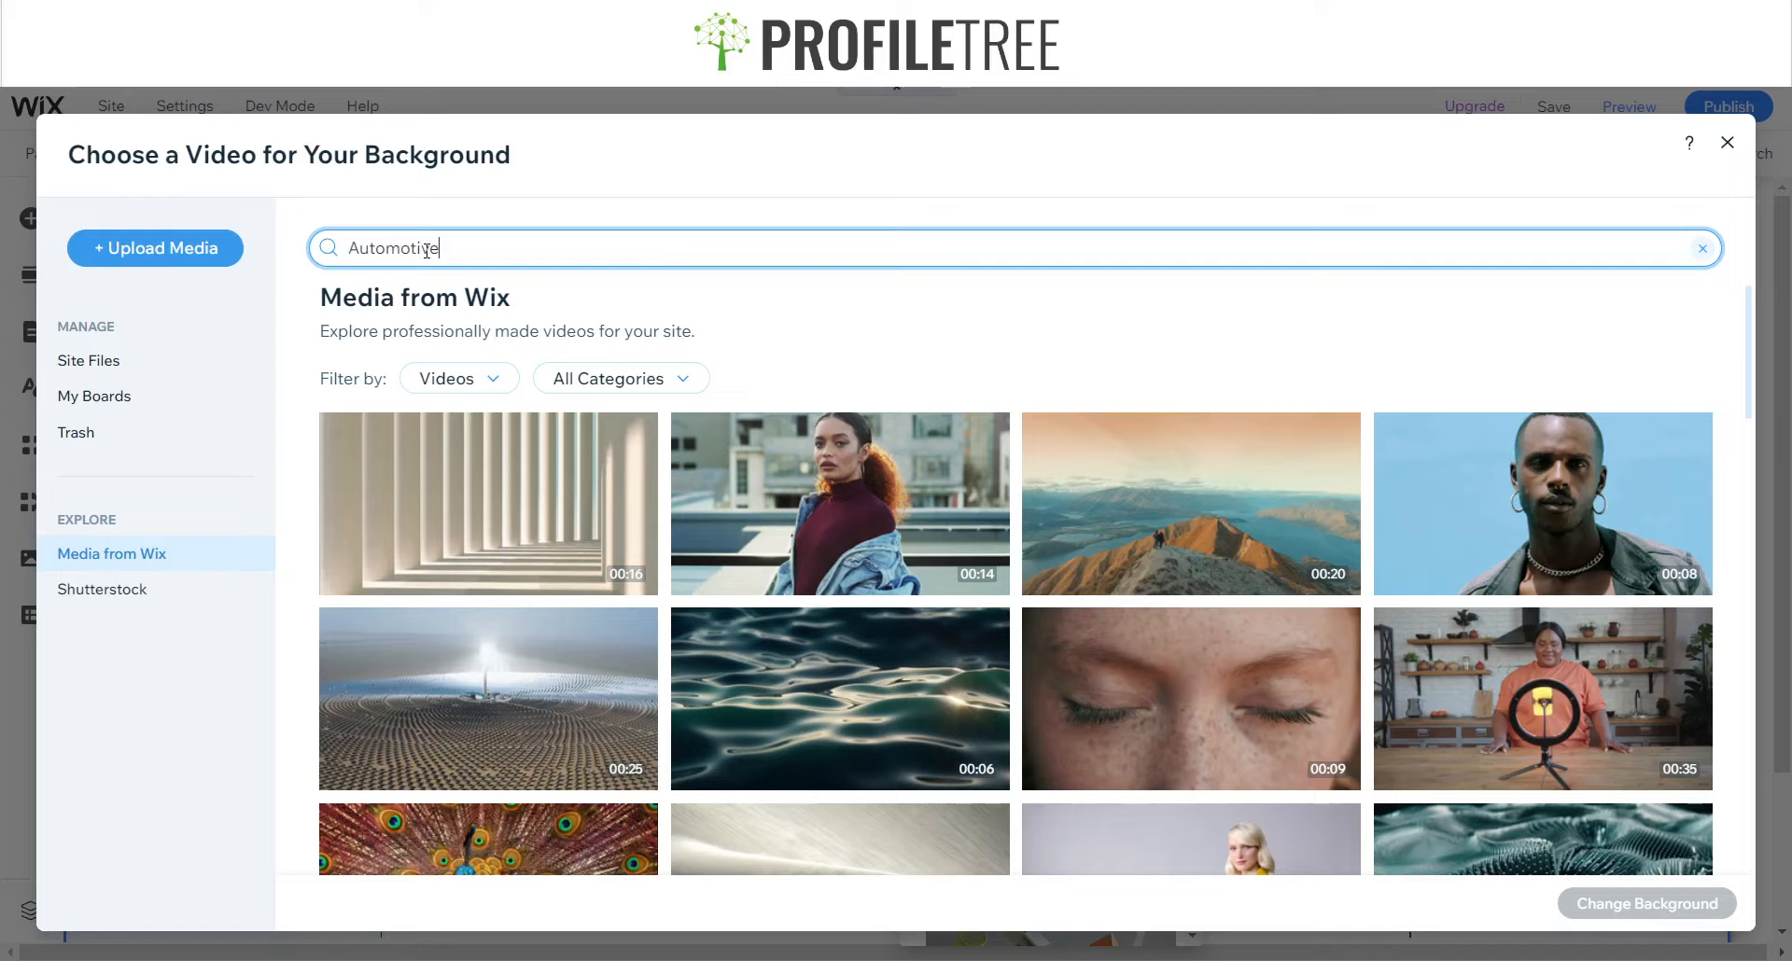
{"action": "key", "text": "Return"}
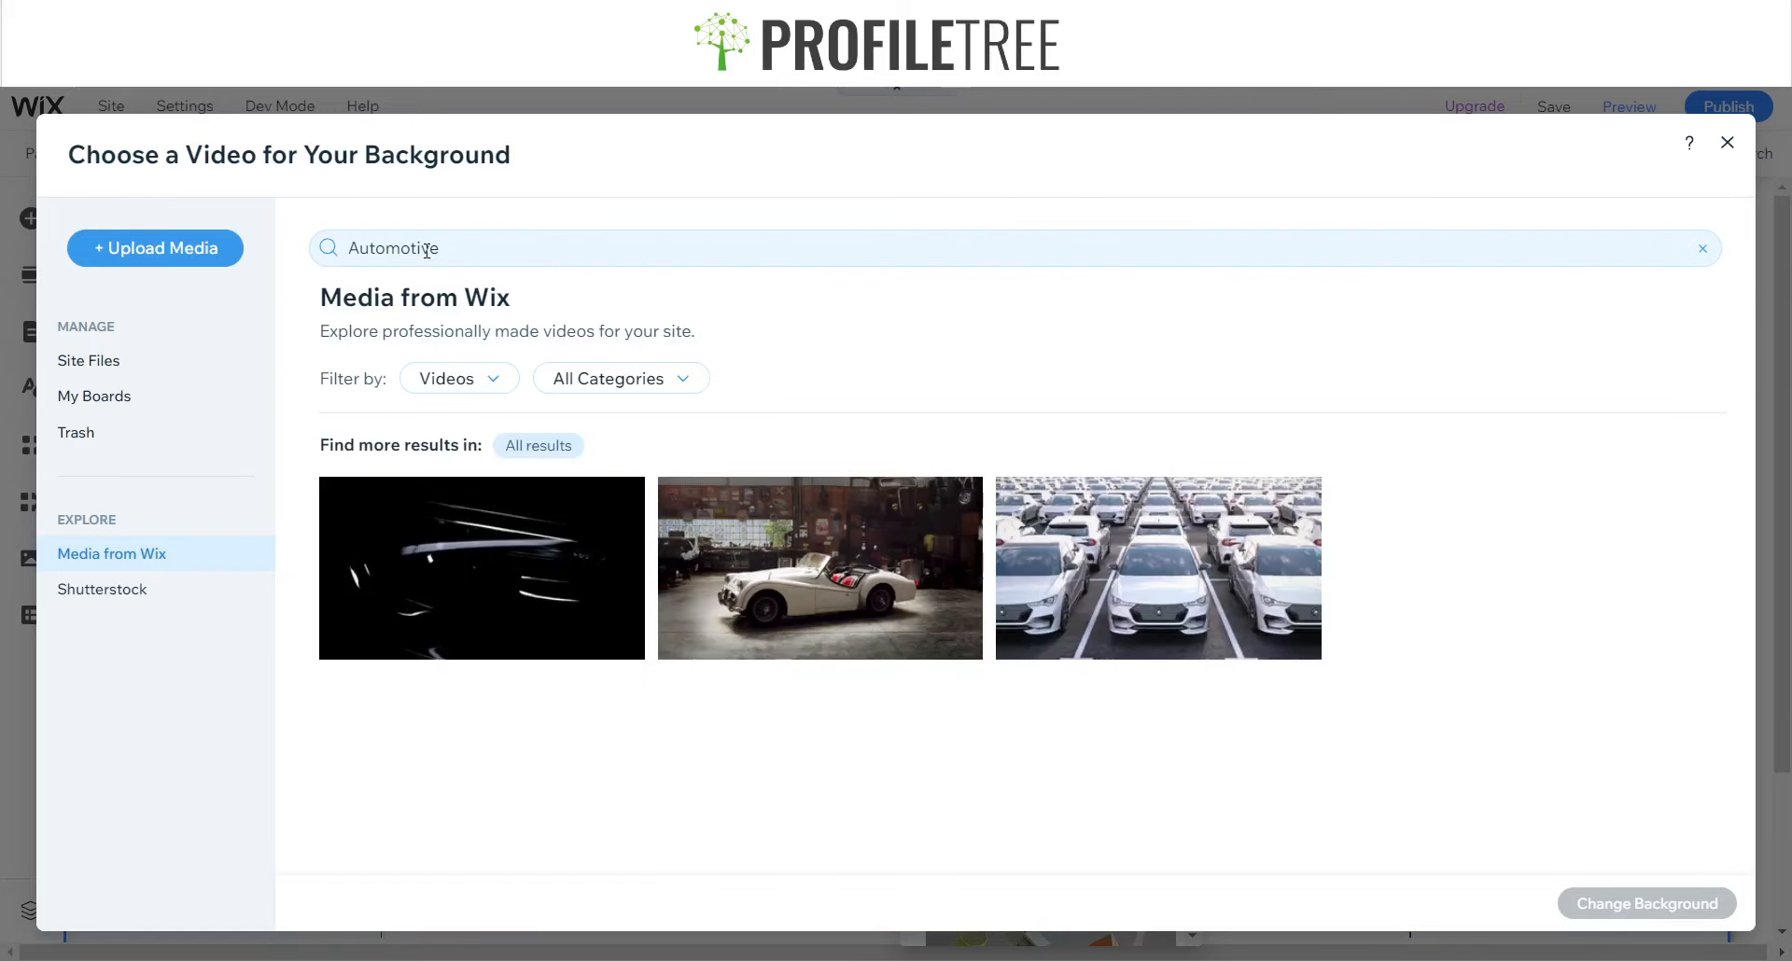
{"action": "mouse_move", "coordinate": [473, 571]}
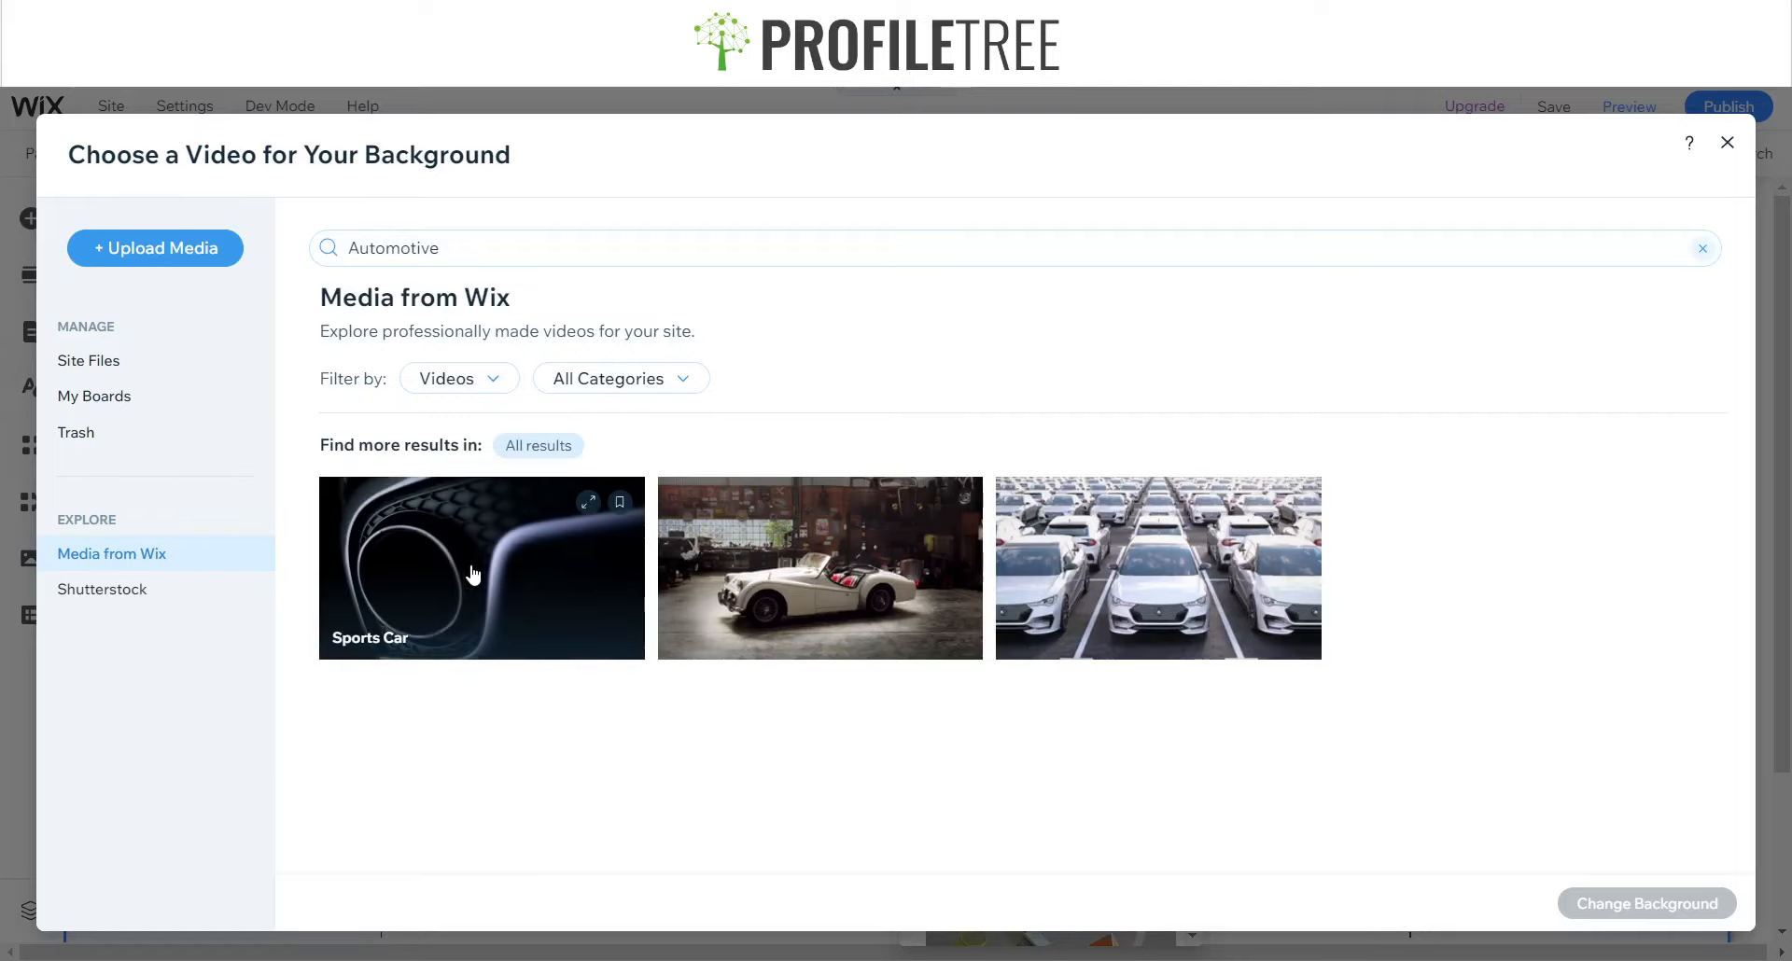
{"action": "left_click", "coordinate": [472, 571]}
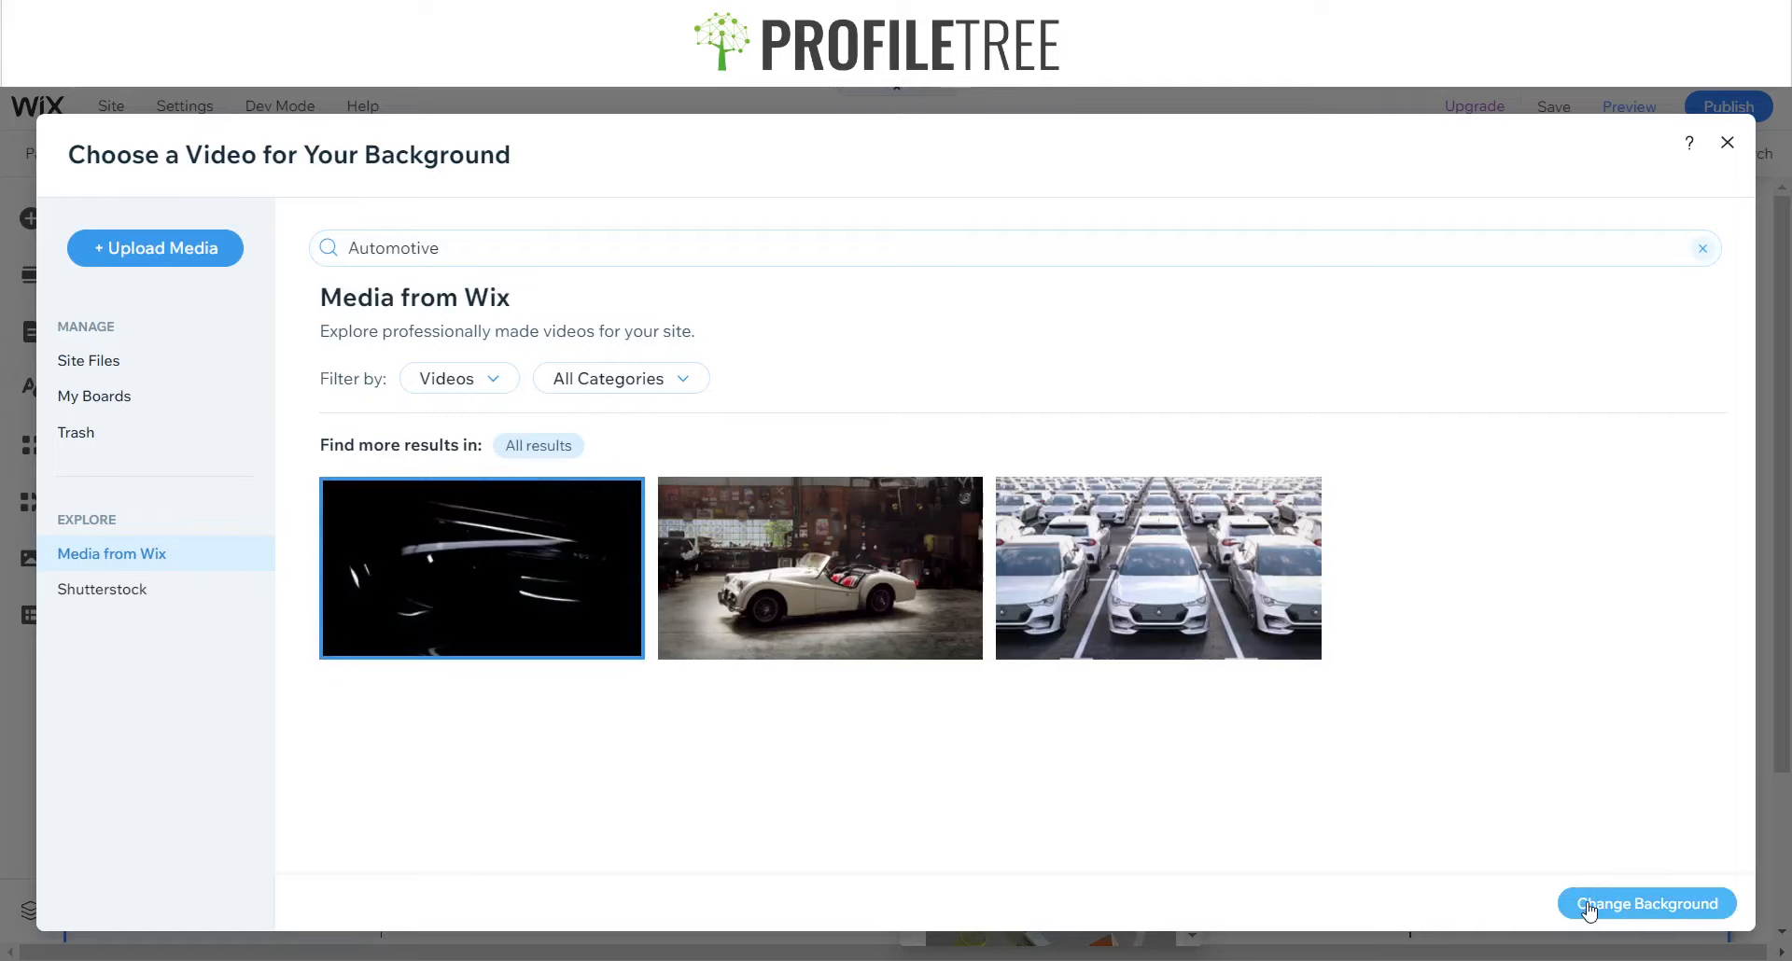
{"action": "left_click", "coordinate": [1646, 904]}
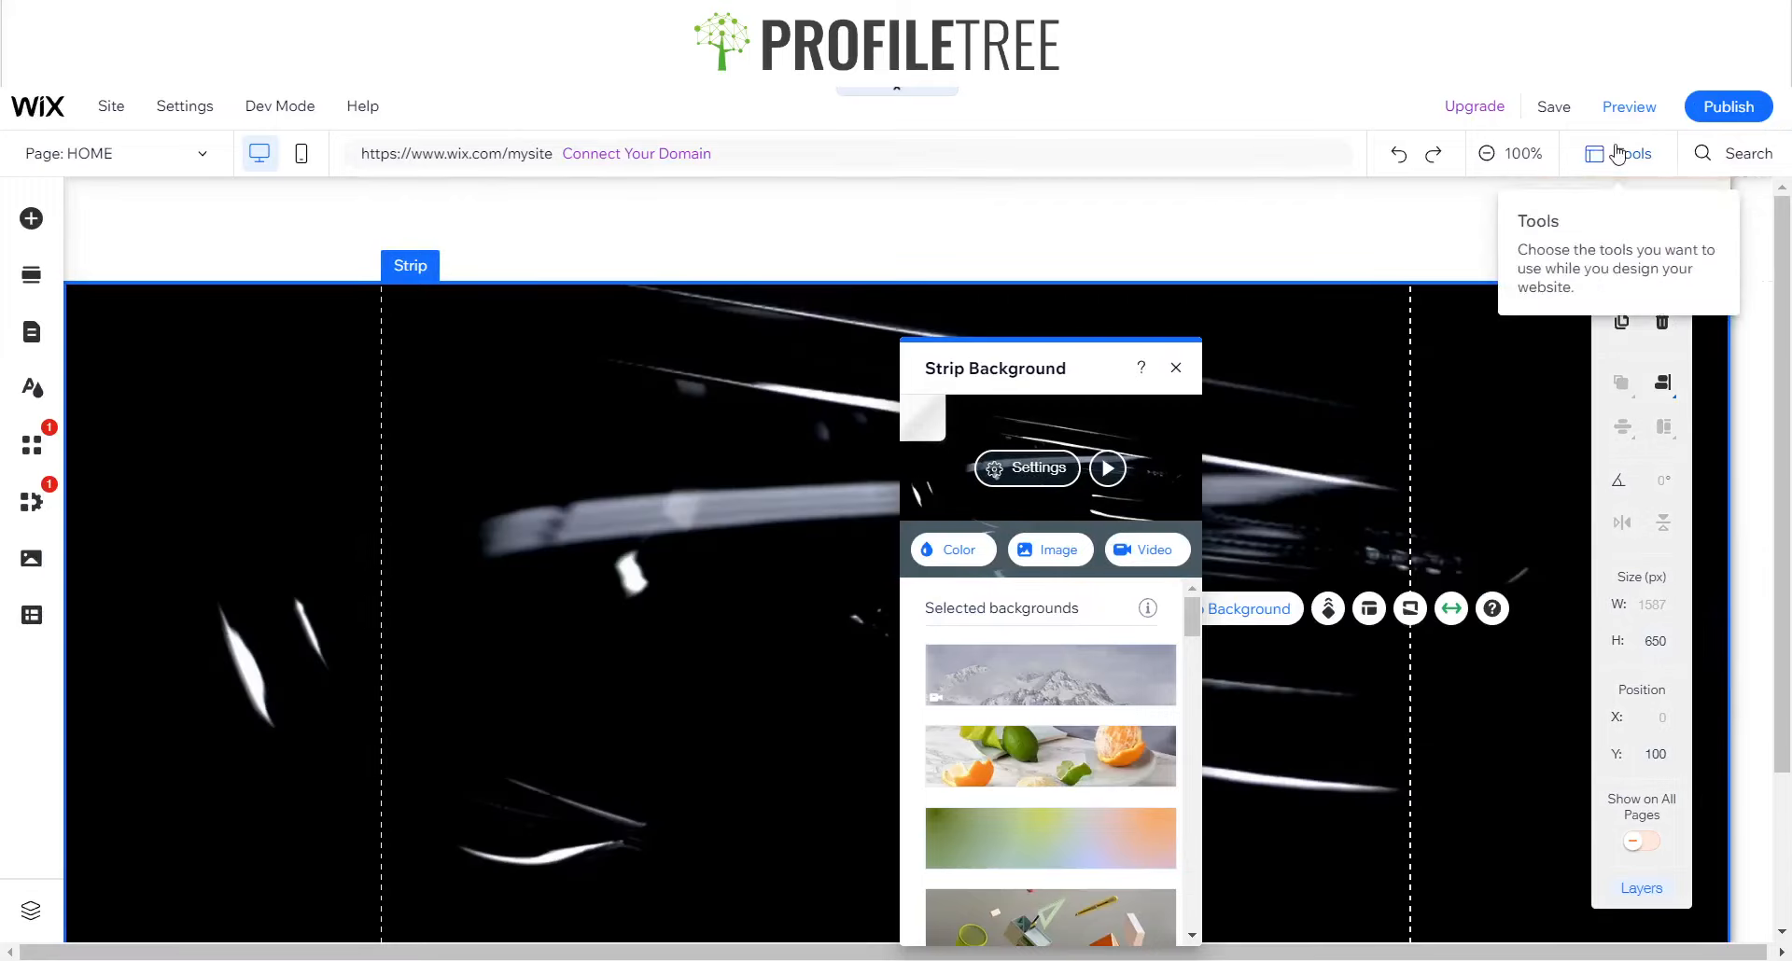
- Preview the page to check the strip's background video, and return to the editor
{"action": "left_click", "coordinate": [1608, 110]}
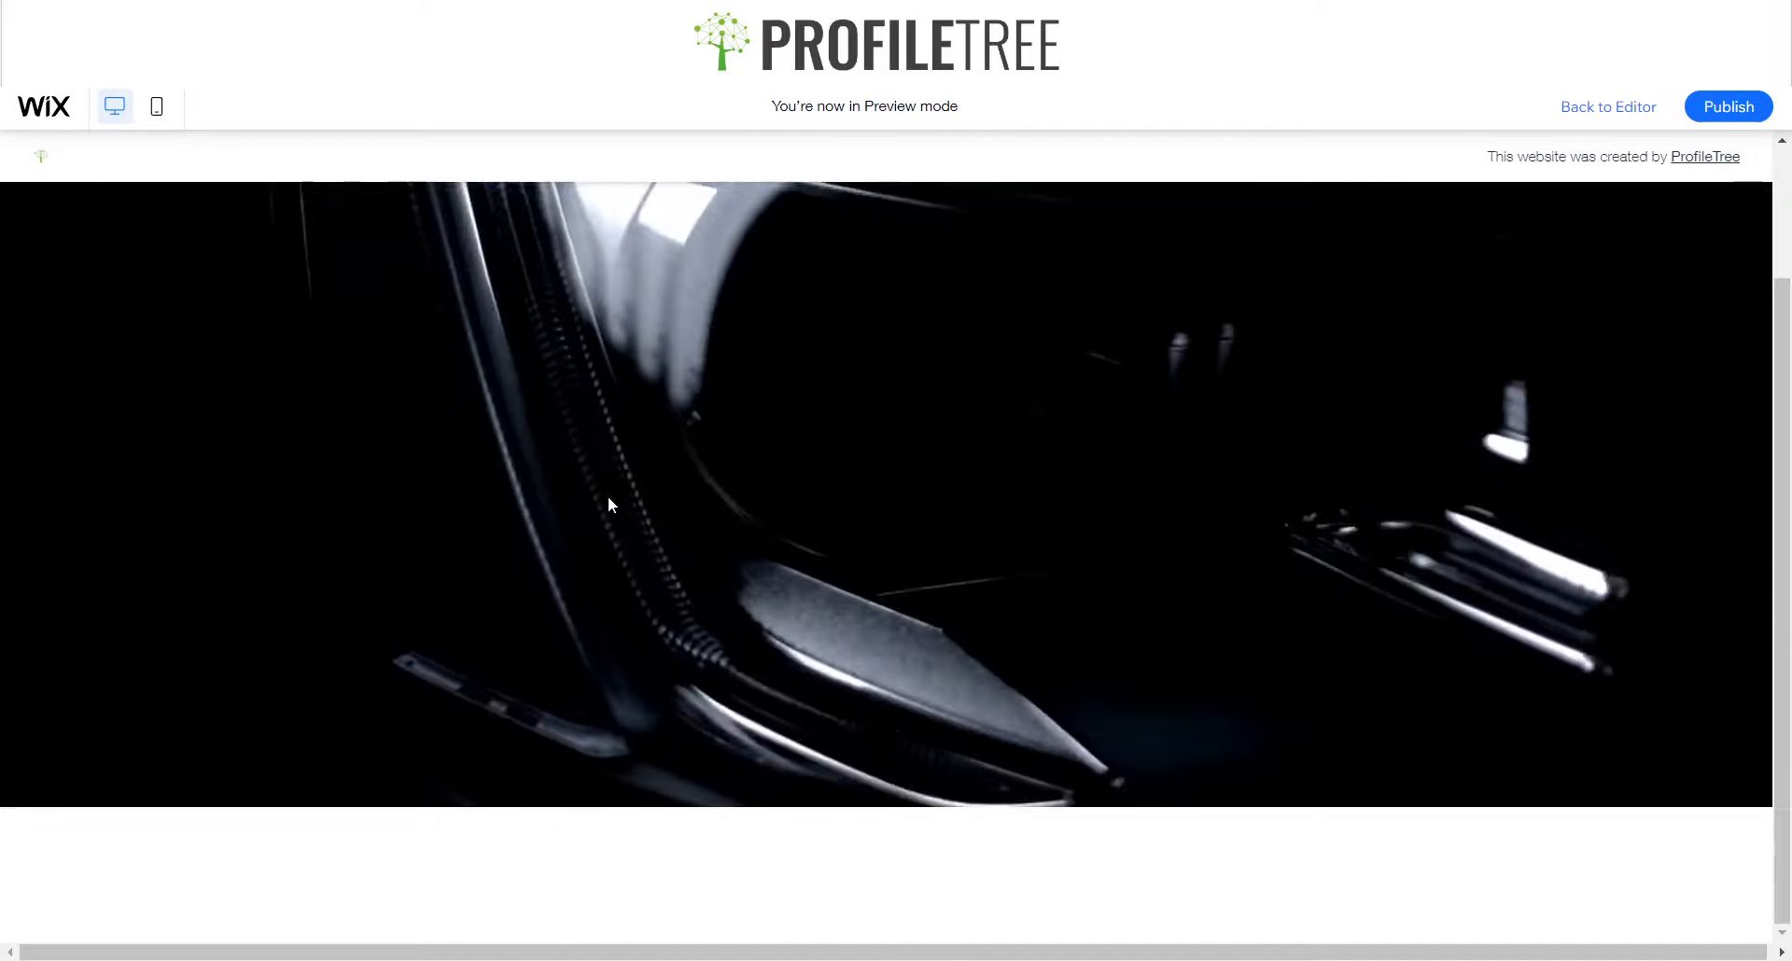
{"action": "scroll", "coordinate": [608, 496], "scroll_direction": "up", "scroll_amount": 3}
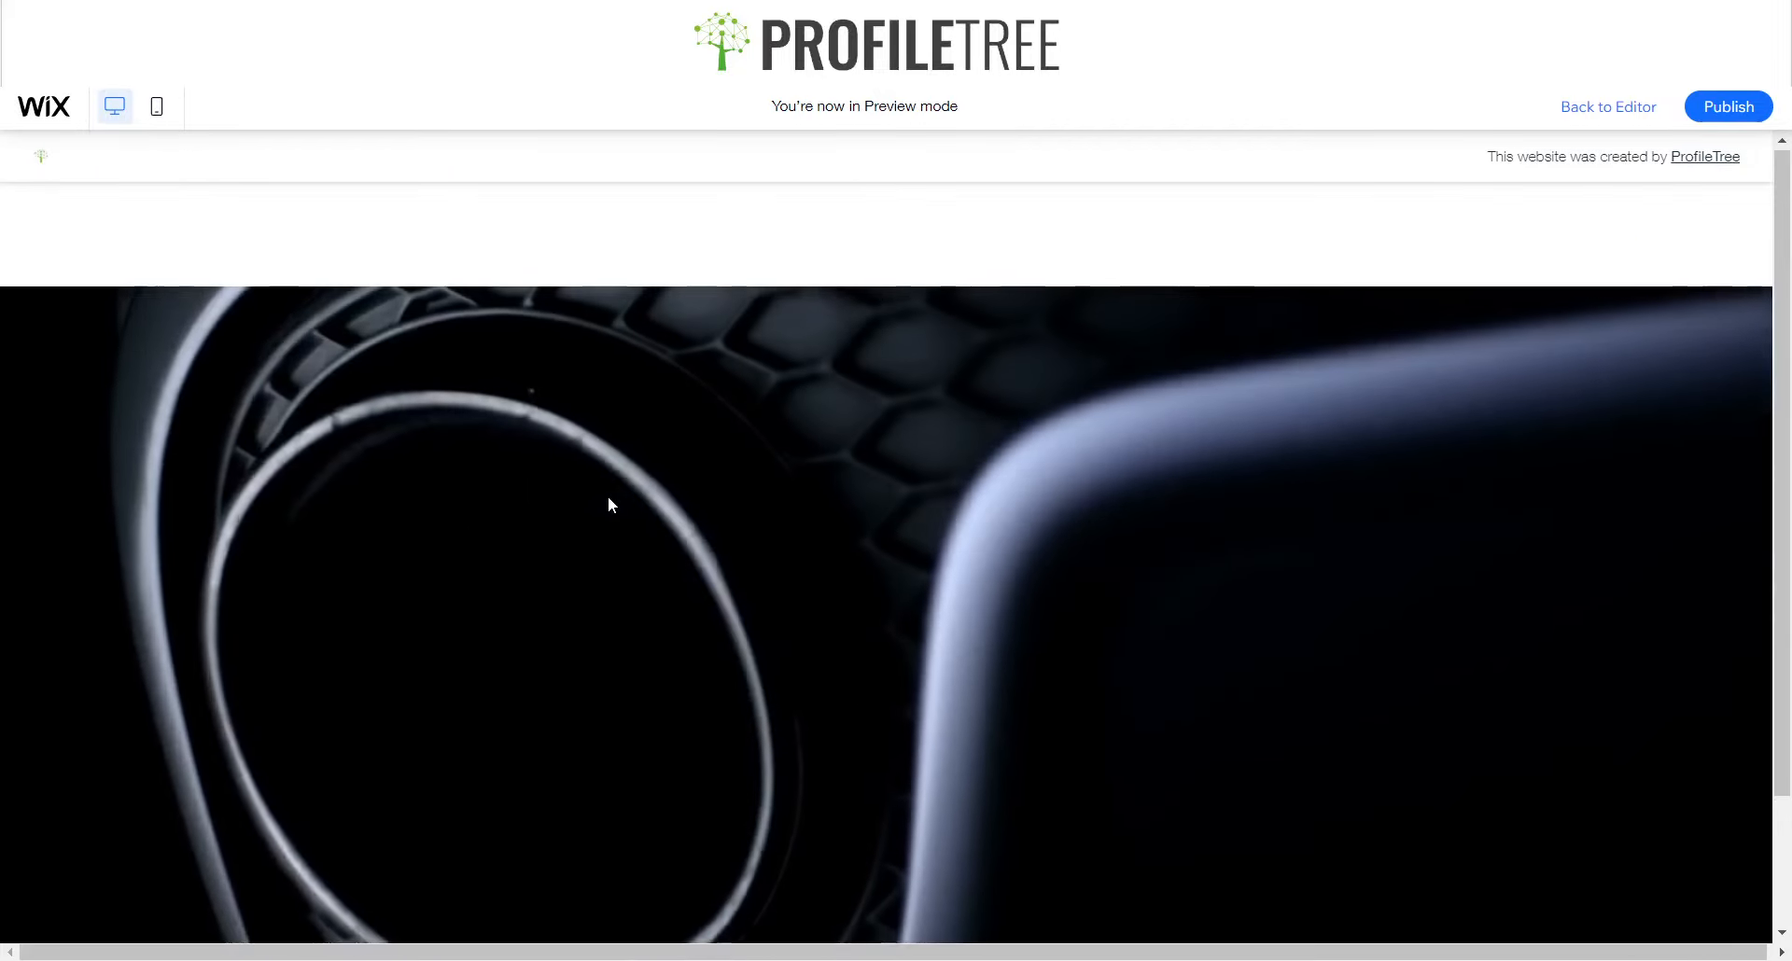
{"action": "scroll", "coordinate": [608, 498], "scroll_direction": "down", "scroll_amount": 1}
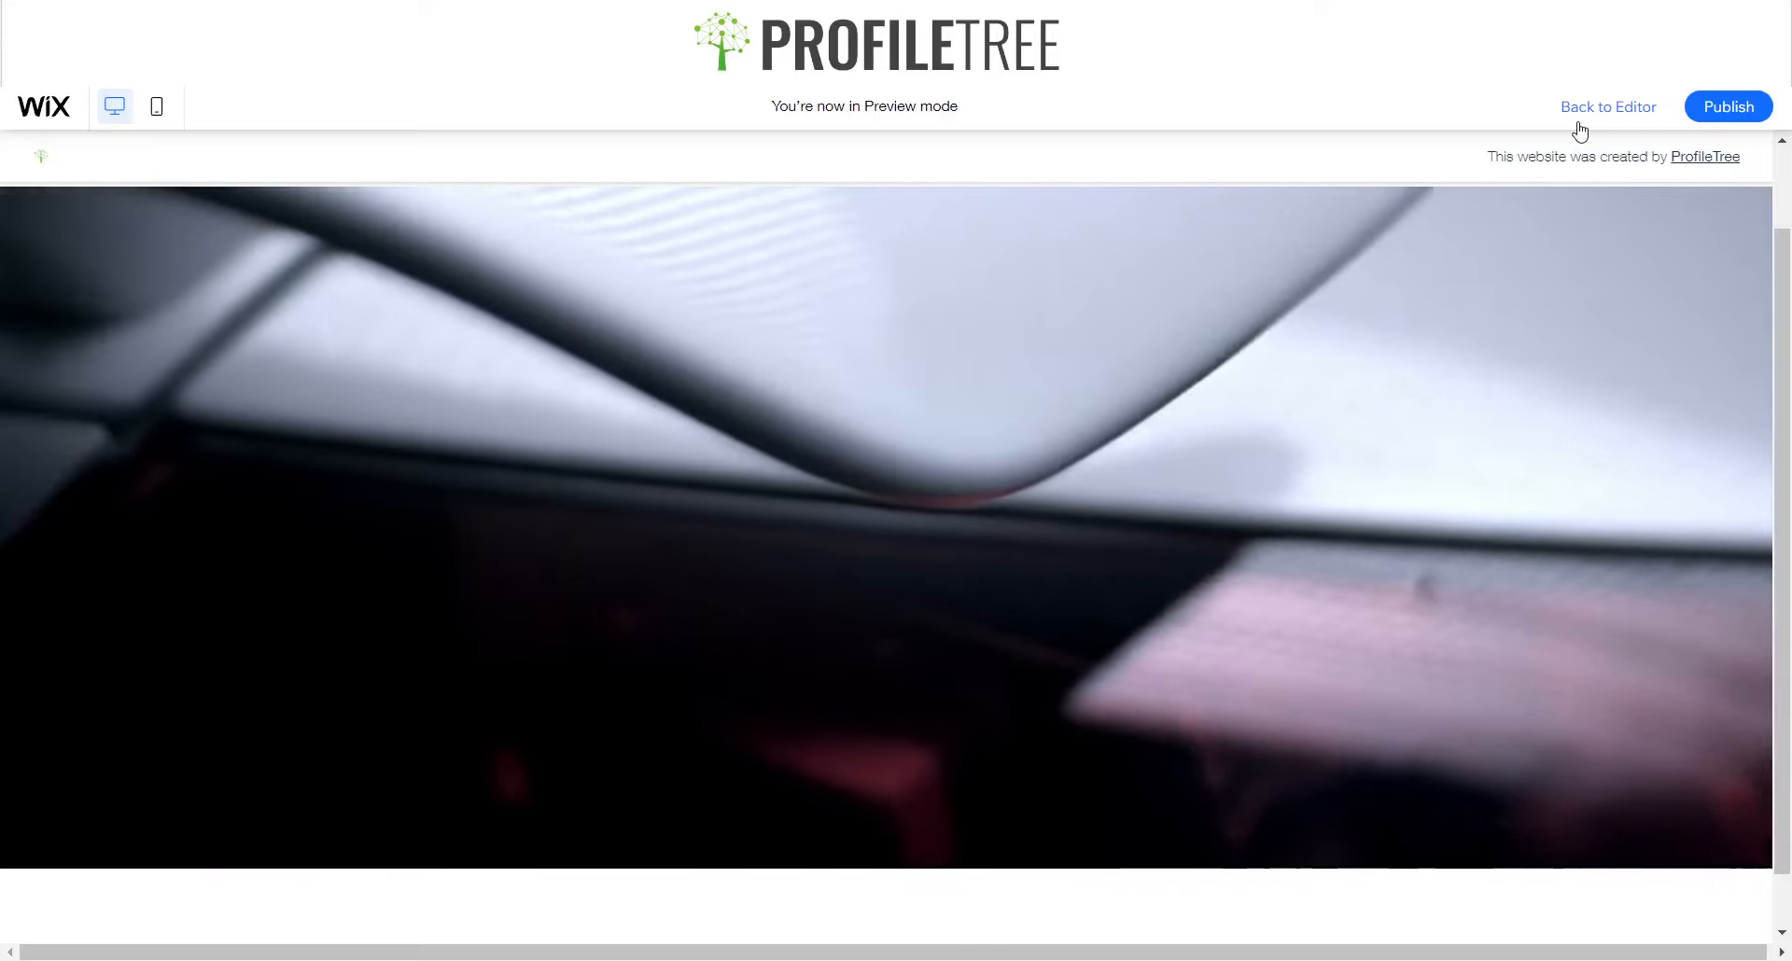
{"action": "left_click", "coordinate": [1579, 127]}
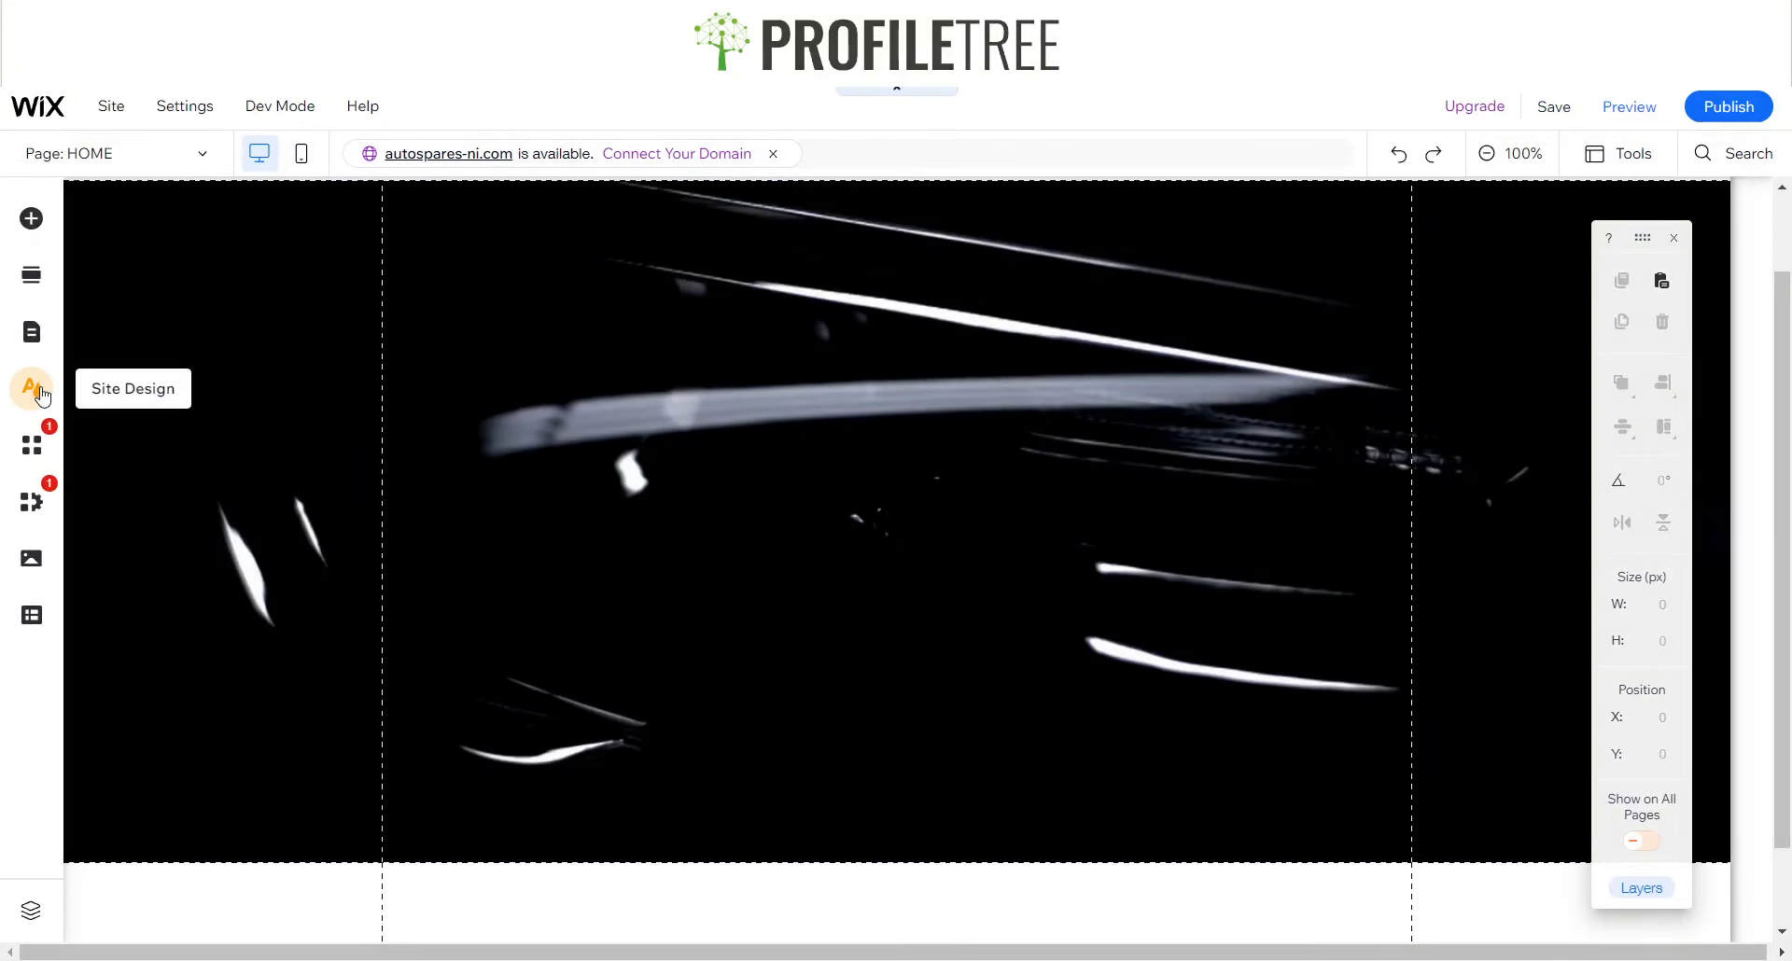
- Set the Sports Car video, found by searching Media from Wix for "Automotive", as the page background and preview it
{"action": "left_click", "coordinate": [42, 395]}
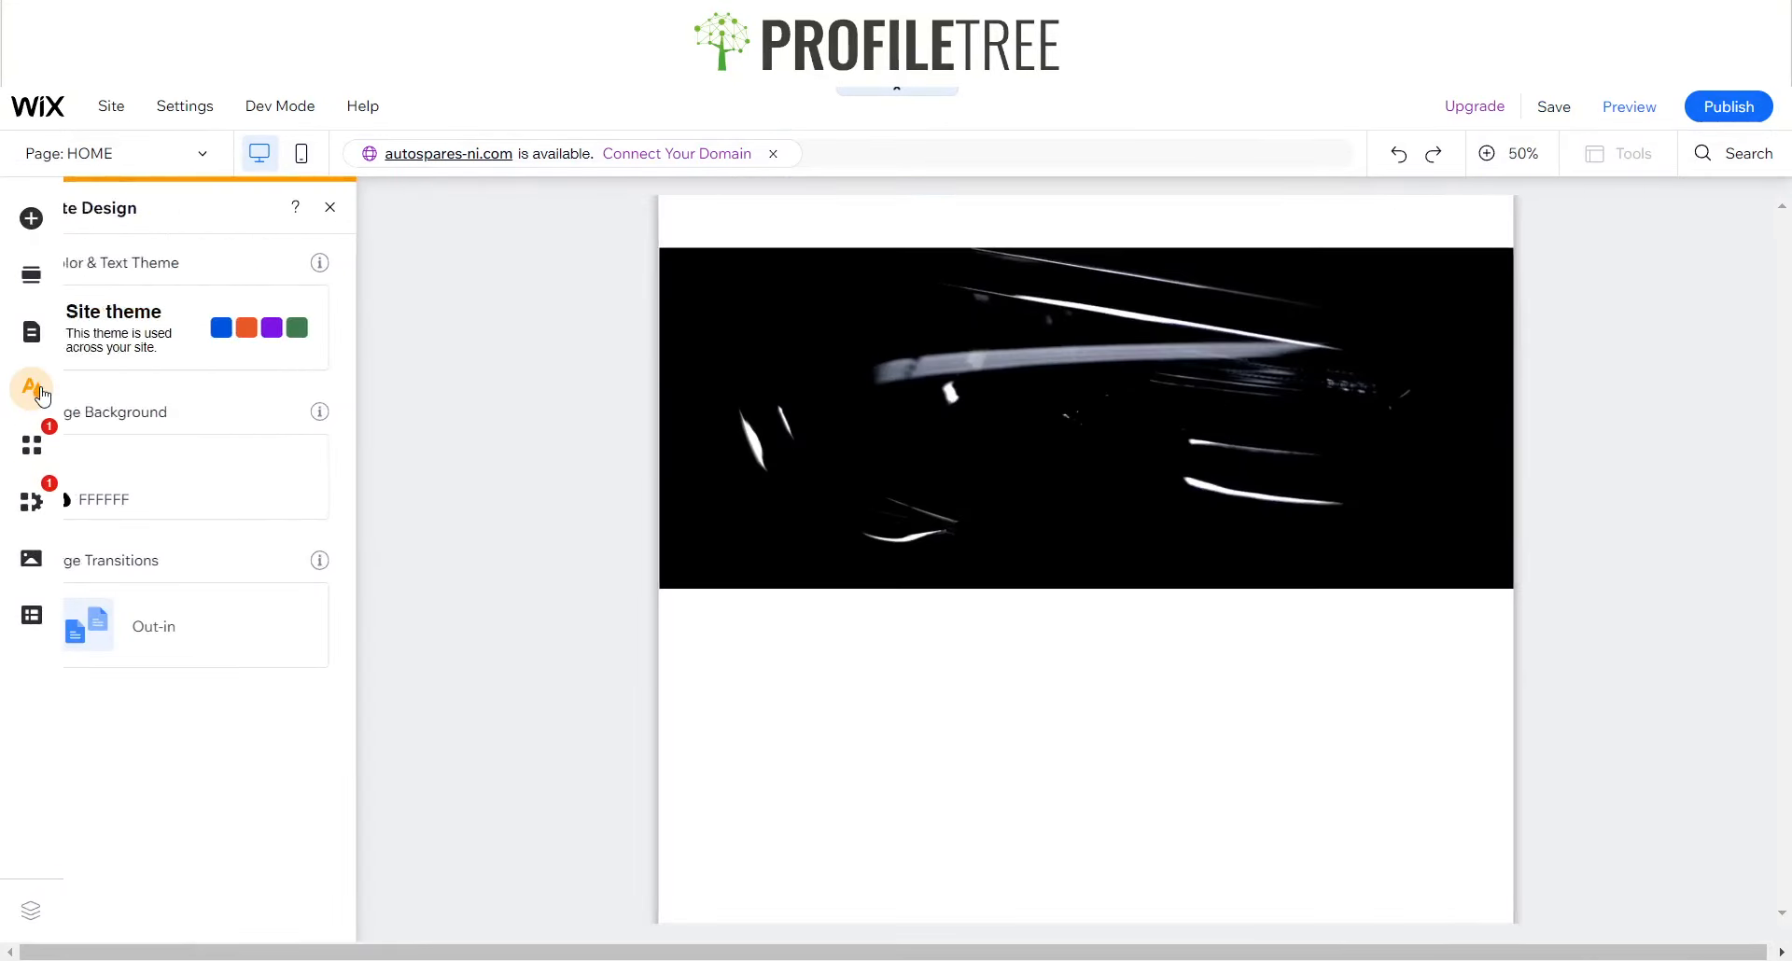
{"action": "left_click", "coordinate": [187, 495]}
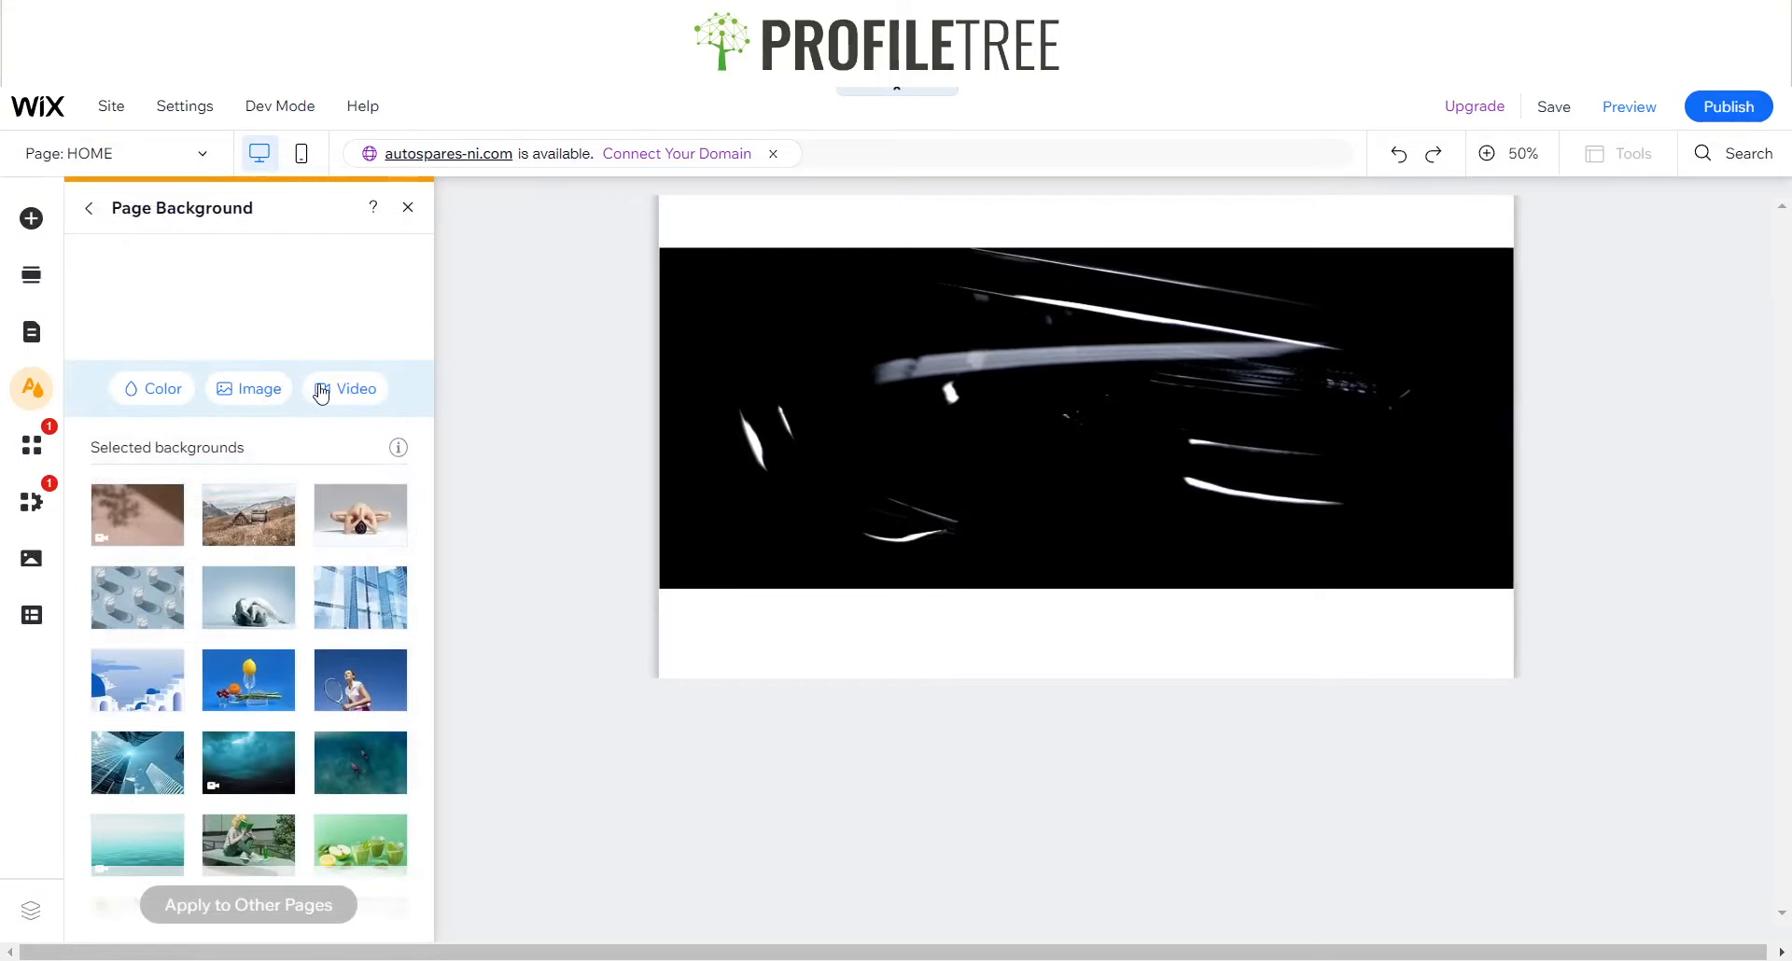
{"action": "left_click", "coordinate": [322, 390]}
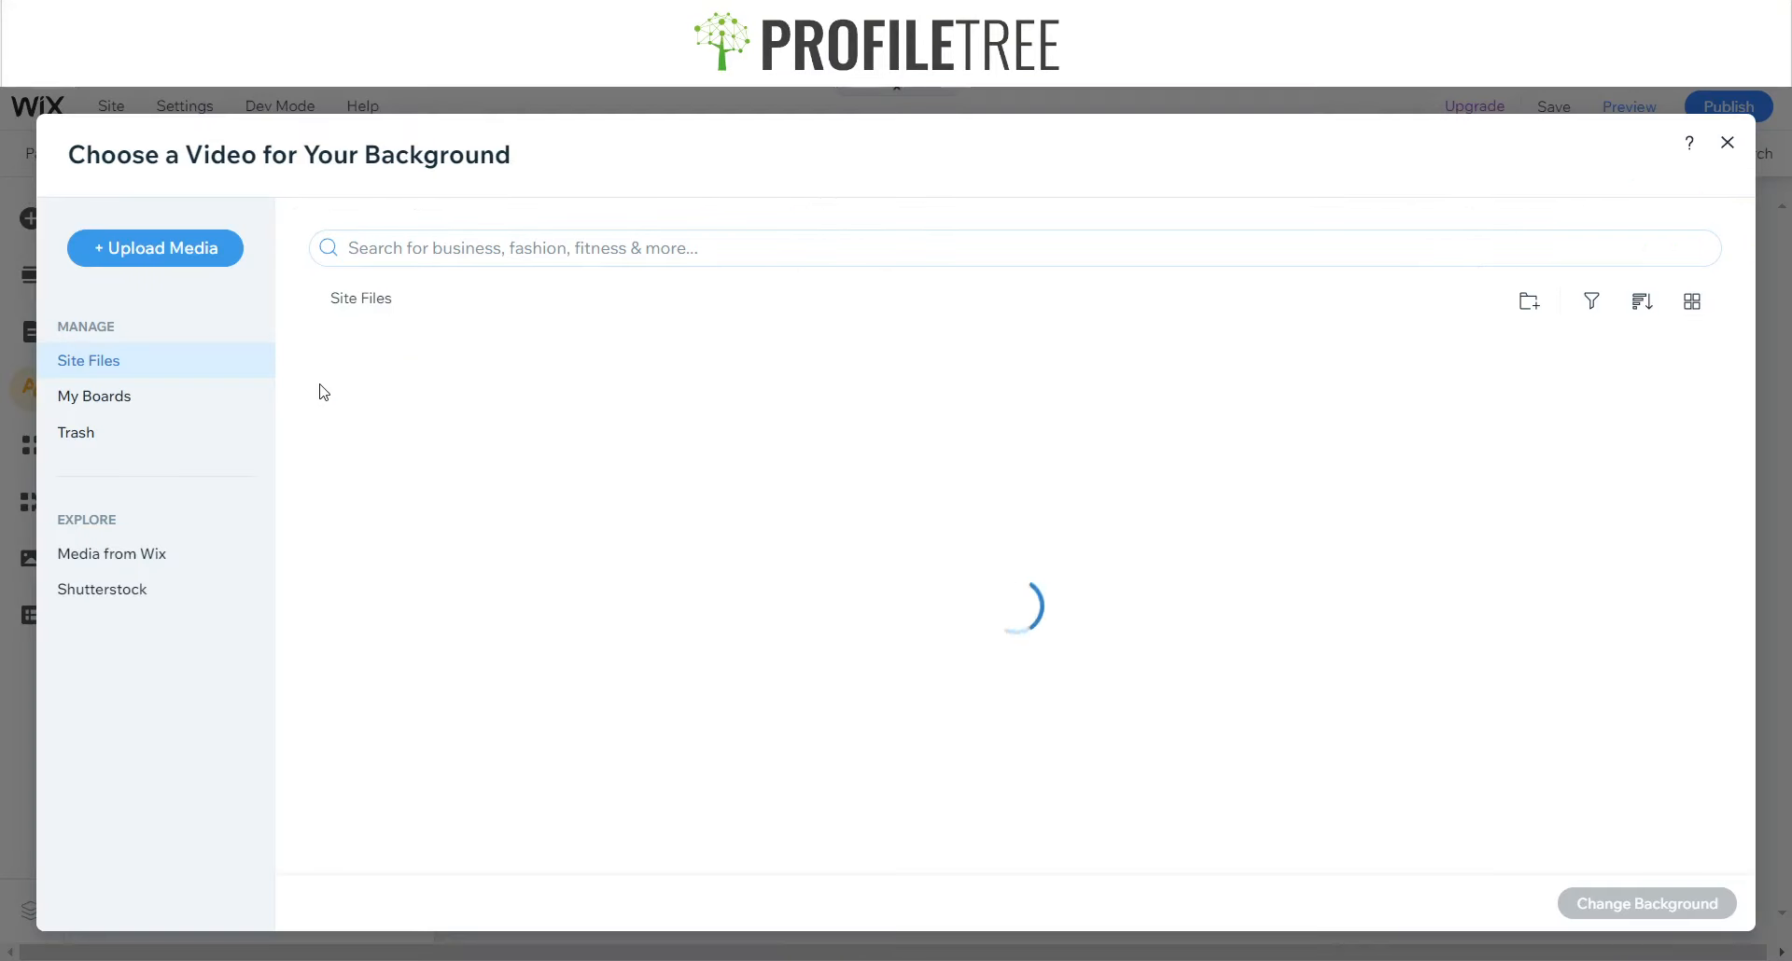
{"action": "left_click", "coordinate": [60, 560]}
{"action": "left_click", "coordinate": [518, 251]}
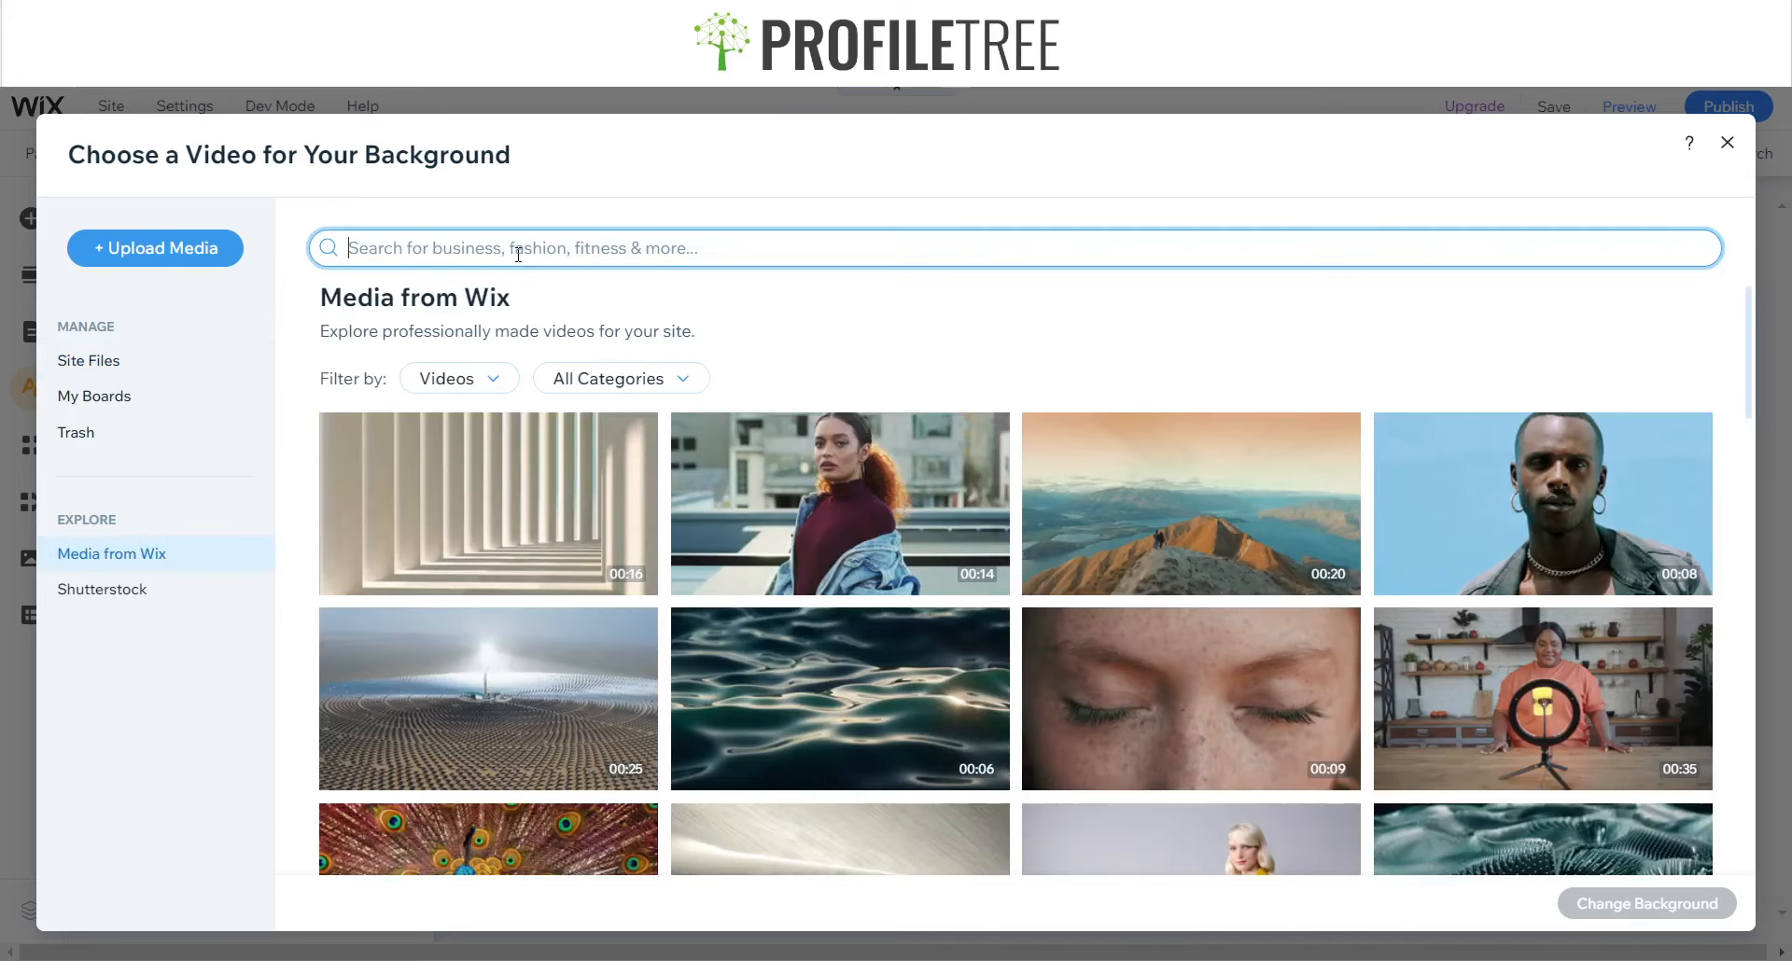
{"action": "type", "text": "Auto"}
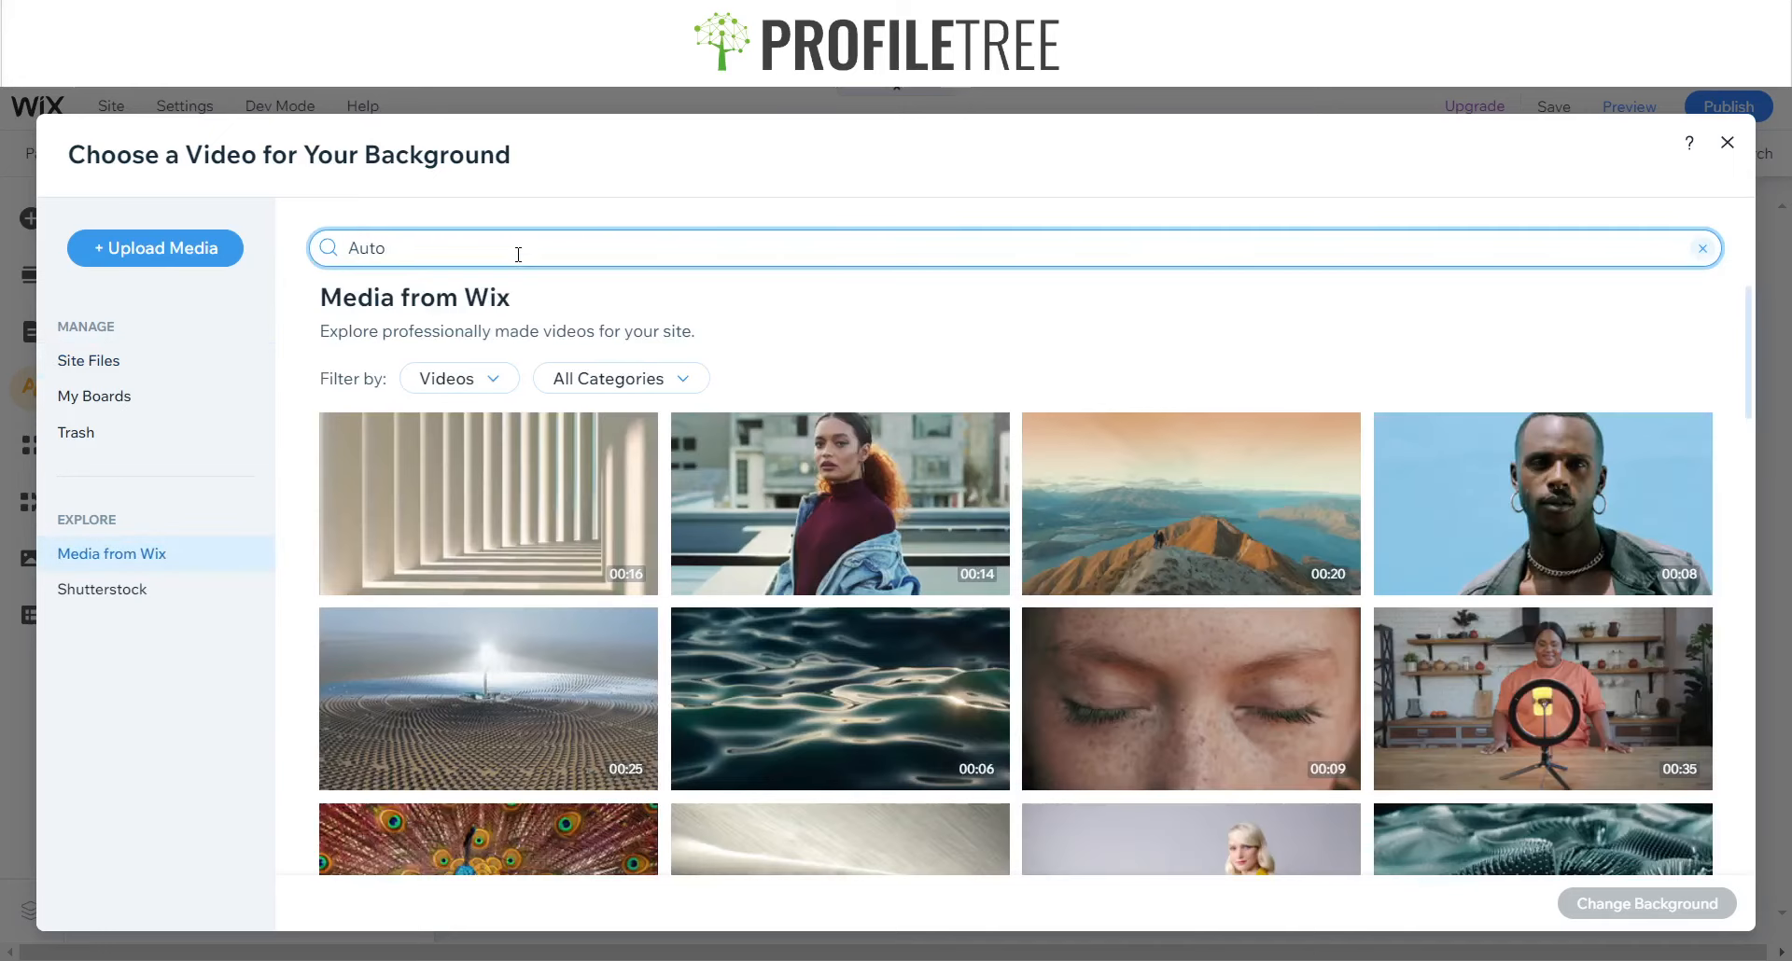
{"action": "type", "text": "motive"}
{"action": "key", "text": "Return"}
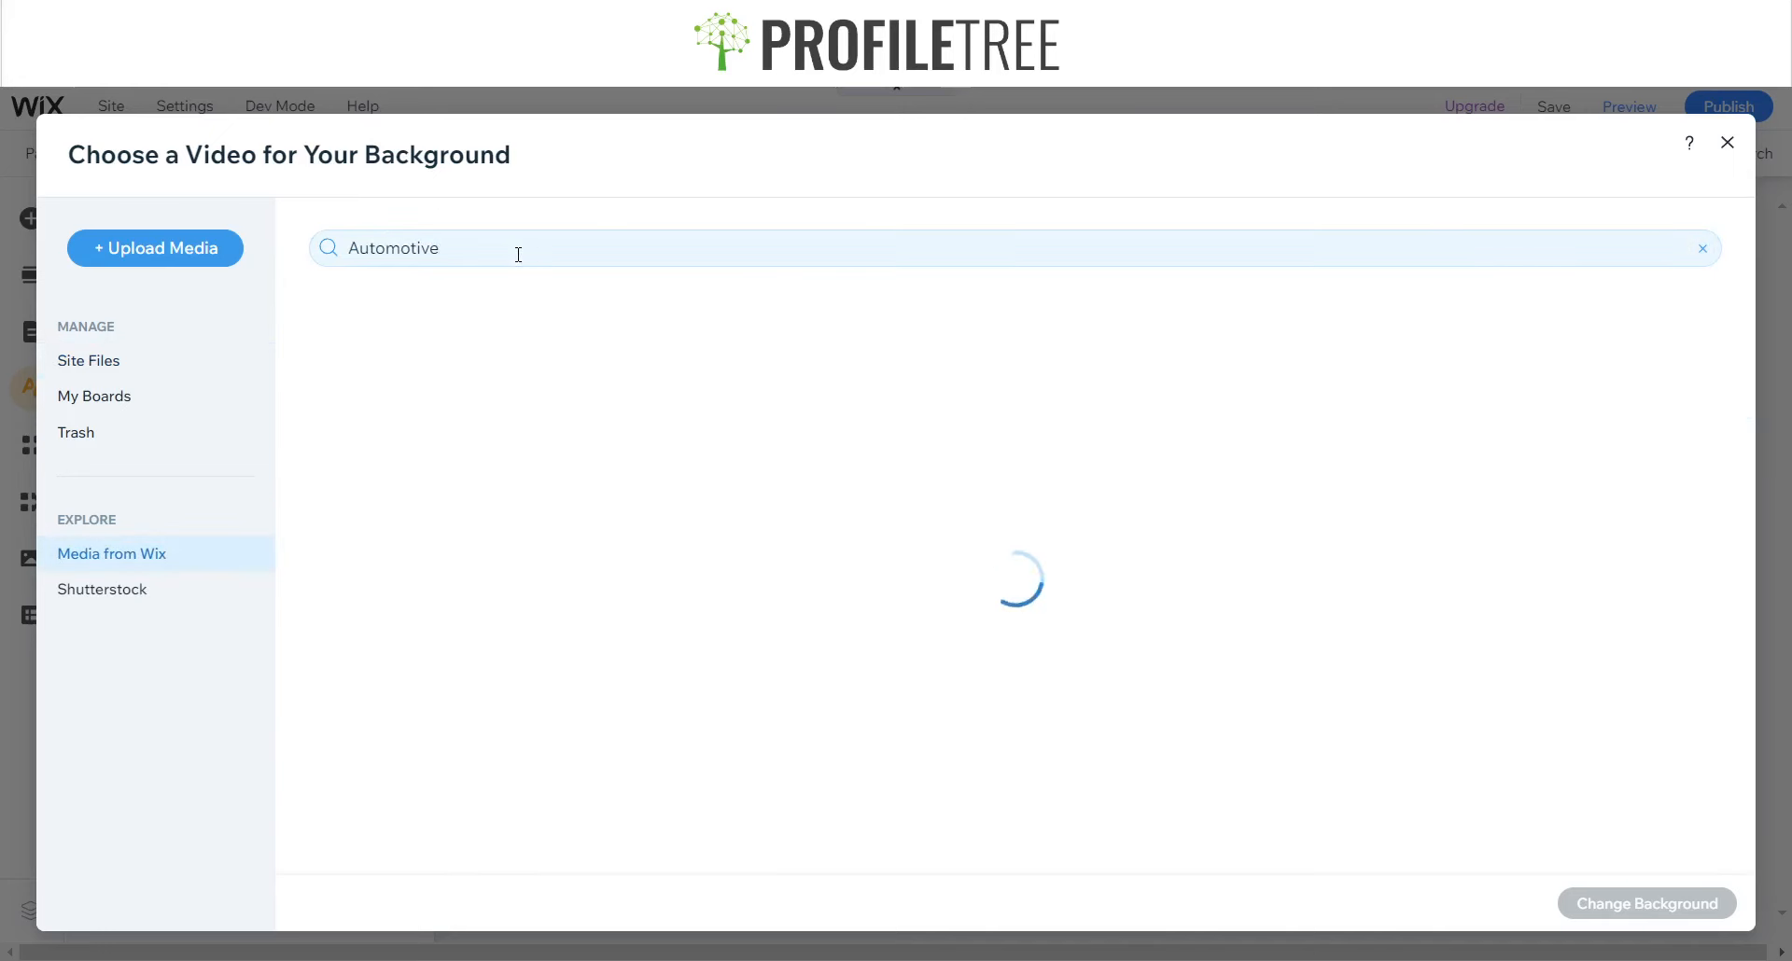
{"action": "left_click", "coordinate": [487, 541]}
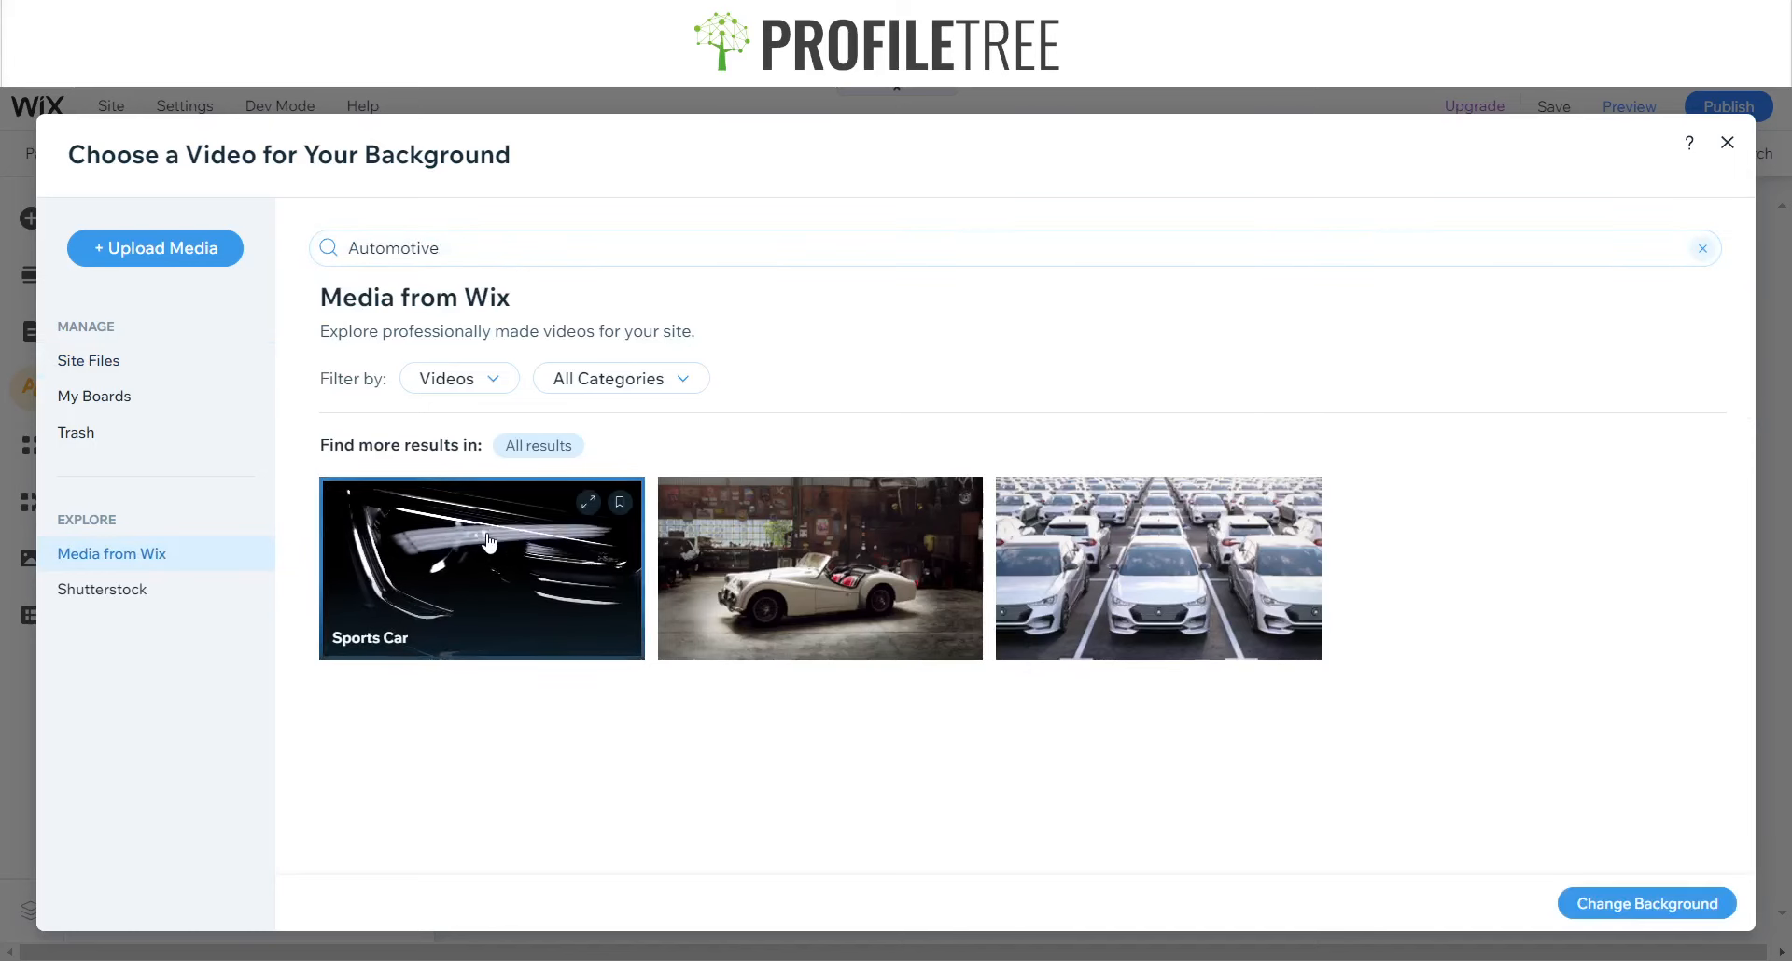
{"action": "left_click", "coordinate": [1727, 912]}
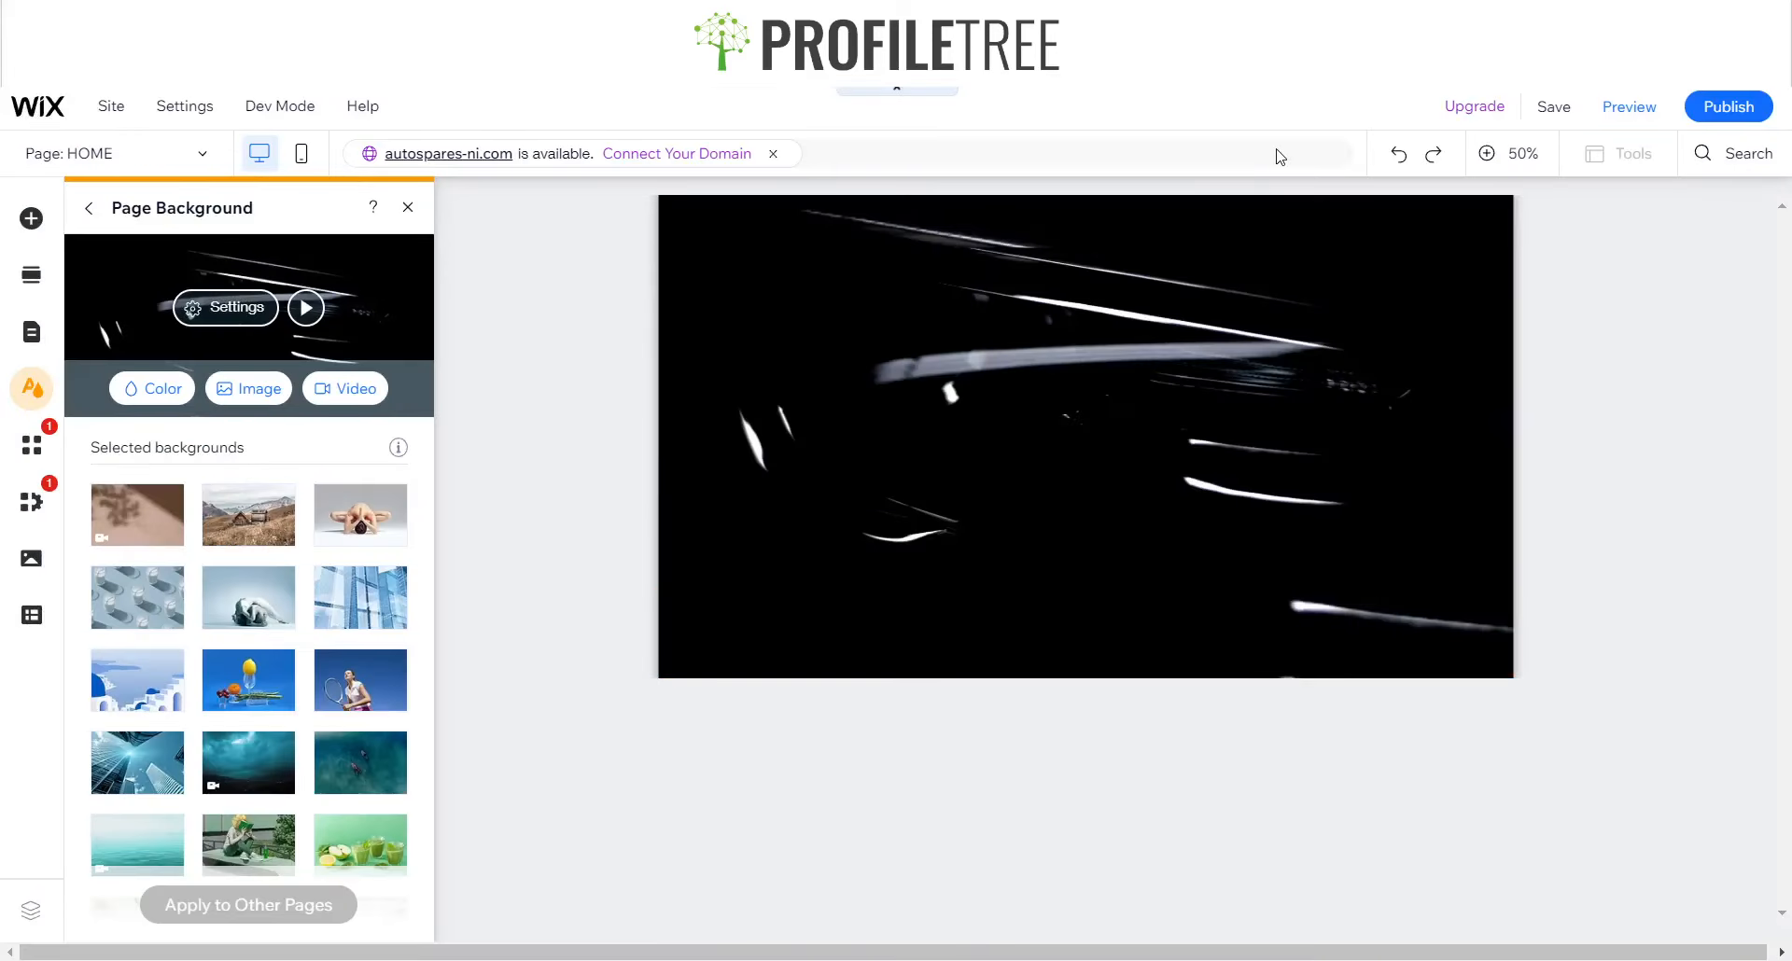
{"action": "left_click", "coordinate": [1630, 106]}
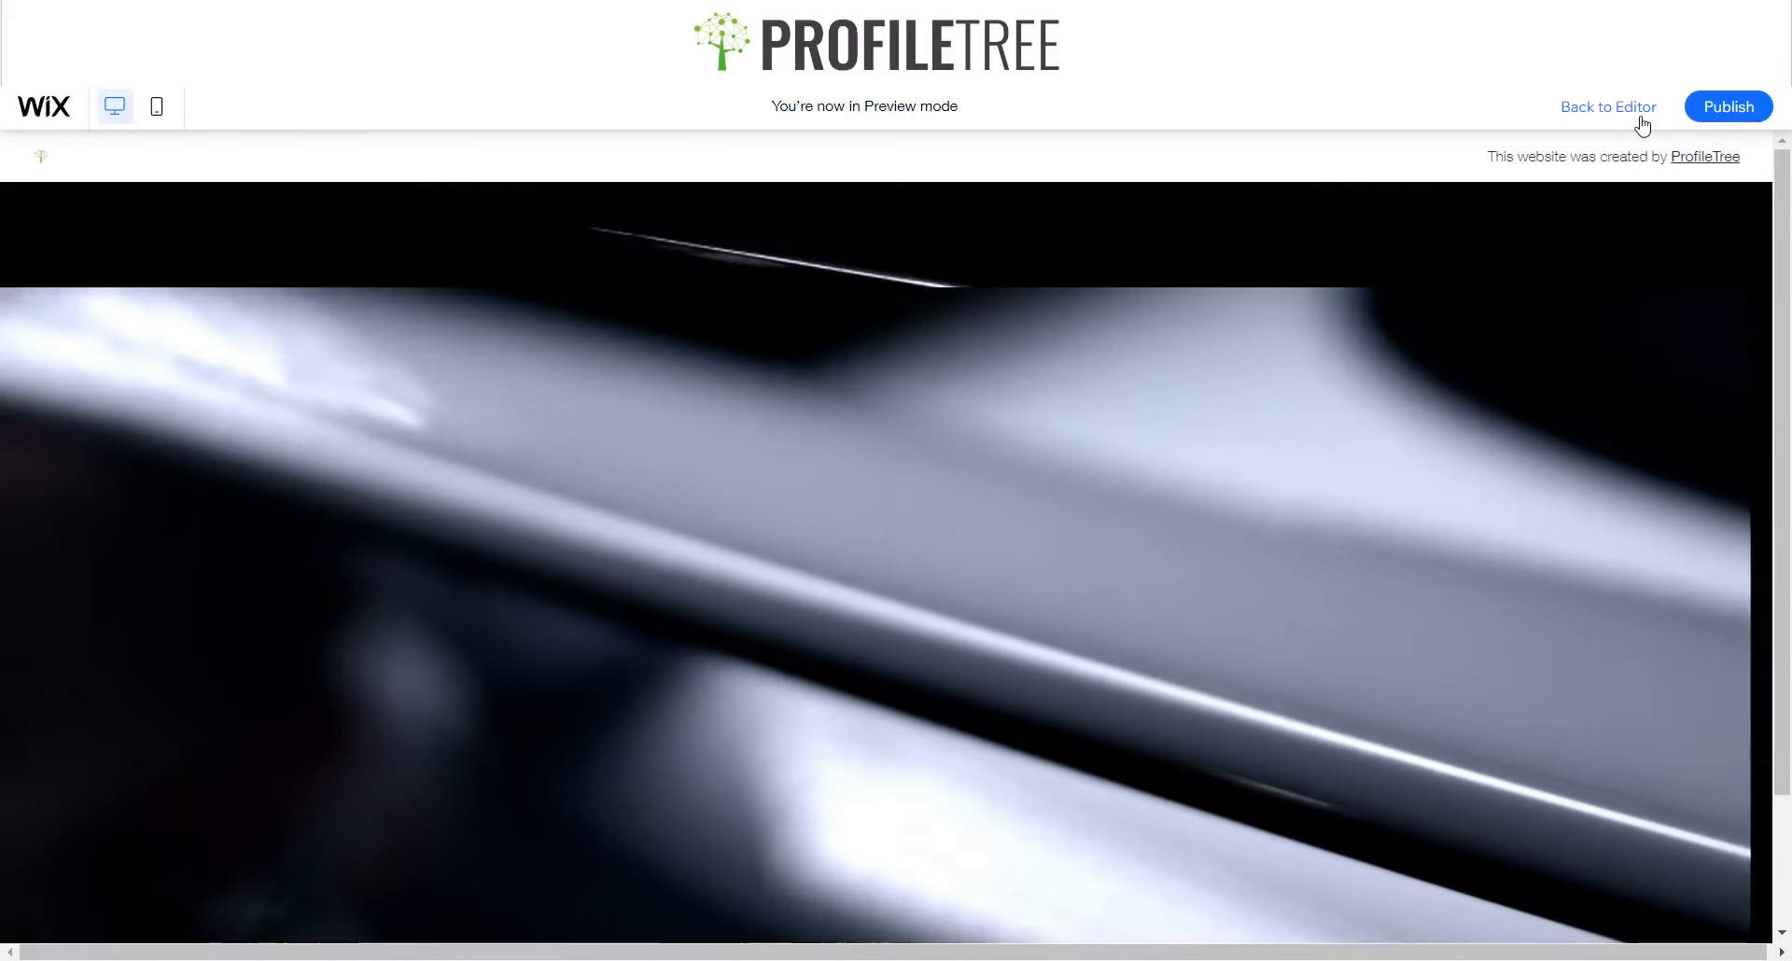
{"action": "left_click", "coordinate": [1637, 116]}
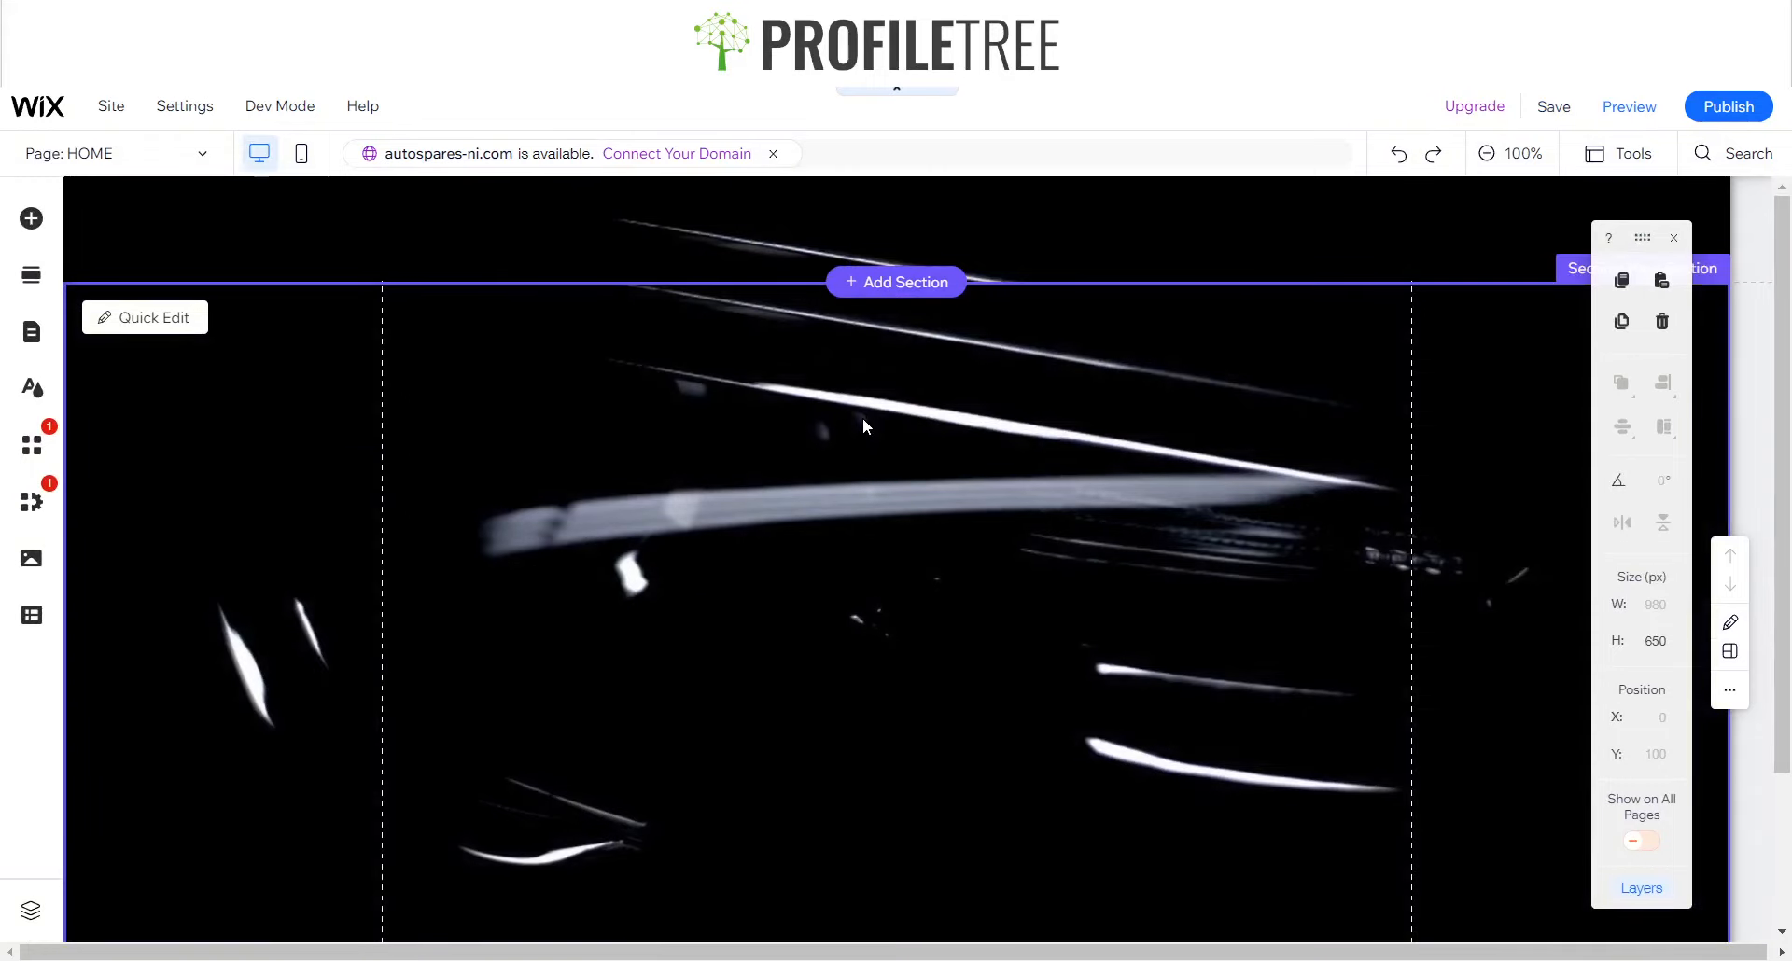
- Remove the strip with its background video from the Hero Section and preview the page
{"action": "right_click", "coordinate": [862, 417]}
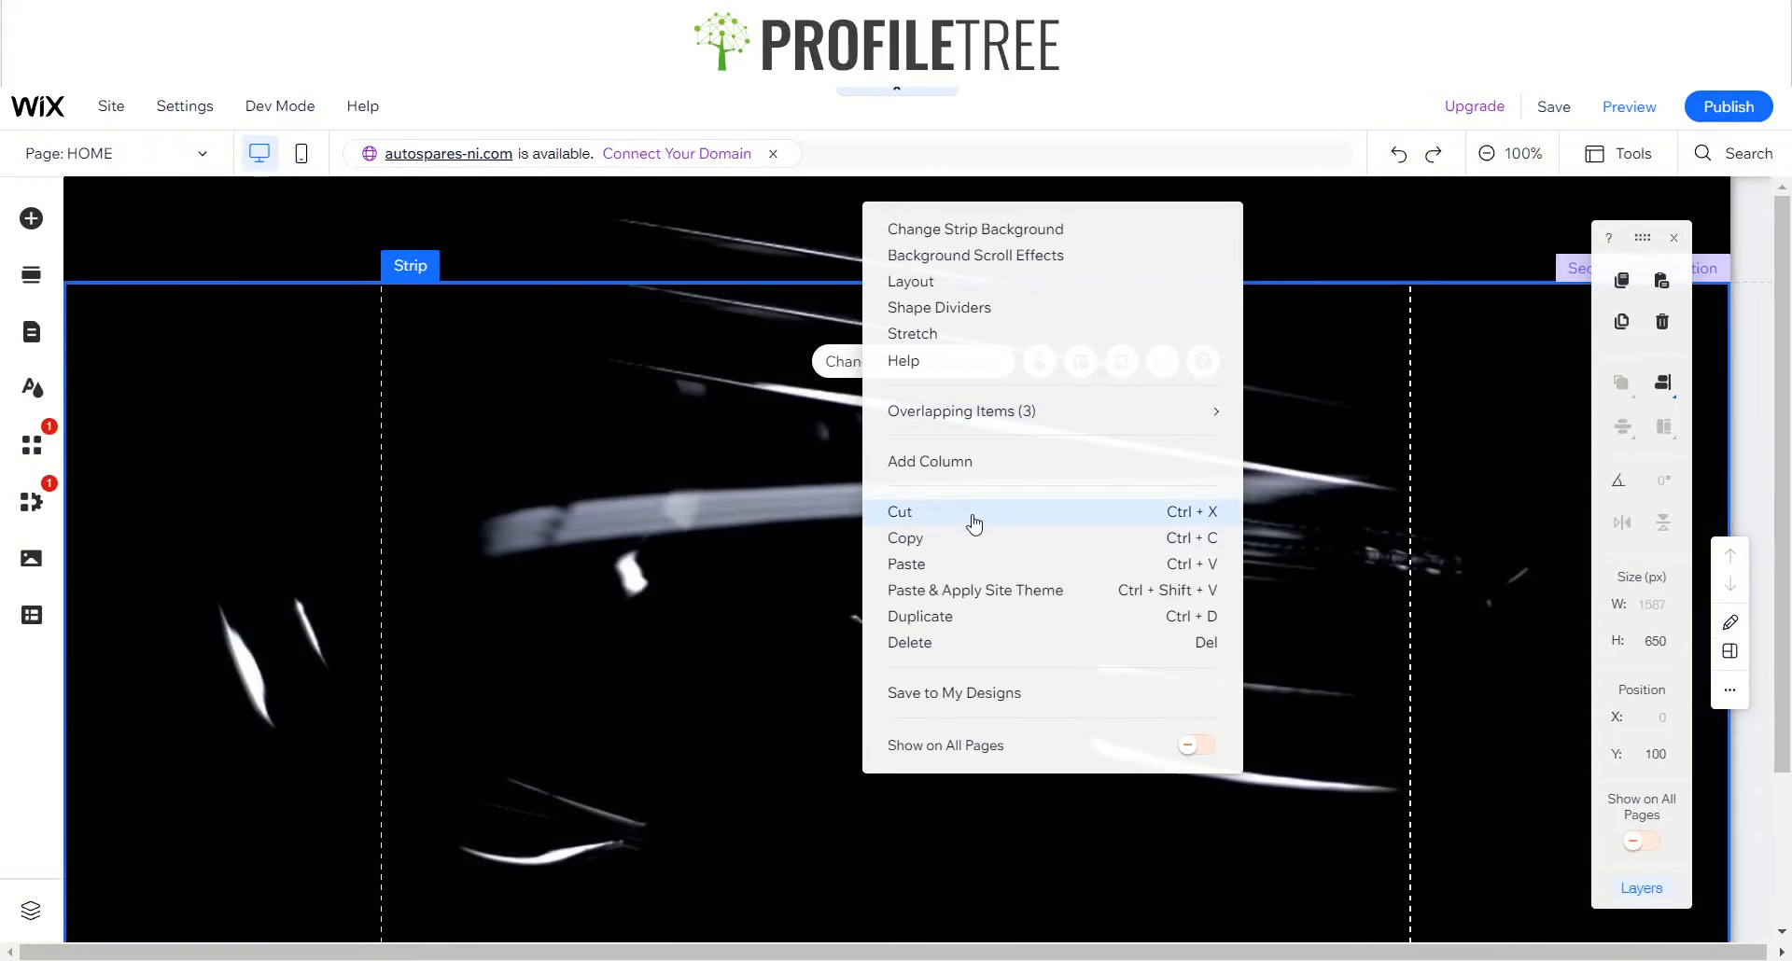
{"action": "left_click", "coordinate": [914, 240]}
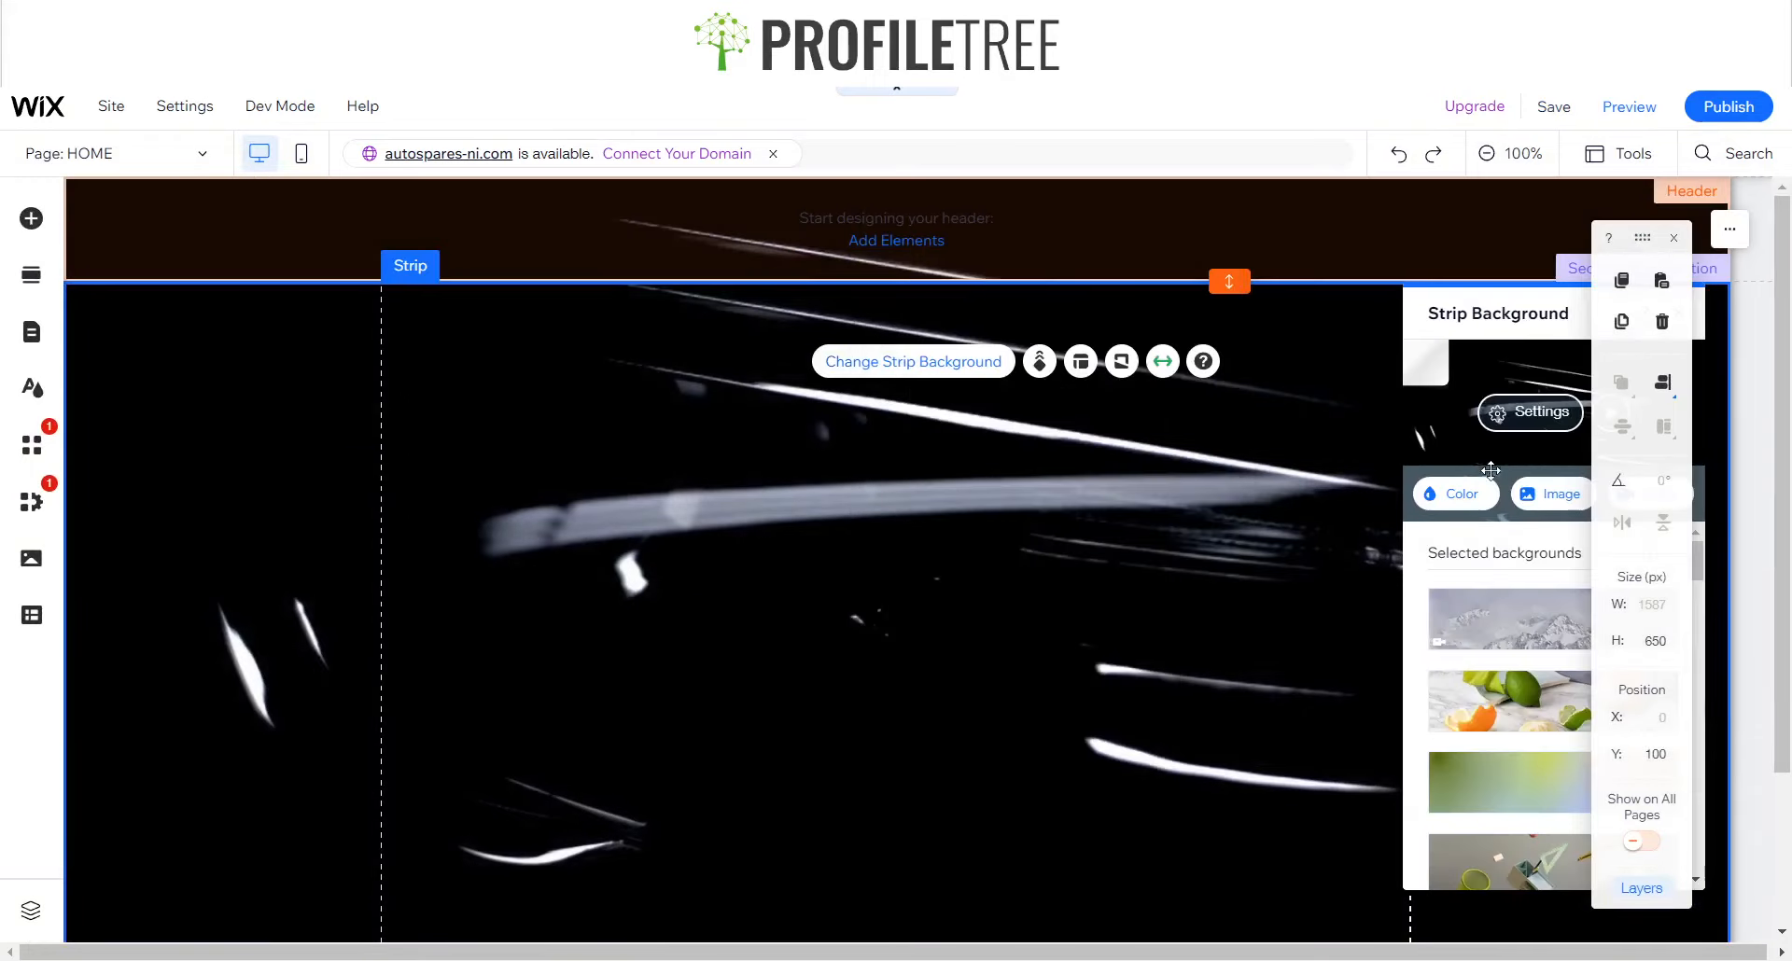
{"action": "left_click", "coordinate": [1470, 495]}
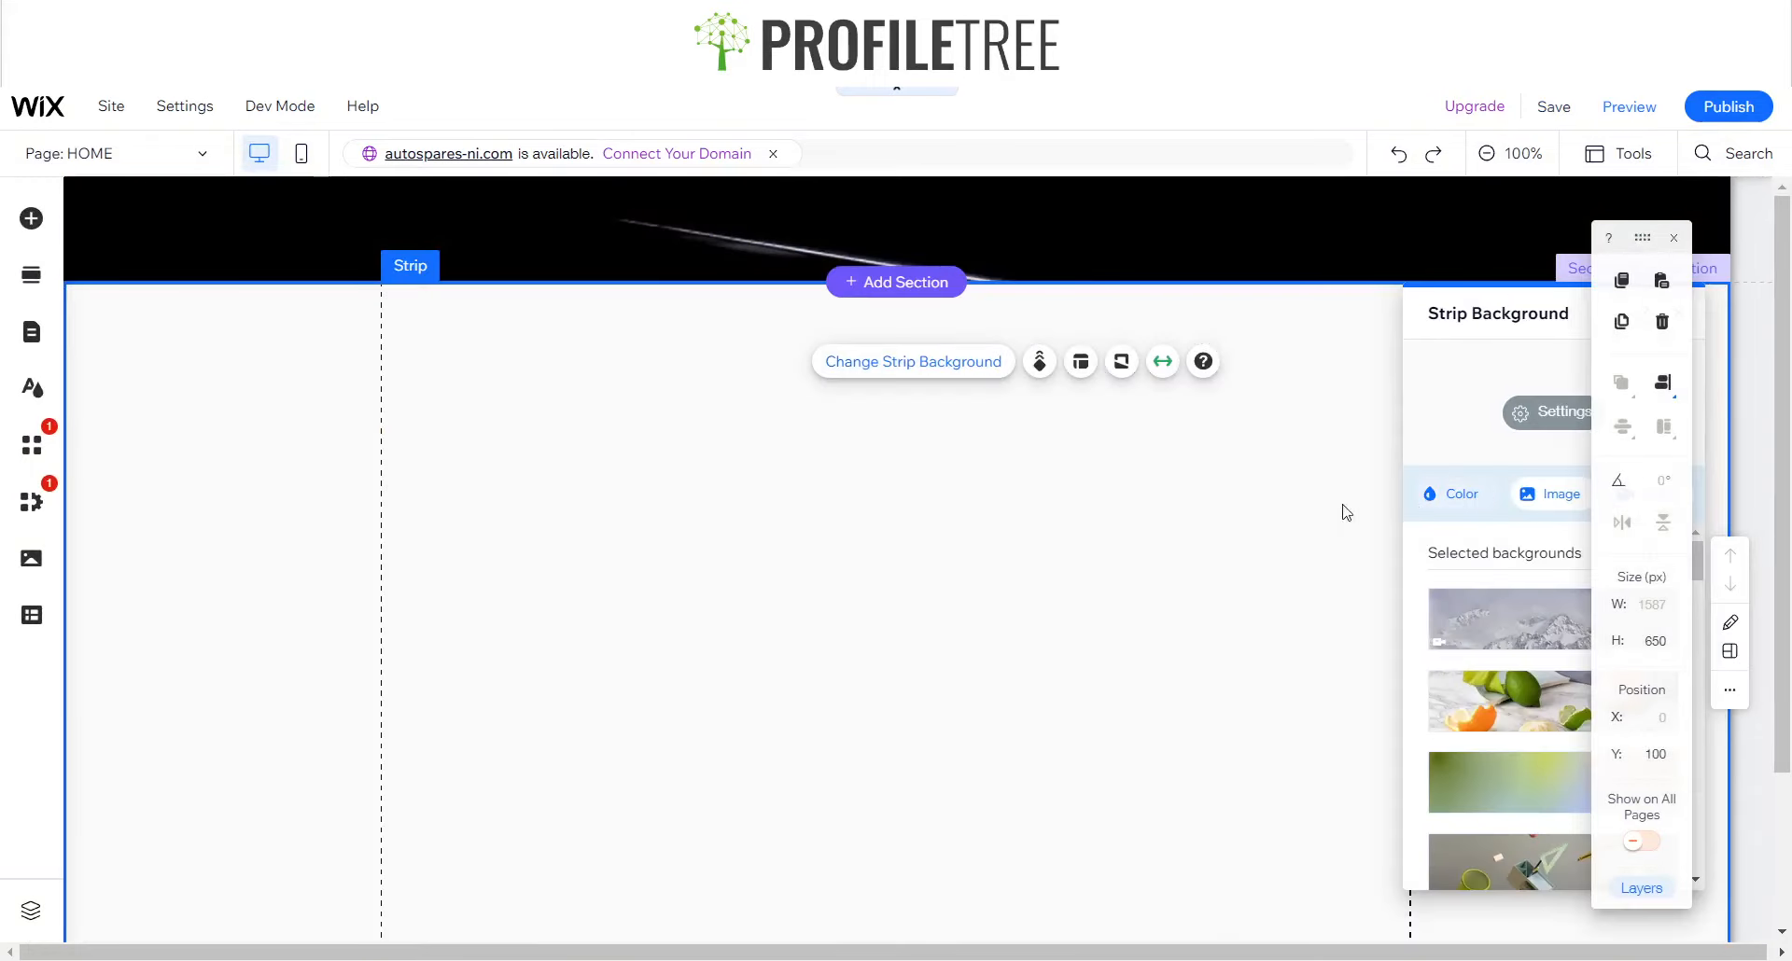
{"action": "left_click", "coordinate": [1449, 464]}
{"action": "scroll", "coordinate": [1491, 635], "scroll_direction": "down", "scroll_amount": 3}
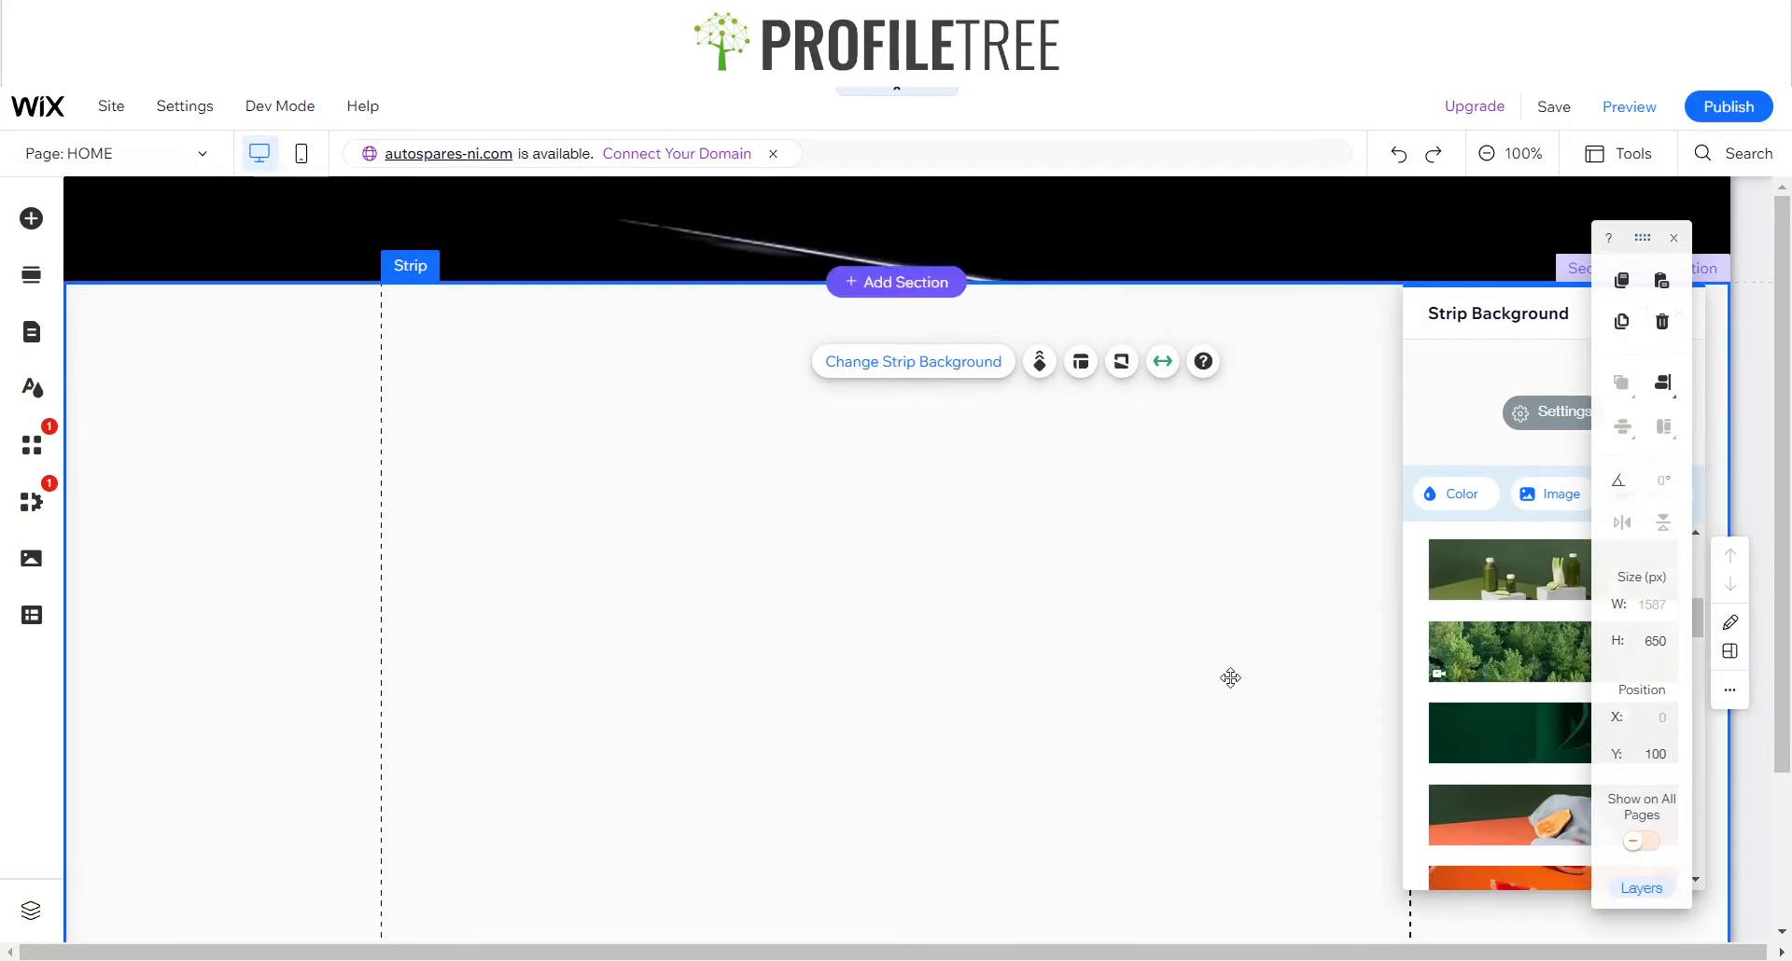
{"action": "key", "text": "ctrl+z"}
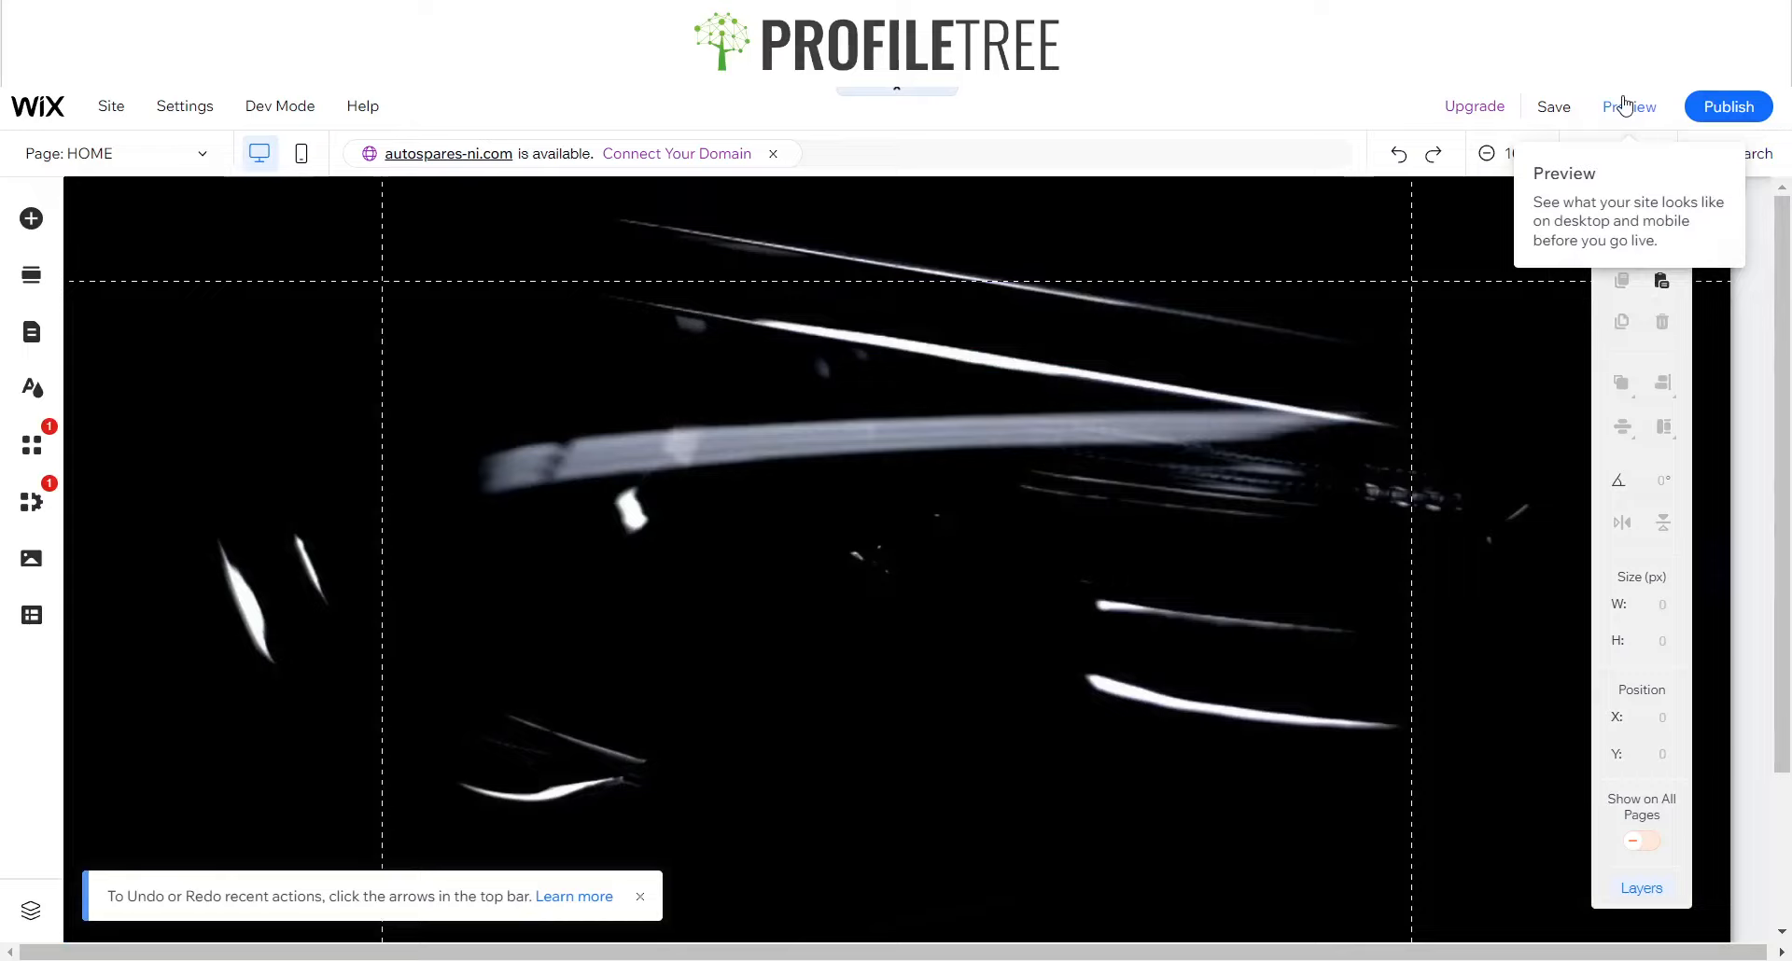
{"action": "left_click", "coordinate": [1623, 105]}
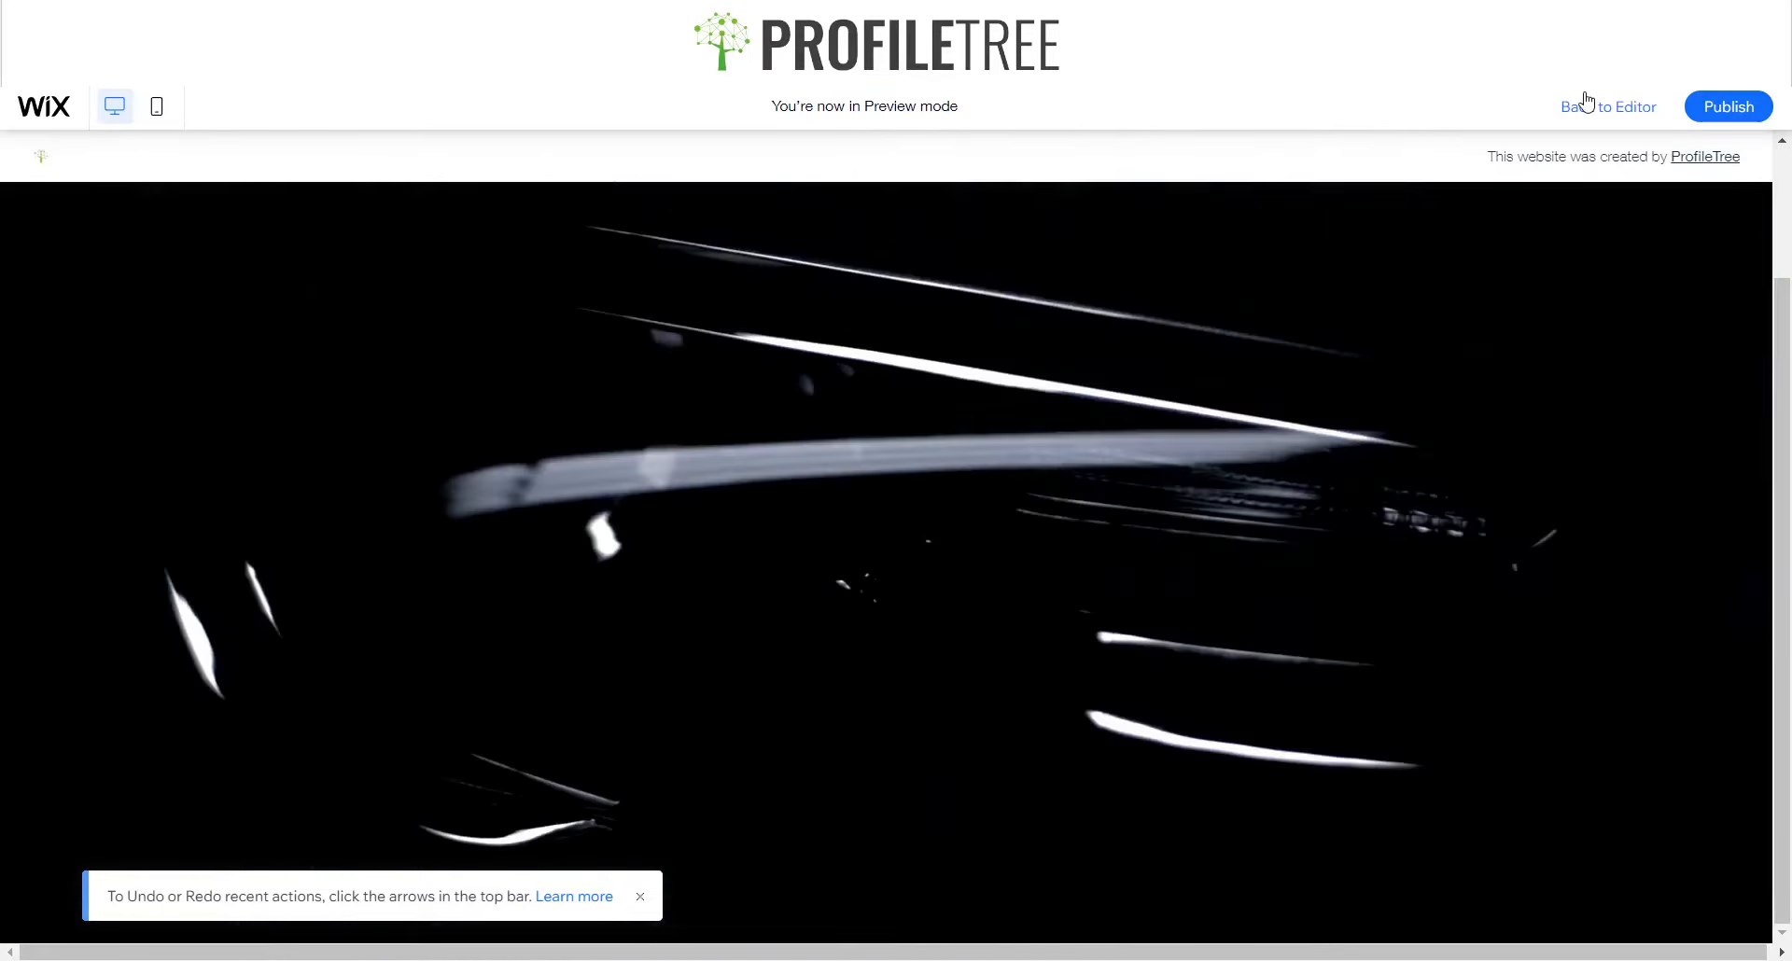
- Return from the preview to the editor and look at the elements offered for the header
{"action": "left_click", "coordinate": [1586, 104]}
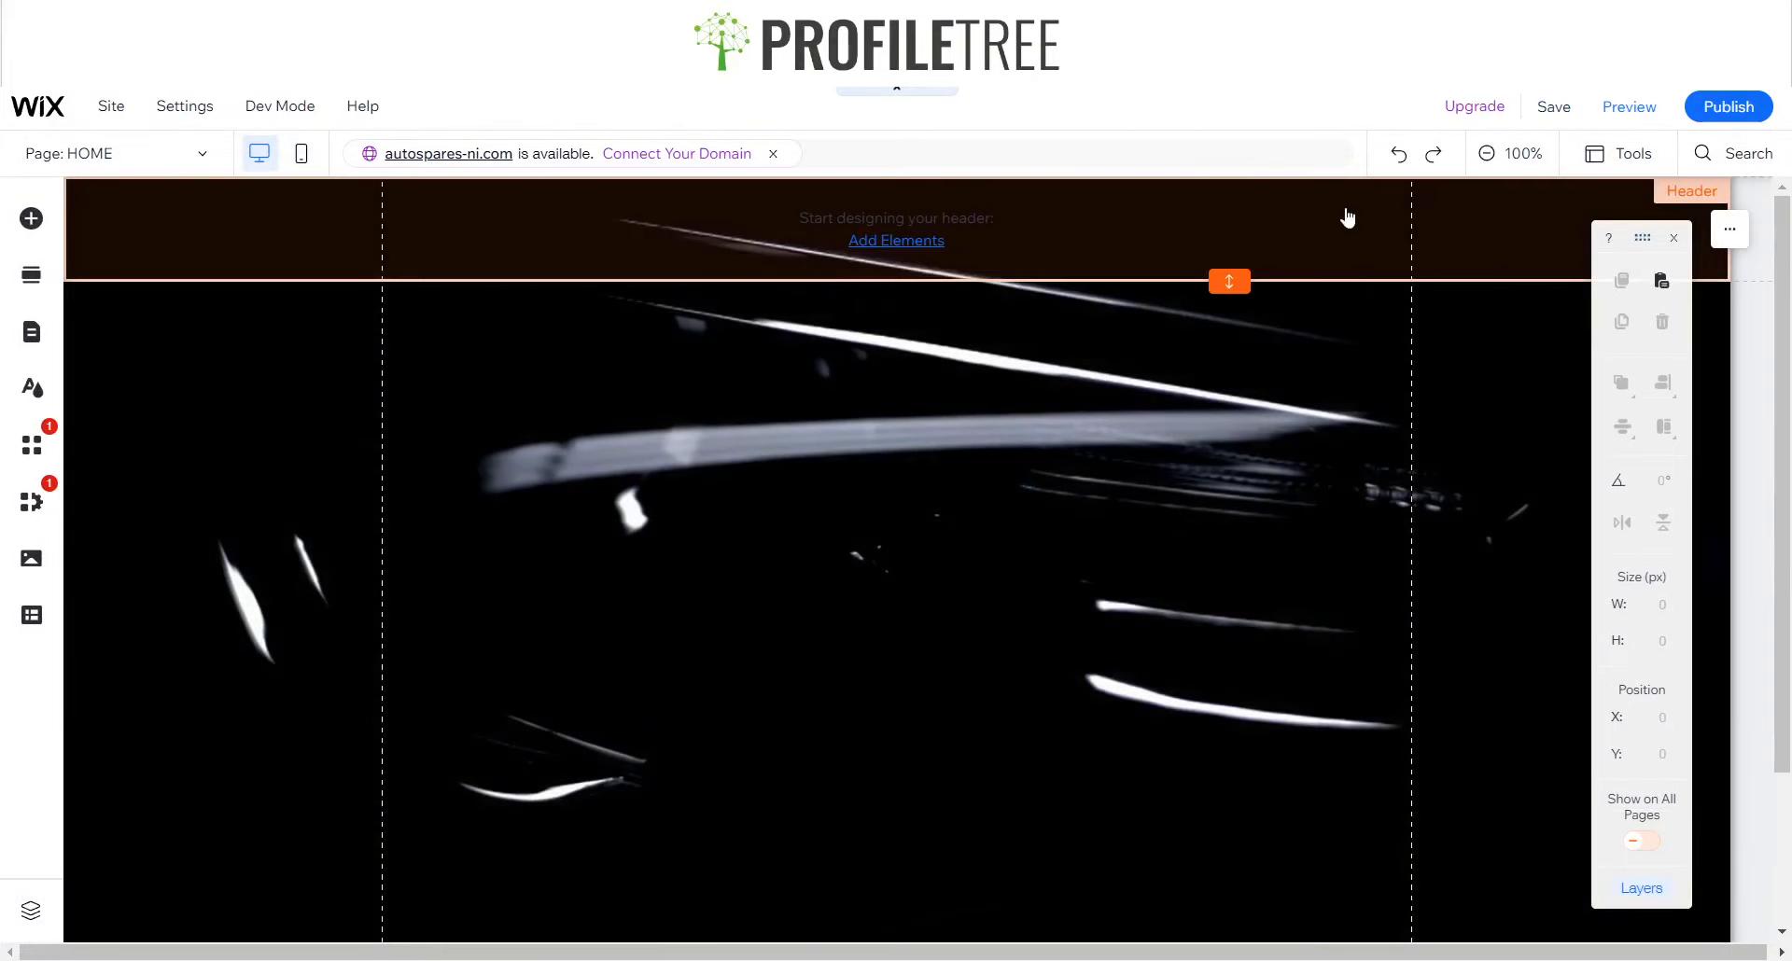
{"action": "left_click", "coordinate": [891, 244]}
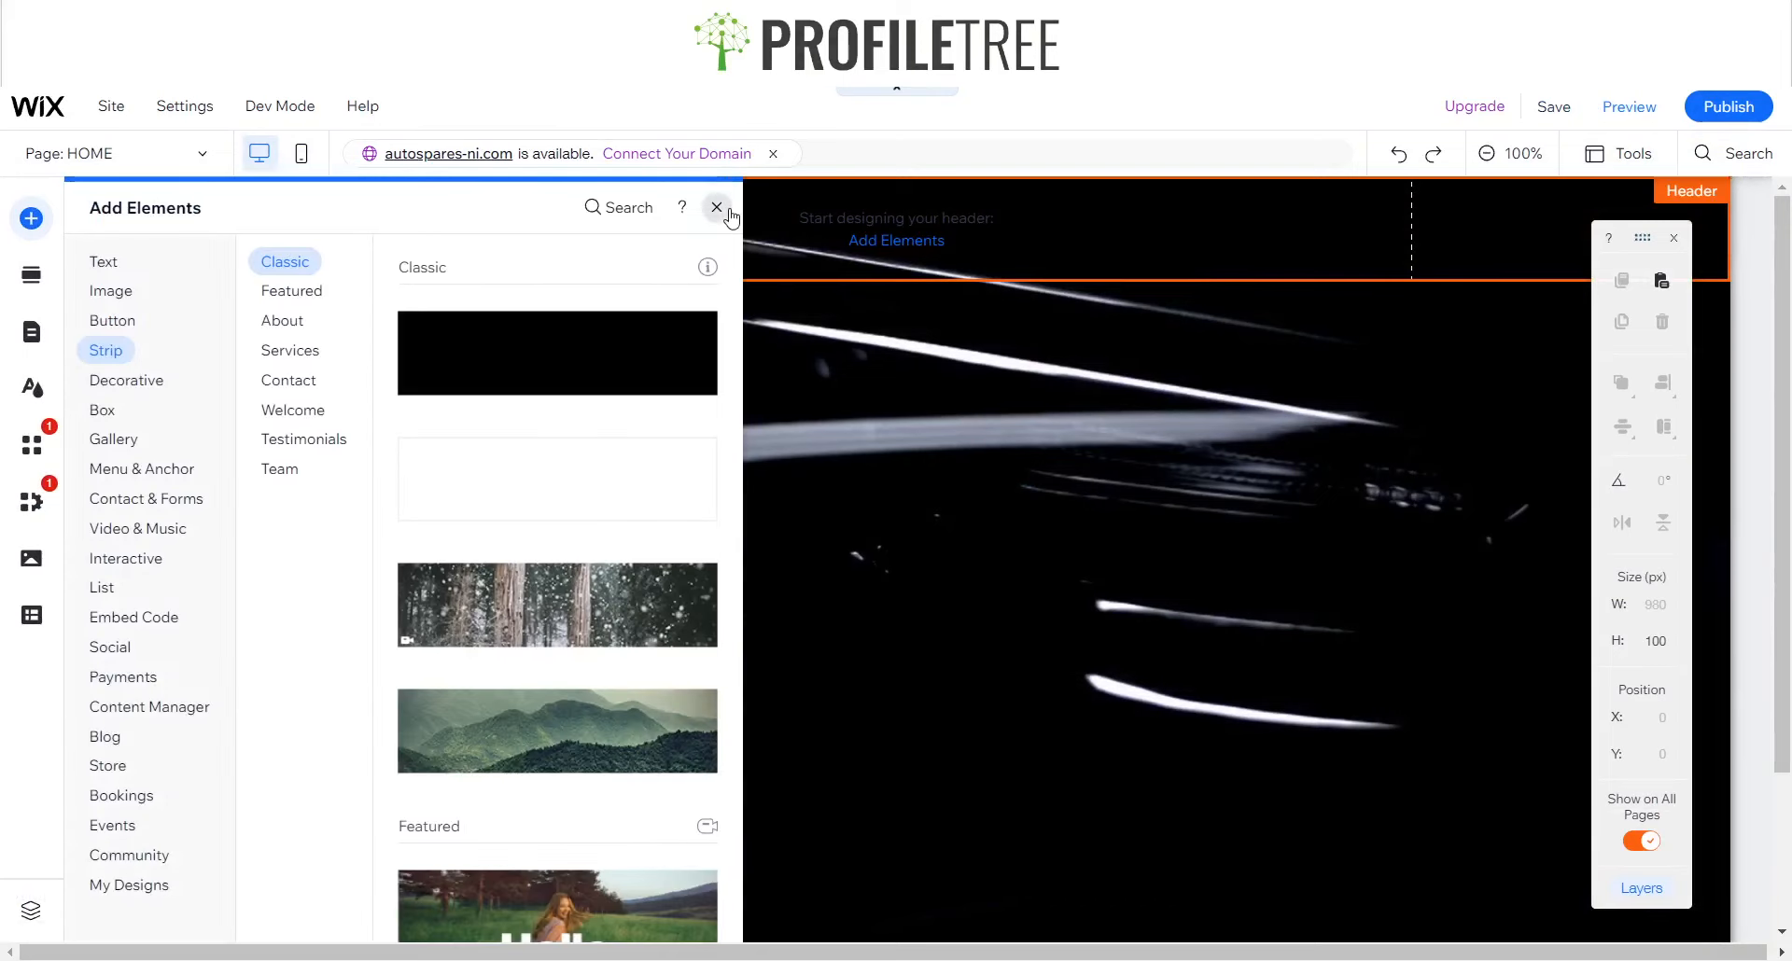
{"action": "left_click", "coordinate": [717, 207]}
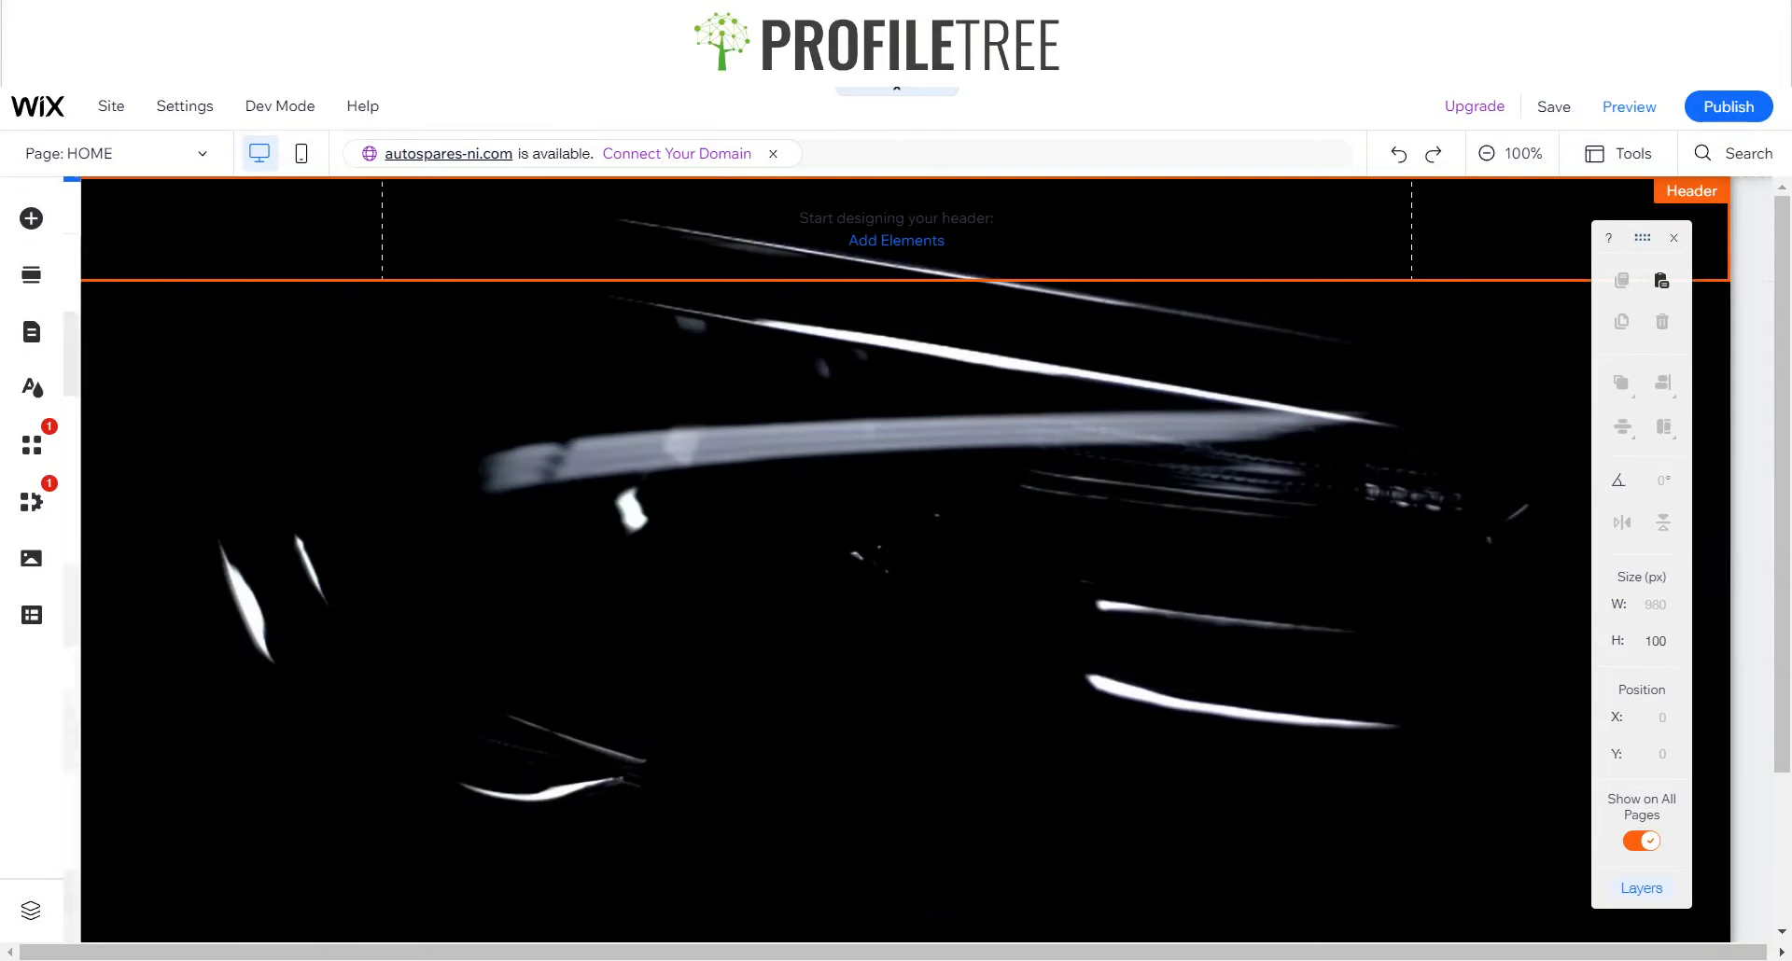
- Switch to the autopile template demo and examine its homepage layout from the header down to the footer
{"action": "left_click", "coordinate": [1392, 19]}
{"action": "scroll", "coordinate": [1217, 535], "scroll_direction": "down", "scroll_amount": 1}
{"action": "scroll", "coordinate": [1216, 536], "scroll_direction": "up", "scroll_amount": 1}
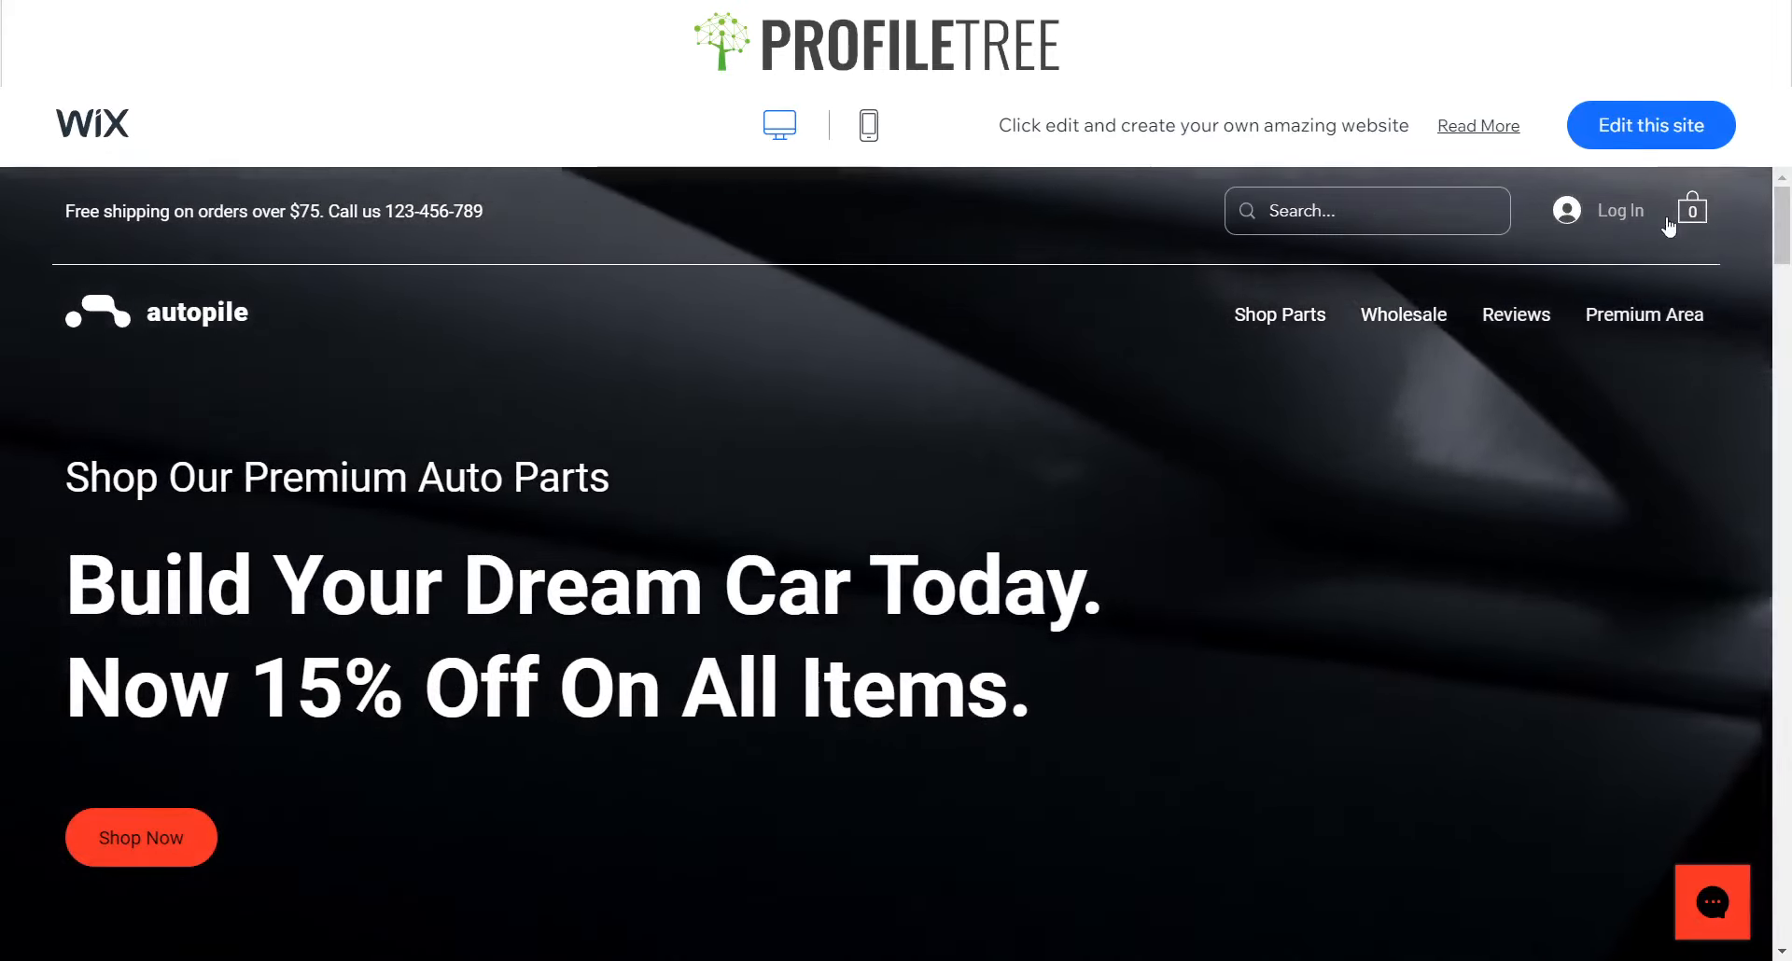
{"action": "scroll", "coordinate": [1374, 332], "scroll_direction": "down", "scroll_amount": 3}
{"action": "scroll", "coordinate": [1374, 332], "scroll_direction": "down", "scroll_amount": 20}
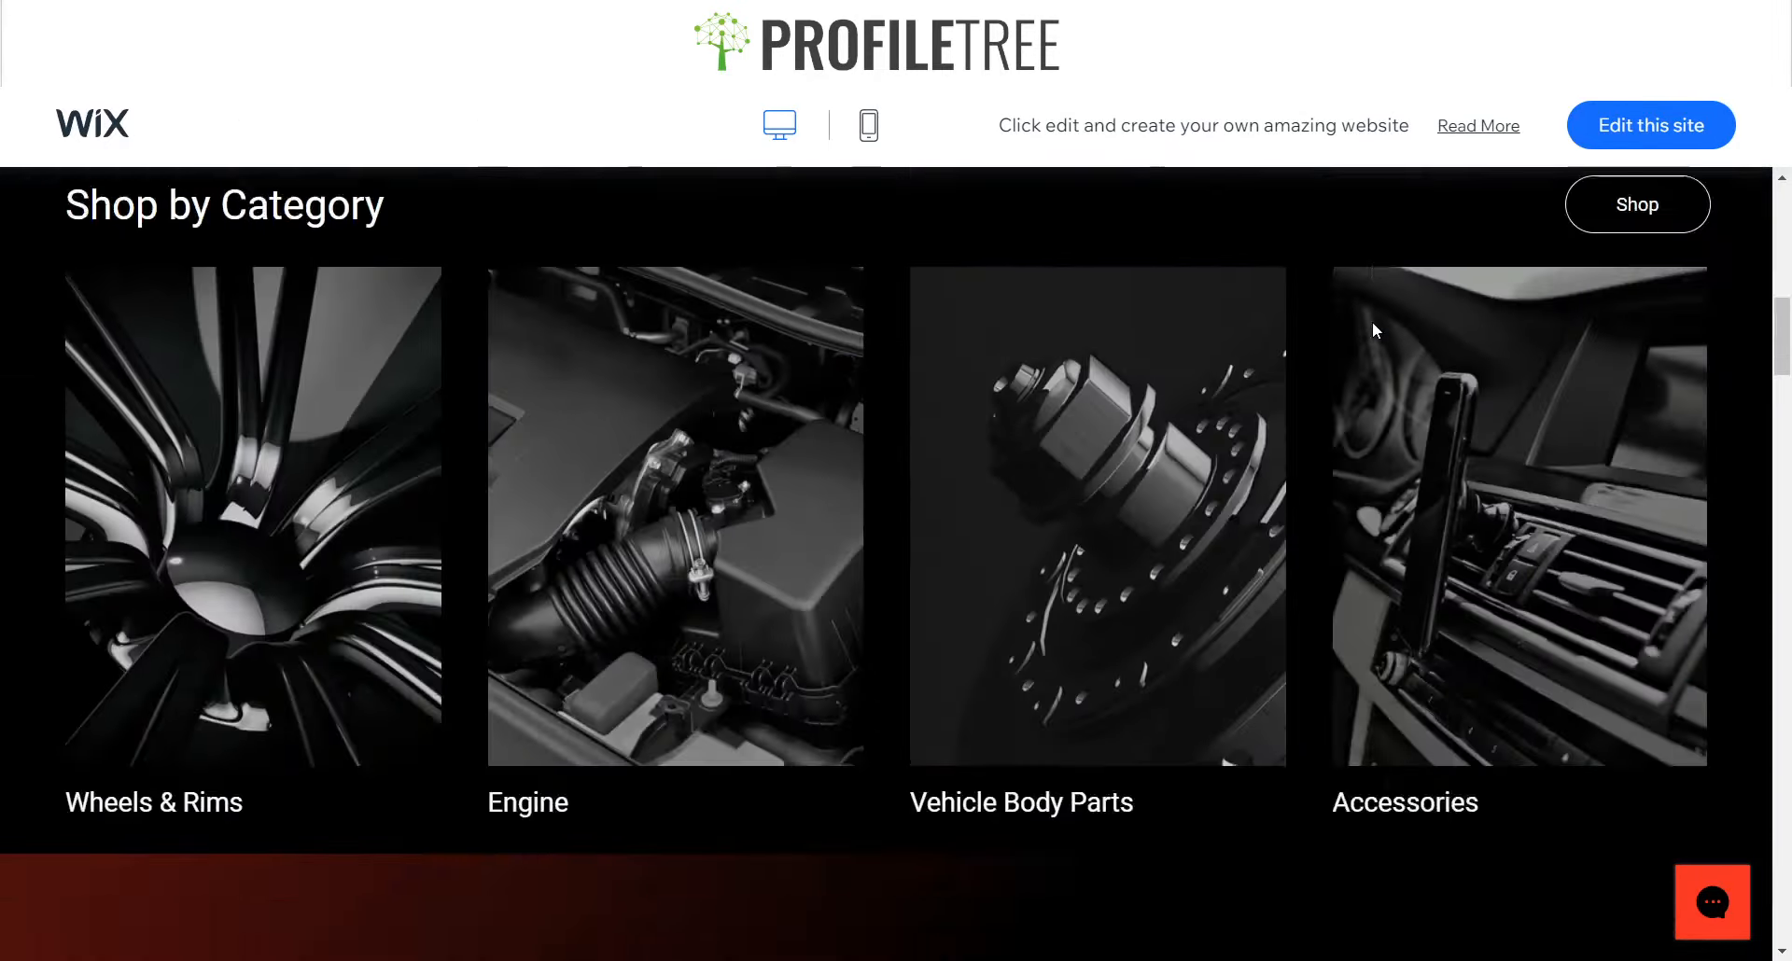
{"action": "scroll", "coordinate": [1371, 321], "scroll_direction": "down", "scroll_amount": 10}
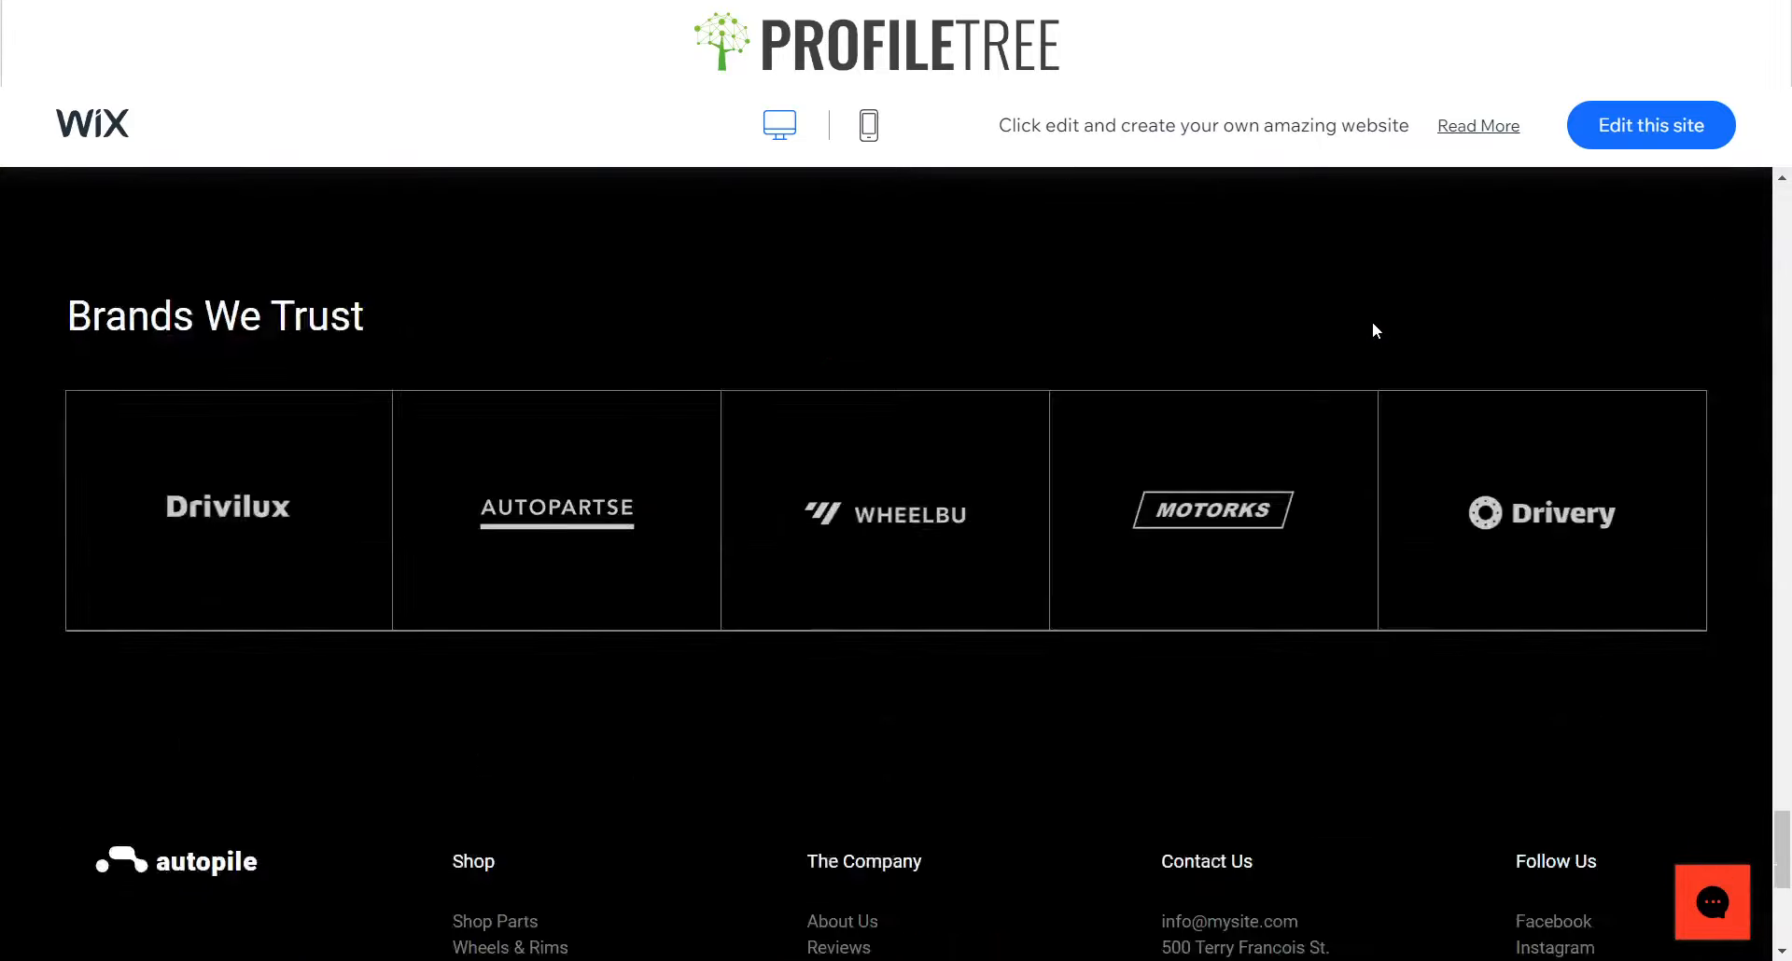
{"action": "scroll", "coordinate": [1372, 321], "scroll_direction": "up", "scroll_amount": 20}
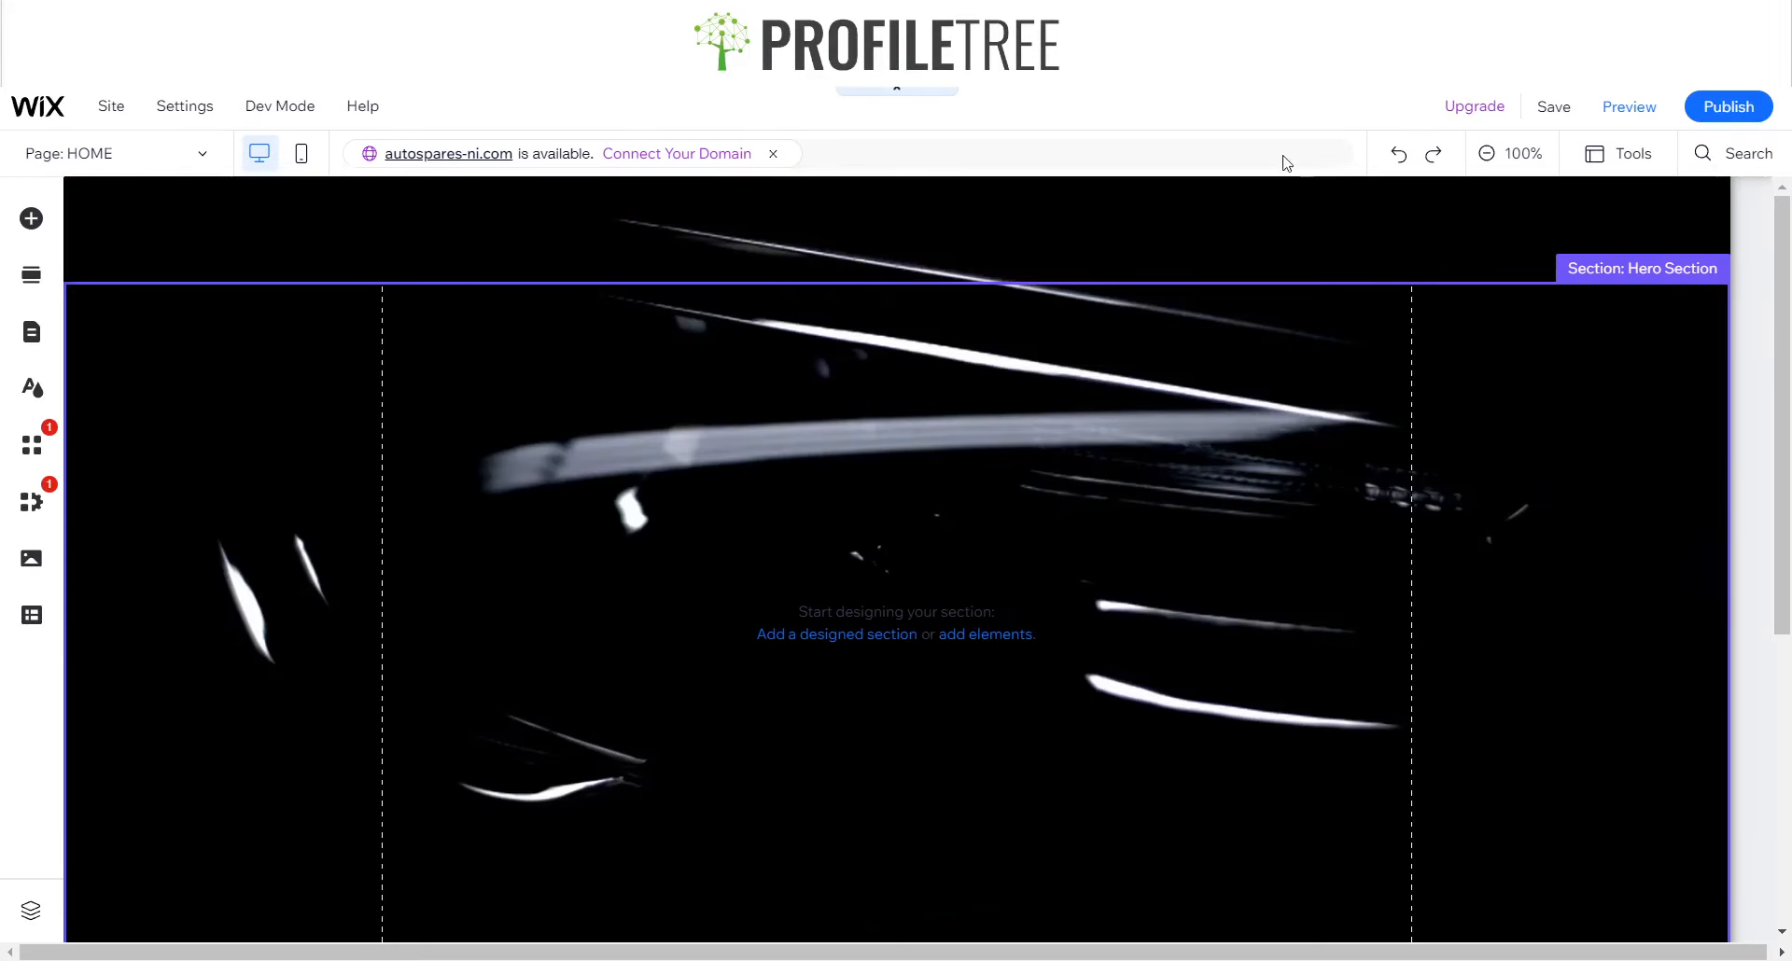
- Show the editing toolbar and set the header's height to 200 px
{"action": "left_click", "coordinate": [1598, 157]}
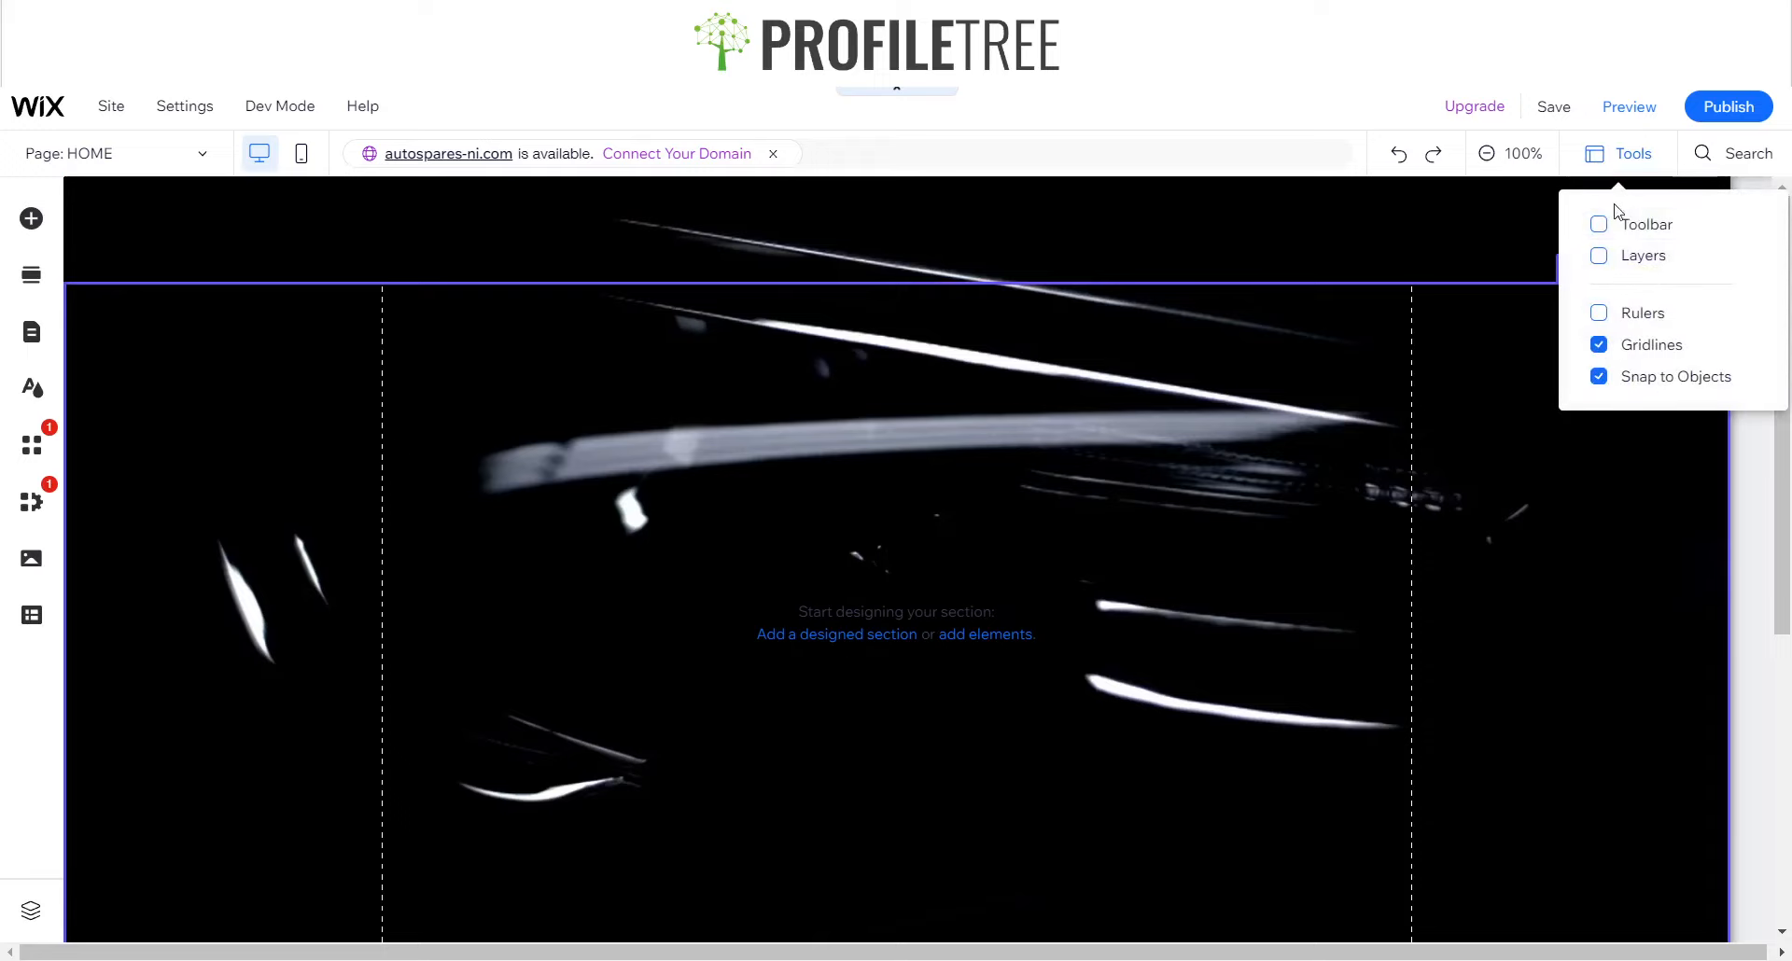
{"action": "left_click", "coordinate": [1600, 224]}
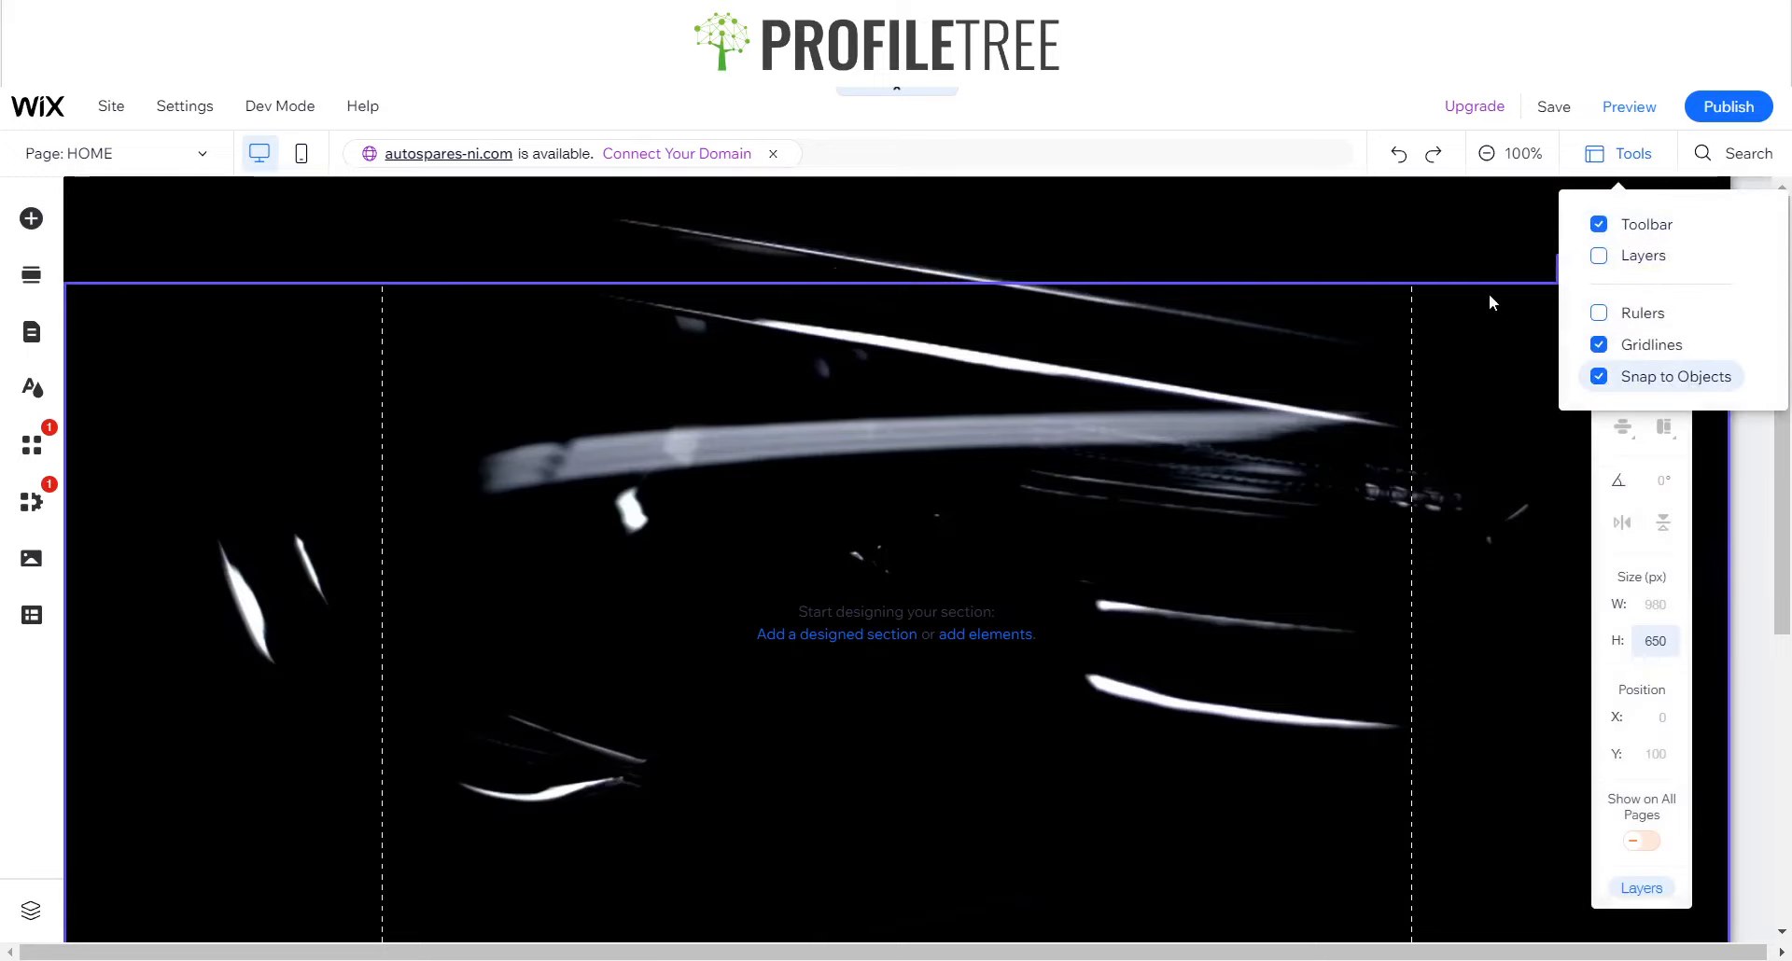
{"action": "left_click", "coordinate": [1446, 265]}
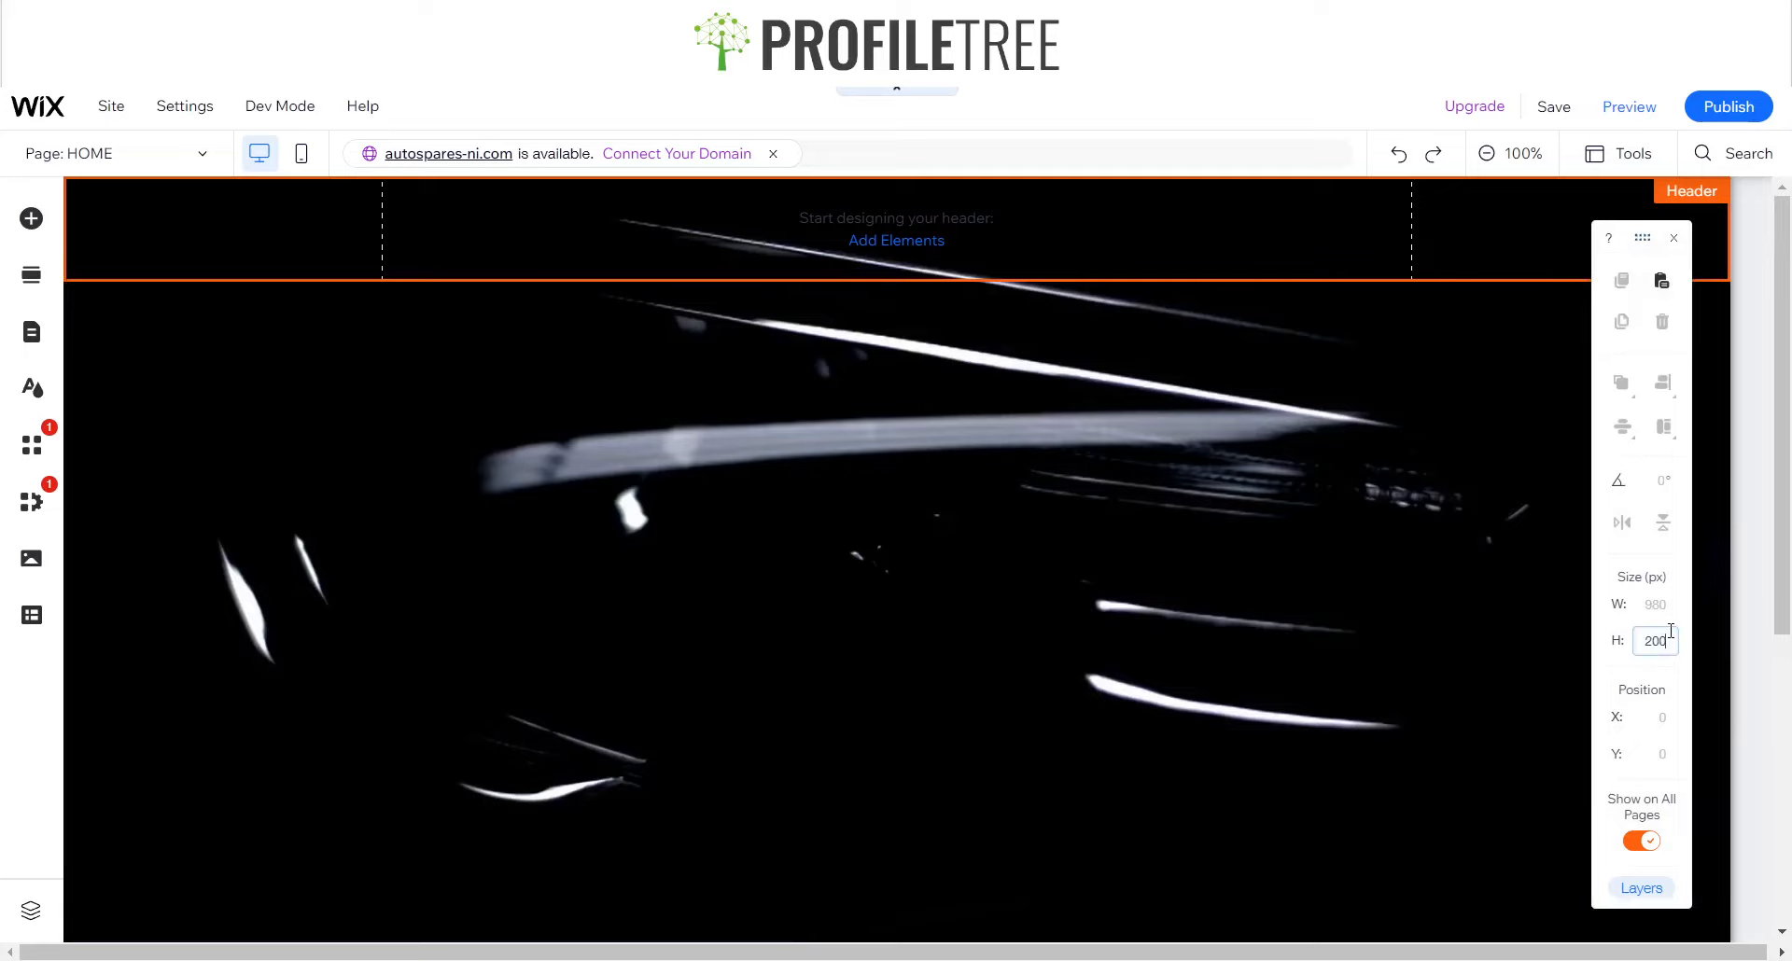
{"action": "left_click", "coordinate": [1671, 631]}
{"action": "type", "text": "200"}
{"action": "key", "text": "Return"}
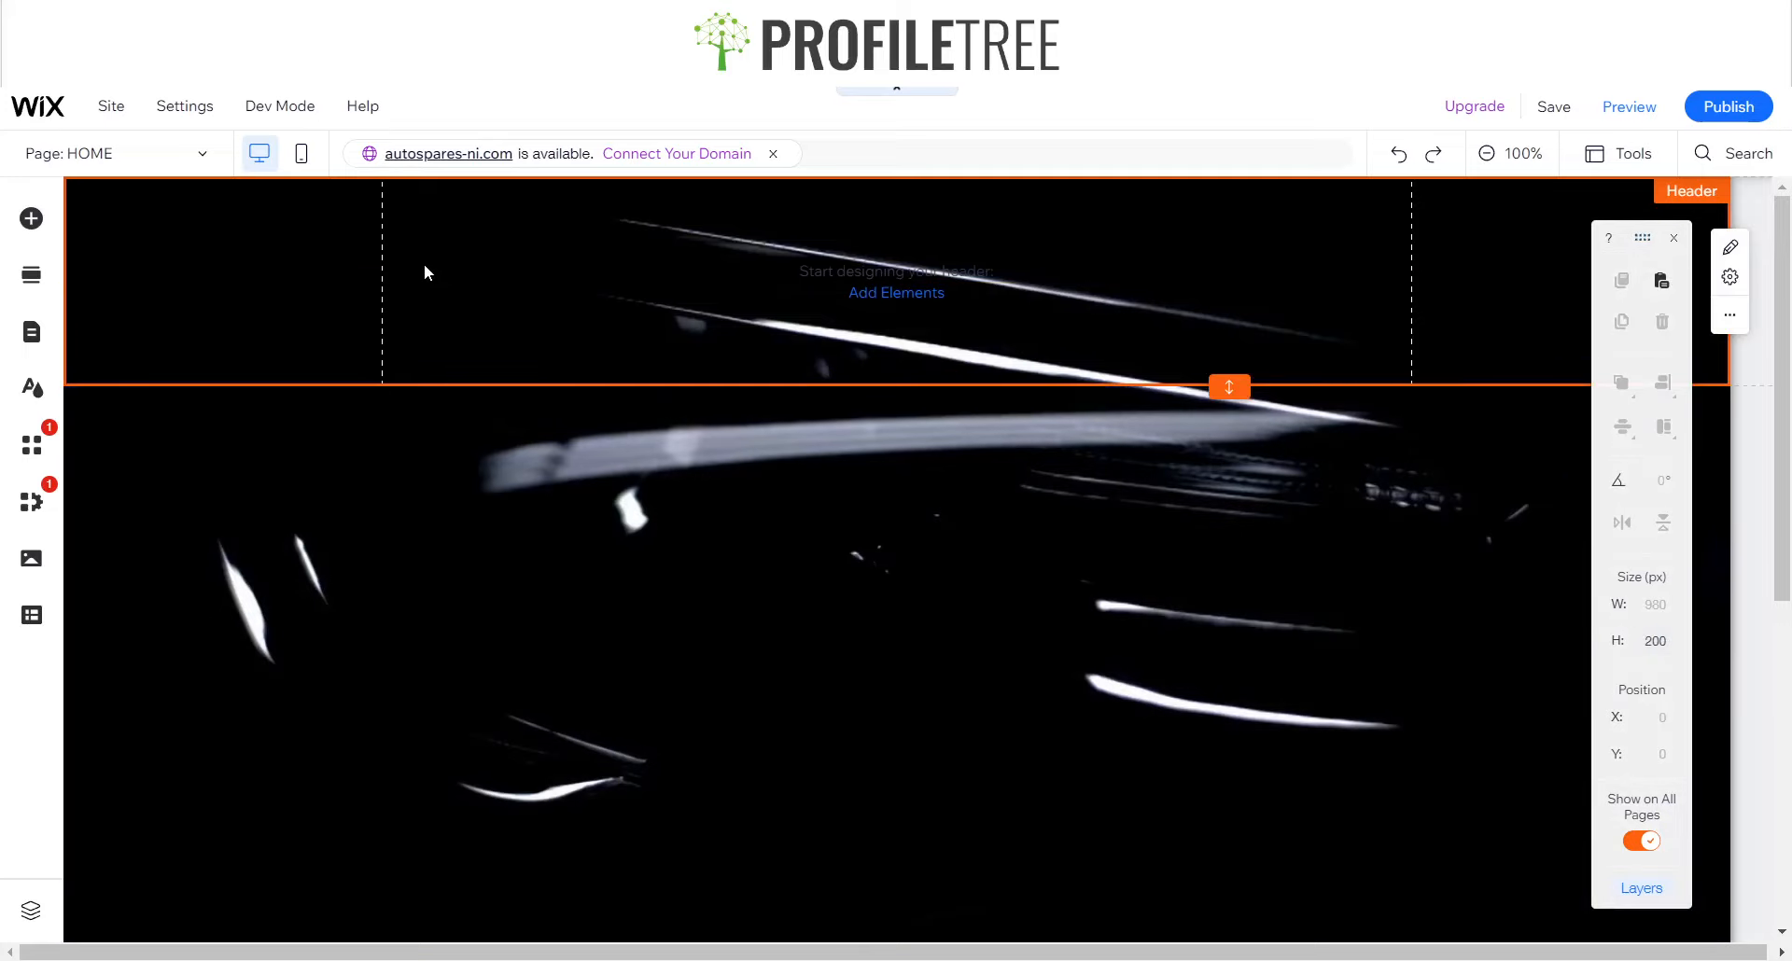
- Add the black Classic strip to the header
{"action": "left_click", "coordinate": [424, 263]}
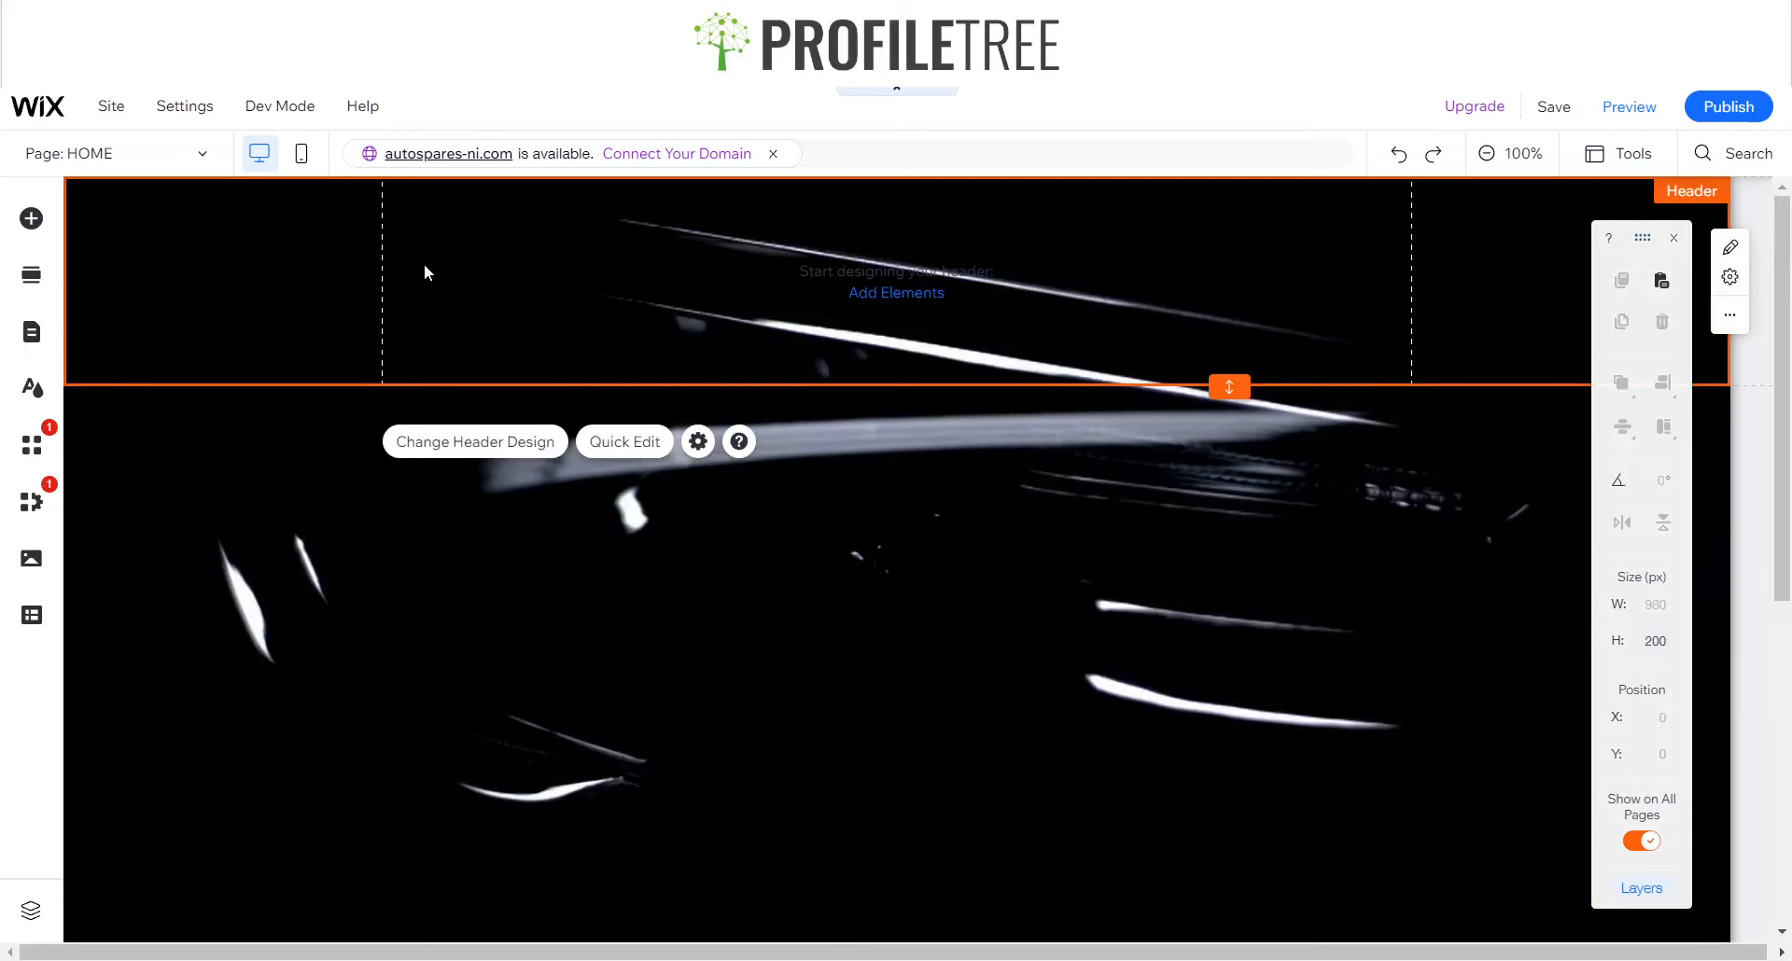
{"action": "left_click", "coordinate": [44, 221]}
{"action": "mouse_move", "coordinate": [131, 359]}
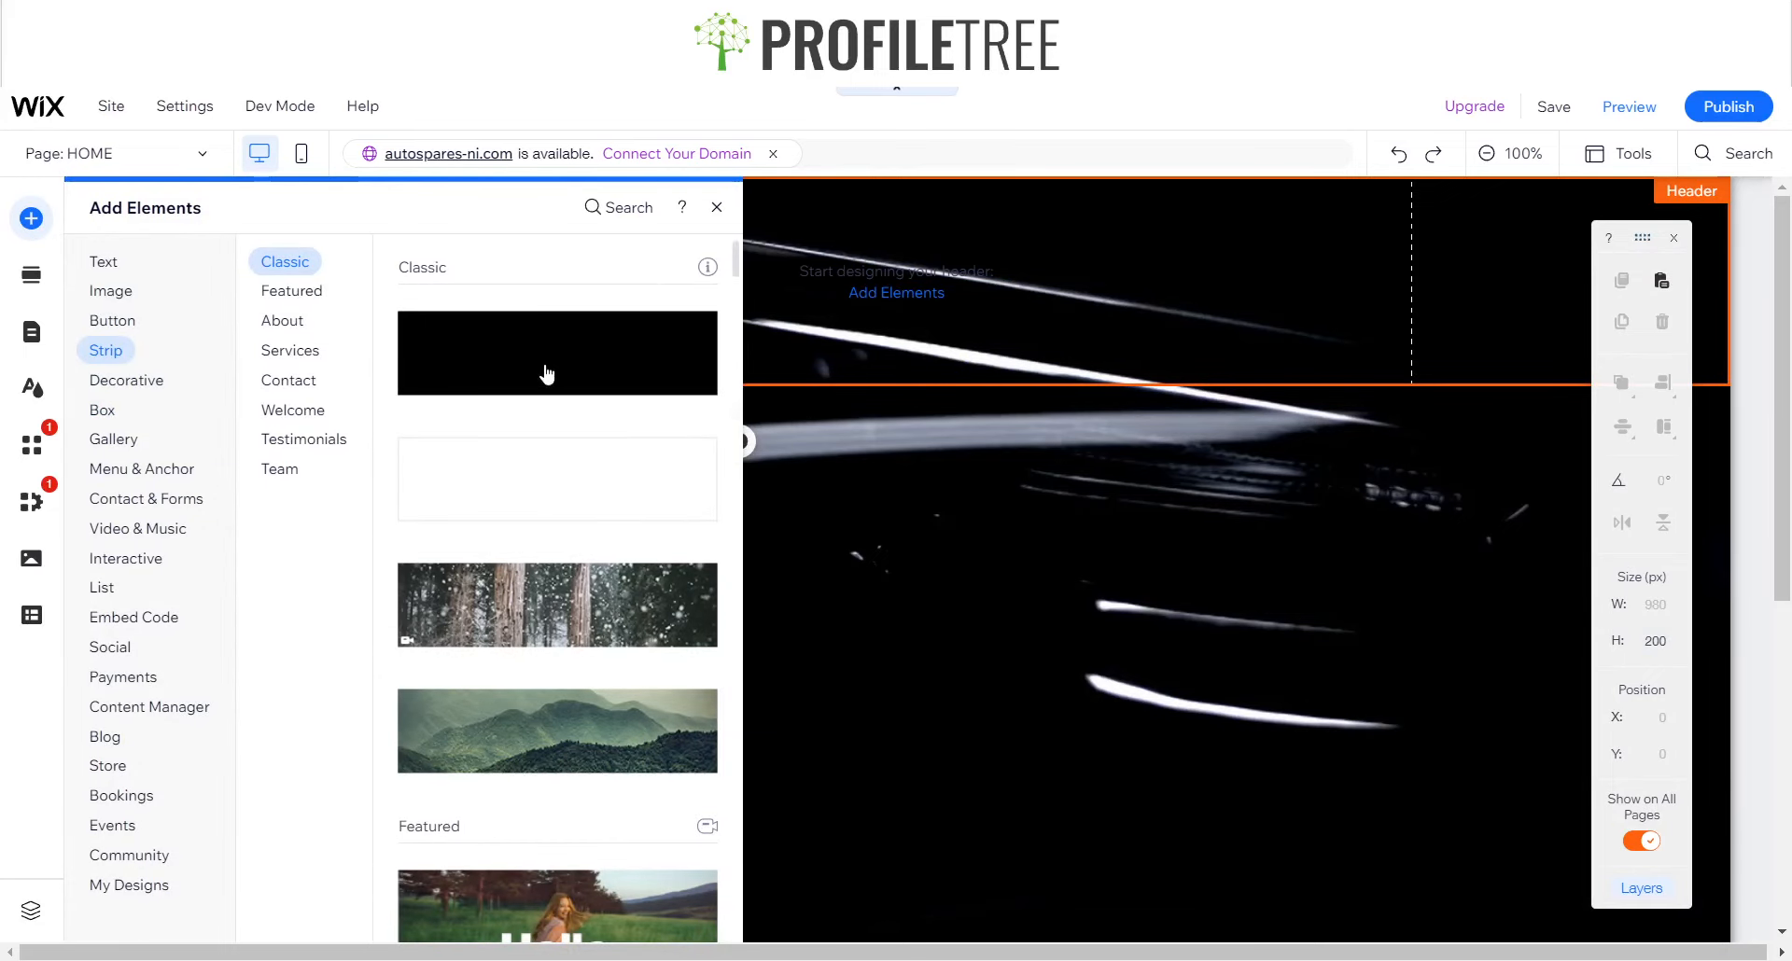
{"action": "left_click", "coordinate": [546, 374]}
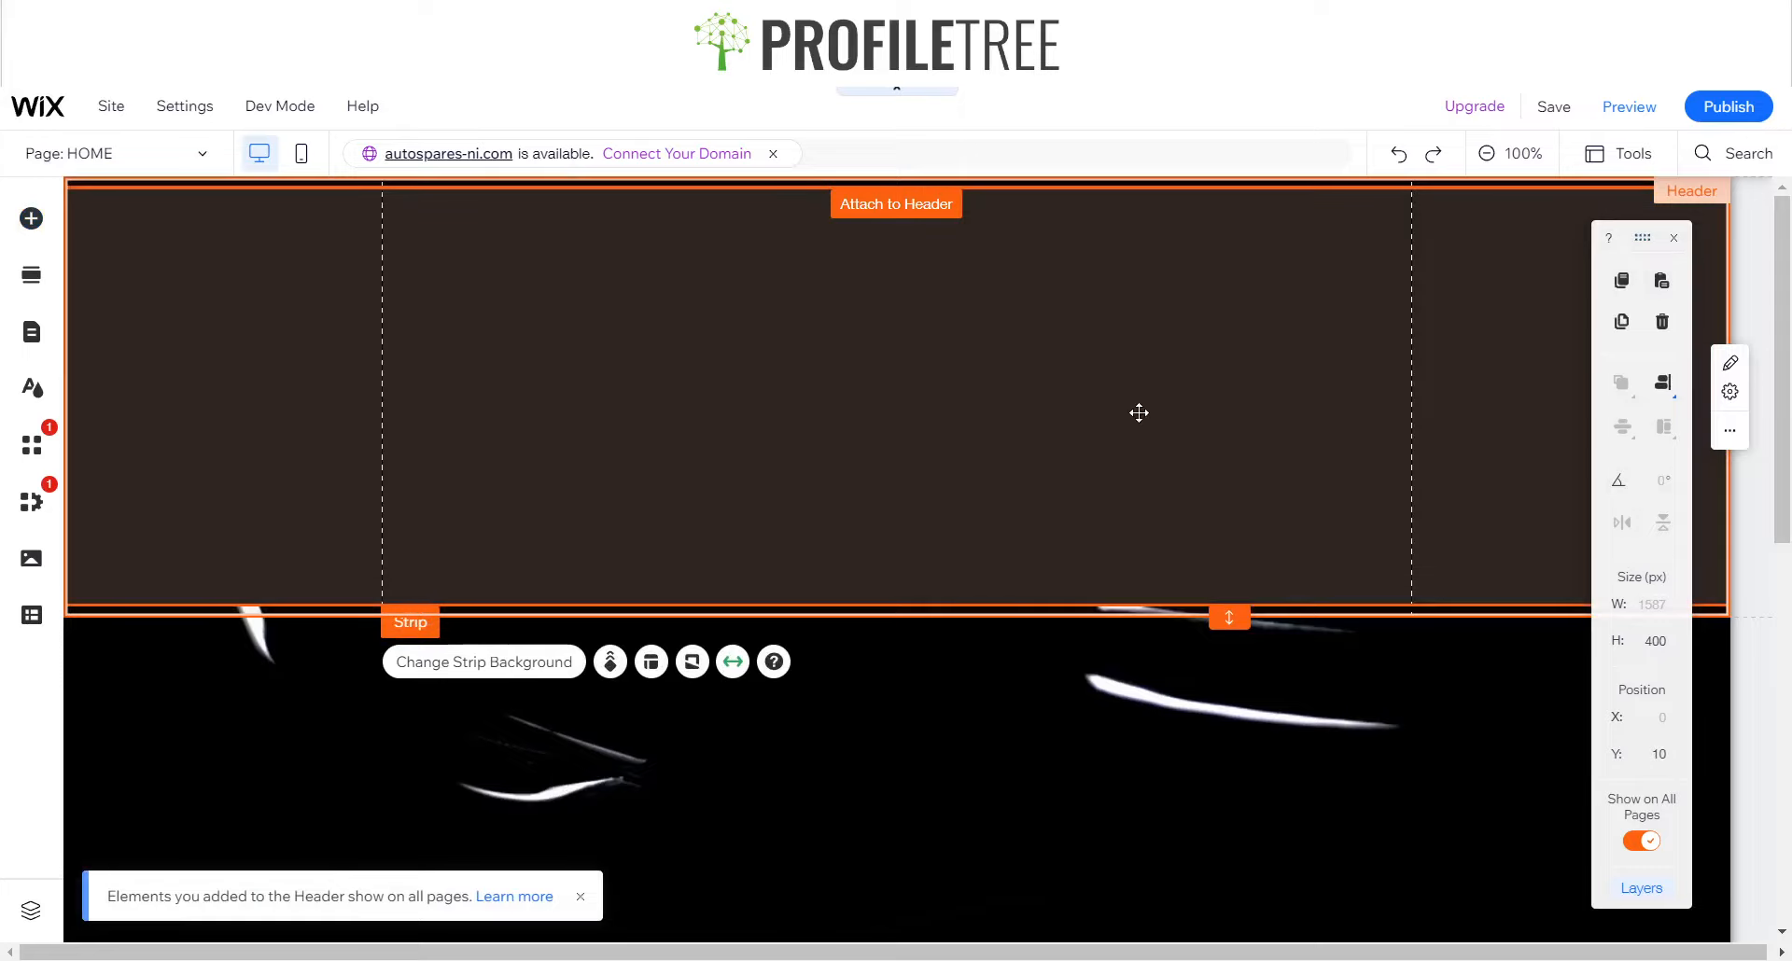
- Set the strip's height to 100 px and move it to the header's upper edge at Y 0
{"action": "left_click", "coordinate": [1653, 641]}
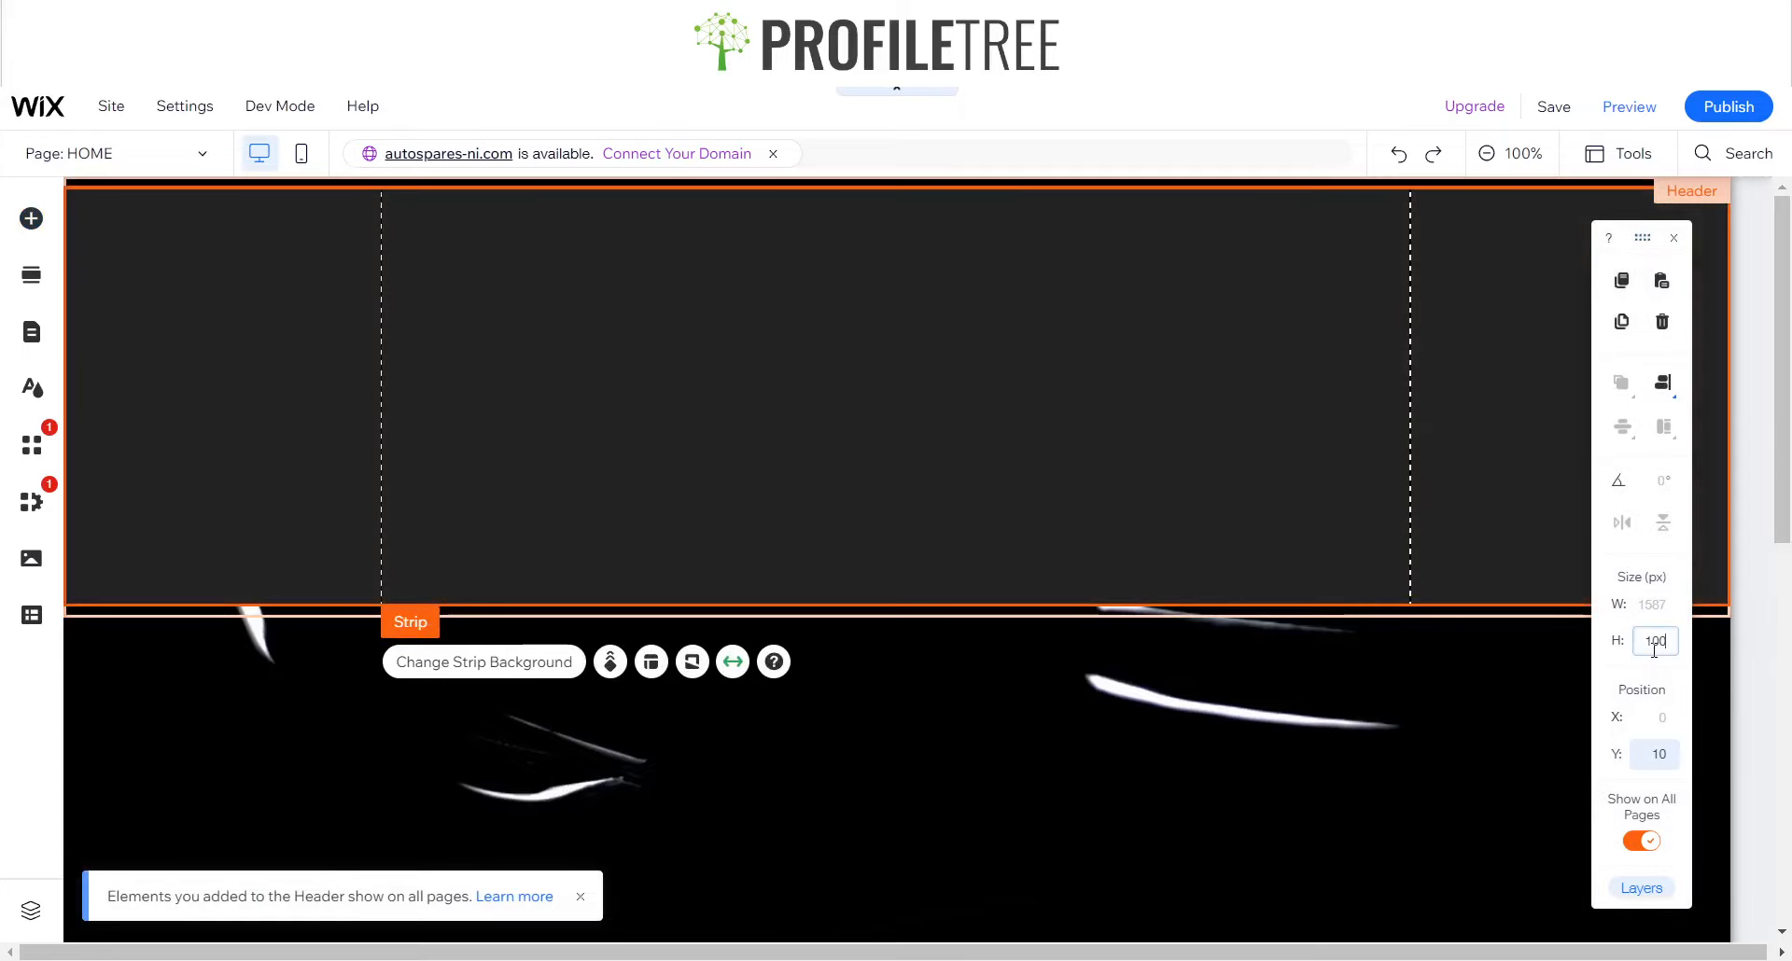
{"action": "type", "text": "100"}
{"action": "key", "text": "Return"}
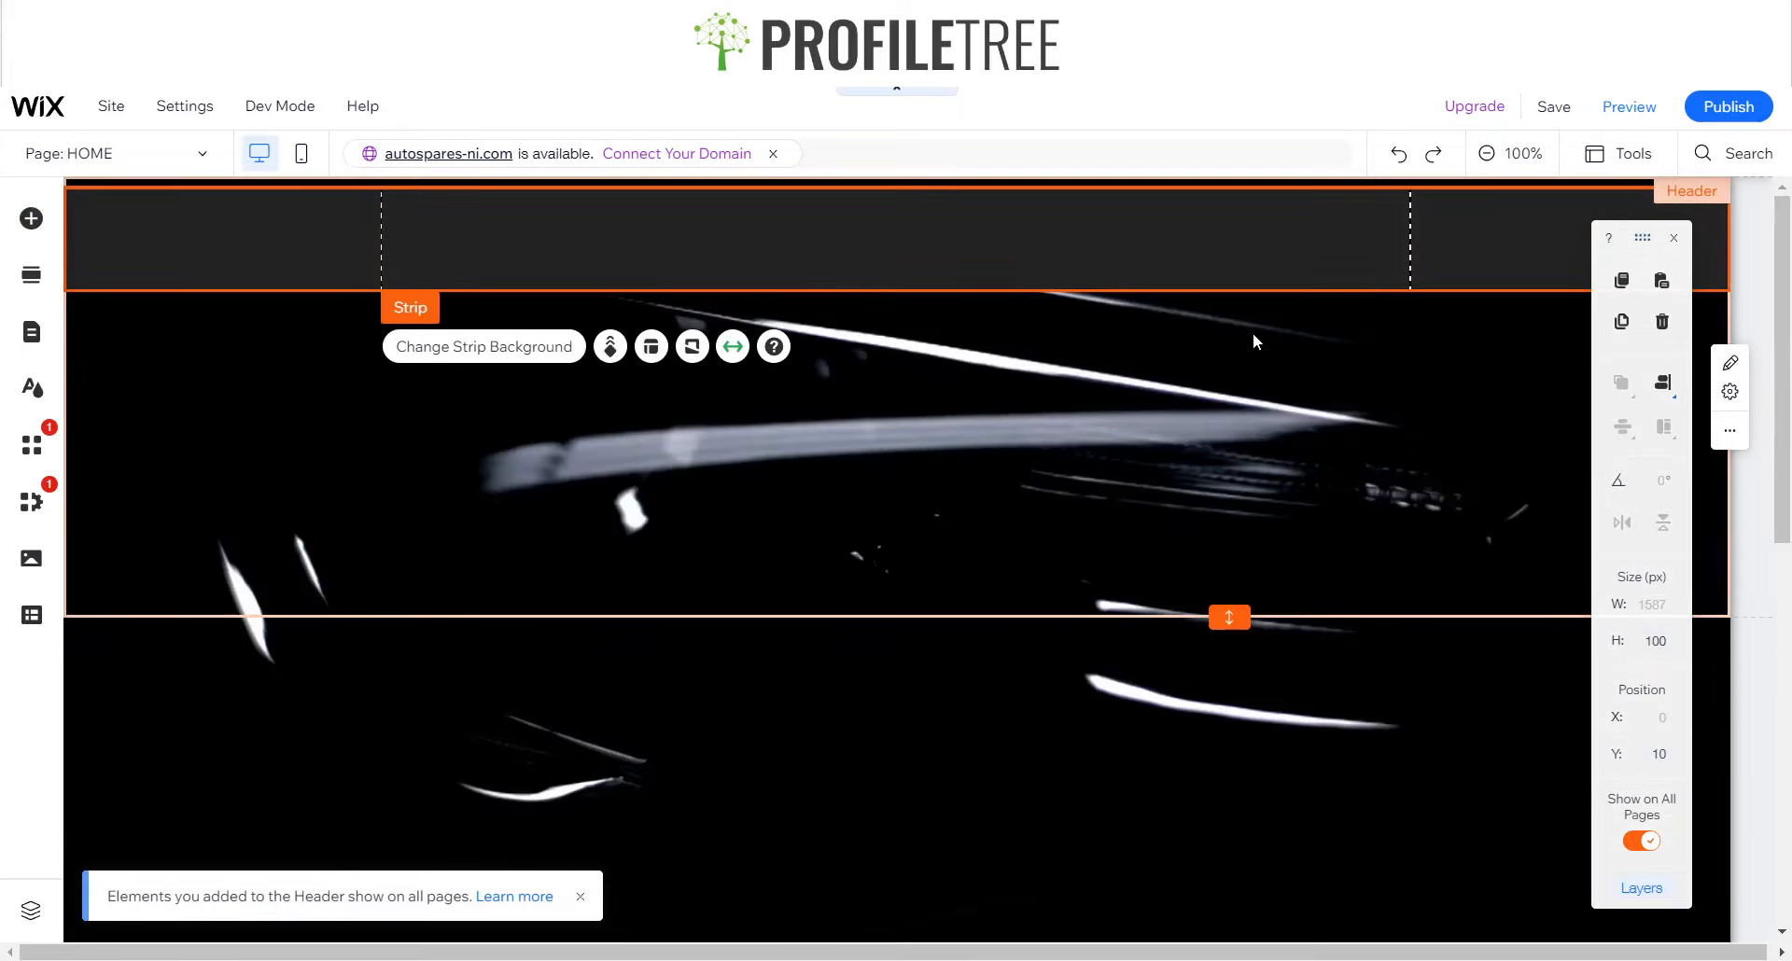
{"action": "left_click_drag", "start_coordinate": [1203, 272], "coordinate": [1204, 269]}
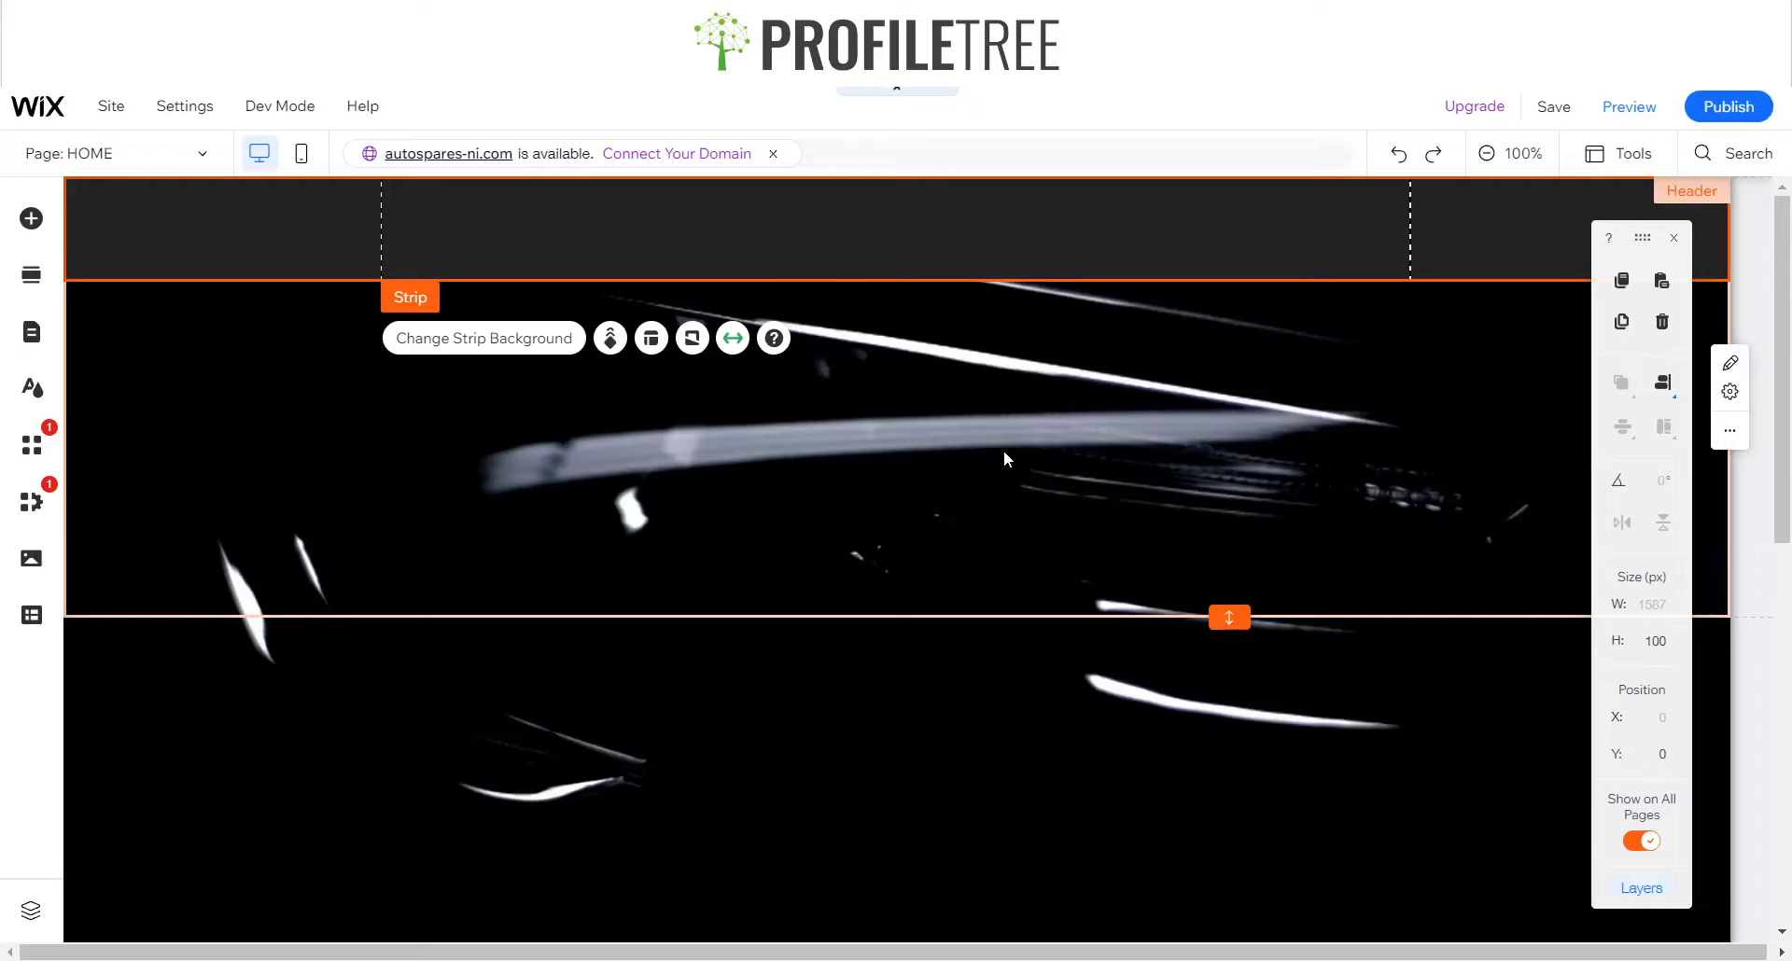
- Paste a copy of the strip into the header, place it at Y 200, and remove the header's extra space
{"action": "left_click", "coordinate": [964, 265]}
{"action": "left_click", "coordinate": [962, 258]}
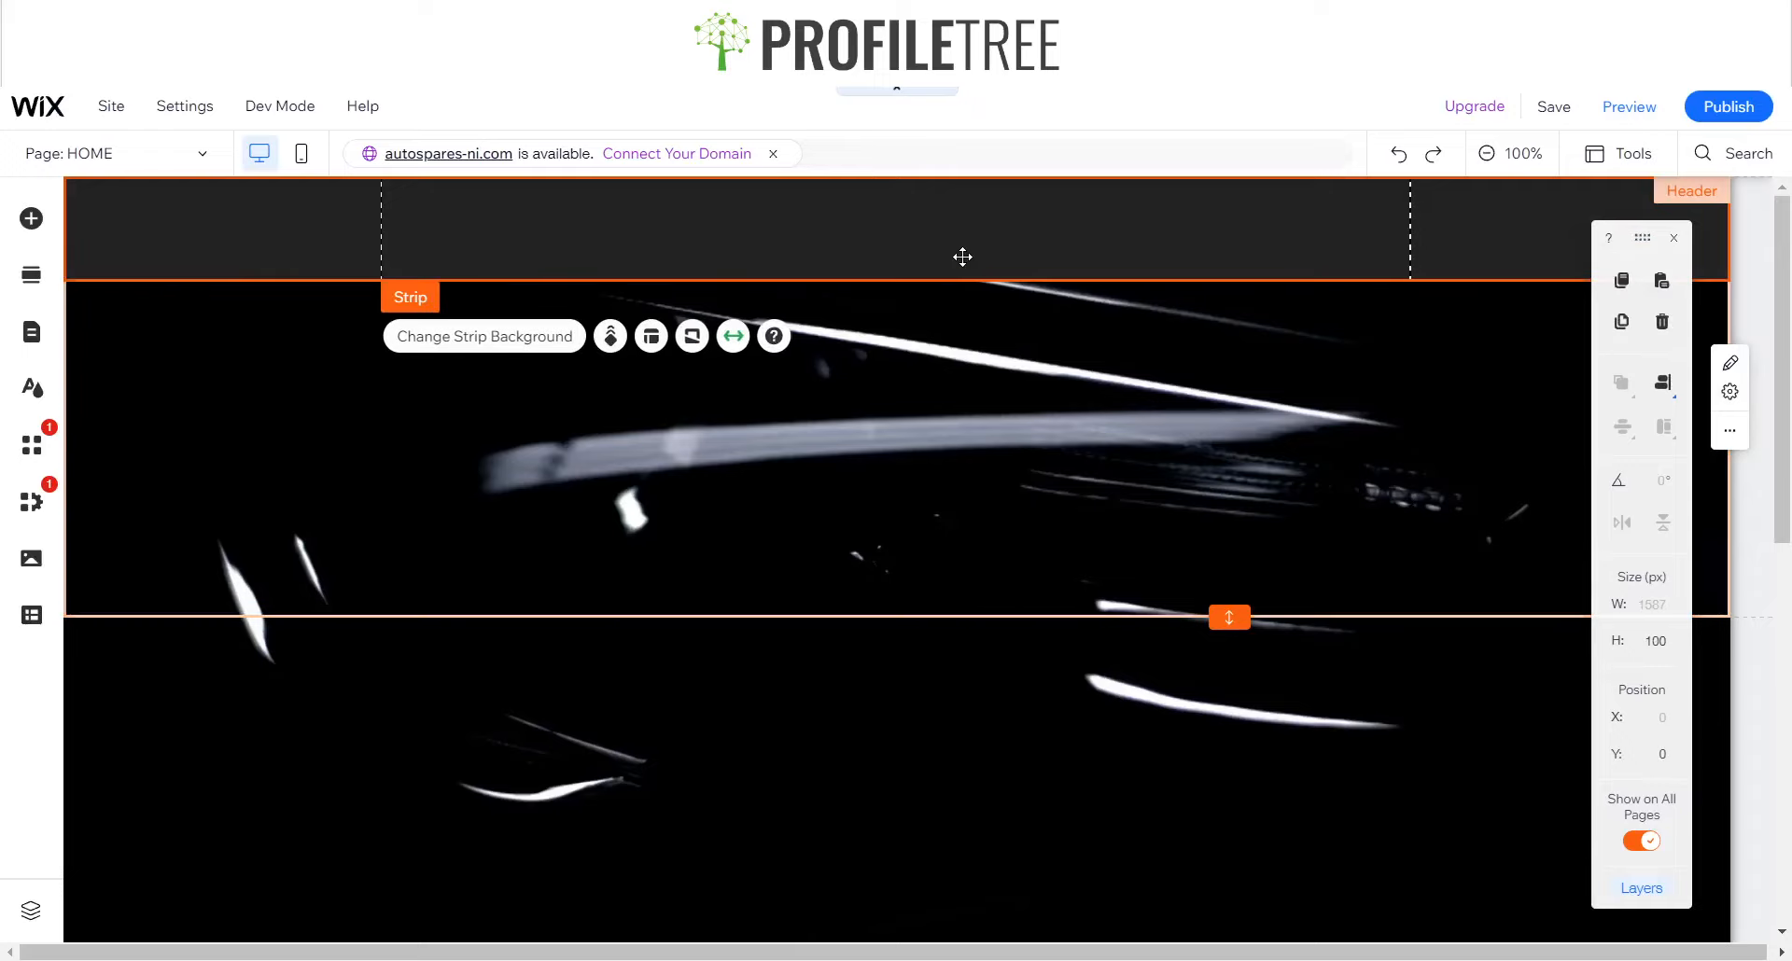
{"action": "left_click", "coordinate": [942, 434]}
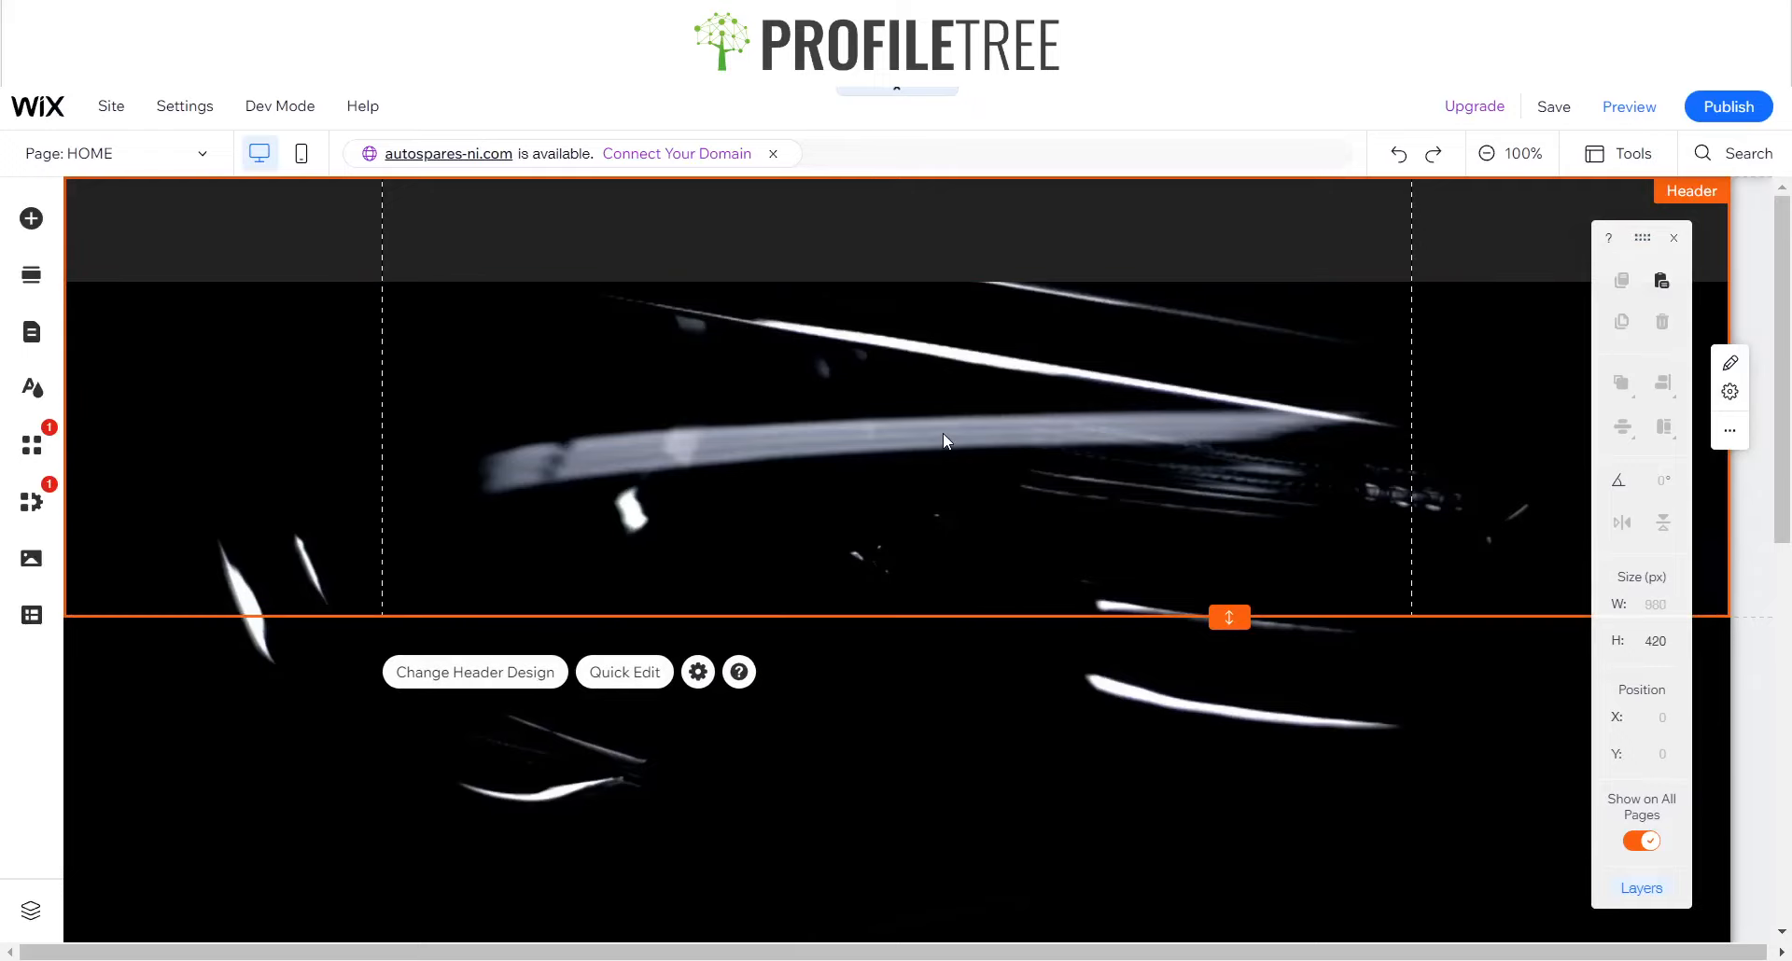
{"action": "key", "text": "ctrl+v"}
{"action": "left_click_drag", "start_coordinate": [864, 353], "coordinate": [874, 471]}
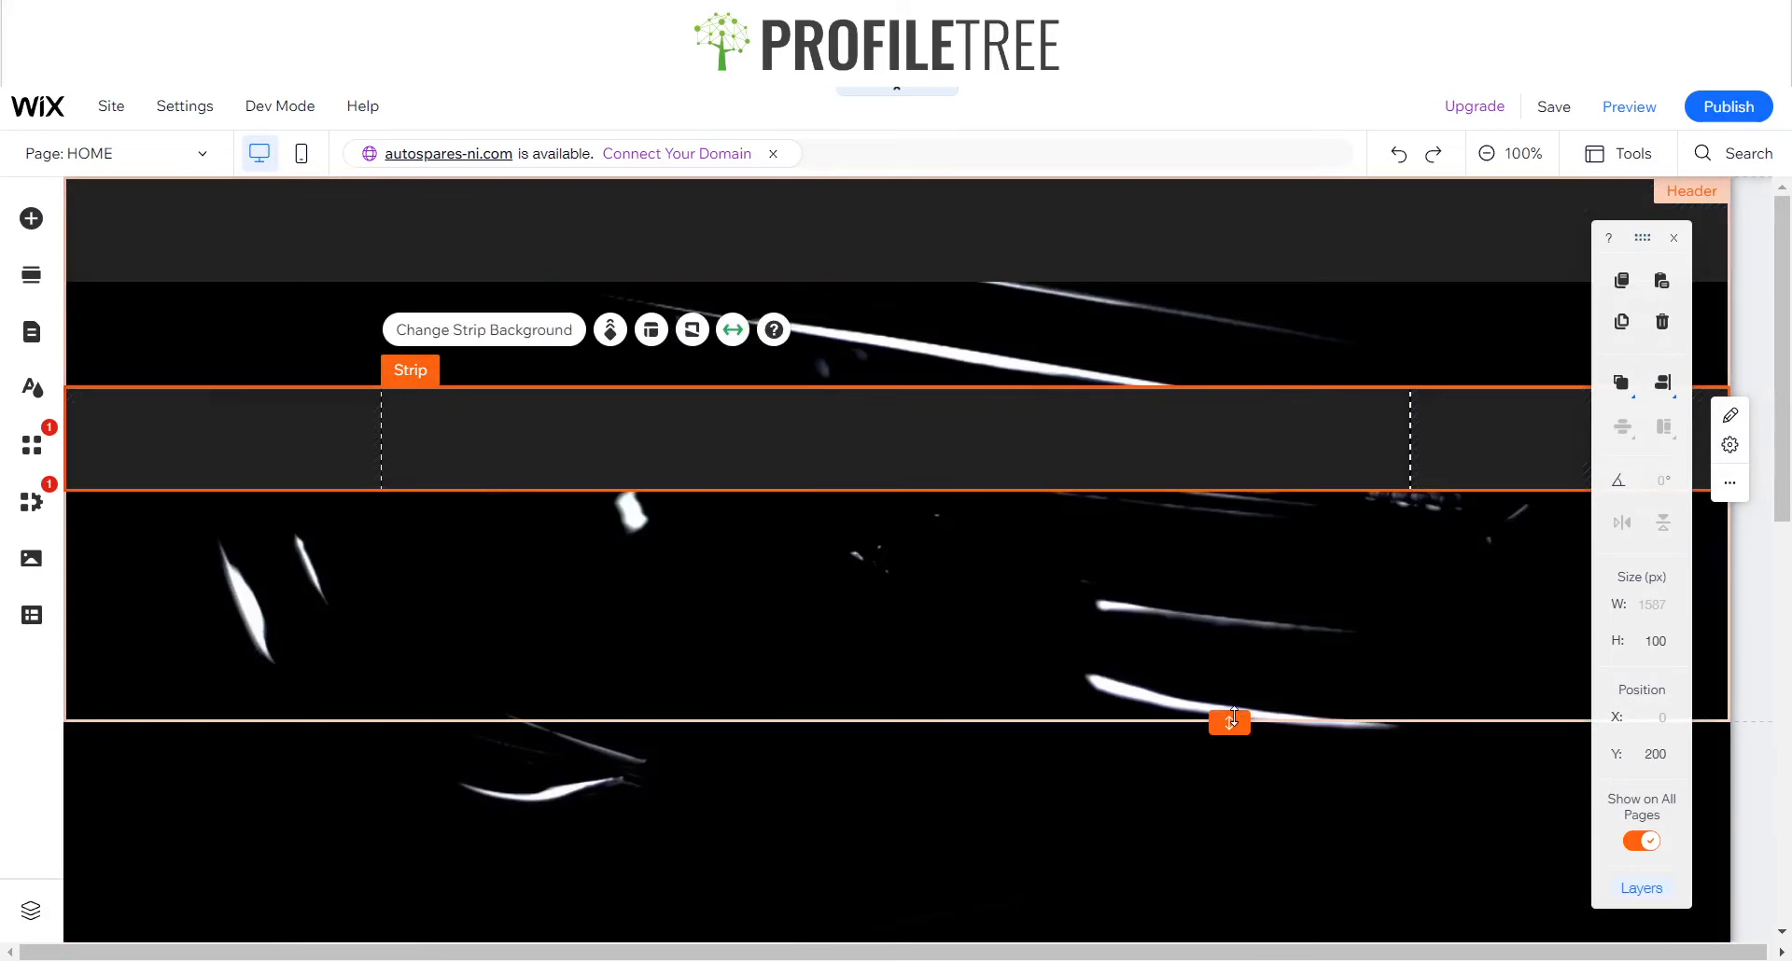
{"action": "double_click", "coordinate": [1229, 722]}
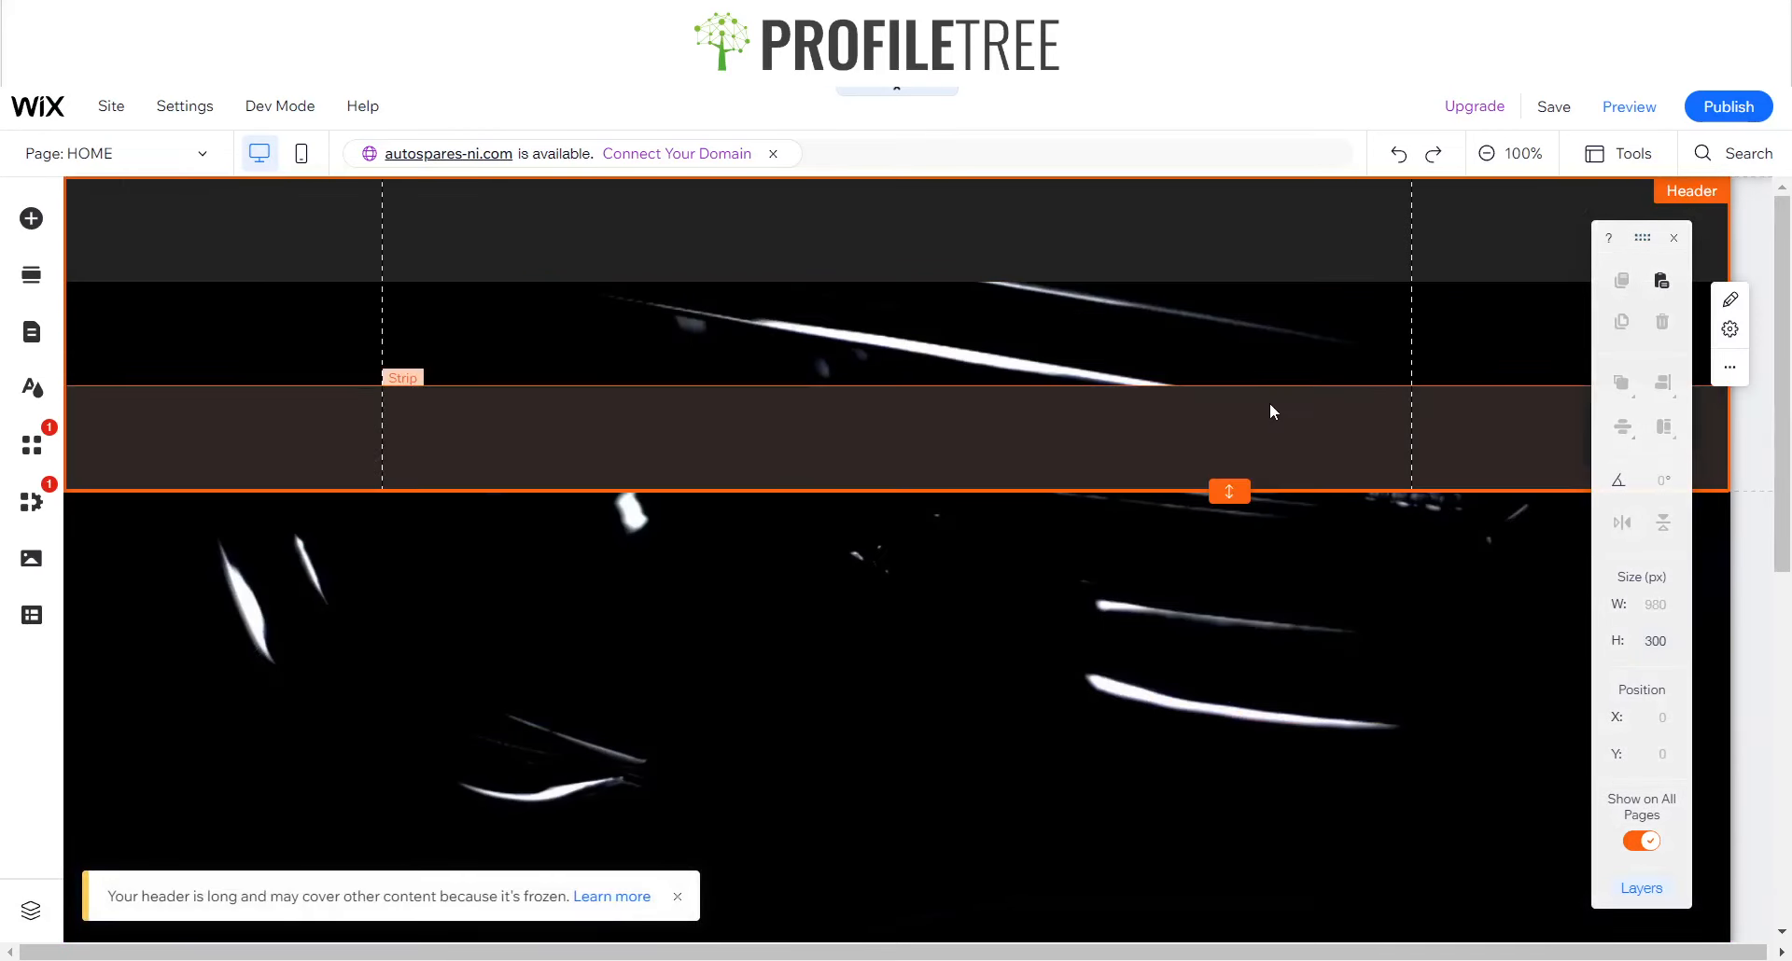
- Move the copied strip directly under the first one at Y 100 and trim the header to 200 px high
{"action": "left_click", "coordinate": [1262, 416]}
{"action": "left_click_drag", "start_coordinate": [1262, 416], "coordinate": [1266, 339]}
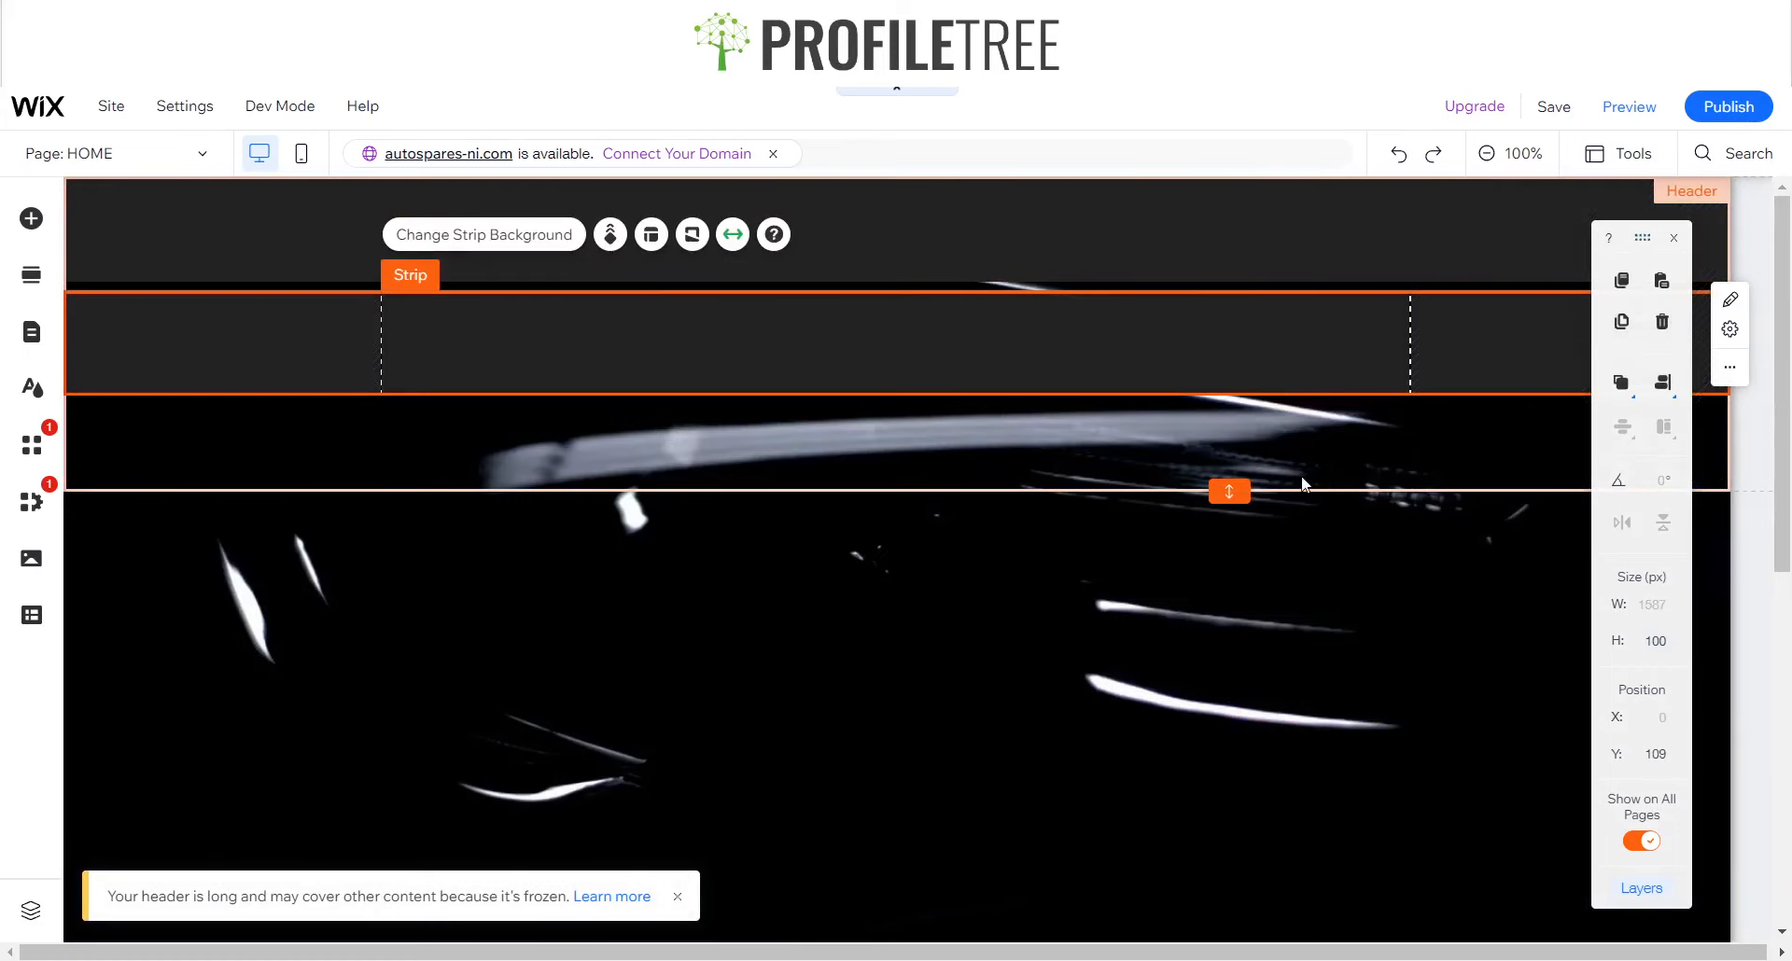
{"action": "double_click", "coordinate": [1246, 485]}
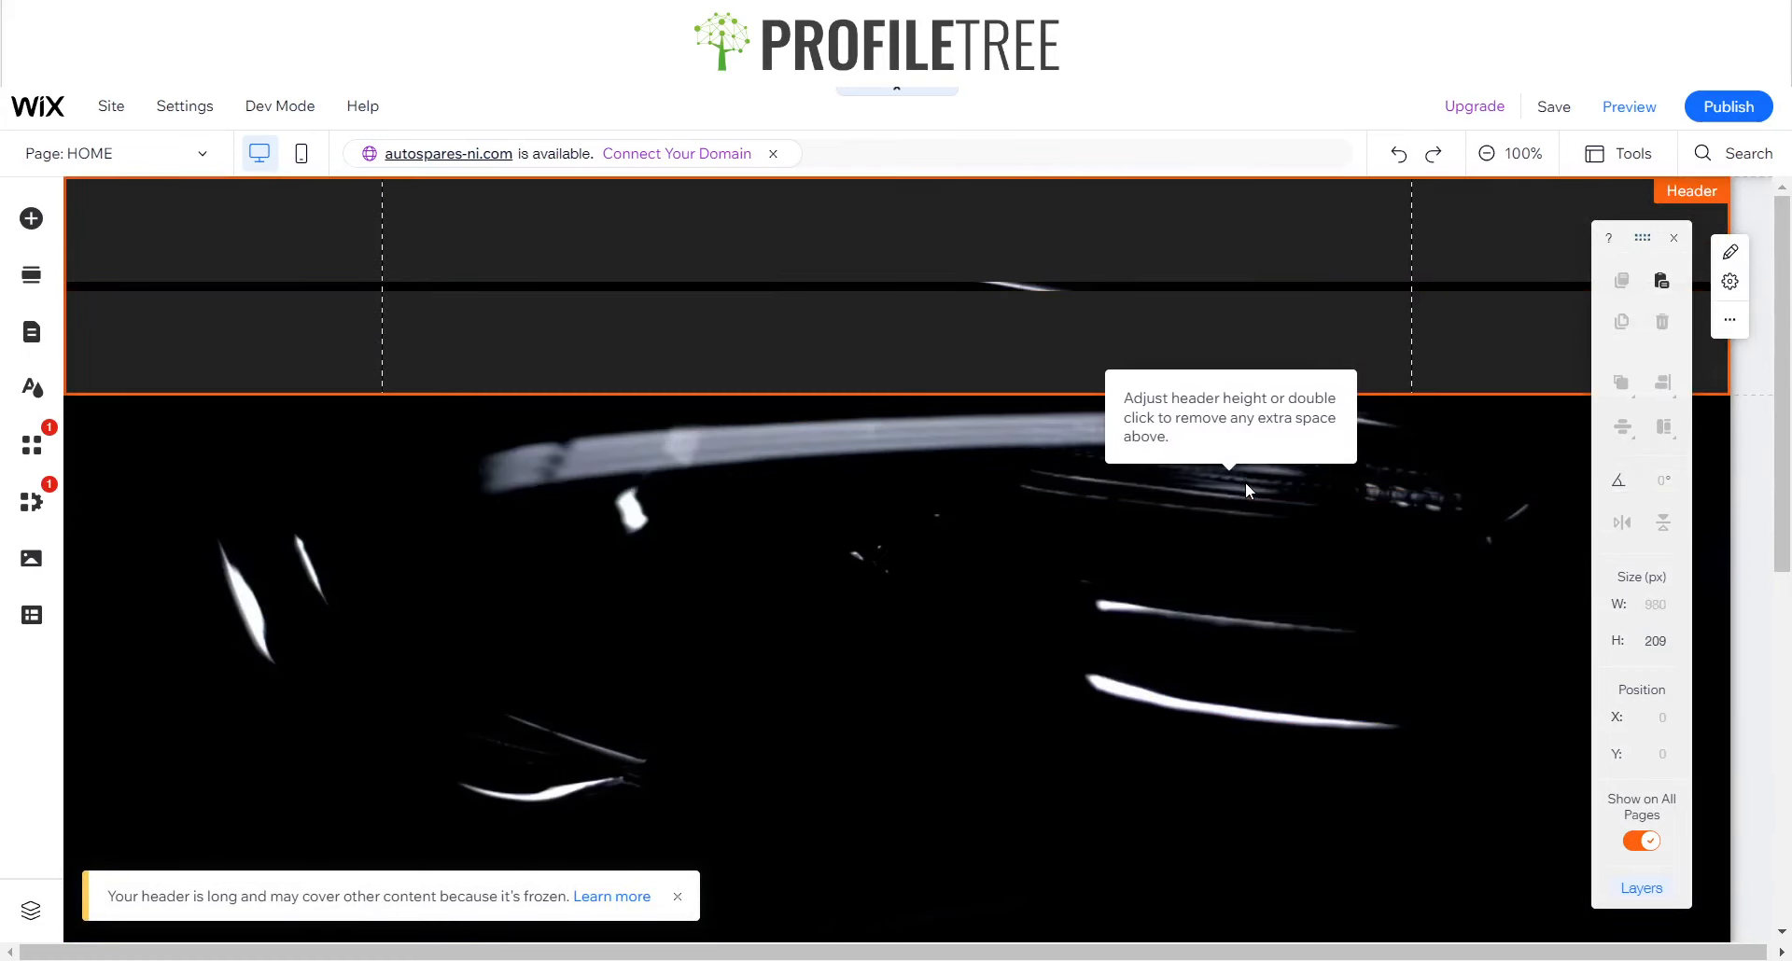
{"action": "left_click", "coordinate": [1183, 346]}
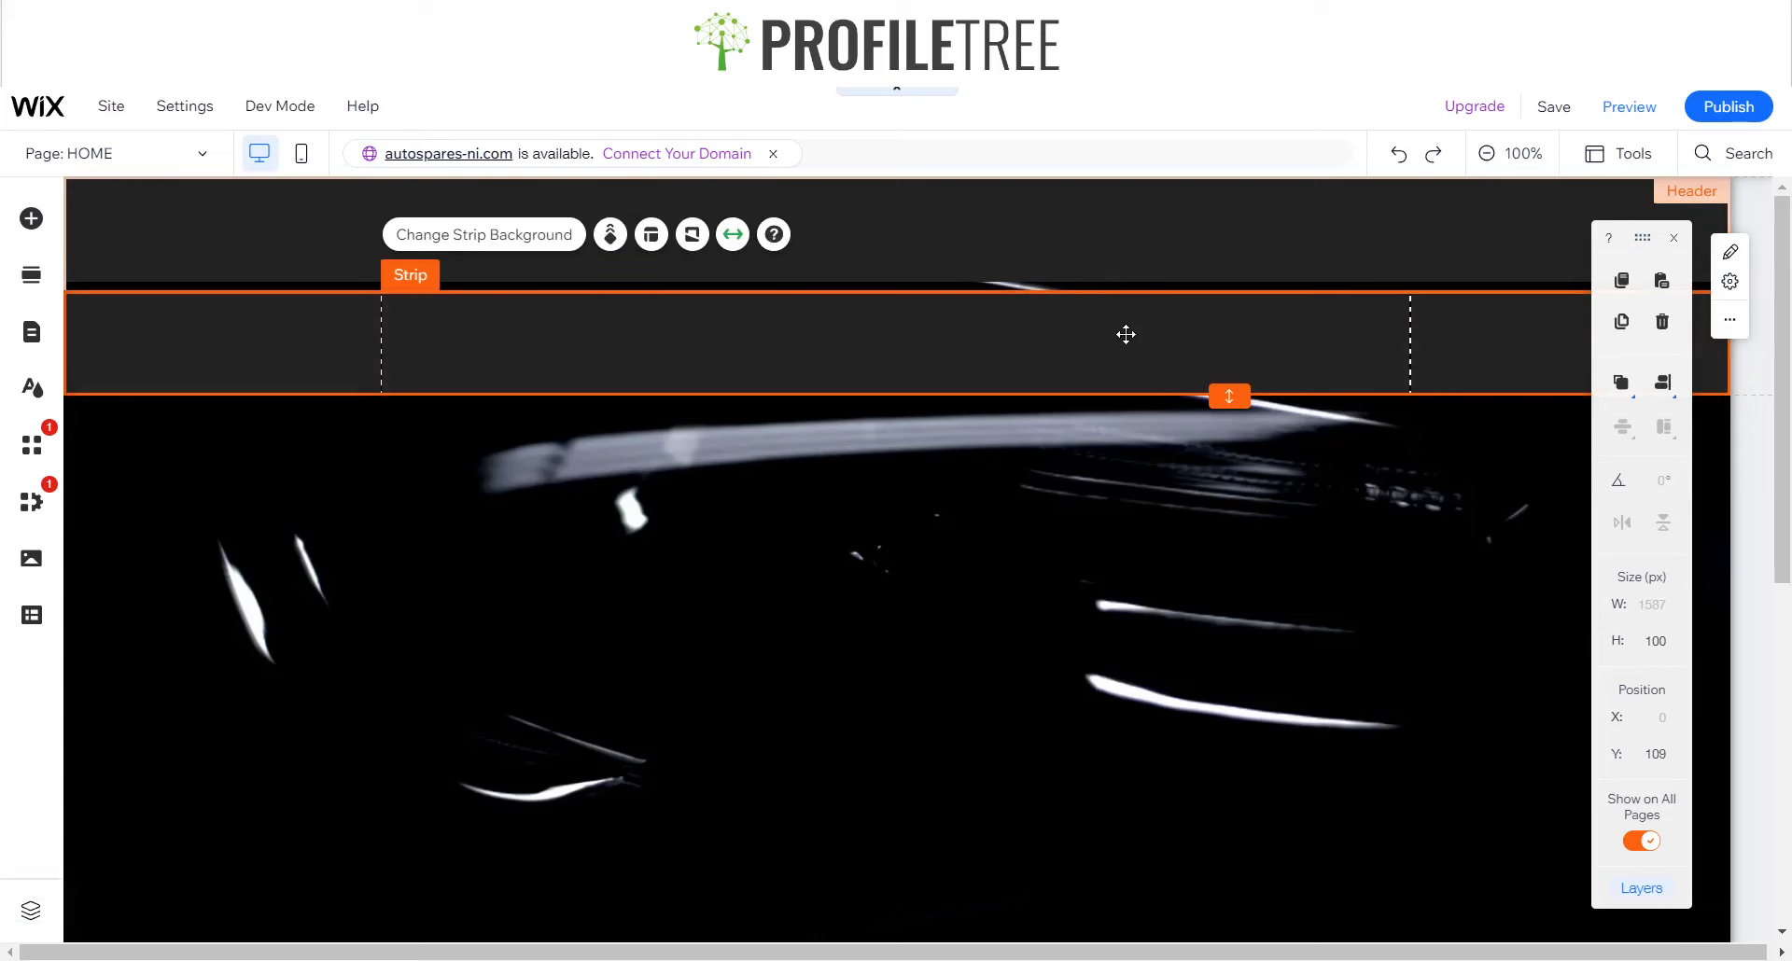
{"action": "left_click_drag", "start_coordinate": [1125, 334], "coordinate": [1132, 339]}
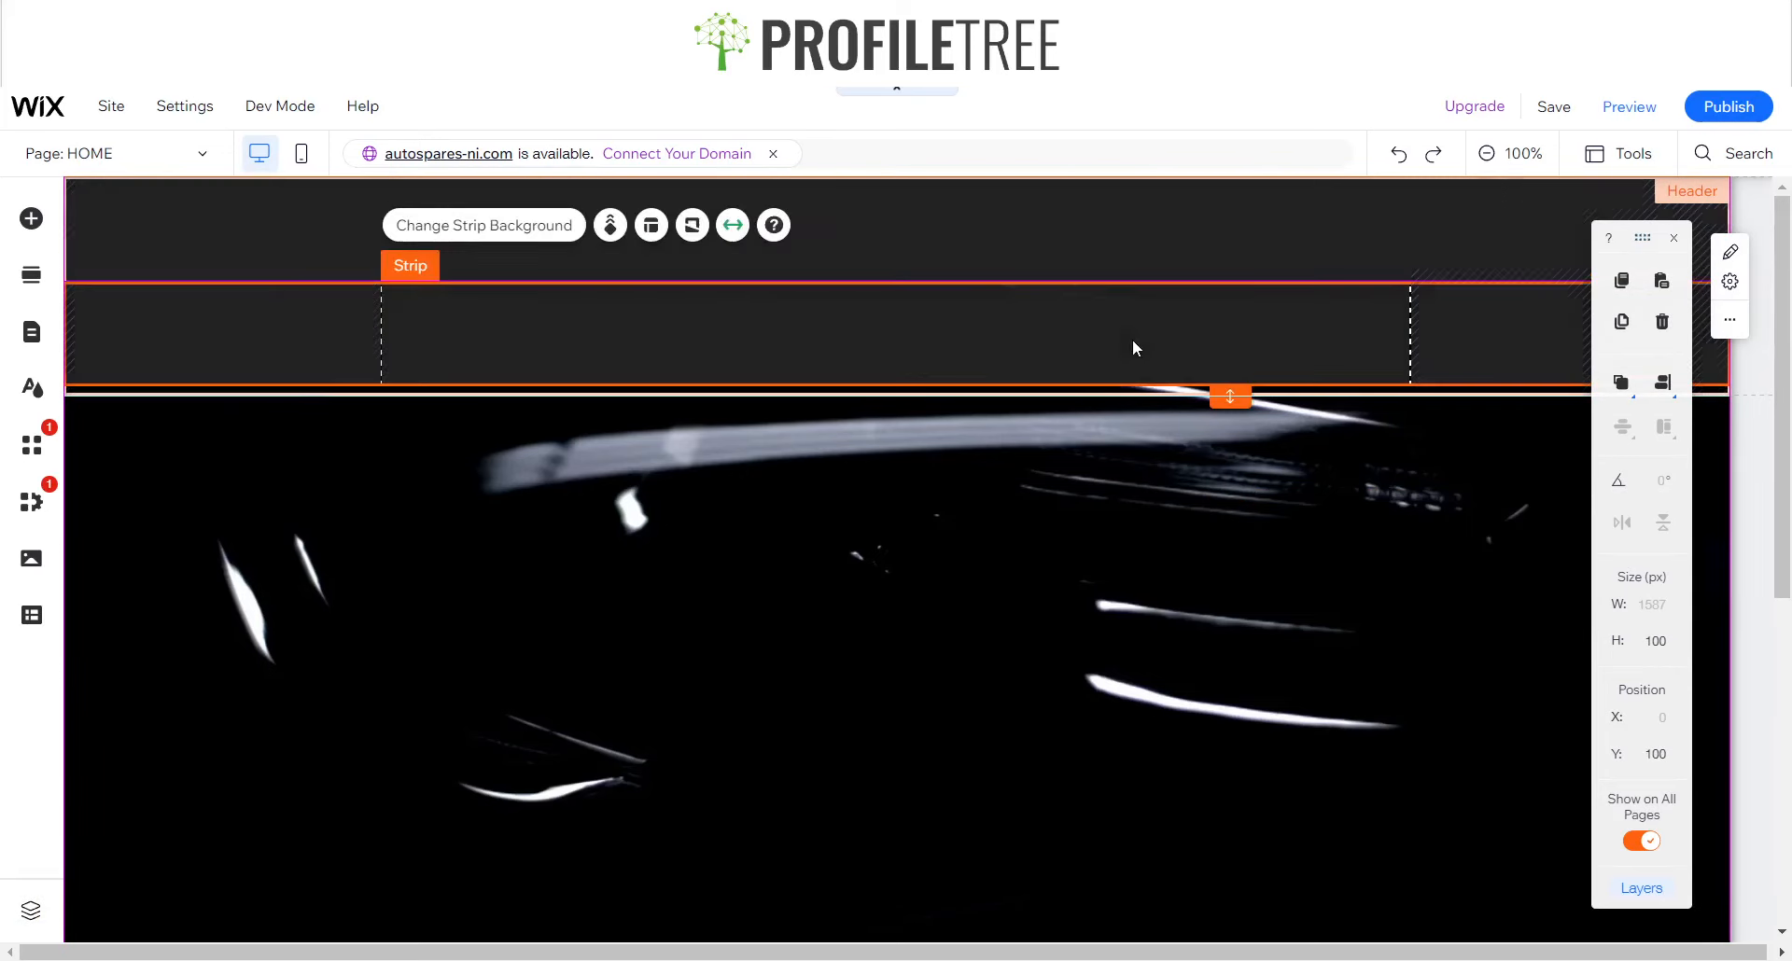
{"action": "left_click", "coordinate": [1222, 382]}
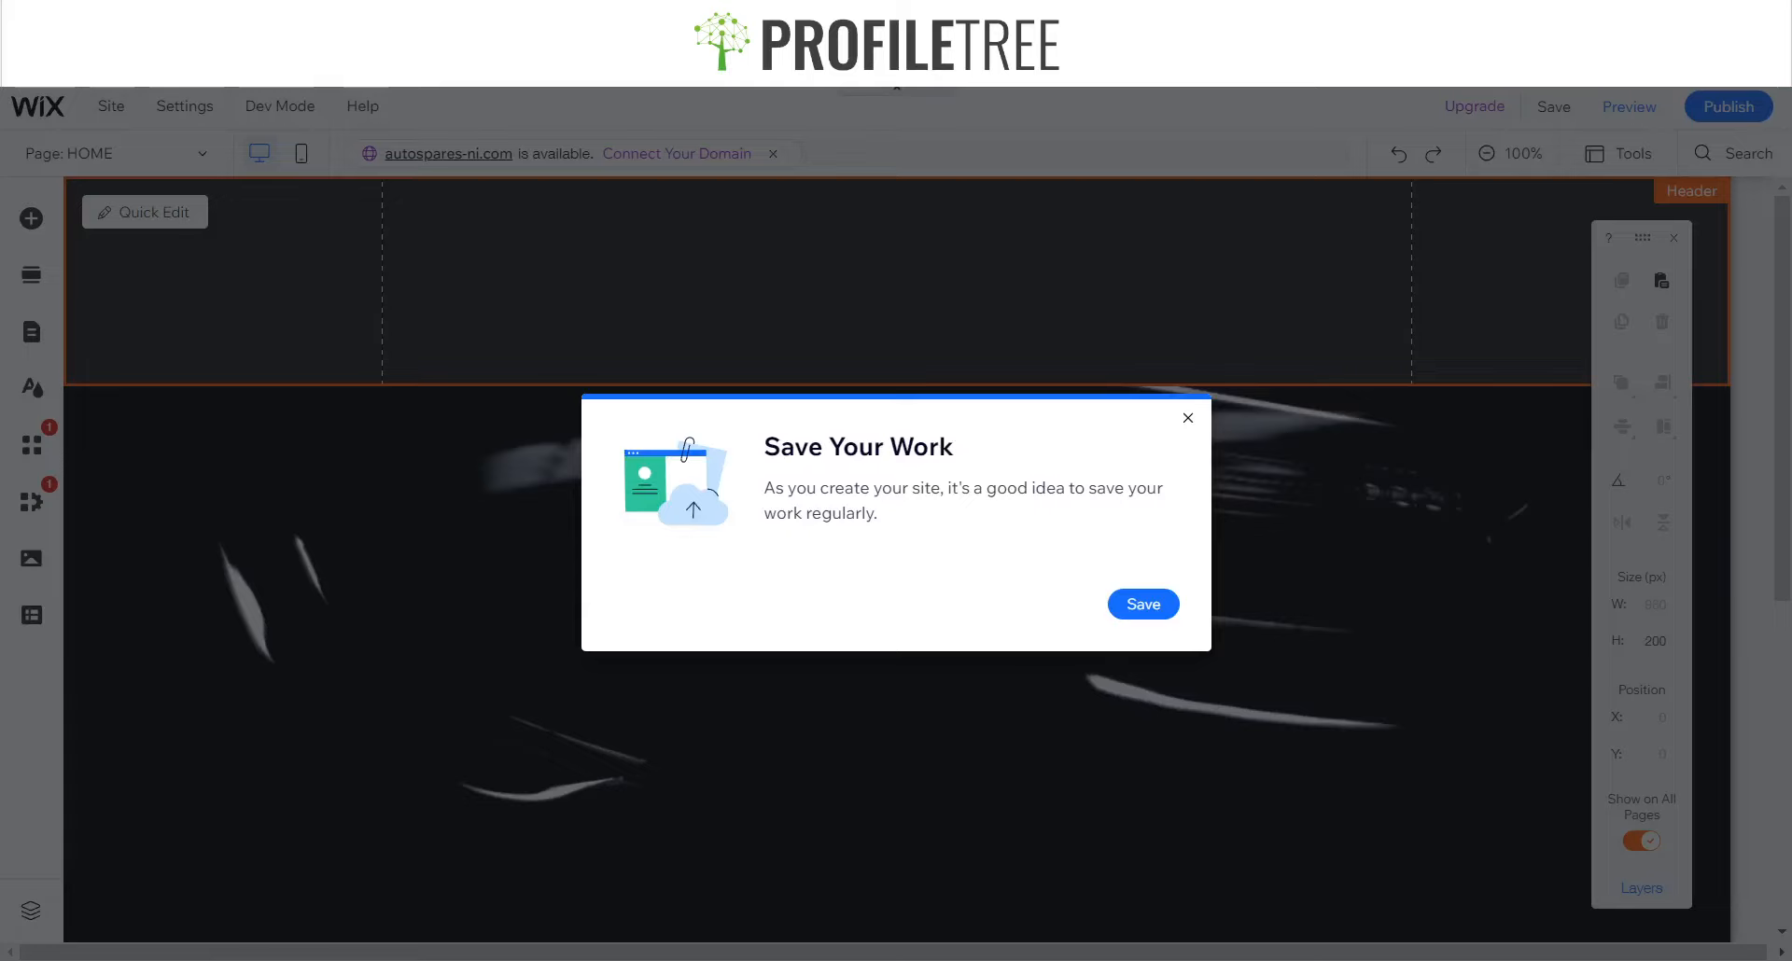
- Accept the reminder to save the site, but close the domain selection without choosing a domain
{"action": "left_click", "coordinate": [1146, 605]}
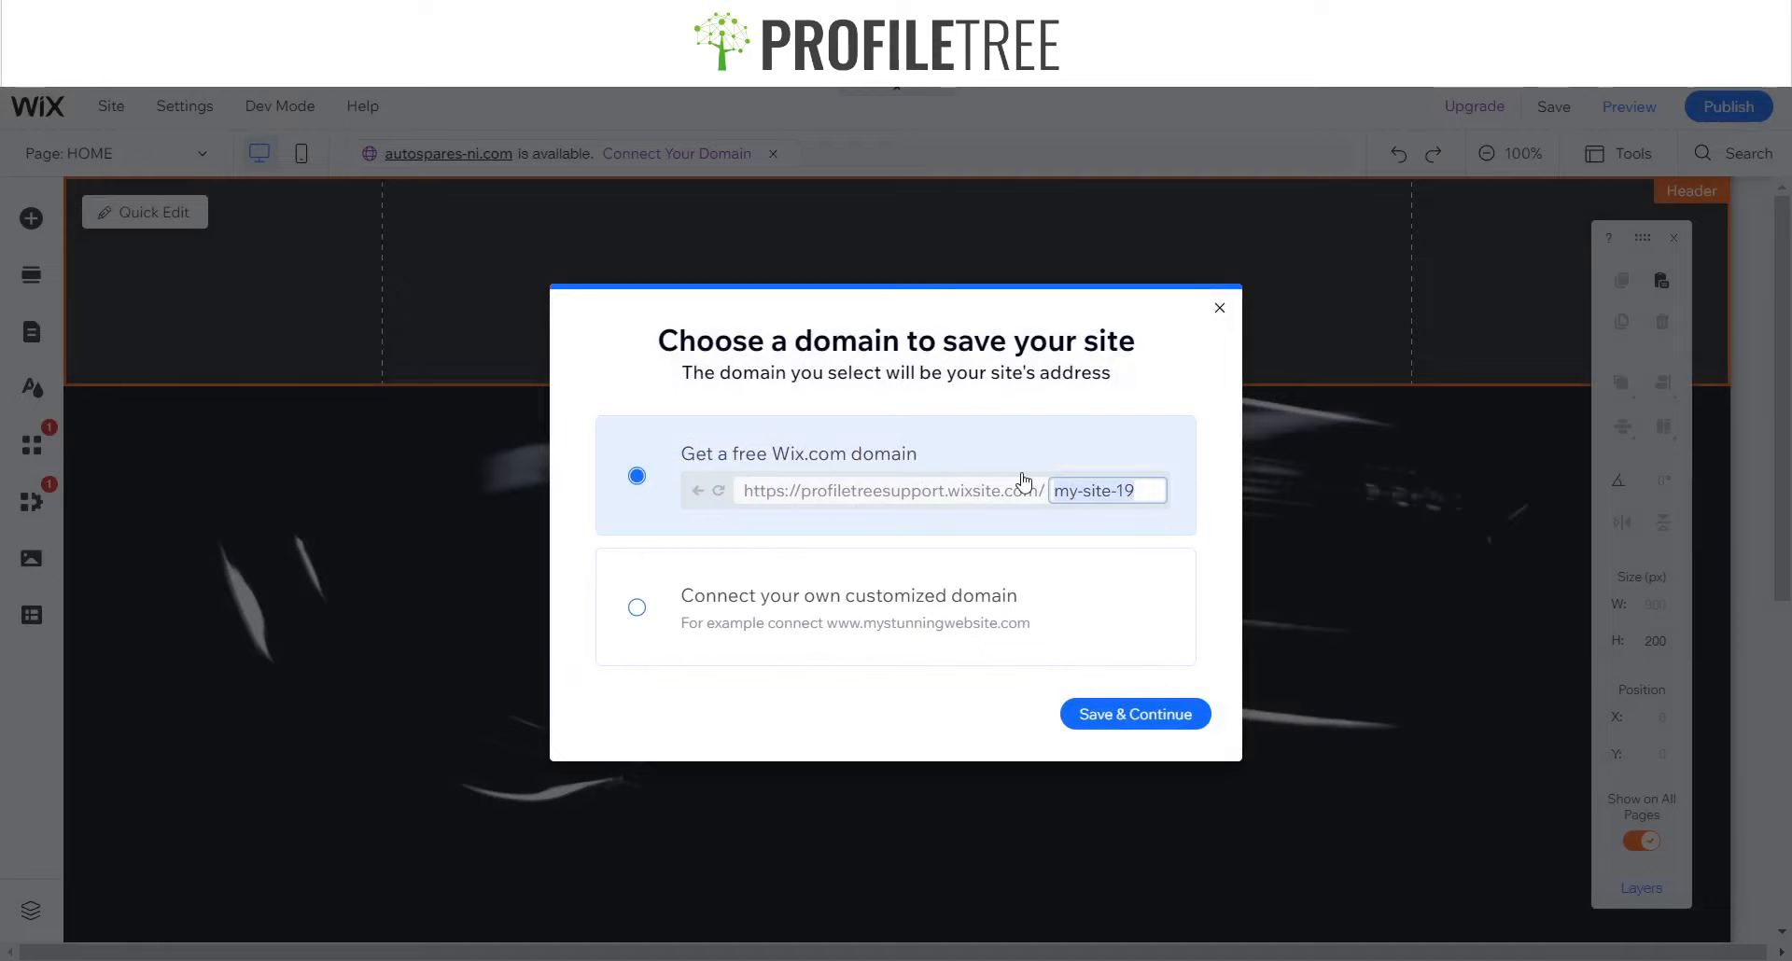
{"action": "left_click", "coordinate": [1219, 309]}
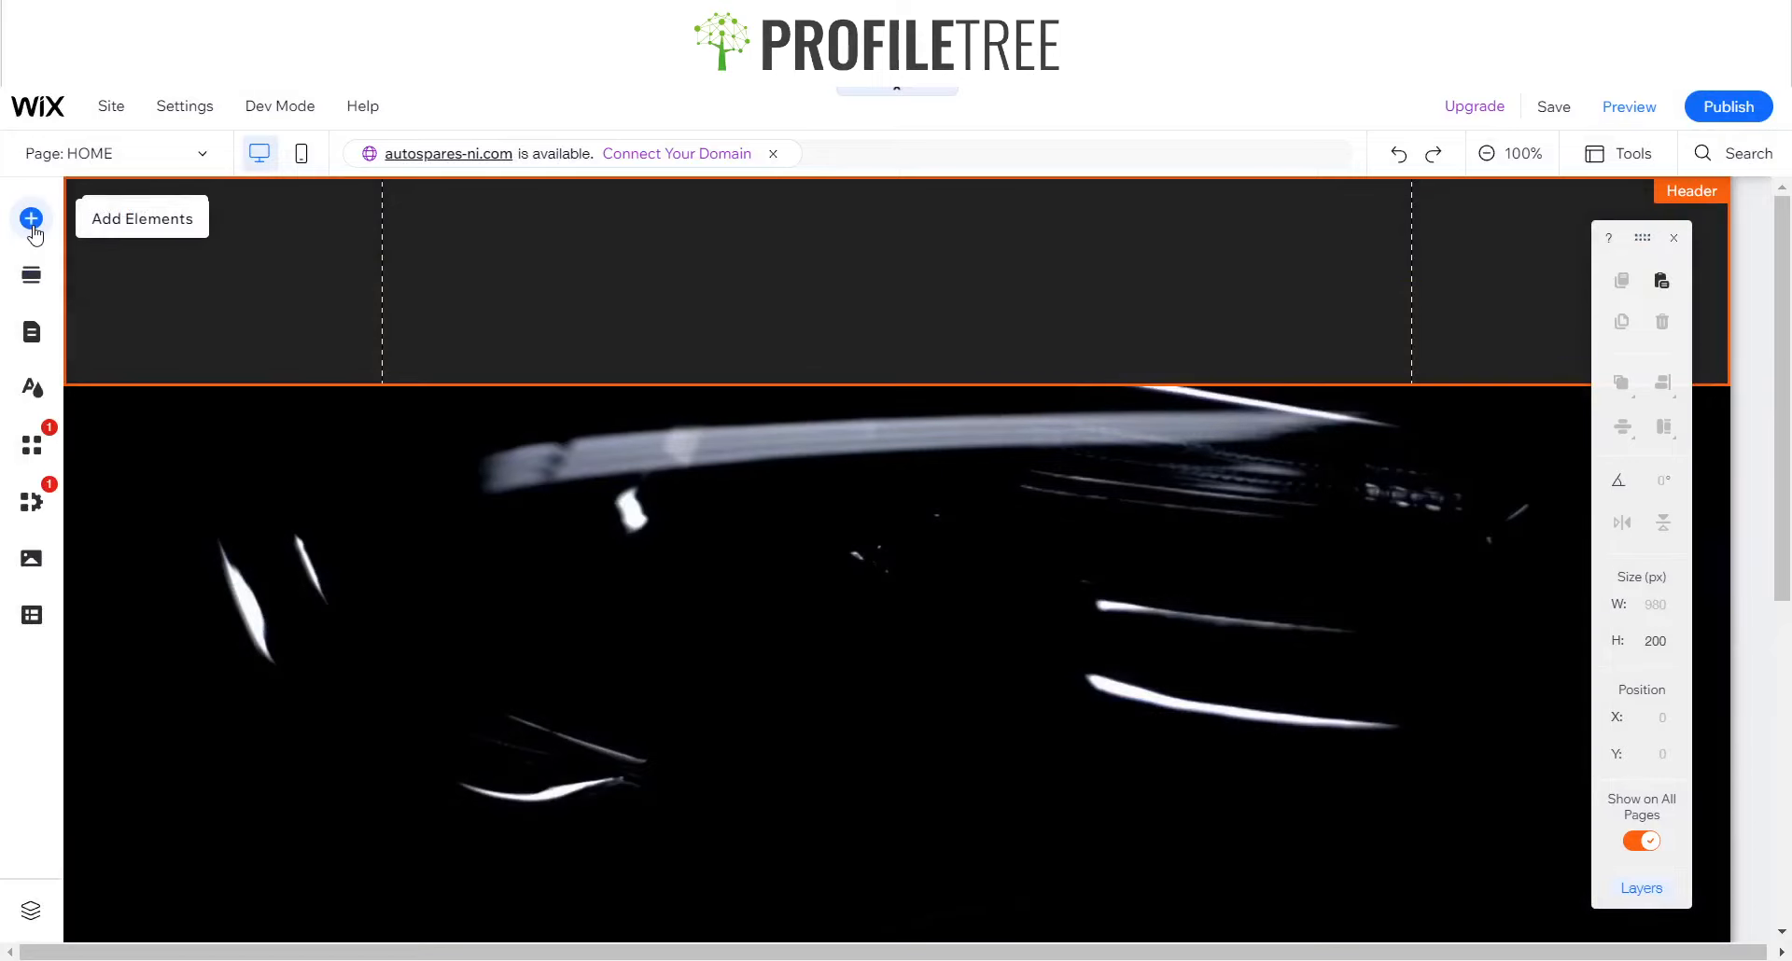
- Insert the second black horizontal line from the decorative shapes into the header
{"action": "left_click", "coordinate": [31, 218]}
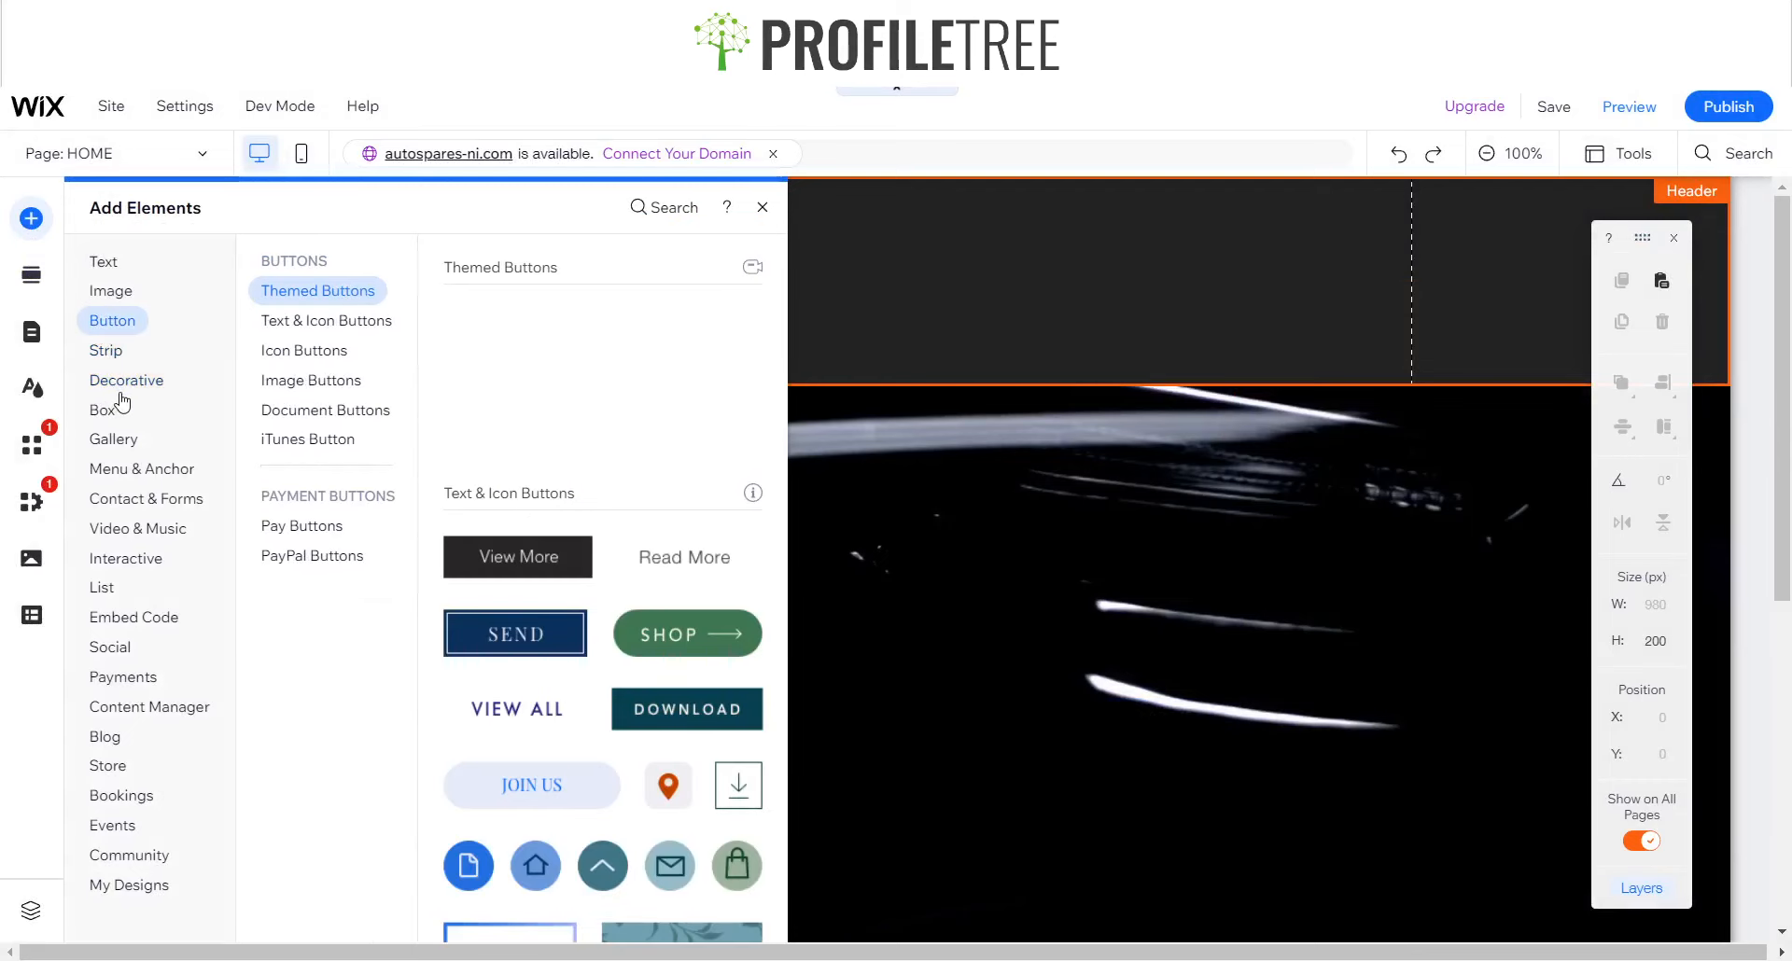
{"action": "mouse_move", "coordinate": [126, 394]}
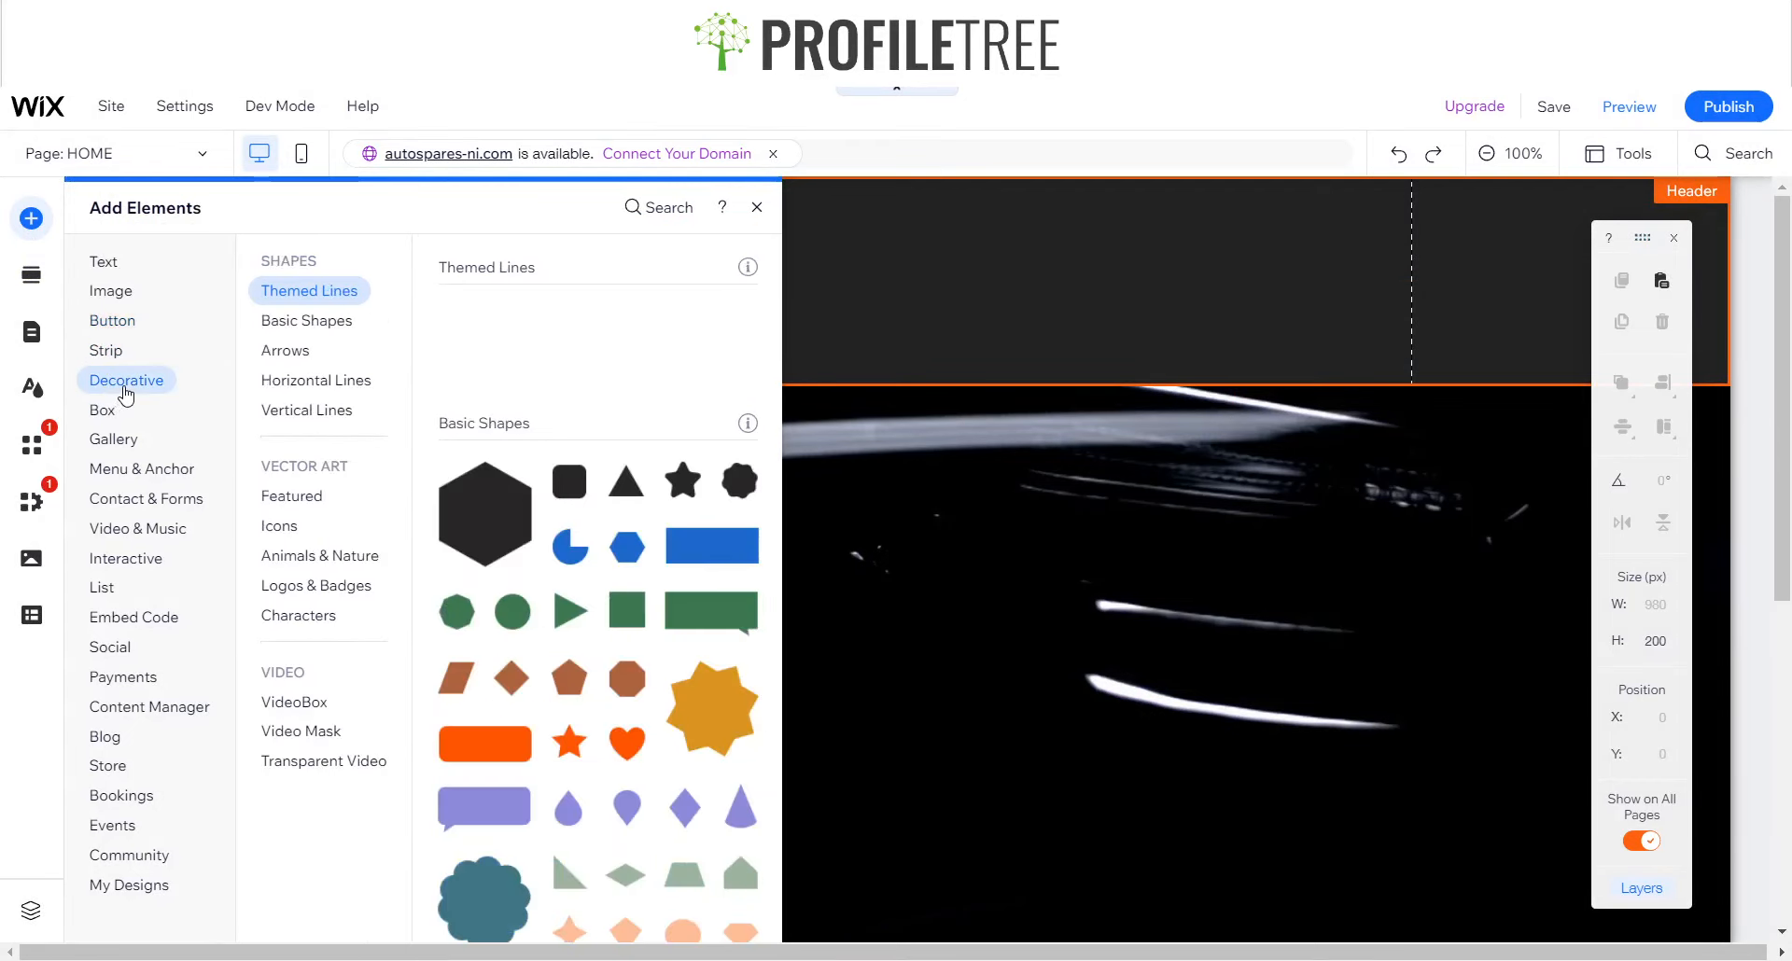
{"action": "left_click", "coordinate": [338, 397]}
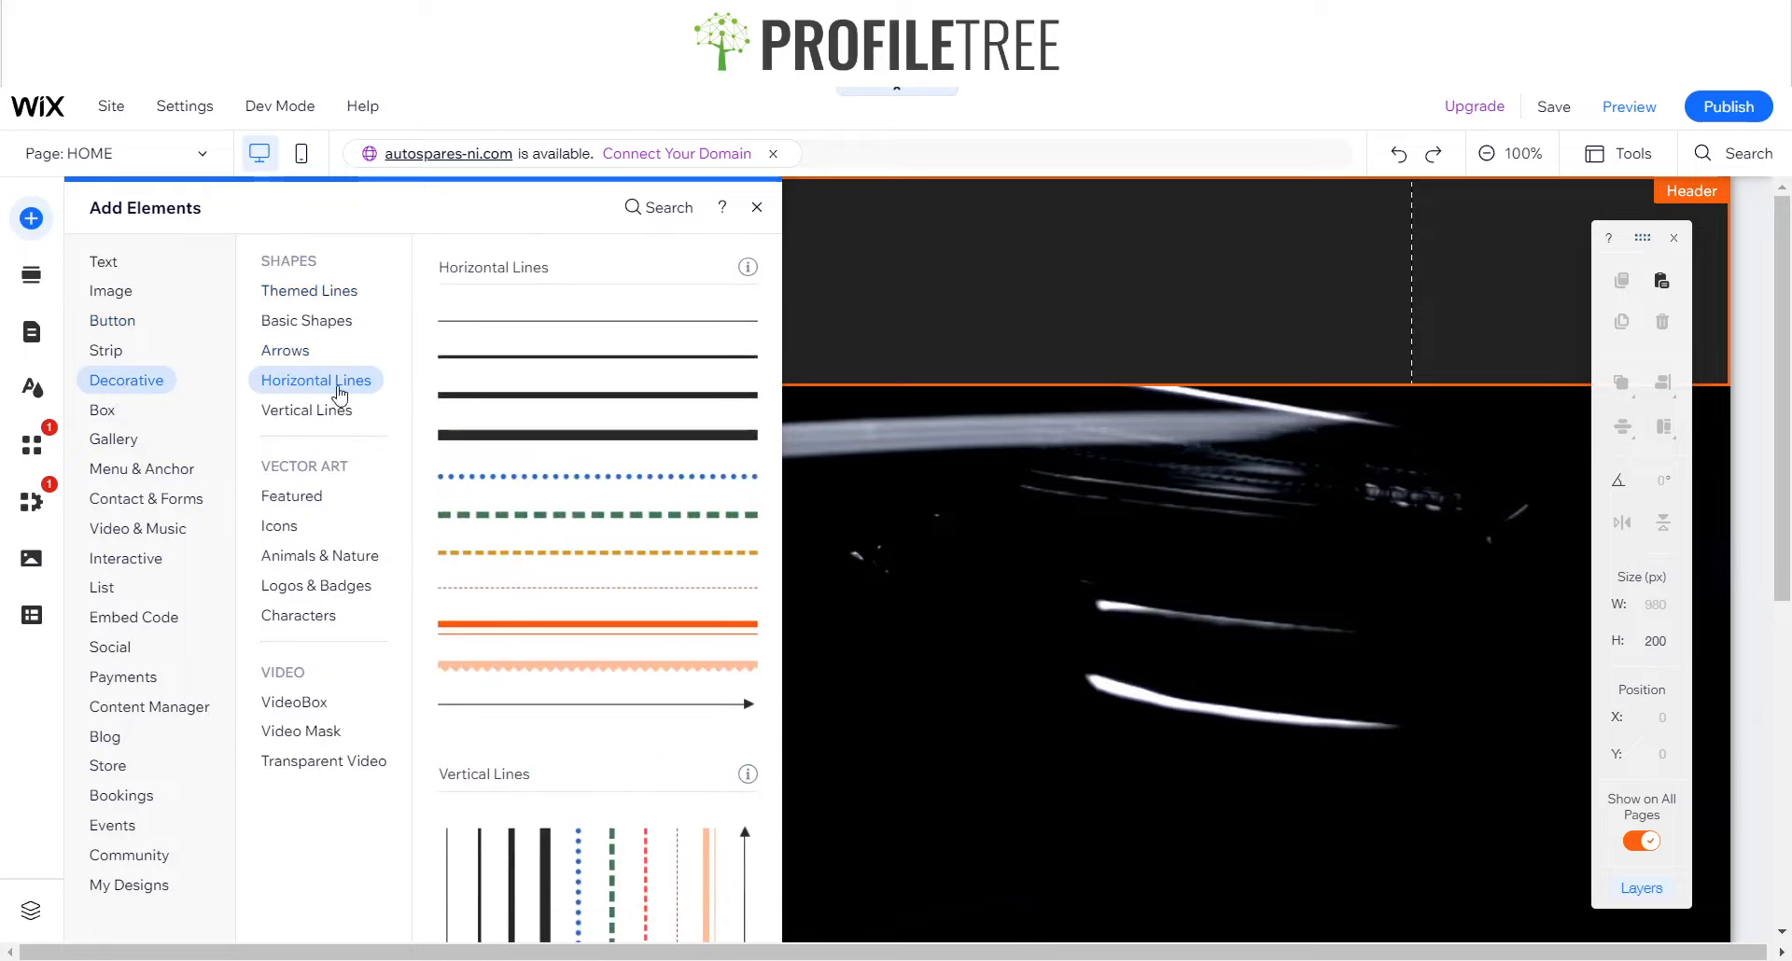
{"action": "left_click", "coordinate": [505, 368]}
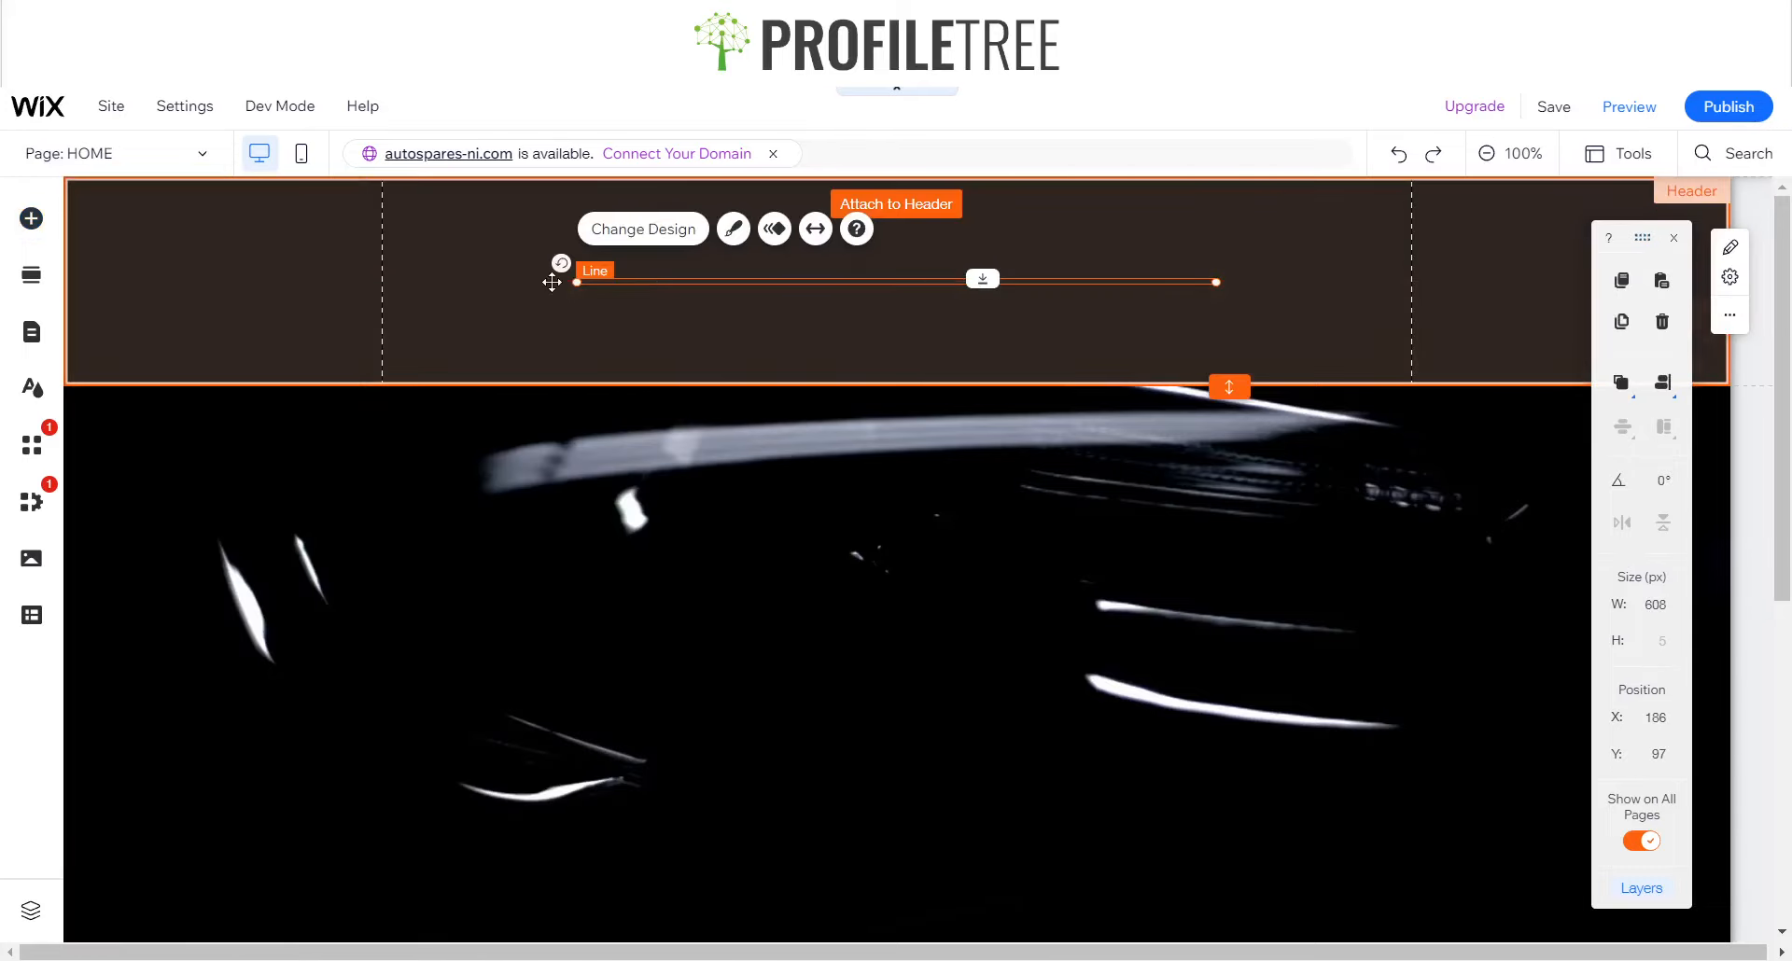
- Place the line between the two header strips at X -263, Y 95 and stretch it to 1504 px wide
{"action": "left_click_drag", "start_coordinate": [552, 282], "coordinate": [195, 277]}
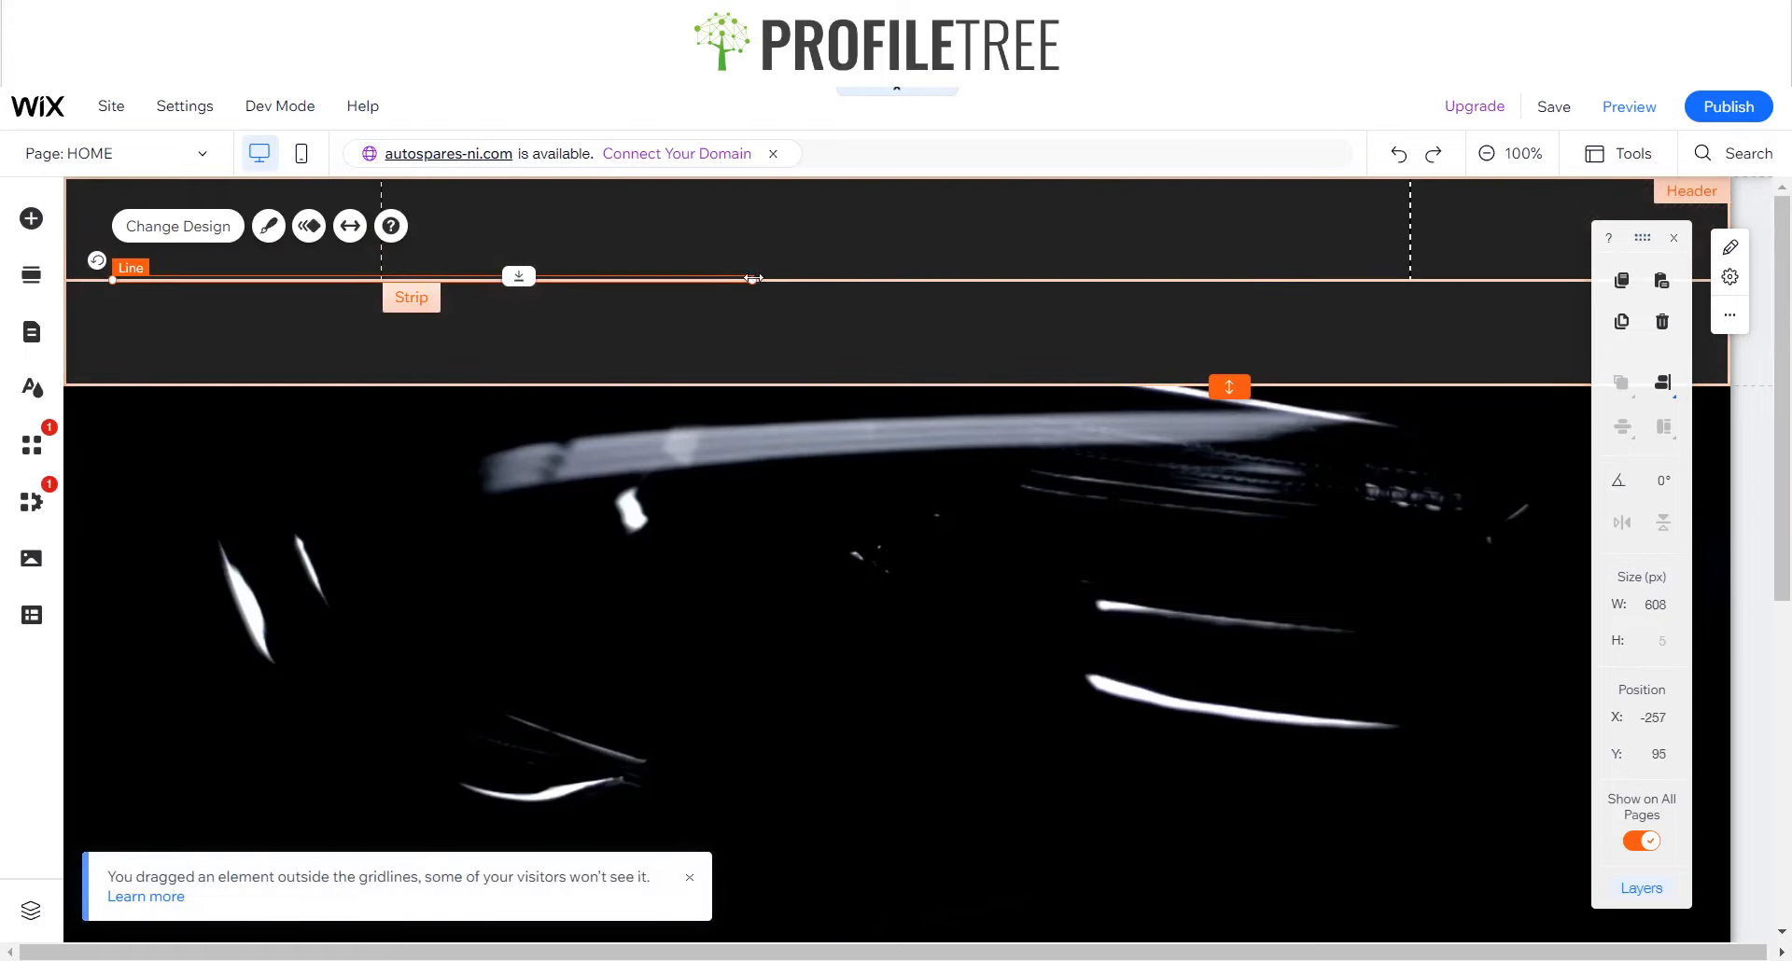
{"action": "left_click_drag", "start_coordinate": [1031, 287], "coordinate": [1693, 289]}
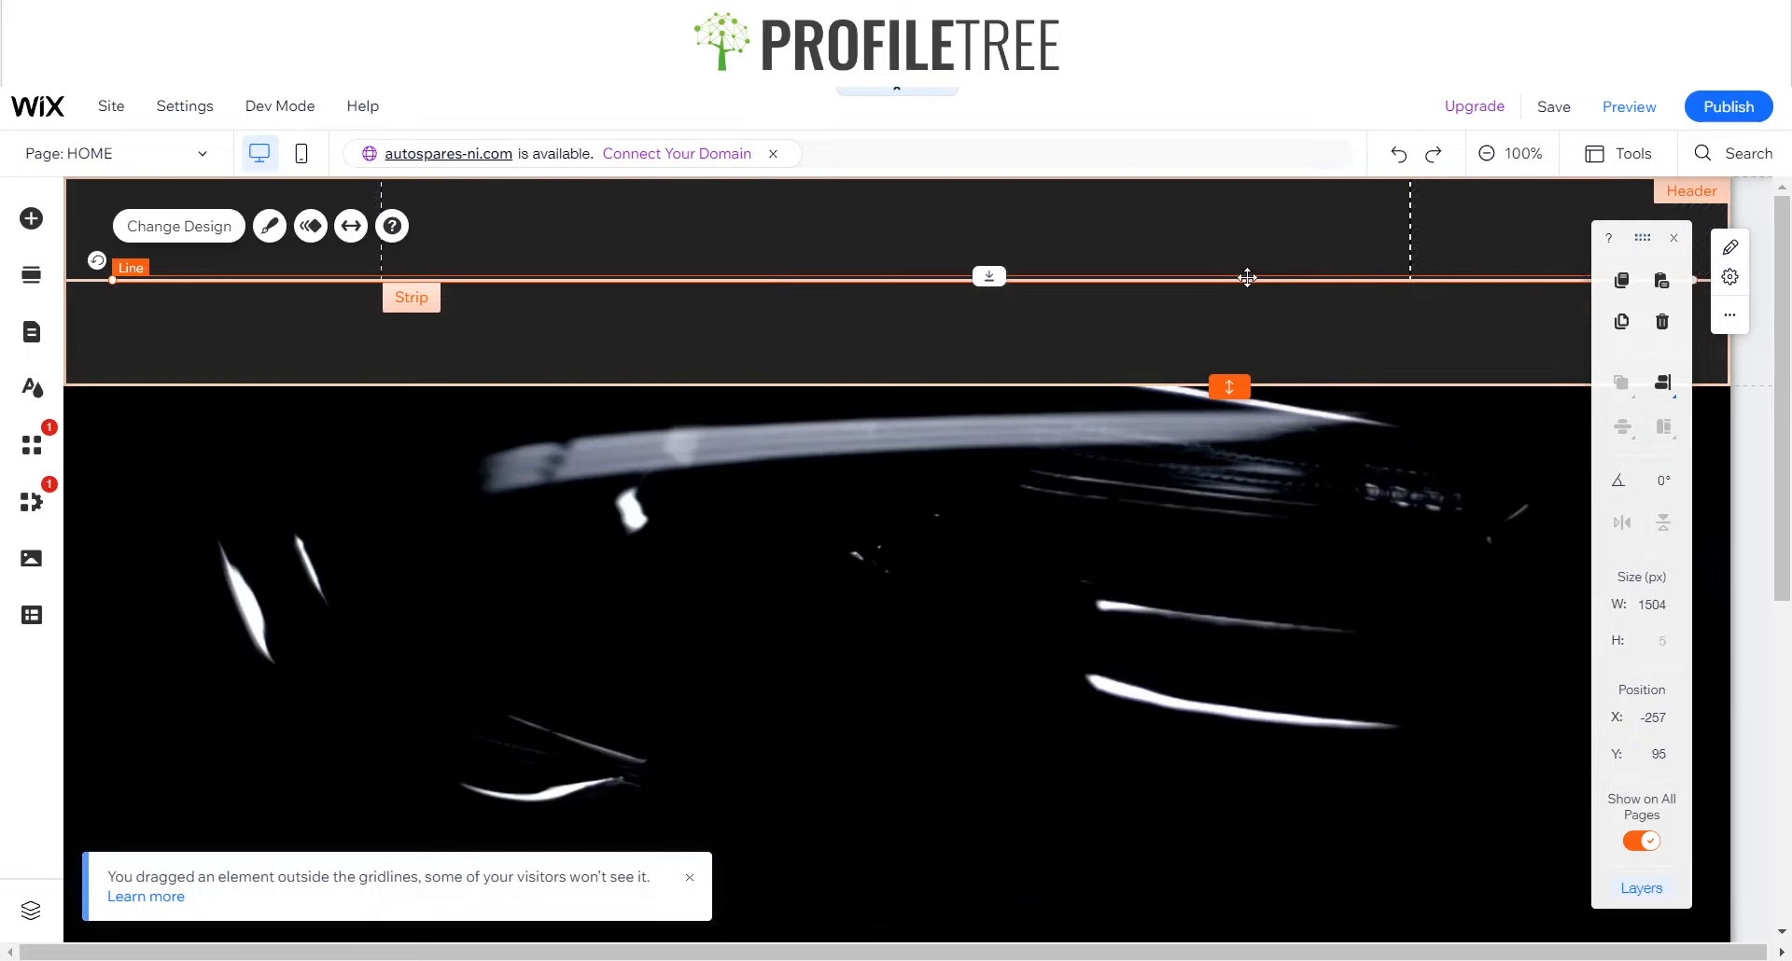
{"action": "mouse_move", "coordinate": [1247, 277]}
{"action": "left_mouse_down"}
{"action": "mouse_move", "coordinate": [1204, 271]}
{"action": "mouse_move", "coordinate": [1263, 276]}
{"action": "mouse_move", "coordinate": [1240, 274]}
{"action": "left_mouse_up"}
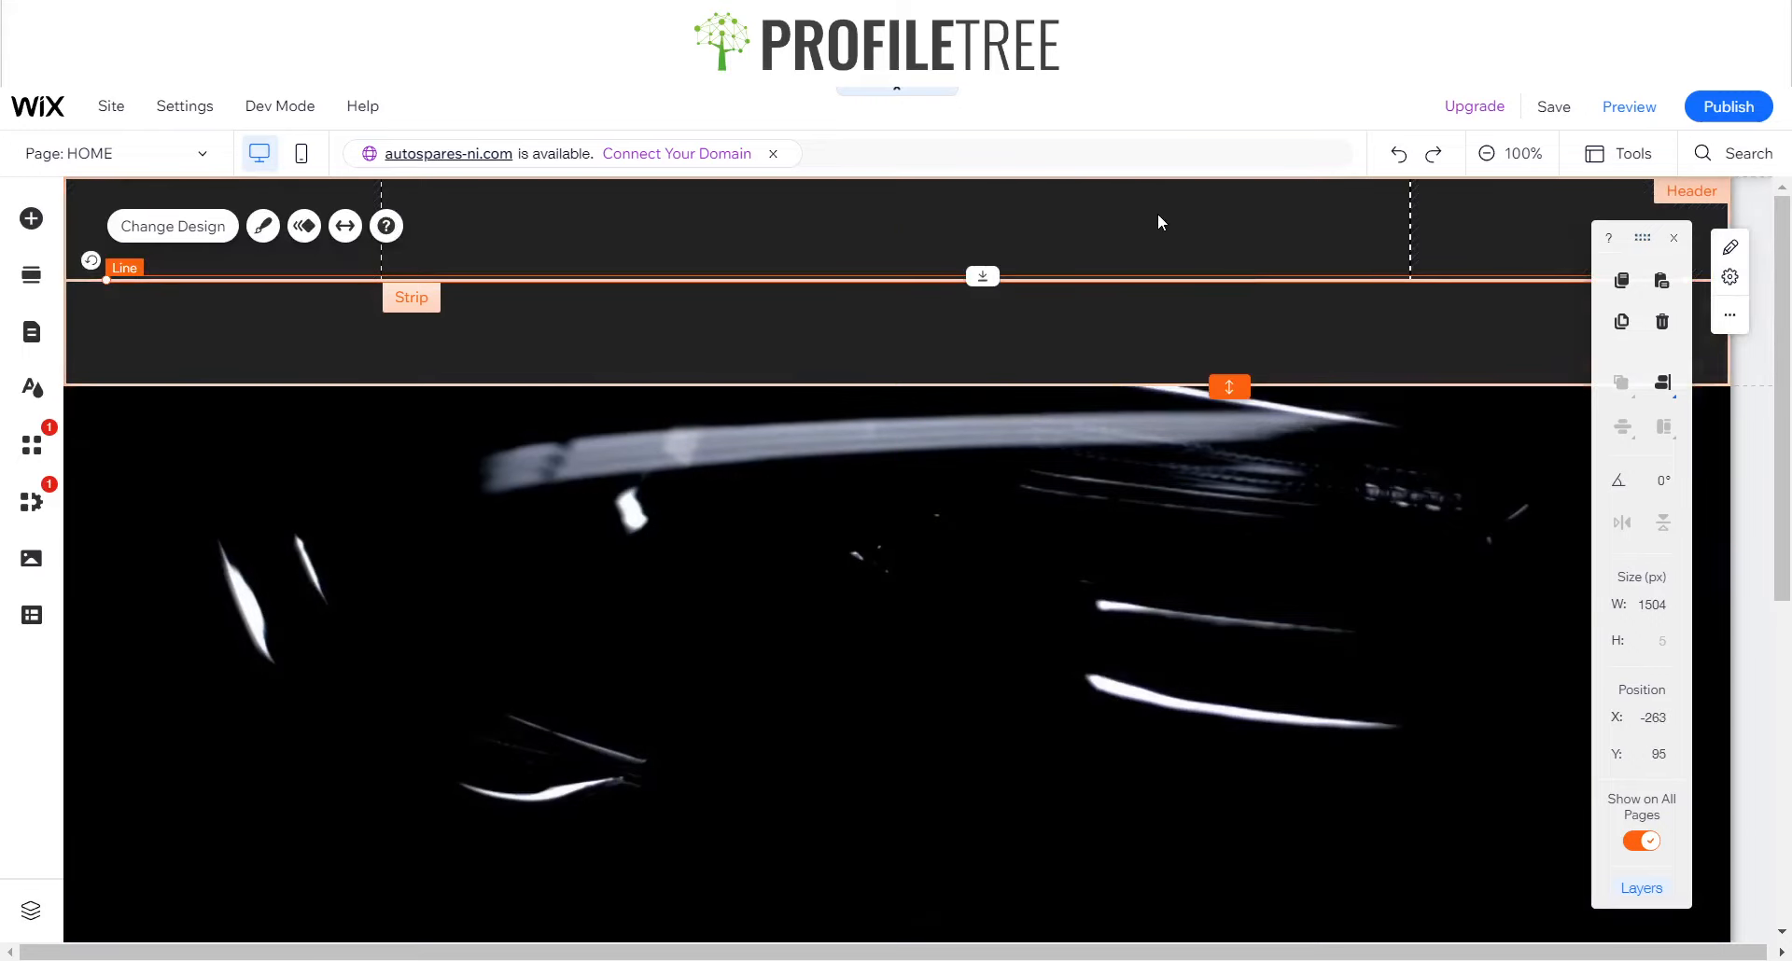
- Make the upper header strip's background fully transparent by setting its colour opacity to 0%
{"action": "left_click", "coordinate": [1158, 215]}
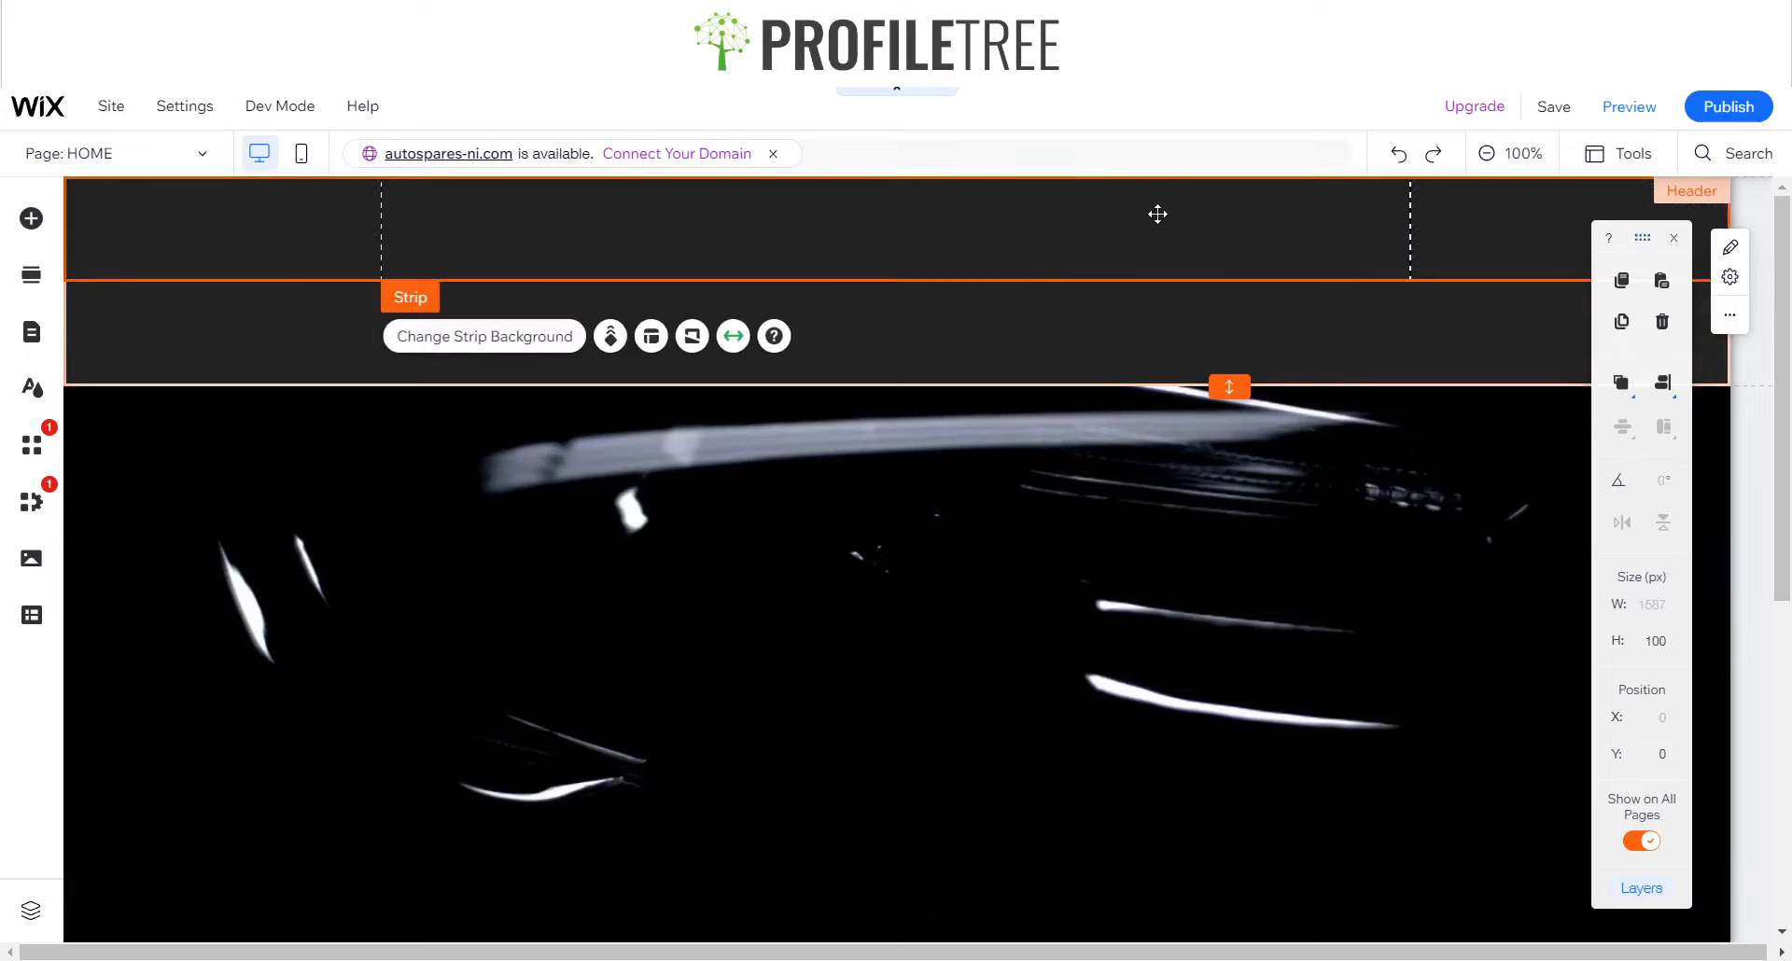
{"action": "left_click", "coordinate": [551, 341]}
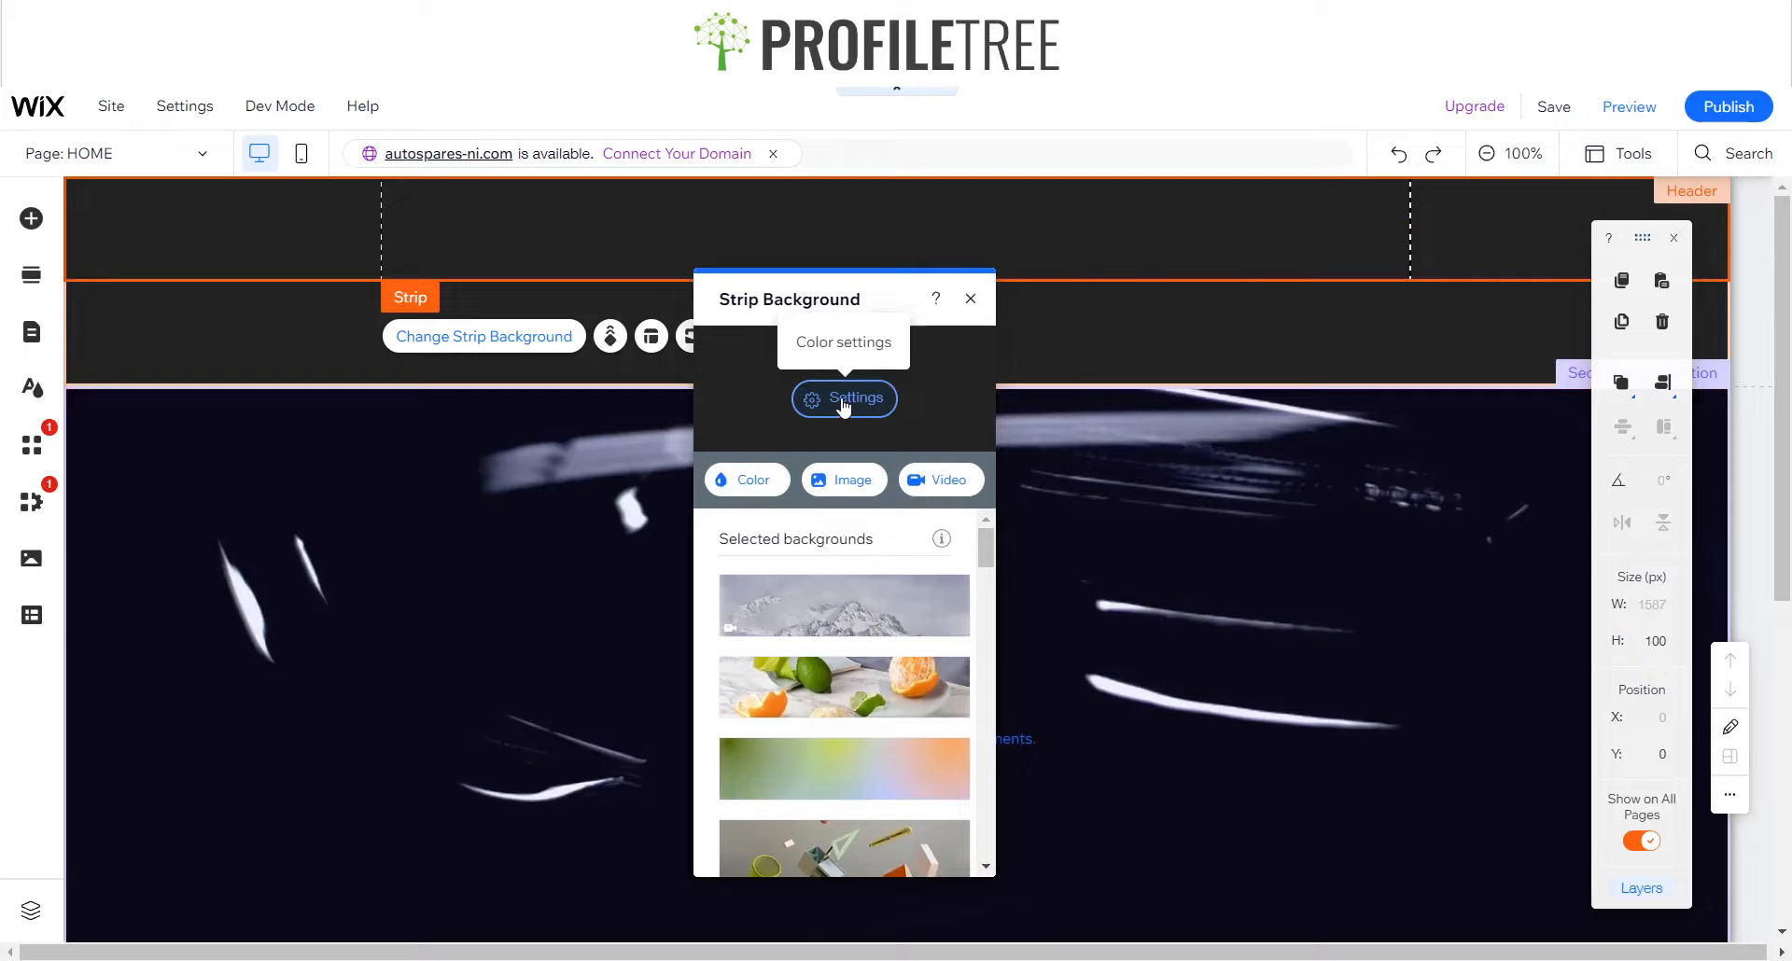
{"action": "left_click", "coordinate": [843, 404]}
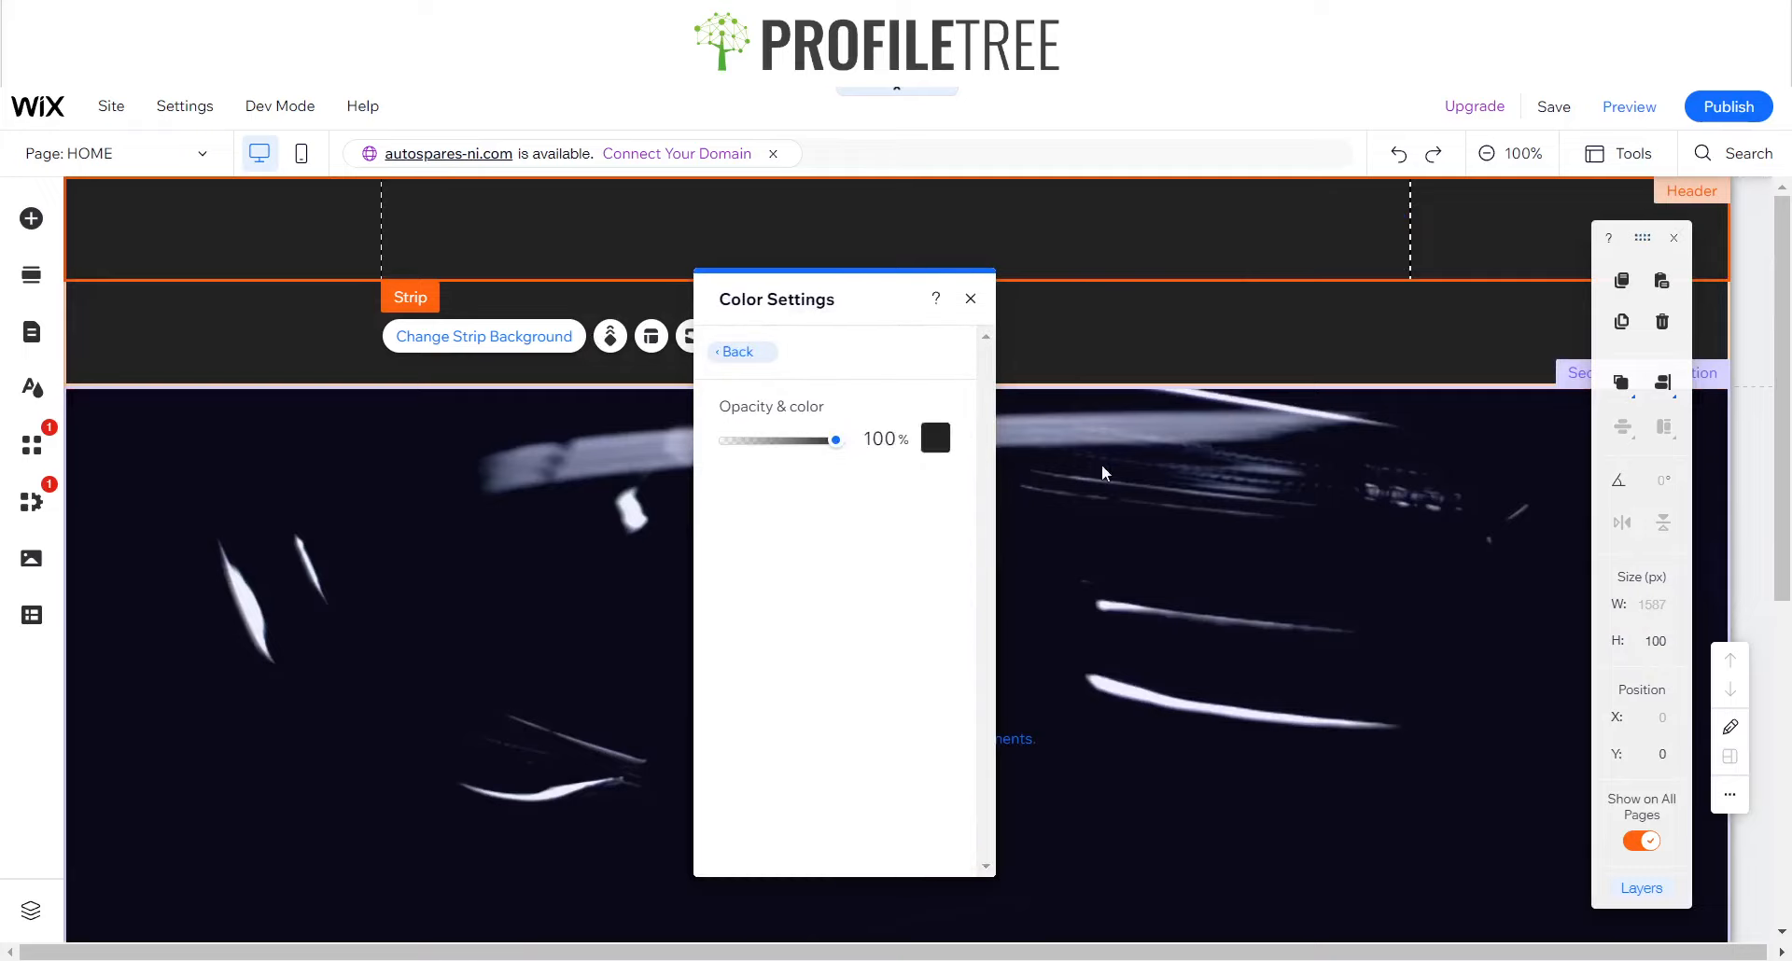
{"action": "left_click_drag", "start_coordinate": [834, 443], "coordinate": [726, 440]}
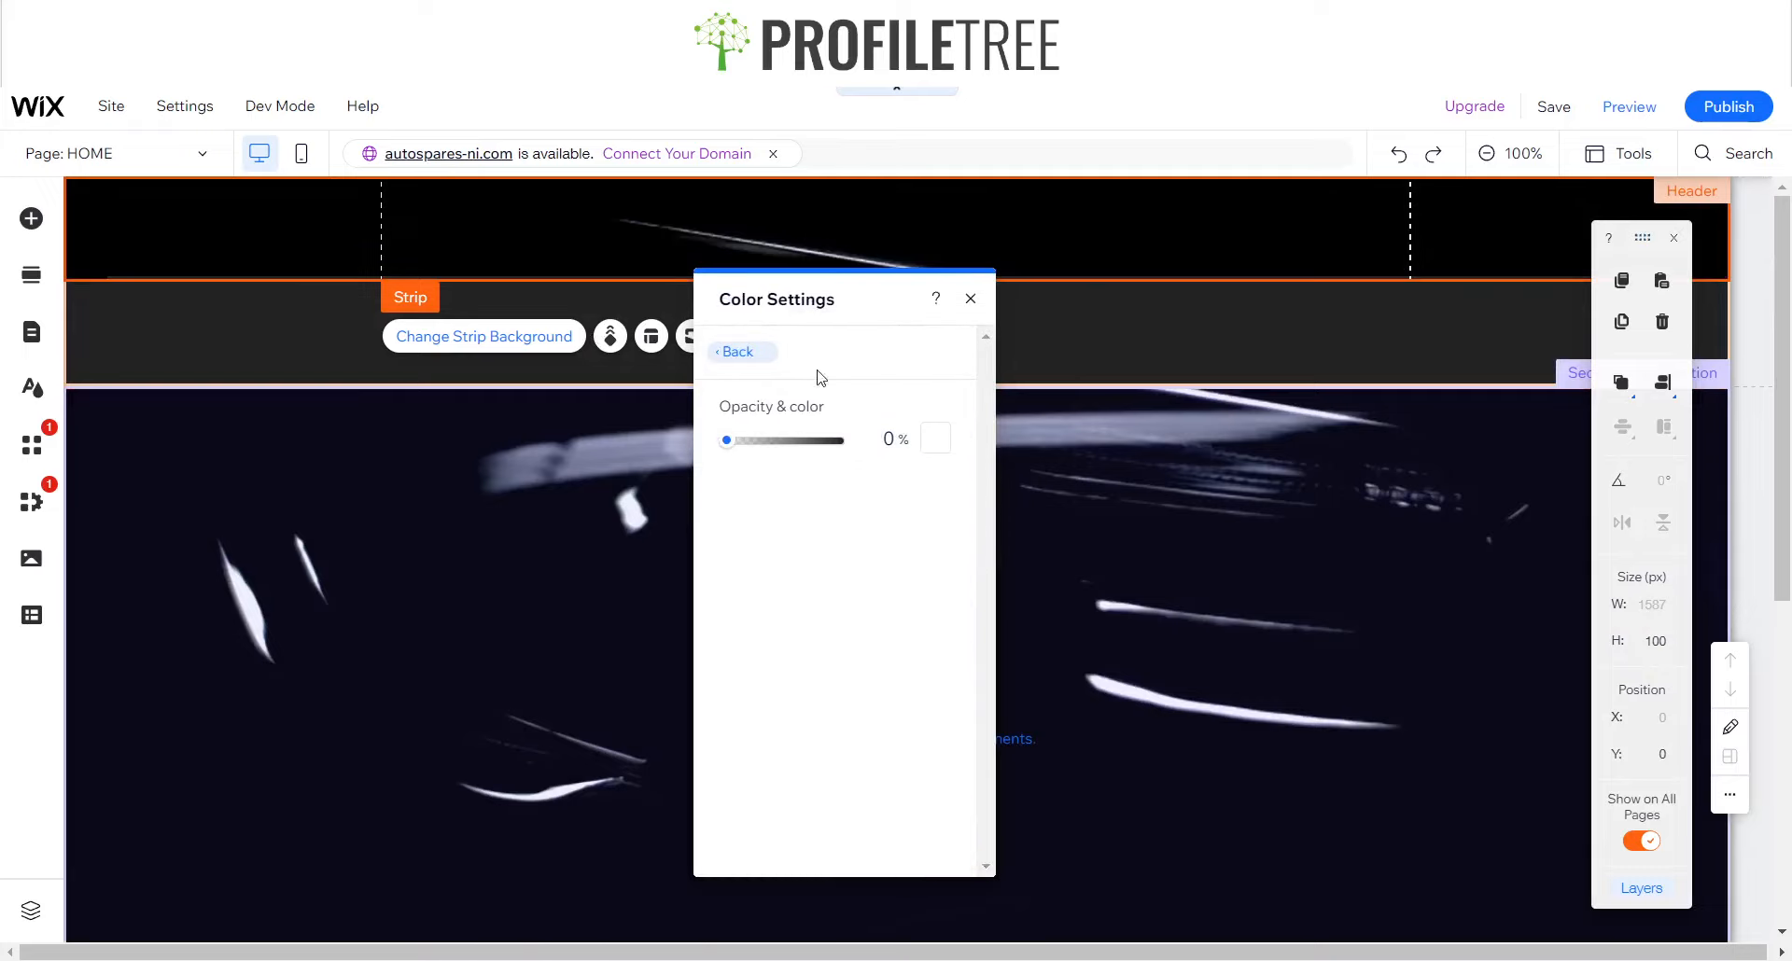
{"action": "left_click", "coordinate": [971, 298]}
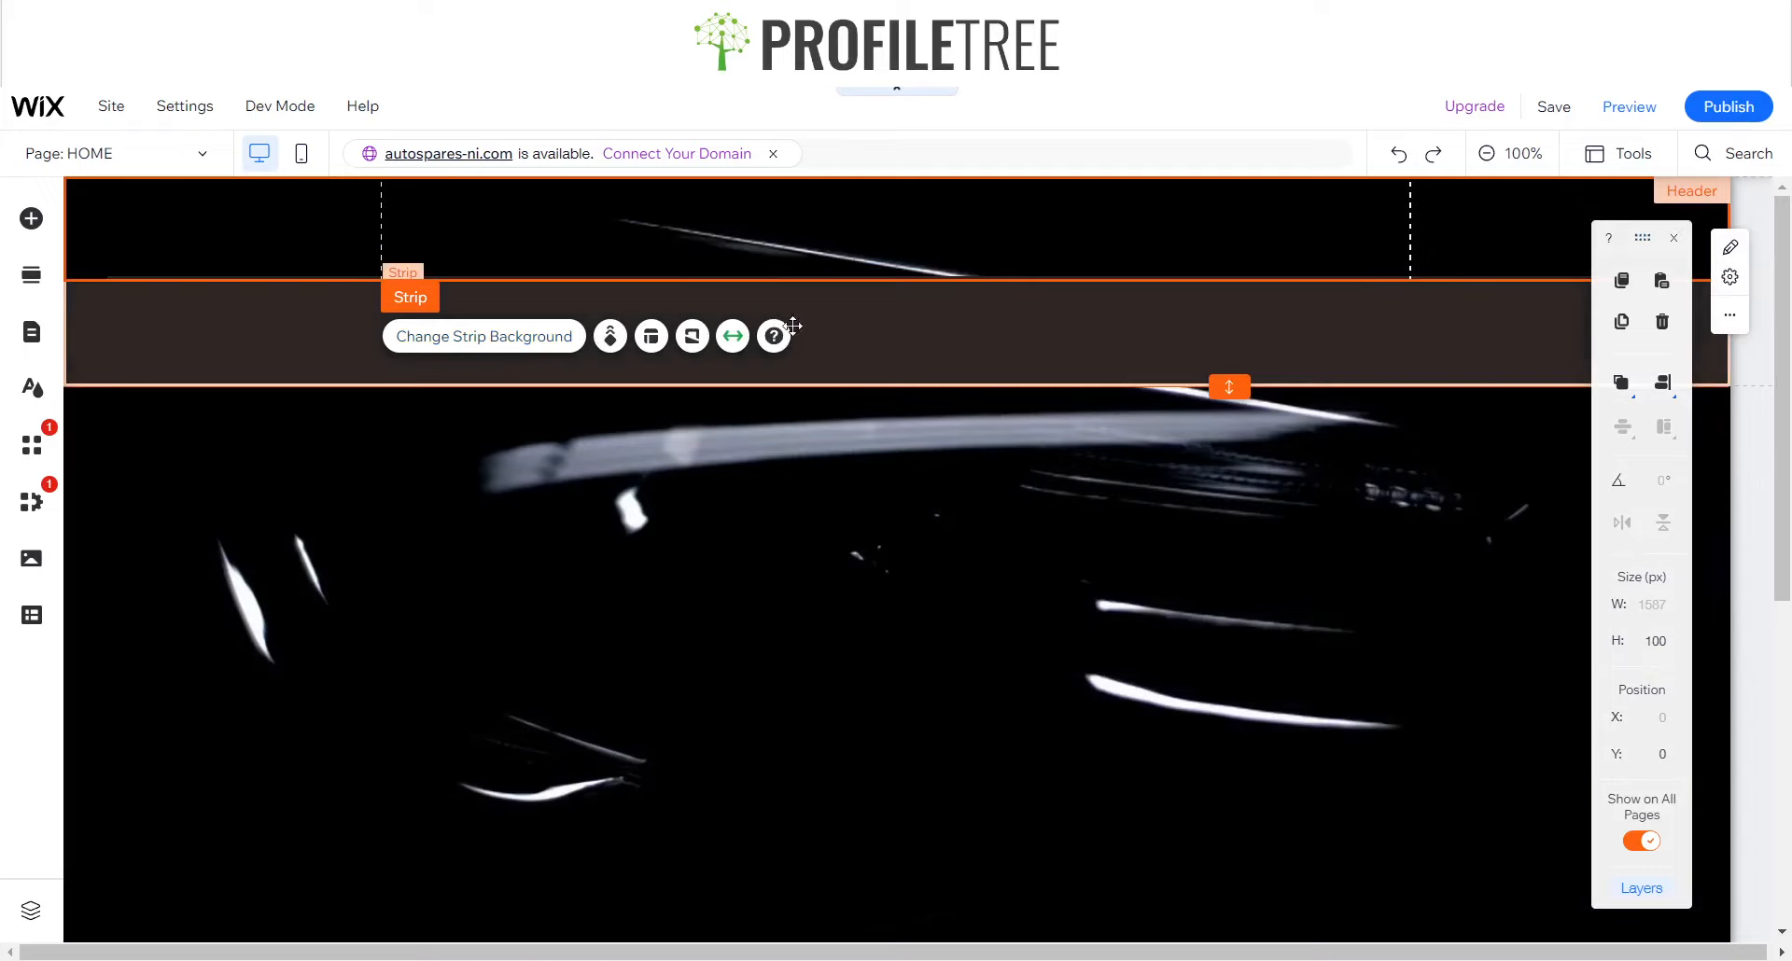
- Reduce the lower header strip's background colour opacity to 0% as well
{"action": "left_click", "coordinate": [504, 225]}
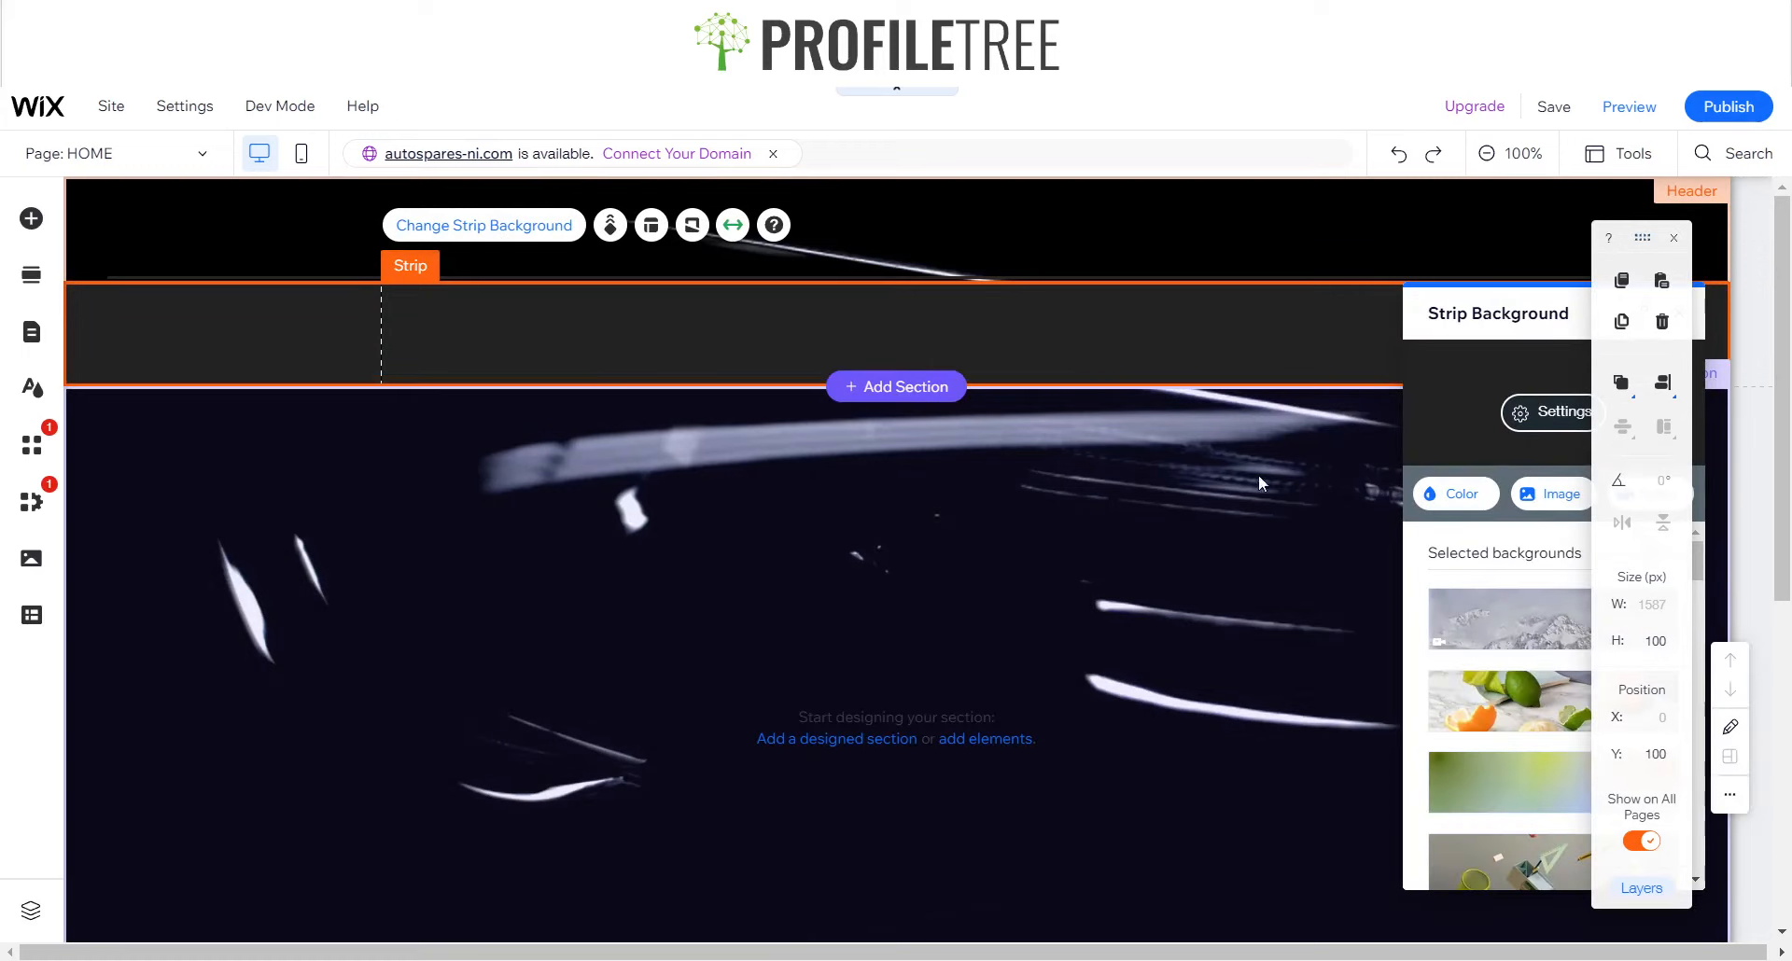
{"action": "left_click", "coordinate": [1545, 413]}
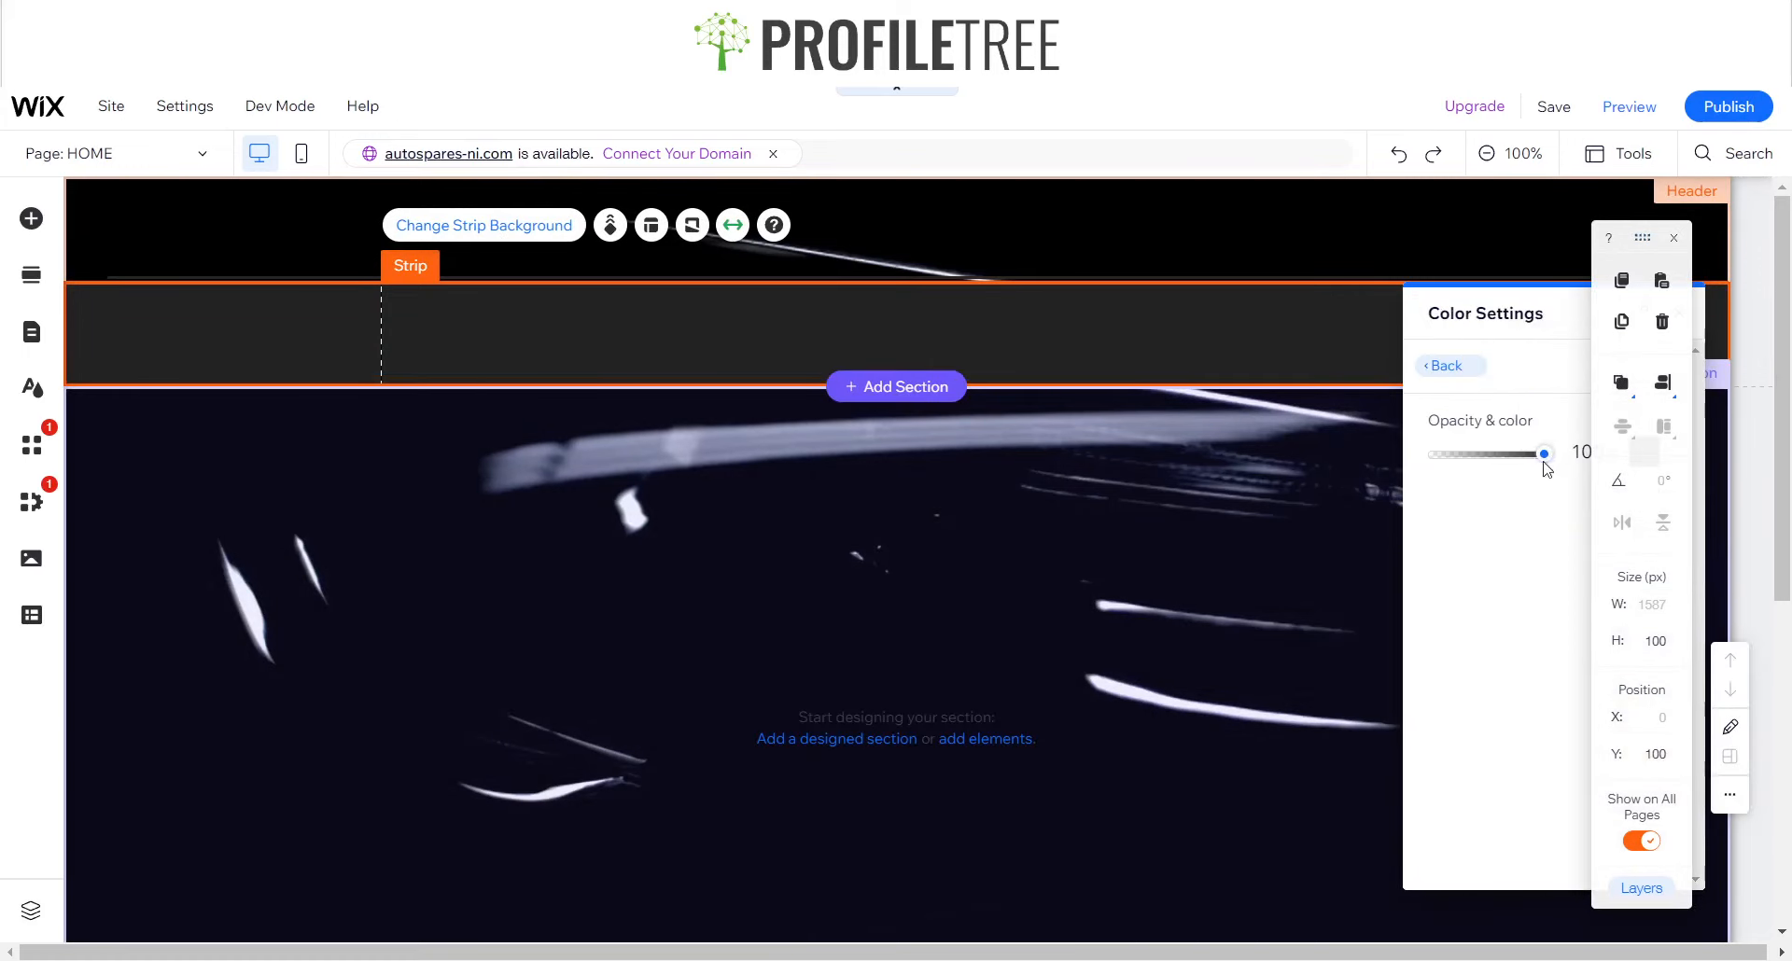
{"action": "left_click_drag", "start_coordinate": [1545, 455], "coordinate": [1364, 451]}
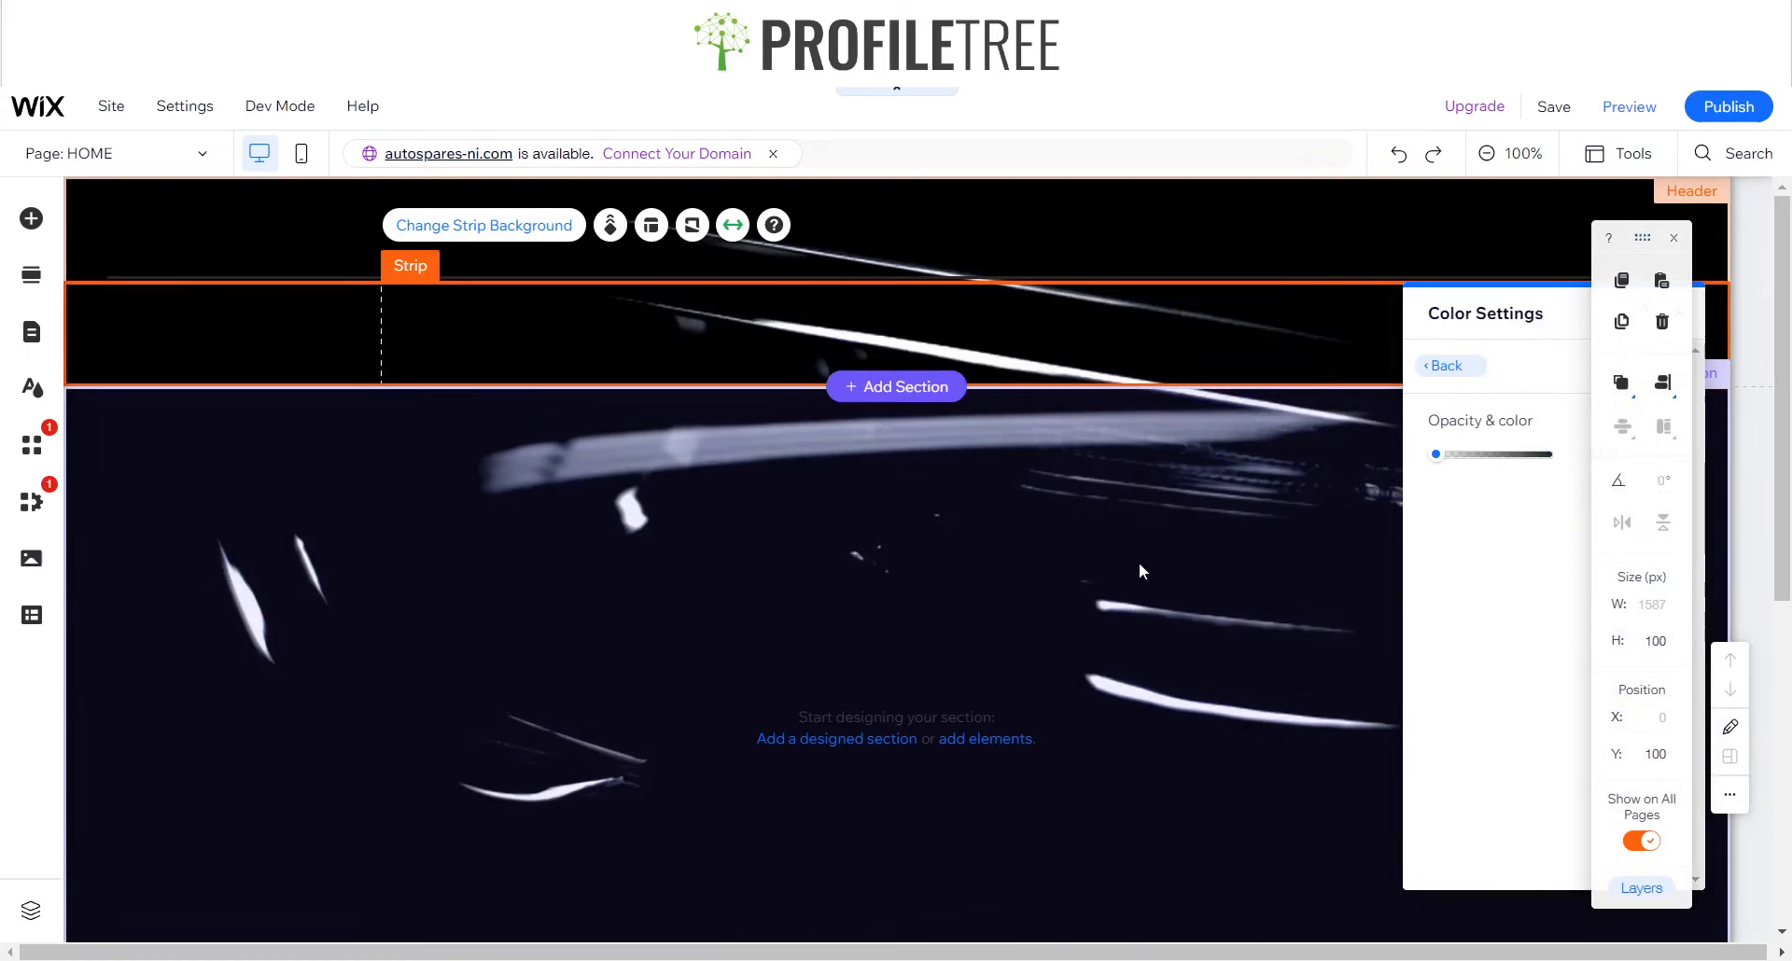
{"action": "left_click", "coordinate": [1139, 564]}
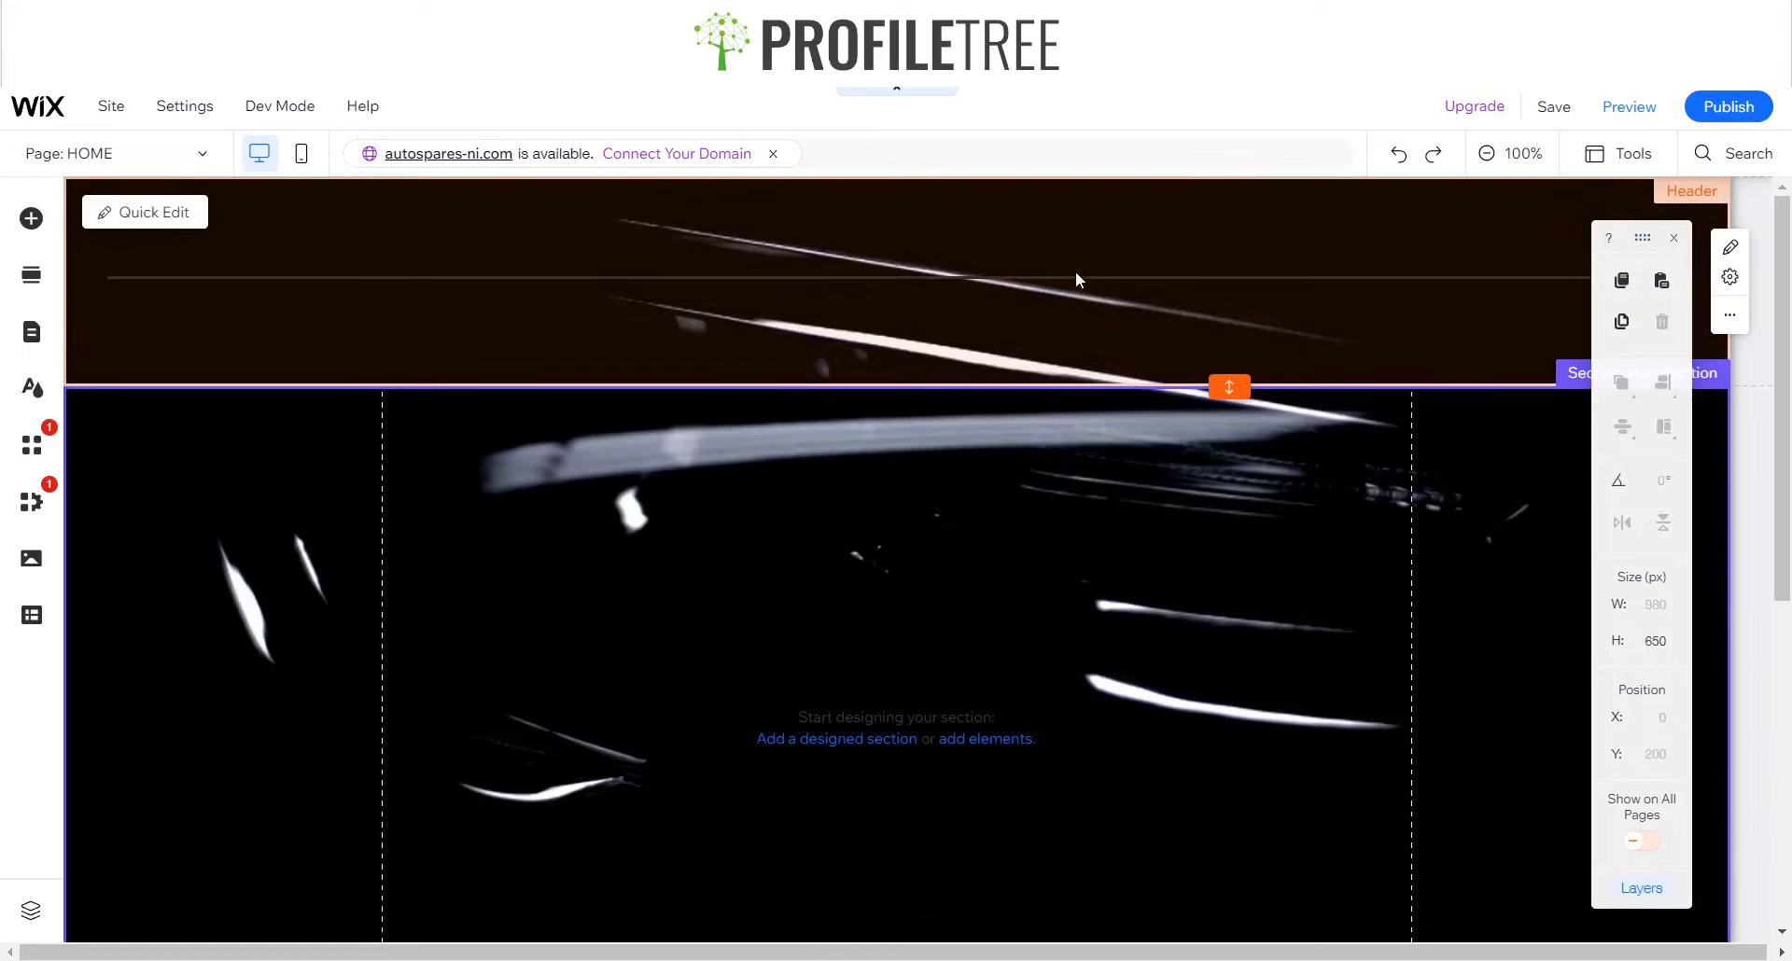
- Show the page layers in place of the editing toolbar and select the line nested in the upper header strip
{"action": "left_click", "coordinate": [1074, 280]}
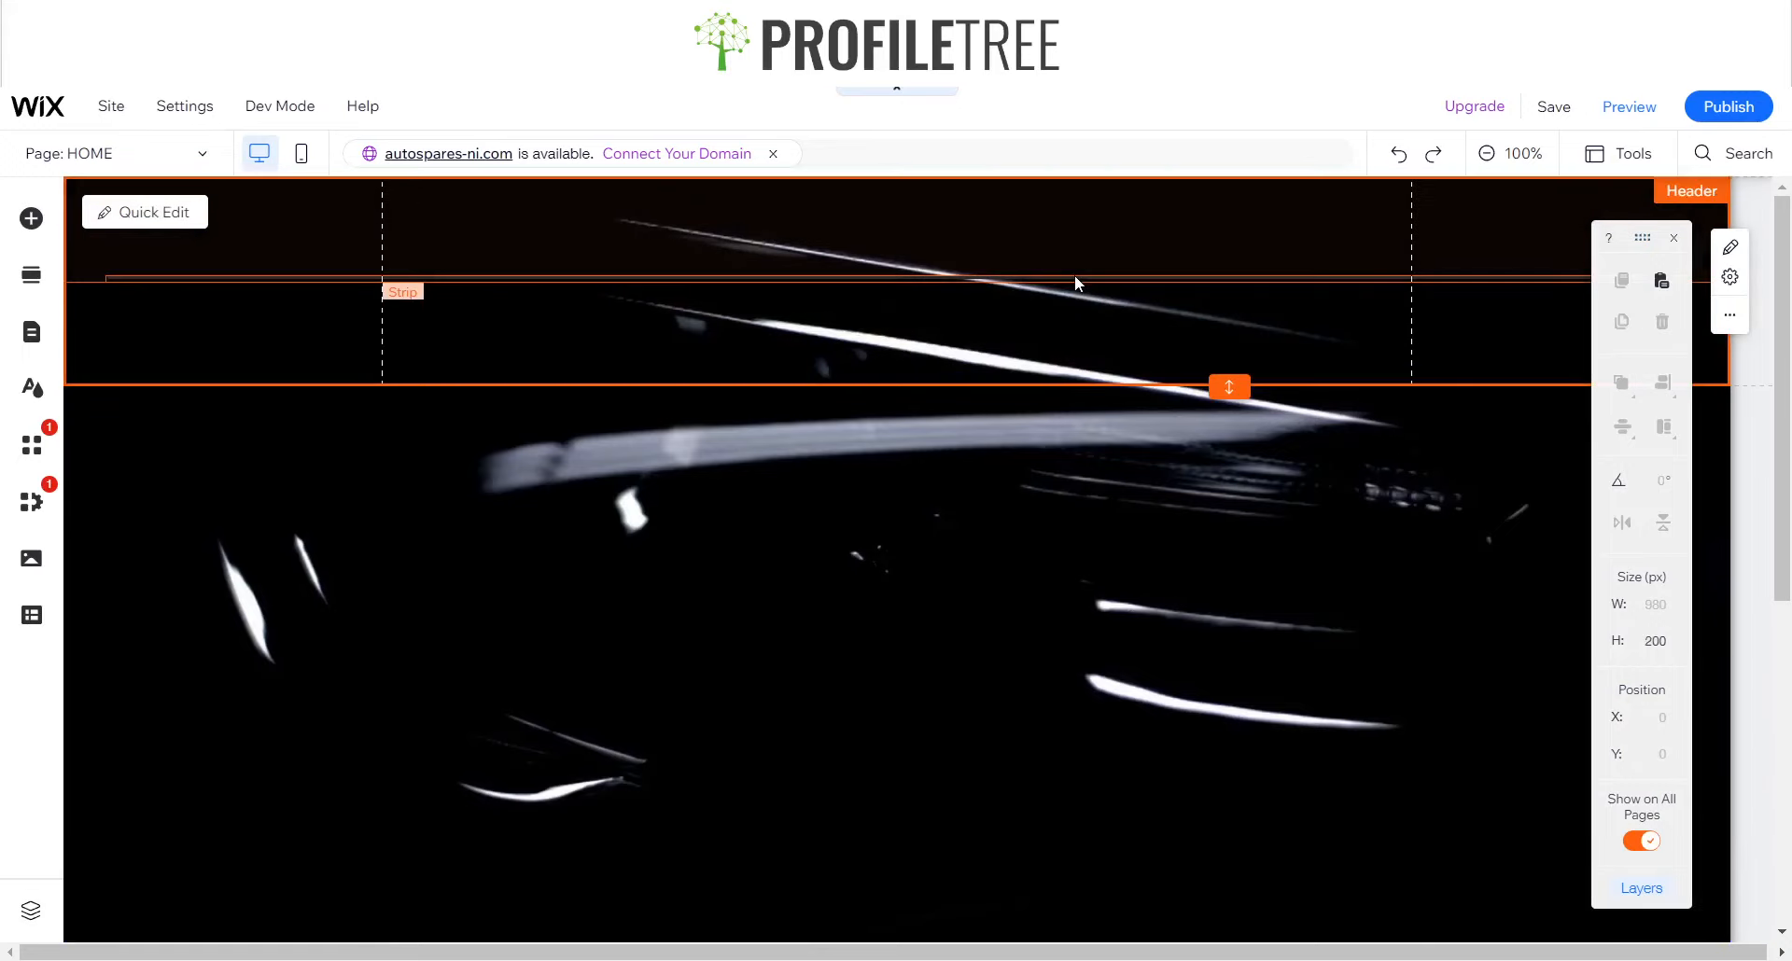
{"action": "left_click", "coordinate": [1075, 282]}
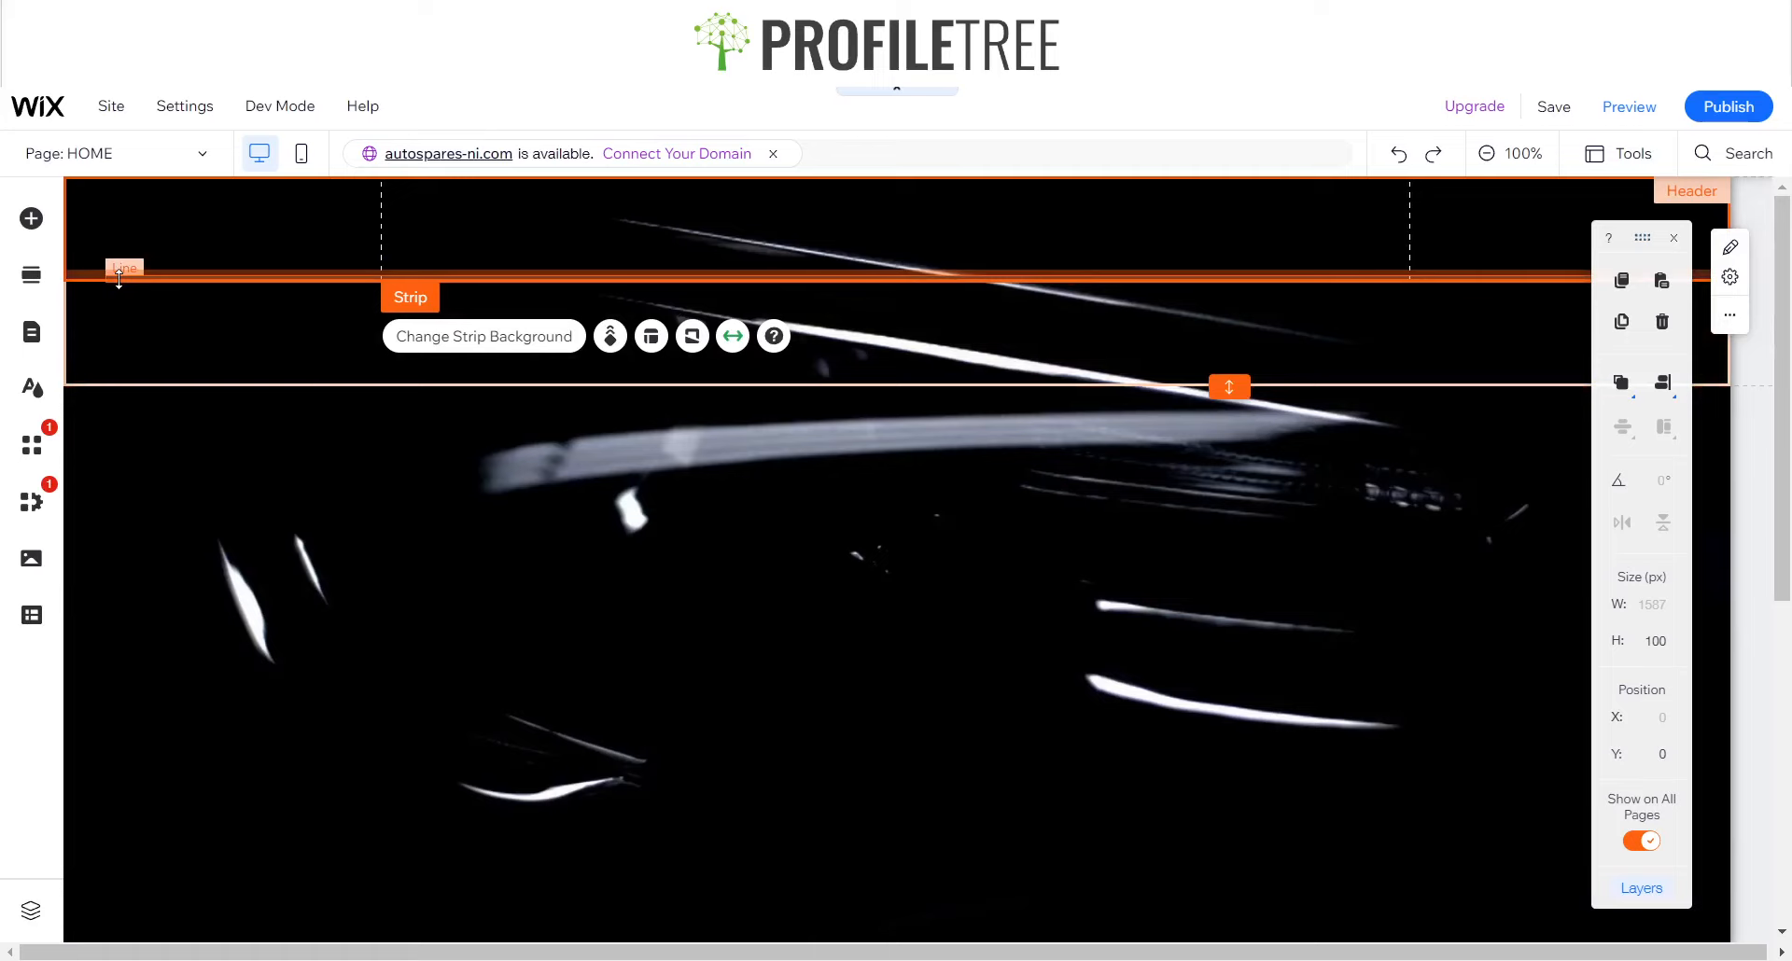
{"action": "double_click", "coordinate": [119, 279]}
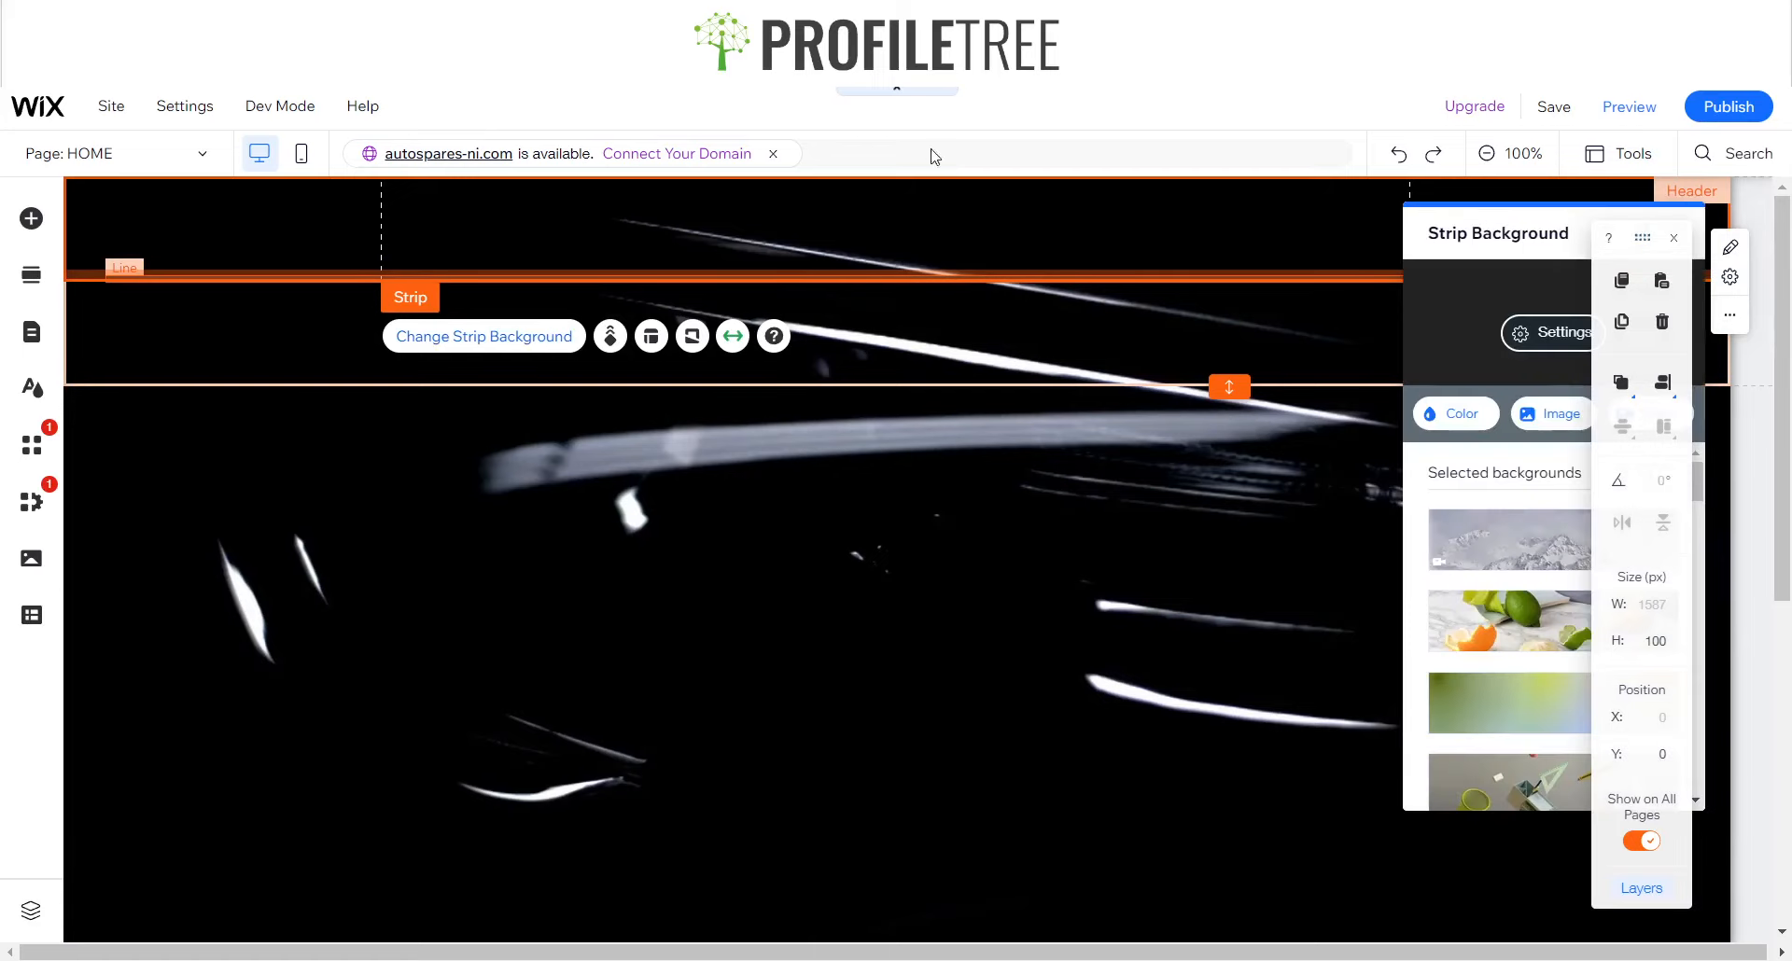
{"action": "left_click", "coordinate": [1677, 235]}
{"action": "left_click", "coordinate": [1621, 153]}
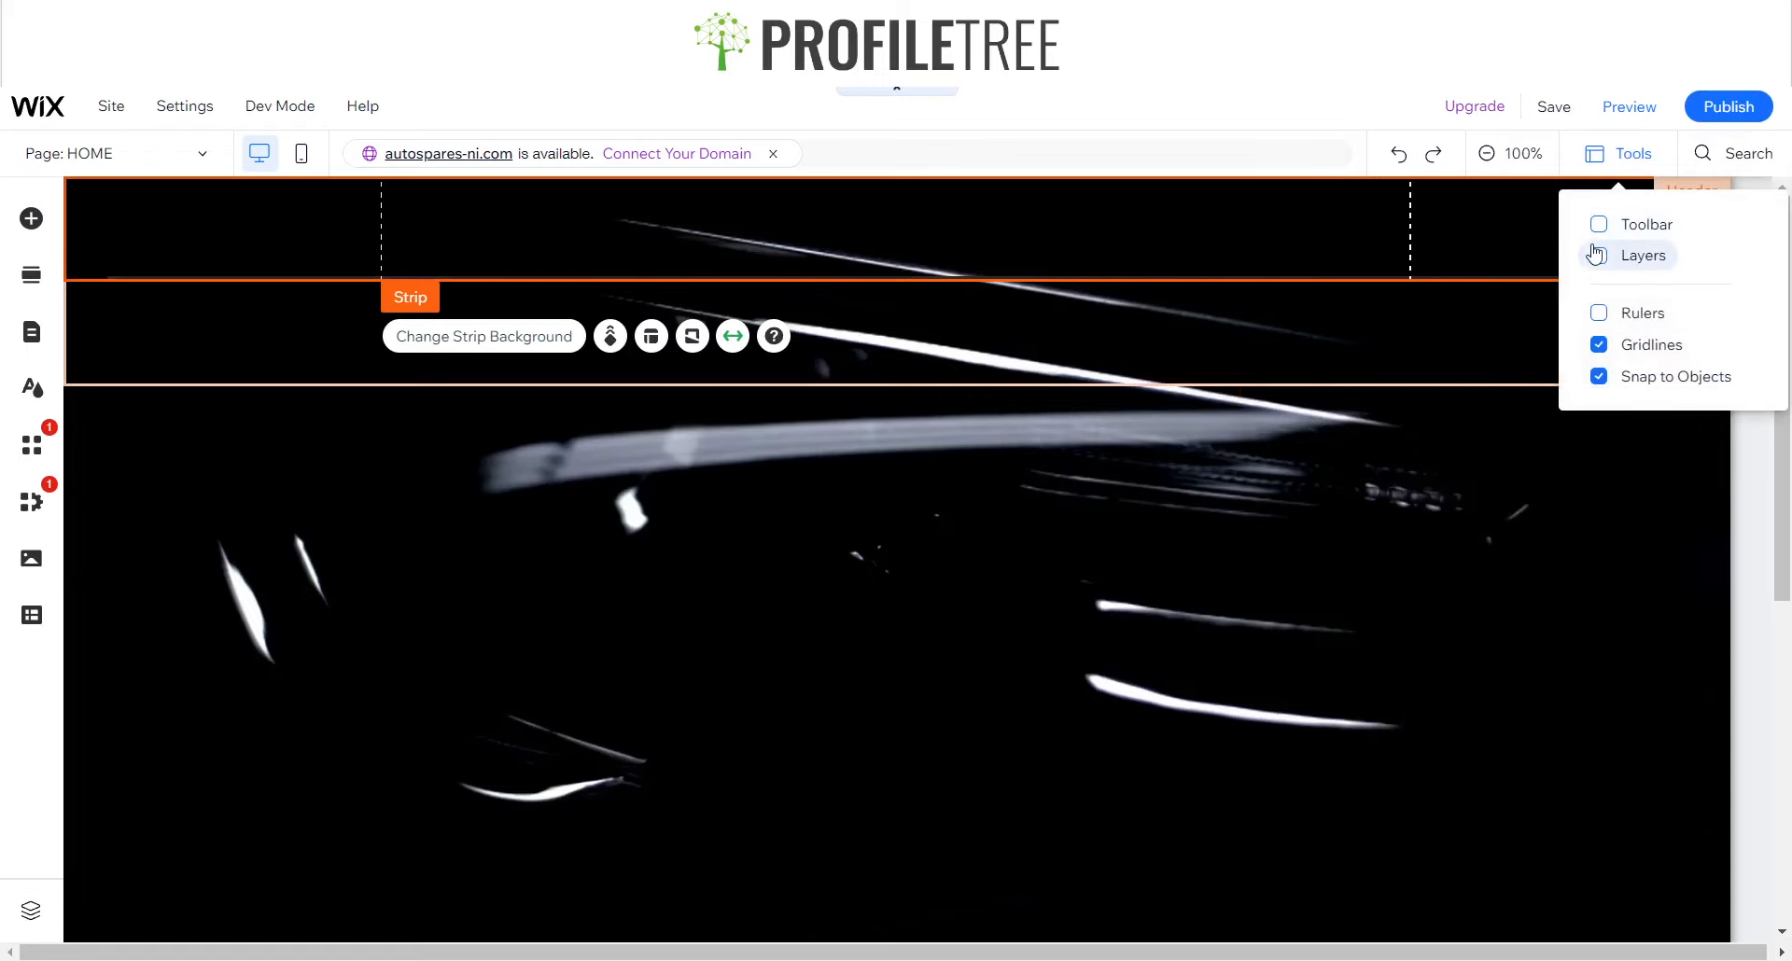
{"action": "left_click", "coordinate": [1598, 255]}
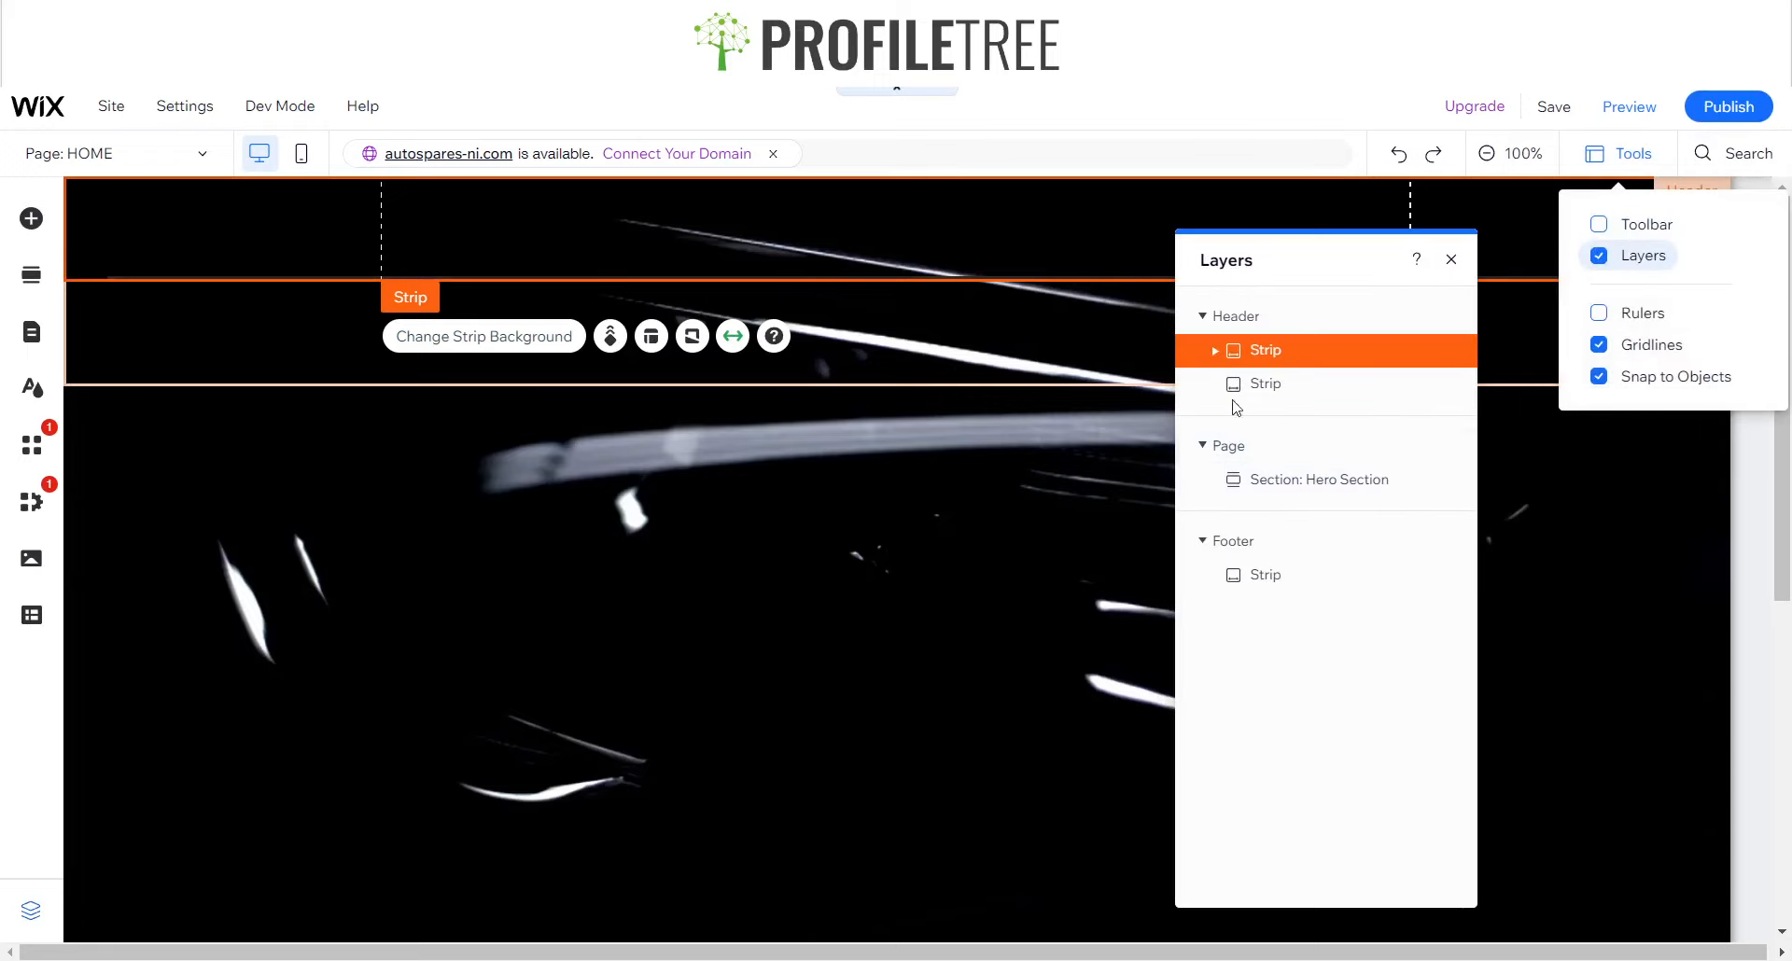
{"action": "left_click", "coordinate": [1215, 355]}
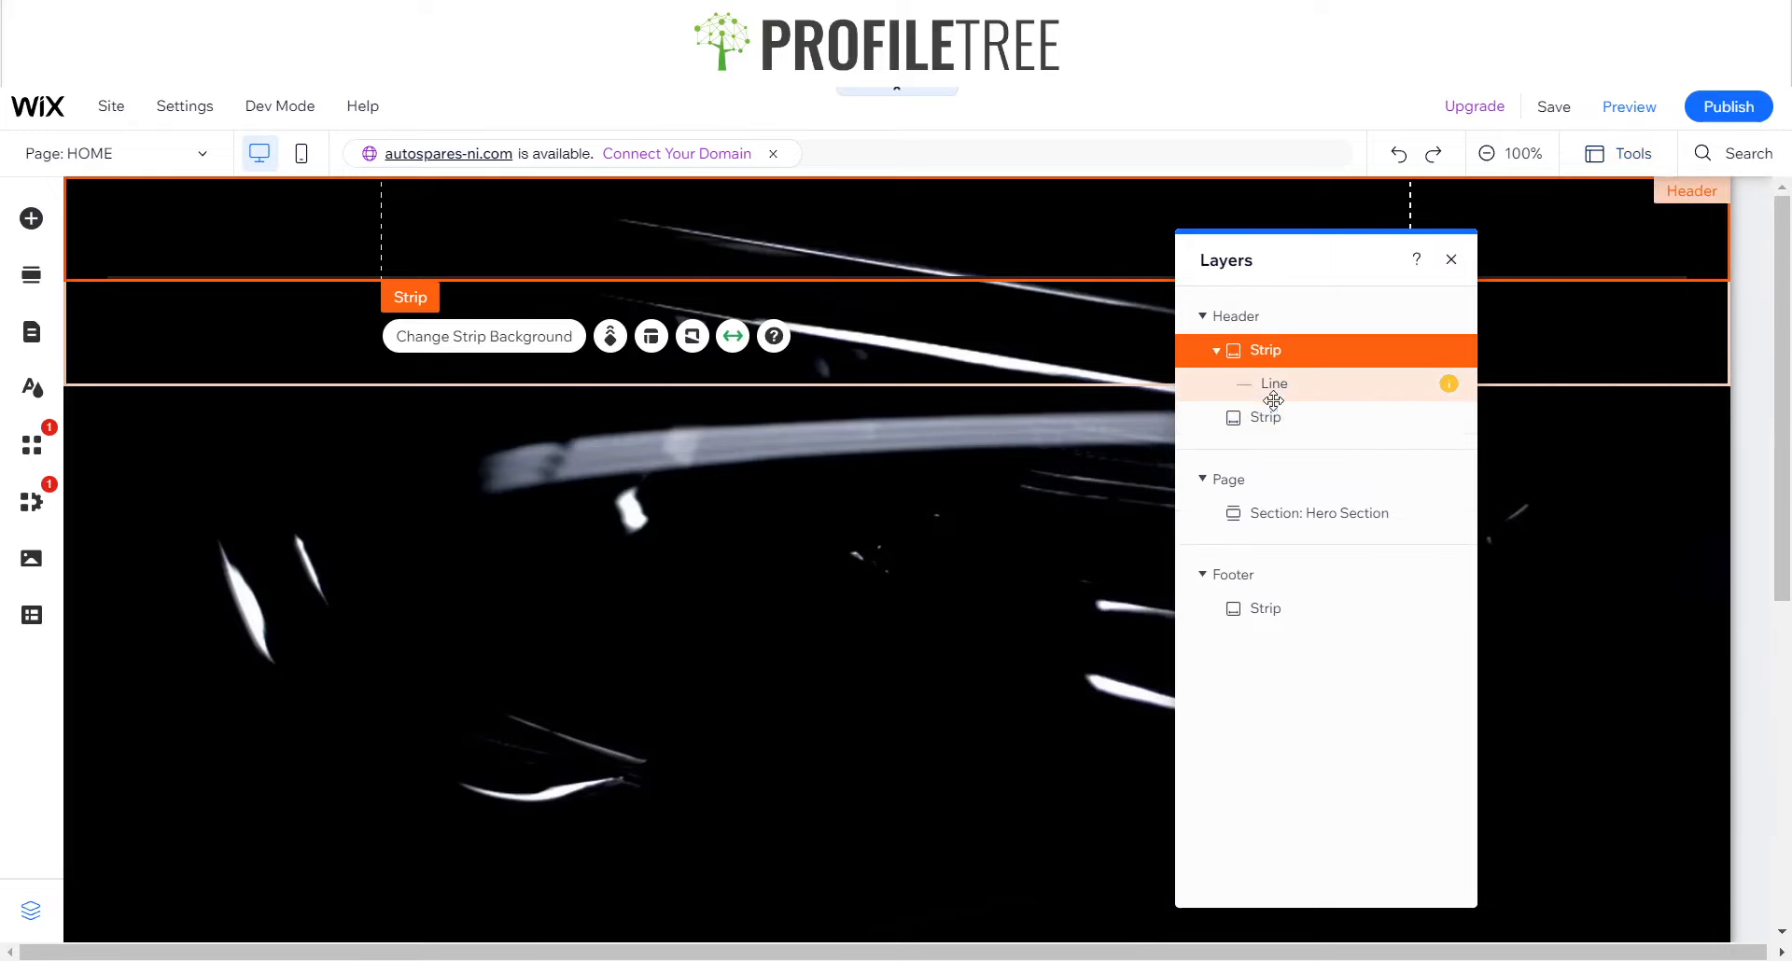
{"action": "left_click", "coordinate": [1425, 397]}
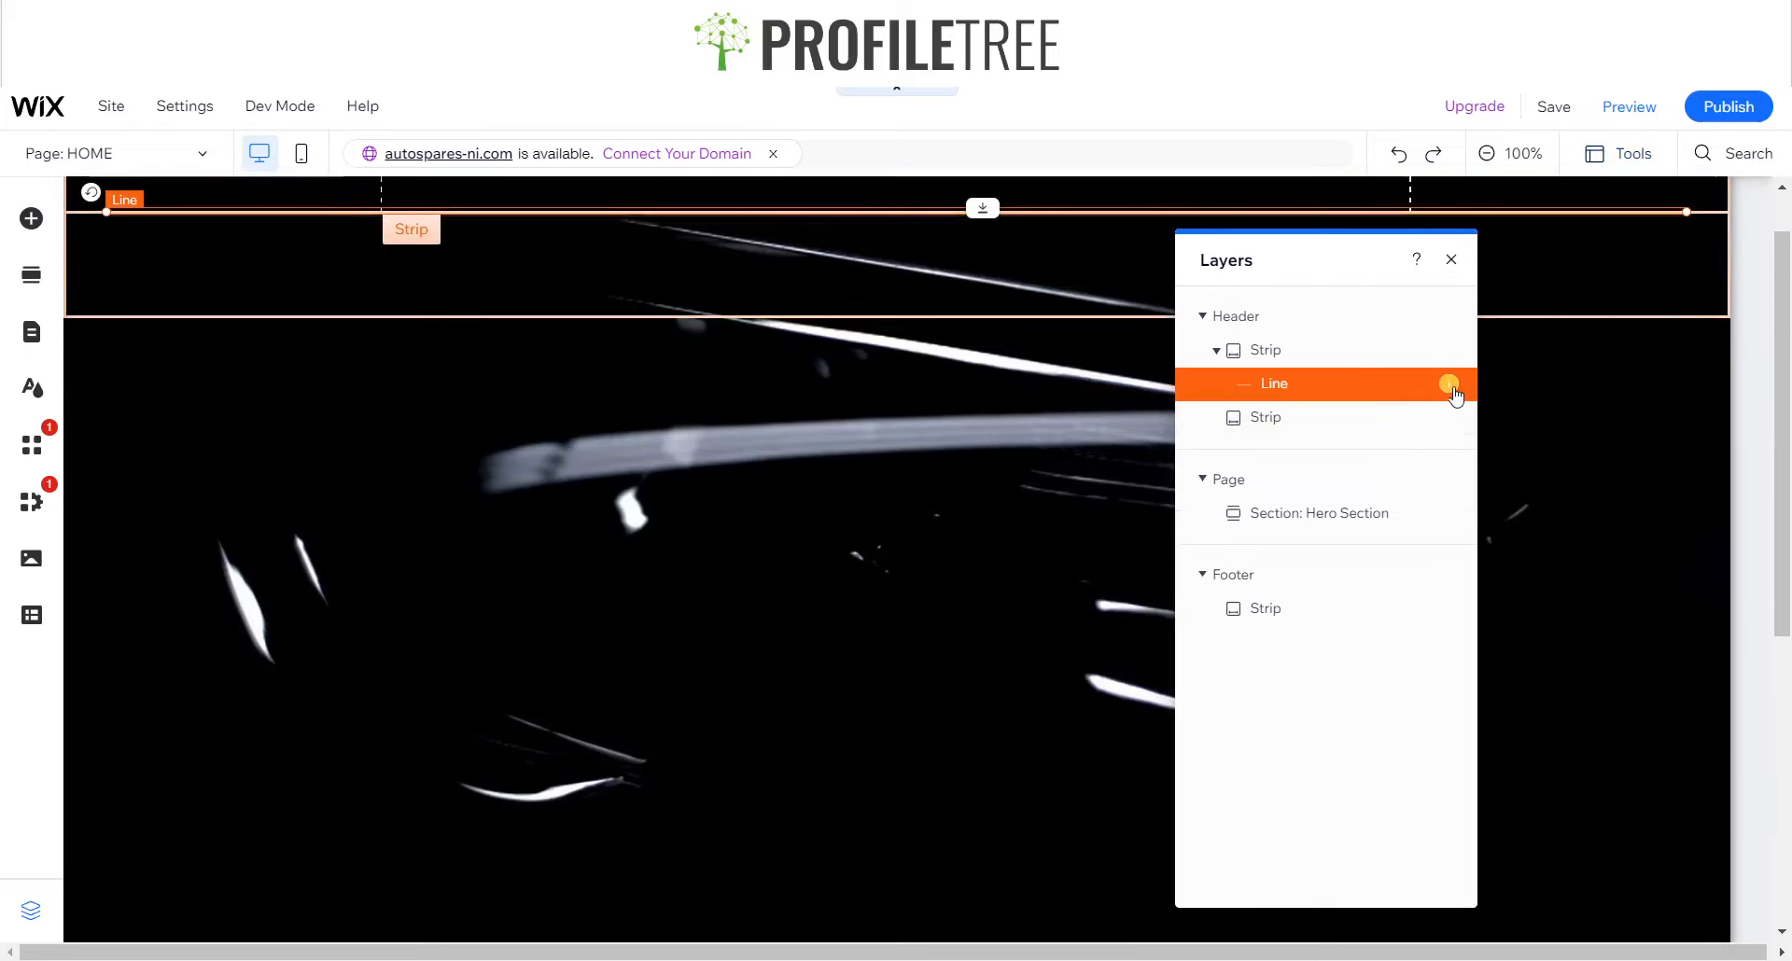
{"action": "mouse_move", "coordinate": [1450, 390]}
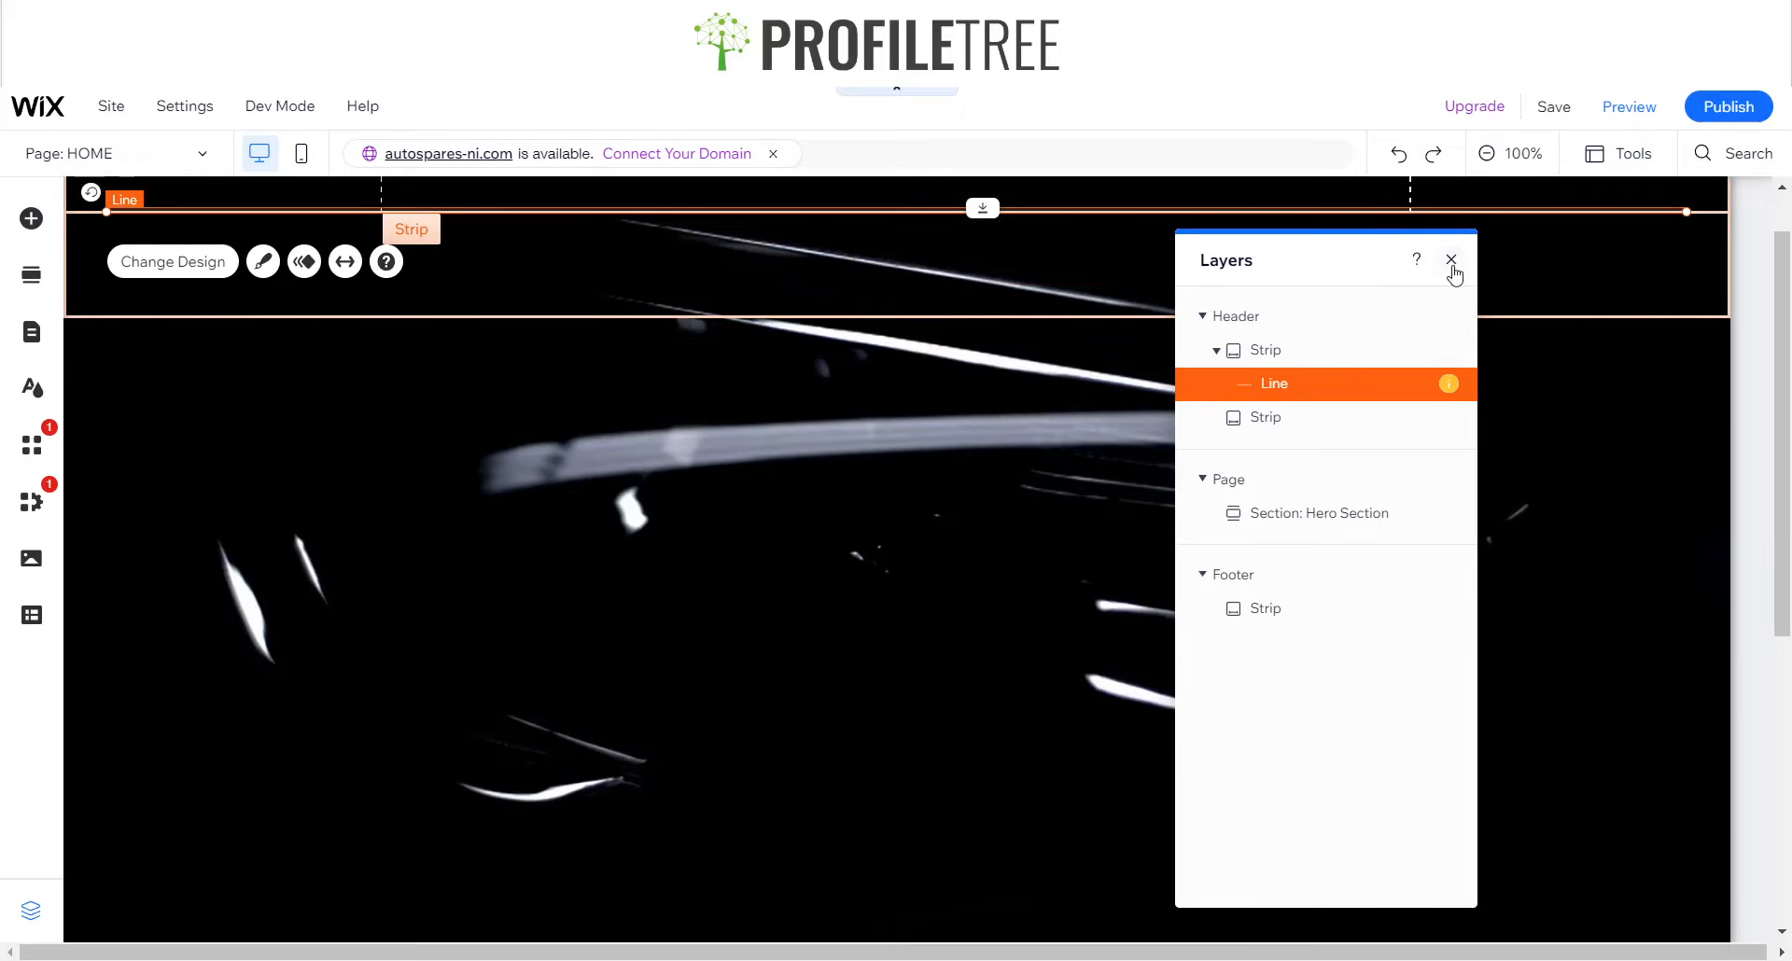
{"action": "left_click", "coordinate": [1606, 154]}
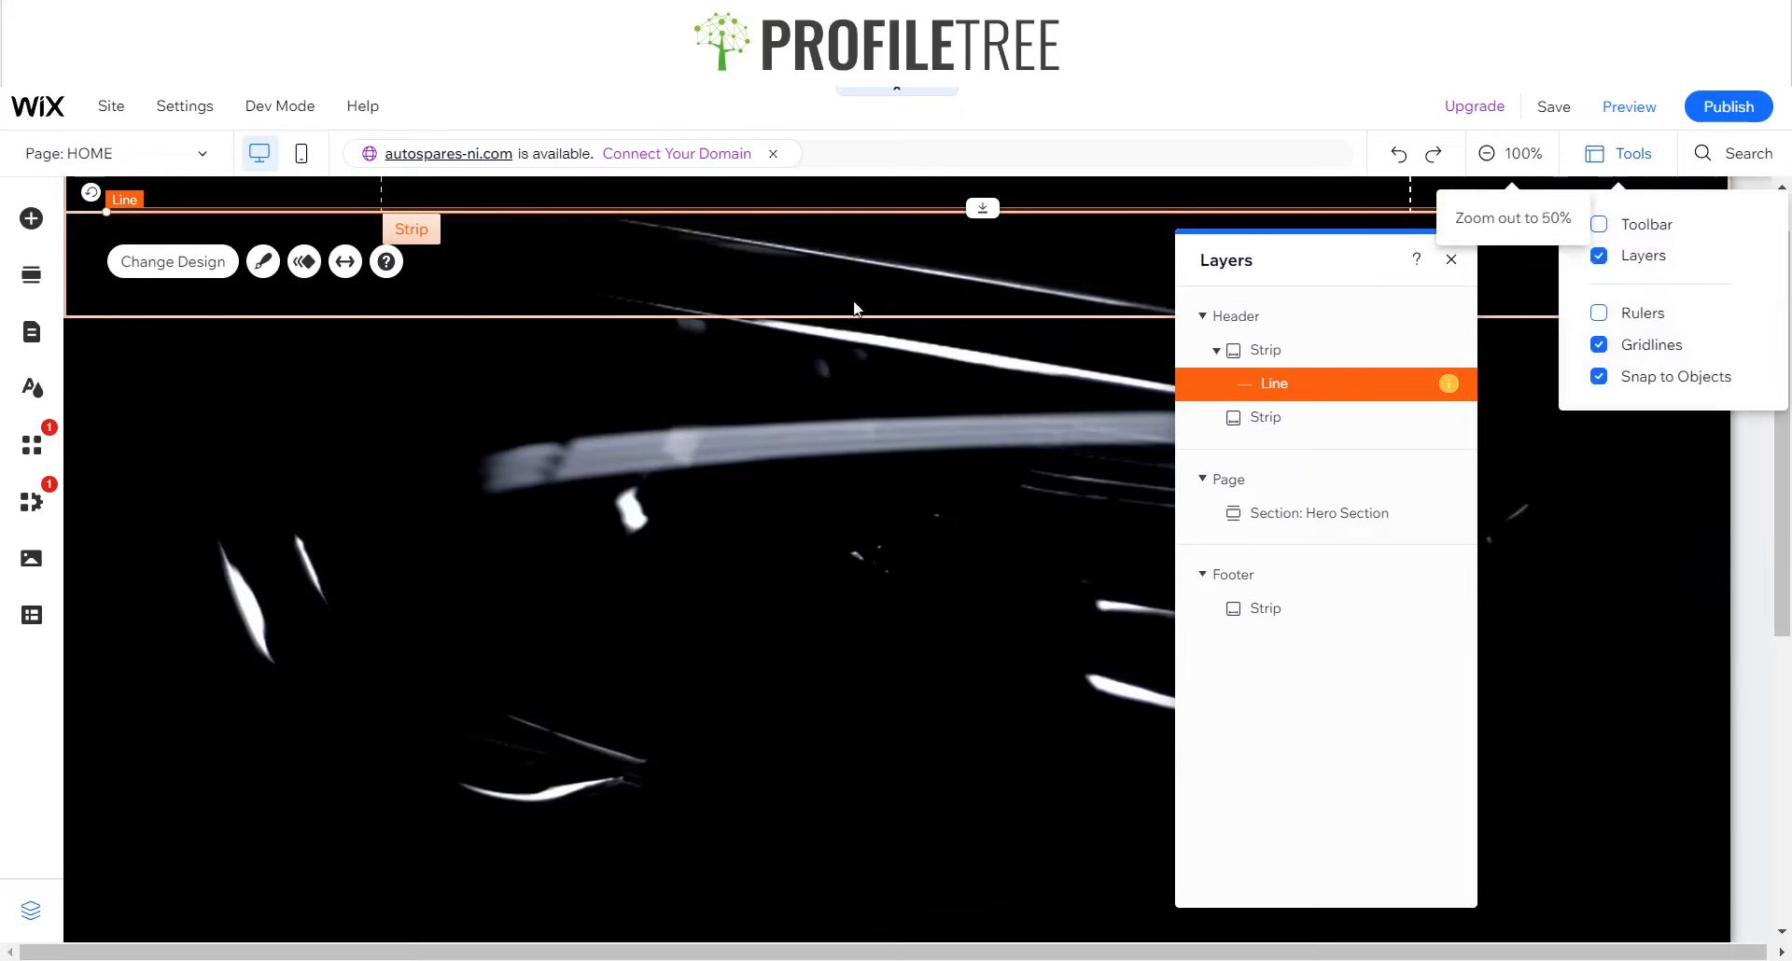
- Customize the header line's design with the white theme colour #FFFFFF and close the layer list
{"action": "left_click", "coordinate": [263, 261]}
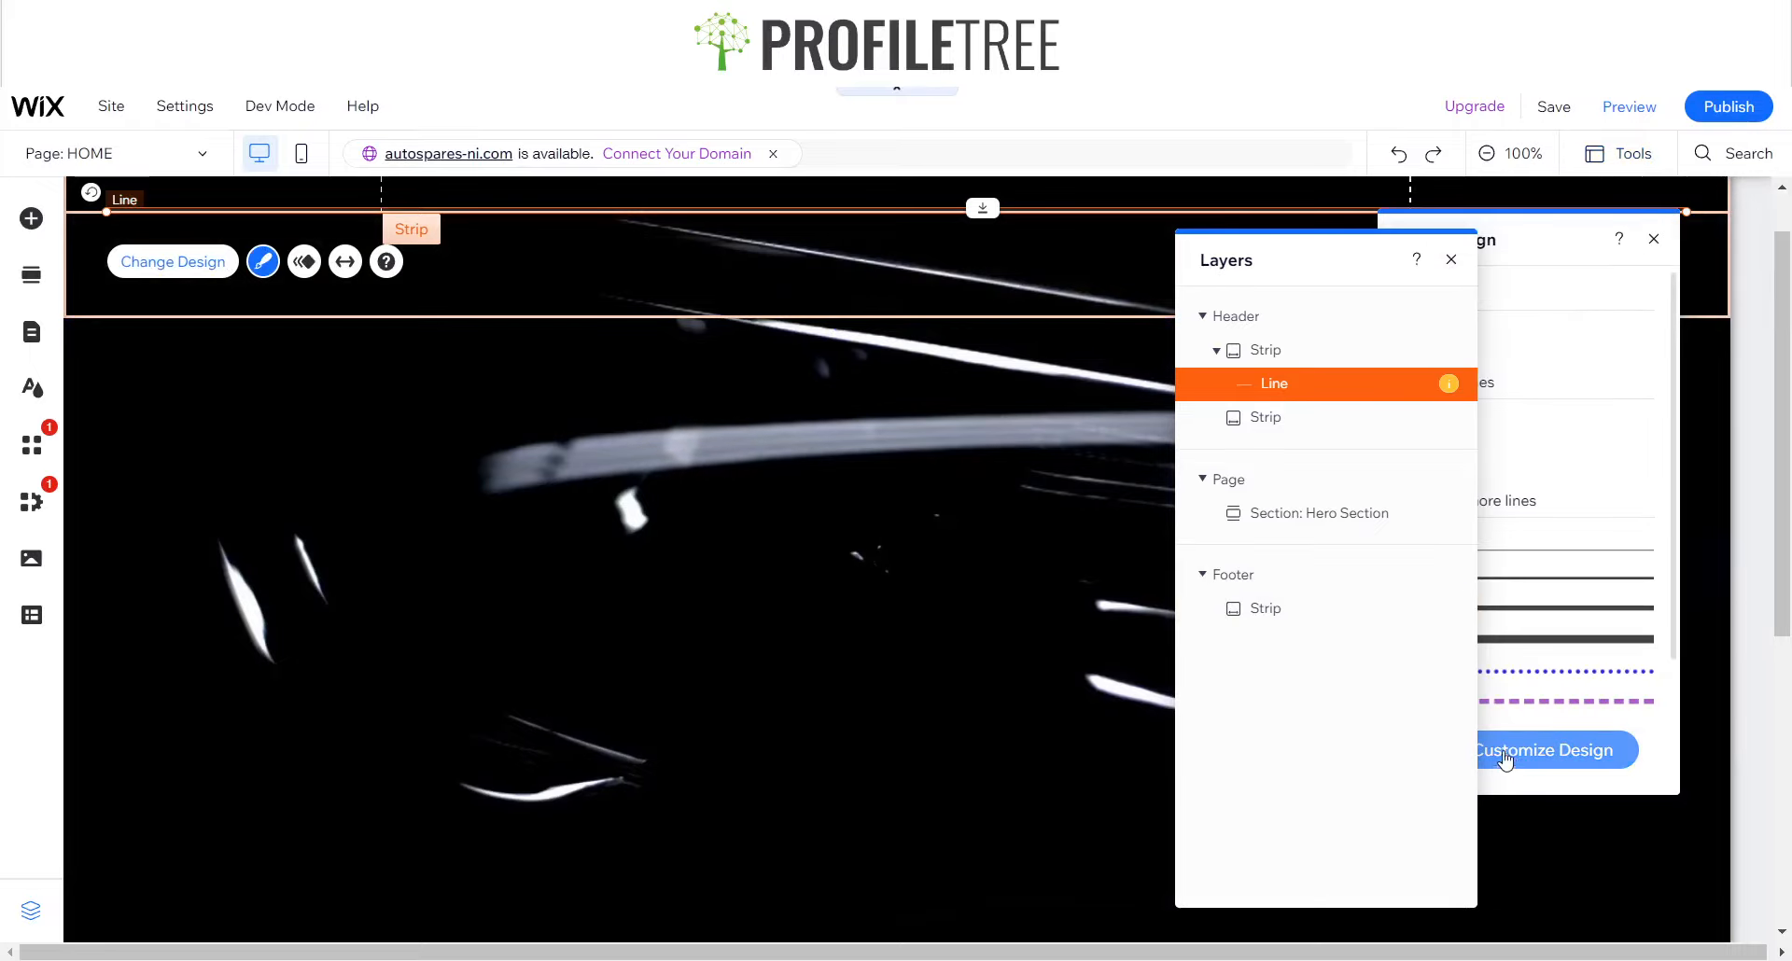
{"action": "left_click", "coordinate": [1502, 754]}
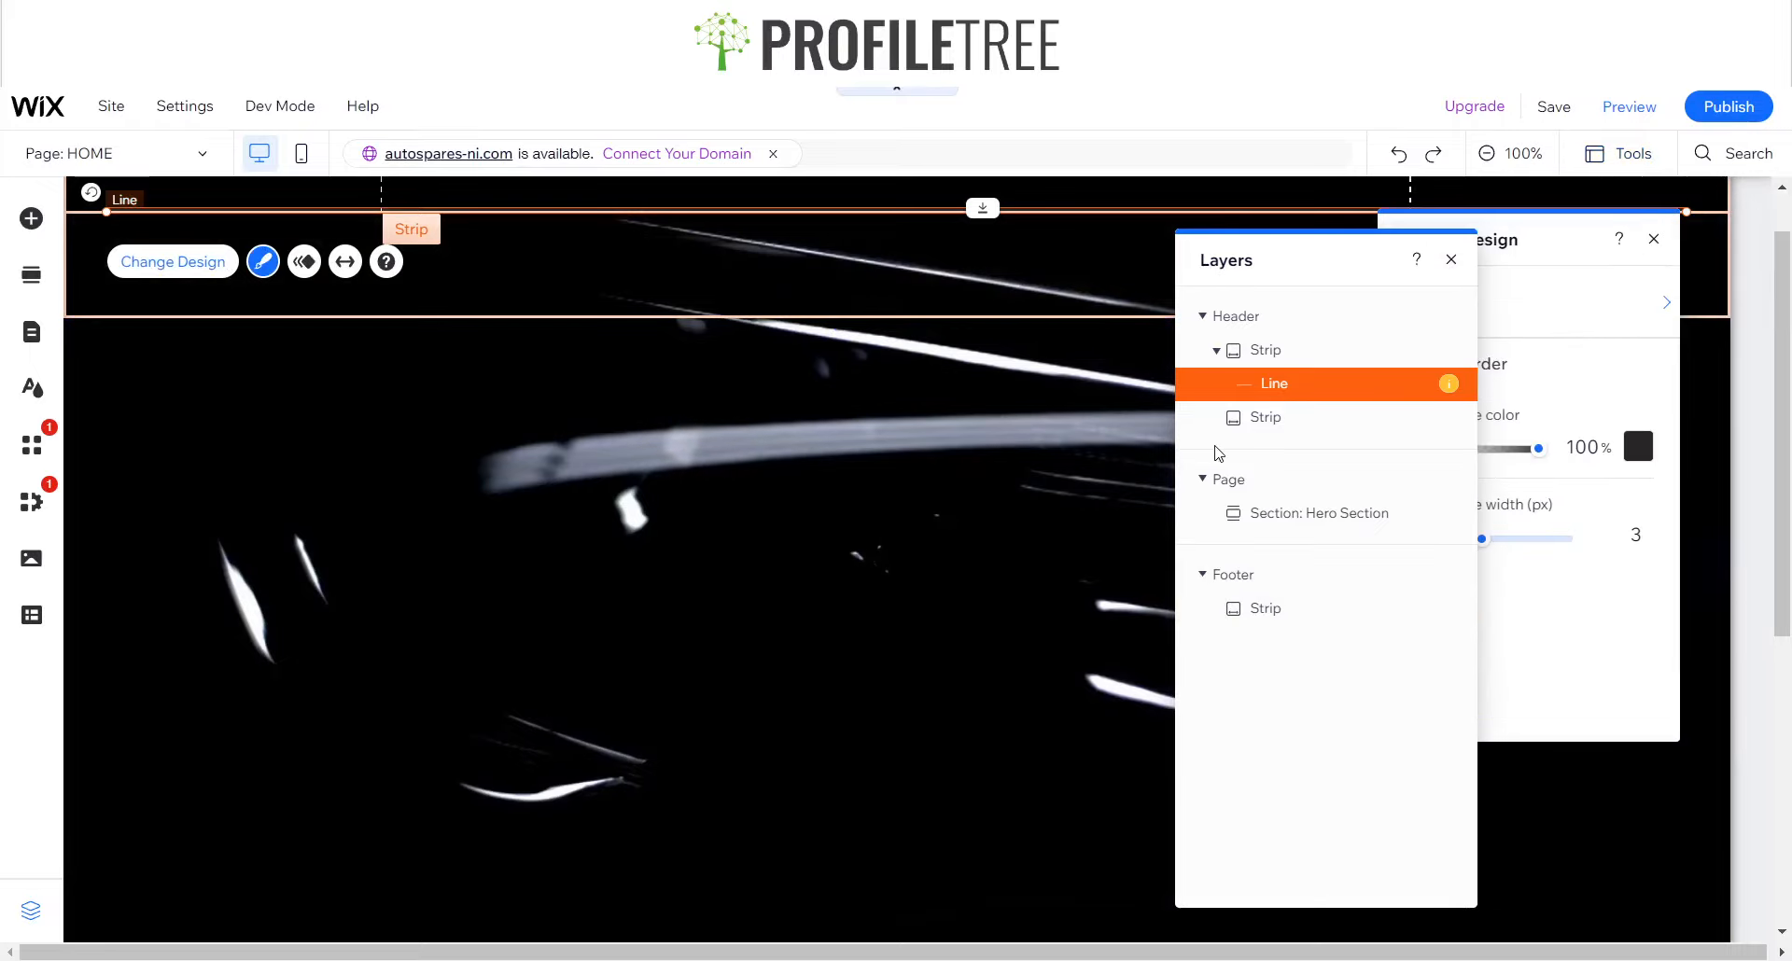
{"action": "left_click", "coordinate": [1635, 450]}
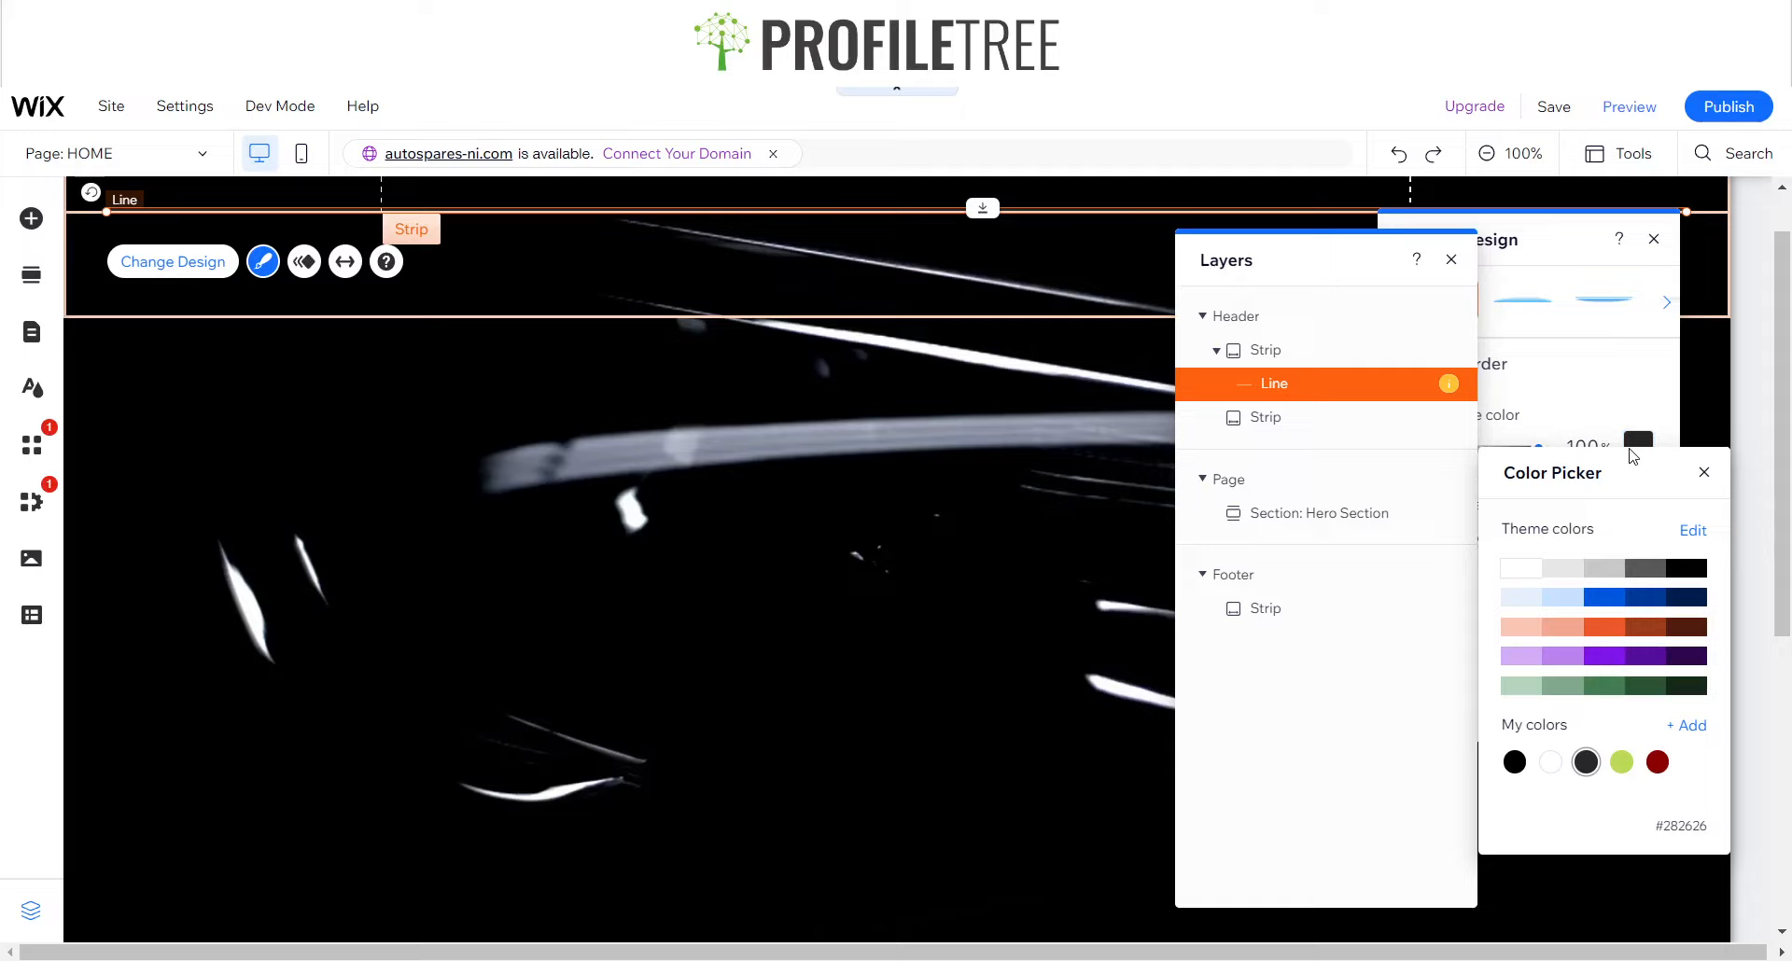
{"action": "left_click", "coordinate": [1521, 567]}
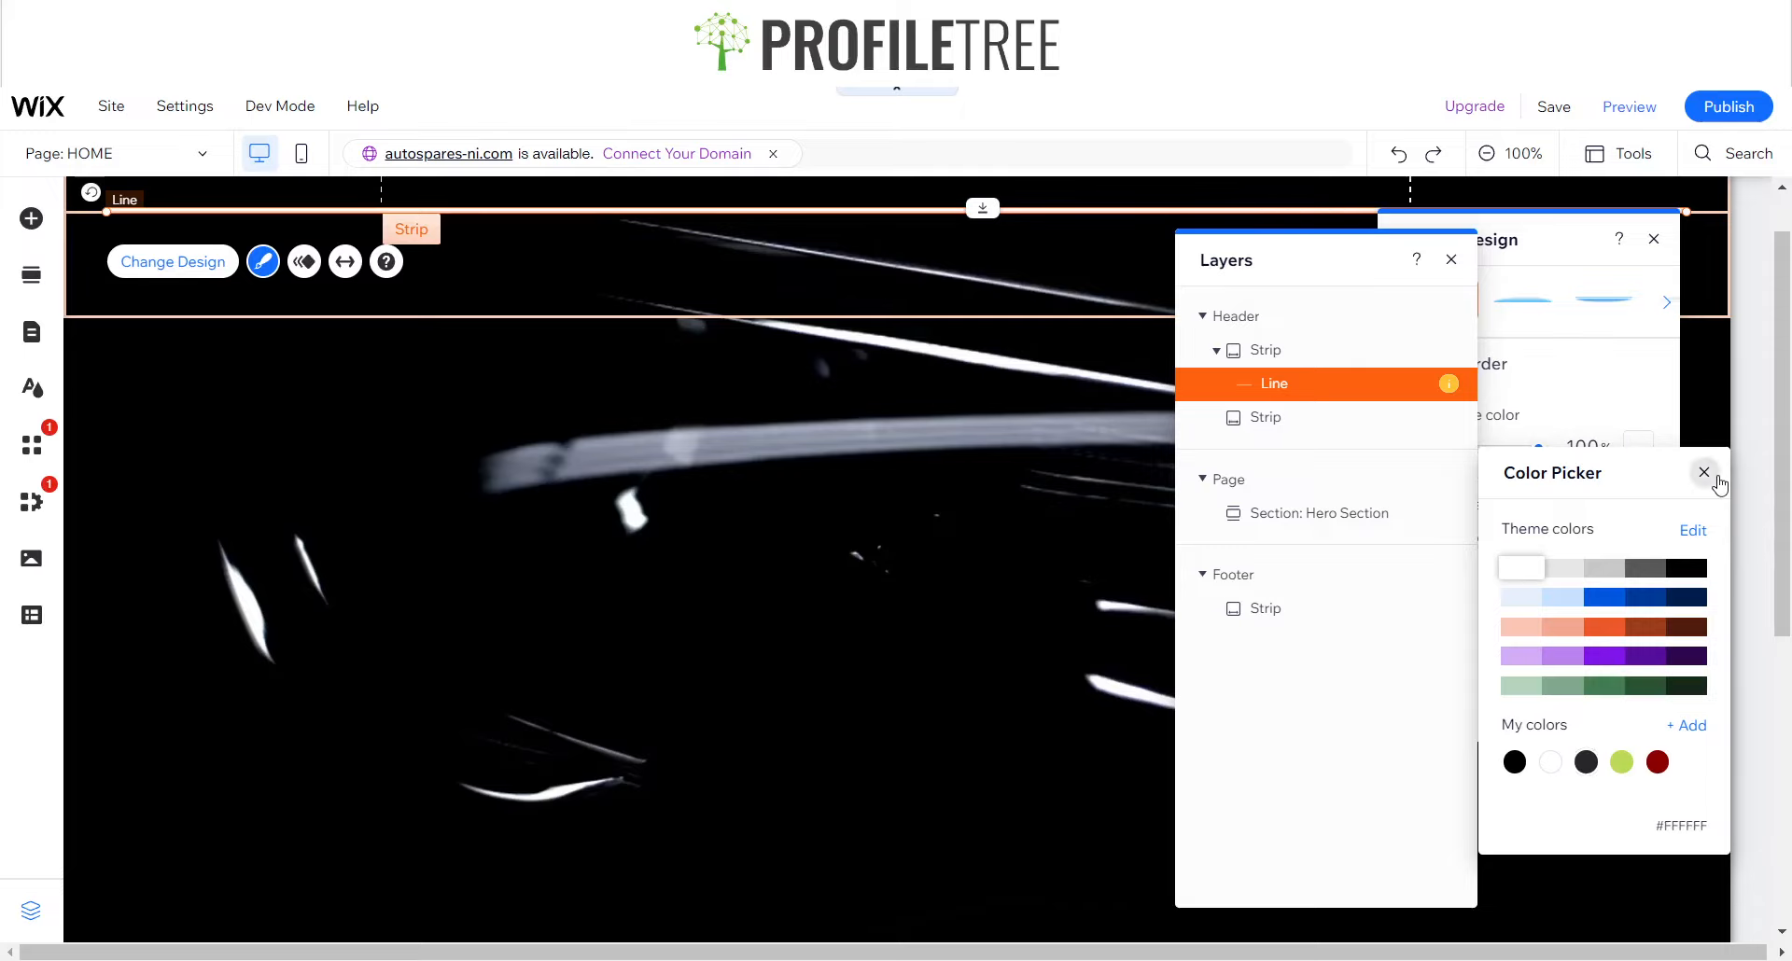
{"action": "left_click", "coordinate": [1709, 475]}
{"action": "left_click", "coordinate": [1451, 259]}
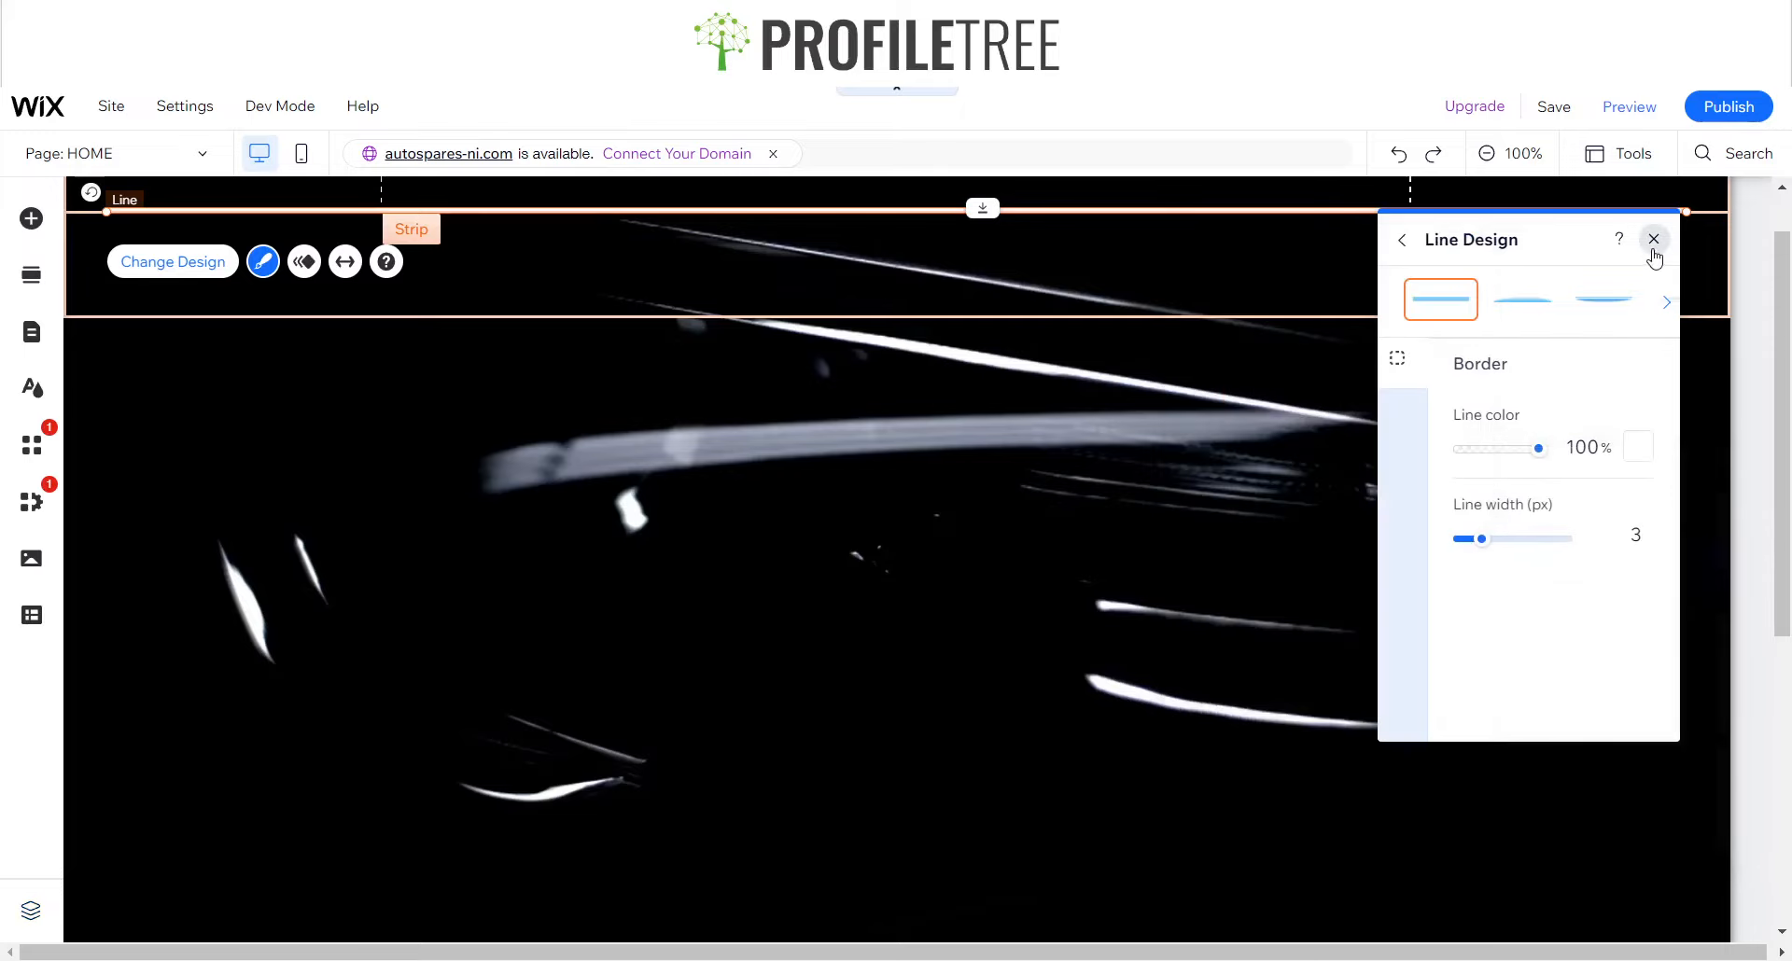
{"action": "left_click", "coordinate": [1652, 240]}
- Preview the site to check the white line across the transparent header, and return to the editor
{"action": "scroll", "coordinate": [815, 300], "scroll_direction": "up", "scroll_amount": 1}
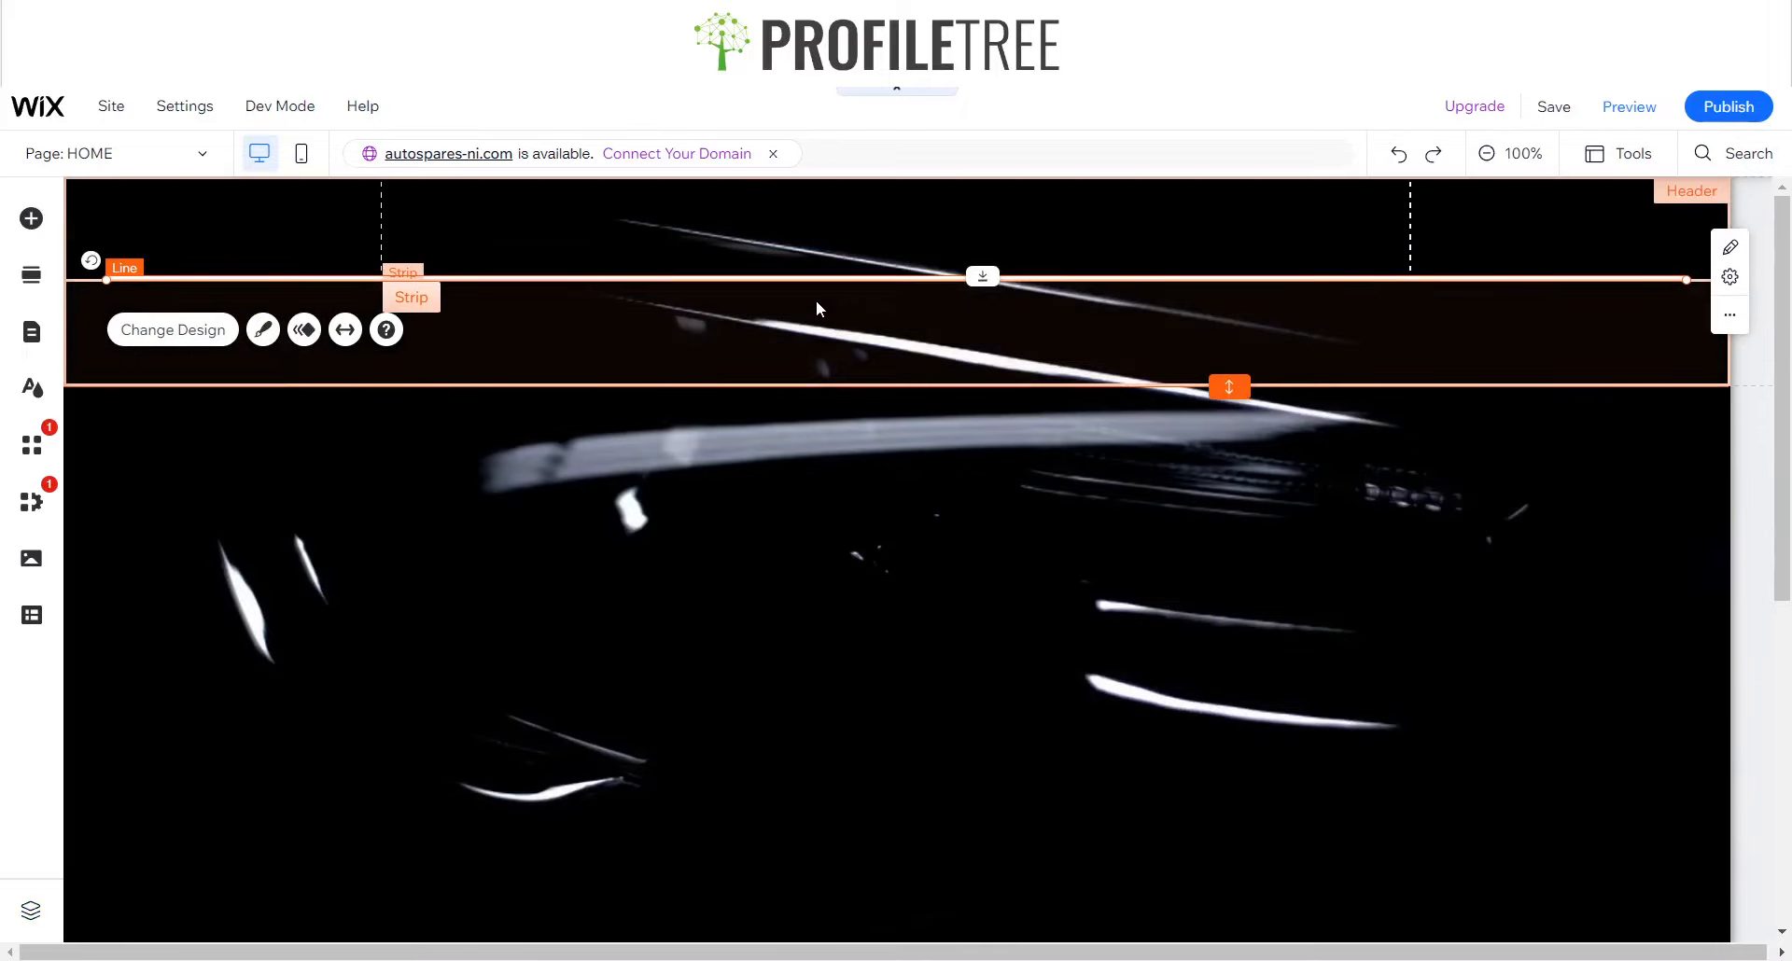
{"action": "left_click", "coordinate": [705, 210]}
{"action": "left_click", "coordinate": [771, 477]}
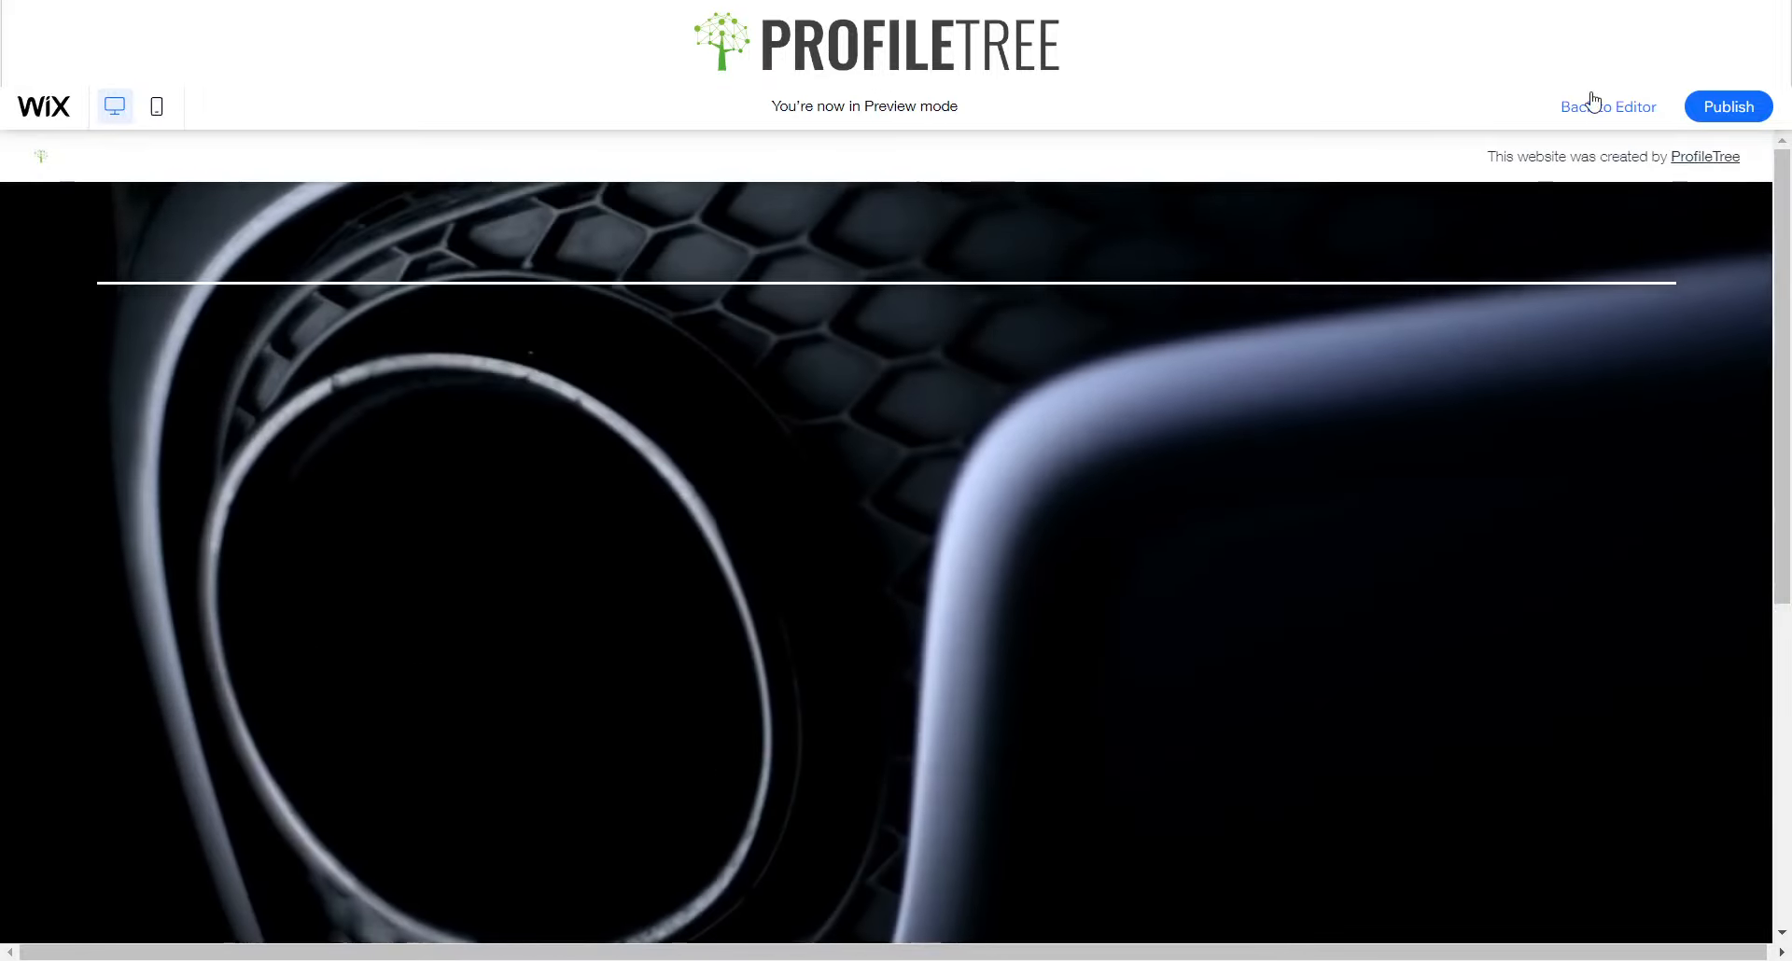
{"action": "left_click", "coordinate": [1607, 106]}
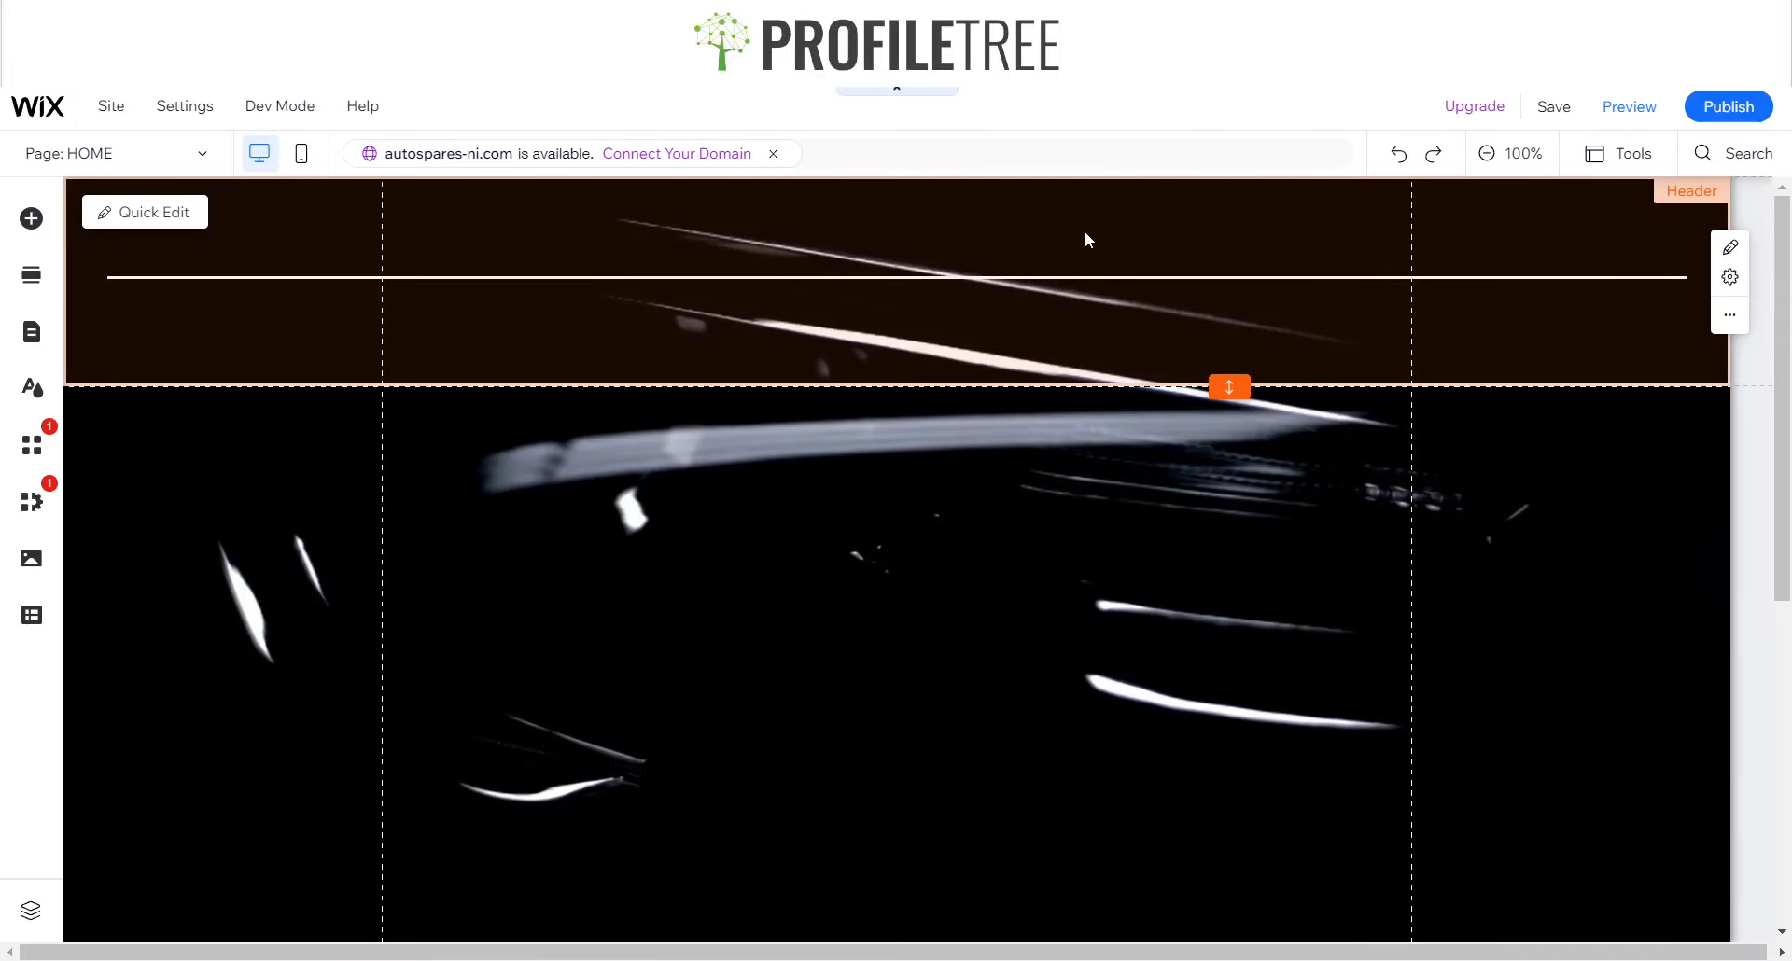
- Reselect the header line from the page layers, set its line width to 1 px, and preview the site
{"action": "left_click", "coordinate": [1619, 154]}
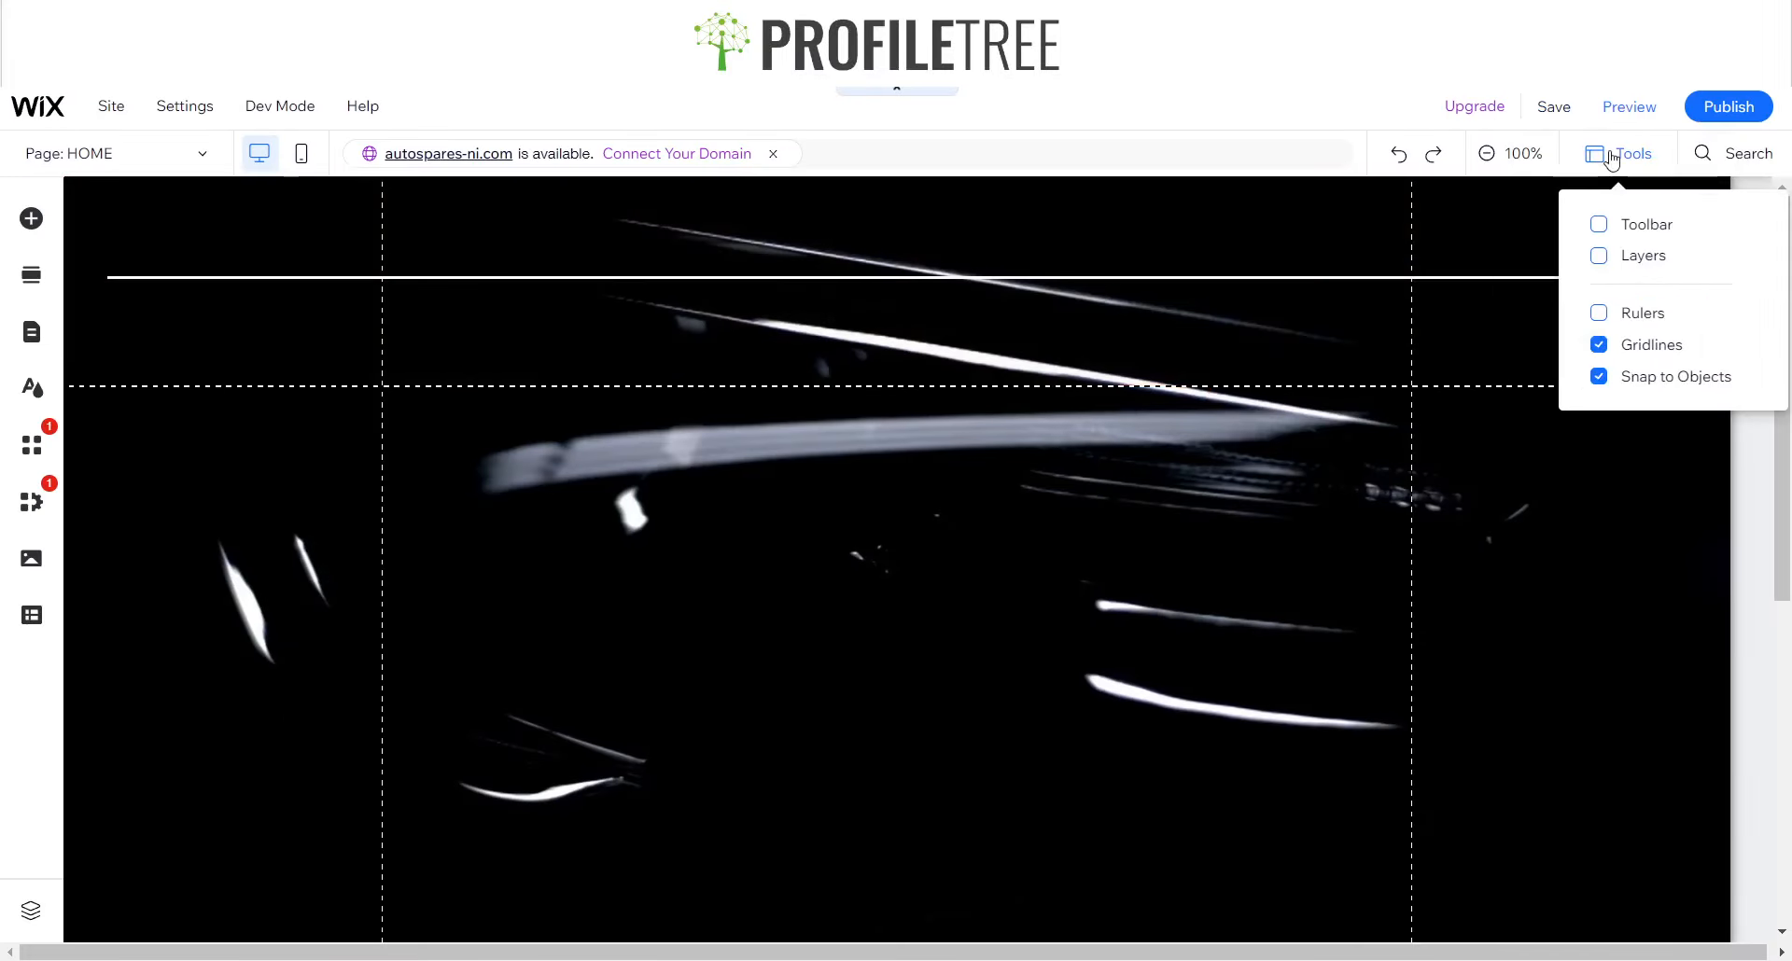
{"action": "left_click", "coordinate": [1607, 266]}
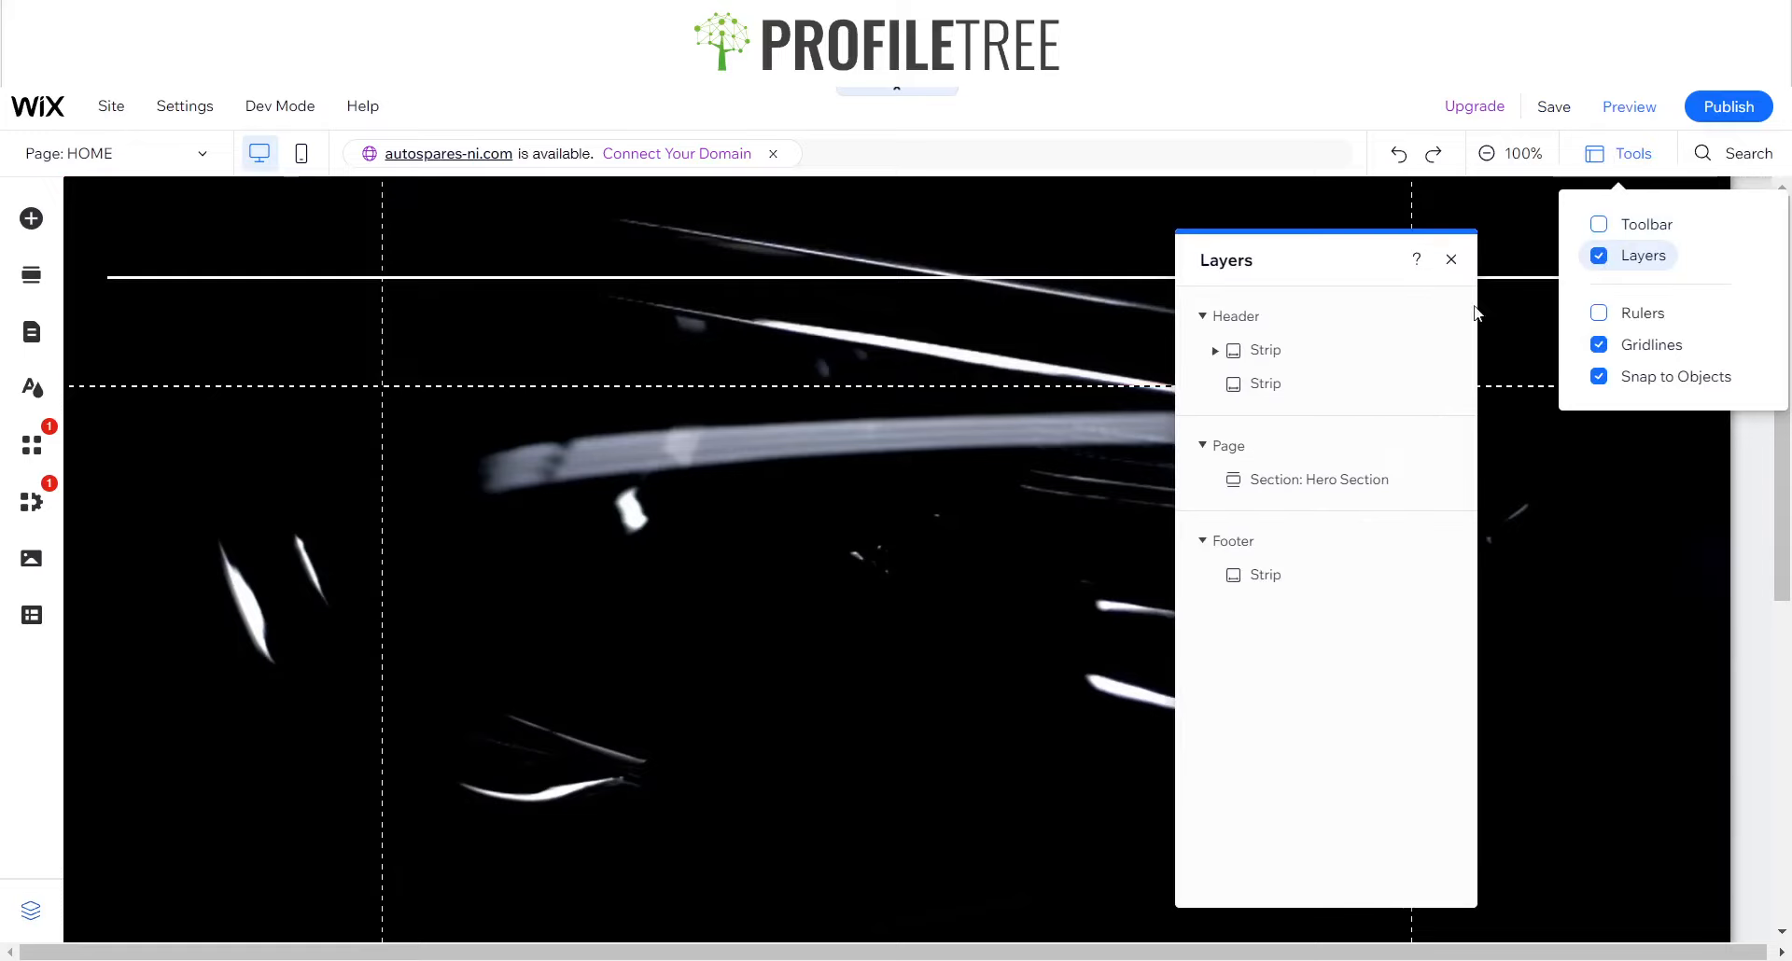
{"action": "left_click", "coordinate": [1217, 352]}
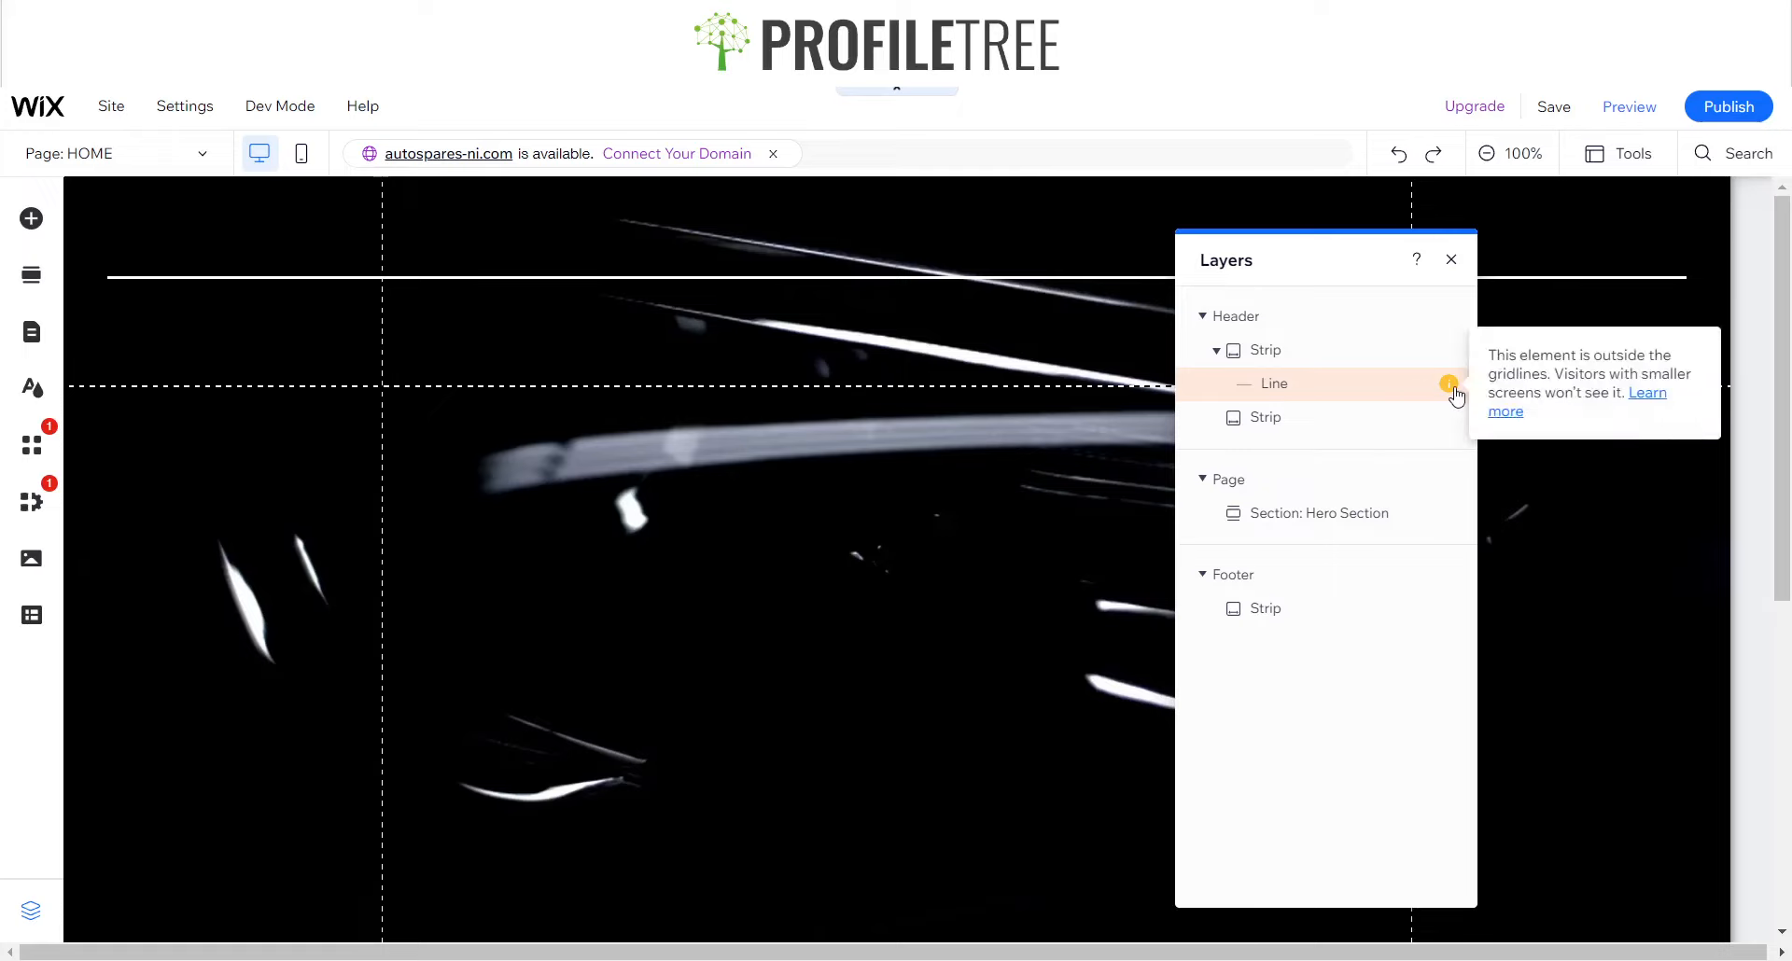
{"action": "left_click", "coordinate": [1351, 383]}
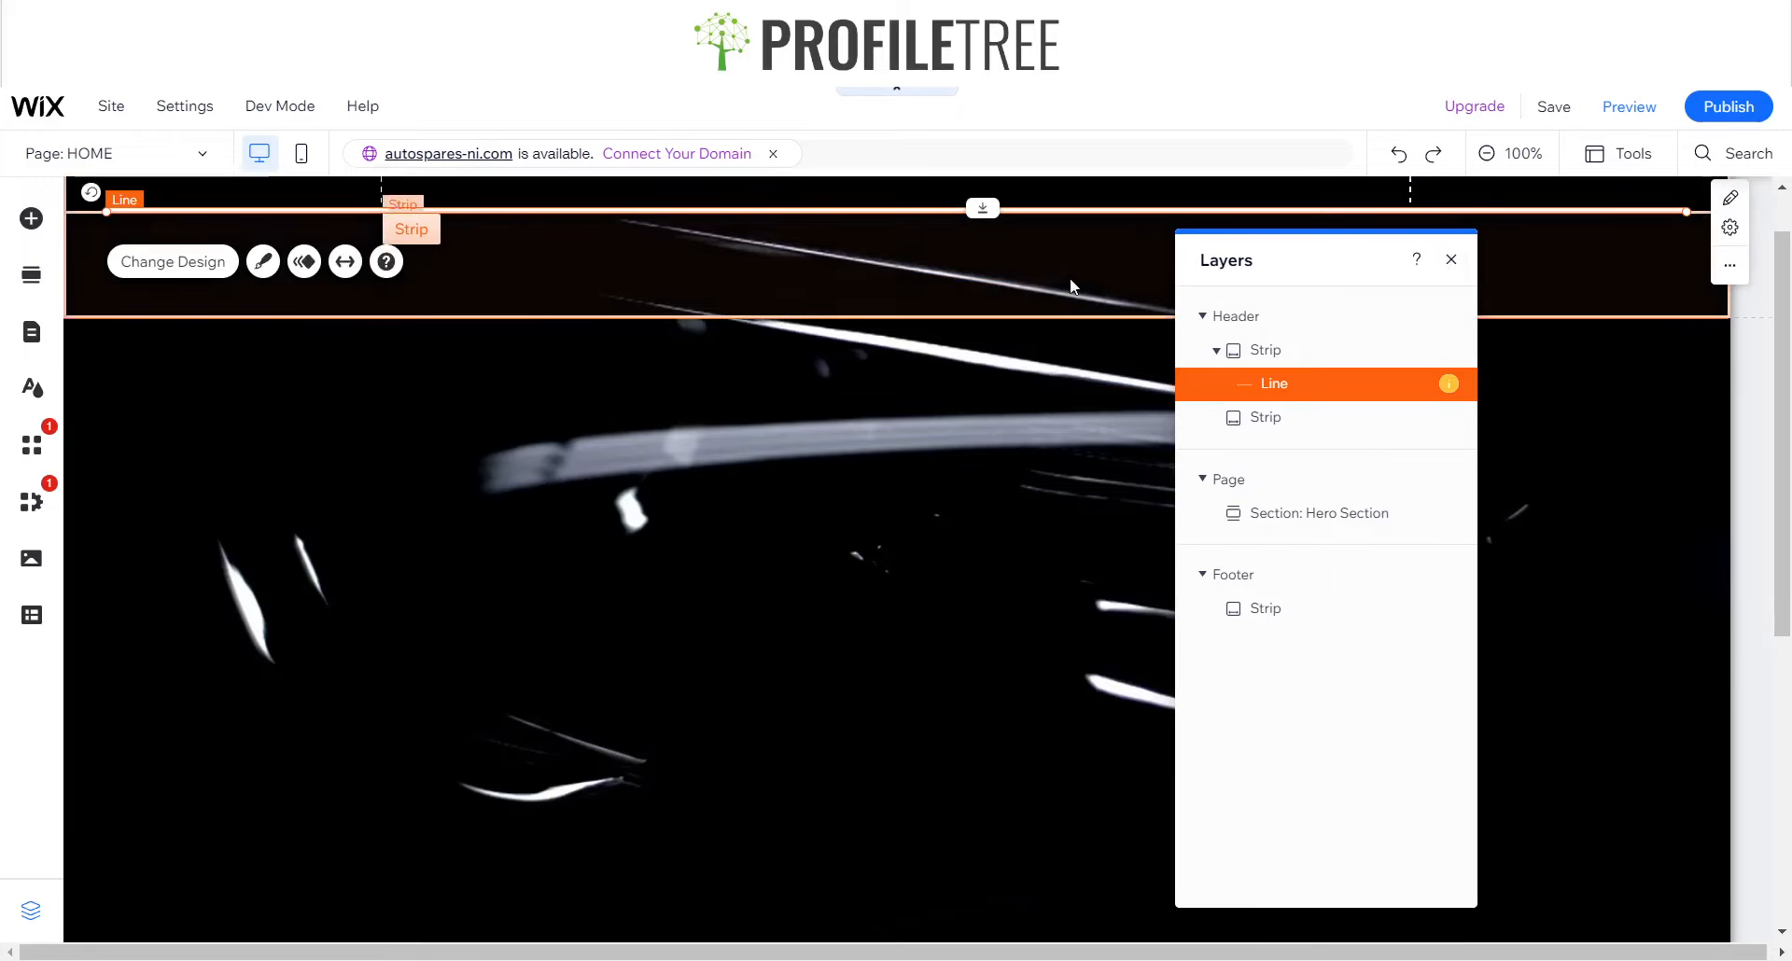
{"action": "left_click", "coordinate": [262, 263]}
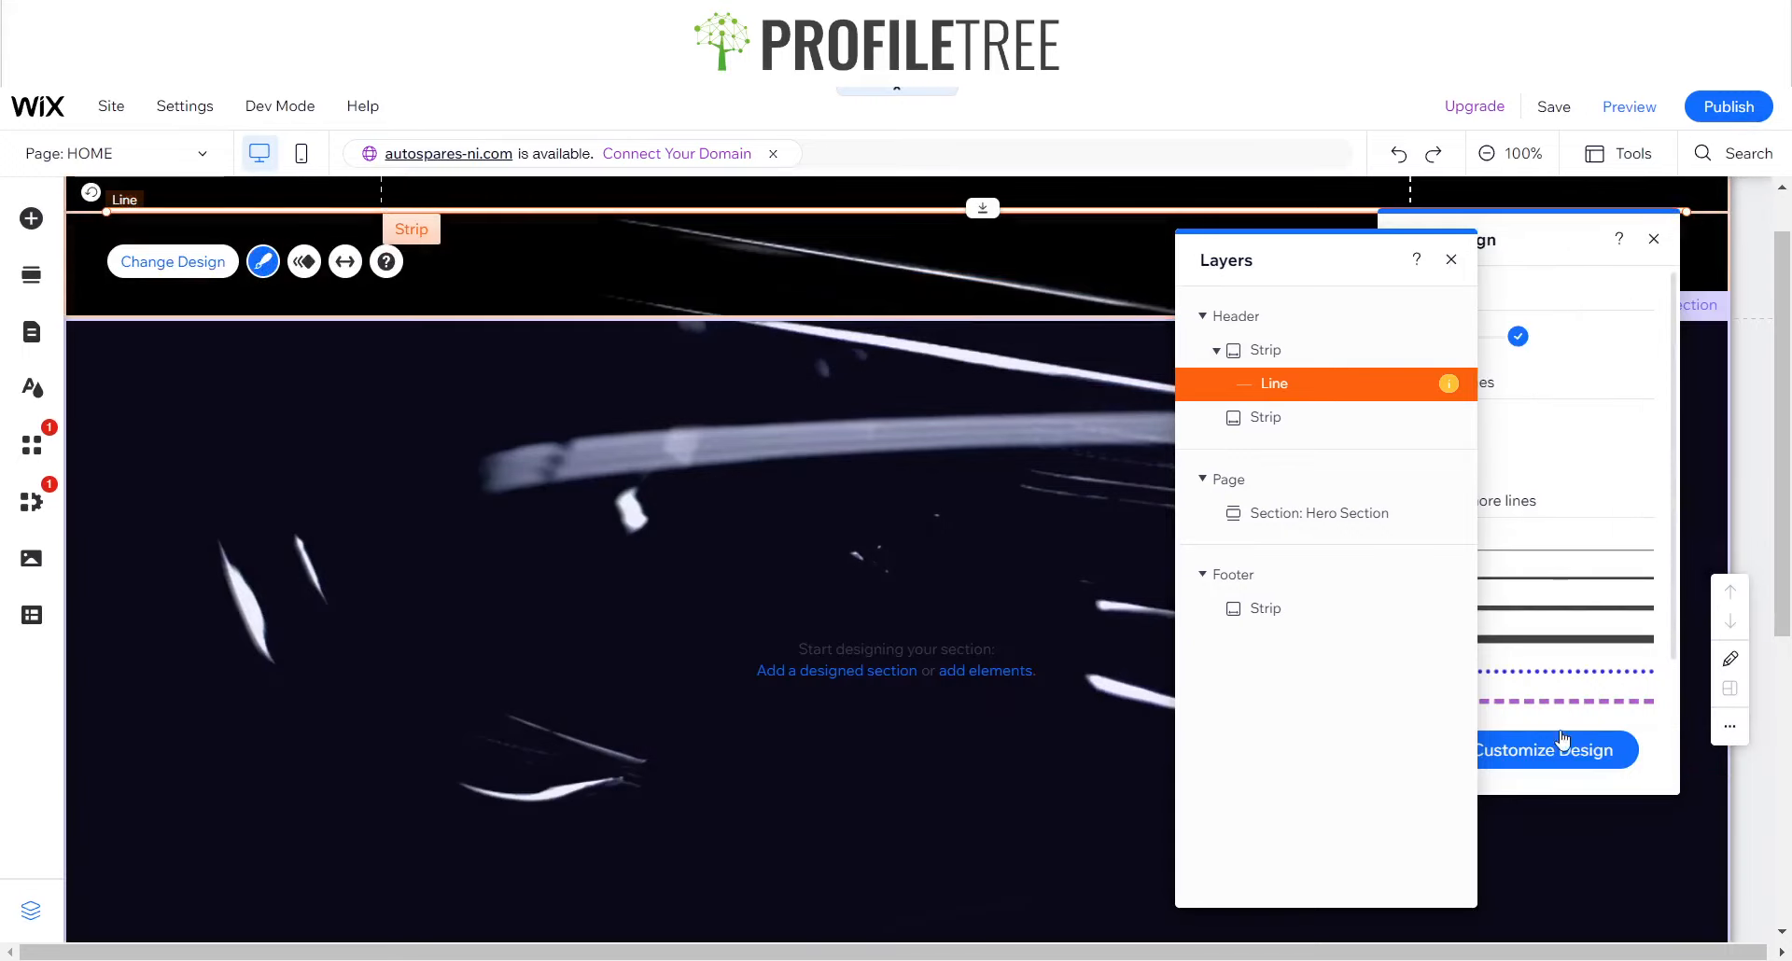
{"action": "left_click", "coordinate": [1553, 771]}
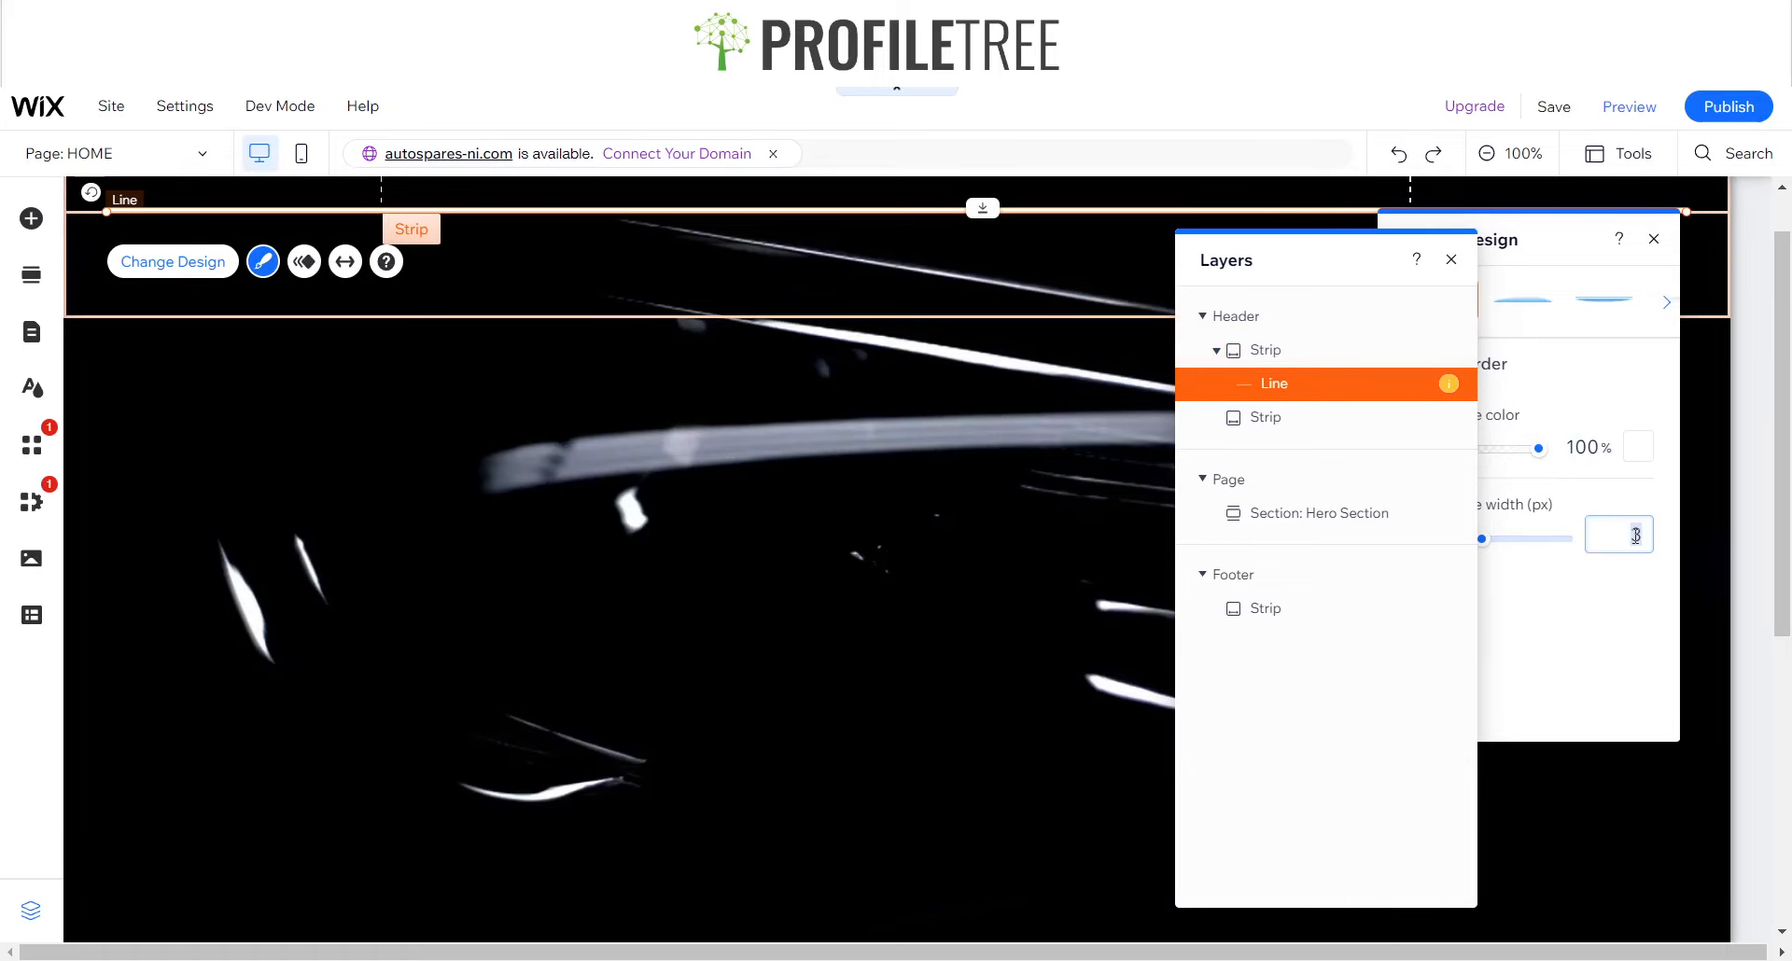
{"action": "double_click", "coordinate": [1634, 534]}
{"action": "type", "text": "1"}
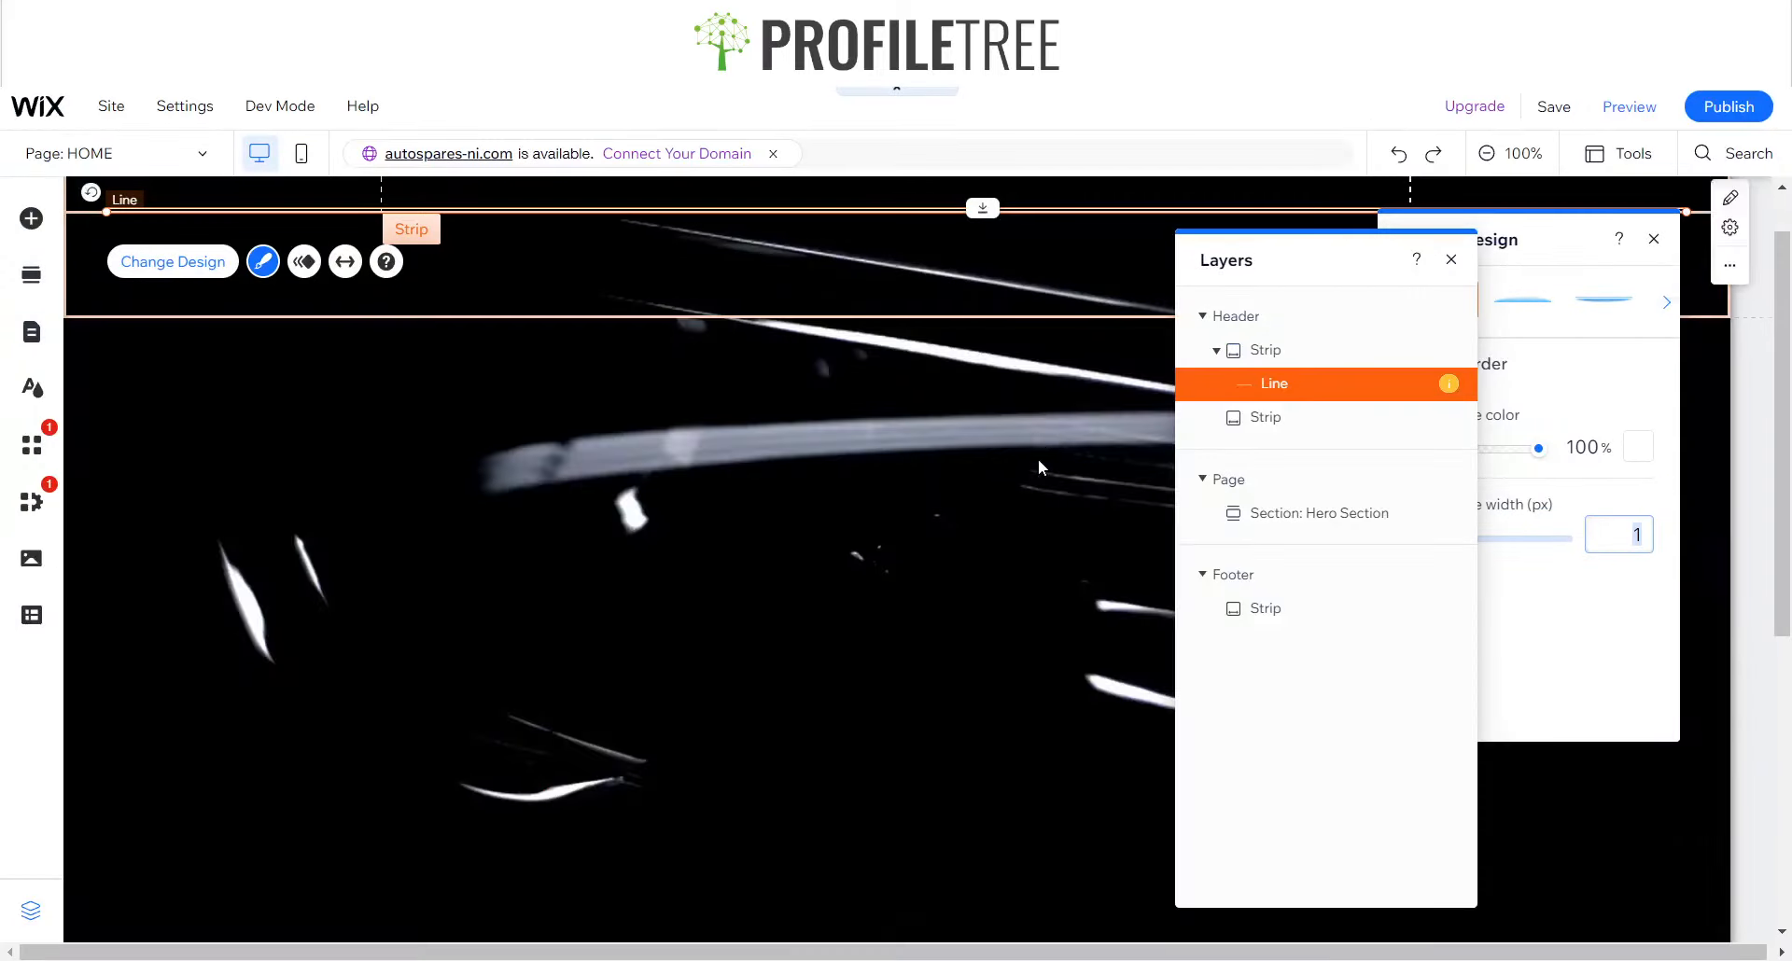
{"action": "left_click", "coordinate": [1033, 474]}
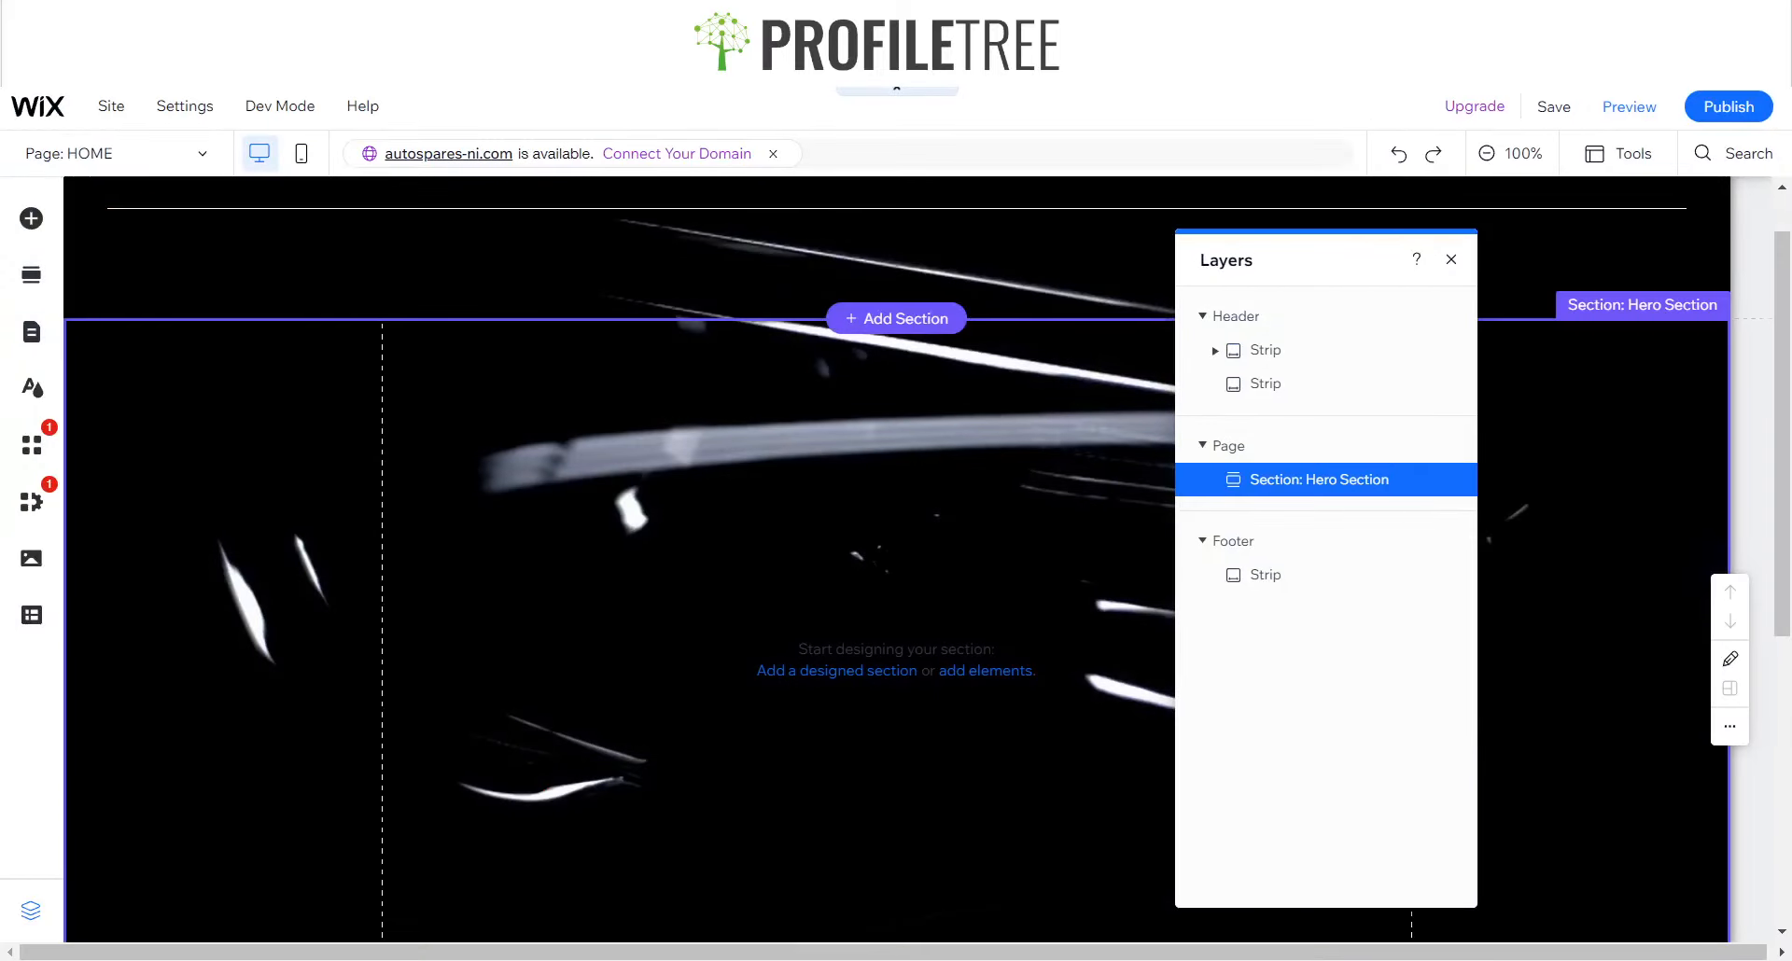
{"action": "left_click", "coordinate": [1629, 111]}
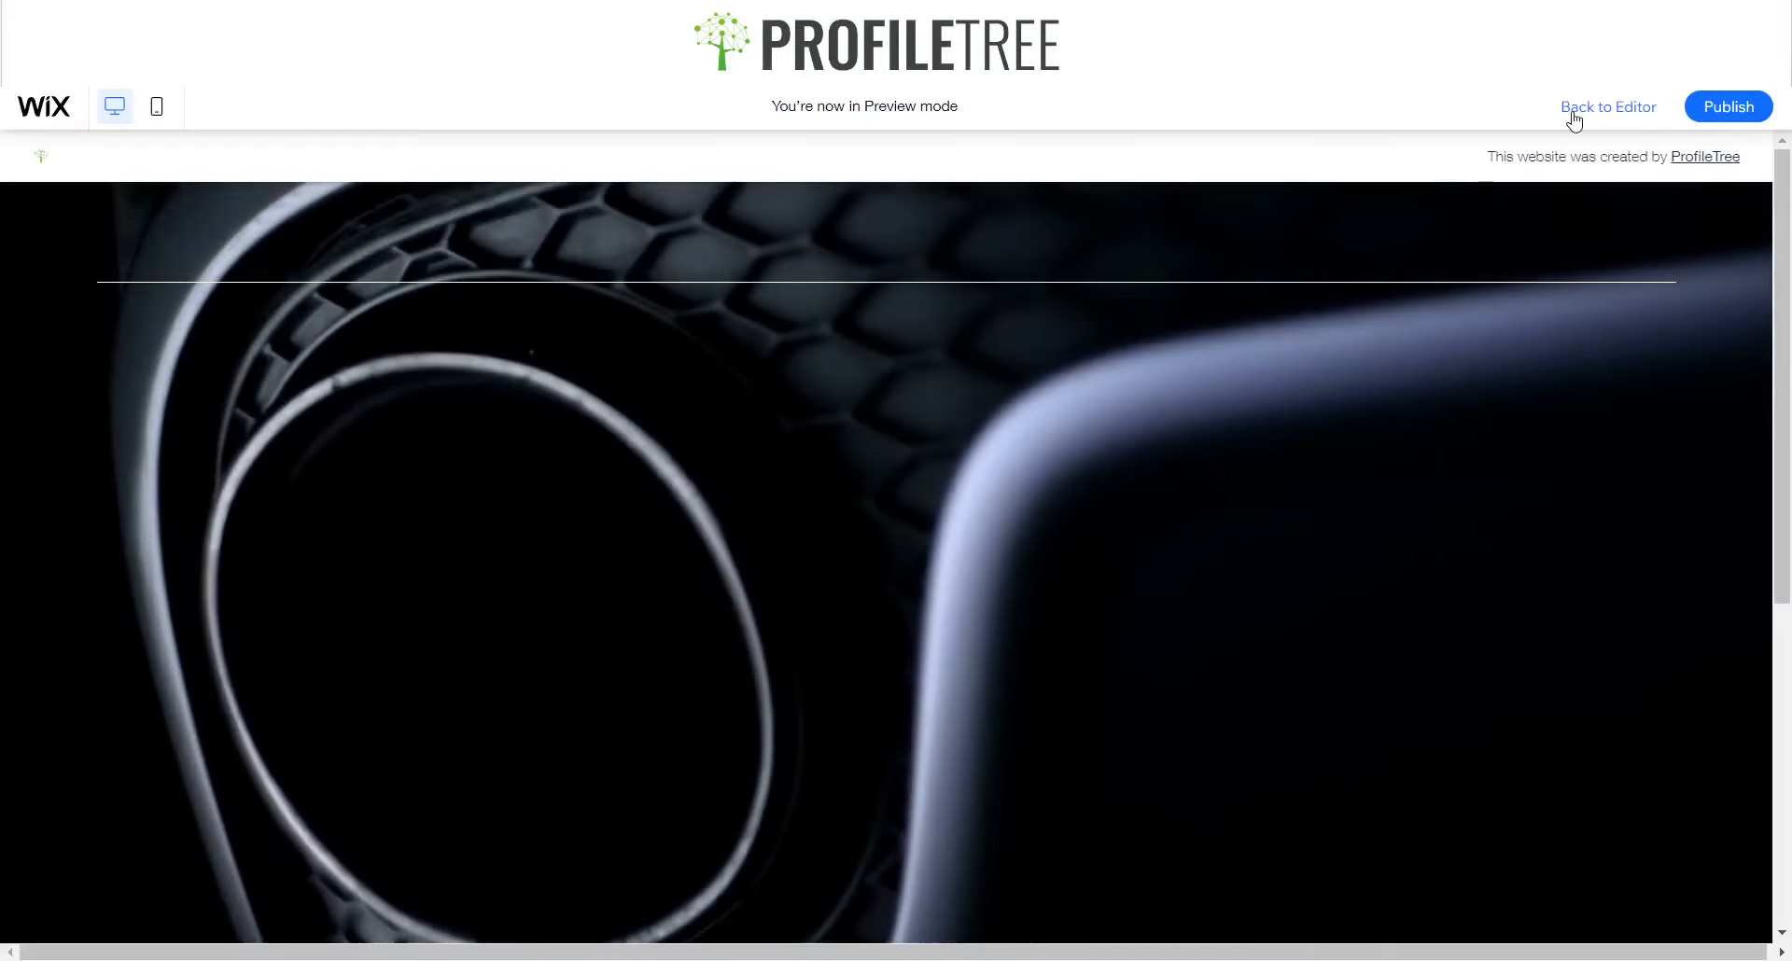
- Return to the editor, add a themed paragraph text and place it at the left end of the header above the line
{"action": "left_click", "coordinate": [1574, 110]}
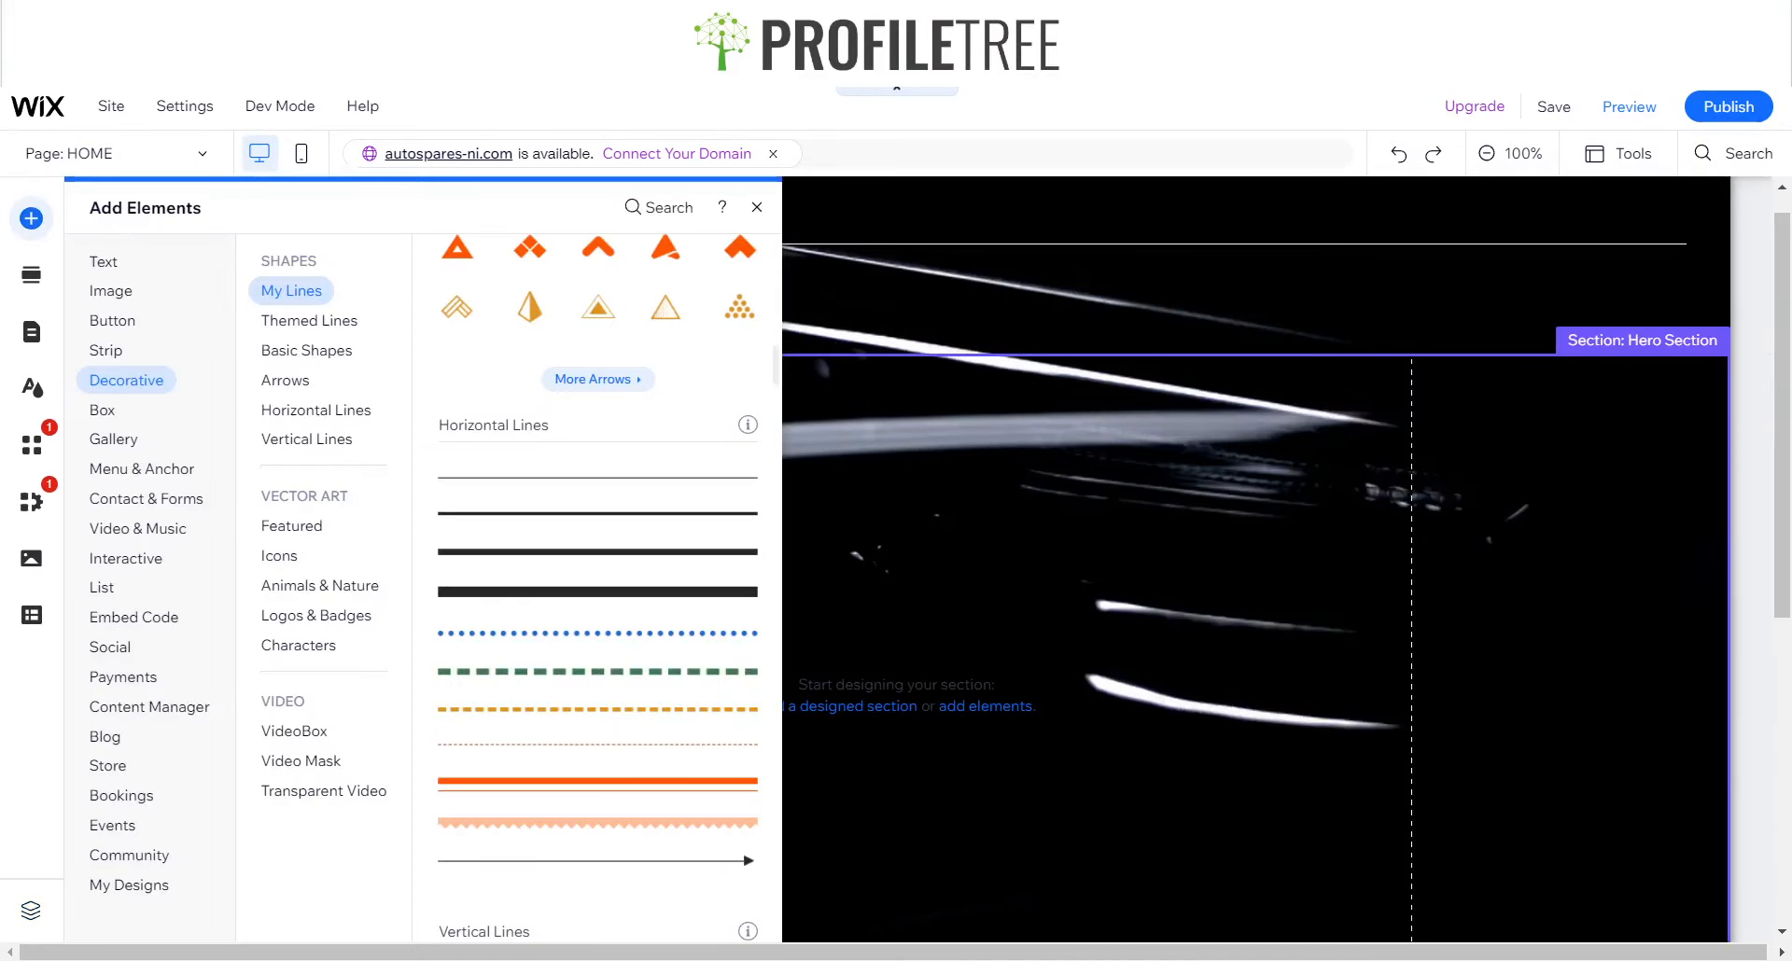
{"action": "left_click", "coordinate": [112, 320]}
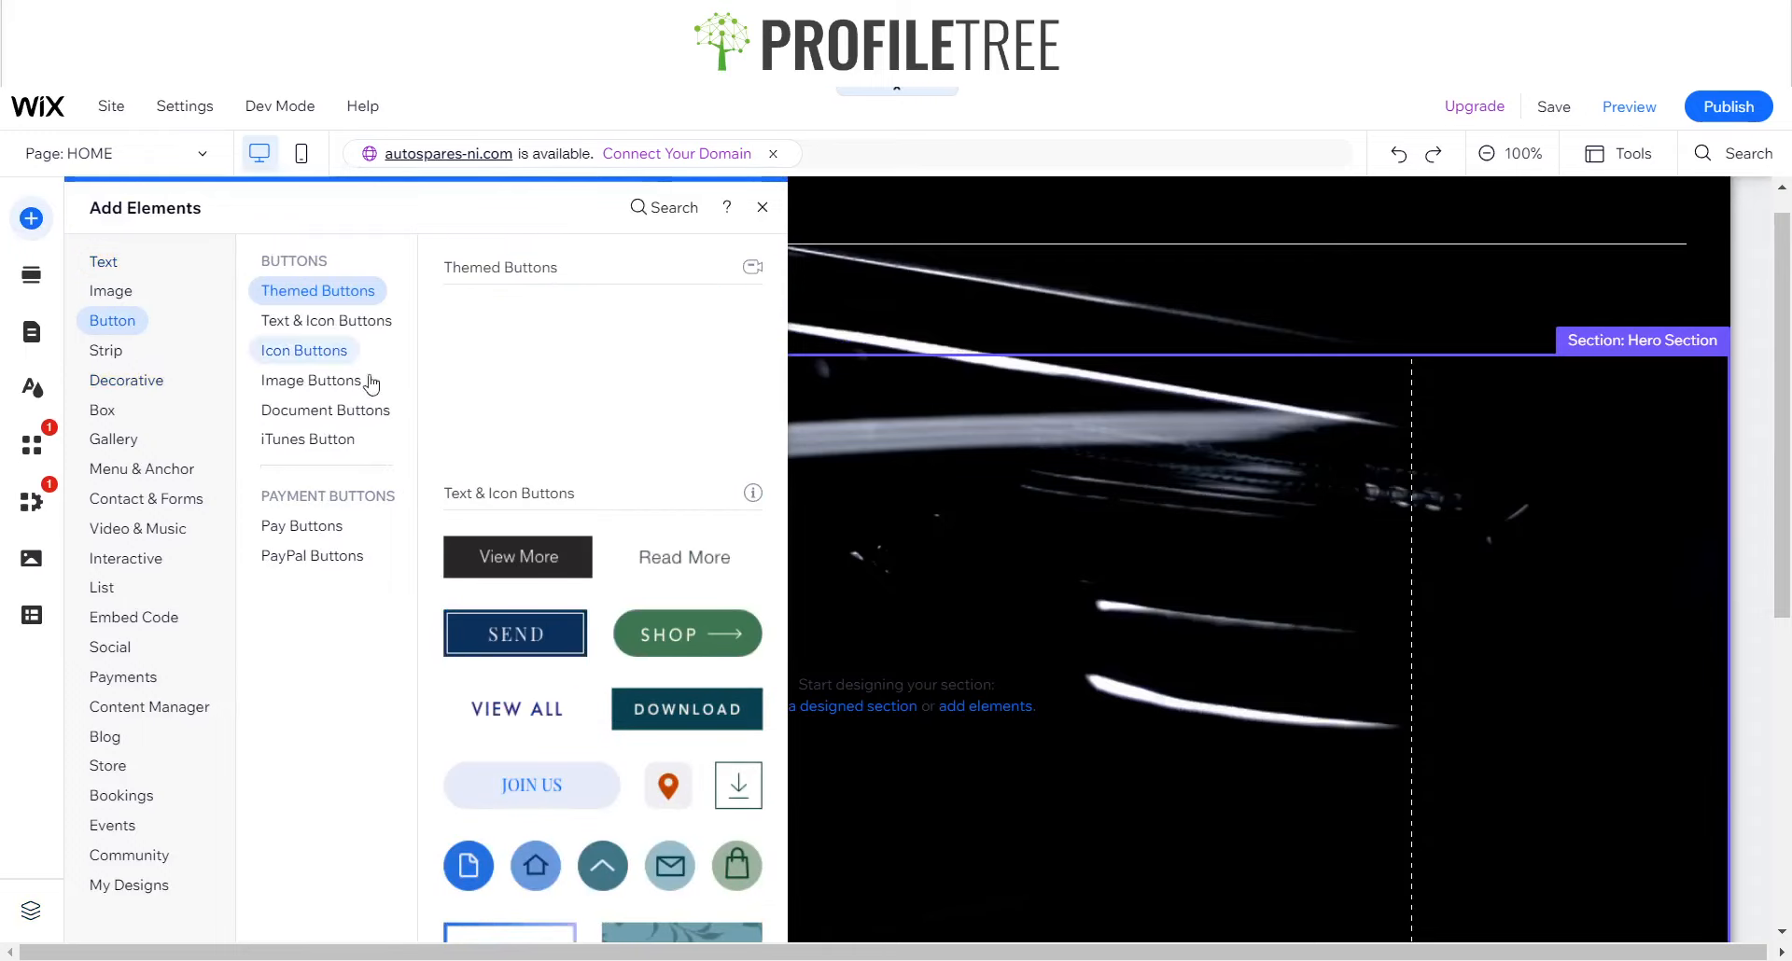
{"action": "left_click", "coordinate": [115, 269]}
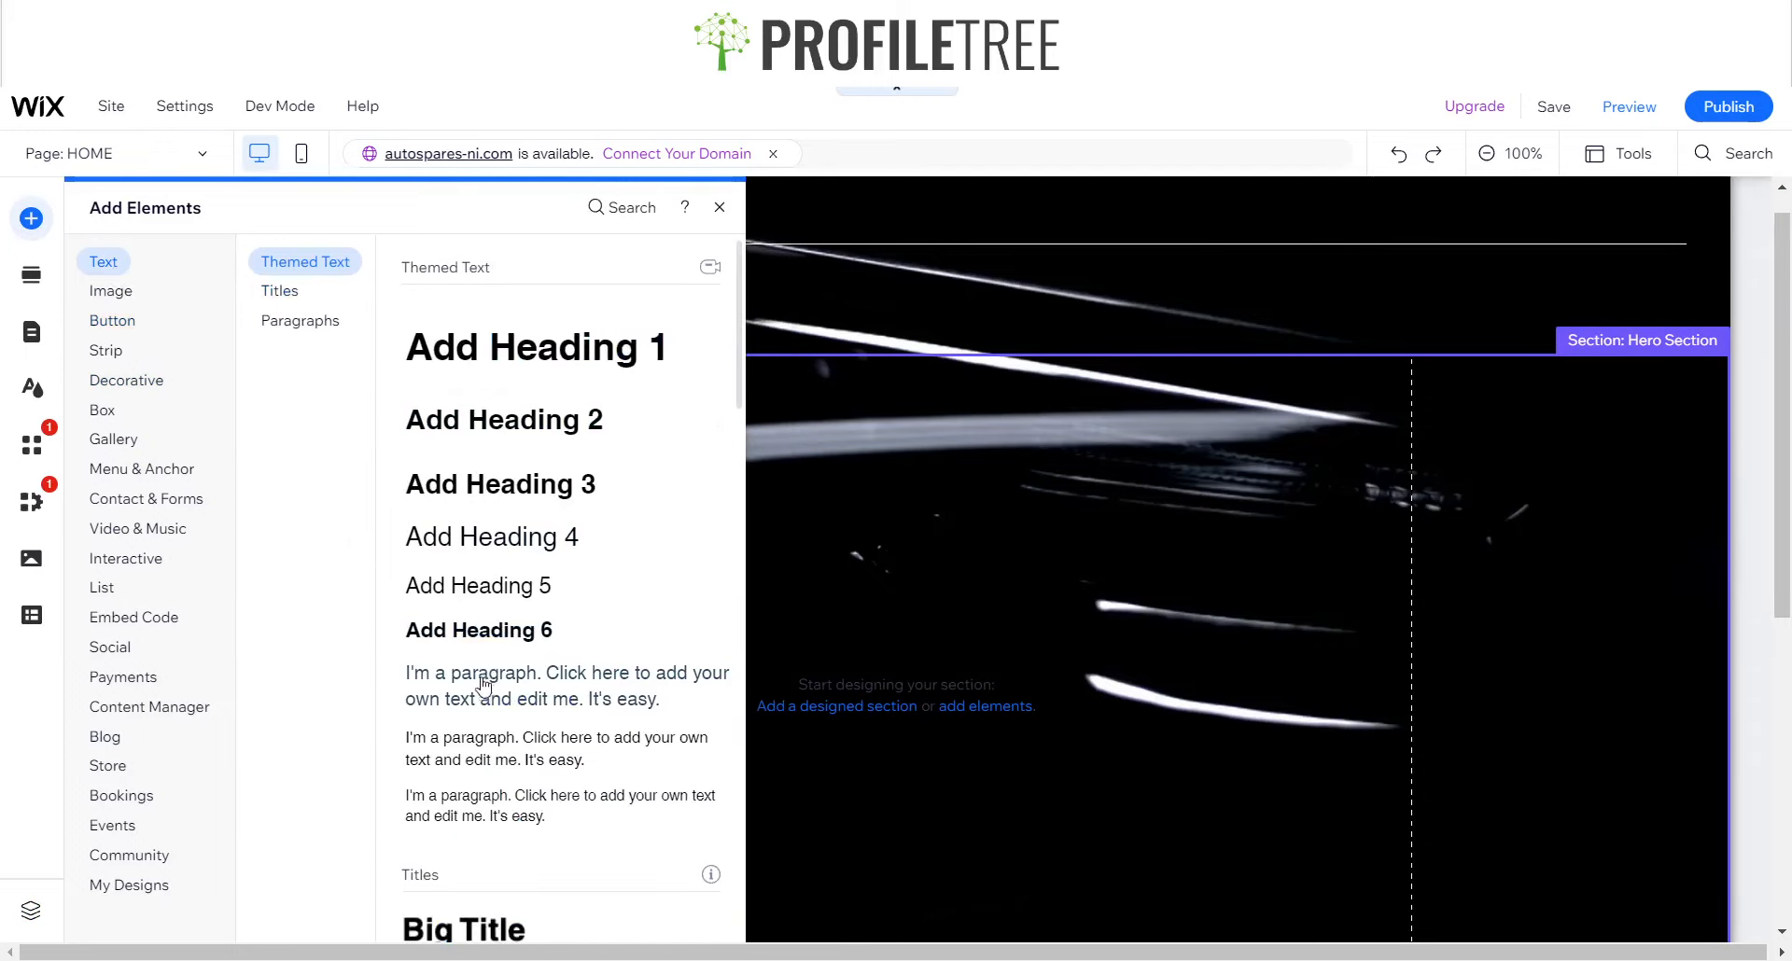
{"action": "left_click", "coordinate": [454, 763]}
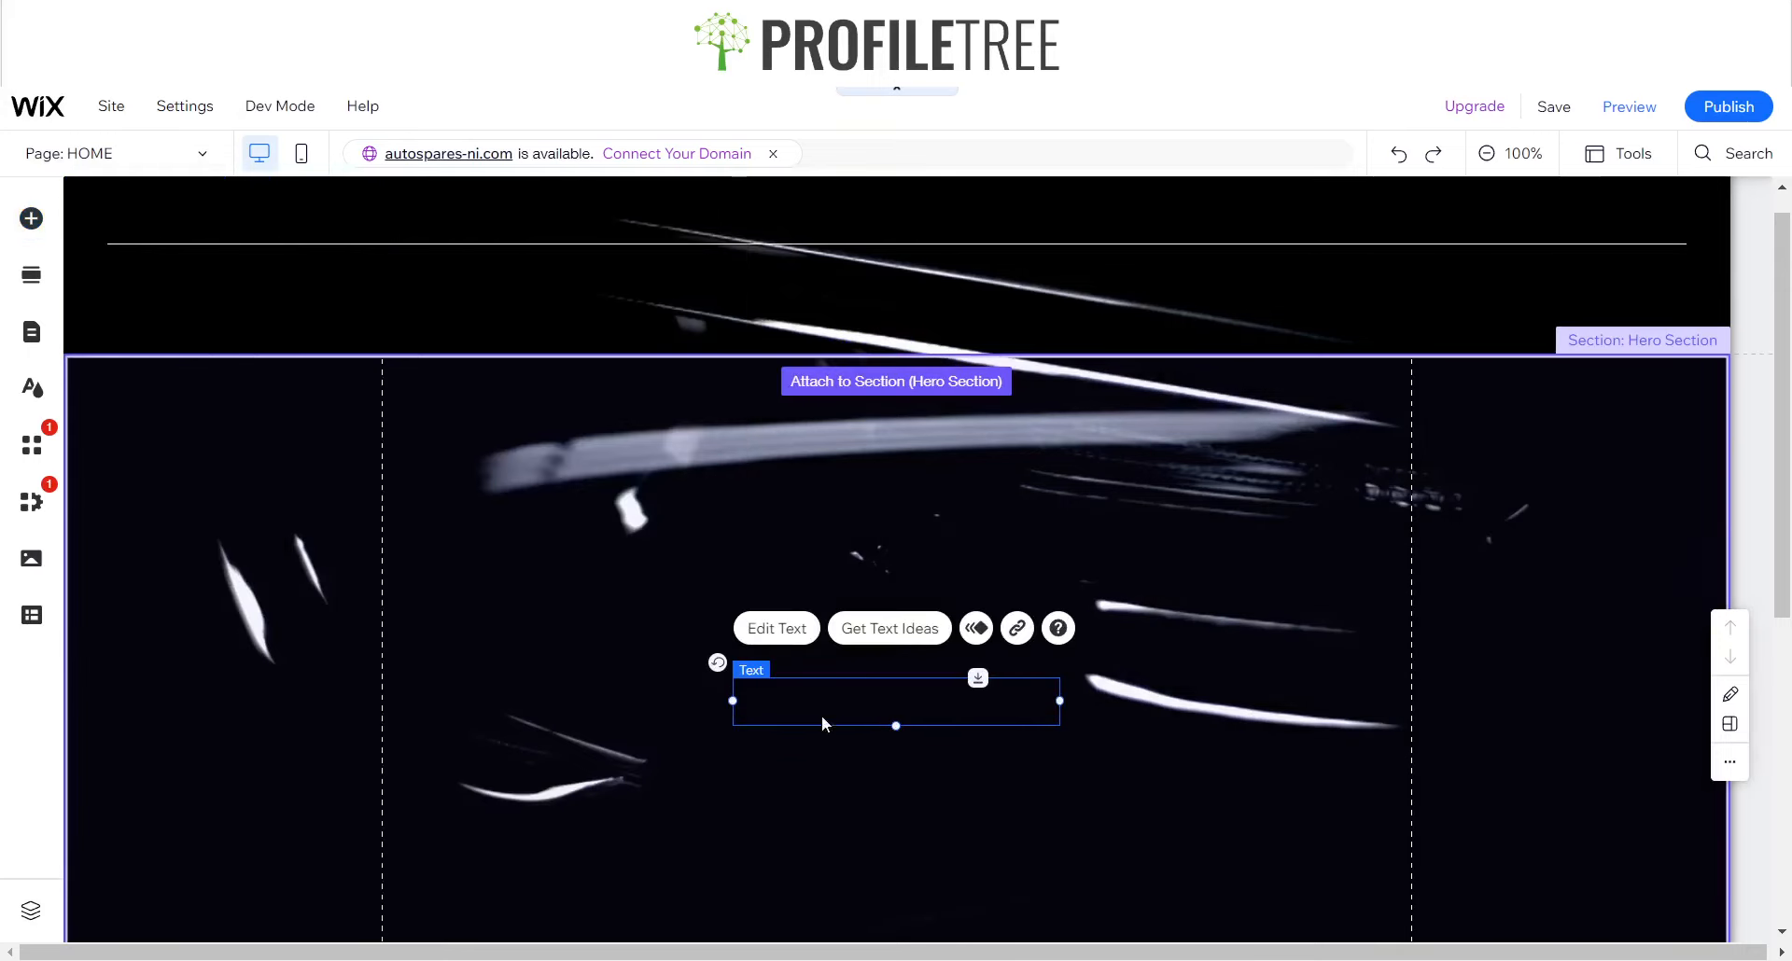
{"action": "left_click_drag", "start_coordinate": [808, 694], "coordinate": [194, 229]}
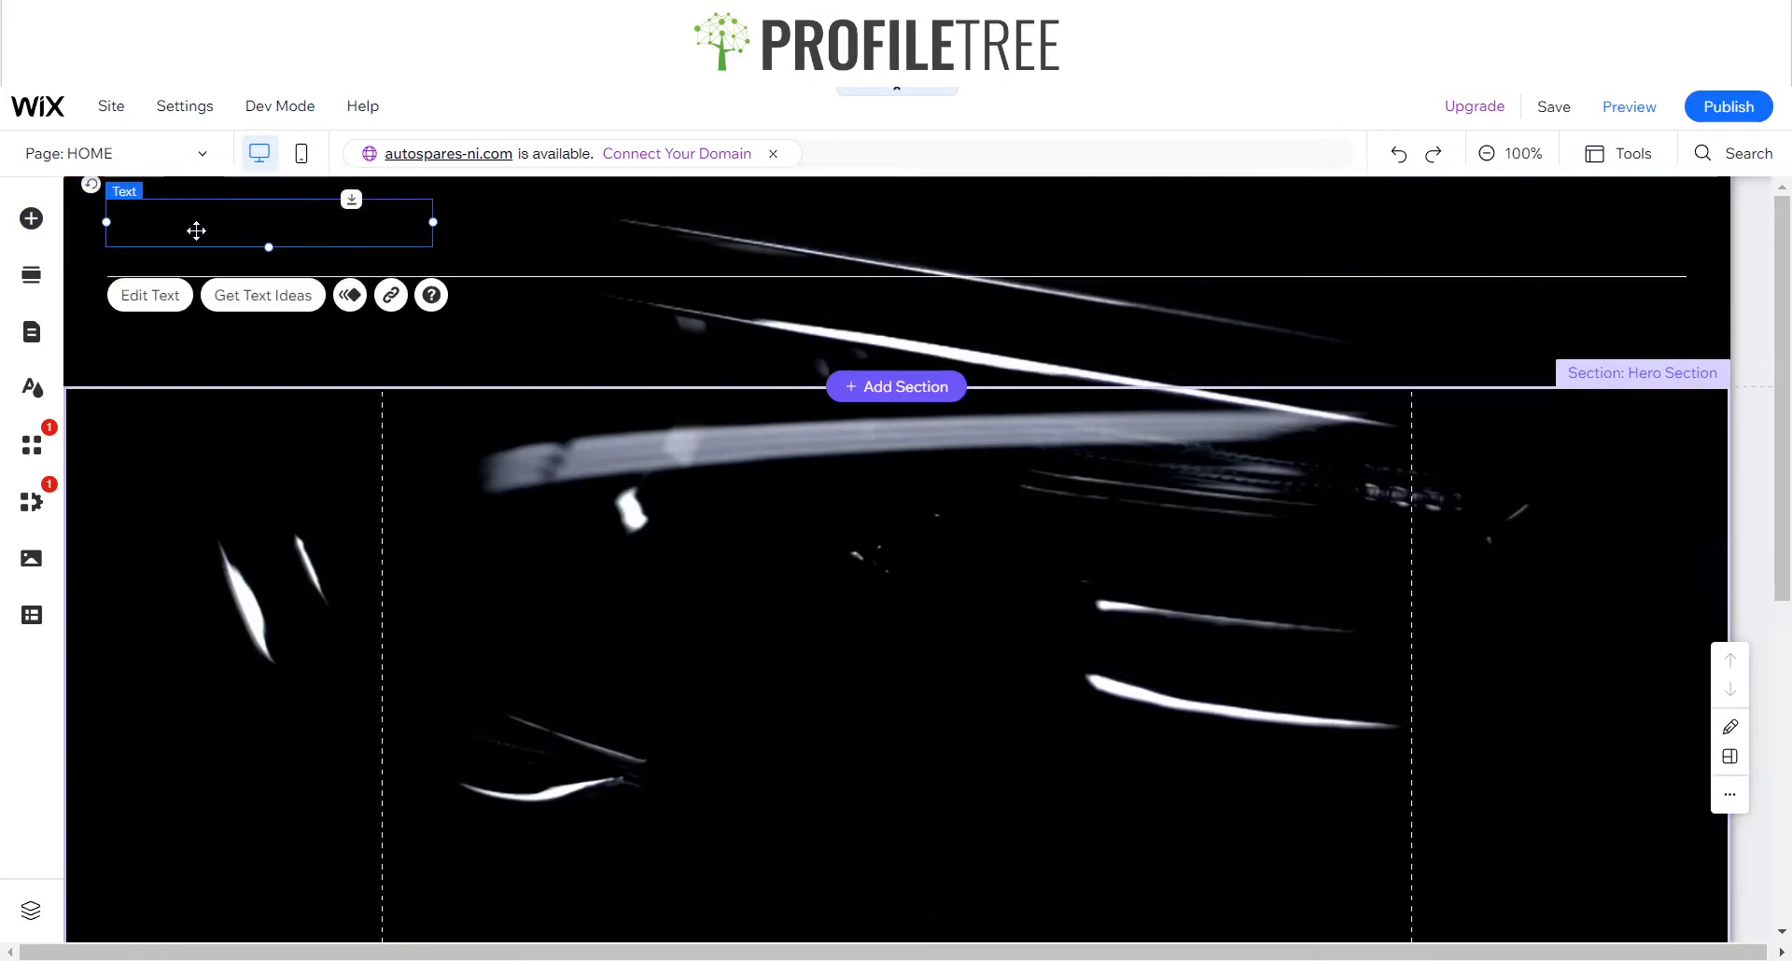
- Split the upper header strip into two columns and add a Paragraph 2 text to the first column
{"action": "left_click", "coordinate": [357, 254]}
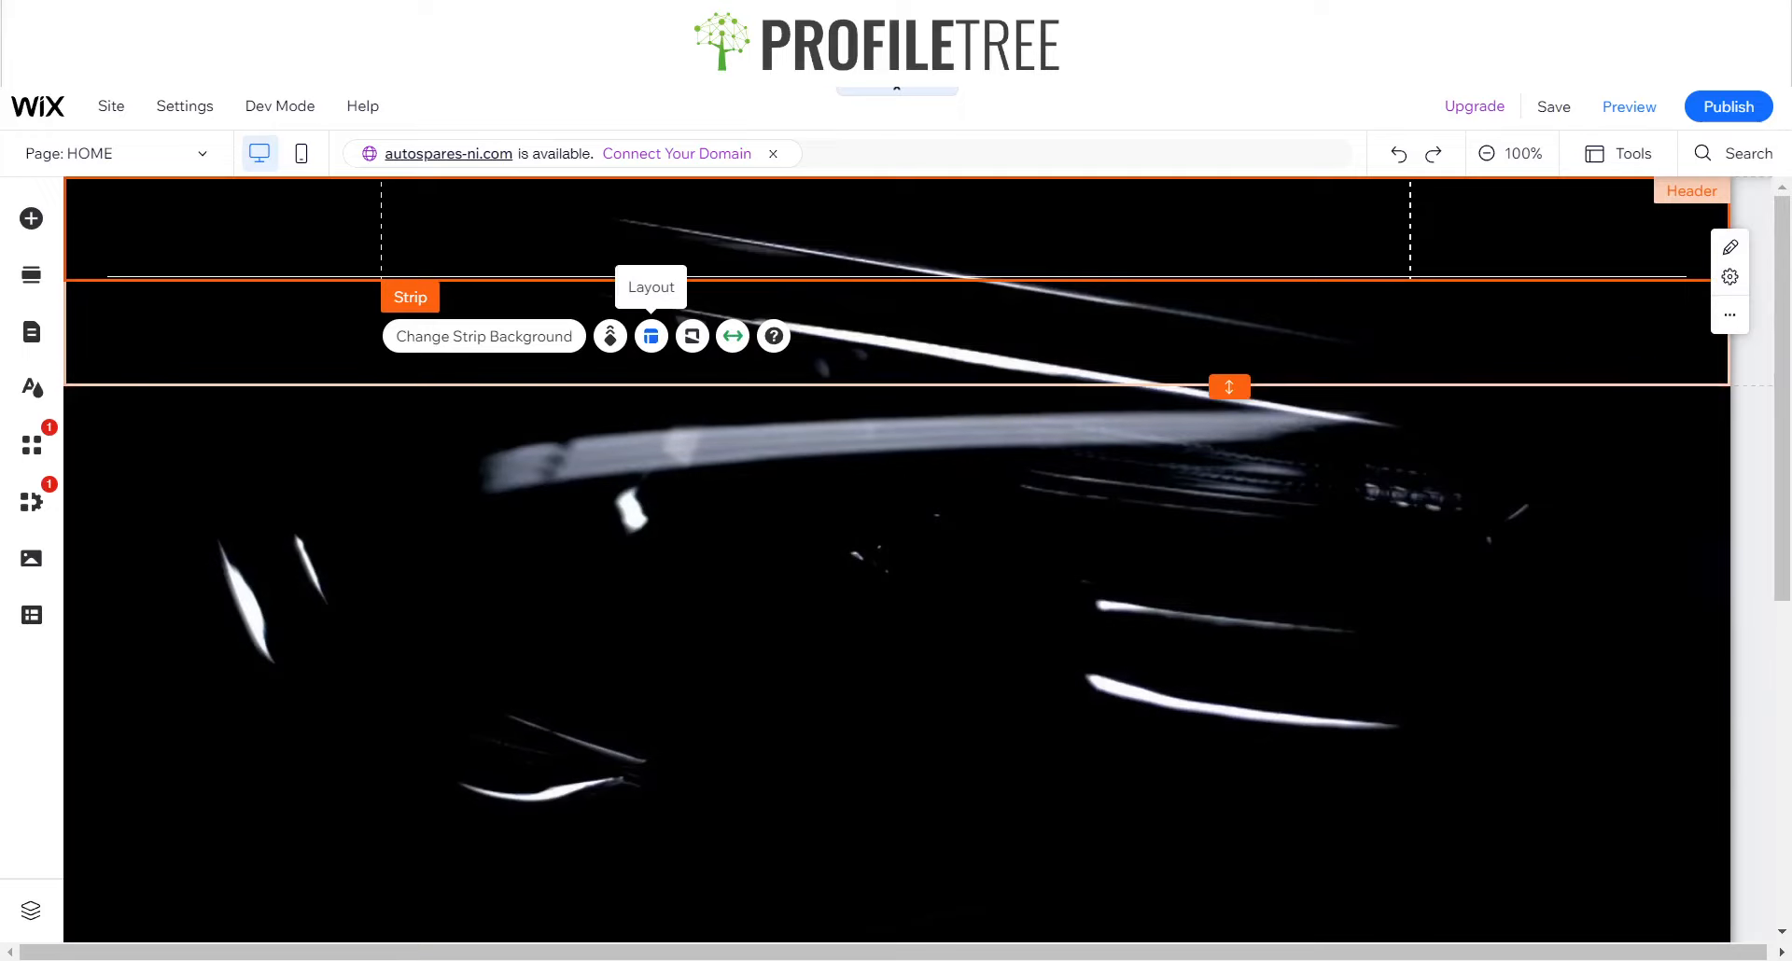
{"action": "left_click", "coordinate": [652, 338]}
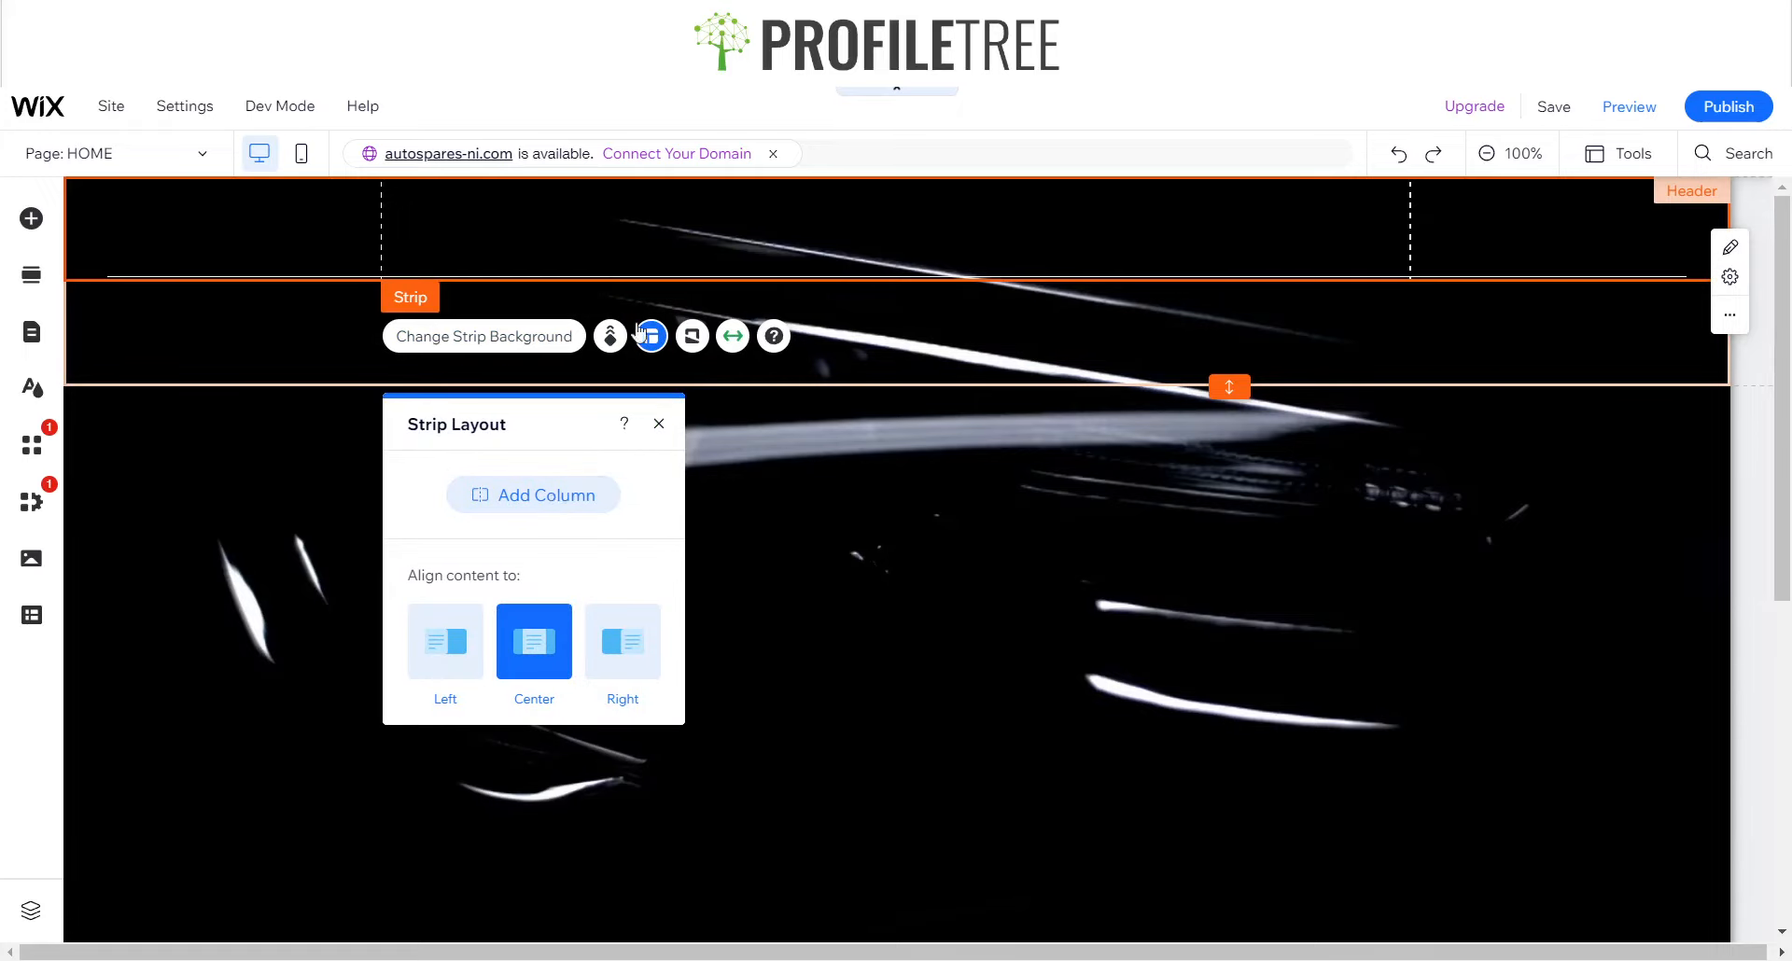
{"action": "key", "text": "ctrl+z"}
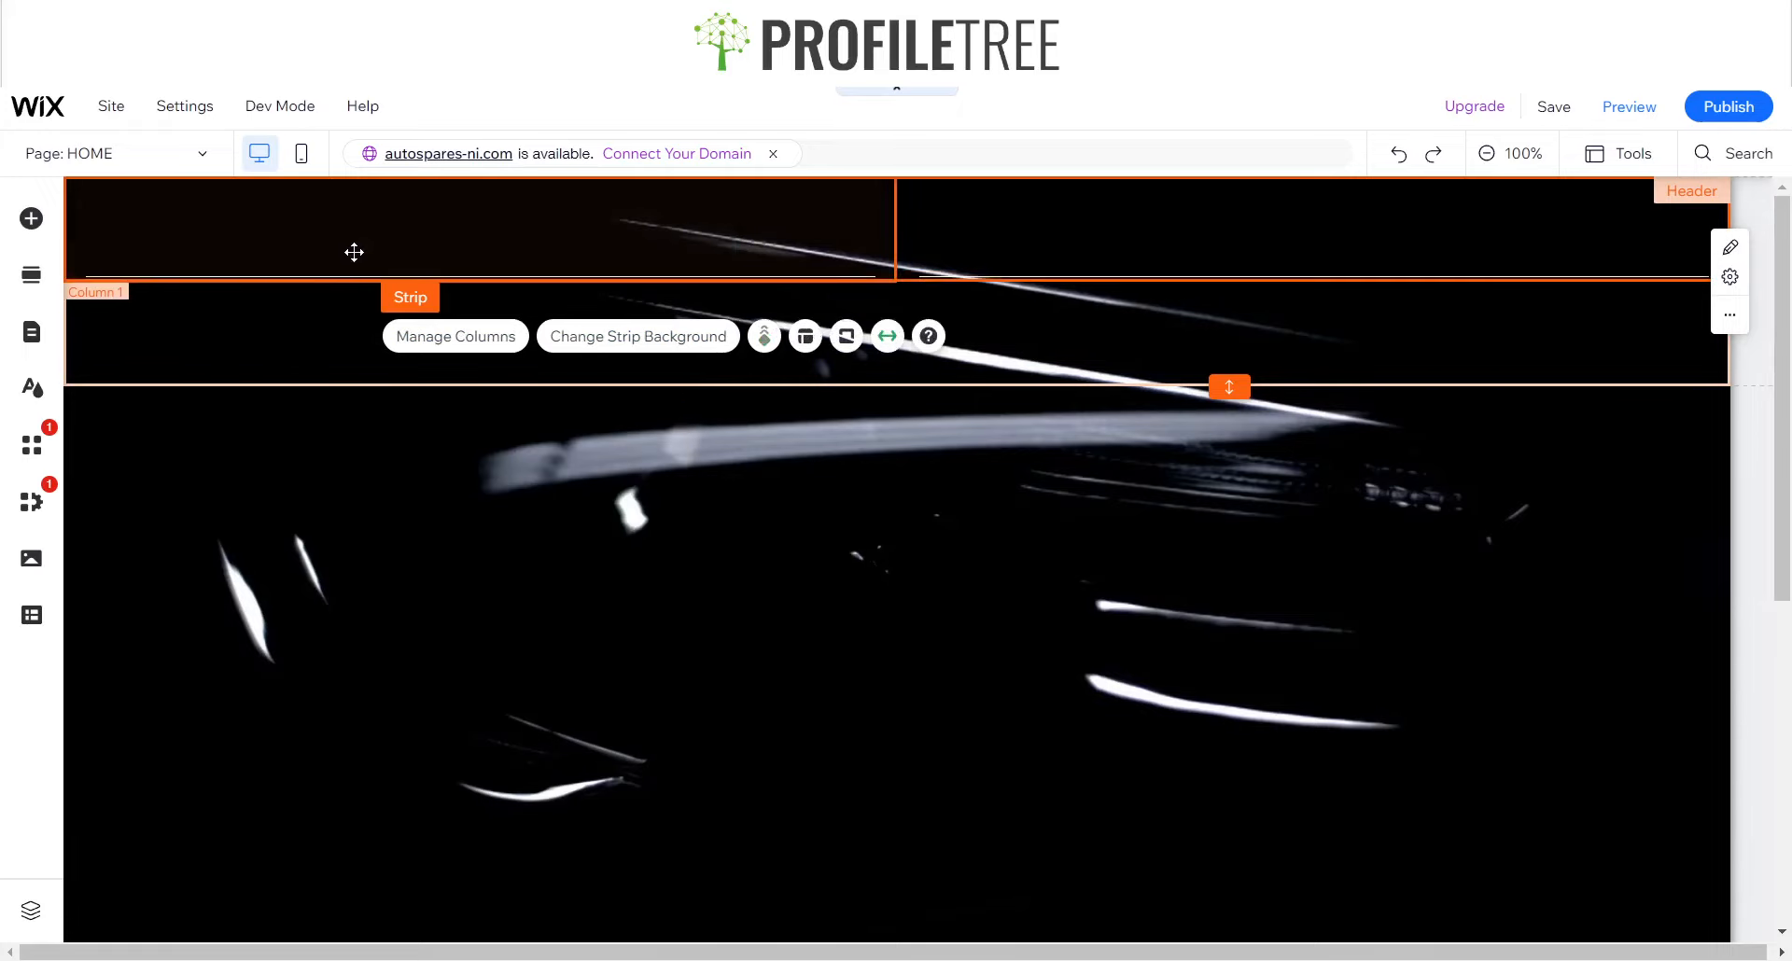
{"action": "left_click", "coordinate": [29, 224]}
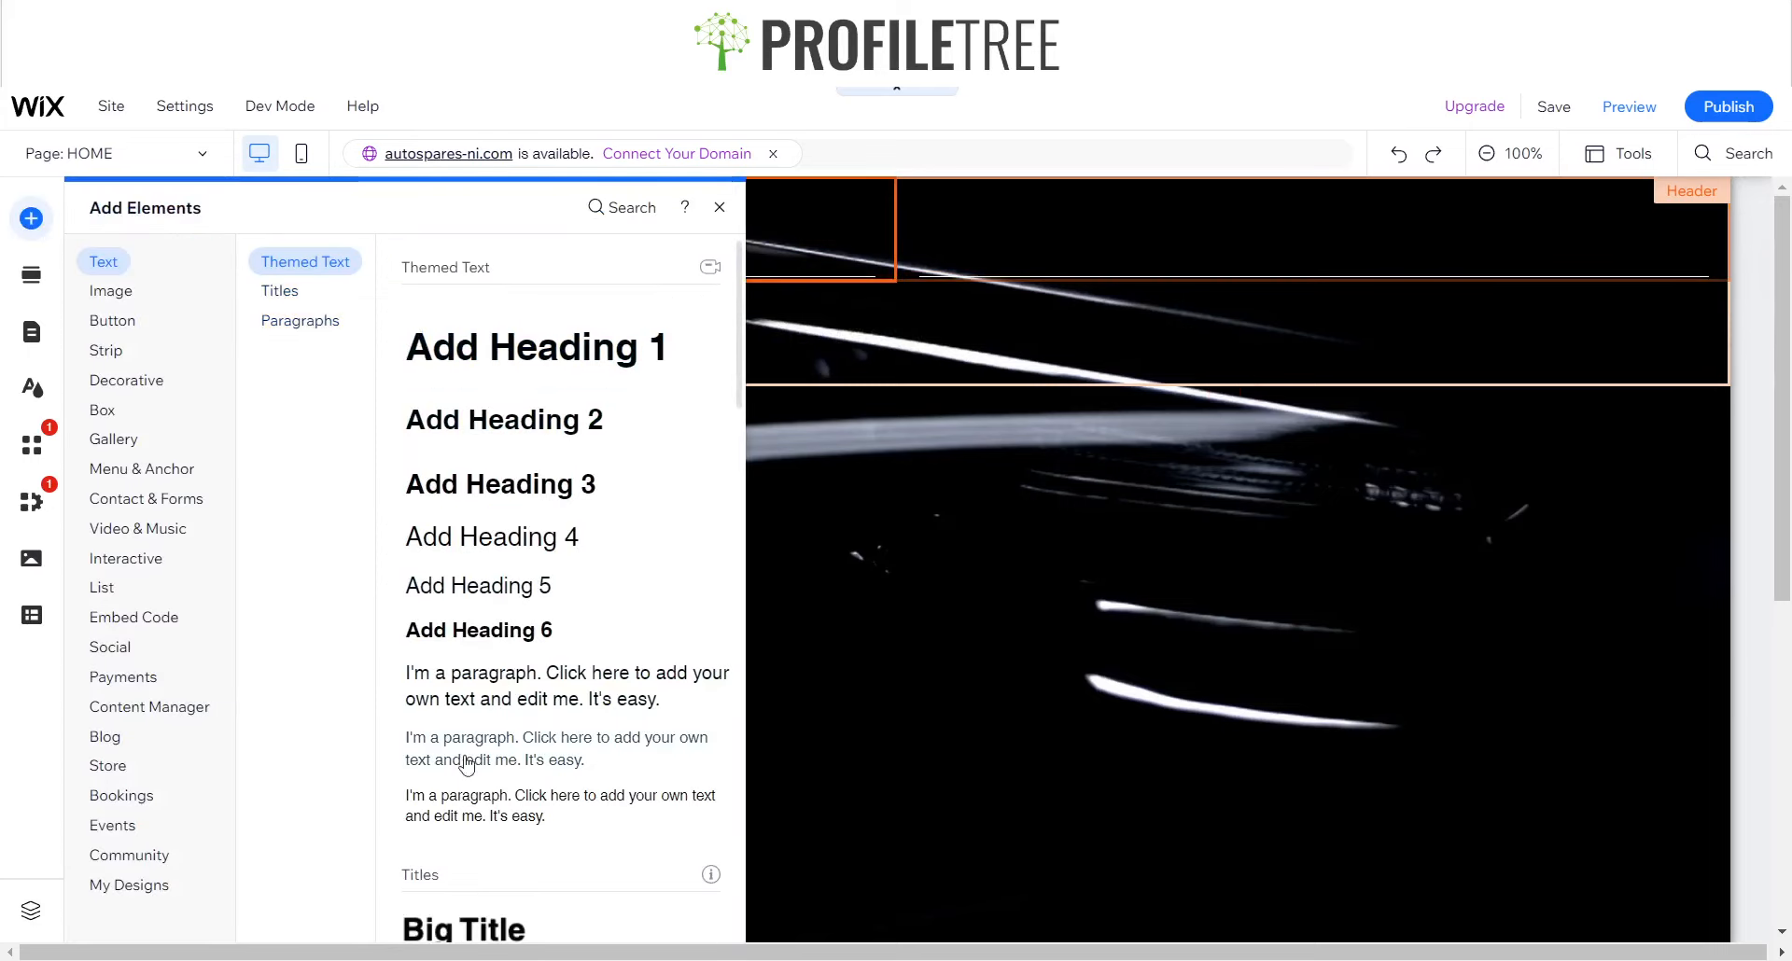
{"action": "left_click_drag", "start_coordinate": [465, 770], "coordinate": [294, 239]}
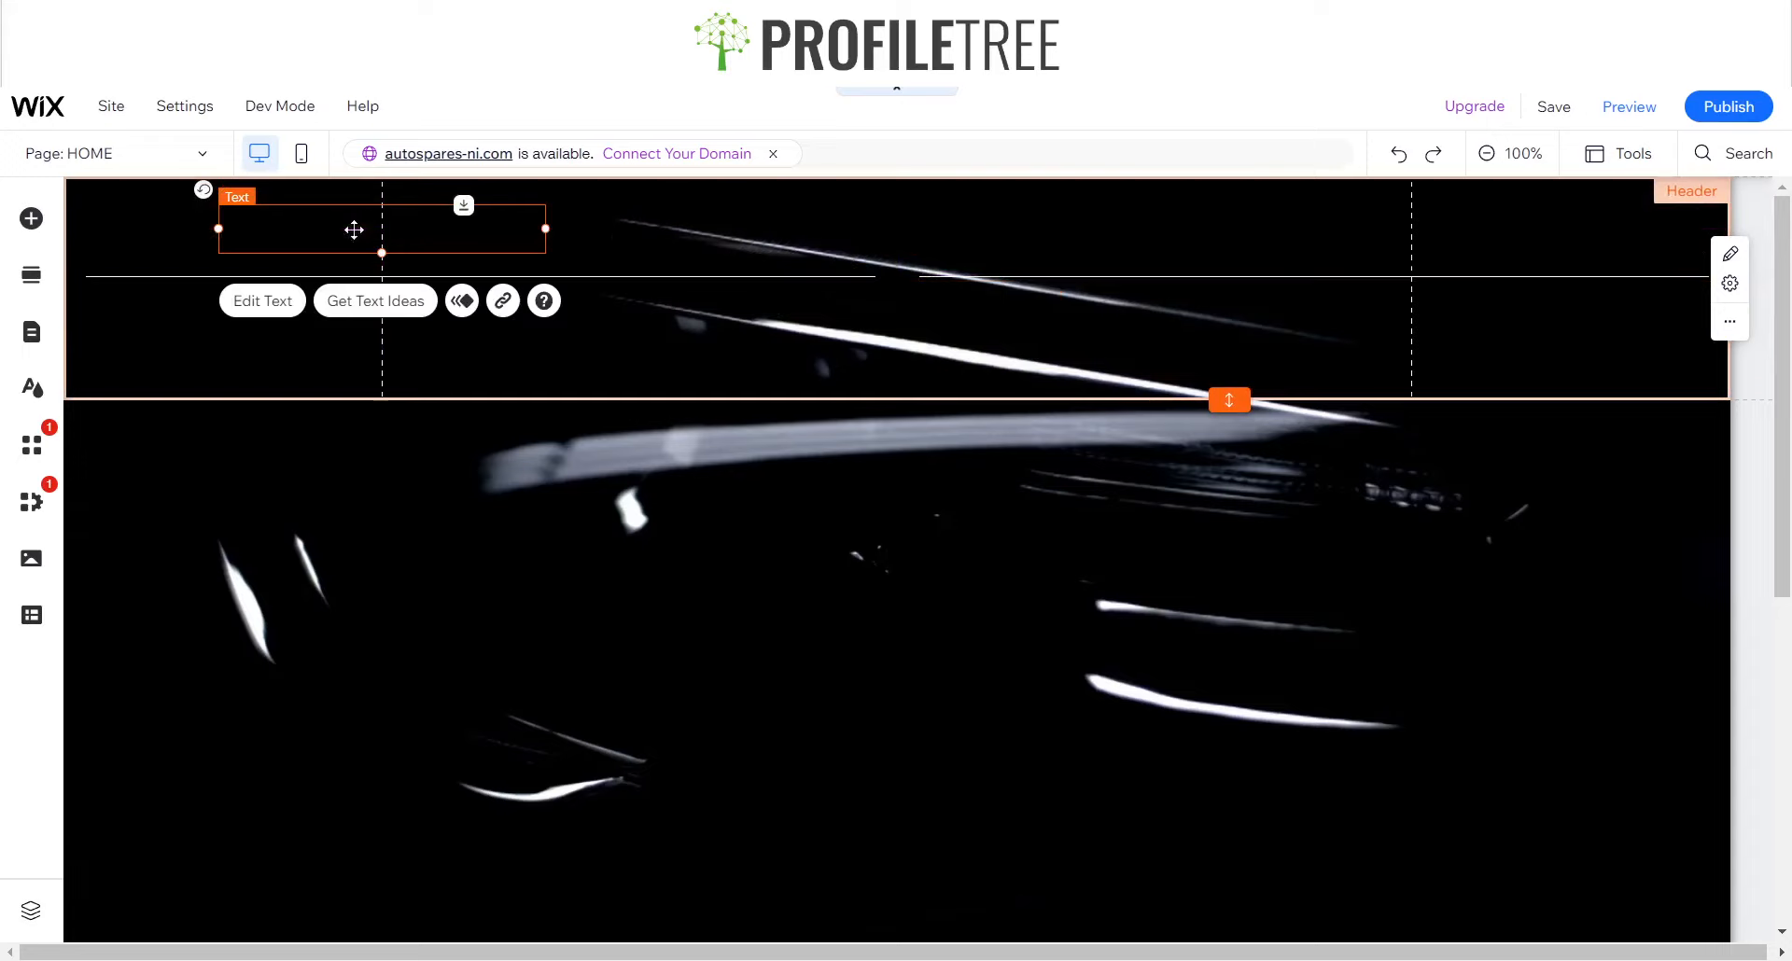
- Align the first column's content to the left and move its text slightly inward from the column edge
{"action": "left_click", "coordinate": [569, 236]}
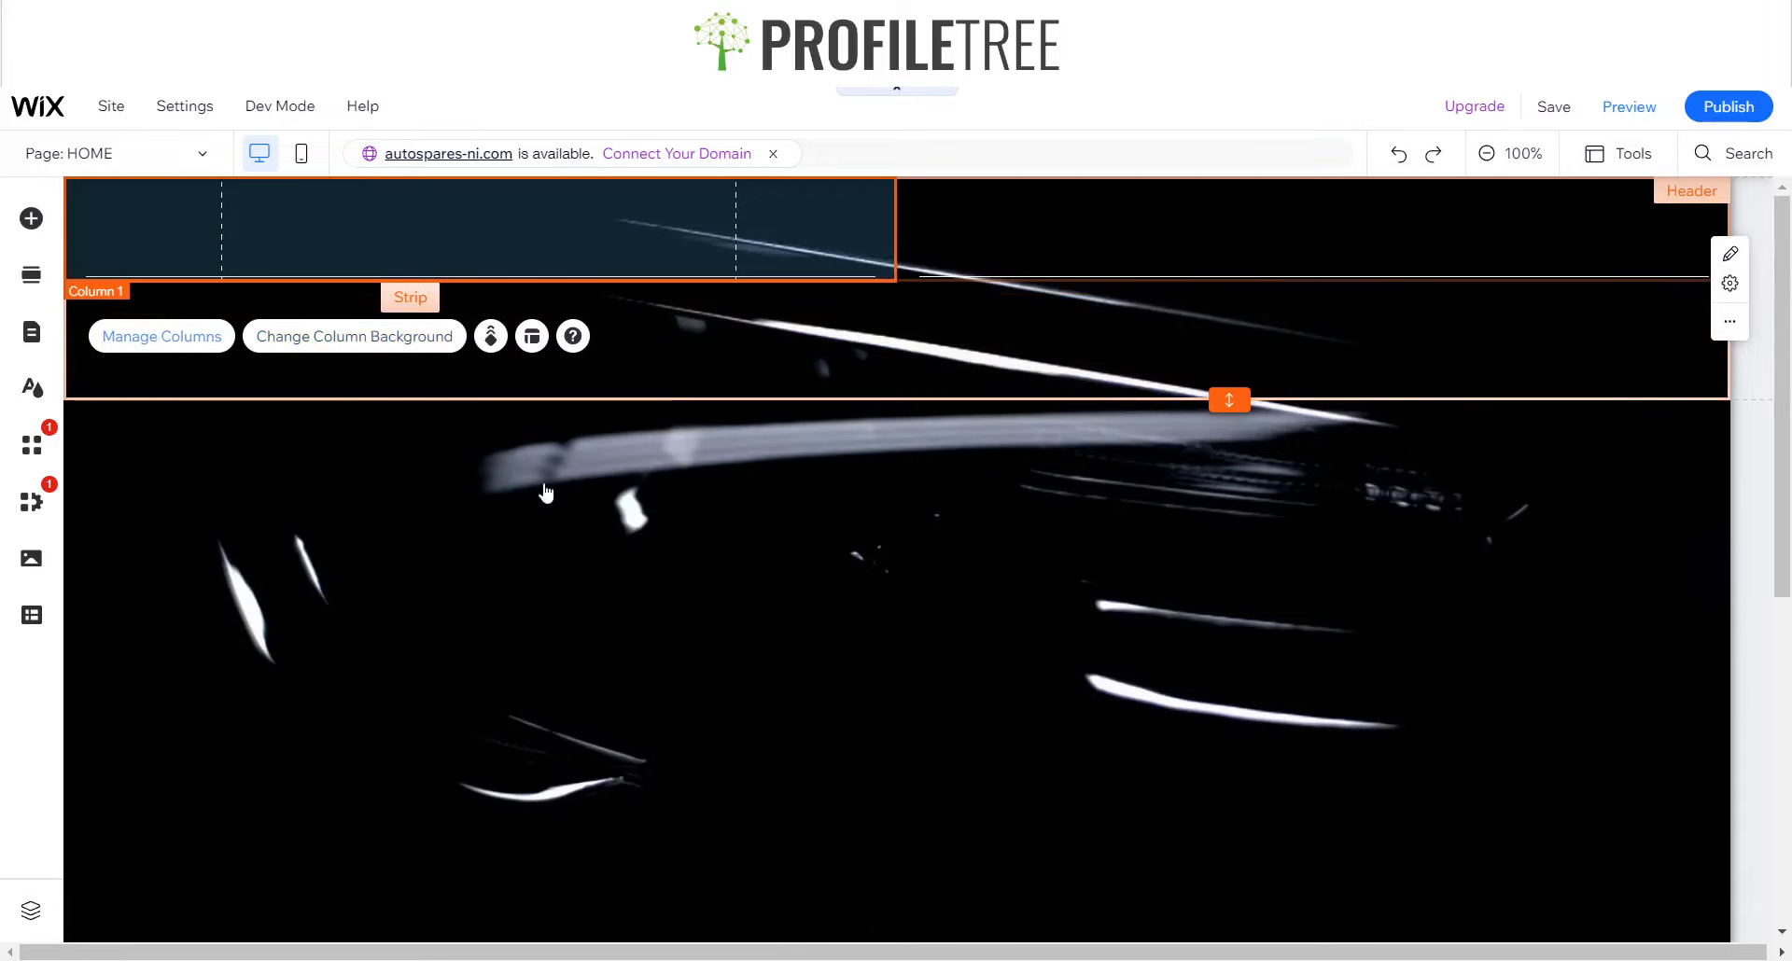
{"action": "left_click", "coordinate": [159, 338]}
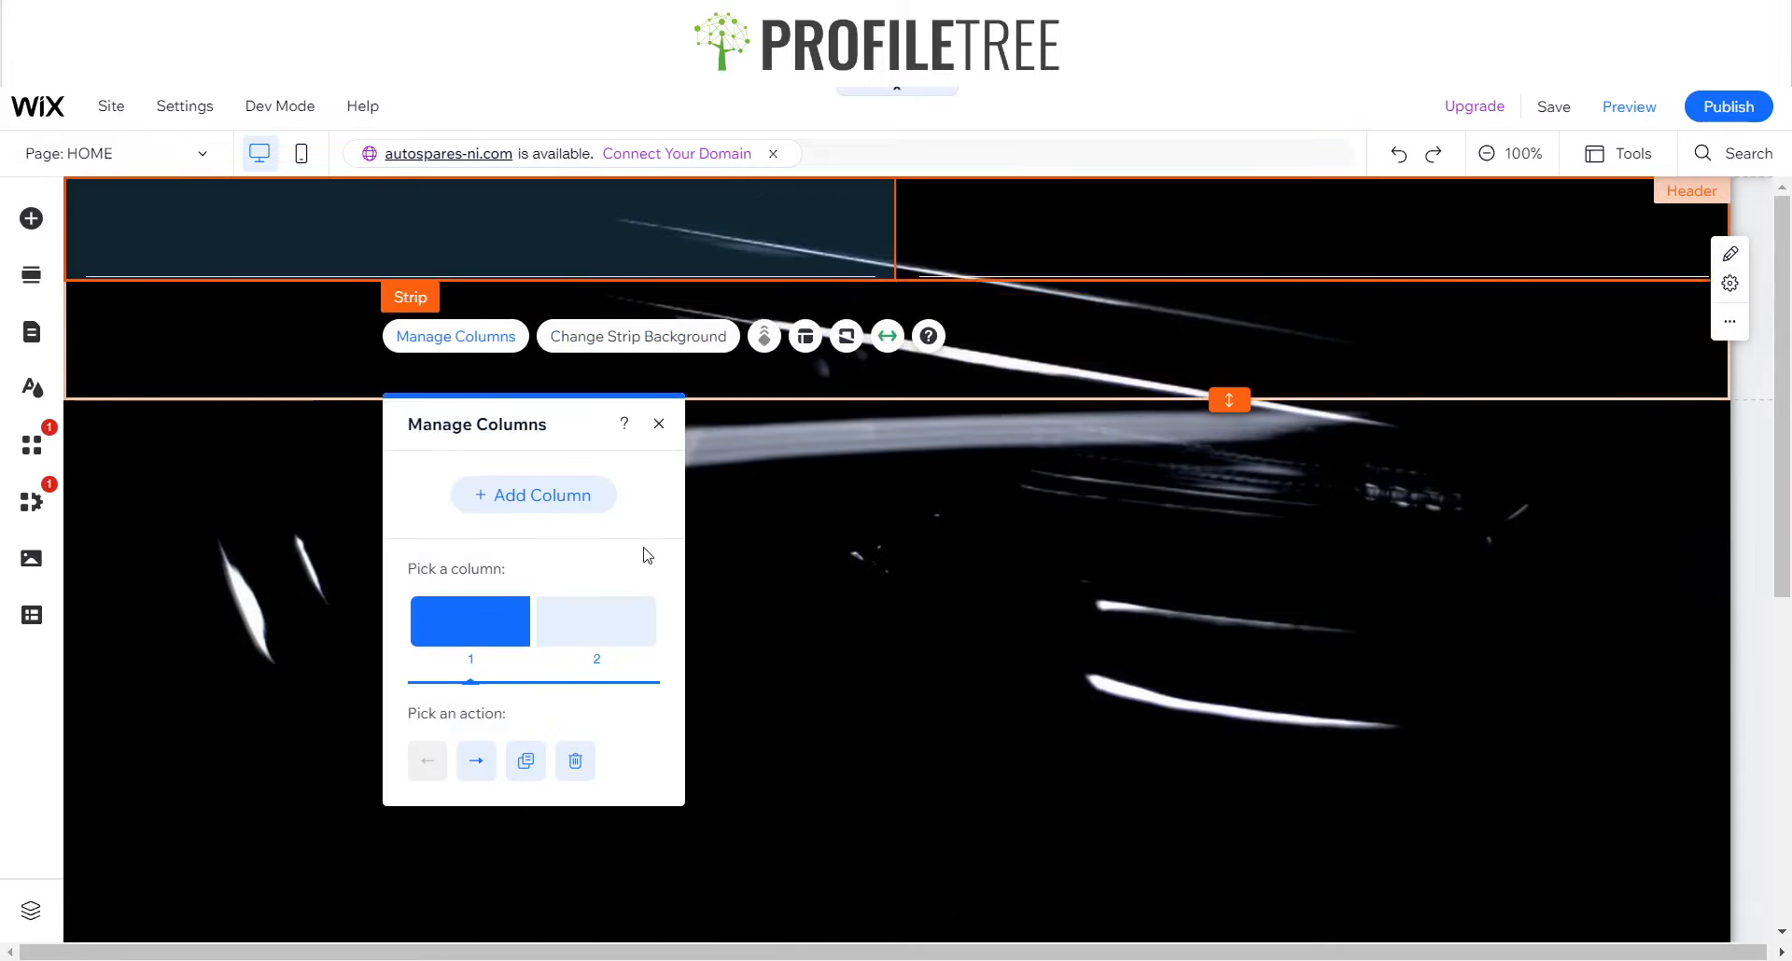
{"action": "left_click", "coordinate": [617, 241]}
{"action": "left_click", "coordinate": [532, 336]}
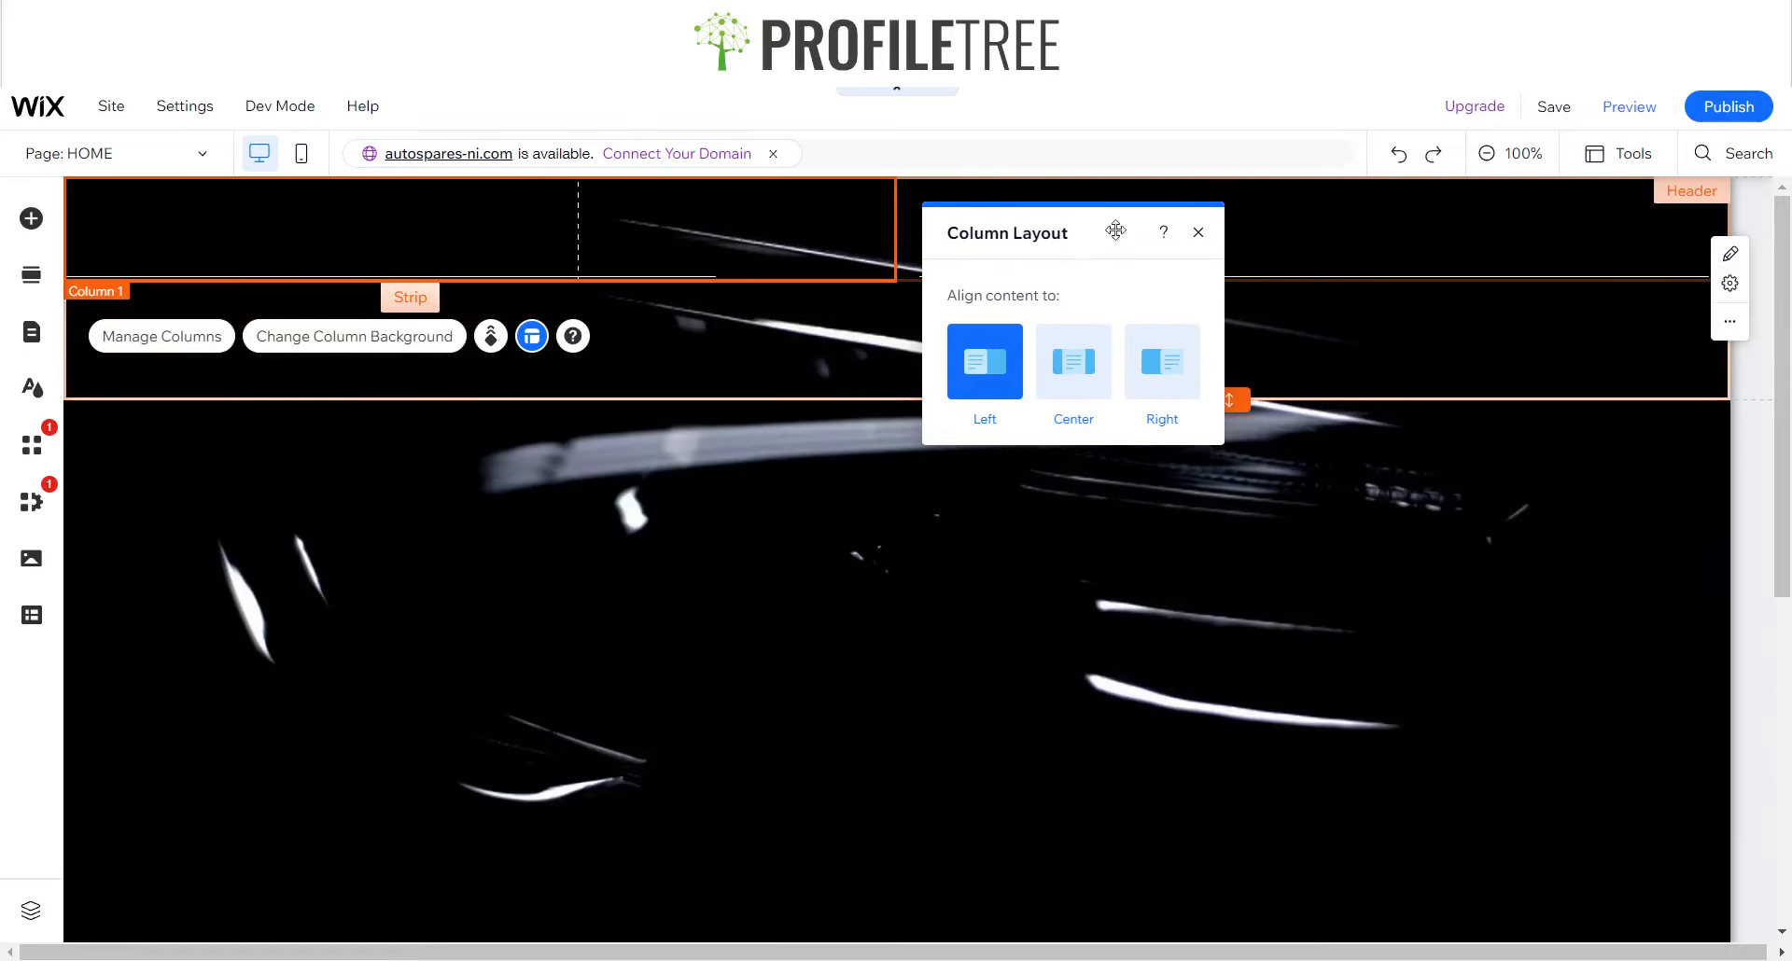
{"action": "left_click", "coordinate": [1198, 233]}
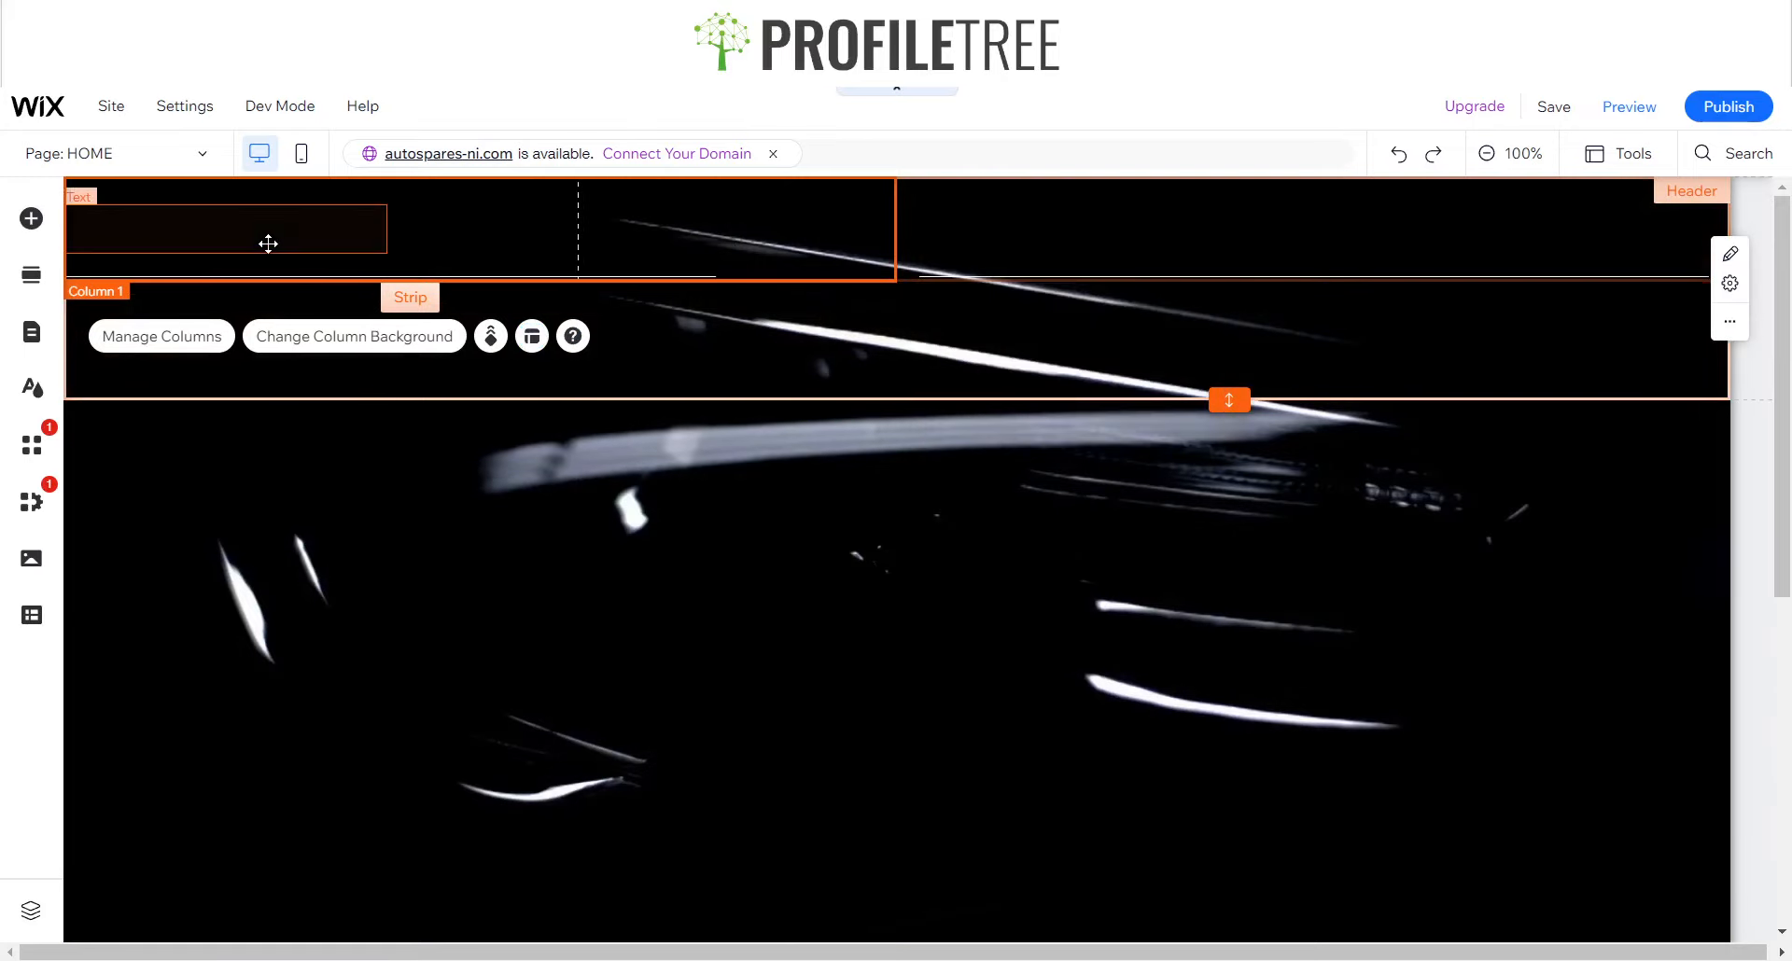
{"action": "left_click", "coordinate": [268, 243]}
{"action": "left_click_drag", "start_coordinate": [271, 244], "coordinate": [331, 255]}
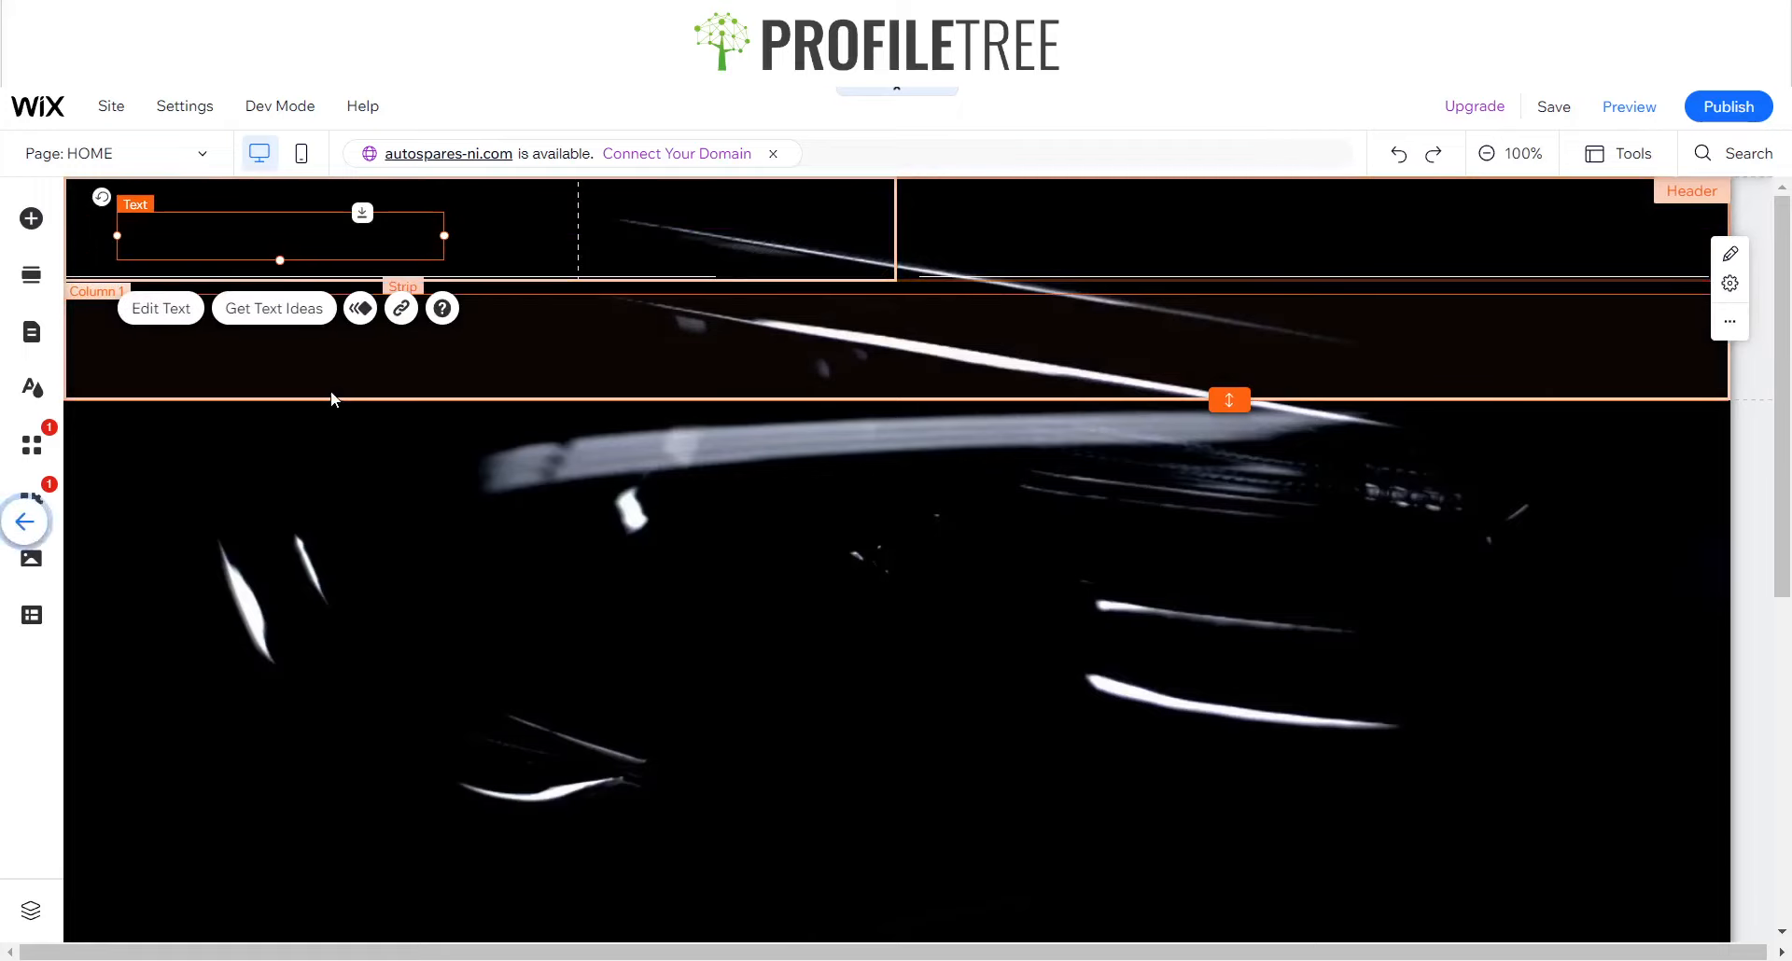
- Colour the first column's paragraph text with the white theme colour #FFFFFF
{"action": "double_click", "coordinate": [295, 230]}
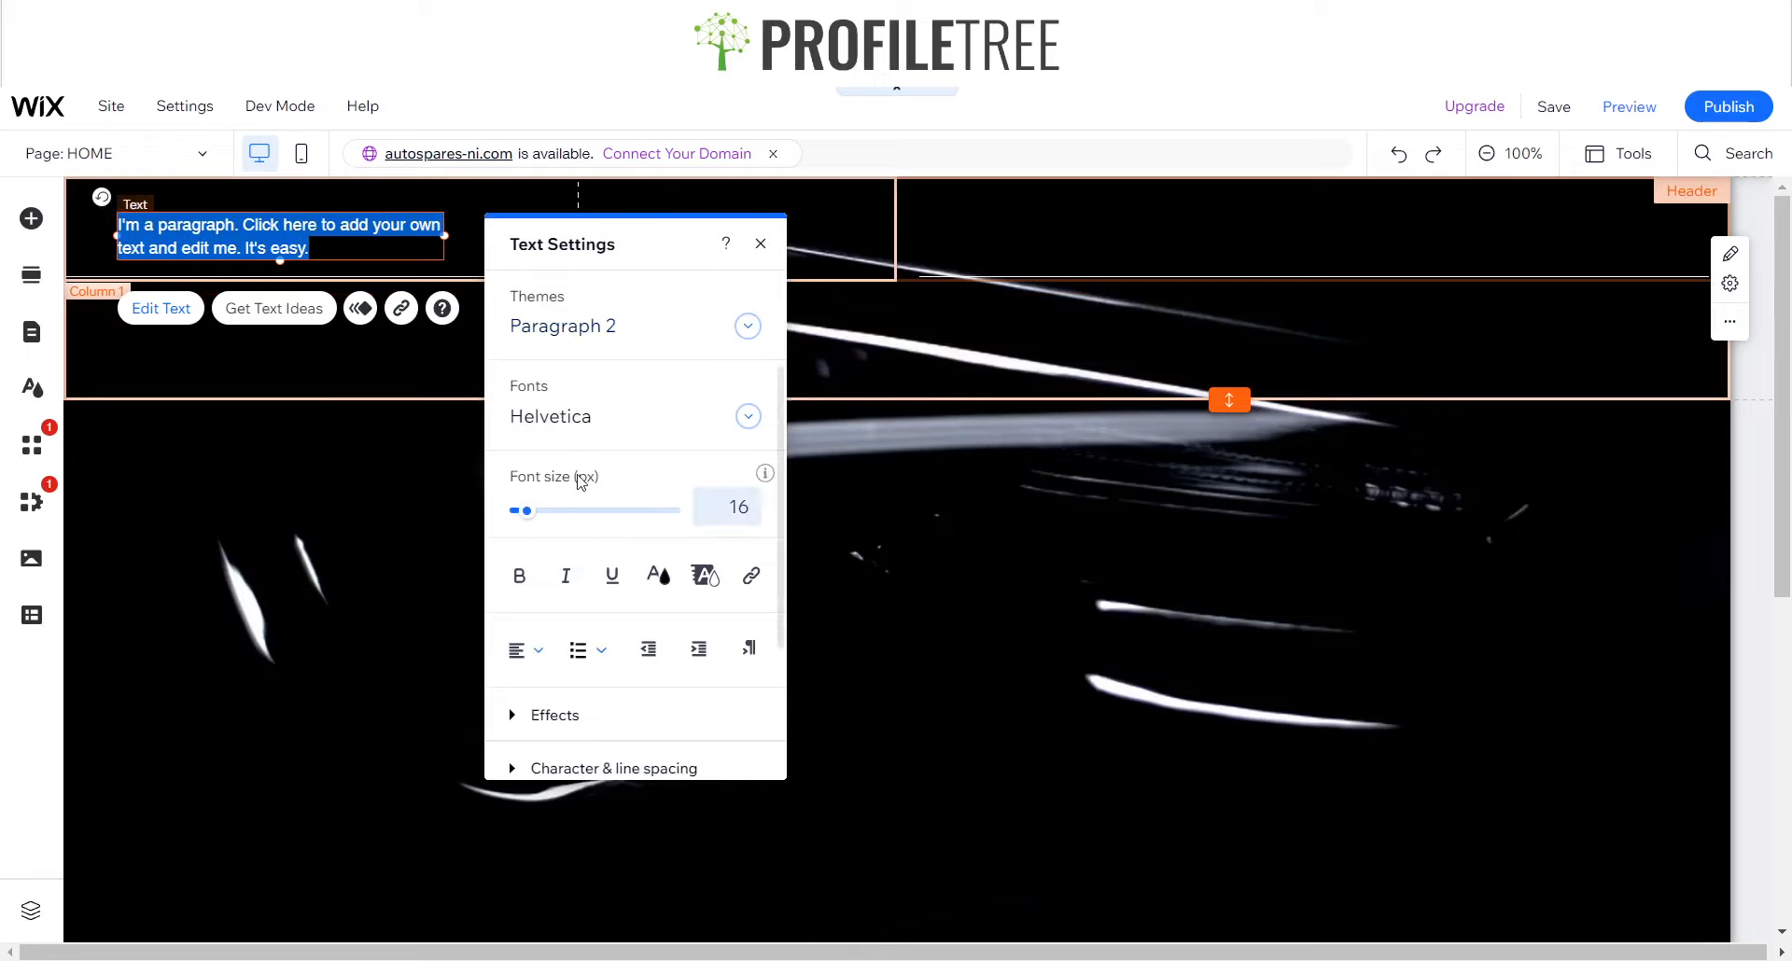
{"action": "left_click", "coordinate": [658, 571]}
{"action": "left_click", "coordinate": [513, 408]}
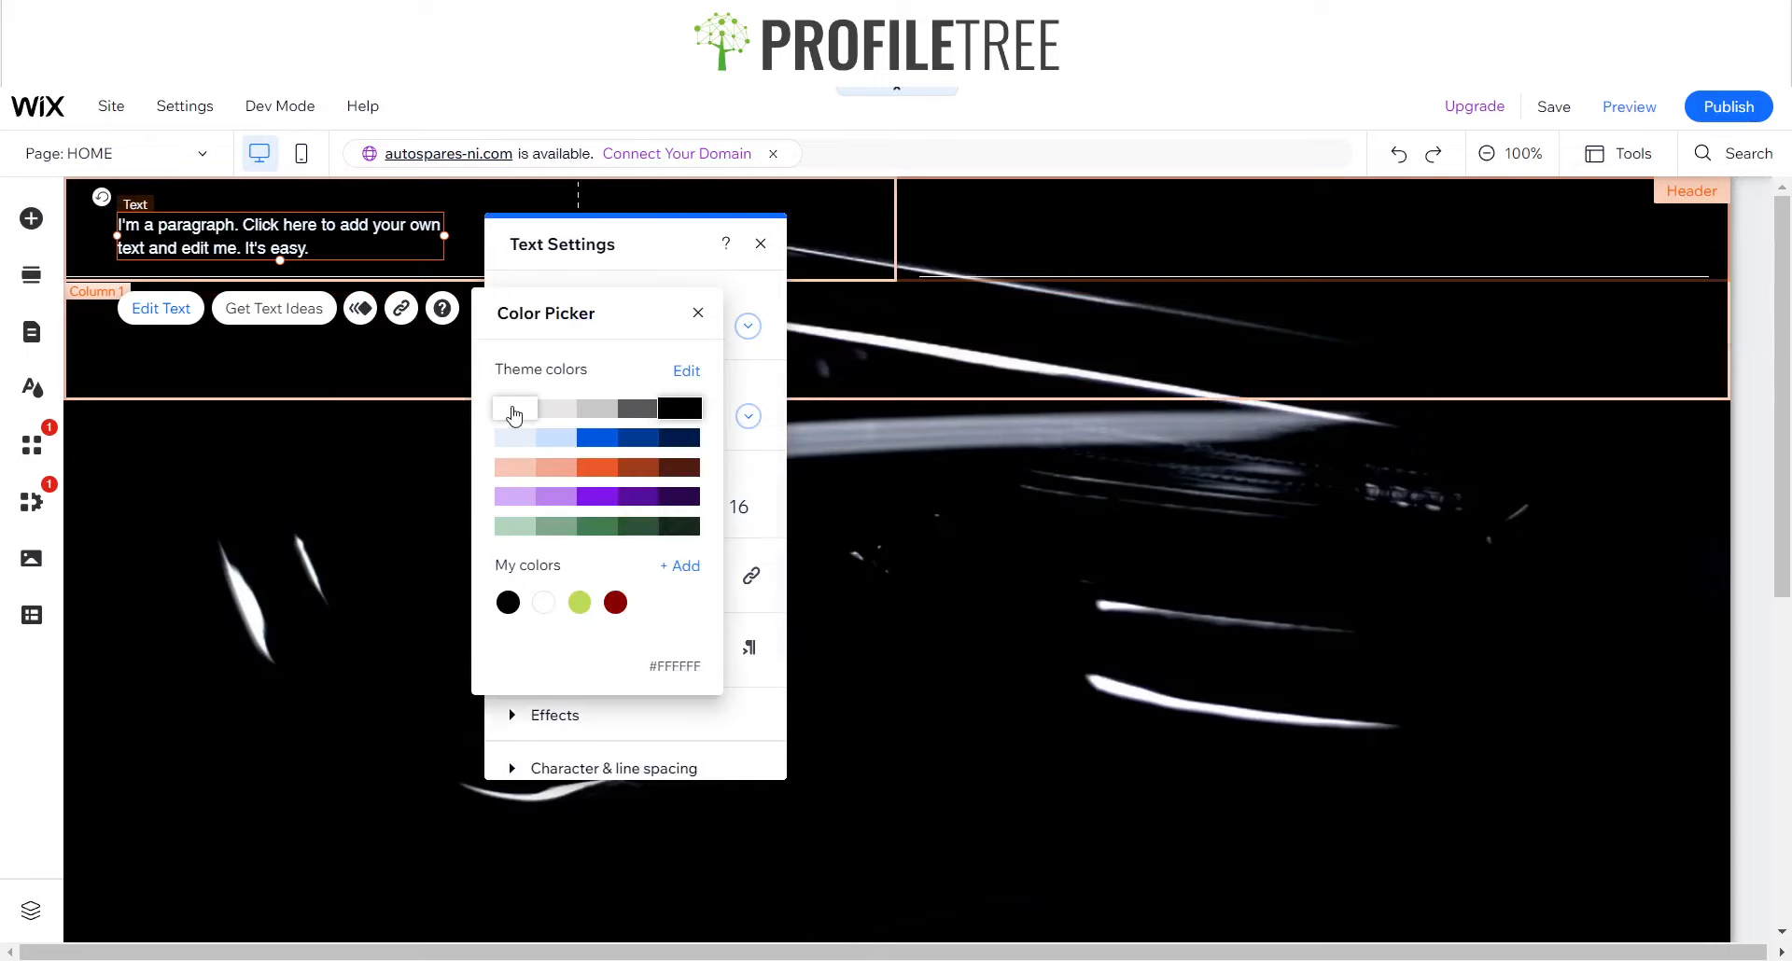
{"action": "left_click", "coordinate": [760, 248]}
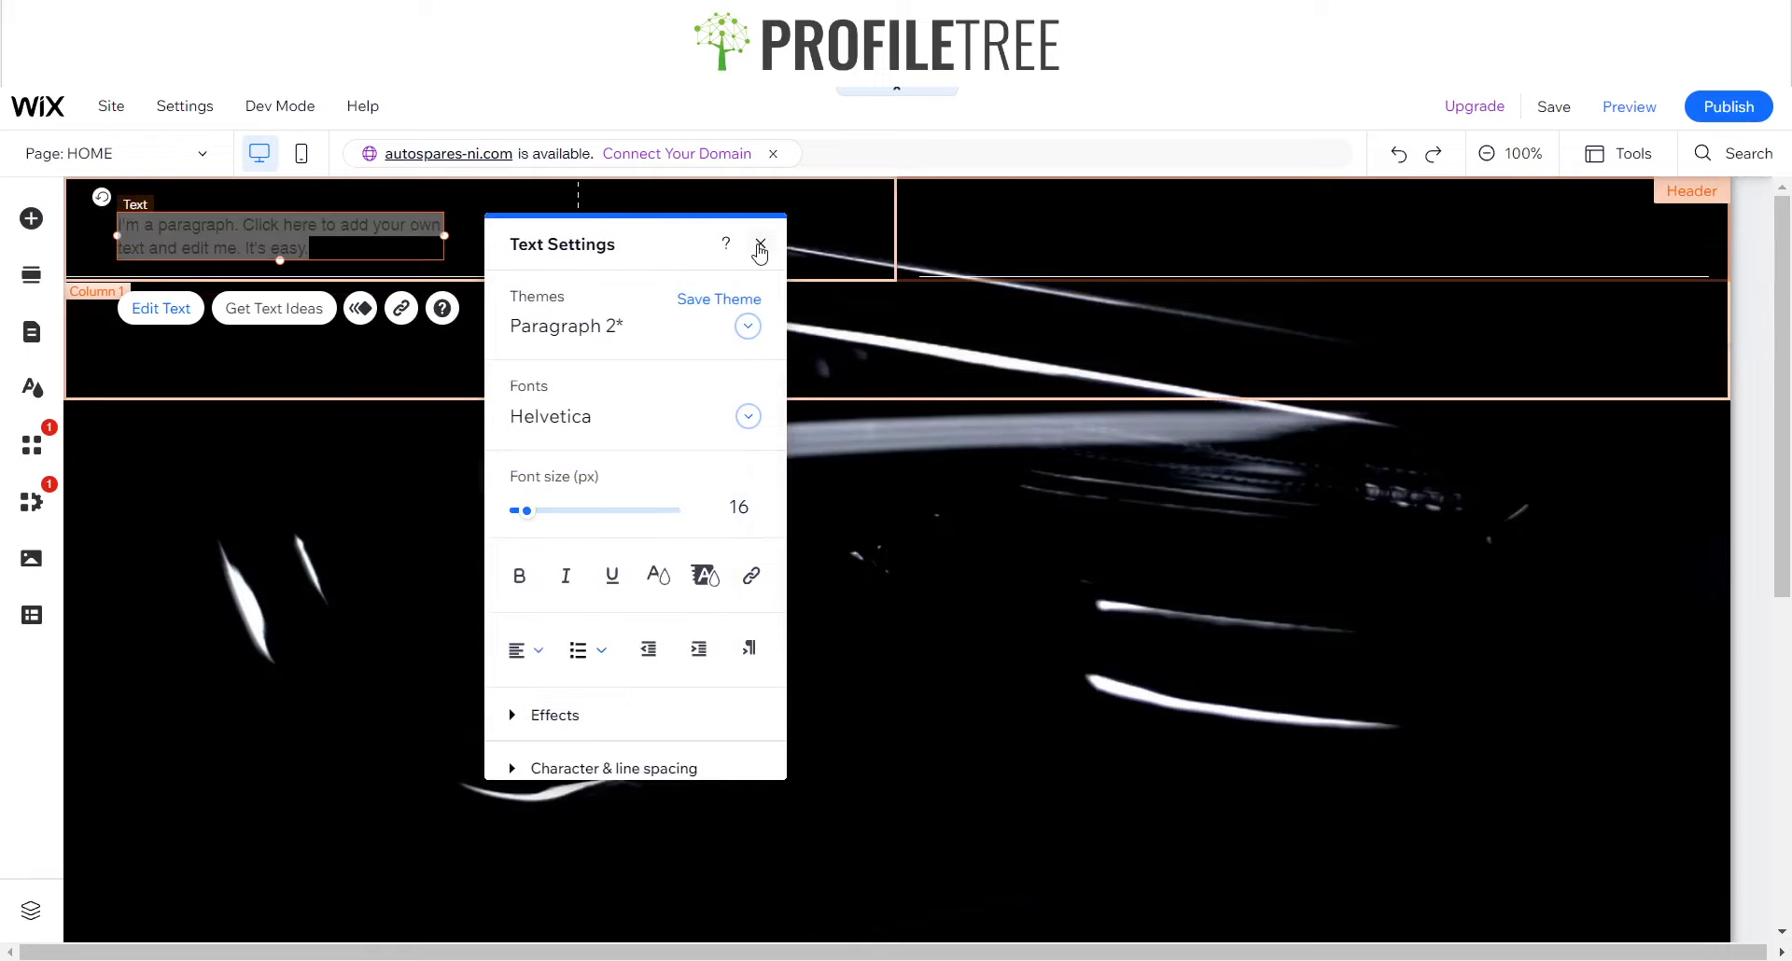
{"action": "left_click", "coordinate": [760, 244]}
- Replace the placeholder paragraph with "Free shipping on orders over £75. Call us"
{"action": "double_click", "coordinate": [334, 237]}
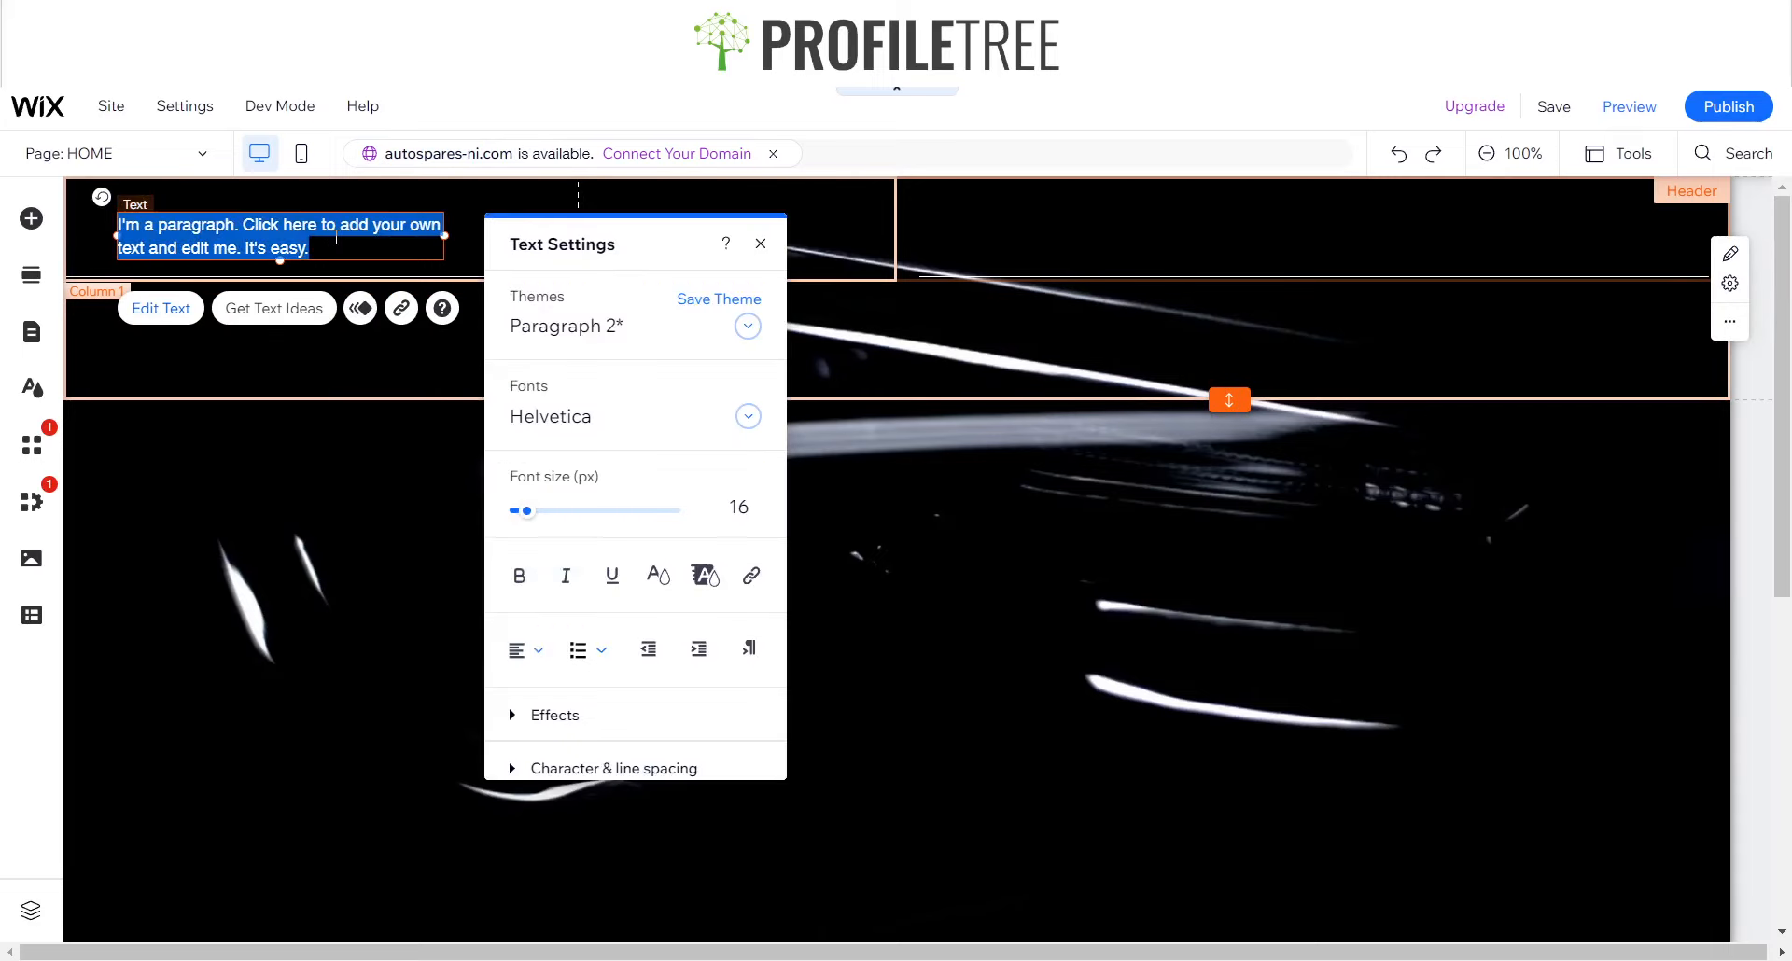
{"action": "type", "text": "Free shipping on orders over £75. Call us"}
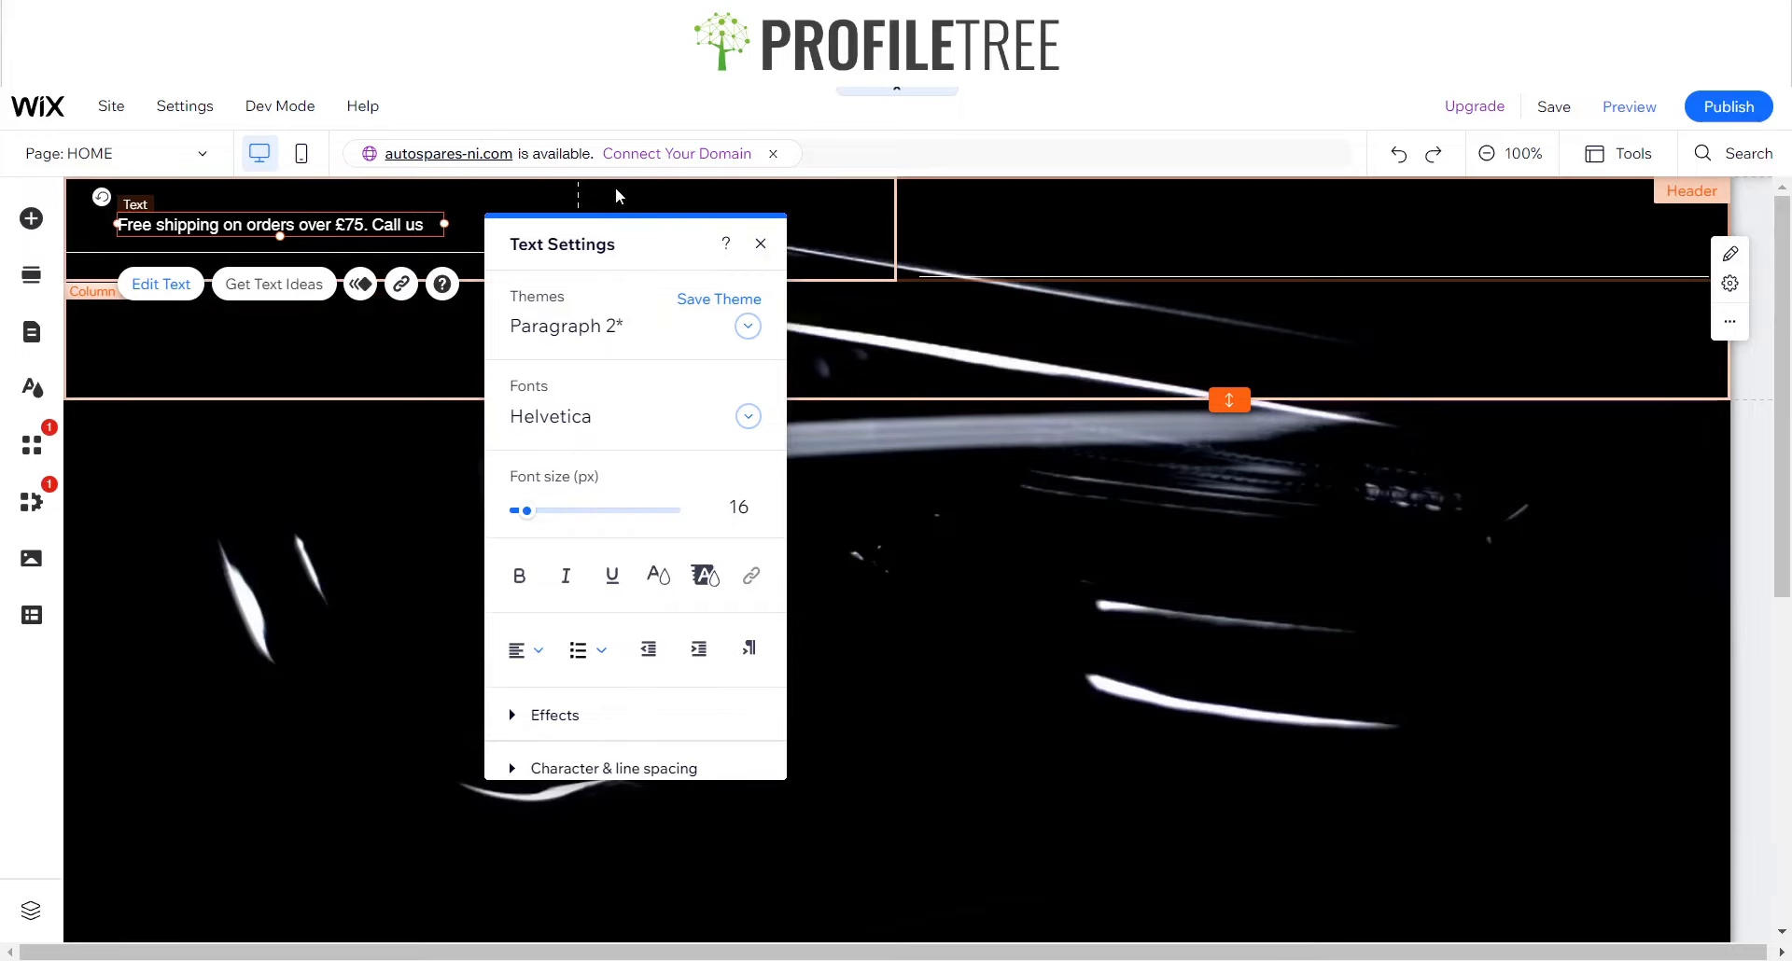
{"action": "left_click", "coordinate": [614, 187]}
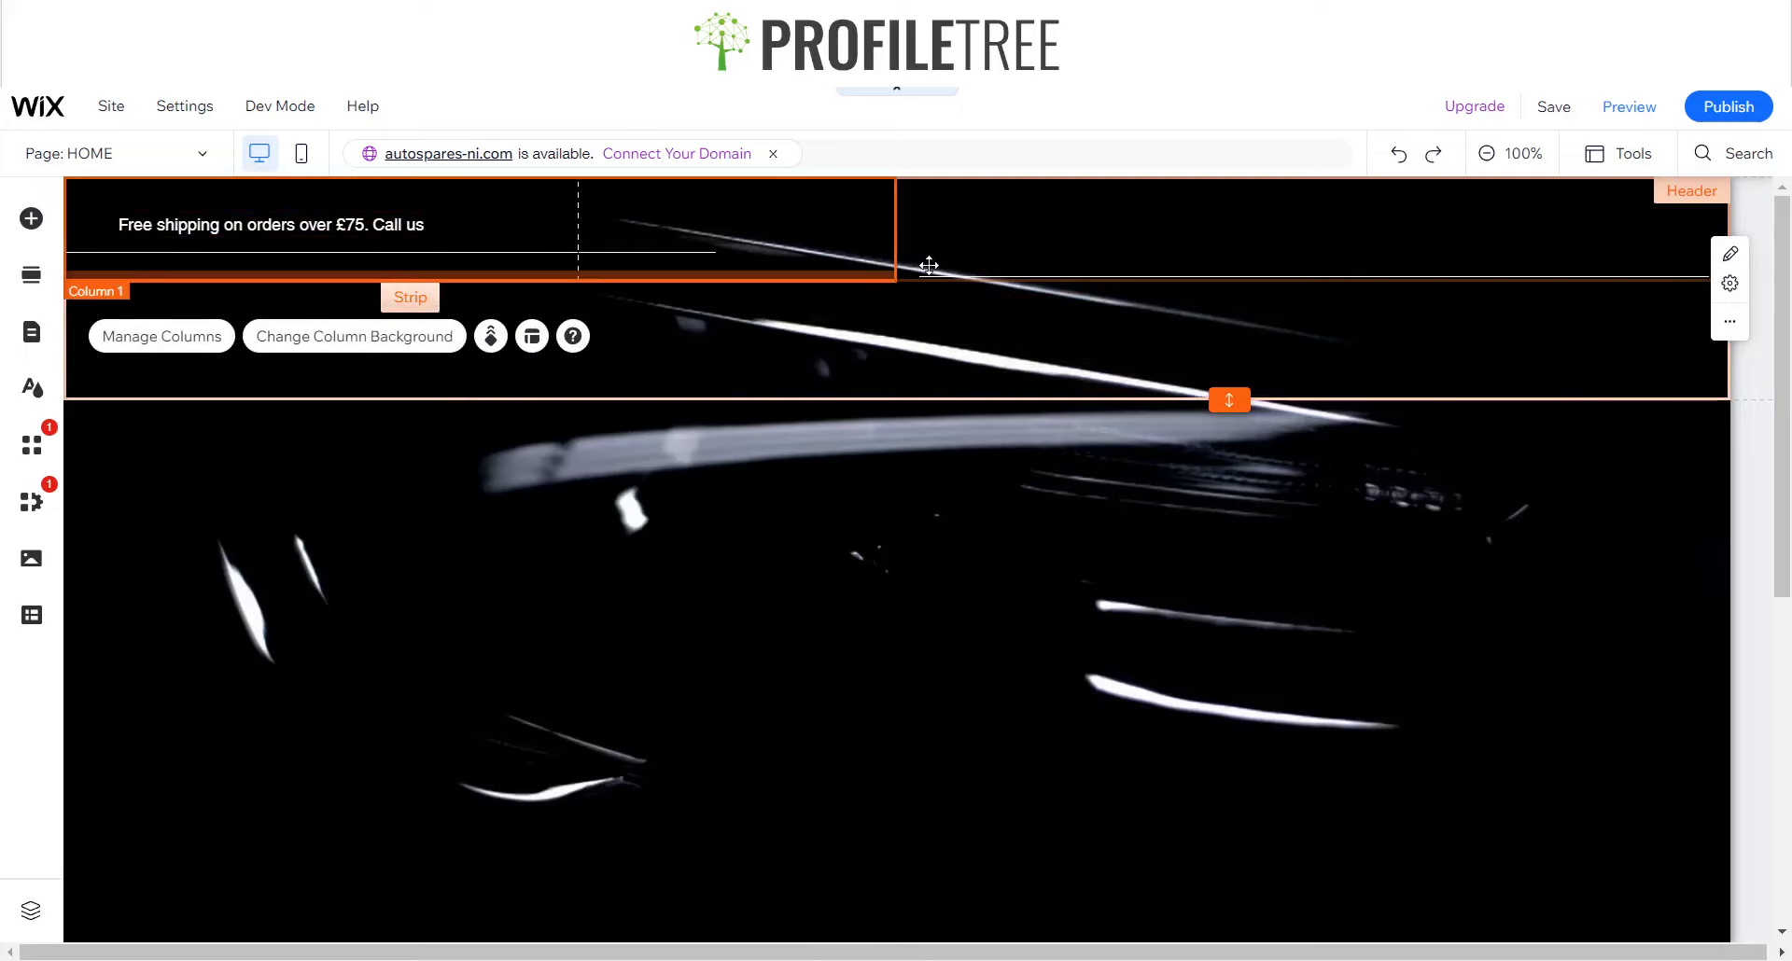
- Delete the line from the upper strip's first column and select the second column
{"action": "left_click", "coordinate": [670, 256]}
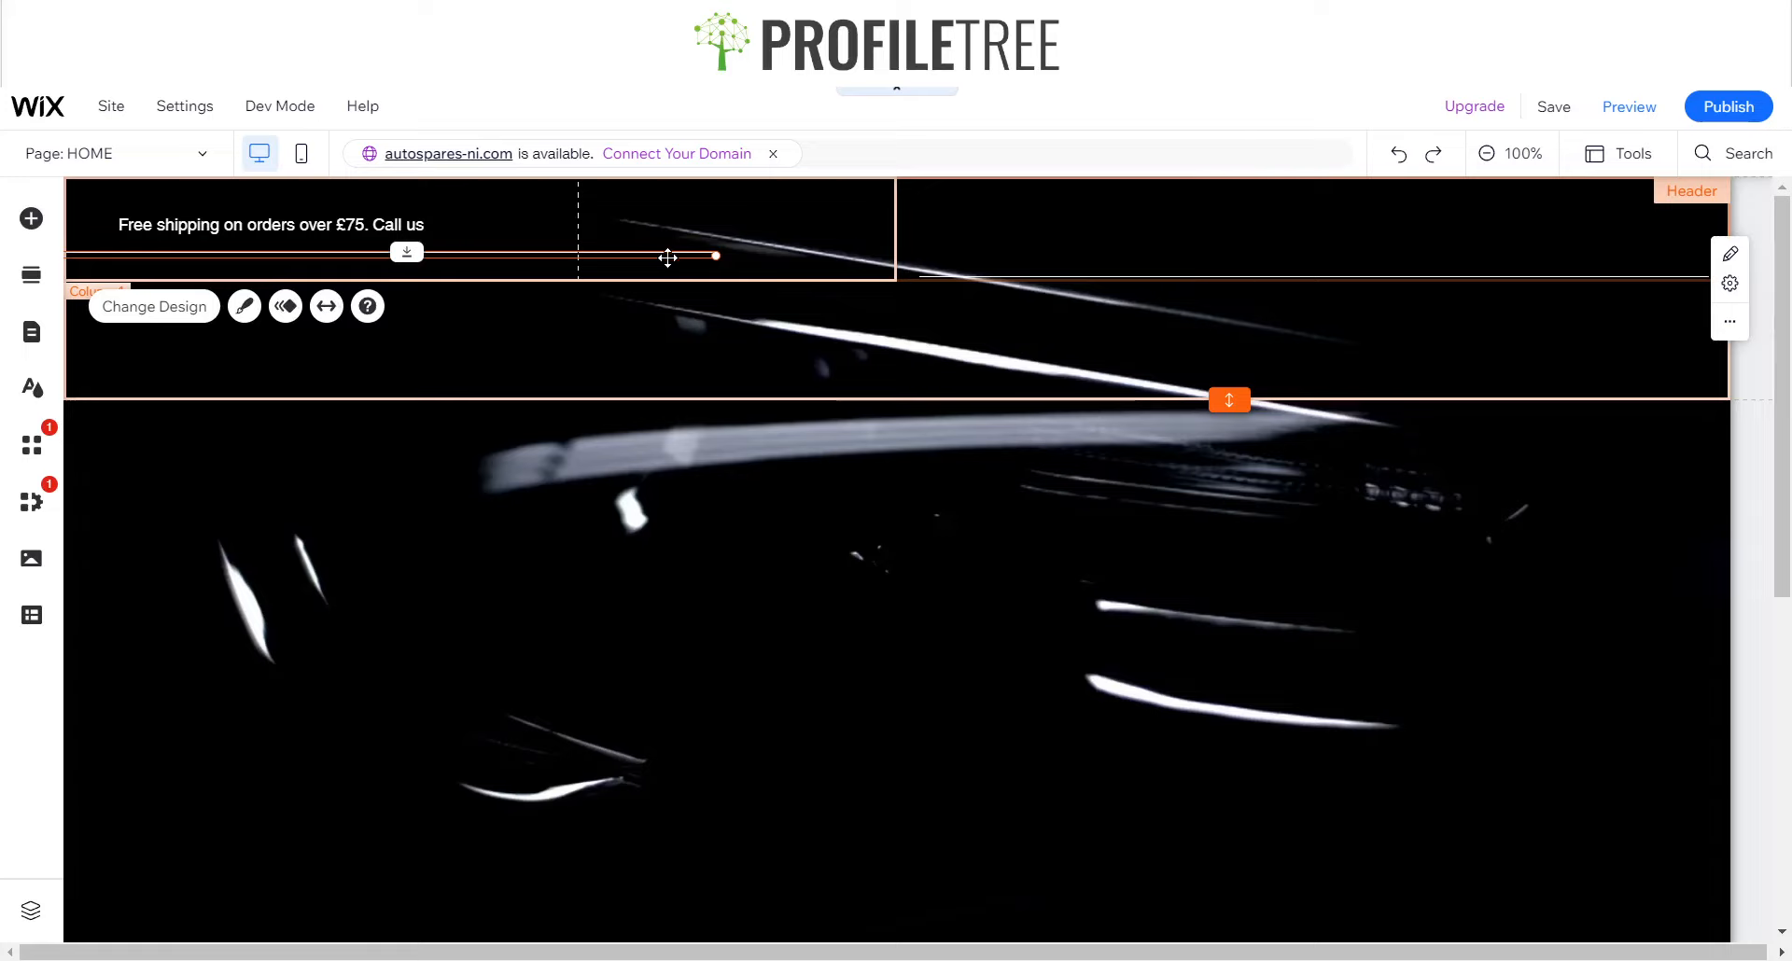
{"action": "left_click", "coordinate": [880, 272]}
{"action": "left_click", "coordinate": [980, 272]}
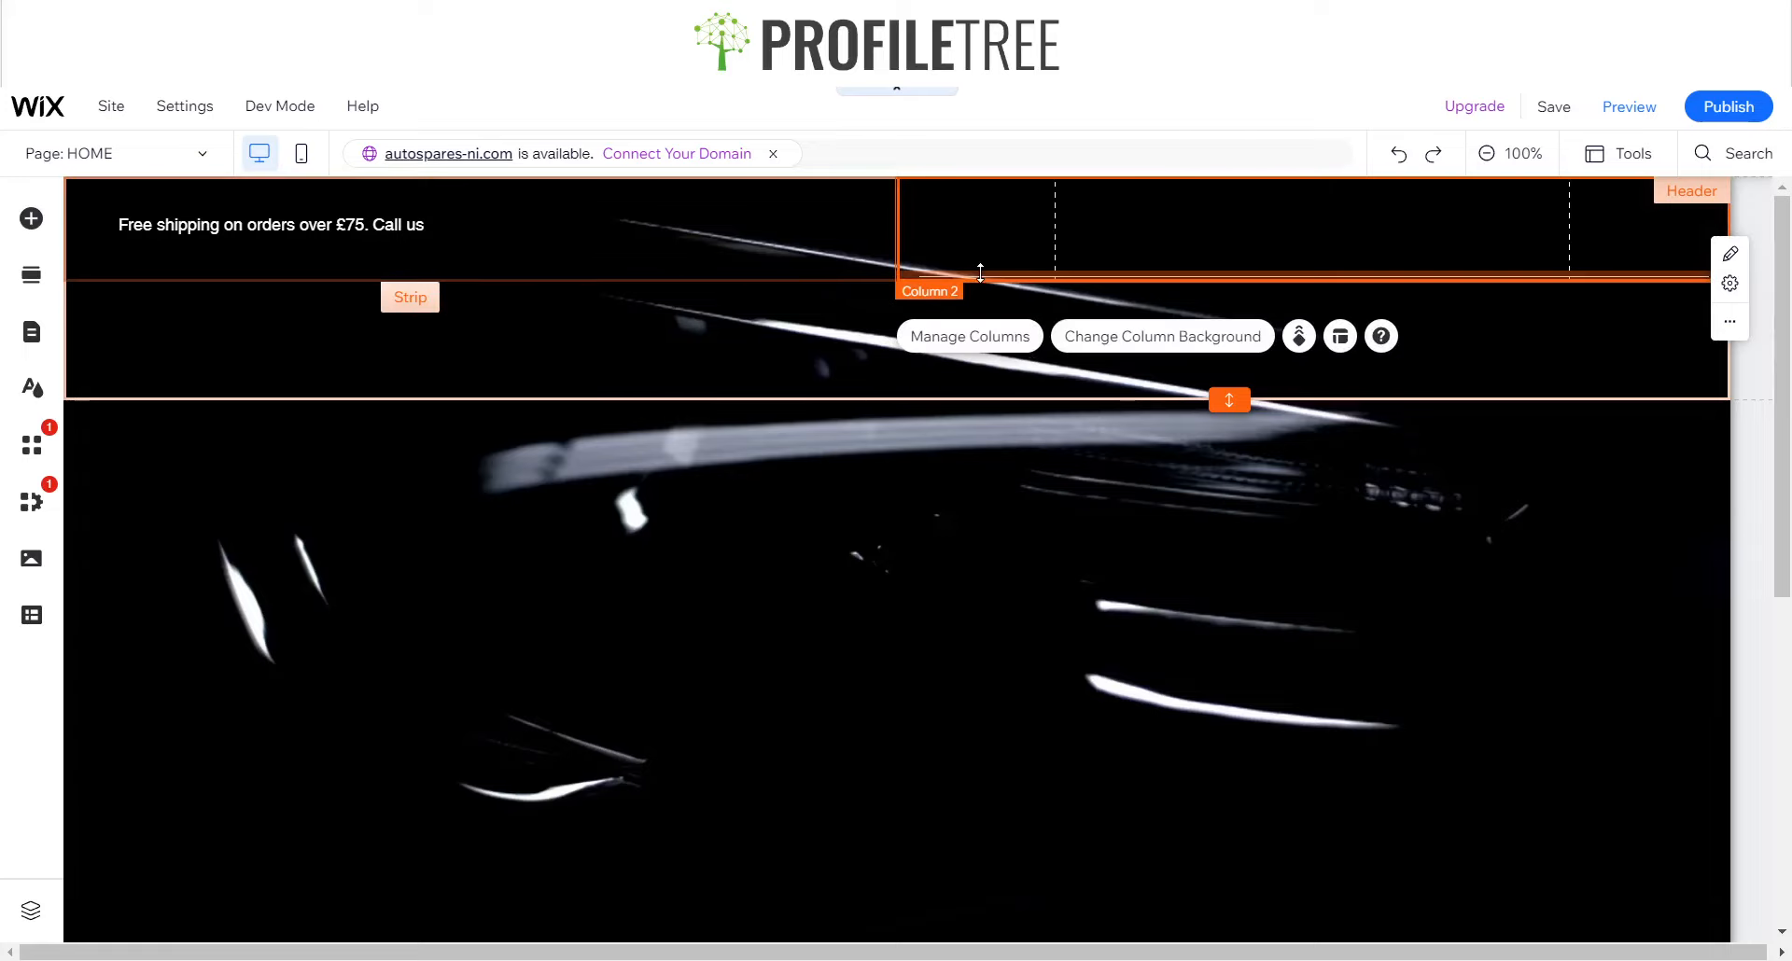
- Show the editing toolbar again and set the header's height to 215 px
{"action": "left_click", "coordinate": [838, 343]}
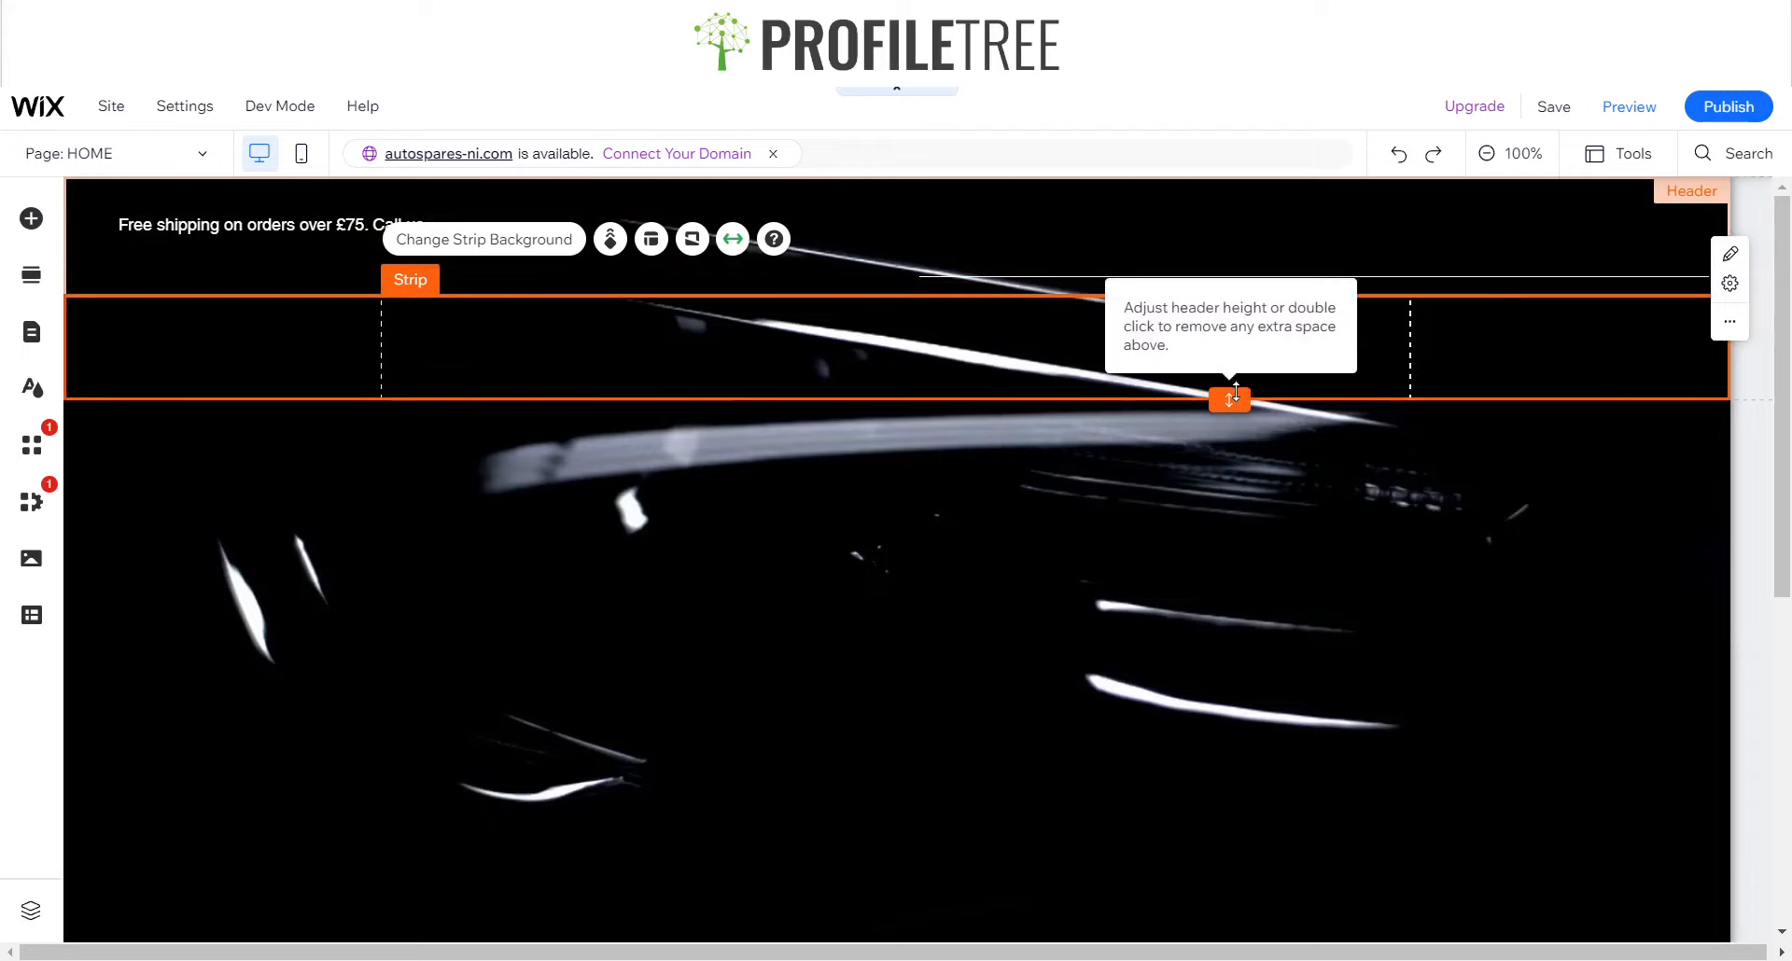
{"action": "left_click", "coordinate": [1234, 396]}
{"action": "left_click", "coordinate": [1625, 153]}
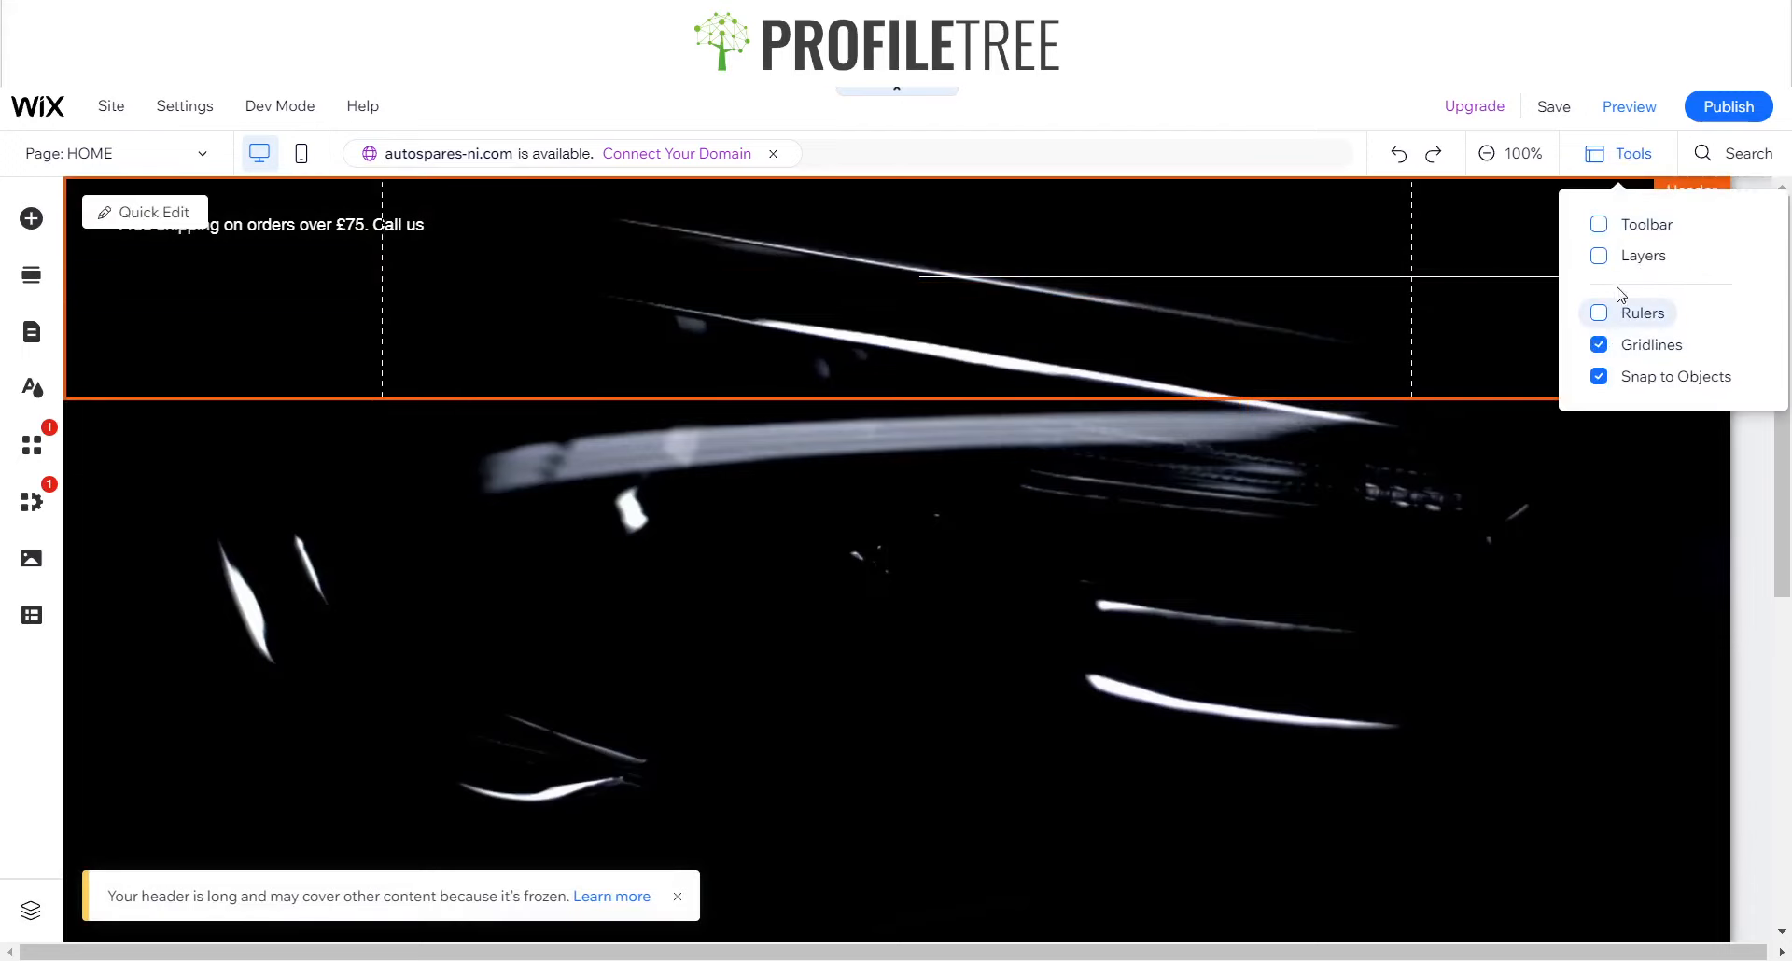
{"action": "left_click", "coordinate": [1614, 222]}
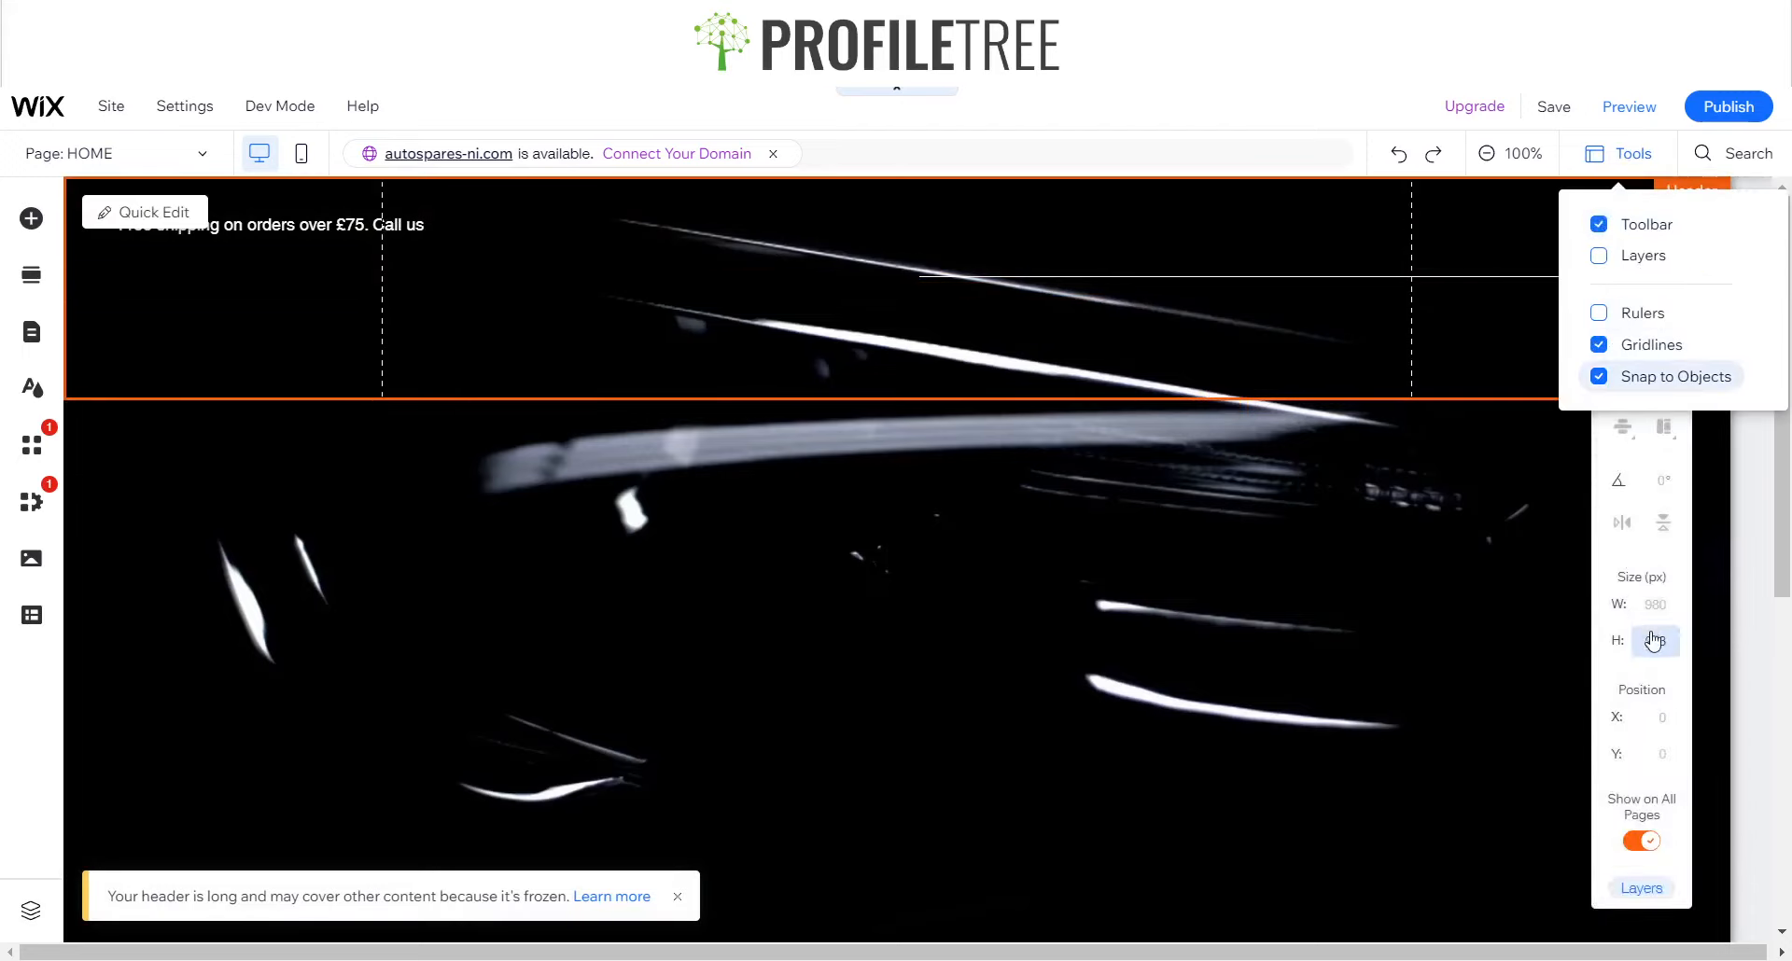
{"action": "left_click", "coordinate": [1652, 634]}
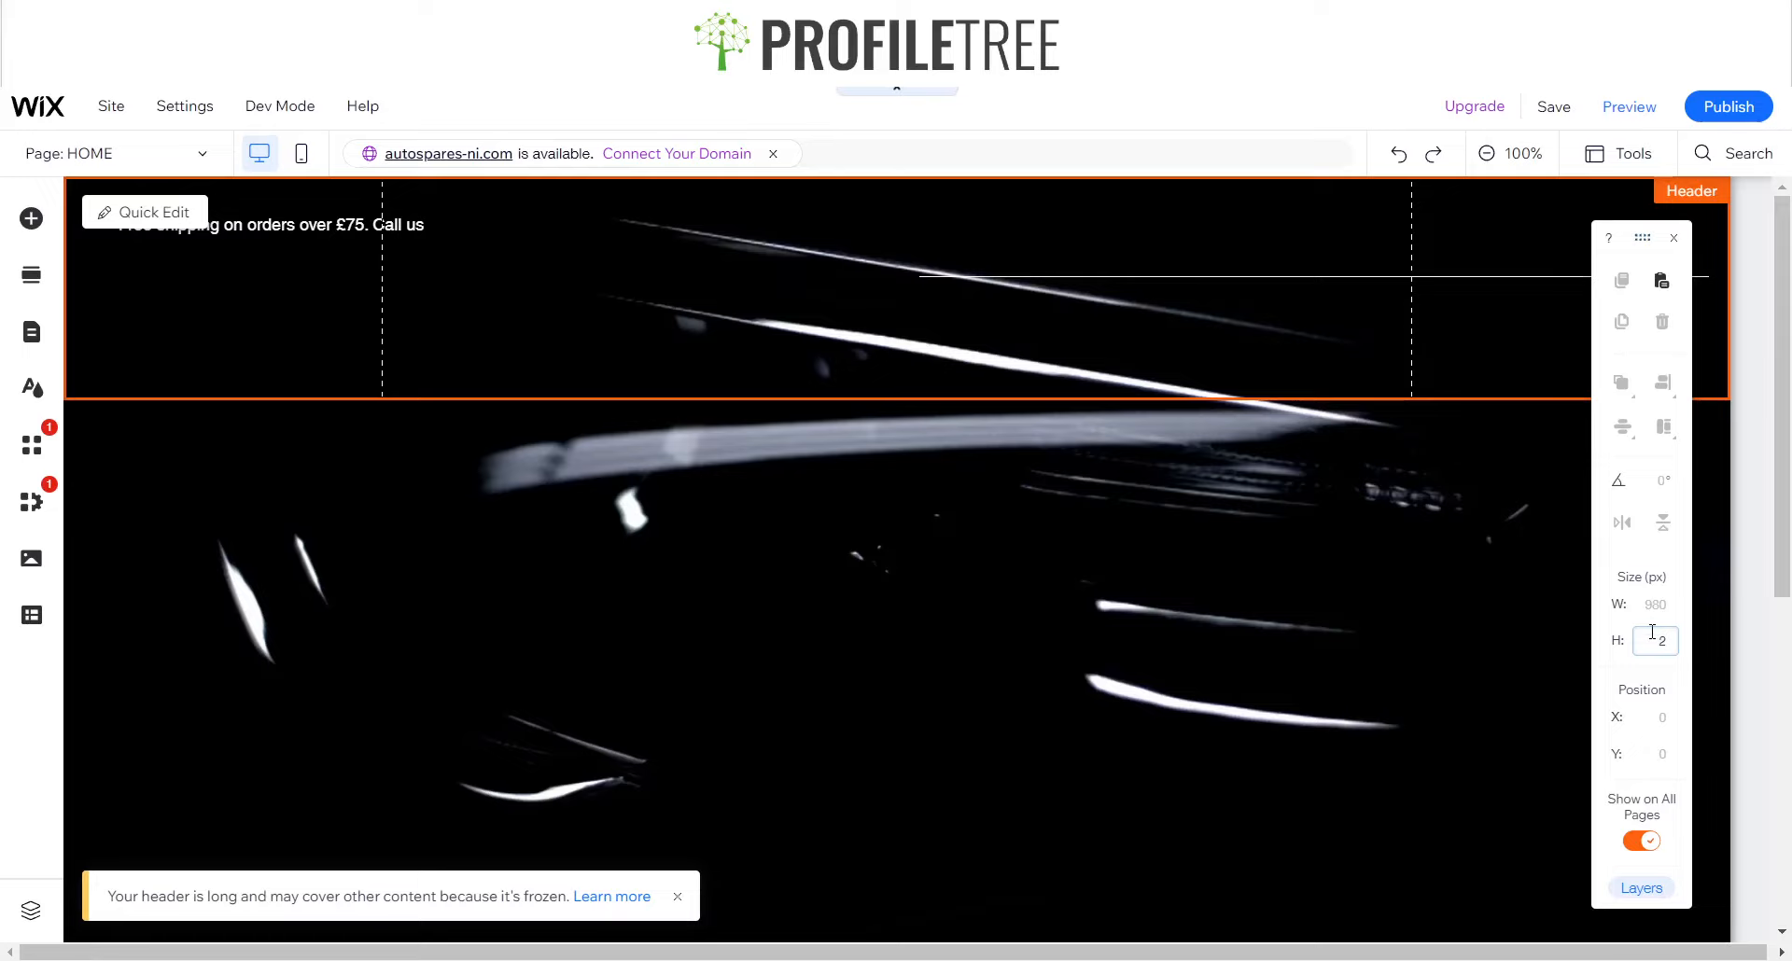
{"action": "key", "text": "Return"}
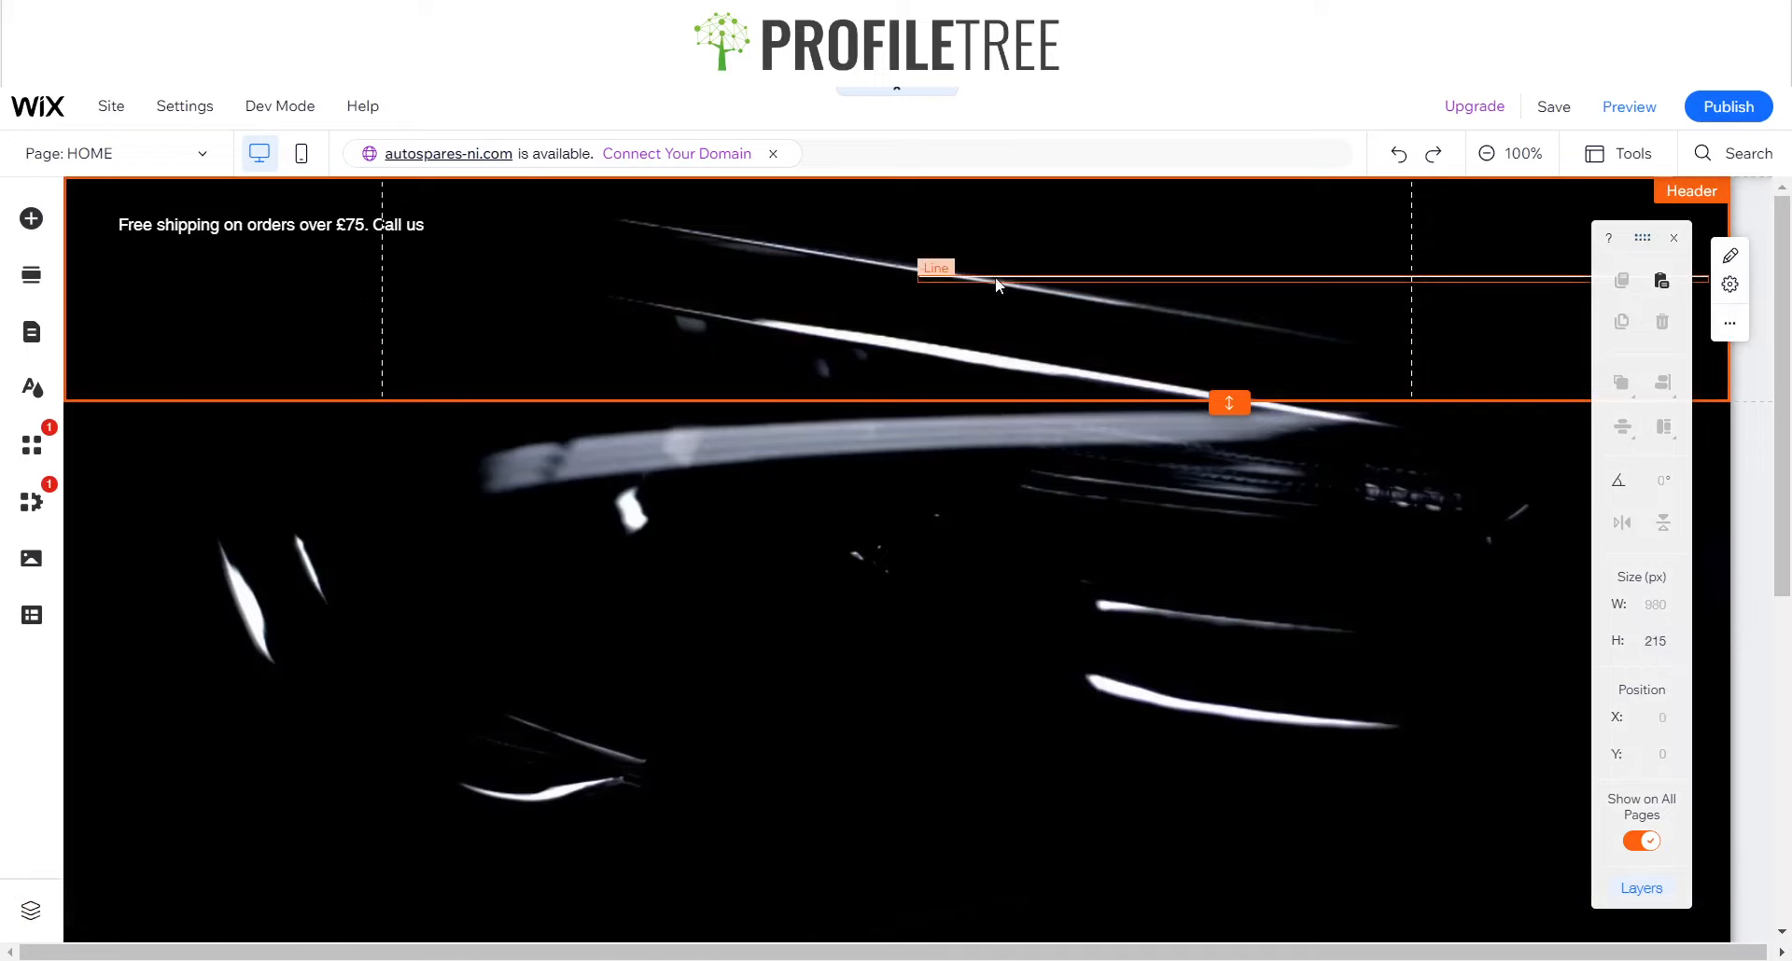
- Move the second column's line onto the header at about X -271, Y 105 and stretch it to about 1523 px wide
{"action": "left_click", "coordinate": [995, 277]}
{"action": "left_click", "coordinate": [952, 278]}
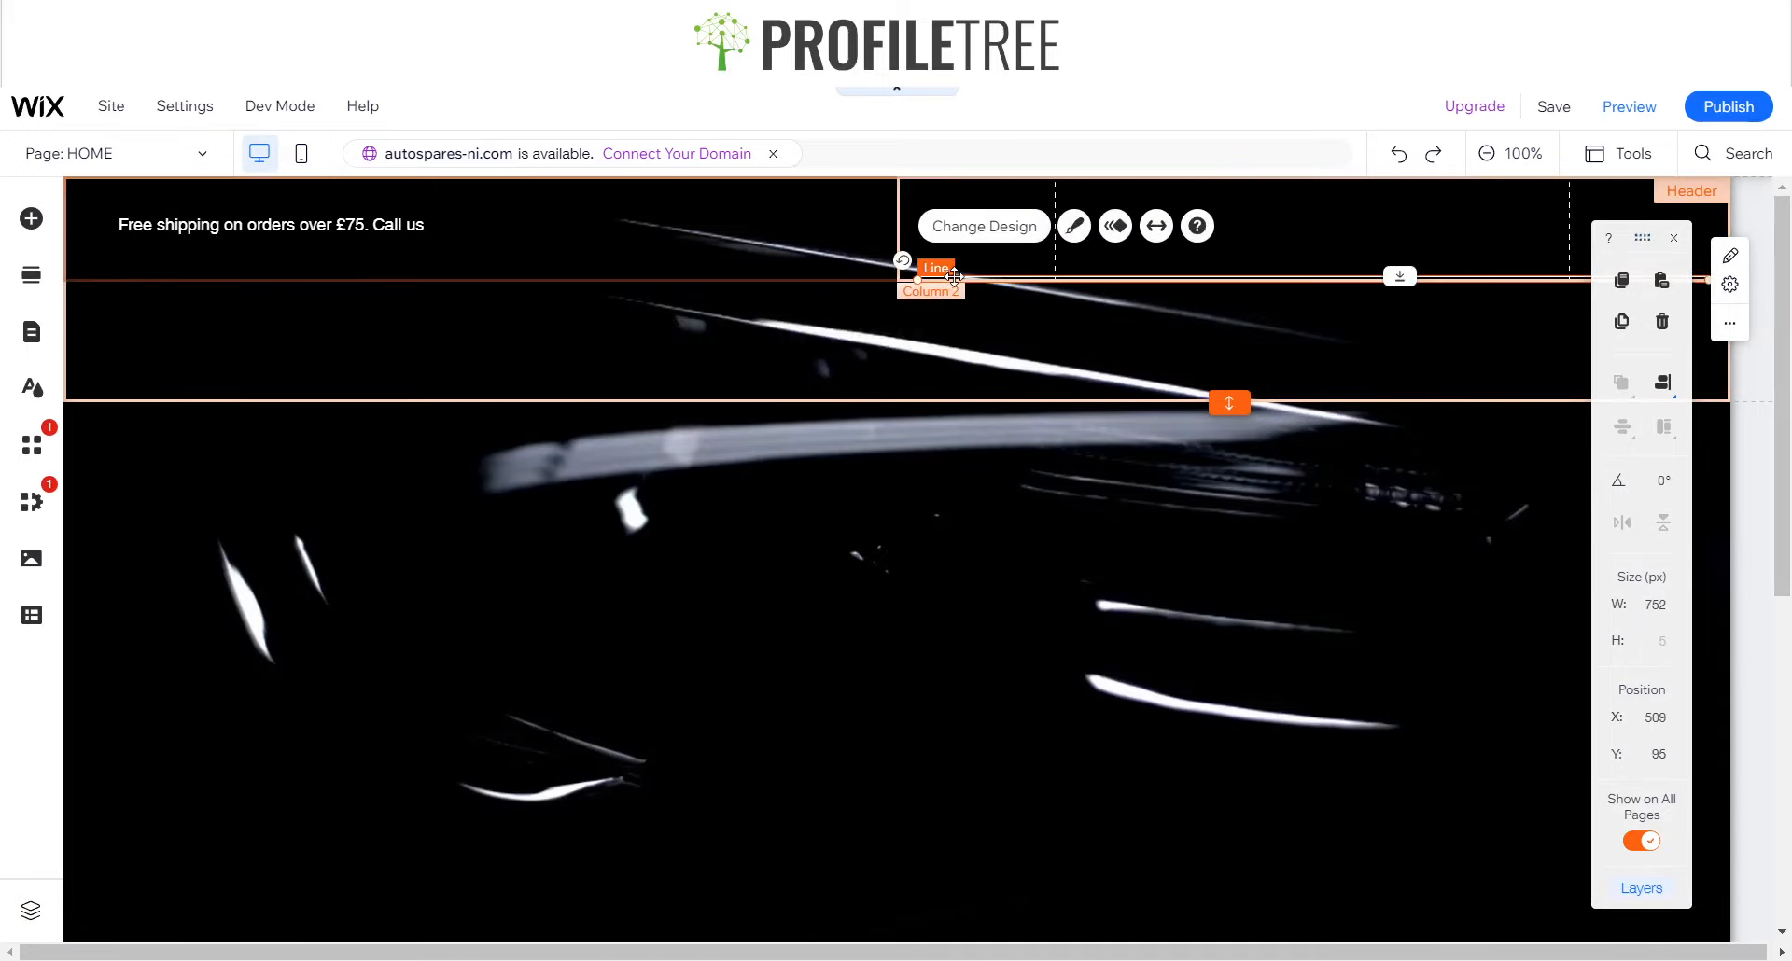
{"action": "left_click_drag", "start_coordinate": [953, 276], "coordinate": [136, 285]}
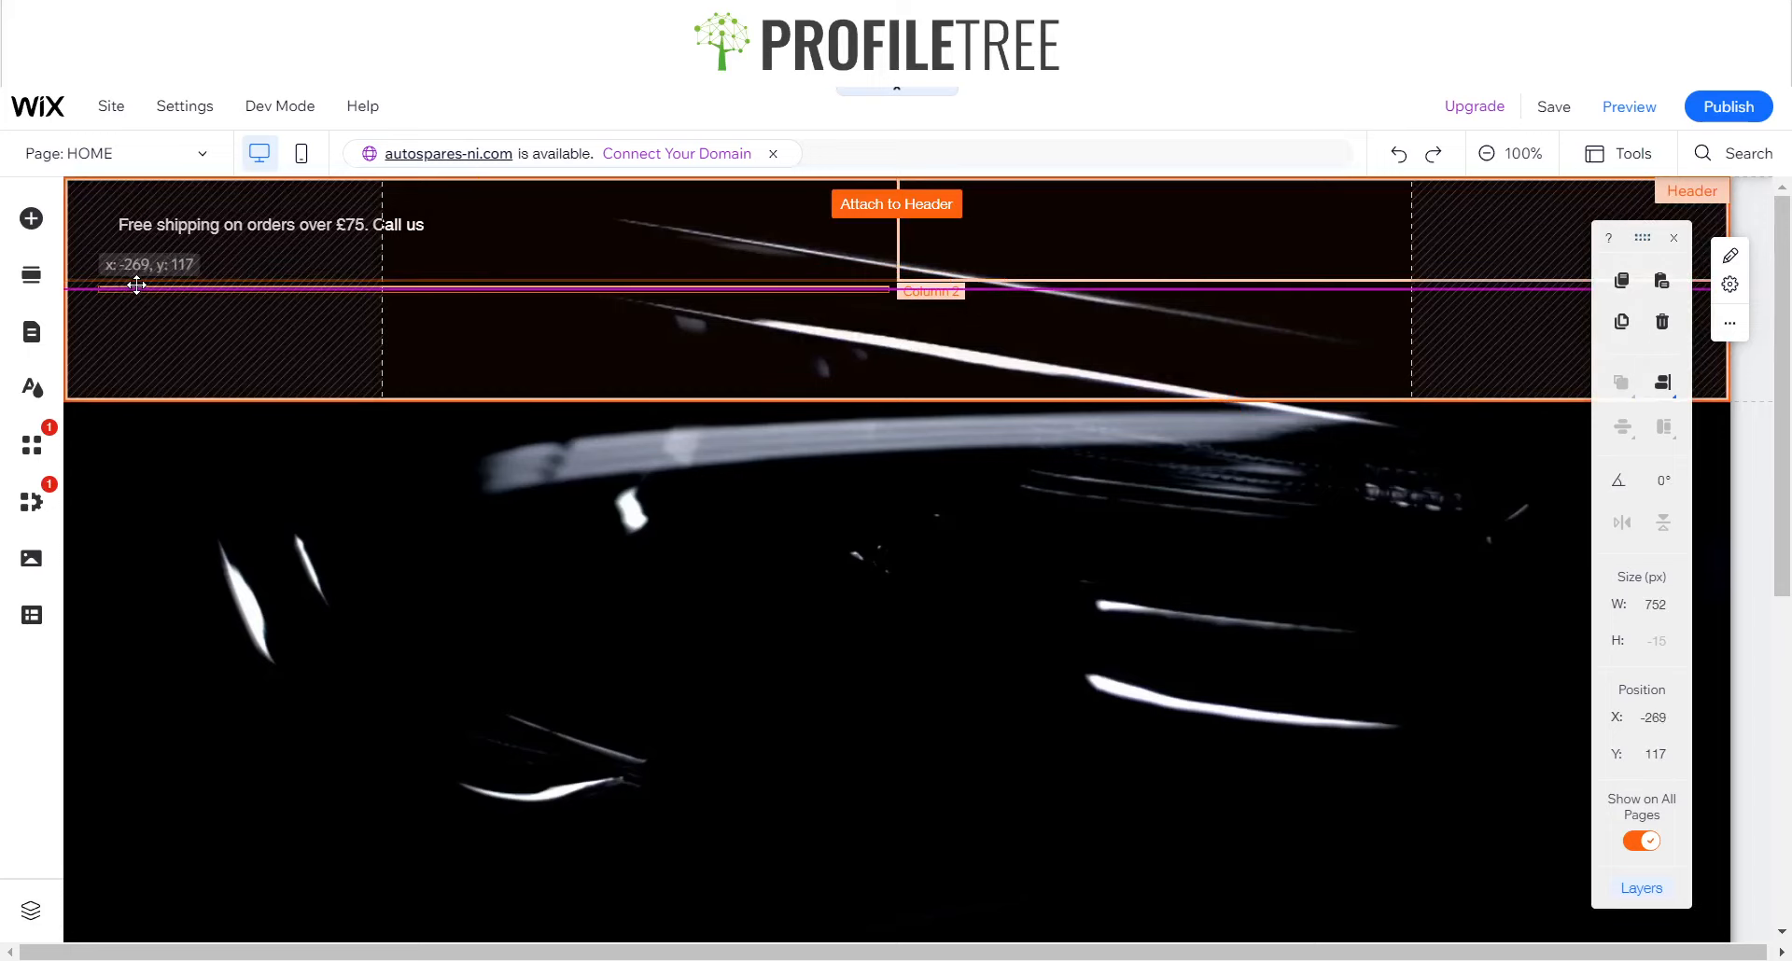
{"action": "left_click_drag", "start_coordinate": [311, 253], "coordinate": [311, 253]}
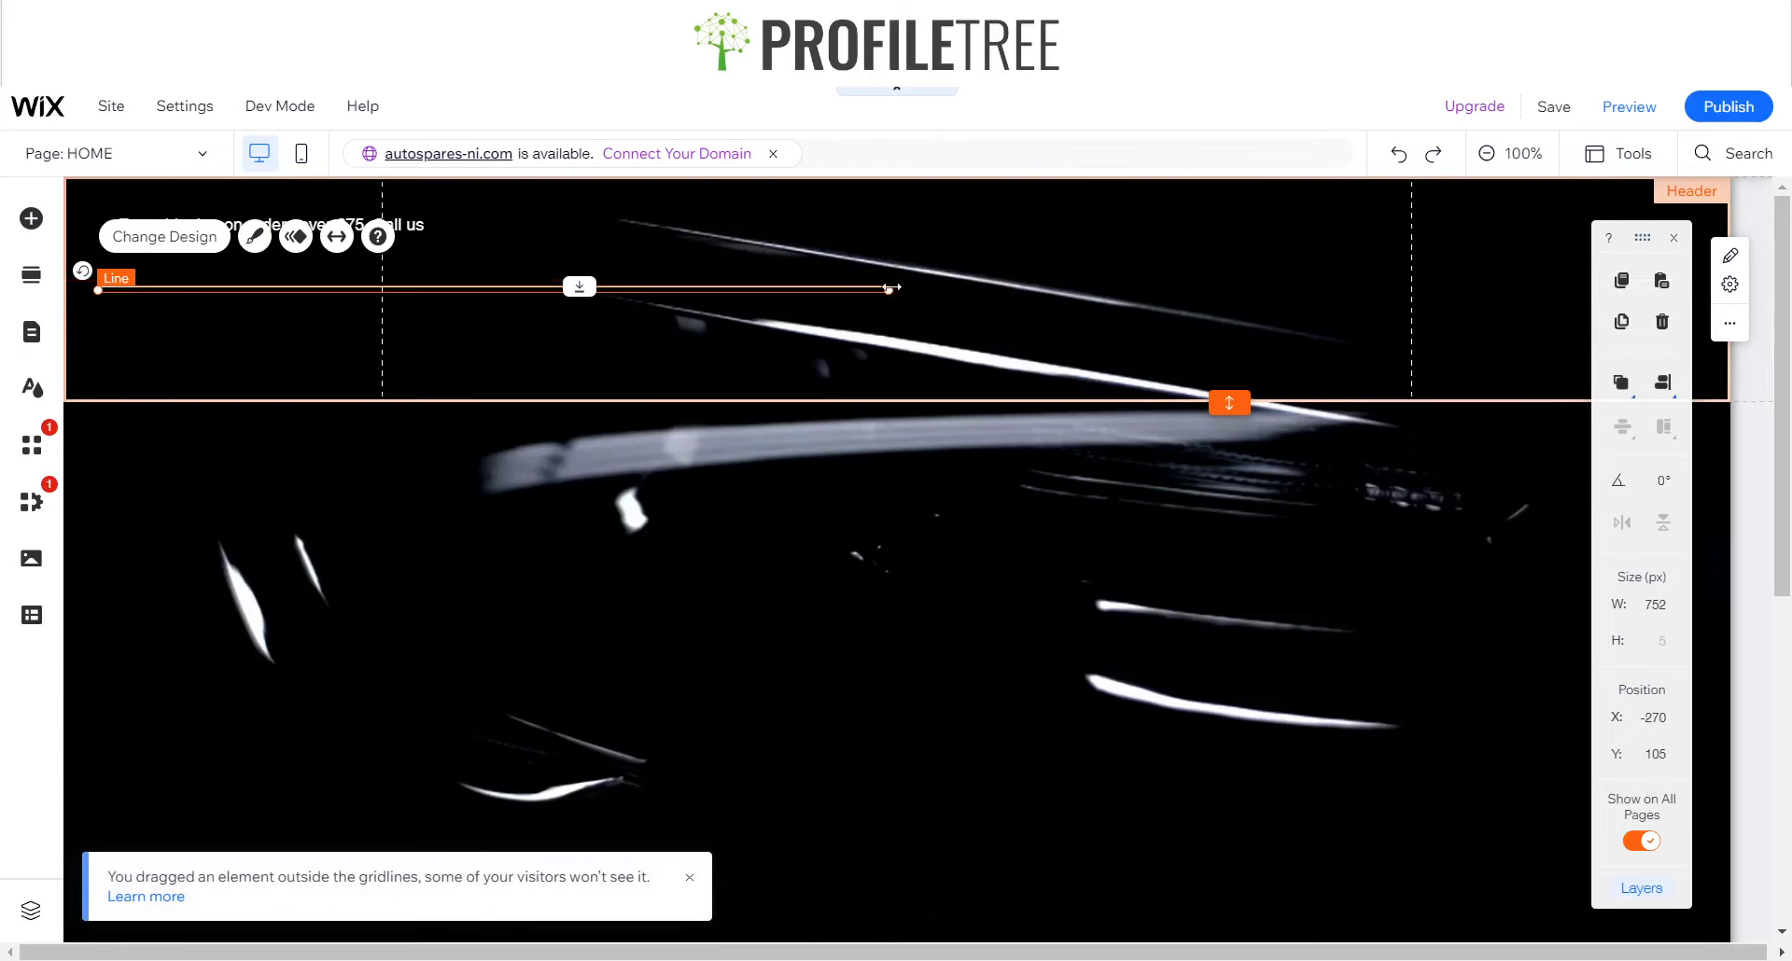
{"action": "left_click_drag", "start_coordinate": [889, 290], "coordinate": [1699, 284]}
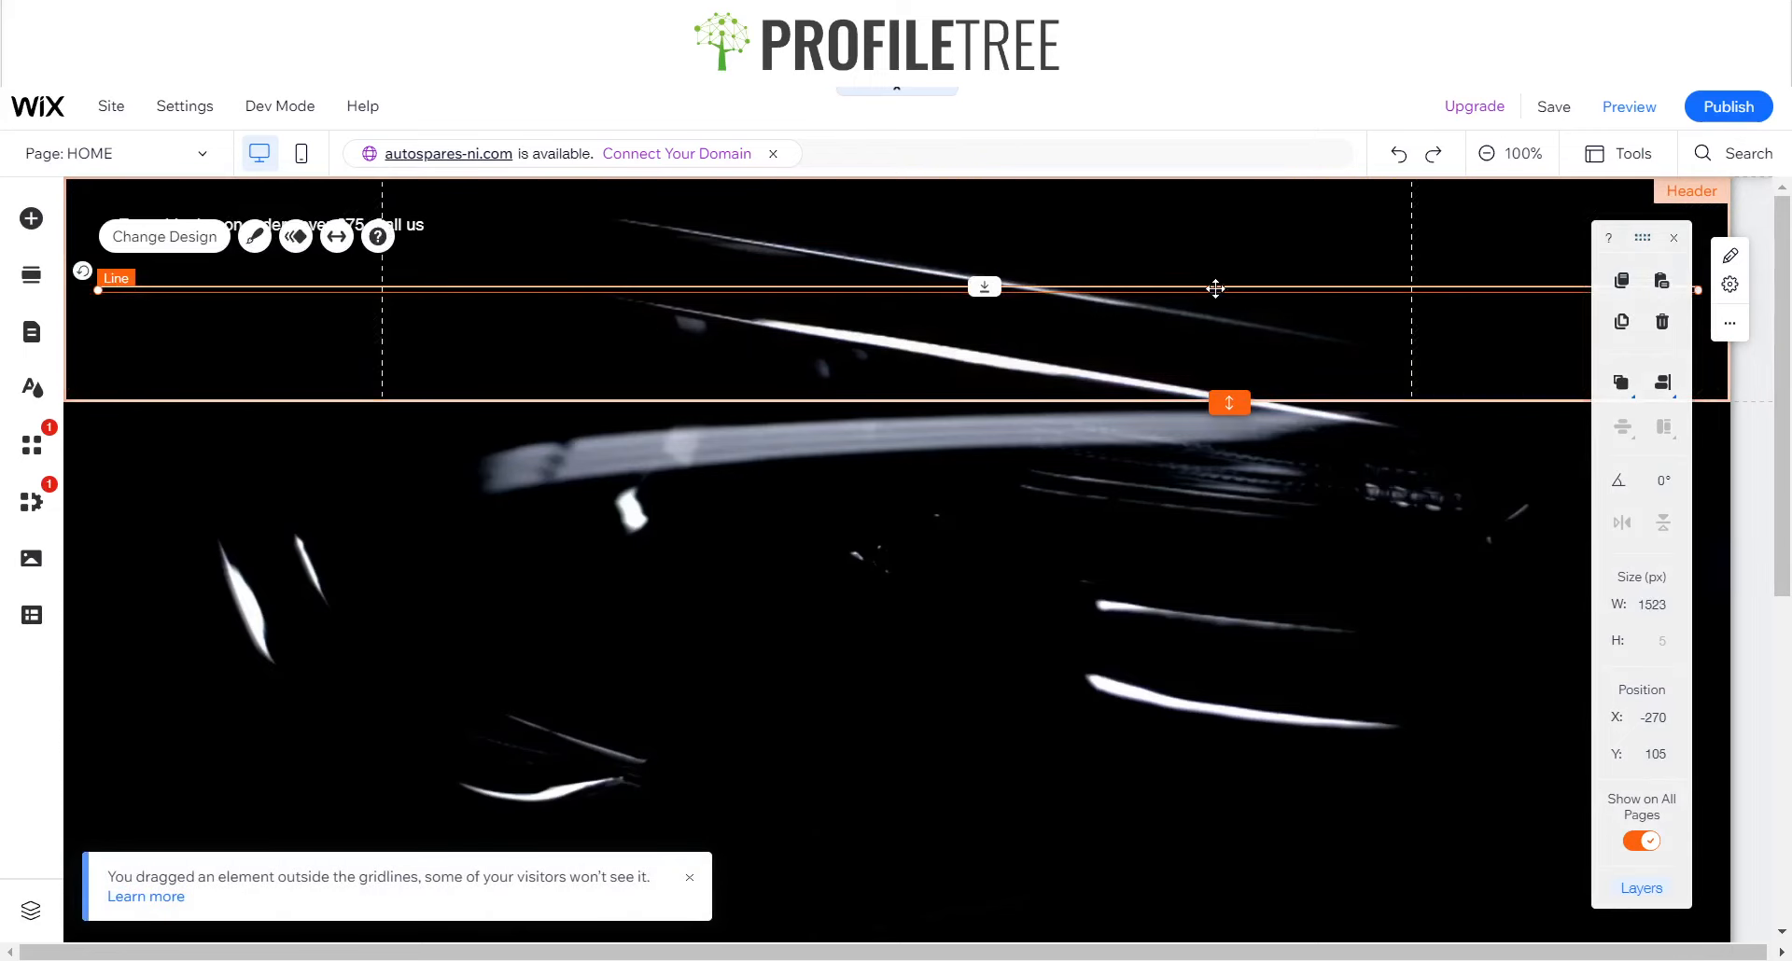
{"action": "left_click_drag", "start_coordinate": [1219, 287], "coordinate": [1218, 287]}
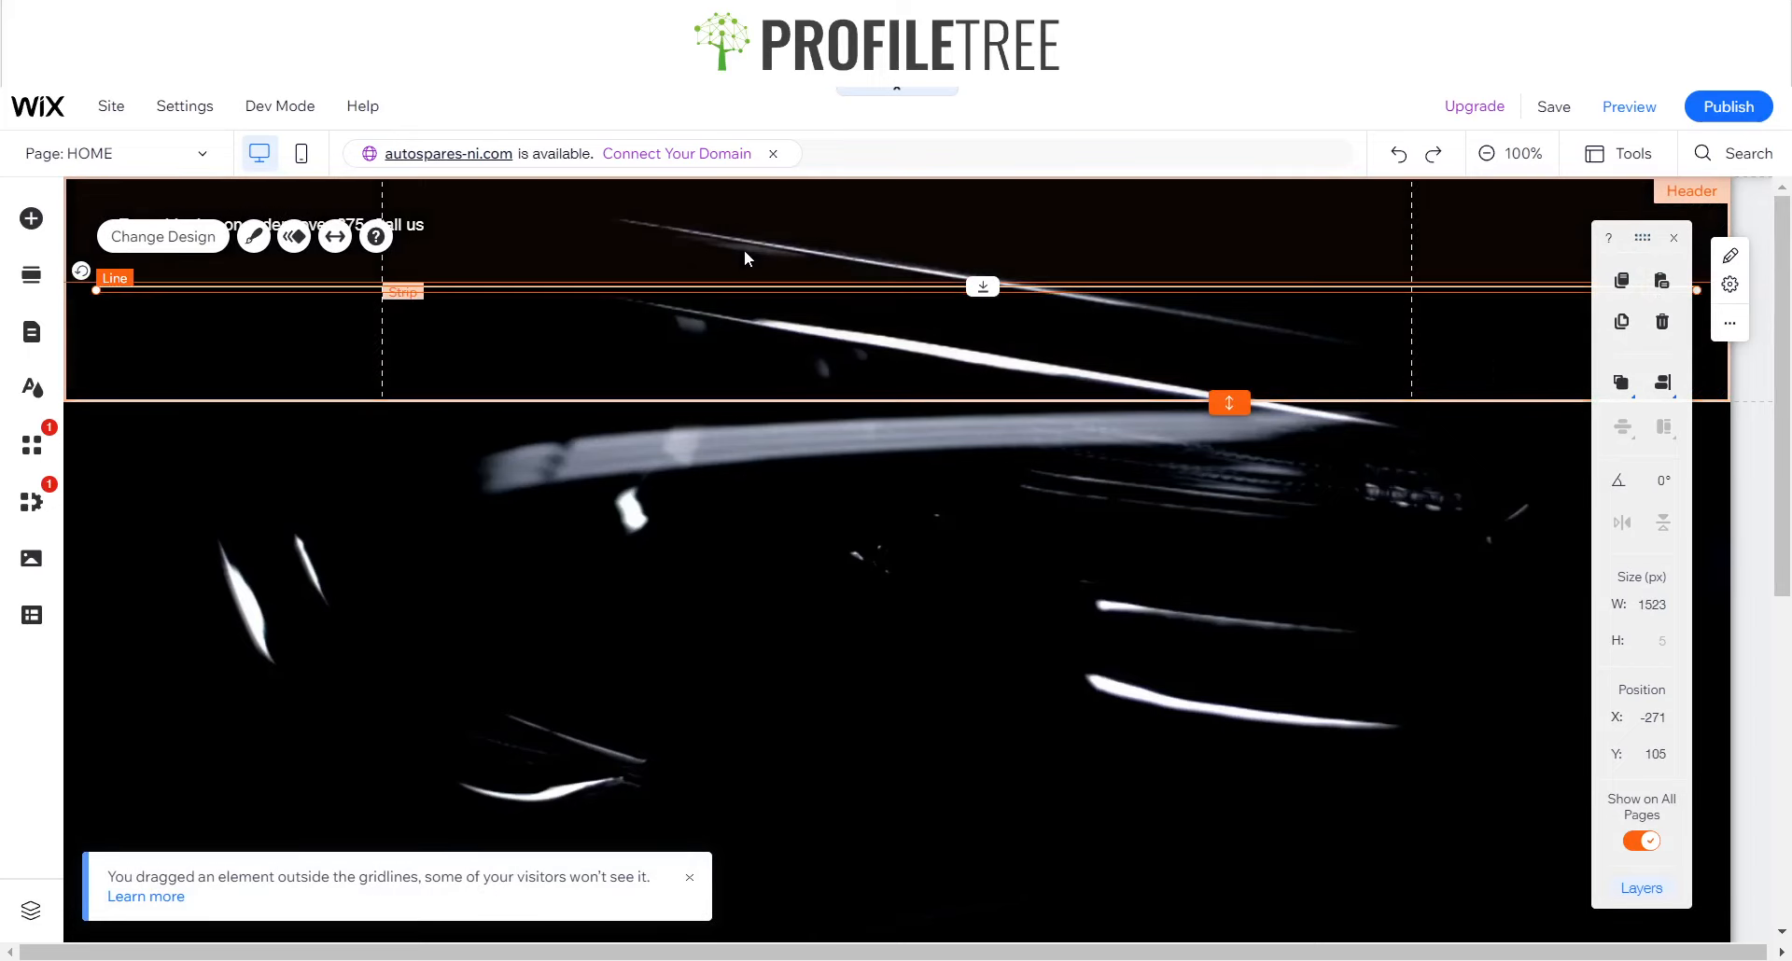
- Reposition the free shipping text within the upper strip's first column to about X -253, Y 39
{"action": "left_click", "coordinate": [504, 235]}
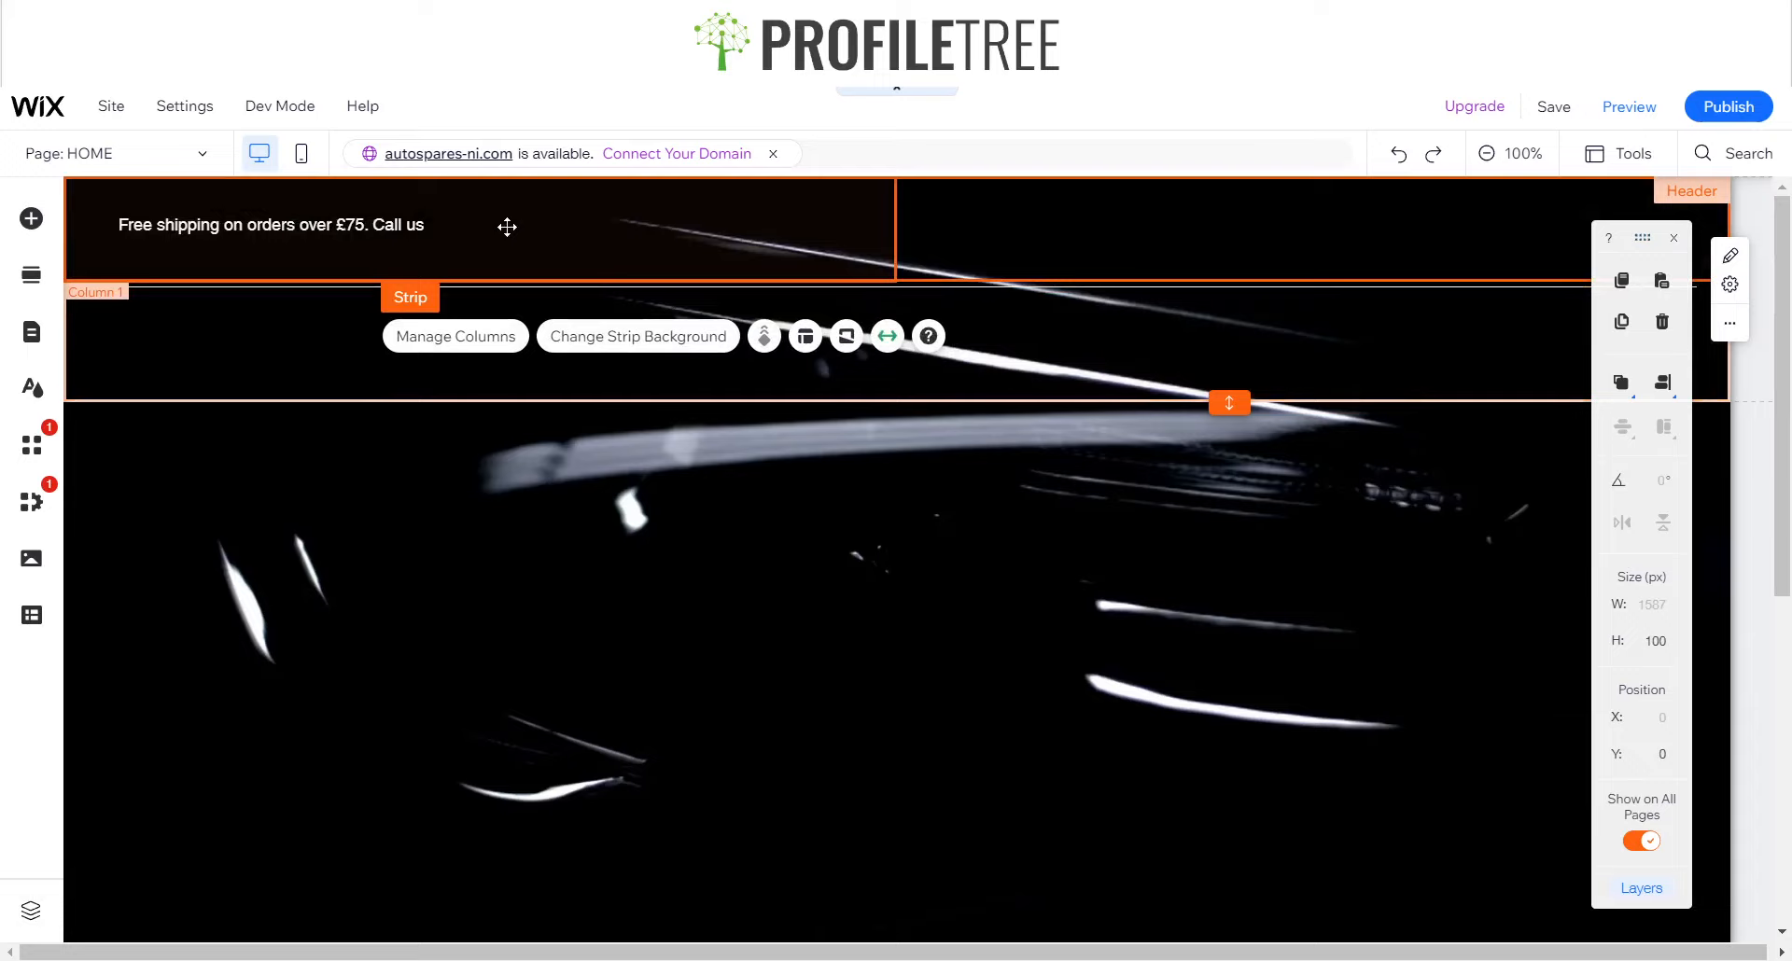
{"action": "left_click", "coordinate": [270, 224]}
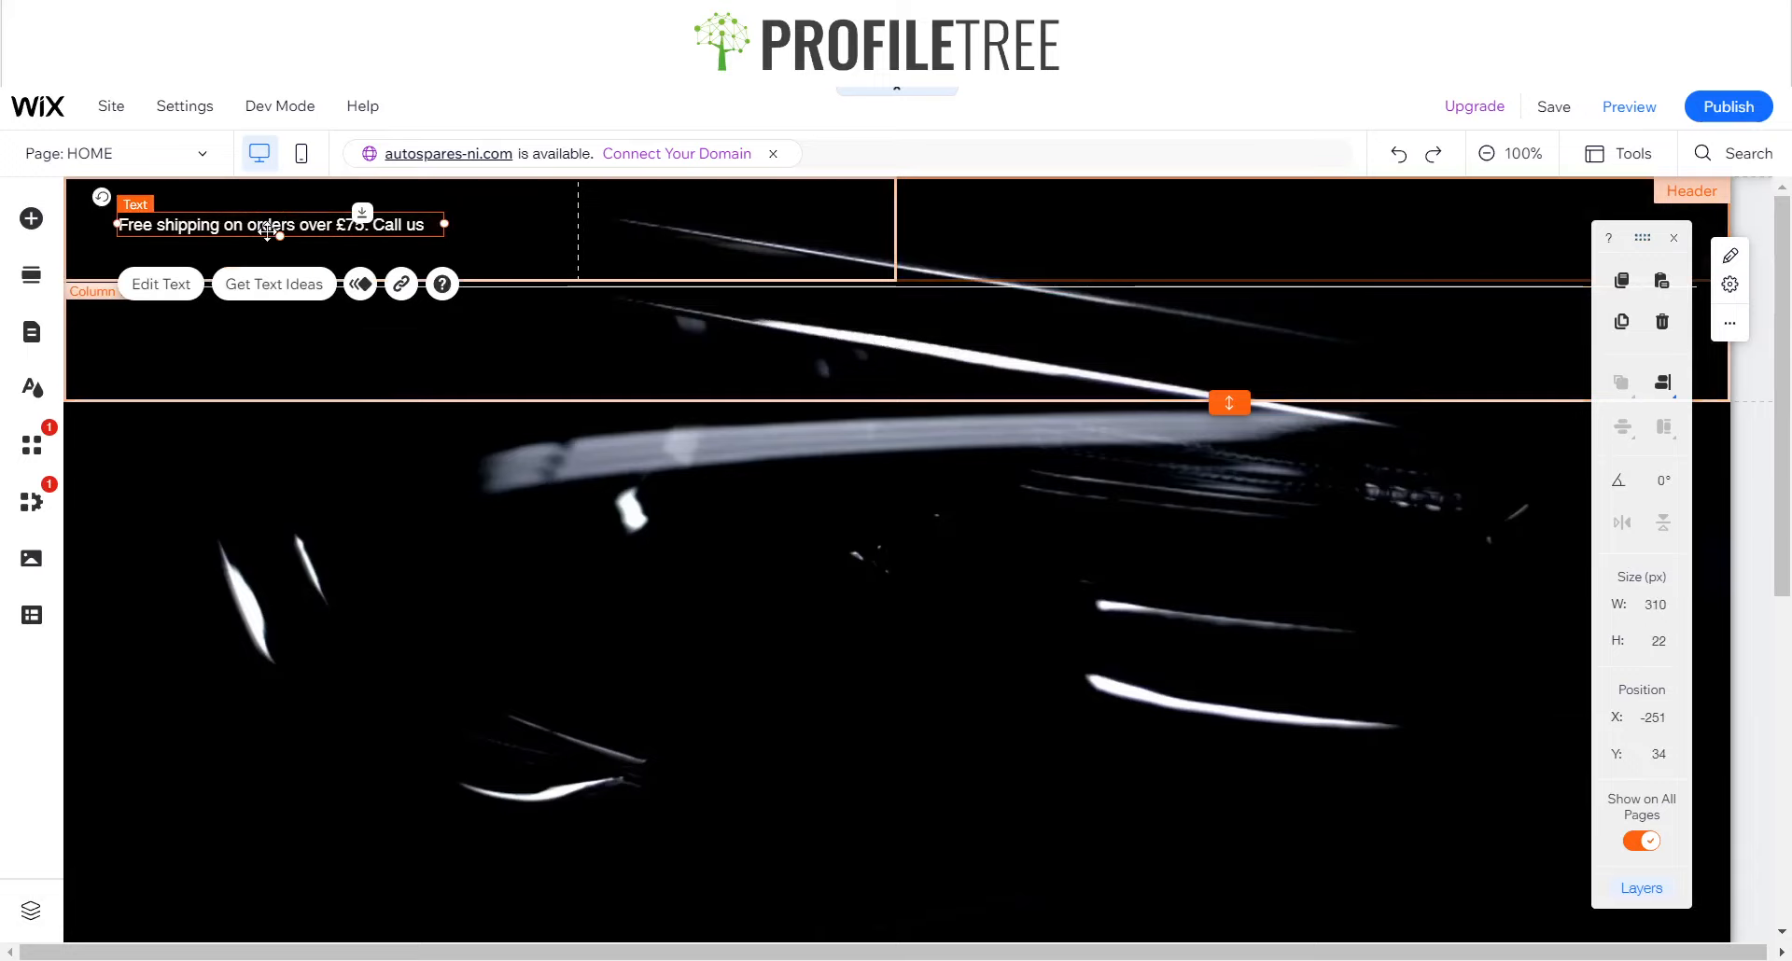
{"action": "left_click_drag", "start_coordinate": [269, 231], "coordinate": [268, 233]}
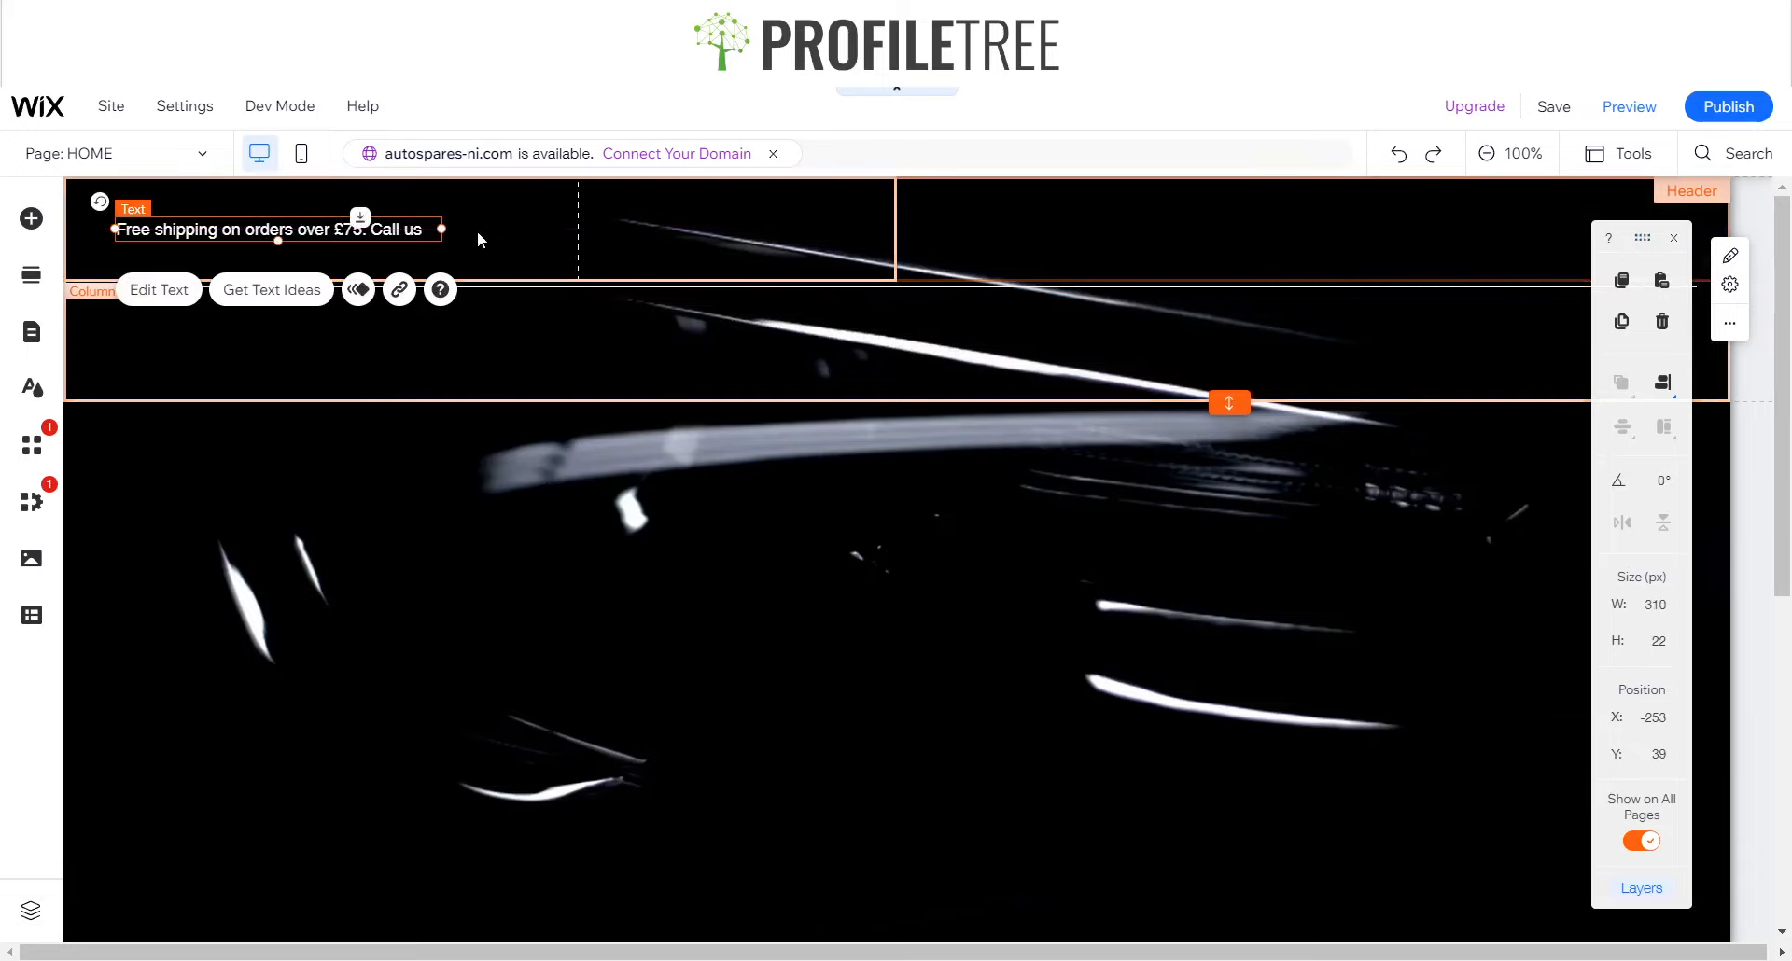
{"action": "left_click", "coordinate": [797, 239]}
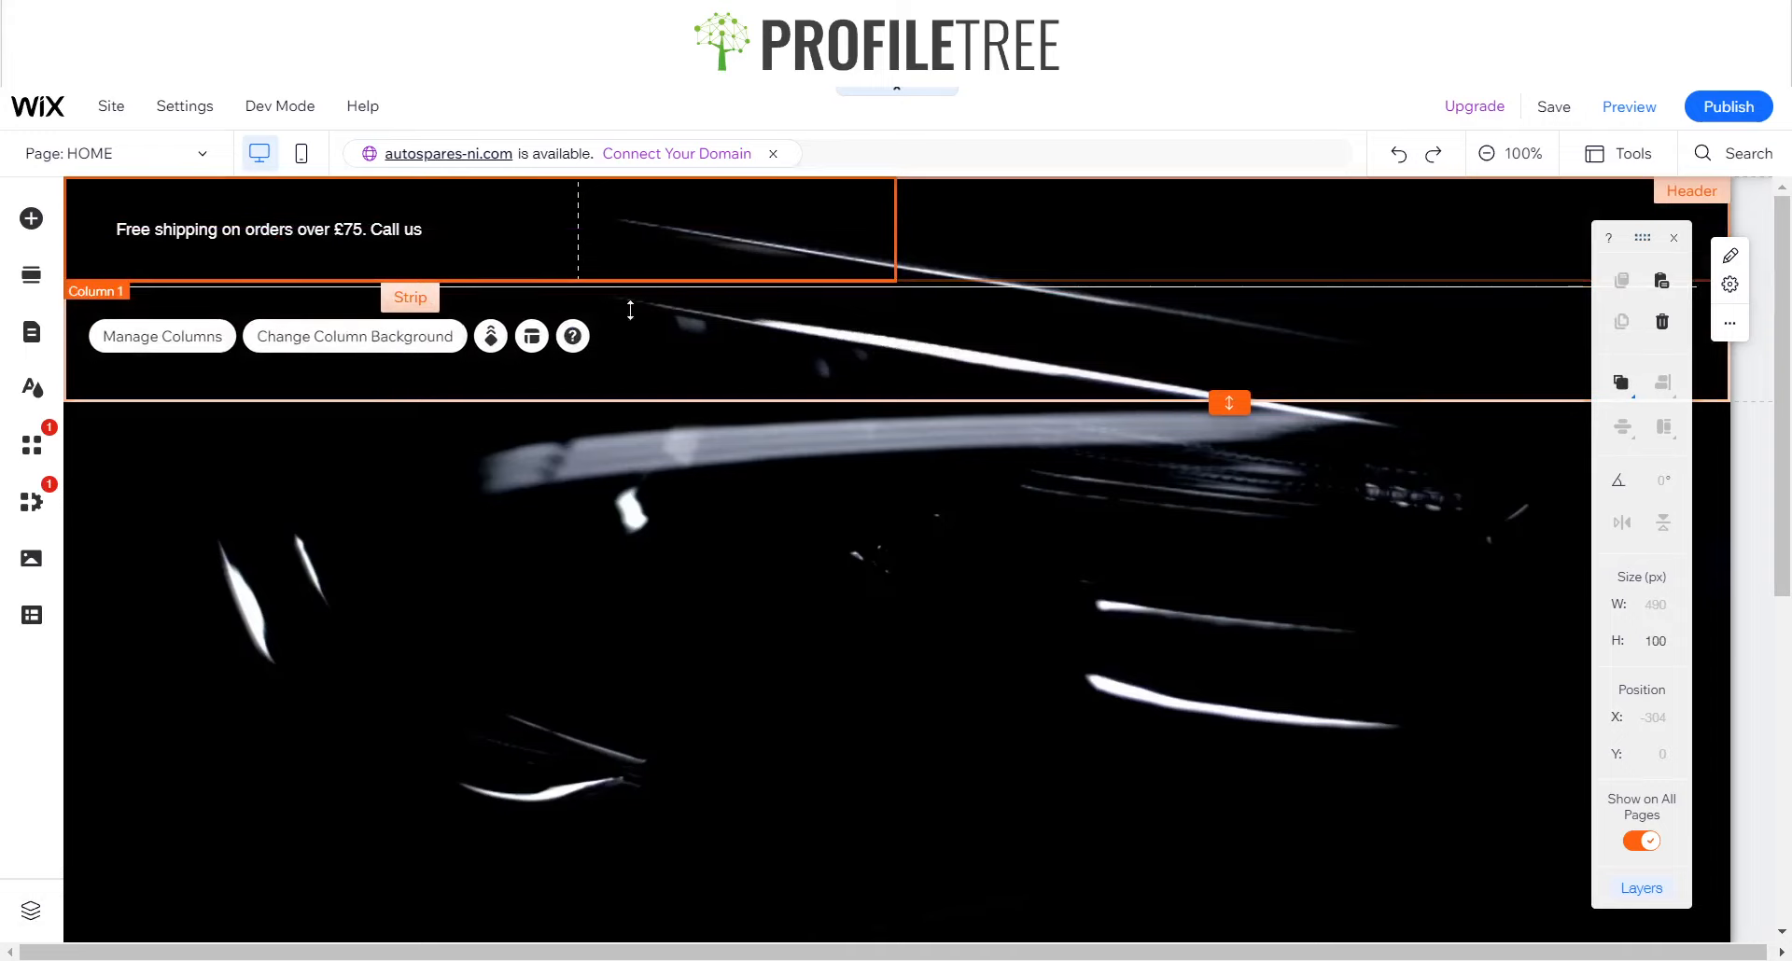
{"action": "left_click", "coordinate": [702, 364]}
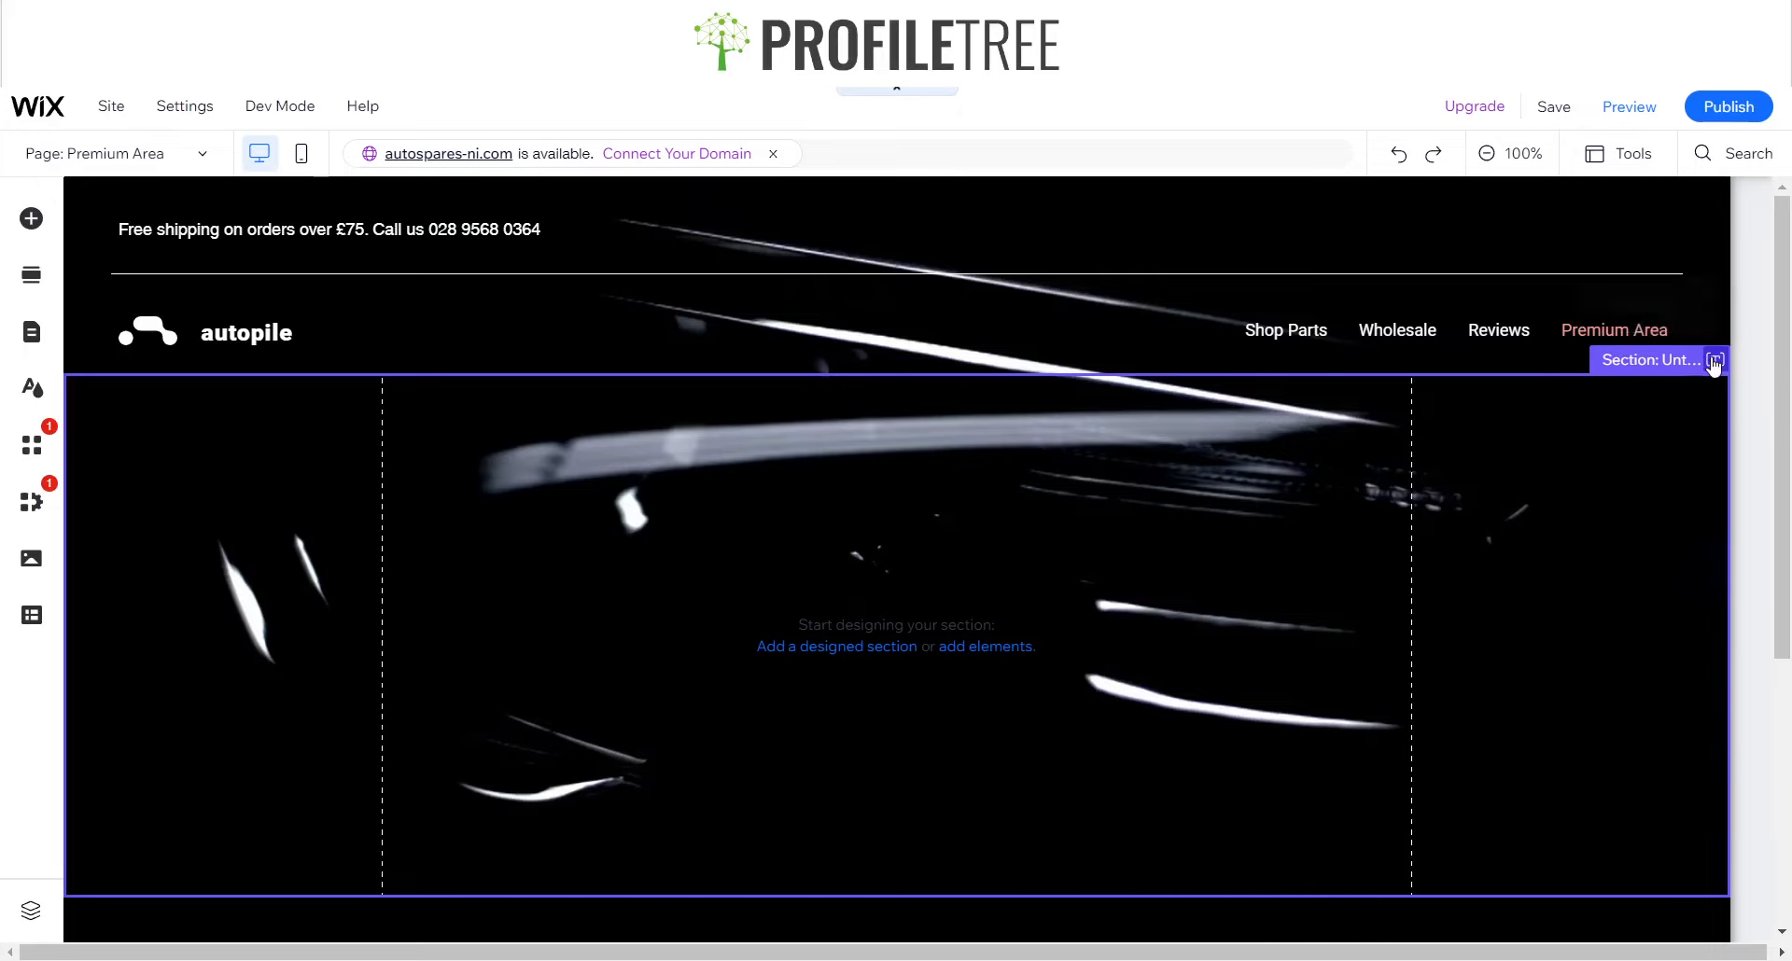
- Name the empty section below the header "Hero Section"
{"action": "left_click", "coordinate": [1714, 361]}
{"action": "type", "text": "Hero "}
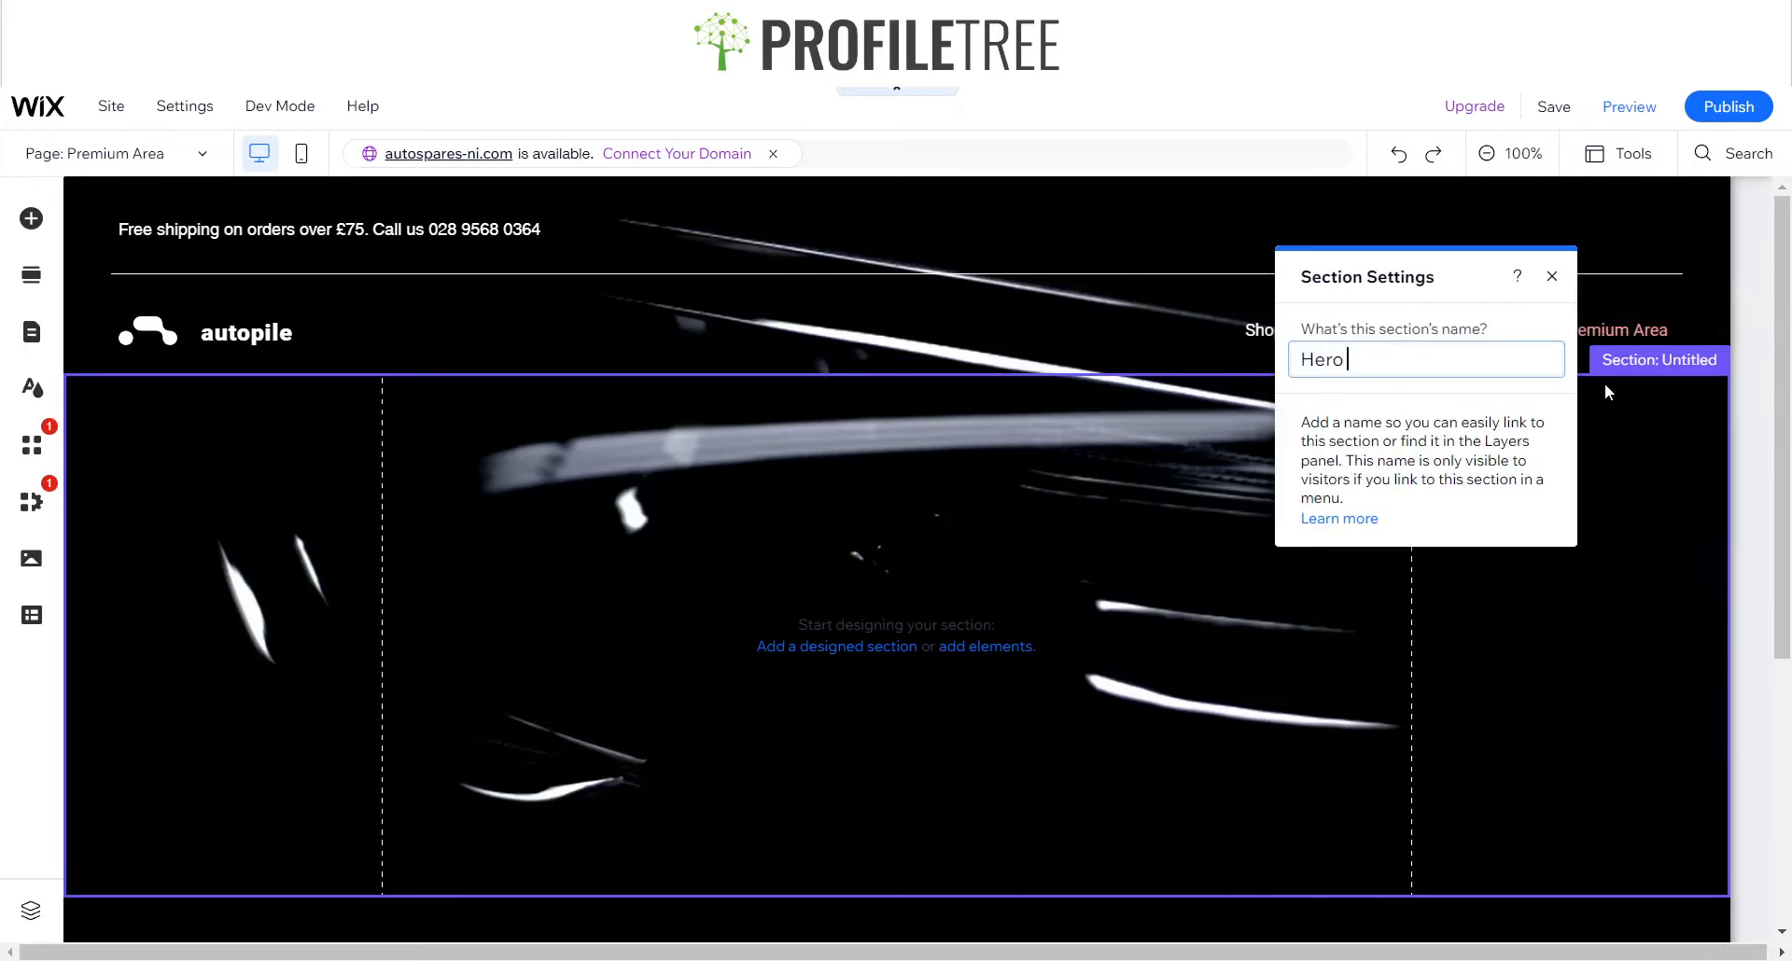
{"action": "type", "text": "Section"}
{"action": "key", "text": "Return"}
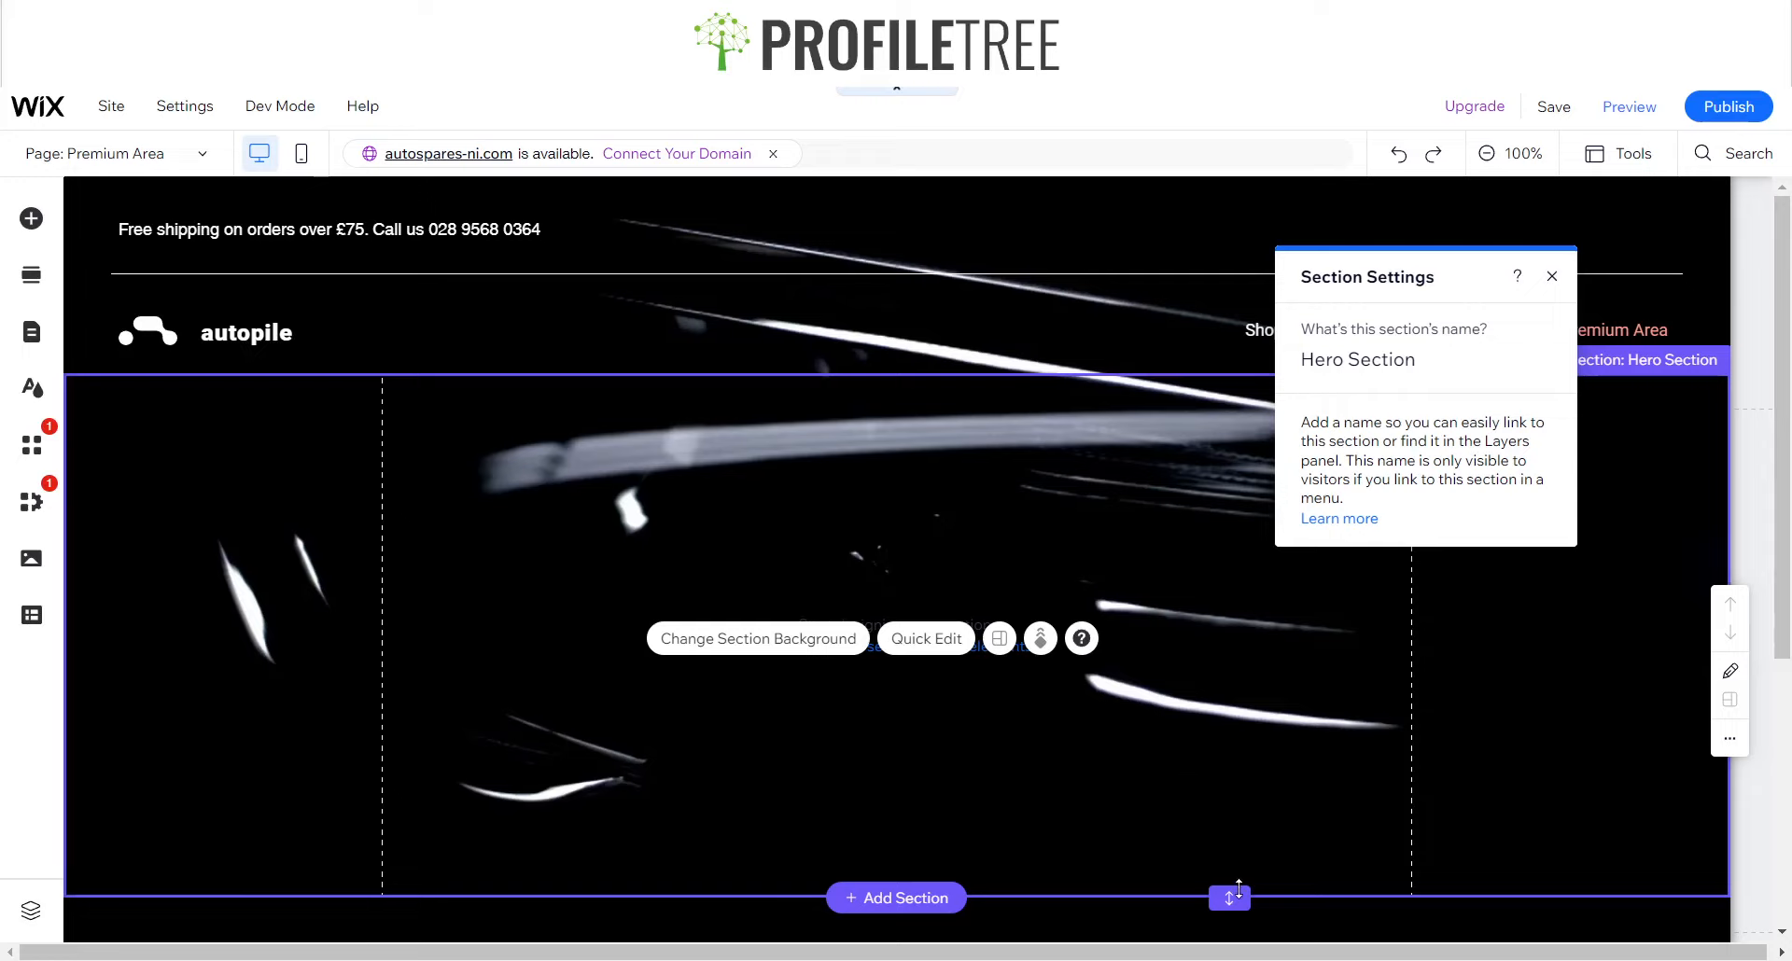
- Set the Hero Section's height to 650 px, then close its settings and the editing toolbar
{"action": "scroll", "coordinate": [1228, 825], "scroll_direction": "down", "scroll_amount": 2}
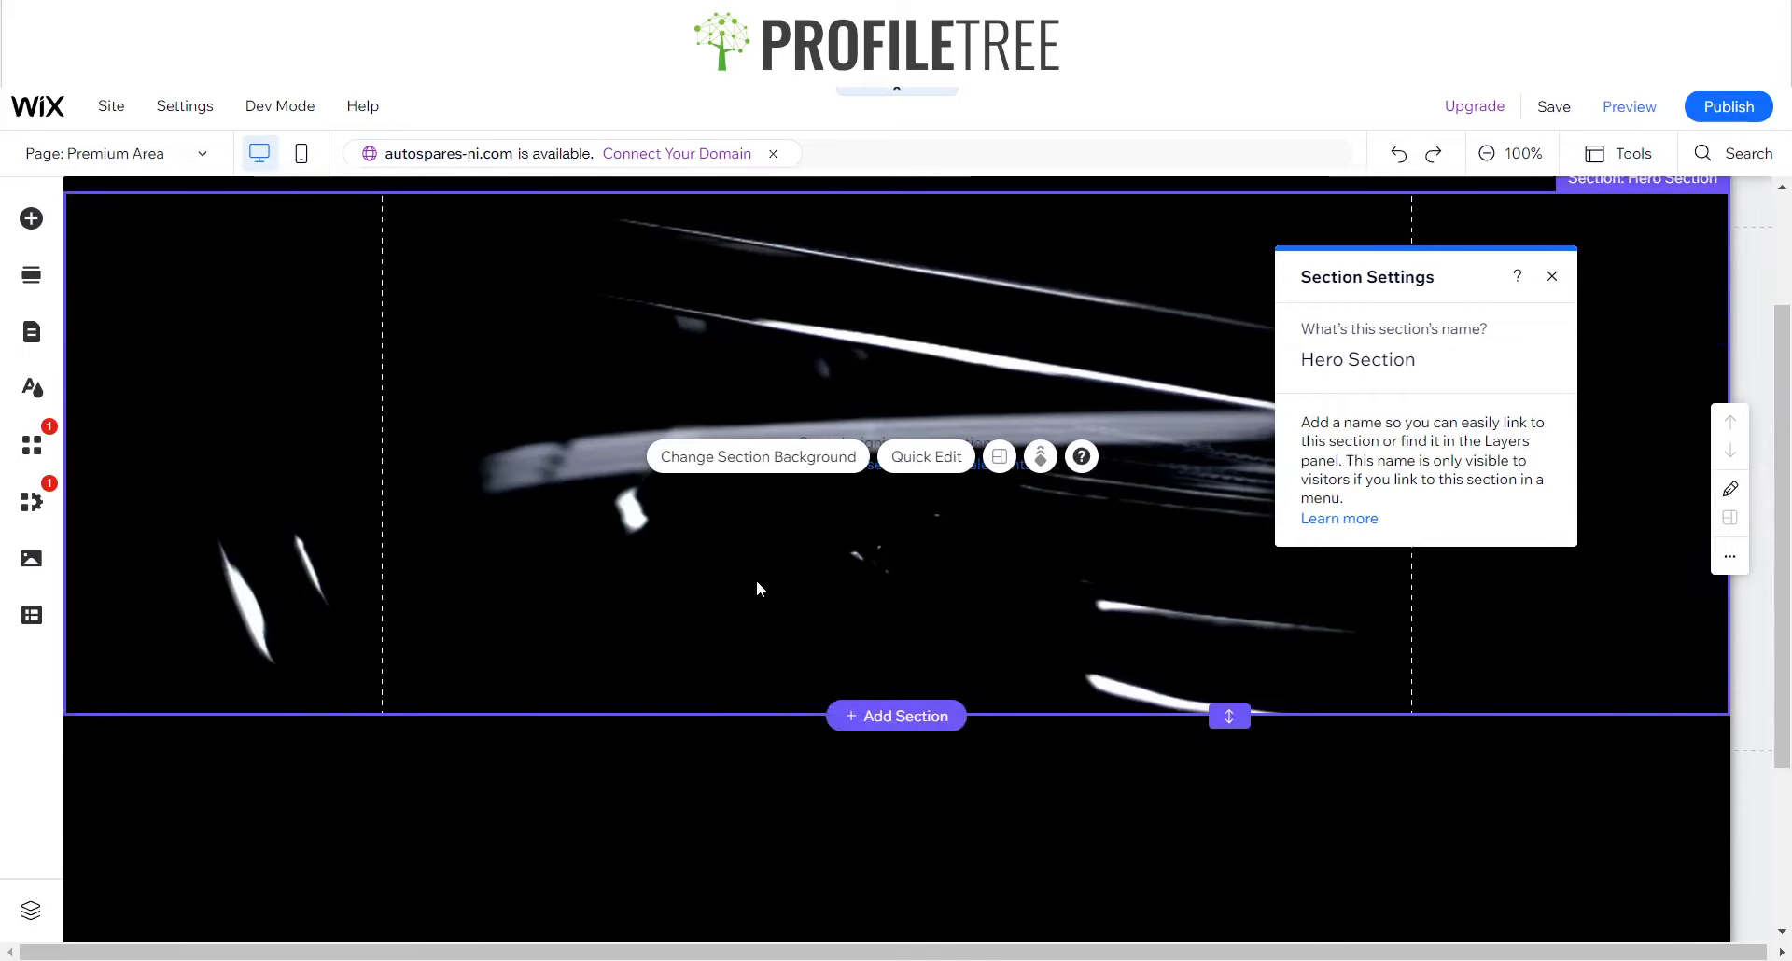
{"action": "scroll", "coordinate": [756, 586], "scroll_direction": "up", "scroll_amount": 2}
{"action": "scroll", "coordinate": [1330, 696], "scroll_direction": "down", "scroll_amount": 3}
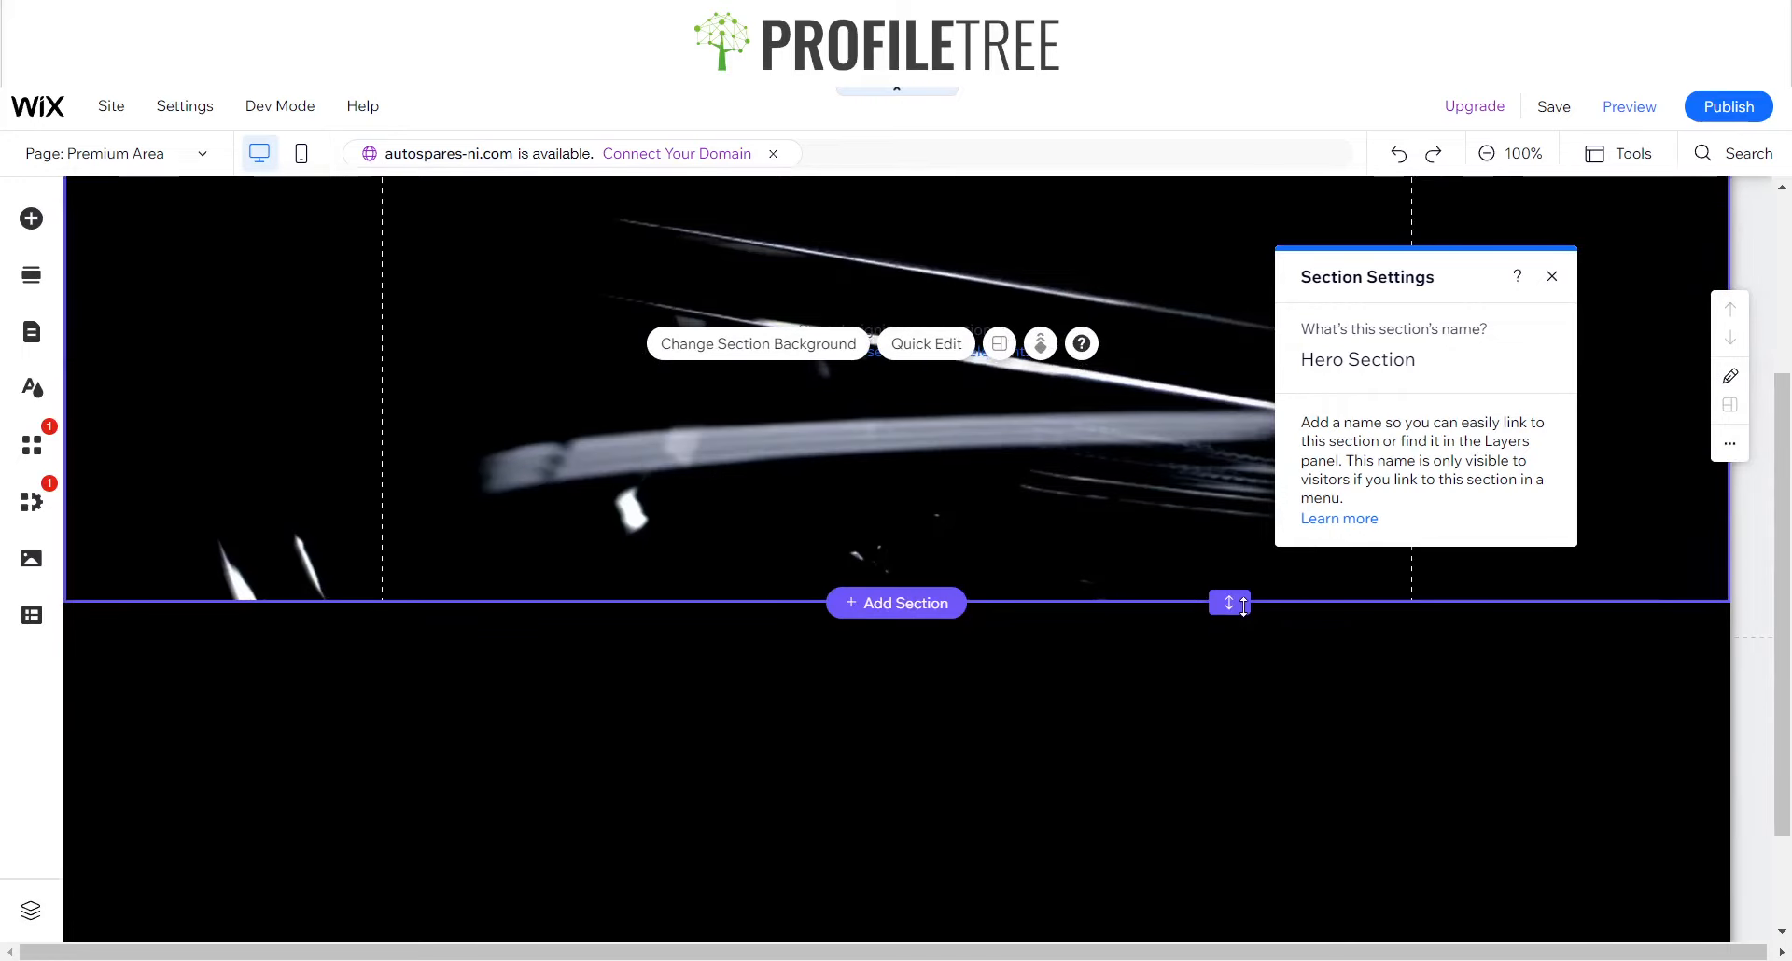
{"action": "left_click_drag", "start_coordinate": [1243, 605], "coordinate": [1234, 666]}
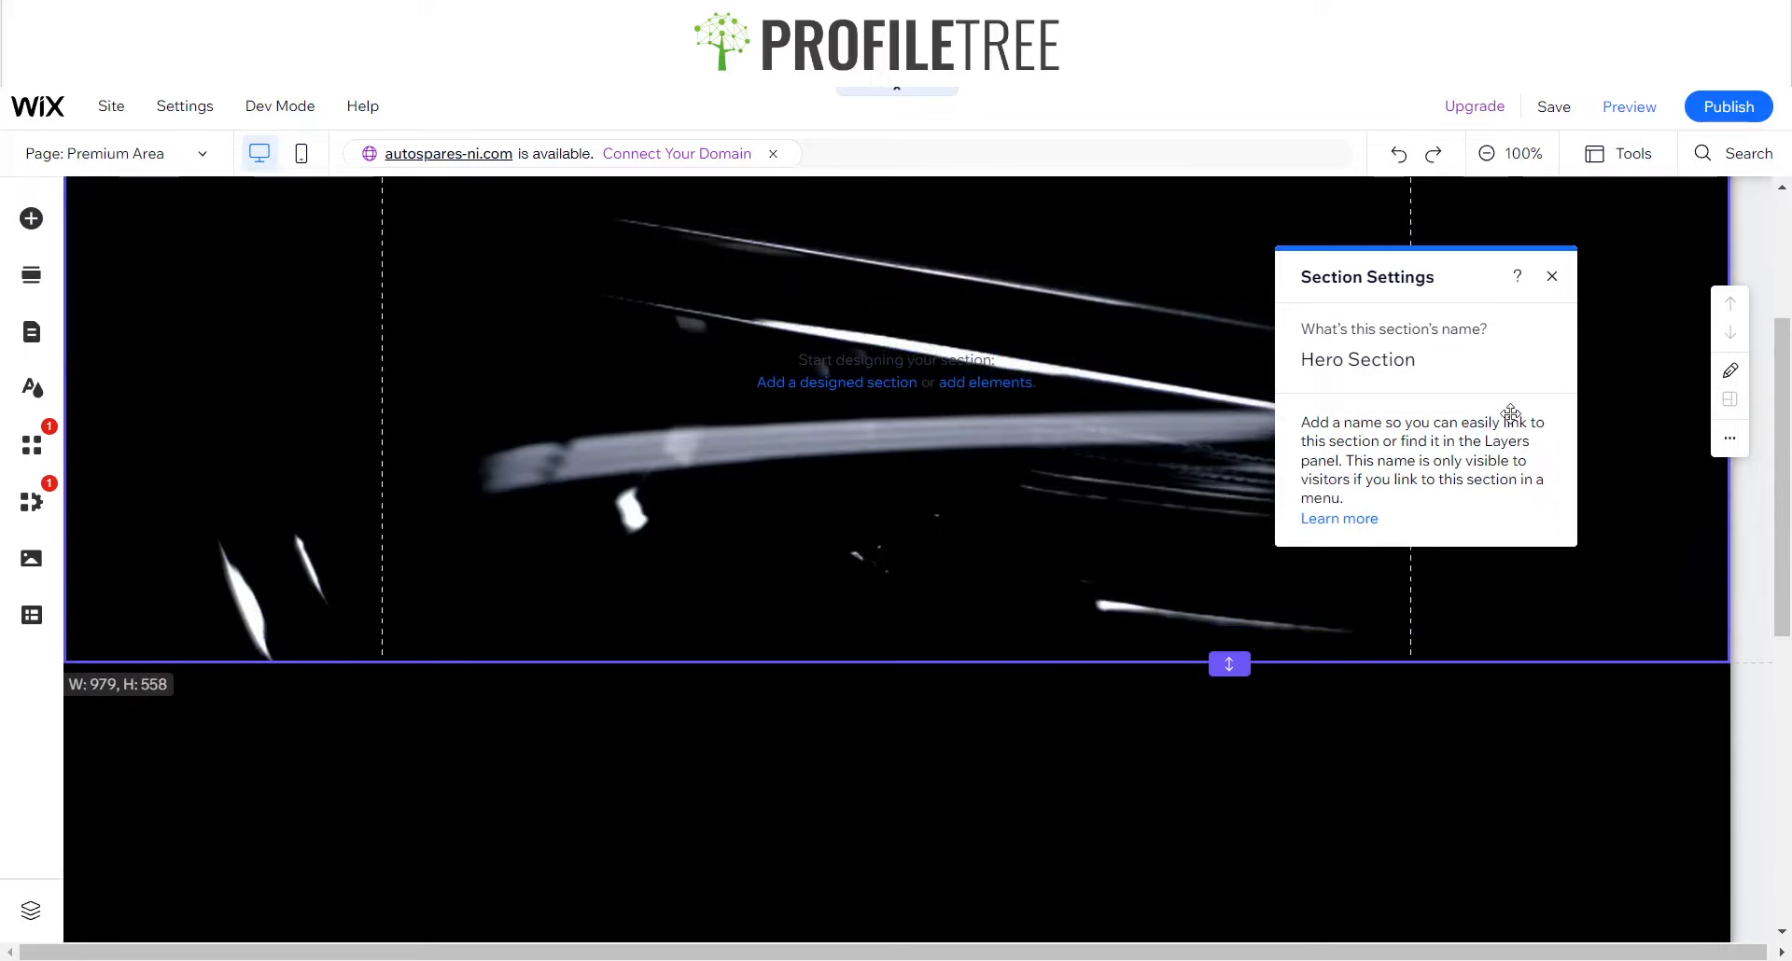
{"action": "left_click", "coordinate": [1623, 153]}
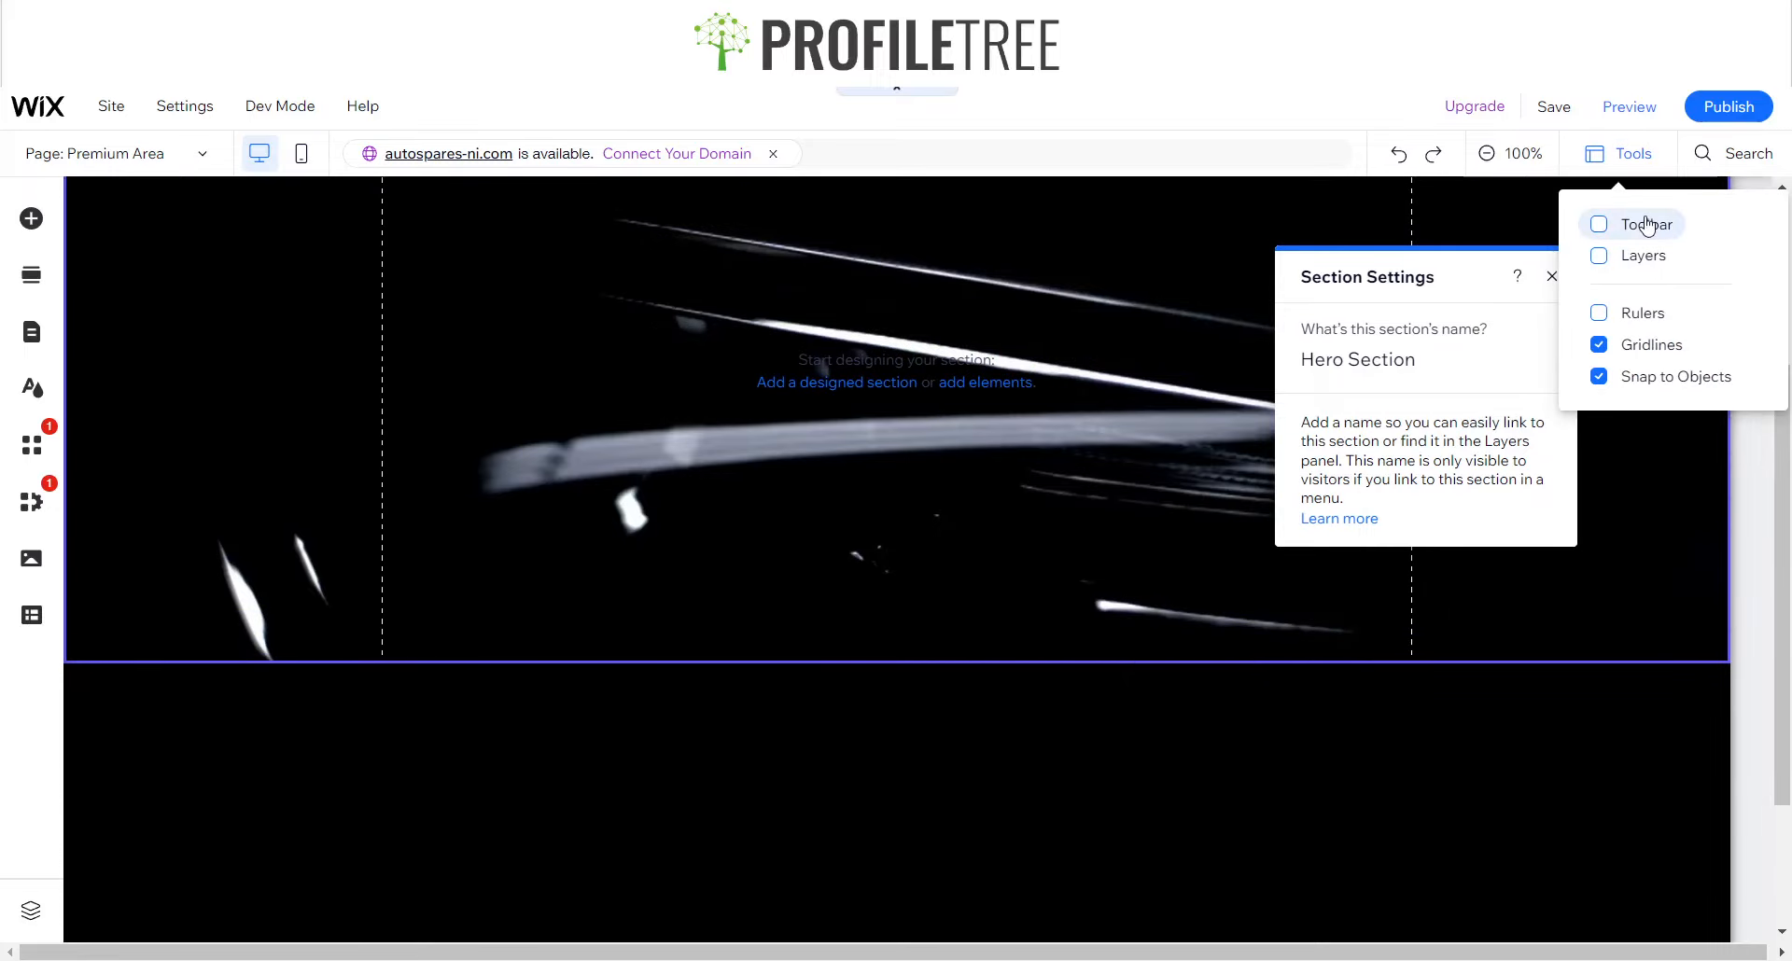
{"action": "left_click", "coordinate": [1646, 224]}
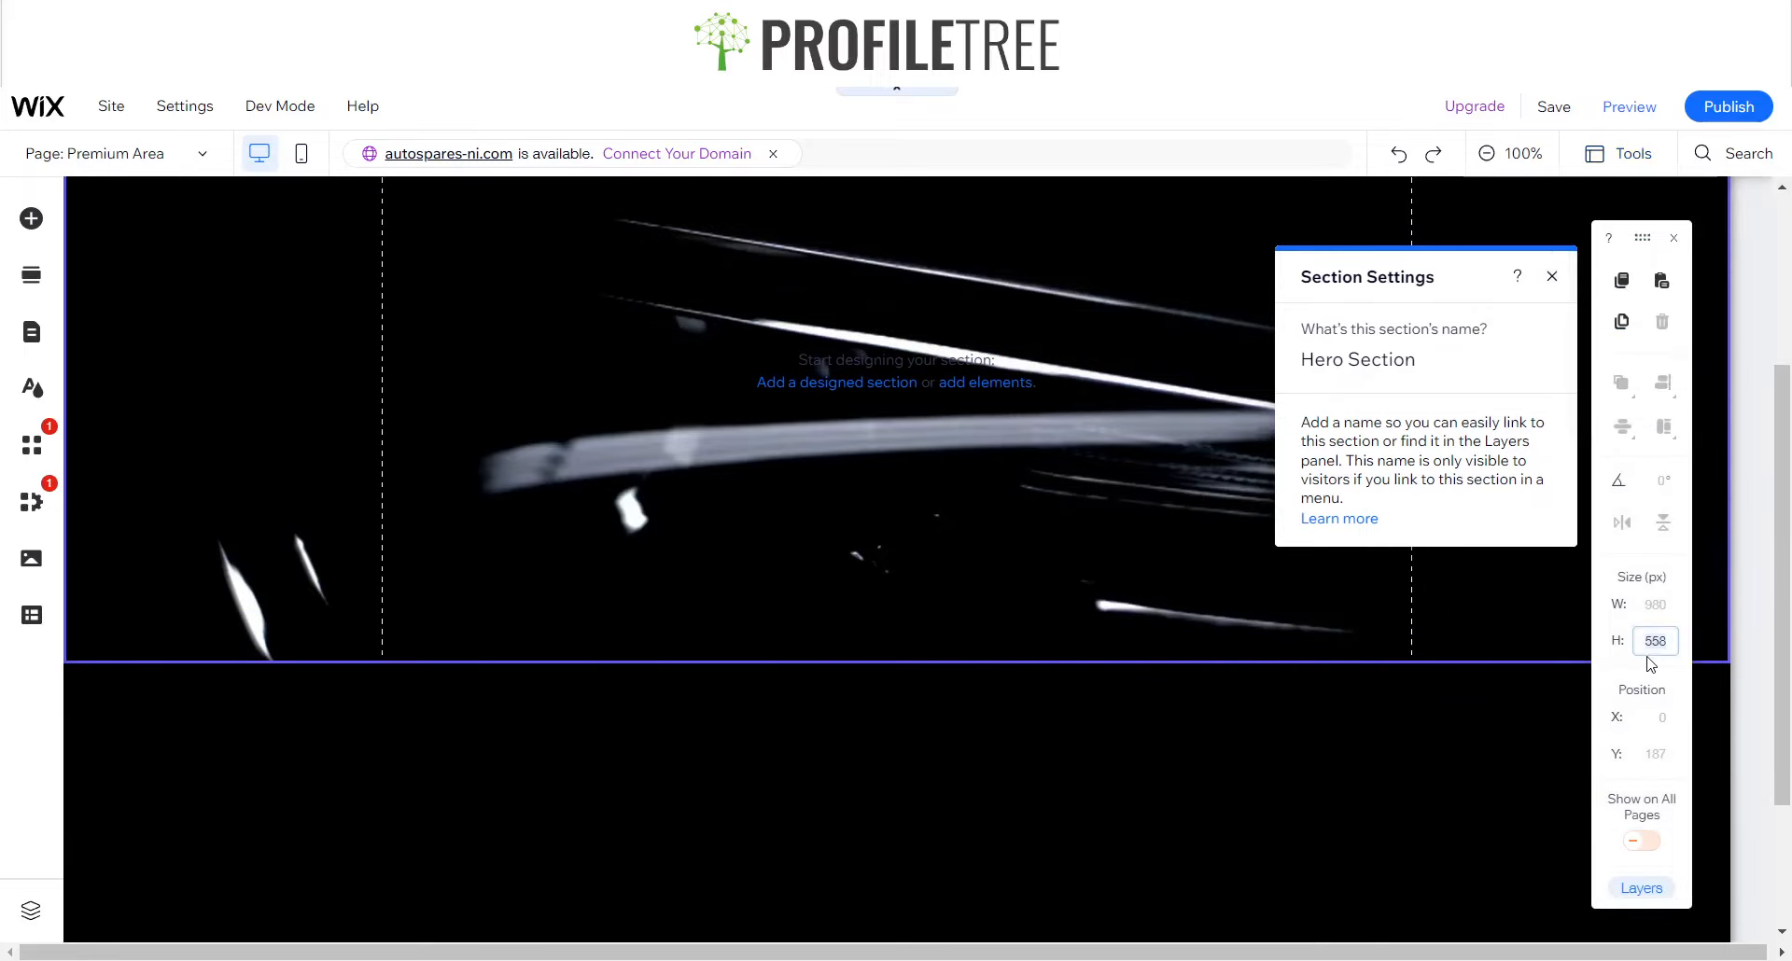
{"action": "key", "text": "Return"}
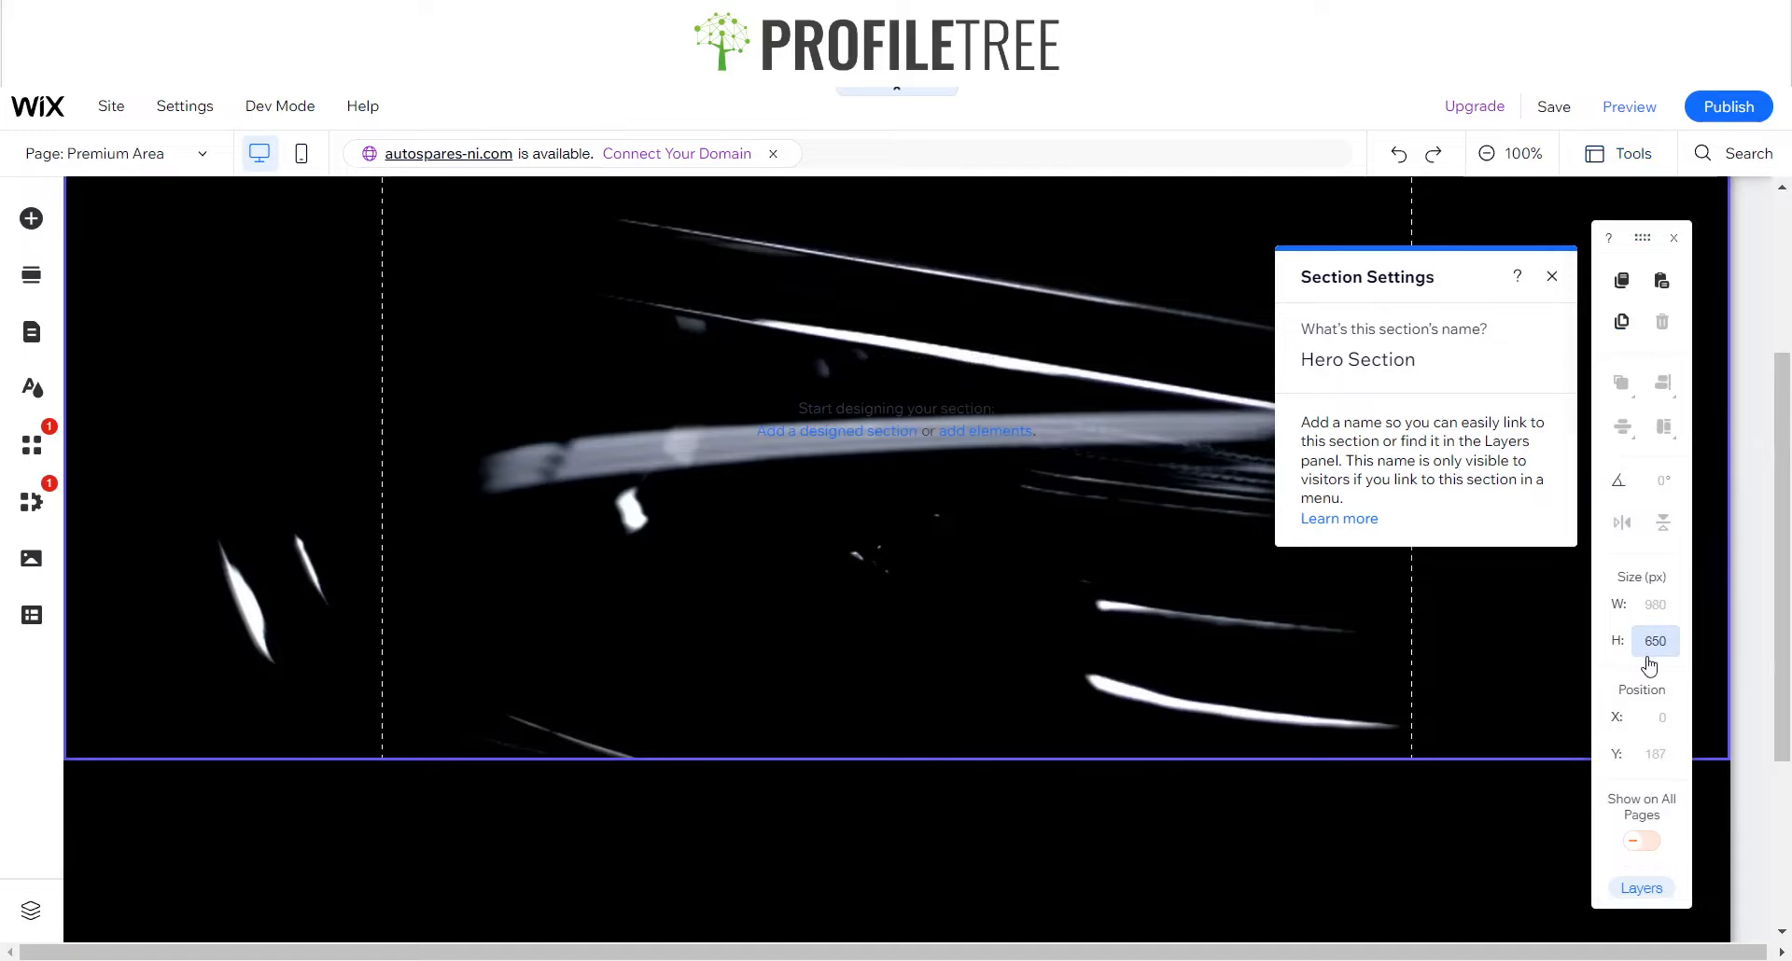
{"action": "left_click", "coordinate": [1551, 275]}
{"action": "left_click", "coordinate": [1673, 237]}
{"action": "scroll", "coordinate": [825, 589], "scroll_direction": "up", "scroll_amount": 2}
{"action": "scroll", "coordinate": [825, 589], "scroll_direction": "up", "scroll_amount": 1}
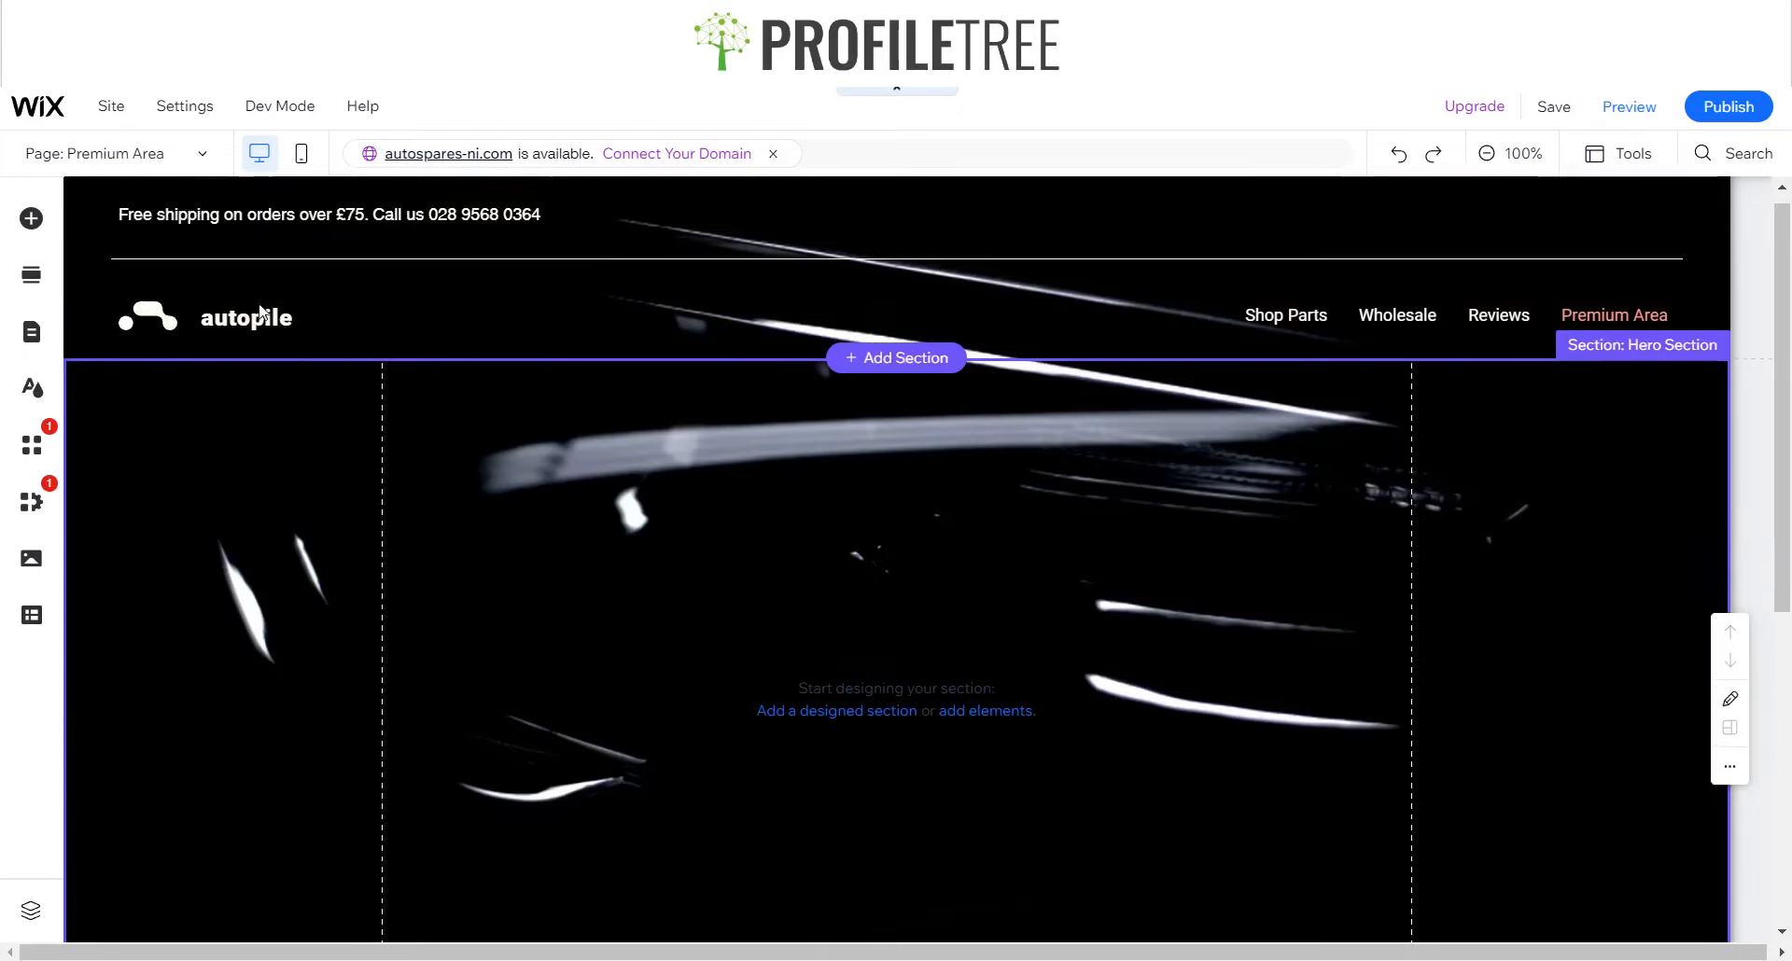
{"action": "left_click", "coordinate": [435, 203]}
{"action": "left_click", "coordinate": [365, 224]}
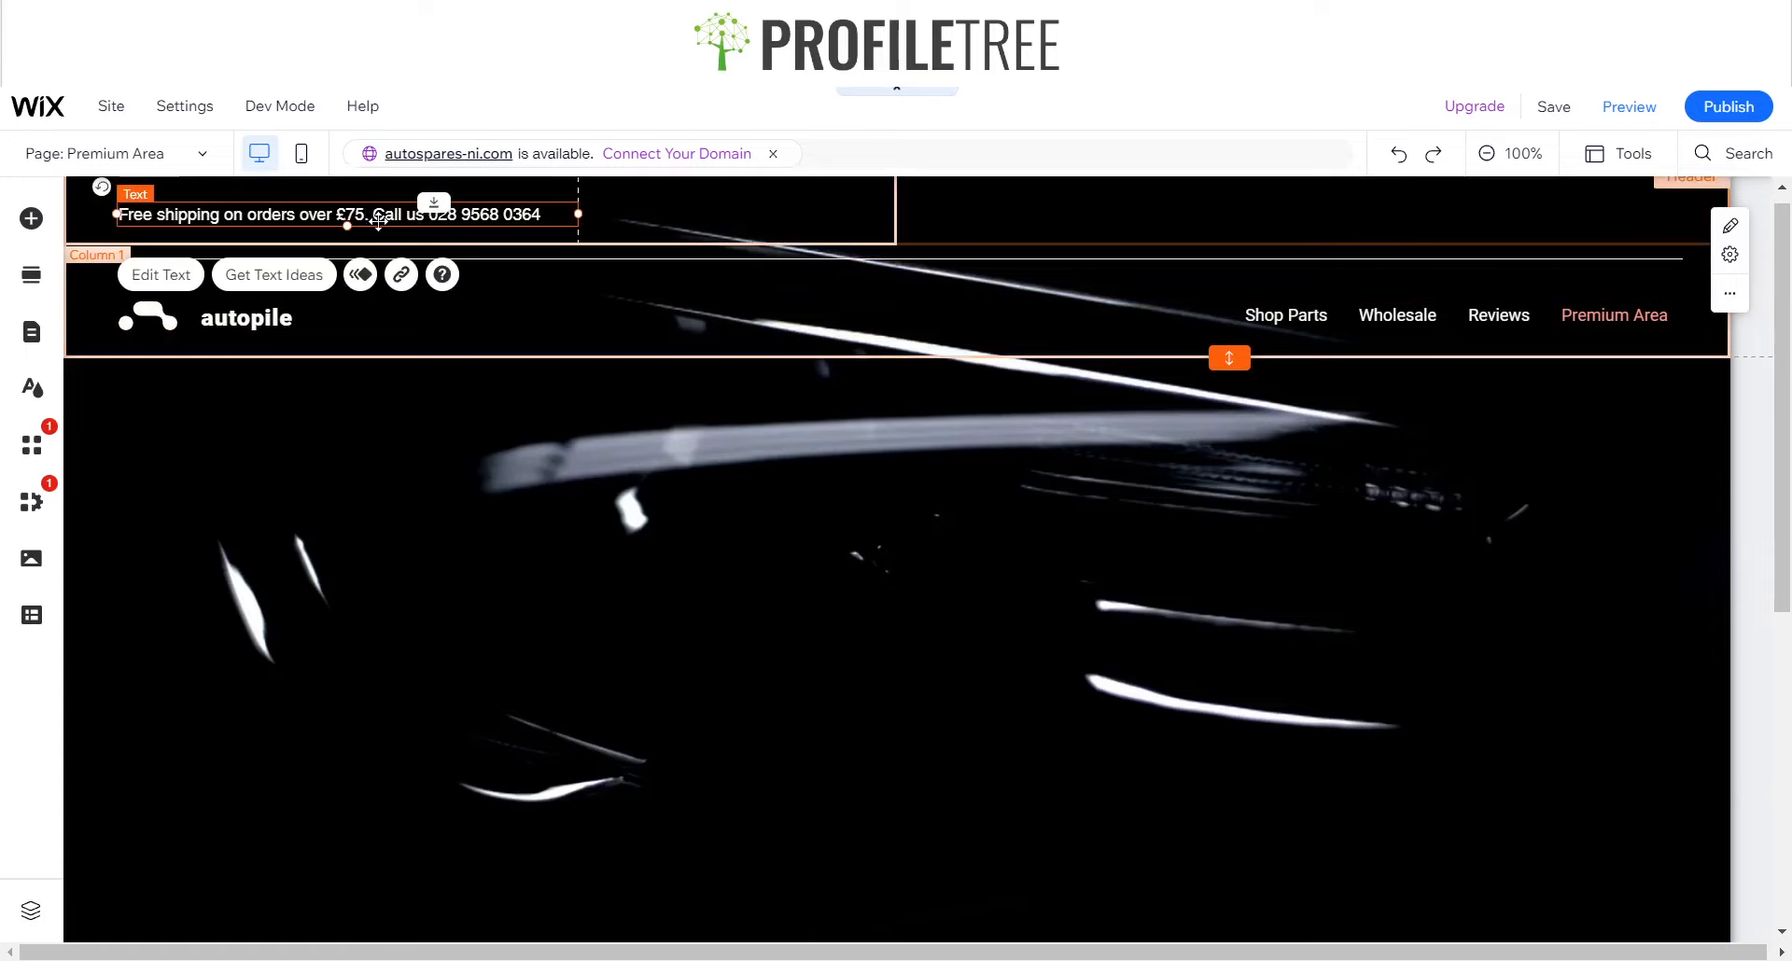
{"action": "left_click", "coordinate": [485, 533]}
{"action": "key", "text": "ctrl+v"}
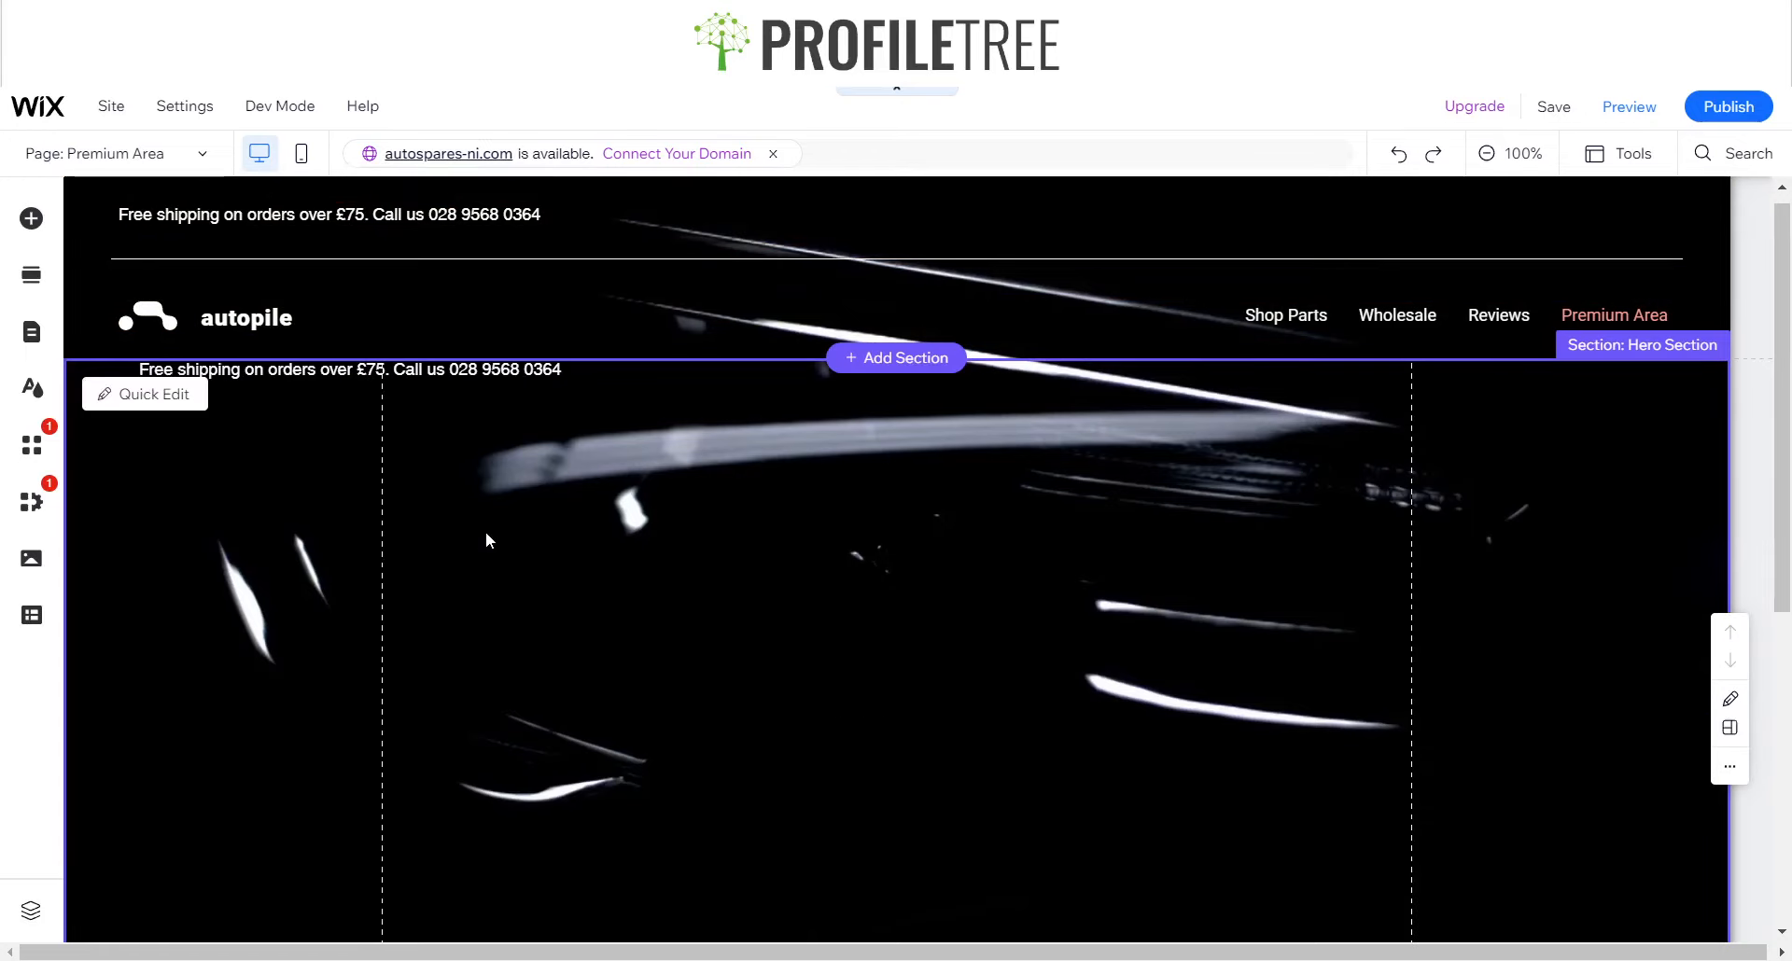
{"action": "left_click_drag", "start_coordinate": [489, 369], "coordinate": [763, 576]}
{"action": "left_click", "coordinate": [705, 537]}
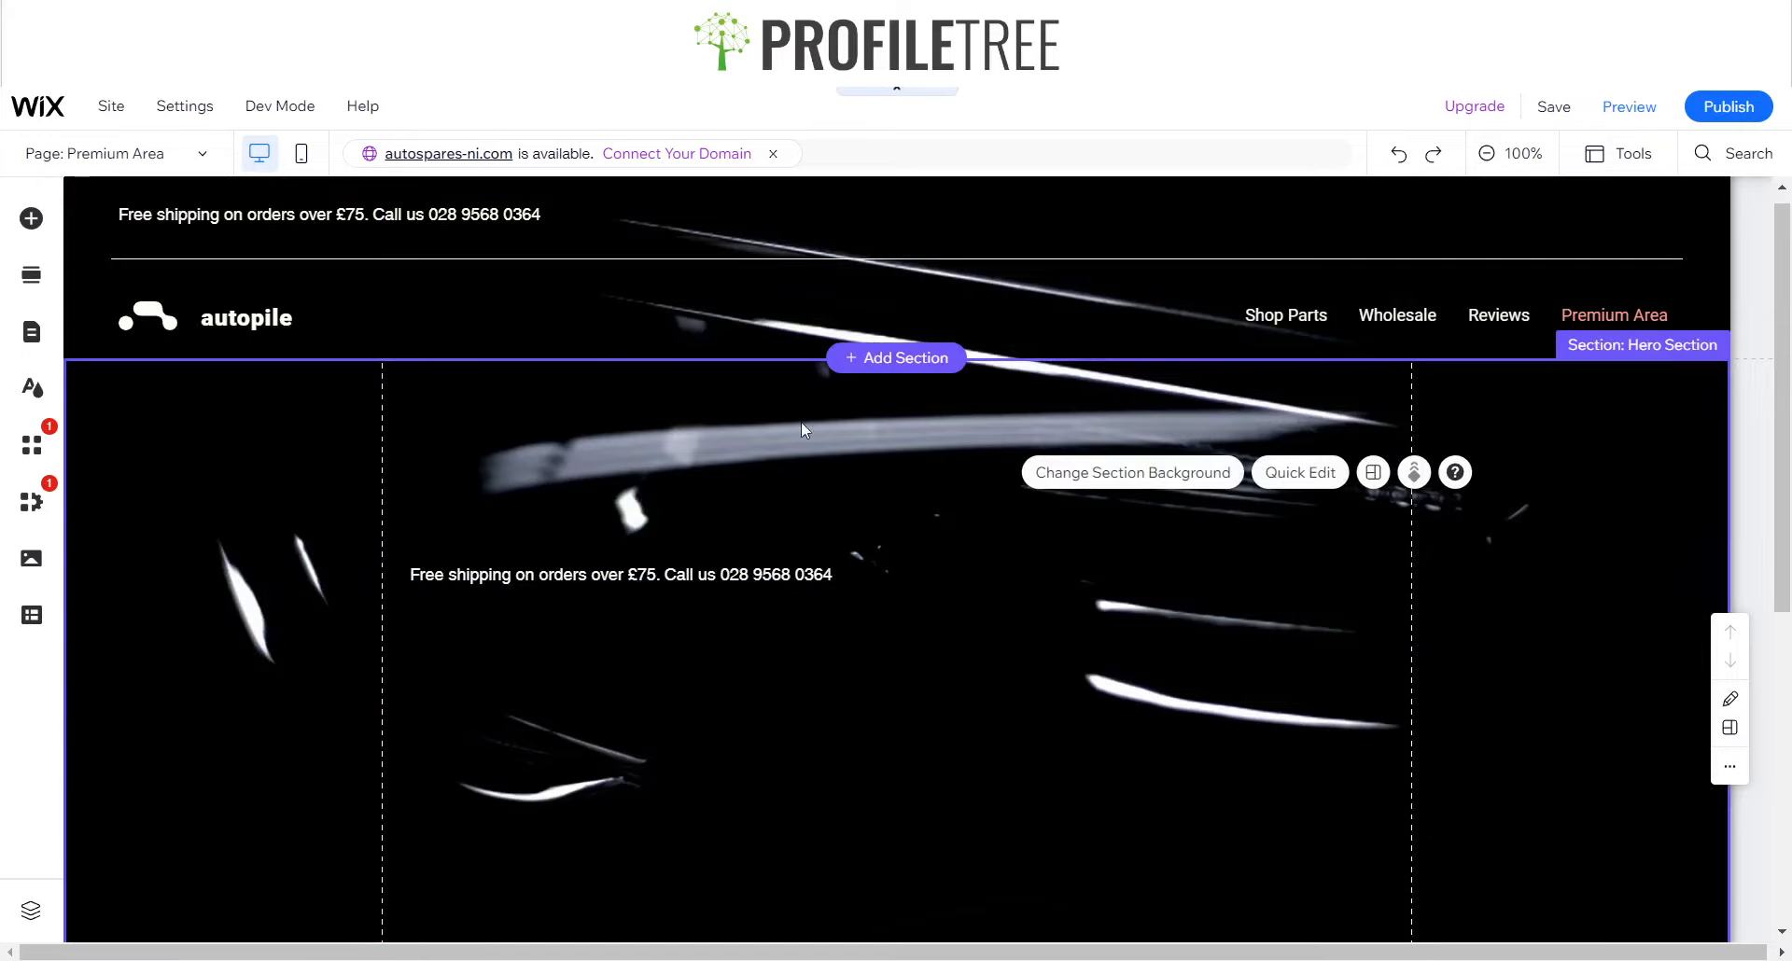
{"action": "left_click", "coordinate": [690, 577]}
{"action": "key", "text": "Delete"}
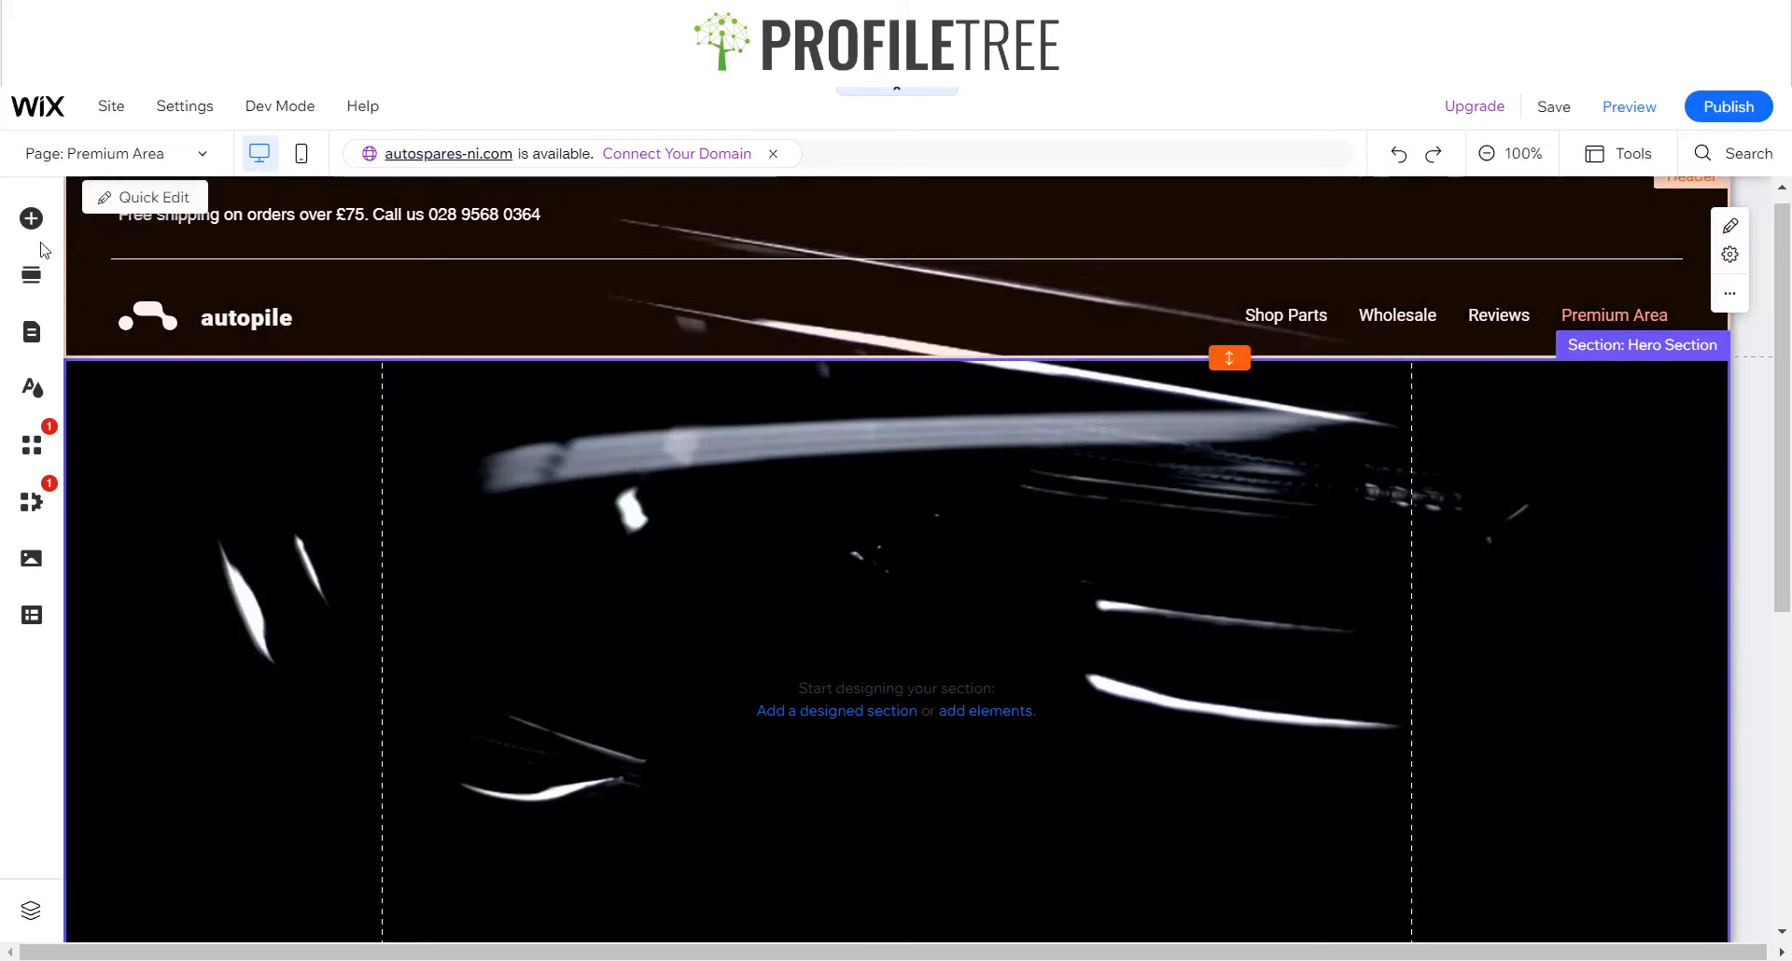
- Add the plain white Classic strip to the Hero Section, directly below the header
{"action": "left_click", "coordinate": [30, 218]}
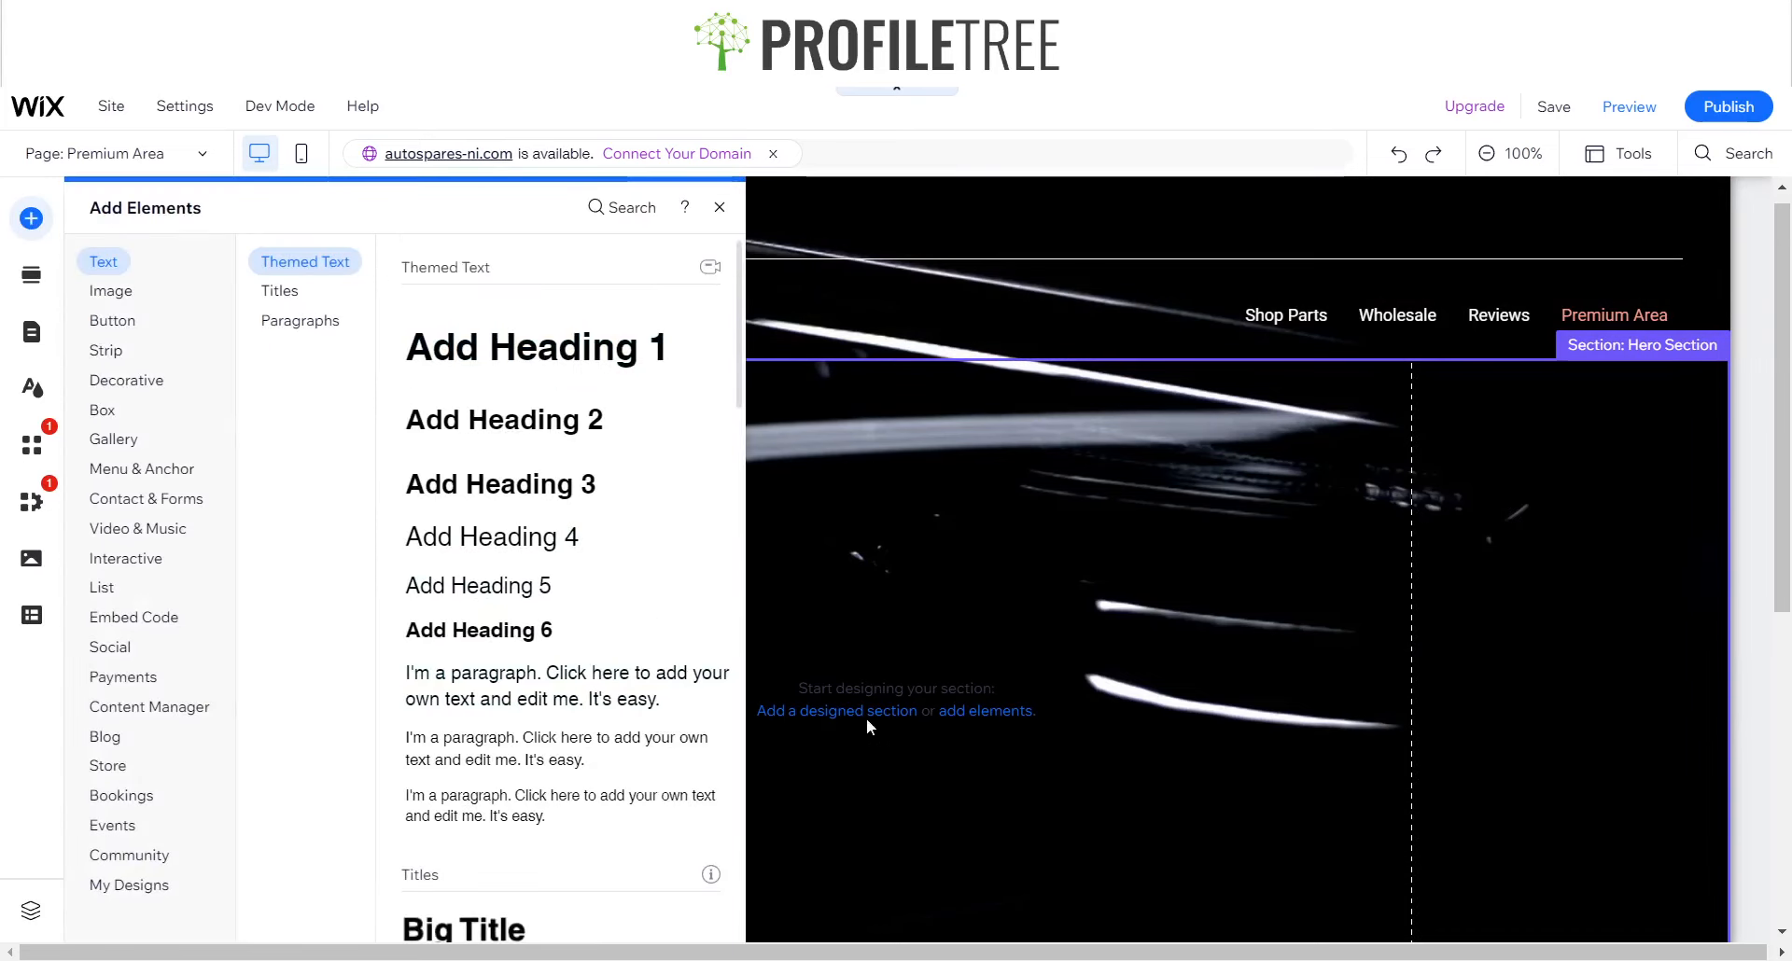
{"action": "left_click", "coordinate": [950, 676]}
{"action": "left_click", "coordinate": [1000, 716]}
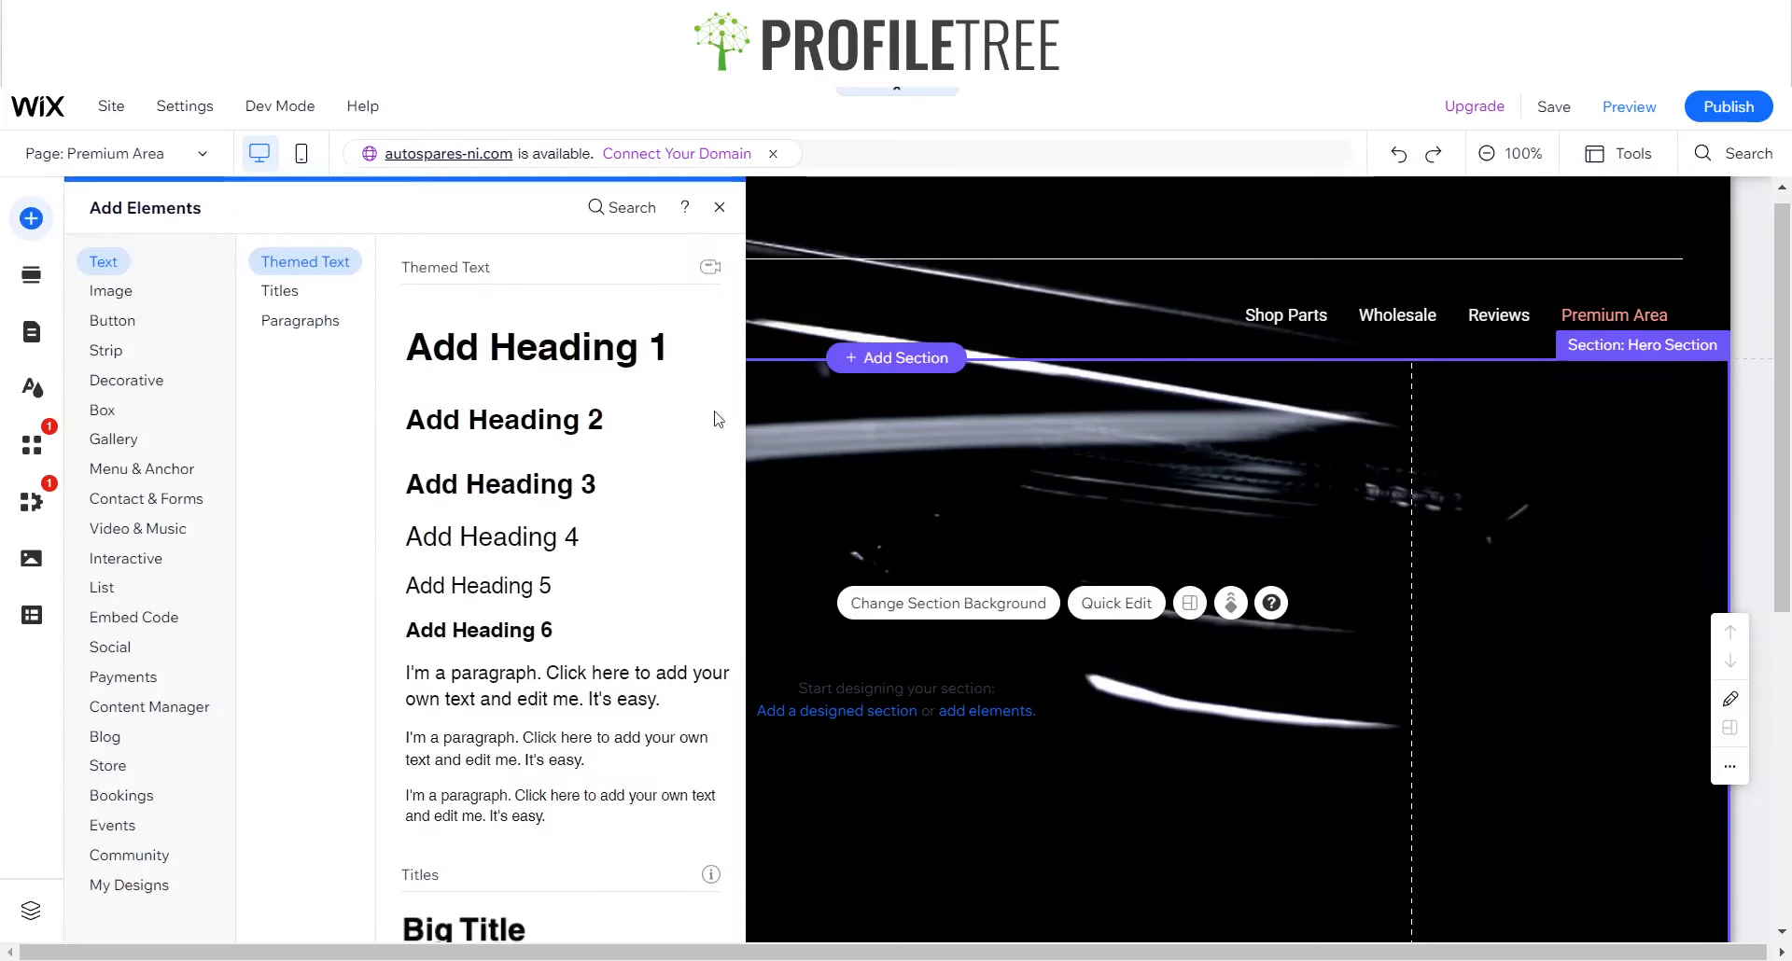
{"action": "left_click", "coordinate": [110, 379]}
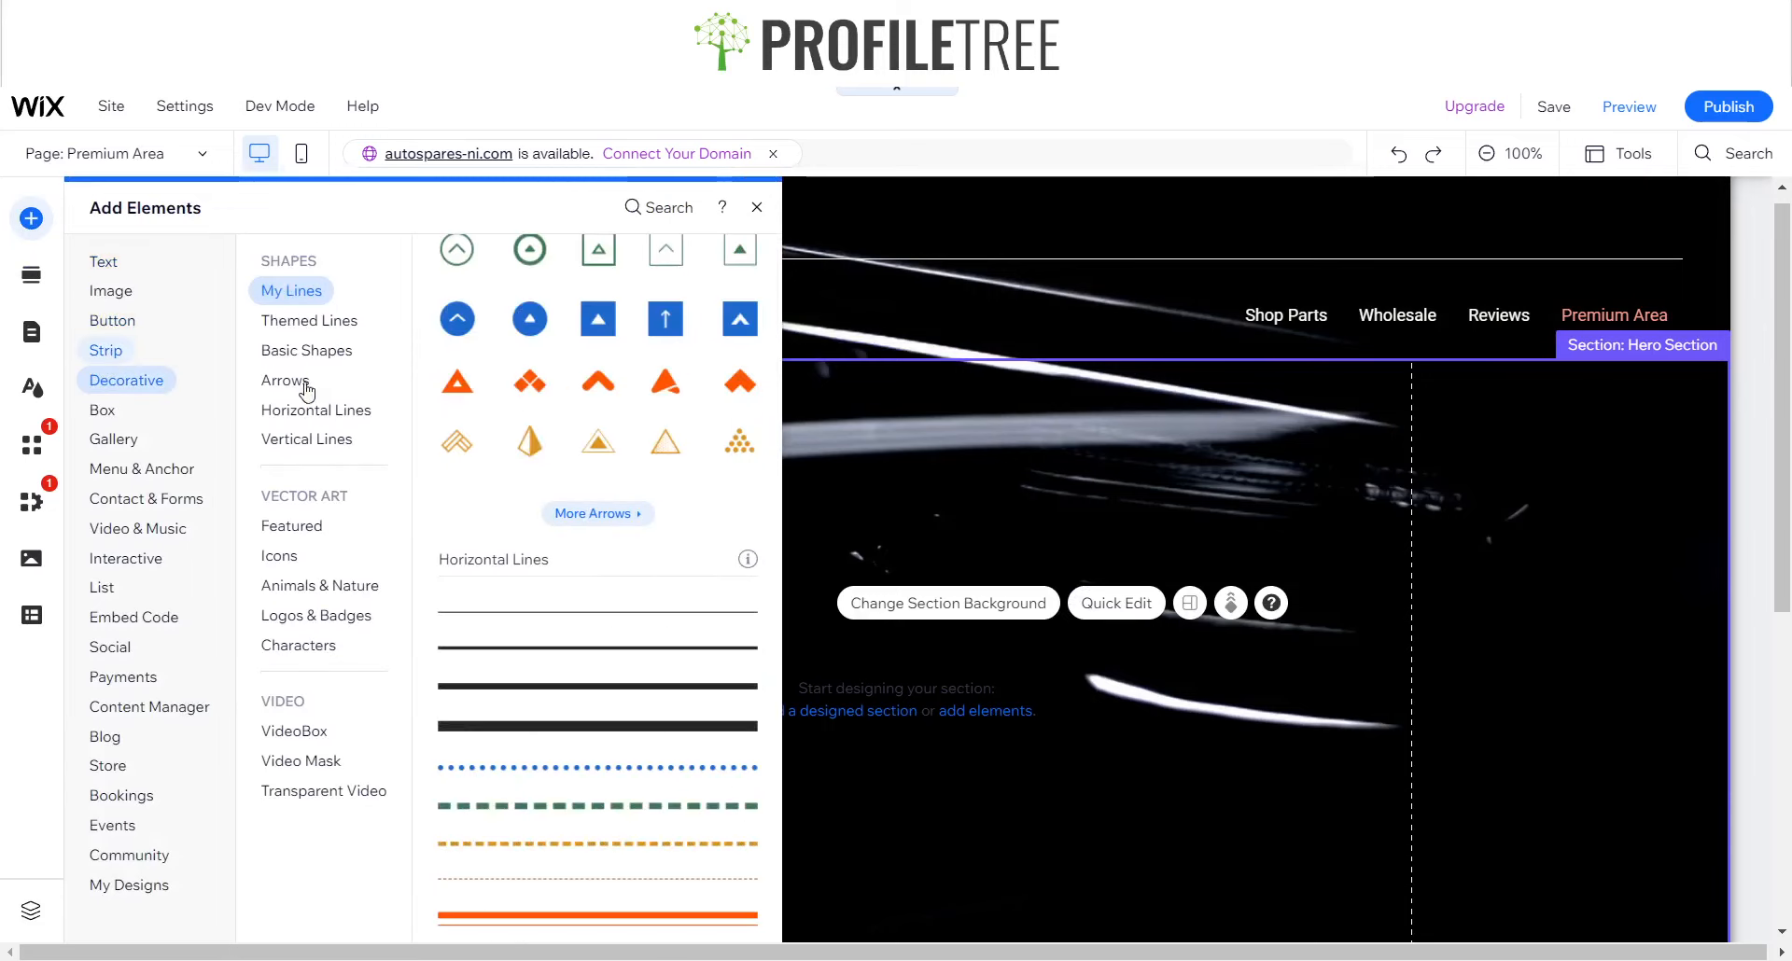
{"action": "scroll", "coordinate": [537, 446], "scroll_direction": "down", "scroll_amount": 2}
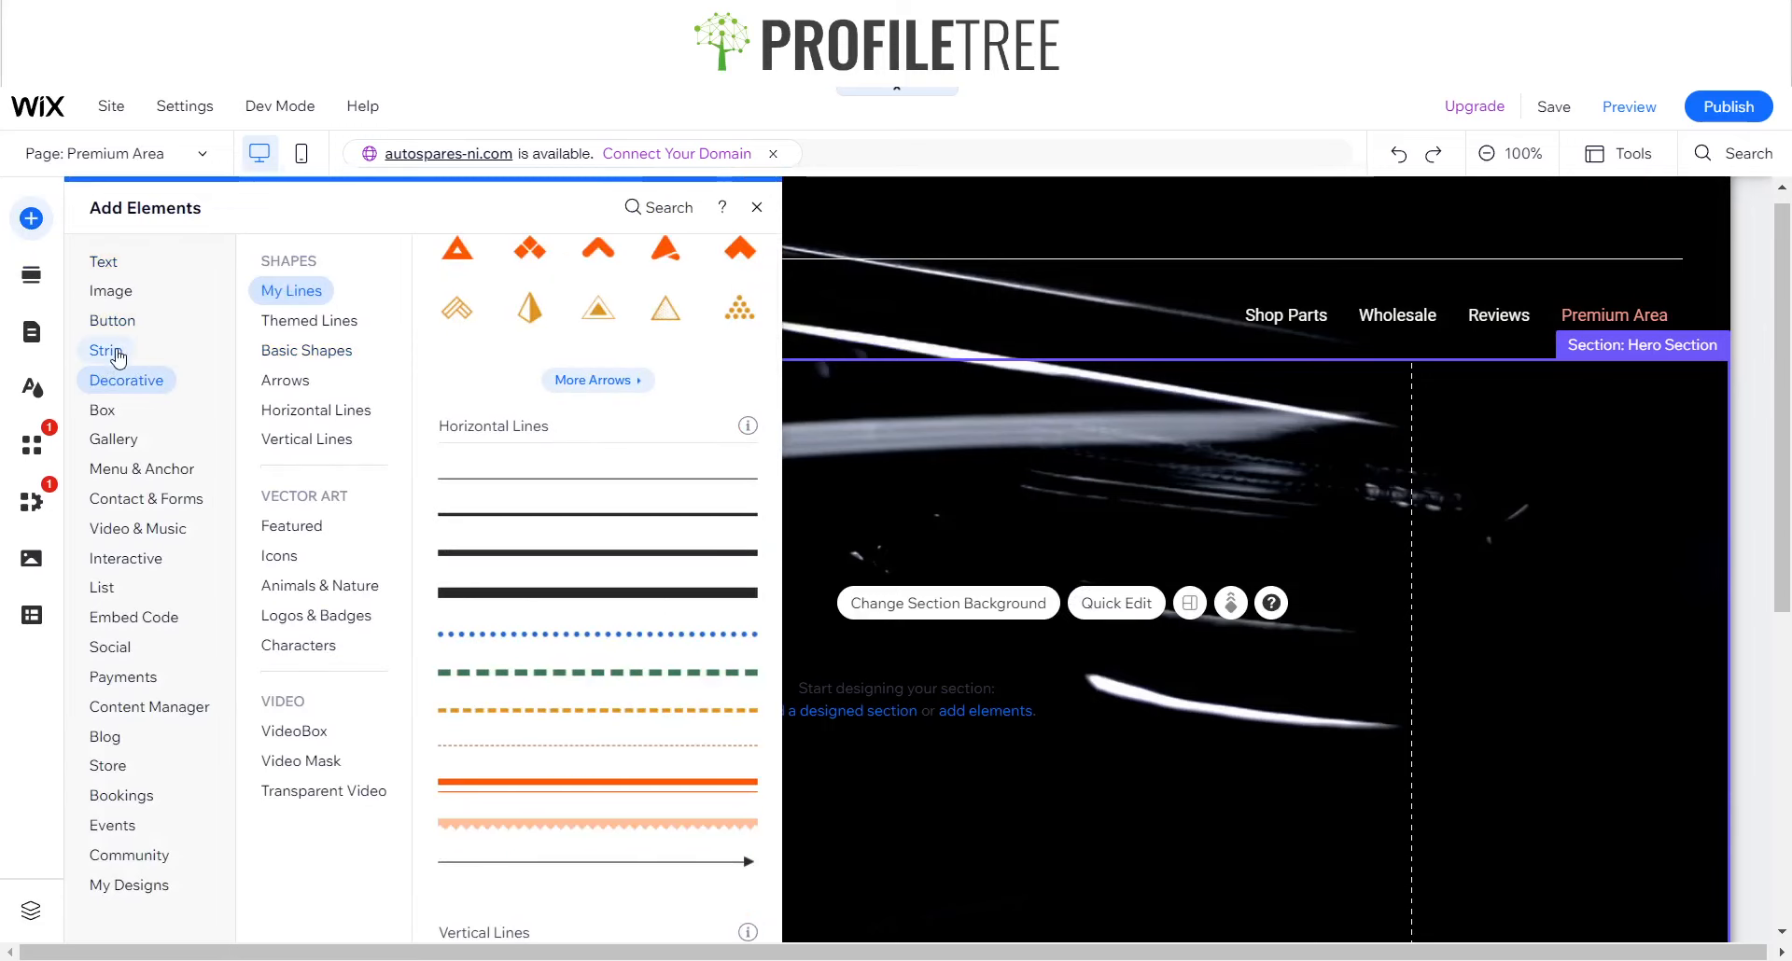
{"action": "left_click", "coordinate": [105, 350]}
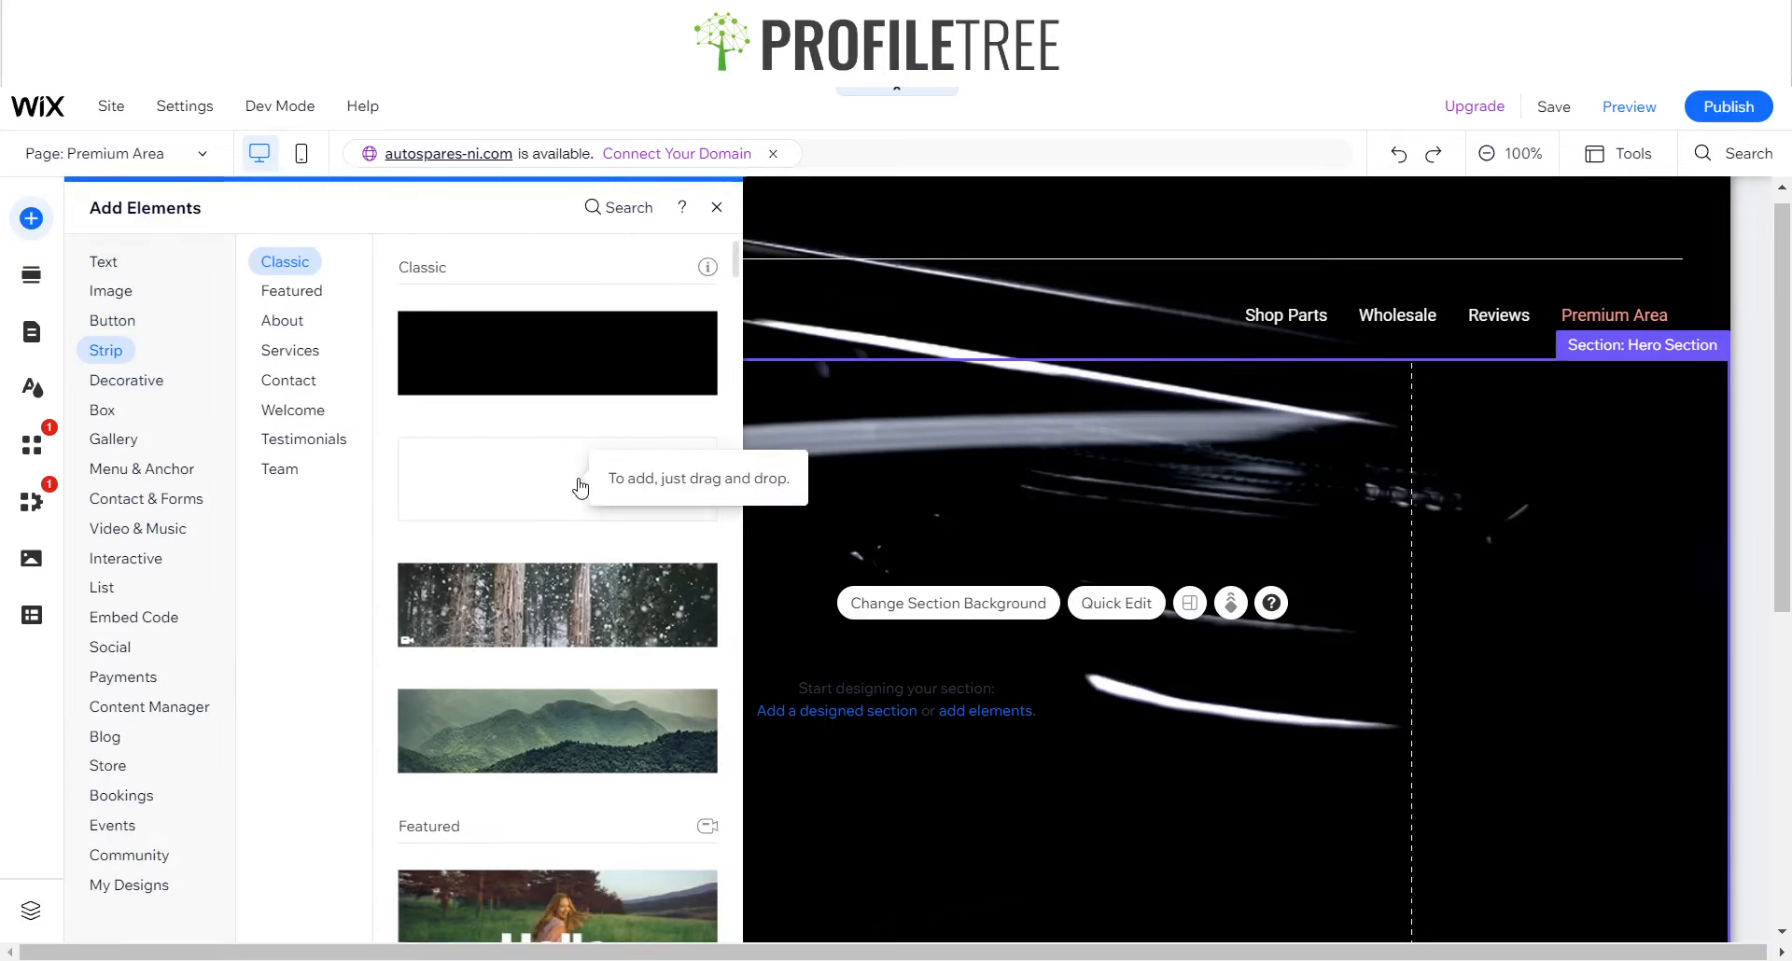
{"action": "left_click", "coordinate": [580, 487]}
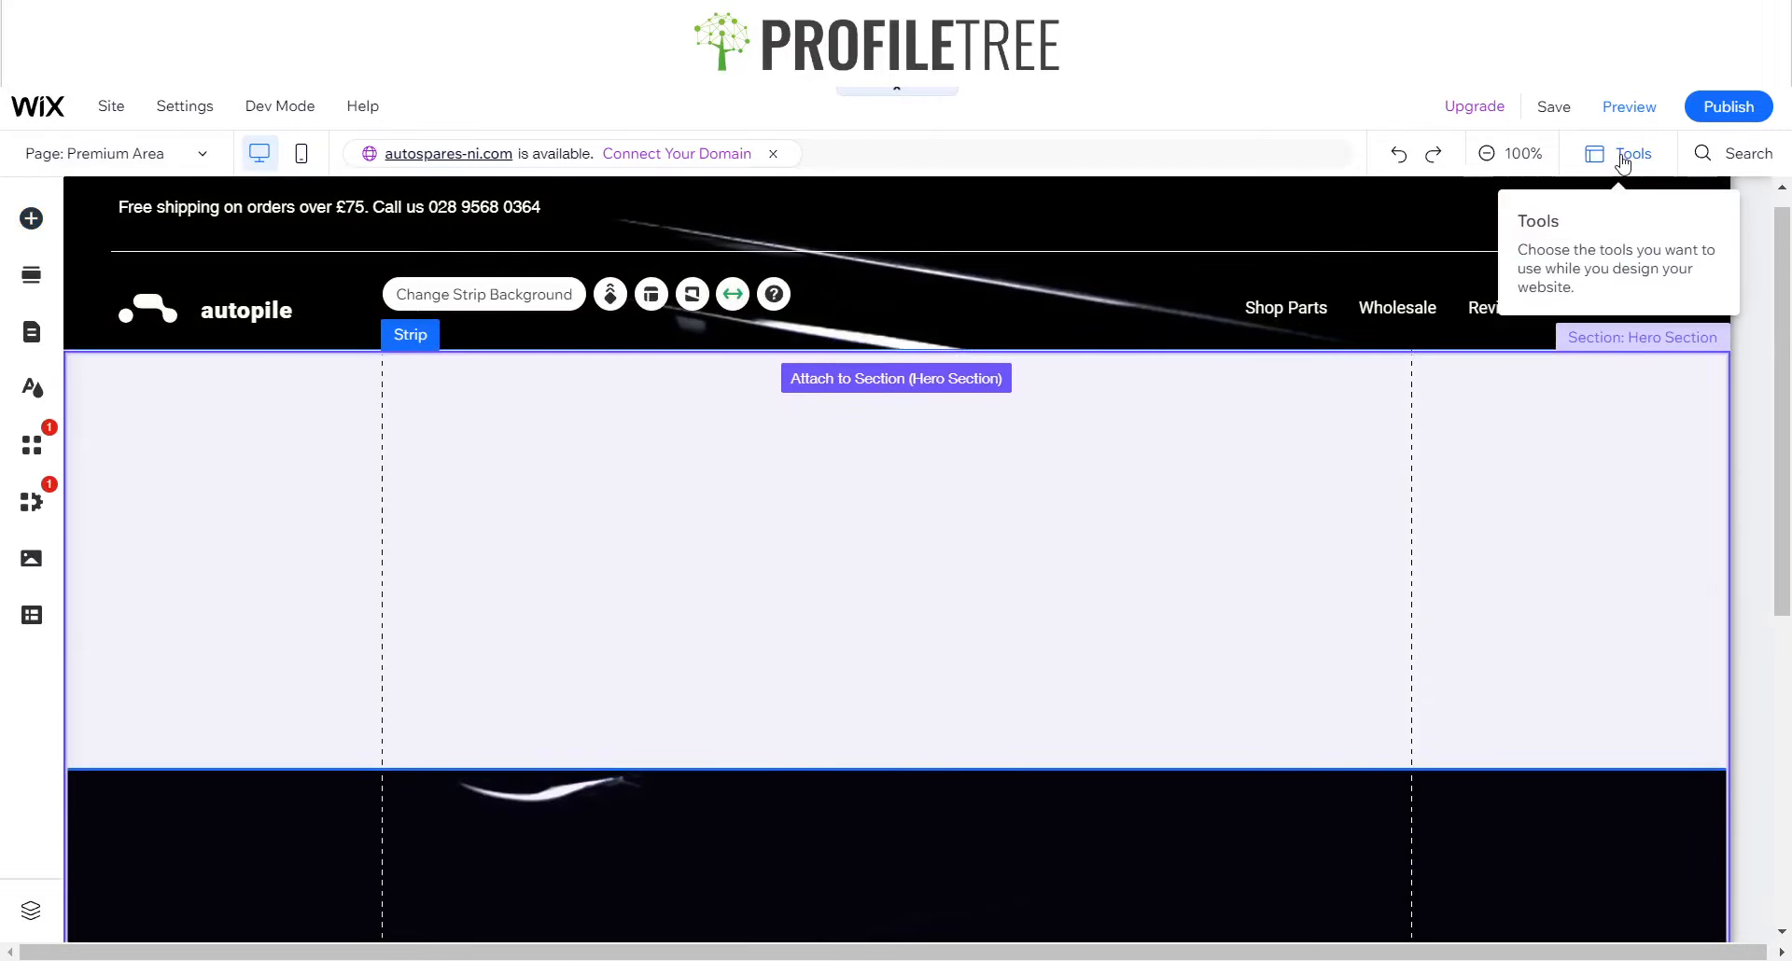
- Show the editing toolbar and set the new strip's height to 650 px
{"action": "left_click", "coordinate": [1633, 153]}
{"action": "left_click", "coordinate": [1620, 232]}
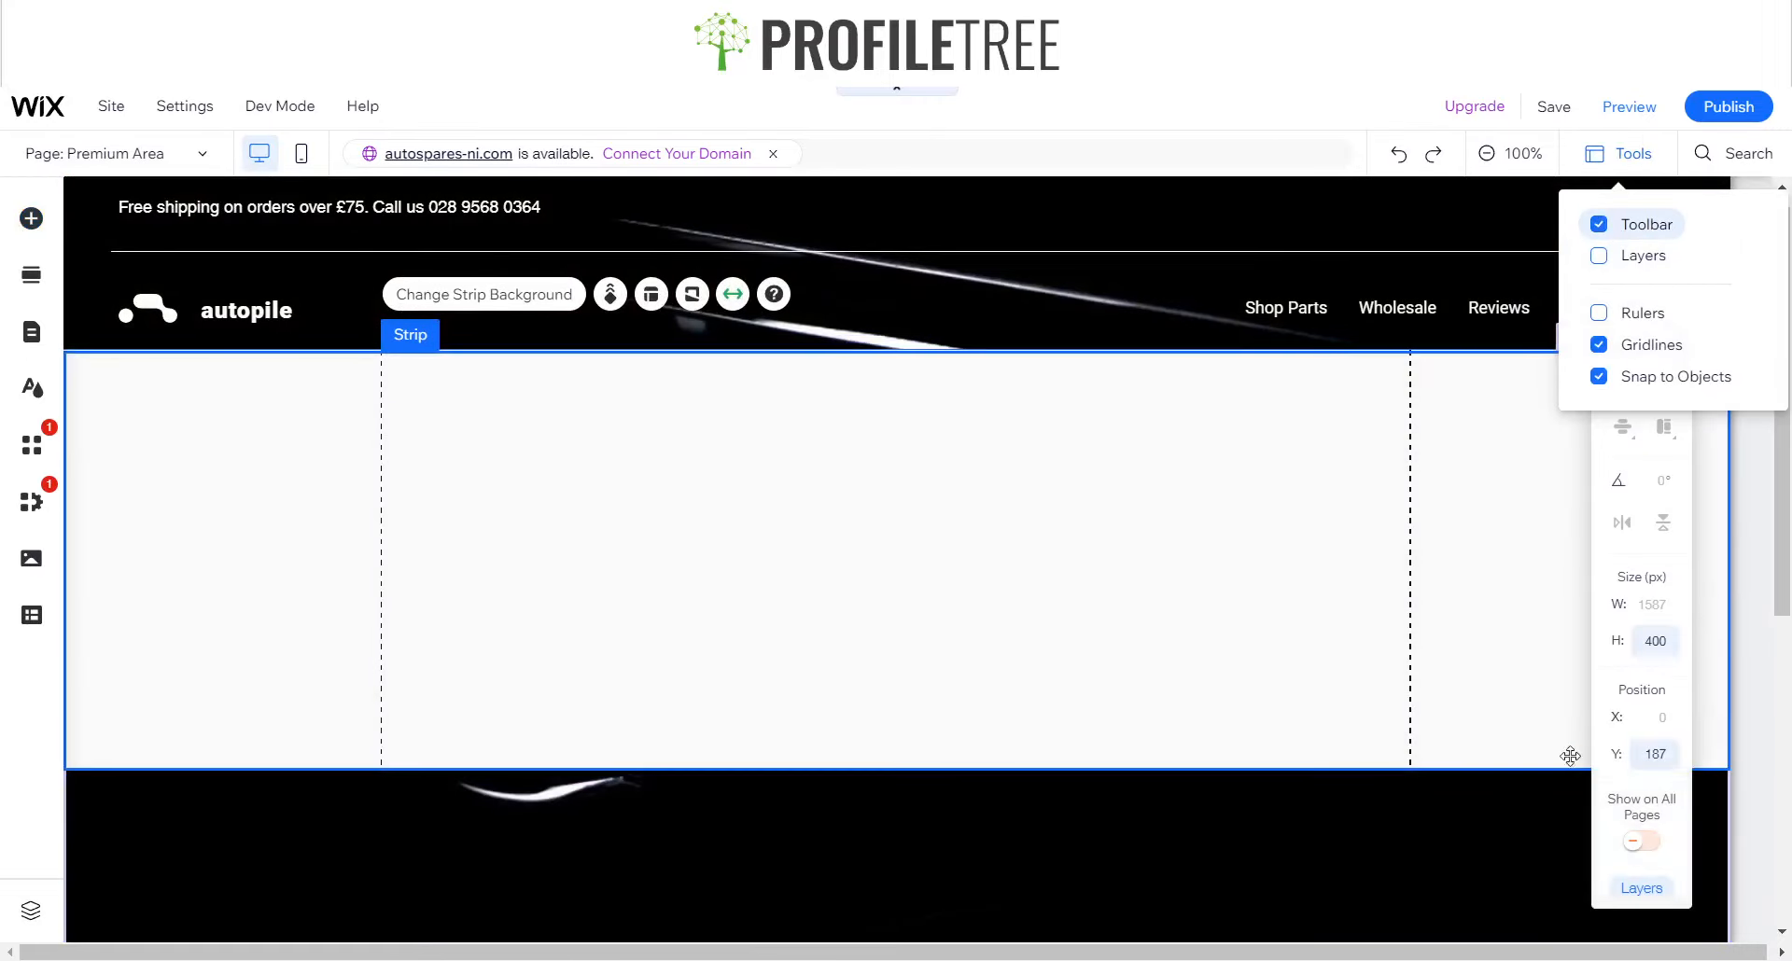
{"action": "left_click", "coordinate": [1649, 636]}
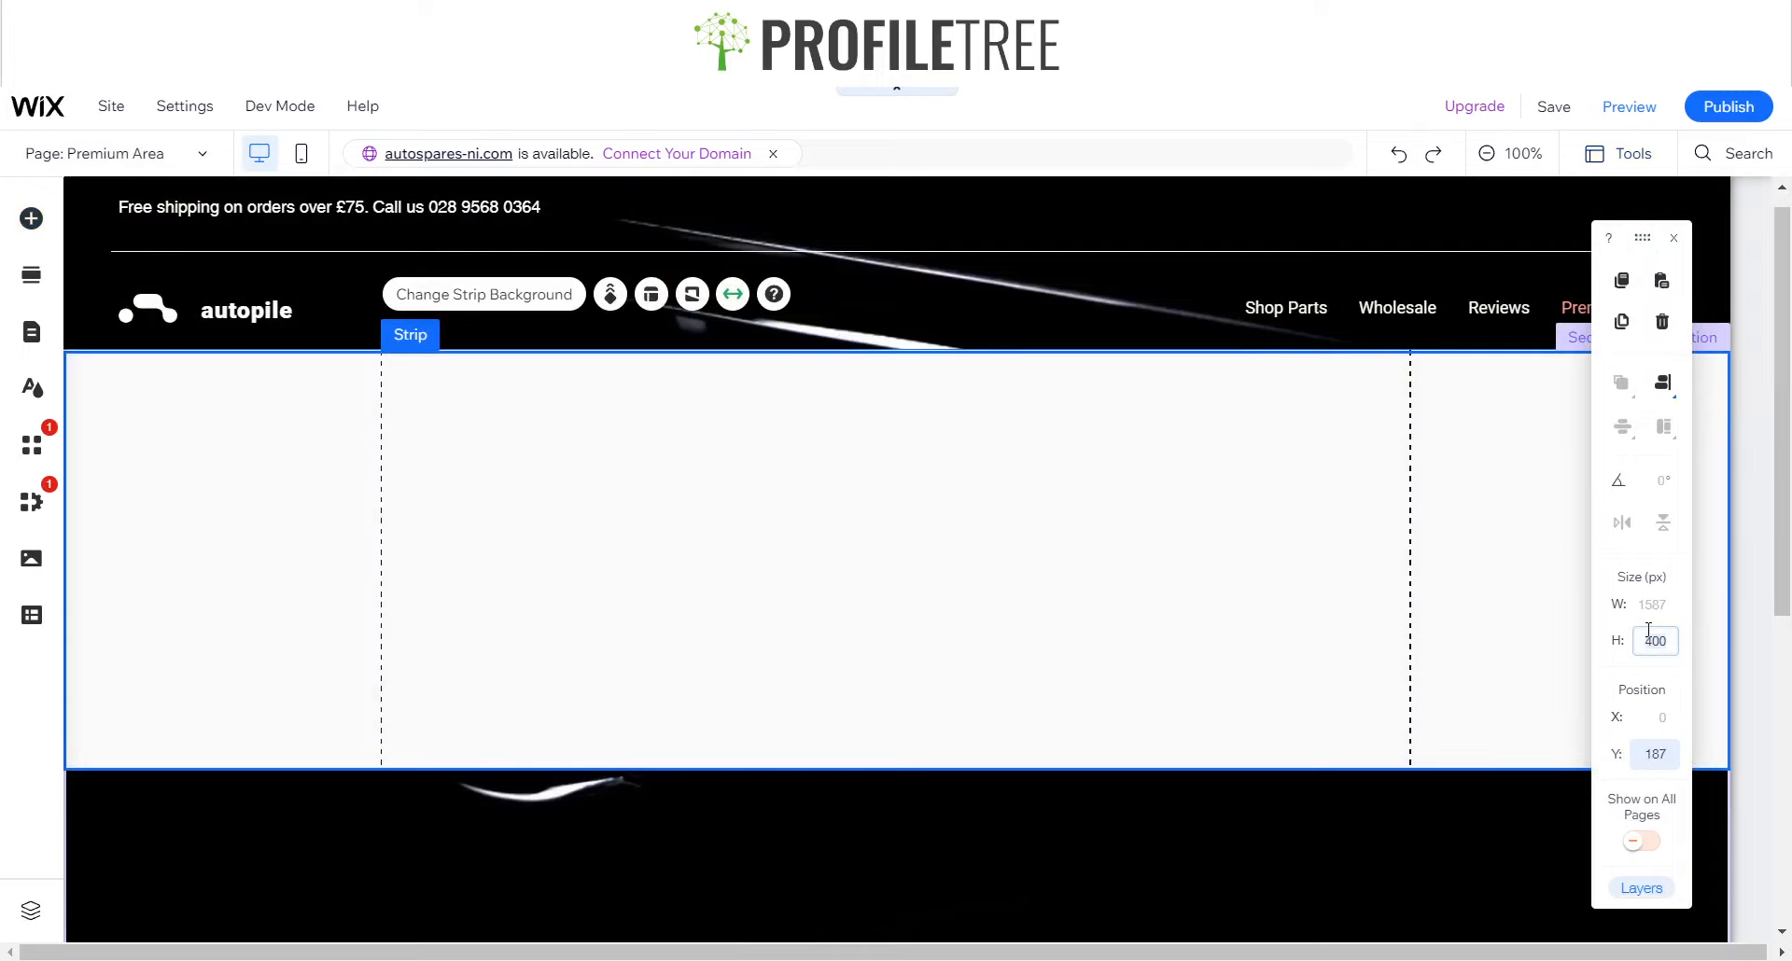
{"action": "key", "text": "BackSpace"}
{"action": "key", "text": "BackSpace"}
{"action": "key", "text": "BackSpace"}
{"action": "type", "text": "650"}
{"action": "key", "text": "Return"}
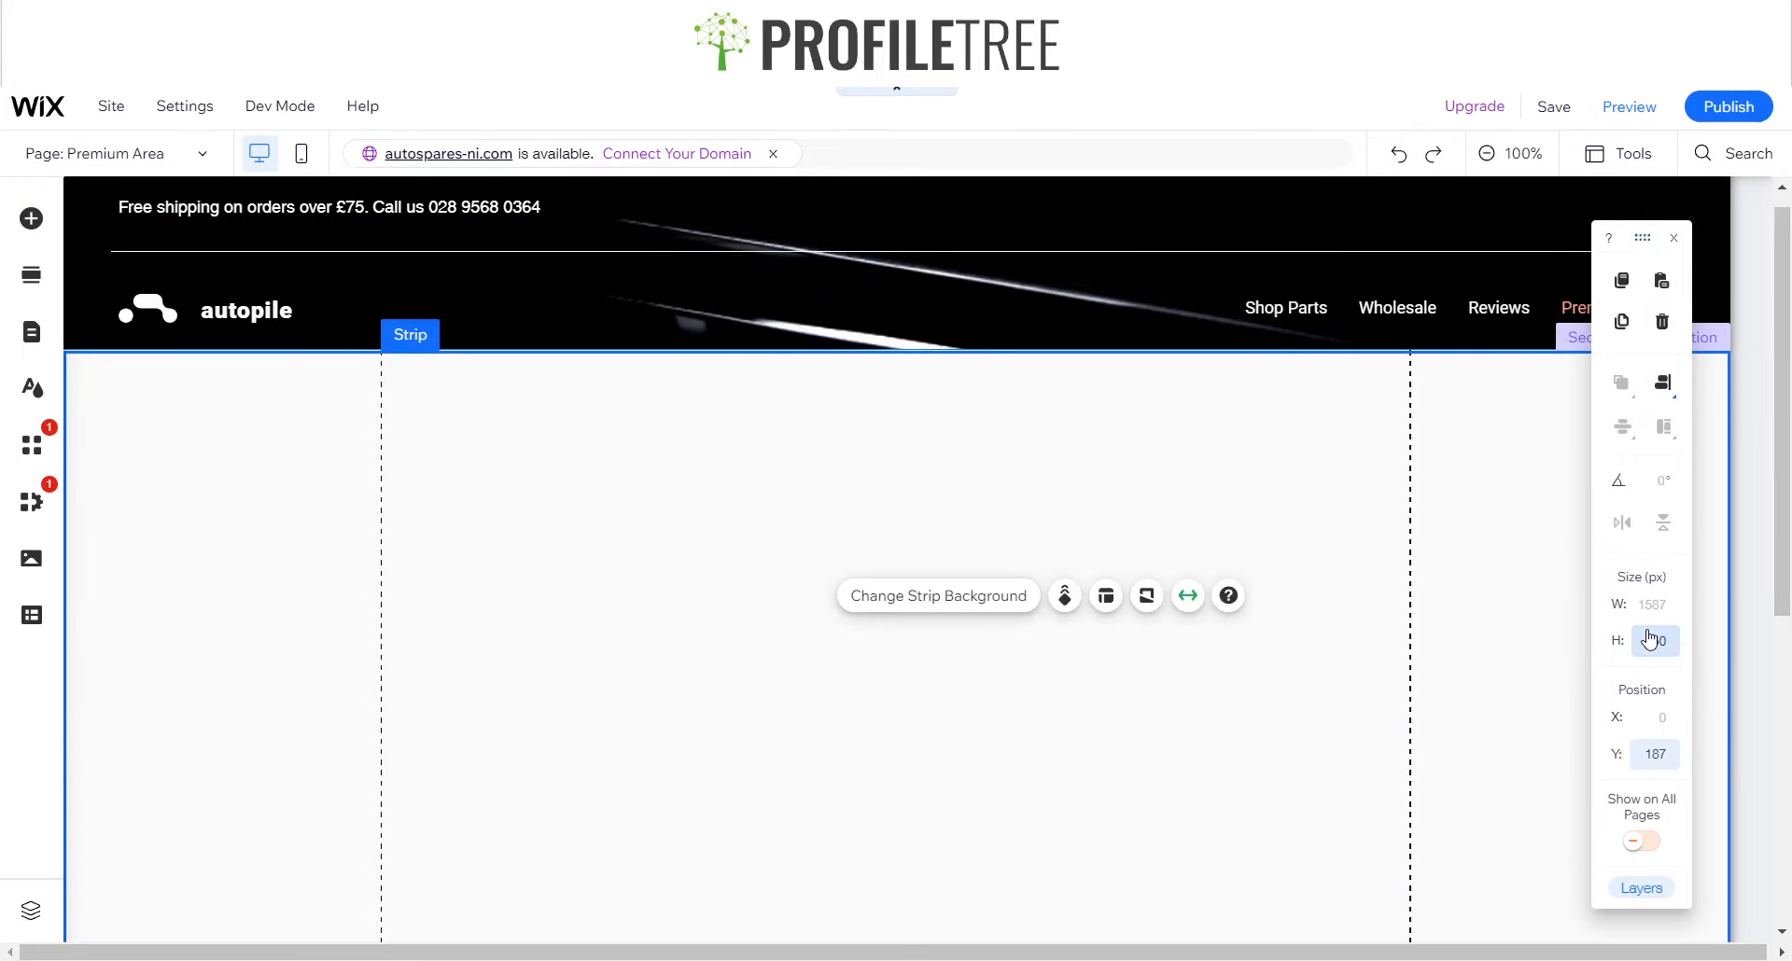
- Check the strip's stretch options and hide the editing toolbar
{"action": "left_click", "coordinate": [1185, 597]}
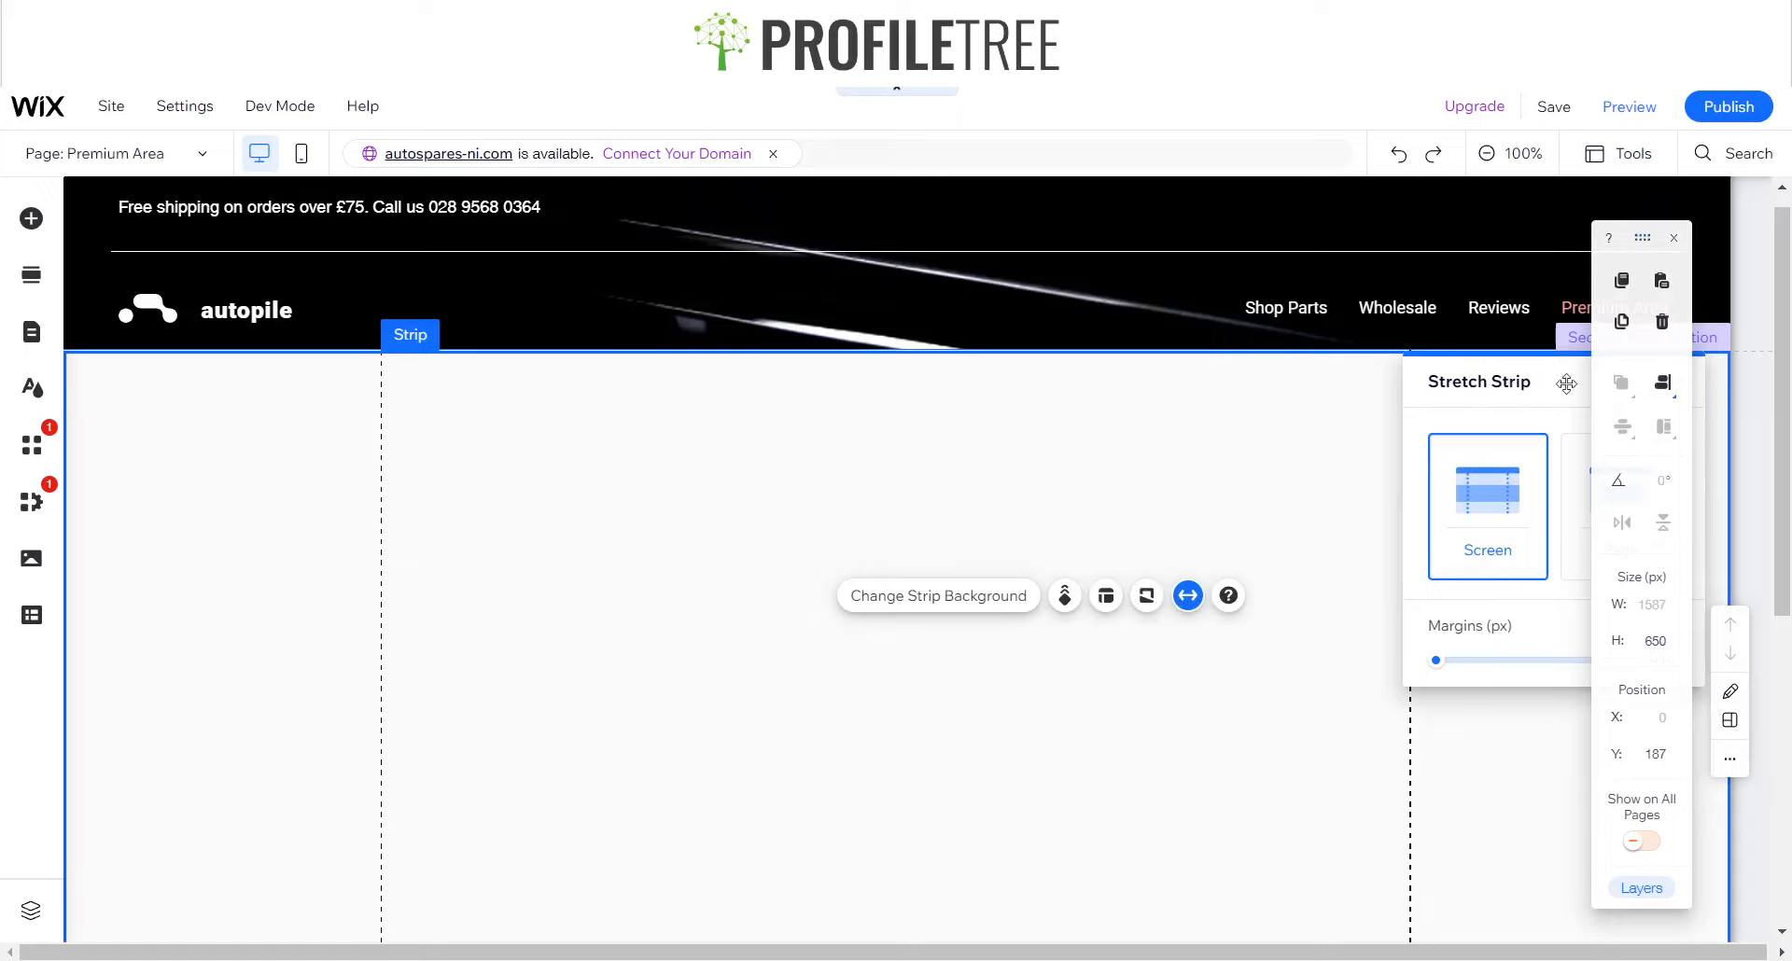
{"action": "left_click", "coordinate": [1675, 240]}
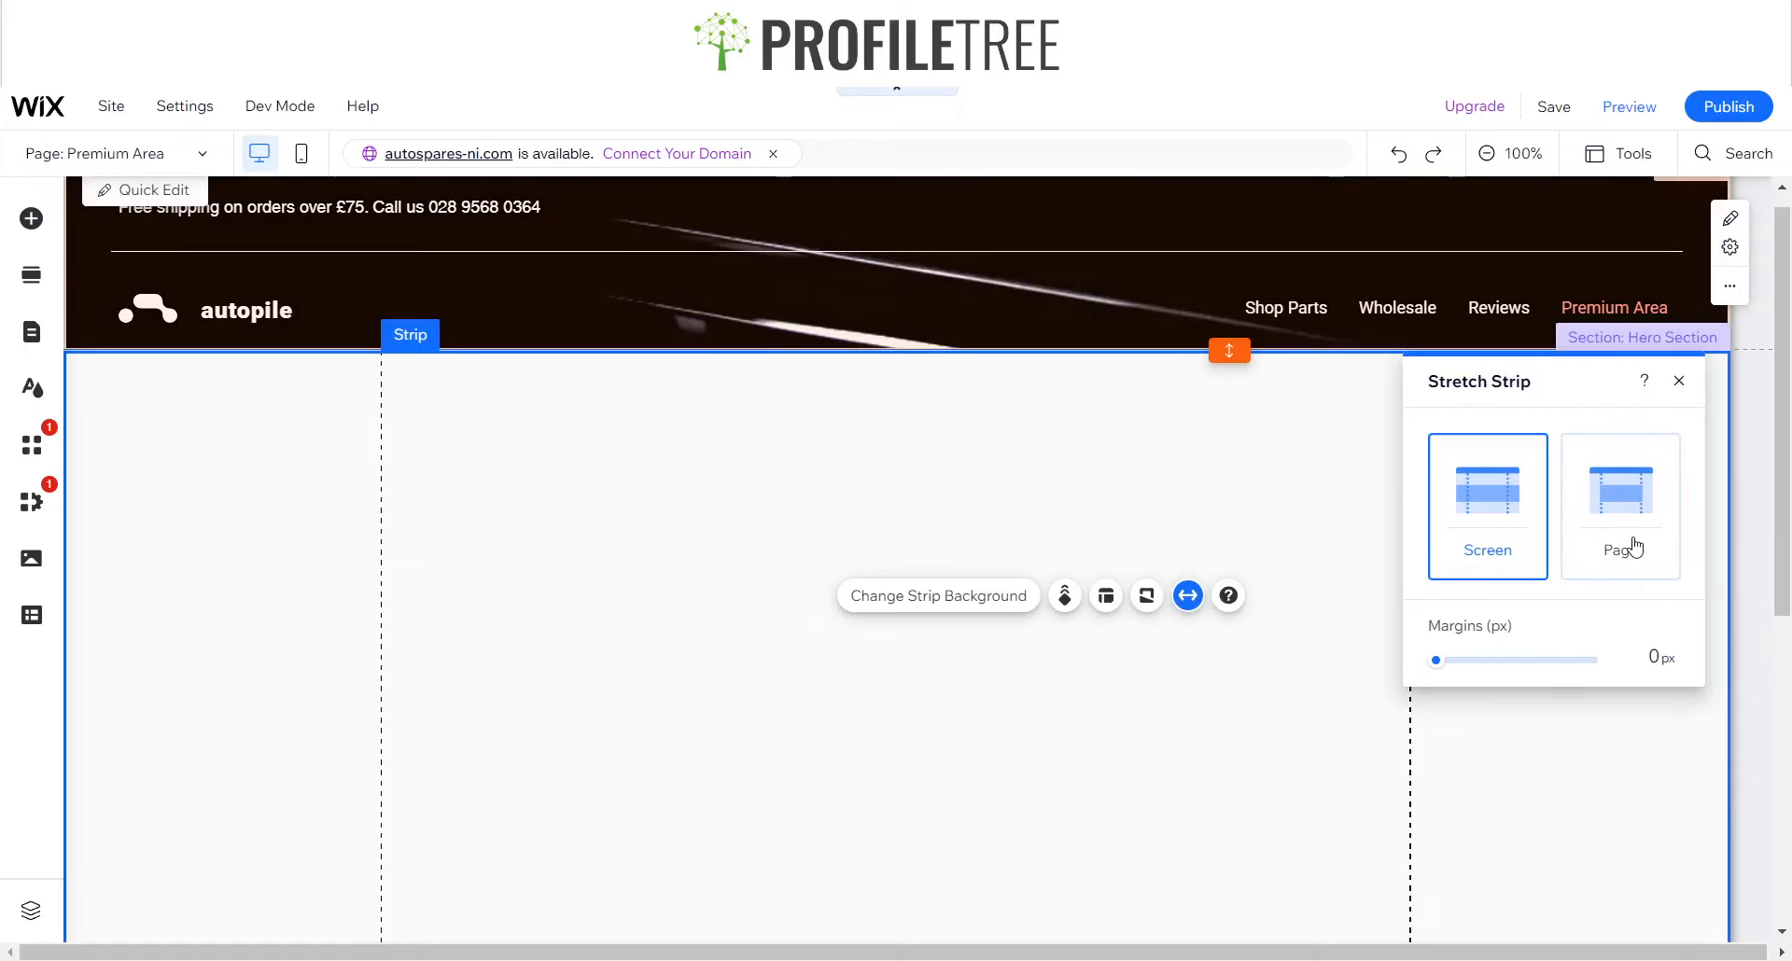
{"action": "left_click", "coordinate": [1246, 505]}
{"action": "left_click", "coordinate": [1240, 608]}
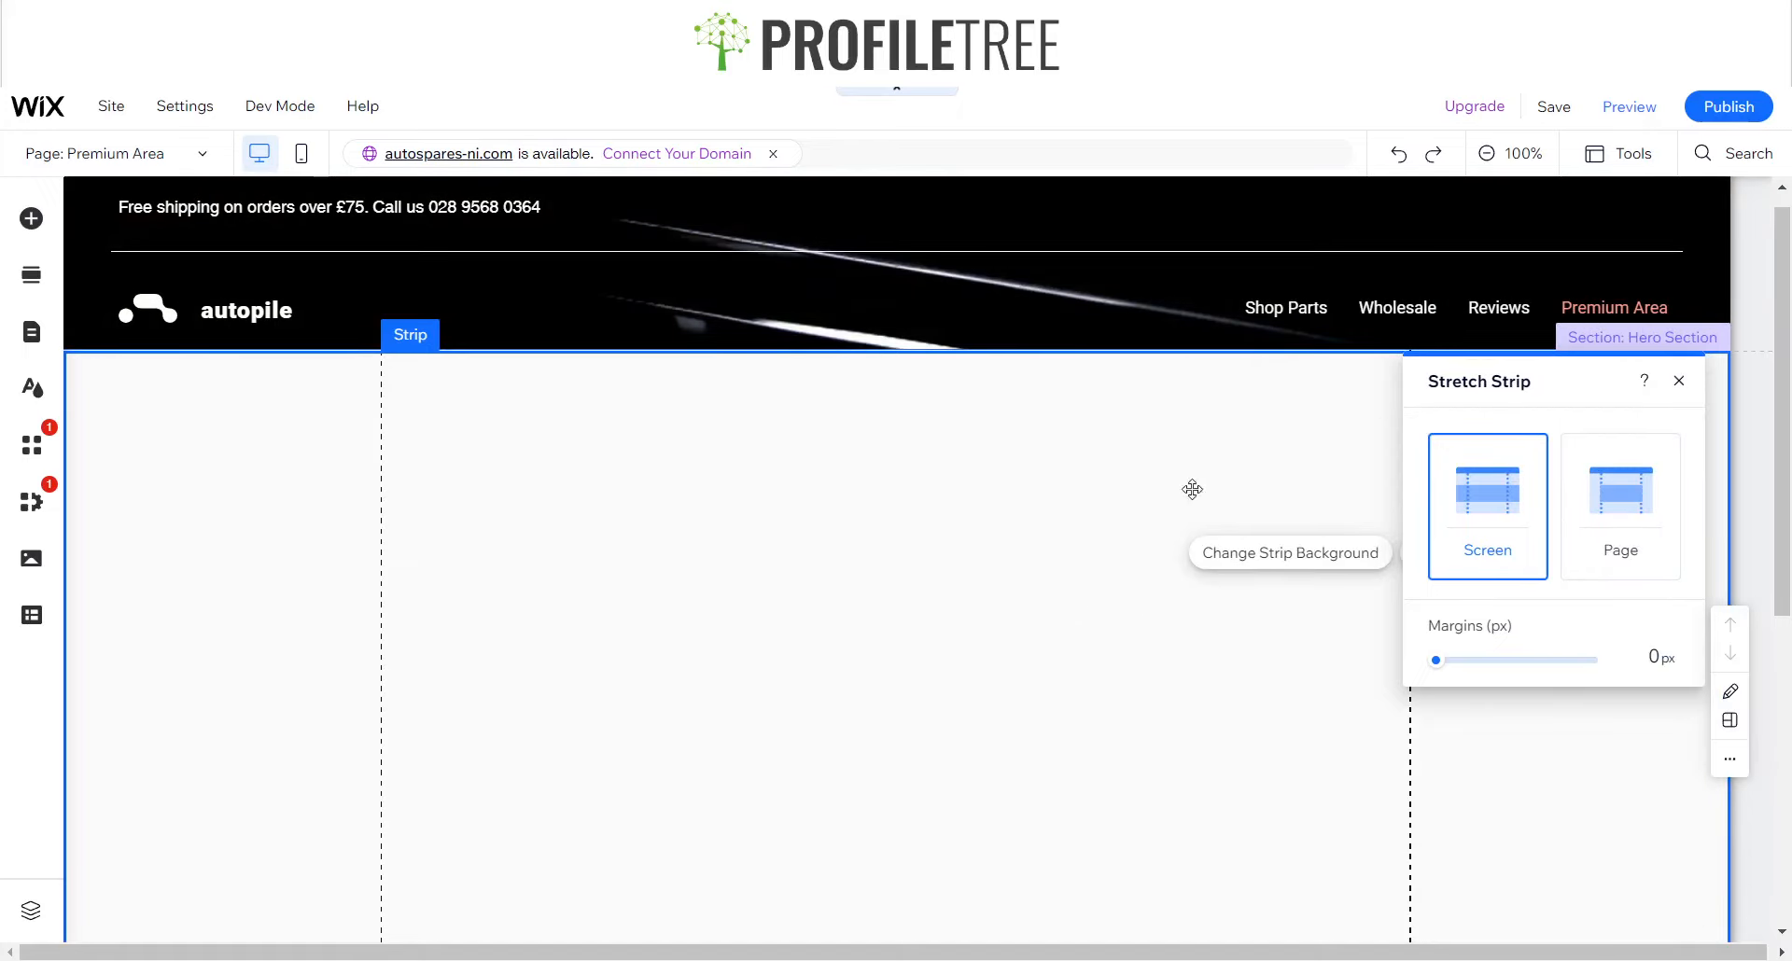
{"action": "left_click", "coordinate": [1678, 380]}
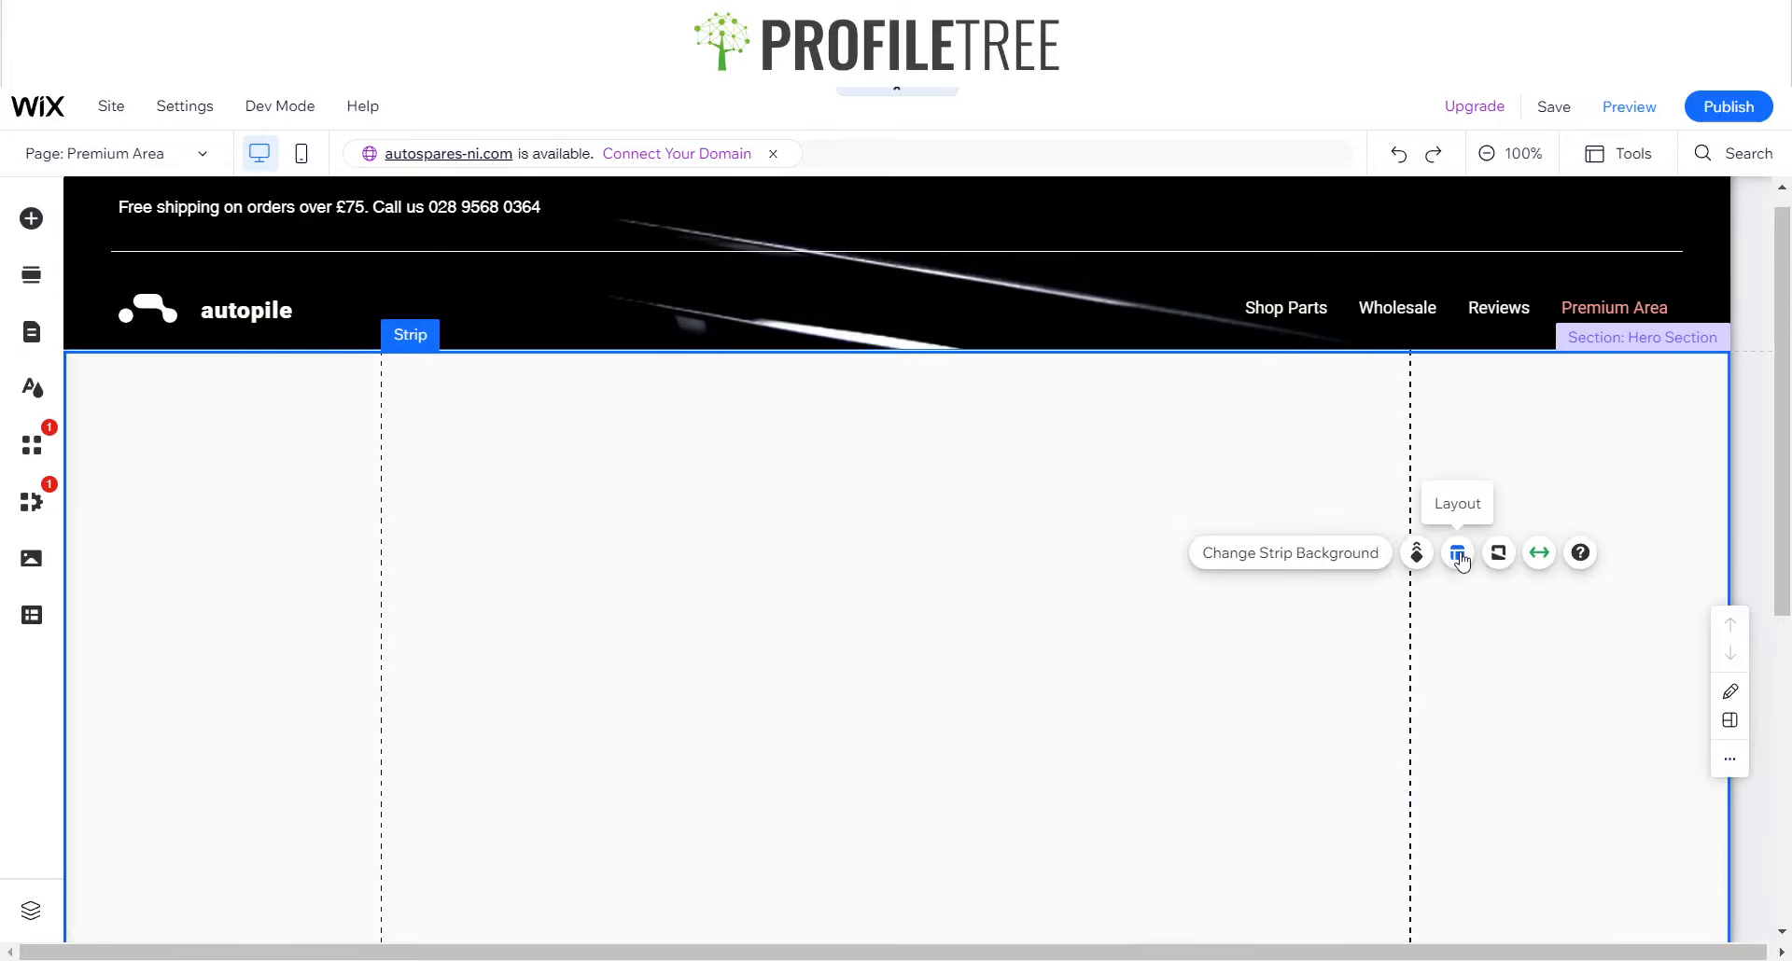
- Align the strip's content to the left in its layout
{"action": "left_click", "coordinate": [1458, 557]}
{"action": "left_click", "coordinate": [1461, 602]}
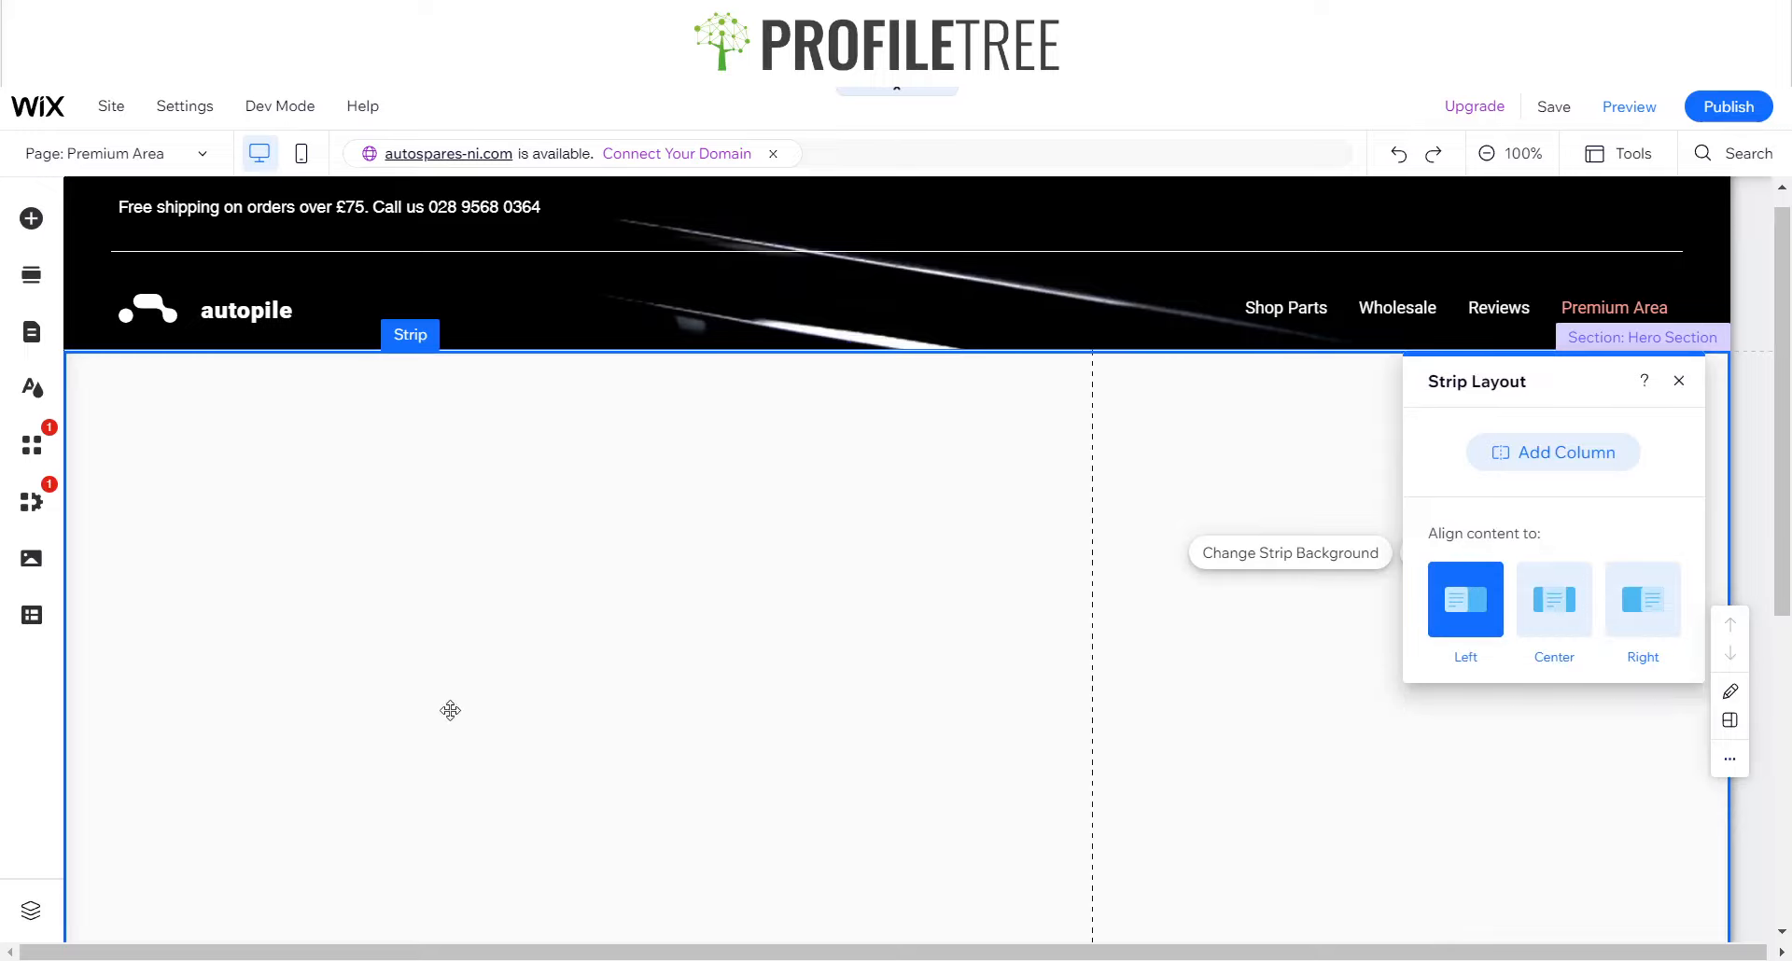
{"action": "left_click", "coordinate": [1679, 381]}
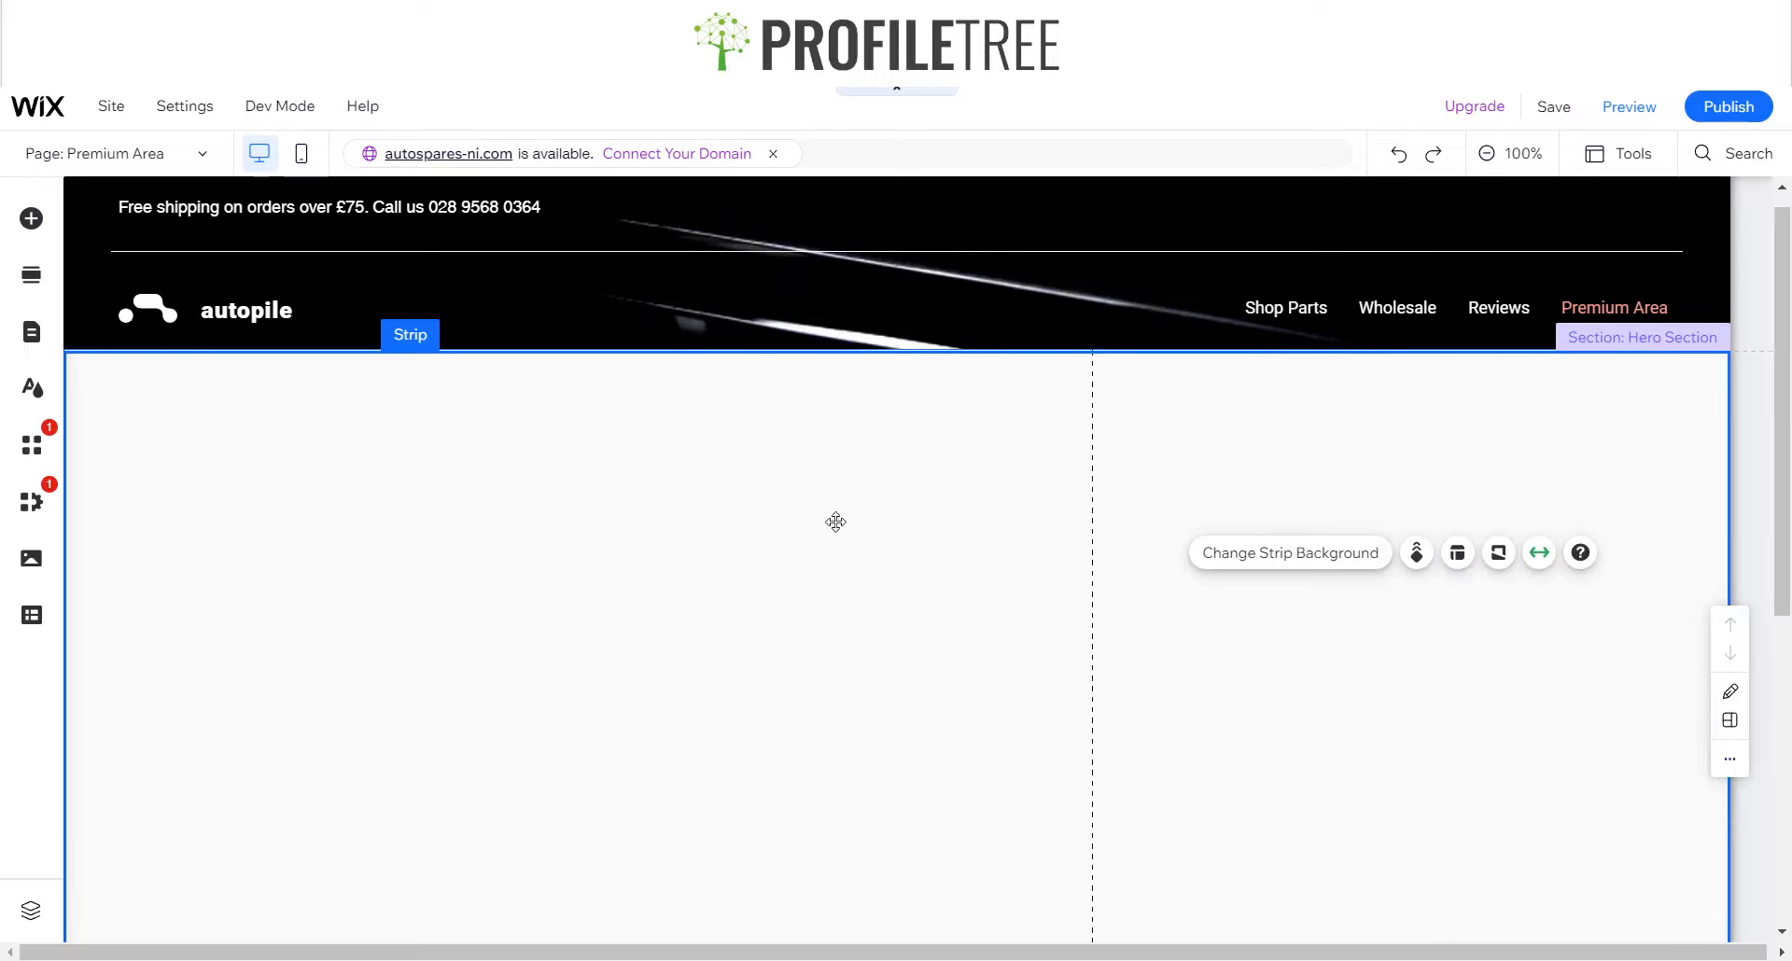
- Make the hero strip's background fully transparent by lowering its colour opacity to the minimum, revealing the video behind it
{"action": "left_click", "coordinate": [1343, 557]}
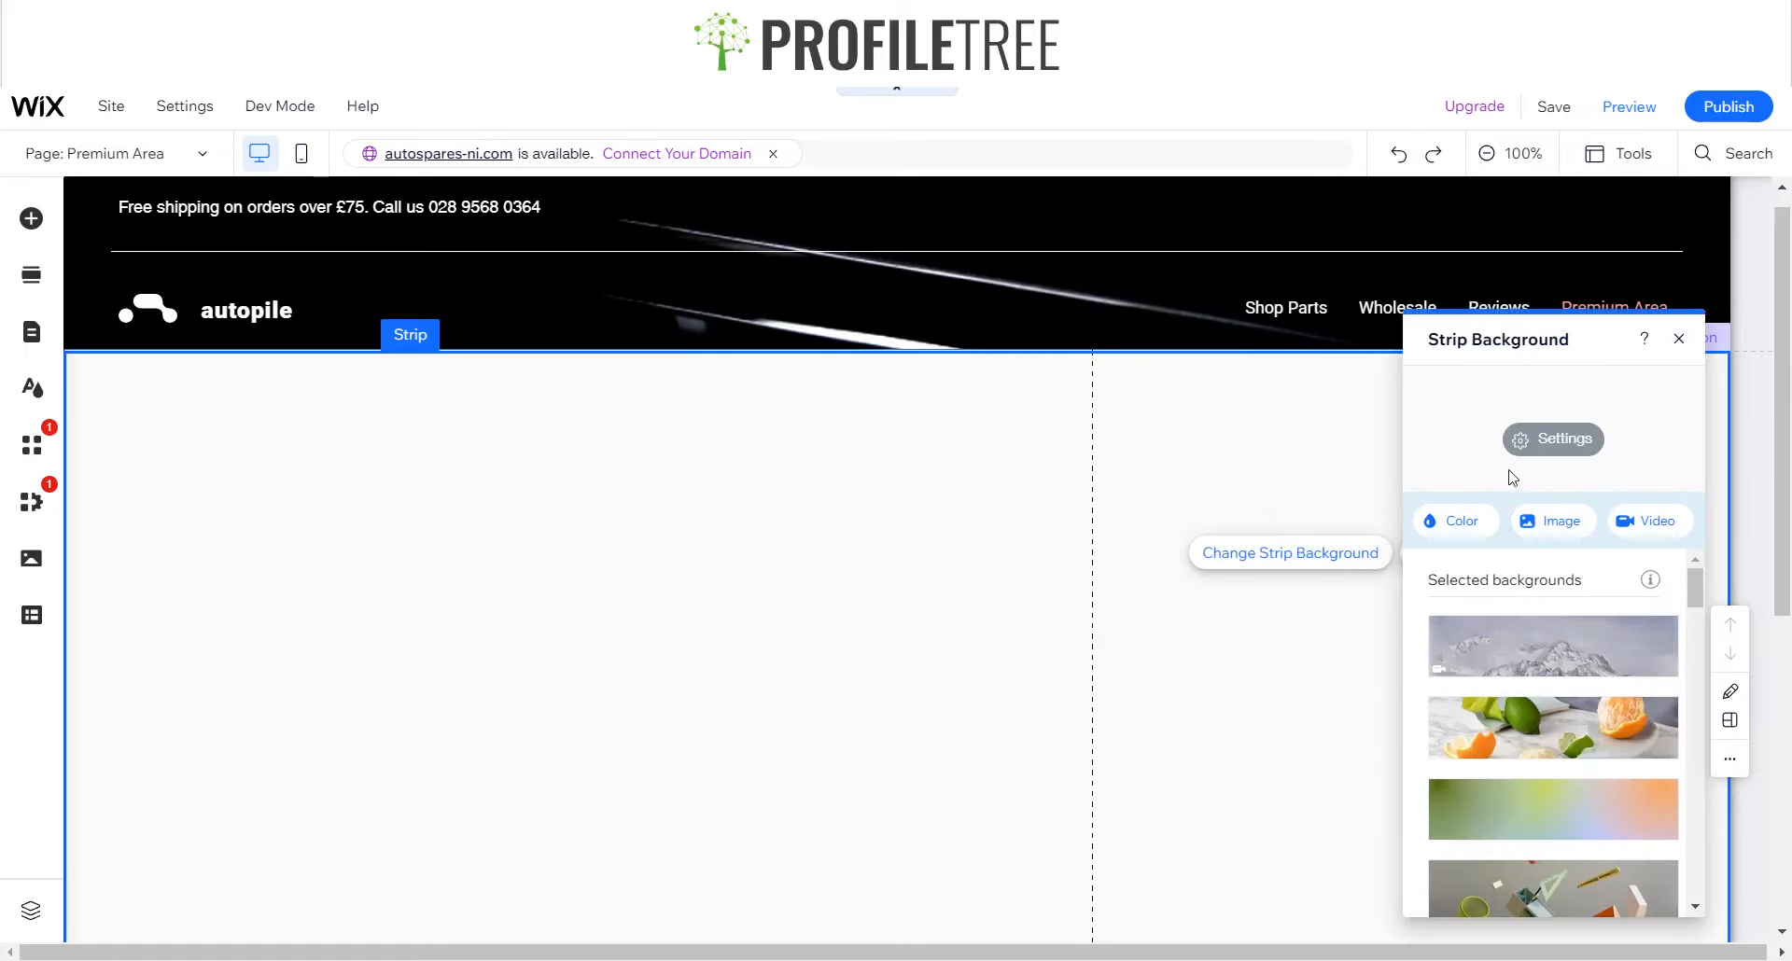
{"action": "left_click", "coordinate": [1556, 444]}
{"action": "left_click_drag", "start_coordinate": [1545, 480], "coordinate": [1433, 482]}
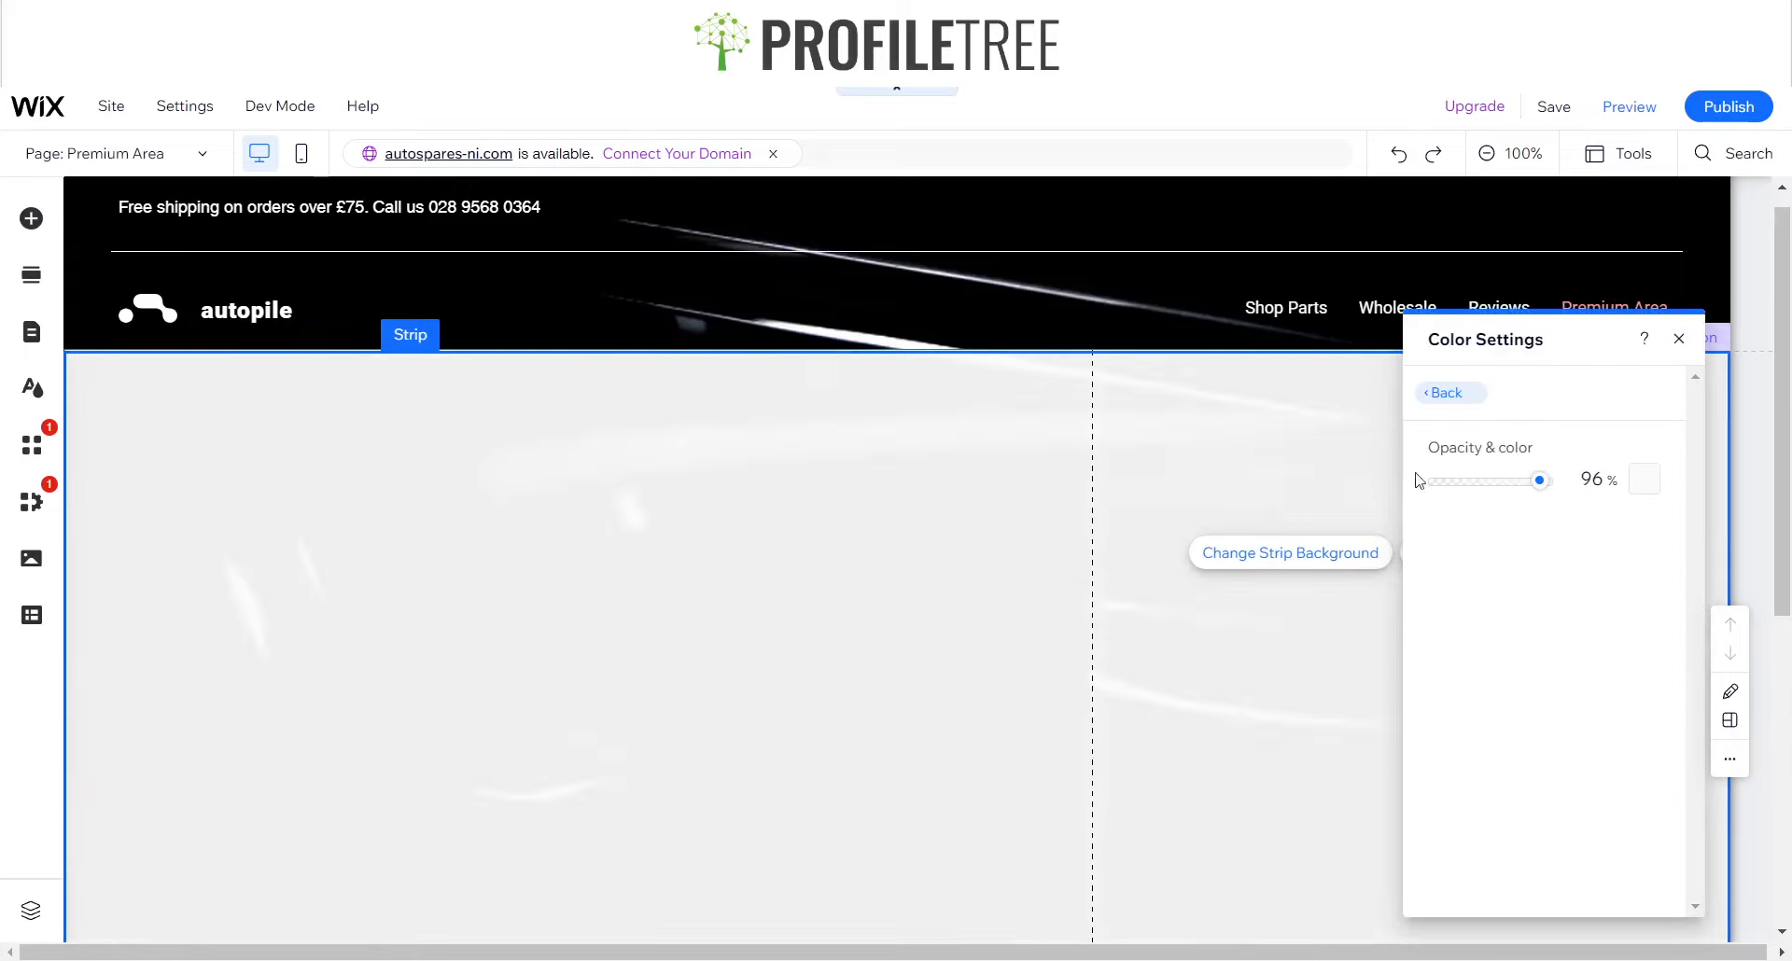
{"action": "left_click", "coordinate": [1678, 338]}
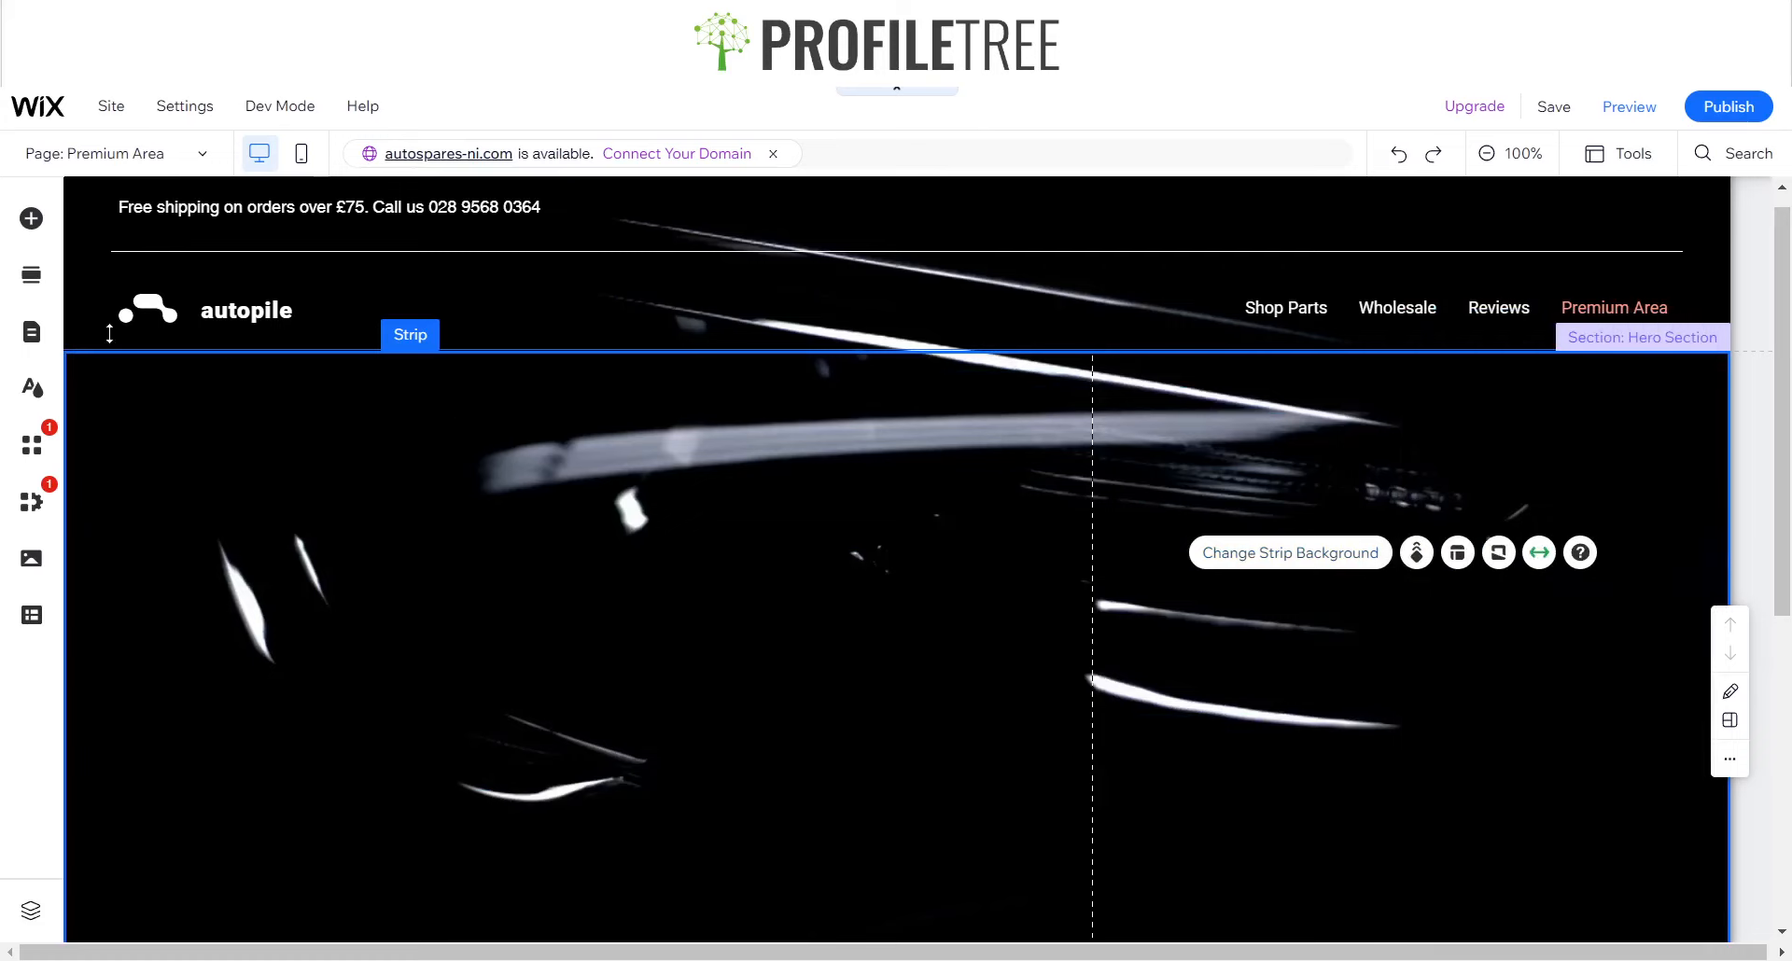
- Add a Huge Title text element to the Hero Section
{"action": "left_click", "coordinate": [32, 218]}
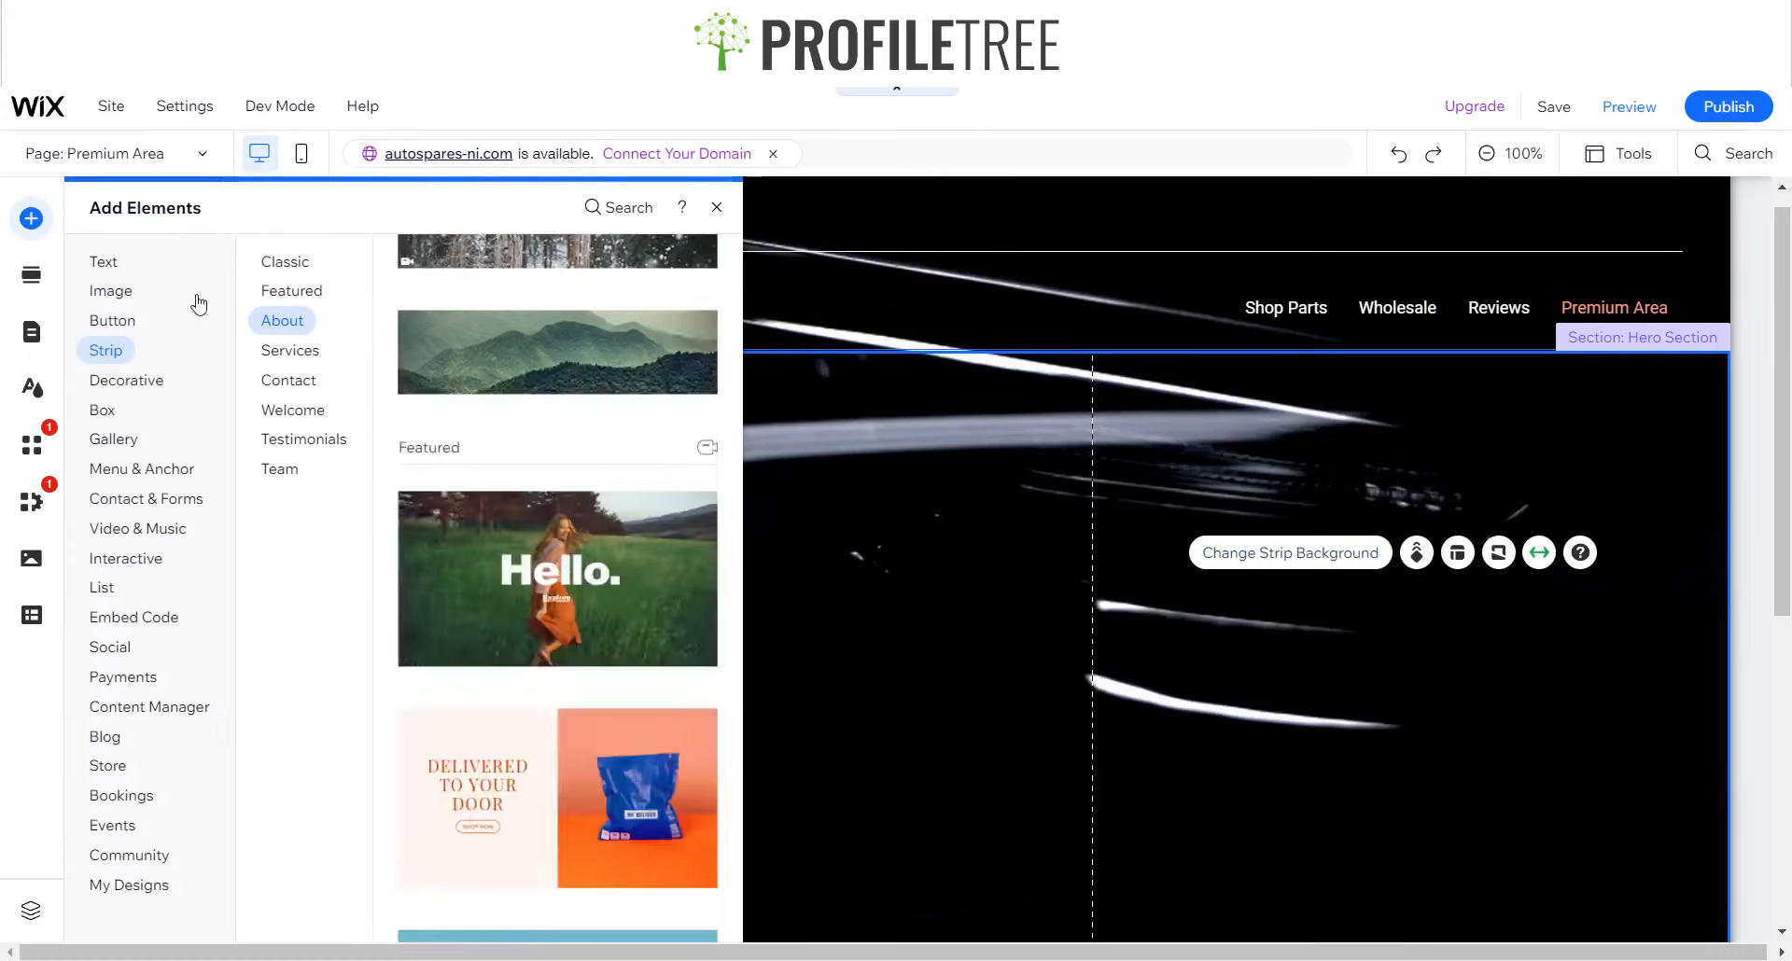
{"action": "left_click", "coordinate": [104, 263]}
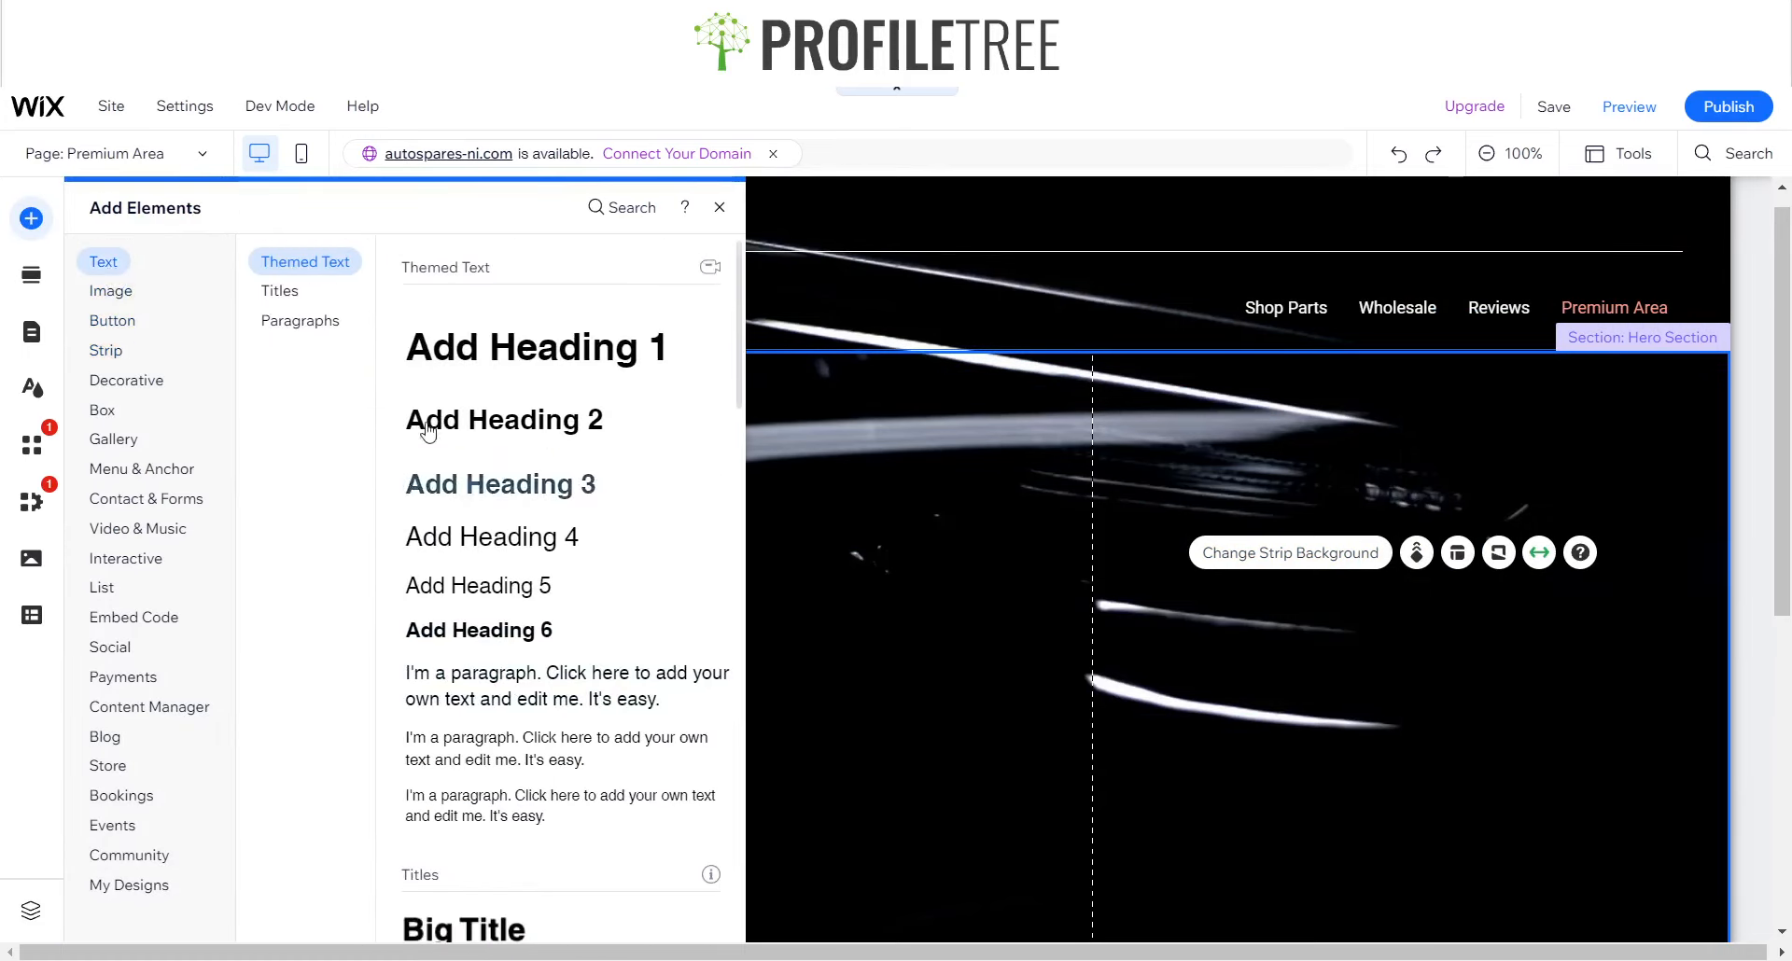
{"action": "left_click", "coordinate": [279, 290]}
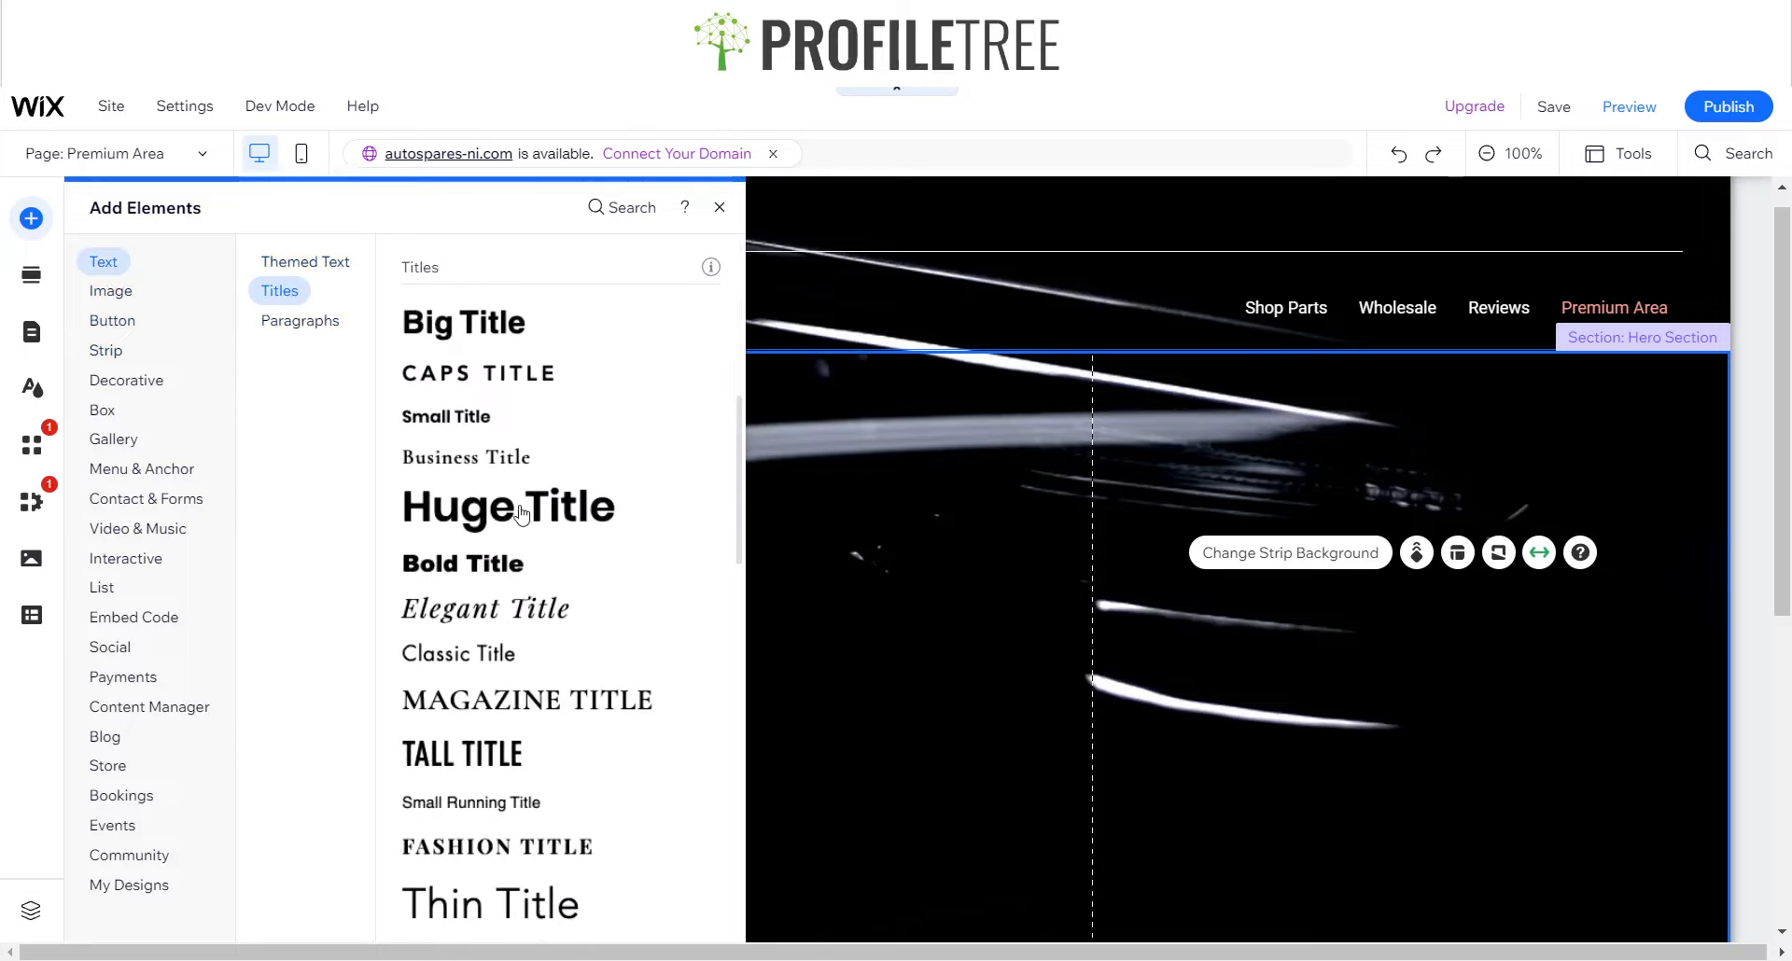
{"action": "left_click", "coordinate": [519, 514]}
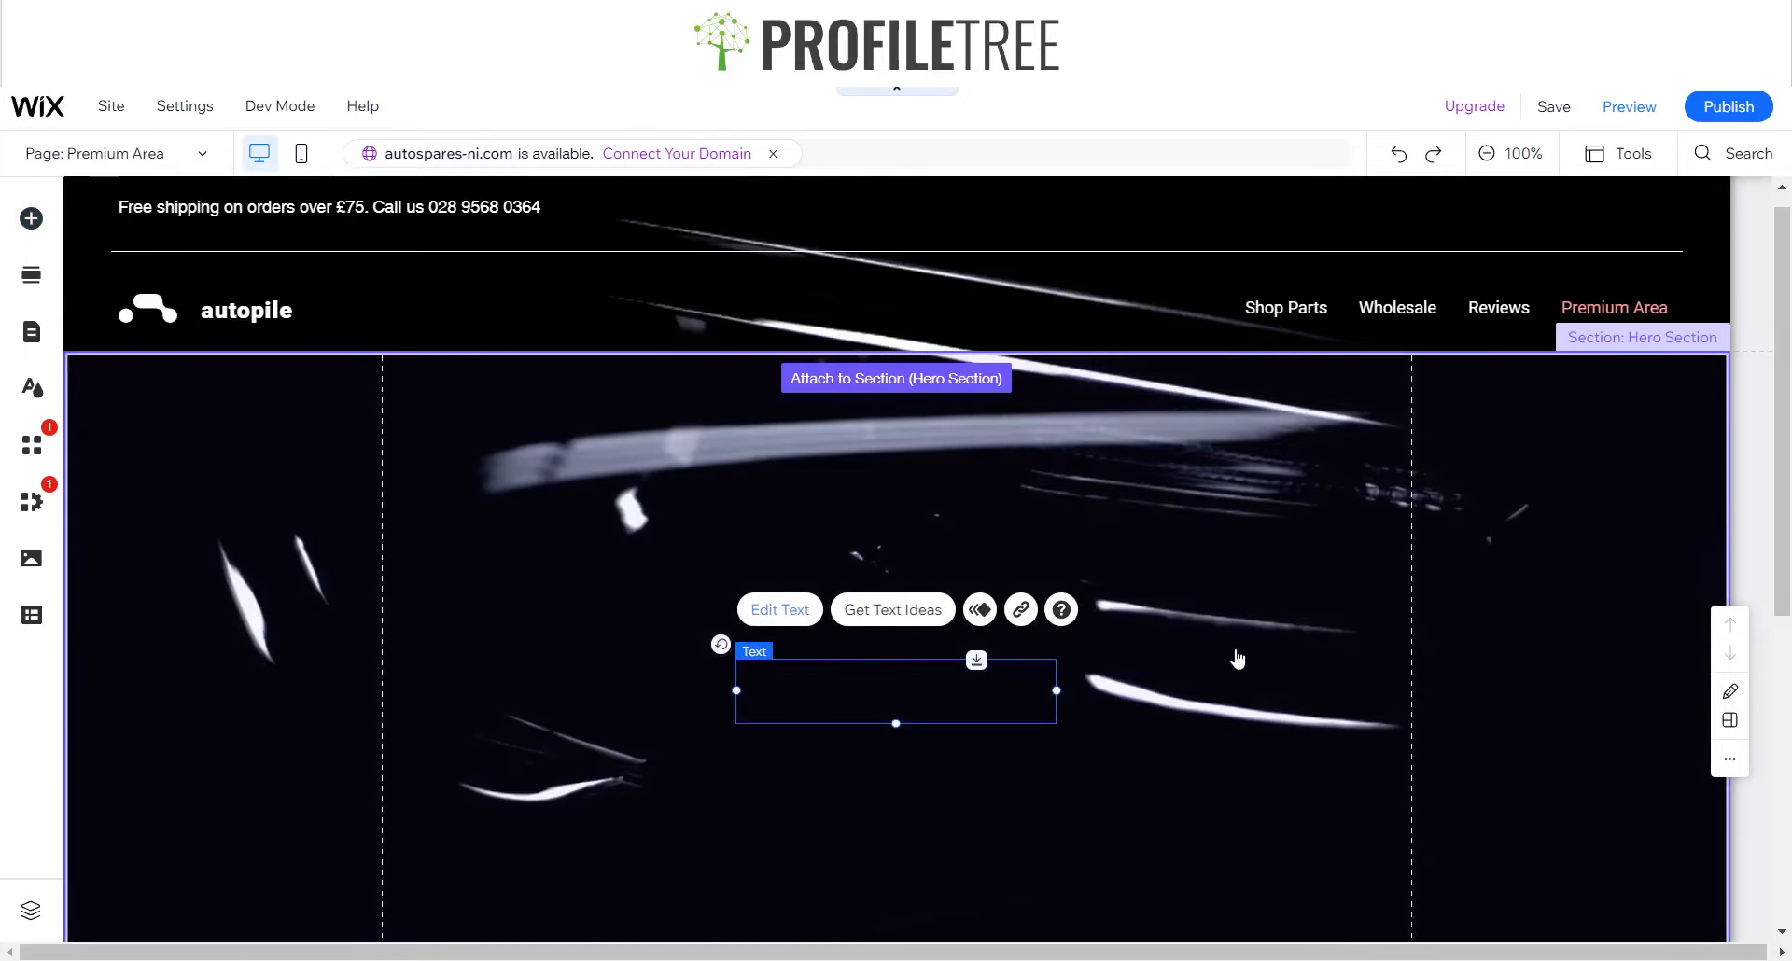
- Set the Huge Title's text colour to the white theme colour
{"action": "left_click", "coordinate": [780, 610]}
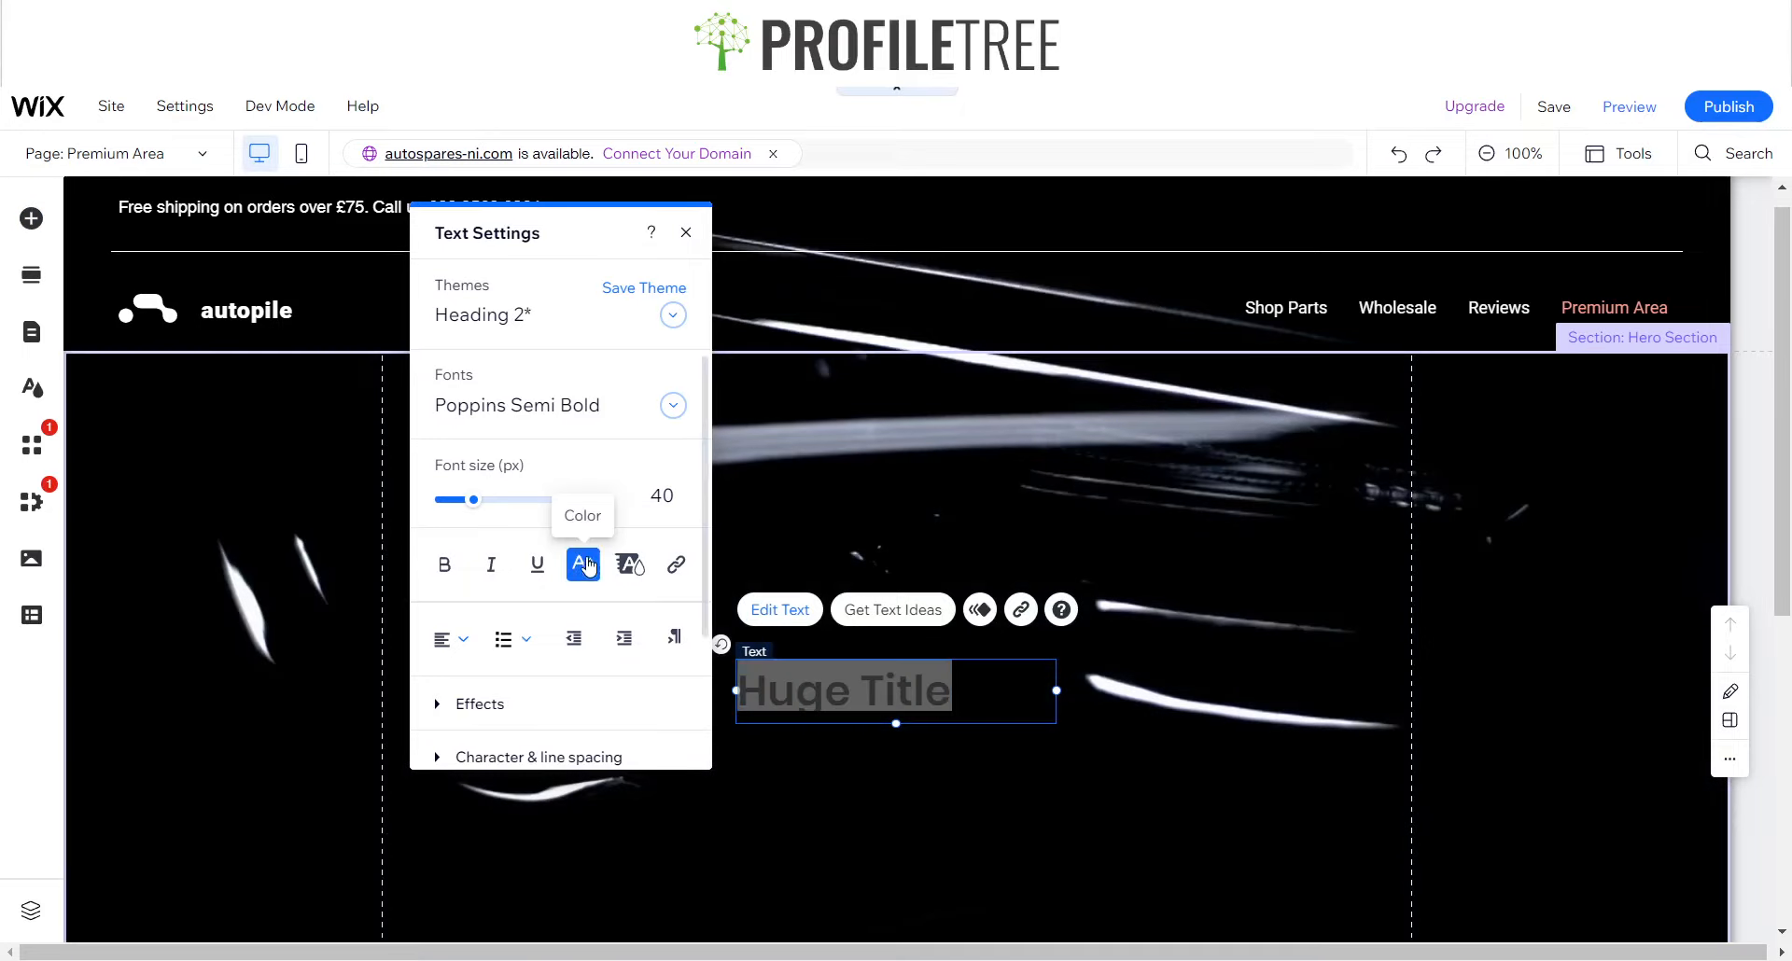
{"action": "left_click", "coordinate": [585, 564]}
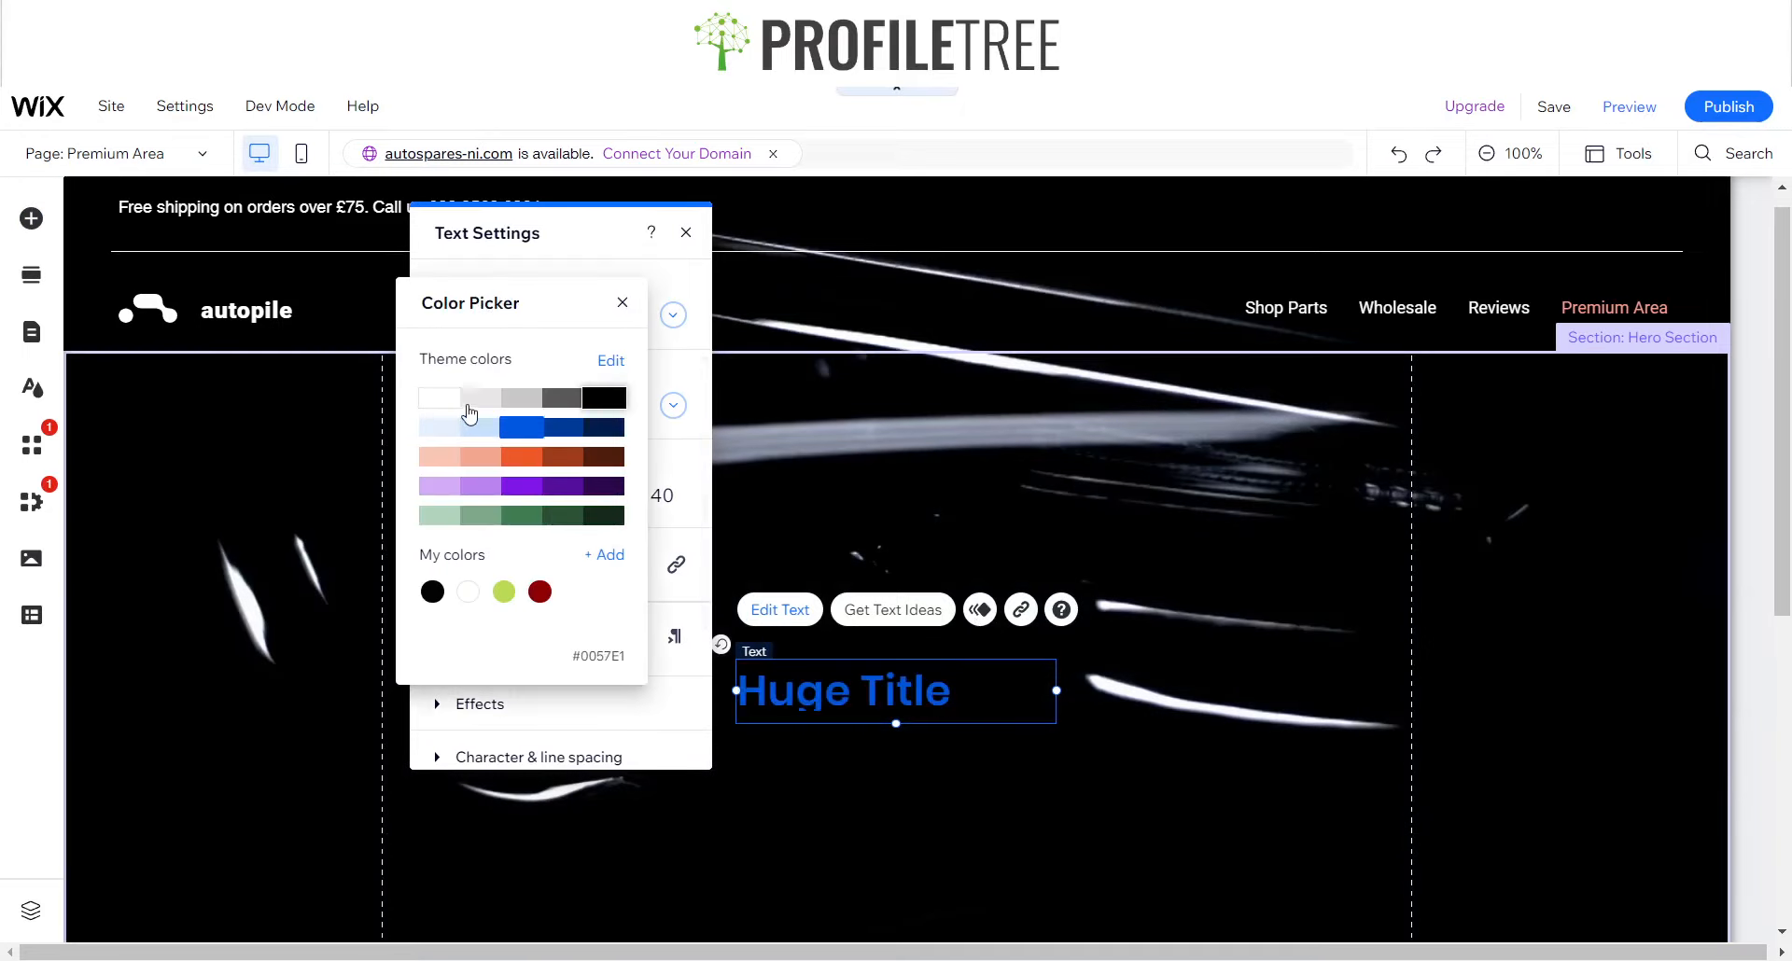
{"action": "left_click", "coordinate": [454, 409]}
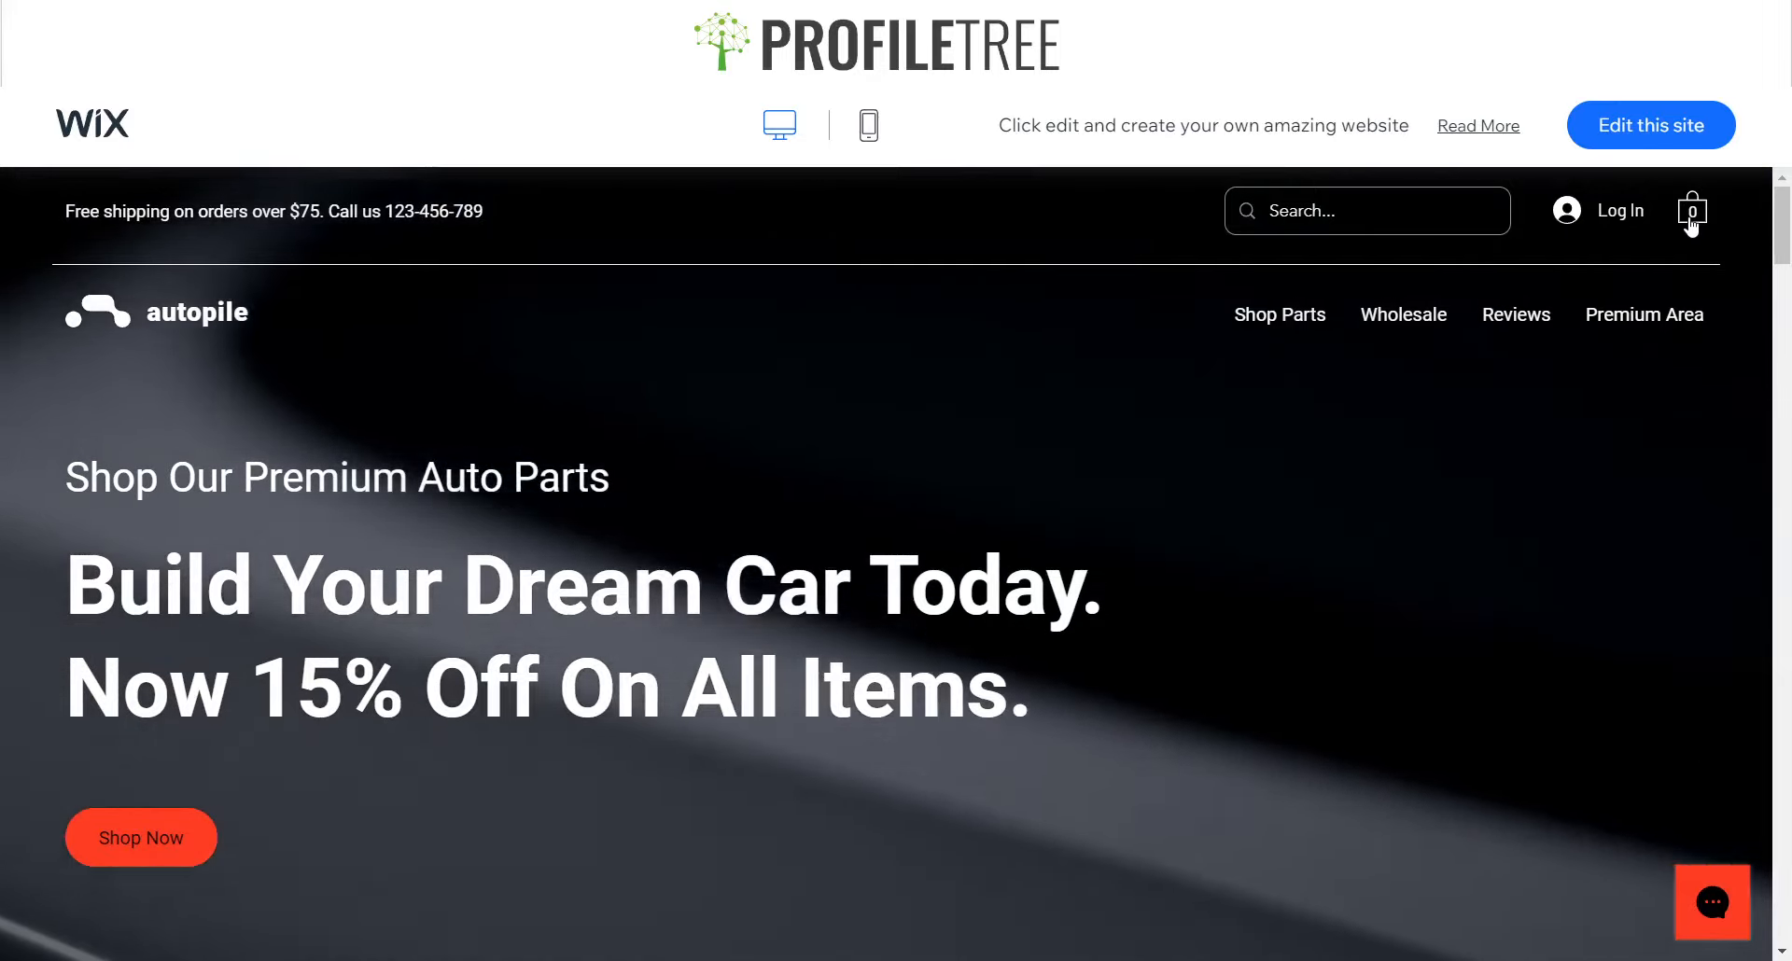
- Examine the live autopile template's hero, Shop by Category, One-Stop Shop, Top Sellers and Premium Club sections
{"action": "scroll", "coordinate": [829, 757], "scroll_direction": "down", "scroll_amount": 6}
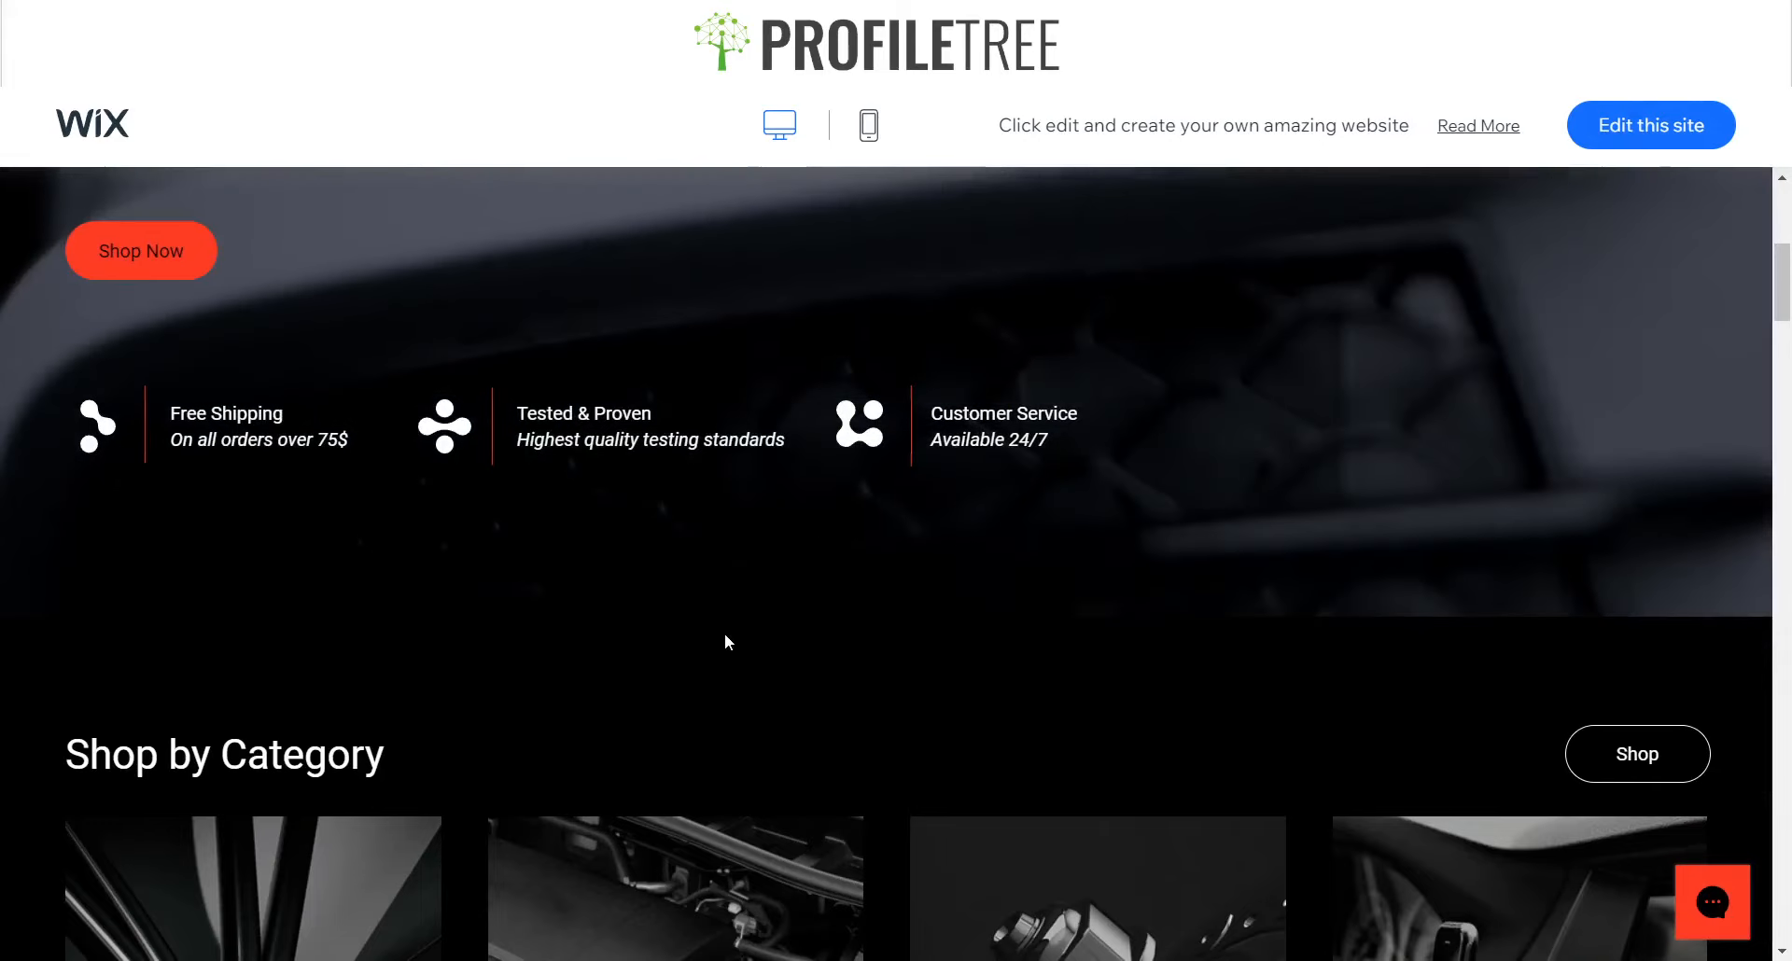
{"action": "scroll", "coordinate": [707, 640], "scroll_direction": "down", "scroll_amount": 4}
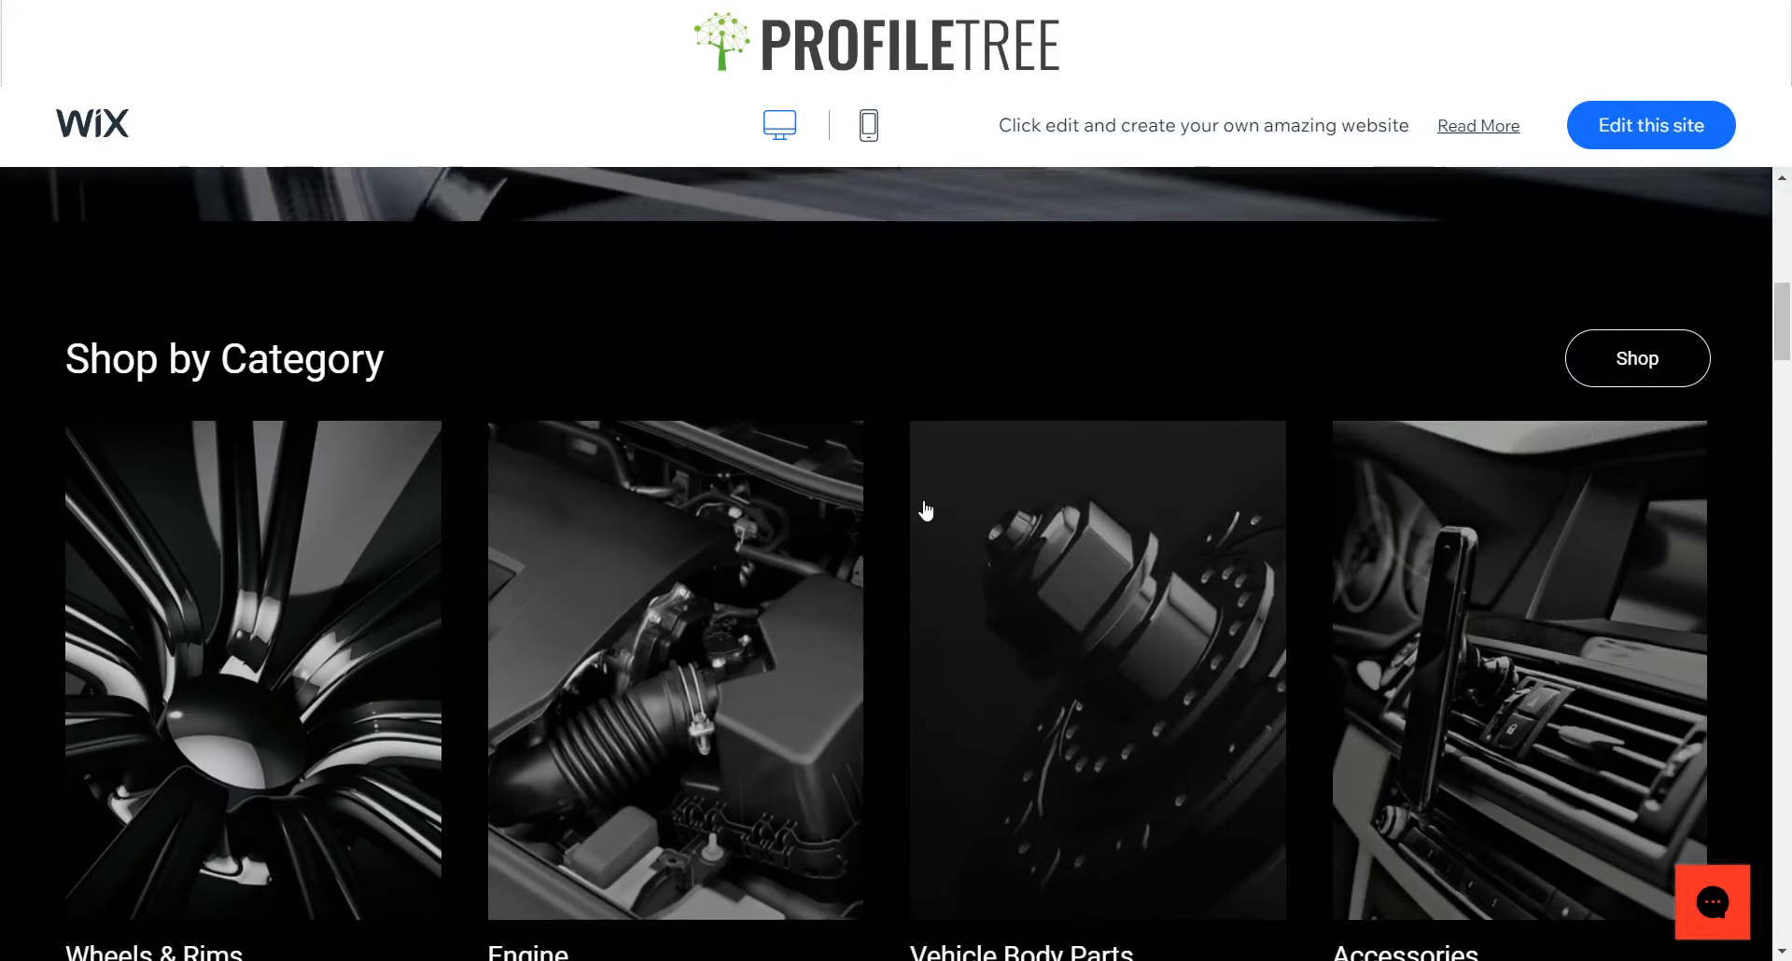
{"action": "scroll", "coordinate": [924, 508], "scroll_direction": "down", "scroll_amount": 9}
{"action": "scroll", "coordinate": [923, 508], "scroll_direction": "down", "scroll_amount": 3}
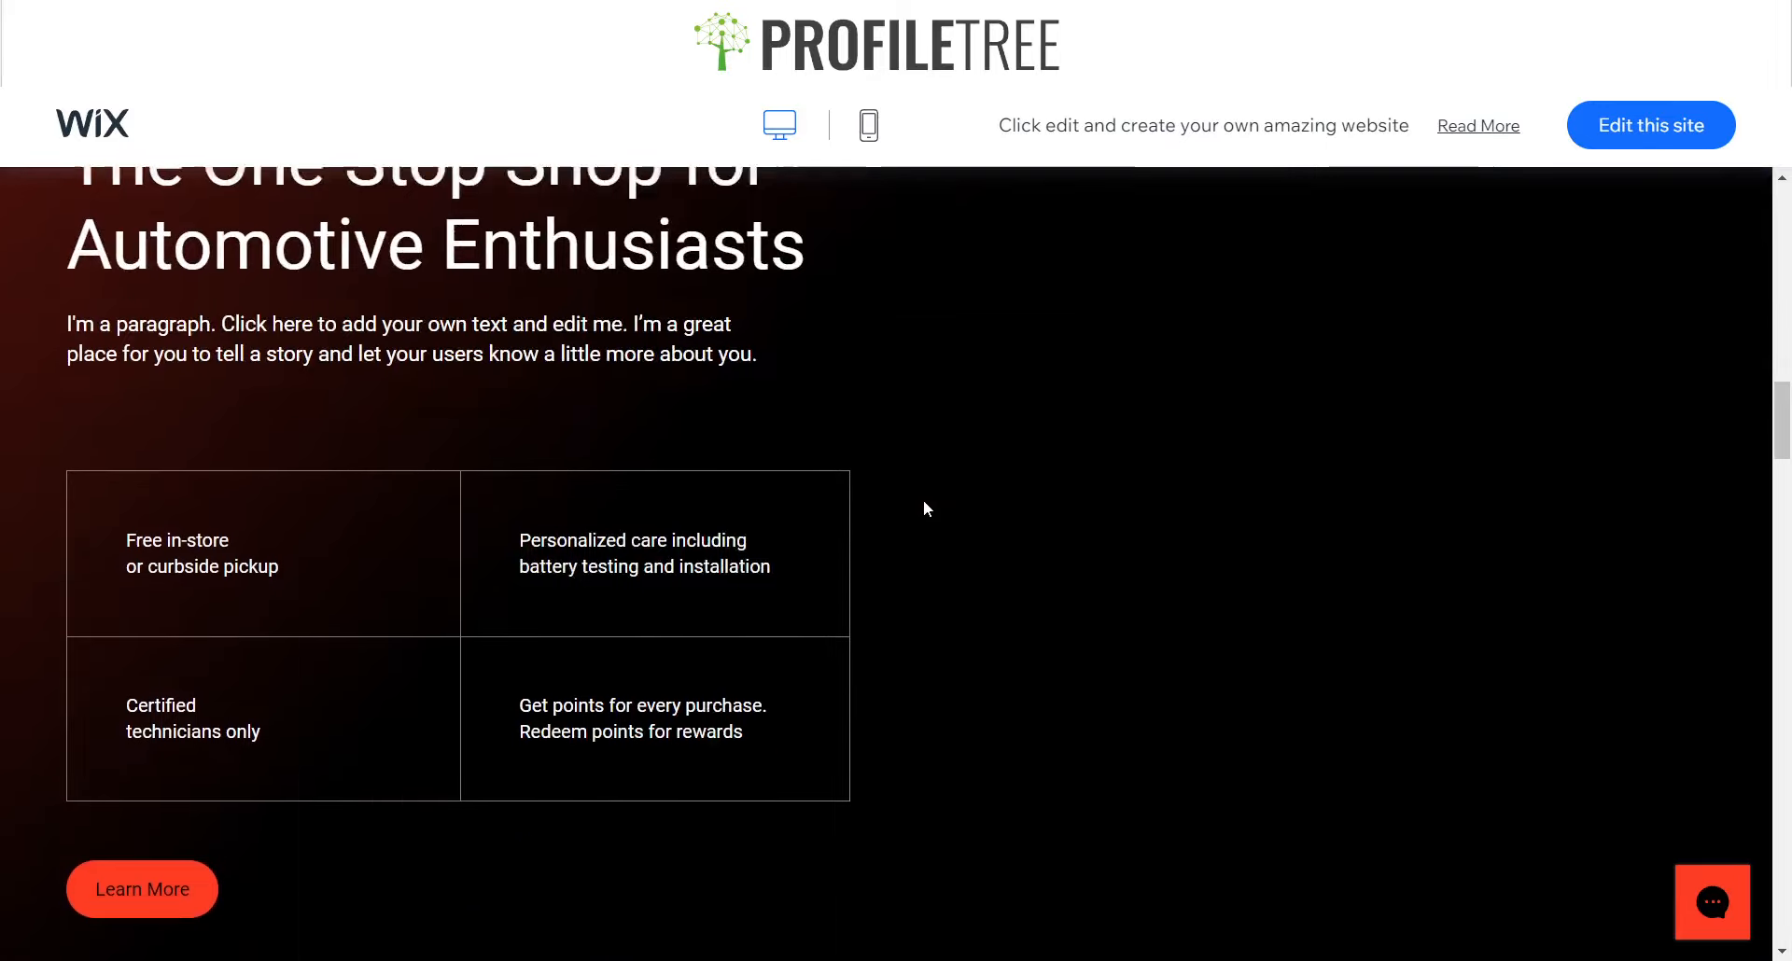
{"action": "scroll", "coordinate": [924, 508], "scroll_direction": "up", "scroll_amount": 5}
{"action": "scroll", "coordinate": [926, 509], "scroll_direction": "down", "scroll_amount": 15}
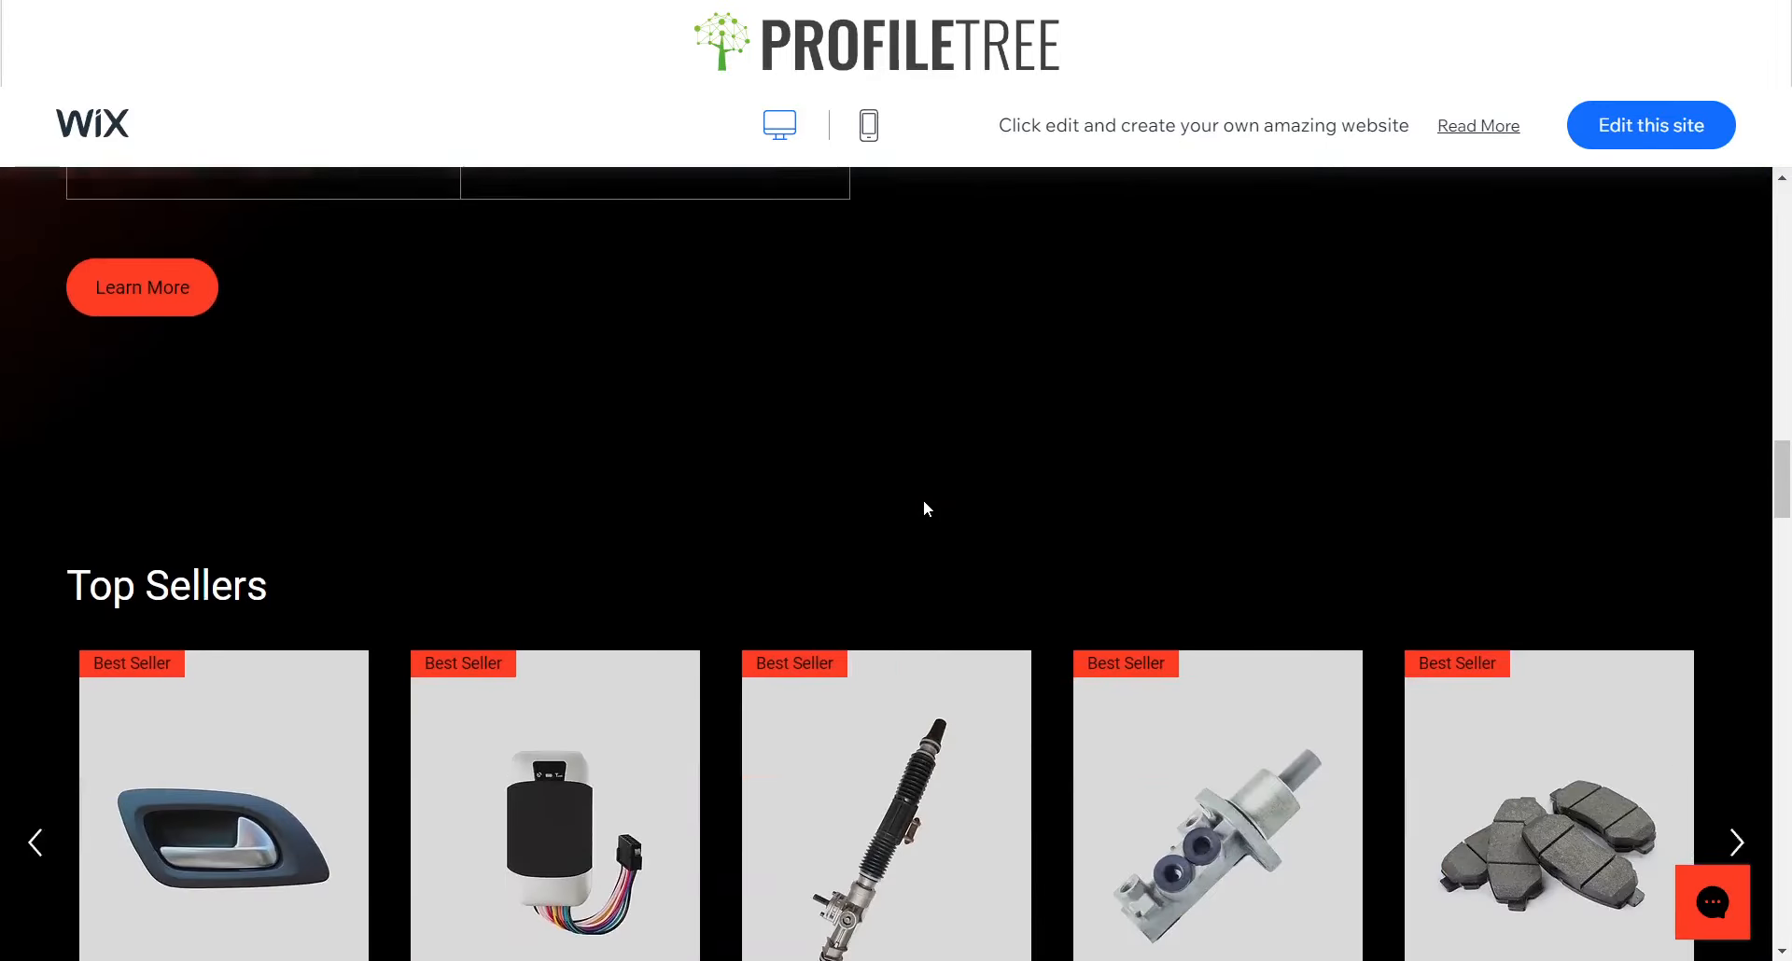
{"action": "scroll", "coordinate": [927, 509], "scroll_direction": "up", "scroll_amount": 10}
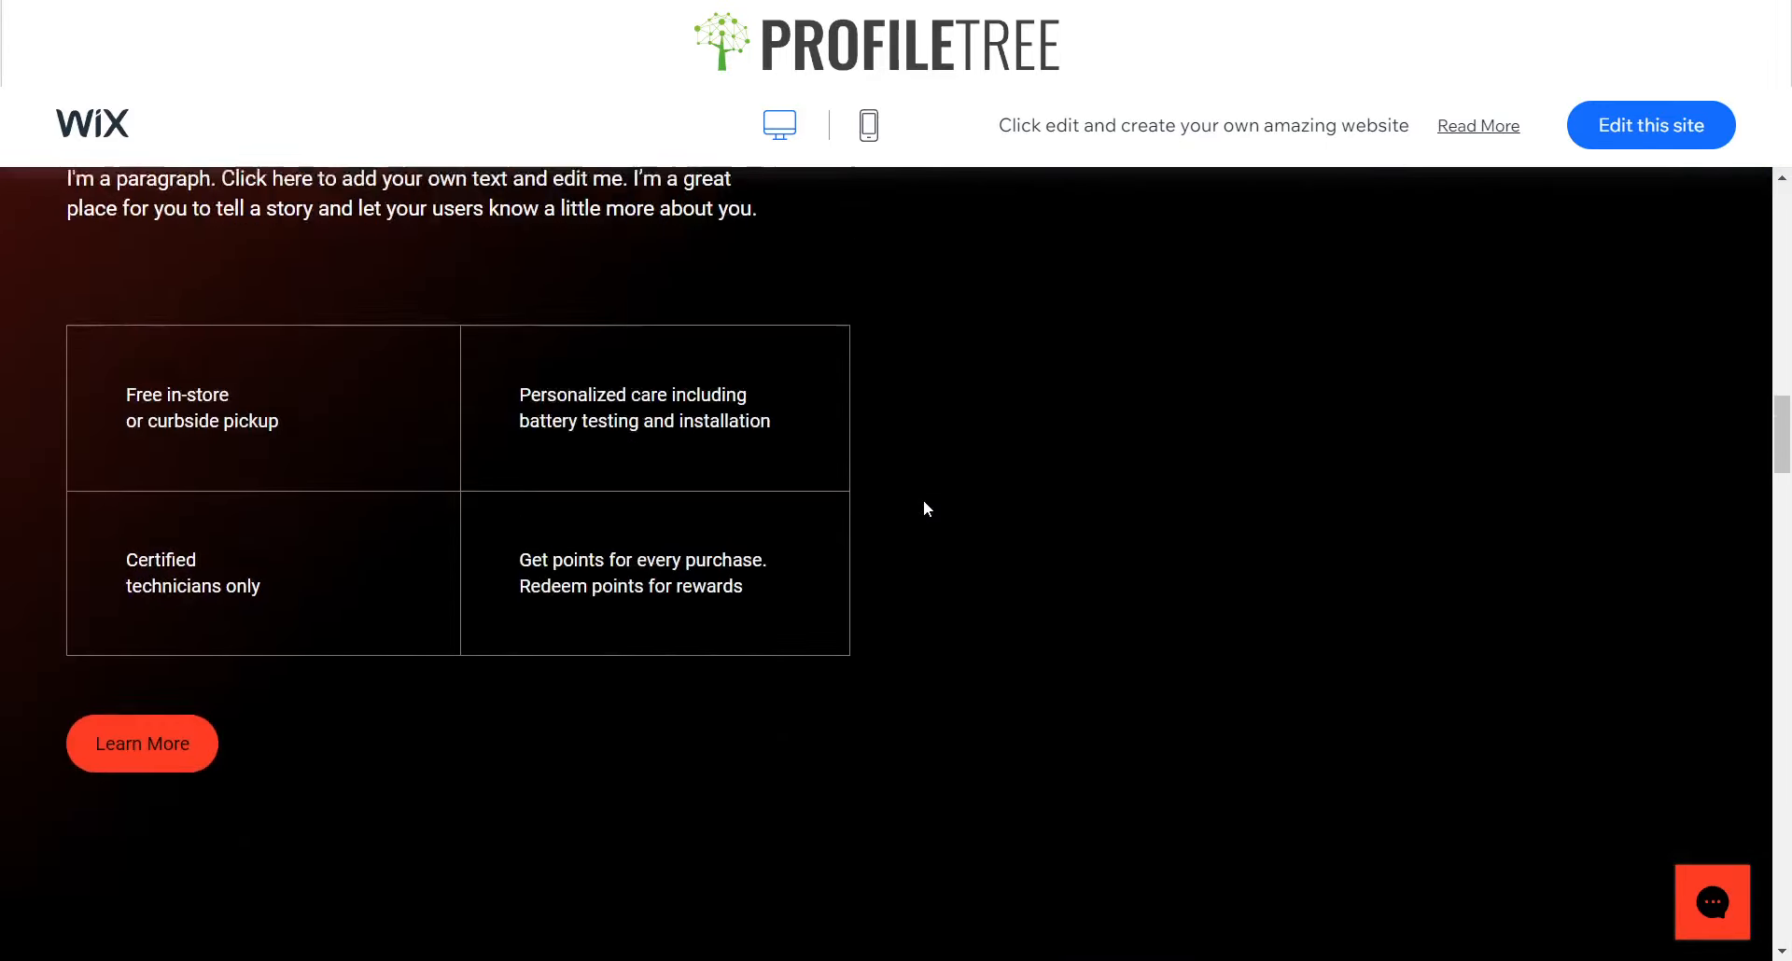
{"action": "scroll", "coordinate": [927, 508], "scroll_direction": "down", "scroll_amount": 5}
{"action": "scroll", "coordinate": [927, 508], "scroll_direction": "down", "scroll_amount": 3}
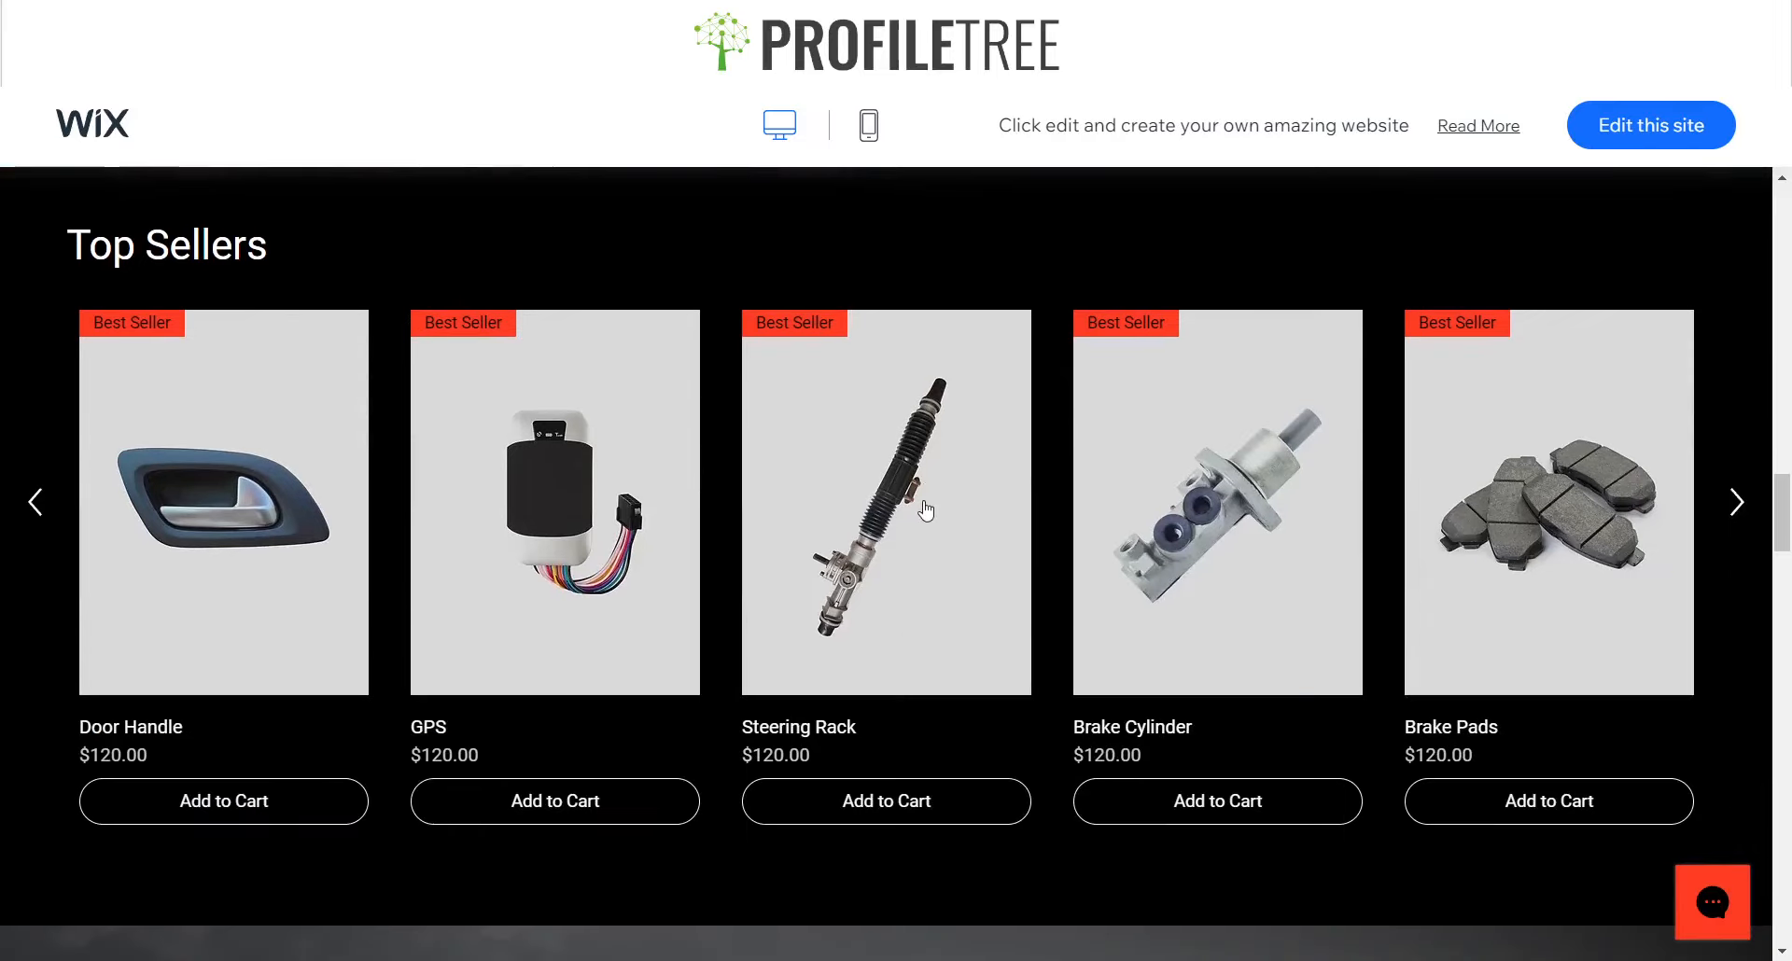
{"action": "scroll", "coordinate": [924, 509], "scroll_direction": "down", "scroll_amount": 10}
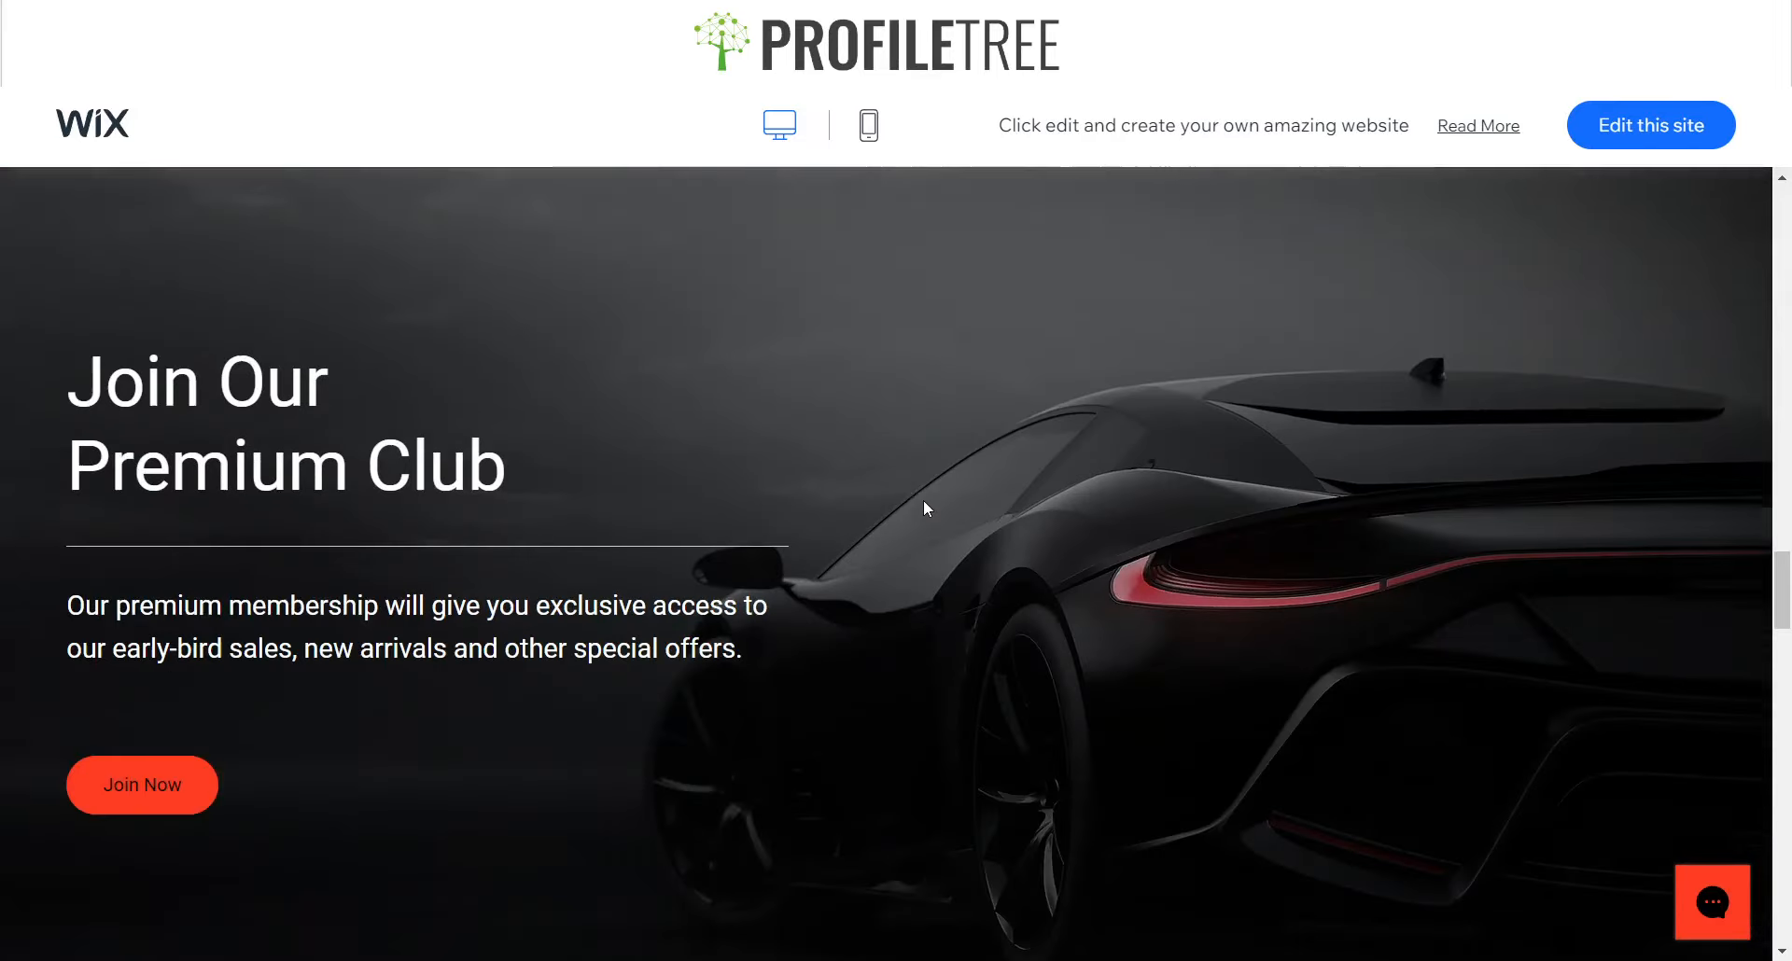
{"action": "scroll", "coordinate": [924, 502], "scroll_direction": "up", "scroll_amount": 3}
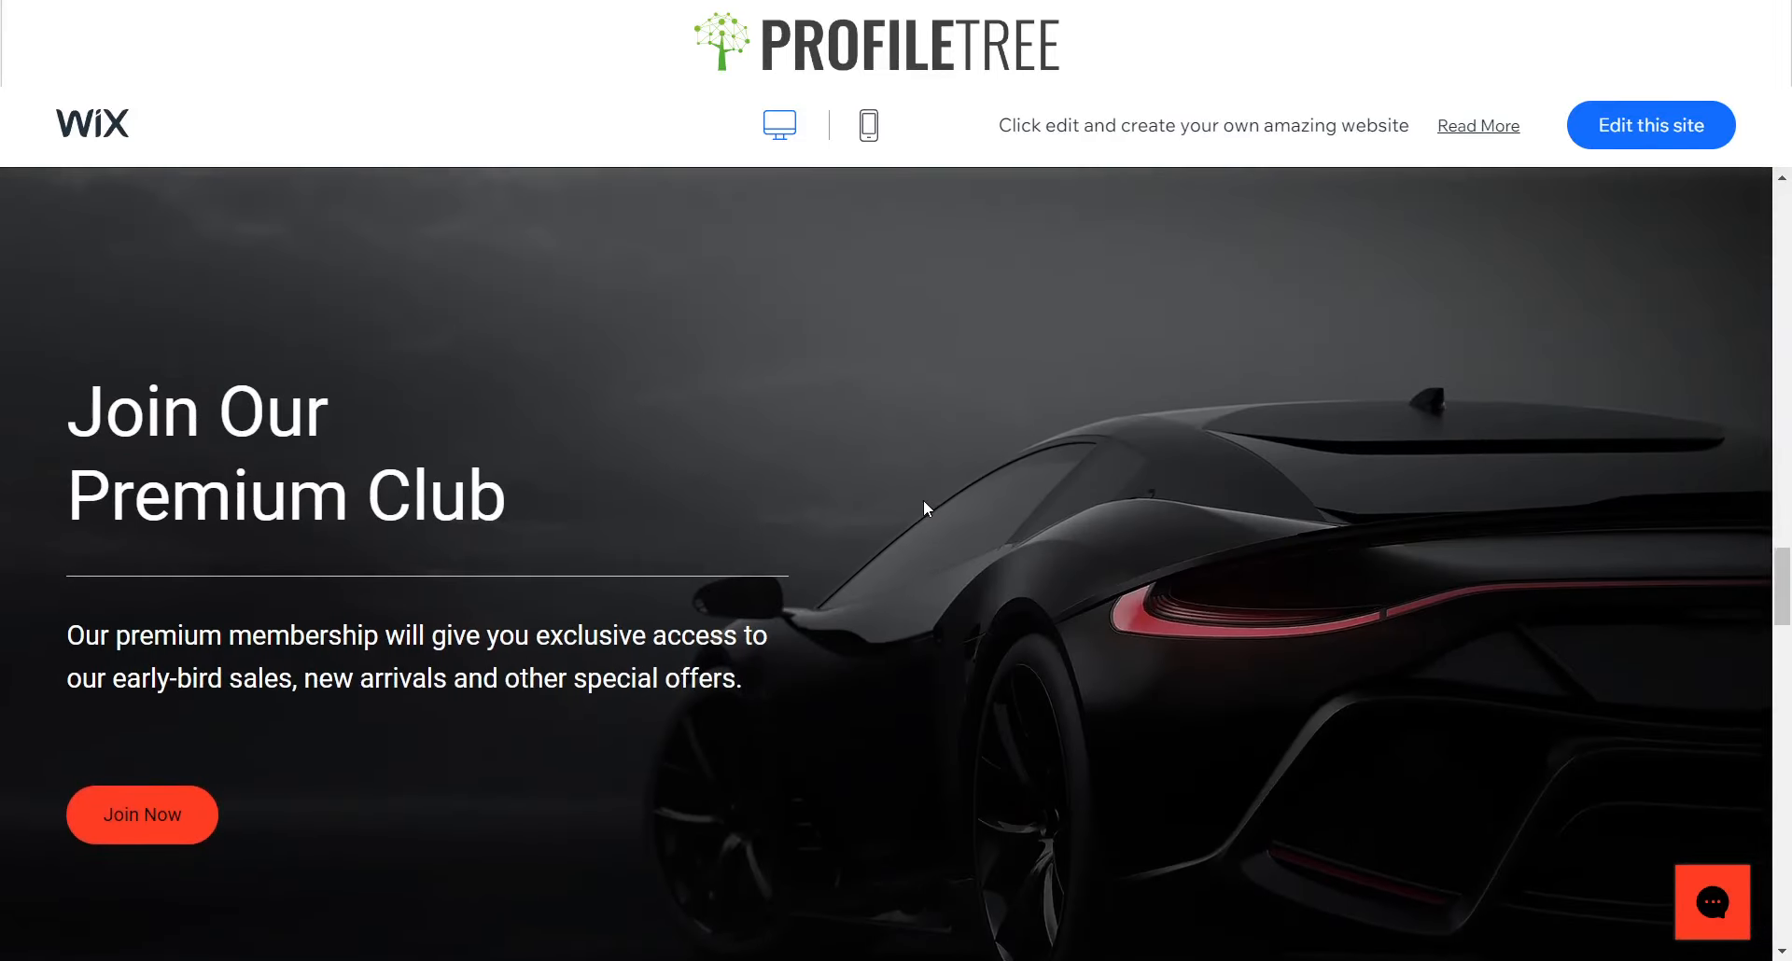
{"action": "scroll", "coordinate": [923, 509], "scroll_direction": "down", "scroll_amount": 7}
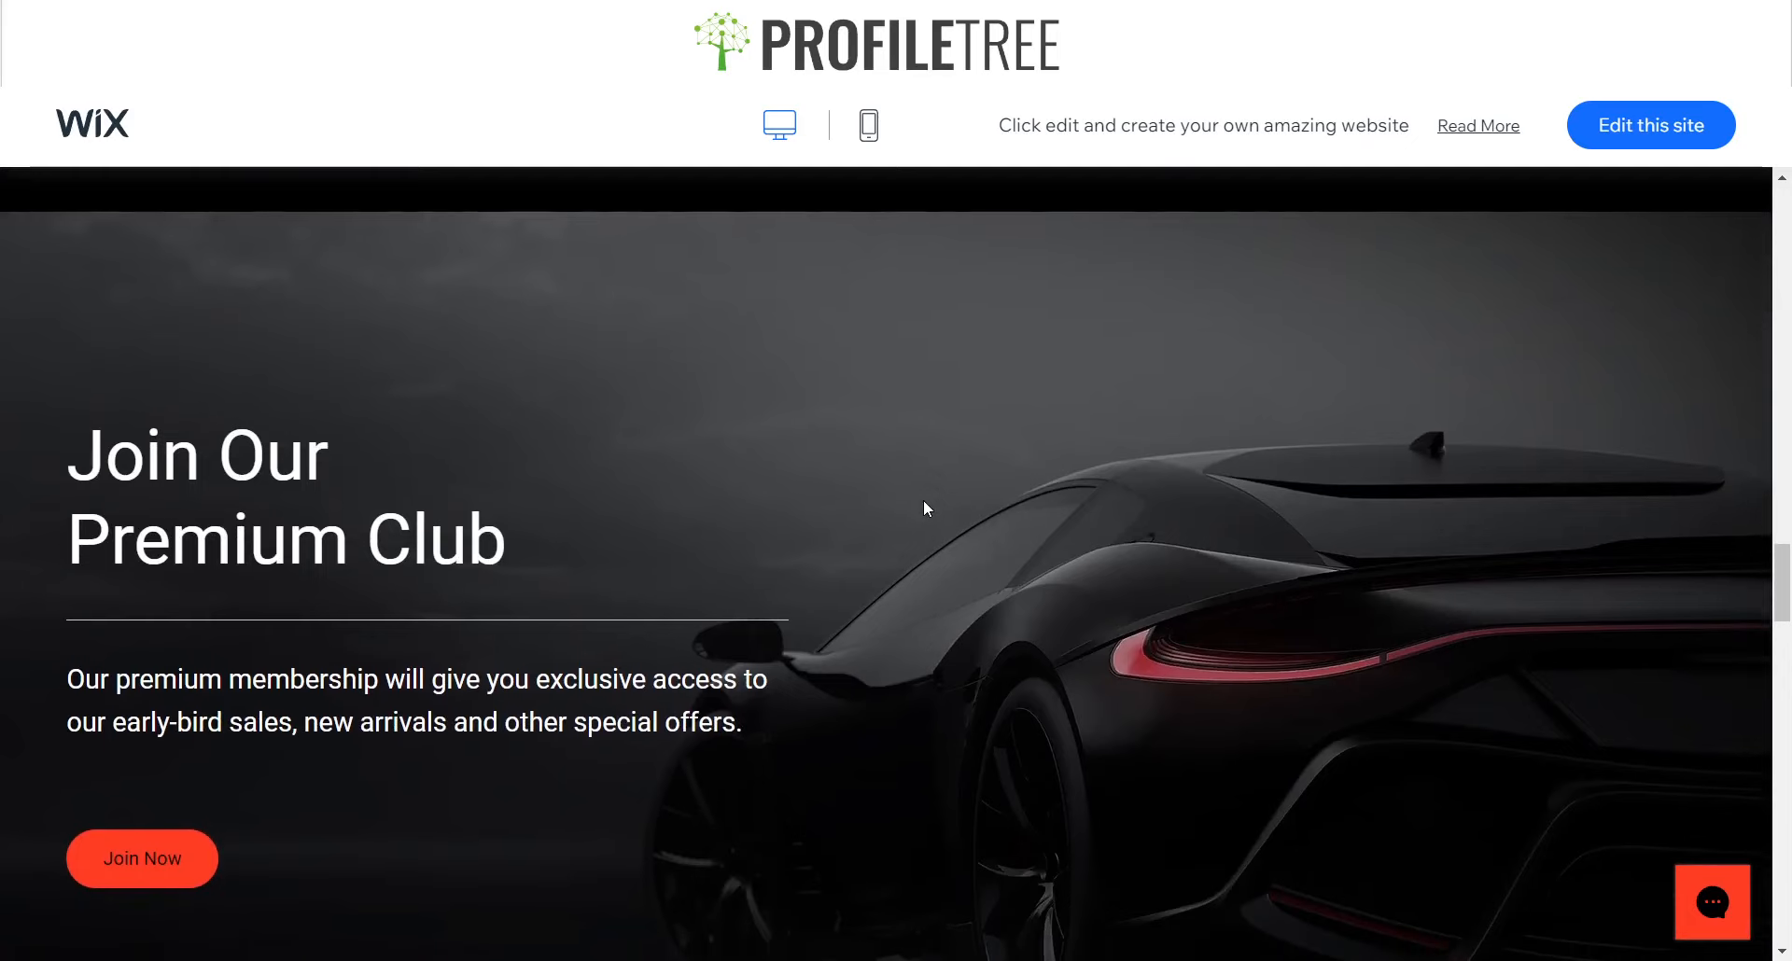
- Examine the template's blog posts, Brands We Trust grid and footer, and return towards the upper sections
{"action": "scroll", "coordinate": [923, 509], "scroll_direction": "down", "scroll_amount": 17}
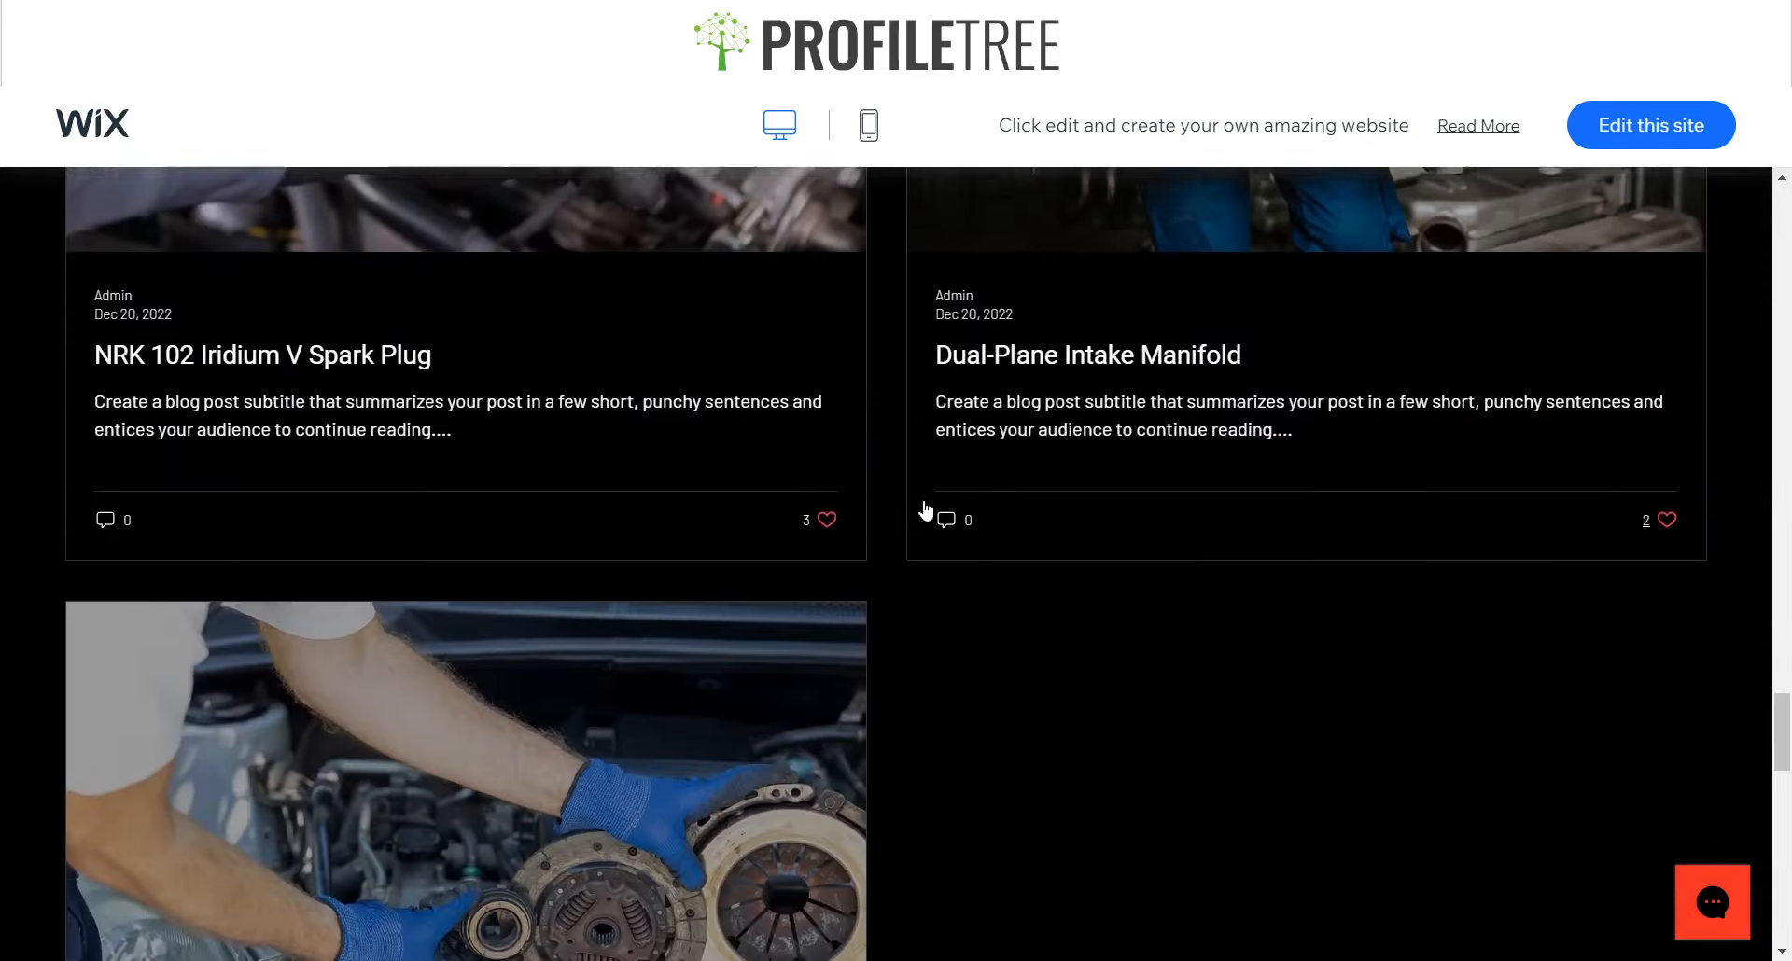
{"action": "scroll", "coordinate": [923, 508], "scroll_direction": "up", "scroll_amount": 20}
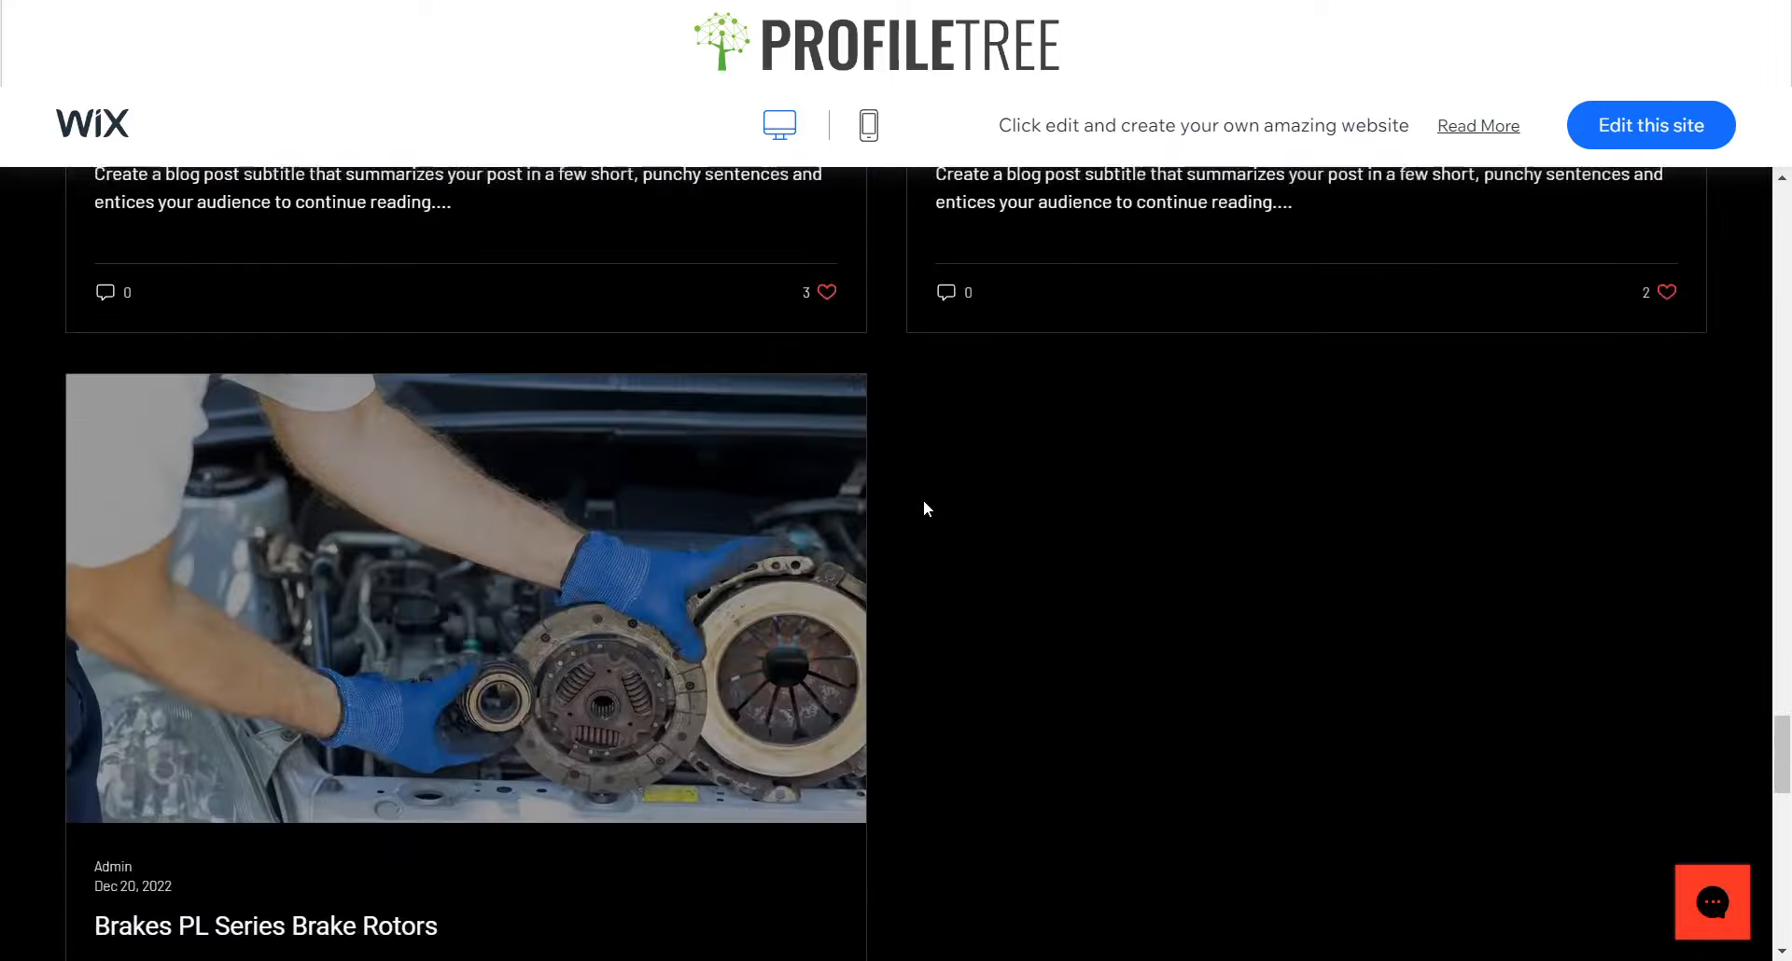
{"action": "scroll", "coordinate": [924, 509], "scroll_direction": "down", "scroll_amount": 8}
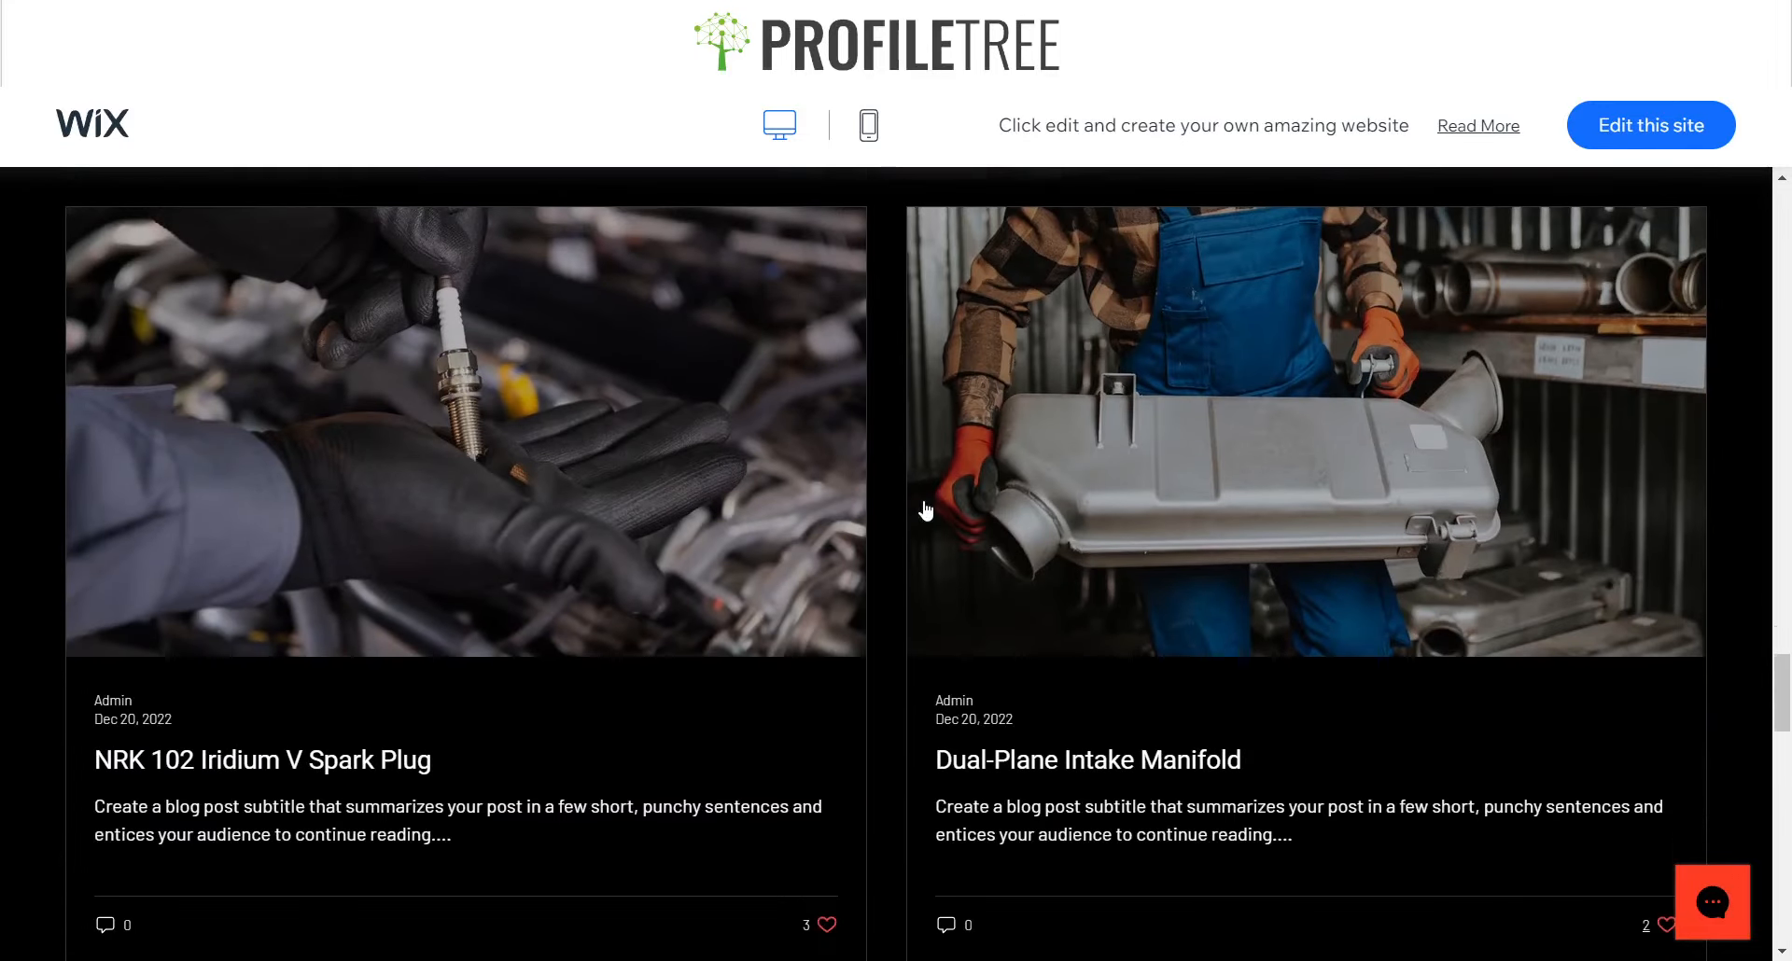
{"action": "scroll", "coordinate": [923, 509], "scroll_direction": "down", "scroll_amount": 14}
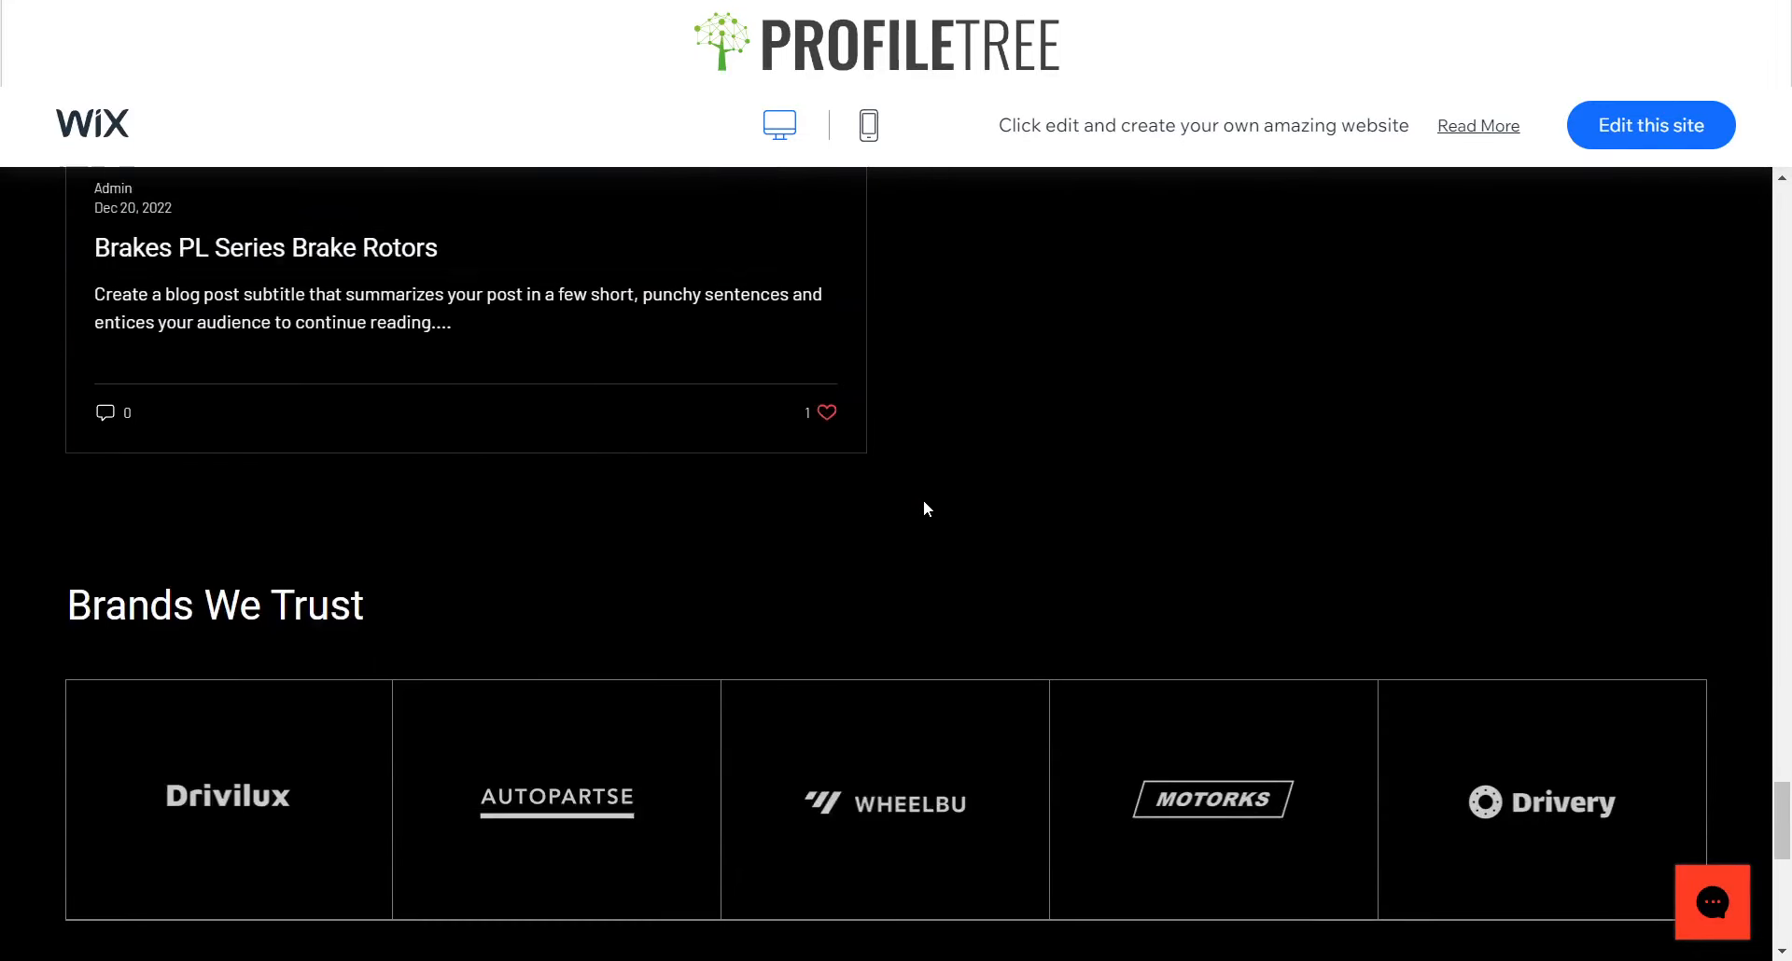
{"action": "scroll", "coordinate": [924, 509], "scroll_direction": "down", "scroll_amount": 5}
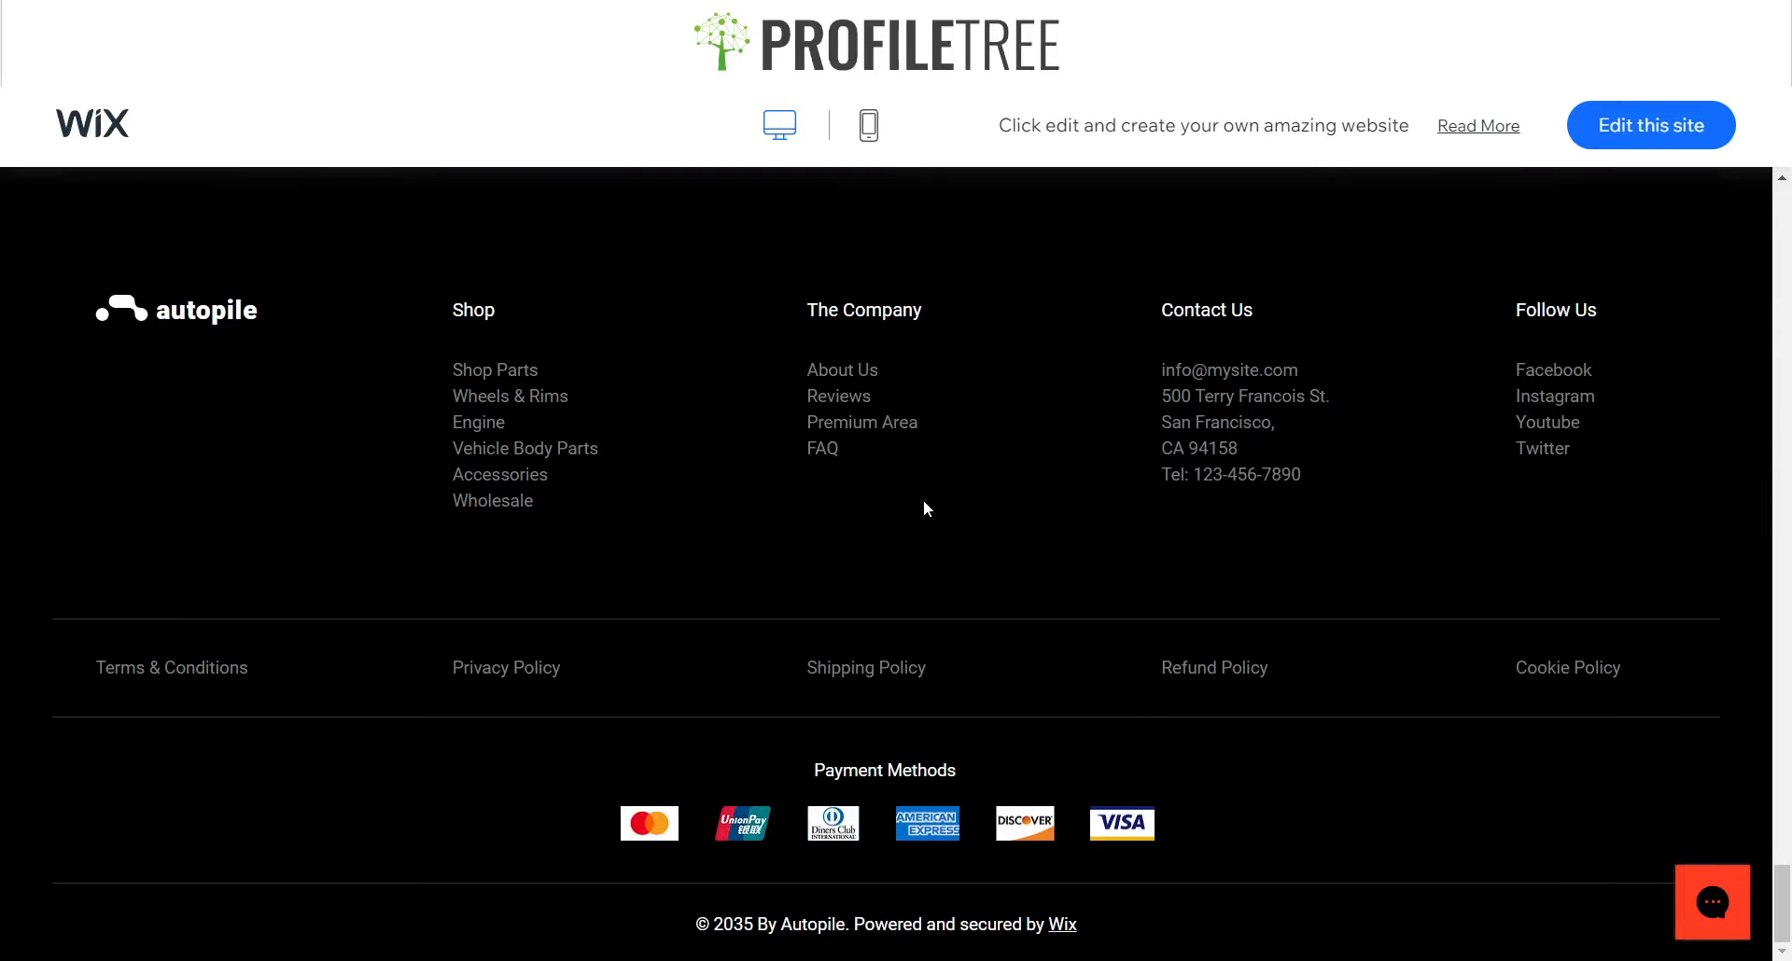
{"action": "scroll", "coordinate": [924, 508], "scroll_direction": "up", "scroll_amount": 18}
{"action": "scroll", "coordinate": [924, 507], "scroll_direction": "up", "scroll_amount": 20}
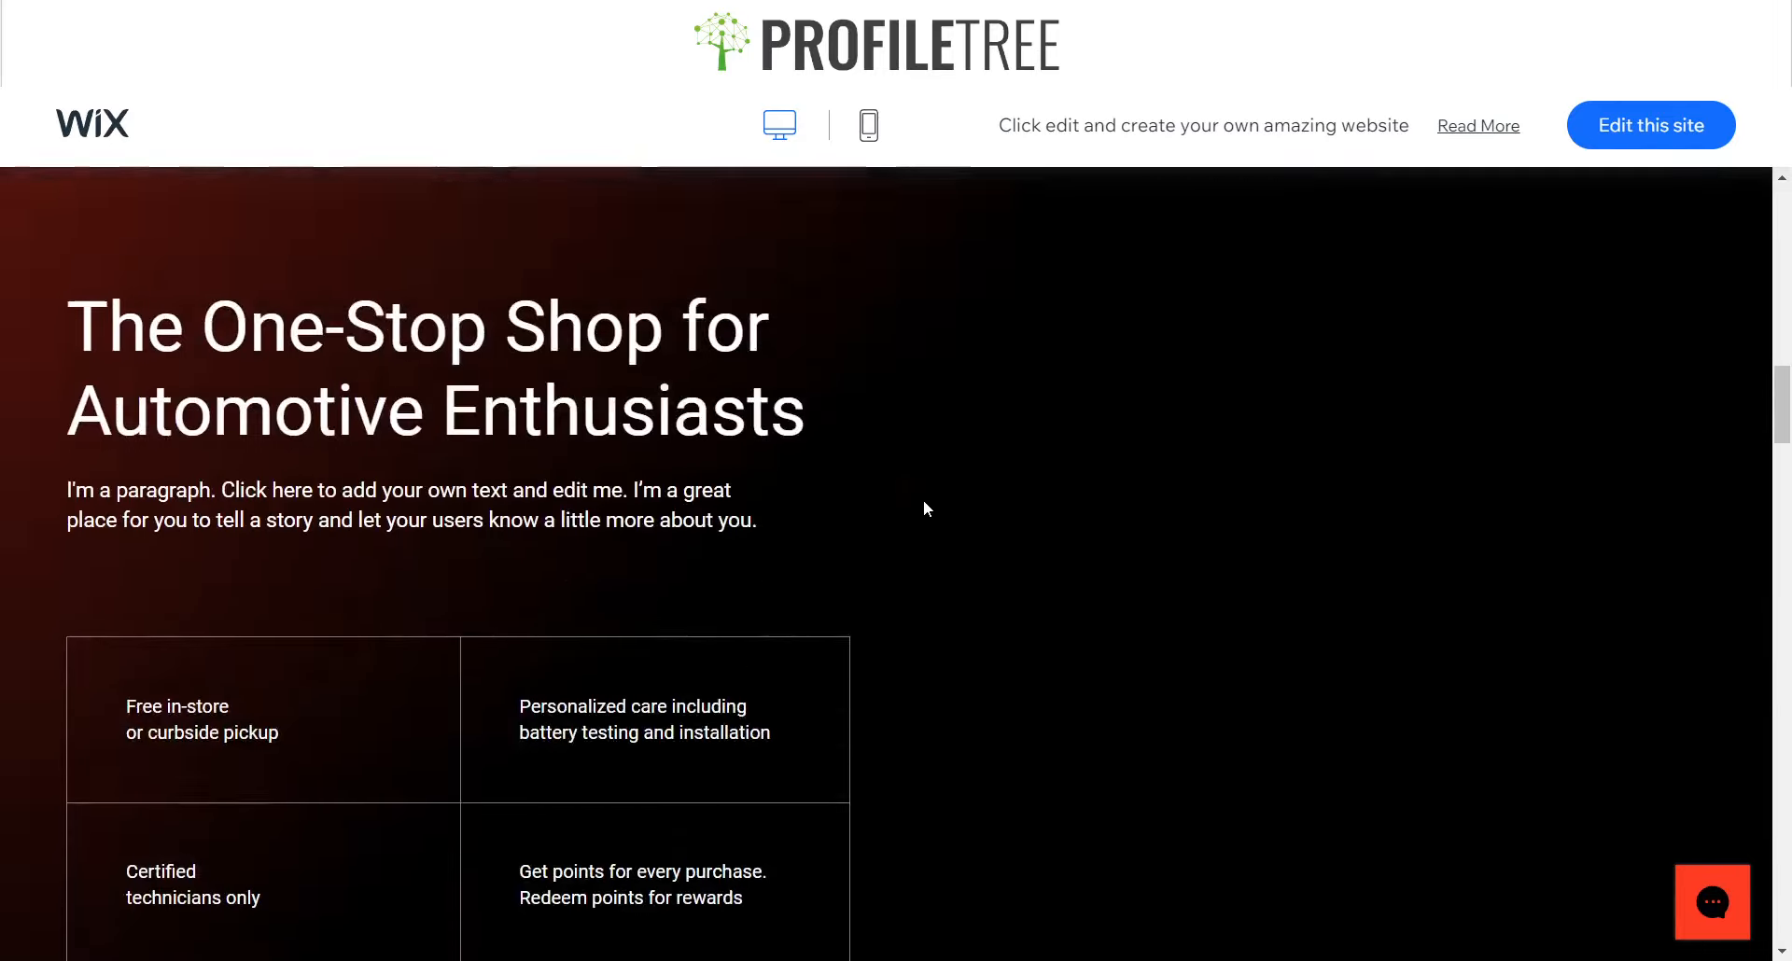
{"action": "scroll", "coordinate": [923, 509], "scroll_direction": "up", "scroll_amount": 4}
{"action": "scroll", "coordinate": [923, 504], "scroll_direction": "down", "scroll_amount": 2}
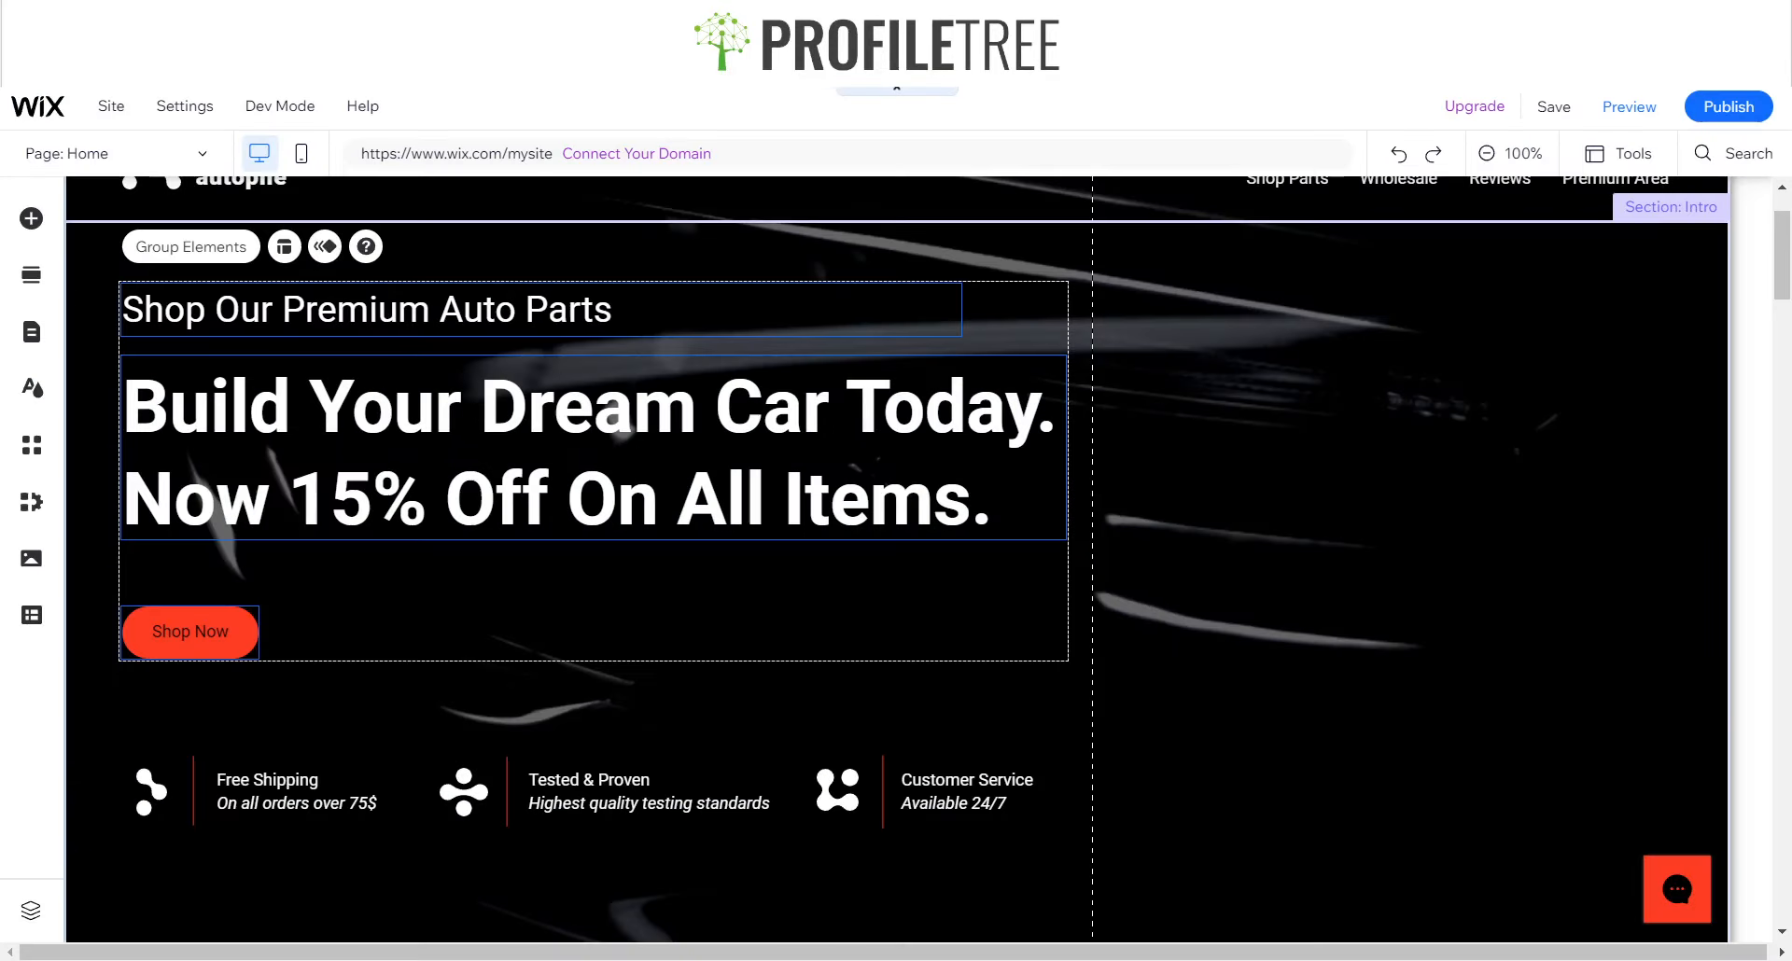
- Inspect the hero strip and the header around the autopile logo on the template's Home page in the editor
{"action": "left_click", "coordinate": [601, 245]}
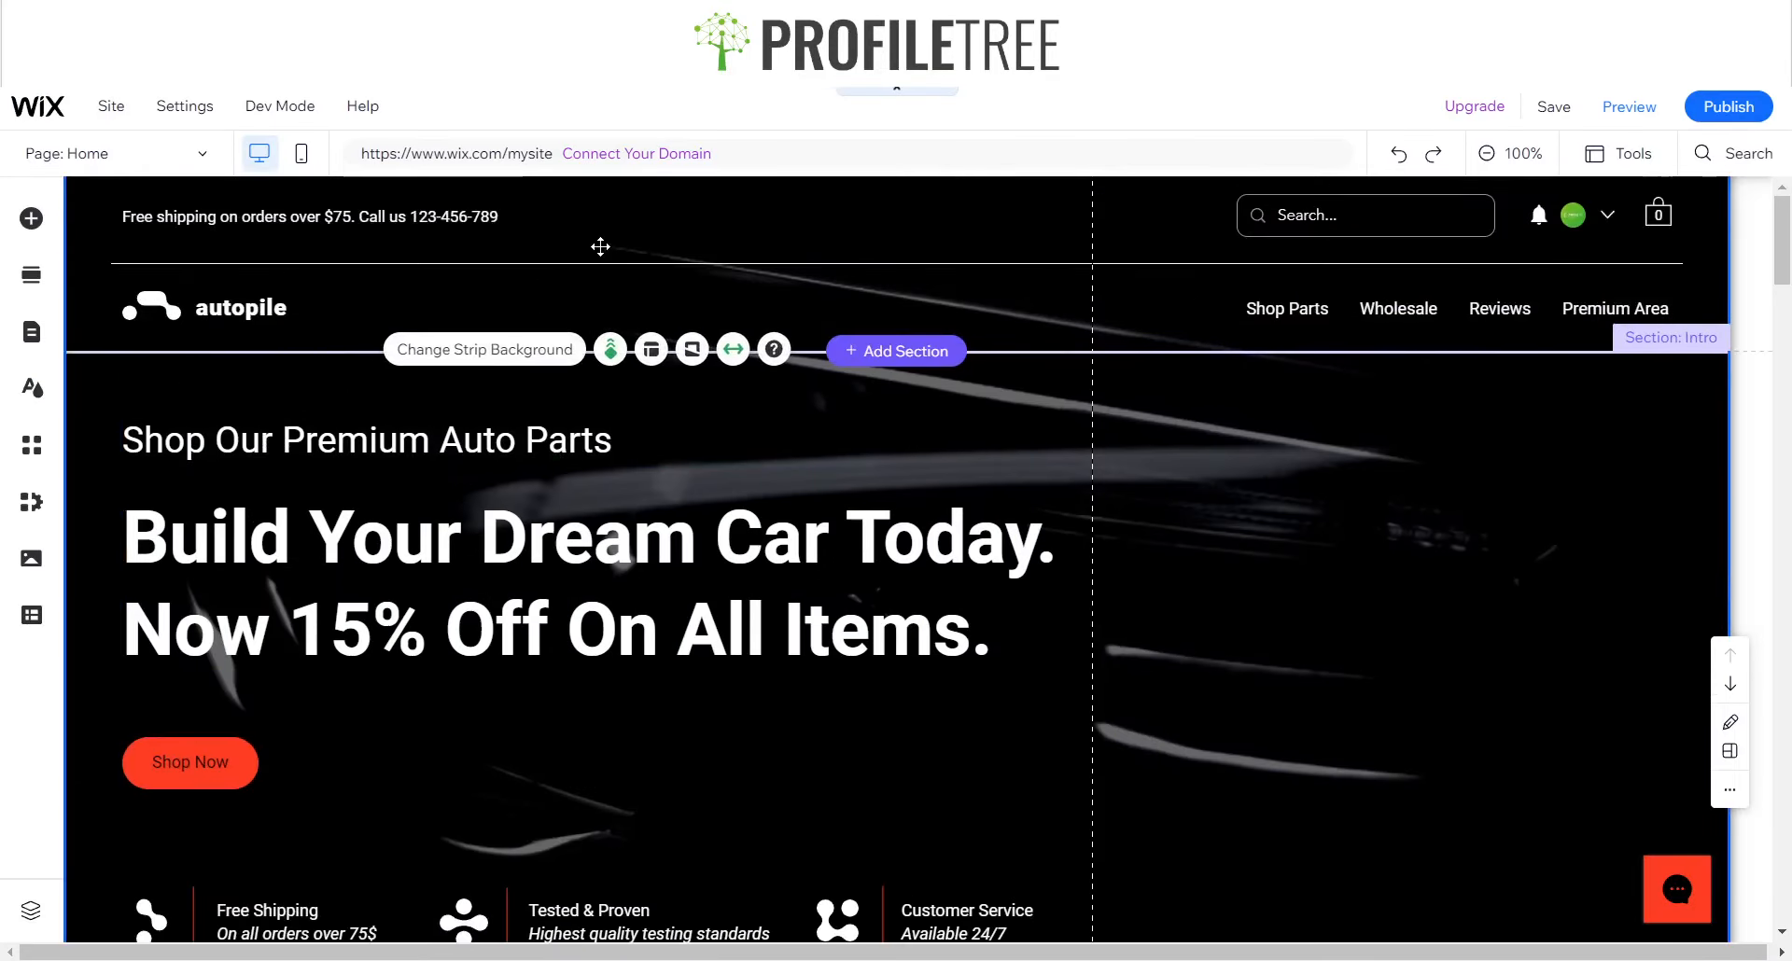
{"action": "scroll", "coordinate": [601, 244], "scroll_direction": "up", "scroll_amount": 2}
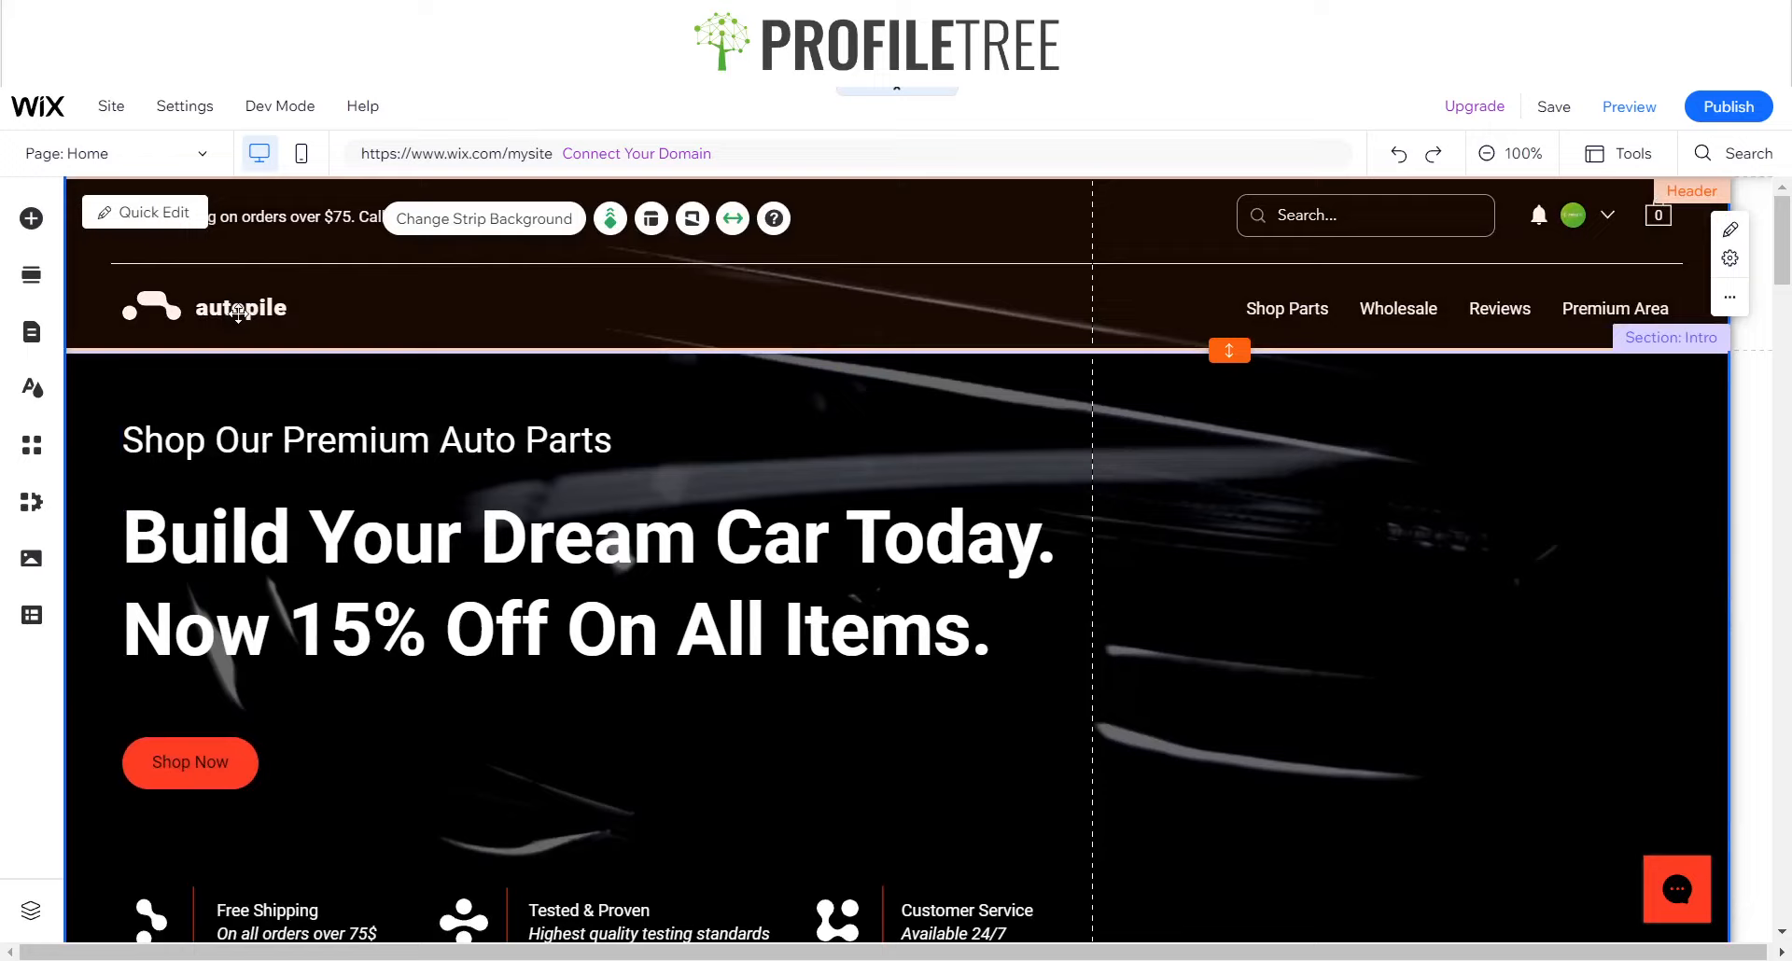
{"action": "left_click", "coordinate": [240, 317]}
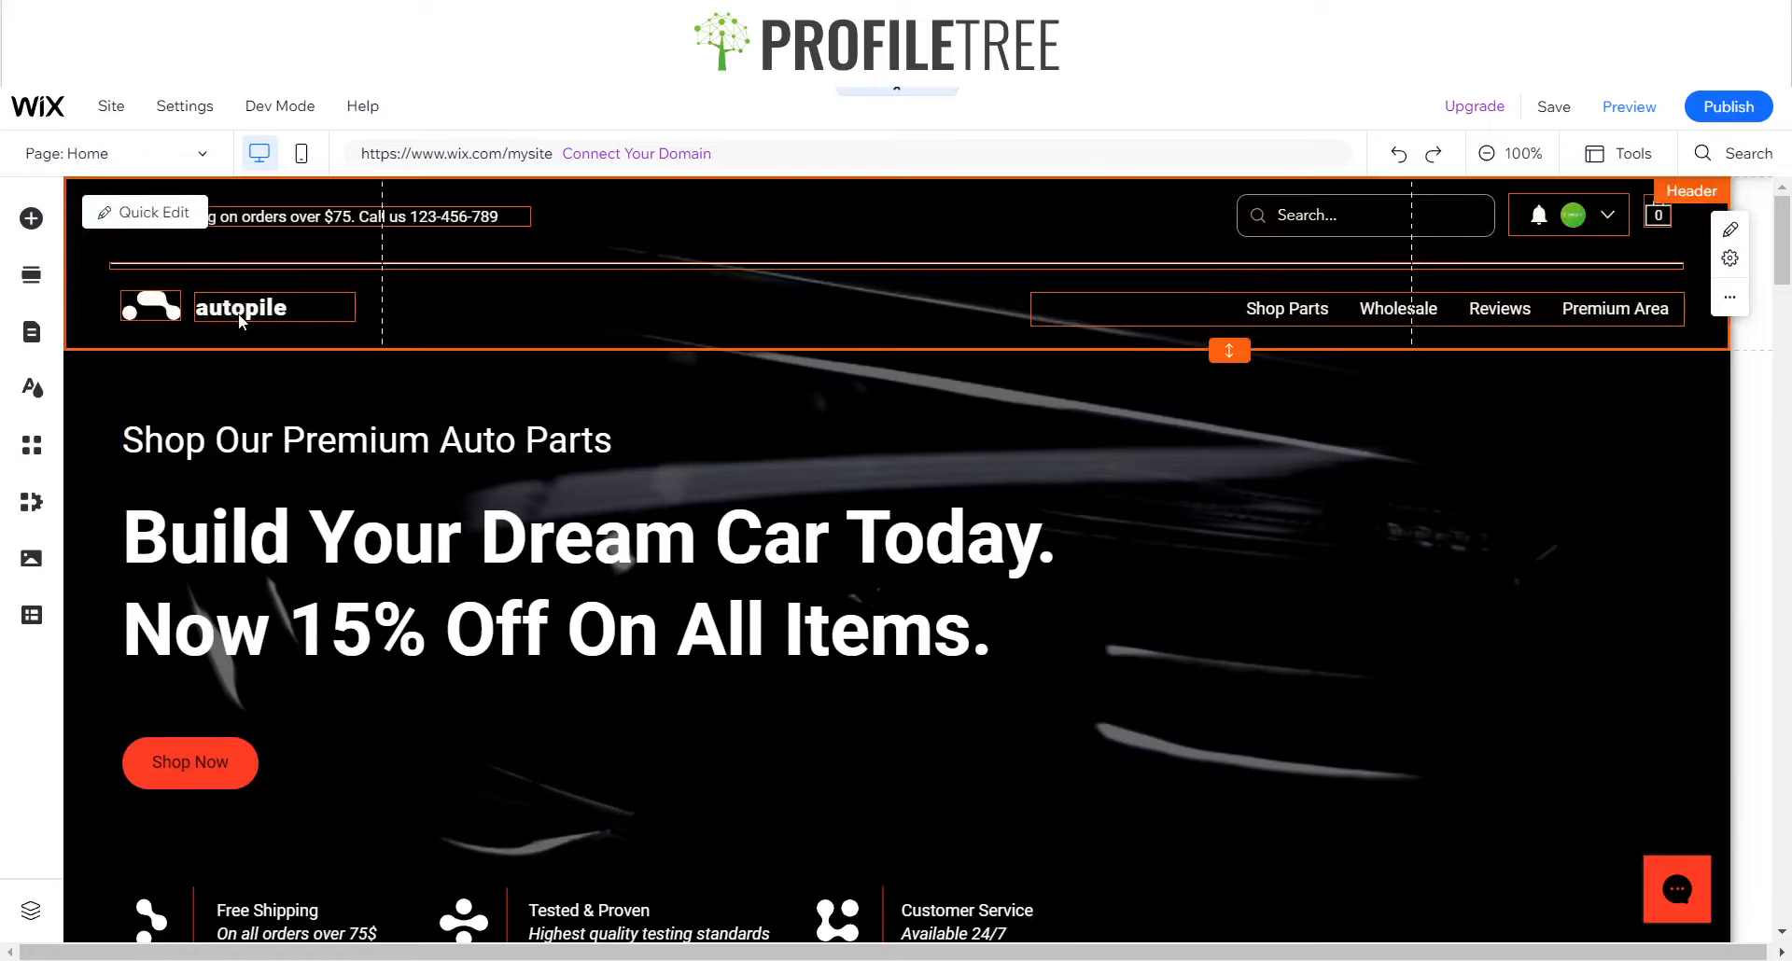
- Open the vector art library from the decorative elements, filter it by Vector Art and search for "Logo"
{"action": "left_click", "coordinate": [31, 218]}
{"action": "left_click", "coordinate": [131, 382]}
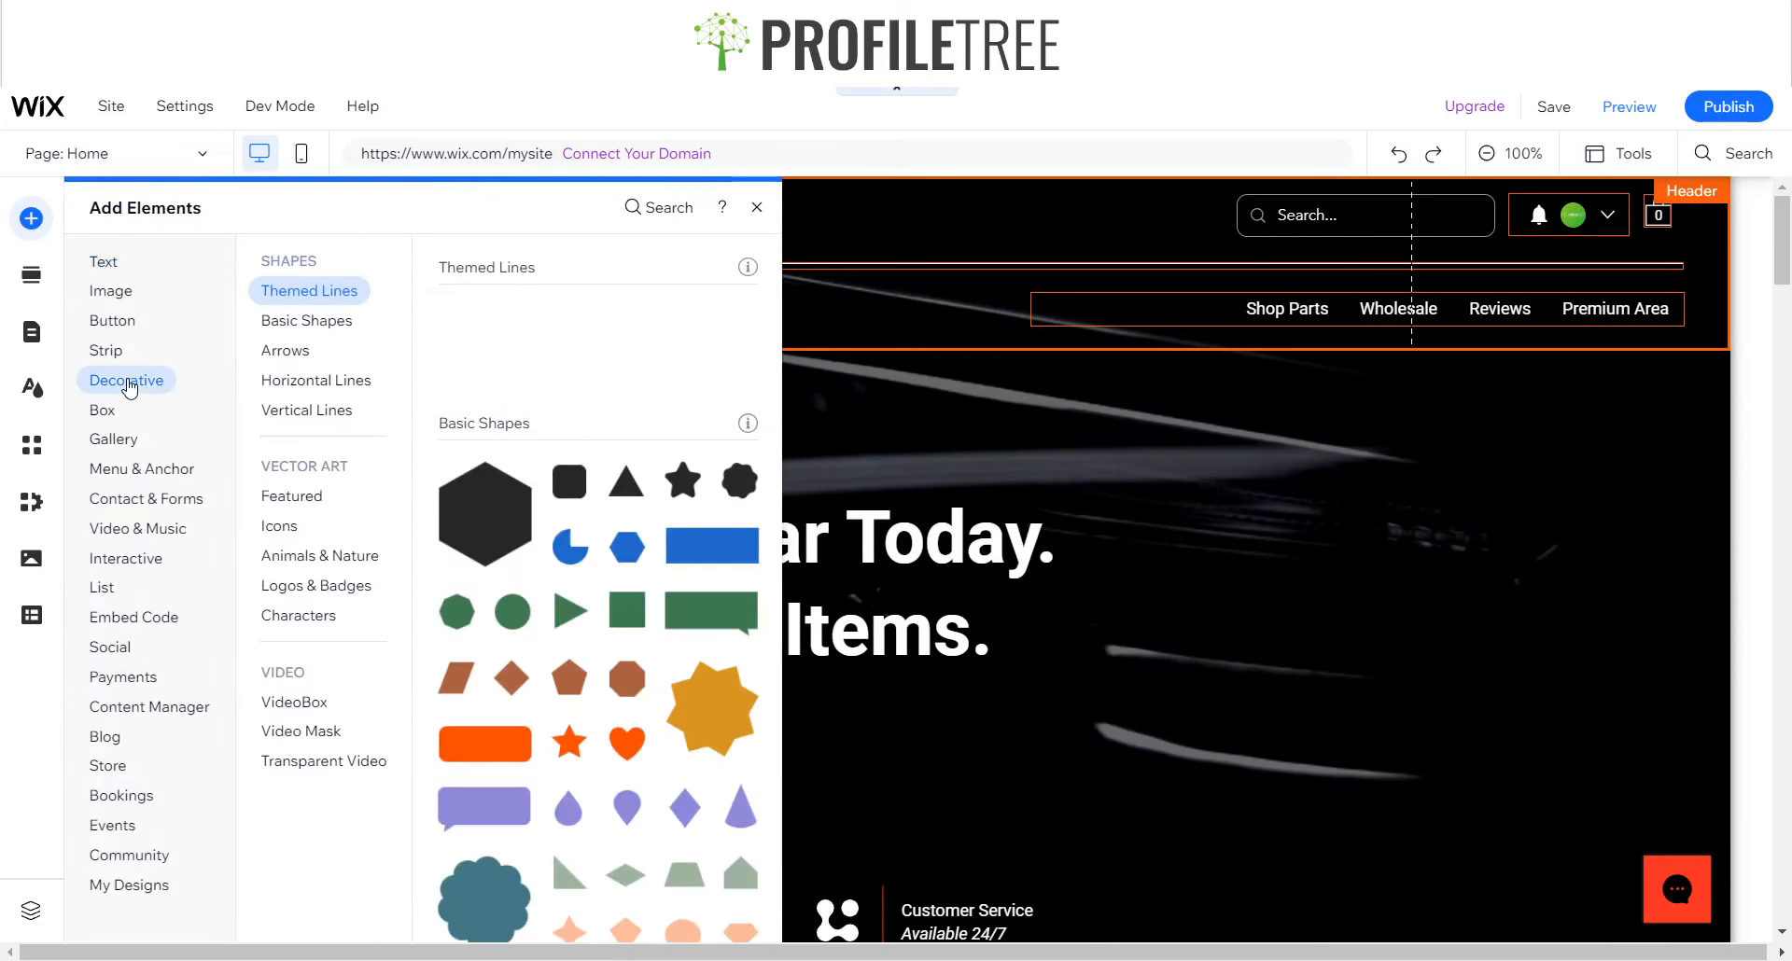
{"action": "left_click", "coordinate": [484, 514]}
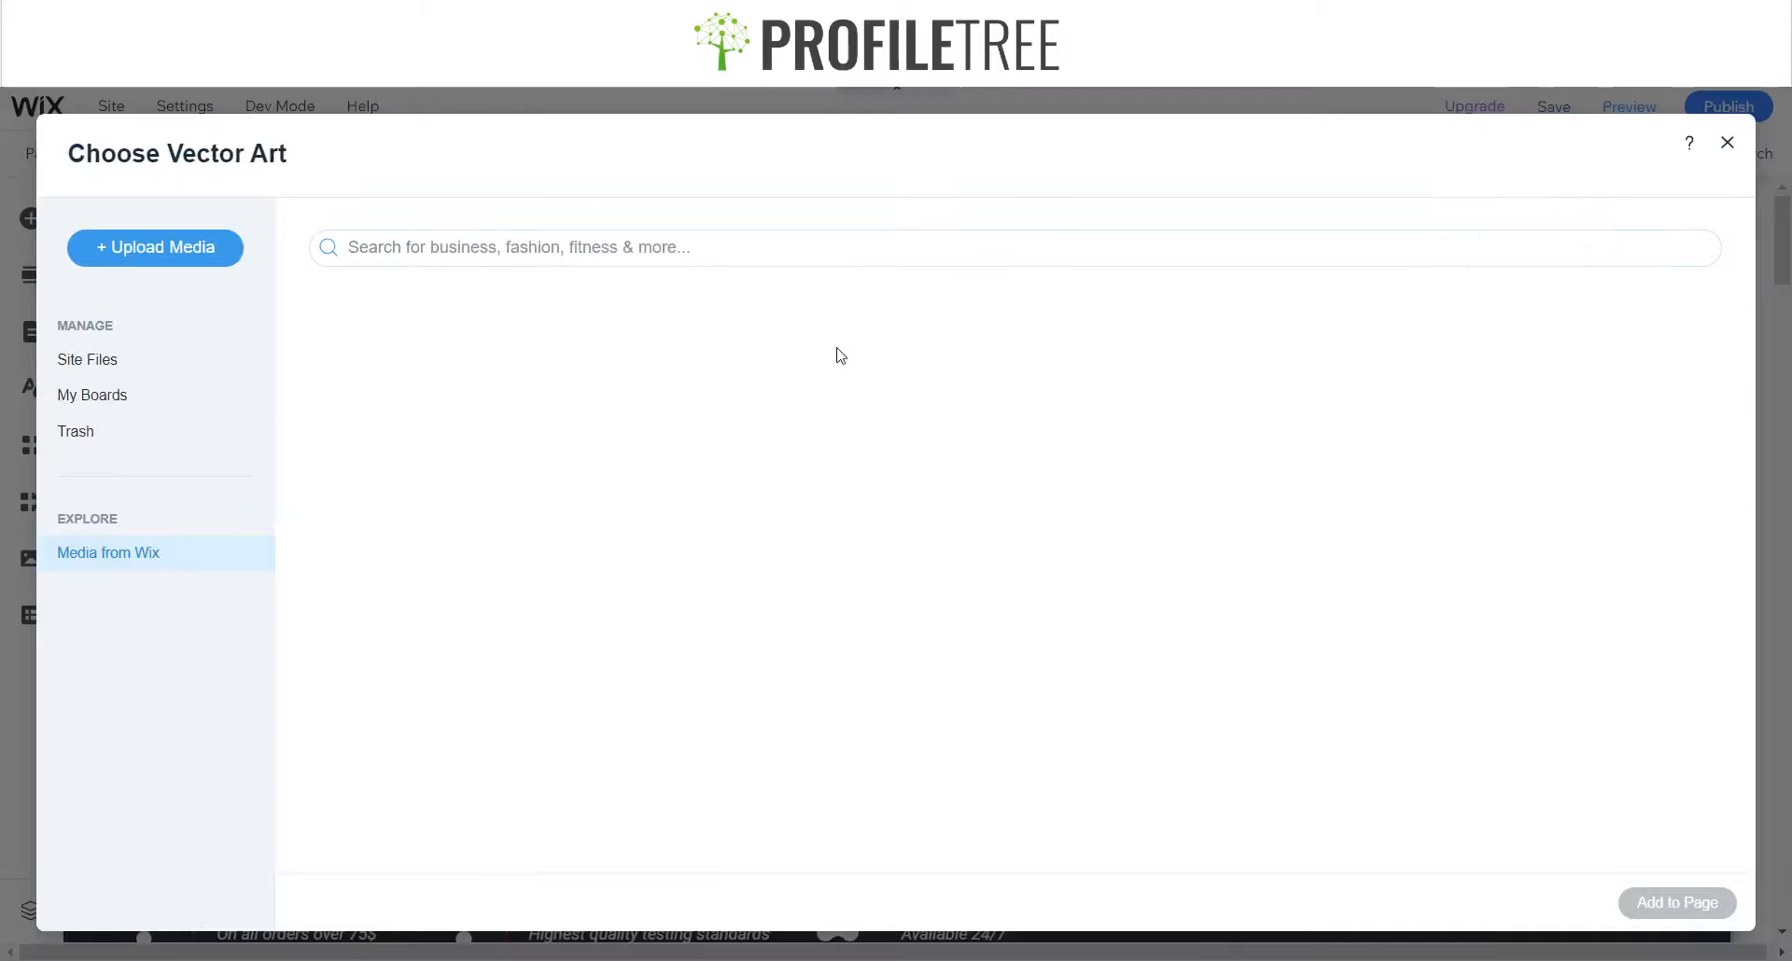
{"action": "left_click", "coordinate": [901, 367]}
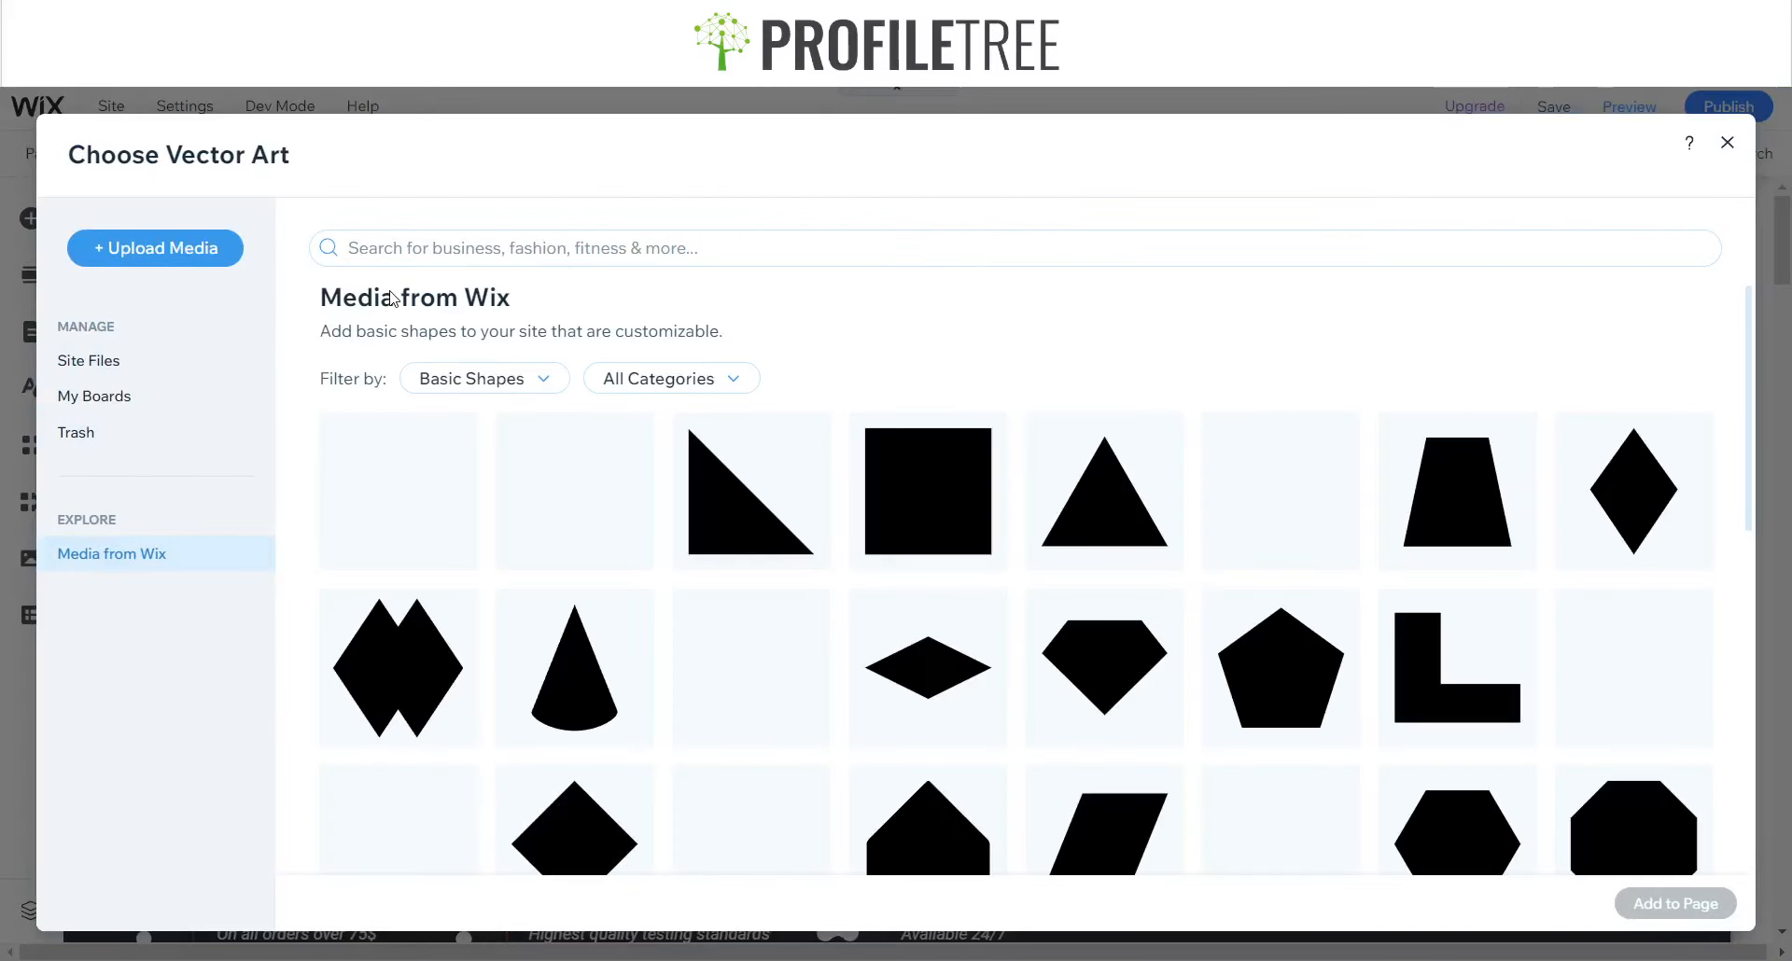
{"action": "left_click", "coordinate": [486, 378]}
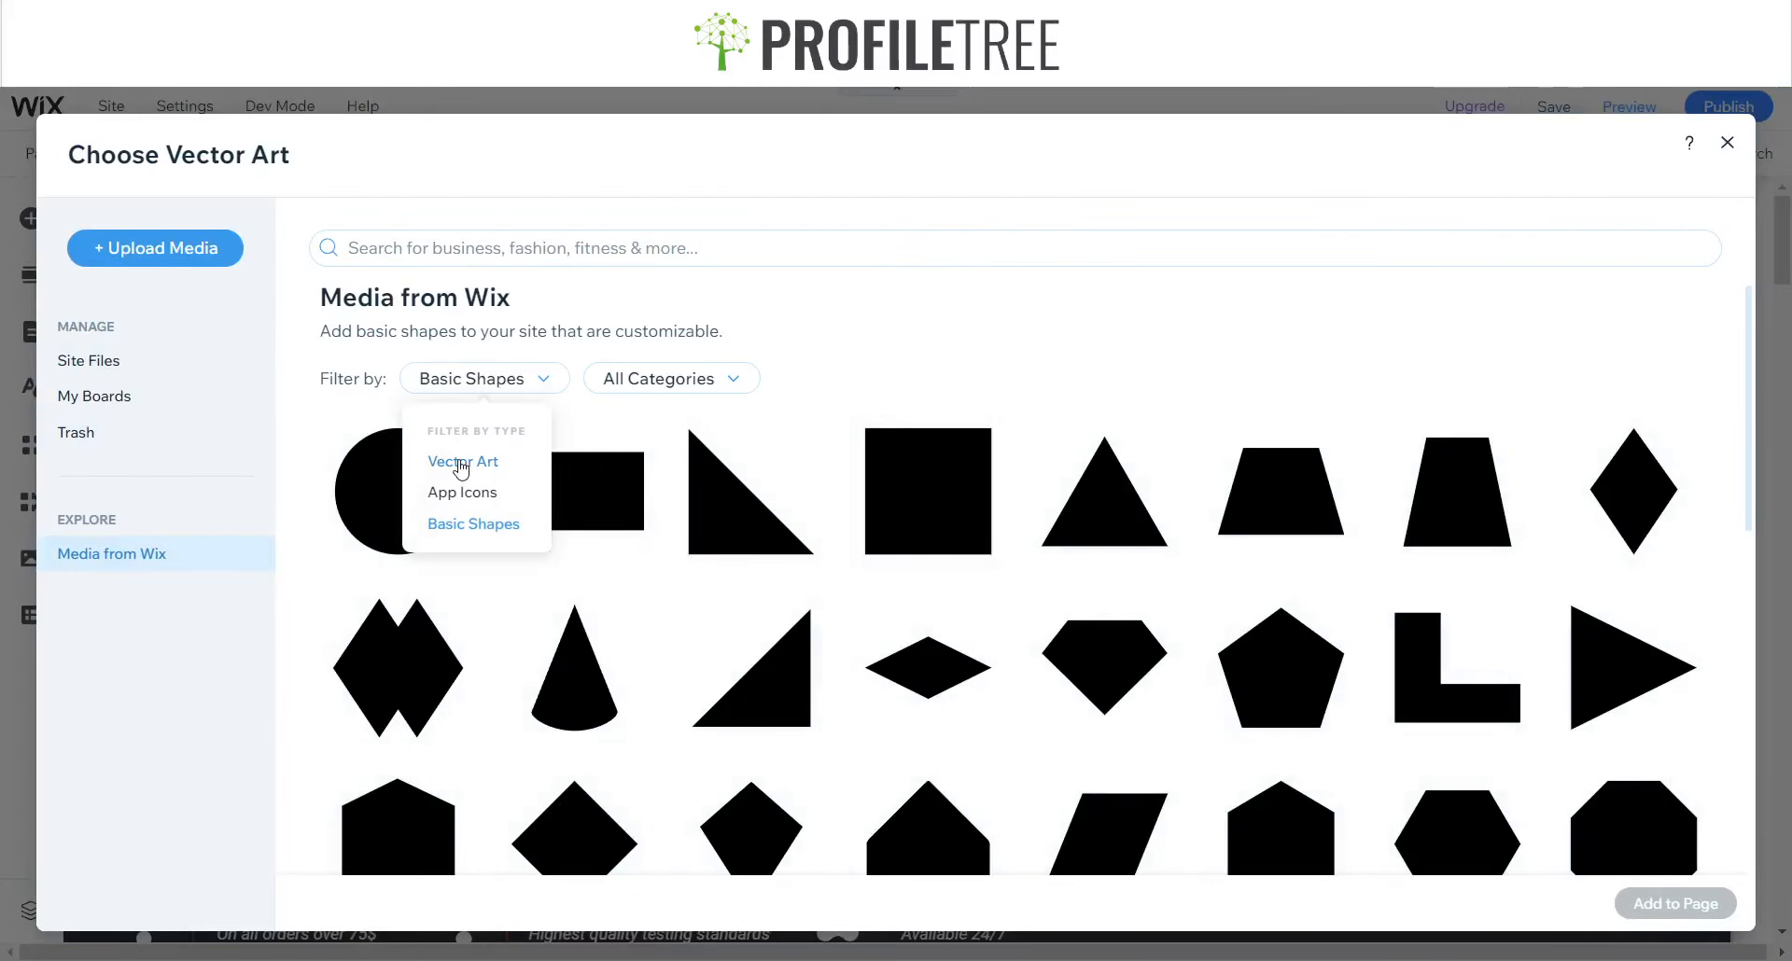
{"action": "left_click", "coordinate": [461, 468]}
{"action": "left_click", "coordinate": [461, 250]}
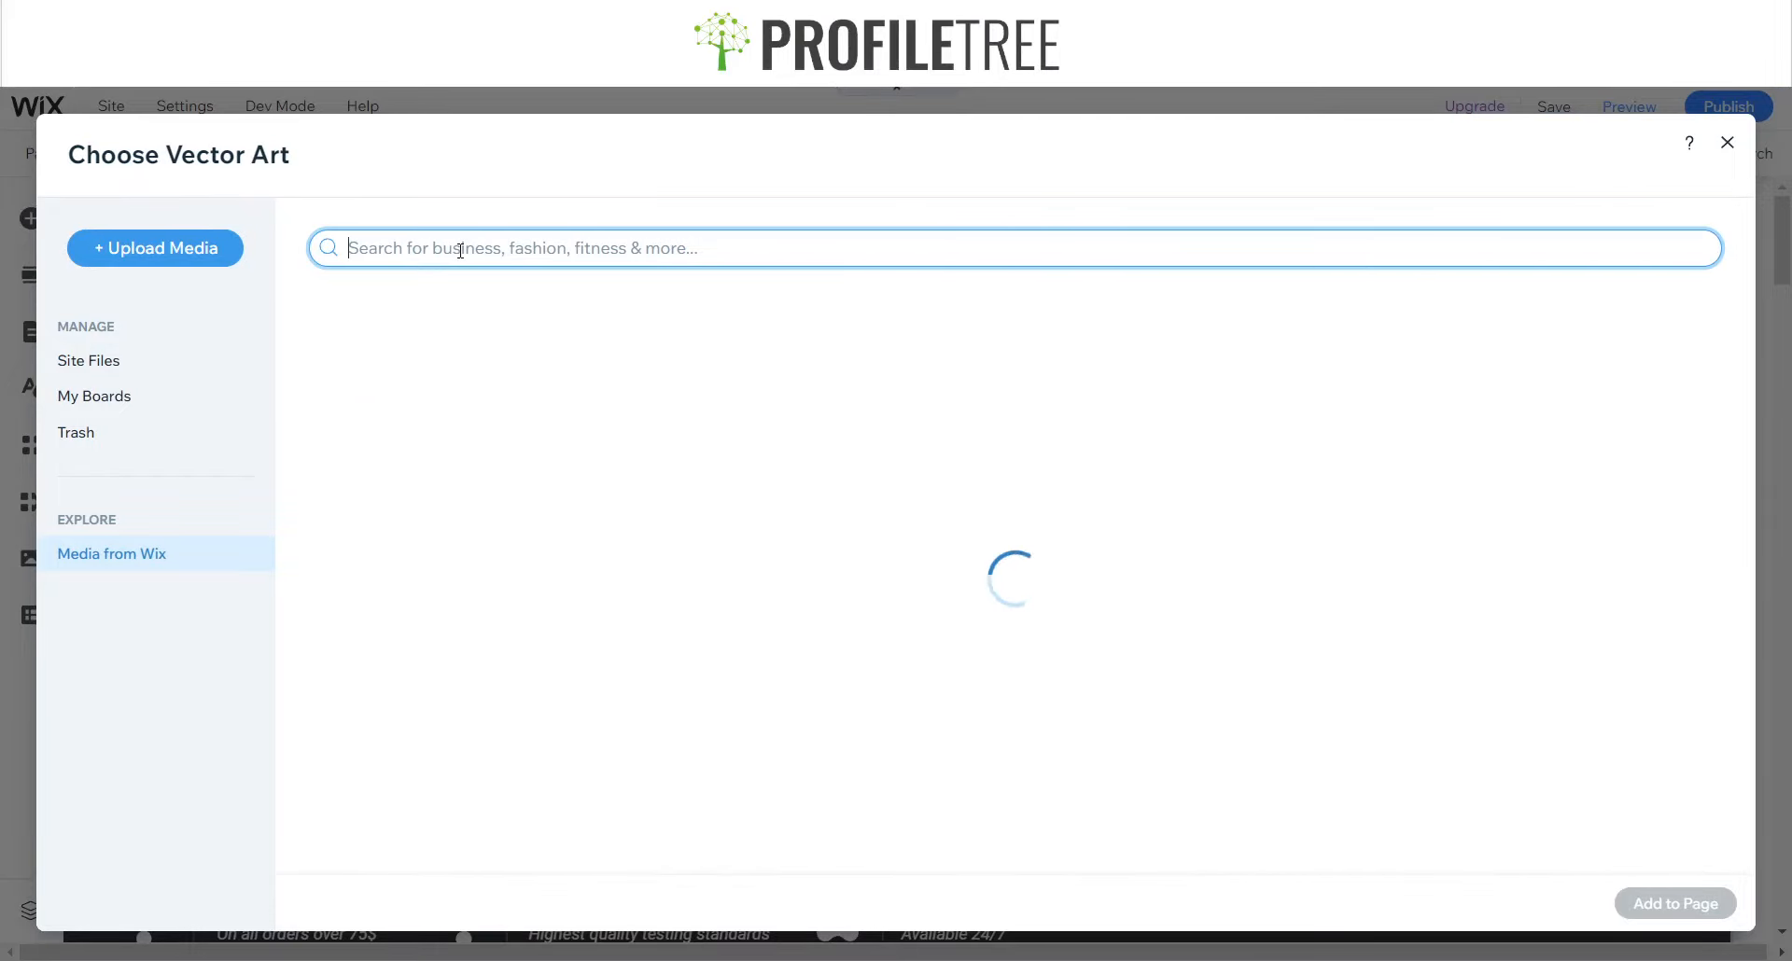
{"action": "type", "text": "Logo"}
{"action": "key", "text": "Return"}
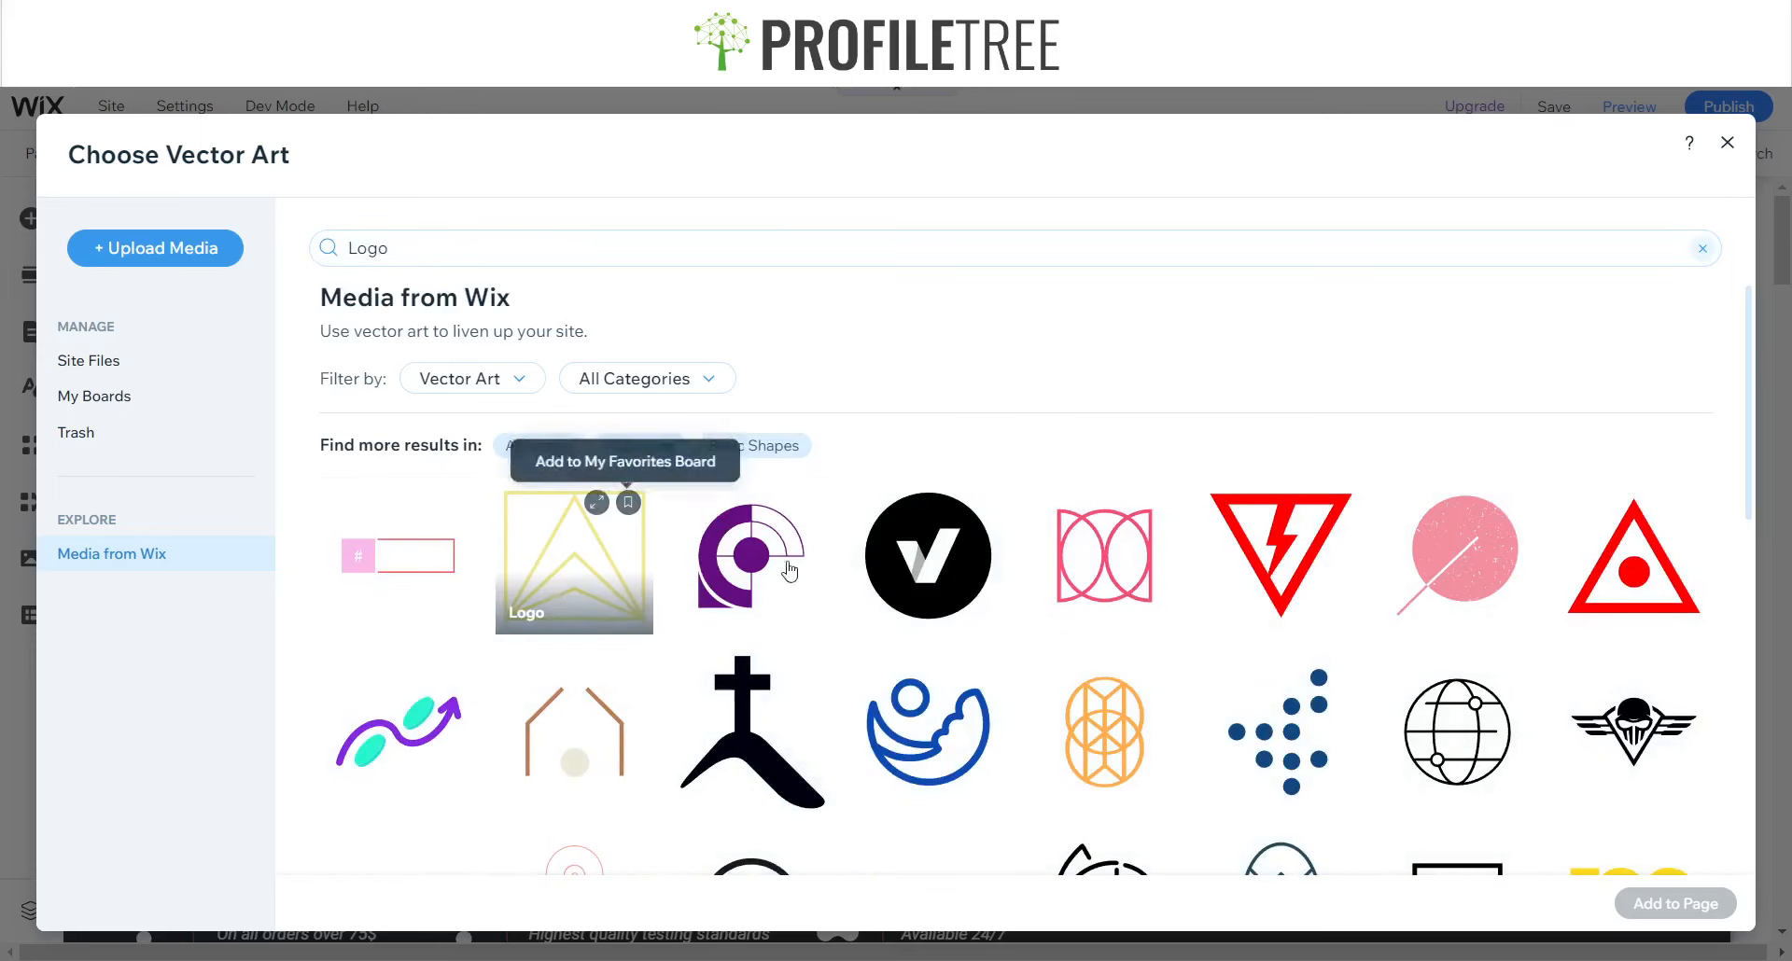
- Browse the "Logo" vector art results and search the library for "Automotive"
{"action": "scroll", "coordinate": [770, 584], "scroll_direction": "down", "scroll_amount": 2}
{"action": "scroll", "coordinate": [777, 579], "scroll_direction": "down", "scroll_amount": 5}
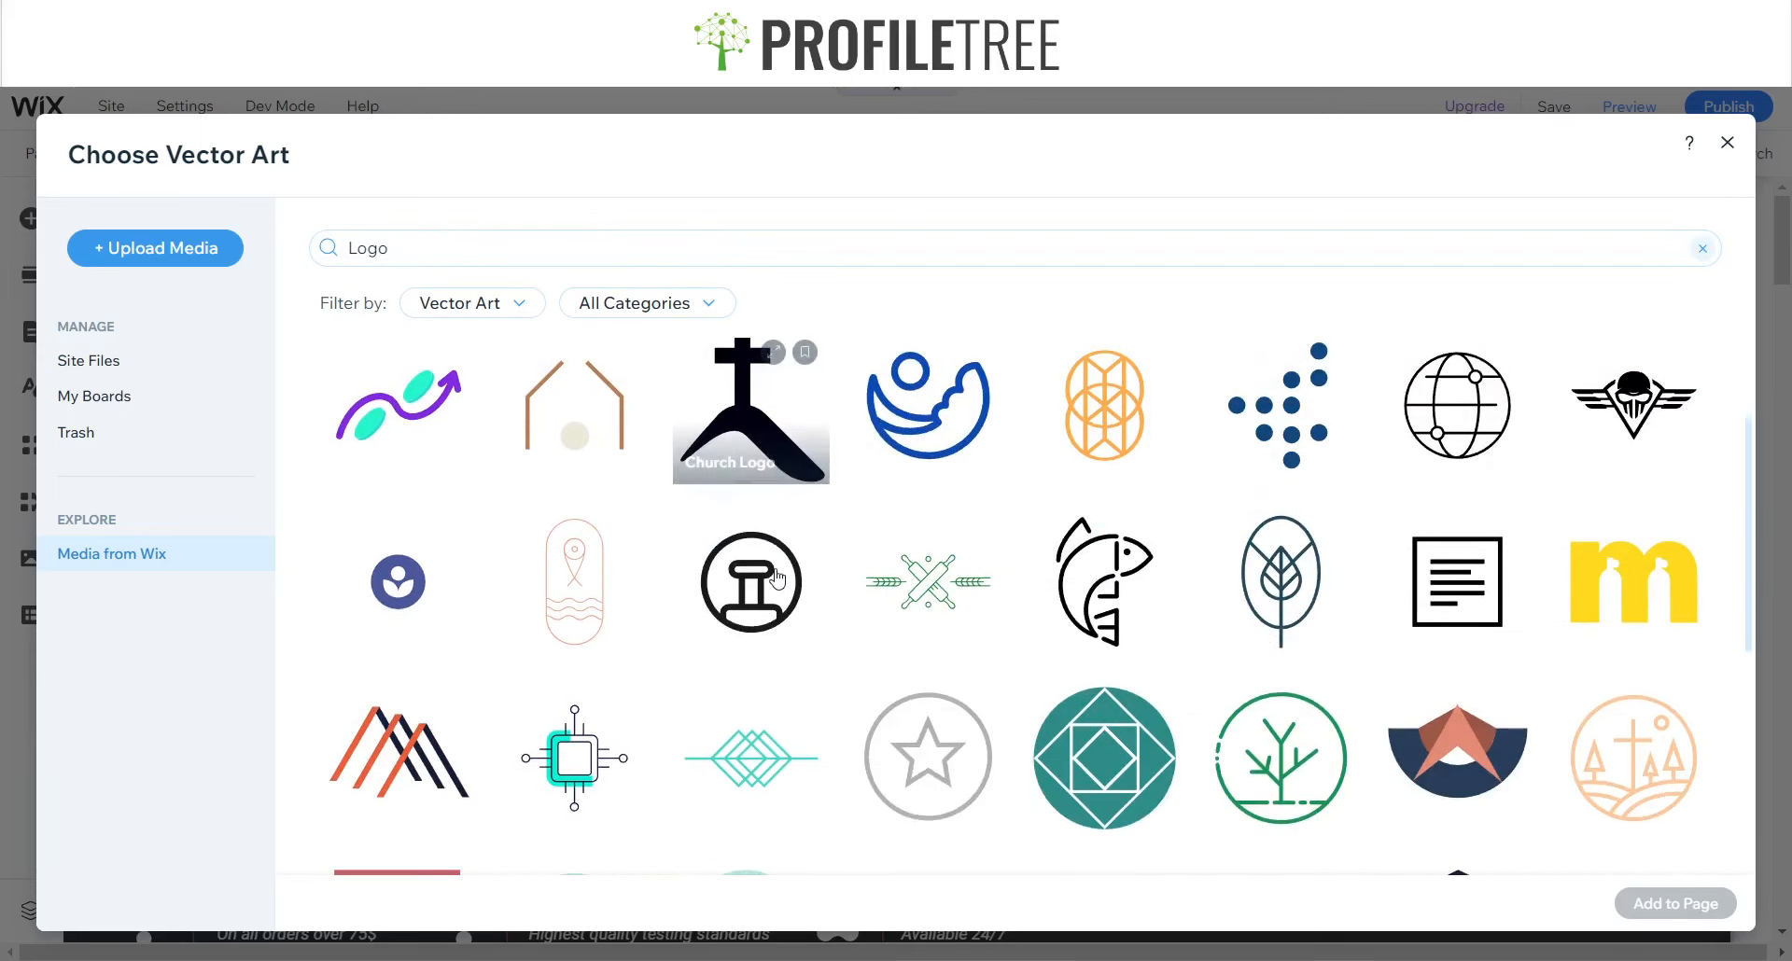
{"action": "scroll", "coordinate": [777, 578], "scroll_direction": "down", "scroll_amount": 3}
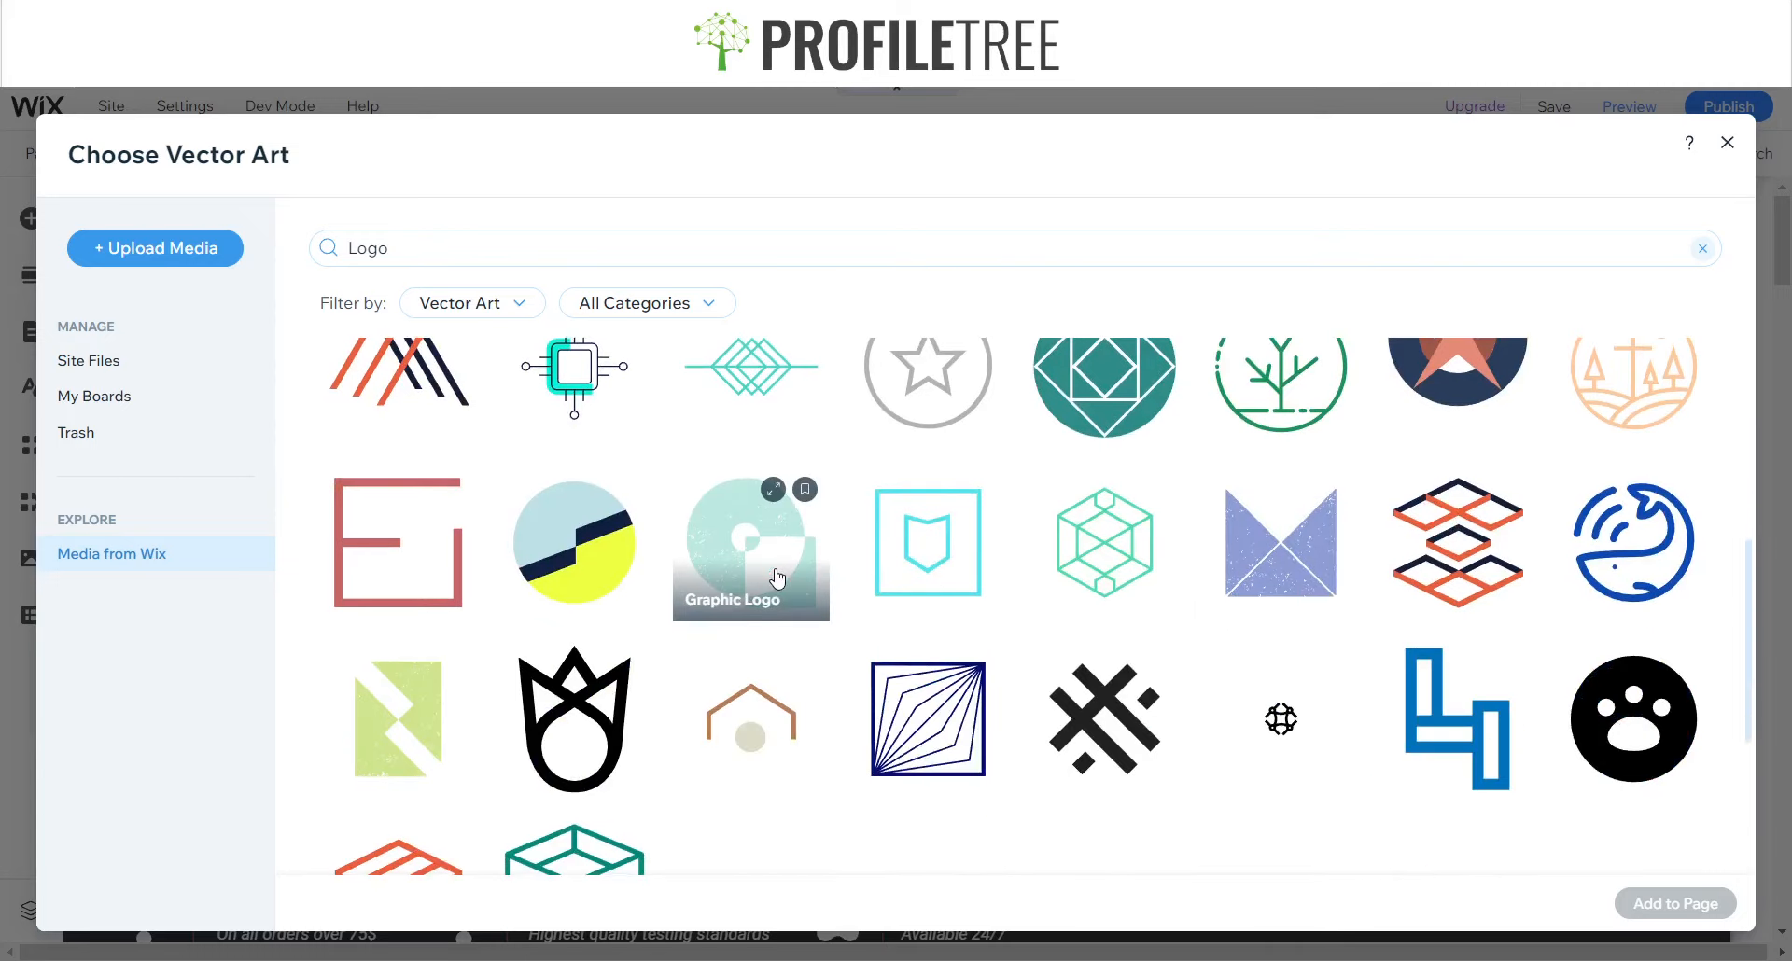
{"action": "double_click", "coordinate": [454, 248]}
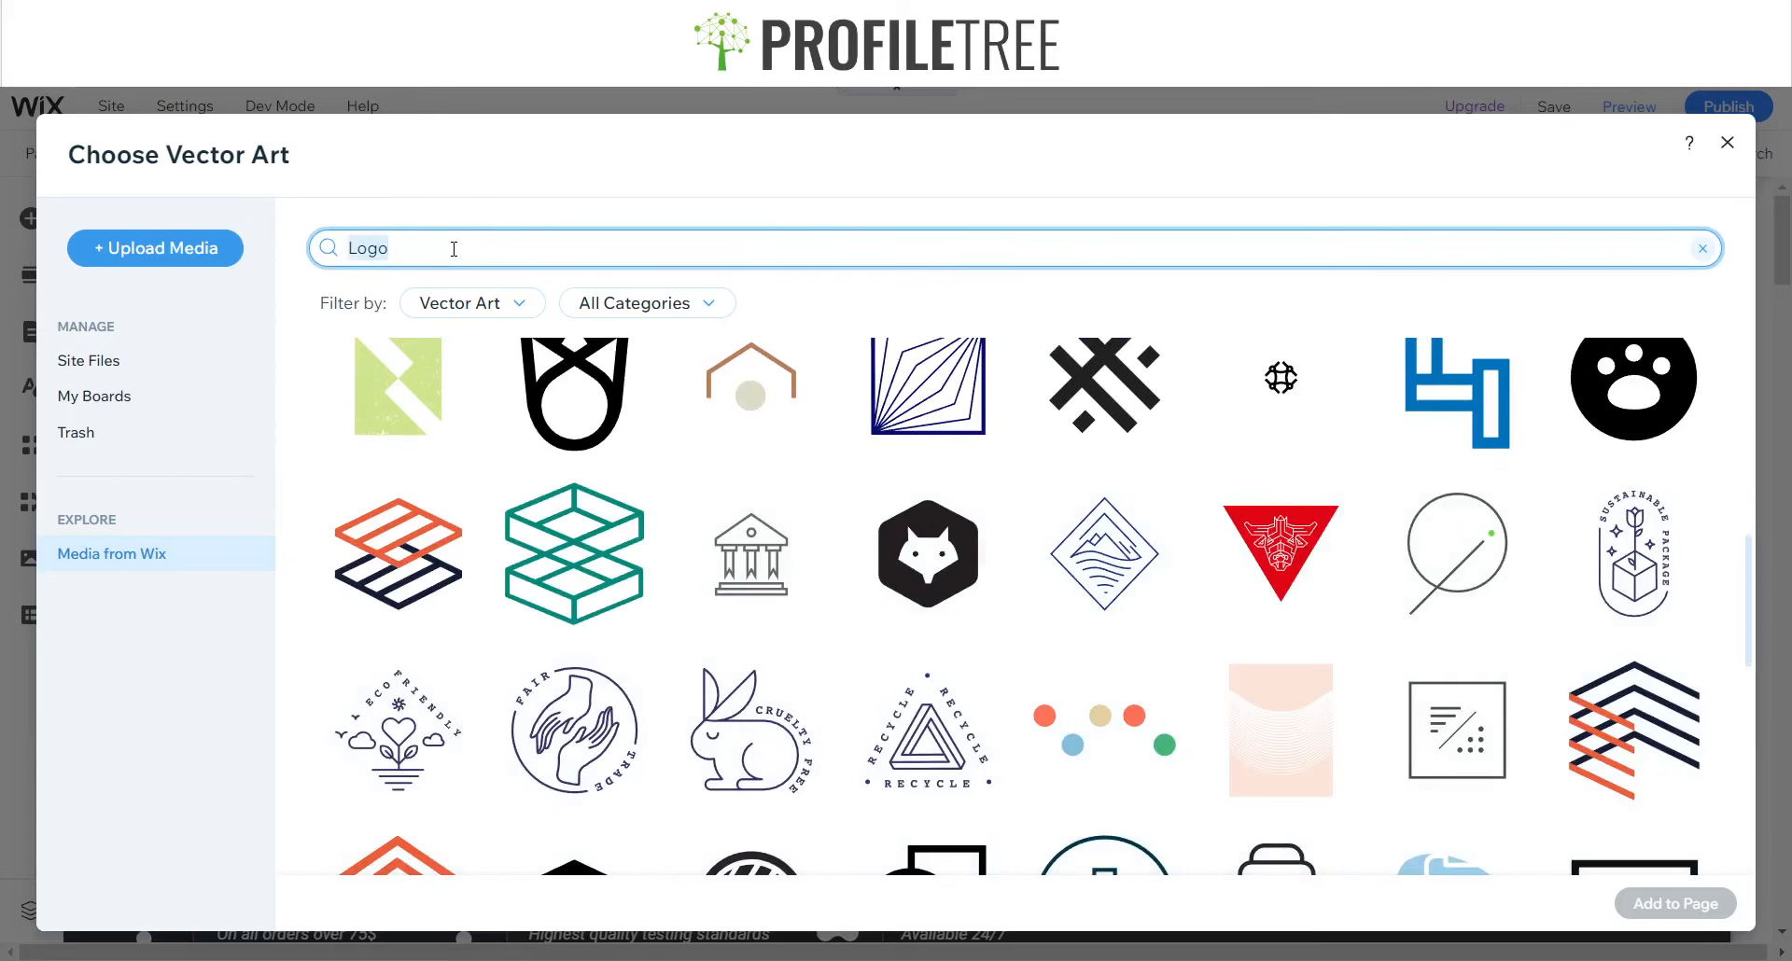
{"action": "type", "text": "Automotive"}
{"action": "key", "text": "Return"}
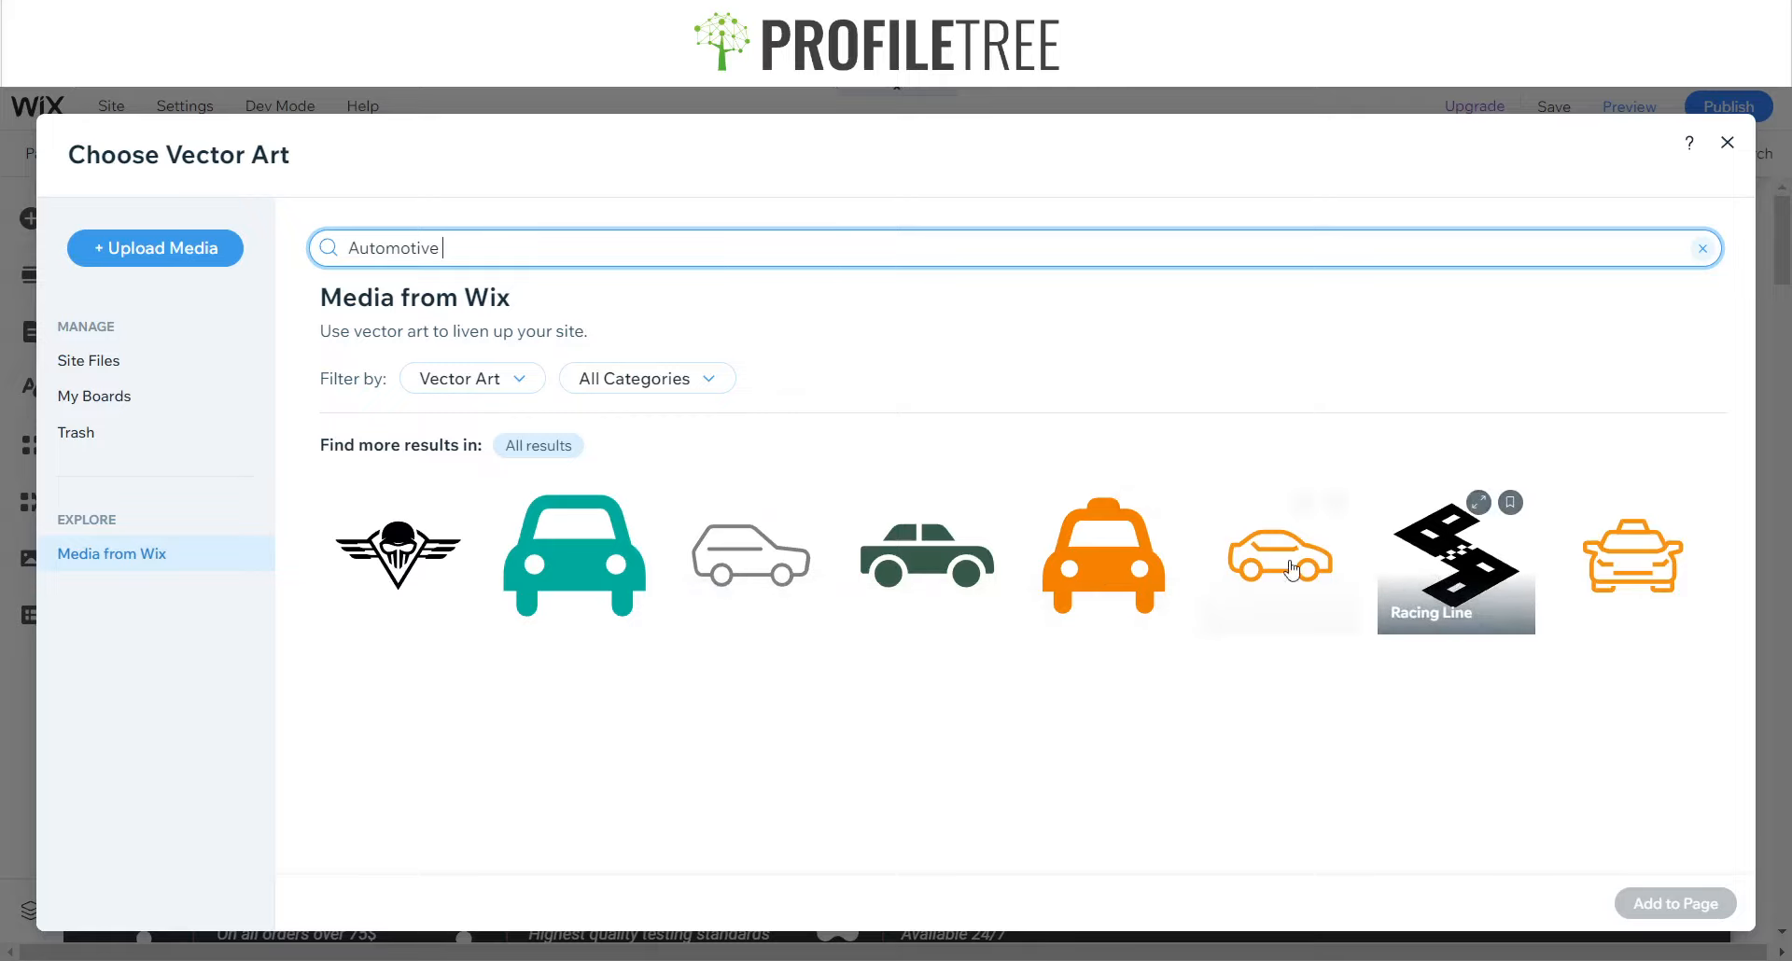
- Close the vector art library and delete the dark hexagon shape from the header
{"action": "left_click", "coordinate": [1726, 143]}
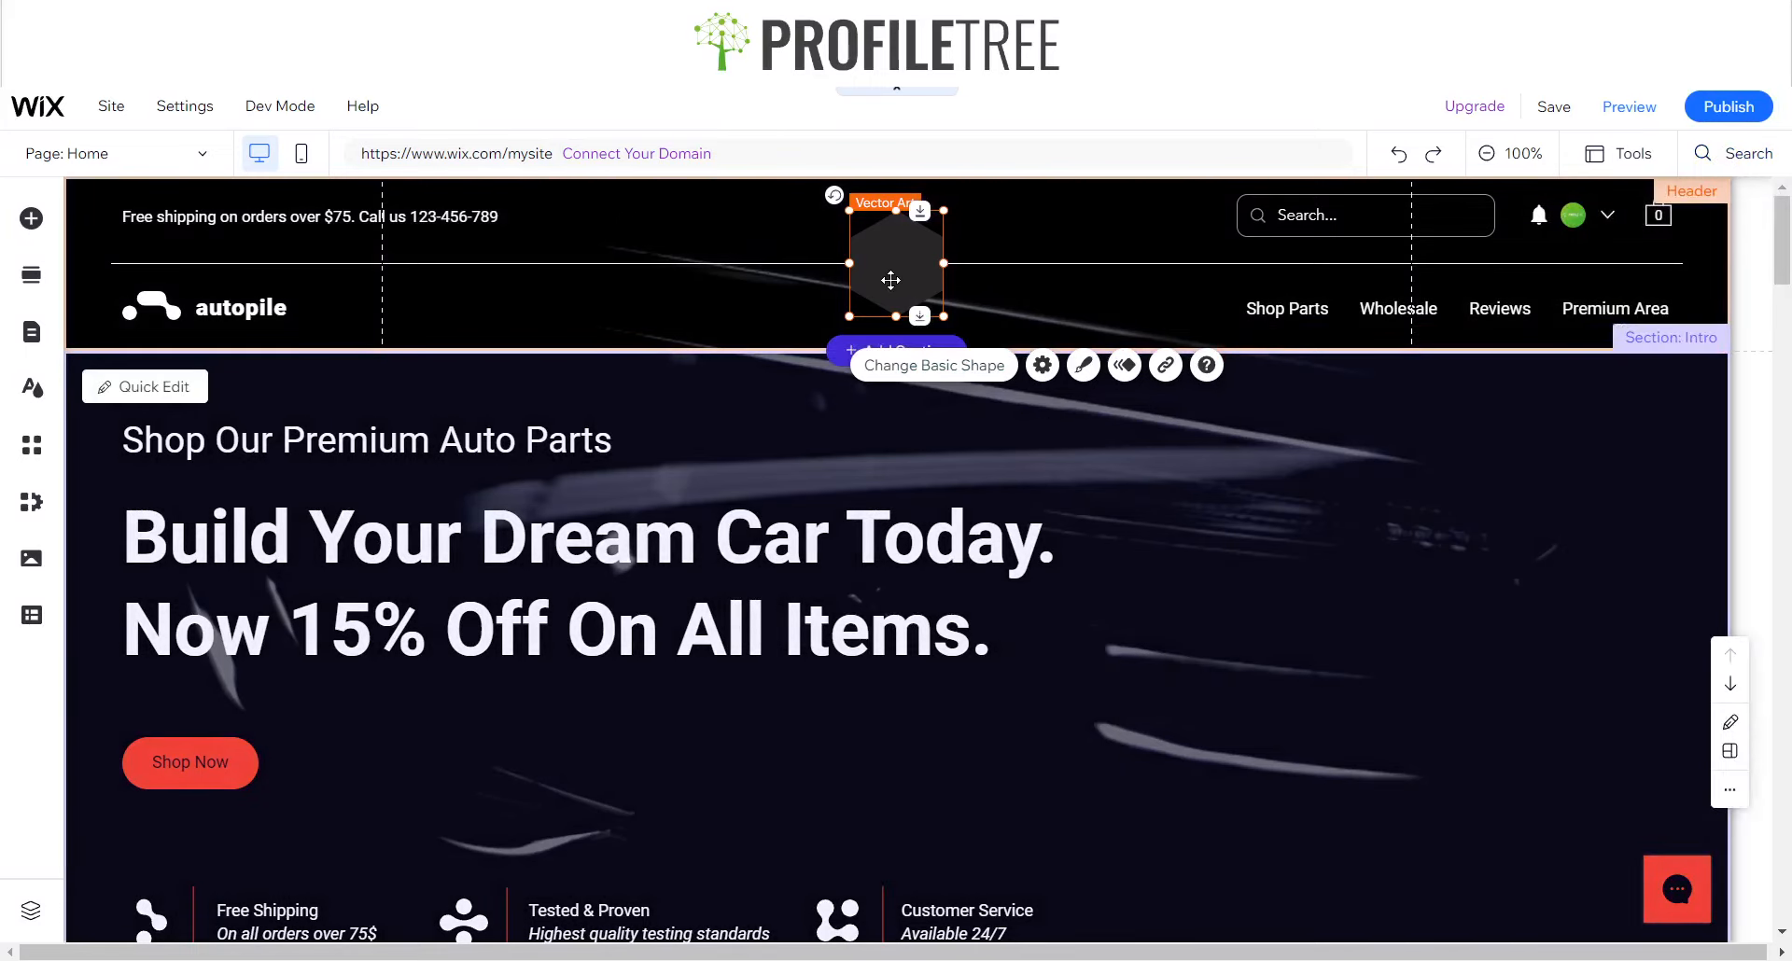
{"action": "key", "text": "Delete"}
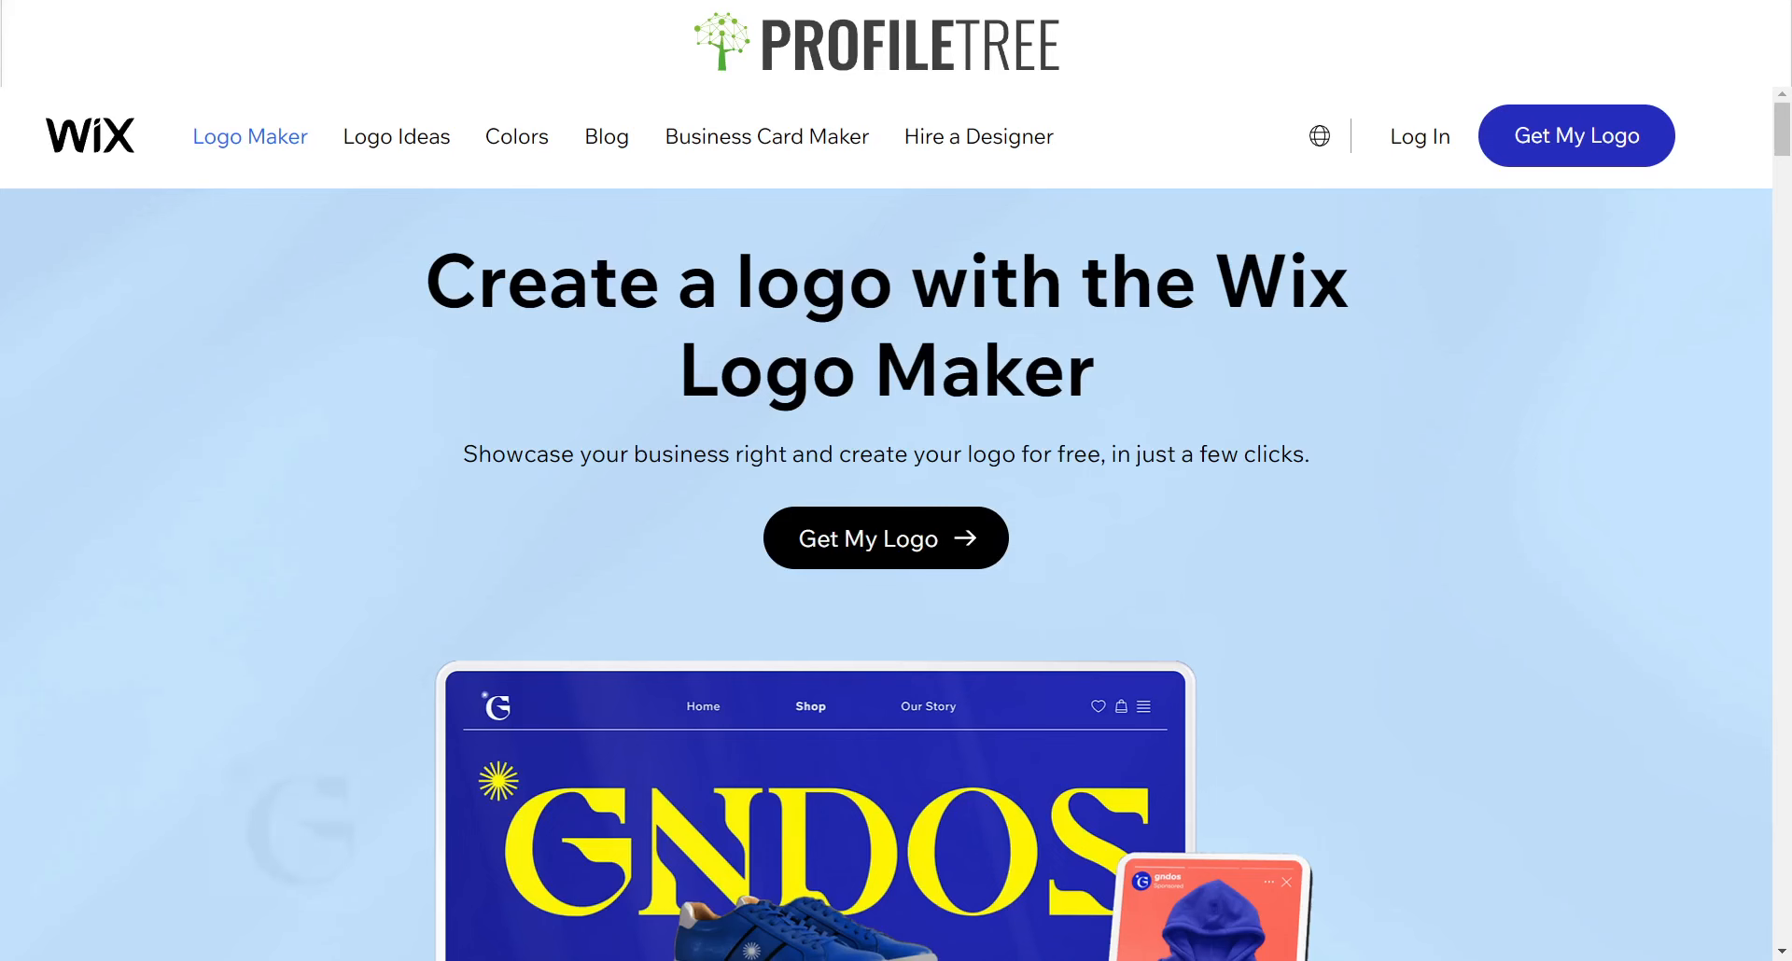
- Switch to the Wix Logo Maker, log in and start a new logo with the create-it-yourself option
{"action": "left_click", "coordinate": [1413, 150]}
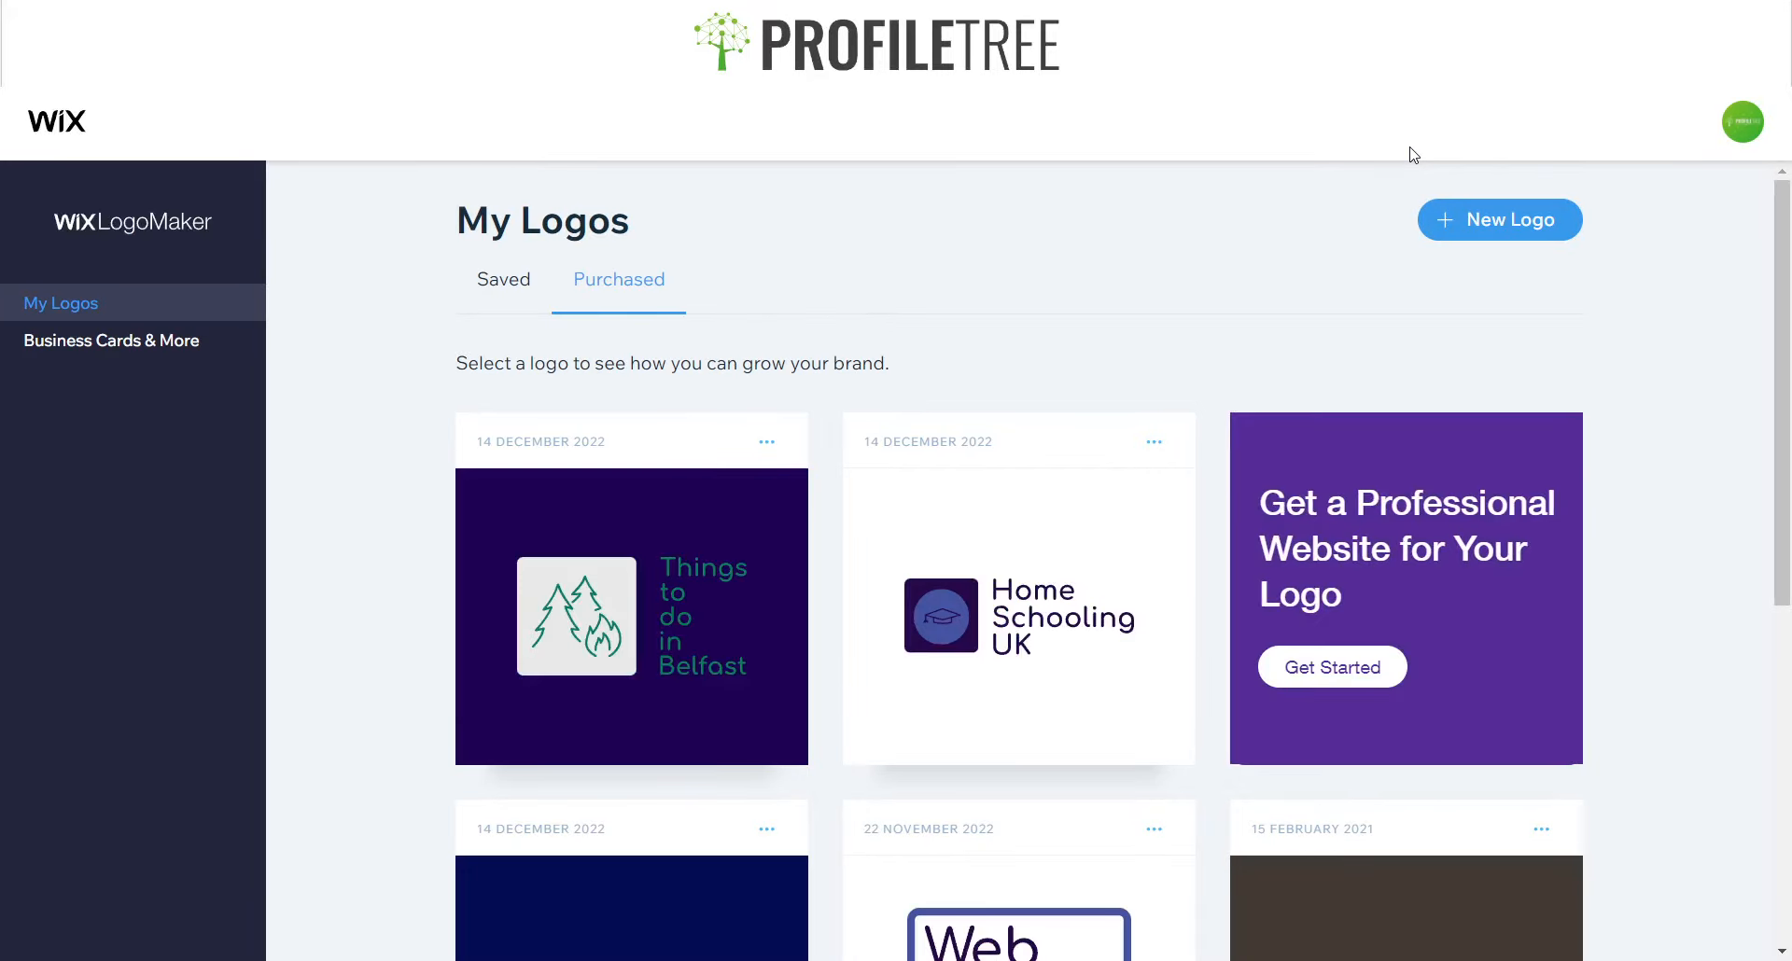
{"action": "left_click", "coordinate": [1461, 234]}
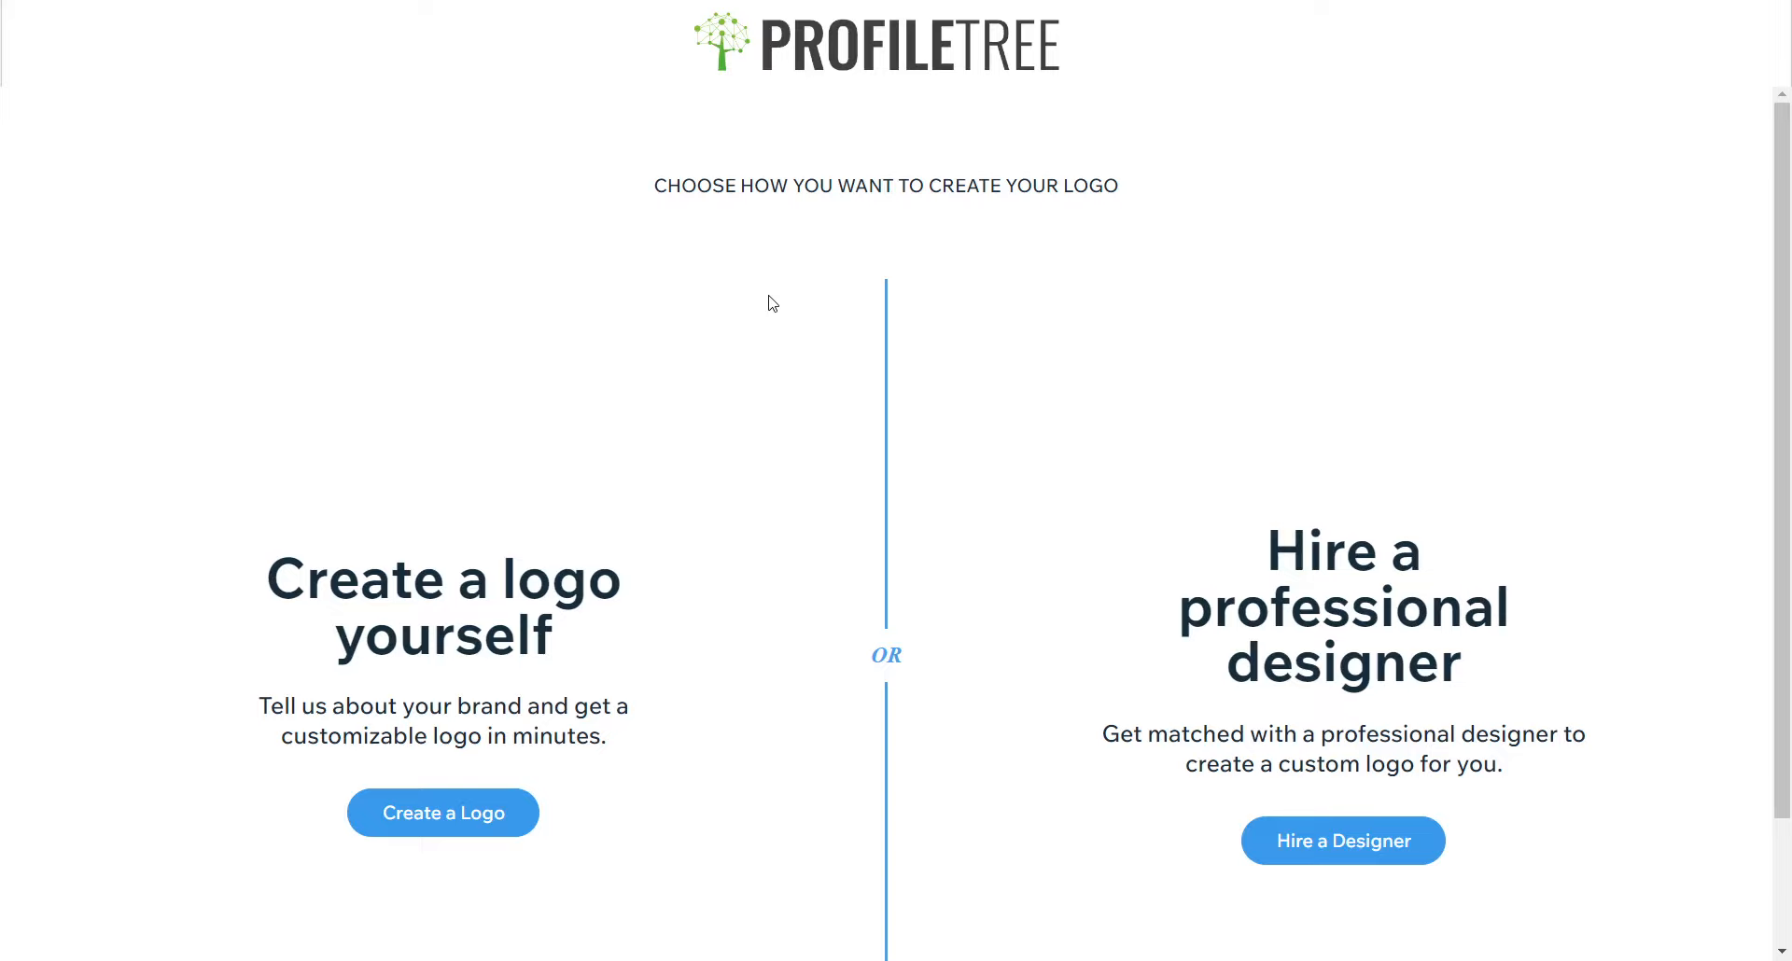
{"action": "left_click", "coordinate": [441, 825]}
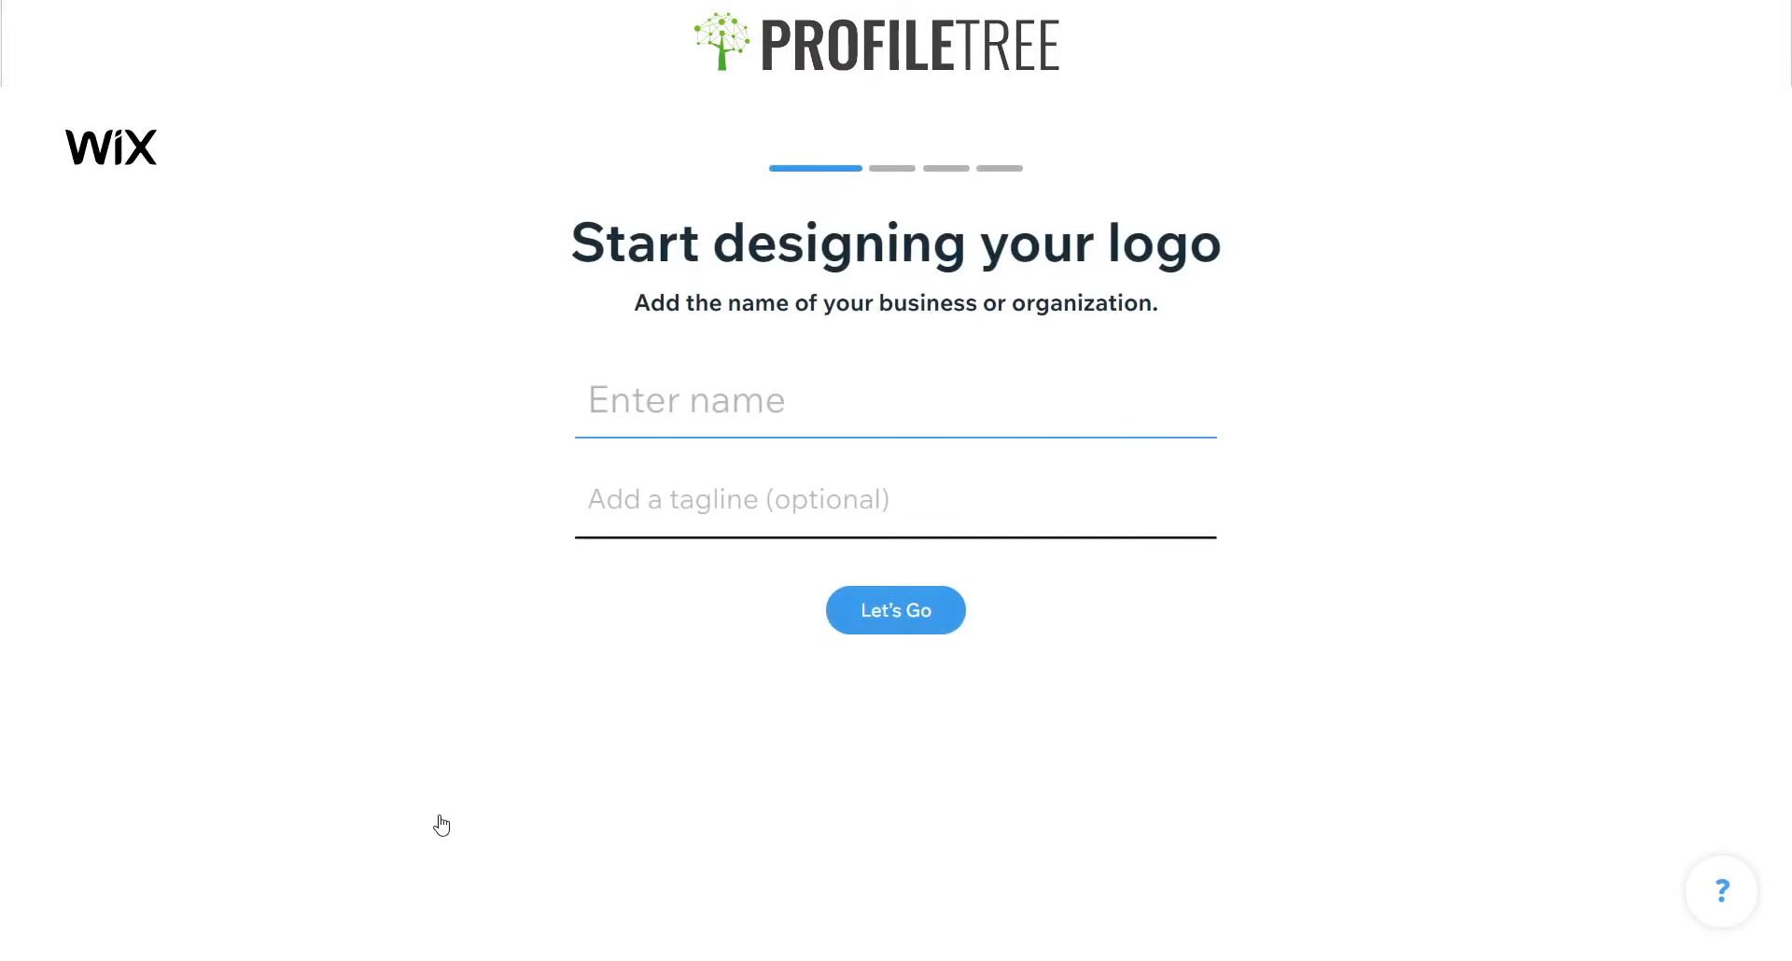
- Enter "Autospares NI" as the logo's business name without a tagline and continue to the industry question
{"action": "type", "text": "Auto"}
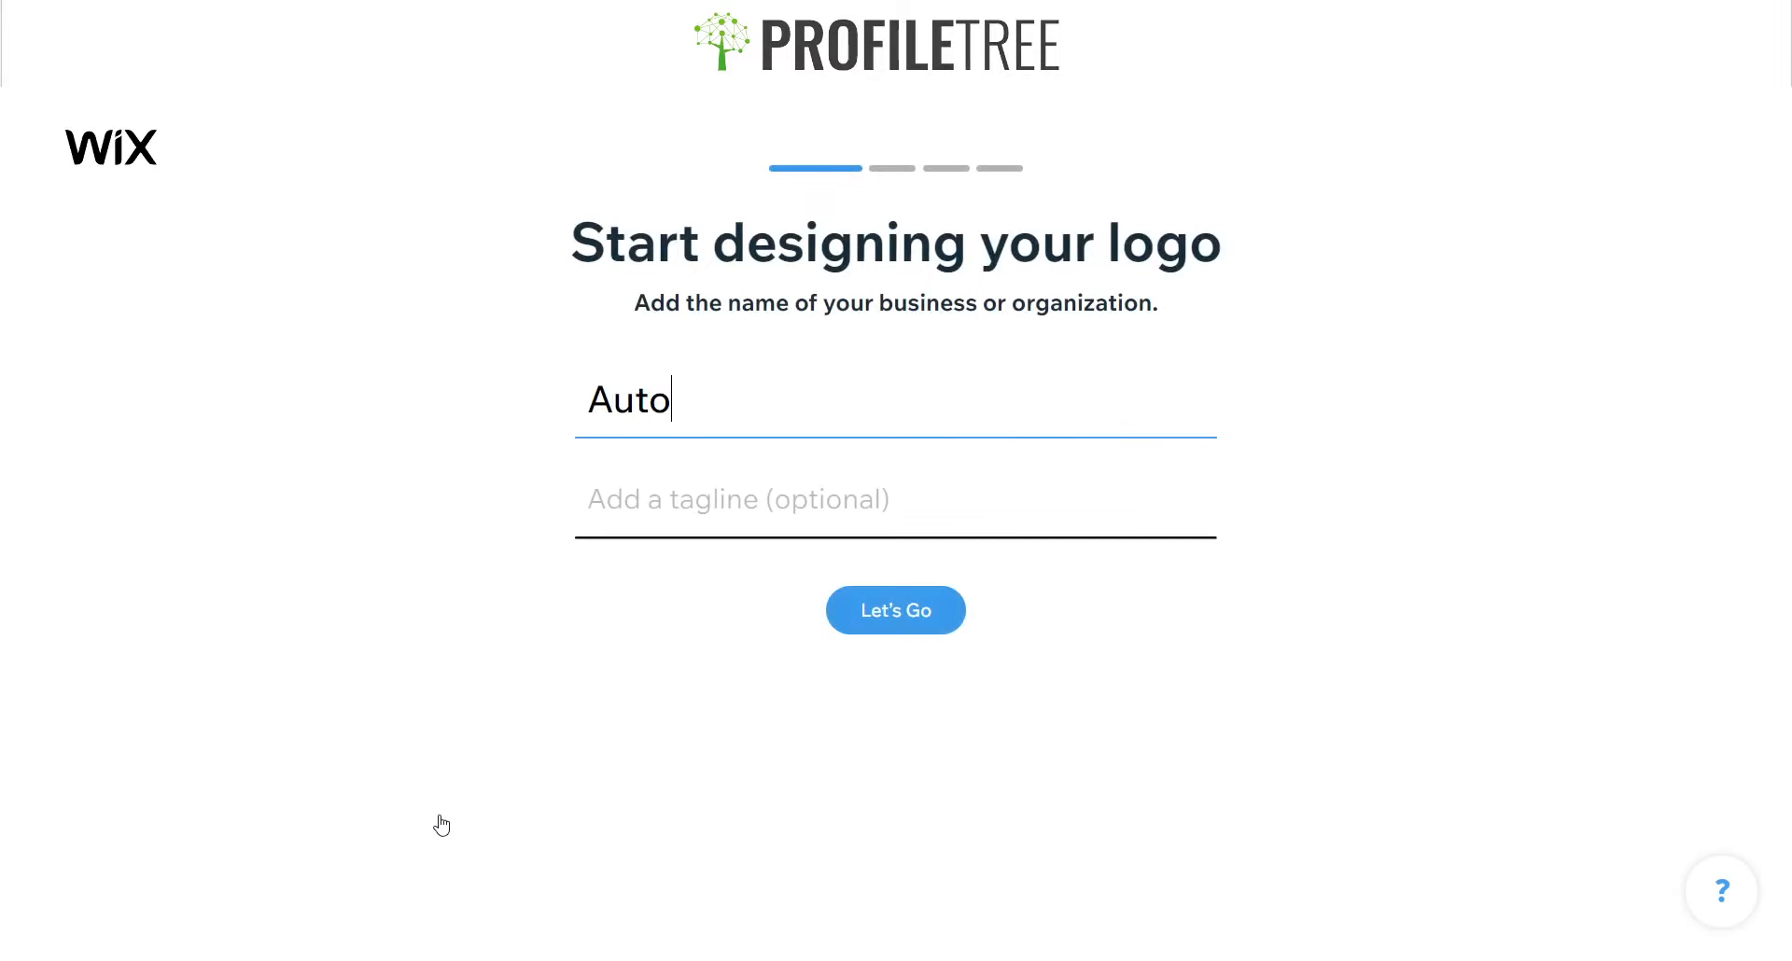
{"action": "type", "text": "spares Ni"}
{"action": "key", "text": "BackSpace"}
{"action": "type", "text": "I"}
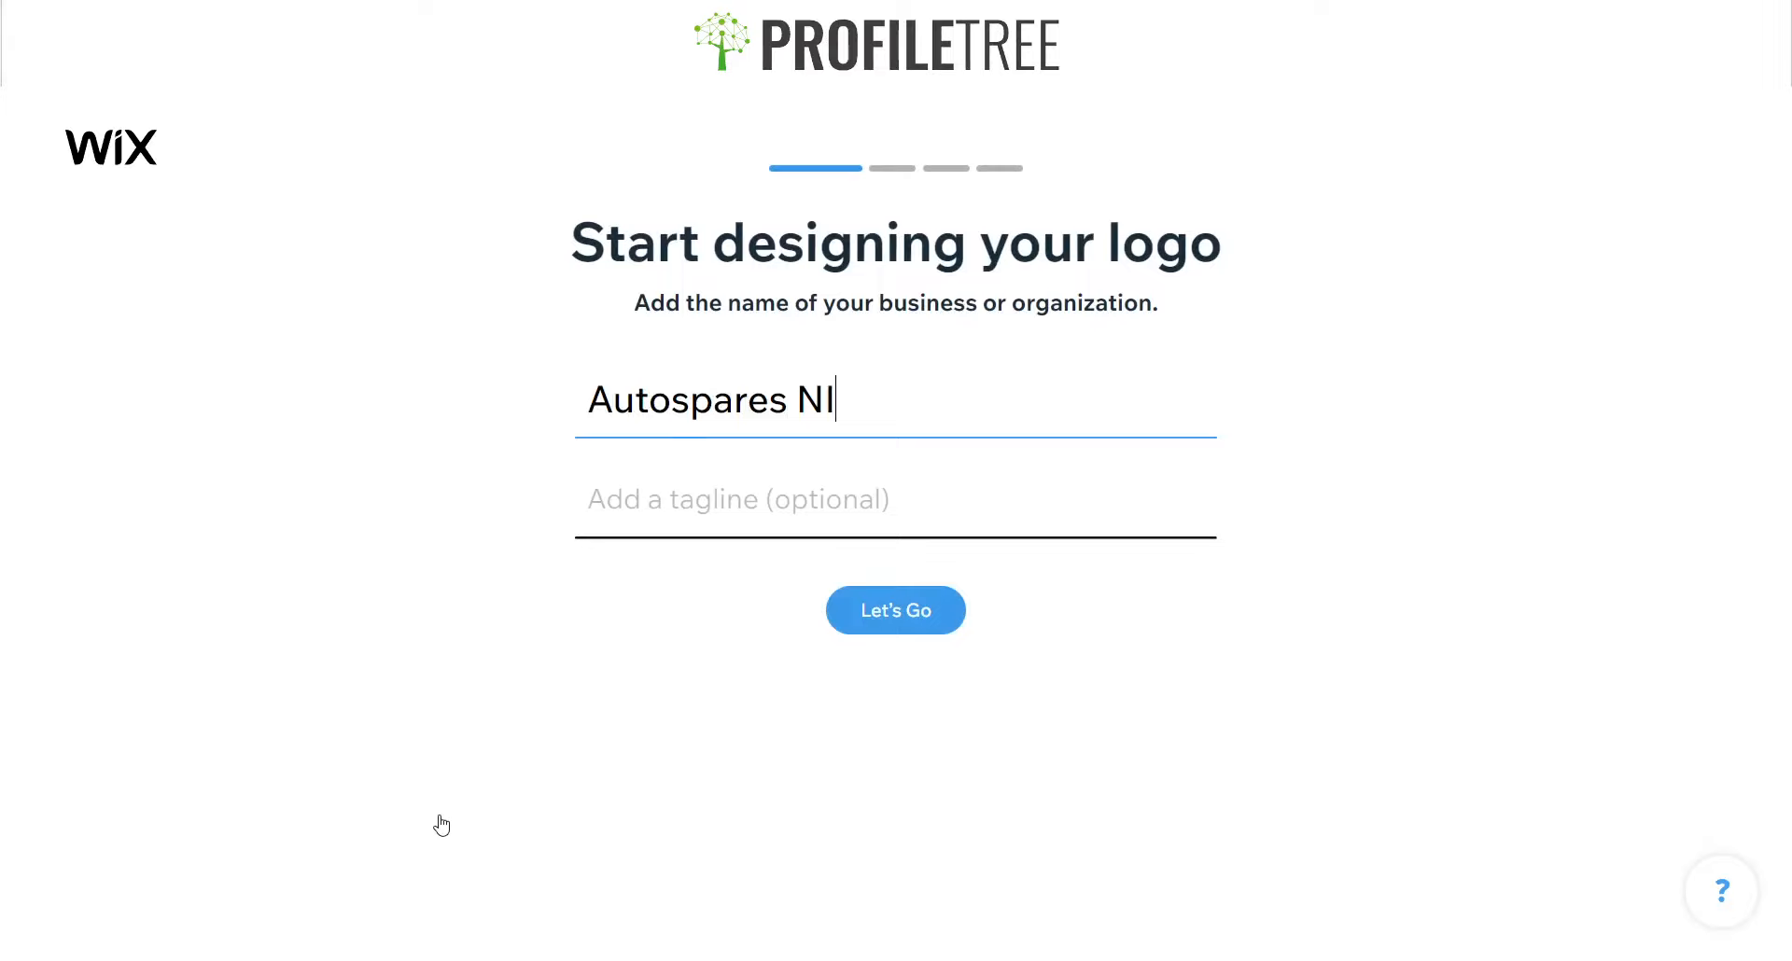
{"action": "left_click", "coordinate": [875, 620]}
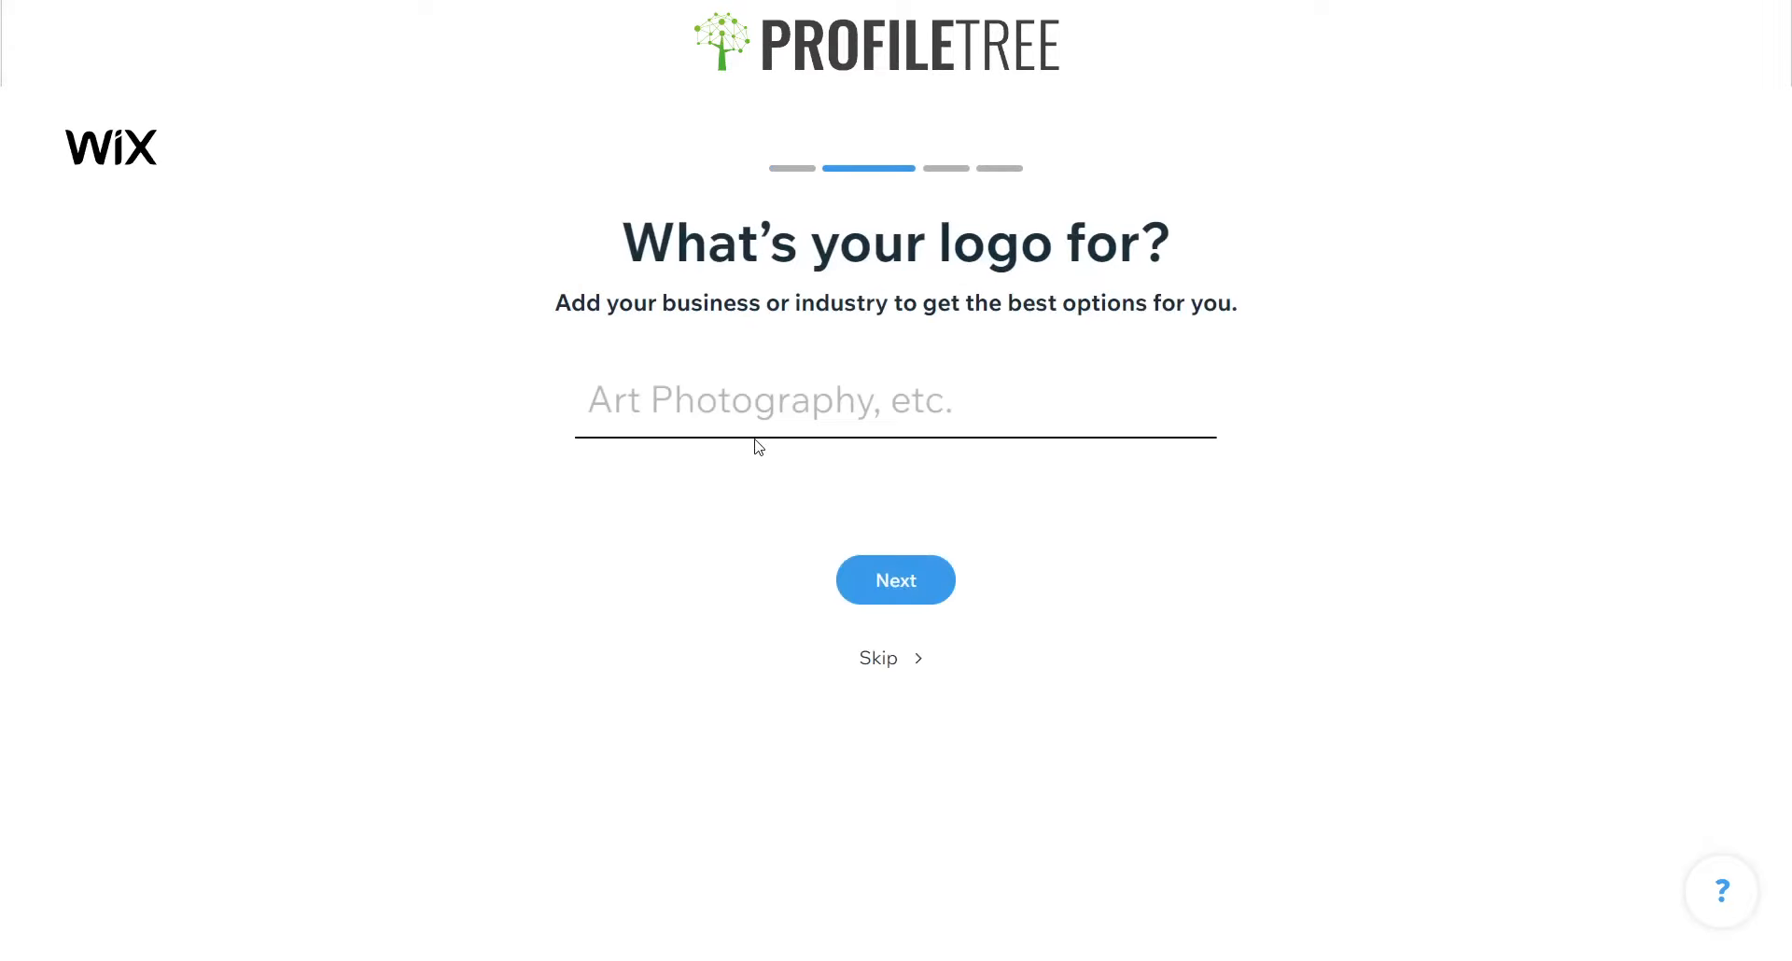
{"action": "left_click", "coordinate": [725, 412]}
{"action": "type", "text": "Autom"}
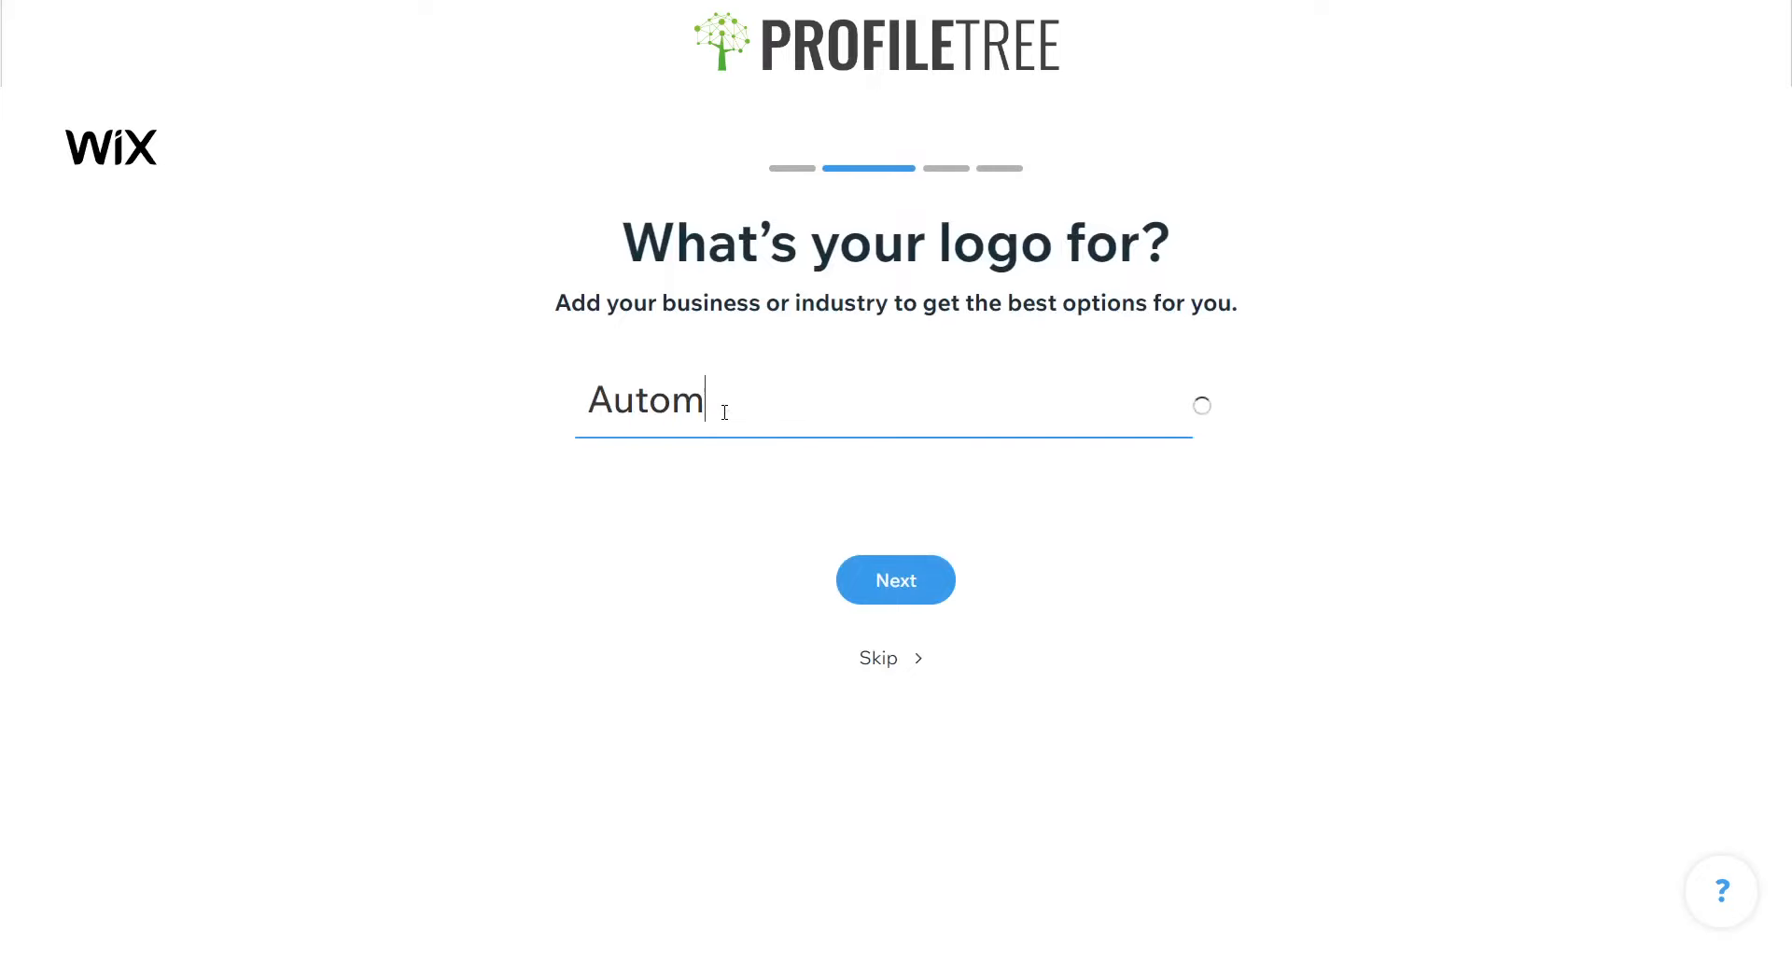
{"action": "type", "text": "otive I"}
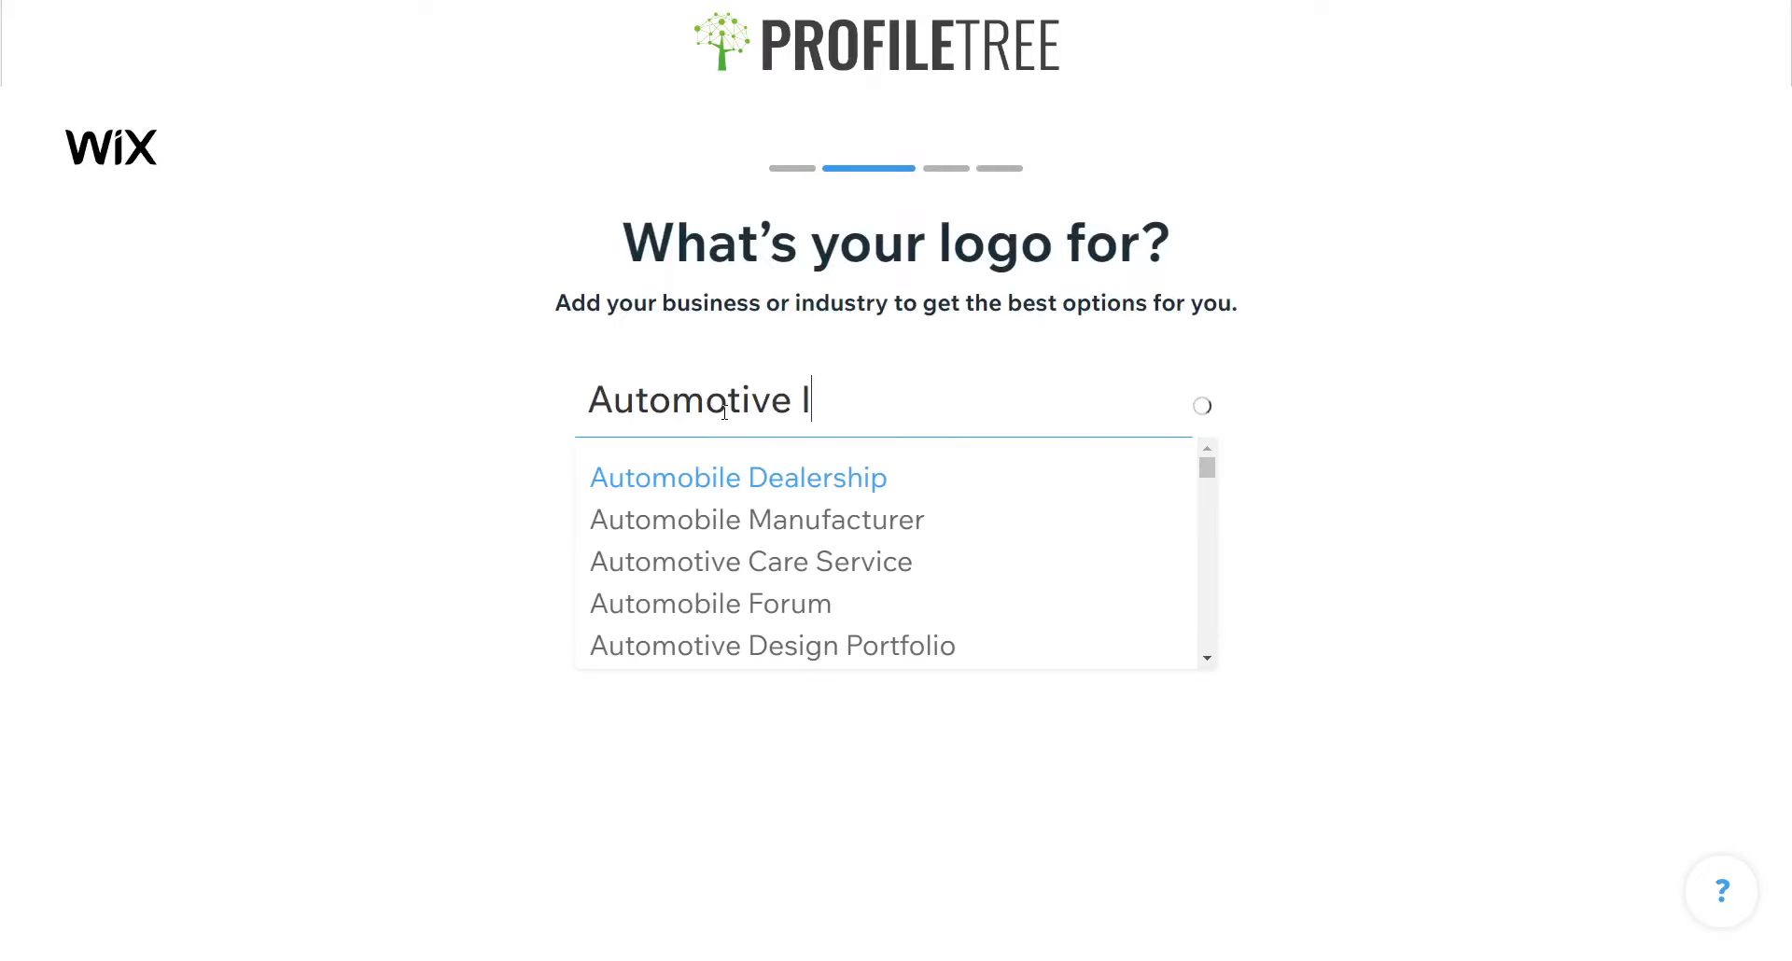
{"action": "type", "text": "ndustry"}
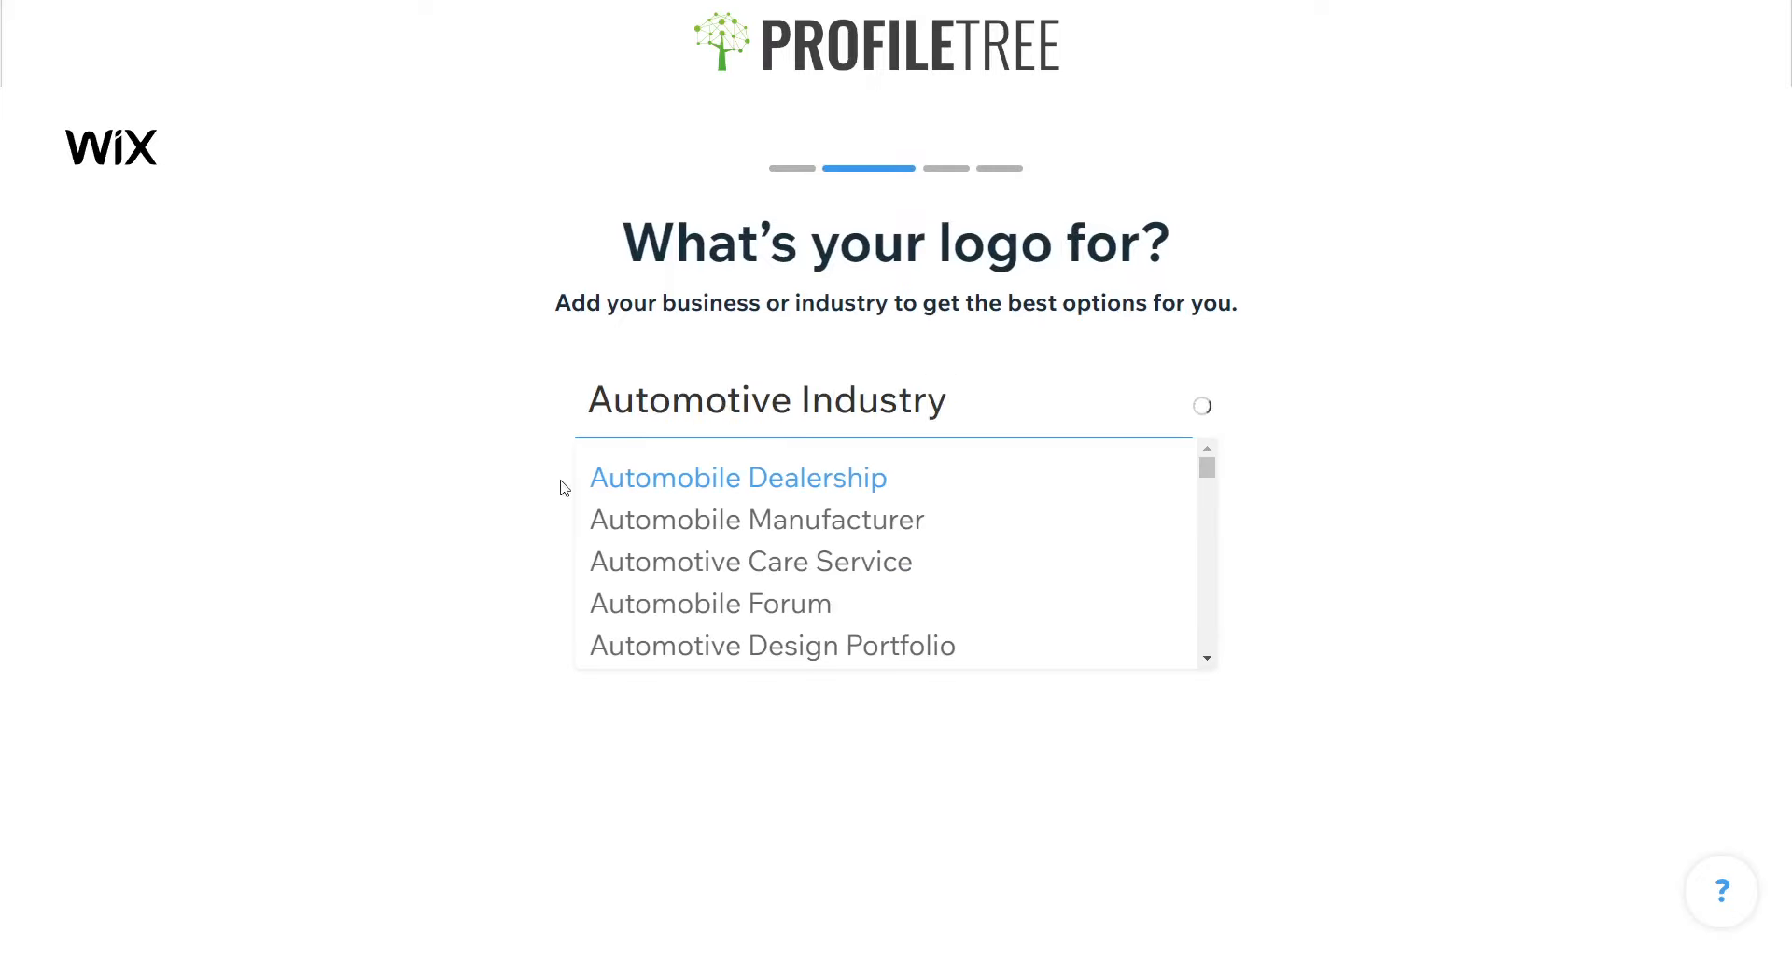
{"action": "scroll", "coordinate": [640, 622], "scroll_direction": "down", "scroll_amount": 3}
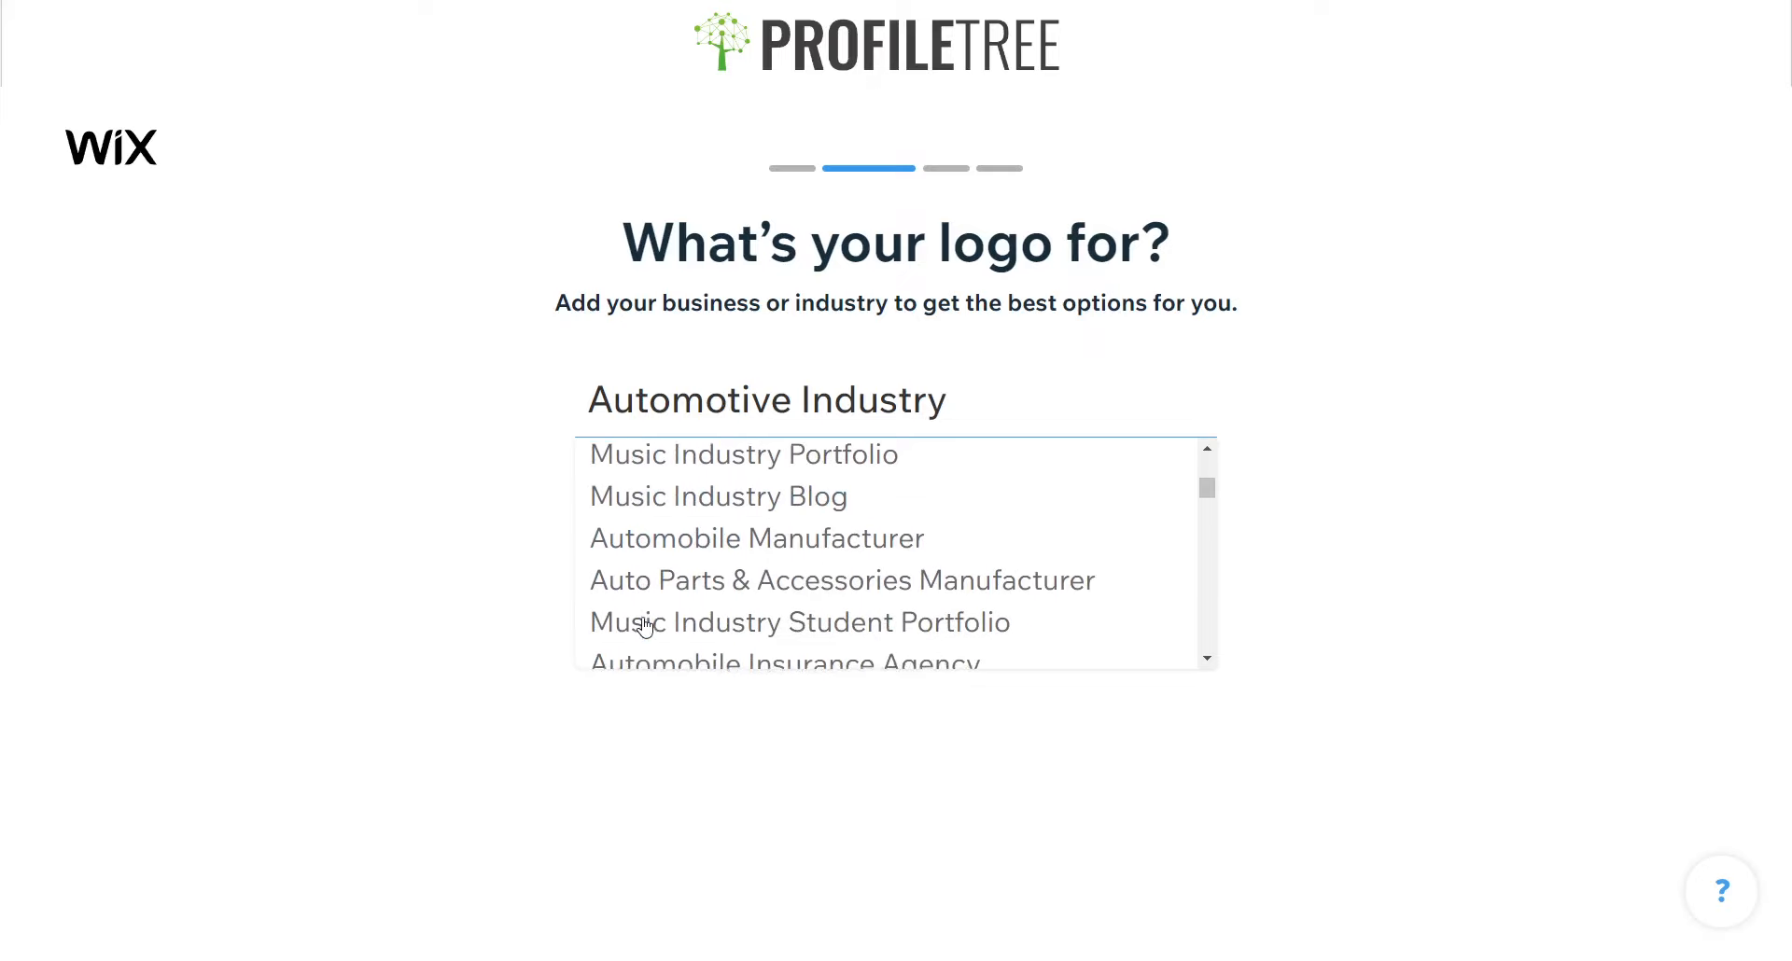
{"action": "scroll", "coordinate": [644, 623], "scroll_direction": "up", "scroll_amount": 3}
{"action": "double_click", "coordinate": [898, 399]}
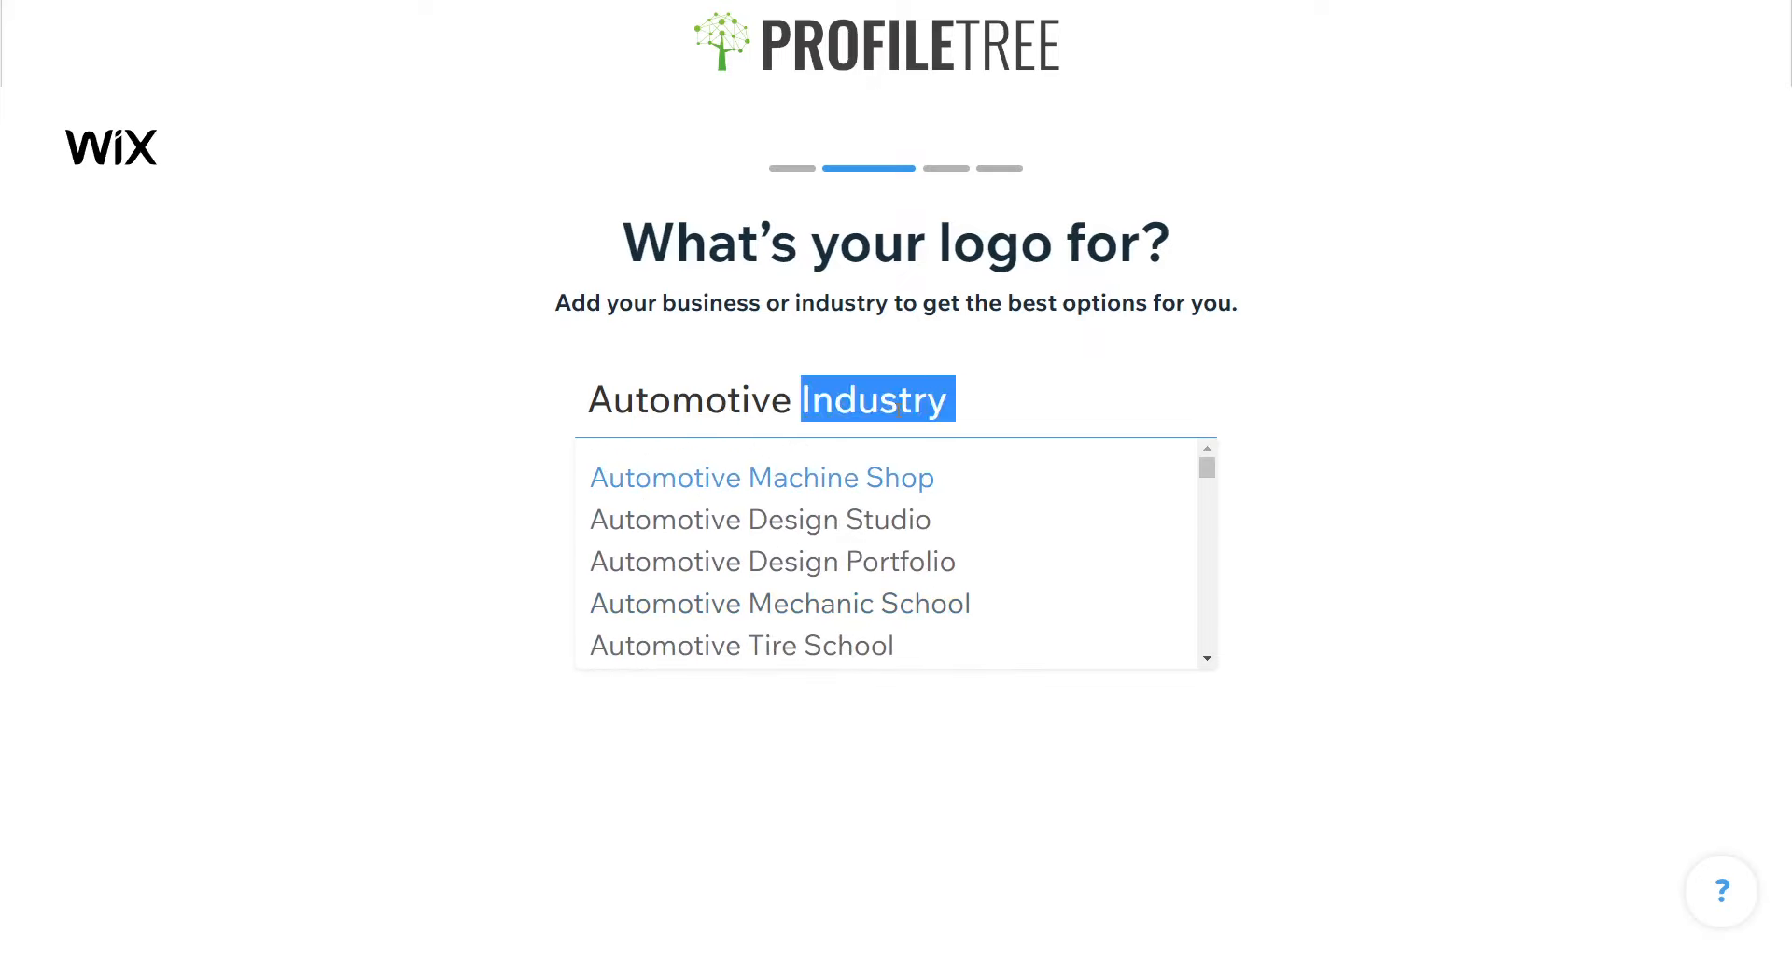
{"action": "key", "text": "BackSpace"}
{"action": "key", "text": "BackSpace"}
{"action": "key", "text": "ctrl+BackSpace"}
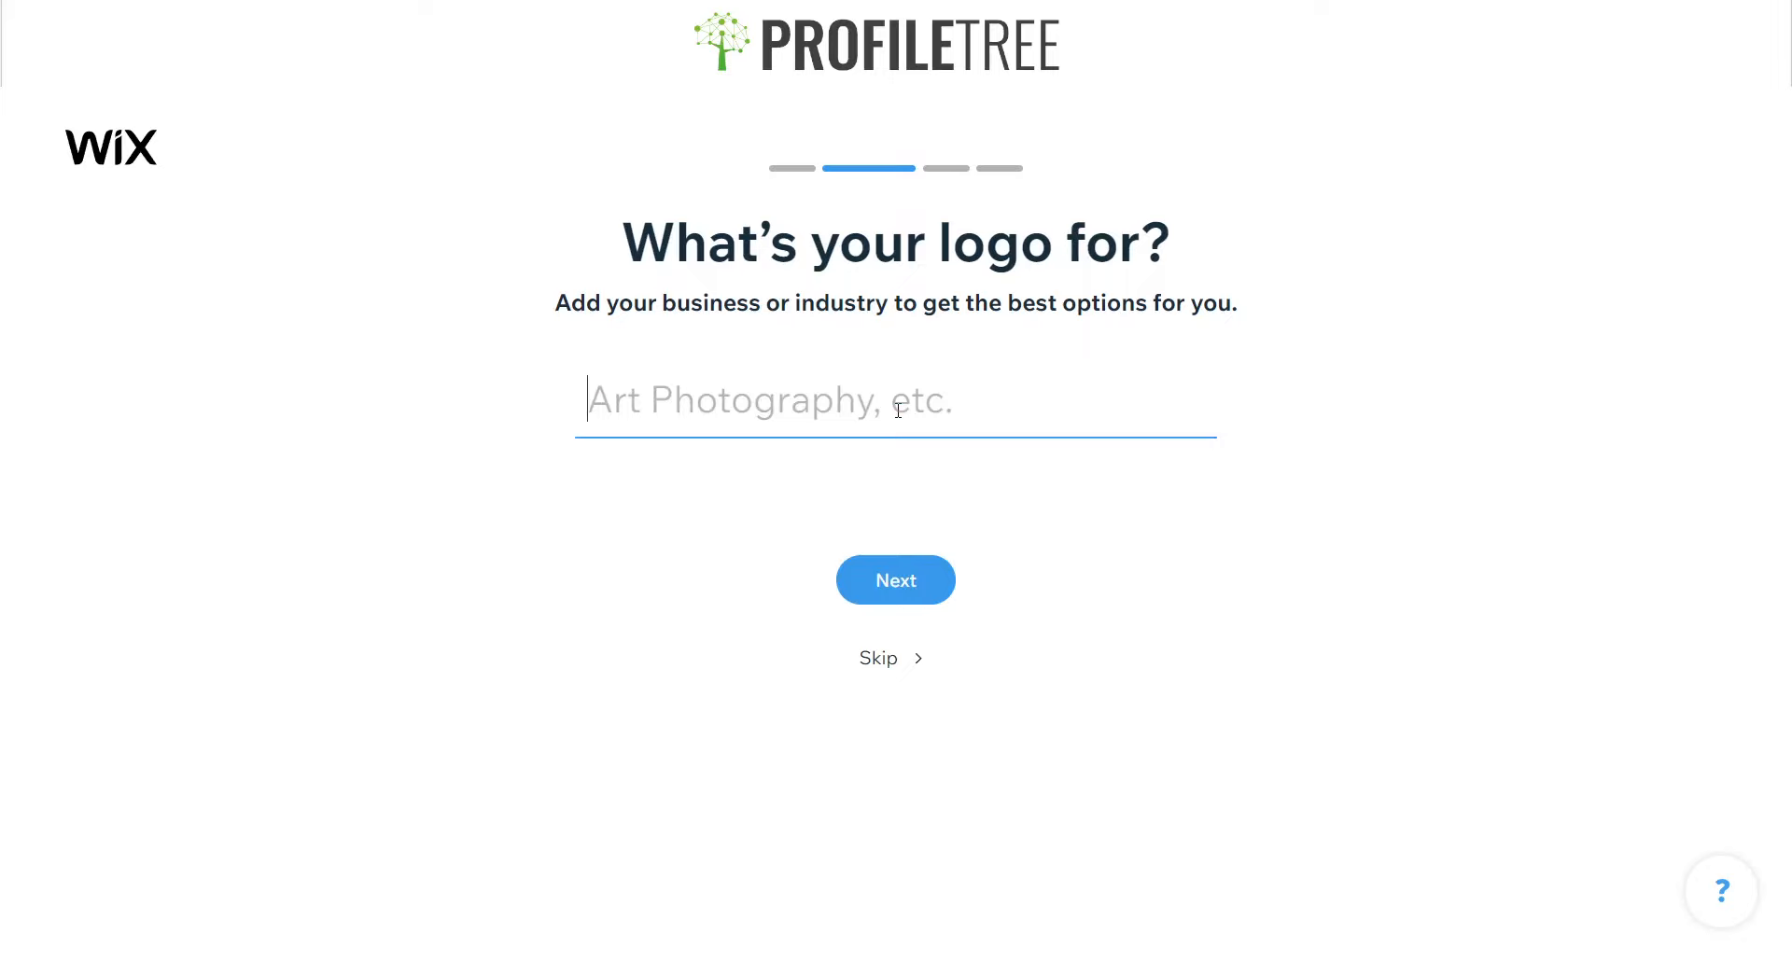
- Look up "Car parts" as the industry, choose Car Parts And Accessories Supplier and continue to the style question
{"action": "type", "text": "Car parts"}
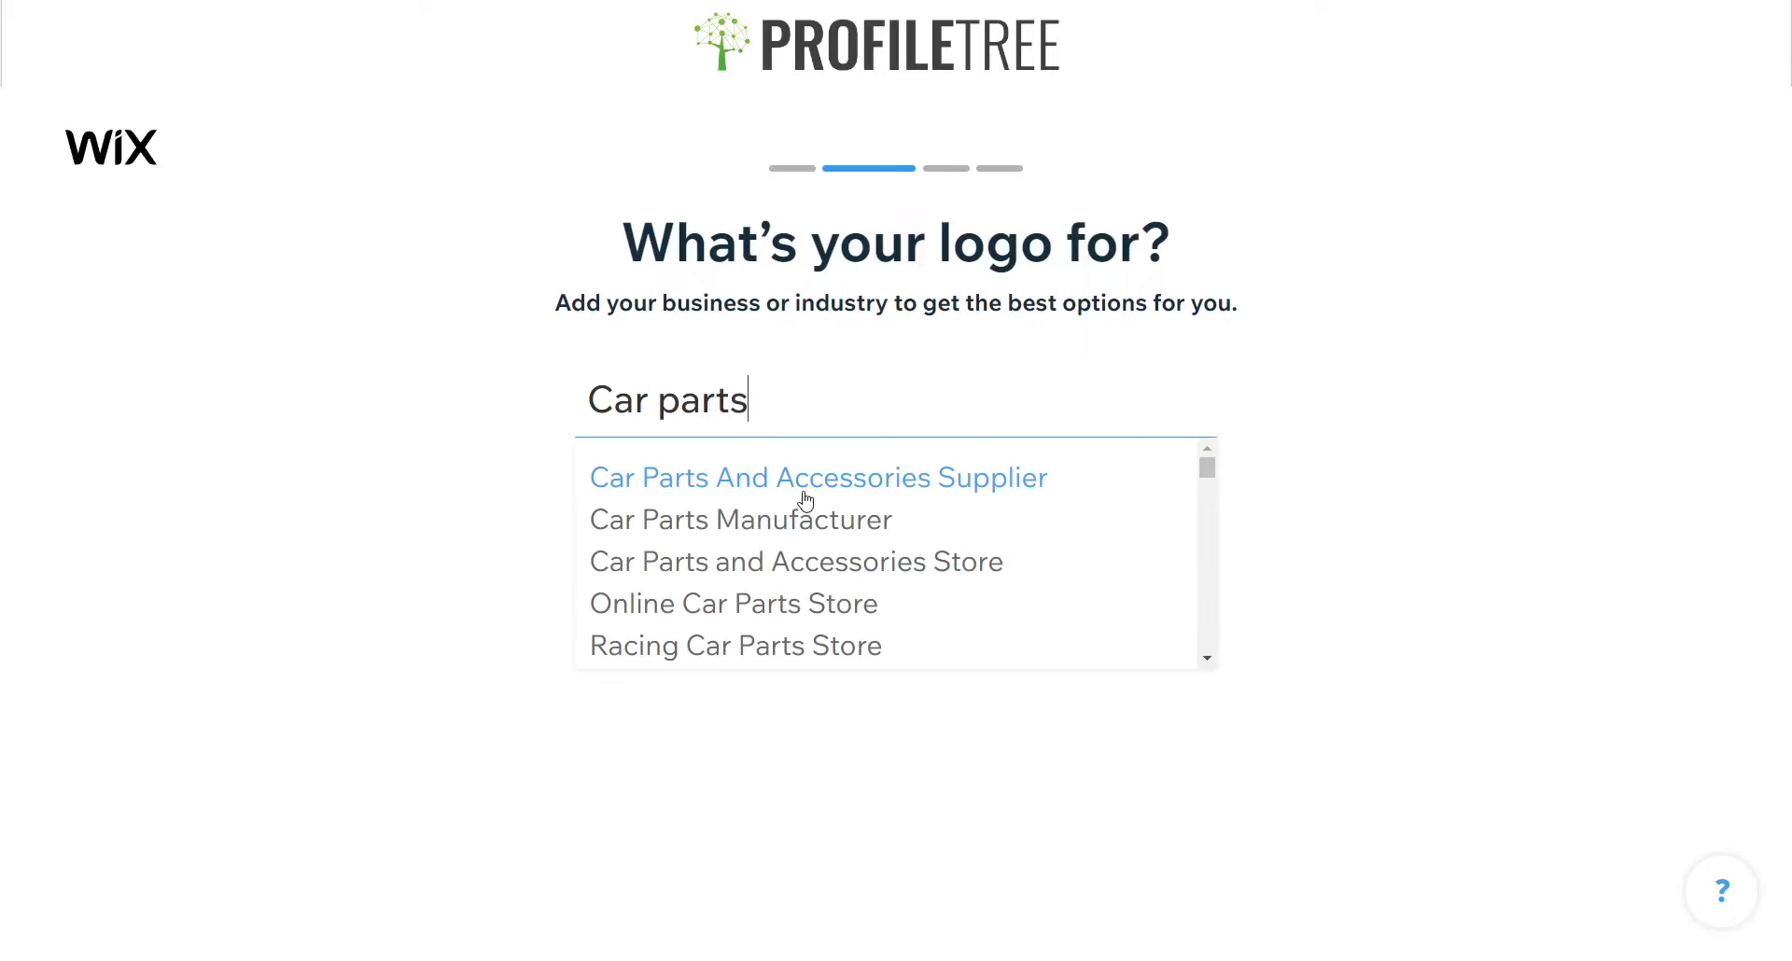
{"action": "left_click", "coordinate": [807, 500]}
{"action": "left_click", "coordinate": [870, 583]}
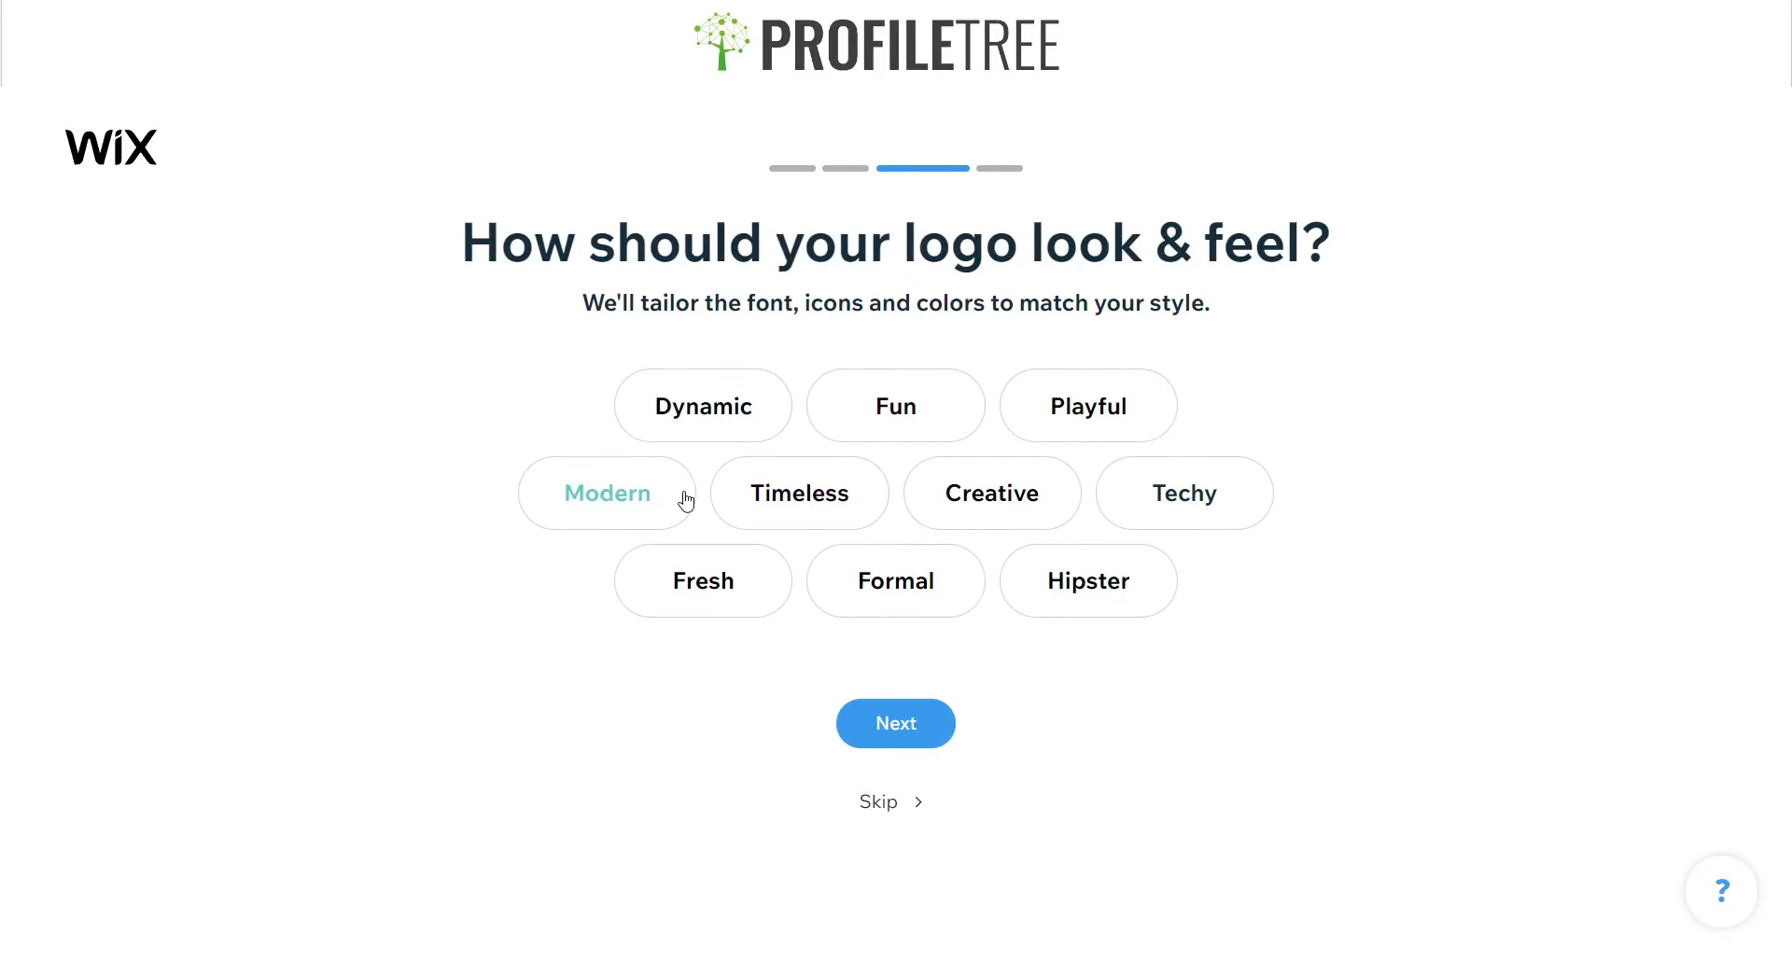
- Choose Modern, Fresh, Formal and Dynamic as the logo's look and feel, and continue to the logo comparisons
{"action": "left_click", "coordinate": [644, 521]}
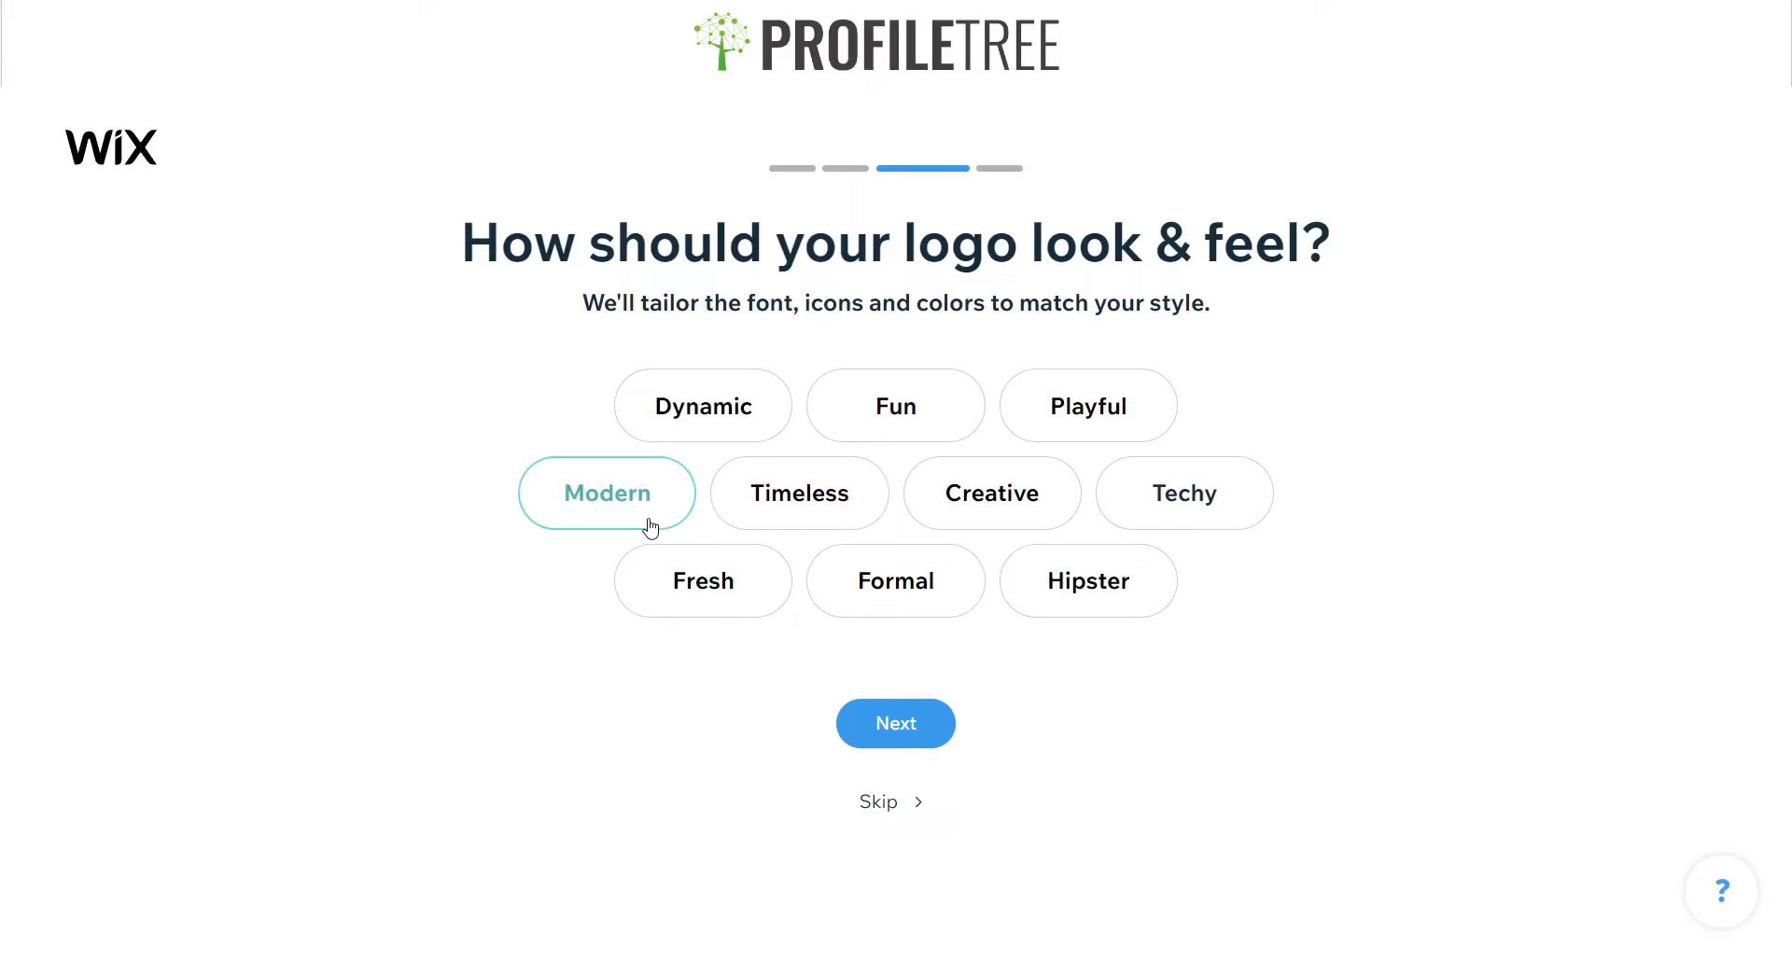
{"action": "left_click", "coordinate": [711, 581]}
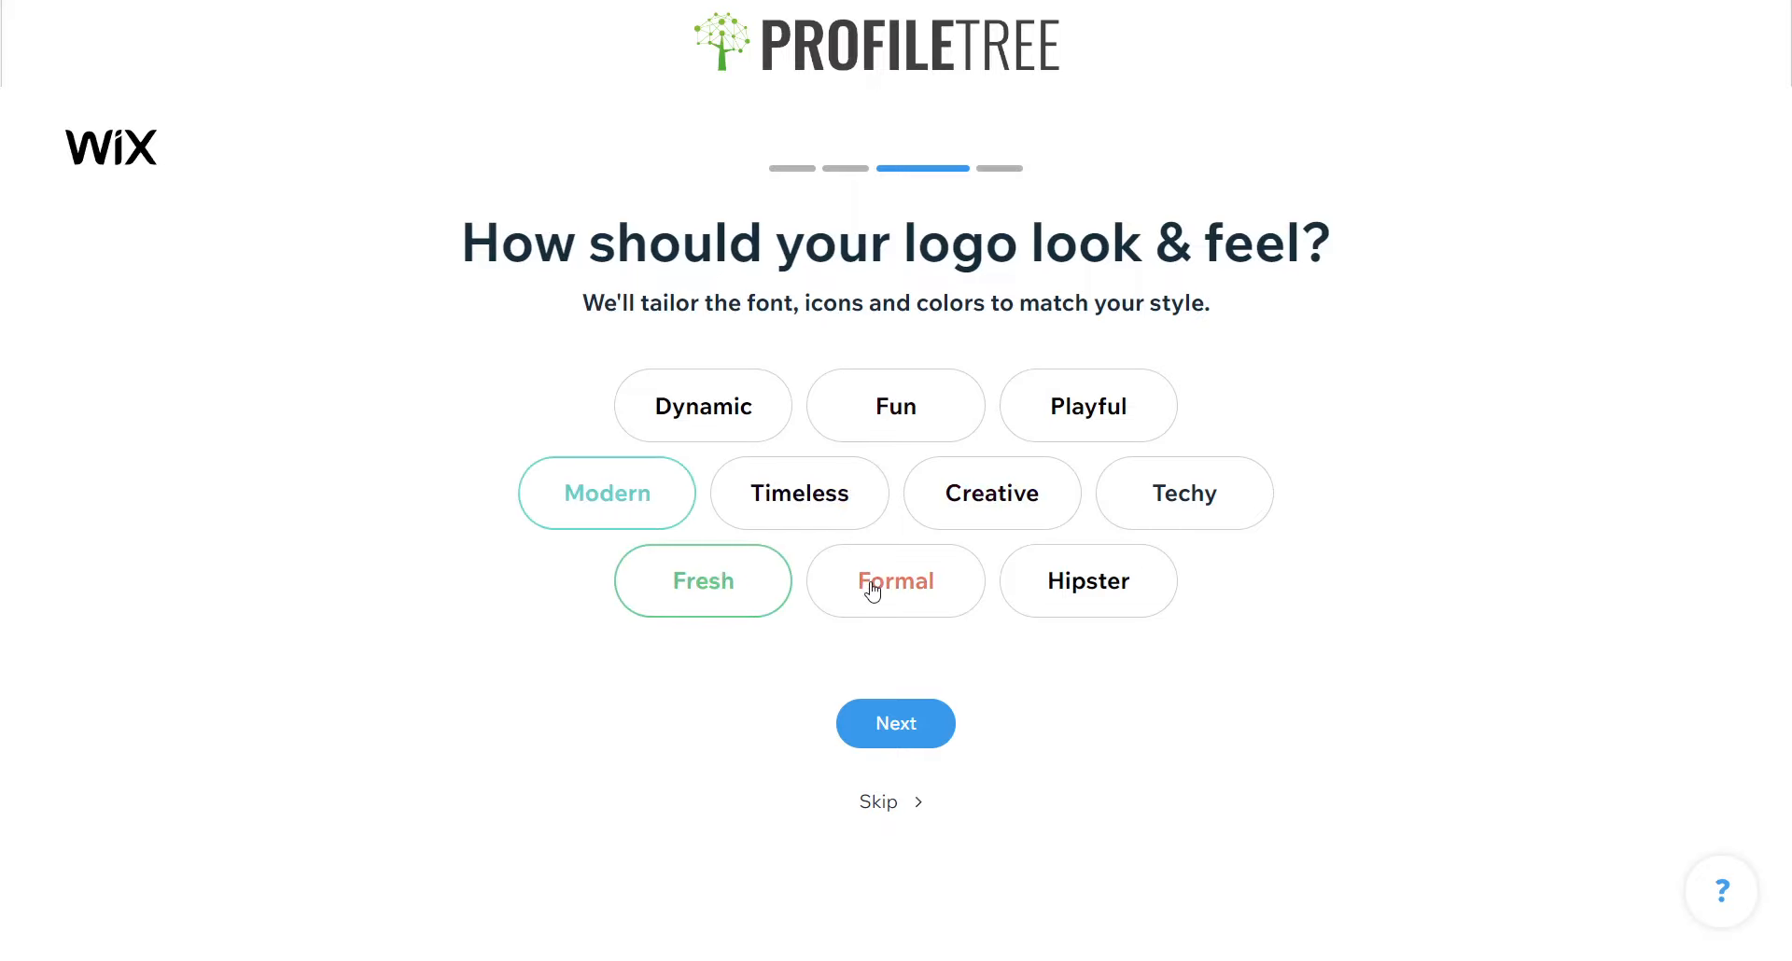
{"action": "left_click", "coordinate": [869, 586]}
{"action": "left_click", "coordinate": [733, 417]}
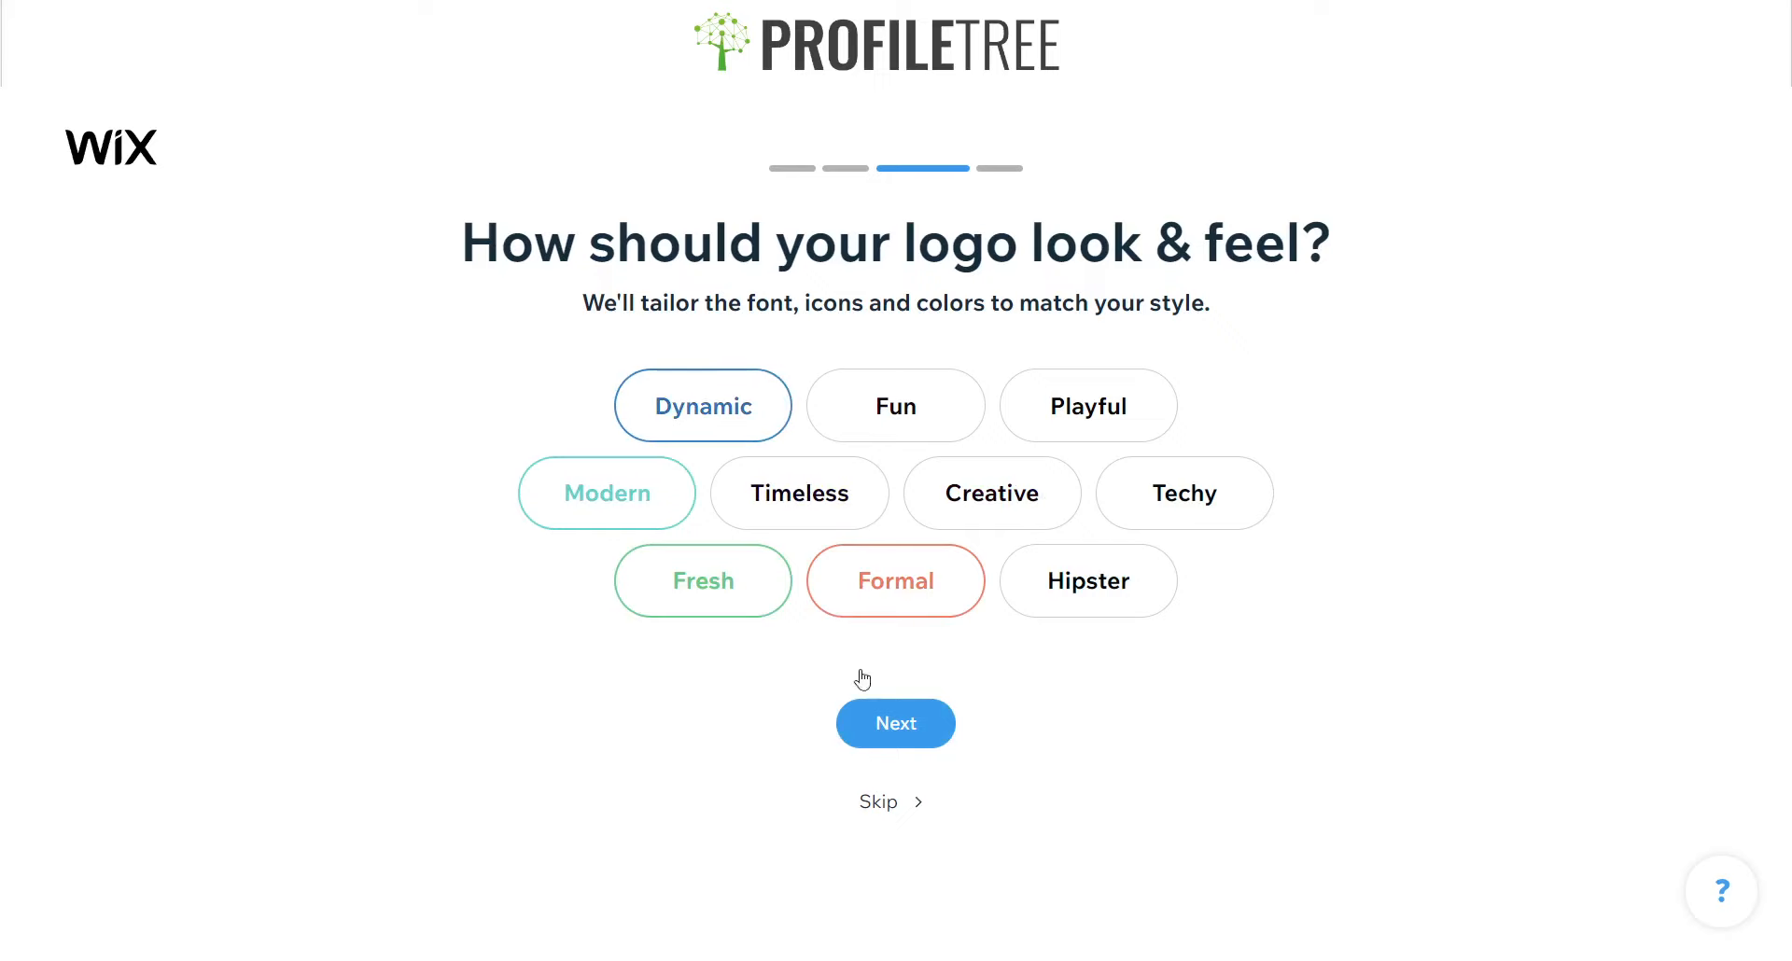
{"action": "left_click", "coordinate": [887, 734]}
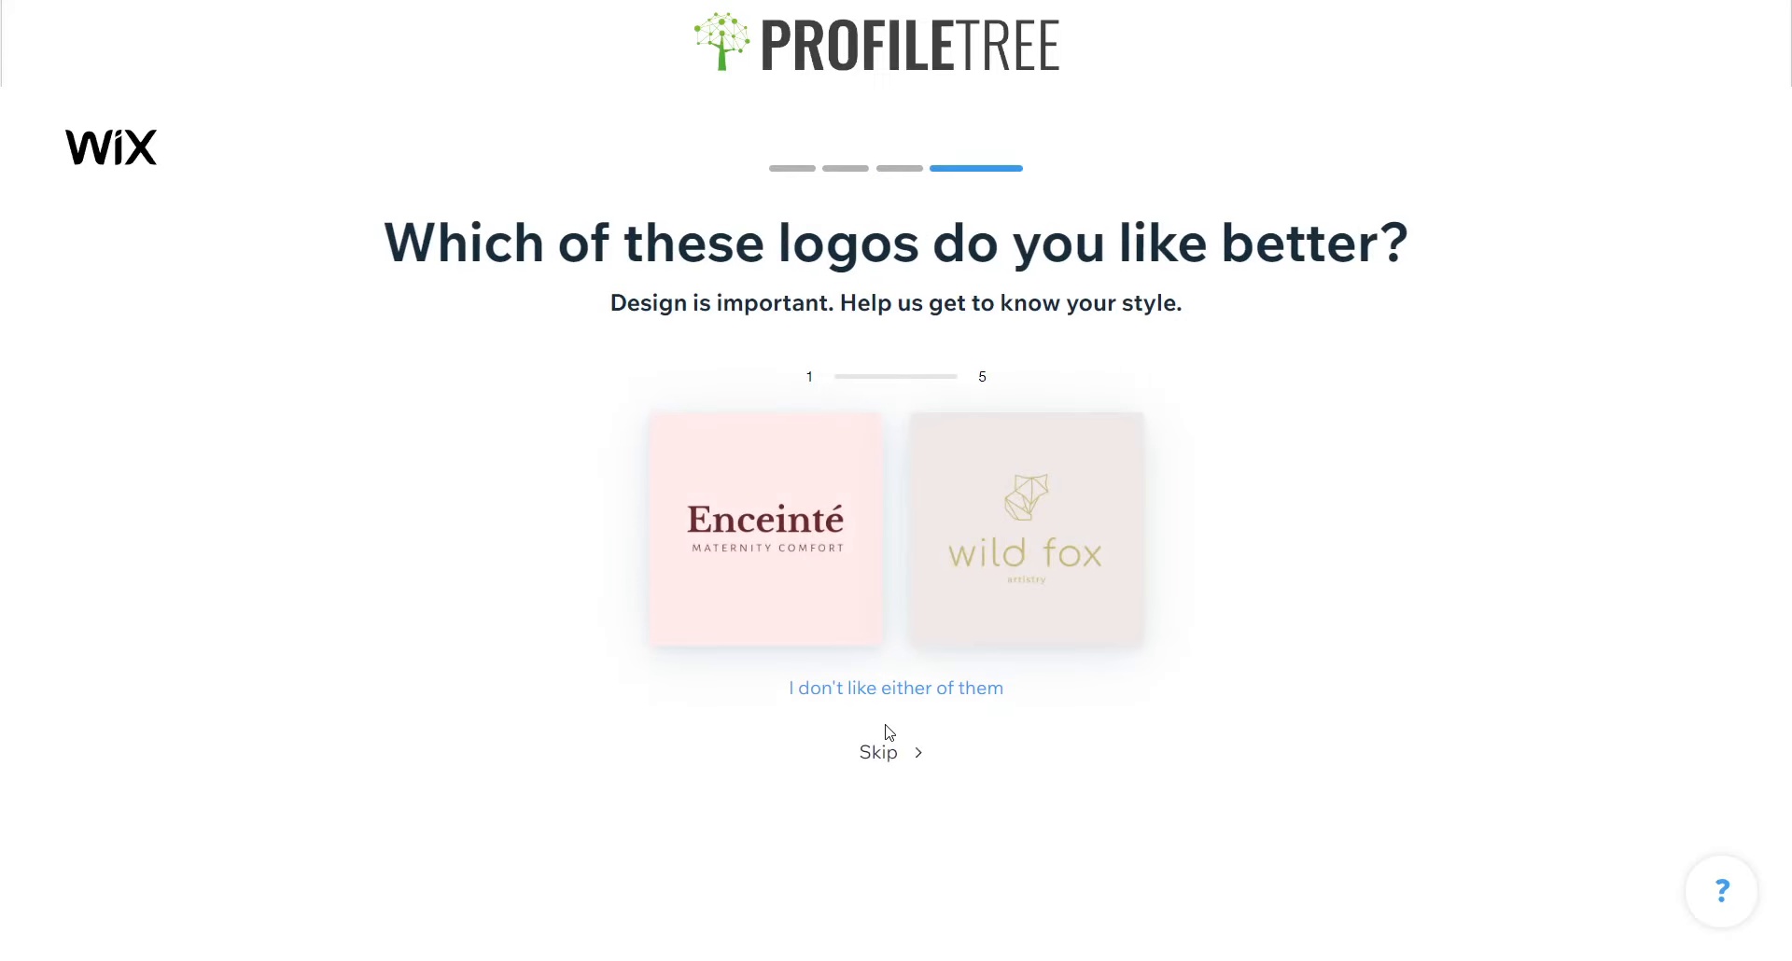
- Prefer the Enceinté and Majoatconcerts logos in the first two comparisons and reject both logos in the remaining three
{"action": "left_click", "coordinate": [811, 601]}
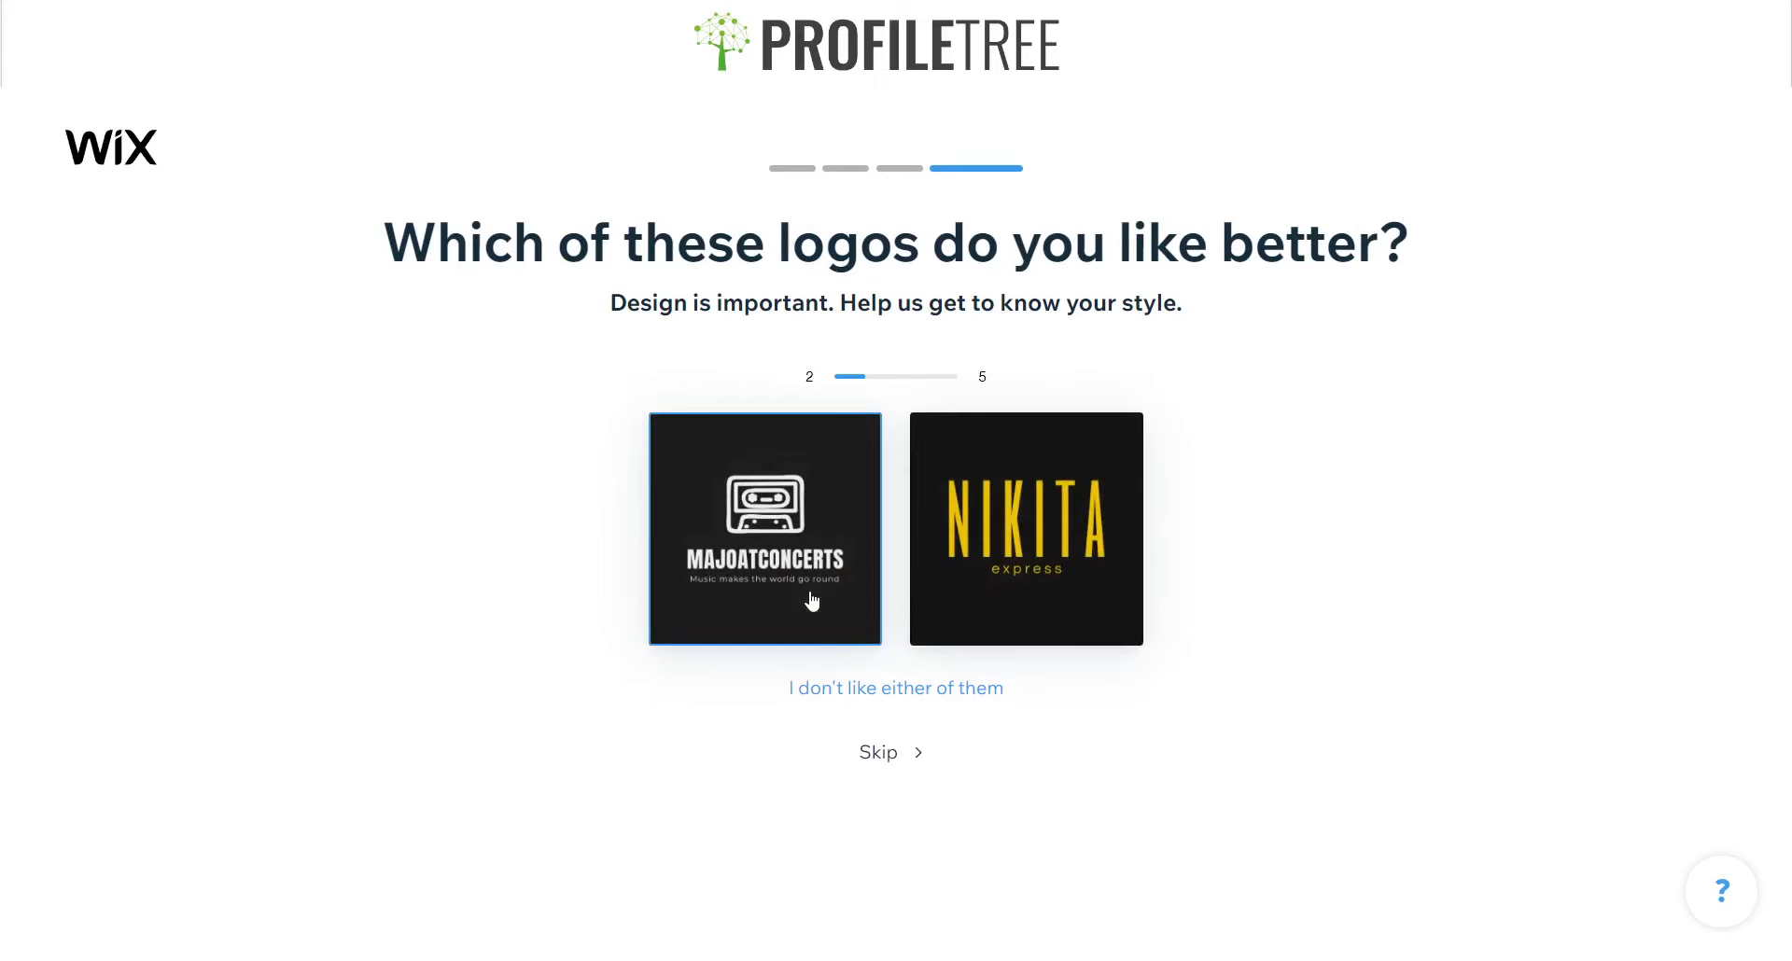
{"action": "left_click", "coordinate": [834, 568]}
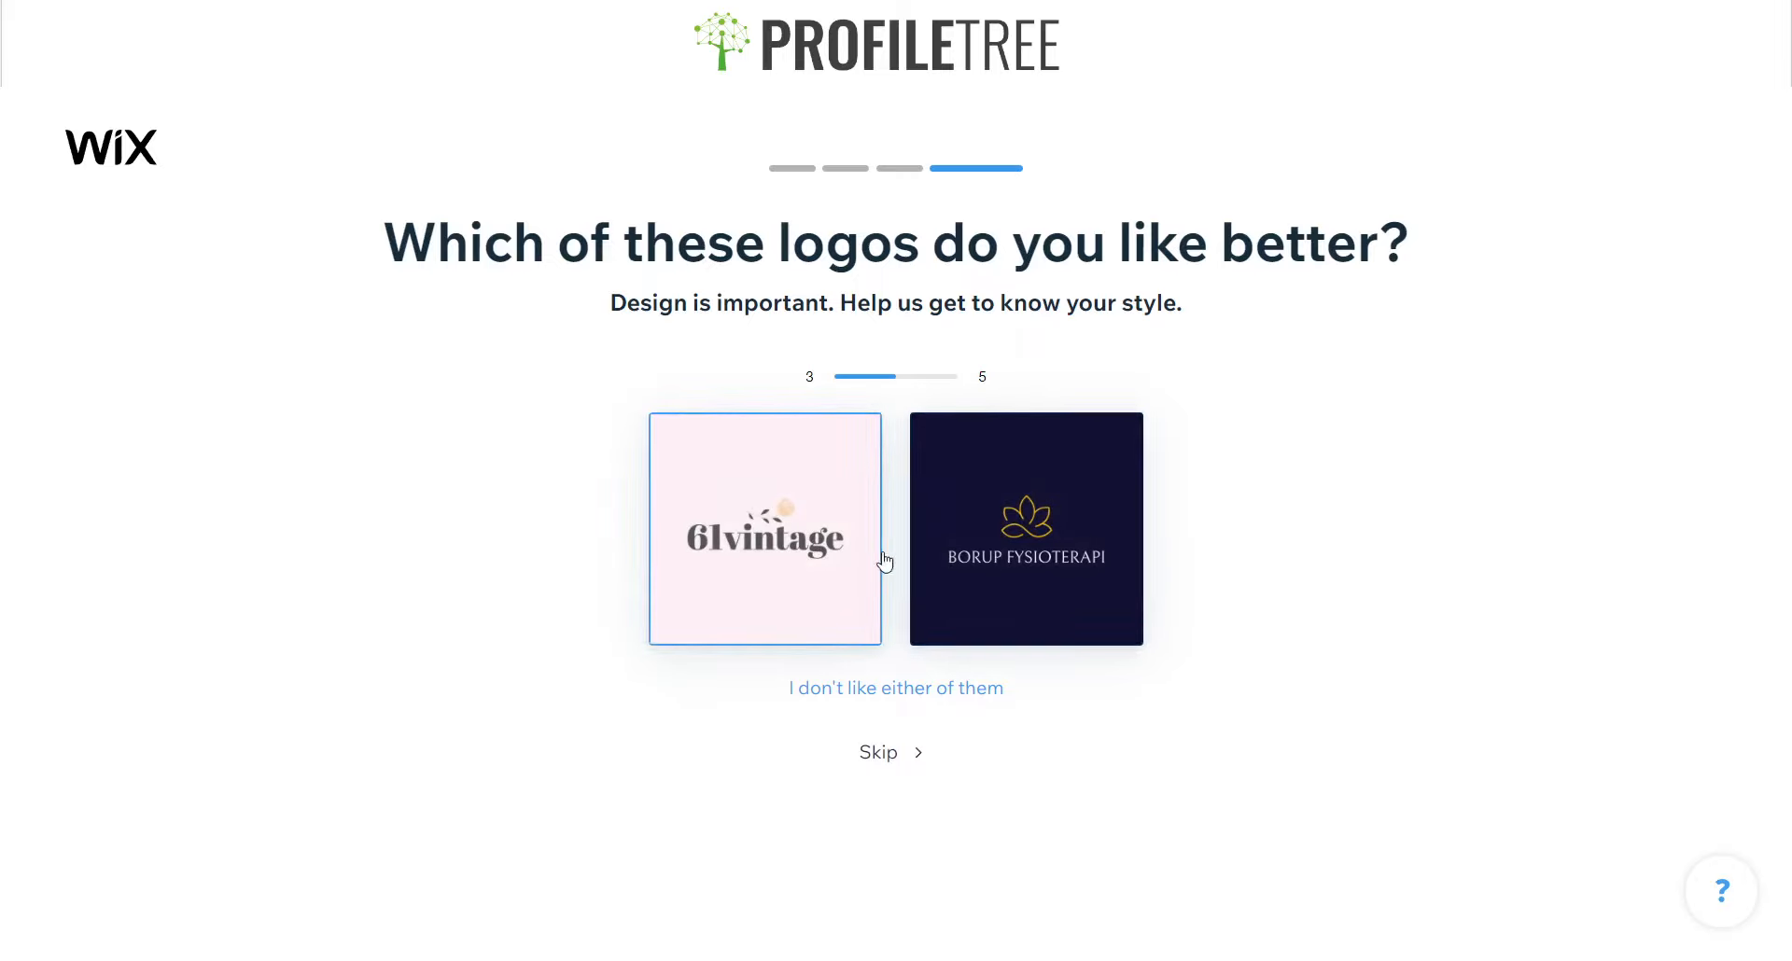
{"action": "left_click", "coordinate": [938, 687]}
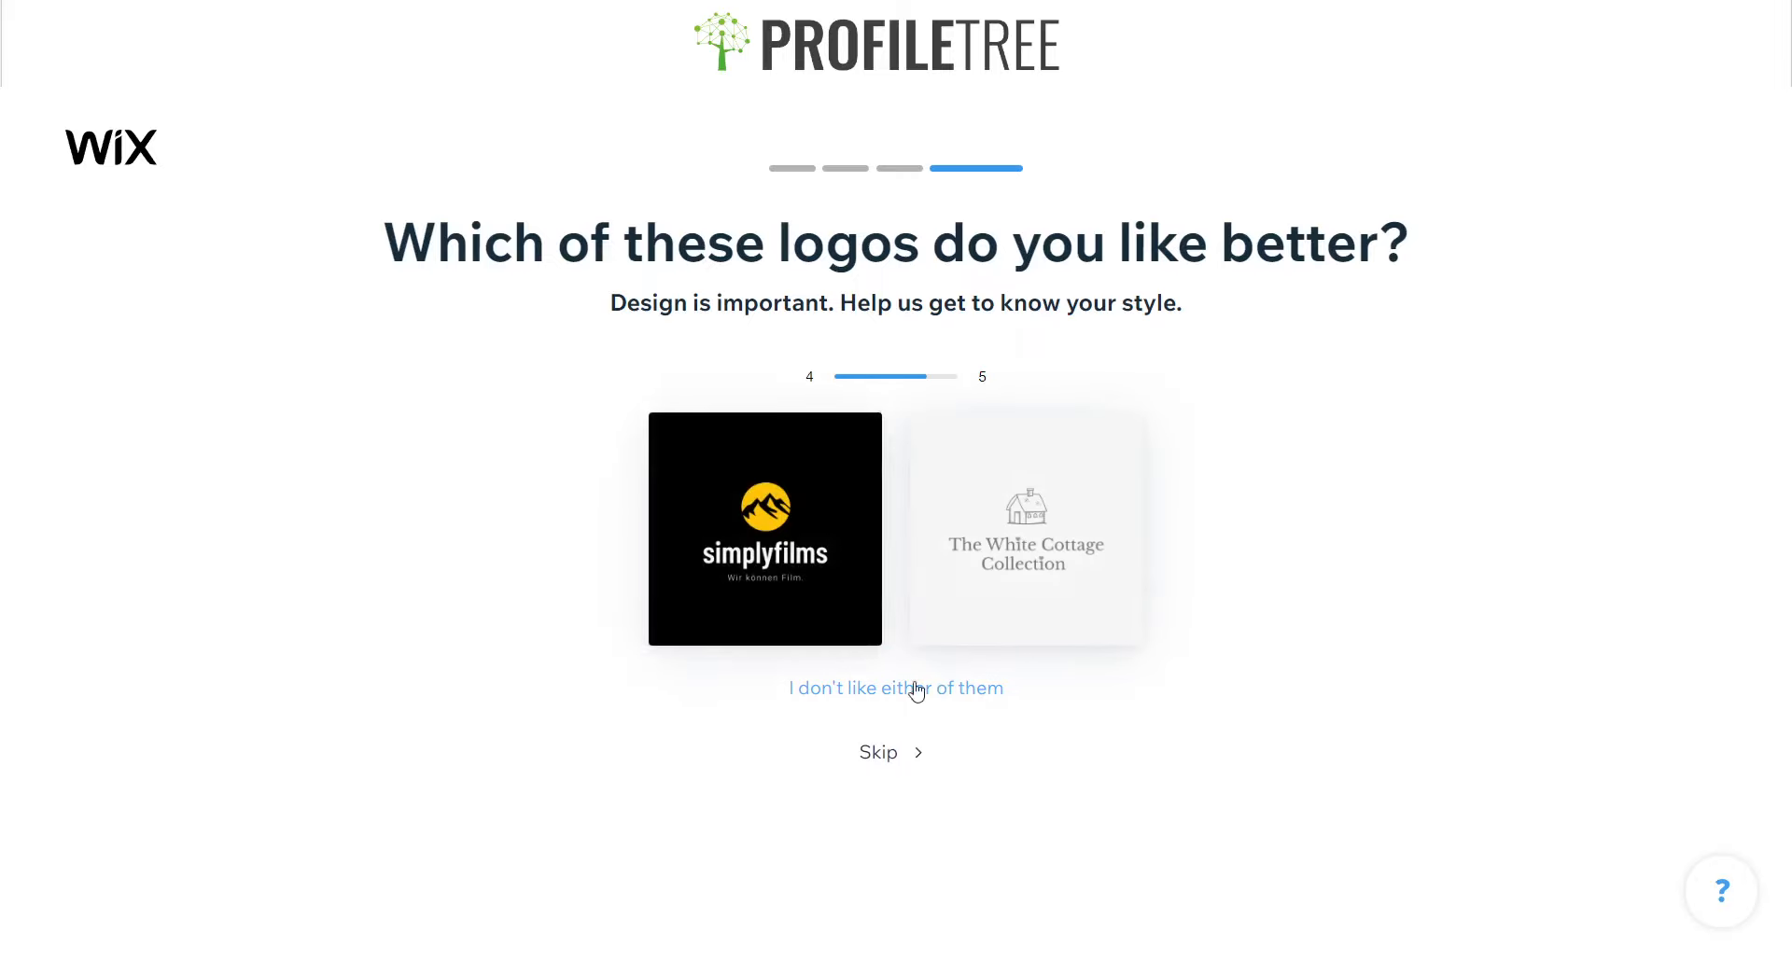
{"action": "left_click", "coordinate": [917, 690]}
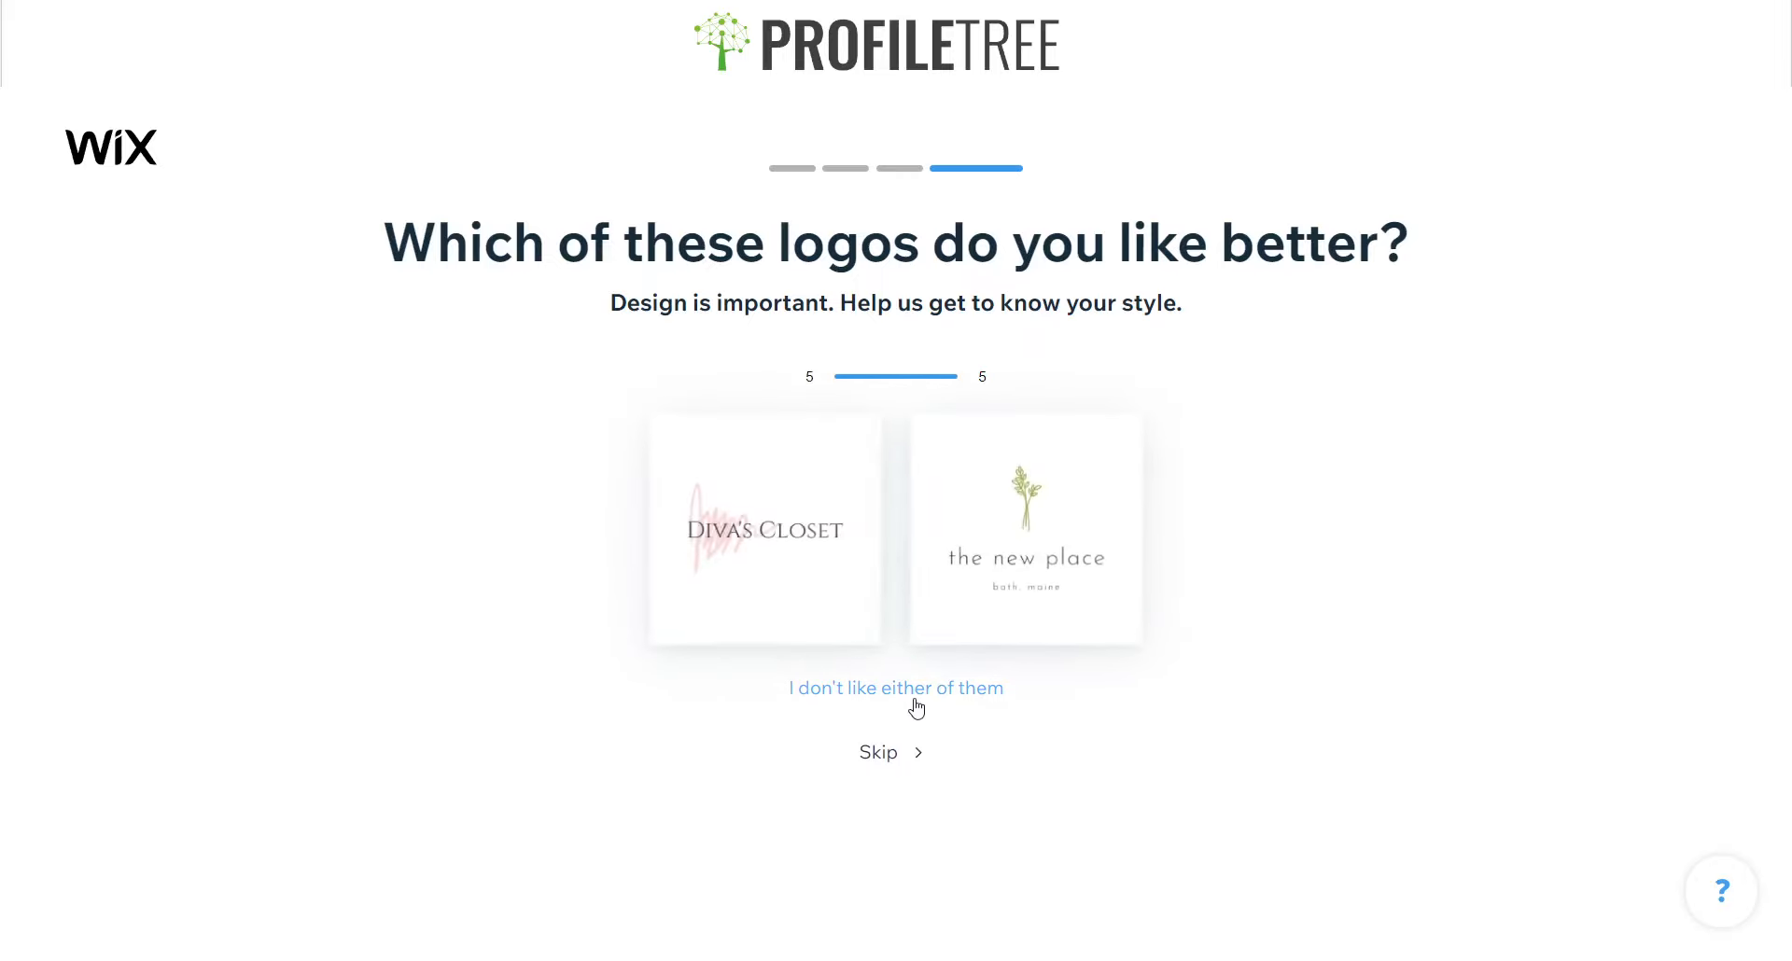
{"action": "left_click", "coordinate": [965, 694]}
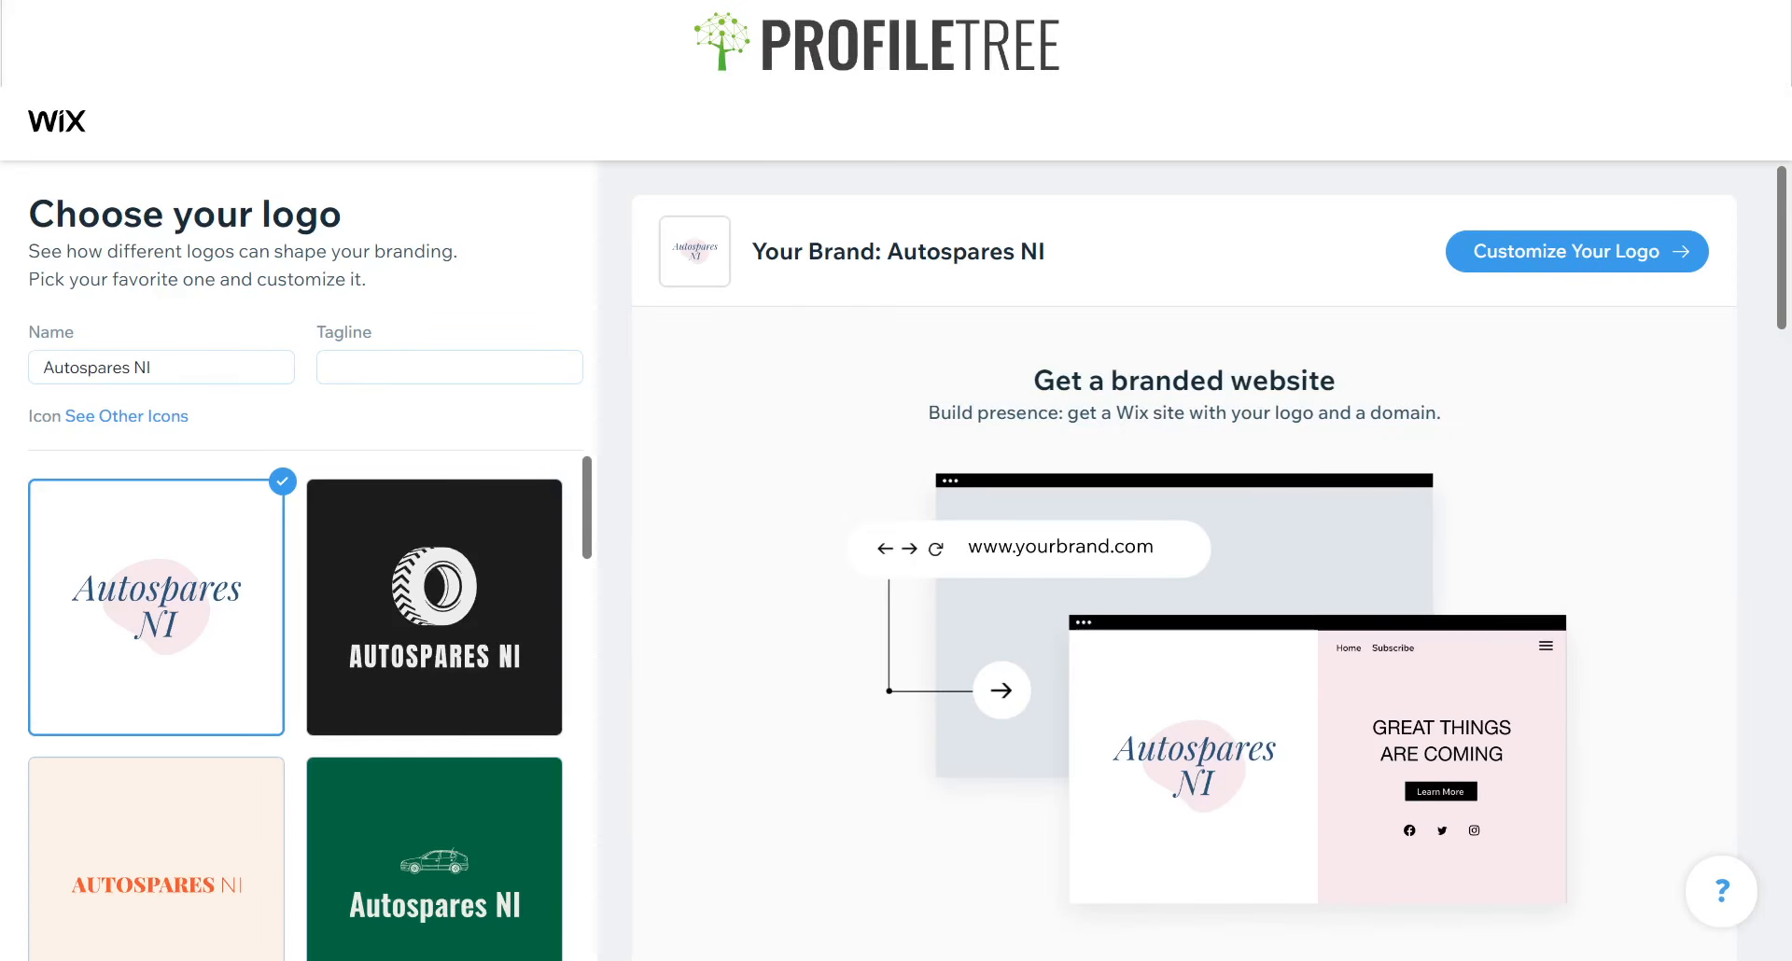
- Look through the suggested logos and choose the navy Autospares NI design with white lettering and a red "NI"
{"action": "scroll", "coordinate": [305, 706], "scroll_direction": "down", "scroll_amount": 8}
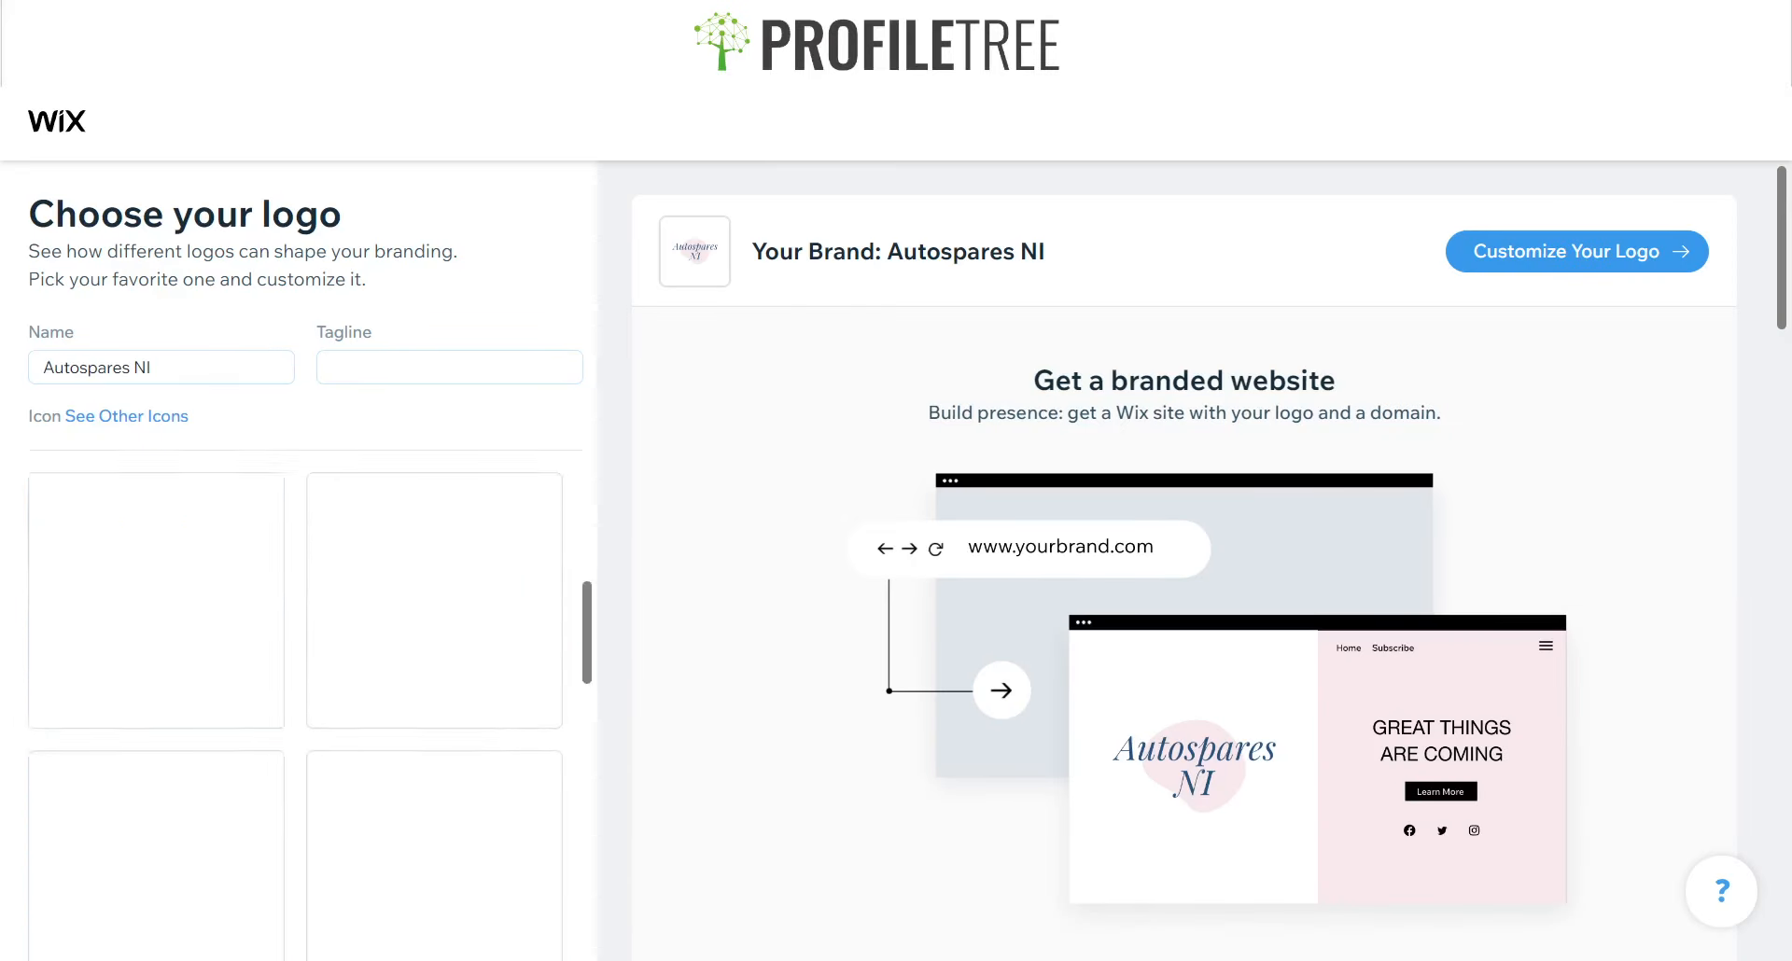
{"action": "scroll", "coordinate": [305, 705], "scroll_direction": "up", "scroll_amount": 4}
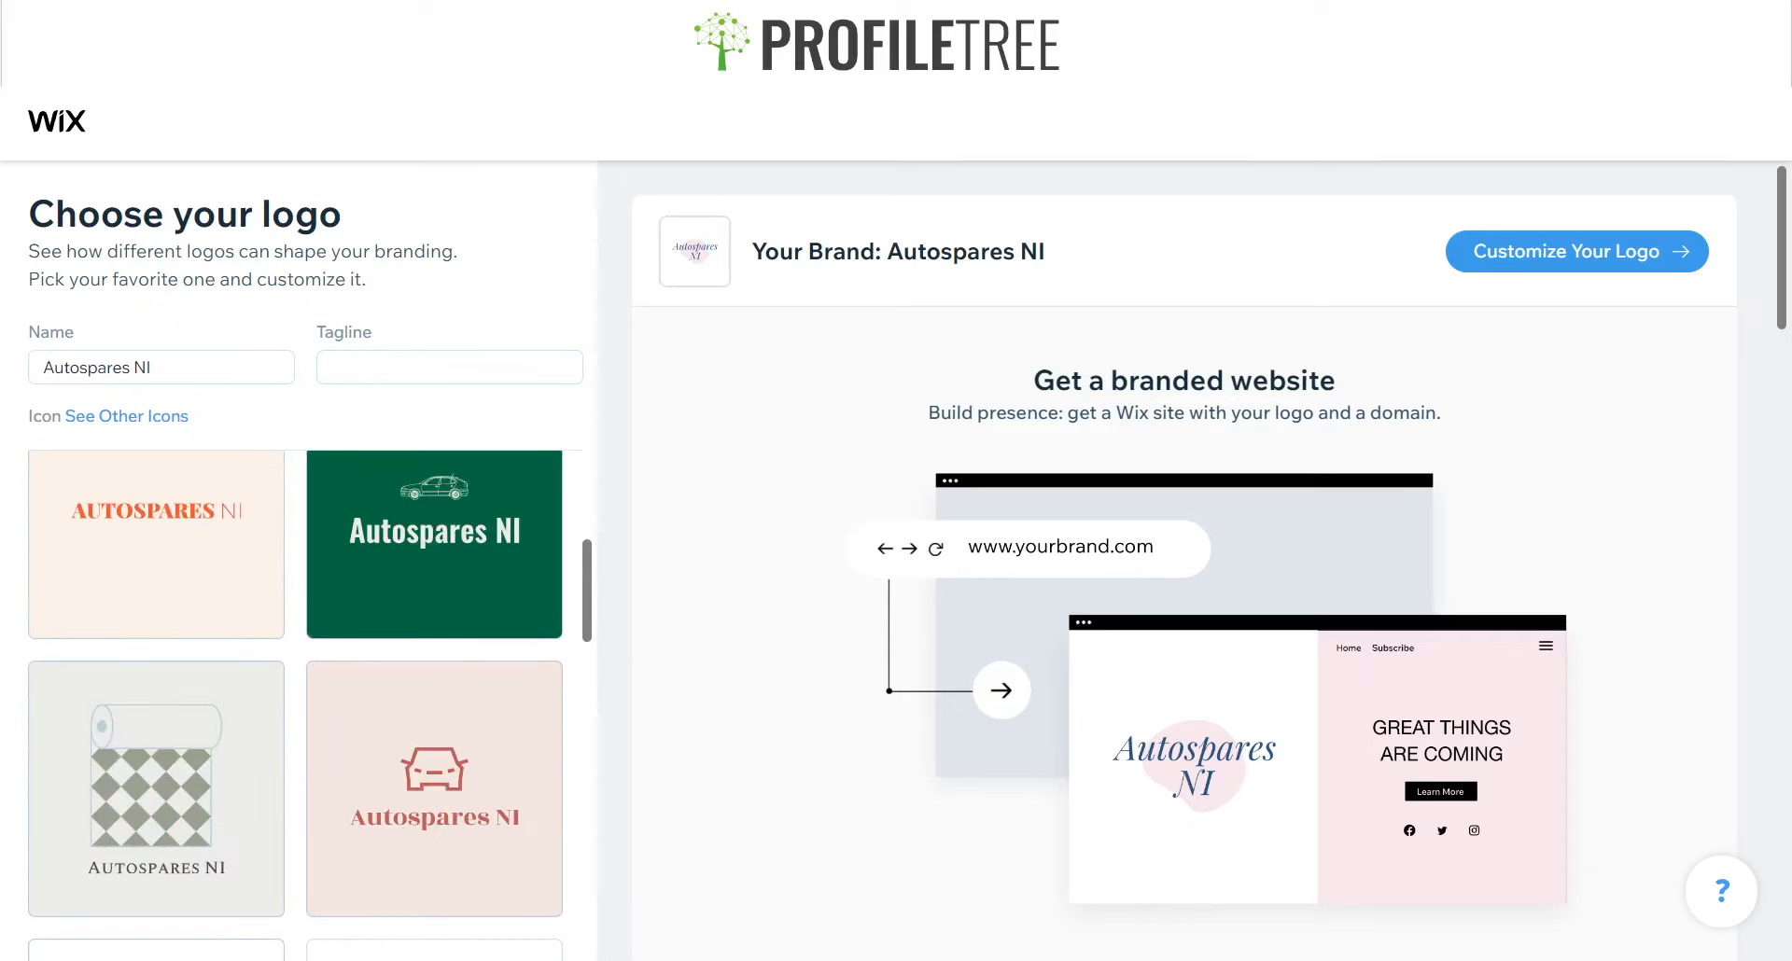
{"action": "scroll", "coordinate": [306, 705], "scroll_direction": "down", "scroll_amount": 5}
{"action": "scroll", "coordinate": [305, 705], "scroll_direction": "down", "scroll_amount": 6}
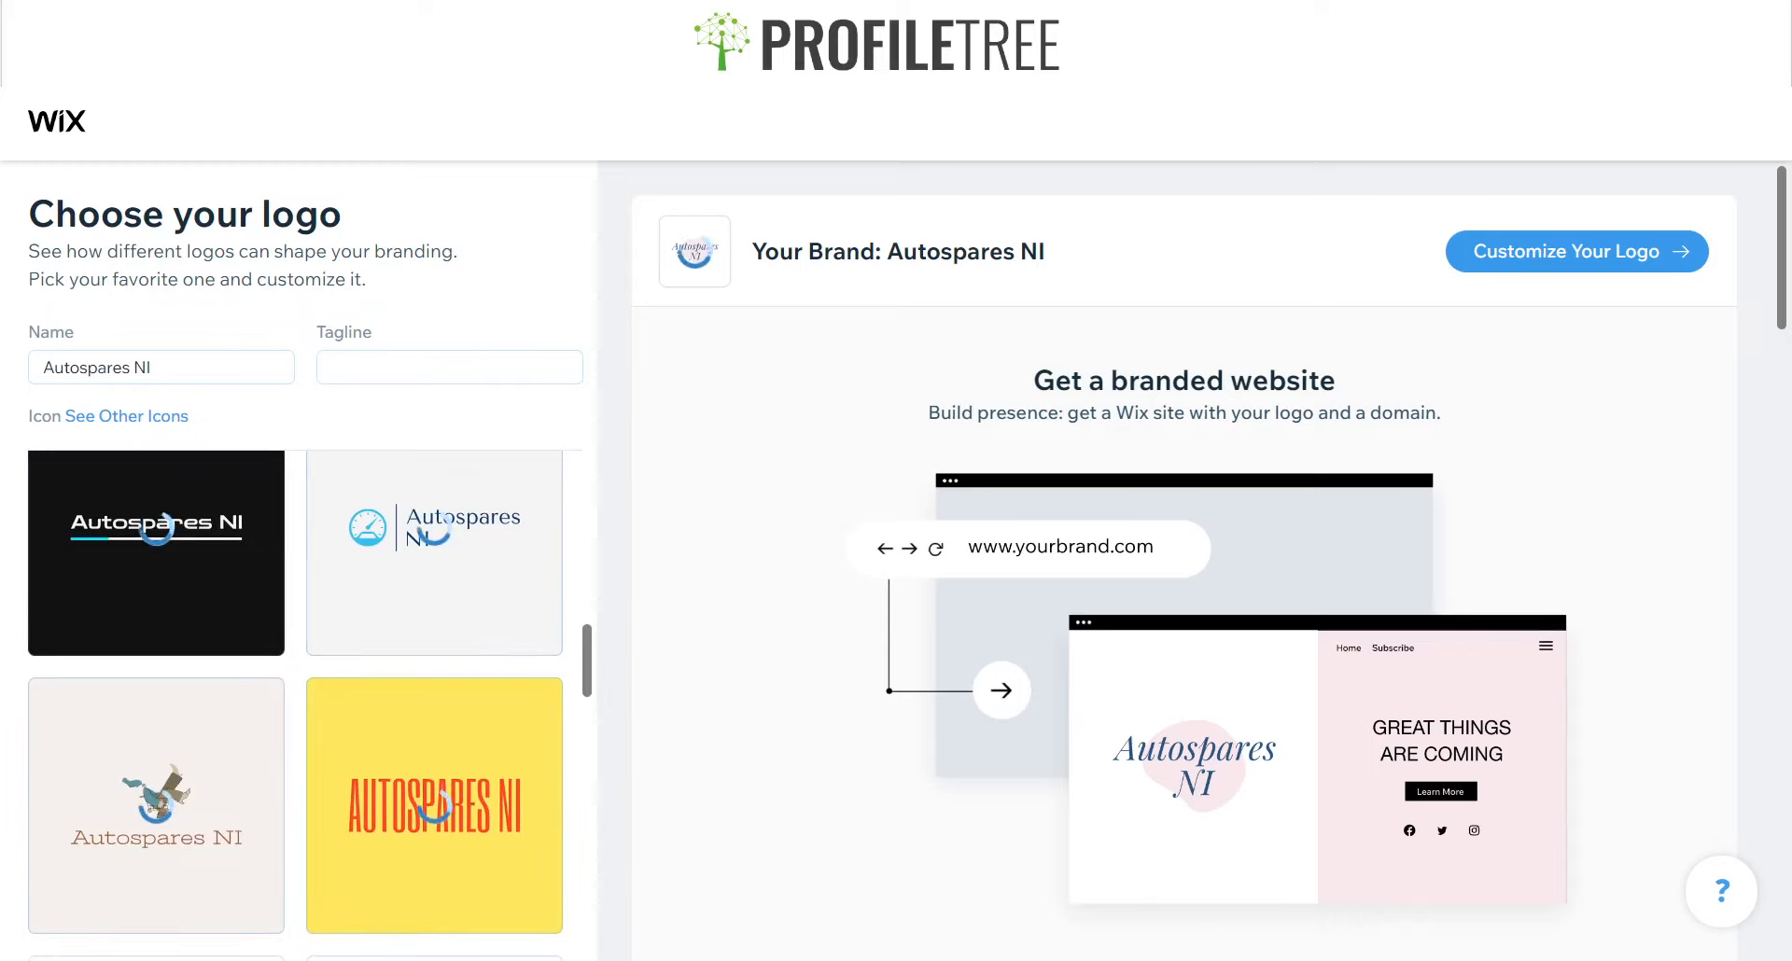
{"action": "scroll", "coordinate": [305, 705], "scroll_direction": "down", "scroll_amount": 2}
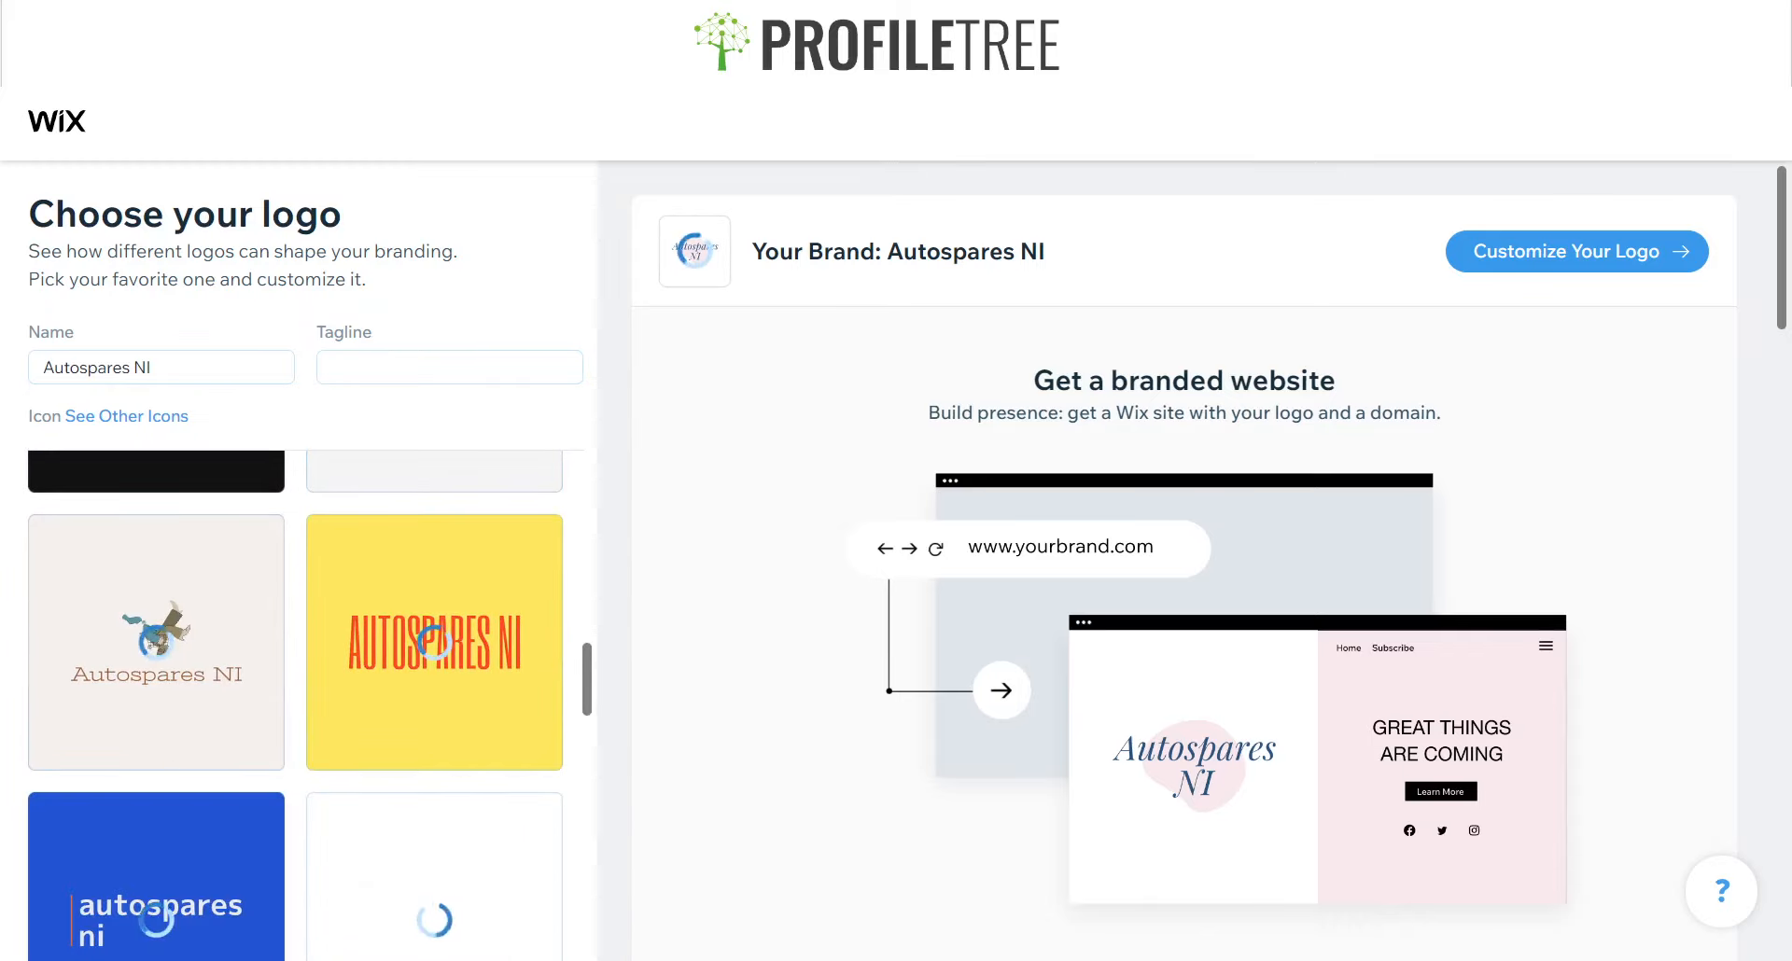
{"action": "scroll", "coordinate": [305, 706], "scroll_direction": "down", "scroll_amount": 4}
{"action": "scroll", "coordinate": [305, 706], "scroll_direction": "down", "scroll_amount": 10}
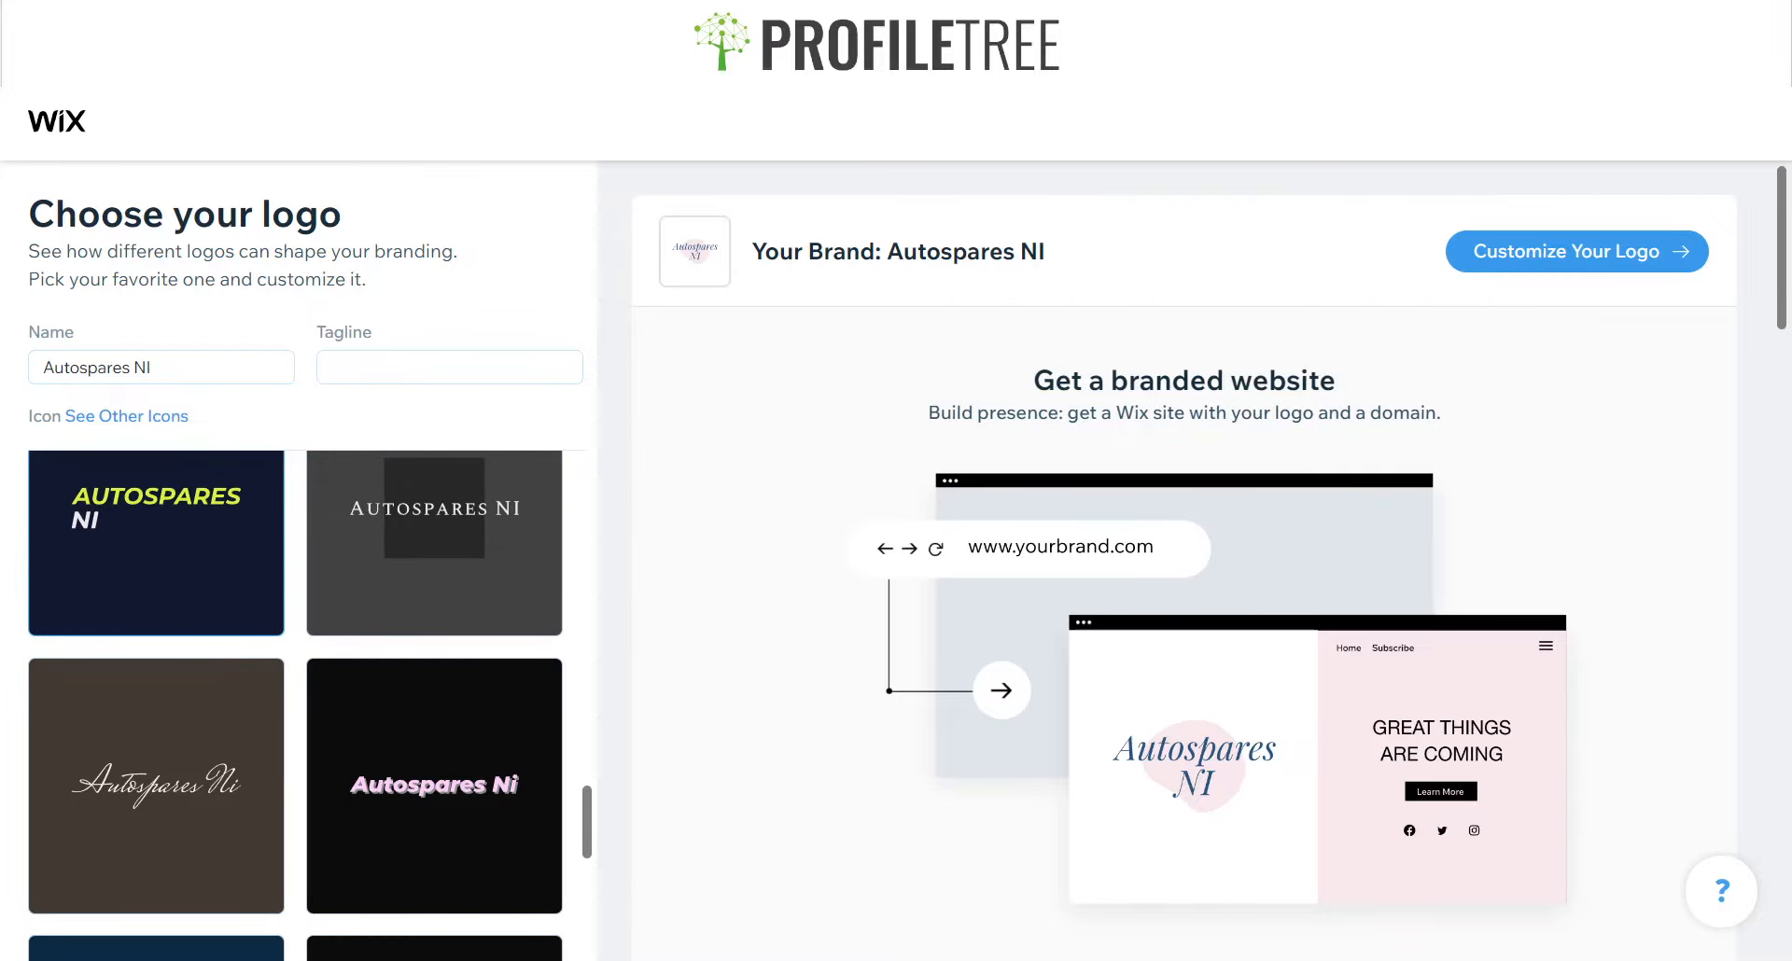
{"action": "scroll", "coordinate": [311, 704], "scroll_direction": "up", "scroll_amount": 2}
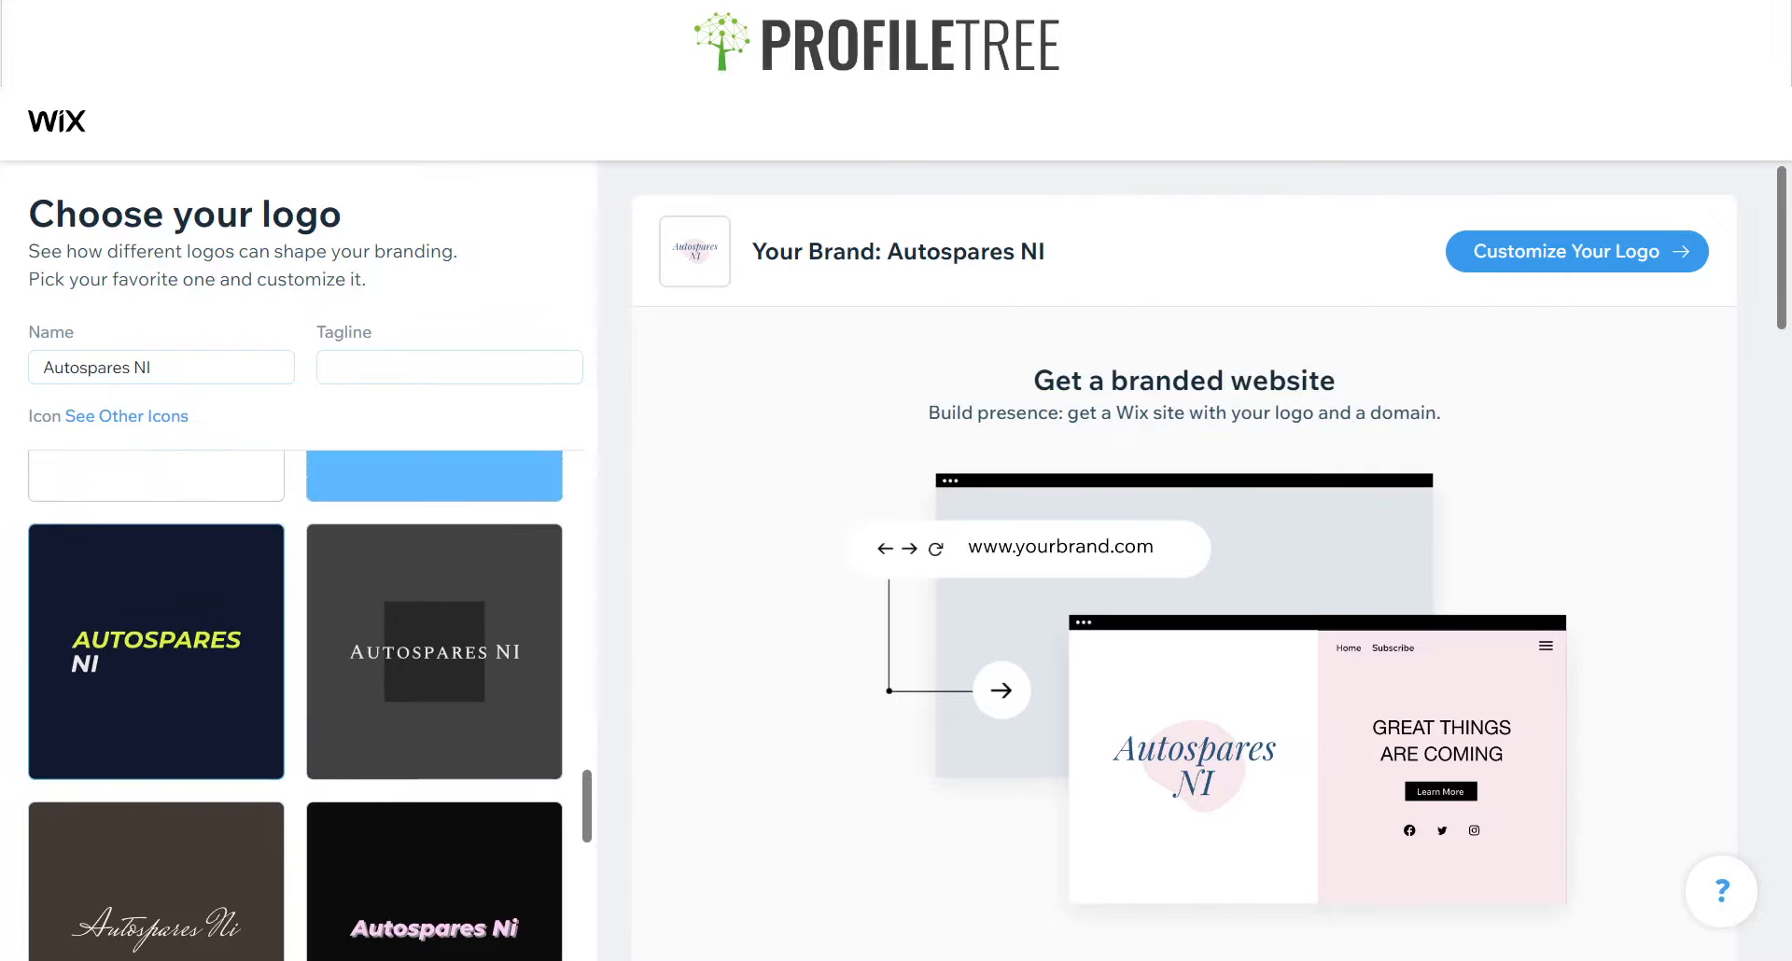
{"action": "scroll", "coordinate": [311, 705], "scroll_direction": "down", "scroll_amount": 5}
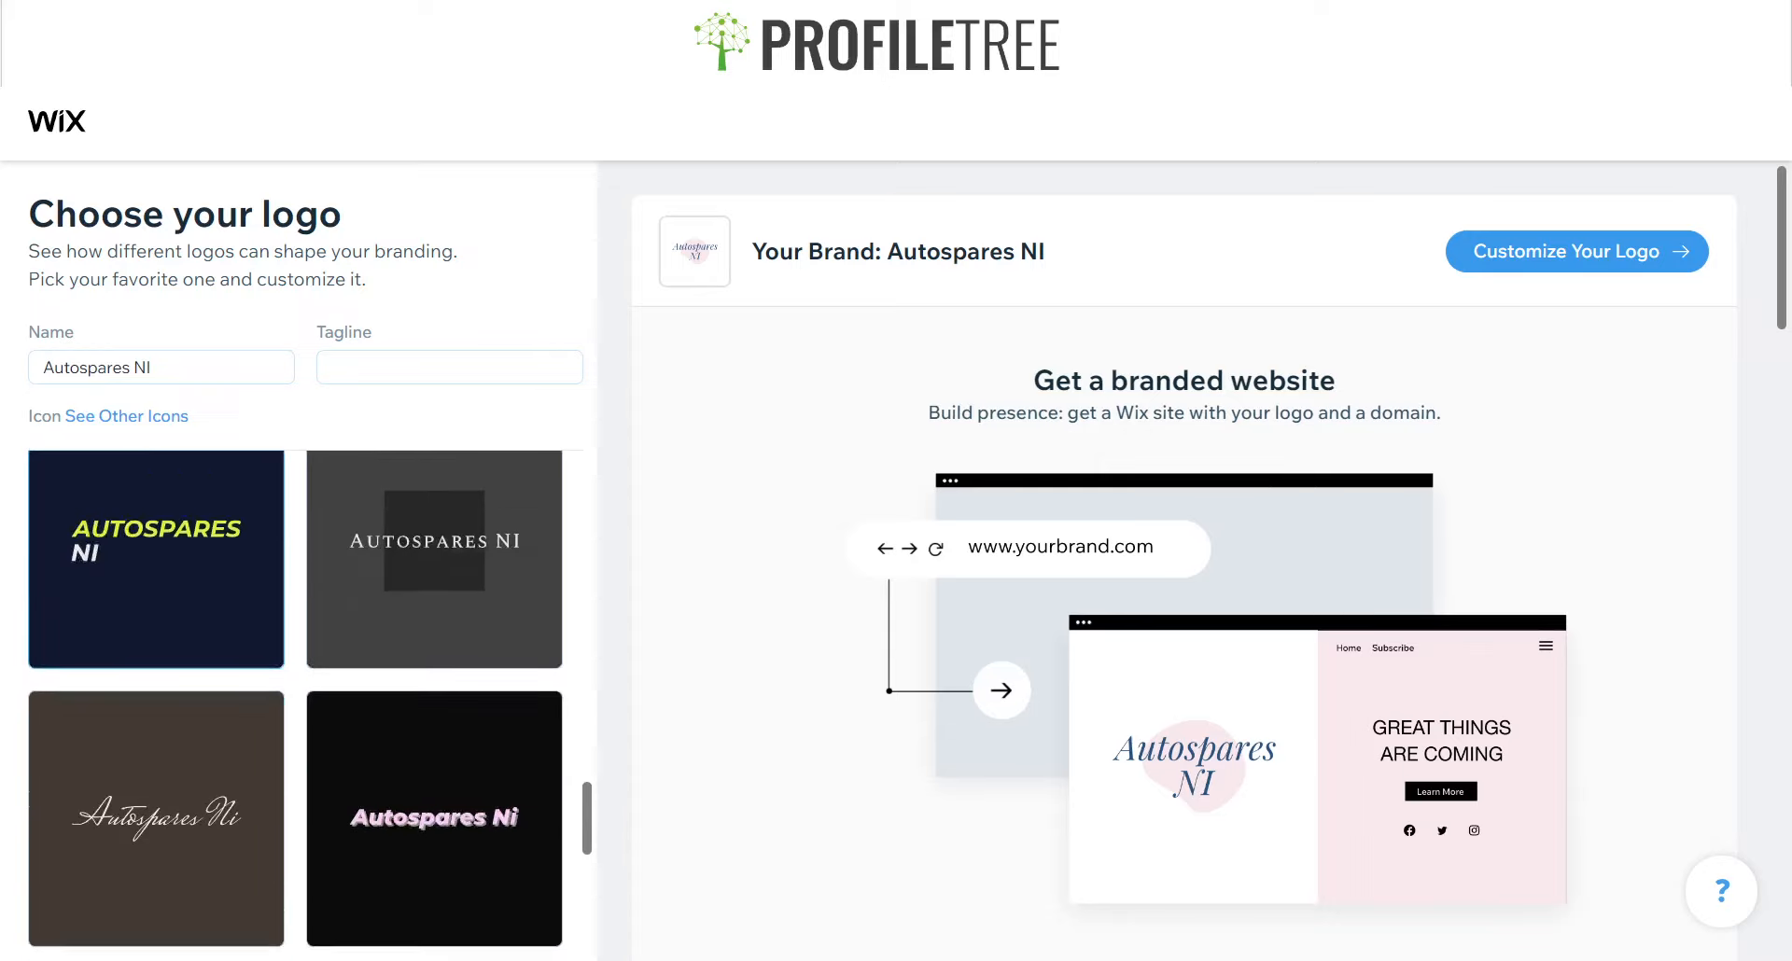
{"action": "scroll", "coordinate": [311, 705], "scroll_direction": "up", "scroll_amount": 1}
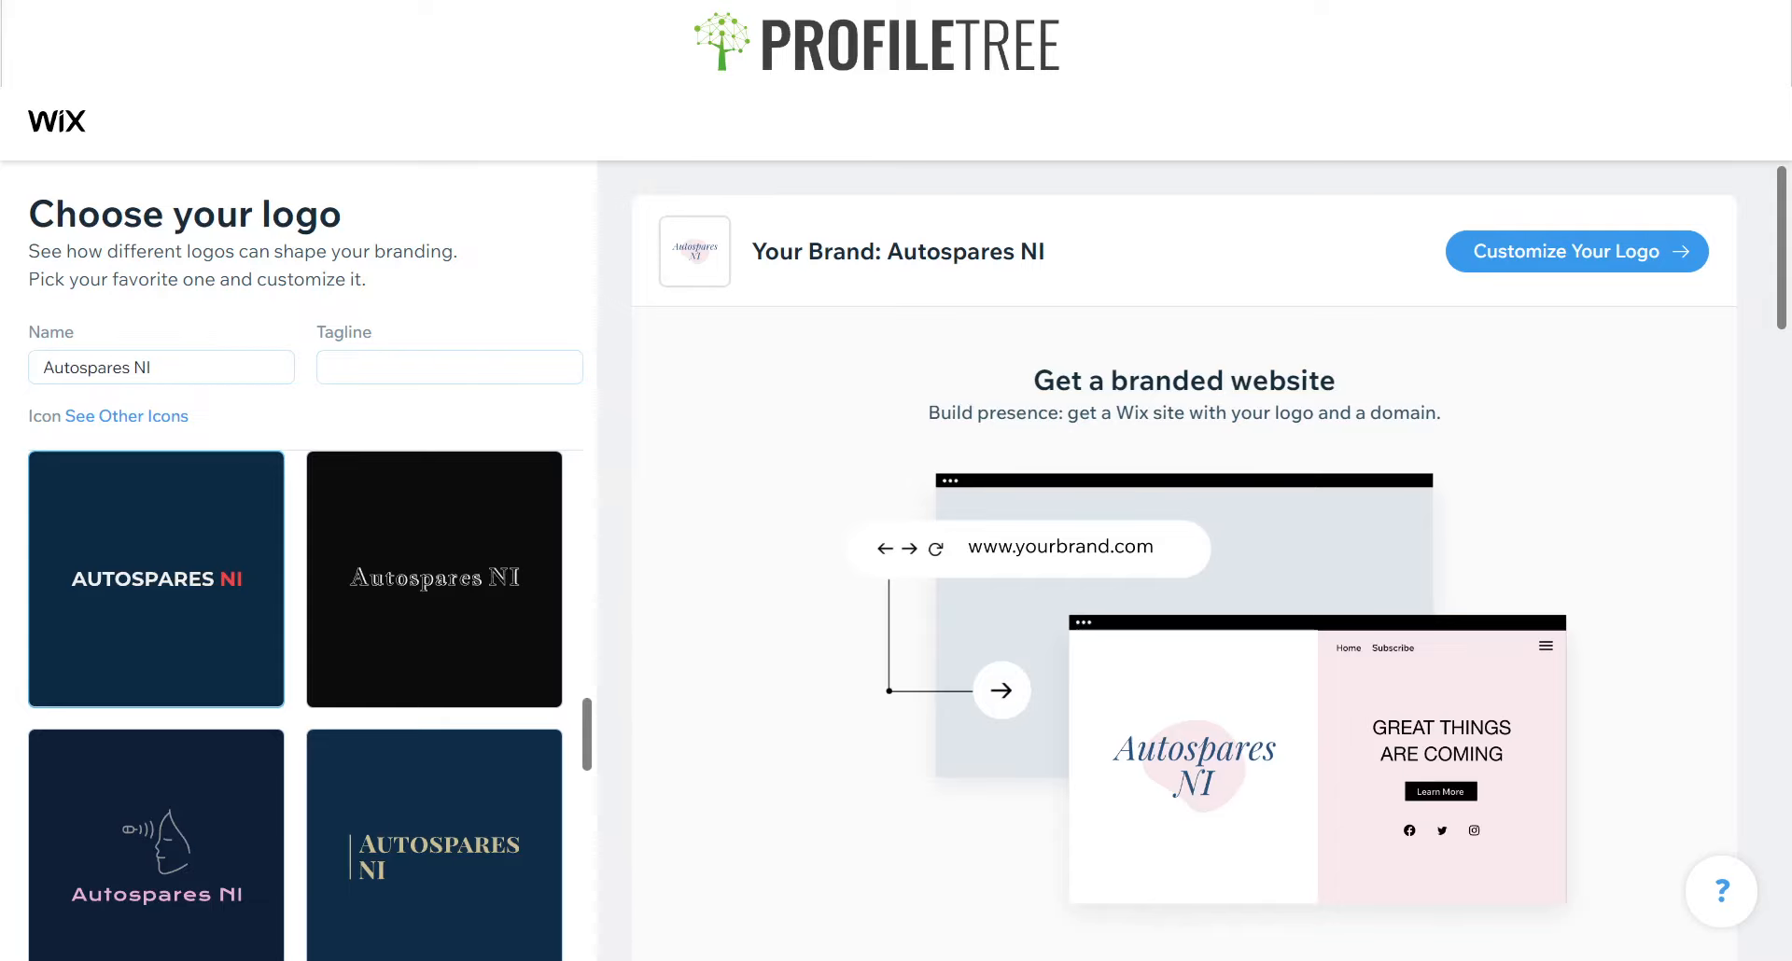
{"action": "left_click", "coordinate": [198, 597]}
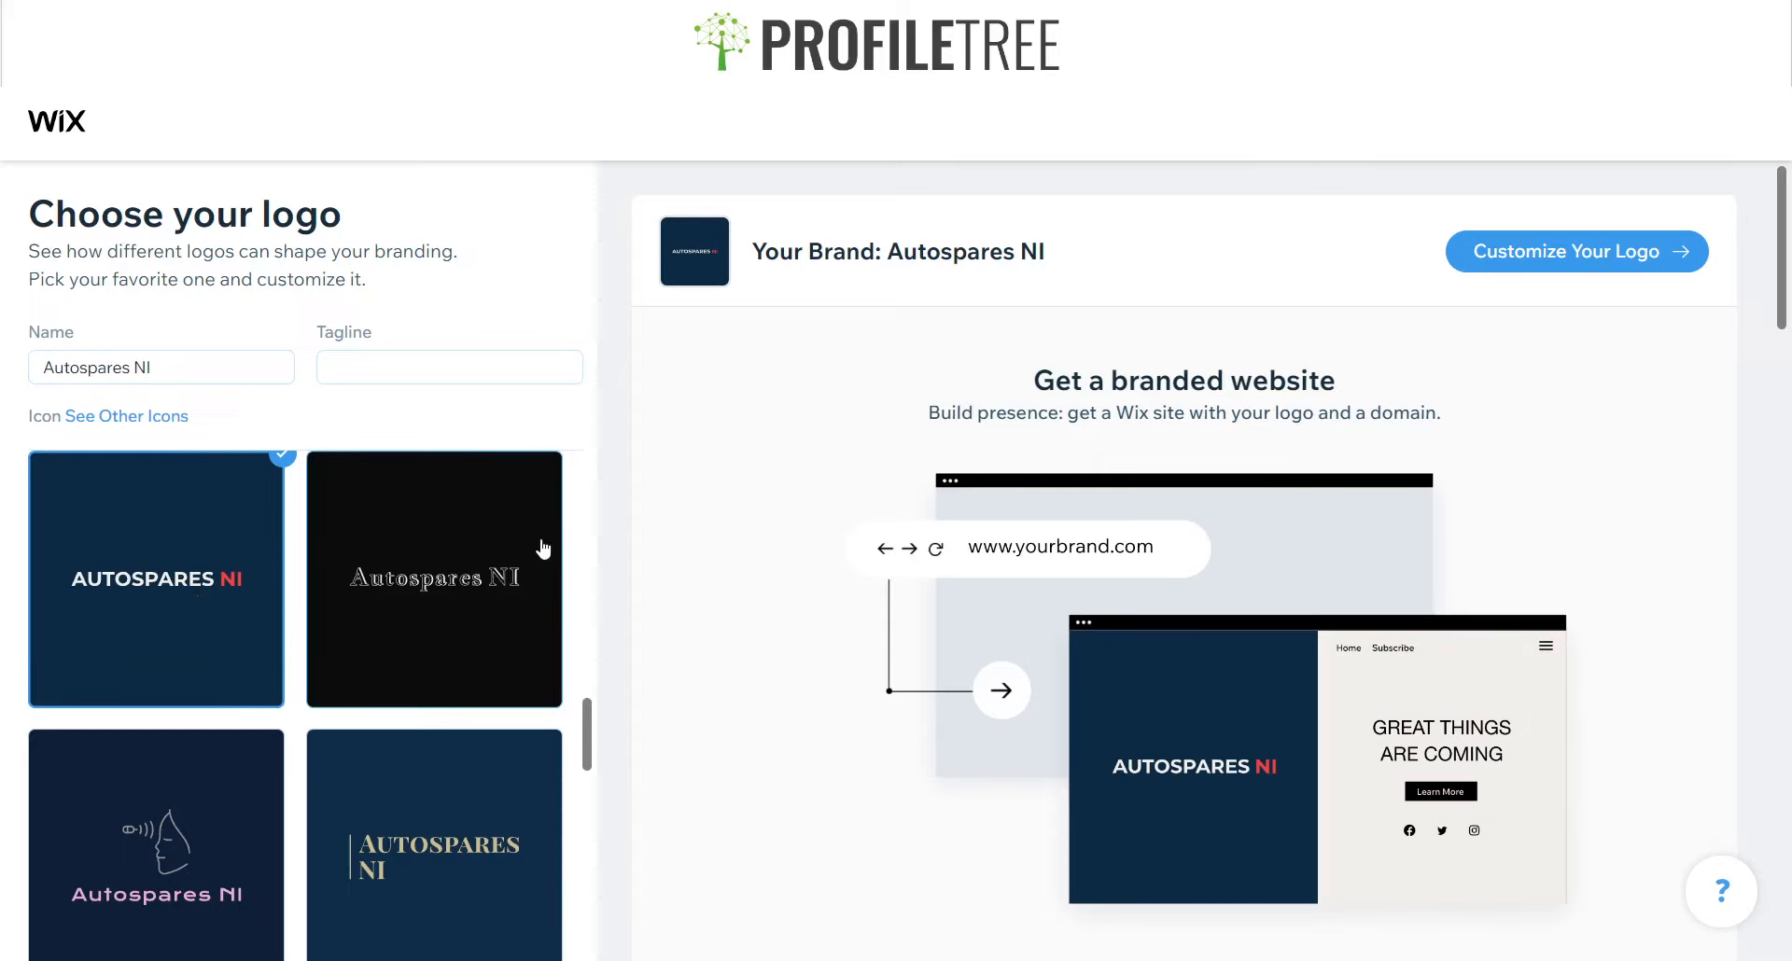
{"action": "scroll", "coordinate": [492, 548], "scroll_direction": "up", "scroll_amount": 5}
{"action": "left_click", "coordinate": [199, 672]}
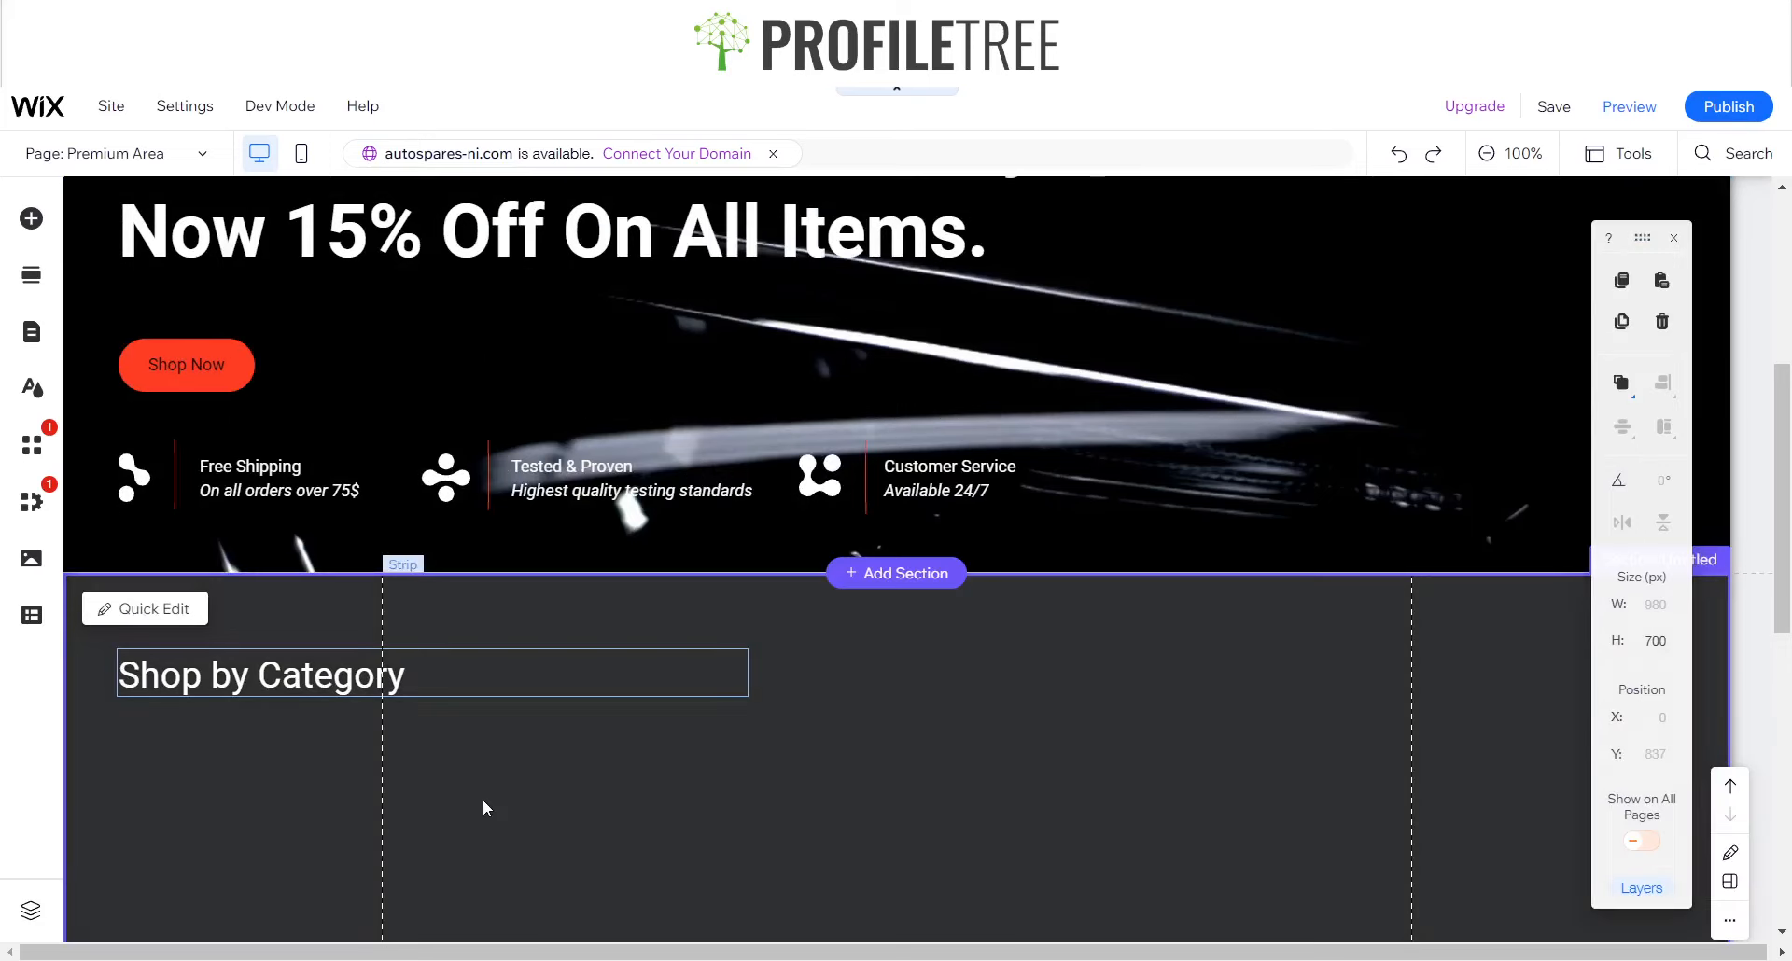
- Select the Shop by Category strip and compare it with the category section in the template preview
{"action": "left_click", "coordinate": [484, 809]}
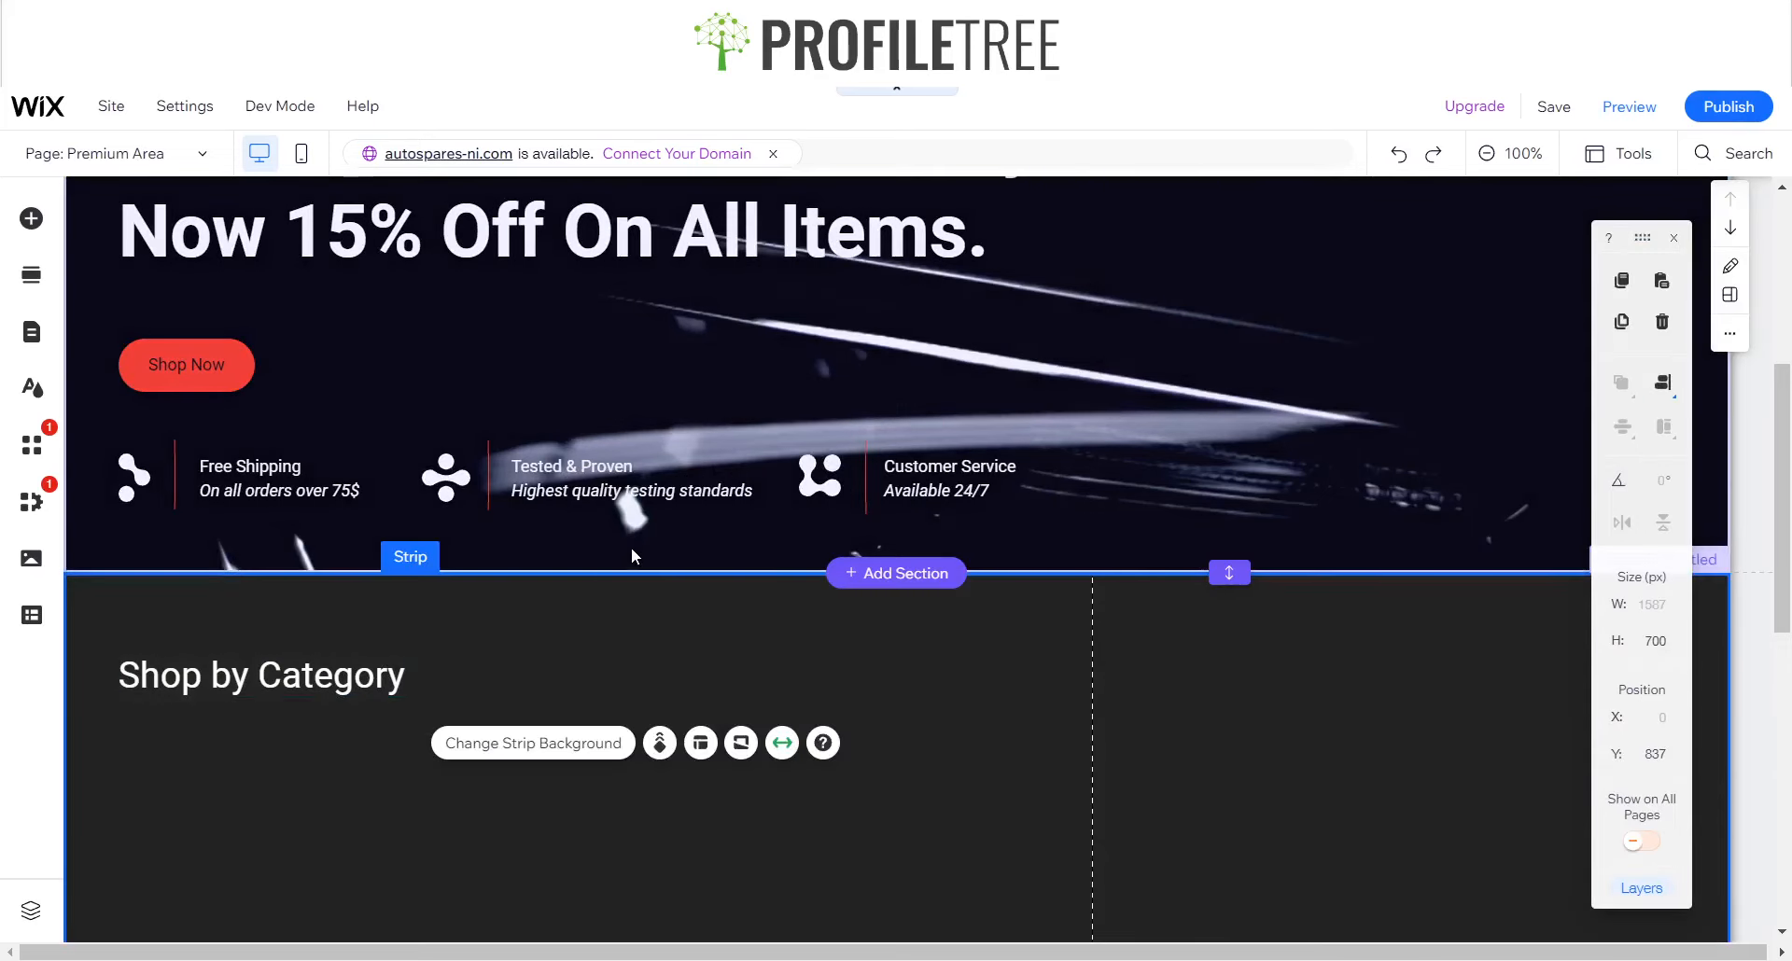
{"action": "scroll", "coordinate": [352, 701], "scroll_direction": "down", "scroll_amount": 4}
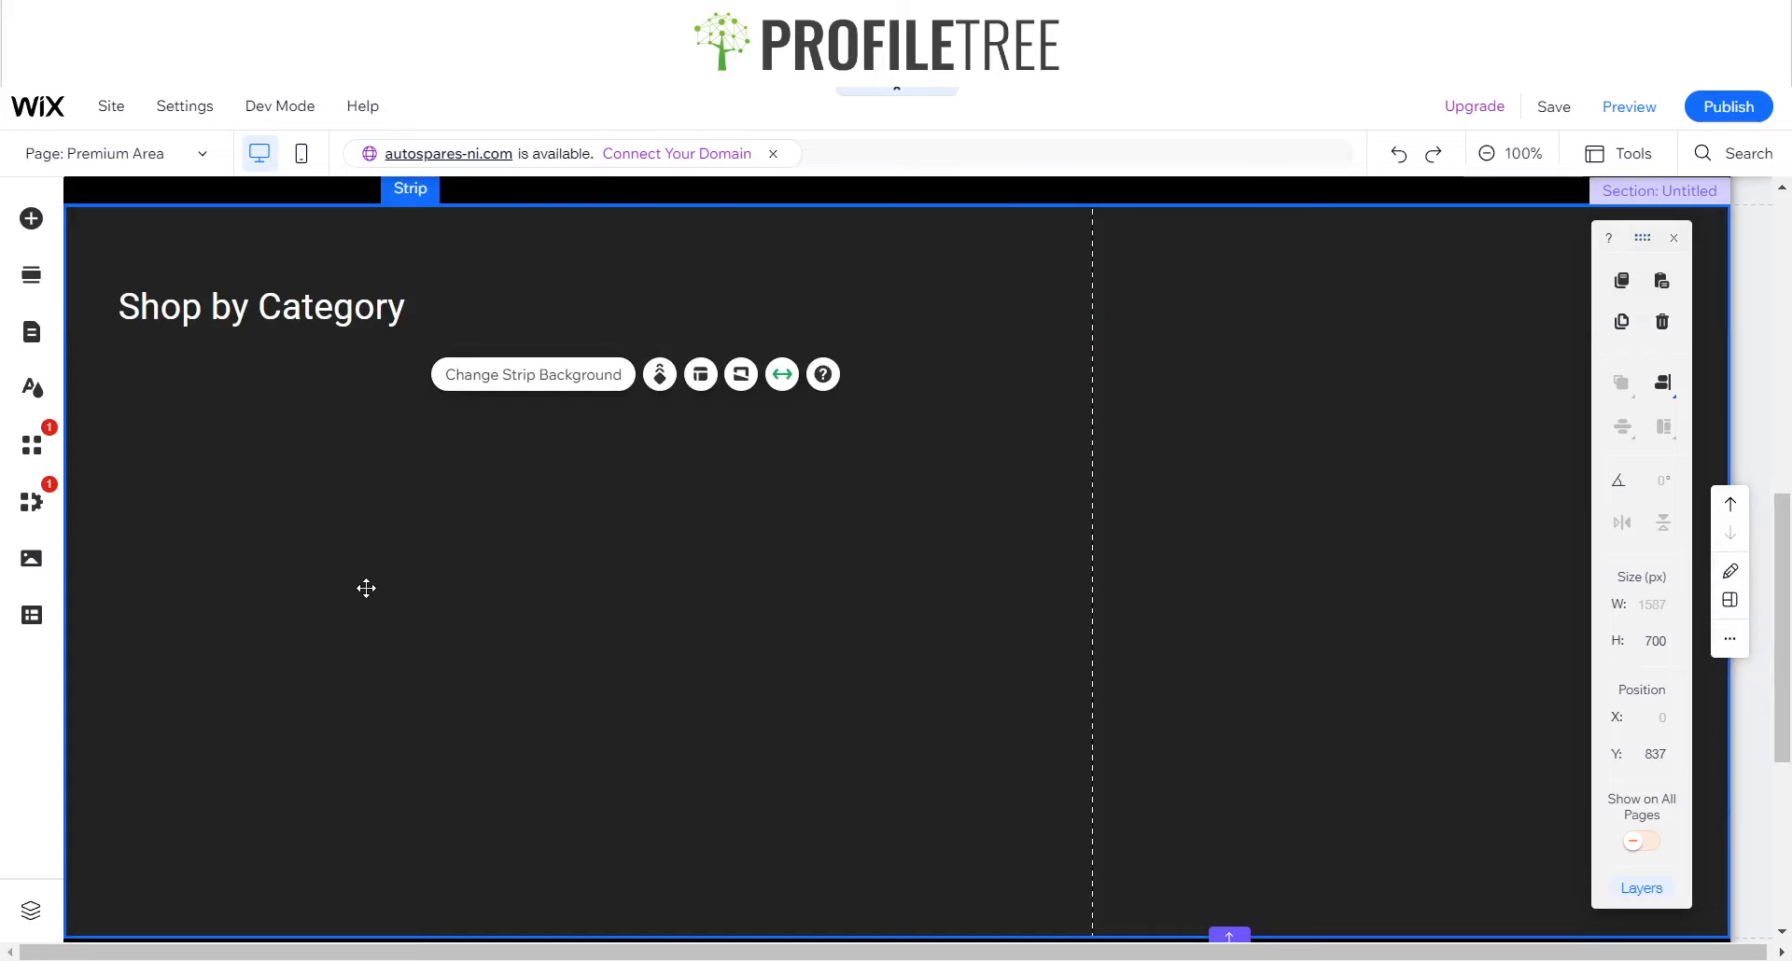
{"action": "key", "text": "ctrl+shift+p"}
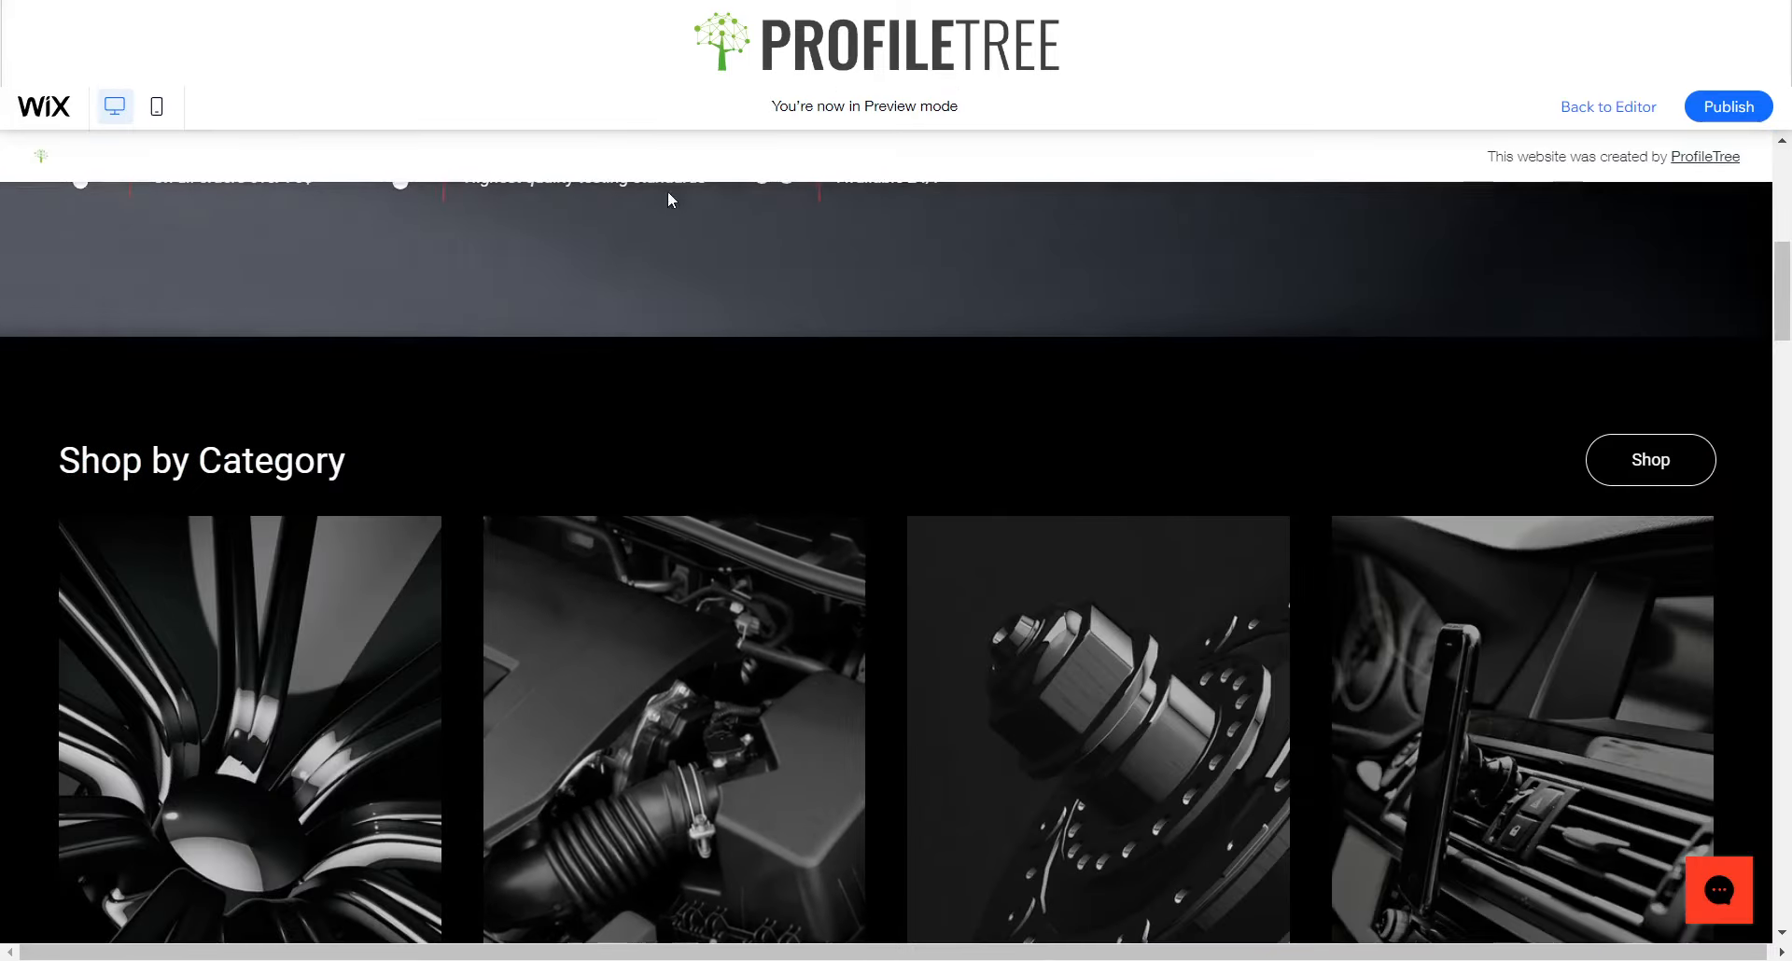
{"action": "key", "text": "ctrl+shift+p"}
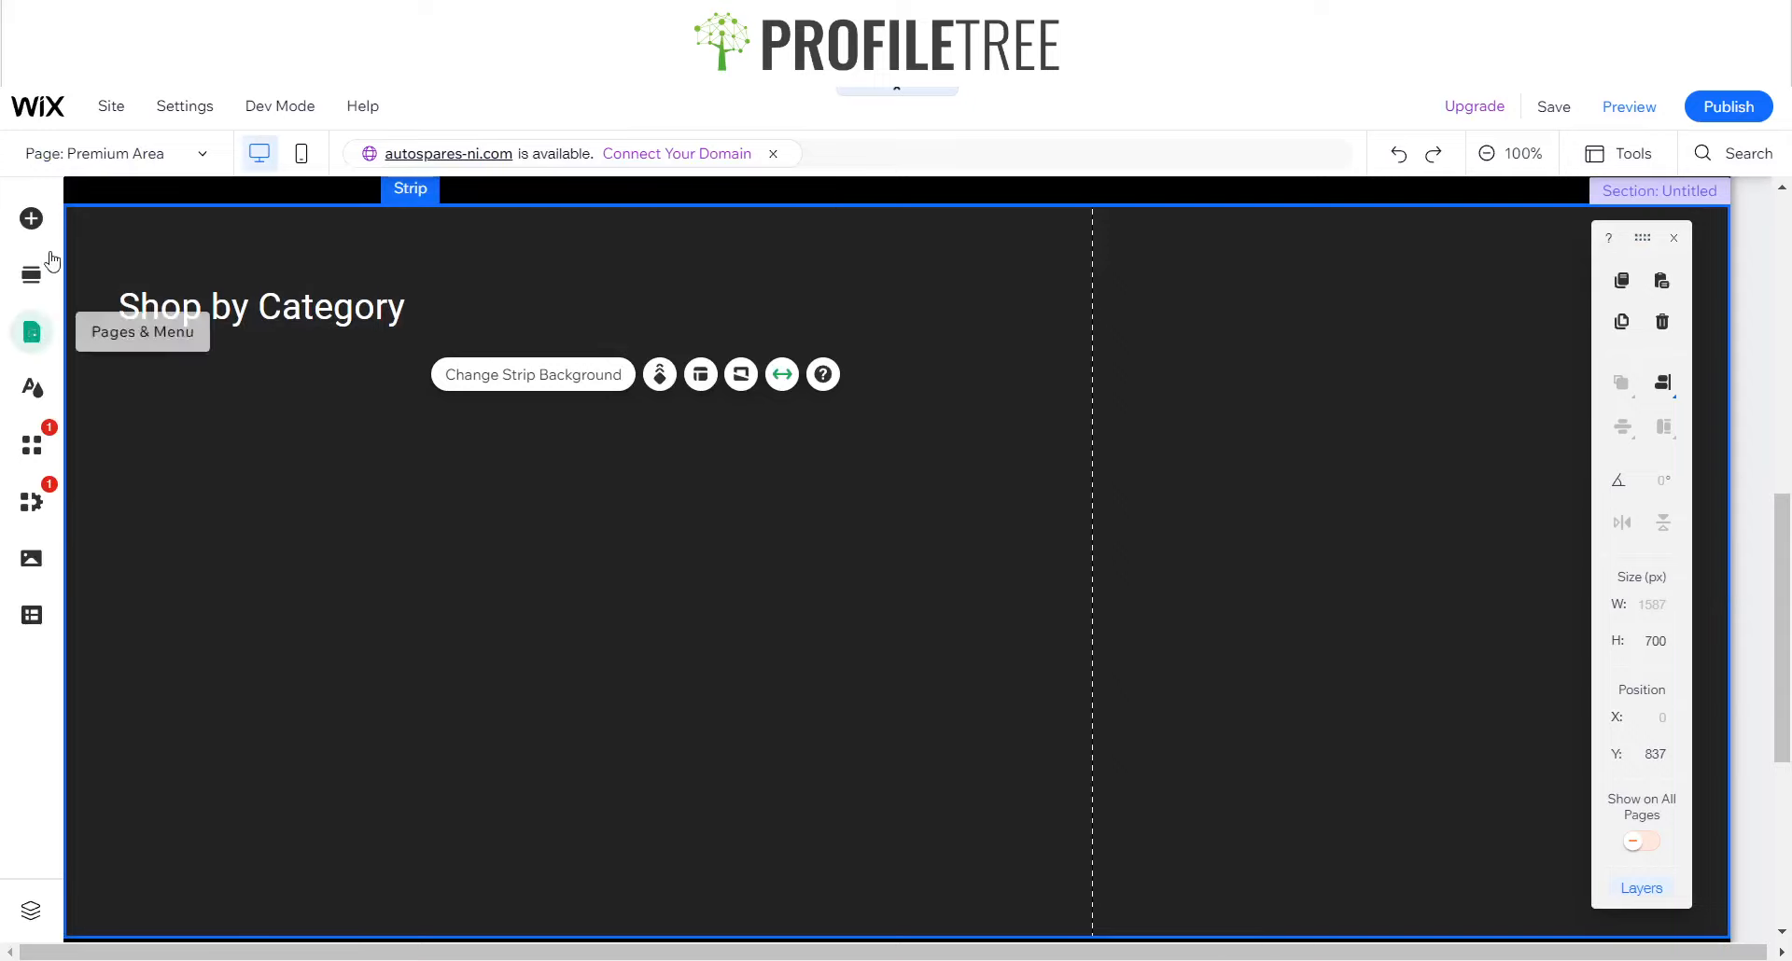
{"action": "key", "text": "ctrl+shift+p"}
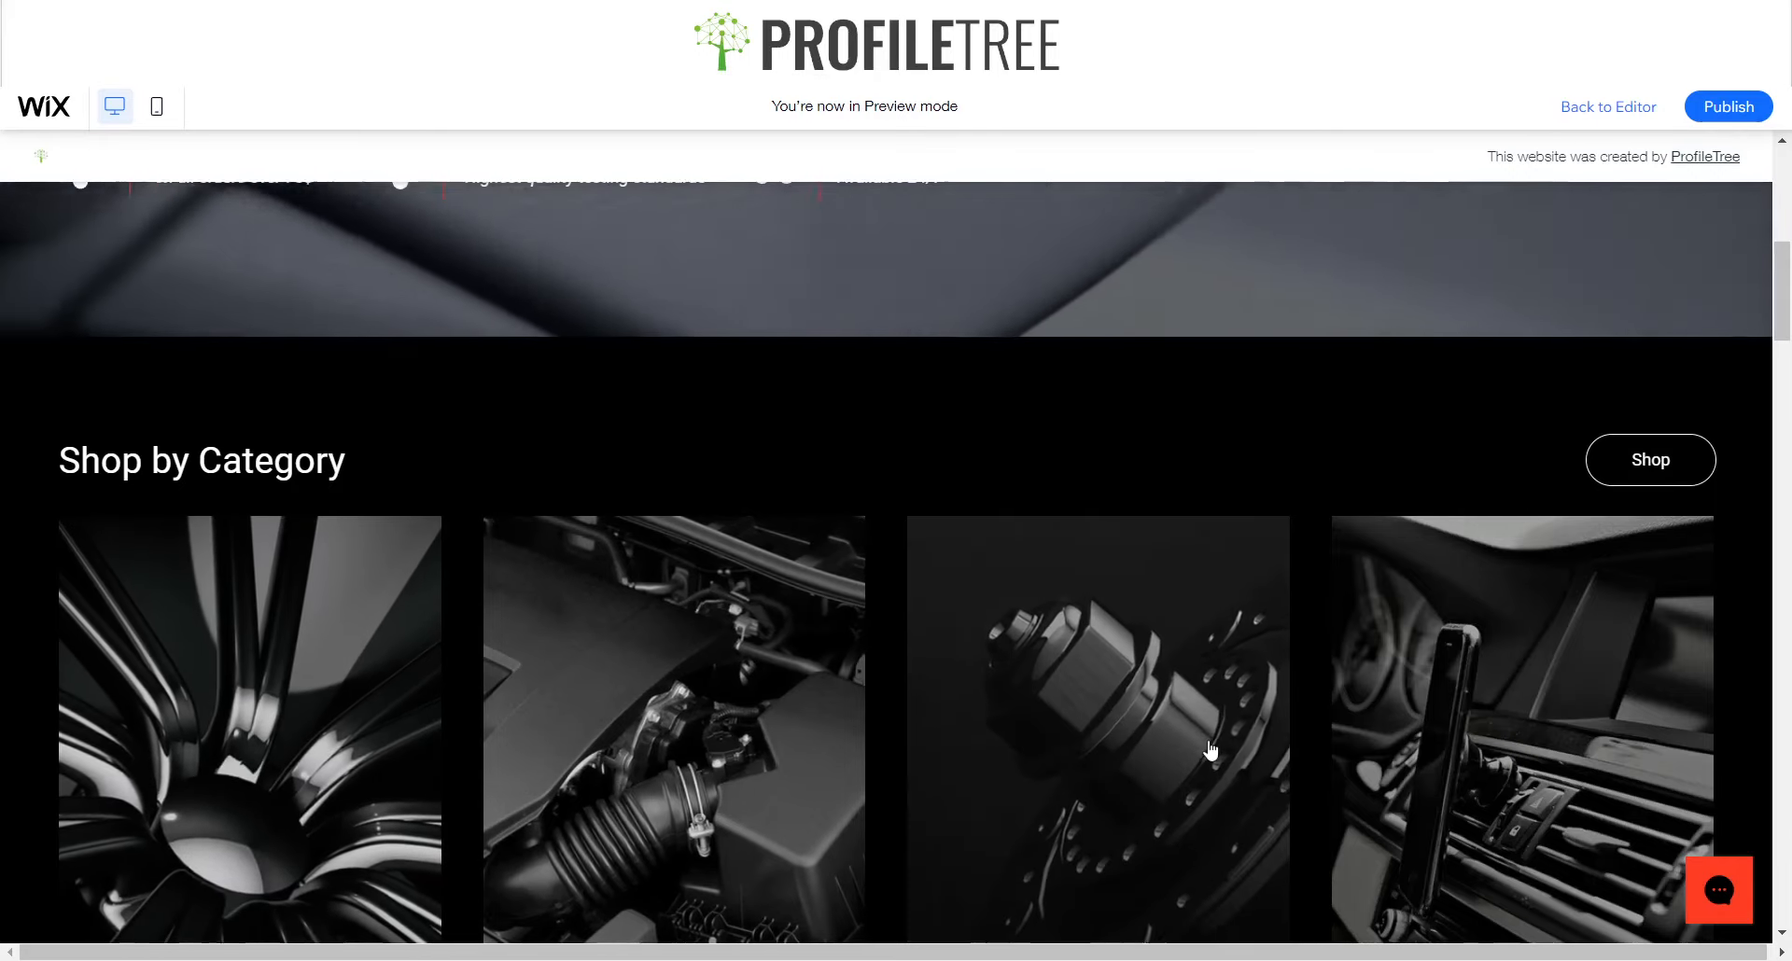
{"action": "key", "text": "ctrl+shift+p"}
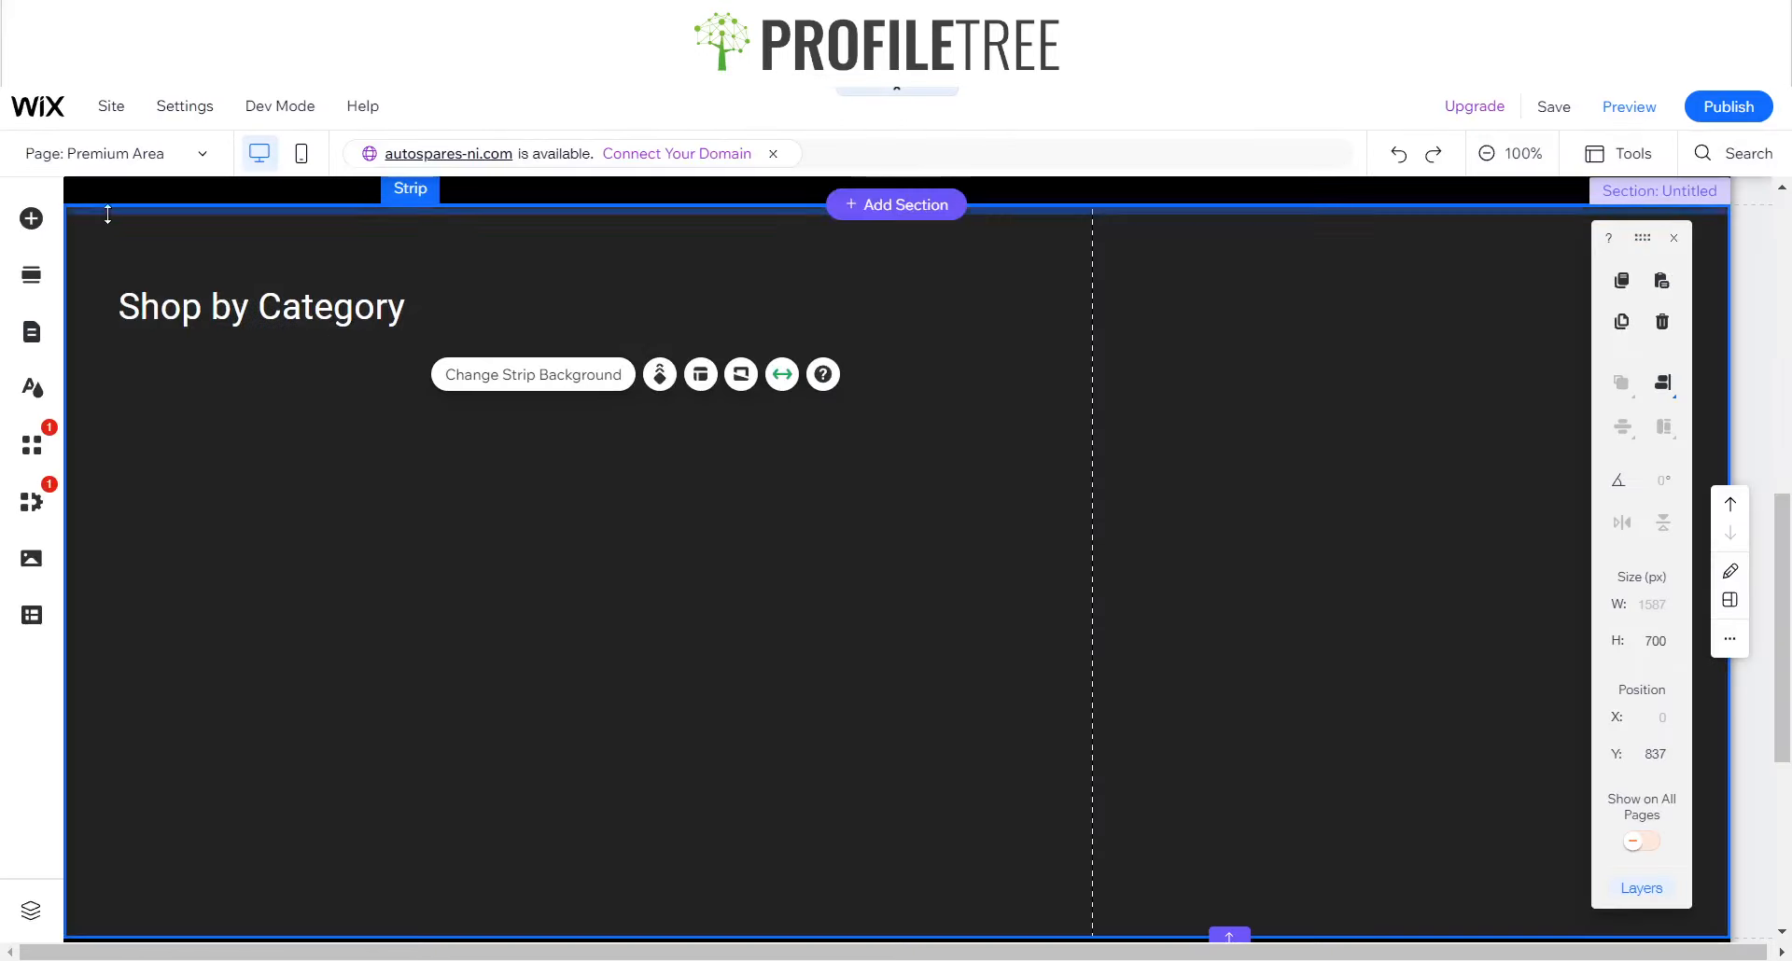
- Search the editor for "Gallery" and try to add a Slider Product Gallery through the Wix Stores app
{"action": "left_click", "coordinate": [30, 220]}
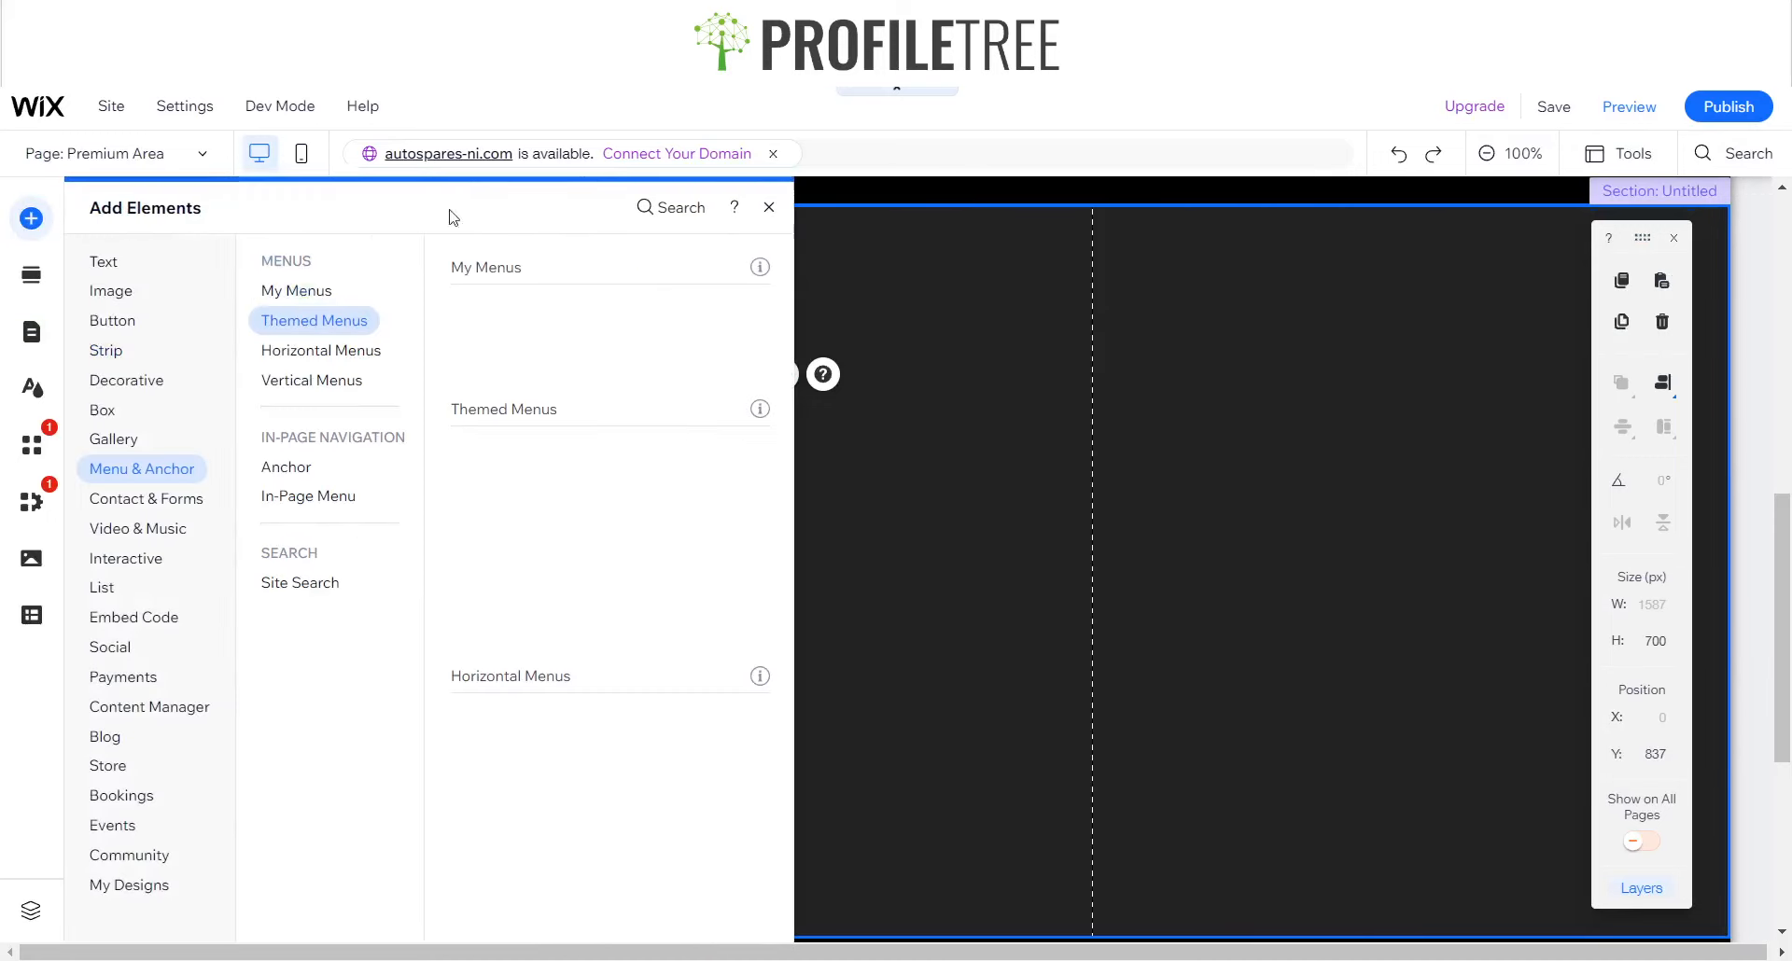
{"action": "left_click", "coordinate": [660, 222]}
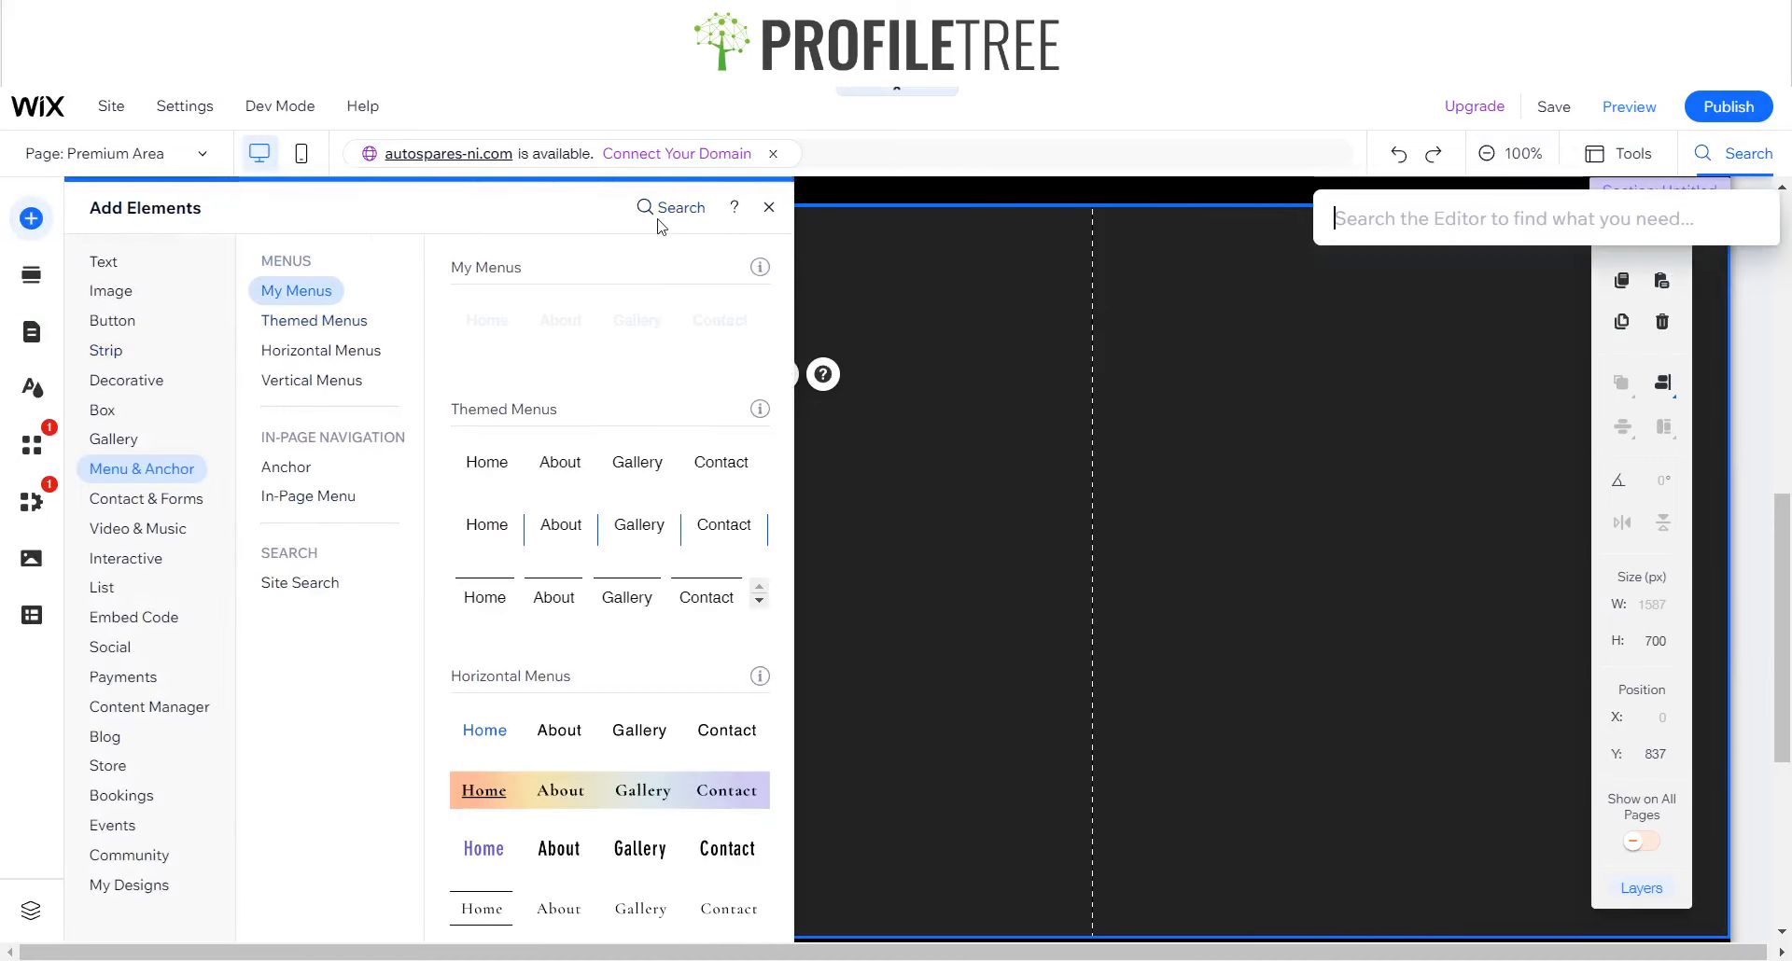
{"action": "type", "text": "Gallery"}
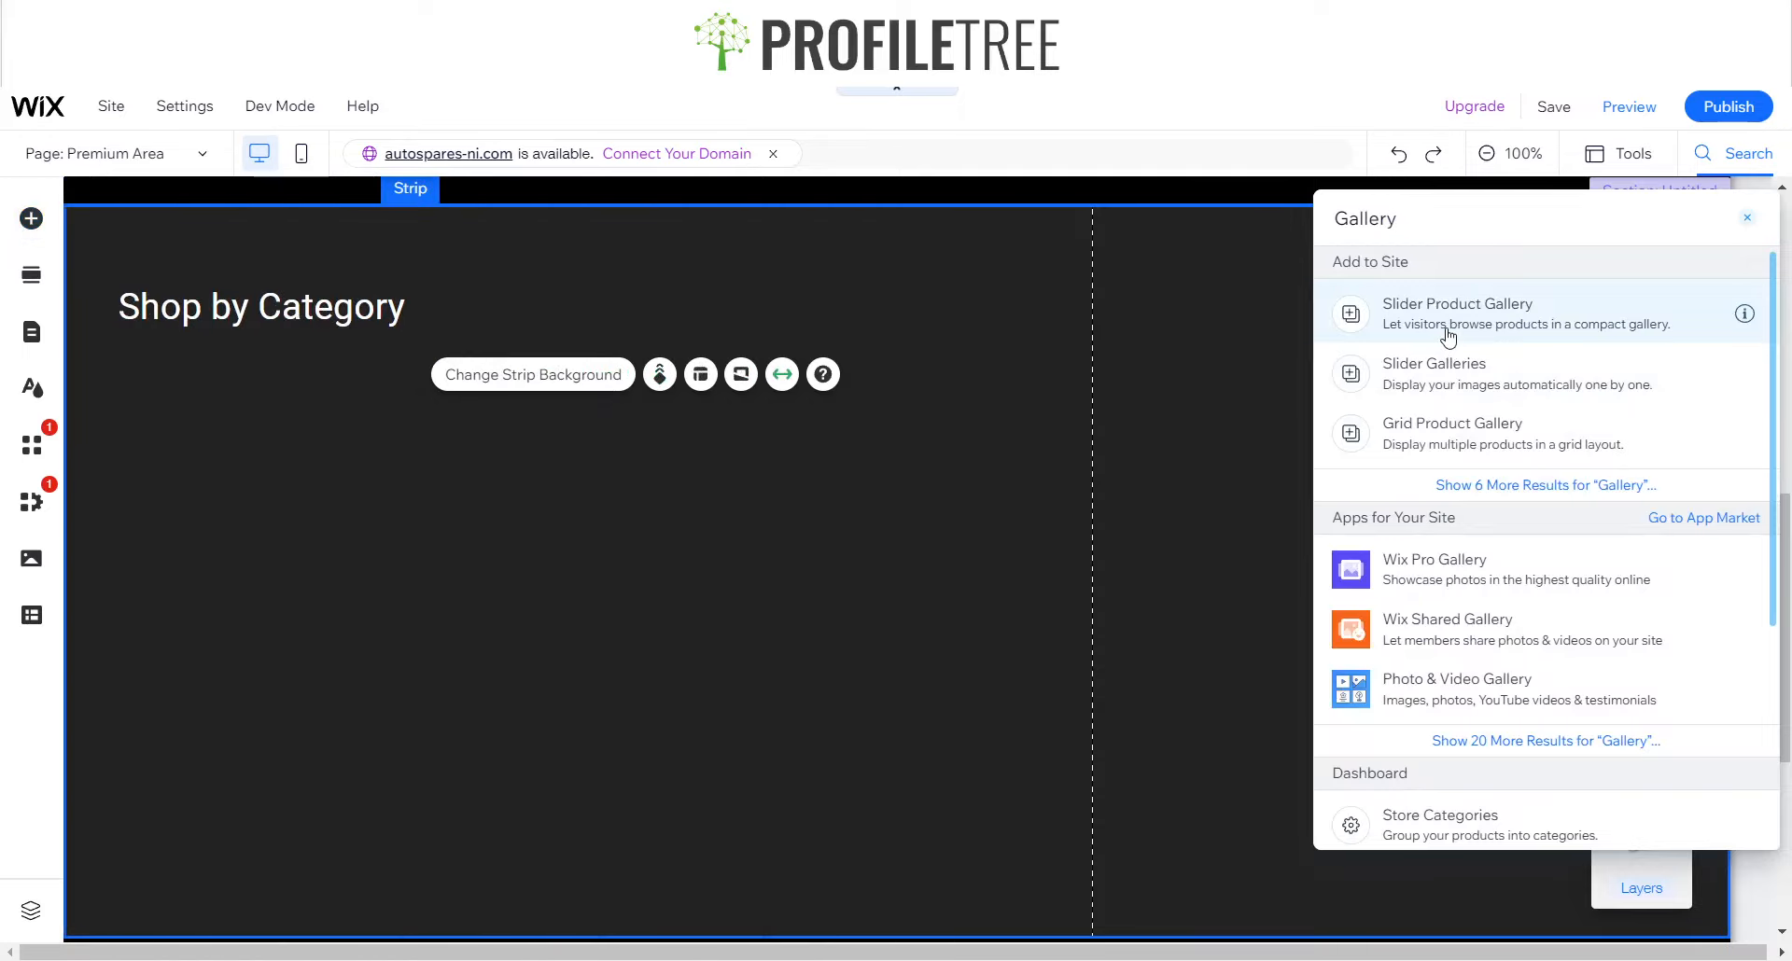
{"action": "left_click", "coordinate": [1447, 336]}
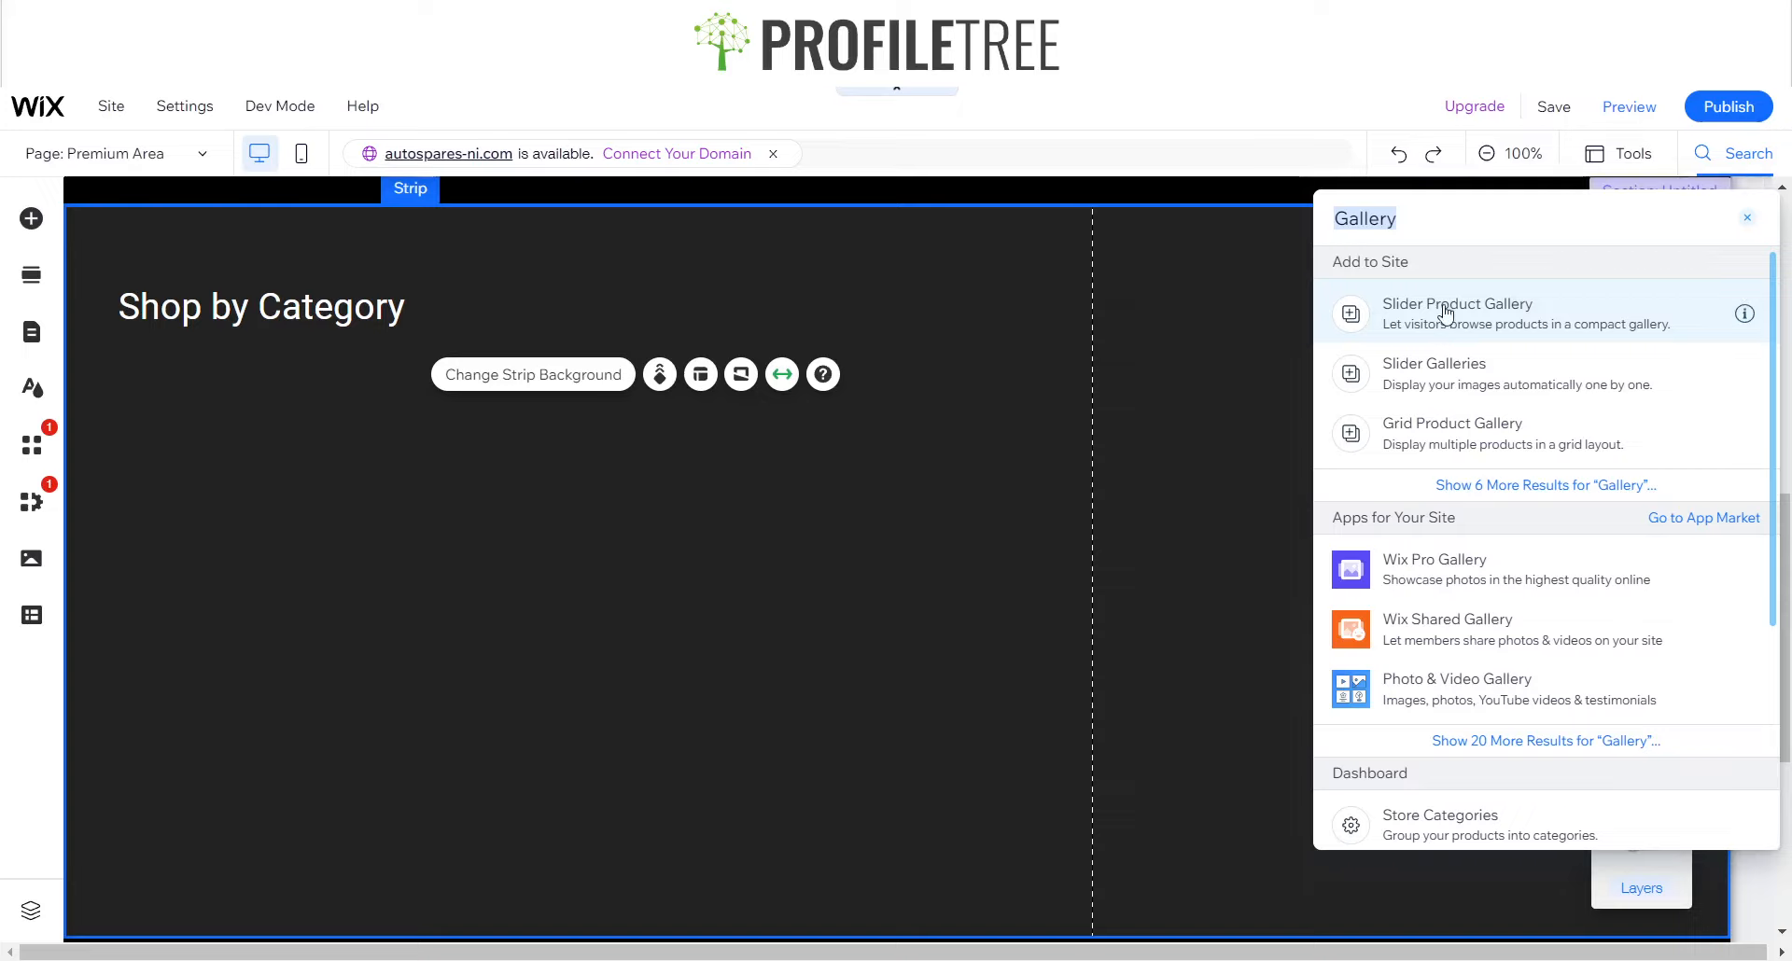
{"action": "left_click", "coordinate": [1446, 313]}
{"action": "left_click", "coordinate": [1451, 314]}
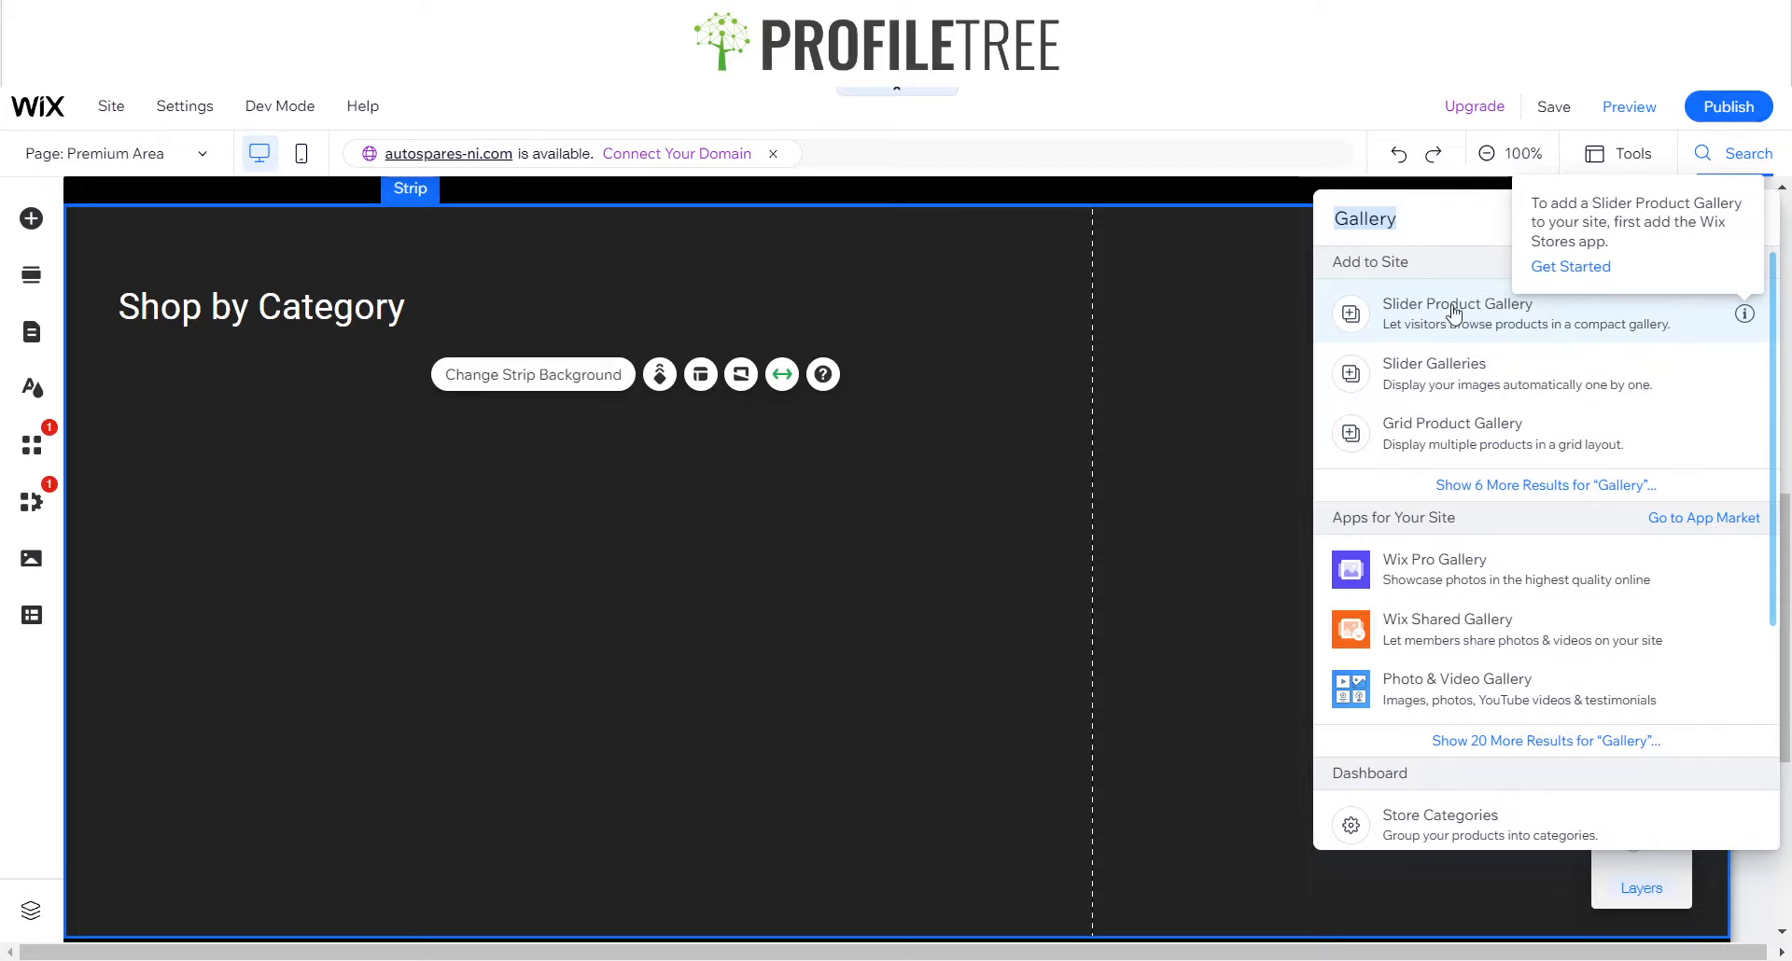
{"action": "left_click", "coordinate": [1576, 268]}
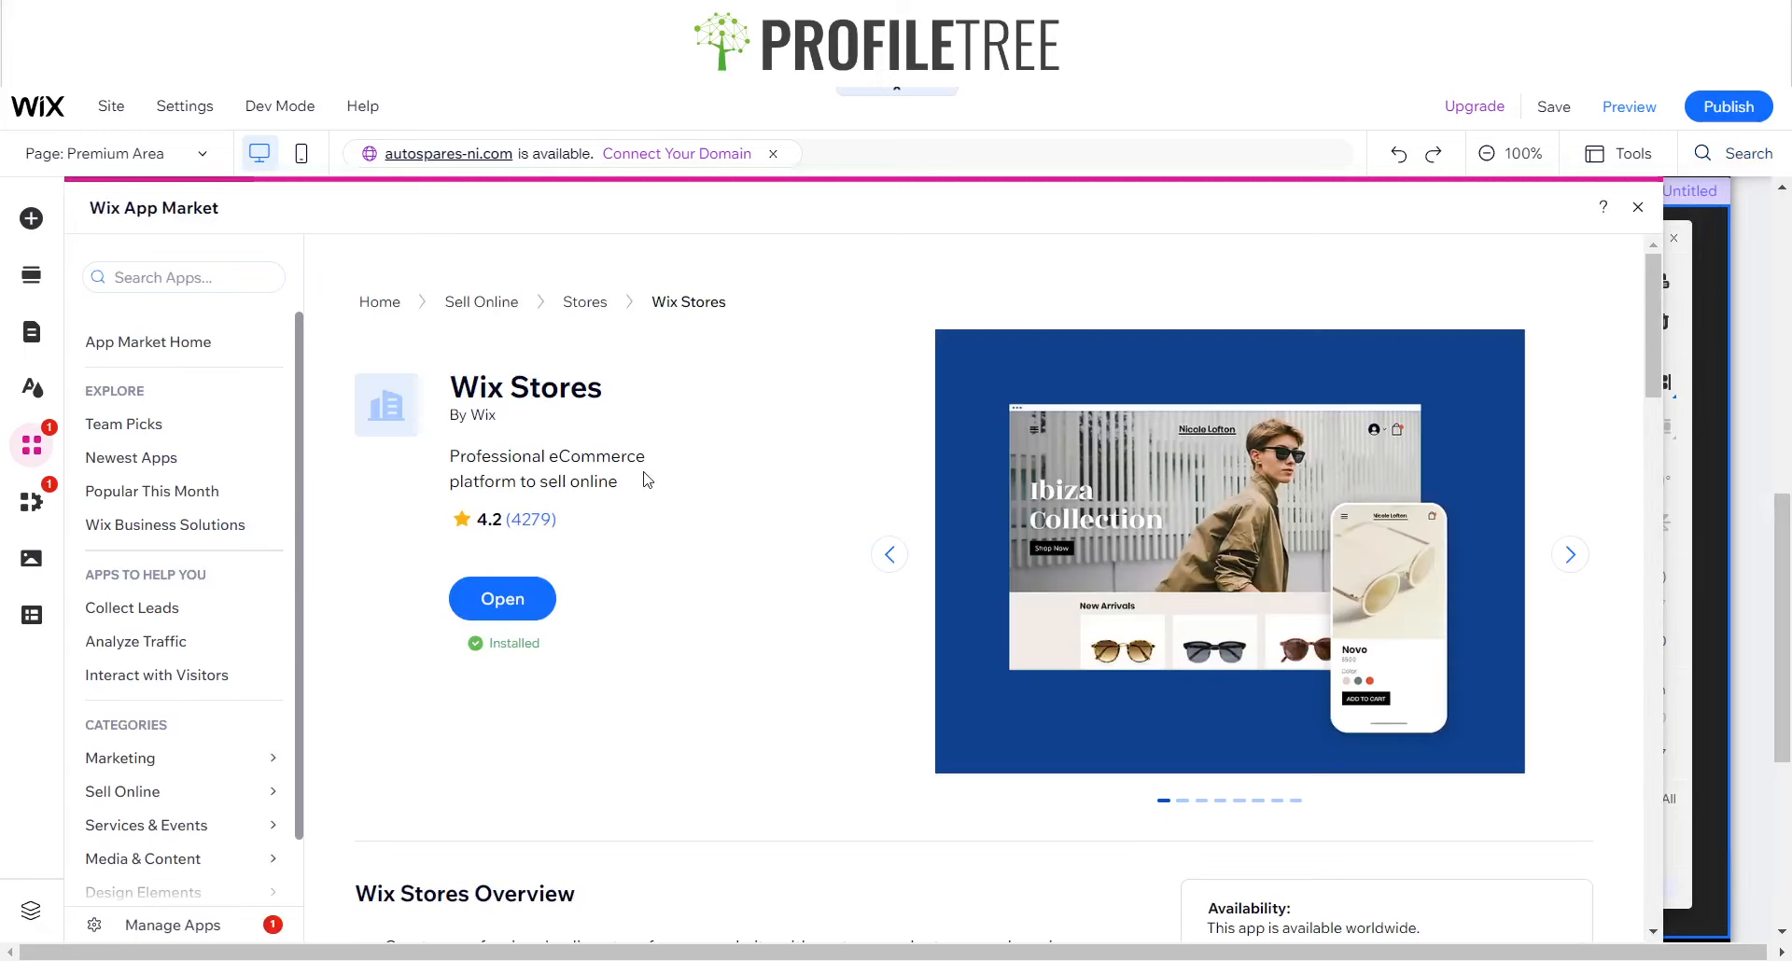
{"action": "left_click", "coordinate": [533, 604]}
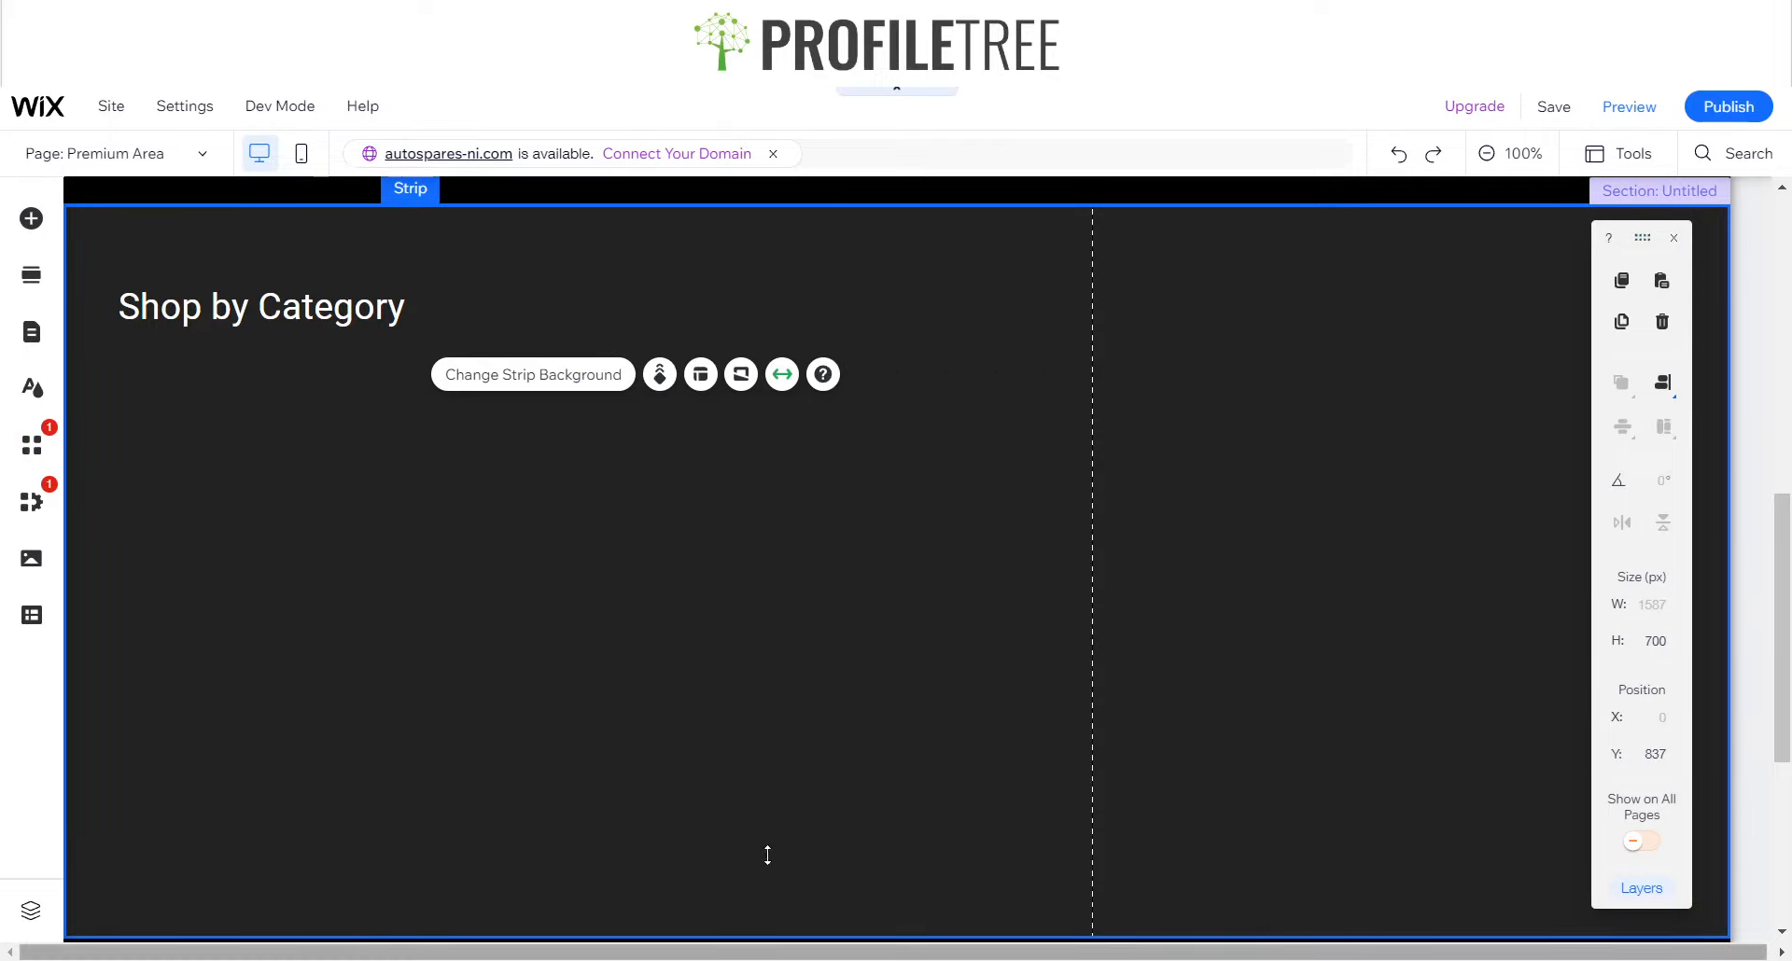
{"action": "scroll", "coordinate": [699, 544], "scroll_direction": "down", "scroll_amount": 2}
{"action": "scroll", "coordinate": [699, 544], "scroll_direction": "up", "scroll_amount": 9}
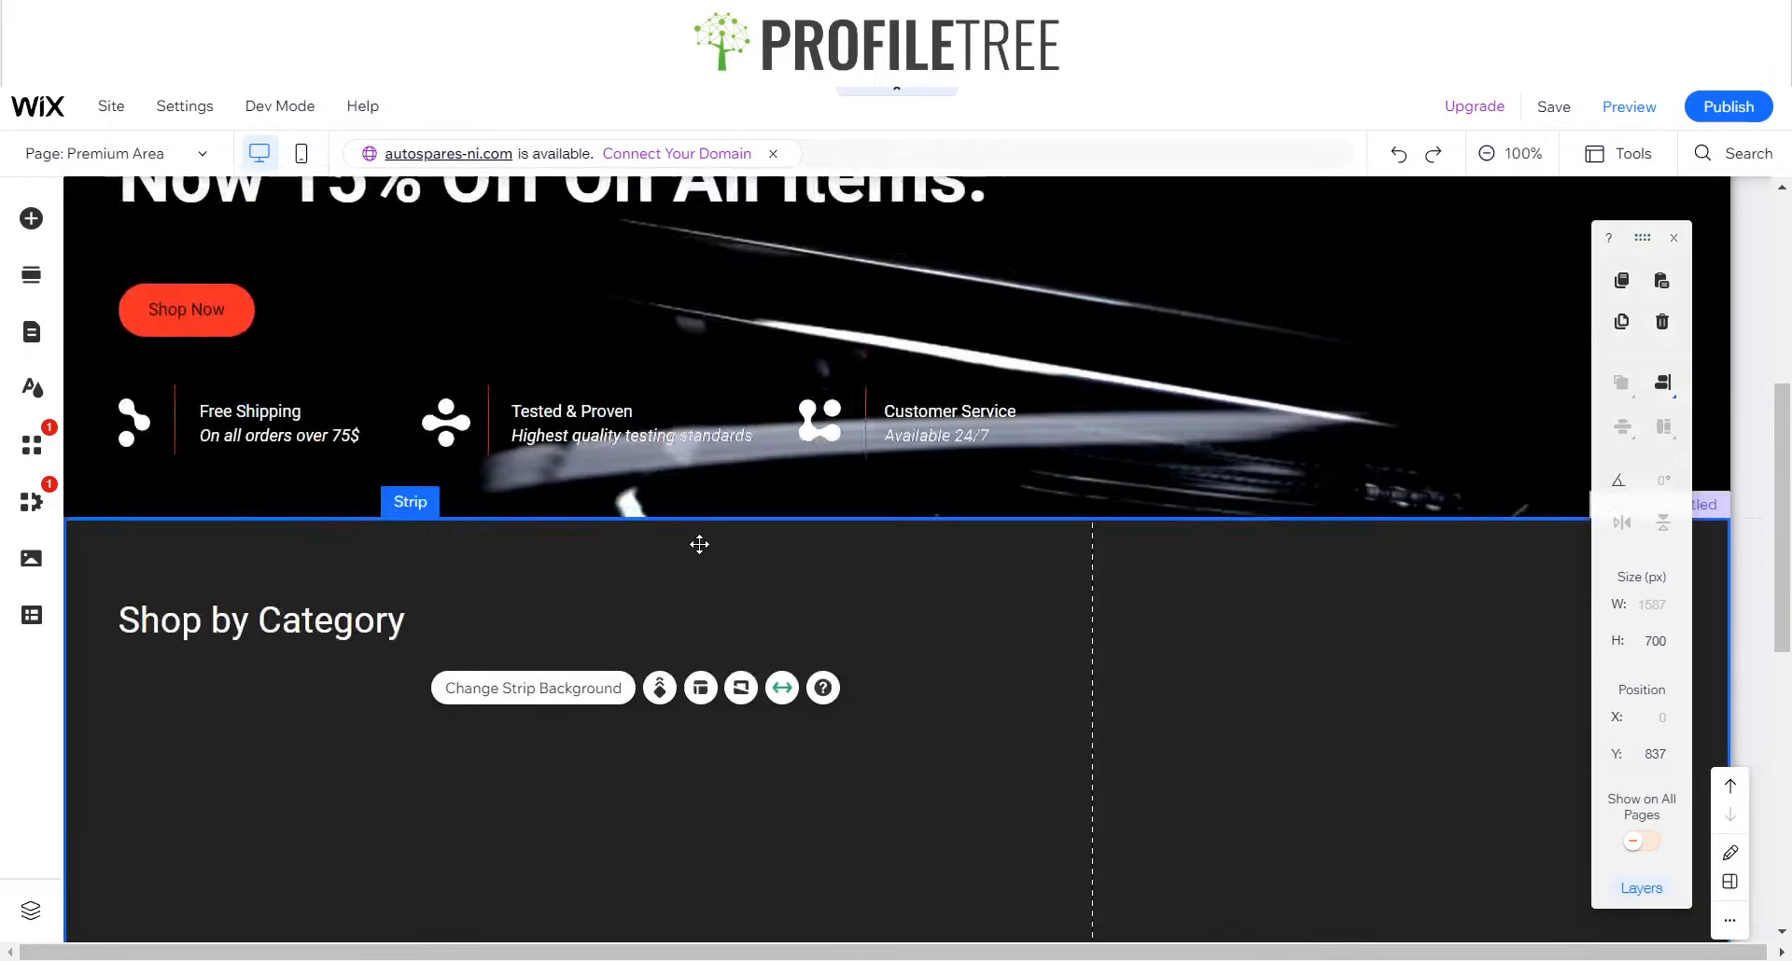
{"action": "scroll", "coordinate": [699, 544], "scroll_direction": "down", "scroll_amount": 12}
{"action": "scroll", "coordinate": [699, 544], "scroll_direction": "up", "scroll_amount": 7}
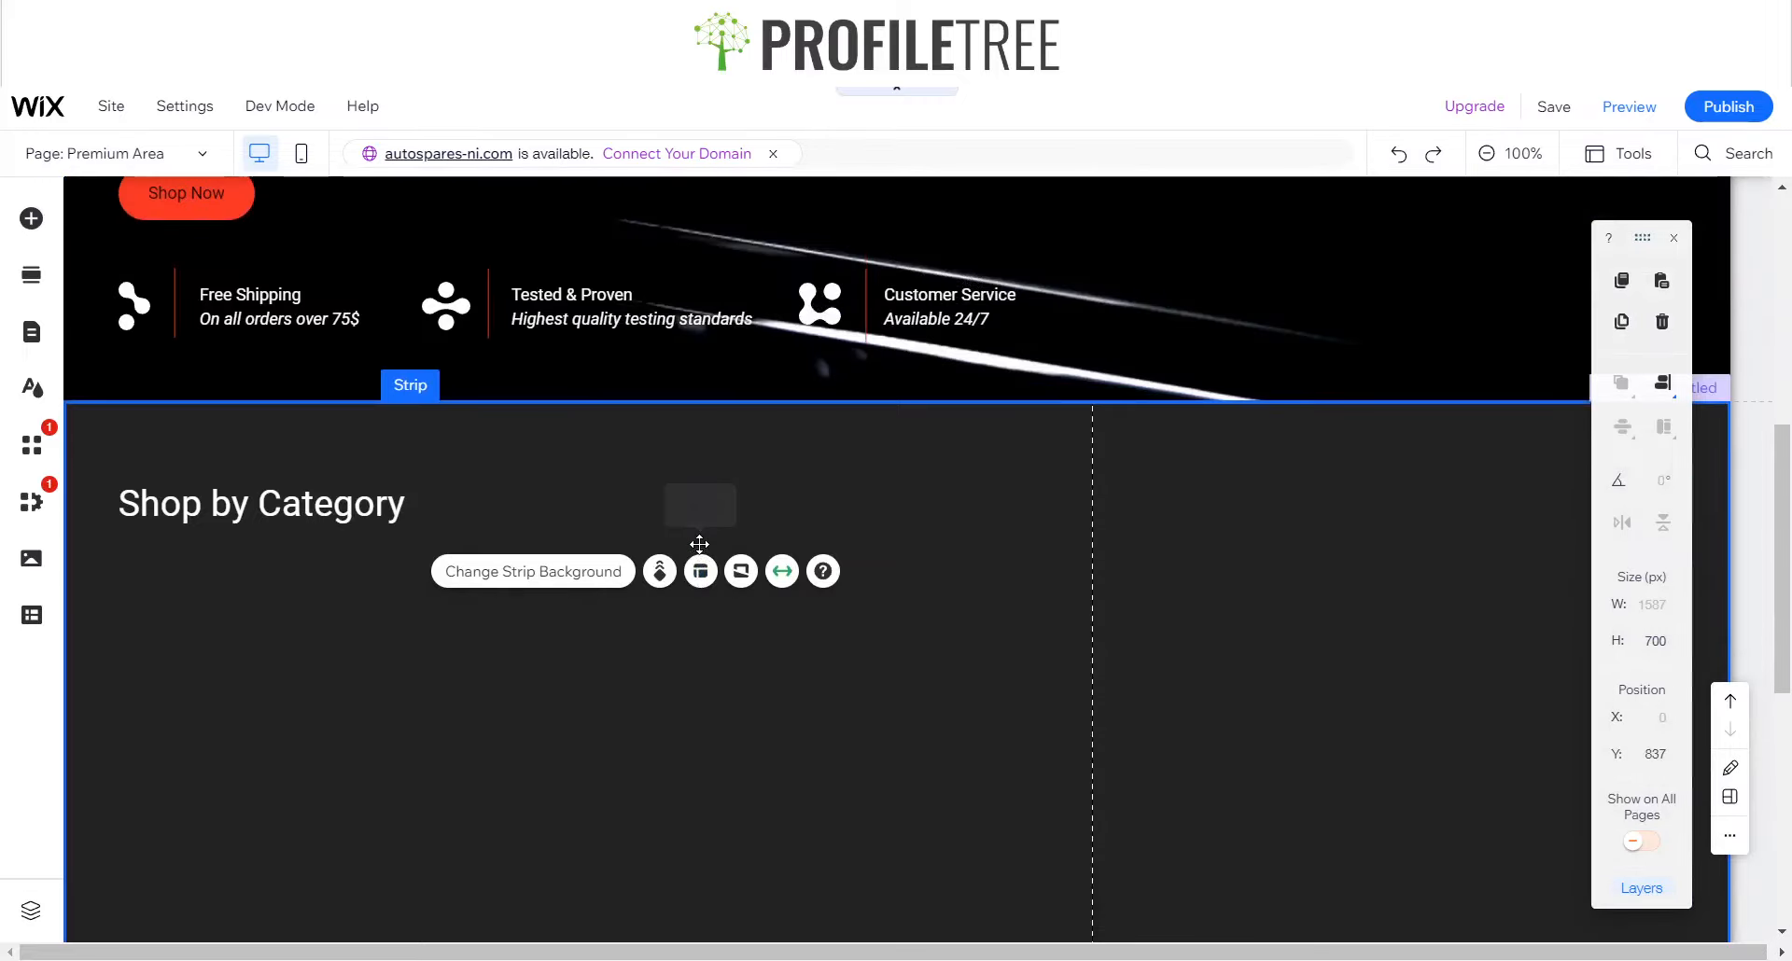
{"action": "scroll", "coordinate": [698, 544], "scroll_direction": "down", "scroll_amount": 2}
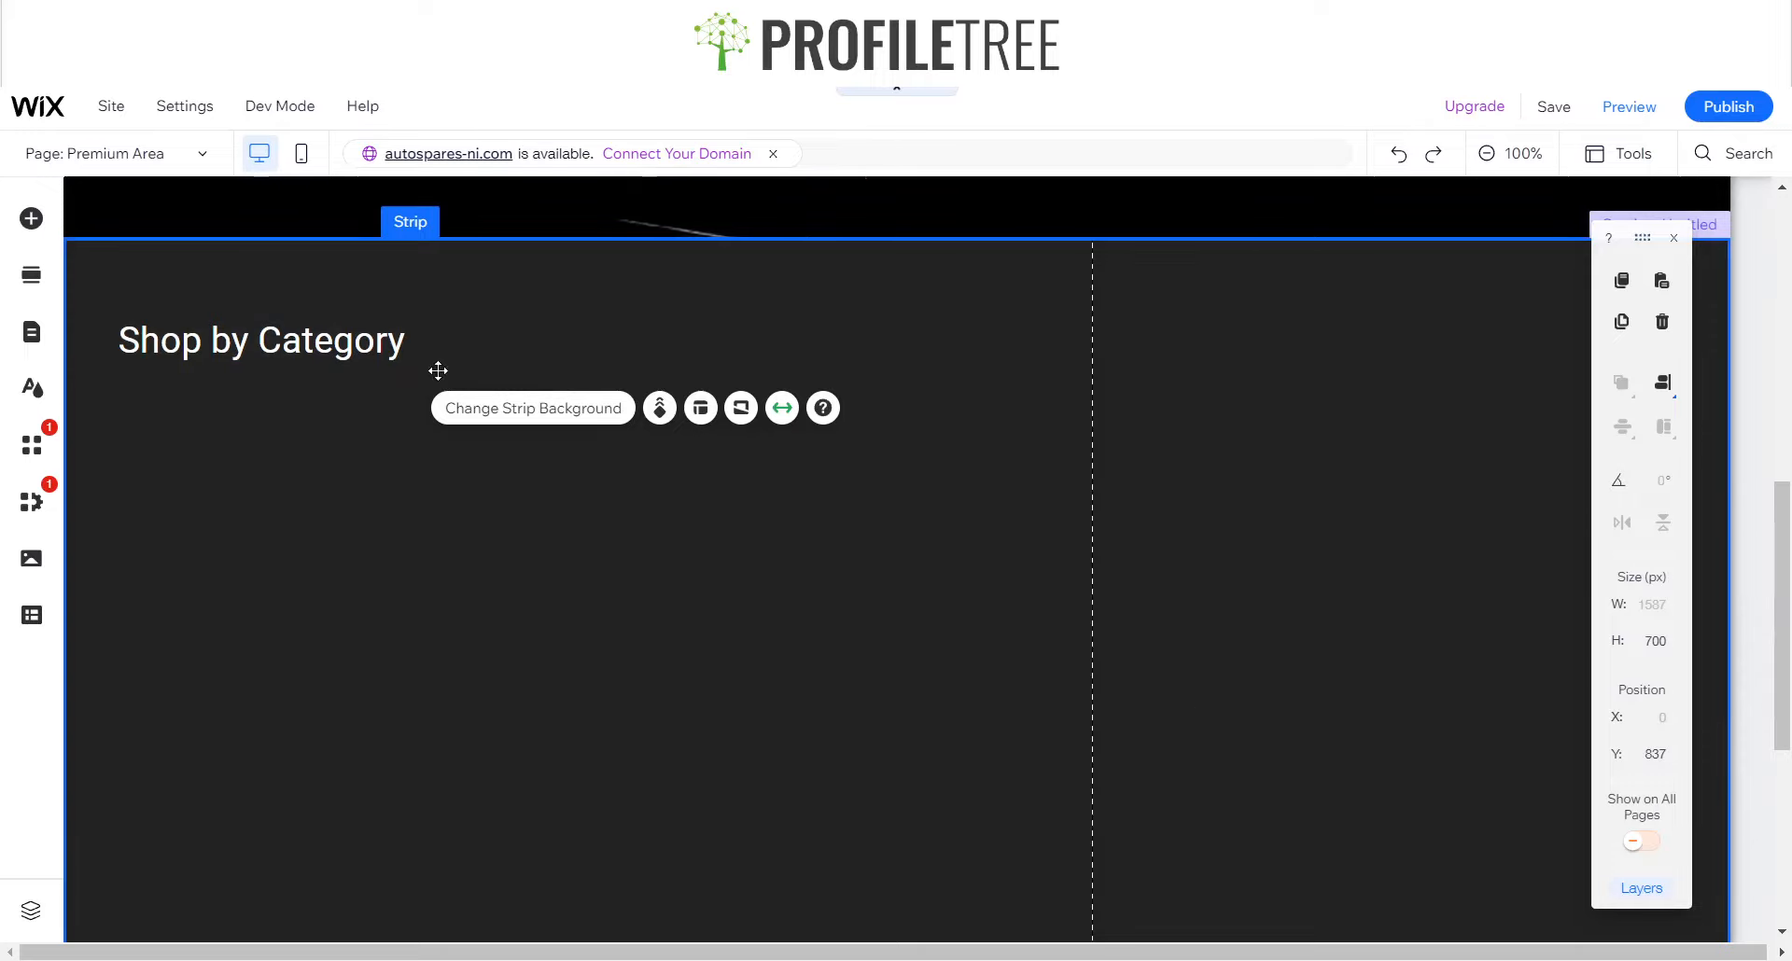
- Return to the Gallery search results and try to add a Grid Product Gallery by opening Wix Stores
{"action": "left_click", "coordinate": [34, 222]}
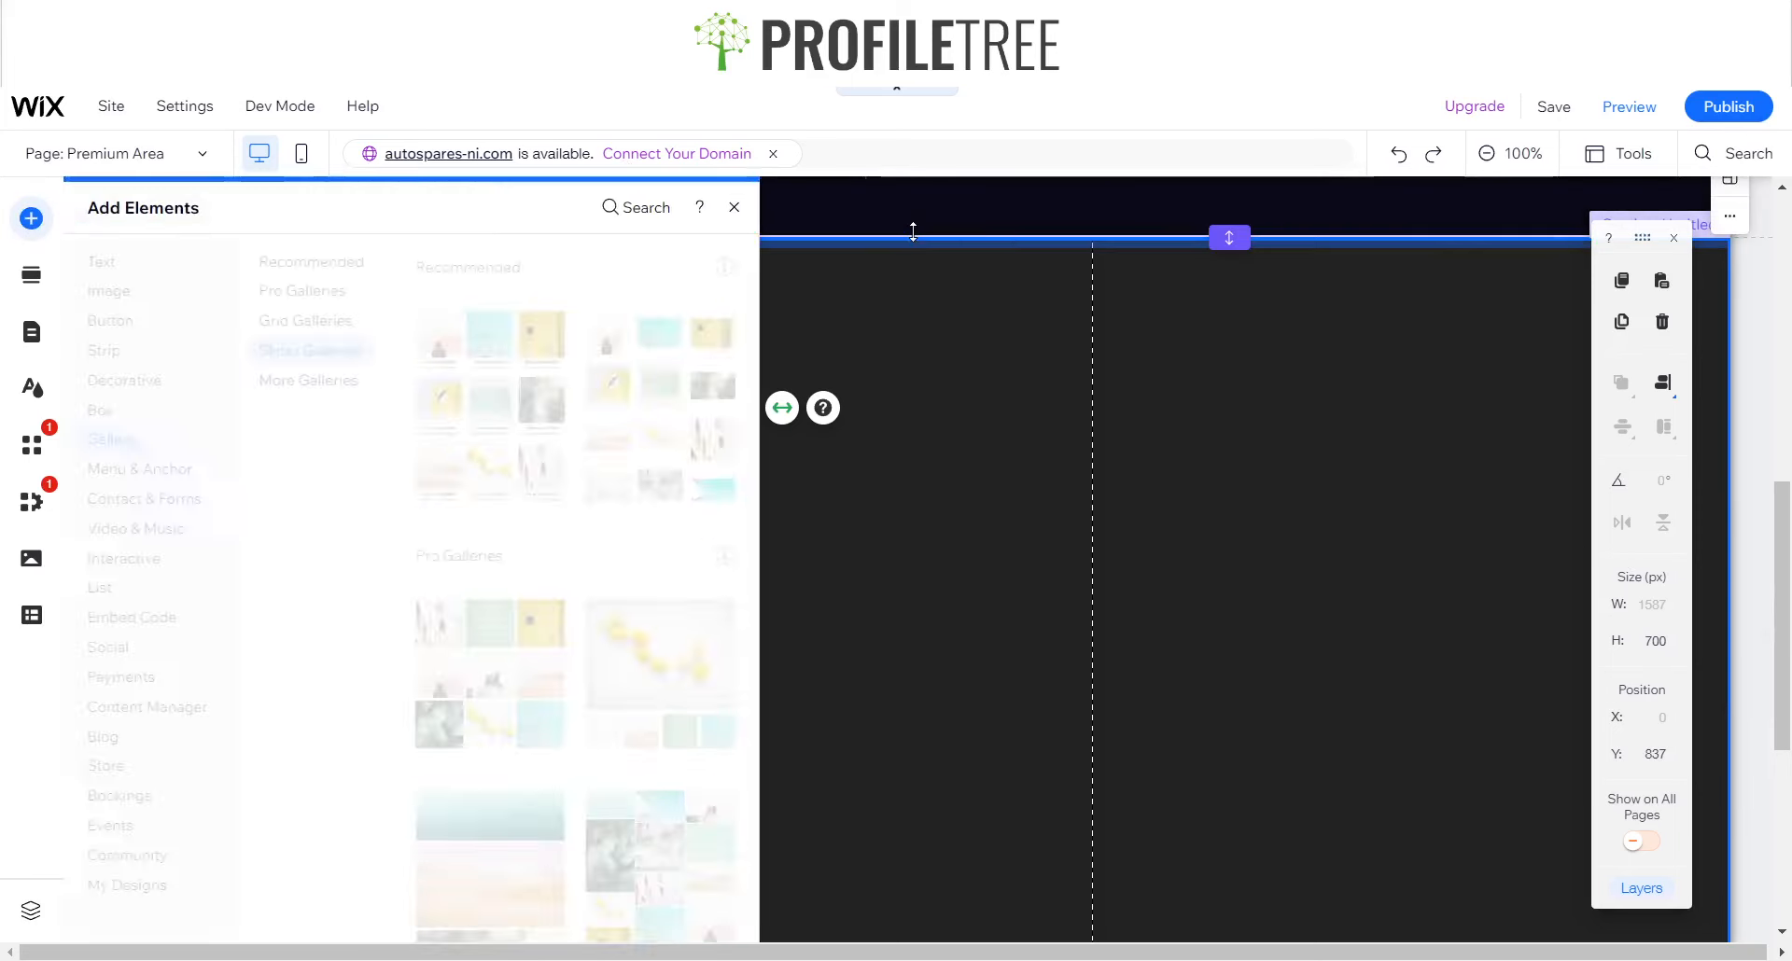
{"action": "left_click", "coordinate": [653, 209]}
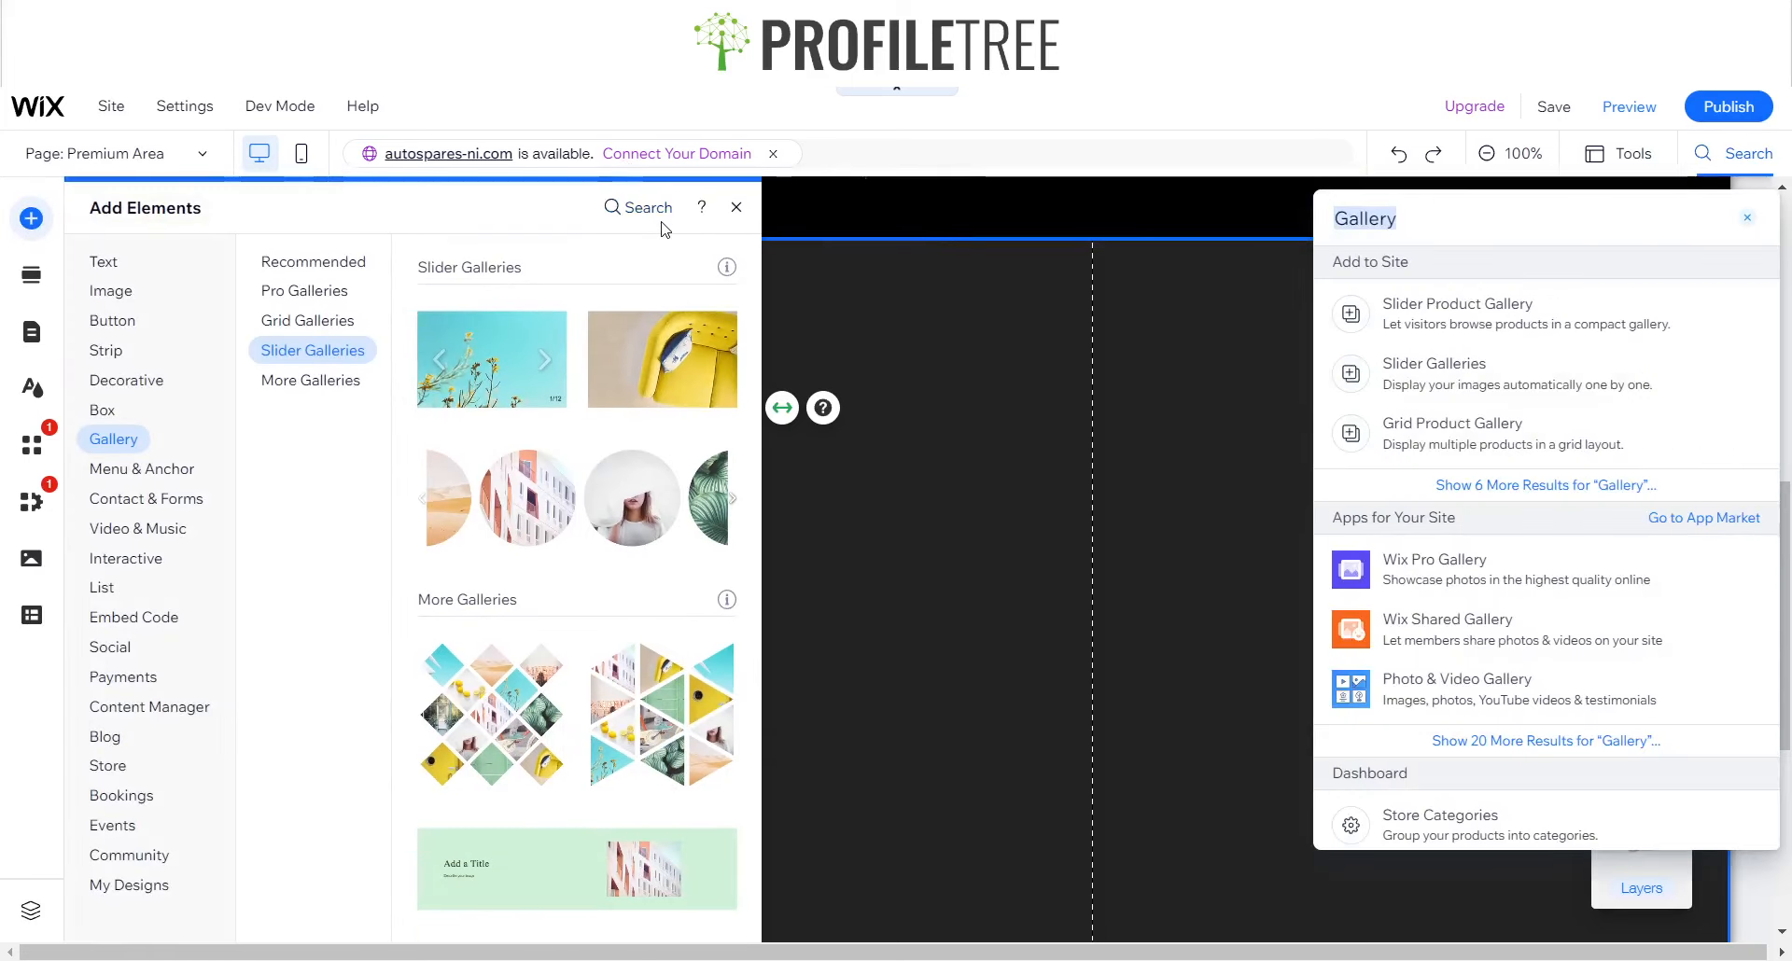
{"action": "mouse_move", "coordinate": [1745, 318]}
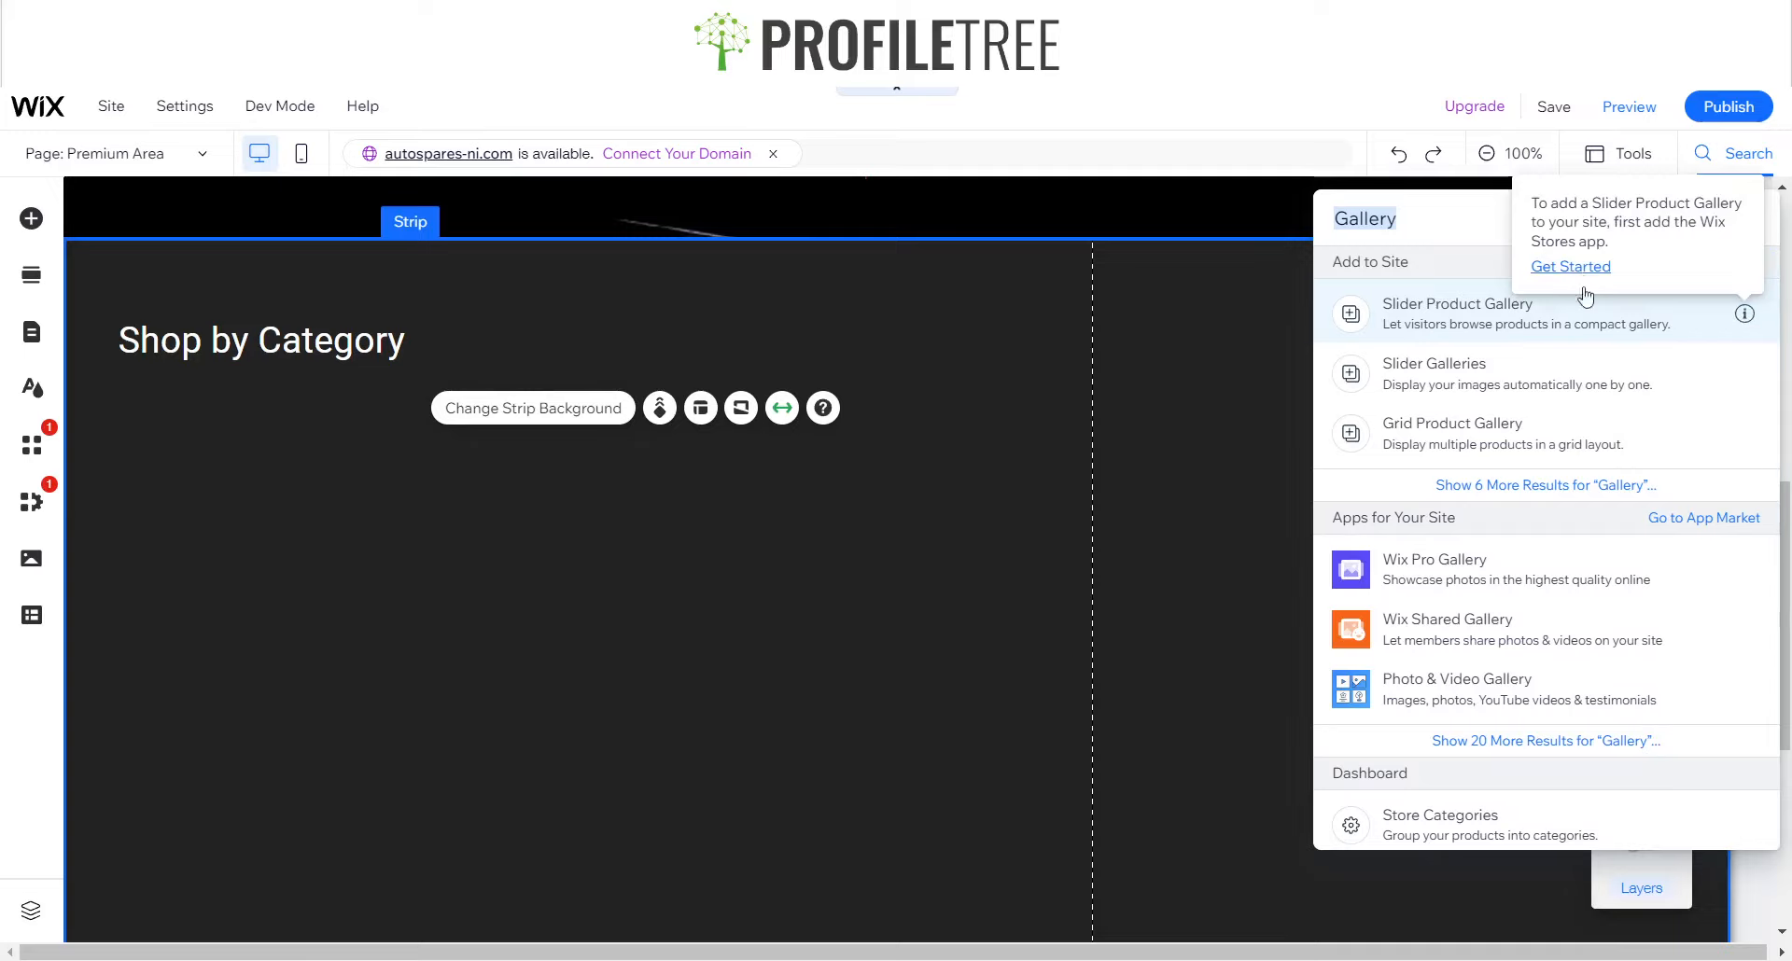
{"action": "mouse_move", "coordinate": [1741, 432]}
{"action": "left_click", "coordinate": [1571, 389]}
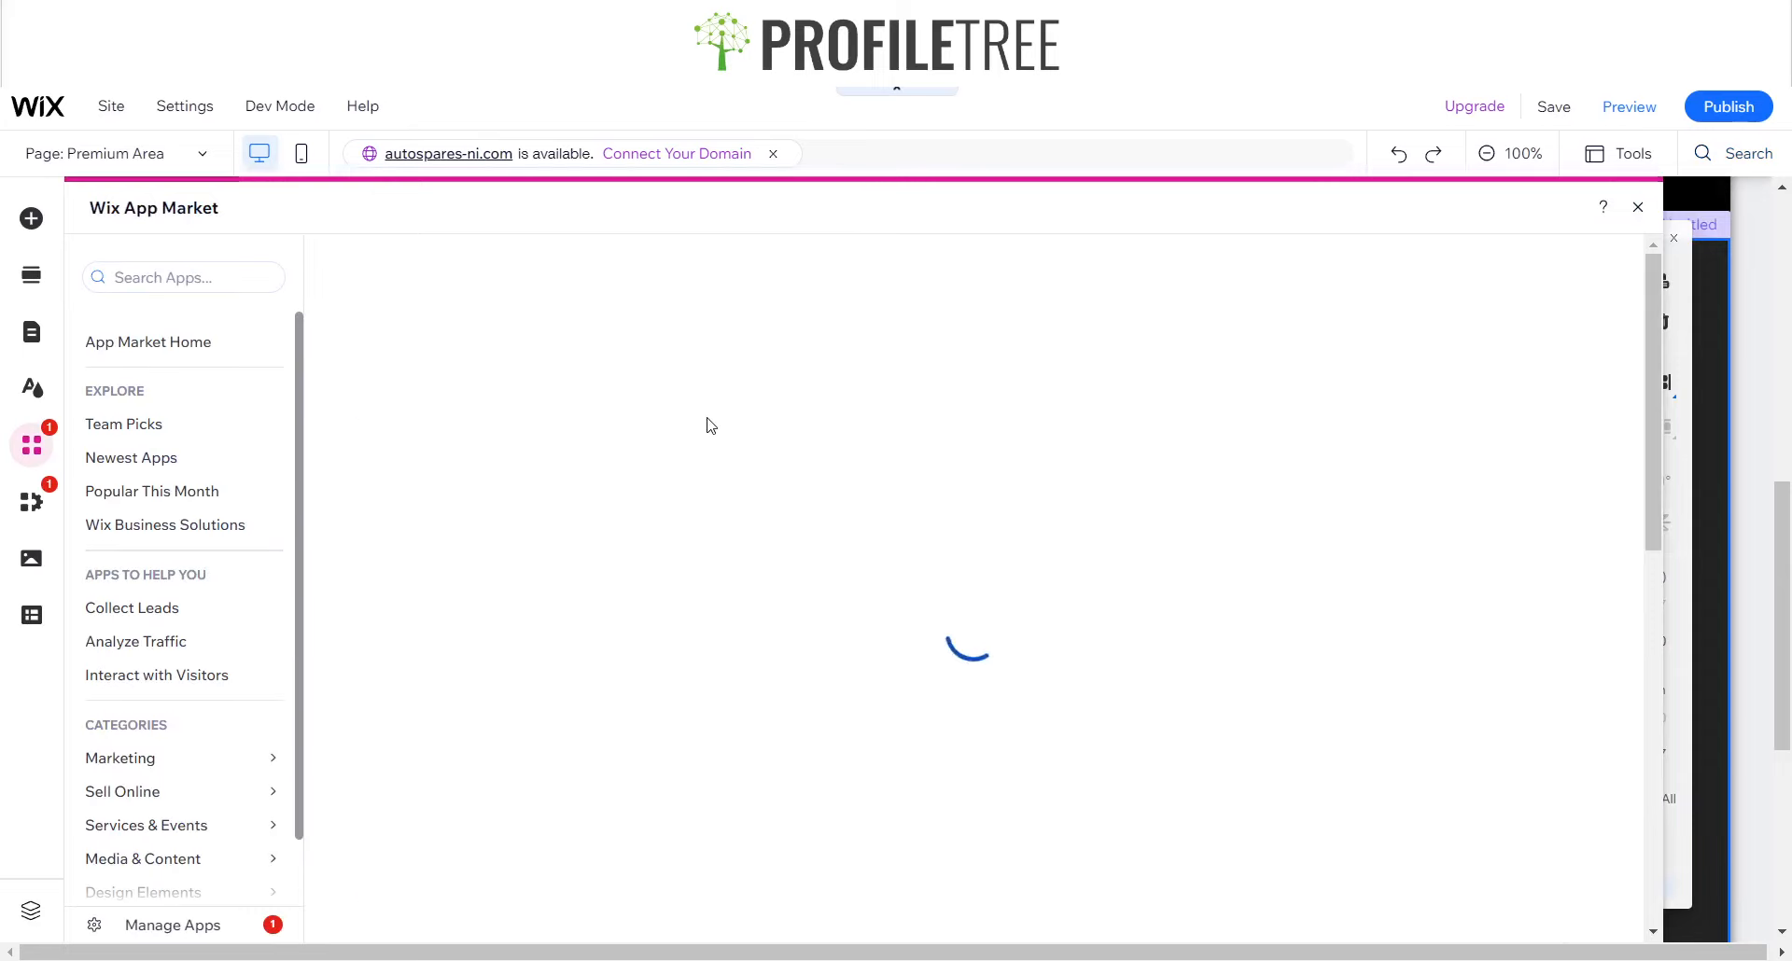
{"action": "left_click", "coordinate": [504, 597]}
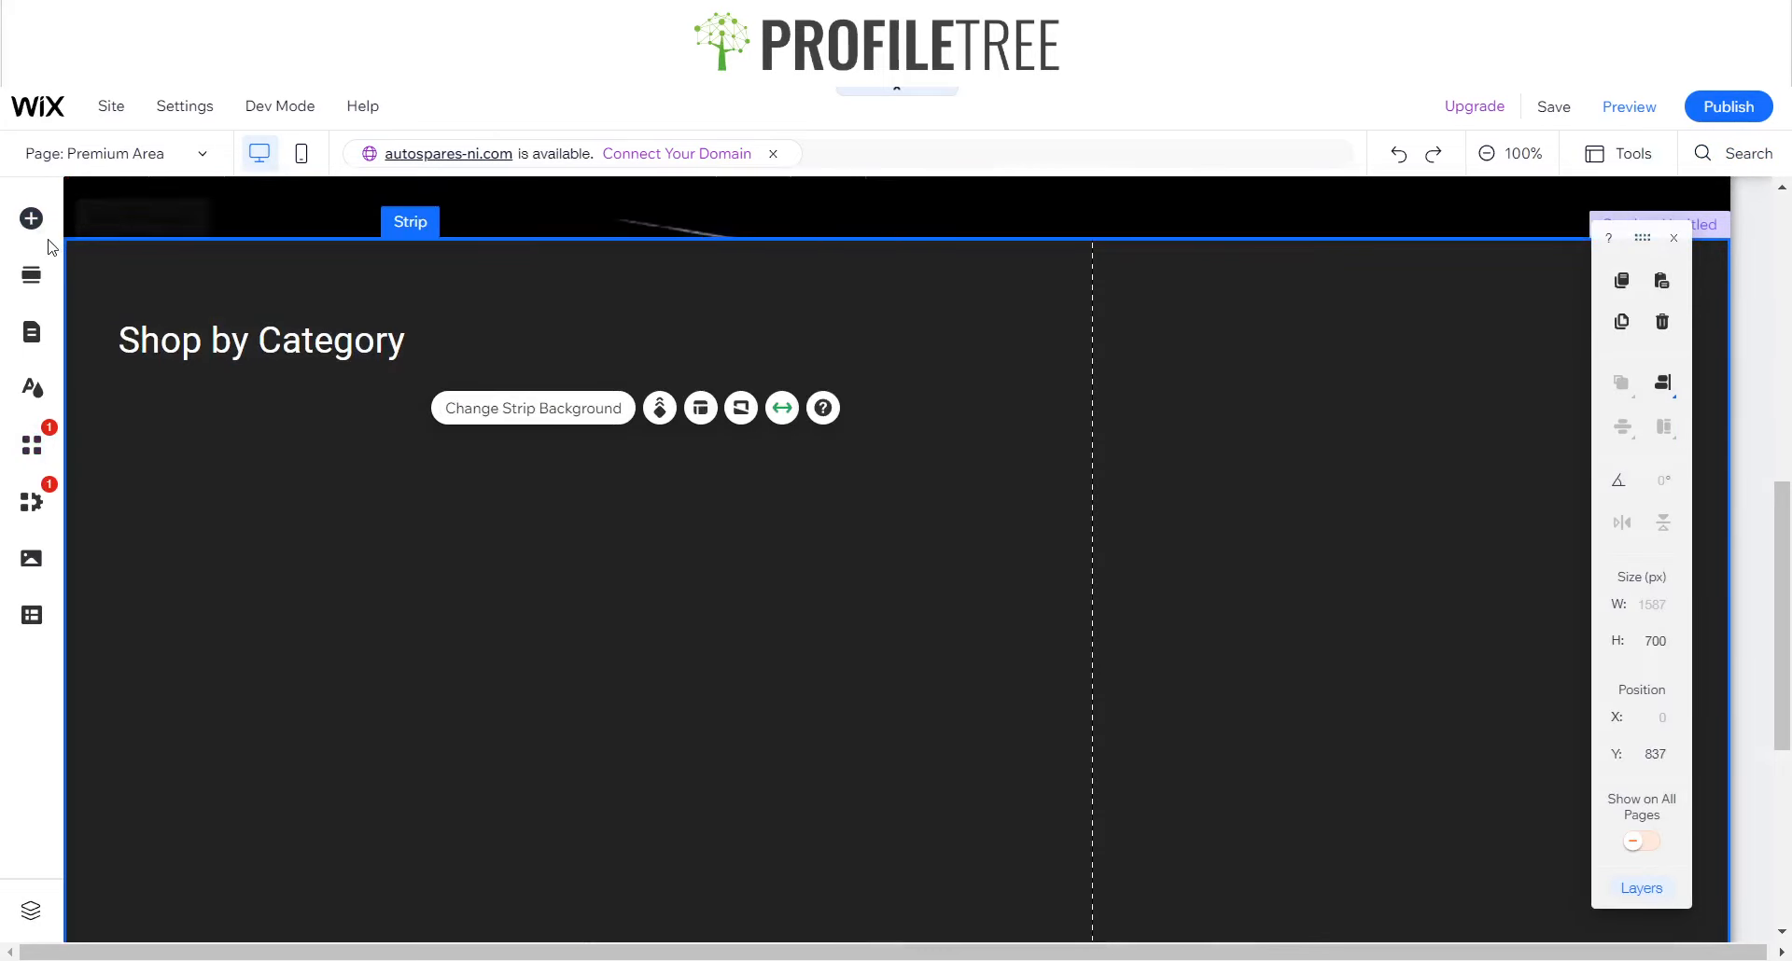
- Browse the gallery elements available to add, comparing the Pro, Grid, Slider and More Galleries options
{"action": "left_click", "coordinate": [30, 219]}
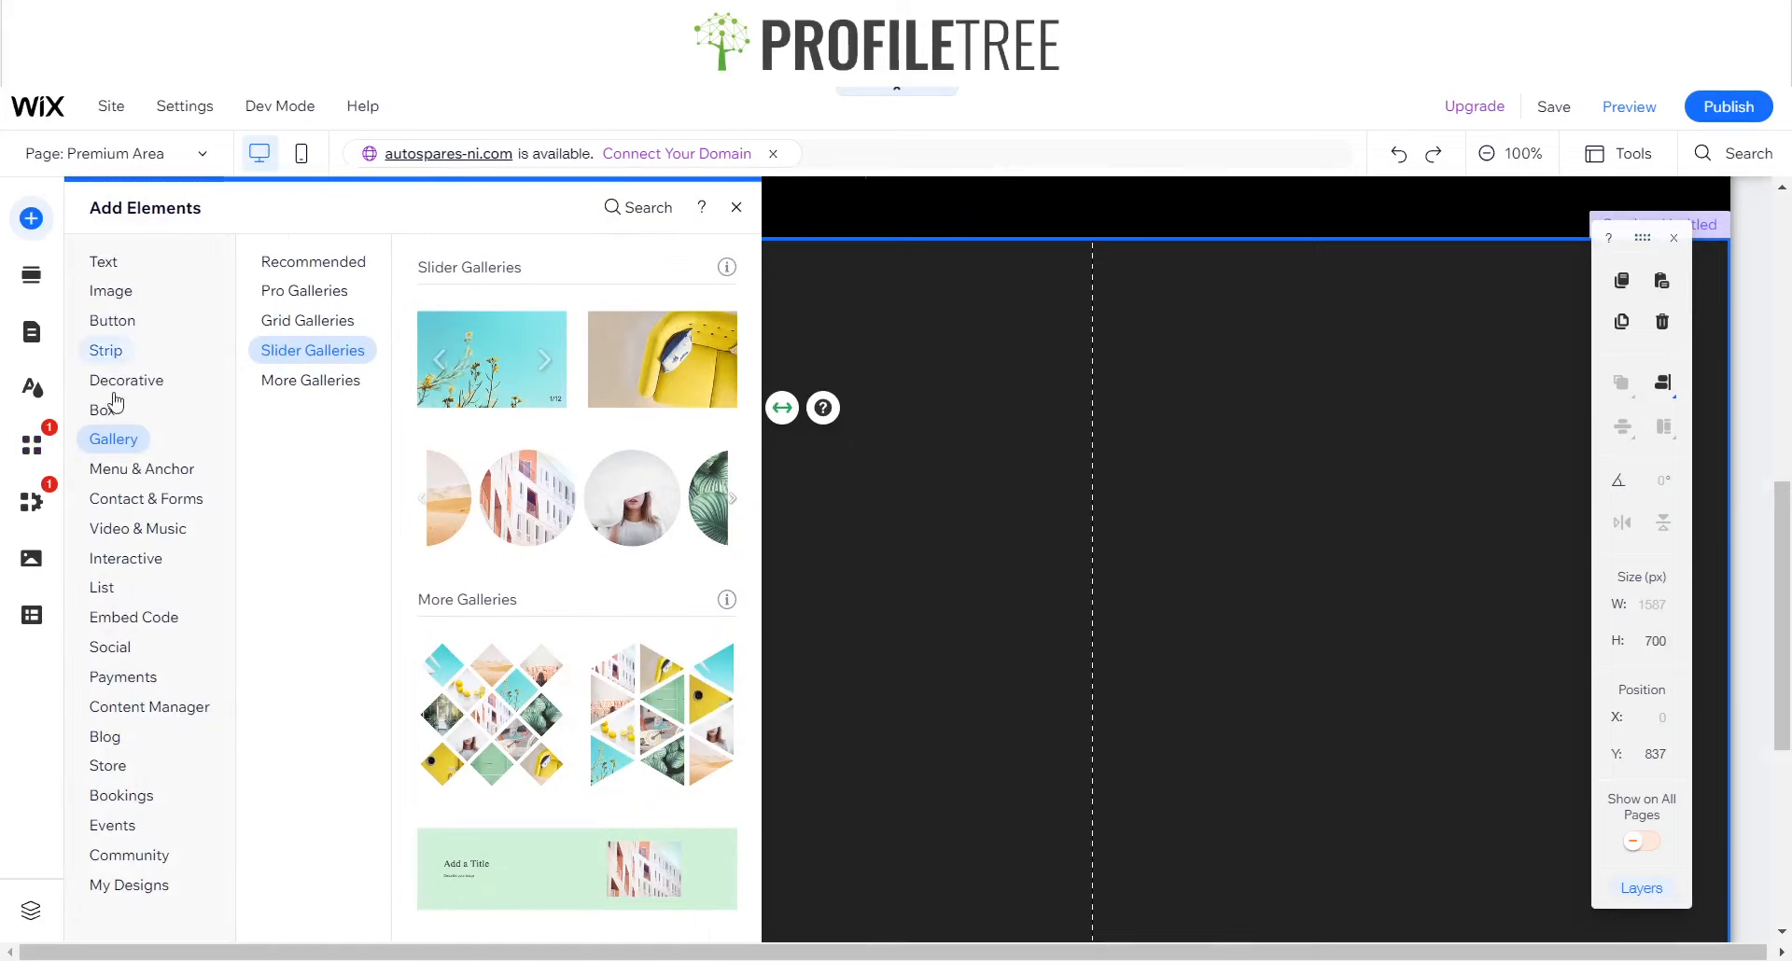
{"action": "left_click", "coordinate": [142, 469]}
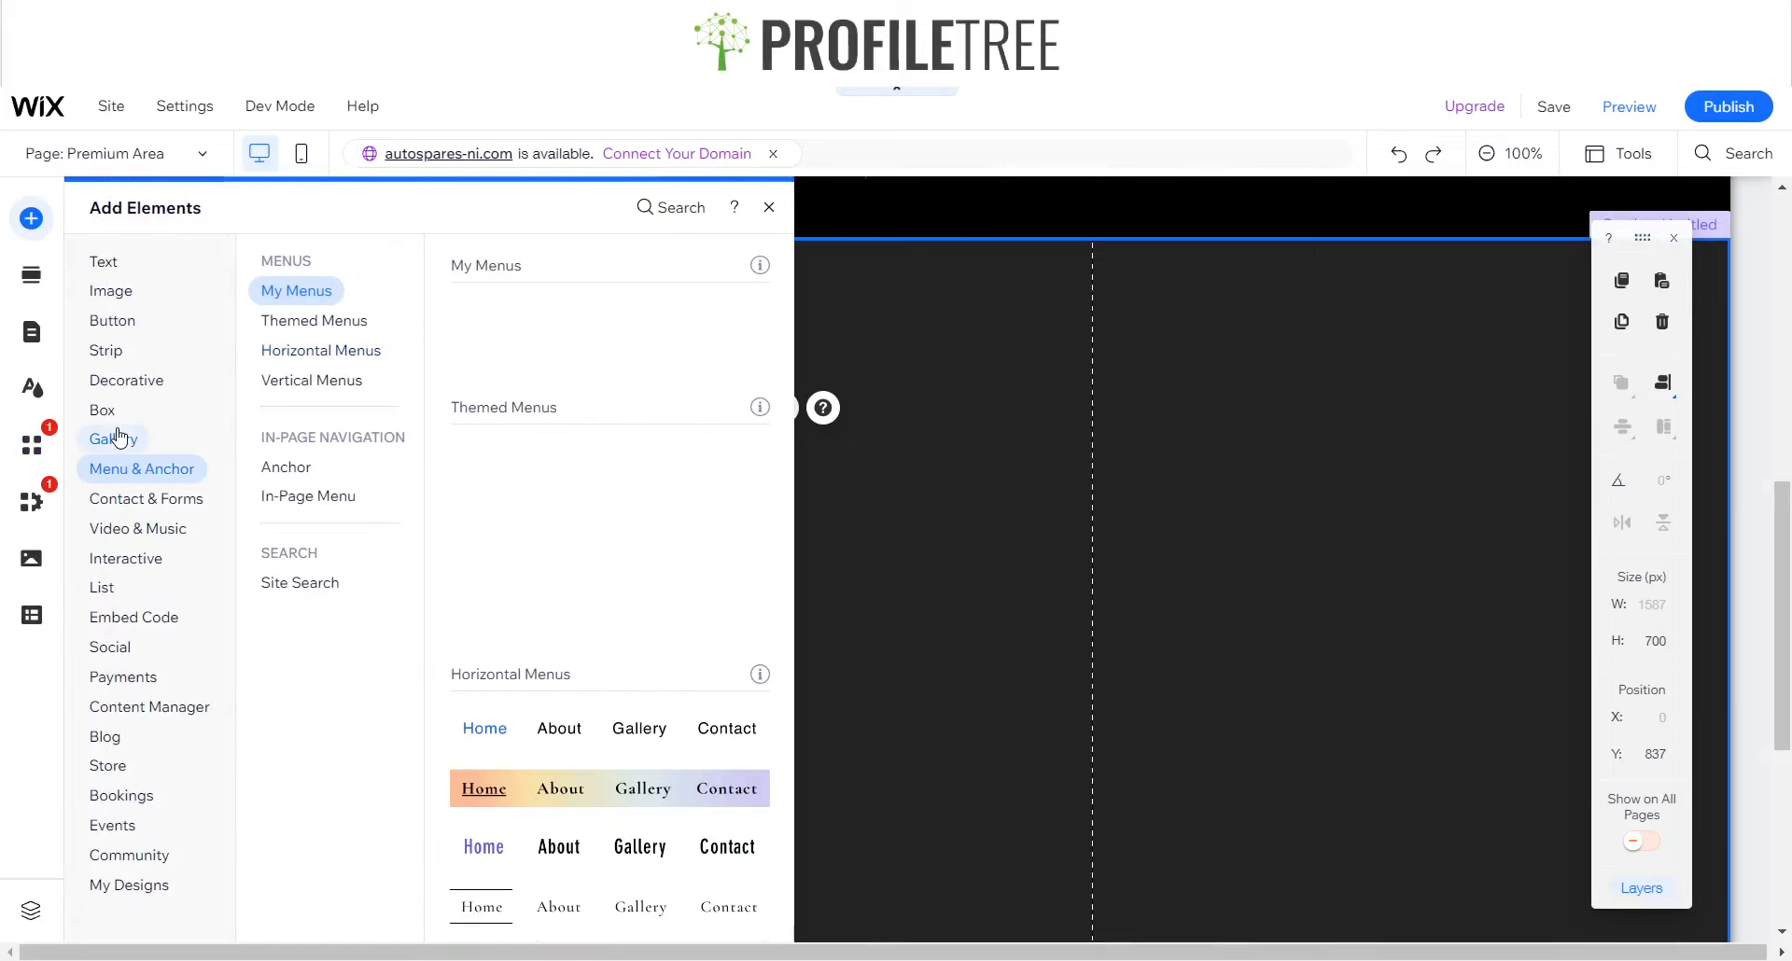
{"action": "left_click", "coordinate": [117, 436]}
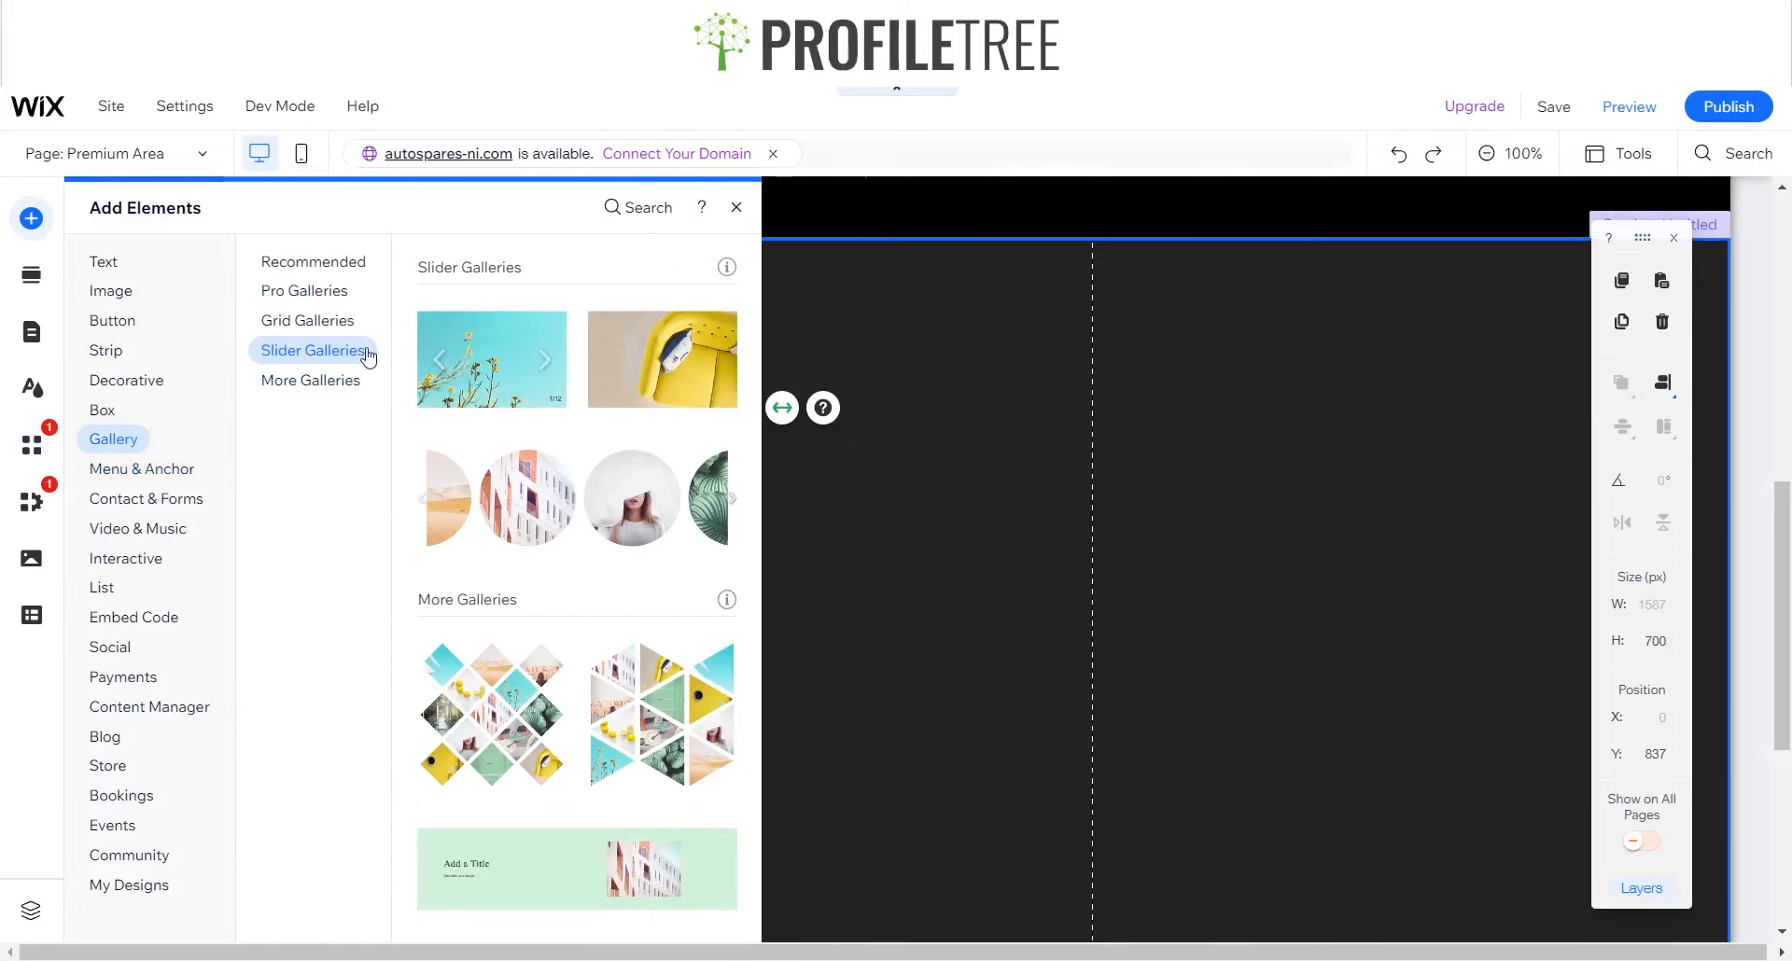
{"action": "scroll", "coordinate": [472, 376], "scroll_direction": "up", "scroll_amount": 3}
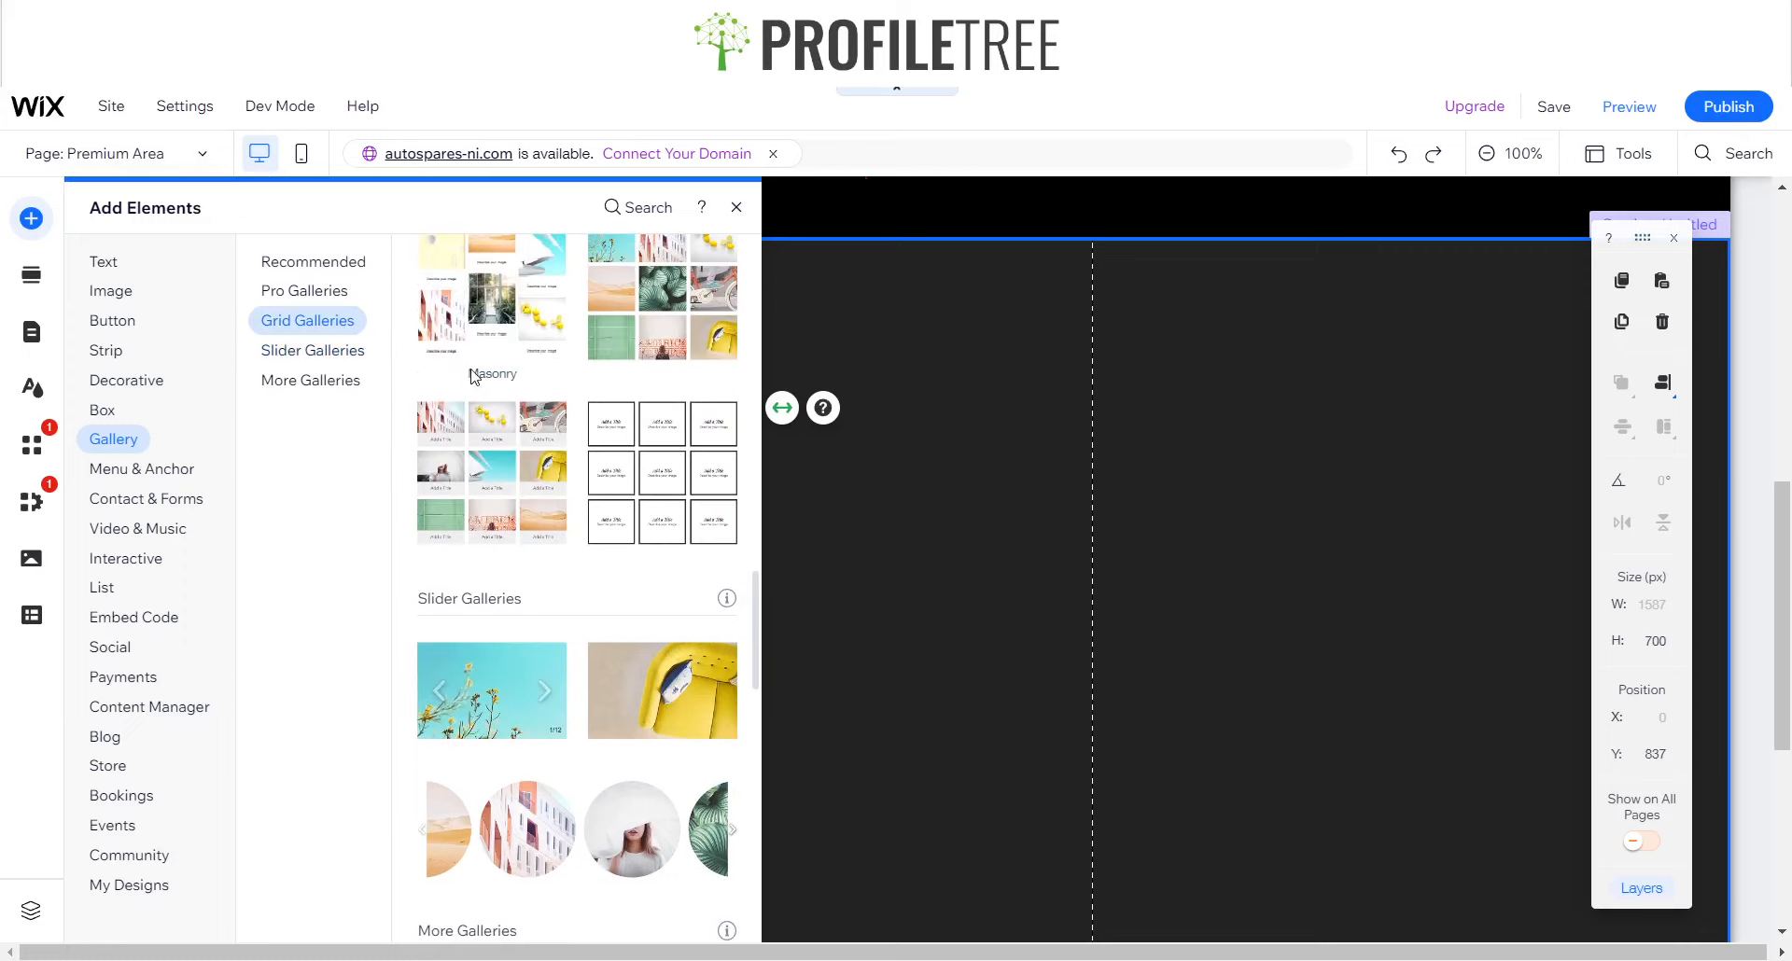
{"action": "left_click", "coordinate": [318, 294]}
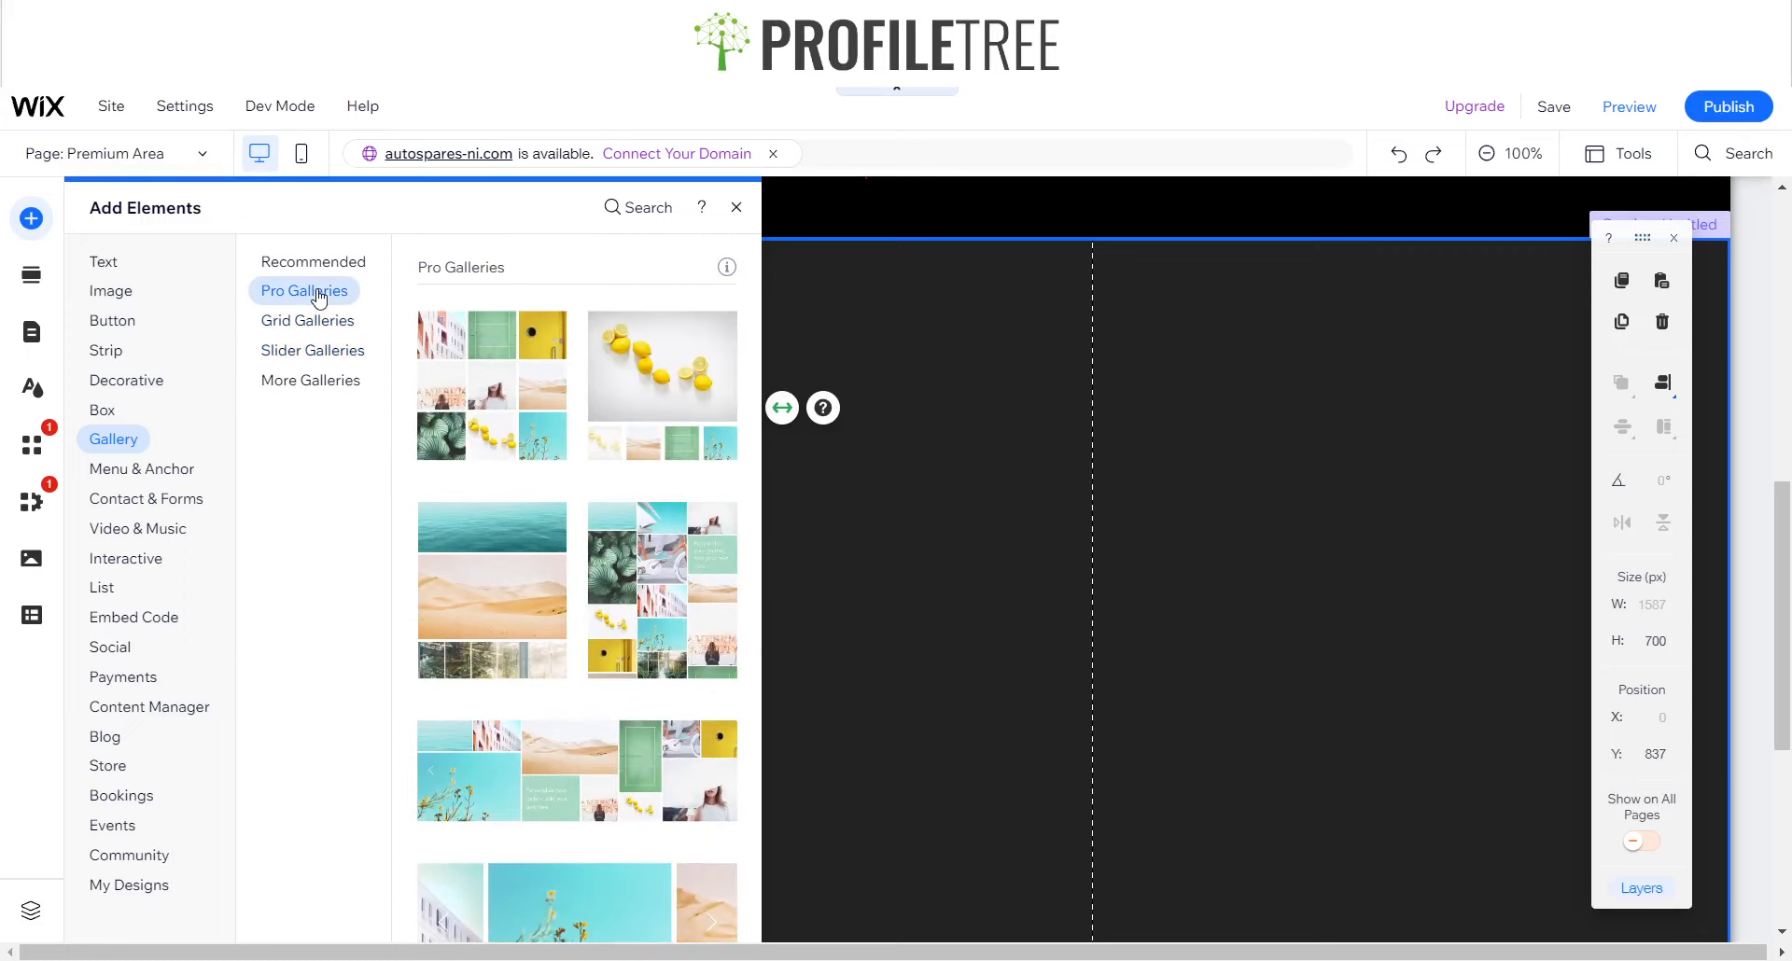
{"action": "left_click", "coordinate": [303, 379]}
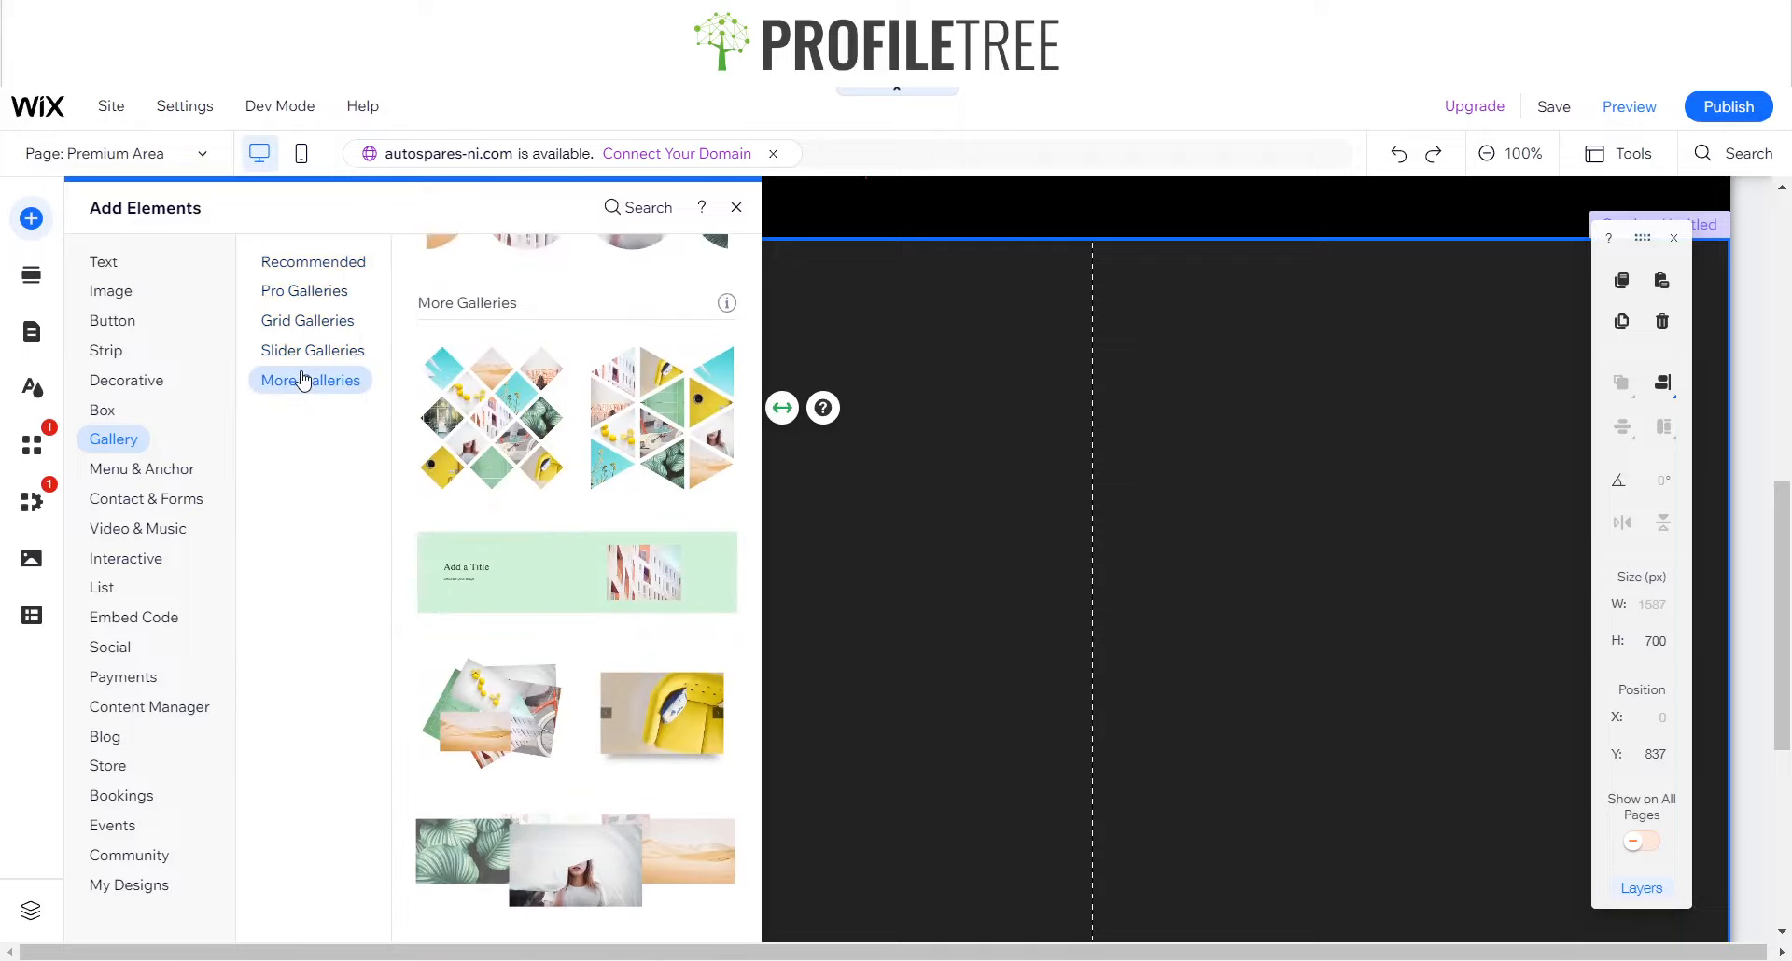
{"action": "left_click", "coordinate": [304, 355]}
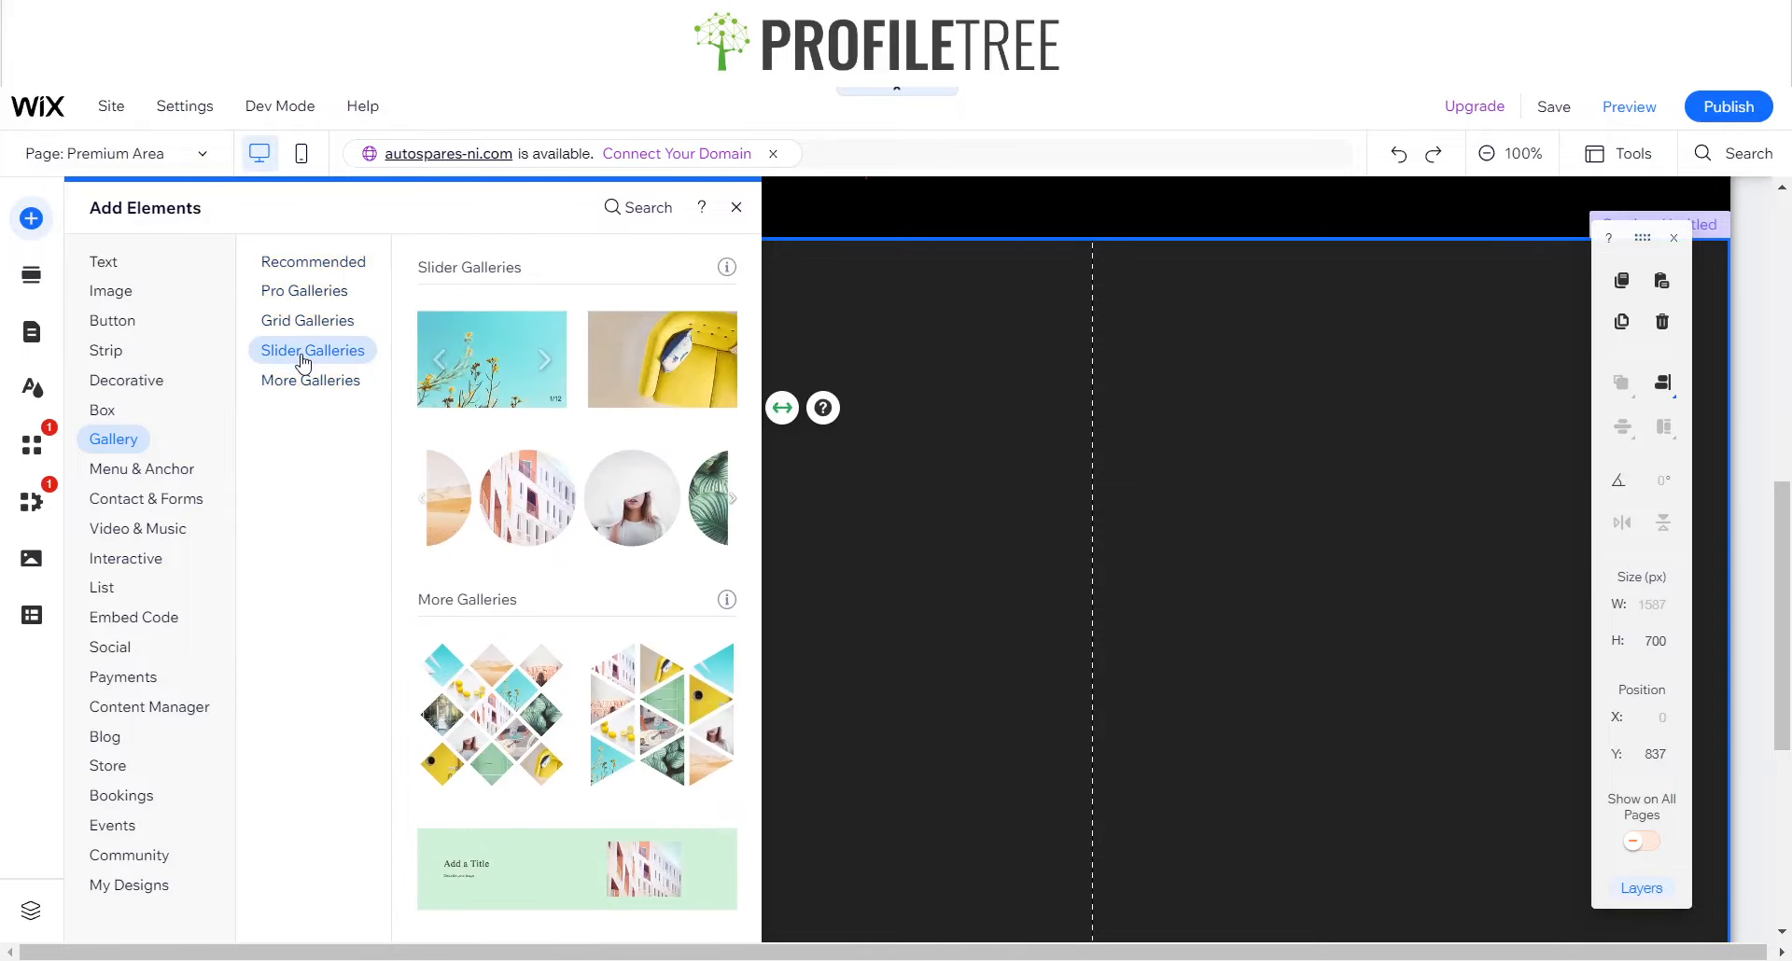
{"action": "left_click", "coordinate": [296, 266]}
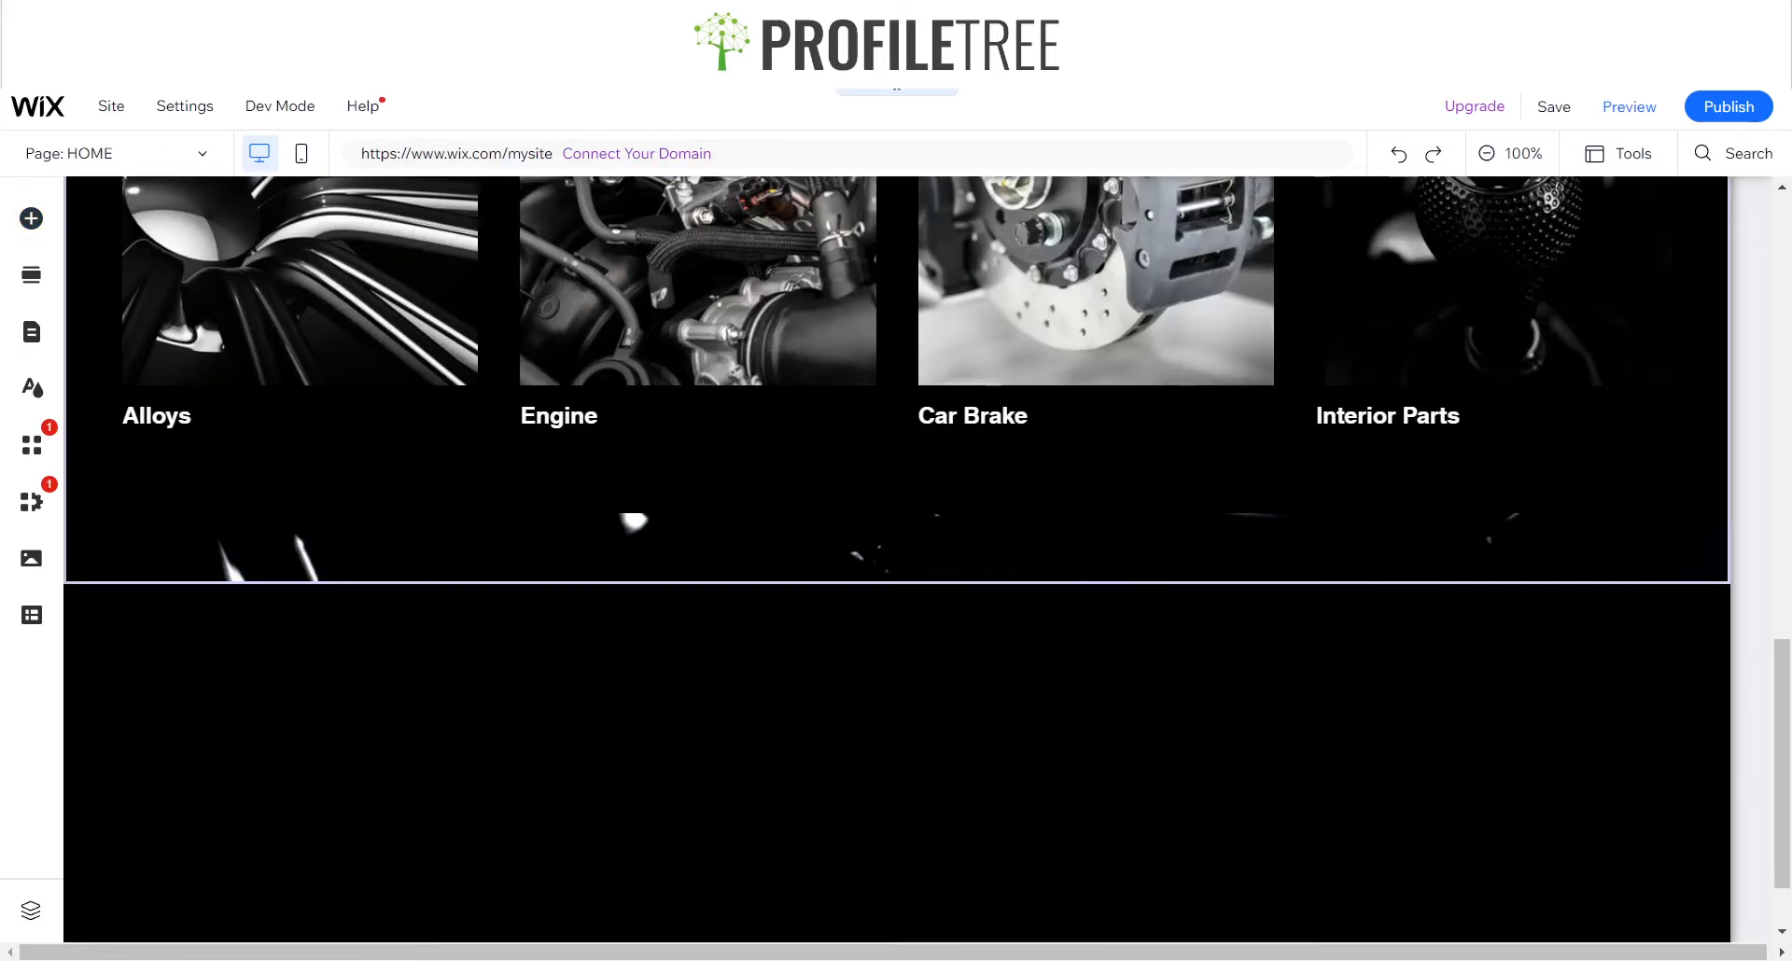
- Switch to the template's HOME page, select its Shop by Category Wix Pro Gallery and open the gallery settings
{"action": "scroll", "coordinate": [1139, 456], "scroll_direction": "up", "scroll_amount": 4}
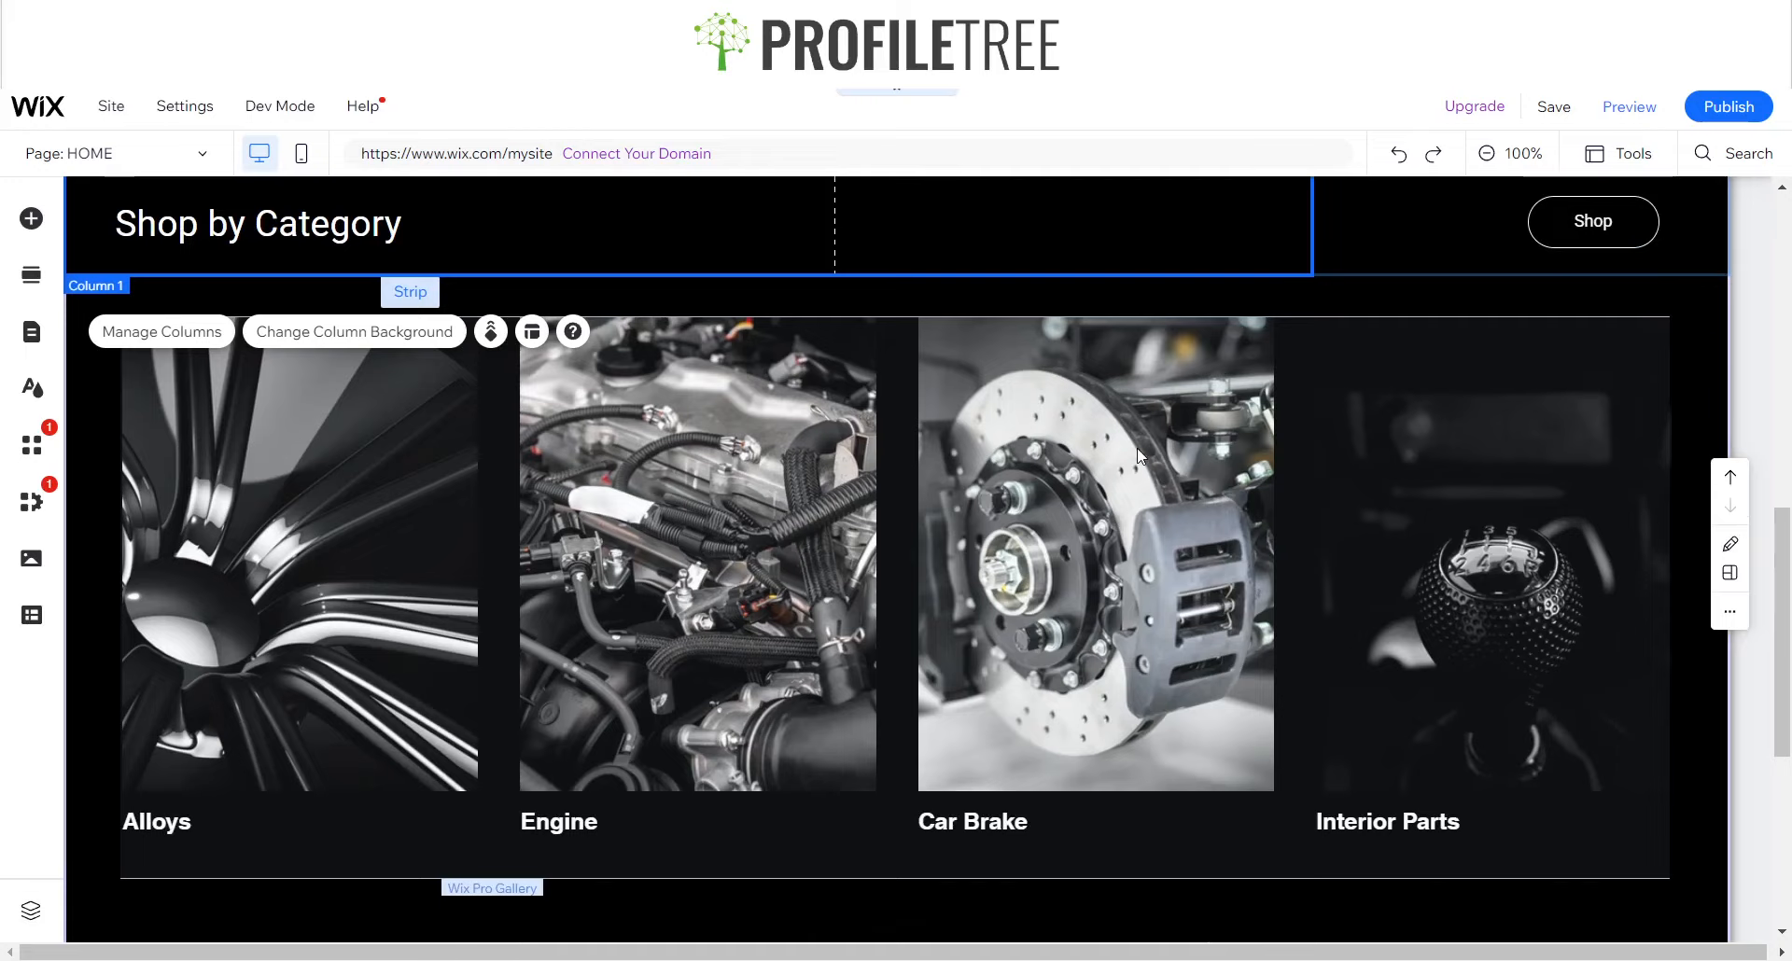
{"action": "scroll", "coordinate": [1138, 456], "scroll_direction": "up", "scroll_amount": 1}
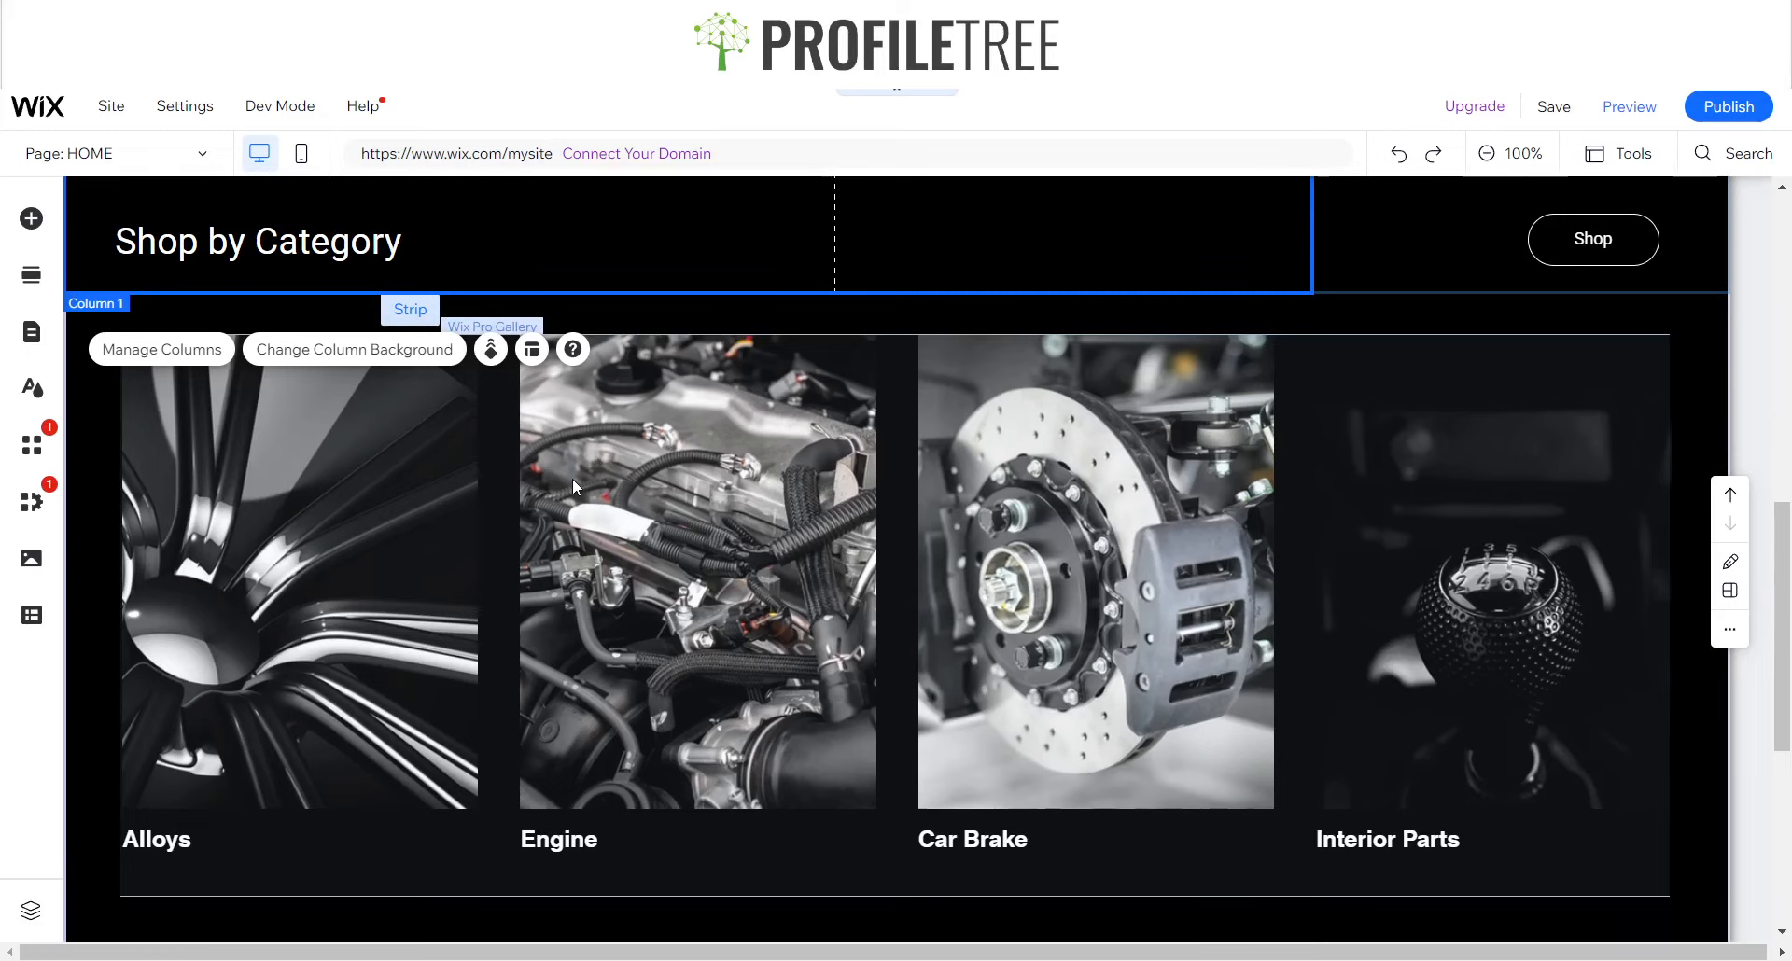
{"action": "left_click", "coordinate": [336, 575]}
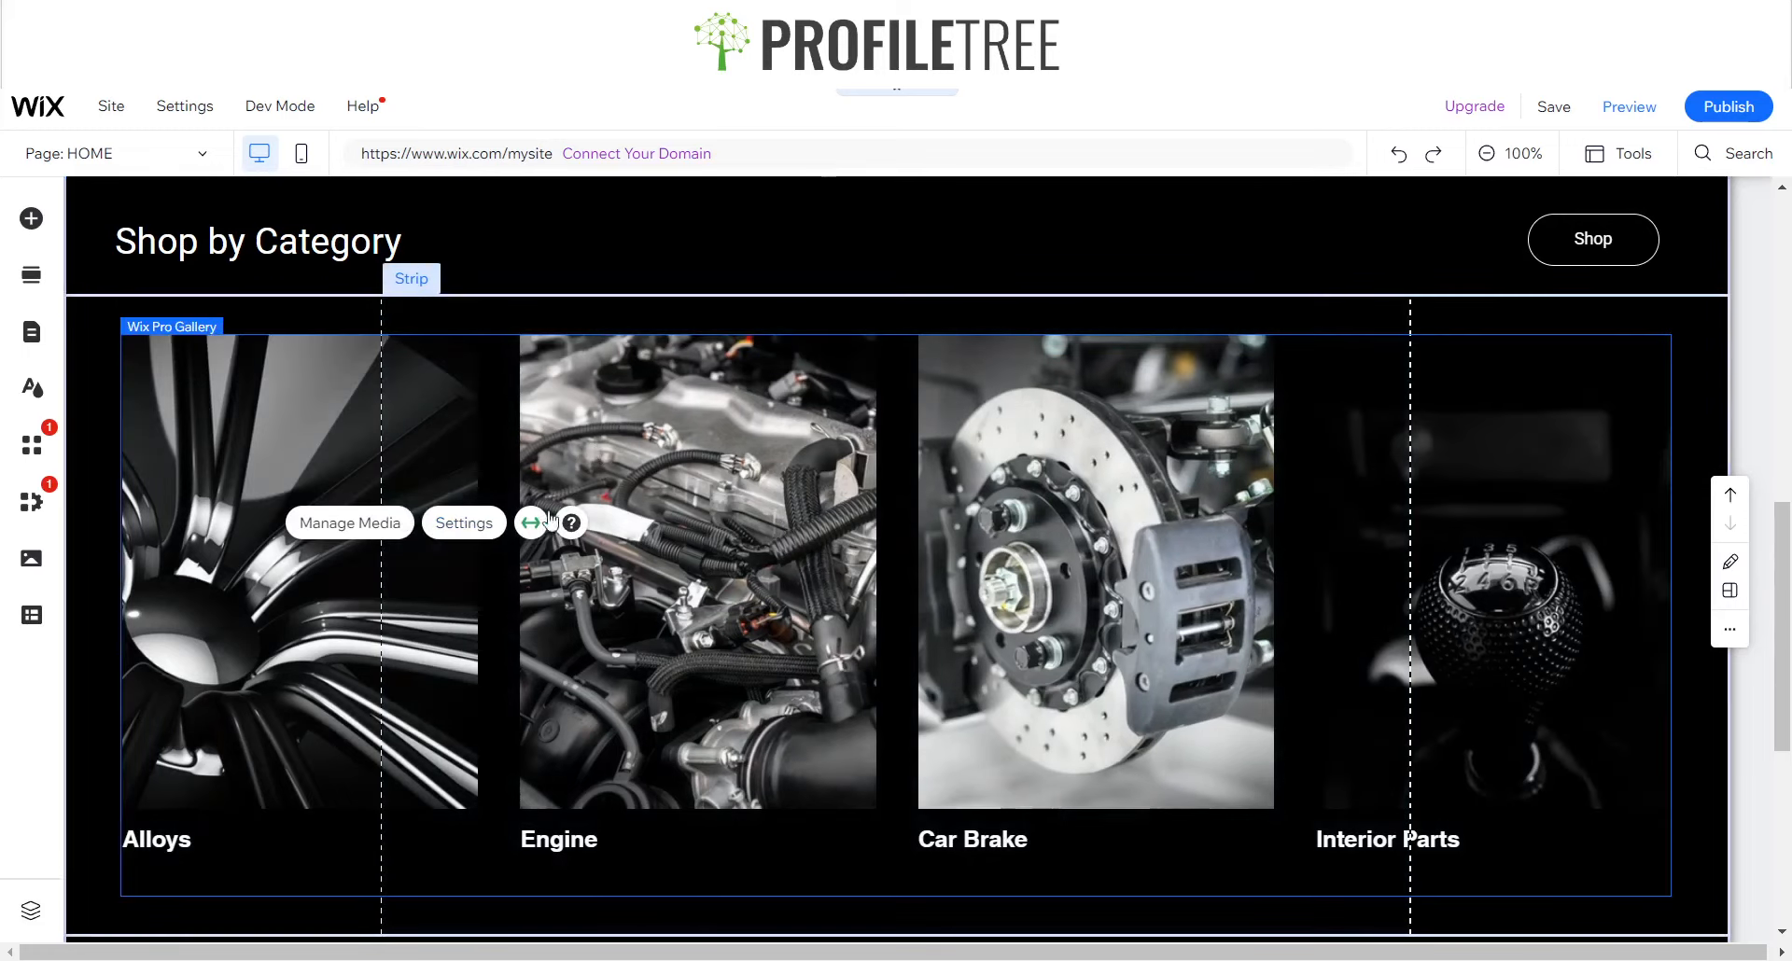
{"action": "left_click", "coordinate": [464, 524]}
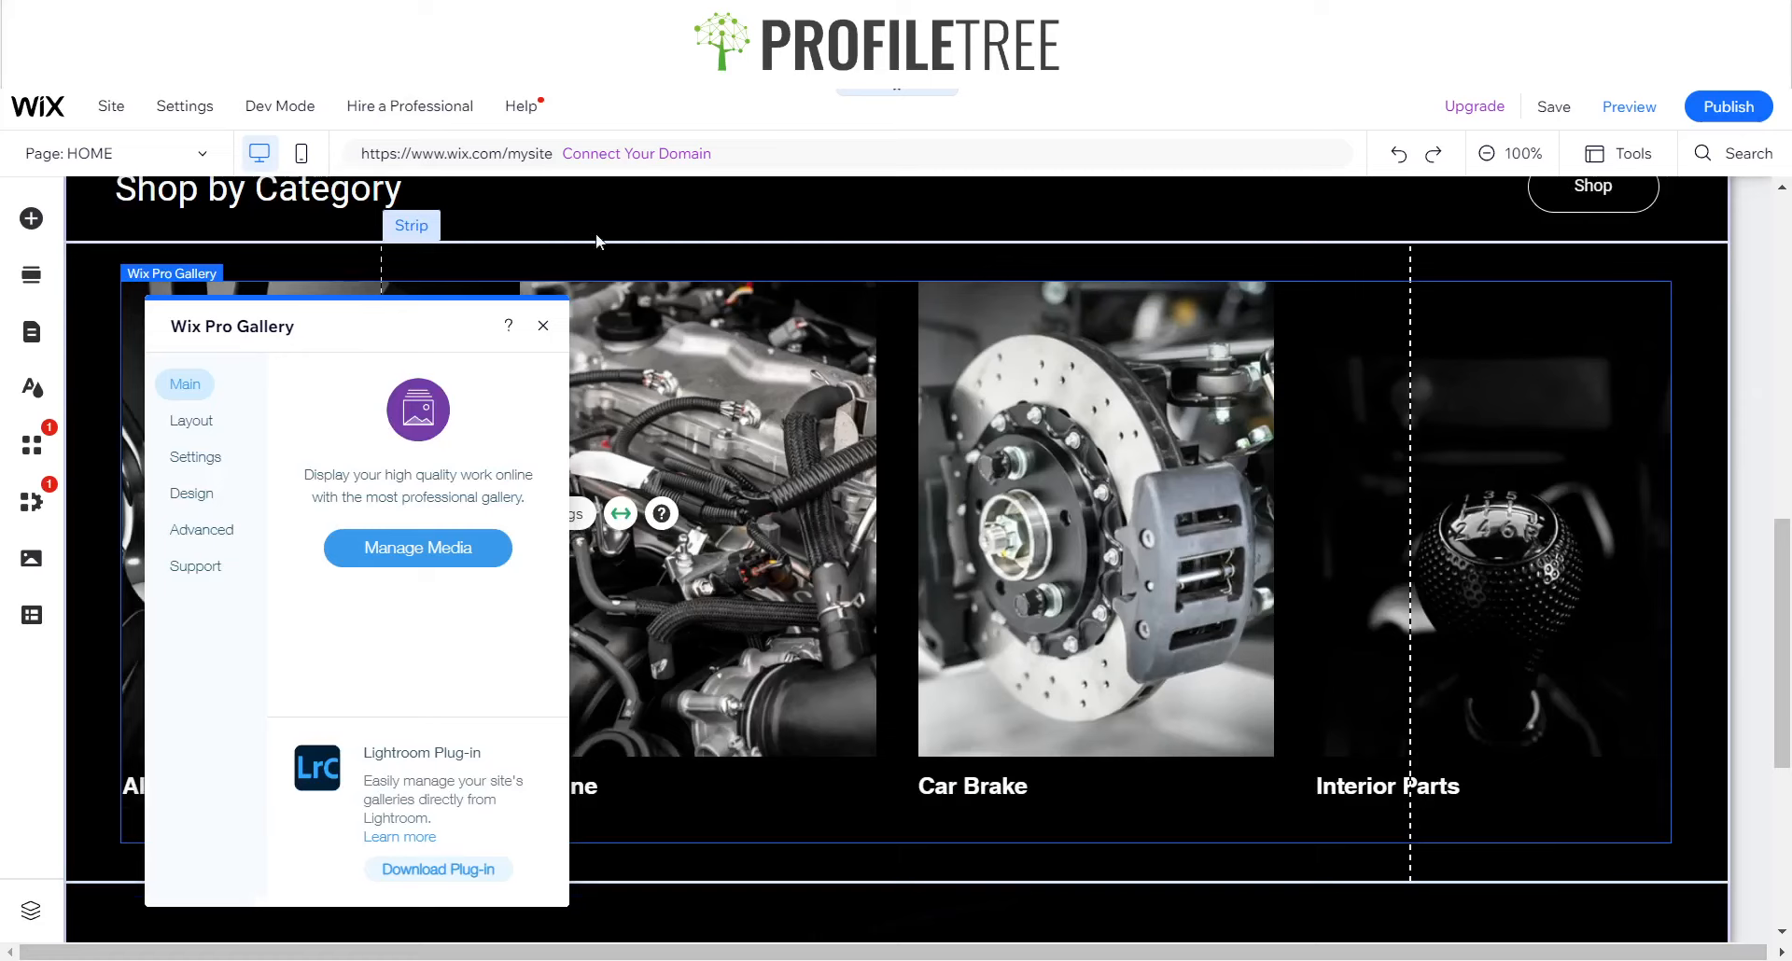
- Examine the template gallery's Grid layout options, including scroll direction, thumbnail resize, image ratio, images per row and spacing
{"action": "left_click", "coordinate": [191, 420]}
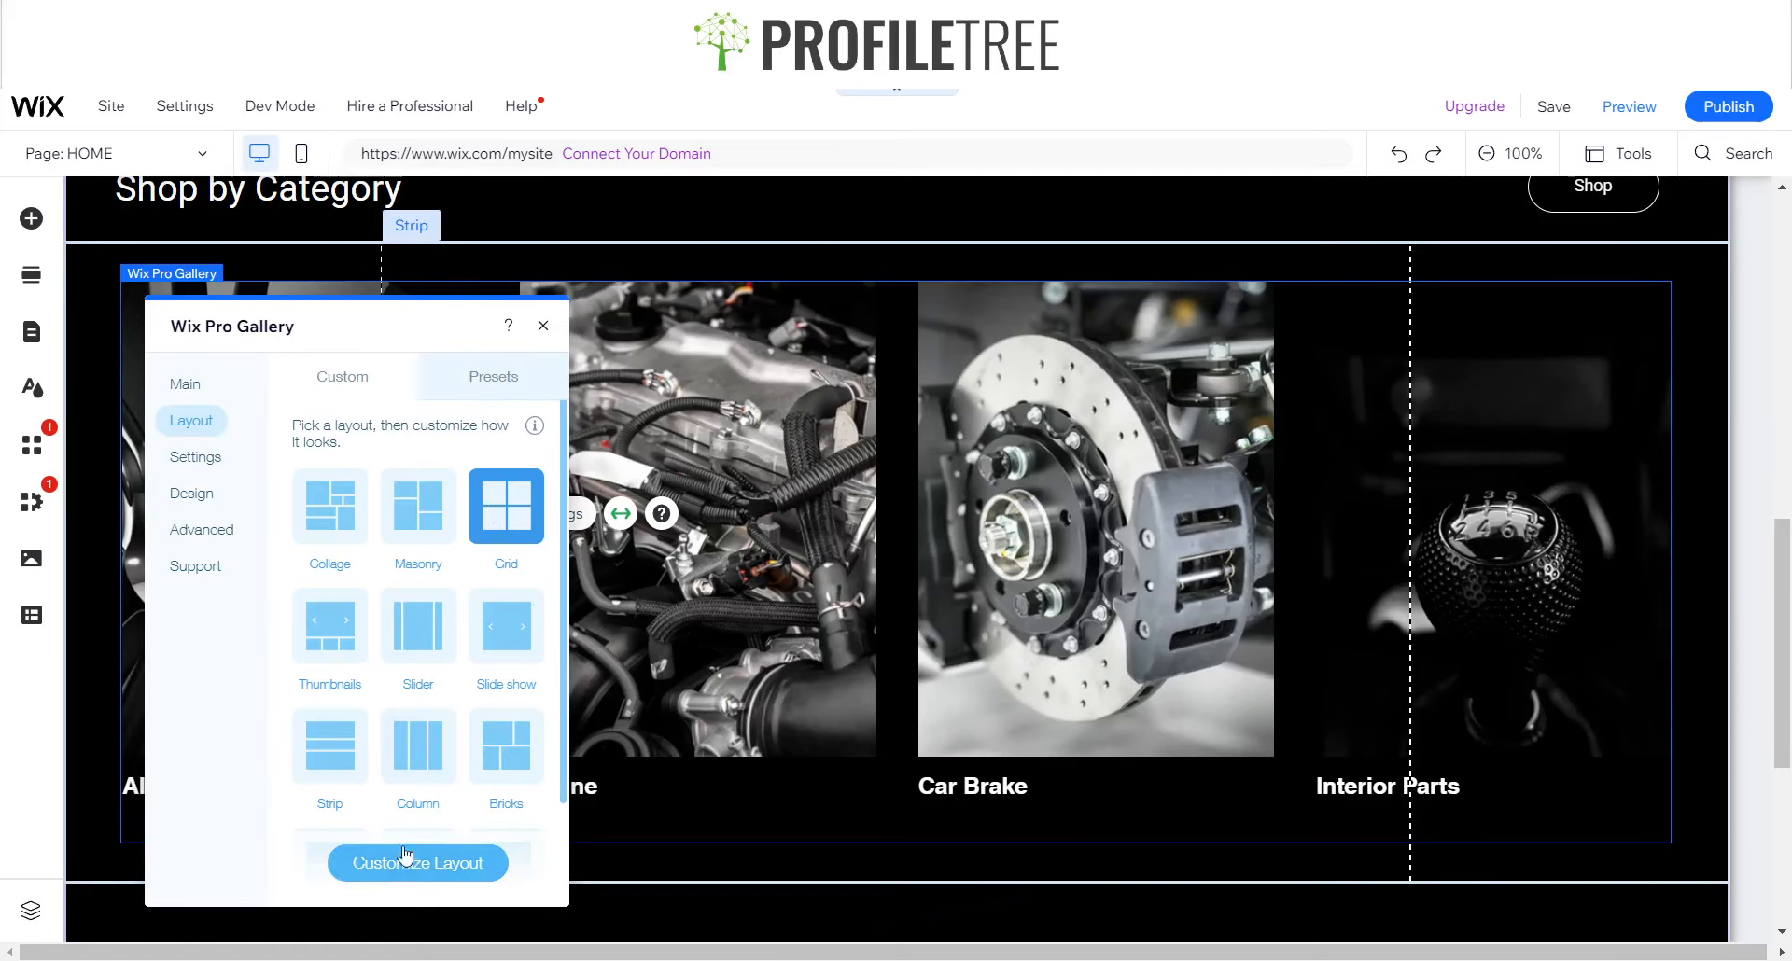
{"action": "left_click", "coordinate": [404, 877]}
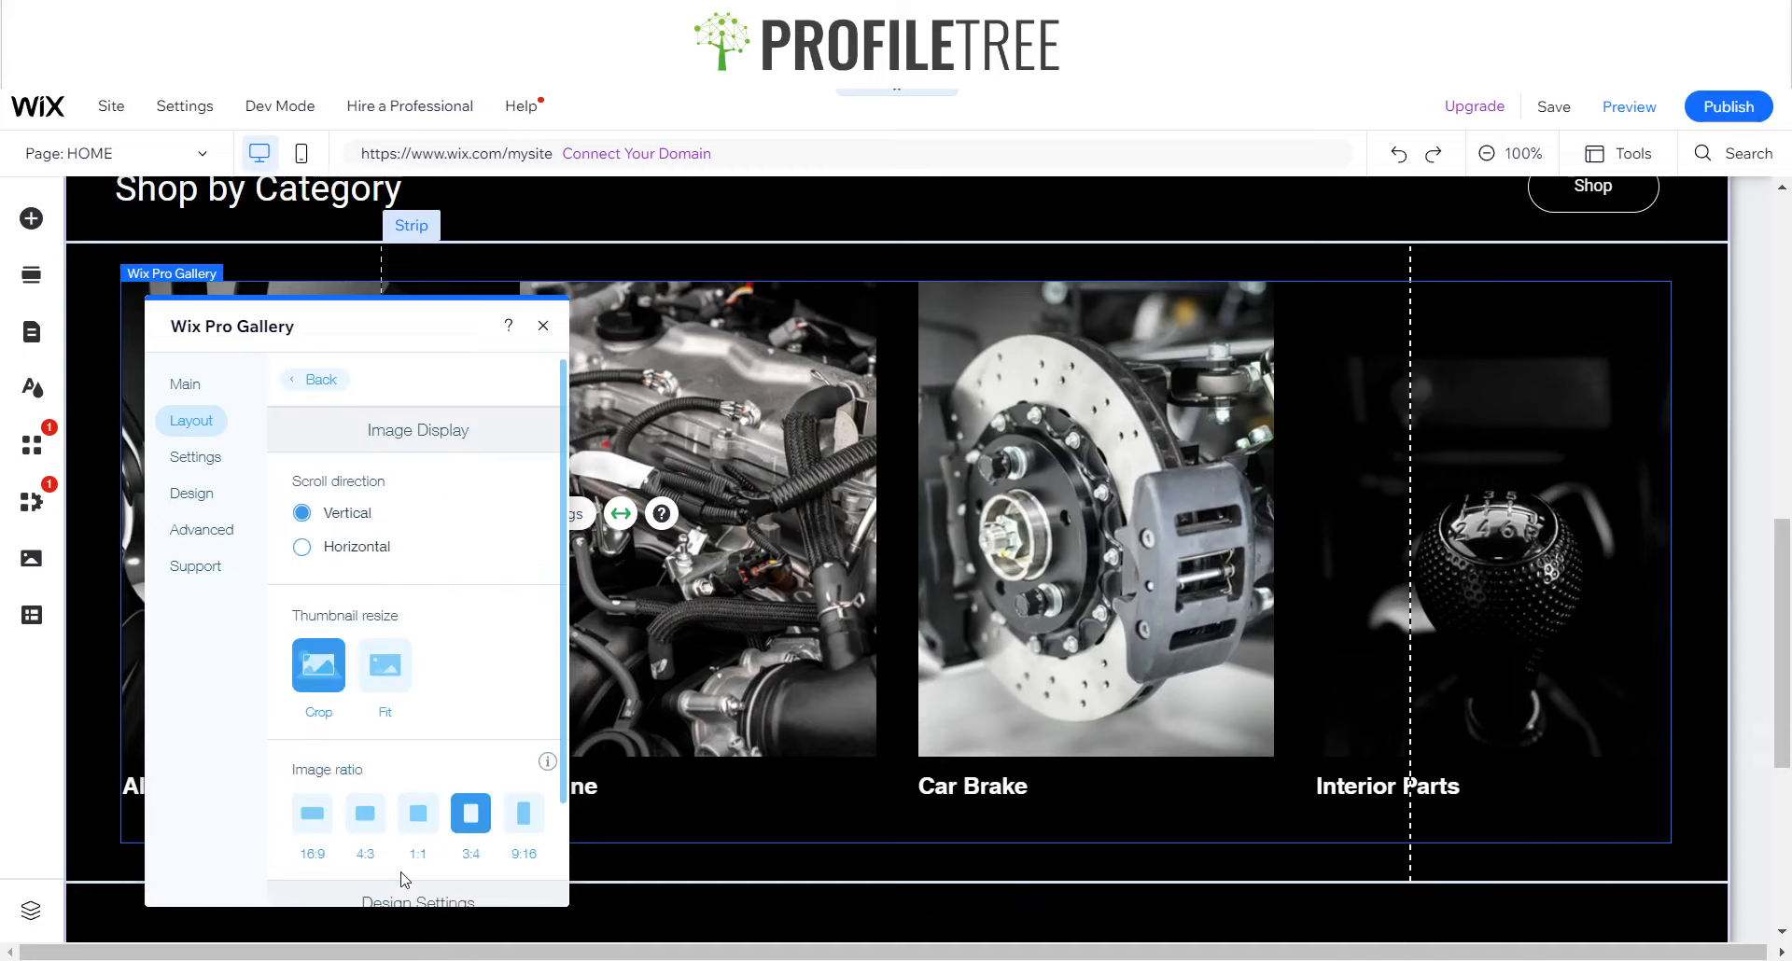
{"action": "scroll", "coordinate": [434, 730], "scroll_direction": "down", "scroll_amount": 2}
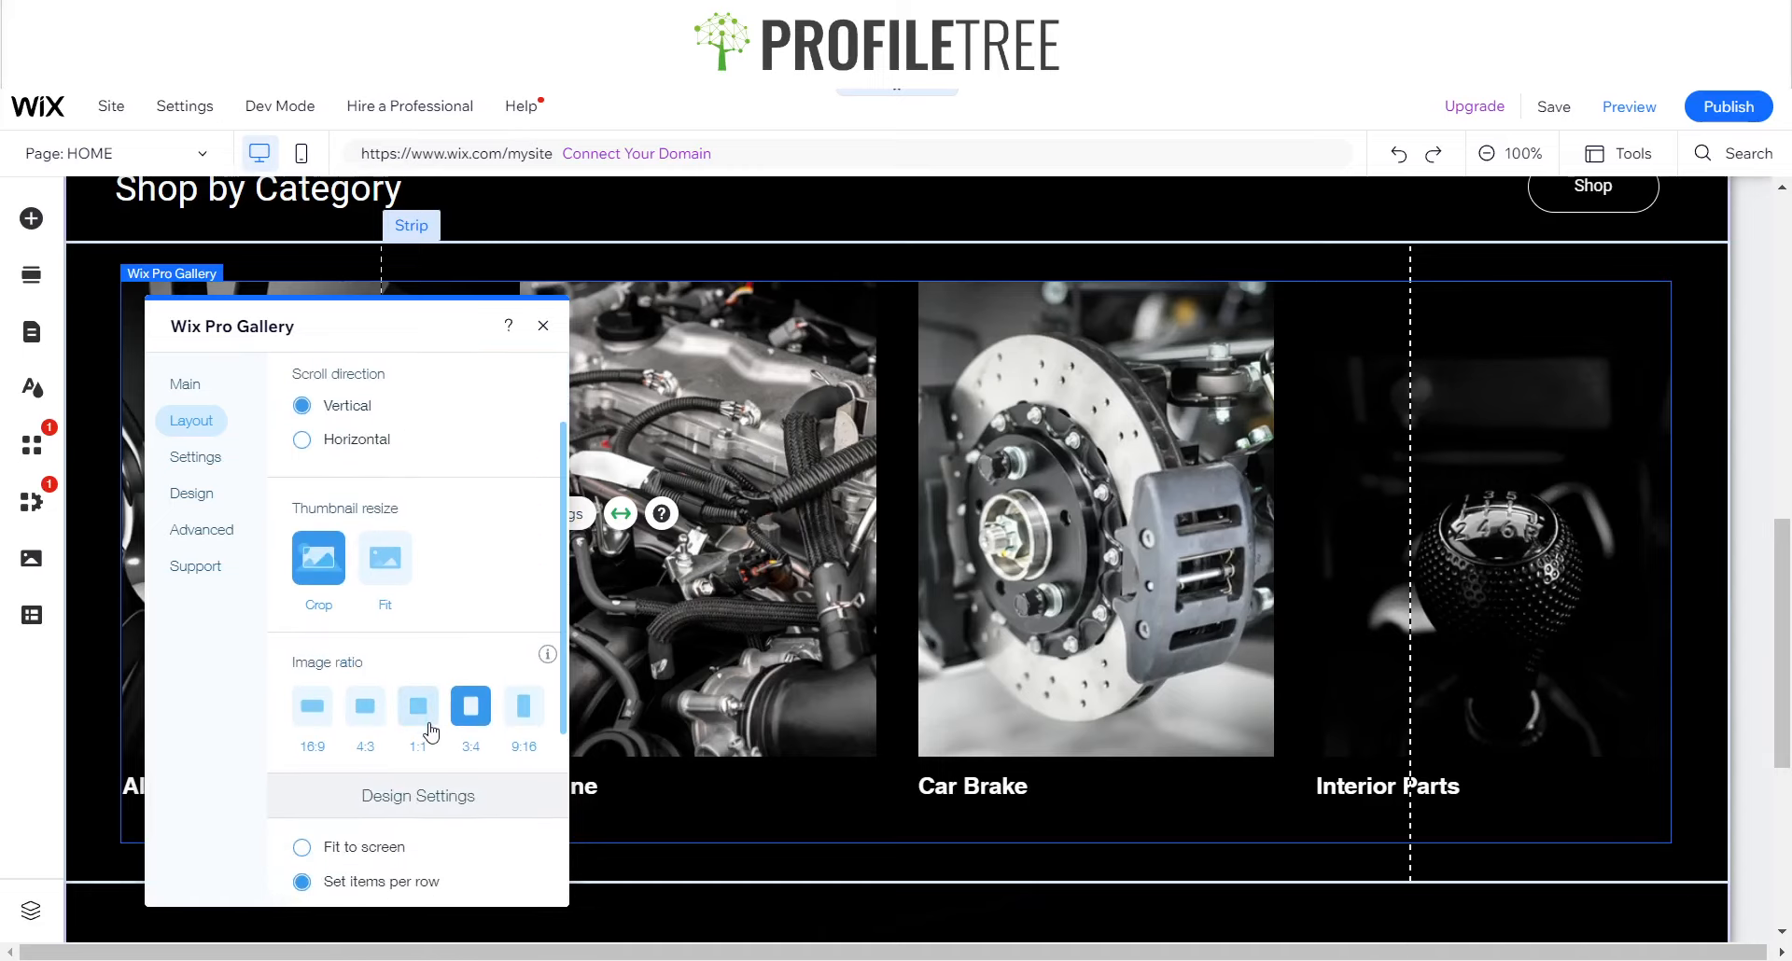
{"action": "scroll", "coordinate": [396, 747], "scroll_direction": "down", "scroll_amount": 2}
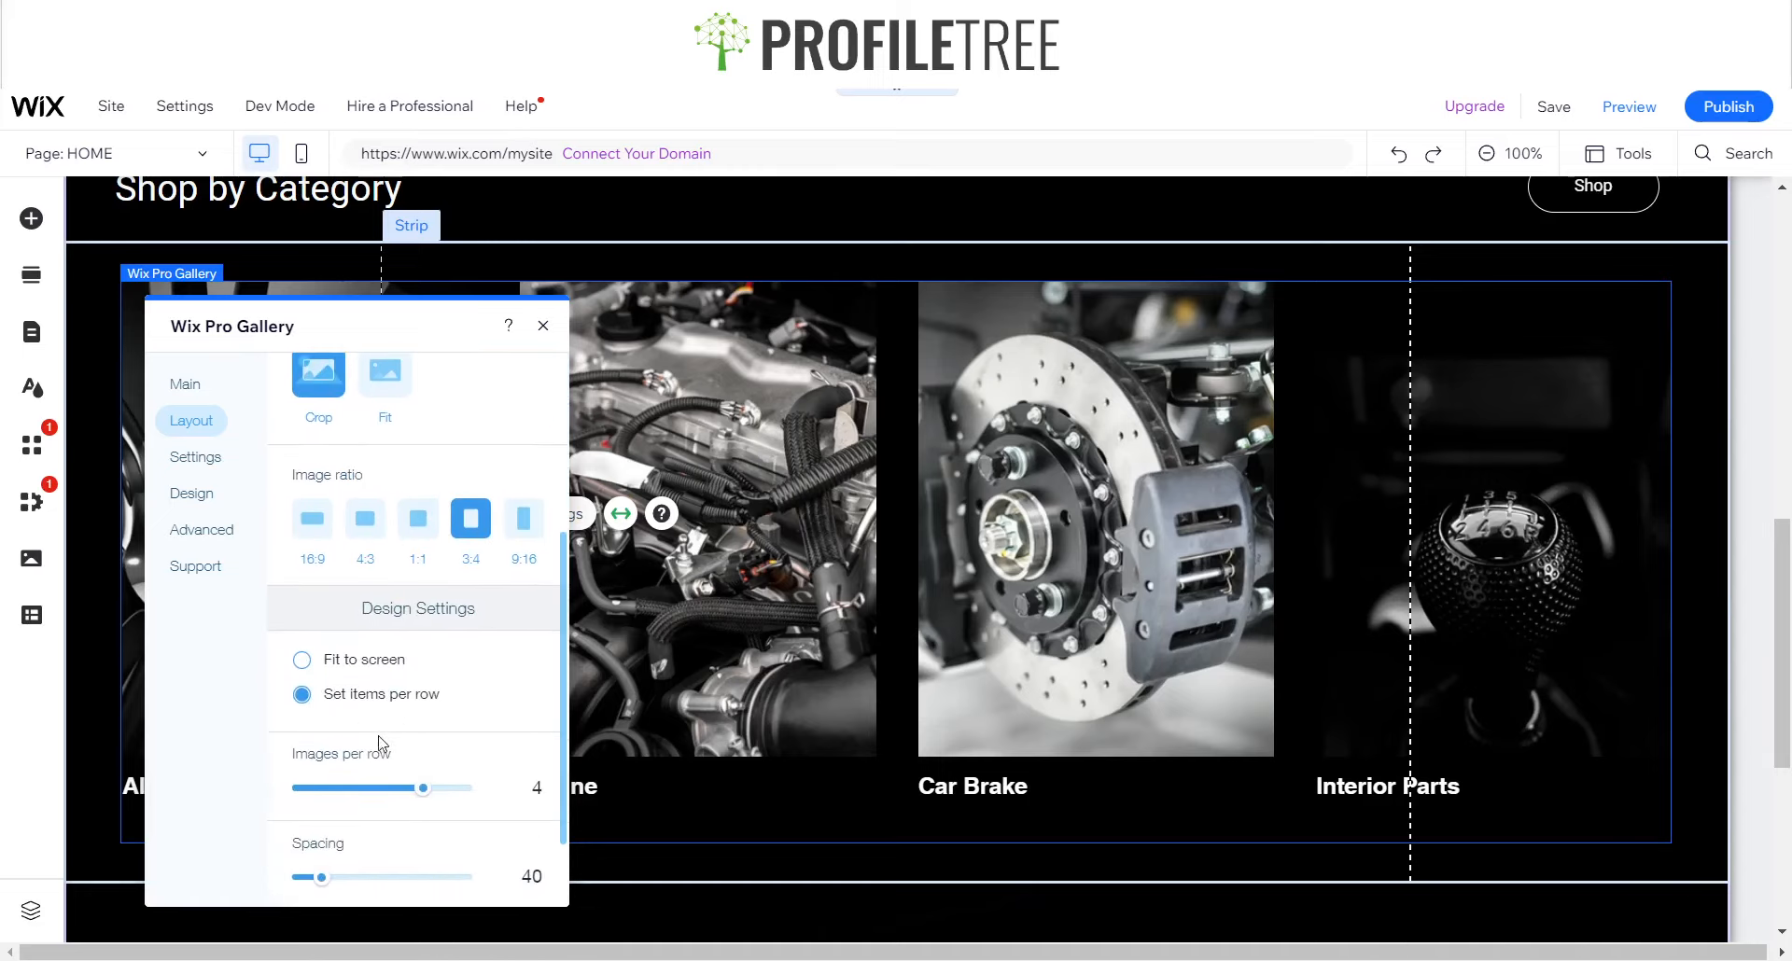
{"action": "scroll", "coordinate": [416, 795], "scroll_direction": "down", "scroll_amount": 1}
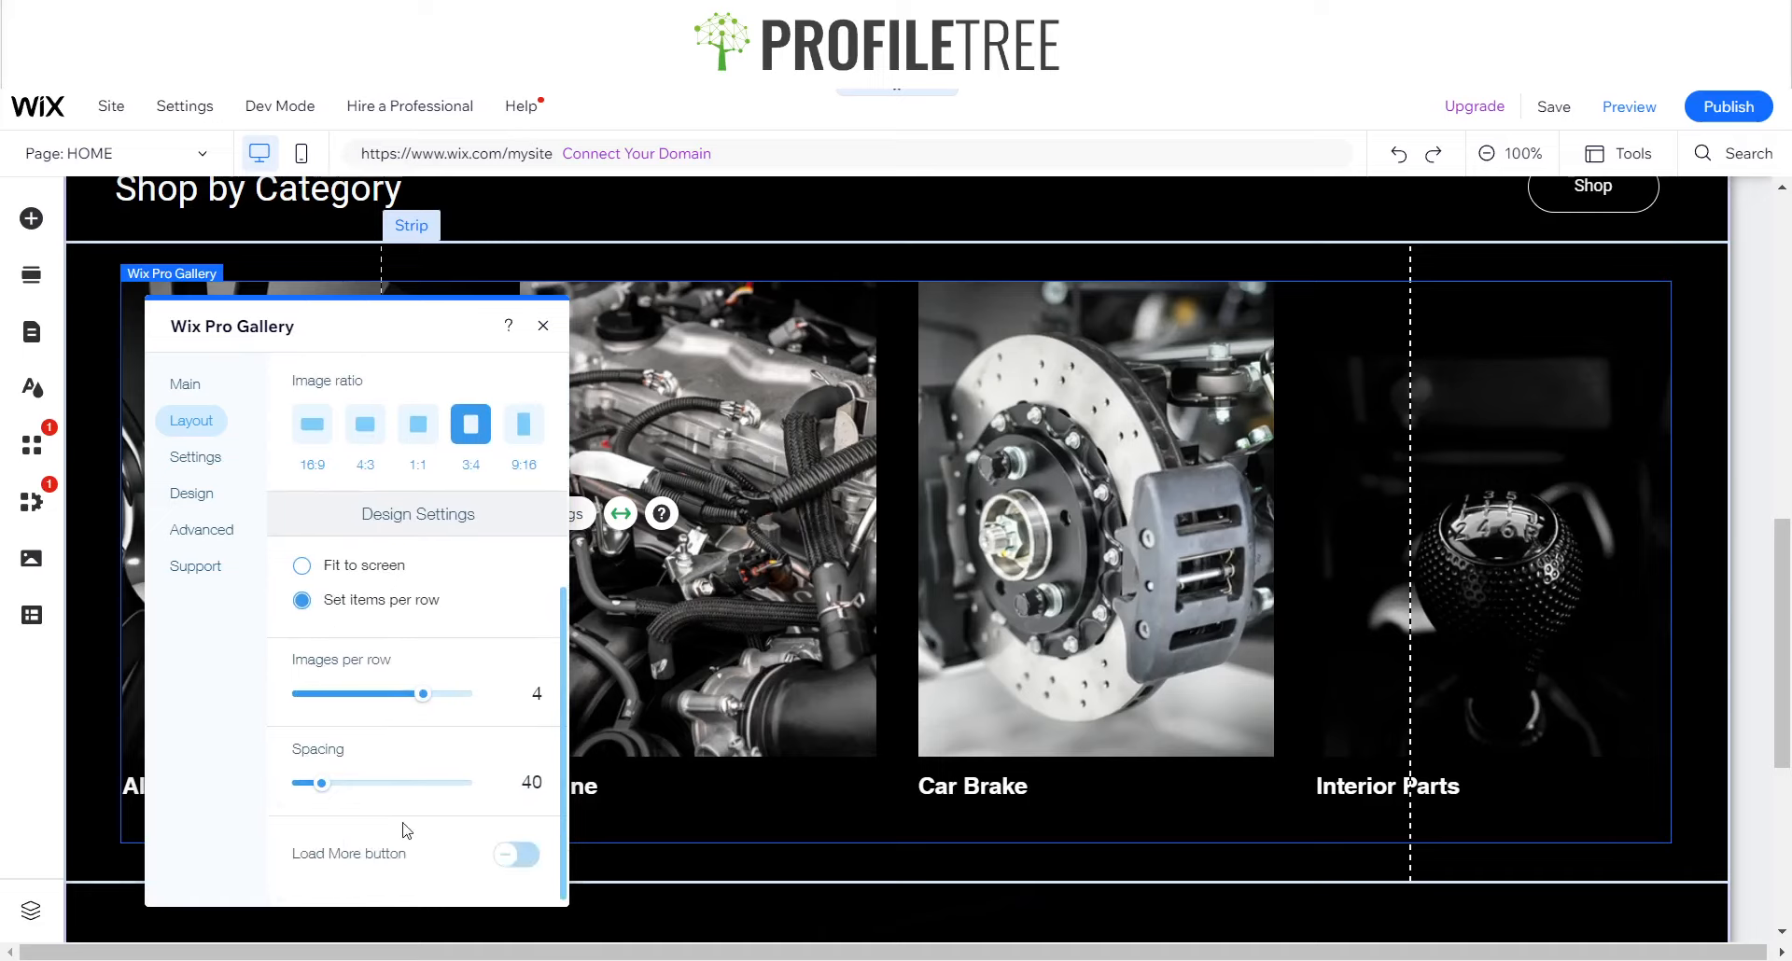
- Check the template gallery's item link, social and advanced video settings
{"action": "left_click", "coordinate": [204, 467]}
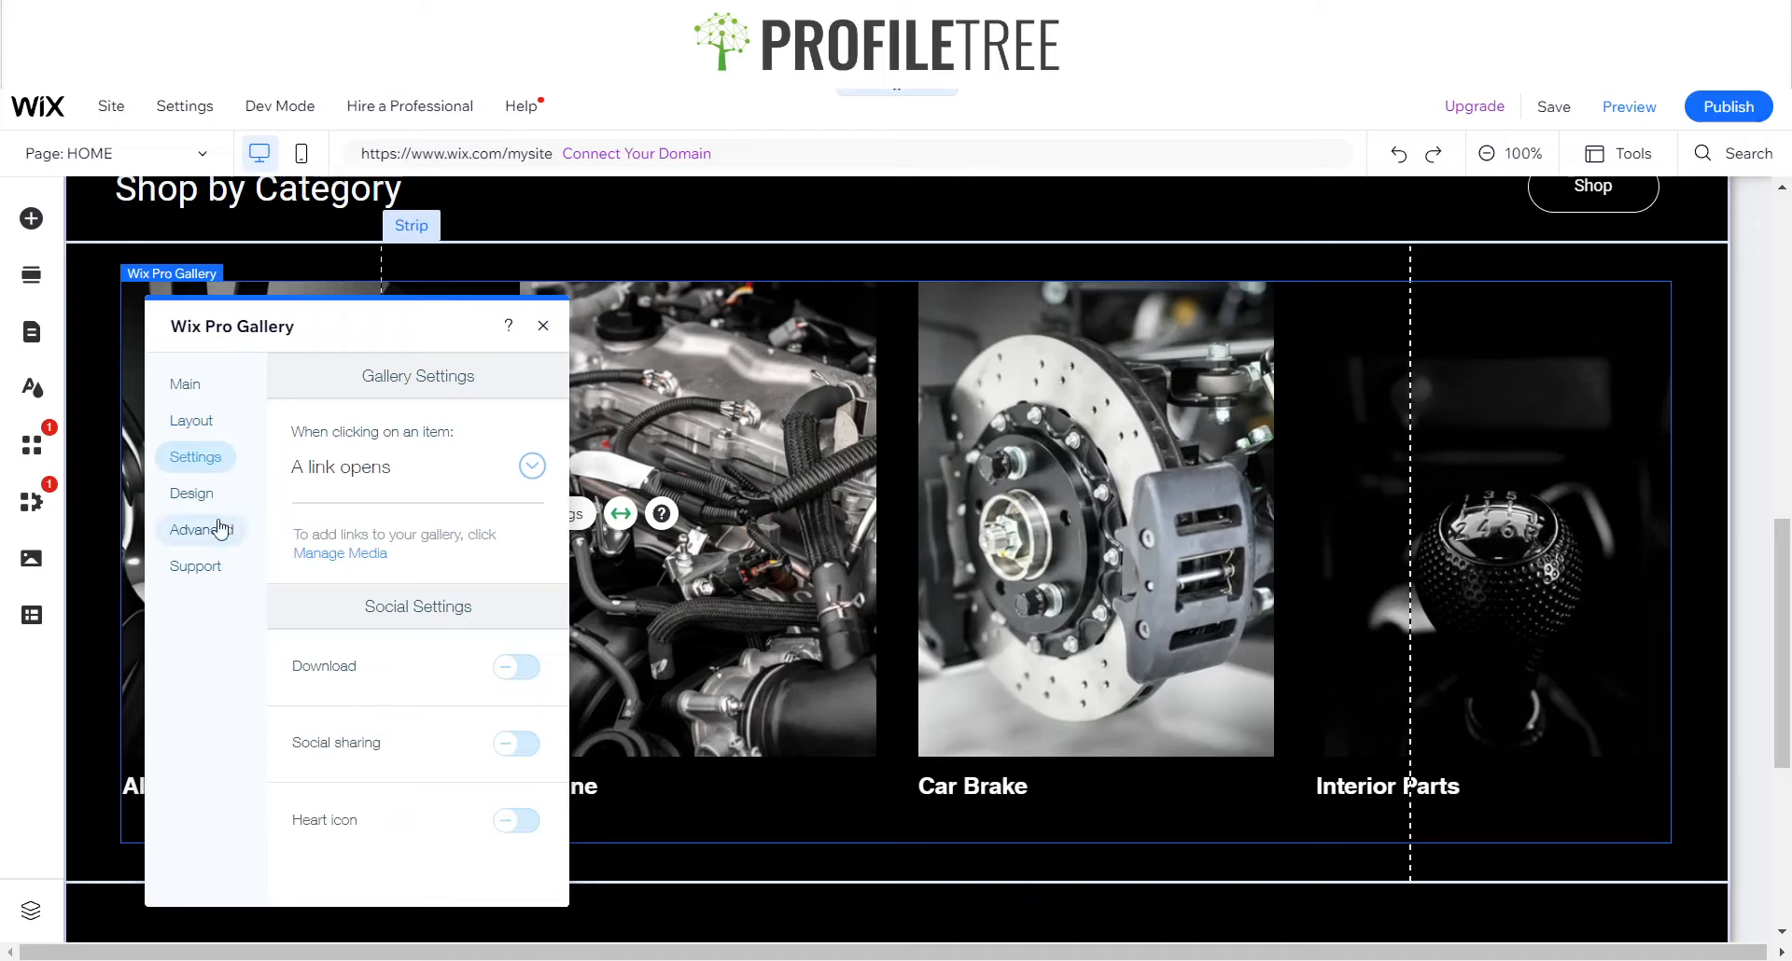
{"action": "left_click", "coordinate": [193, 494]}
{"action": "left_click", "coordinate": [178, 544]}
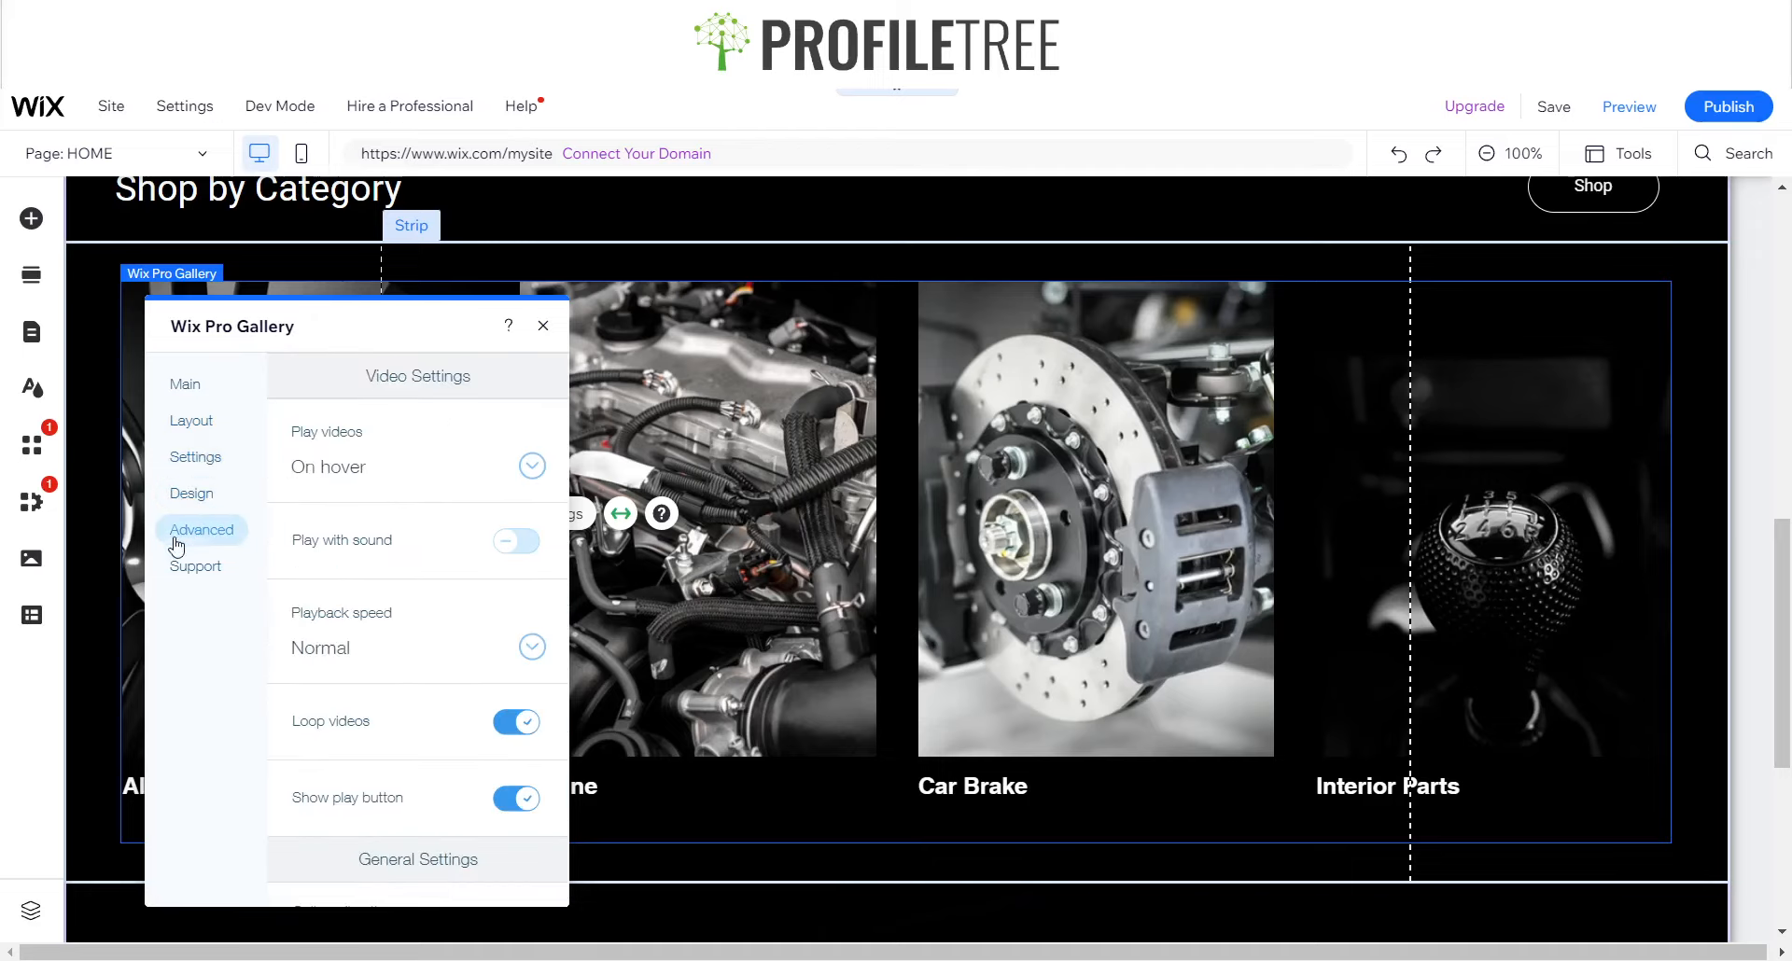
- Examine the gallery's Overlay & Icons design, including overlay coverage, gradient, opacity, icon color and overlay effect
{"action": "left_click", "coordinate": [191, 494]}
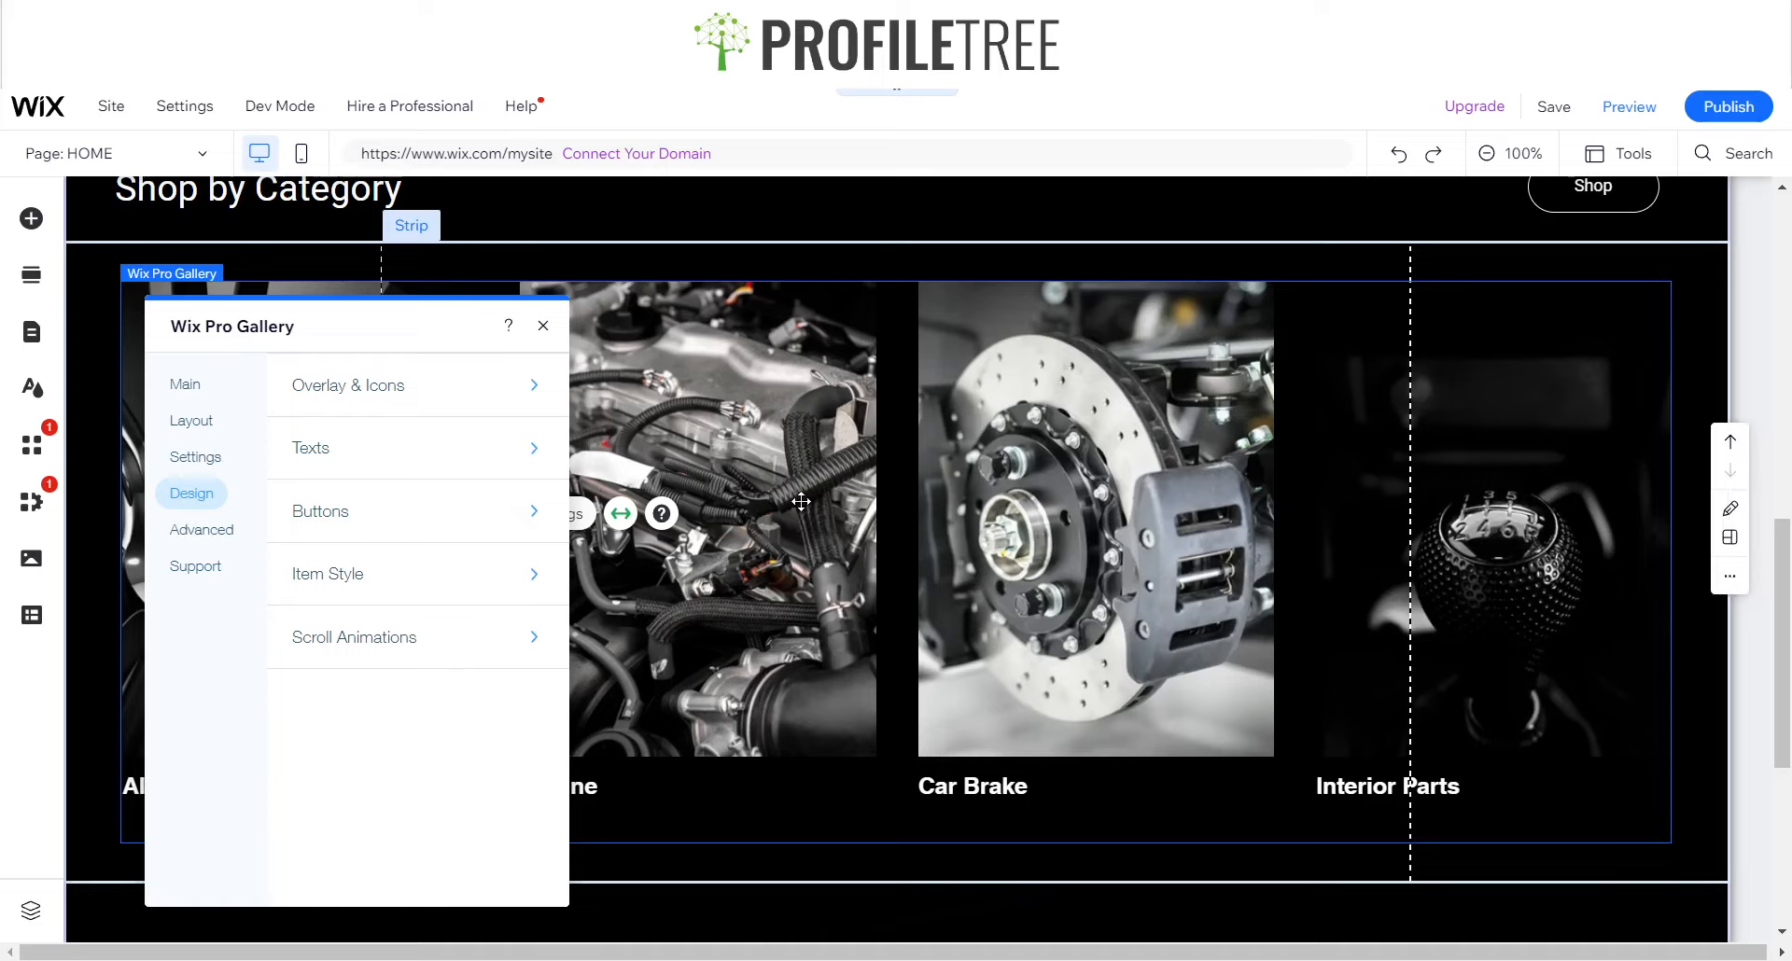
{"action": "left_click", "coordinate": [319, 385]}
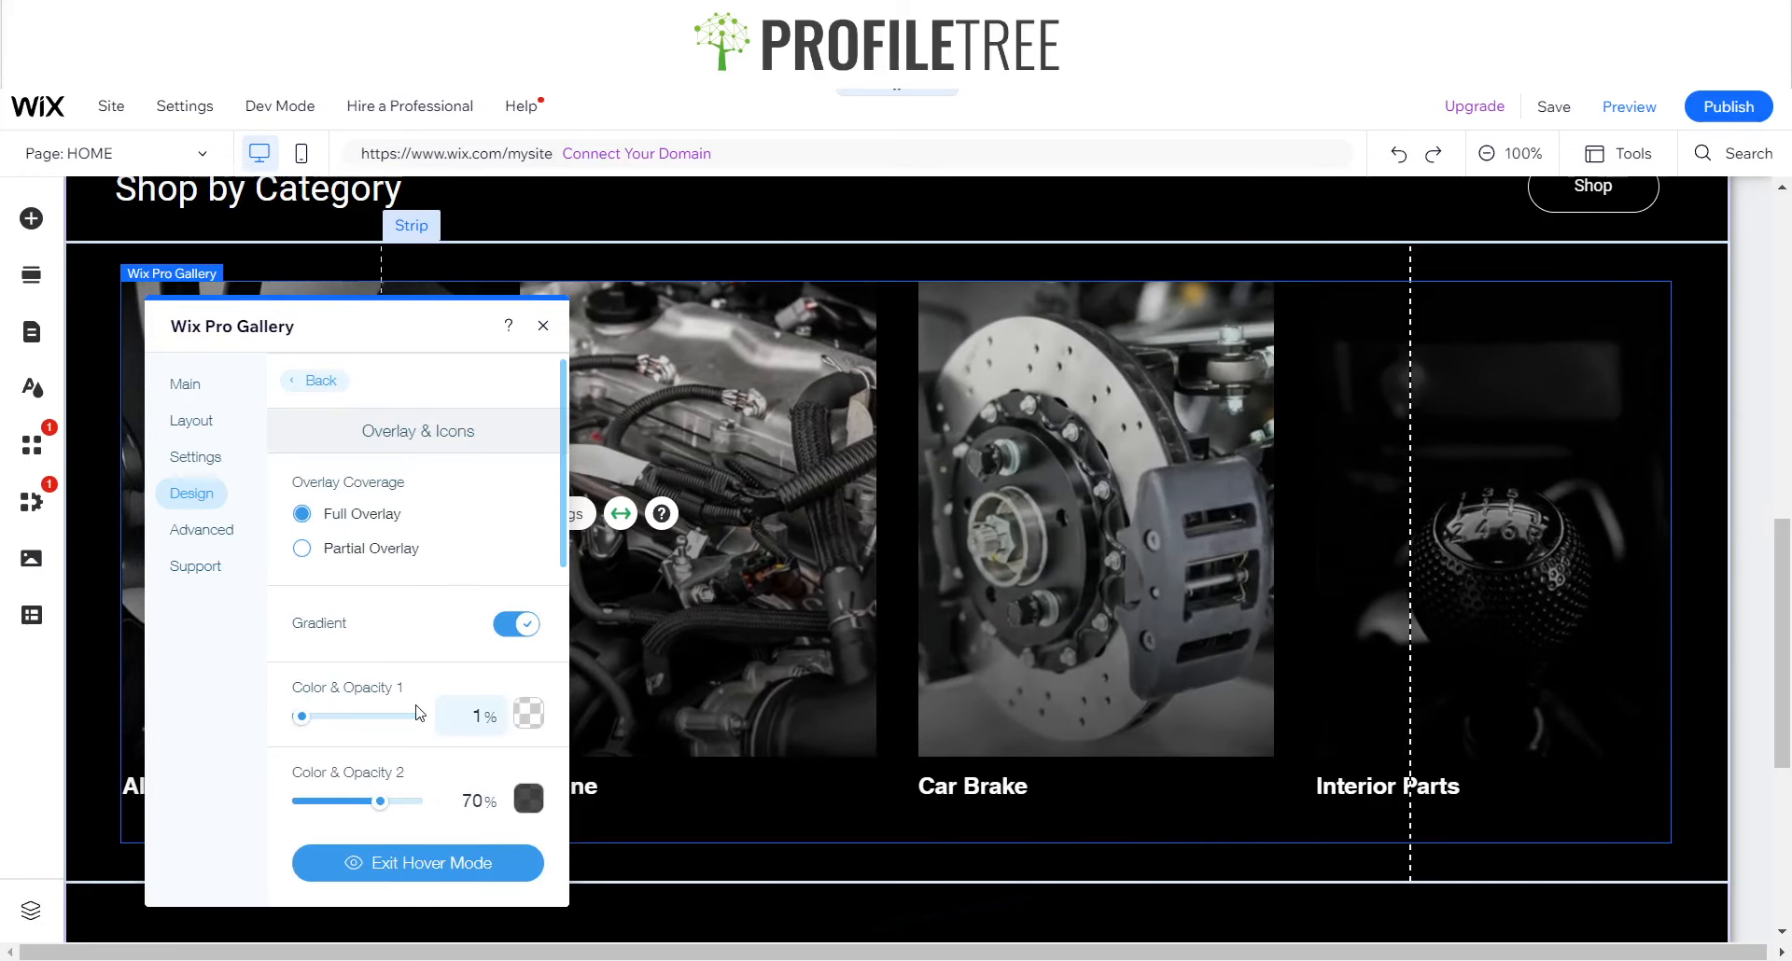
{"action": "scroll", "coordinate": [416, 691], "scroll_direction": "down", "scroll_amount": 5}
{"action": "scroll", "coordinate": [402, 644], "scroll_direction": "up", "scroll_amount": 5}
{"action": "scroll", "coordinate": [387, 700], "scroll_direction": "down", "scroll_amount": 1}
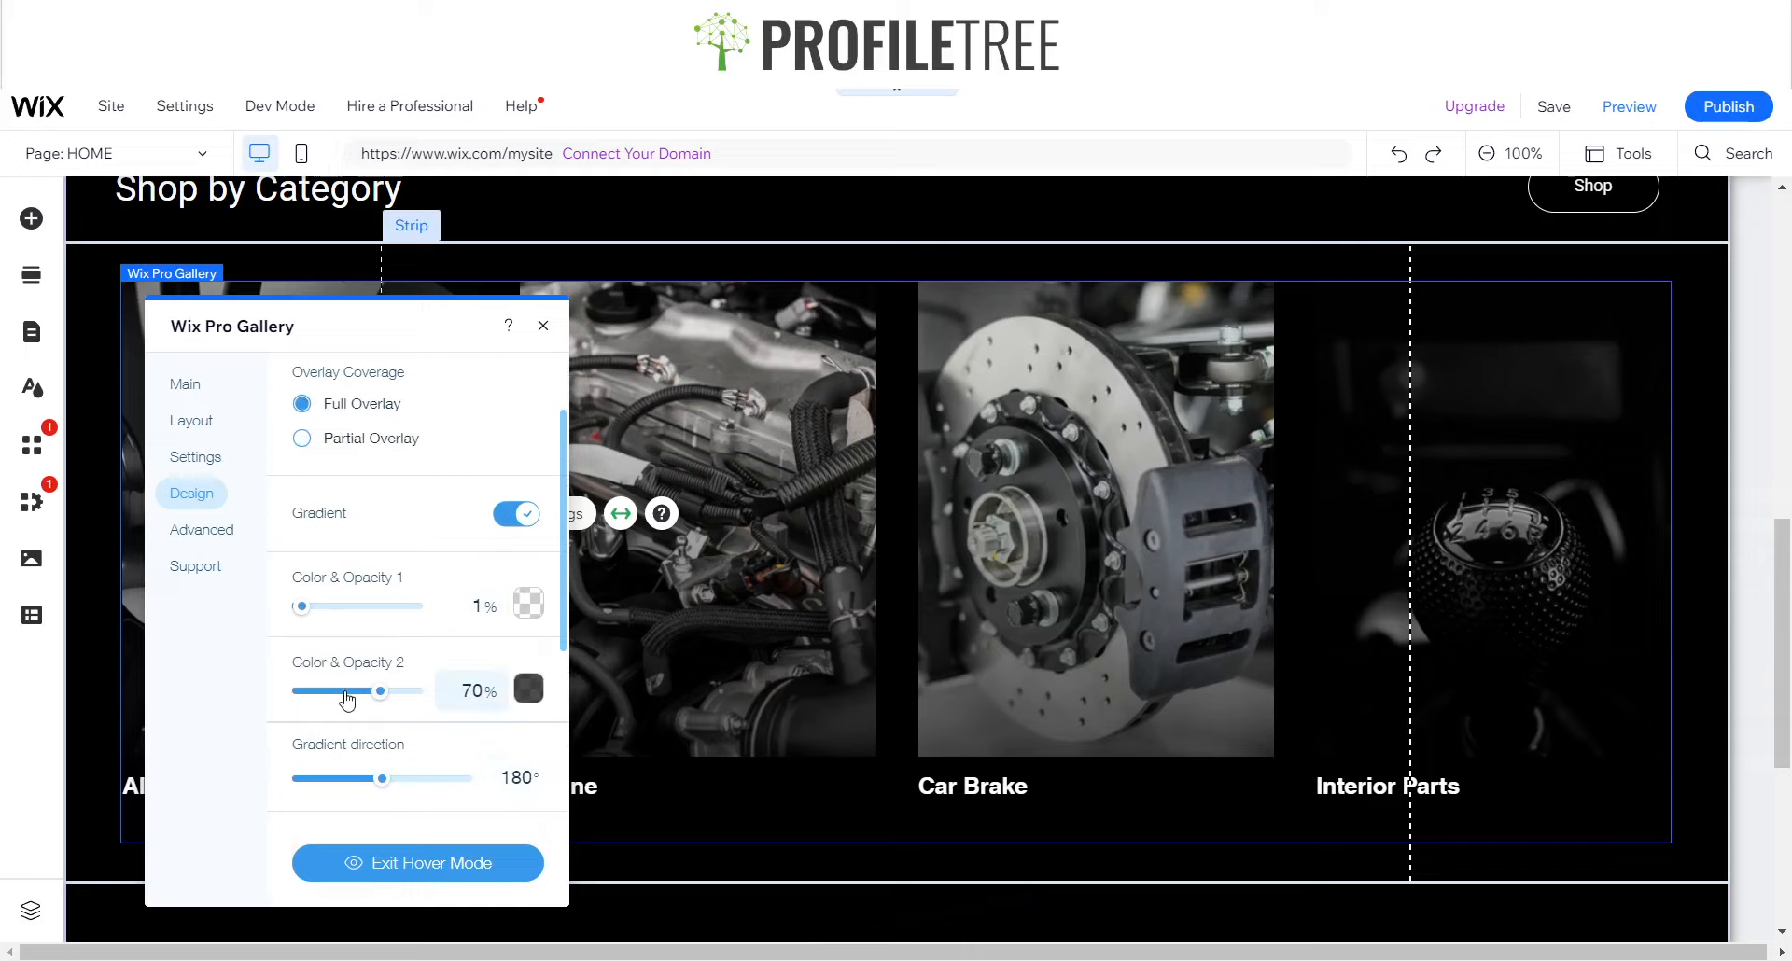
{"action": "scroll", "coordinate": [446, 787], "scroll_direction": "down", "scroll_amount": 2}
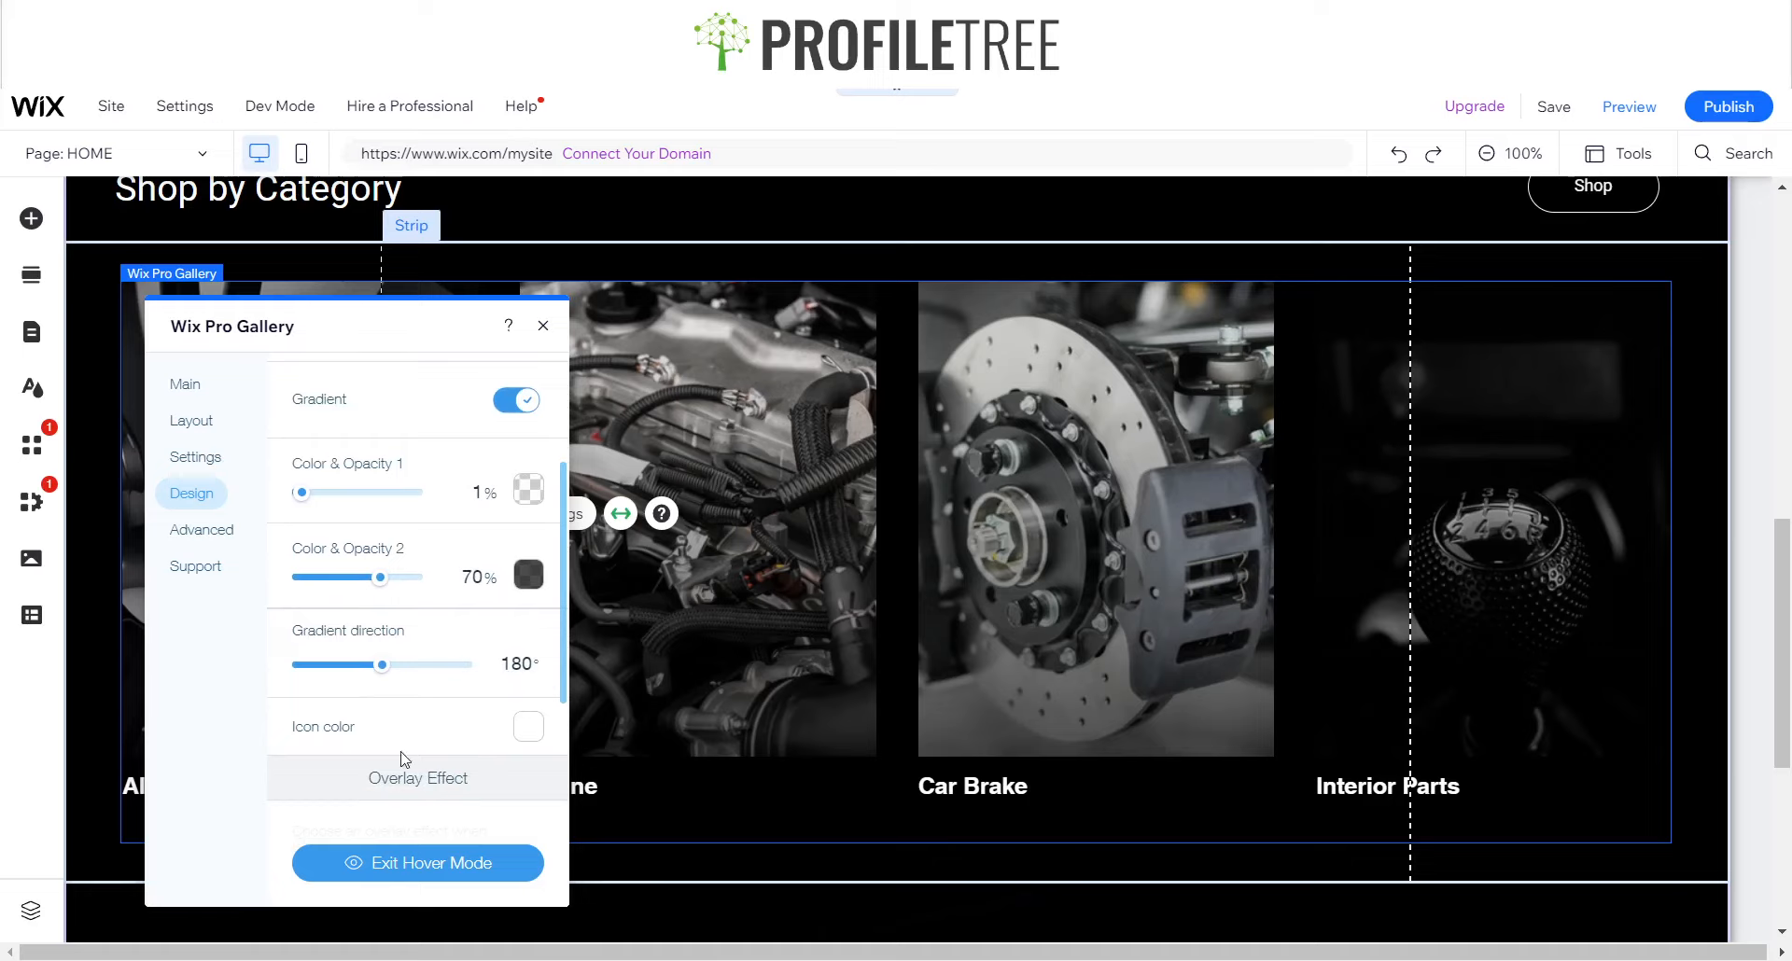
{"action": "scroll", "coordinate": [397, 752], "scroll_direction": "down", "scroll_amount": 5}
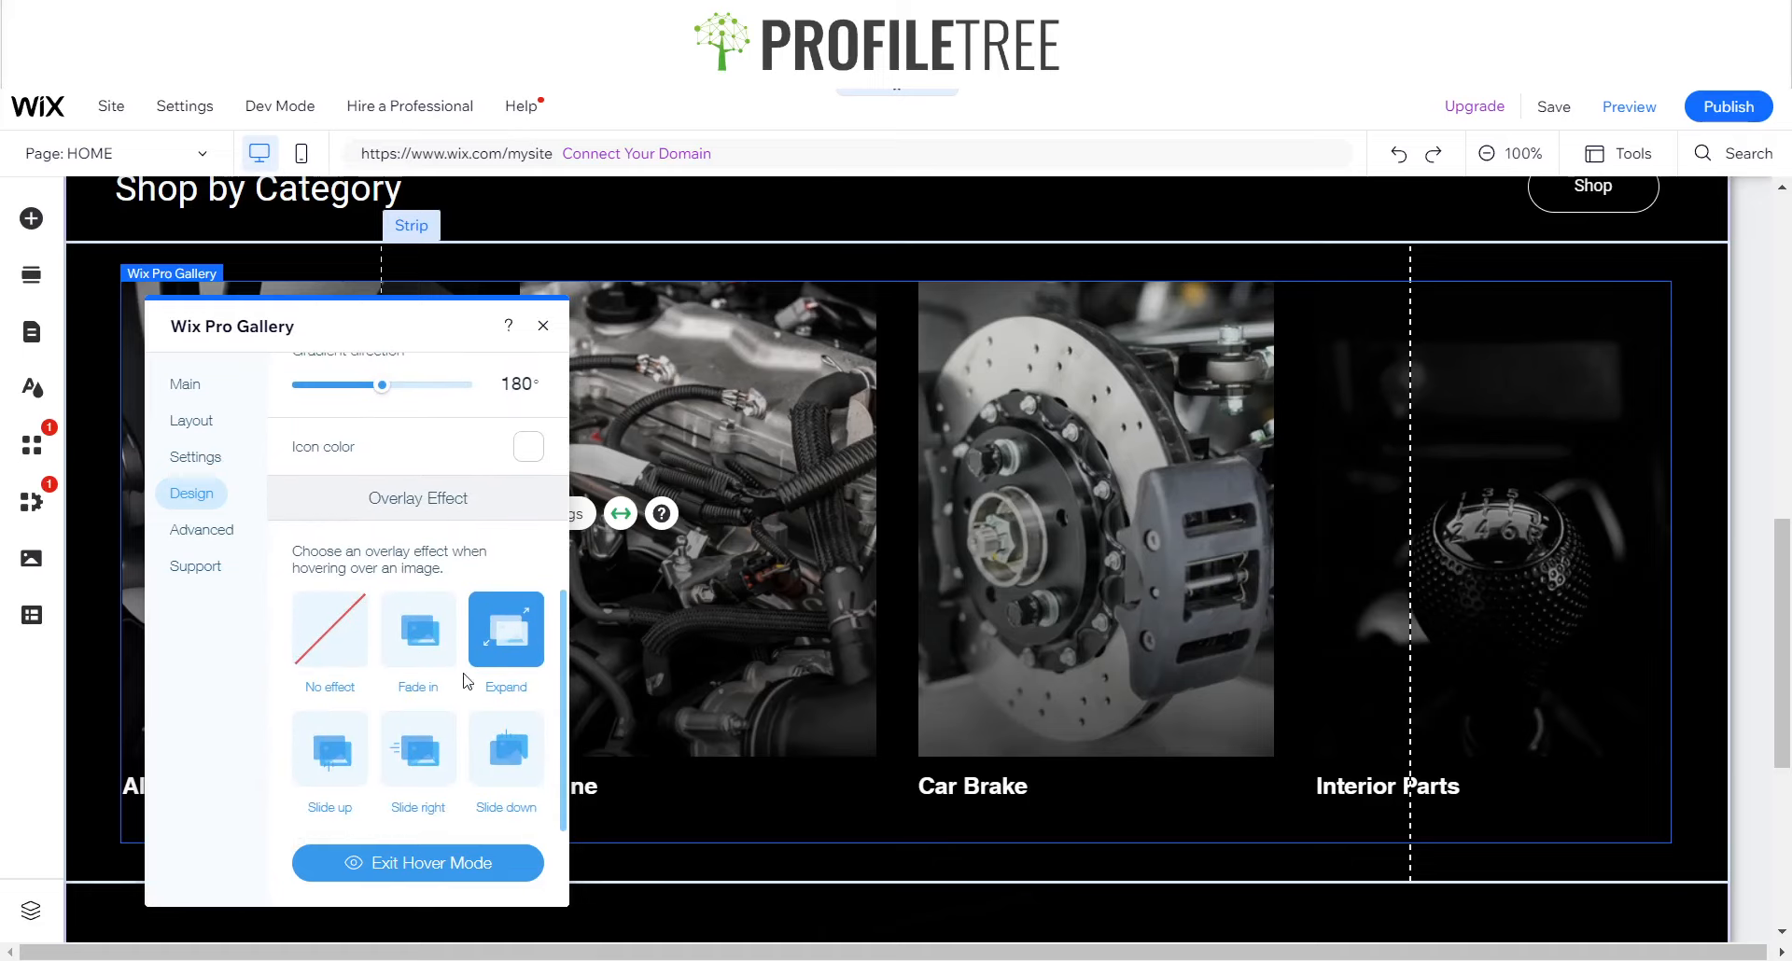
{"action": "scroll", "coordinate": [467, 680], "scroll_direction": "down", "scroll_amount": 2}
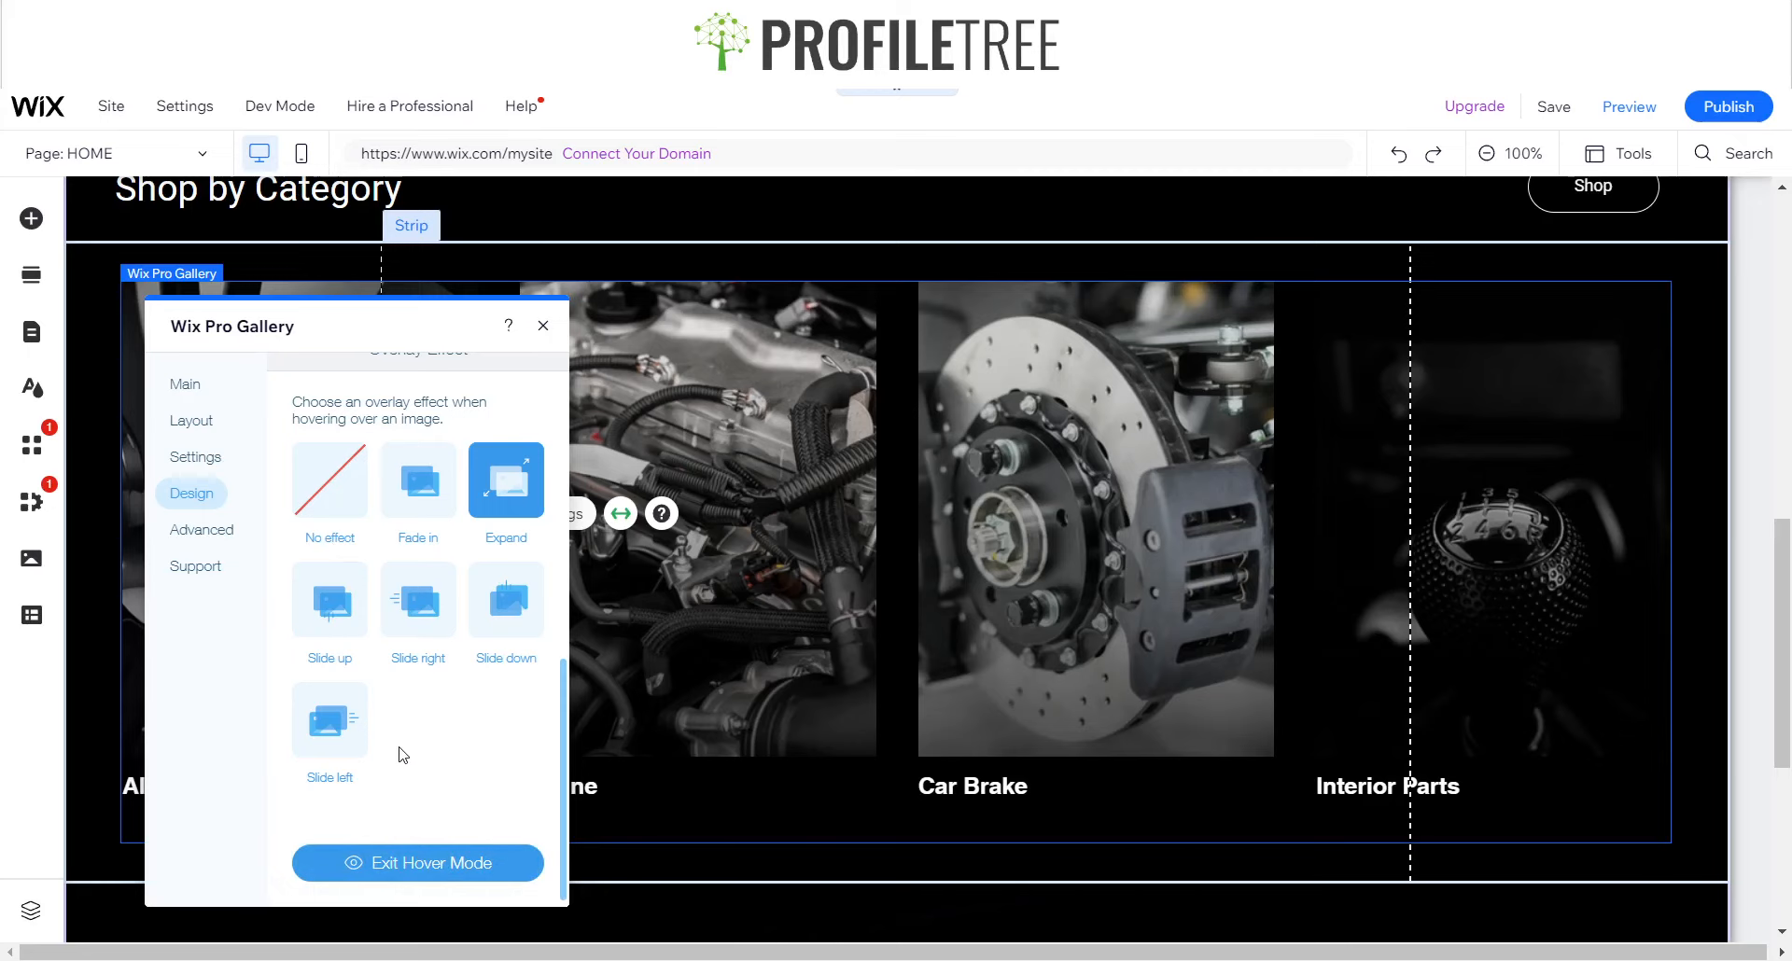
{"action": "scroll", "coordinate": [403, 754], "scroll_direction": "up", "scroll_amount": 8}
{"action": "left_click", "coordinate": [332, 390]}
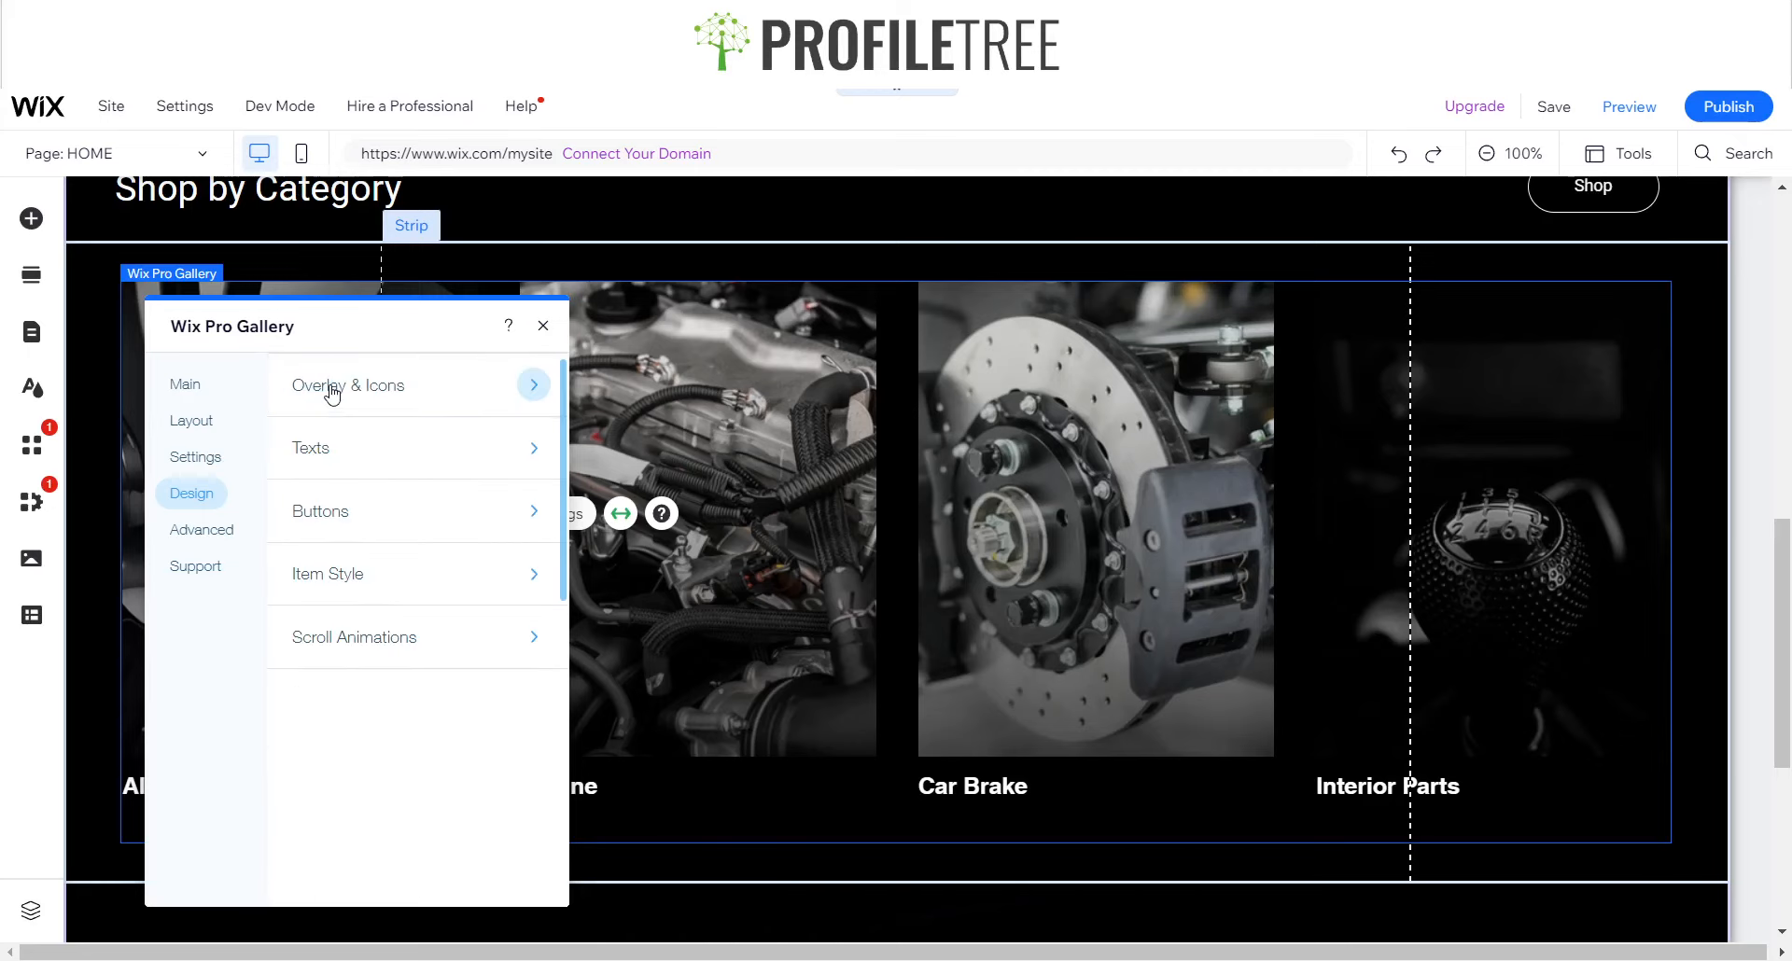
- Examine the gallery's Item Style design, including text box style, border, corner radius and hover effect
{"action": "left_click", "coordinate": [371, 573]}
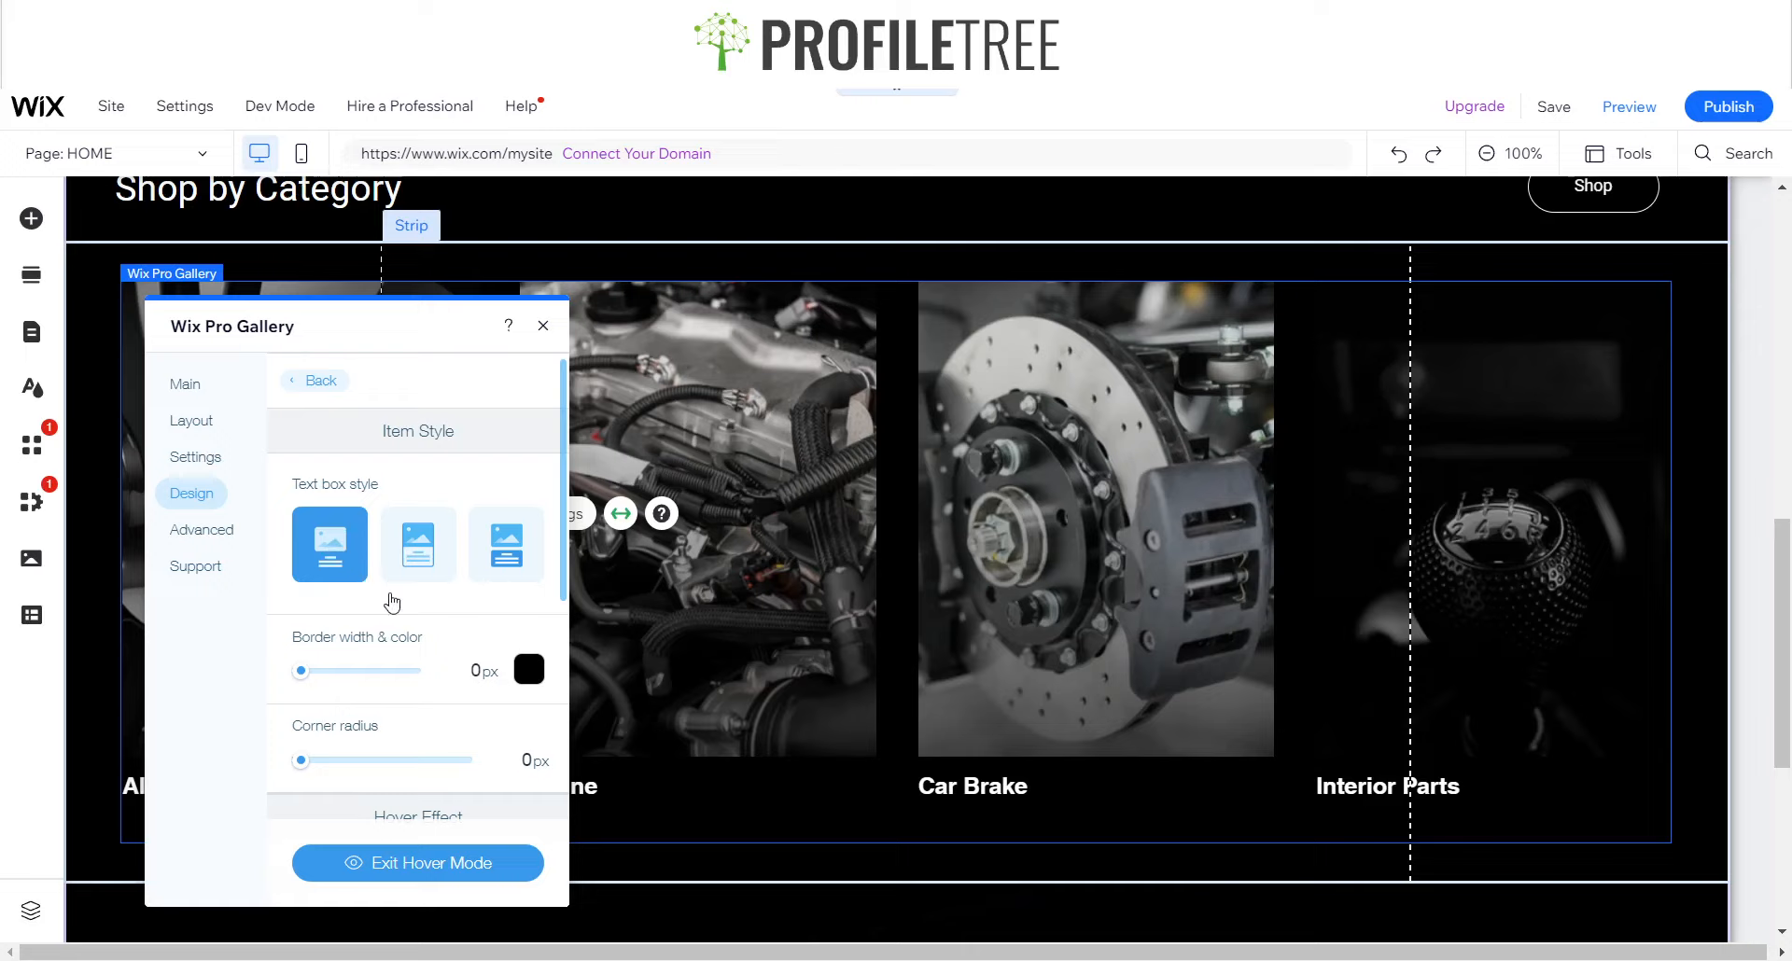
{"action": "scroll", "coordinate": [392, 602], "scroll_direction": "down", "scroll_amount": 4}
{"action": "scroll", "coordinate": [392, 602], "scroll_direction": "up", "scroll_amount": 4}
{"action": "scroll", "coordinate": [392, 601], "scroll_direction": "down", "scroll_amount": 1}
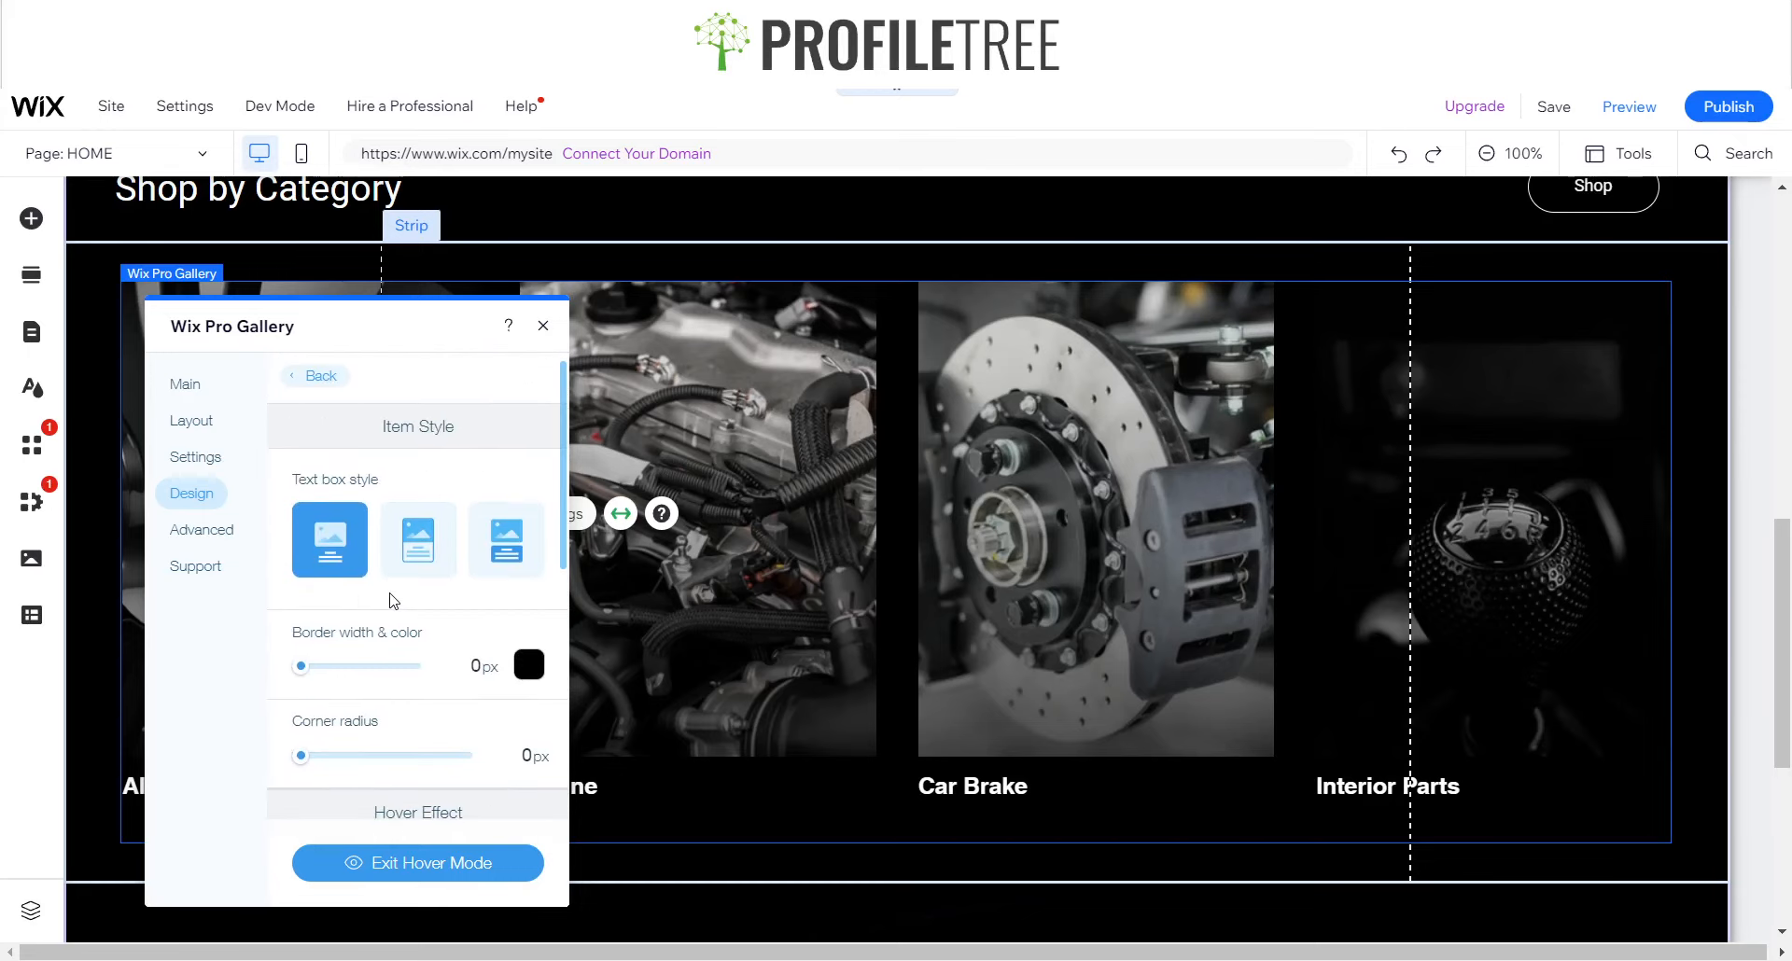
{"action": "scroll", "coordinate": [393, 600], "scroll_direction": "down", "scroll_amount": 3}
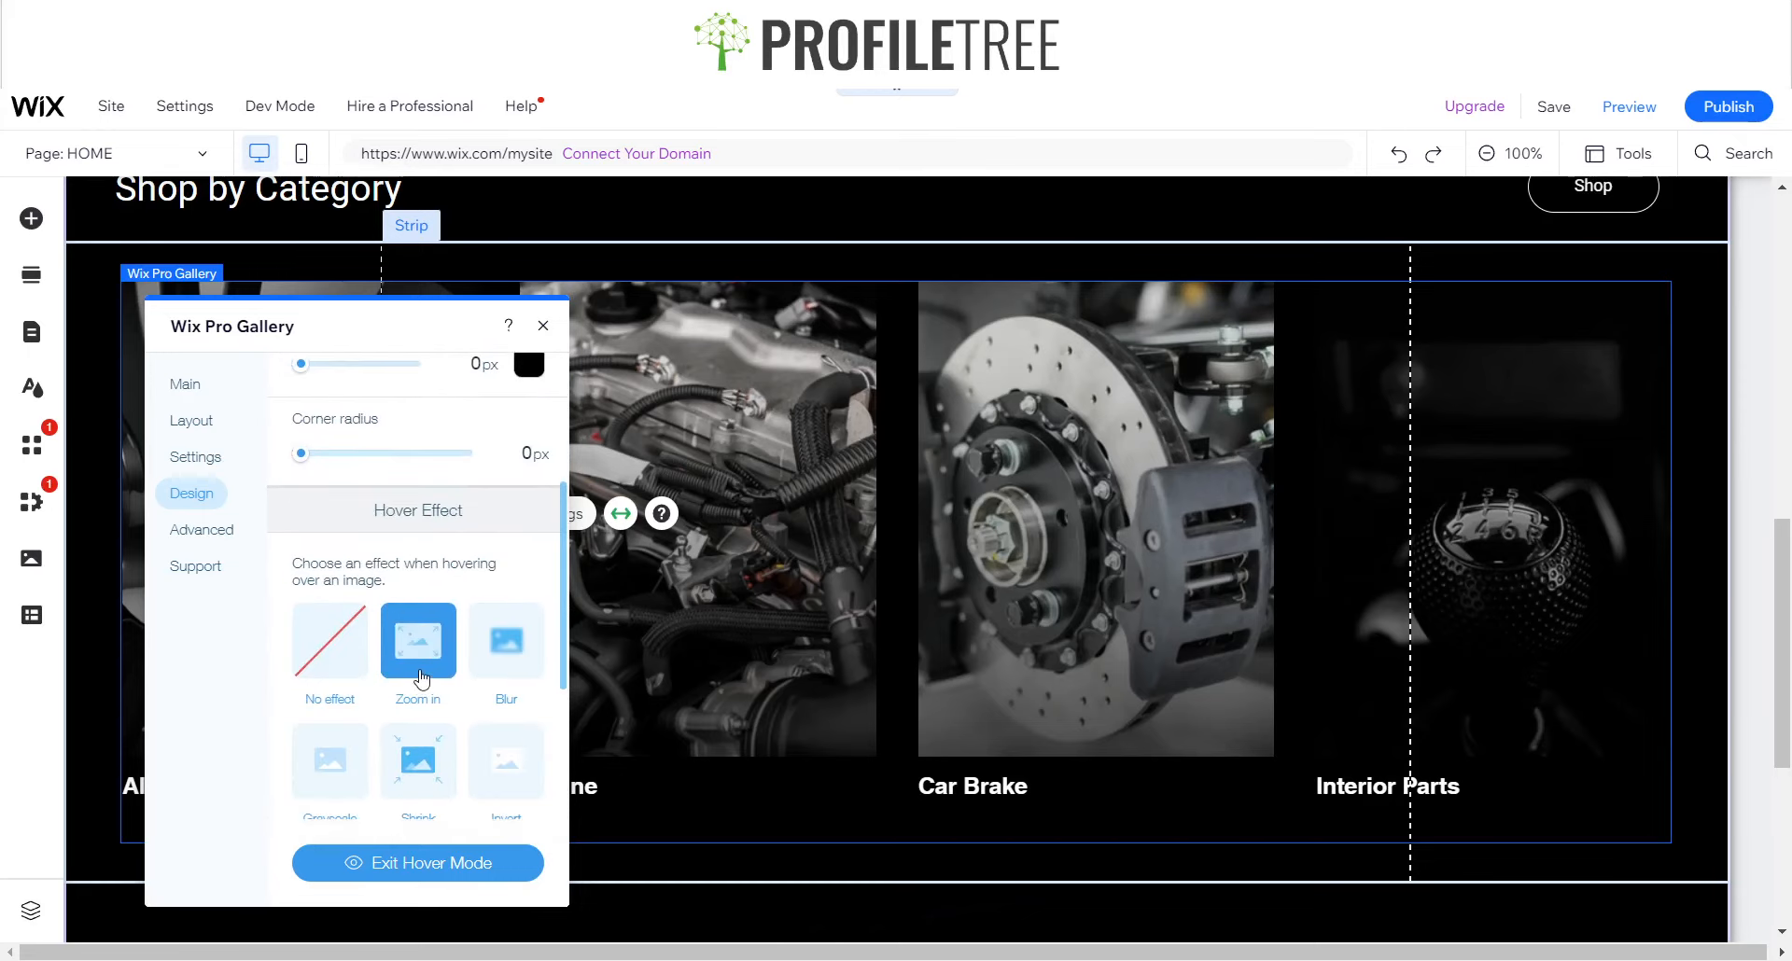
- Try the Blur and Darken hover effects on the gallery images and restore the Zoom in effect
{"action": "left_click", "coordinate": [514, 668]}
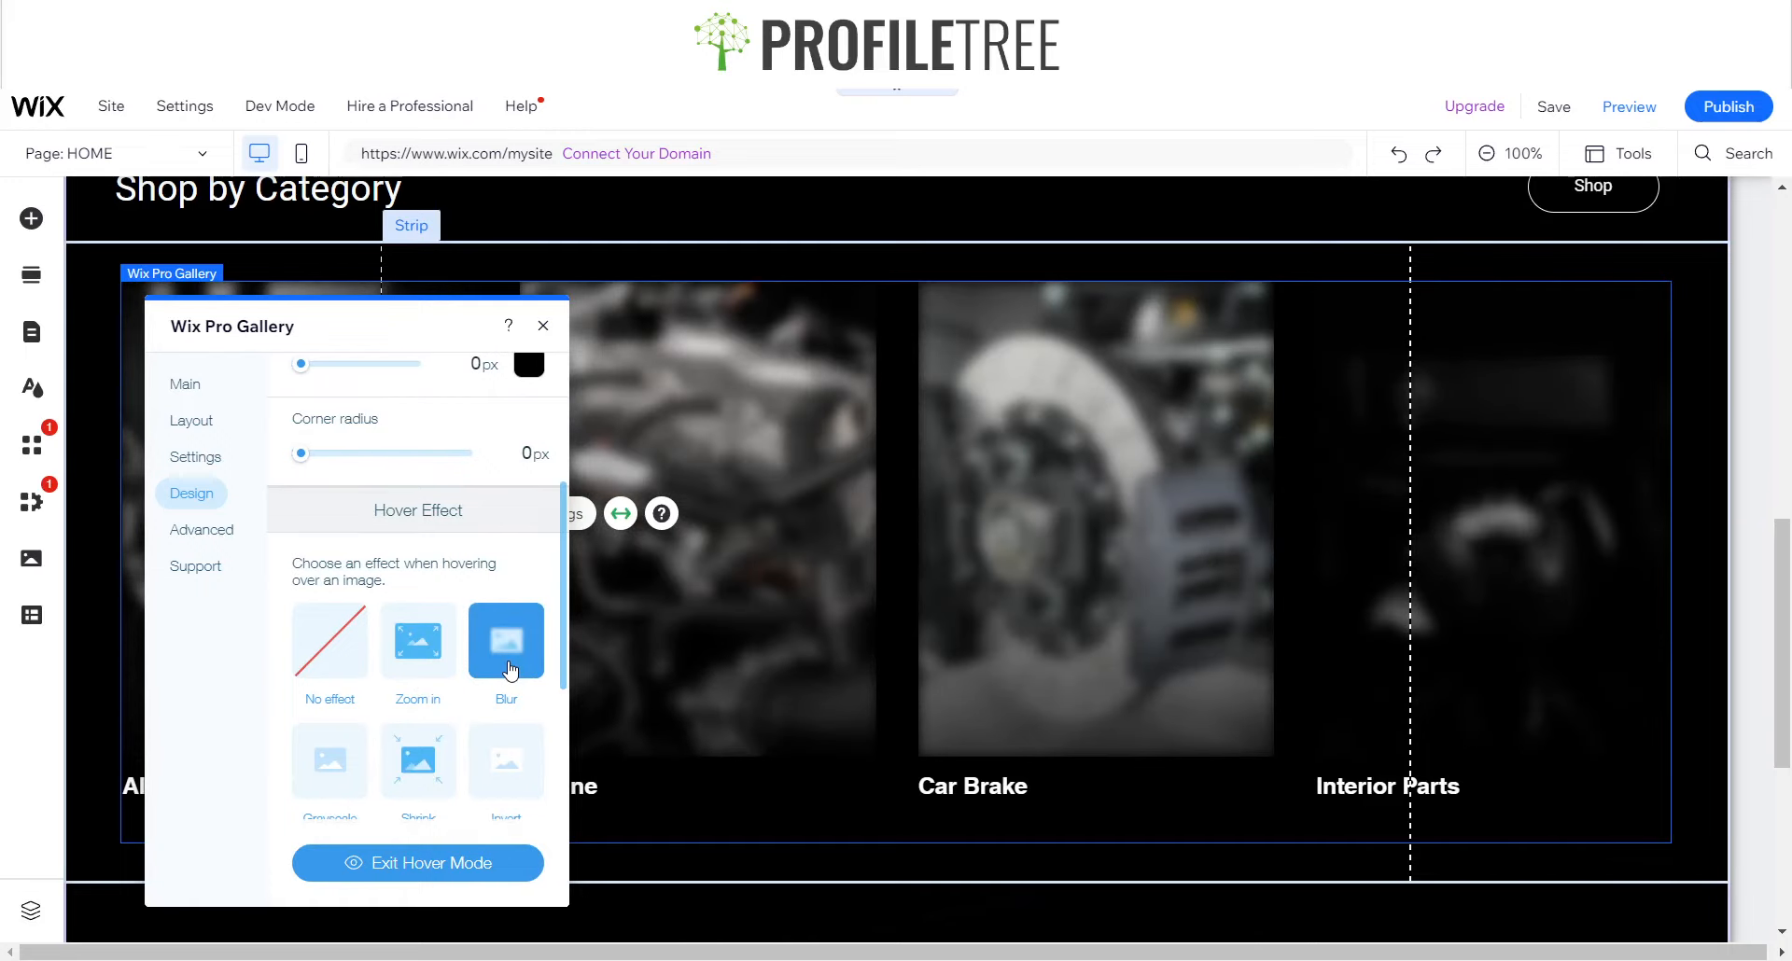
{"action": "scroll", "coordinate": [316, 775], "scroll_direction": "down", "scroll_amount": 1}
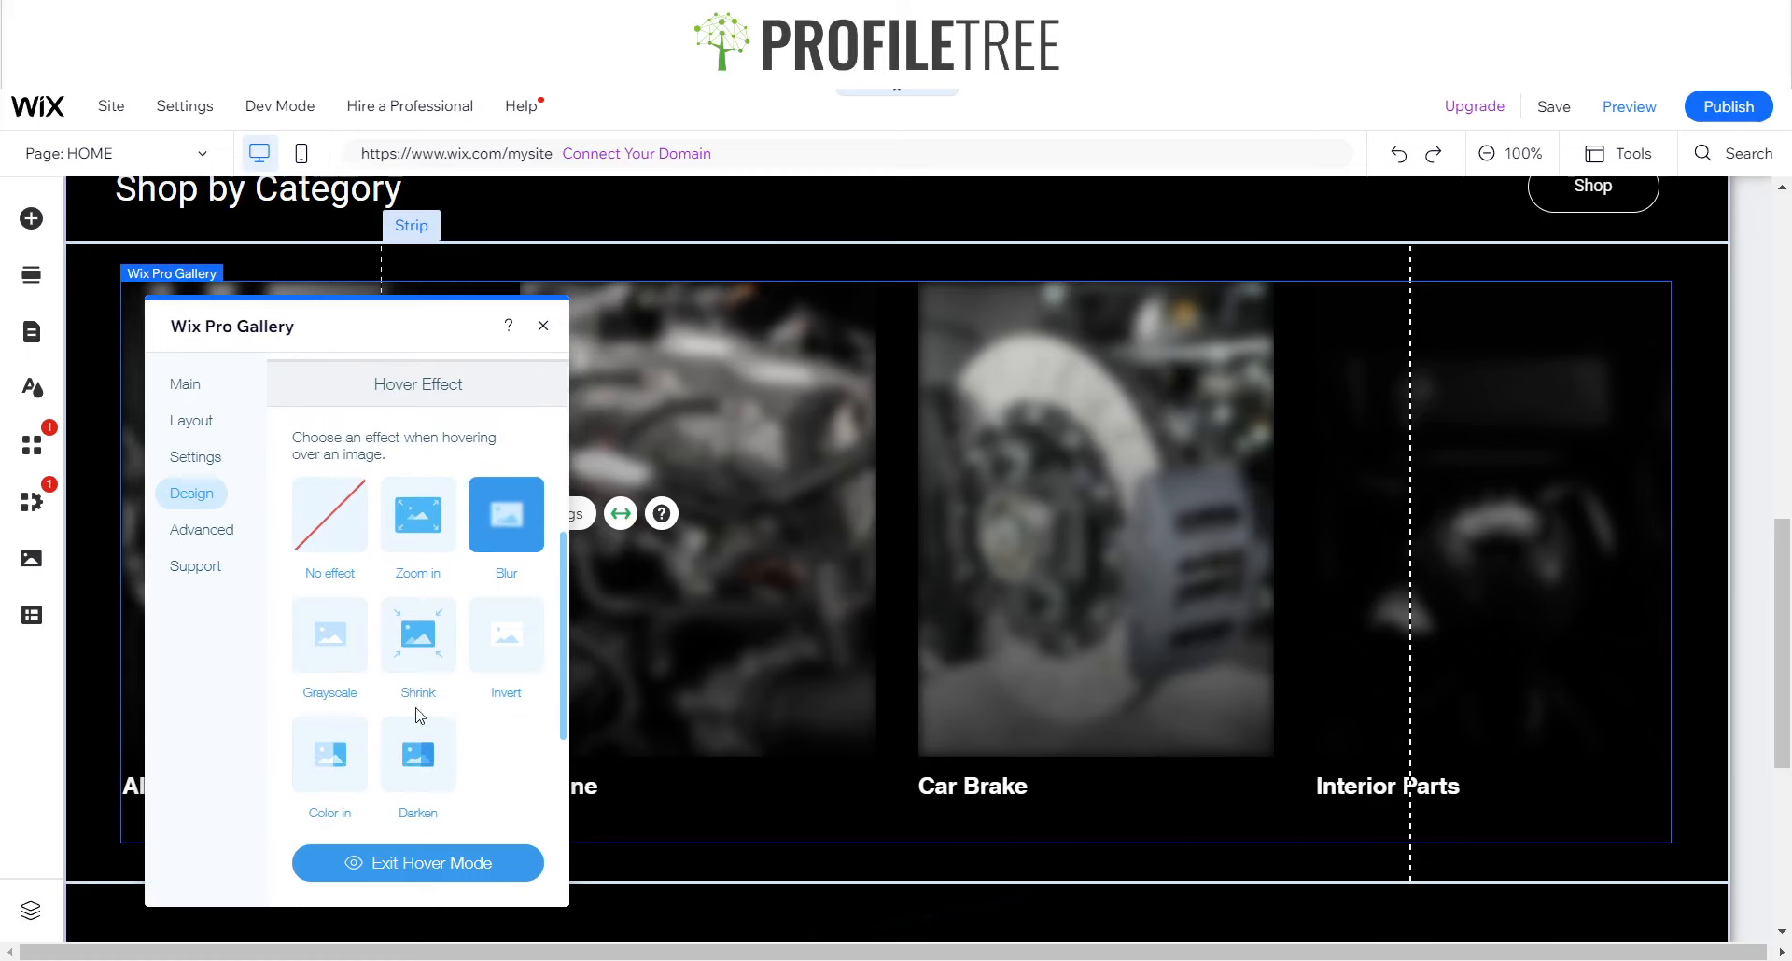
{"action": "left_click", "coordinate": [411, 778]}
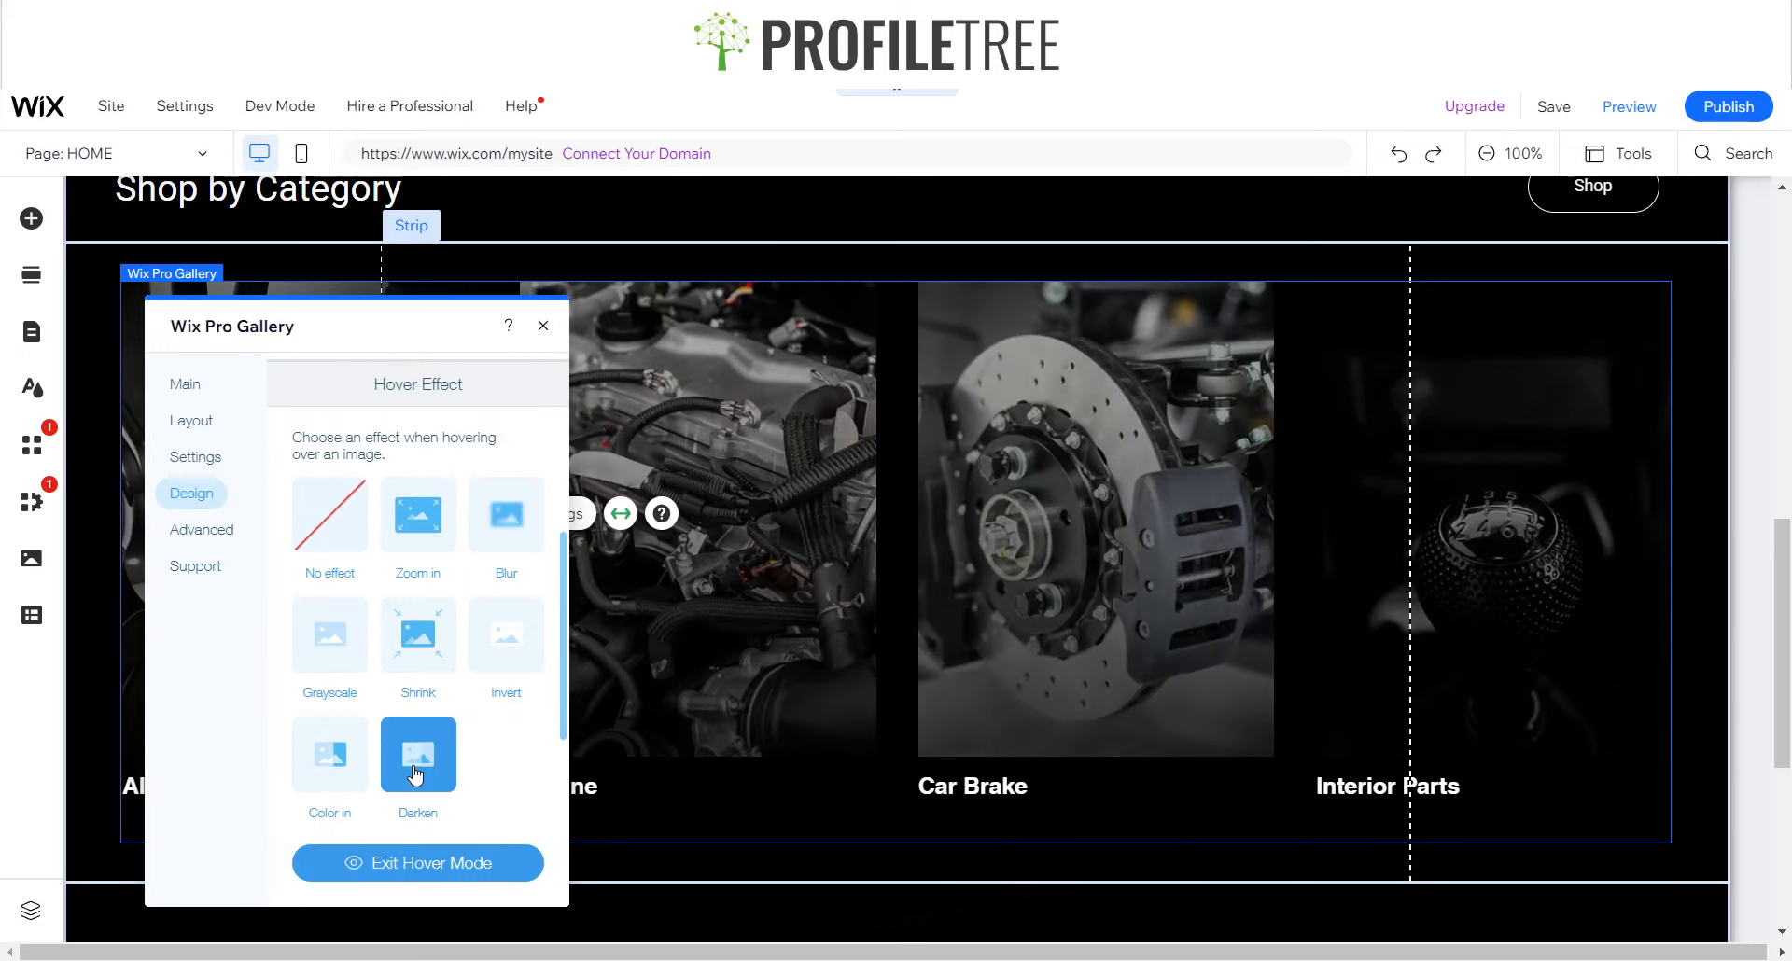
{"action": "left_click", "coordinate": [419, 534]}
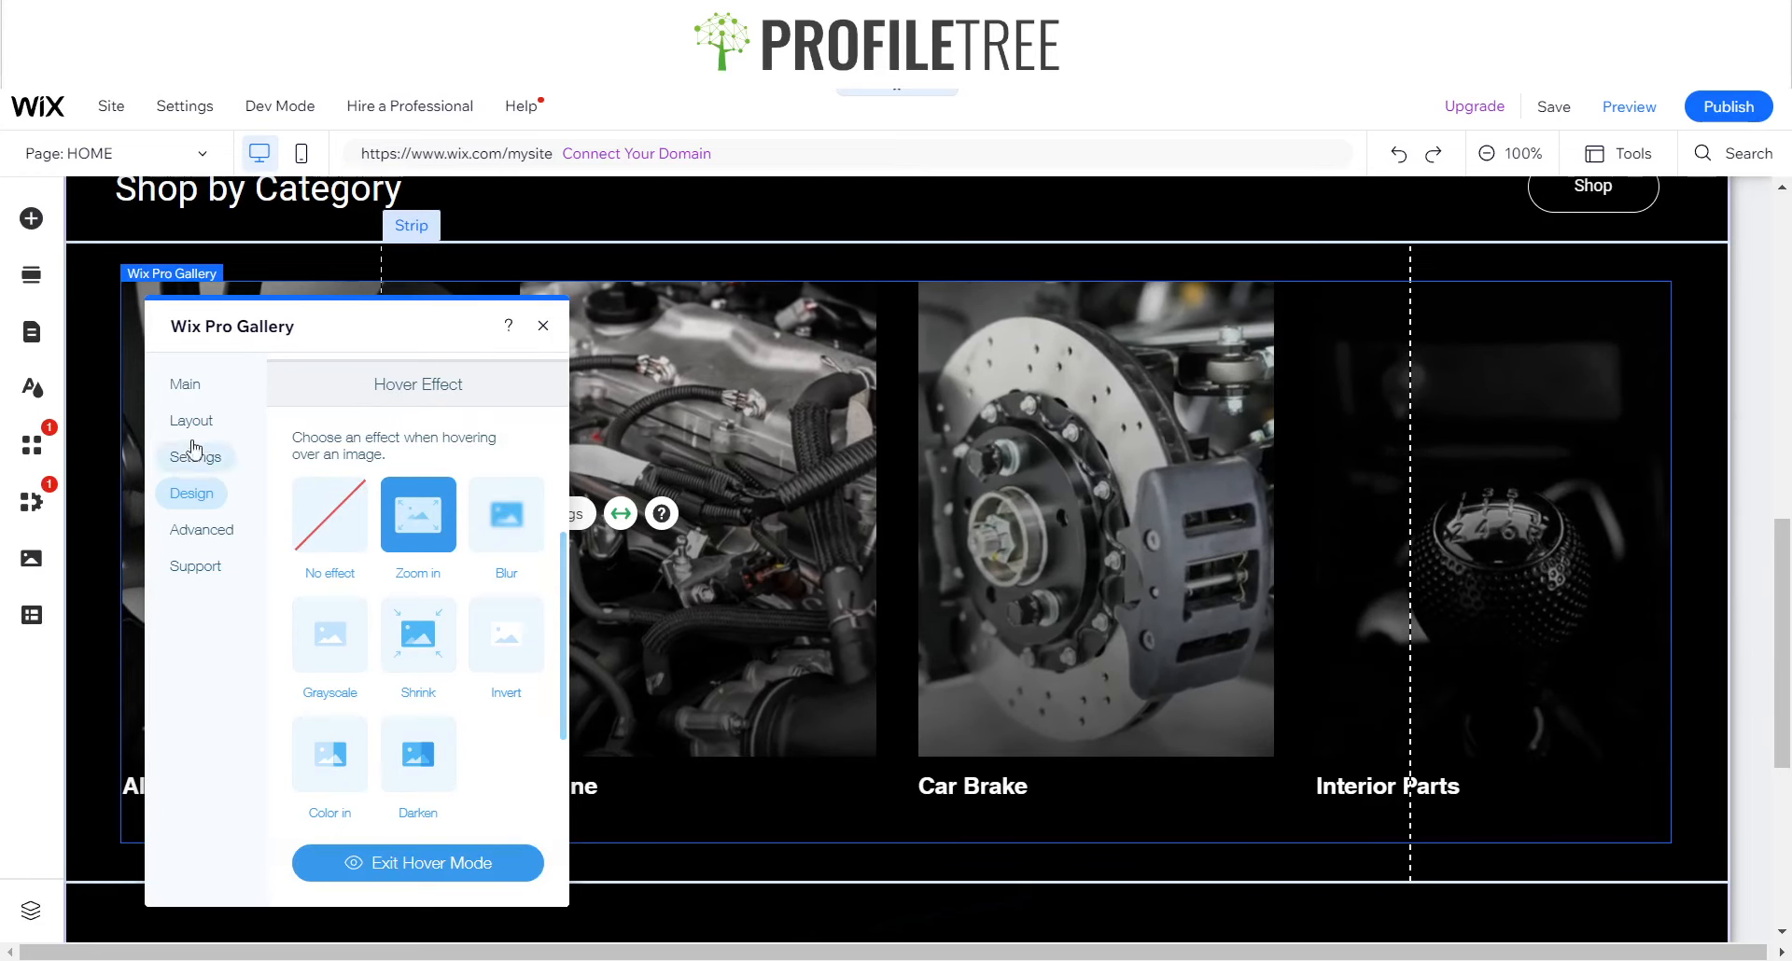
- Try the On image, Left and Right info positions for the gallery titles, restore Underneath, and close the gallery settings
{"action": "scroll", "coordinate": [420, 492], "scroll_direction": "up", "scroll_amount": 5}
{"action": "left_click", "coordinate": [310, 380]}
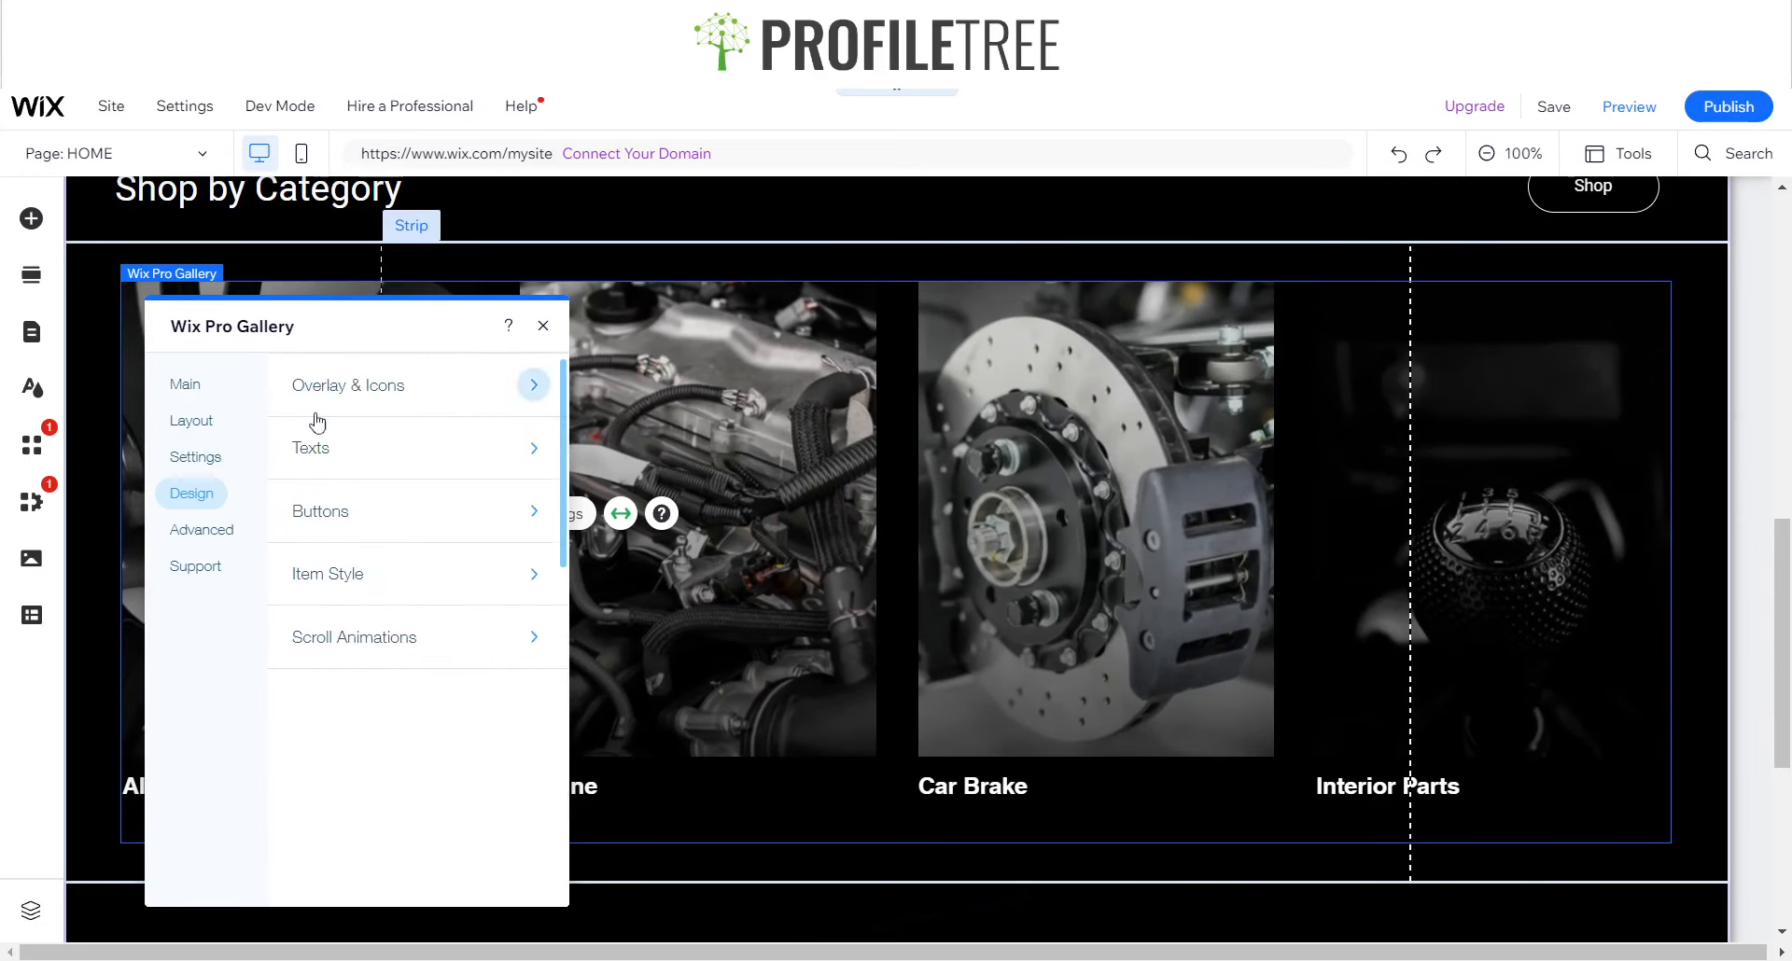
{"action": "left_click", "coordinate": [331, 451]}
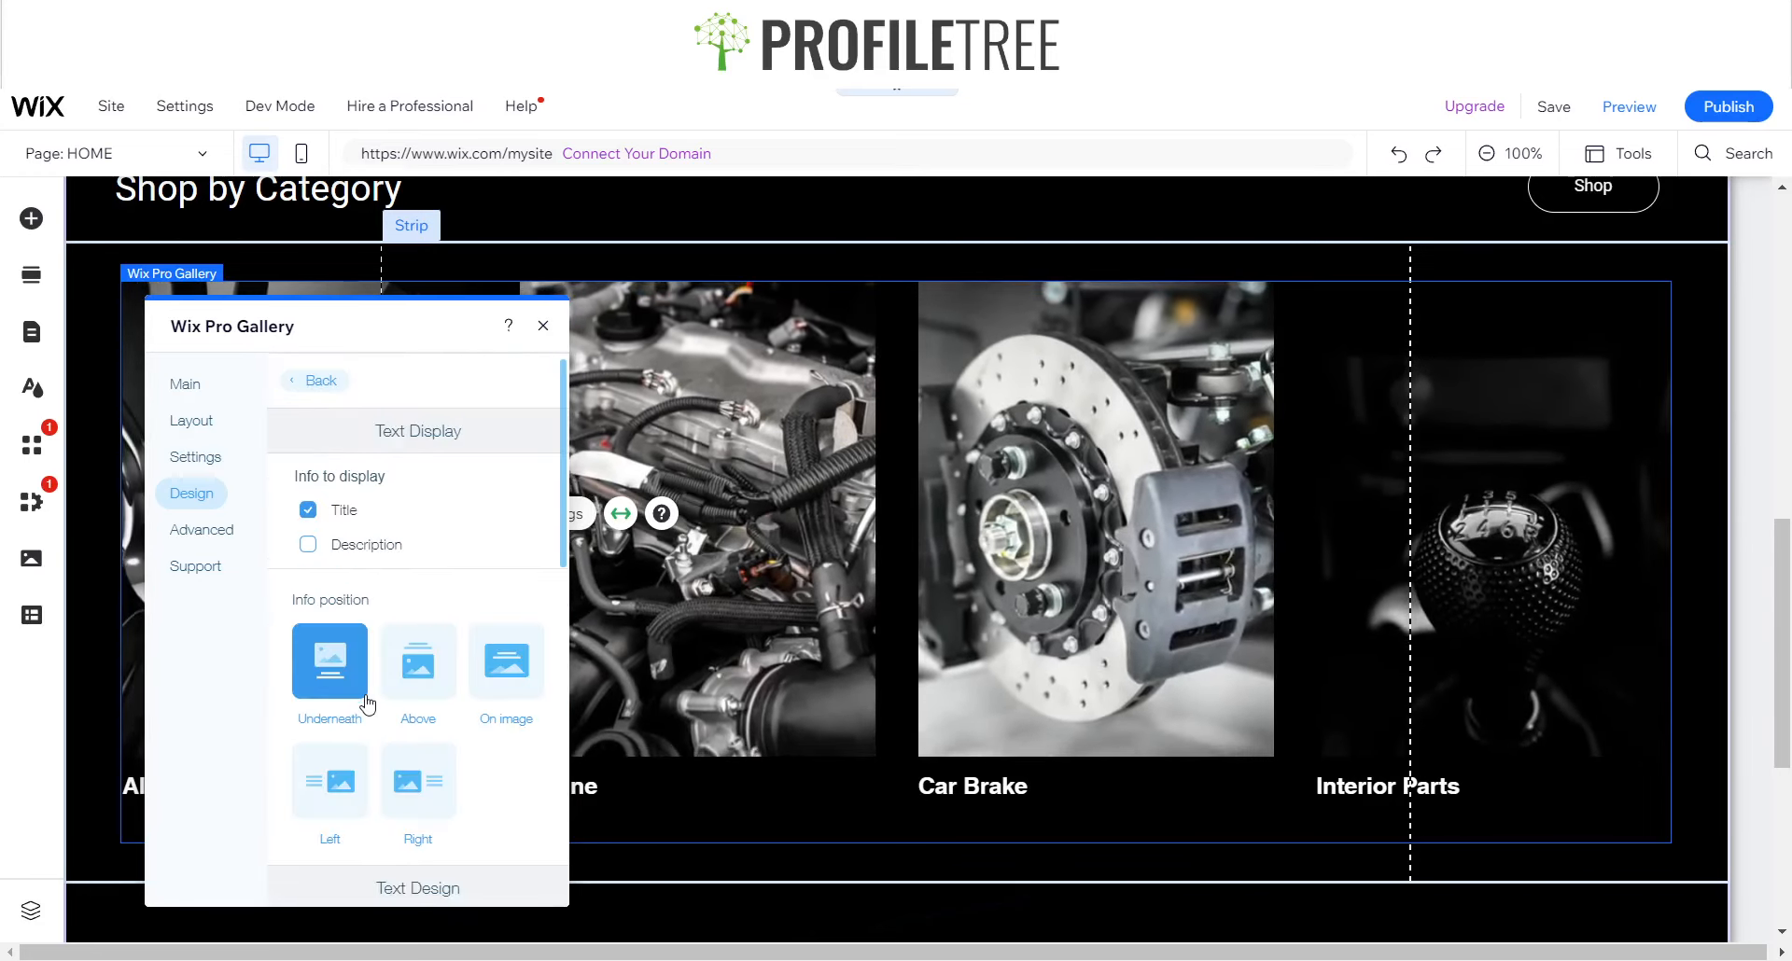
{"action": "left_click", "coordinate": [495, 682]}
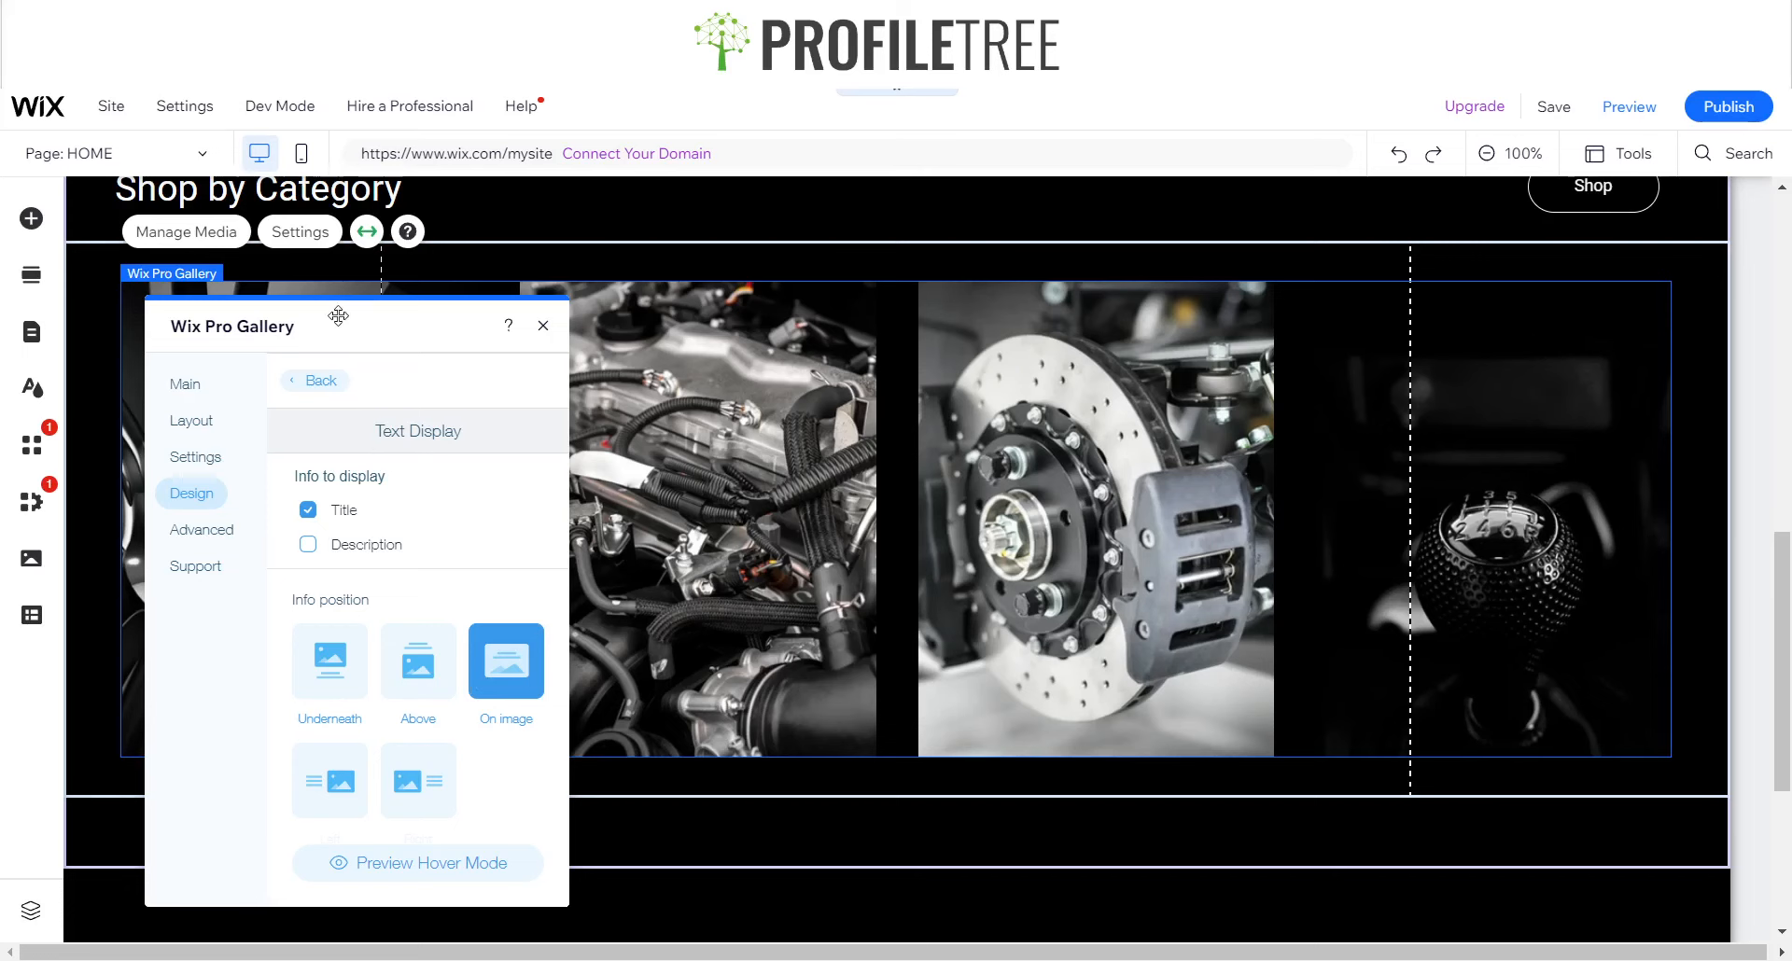
{"action": "left_click_drag", "start_coordinate": [338, 315], "coordinate": [807, 337]}
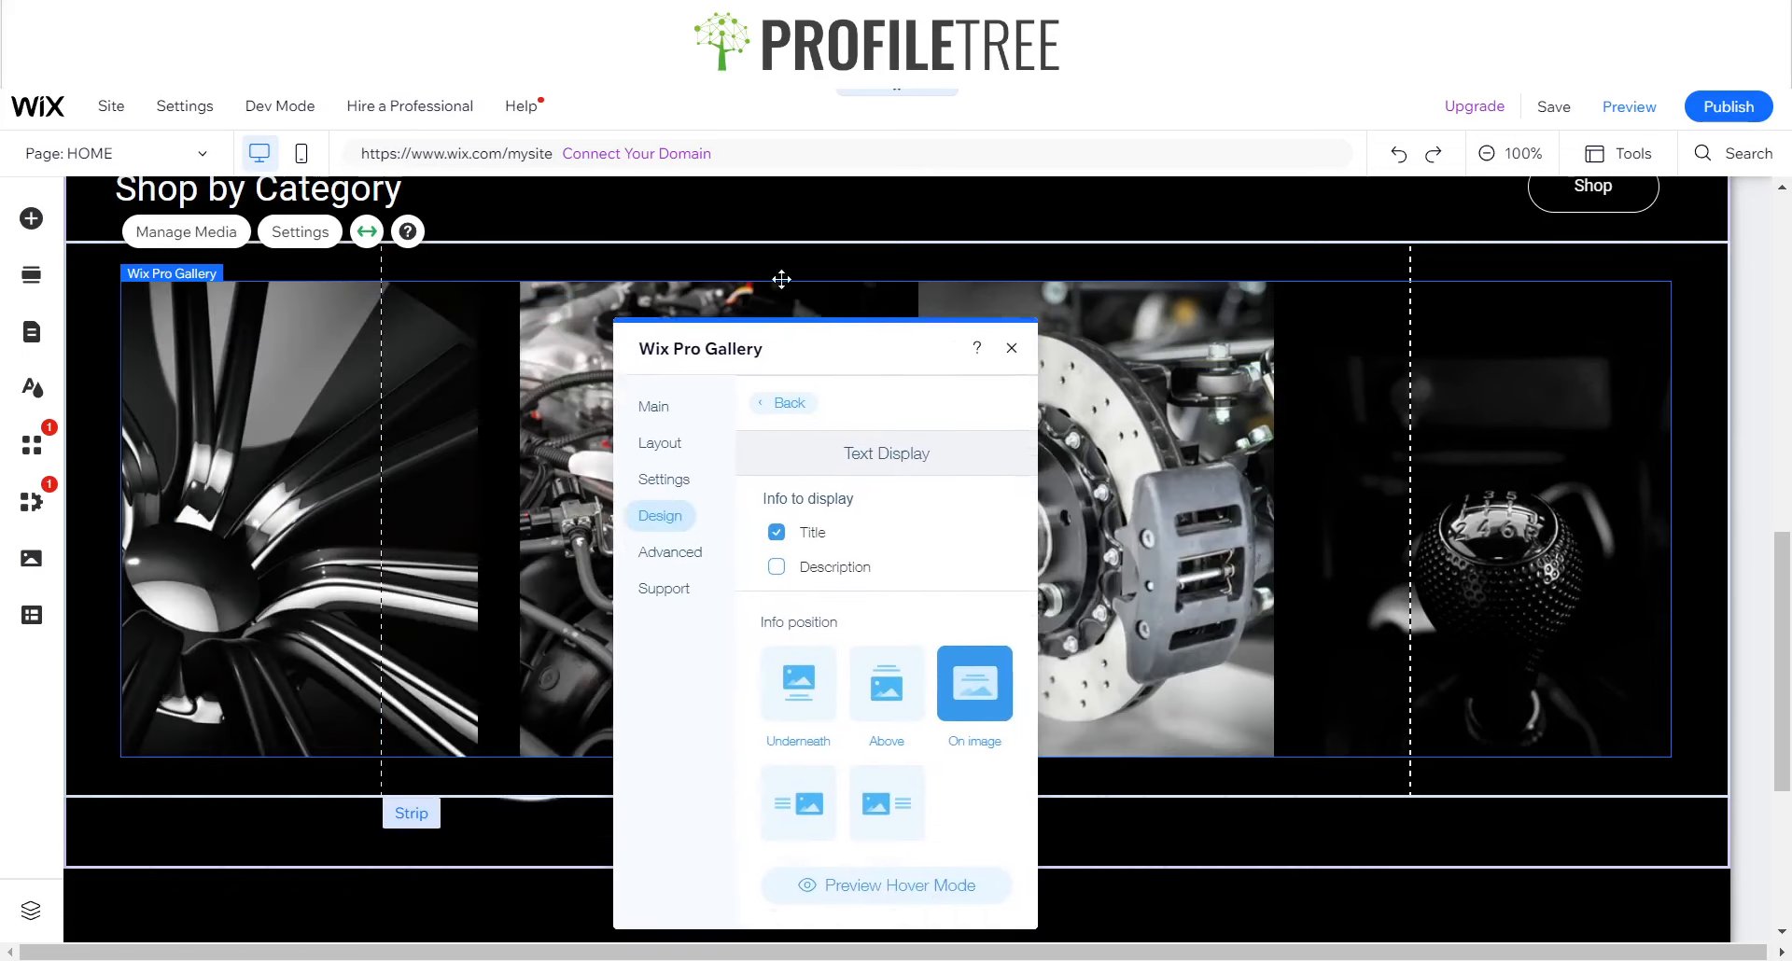
{"action": "left_click_drag", "start_coordinate": [781, 279], "coordinate": [604, 290]}
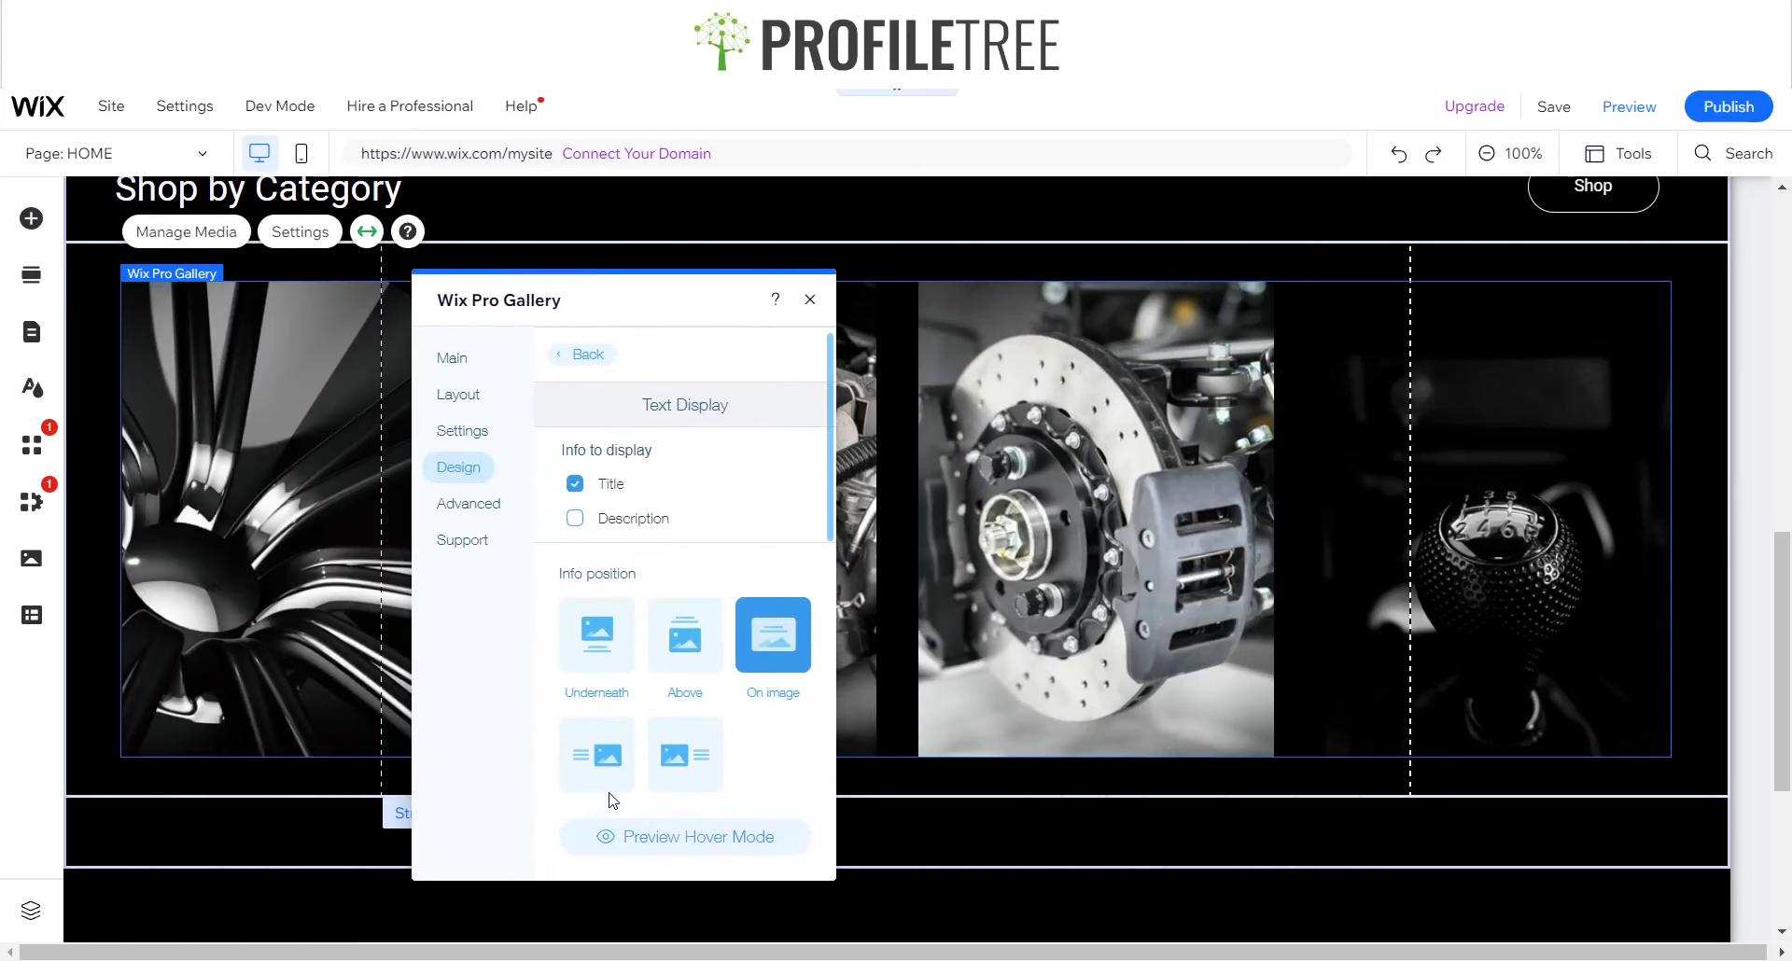
{"action": "left_click", "coordinate": [608, 770]}
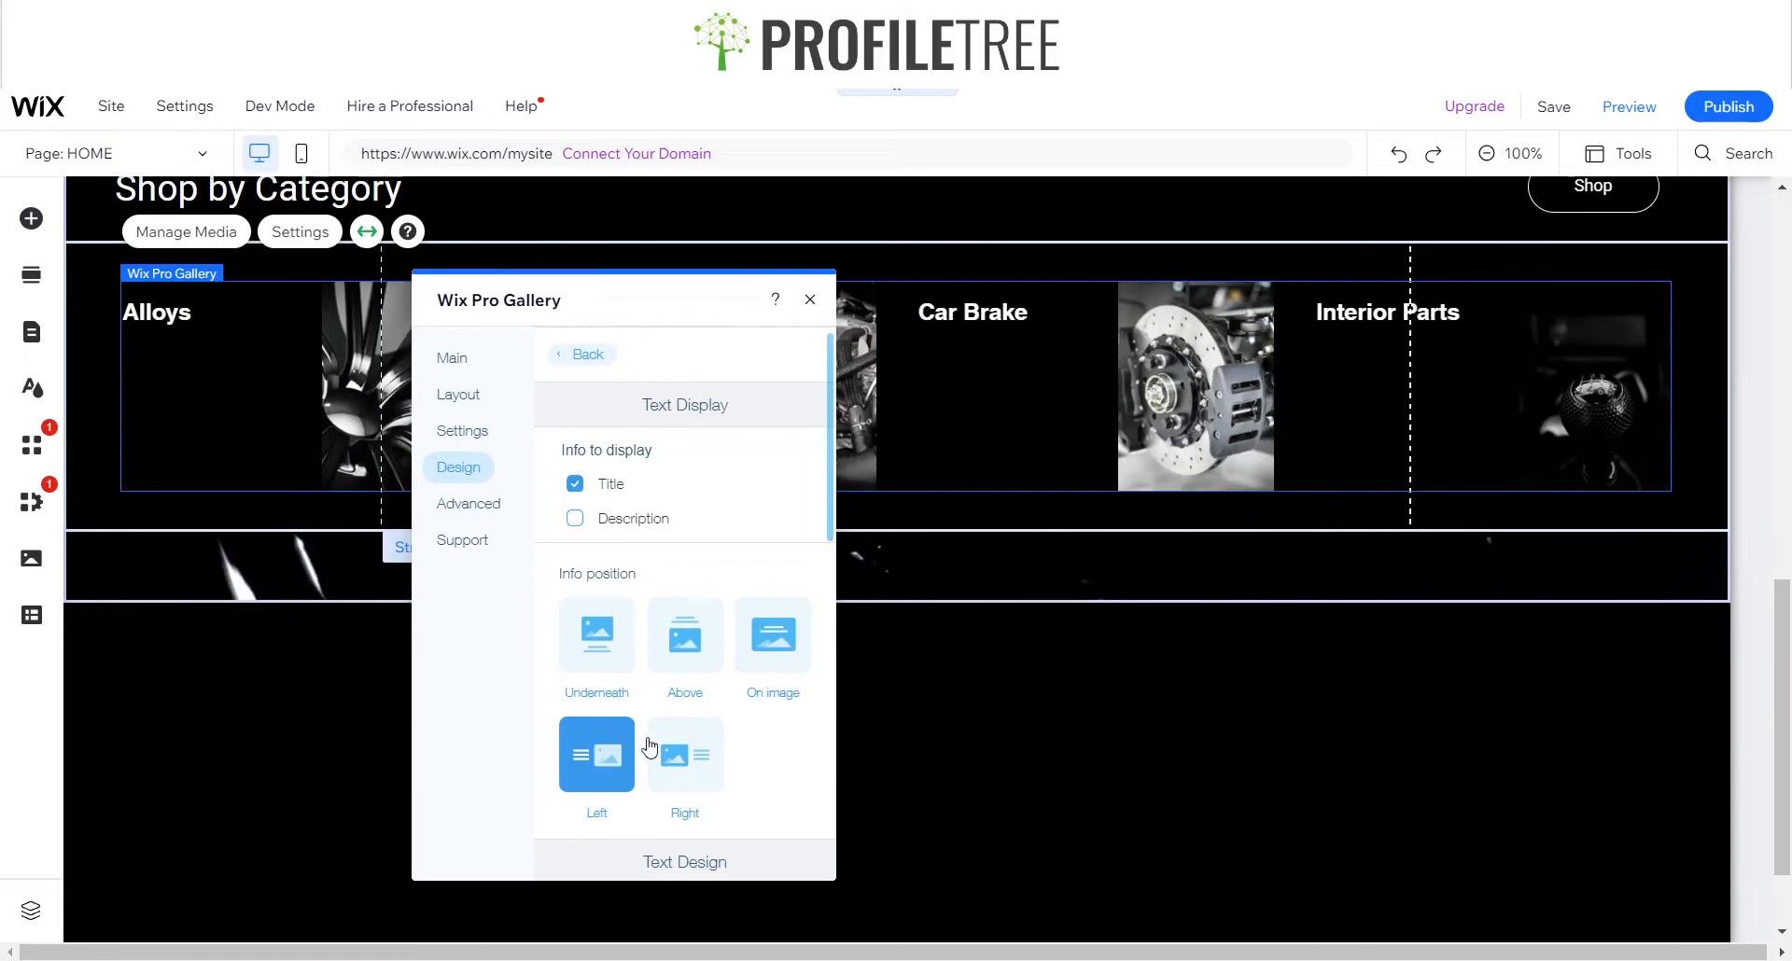
{"action": "left_click", "coordinate": [671, 763]}
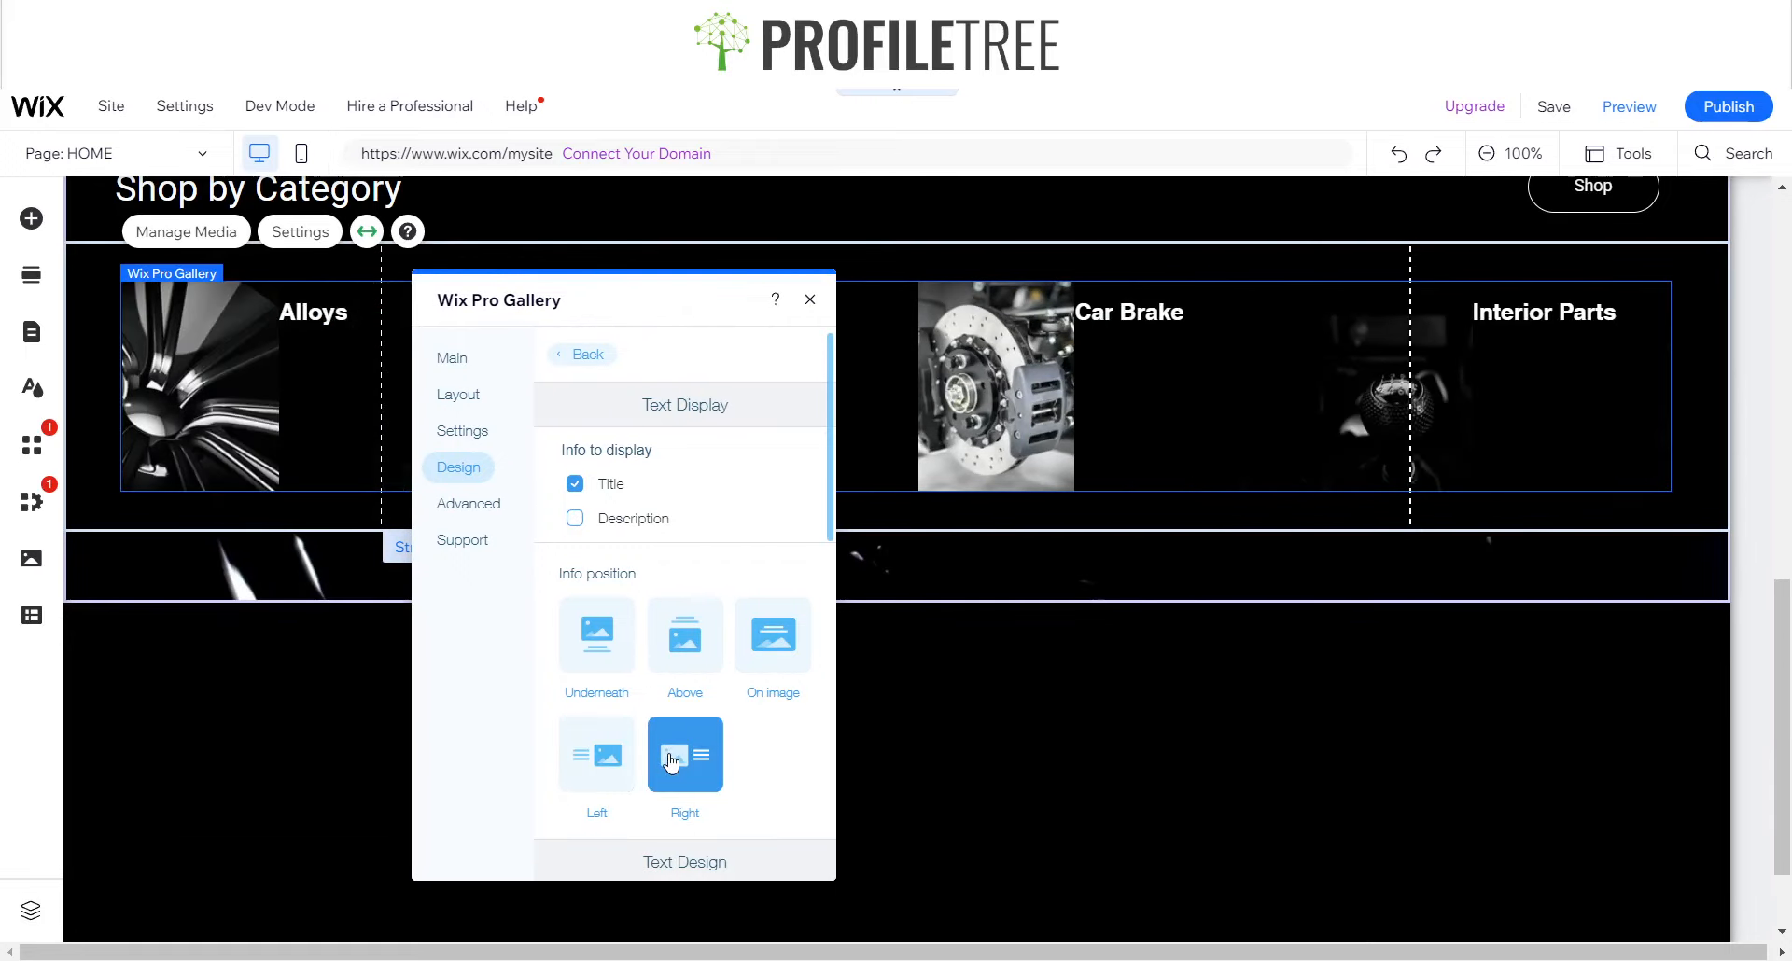
{"action": "left_click", "coordinate": [600, 633]}
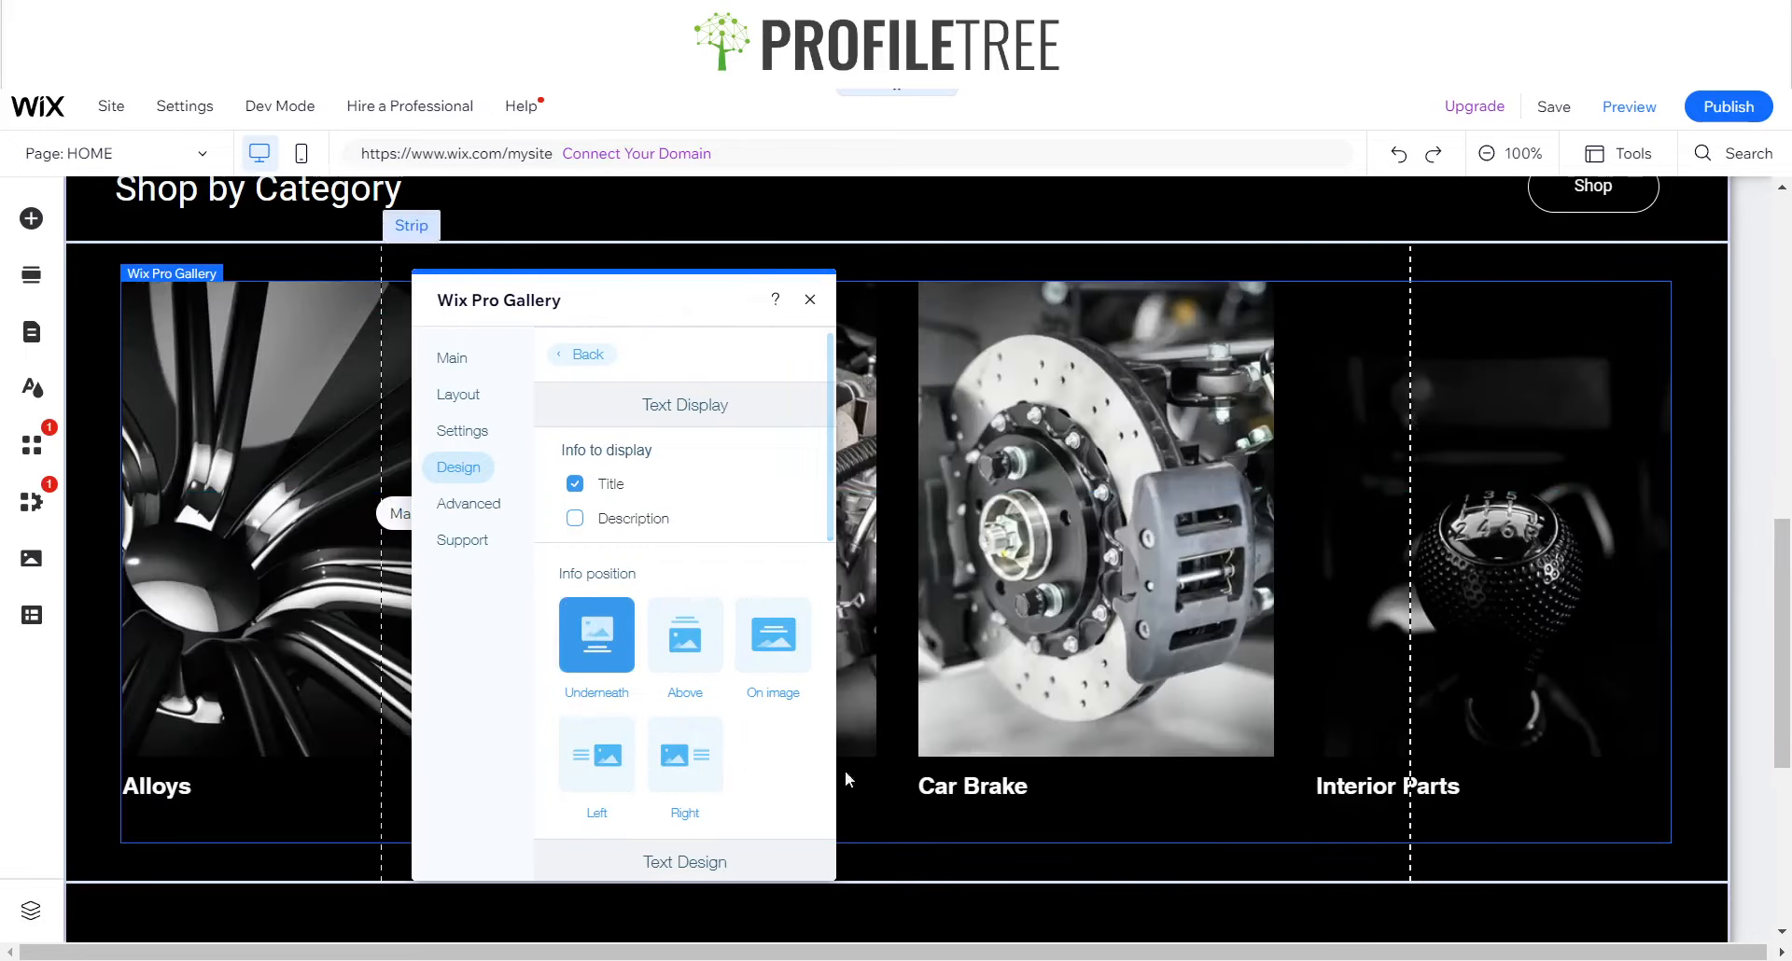
{"action": "left_click", "coordinate": [809, 299]}
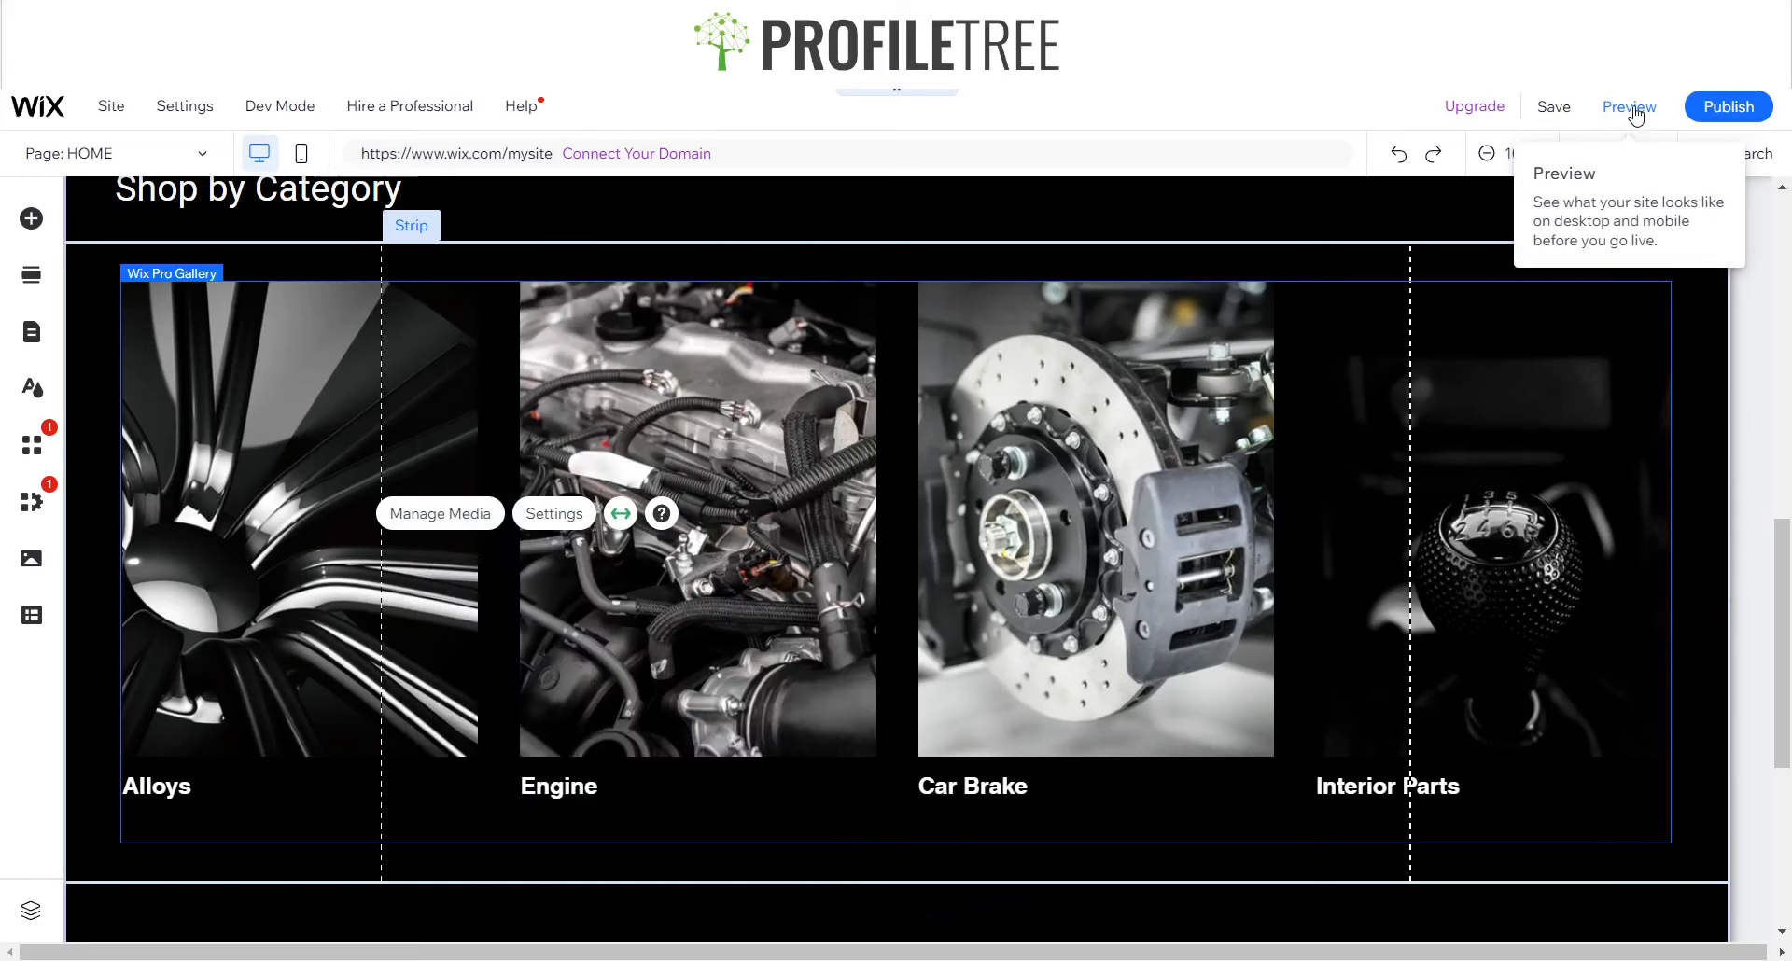
- Preview the Shop by Category section on the desktop site and return to the editor
{"action": "left_click", "coordinate": [1605, 136]}
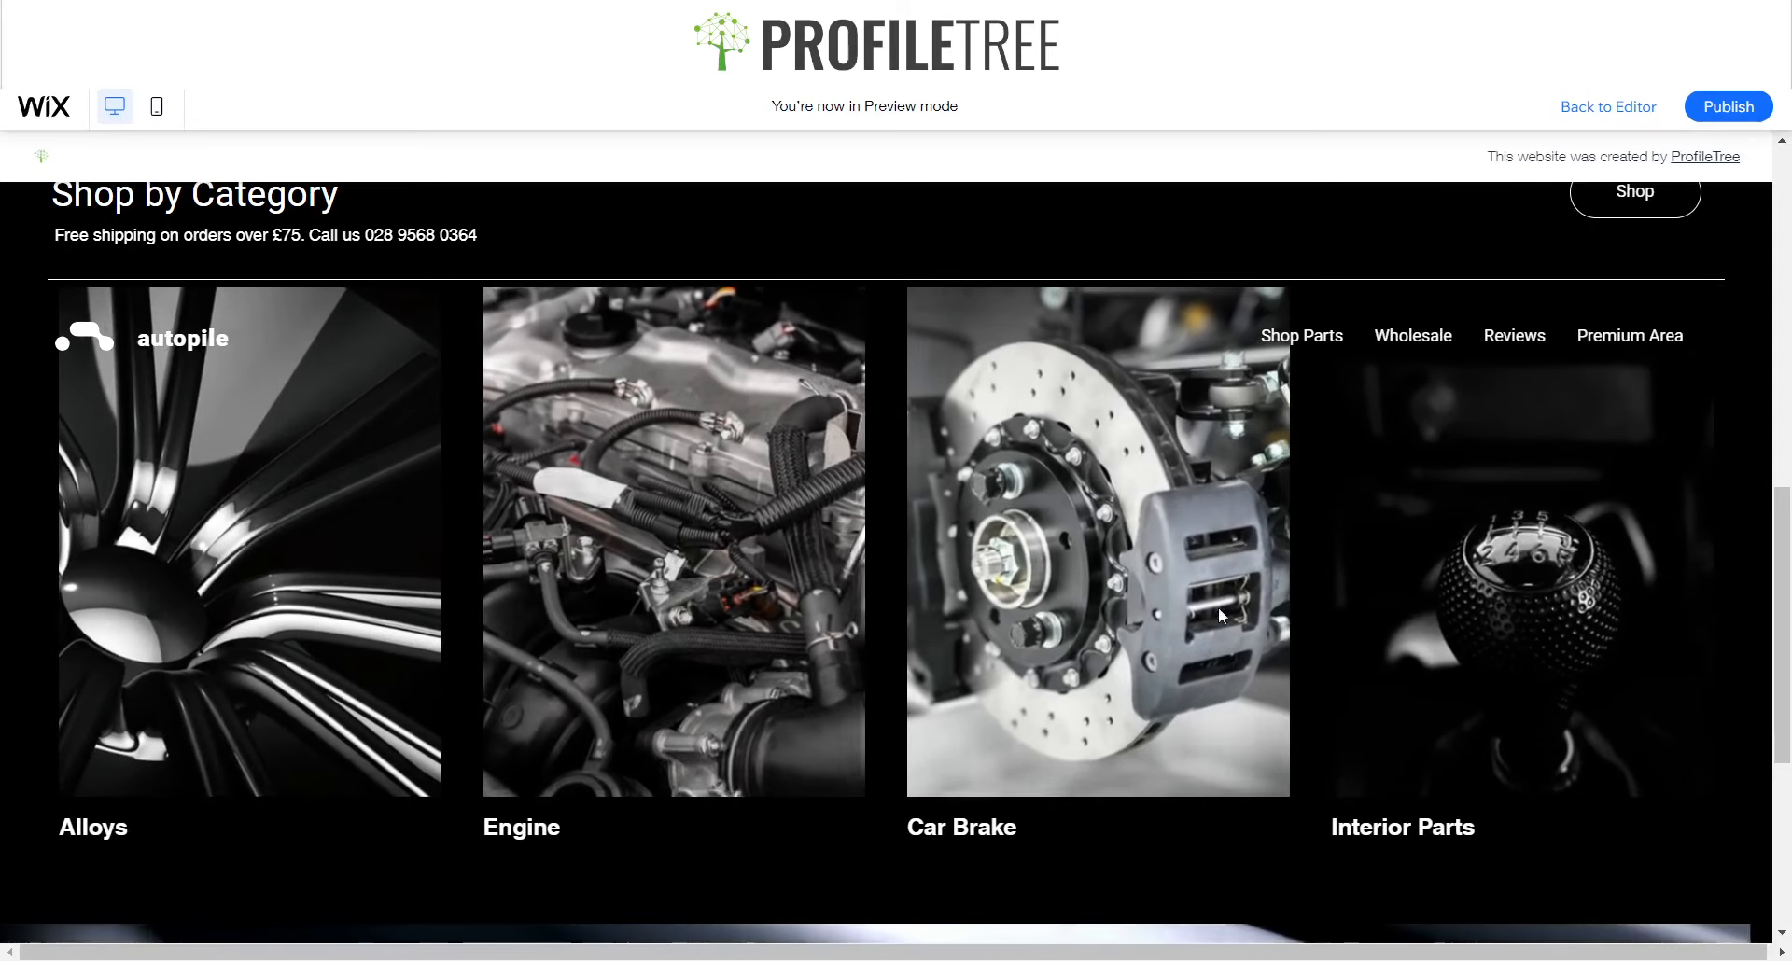
{"action": "scroll", "coordinate": [838, 846], "scroll_direction": "down", "scroll_amount": 3}
{"action": "scroll", "coordinate": [838, 846], "scroll_direction": "up", "scroll_amount": 4}
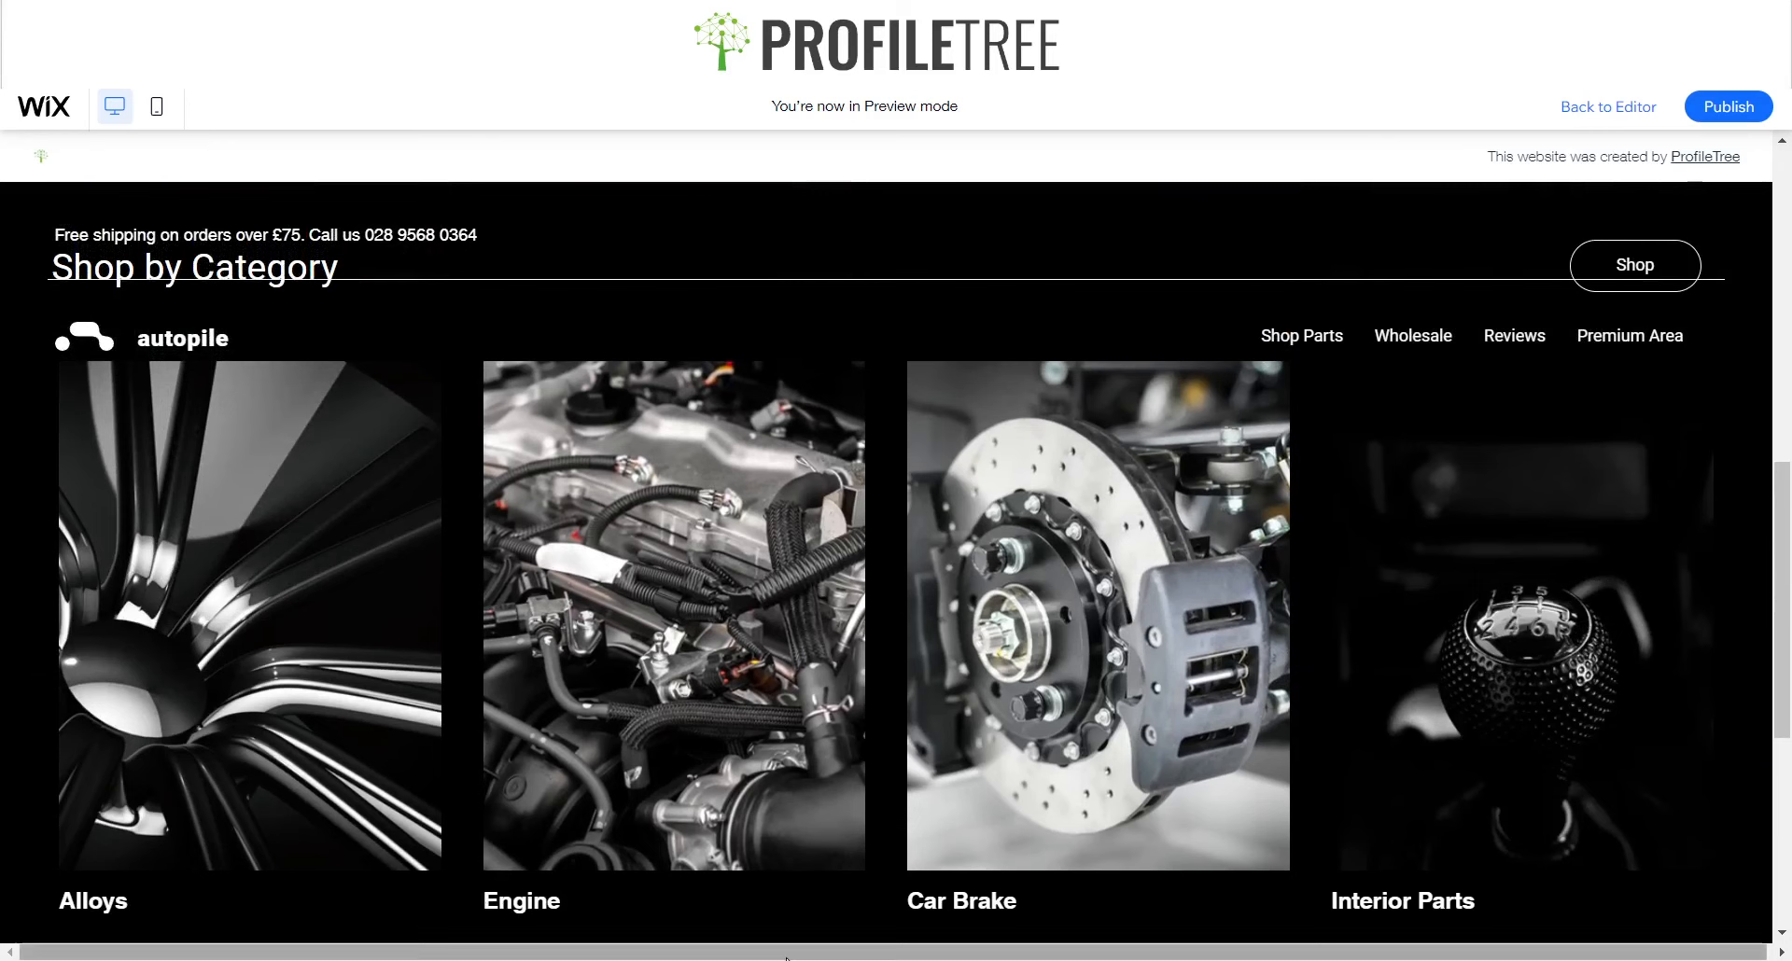
{"action": "left_click", "coordinate": [1608, 107]}
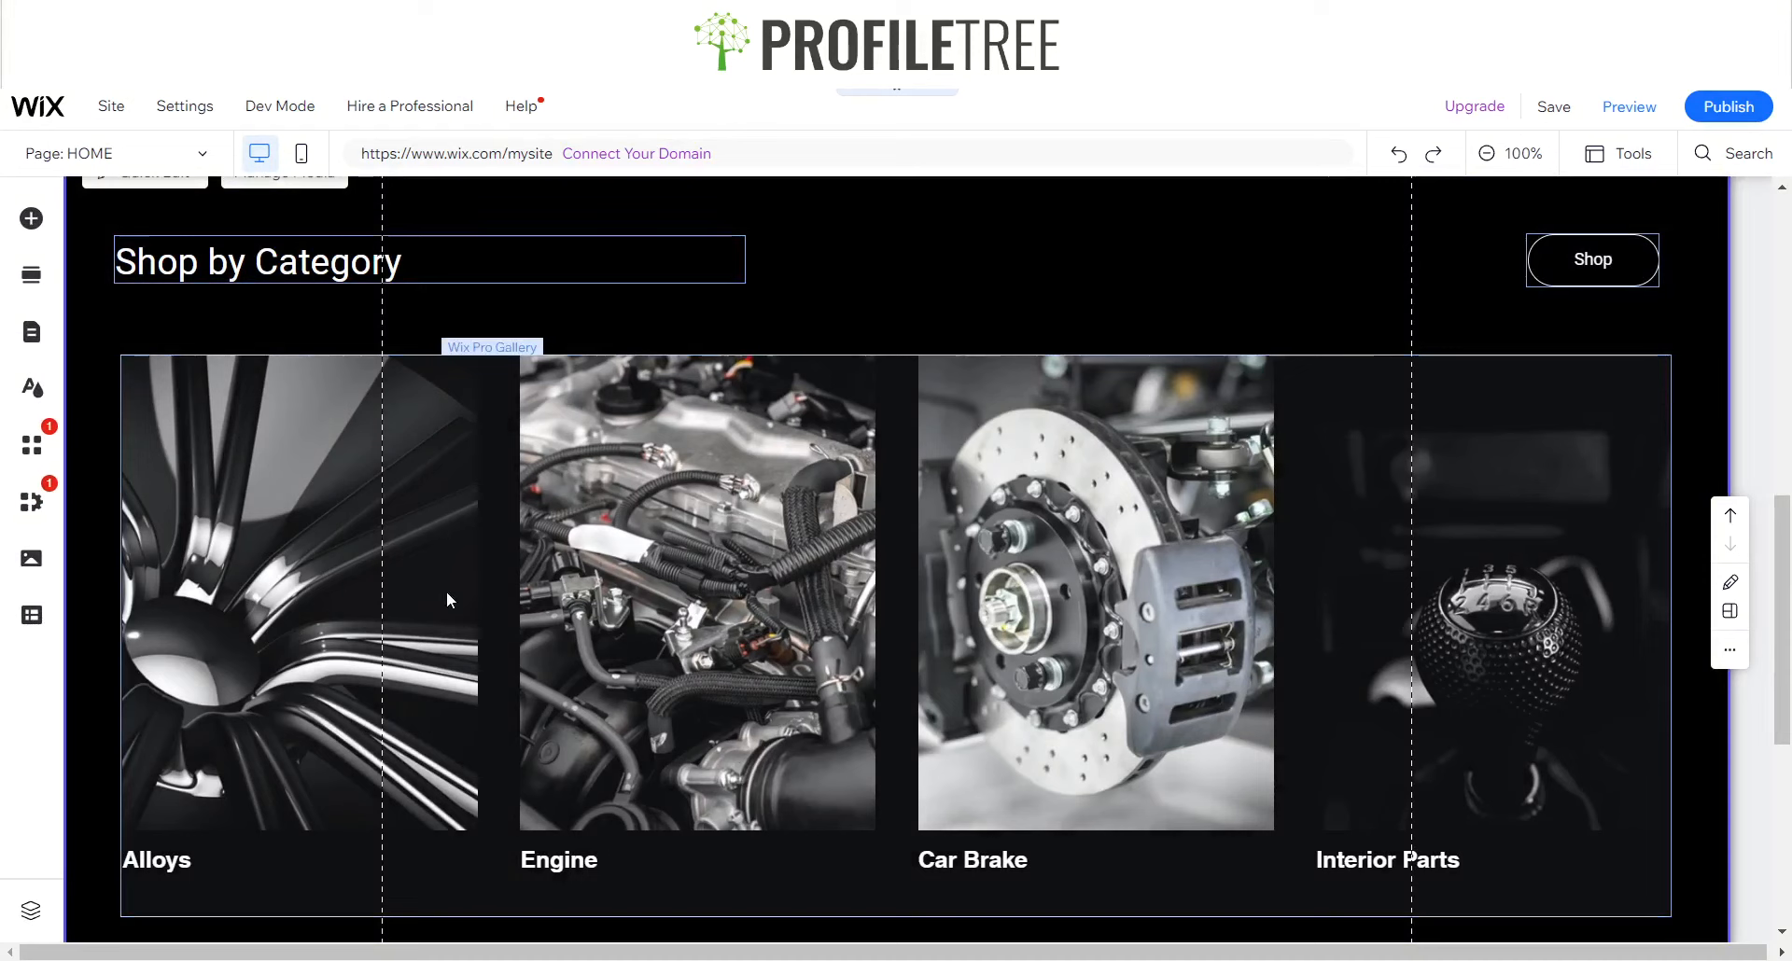
- Link the Alloys image in the Shop by Category gallery to the Shop Parts page, opening in the current window
{"action": "left_click", "coordinate": [446, 590]}
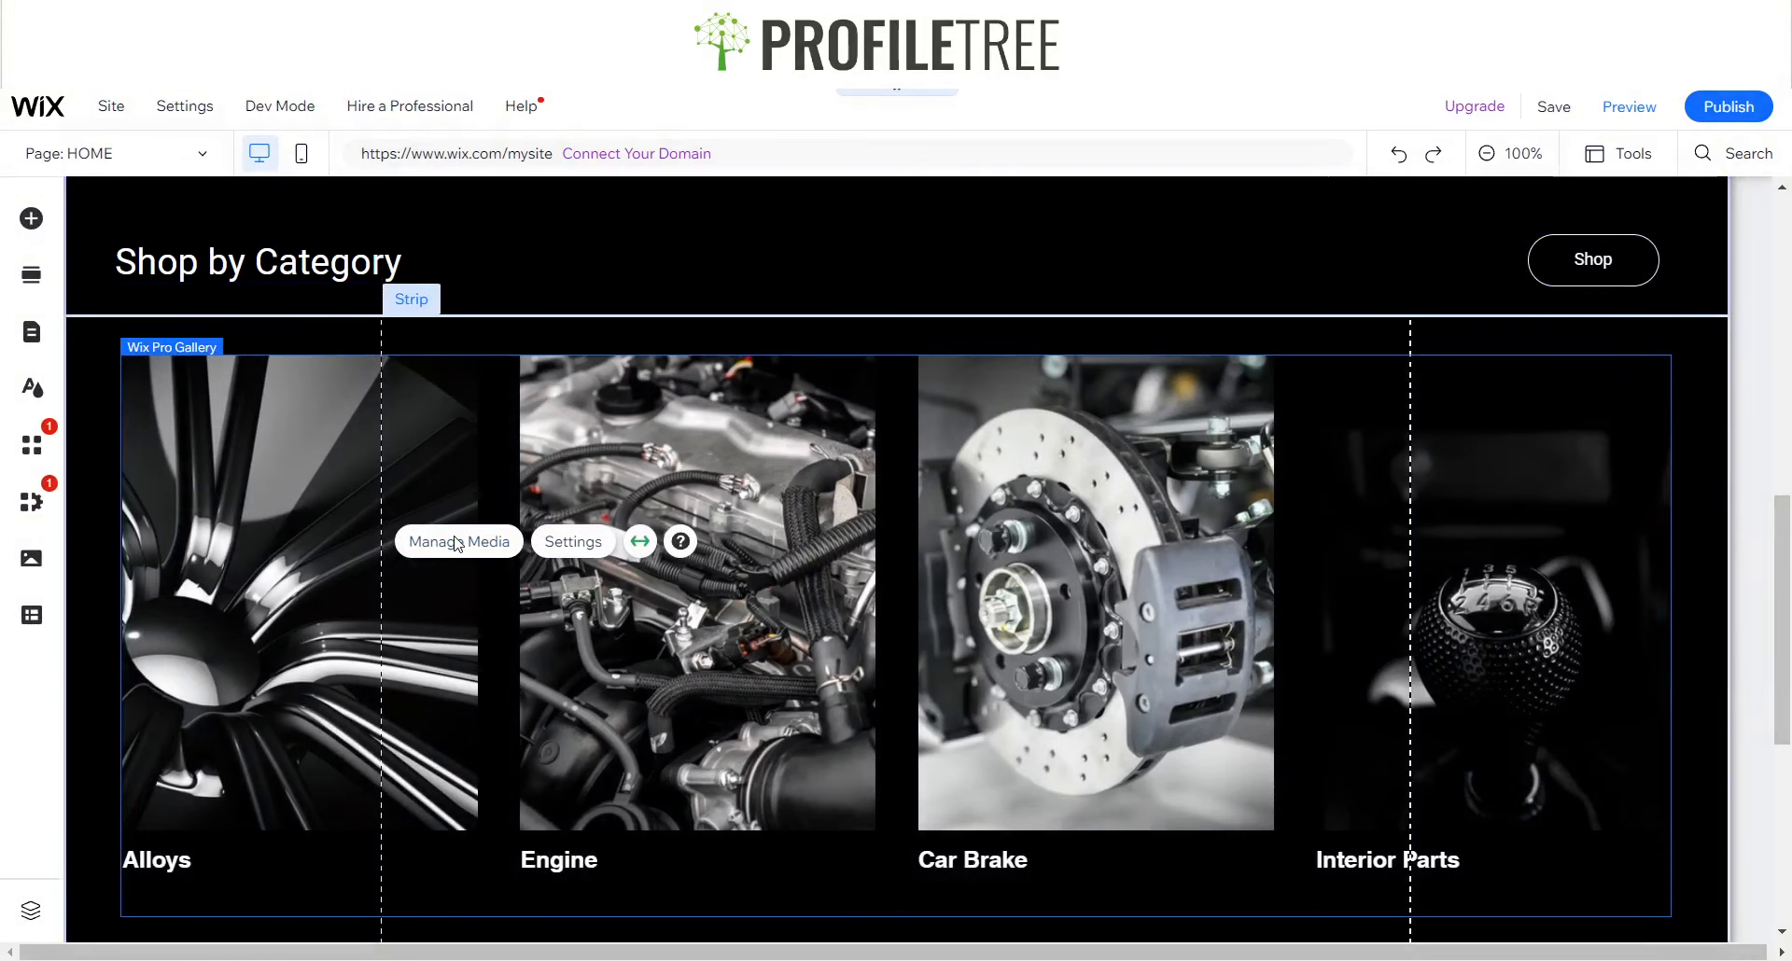
{"action": "left_click", "coordinate": [456, 543]}
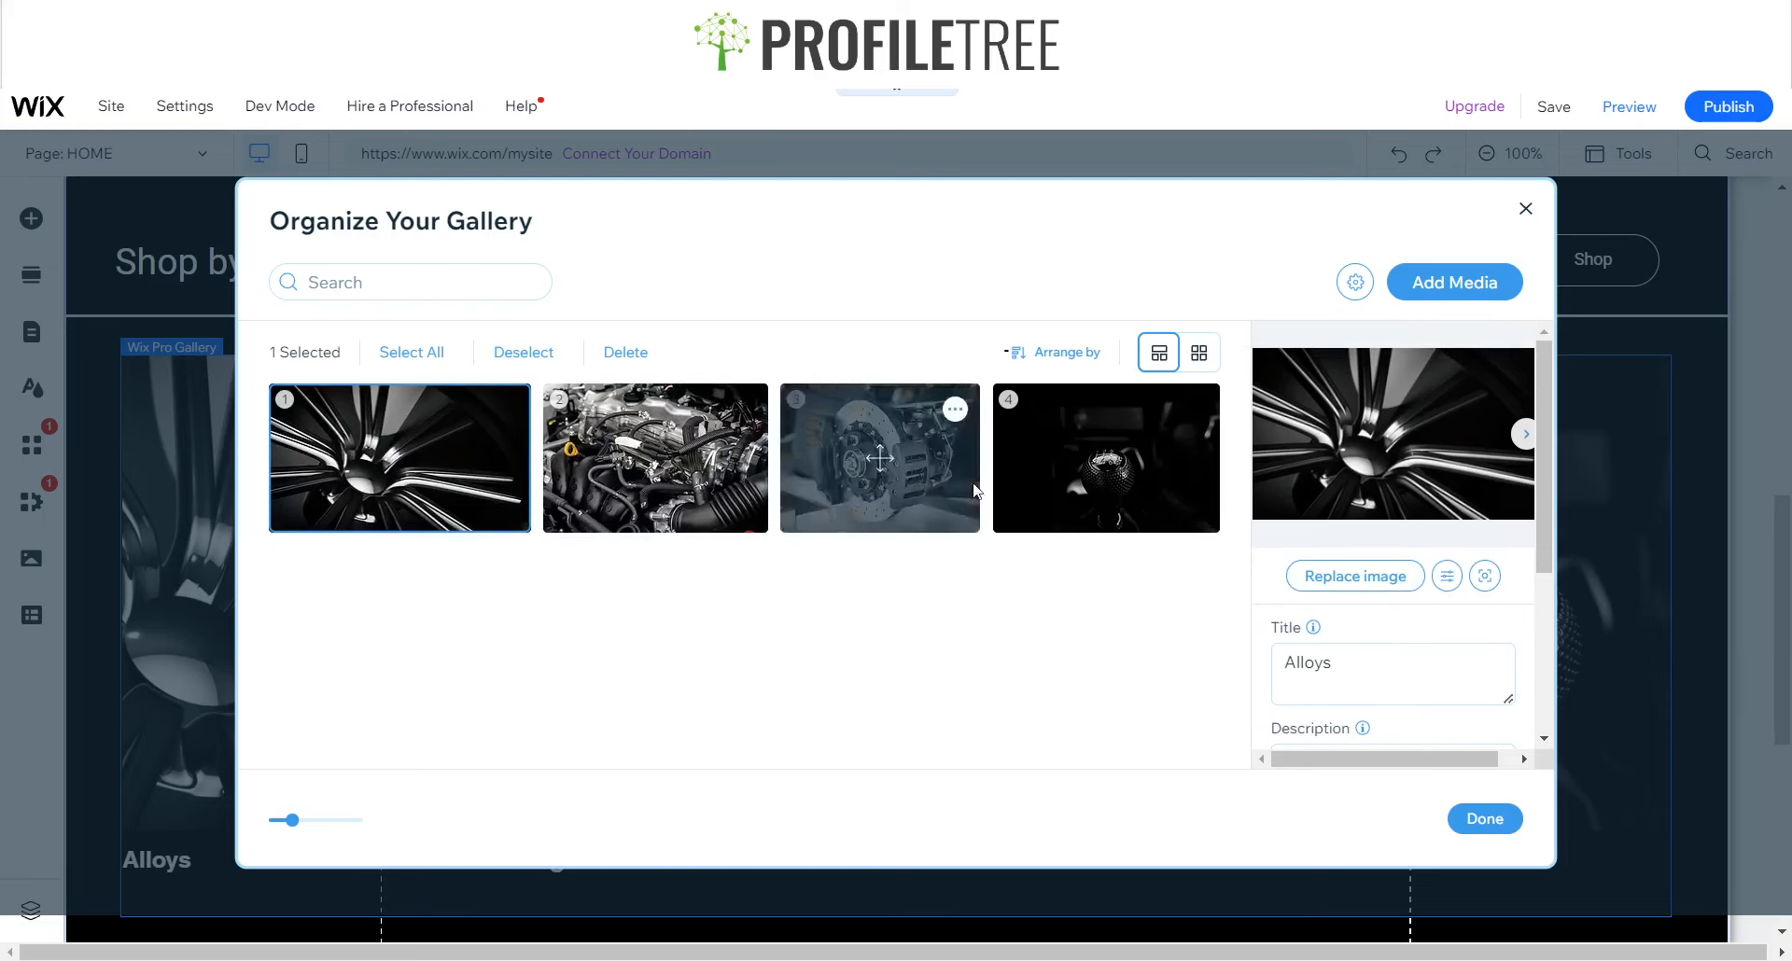
{"action": "double_click", "coordinate": [1352, 658]}
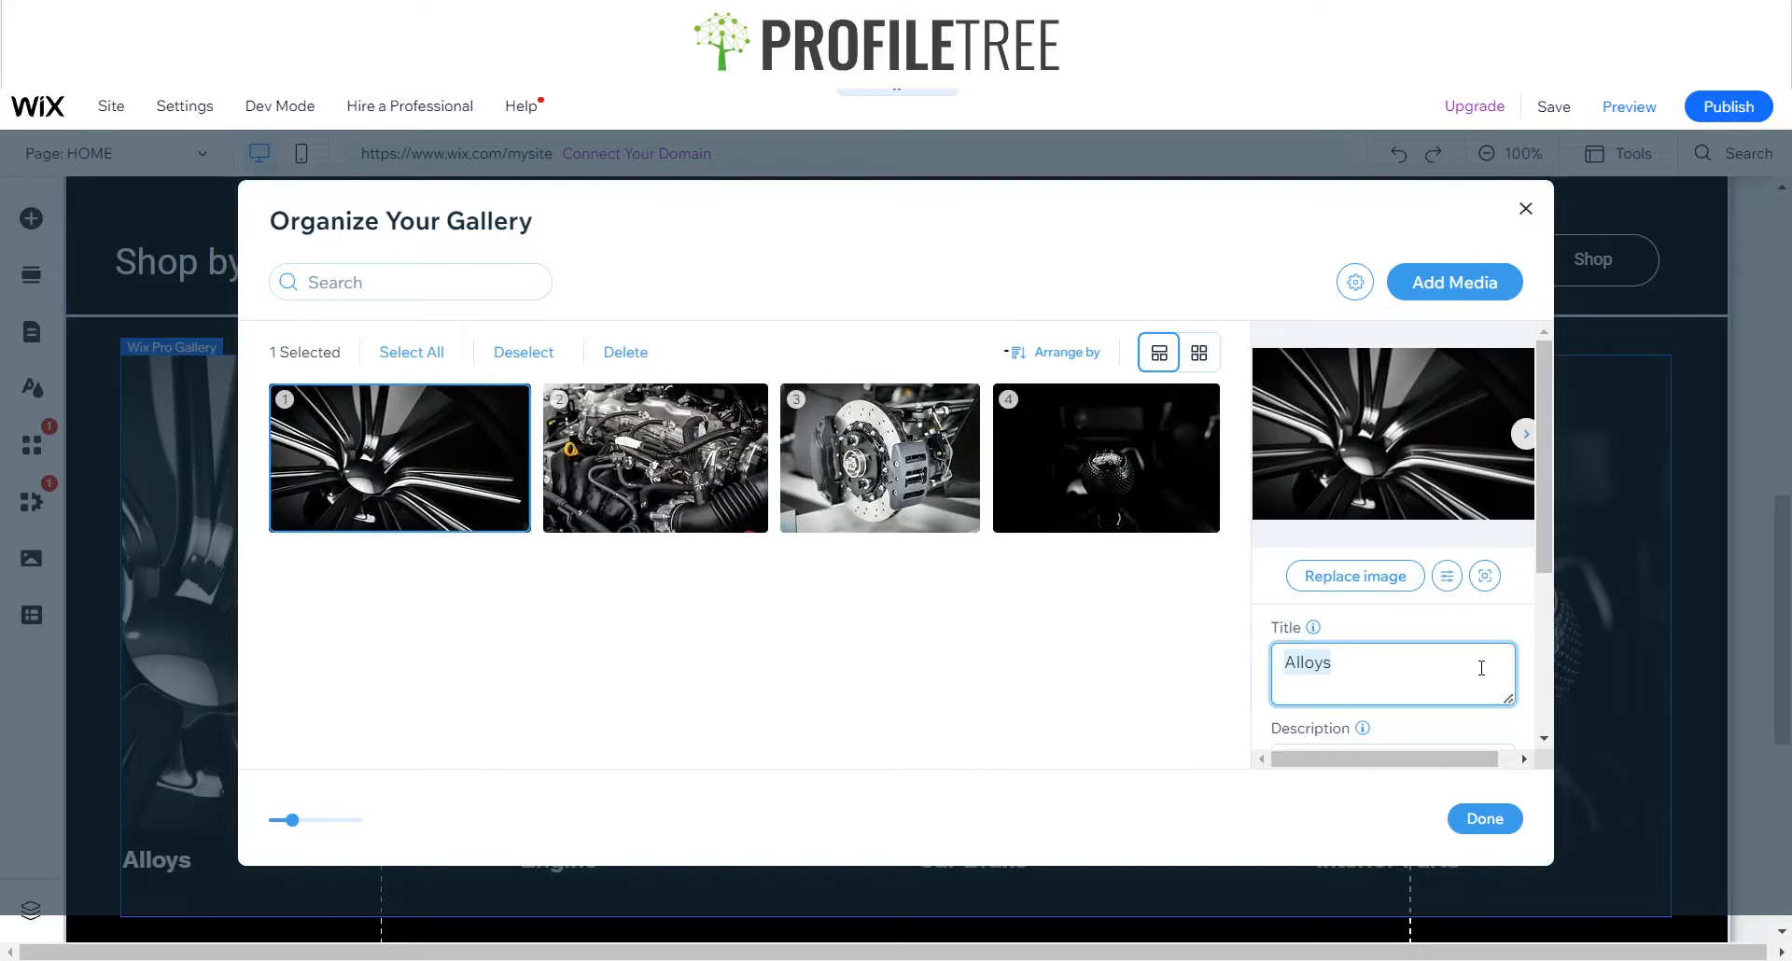
{"action": "scroll", "coordinate": [1333, 681], "scroll_direction": "down", "scroll_amount": 3}
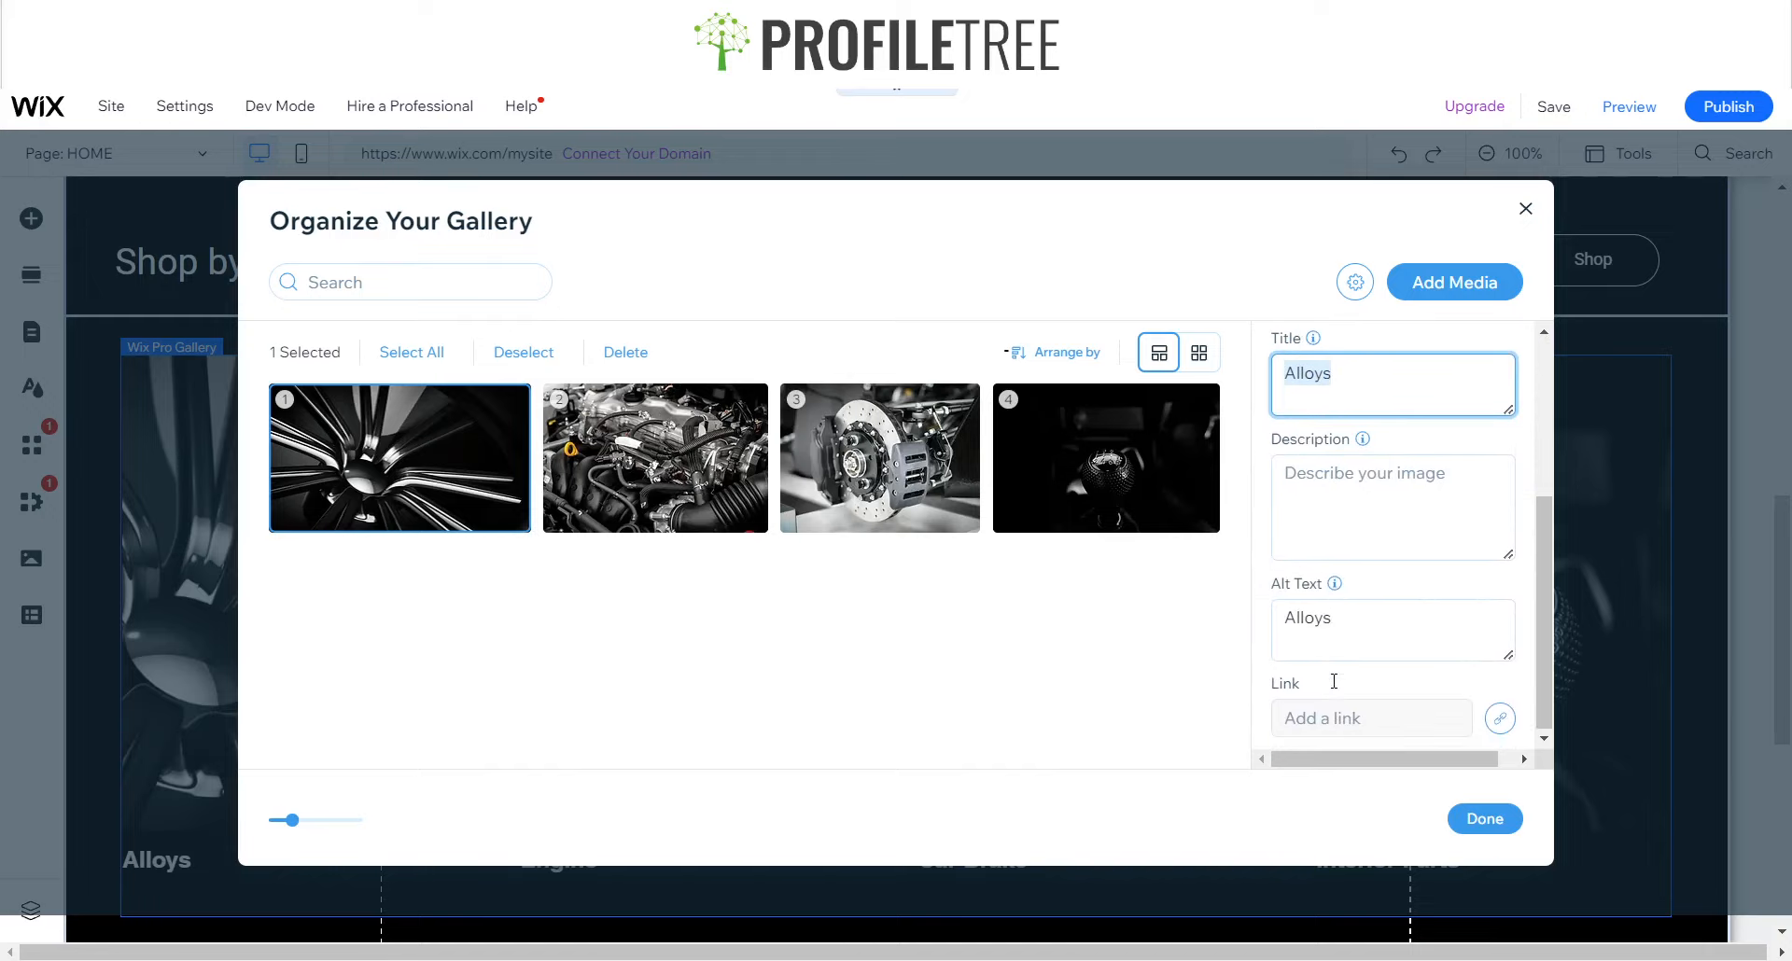
{"action": "left_click", "coordinate": [1311, 713]}
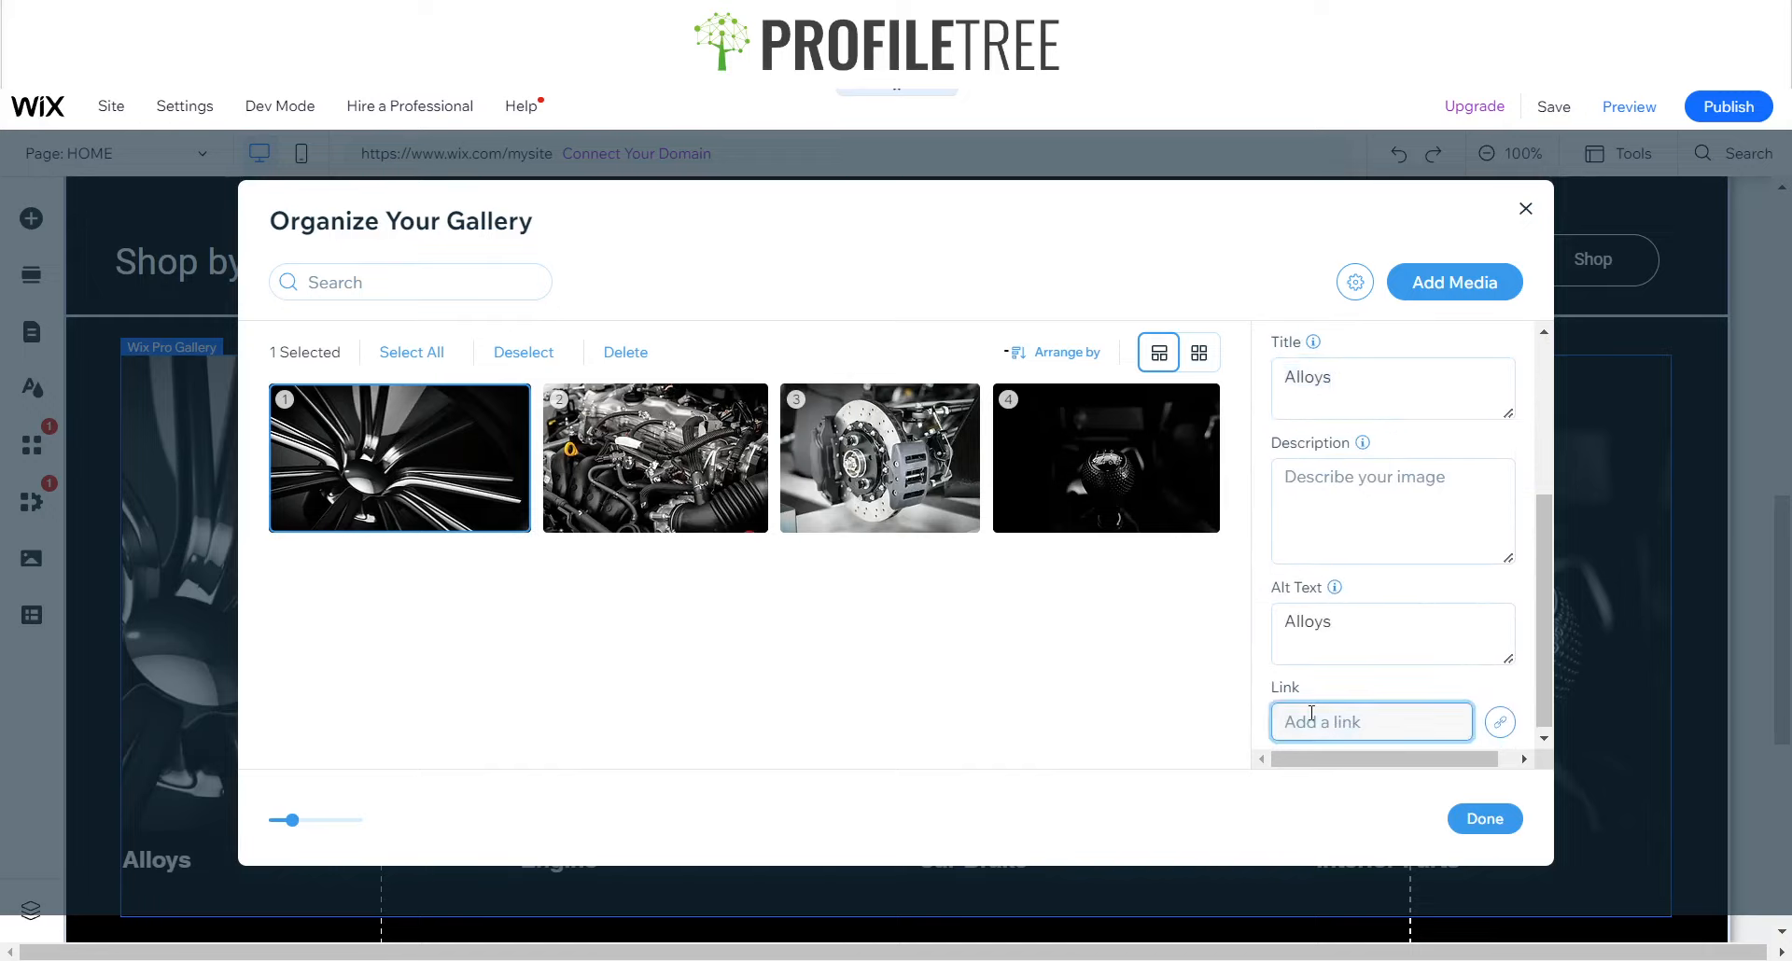
{"action": "left_click", "coordinate": [1499, 721]}
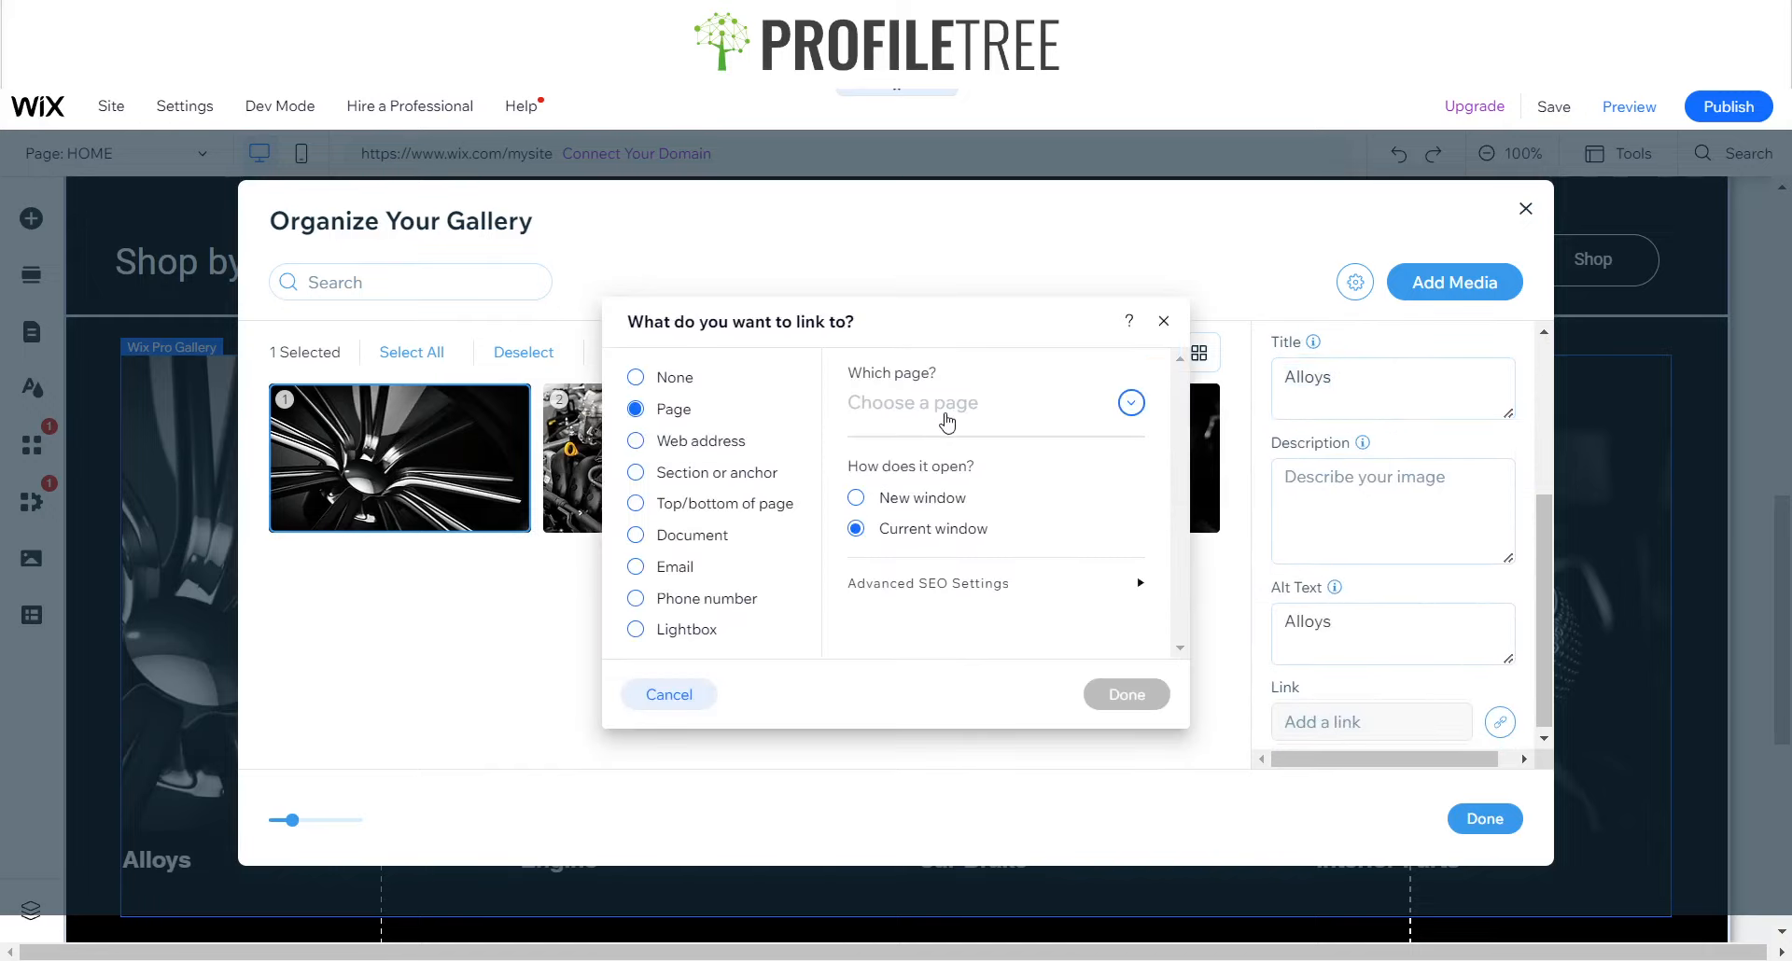
{"action": "left_click", "coordinate": [947, 422]}
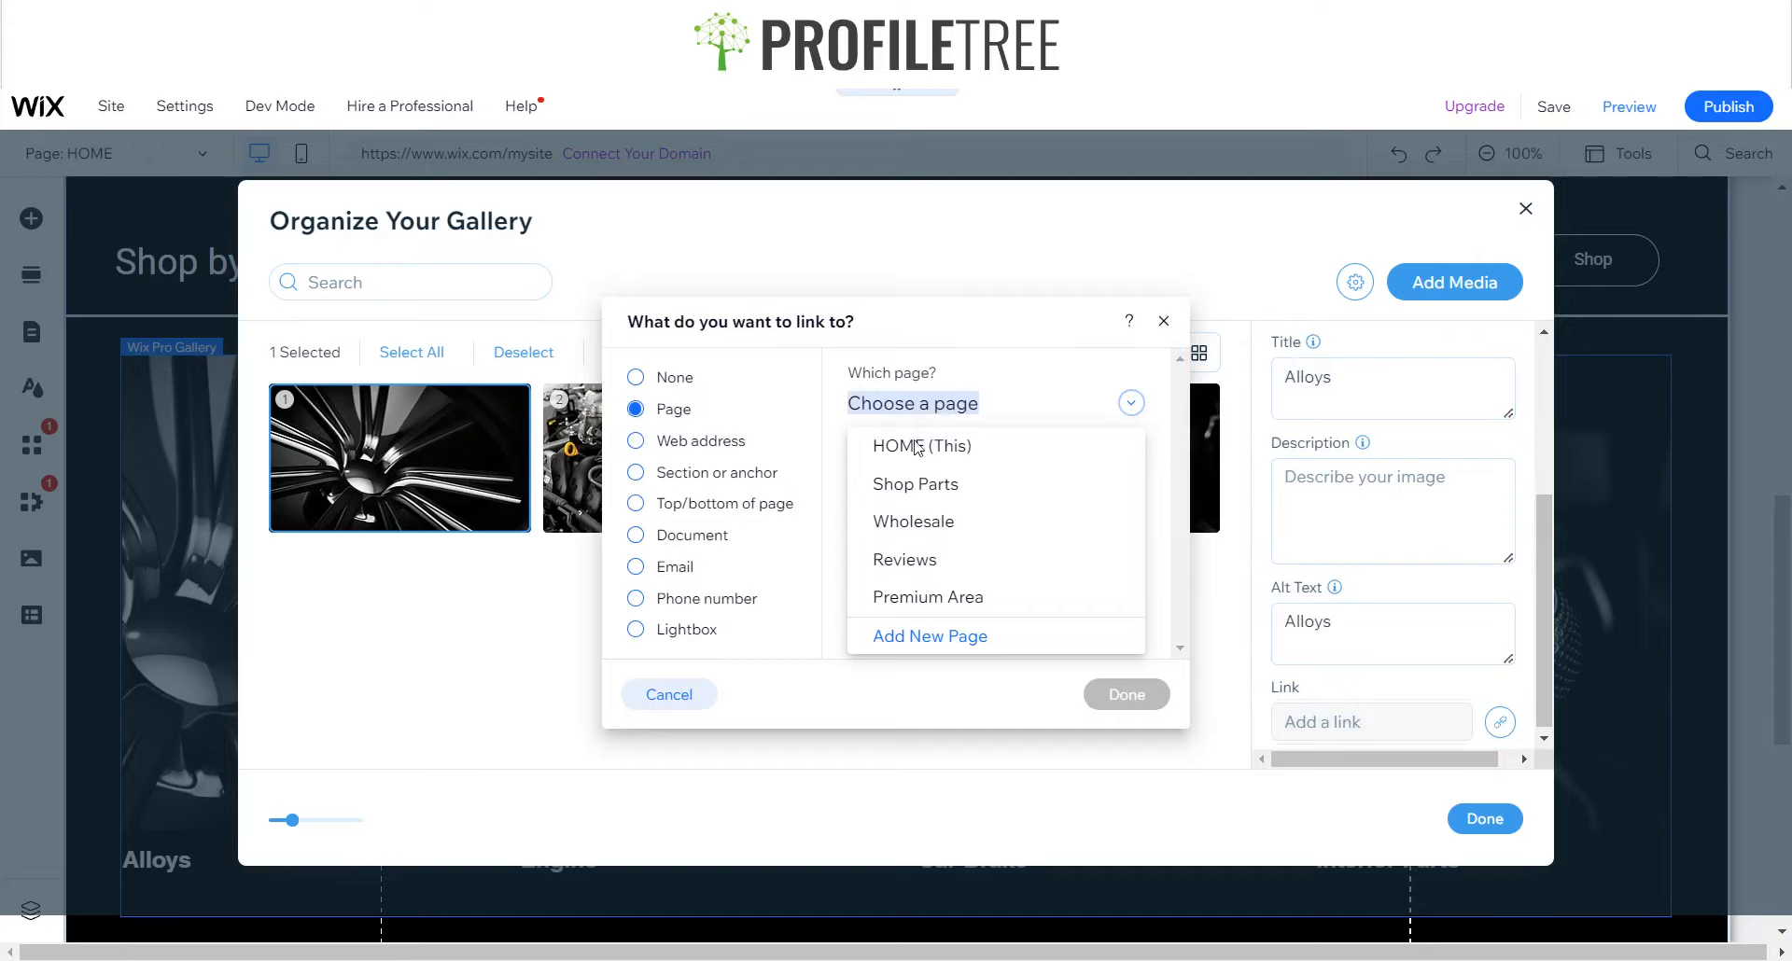
{"action": "left_click", "coordinate": [899, 485]}
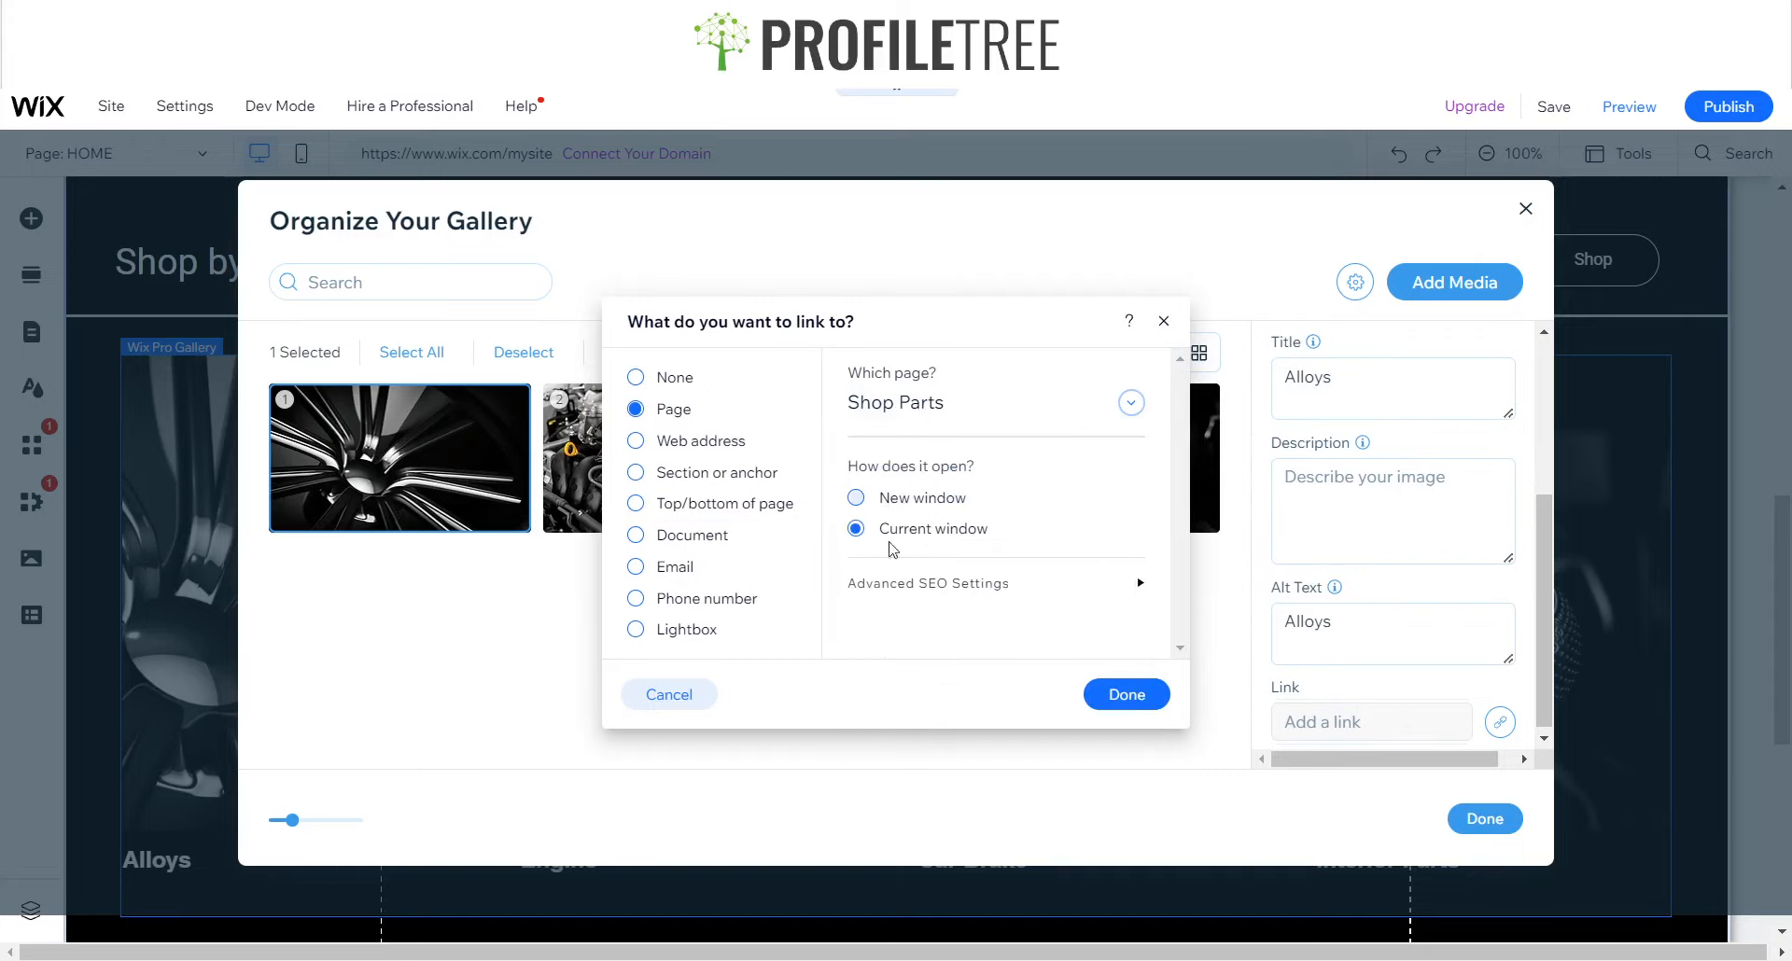
{"action": "left_click", "coordinate": [1120, 692]}
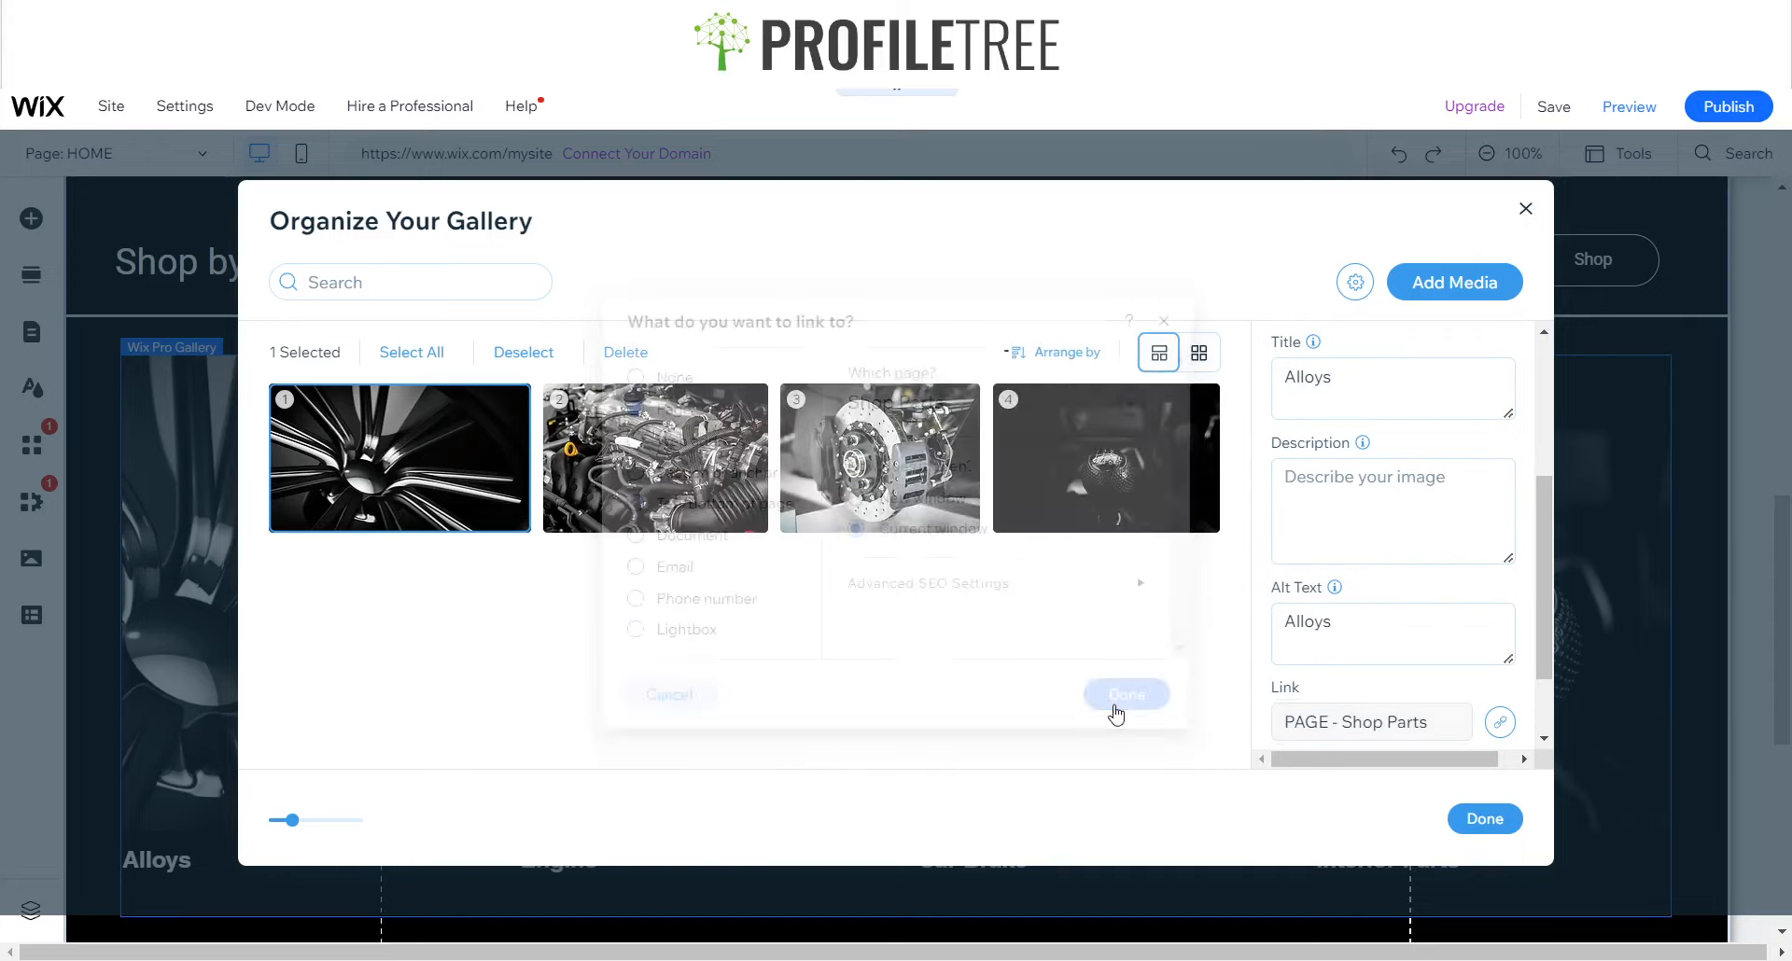
{"action": "left_click", "coordinate": [1470, 820]}
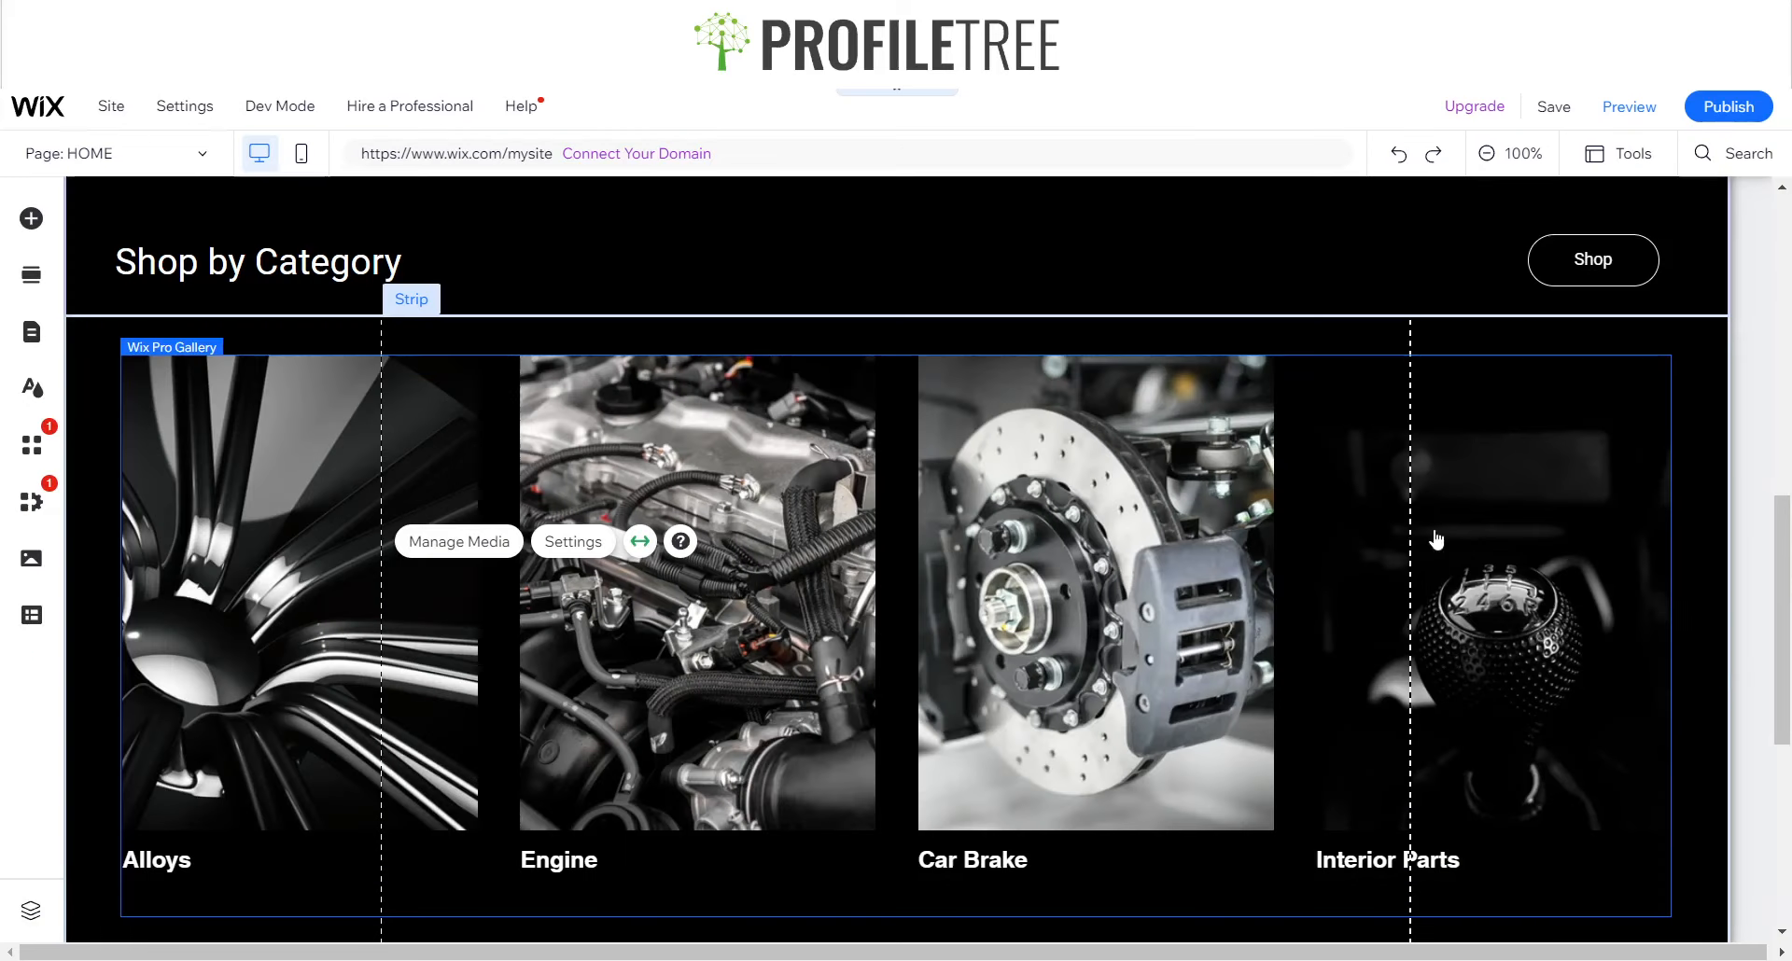
- Preview the site and switch the editor from the Shop Parts page back to the HOME page
{"action": "left_click", "coordinate": [1629, 109]}
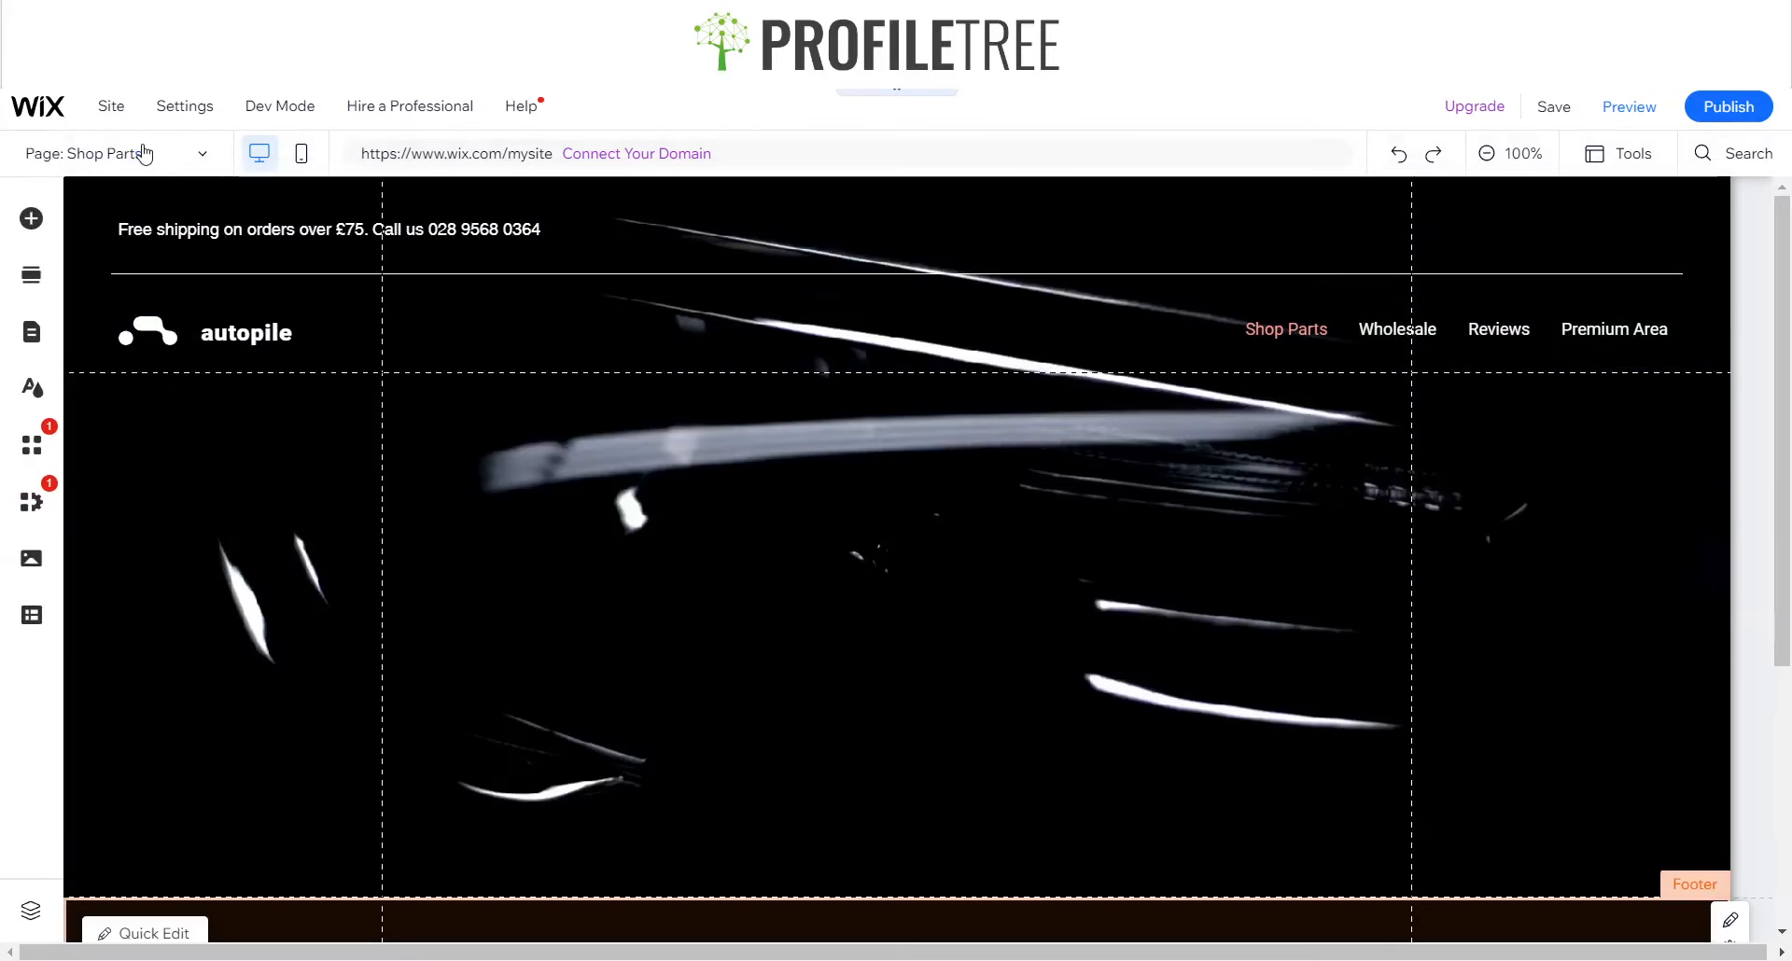
{"action": "left_click", "coordinate": [142, 157]}
{"action": "left_click", "coordinate": [90, 188]}
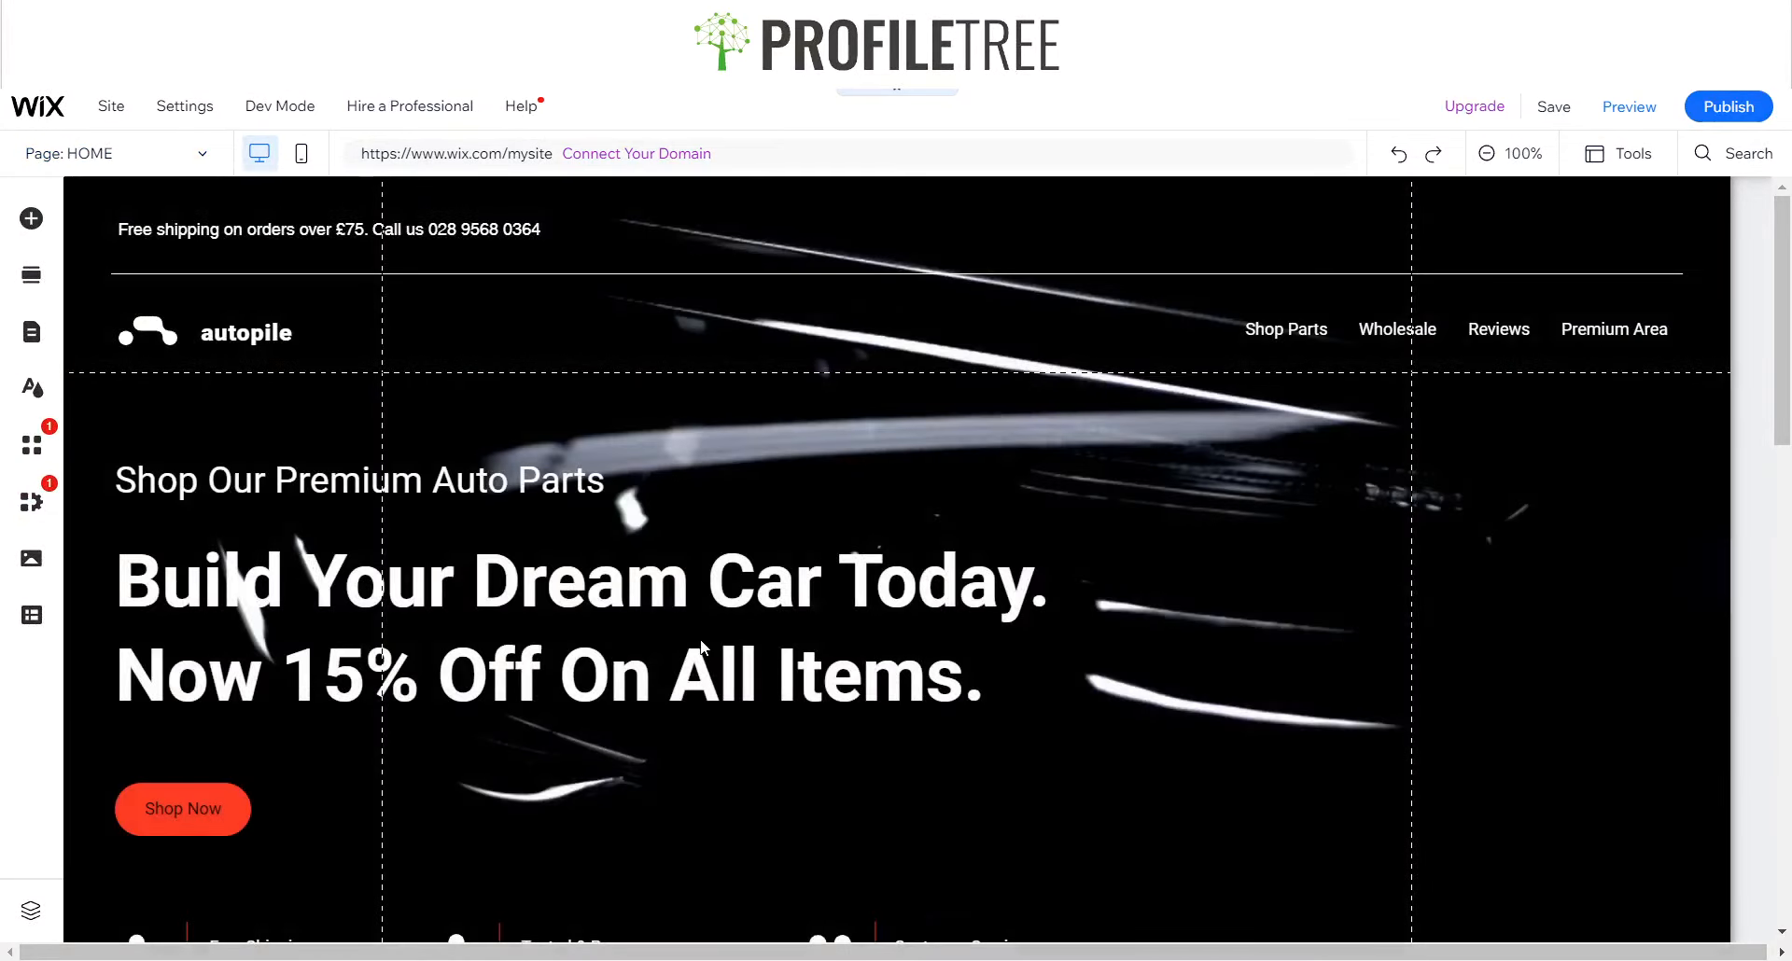
- Examine the home page design, from the category gallery through the product, blog and Brands We Trust sections
{"action": "scroll", "coordinate": [701, 646], "scroll_direction": "down", "scroll_amount": 10}
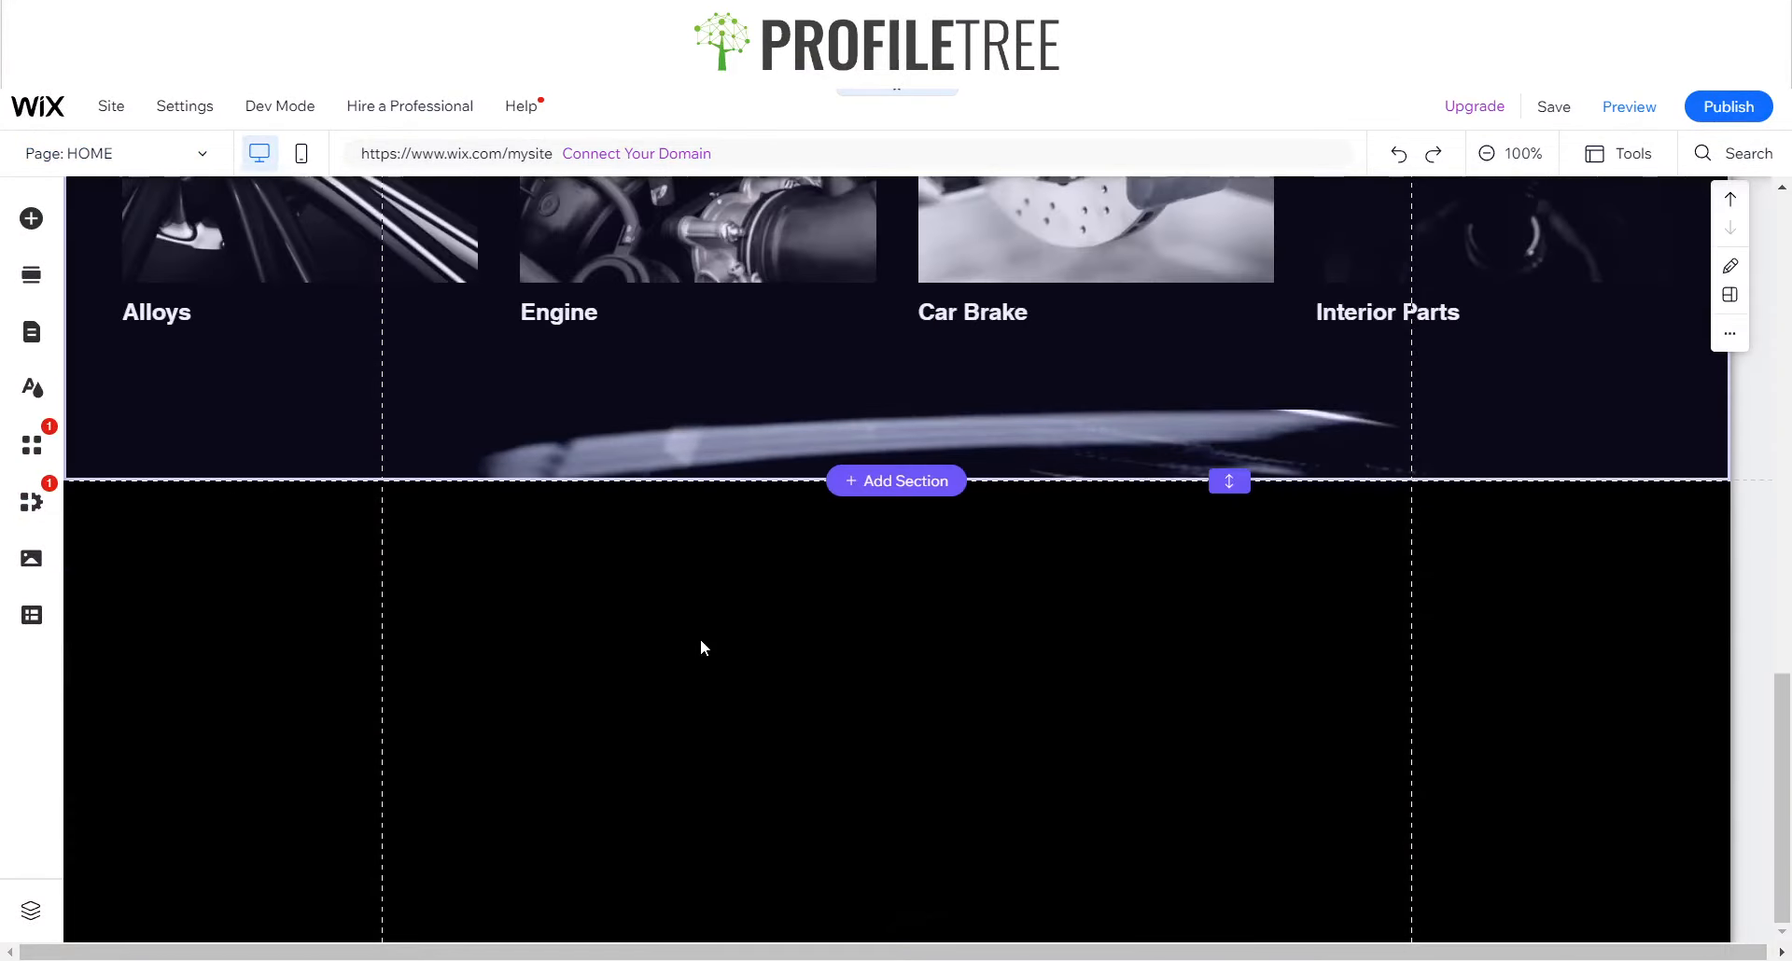
{"action": "scroll", "coordinate": [700, 638], "scroll_direction": "up", "scroll_amount": 8}
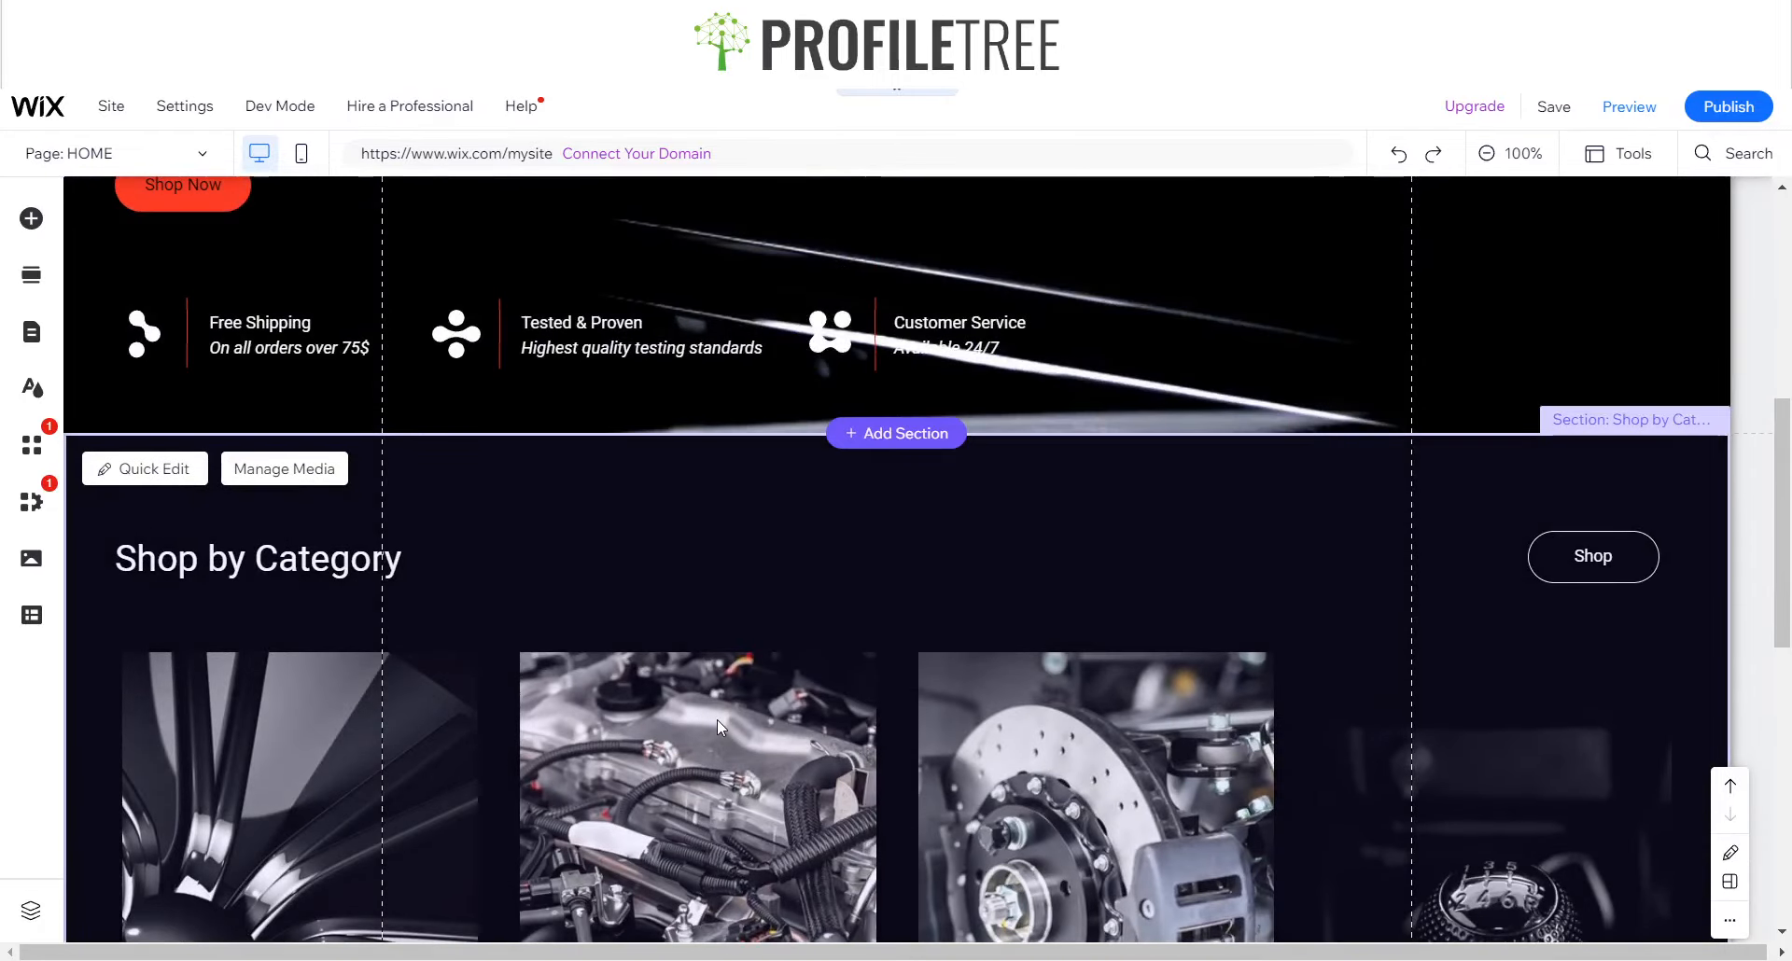
{"action": "scroll", "coordinate": [717, 720], "scroll_direction": "up", "scroll_amount": 3}
{"action": "scroll", "coordinate": [716, 718], "scroll_direction": "down", "scroll_amount": 3}
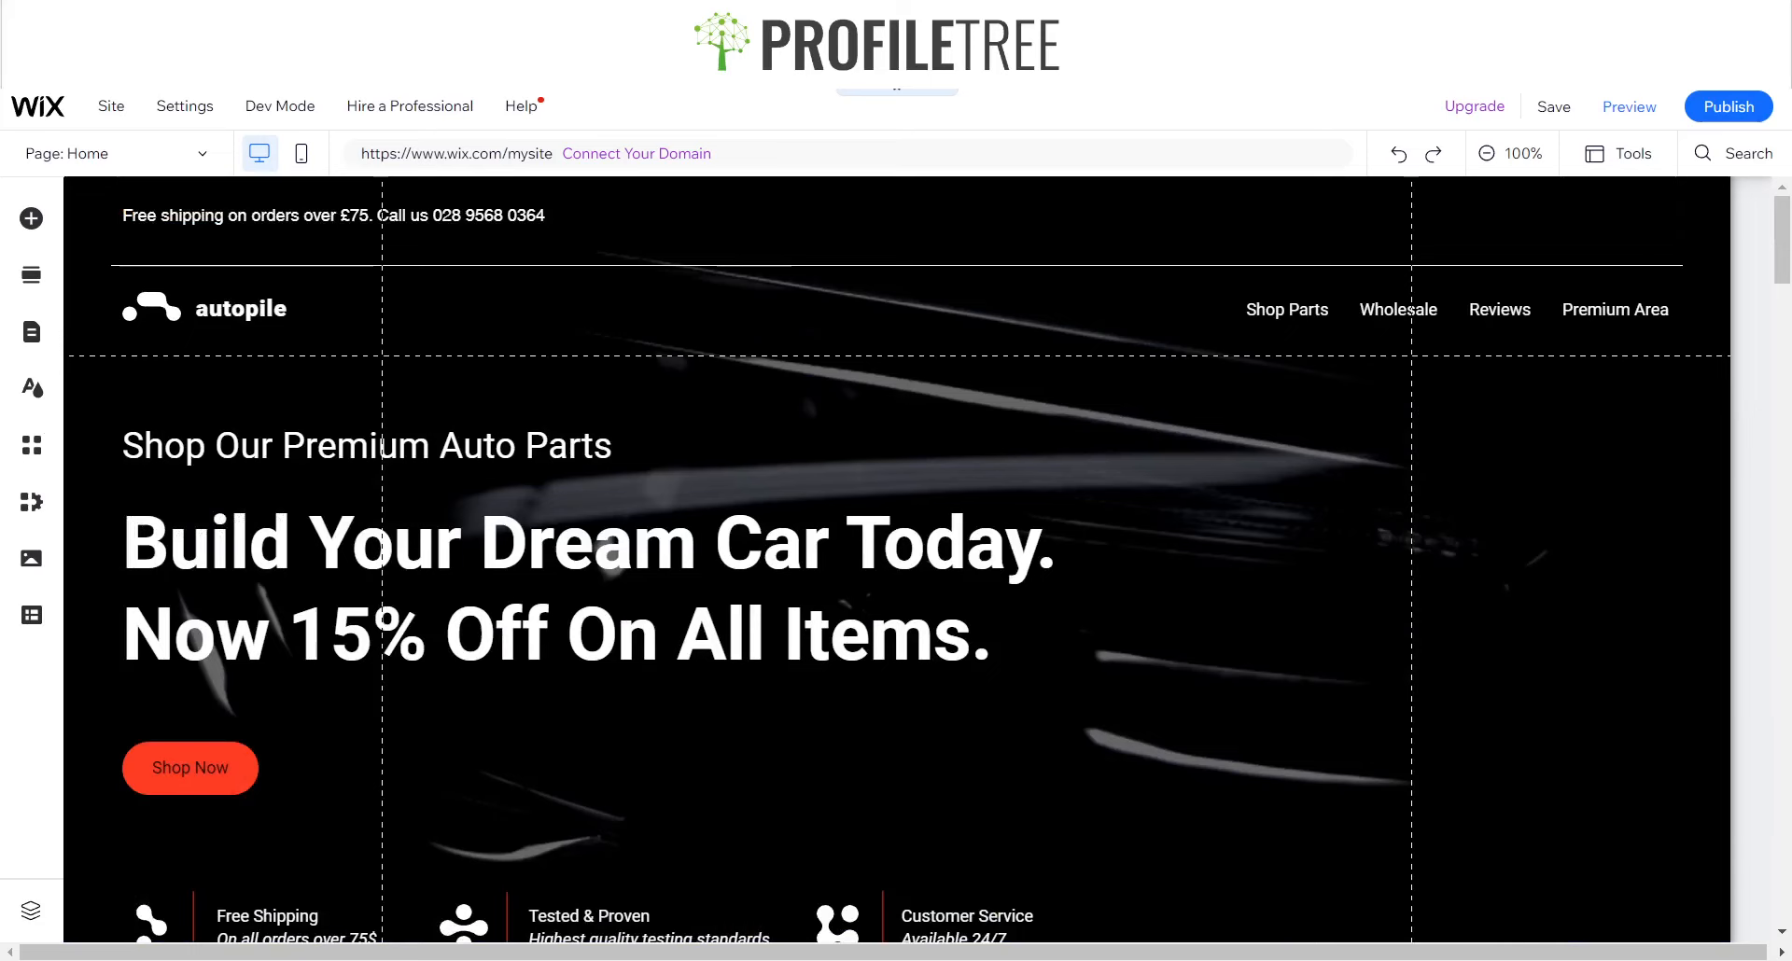
{"action": "scroll", "coordinate": [1341, 572], "scroll_direction": "down", "scroll_amount": 10}
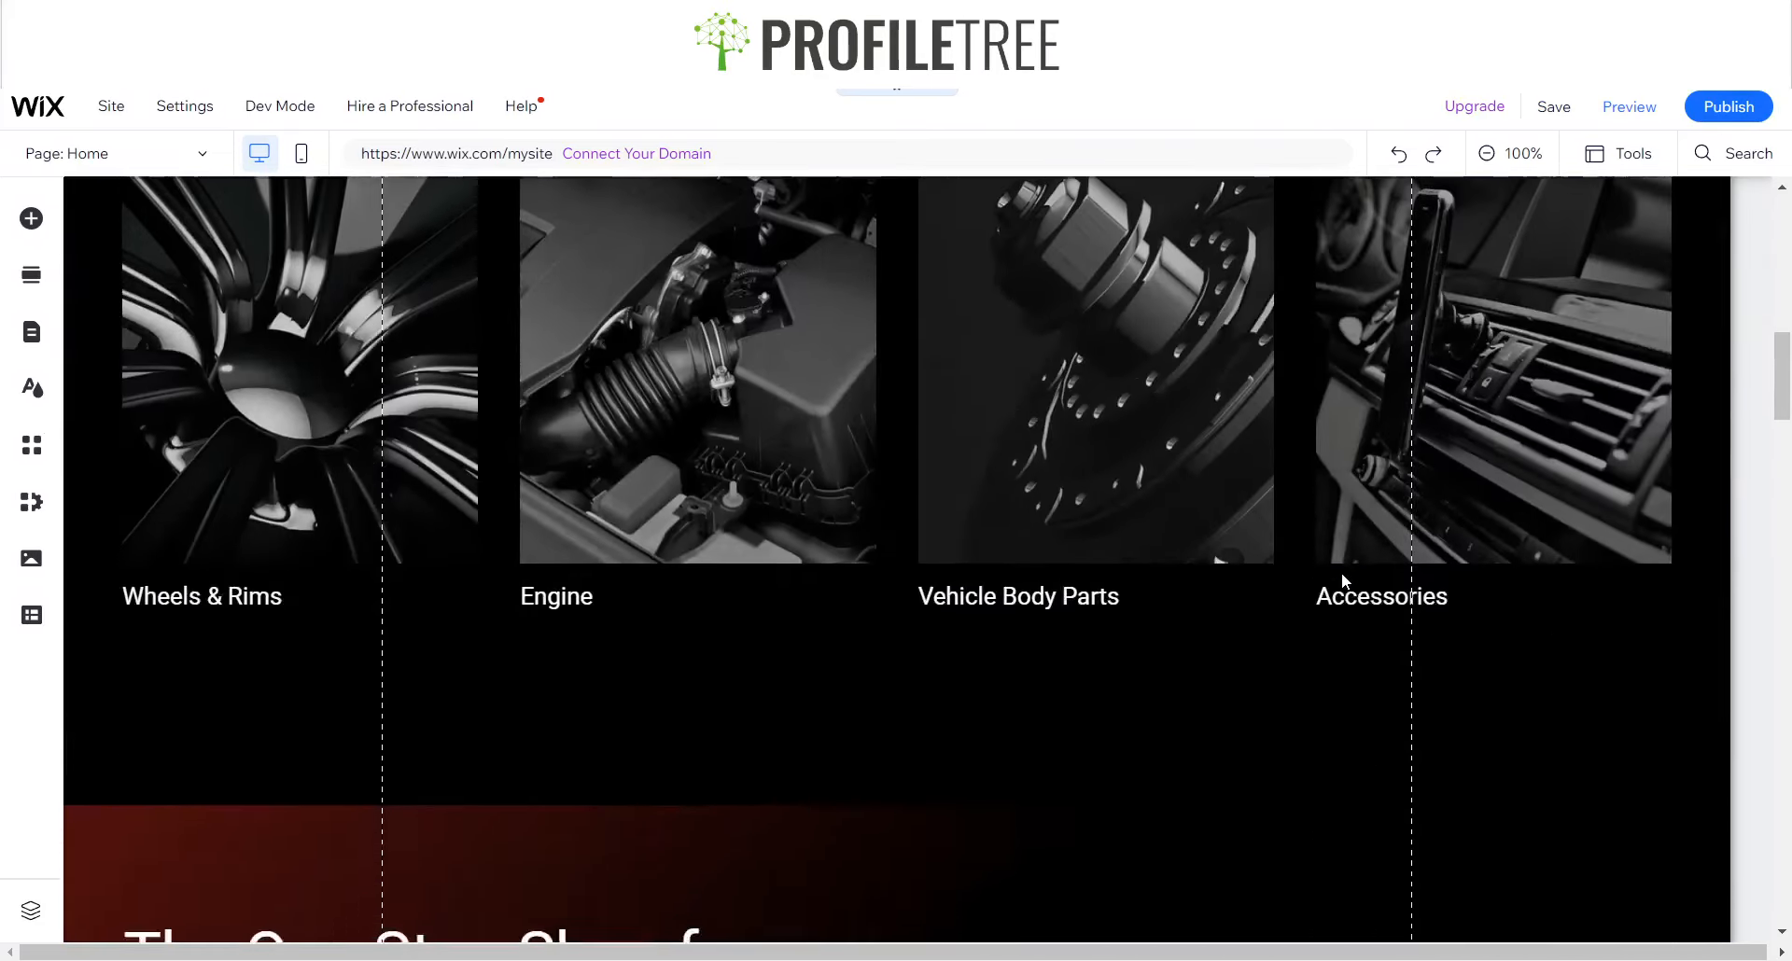
{"action": "scroll", "coordinate": [1342, 579], "scroll_direction": "down", "scroll_amount": 15}
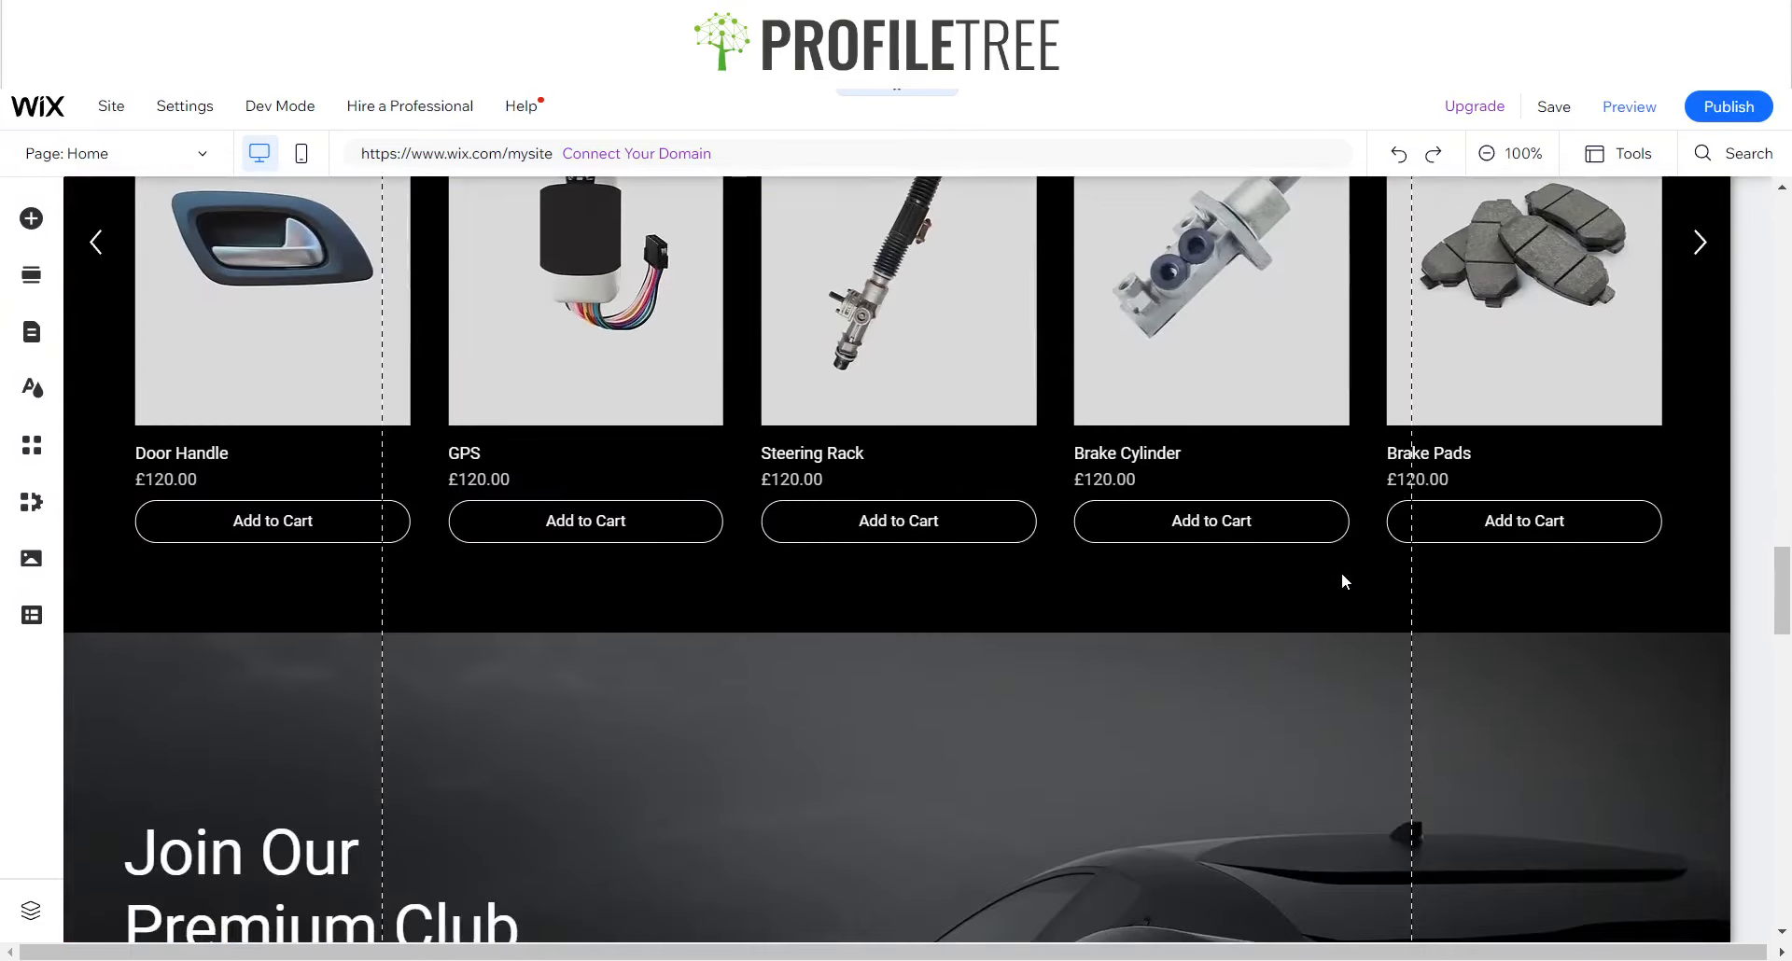
{"action": "scroll", "coordinate": [1341, 580], "scroll_direction": "down", "scroll_amount": 15}
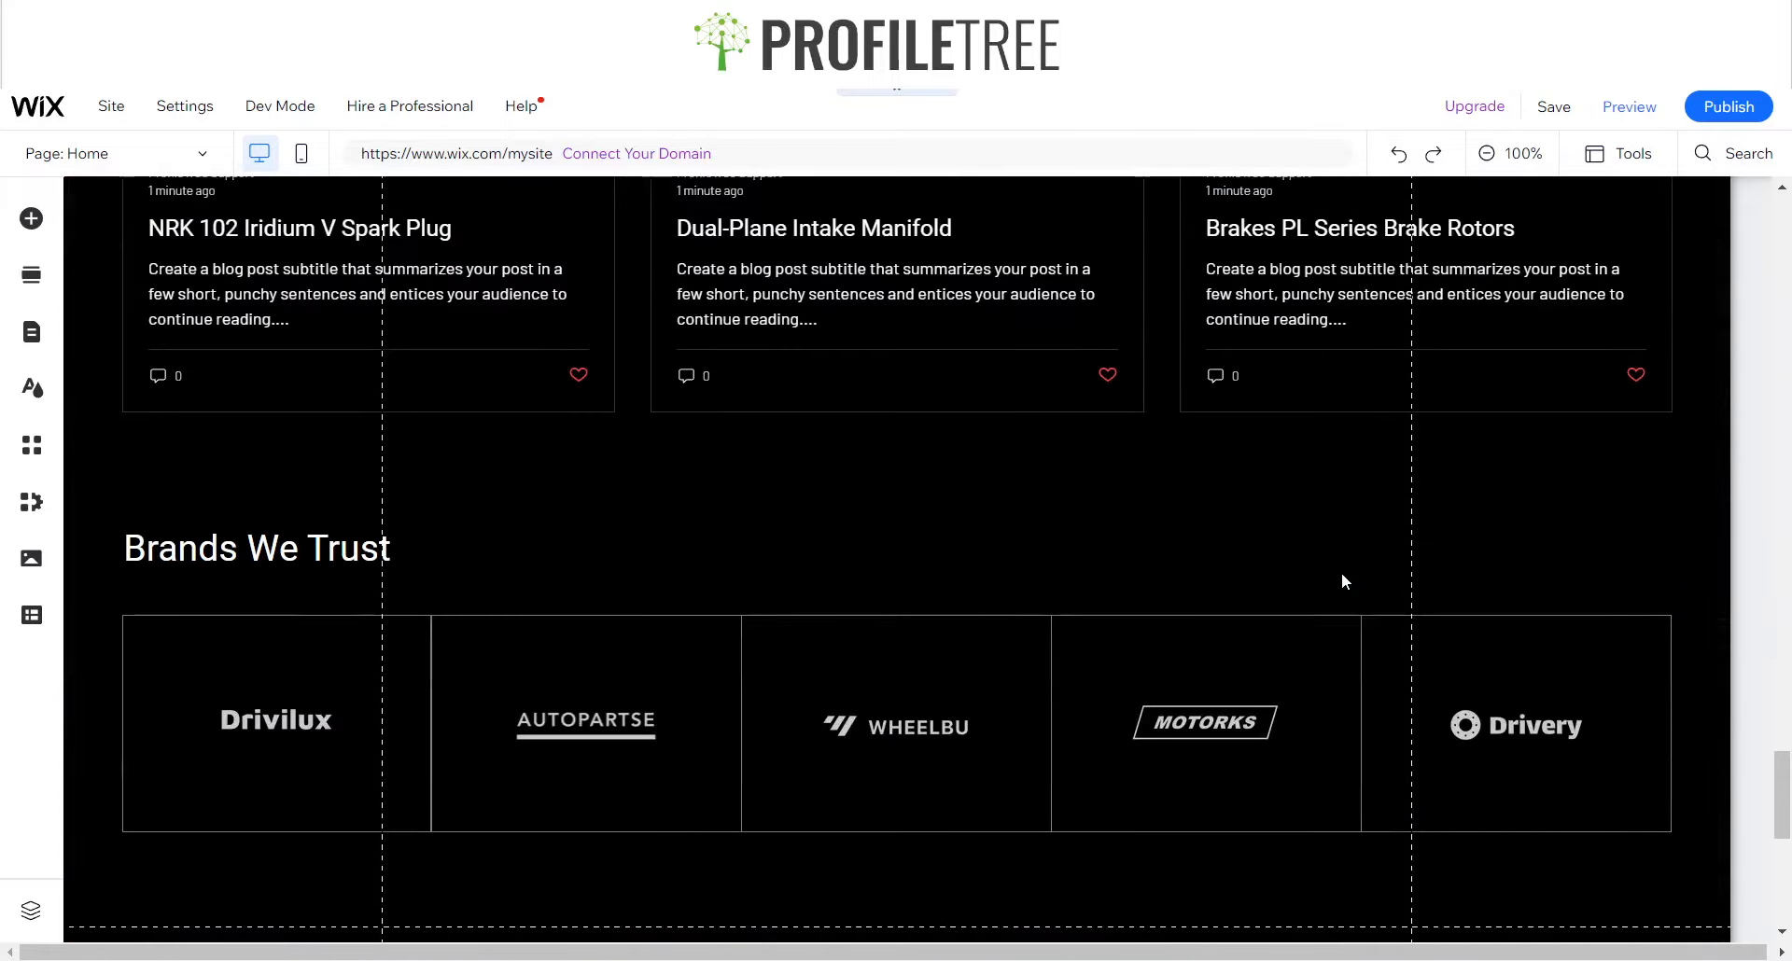
{"action": "scroll", "coordinate": [1341, 580], "scroll_direction": "down", "scroll_amount": 8}
{"action": "scroll", "coordinate": [1341, 580], "scroll_direction": "up", "scroll_amount": 20}
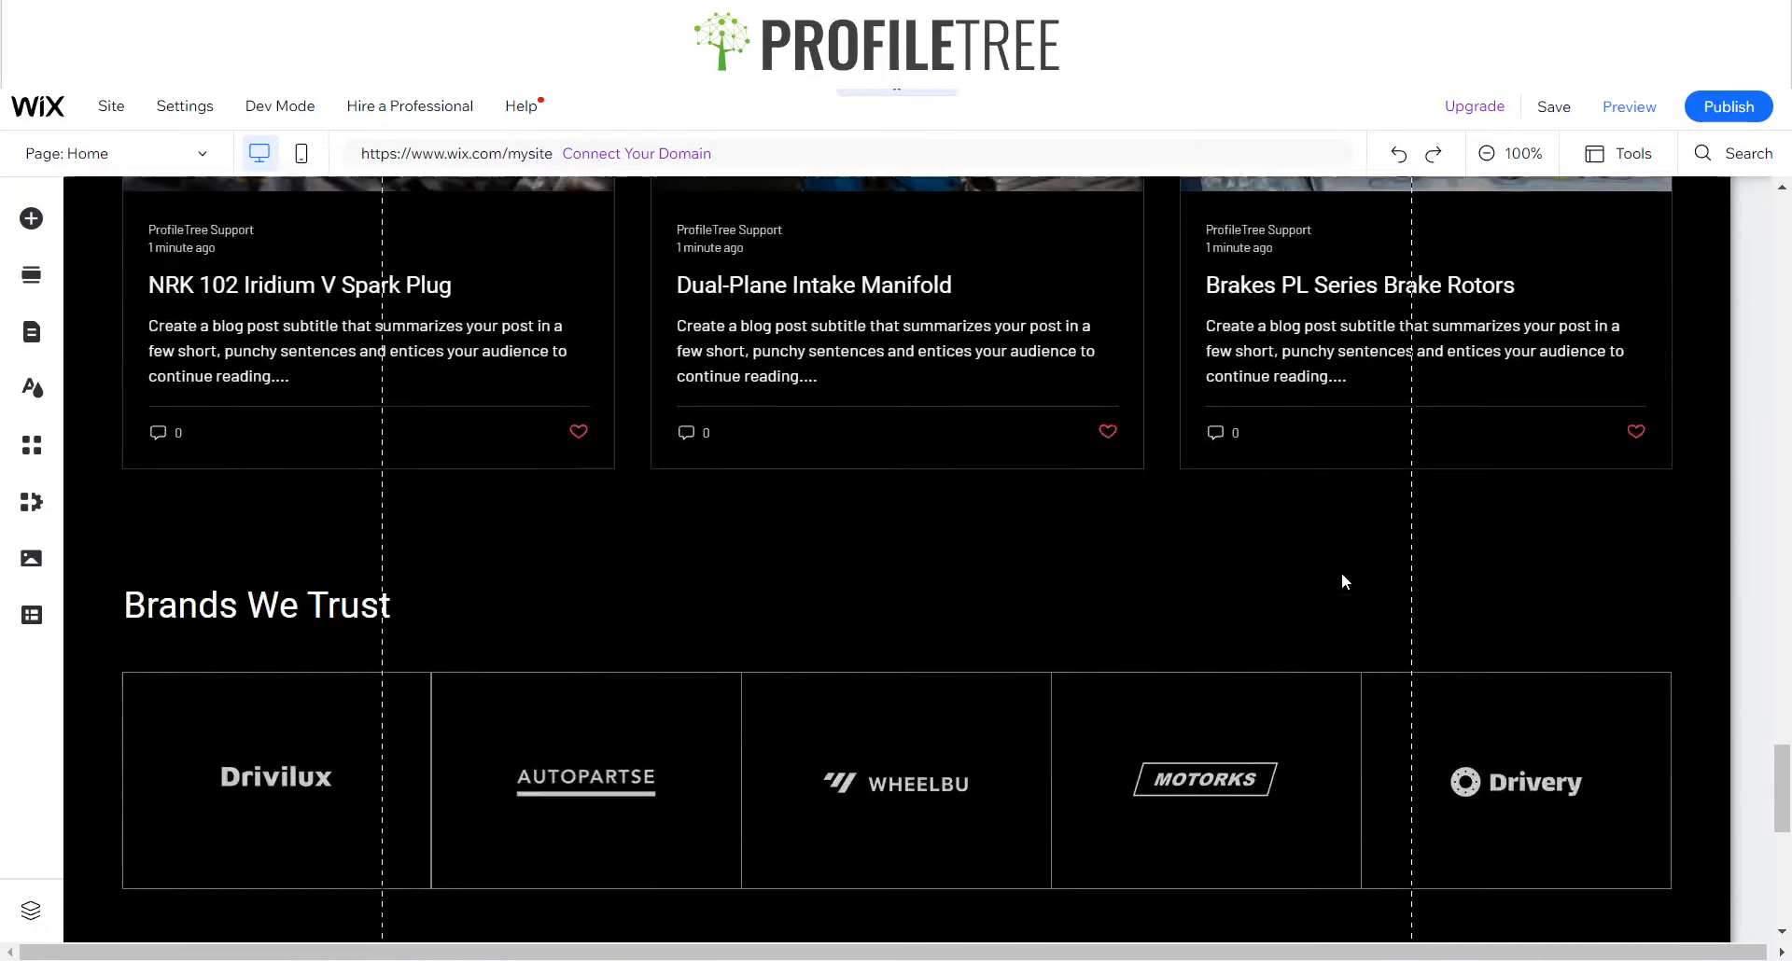
{"action": "scroll", "coordinate": [1341, 573], "scroll_direction": "up", "scroll_amount": 8}
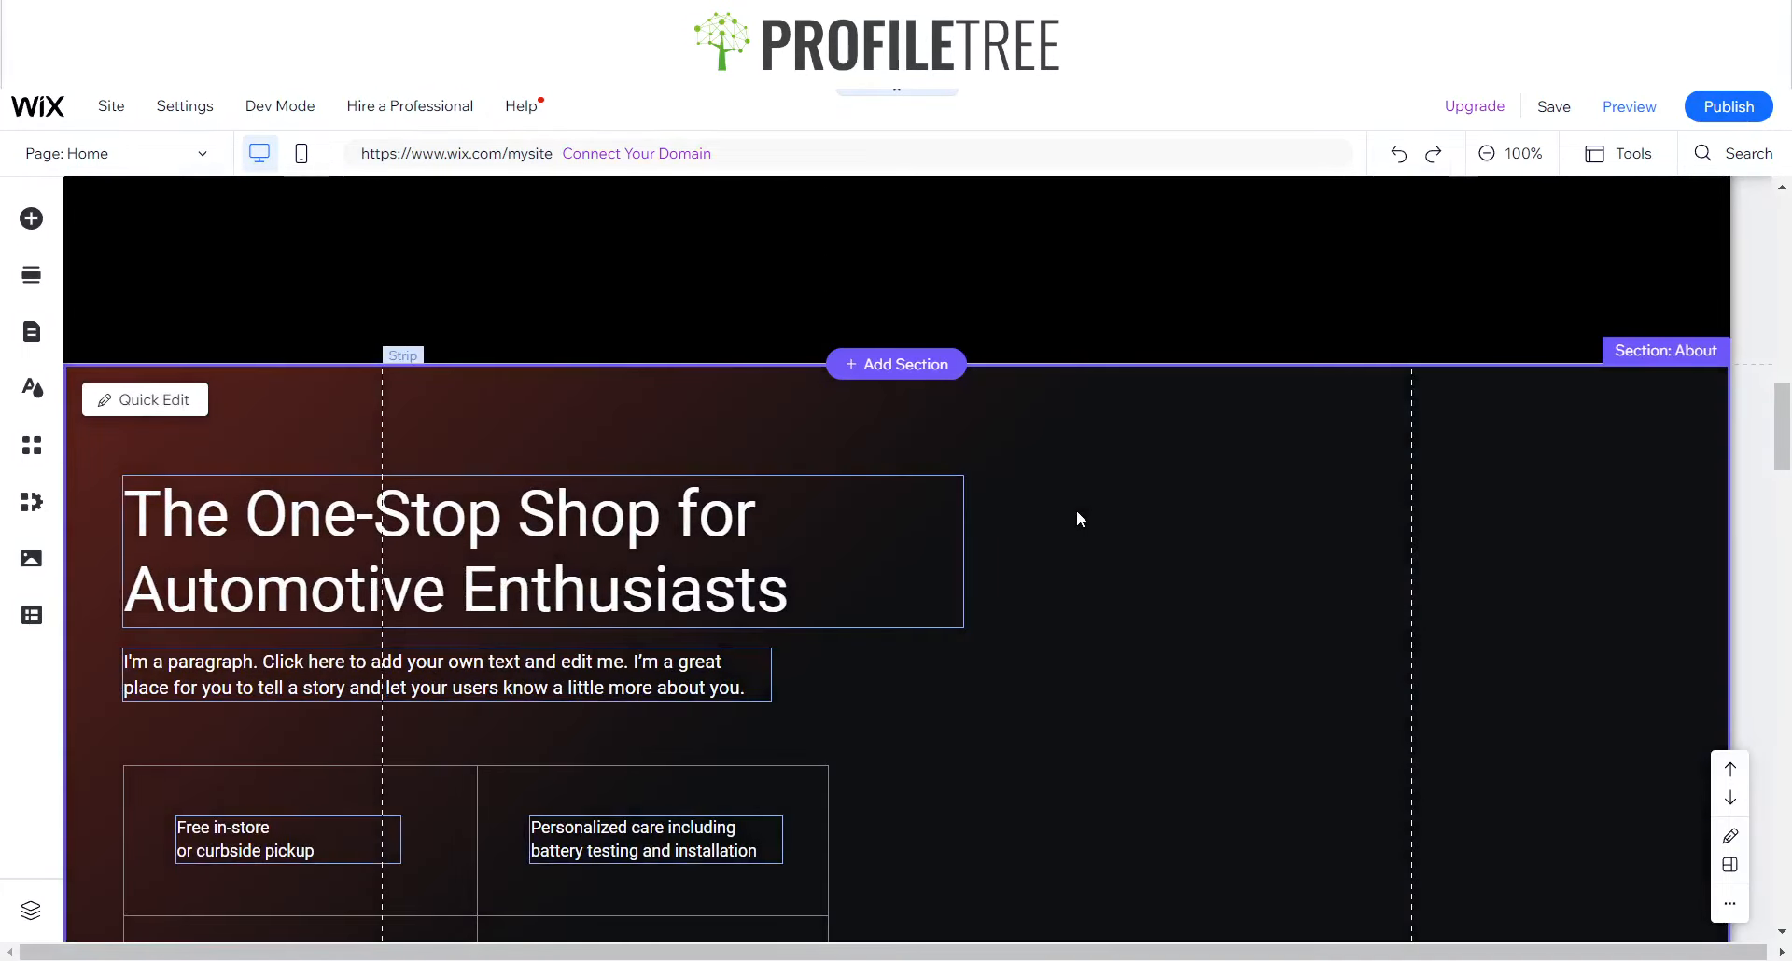
- Set the linear gradient angle of the About section's strip background to 121°
{"action": "left_click", "coordinate": [1064, 508]}
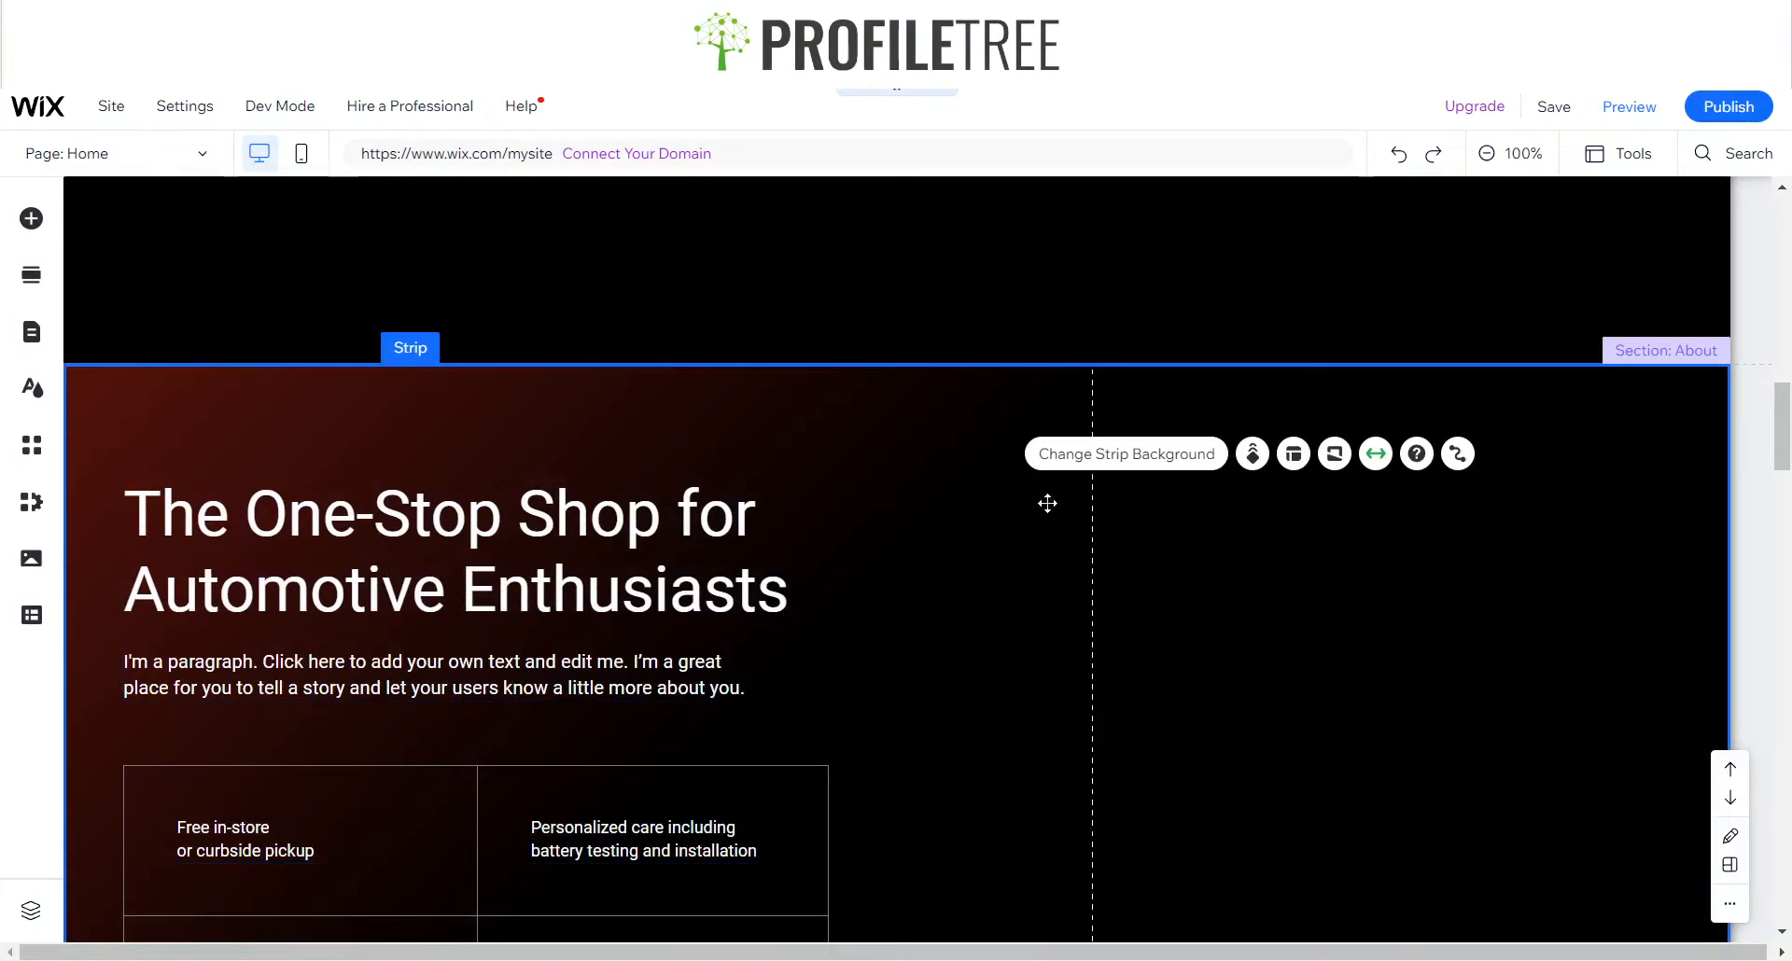
{"action": "left_click", "coordinate": [1109, 466]}
{"action": "left_click", "coordinate": [1551, 438]}
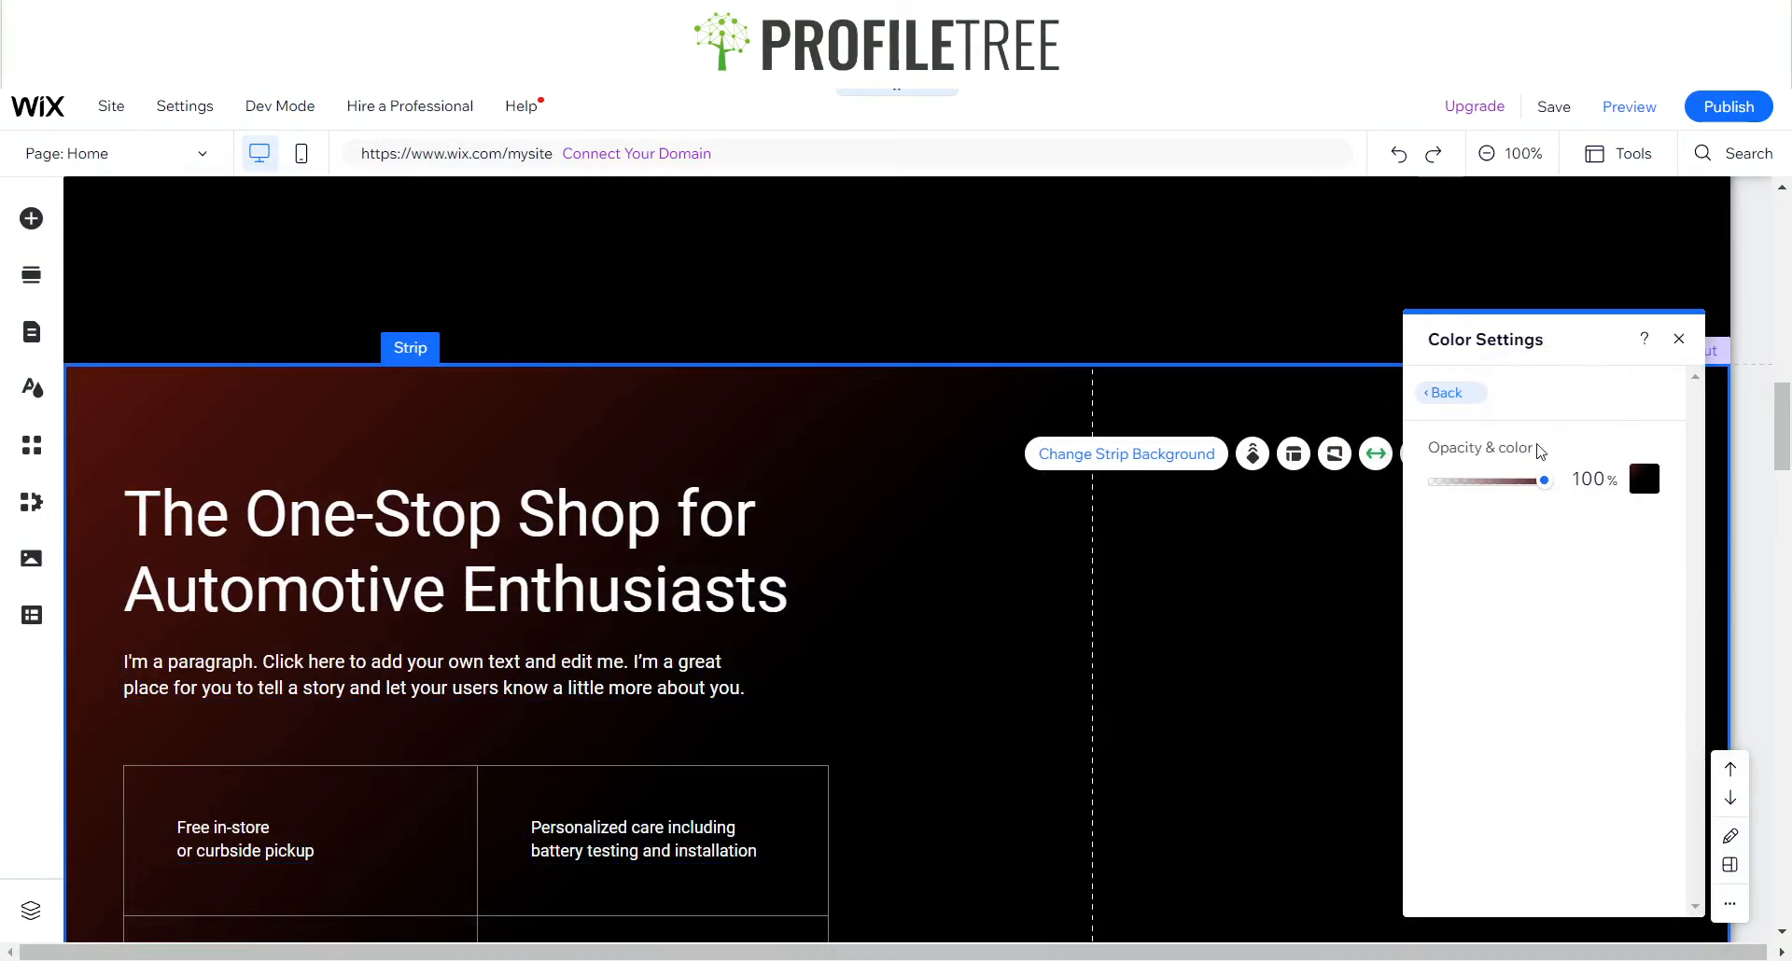
{"action": "left_click", "coordinate": [1451, 397]}
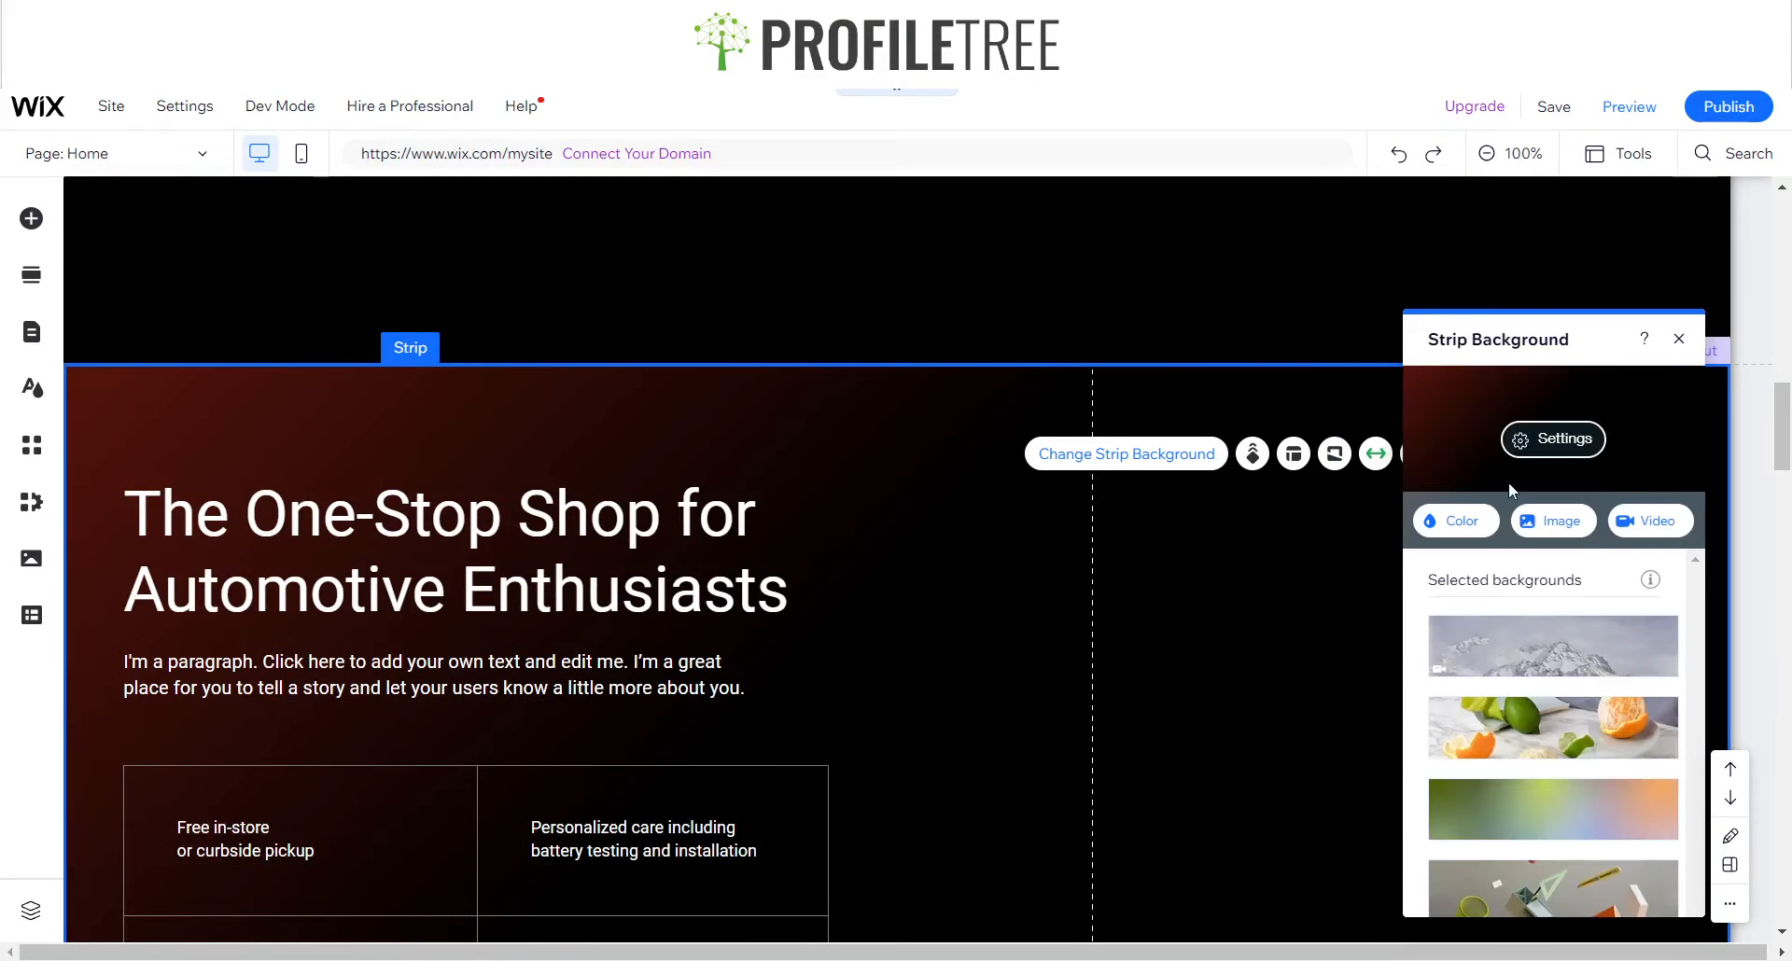
{"action": "left_click", "coordinate": [1469, 524]}
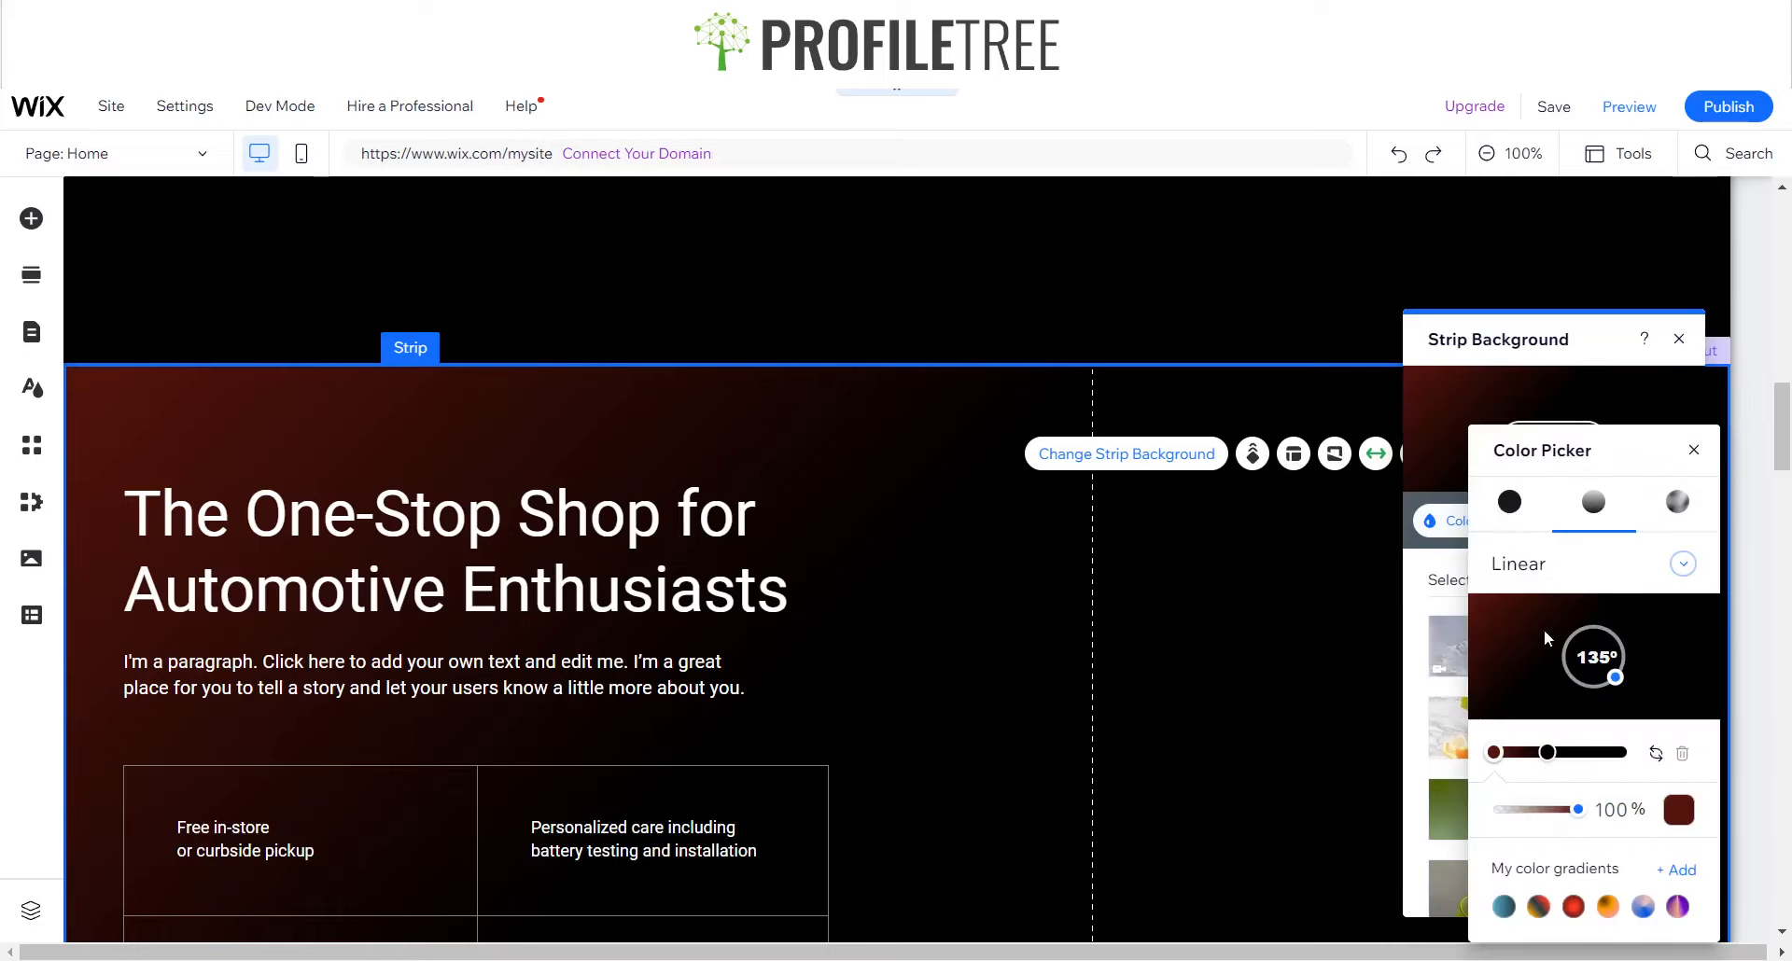
{"action": "left_click_drag", "start_coordinate": [1556, 435], "coordinate": [1222, 299]}
{"action": "mouse_move", "coordinate": [1281, 543]}
{"action": "left_mouse_down"}
{"action": "mouse_move", "coordinate": [1281, 499]}
{"action": "mouse_move", "coordinate": [1291, 546]}
{"action": "left_mouse_up"}
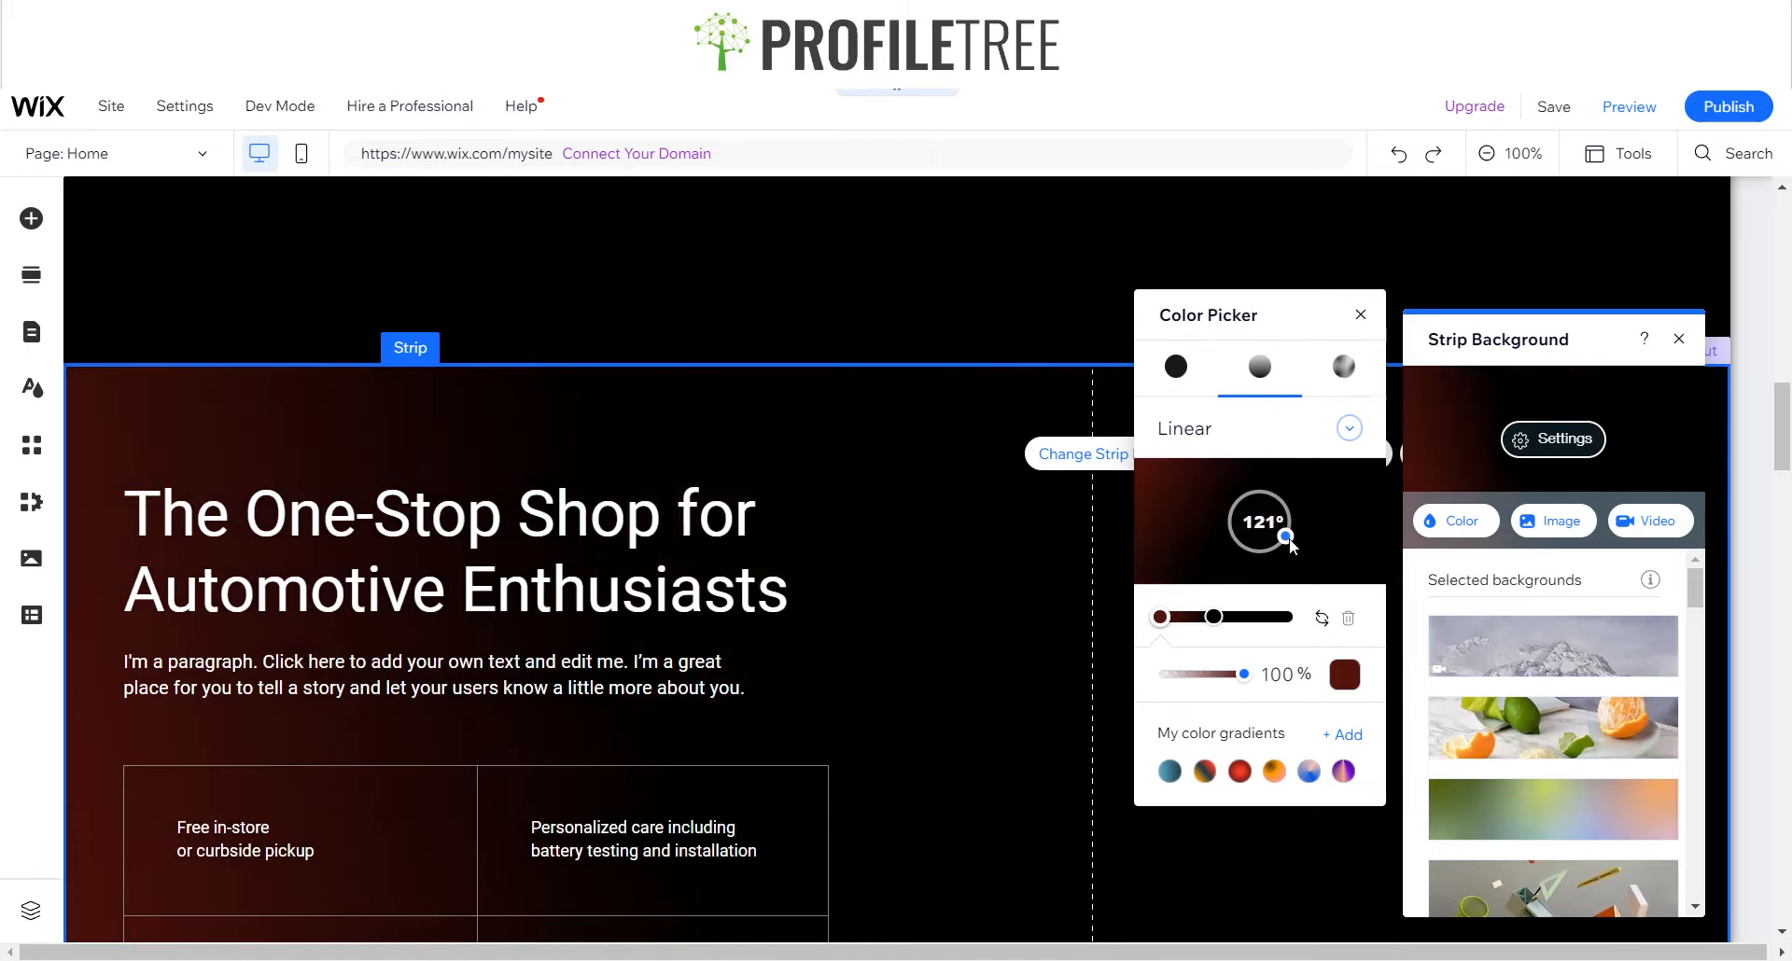
- Try adding an extra colour stop to the About strip's gradient and delete it
{"action": "left_click", "coordinate": [1306, 676]}
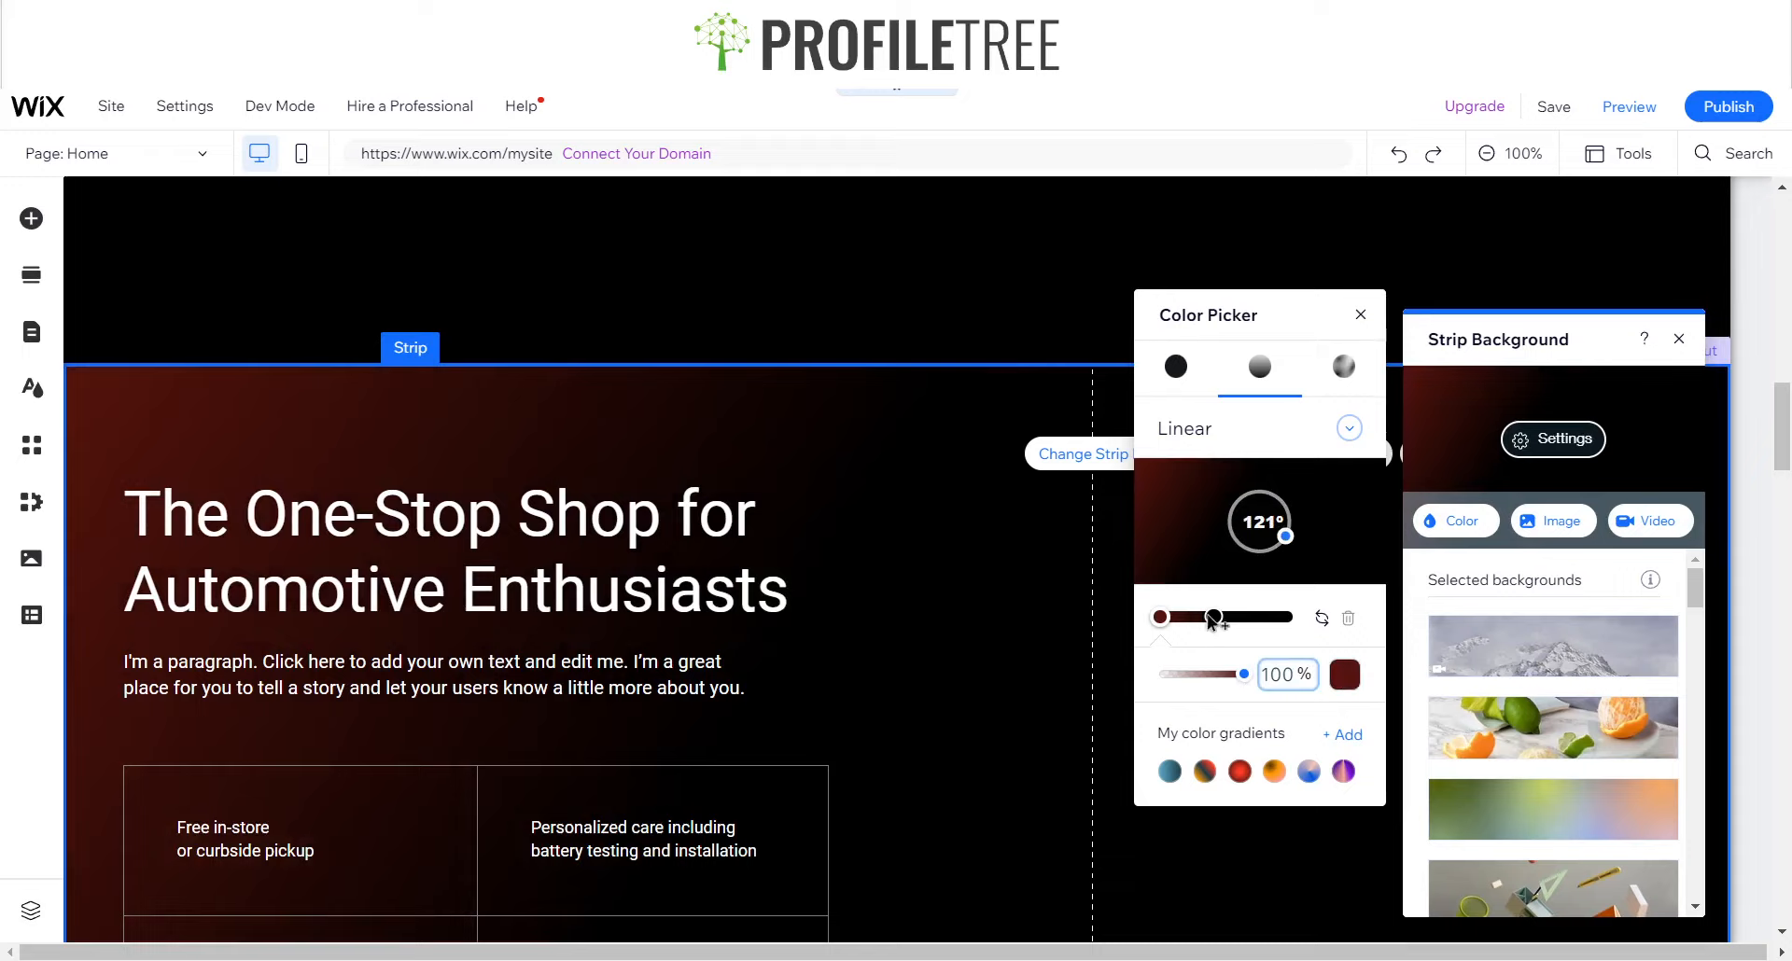
{"action": "left_click_drag", "start_coordinate": [1202, 617], "coordinate": [1191, 618]}
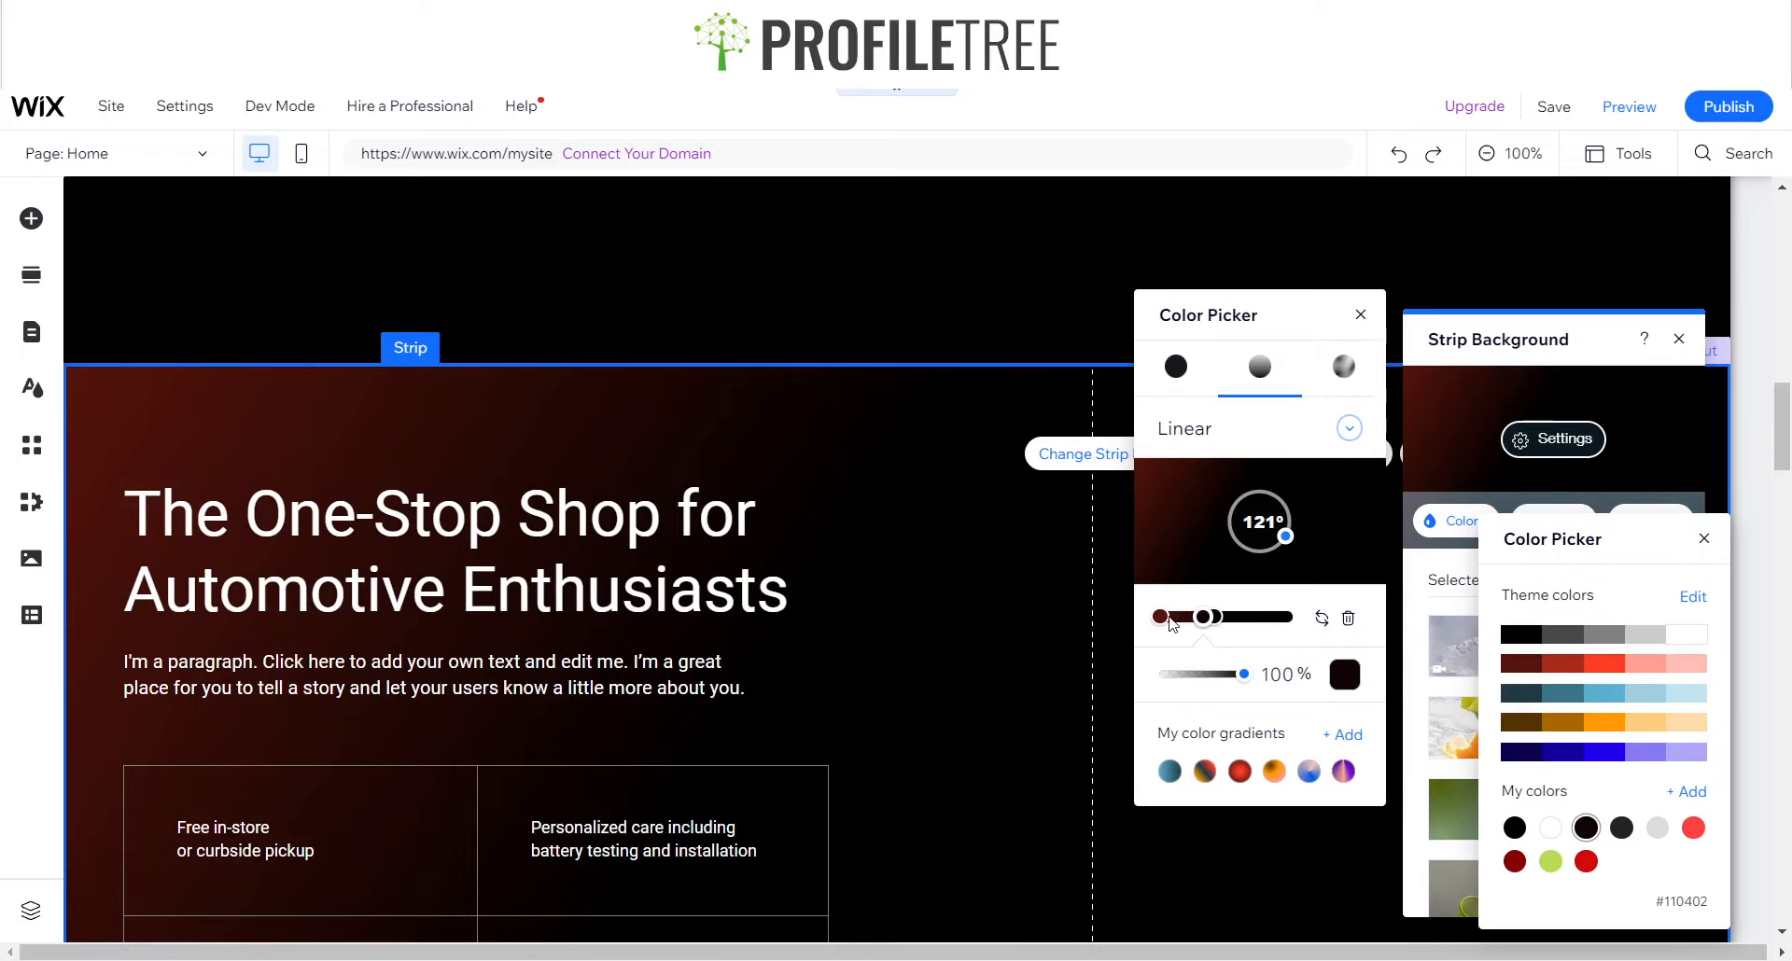
{"action": "left_click", "coordinate": [1347, 628]}
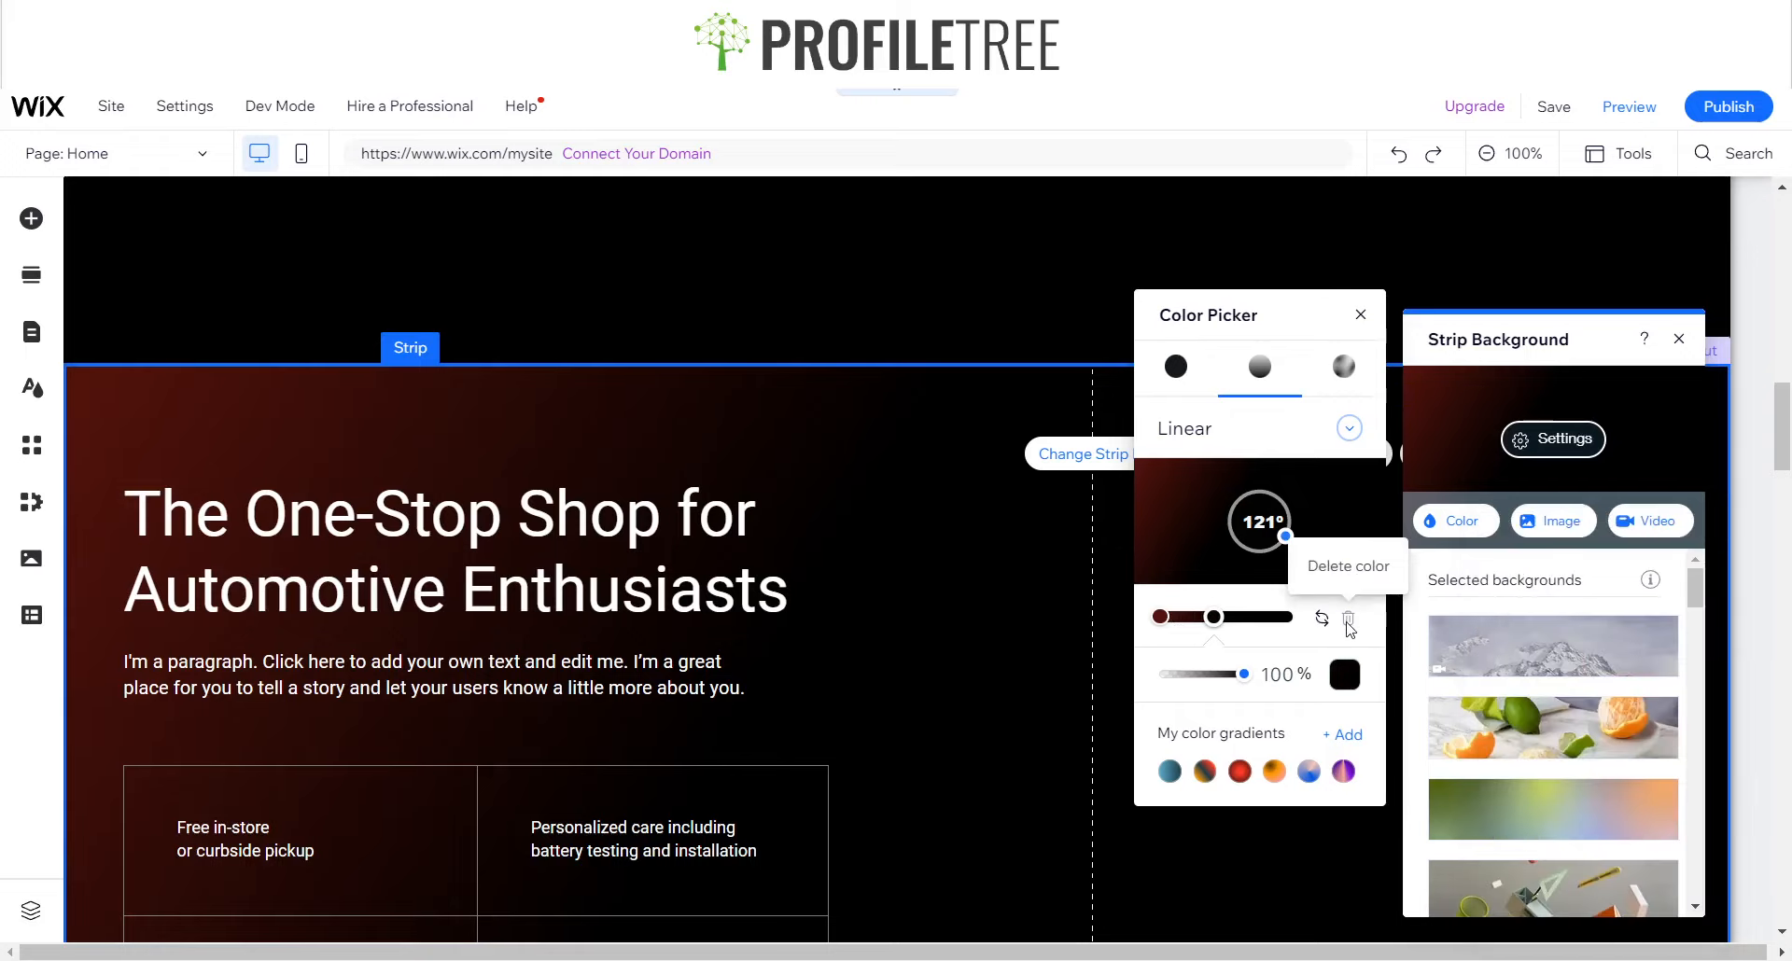
- Try a flipped colour order and the red saved gradient on the About strip, and close the colour picker
{"action": "left_click", "coordinate": [1324, 618]}
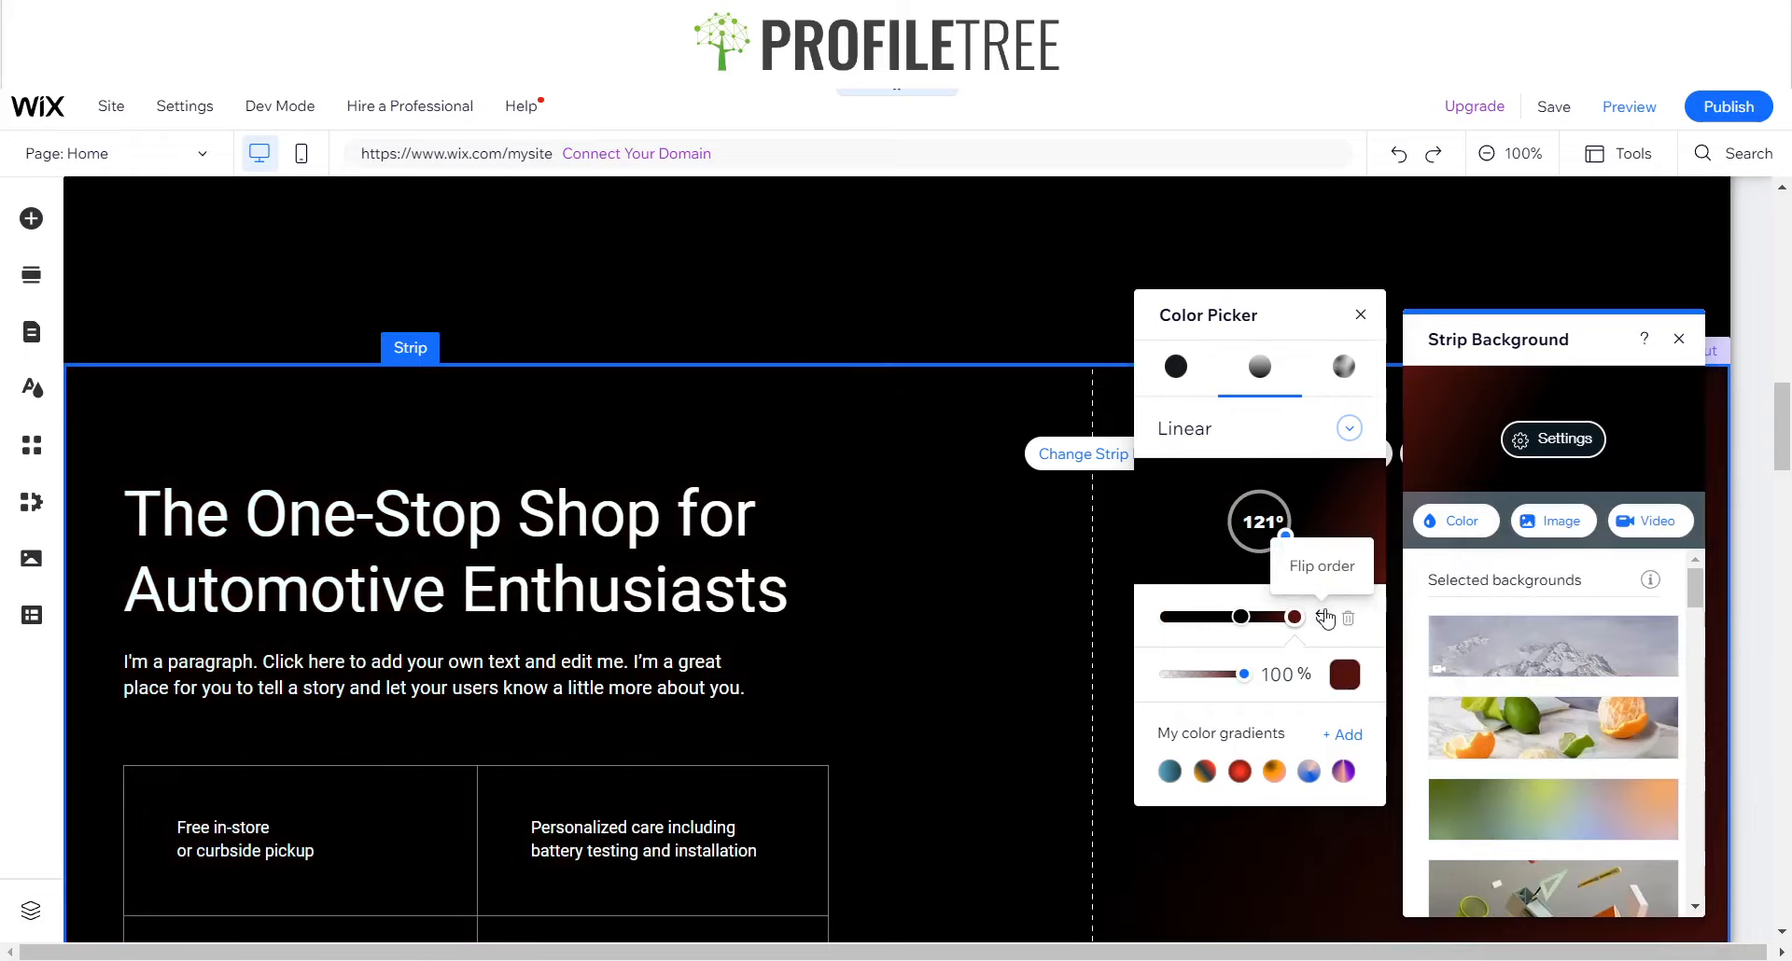
{"action": "left_click", "coordinate": [1323, 617]}
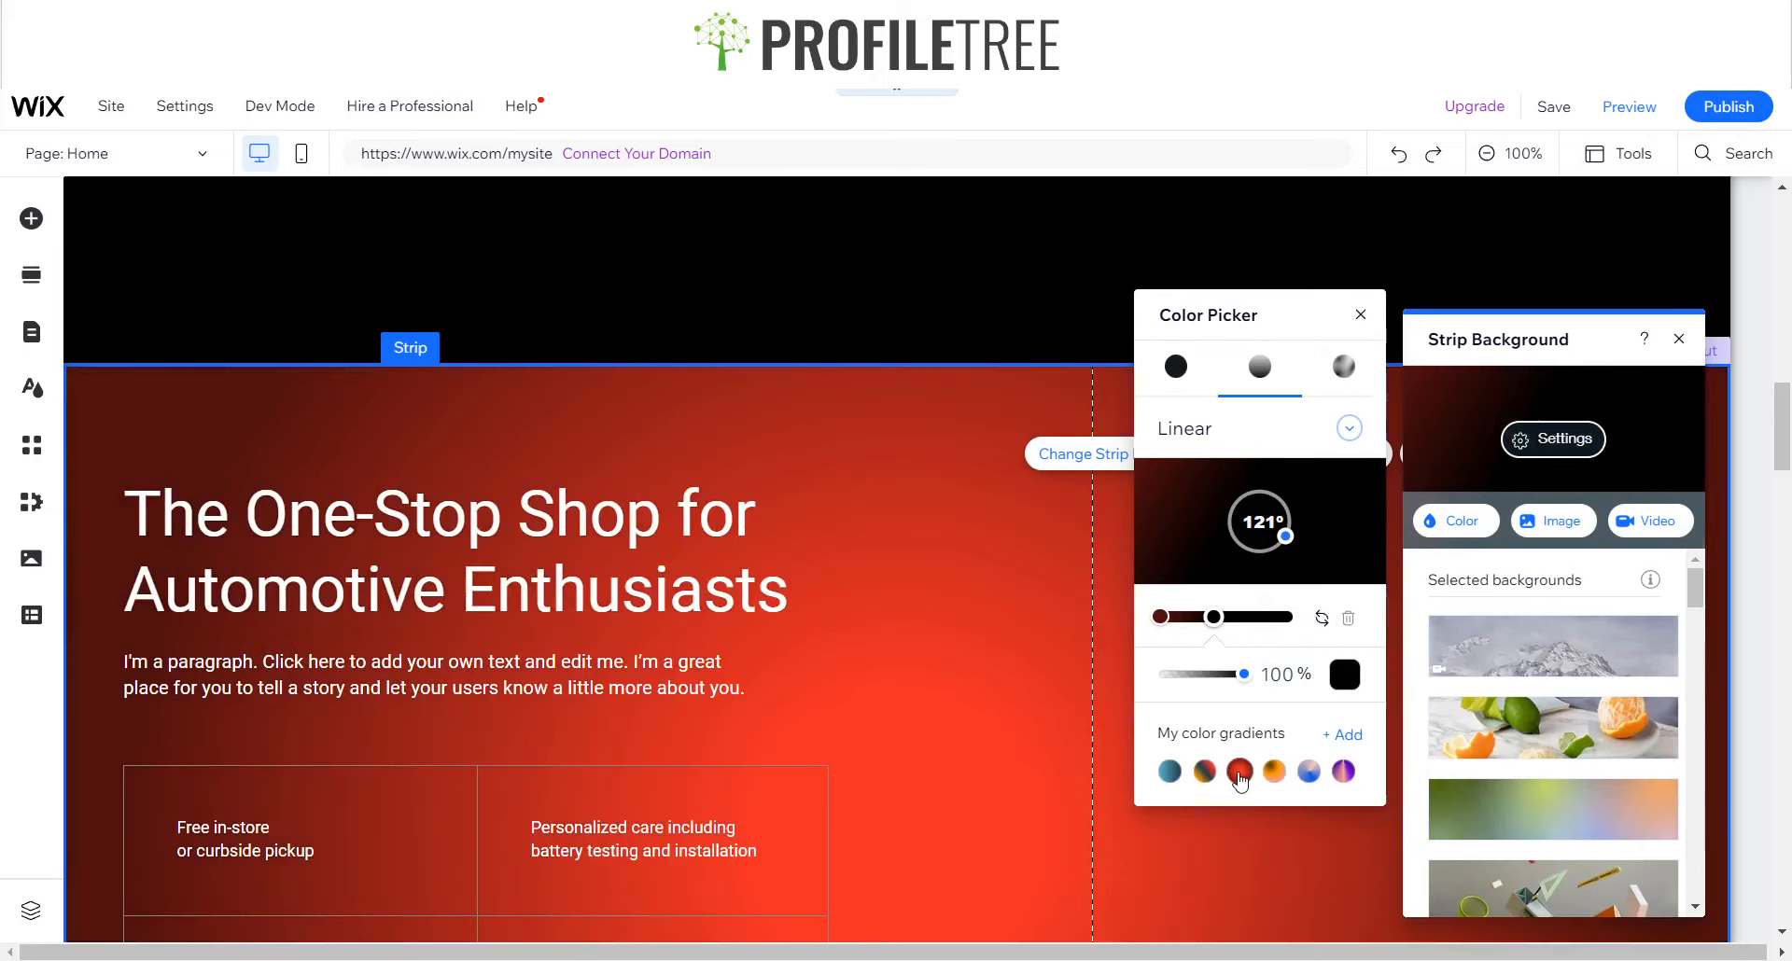
{"action": "left_click", "coordinate": [1239, 773]}
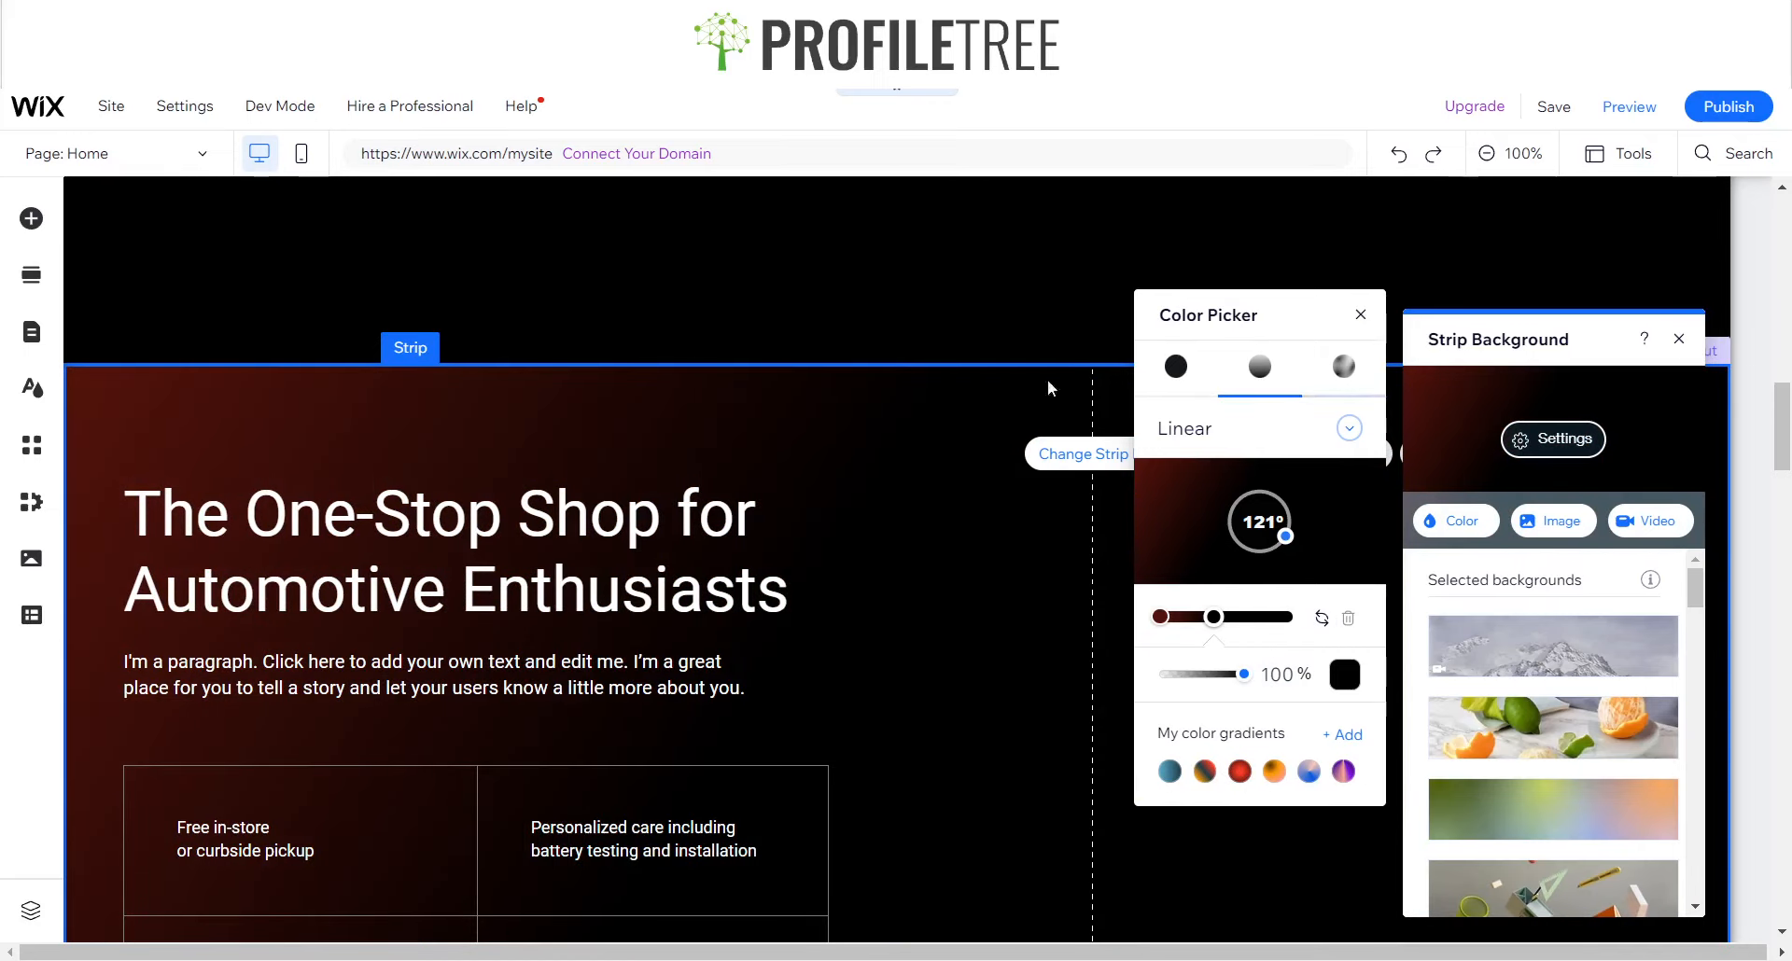
{"action": "left_click", "coordinate": [1358, 317]}
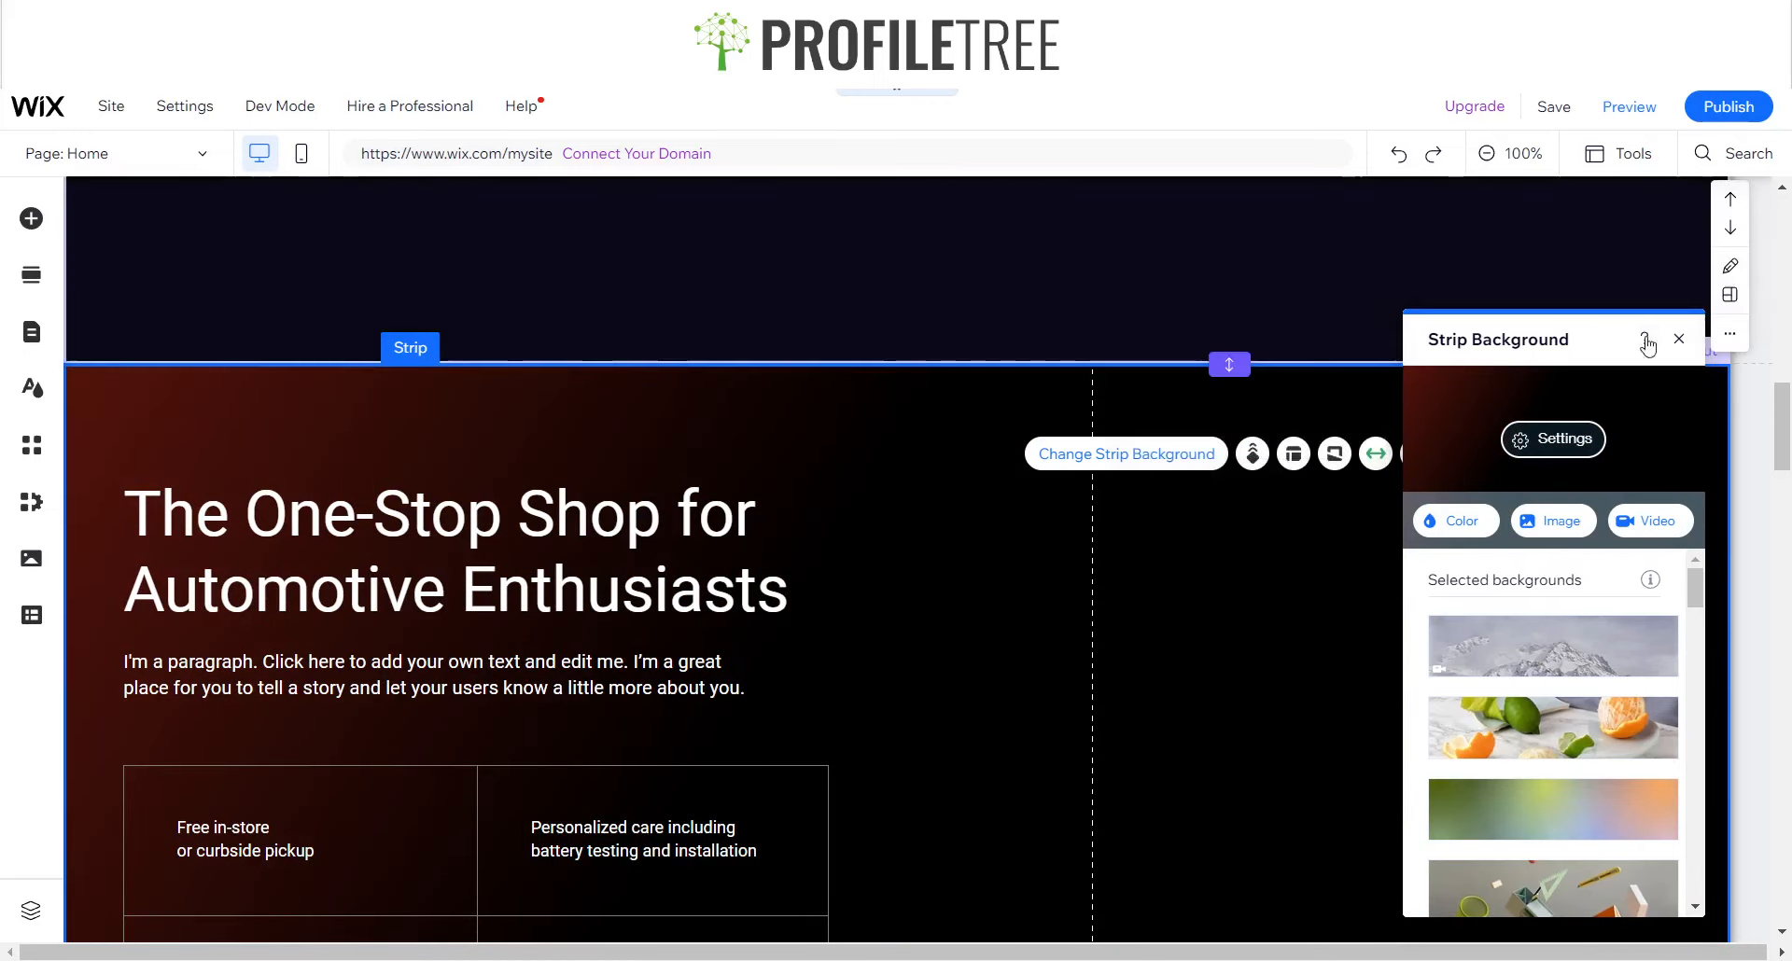
- Close the strip background settings, open product management for the Top Sellers slider gallery and dismiss the product type tip
{"action": "left_click", "coordinate": [1680, 345]}
{"action": "scroll", "coordinate": [965, 672], "scroll_direction": "down", "scroll_amount": 5}
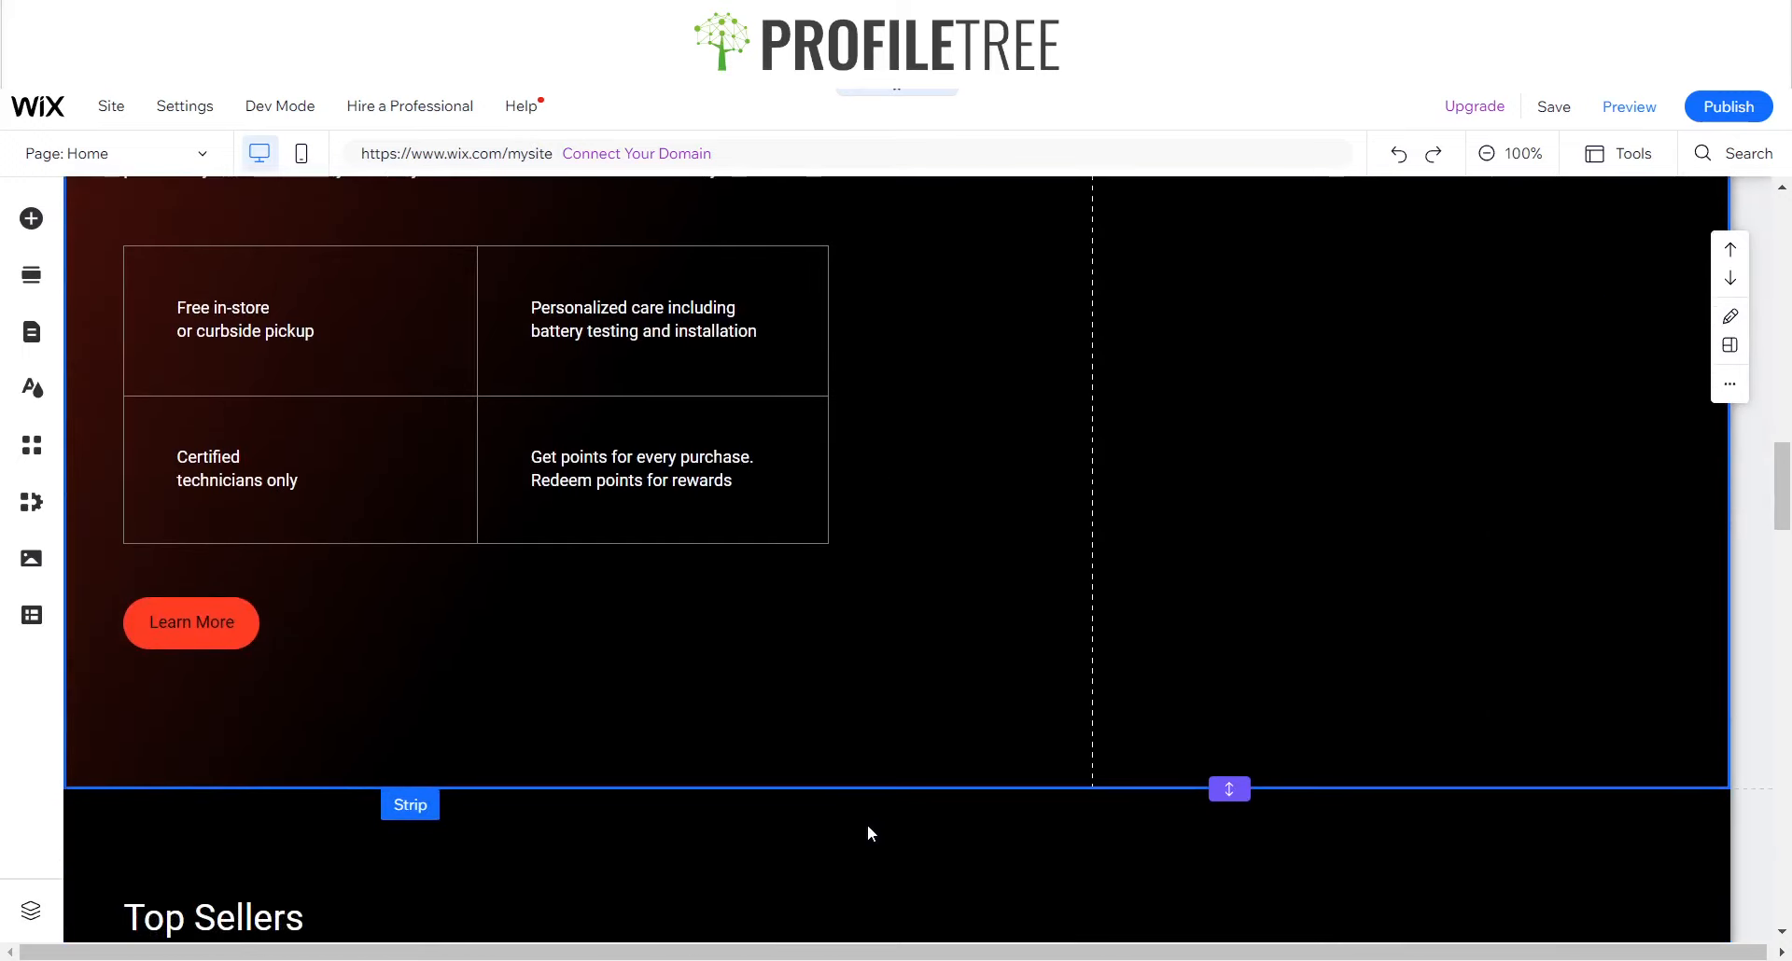
{"action": "scroll", "coordinate": [893, 858], "scroll_direction": "down", "scroll_amount": 4}
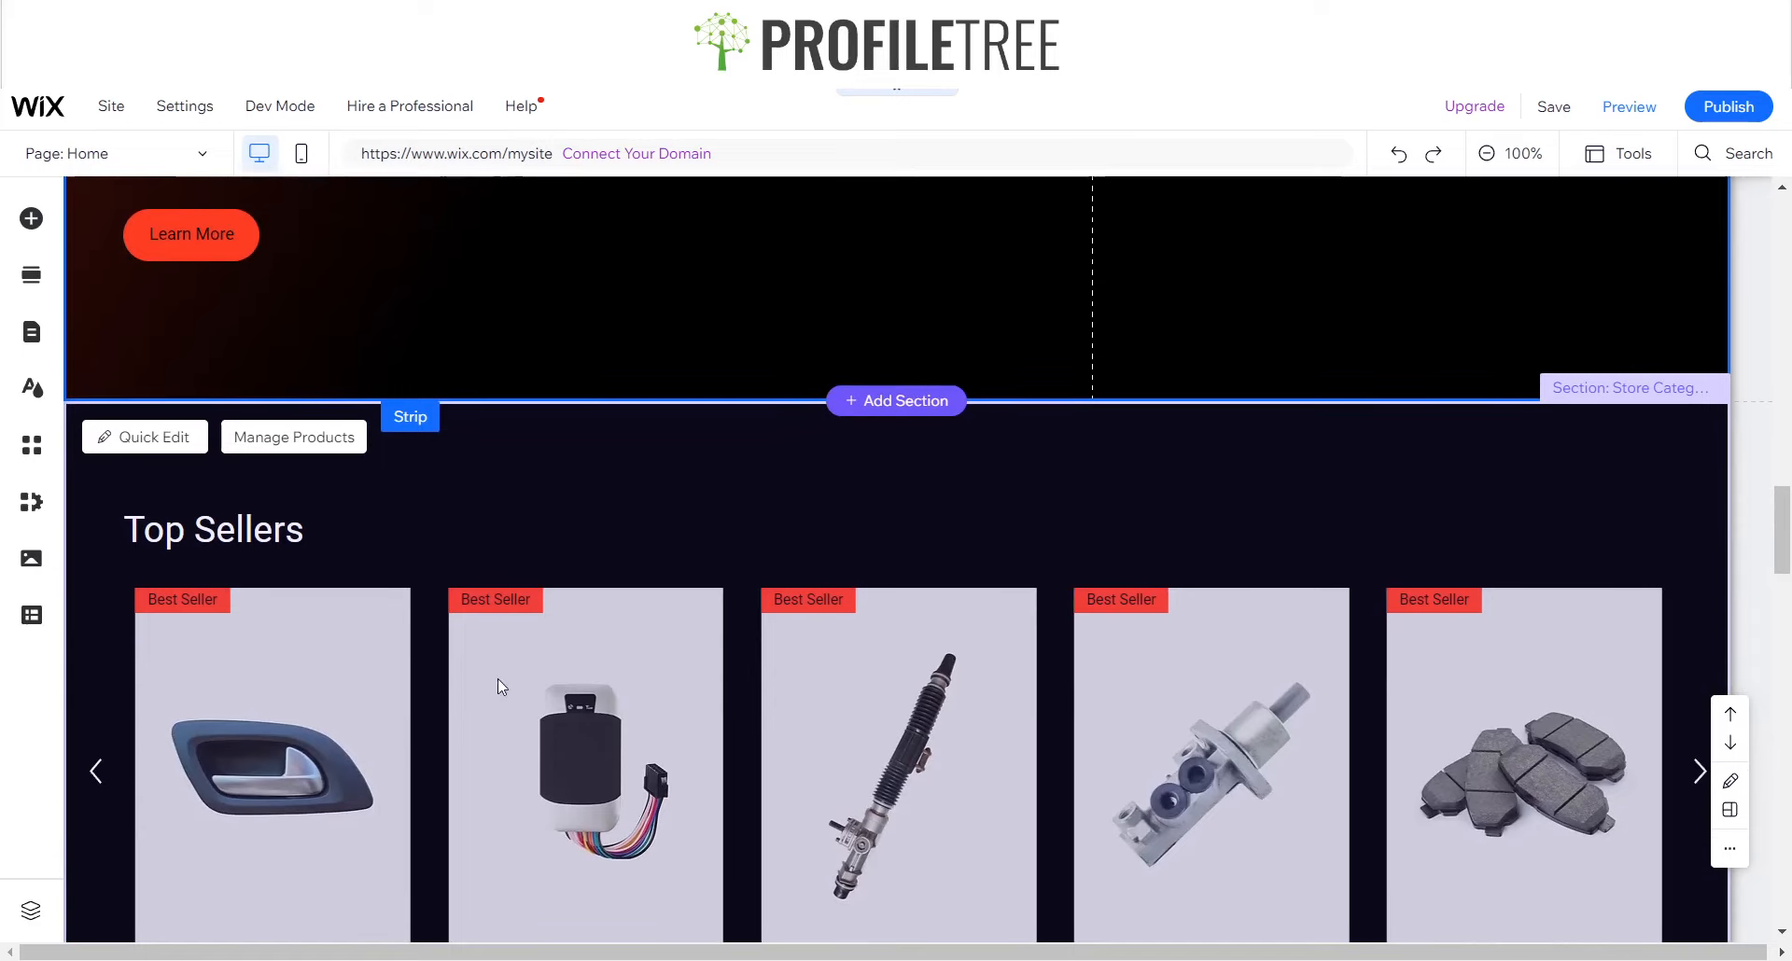
{"action": "scroll", "coordinate": [908, 540], "scroll_direction": "down", "scroll_amount": 4}
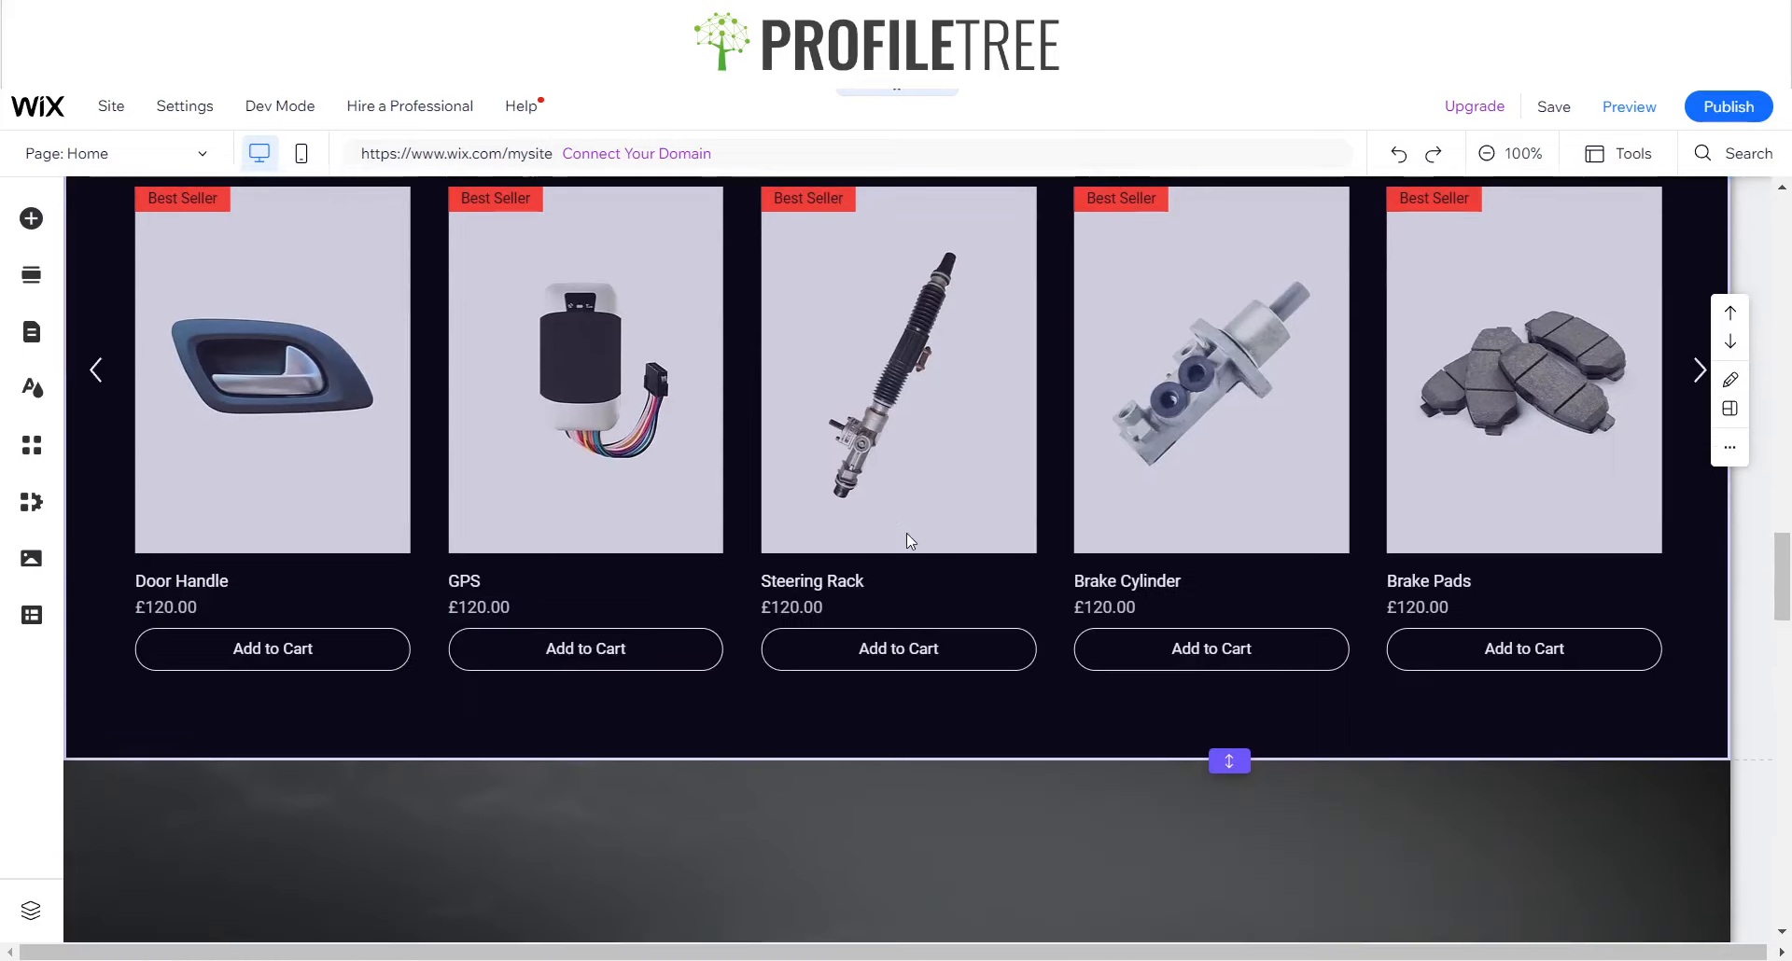
{"action": "scroll", "coordinate": [696, 556], "scroll_direction": "up", "scroll_amount": 2}
{"action": "left_click", "coordinate": [670, 523]}
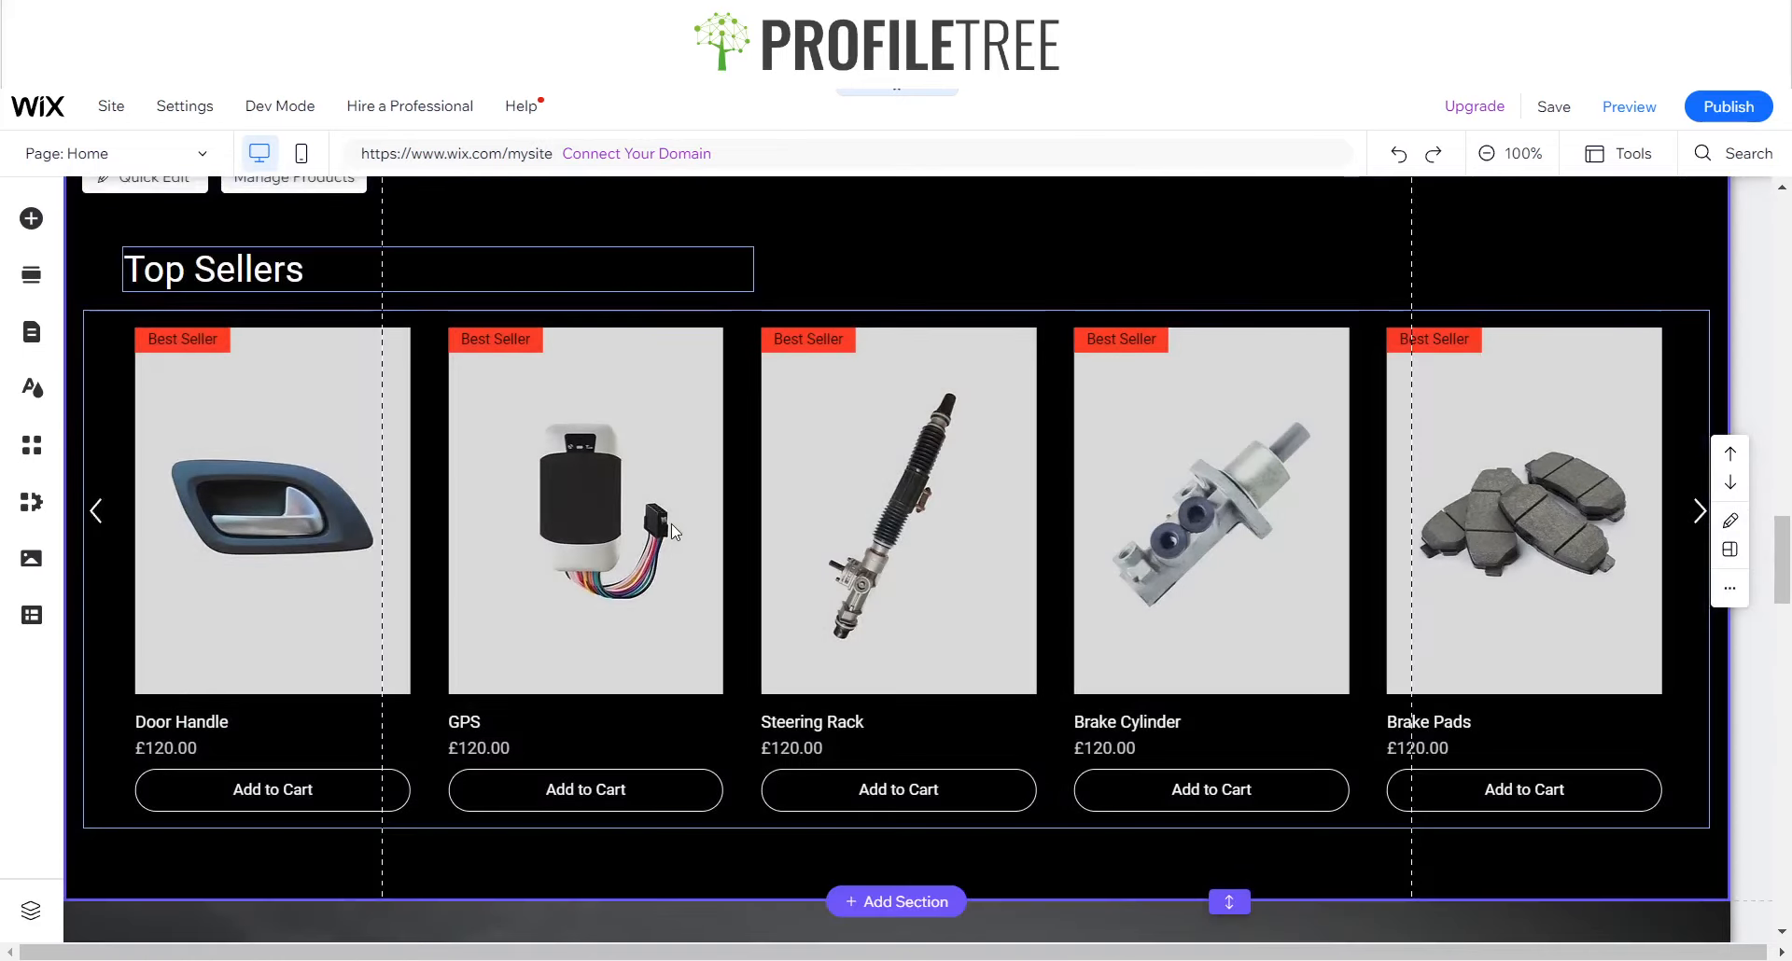
{"action": "left_click", "coordinate": [670, 524]}
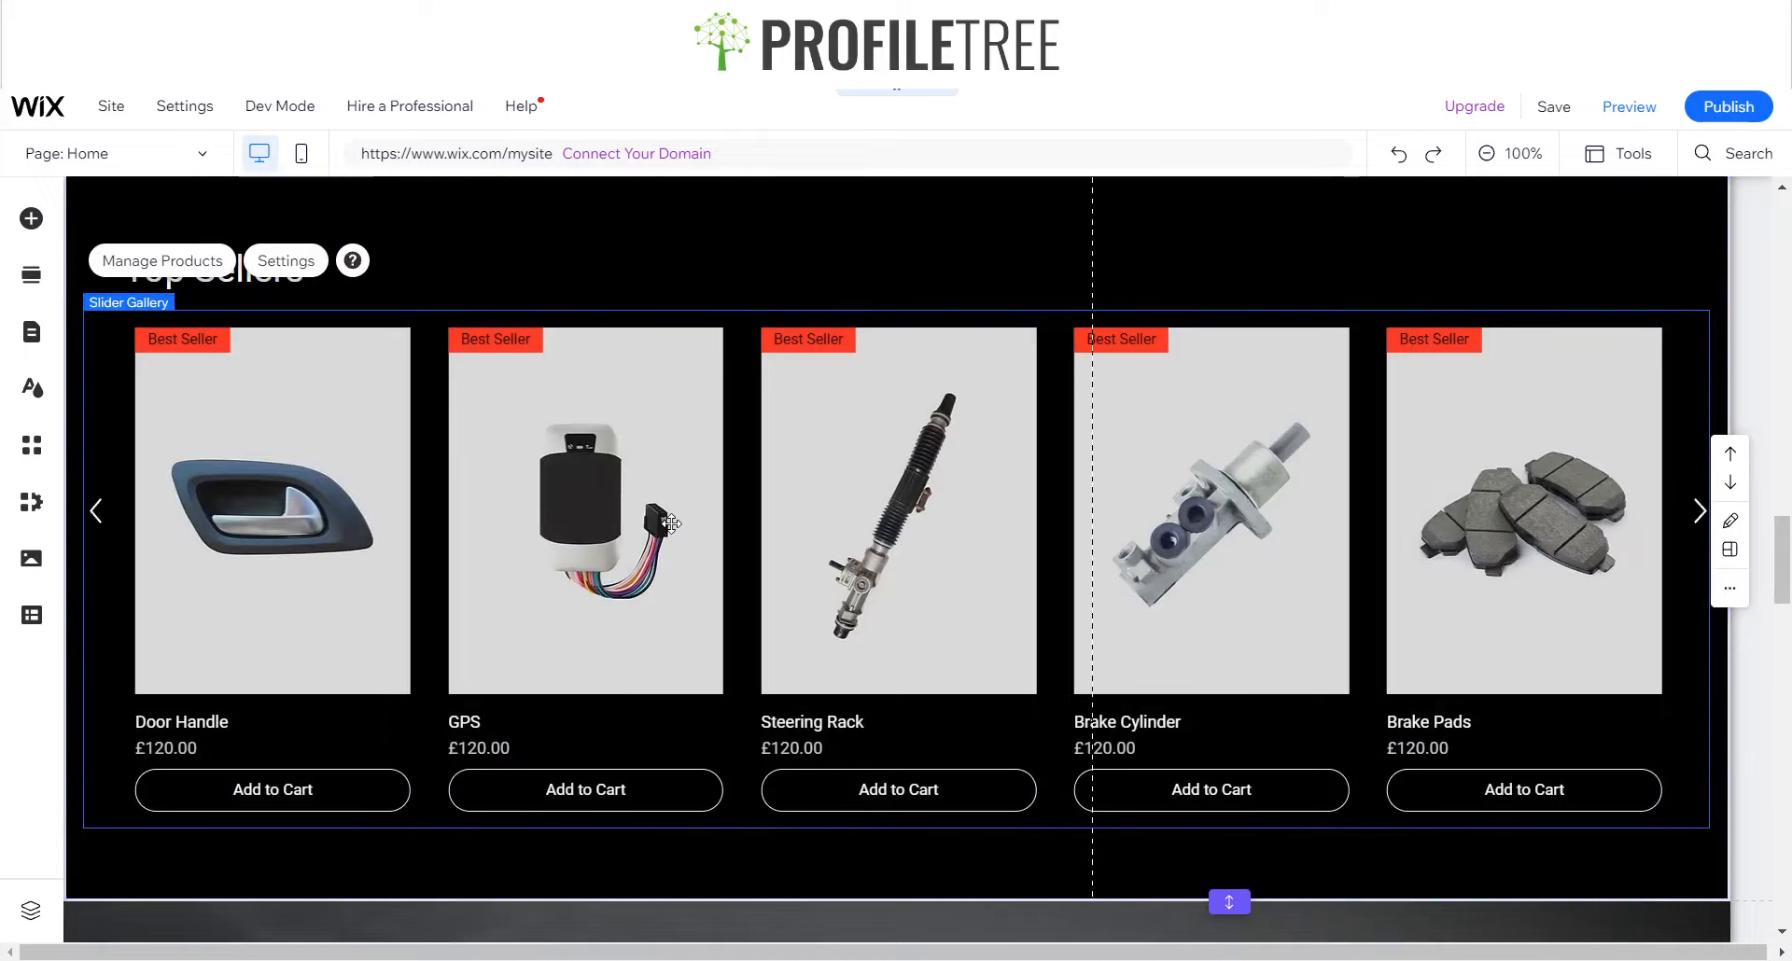
{"action": "left_click", "coordinate": [191, 270]}
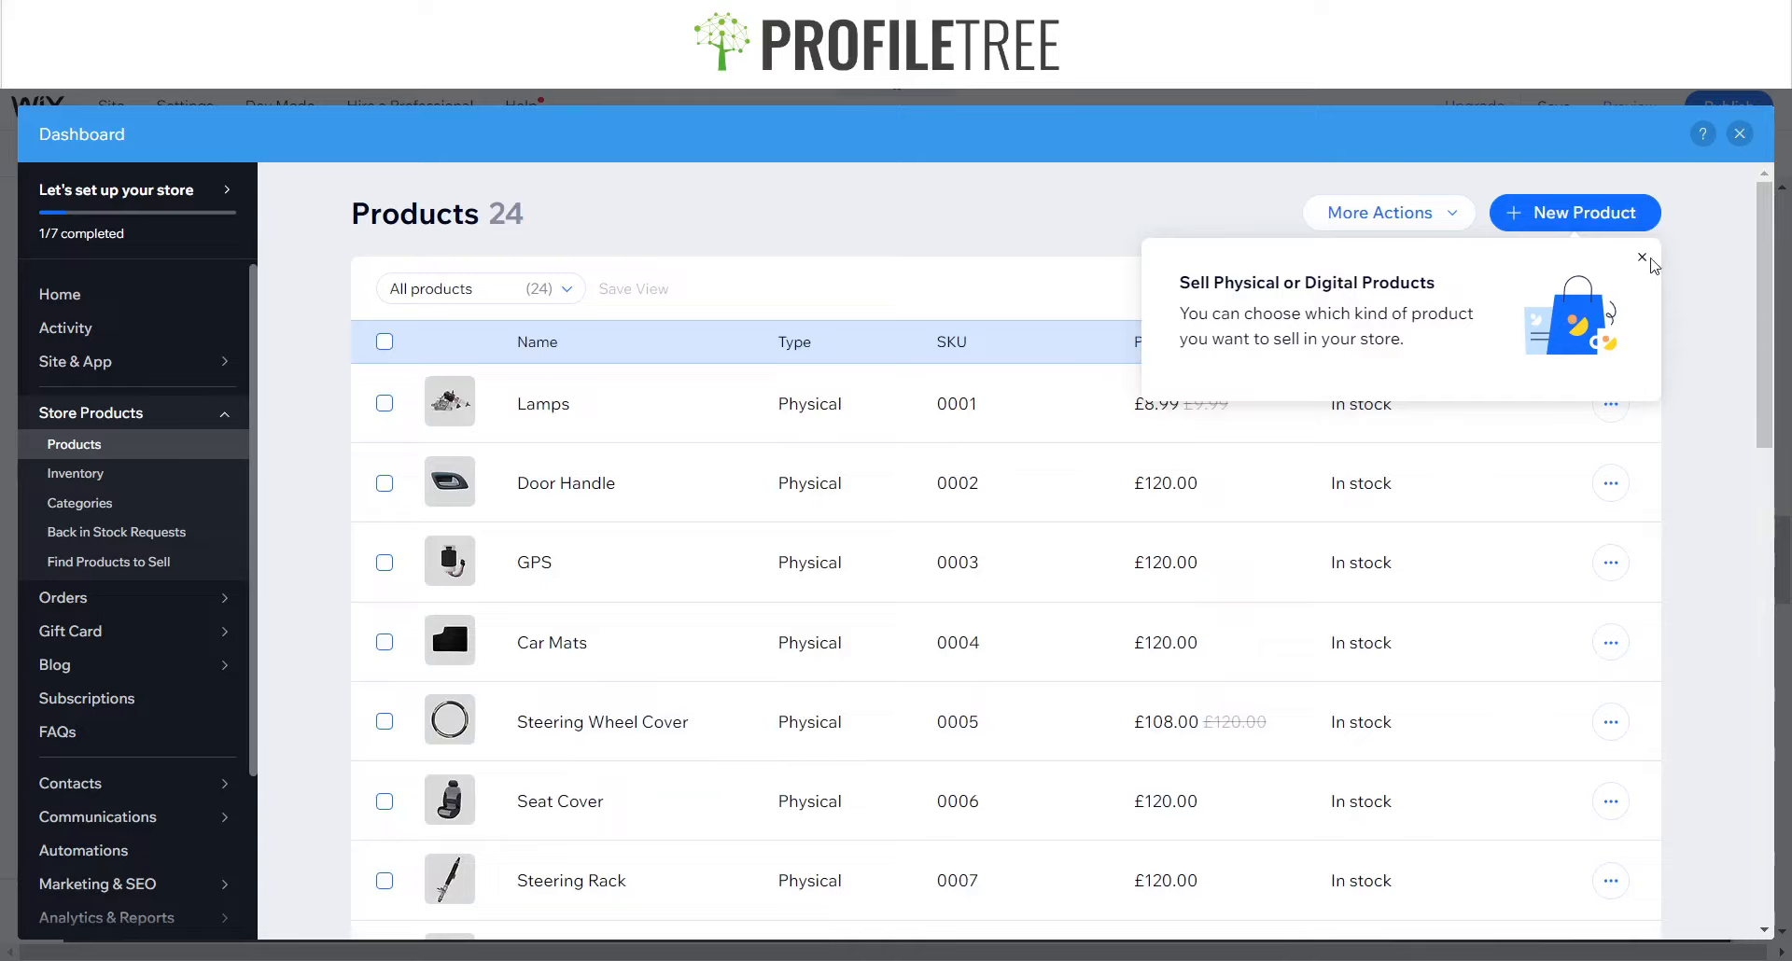
{"action": "left_click", "coordinate": [1644, 259]}
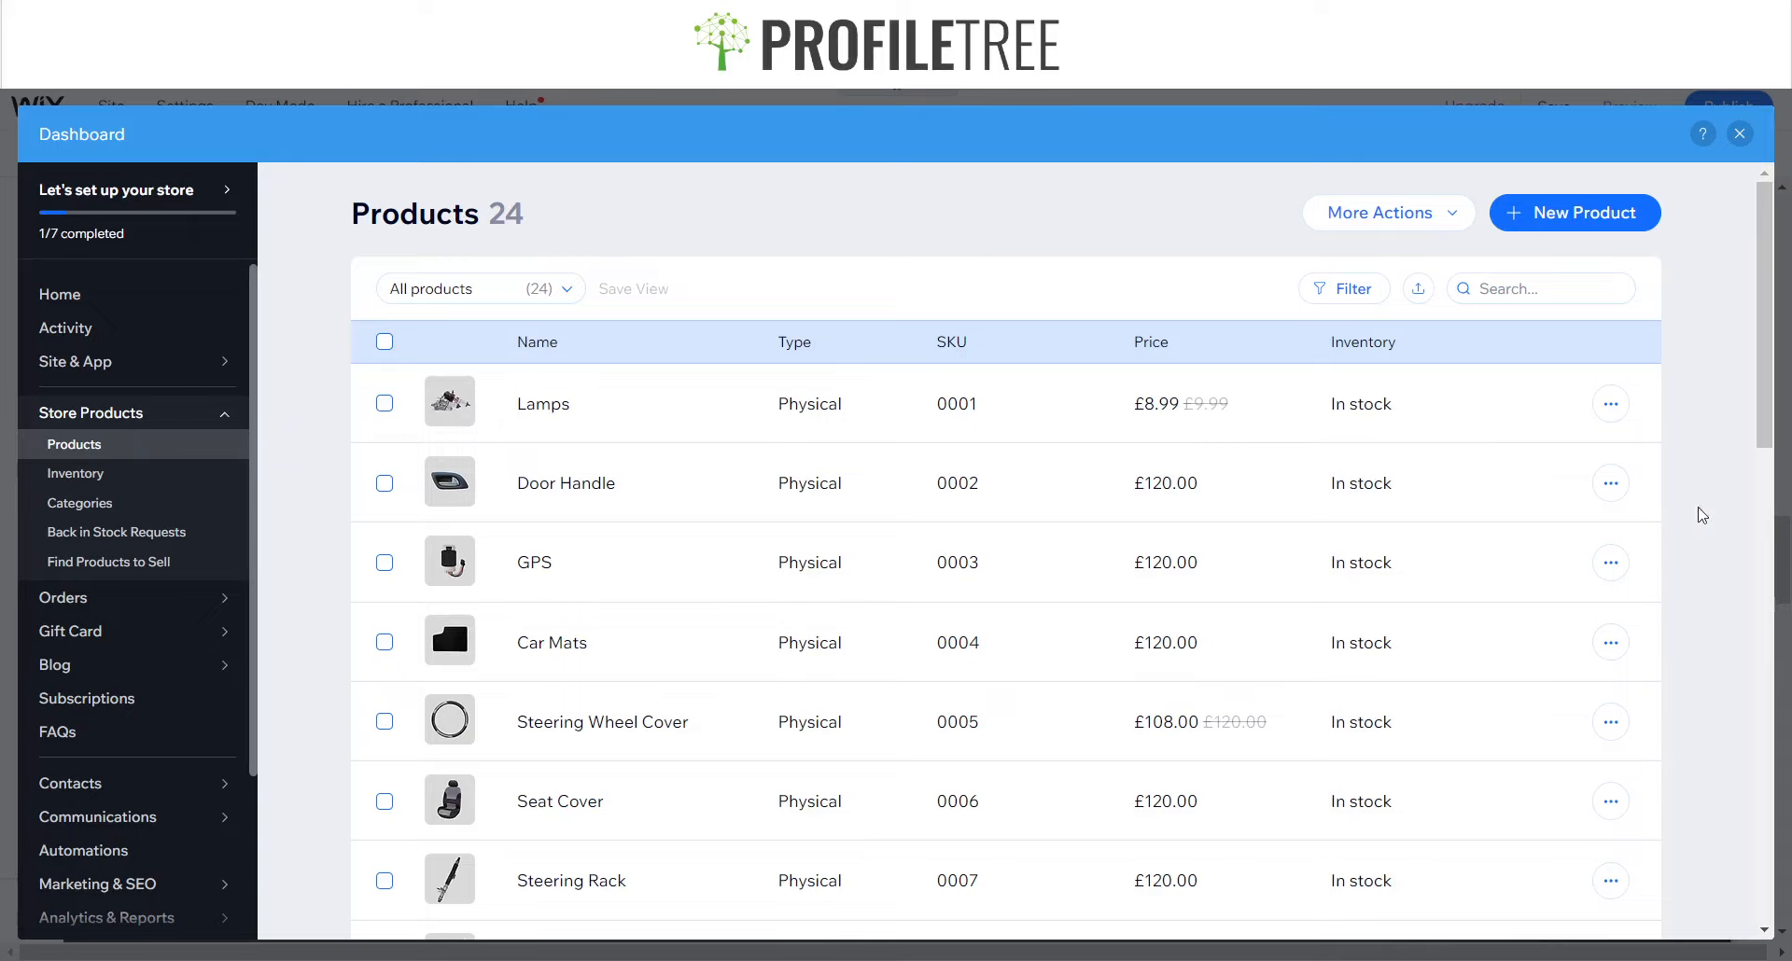
- Create a new physical product in the store and name it Tyres
{"action": "left_click", "coordinate": [1610, 227]}
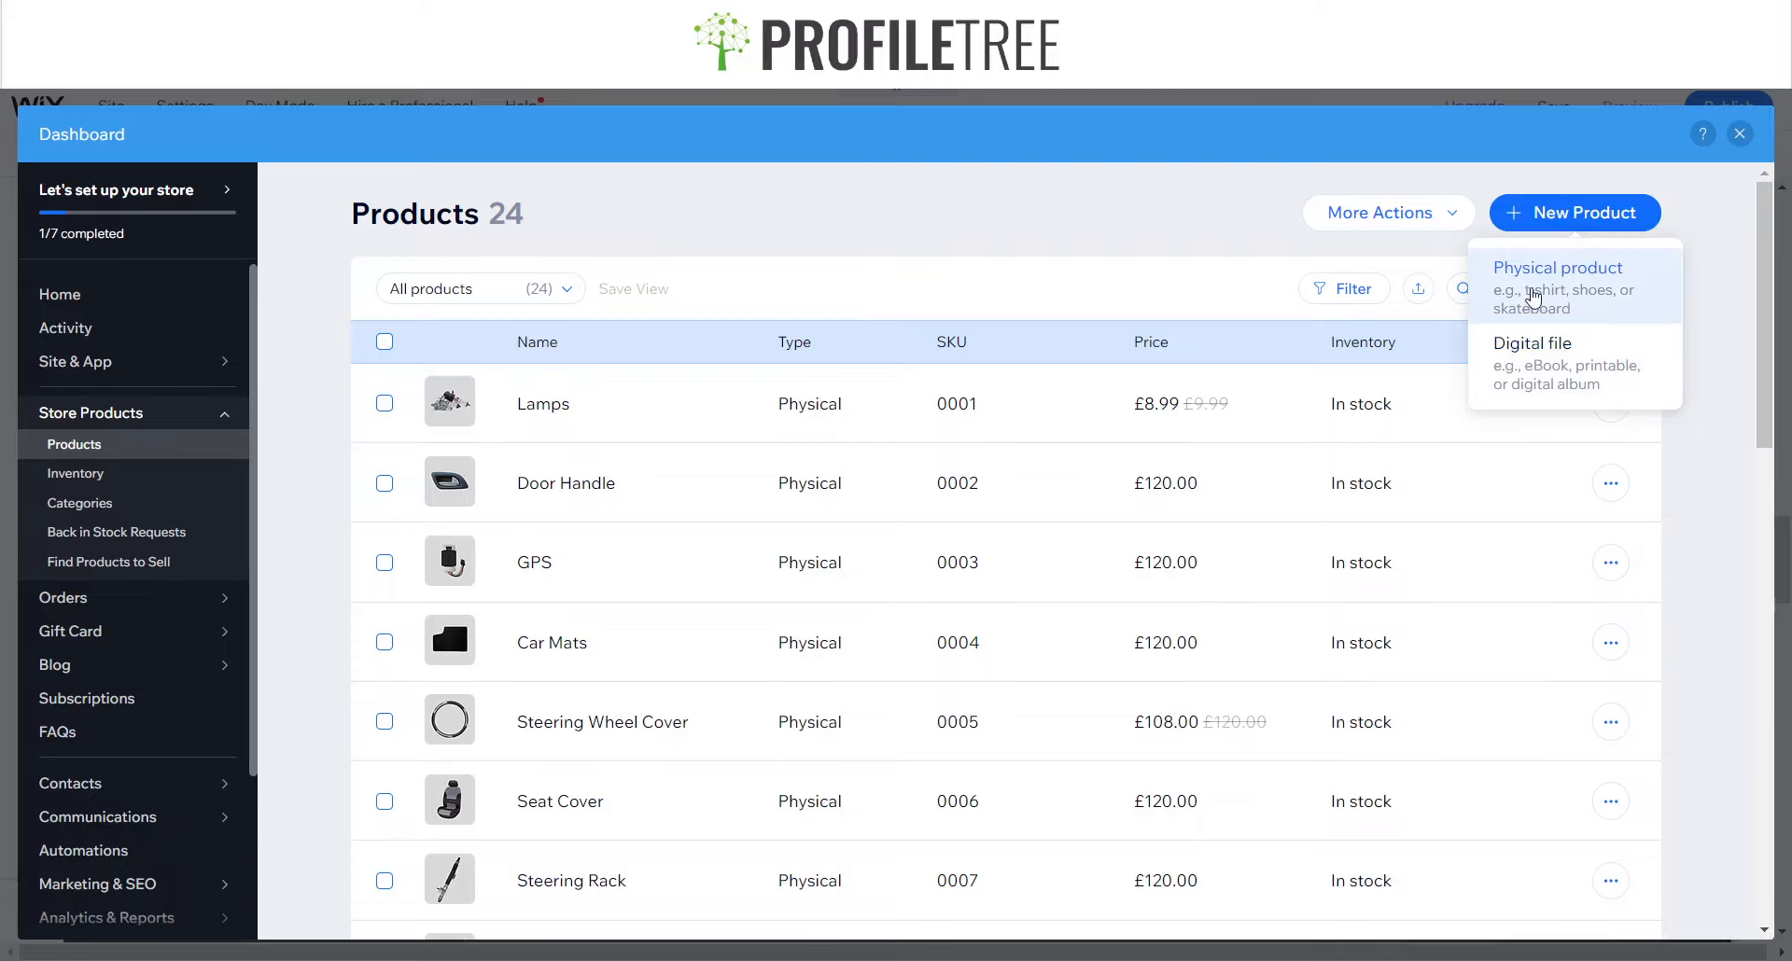
{"action": "left_click", "coordinate": [1533, 297]}
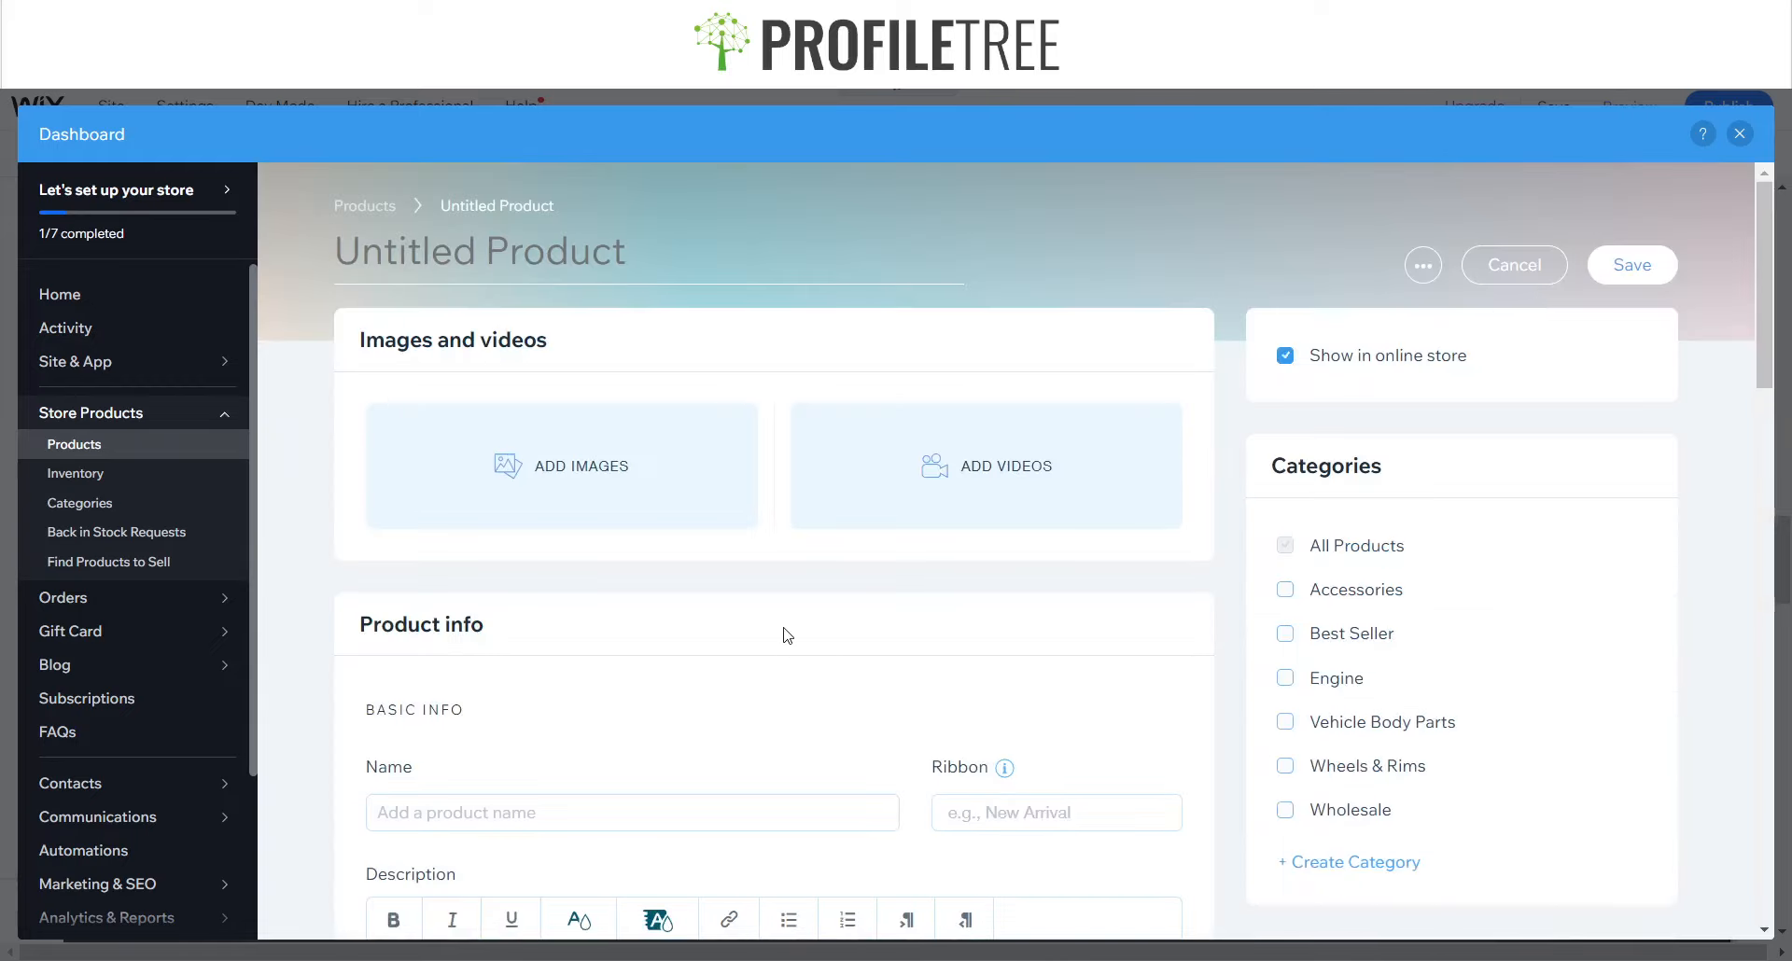
{"action": "scroll", "coordinate": [782, 633], "scroll_direction": "down", "scroll_amount": 2}
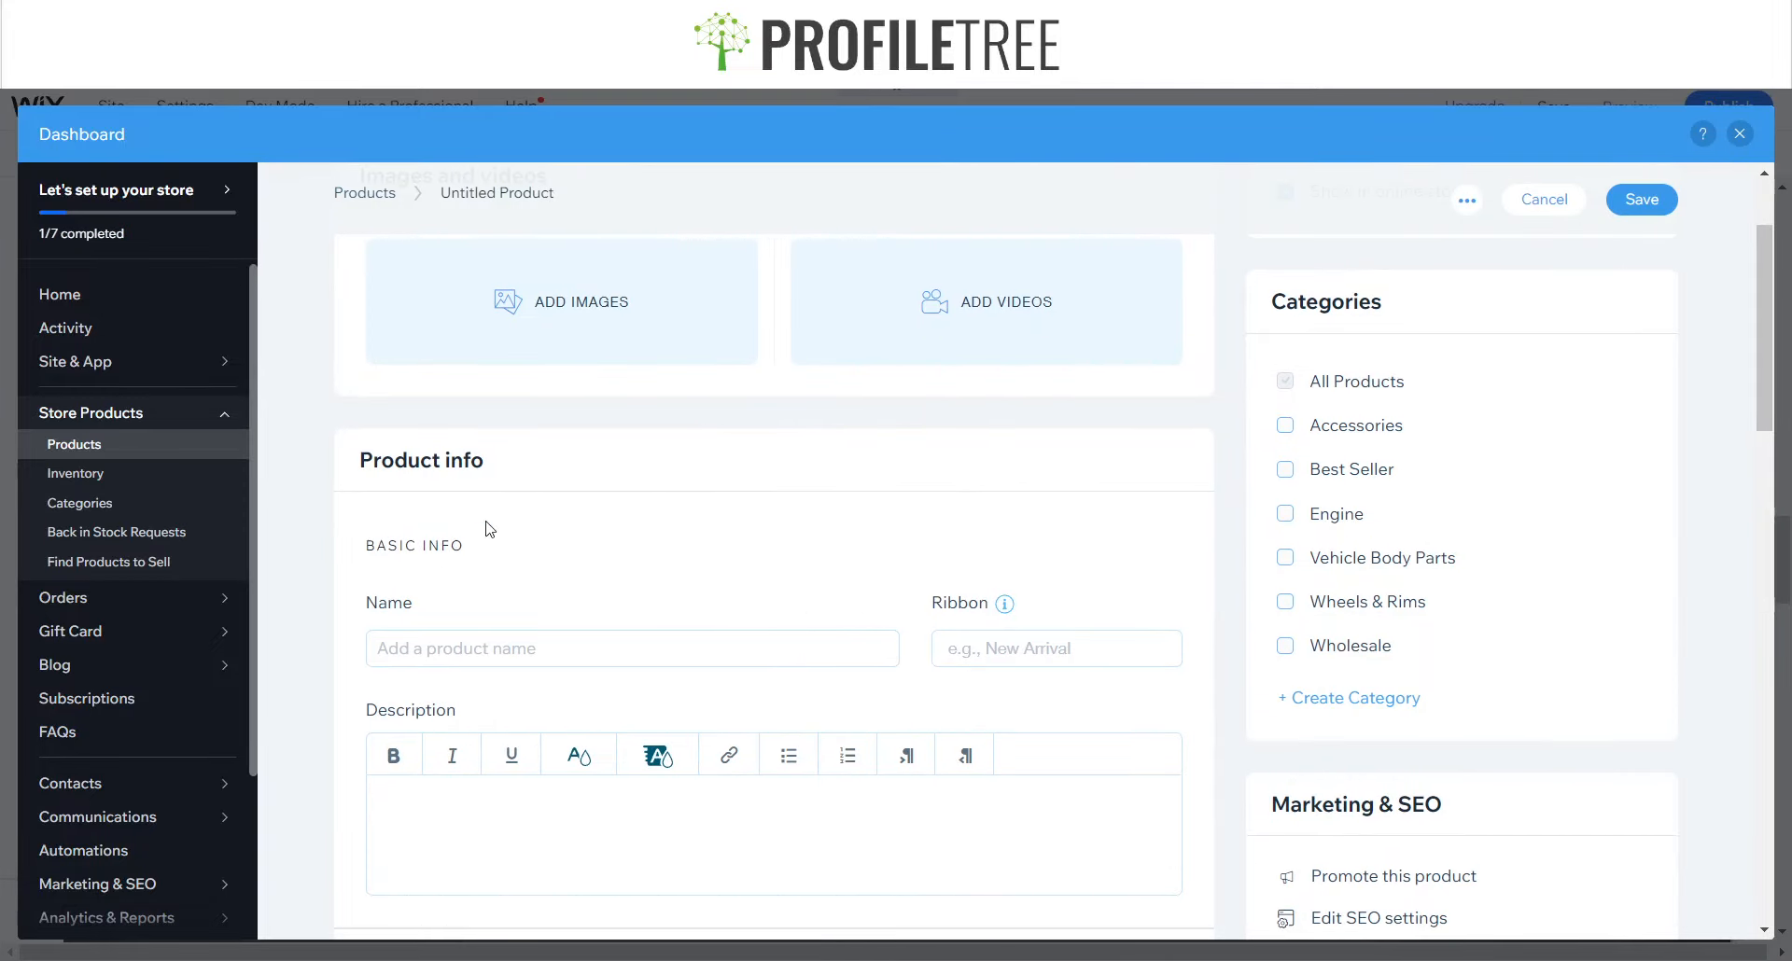
{"action": "scroll", "coordinate": [485, 524], "scroll_direction": "up", "scroll_amount": 2}
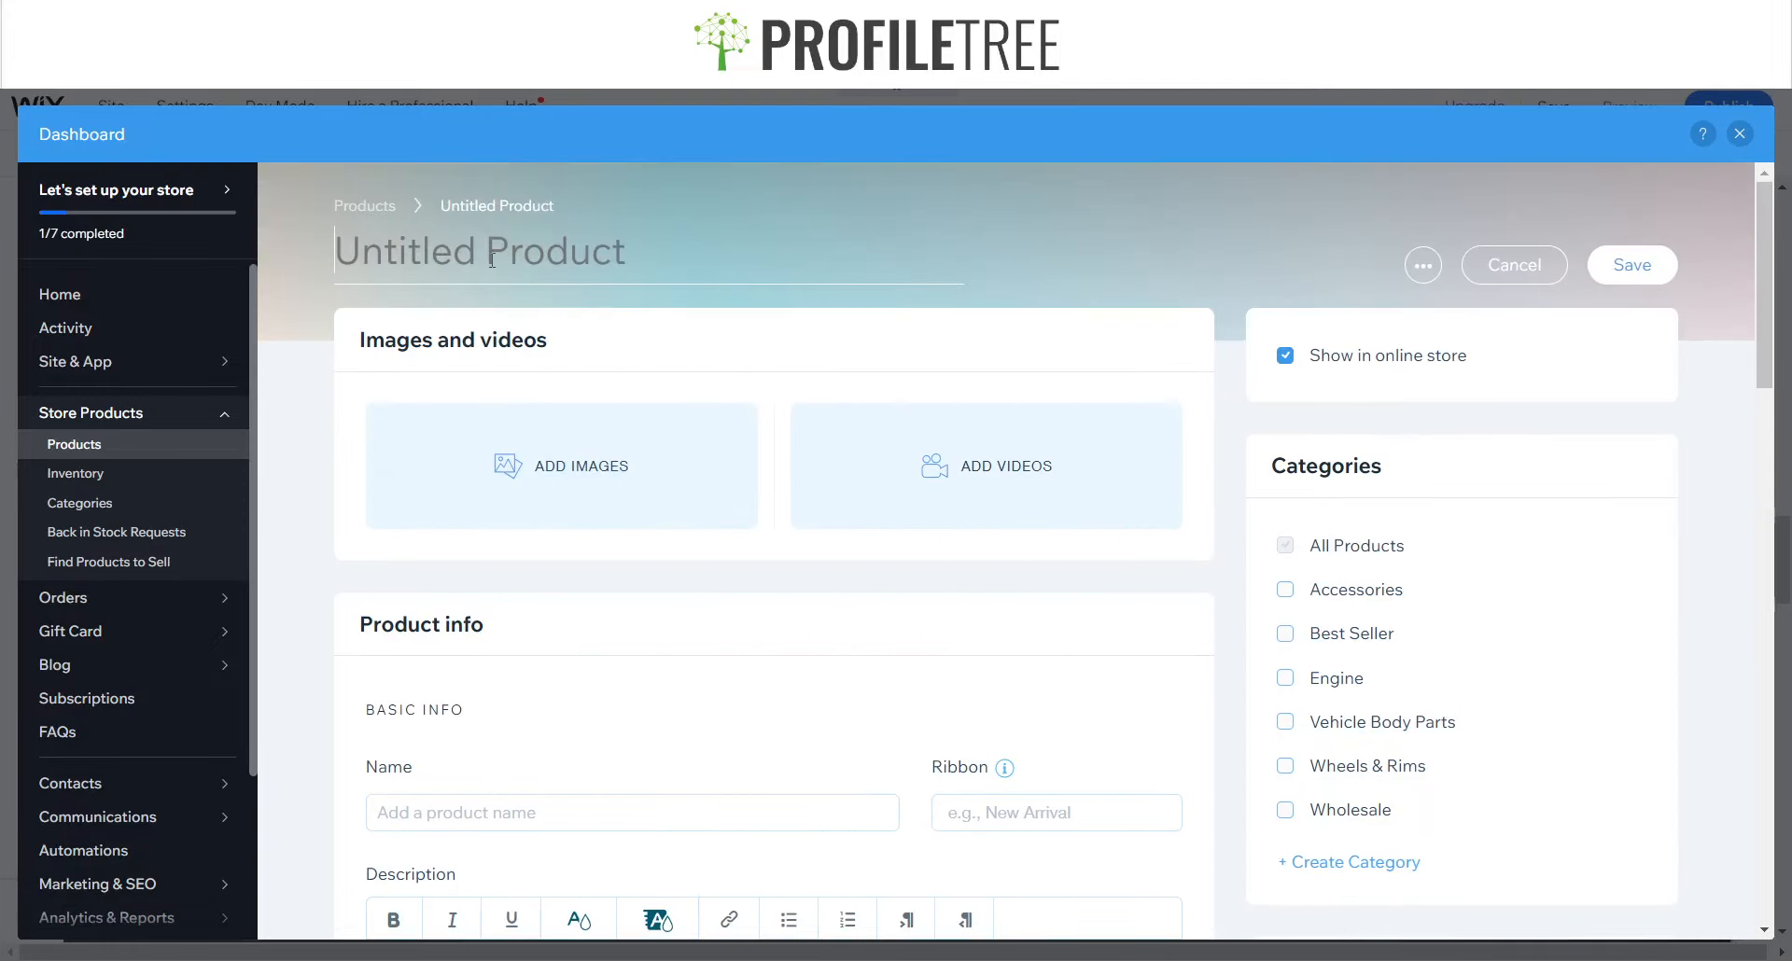
{"action": "type", "text": "Tyres"}
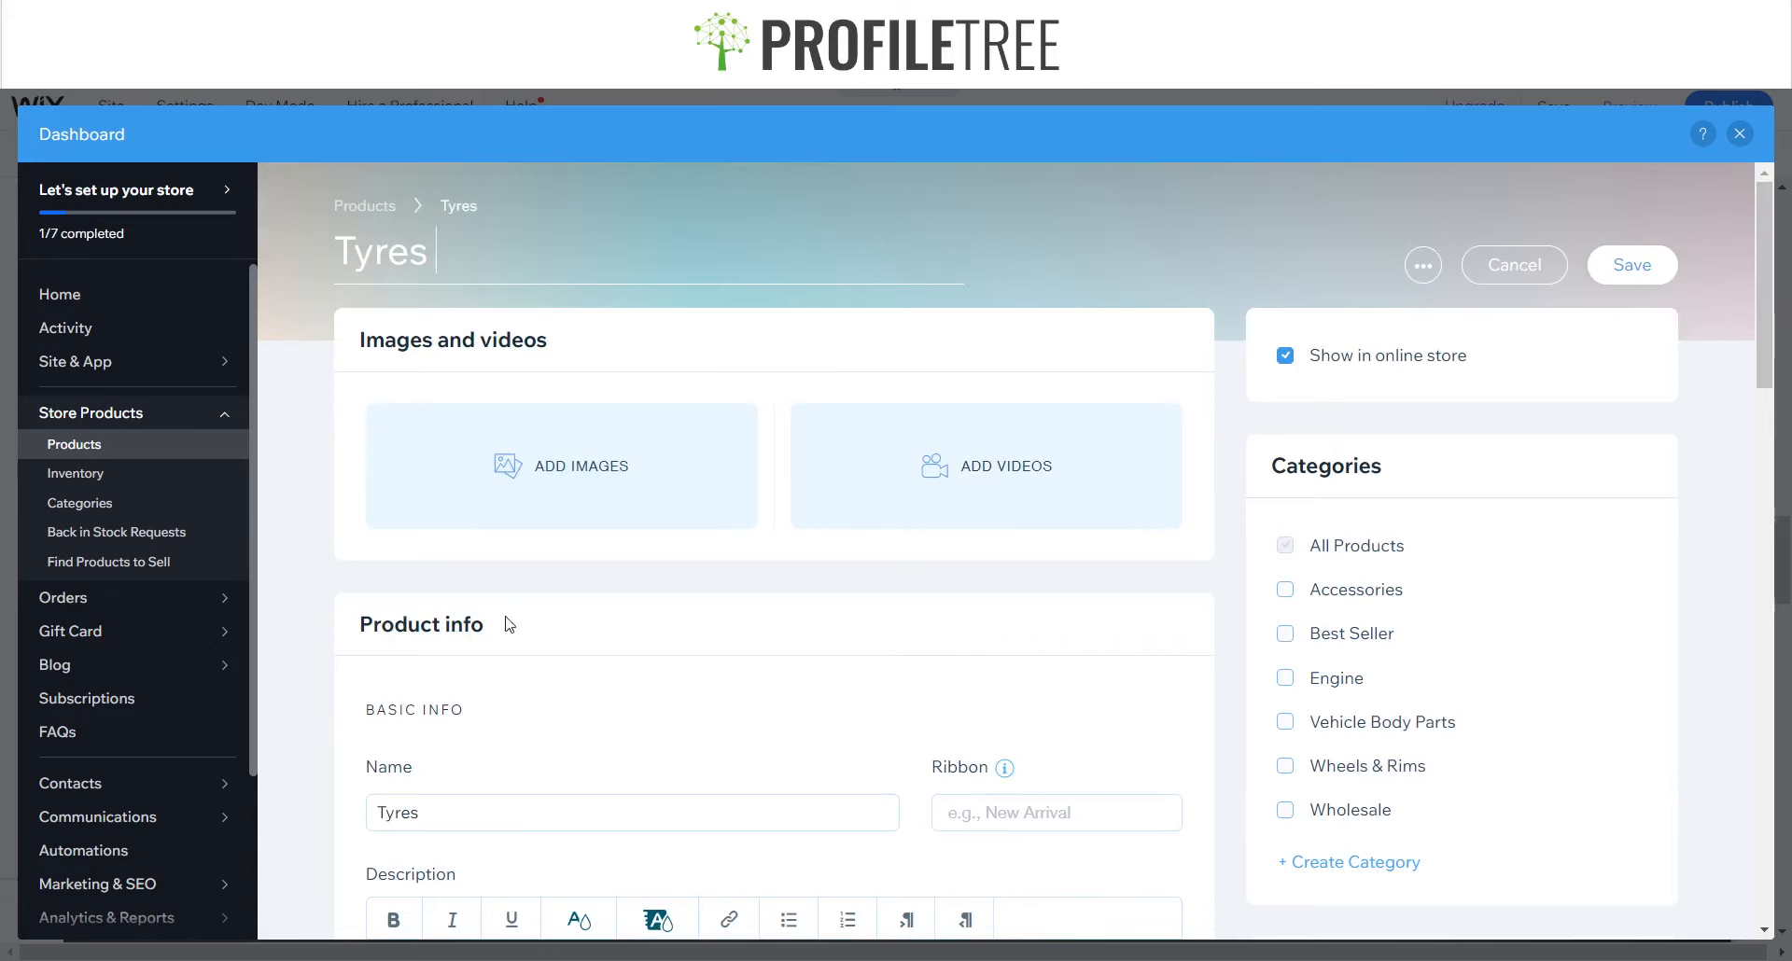
- Enter "225/40/18s Michelin Pilot Sport 4s" as the first line of the Tyres product description
{"action": "scroll", "coordinate": [524, 765], "scroll_direction": "down", "scroll_amount": 3}
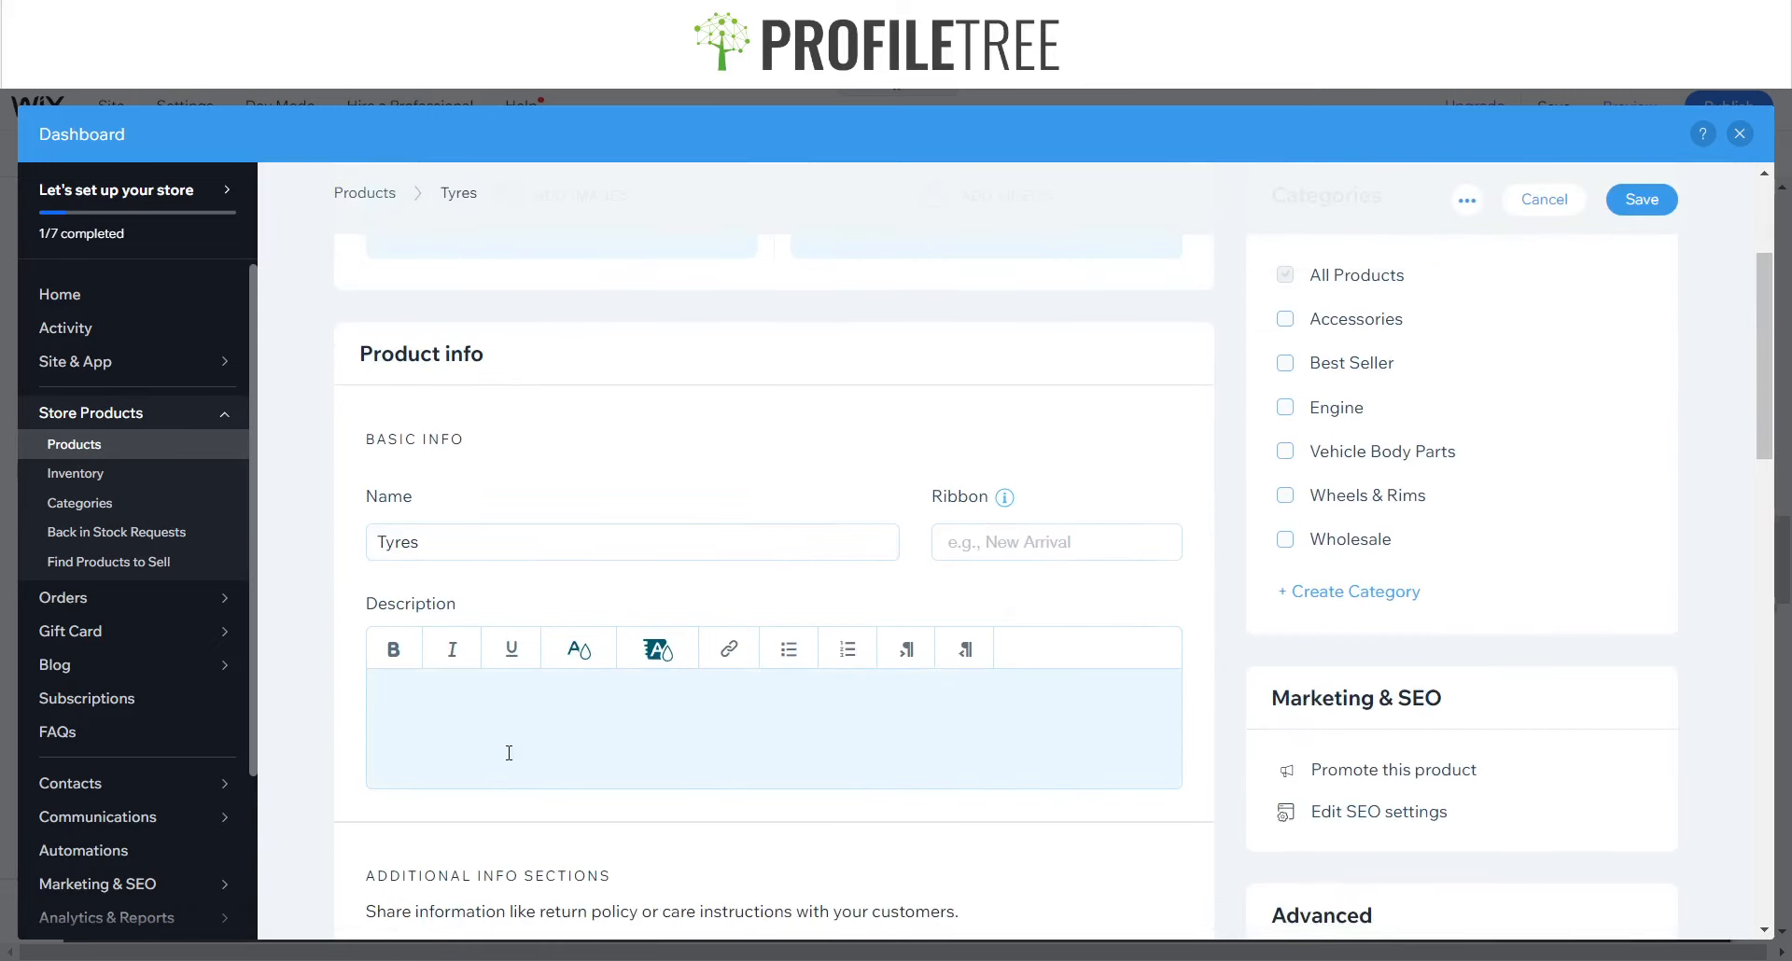
{"action": "left_click", "coordinate": [508, 753]}
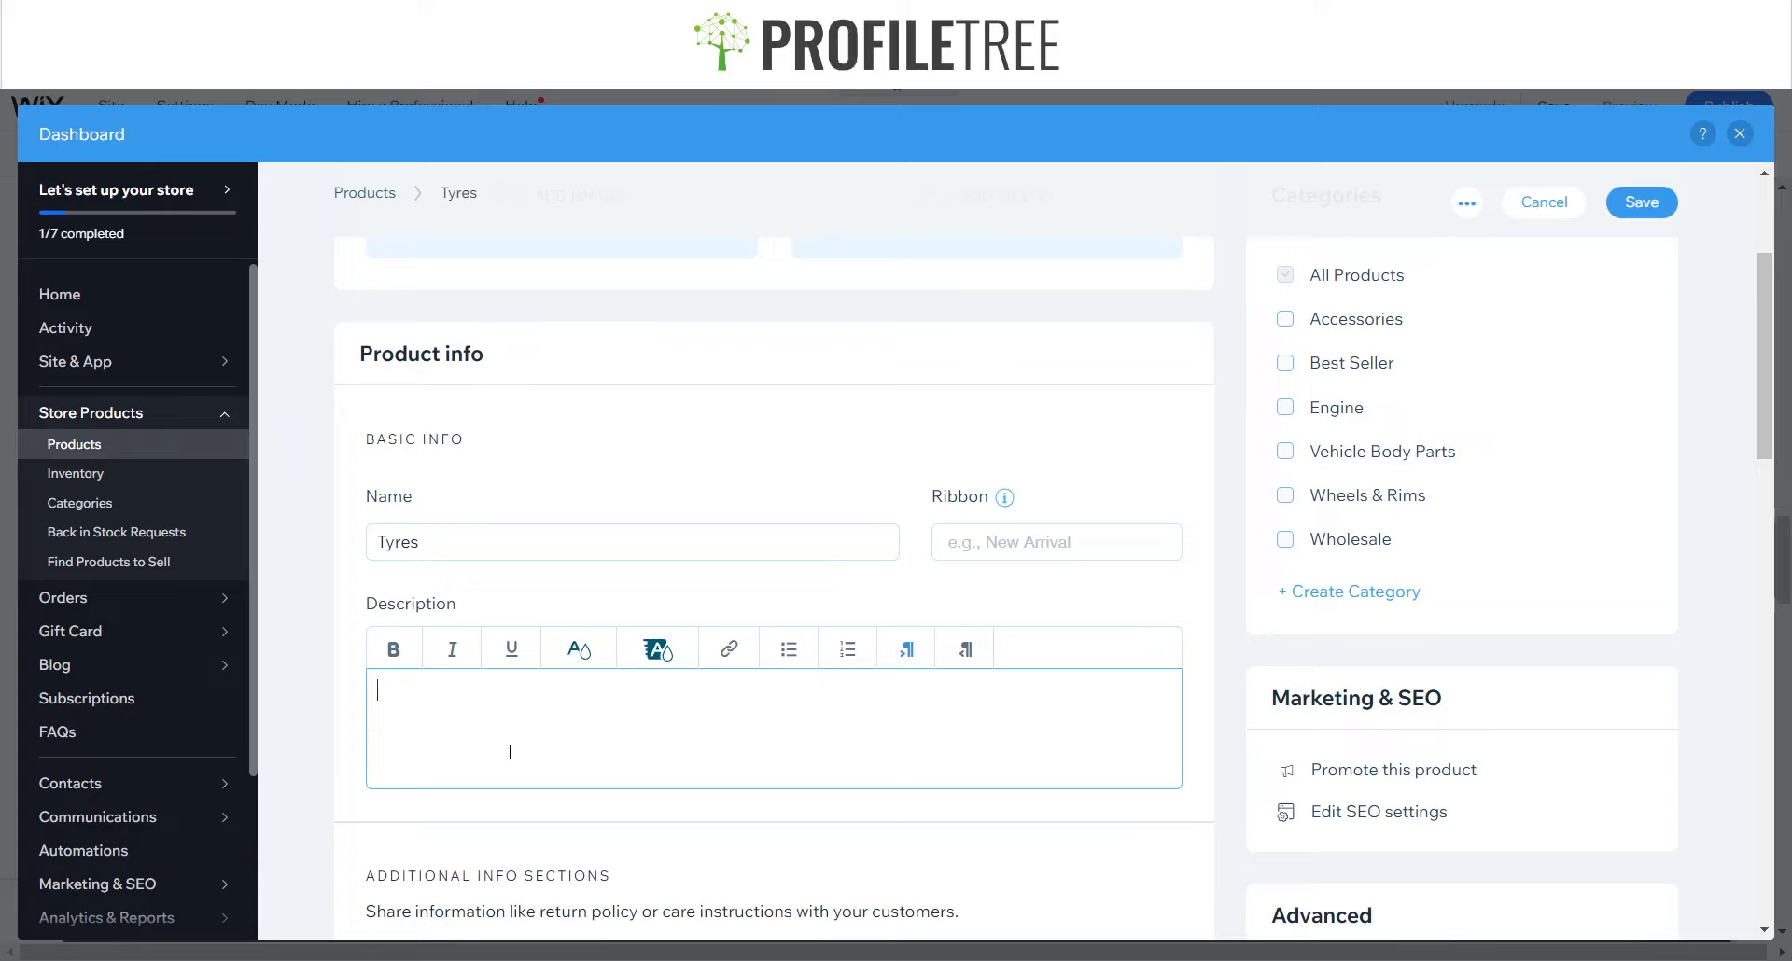
{"action": "type", "text": "22"}
{"action": "type", "text": "5/40/18"}
{"action": "type", "text": "s "}
{"action": "type", "text": "Pirel"}
{"action": "type", "text": "Michellin"}
{"action": "type", "text": " Pilot "}
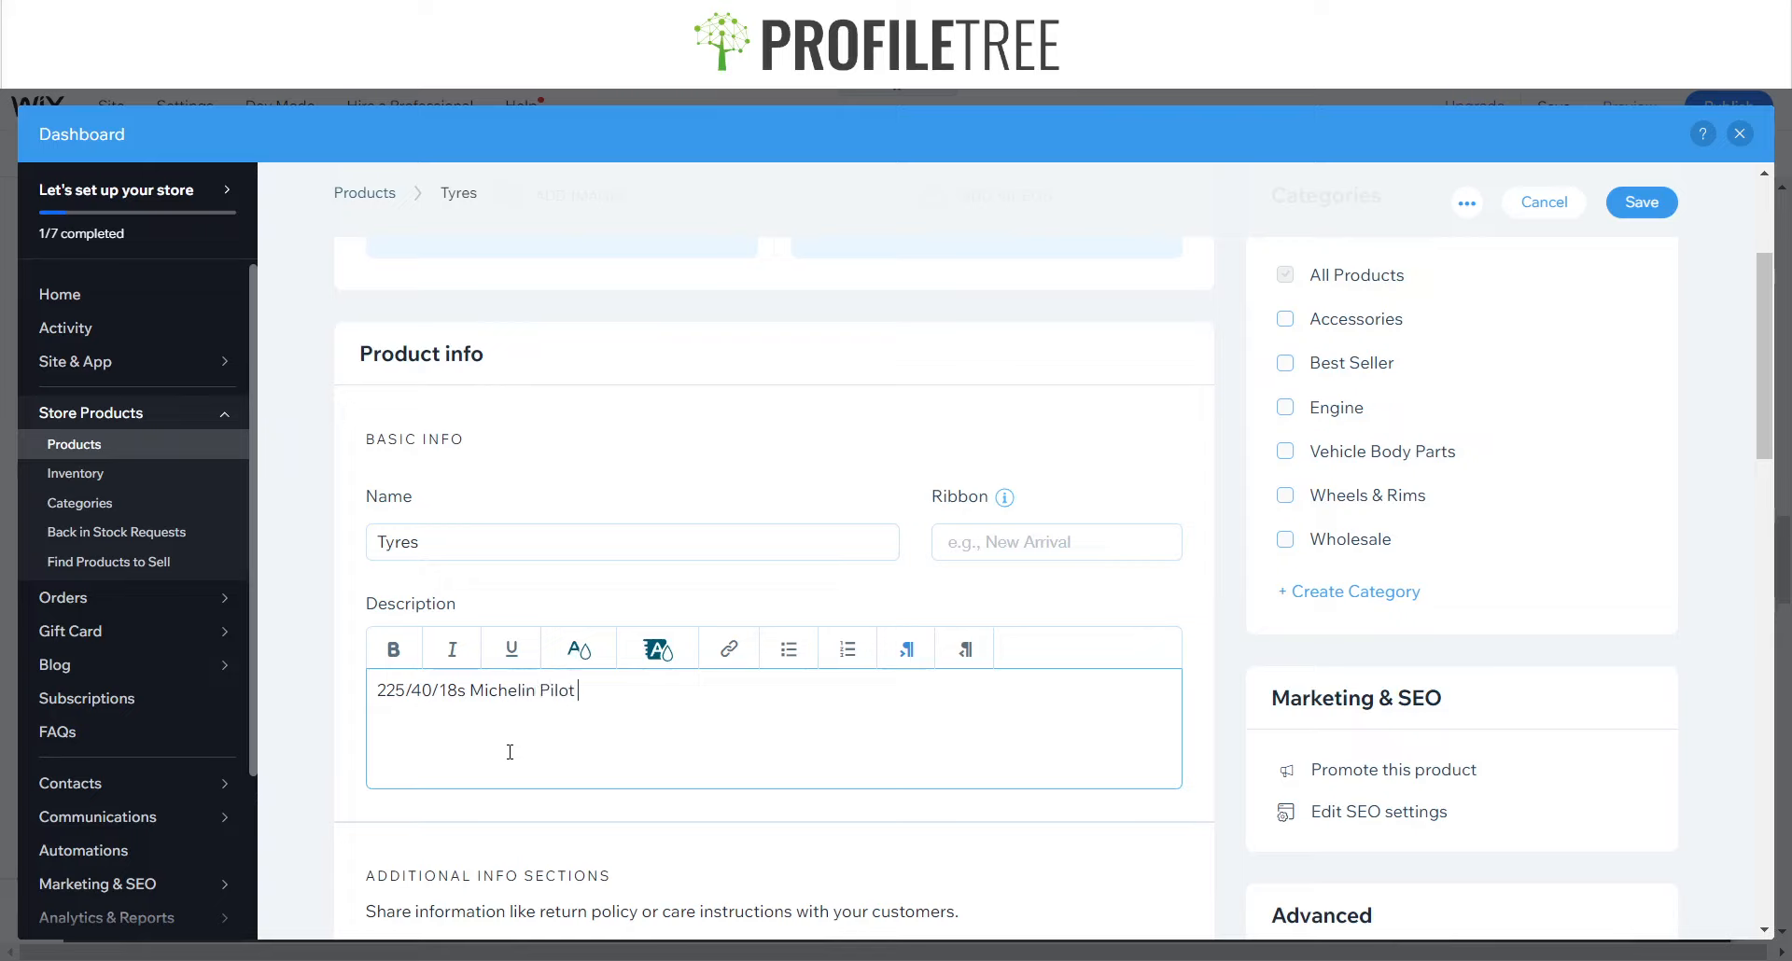
{"action": "type", "text": "Sport 4s"}
{"action": "scroll", "coordinate": [509, 752], "scroll_direction": "down", "scroll_amount": 3}
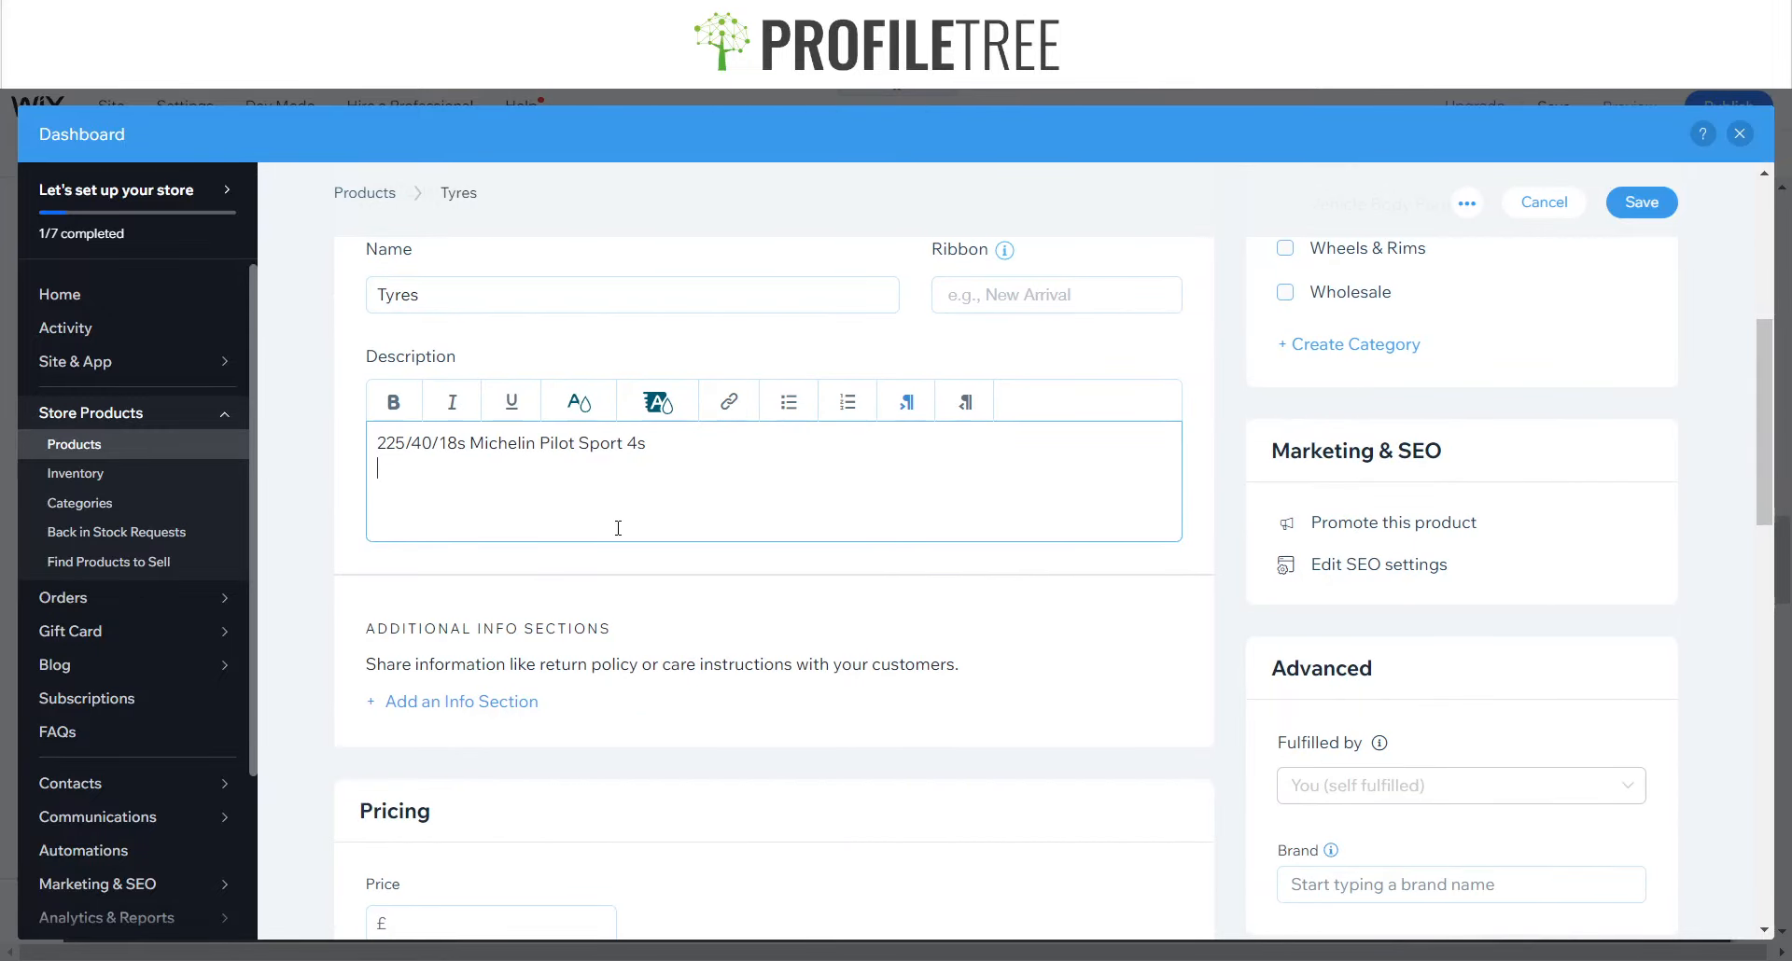
- Add a second description line reading "Different Sizes available, please contact us"
{"action": "type", "text": "Different Sizes availavbl"}
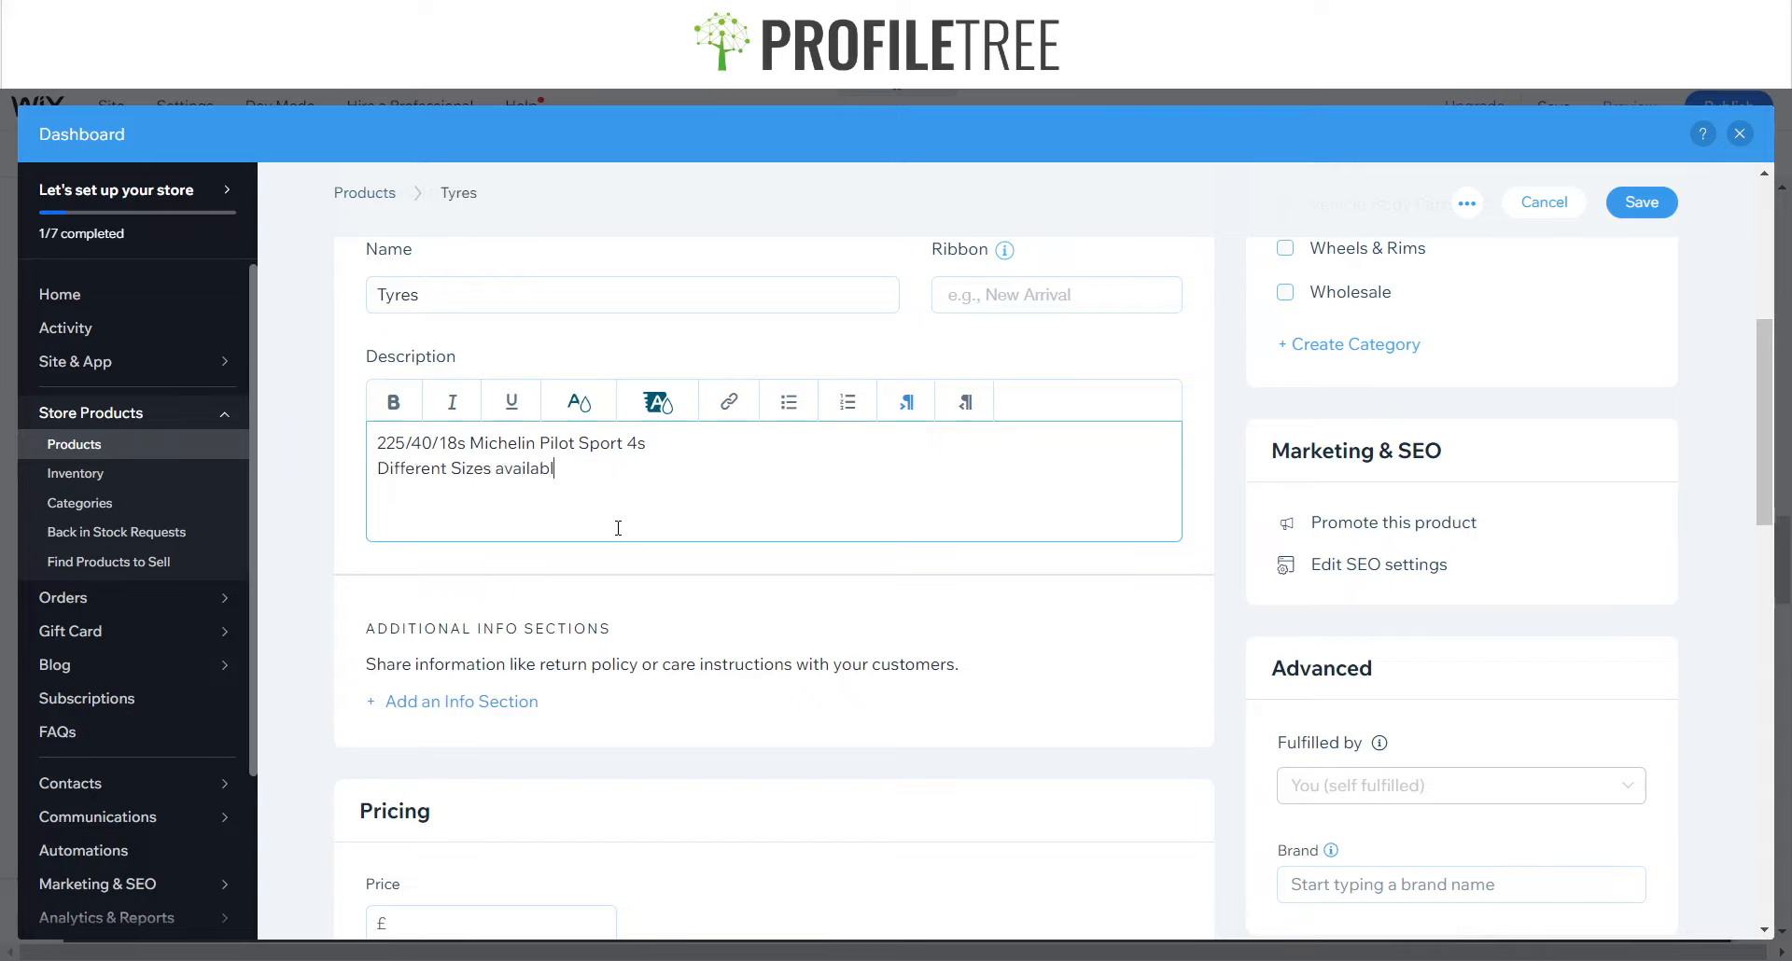
{"action": "type", "text": "e just con"}
{"action": "key", "text": "BackSpace"}
{"action": "key", "text": "BackSpace"}
{"action": "type", "text": "please contact use"}
- Give the Tyres product a ribbon reading "New Arrival!"
{"action": "left_click", "coordinate": [1013, 298]}
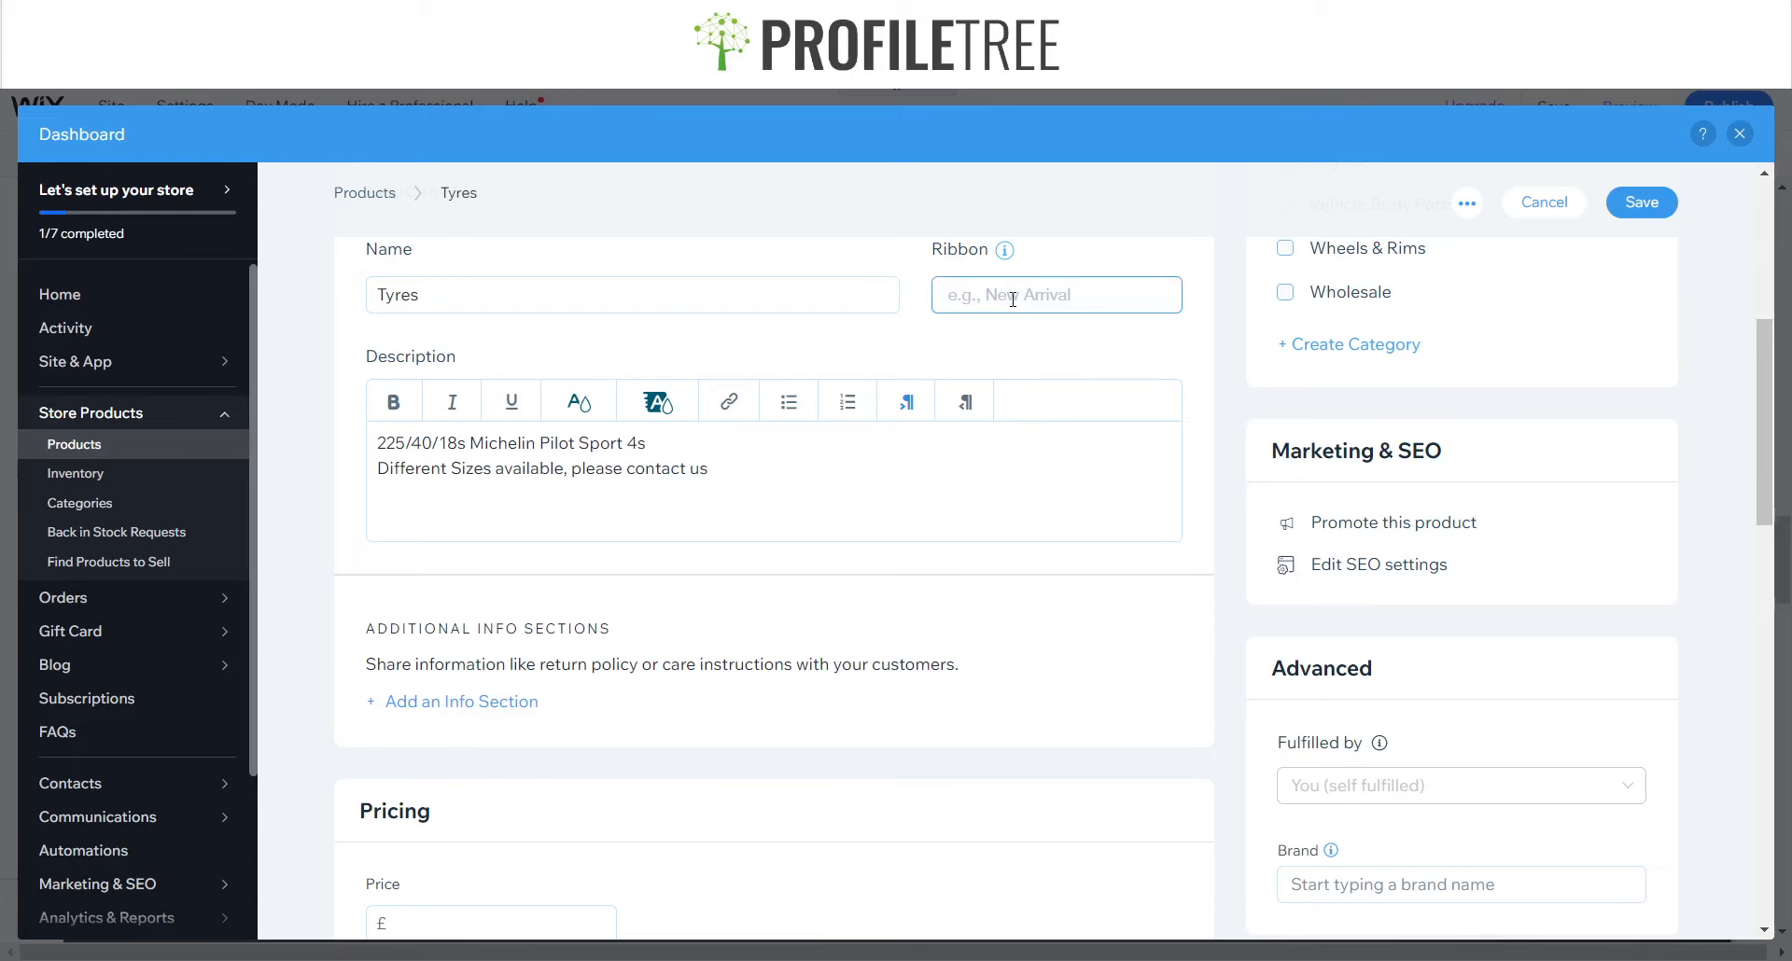
{"action": "scroll", "coordinate": [1012, 301], "scroll_direction": "down", "scroll_amount": 7}
{"action": "scroll", "coordinate": [1012, 304], "scroll_direction": "up", "scroll_amount": 8}
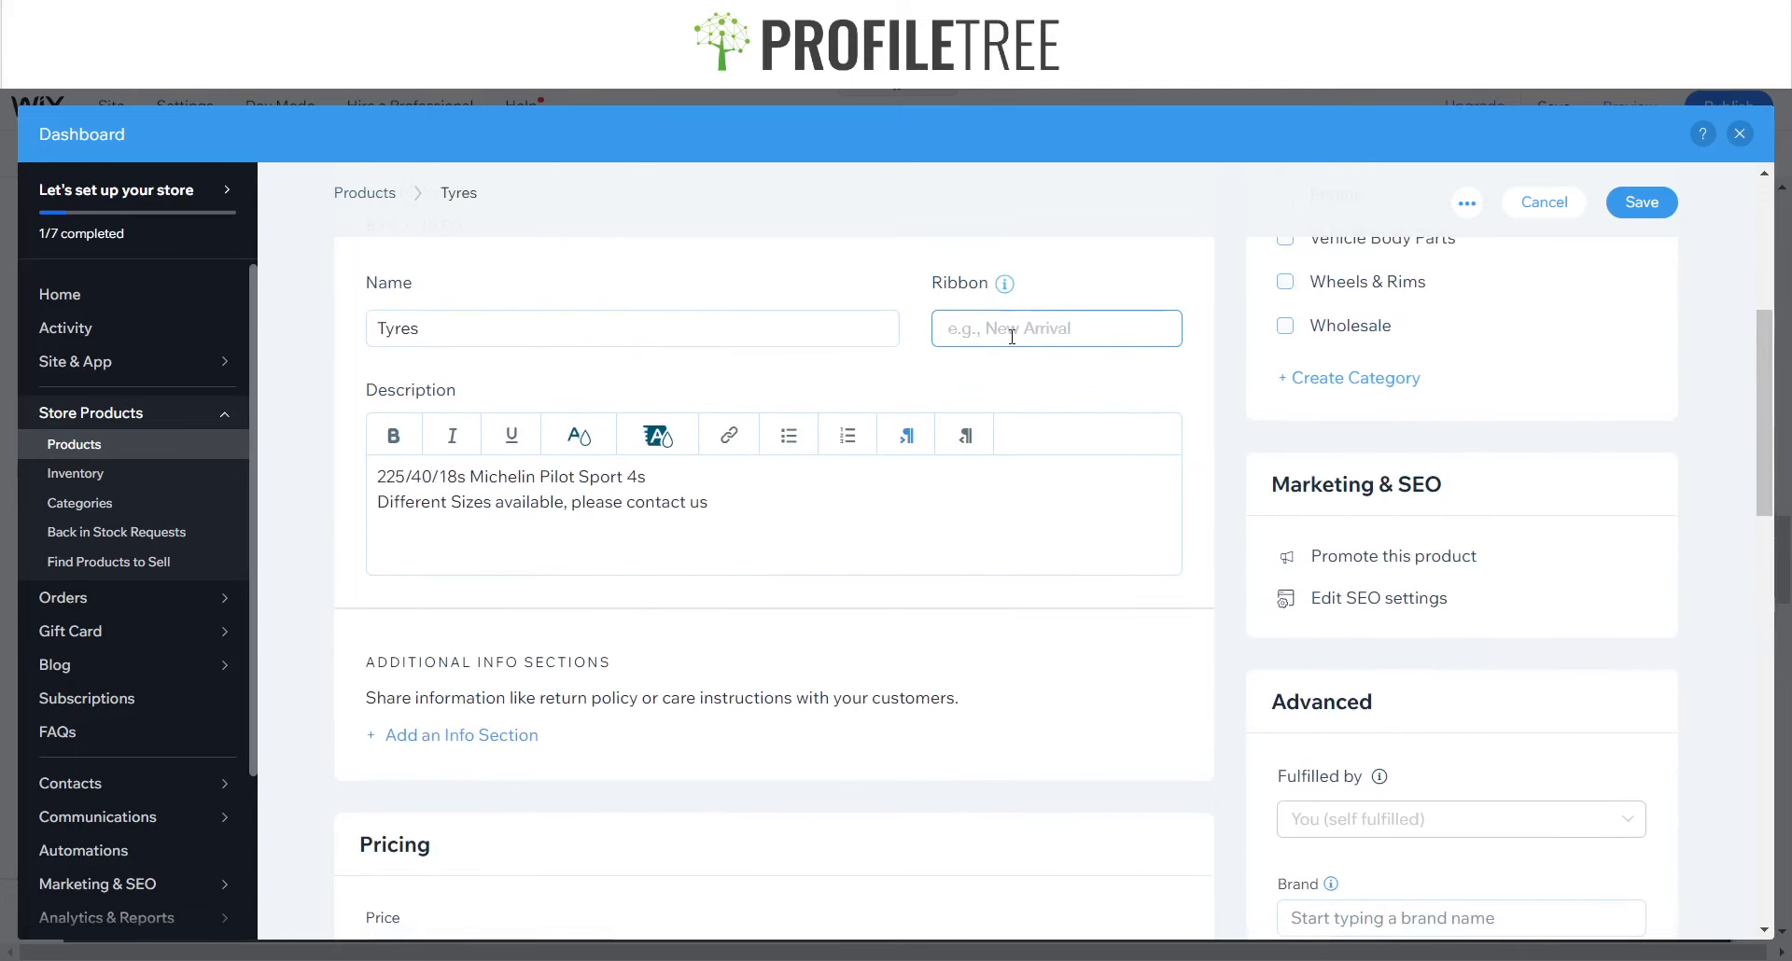
{"action": "type", "text": "N"}
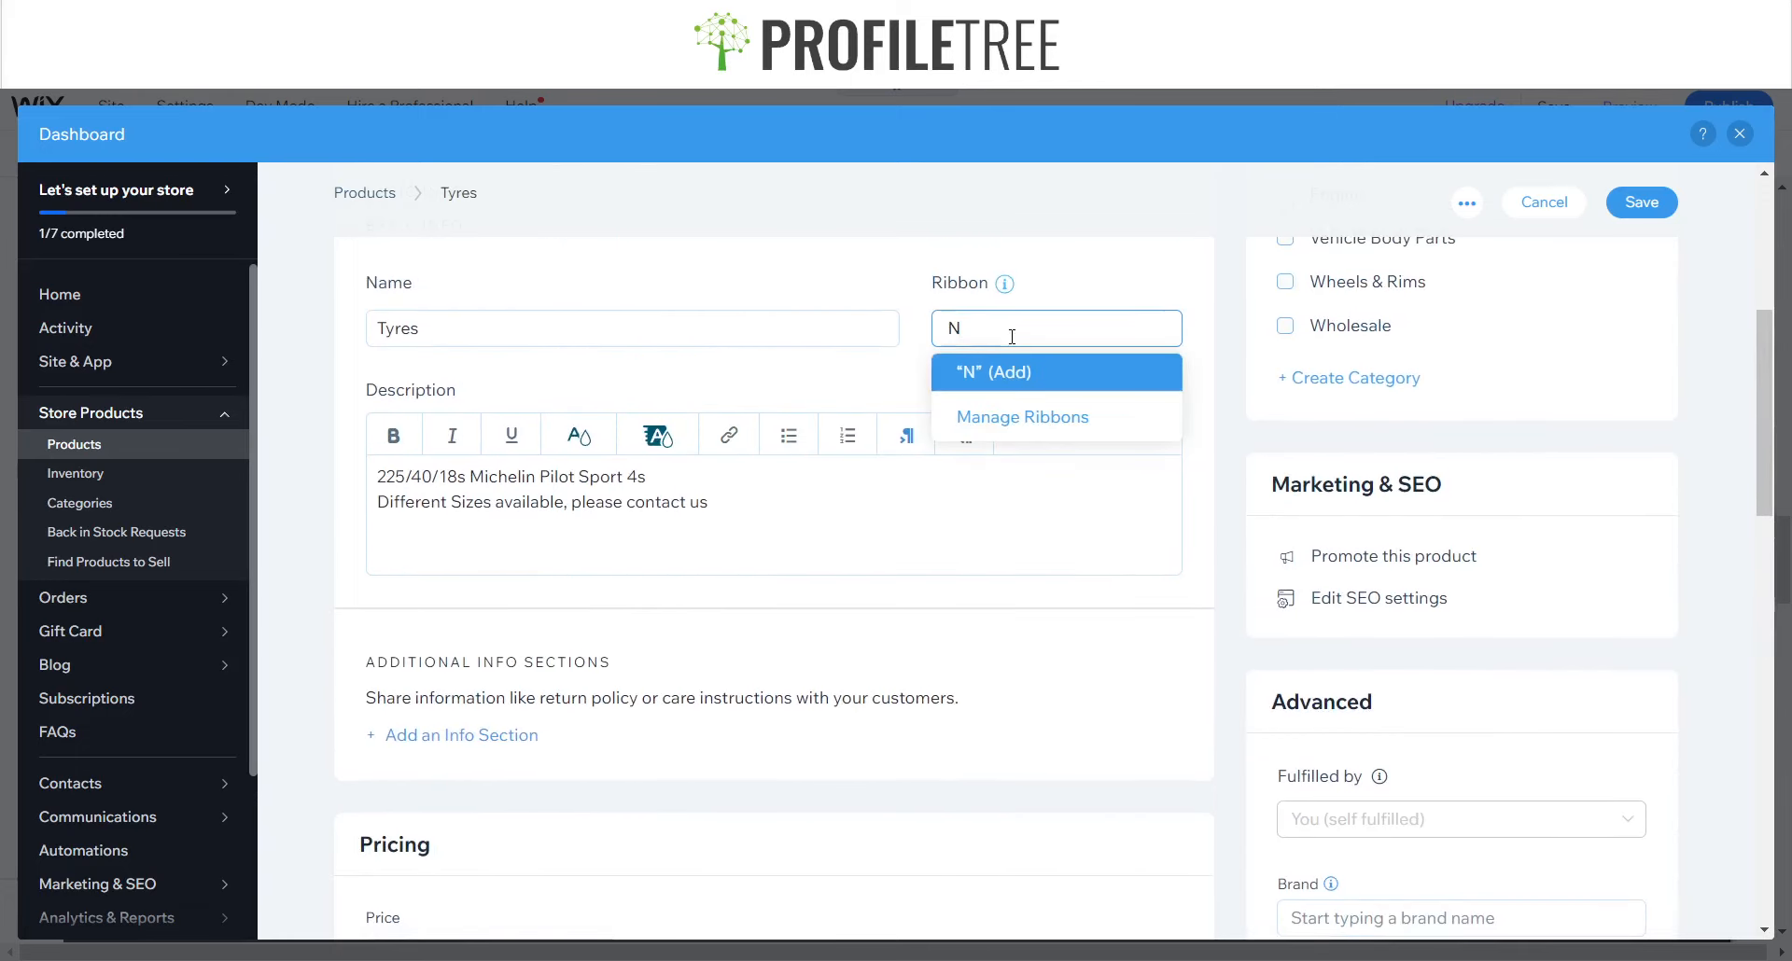
{"action": "type", "text": "ew Arrival!"}
{"action": "left_click", "coordinate": [937, 541]}
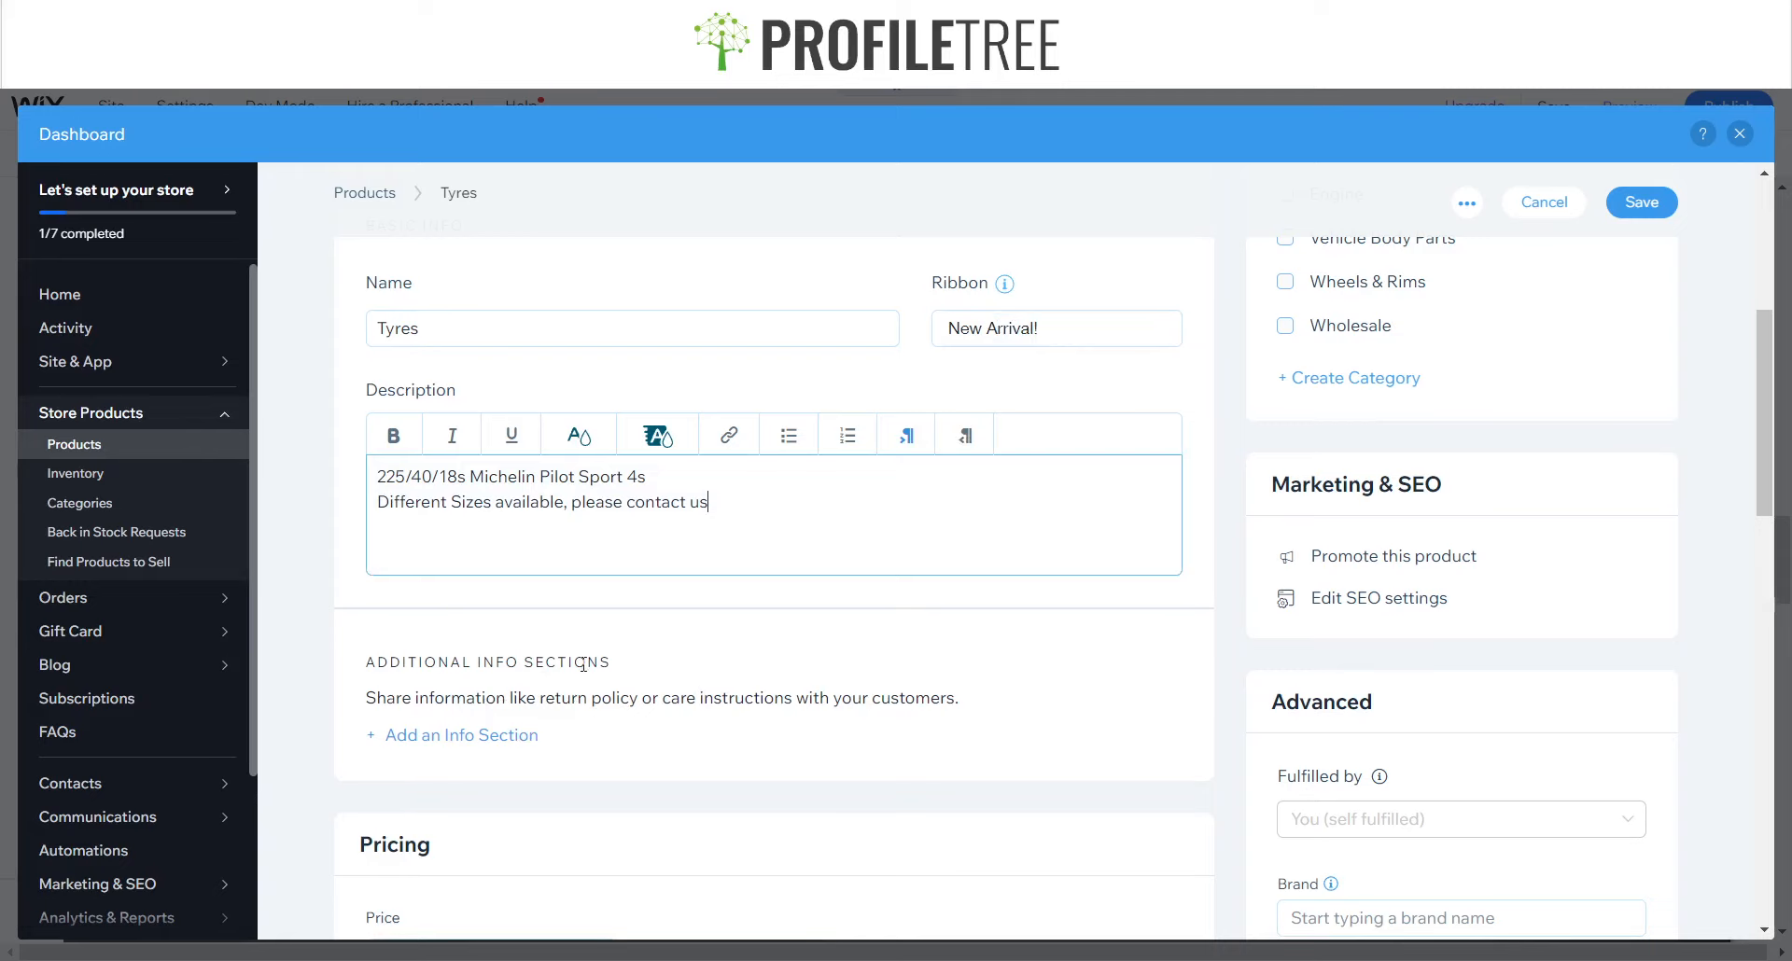
- Set the price of the Tyres product to £104
{"action": "scroll", "coordinate": [583, 664], "scroll_direction": "down", "scroll_amount": 2}
{"action": "left_click", "coordinate": [442, 756]}
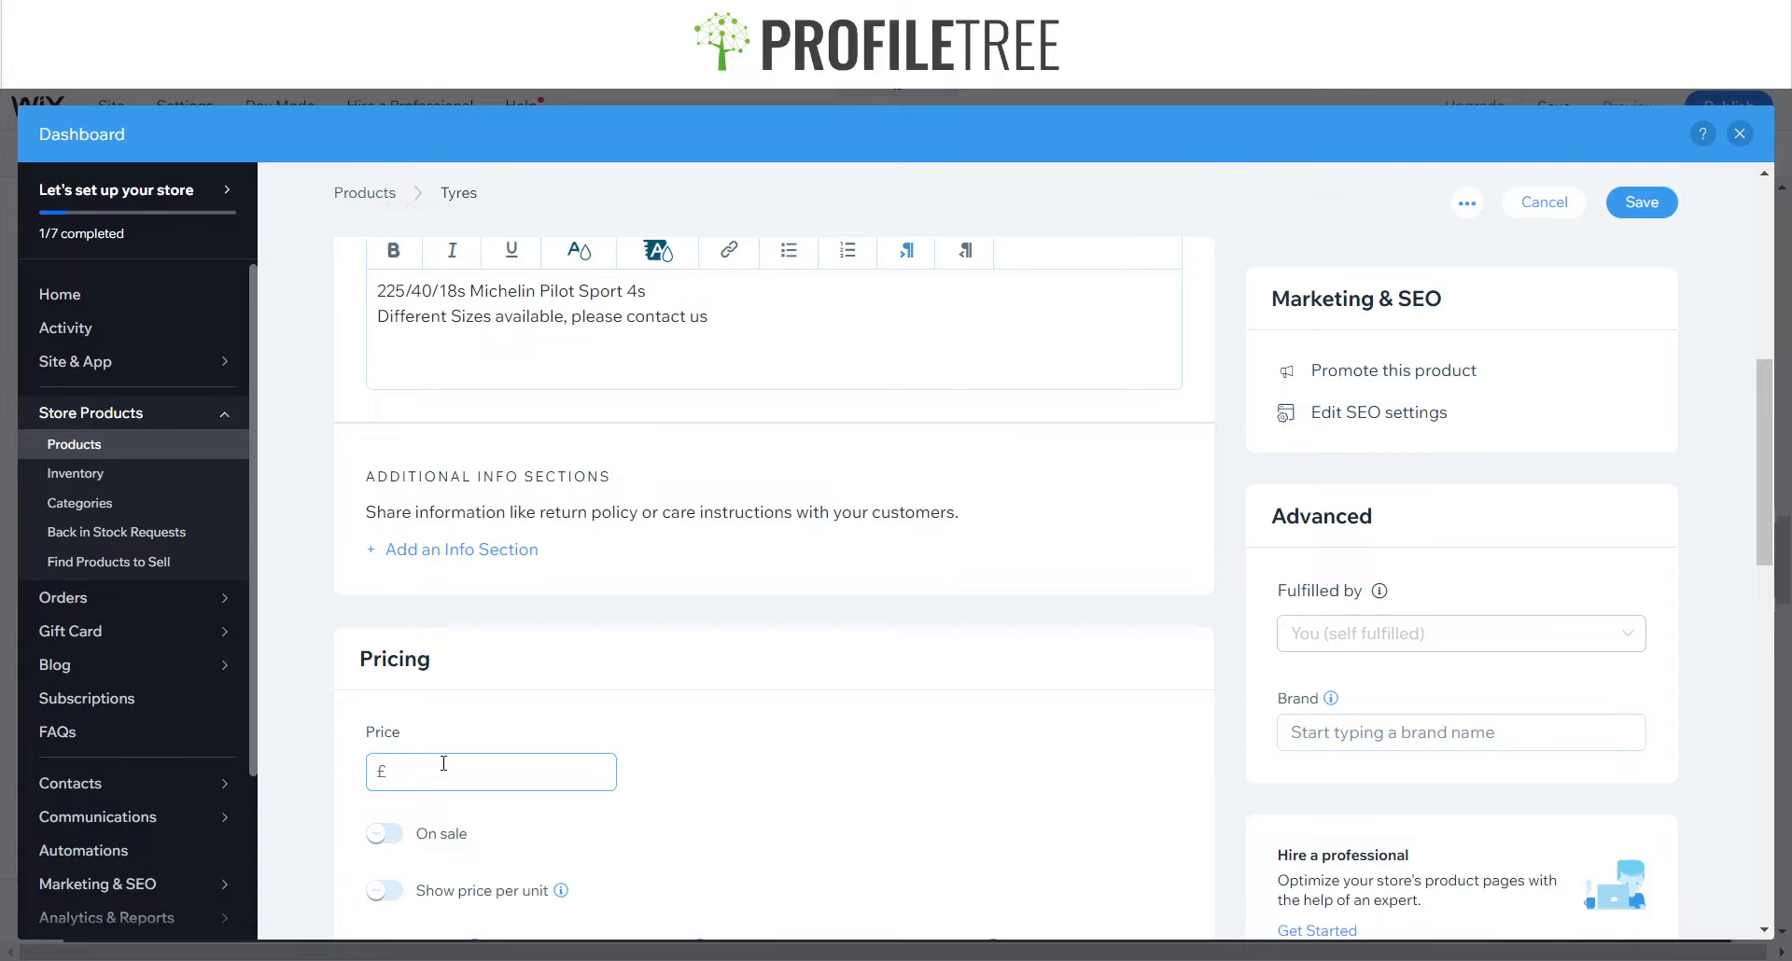
{"action": "type", "text": "104"}
- Try showing the price per unit for the Tyres product and switch the option back off
{"action": "scroll", "coordinate": [432, 920], "scroll_direction": "down", "scroll_amount": 2}
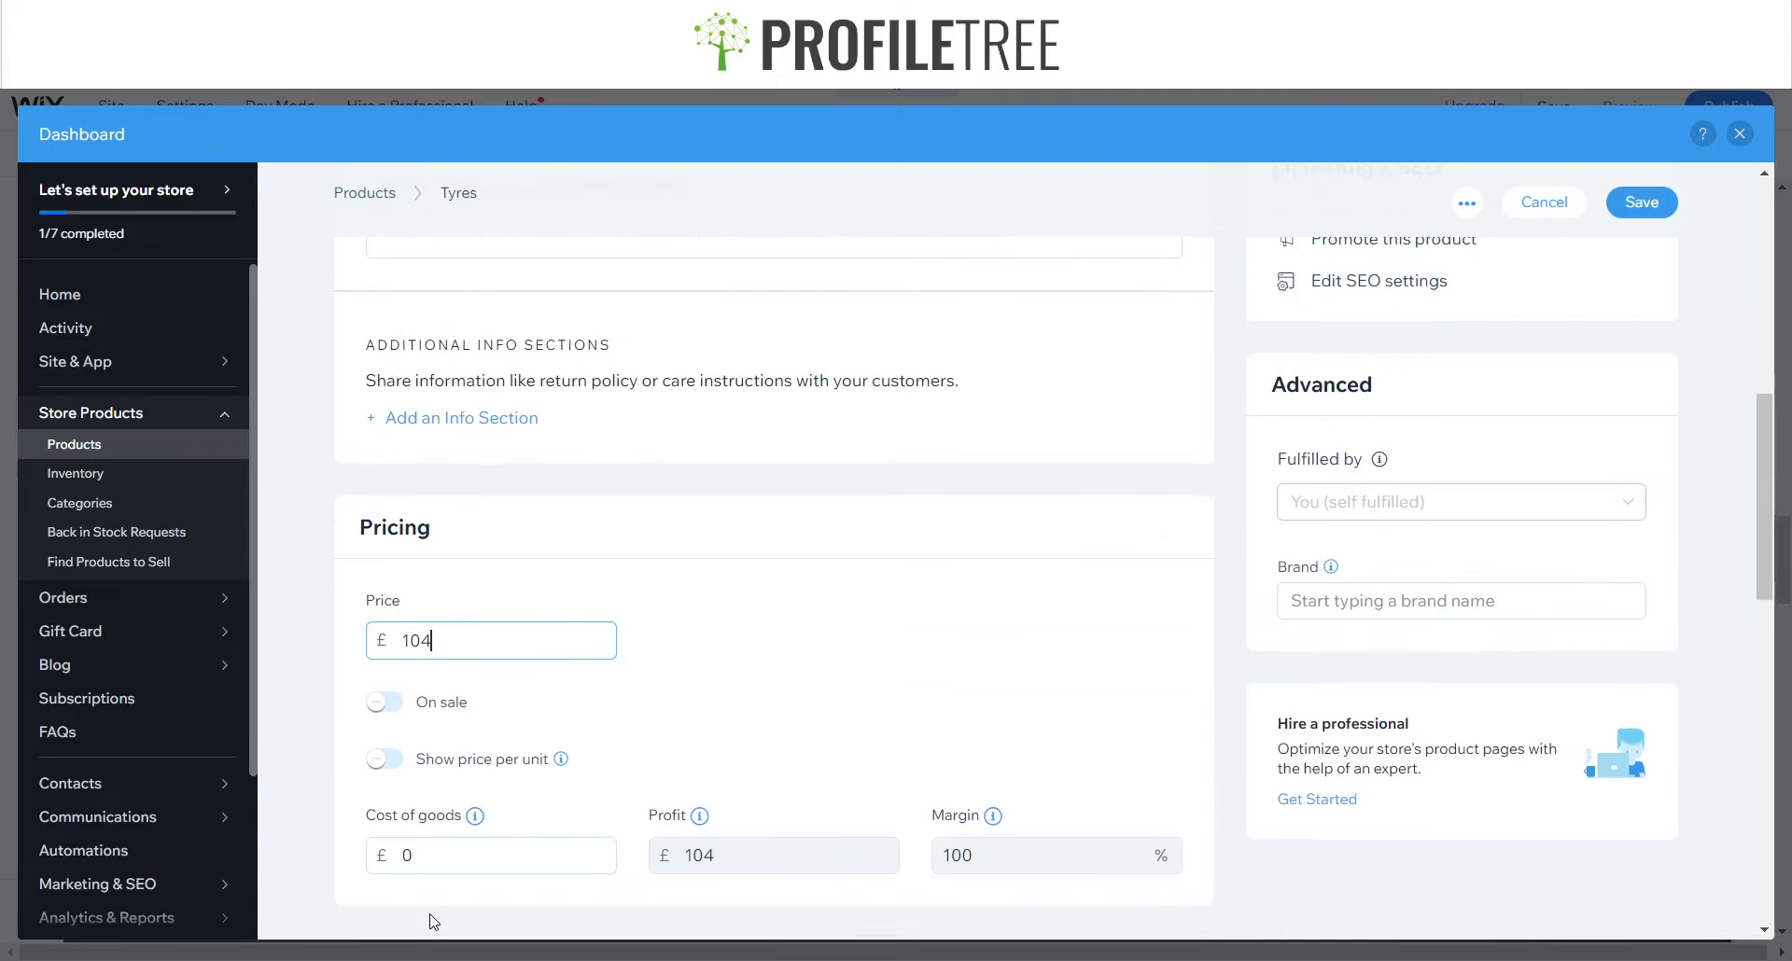
{"action": "left_click", "coordinate": [384, 733]}
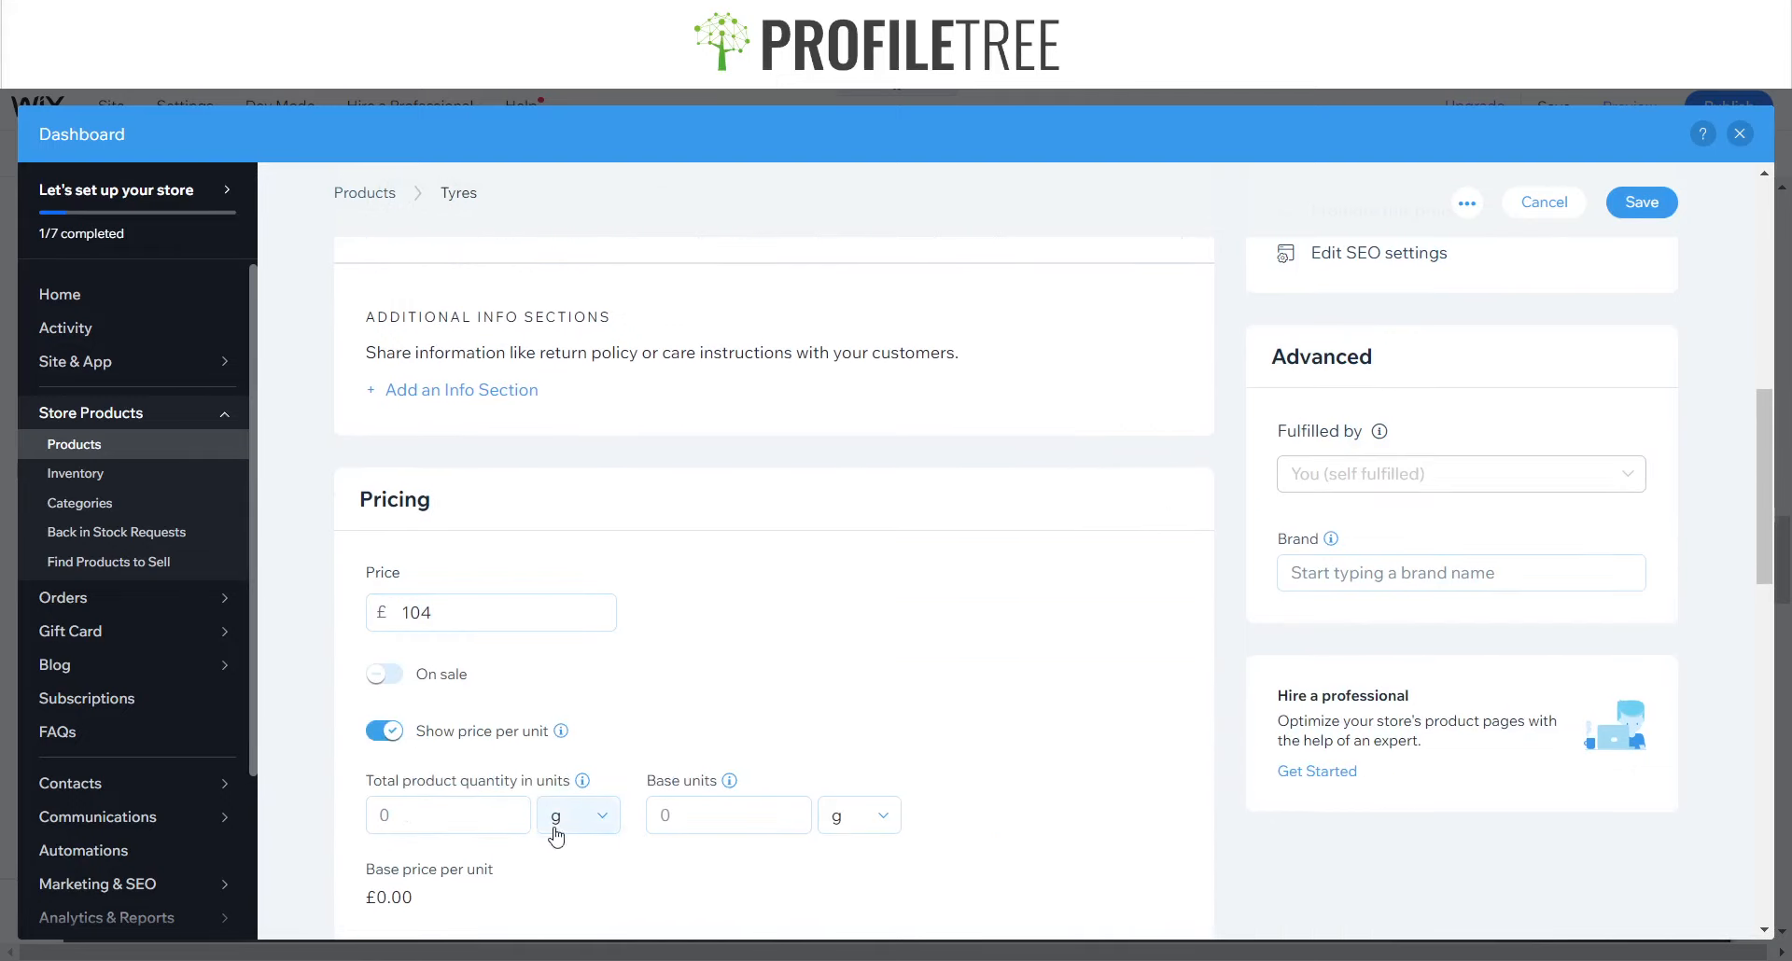
{"action": "scroll", "coordinate": [462, 823], "scroll_direction": "down", "scroll_amount": 2}
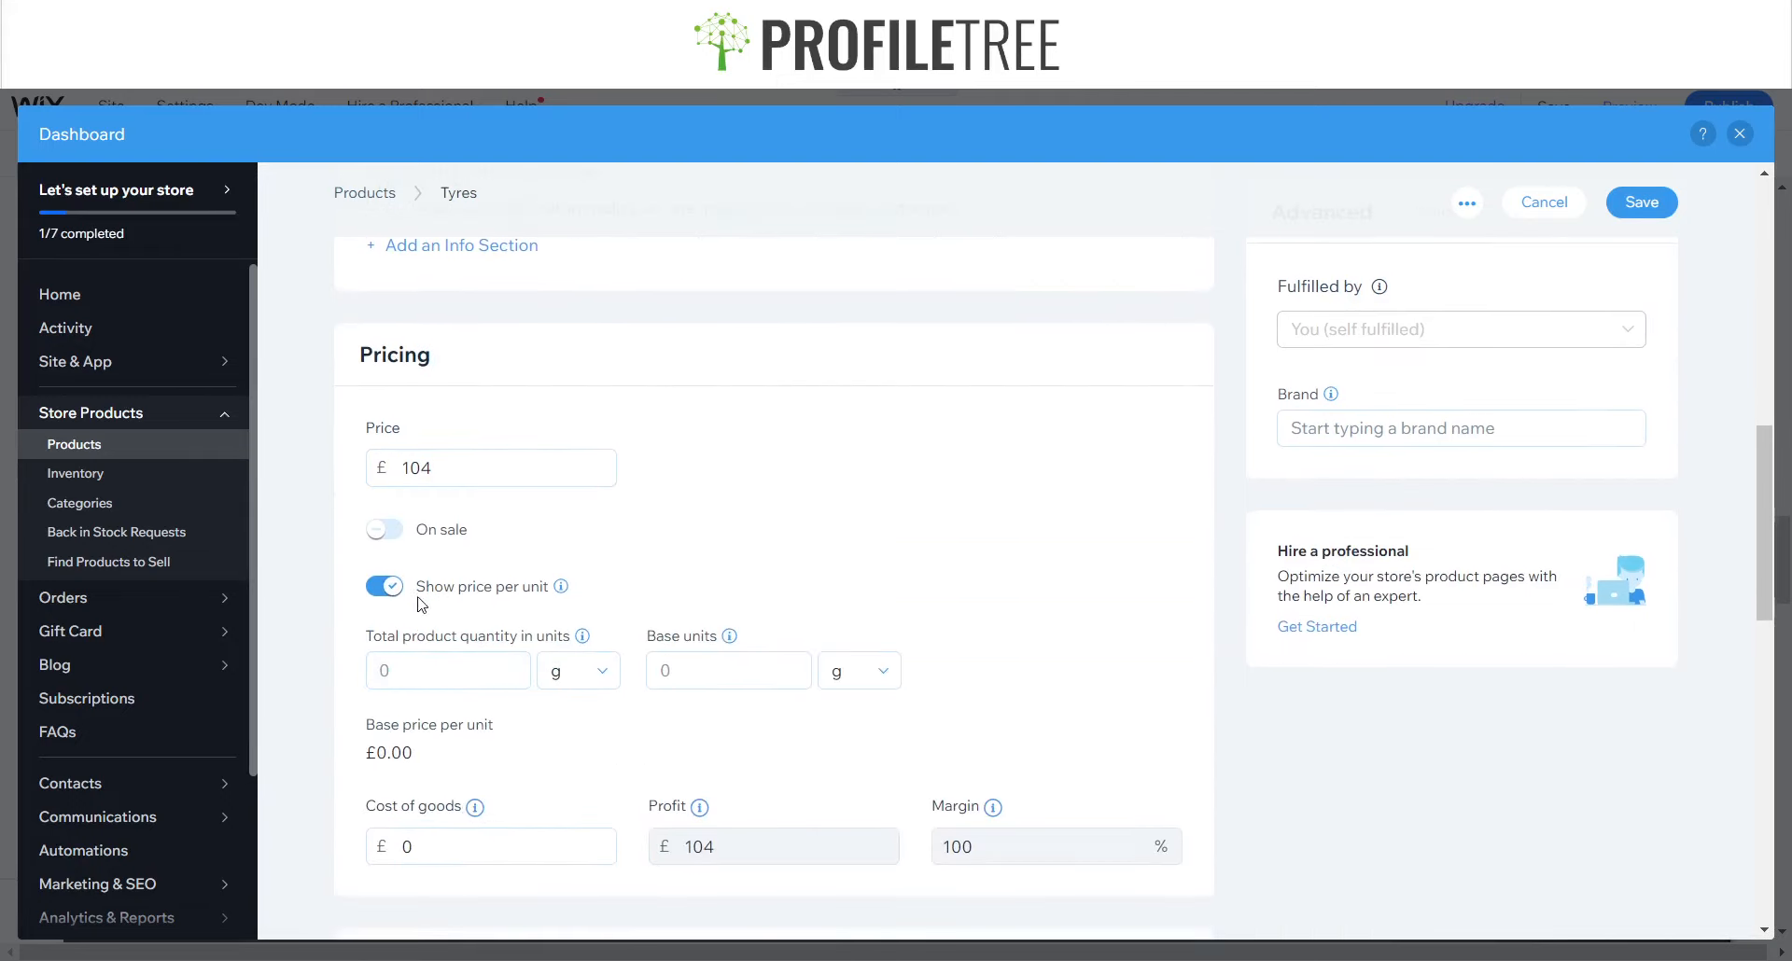
{"action": "left_click", "coordinate": [386, 588]}
{"action": "scroll", "coordinate": [552, 754], "scroll_direction": "down", "scroll_amount": 2}
{"action": "scroll", "coordinate": [404, 663], "scroll_direction": "up", "scroll_amount": 1}
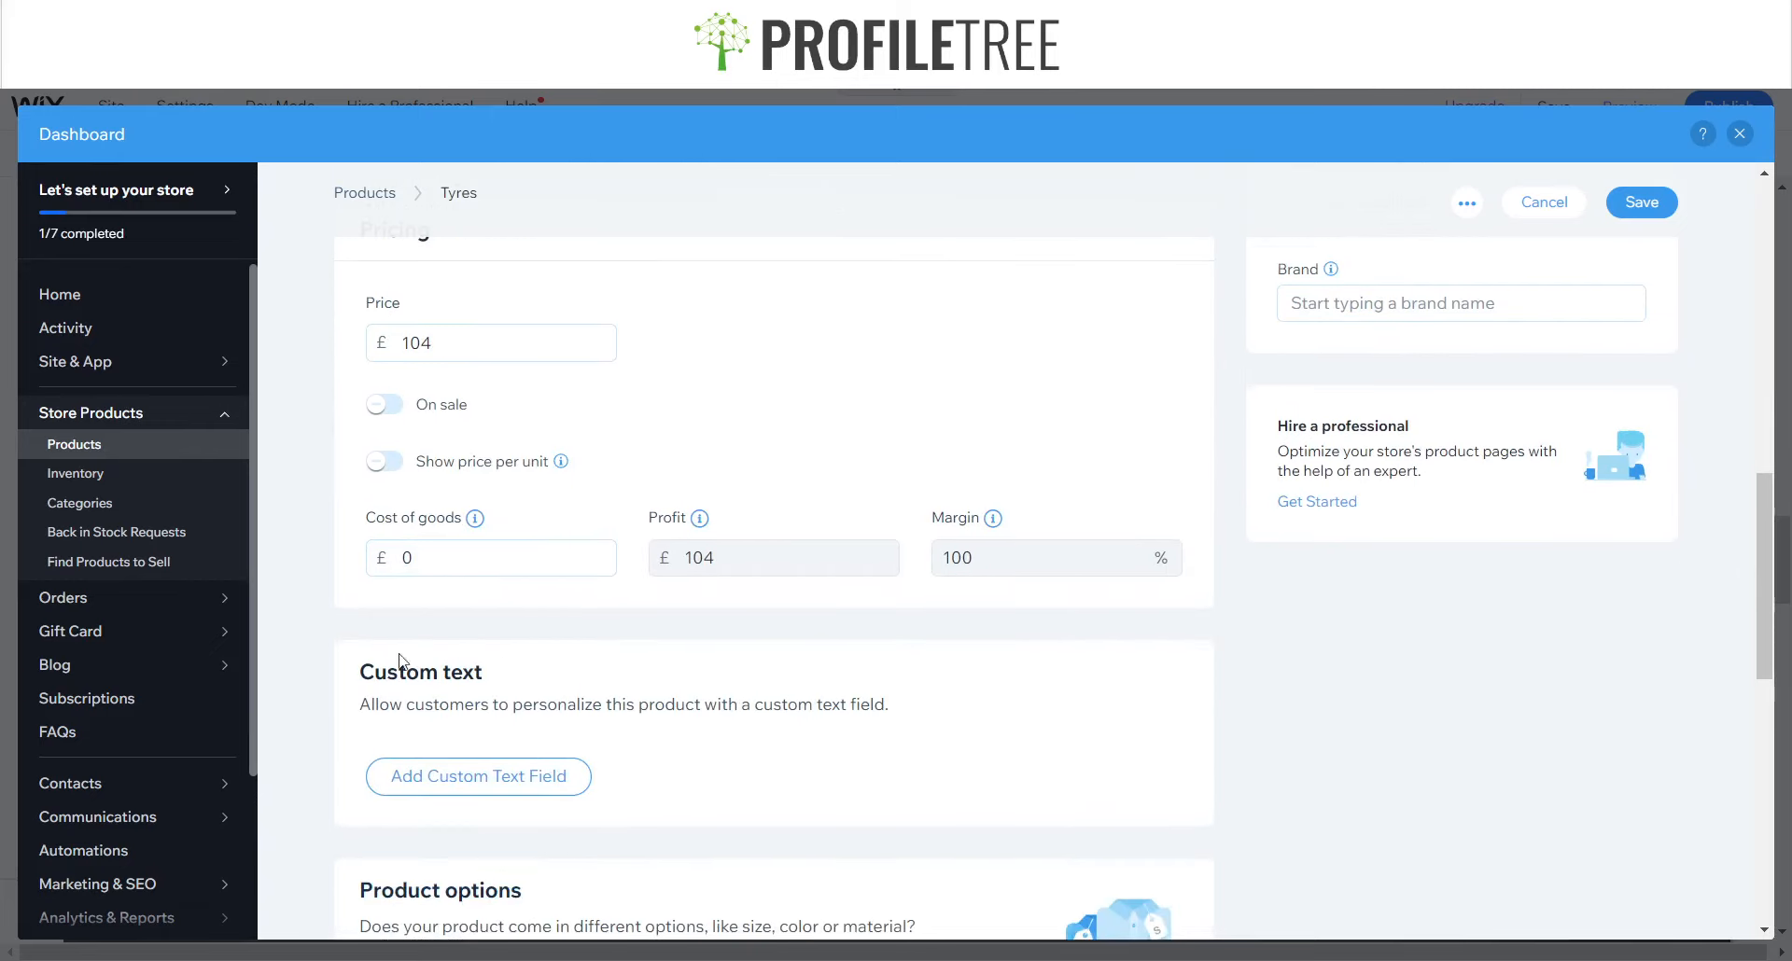
- Try inventory tracking for the Tyres product with a quantity of 90, clear the quantity and switch tracking back off
{"action": "scroll", "coordinate": [515, 547], "scroll_direction": "down", "scroll_amount": 3}
{"action": "scroll", "coordinate": [515, 546], "scroll_direction": "down", "scroll_amount": 2}
{"action": "scroll", "coordinate": [512, 544], "scroll_direction": "up", "scroll_amount": 2}
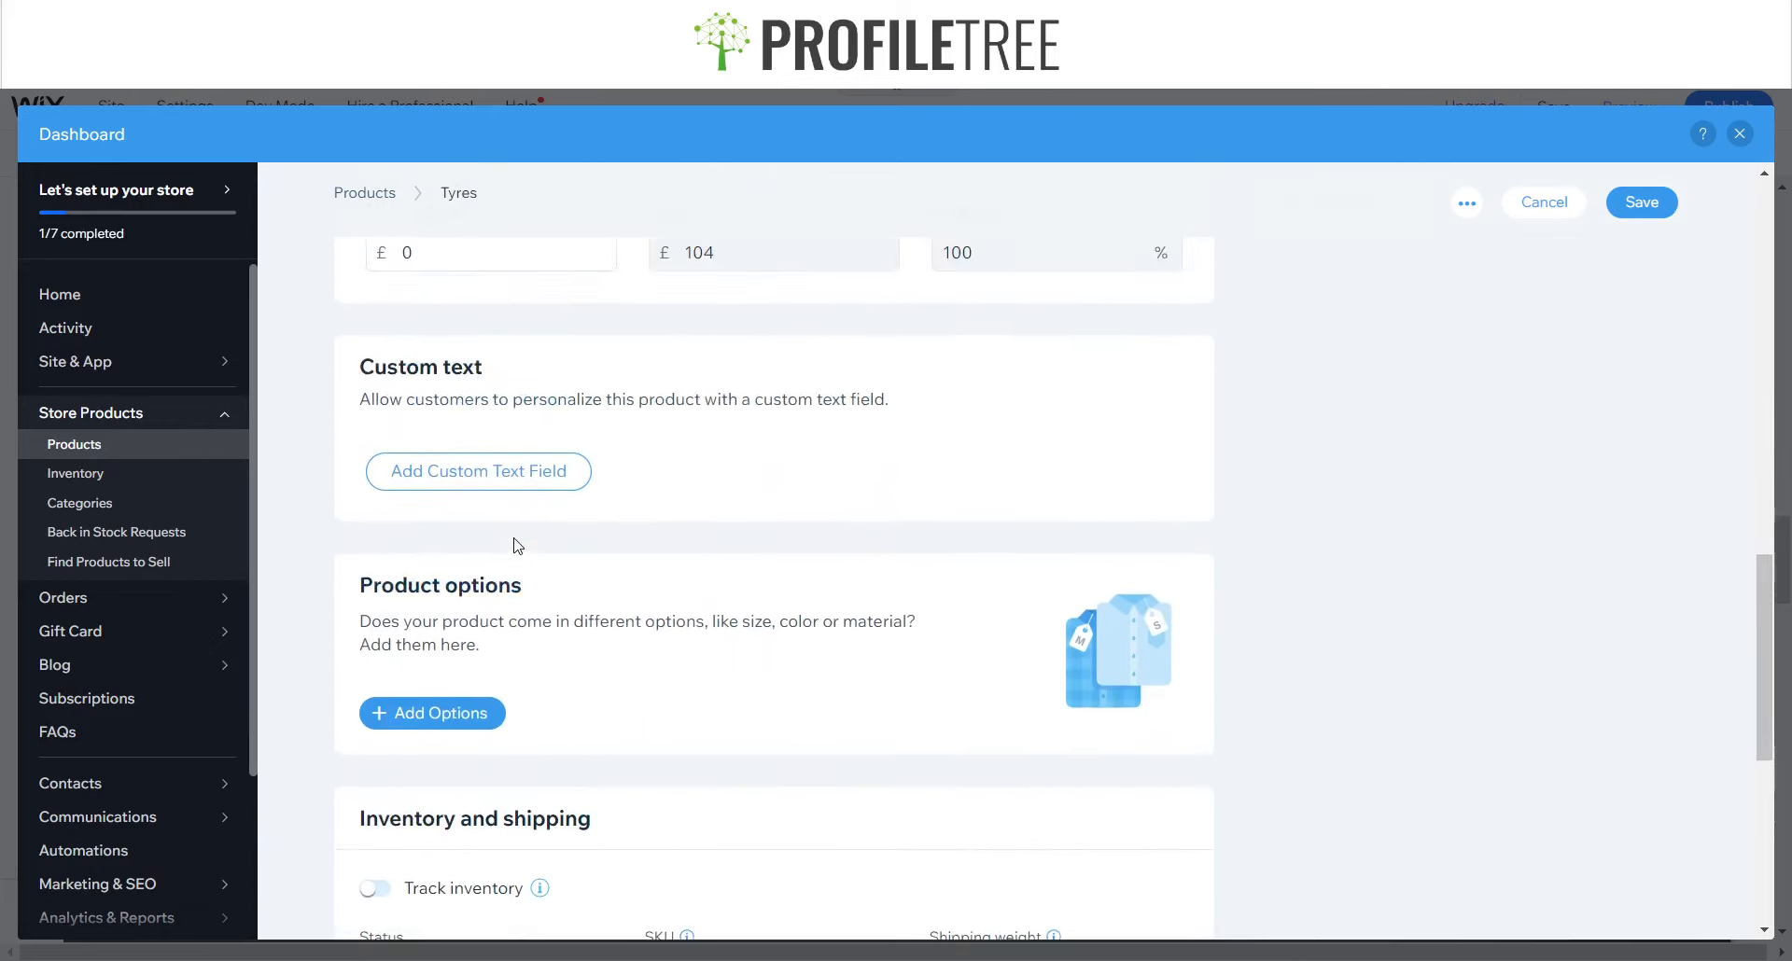
{"action": "scroll", "coordinate": [467, 555], "scroll_direction": "down", "scroll_amount": 4}
{"action": "left_click", "coordinate": [371, 558]}
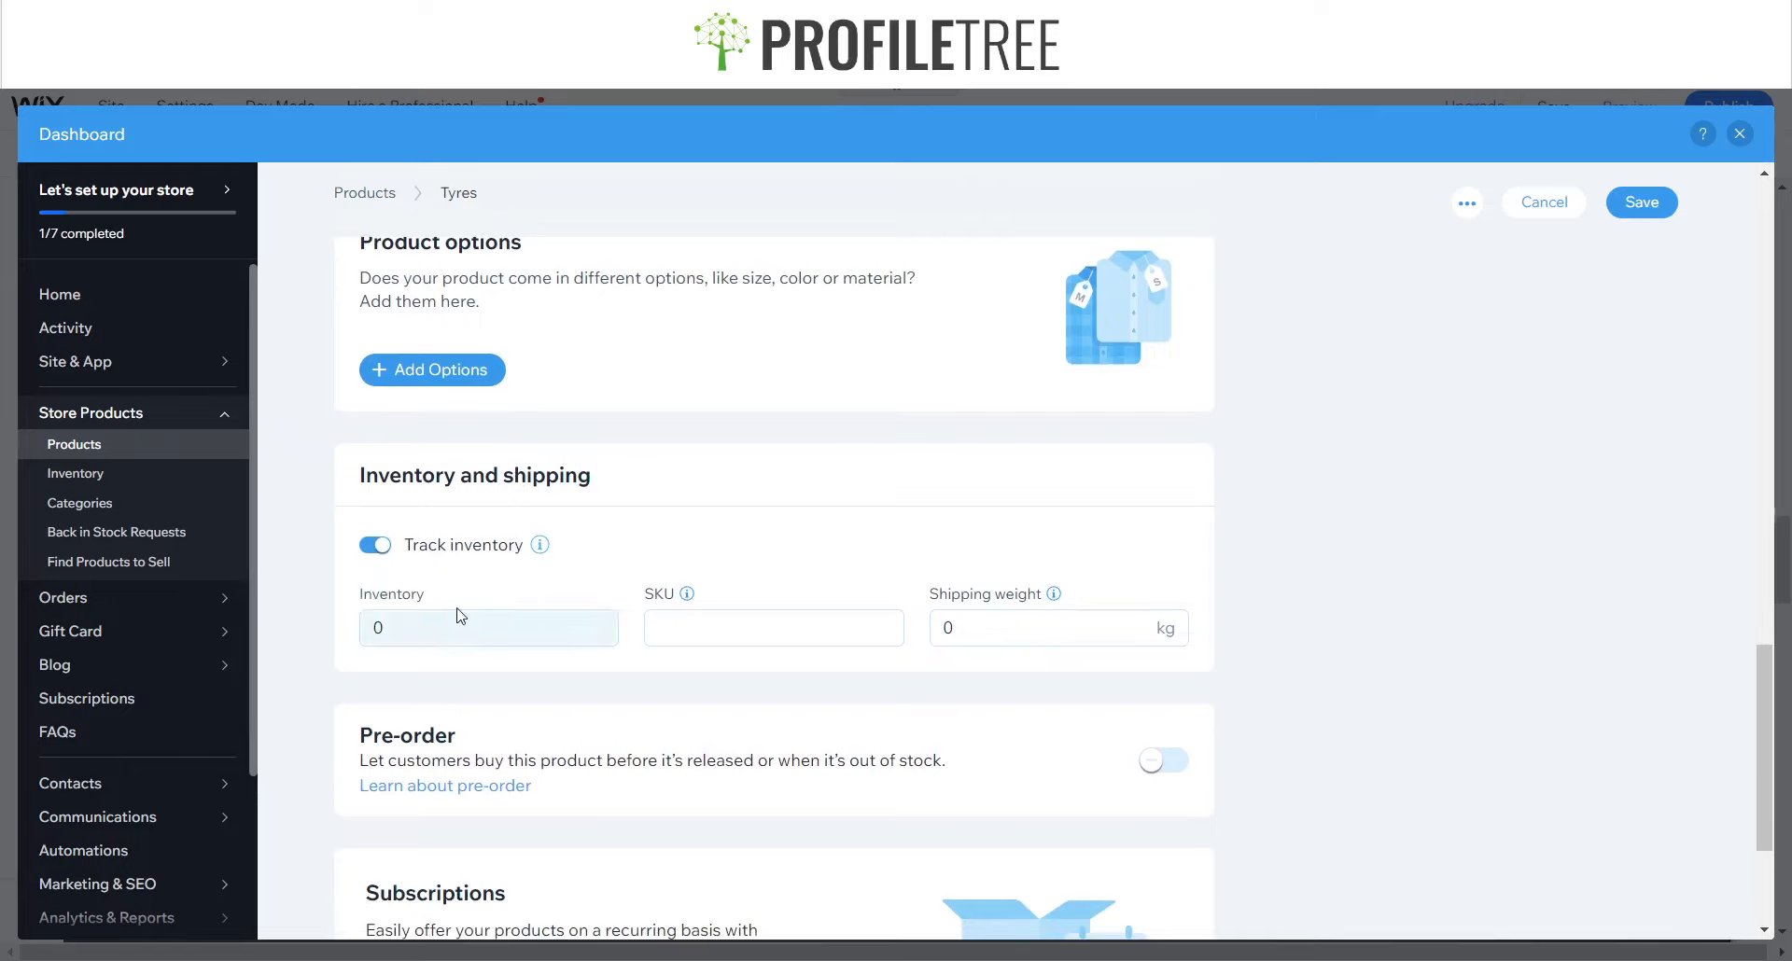
{"action": "left_click", "coordinate": [455, 626]}
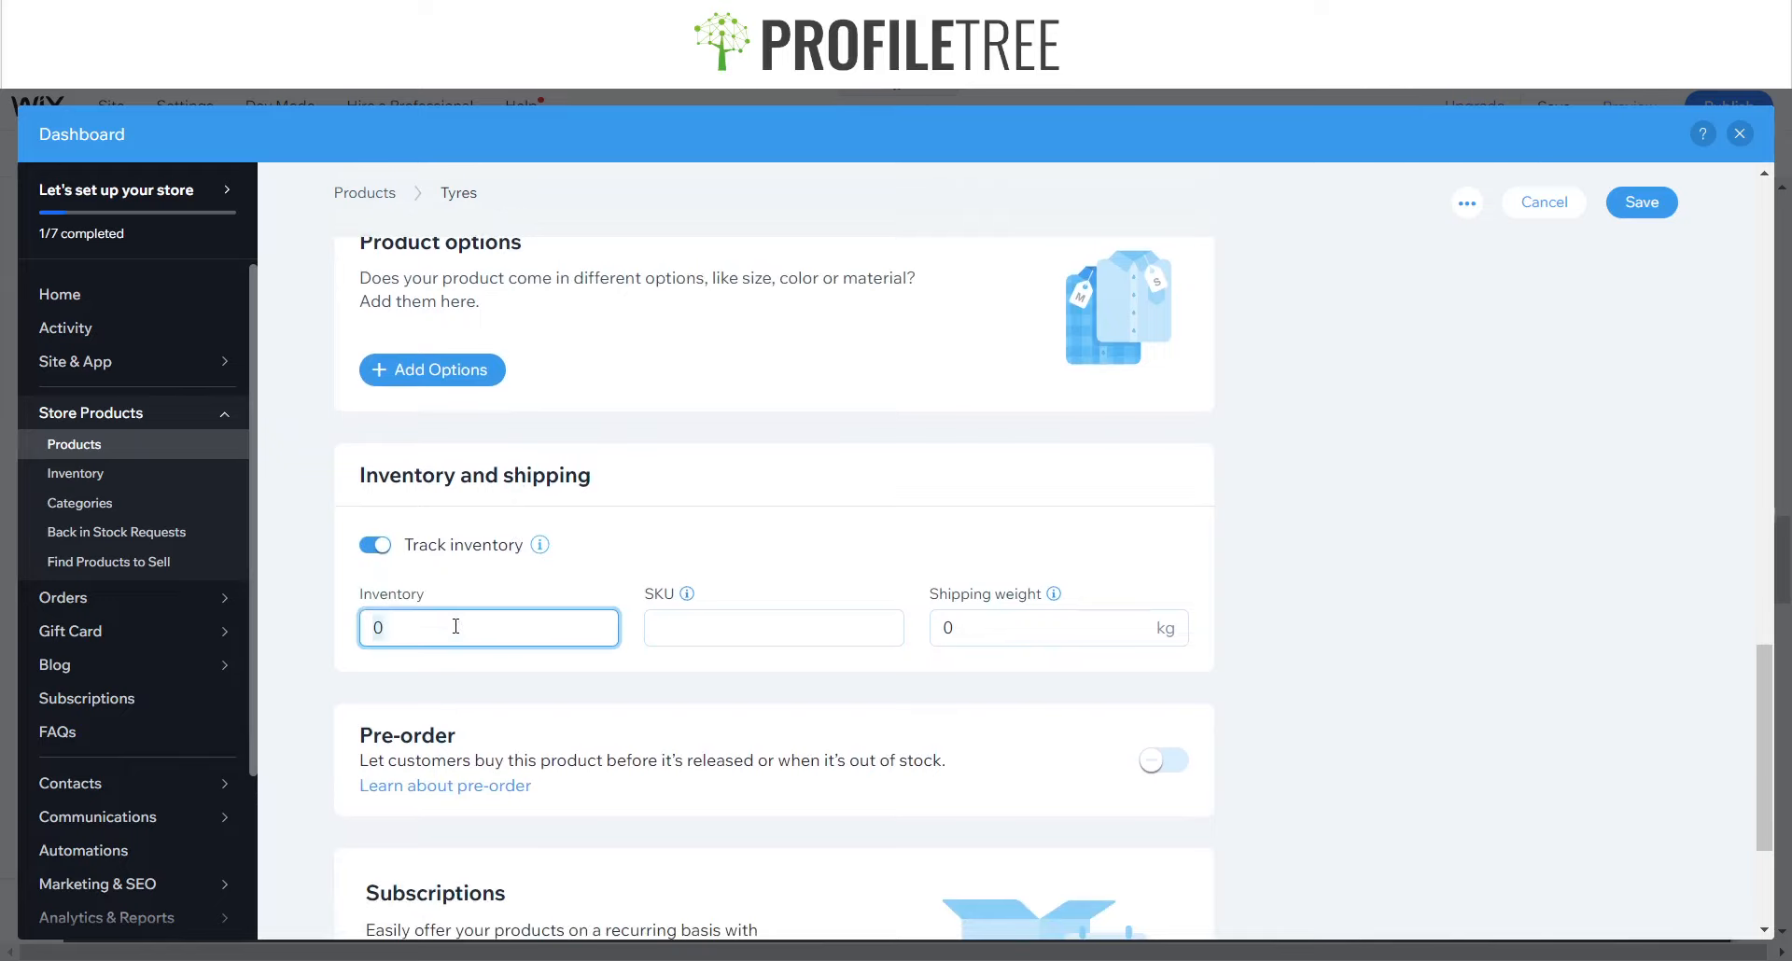
{"action": "type", "text": "90"}
{"action": "key", "text": "BackSpace"}
{"action": "key", "text": "BackSpace"}
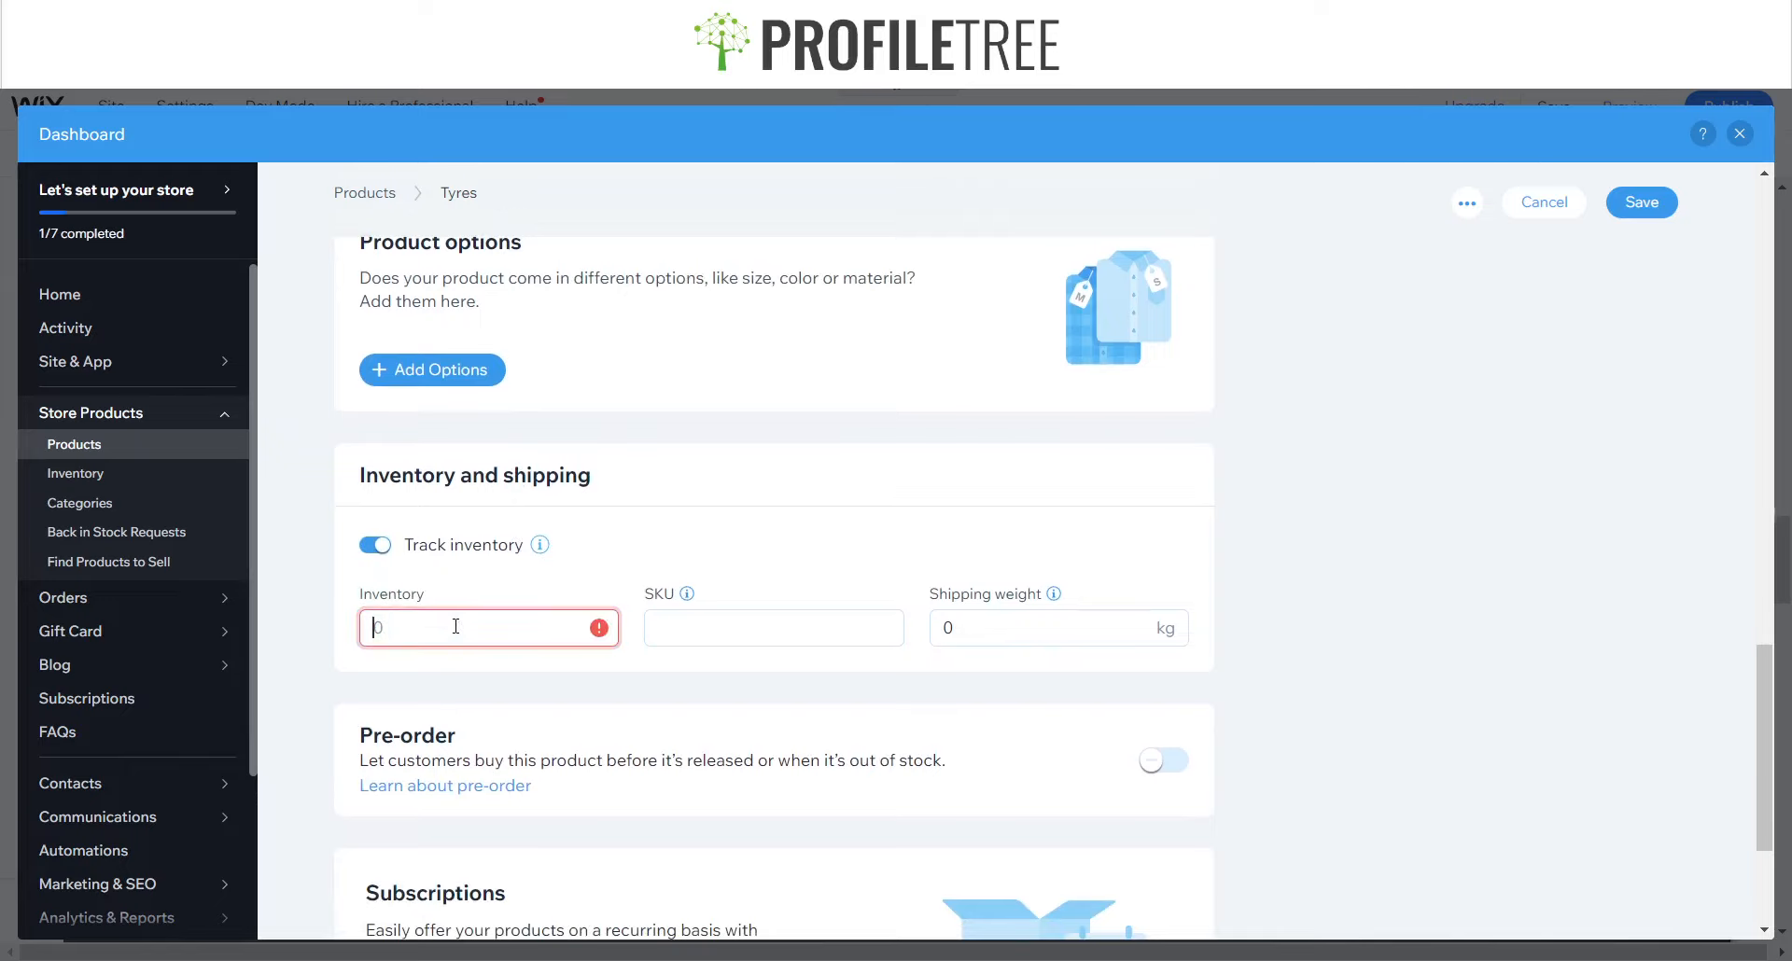
{"action": "left_click", "coordinate": [374, 549]}
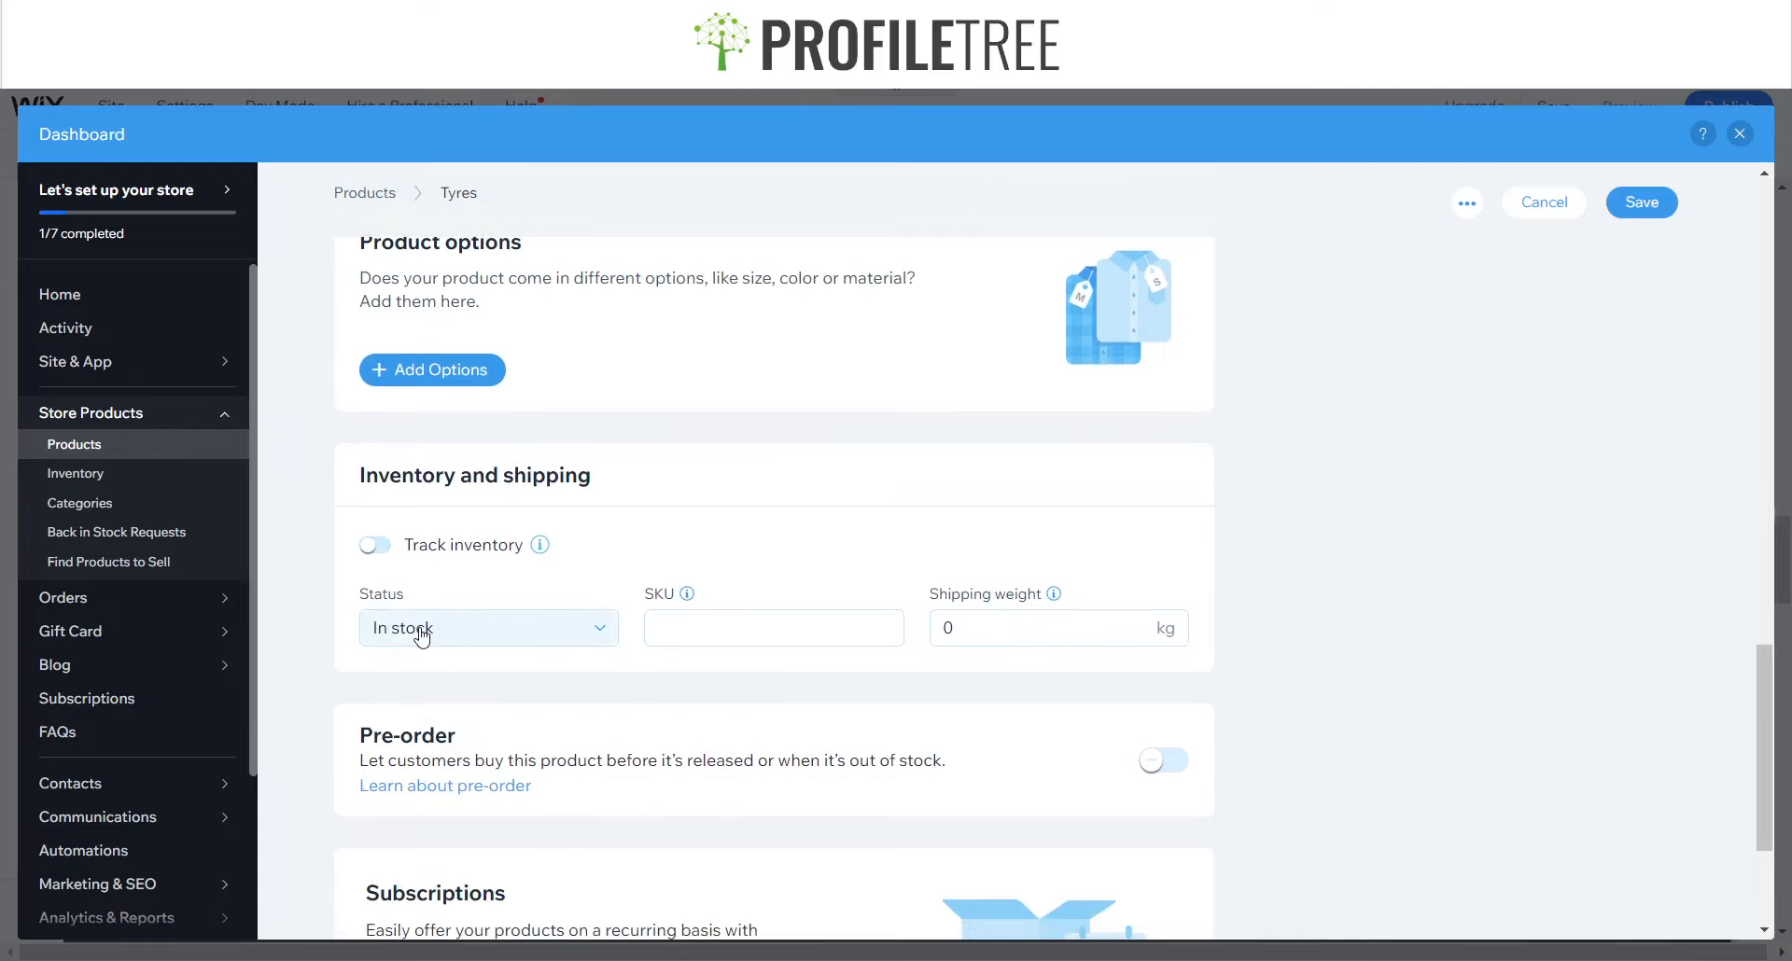
- Enable pre-order for the Tyres product and look through the remaining pre-order and subscription options
{"action": "scroll", "coordinate": [523, 804], "scroll_direction": "down", "scroll_amount": 2}
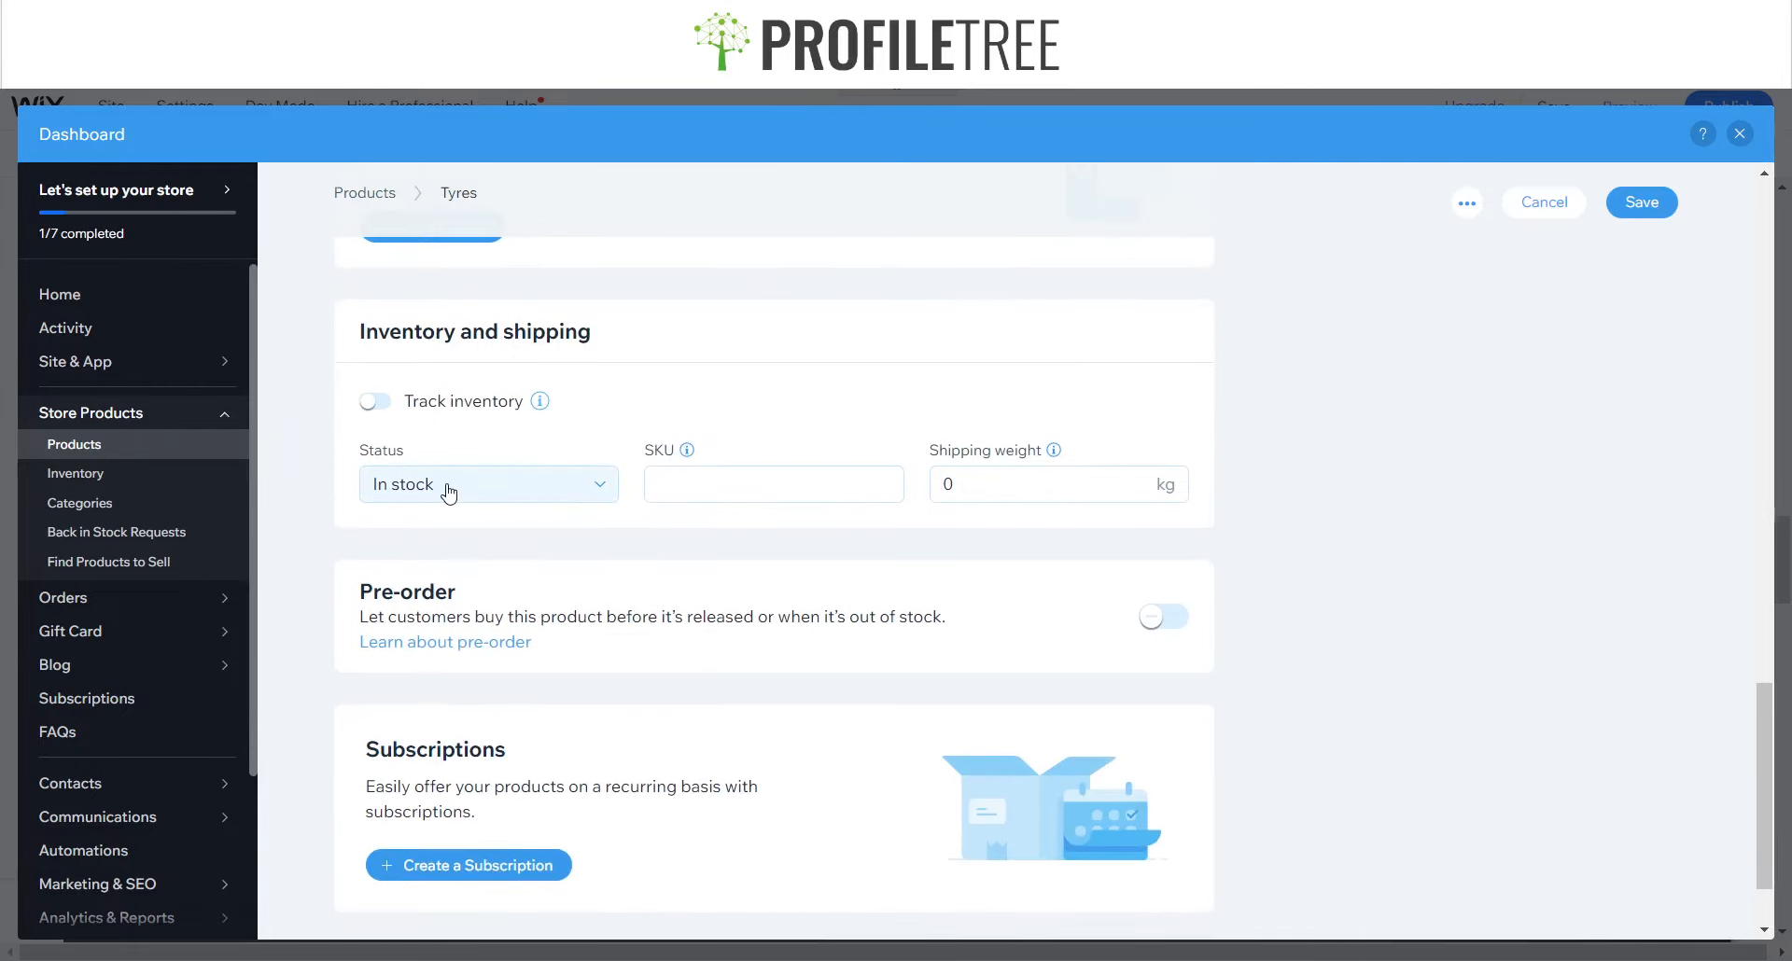
{"action": "left_click", "coordinate": [1160, 617]}
{"action": "scroll", "coordinate": [476, 394], "scroll_direction": "down", "scroll_amount": 3}
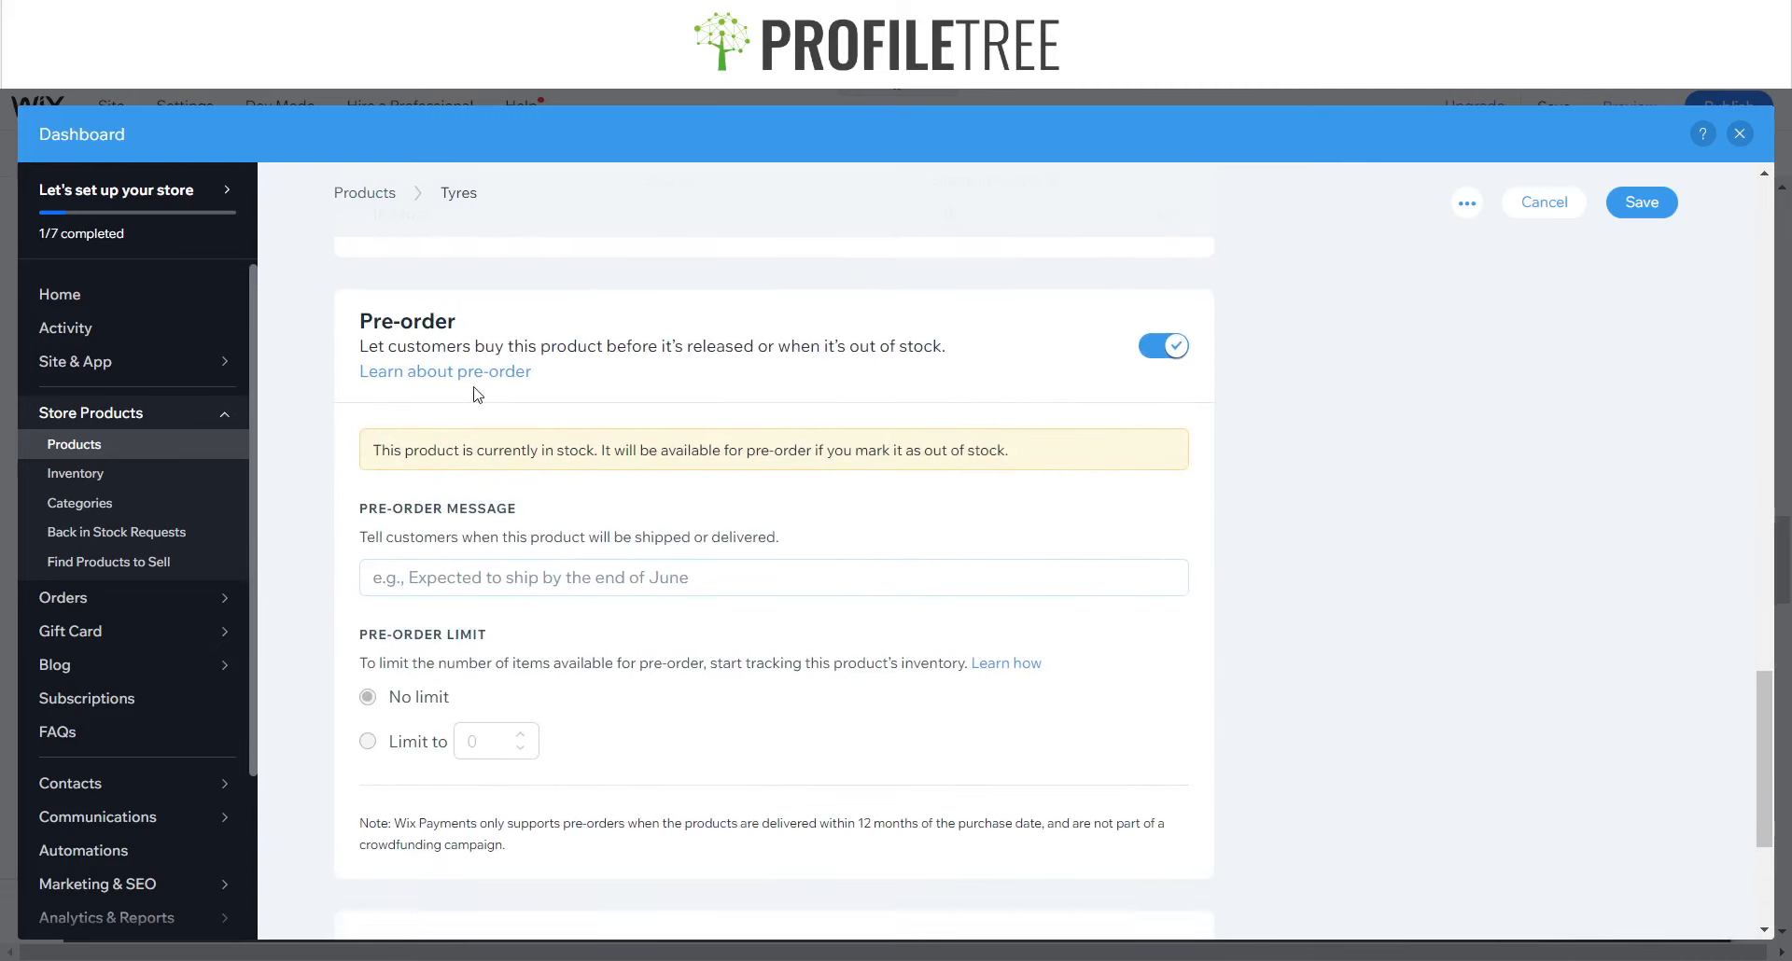
{"action": "scroll", "coordinate": [471, 726], "scroll_direction": "down", "scroll_amount": 3}
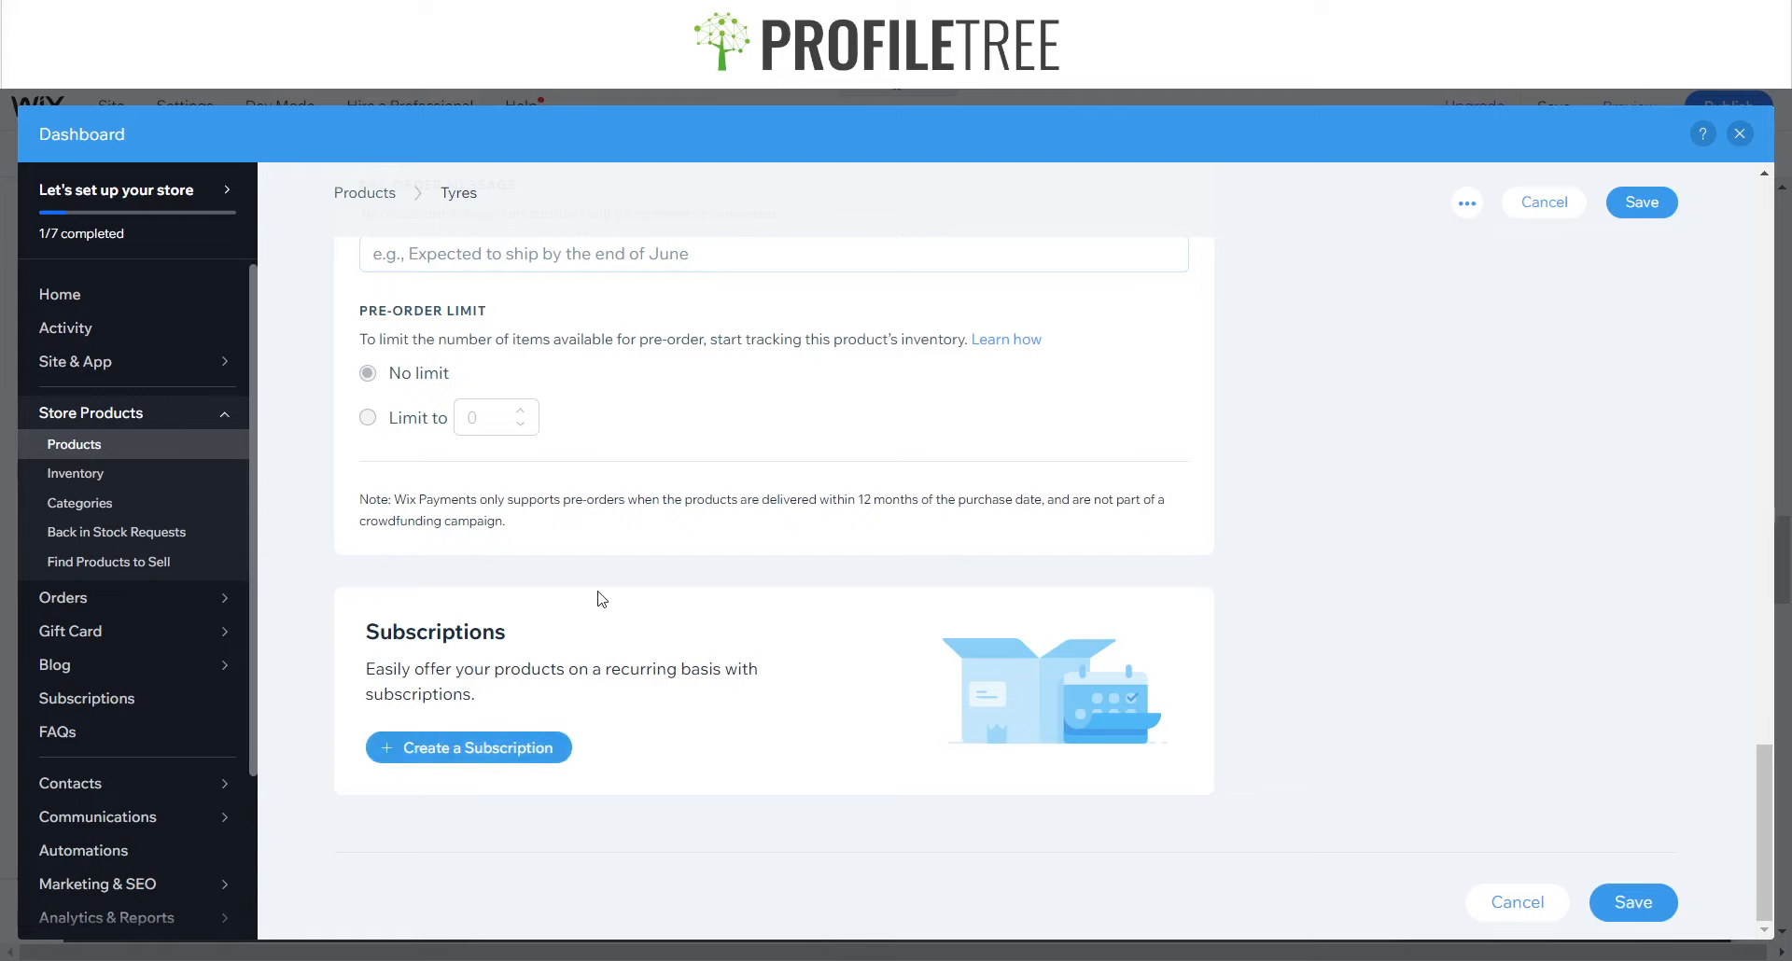
{"action": "scroll", "coordinate": [601, 599], "scroll_direction": "up", "scroll_amount": 5}
{"action": "scroll", "coordinate": [602, 599], "scroll_direction": "up", "scroll_amount": 15}
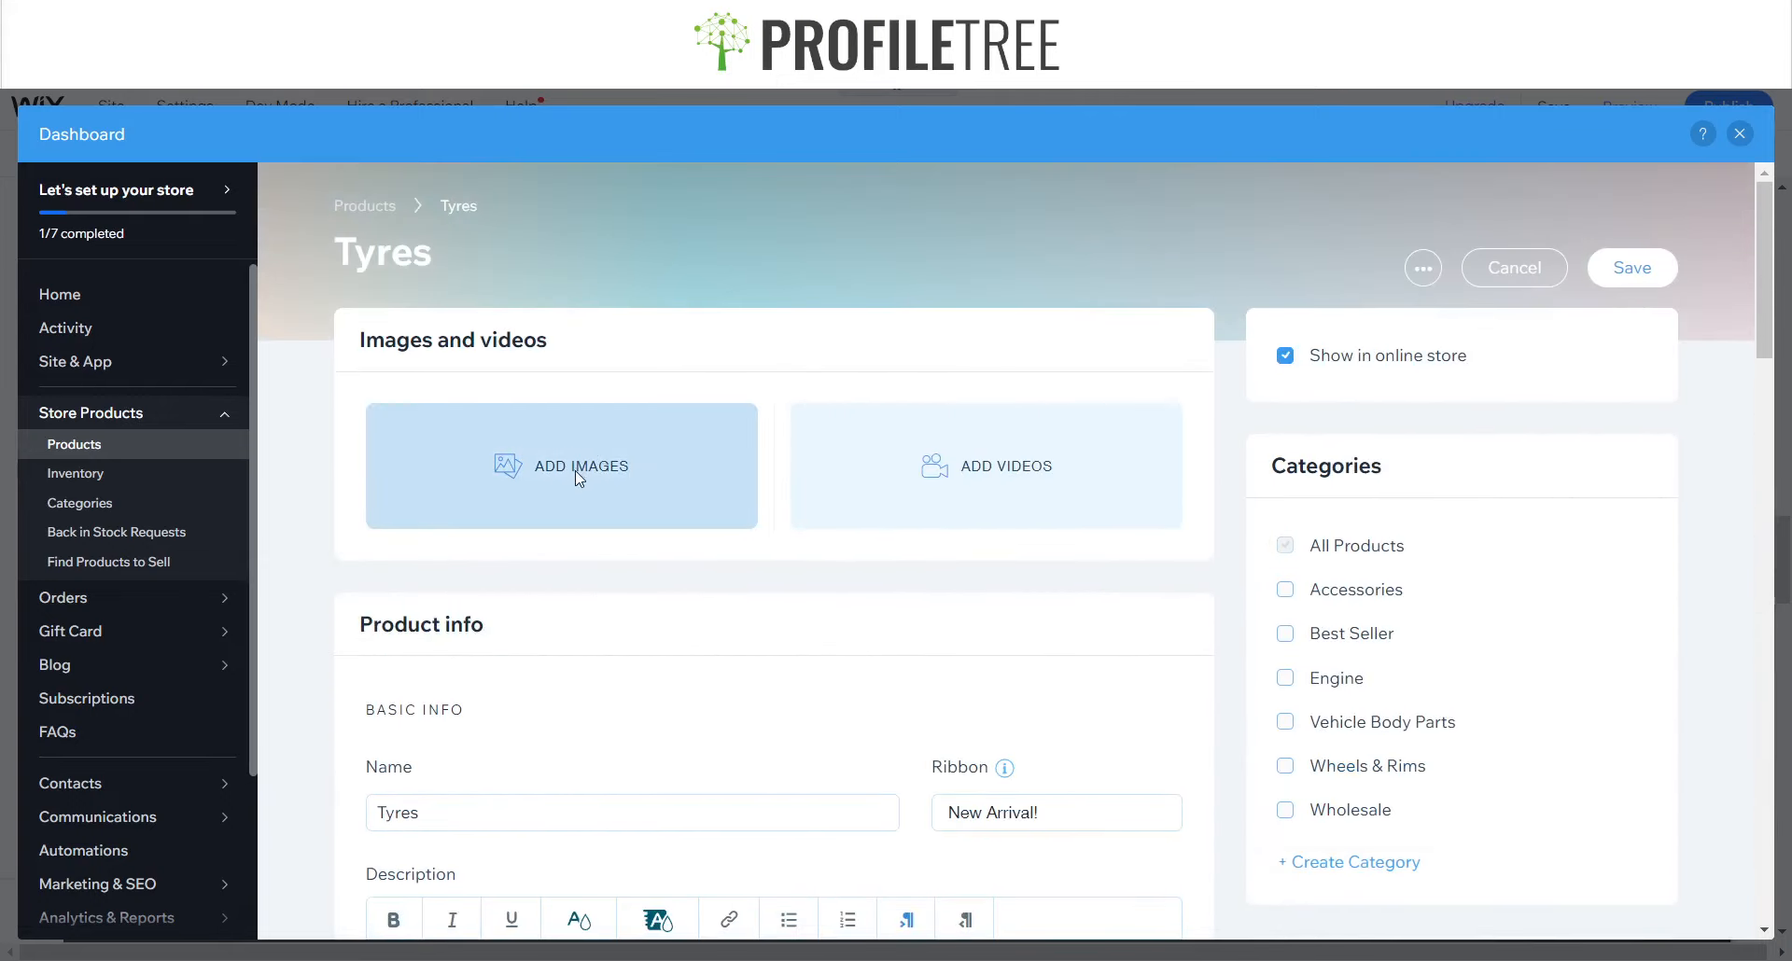
- Open the image chooser for the Tyres product and search Media from Wix for "Tyres"
{"action": "left_click", "coordinate": [579, 478]}
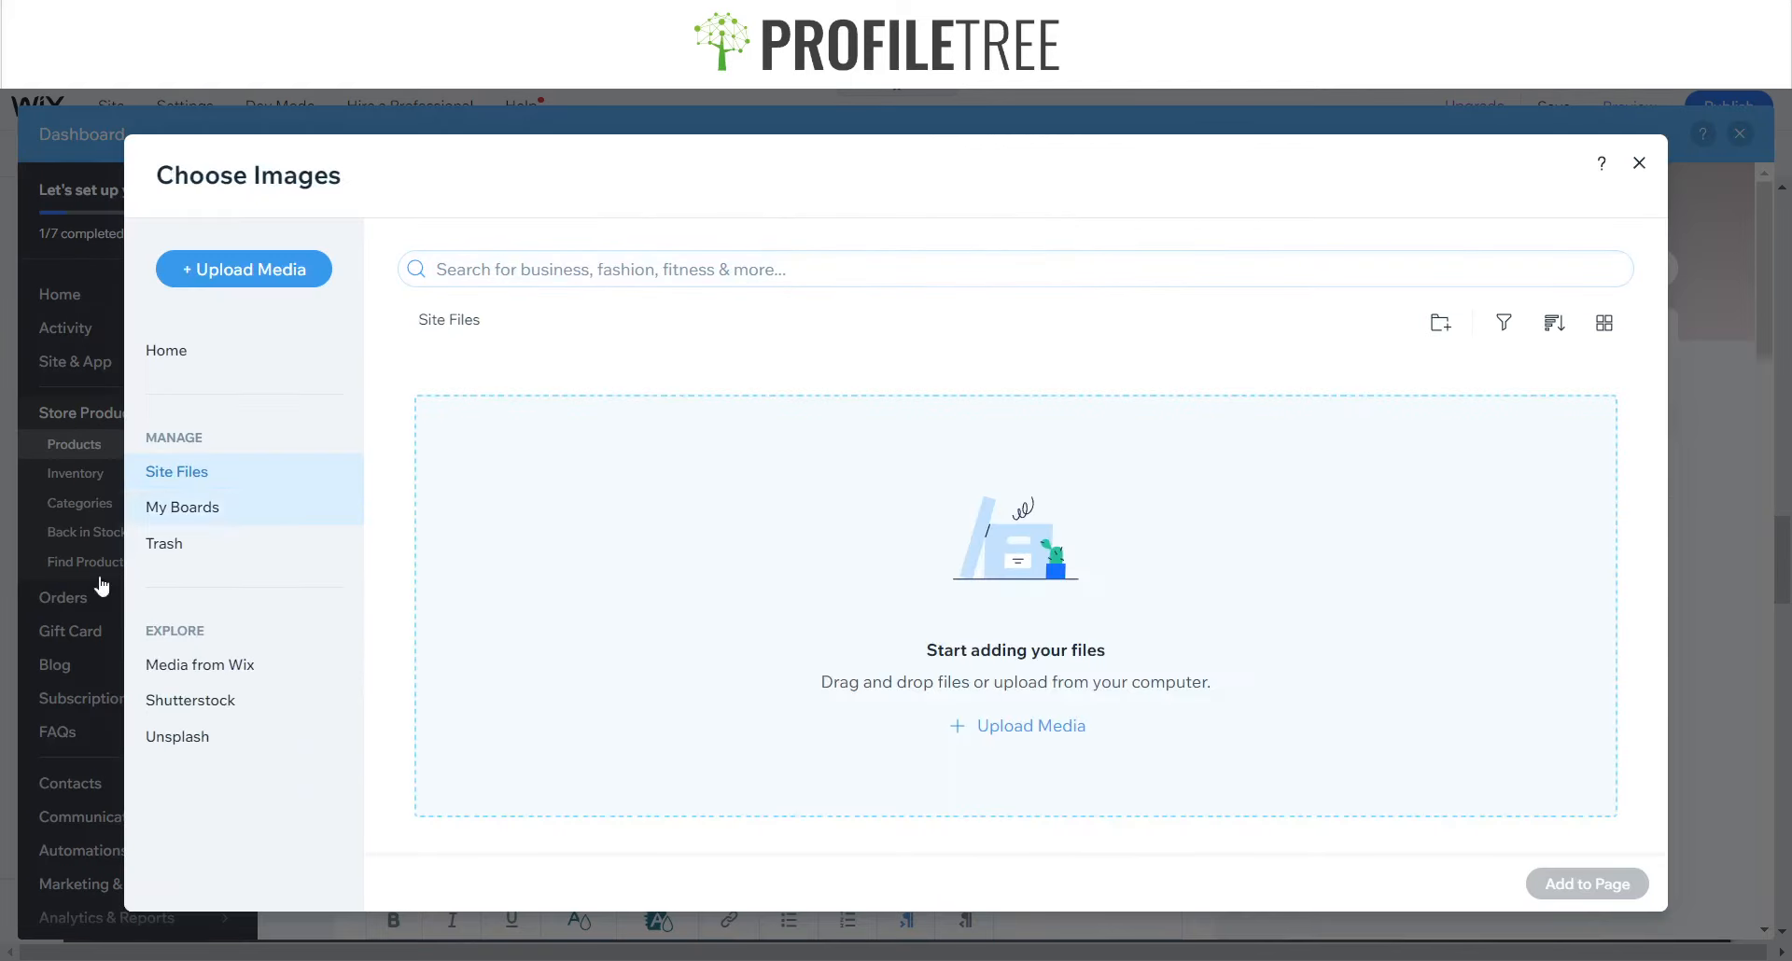
{"action": "left_click", "coordinate": [201, 668]}
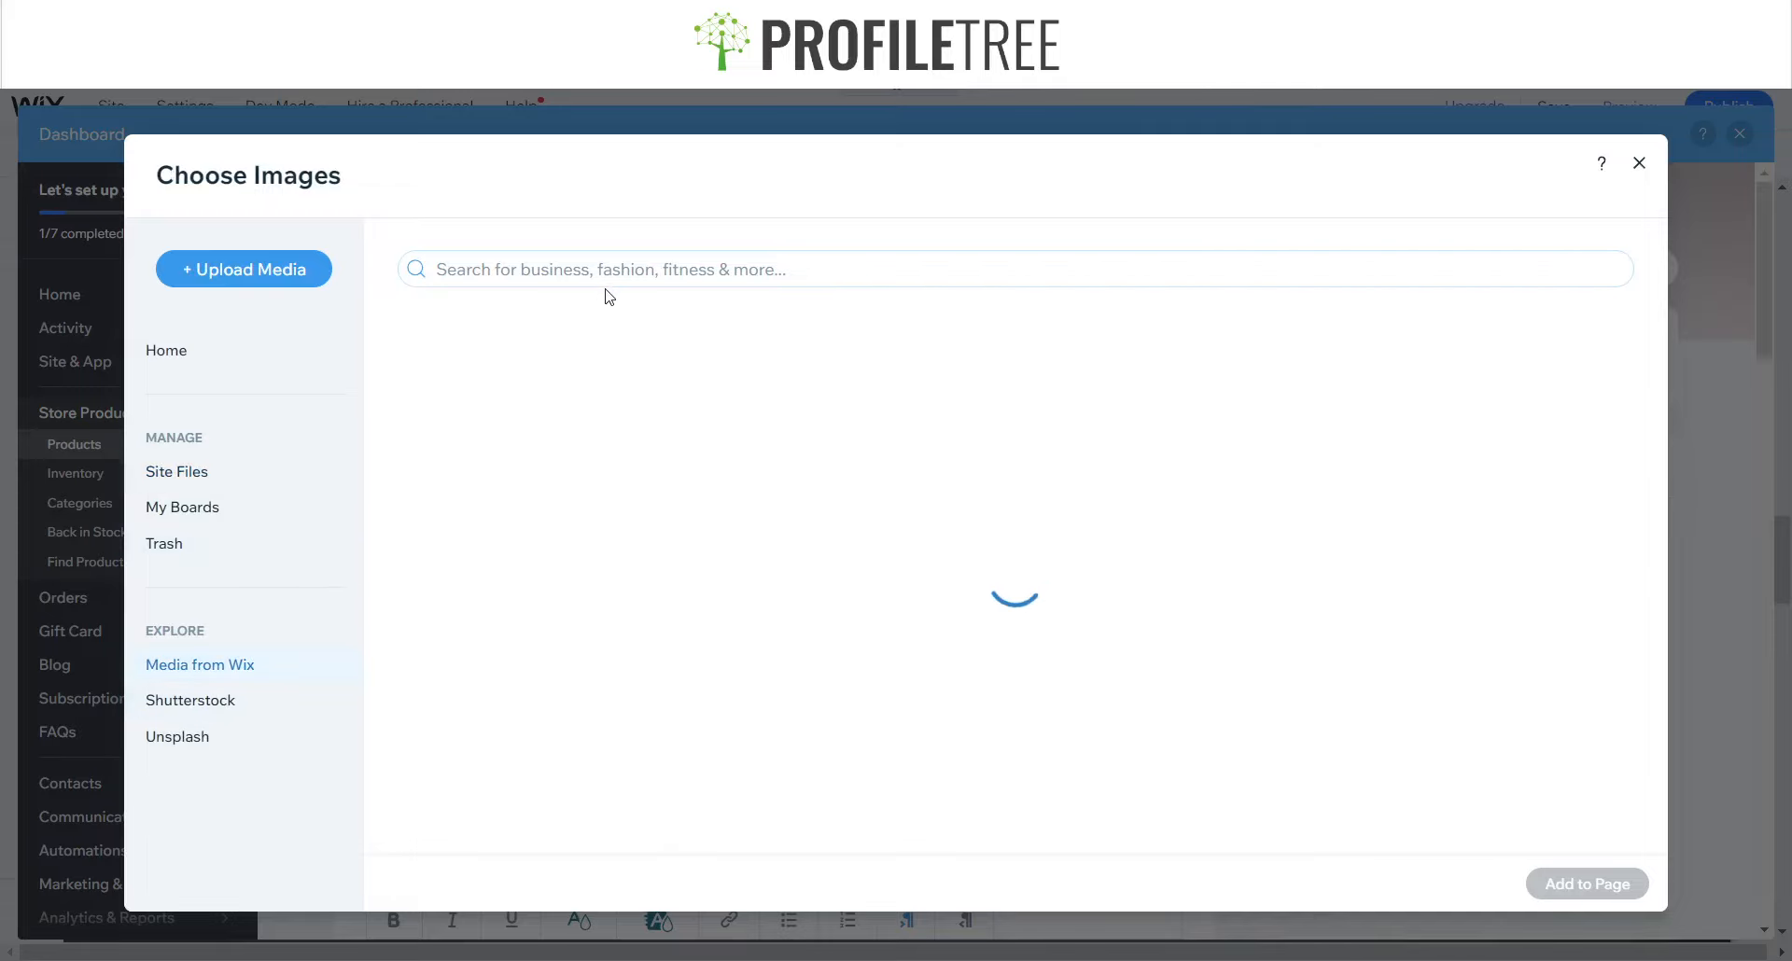
{"action": "type", "text": "Tyres"}
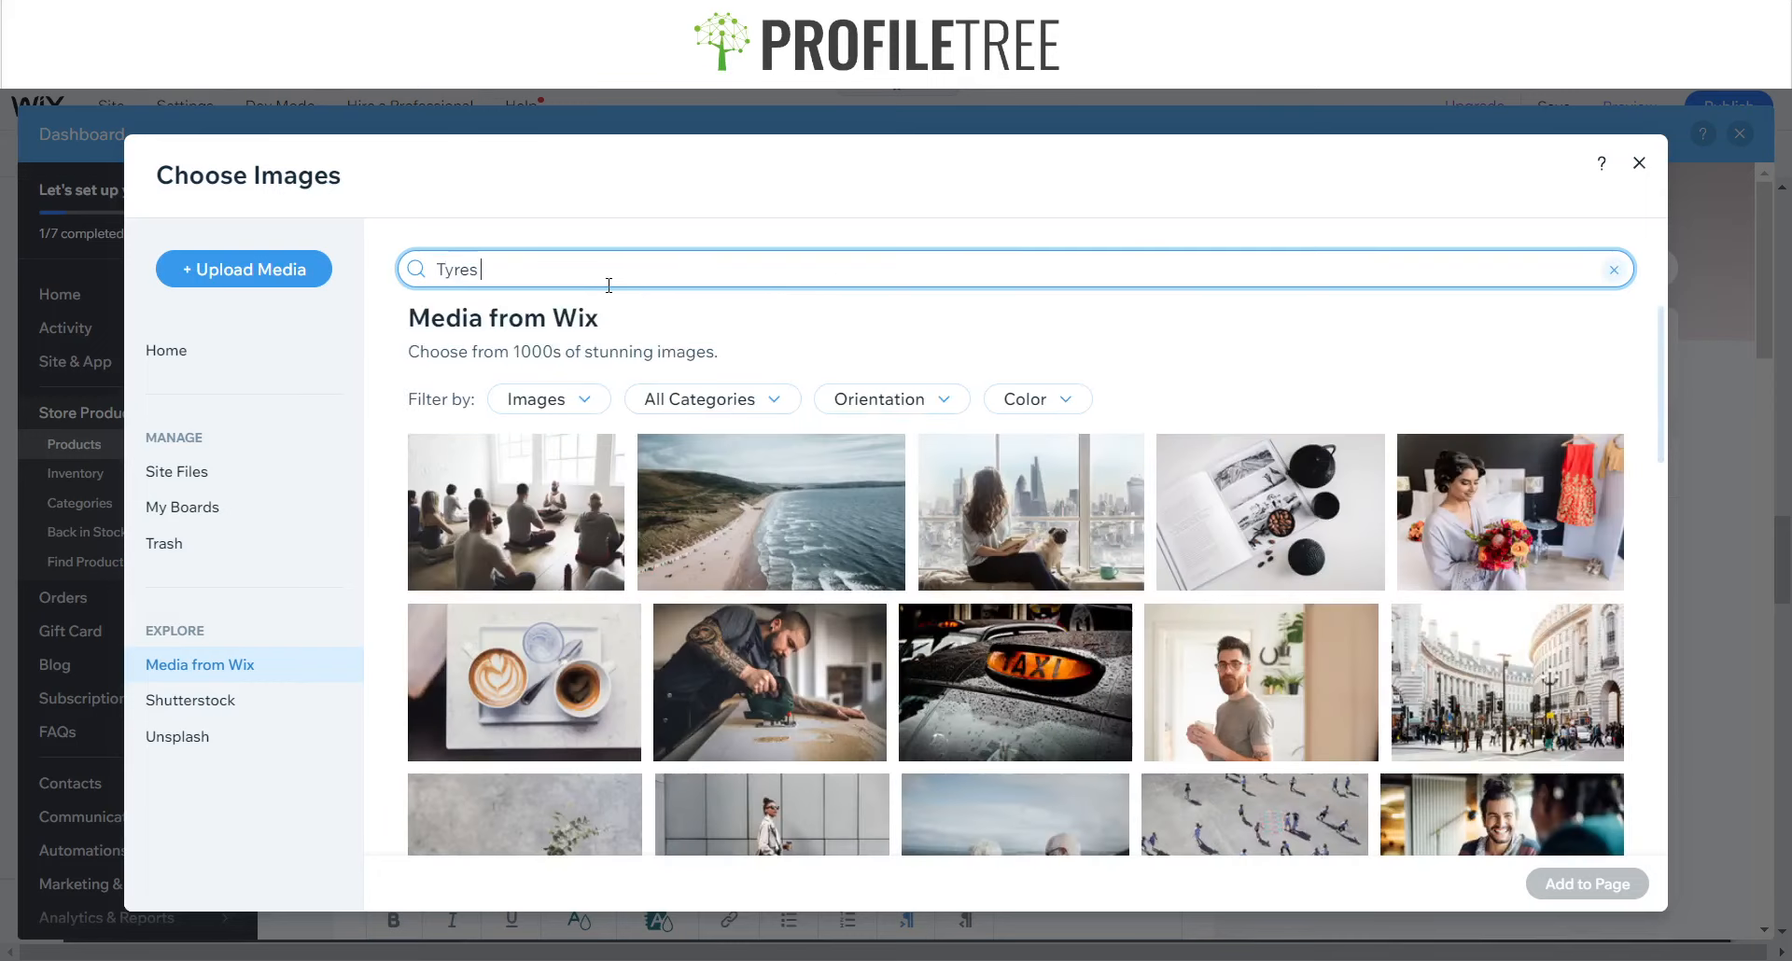
{"action": "key", "text": "Return"}
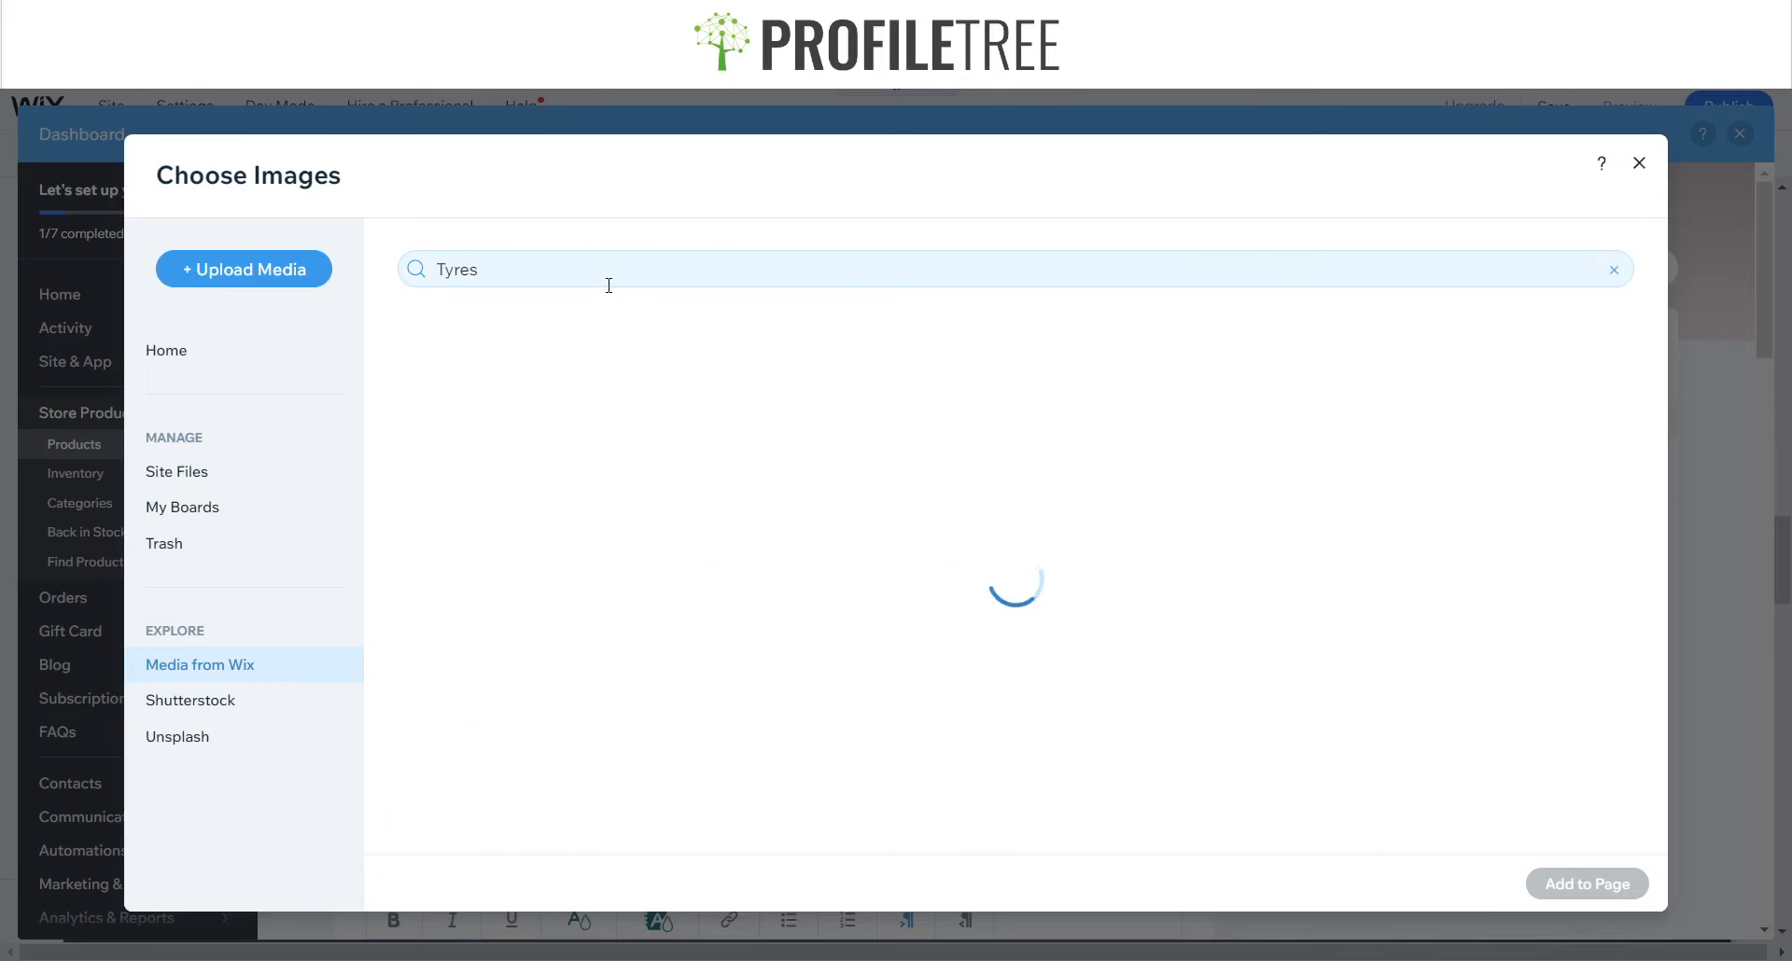
{"action": "scroll", "coordinate": [1088, 395], "scroll_direction": "down", "scroll_amount": 5}
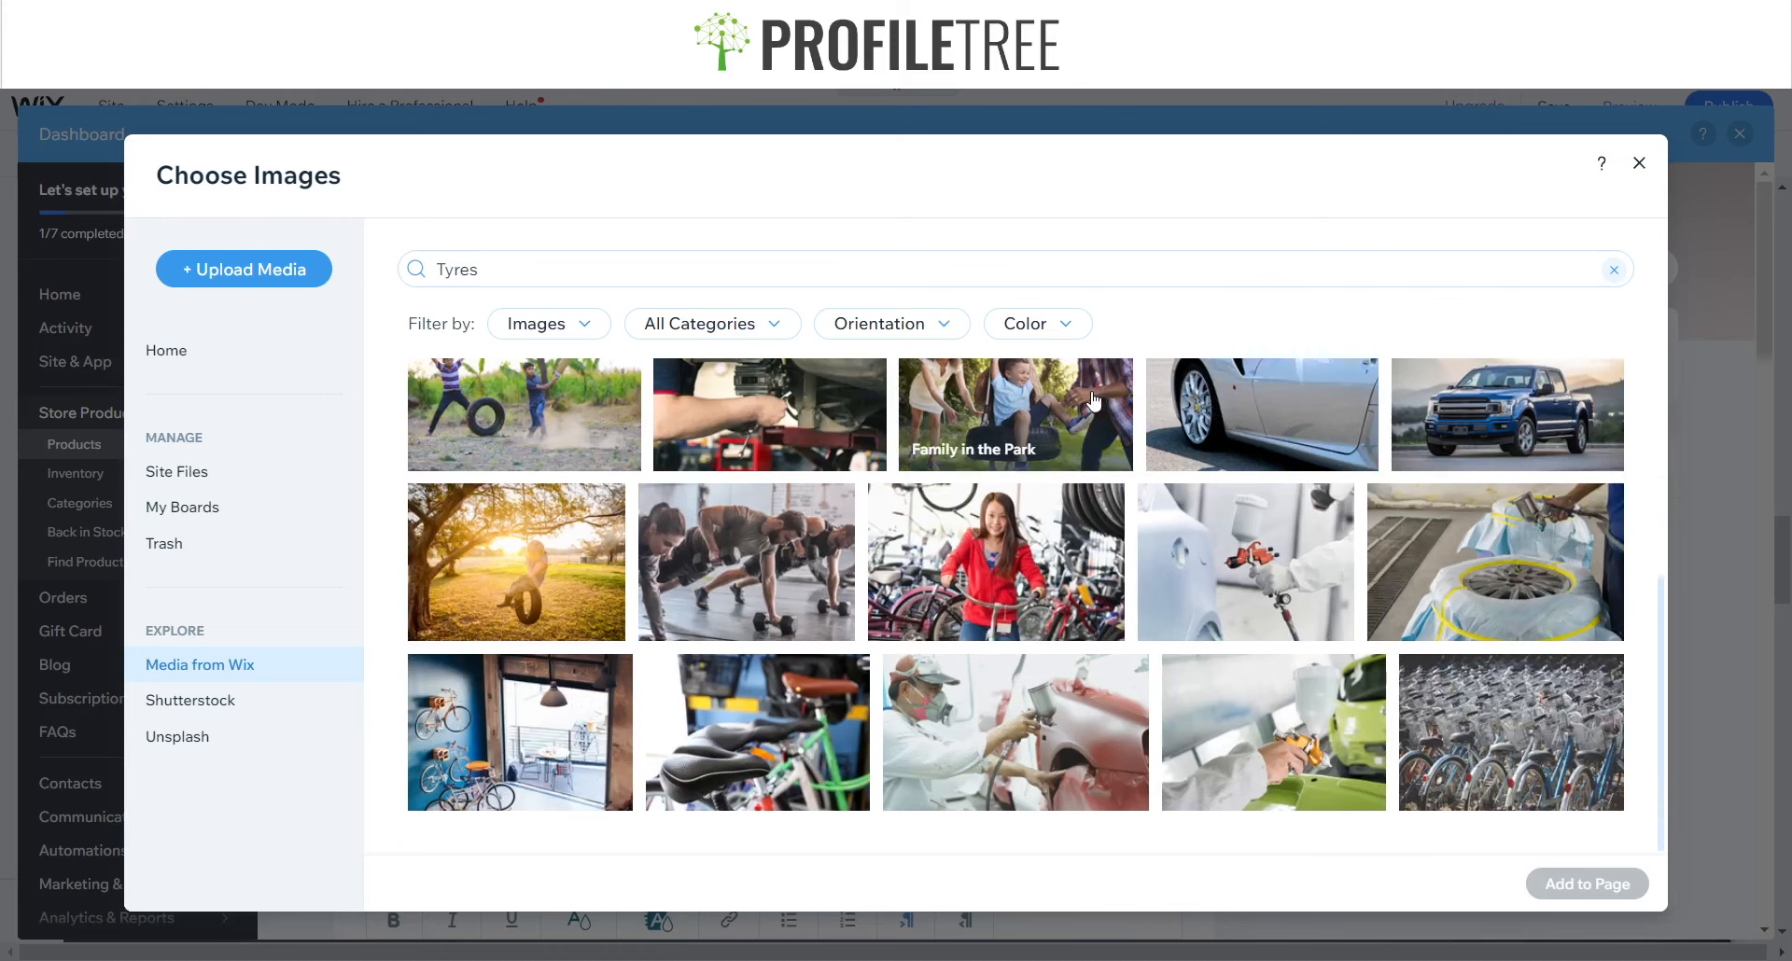
{"action": "scroll", "coordinate": [1094, 400], "scroll_direction": "up", "scroll_amount": 5}
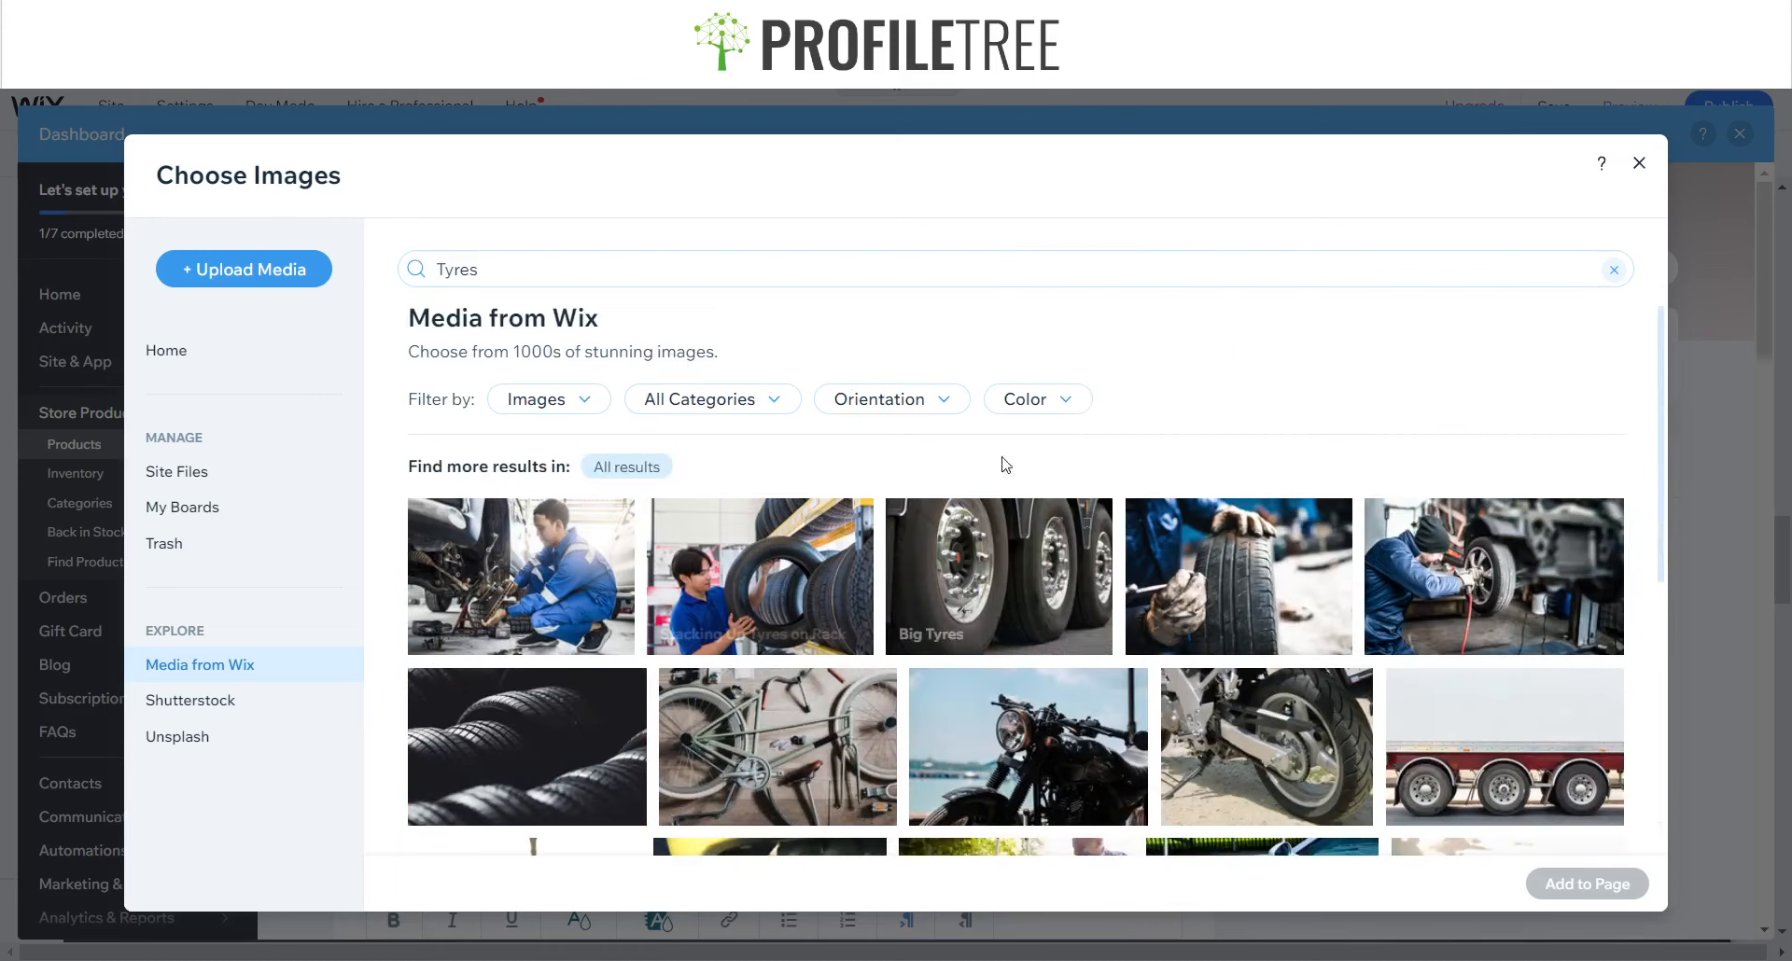
- Search Media from Wix for "Tyre" instead and look through the images for a suitable product photo
{"action": "left_click", "coordinate": [535, 273]}
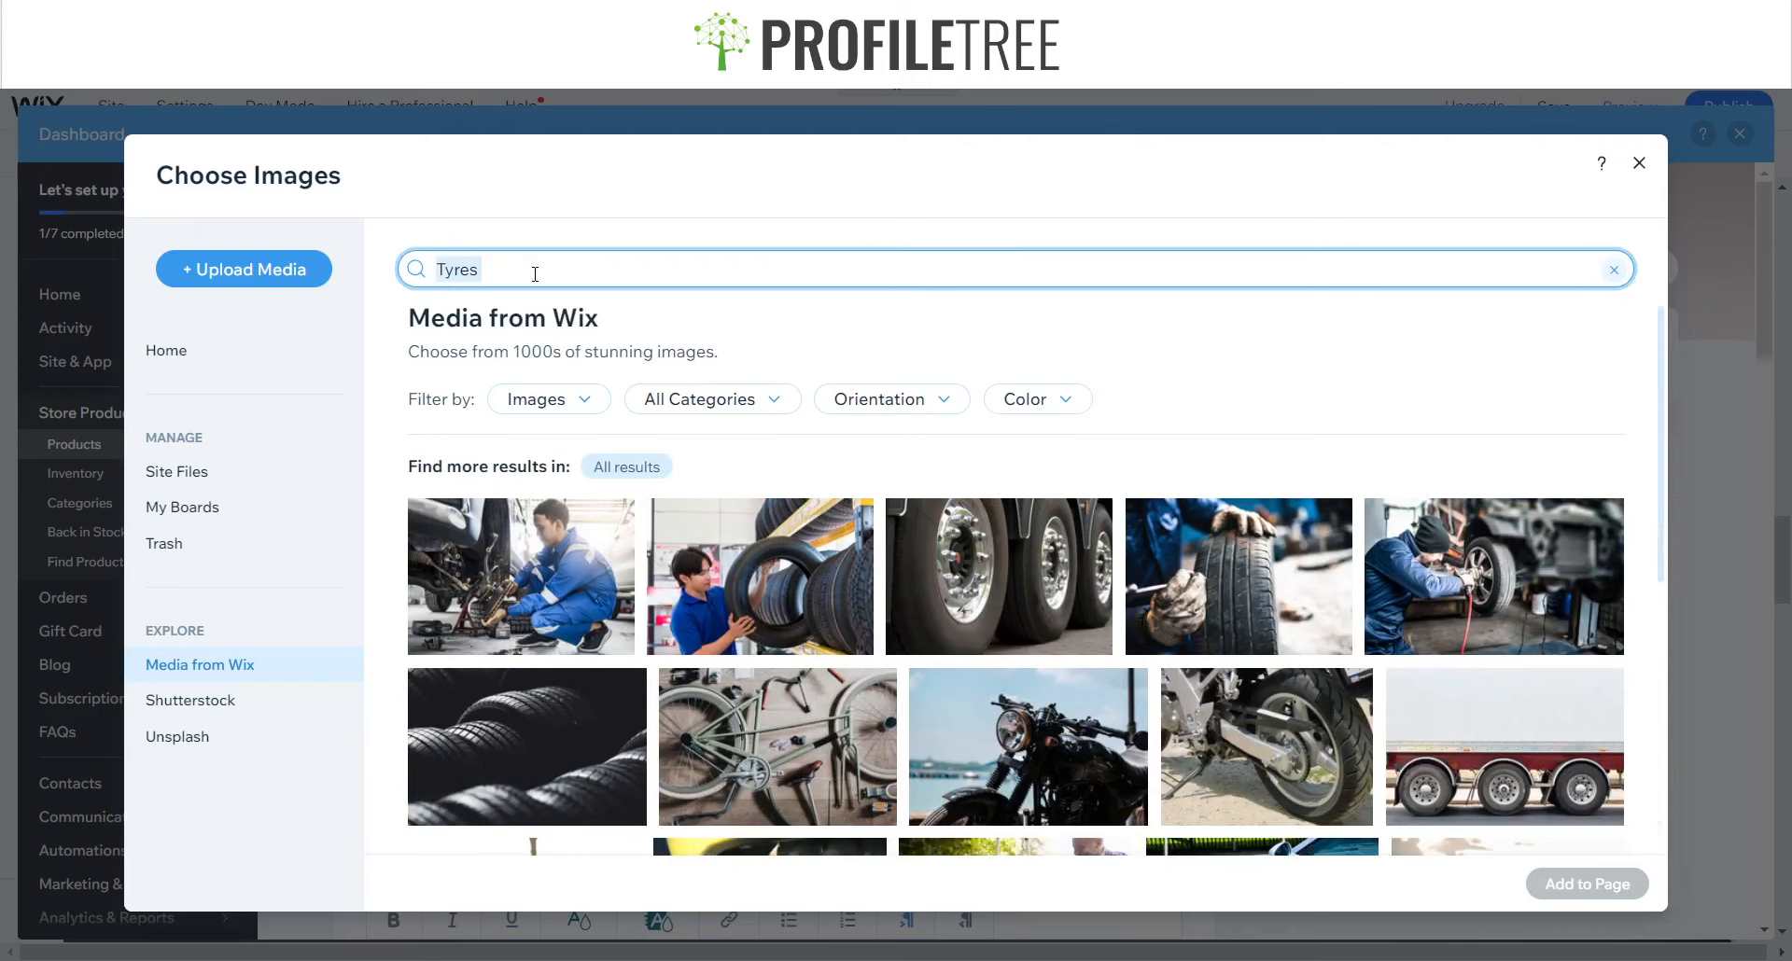
{"action": "type", "text": "Ty"}
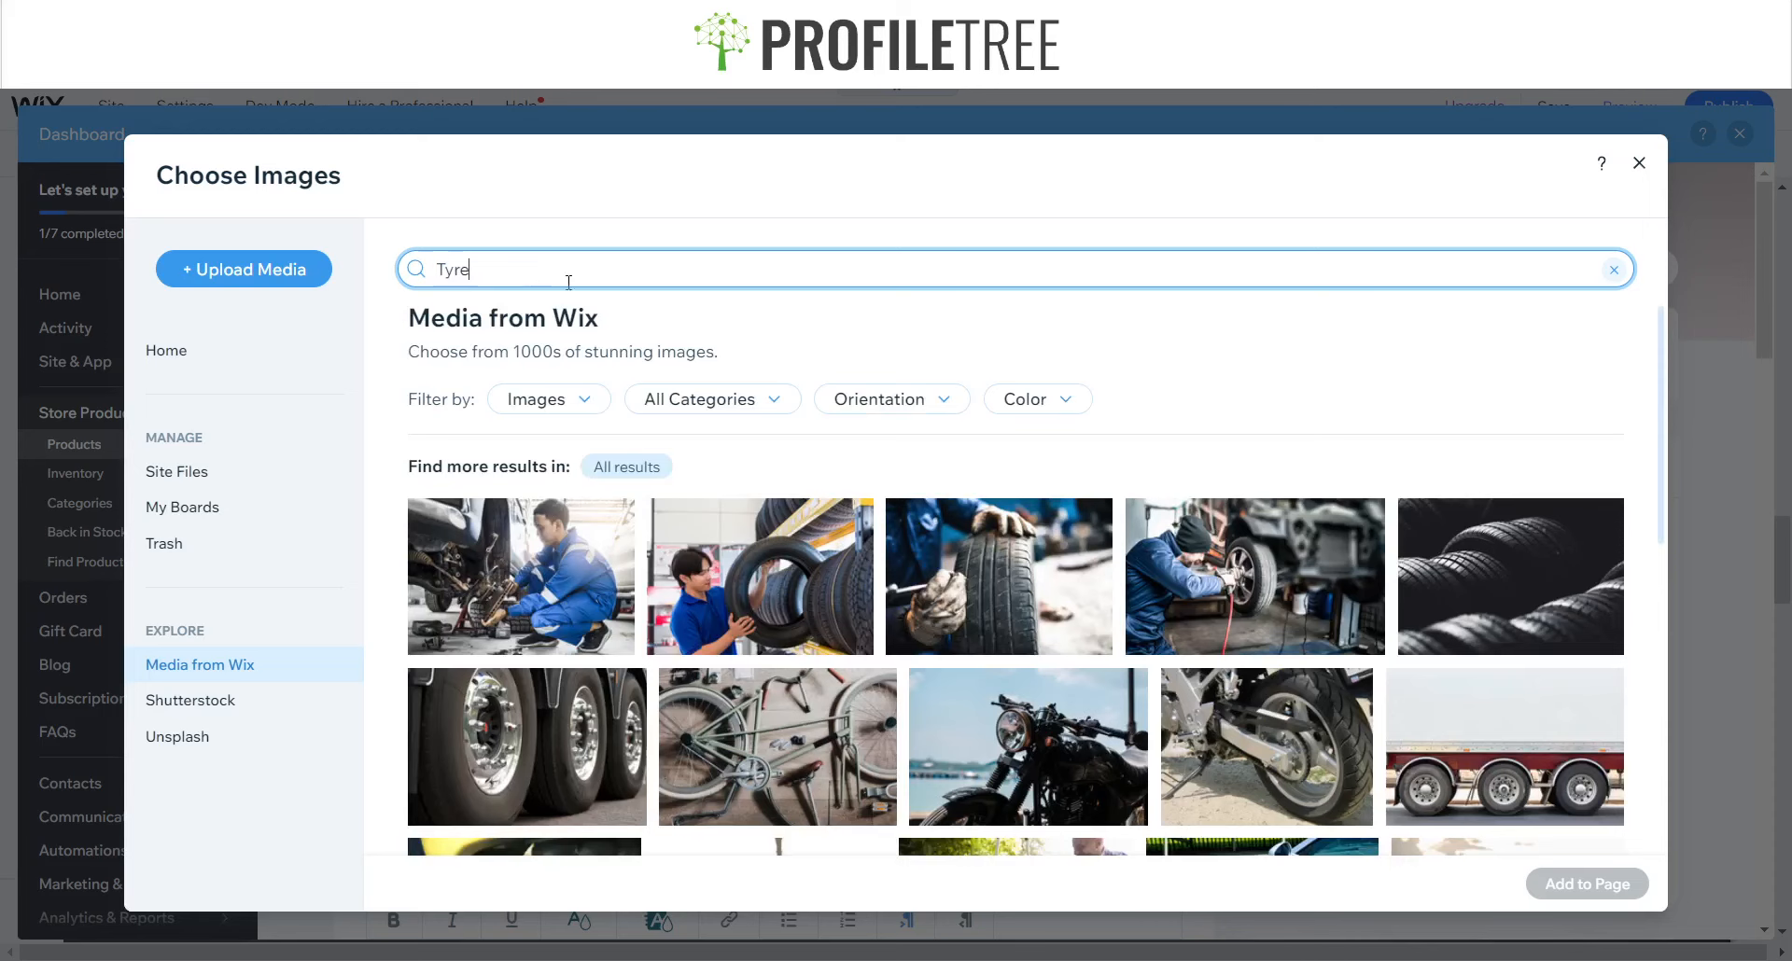
{"action": "scroll", "coordinate": [910, 467], "scroll_direction": "down", "scroll_amount": 7}
{"action": "scroll", "coordinate": [913, 478], "scroll_direction": "up", "scroll_amount": 2}
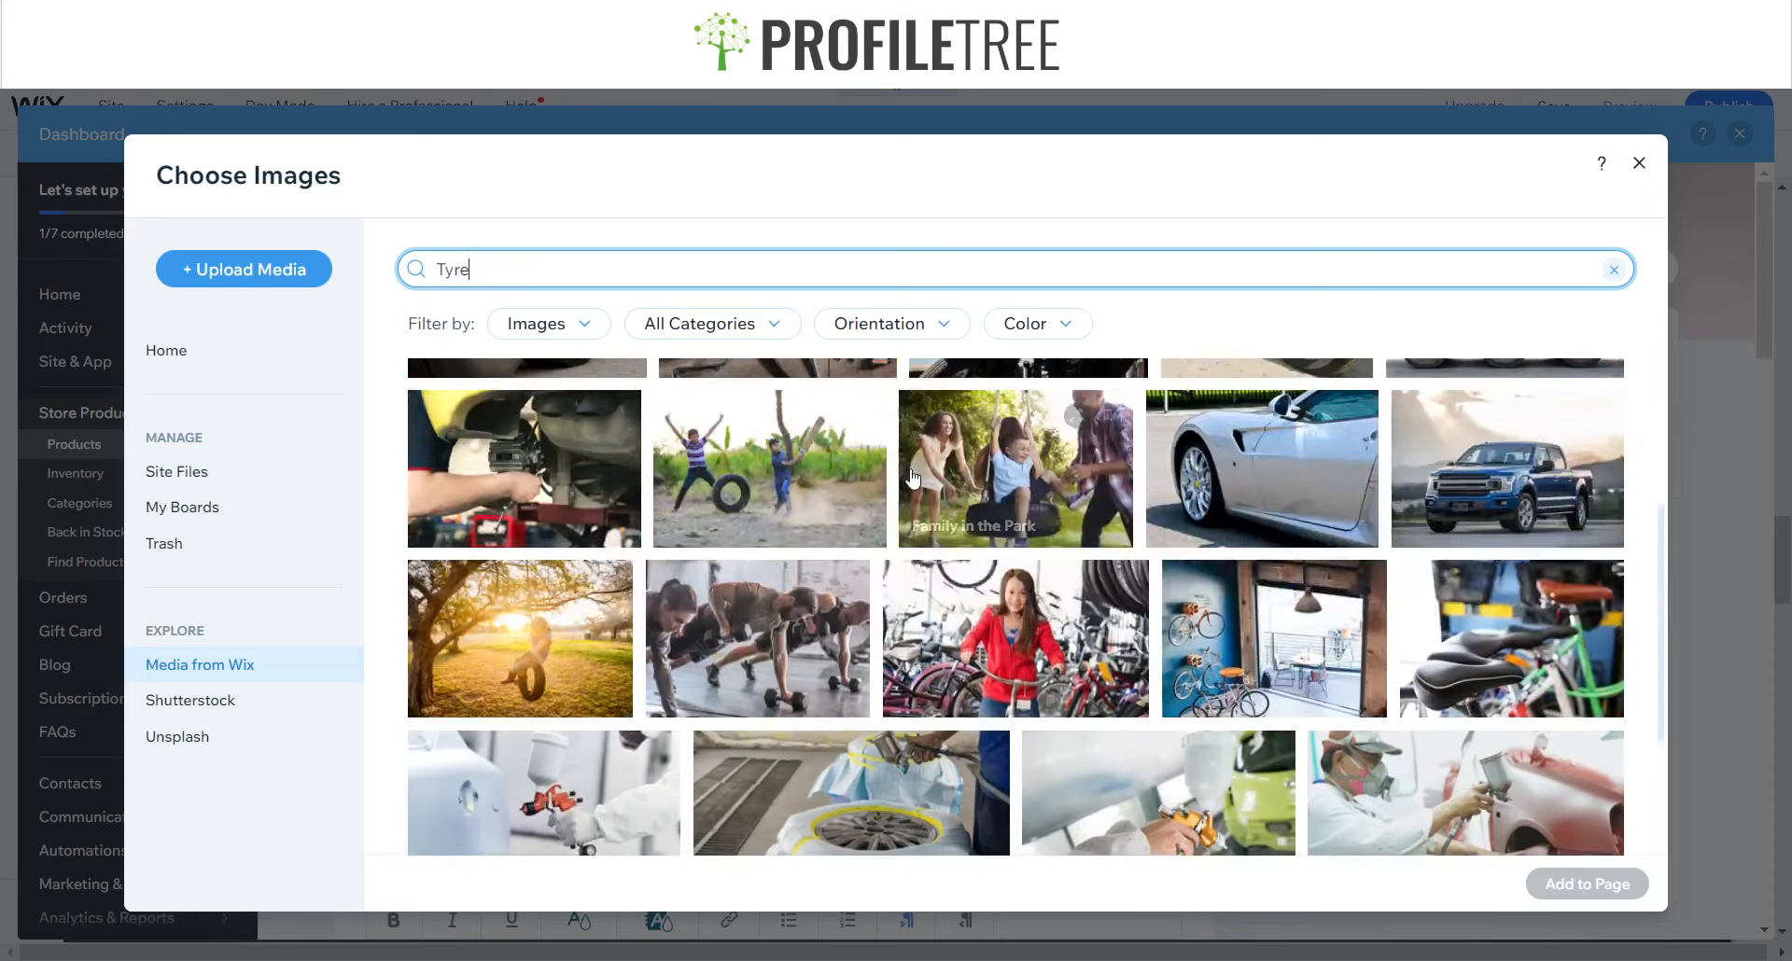
- Upload the tyre photo download.jfif to the site files and add it as the Tyres product image
{"action": "scroll", "coordinate": [913, 478], "scroll_direction": "up", "scroll_amount": 5}
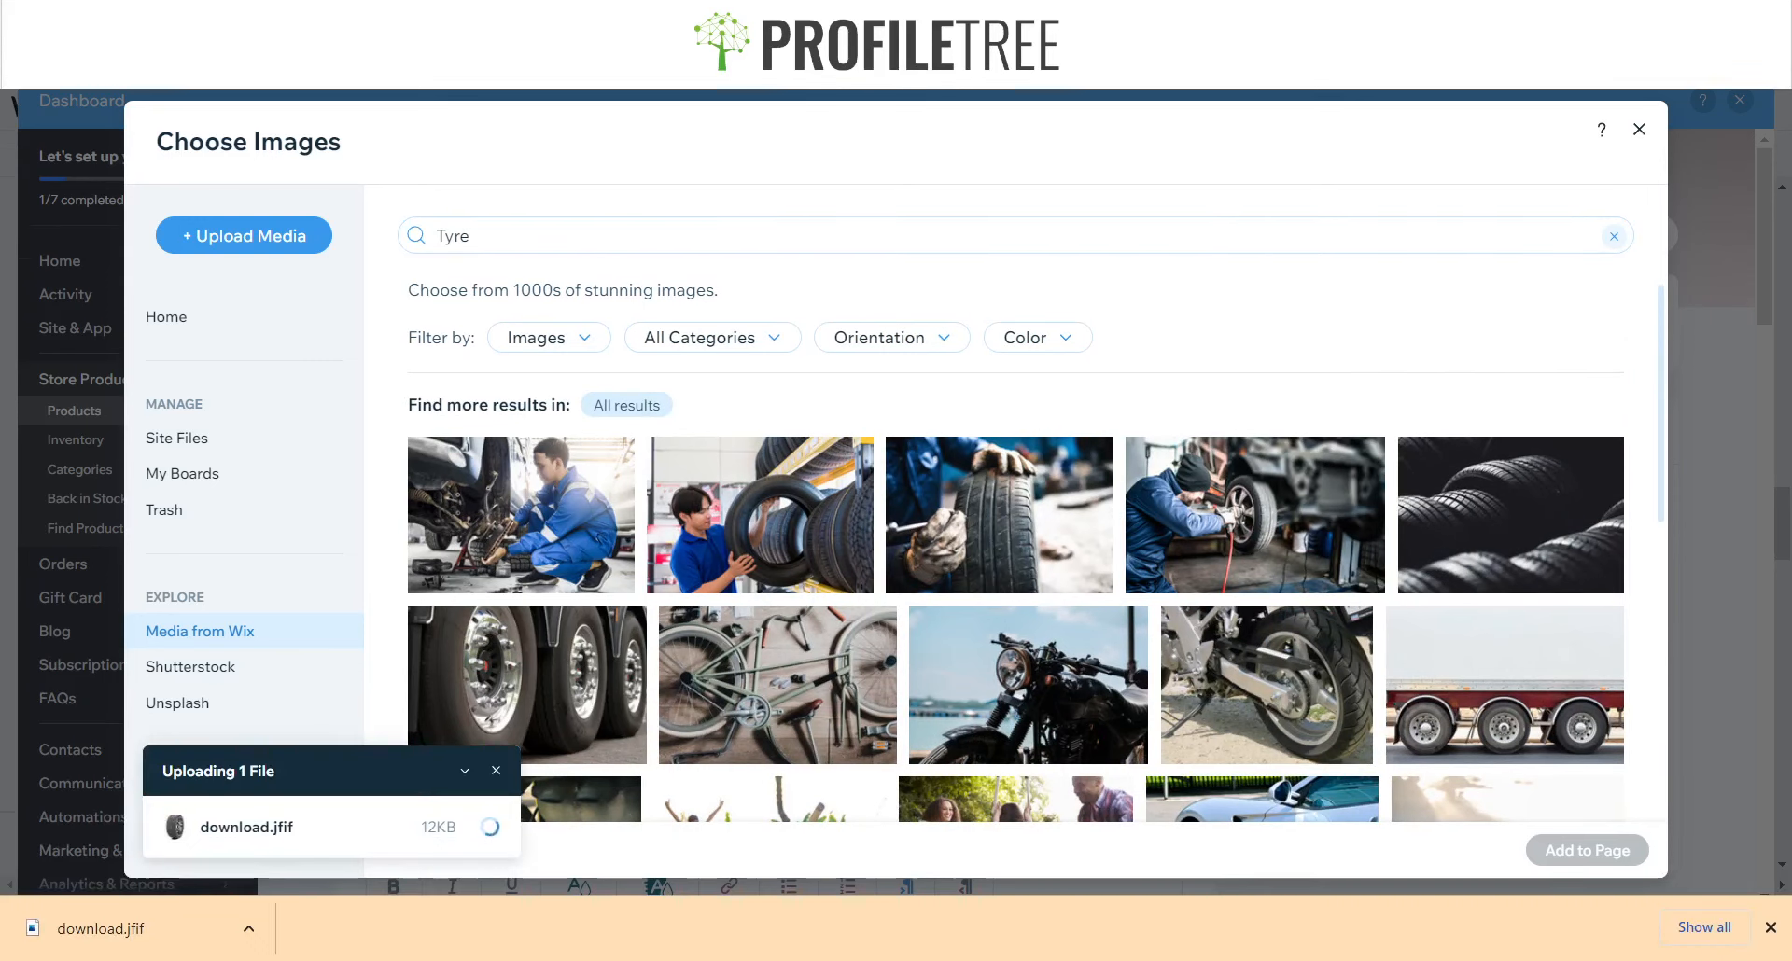
{"action": "left_click", "coordinate": [1771, 927]}
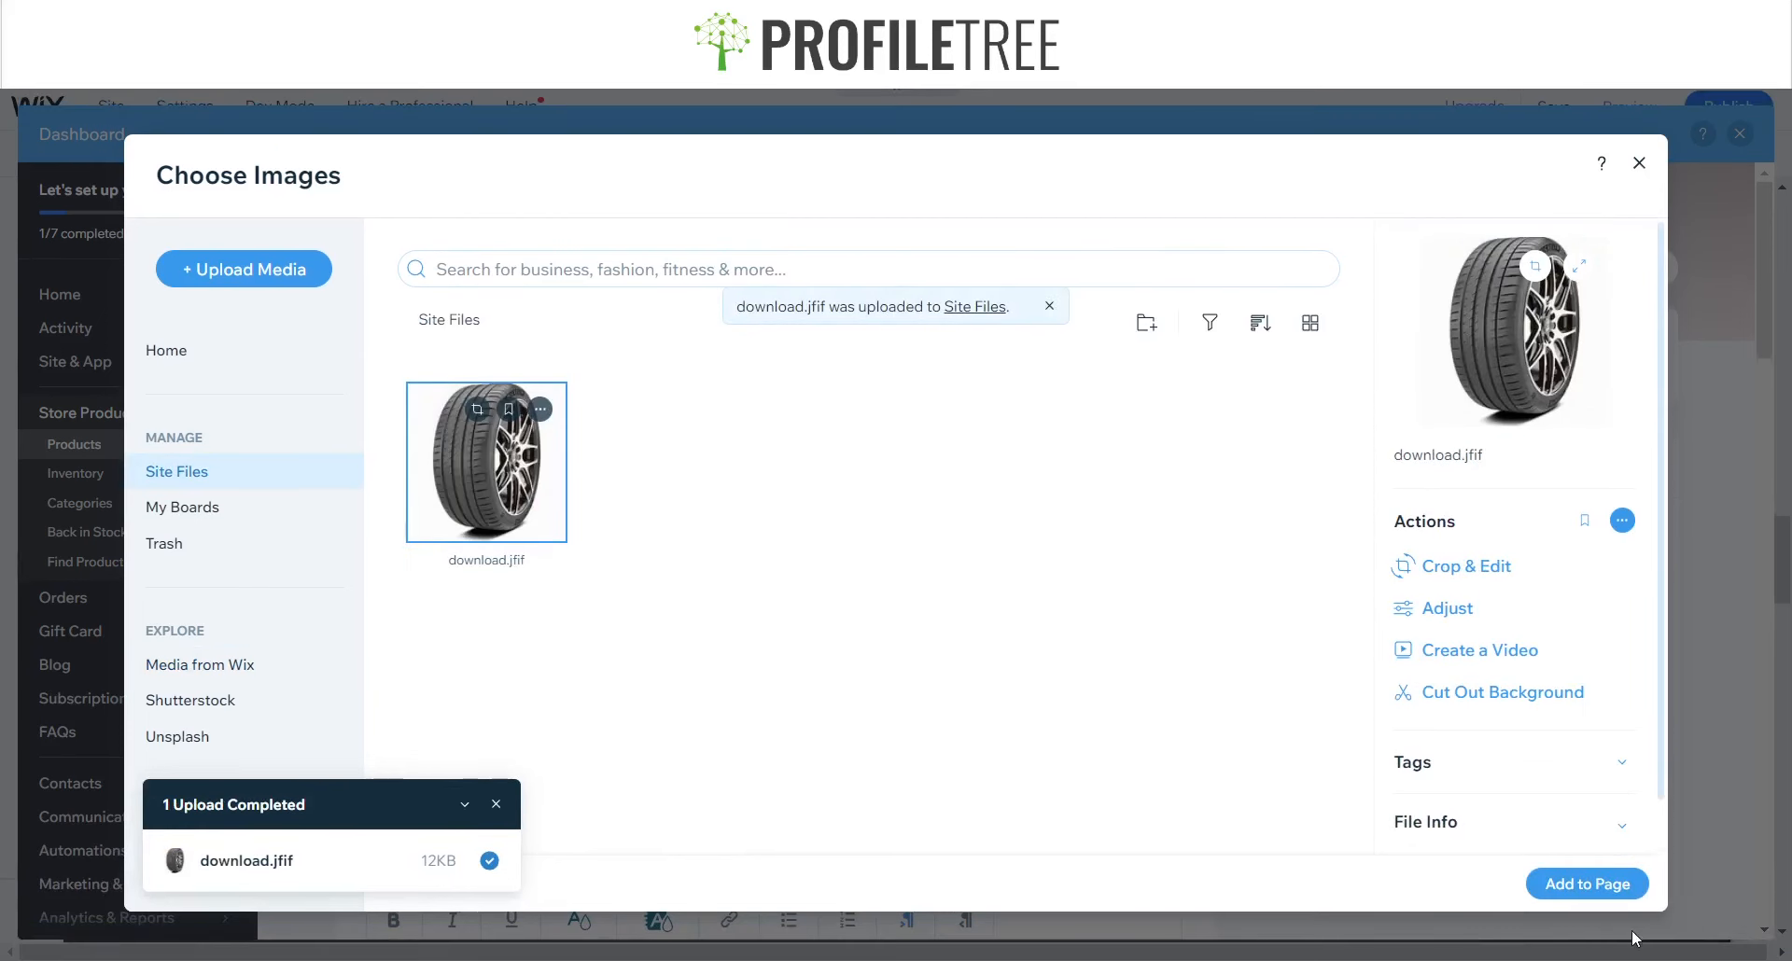
{"action": "left_click", "coordinate": [1607, 883]}
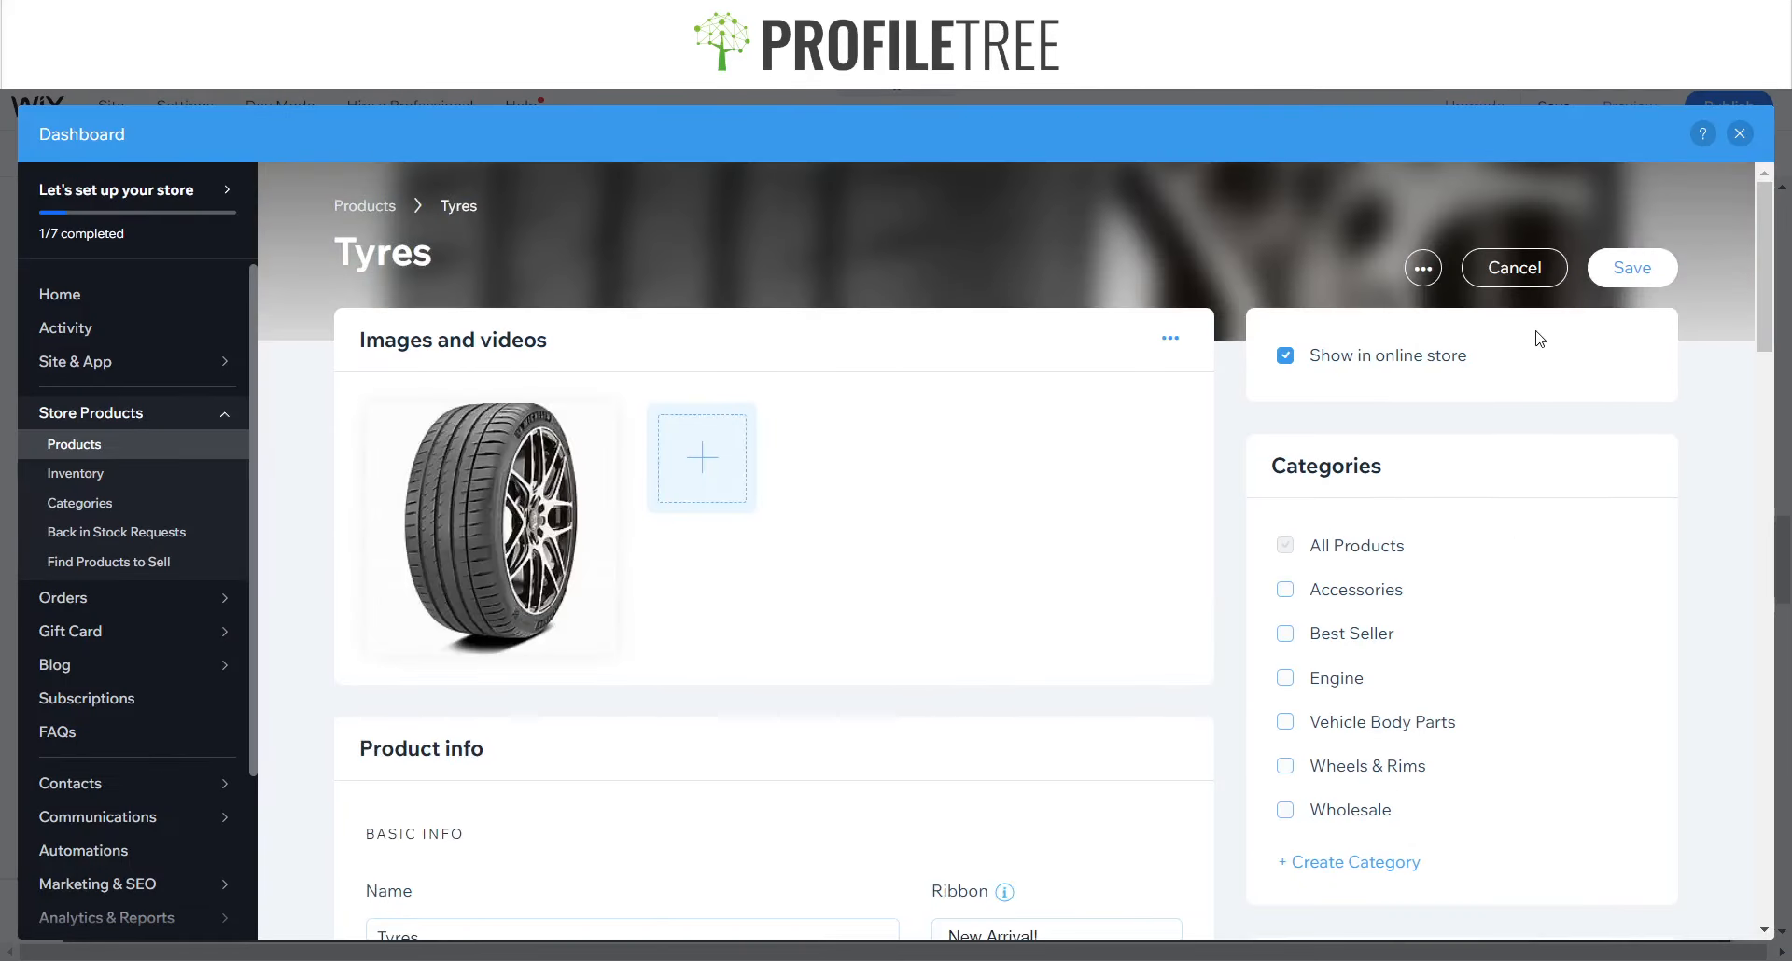
- Assign the product to the Wheels & Rims category and to a newly created category named Tyres
{"action": "scroll", "coordinate": [944, 556], "scroll_direction": "down", "scroll_amount": 2}
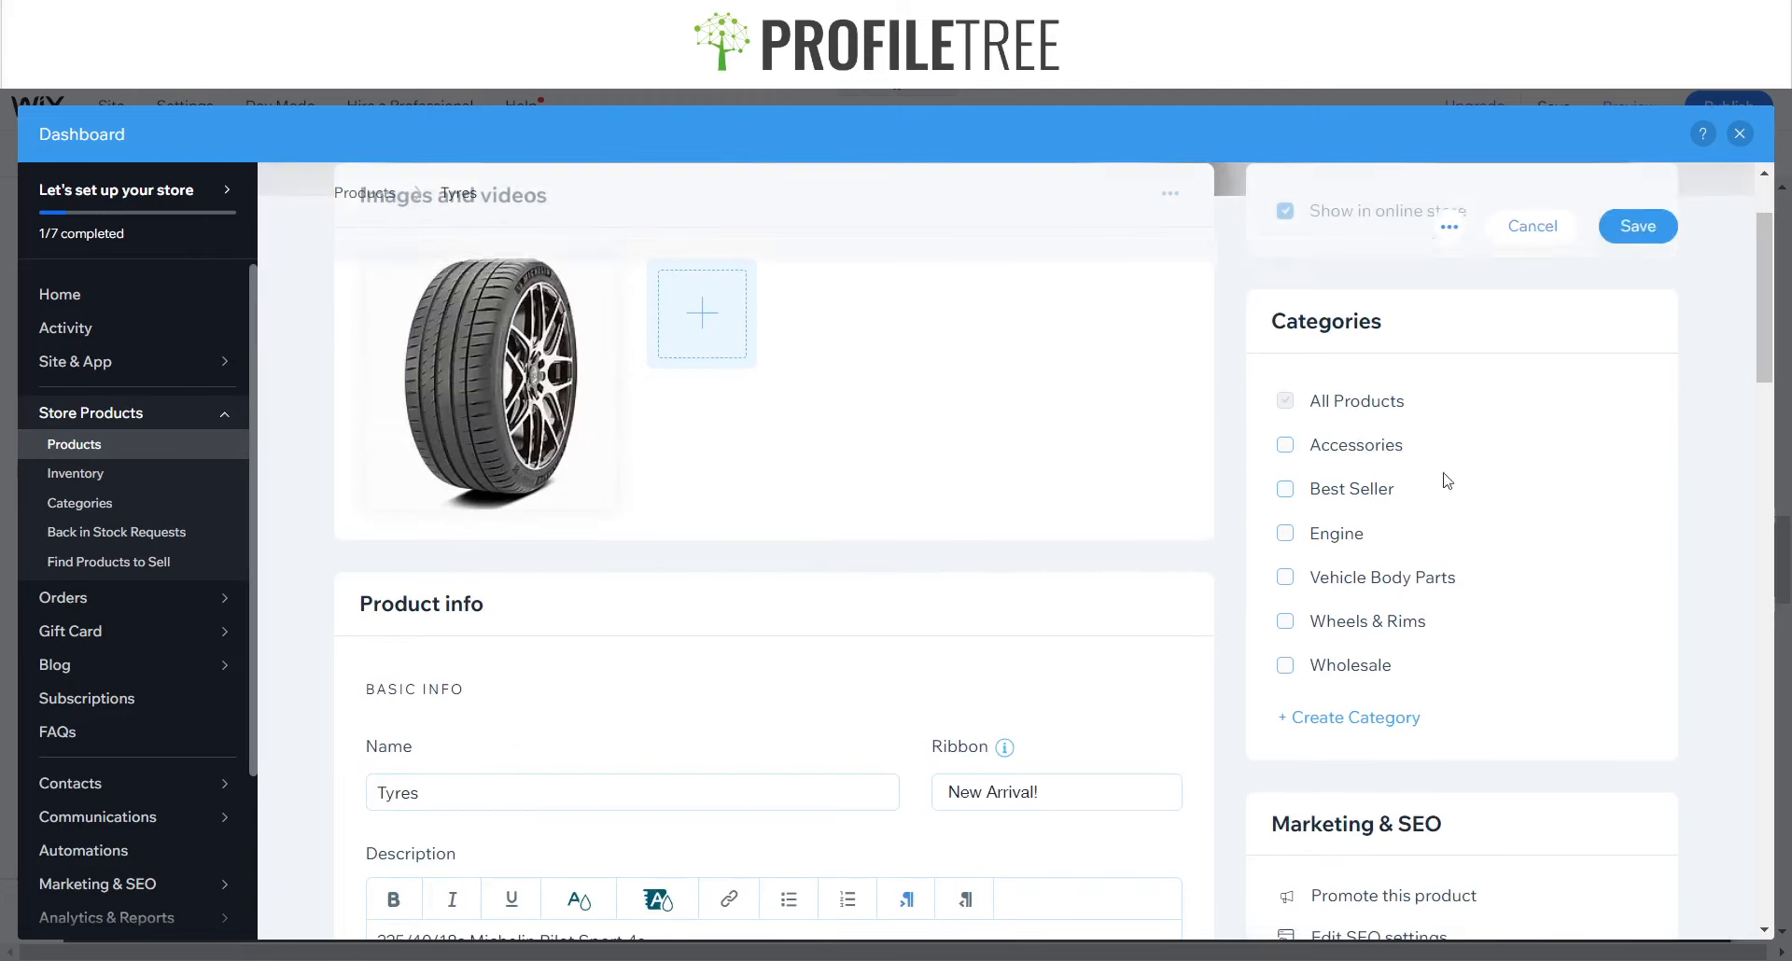
{"action": "left_click", "coordinate": [1283, 623]}
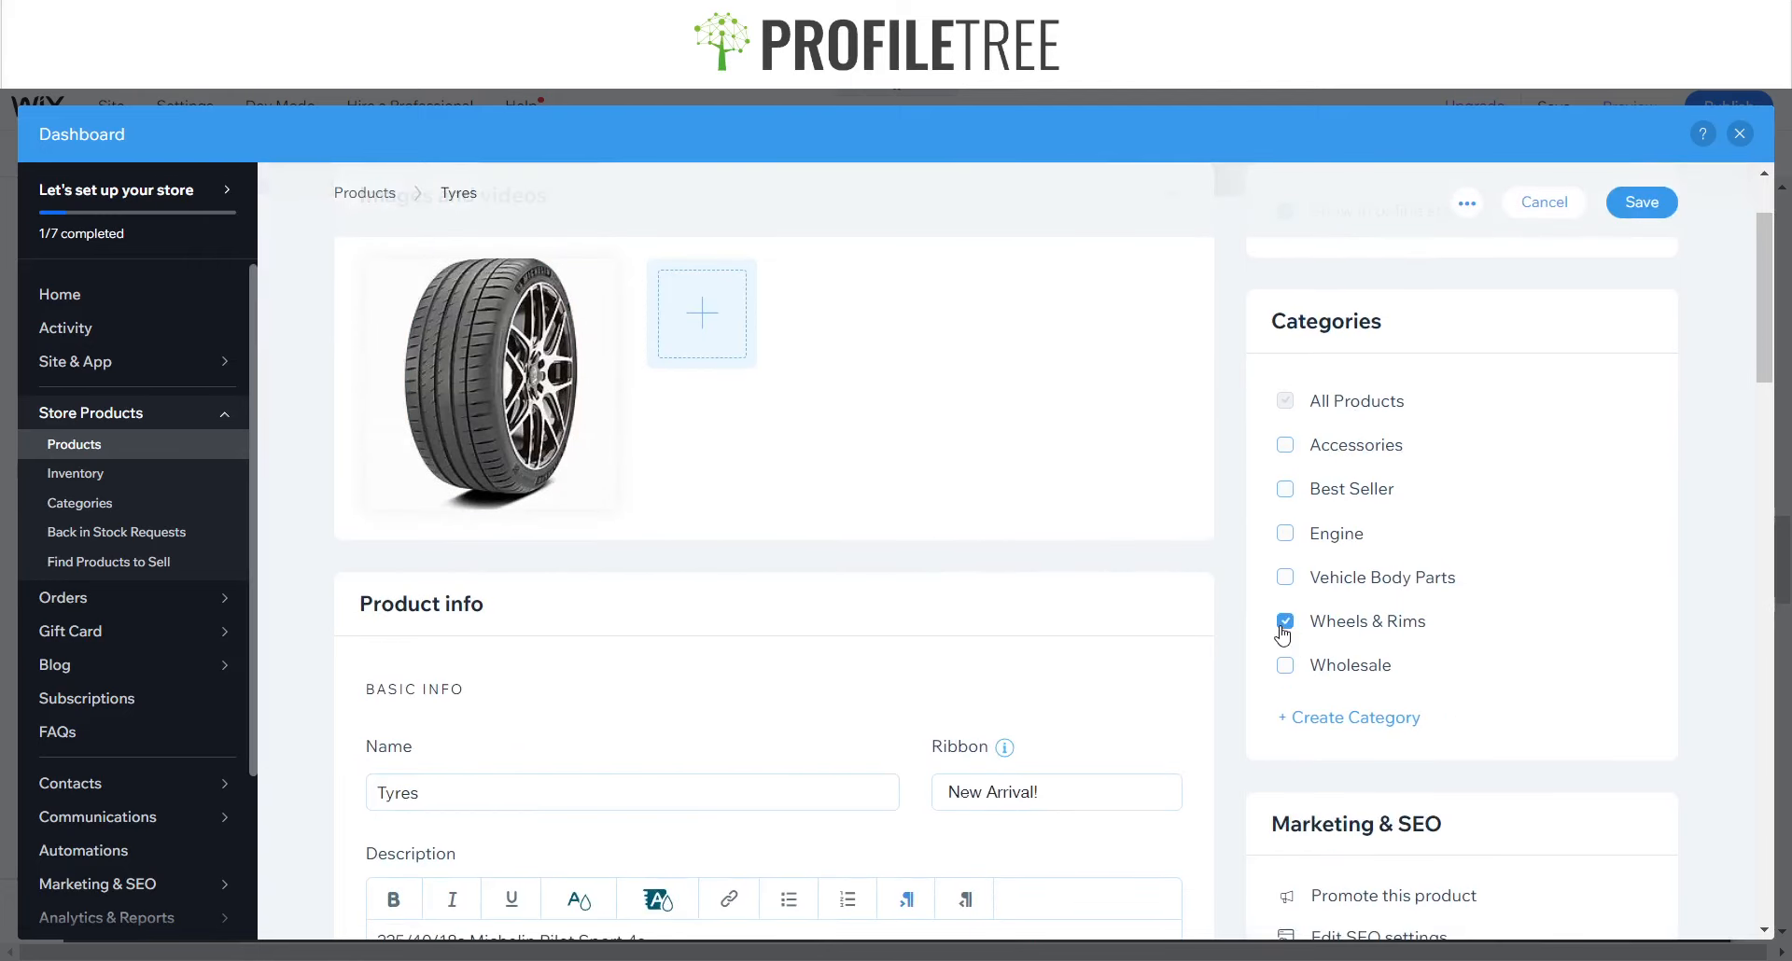
{"action": "left_click", "coordinate": [1340, 721]}
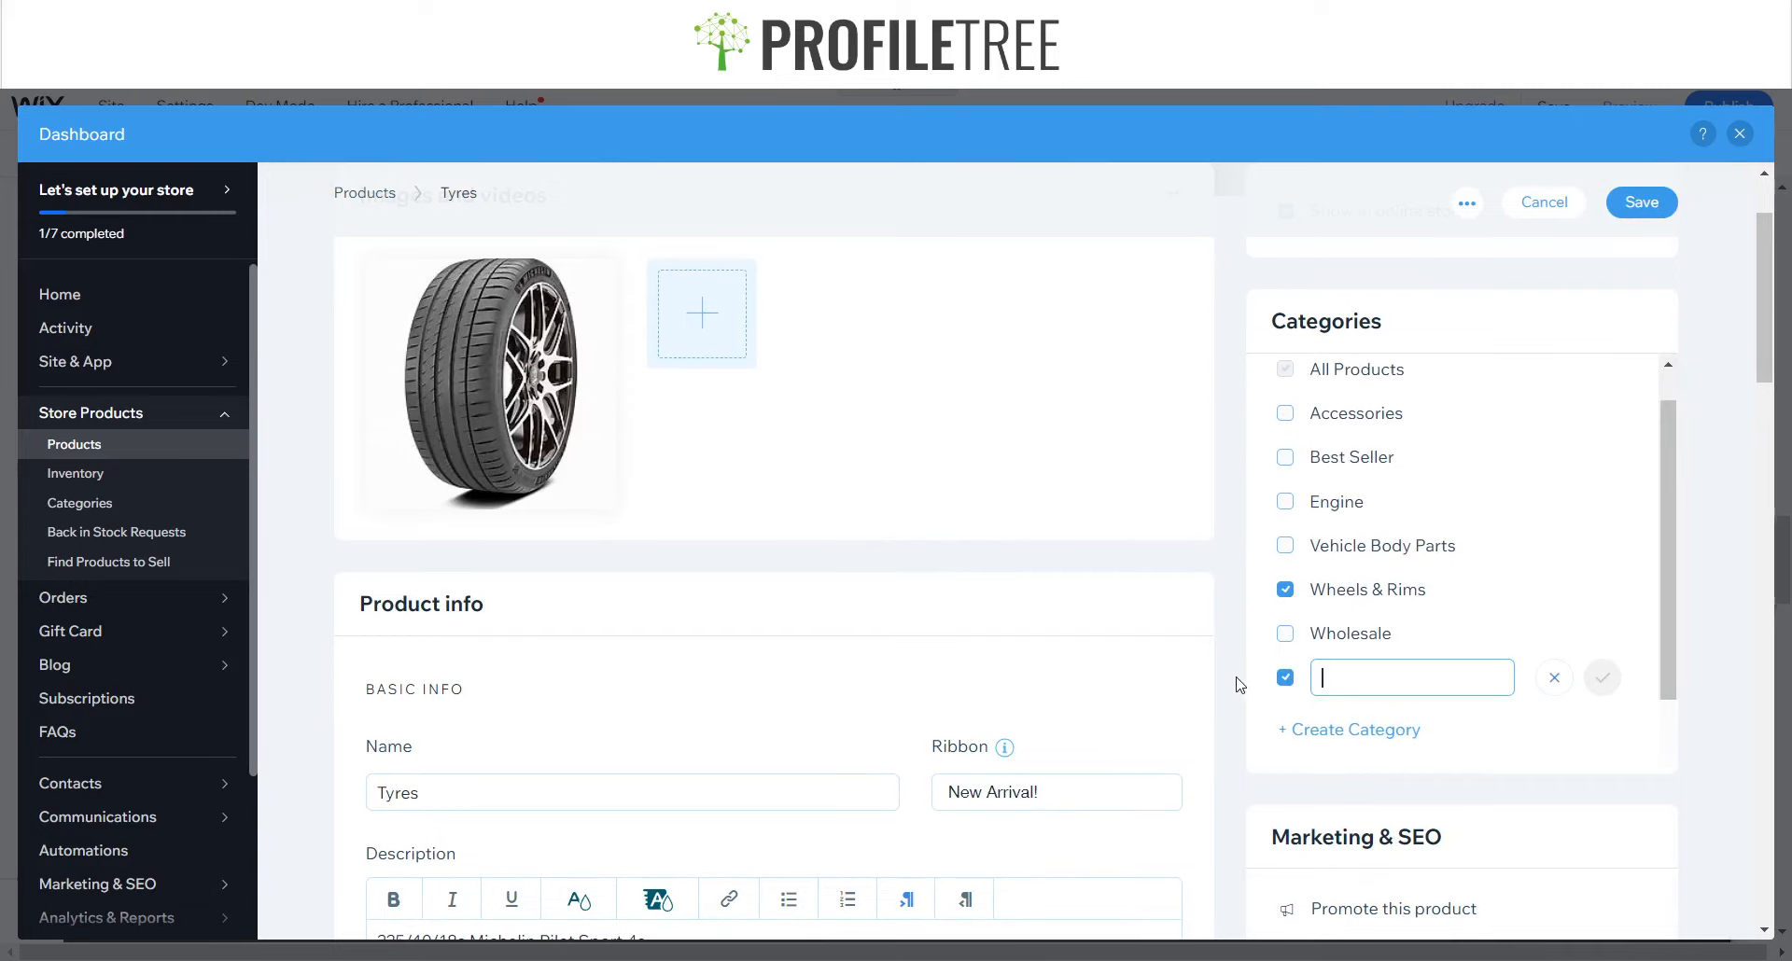
{"action": "type", "text": "Tyres"}
{"action": "left_click", "coordinate": [1601, 679]}
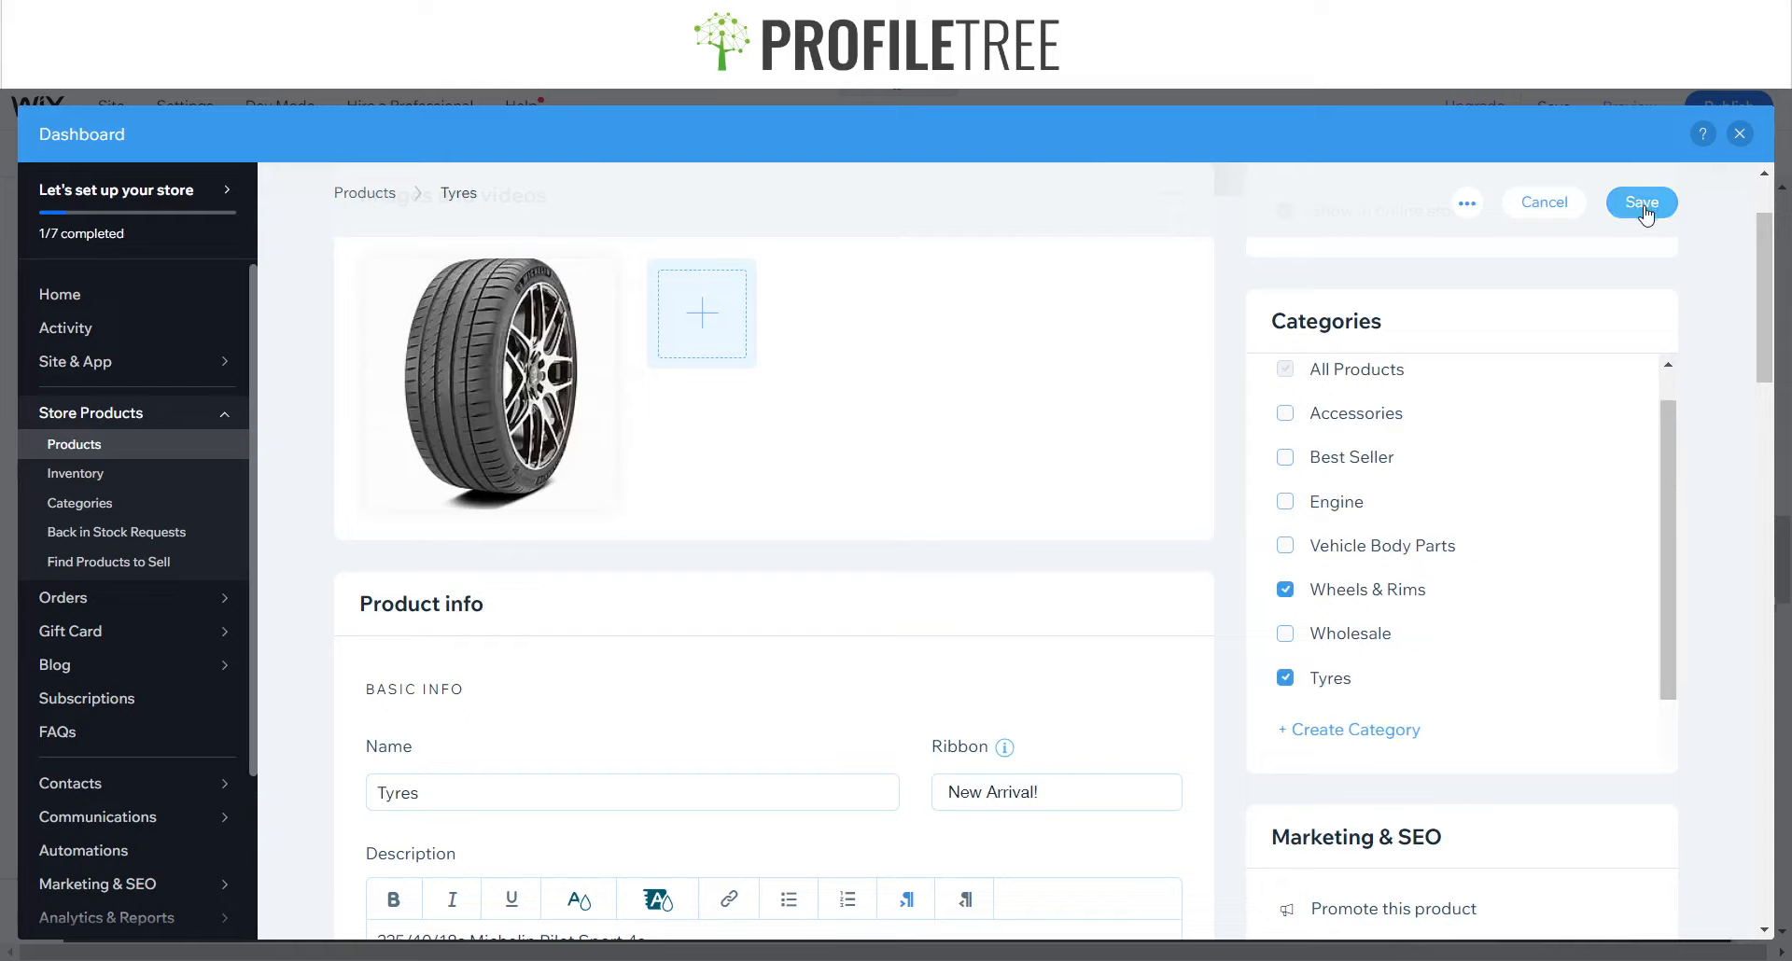
- Review the remaining product settings and set the product's brand to Michelin
{"action": "scroll", "coordinate": [820, 661], "scroll_direction": "down", "scroll_amount": 10}
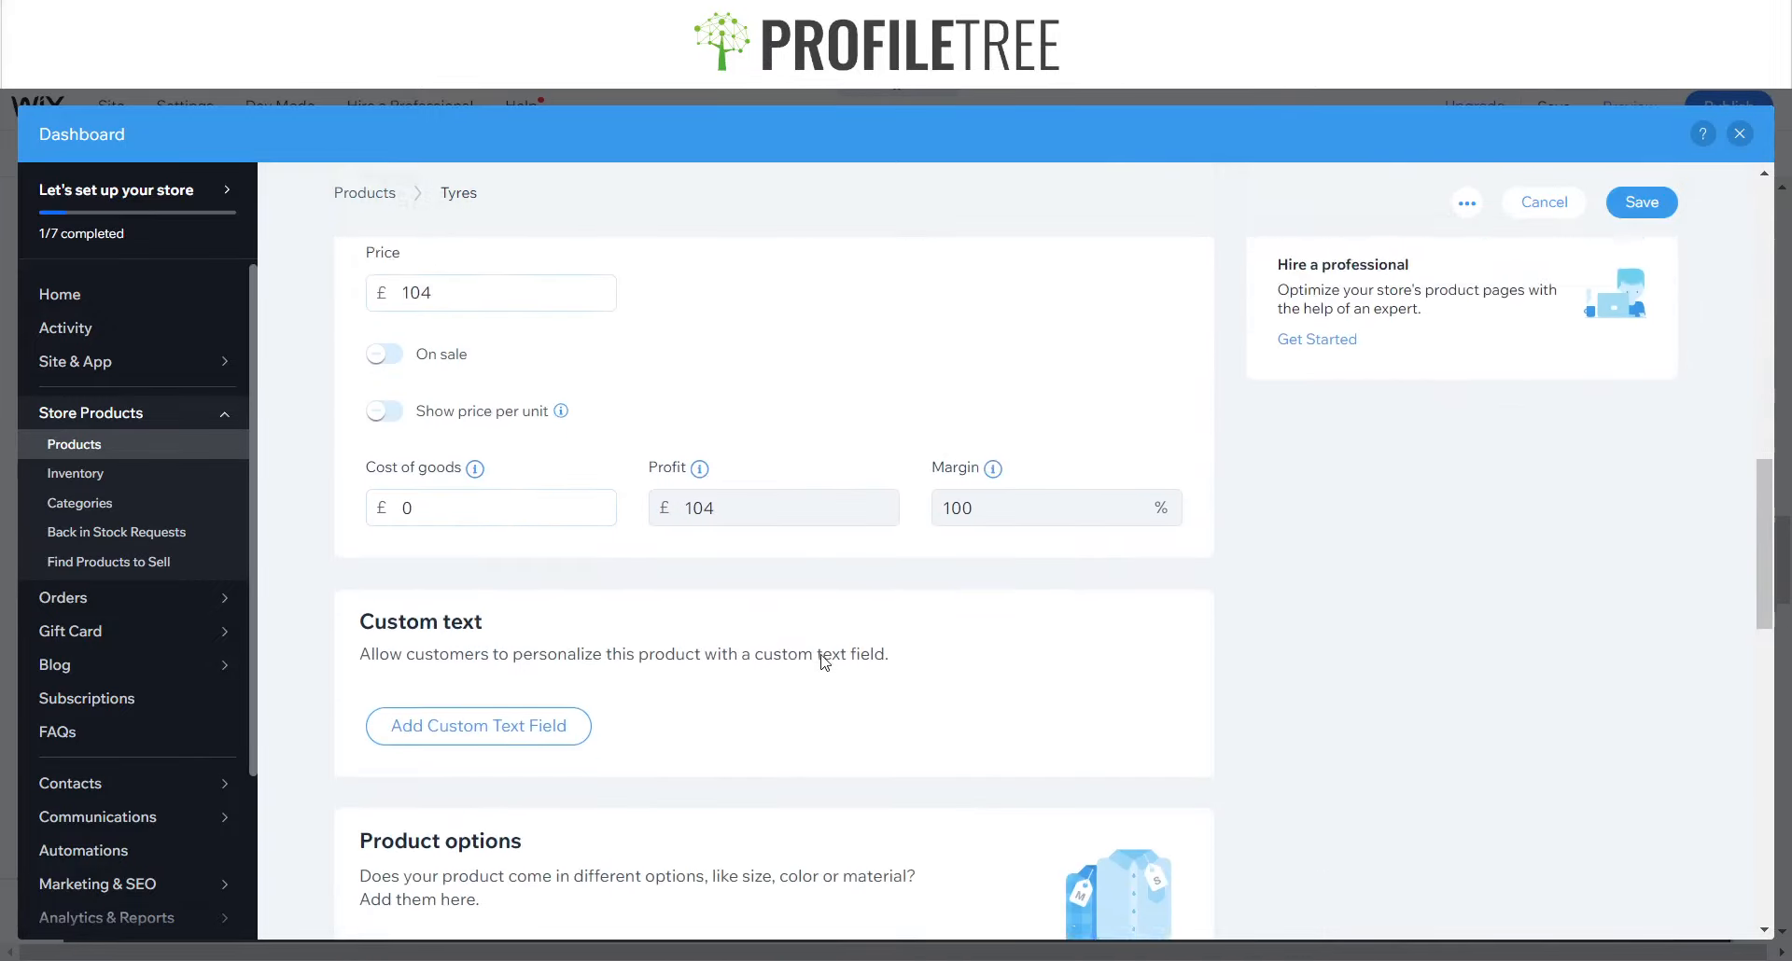
{"action": "scroll", "coordinate": [825, 661], "scroll_direction": "down", "scroll_amount": 5}
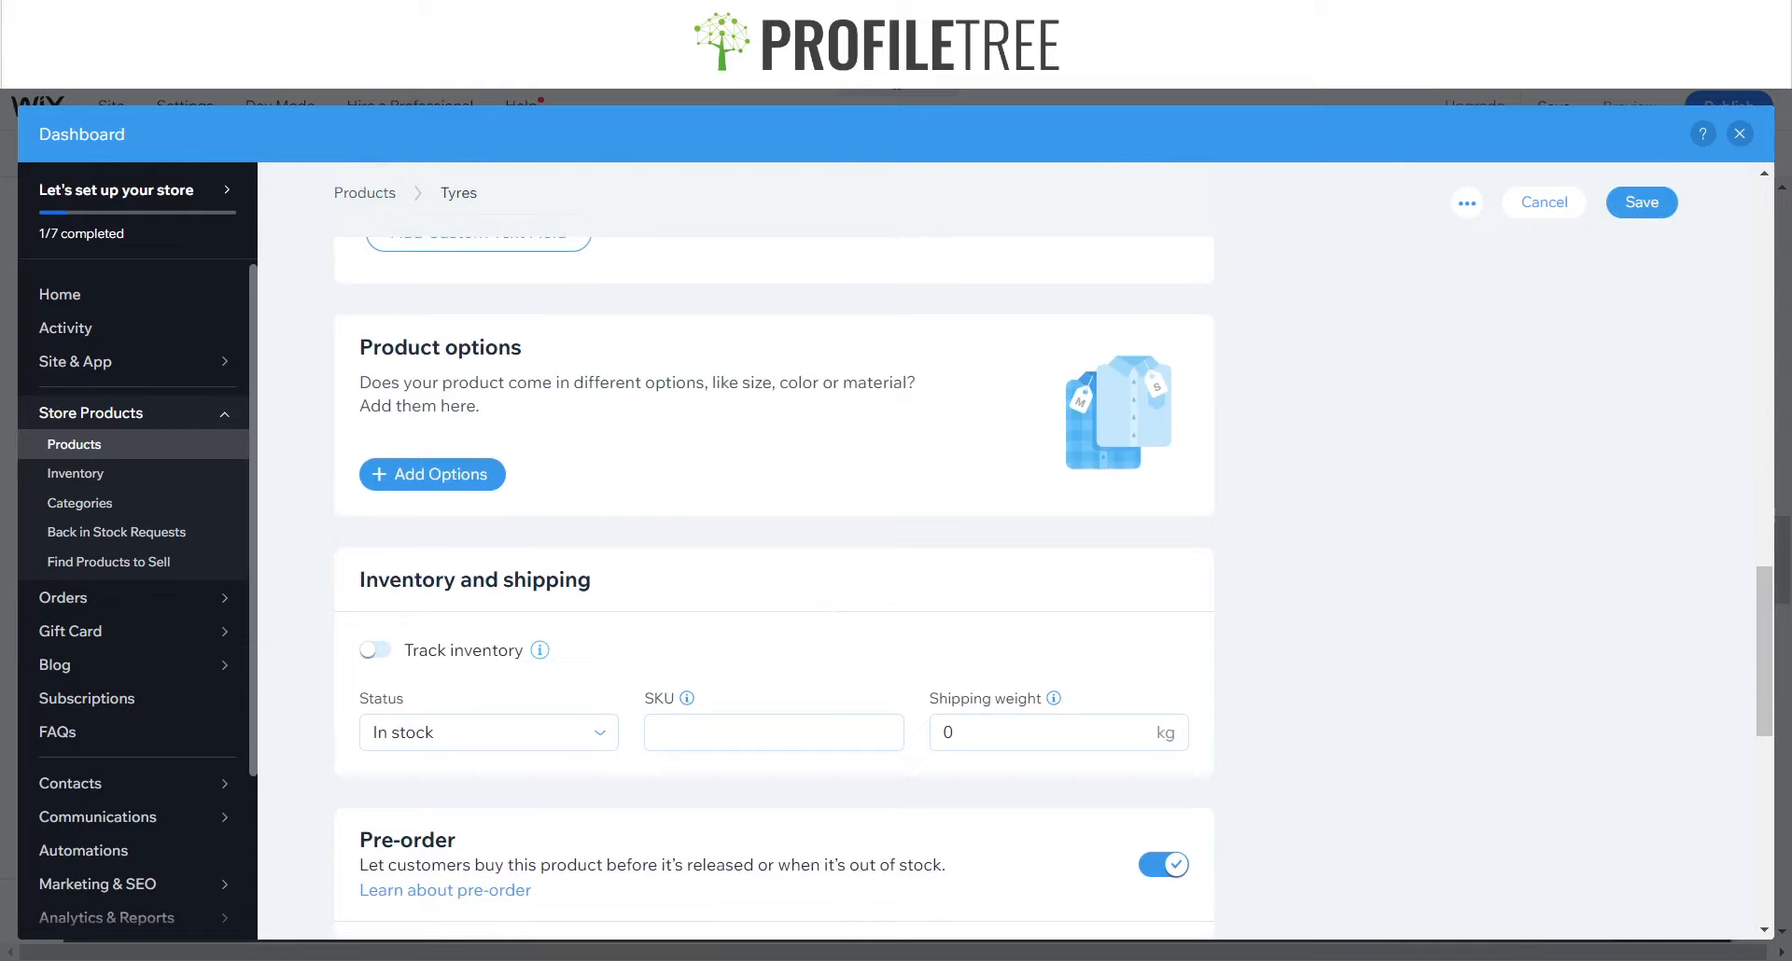
{"action": "scroll", "coordinate": [894, 772], "scroll_direction": "down", "scroll_amount": 9}
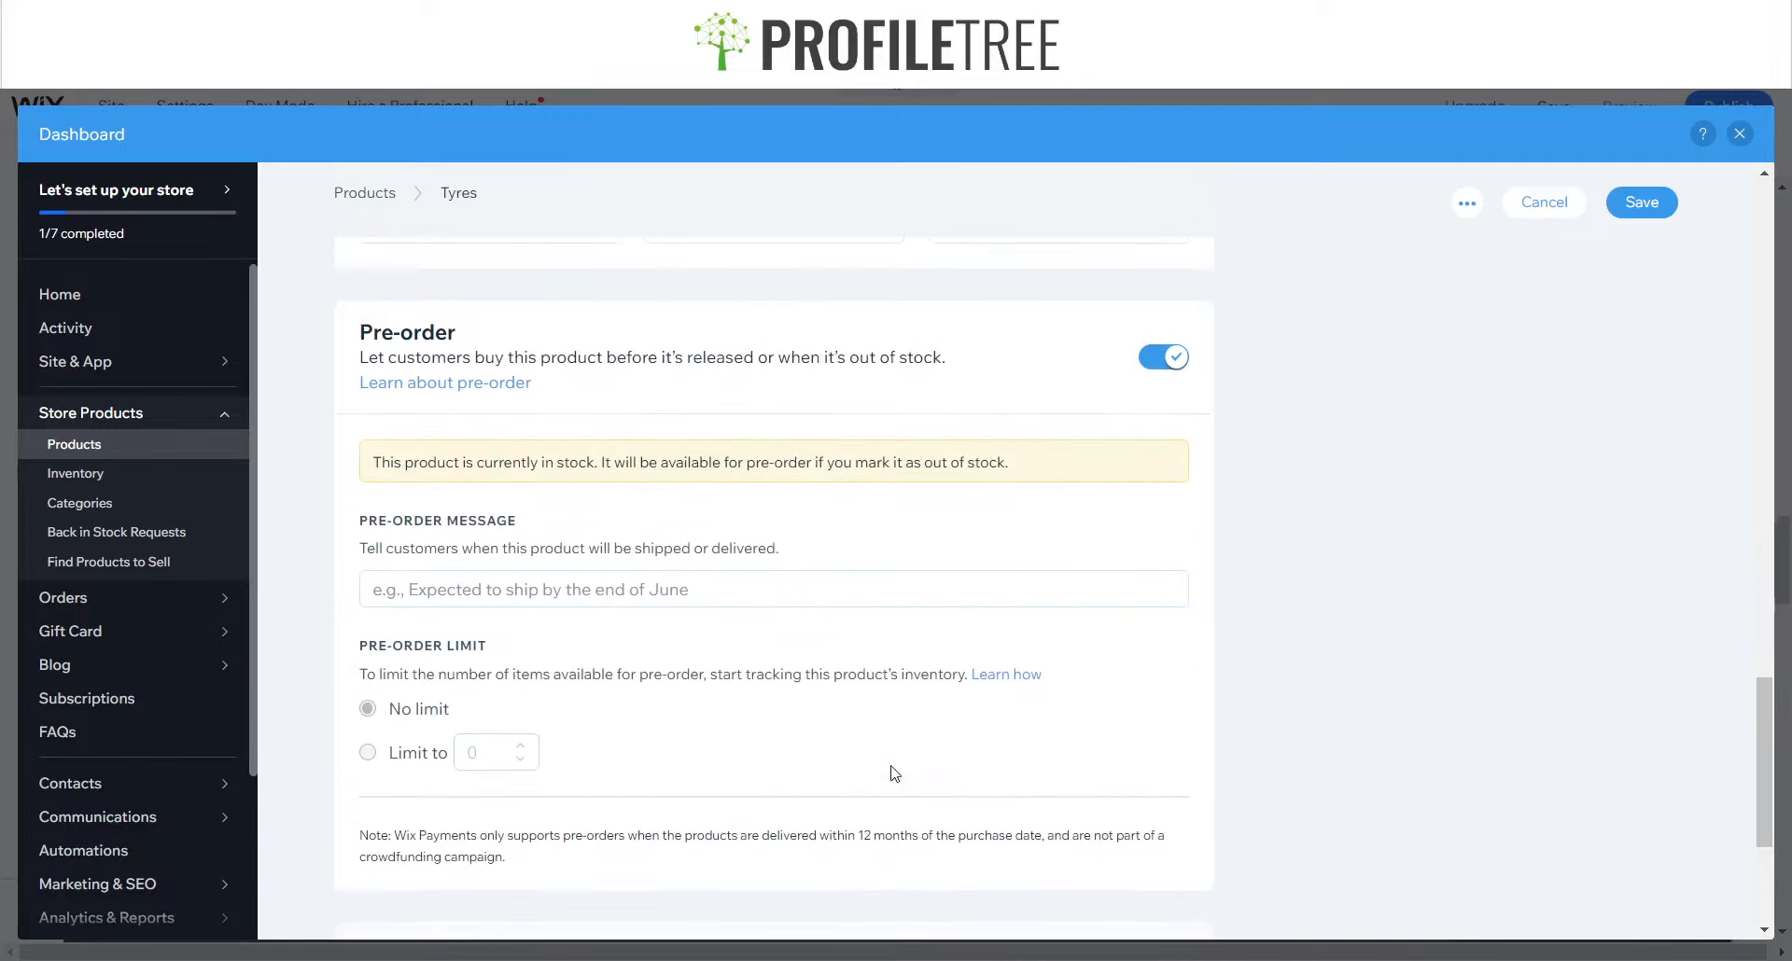
{"action": "scroll", "coordinate": [893, 772], "scroll_direction": "up", "scroll_amount": 6}
{"action": "scroll", "coordinate": [893, 773], "scroll_direction": "up", "scroll_amount": 10}
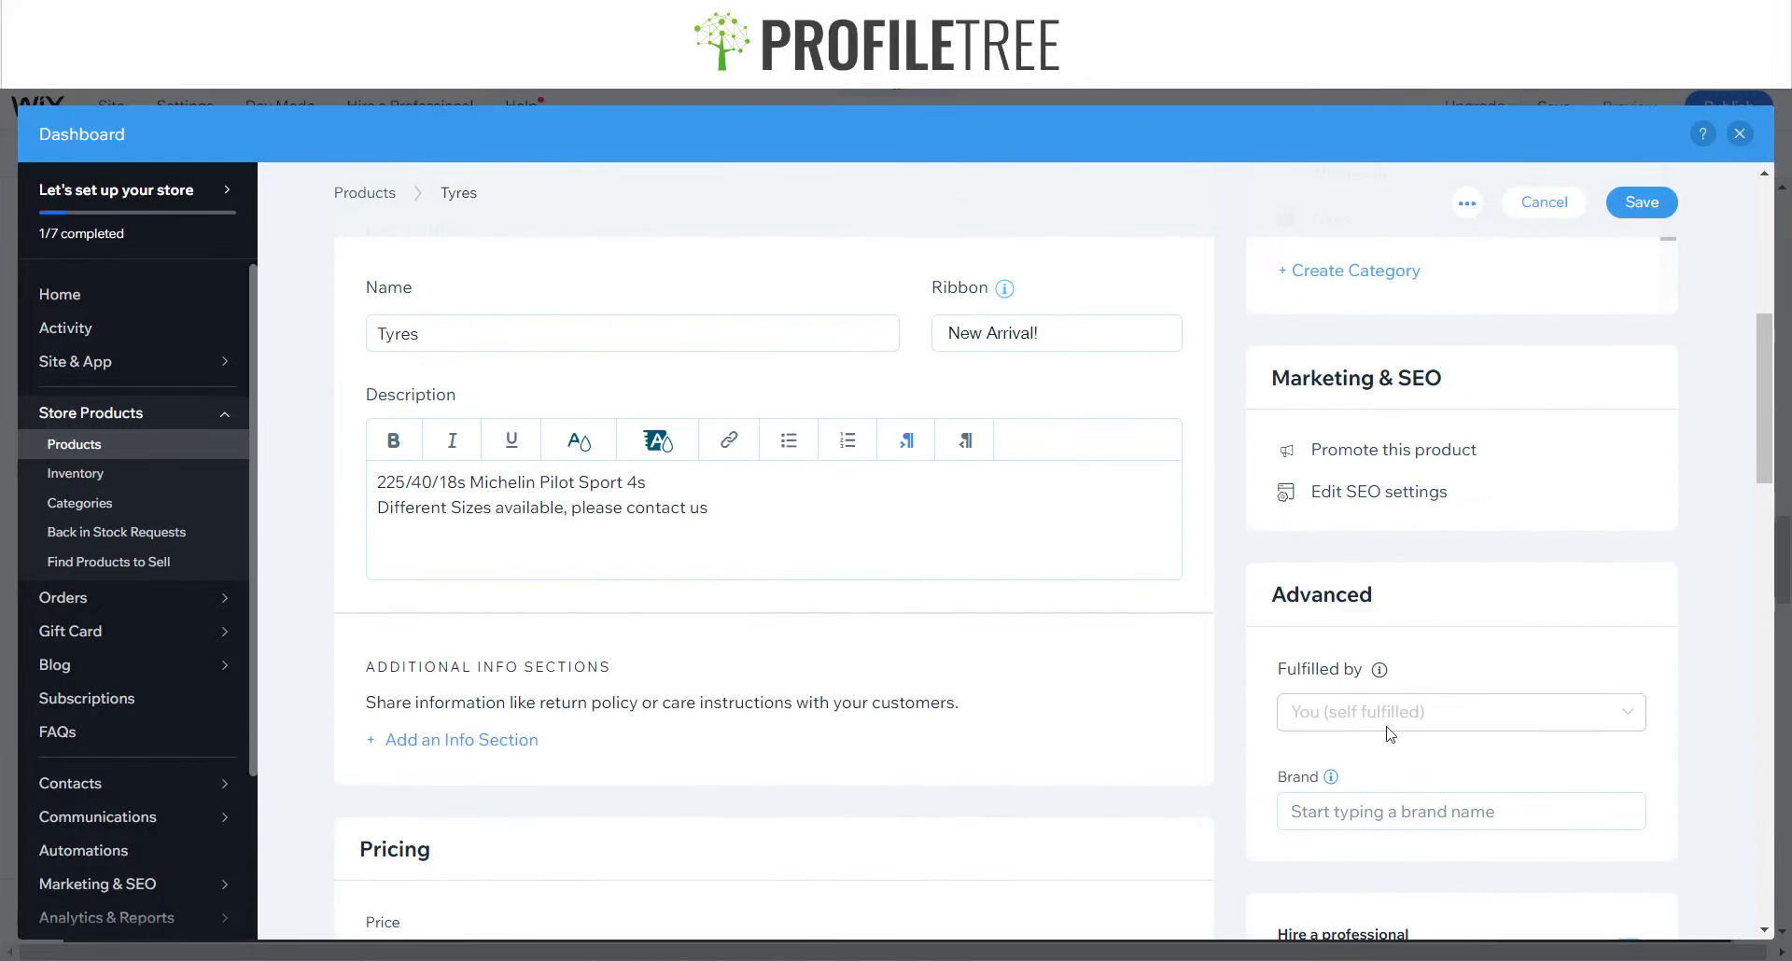
{"action": "left_click", "coordinate": [1357, 813]}
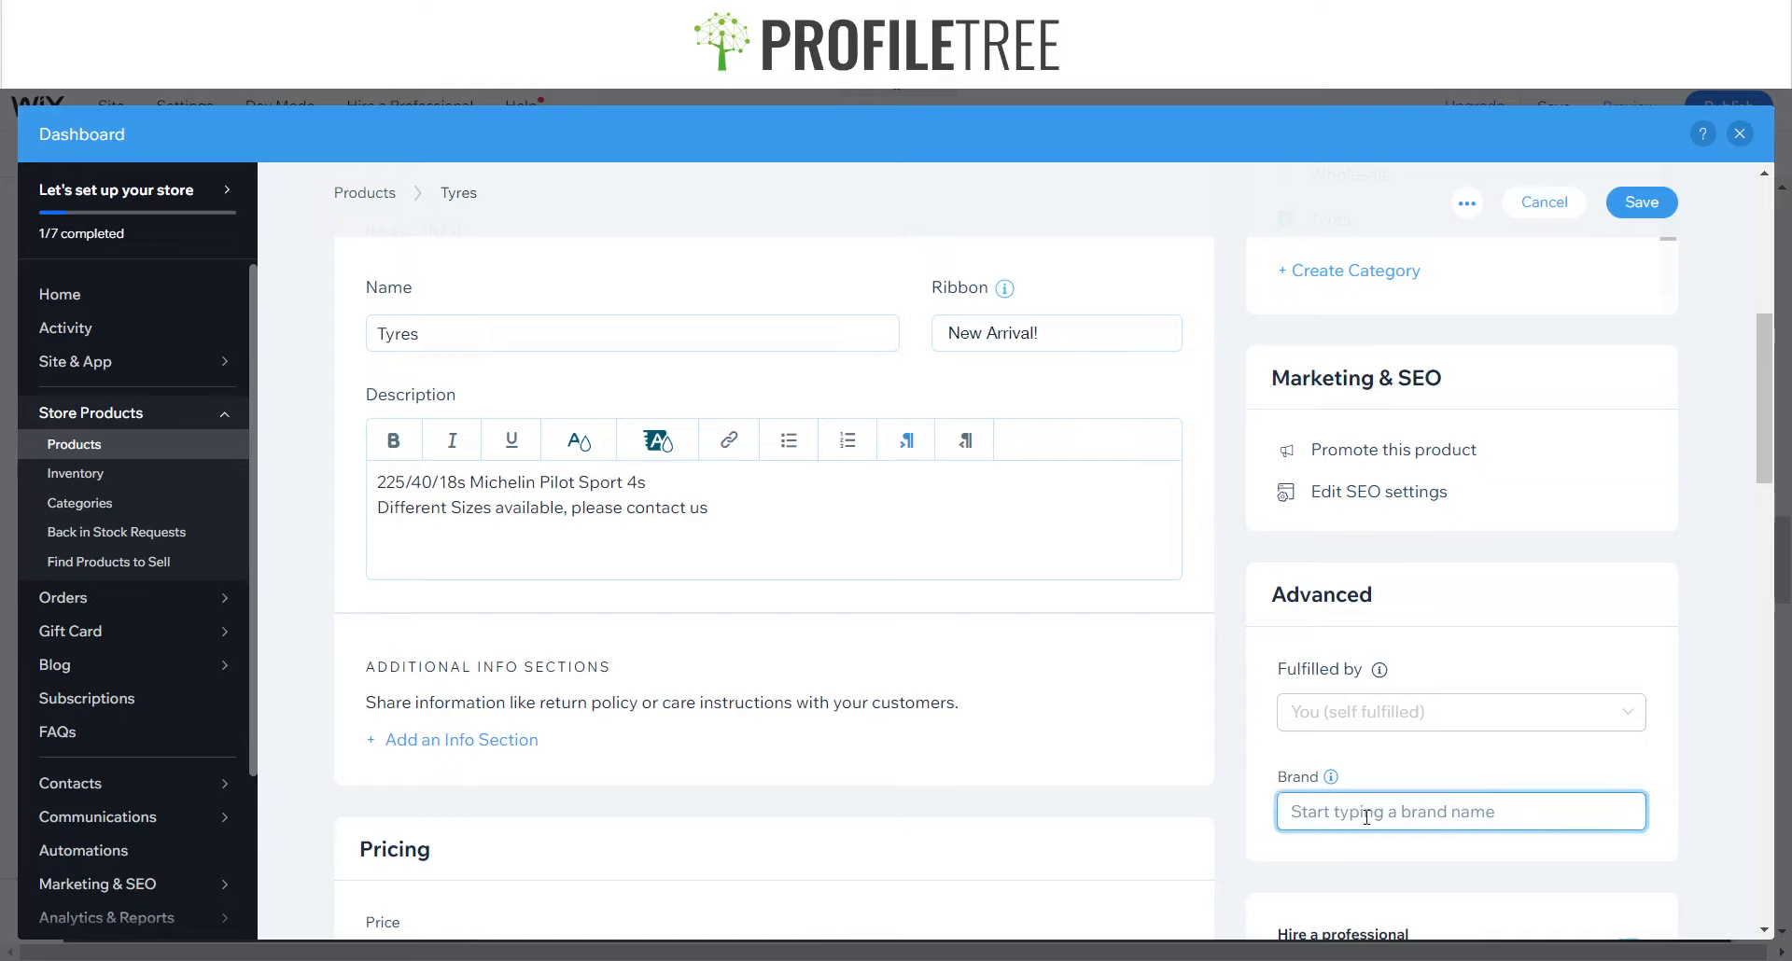
{"action": "type", "text": "Mich"}
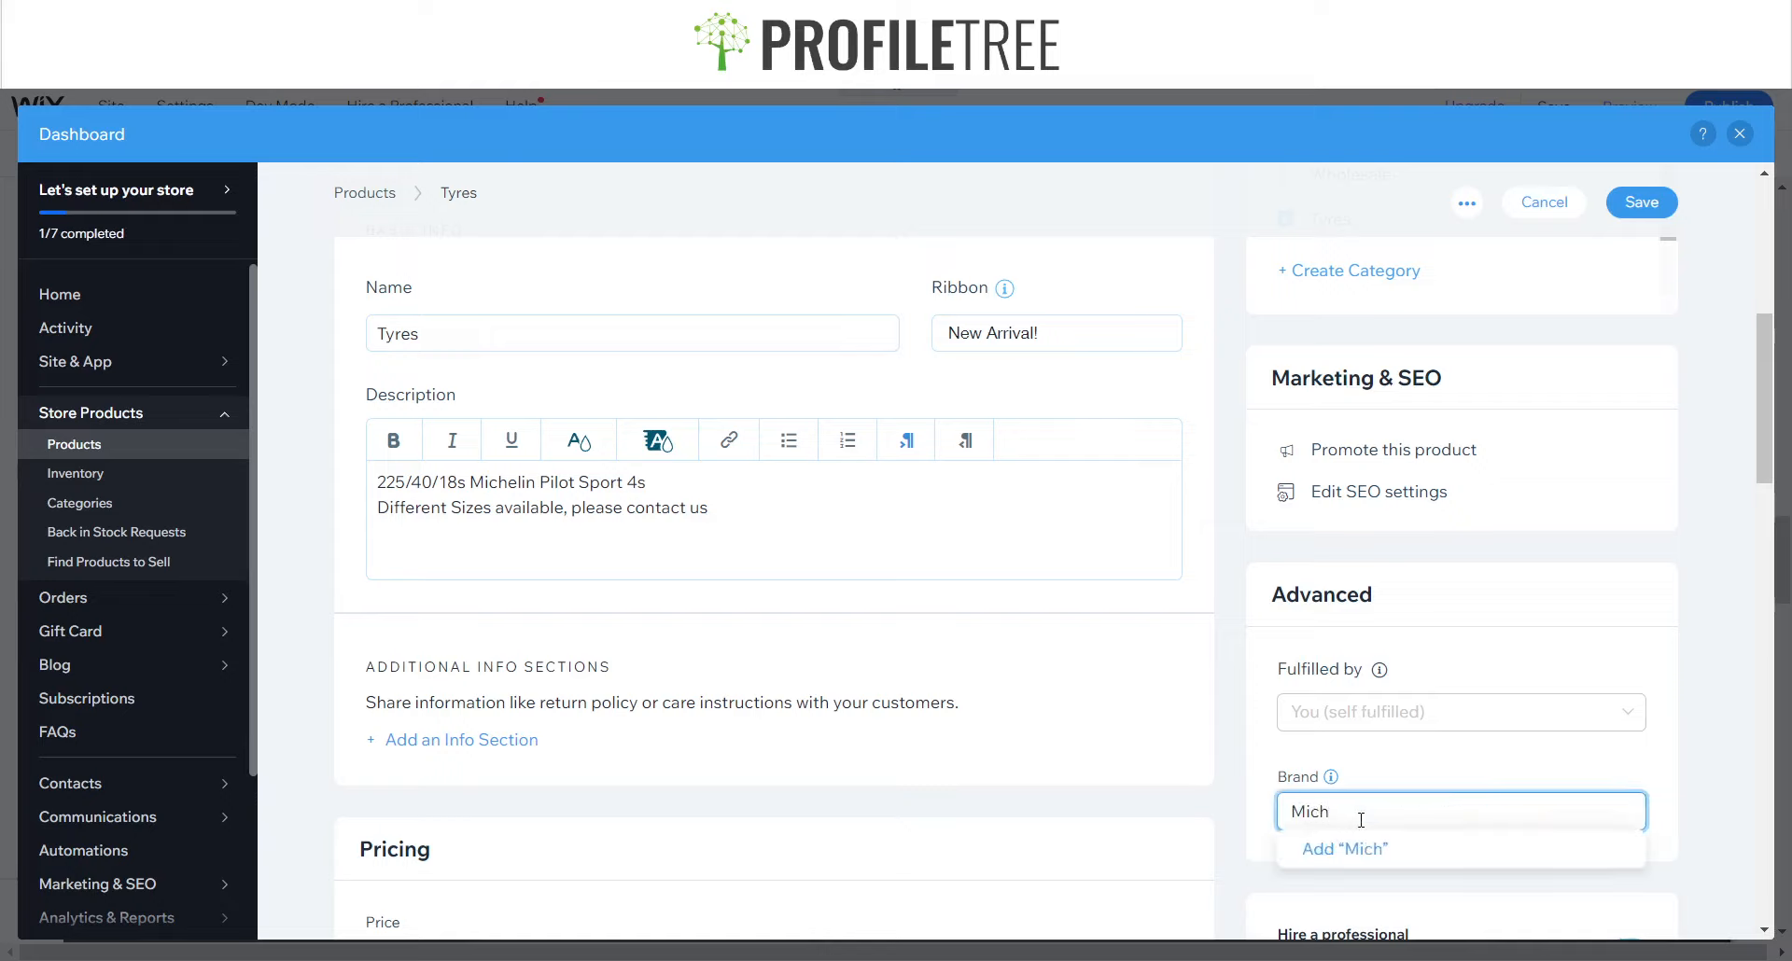
{"action": "type", "text": "relin"}
{"action": "left_click", "coordinate": [1300, 760]}
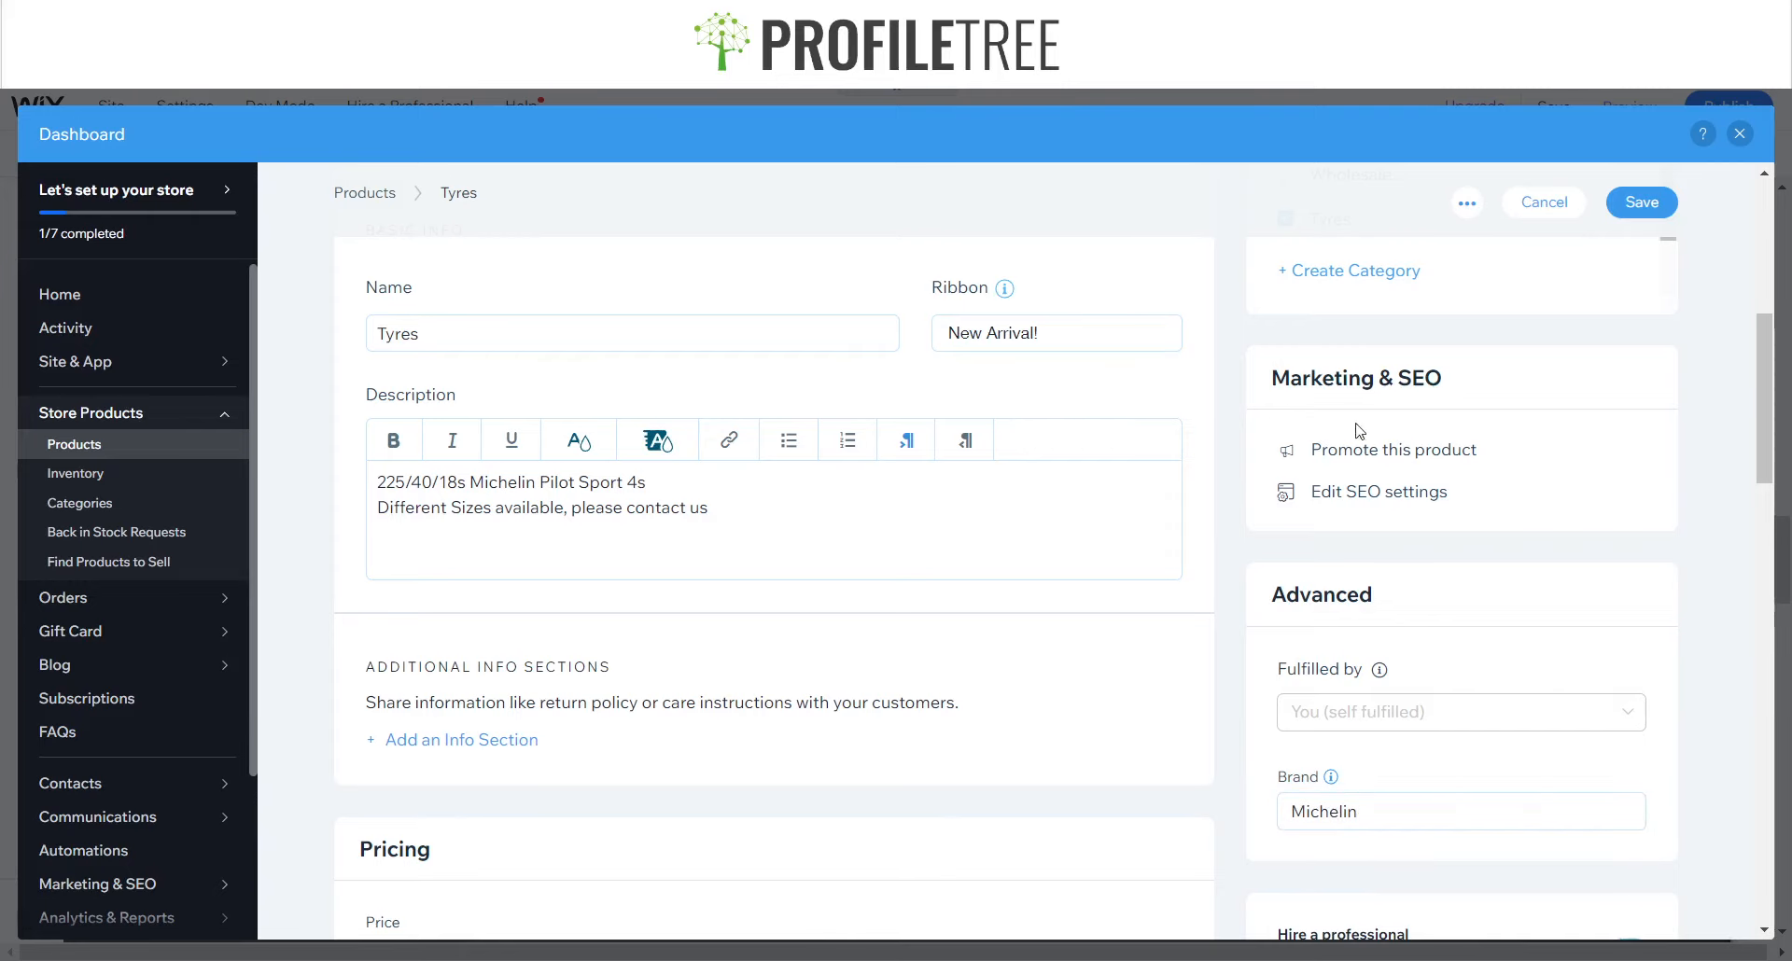
- Try to open the promotion options for the Tyres product, dismissing the request to save changes each time
{"action": "left_click", "coordinate": [1359, 502]}
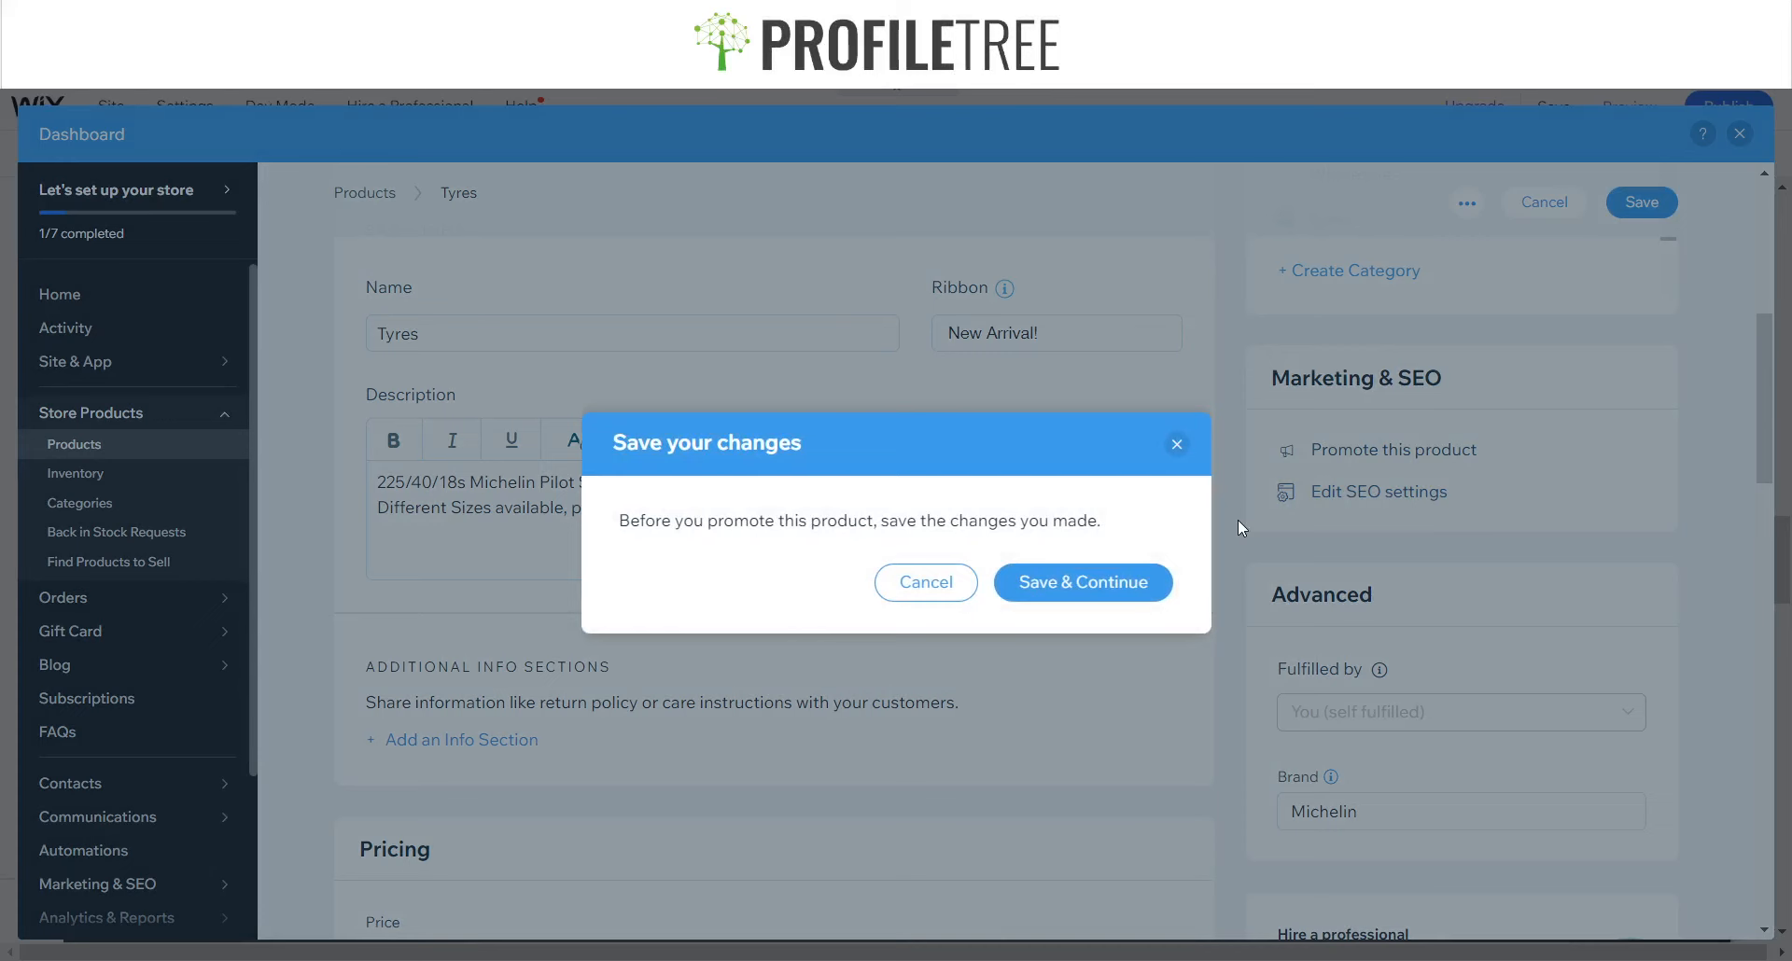
{"action": "left_click", "coordinate": [1176, 445]}
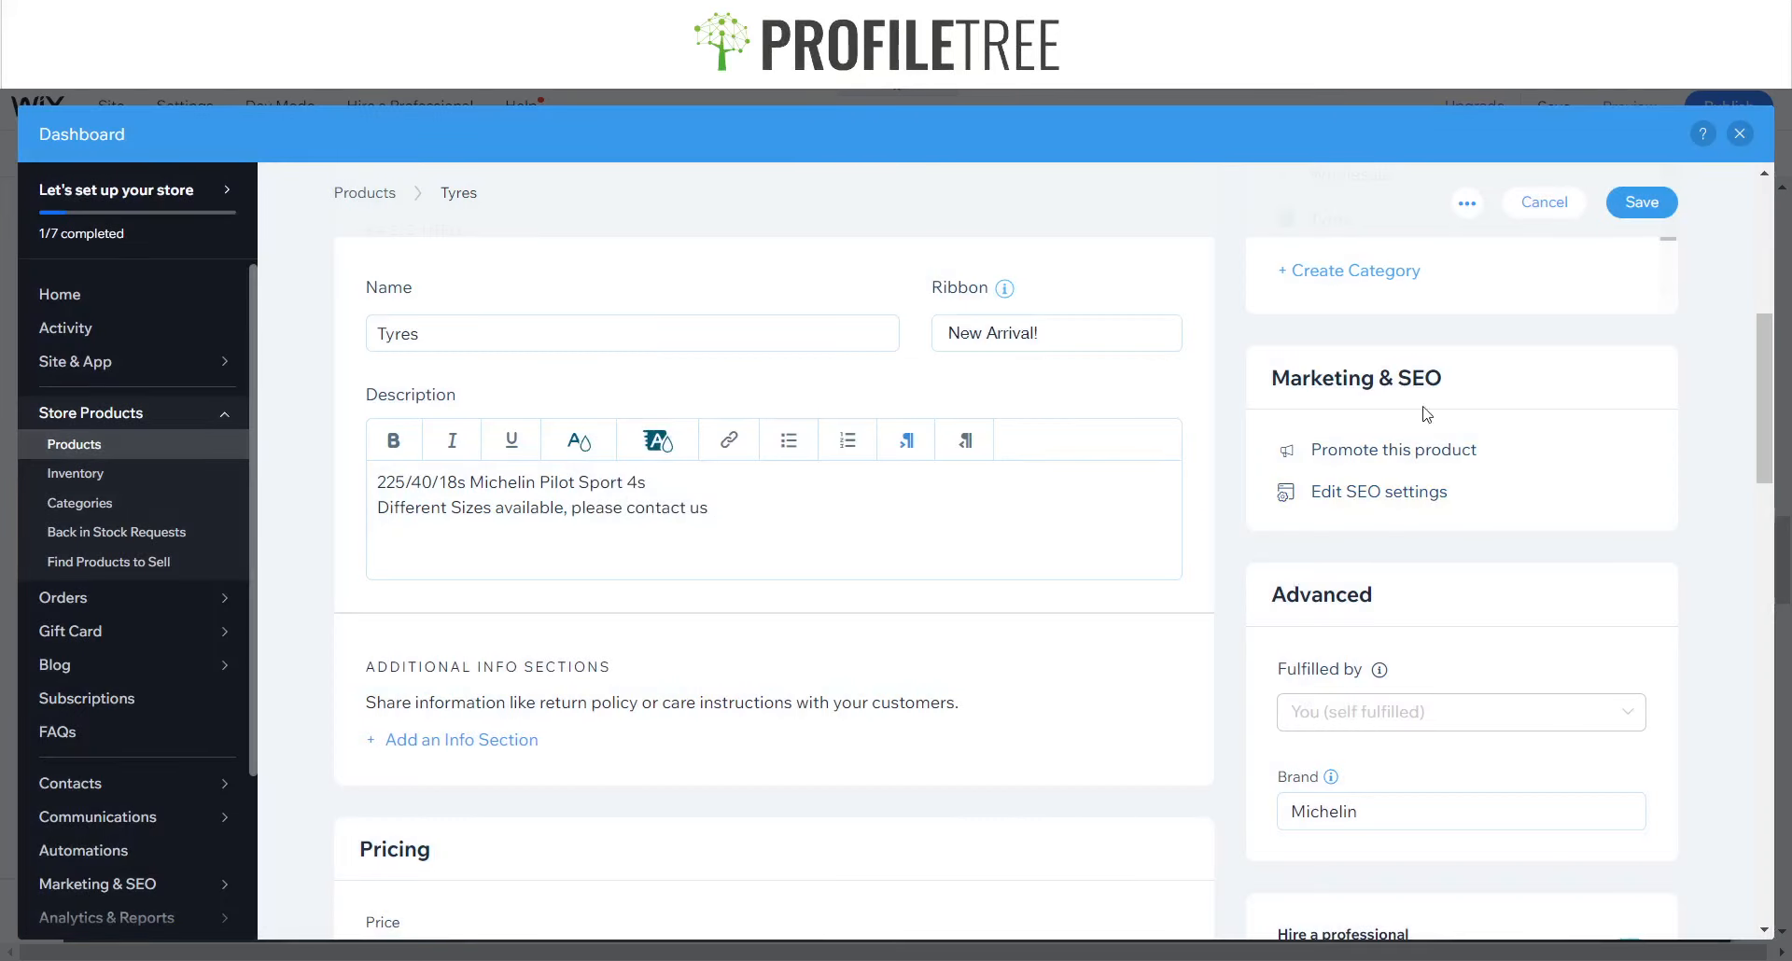
{"action": "scroll", "coordinate": [1465, 492], "scroll_direction": "up", "scroll_amount": 5}
{"action": "scroll", "coordinate": [1316, 910], "scroll_direction": "down", "scroll_amount": 5}
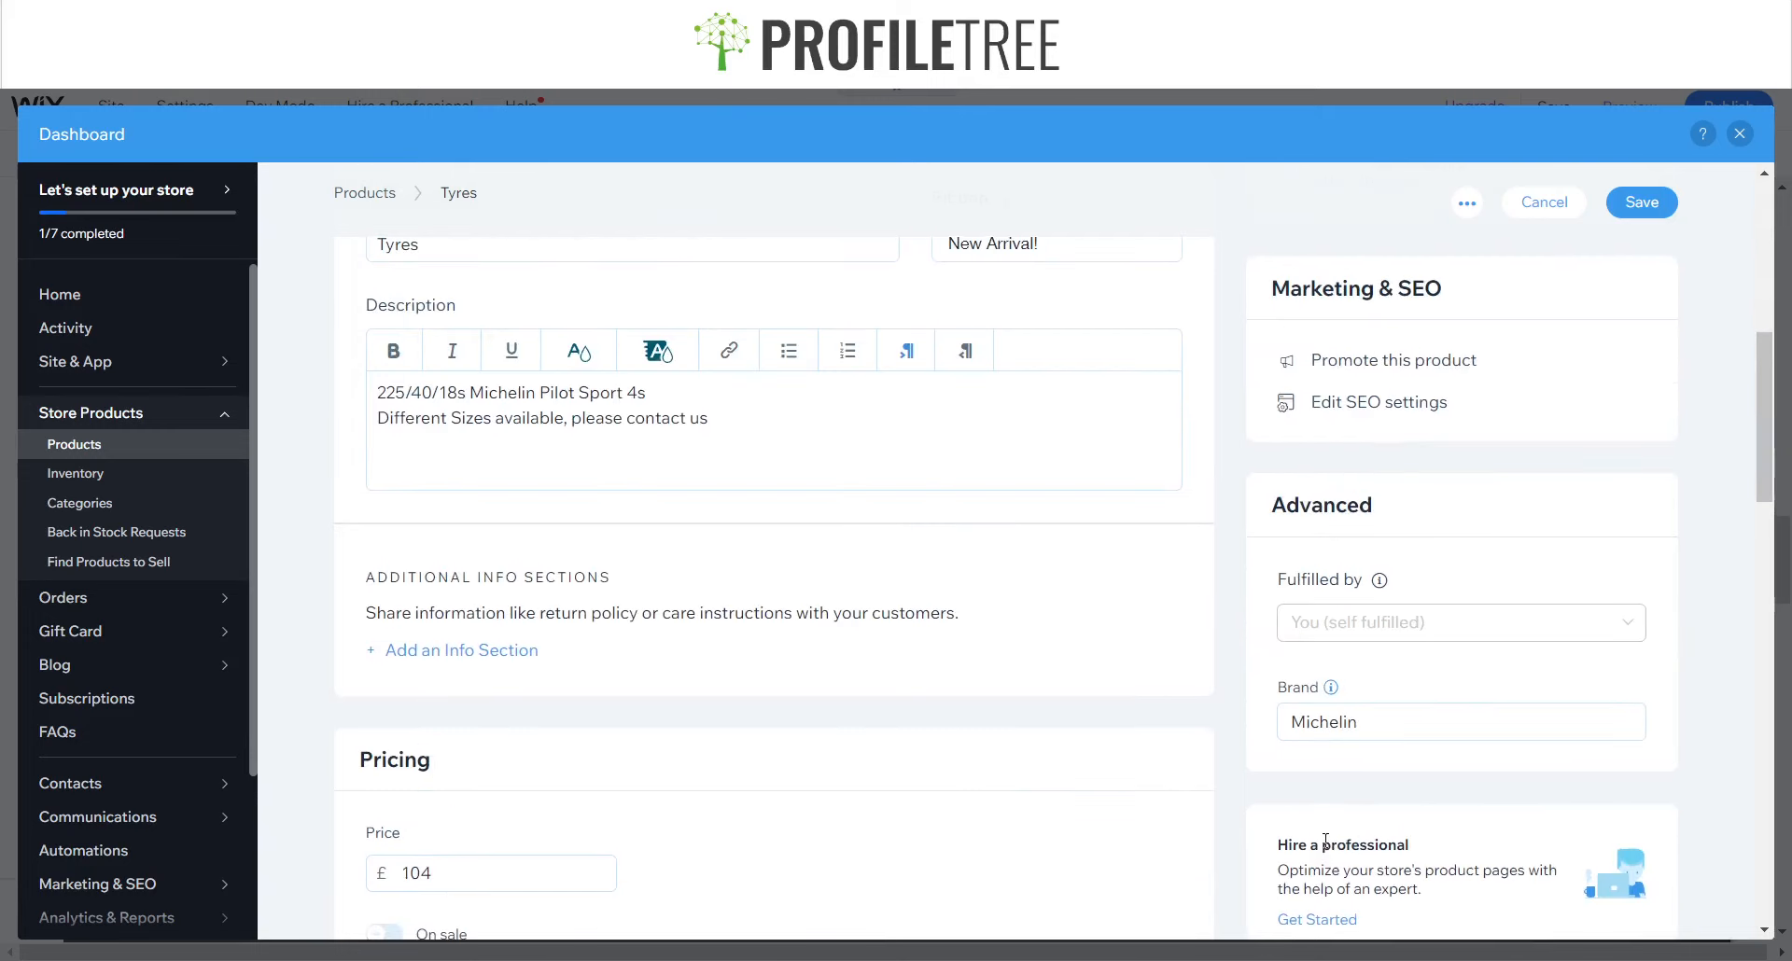
{"action": "scroll", "coordinate": [1325, 849], "scroll_direction": "up", "scroll_amount": 6}
{"action": "scroll", "coordinate": [1326, 847], "scroll_direction": "down", "scroll_amount": 1}
{"action": "left_click", "coordinate": [1327, 840]}
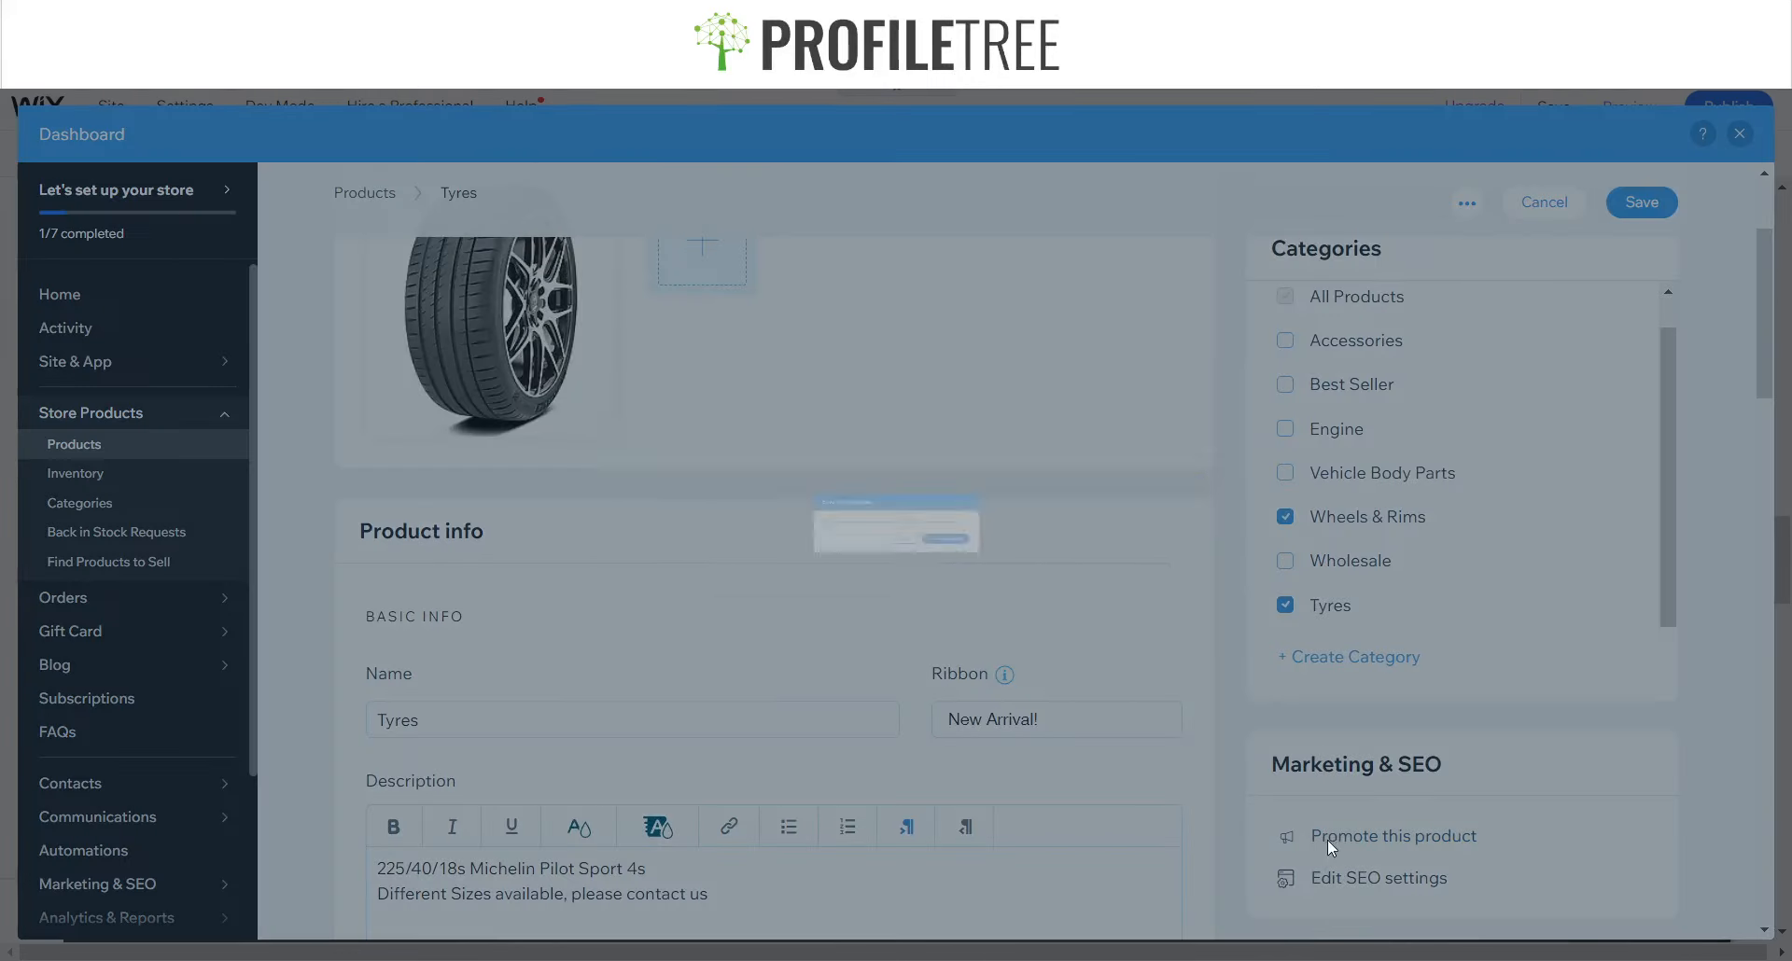
{"action": "left_click", "coordinate": [1176, 445]}
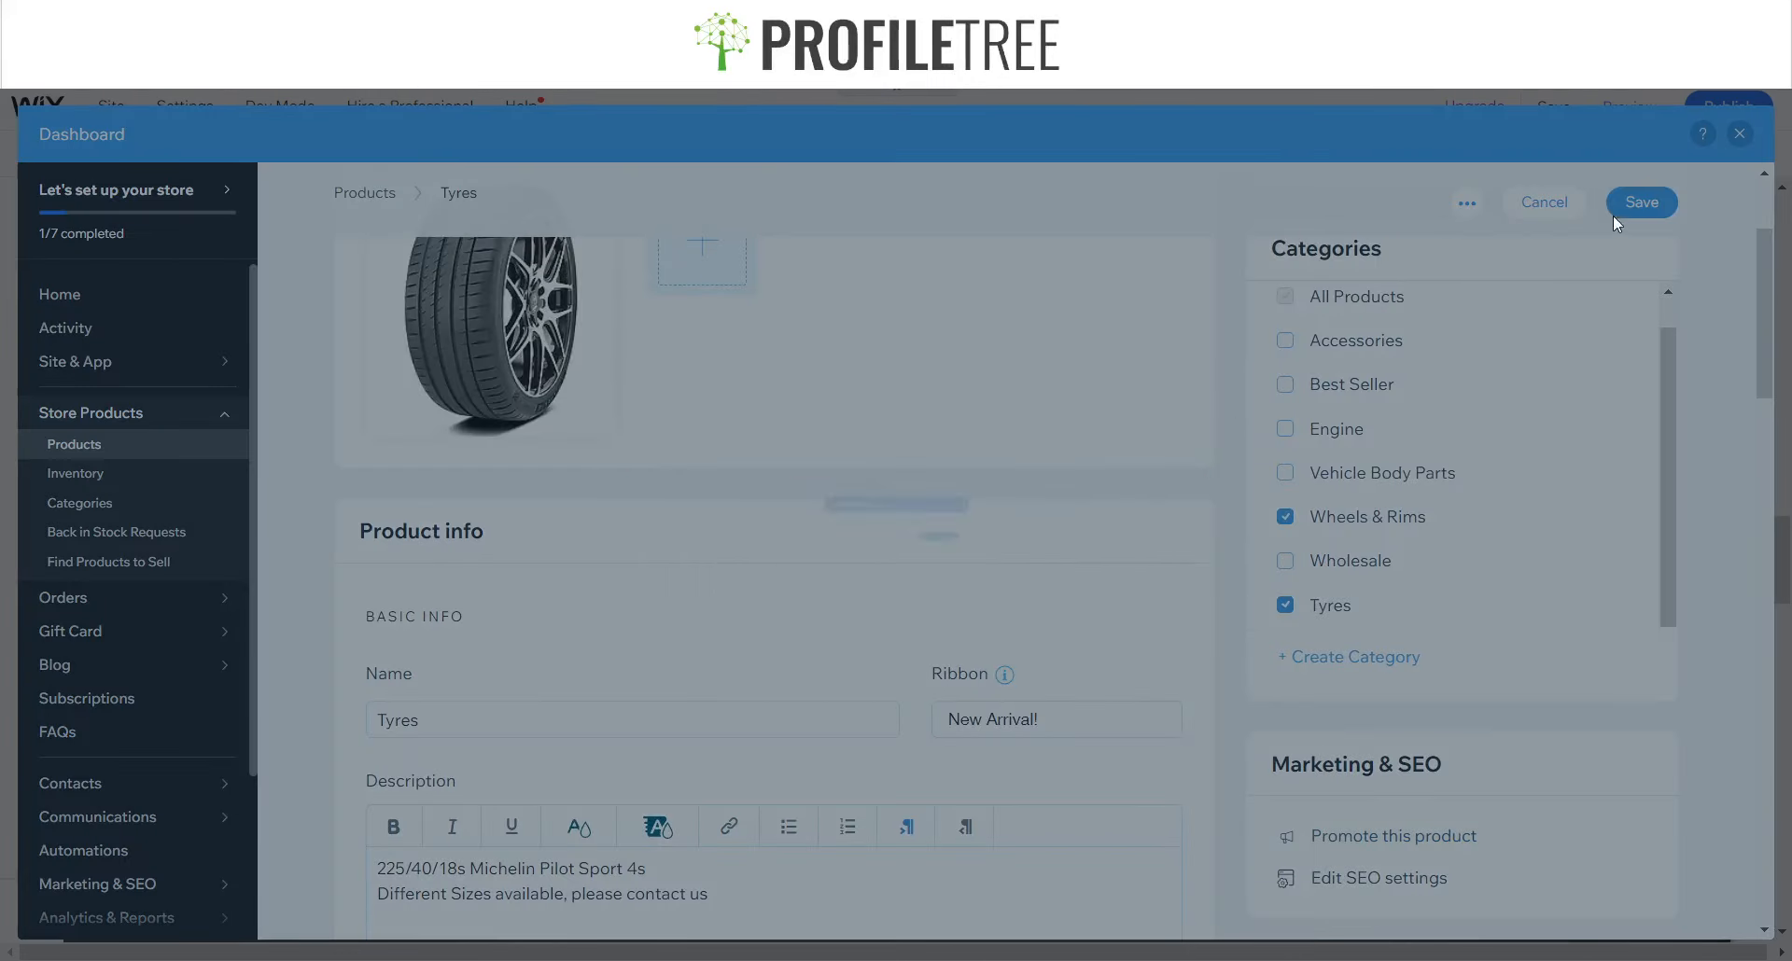
- Set the pre-order message to "April 2nd" and save the Tyres product
{"action": "left_click", "coordinate": [1640, 202]}
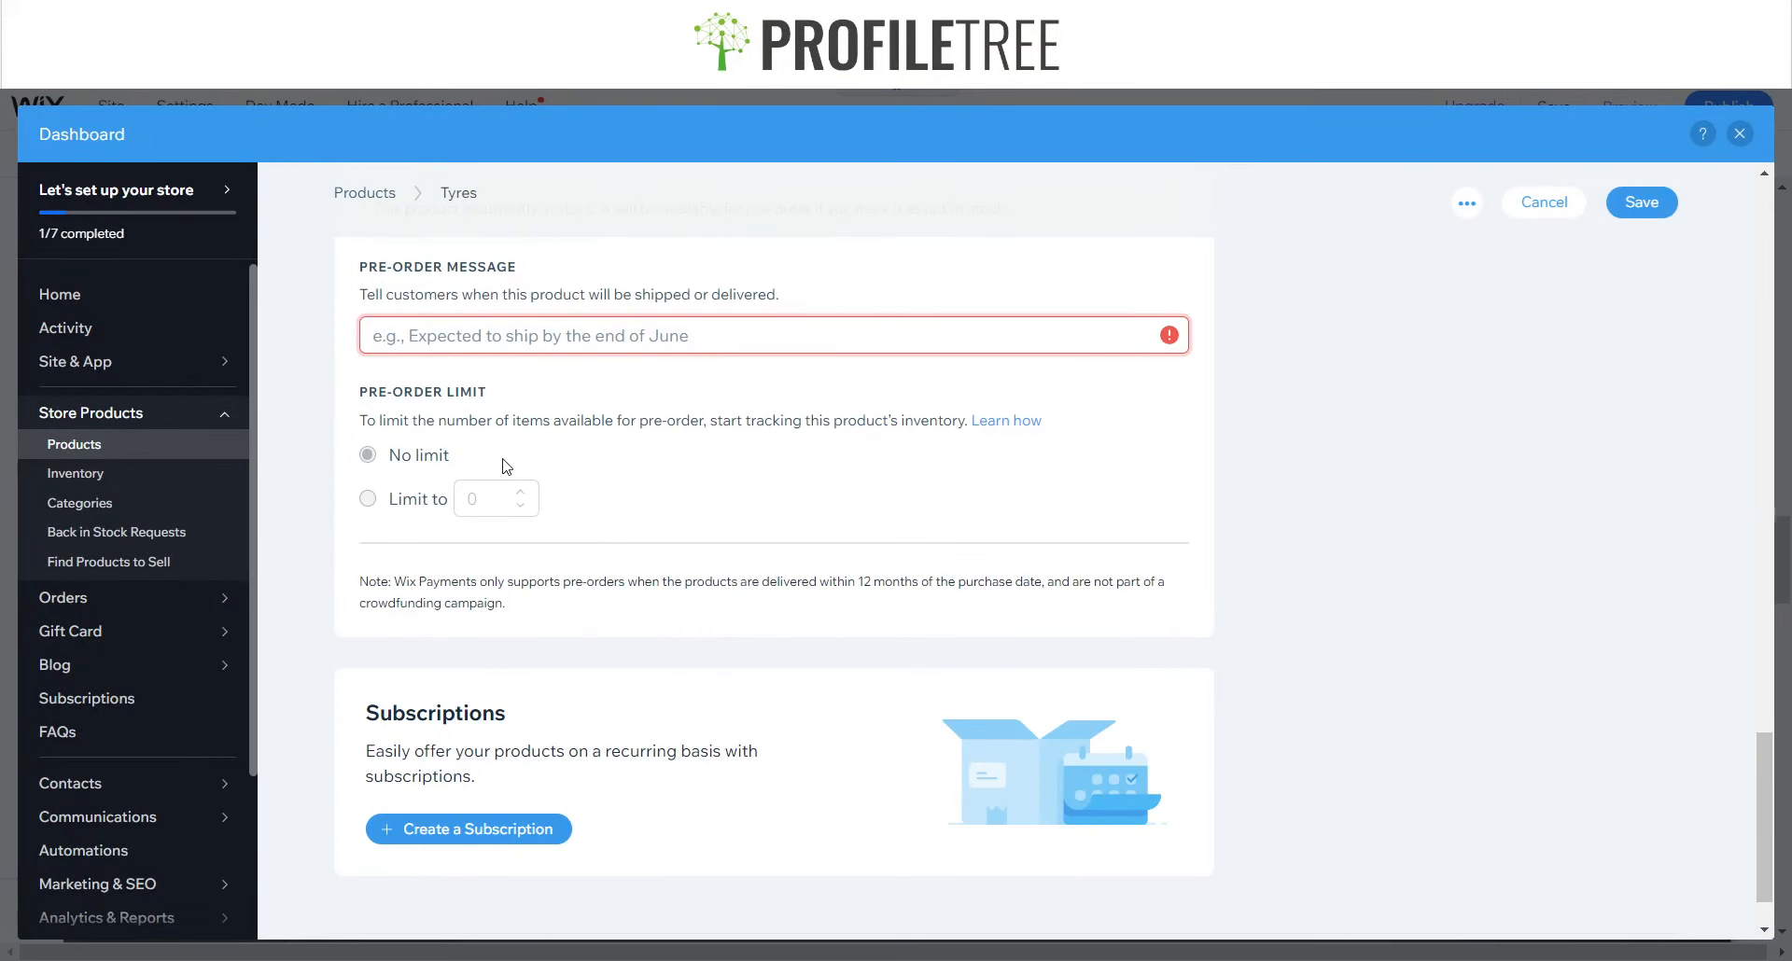
{"action": "scroll", "coordinate": [505, 465], "scroll_direction": "up", "scroll_amount": 2}
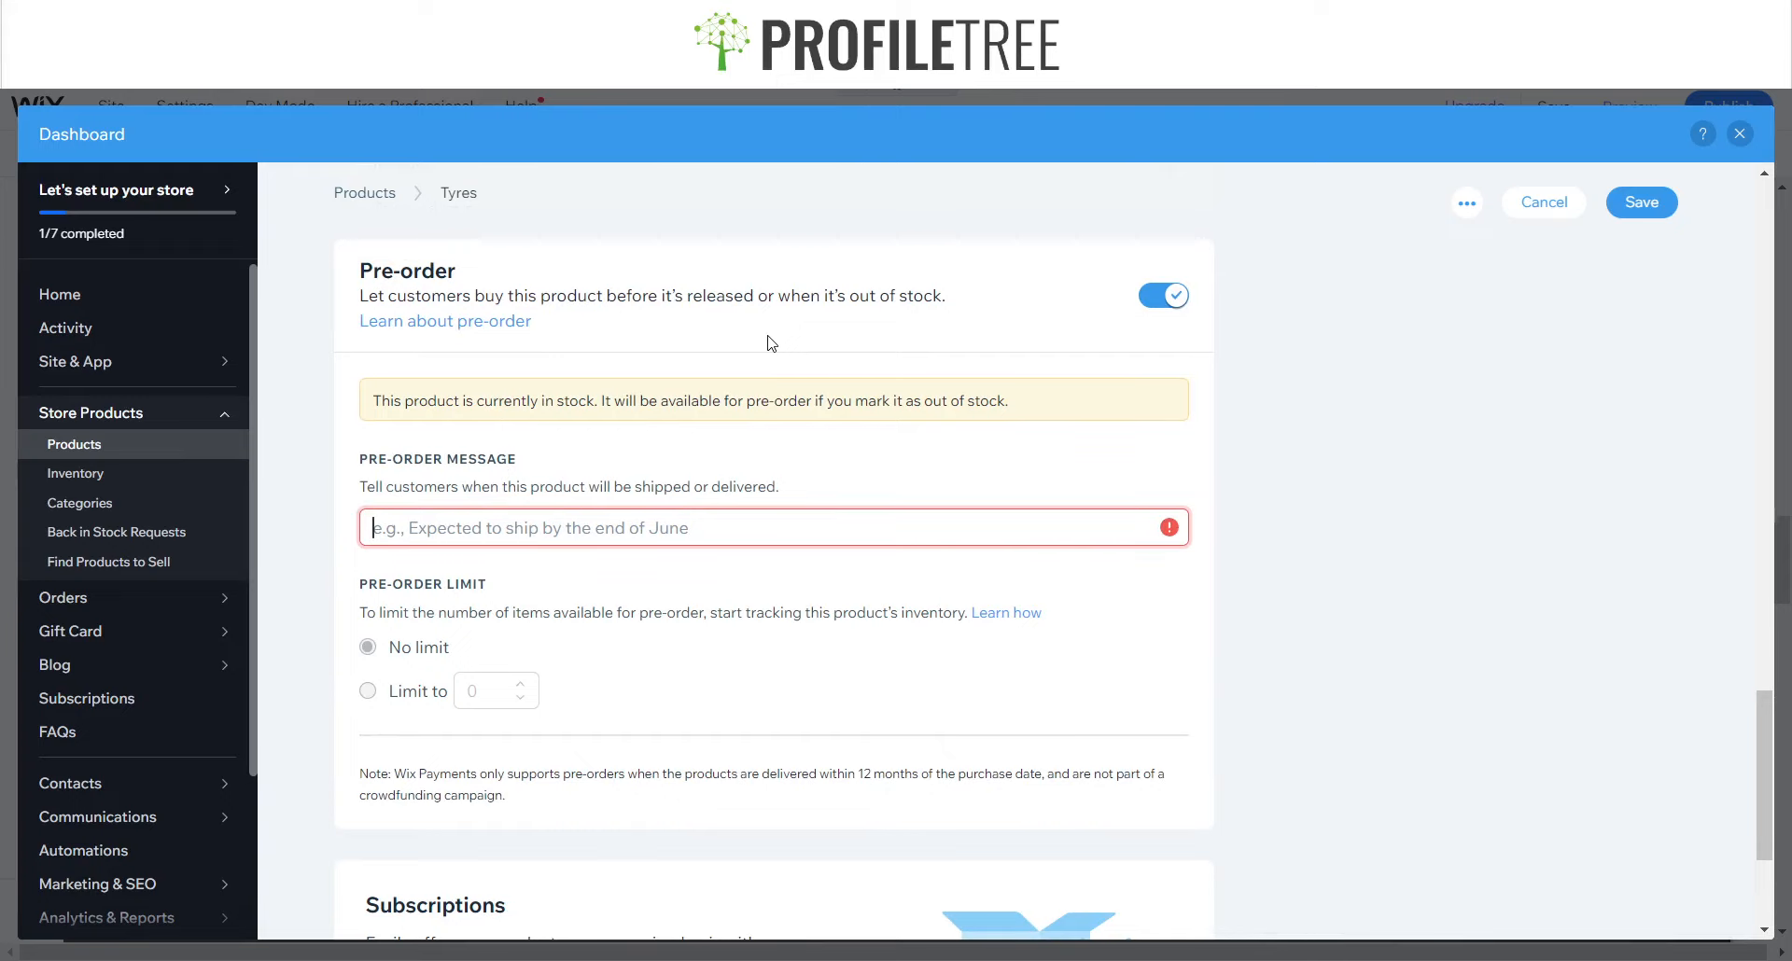
{"action": "type", "text": "Febur"}
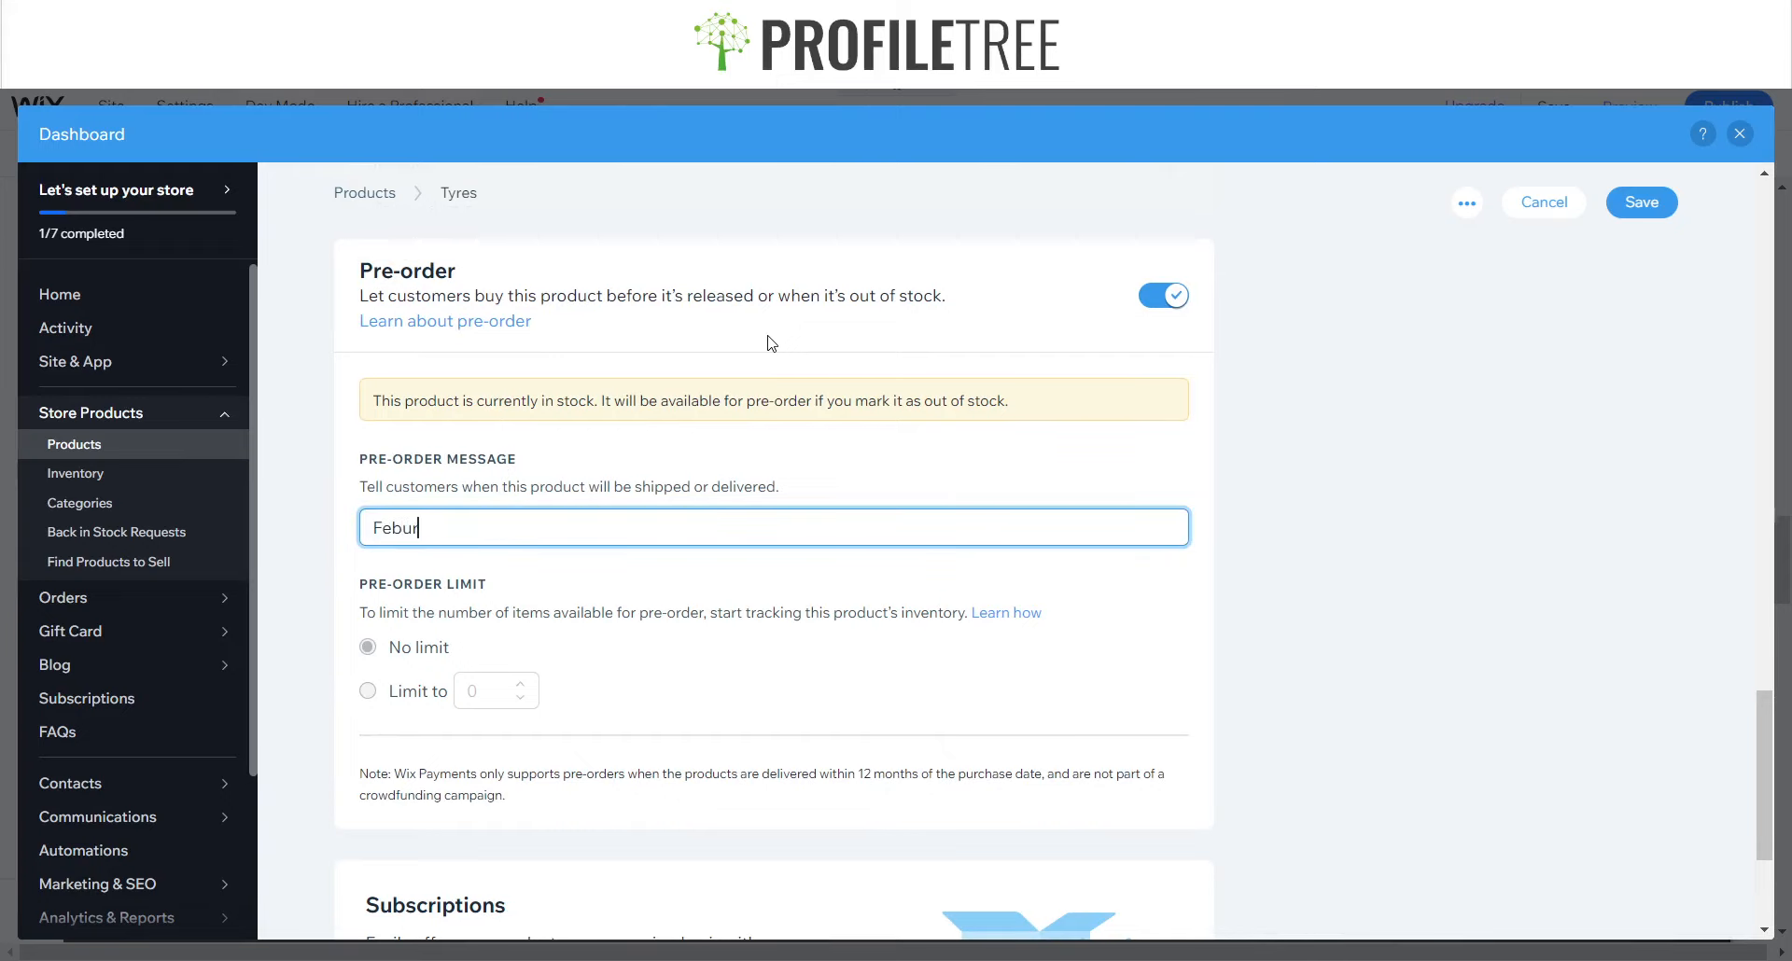
{"action": "key", "text": "BackSpace"}
{"action": "key", "text": "BackSpace"}
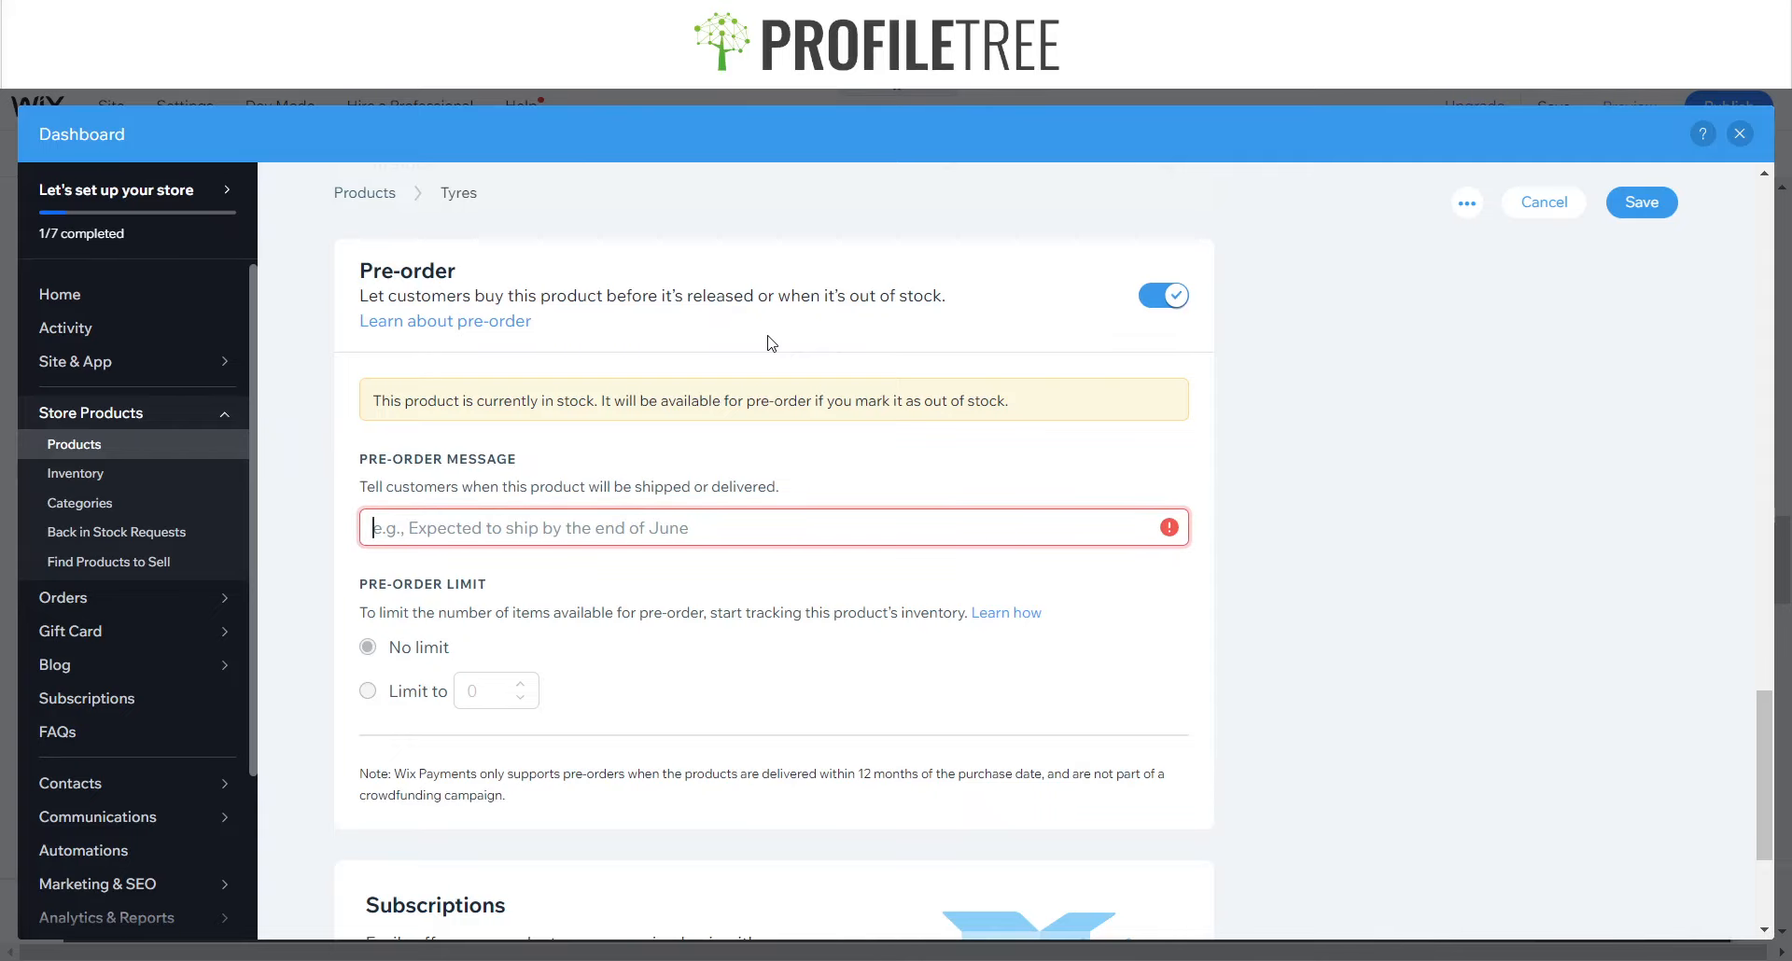
{"action": "type", "text": "April 2nd"}
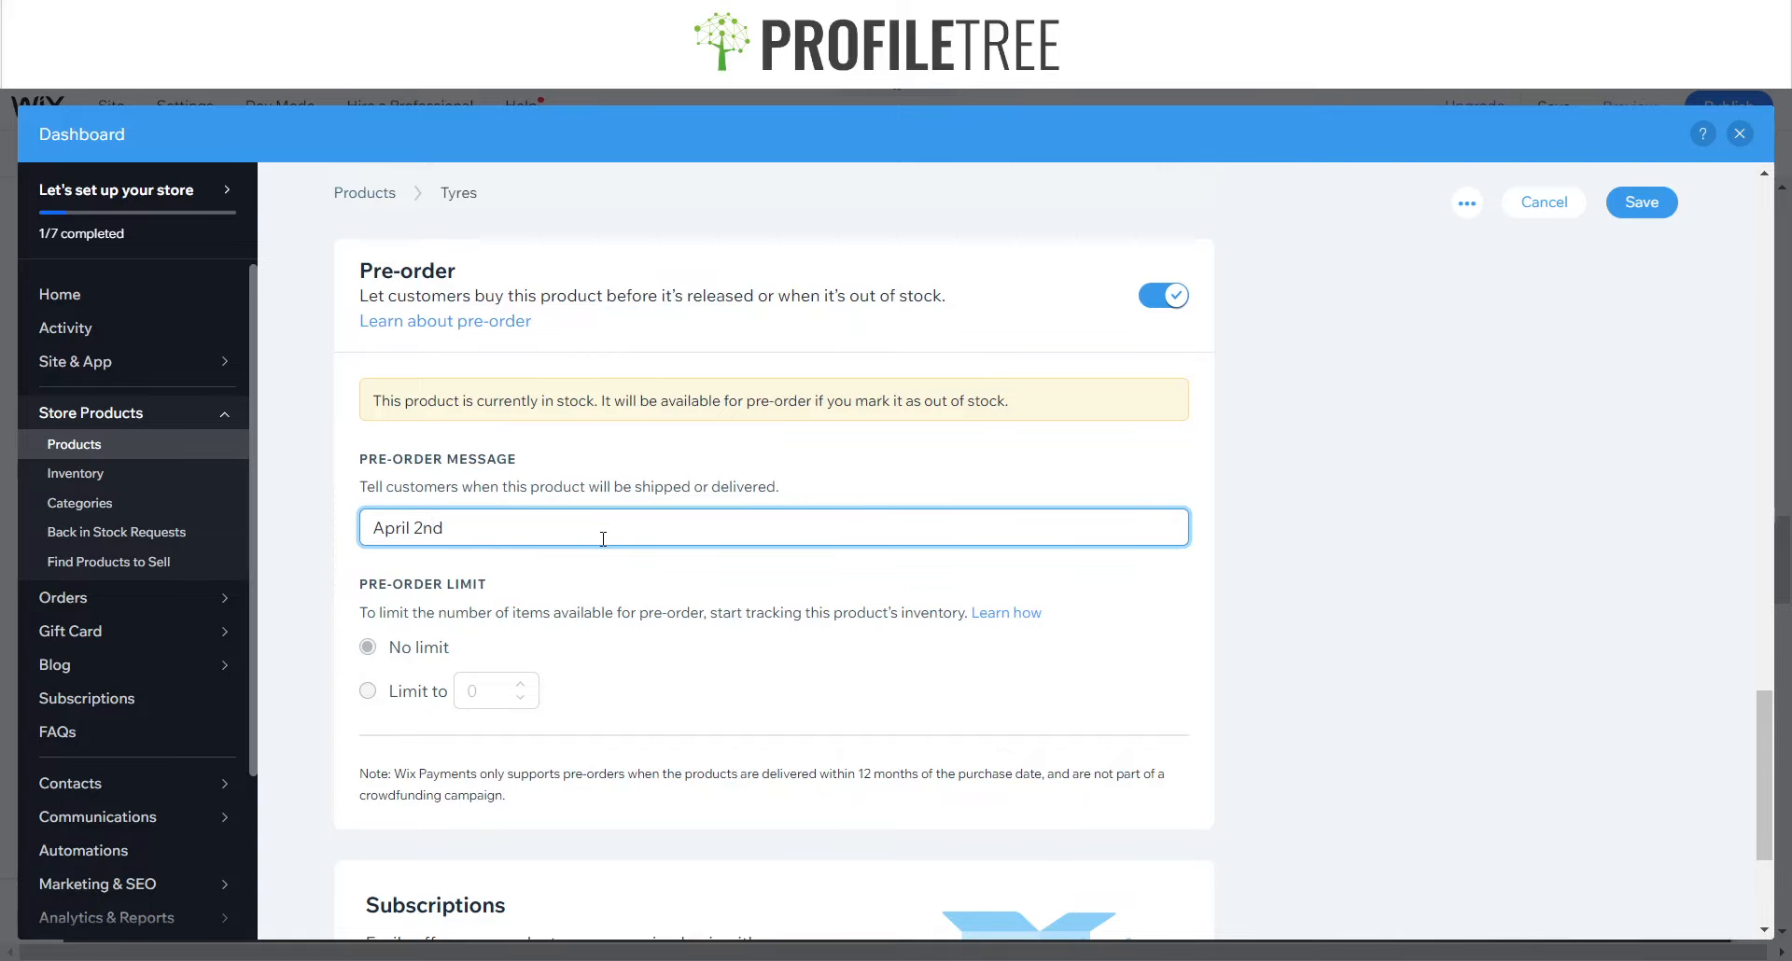
{"action": "scroll", "coordinate": [602, 539], "scroll_direction": "down", "scroll_amount": 12}
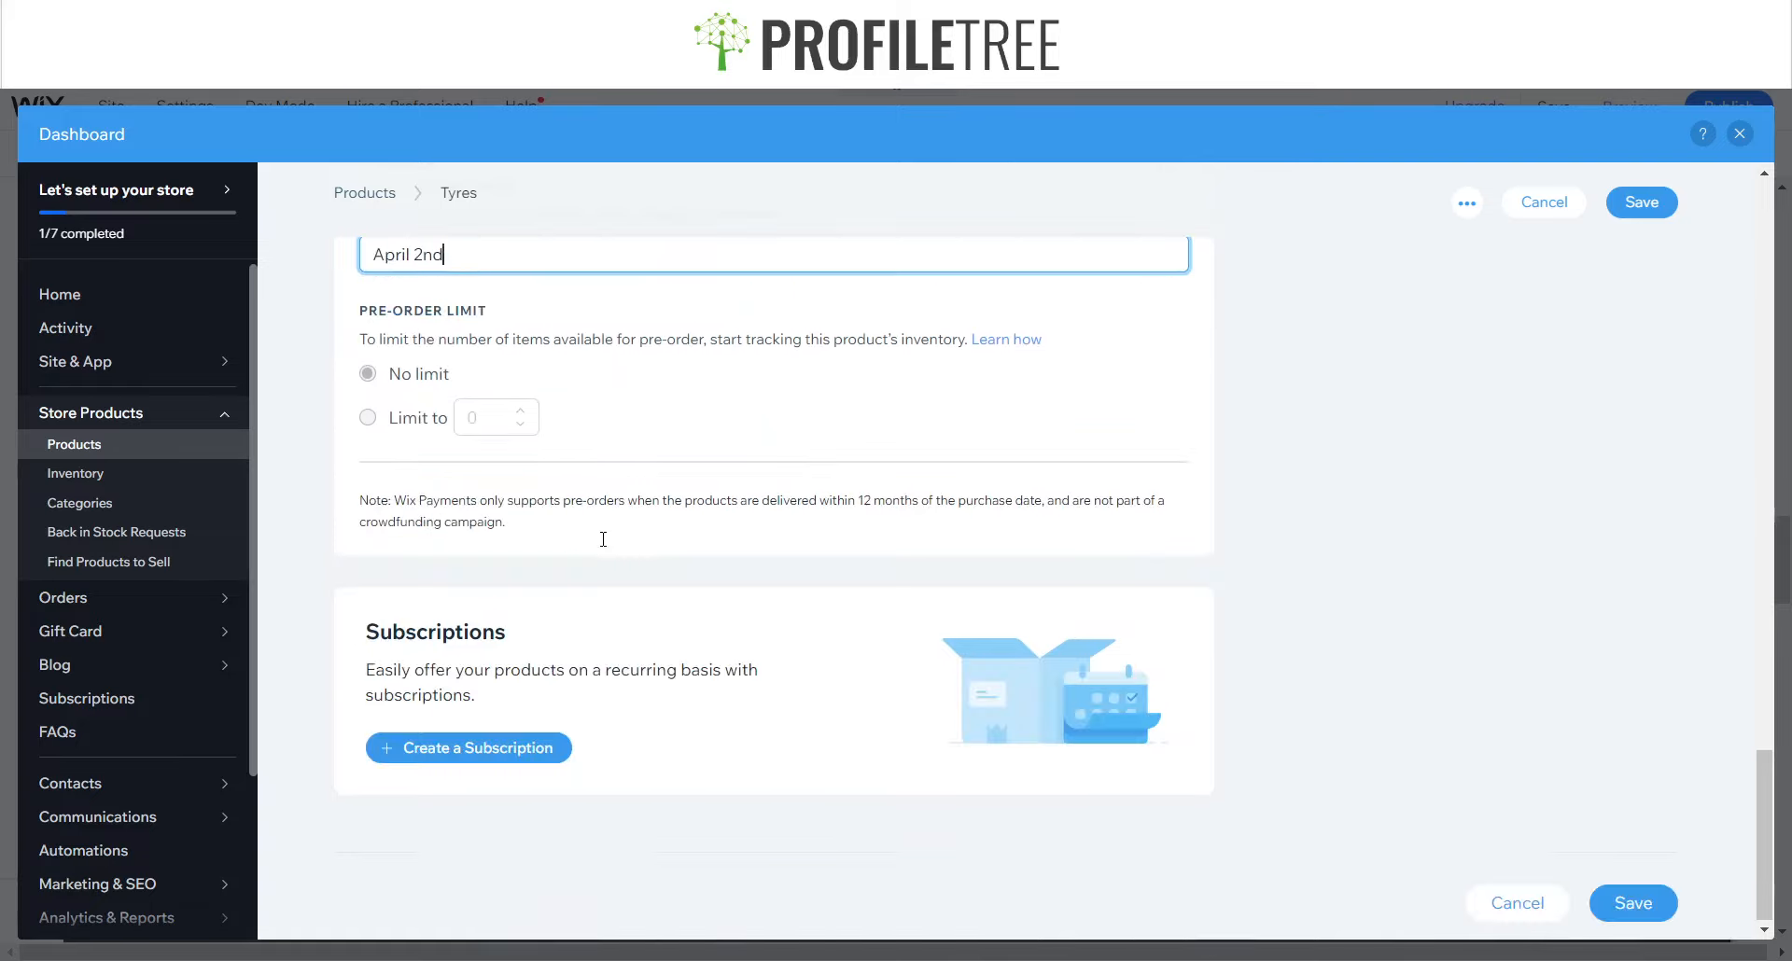
{"action": "left_click", "coordinate": [1616, 233]}
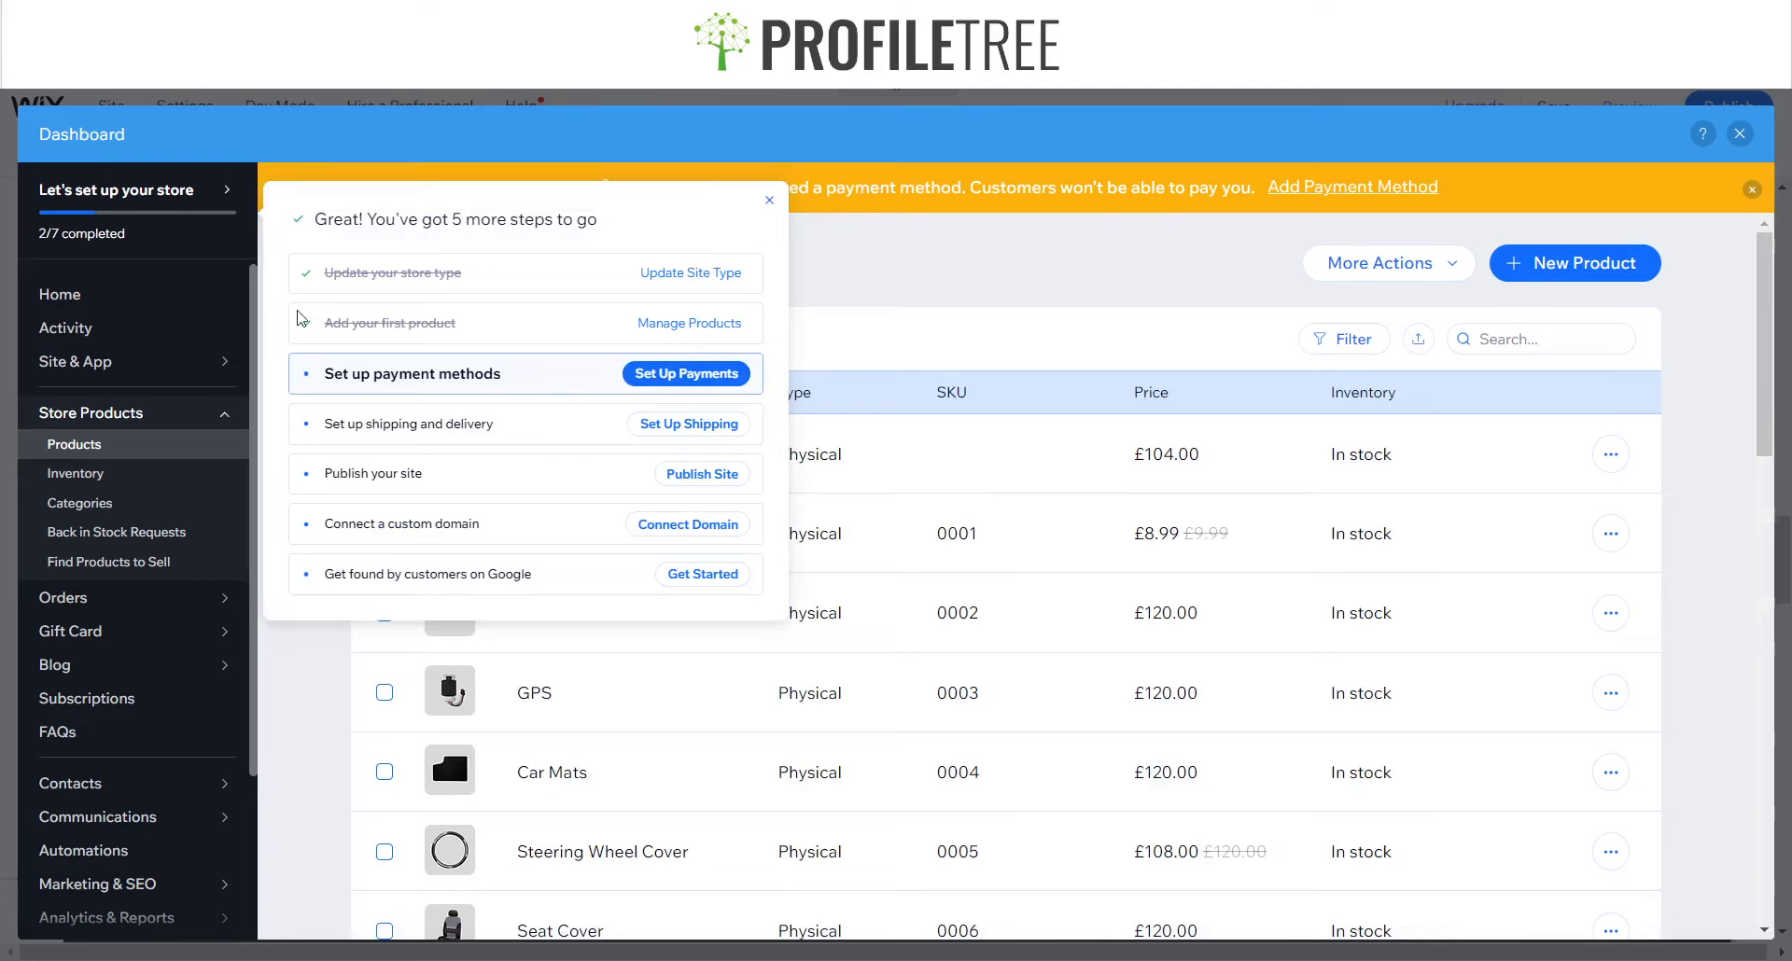
- Close the store setup checklist to show the full product list
{"action": "left_click", "coordinate": [771, 201]}
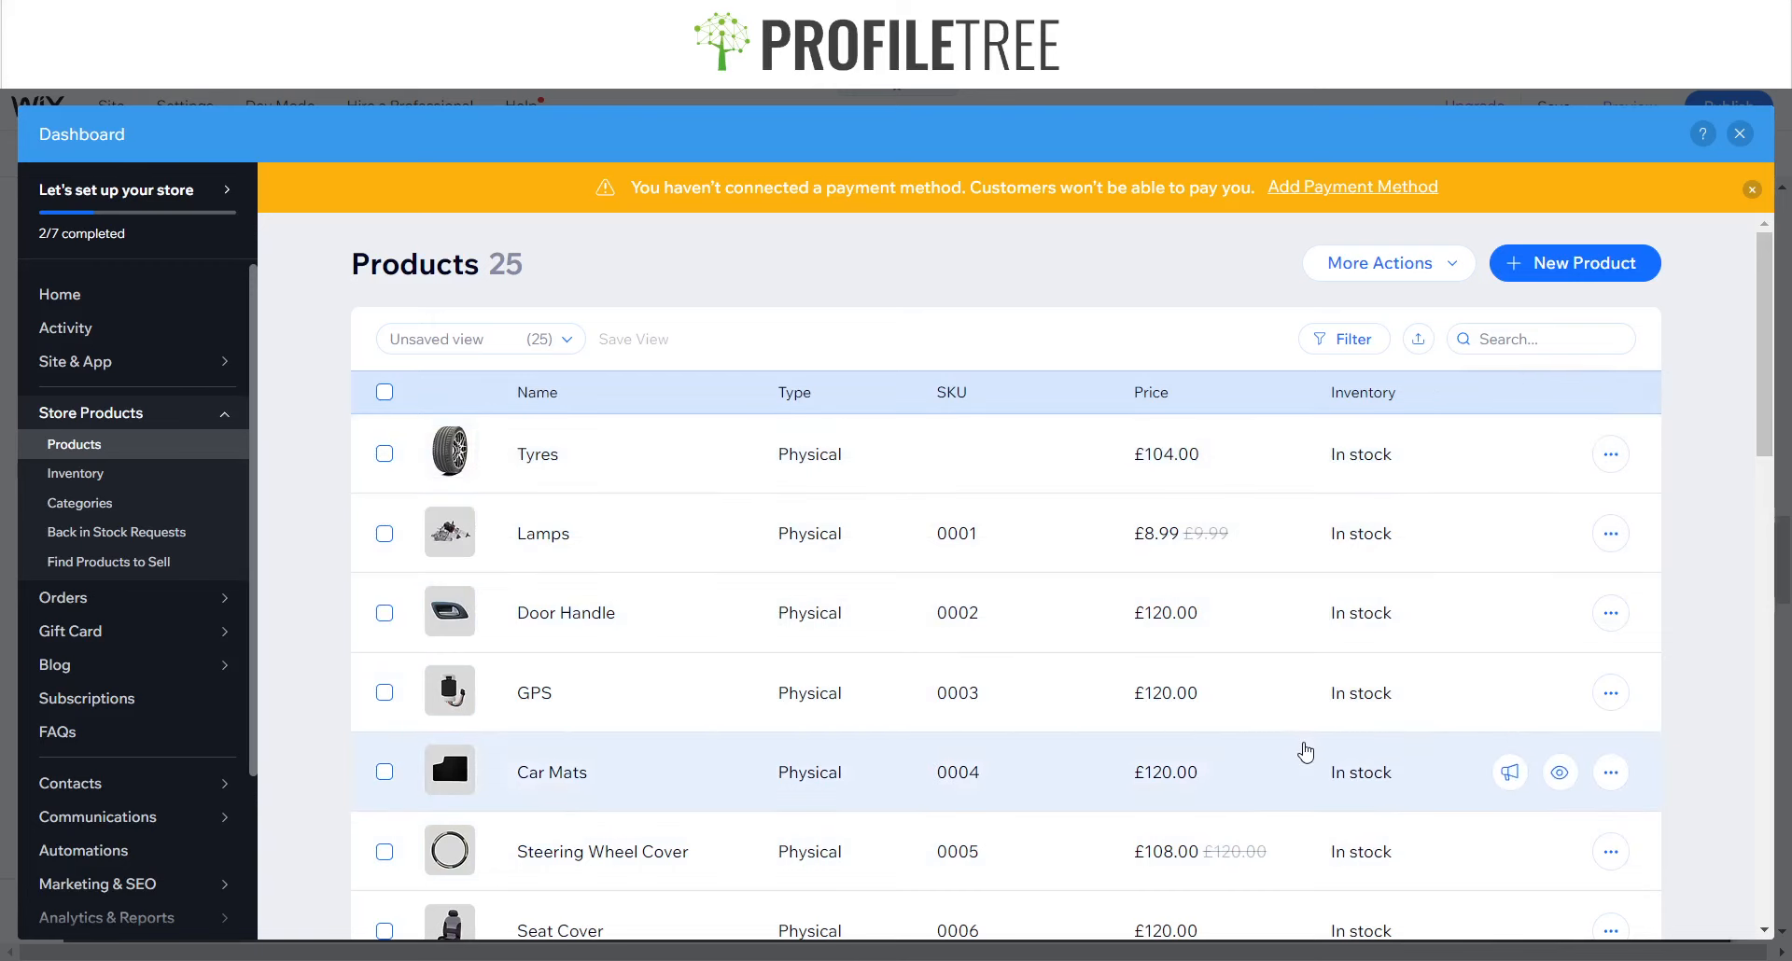
{"action": "scroll", "coordinate": [1305, 752], "scroll_direction": "down", "scroll_amount": 2}
{"action": "scroll", "coordinate": [1188, 749], "scroll_direction": "up", "scroll_amount": 2}
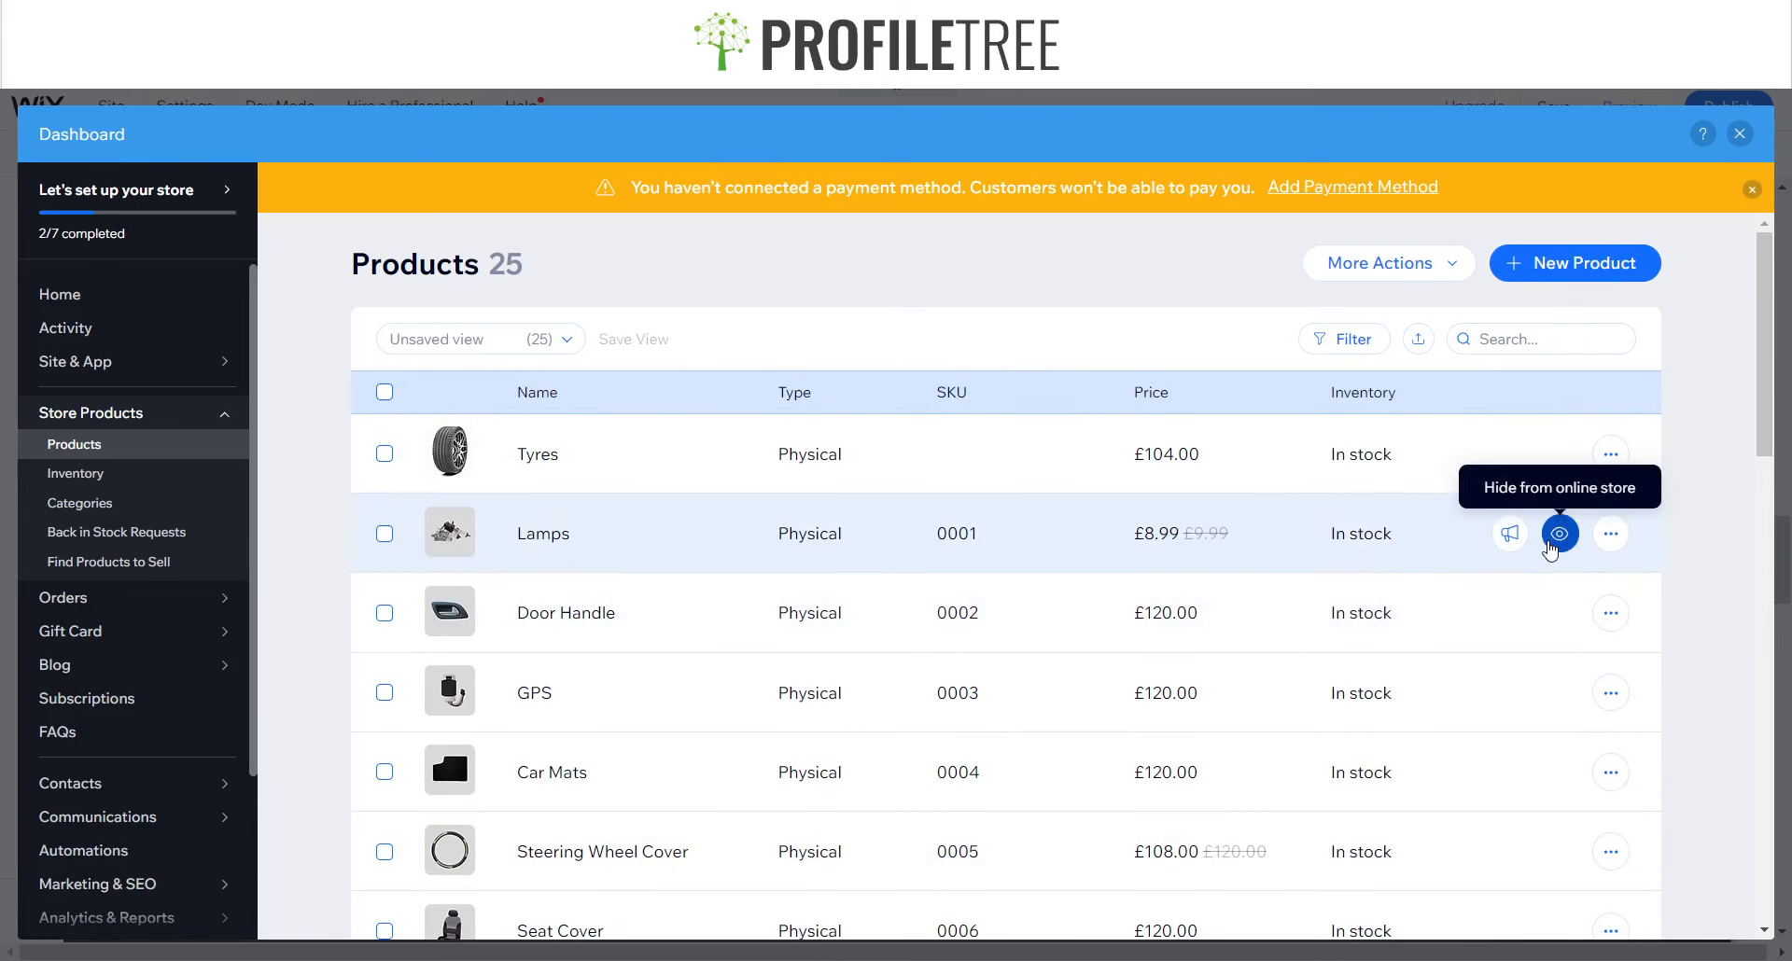
- Hide the Lamps product from the online store and make it visible again
{"action": "left_click", "coordinate": [1558, 535]}
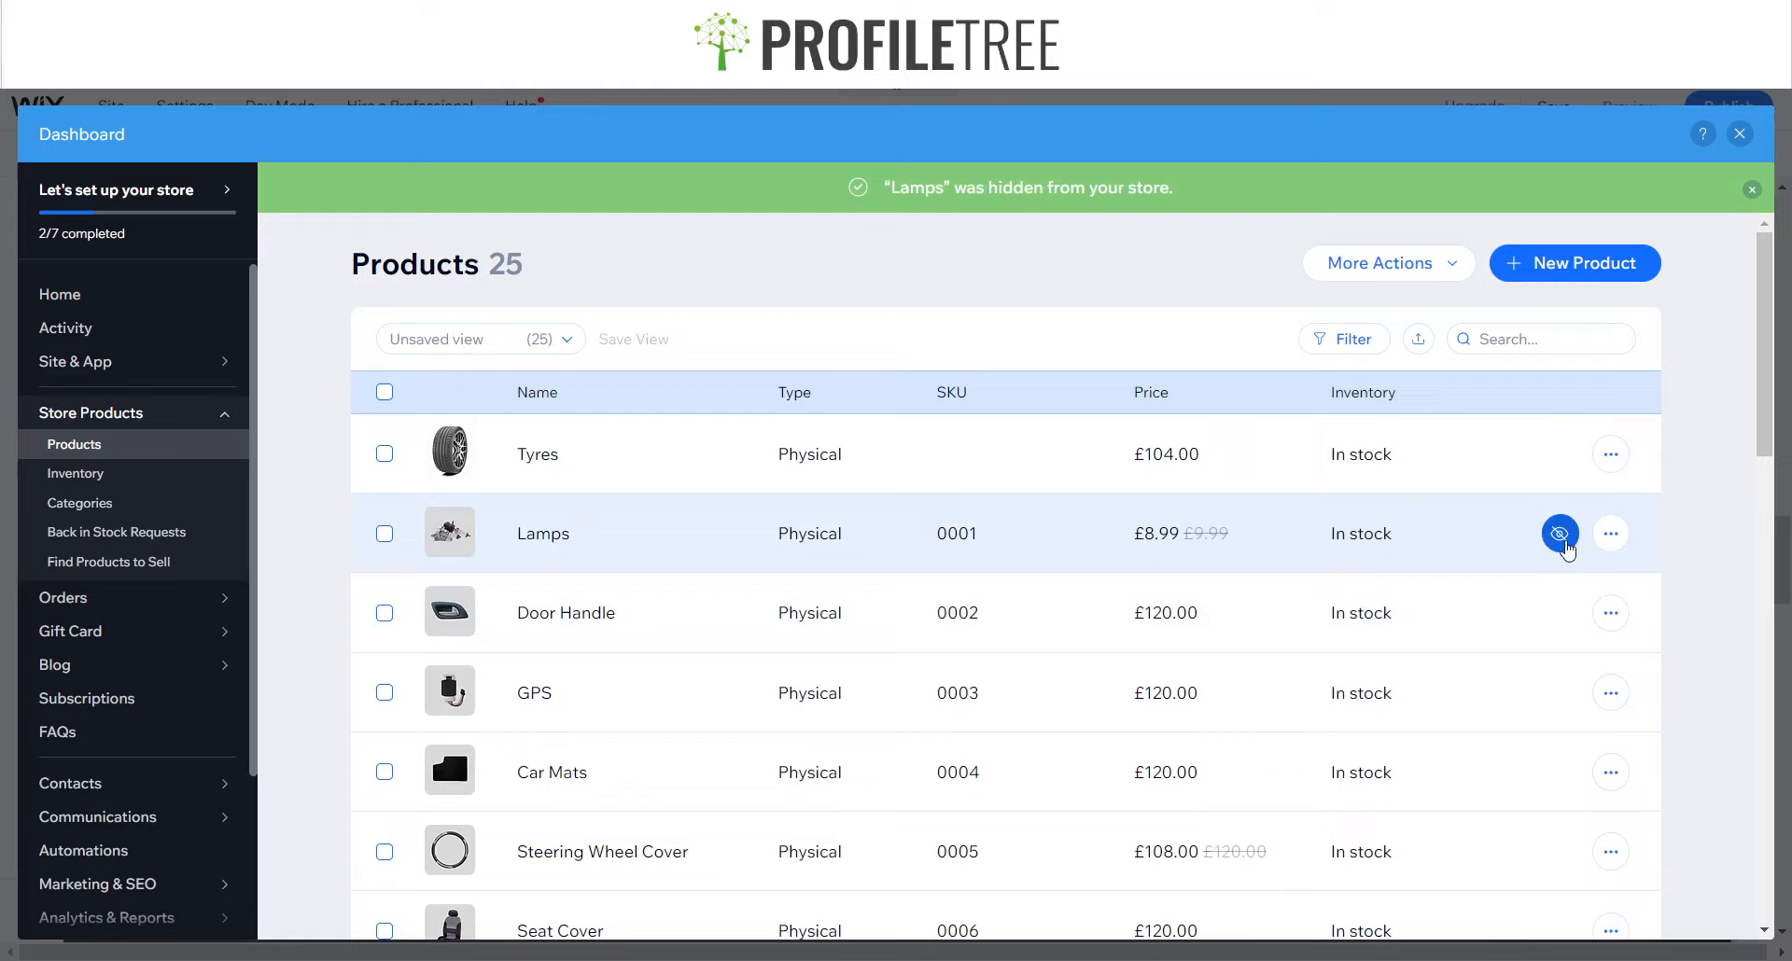
{"action": "left_click", "coordinate": [1561, 535]}
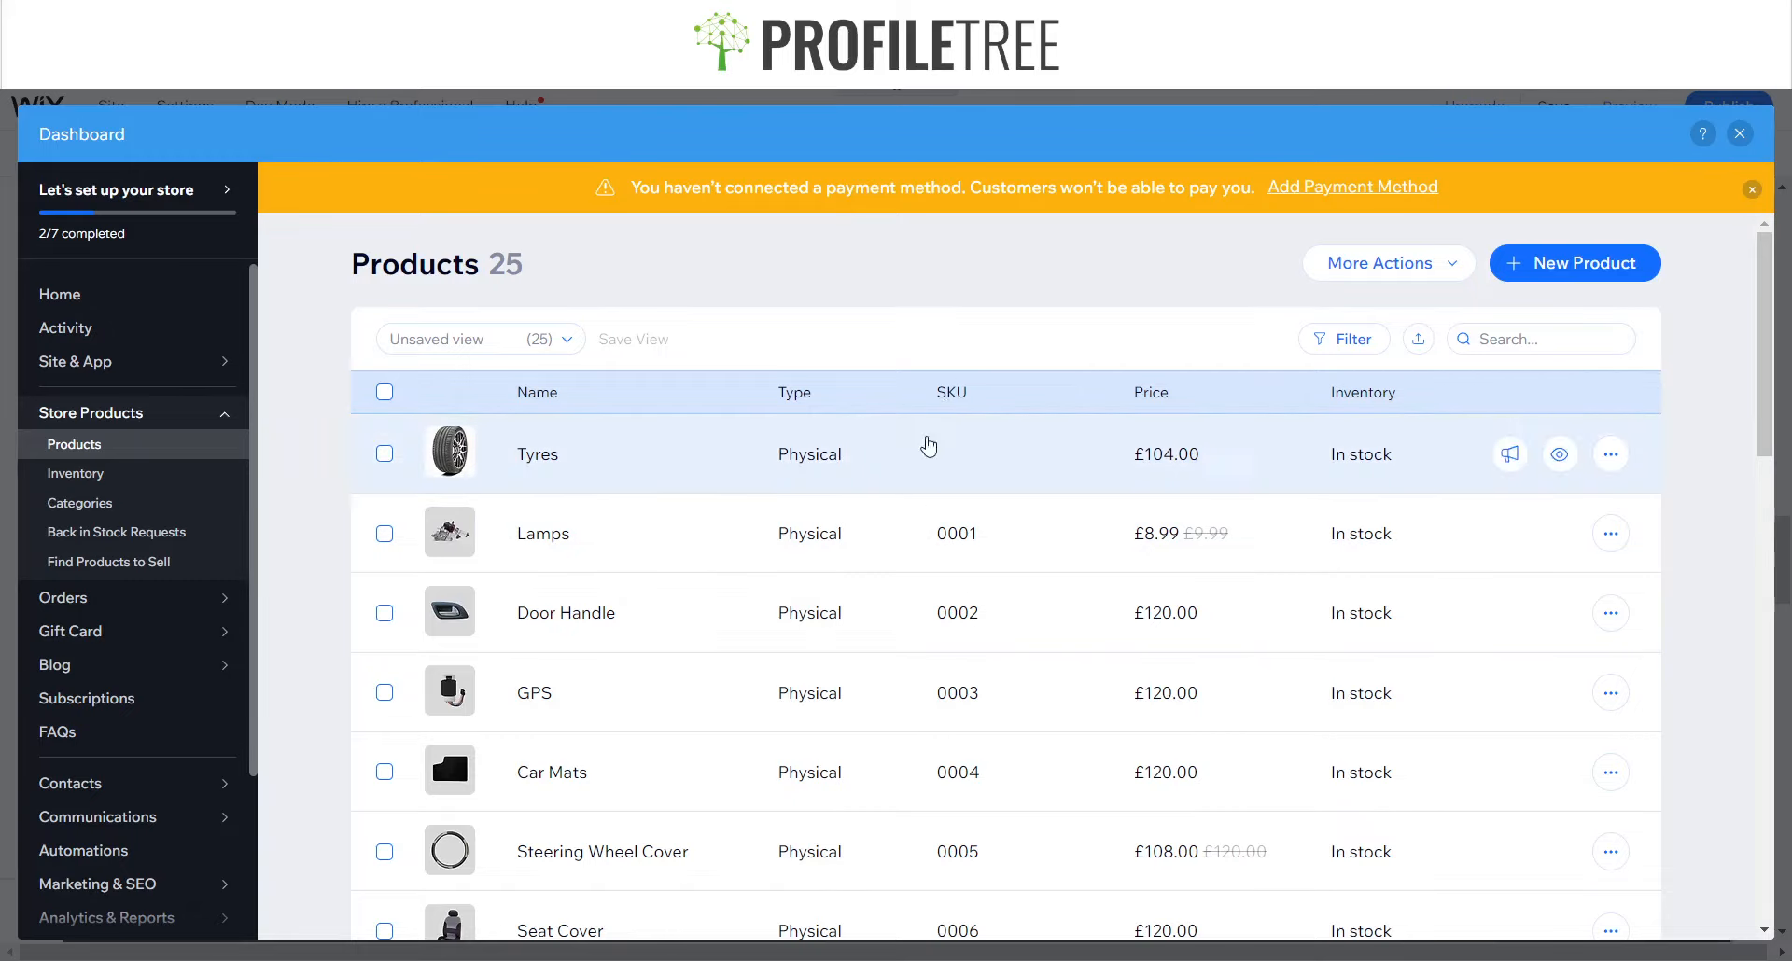
- Look through the store's product list and close the dashboard to return to the home page
{"action": "scroll", "coordinate": [911, 593], "scroll_direction": "down", "scroll_amount": 10}
{"action": "scroll", "coordinate": [912, 593], "scroll_direction": "up", "scroll_amount": 2}
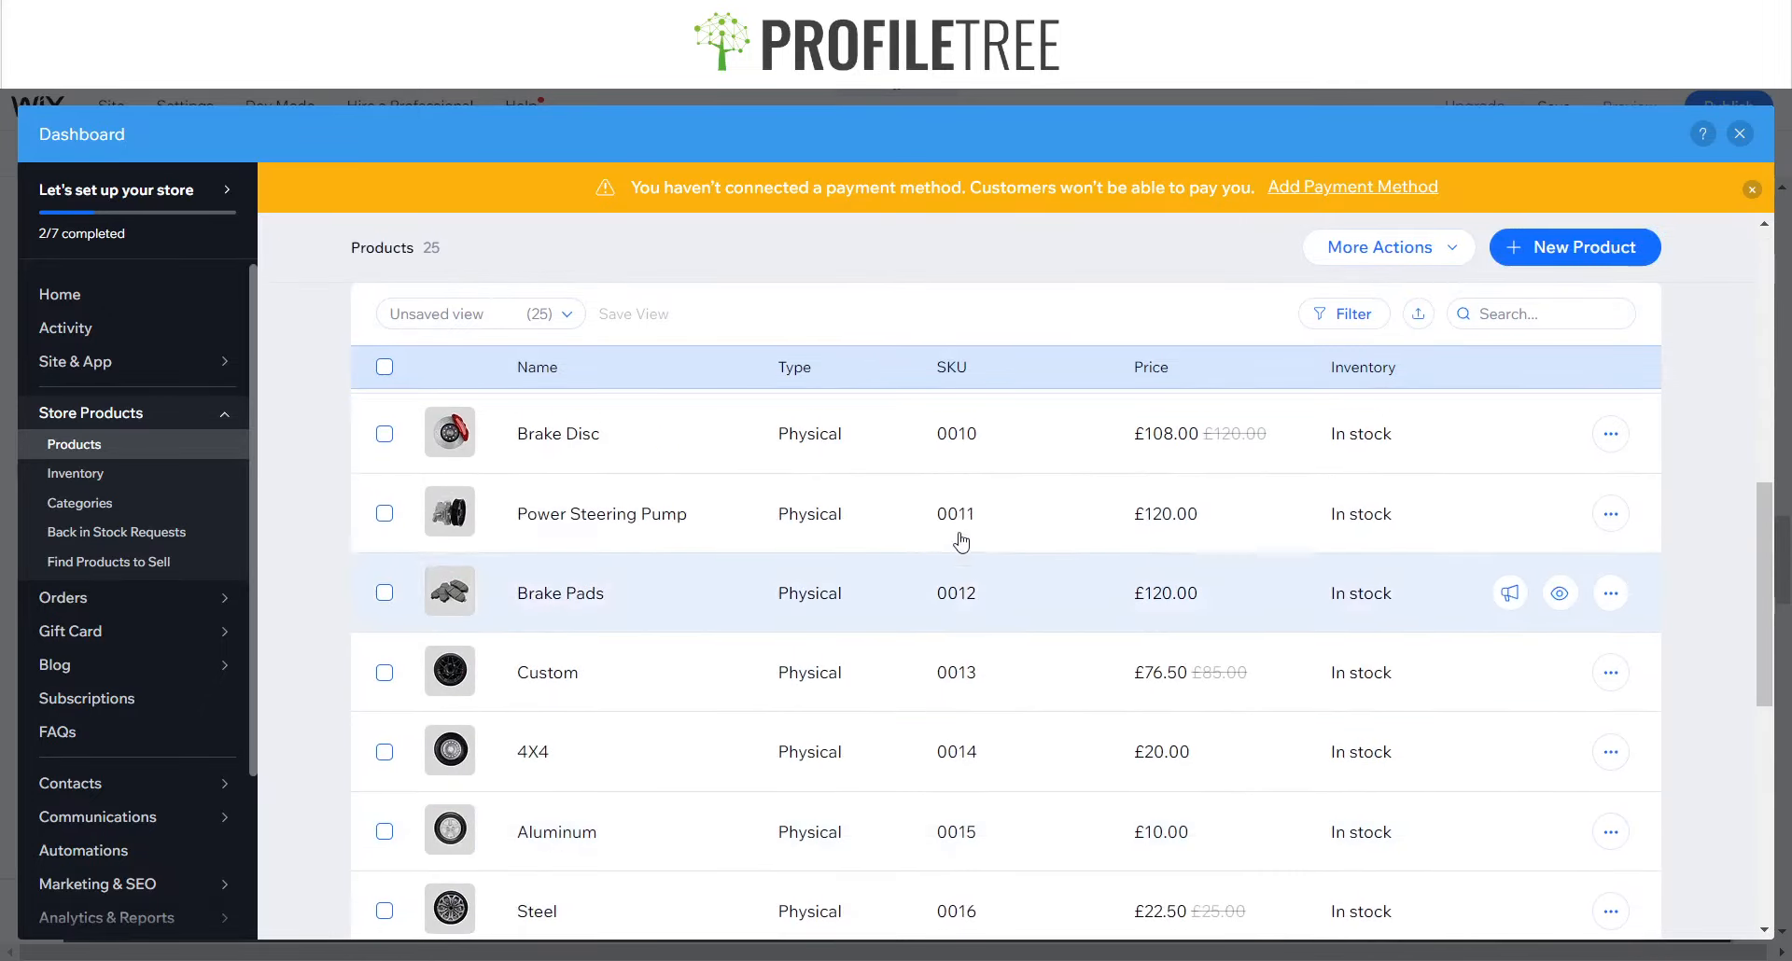
{"action": "scroll", "coordinate": [948, 588], "scroll_direction": "down", "scroll_amount": 8}
{"action": "scroll", "coordinate": [948, 588], "scroll_direction": "up", "scroll_amount": 10}
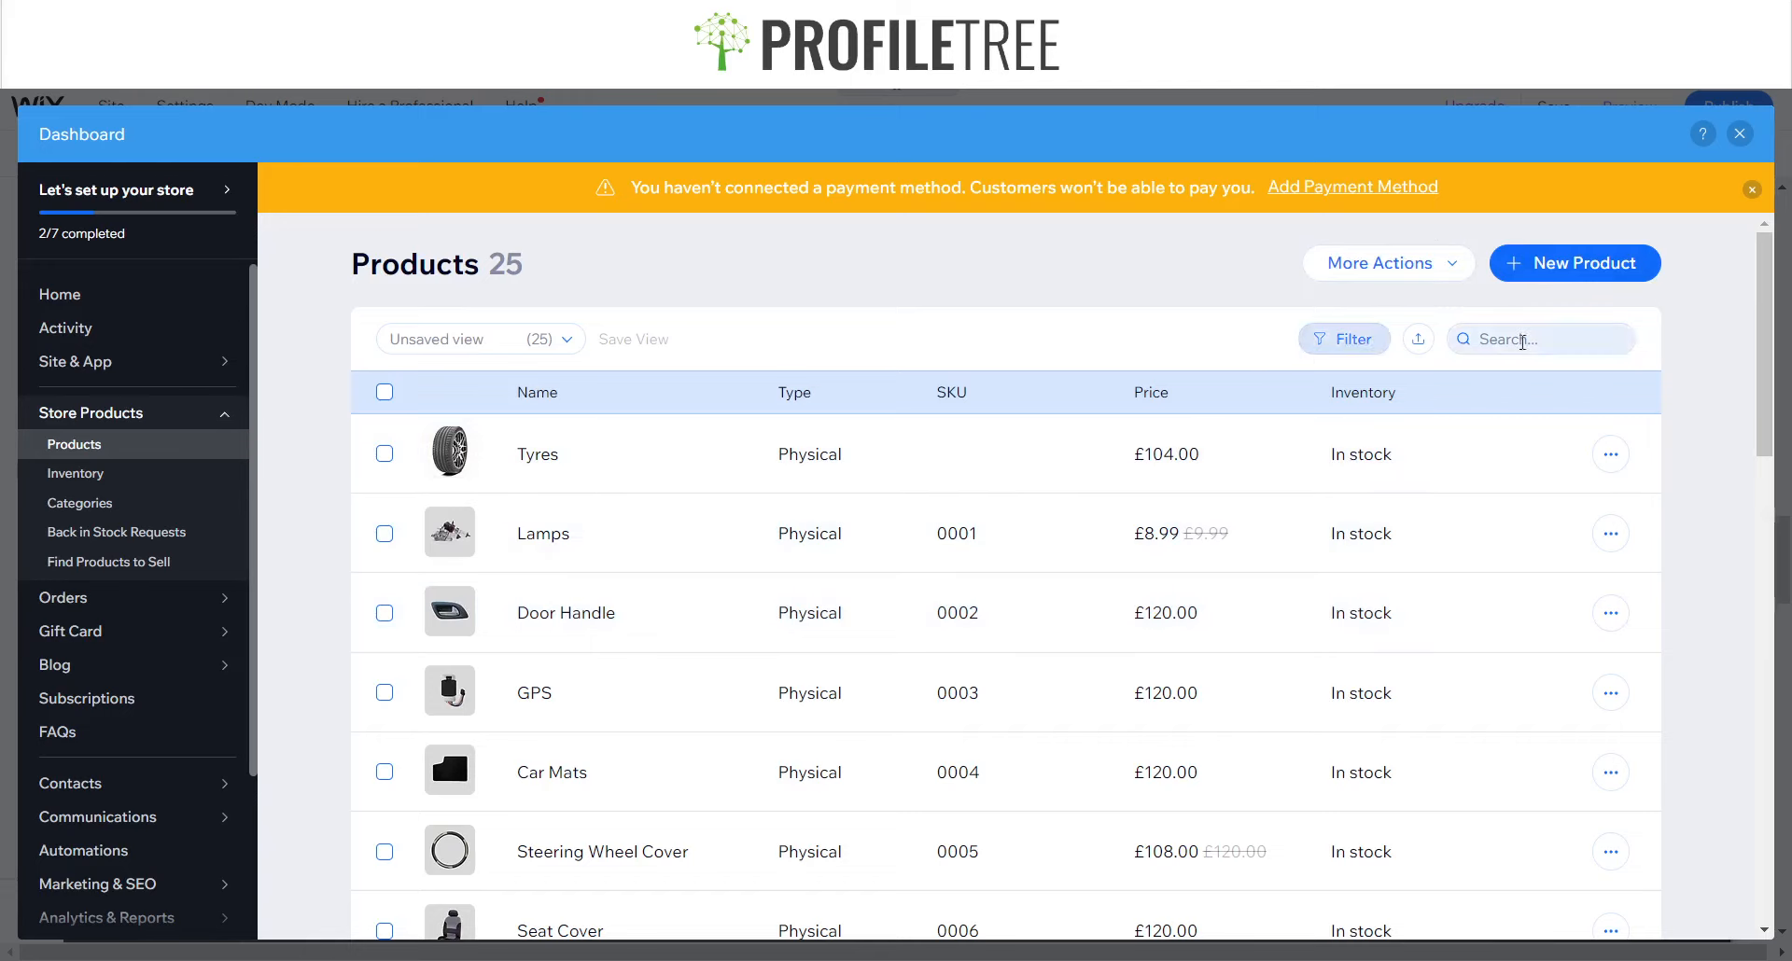
{"action": "left_click", "coordinate": [1738, 136]}
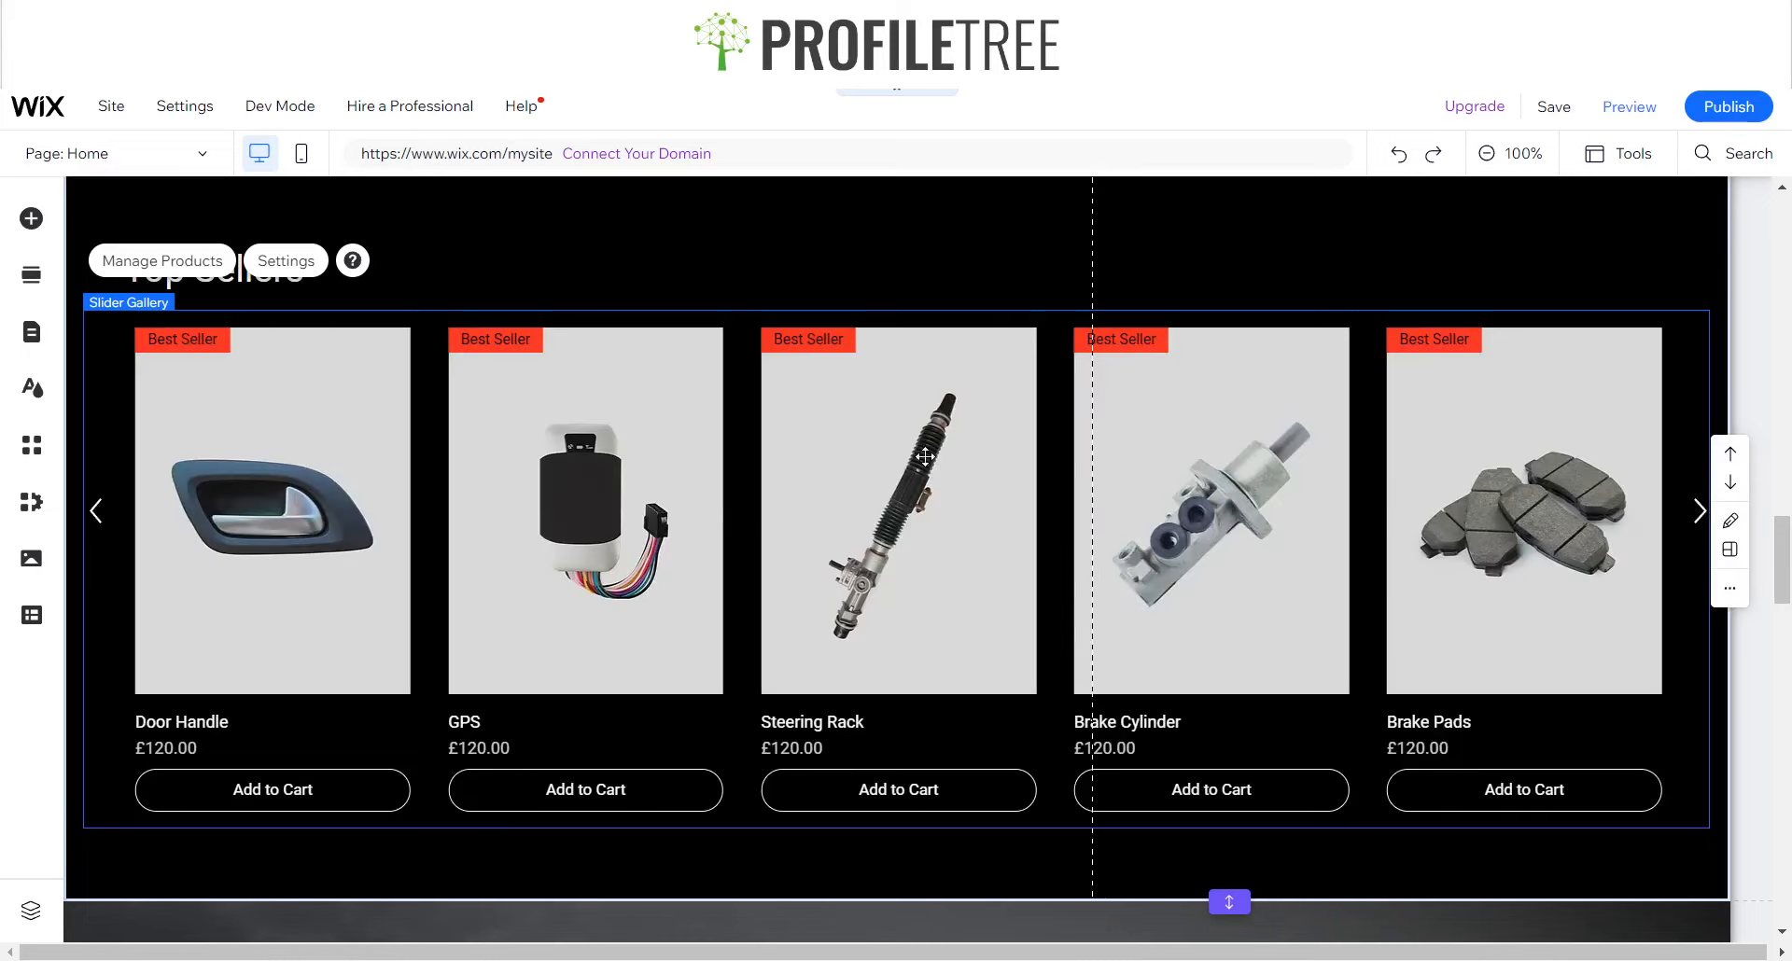
- Set the Top Sellers slider gallery to display the Tyres category and close its settings
{"action": "left_click", "coordinate": [292, 264]}
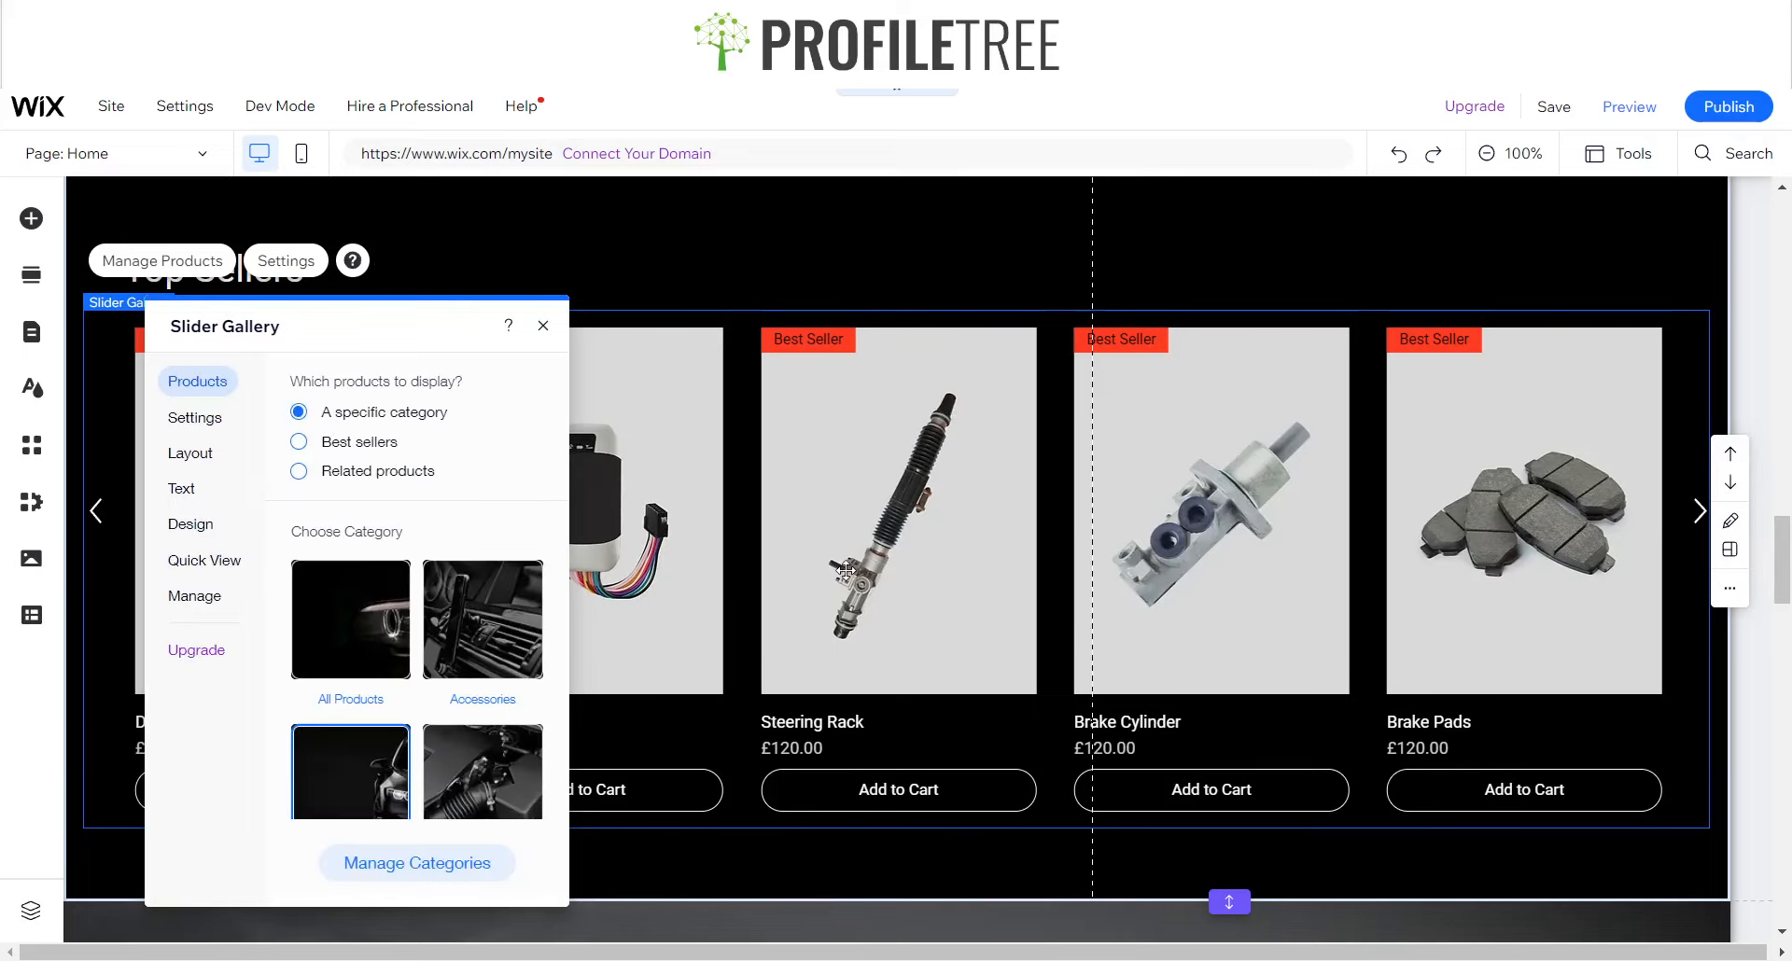
{"action": "scroll", "coordinate": [345, 551], "scroll_direction": "down", "scroll_amount": 1}
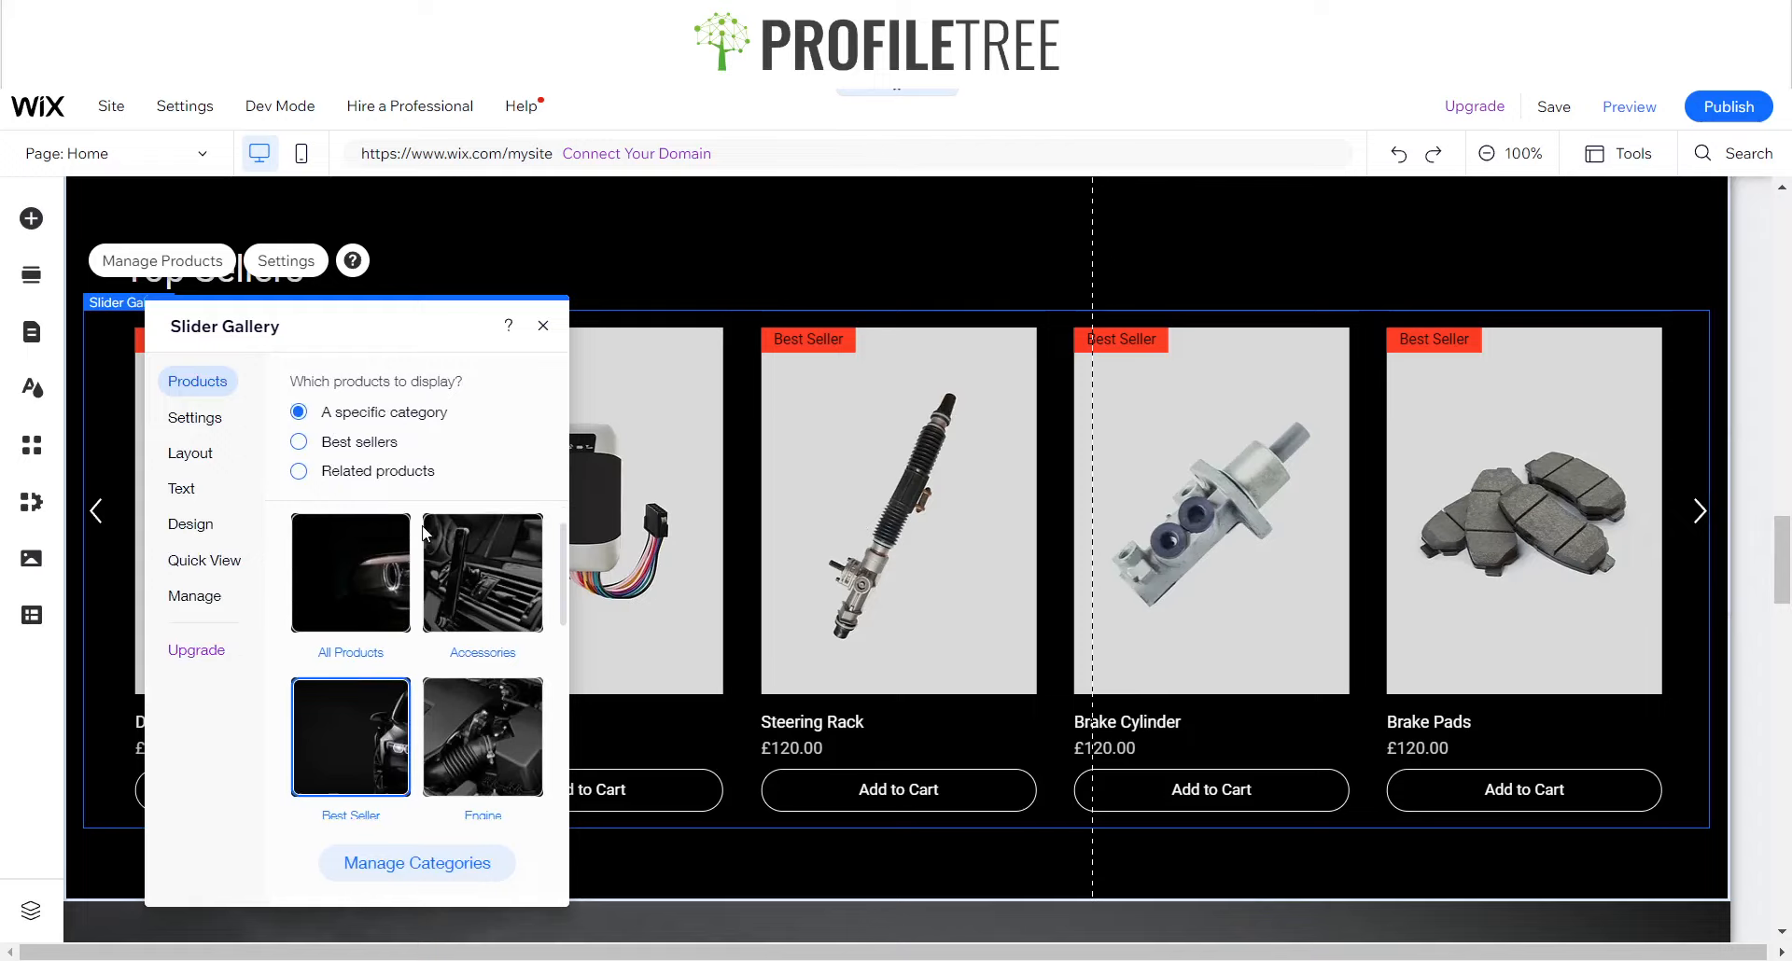
{"action": "scroll", "coordinate": [425, 532], "scroll_direction": "up", "scroll_amount": 1}
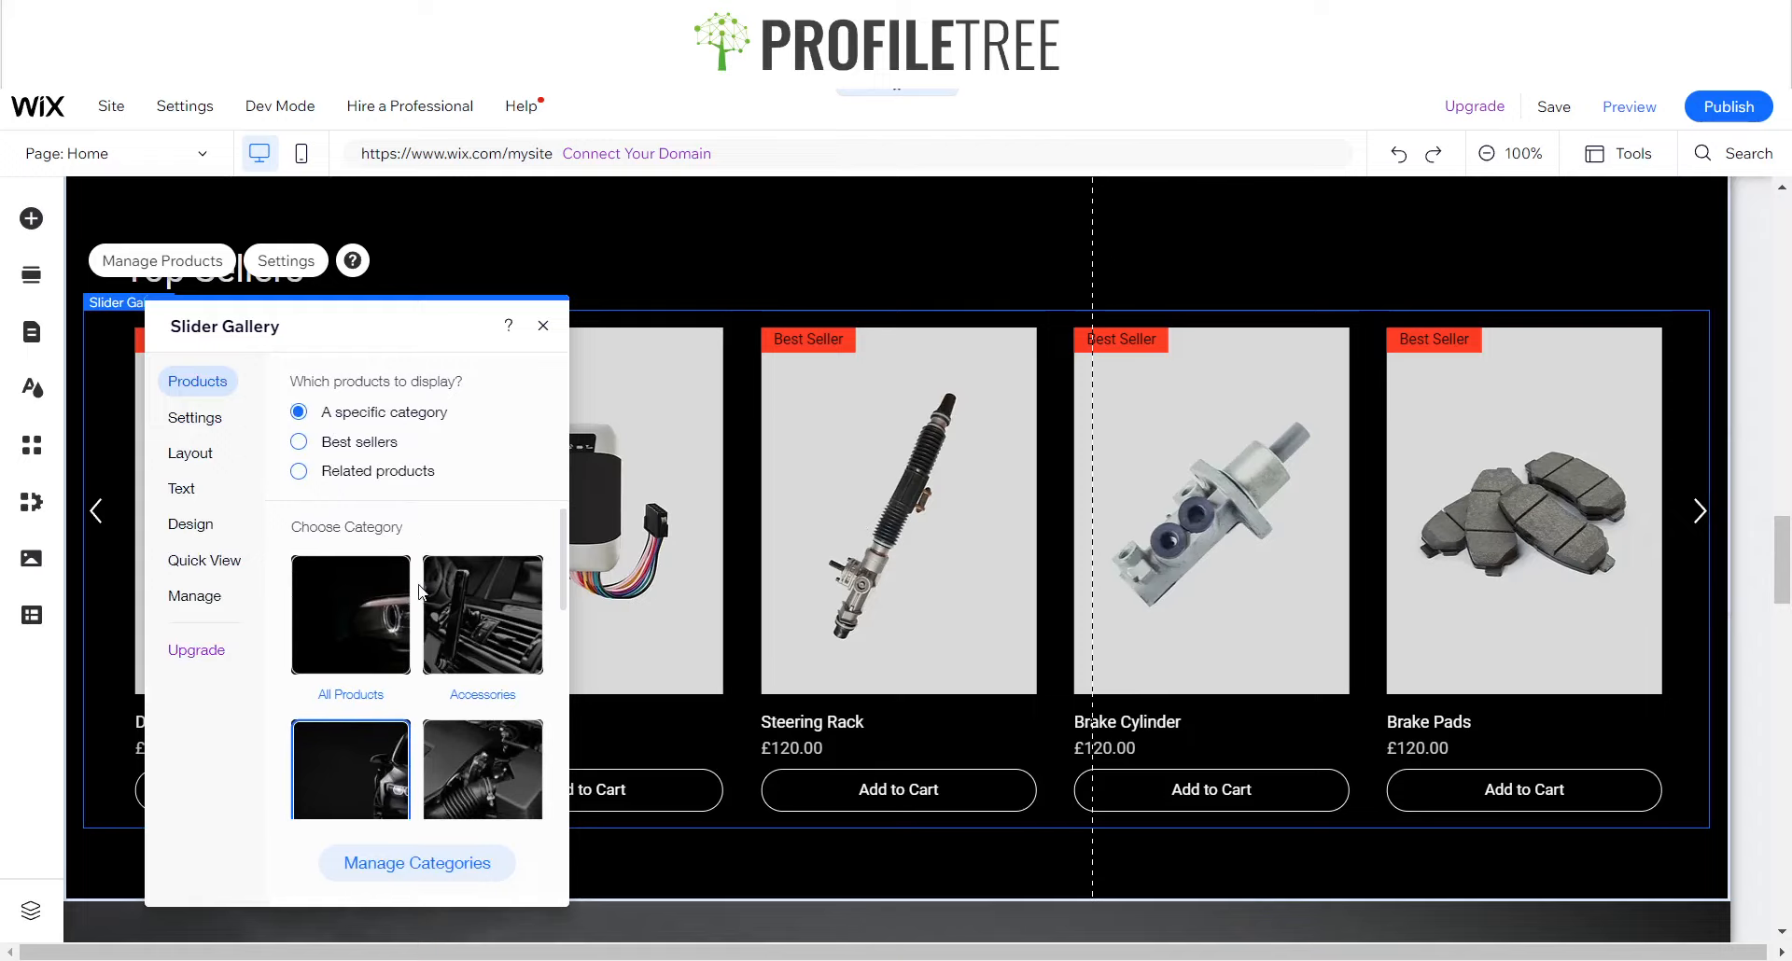
{"action": "scroll", "coordinate": [418, 593], "scroll_direction": "down", "scroll_amount": 1}
{"action": "scroll", "coordinate": [417, 594], "scroll_direction": "up", "scroll_amount": 1}
{"action": "scroll", "coordinate": [413, 597], "scroll_direction": "down", "scroll_amount": 1}
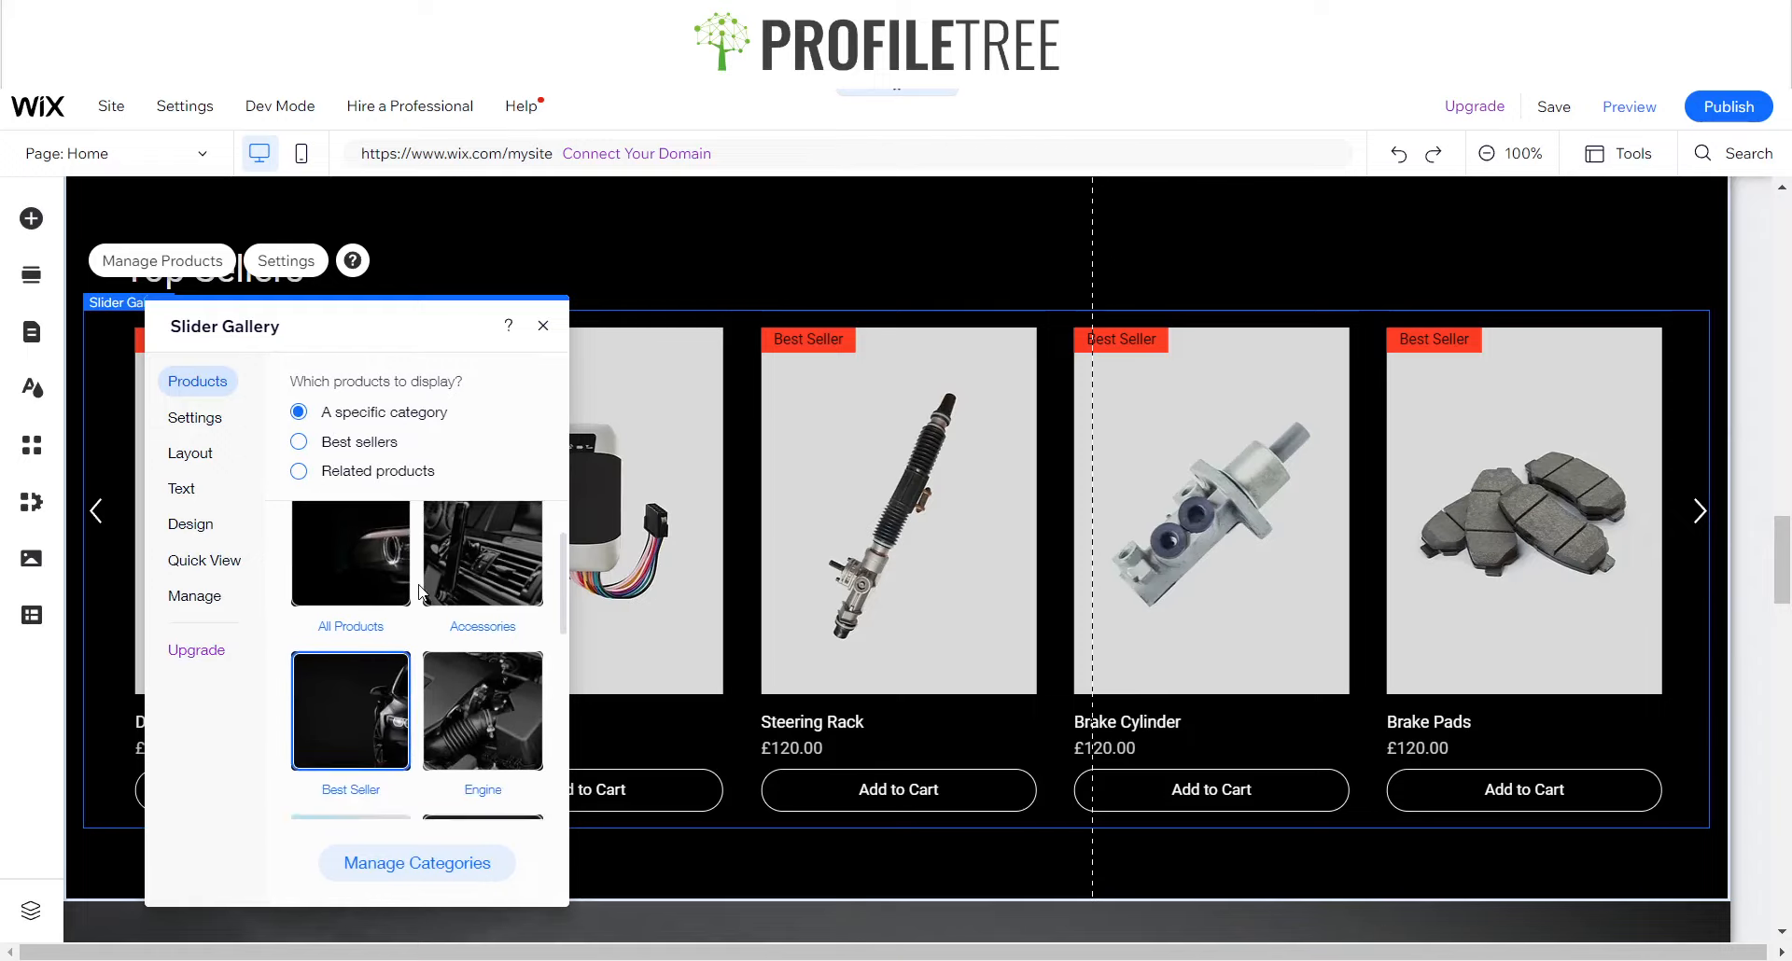
{"action": "scroll", "coordinate": [410, 598], "scroll_direction": "up", "scroll_amount": 1}
{"action": "scroll", "coordinate": [408, 616], "scroll_direction": "down", "scroll_amount": 2}
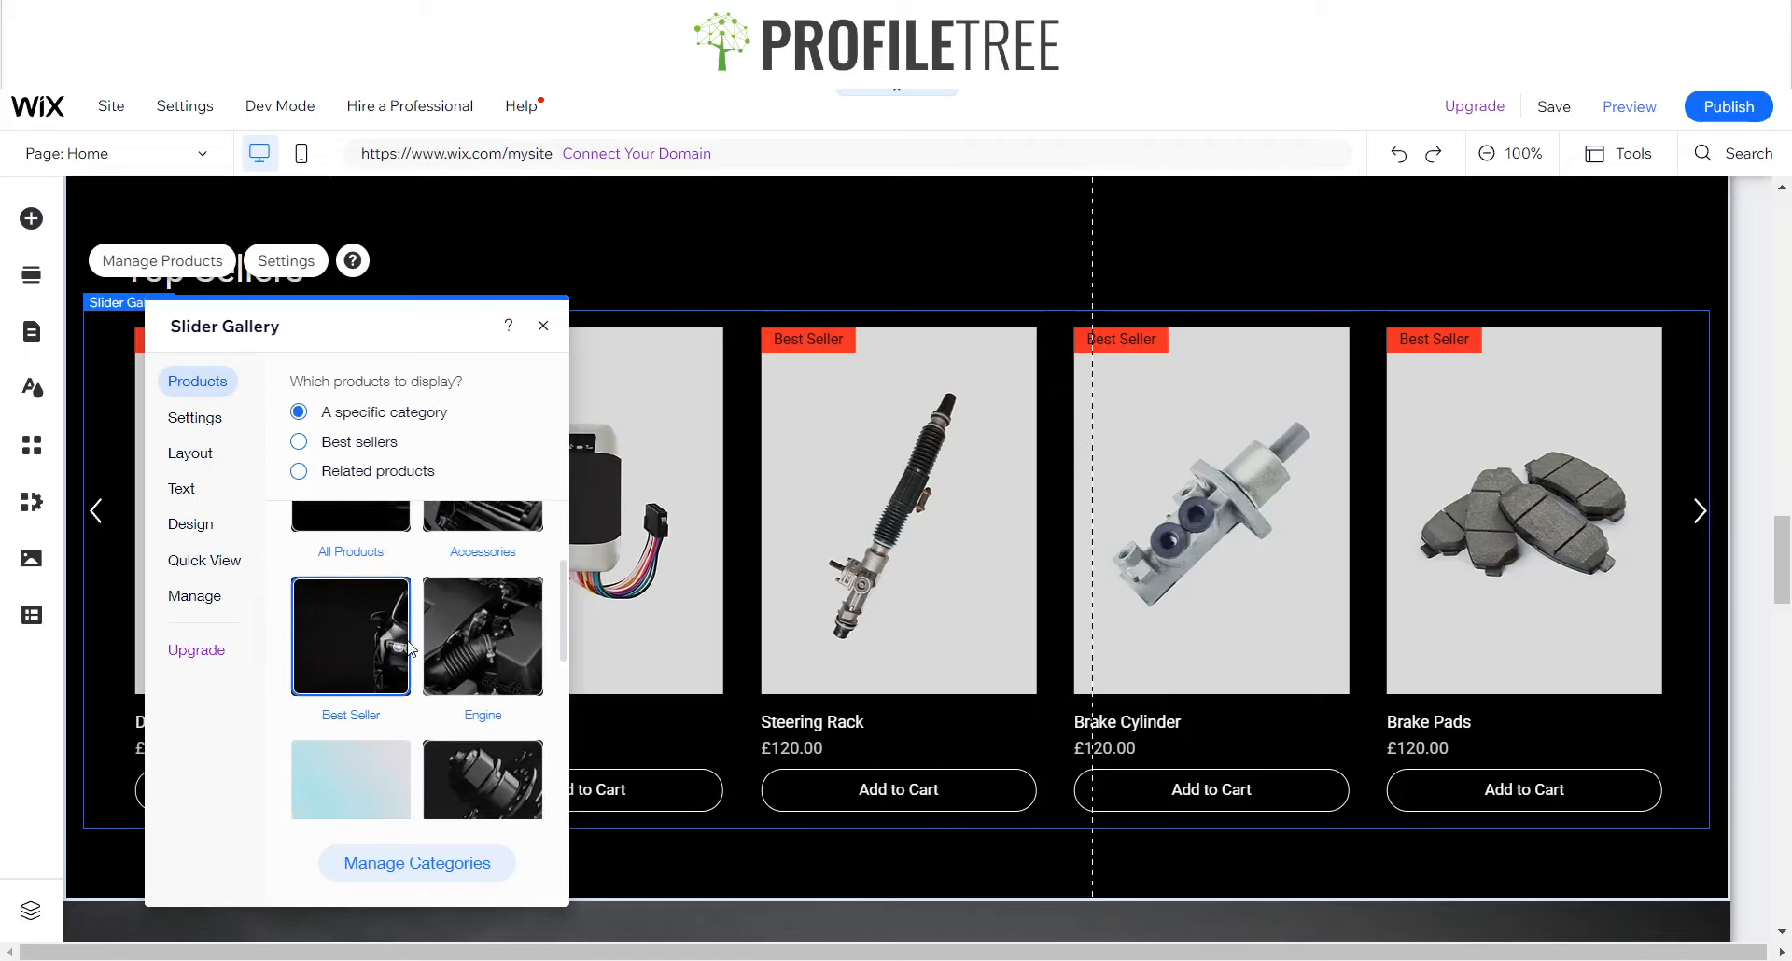
{"action": "scroll", "coordinate": [409, 644], "scroll_direction": "down", "scroll_amount": 2}
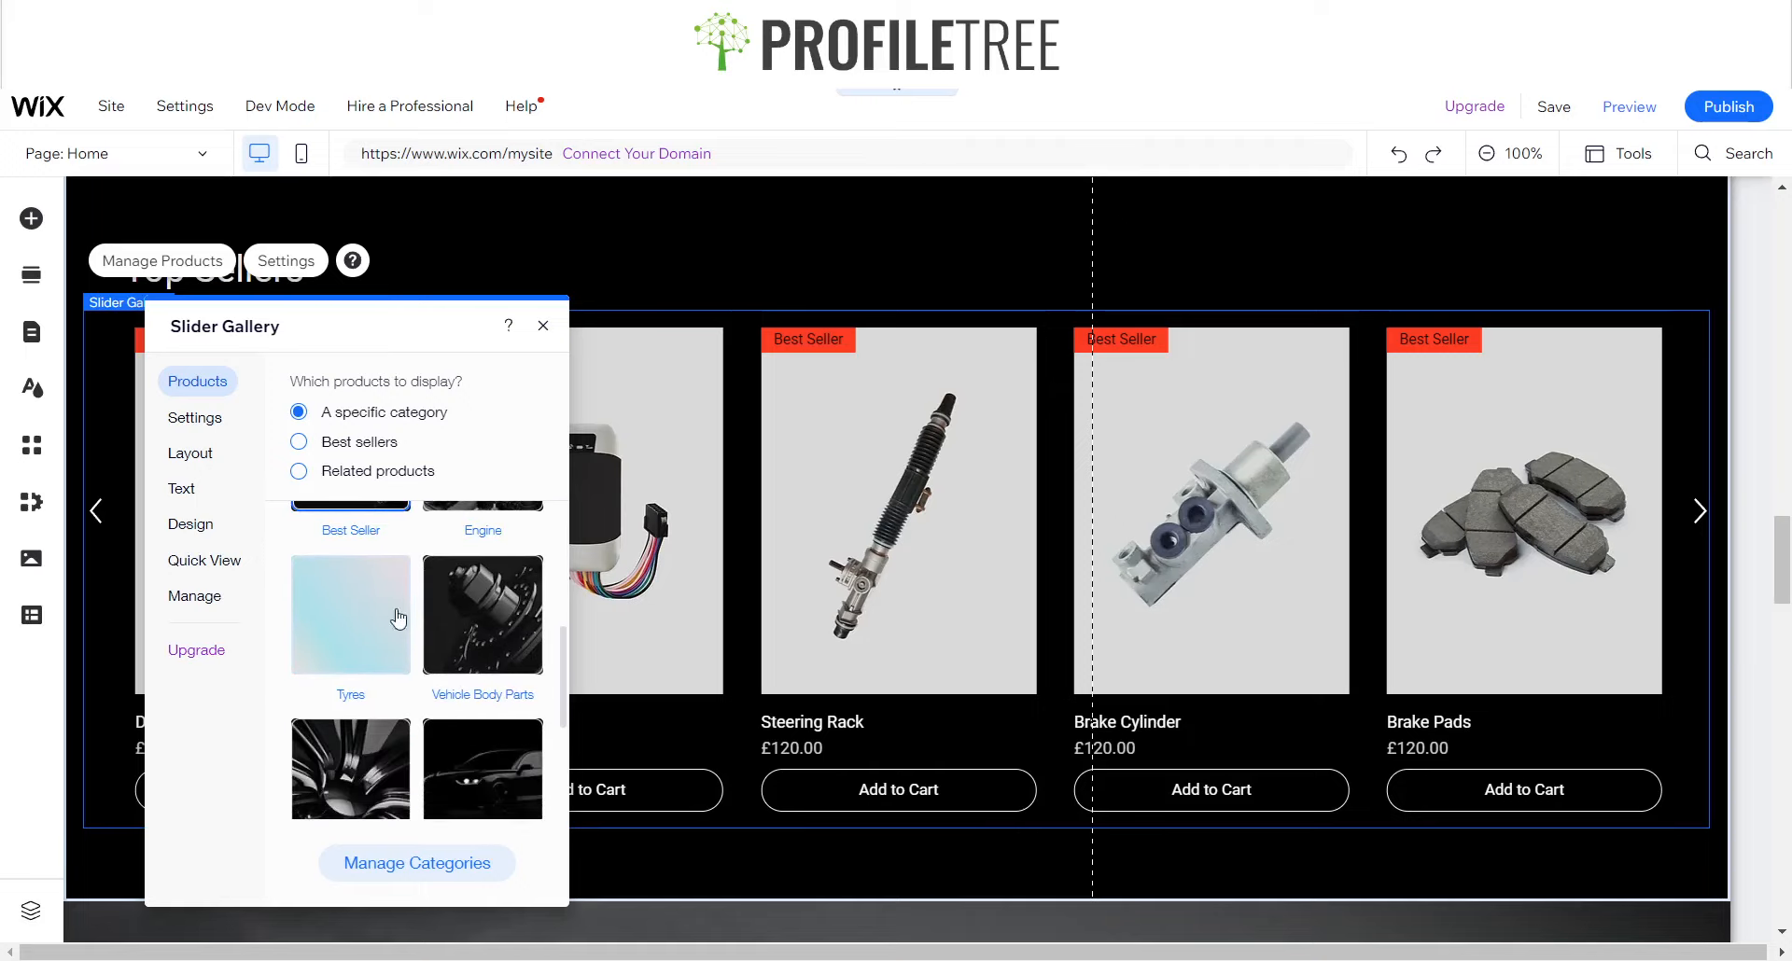
{"action": "left_click", "coordinate": [332, 623]}
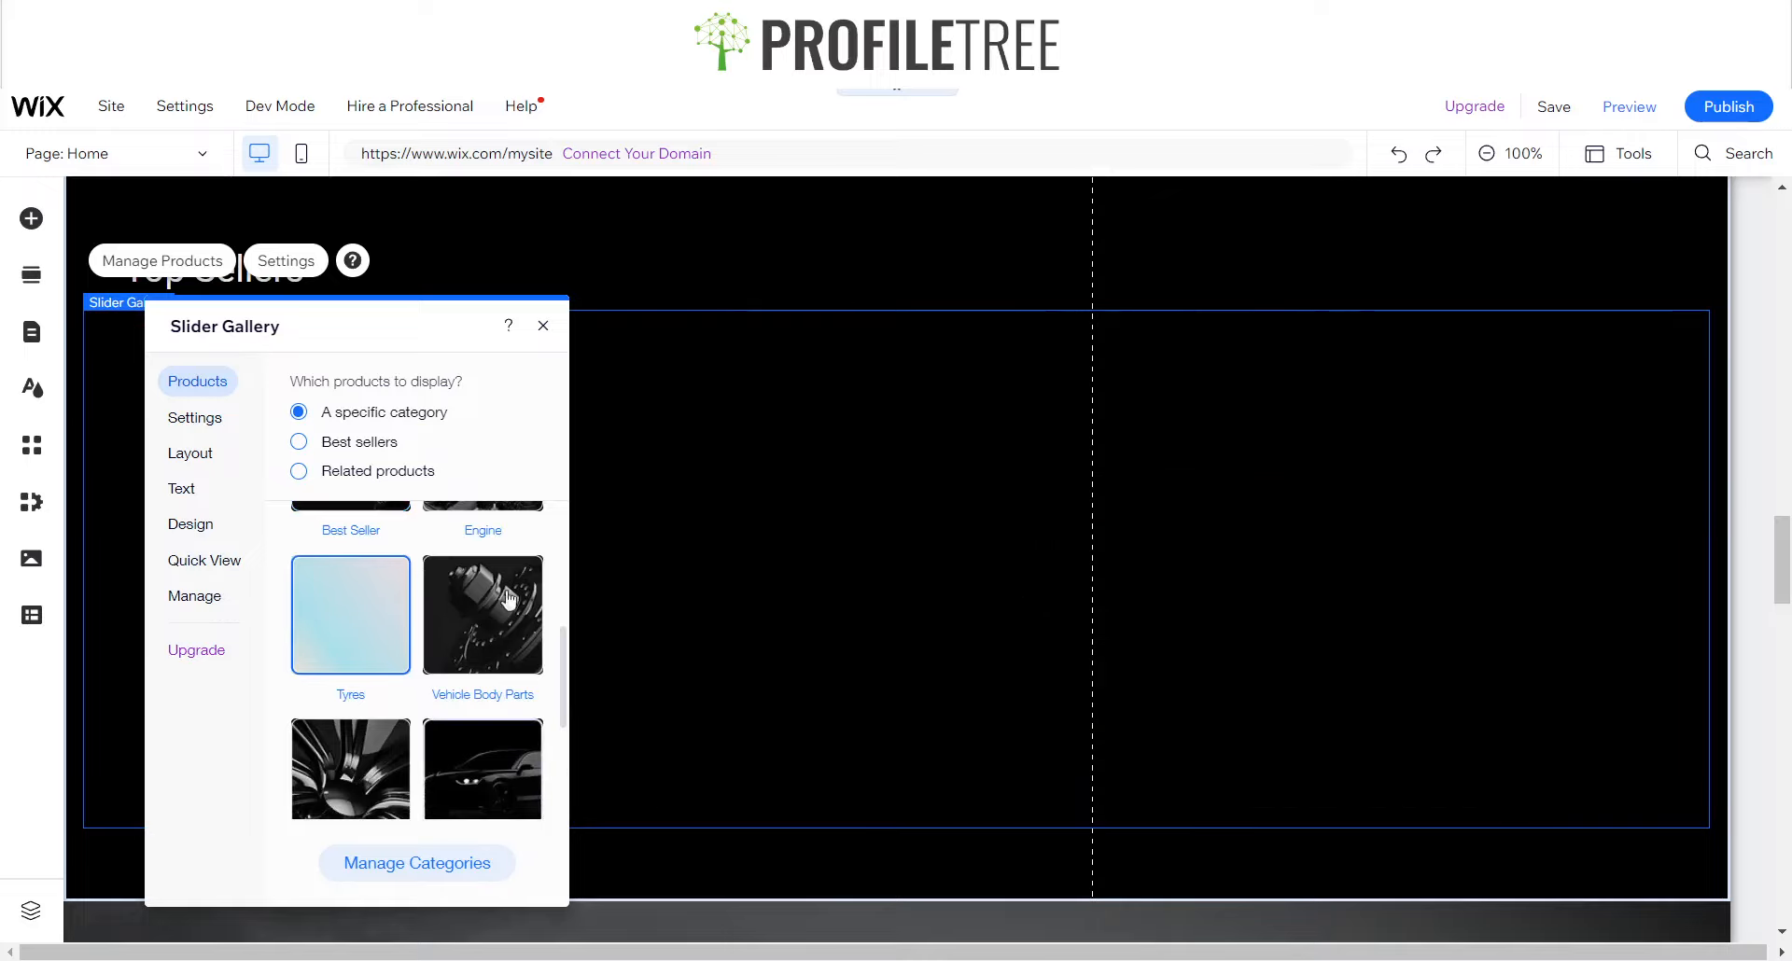
{"action": "left_click", "coordinate": [544, 329]}
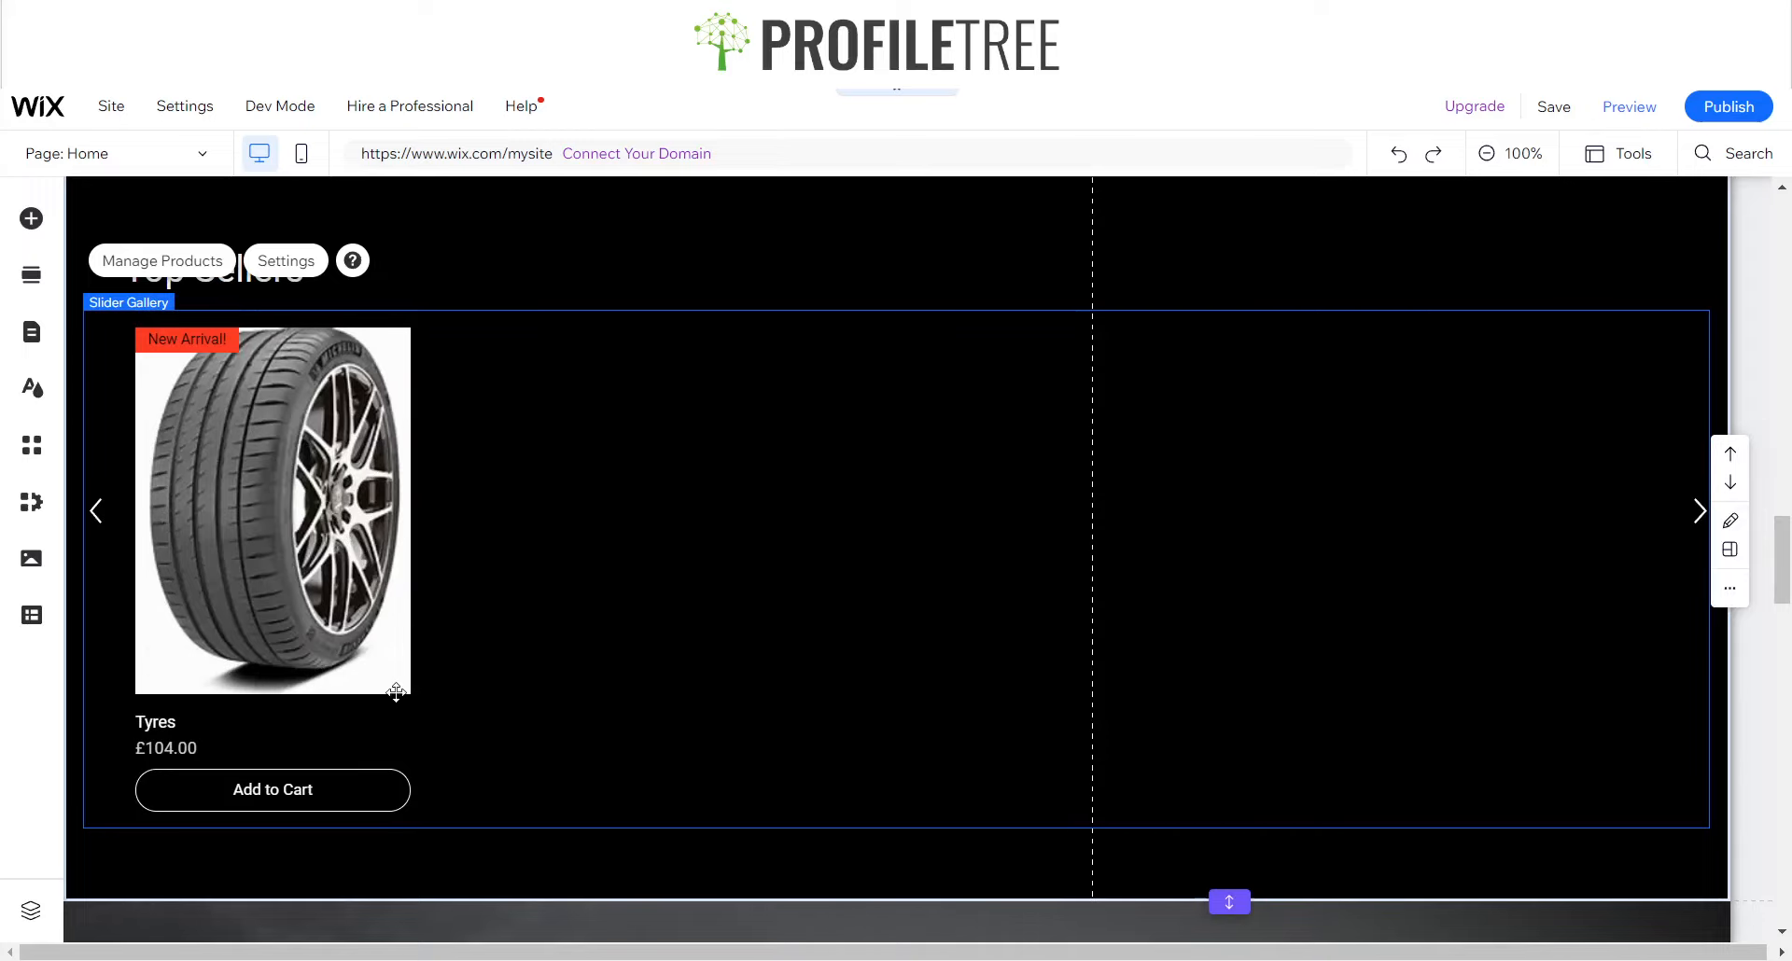
- Preview the site, open the Tyres product page, and examine its image, price and description
{"action": "left_click", "coordinate": [1621, 120]}
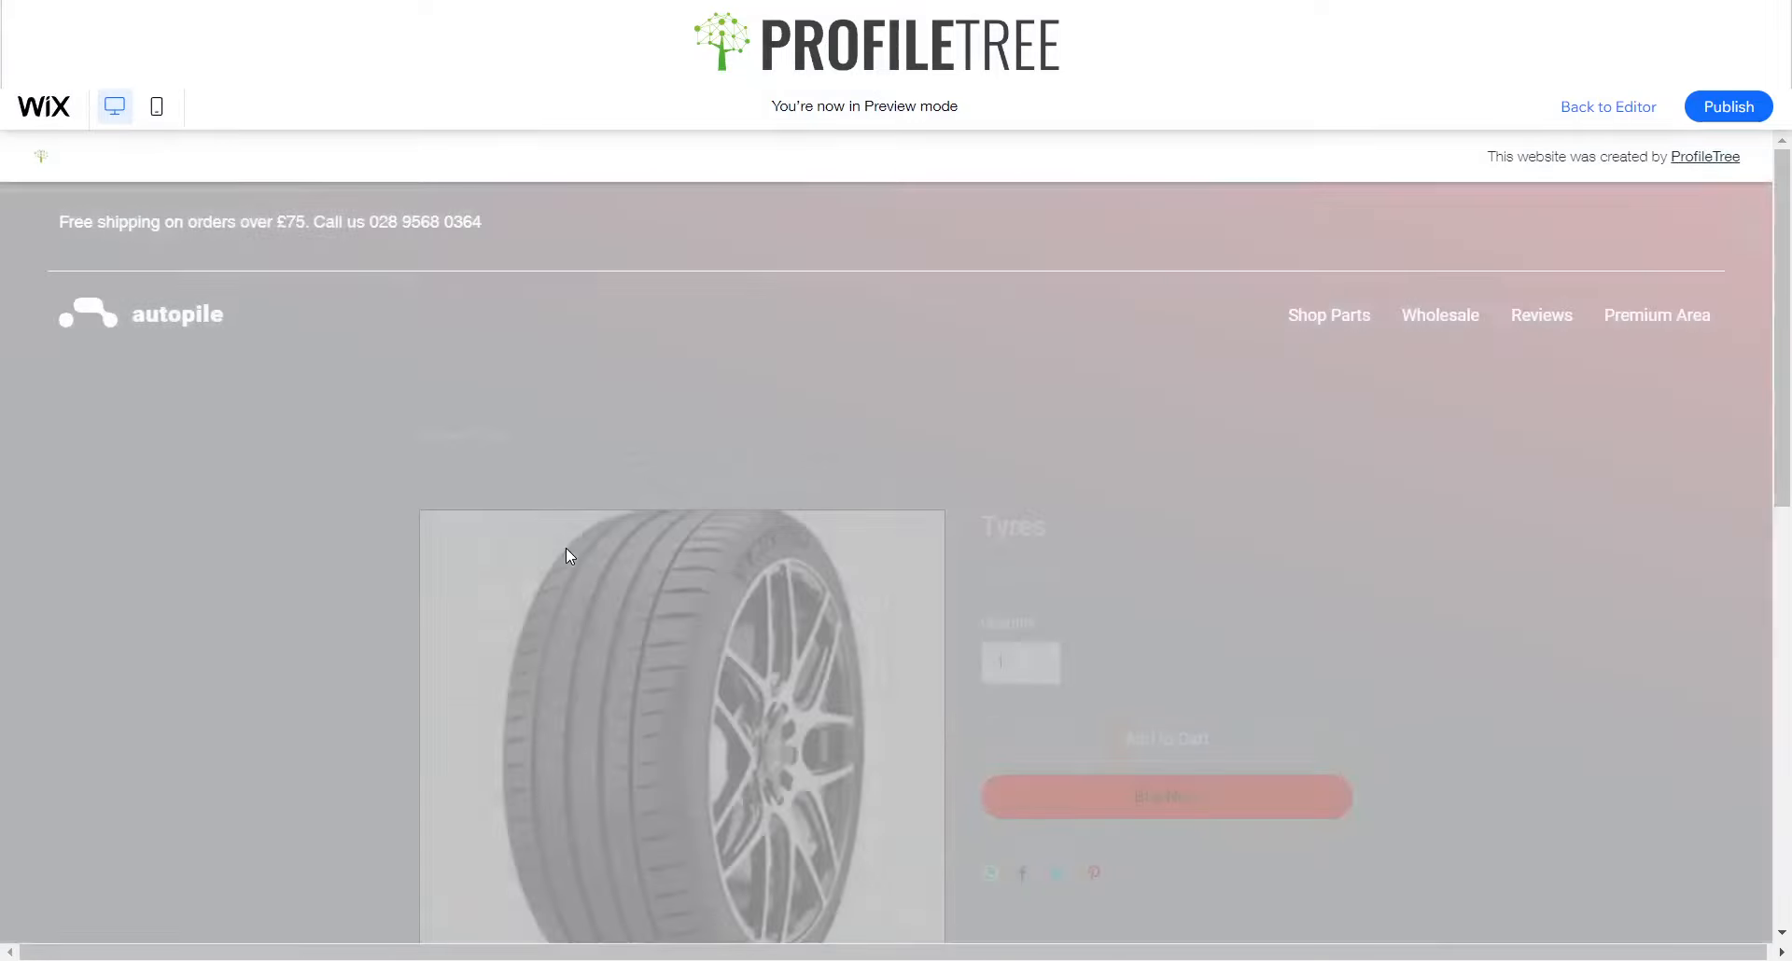
{"action": "scroll", "coordinate": [581, 608], "scroll_direction": "down", "scroll_amount": 5}
{"action": "scroll", "coordinate": [579, 607], "scroll_direction": "down", "scroll_amount": 2}
{"action": "scroll", "coordinate": [580, 607], "scroll_direction": "up", "scroll_amount": 4}
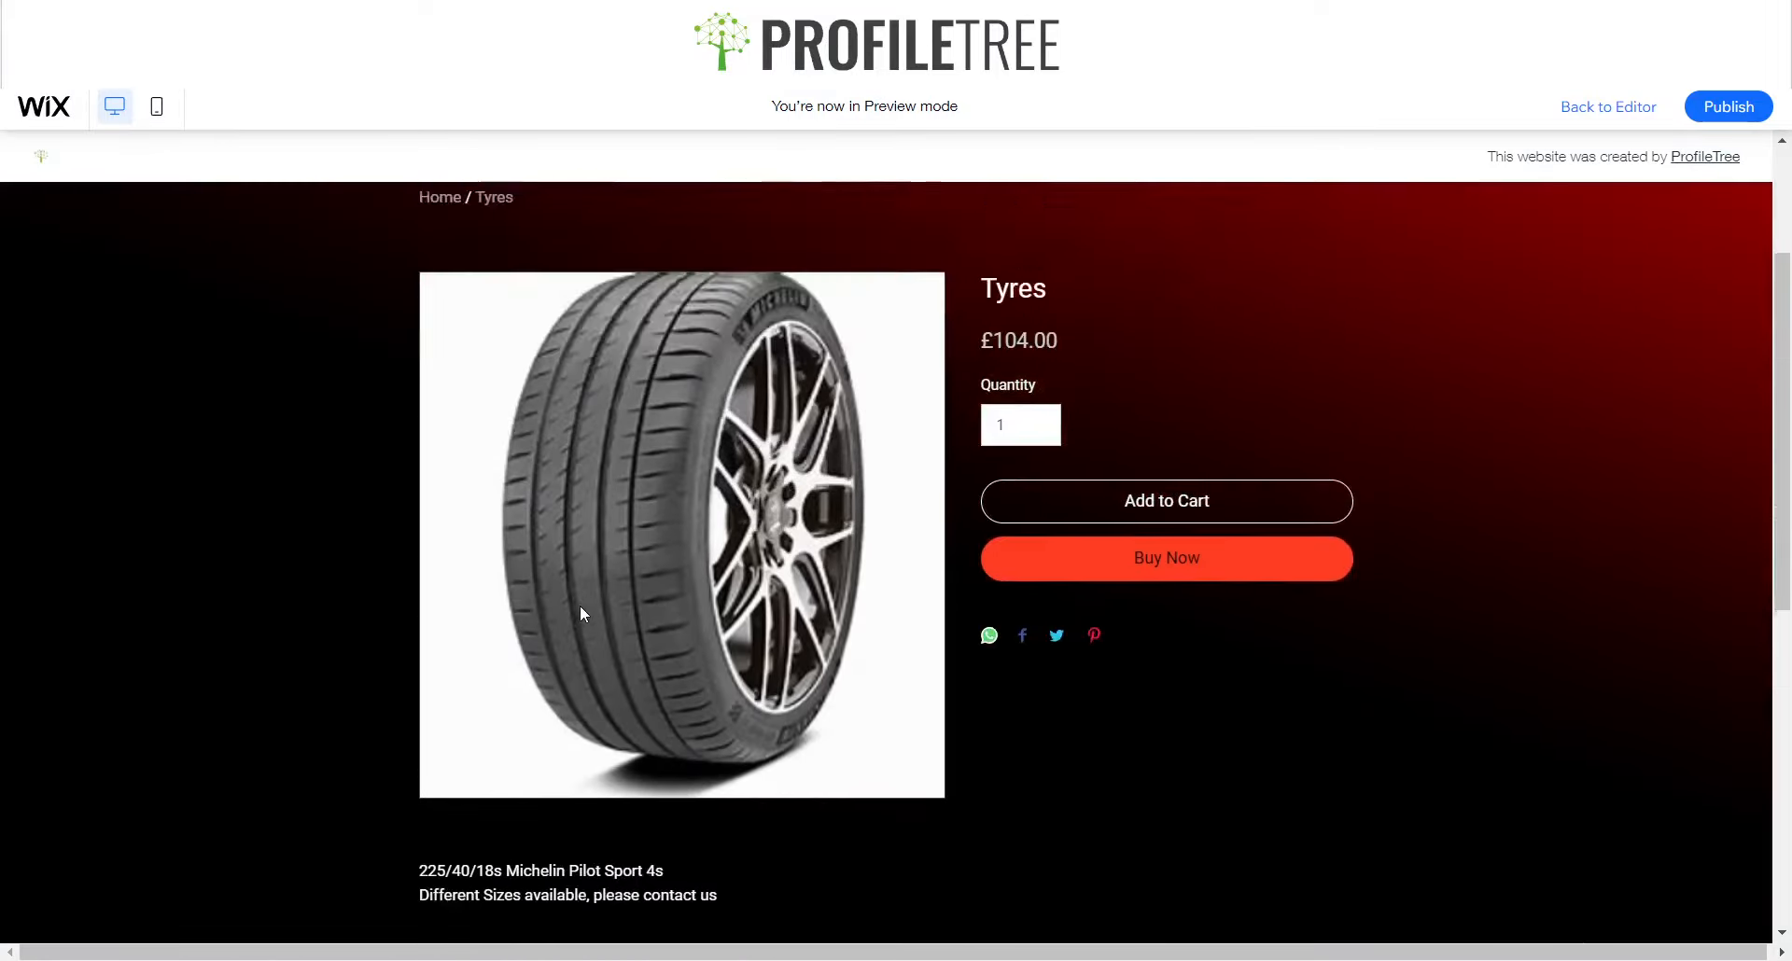
{"action": "scroll", "coordinate": [579, 606], "scroll_direction": "down", "scroll_amount": 5}
{"action": "scroll", "coordinate": [532, 676], "scroll_direction": "up", "scroll_amount": 4}
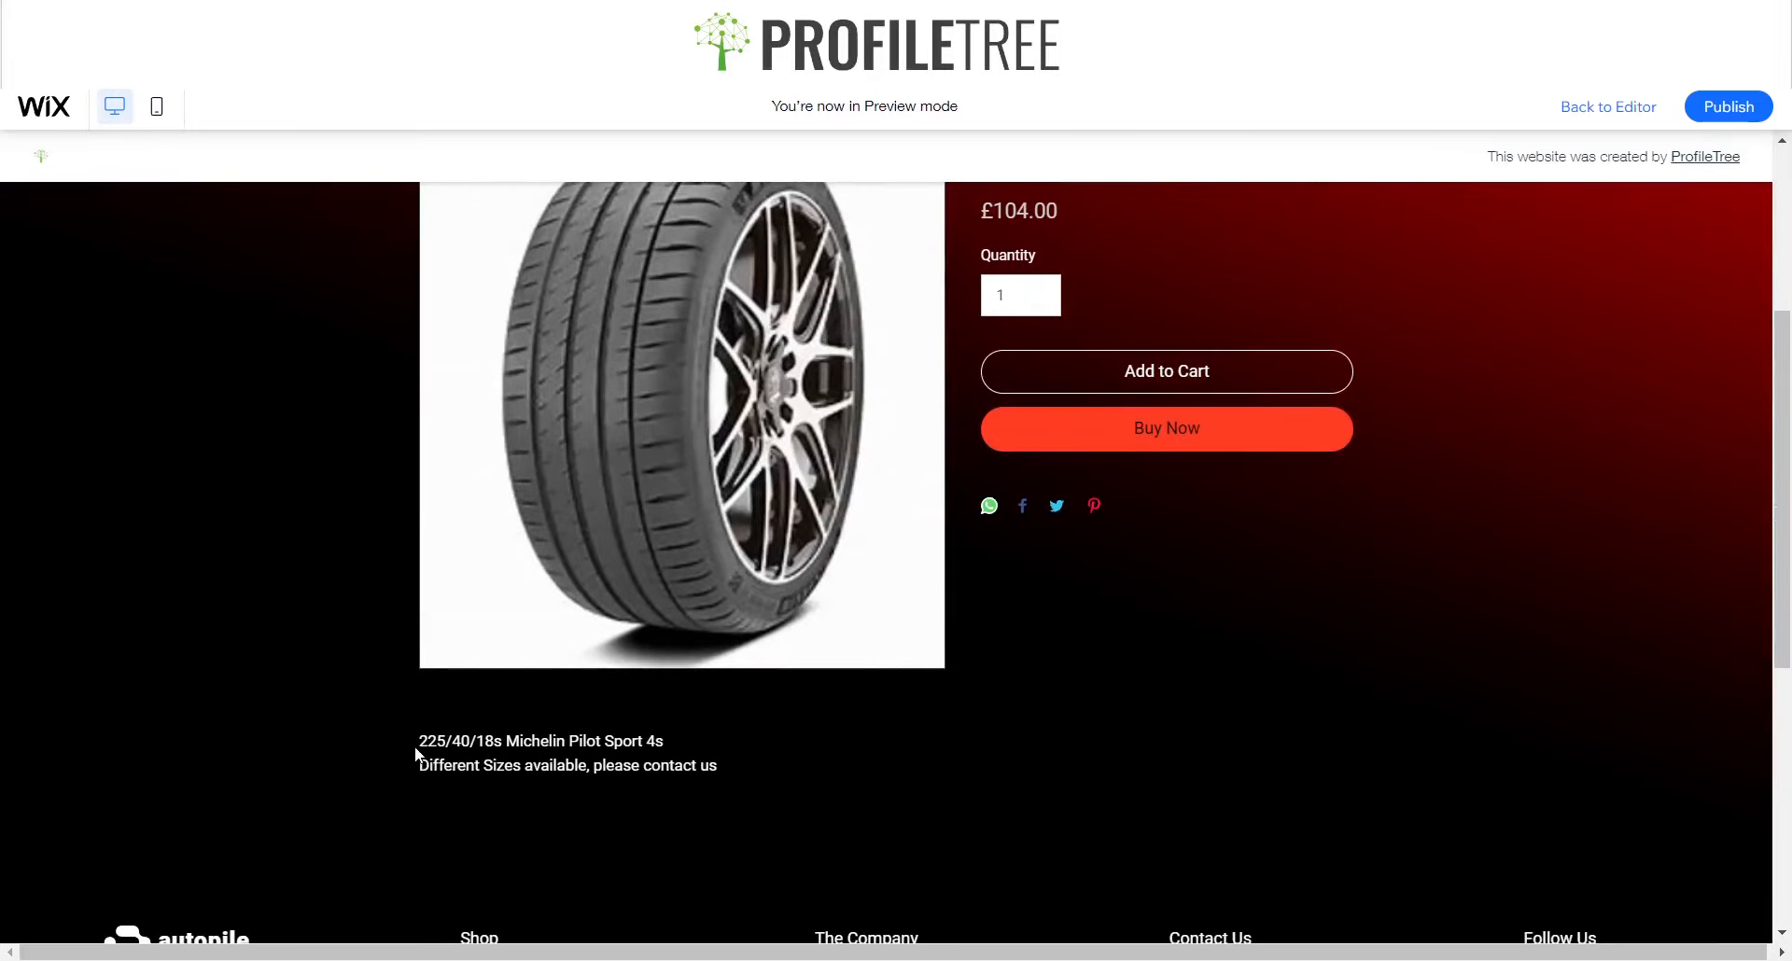
{"action": "left_click_drag", "start_coordinate": [414, 746], "coordinate": [711, 809]}
{"action": "left_click", "coordinate": [501, 864]}
{"action": "scroll", "coordinate": [928, 761], "scroll_direction": "up", "scroll_amount": 3}
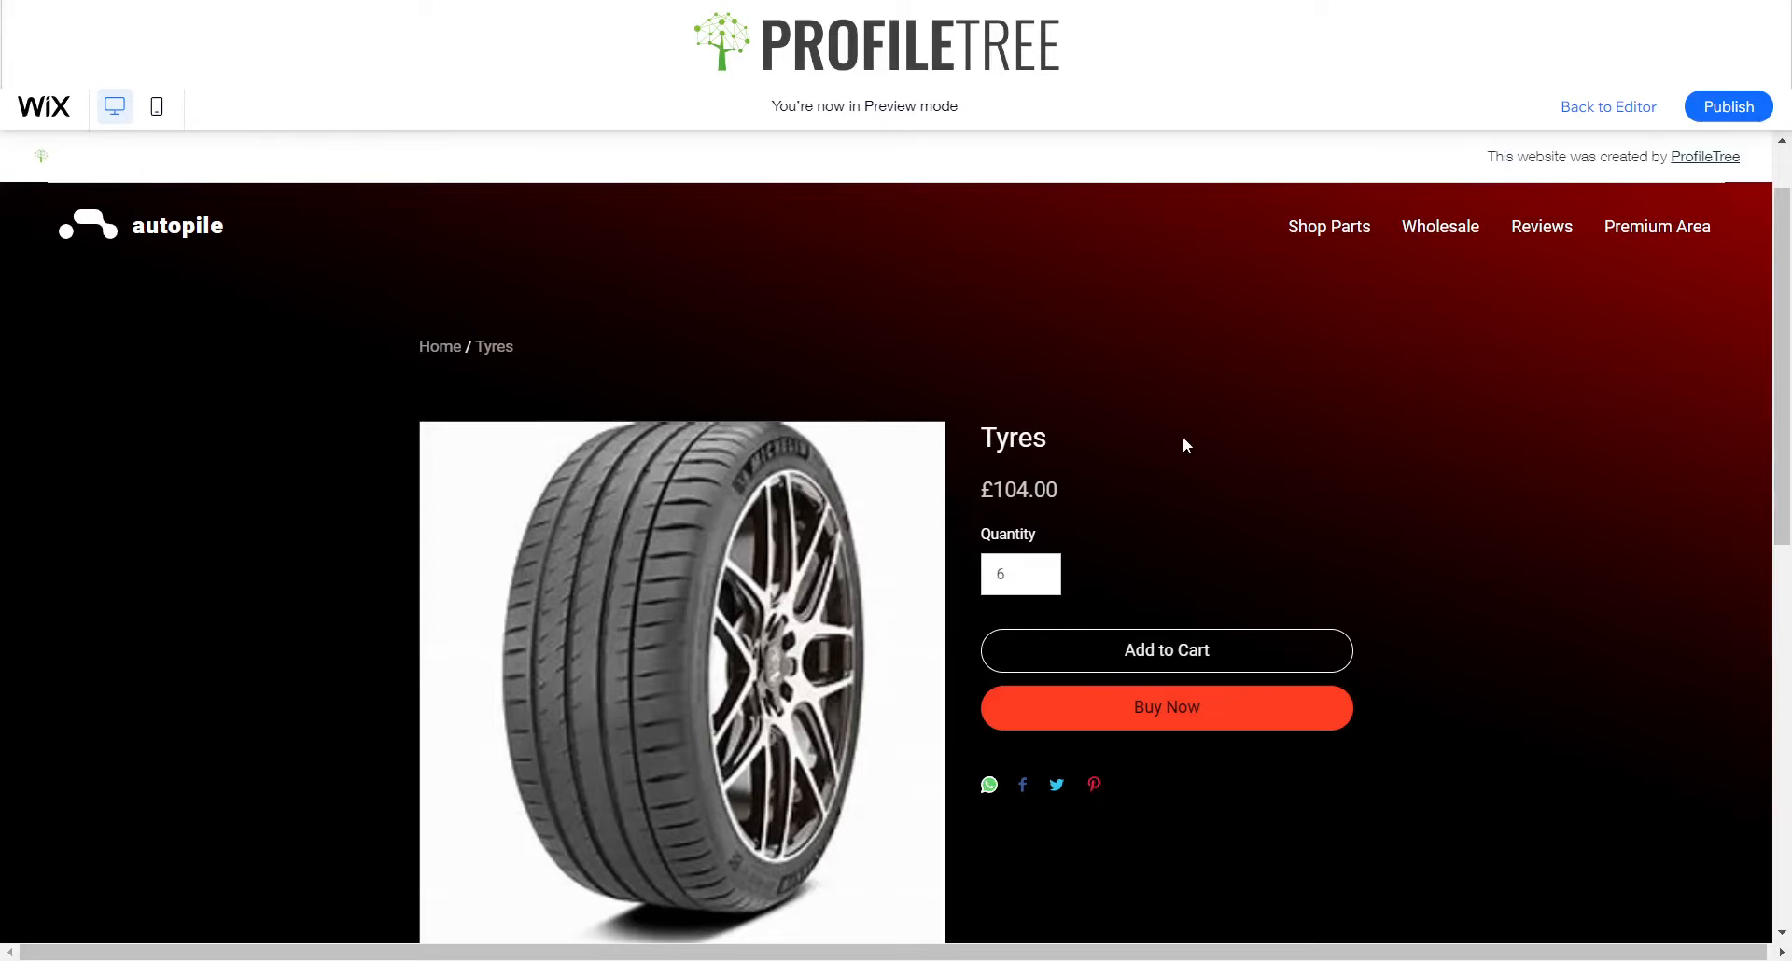
- Test the cart with a quantity of 6 Tyres, check the subtotal, and close the cart
{"action": "scroll", "coordinate": [1184, 445], "scroll_direction": "up", "scroll_amount": 1}
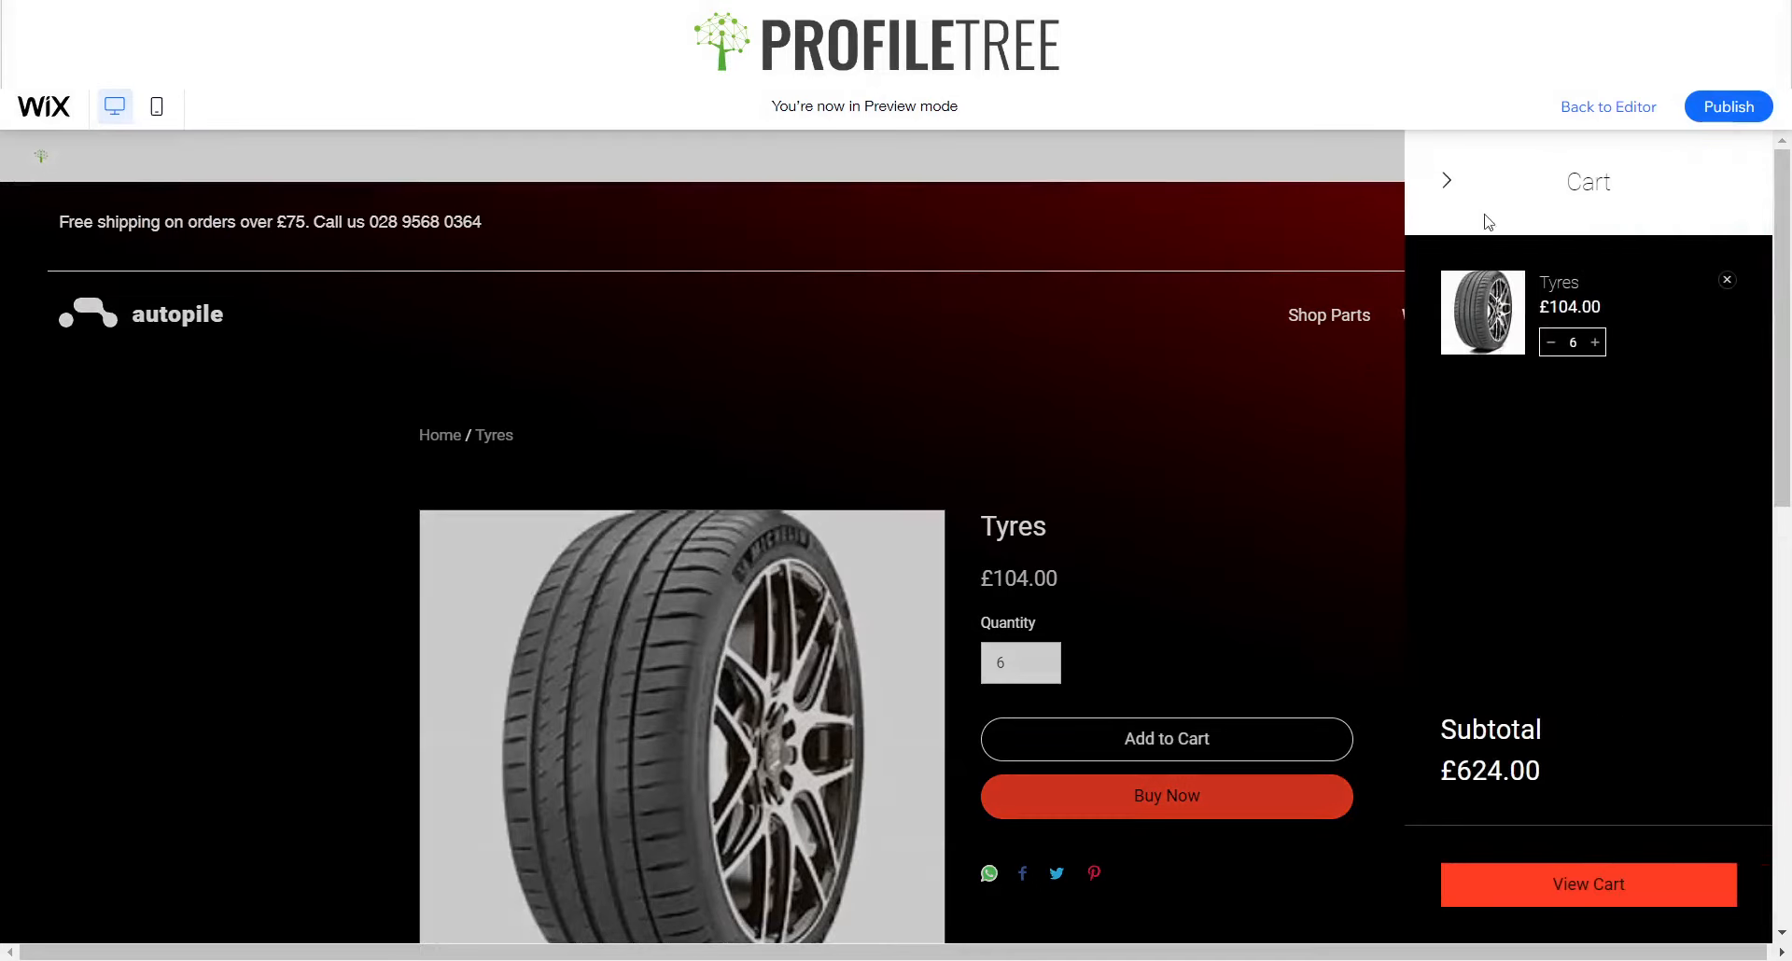
{"action": "left_click_drag", "start_coordinate": [1547, 770], "coordinate": [1463, 780]}
{"action": "left_click", "coordinate": [1644, 758]}
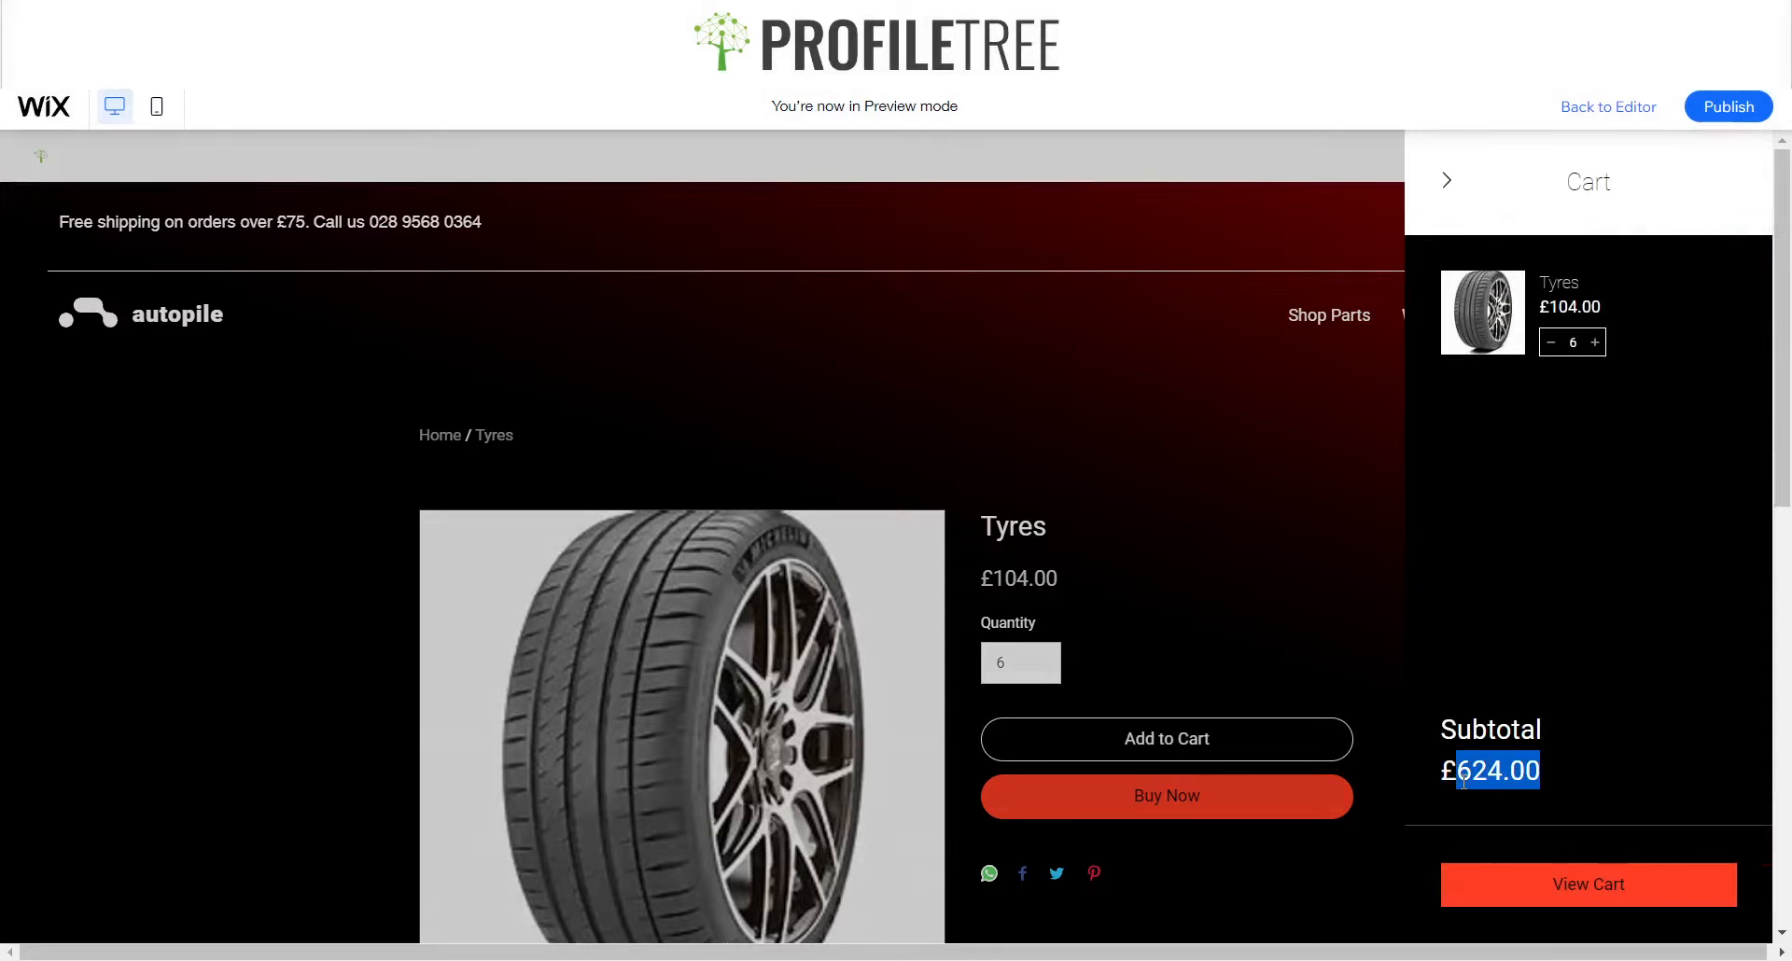
{"action": "left_click", "coordinate": [1602, 773]}
{"action": "left_click", "coordinate": [1446, 180]}
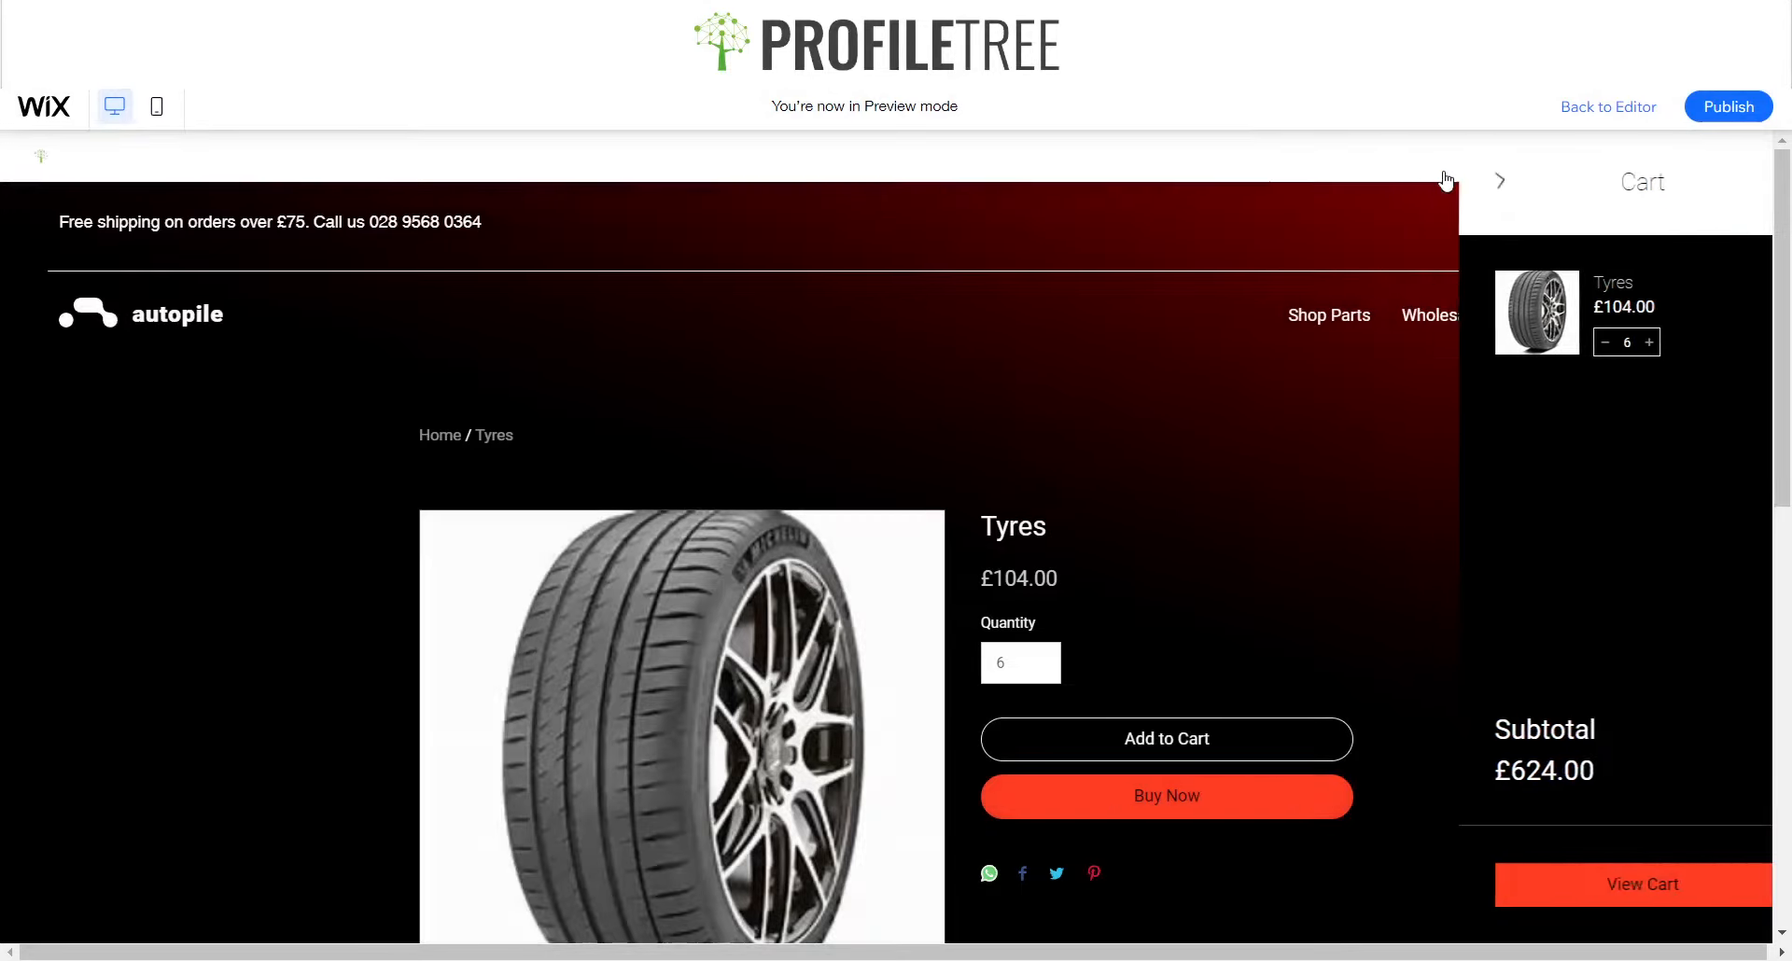
- Leave the preview and switch the editor from the Product Page to the Home page
{"action": "left_click", "coordinate": [1604, 113]}
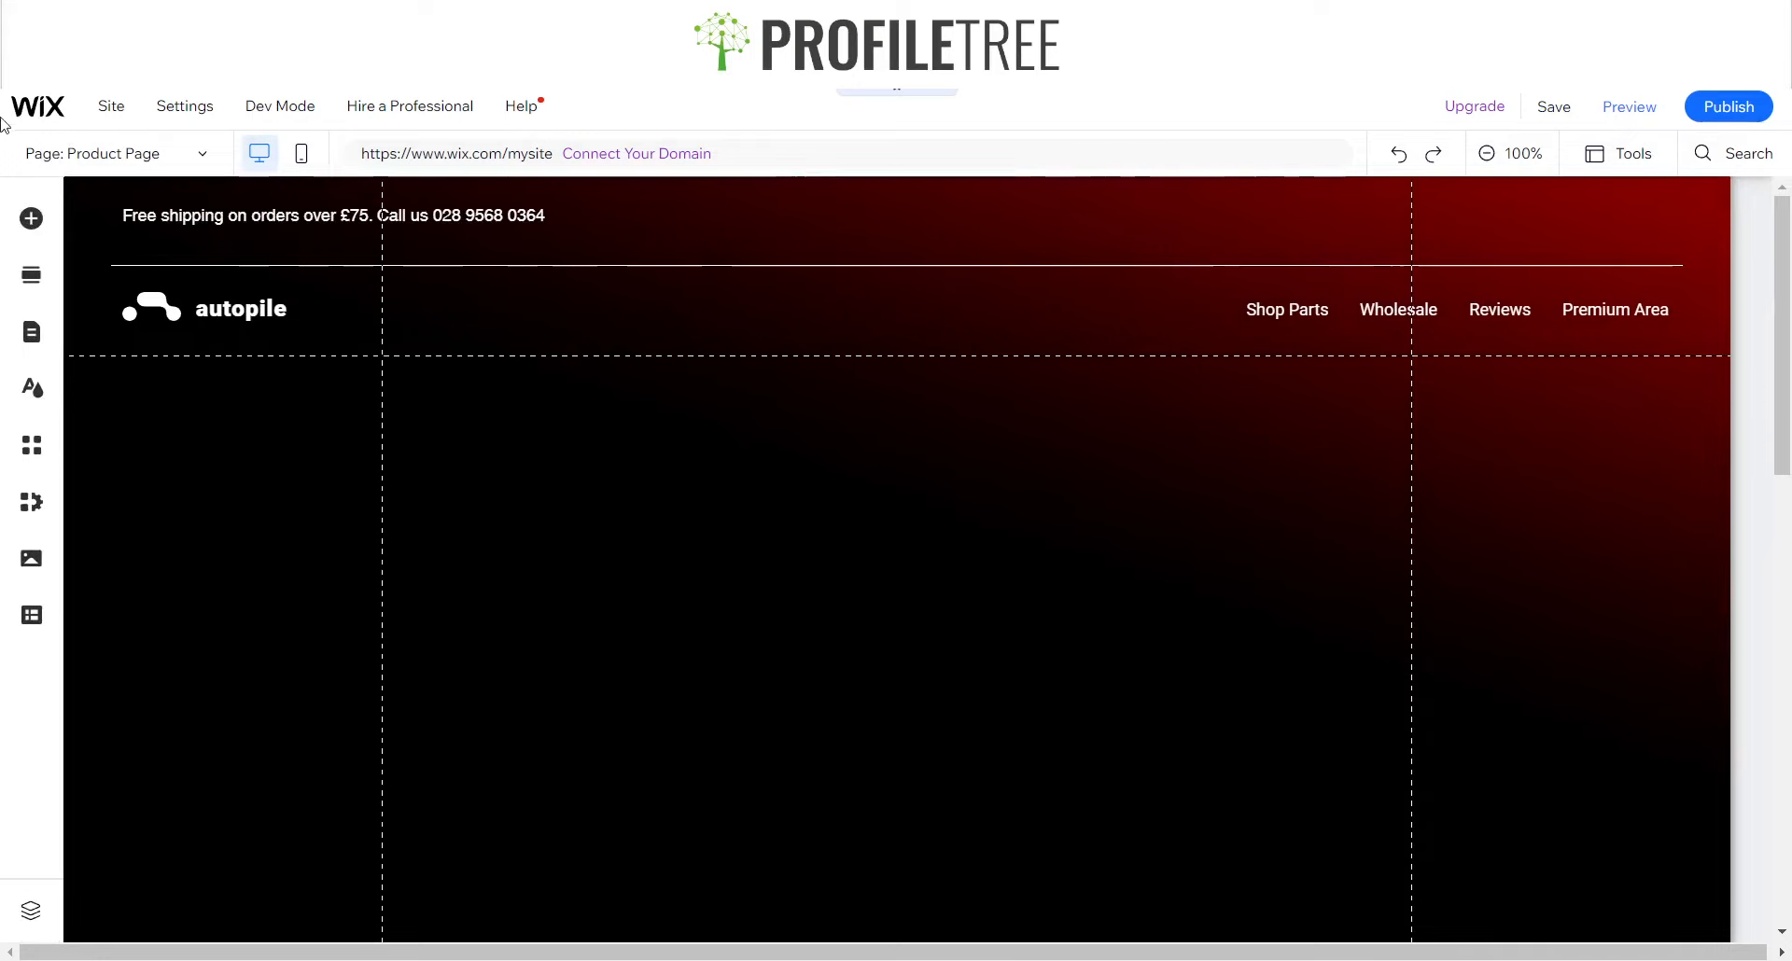
{"action": "mouse_move", "coordinate": [41, 110]}
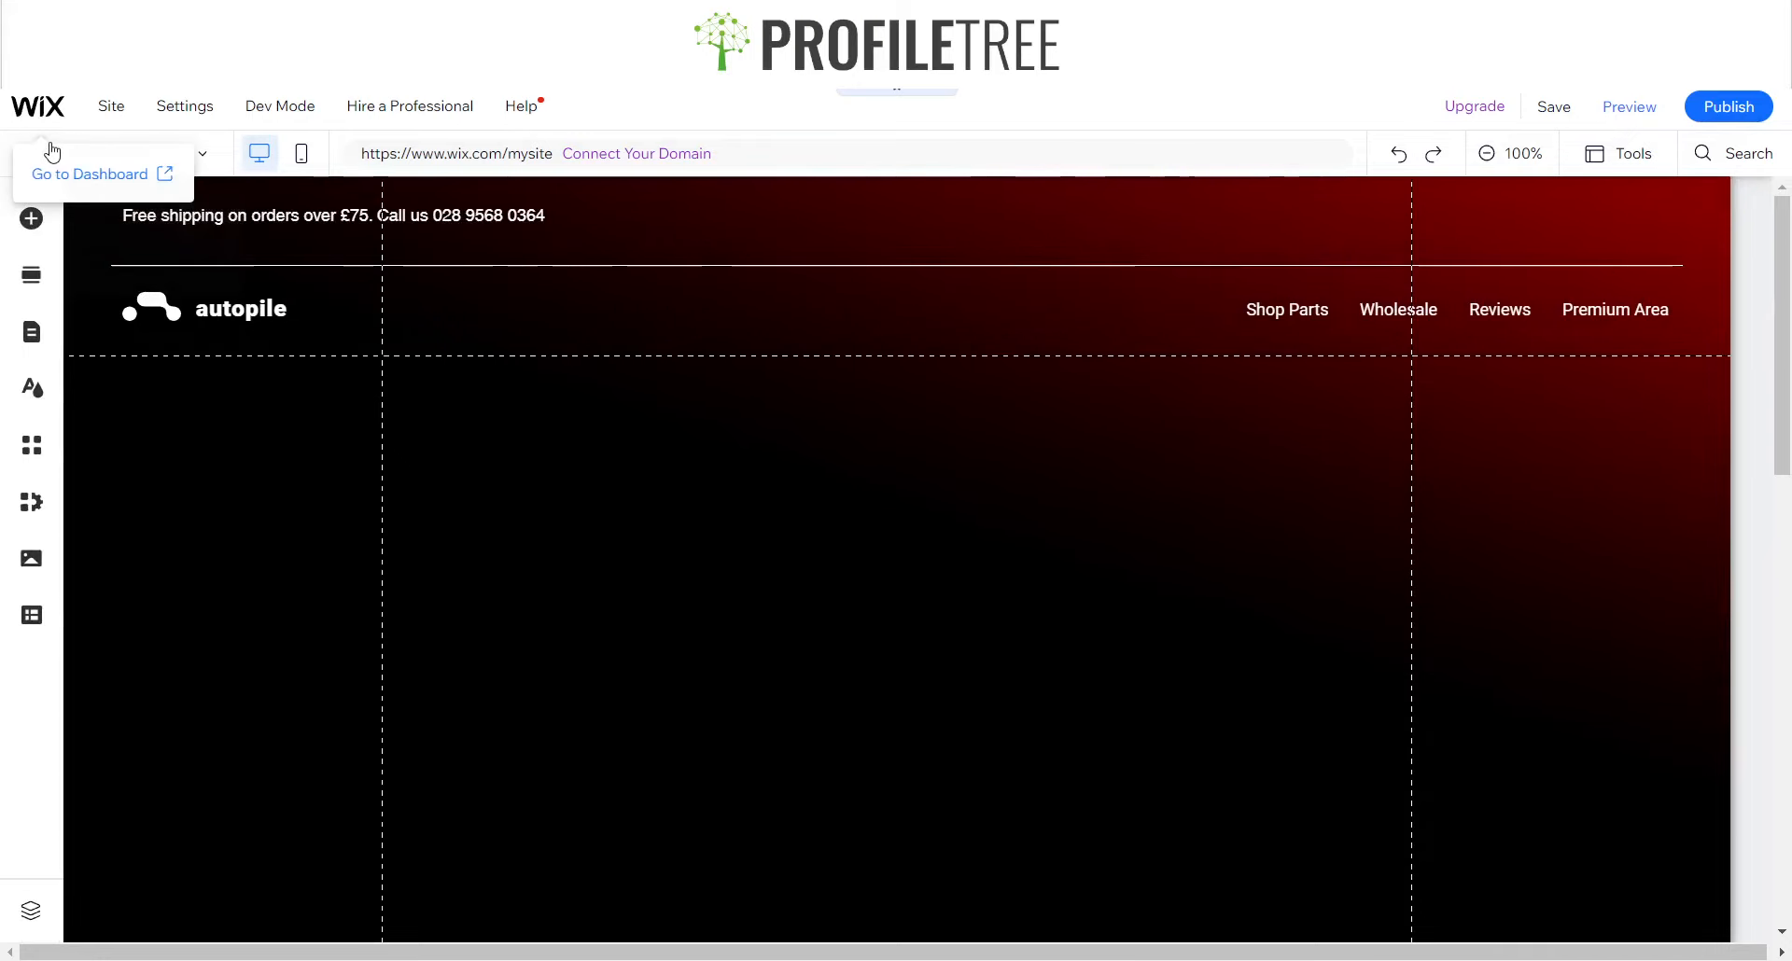
{"action": "left_click", "coordinate": [203, 155]}
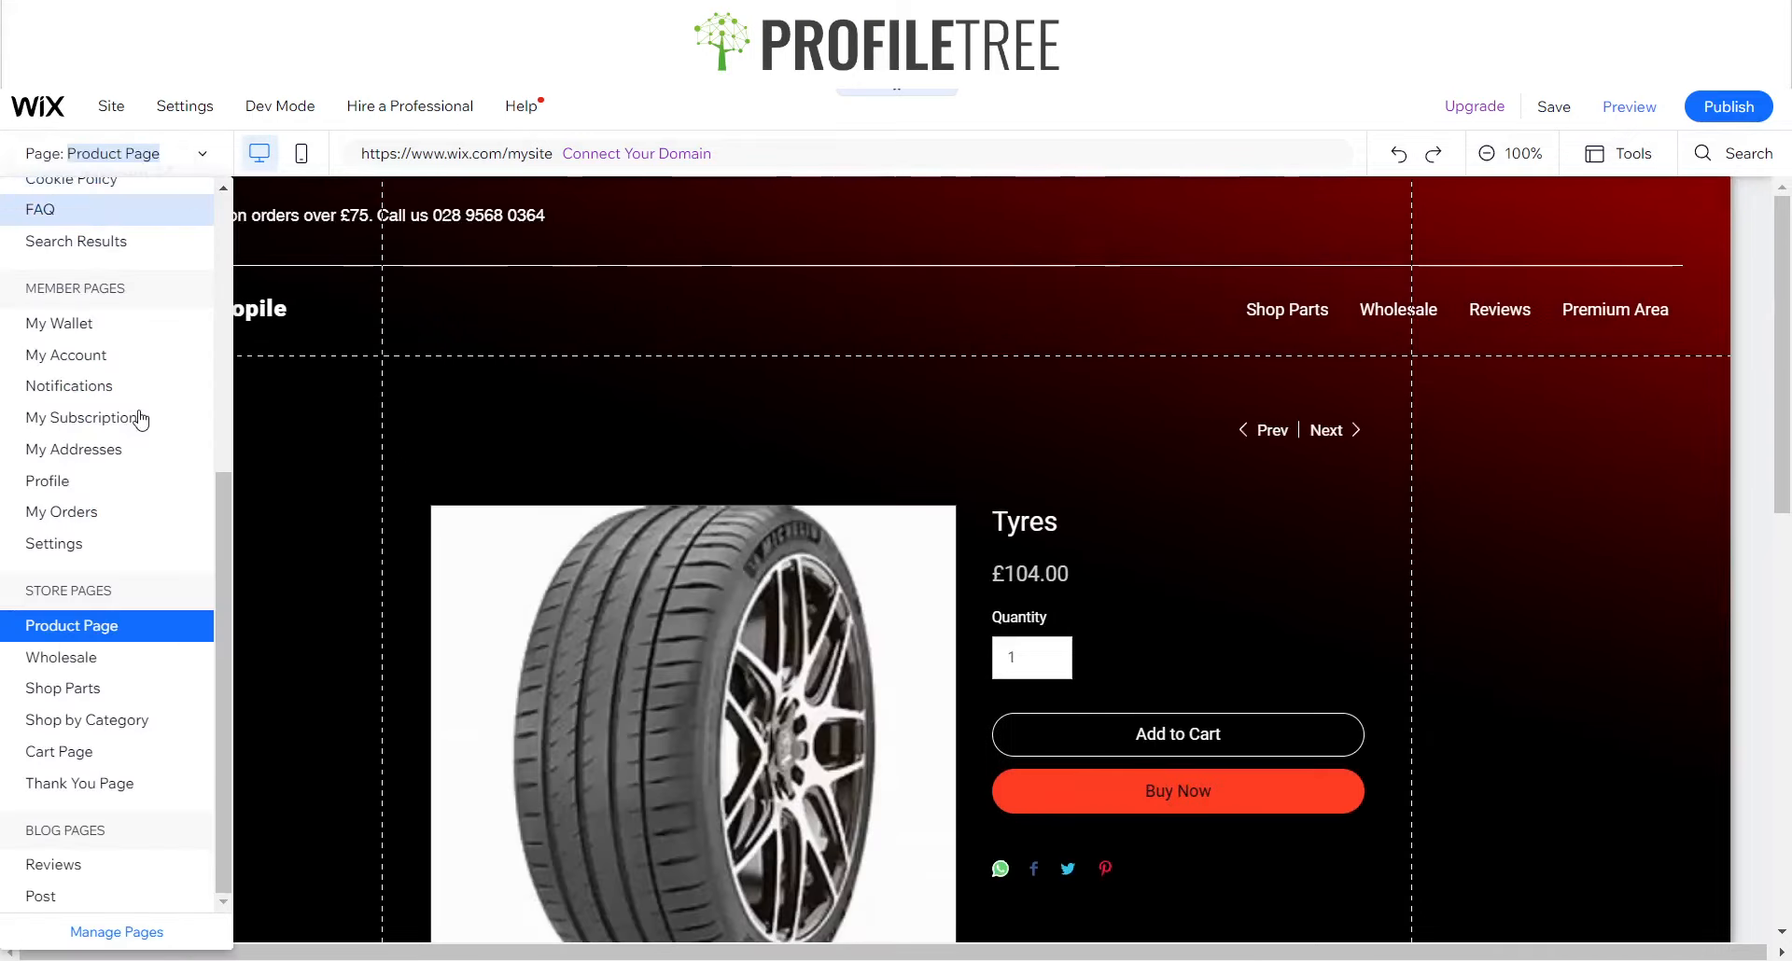
{"action": "scroll", "coordinate": [140, 420], "scroll_direction": "up", "scroll_amount": 5}
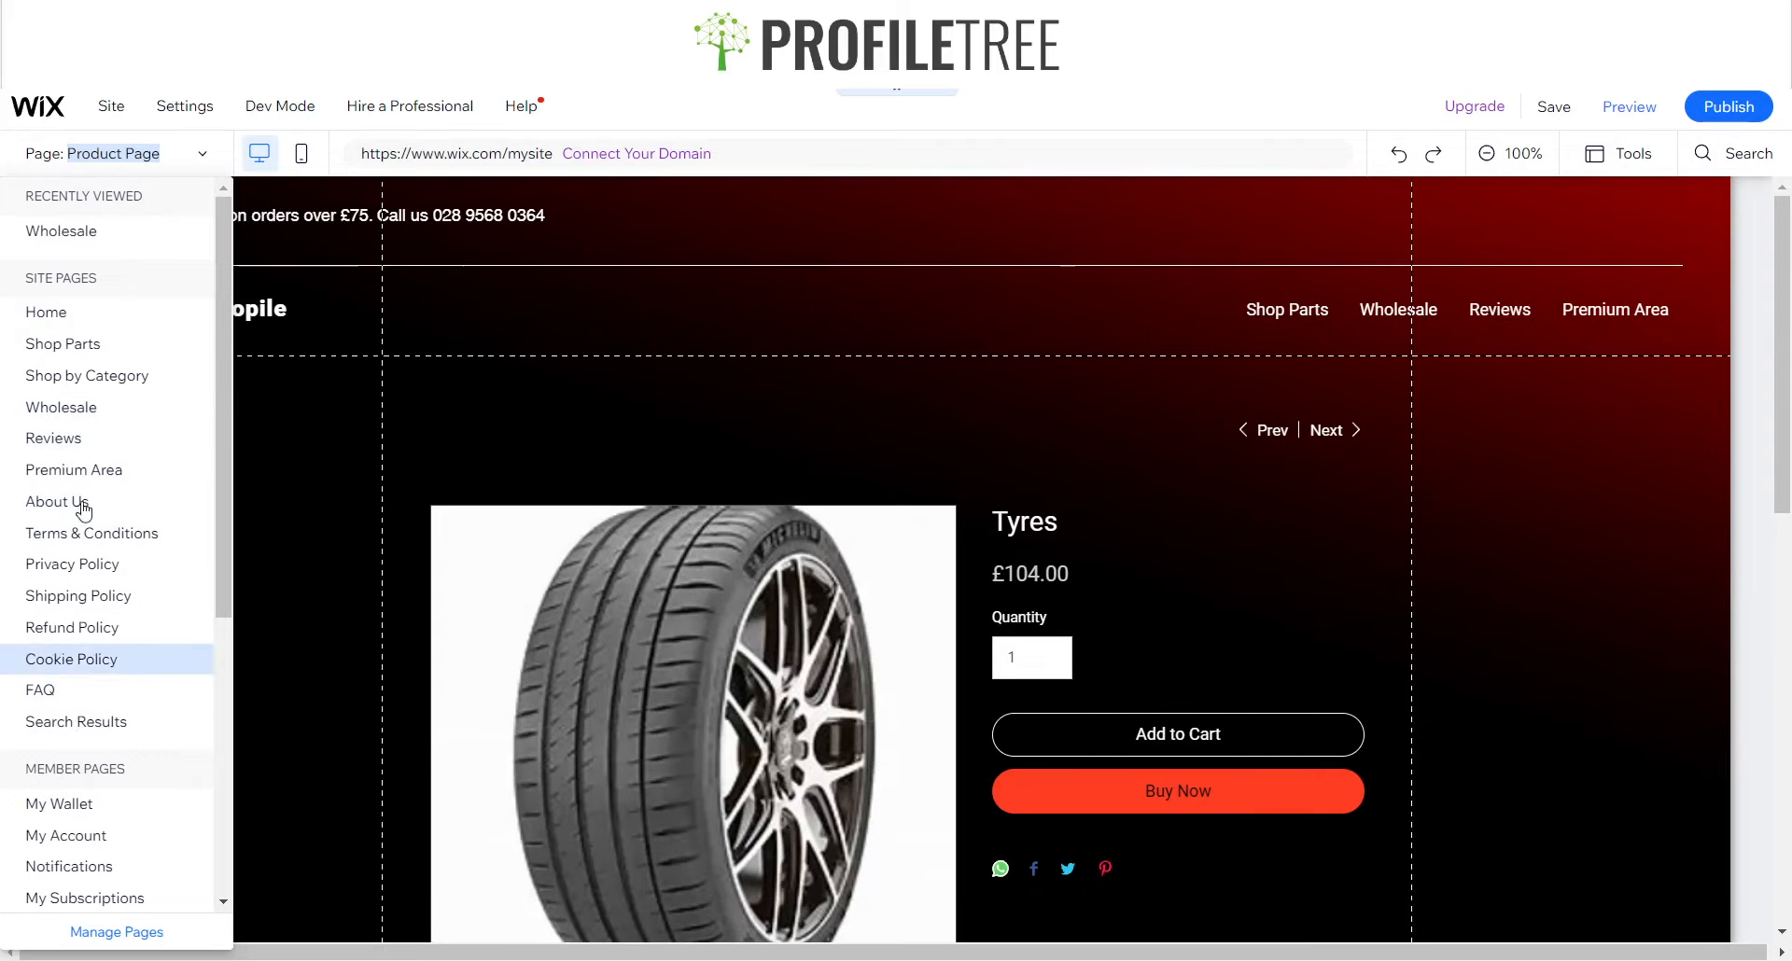
{"action": "left_click", "coordinate": [109, 160]}
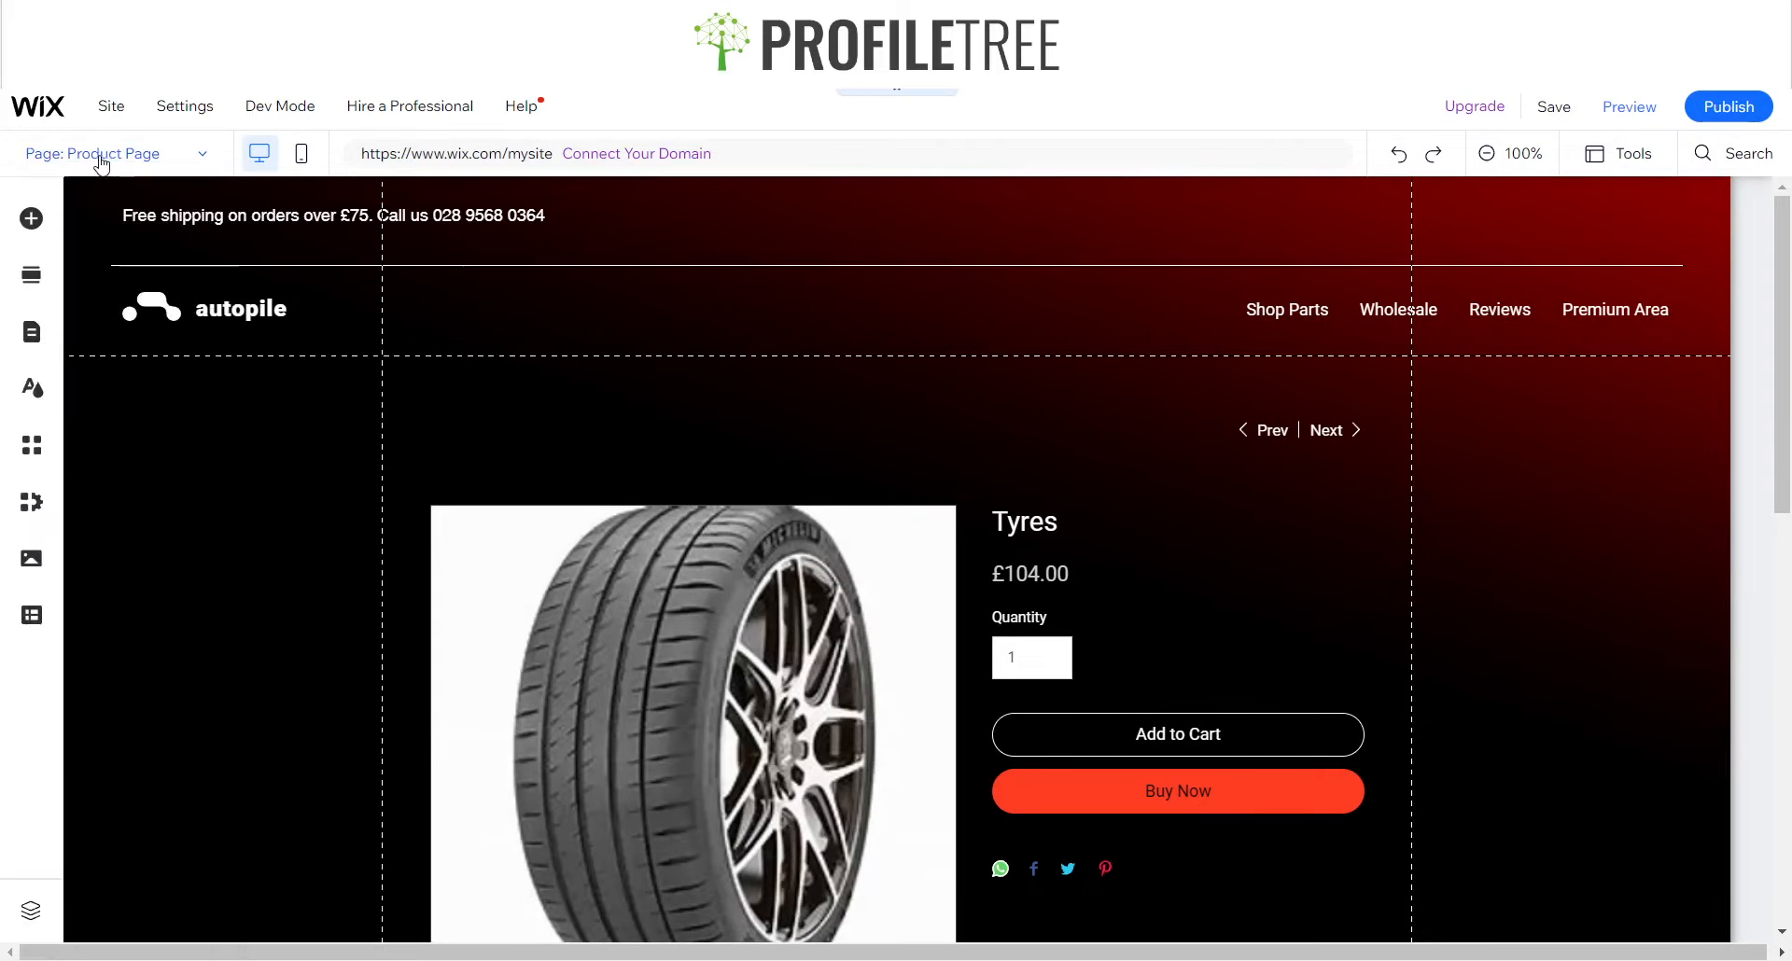
{"action": "left_click", "coordinate": [109, 158]}
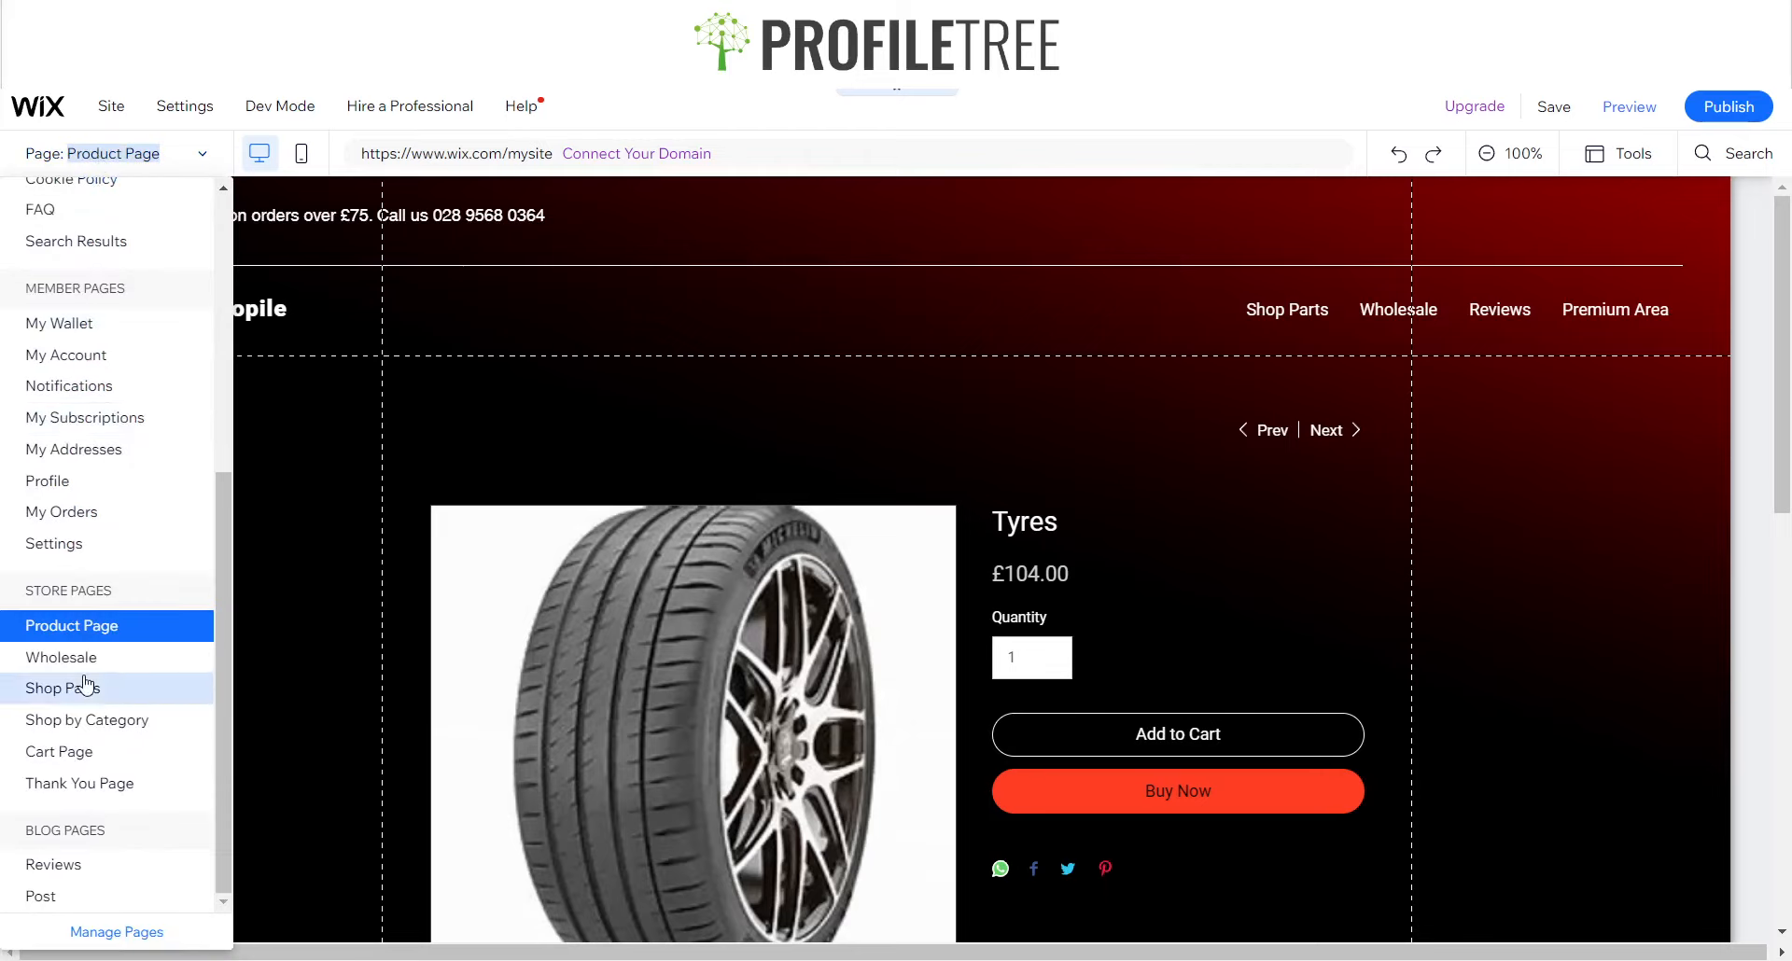
{"action": "scroll", "coordinate": [143, 367], "scroll_direction": "up", "scroll_amount": 5}
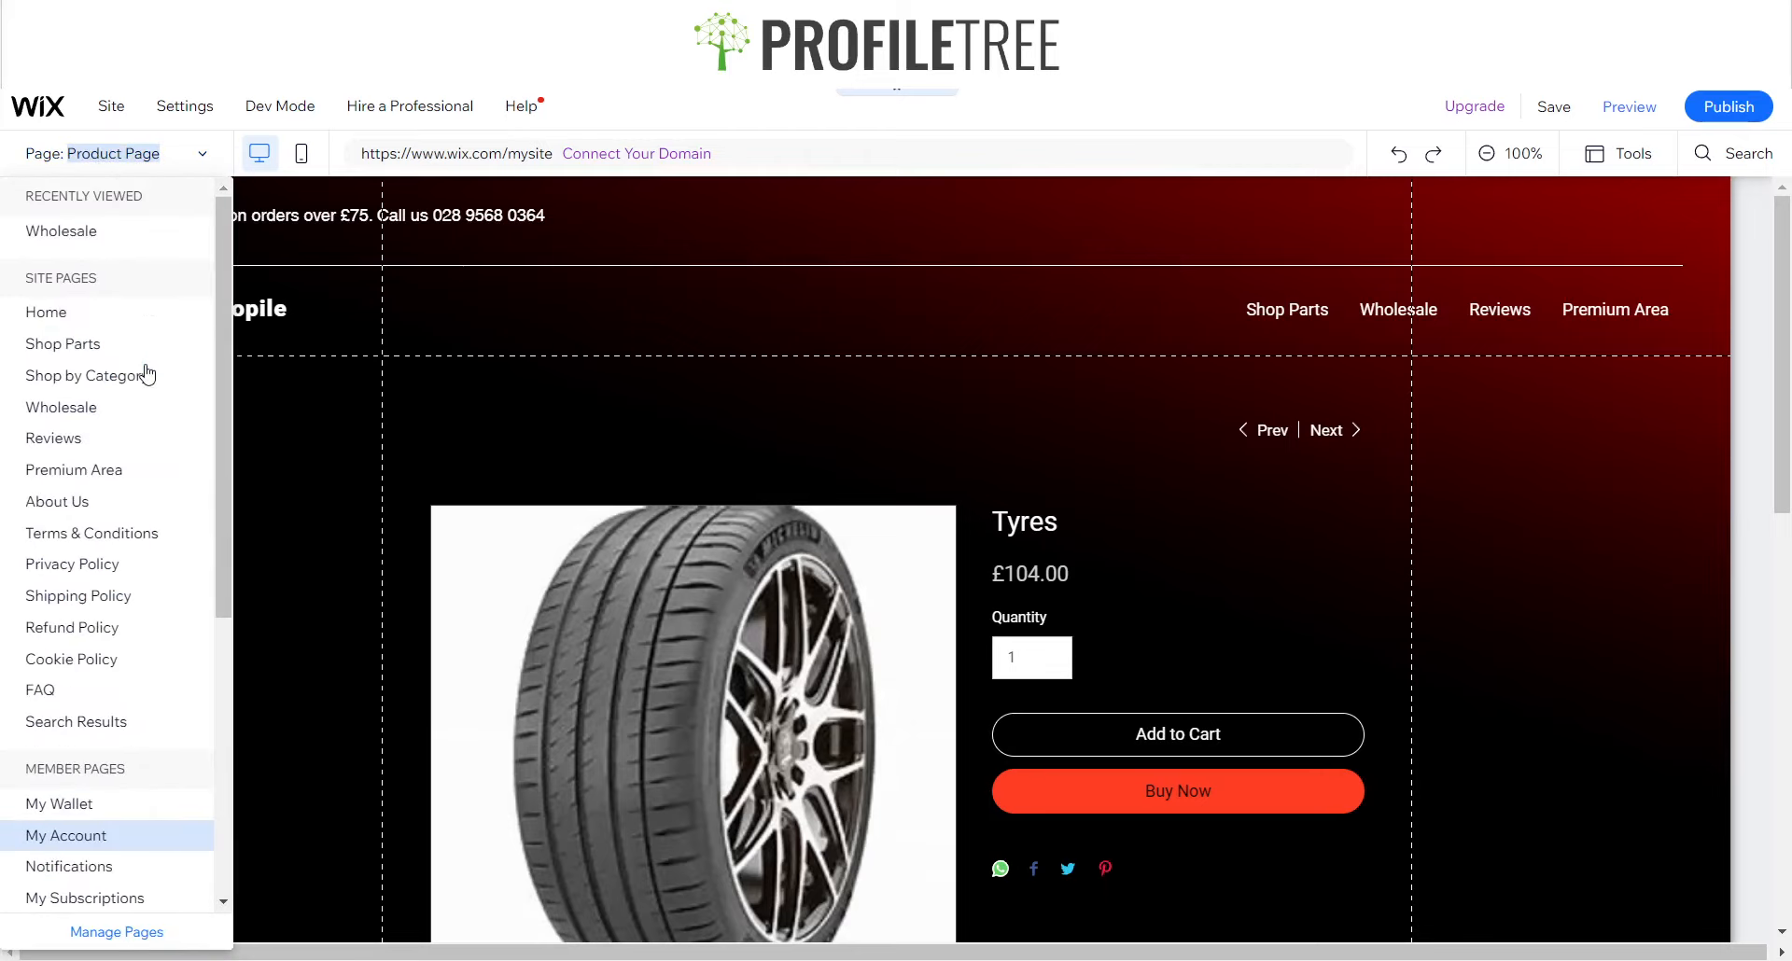
{"action": "left_click", "coordinate": [67, 317]}
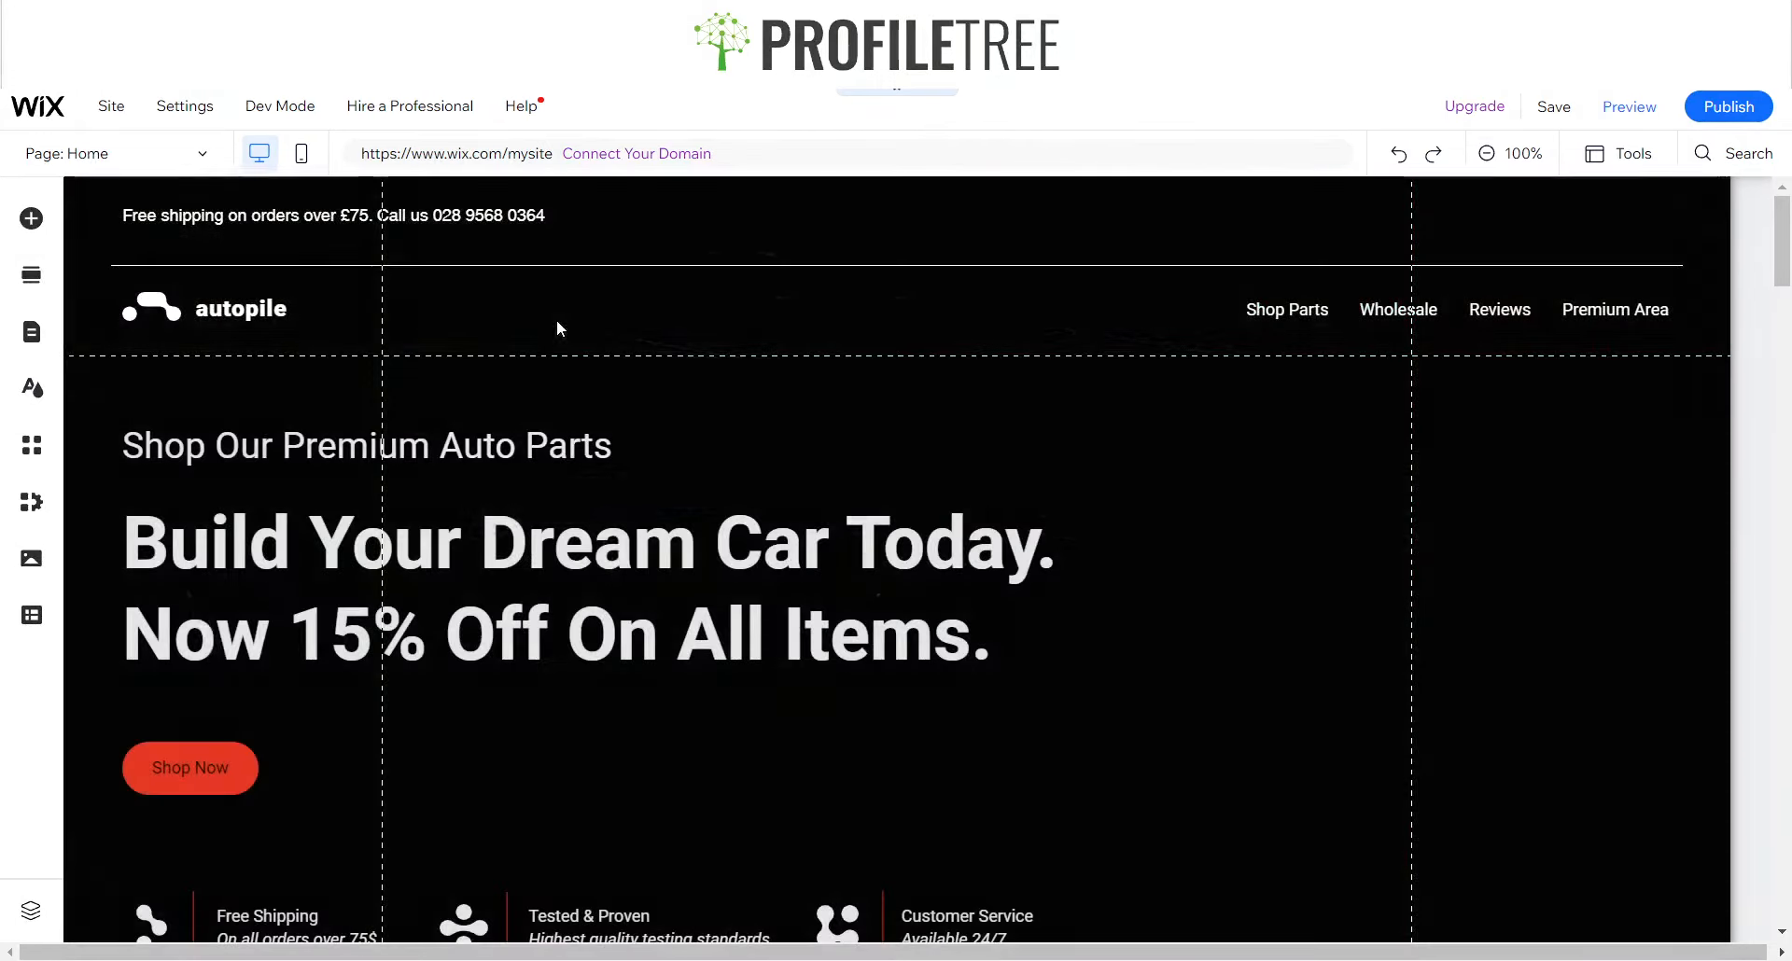
- Select the product slider gallery above the Premium Club section and open its product management
{"action": "scroll", "coordinate": [764, 801], "scroll_direction": "down", "scroll_amount": 15}
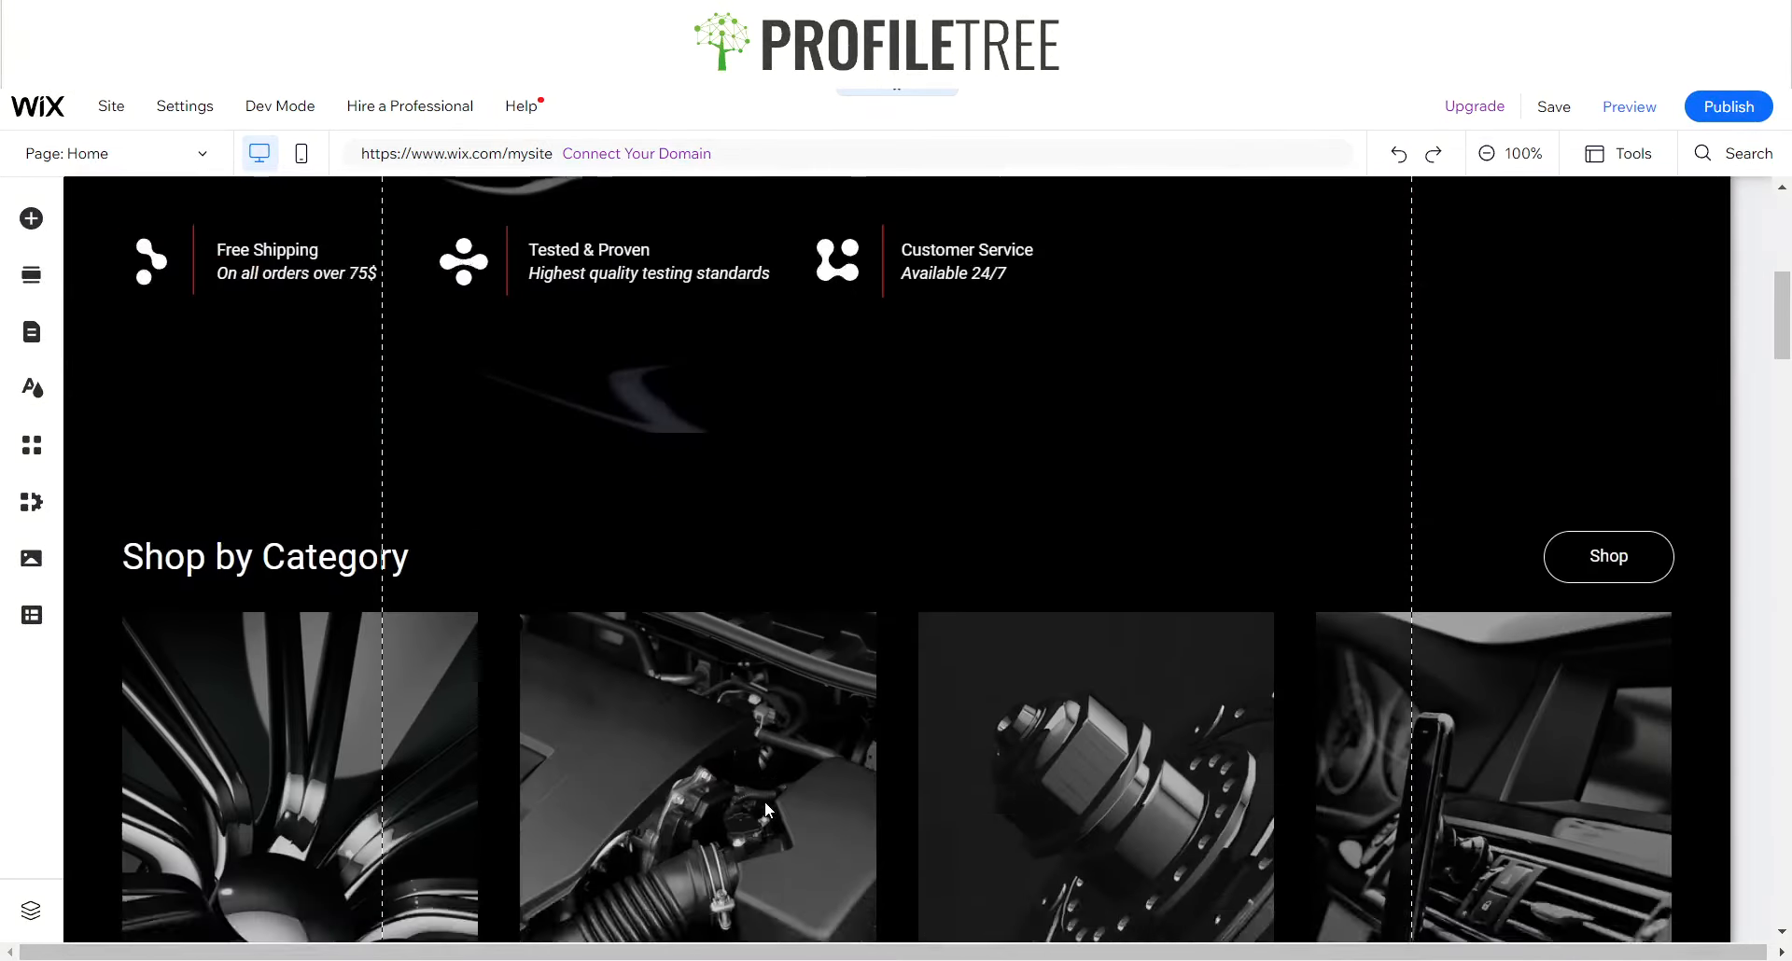
{"action": "scroll", "coordinate": [764, 800], "scroll_direction": "down", "scroll_amount": 12}
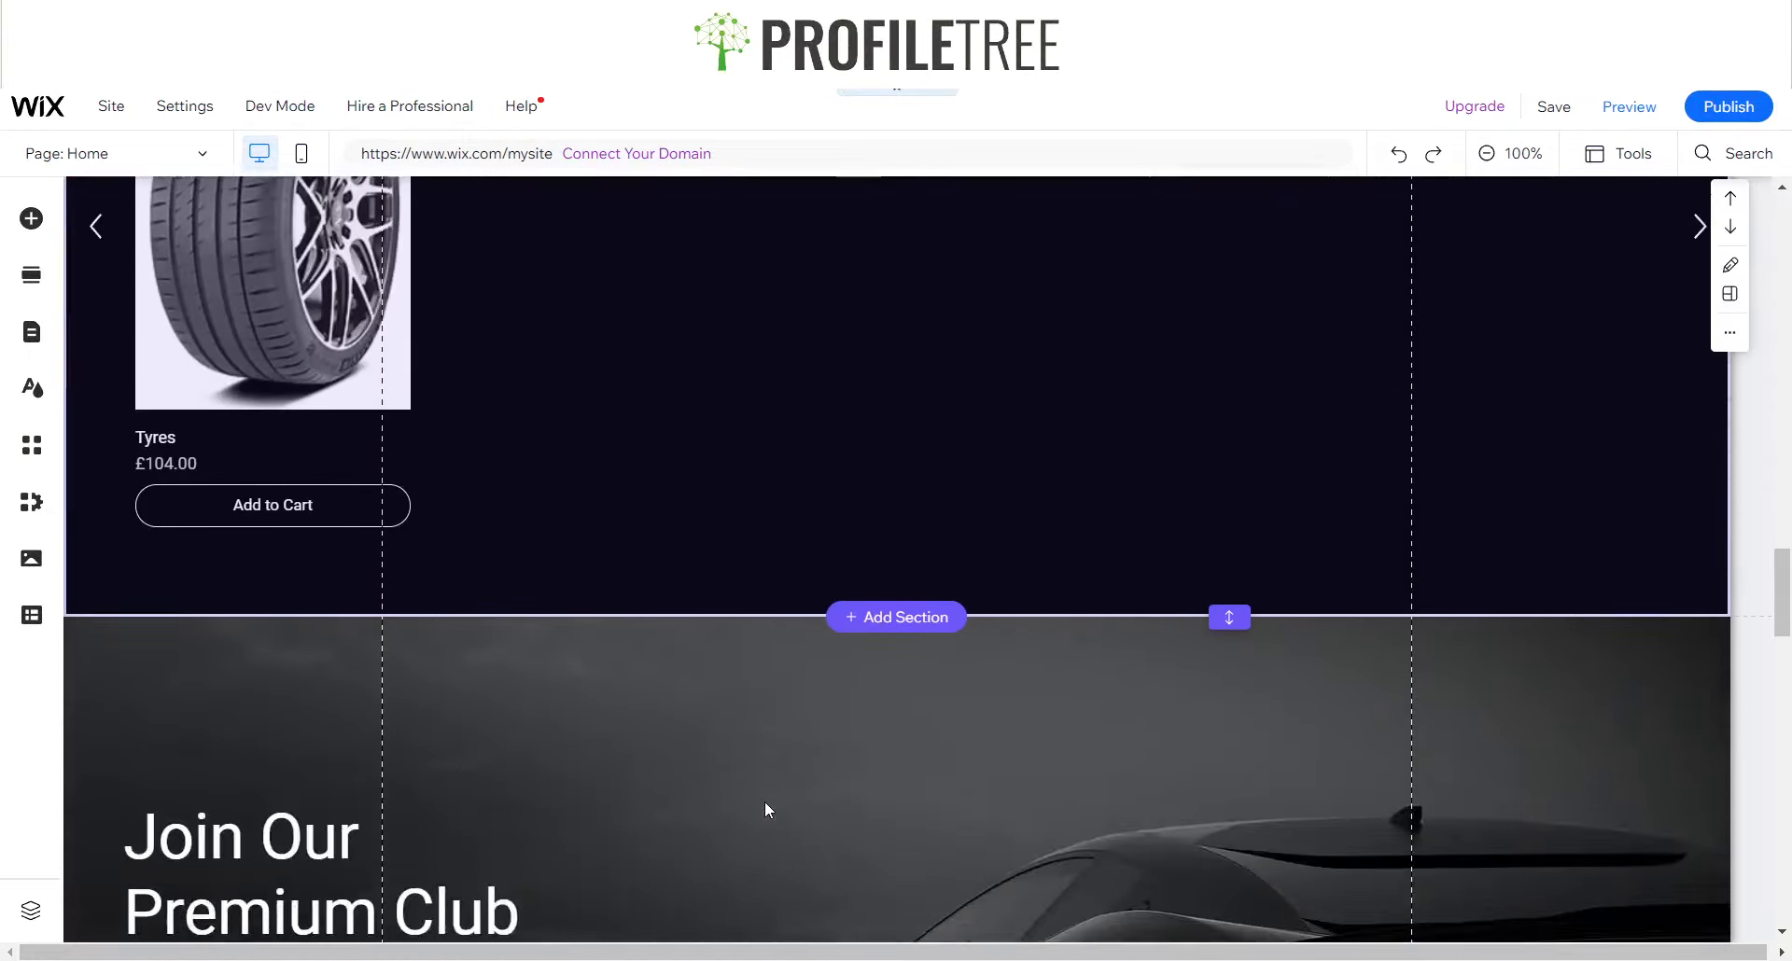
{"action": "scroll", "coordinate": [448, 484], "scroll_direction": "up", "scroll_amount": 2}
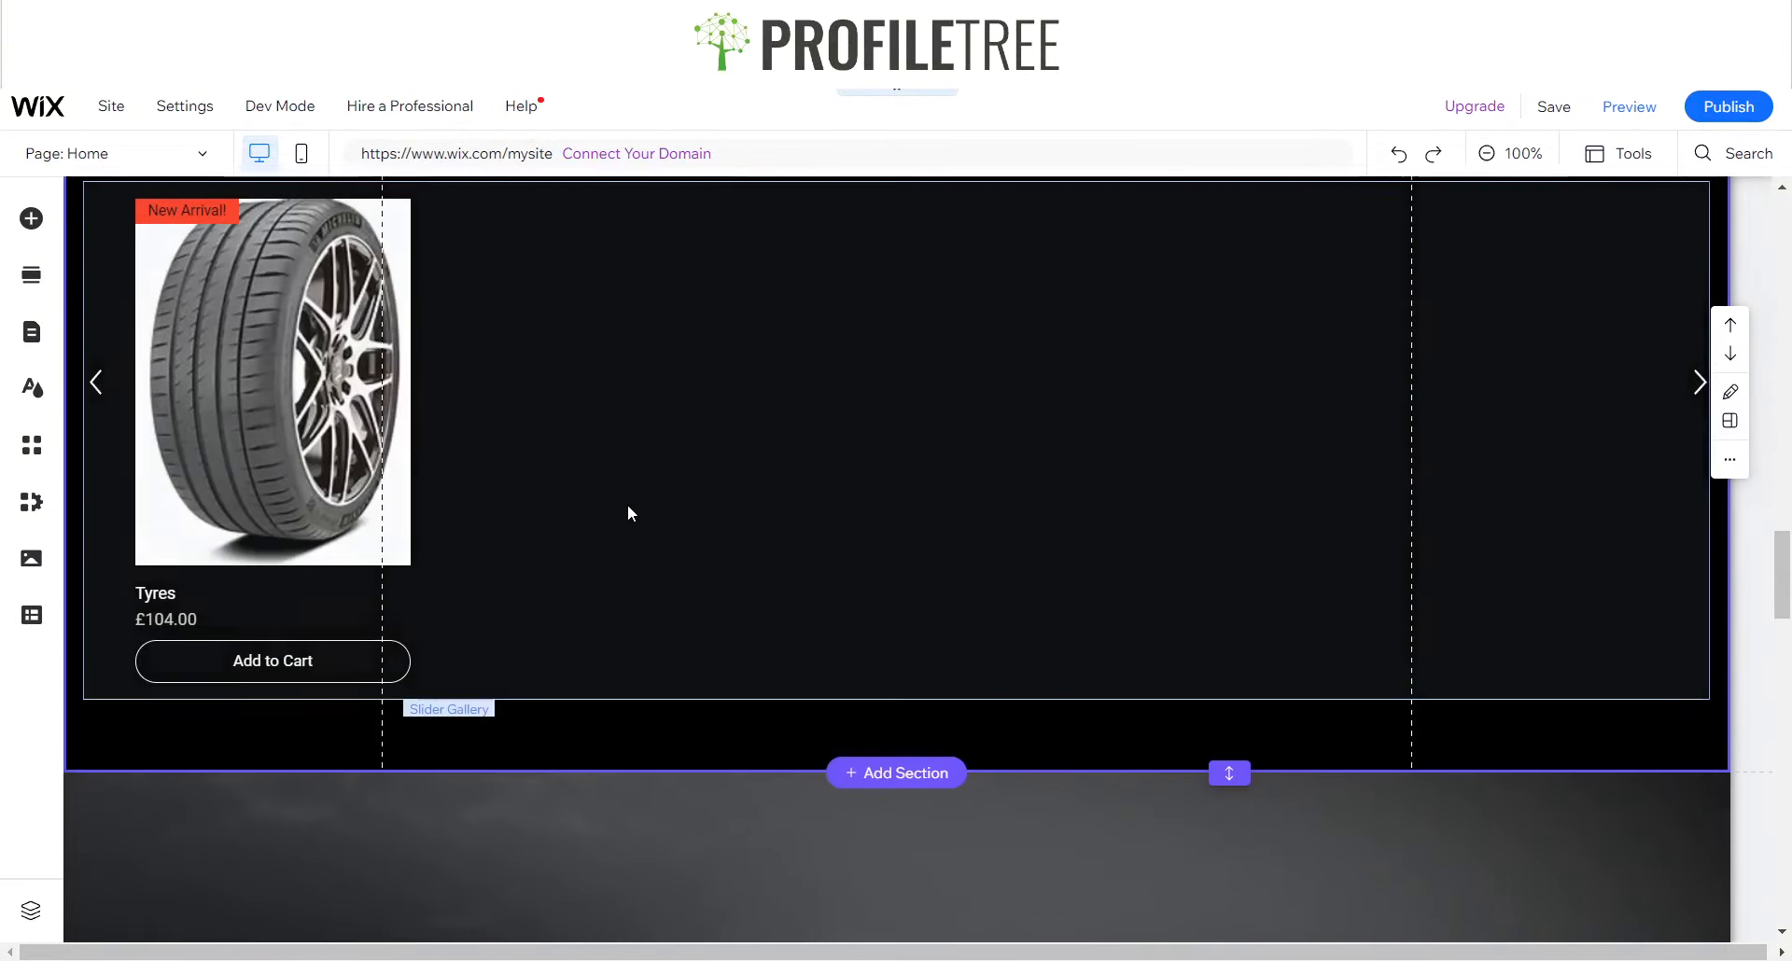
{"action": "left_click", "coordinate": [627, 504]}
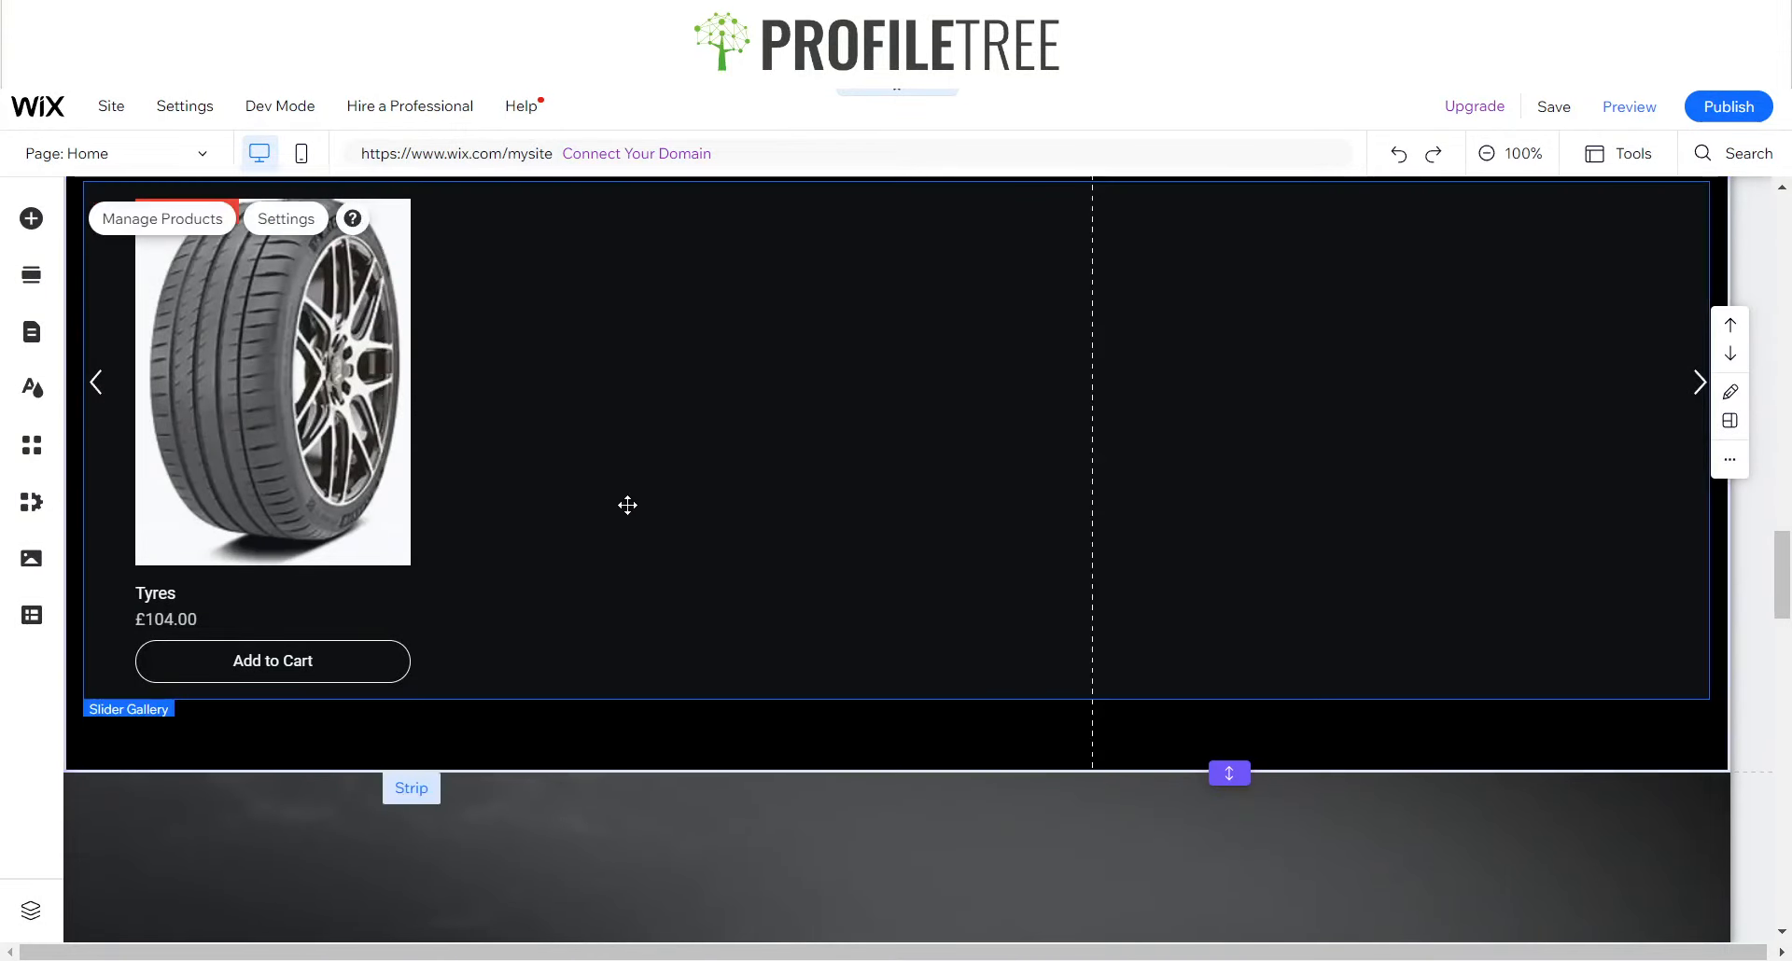
{"action": "left_click", "coordinate": [143, 226]}
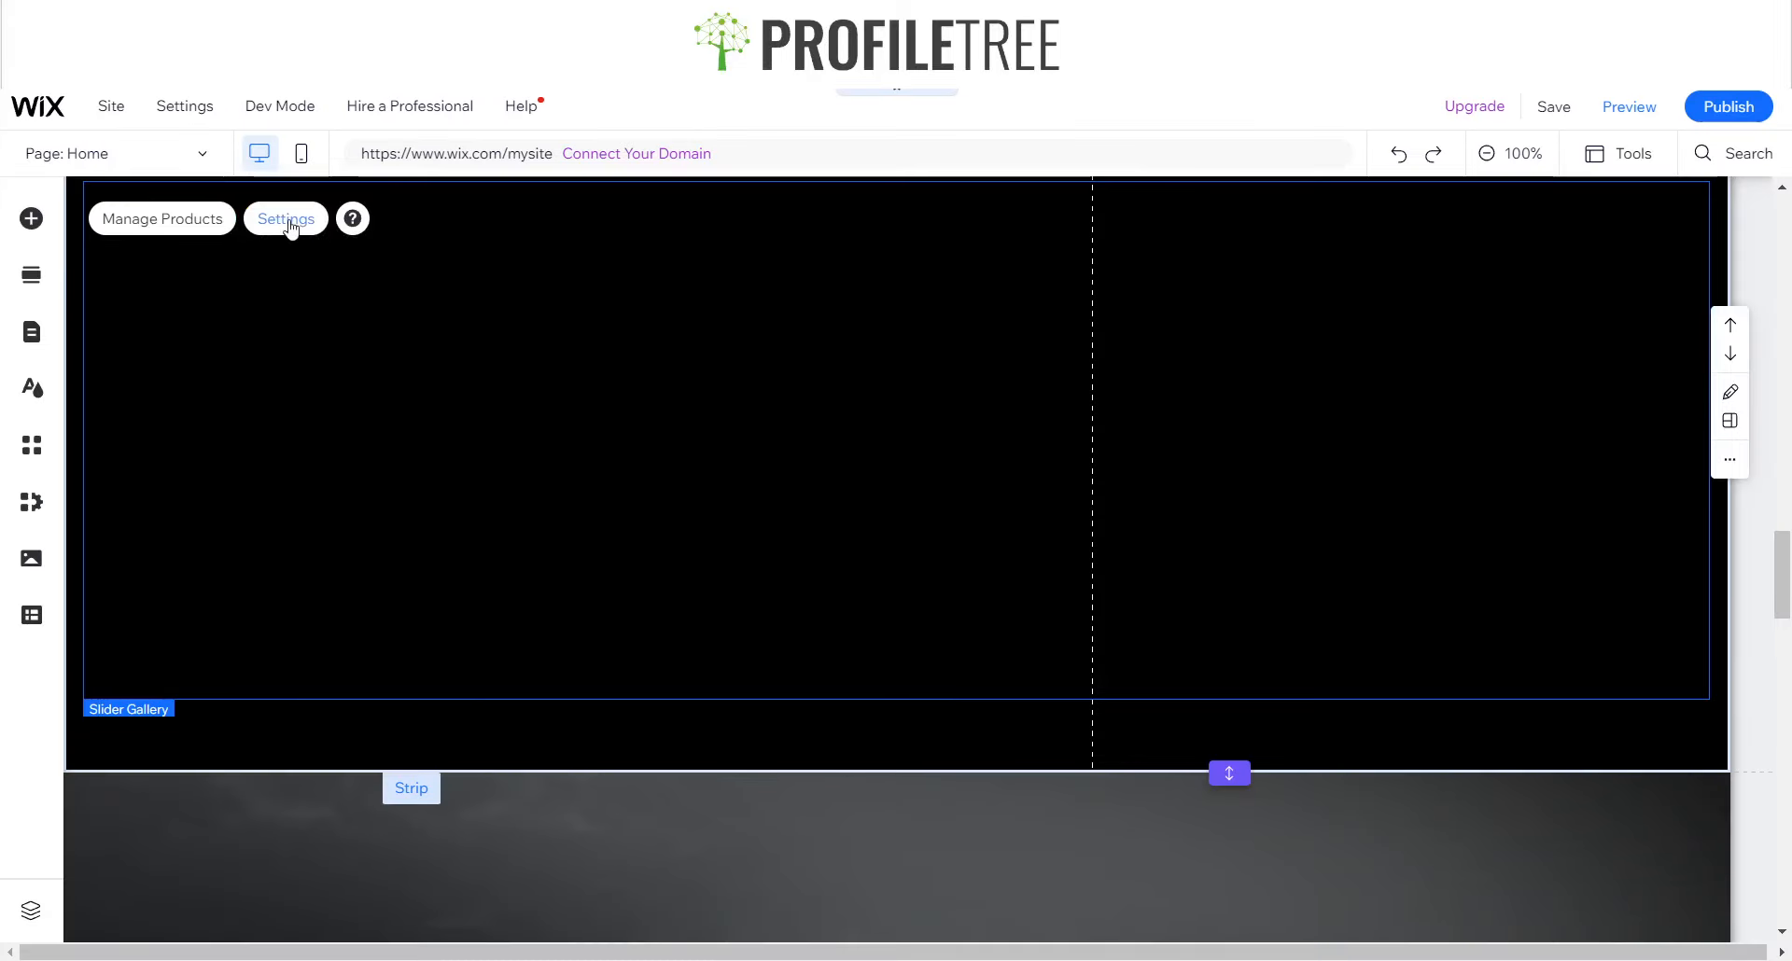
- Check which product category the Top Sellers slider gallery displays, close its settings, and look over the home page
{"action": "left_click", "coordinate": [288, 222]}
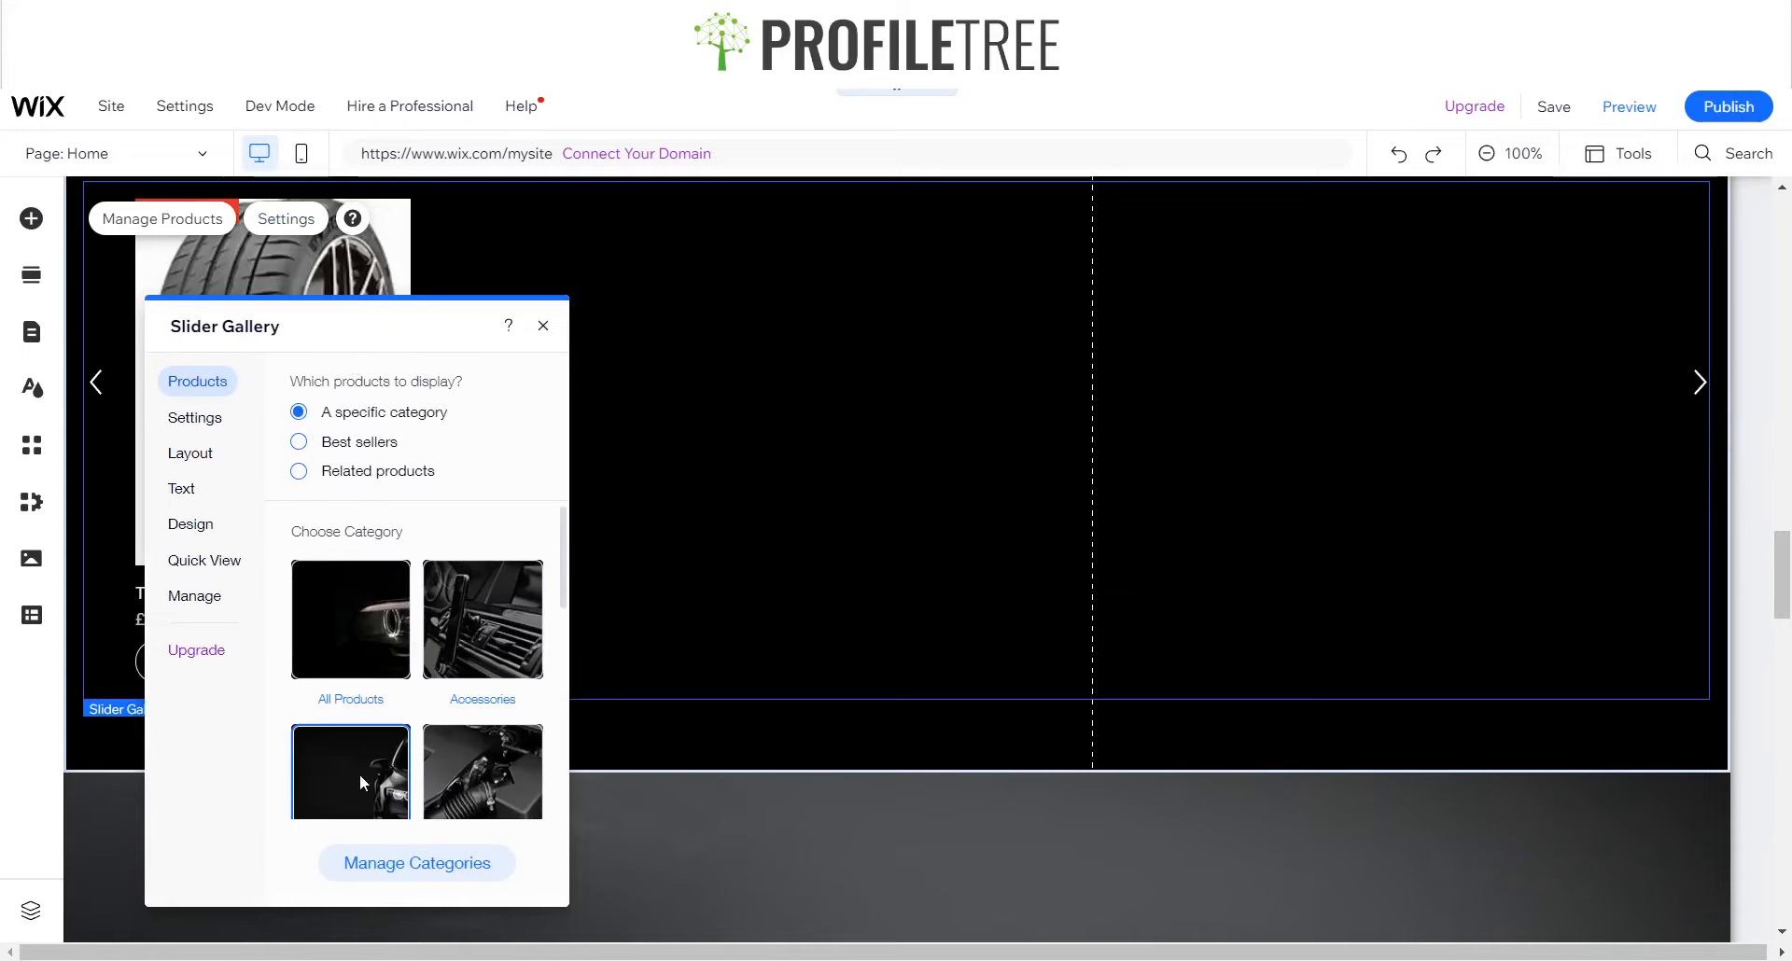
{"action": "left_click", "coordinate": [546, 325]}
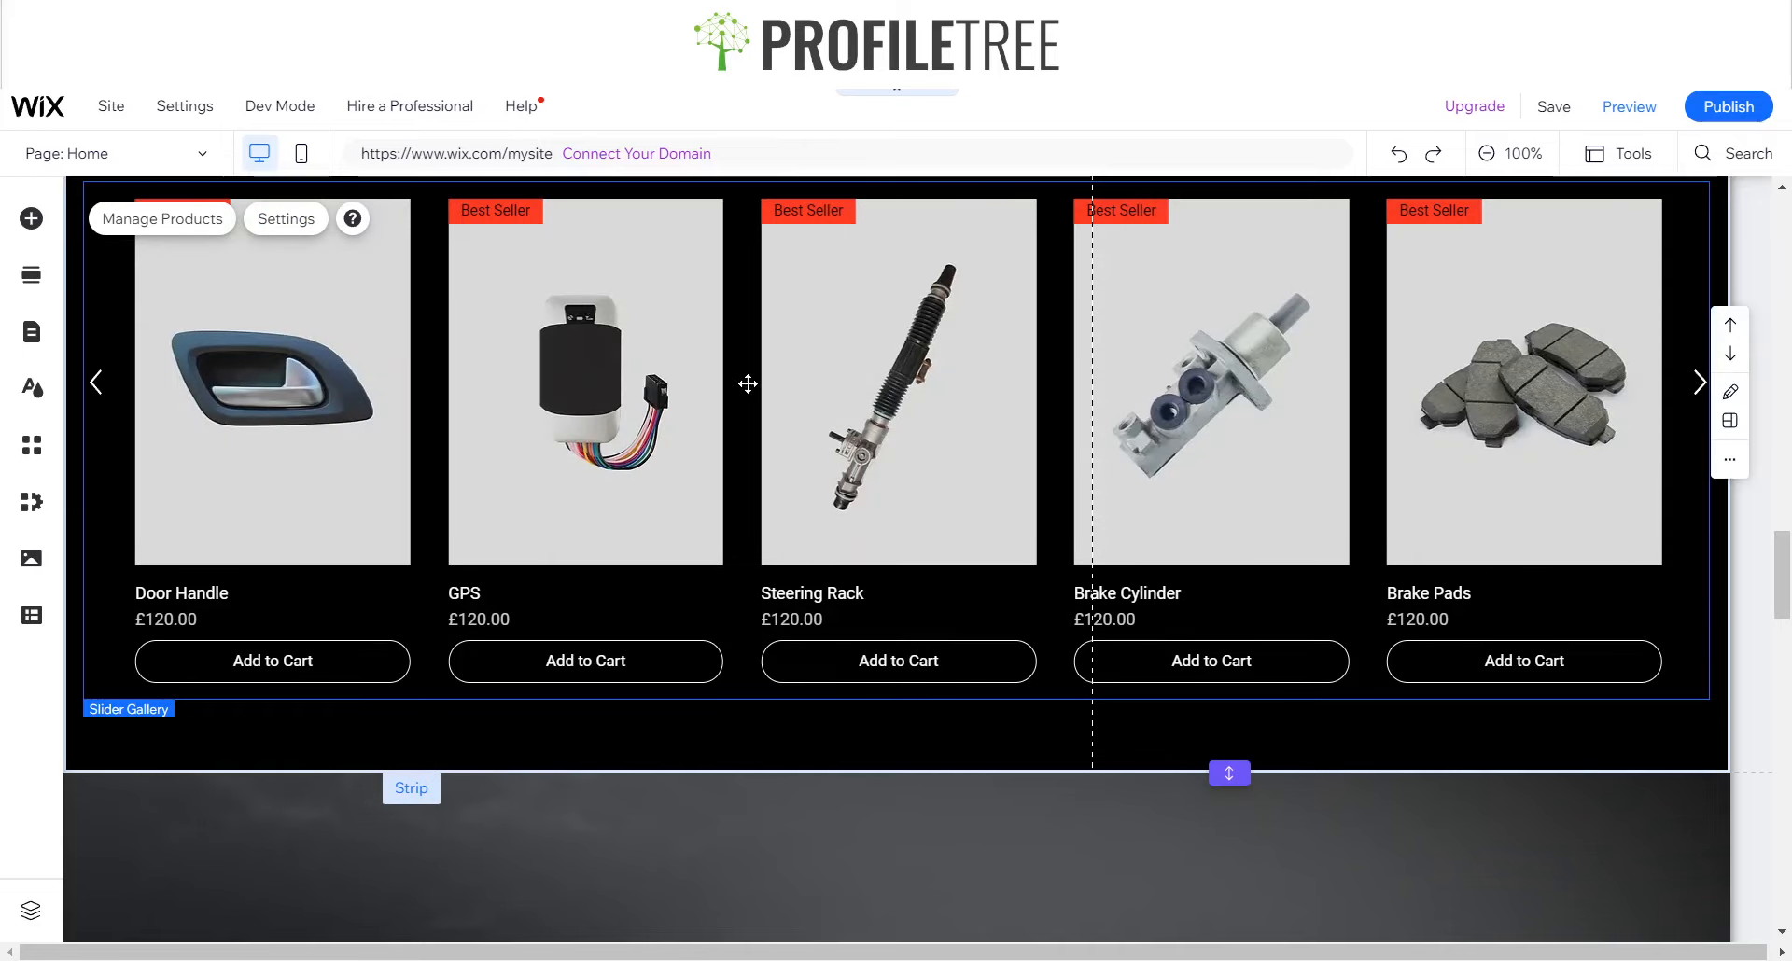
{"action": "scroll", "coordinate": [749, 386], "scroll_direction": "up", "scroll_amount": 2}
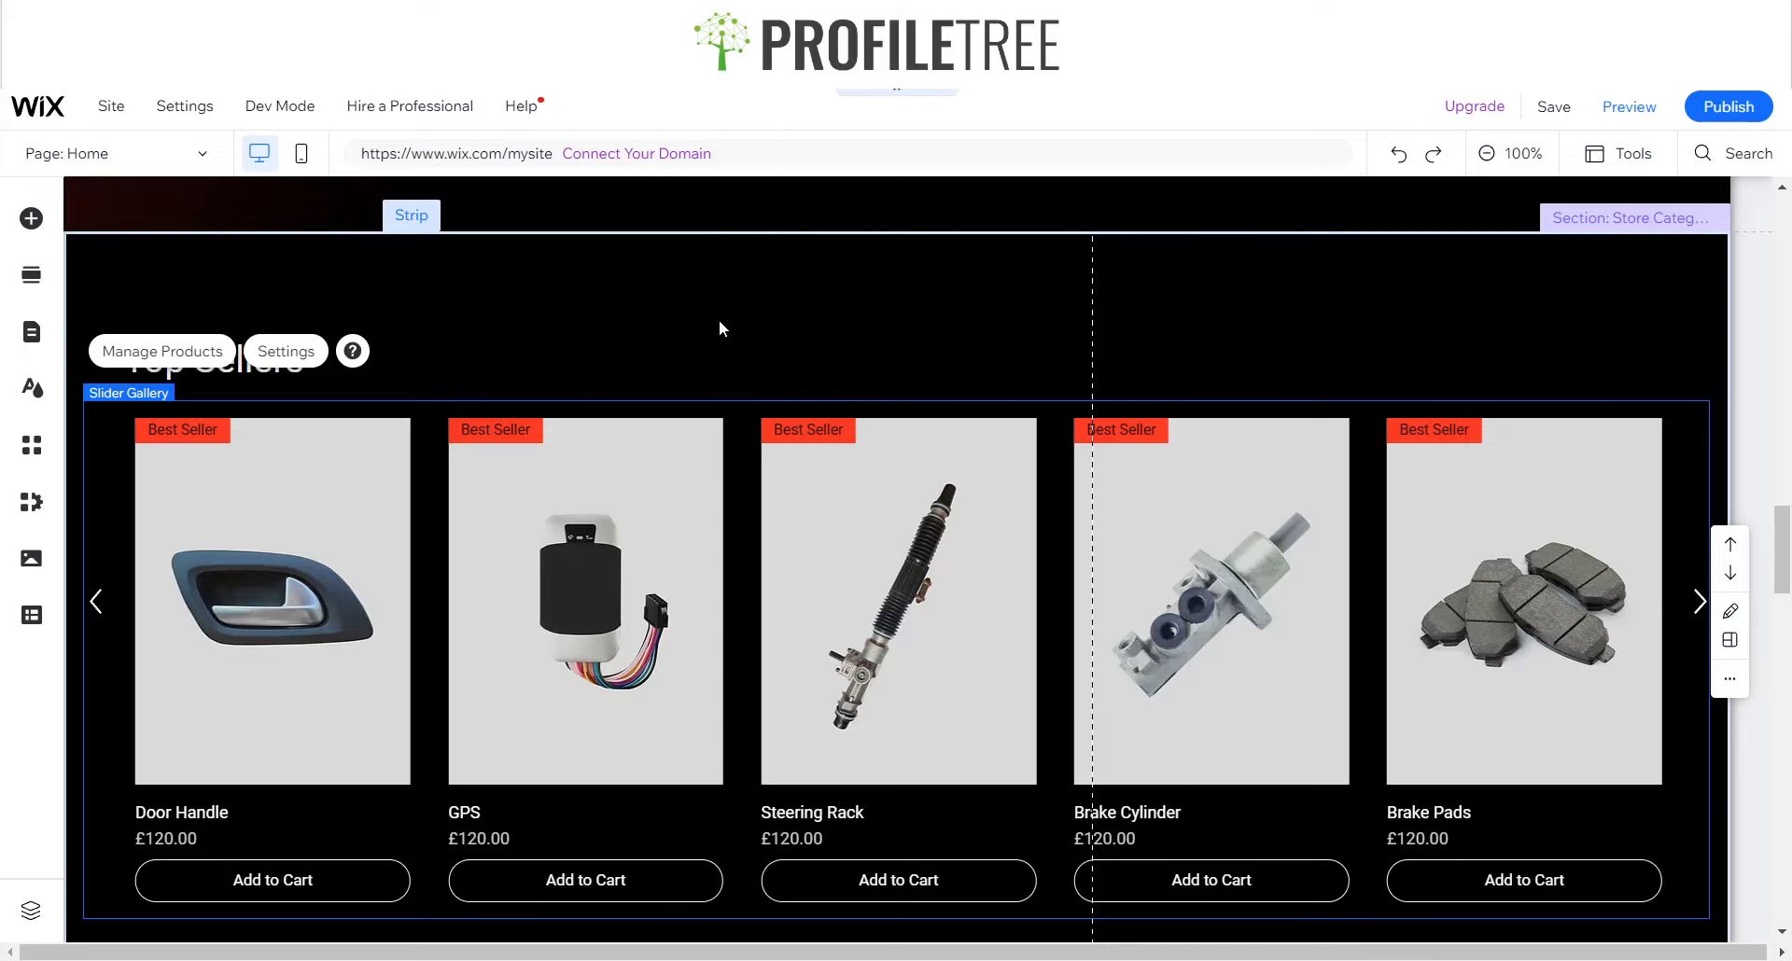
{"action": "scroll", "coordinate": [720, 327], "scroll_direction": "down", "scroll_amount": 12}
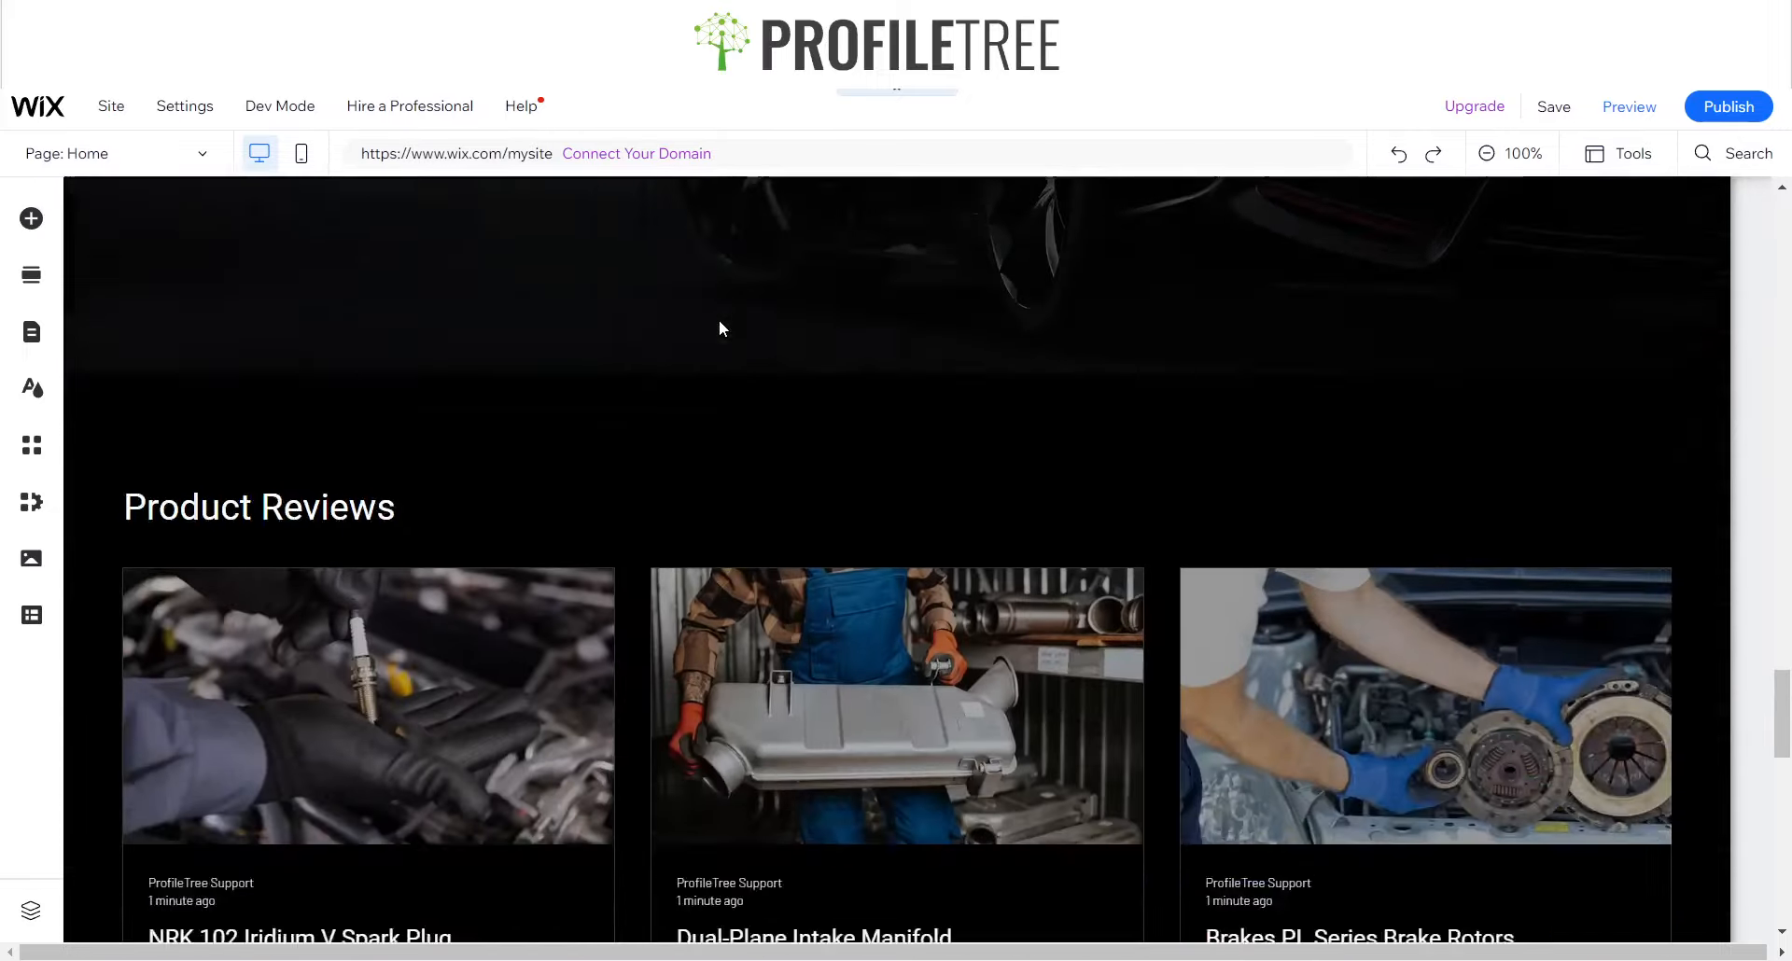
{"action": "scroll", "coordinate": [719, 320], "scroll_direction": "up", "scroll_amount": 15}
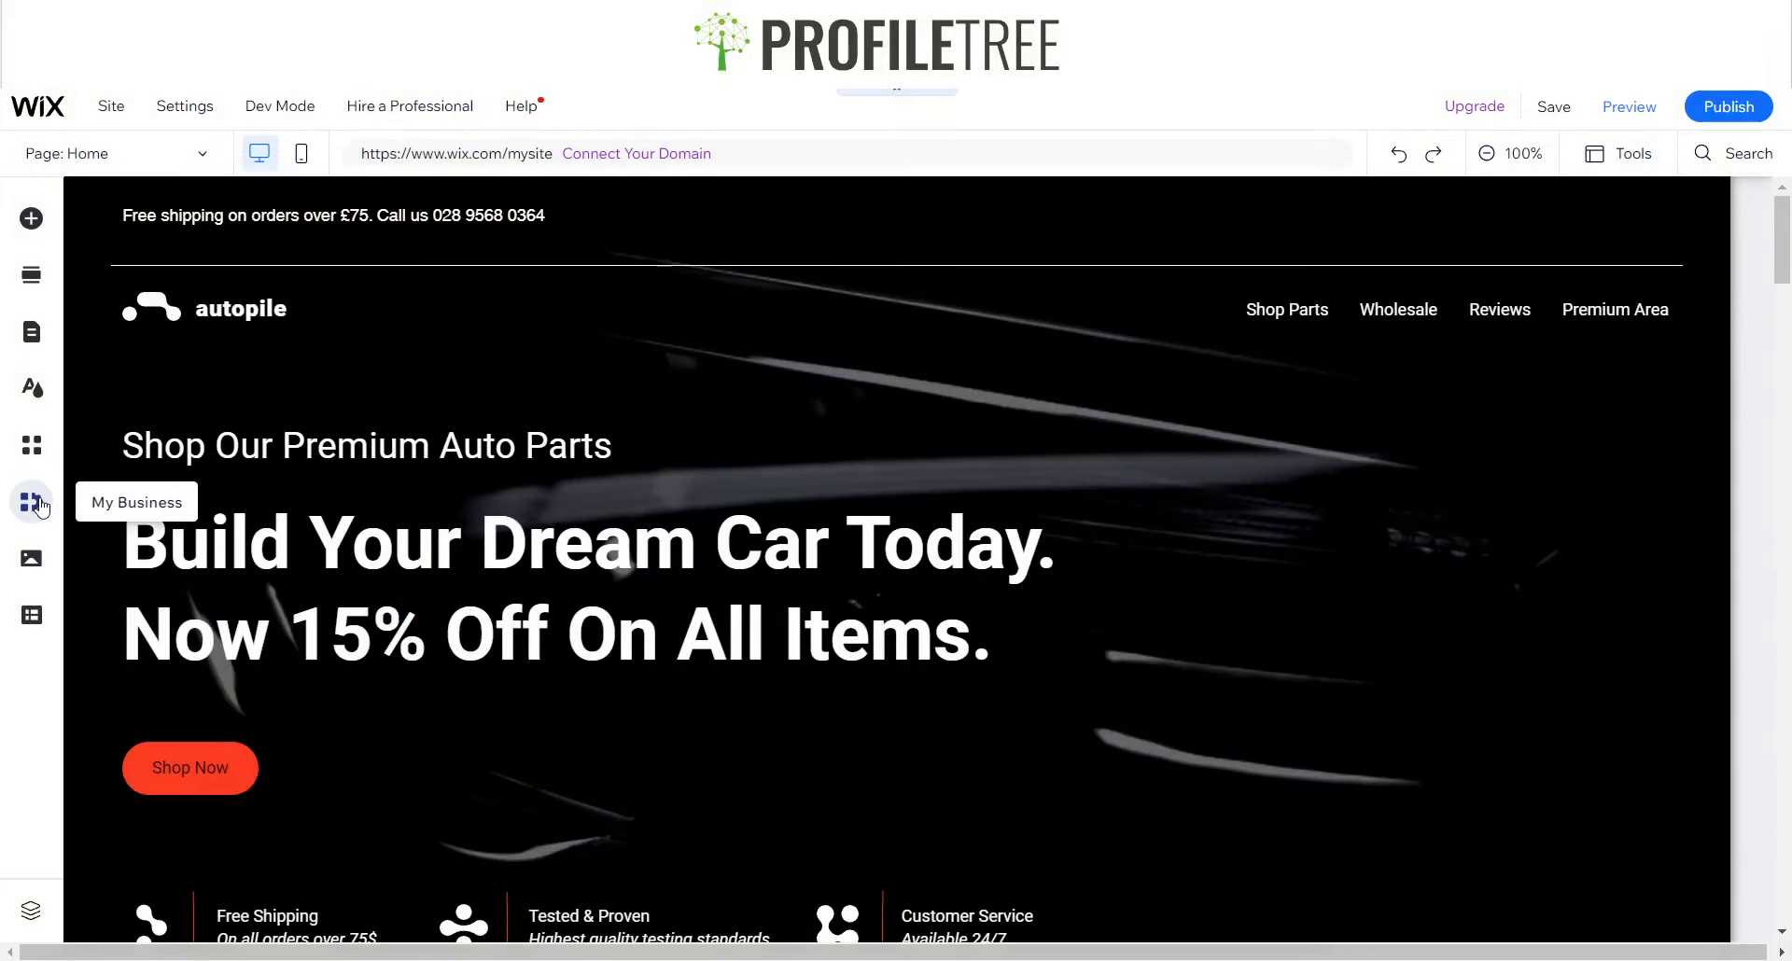
- Search the App Market for "Search" and open the Wix Site Search app
{"action": "left_click", "coordinate": [35, 449]}
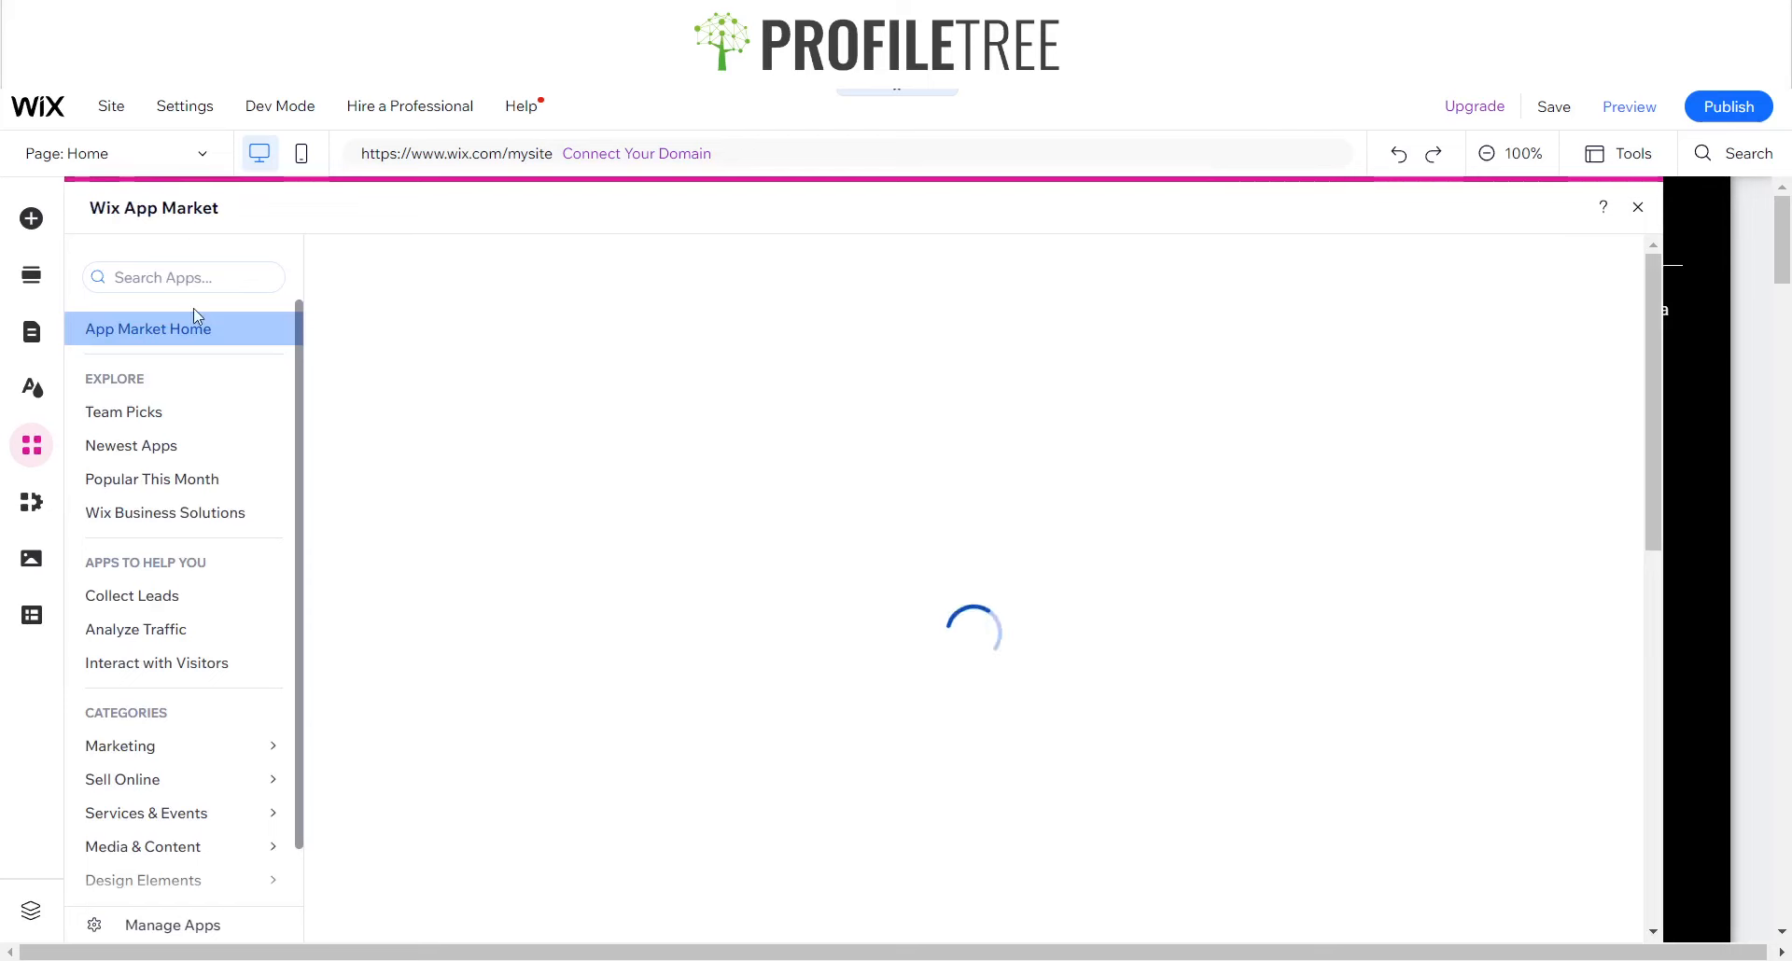
{"action": "left_click", "coordinate": [168, 280]}
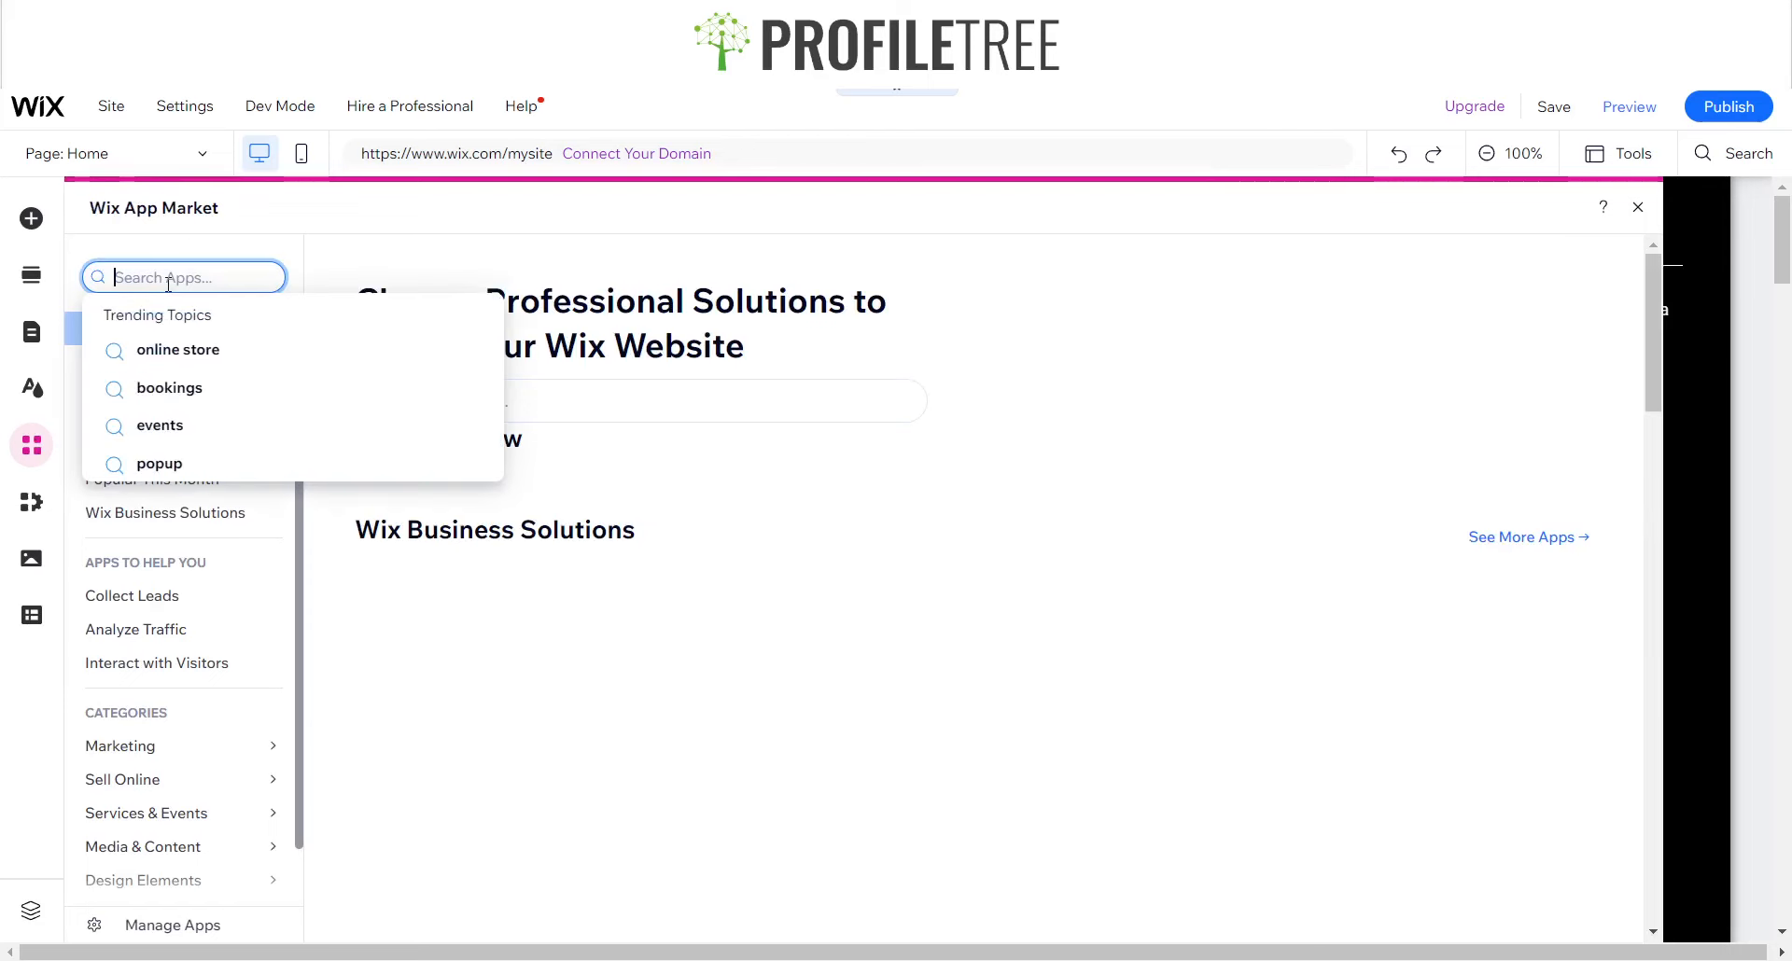
{"action": "type", "text": "Search"}
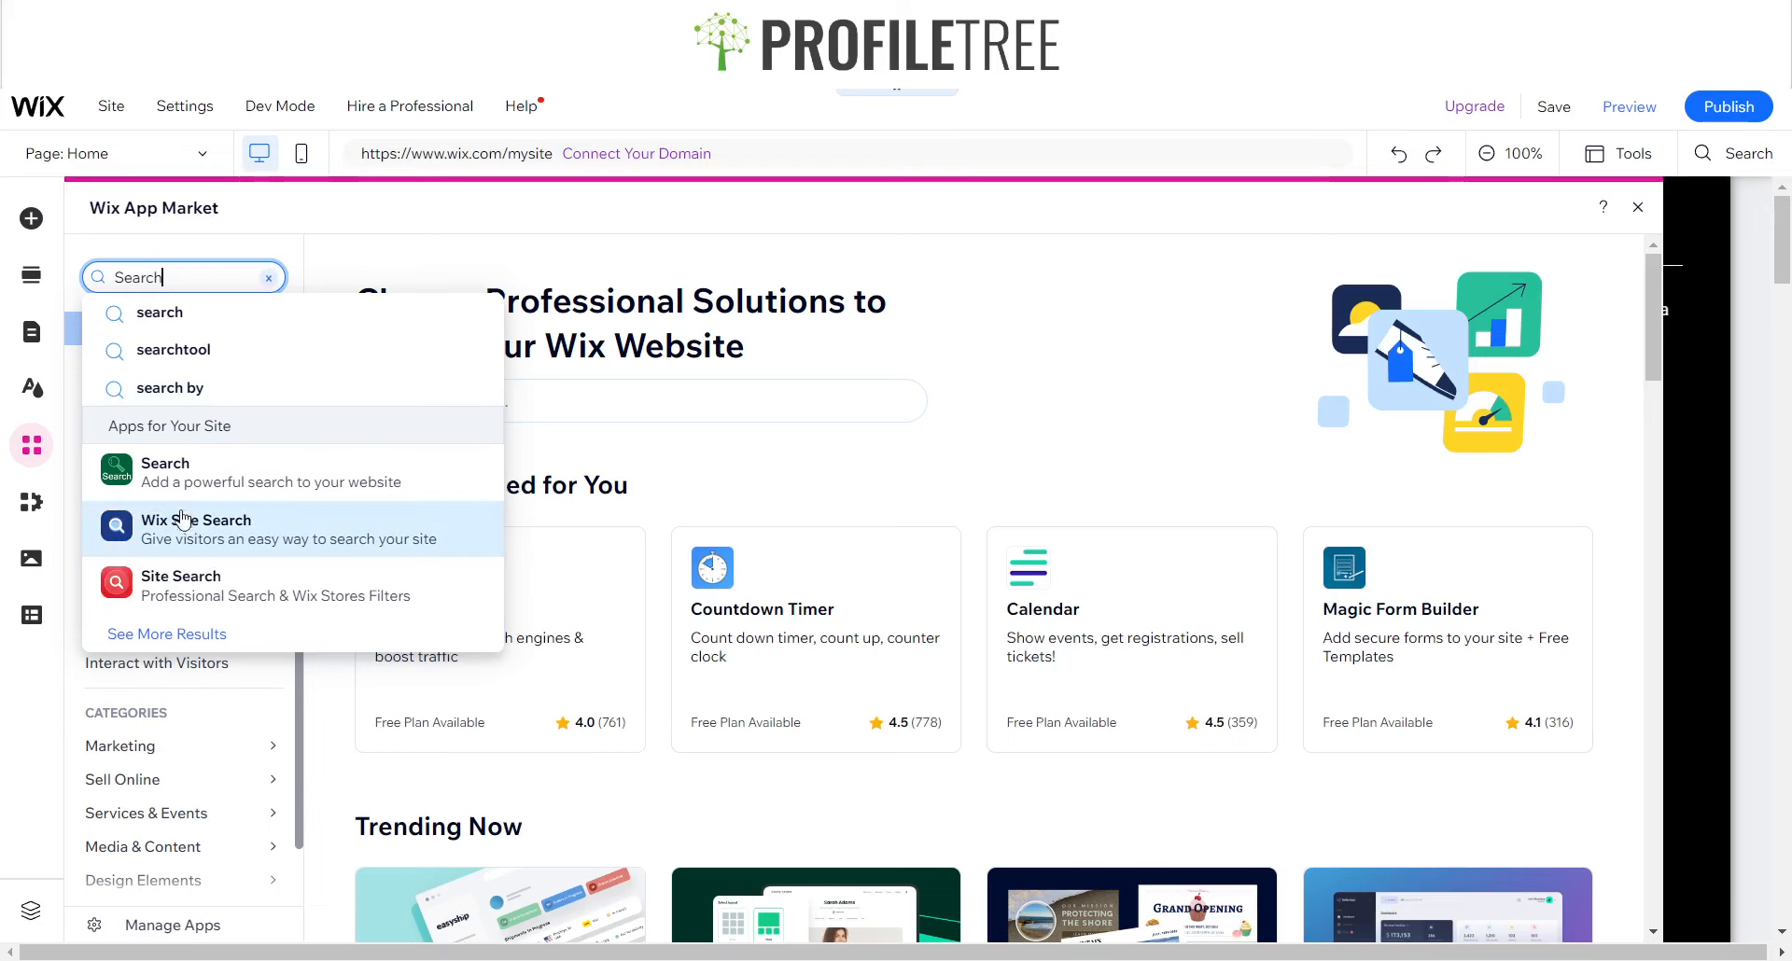
{"action": "left_click", "coordinate": [186, 522]}
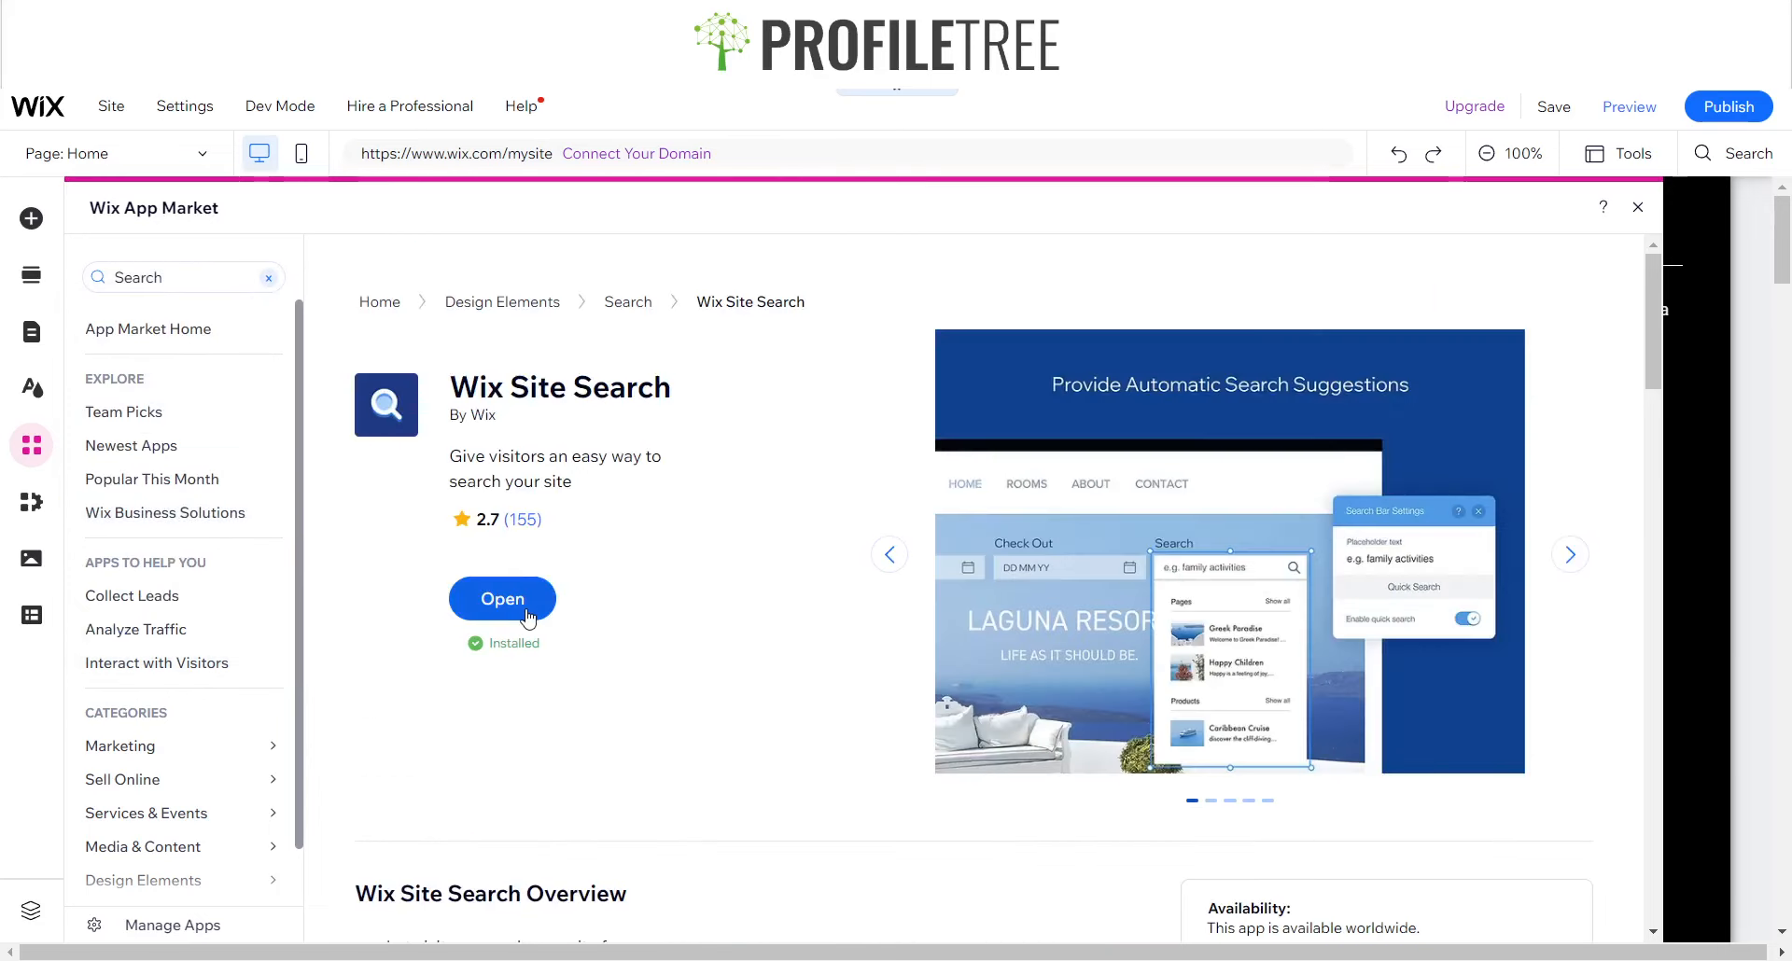
{"action": "left_click", "coordinate": [527, 612]}
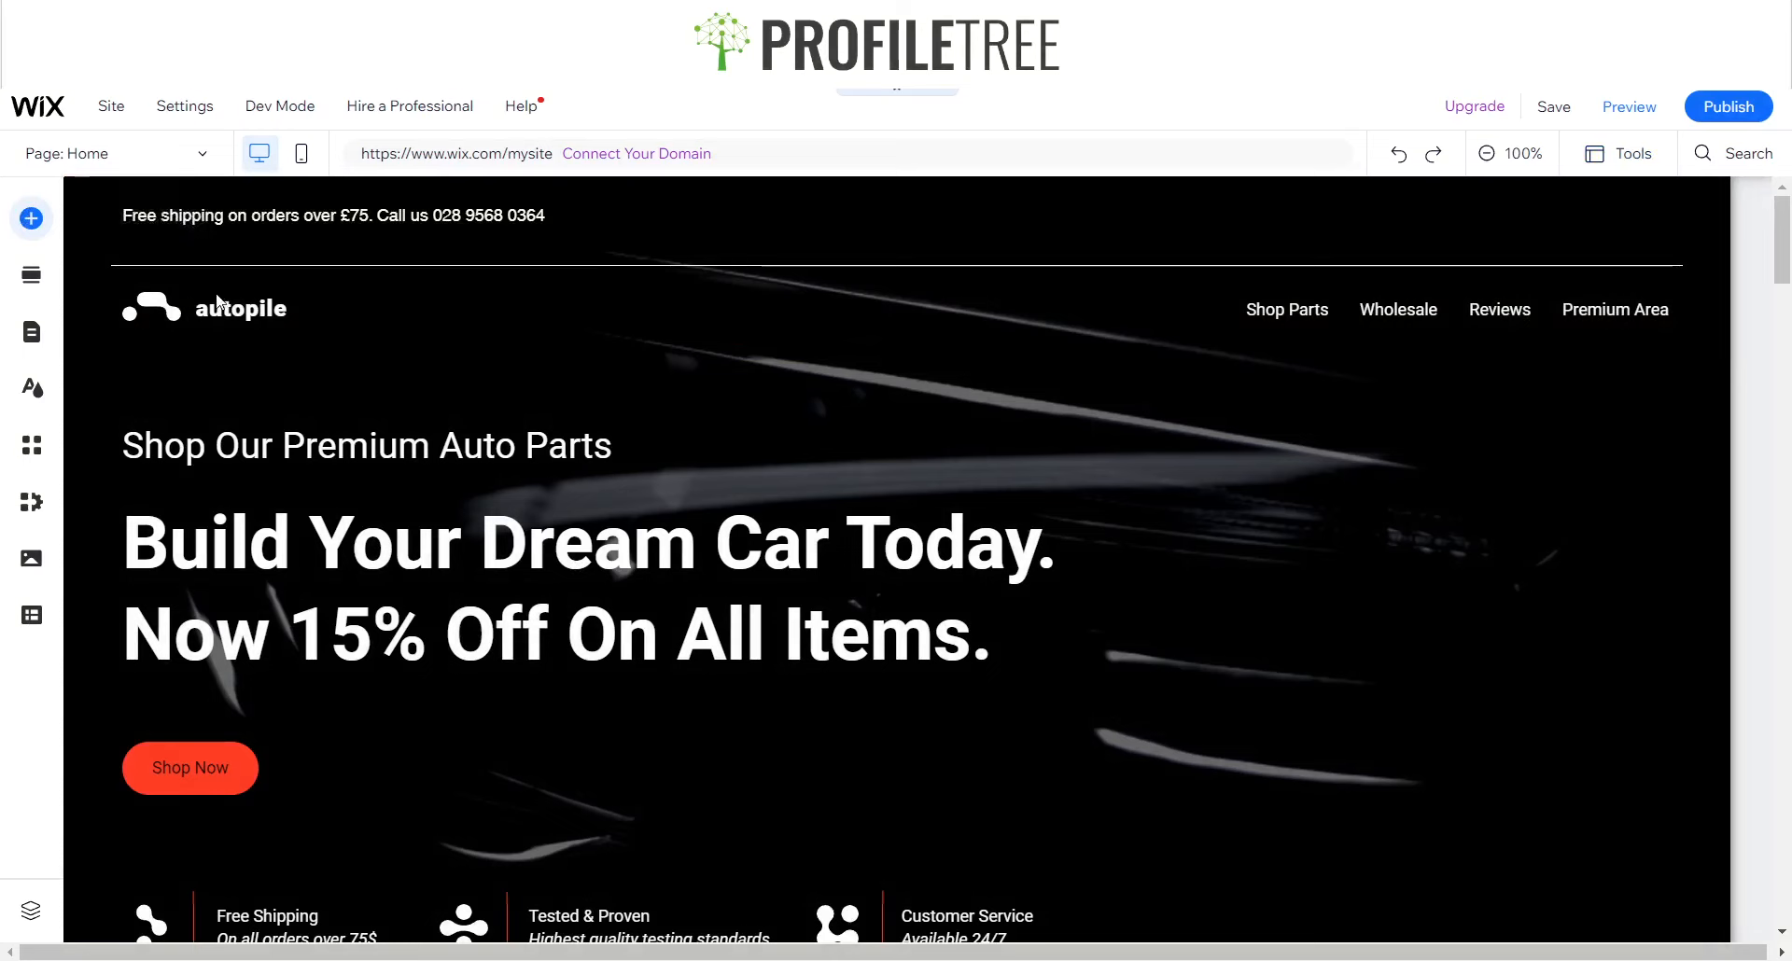
- Find the Site Search element by searching for "Search bar" and place the dark search bar in the header above the site menu
{"action": "left_click", "coordinate": [30, 218]}
{"action": "left_click", "coordinate": [610, 220]}
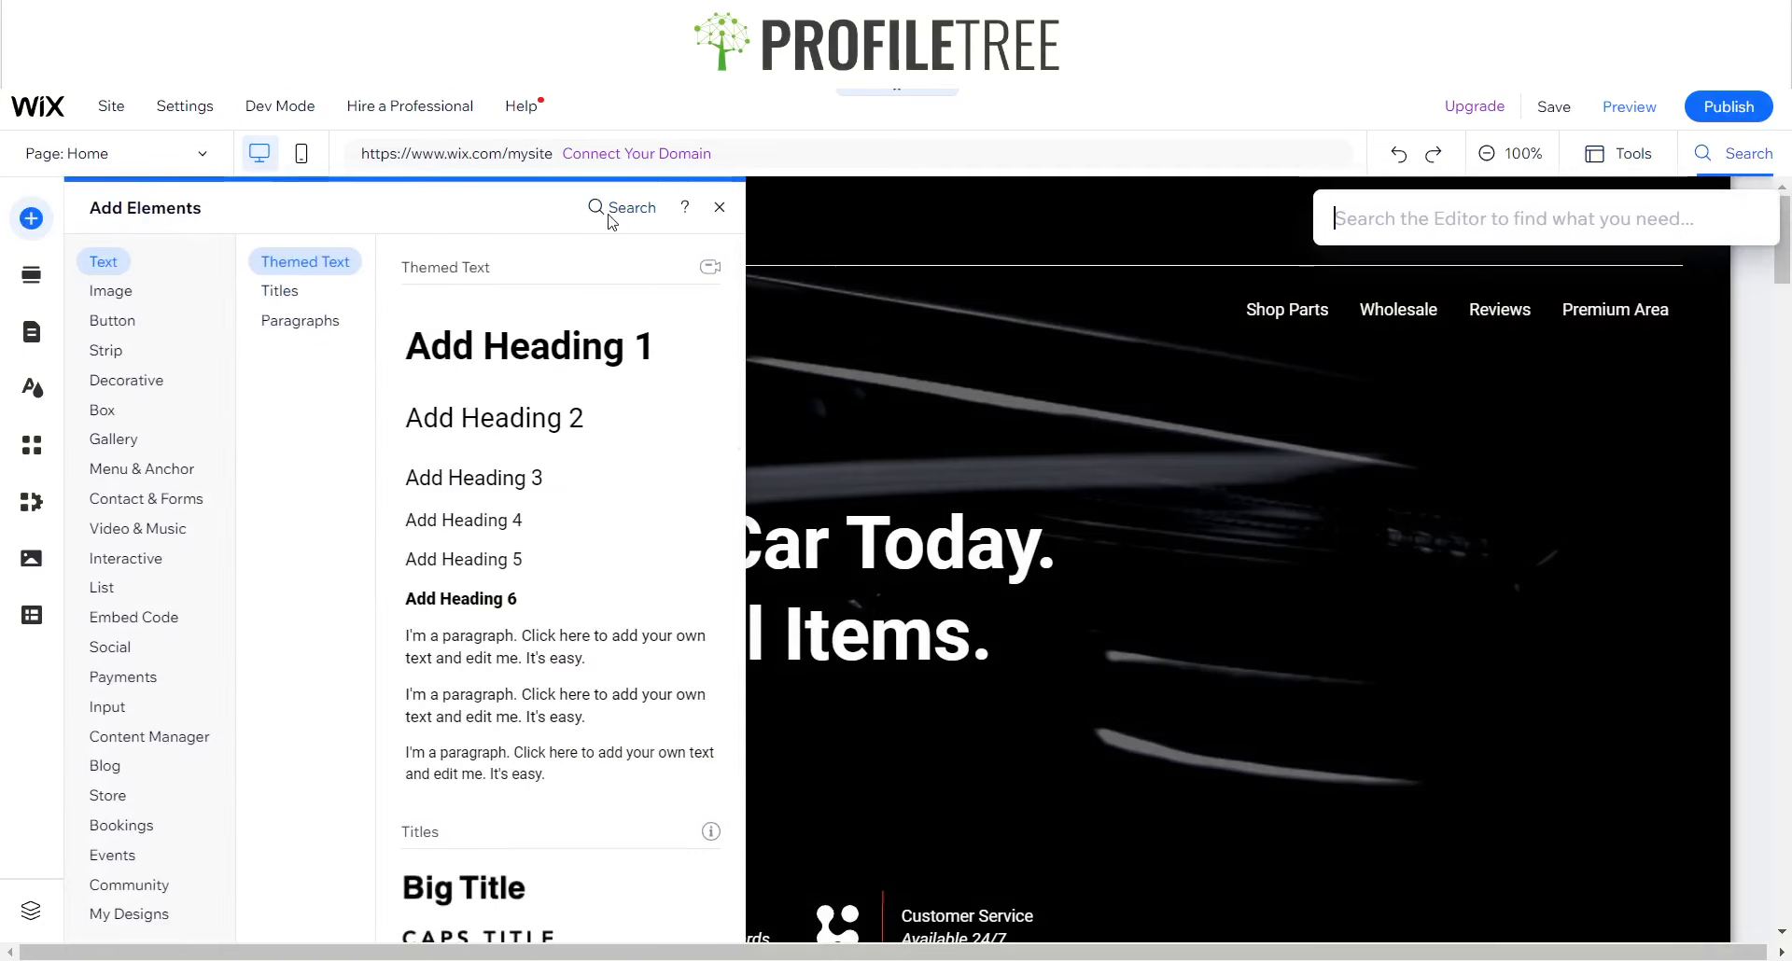
{"action": "type", "text": "Search bar"}
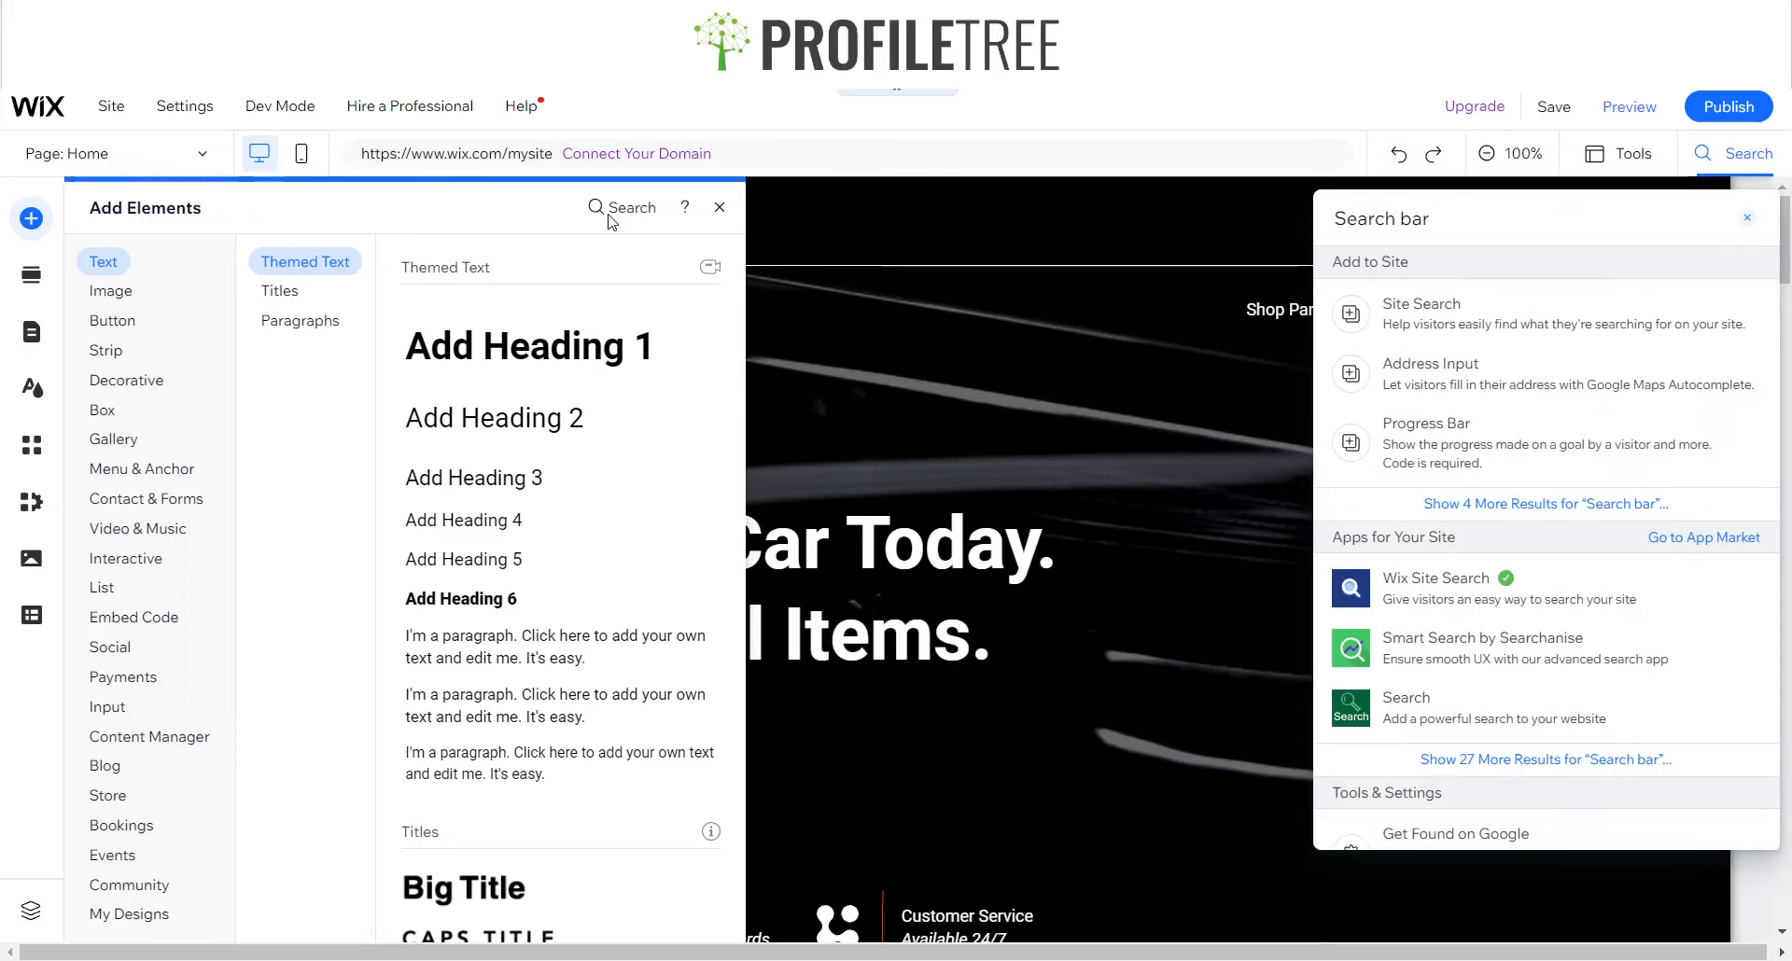
{"action": "left_click", "coordinate": [1542, 327]}
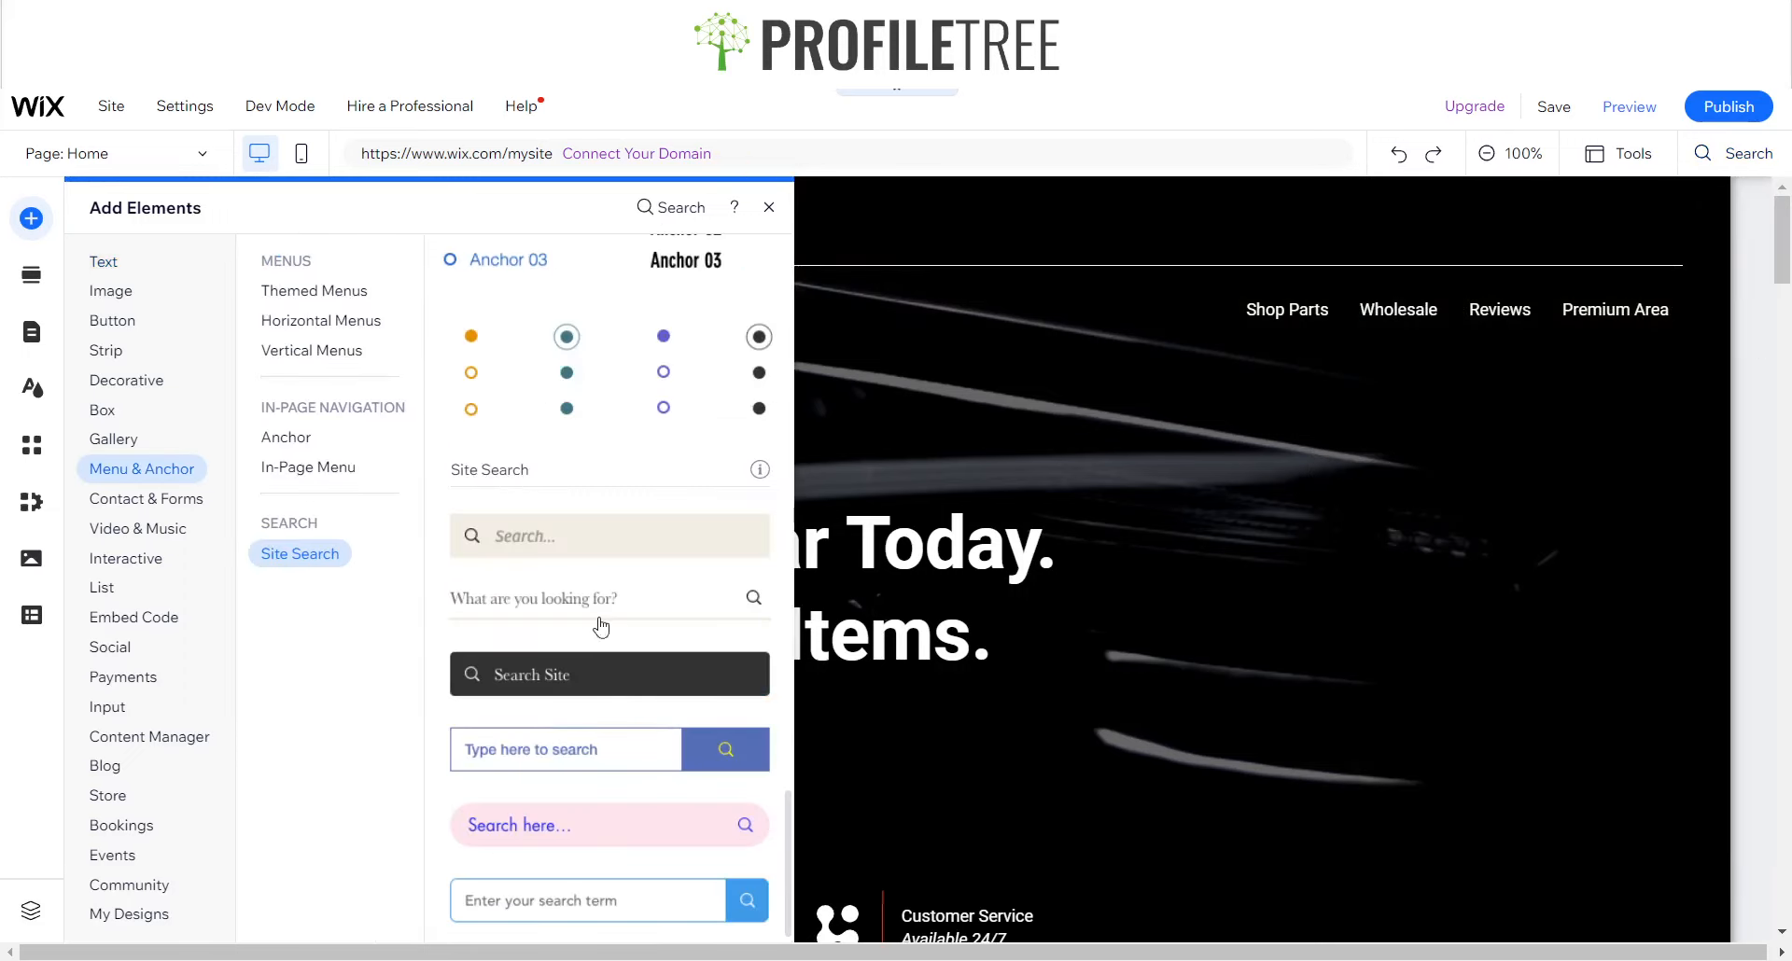
{"action": "left_click", "coordinate": [561, 678]}
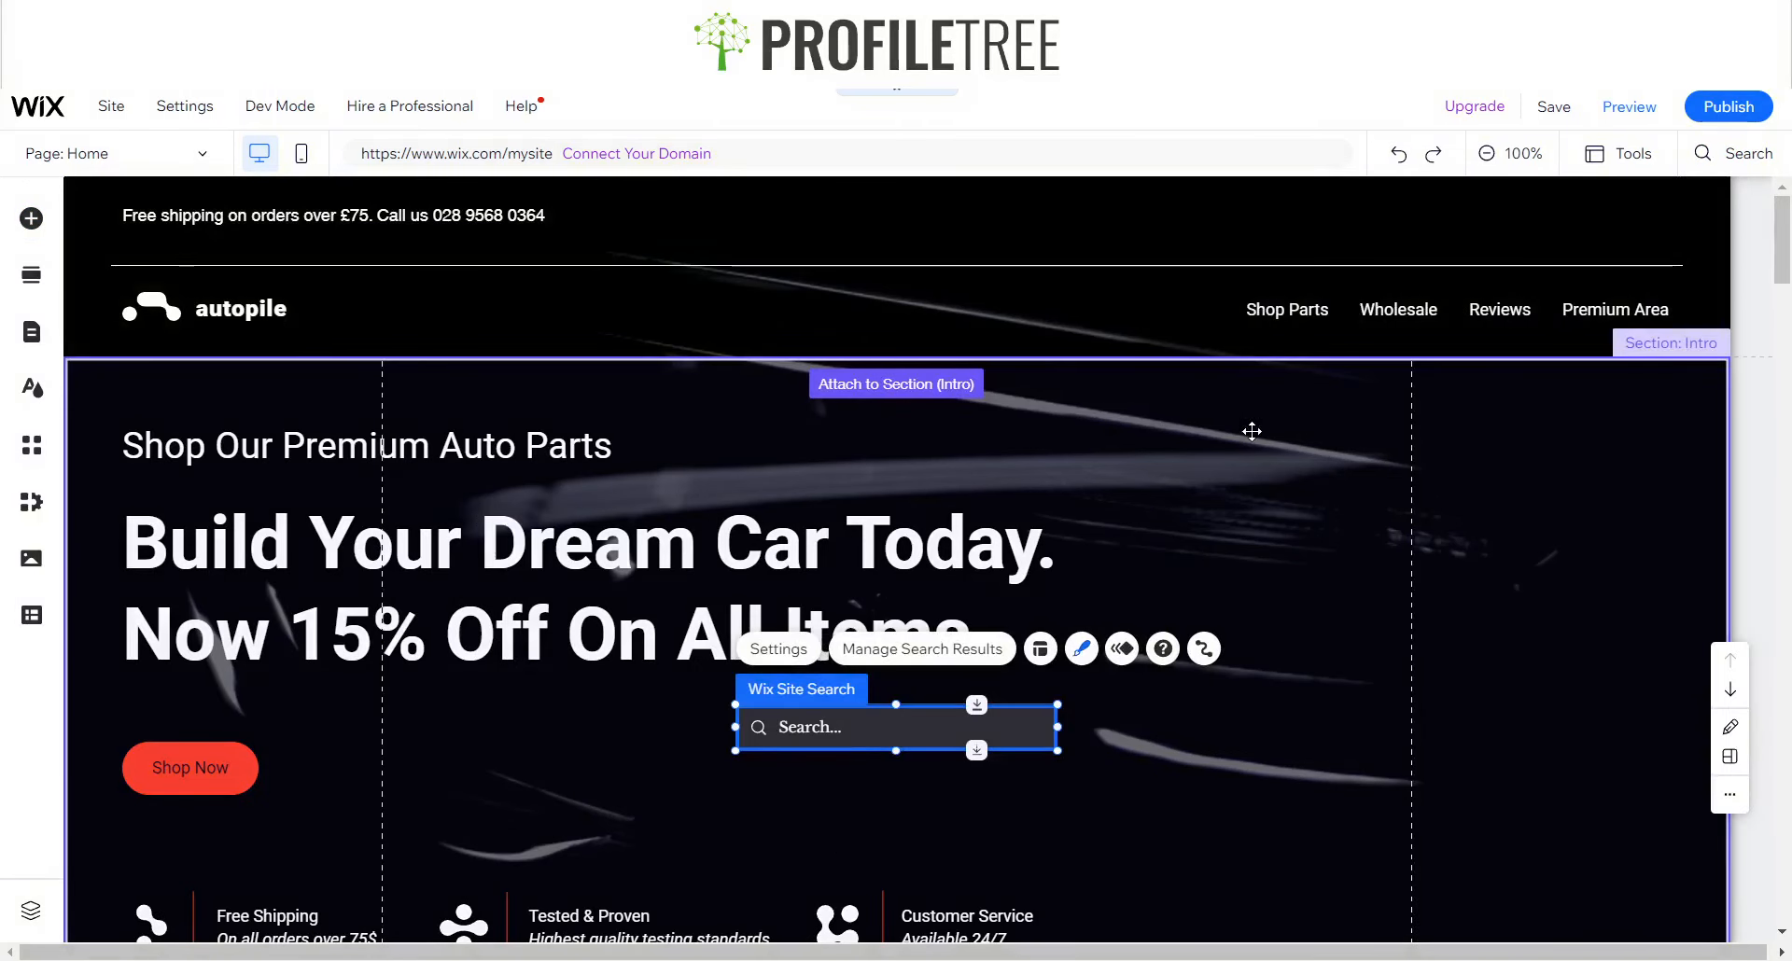
{"action": "left_click_drag", "start_coordinate": [1251, 431], "coordinate": [1375, 227]}
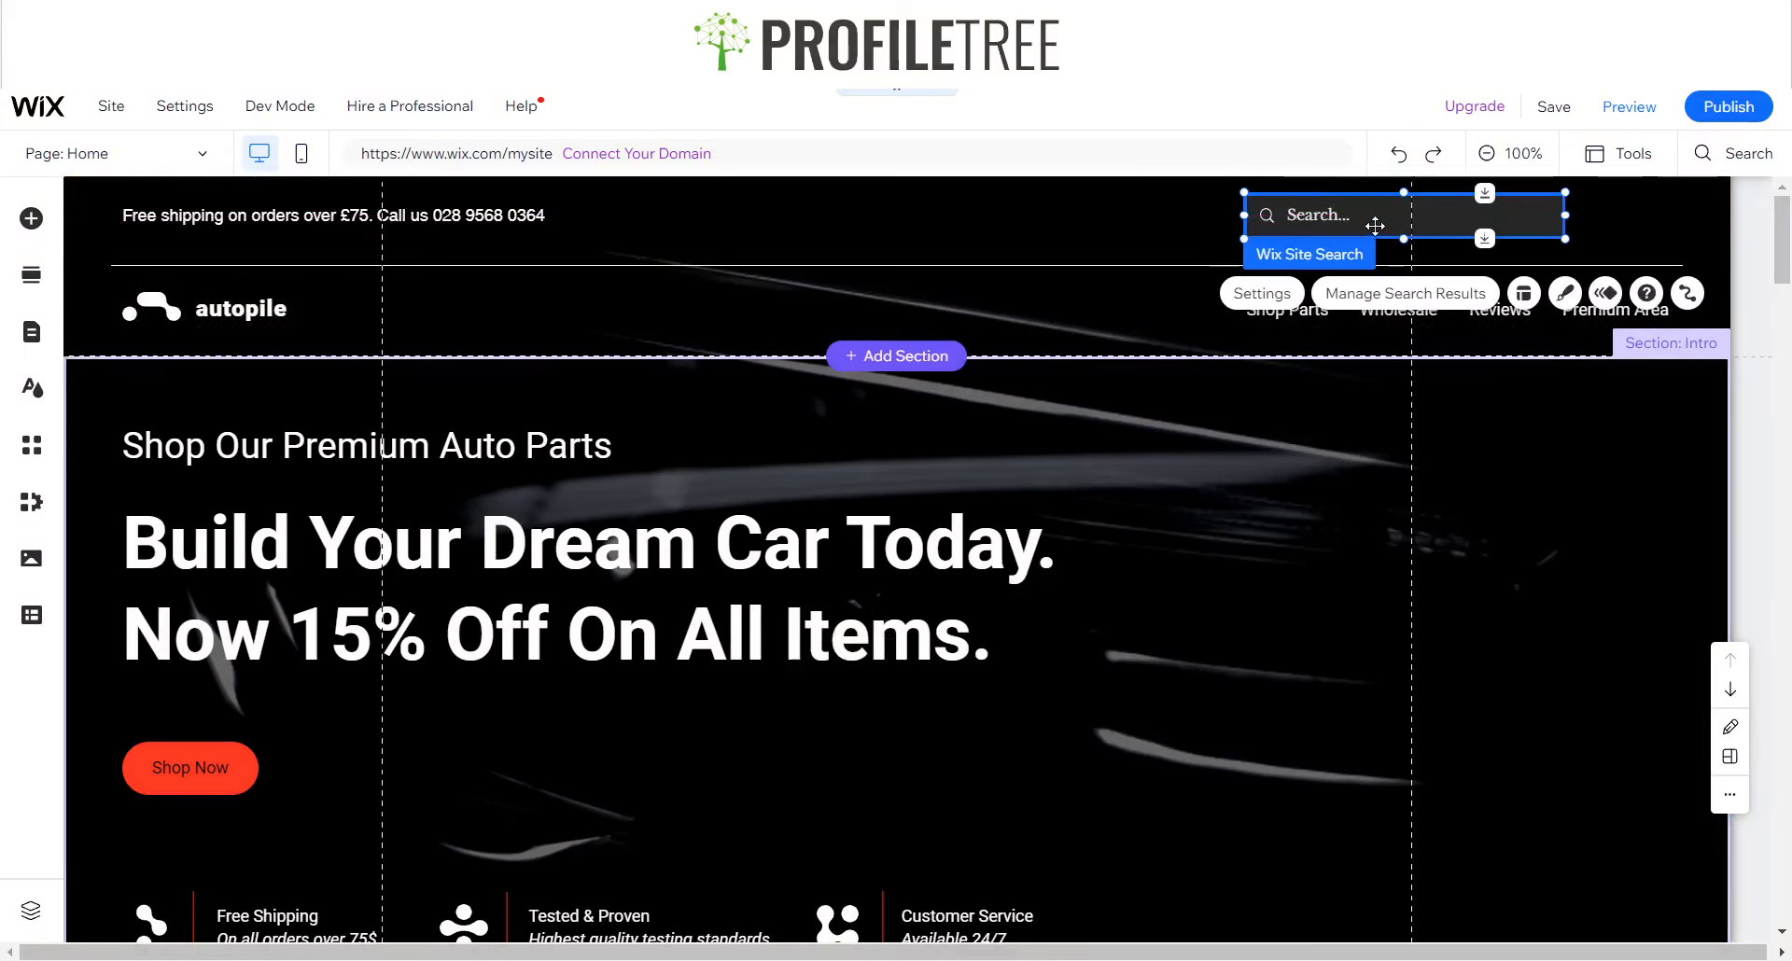
- Open the search bar's results management and review the Search Results page's content settings and display options
{"action": "left_click", "coordinate": [1418, 302]}
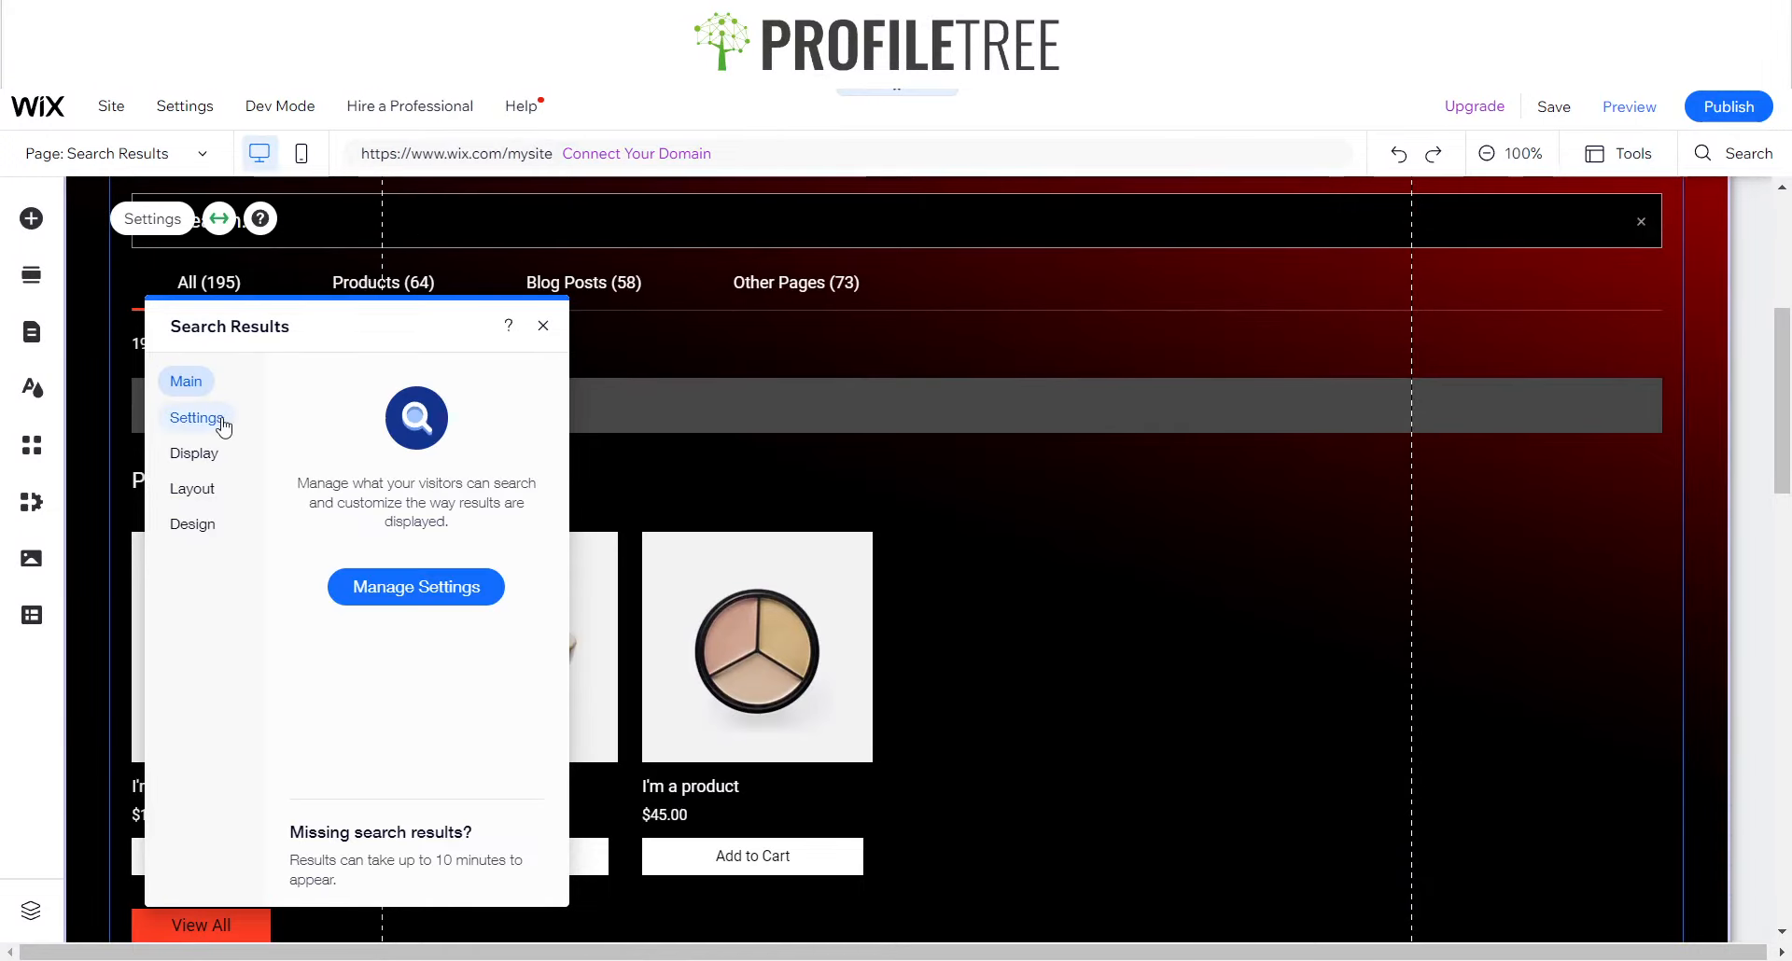
{"action": "left_click", "coordinate": [213, 420]}
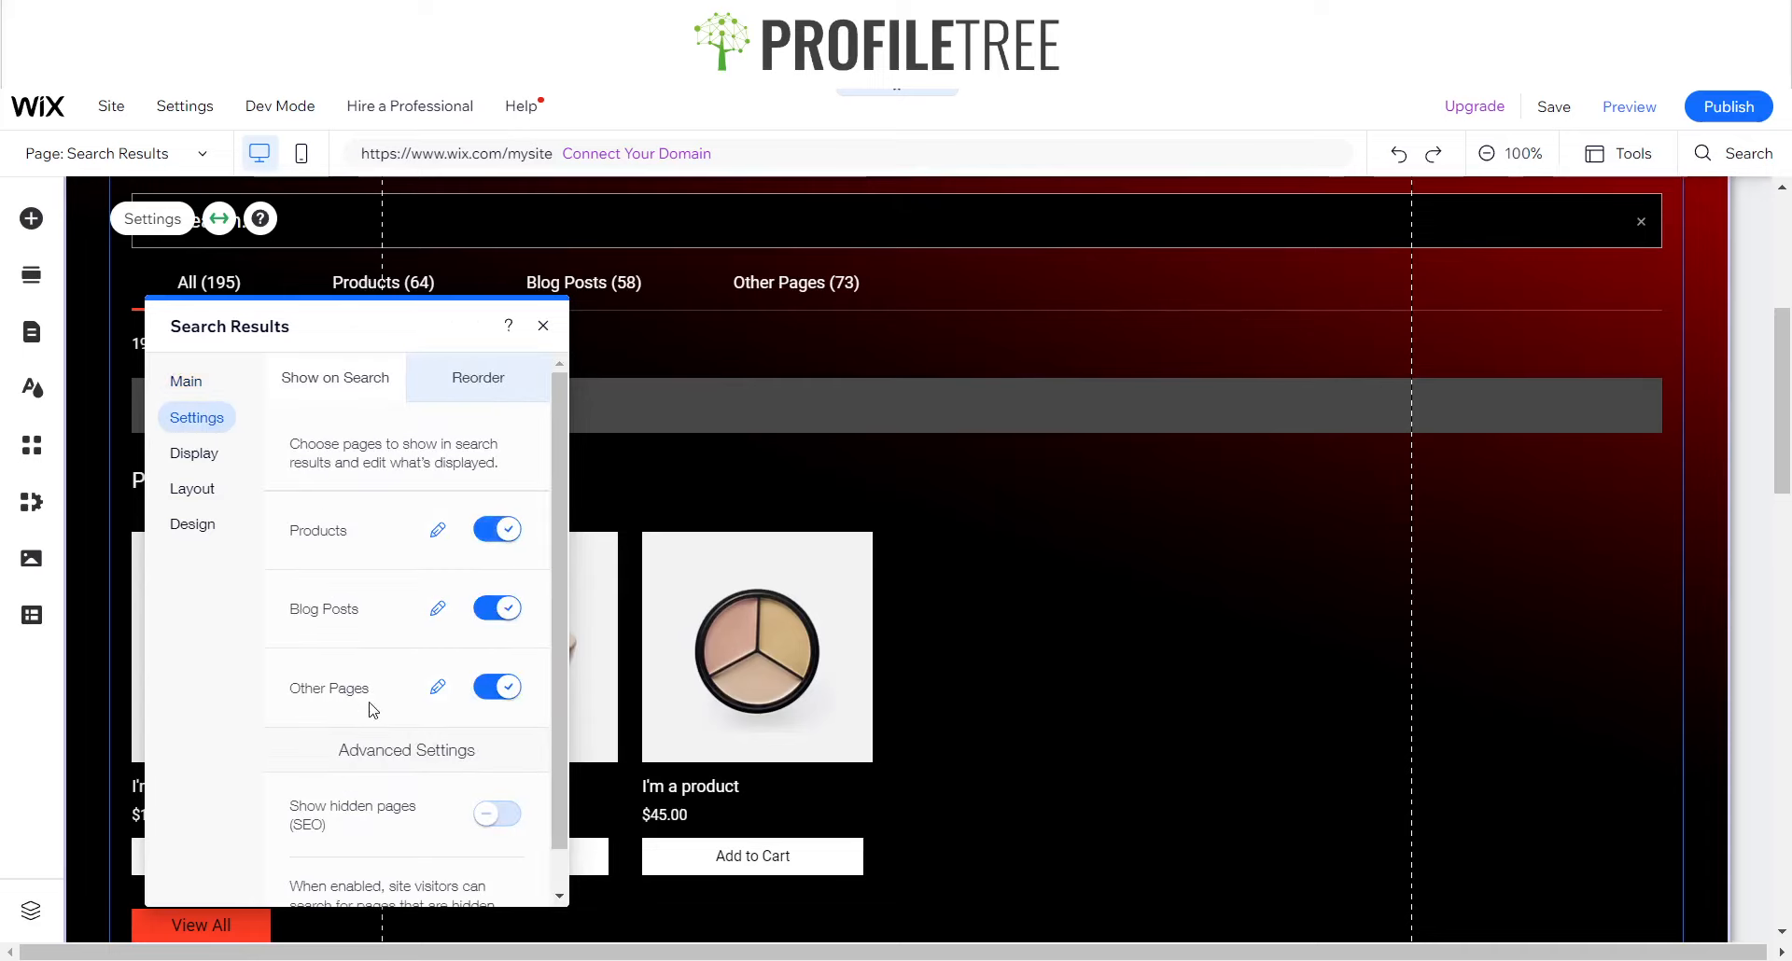
{"action": "scroll", "coordinate": [371, 709], "scroll_direction": "down", "scroll_amount": 1}
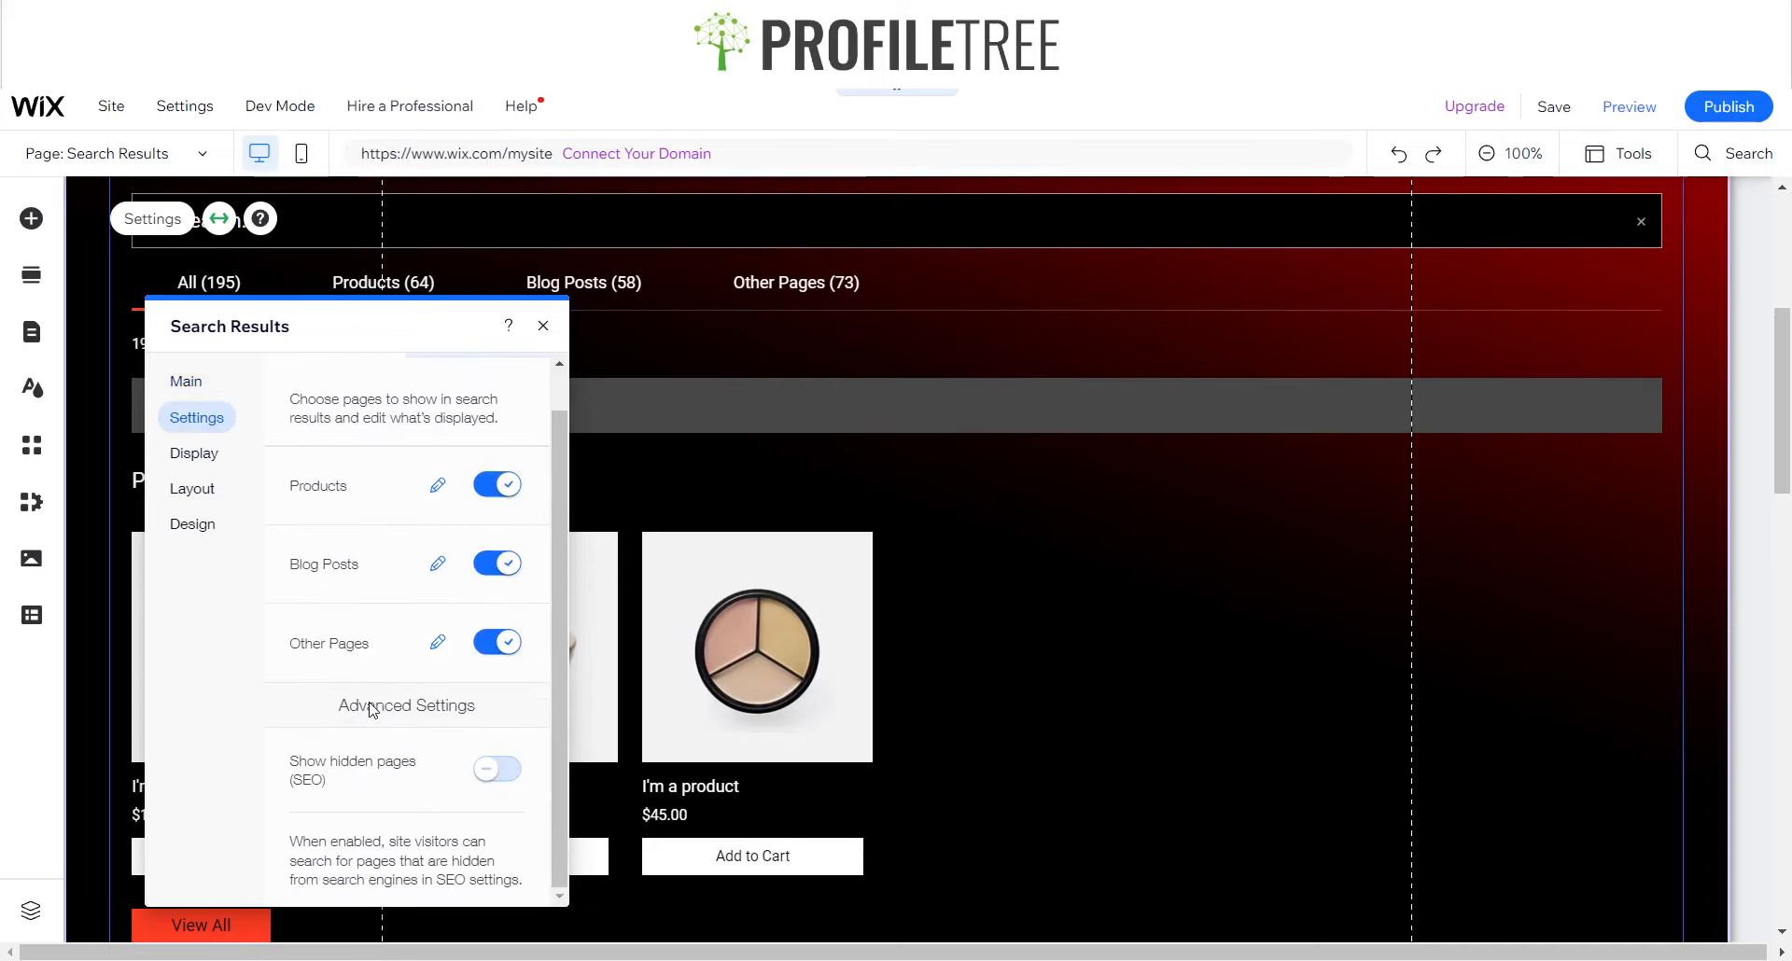
{"action": "left_click", "coordinate": [184, 469]}
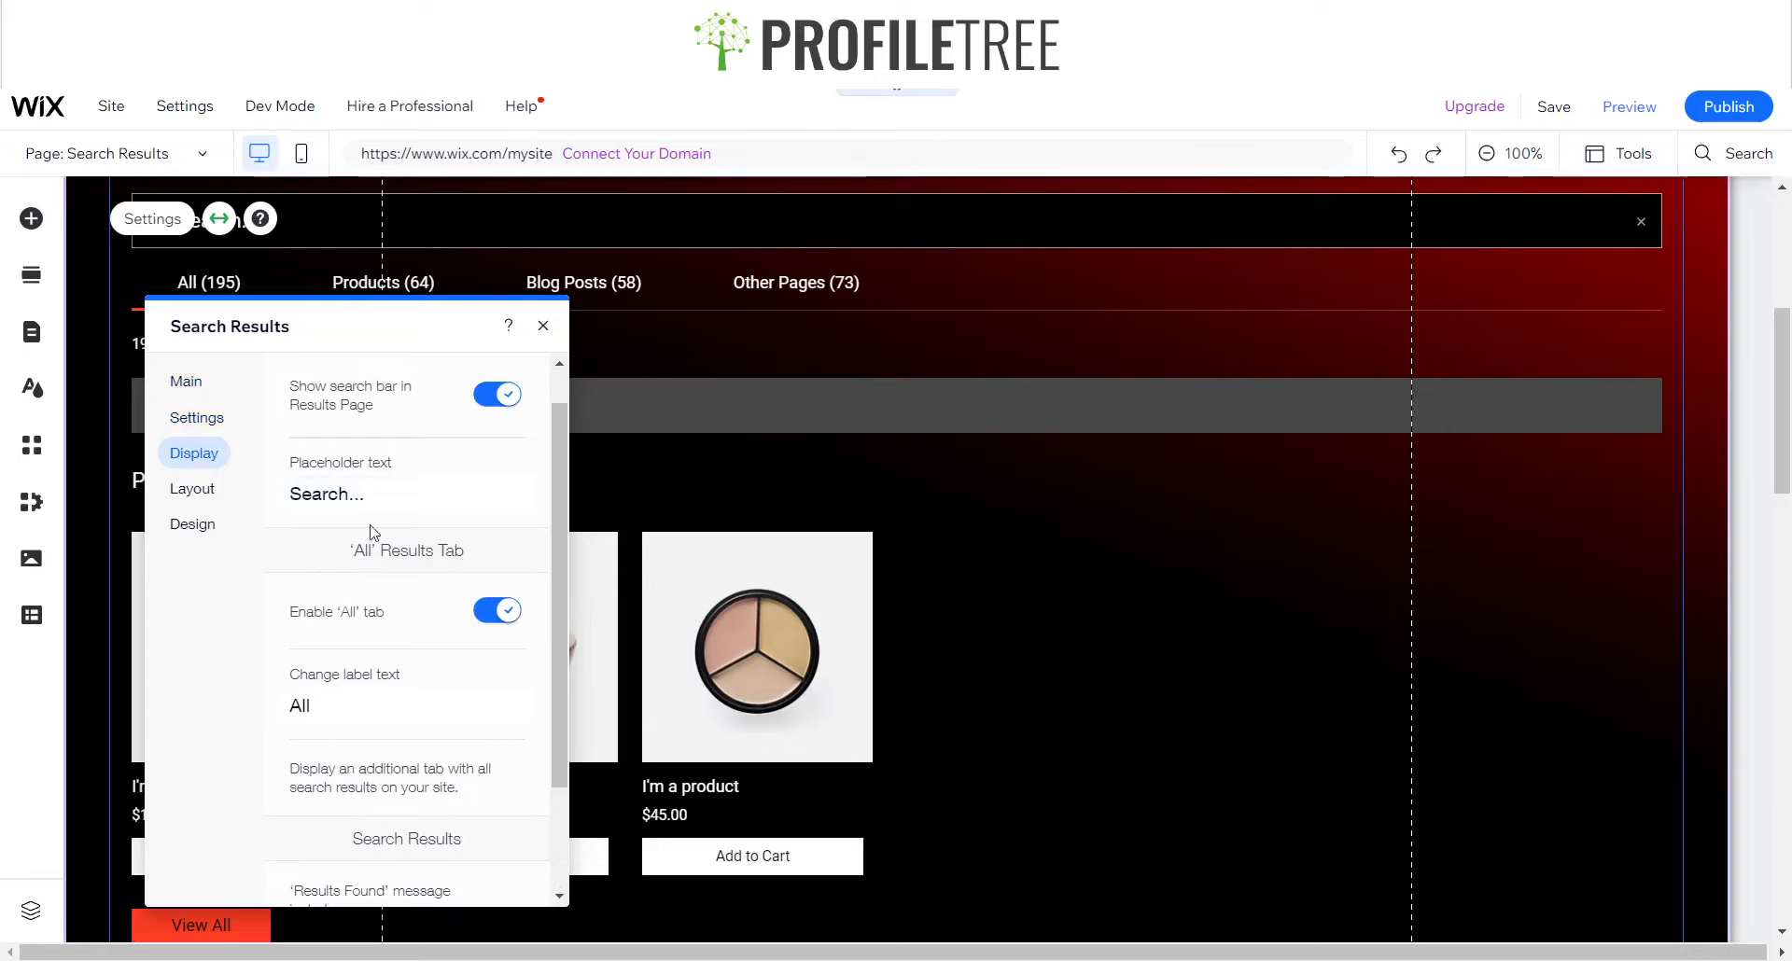
{"action": "left_click", "coordinate": [198, 426]}
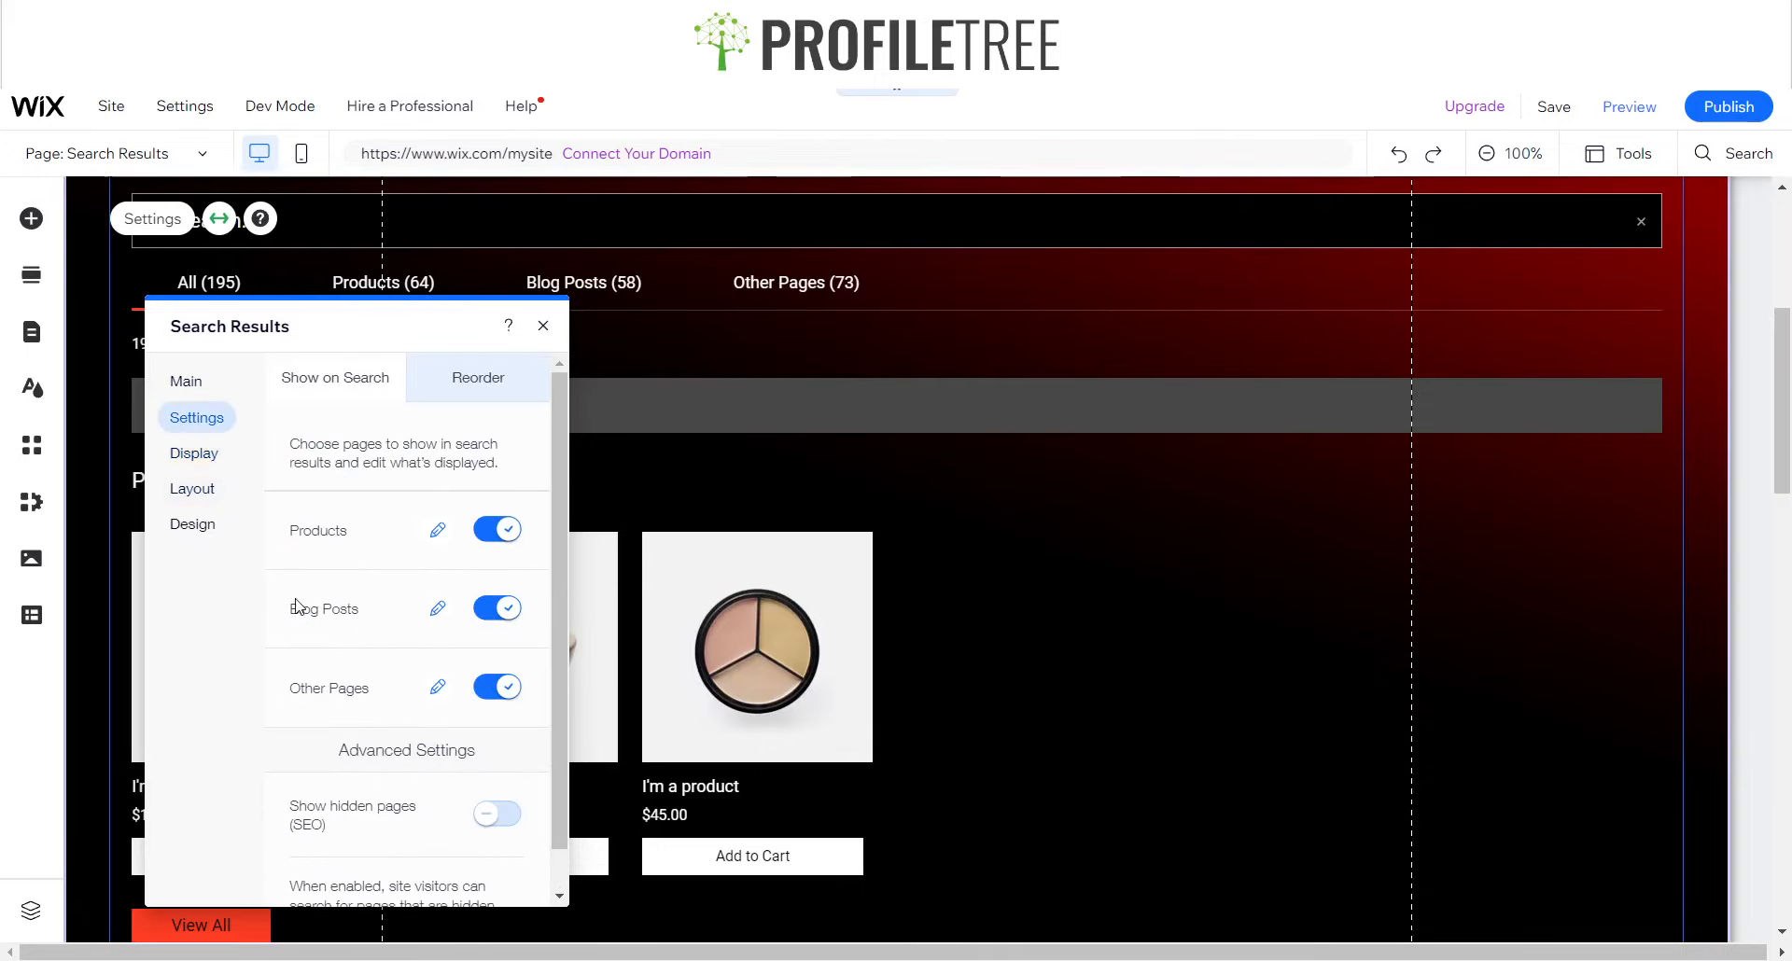
- Review the Search Results design options for the search bar, results menu and search results, and close the settings
{"action": "left_click", "coordinate": [196, 523]}
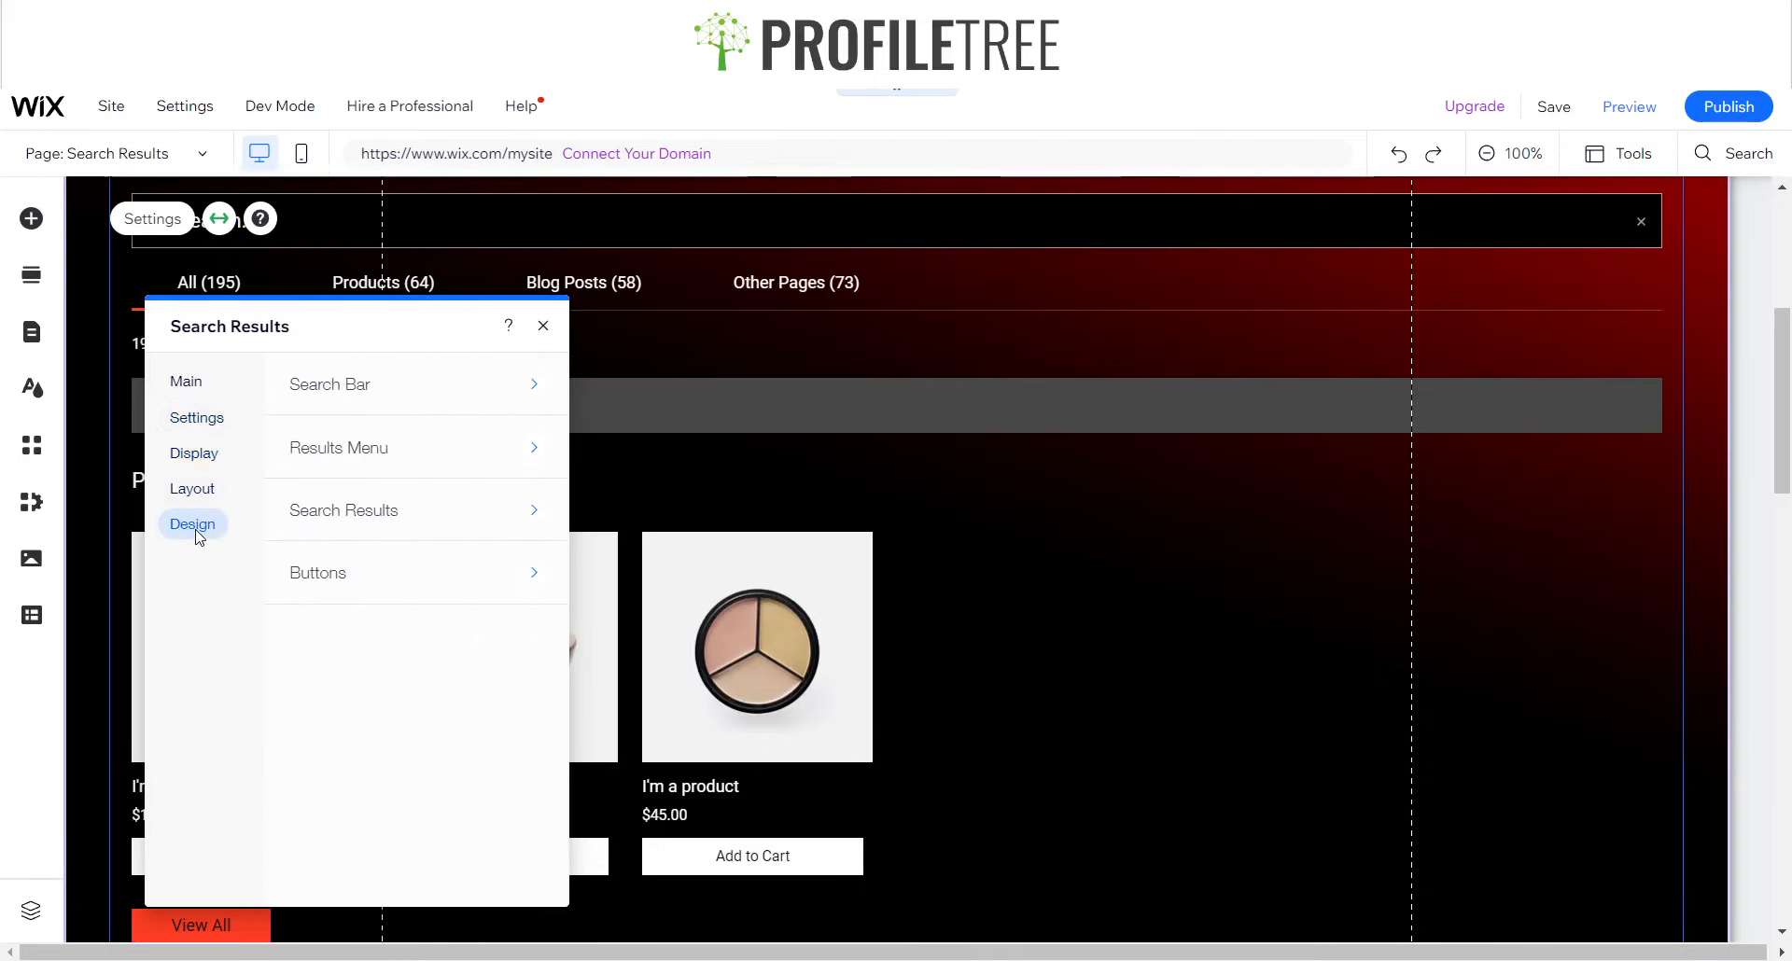
{"action": "left_click", "coordinate": [362, 396]}
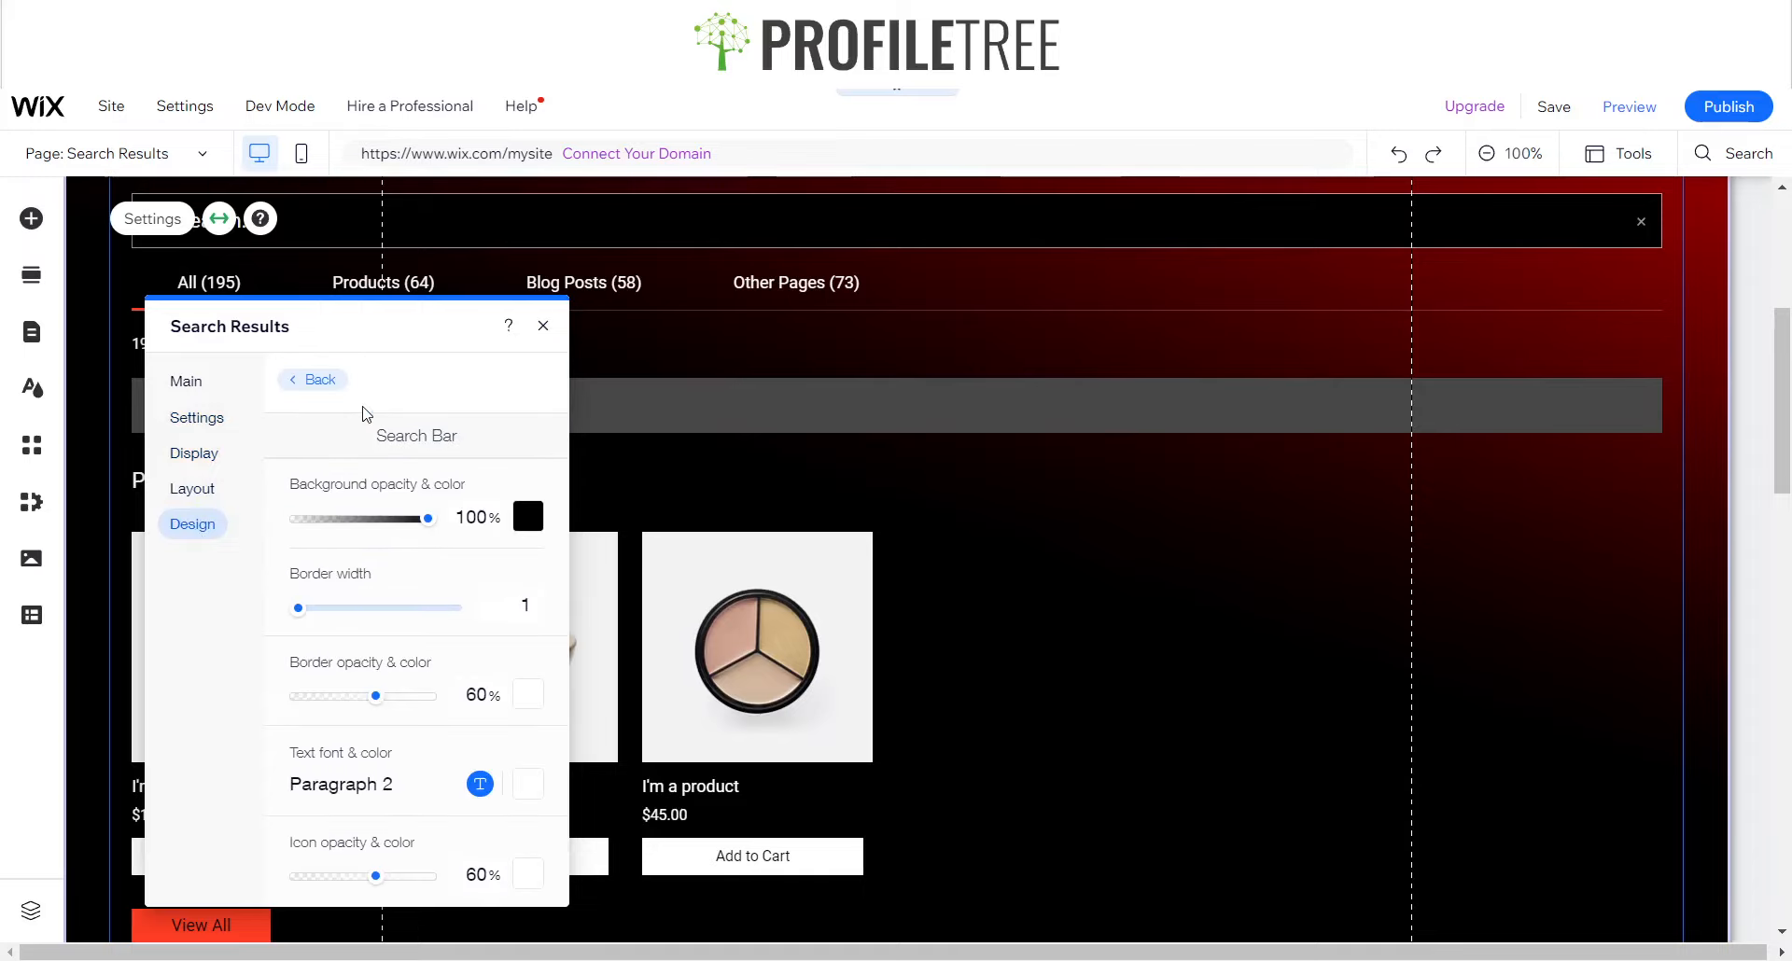
{"action": "left_click", "coordinate": [300, 383]}
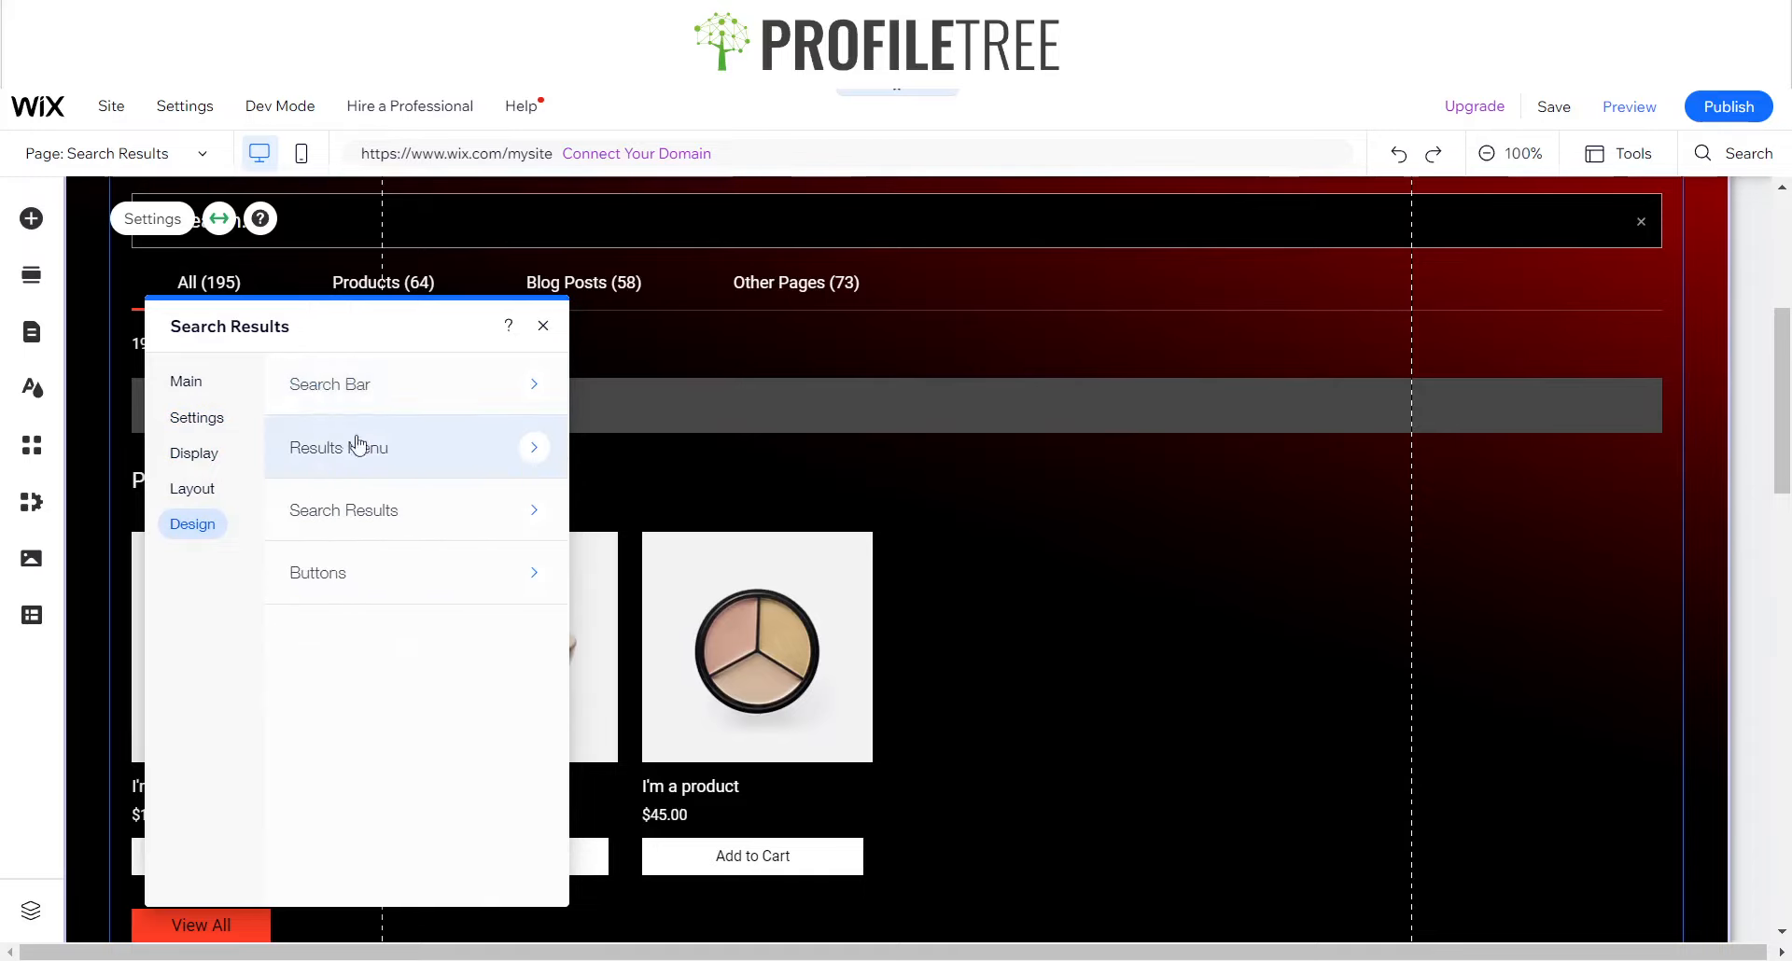
{"action": "left_click", "coordinate": [364, 446]}
{"action": "left_click", "coordinate": [281, 383]}
{"action": "left_click", "coordinate": [390, 501]}
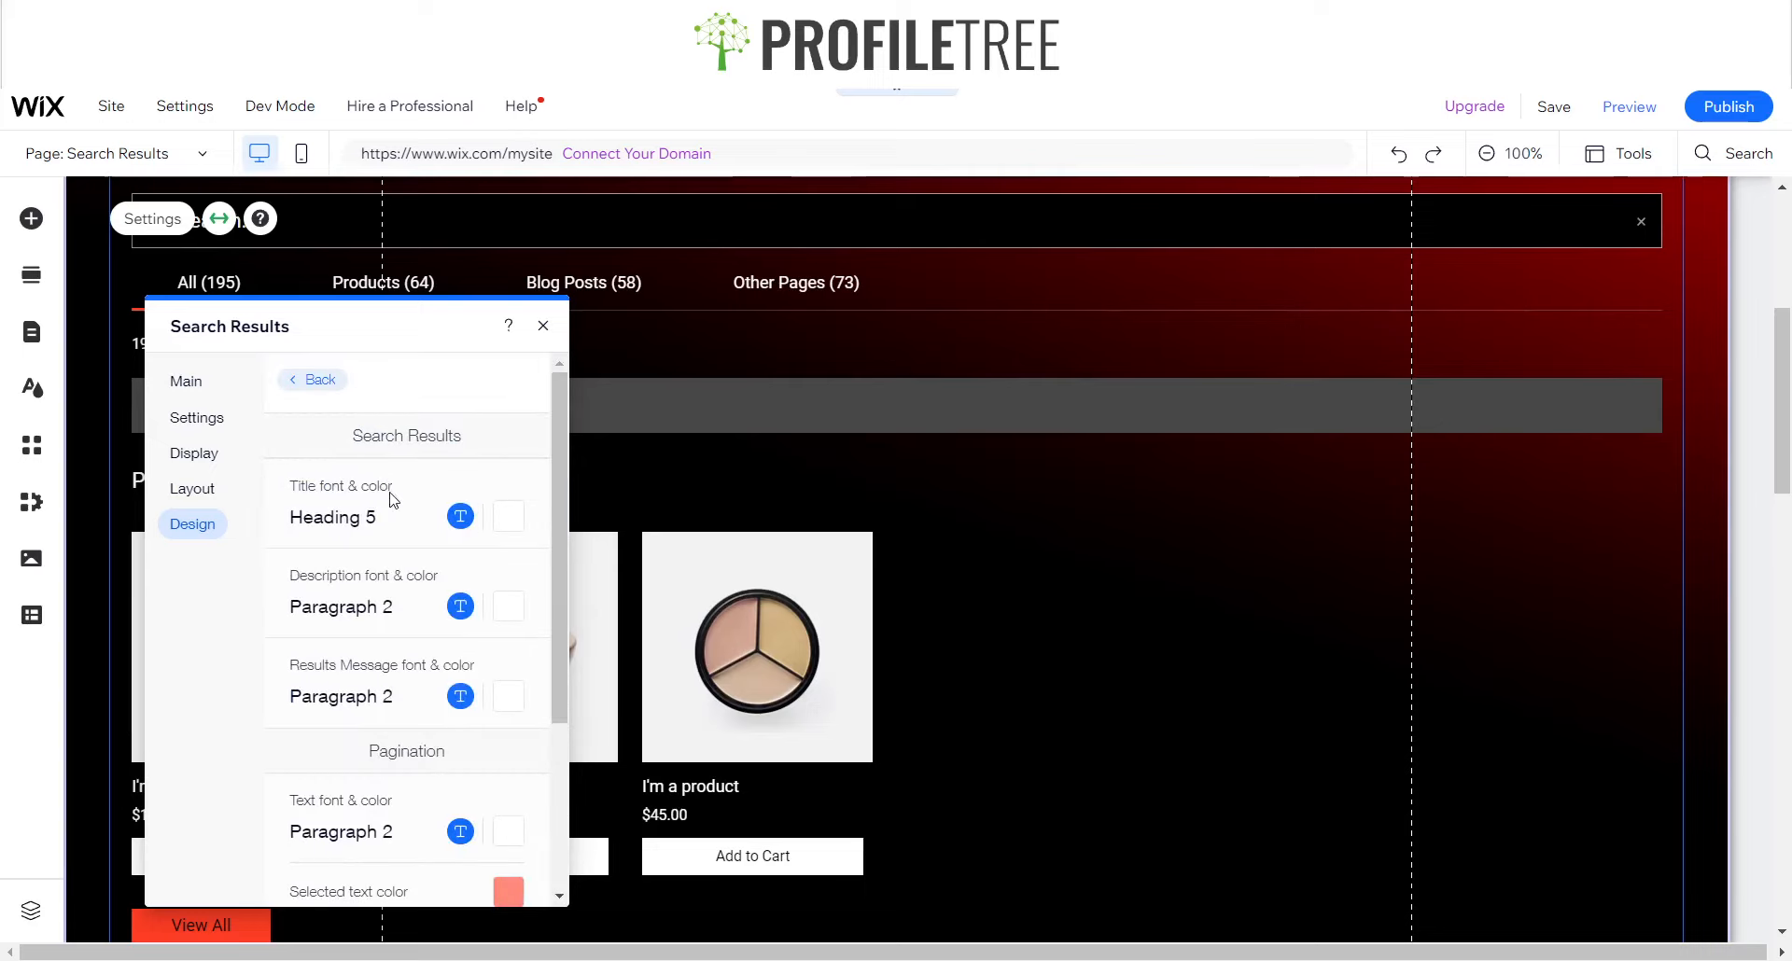
{"action": "scroll", "coordinate": [436, 749], "scroll_direction": "down", "scroll_amount": 3}
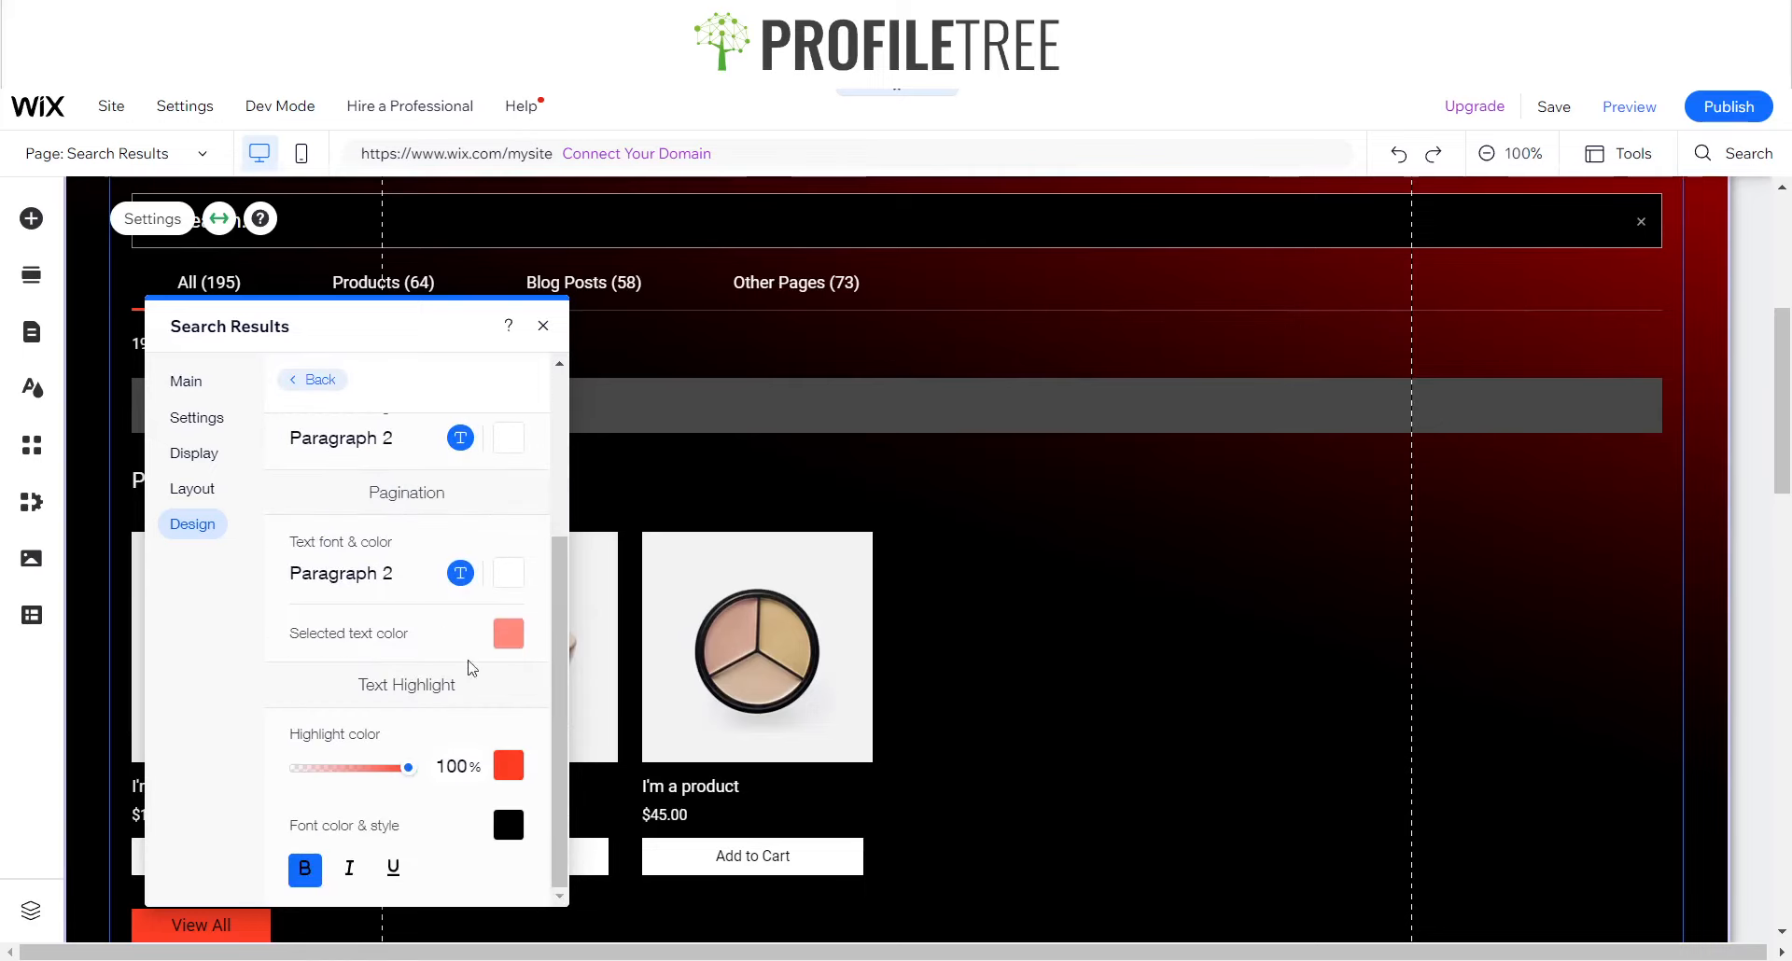
{"action": "left_click", "coordinate": [542, 327]}
- Look over the Search Results page, preview its Products, Blog Posts and Other Pages results, and return to editing the Home page
{"action": "scroll", "coordinate": [408, 683], "scroll_direction": "down", "scroll_amount": 3}
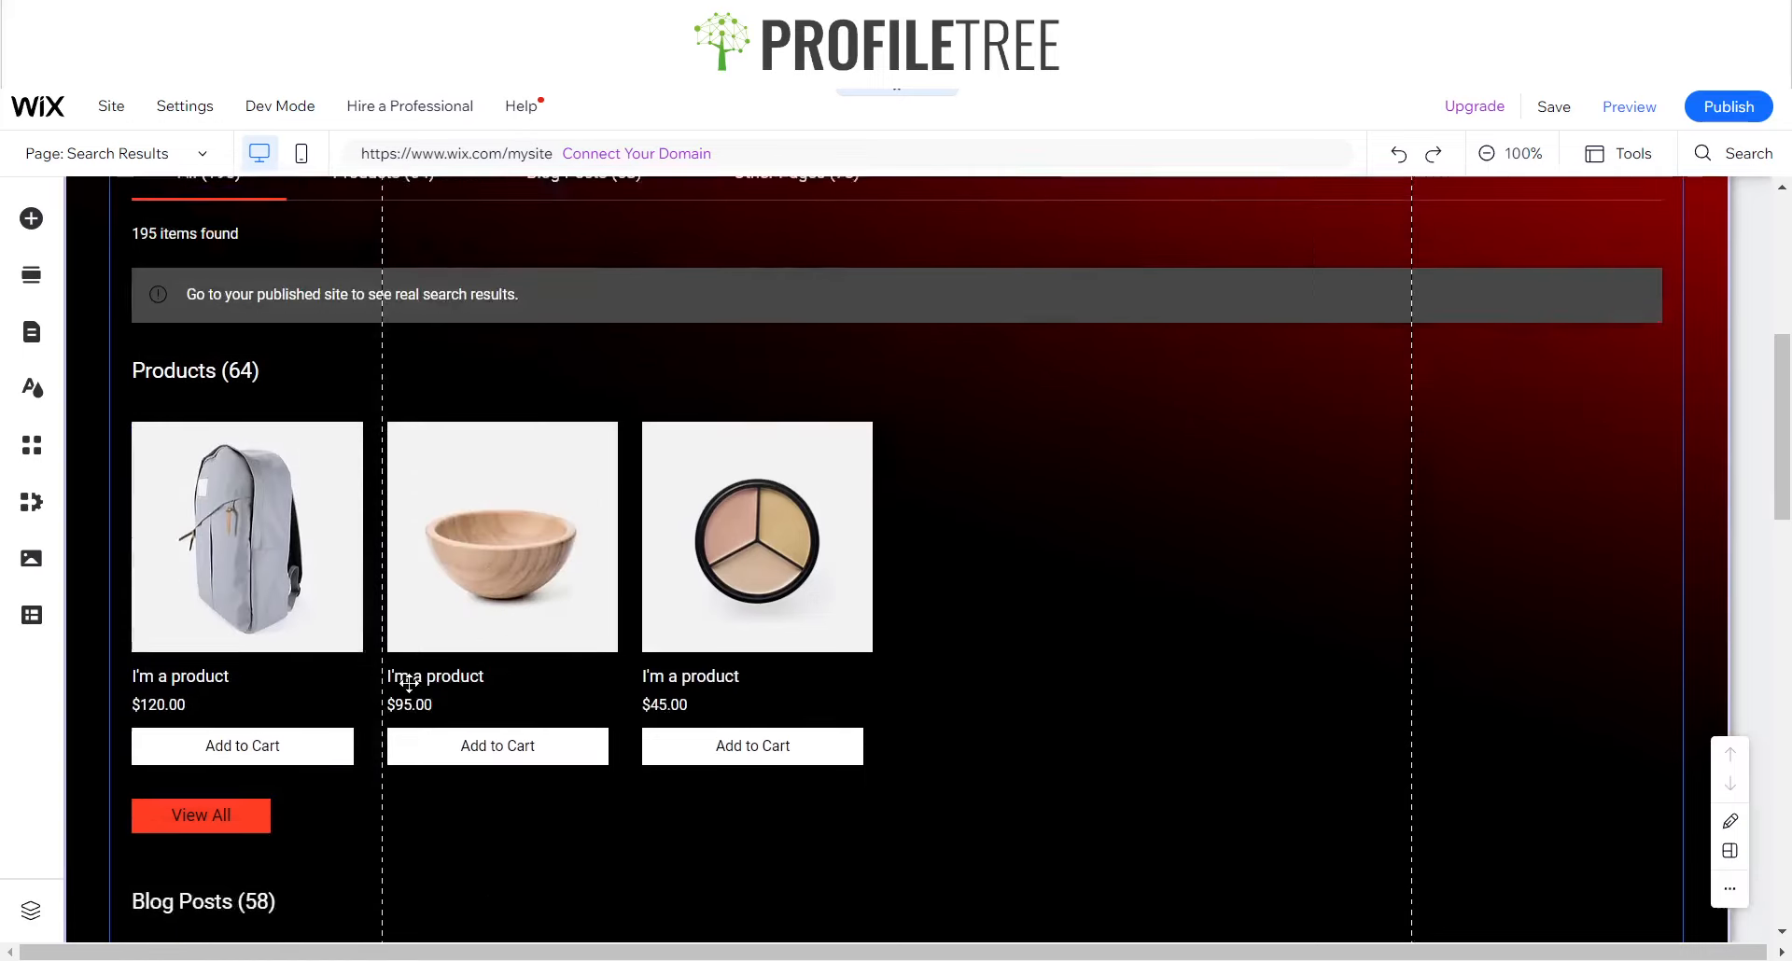
{"action": "scroll", "coordinate": [409, 683], "scroll_direction": "down", "scroll_amount": 4}
{"action": "scroll", "coordinate": [409, 683], "scroll_direction": "up", "scroll_amount": 10}
{"action": "scroll", "coordinate": [408, 683], "scroll_direction": "down", "scroll_amount": 14}
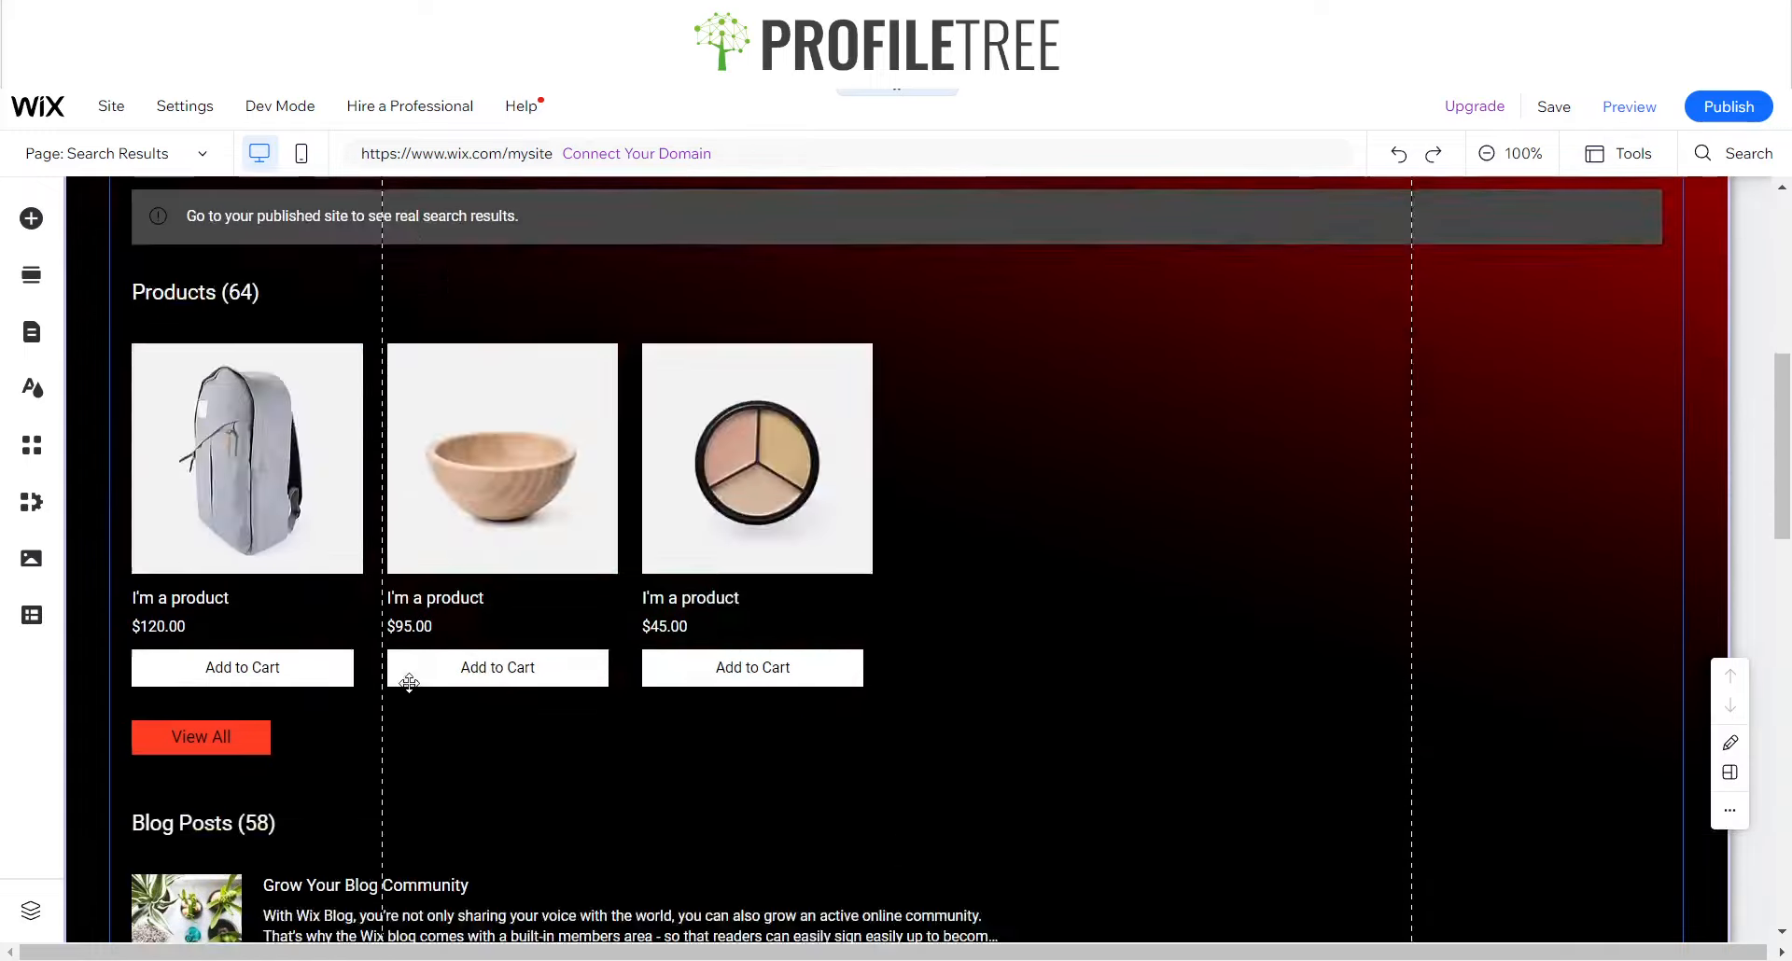
{"action": "scroll", "coordinate": [408, 683], "scroll_direction": "down", "scroll_amount": 2}
{"action": "scroll", "coordinate": [409, 683], "scroll_direction": "up", "scroll_amount": 16}
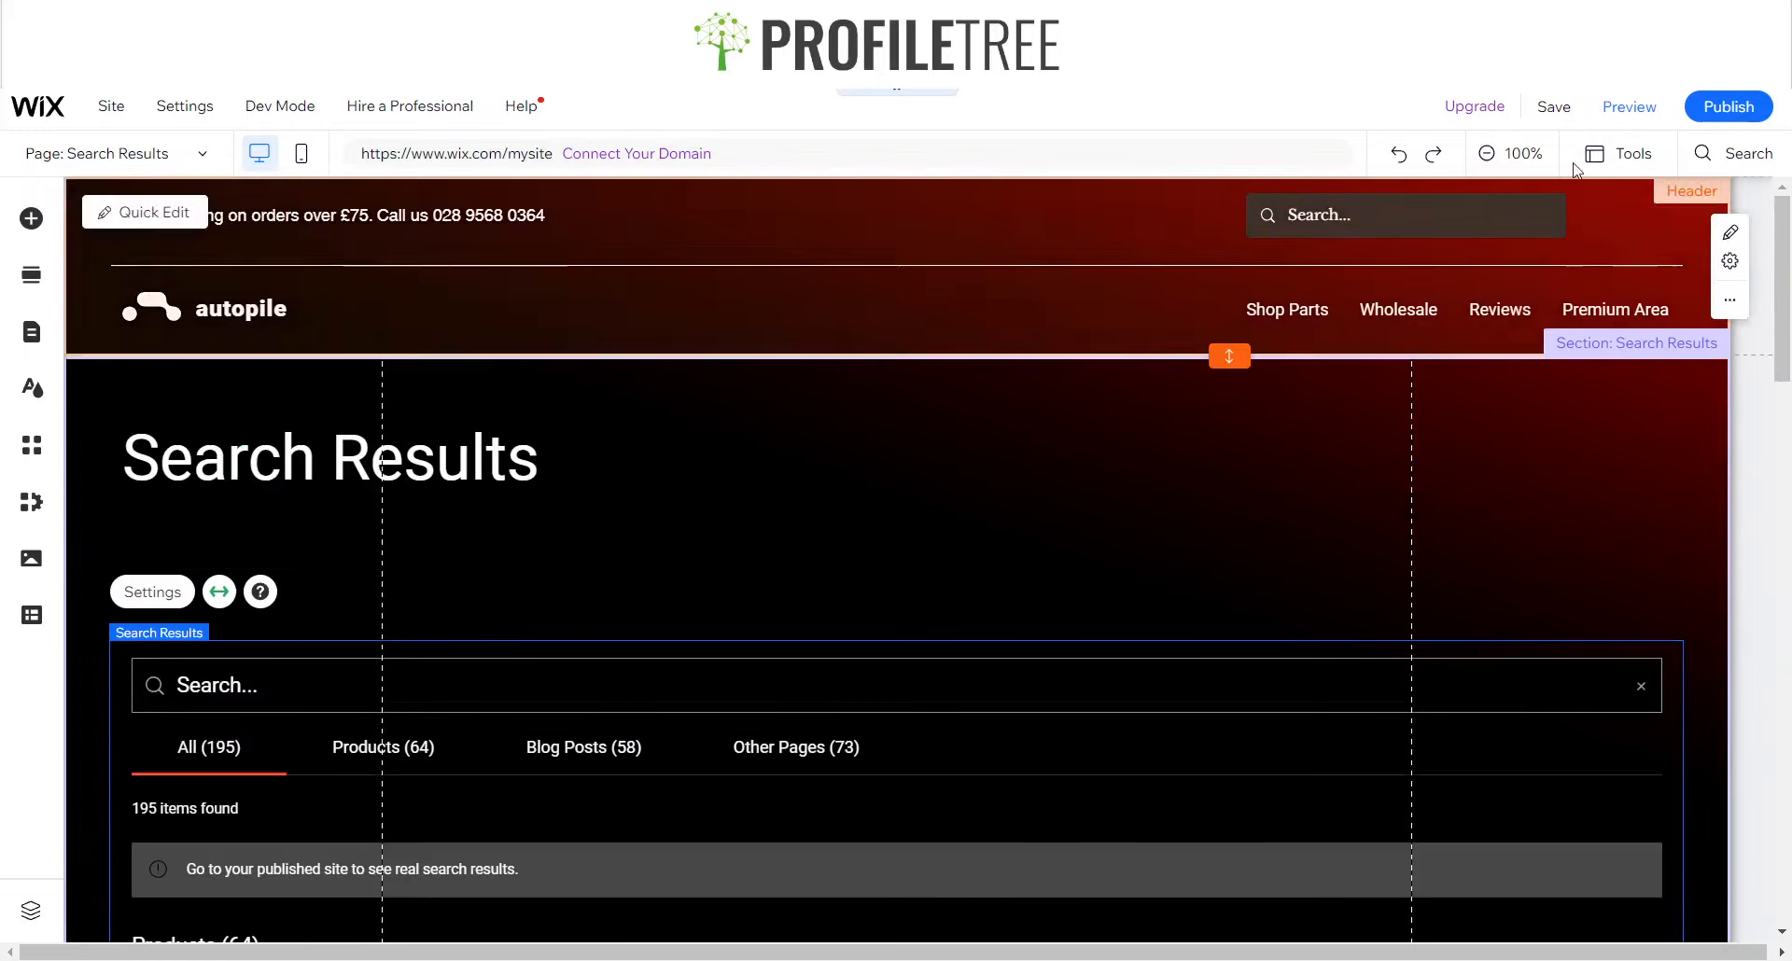
{"action": "left_click", "coordinate": [1638, 127]}
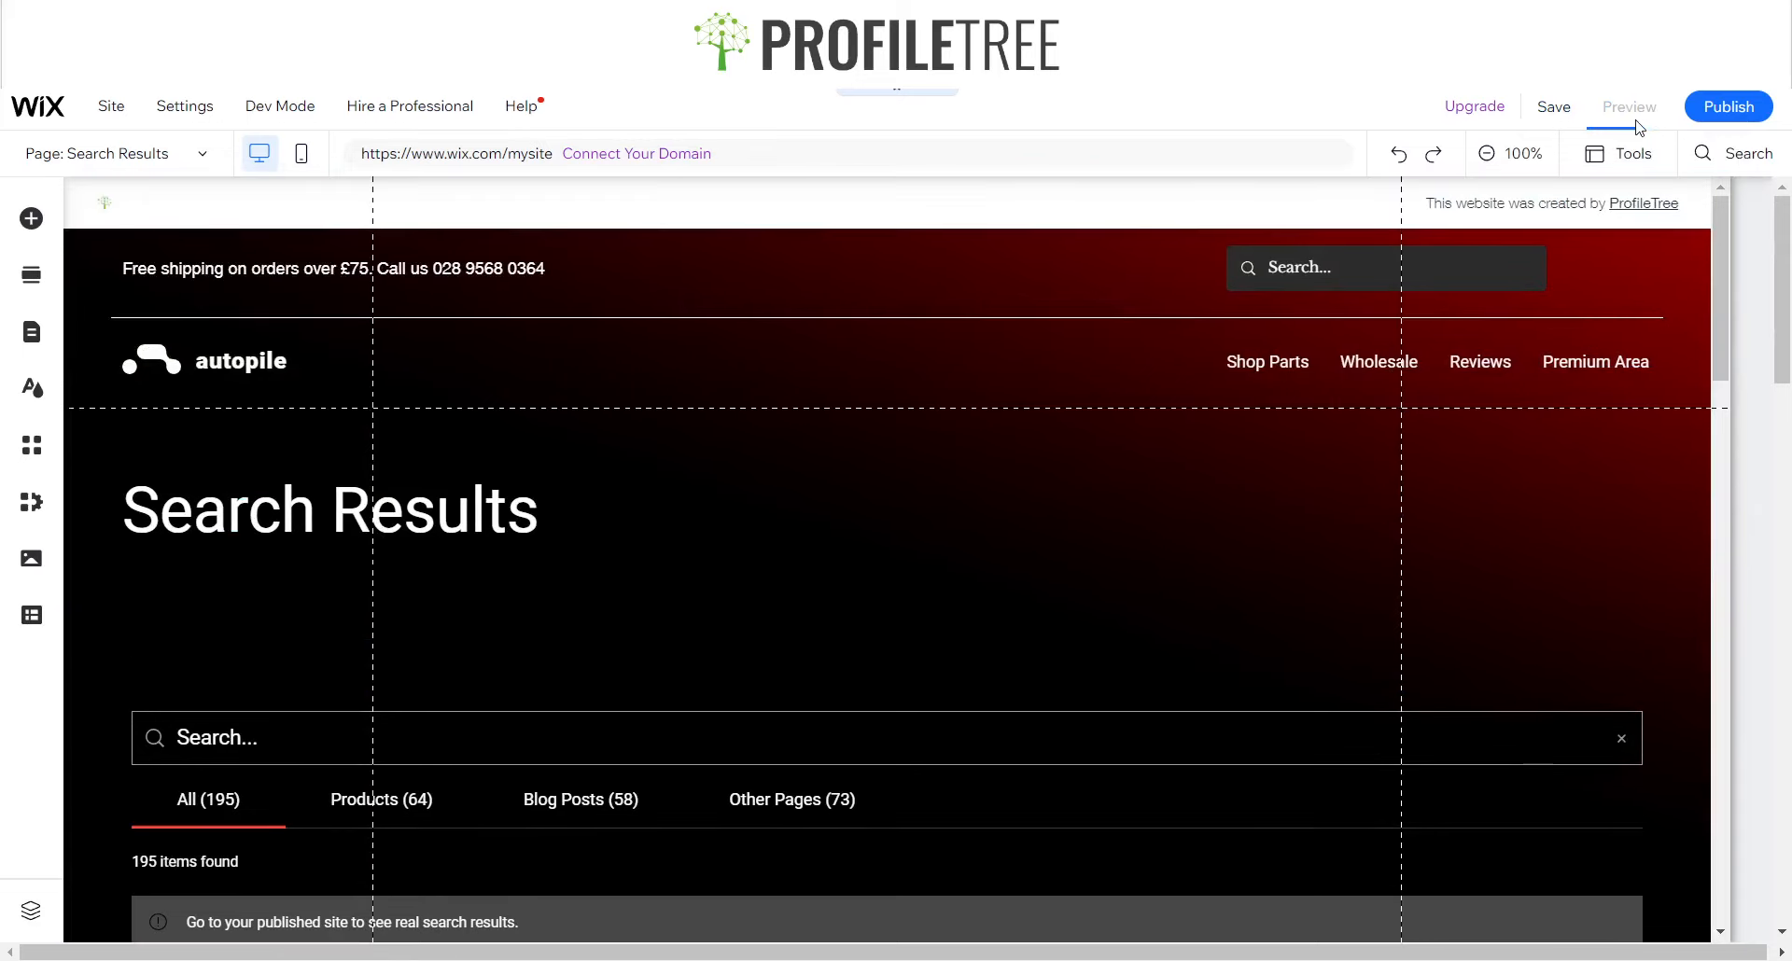
{"action": "scroll", "coordinate": [654, 763], "scroll_direction": "down", "scroll_amount": 5}
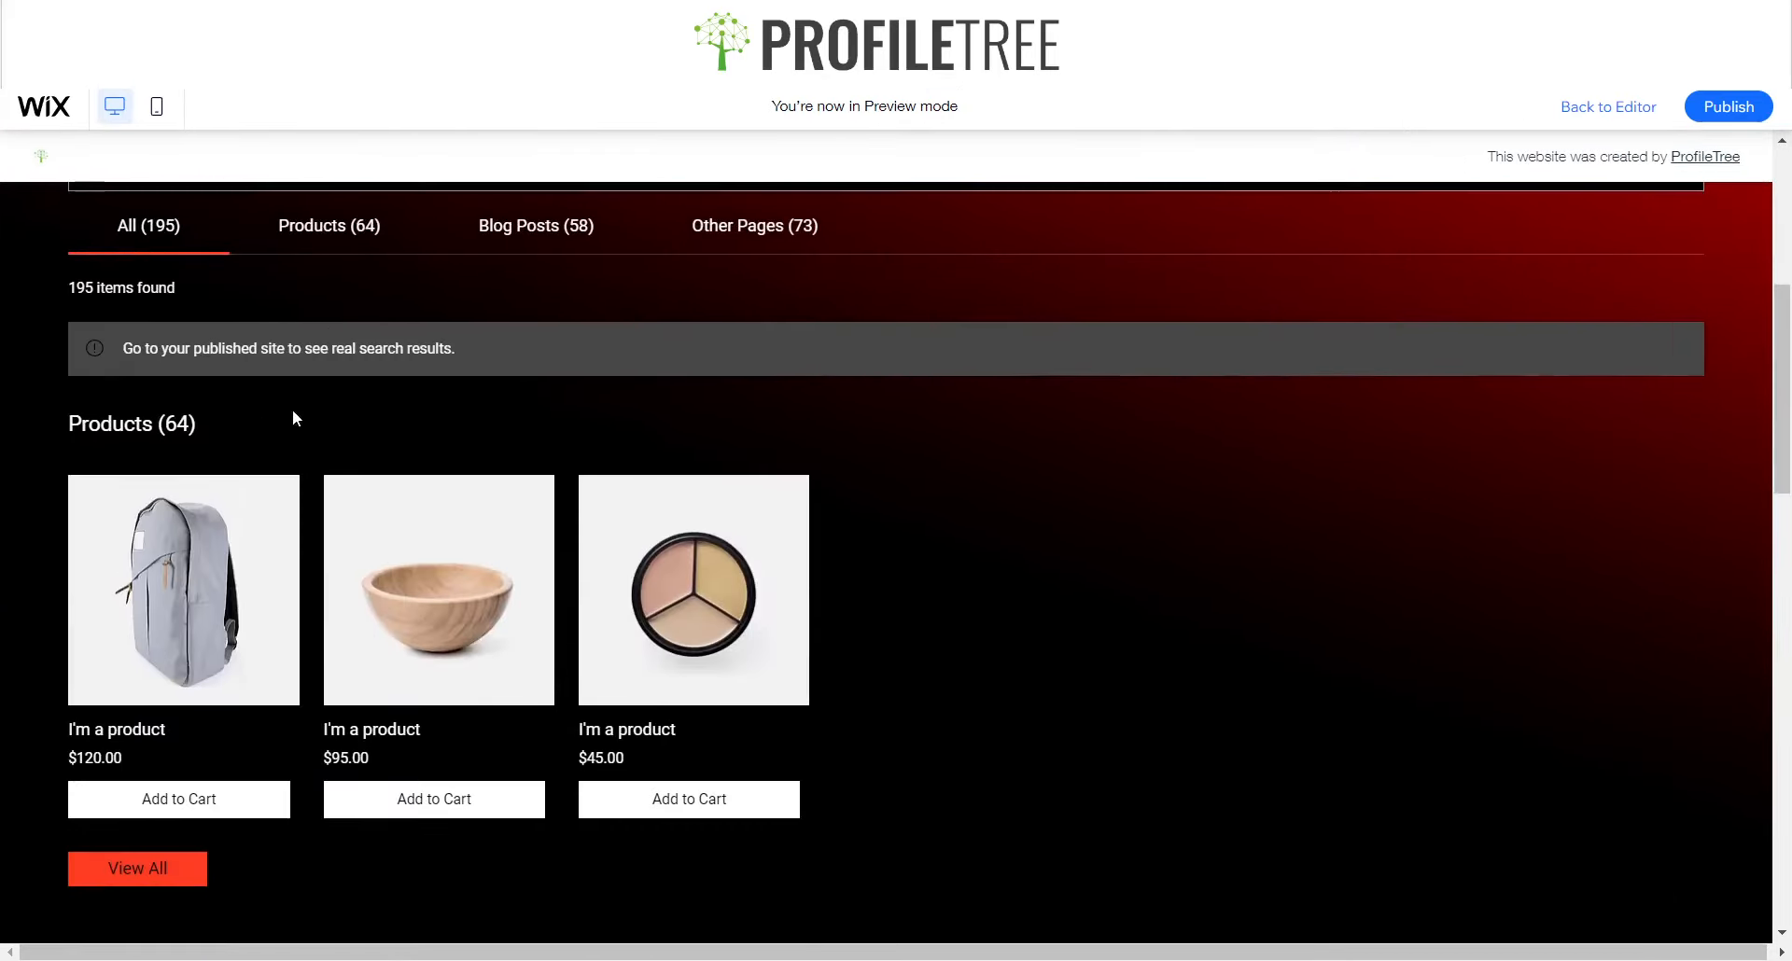
{"action": "scroll", "coordinate": [292, 411], "scroll_direction": "up", "scroll_amount": 2}
{"action": "left_click", "coordinate": [357, 395]}
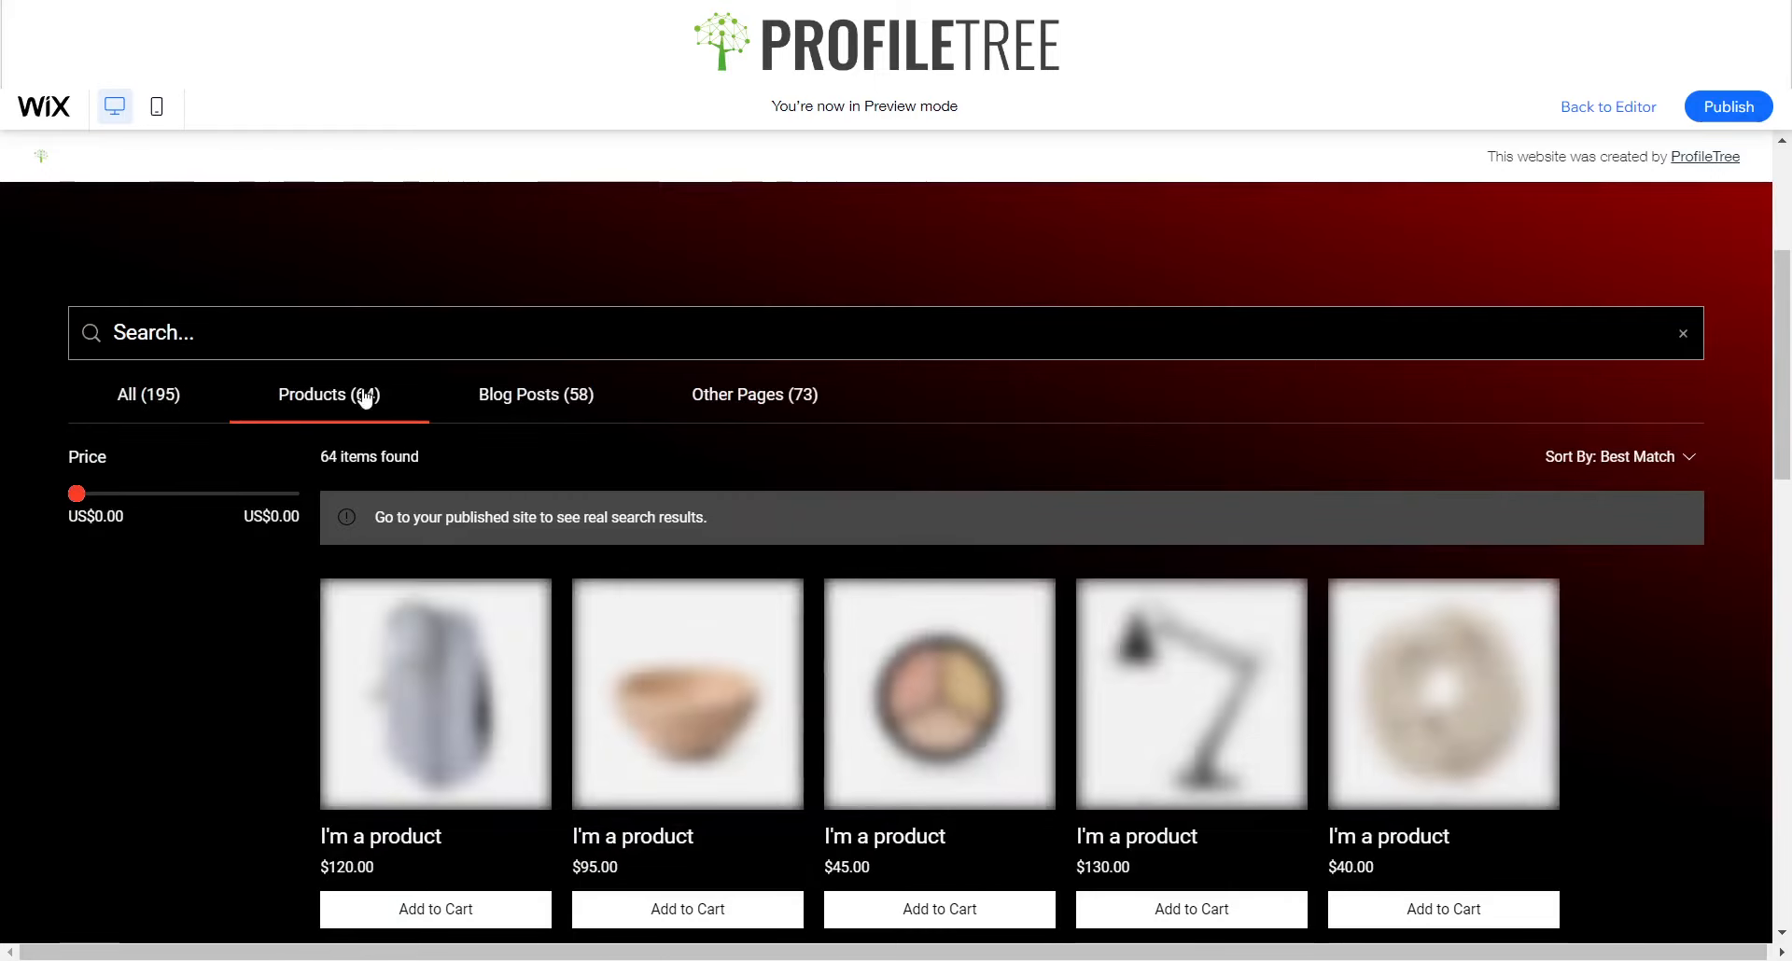
{"action": "left_click", "coordinate": [639, 411]}
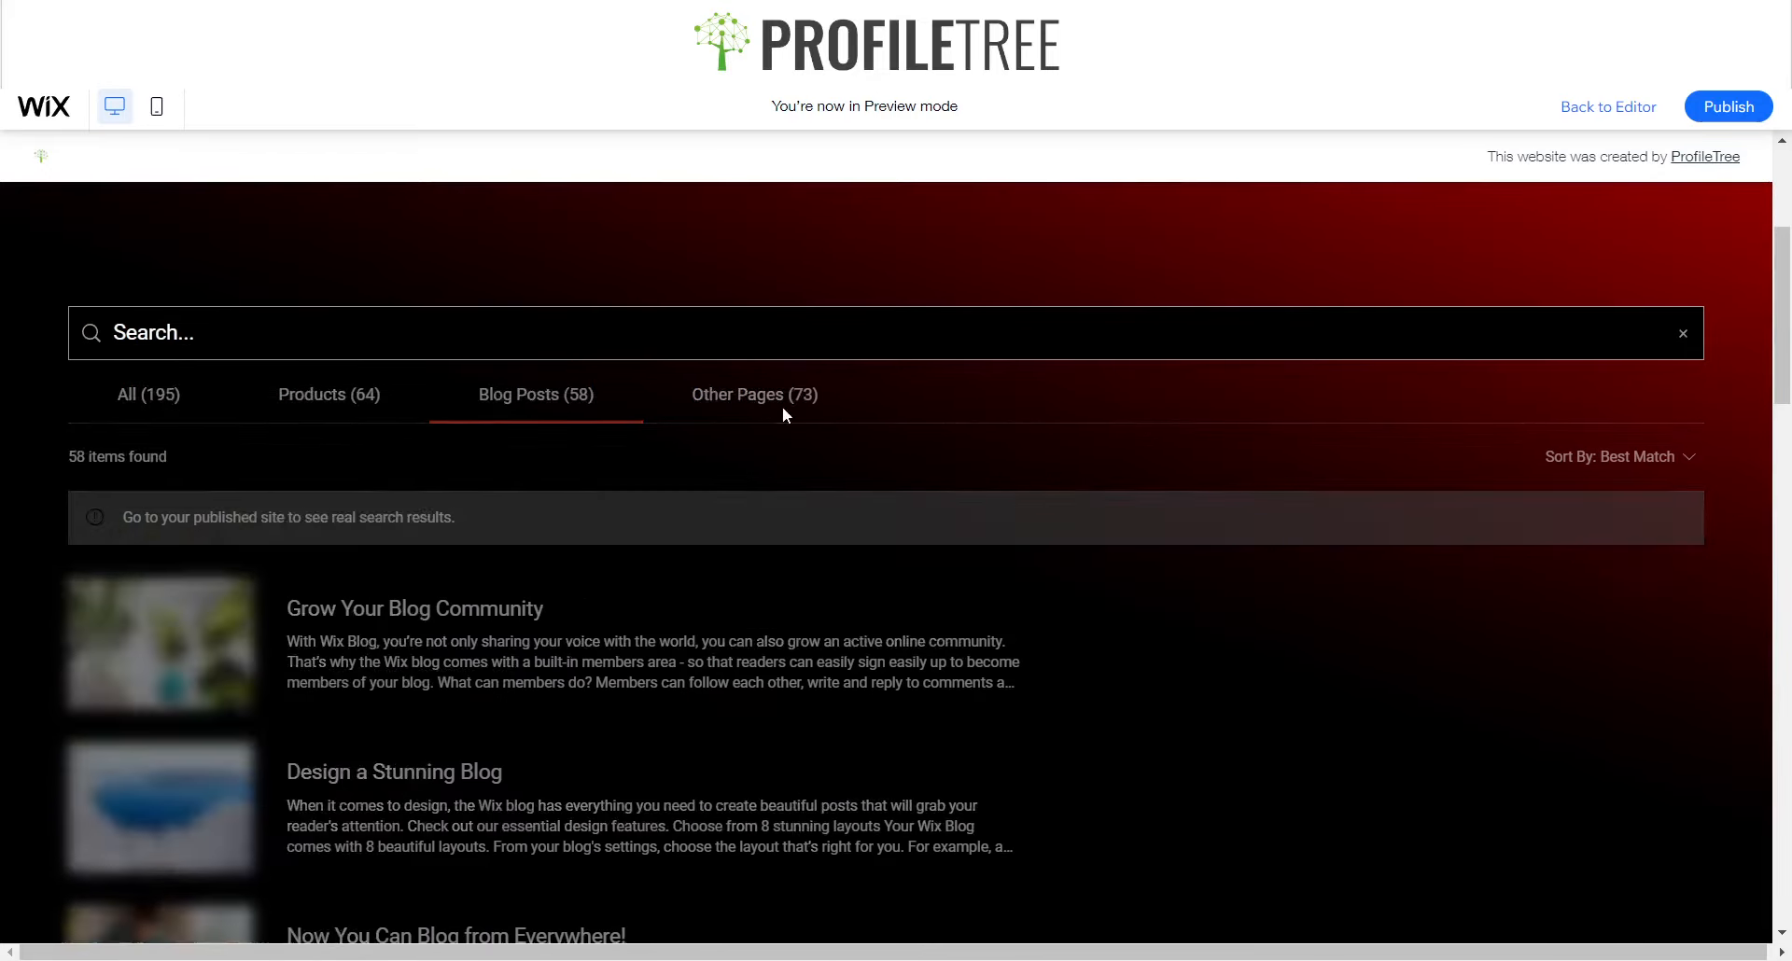
{"action": "left_click", "coordinate": [783, 410]}
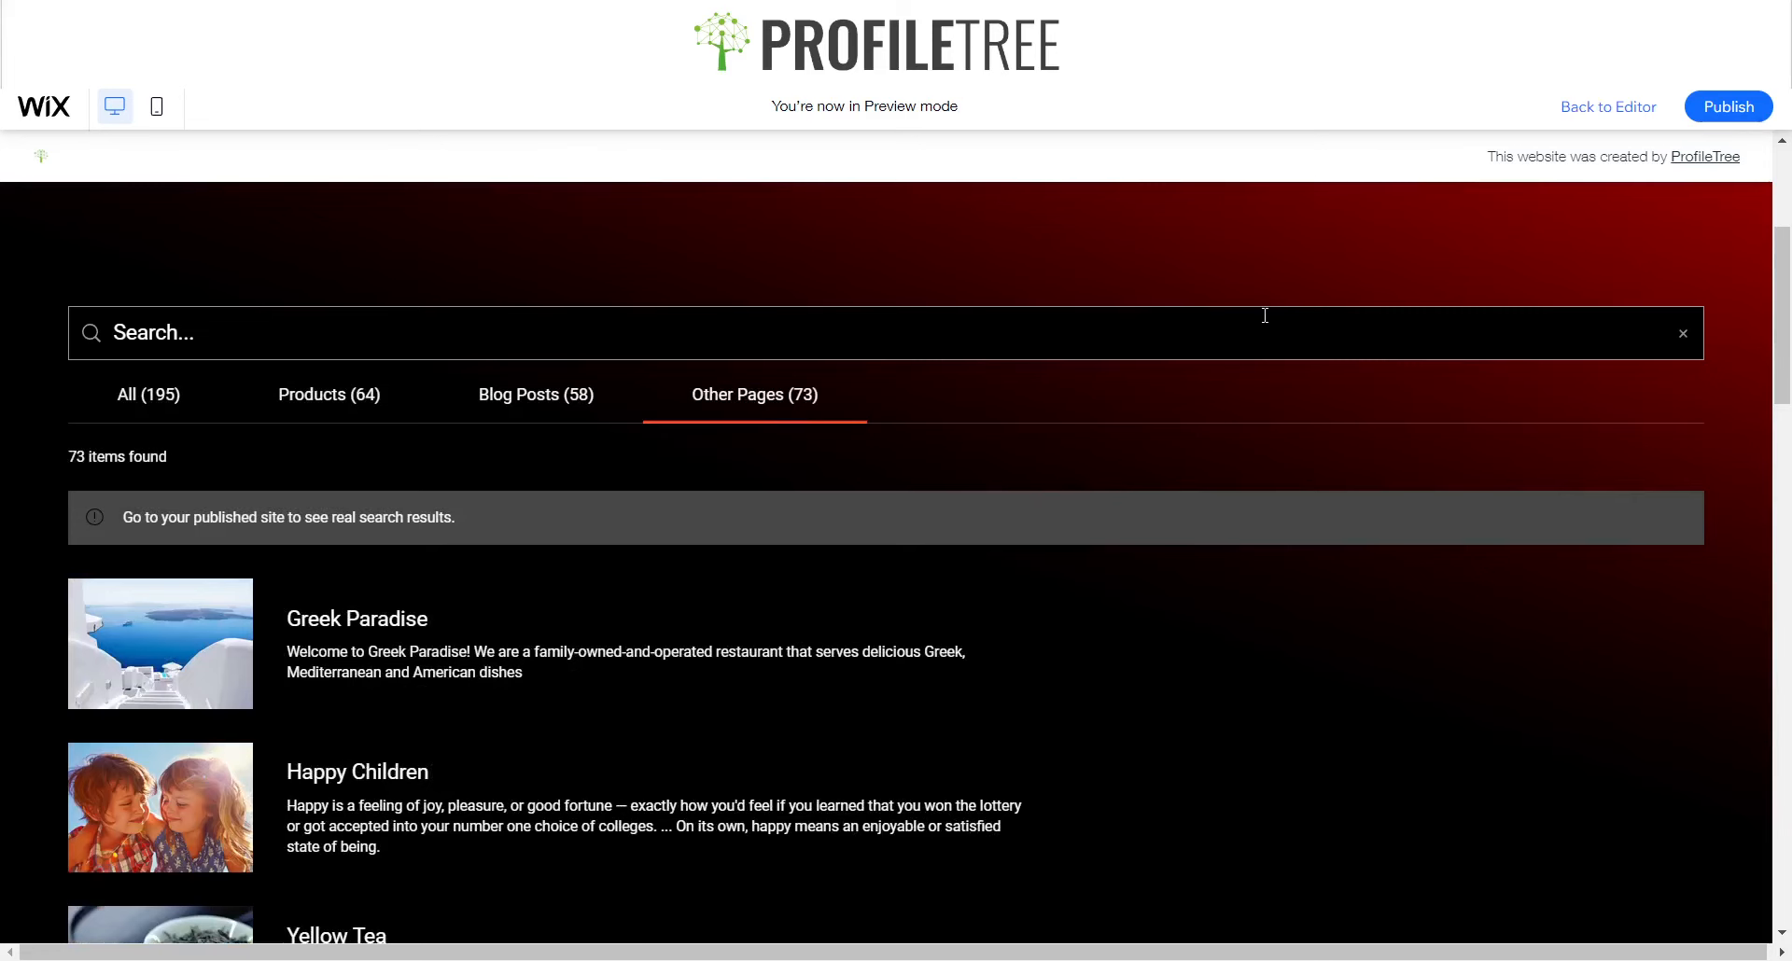
{"action": "scroll", "coordinate": [696, 433], "scroll_direction": "up", "scroll_amount": 4}
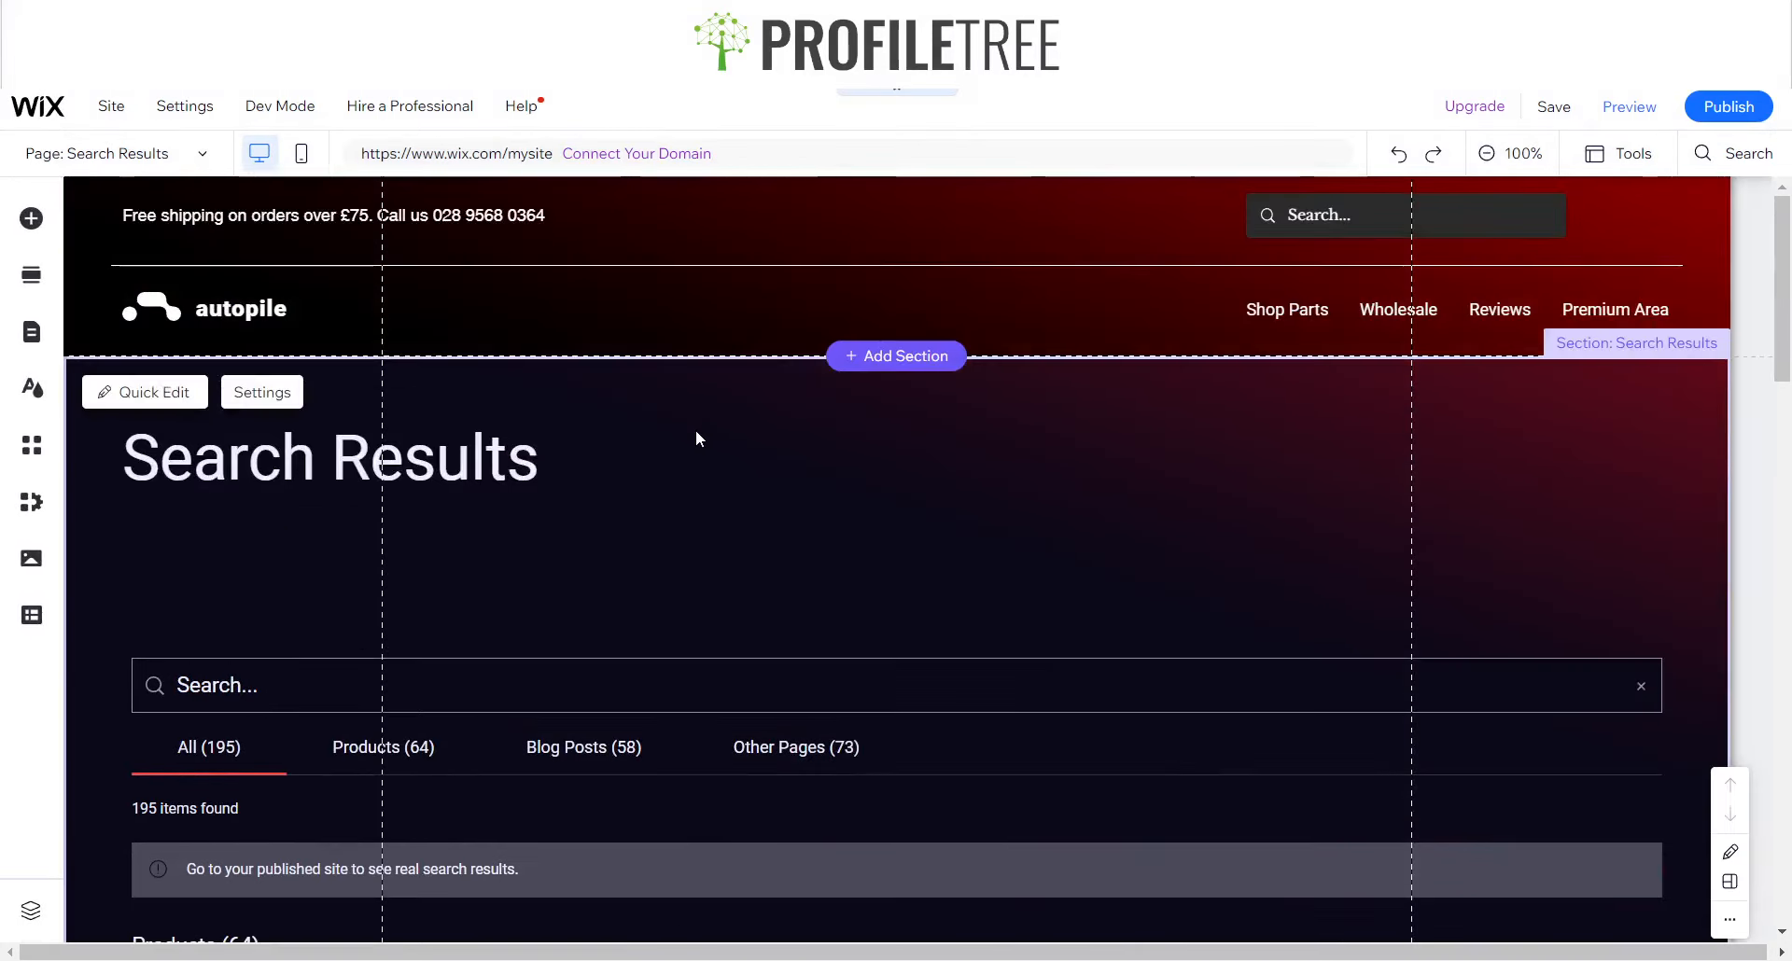
{"action": "left_click", "coordinate": [1307, 216]}
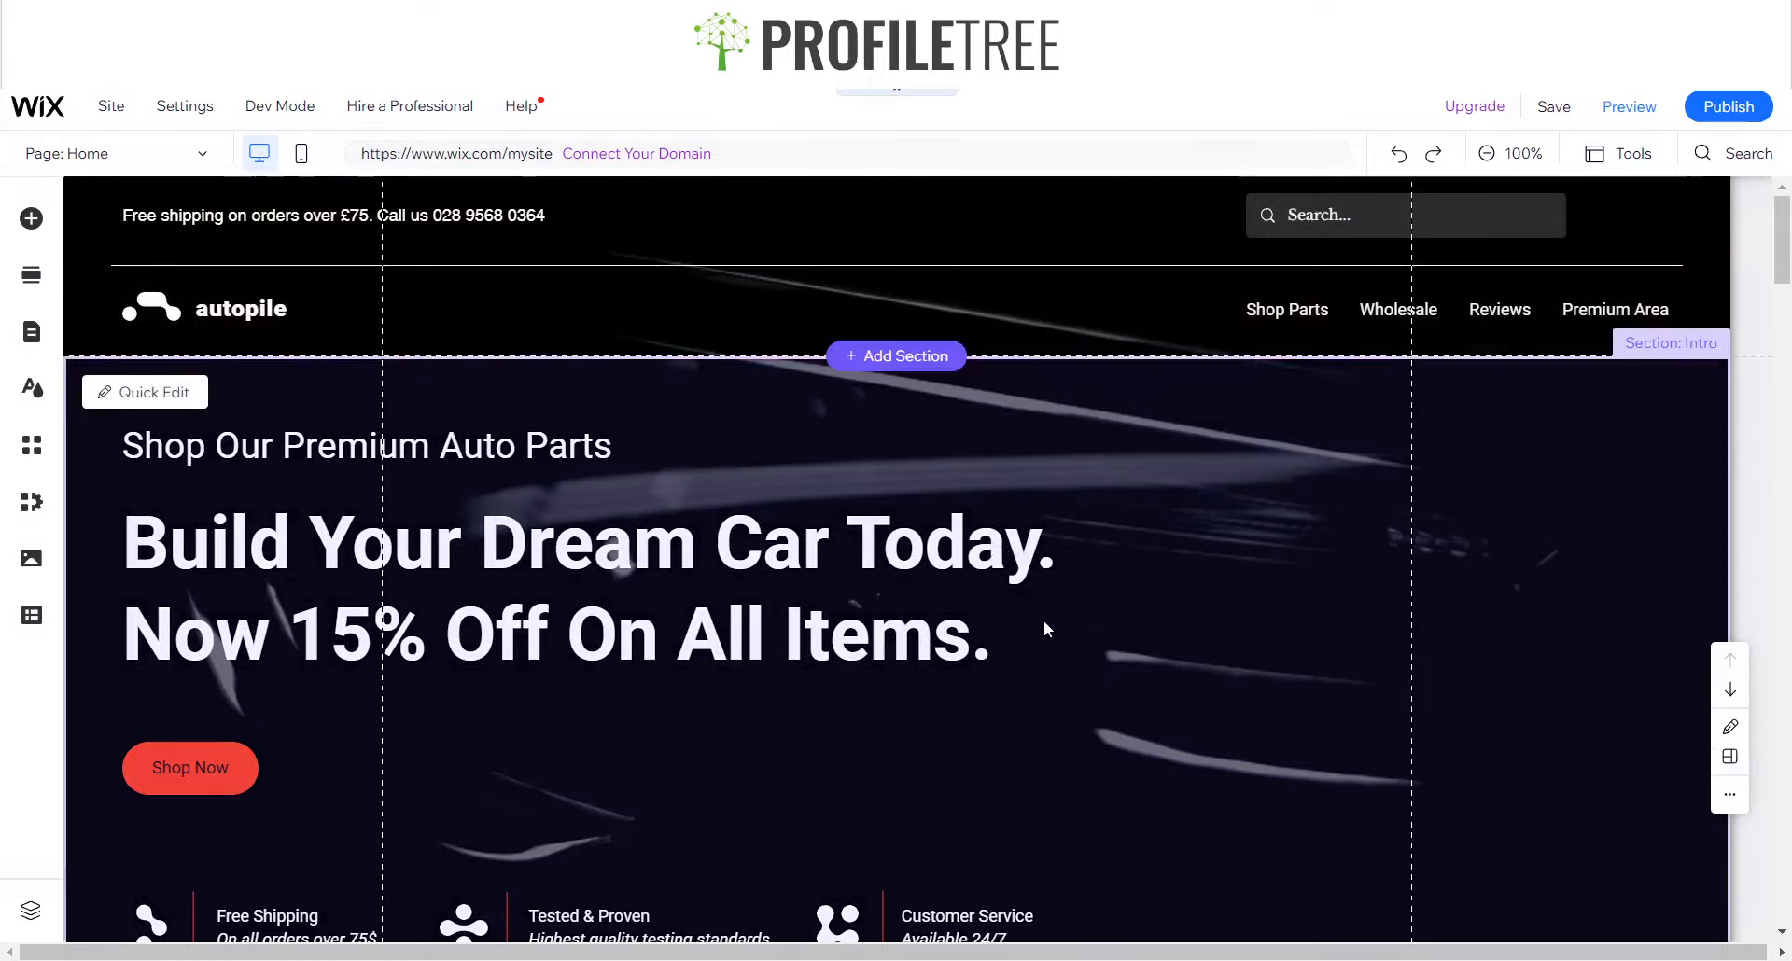
- Look over the Home page and inspect the Top Sellers slider gallery
{"action": "scroll", "coordinate": [1043, 620], "scroll_direction": "down", "scroll_amount": 10}
{"action": "scroll", "coordinate": [1043, 620], "scroll_direction": "down", "scroll_amount": 10}
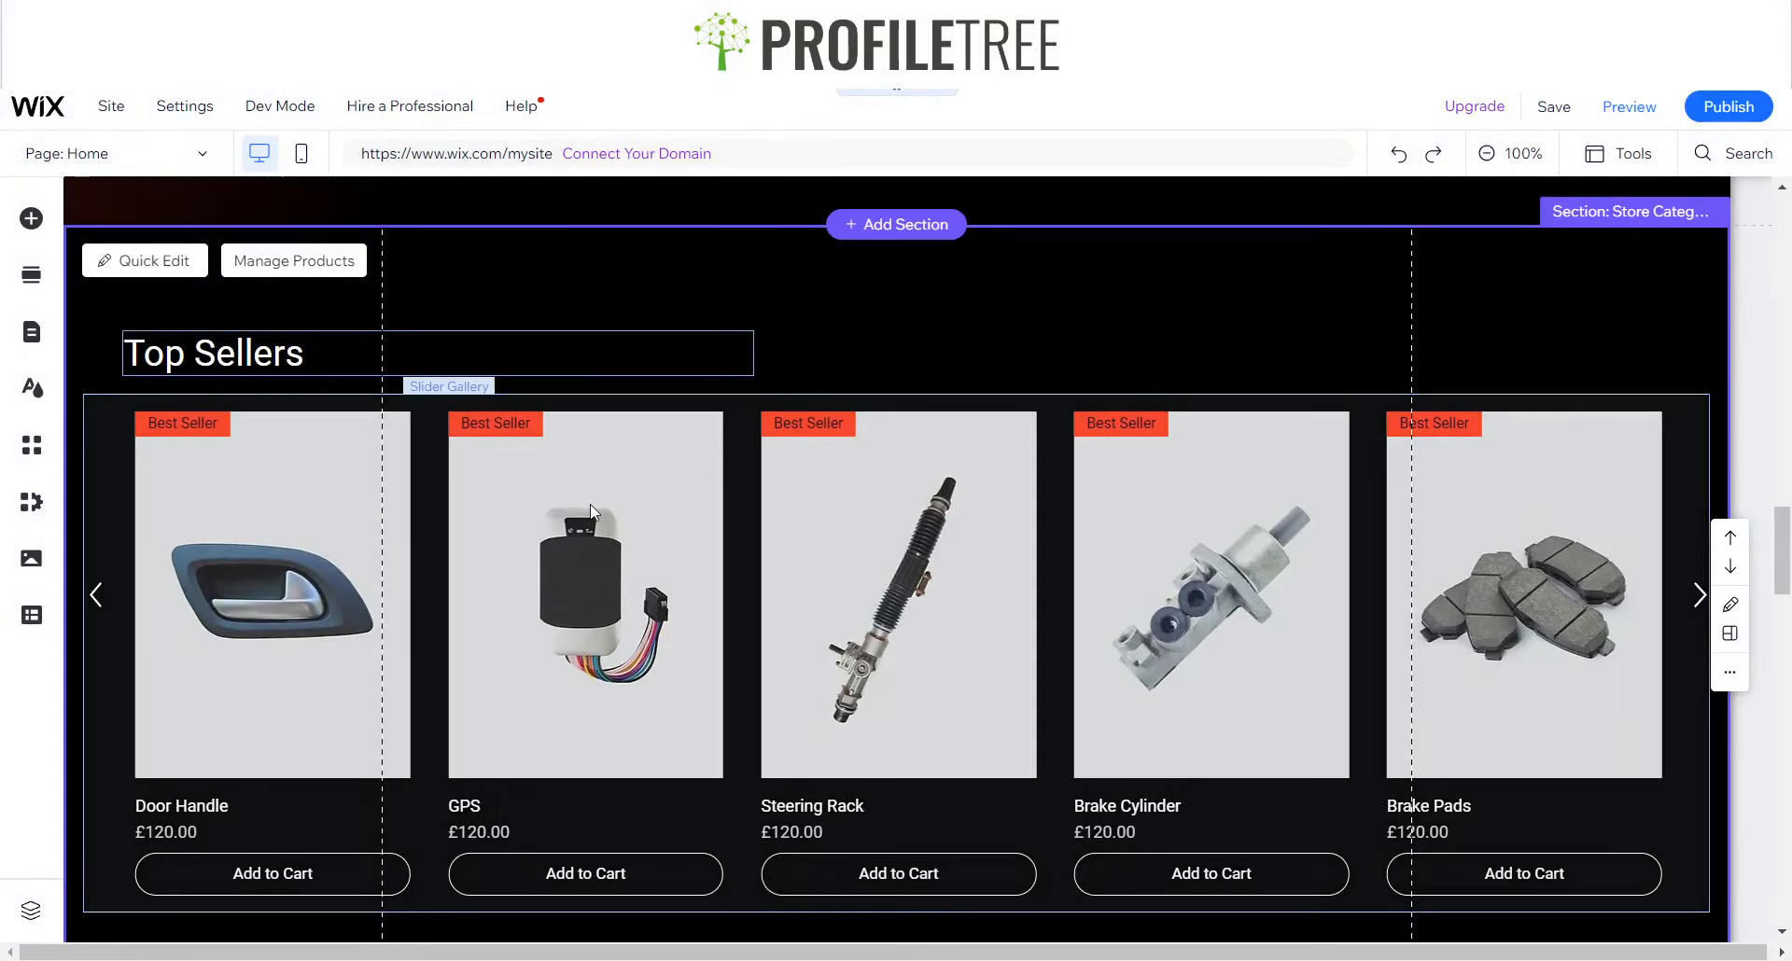
{"action": "left_click", "coordinate": [589, 504]}
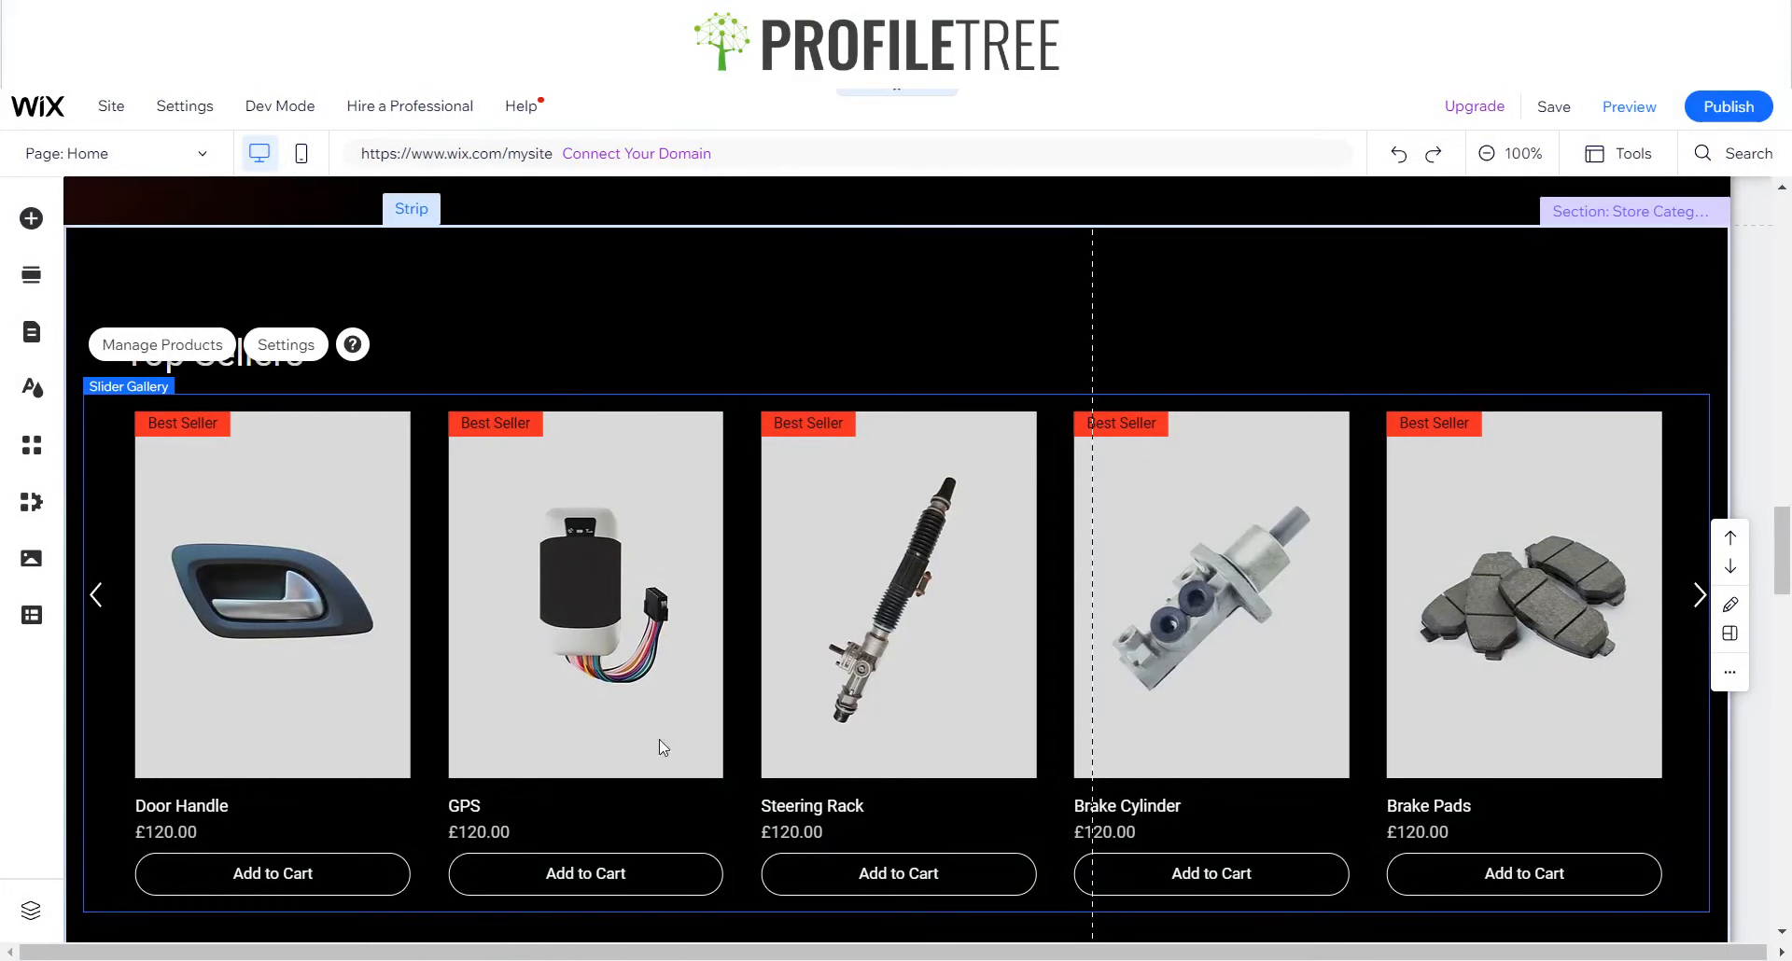
{"action": "scroll", "coordinate": [659, 740], "scroll_direction": "down", "scroll_amount": 4}
{"action": "scroll", "coordinate": [659, 737], "scroll_direction": "up", "scroll_amount": 12}
{"action": "scroll", "coordinate": [658, 747], "scroll_direction": "up", "scroll_amount": 15}
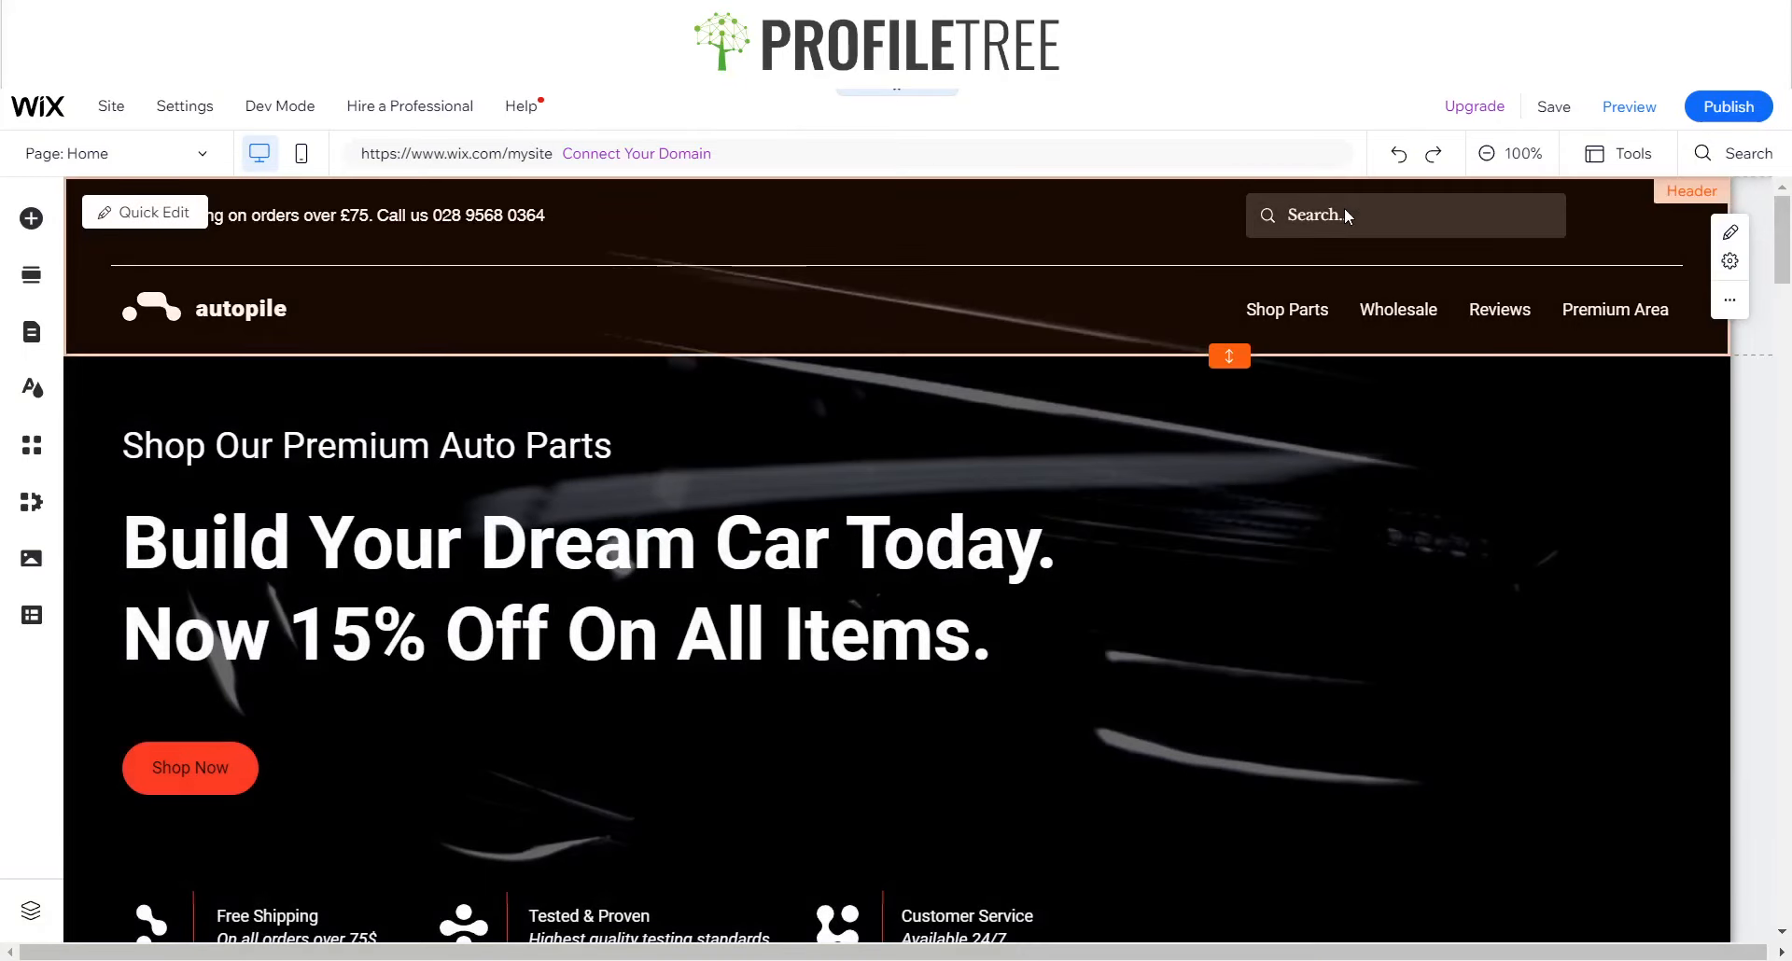
- Change the header search bar's placeholder text to "Search" and close its settings
{"action": "left_click", "coordinate": [1325, 227]}
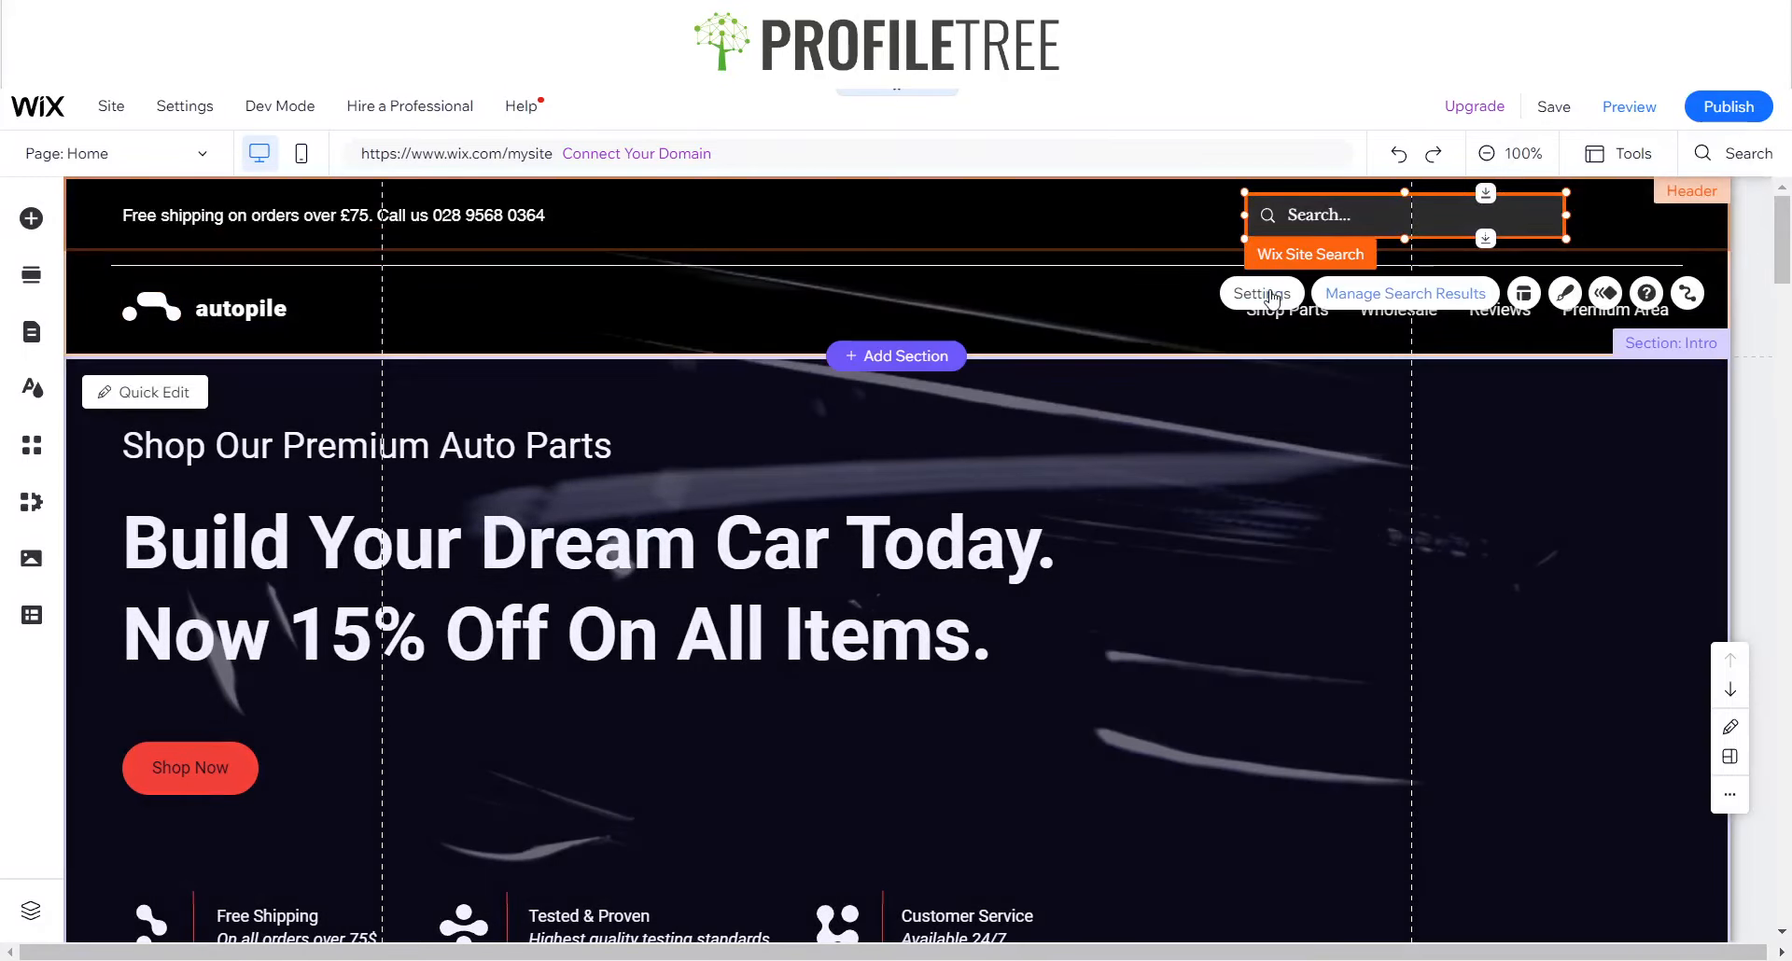
{"action": "left_click", "coordinate": [1266, 295]}
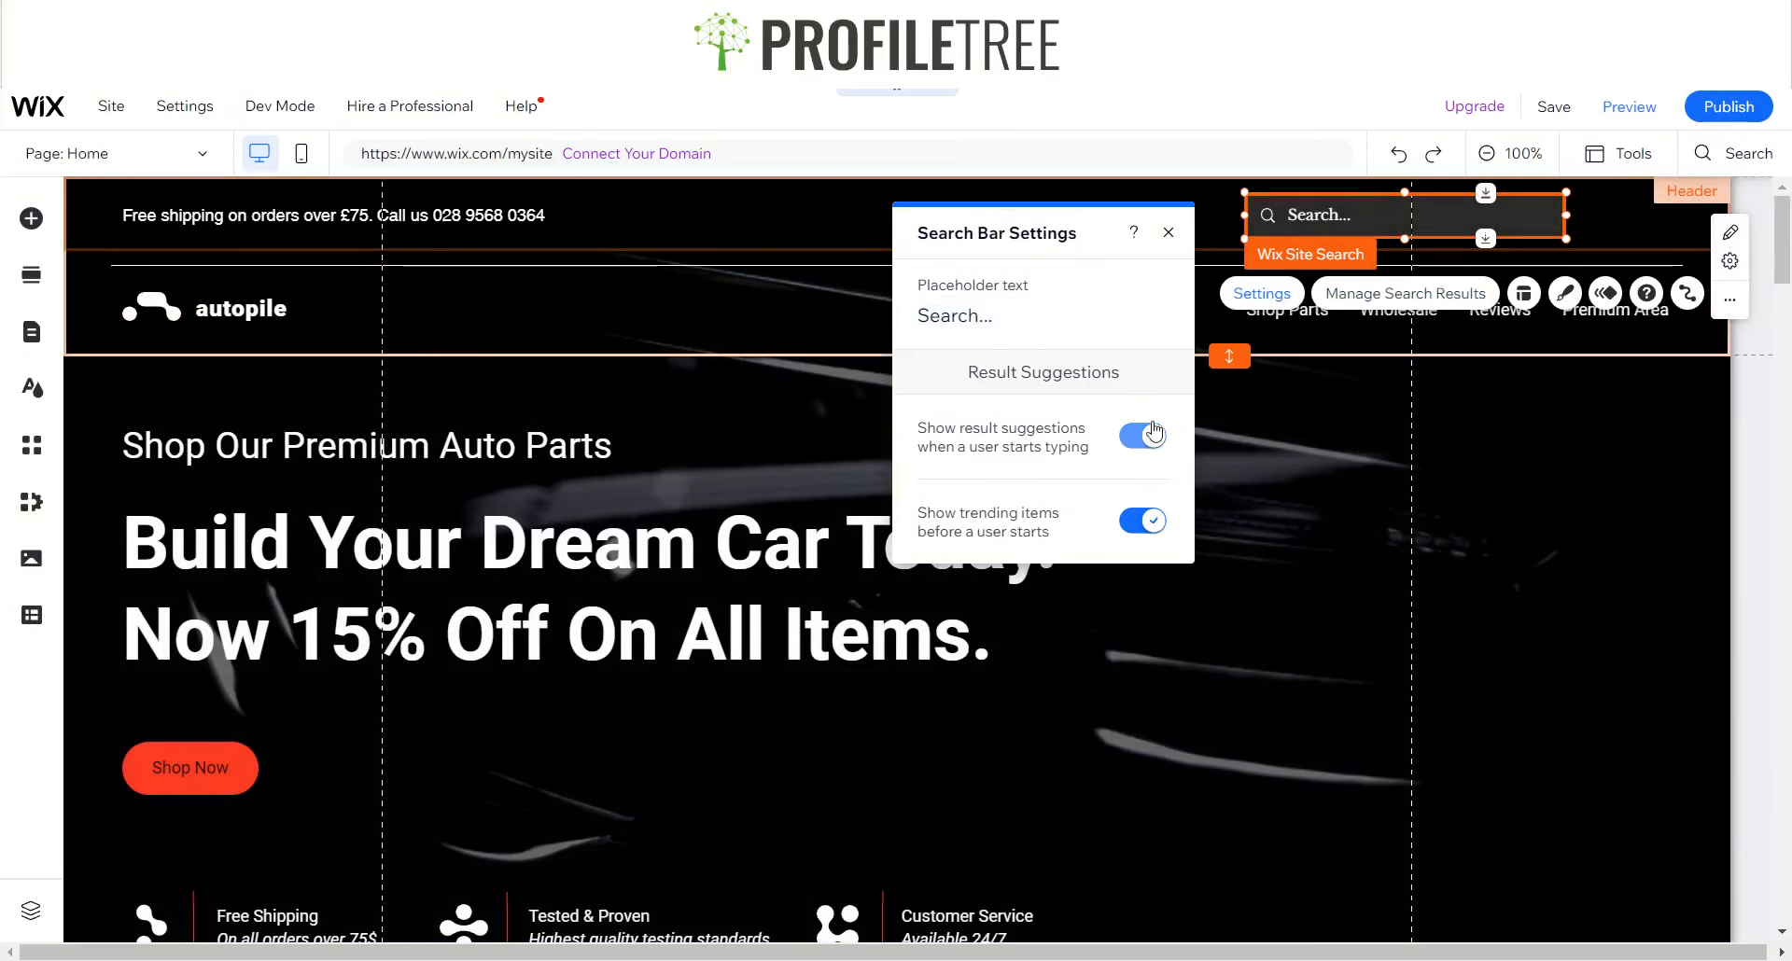
{"action": "left_click", "coordinate": [1045, 331]}
{"action": "left_click", "coordinate": [1047, 330]}
{"action": "key", "text": "BackSpace"}
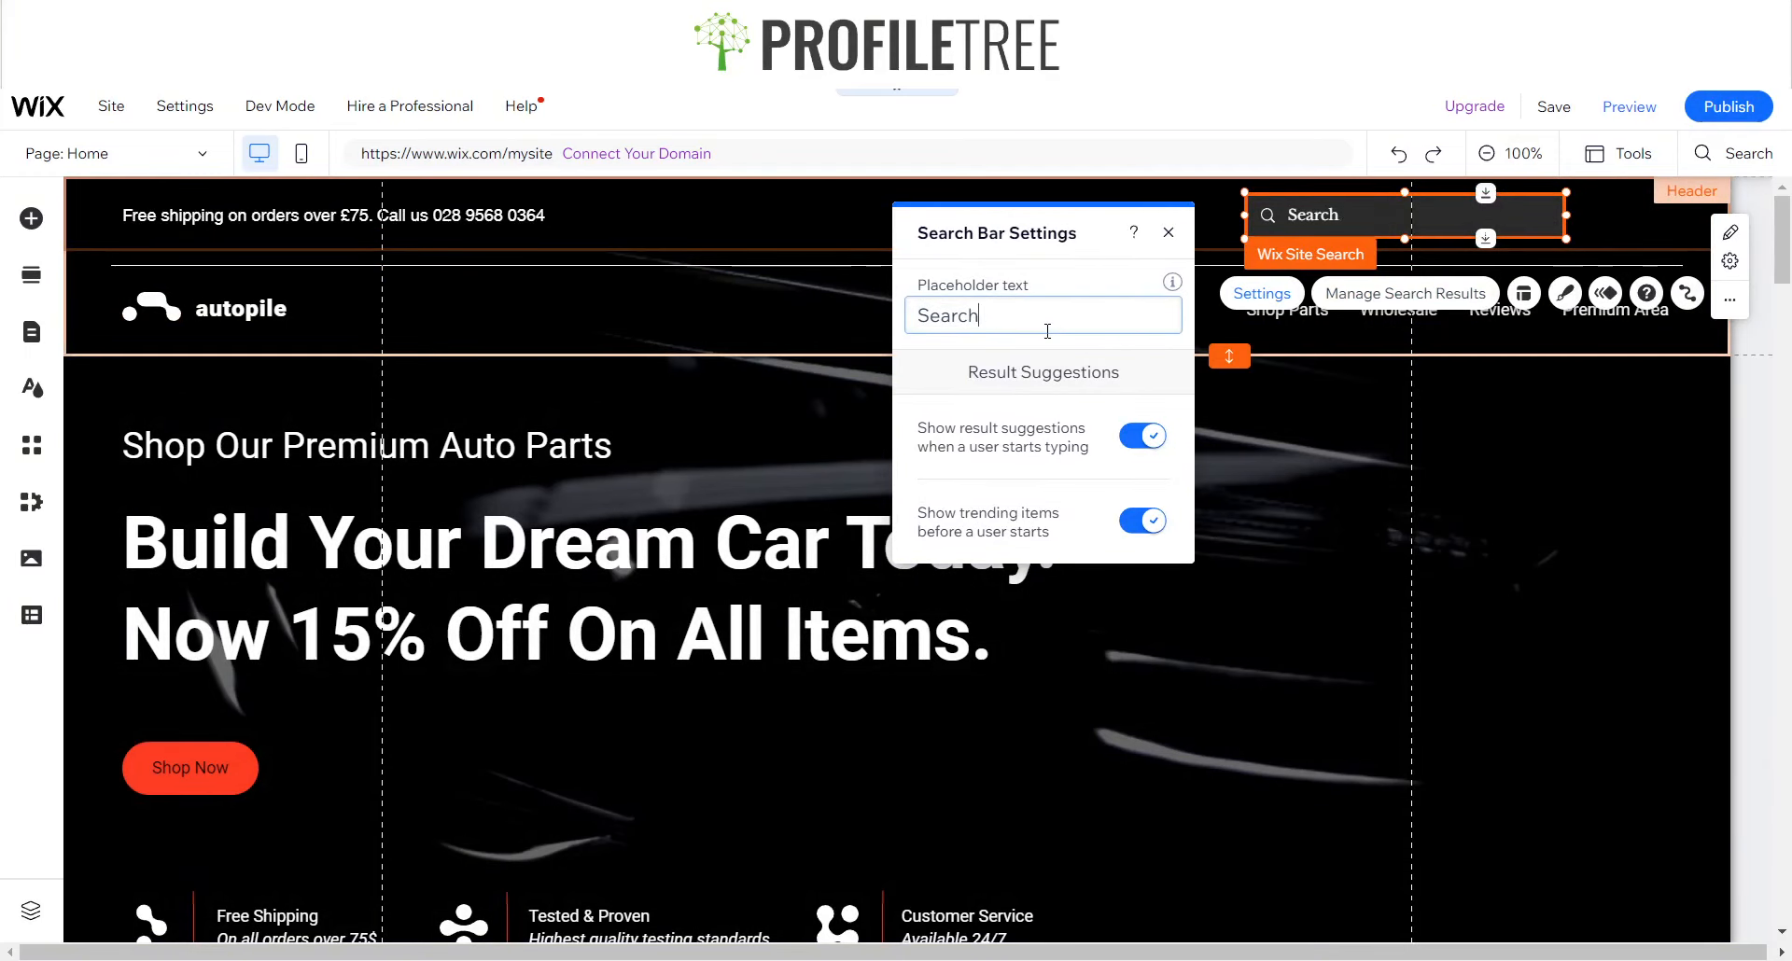
{"action": "left_click", "coordinate": [1168, 233]}
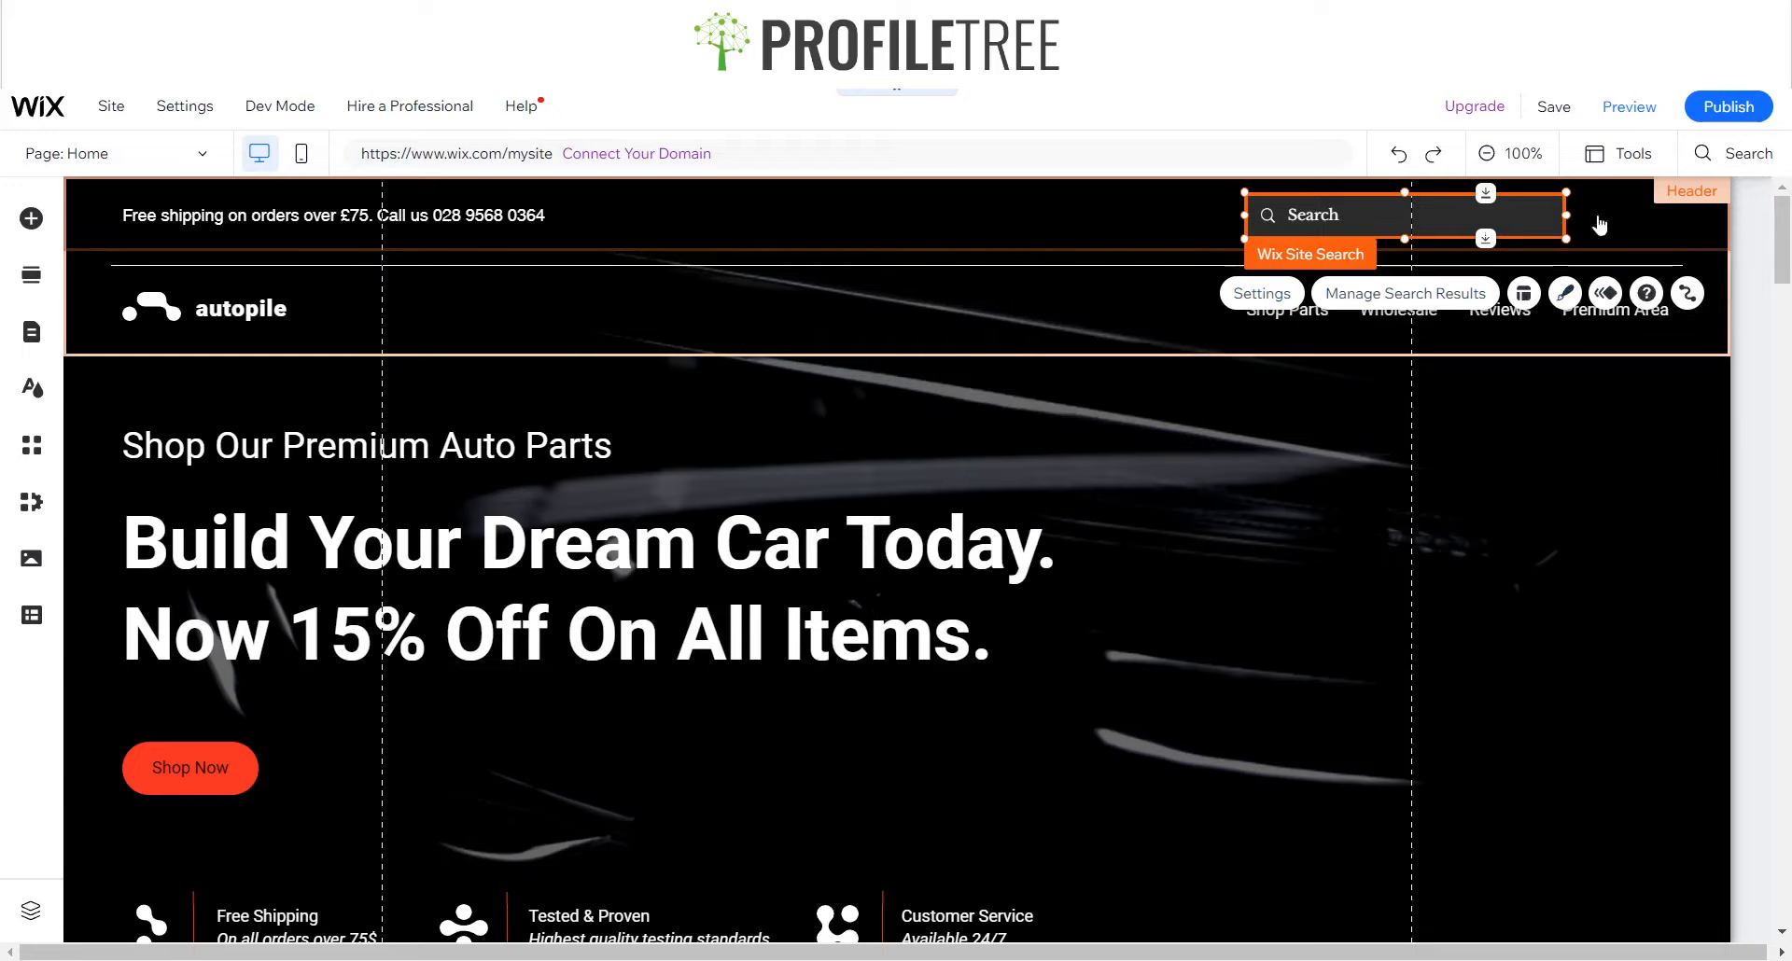
- Preview the site, search for "Tyres" from the Home page header and look over the Search Results page
{"action": "left_click", "coordinate": [1607, 119]}
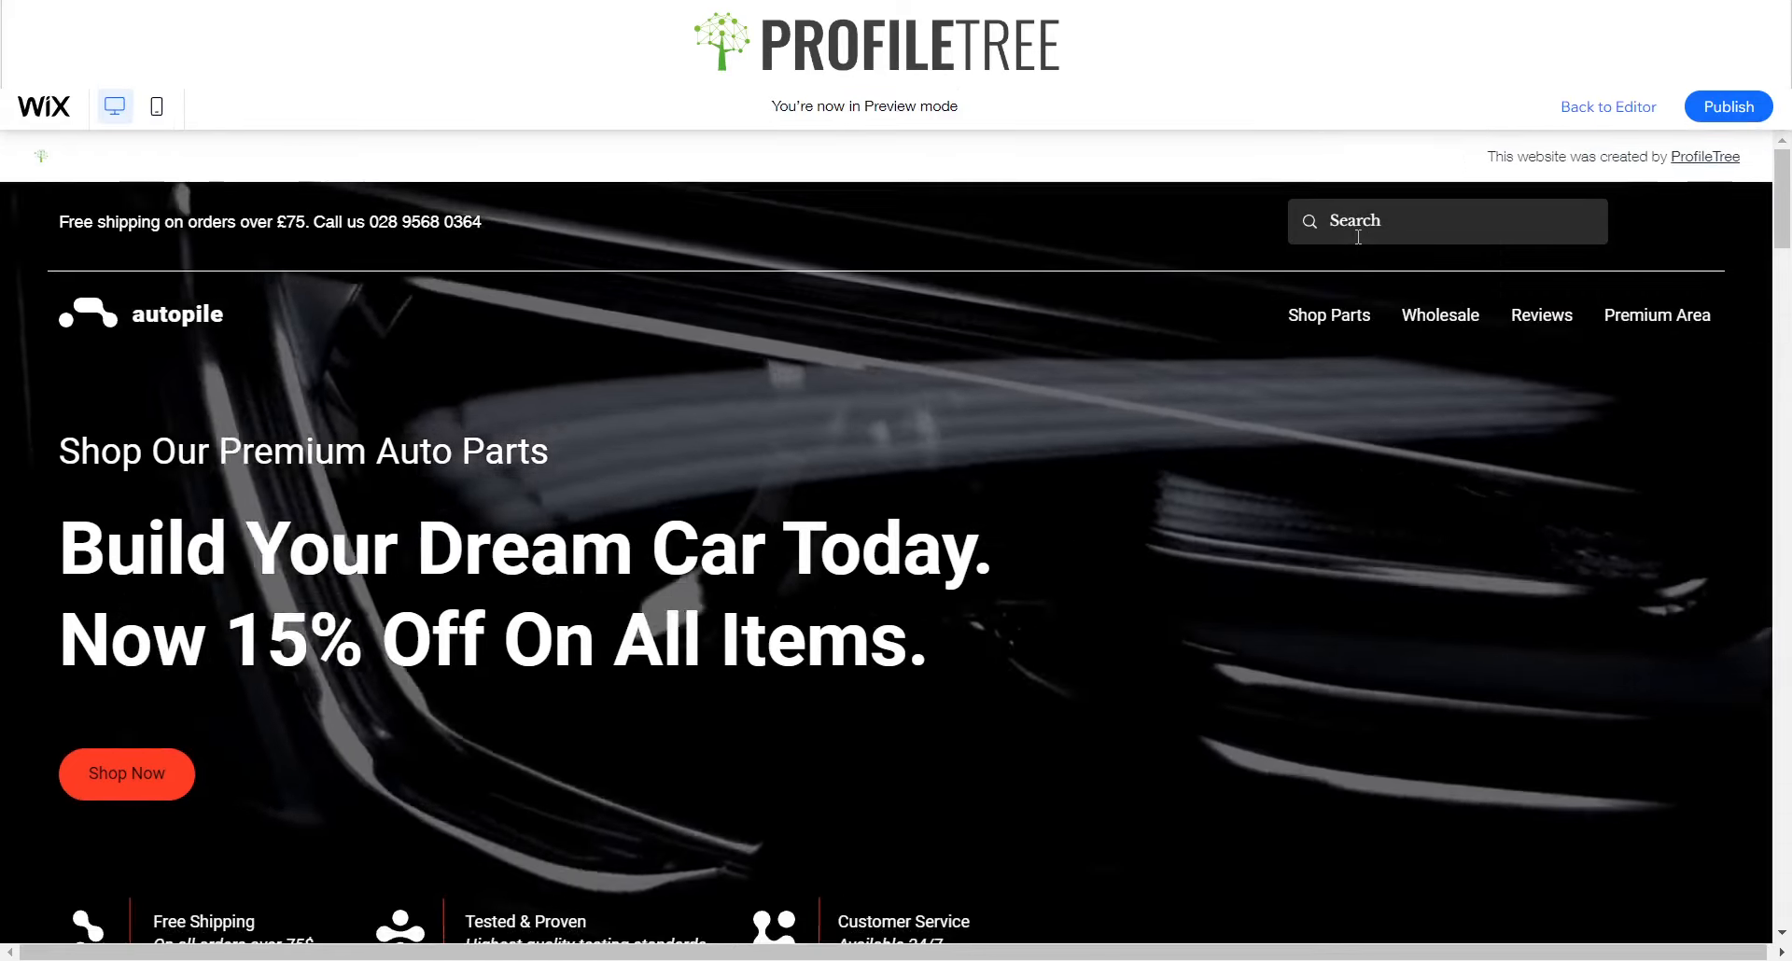
{"action": "left_click", "coordinate": [1358, 237]}
{"action": "type", "text": "Tyres"}
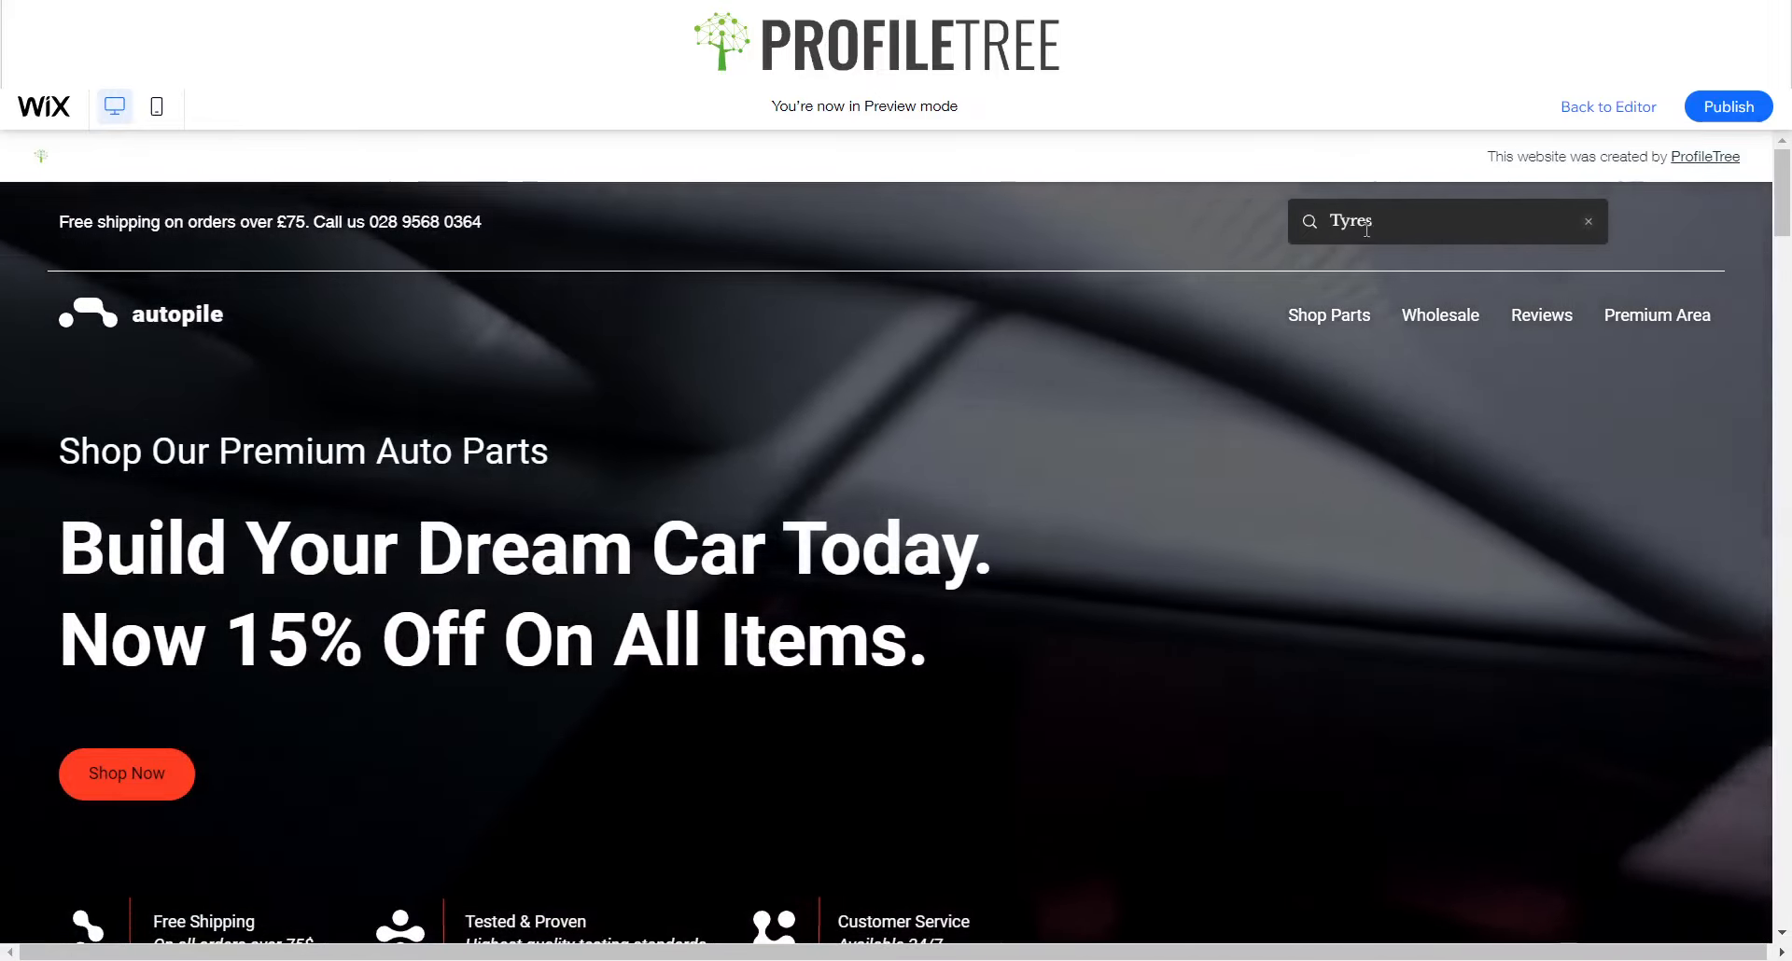
{"action": "key", "text": "Return"}
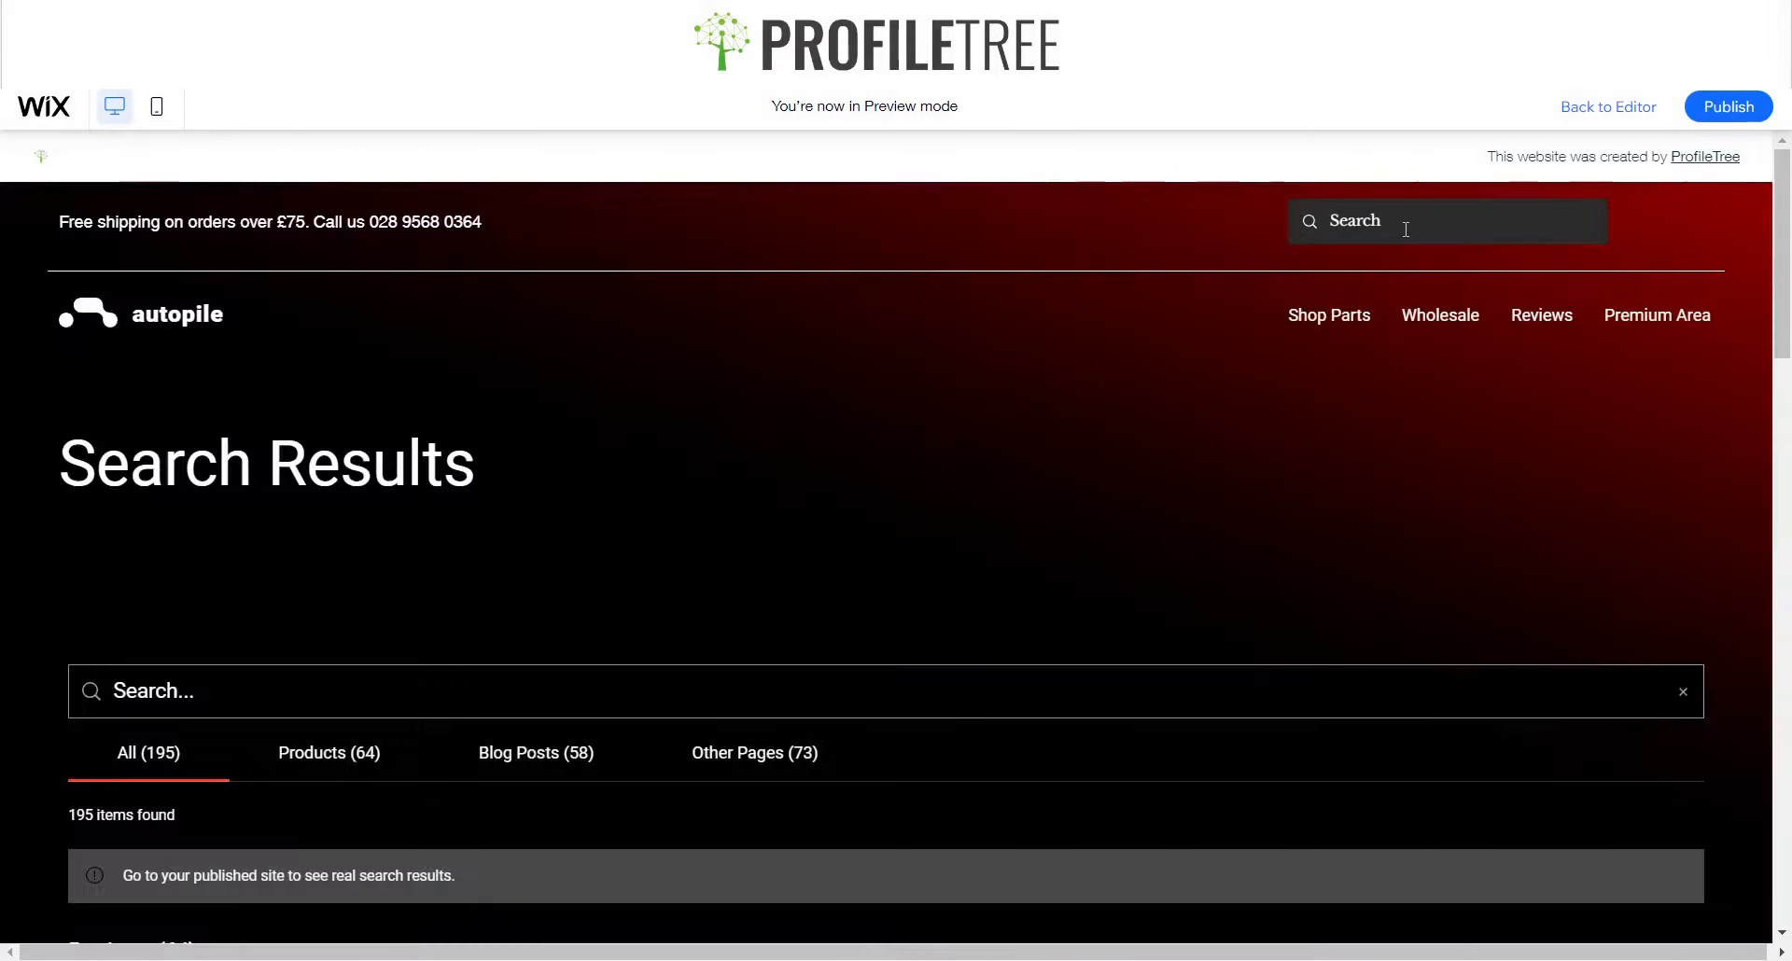
{"action": "scroll", "coordinate": [1250, 412], "scroll_direction": "down", "scroll_amount": 4}
{"action": "scroll", "coordinate": [1250, 411], "scroll_direction": "up", "scroll_amount": 4}
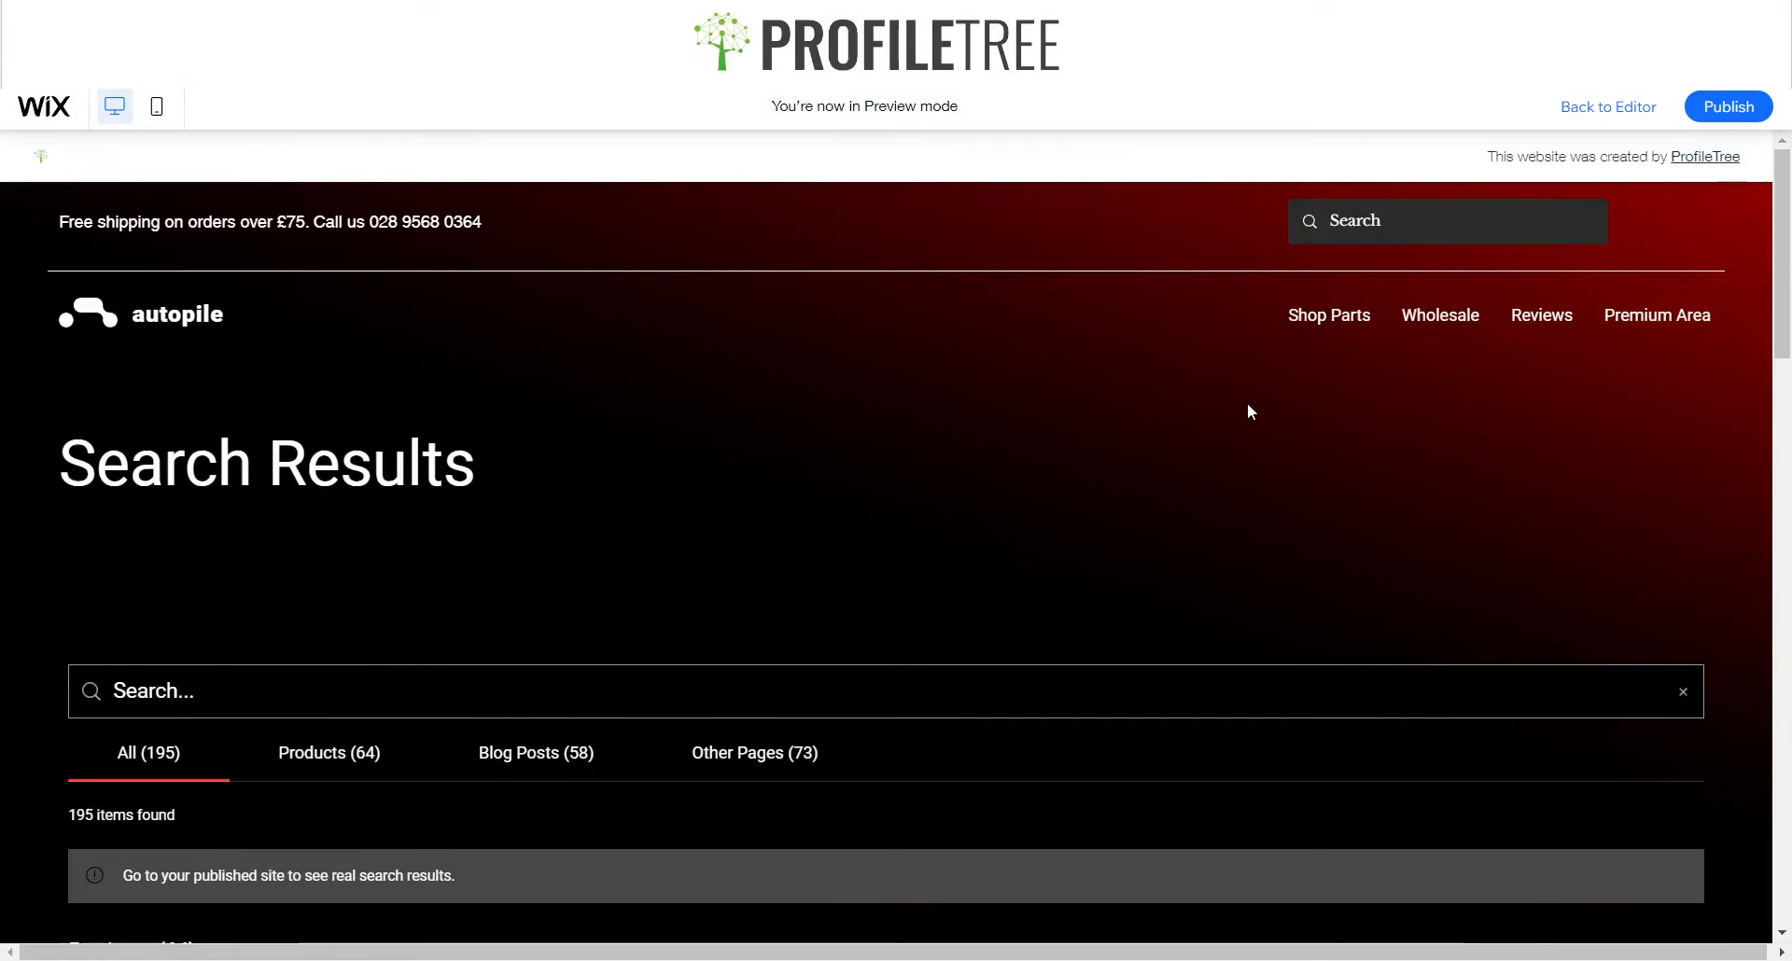
- Search for "Tyres" from the Search Results page header, check the product suggestions and leave the preview
{"action": "left_click", "coordinate": [1383, 216]}
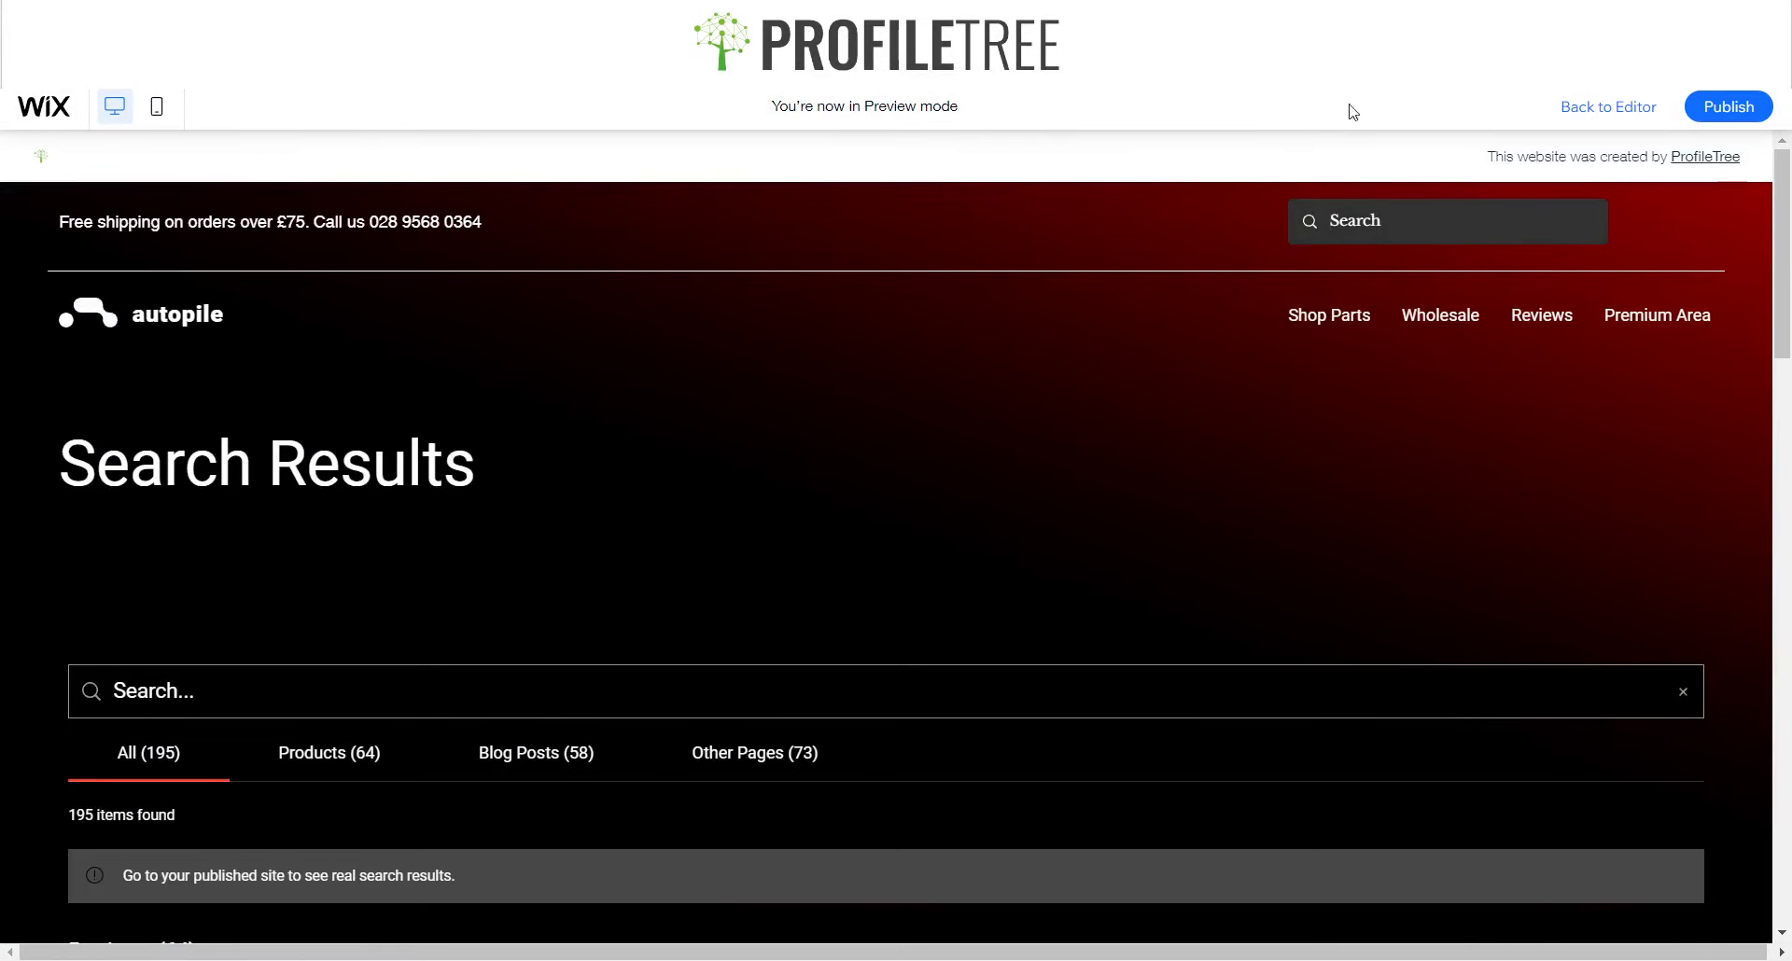
{"action": "type", "text": "Tyres"}
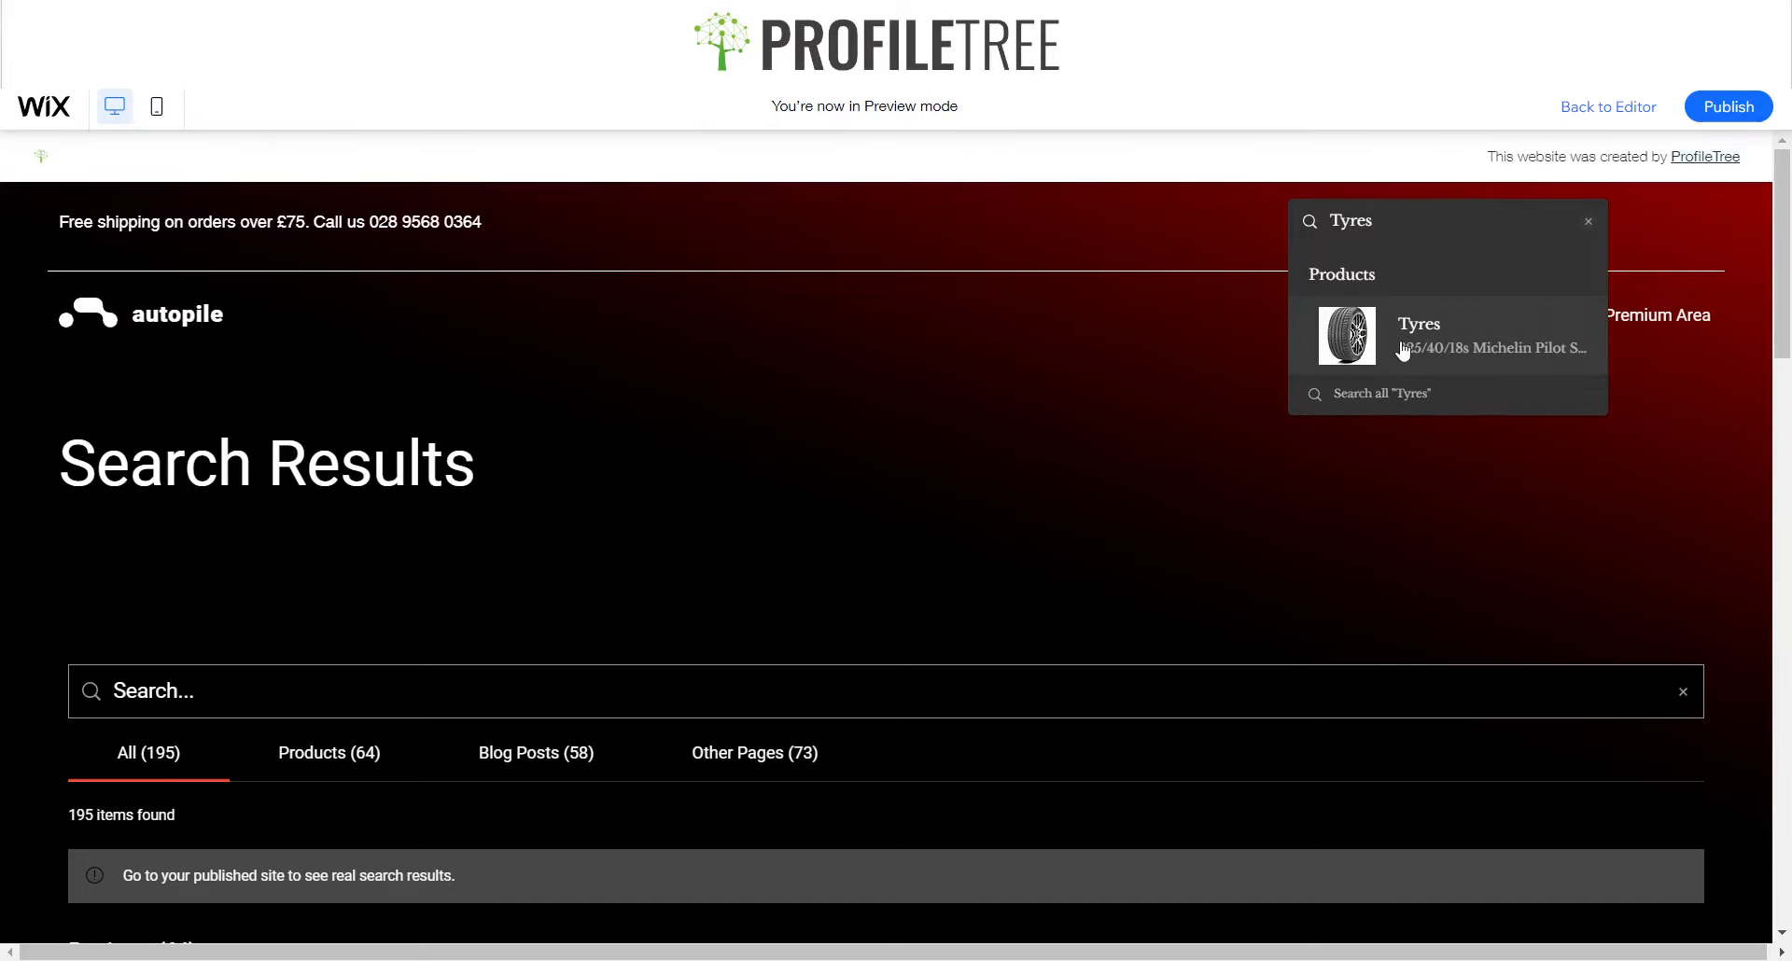
{"action": "scroll", "coordinate": [1416, 341], "scroll_direction": "down", "scroll_amount": 2}
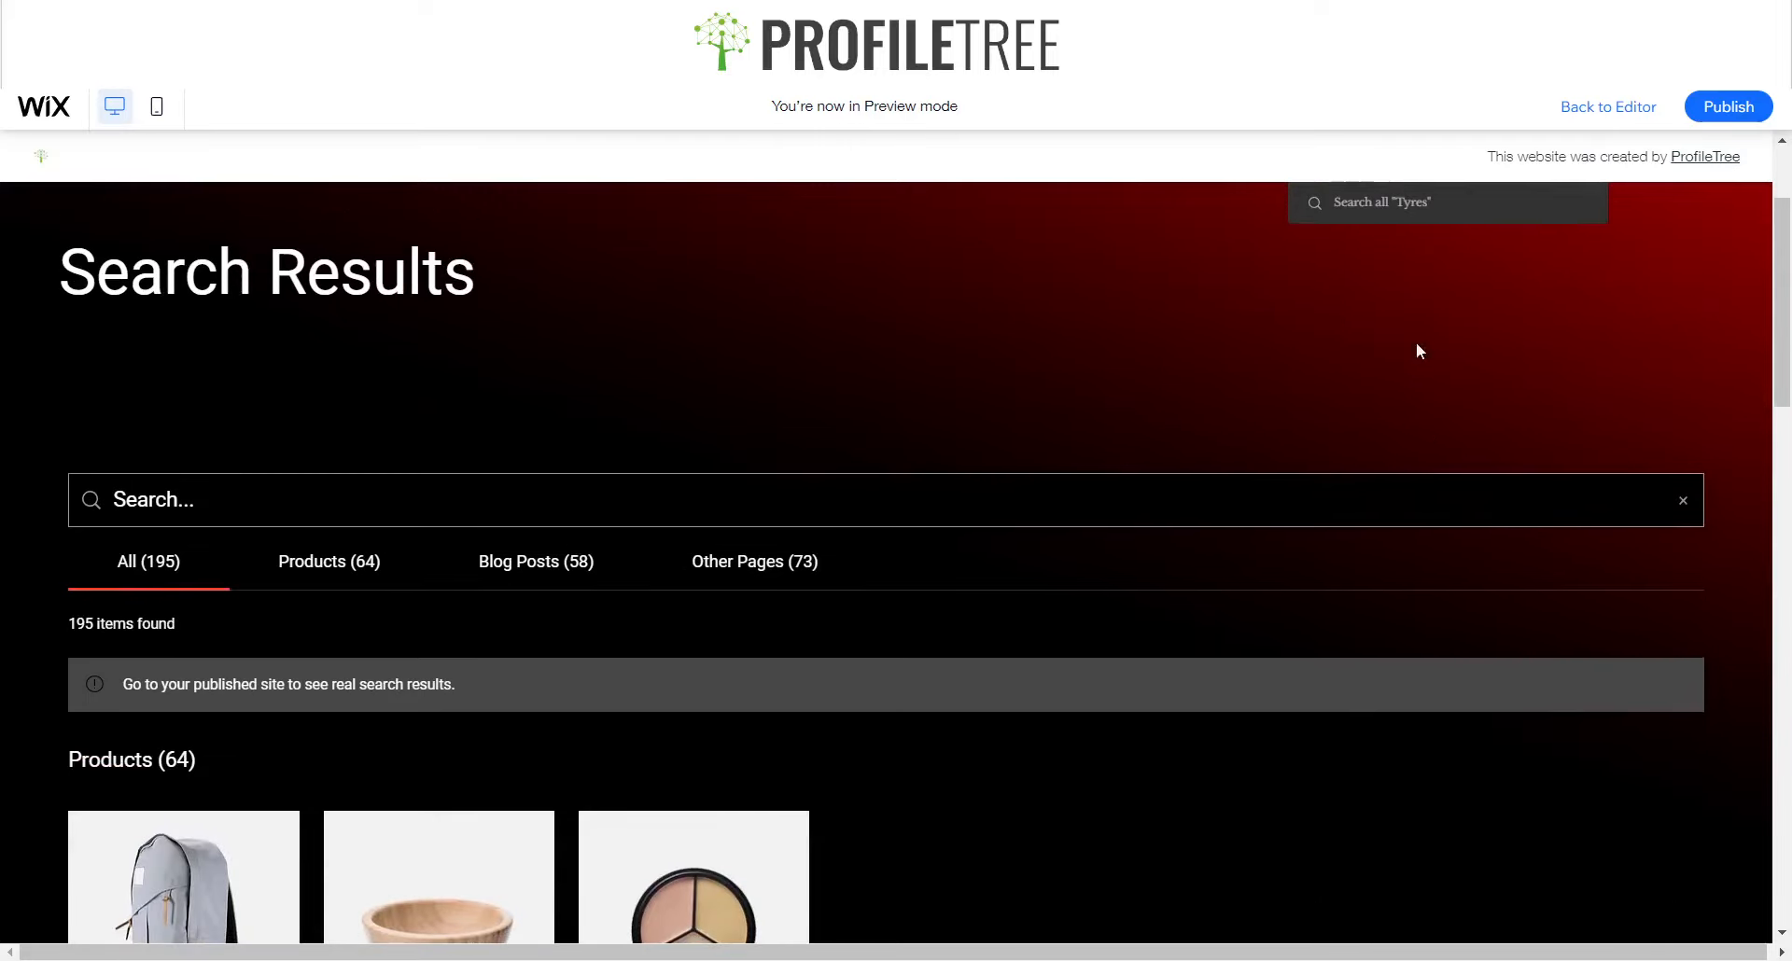
{"action": "scroll", "coordinate": [1422, 401], "scroll_direction": "up", "scroll_amount": 2}
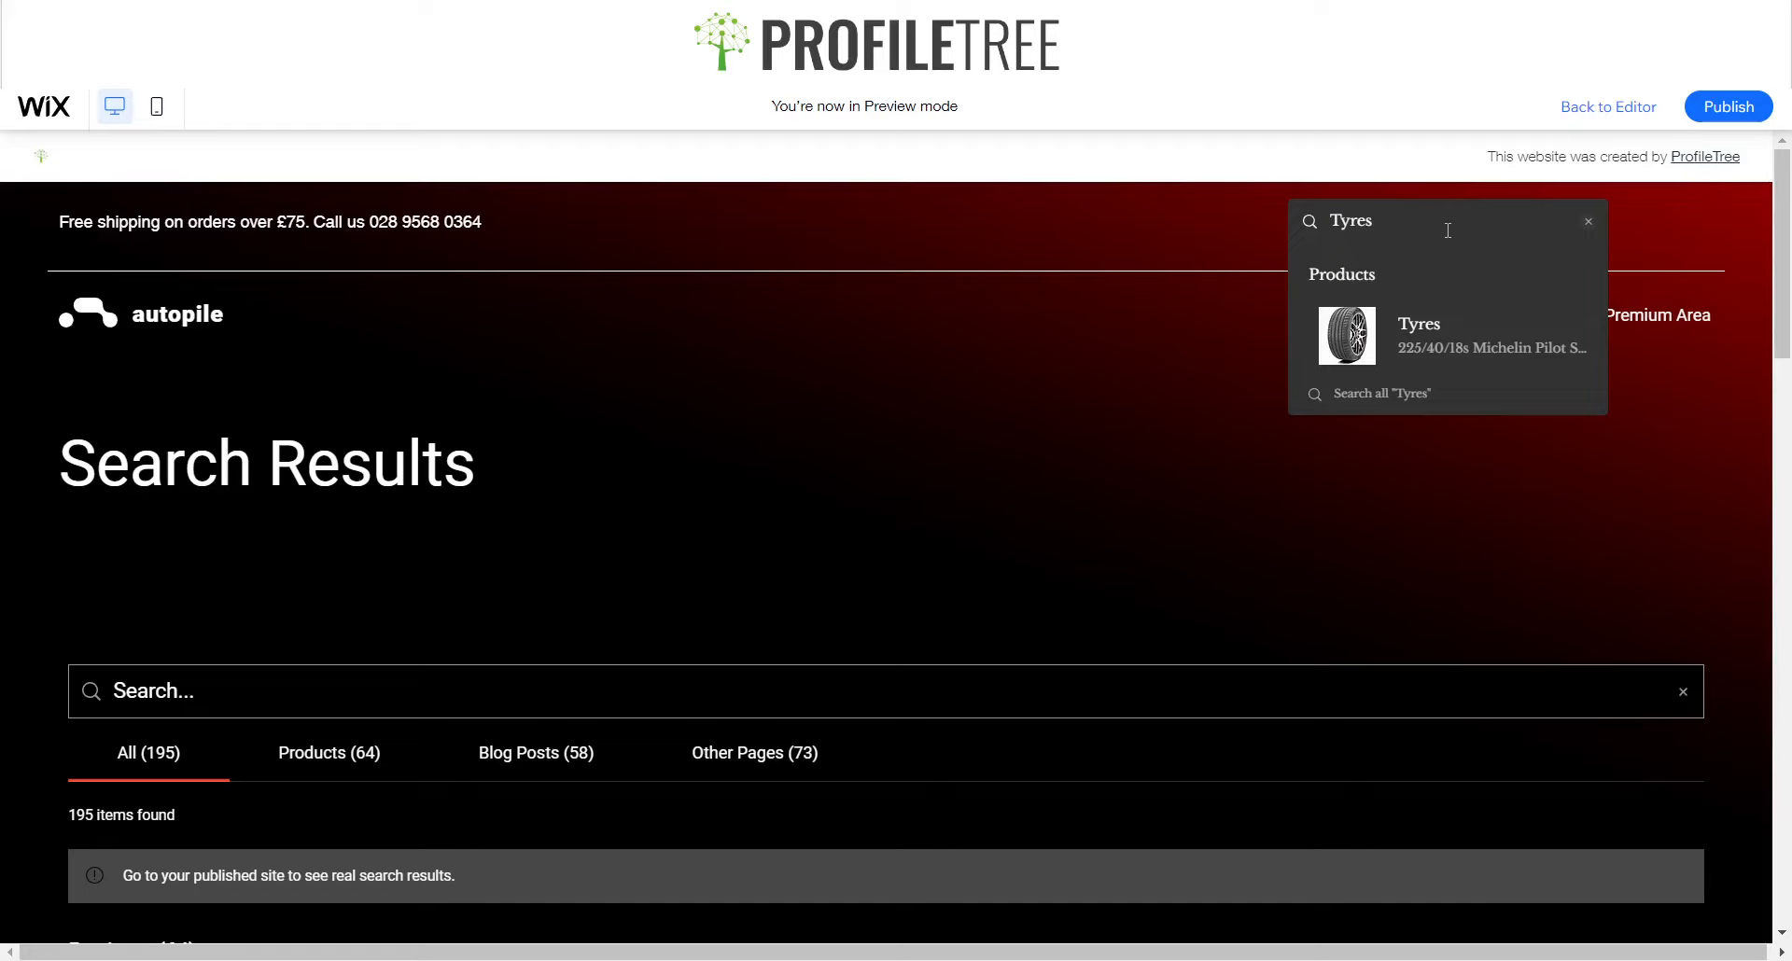
{"action": "left_click", "coordinate": [1607, 108]}
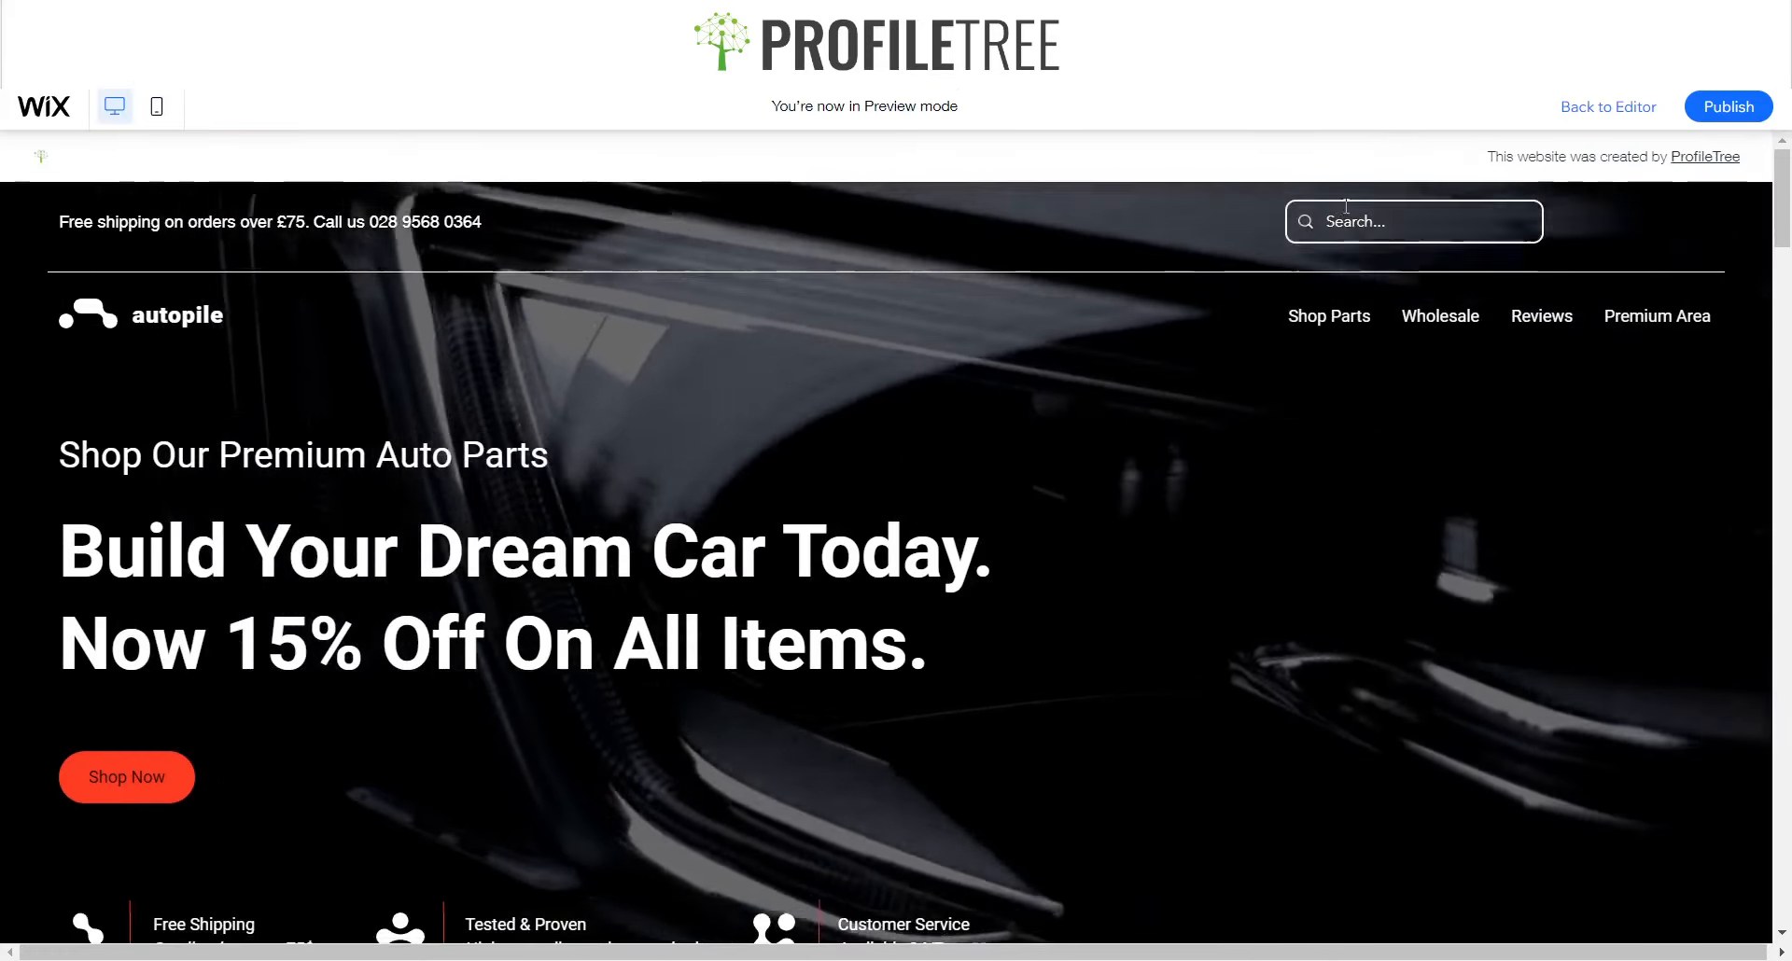
- Test the outlined header search bar in preview by searching for "Tyres", and enter "Tyres" again on the Search Results page
{"action": "left_click", "coordinate": [1344, 221]}
{"action": "type", "text": "Ty"}
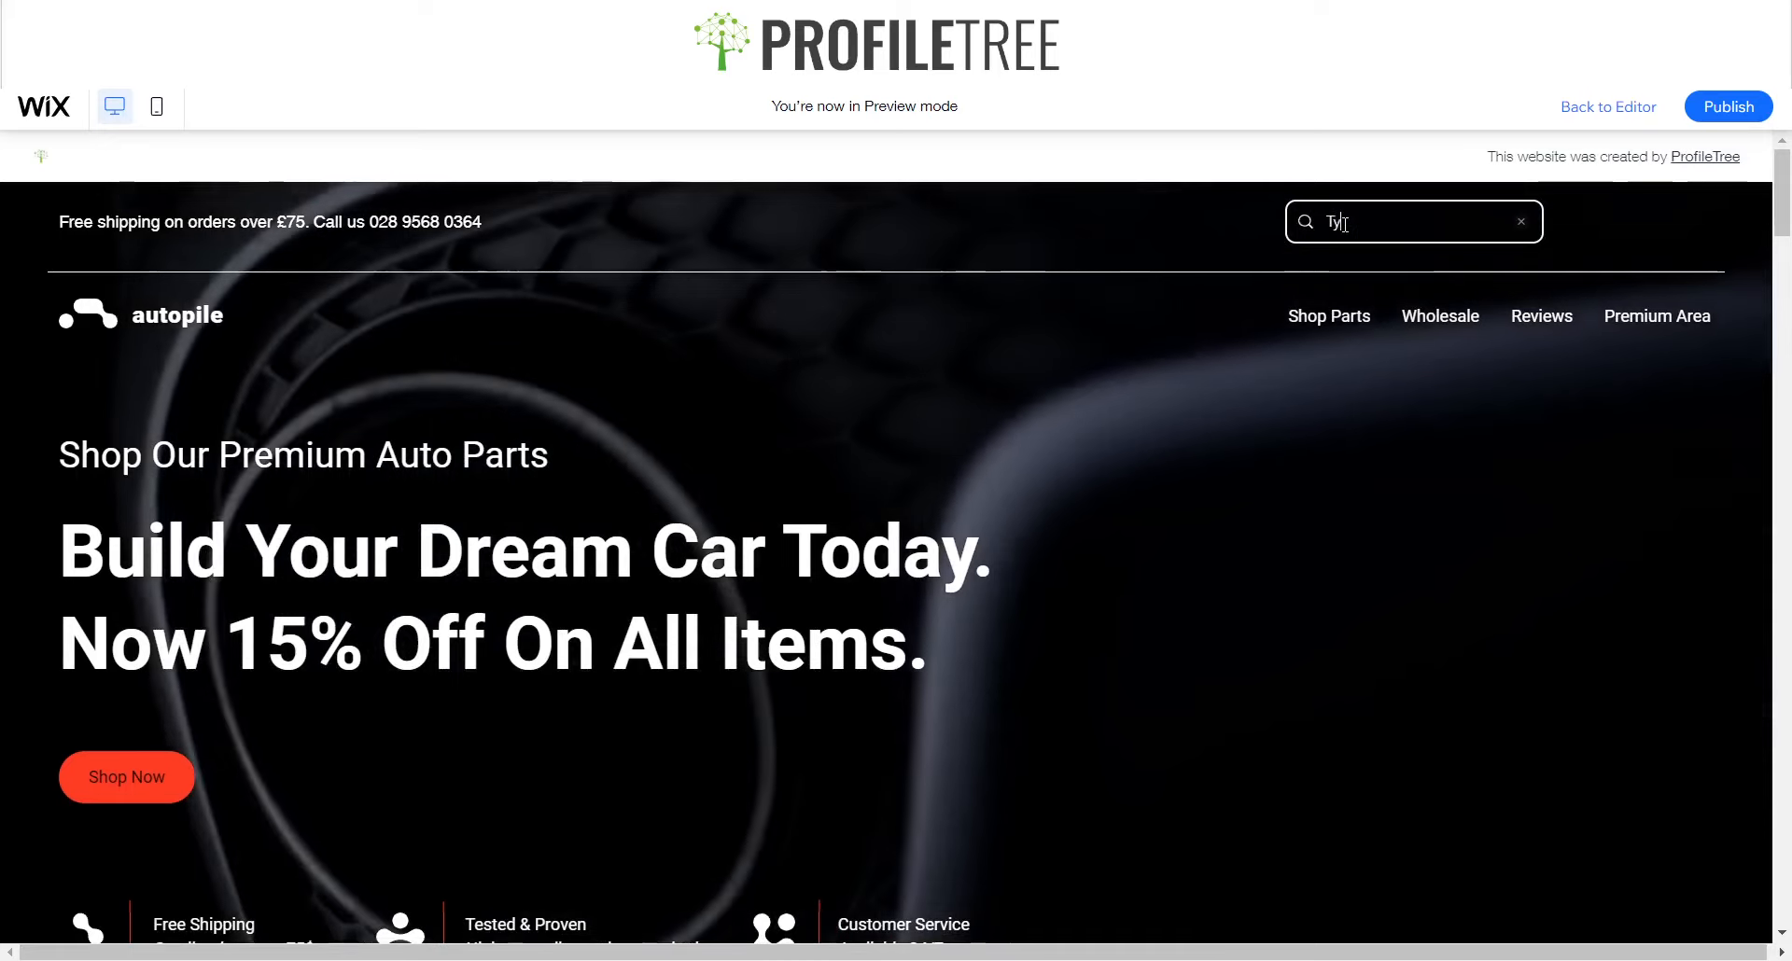
{"action": "type", "text": "res"}
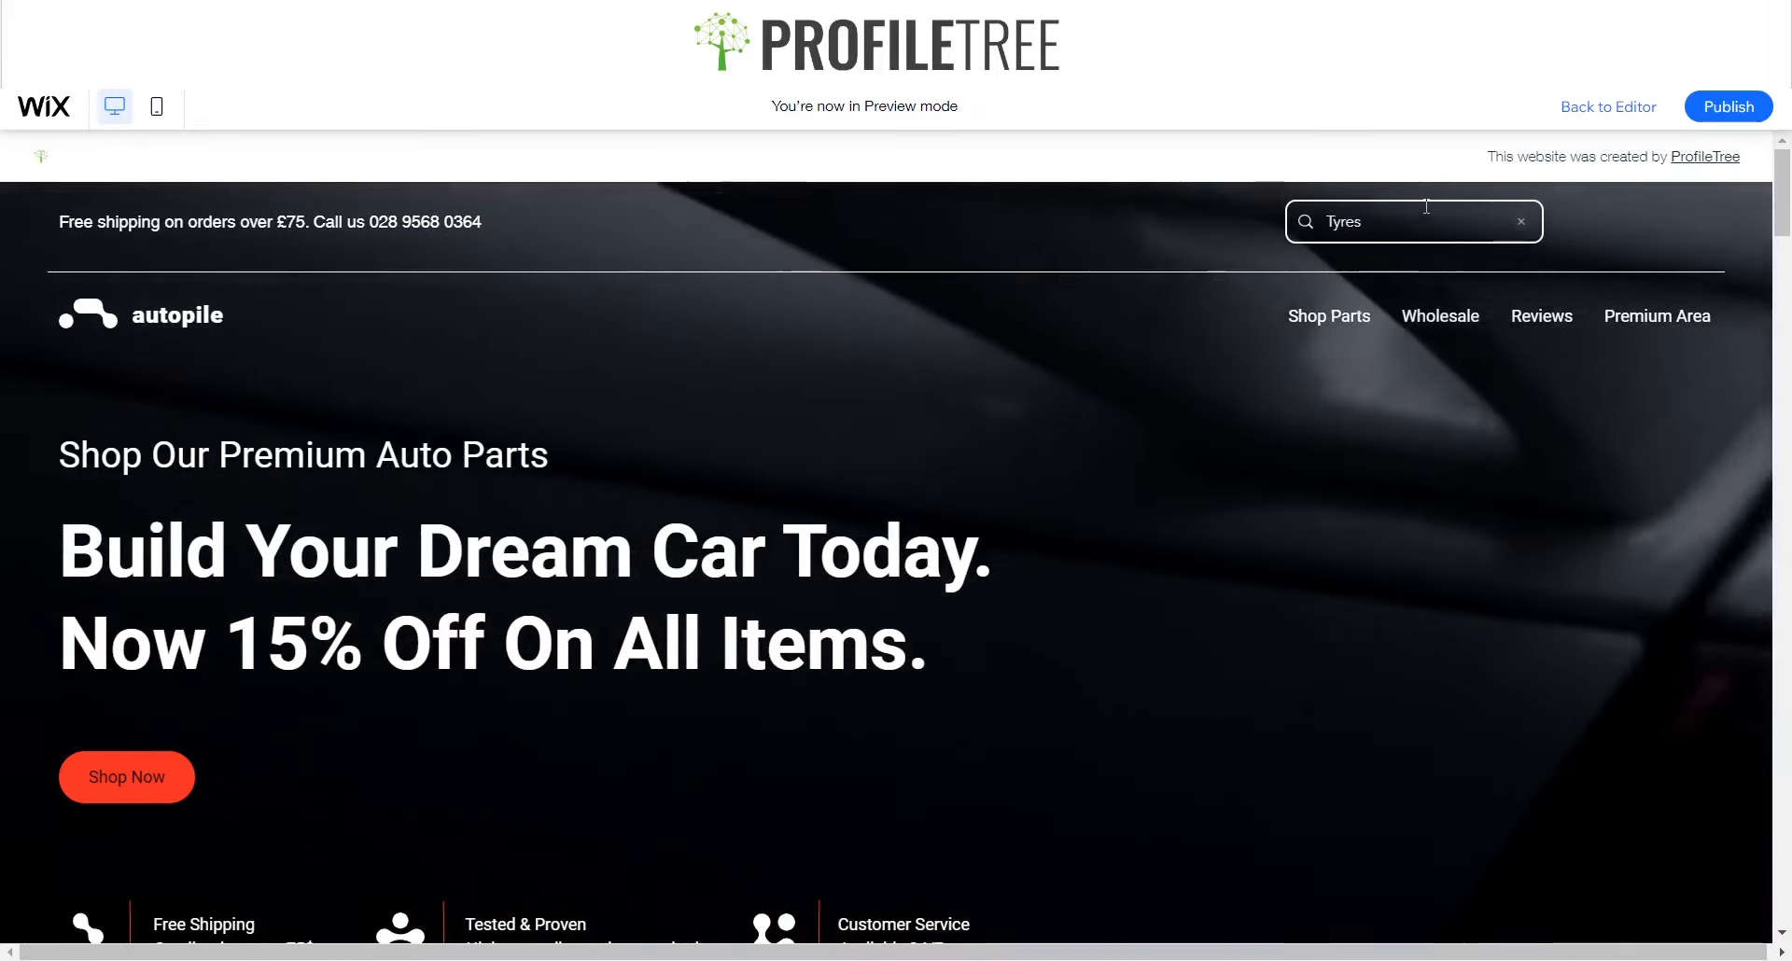
{"action": "key", "text": "Return"}
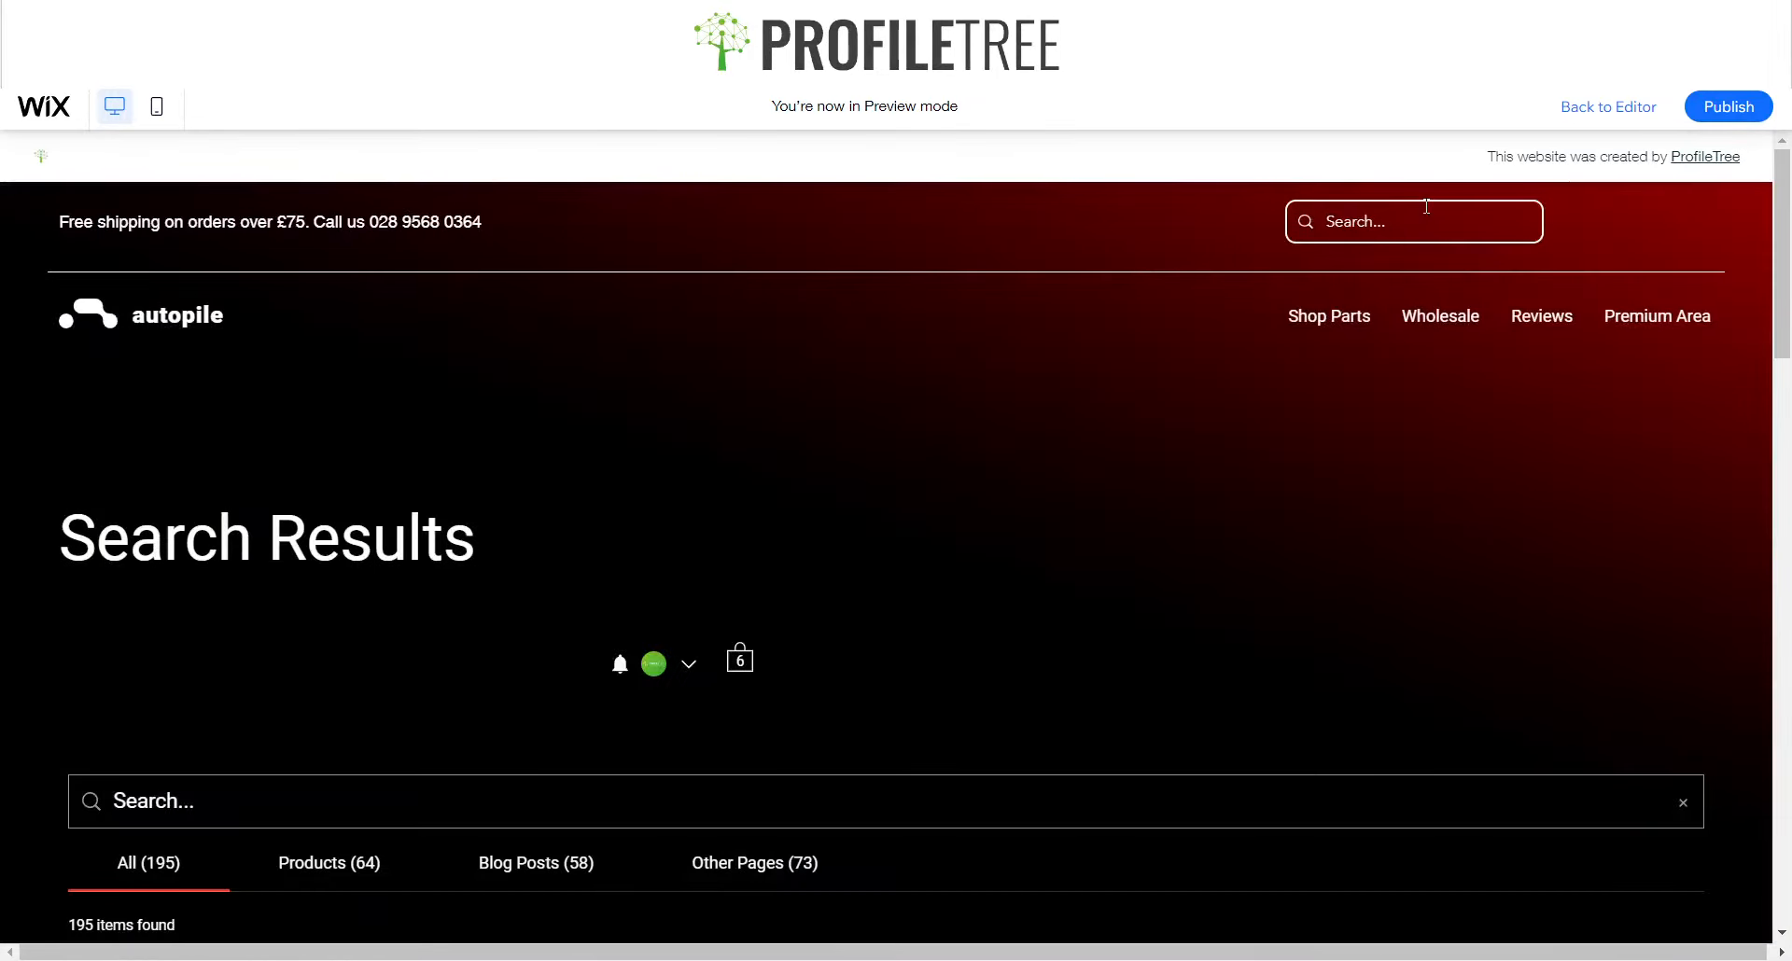
{"action": "type", "text": "Tyres"}
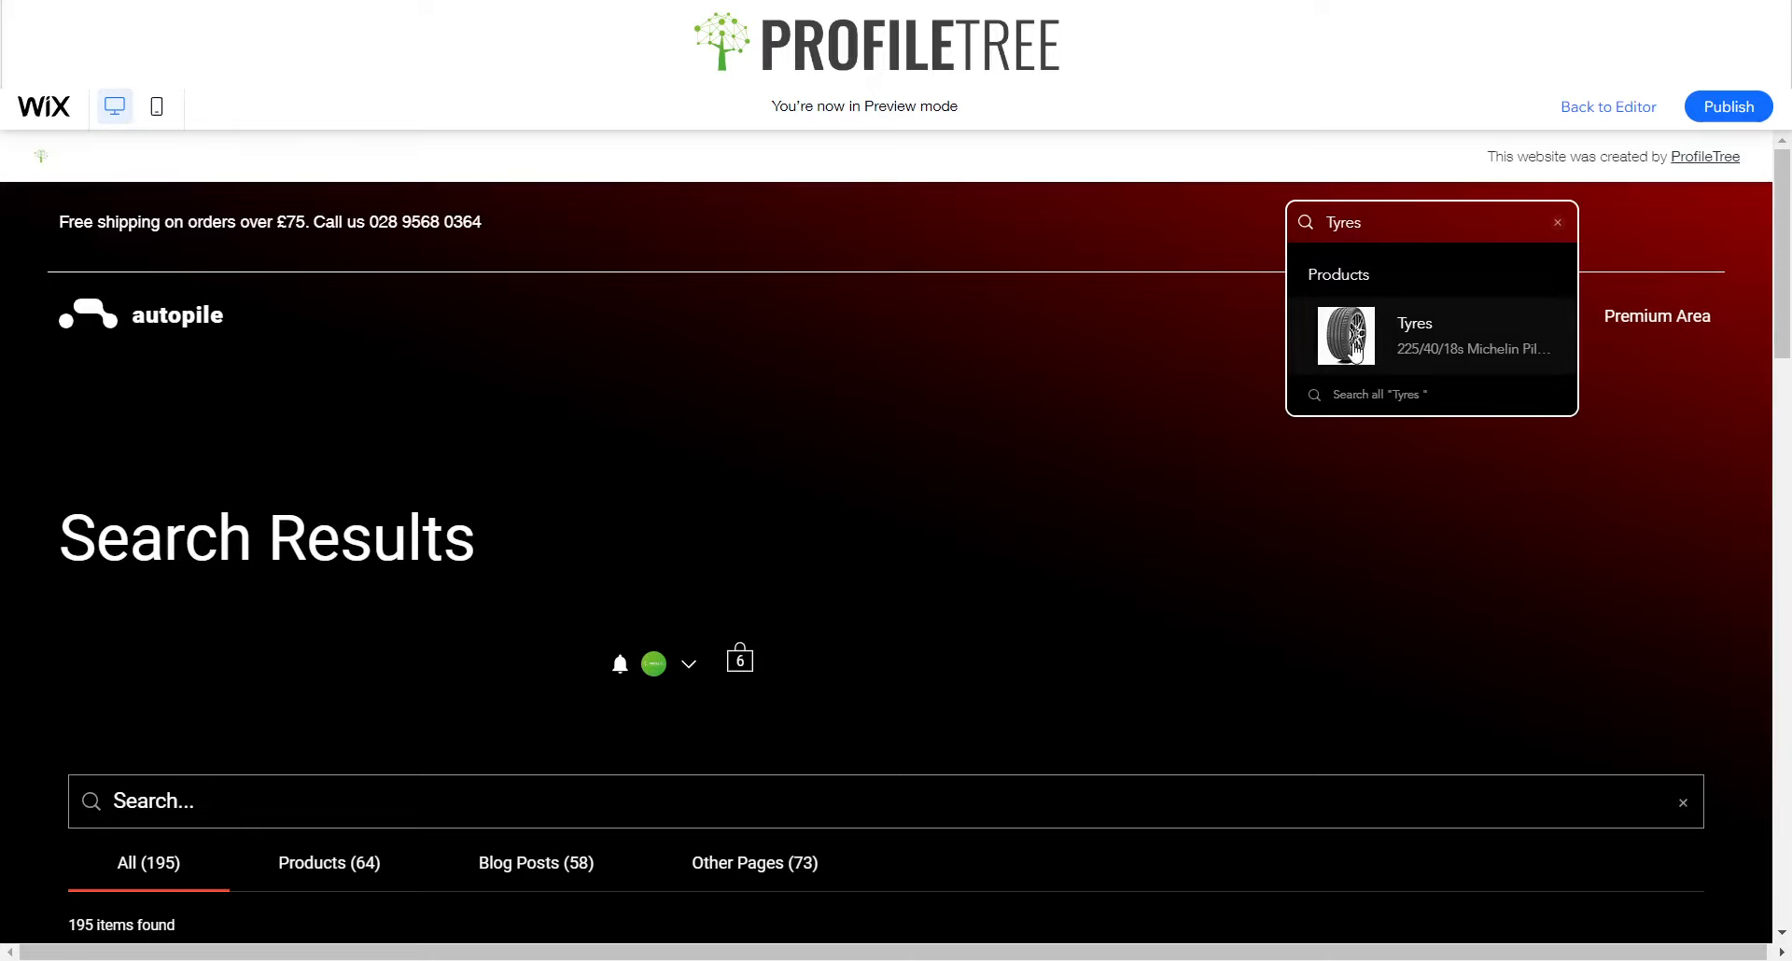
- Replace the search term with "Headlights" and run the search
{"action": "double_click", "coordinate": [1503, 222]}
{"action": "type", "text": "Headlights"}
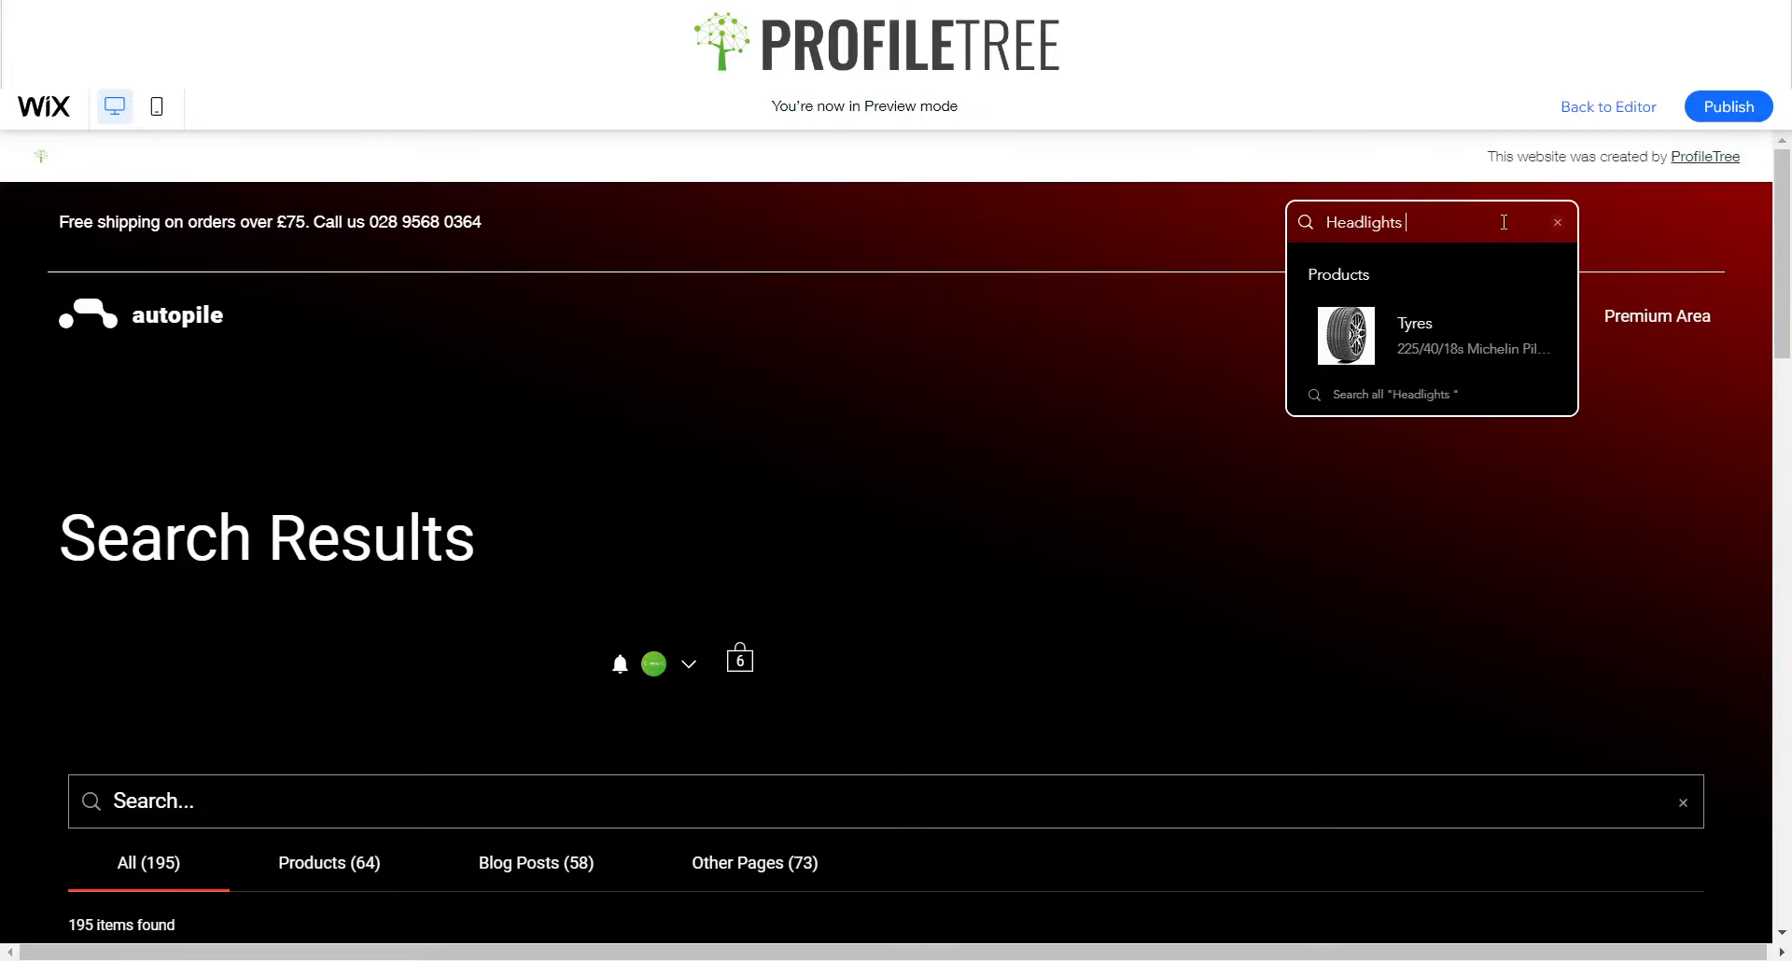
{"action": "key", "text": "Return"}
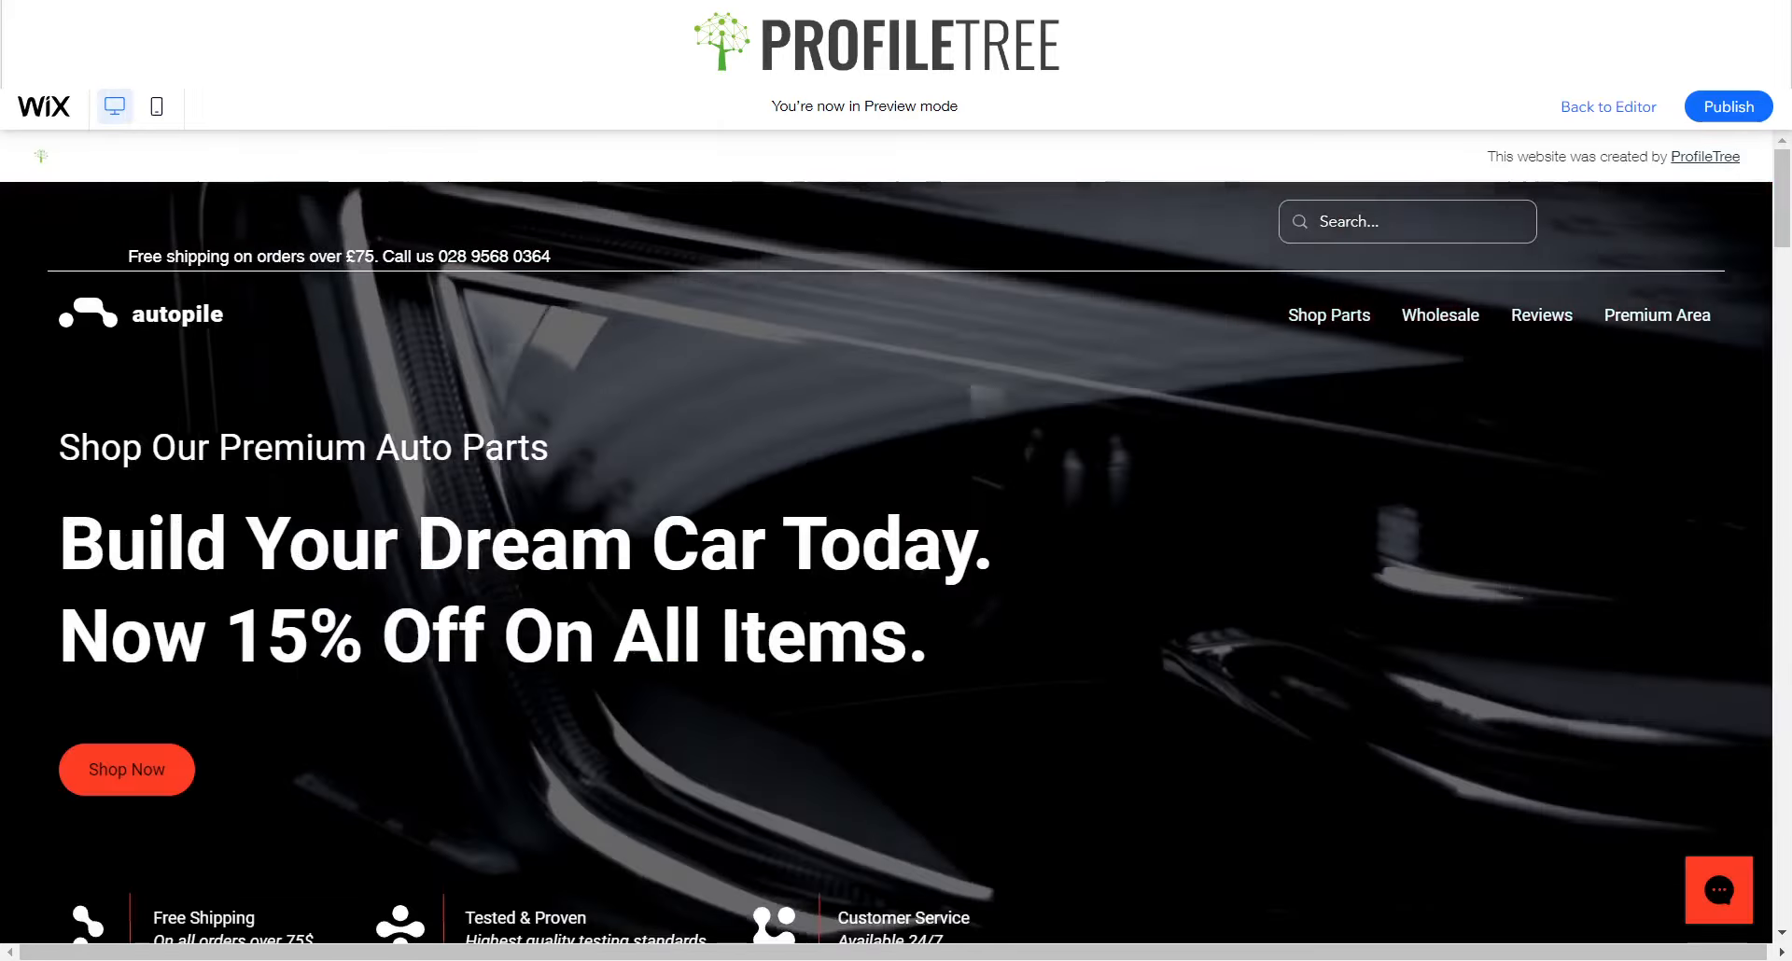
- Look over the previewed Home page and search for "Door Handle" from the header
{"action": "scroll", "coordinate": [1110, 685], "scroll_direction": "down", "scroll_amount": 10}
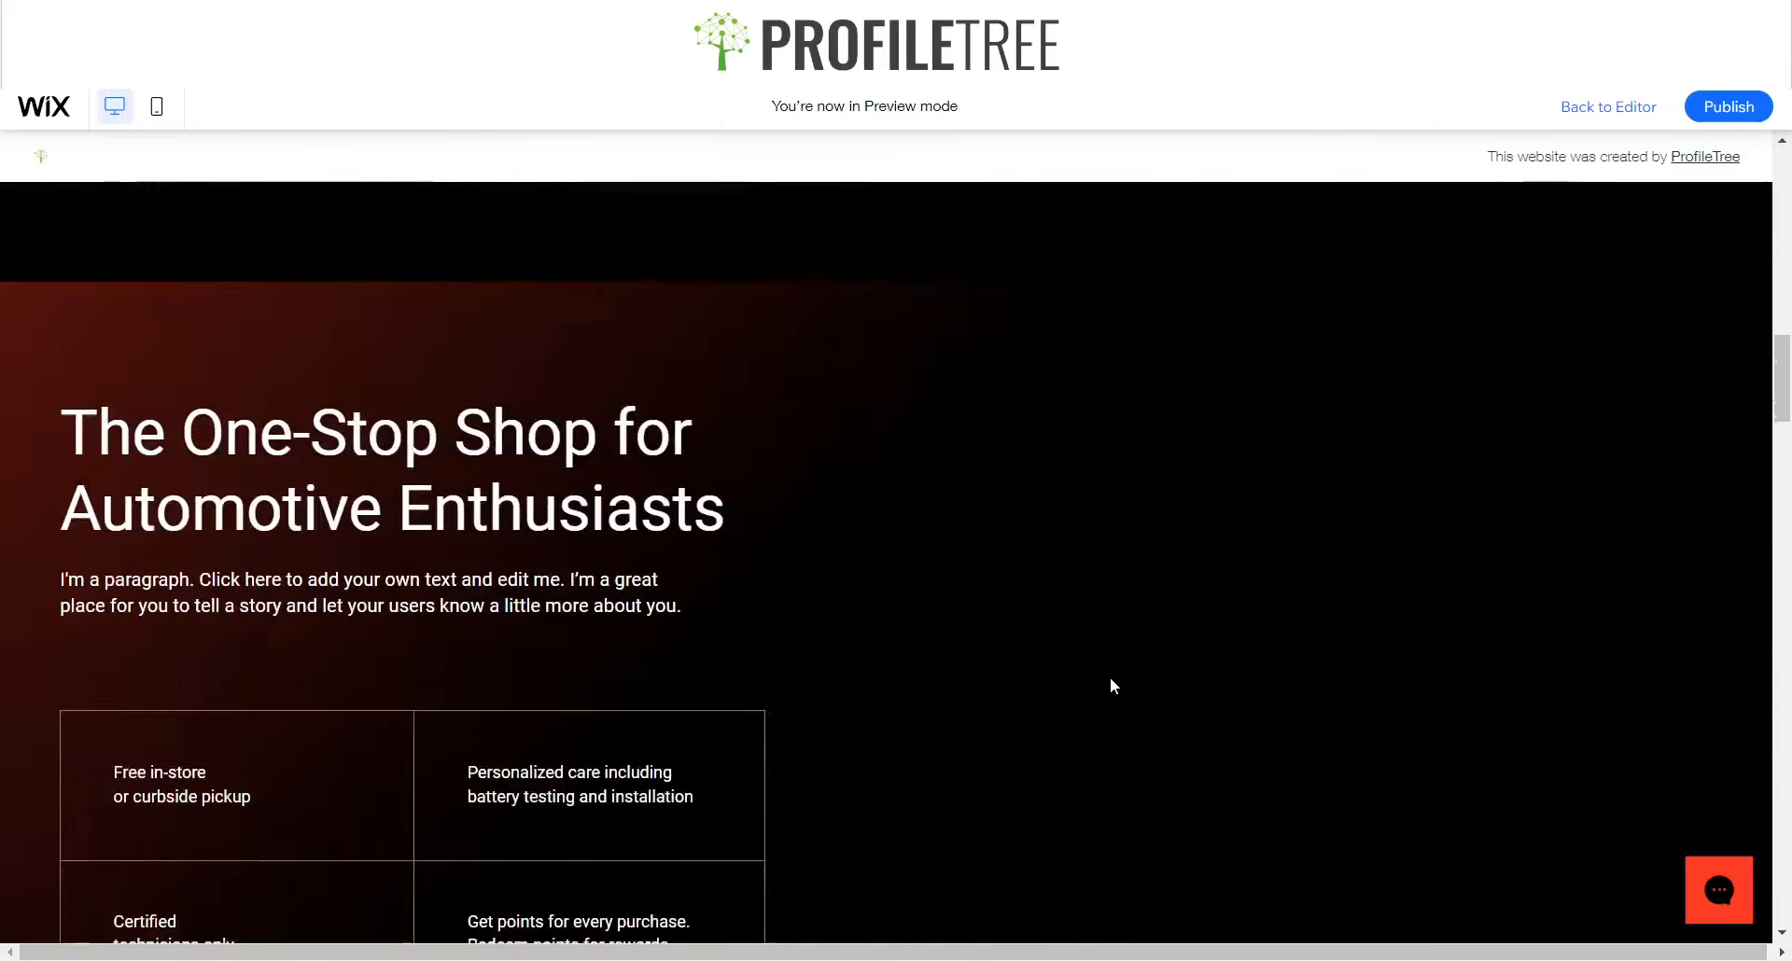
{"action": "scroll", "coordinate": [1111, 686], "scroll_direction": "up", "scroll_amount": 7}
{"action": "scroll", "coordinate": [1112, 688], "scroll_direction": "up", "scroll_amount": 3}
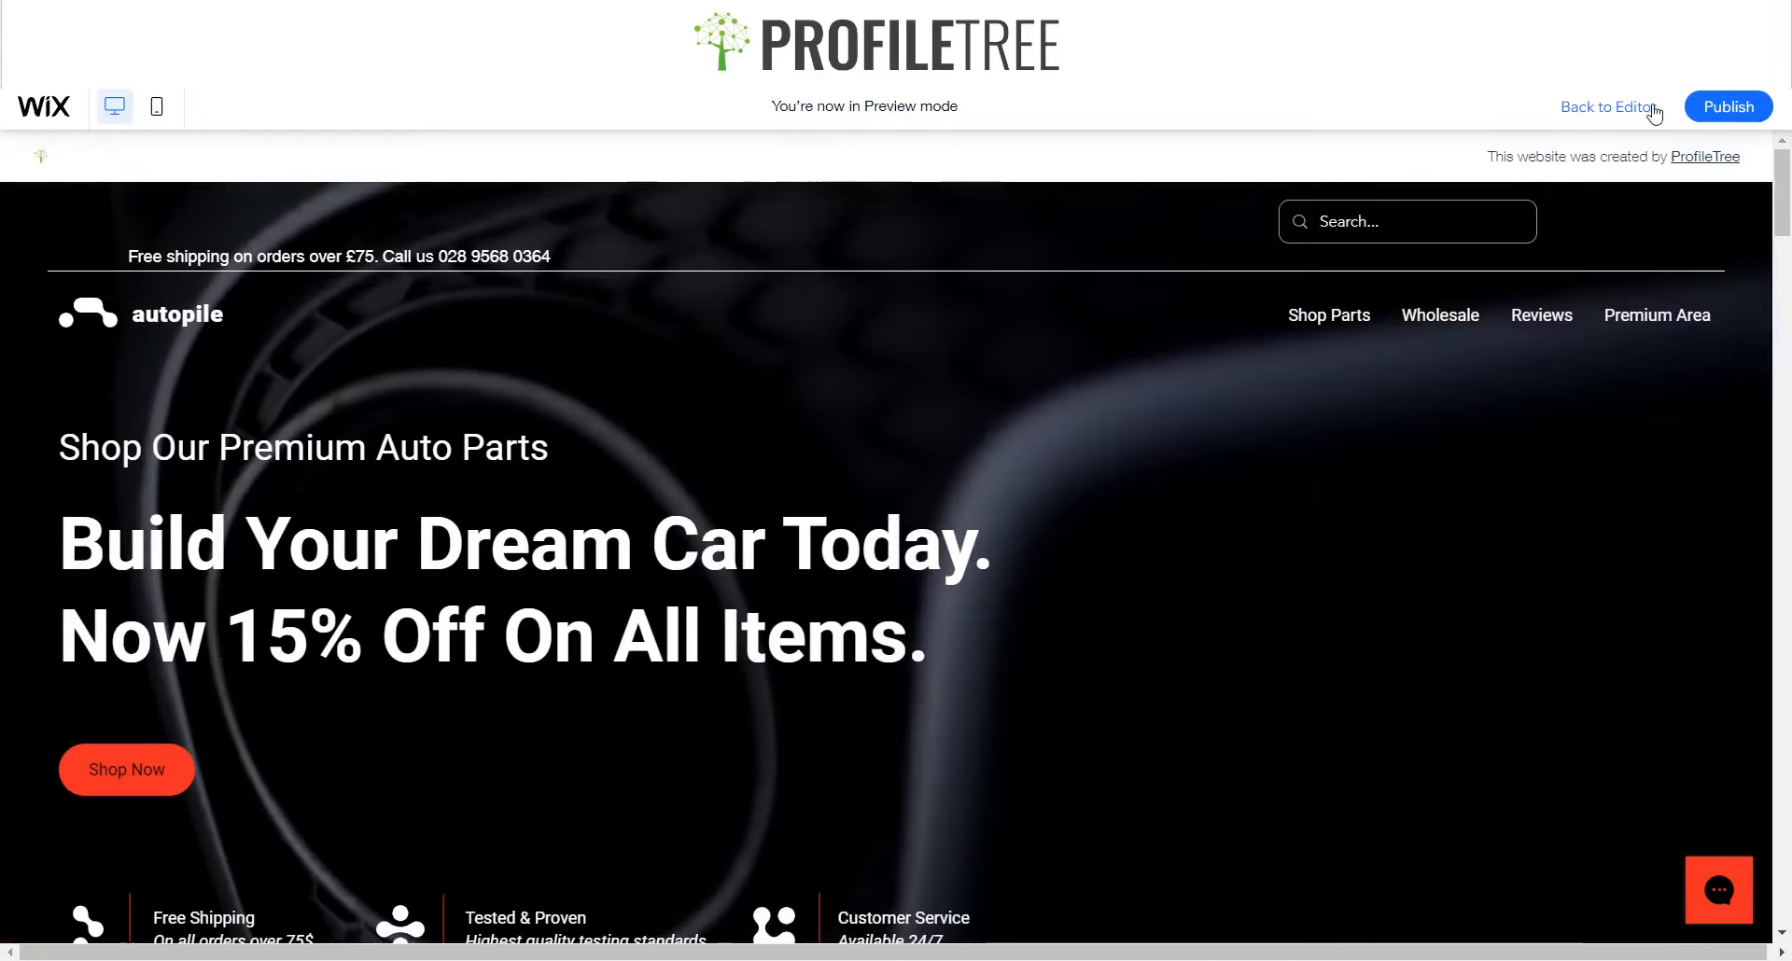
{"action": "left_click", "coordinate": [1407, 226]}
{"action": "type", "text": "Door Handle"}
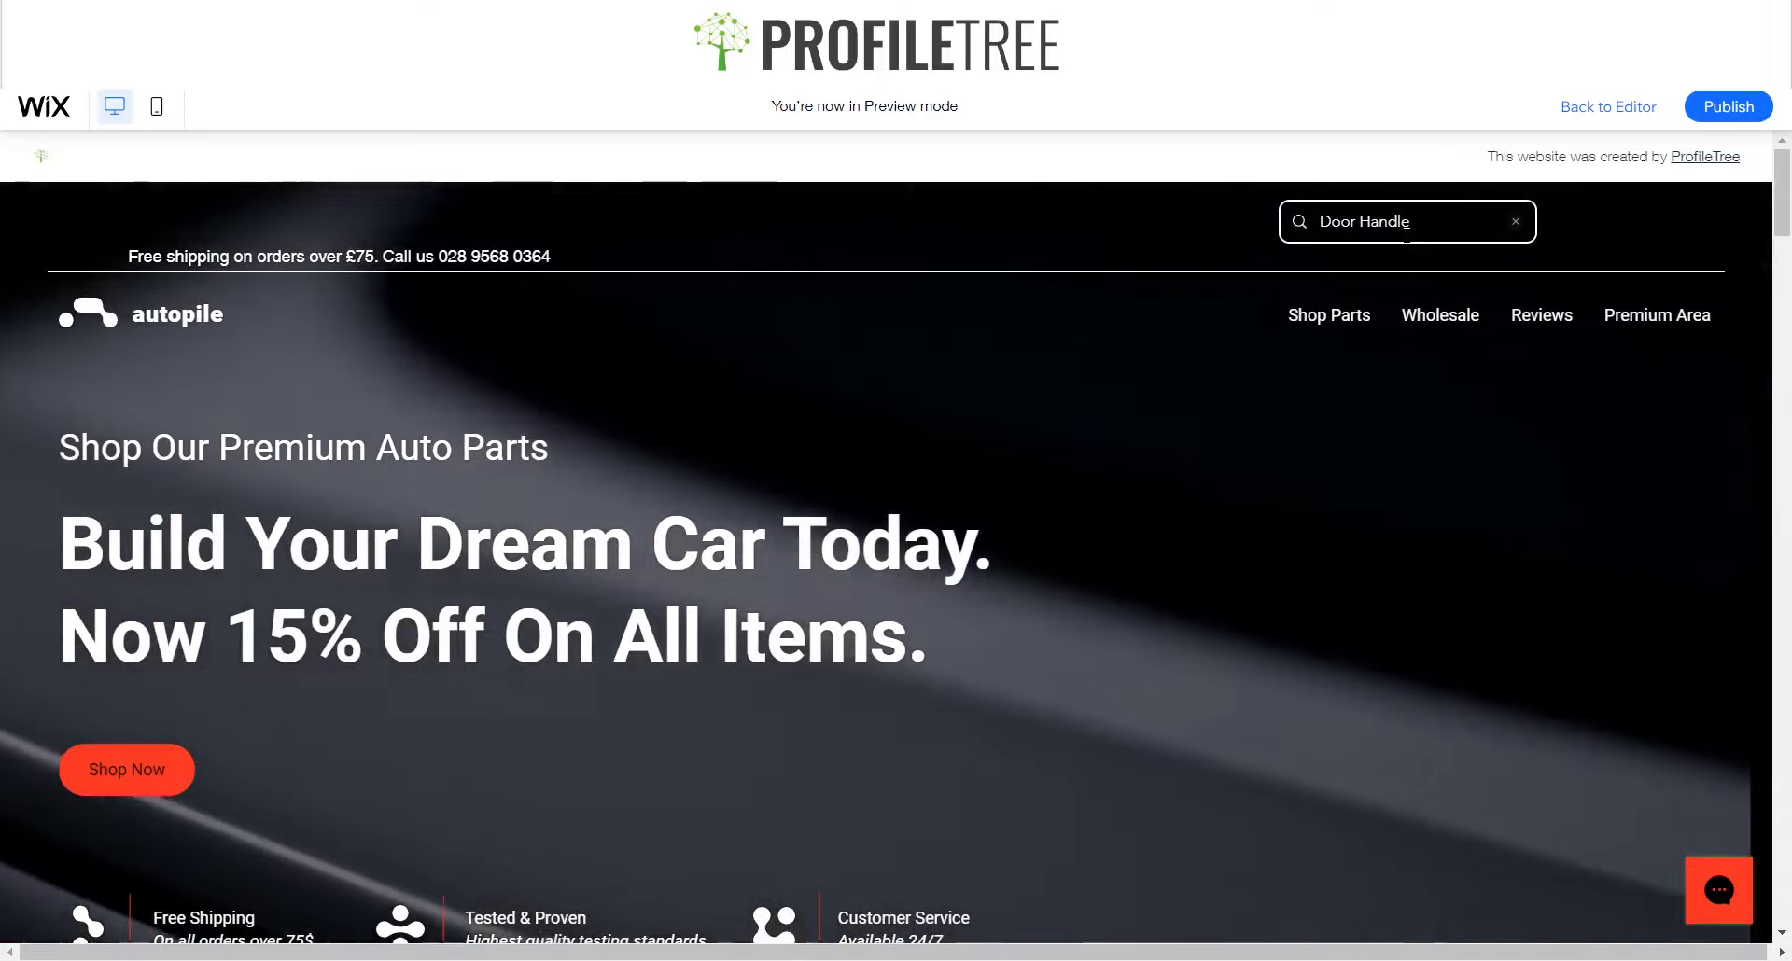
{"action": "key", "text": "Return"}
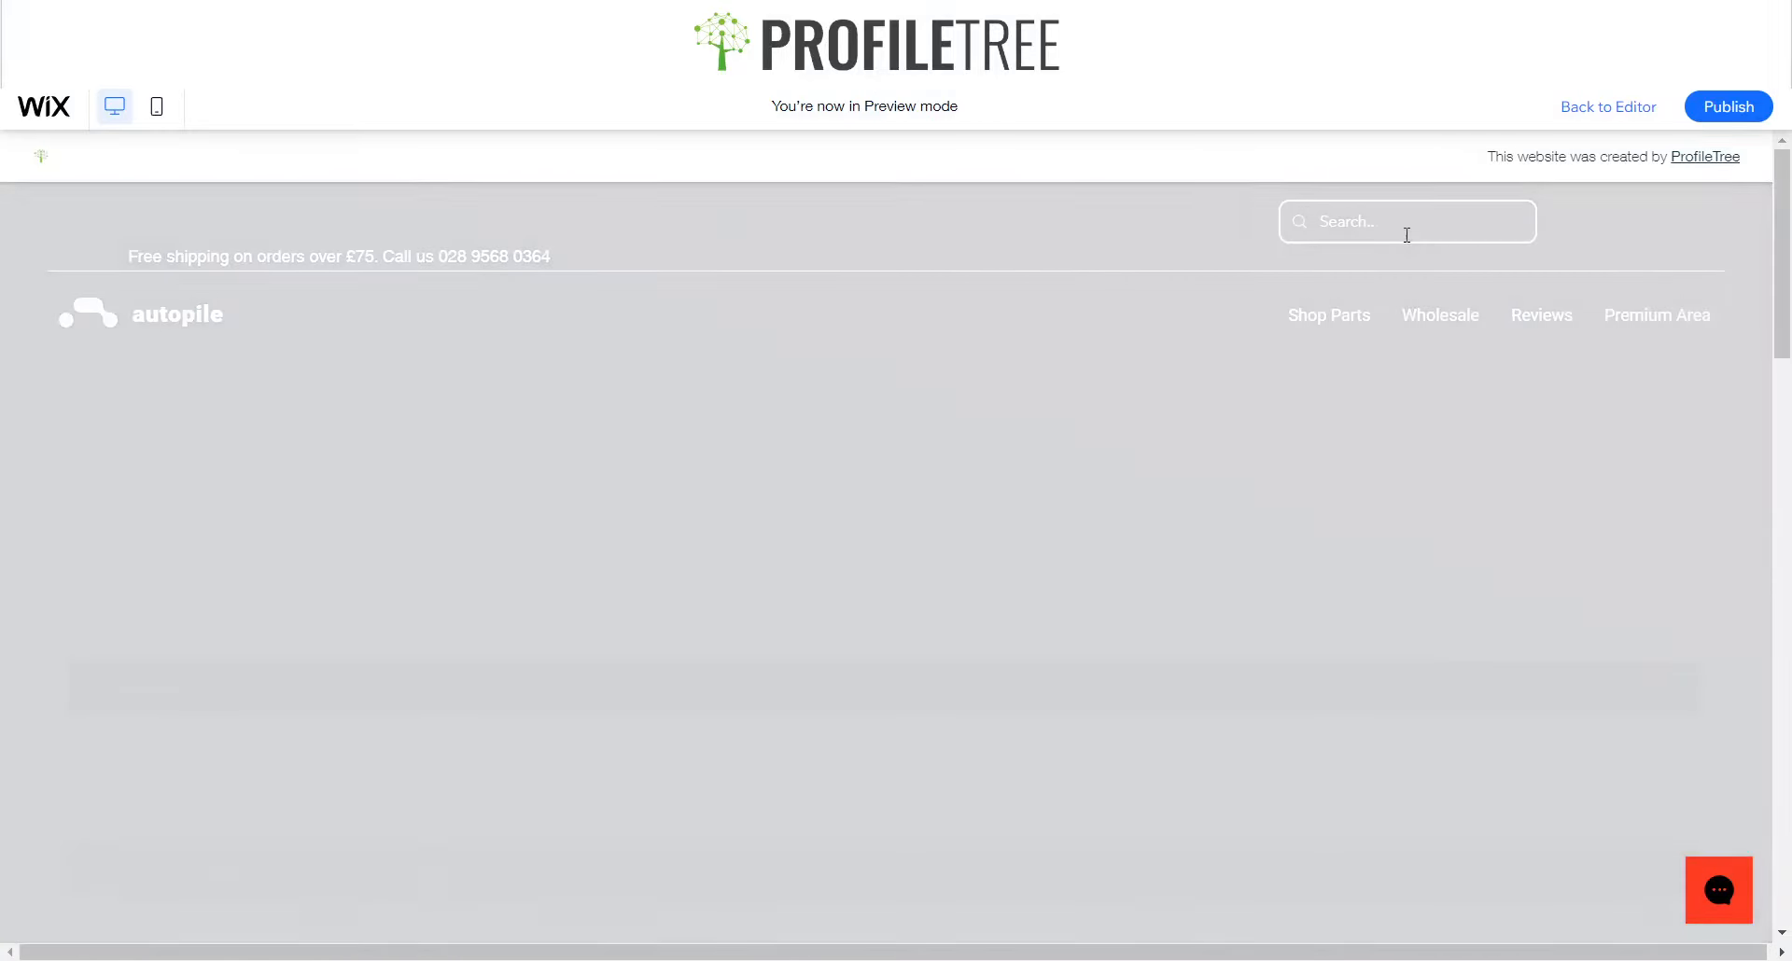
- Look over the Search Results page, enter "Door handle" in the header search bar and return to the editor
{"action": "scroll", "coordinate": [923, 676], "scroll_direction": "down", "scroll_amount": 5}
{"action": "scroll", "coordinate": [922, 676], "scroll_direction": "up", "scroll_amount": 5}
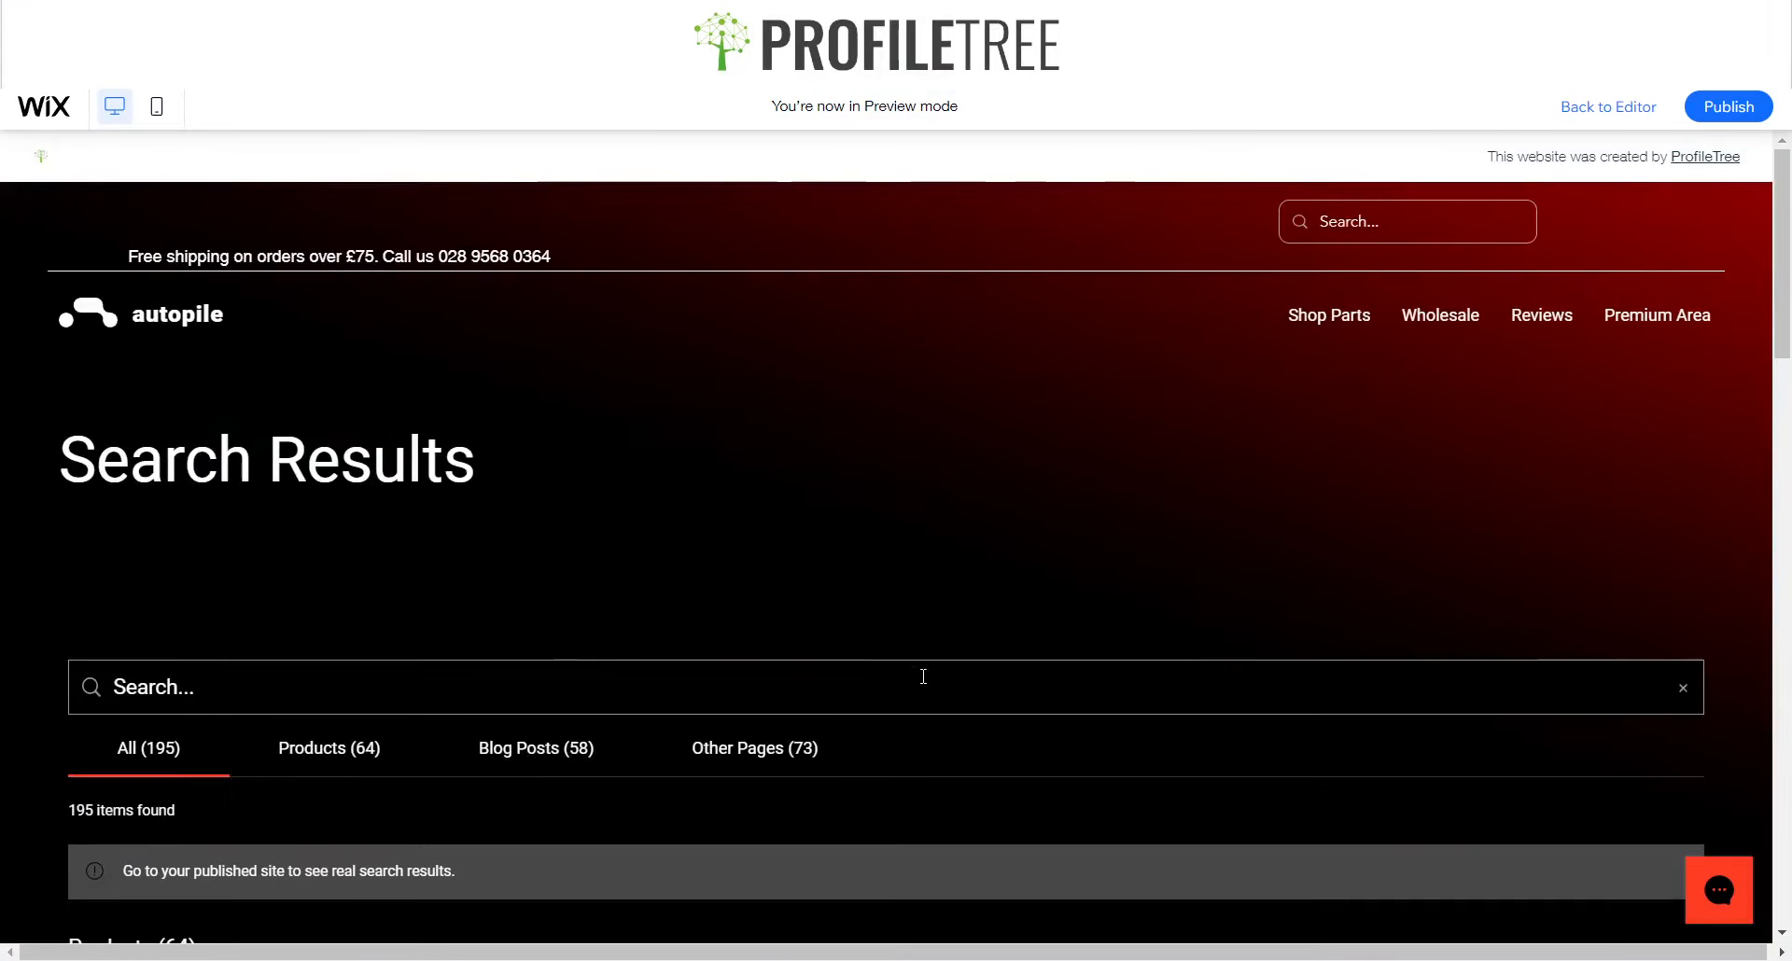
{"action": "left_click", "coordinate": [1325, 223]}
{"action": "type", "text": "Door handle"}
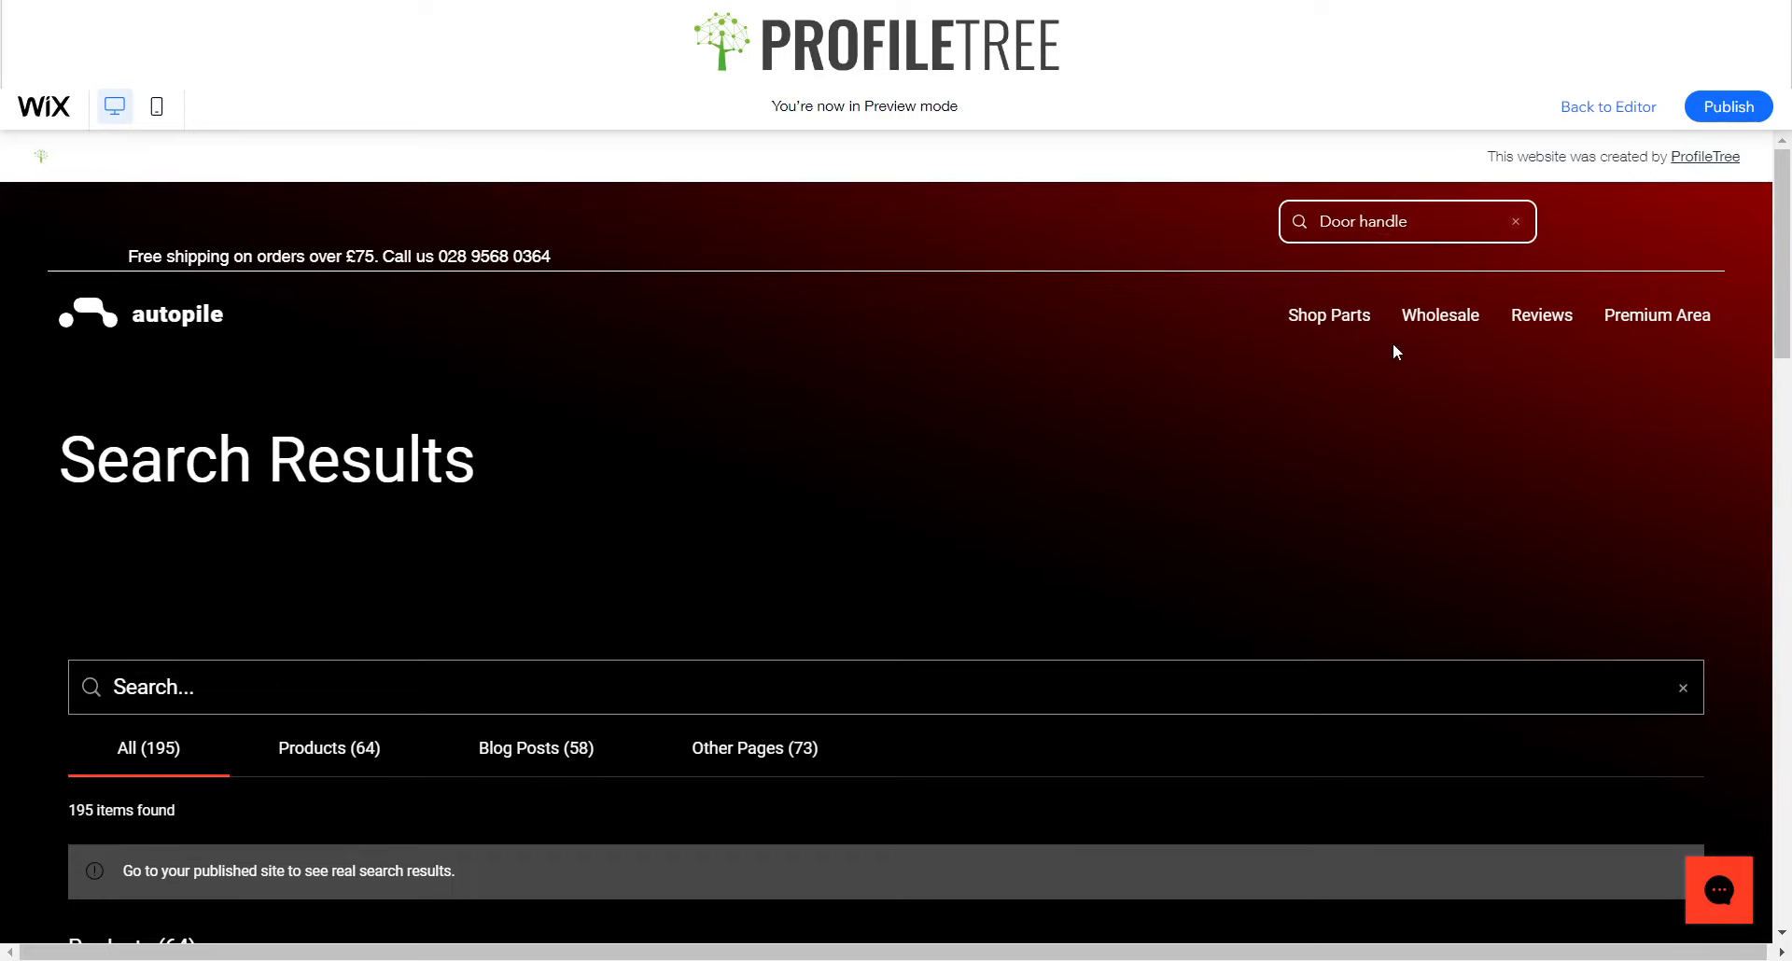
{"action": "left_click", "coordinate": [1594, 114]}
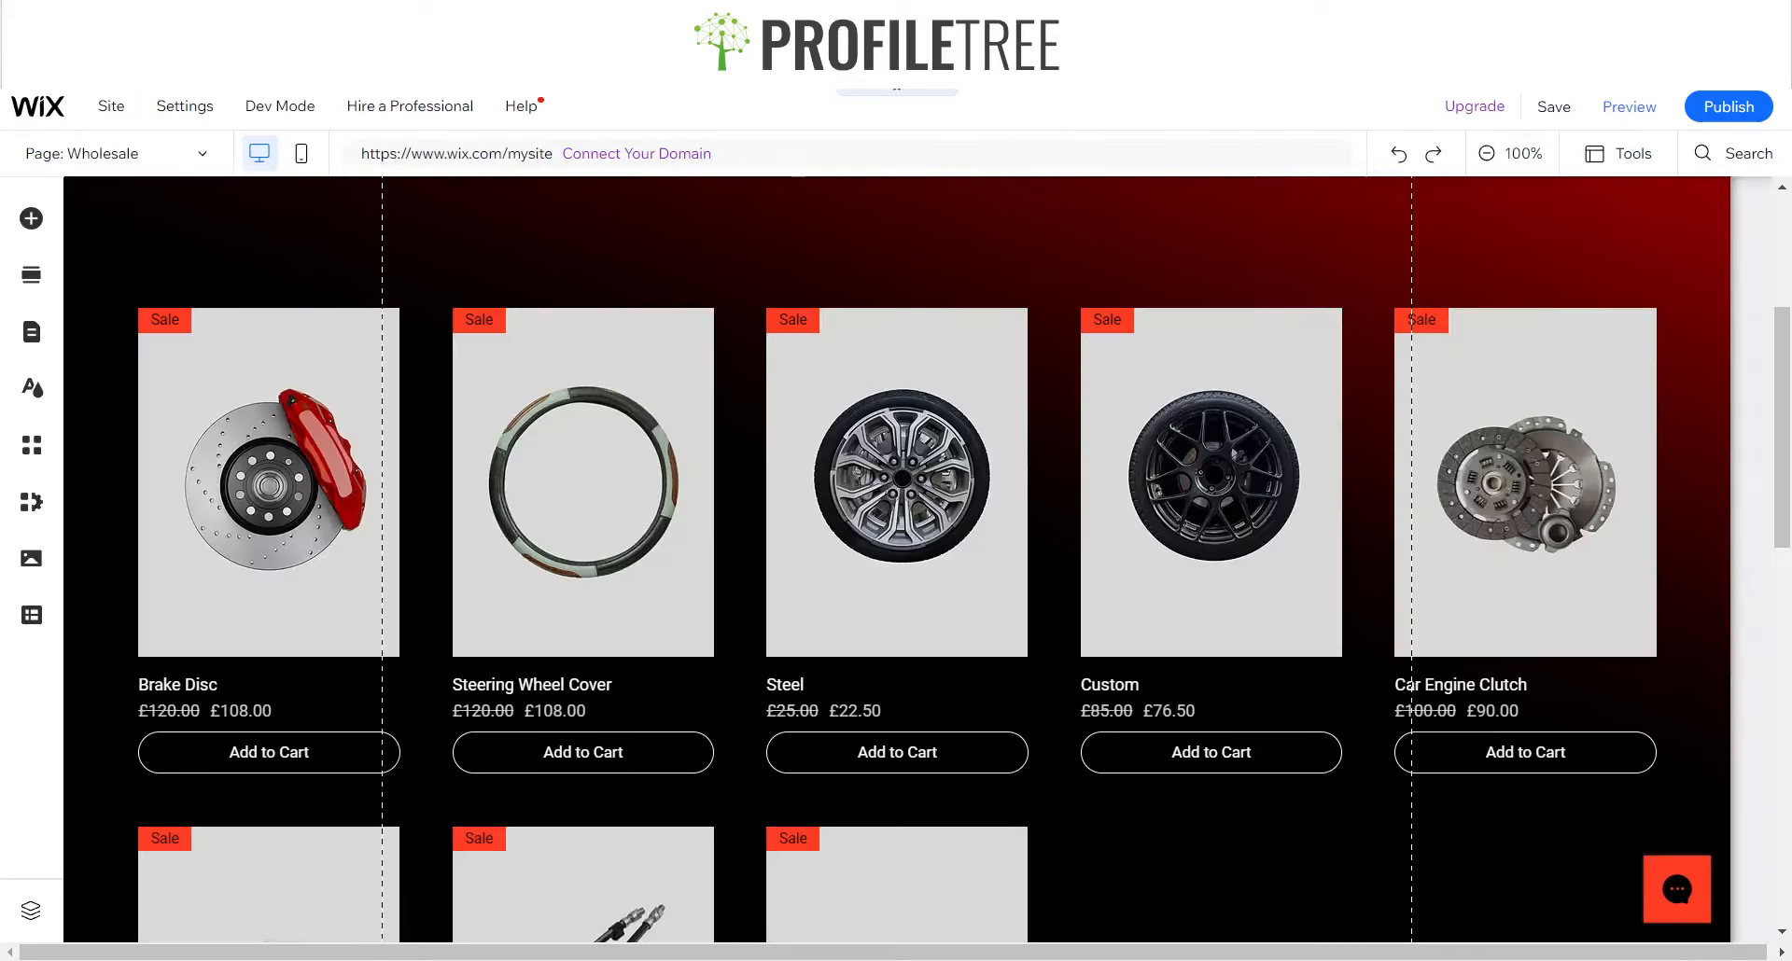
- Examine the Wholesale page's products and footer, and its header with the member login and cart icon
{"action": "scroll", "coordinate": [1134, 657], "scroll_direction": "up", "scroll_amount": 4}
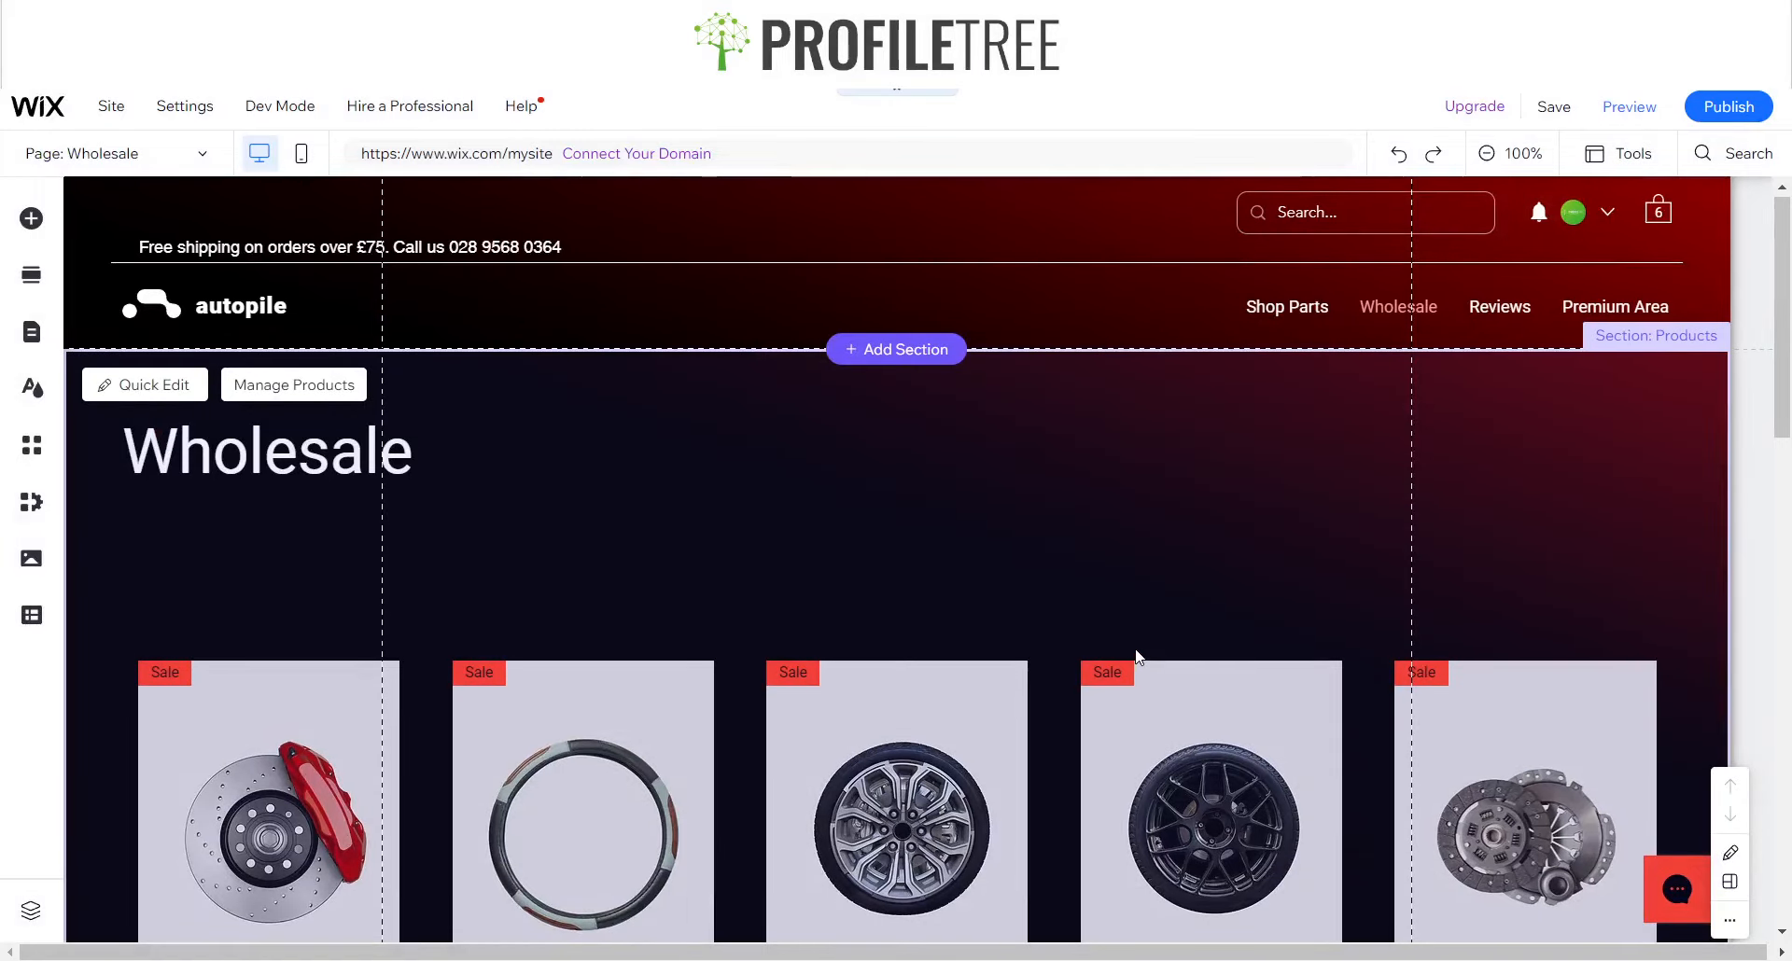
{"action": "scroll", "coordinate": [1135, 654], "scroll_direction": "down", "scroll_amount": 1}
{"action": "scroll", "coordinate": [1135, 648], "scroll_direction": "up", "scroll_amount": 1}
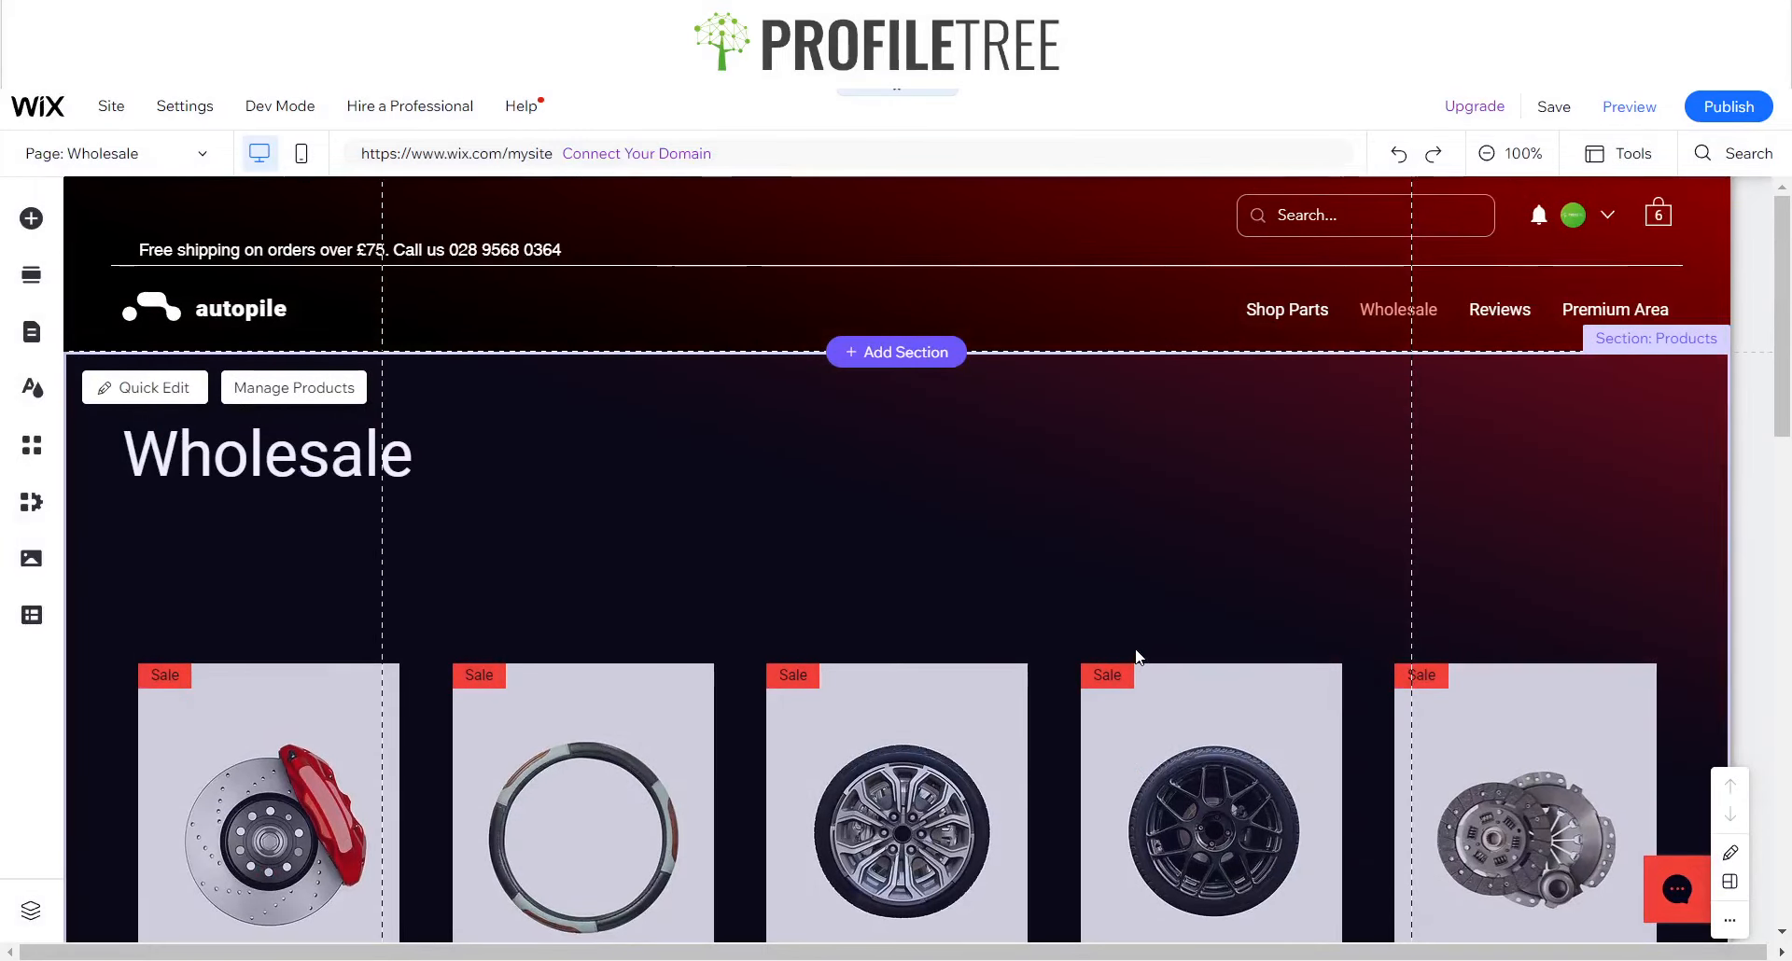
{"action": "scroll", "coordinate": [1134, 648], "scroll_direction": "down", "scroll_amount": 5}
{"action": "scroll", "coordinate": [1135, 648], "scroll_direction": "down", "scroll_amount": 5}
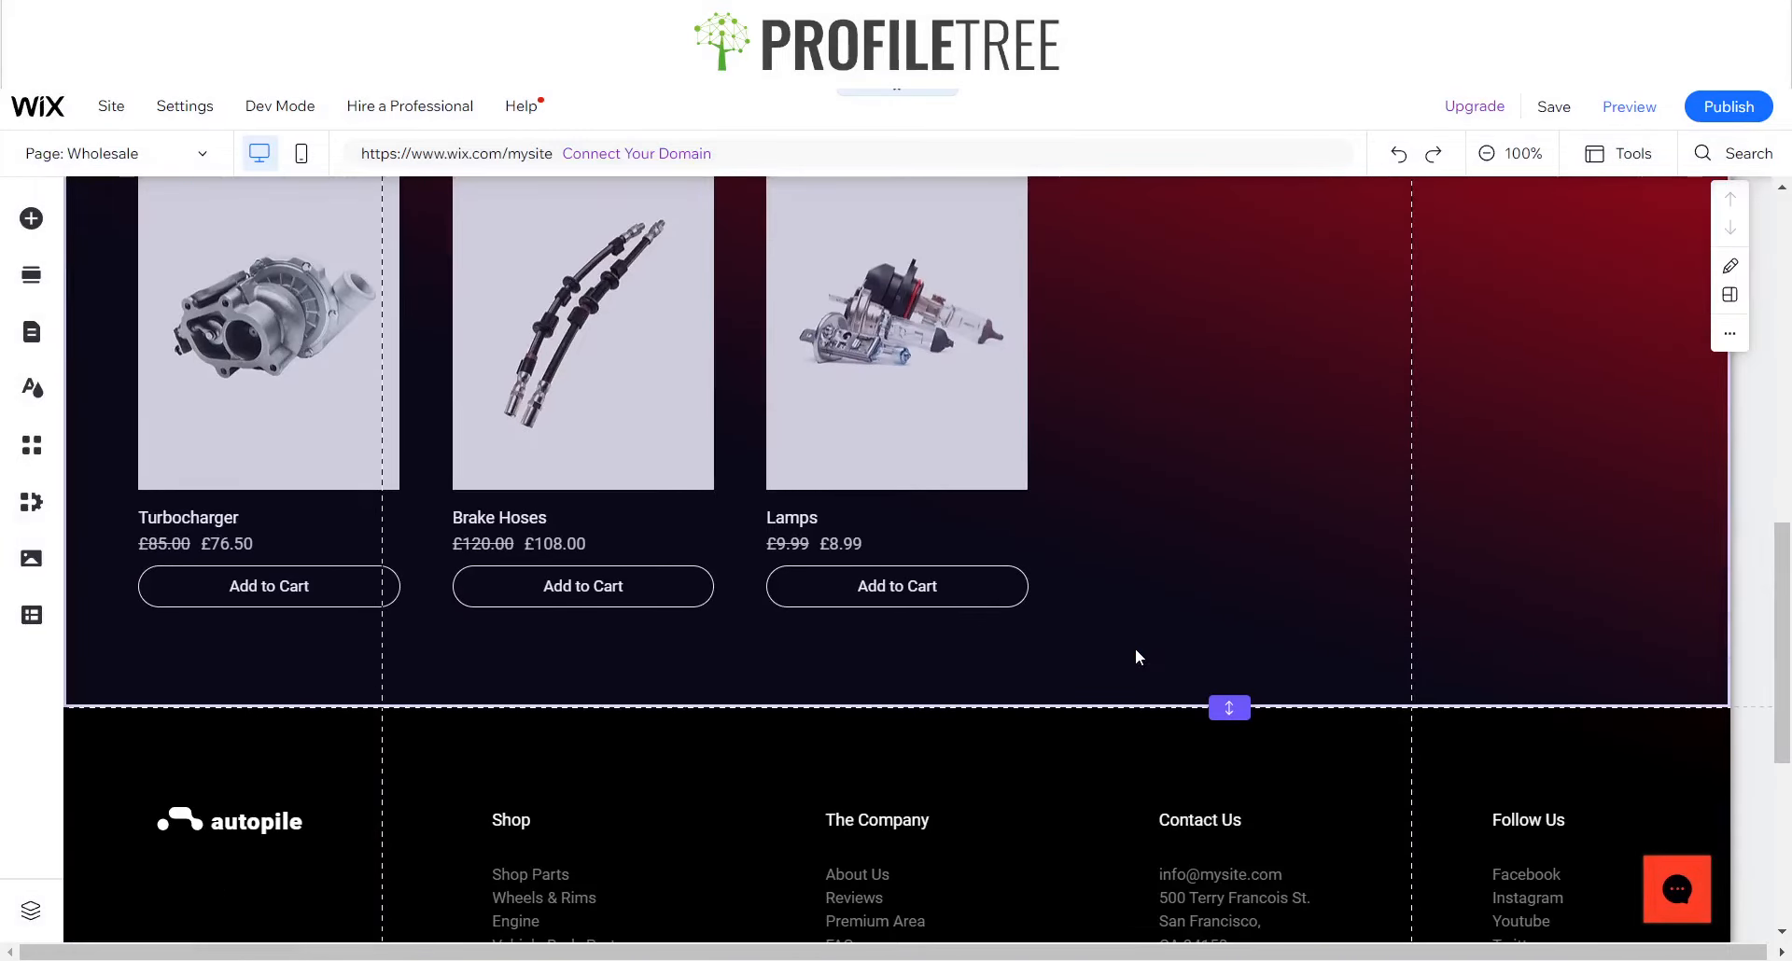
{"action": "scroll", "coordinate": [1135, 648], "scroll_direction": "up", "scroll_amount": 4}
{"action": "scroll", "coordinate": [1087, 681], "scroll_direction": "up", "scroll_amount": 7}
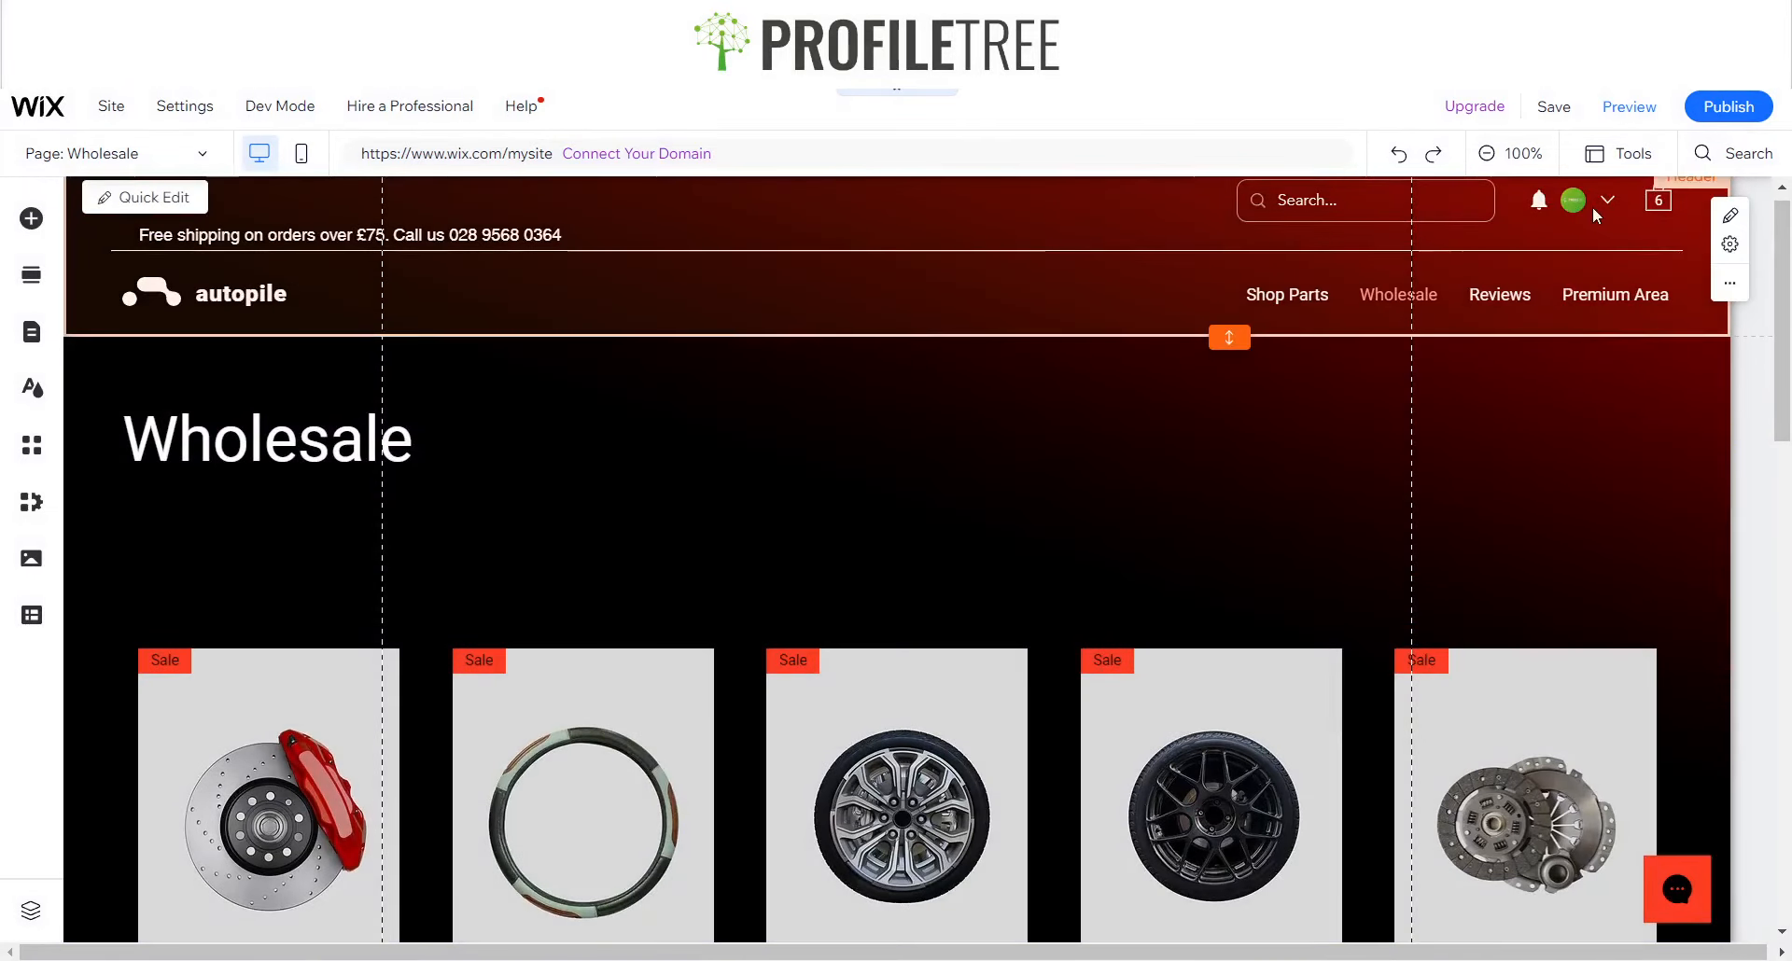
{"action": "scroll", "coordinate": [1650, 207], "scroll_direction": "up", "scroll_amount": 1}
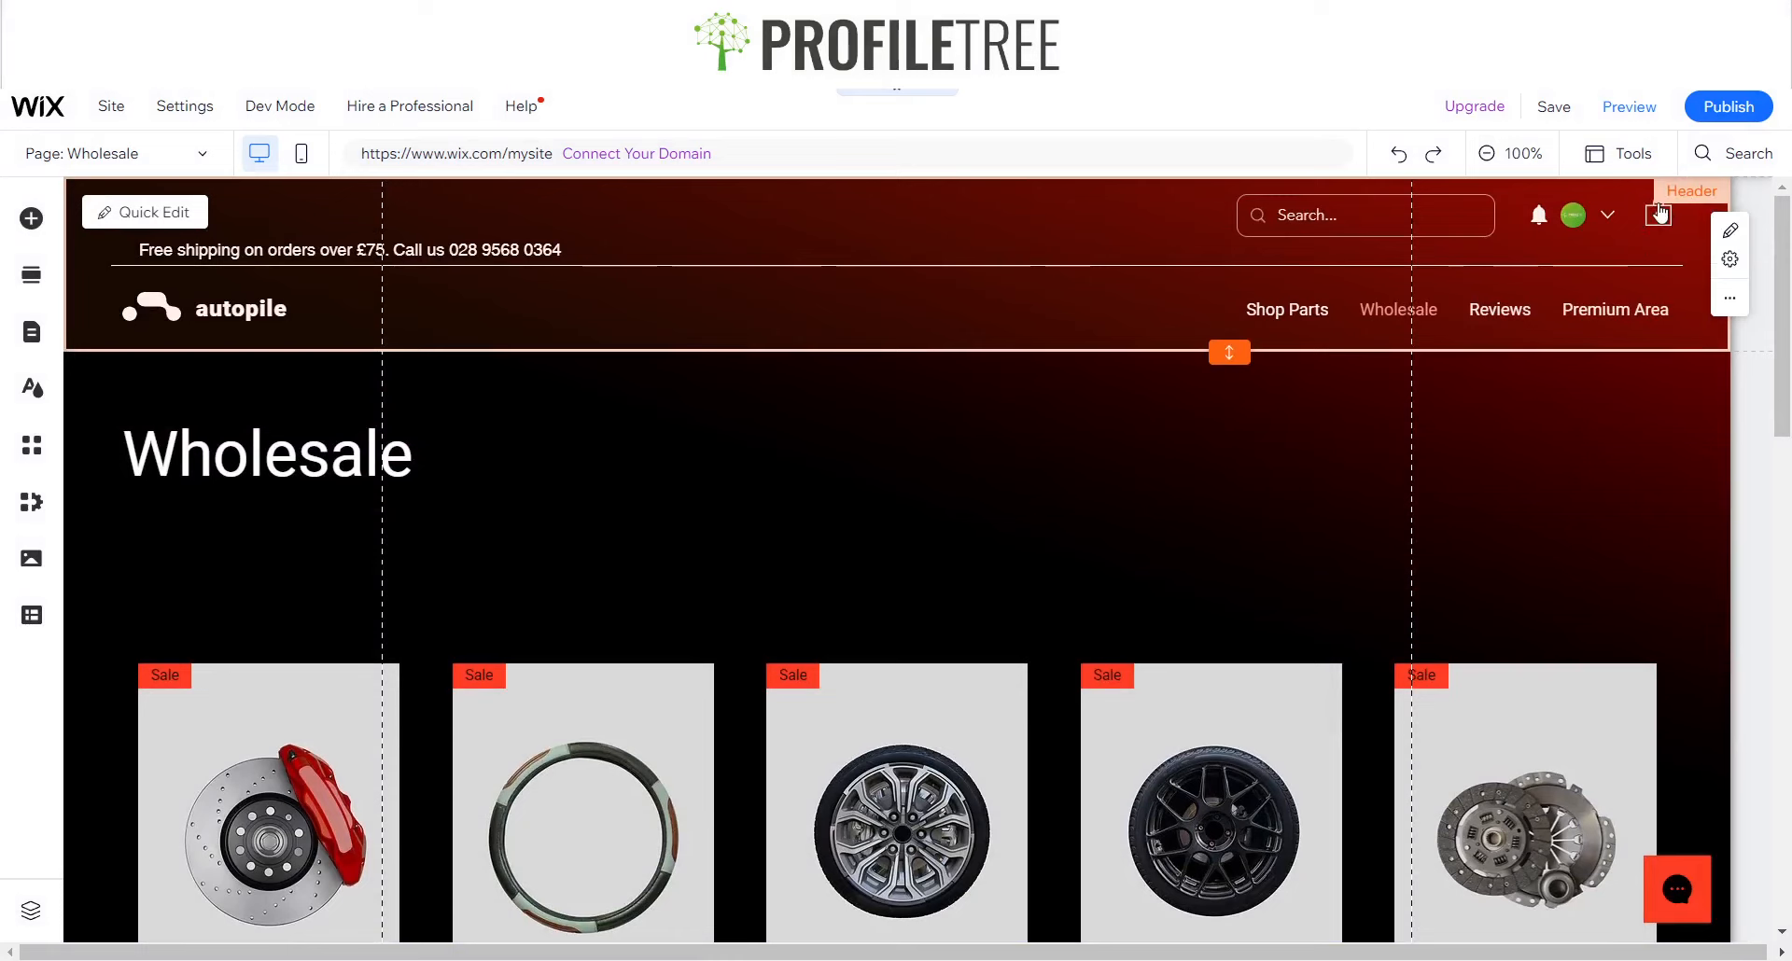
{"action": "left_click", "coordinate": [1649, 215]}
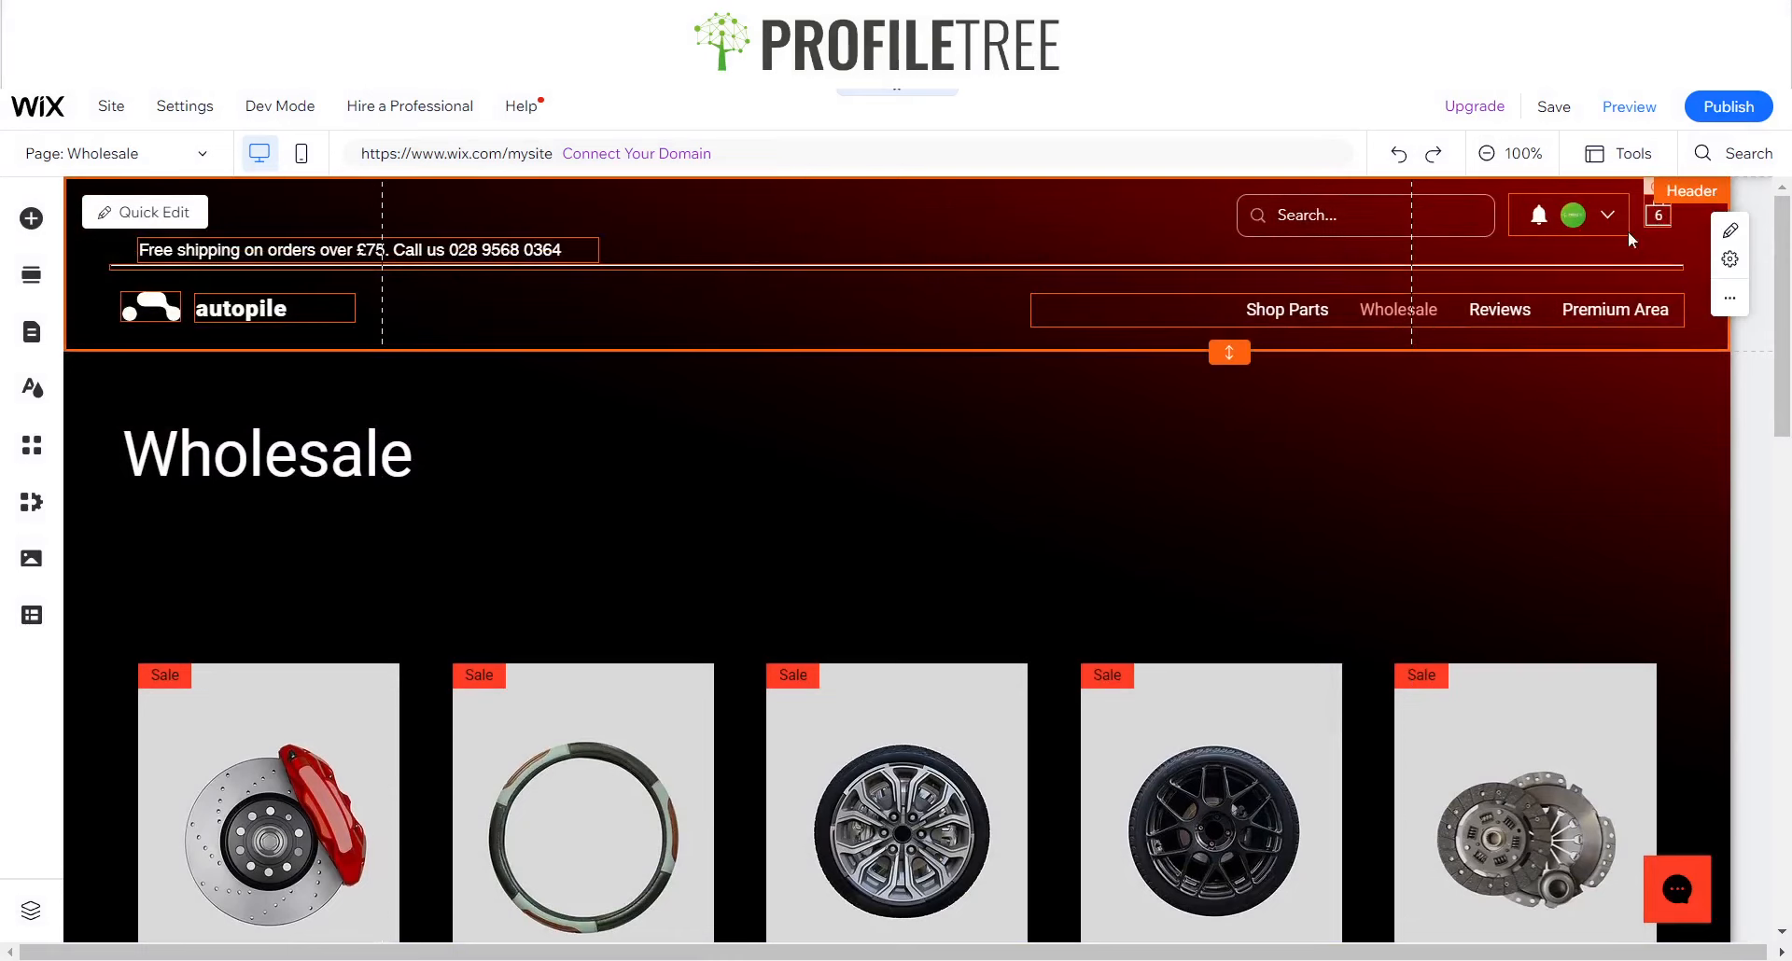
- Search the editor for "cart", view the Shopping Cart element among the store elements, and close the search and element list
{"action": "left_click", "coordinate": [1652, 218]}
{"action": "left_click", "coordinate": [1088, 390]}
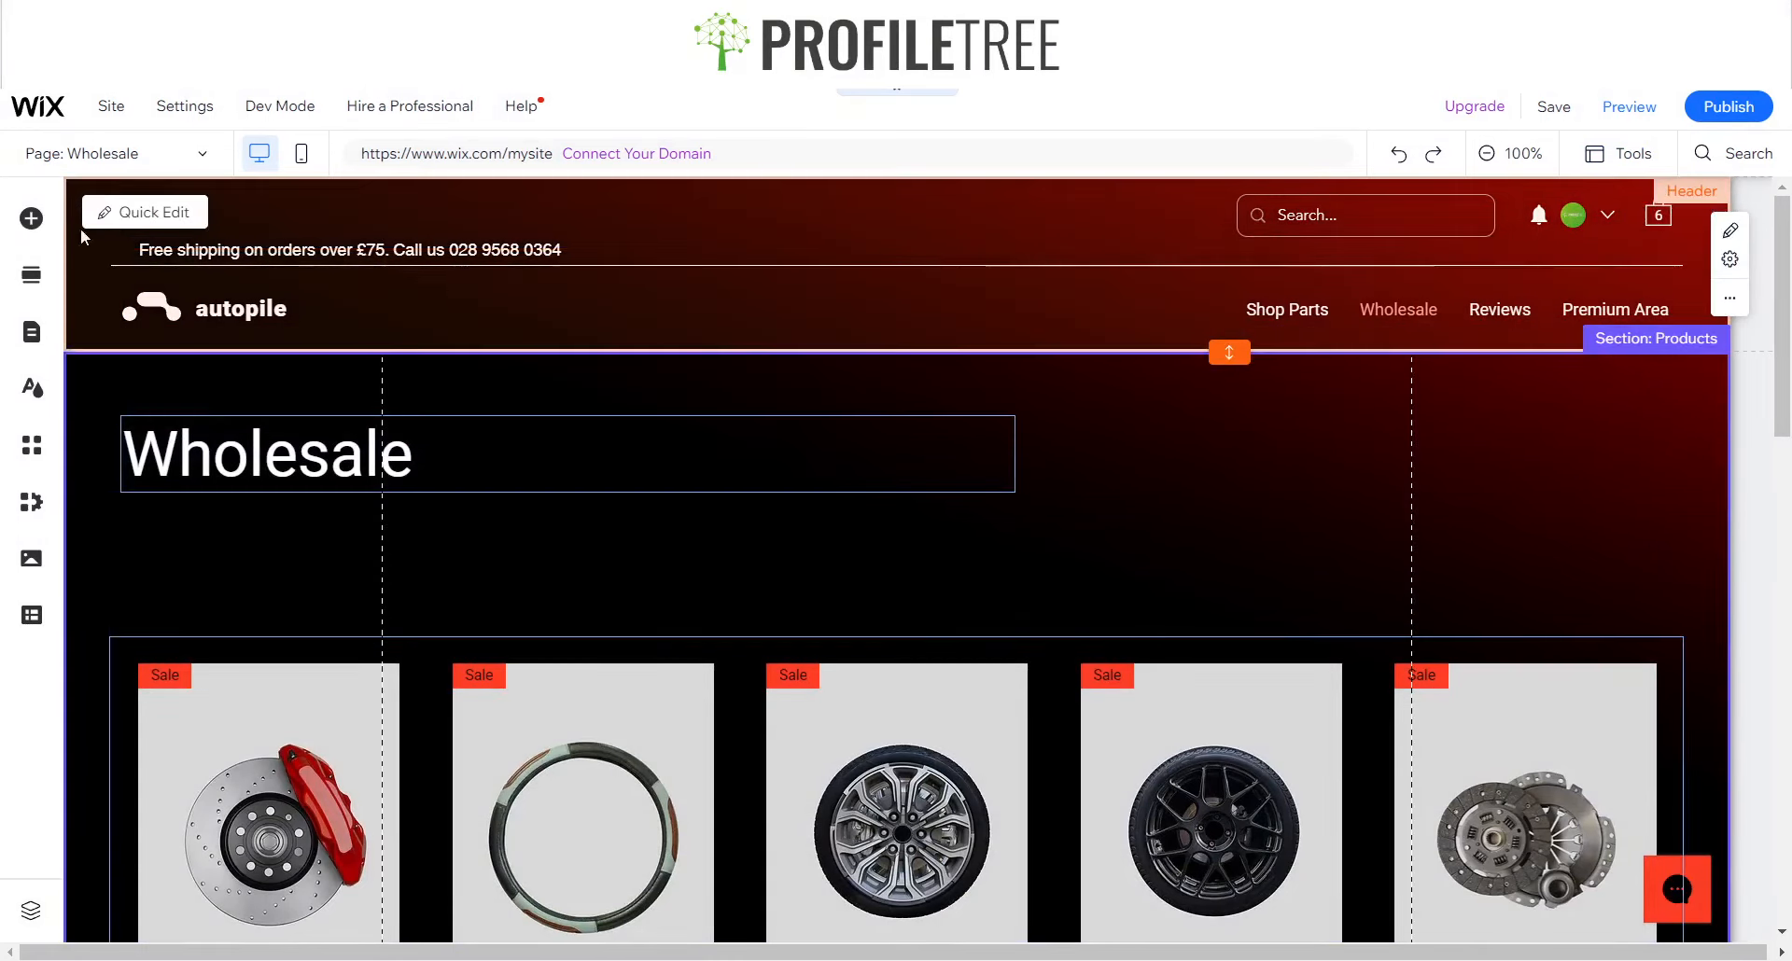
{"action": "left_click", "coordinate": [31, 223]}
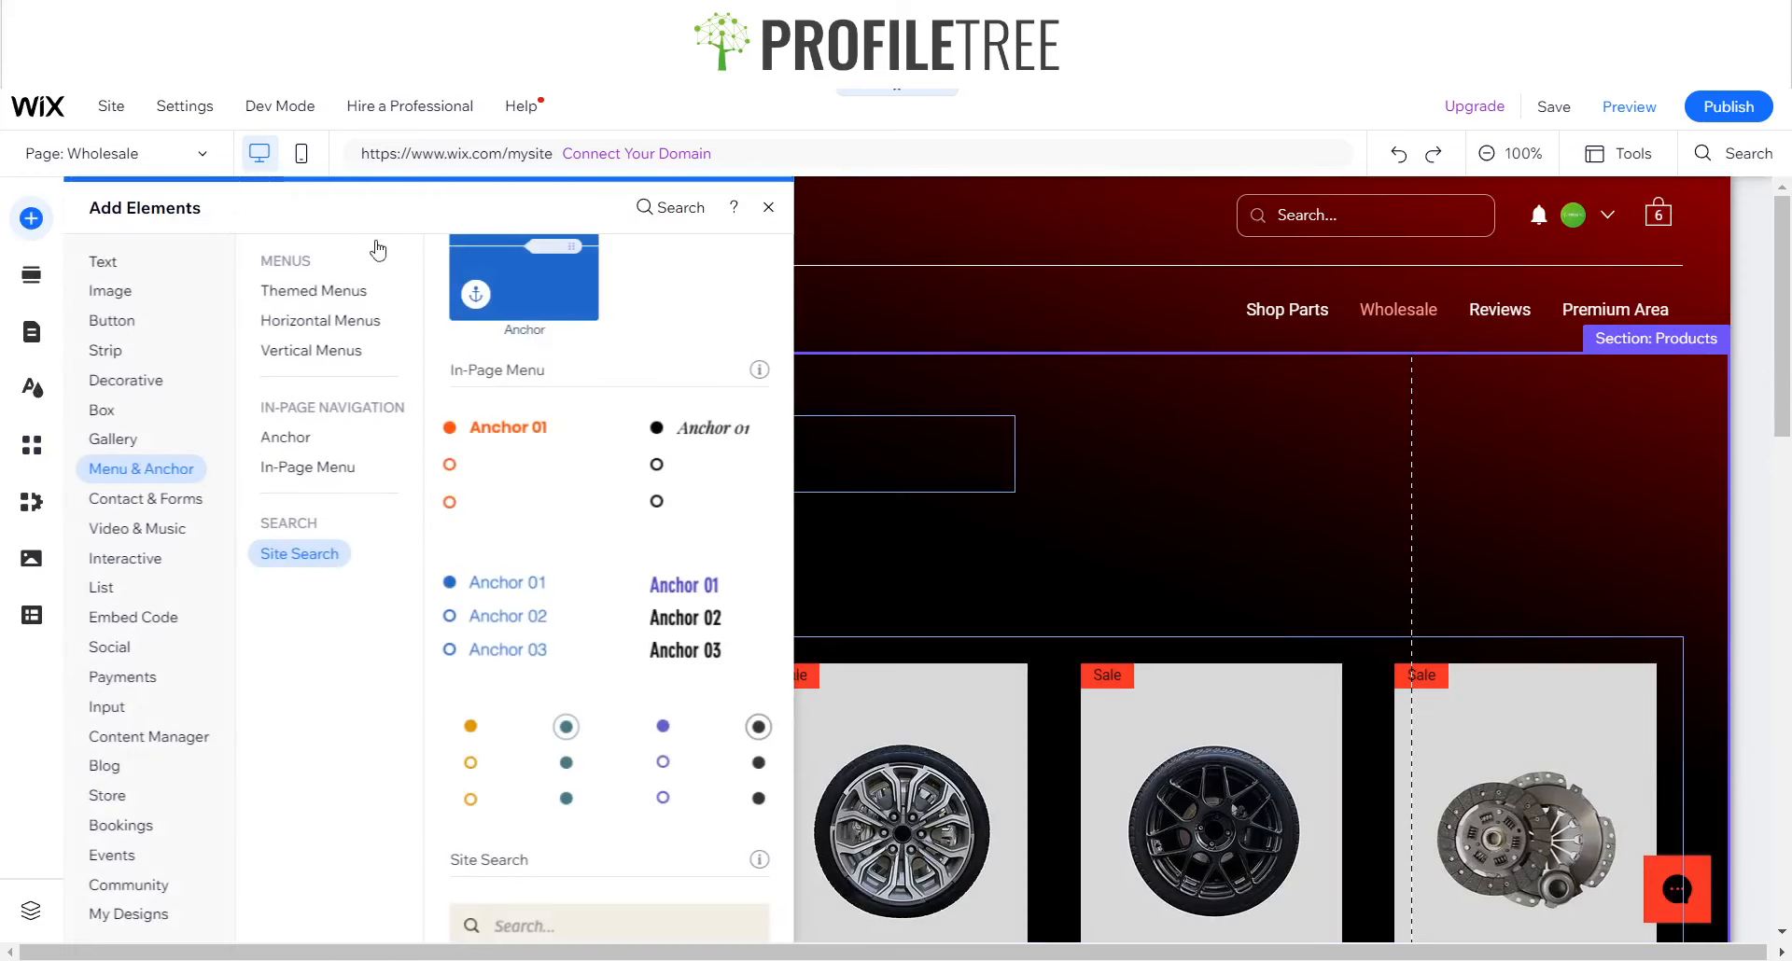
{"action": "left_click", "coordinate": [668, 224]}
{"action": "type", "text": "cart"}
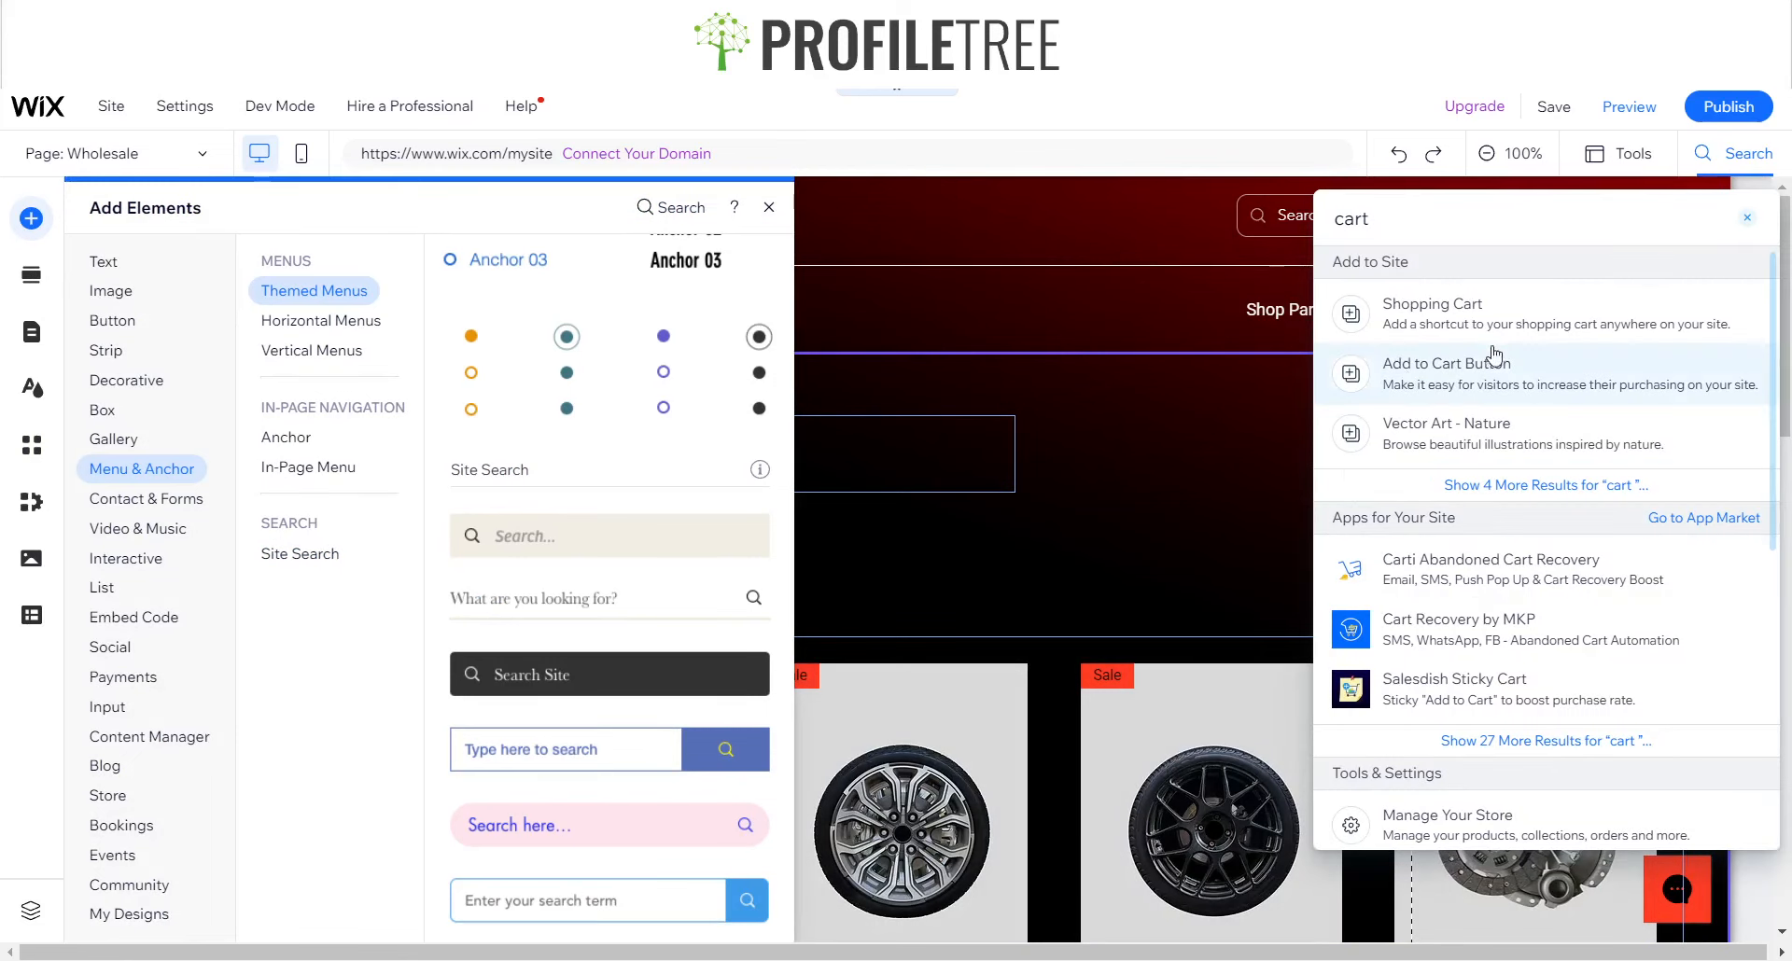
{"action": "left_click", "coordinate": [1474, 323]}
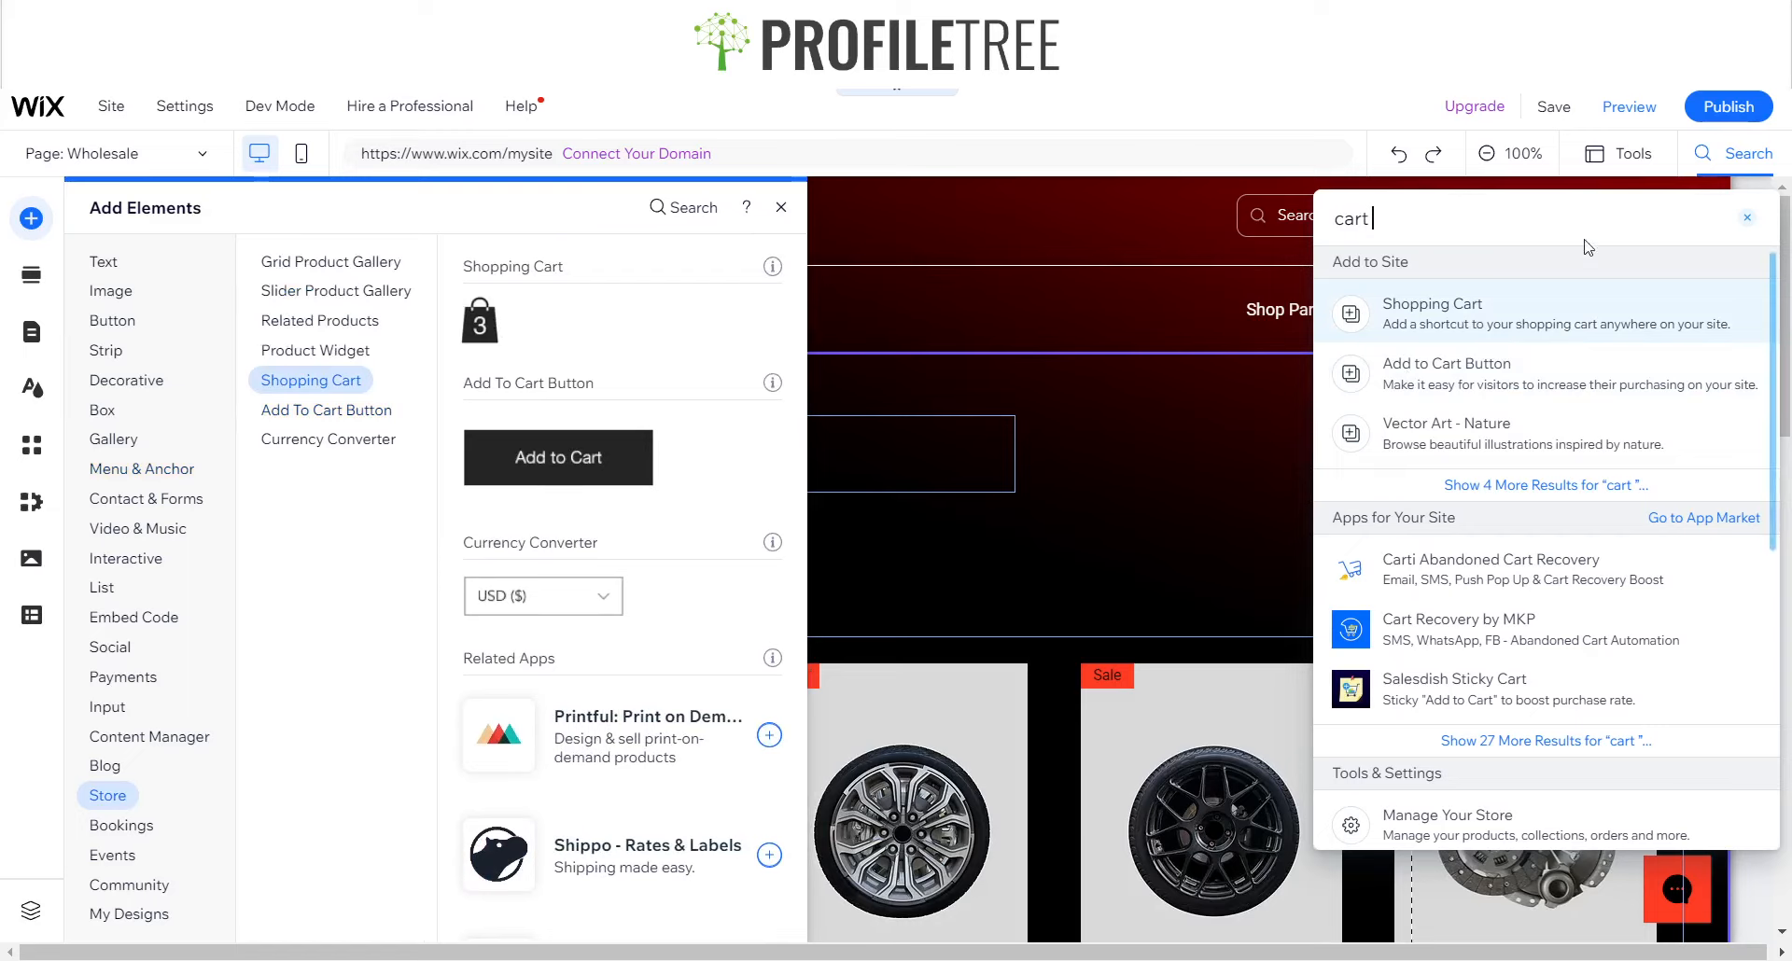
{"action": "left_click", "coordinate": [1746, 218]}
{"action": "left_click", "coordinate": [781, 208]}
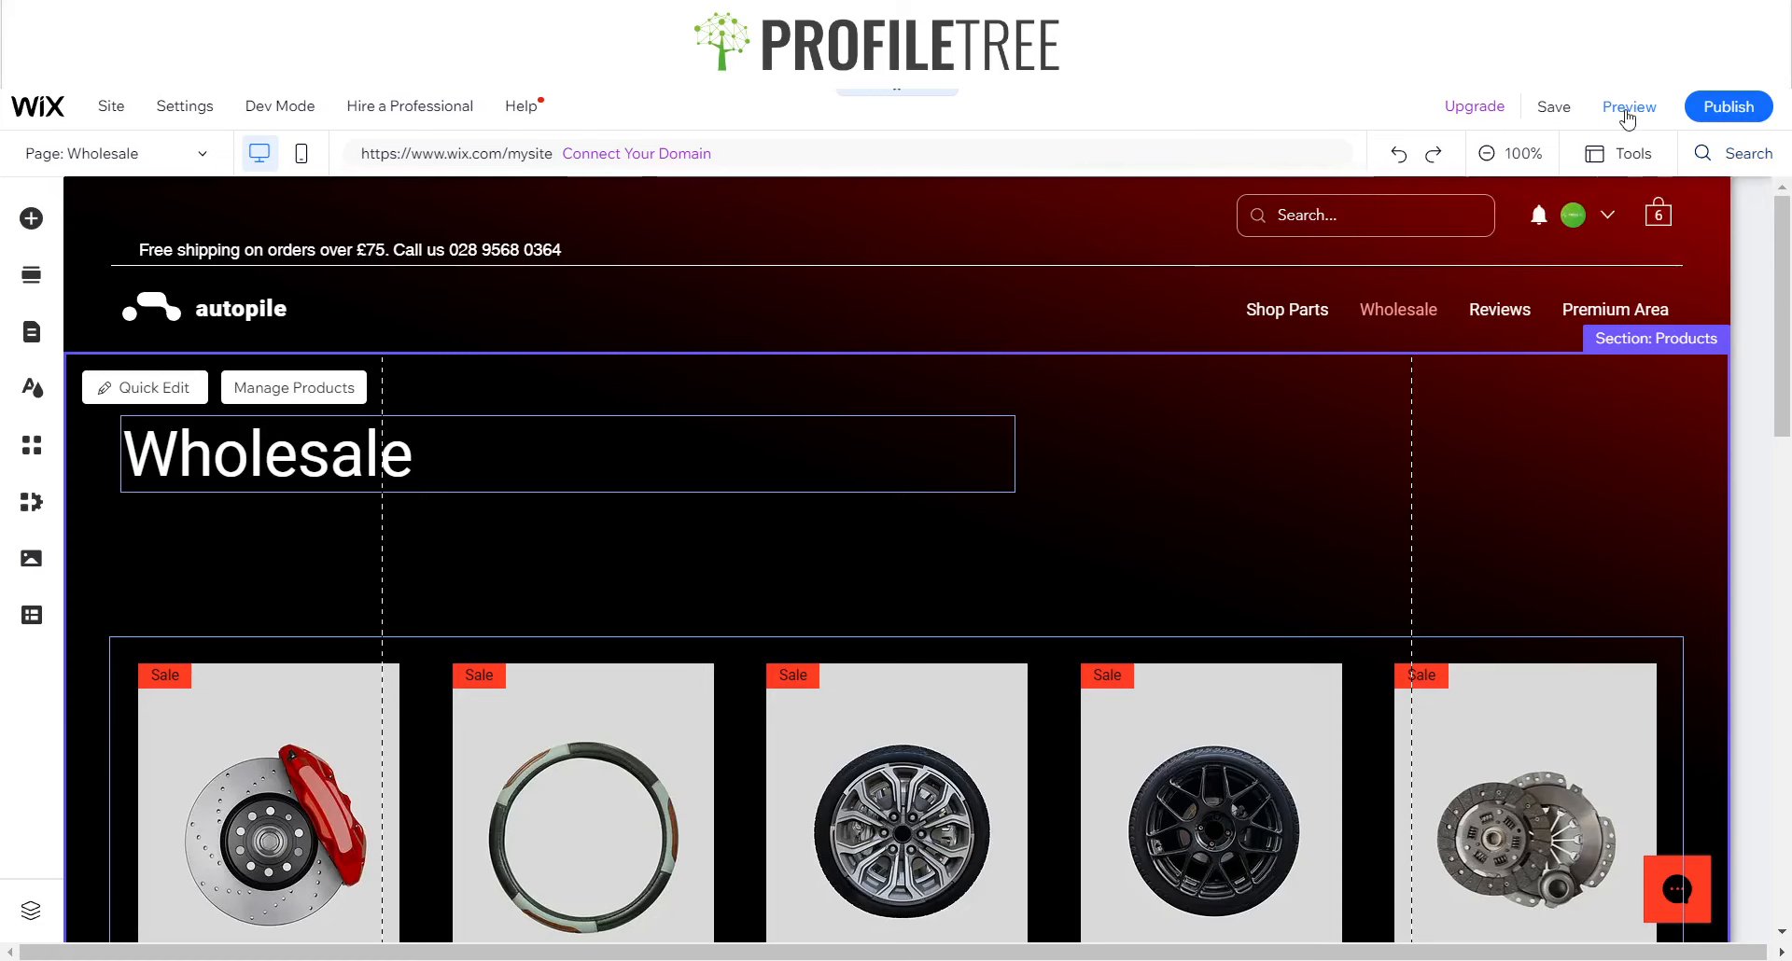
- Look over the Wholesale page and switch the editor to the Home page
{"action": "scroll", "coordinate": [971, 590], "scroll_direction": "down", "scroll_amount": 3}
{"action": "scroll", "coordinate": [971, 589], "scroll_direction": "up", "scroll_amount": 3}
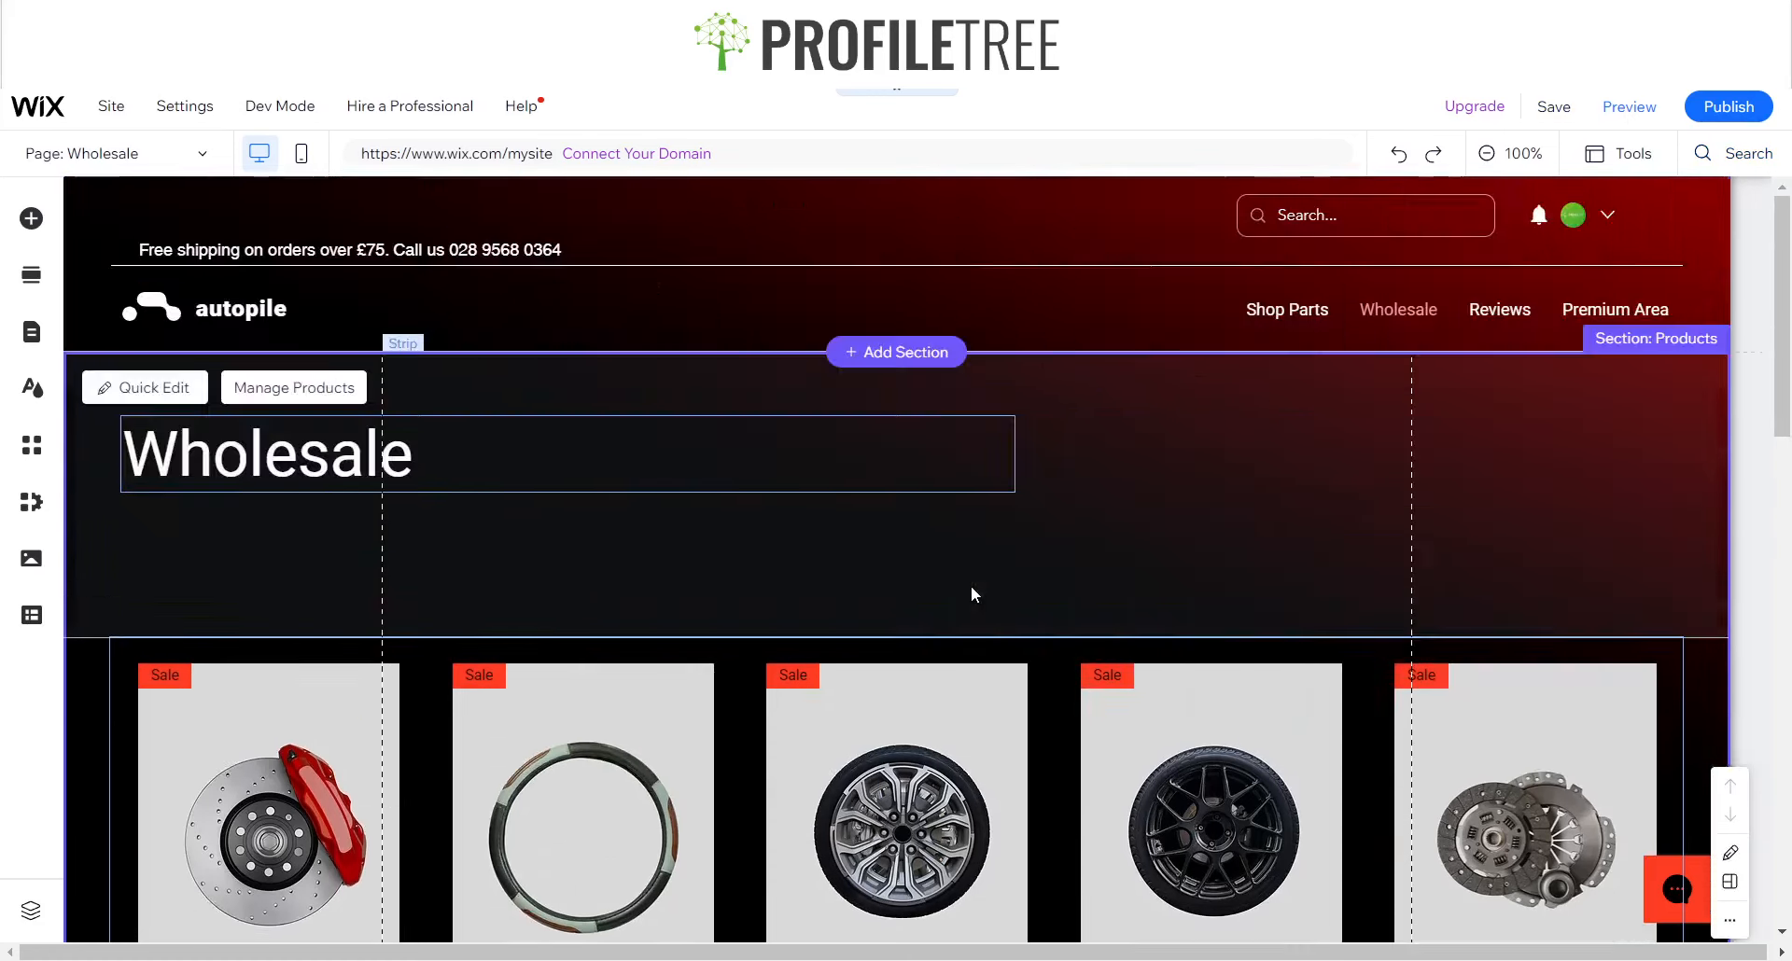
{"action": "scroll", "coordinate": [972, 589], "scroll_direction": "down", "scroll_amount": 6}
{"action": "scroll", "coordinate": [971, 590], "scroll_direction": "up", "scroll_amount": 6}
{"action": "left_click", "coordinate": [103, 155]}
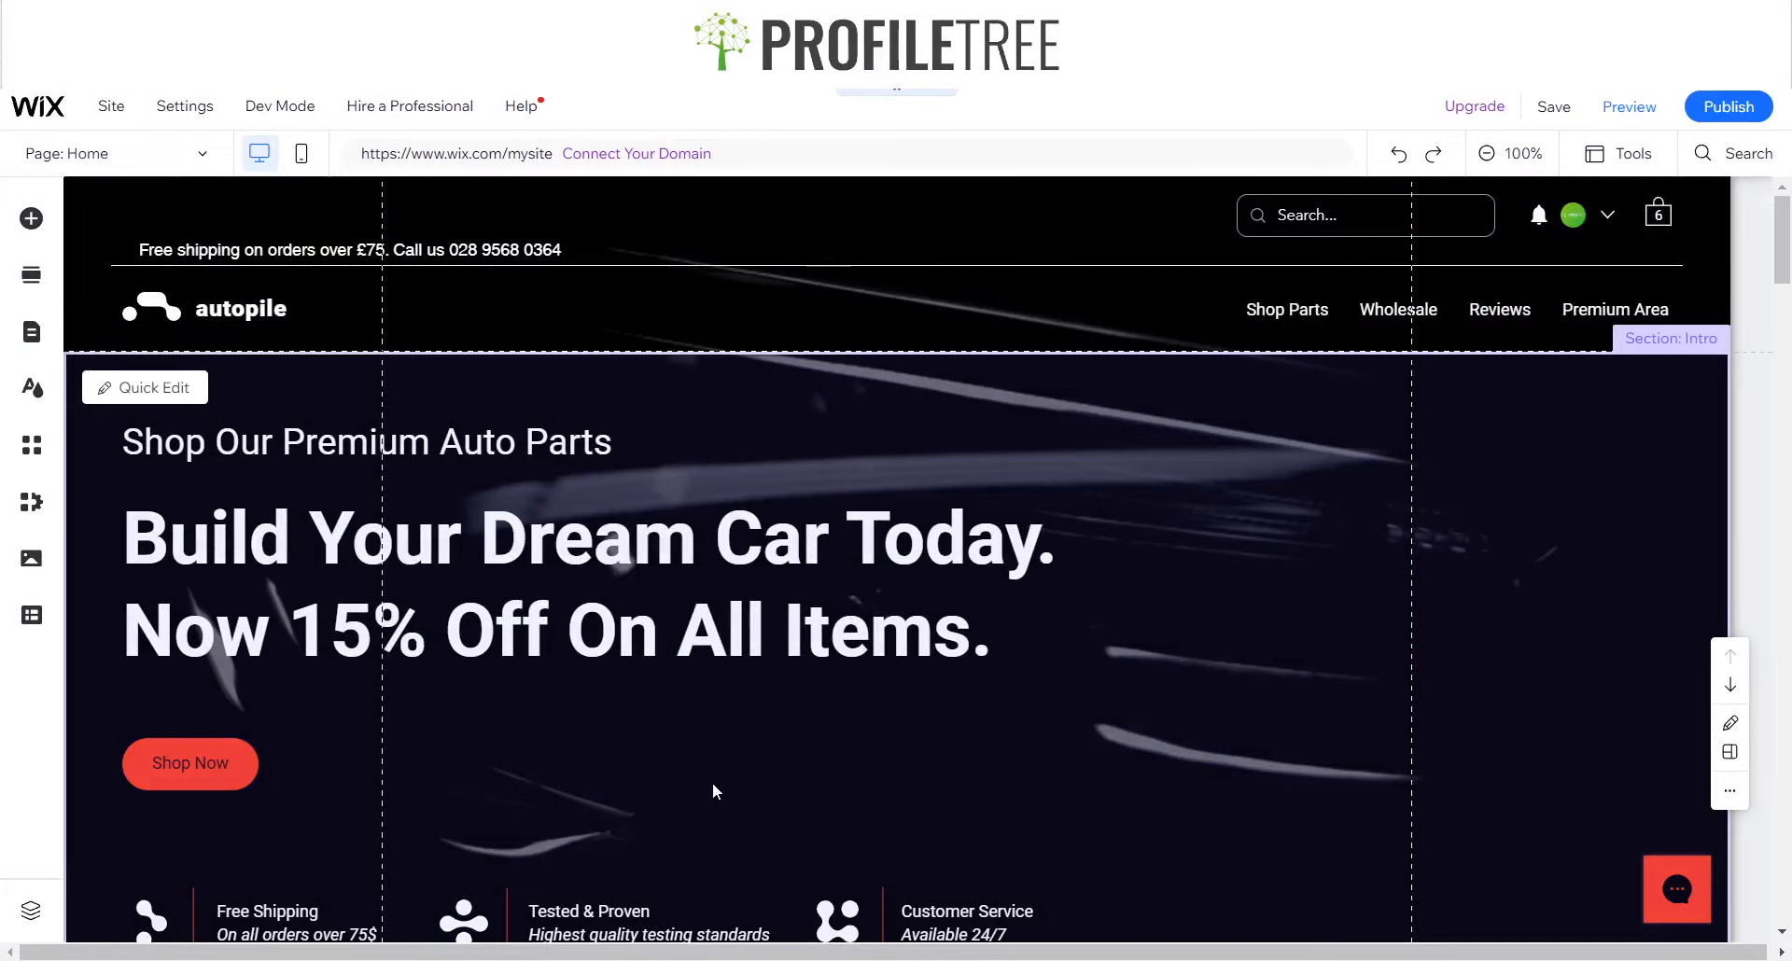
- Examine the Home page from the intro section through the Shop by Category section
{"action": "scroll", "coordinate": [713, 783], "scroll_direction": "down", "scroll_amount": 5}
{"action": "scroll", "coordinate": [713, 791], "scroll_direction": "down", "scroll_amount": 5}
{"action": "scroll", "coordinate": [713, 791], "scroll_direction": "up", "scroll_amount": 10}
{"action": "scroll", "coordinate": [713, 791], "scroll_direction": "down", "scroll_amount": 10}
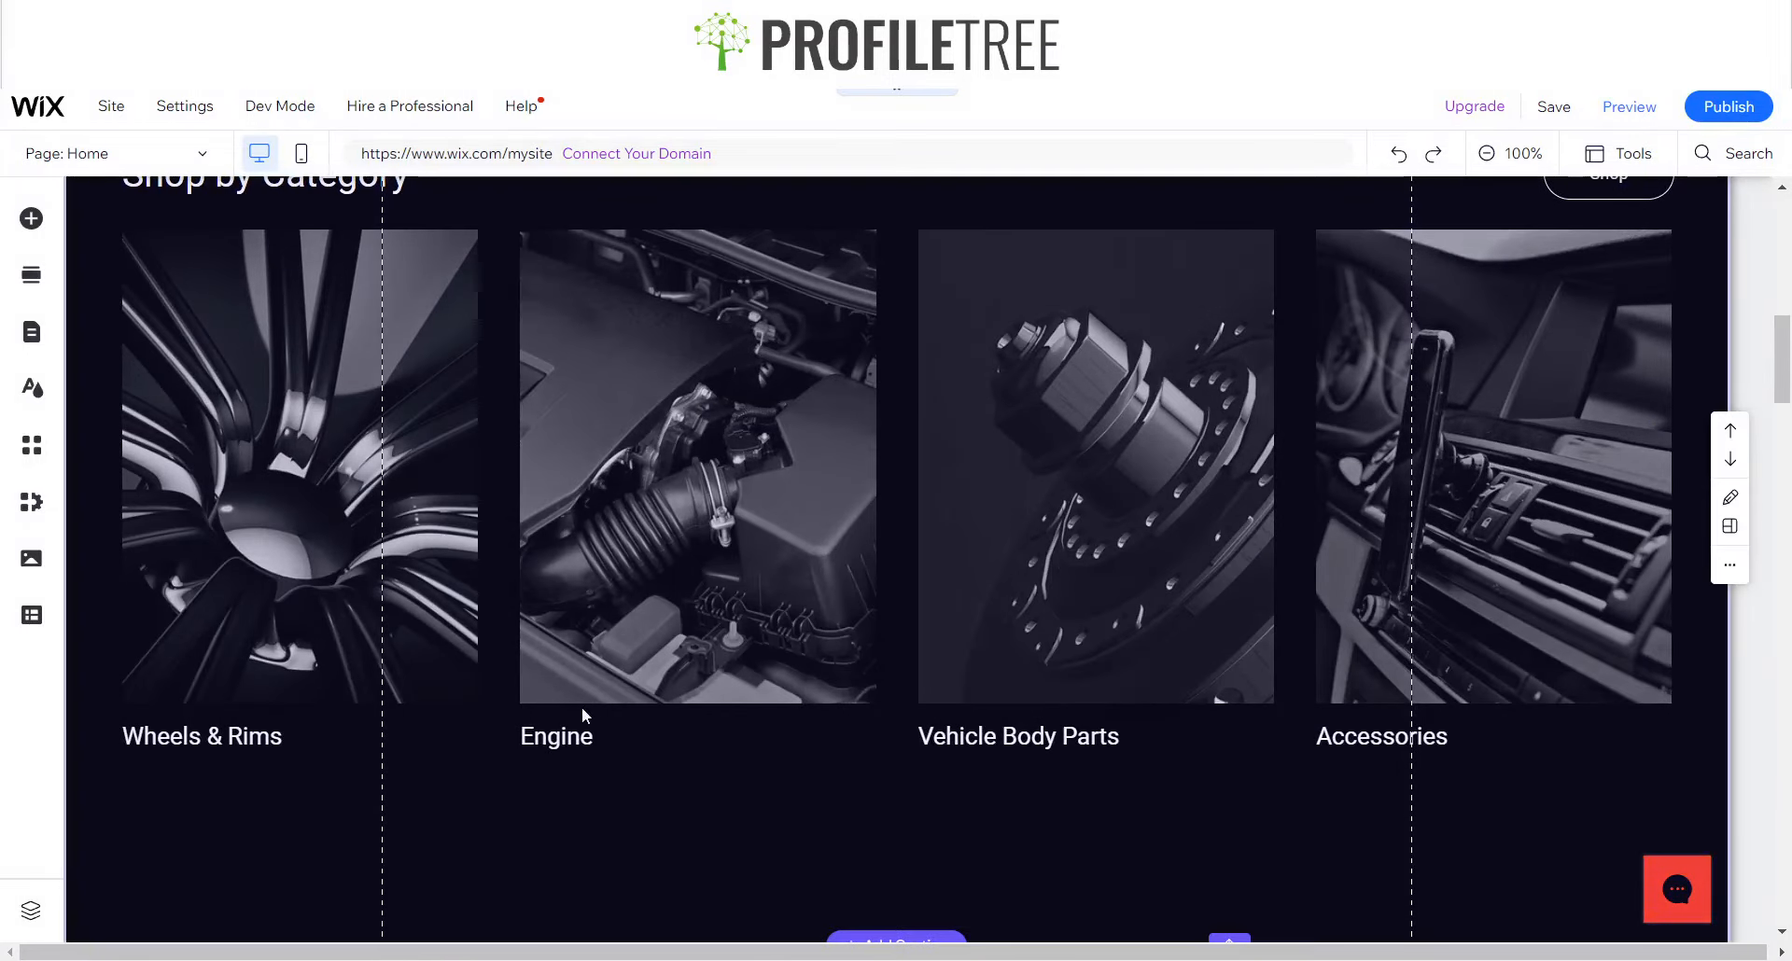
{"action": "scroll", "coordinate": [718, 813], "scroll_direction": "down", "scroll_amount": 3}
{"action": "scroll", "coordinate": [718, 813], "scroll_direction": "up", "scroll_amount": 5}
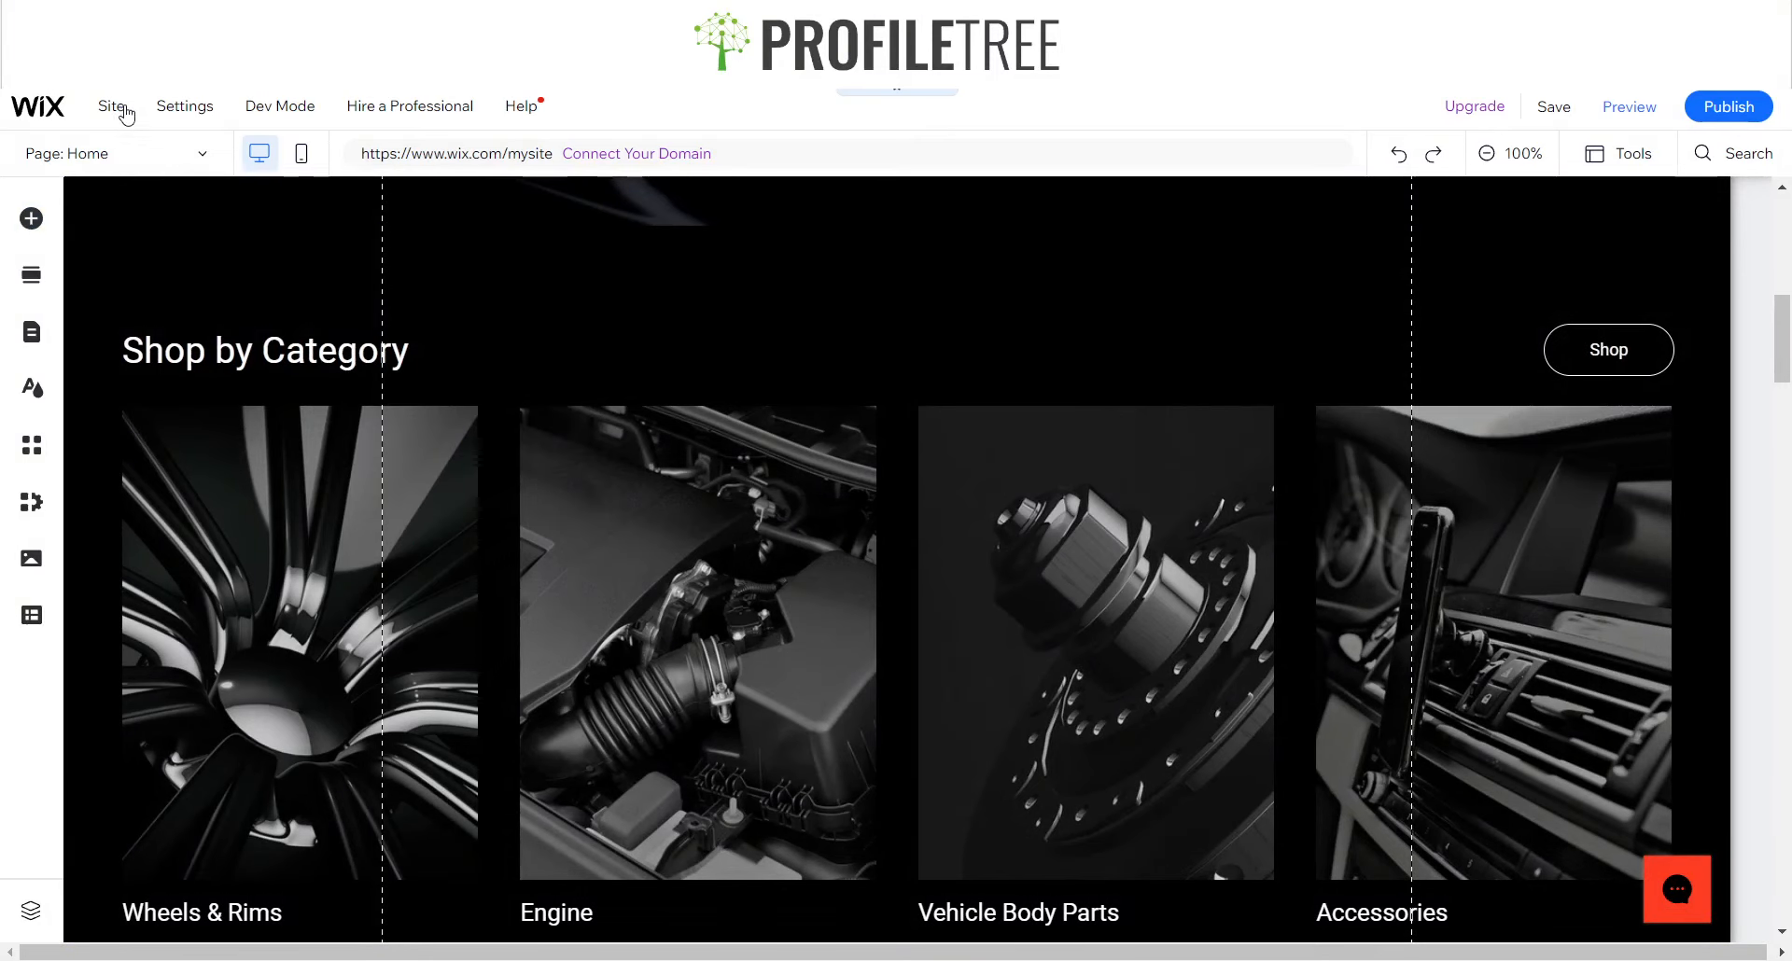
- Go from the editor to the site's dashboard and look over the store setup checklist
{"action": "left_click", "coordinate": [126, 114]}
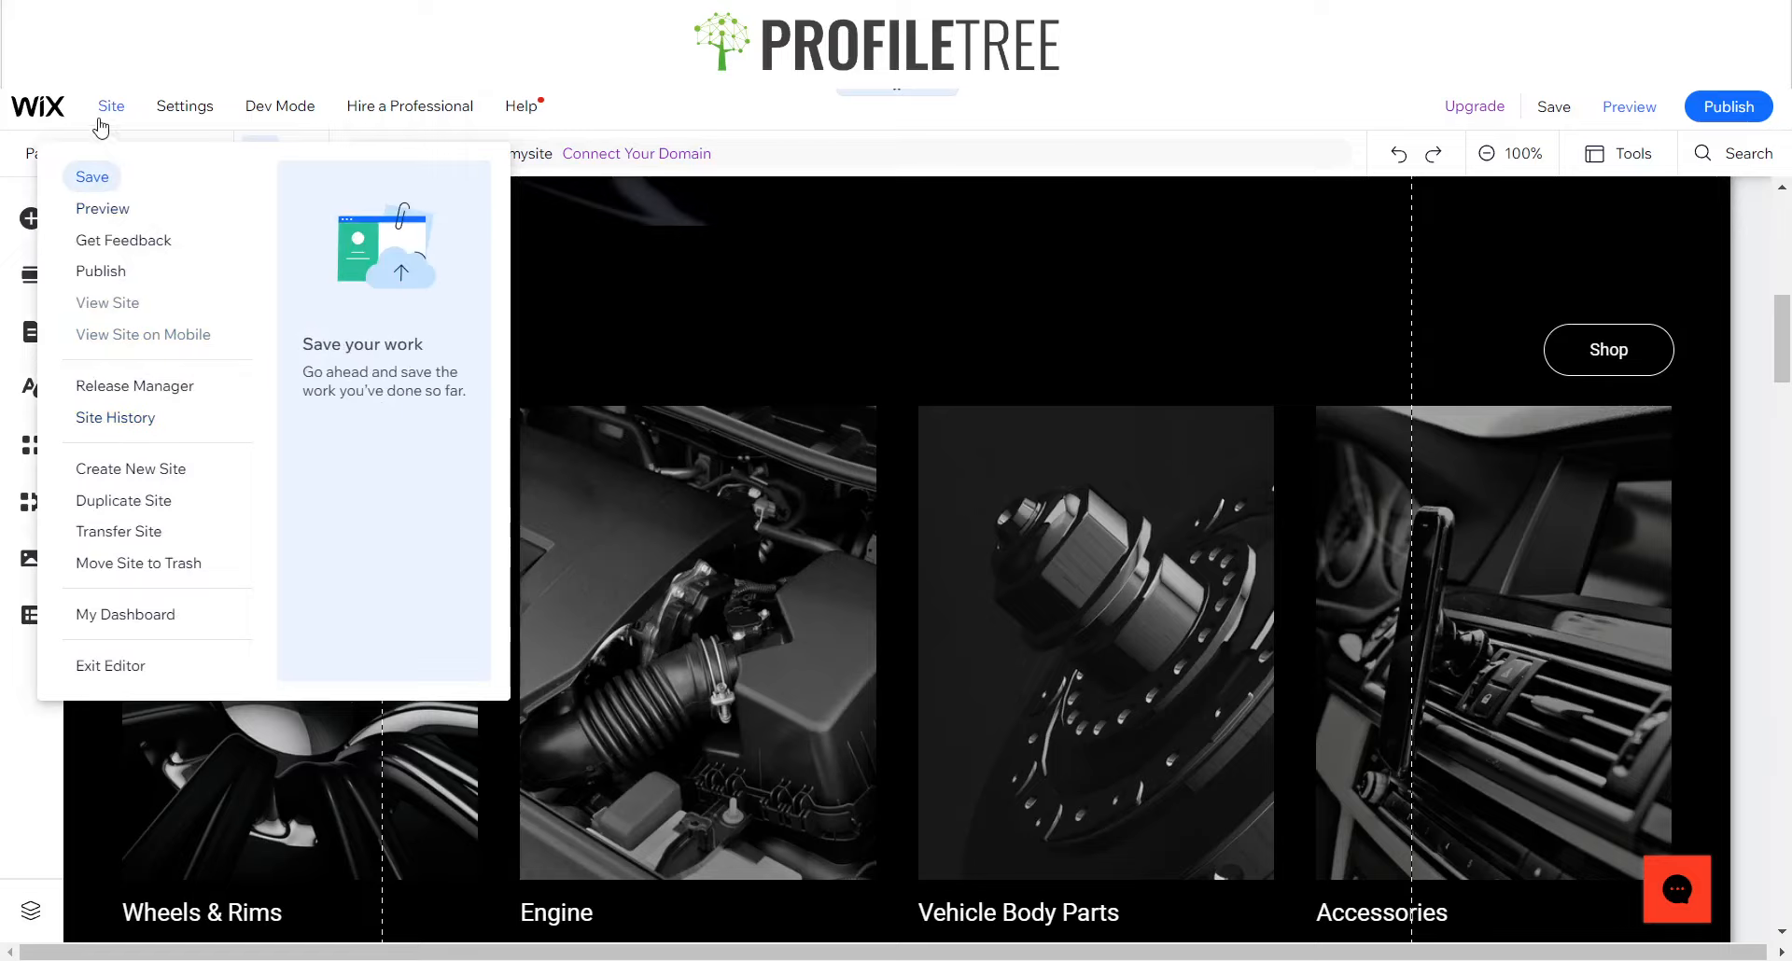
{"action": "left_click", "coordinate": [110, 615]}
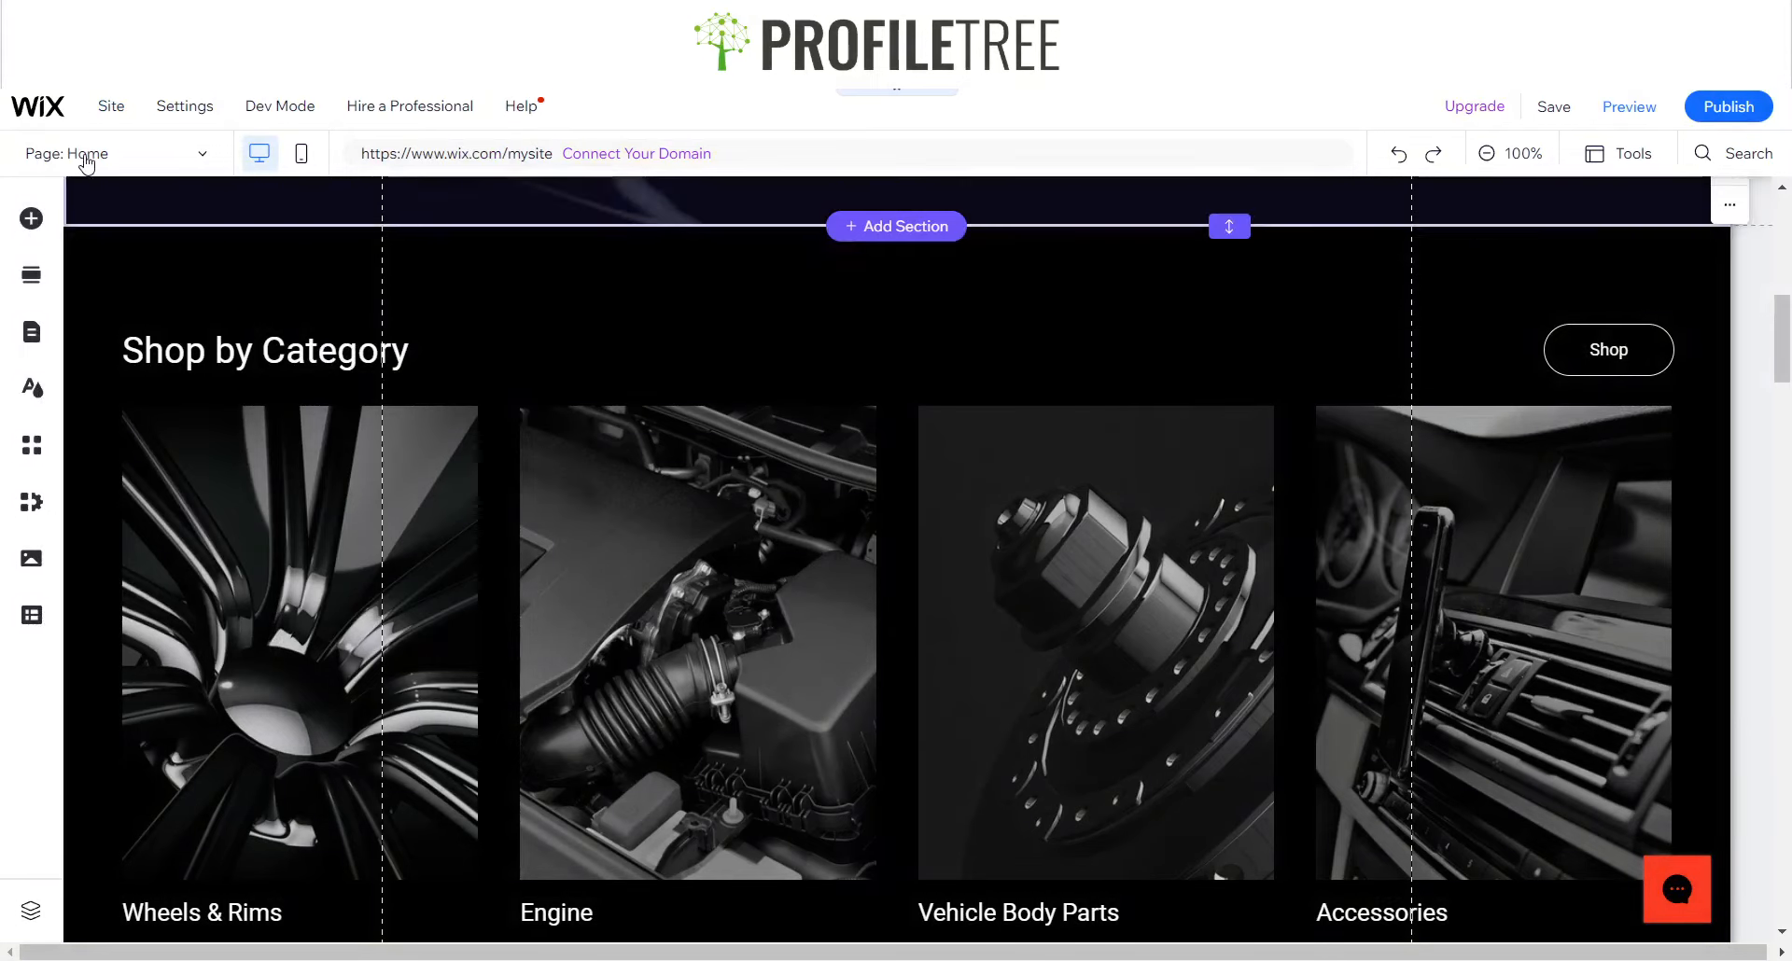
{"action": "left_click", "coordinate": [82, 154]}
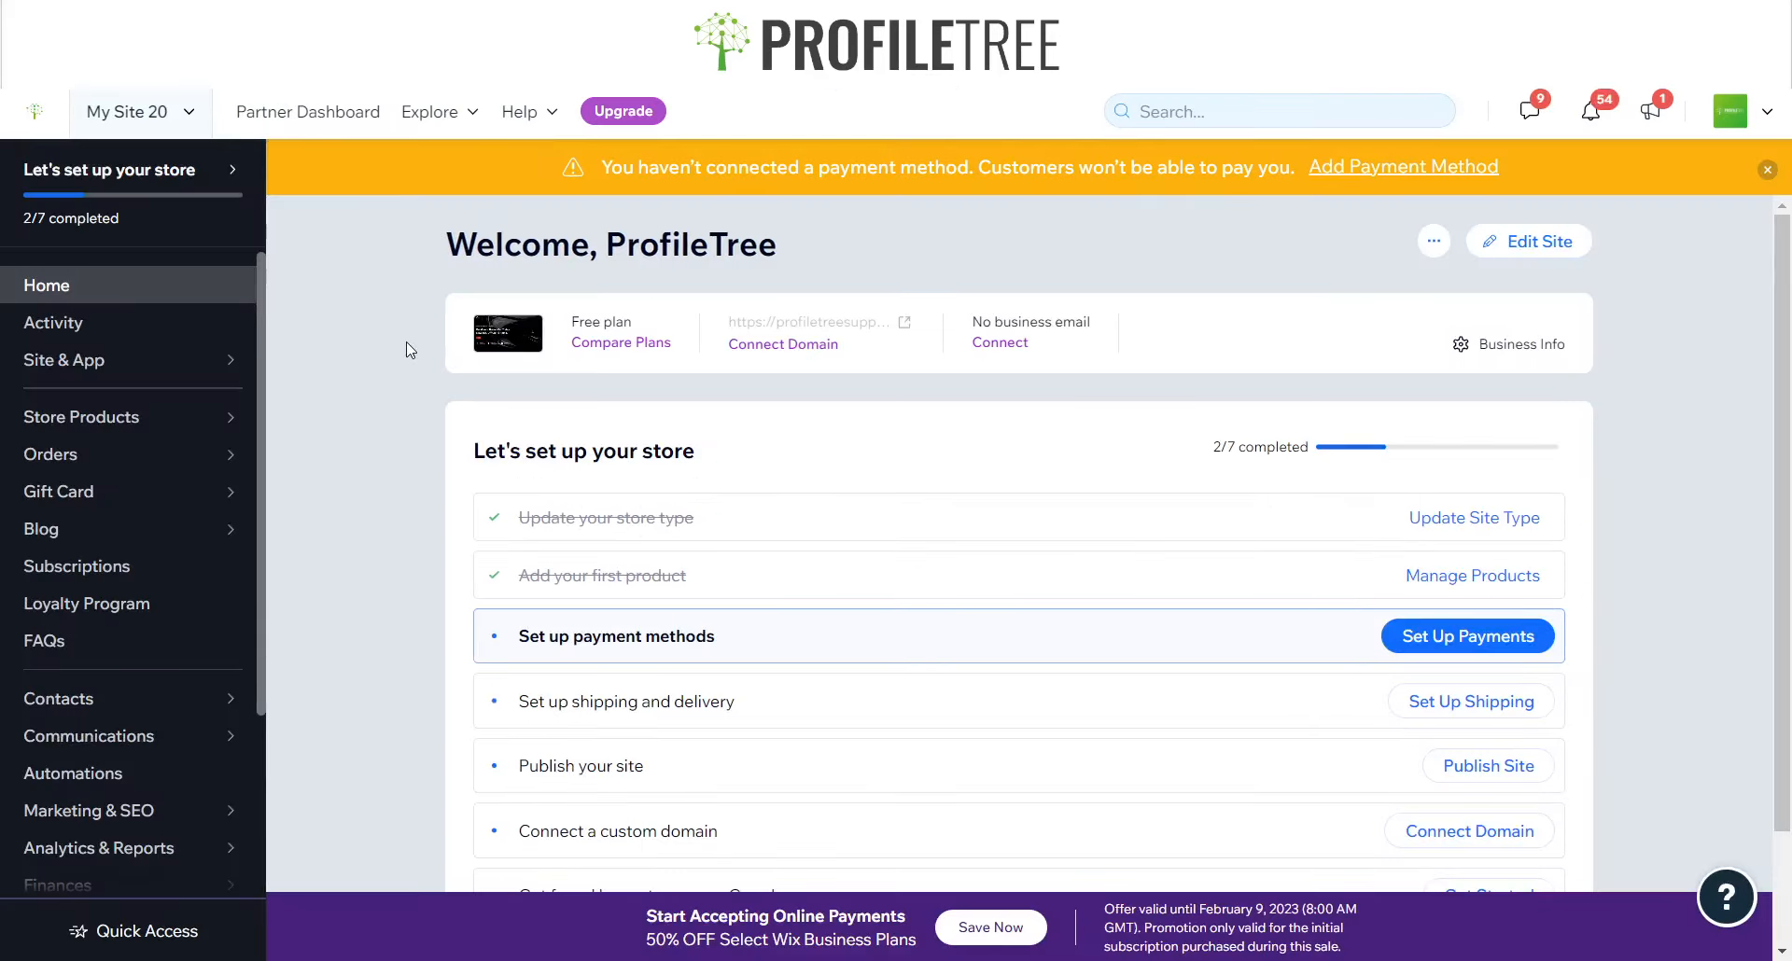
{"action": "scroll", "coordinate": [408, 350], "scroll_direction": "down", "scroll_amount": 1}
{"action": "scroll", "coordinate": [408, 349], "scroll_direction": "up", "scroll_amount": 1}
{"action": "scroll", "coordinate": [989, 616], "scroll_direction": "down", "scroll_amount": 1}
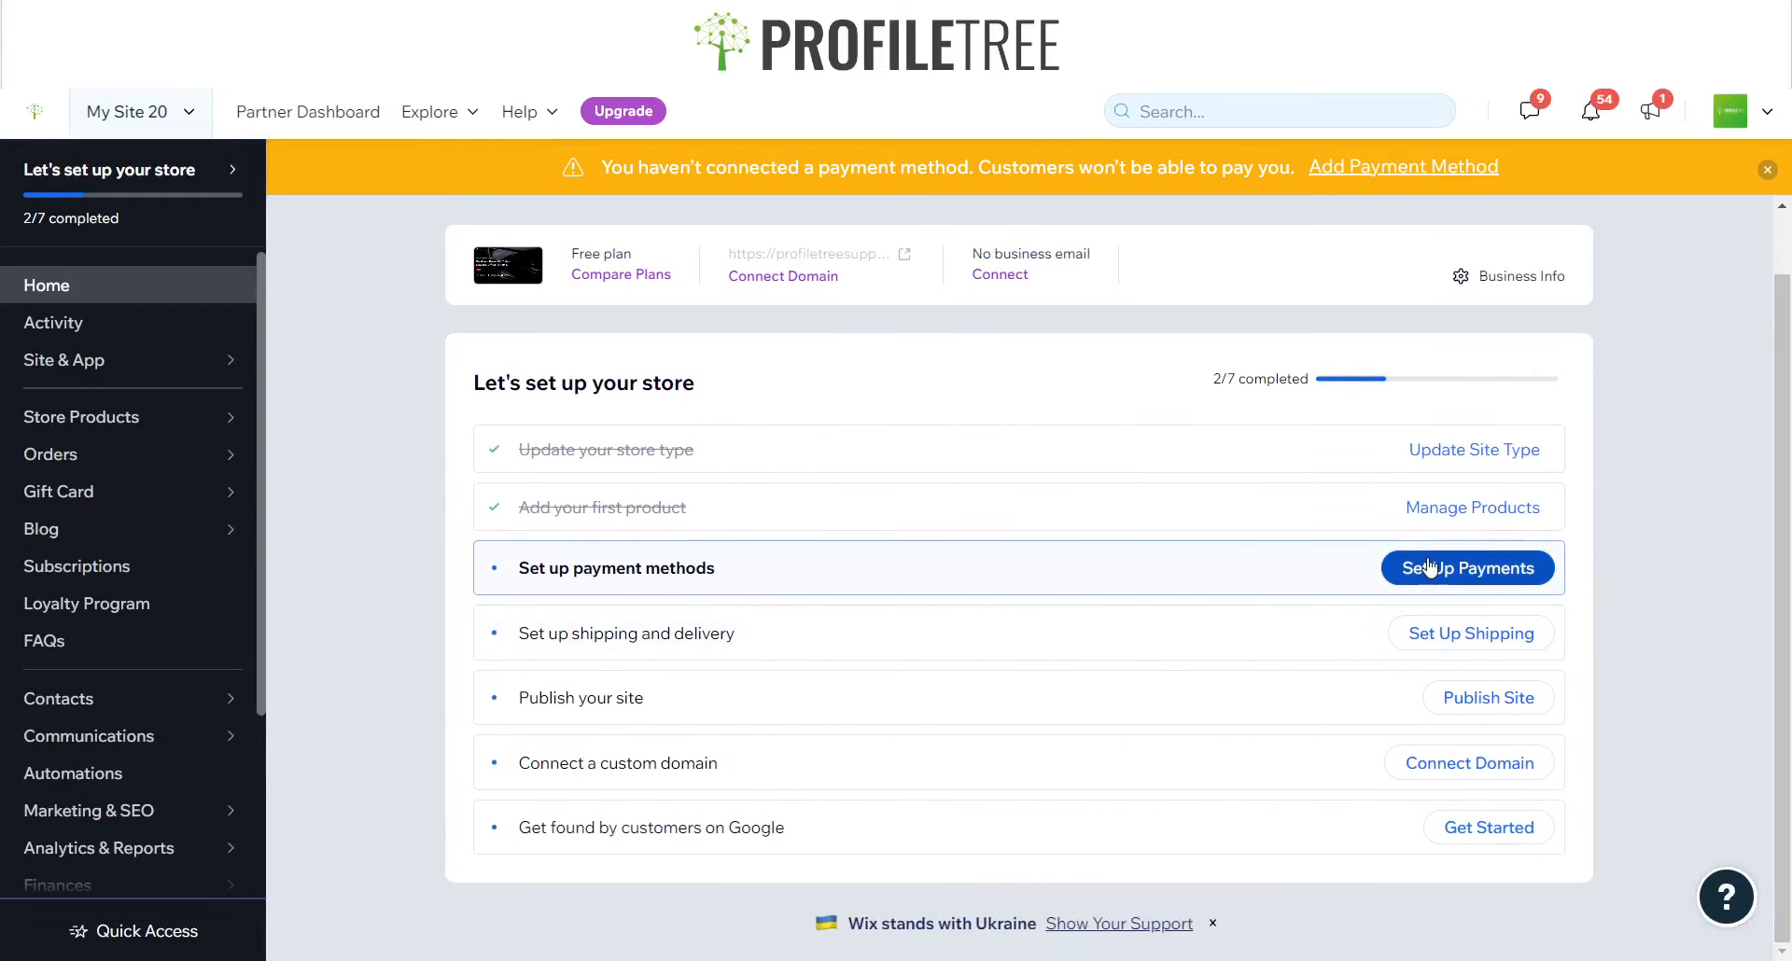
- Open the payment methods setup, dismiss the business location prompt, and examine the card, PayPal and manual payment options
{"action": "left_click", "coordinate": [1430, 562]}
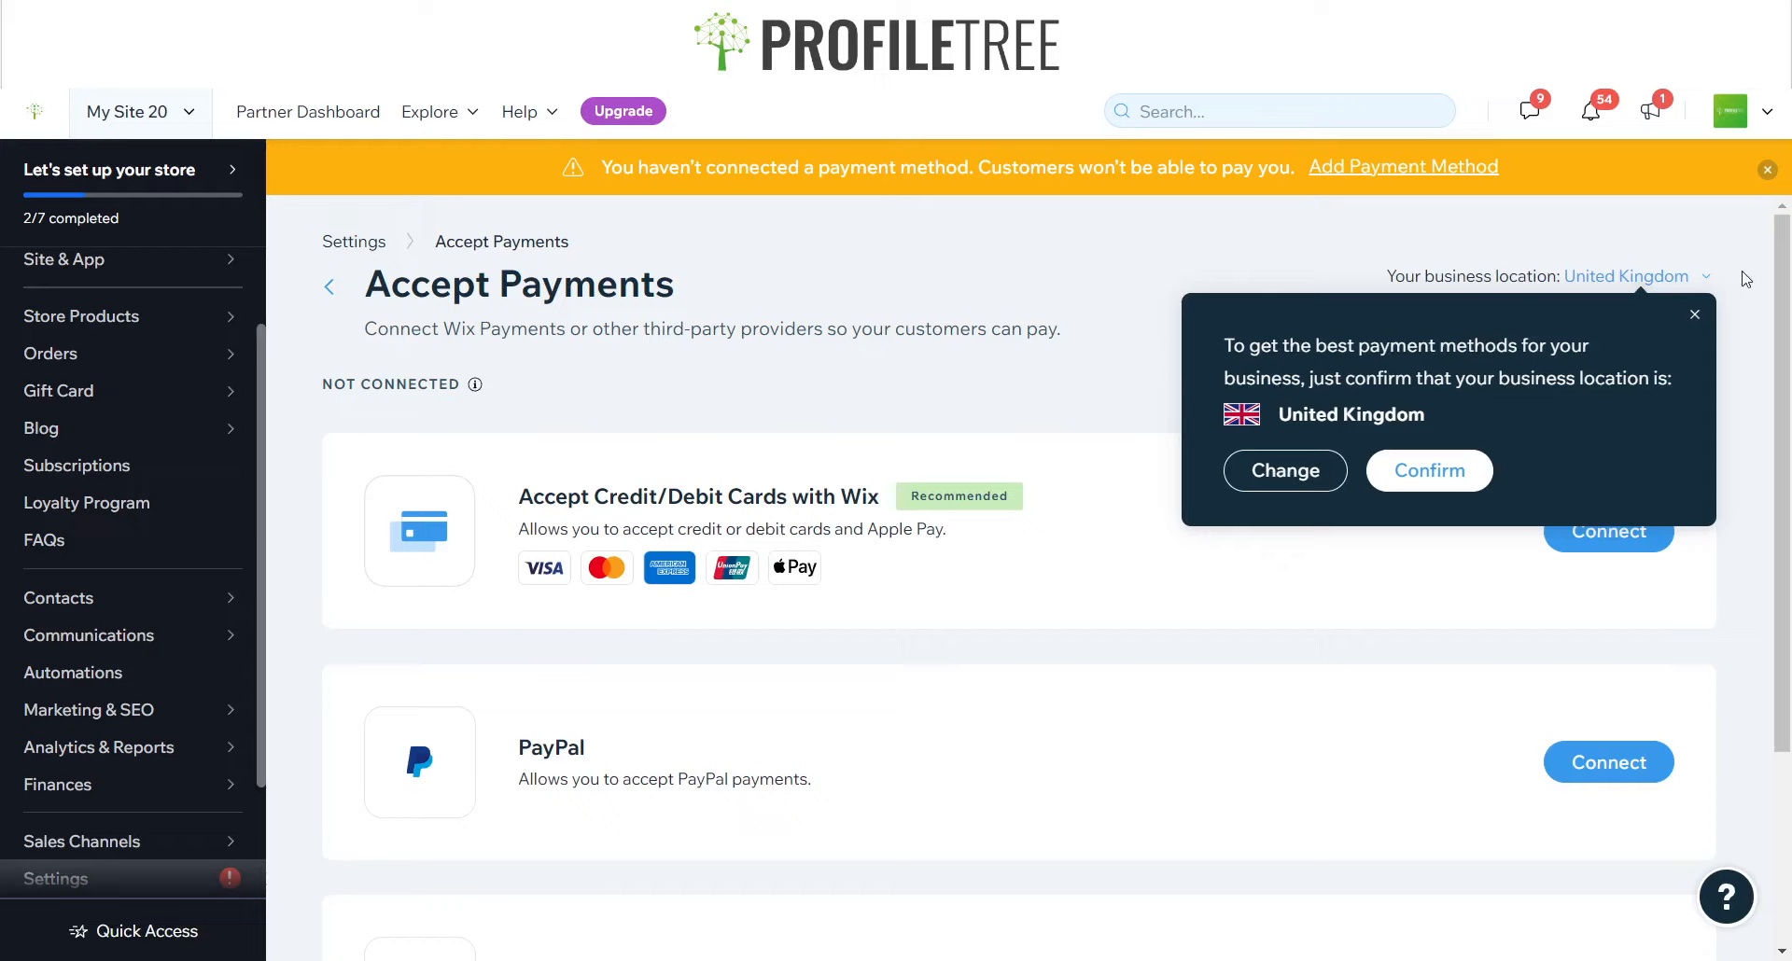
{"action": "left_click", "coordinate": [1702, 314]}
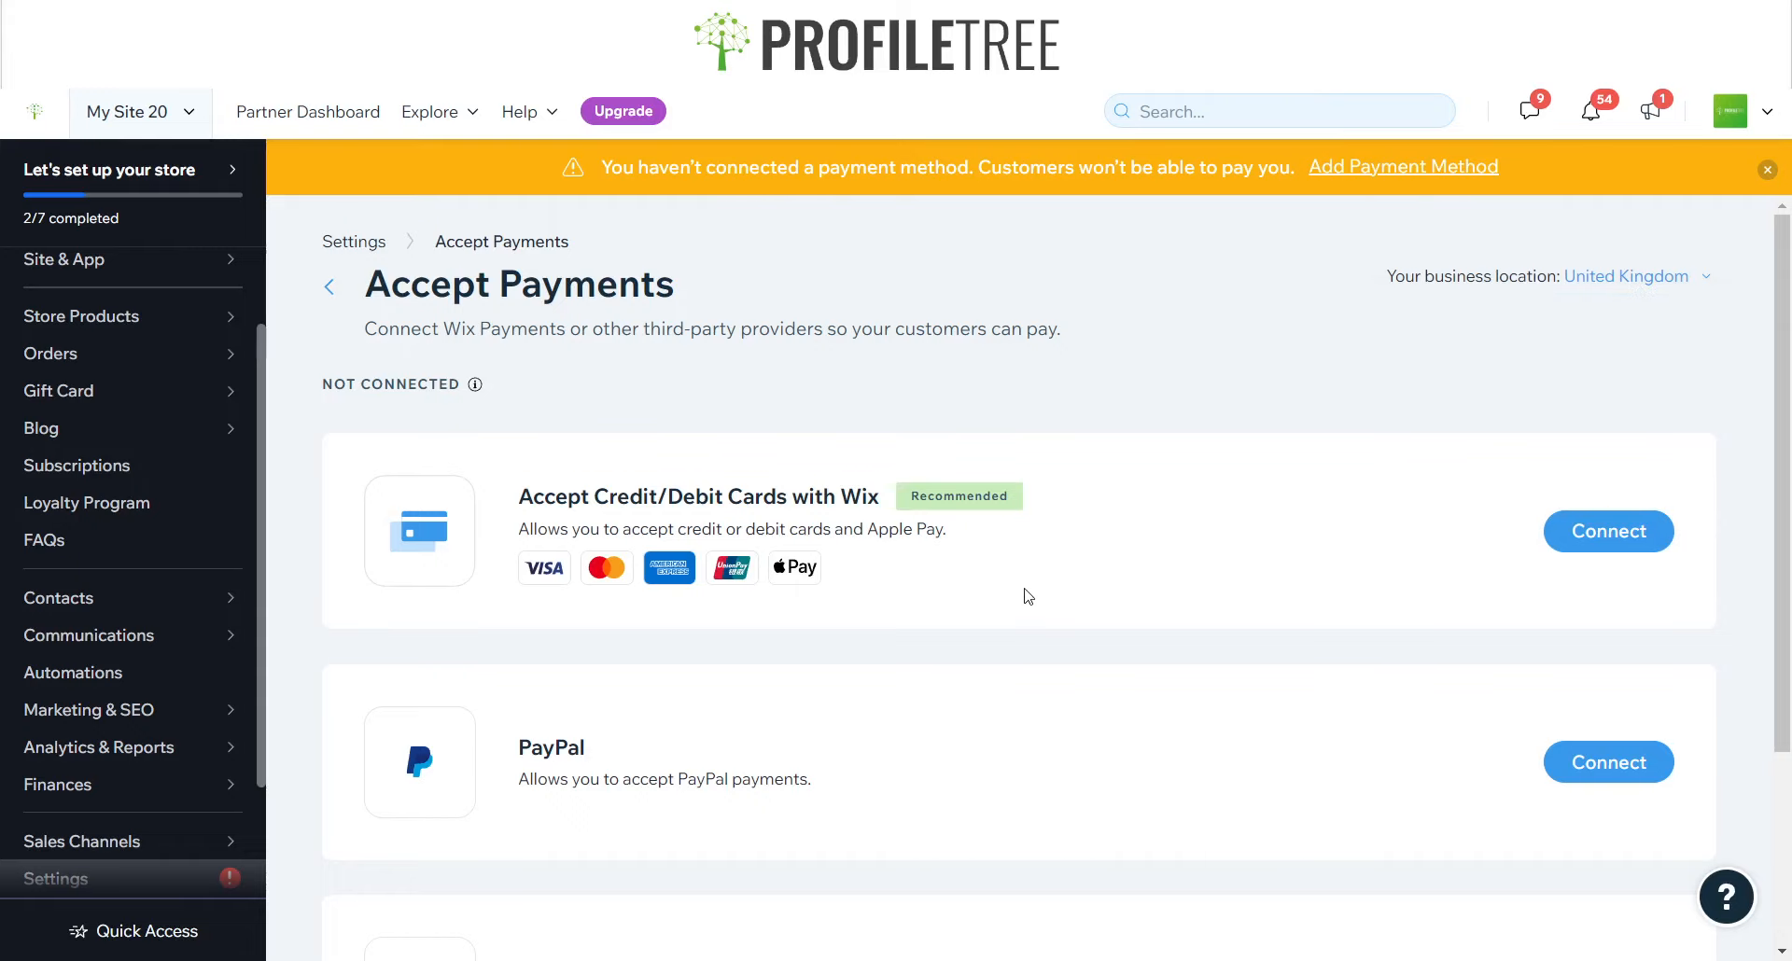
{"action": "scroll", "coordinate": [1027, 597], "scroll_direction": "down", "scroll_amount": 3}
{"action": "scroll", "coordinate": [1028, 602], "scroll_direction": "up", "scroll_amount": 3}
{"action": "scroll", "coordinate": [1027, 601], "scroll_direction": "down", "scroll_amount": 3}
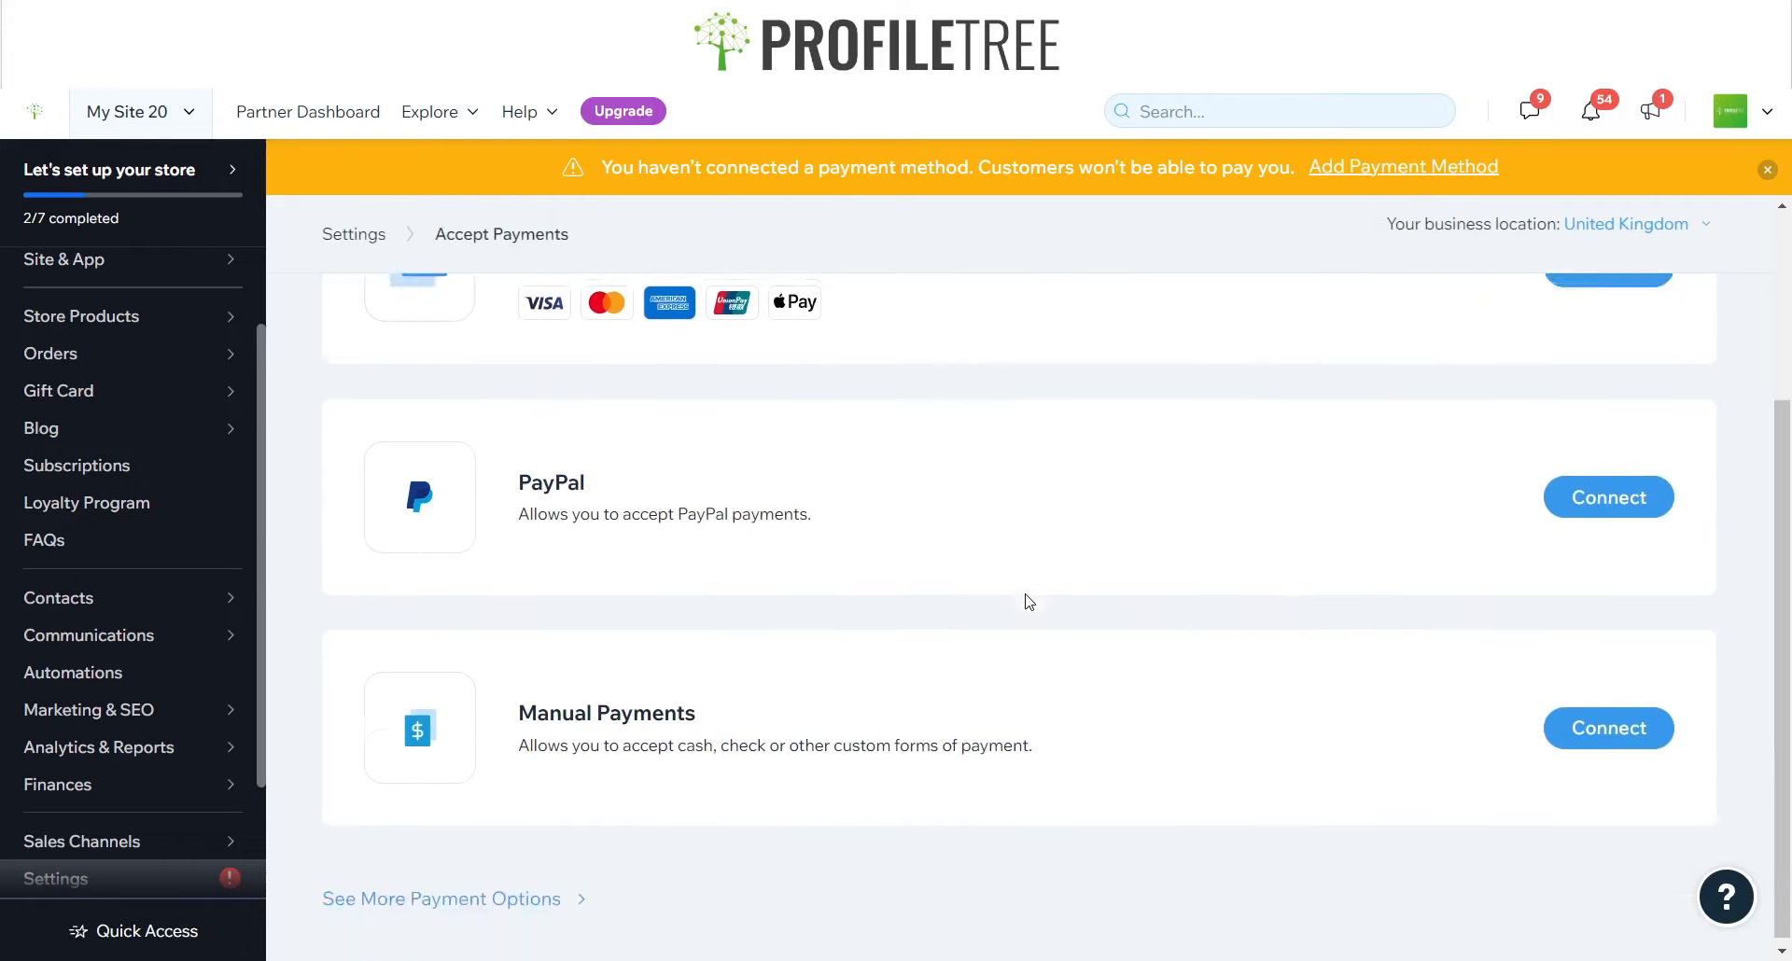
{"action": "scroll", "coordinate": [1028, 602], "scroll_direction": "up", "scroll_amount": 3}
{"action": "scroll", "coordinate": [1027, 602], "scroll_direction": "down", "scroll_amount": 3}
{"action": "scroll", "coordinate": [1027, 601], "scroll_direction": "up", "scroll_amount": 3}
{"action": "scroll", "coordinate": [1028, 602], "scroll_direction": "down", "scroll_amount": 1}
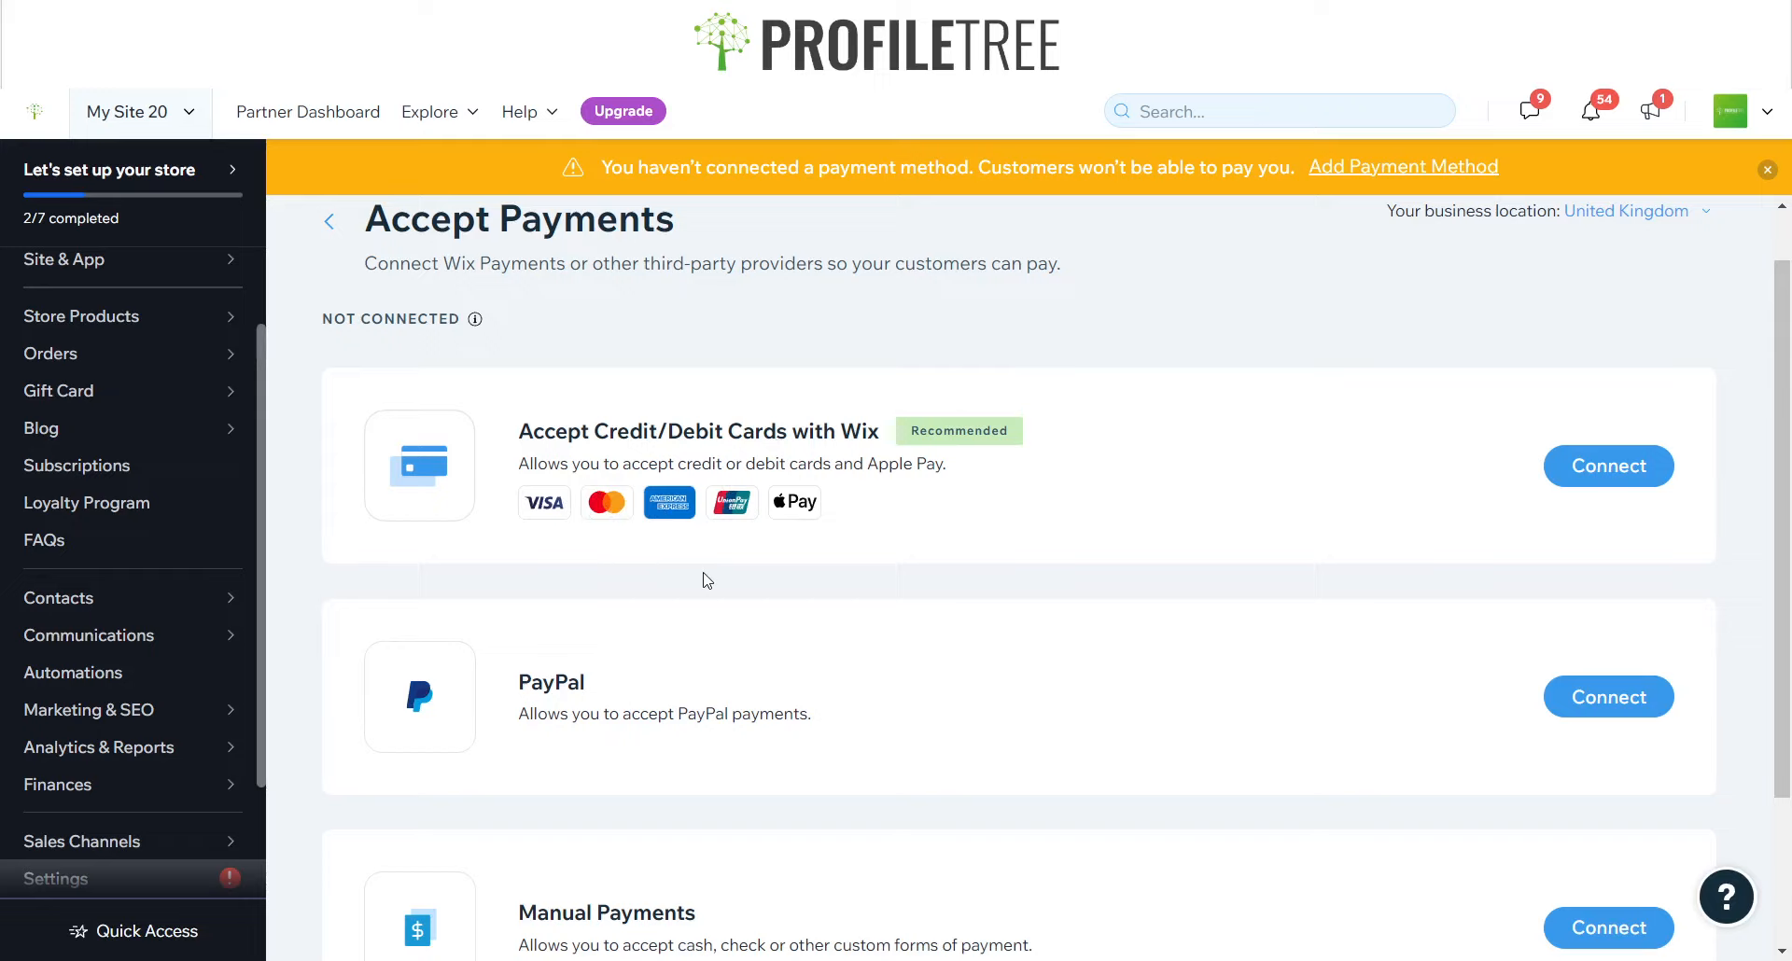
{"action": "scroll", "coordinate": [706, 580], "scroll_direction": "down", "scroll_amount": 2}
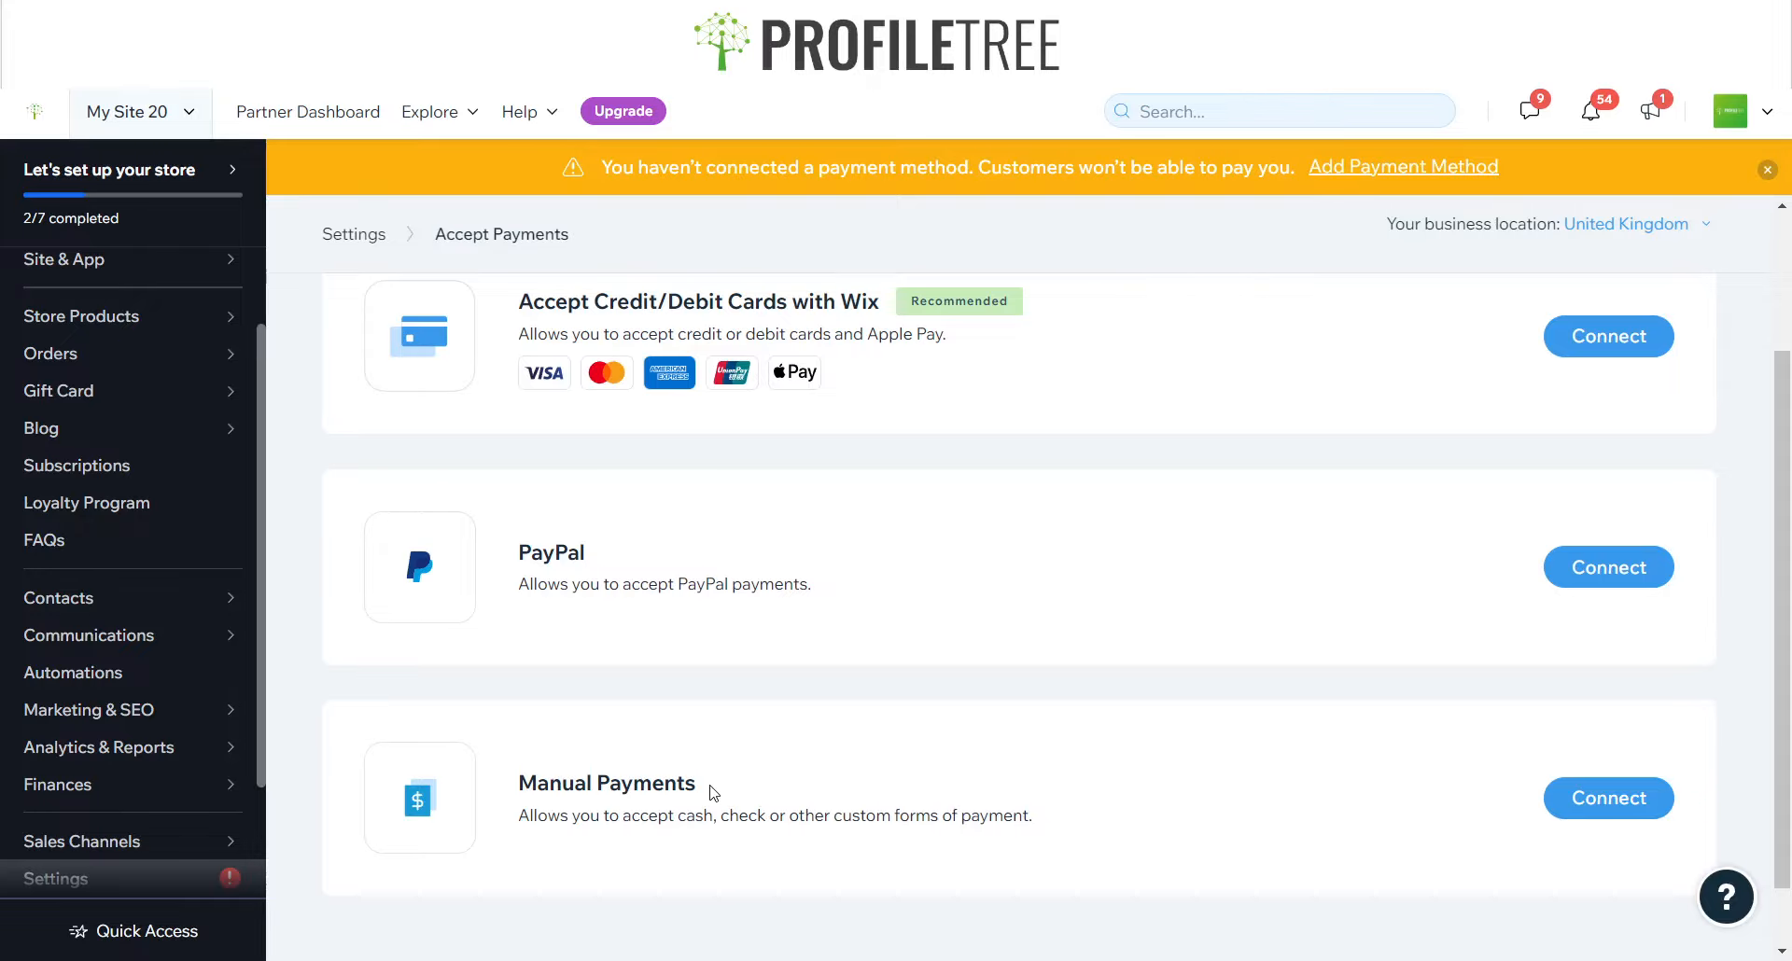
{"action": "scroll", "coordinate": [714, 793], "scroll_direction": "up", "scroll_amount": 1}
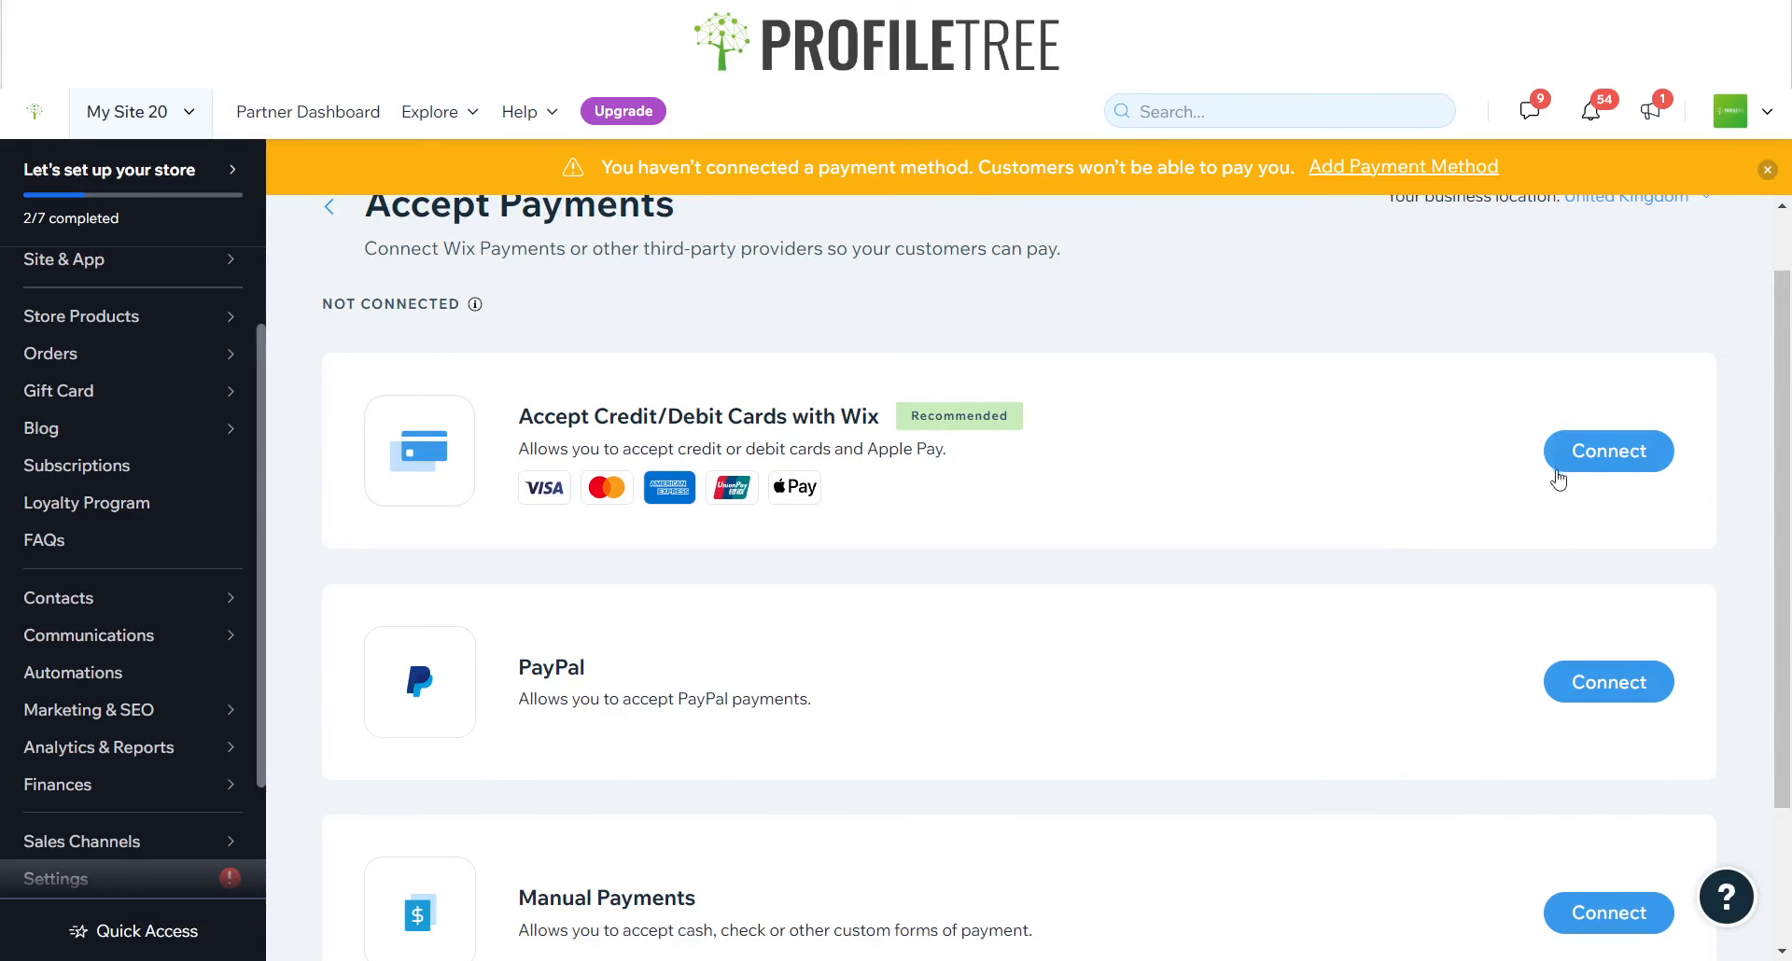
- Connect Wix credit/debit card payments, declaring that no prohibited products or services are sold, and dismiss the upgrade offer
{"action": "left_click", "coordinate": [1586, 452]}
{"action": "scroll", "coordinate": [1595, 455], "scroll_direction": "down", "scroll_amount": 1}
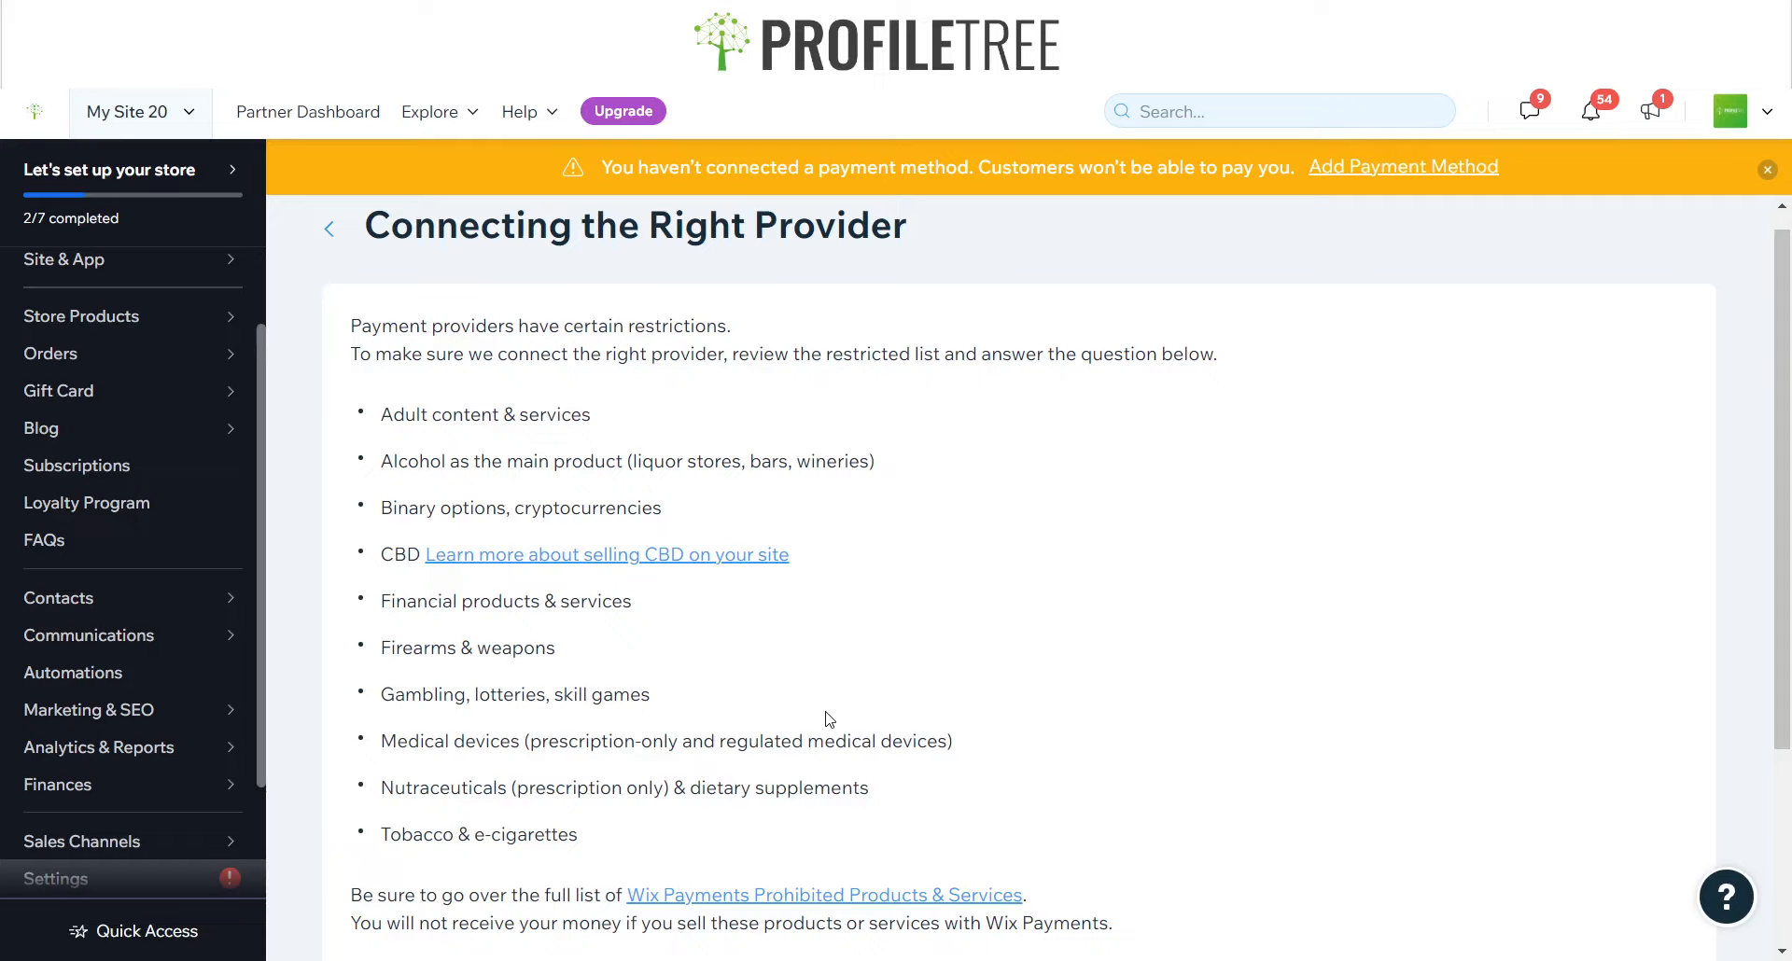
{"action": "scroll", "coordinate": [829, 720], "scroll_direction": "down", "scroll_amount": 3}
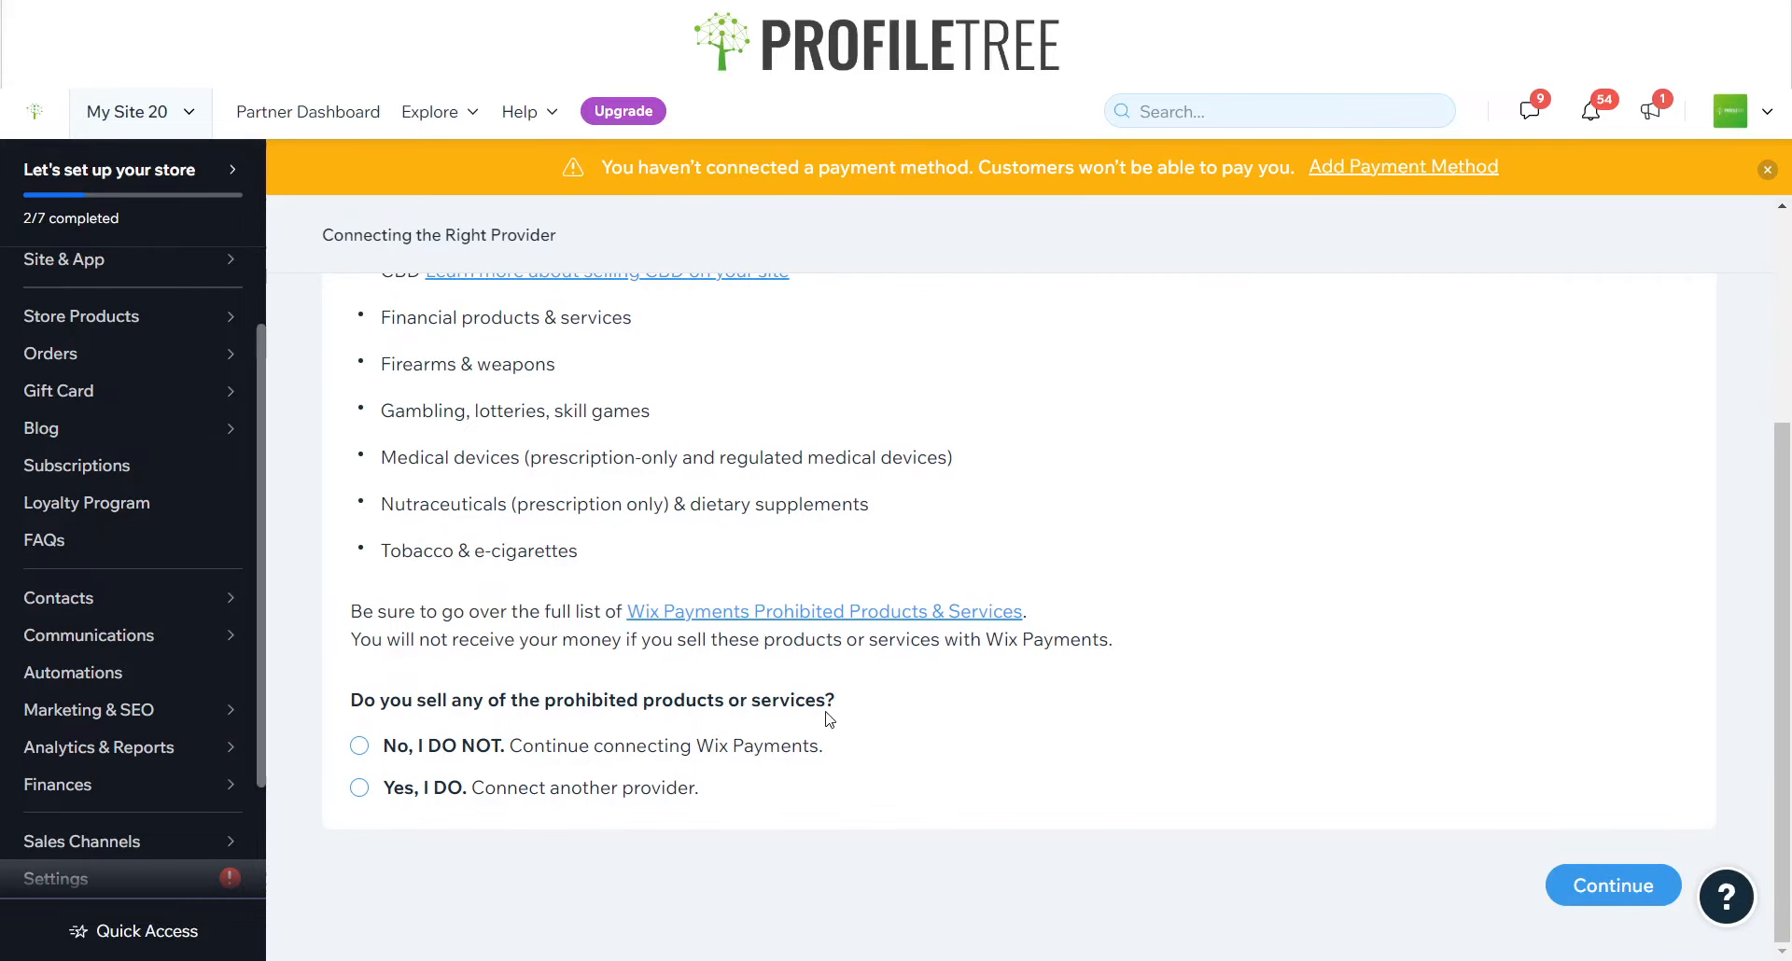
{"action": "left_click", "coordinate": [359, 751]}
{"action": "left_click", "coordinate": [1620, 881]}
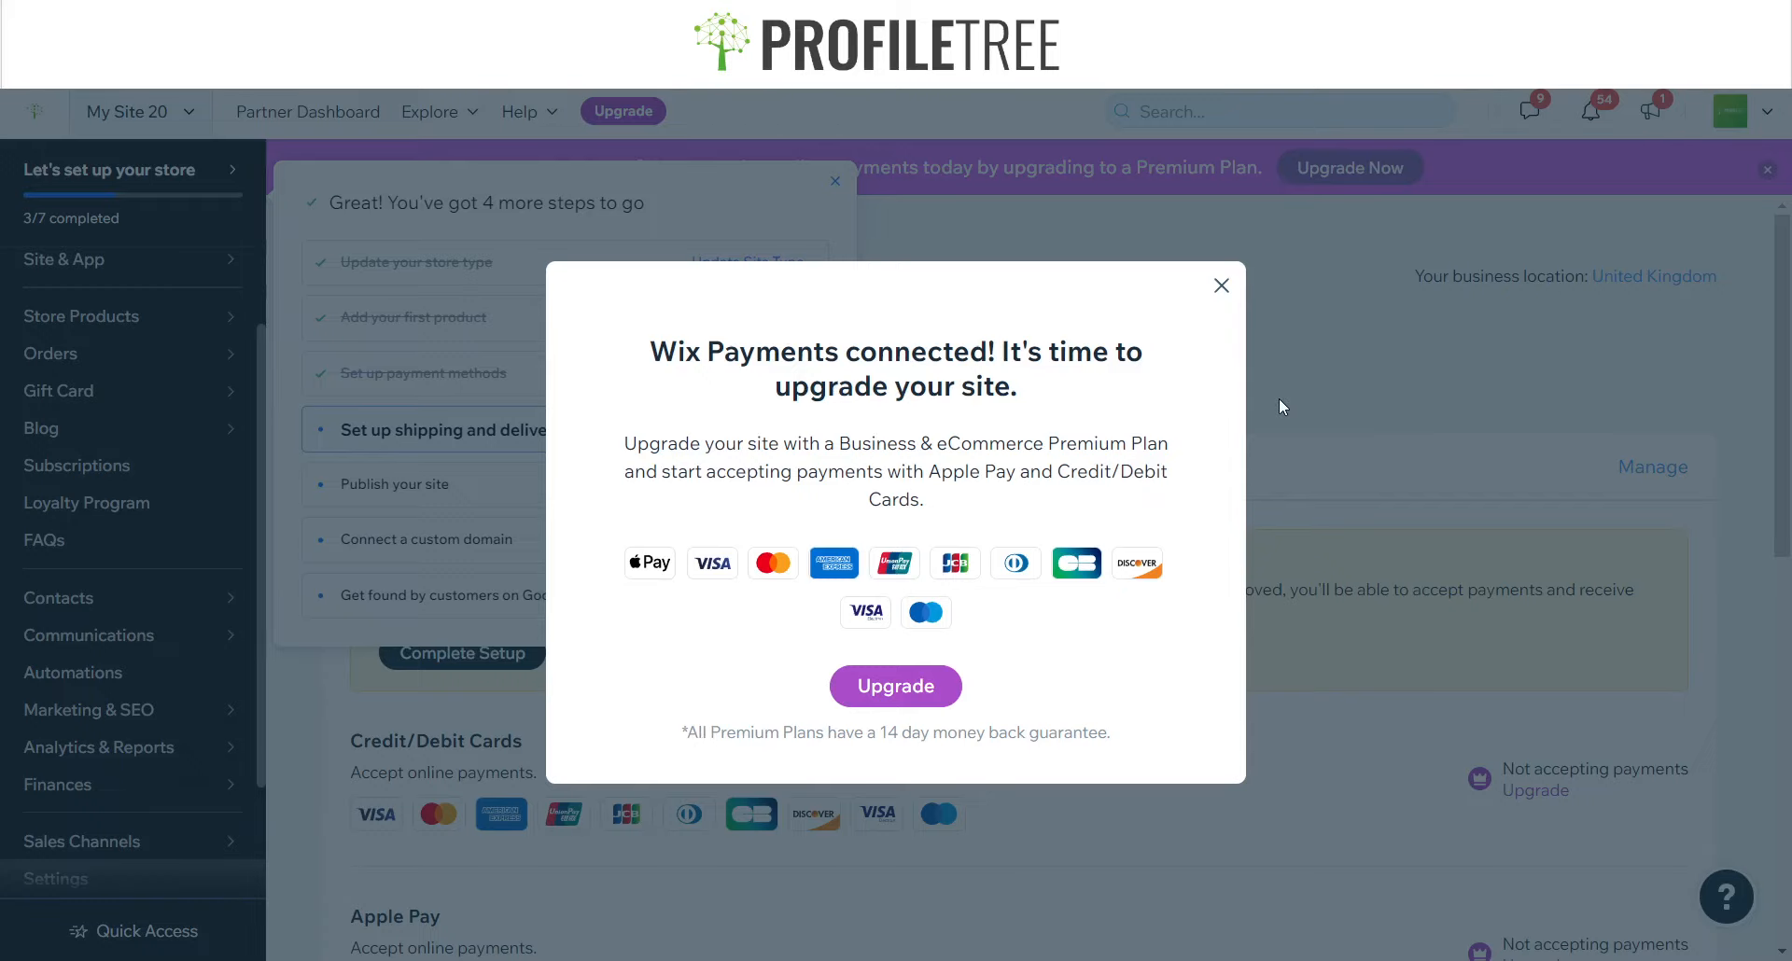
{"action": "left_click", "coordinate": [1221, 287]}
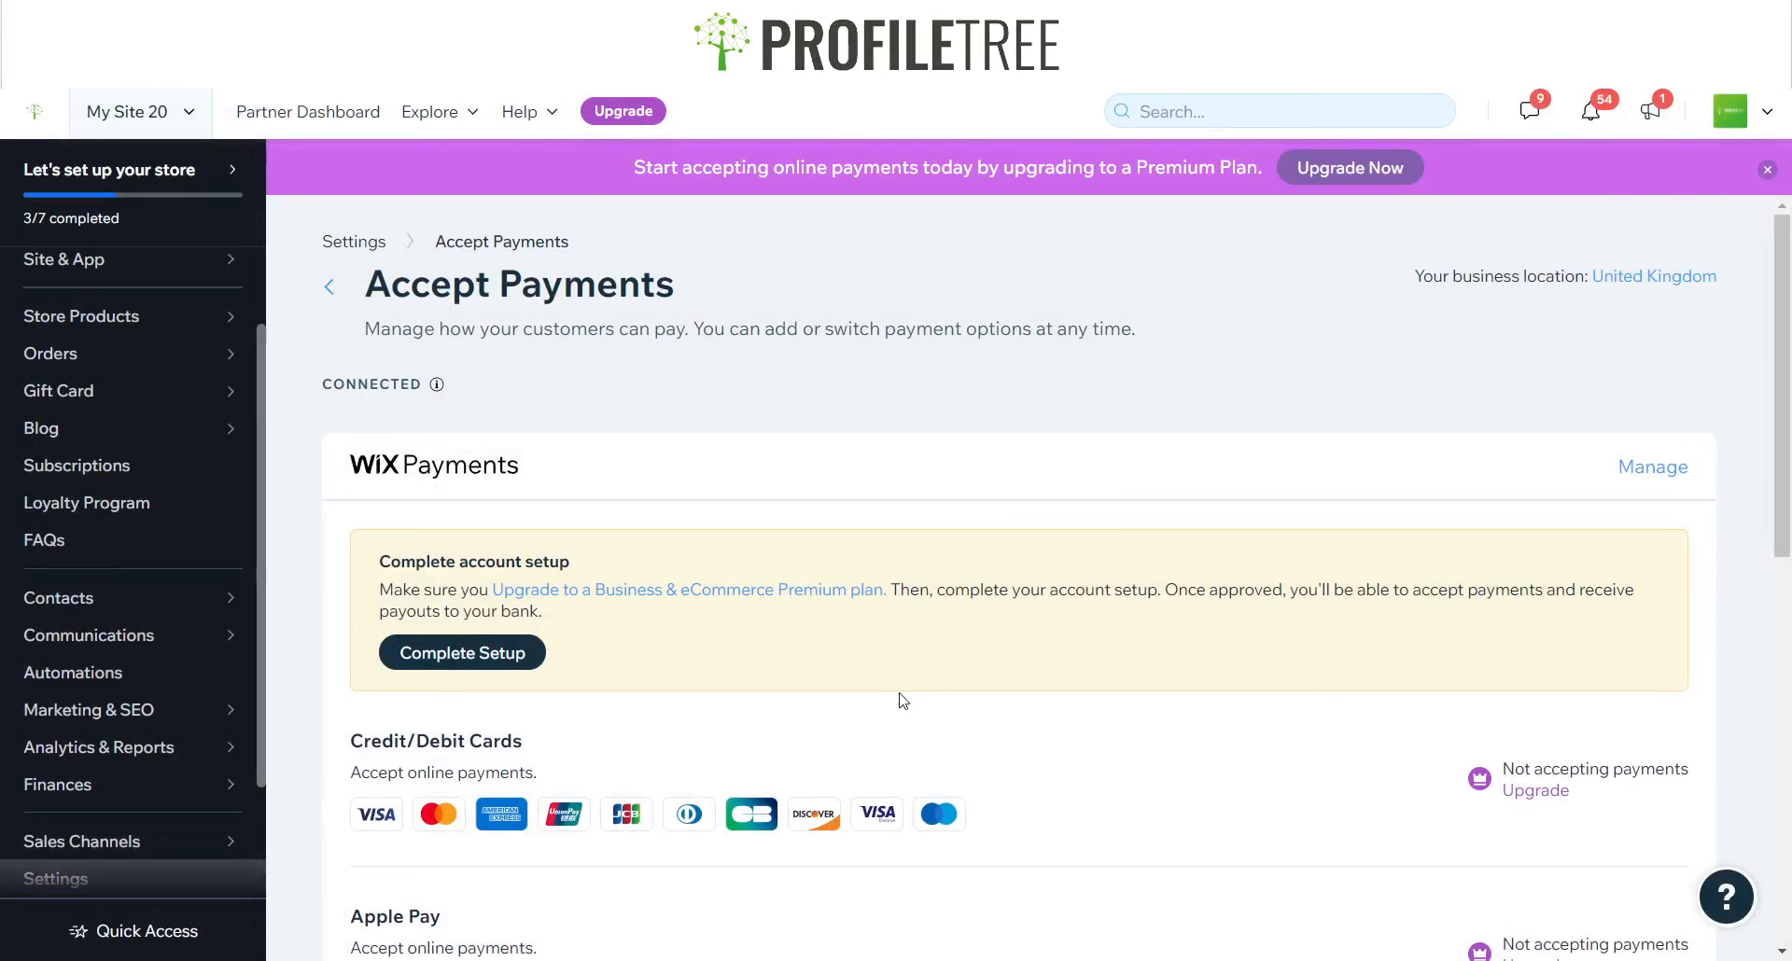
- Review the PayPal connection page's instructions, fees and account form, and return to Accept Payments
{"action": "scroll", "coordinate": [899, 696], "scroll_direction": "down", "scroll_amount": 3}
{"action": "scroll", "coordinate": [900, 695], "scroll_direction": "down", "scroll_amount": 5}
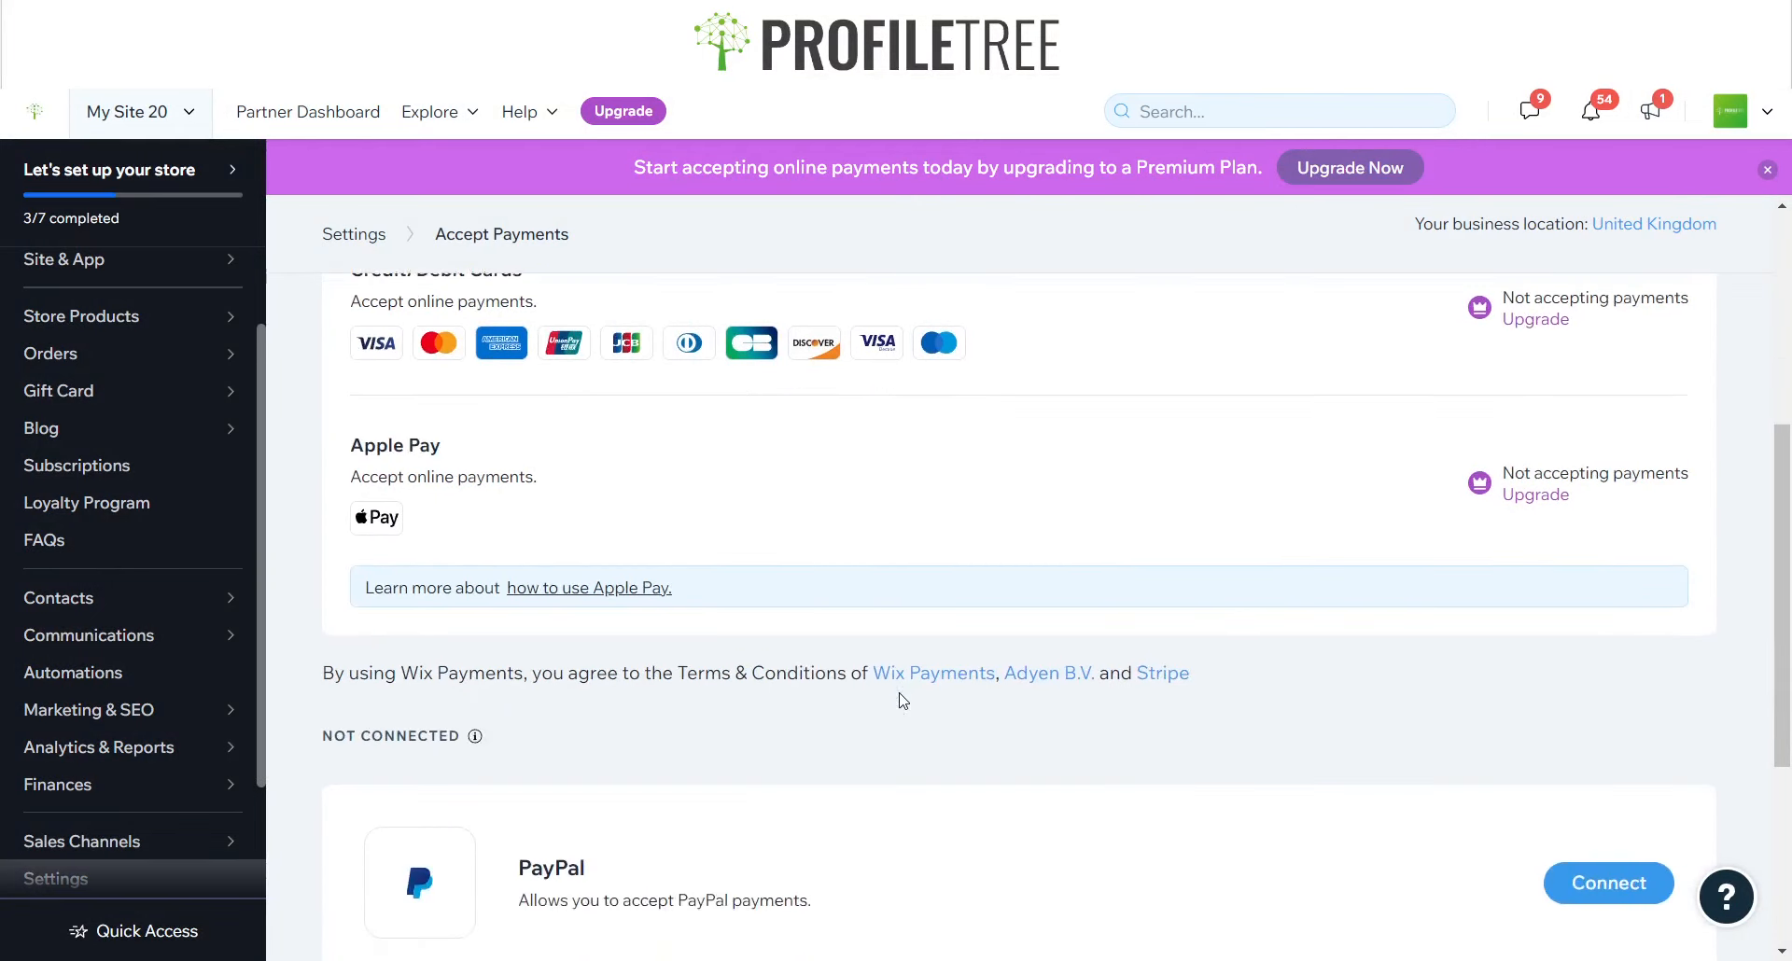
{"action": "left_click", "coordinate": [1582, 777]}
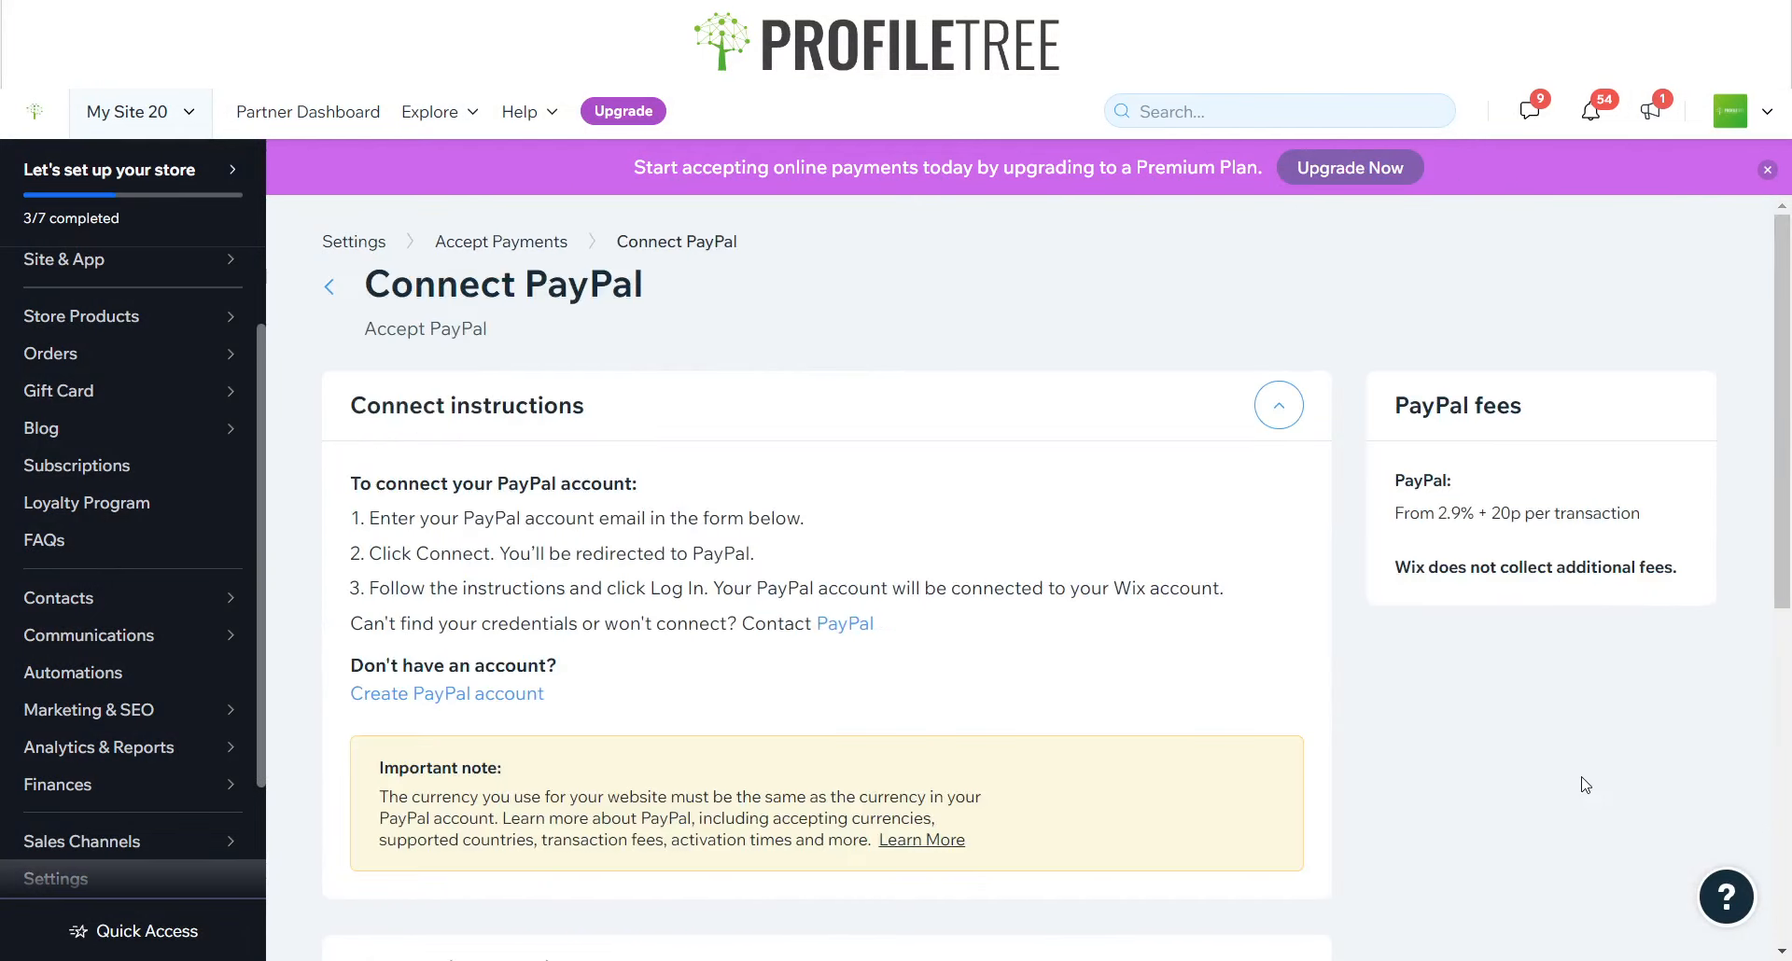
{"action": "scroll", "coordinate": [1584, 784], "scroll_direction": "down", "scroll_amount": 5}
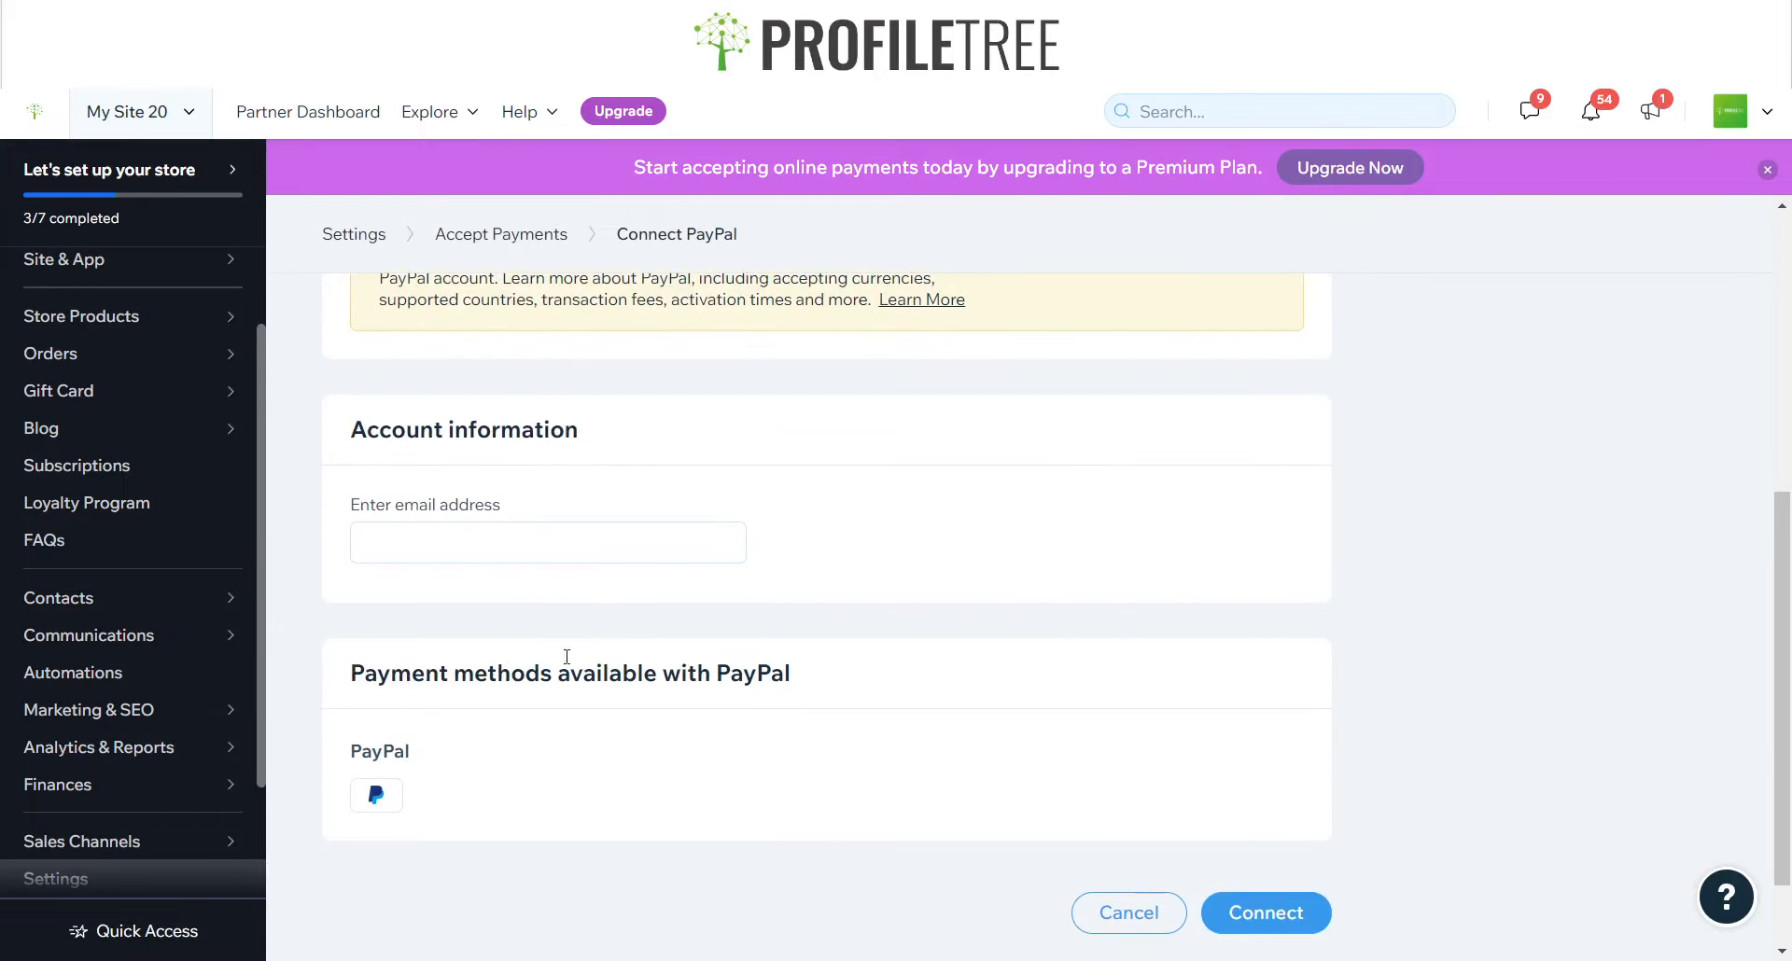
{"action": "scroll", "coordinate": [520, 588], "scroll_direction": "down", "scroll_amount": 1}
{"action": "scroll", "coordinate": [520, 588], "scroll_direction": "up", "scroll_amount": 8}
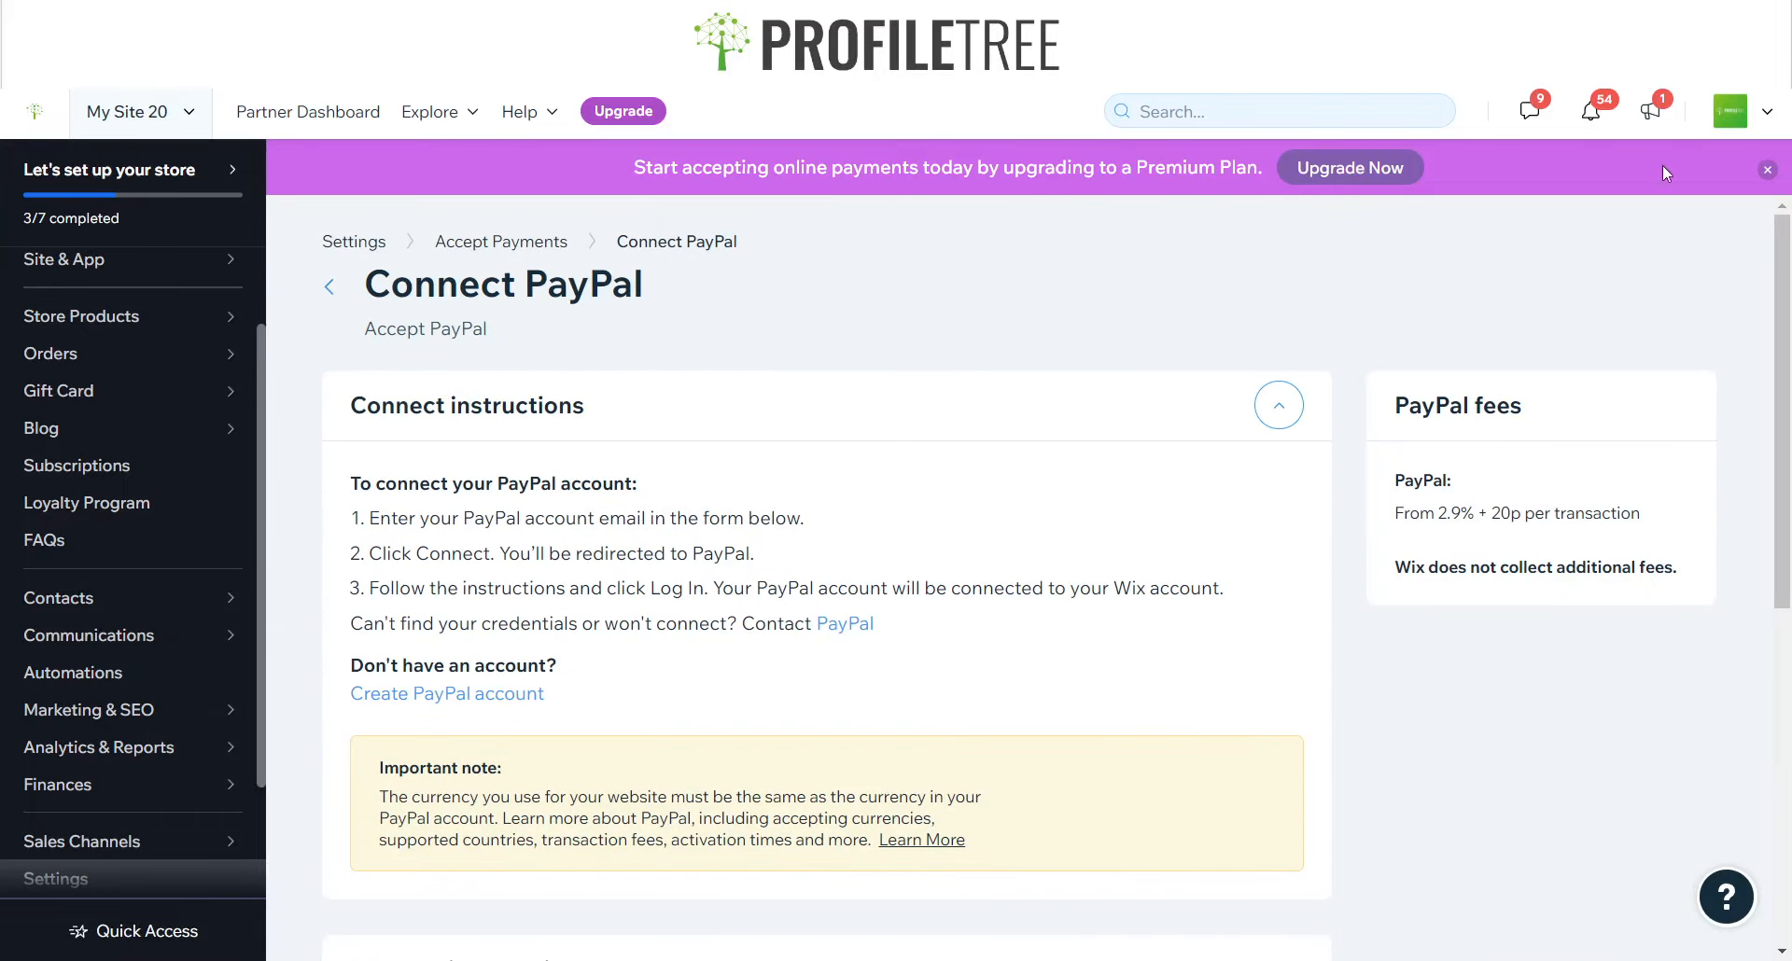
{"action": "left_click", "coordinate": [332, 289]}
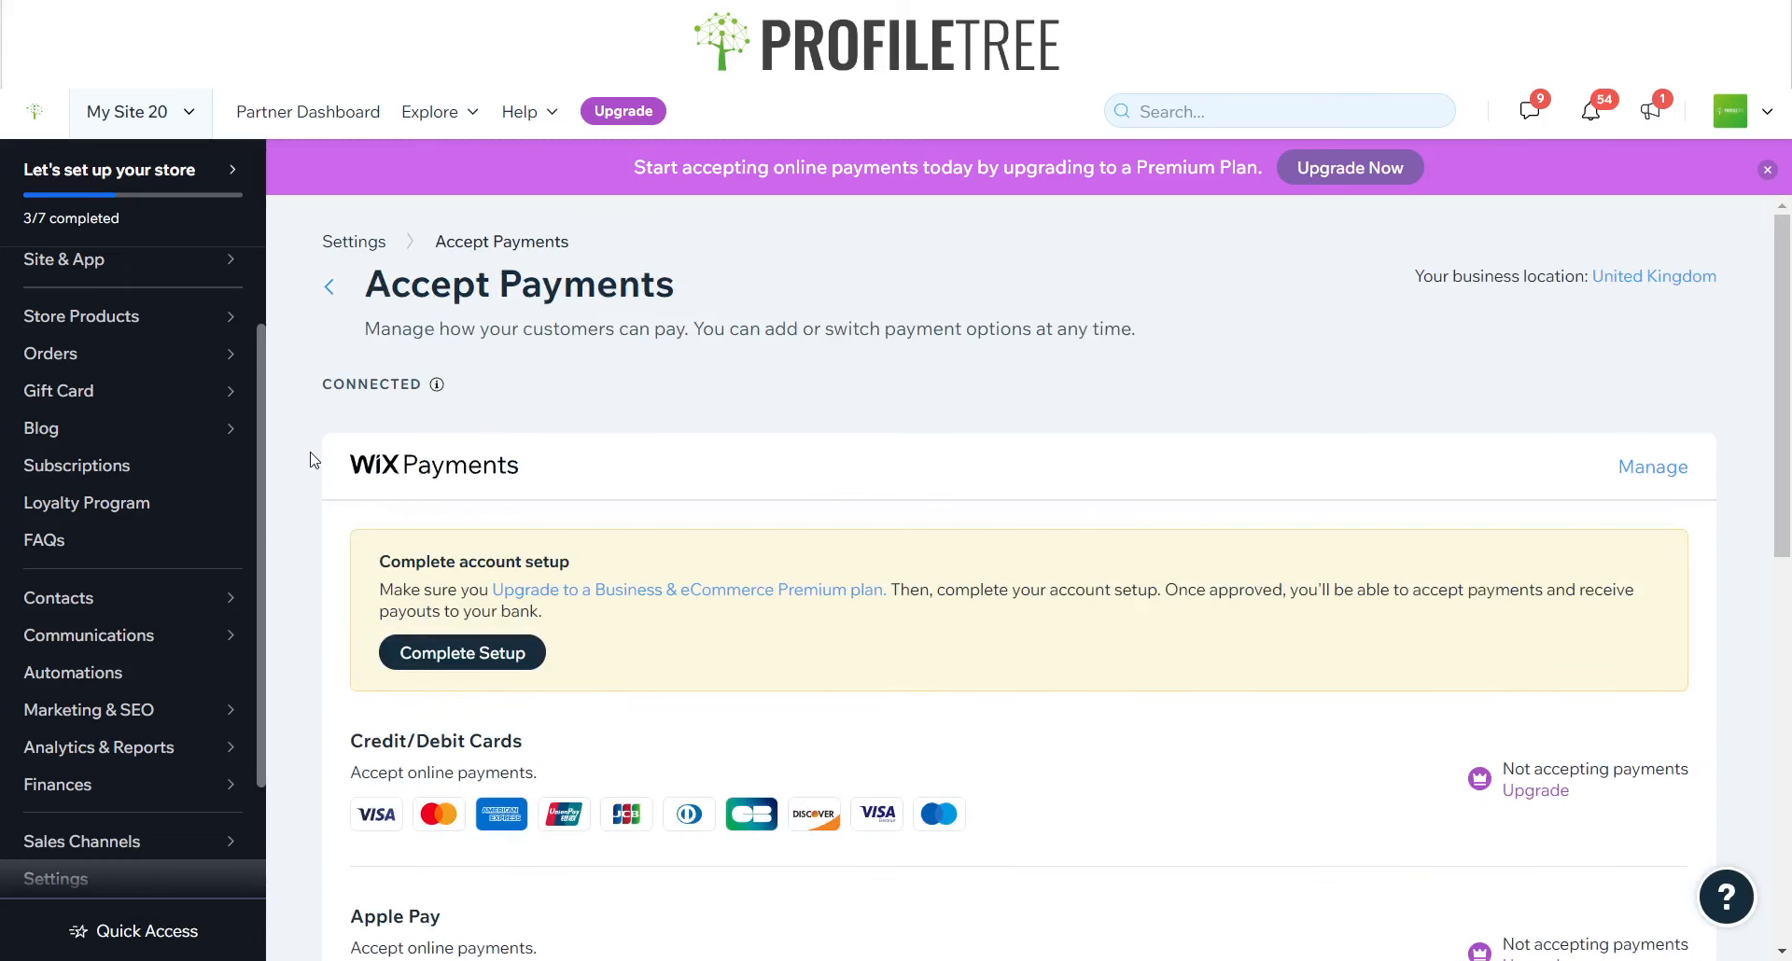
- Open the shipping and delivery setup from the store checklist and look over the shipping regions
{"action": "scroll", "coordinate": [70, 534], "scroll_direction": "up", "scroll_amount": 1}
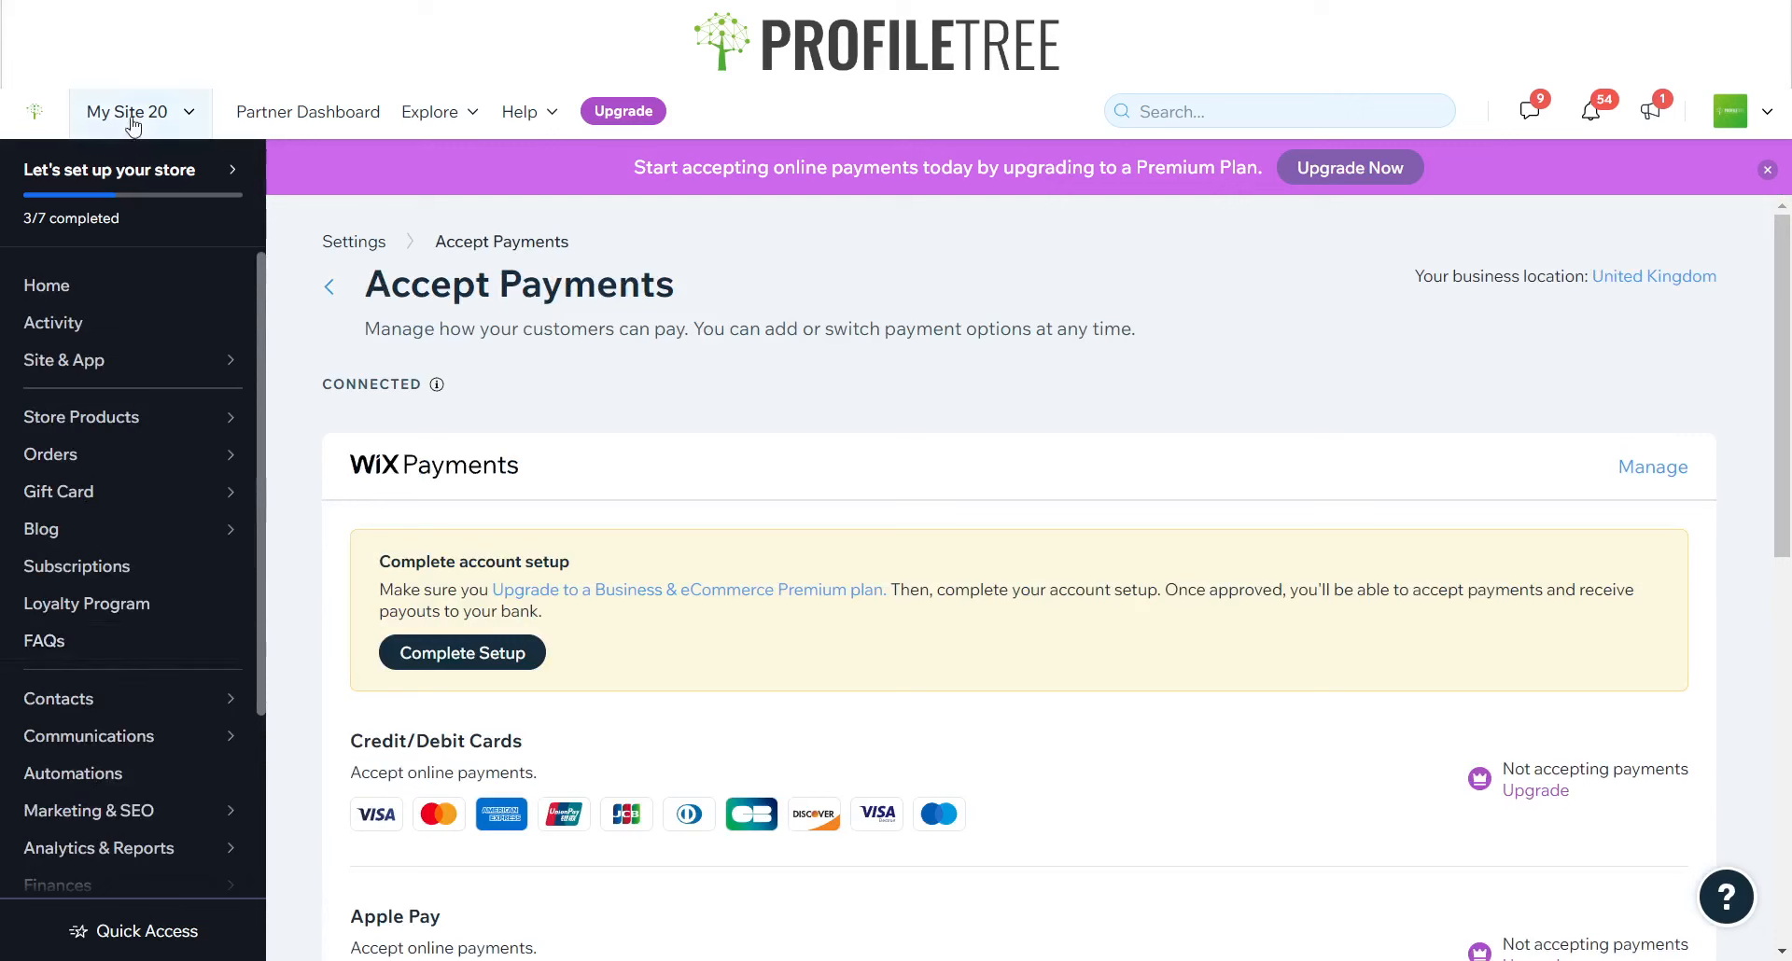
{"action": "mouse_move", "coordinate": [142, 194]}
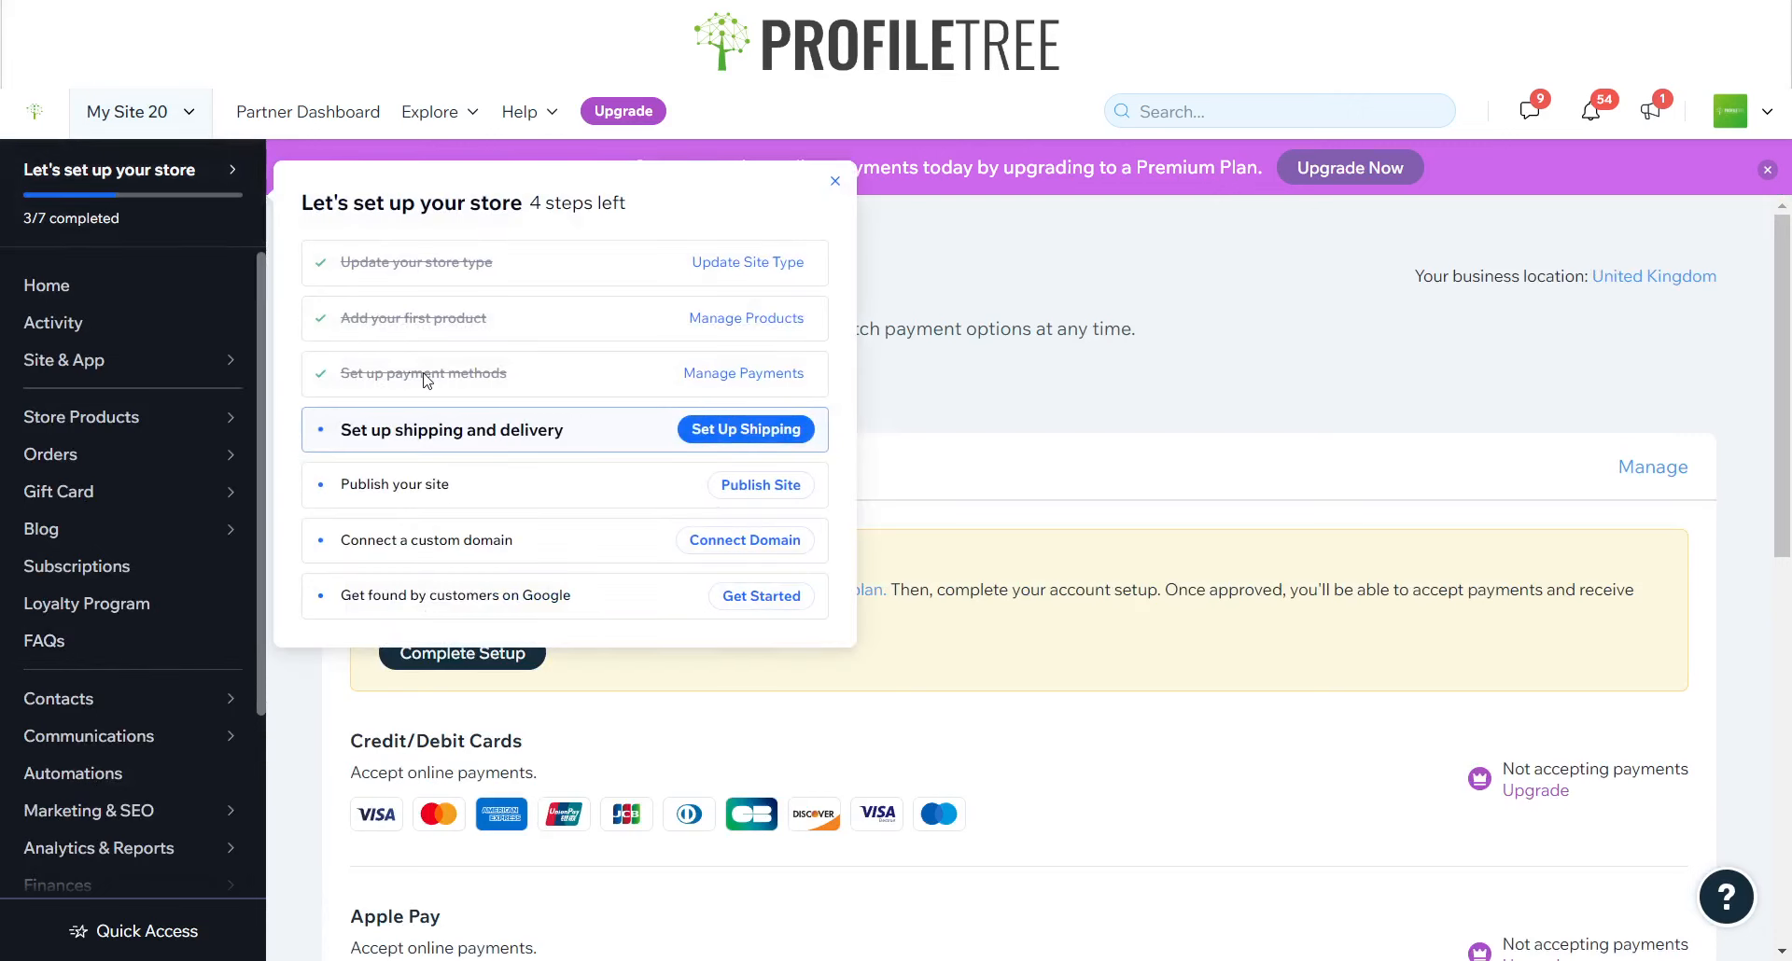
{"action": "left_click", "coordinate": [709, 435]}
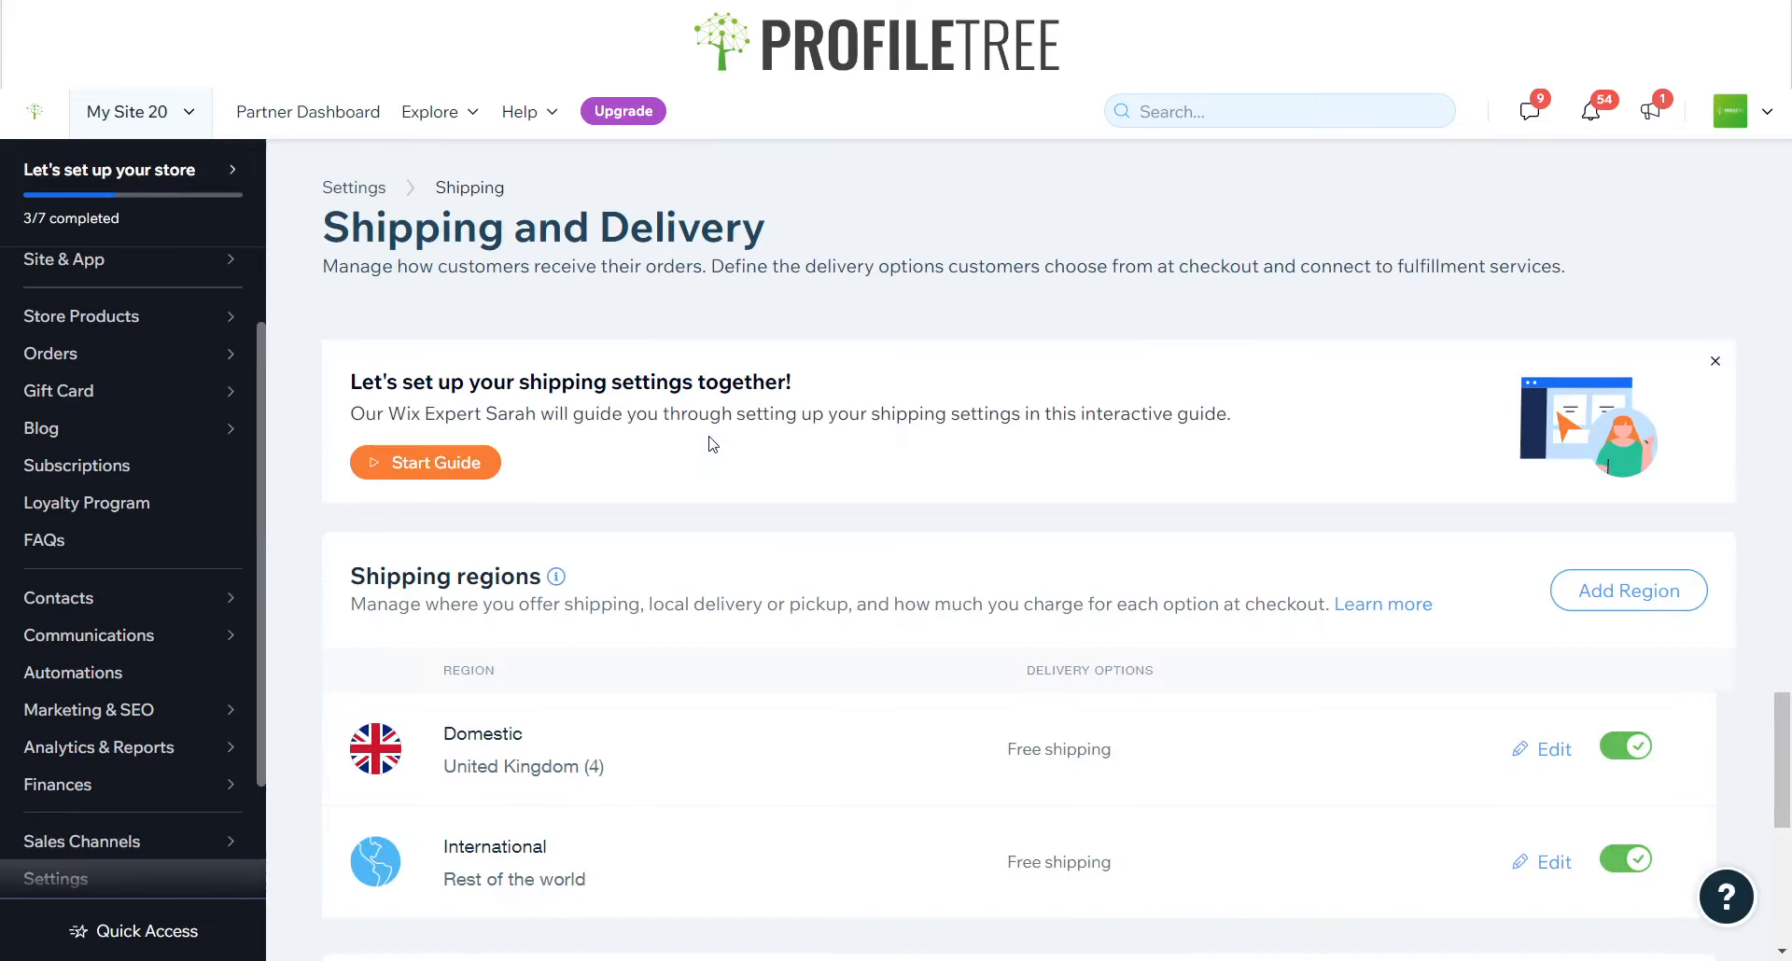
{"action": "scroll", "coordinate": [795, 831], "scroll_direction": "down", "scroll_amount": 2}
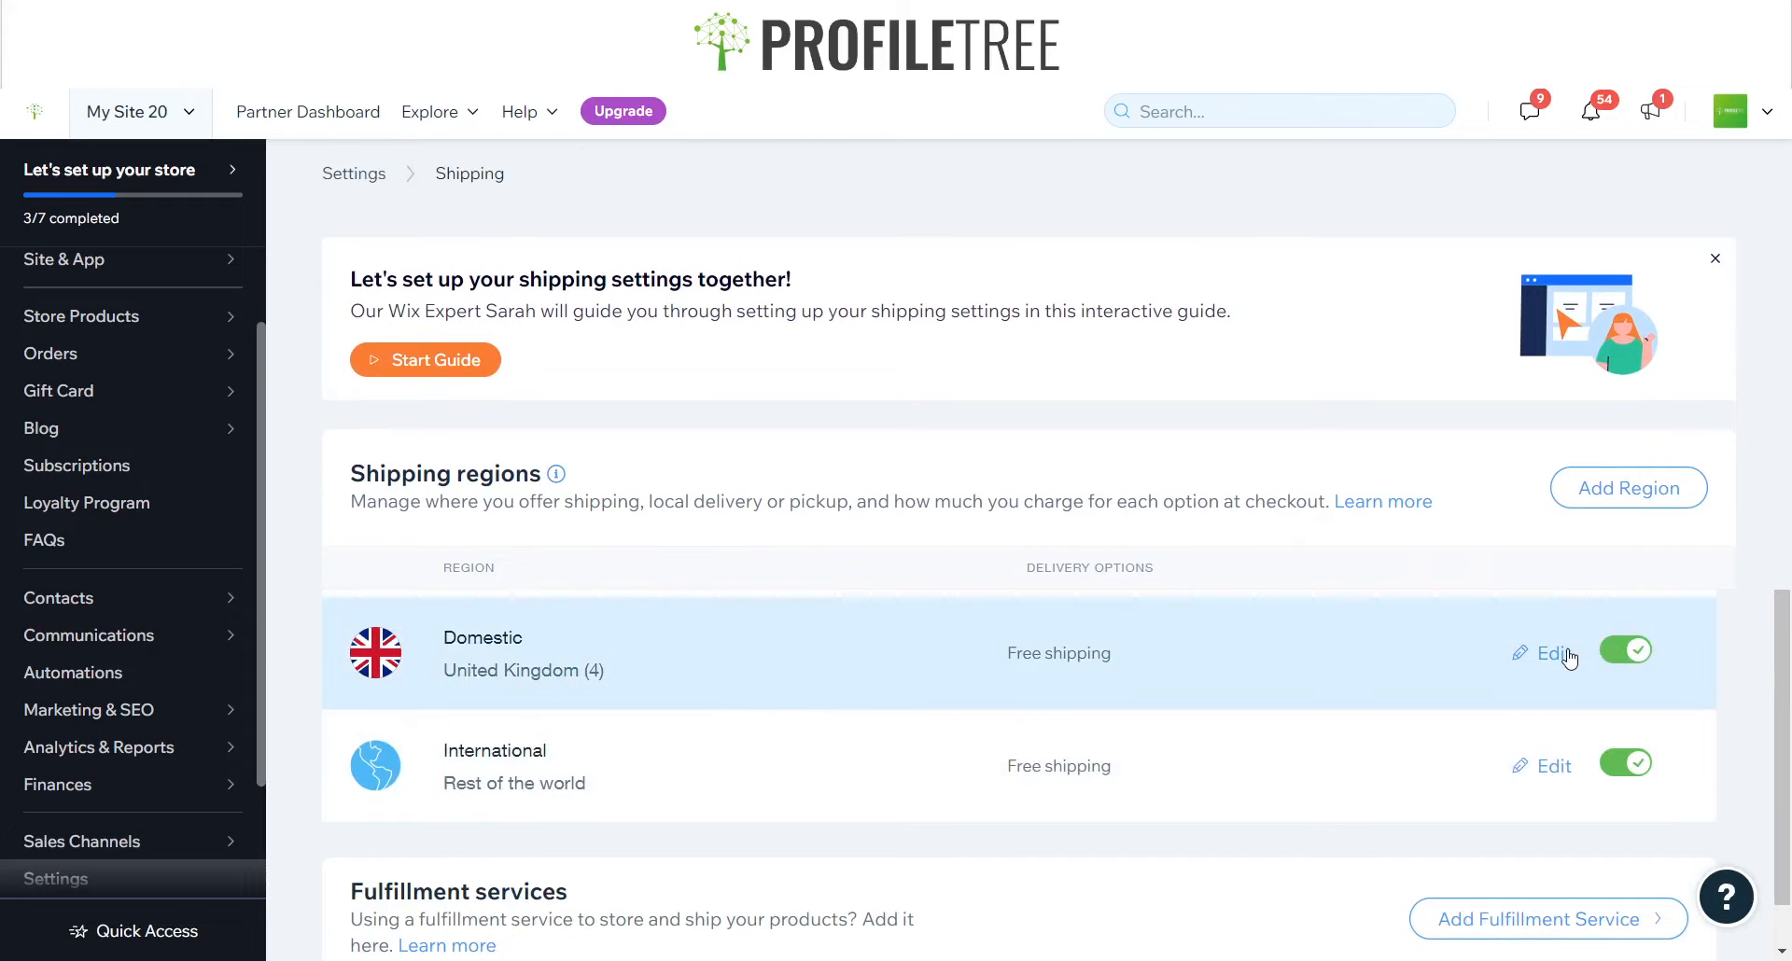
- Open the Domestic shipping region, view the selectable regions within the United Kingdom and close the list
{"action": "left_click", "coordinate": [1410, 687]}
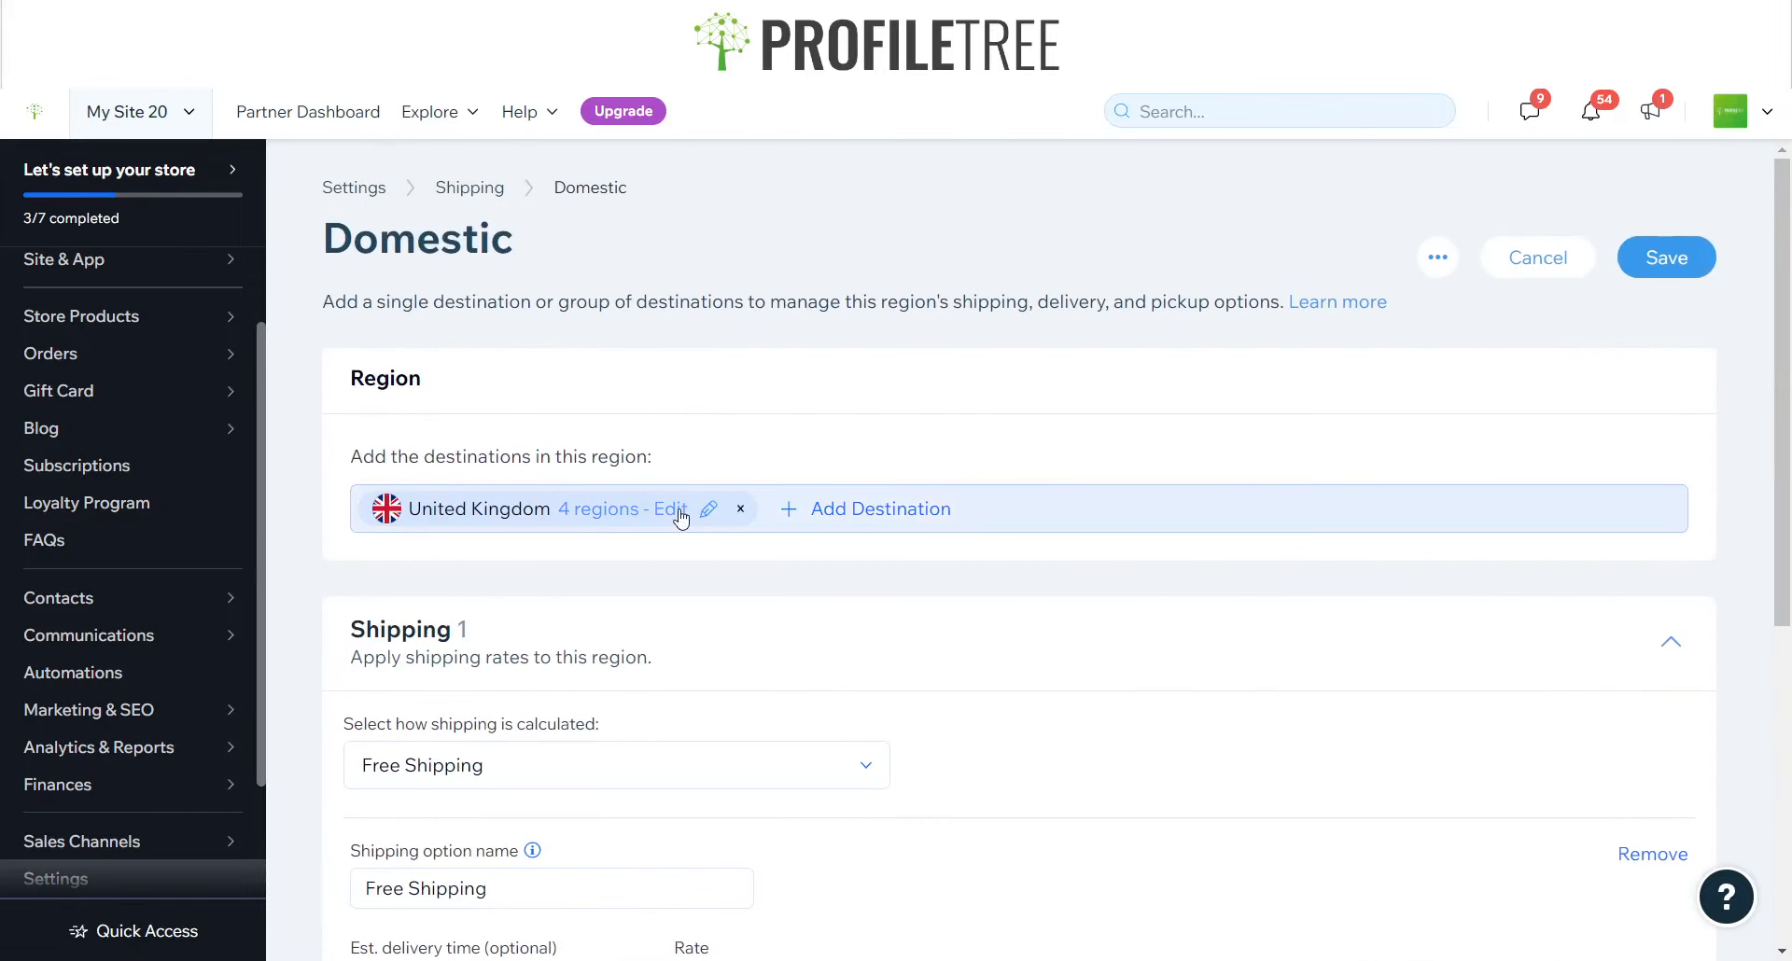
{"action": "left_click", "coordinate": [681, 519]}
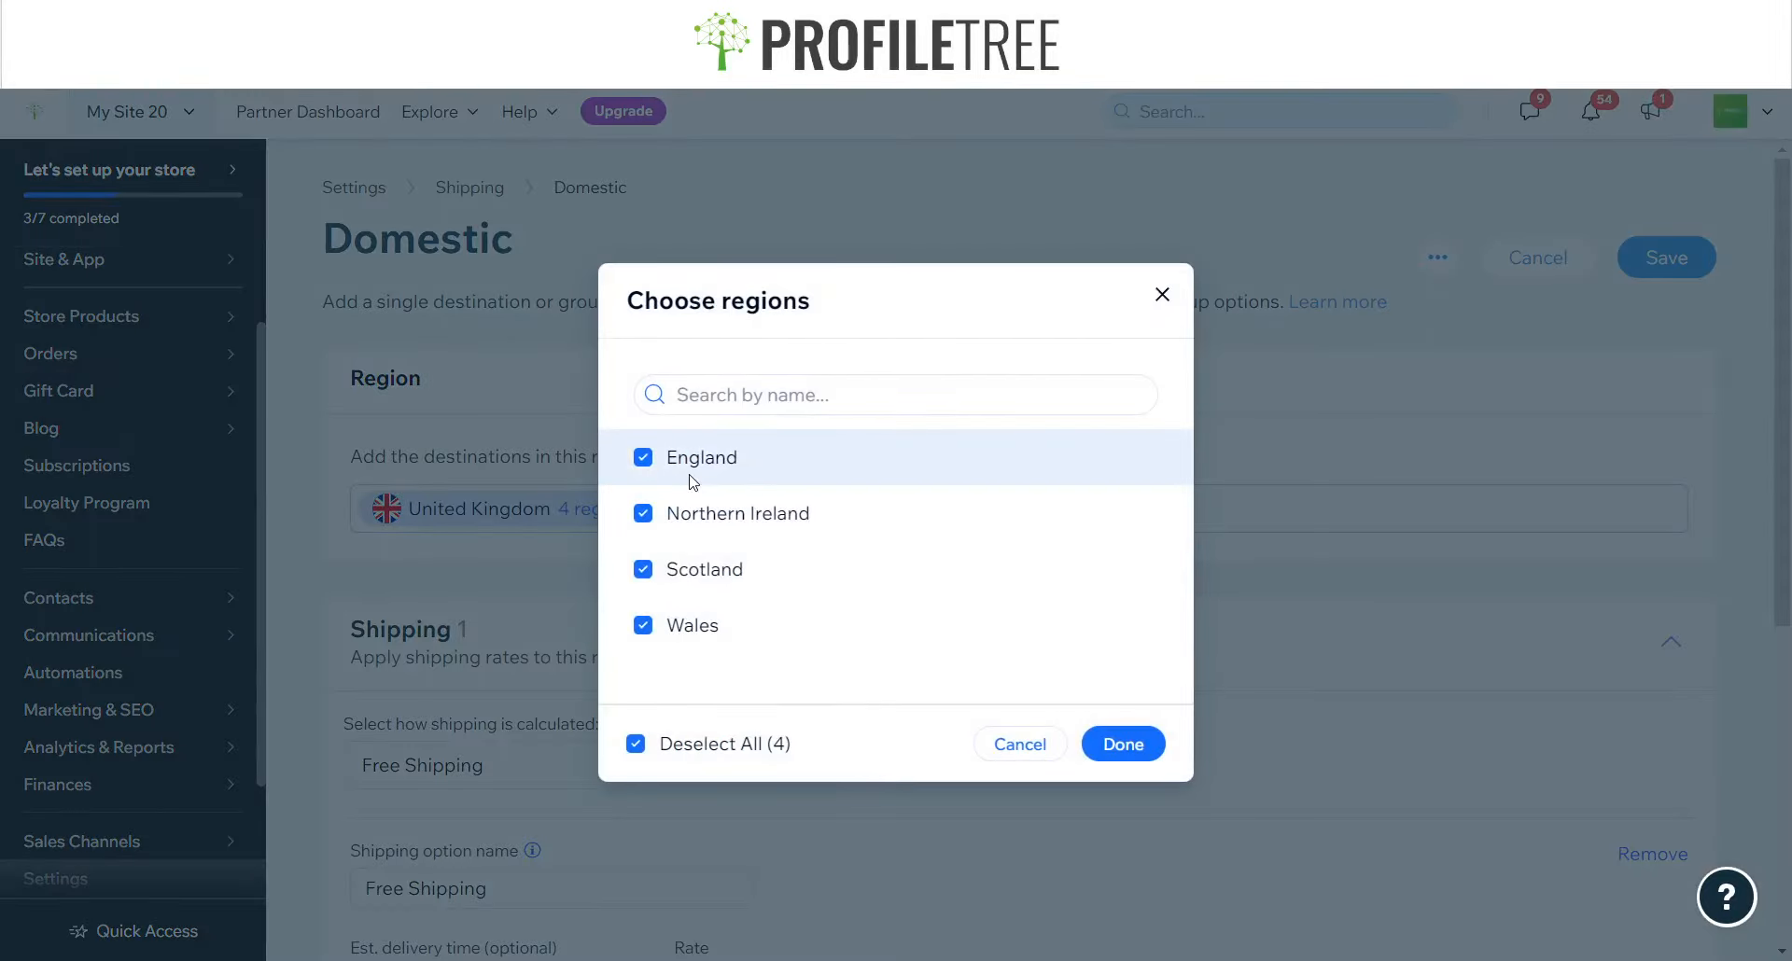
{"action": "left_click", "coordinate": [1161, 295]}
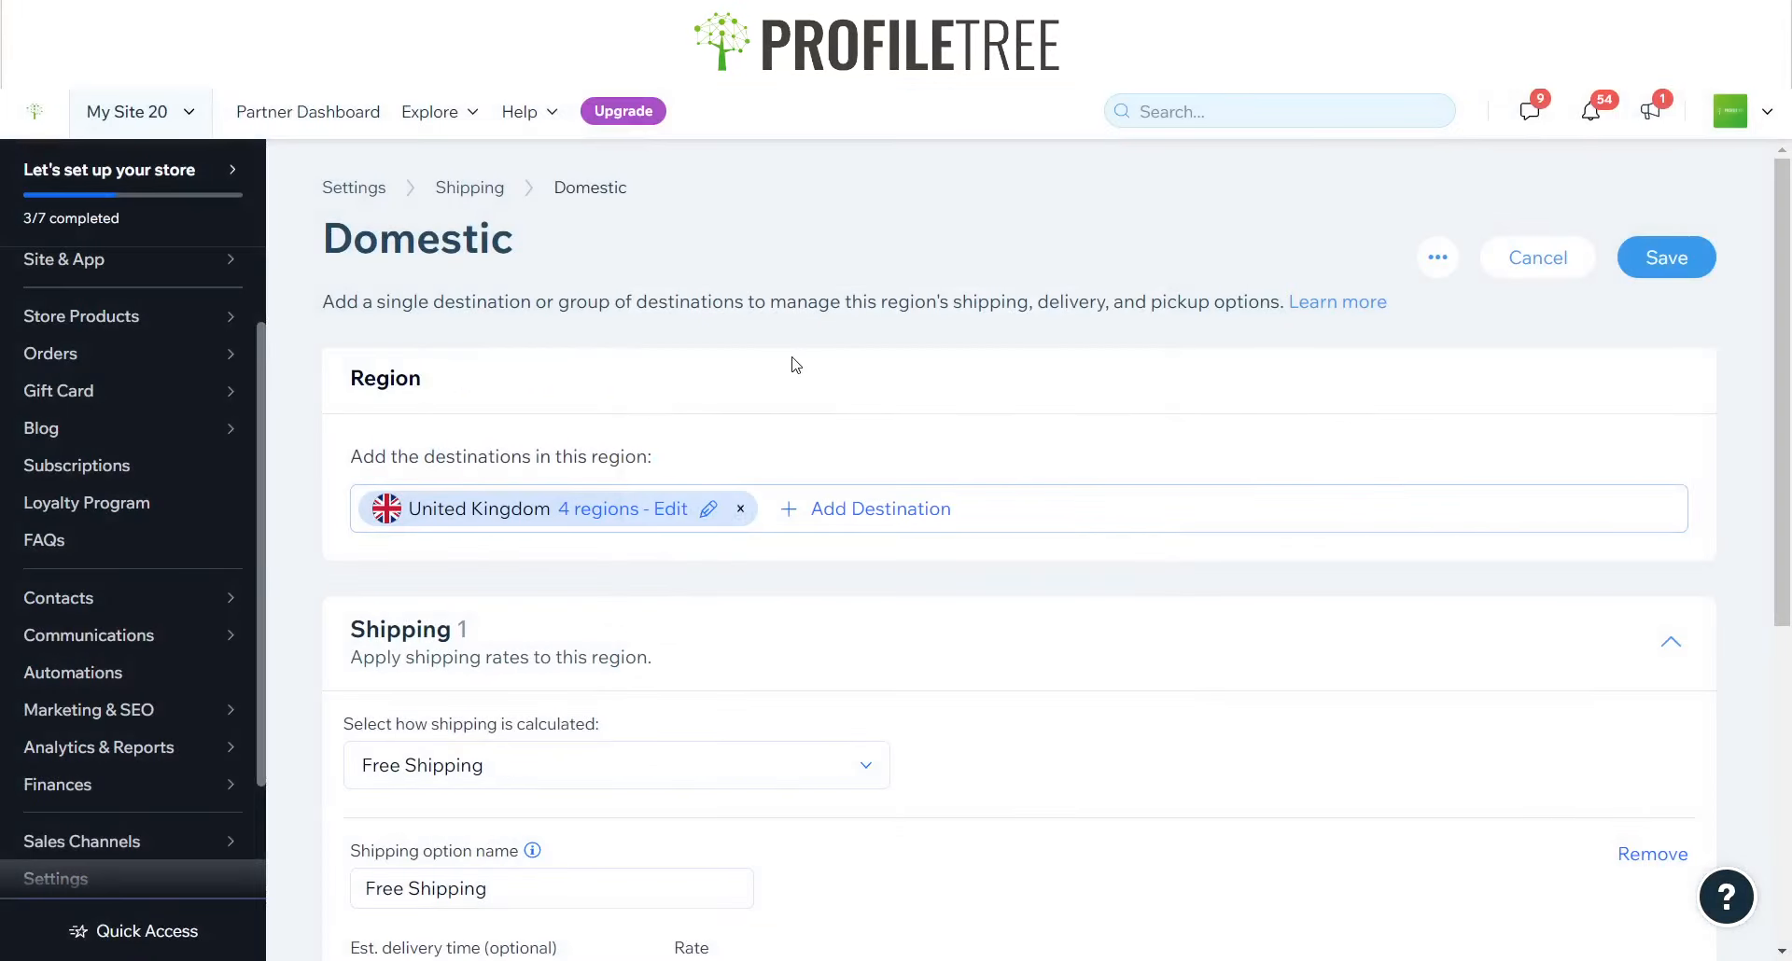
- Set the Domestic region's shipping calculation to Flat Rate with a rate of £20
{"action": "scroll", "coordinate": [668, 766], "scroll_direction": "down", "scroll_amount": 2}
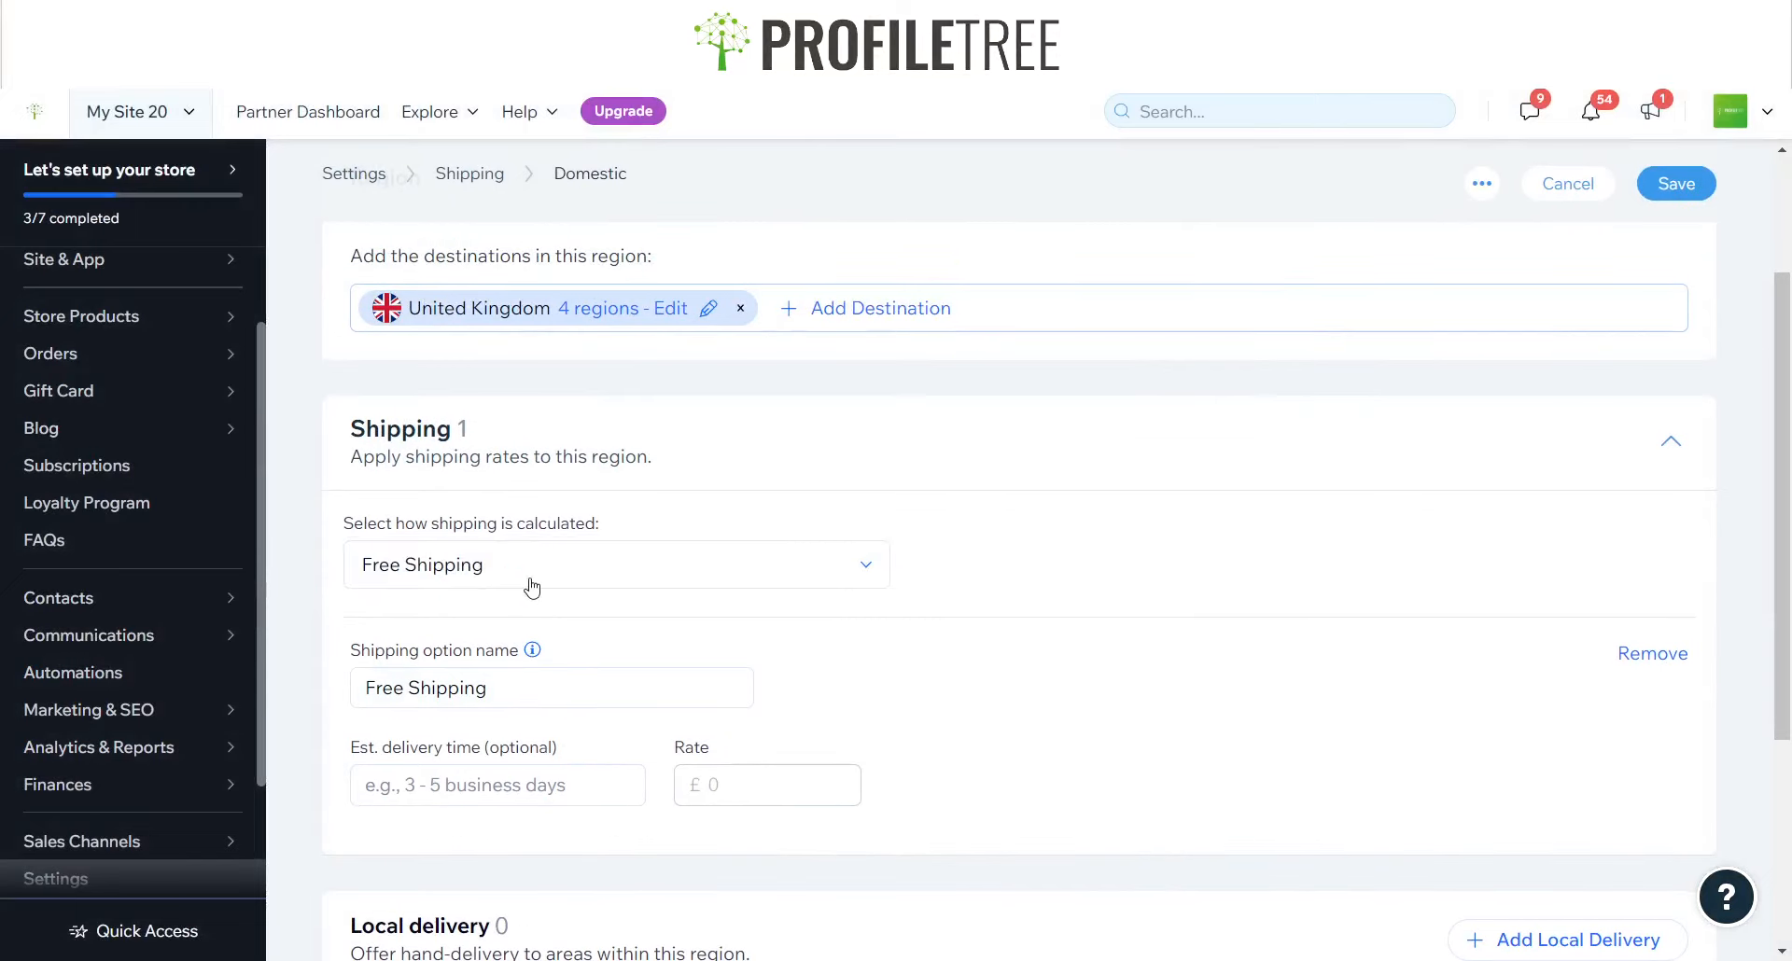
{"action": "left_click", "coordinate": [532, 586]}
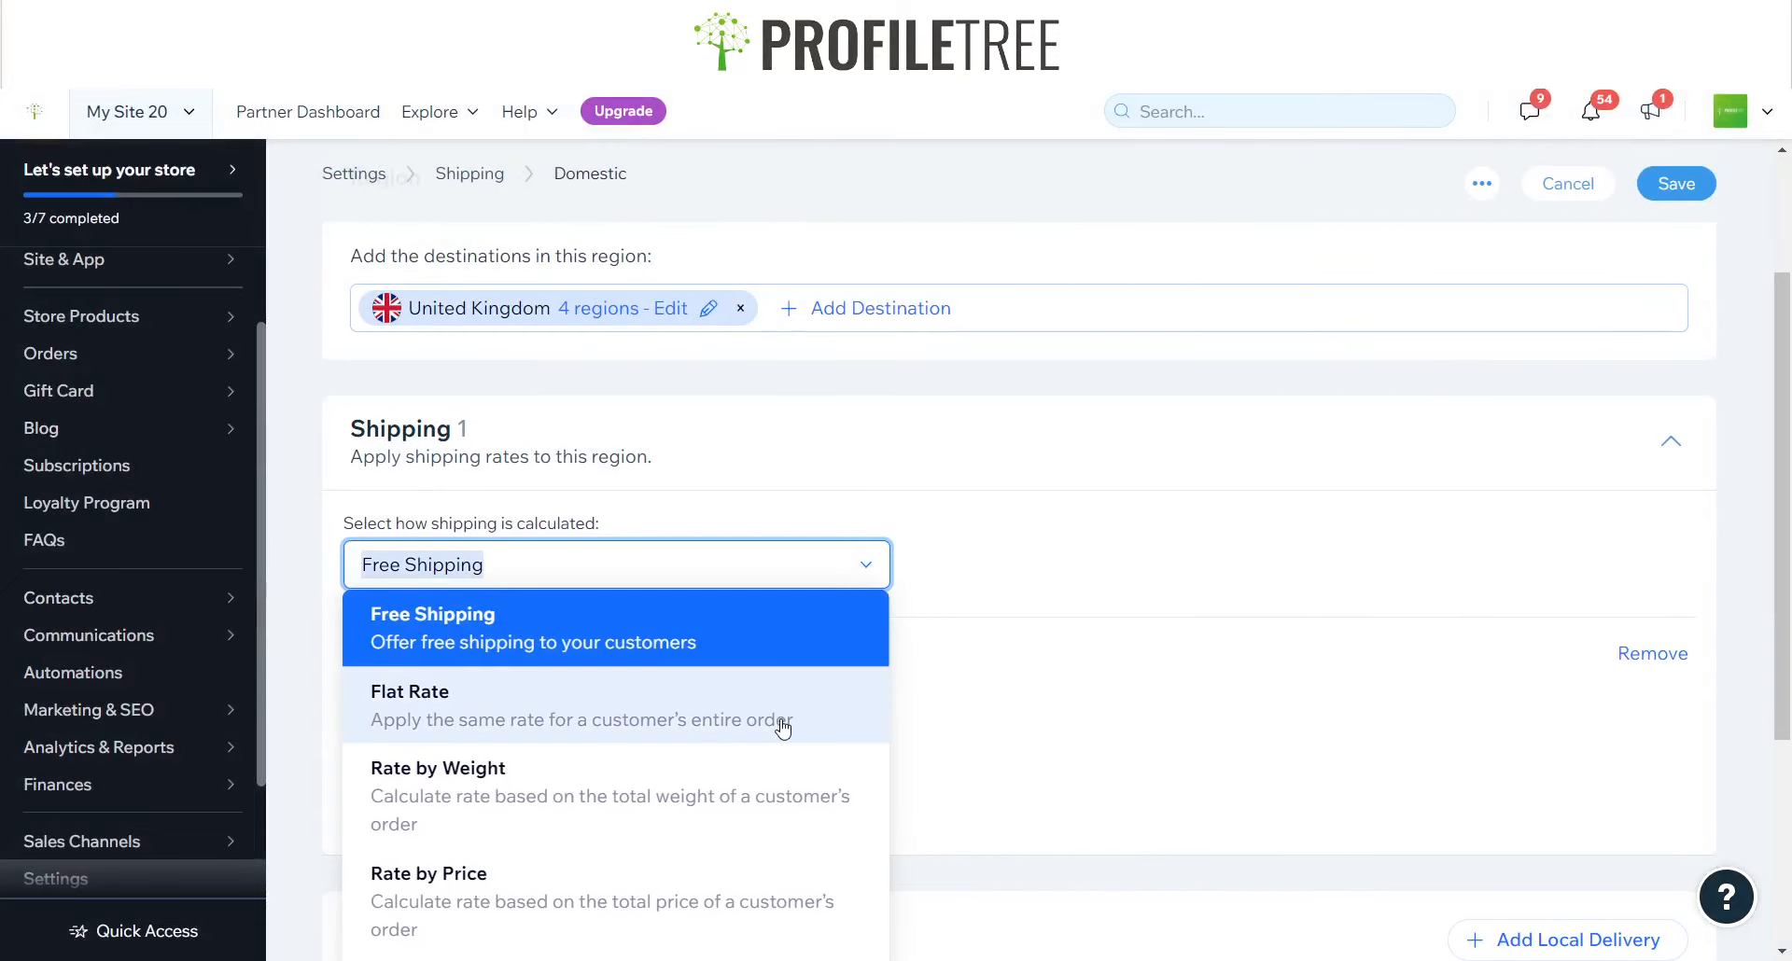
{"action": "left_click", "coordinate": [955, 725]}
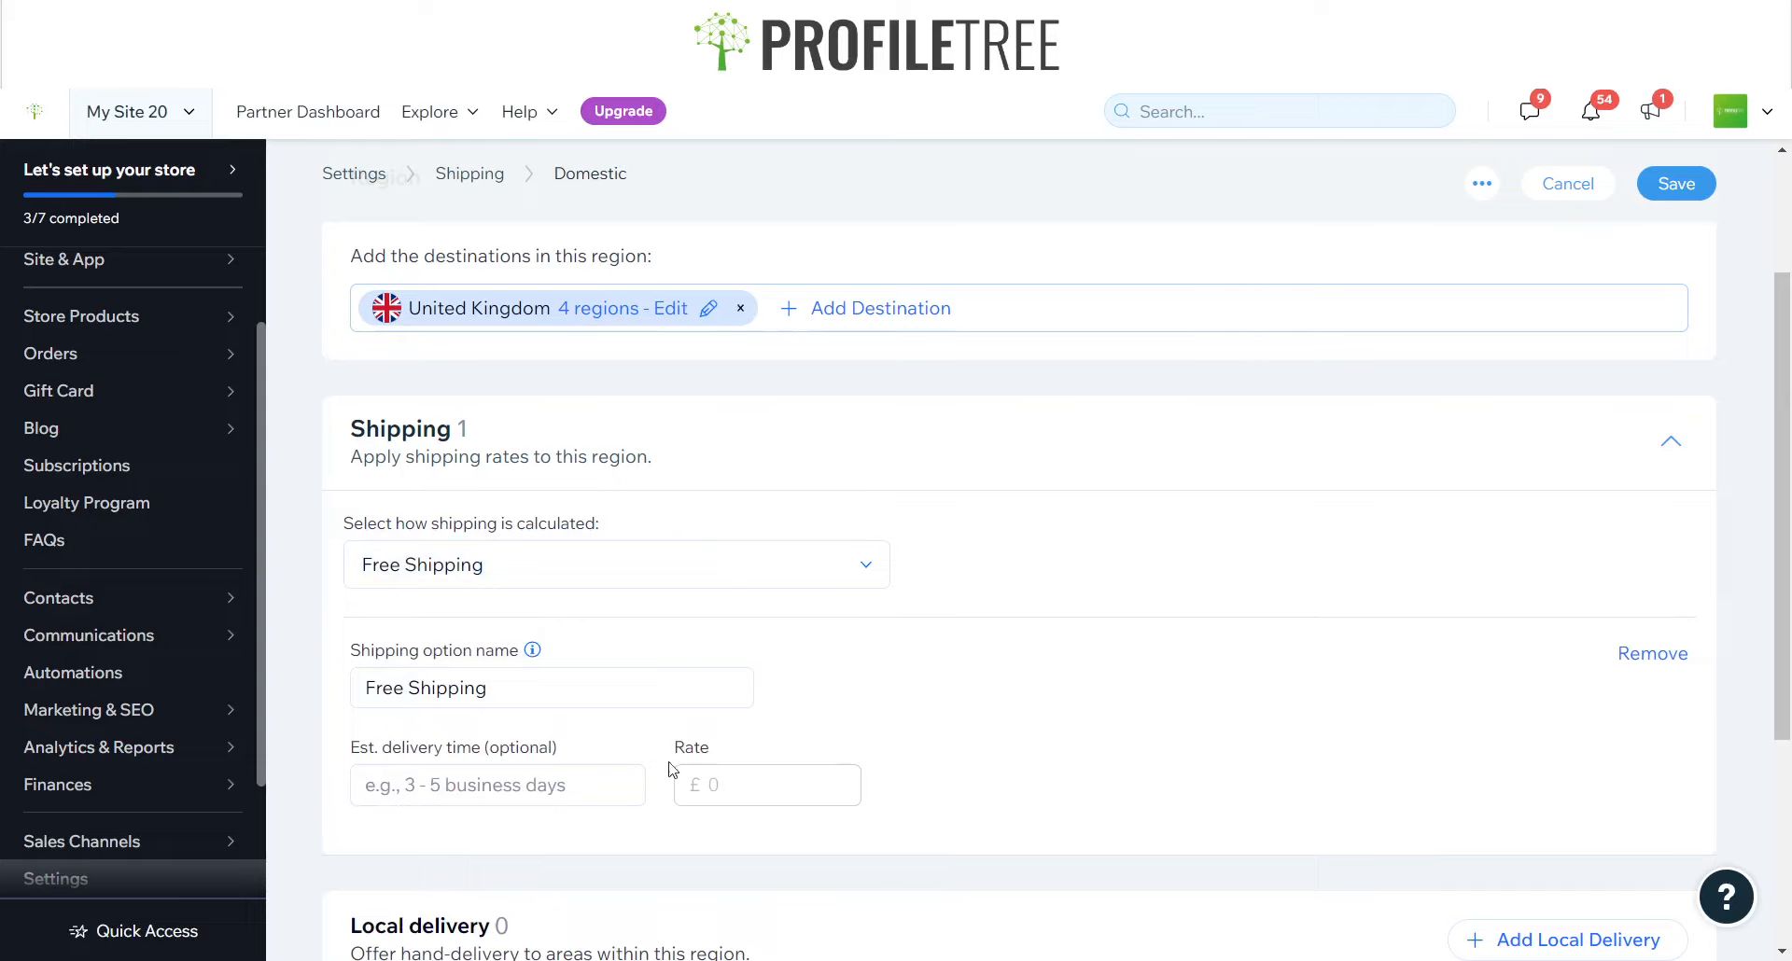
{"action": "left_click", "coordinate": [590, 564]}
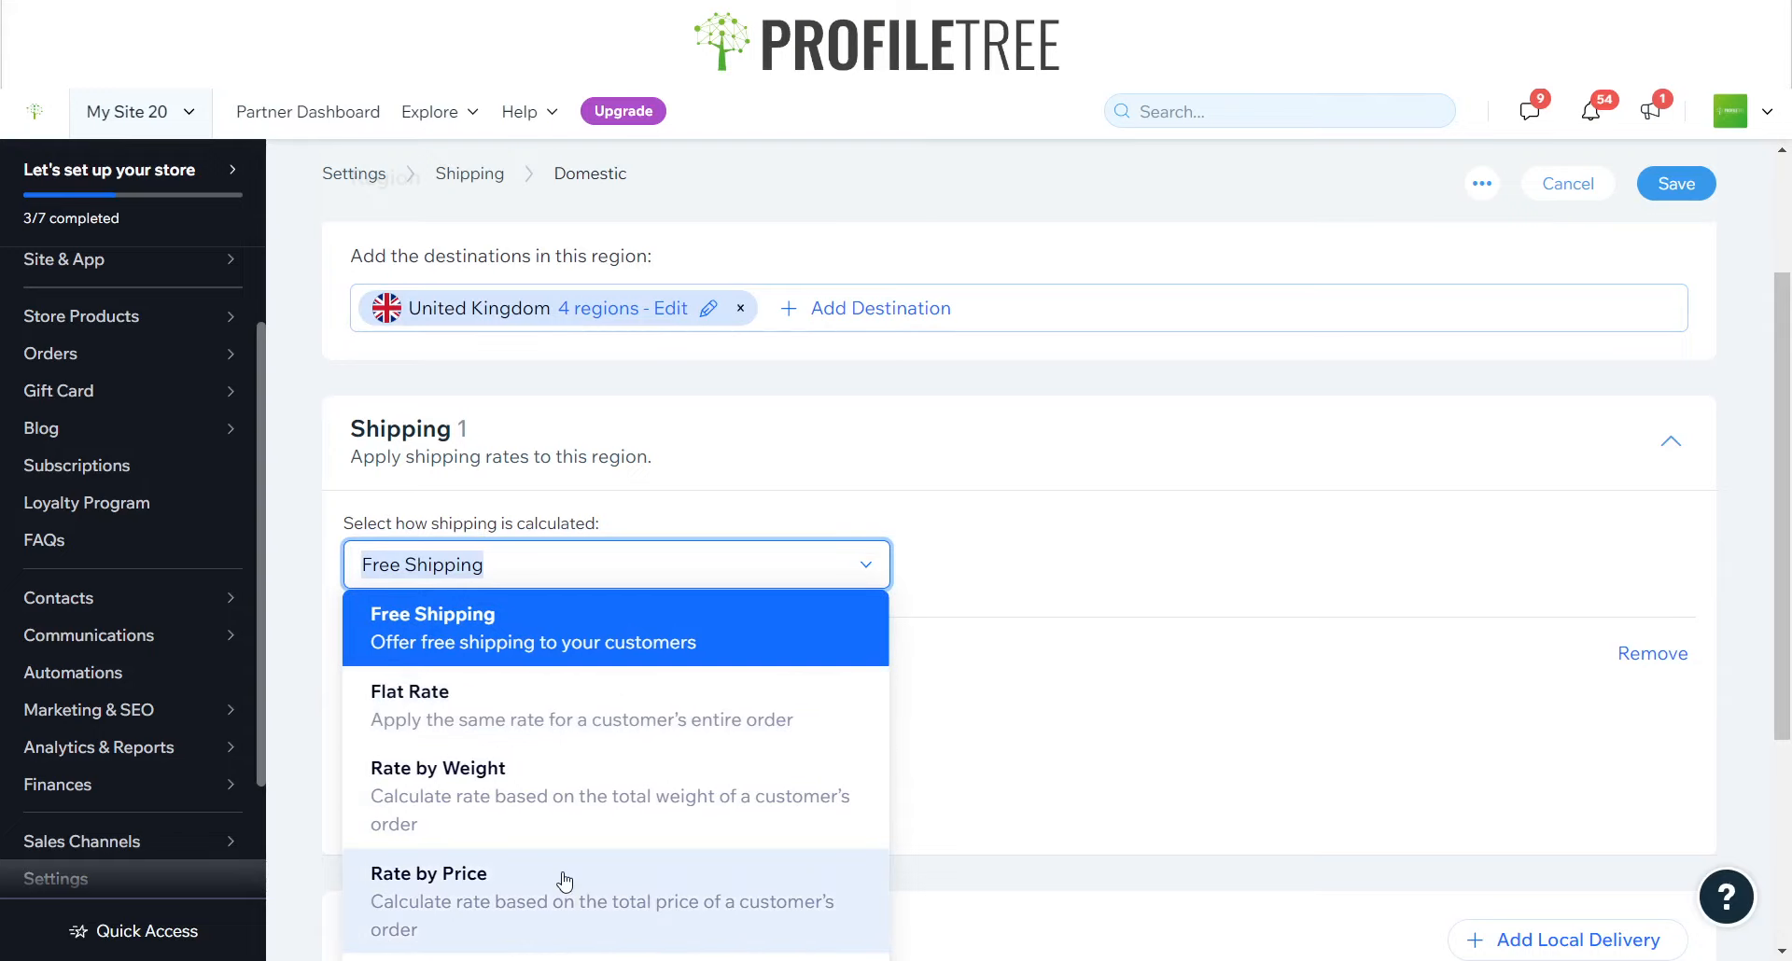
{"action": "left_click", "coordinate": [553, 724]}
{"action": "left_click", "coordinate": [851, 785]}
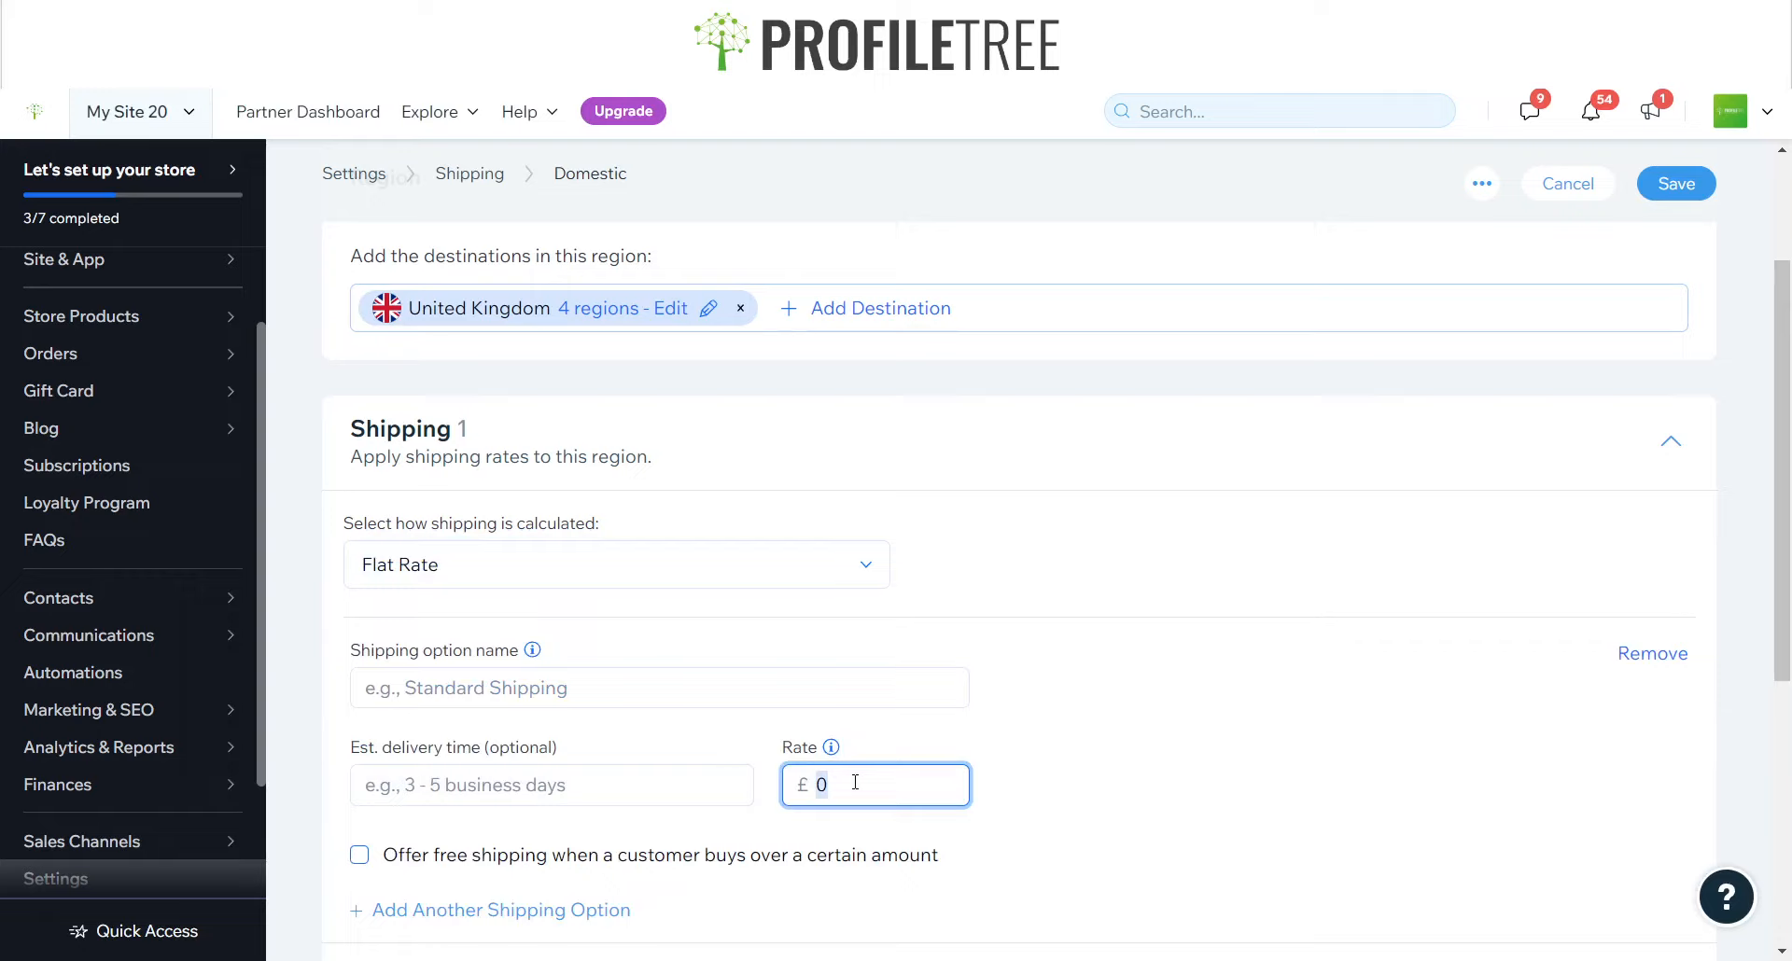
{"action": "type", "text": "20"}
{"action": "left_click", "coordinate": [627, 678]}
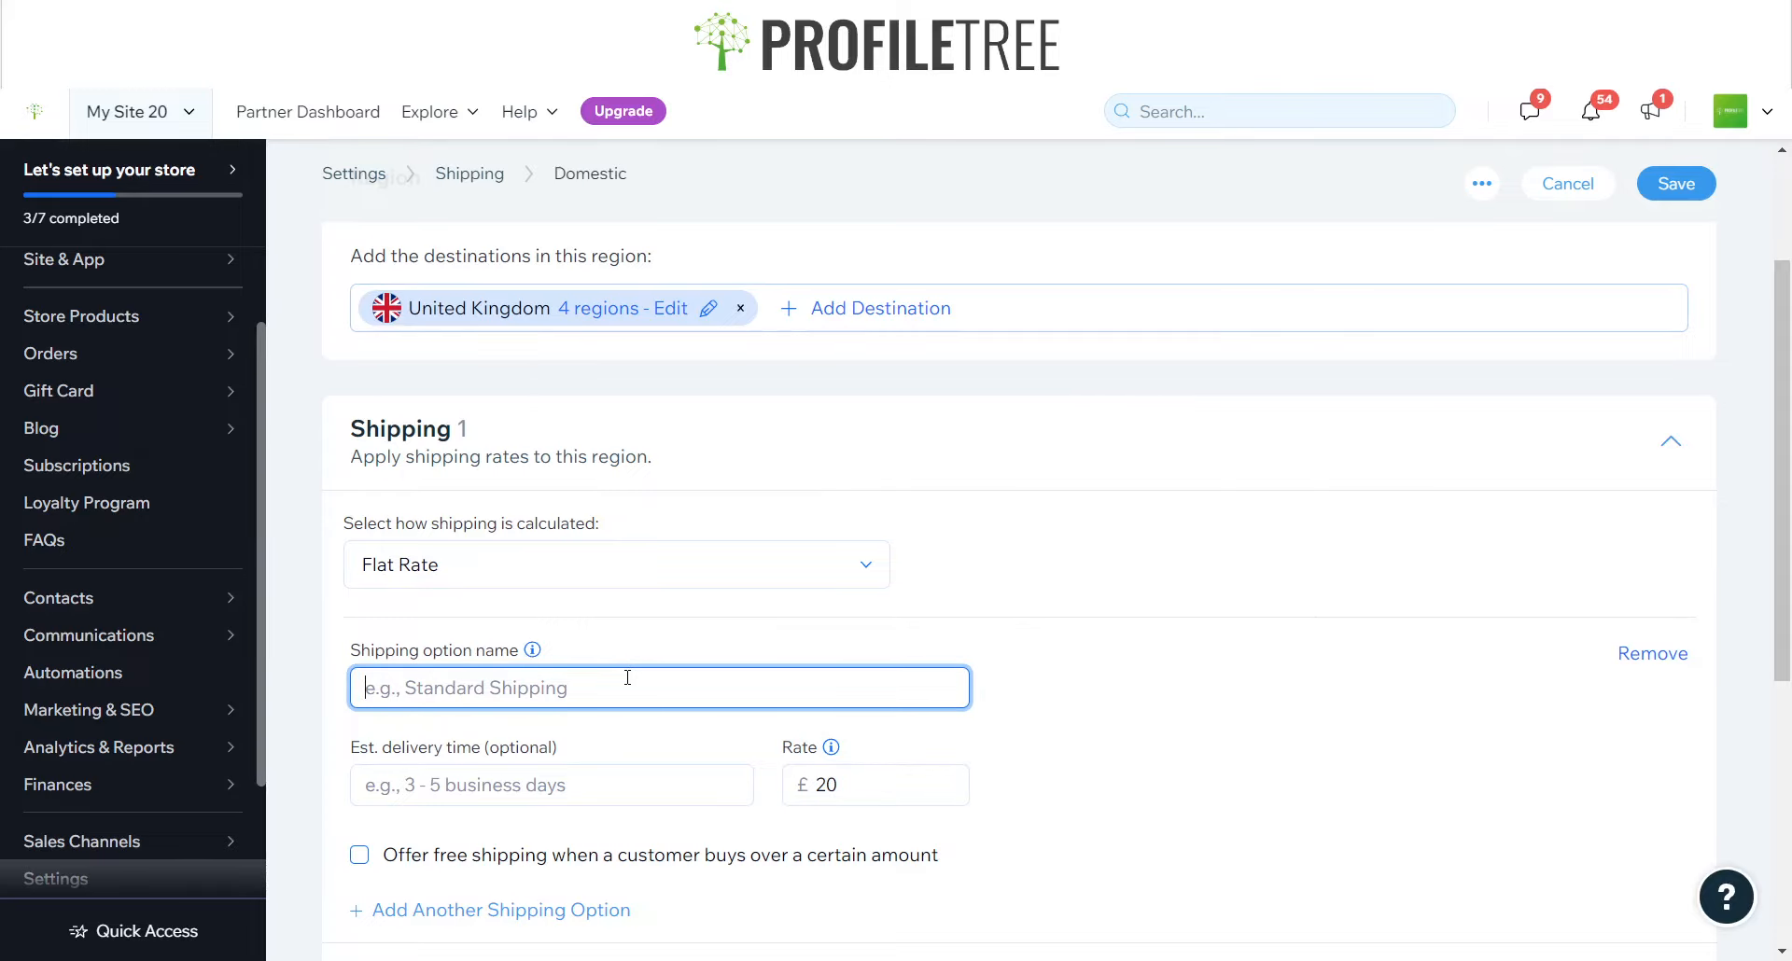
- Add a second shipping option to the Domestic region and name it "Free Shipping"
{"action": "scroll", "coordinate": [627, 677], "scroll_direction": "down", "scroll_amount": 2}
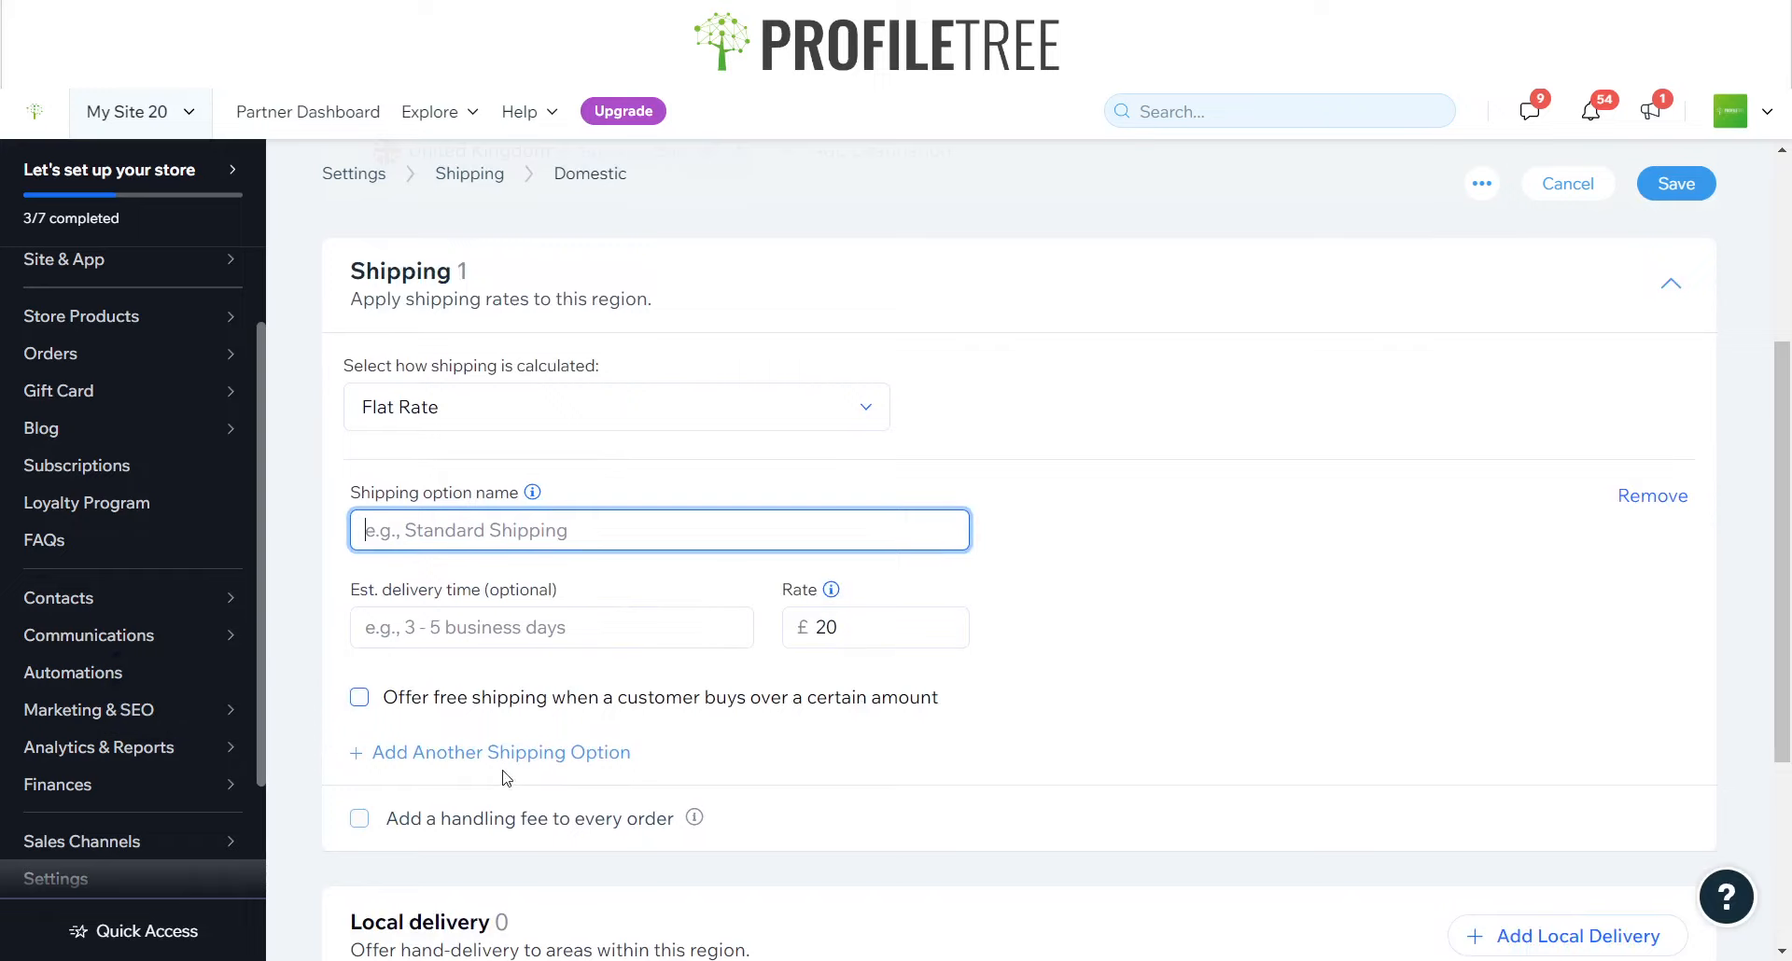
{"action": "left_click", "coordinate": [506, 773]}
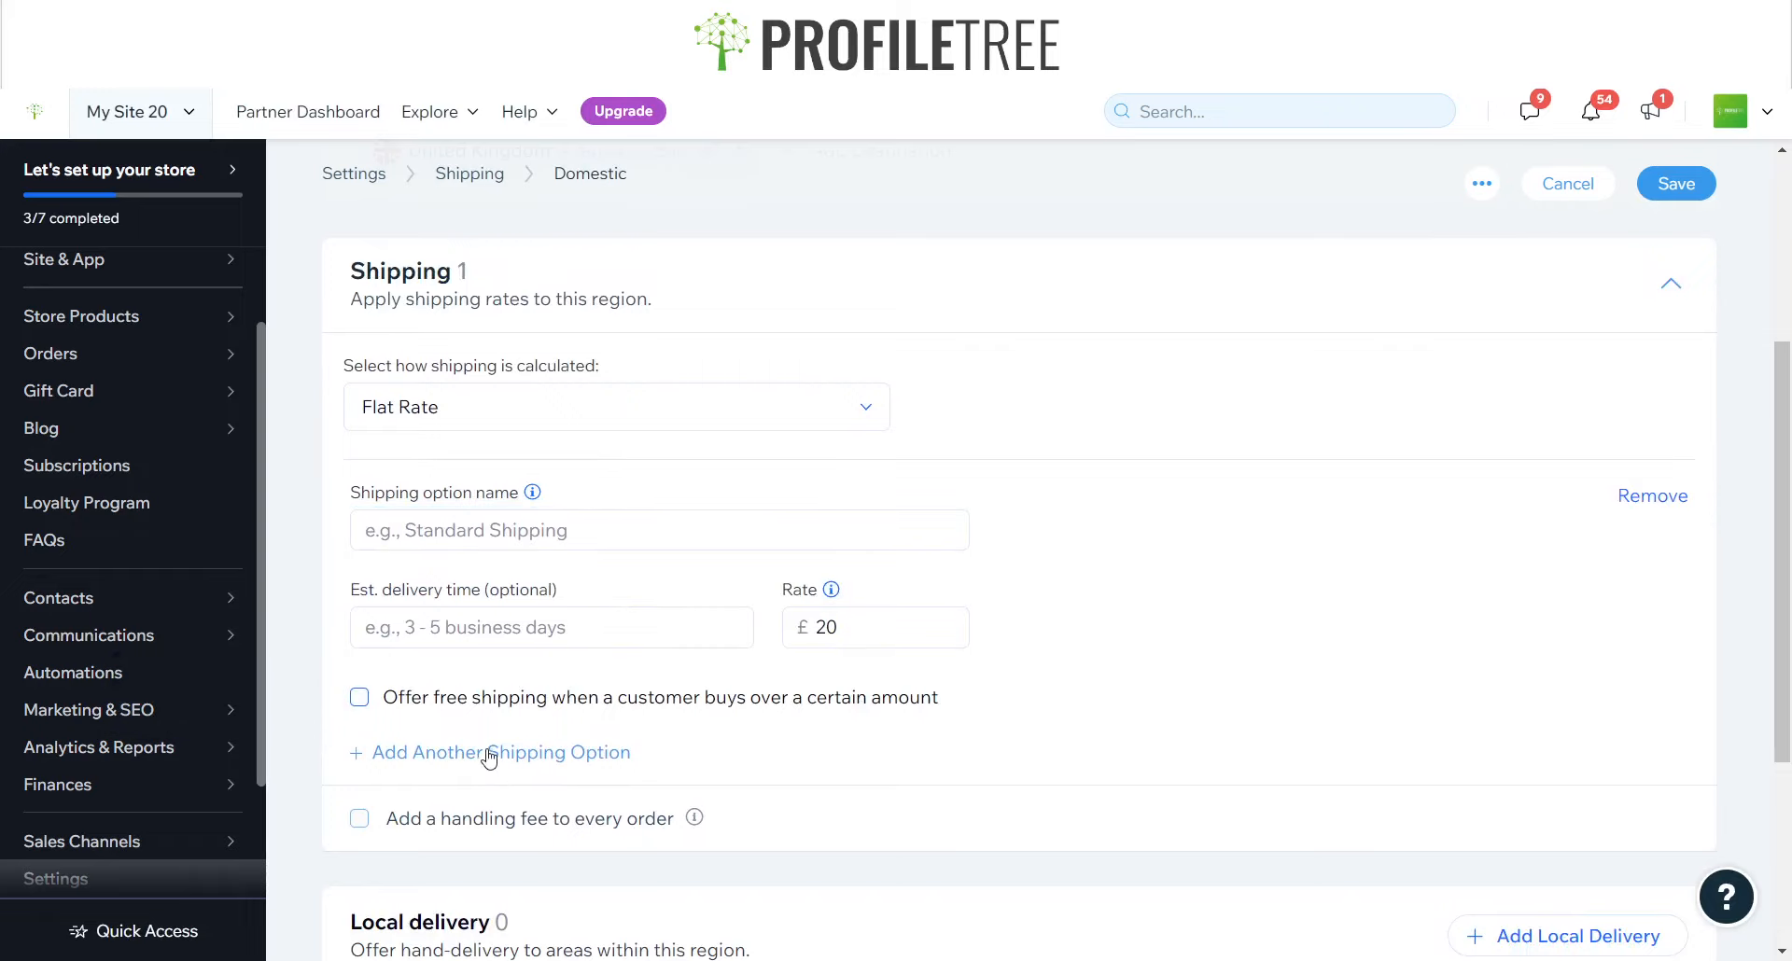
{"action": "left_click", "coordinate": [487, 754]}
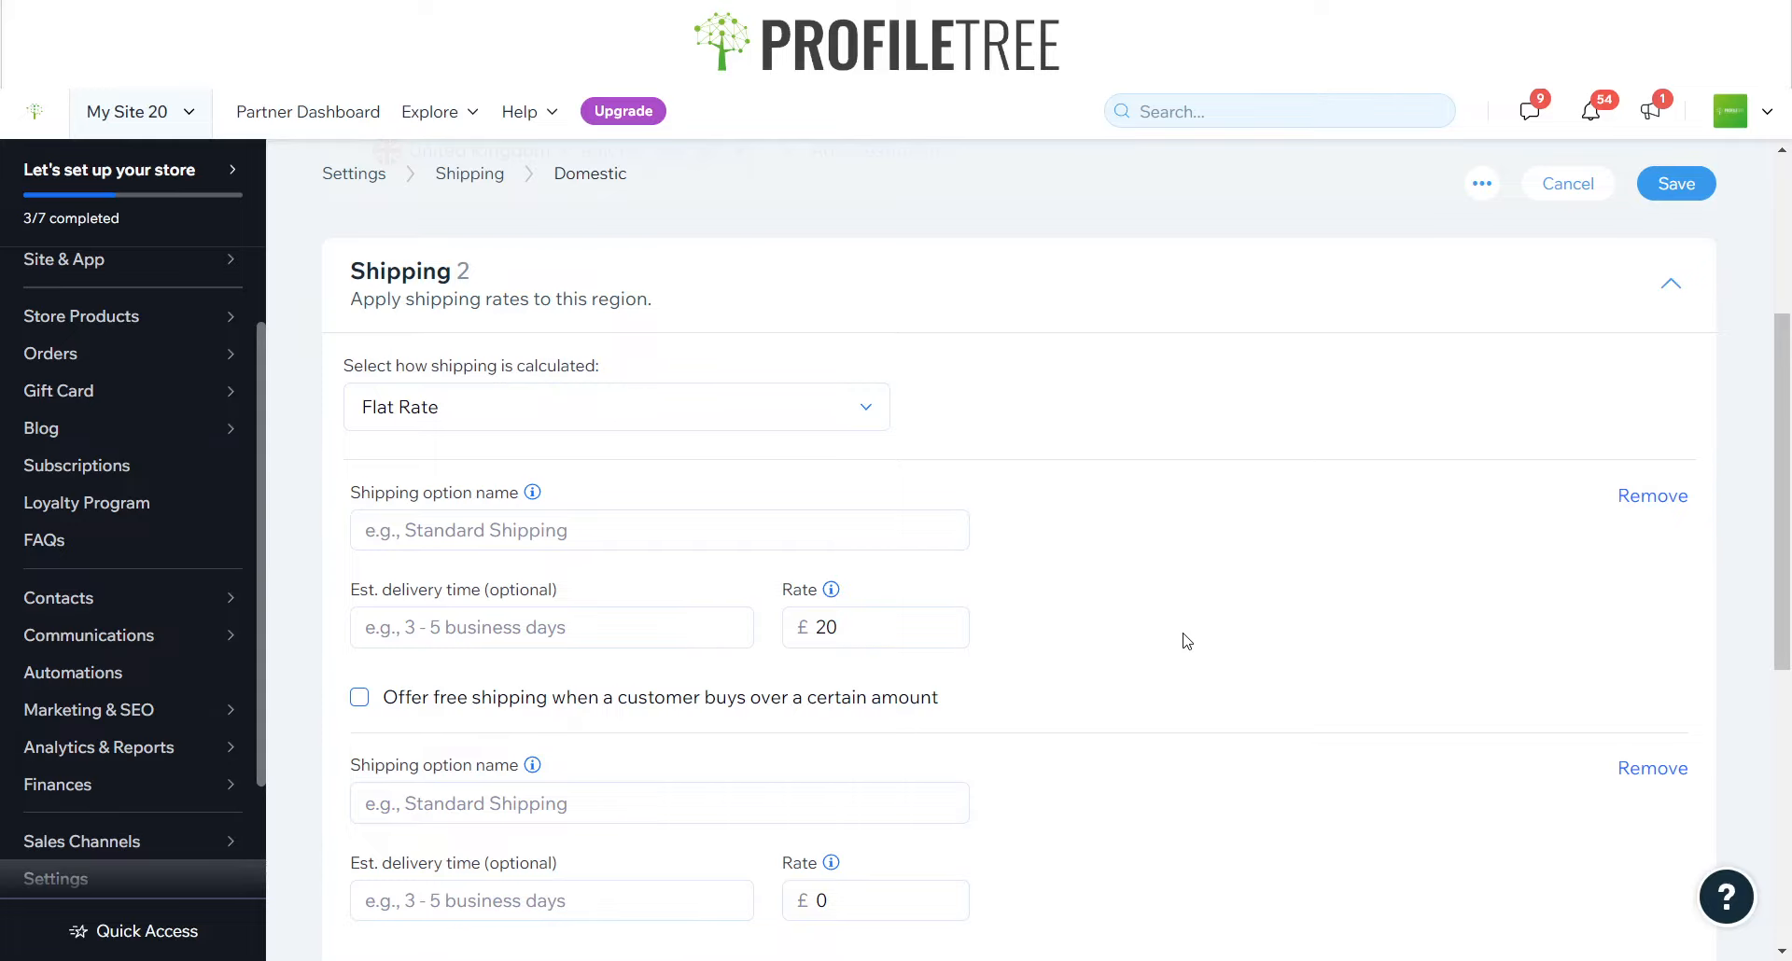
{"action": "scroll", "coordinate": [1186, 641], "scroll_direction": "down", "scroll_amount": 1}
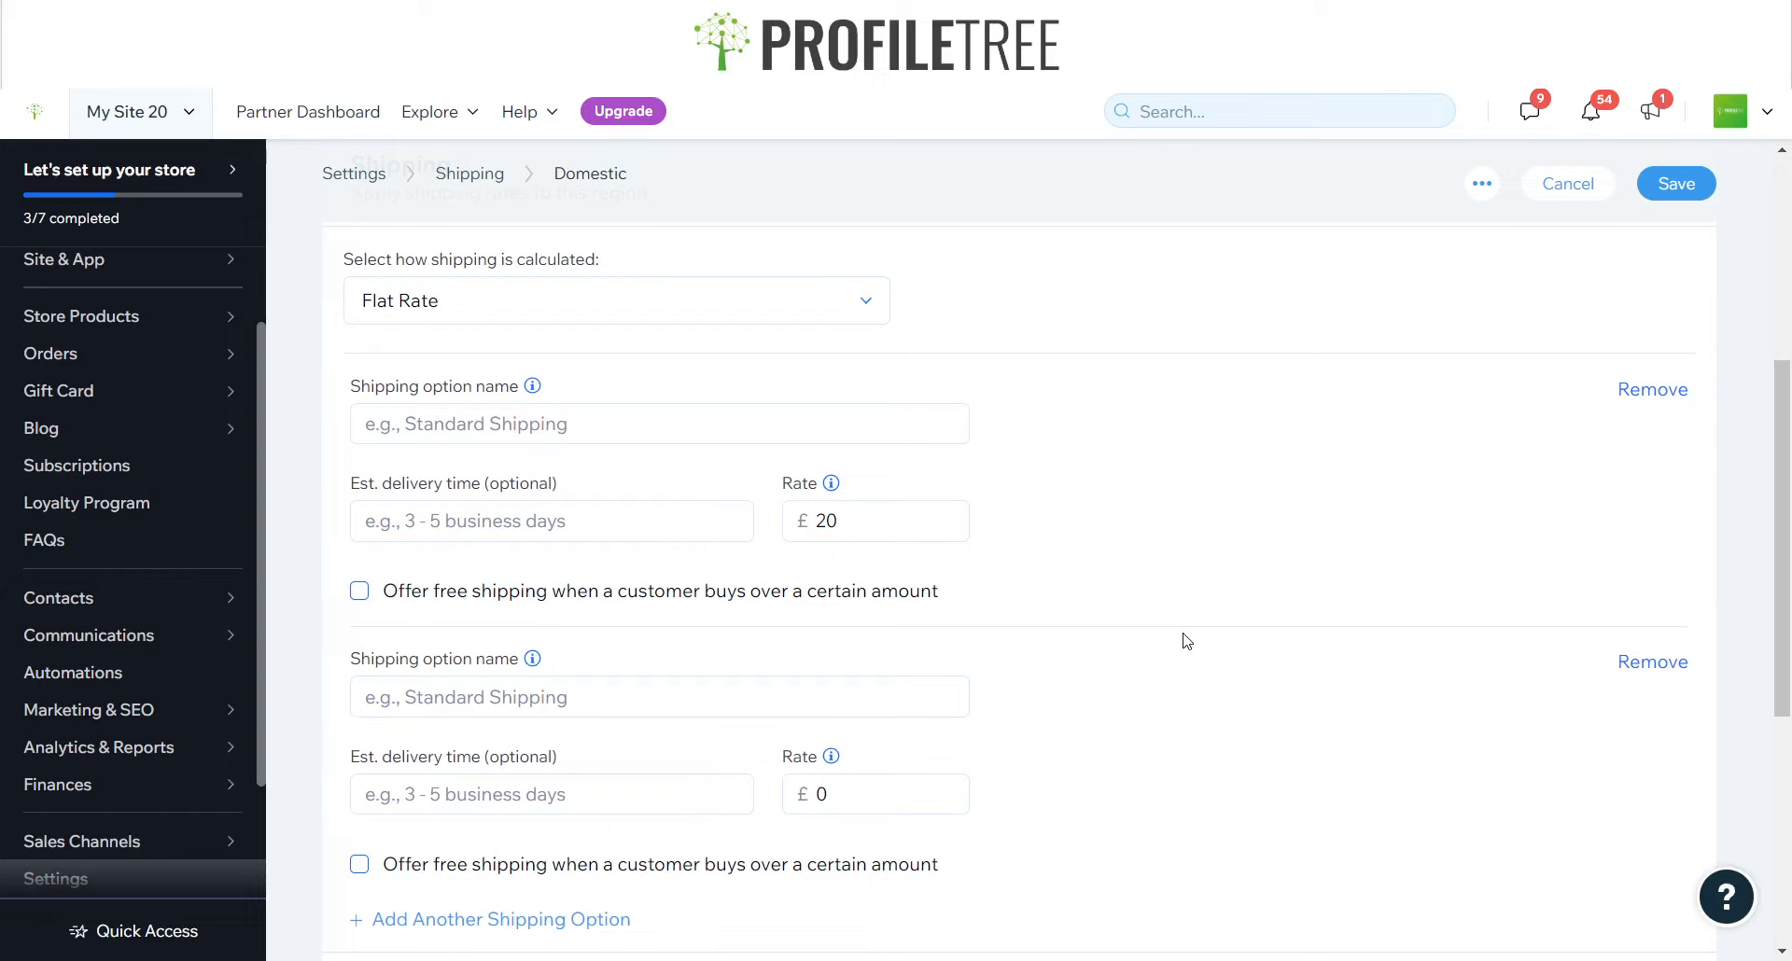
{"action": "left_click", "coordinate": [542, 707]}
{"action": "type", "text": "Fe"}
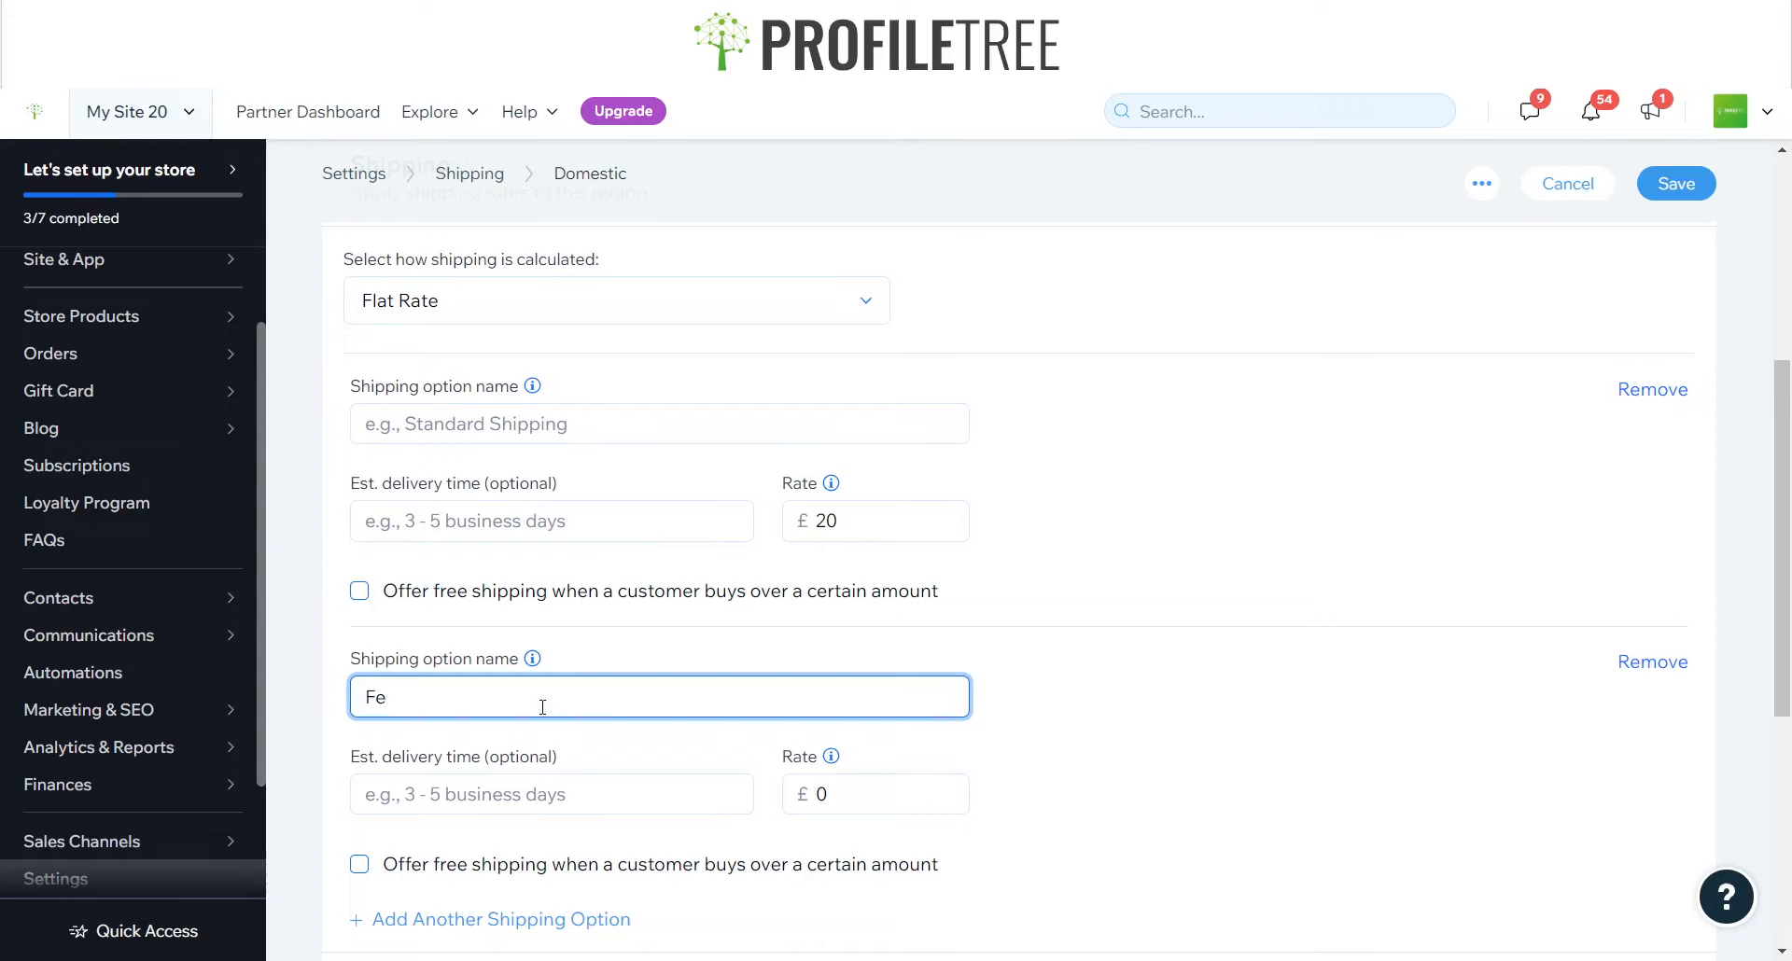
{"action": "key", "text": "BackSpace"}
{"action": "type", "text": "ree Shipping"}
- Set the estimated delivery times to "1 day" for the £20 option and "3-5 business das" for the Free Shipping option
{"action": "left_click", "coordinate": [487, 519]}
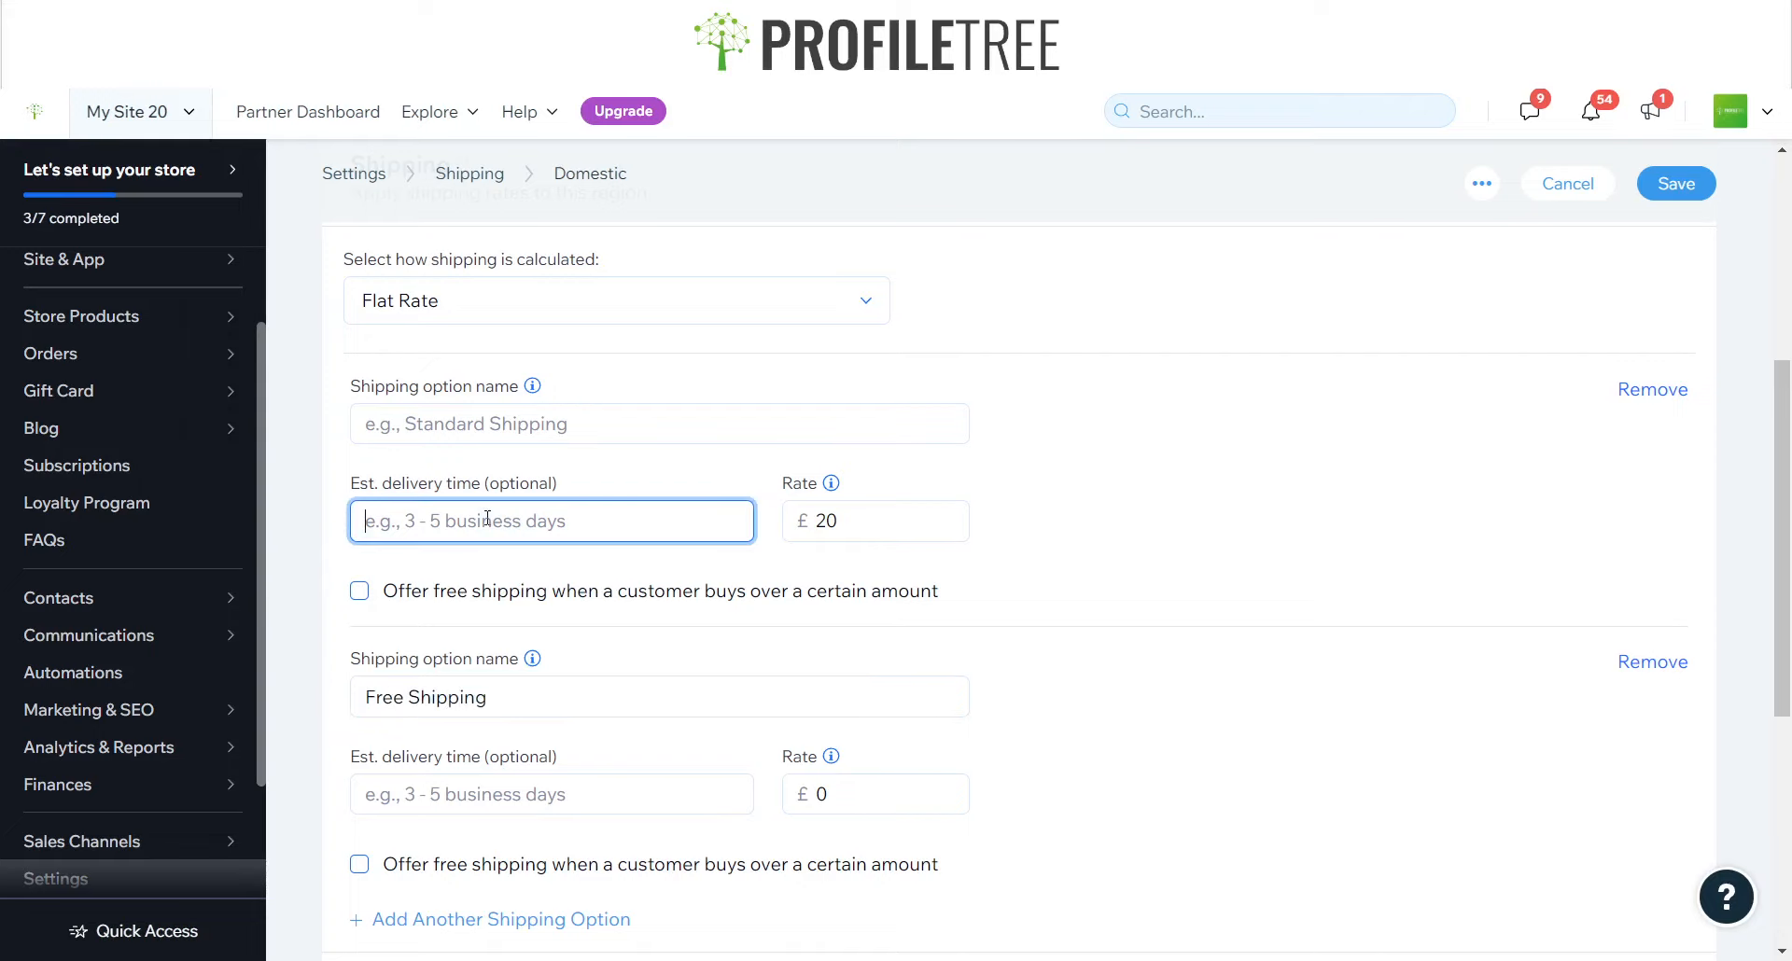
{"action": "type", "text": "1 day"}
{"action": "left_click", "coordinate": [459, 785]}
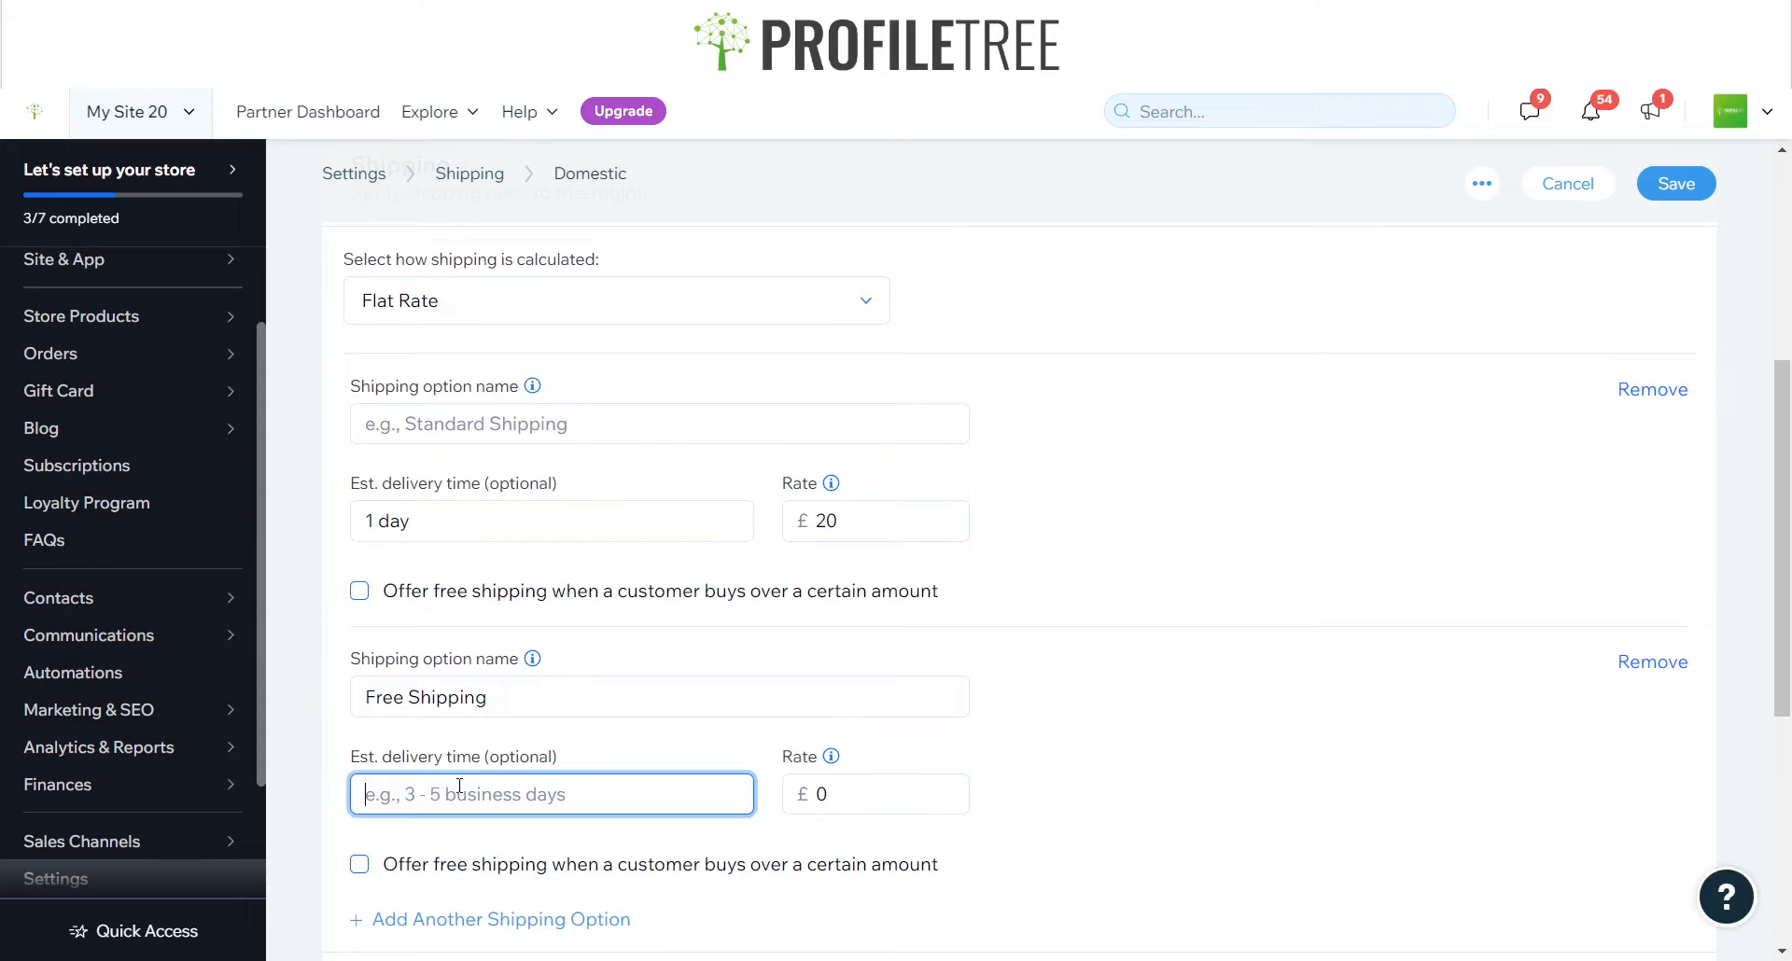
{"action": "type", "text": "3-5"}
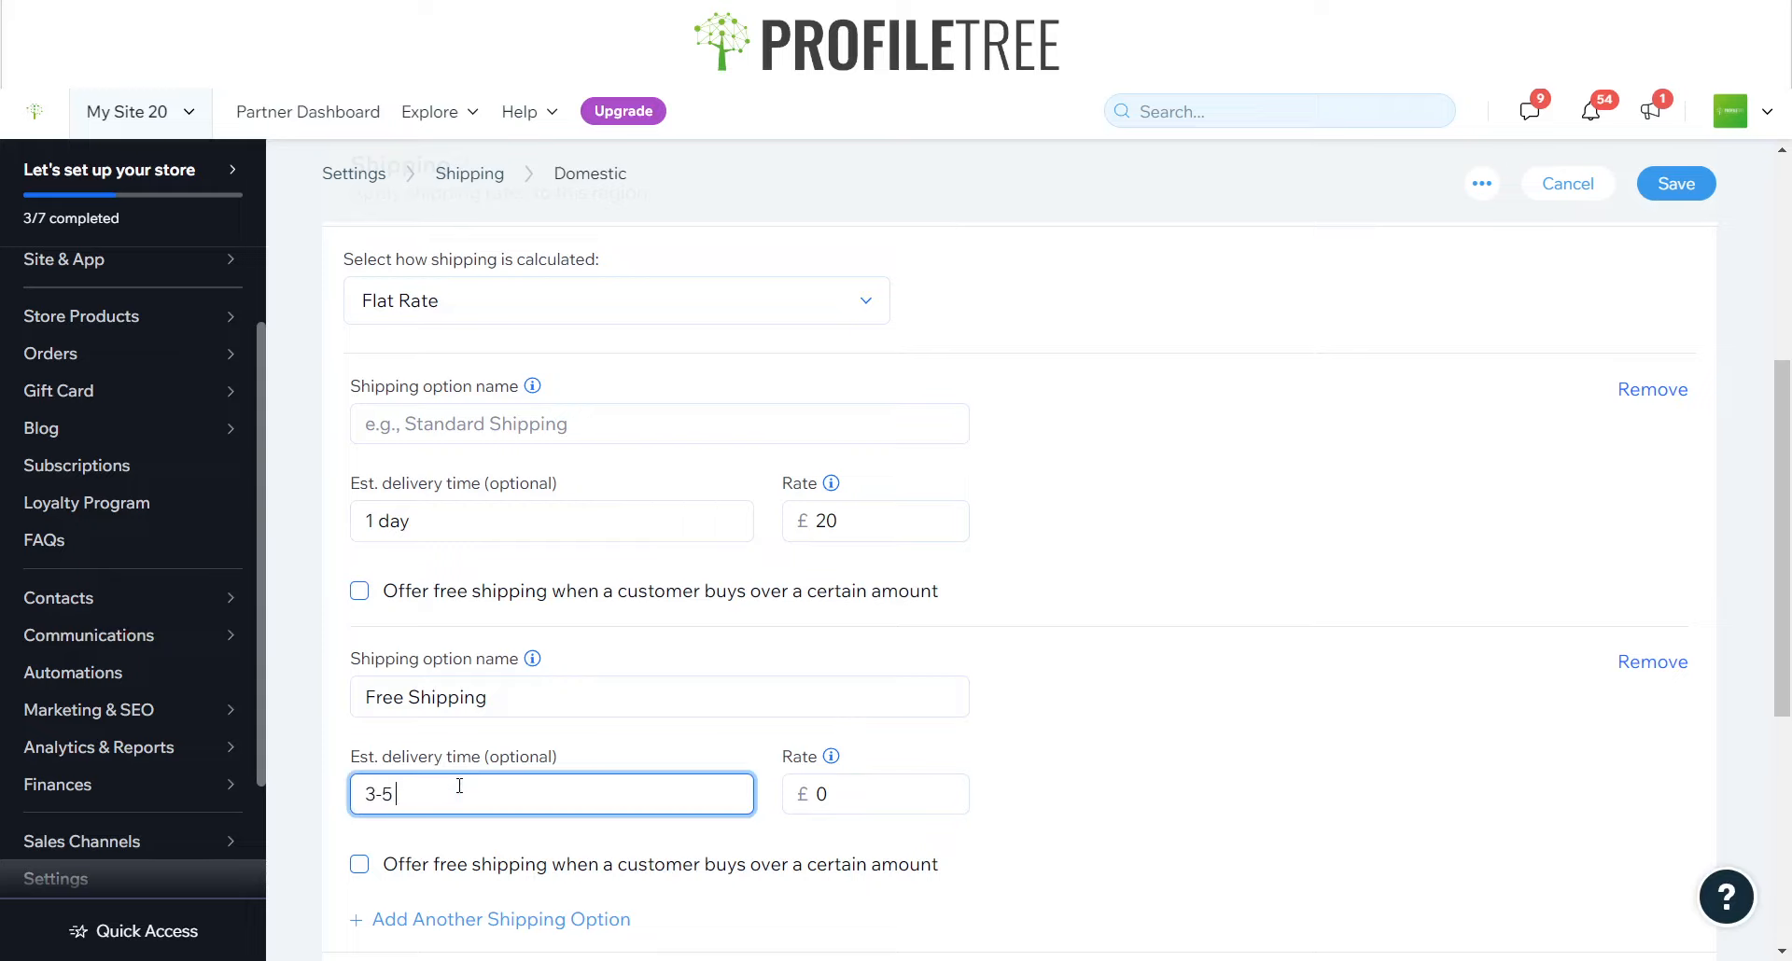
{"action": "type", "text": " businessn"}
{"action": "key", "text": "BackSpace"}
{"action": "type", "text": "das"}
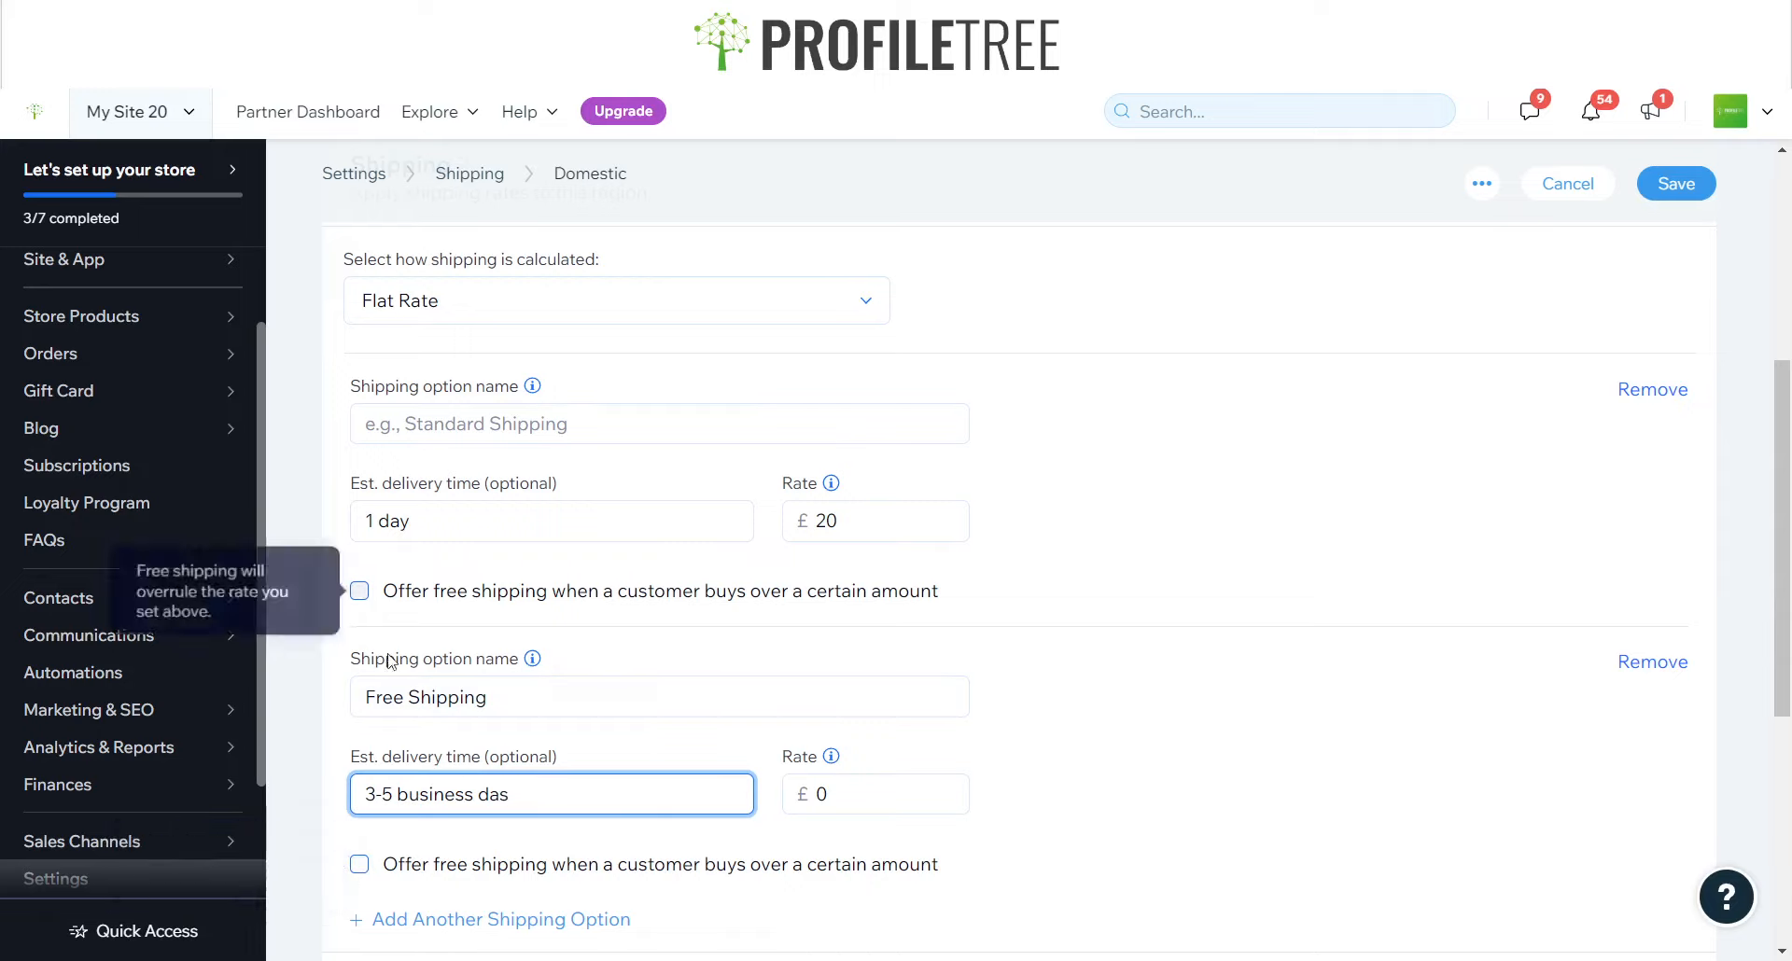
- Offer free shipping on the Free Shipping option when a customer buys over £70
{"action": "left_click", "coordinate": [377, 867]}
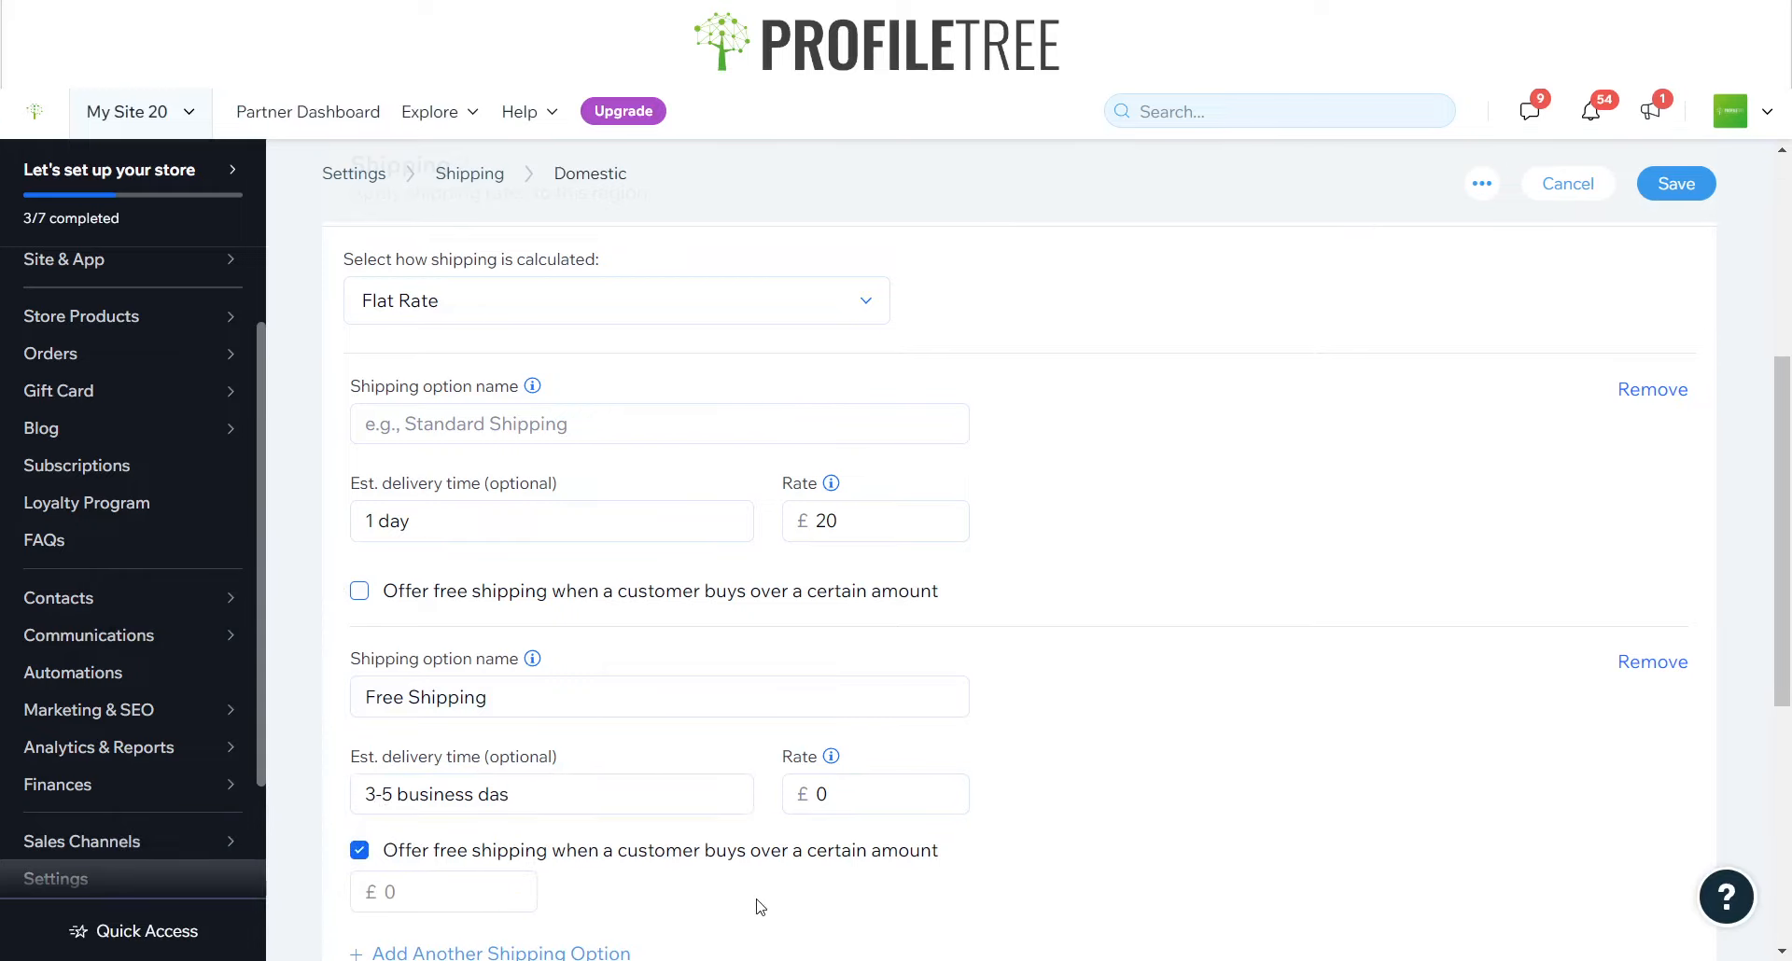
{"action": "left_click", "coordinate": [453, 884]}
{"action": "type", "text": "70"}
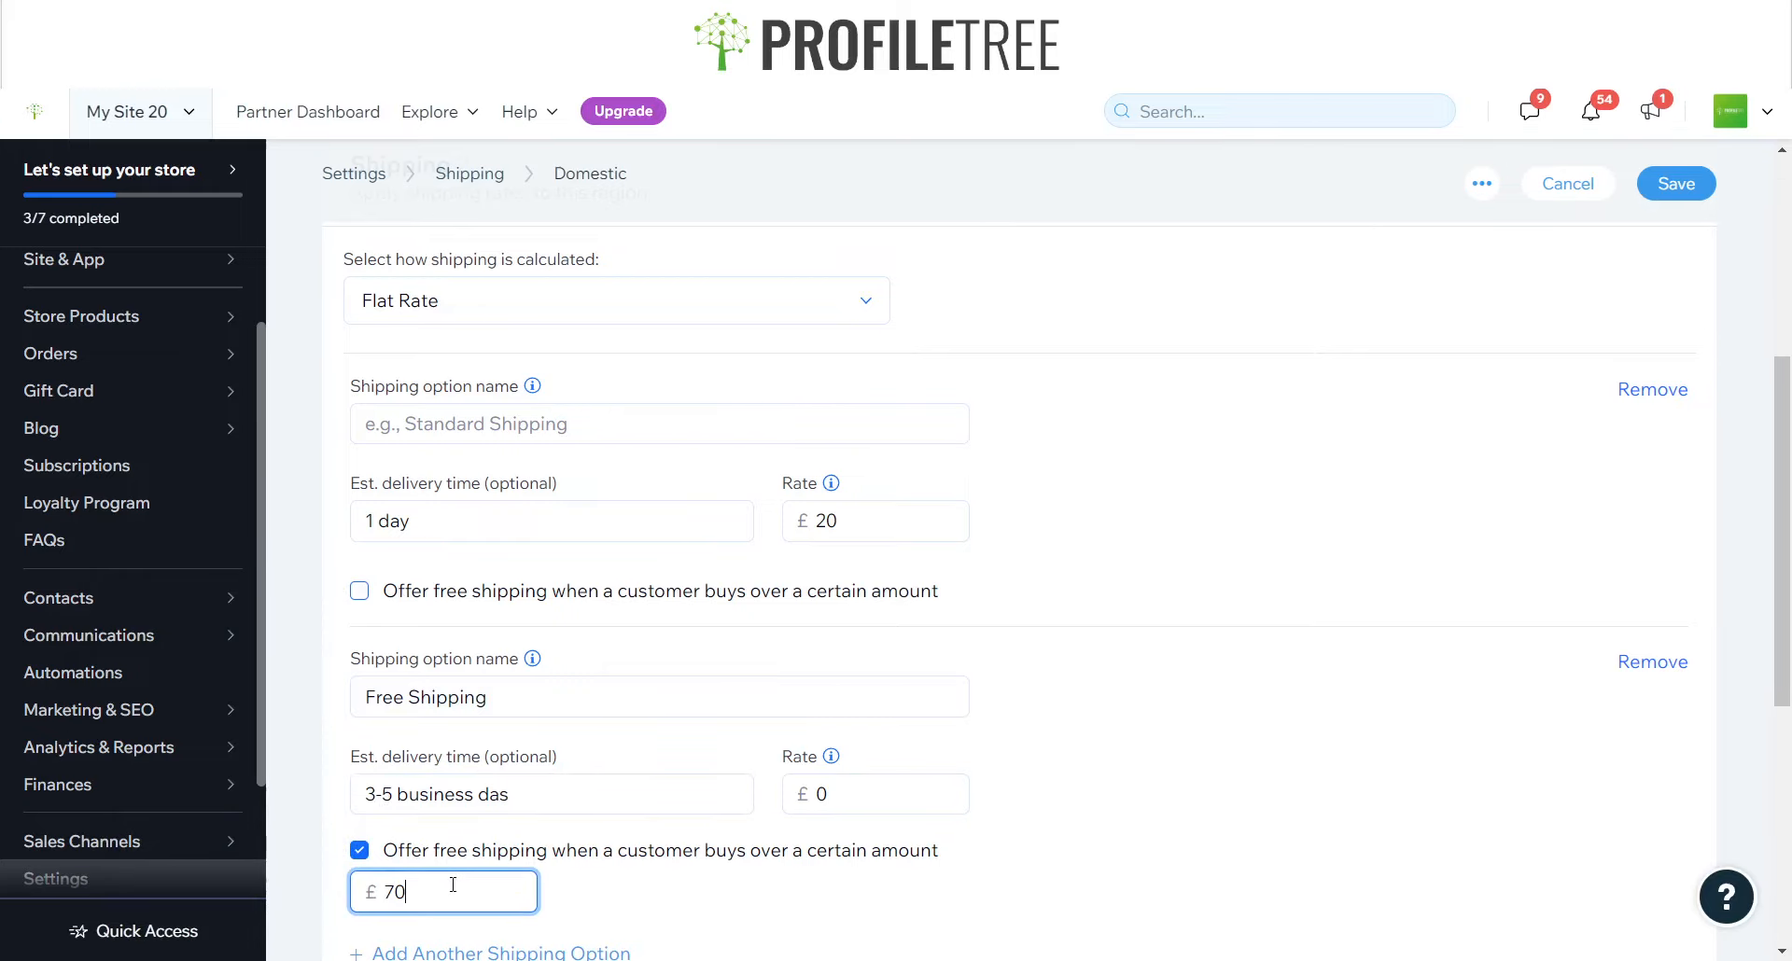
- View the form for adding a local delivery area and close it without adding one
{"action": "scroll", "coordinate": [668, 904], "scroll_direction": "down", "scroll_amount": 1}
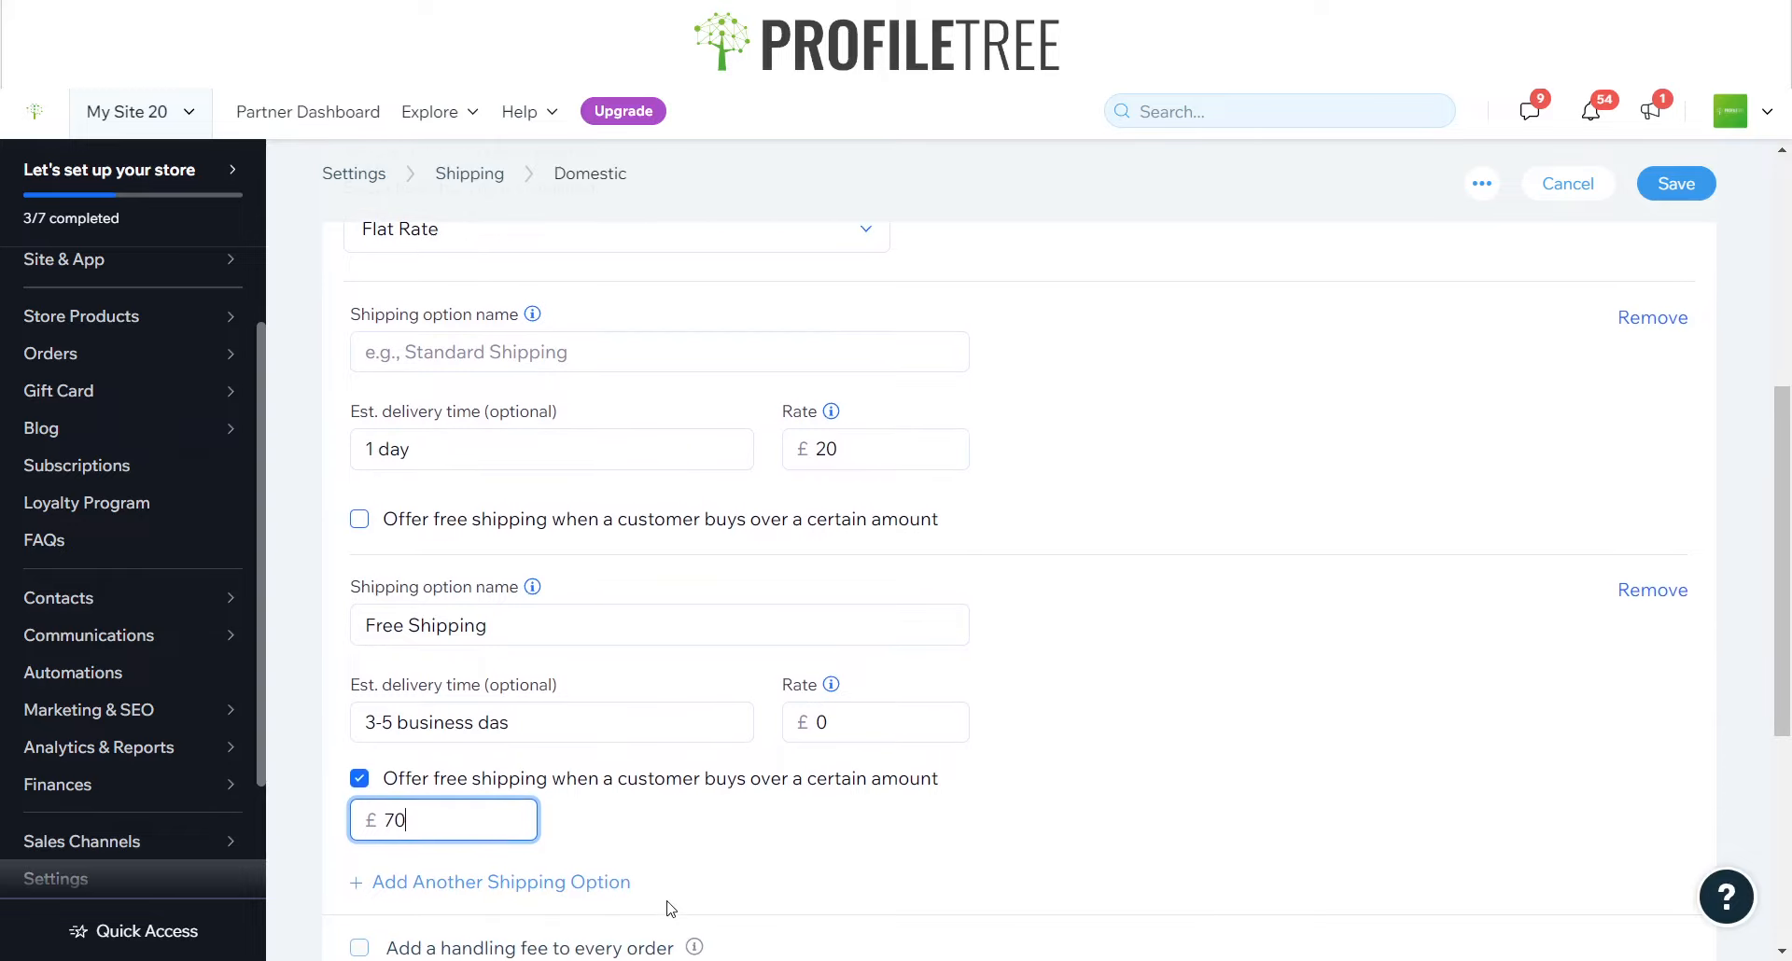
{"action": "scroll", "coordinate": [669, 904], "scroll_direction": "down", "scroll_amount": 5}
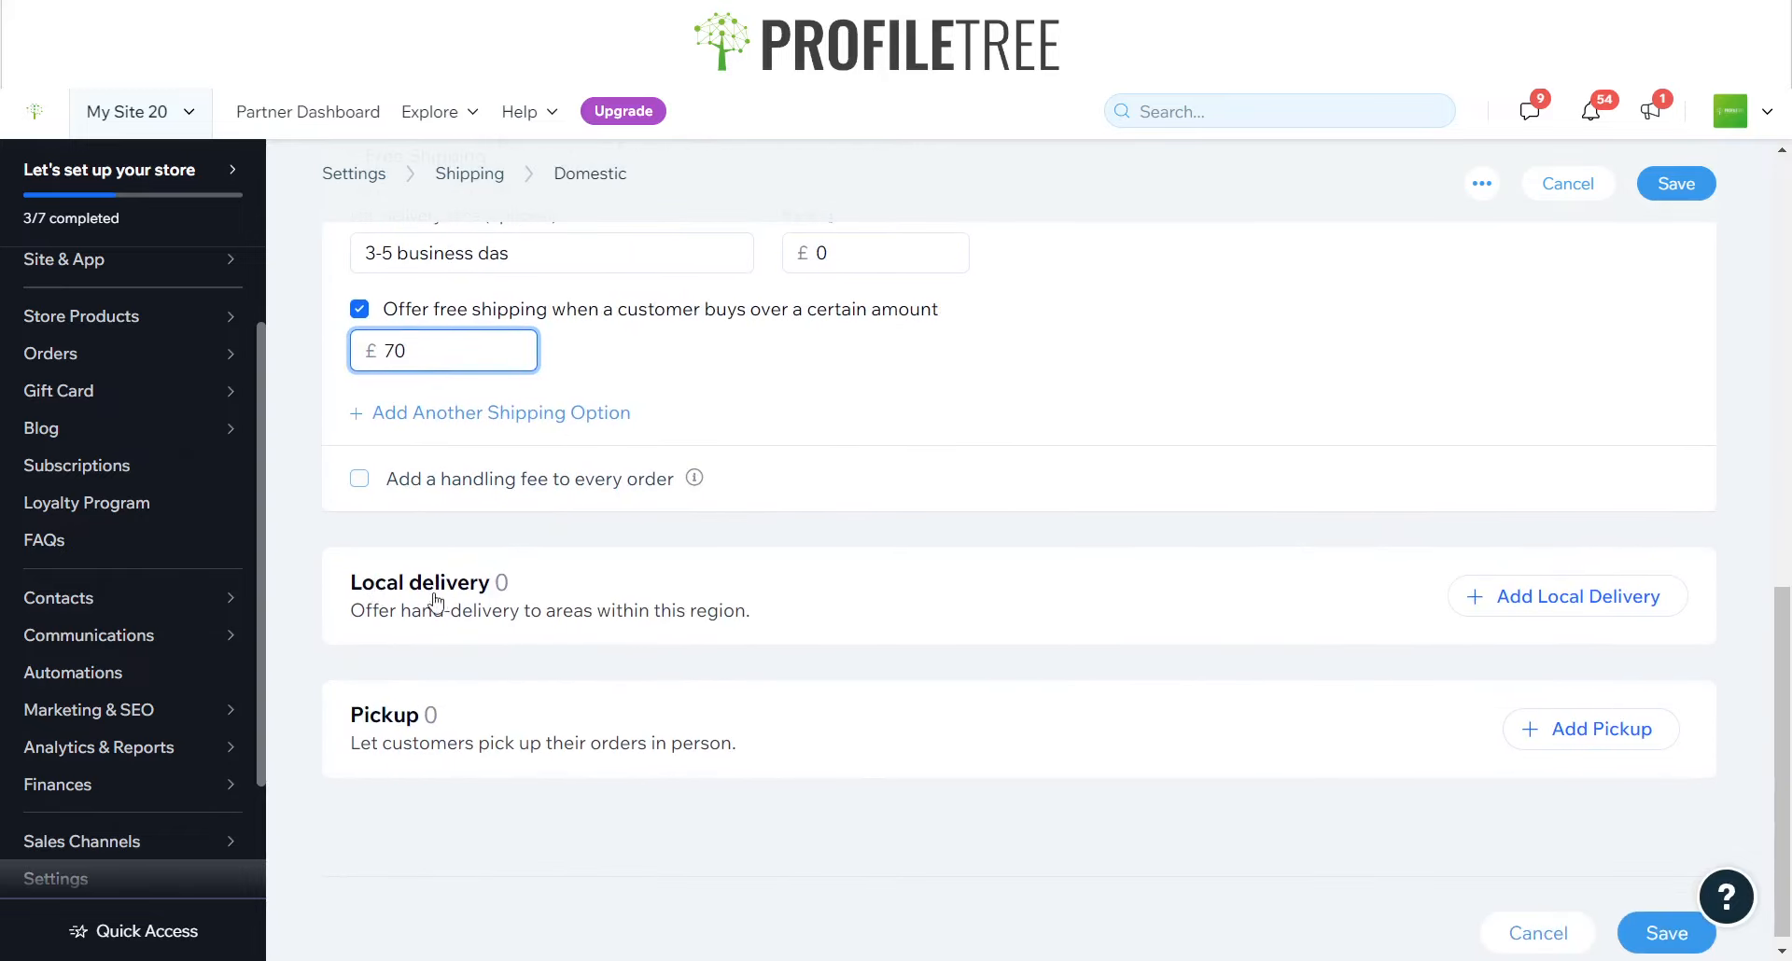
{"action": "left_click", "coordinate": [1575, 588]}
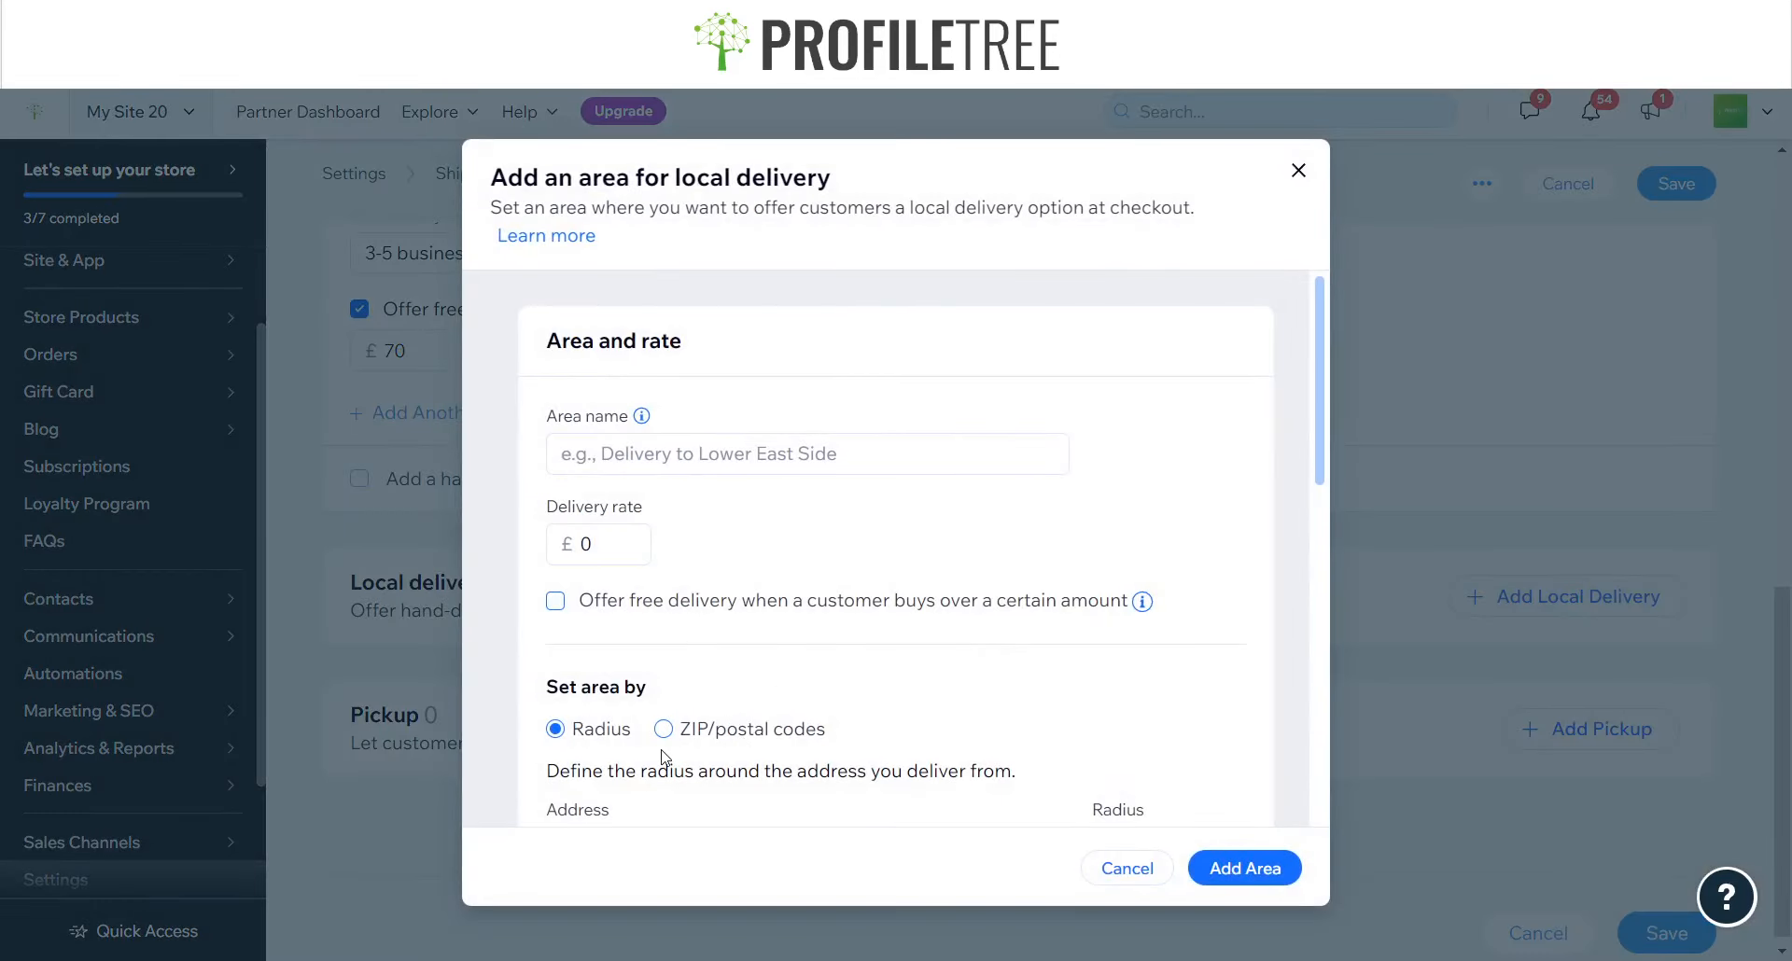
{"action": "left_click", "coordinate": [1298, 171]}
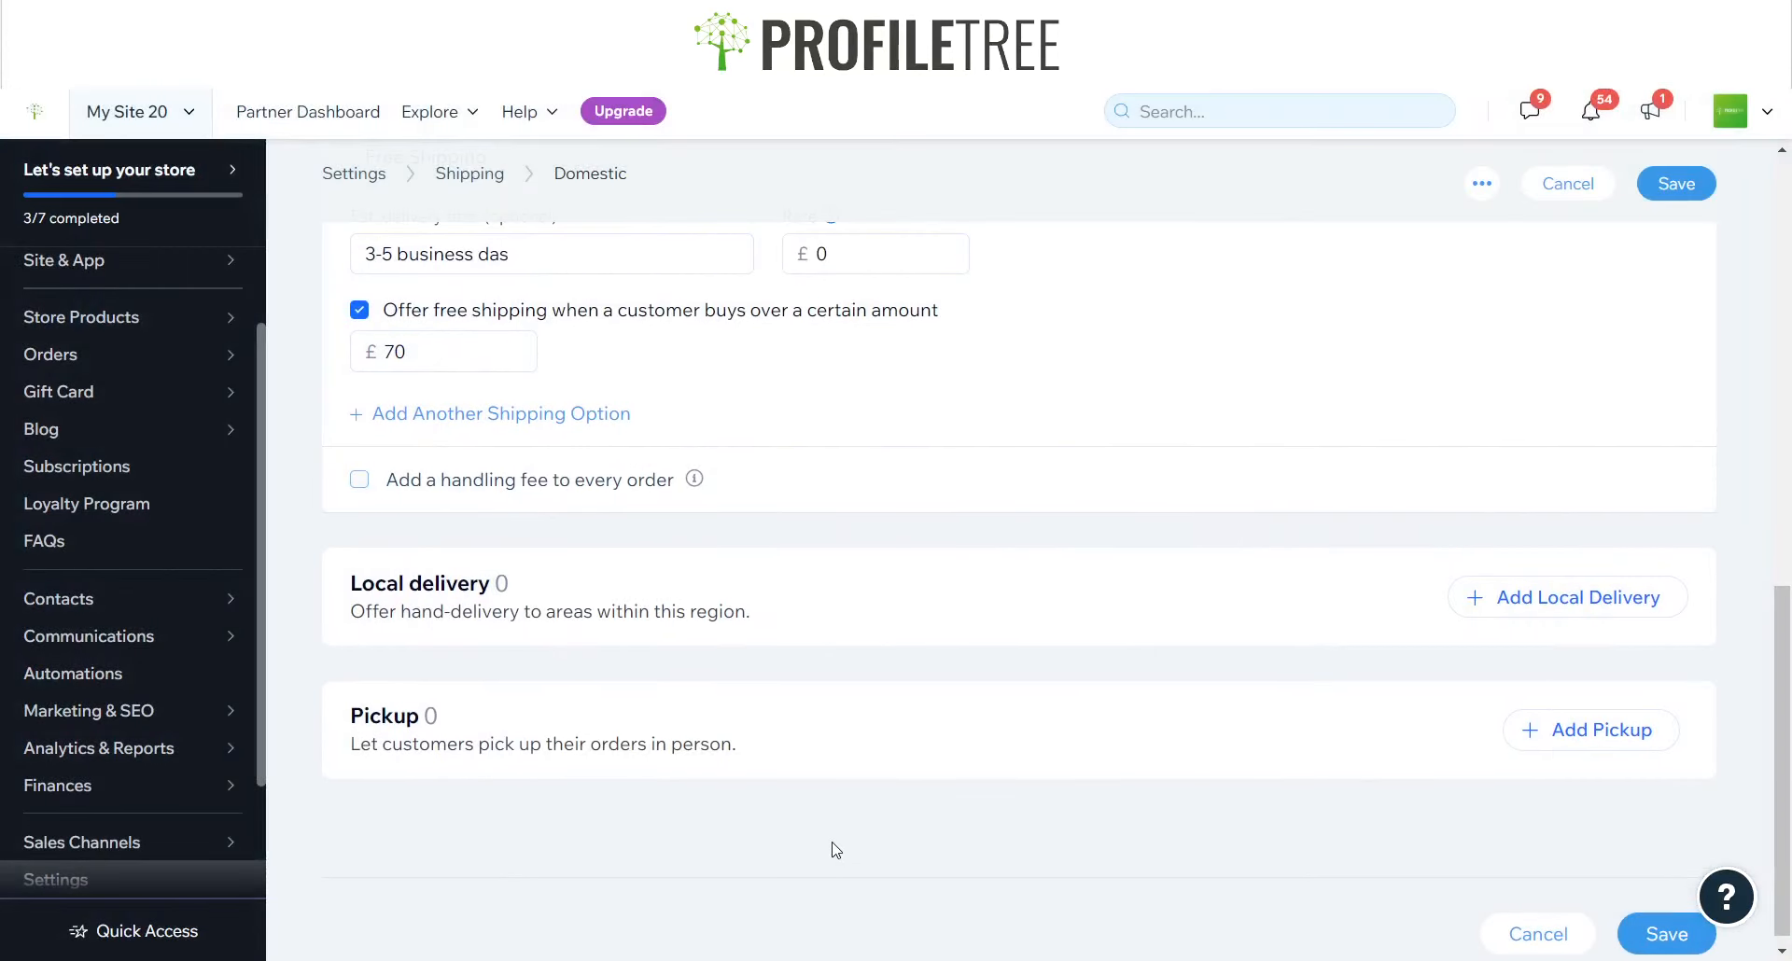
- Name the £20 shipping option "First Class Shipping", save the Domestic region and dismiss the store setup checklist
{"action": "scroll", "coordinate": [833, 848], "scroll_direction": "up", "scroll_amount": 10}
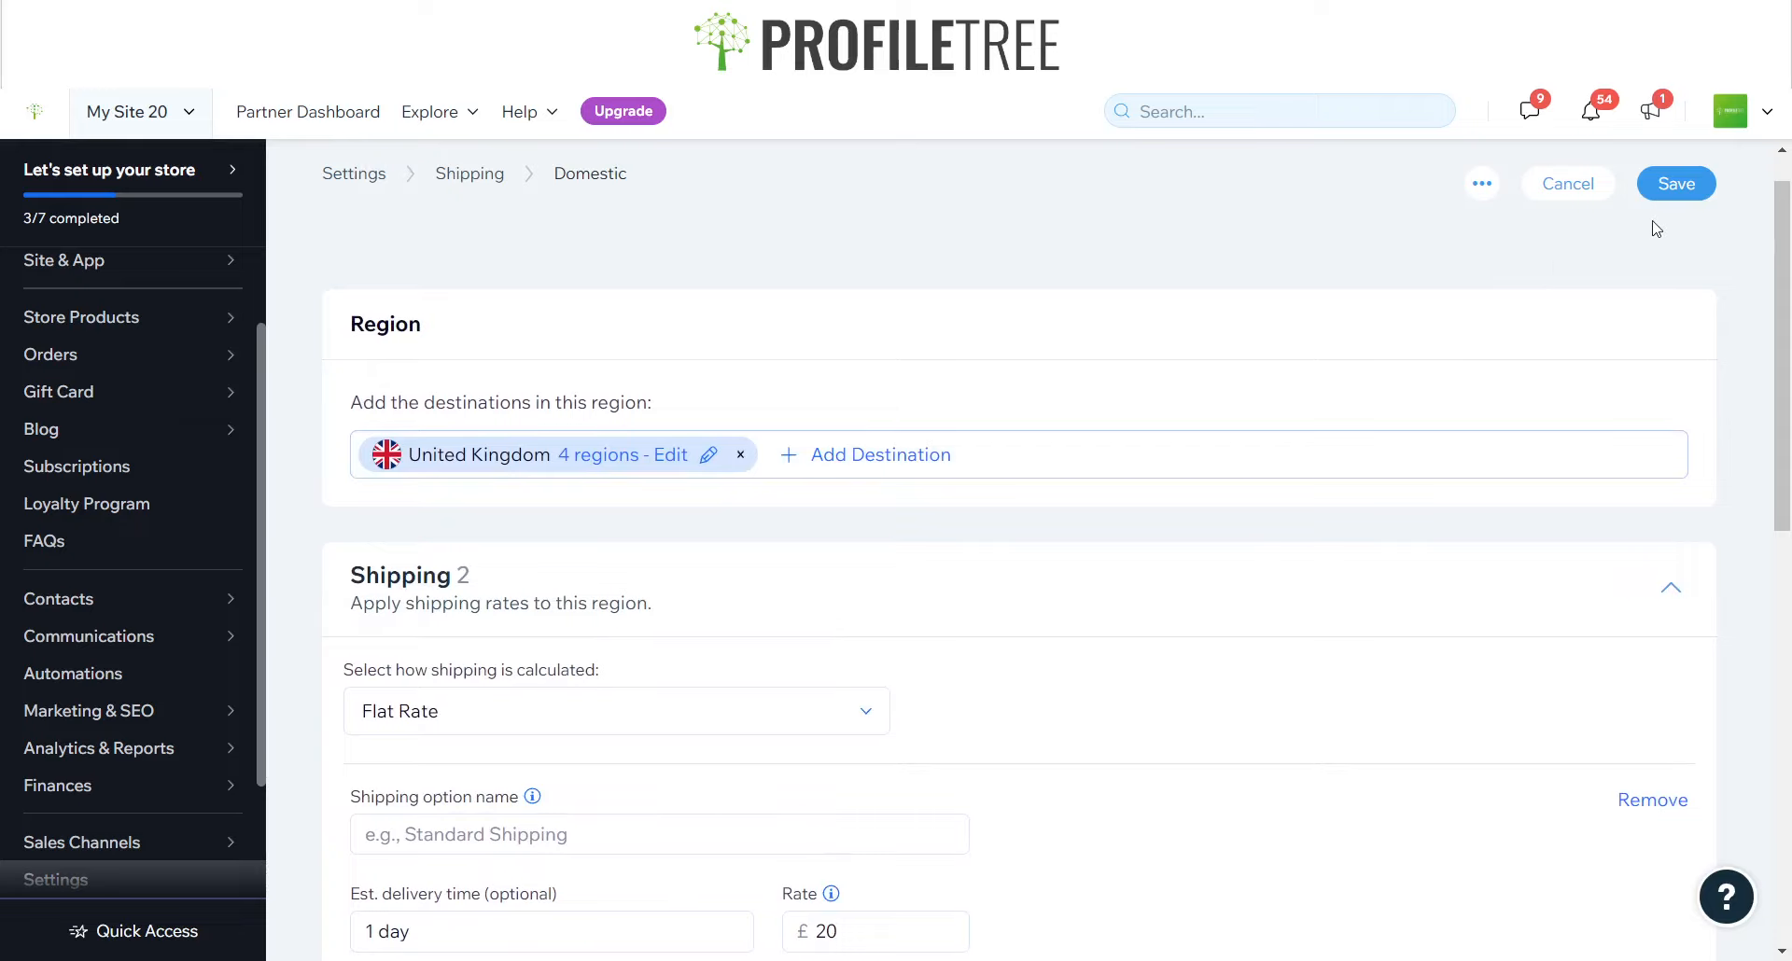
{"action": "left_click", "coordinate": [1667, 192]}
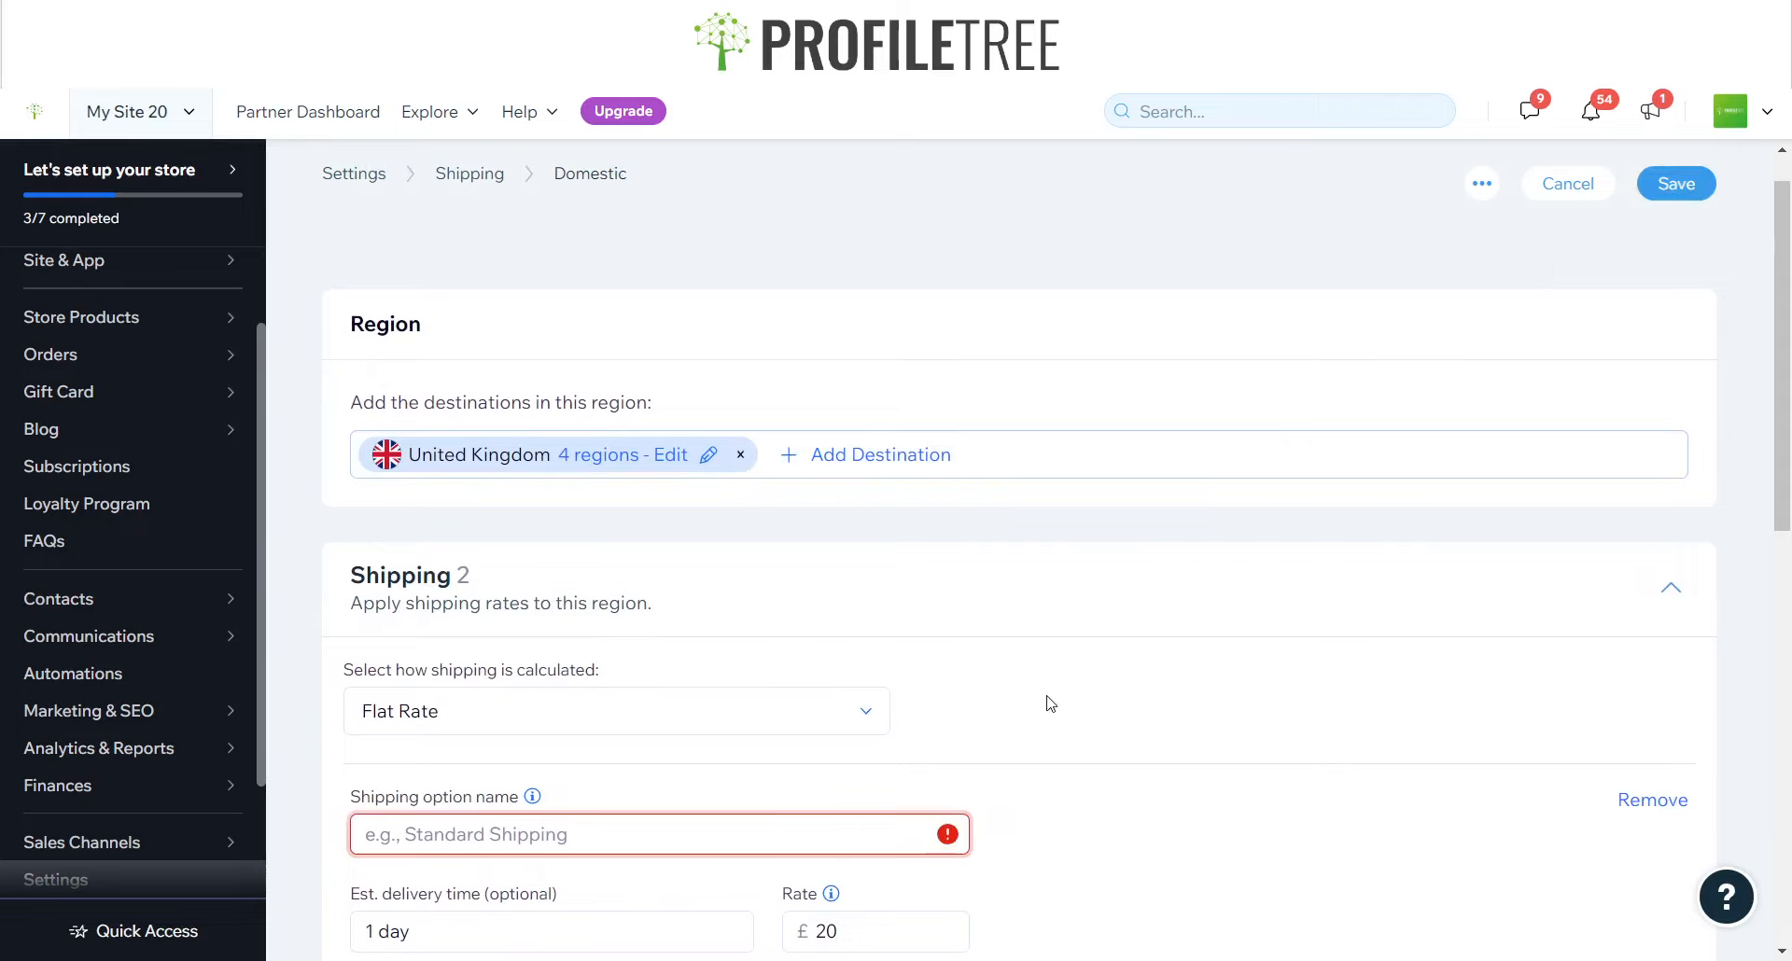
{"action": "type", "text": "Ie"}
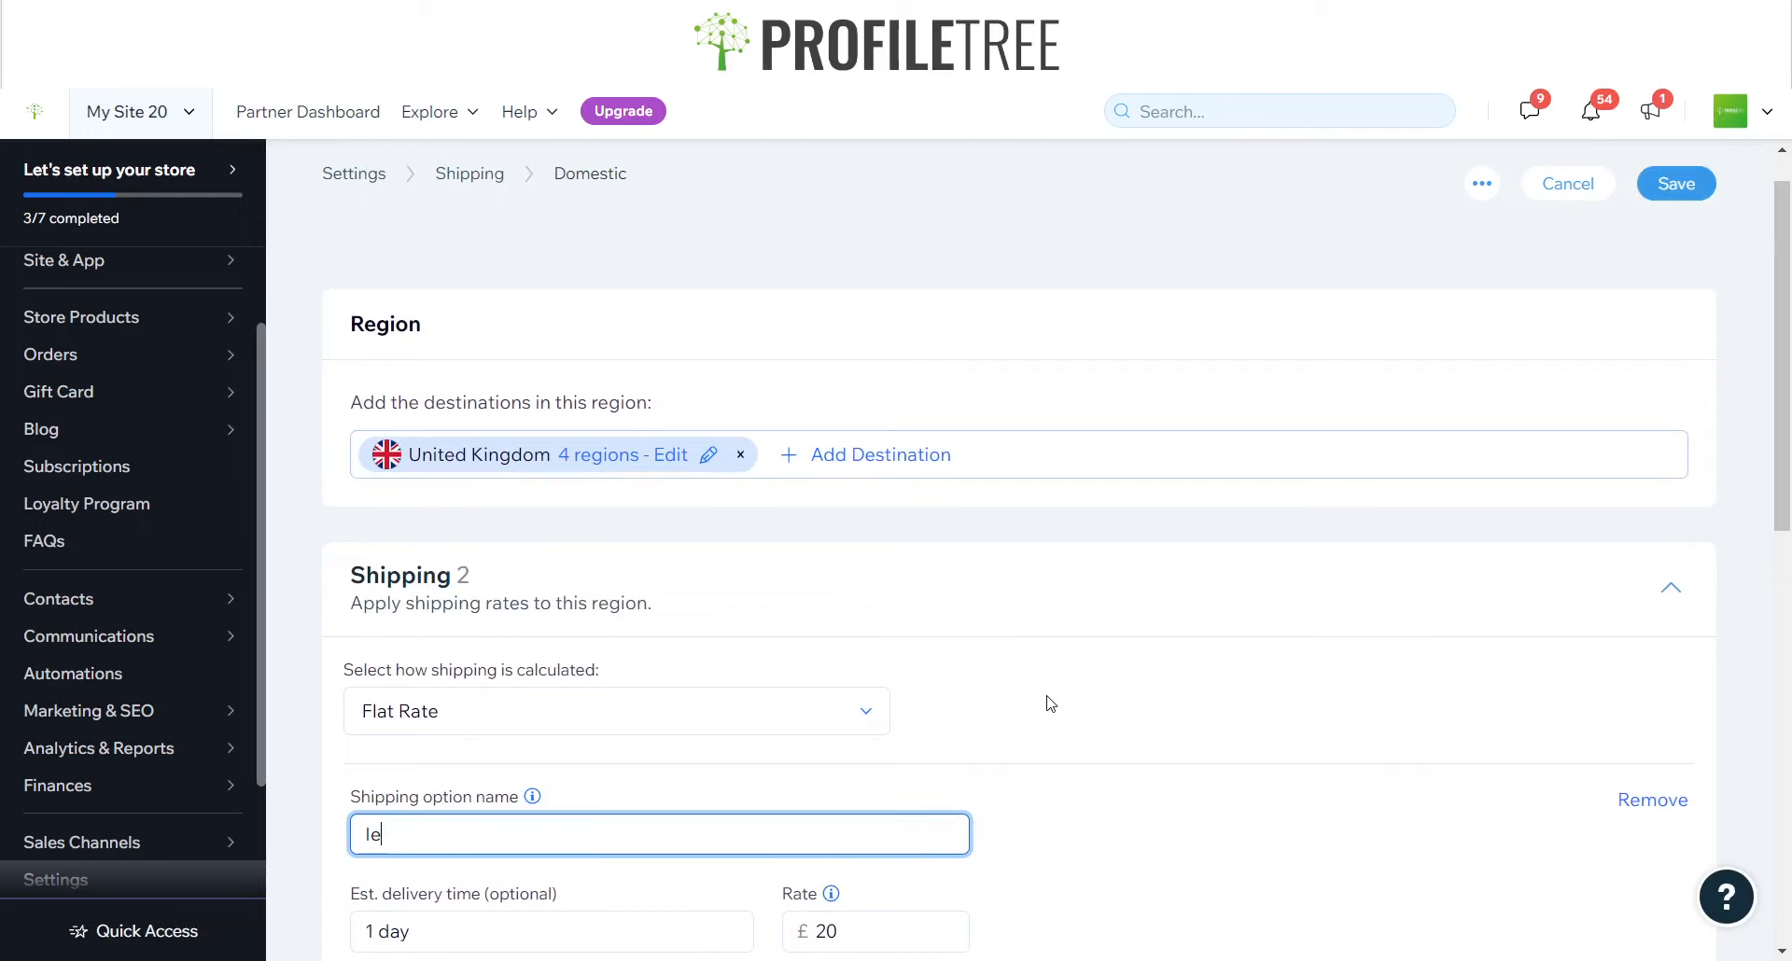
{"action": "type", "text": "n"}
{"action": "key", "text": "BackSpace"}
{"action": "key", "text": "BackSpace"}
{"action": "type", "text": "nr"}
{"action": "key", "text": "BackSpace"}
{"action": "key", "text": "BackSpace"}
{"action": "type", "text": "F"}
{"action": "key", "text": "BackSpace"}
{"action": "type", "text": "as"}
{"action": "key", "text": "BackSpace"}
{"action": "key", "text": "BackSpace"}
{"action": "type", "text": "r  Class s"}
{"action": "key", "text": "BackSpace"}
{"action": "type", "text": "Shipping"}
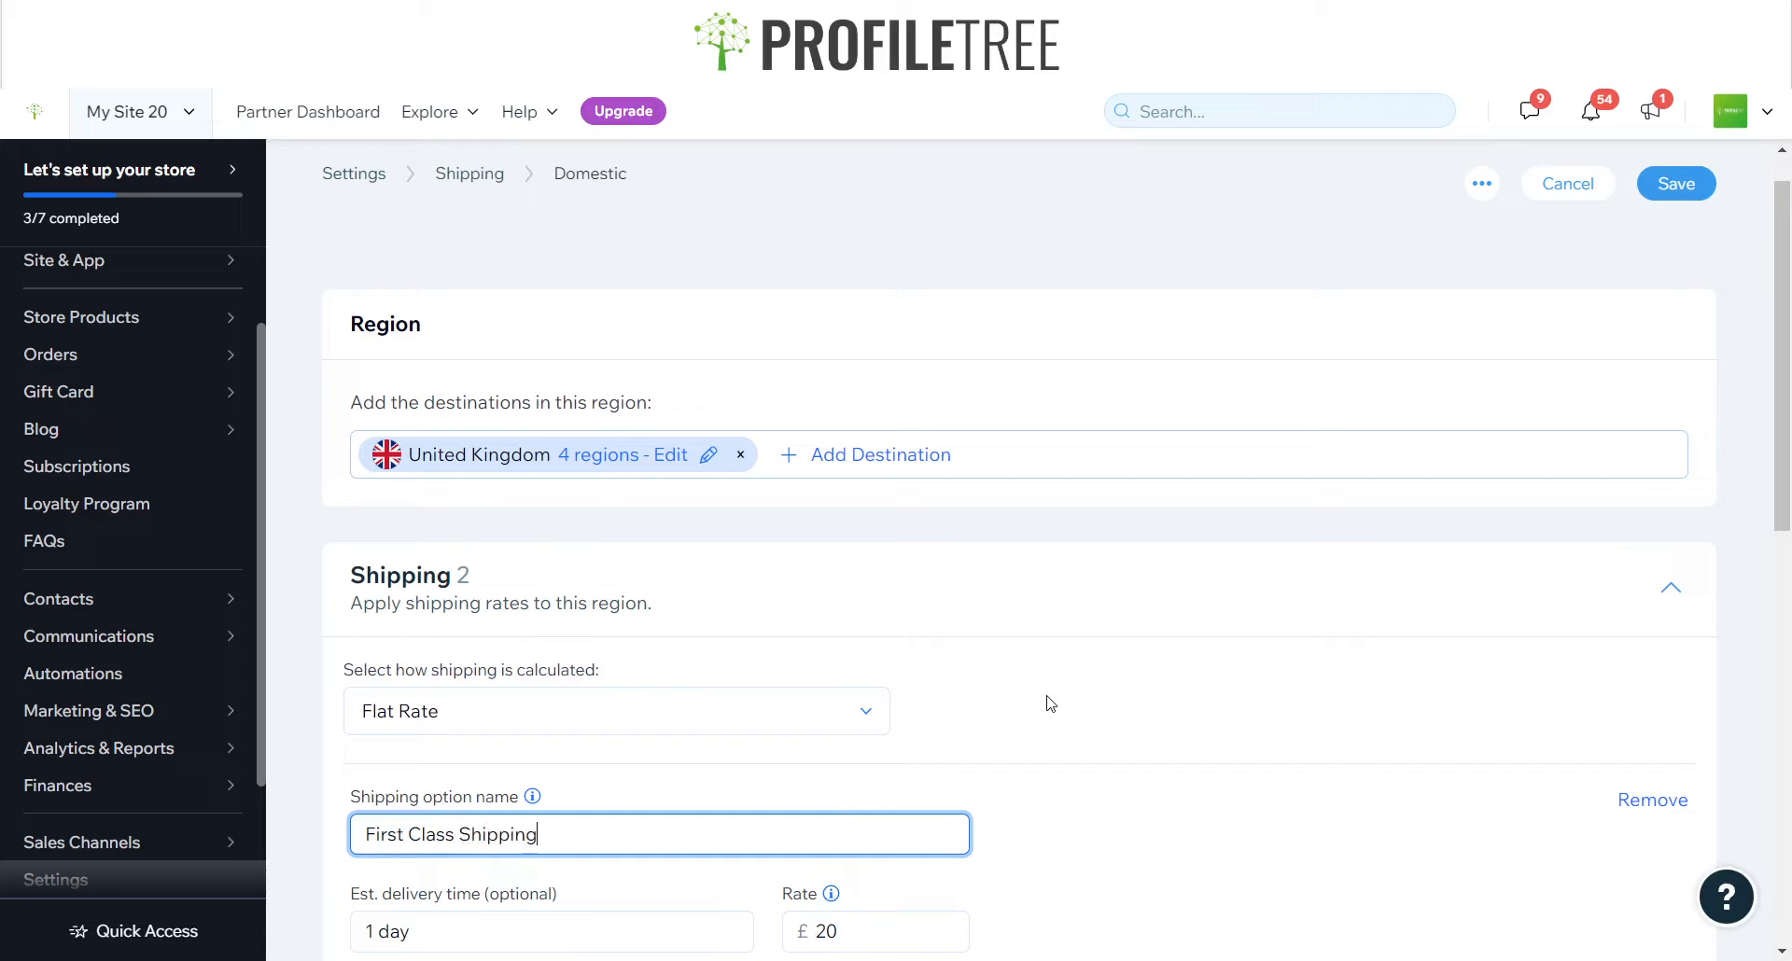
{"action": "left_click", "coordinate": [1690, 195]}
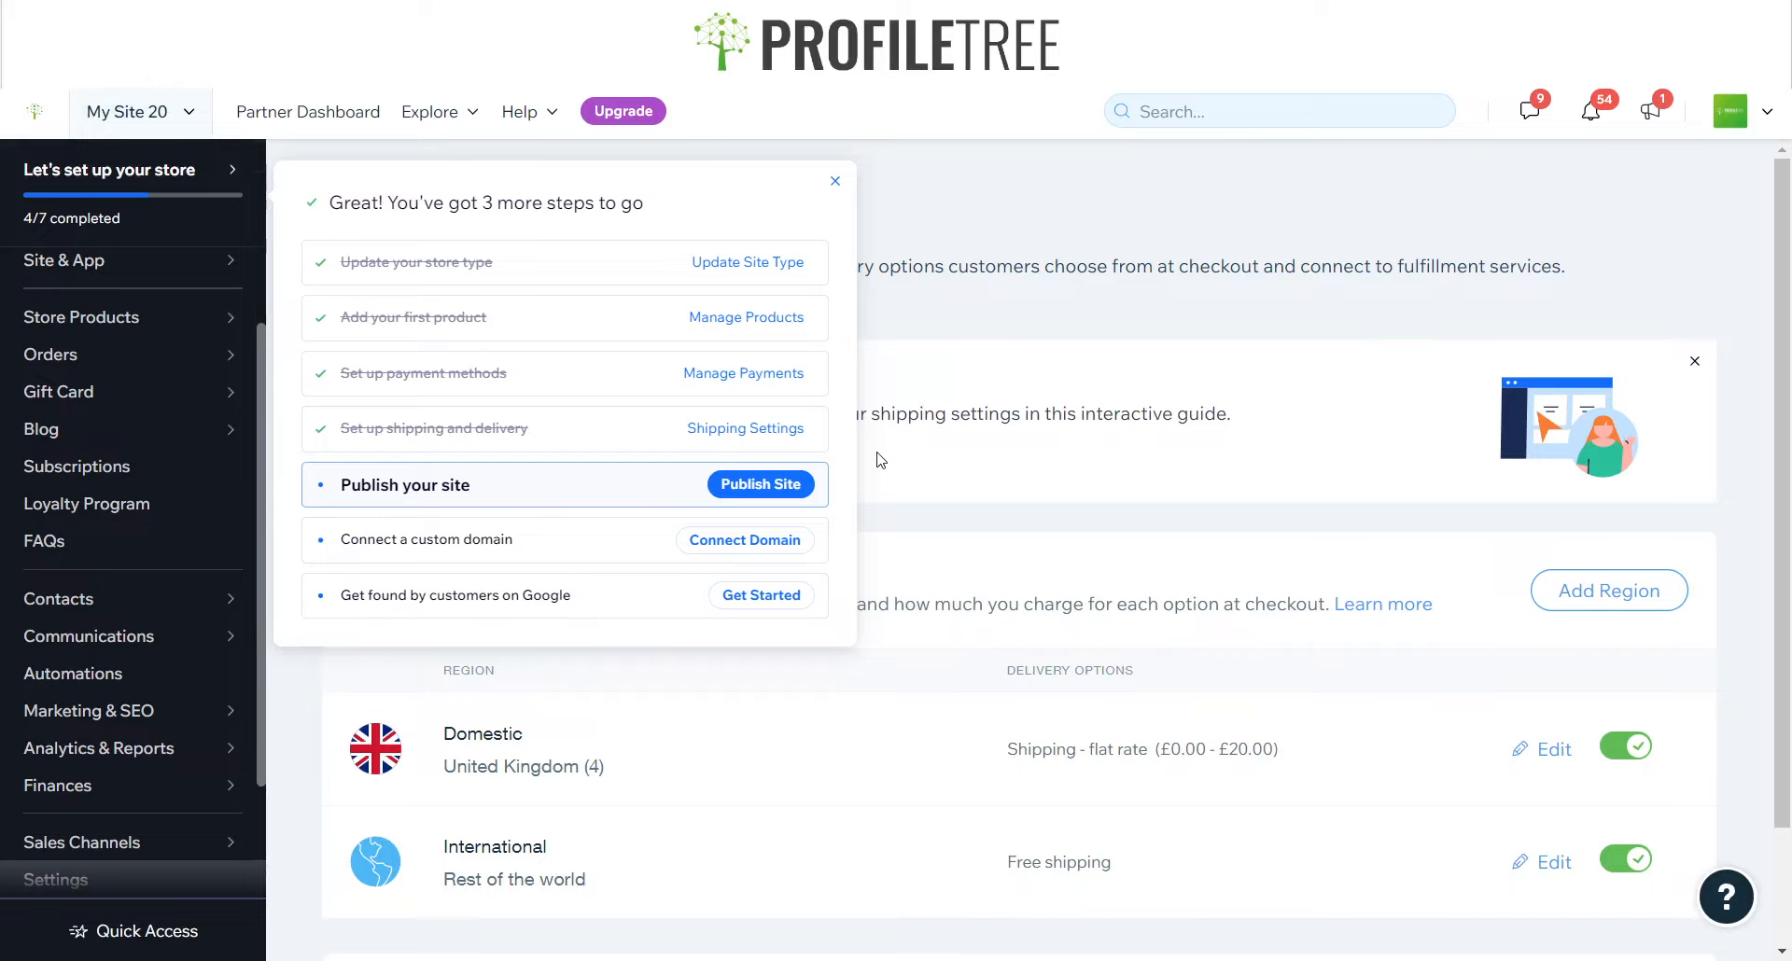
{"action": "left_click", "coordinate": [837, 185]}
- Open Marketing Home and look over the campaign tracking, Google performance, marketing planner and automated email sections
{"action": "mouse_move", "coordinate": [83, 719]}
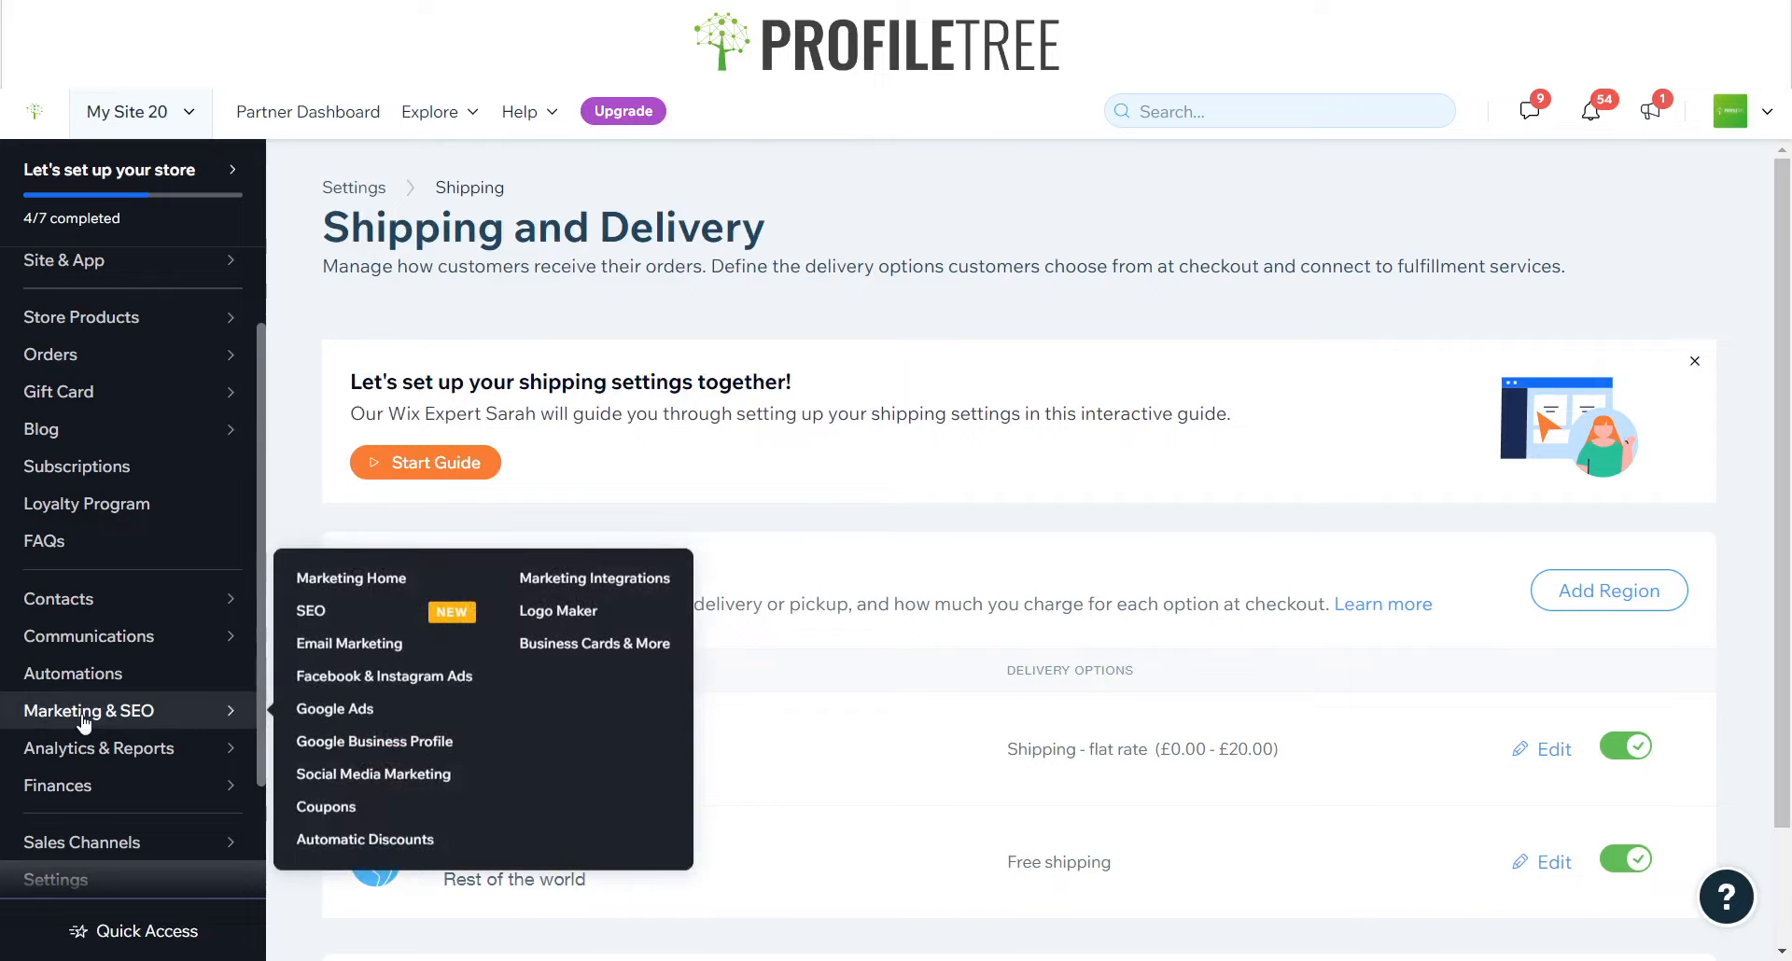
{"action": "left_click", "coordinate": [82, 714]}
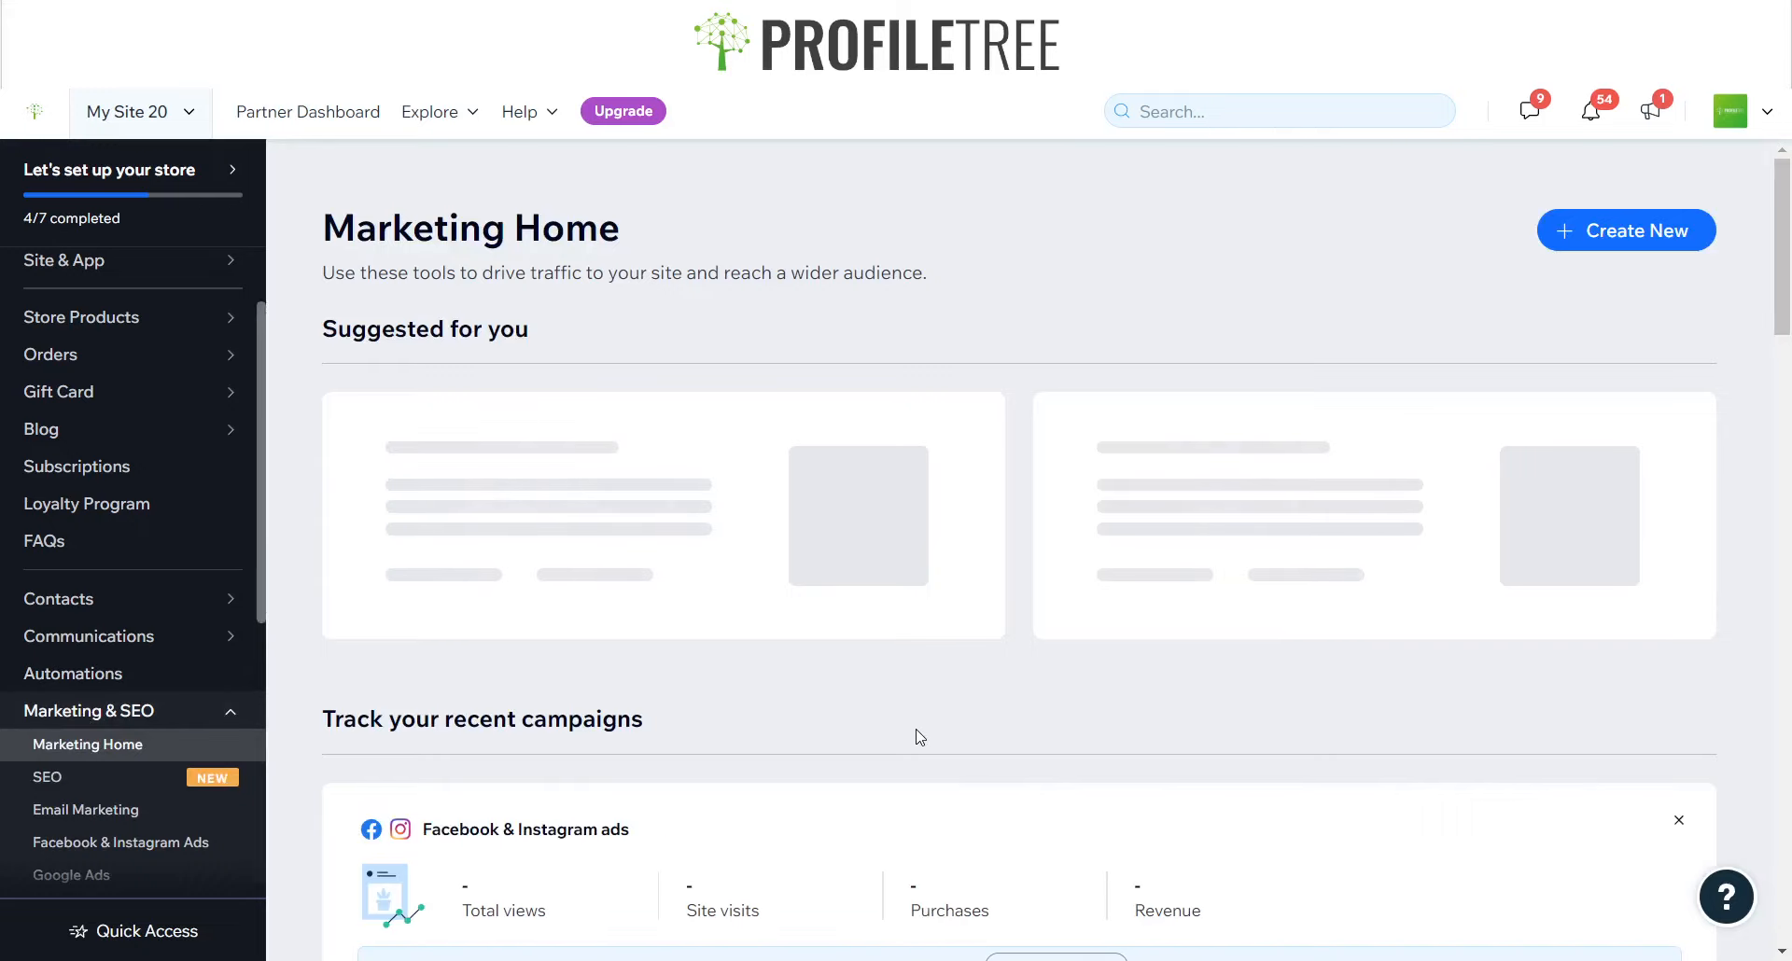
{"action": "scroll", "coordinate": [919, 737], "scroll_direction": "down", "scroll_amount": 4}
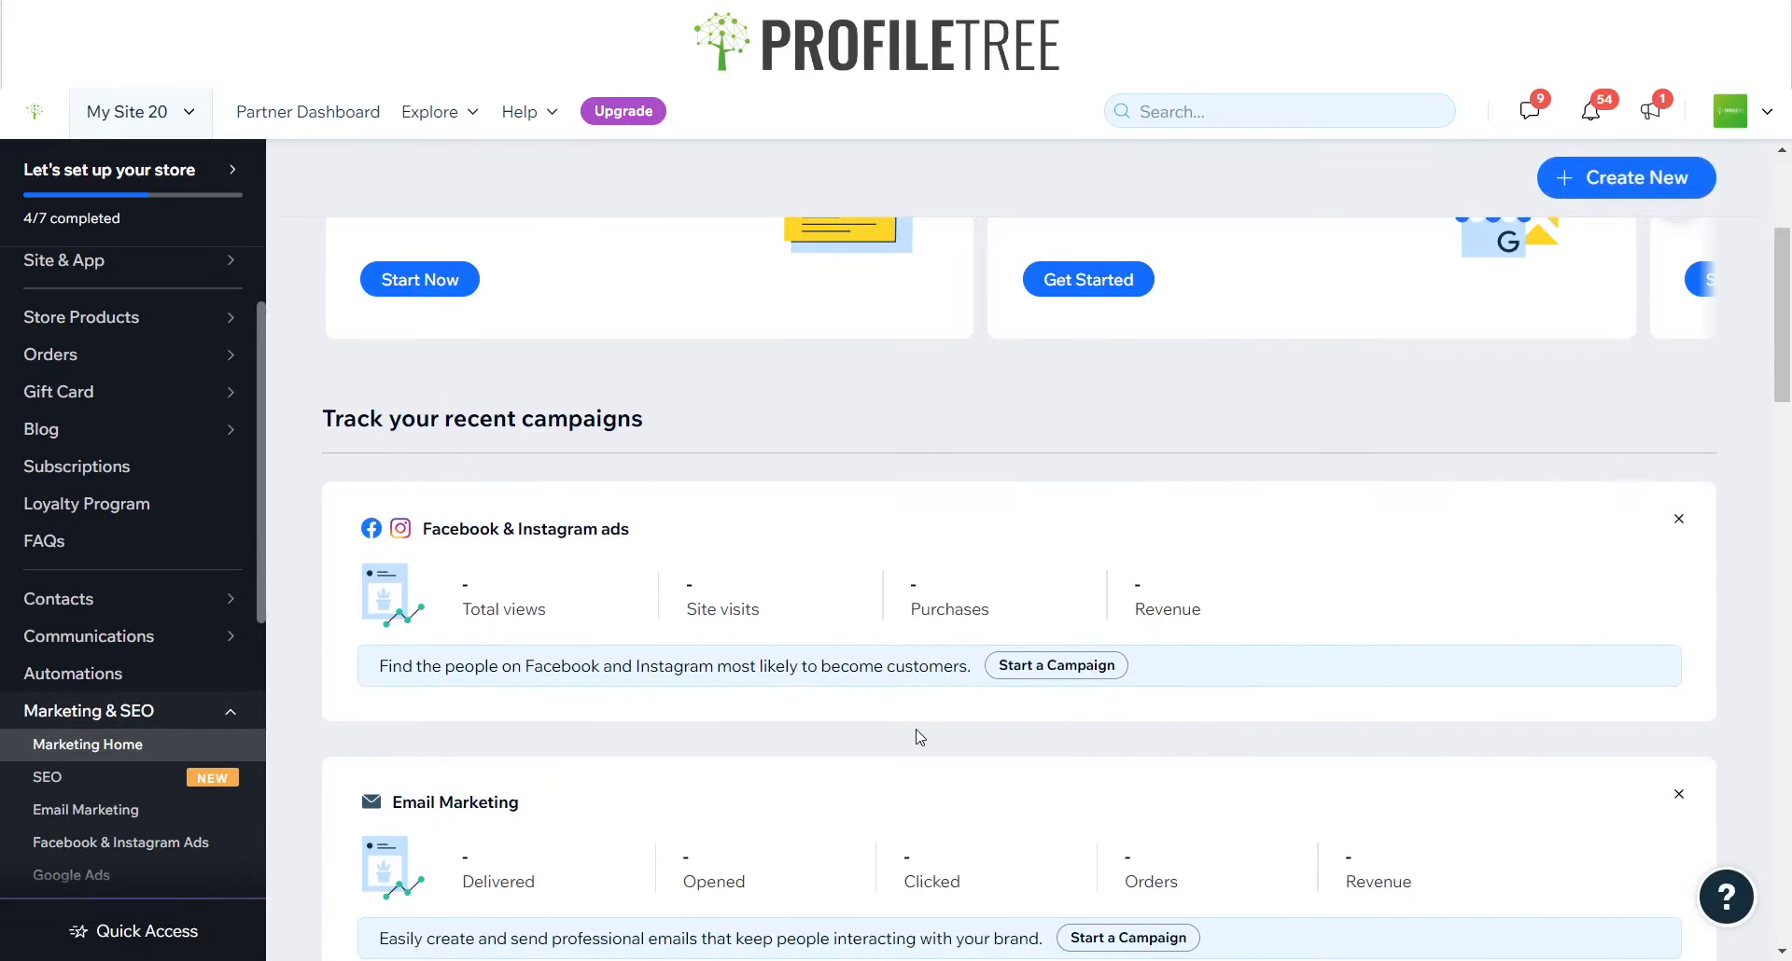
{"action": "scroll", "coordinate": [920, 737], "scroll_direction": "down", "scroll_amount": 8}
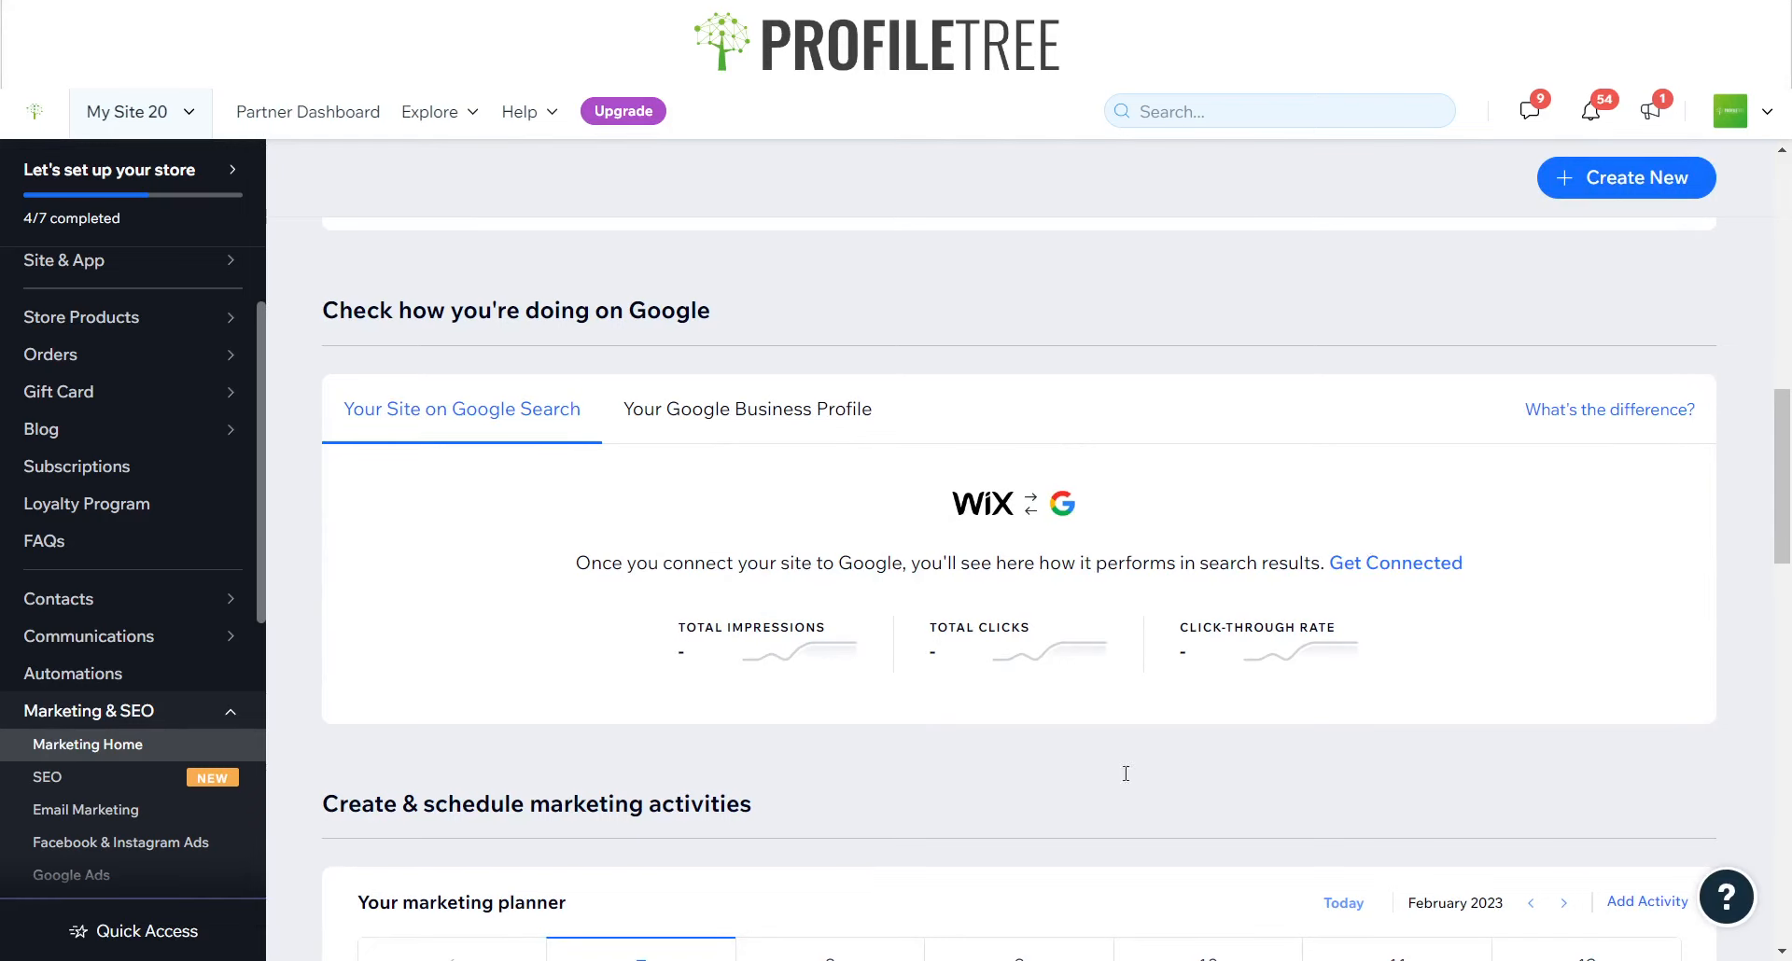
{"action": "scroll", "coordinate": [1017, 937], "scroll_direction": "down", "scroll_amount": 1}
{"action": "scroll", "coordinate": [1017, 938], "scroll_direction": "down", "scroll_amount": 10}
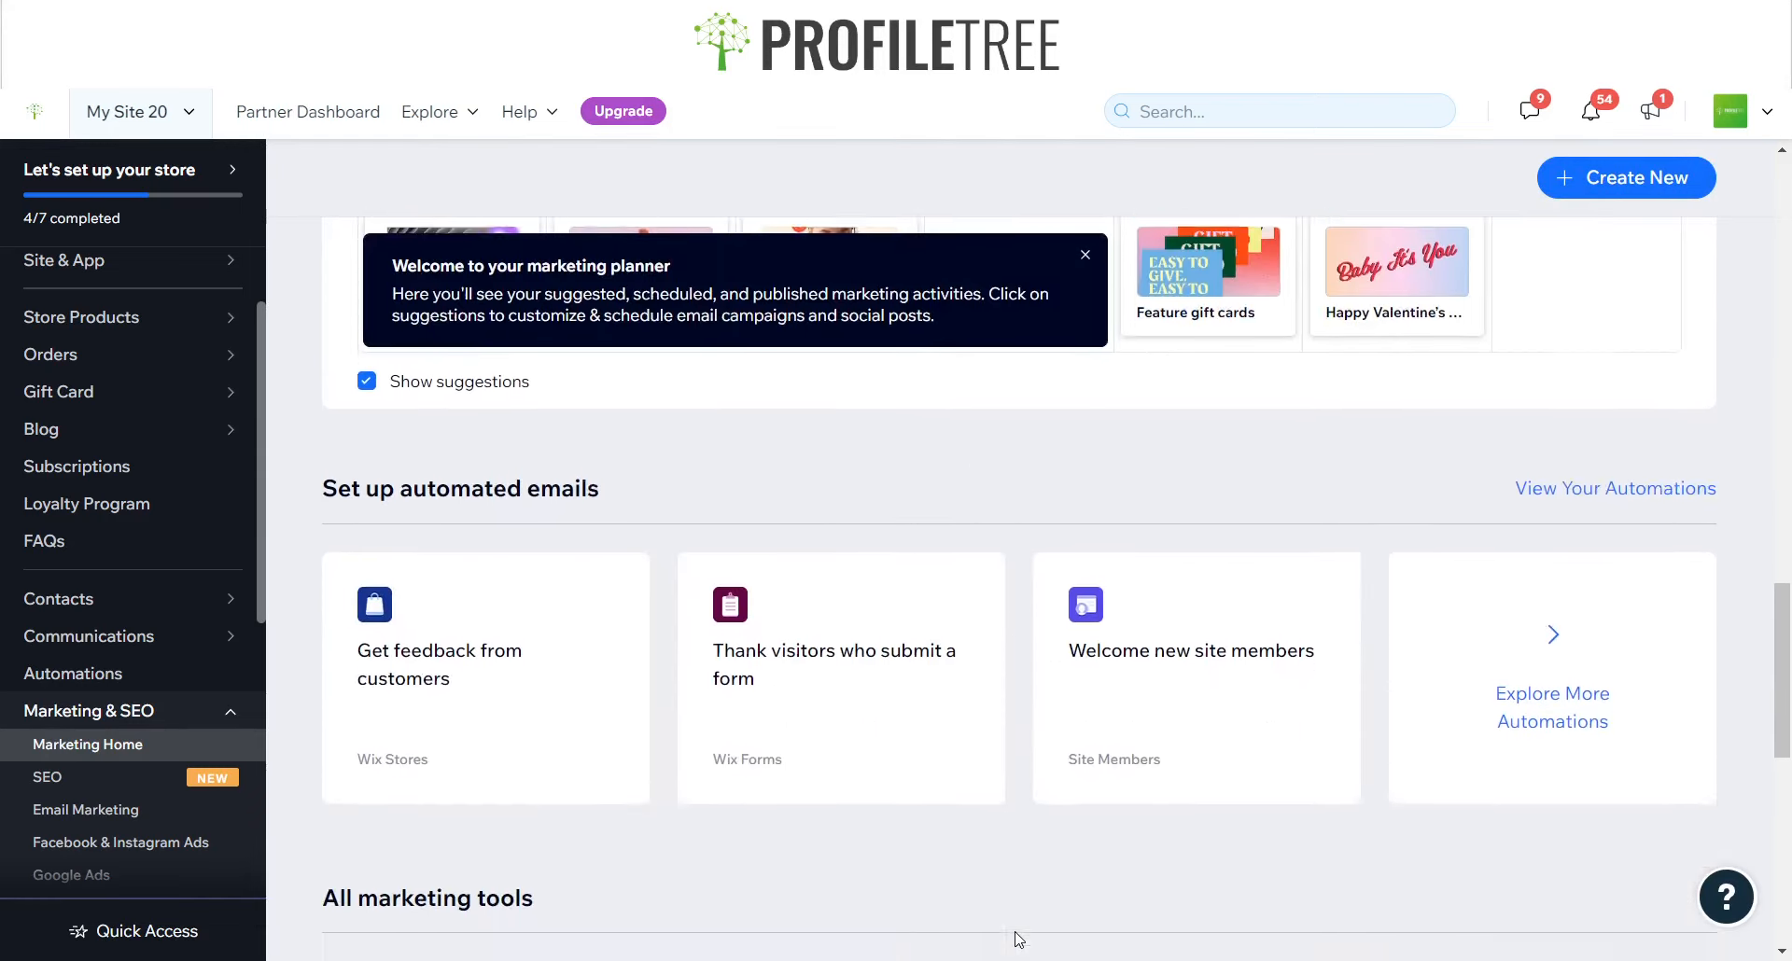
{"action": "scroll", "coordinate": [1017, 938], "scroll_direction": "up", "scroll_amount": 1}
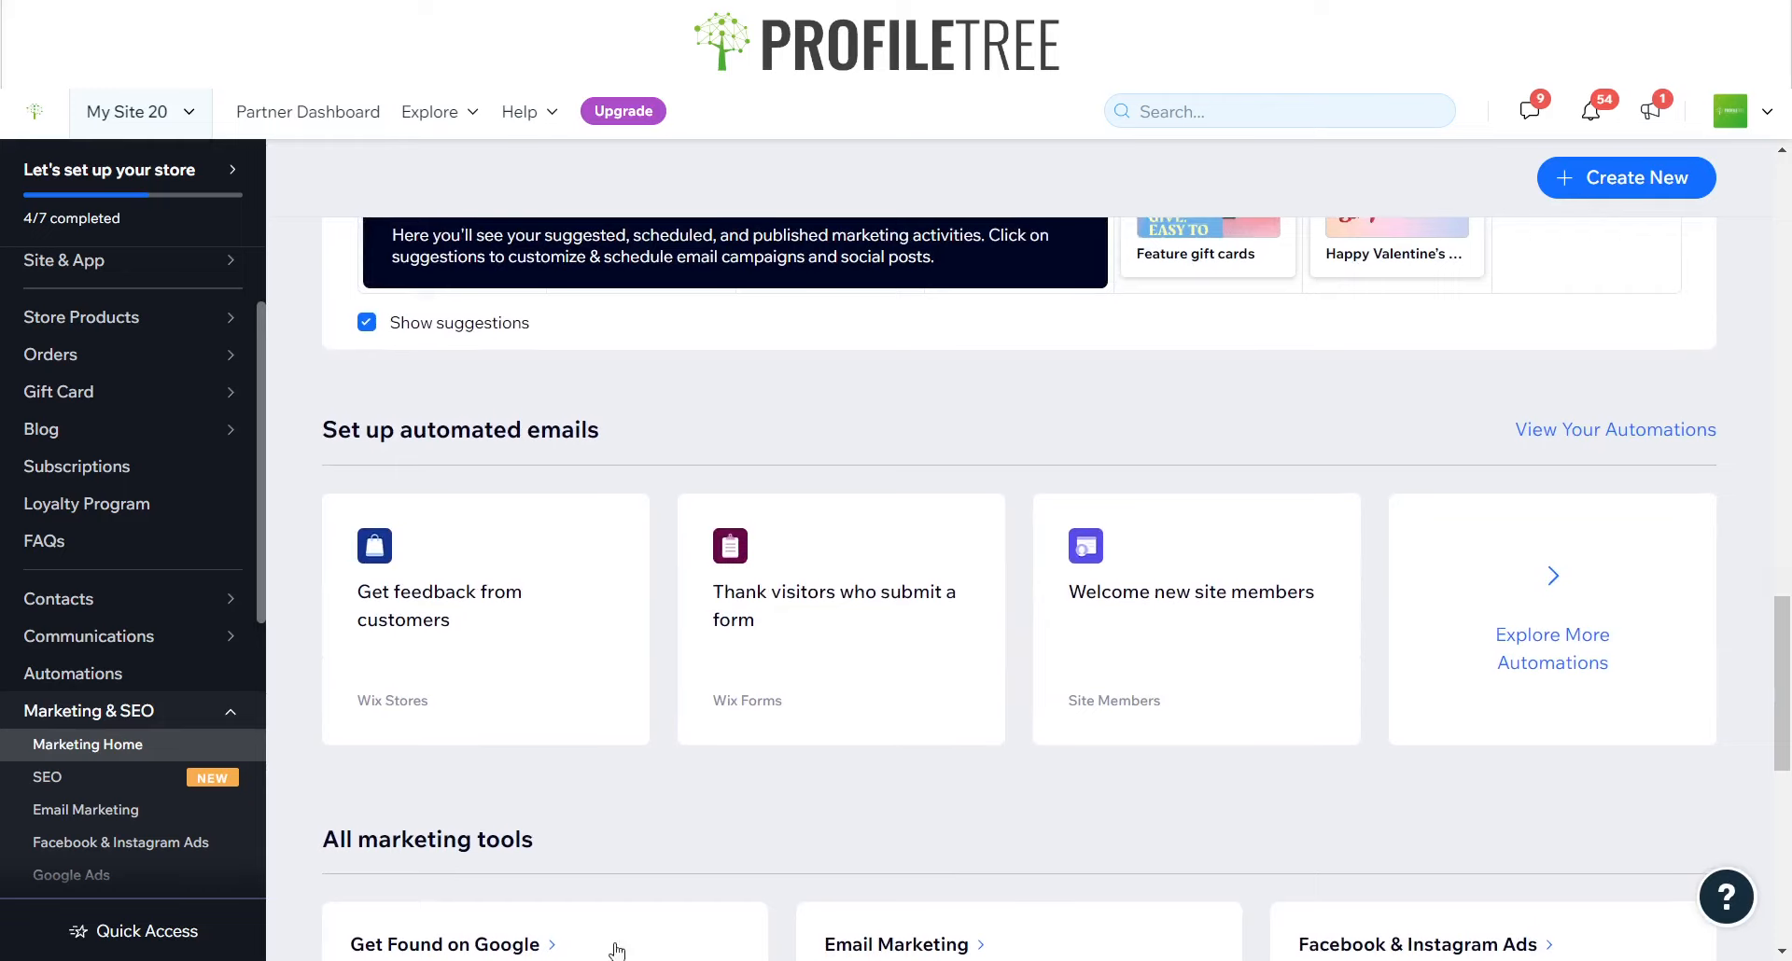
- Open the SEO setup checklist and start its questionnaire at the business name question
{"action": "left_click", "coordinate": [82, 792]}
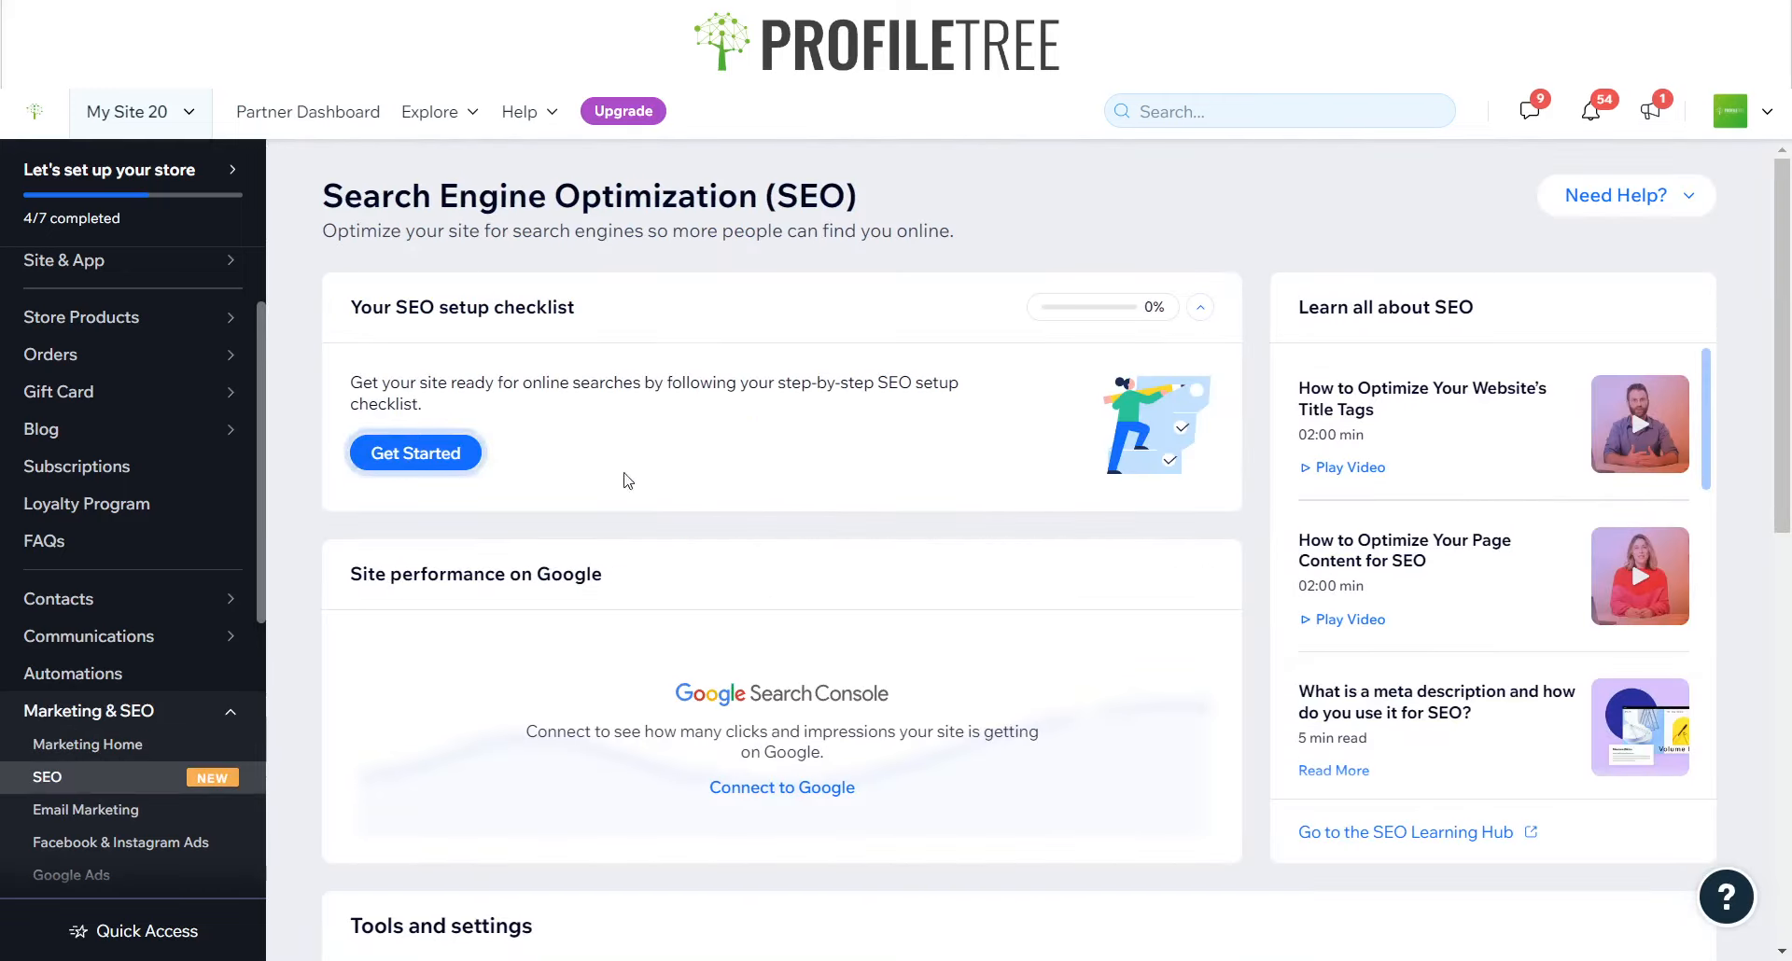
{"action": "left_click", "coordinate": [411, 447]}
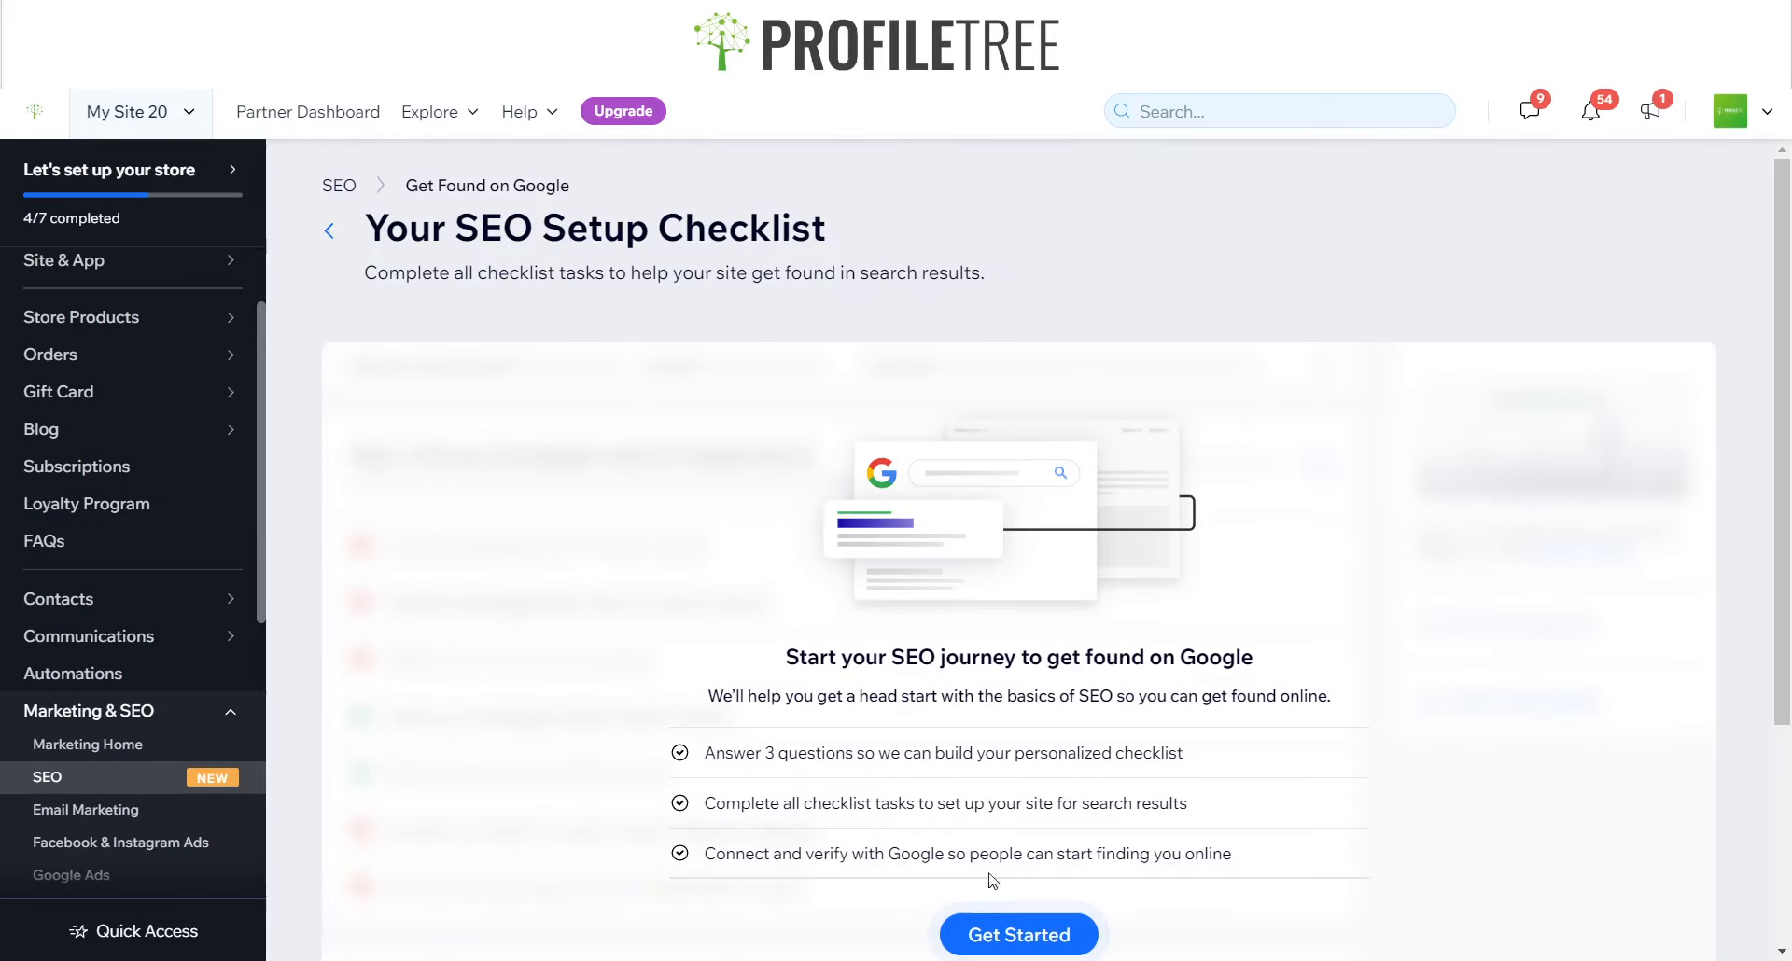
{"action": "left_click", "coordinate": [992, 934]}
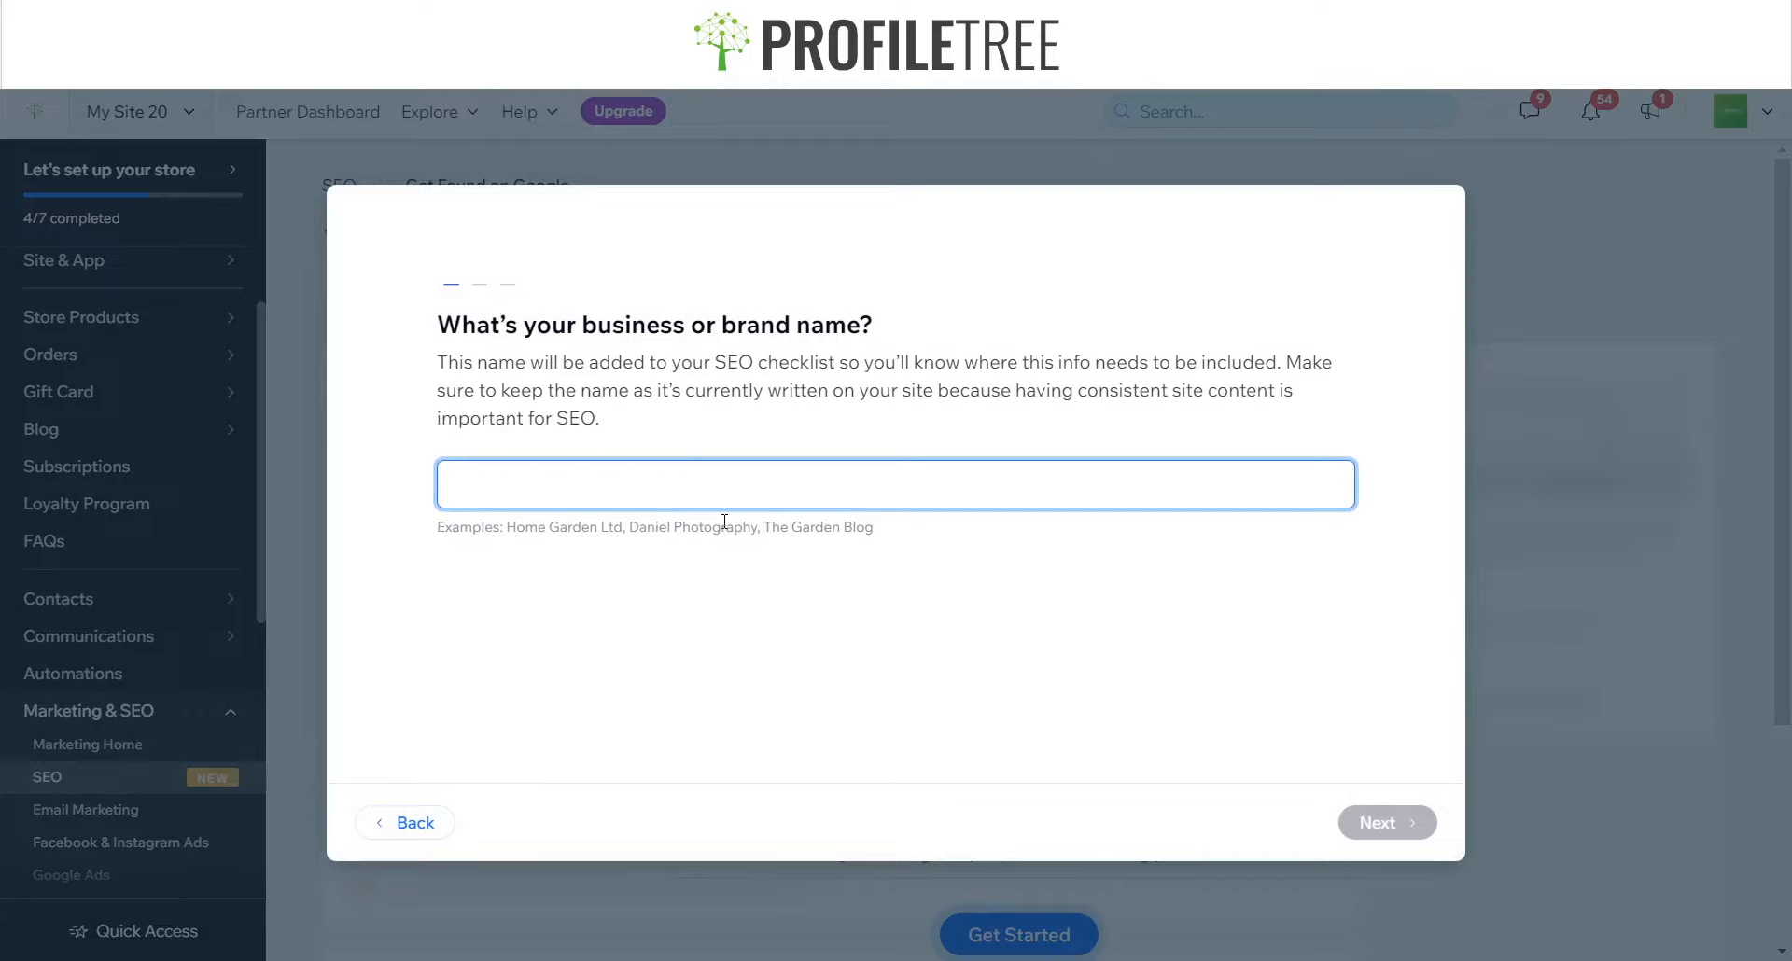
- Enter "Autospares NI" as the business name and Belfast, UK as the local service area in the SEO questionnaire
{"action": "type", "text": "A"}
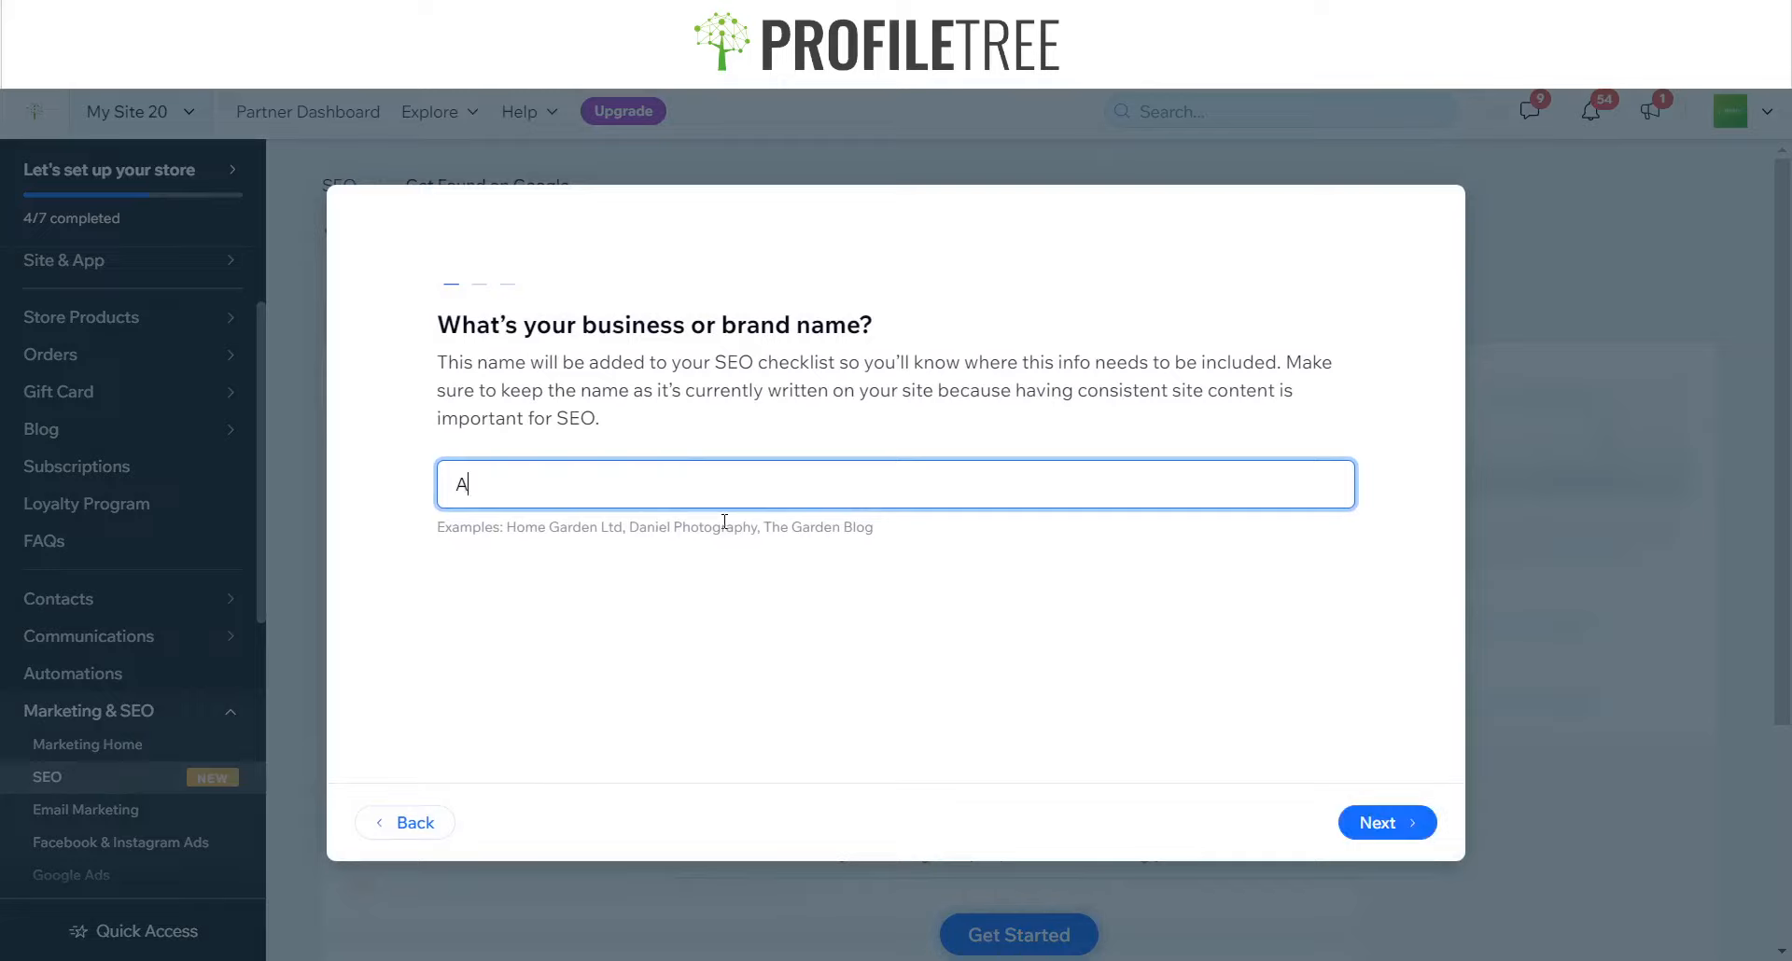
{"action": "type", "text": "utospares NI"}
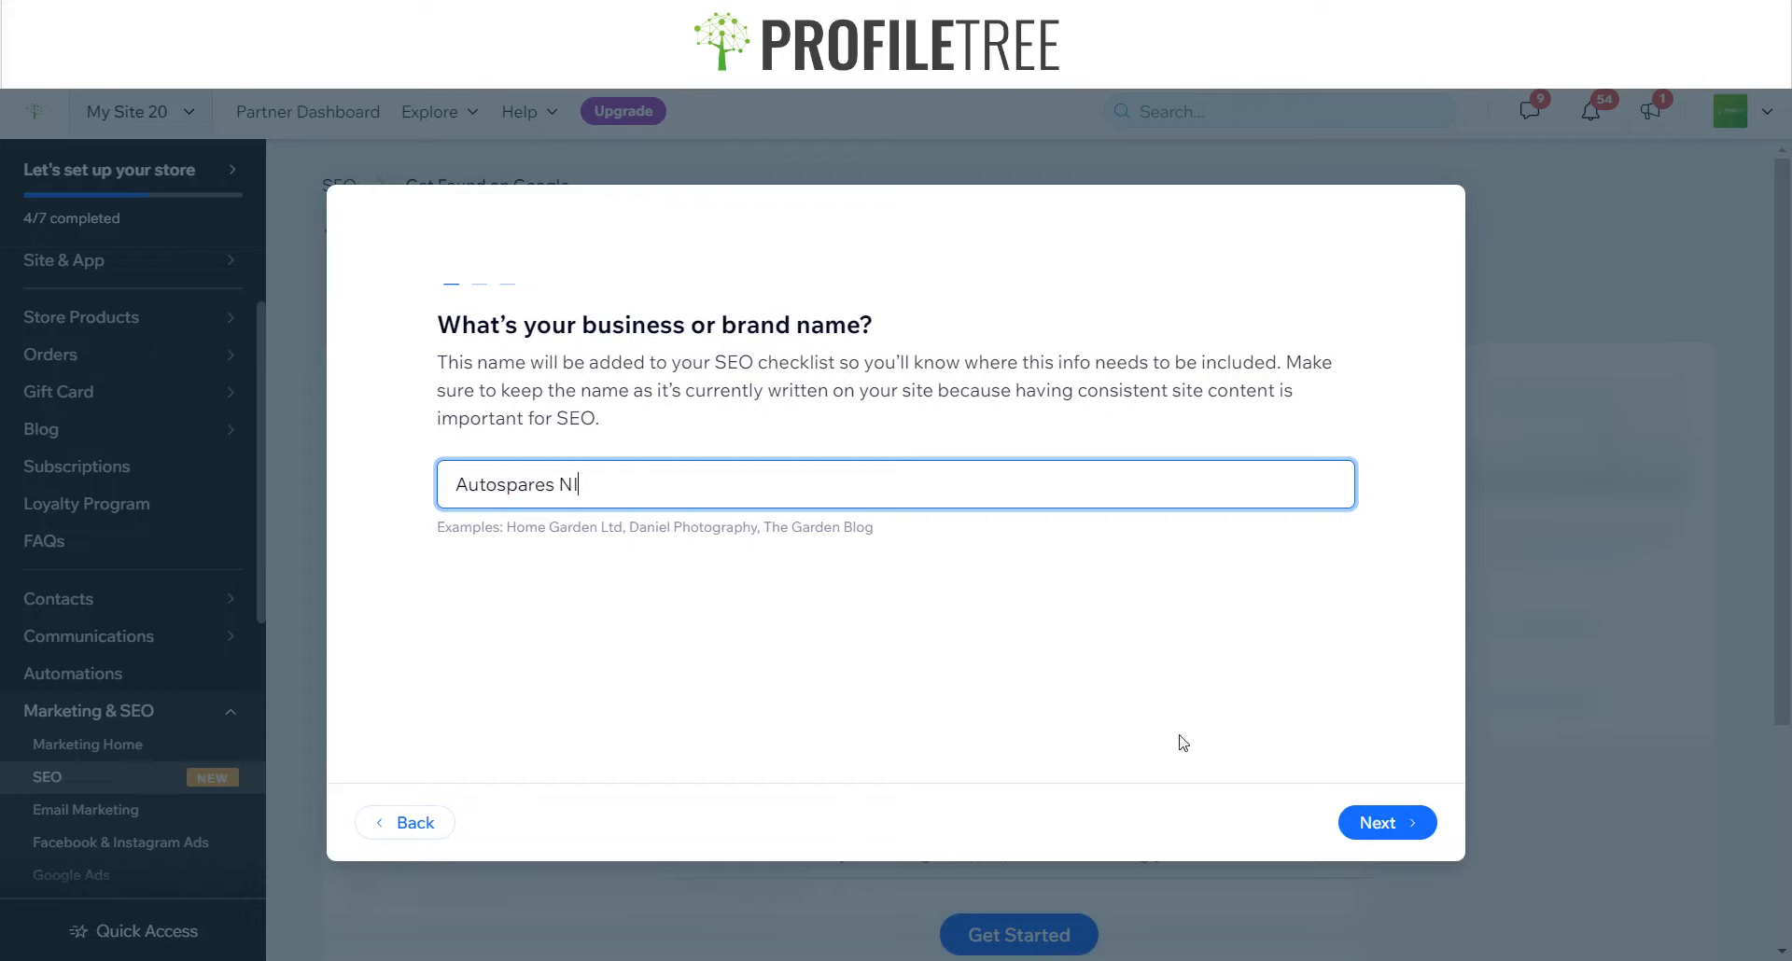
{"action": "left_click", "coordinate": [1414, 838]}
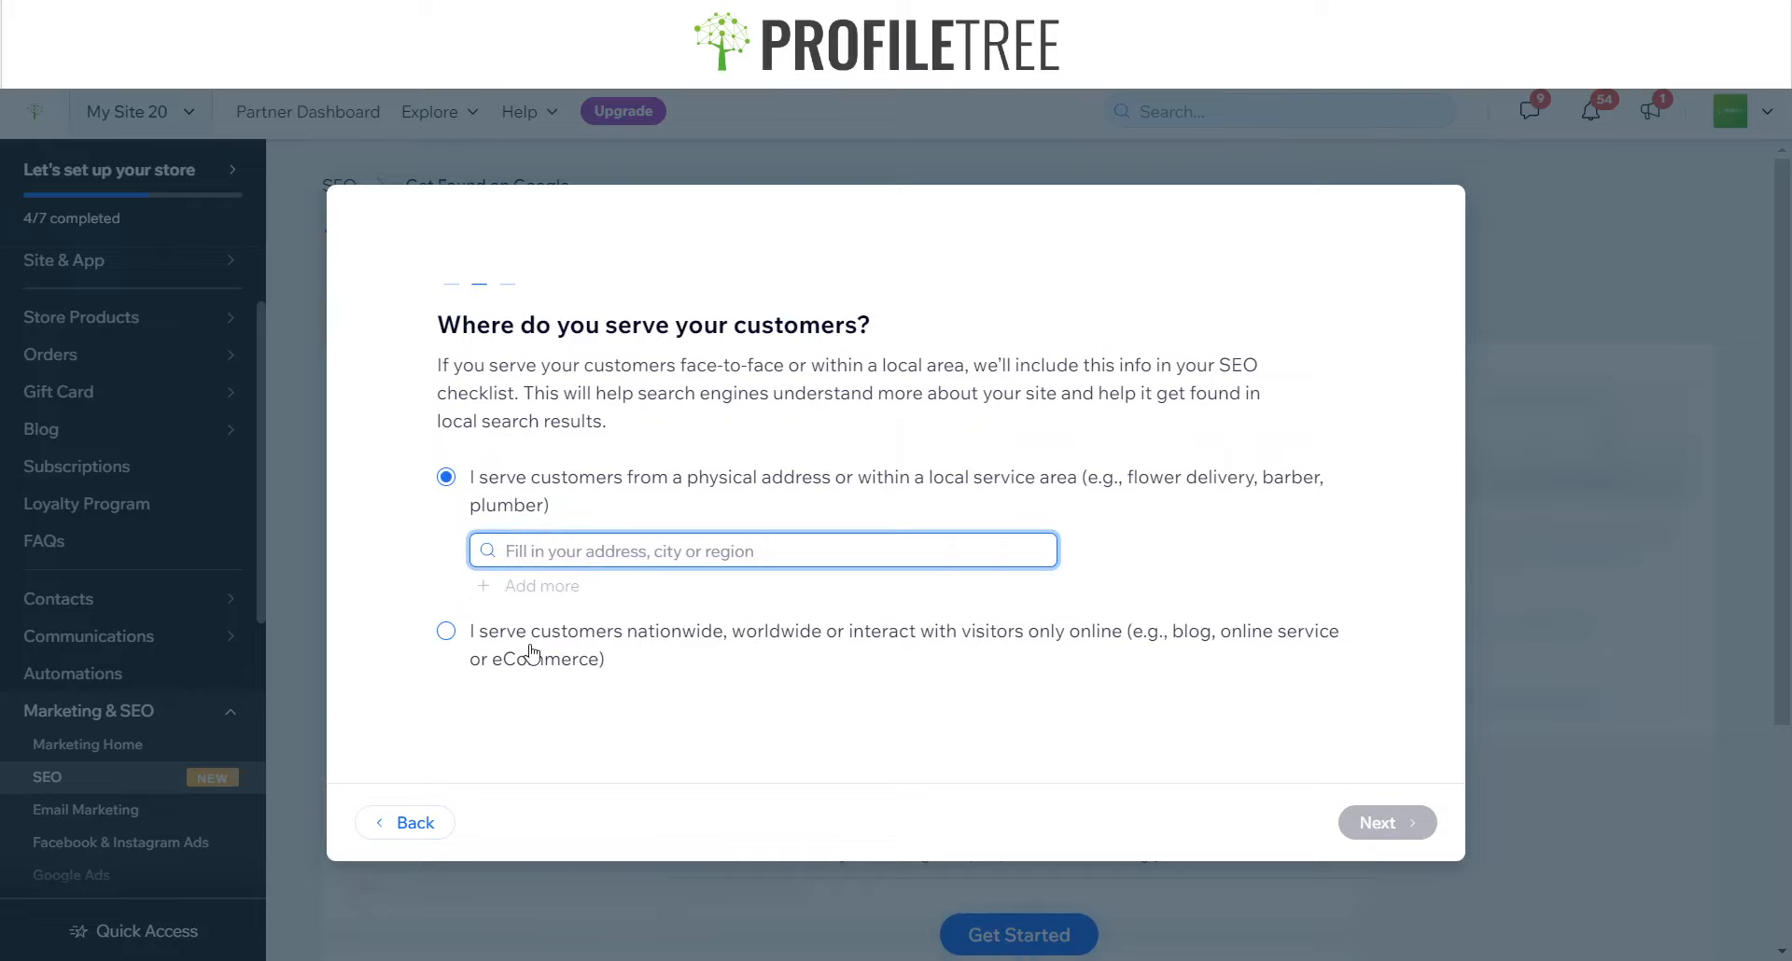
{"action": "left_click", "coordinate": [532, 651]}
{"action": "left_click", "coordinate": [578, 480]}
{"action": "type", "text": "Belfast"}
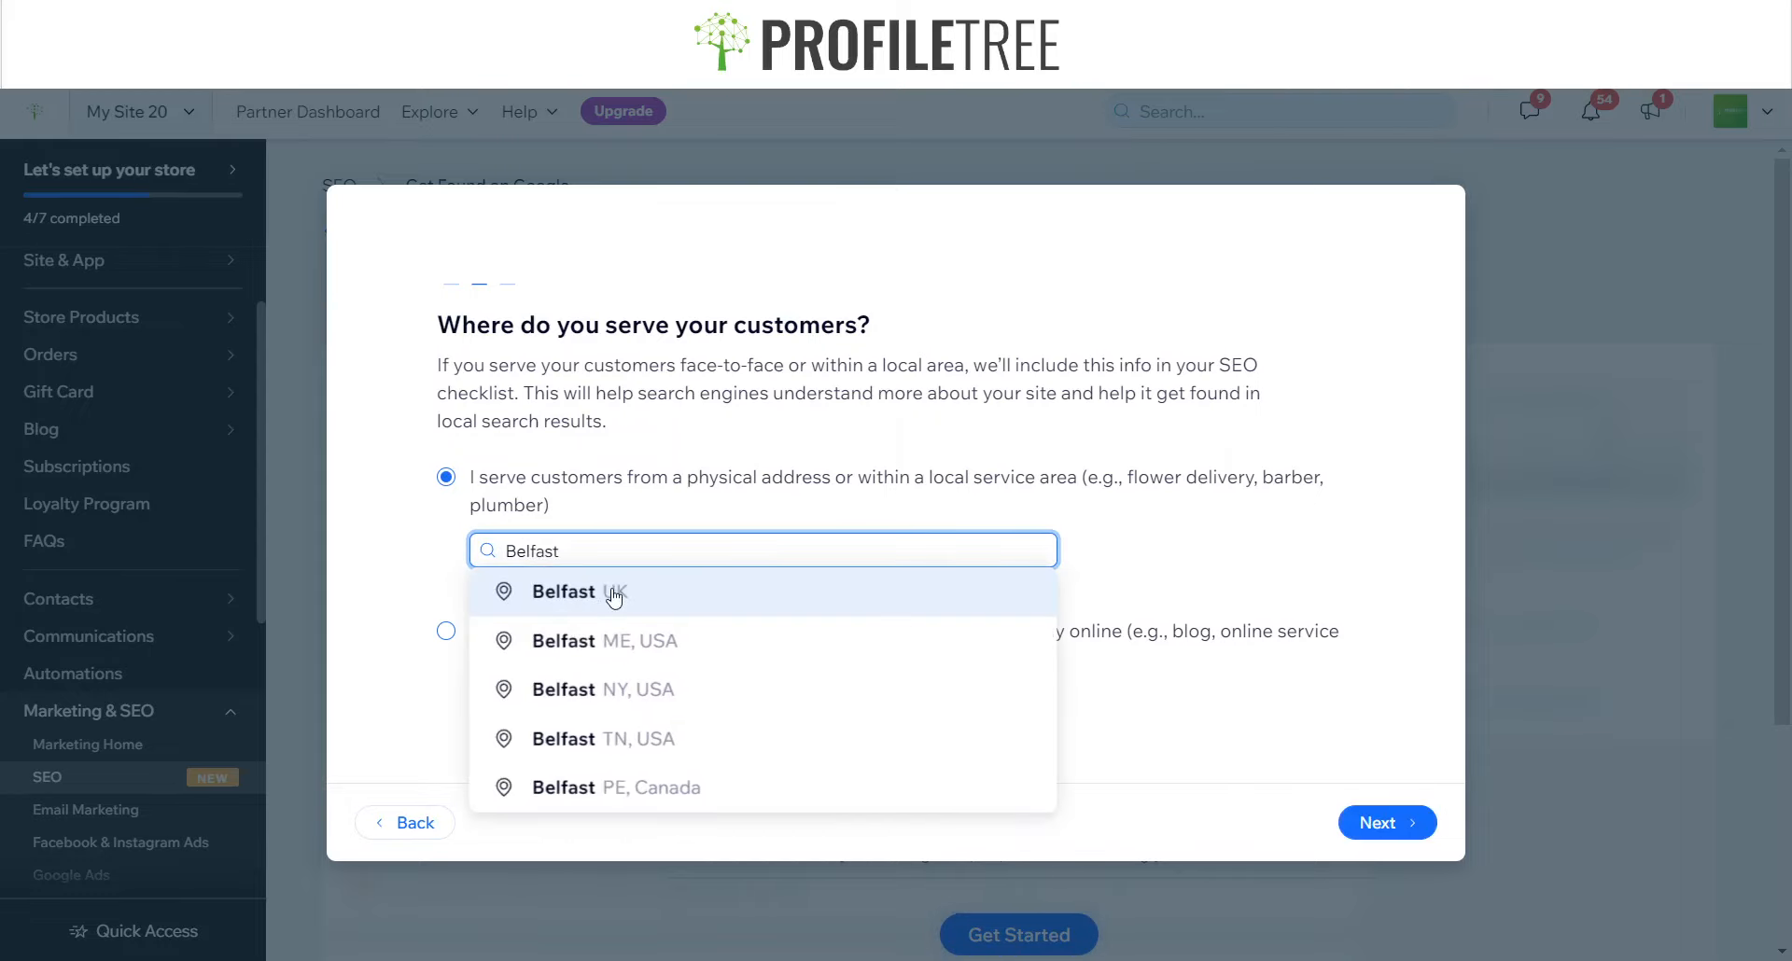
{"action": "left_click", "coordinate": [567, 593]}
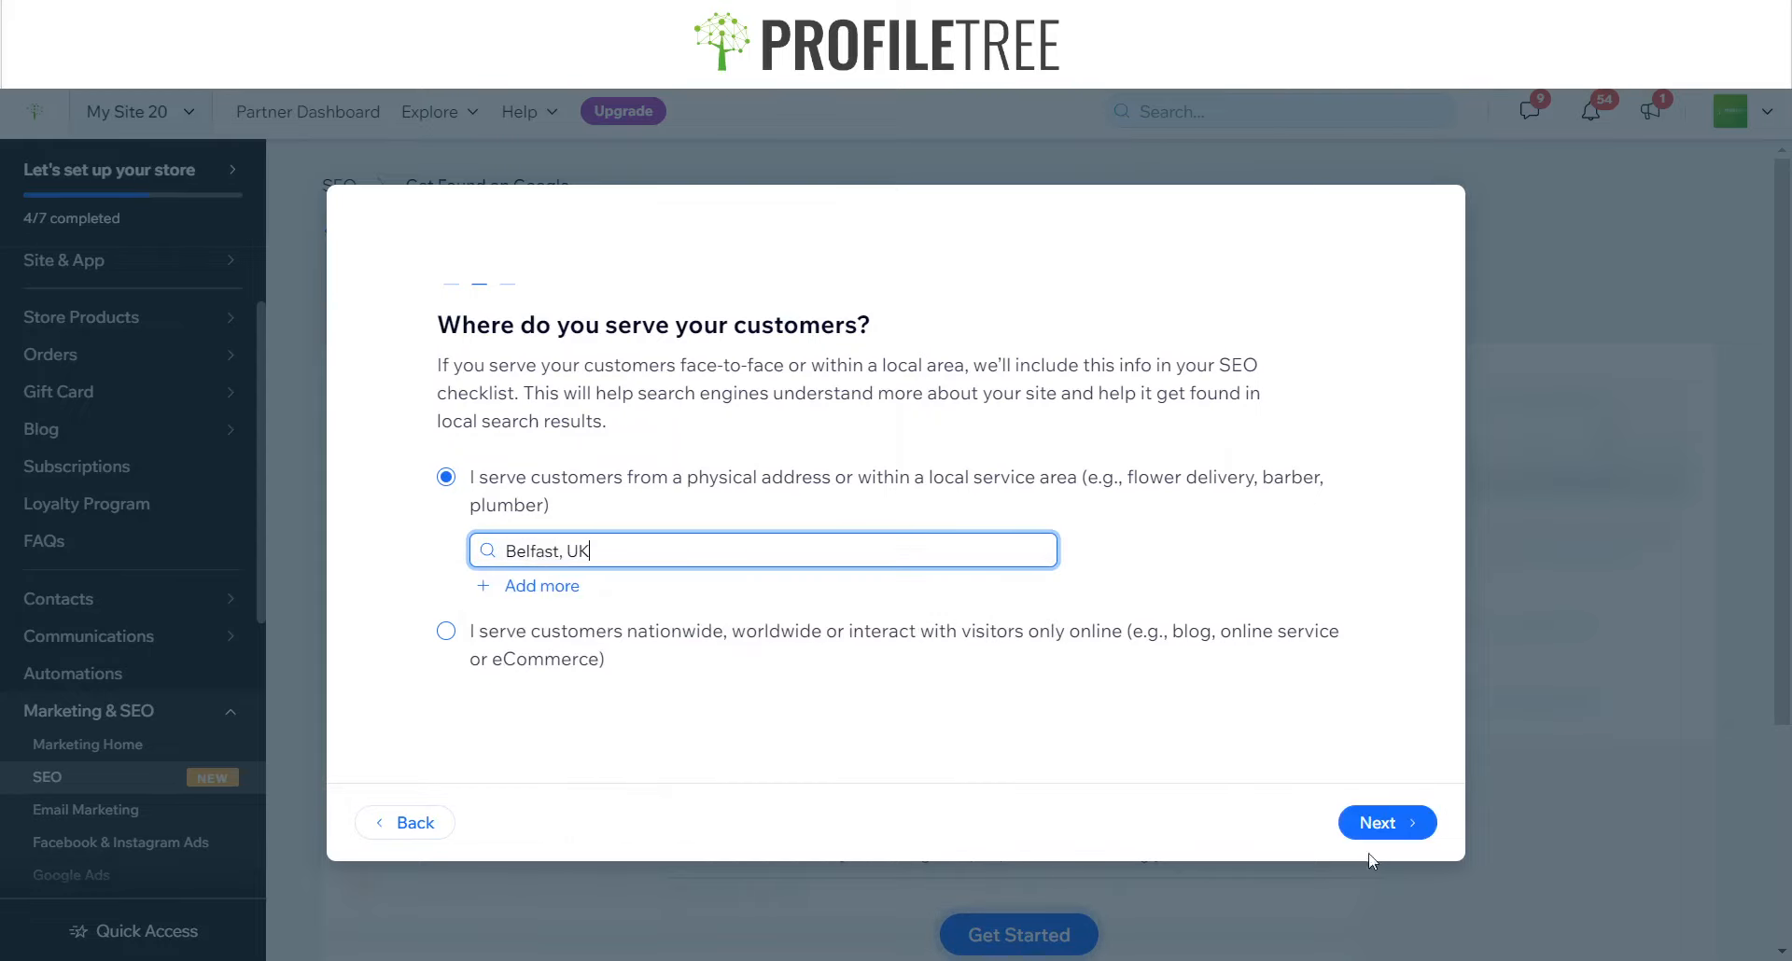
{"action": "left_click", "coordinate": [1425, 837]}
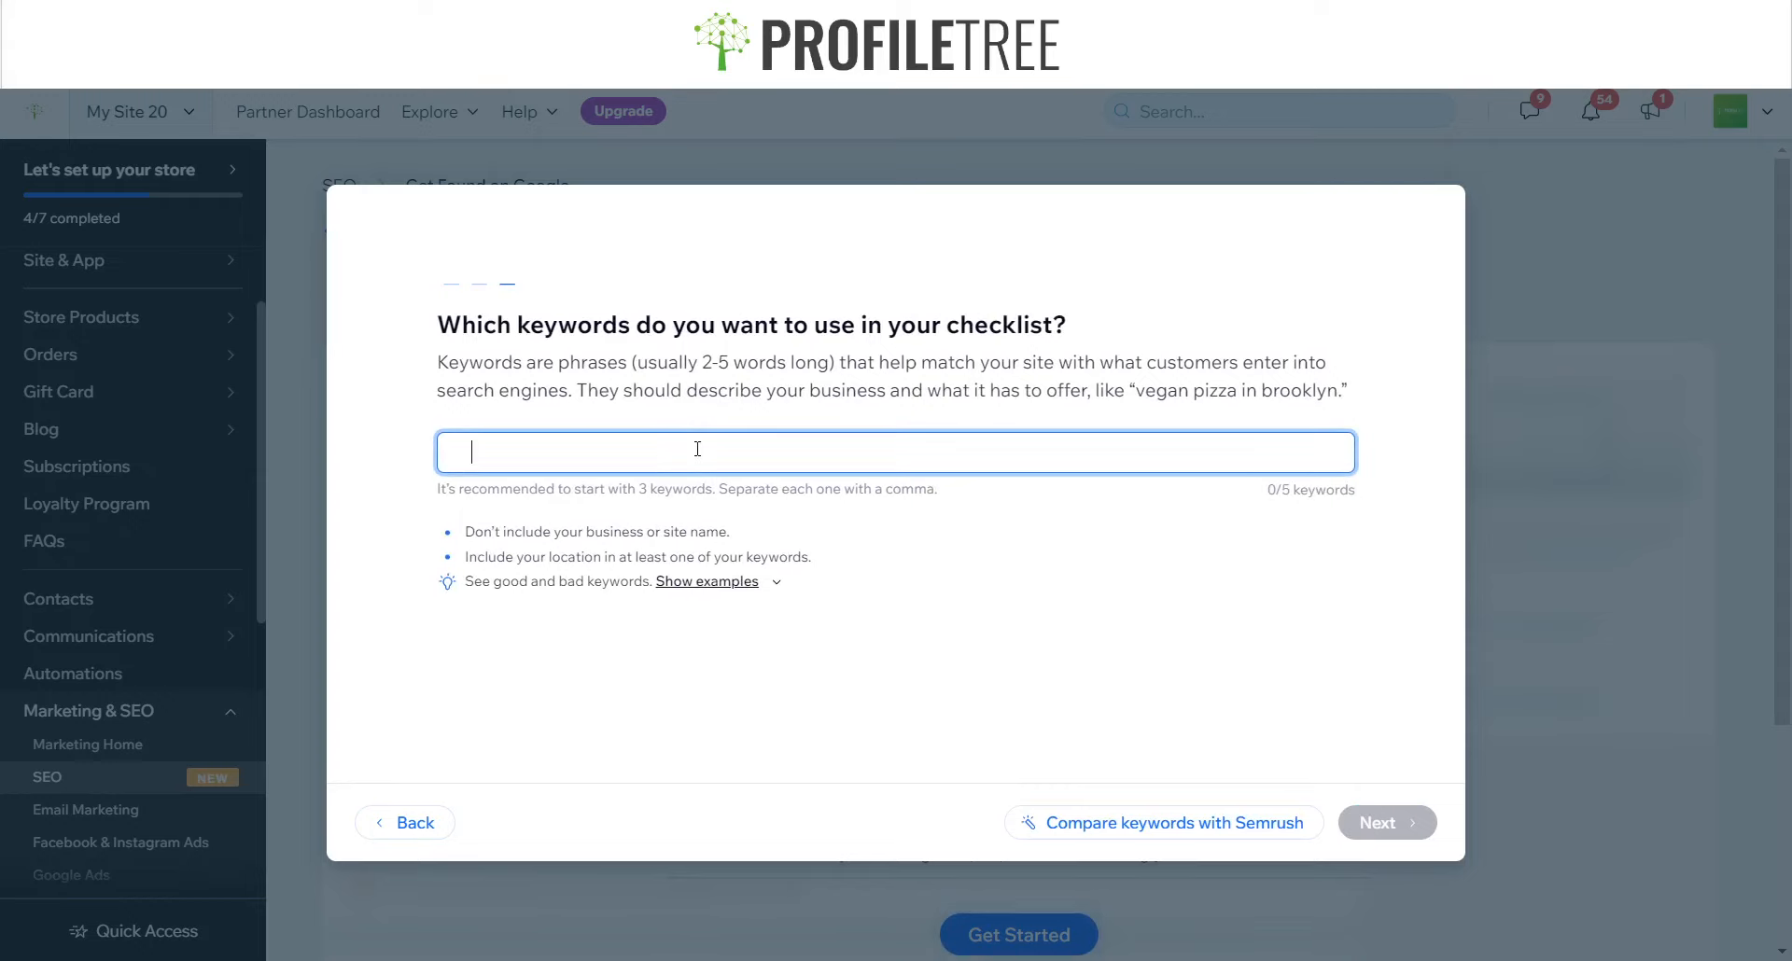
- Add the keywords "Autospares NI" and "Parts NI" to the SEO questionnaire and finish it
{"action": "type", "text": "Au"}
{"action": "type", "text": "todpares NI S"}
{"action": "type", "text": "pares NI"}
{"action": "key", "text": "comma"}
{"action": "type", "text": "Spare"}
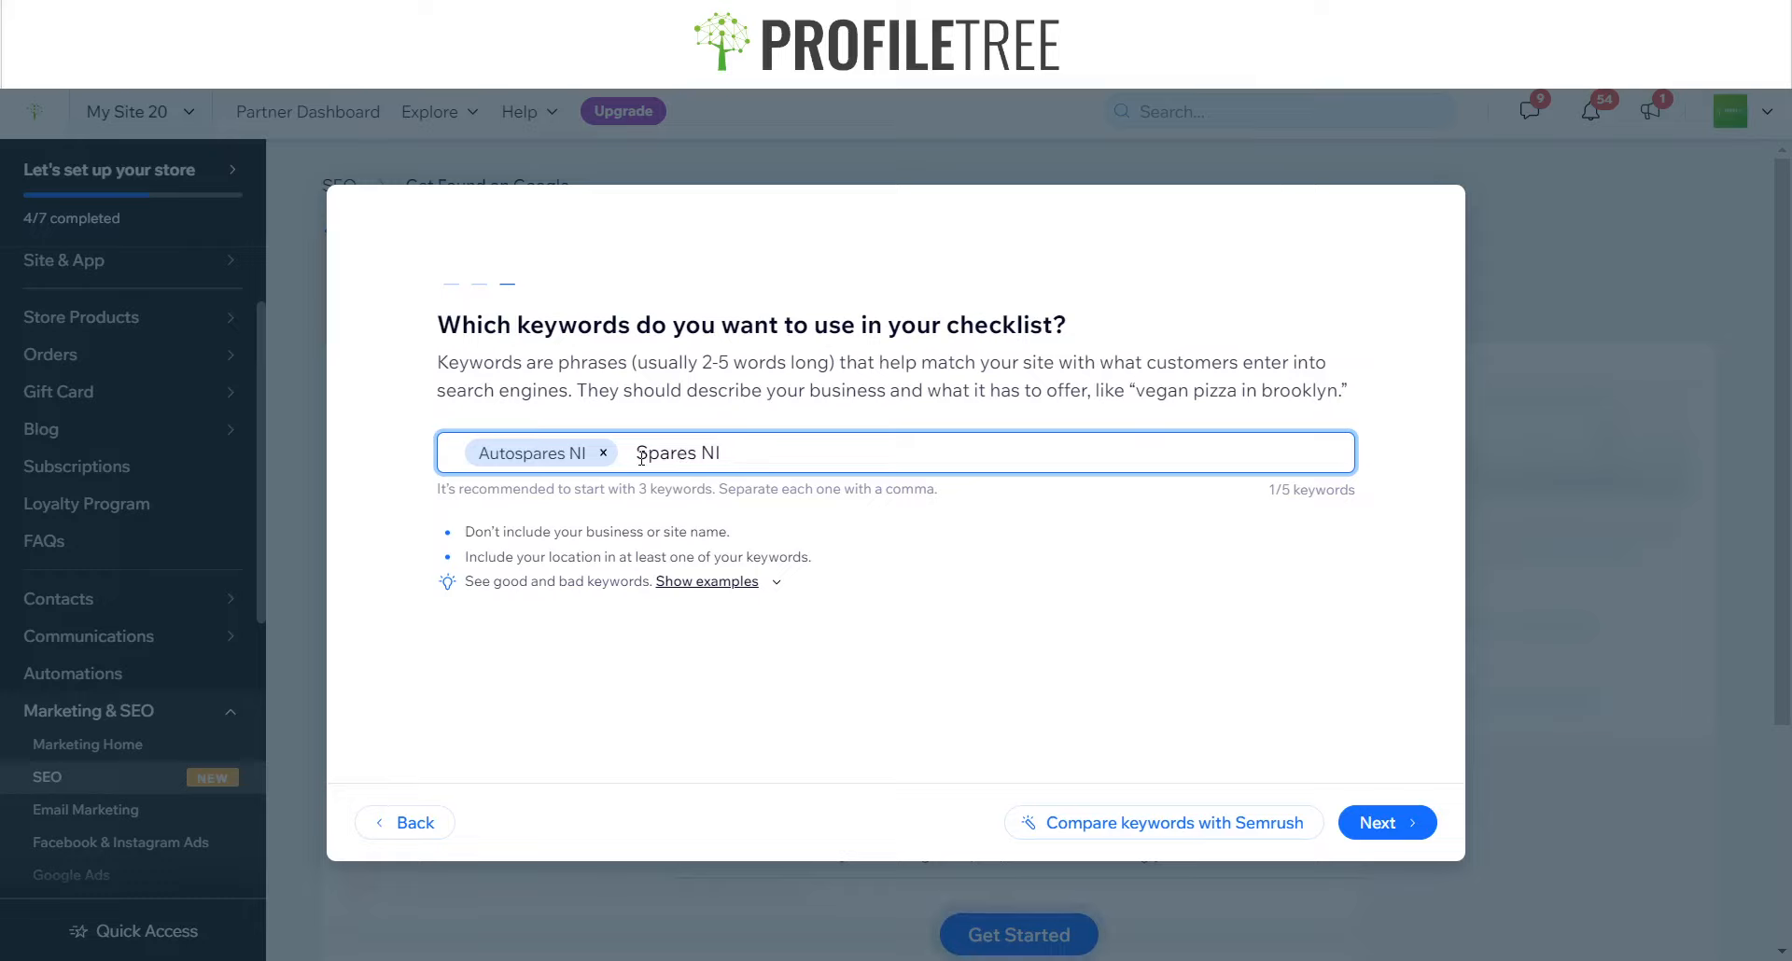
{"action": "key", "text": "ctrl+a"}
{"action": "key", "text": "BackSpace"}
{"action": "type", "text": "Spare"}
{"action": "key", "text": "BackSpace"}
{"action": "key", "text": "BackSpace"}
{"action": "key", "text": "BackSpace"}
{"action": "key", "text": "BackSpace"}
{"action": "key", "text": "BackSpace"}
{"action": "type", "text": "Parts"}
{"action": "type", "text": " NI"}
{"action": "type", "text": ",N"}
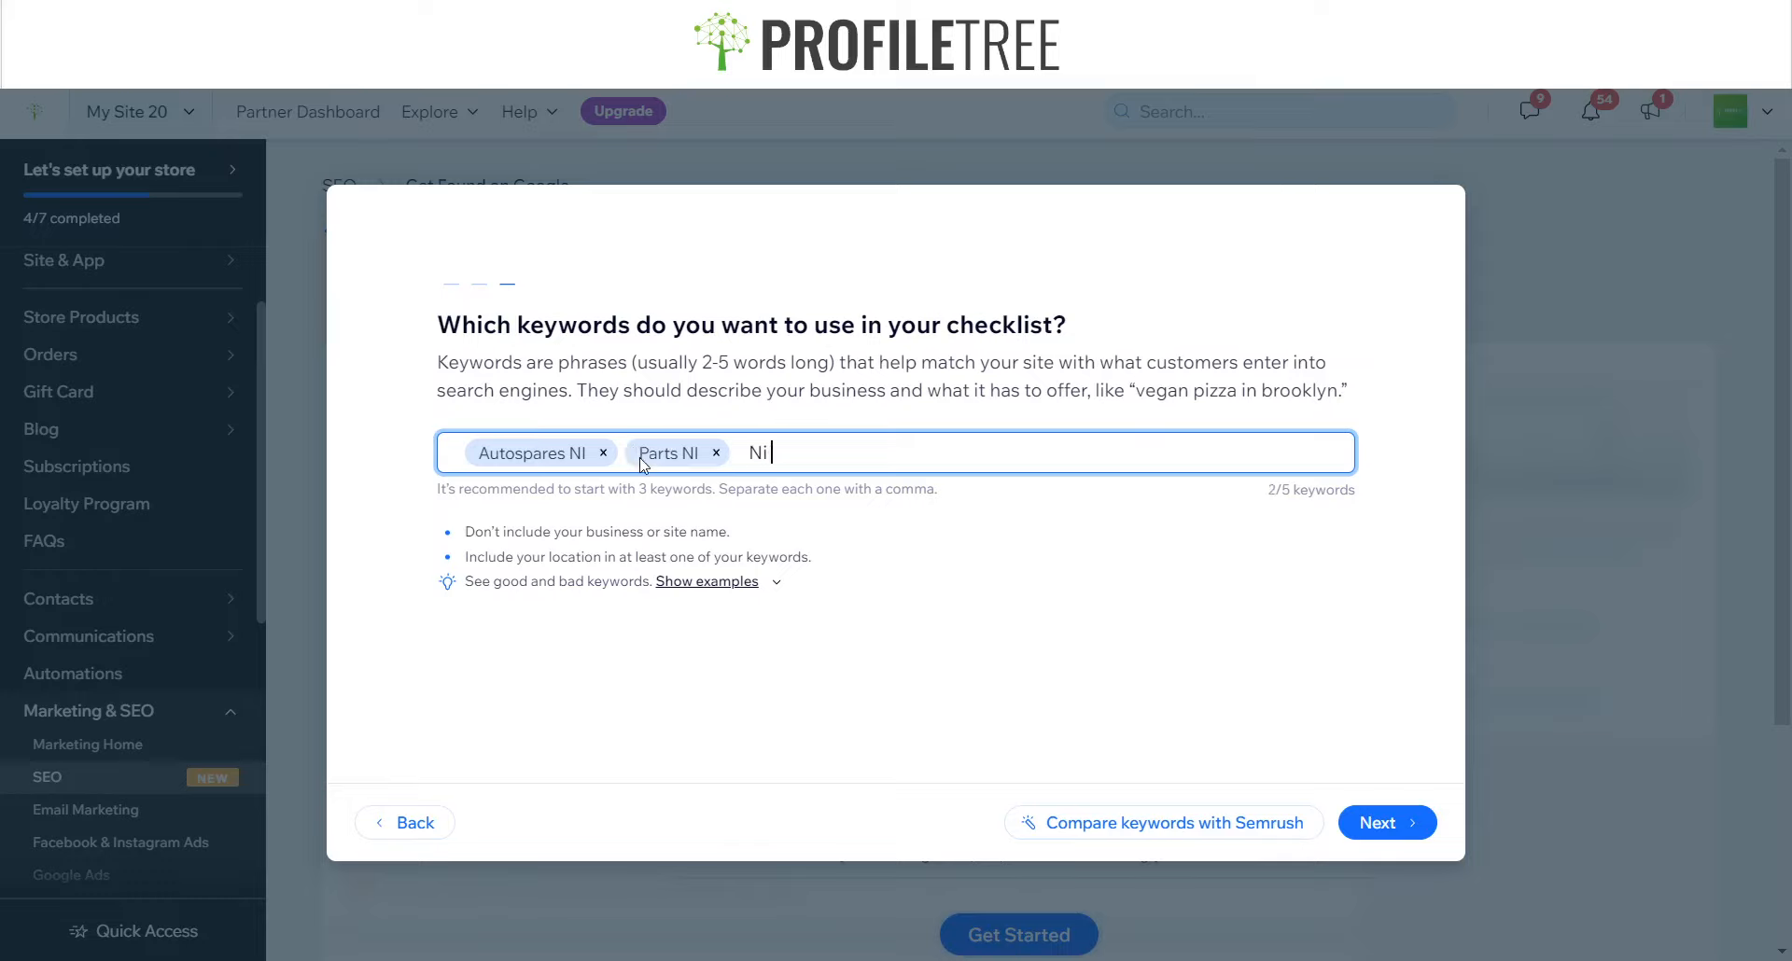
{"action": "type", "text": "I Parts"}
{"action": "left_click", "coordinate": [1372, 823]}
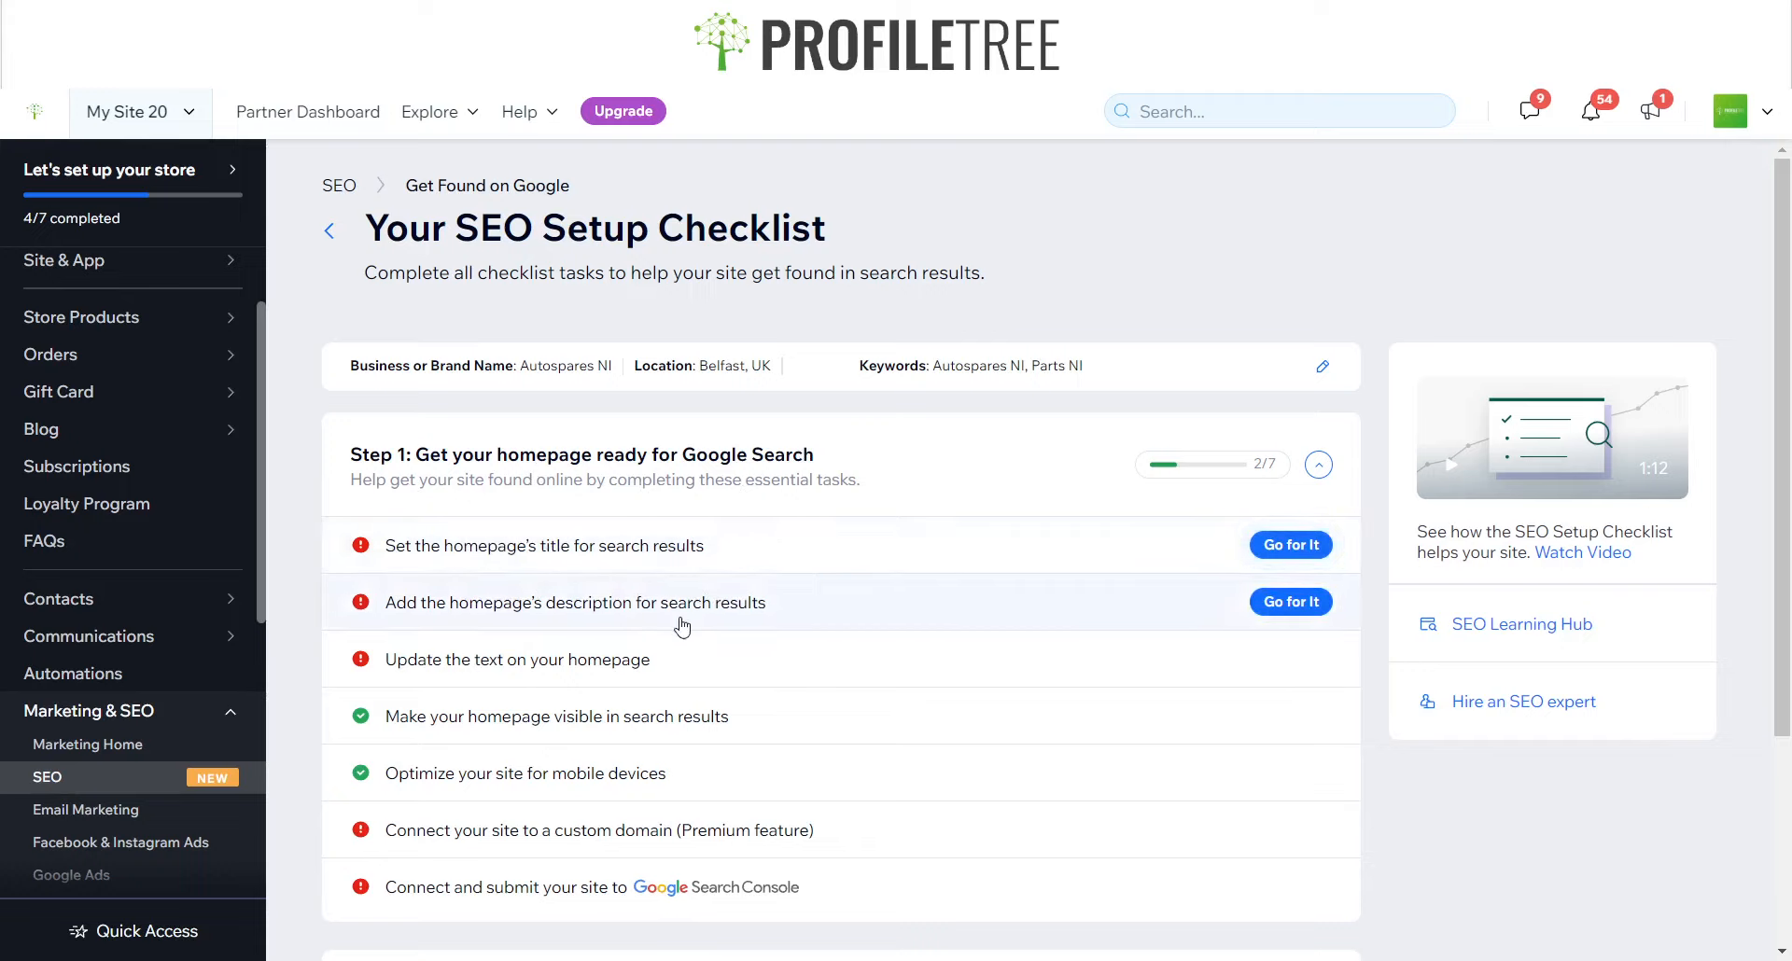
- Set the homepage's search results title to "Parts Ni | Autospares Ni | Northern Ireland" and apply it
{"action": "left_click", "coordinate": [1290, 545]}
{"action": "scroll", "coordinate": [776, 800], "scroll_direction": "down", "scroll_amount": 2}
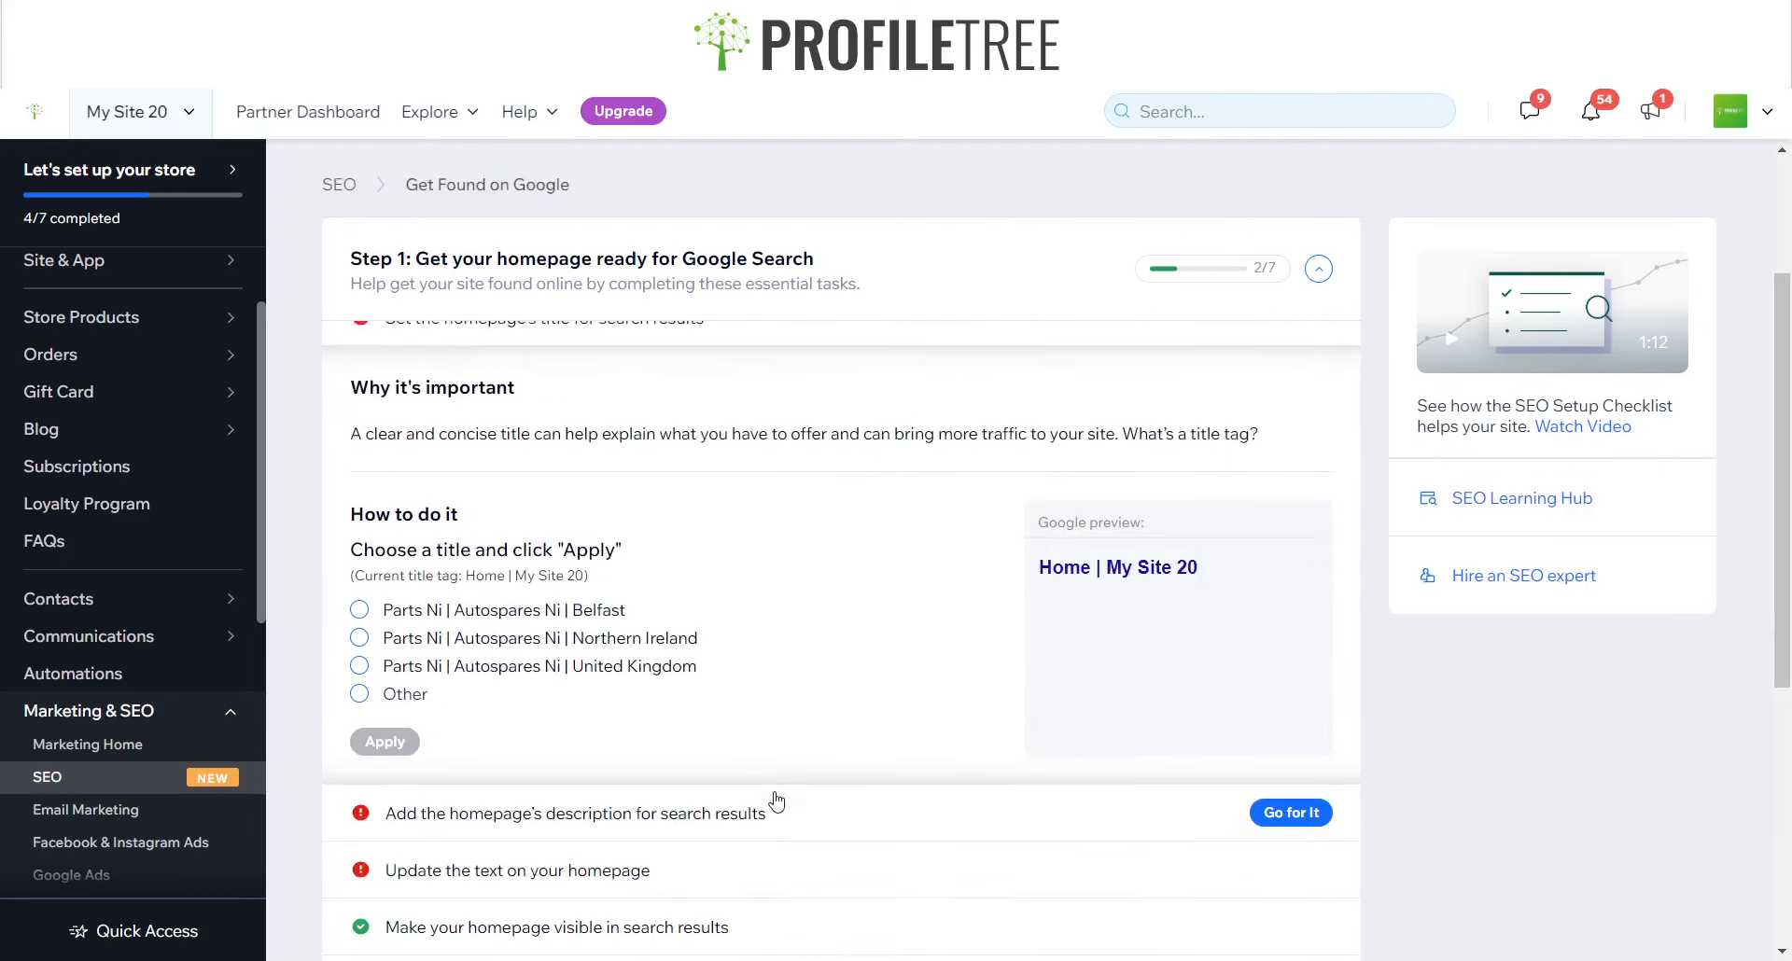
{"action": "scroll", "coordinate": [774, 803], "scroll_direction": "up", "scroll_amount": 1}
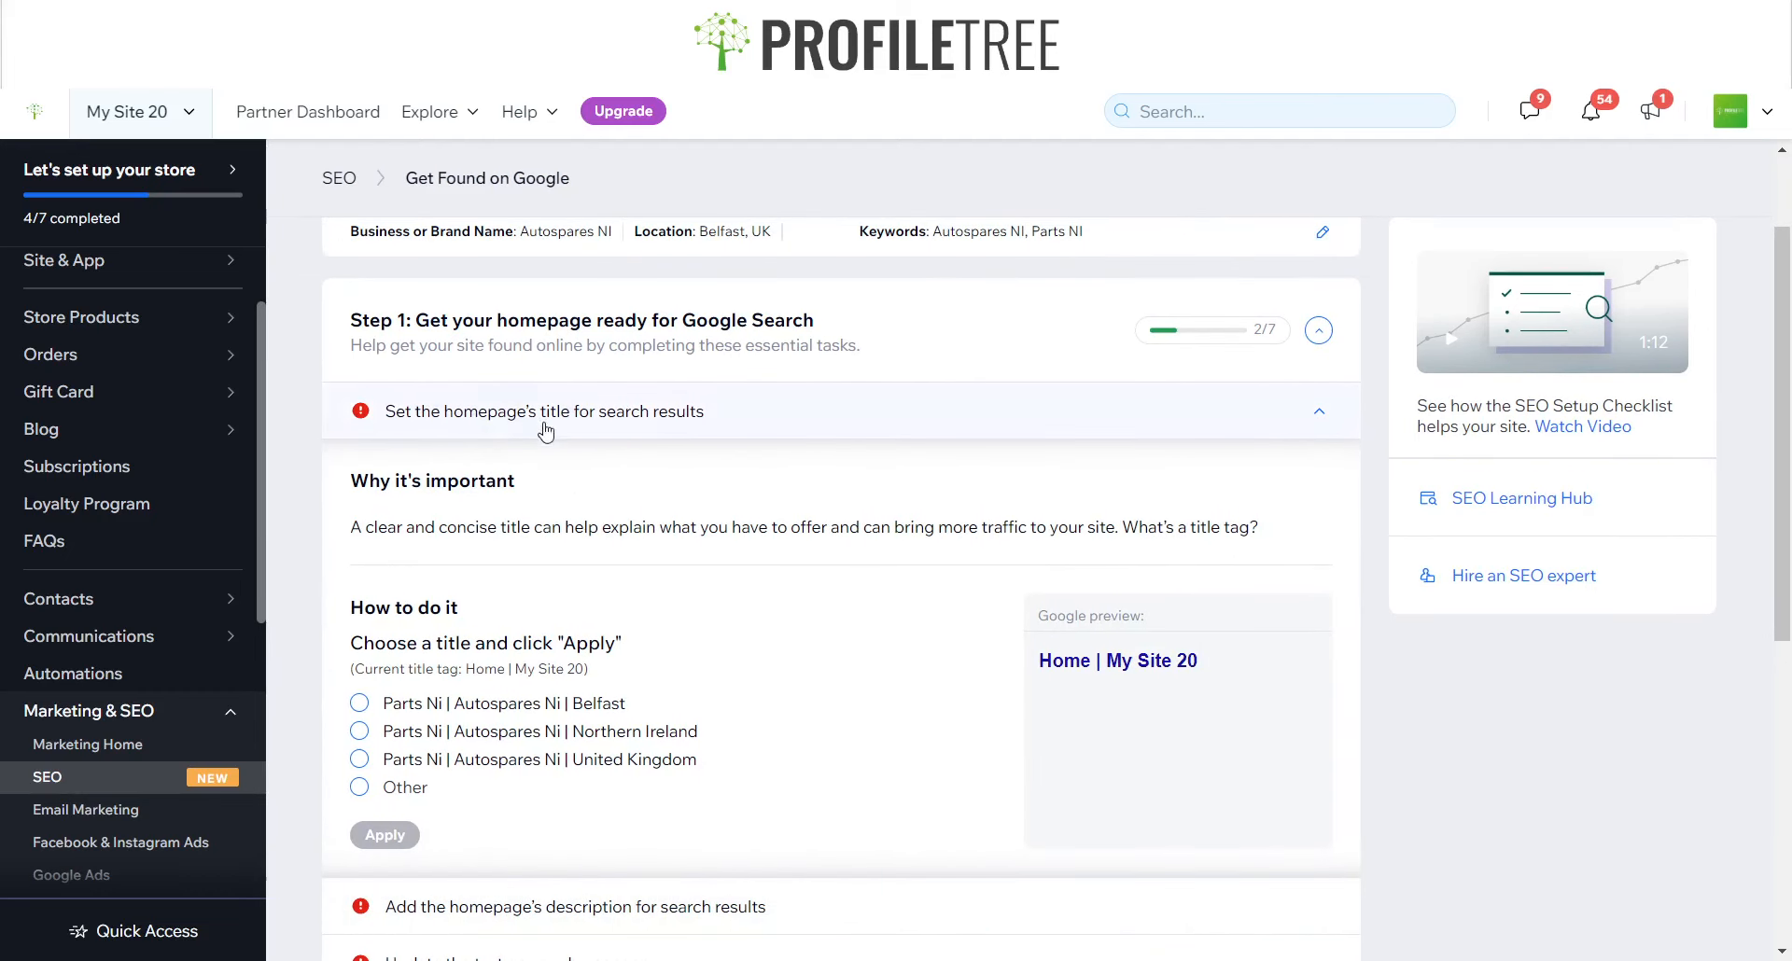
{"action": "left_click", "coordinate": [387, 734]}
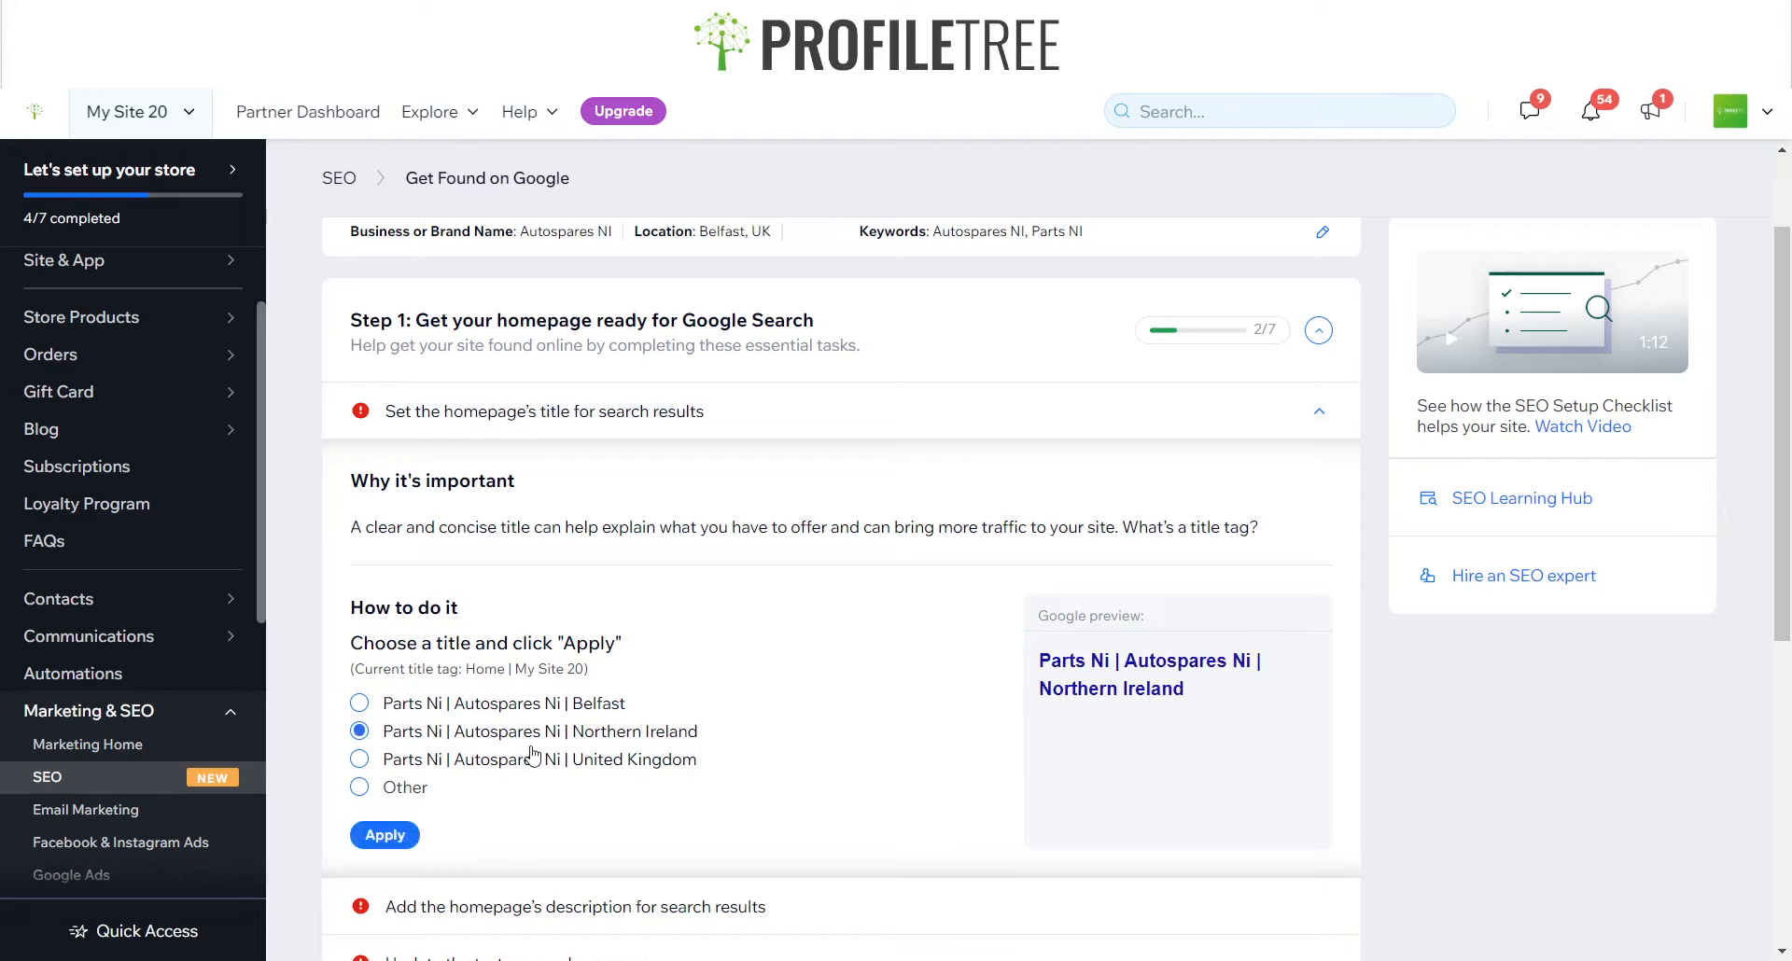
{"action": "left_click", "coordinate": [396, 835]}
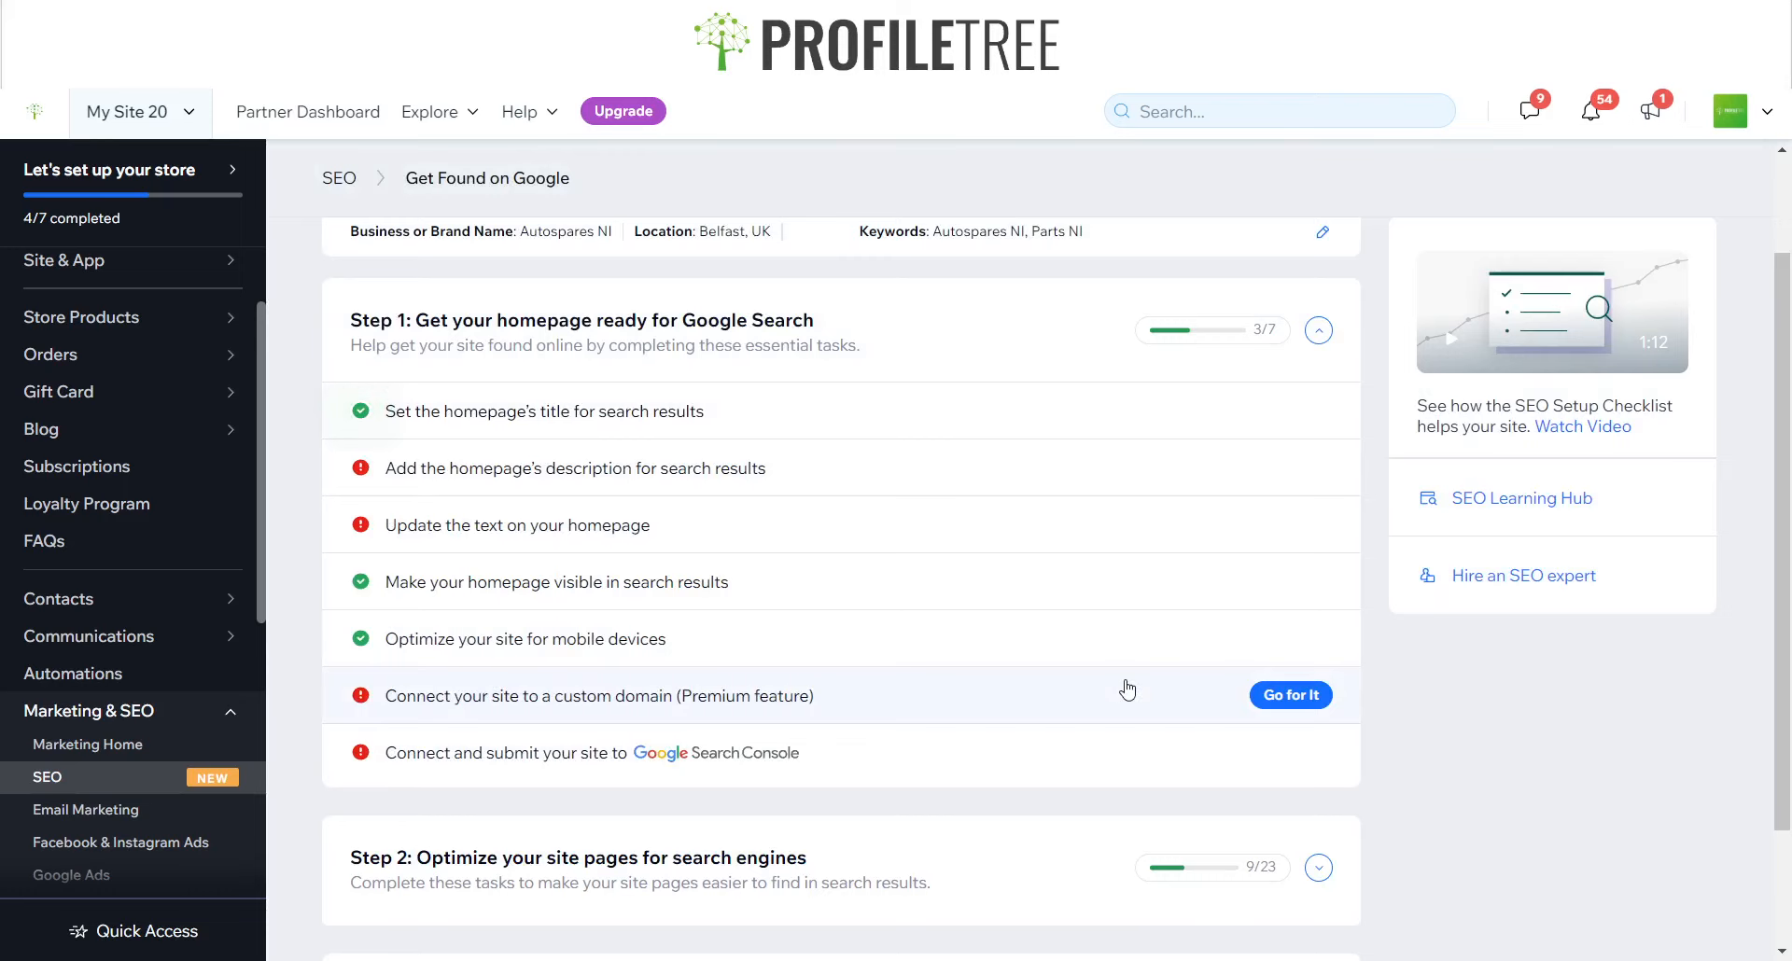
- Examine the homepage description task and its requirements, plus the remaining homepage tasks in the SEO checklist
{"action": "left_click", "coordinate": [653, 468]}
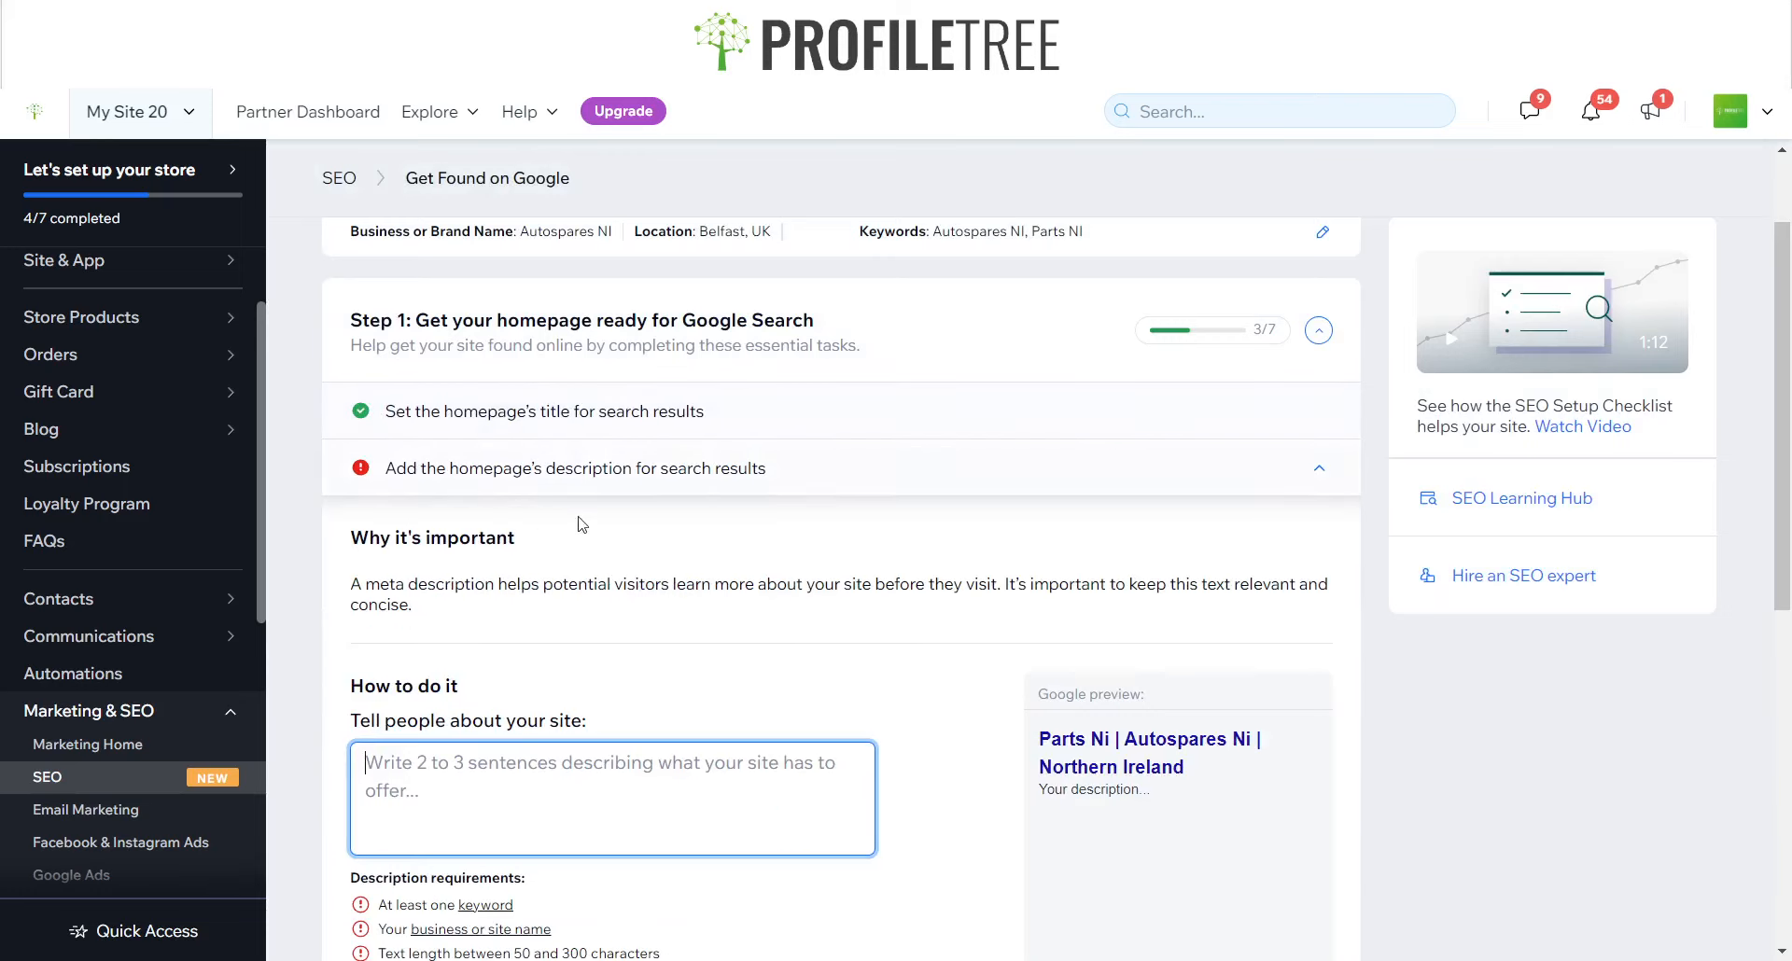
{"action": "scroll", "coordinate": [557, 530], "scroll_direction": "down", "scroll_amount": 2}
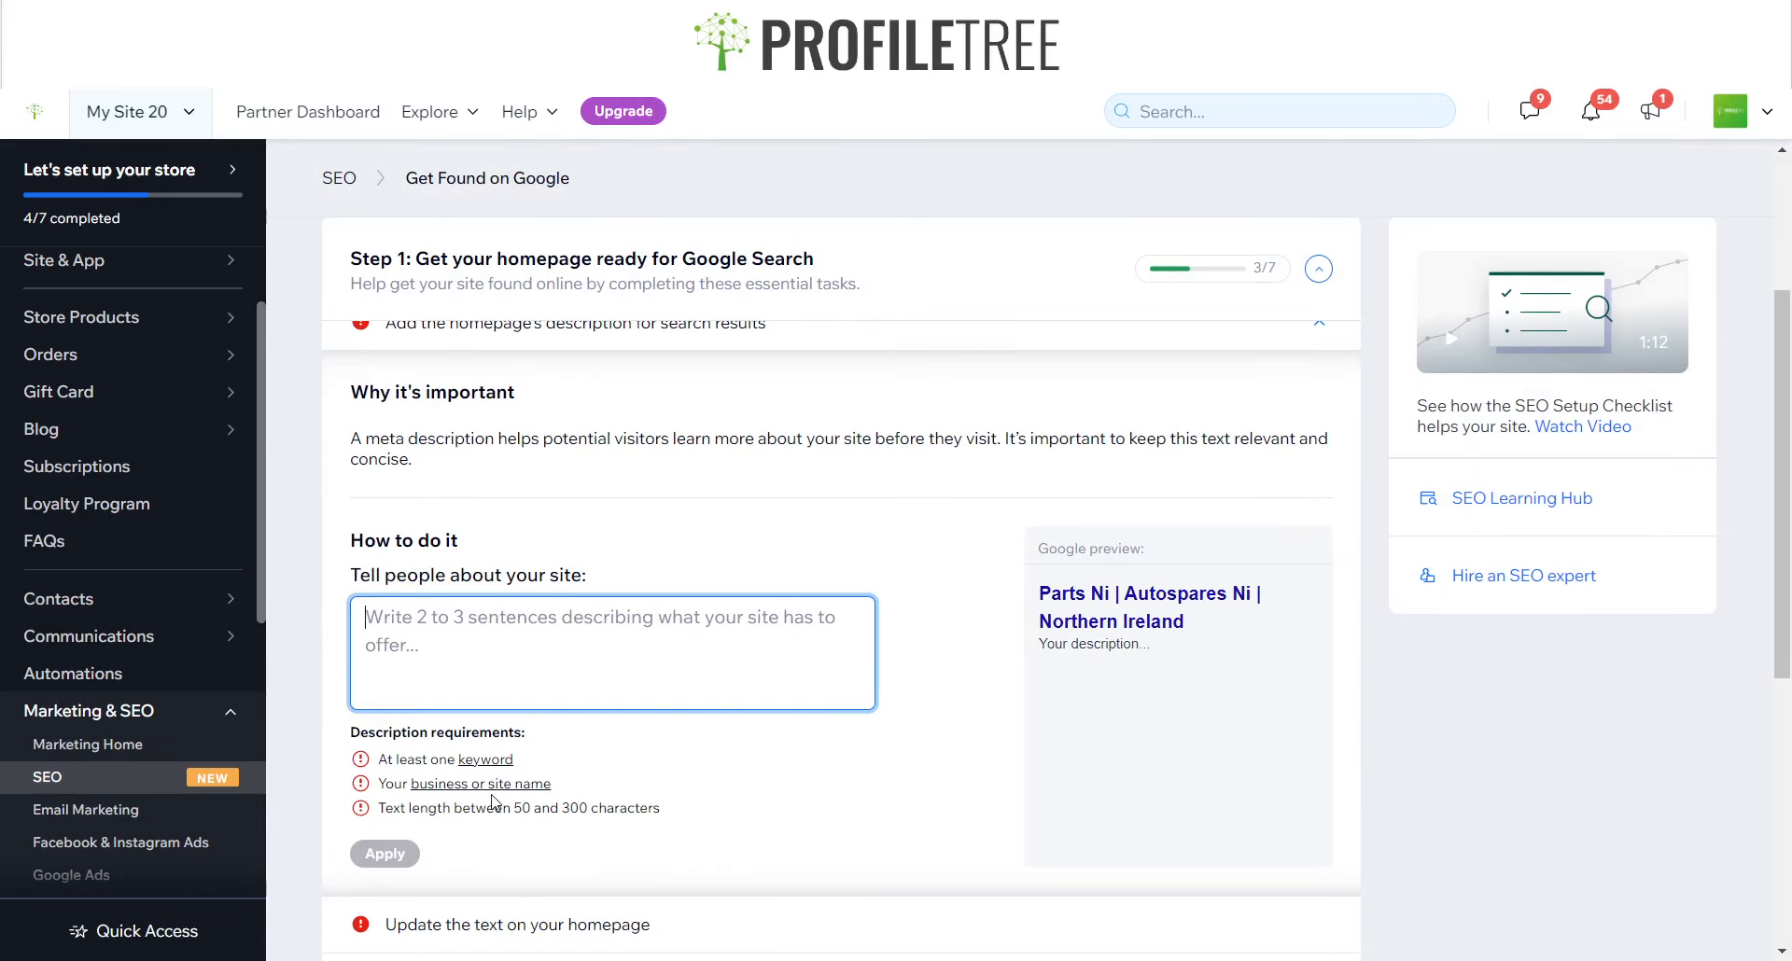
{"action": "scroll", "coordinate": [453, 877], "scroll_direction": "down", "scroll_amount": 1}
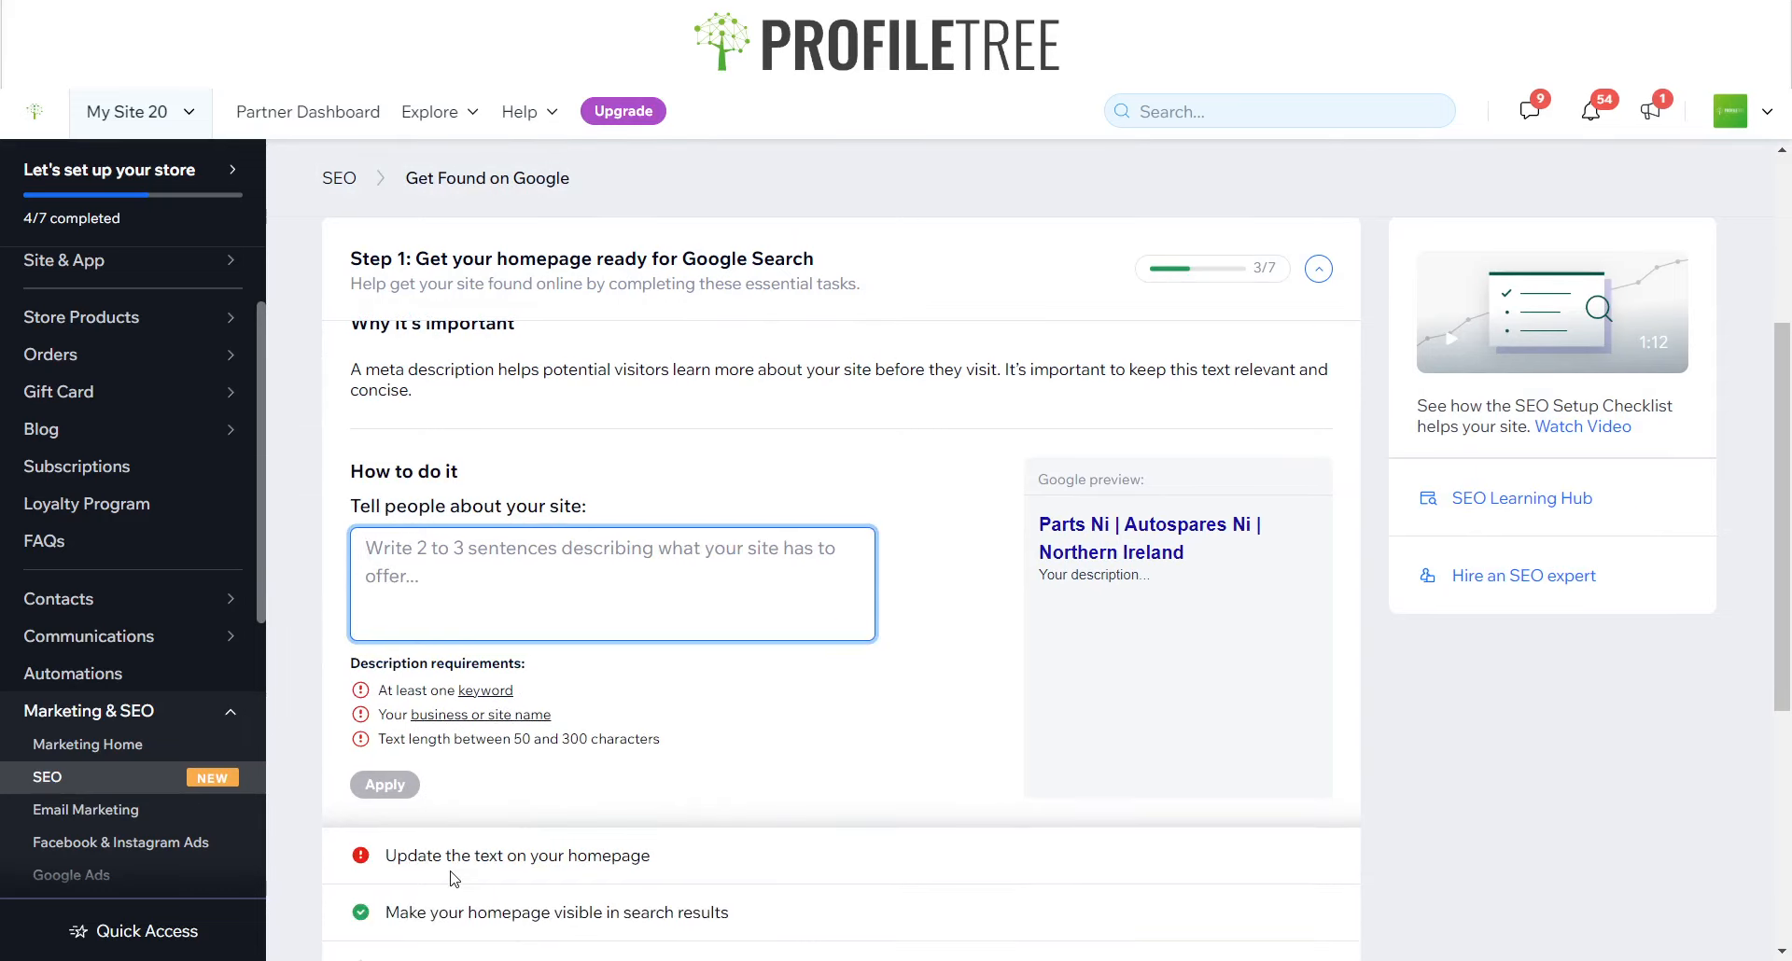
{"action": "scroll", "coordinate": [451, 879], "scroll_direction": "down", "scroll_amount": 3}
{"action": "scroll", "coordinate": [450, 879], "scroll_direction": "up", "scroll_amount": 7}
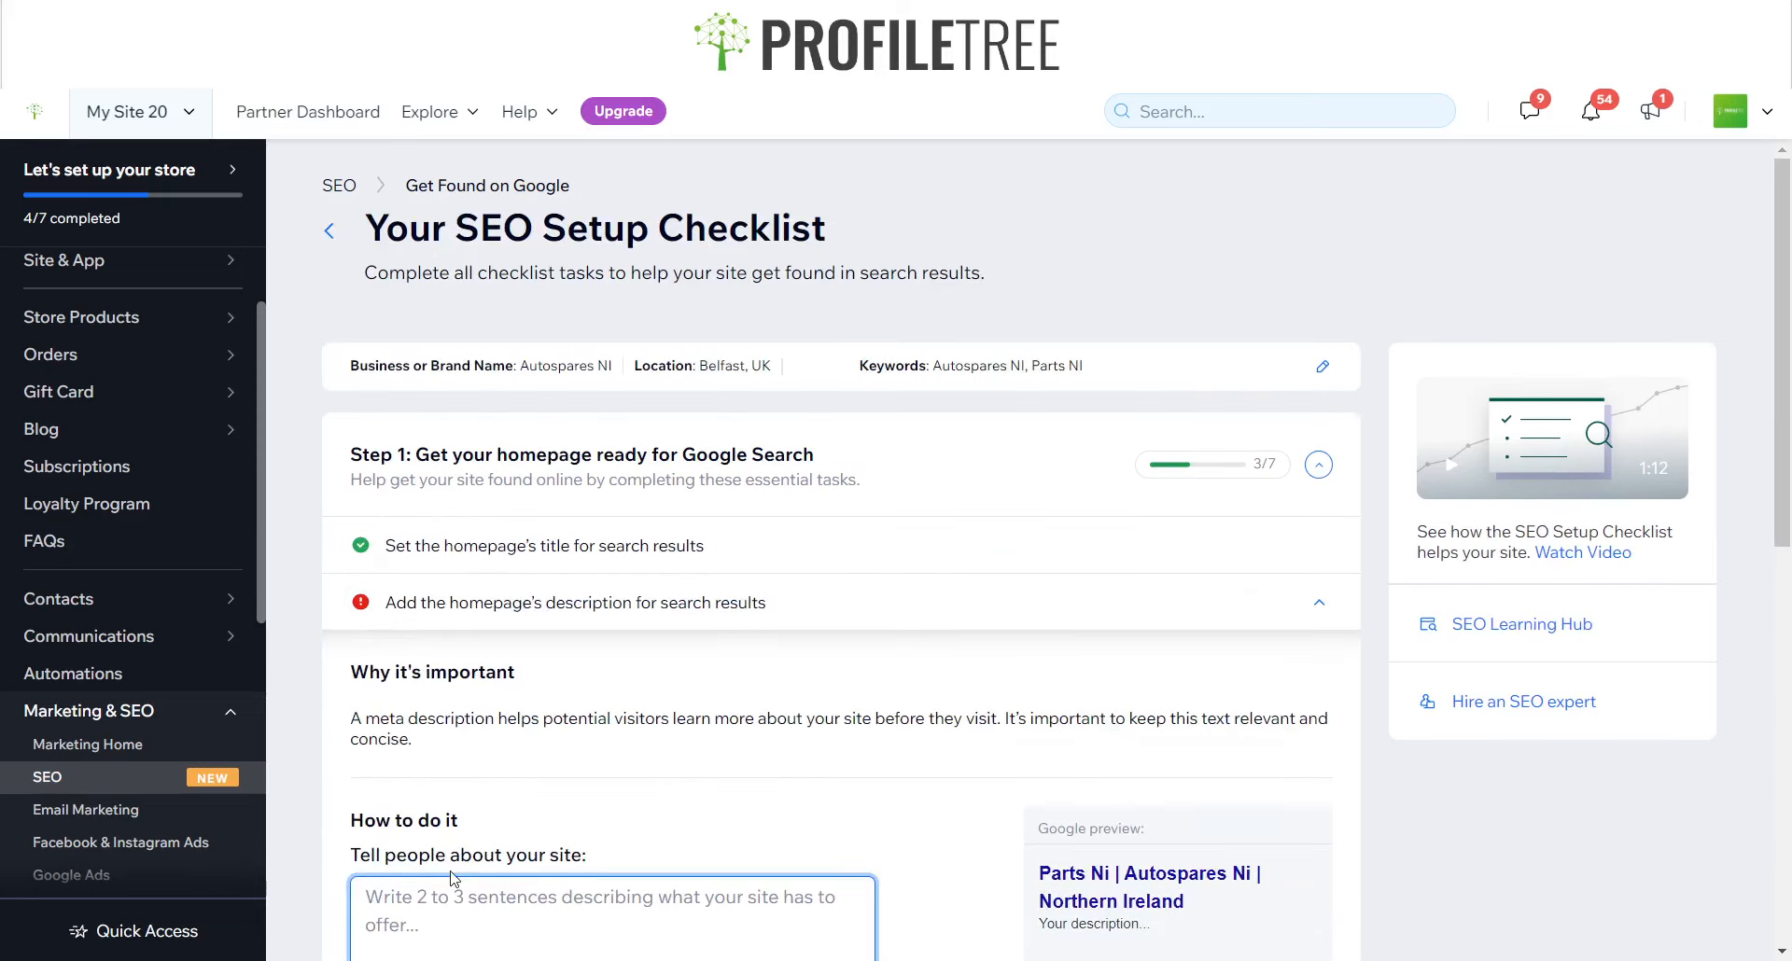
{"action": "scroll", "coordinate": [452, 877], "scroll_direction": "down", "scroll_amount": 5}
{"action": "scroll", "coordinate": [453, 879], "scroll_direction": "down", "scroll_amount": 5}
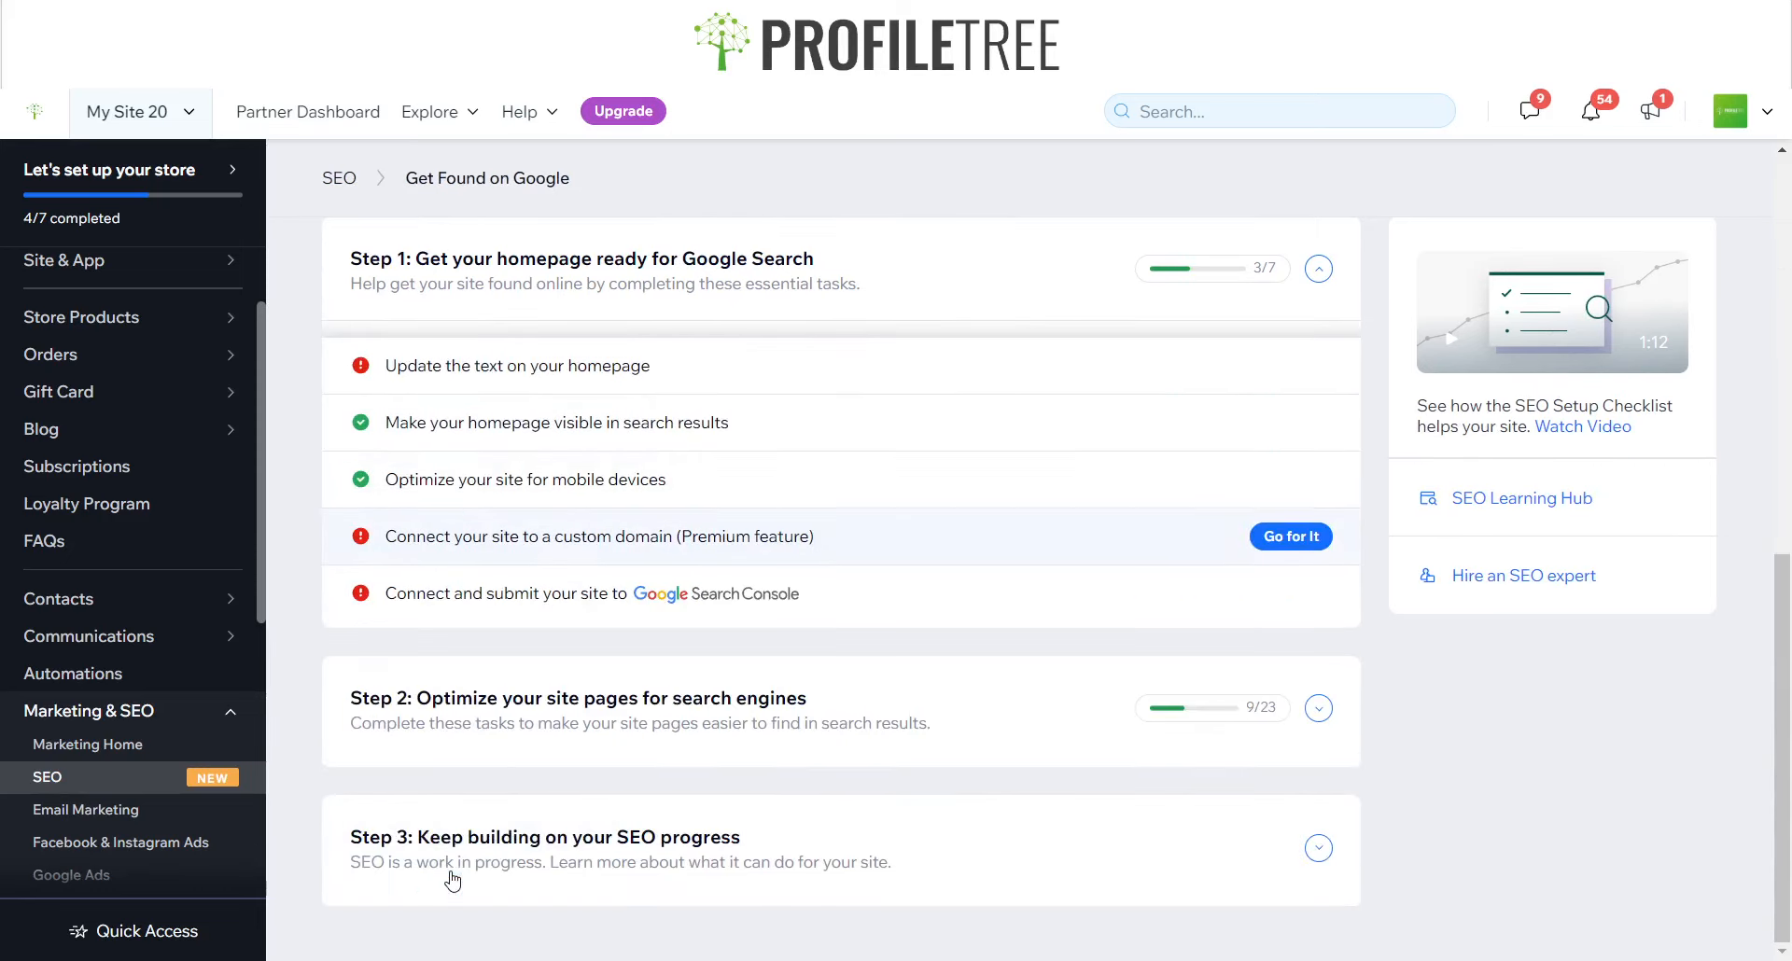
- Expand the site page optimization section of the SEO checklist and review its tasks for each page
{"action": "left_click", "coordinate": [1315, 711]}
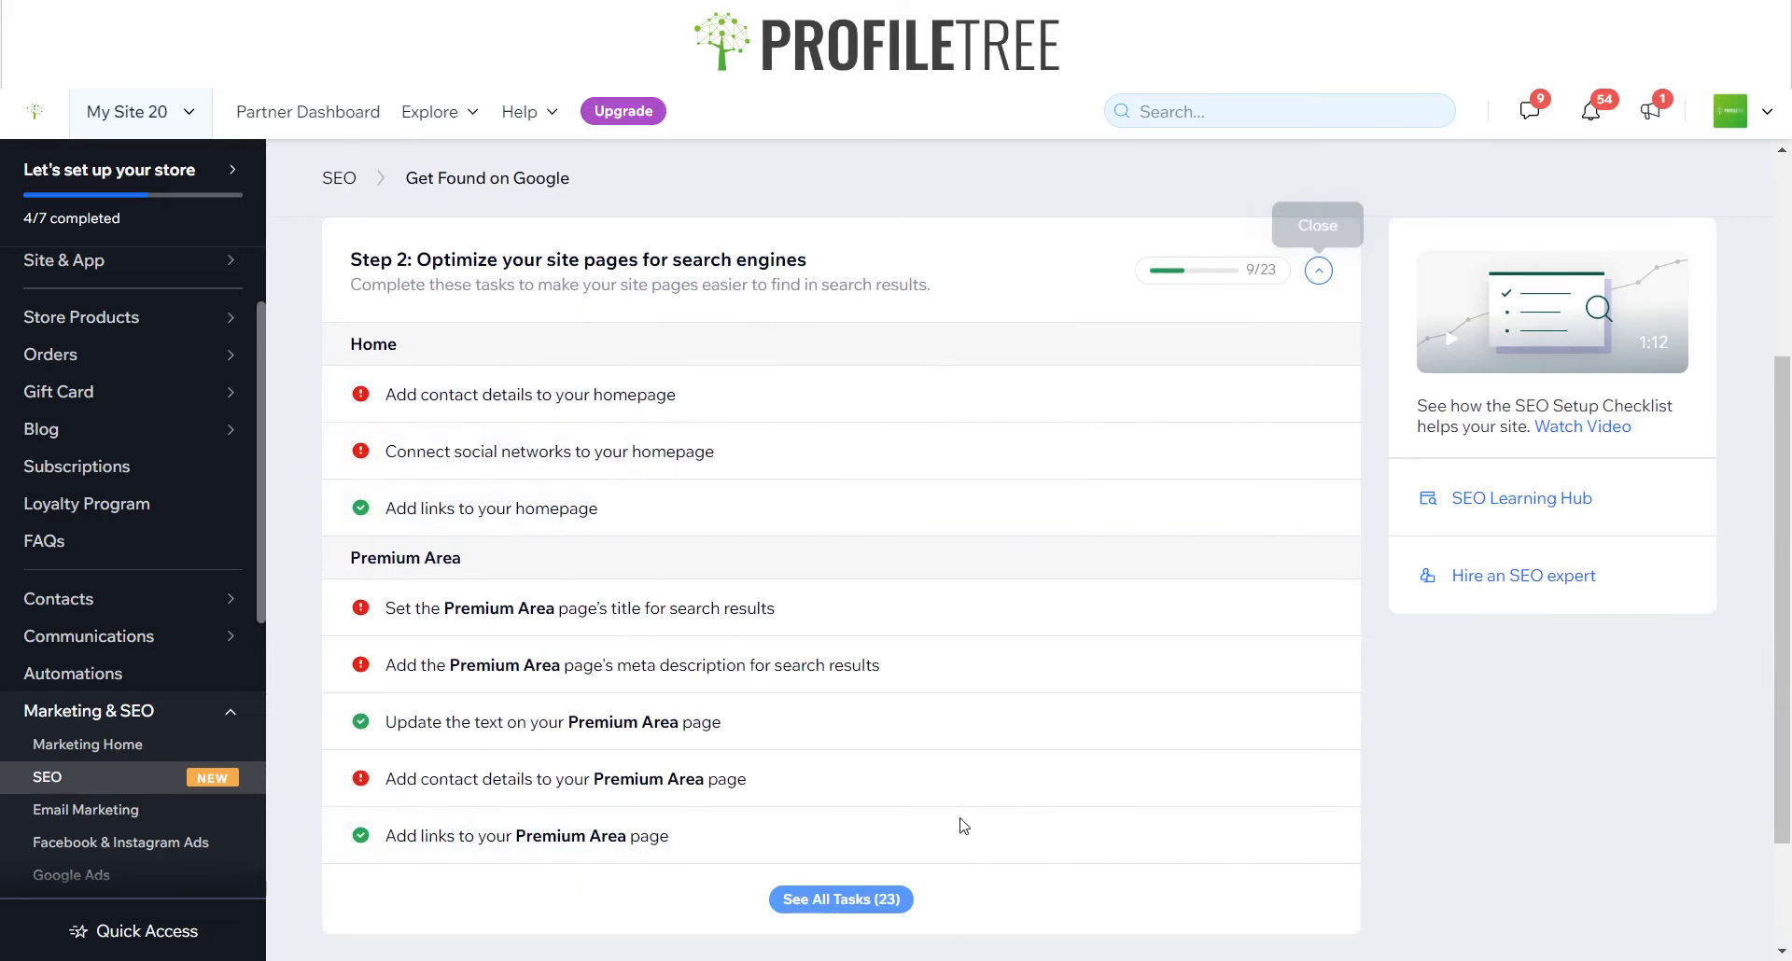
{"action": "scroll", "coordinate": [961, 827], "scroll_direction": "down", "scroll_amount": 1}
{"action": "scroll", "coordinate": [961, 828], "scroll_direction": "up", "scroll_amount": 4}
{"action": "scroll", "coordinate": [962, 827], "scroll_direction": "down", "scroll_amount": 1}
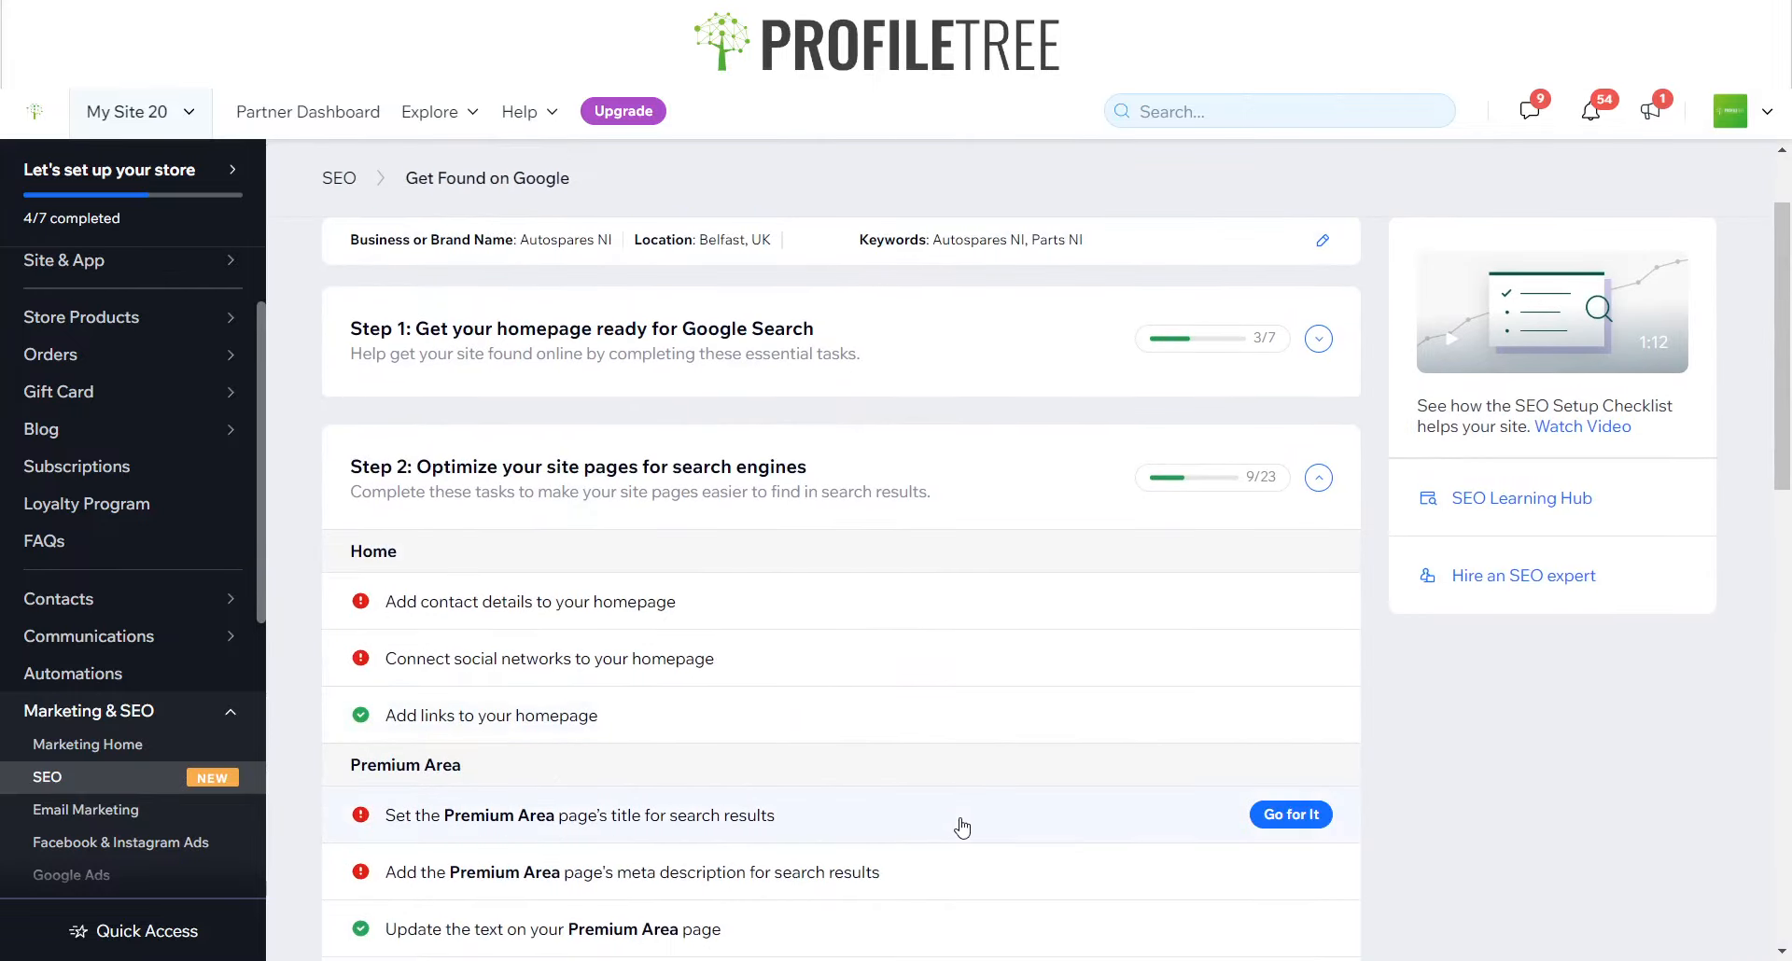
{"action": "scroll", "coordinate": [962, 828], "scroll_direction": "down", "scroll_amount": 9}
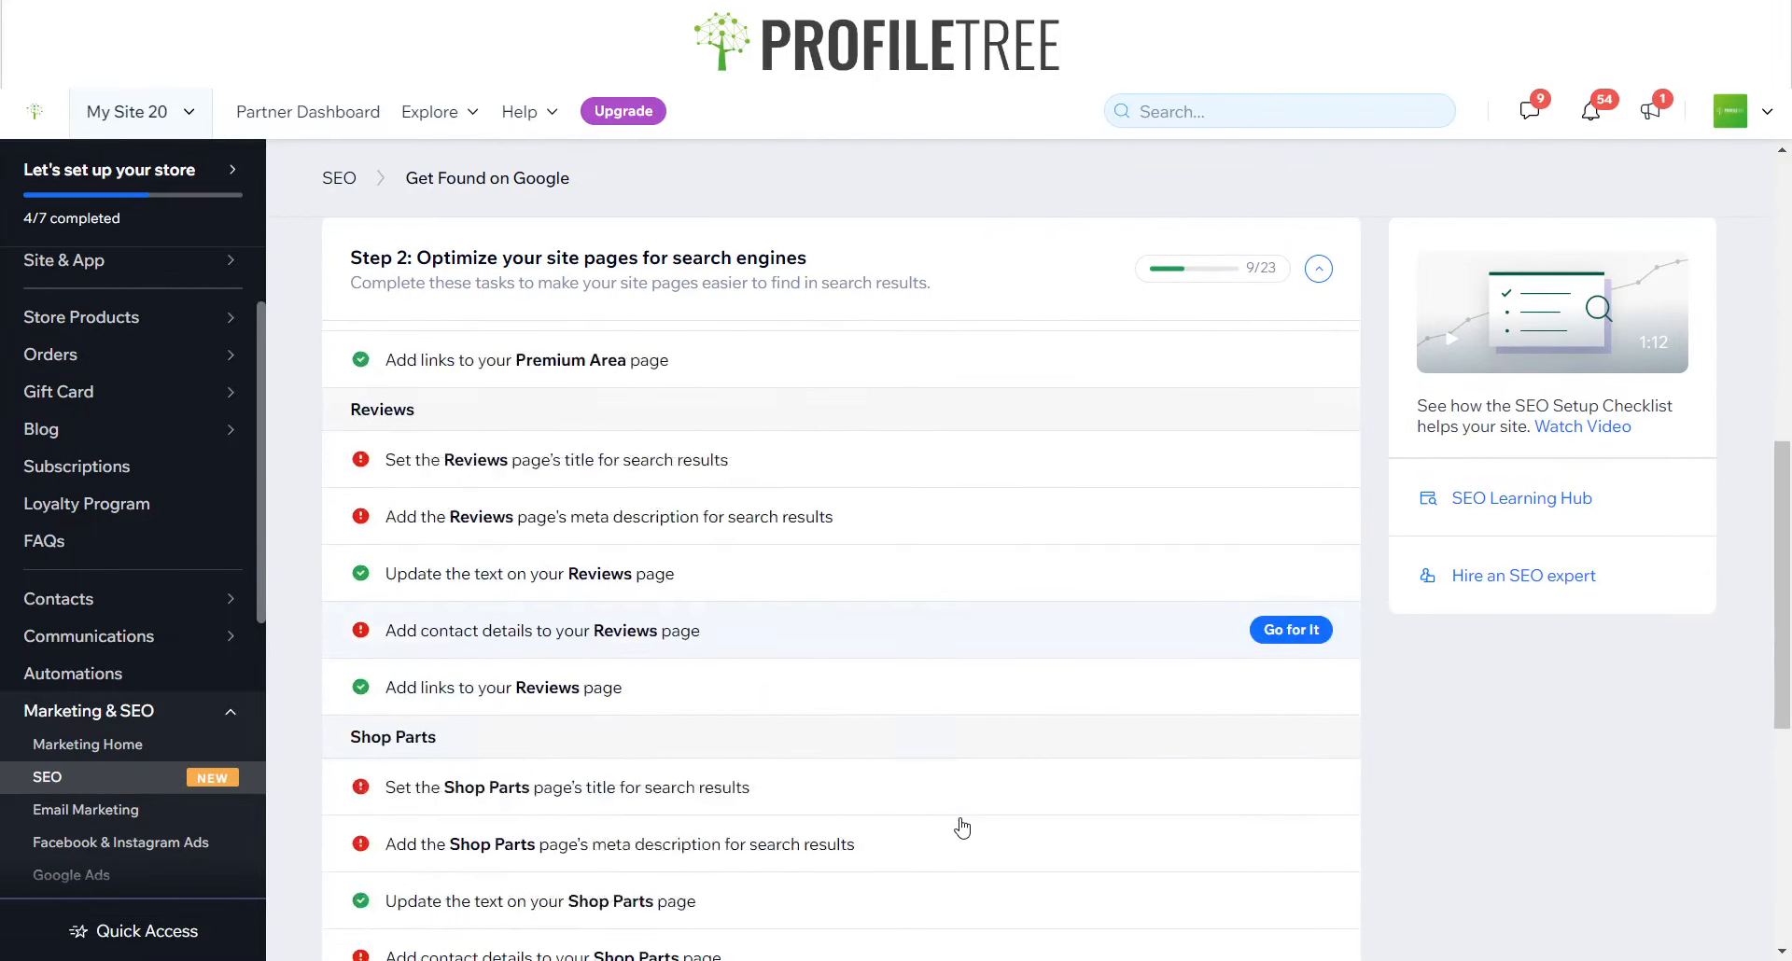
{"action": "scroll", "coordinate": [962, 828], "scroll_direction": "down", "scroll_amount": 5}
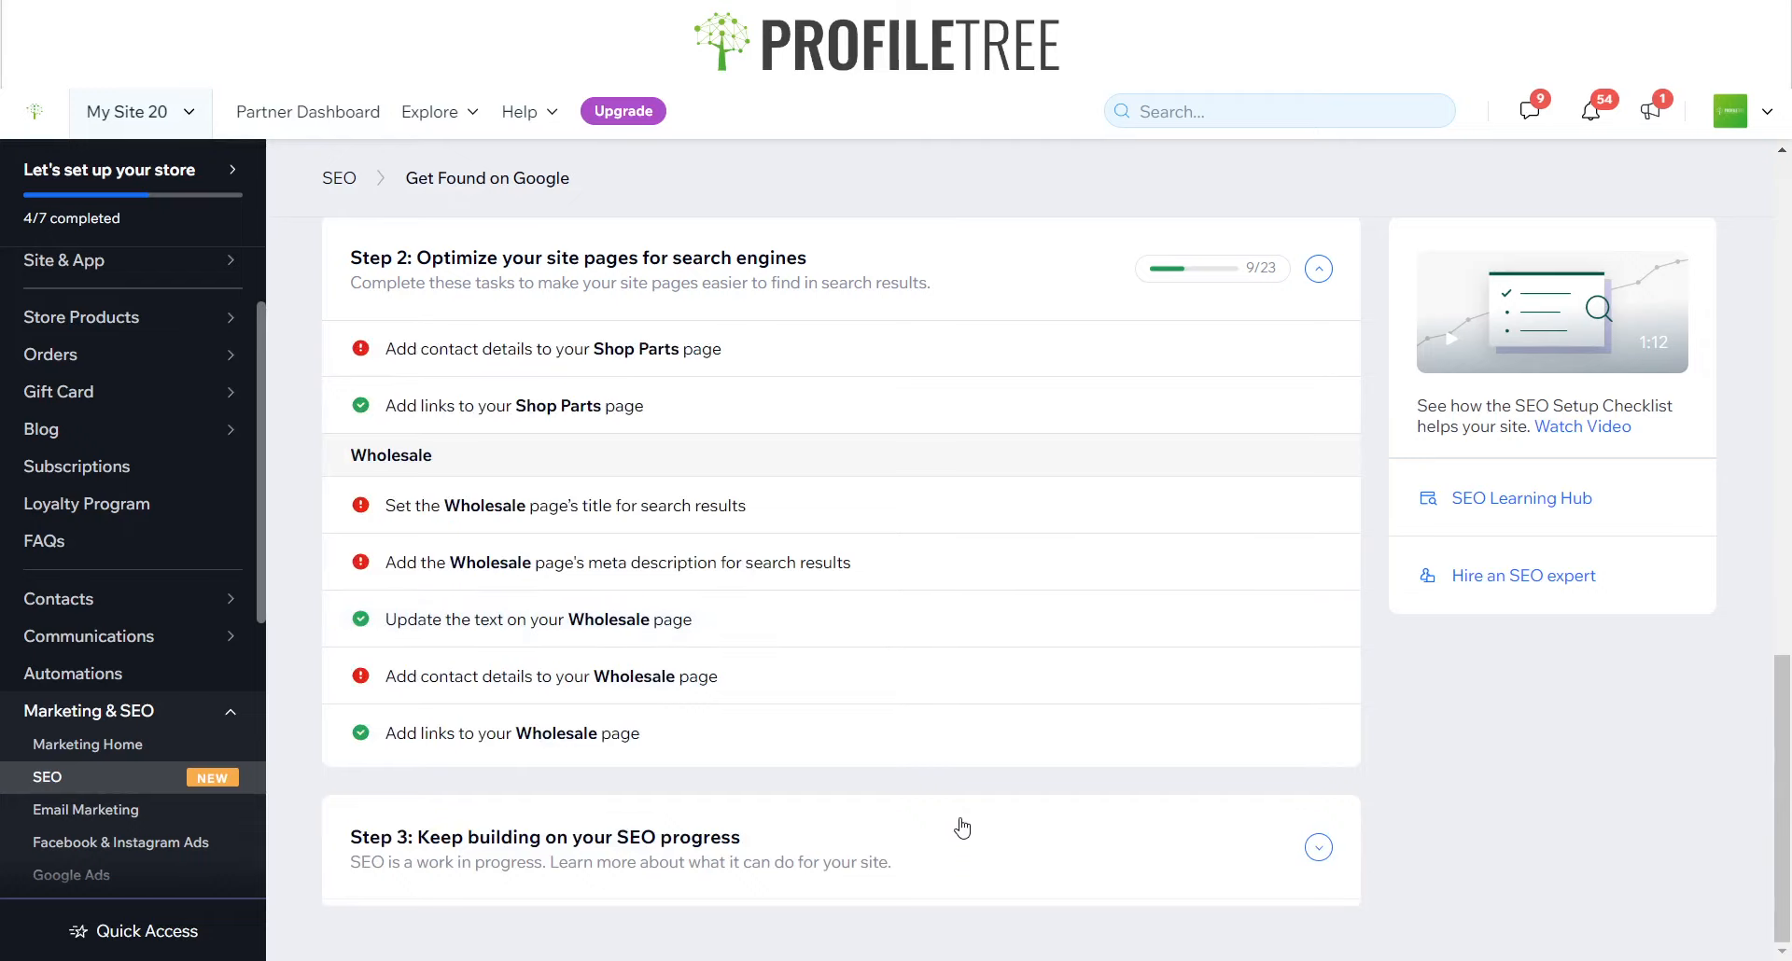
{"action": "scroll", "coordinate": [962, 828], "scroll_direction": "up", "scroll_amount": 3}
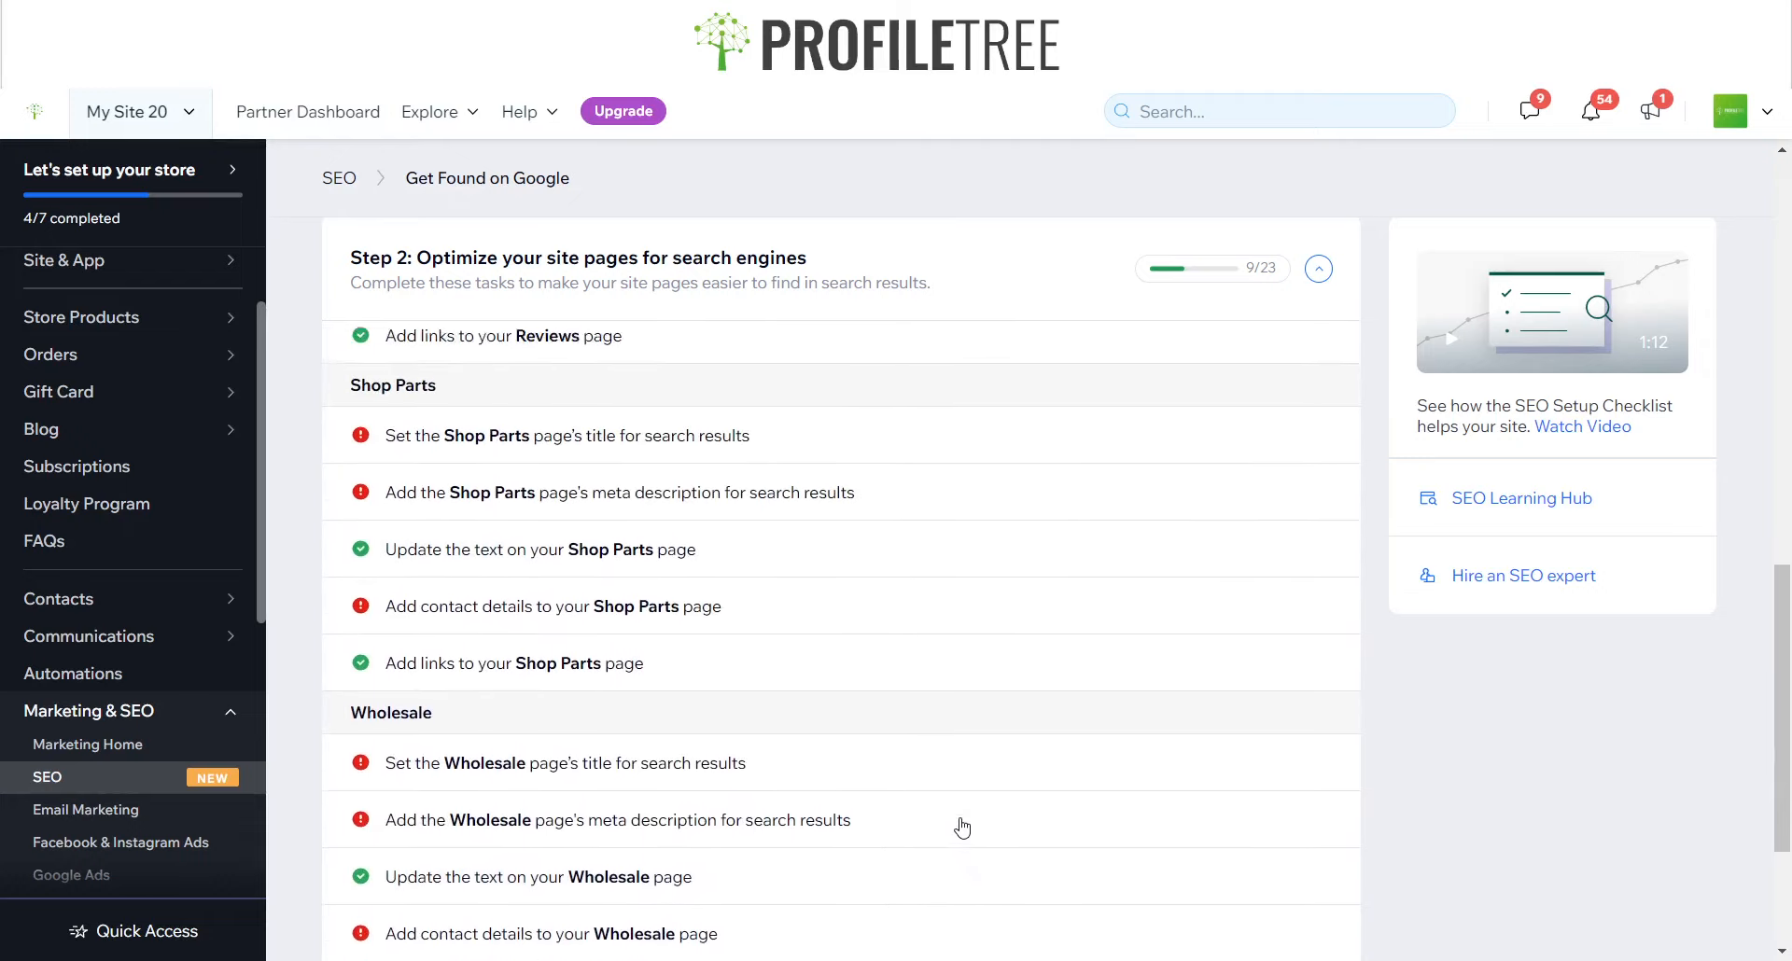
{"action": "scroll", "coordinate": [962, 827], "scroll_direction": "down", "scroll_amount": 2}
{"action": "scroll", "coordinate": [962, 828], "scroll_direction": "up", "scroll_amount": 15}
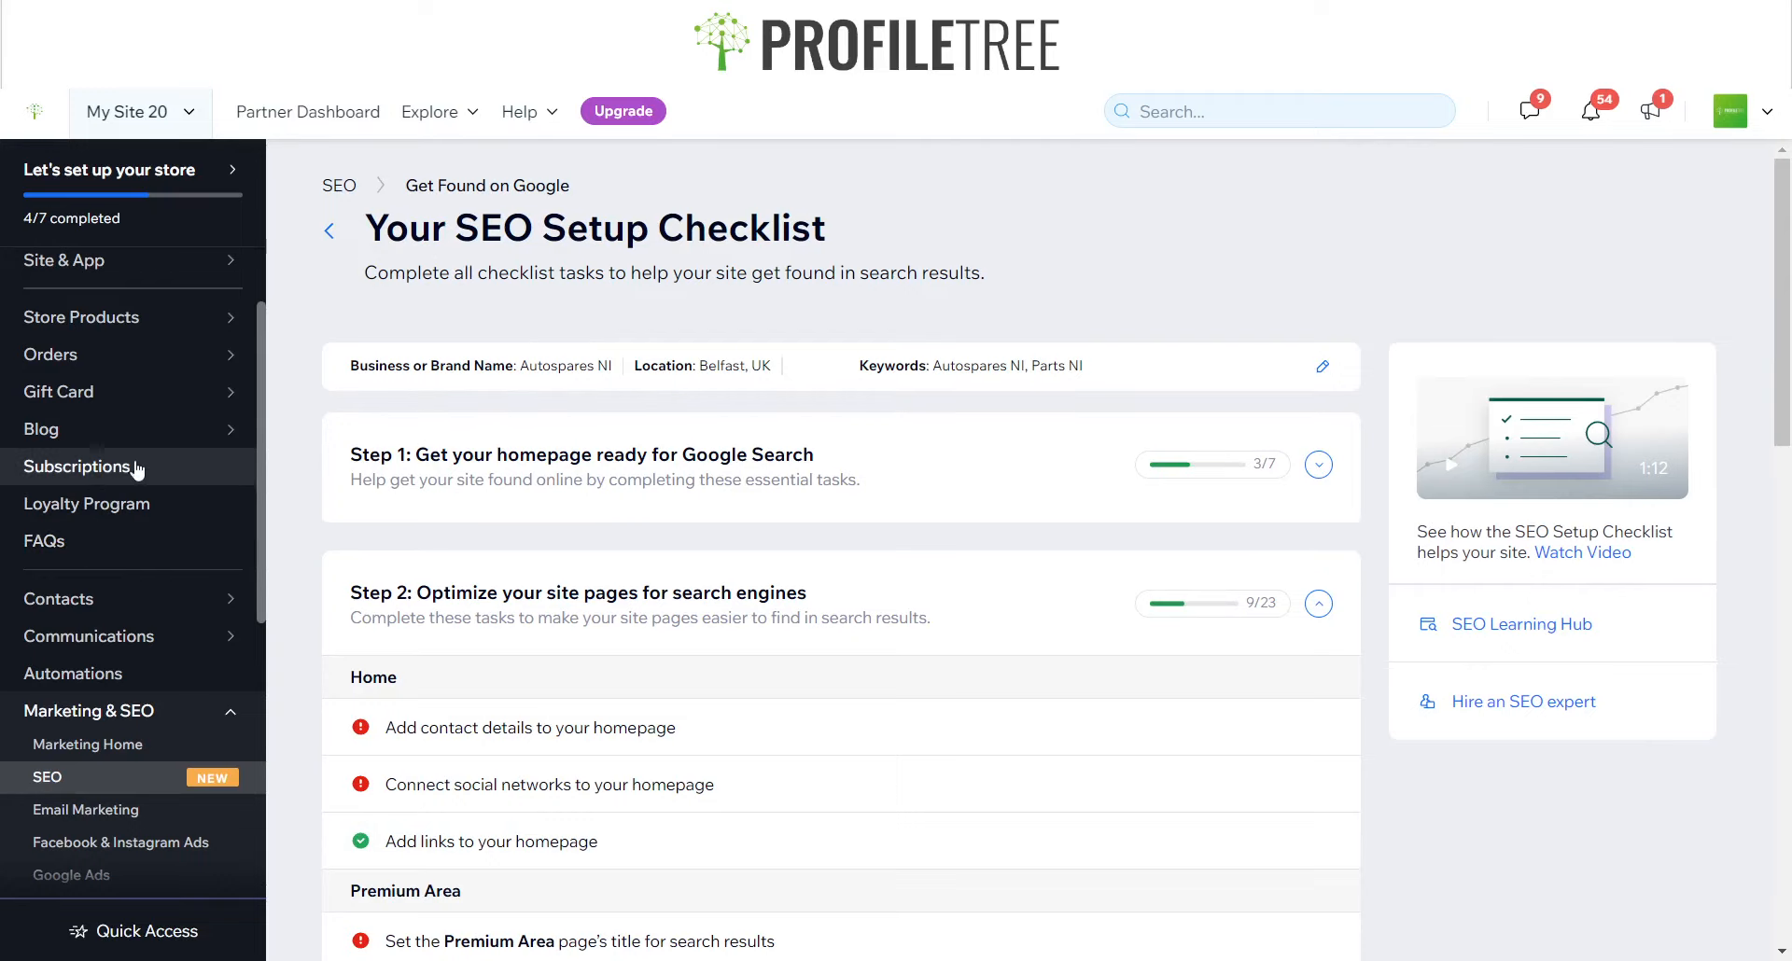
- Open the custom domain connection page from the store setup checklist and check the availability of AutosparesNI.co.uk
{"action": "scroll", "coordinate": [174, 467], "scroll_direction": "up", "scroll_amount": 1}
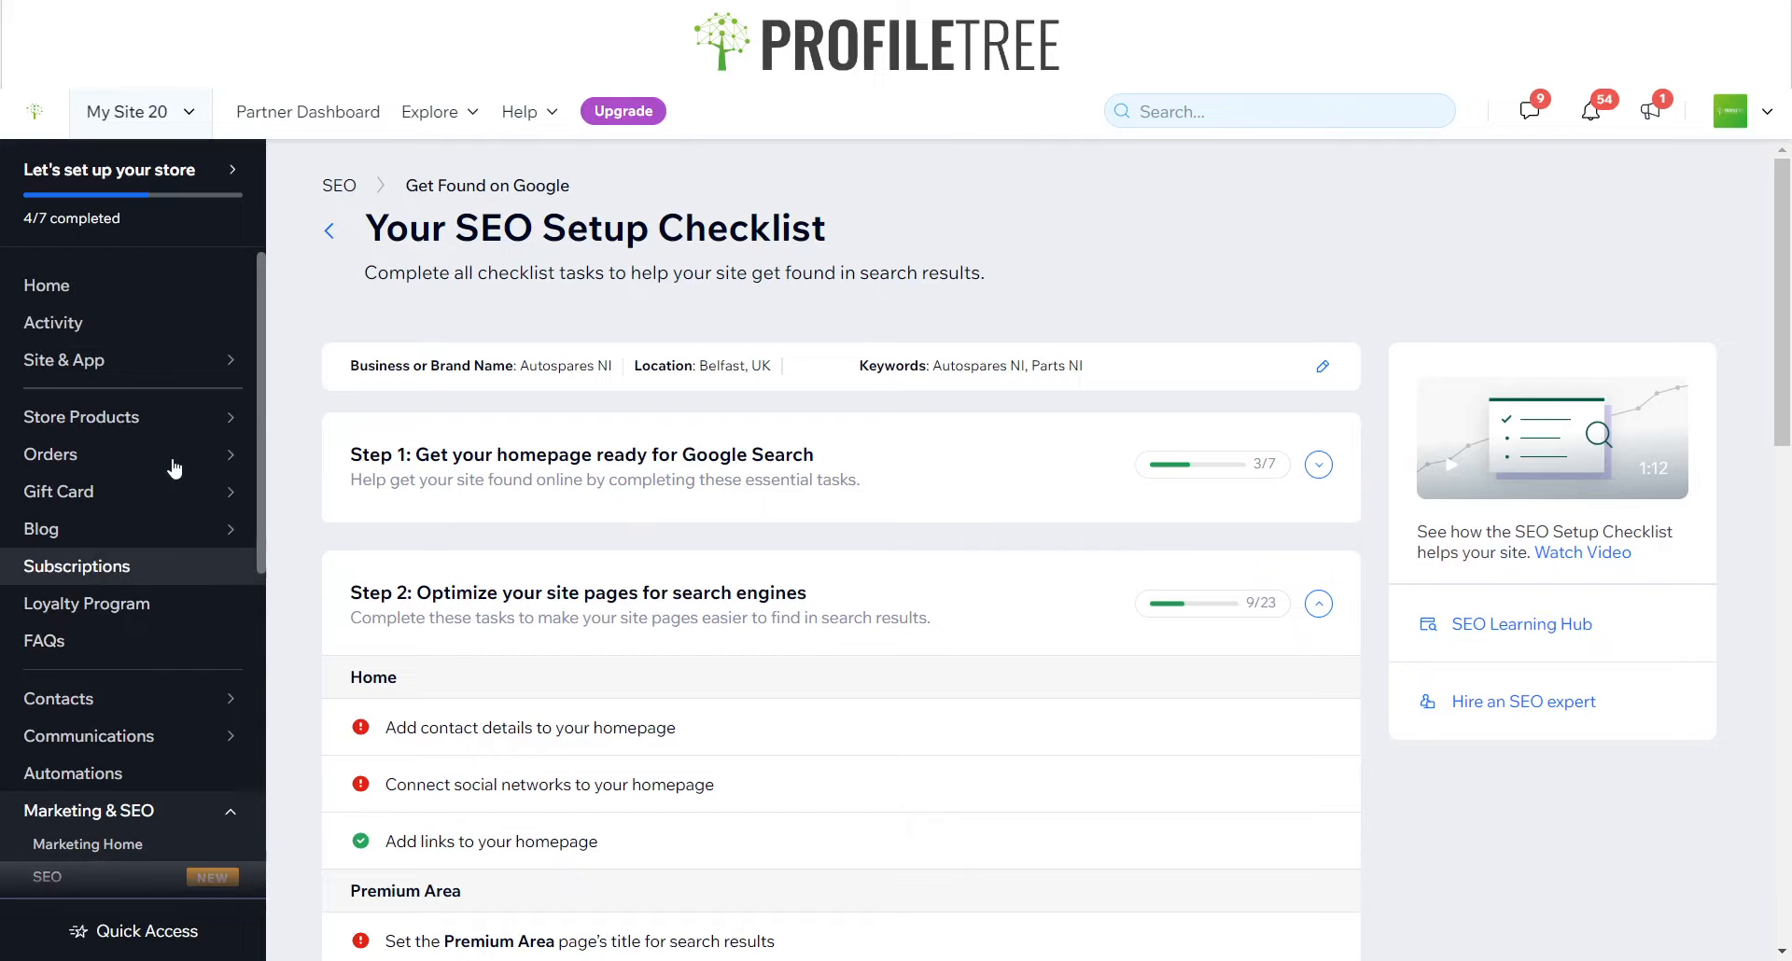
{"action": "left_click", "coordinate": [155, 205]}
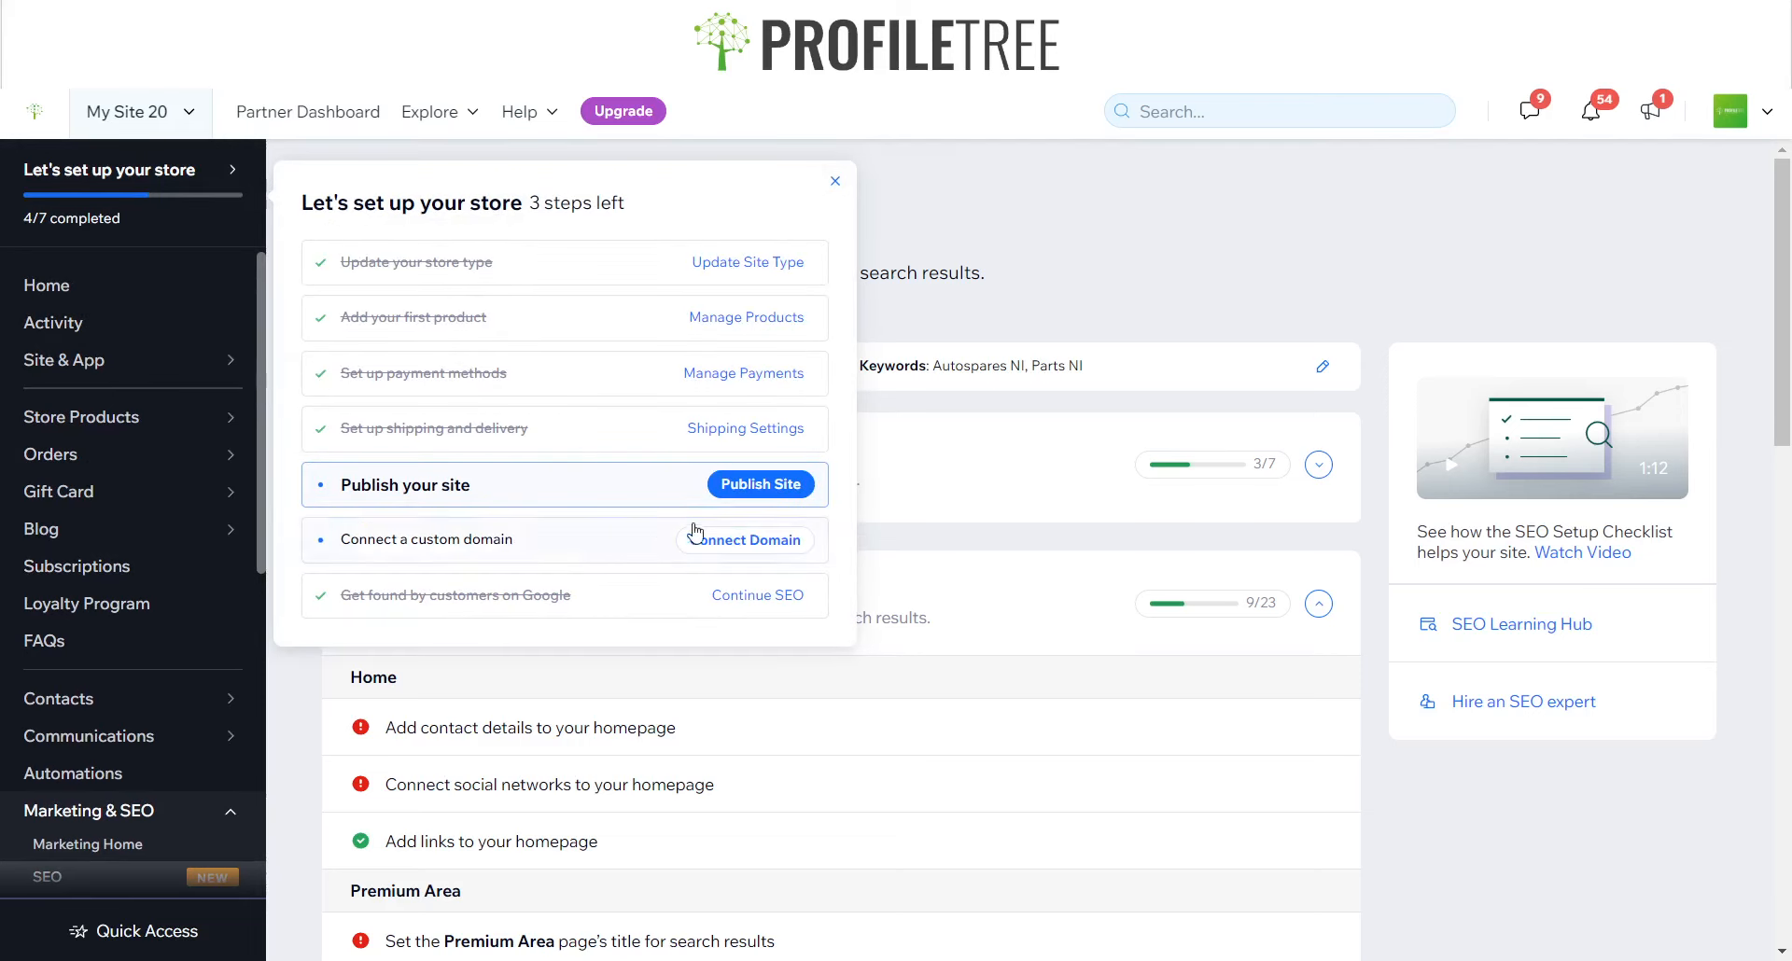
{"action": "left_click", "coordinate": [718, 547]}
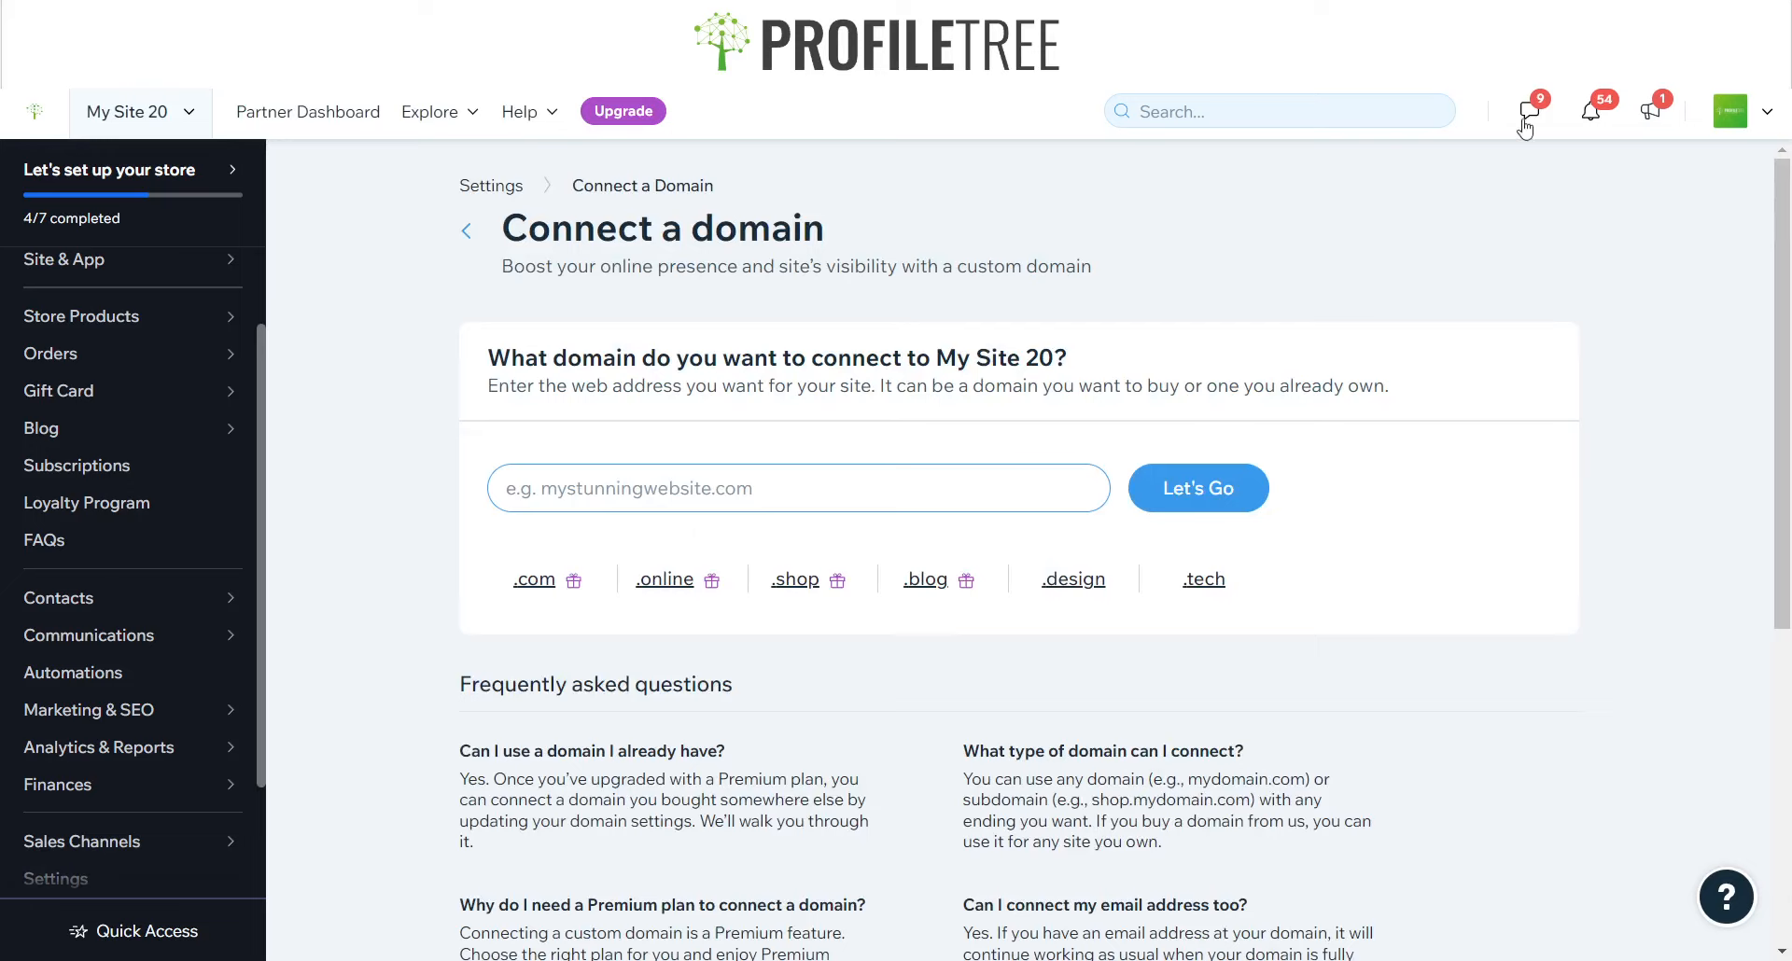
{"action": "left_click", "coordinate": [953, 469]}
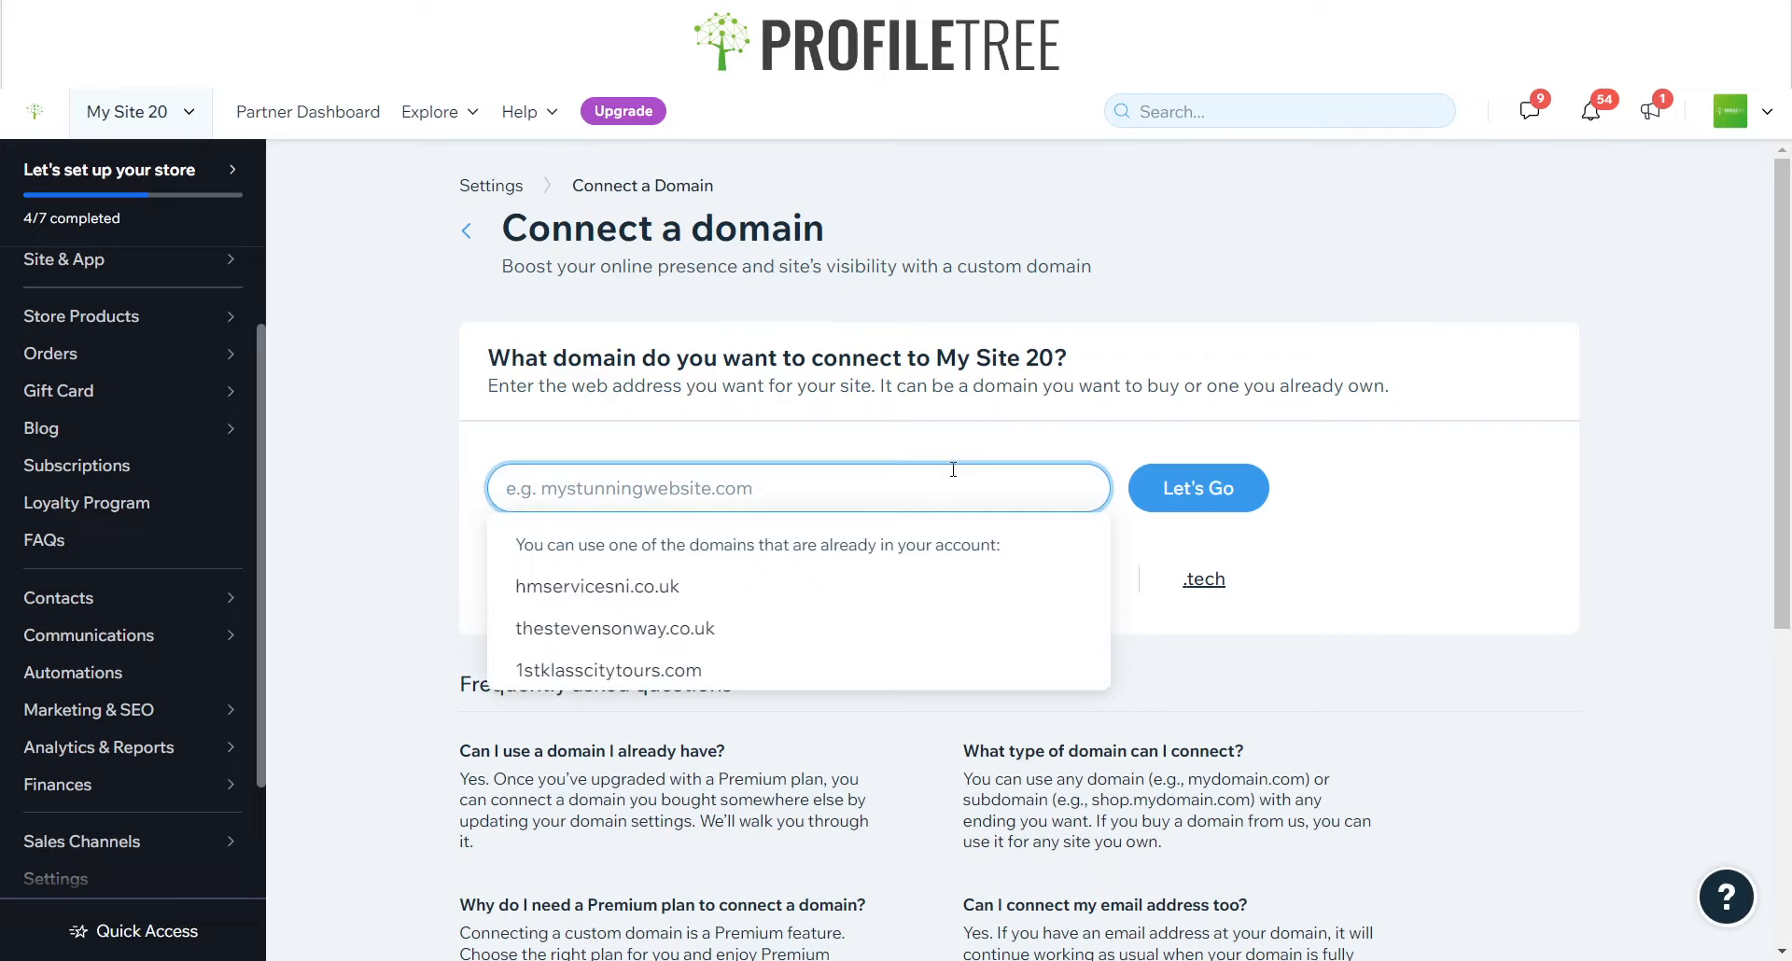
{"action": "type", "text": "Autos"}
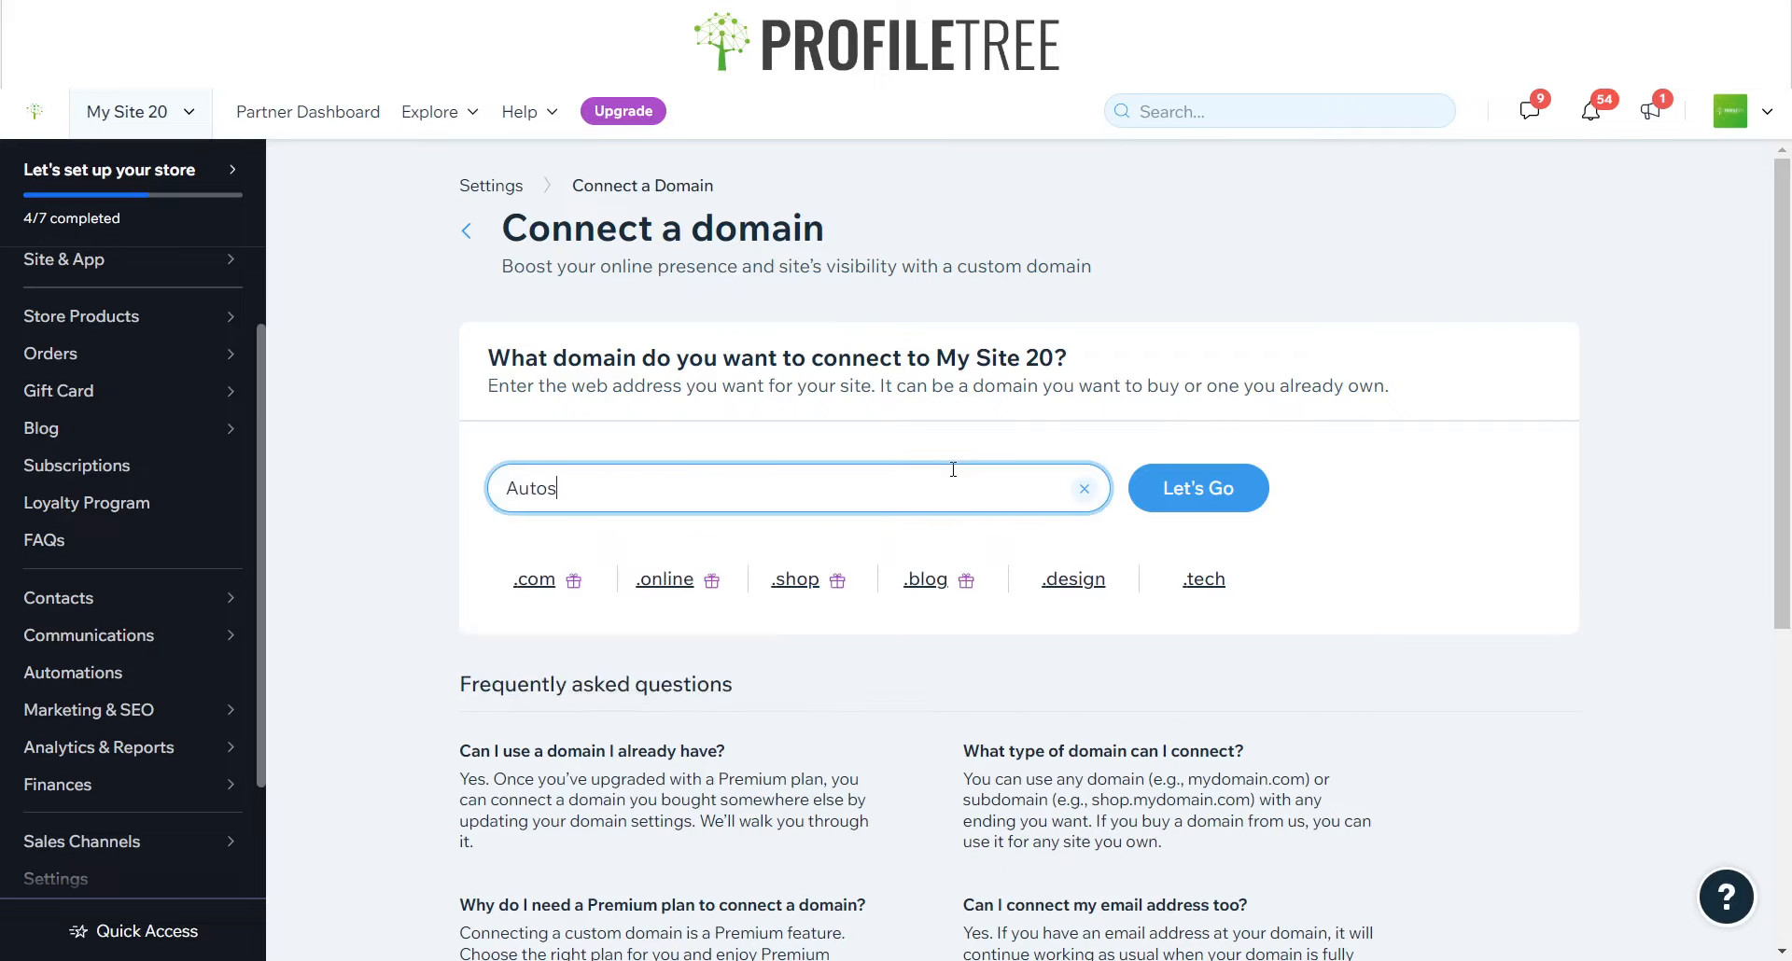
{"action": "type", "text": "paresNI.co.uk"}
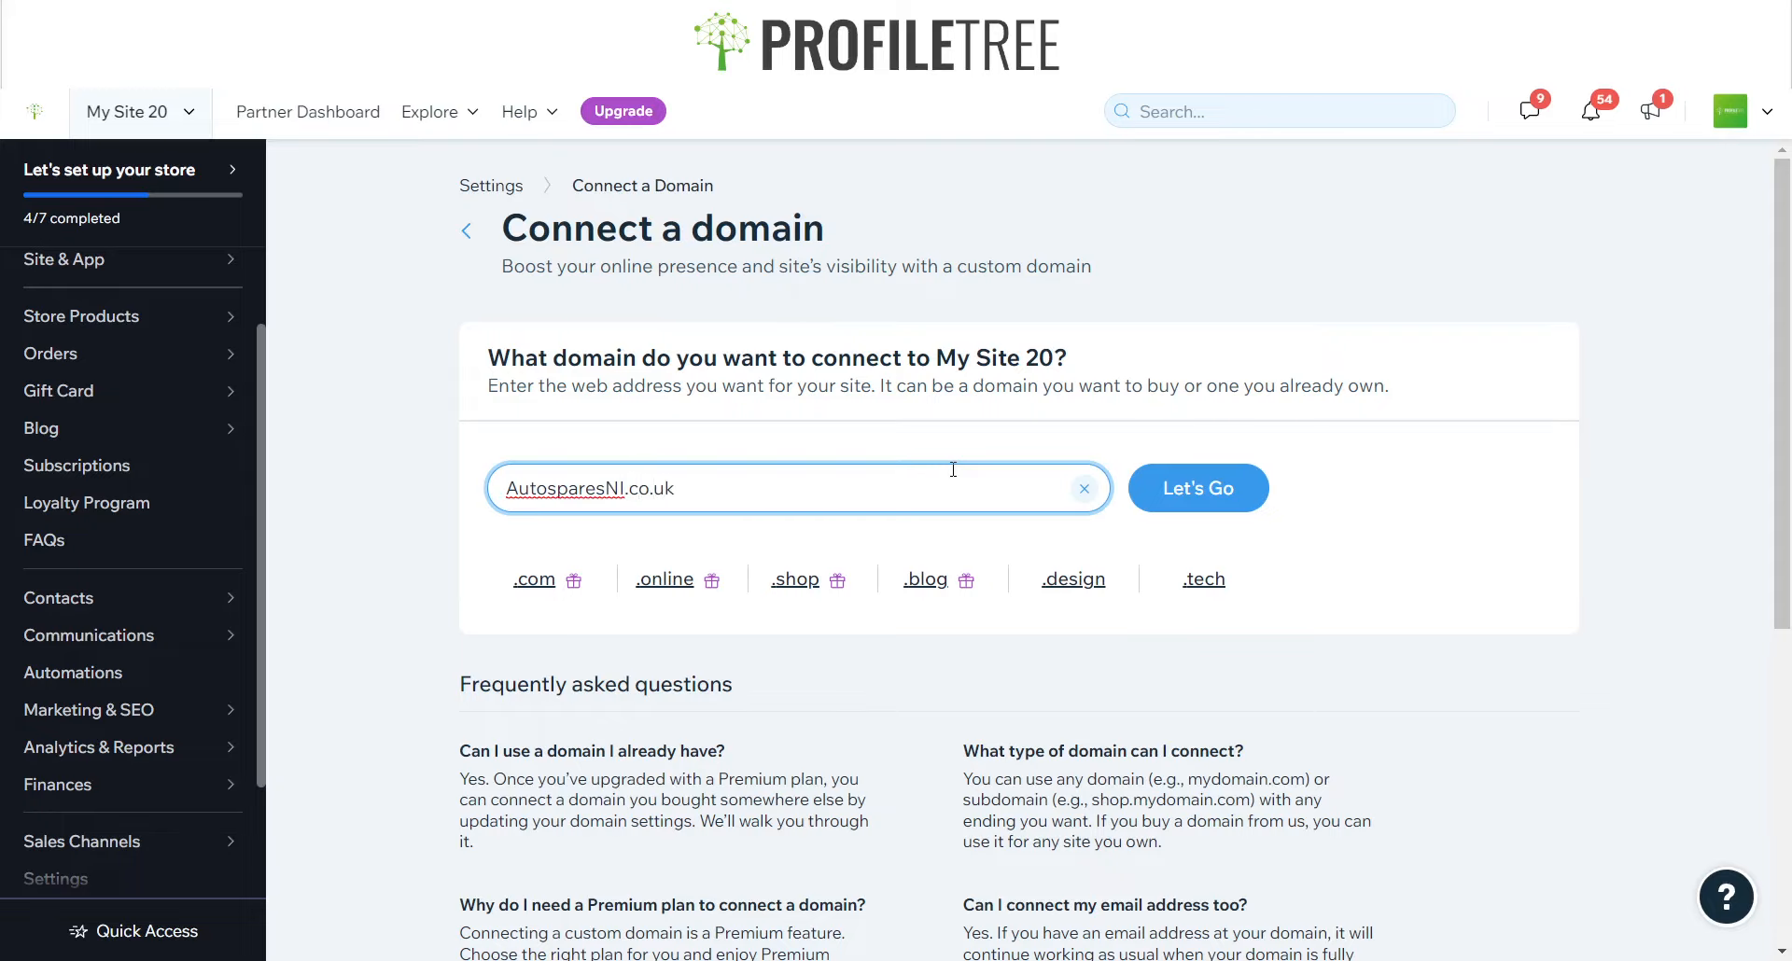
{"action": "key", "text": "Return"}
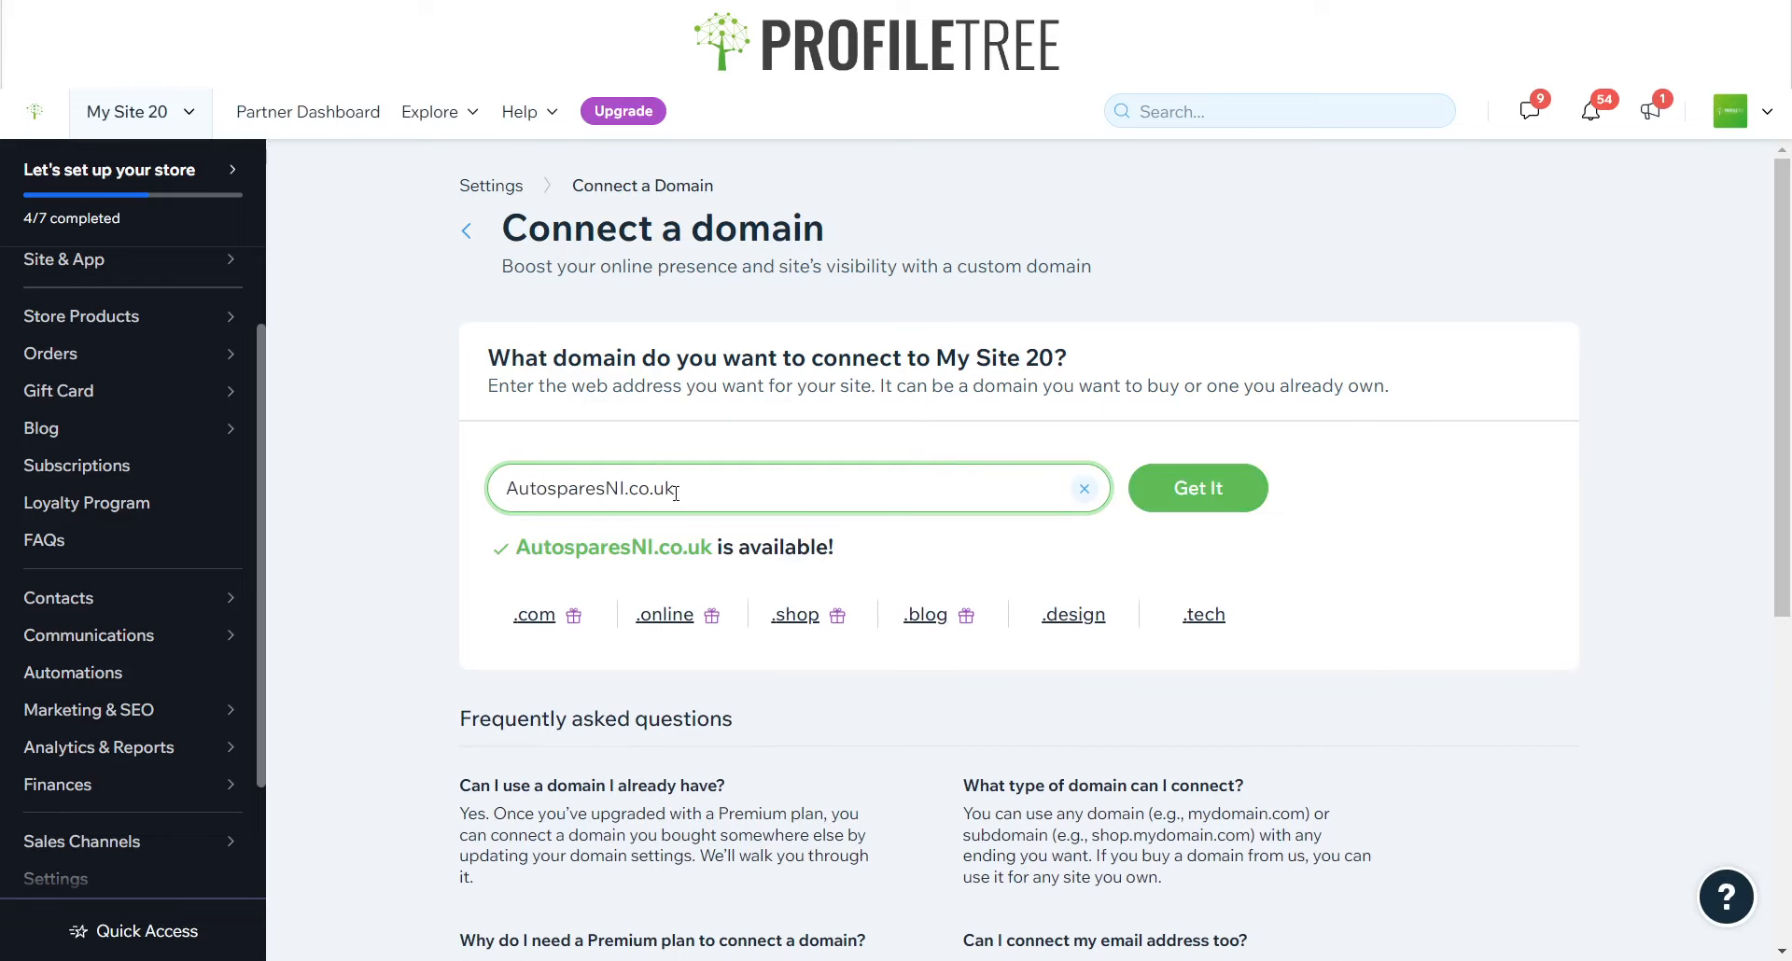
- Change the domain's ending to .com and check the availability of AutosparesNI.com
{"action": "triple_click", "coordinate": [793, 479]}
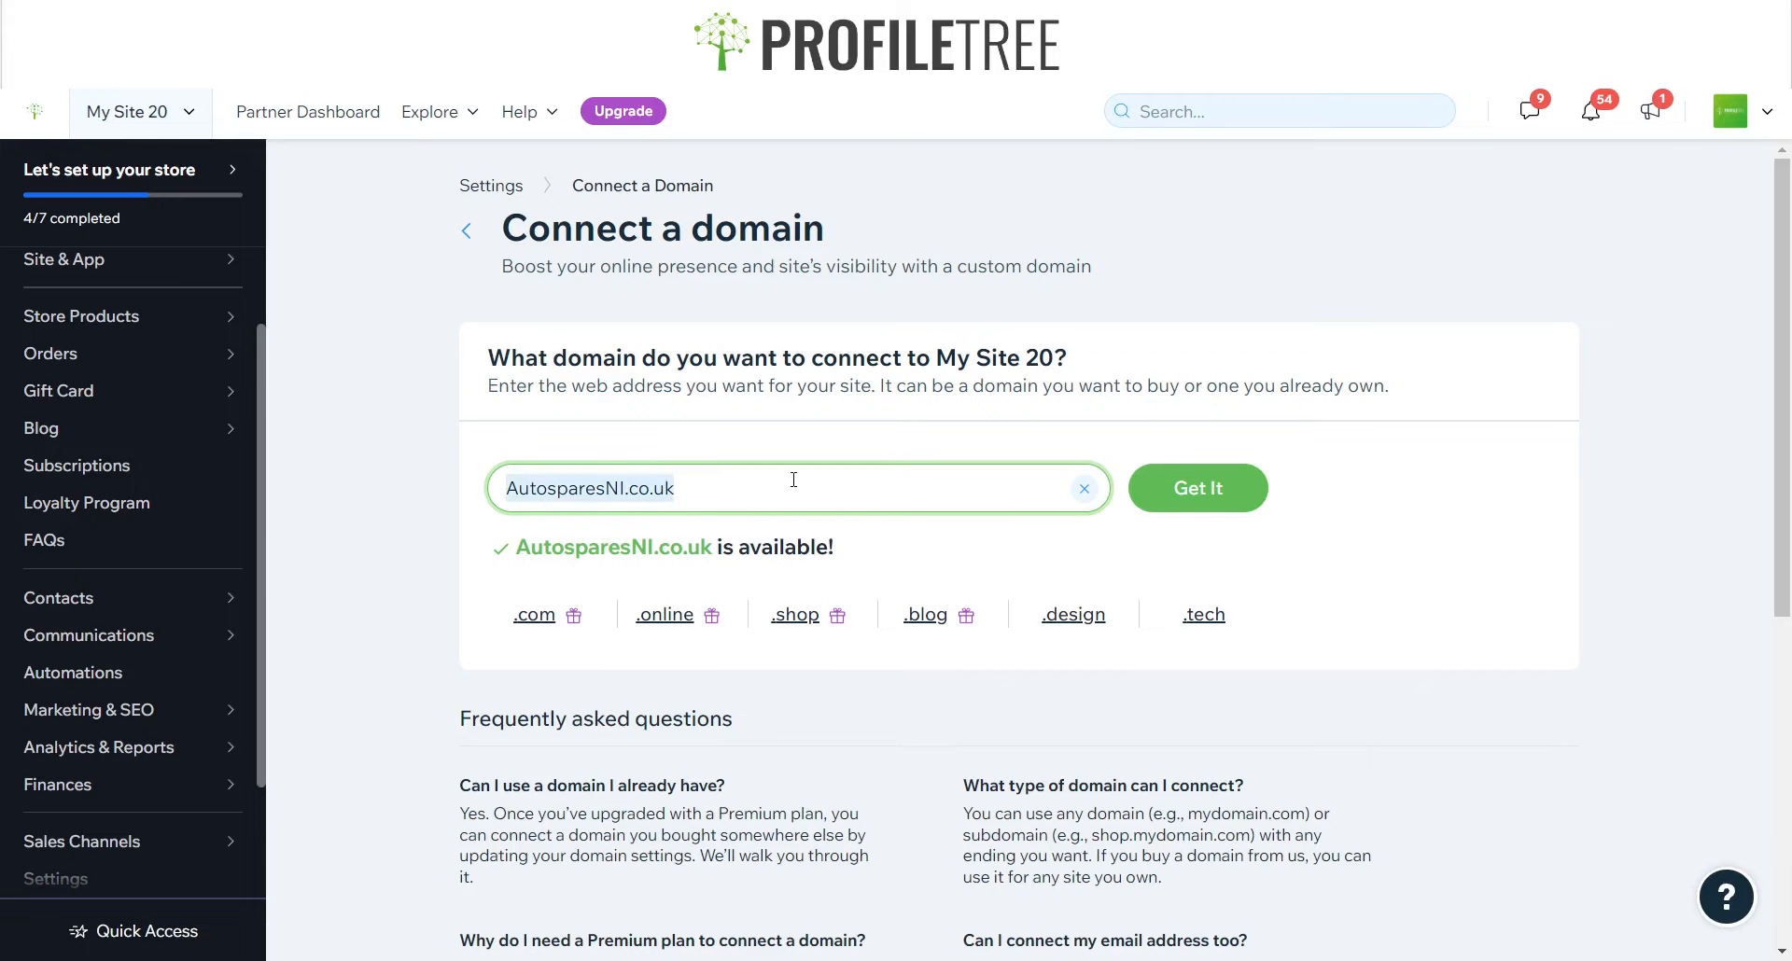
{"action": "left_click", "coordinate": [793, 480]}
{"action": "key", "text": "BackSpace"}
{"action": "key", "text": "BackSpace"}
{"action": "key", "text": "BackSpace"}
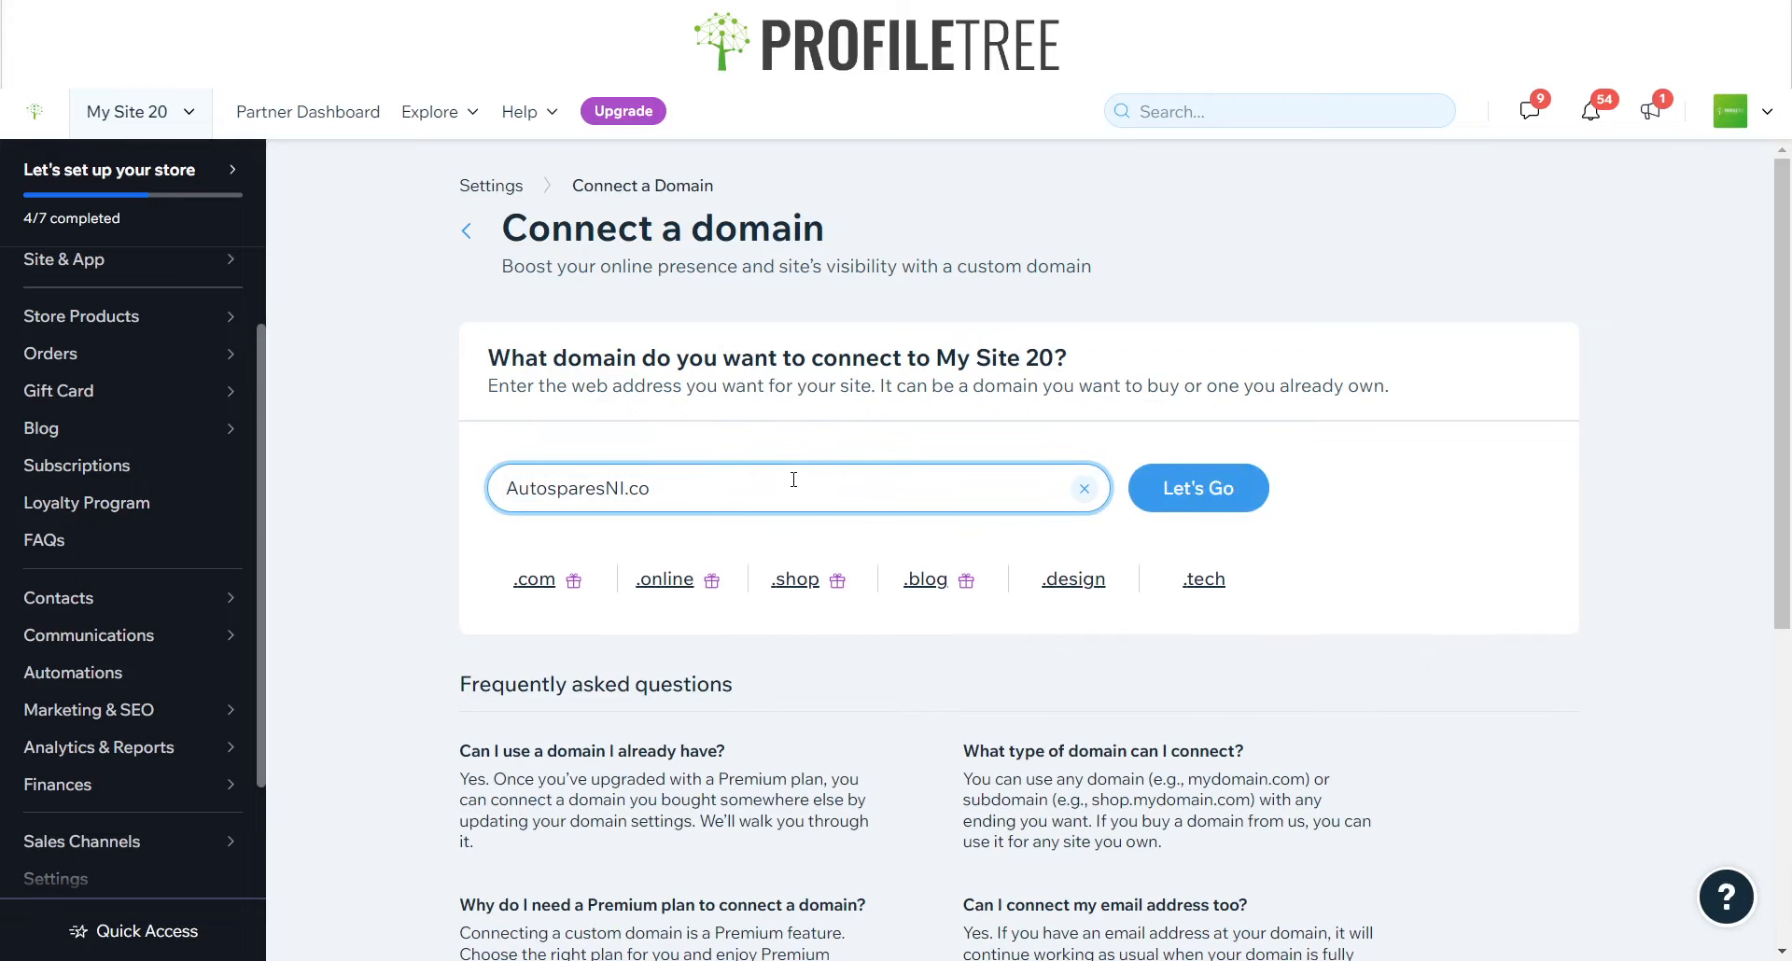
{"action": "type", "text": "m"}
{"action": "key", "text": "Return"}
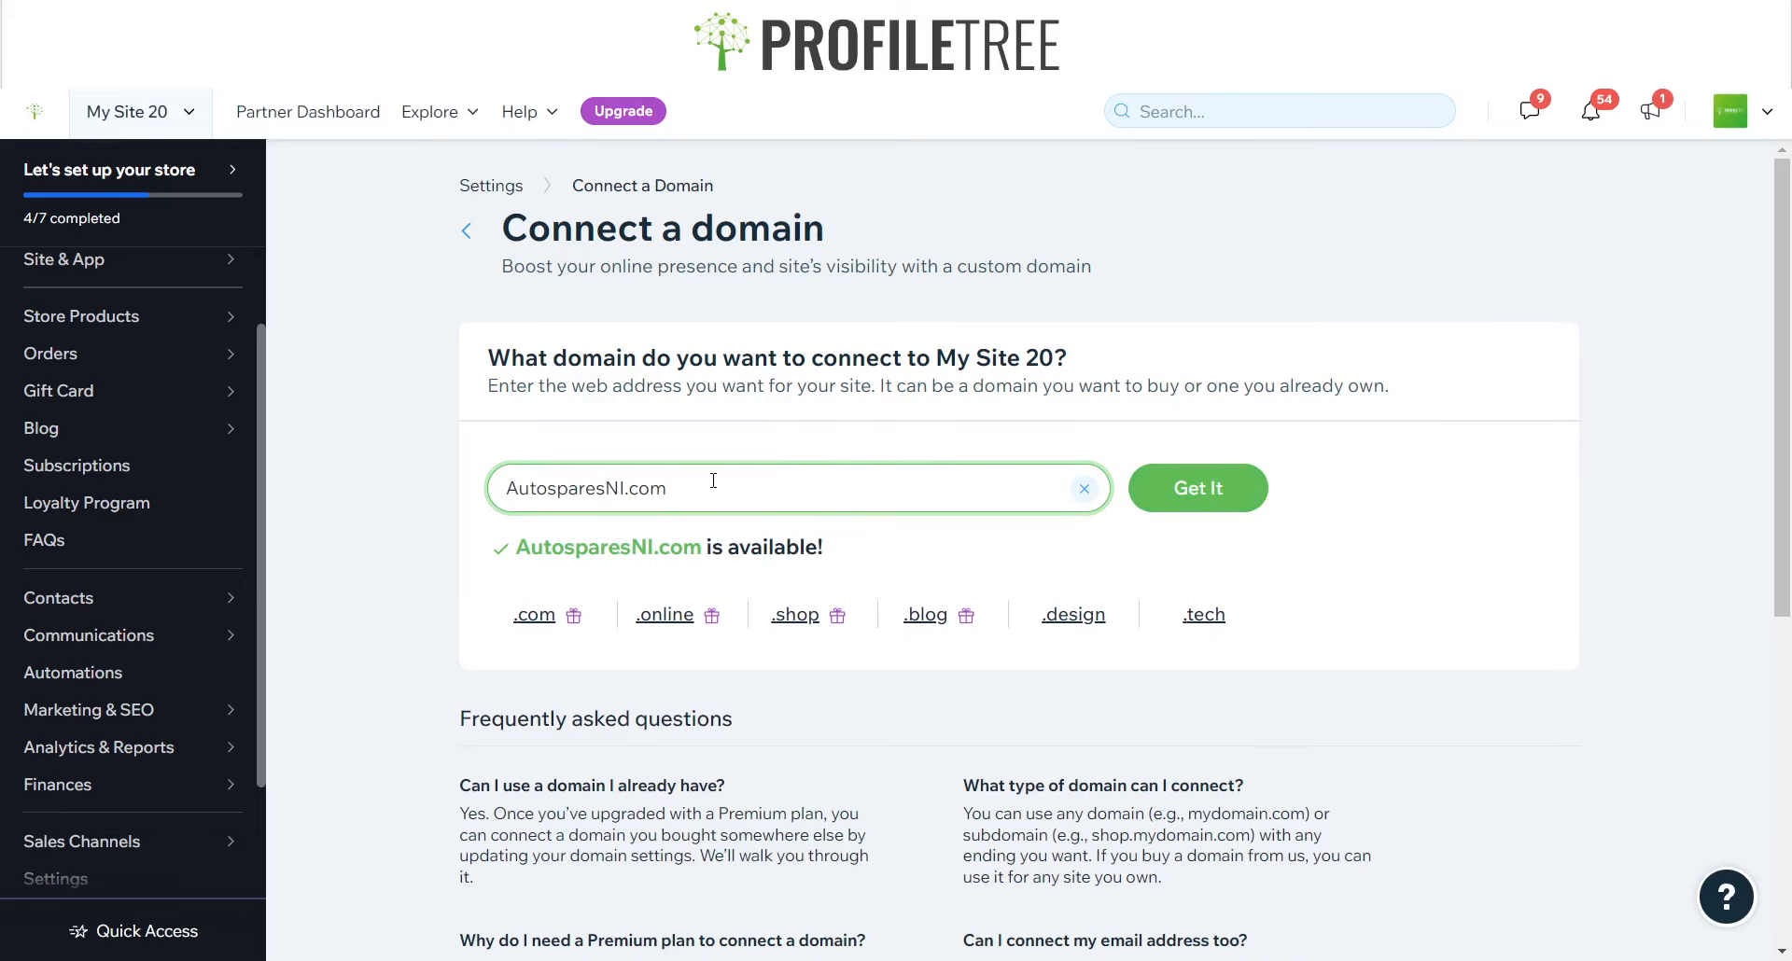
{"action": "triple_click", "coordinate": [622, 488]}
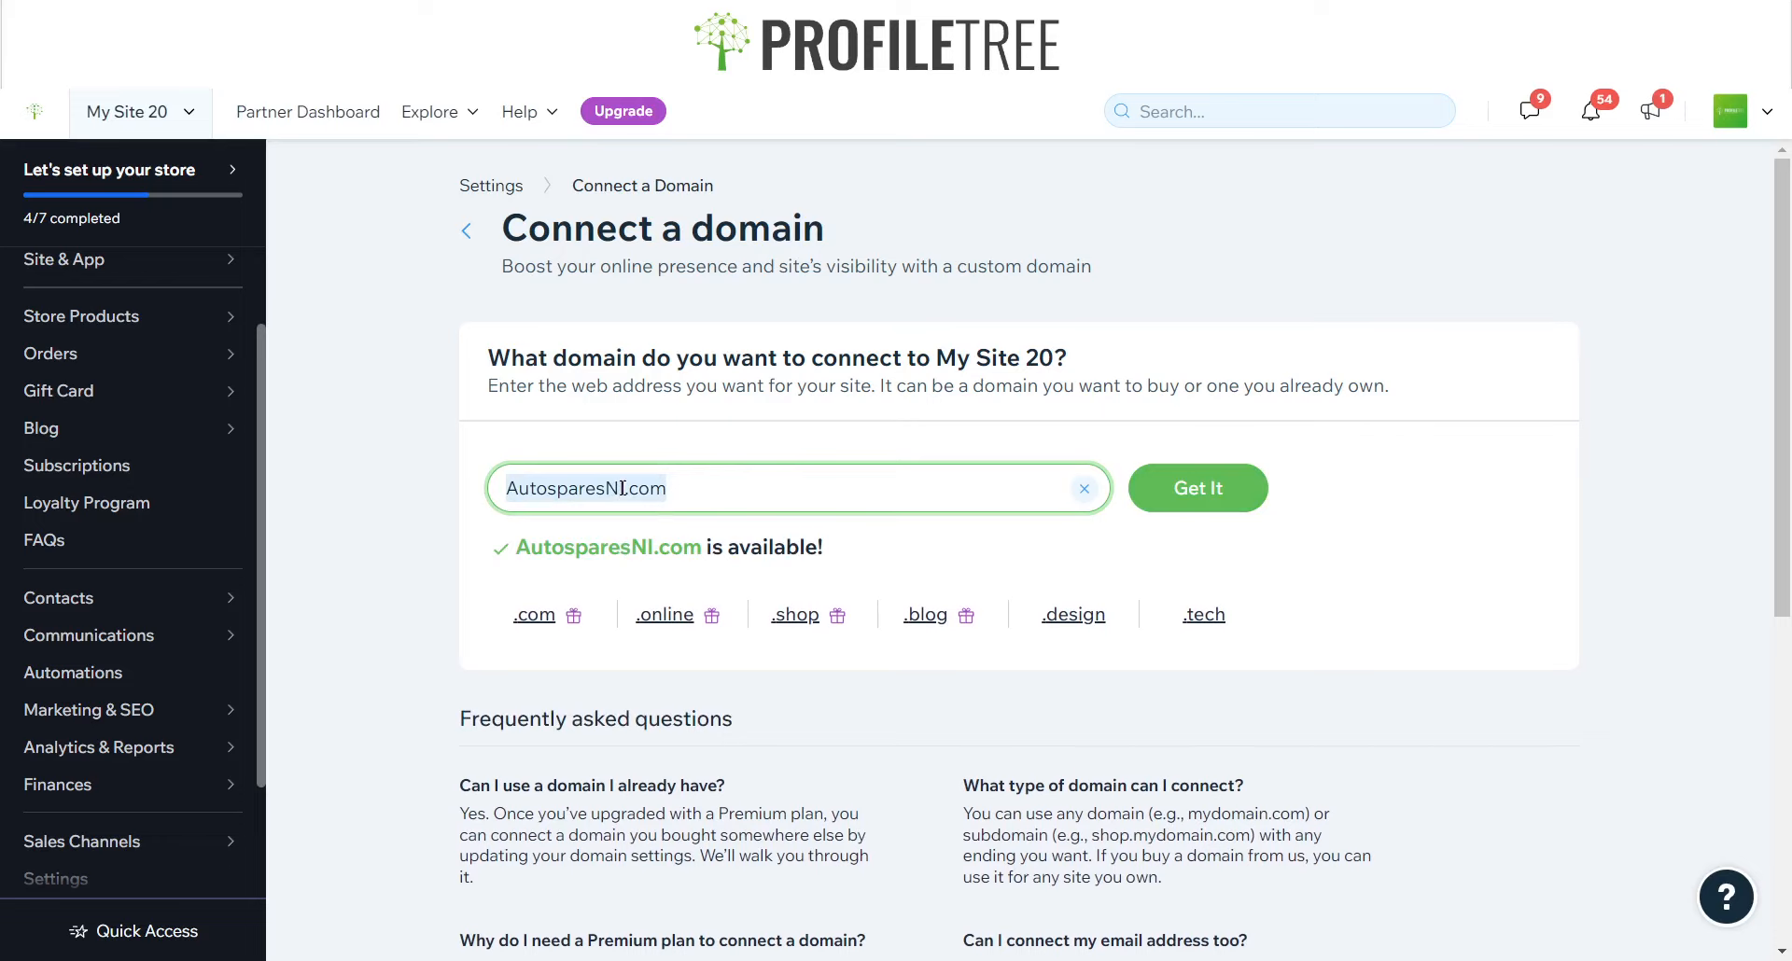
- Remove NI from the domain name and check the availability of Autospares.com
{"action": "key", "text": "Left"}
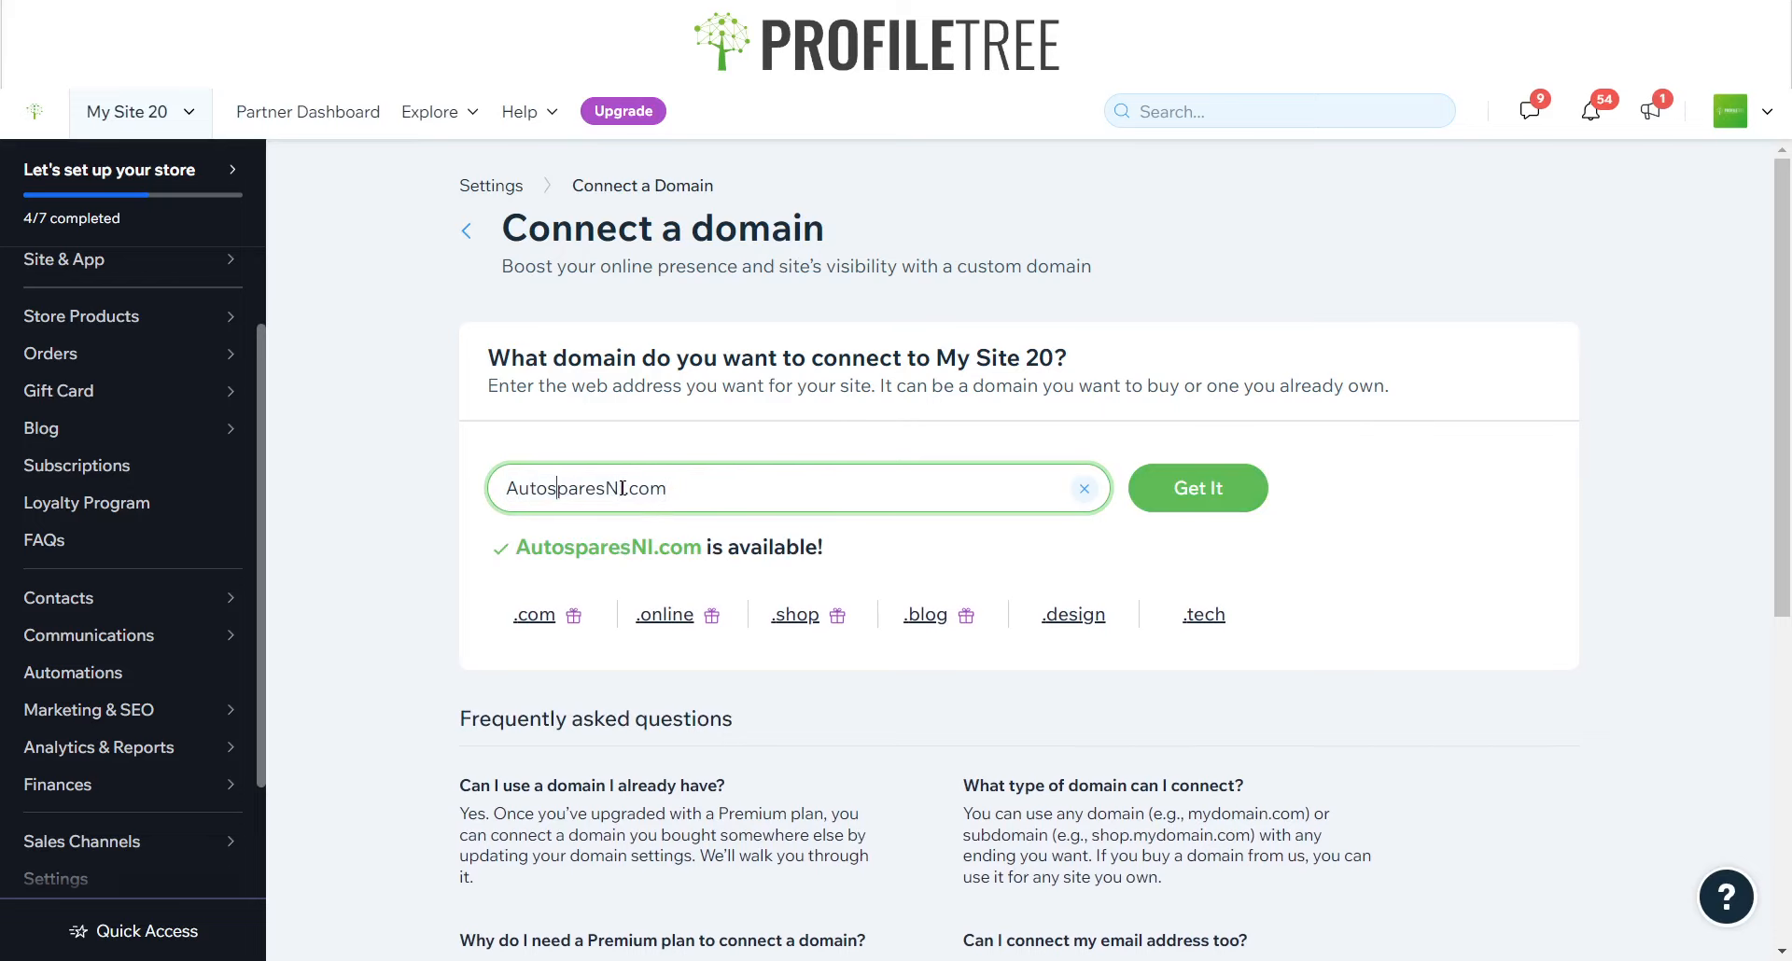
{"action": "left_click", "coordinate": [623, 488]}
{"action": "key", "text": "BackSpace"}
{"action": "key", "text": "BackSpace"}
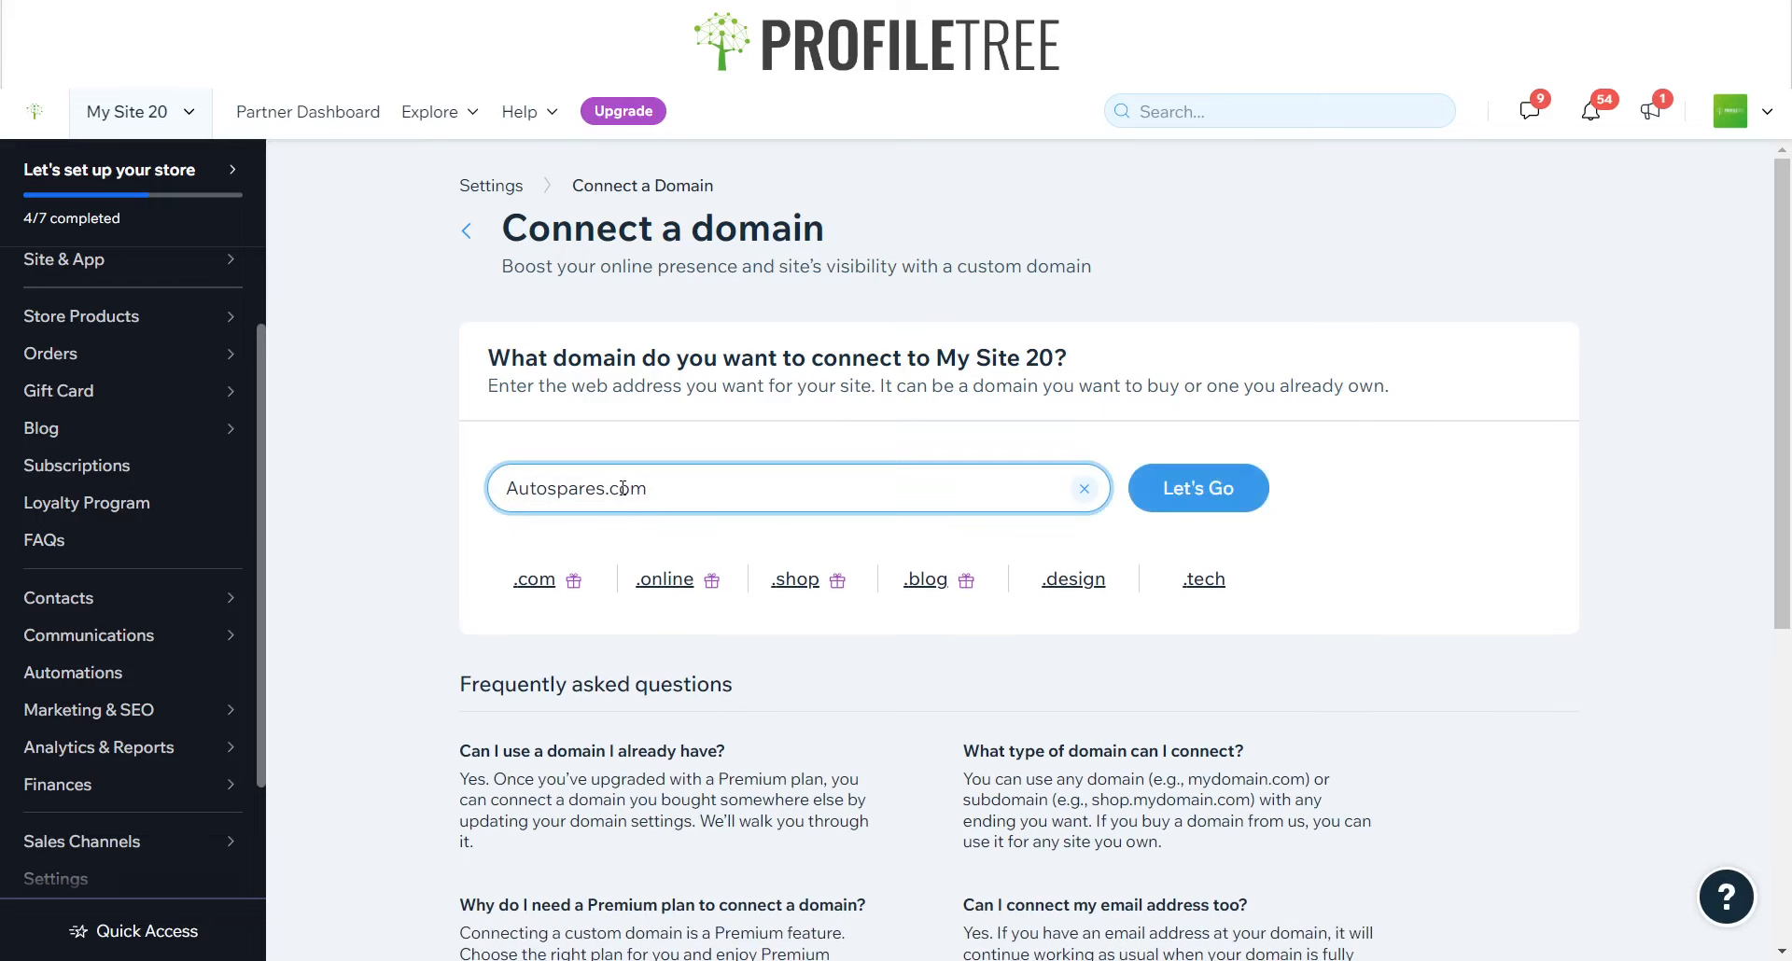
{"action": "left_click", "coordinate": [1162, 508]}
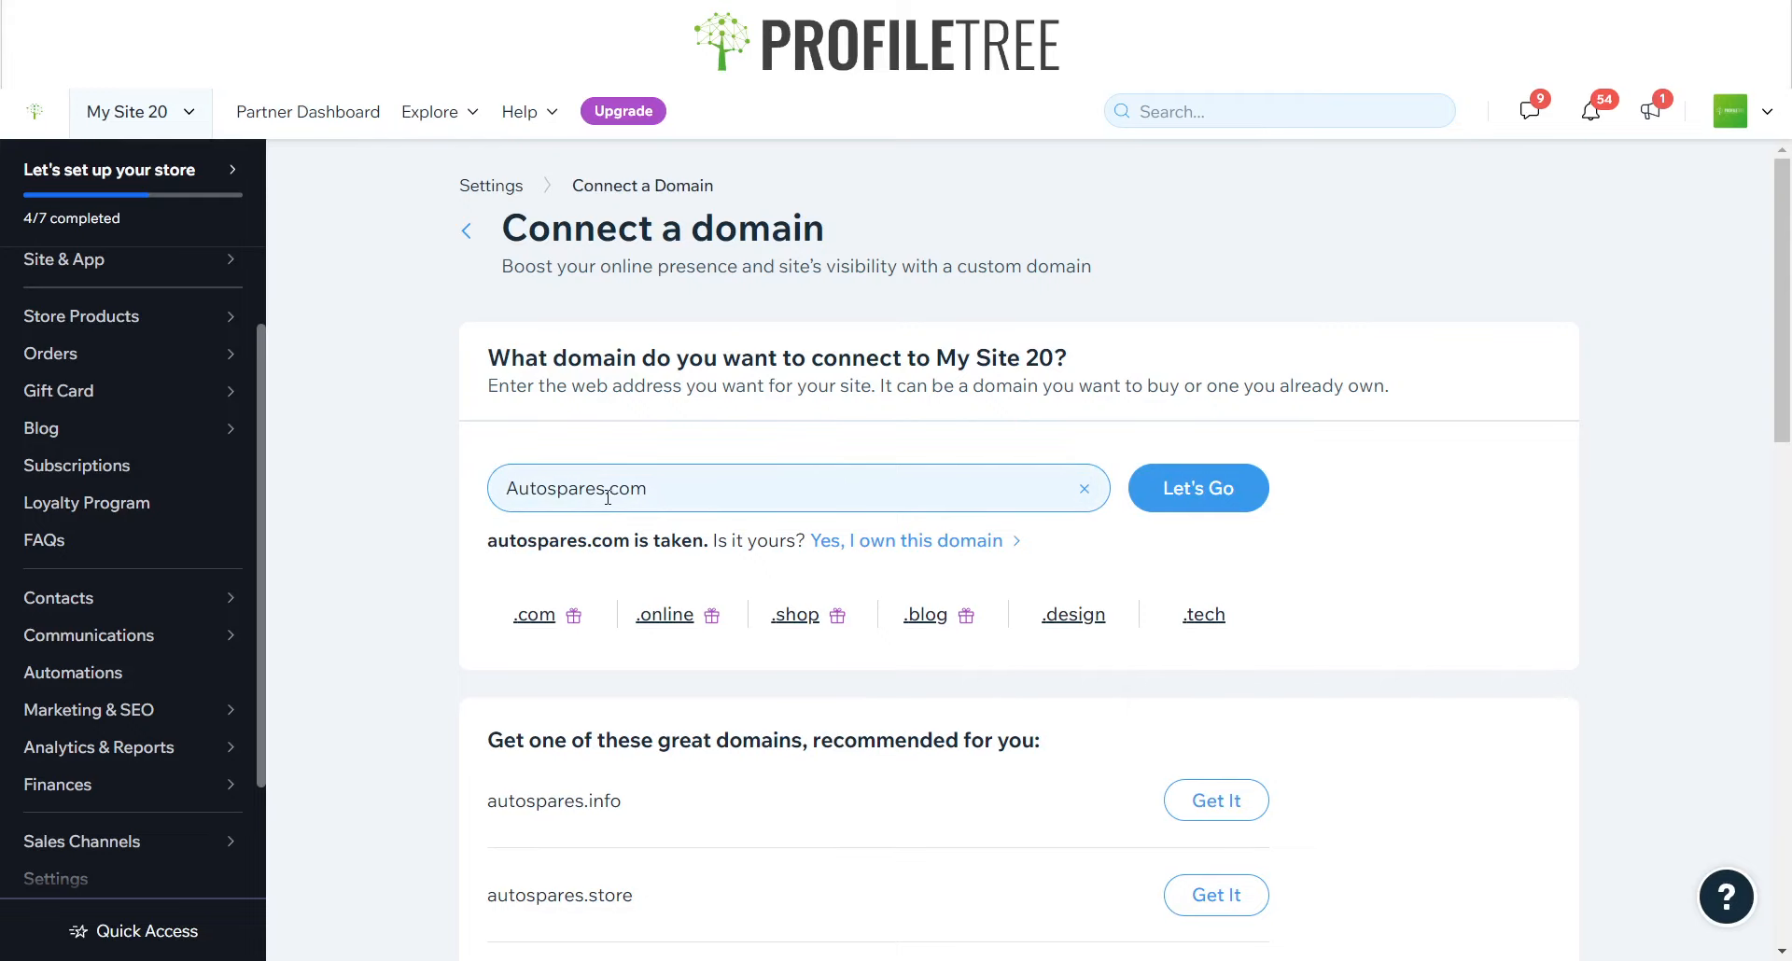
- Change the domain name to AutosparesNI.co.uk and check its availability
{"action": "left_click", "coordinate": [609, 494]}
{"action": "left_click", "coordinate": [608, 493]}
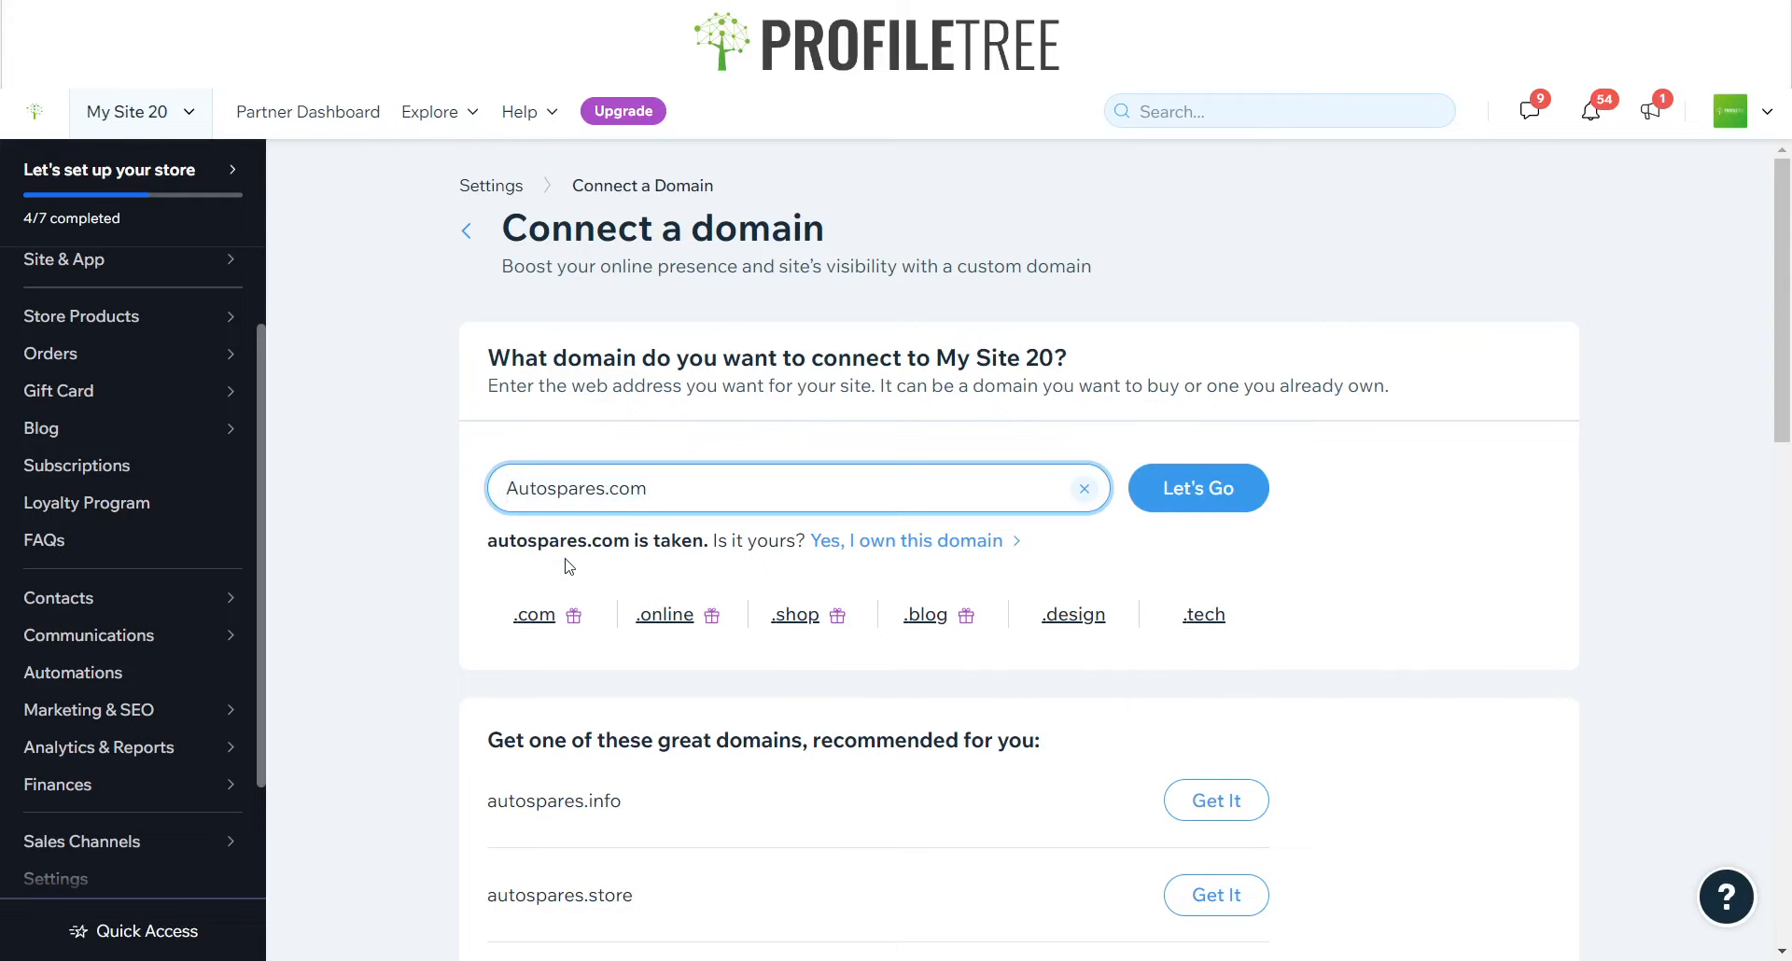
{"action": "type", "text": "NI"}
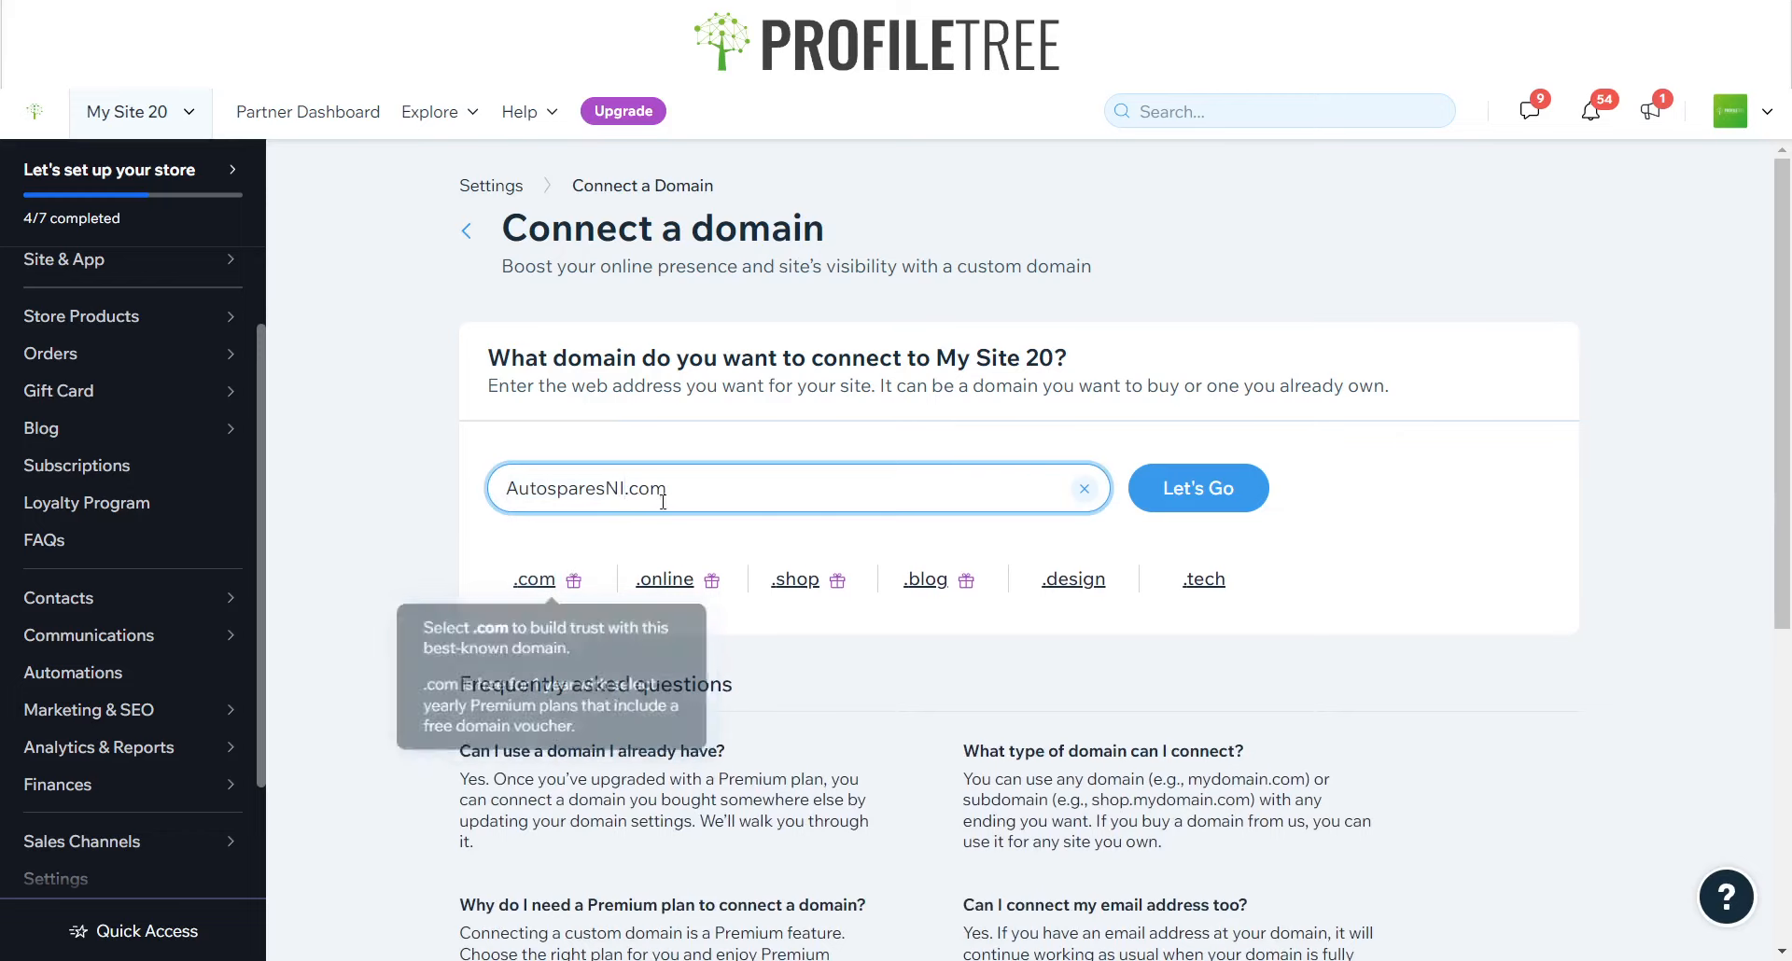
{"action": "key", "text": "BackSpace"}
{"action": "type", "text": ".uk"}
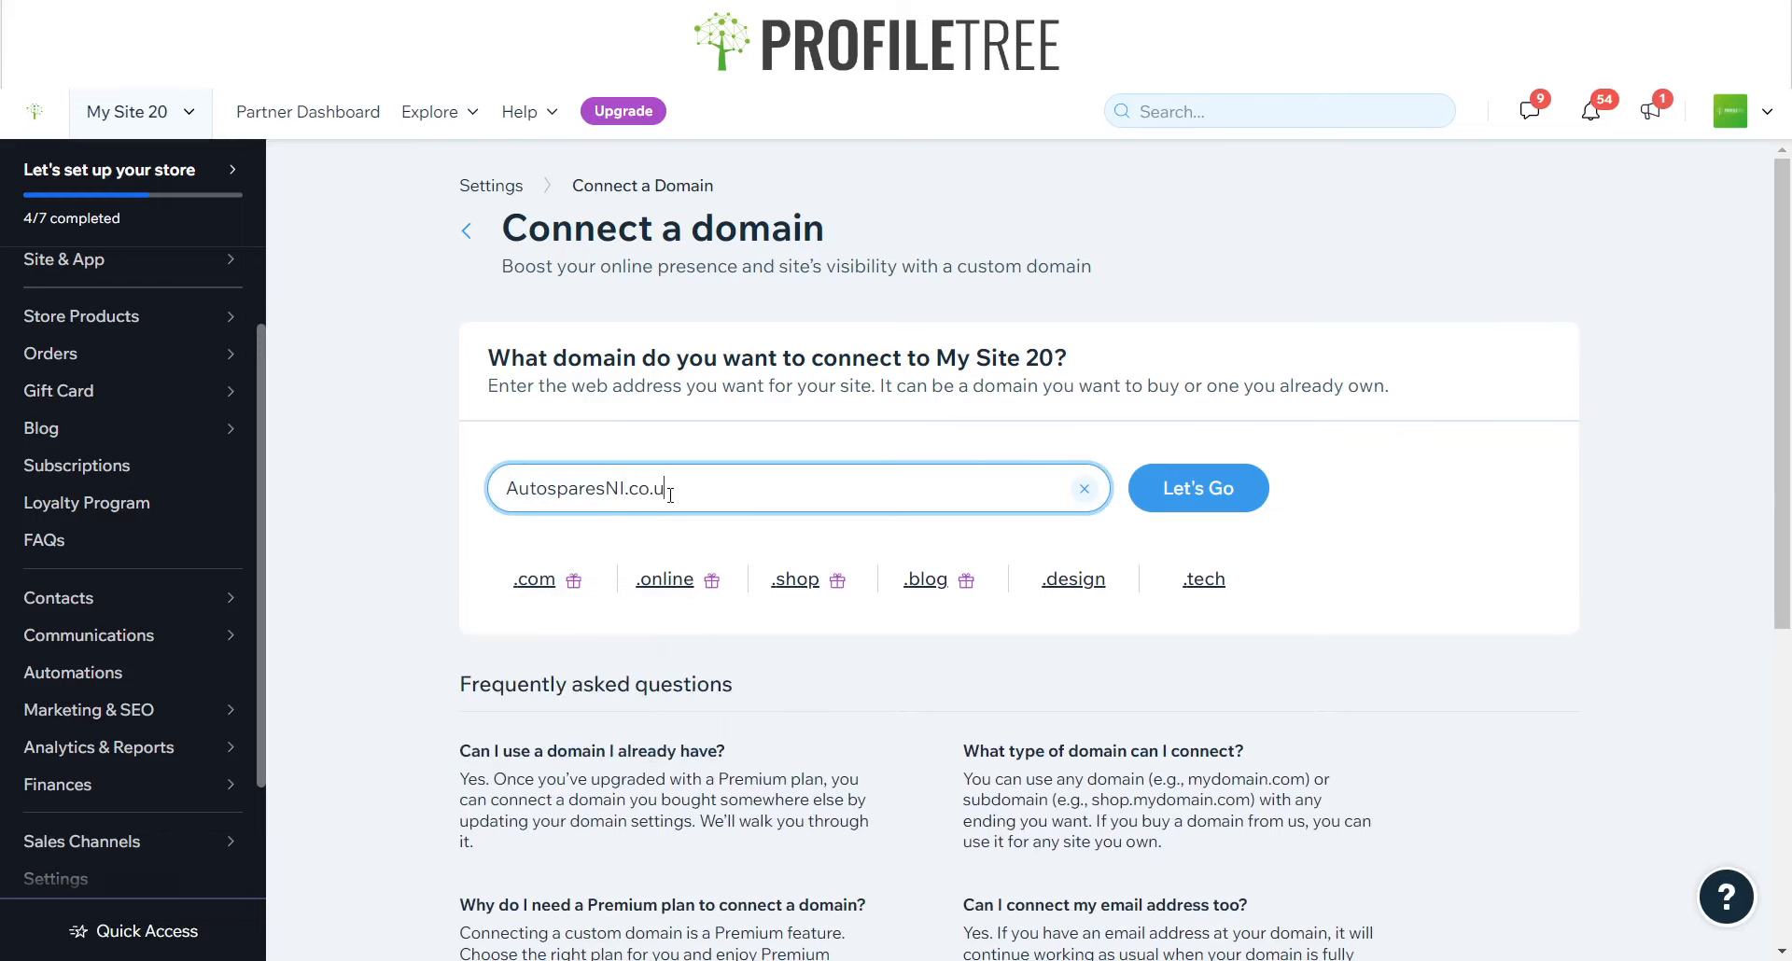
{"action": "left_click", "coordinate": [1153, 480]}
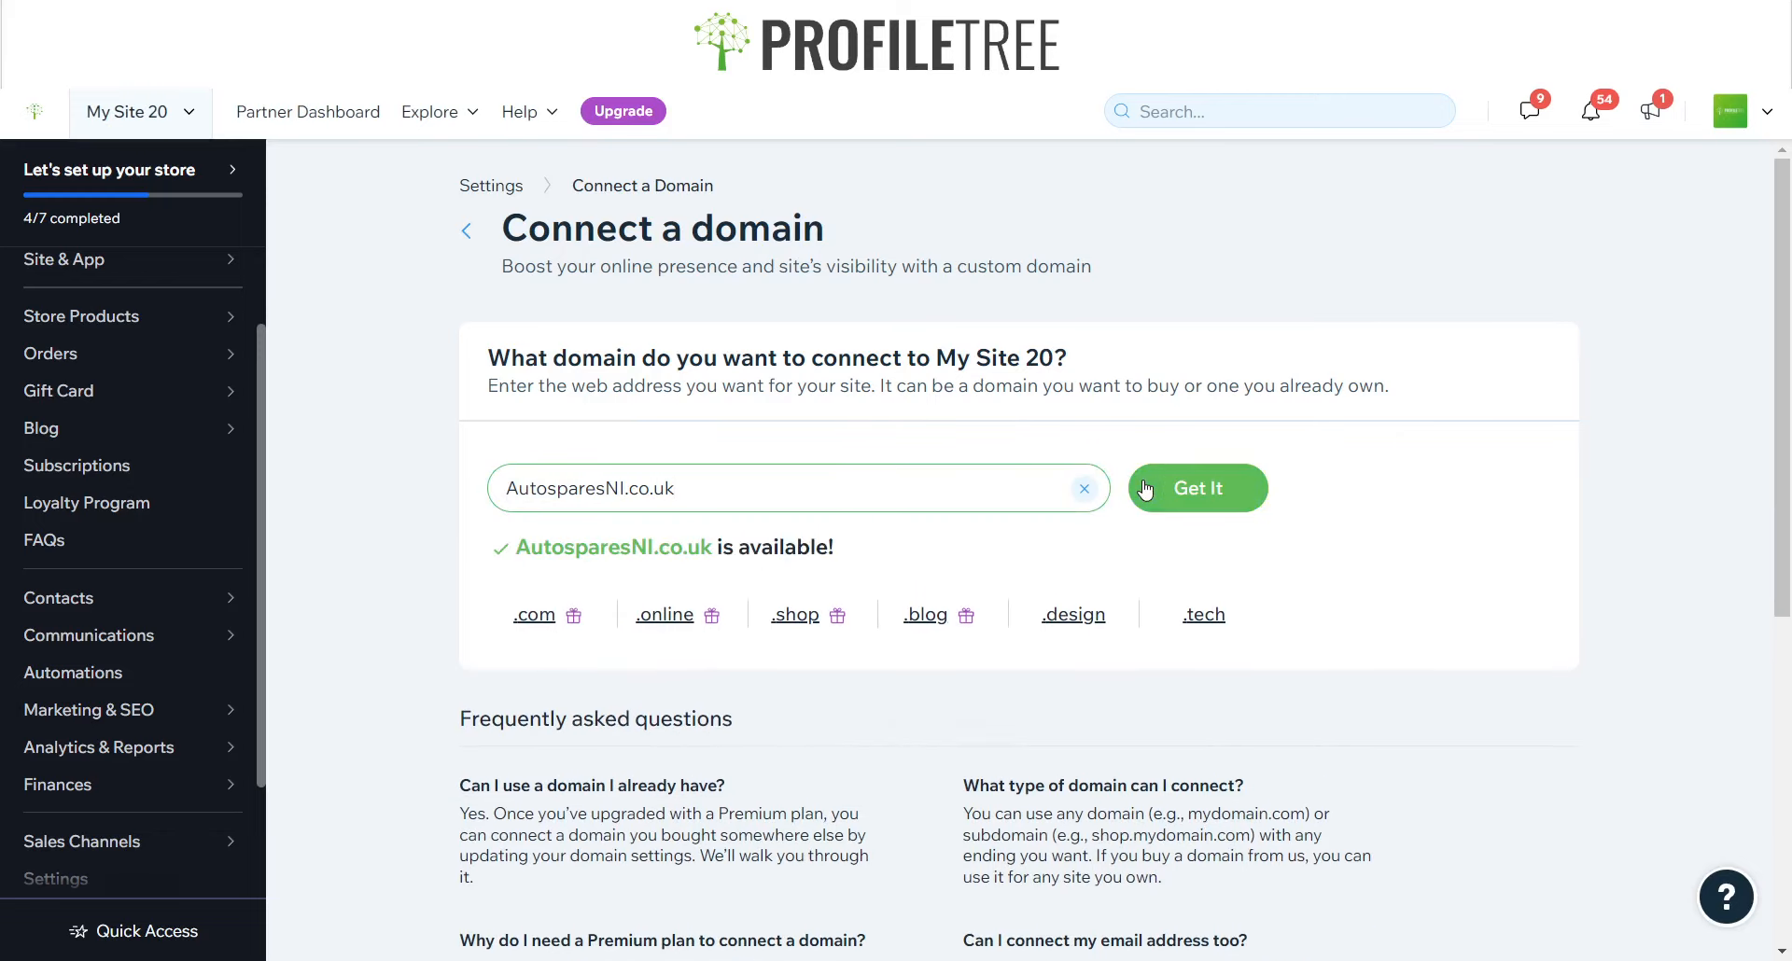
- Request the AutosparesNI.co.uk domain and proceed to the premium plan selection for the site
{"action": "left_click", "coordinate": [1201, 494]}
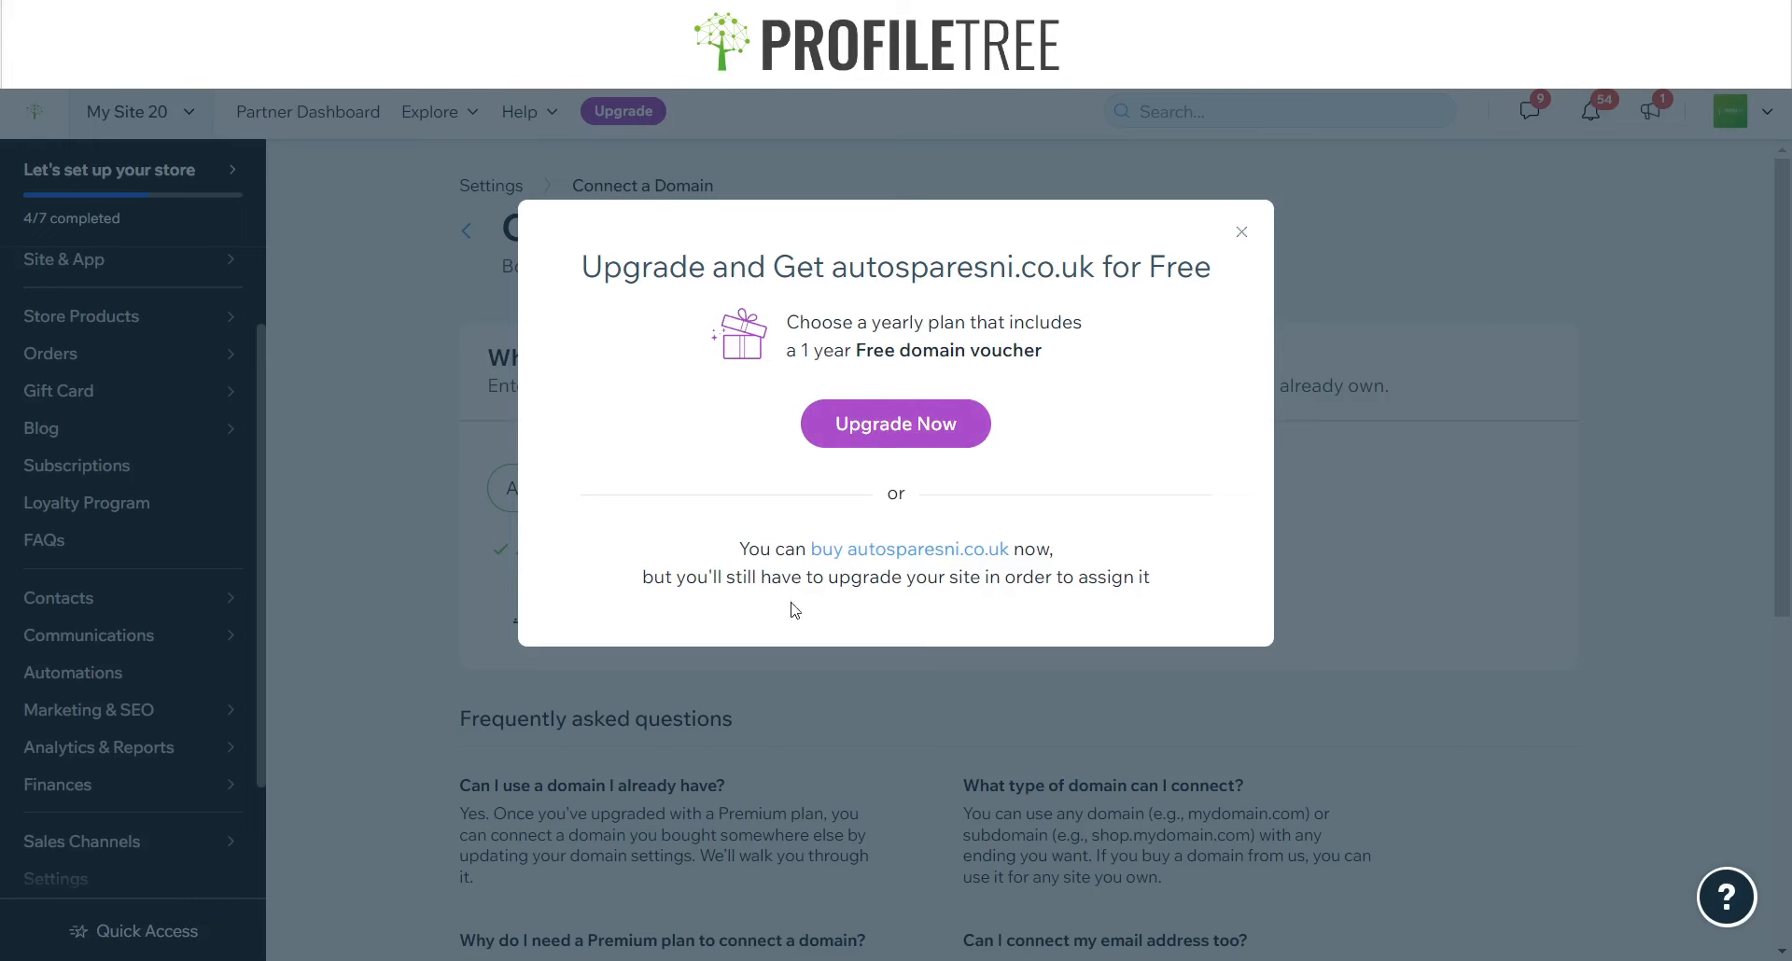
{"action": "left_click", "coordinate": [1238, 234]}
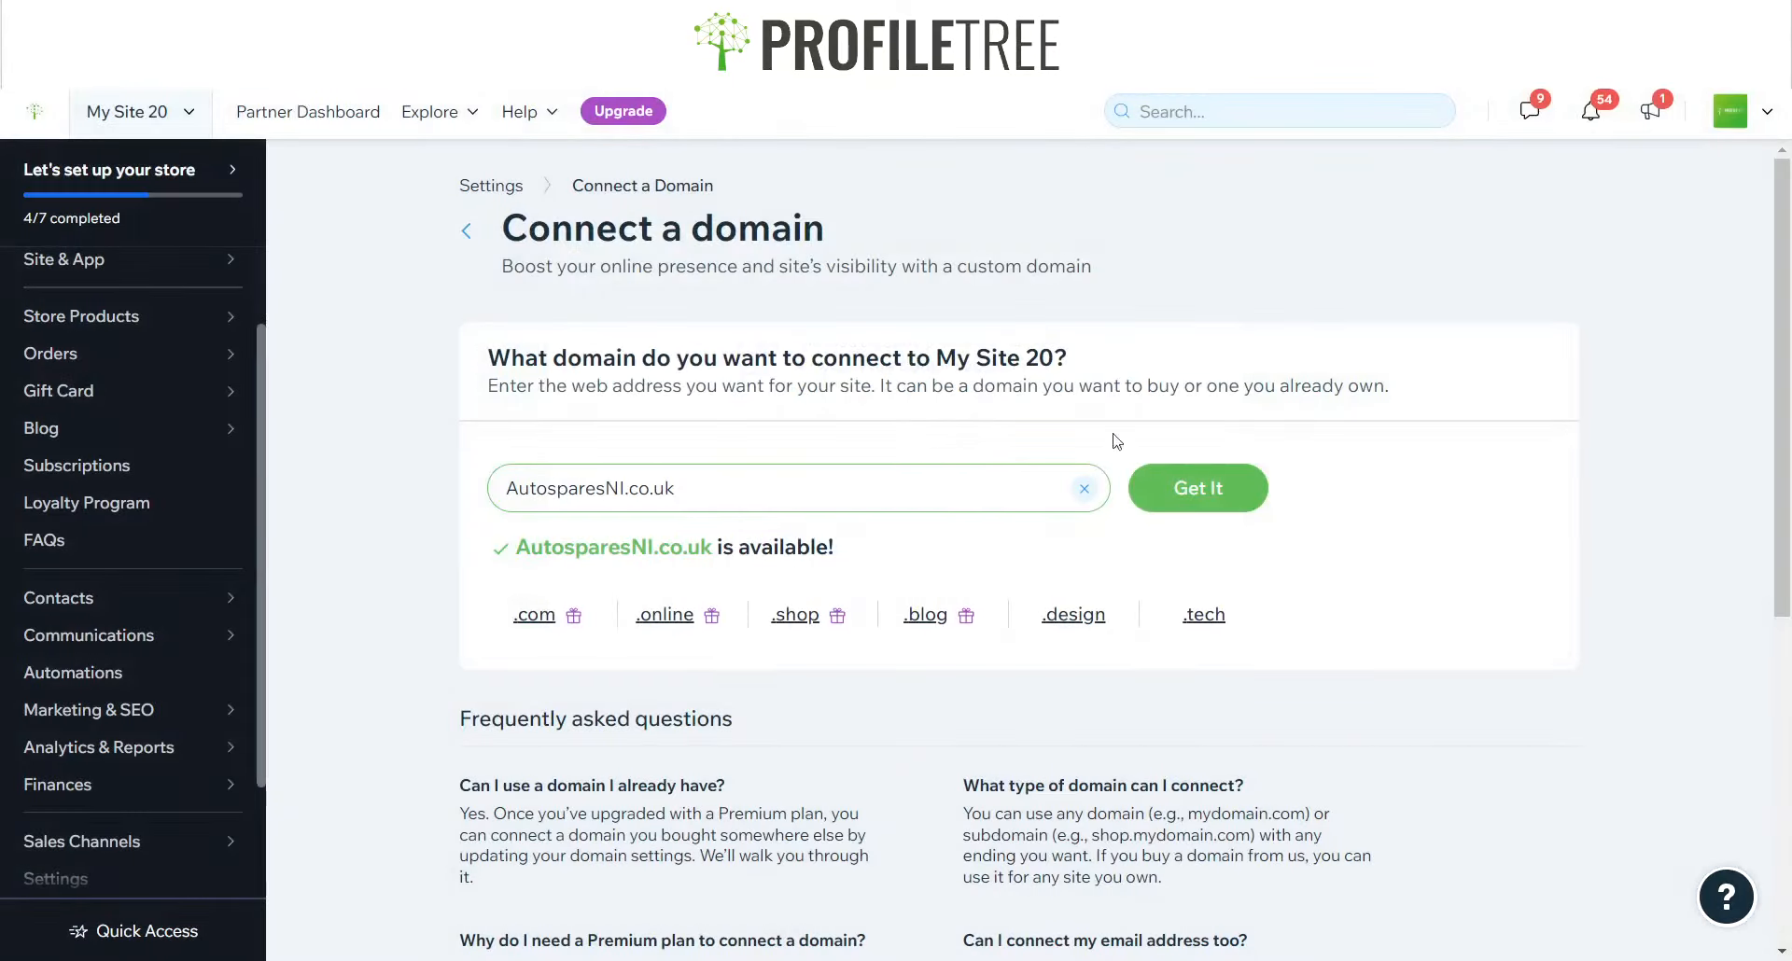
{"action": "left_click", "coordinate": [1283, 484]}
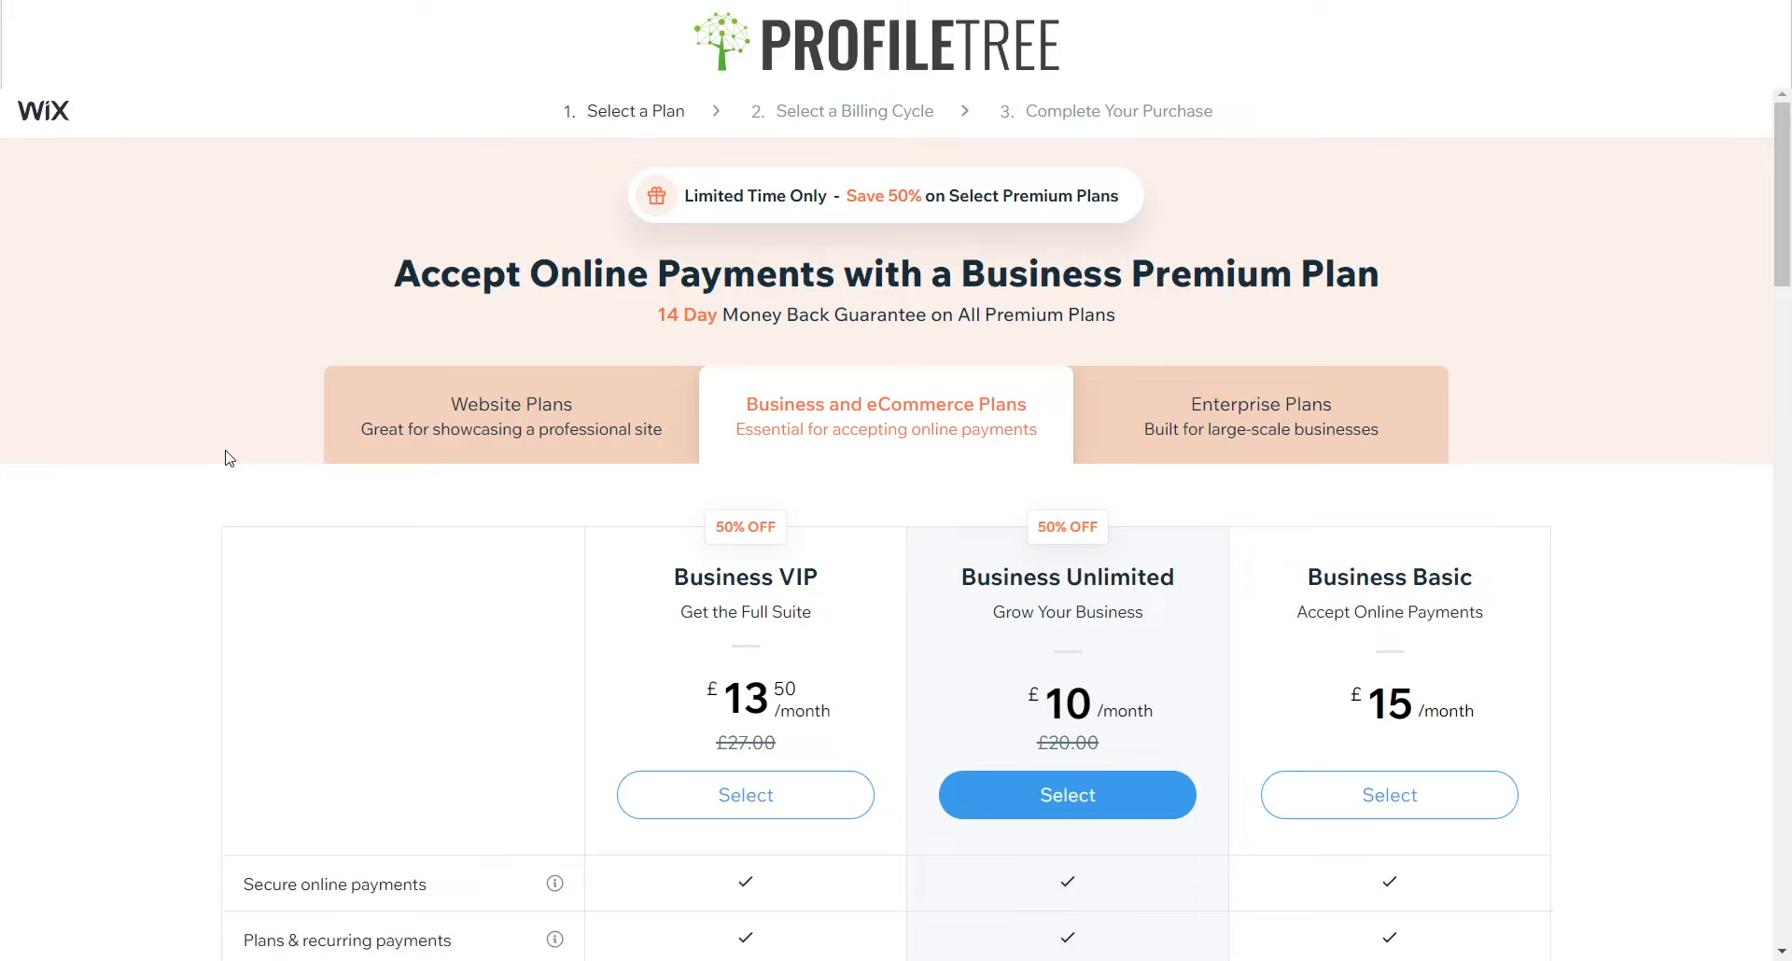
- Examine the Website Plans, comparing the prices and features of VIP, Unlimited, Combo and Connect Domain
{"action": "left_click", "coordinate": [511, 416]}
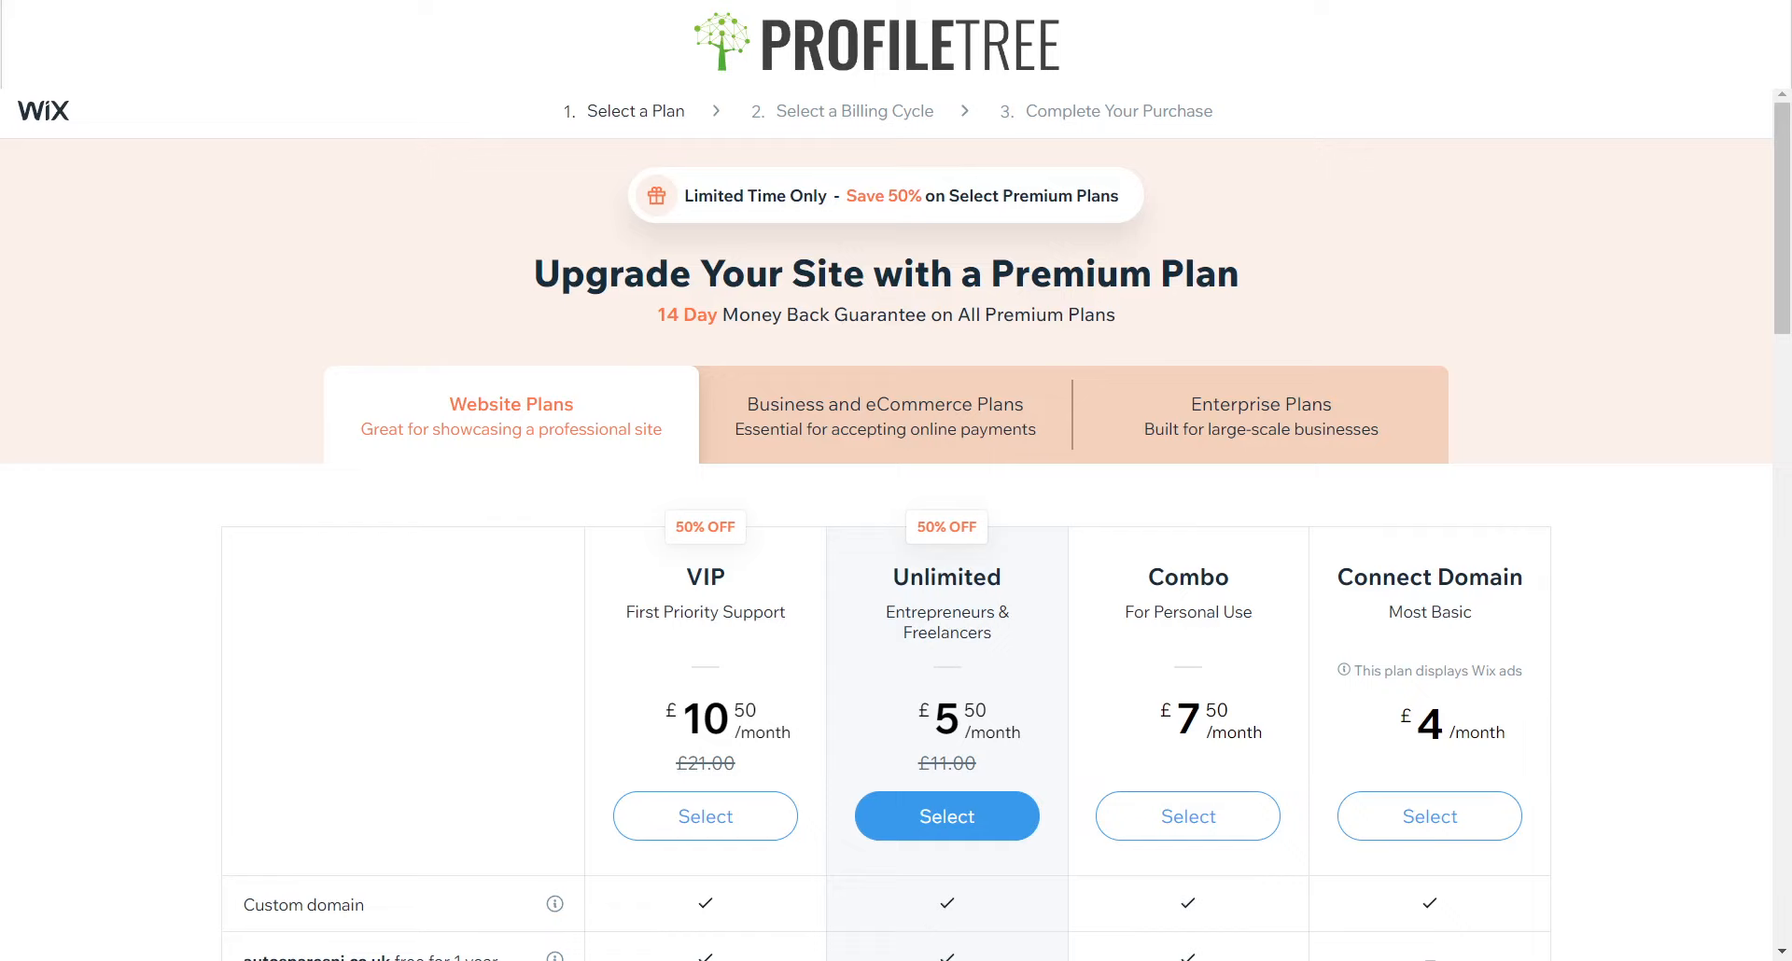
{"action": "scroll", "coordinate": [896, 523], "scroll_direction": "down", "scroll_amount": 1}
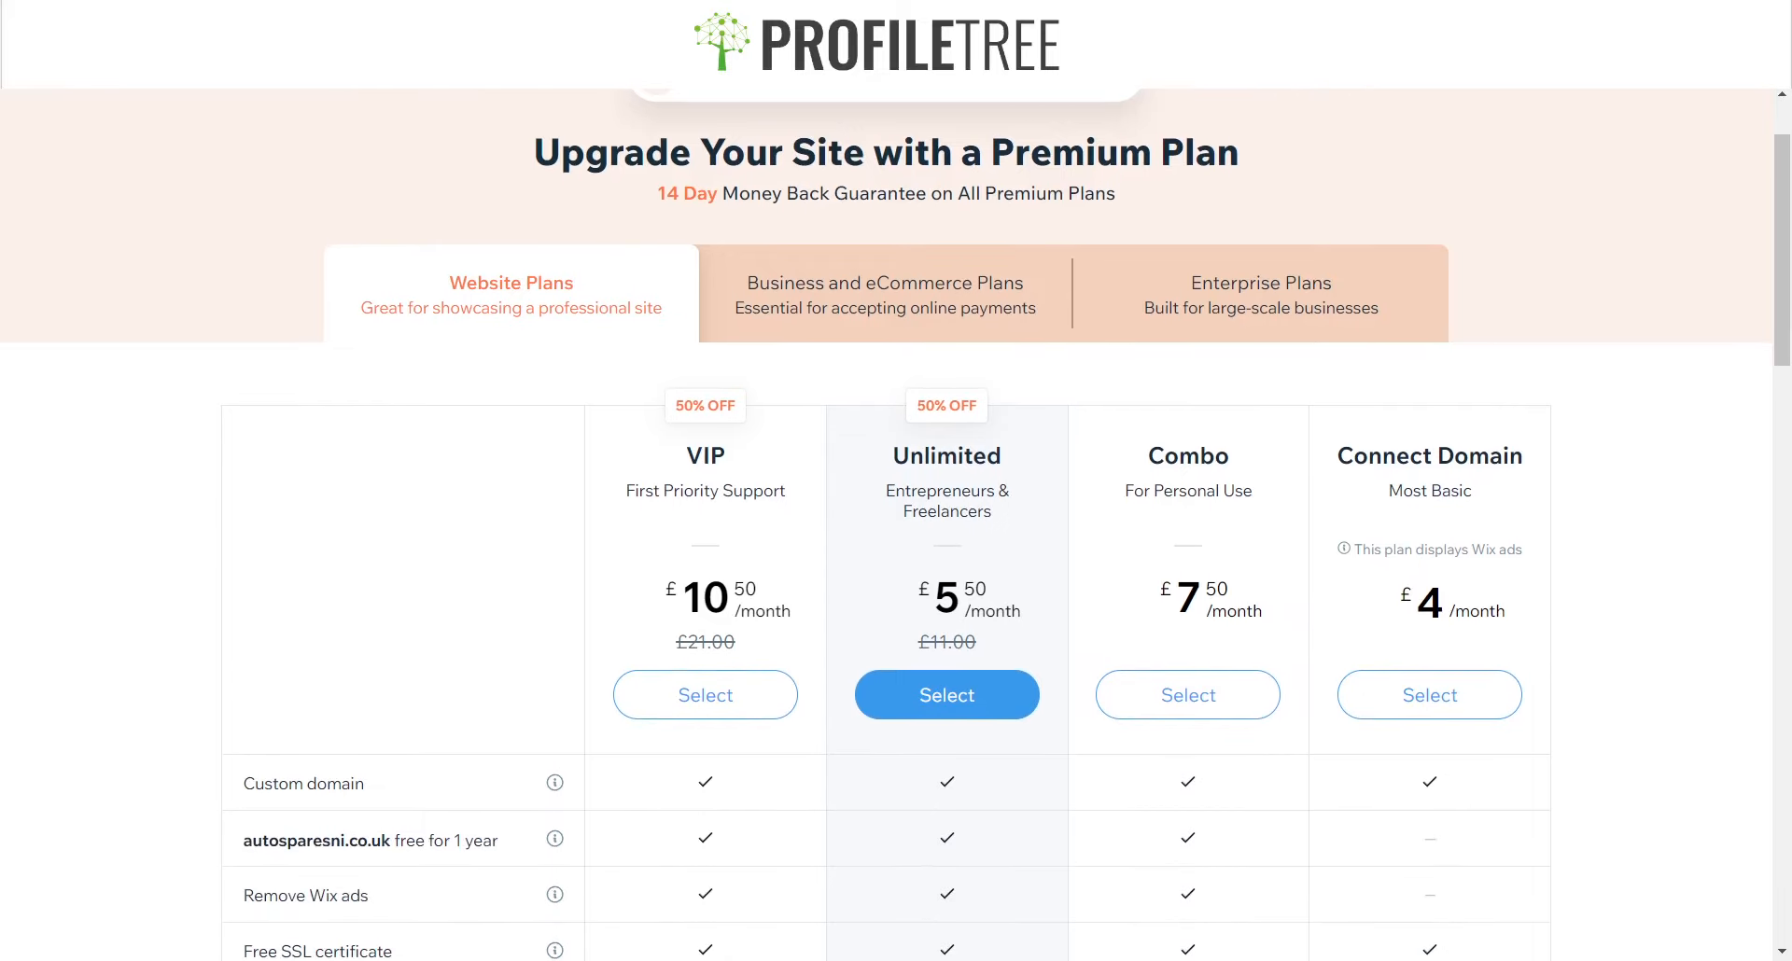
{"action": "scroll", "coordinate": [896, 523], "scroll_direction": "down", "scroll_amount": 2}
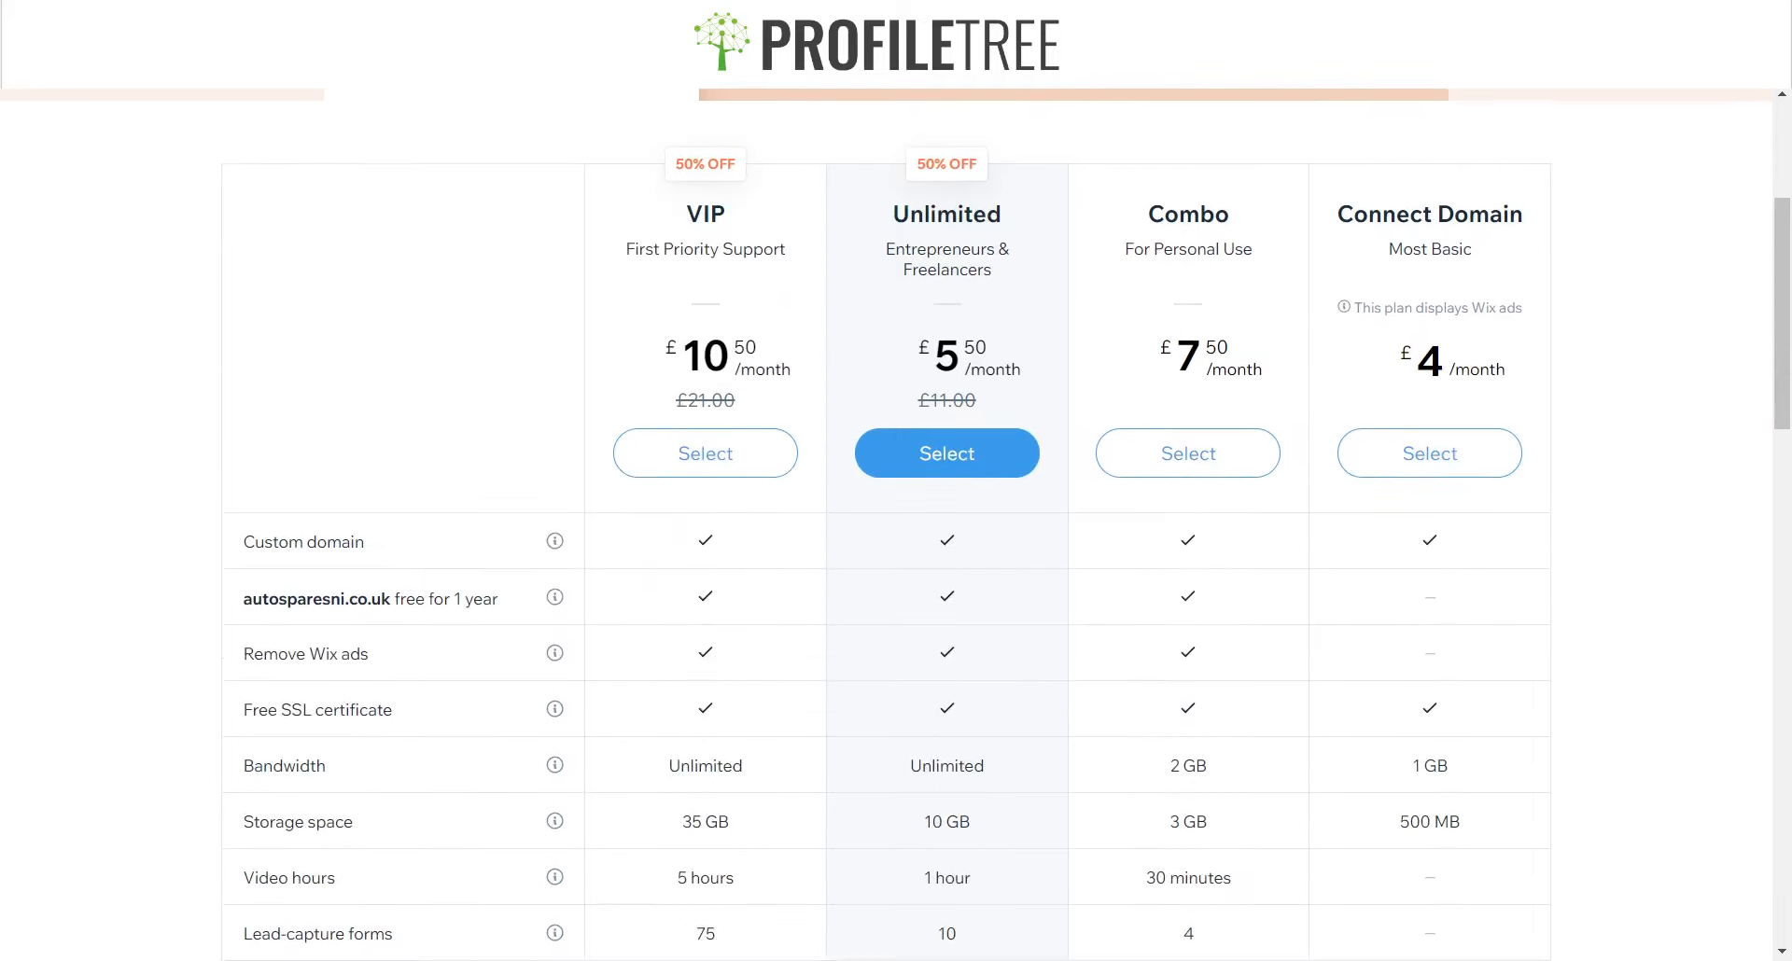
{"action": "scroll", "coordinate": [895, 523], "scroll_direction": "down", "scroll_amount": 1}
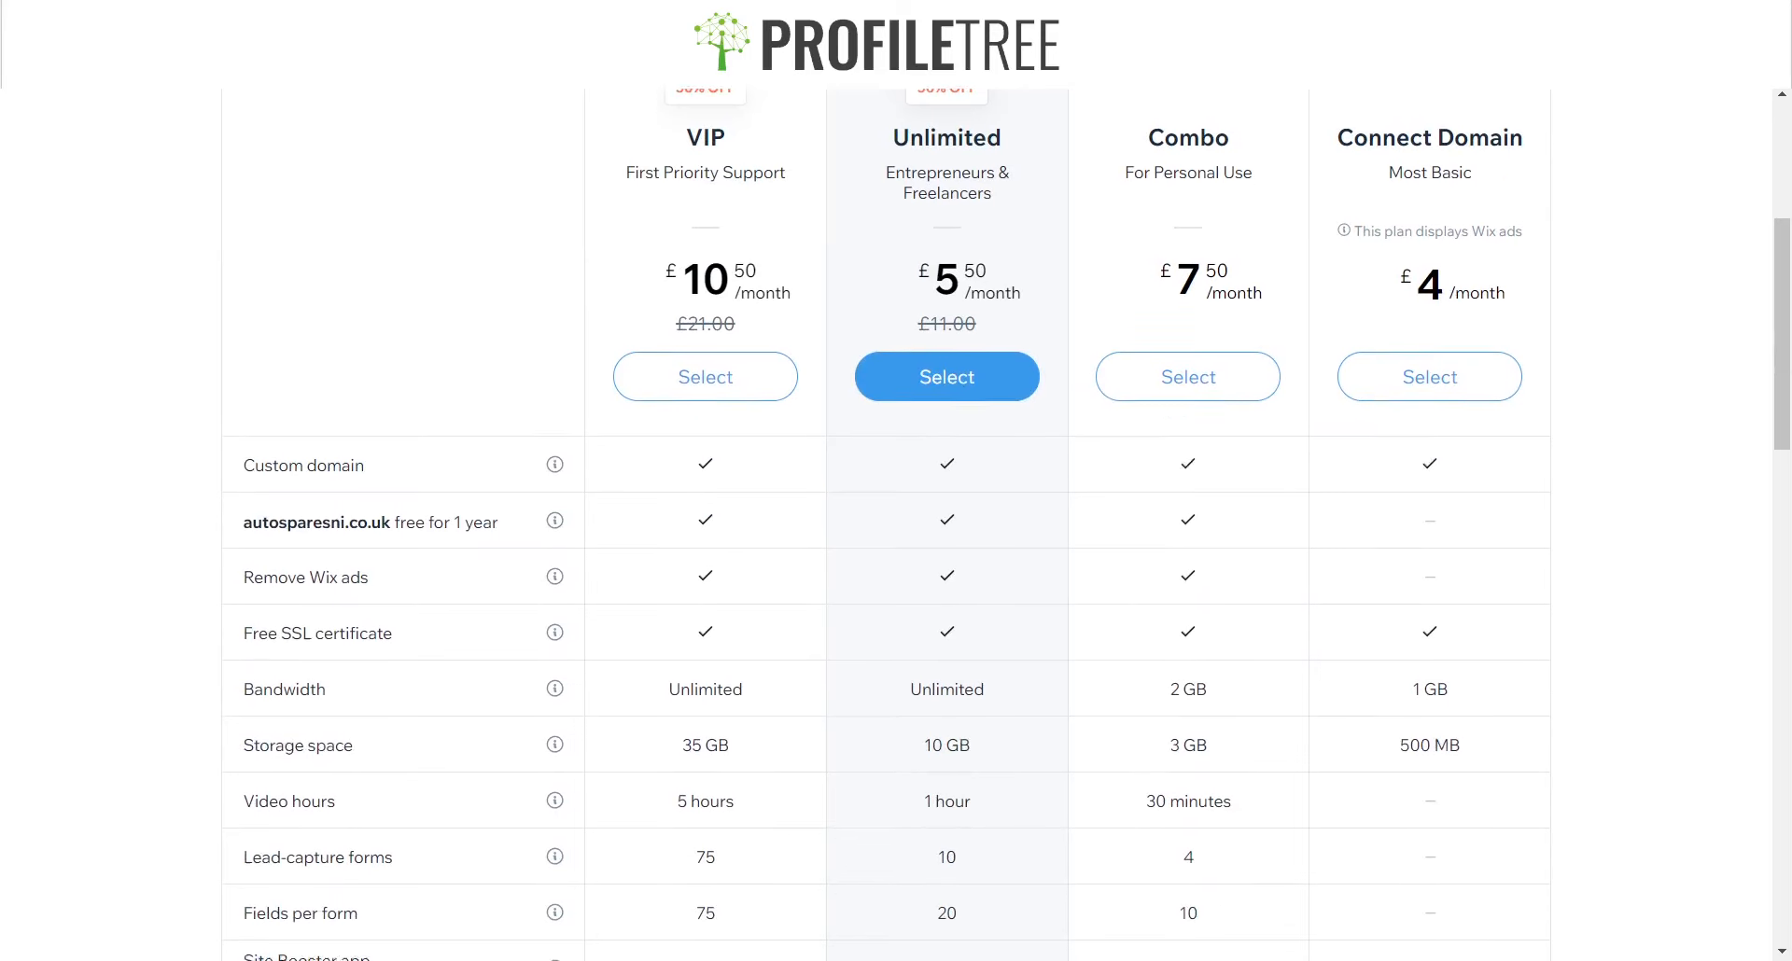
{"action": "scroll", "coordinate": [896, 523], "scroll_direction": "up", "scroll_amount": 4}
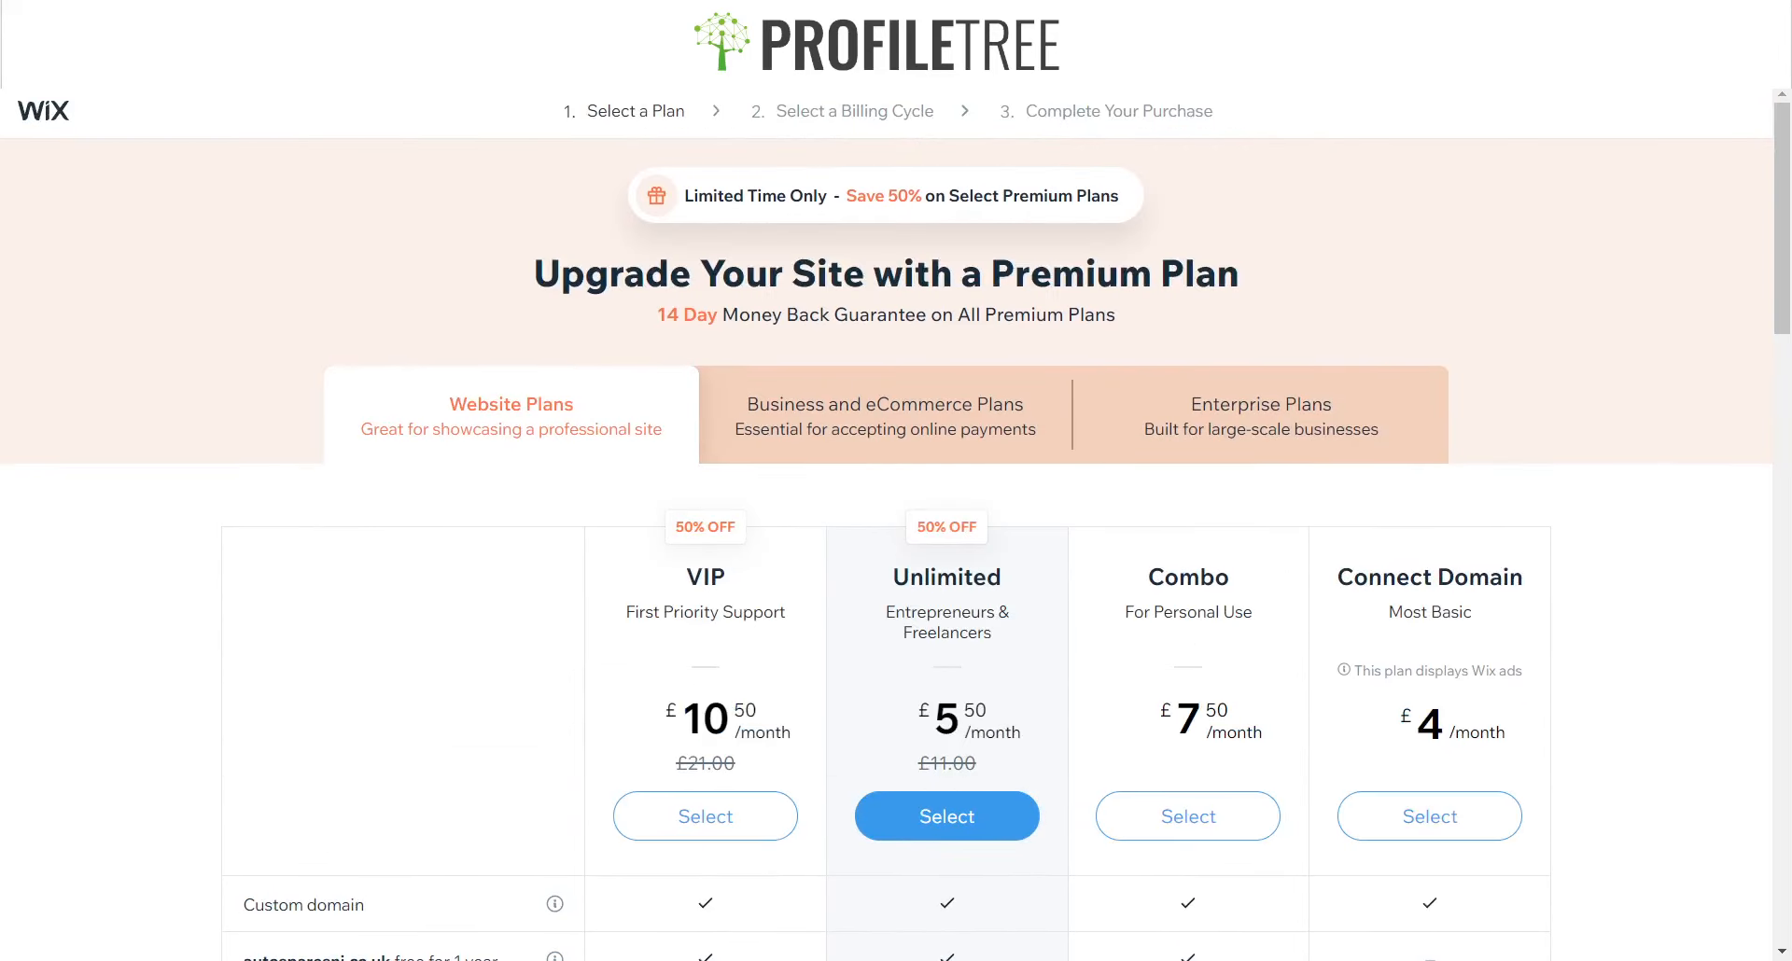
{"action": "scroll", "coordinate": [896, 523], "scroll_direction": "down", "scroll_amount": 7}
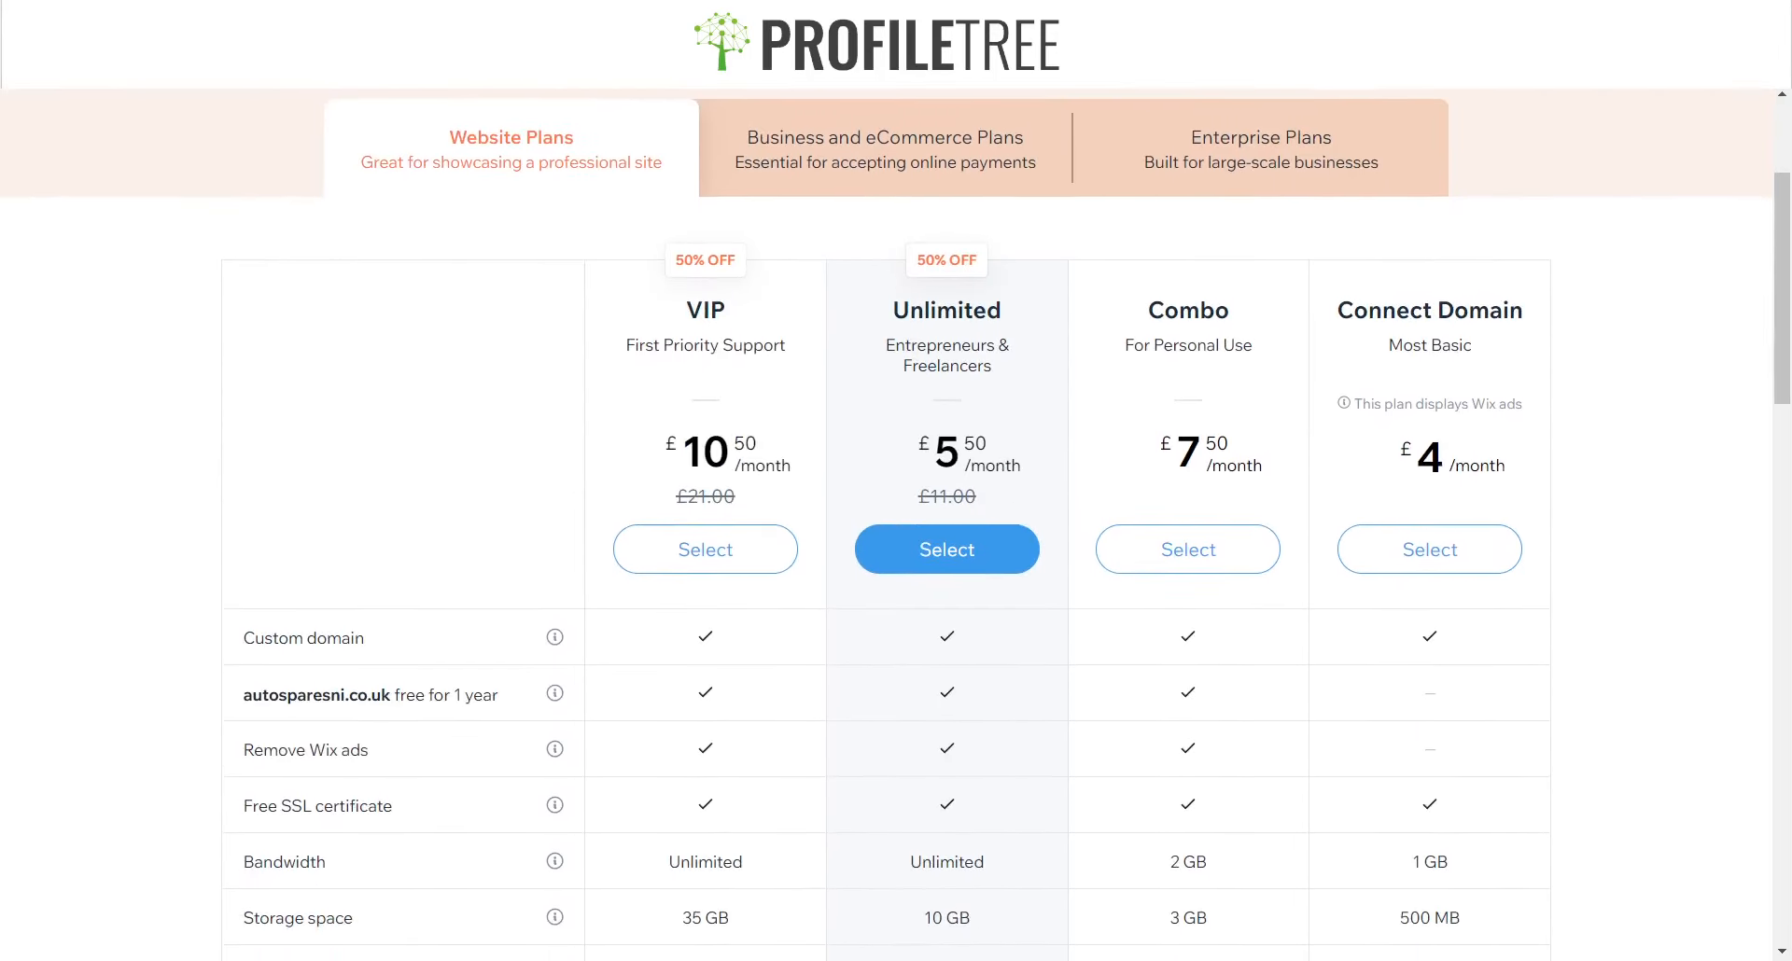
{"action": "scroll", "coordinate": [896, 522], "scroll_direction": "down", "scroll_amount": 1}
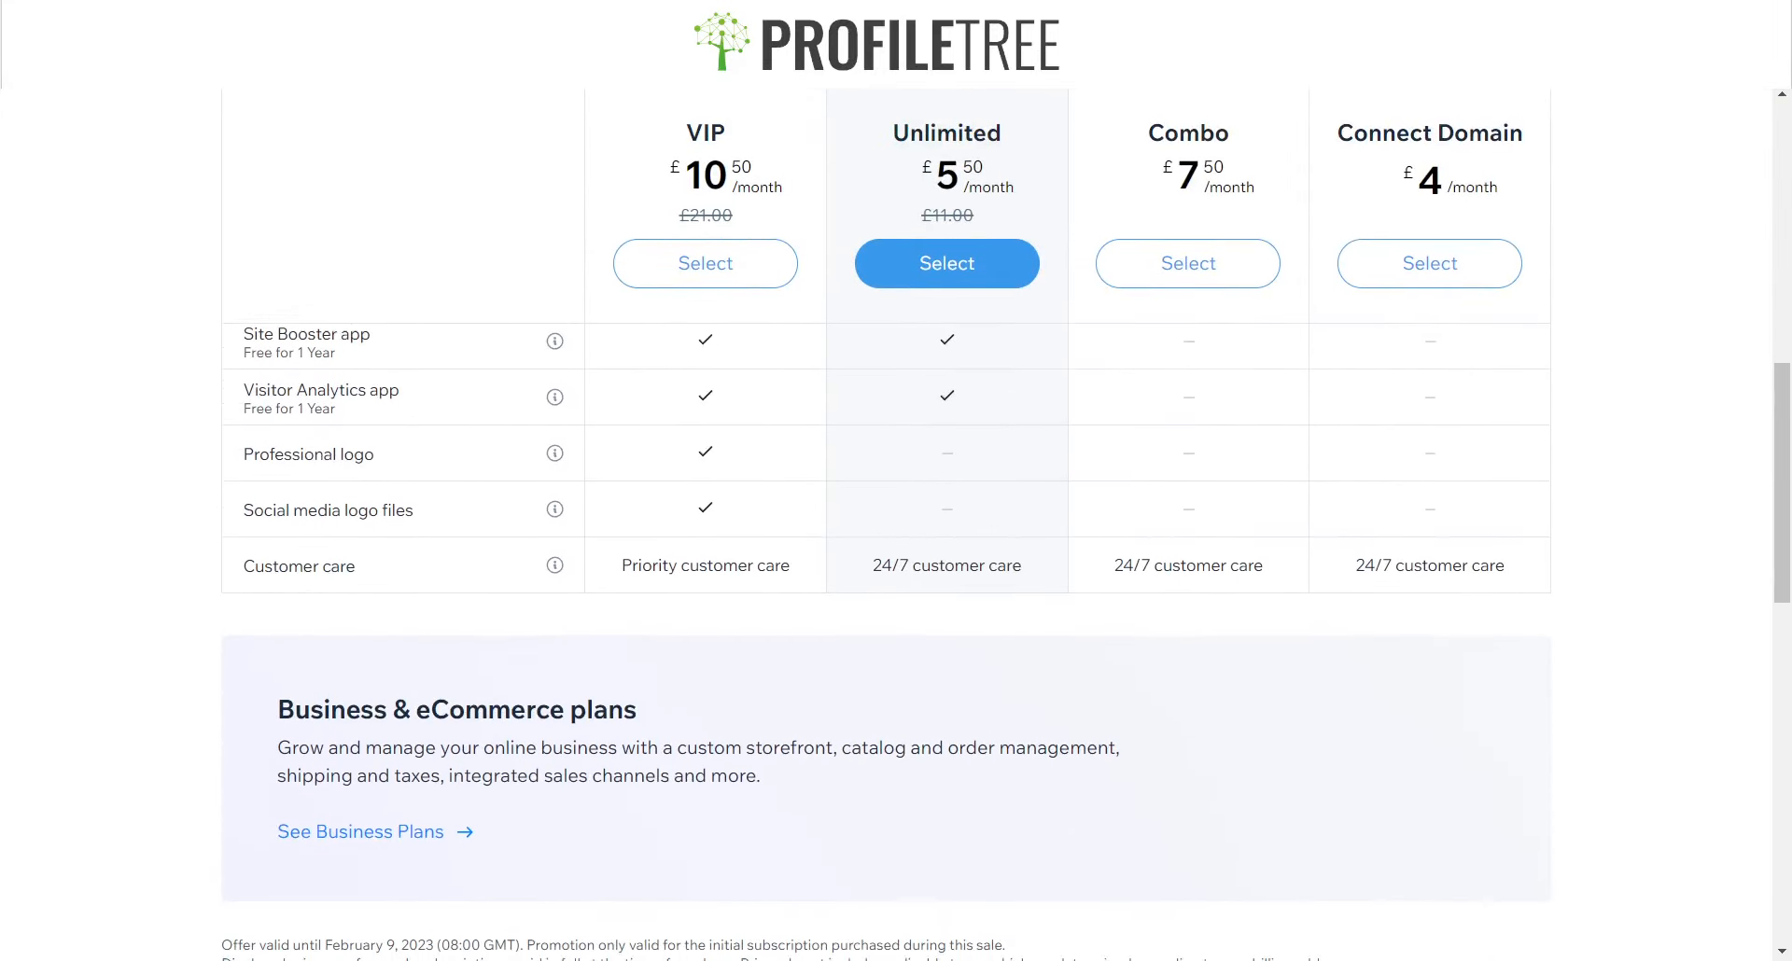
{"action": "scroll", "coordinate": [896, 523], "scroll_direction": "up", "scroll_amount": 8}
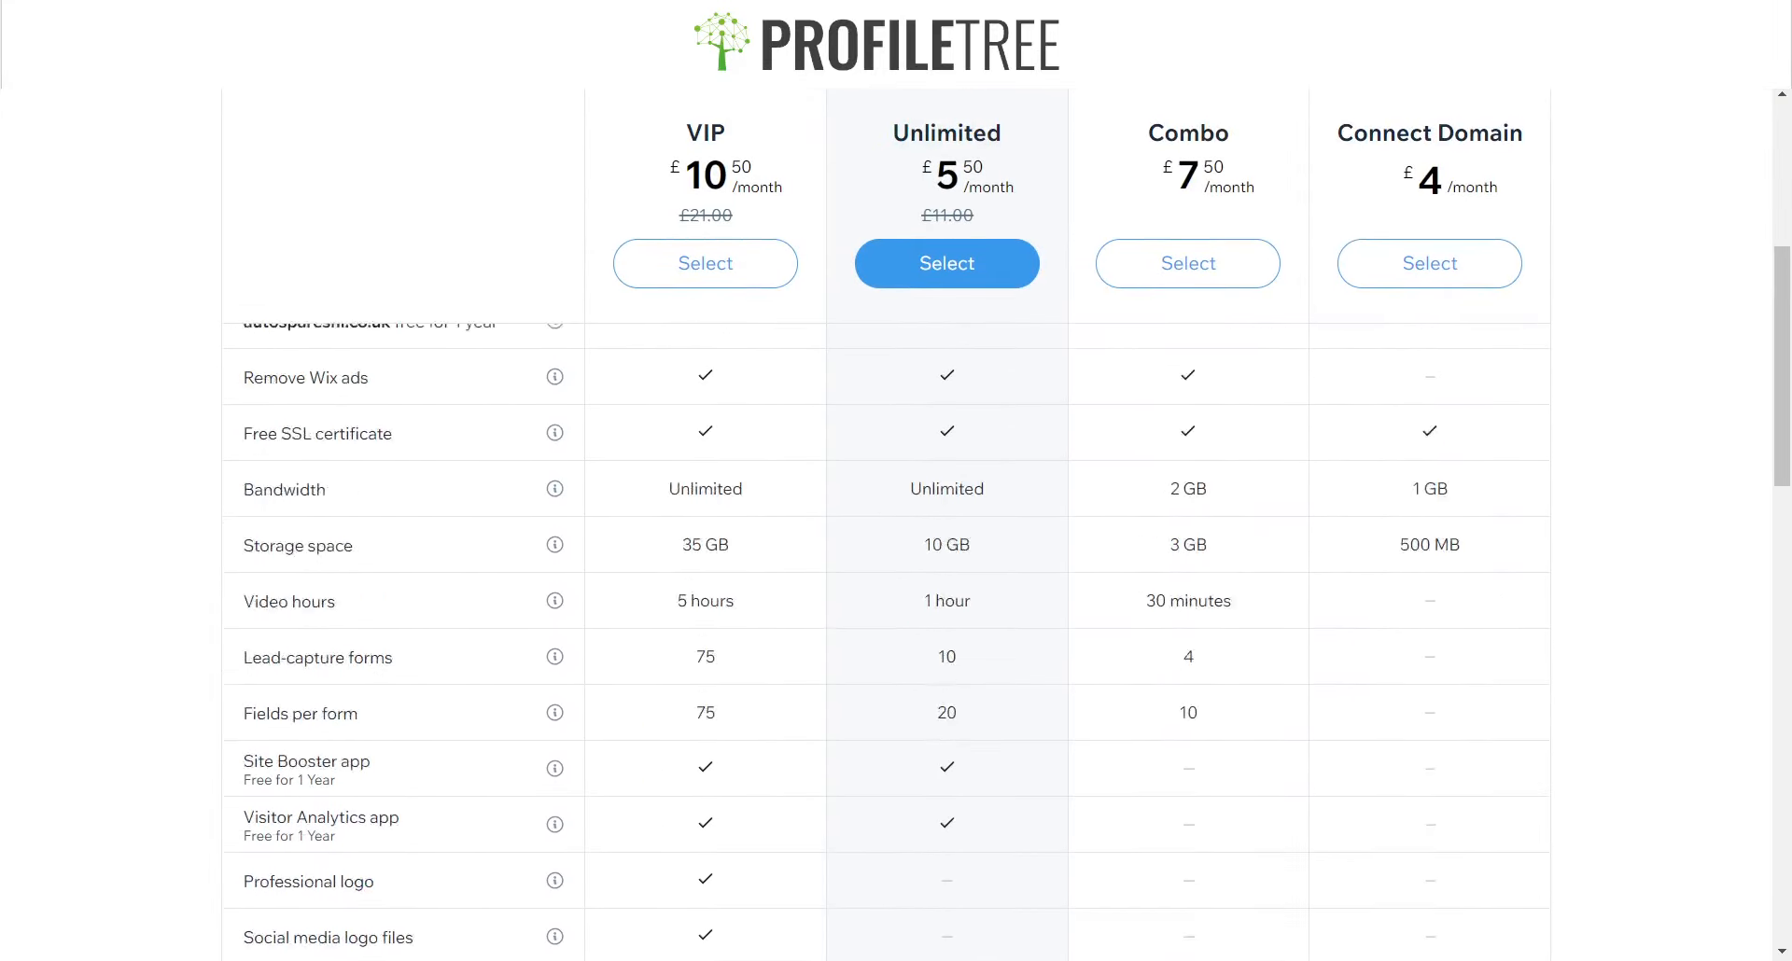
- Compare the features of the Business and eCommerce Plans and select the Business Unlimited plan
{"action": "left_click", "coordinate": [886, 416]}
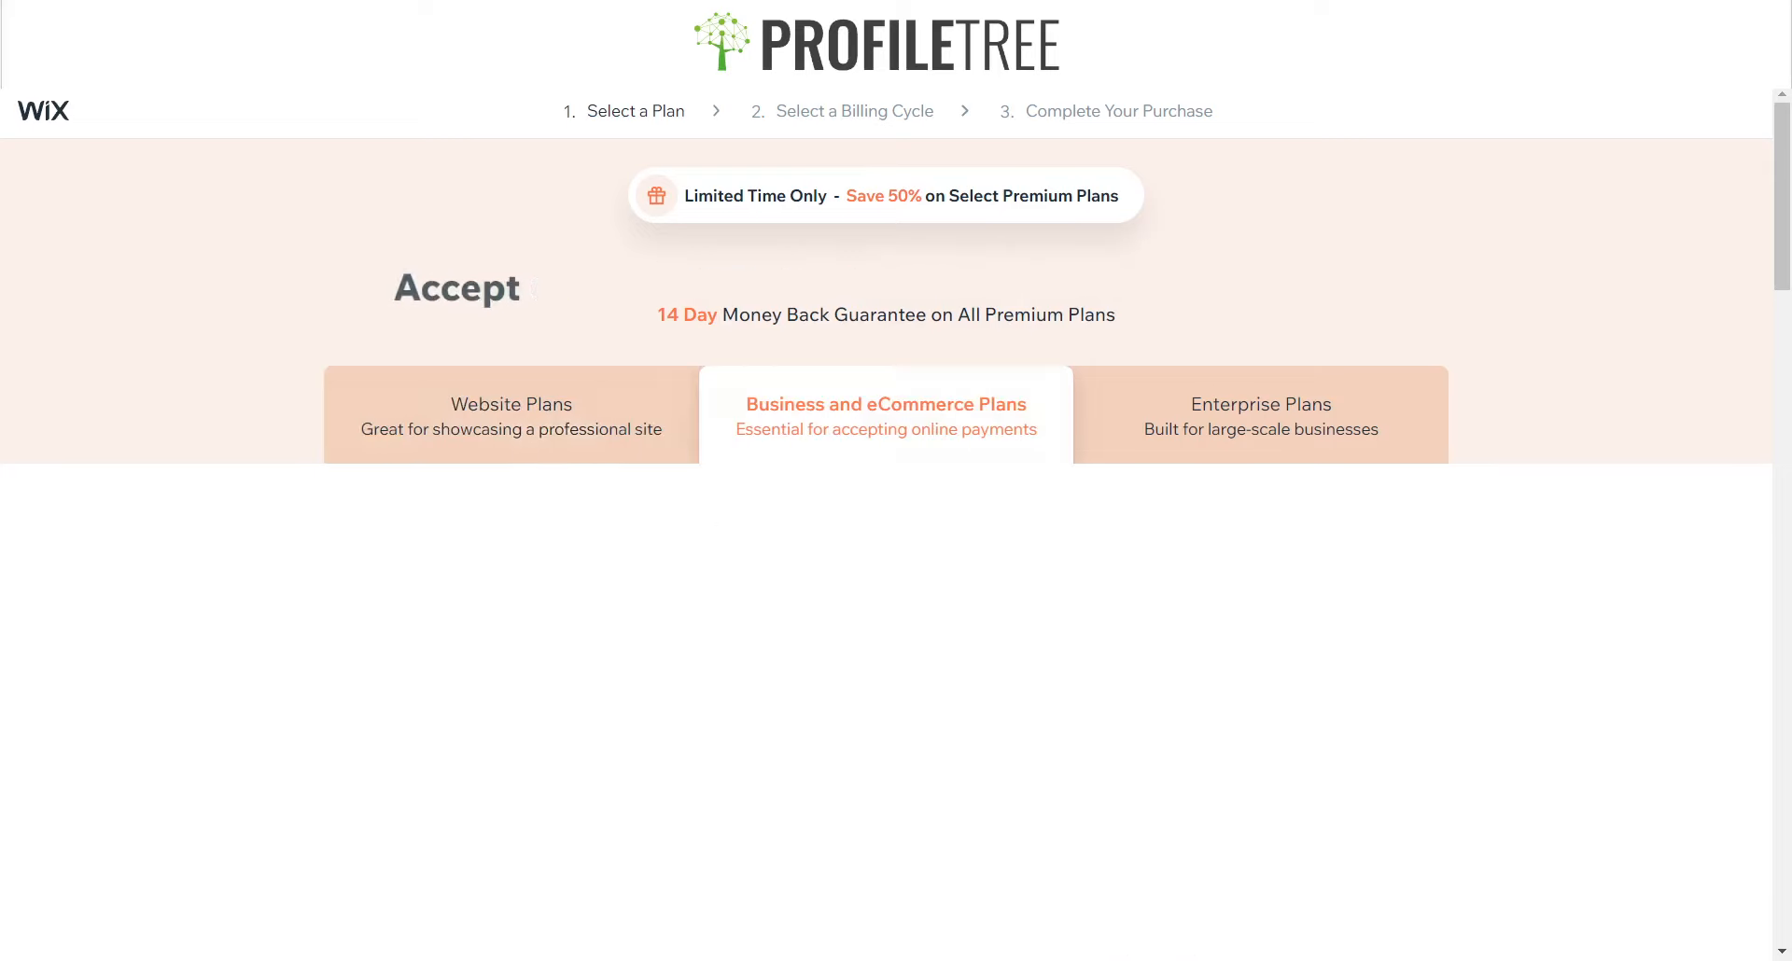
{"action": "scroll", "coordinate": [896, 522], "scroll_direction": "down", "scroll_amount": 1}
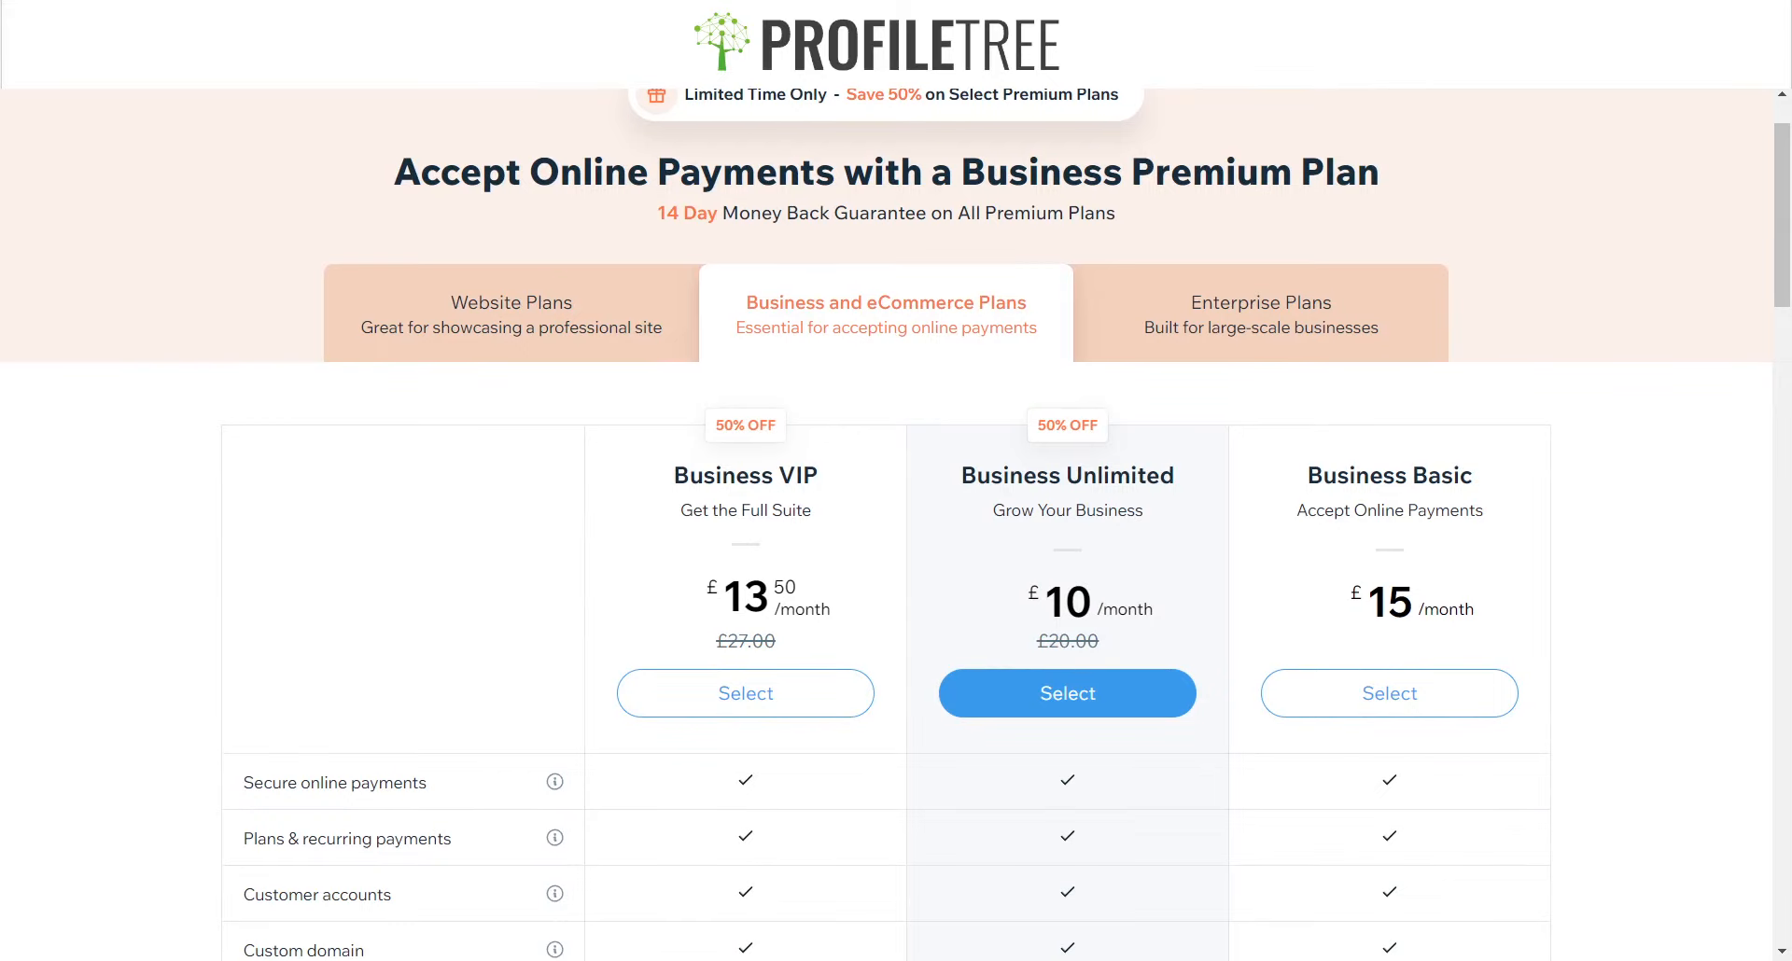
{"action": "scroll", "coordinate": [896, 522], "scroll_direction": "down", "scroll_amount": 5}
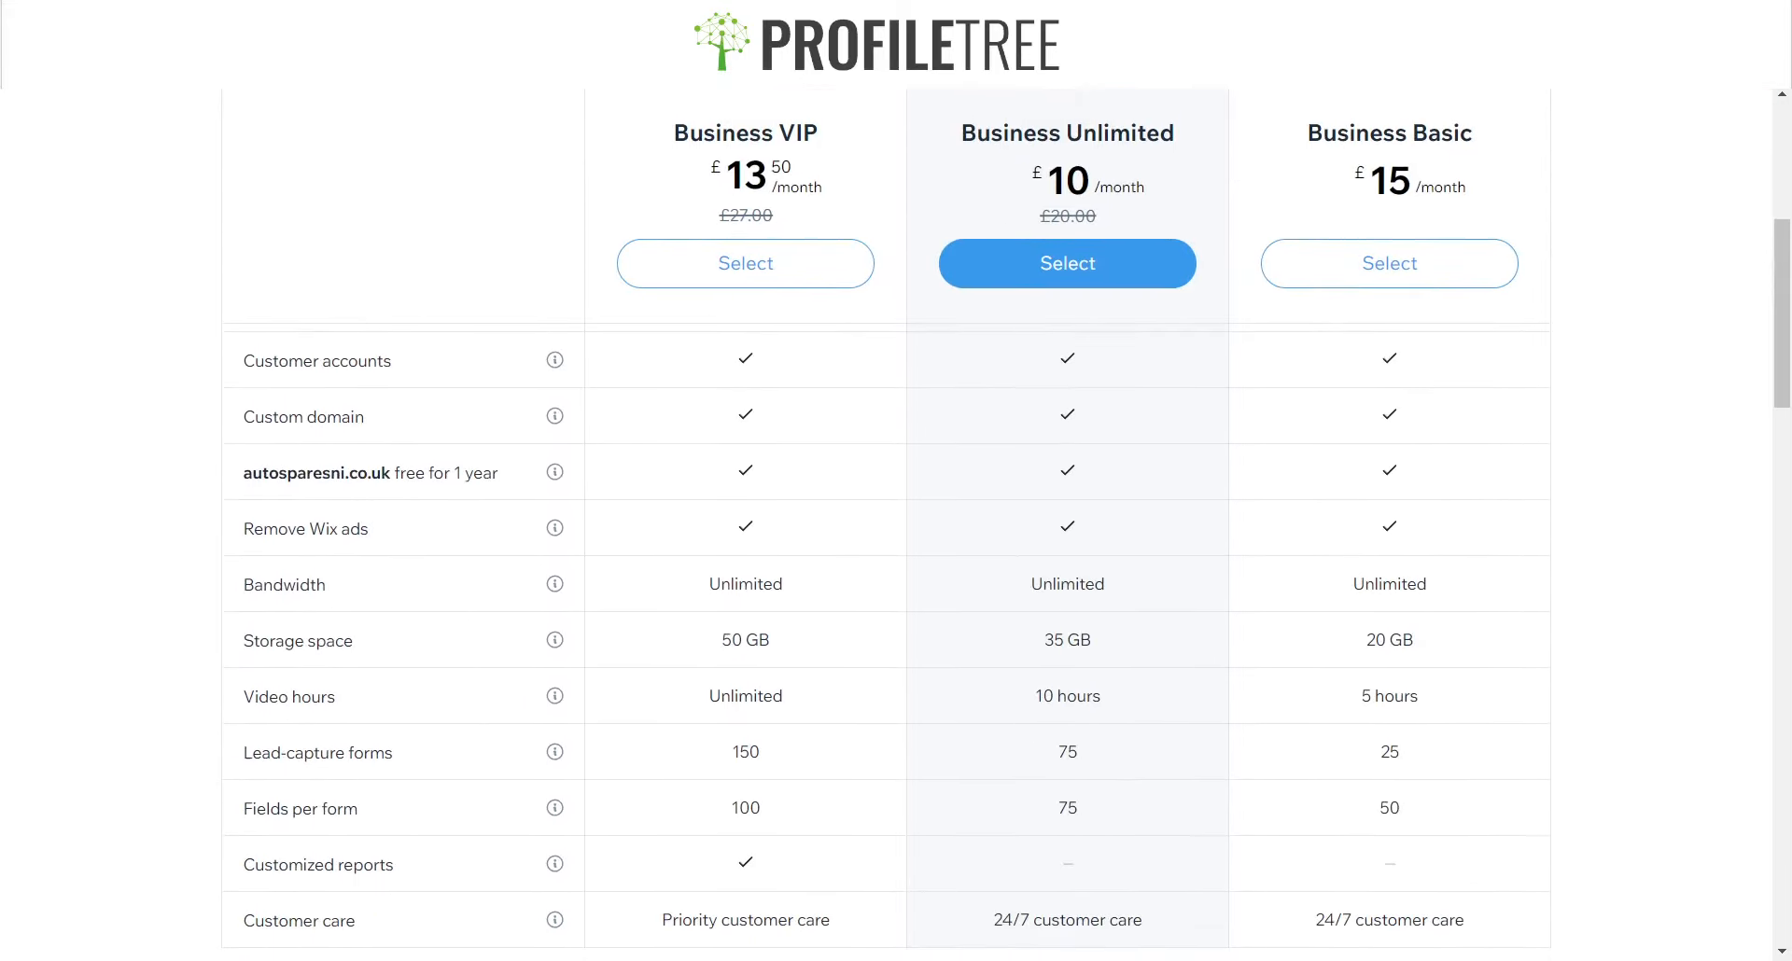
{"action": "scroll", "coordinate": [896, 523], "scroll_direction": "up", "scroll_amount": 3}
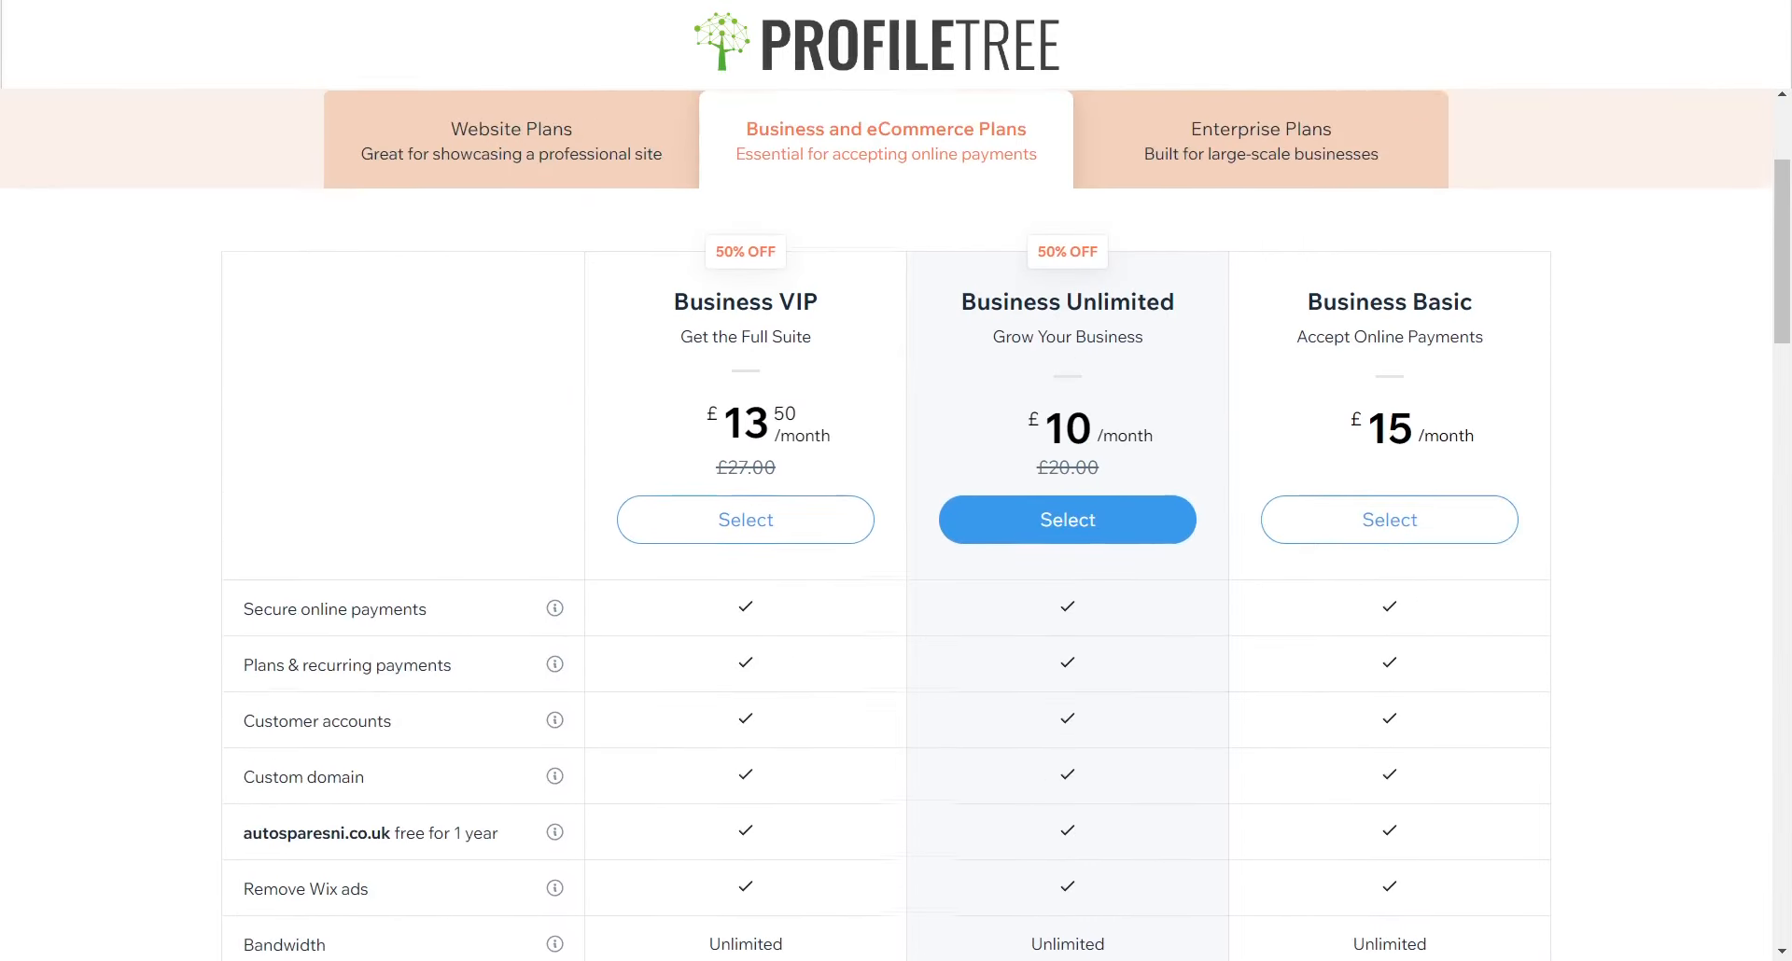
{"action": "scroll", "coordinate": [896, 522], "scroll_direction": "down", "scroll_amount": 3}
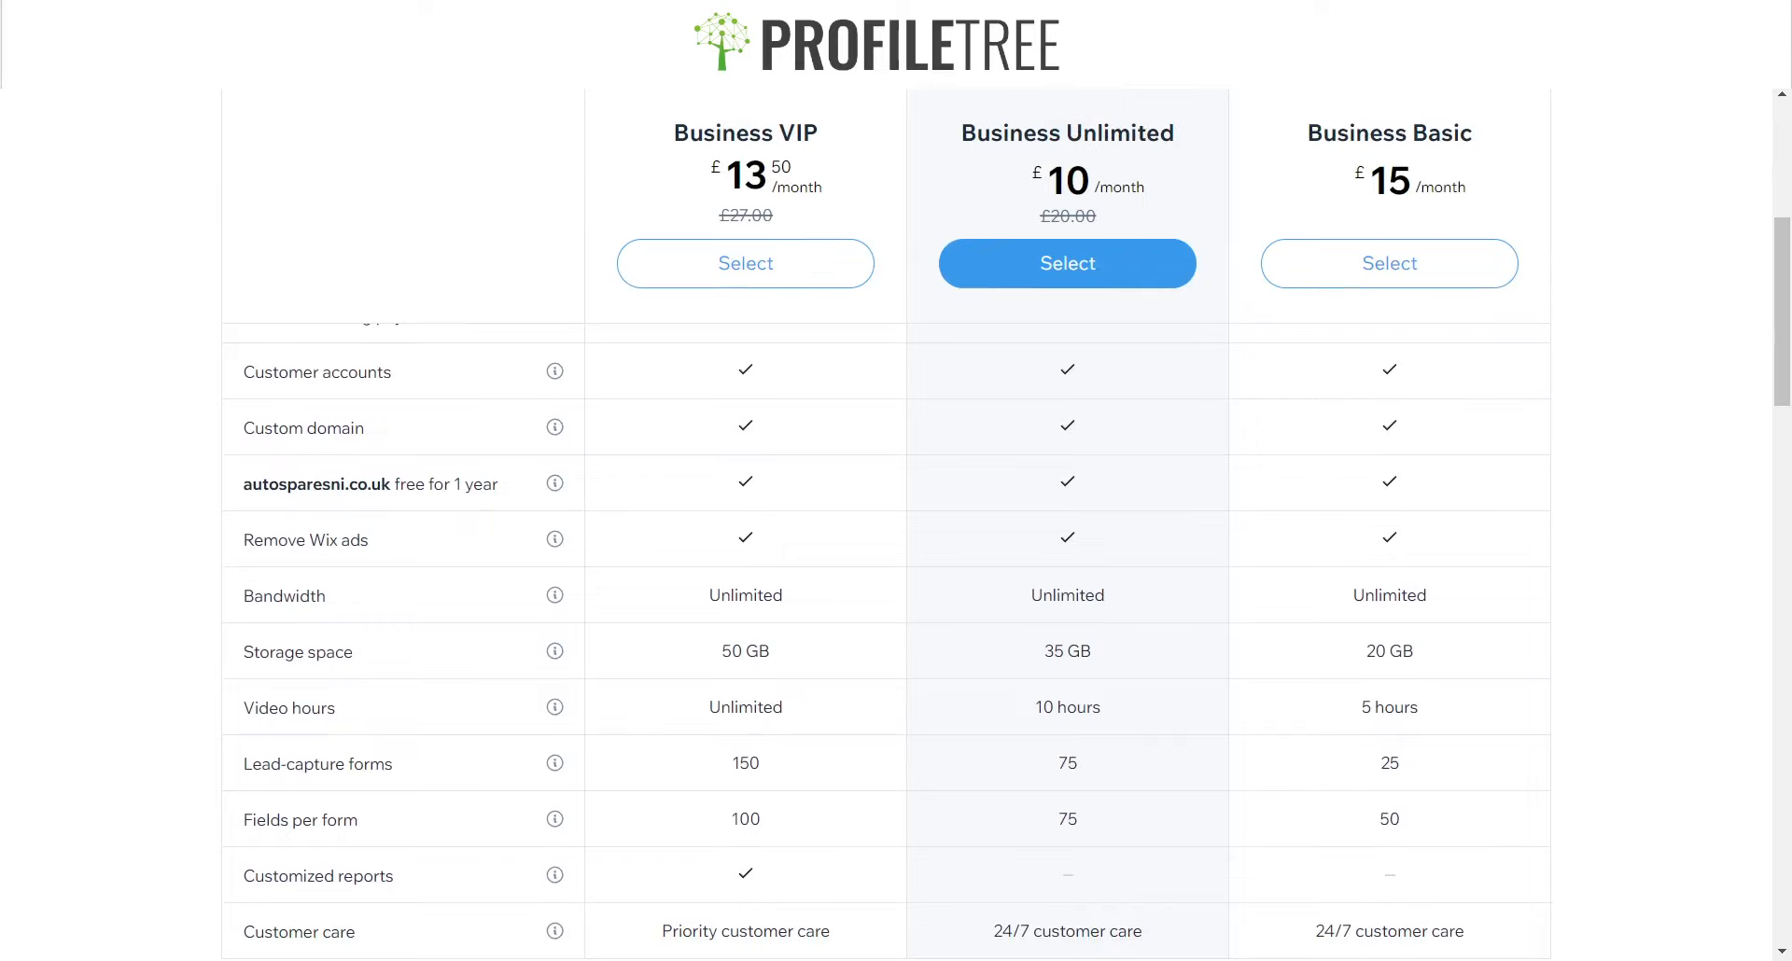
{"action": "scroll", "coordinate": [896, 522], "scroll_direction": "down", "scroll_amount": 5}
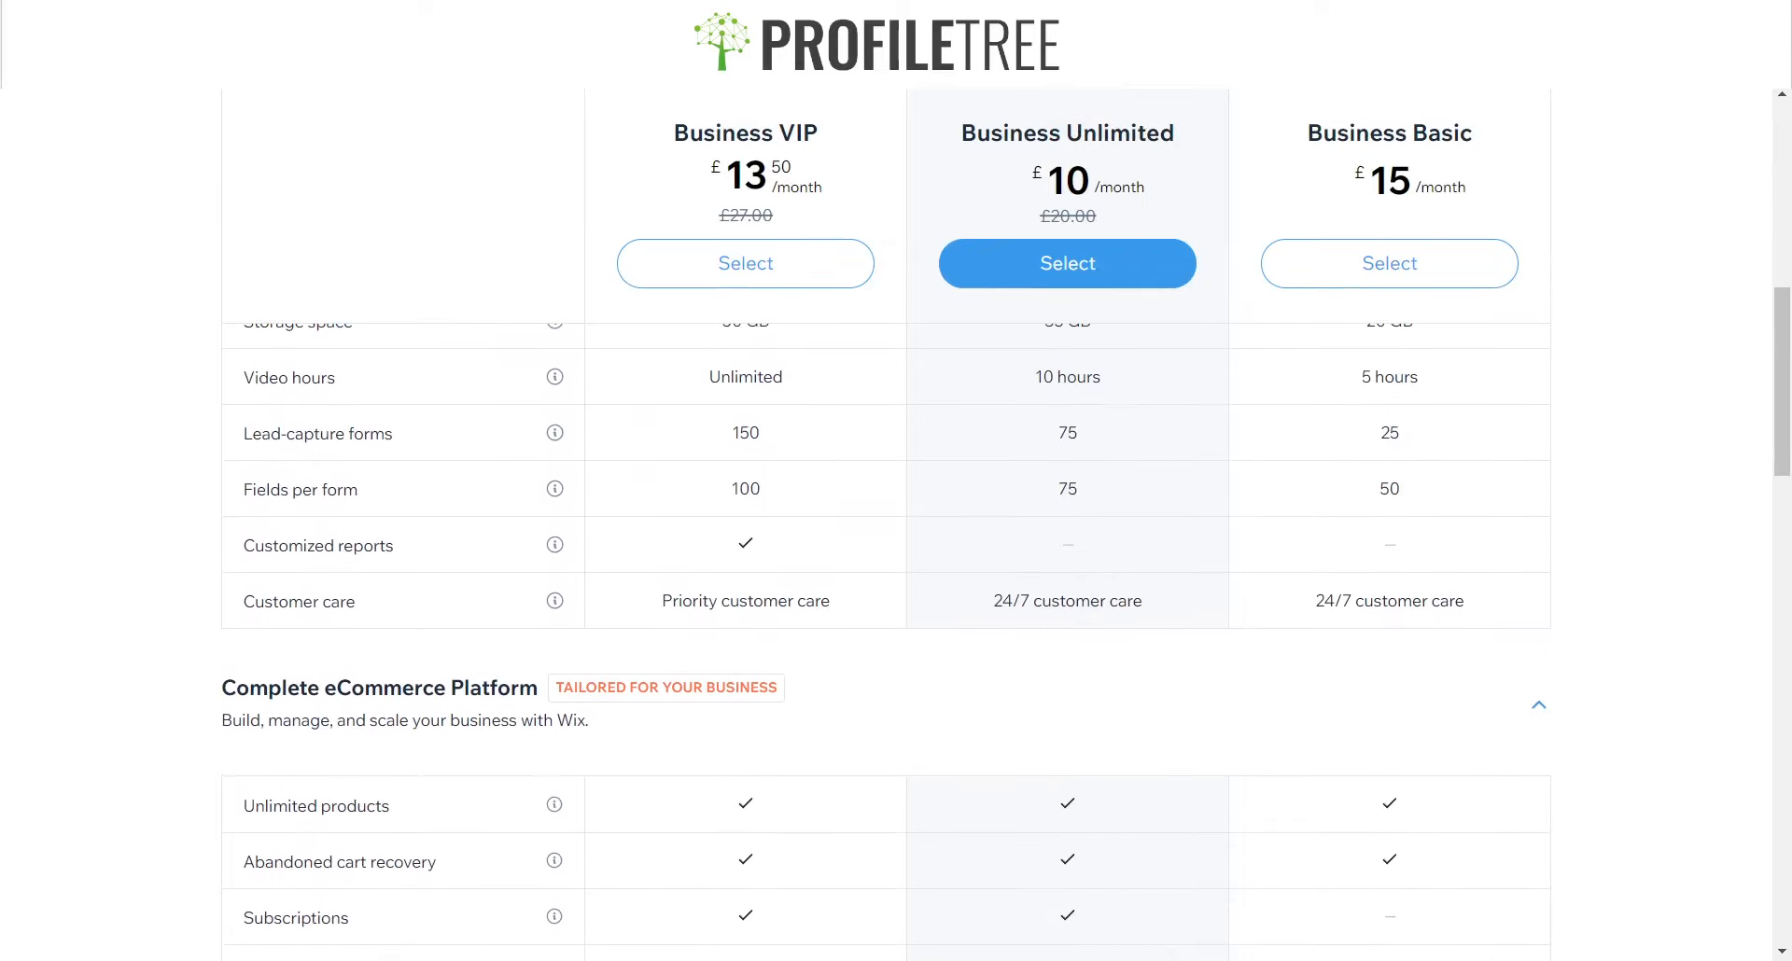
{"action": "scroll", "coordinate": [896, 523], "scroll_direction": "up", "scroll_amount": 4}
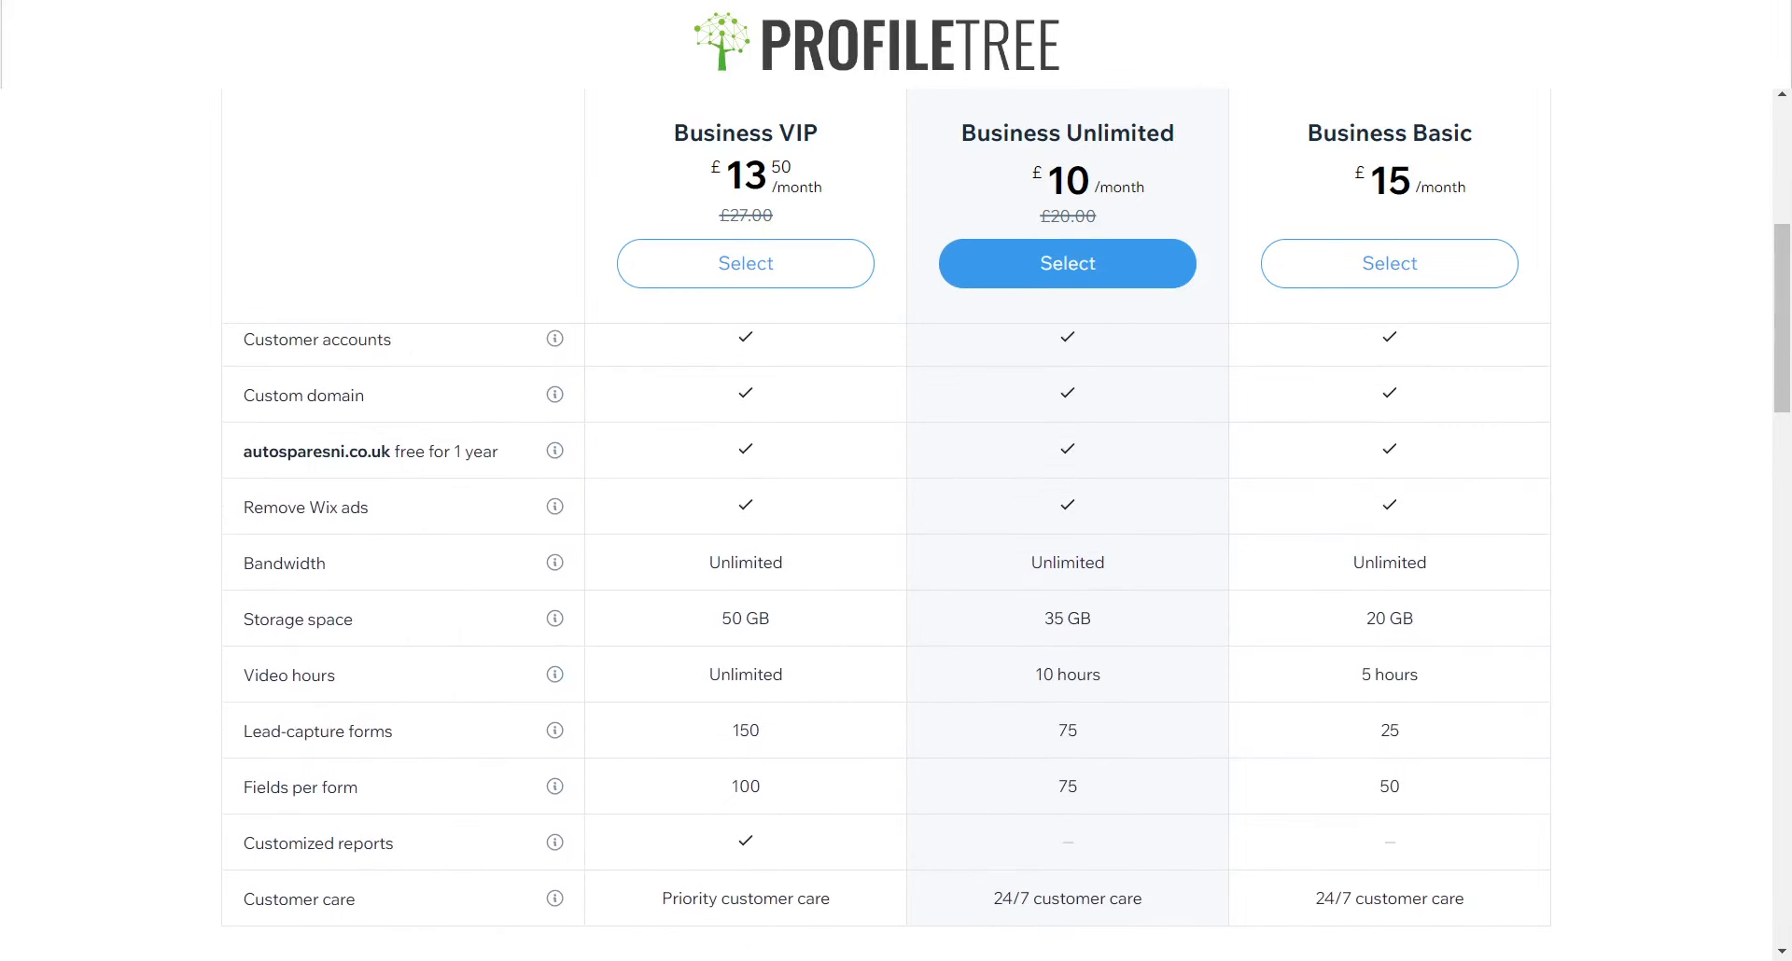
{"action": "left_click", "coordinate": [1068, 263]}
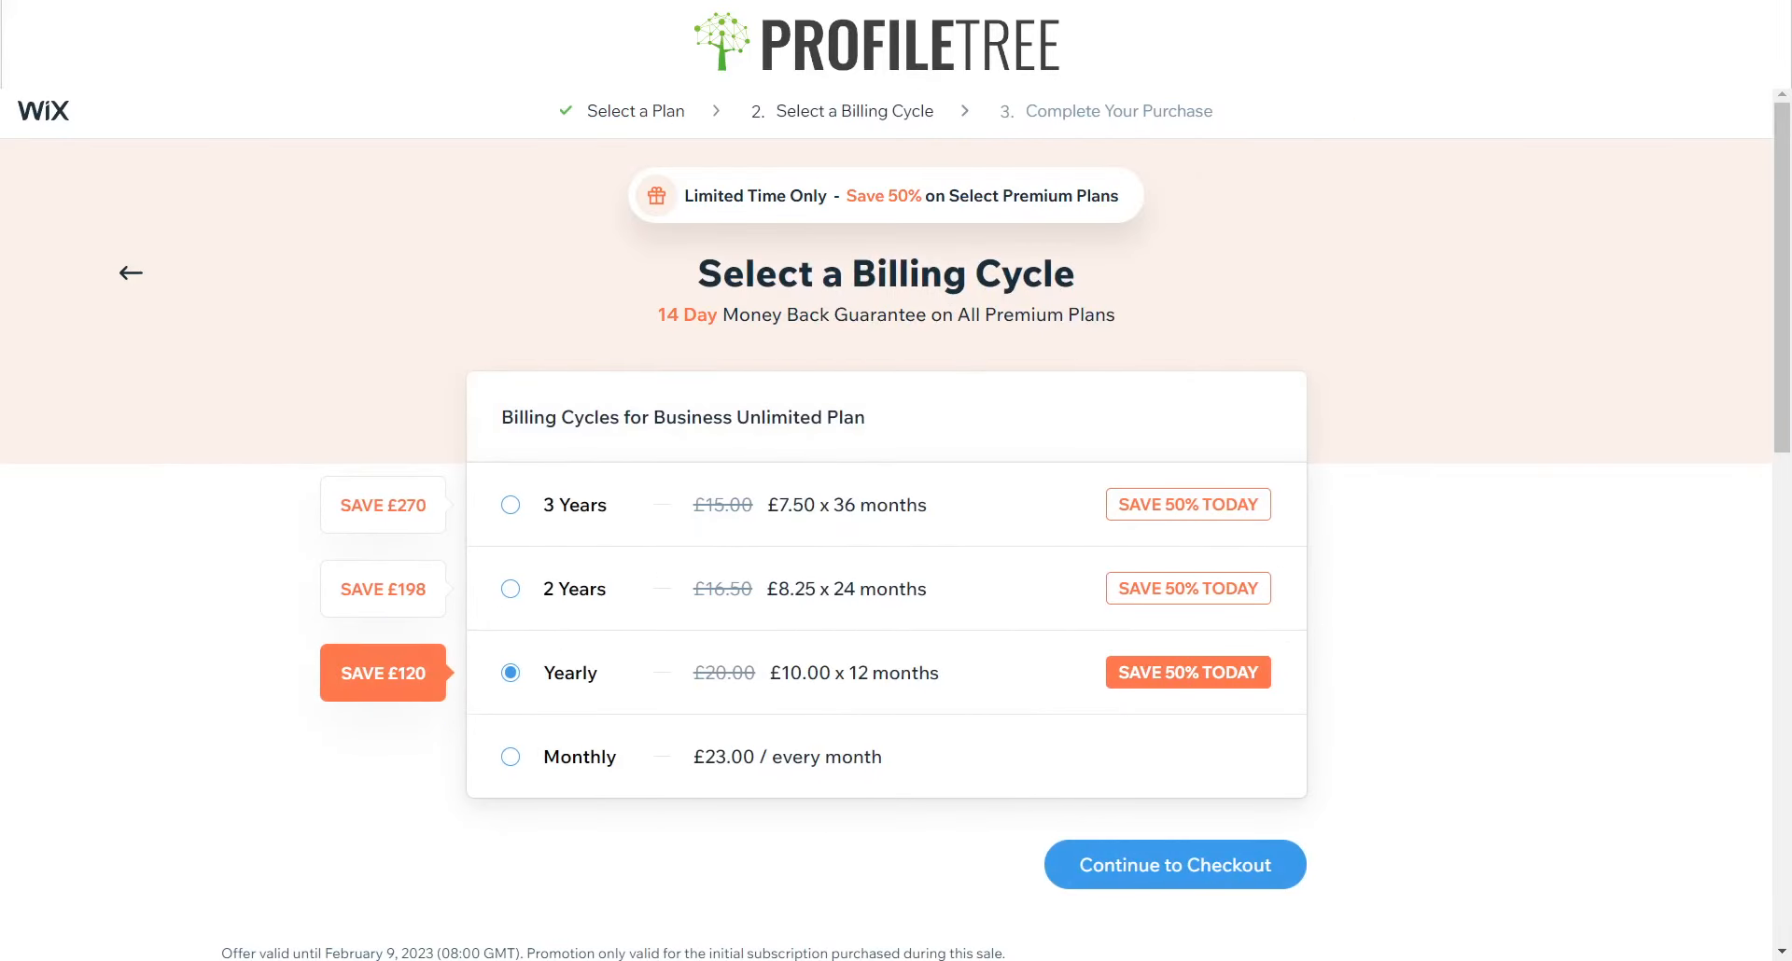